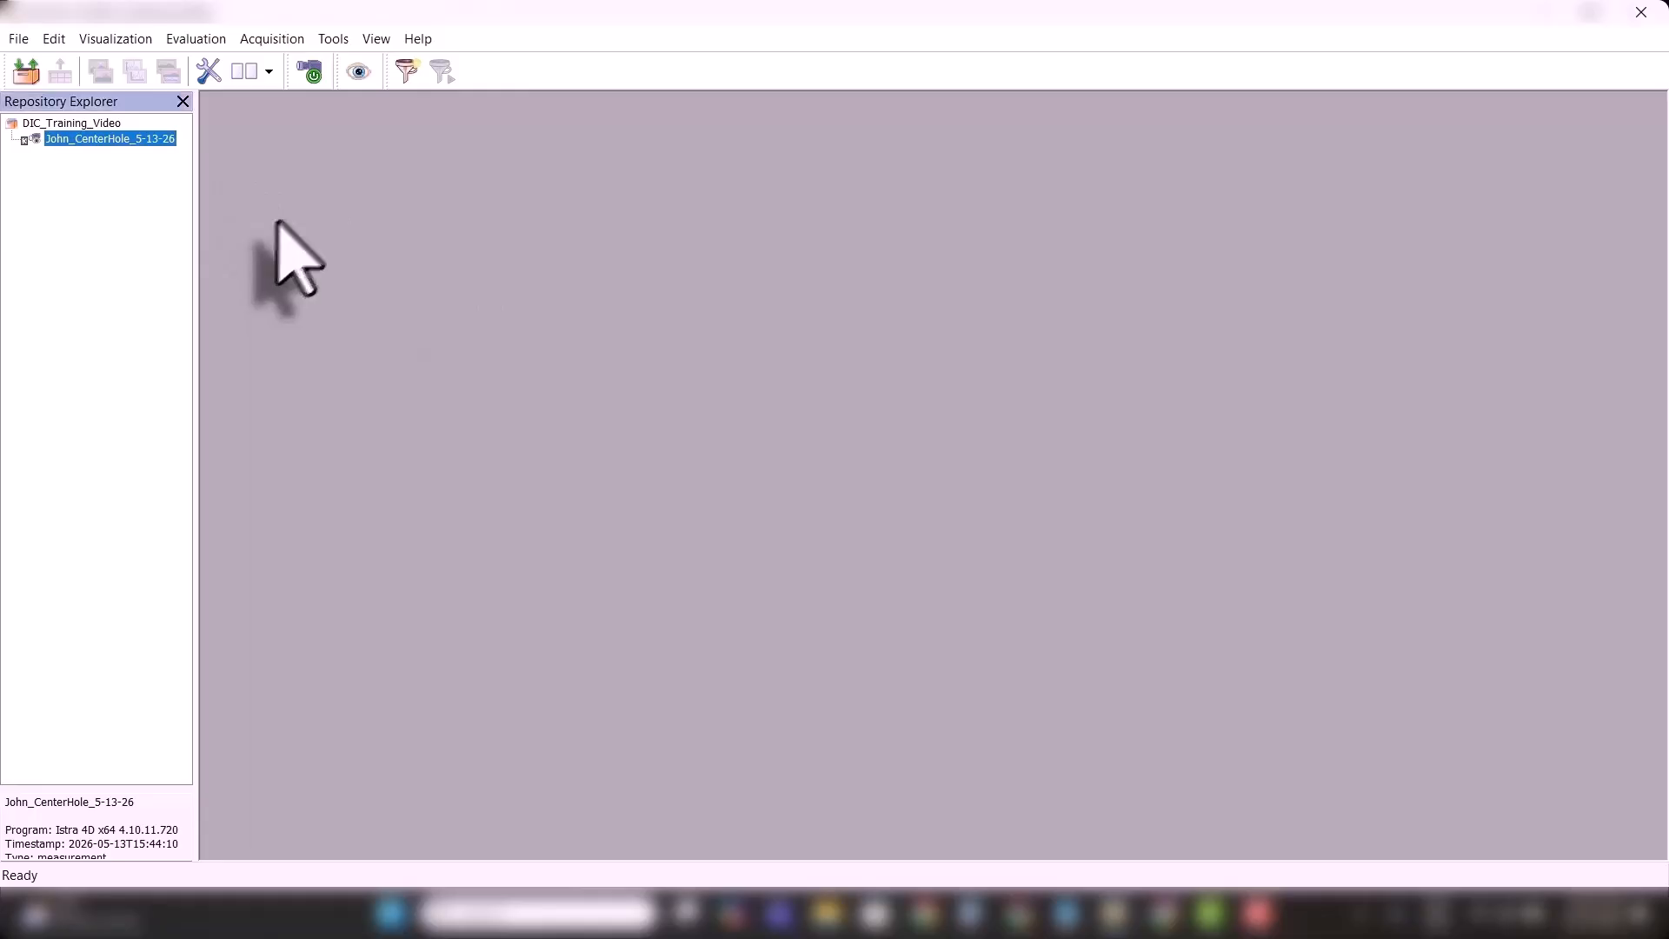
- Start a new Universal Correlation Evaluation for the center-hole measurement, keeping the suggested evaluation set name
left_click(409, 78)
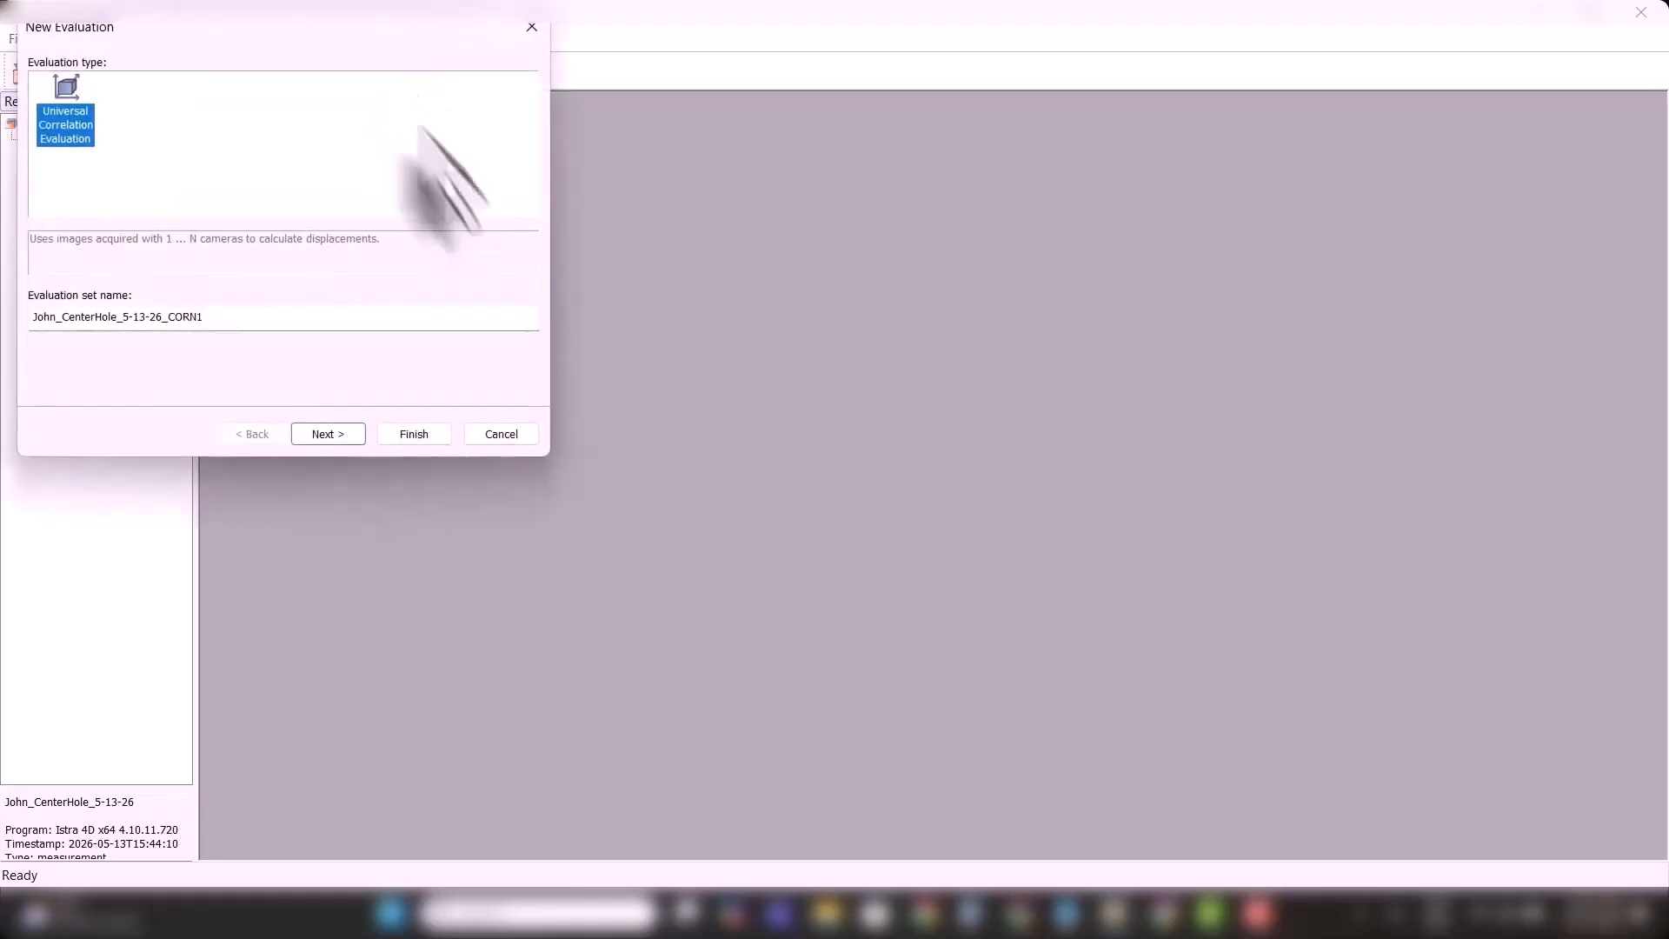
left_click_drag(370, 28, 848, 246)
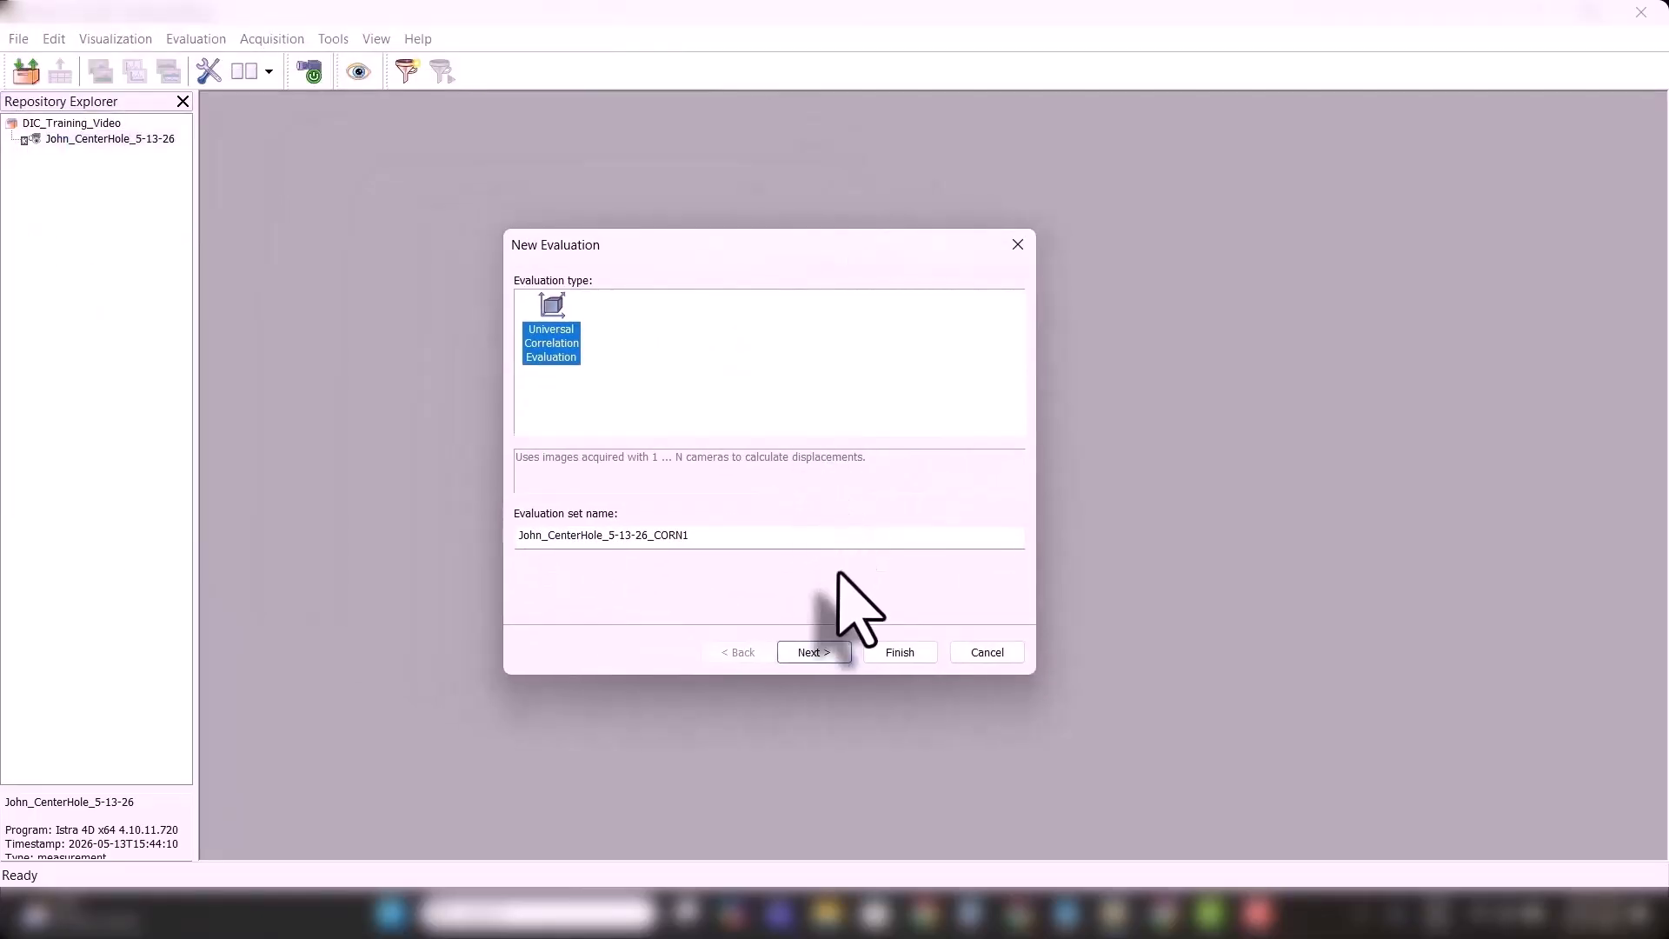
left_click(814, 653)
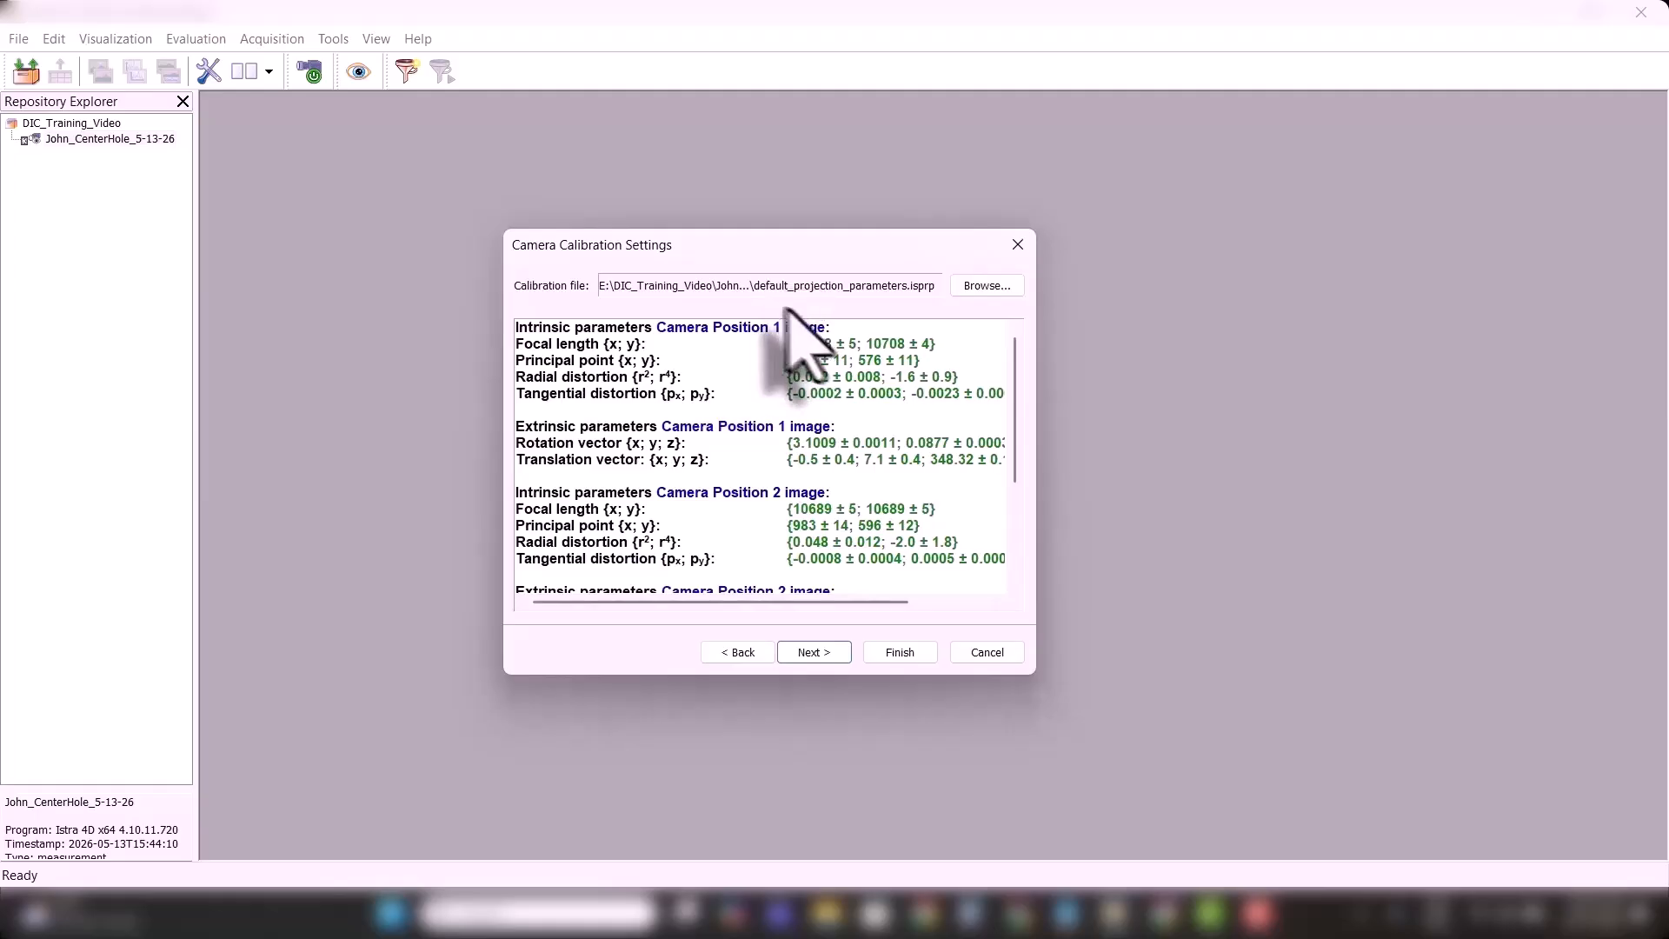
- Load the ISPRP projection parameters file from the DIC_Training_Video folder as the camera calibration file
mouse_move(917, 304)
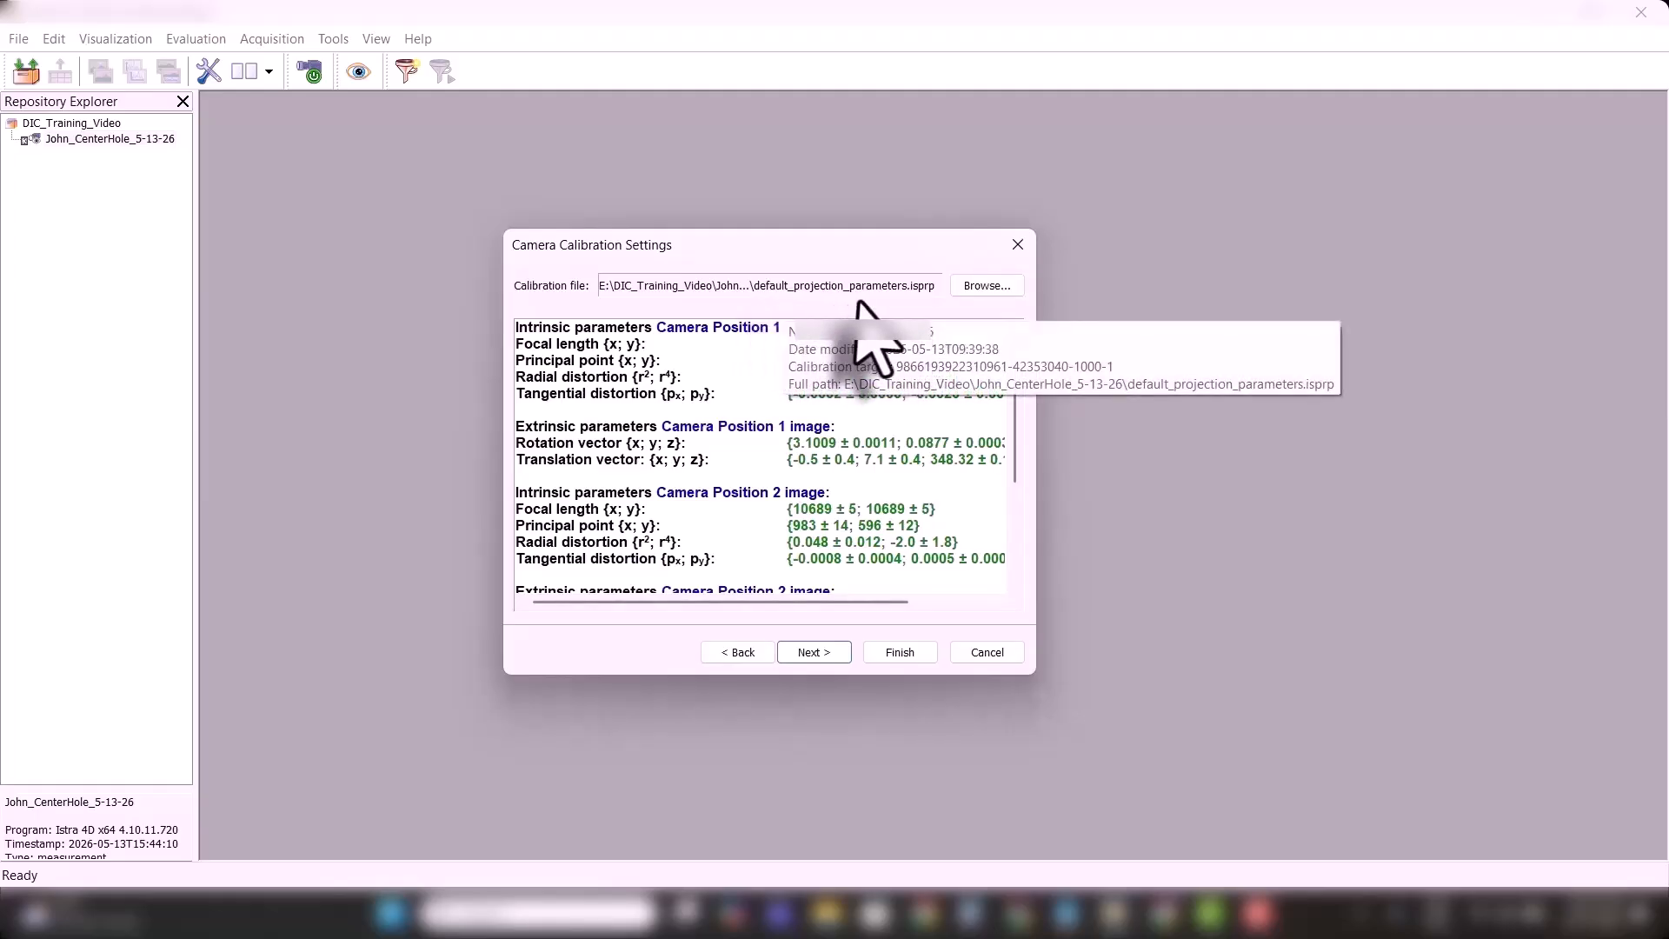
left_click(981, 287)
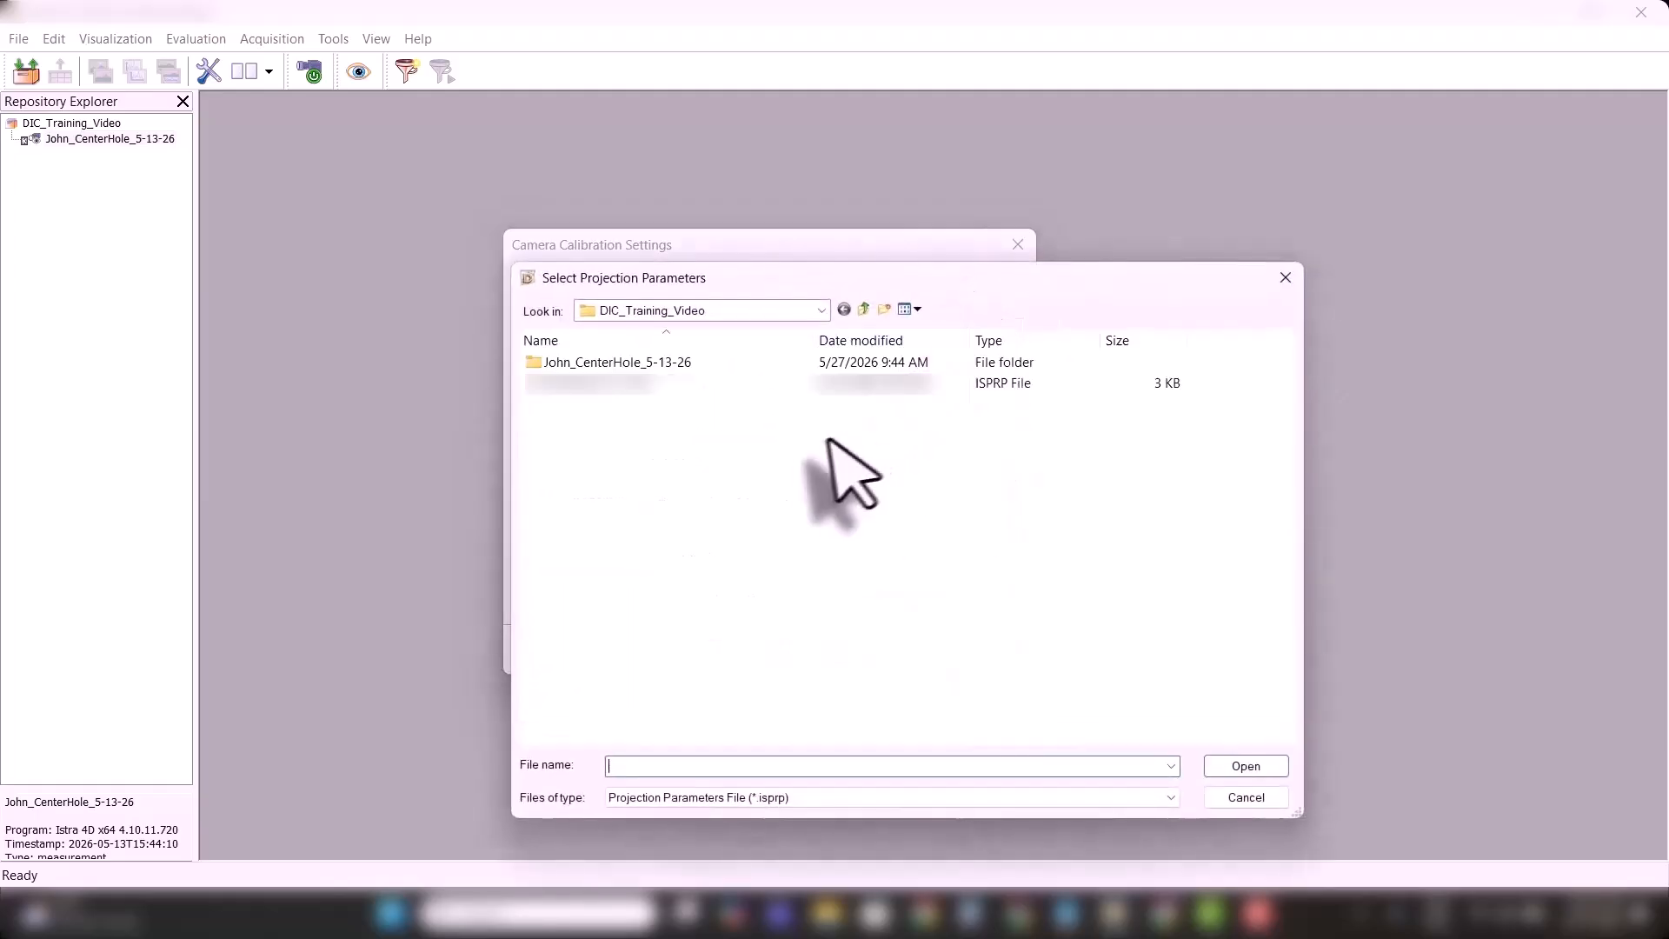
double_click(609, 386)
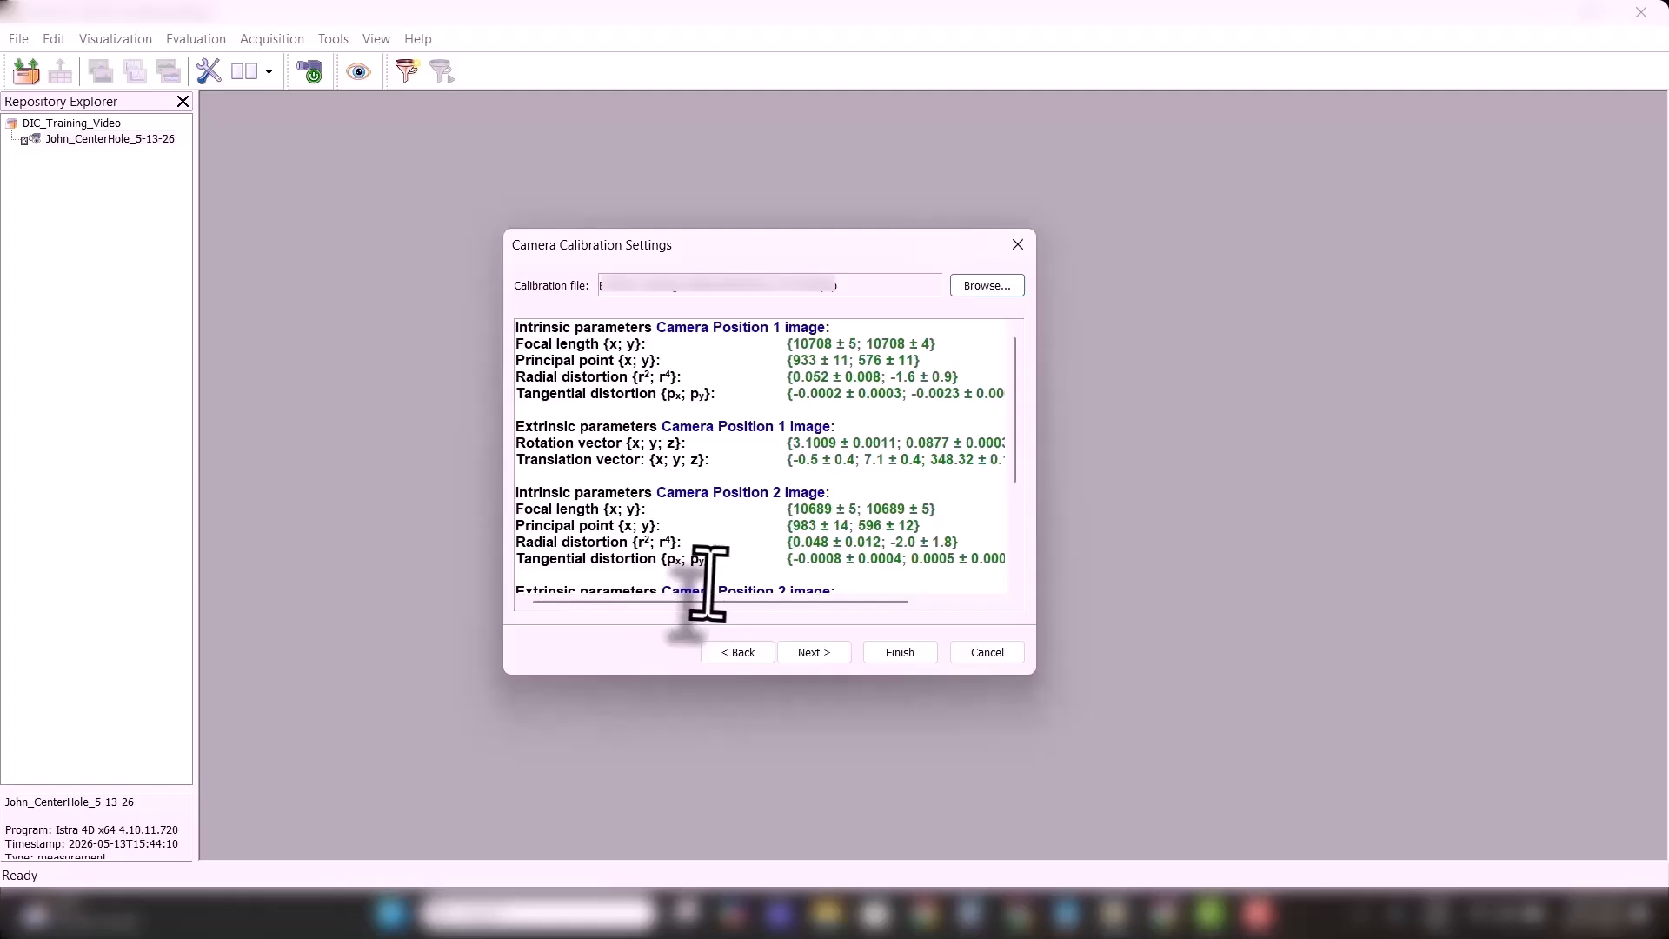
- Create the evaluation with both cameras selected, Camera Position 1 as reference, and no source evaluation for the settings transfer
left_click(810, 654)
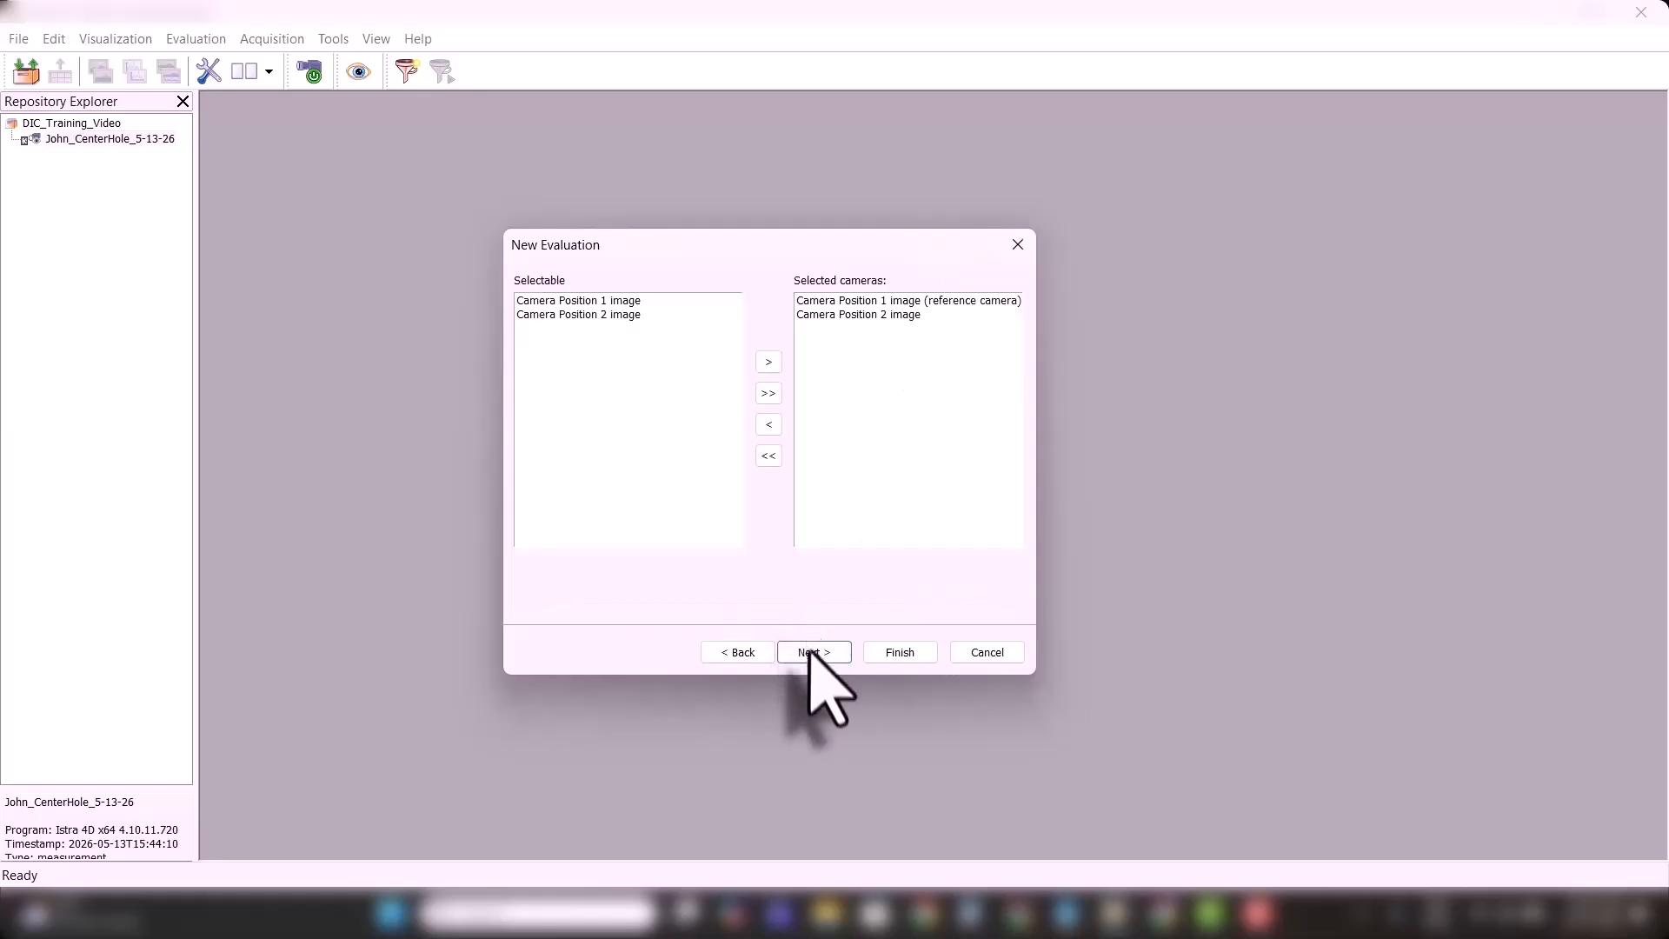
left_click(814, 654)
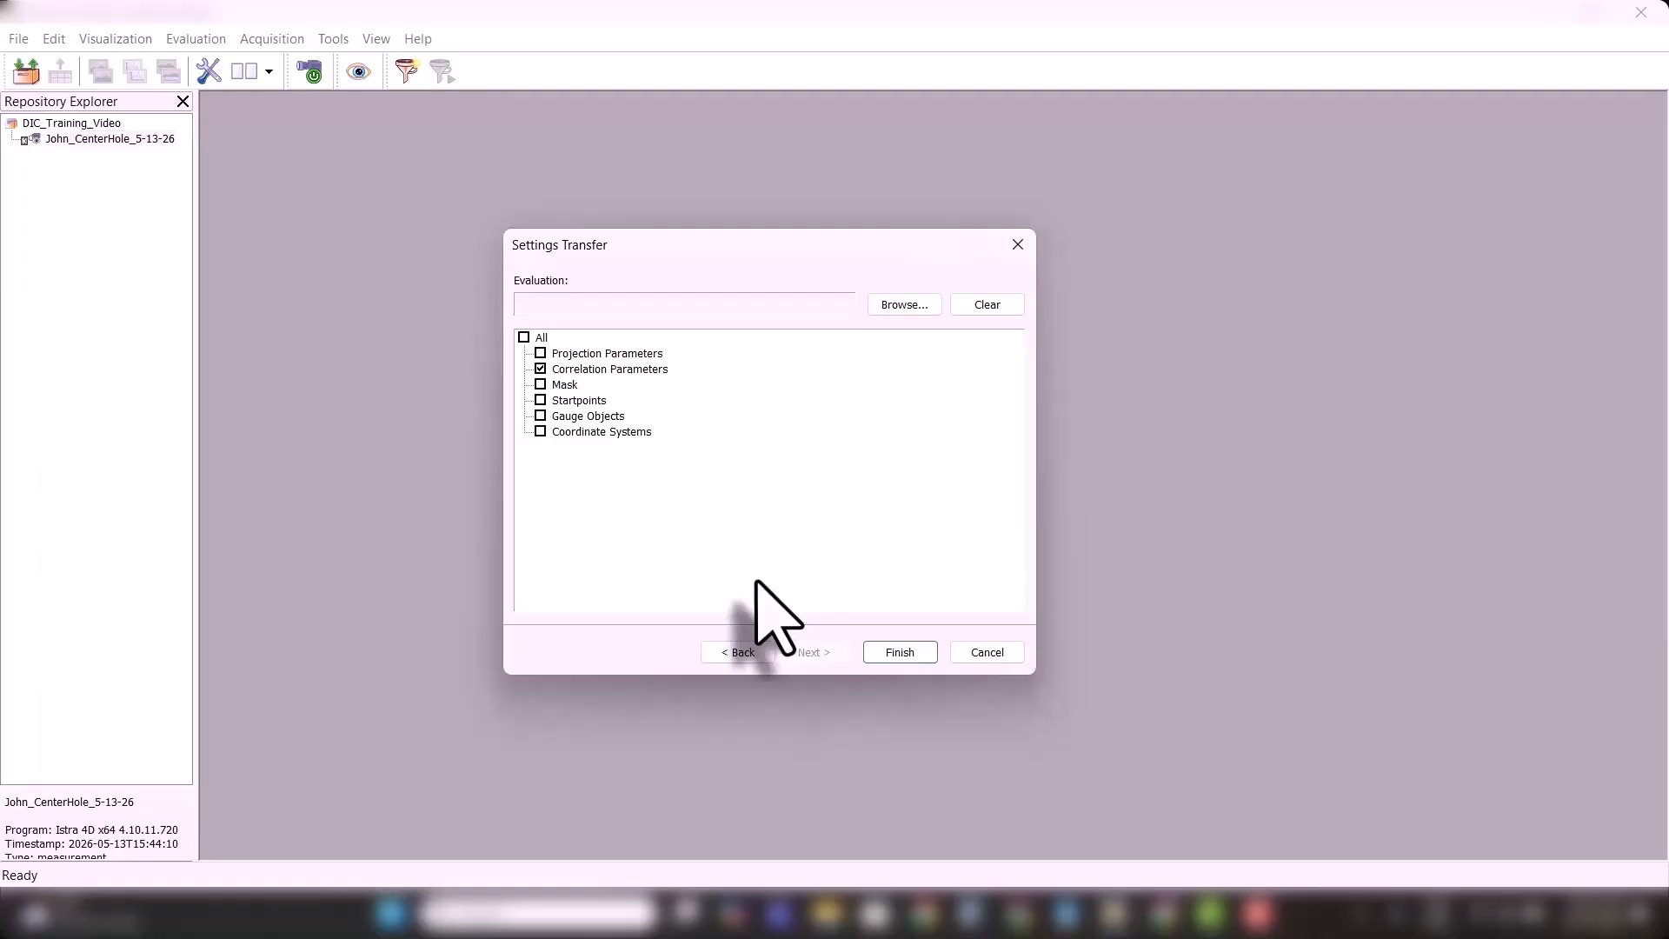
left_click(894, 654)
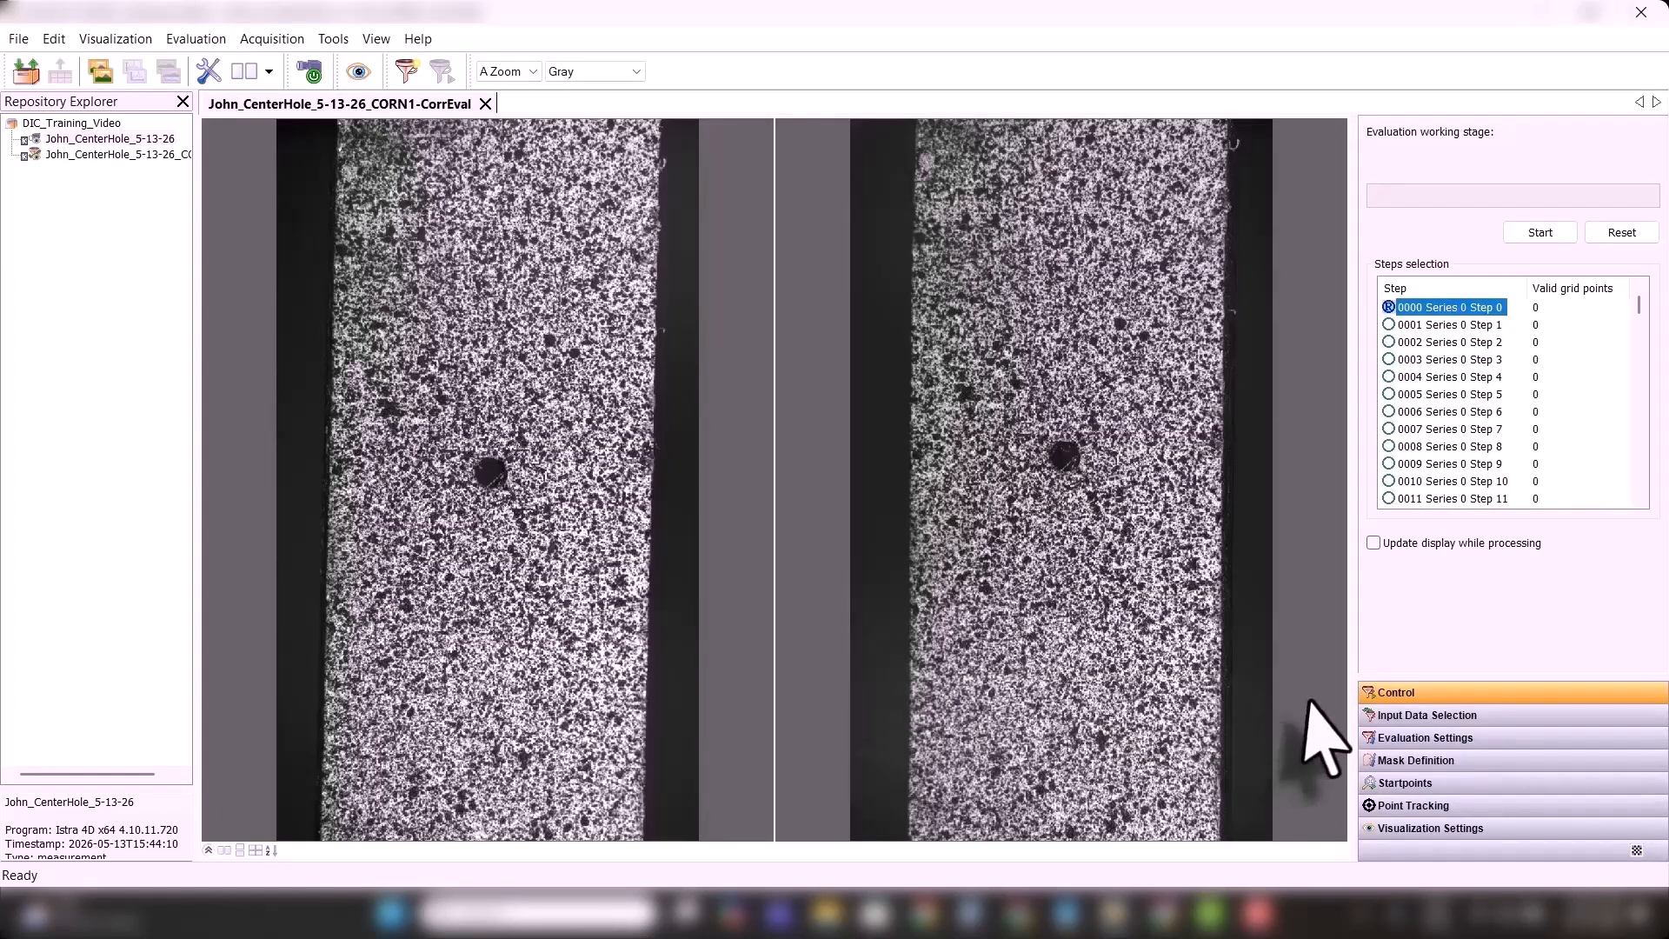
- Open the evaluation's input data selection and examine the camera images from Step 0 to Step 7, returning to Step 0
left_click(1371, 715)
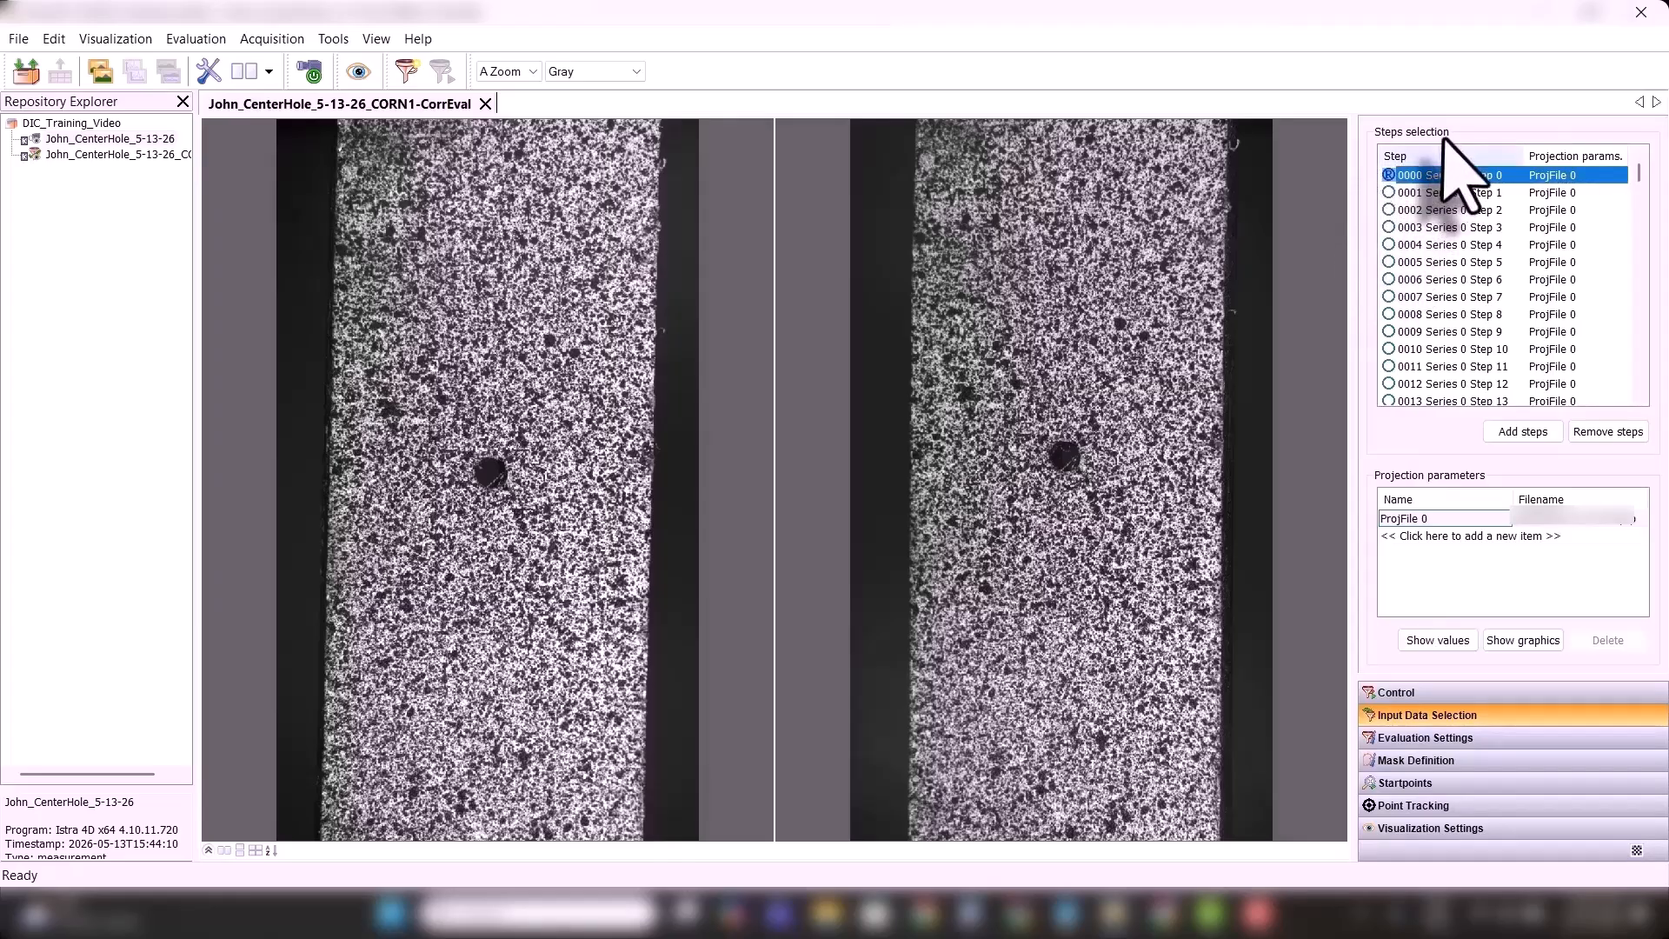
key("Down")
key("Down")
key("Down")
key("Down")
key("Down")
key("Down")
key("Down")
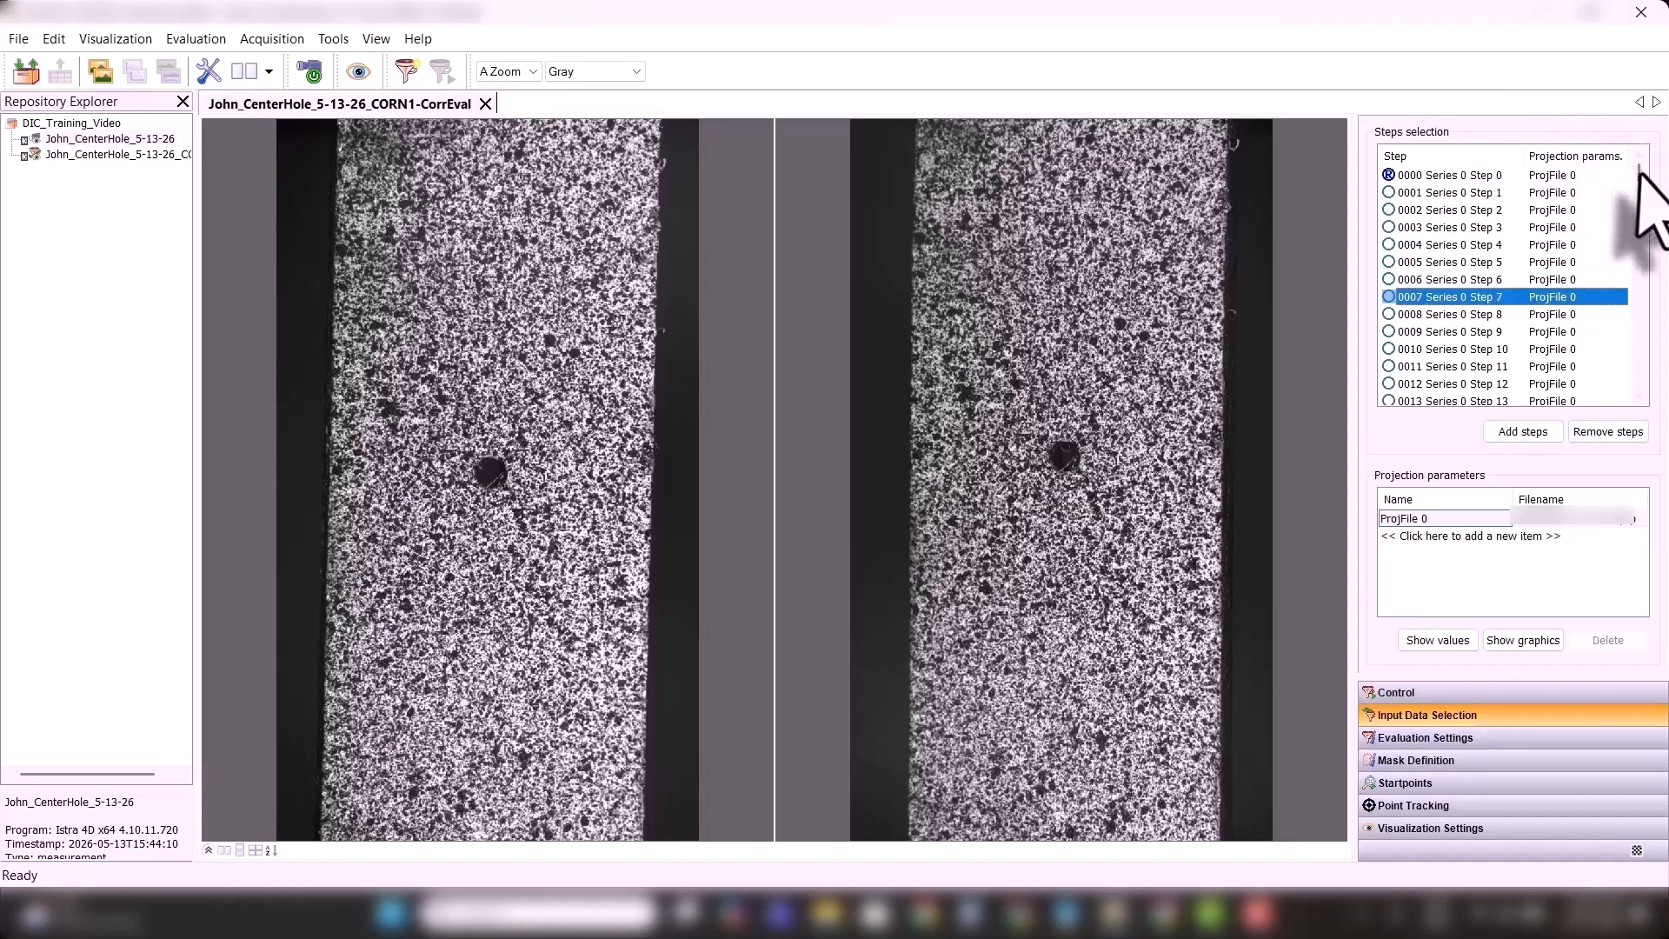
mouse_move(1639, 174)
left_mouse_down()
mouse_move(1639, 268)
mouse_move(1640, 152)
left_mouse_up()
left_click(1501, 349)
left_click(1504, 174)
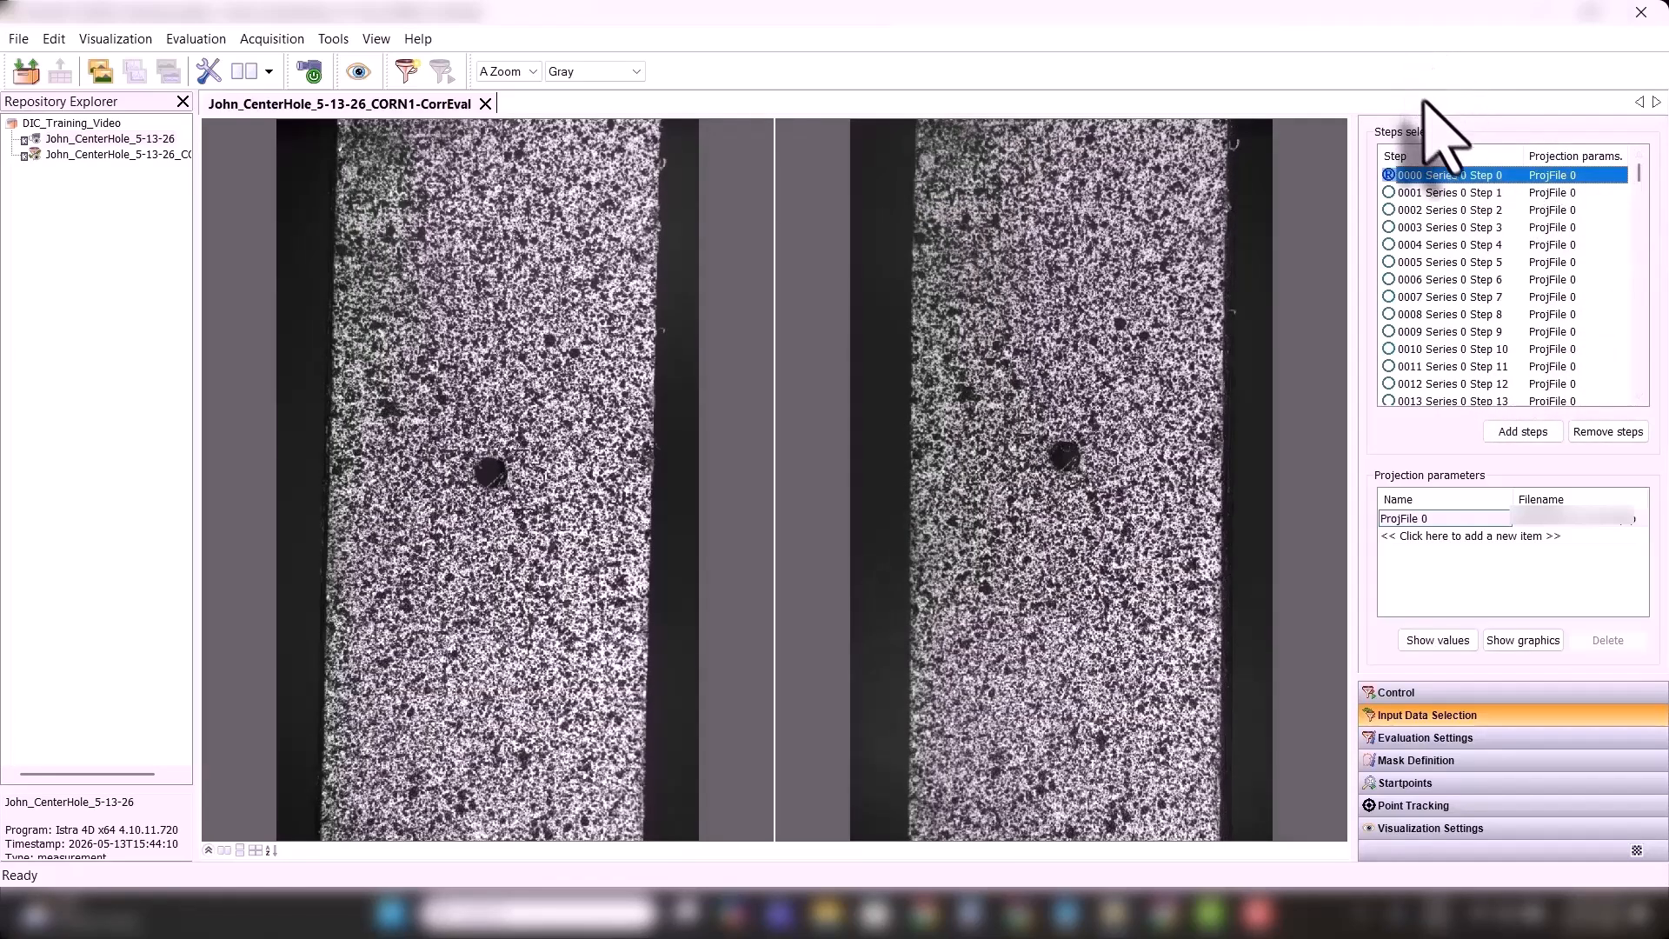
- Step through the first camera images from Step 0 to look for specimen movement, returning to Step 0
key("Down")
key("Down")
key("Down")
key("Down")
key("Down")
key("Down")
key("Down")
key("Down")
key("Down")
key("Down")
key("Down")
key("Down")
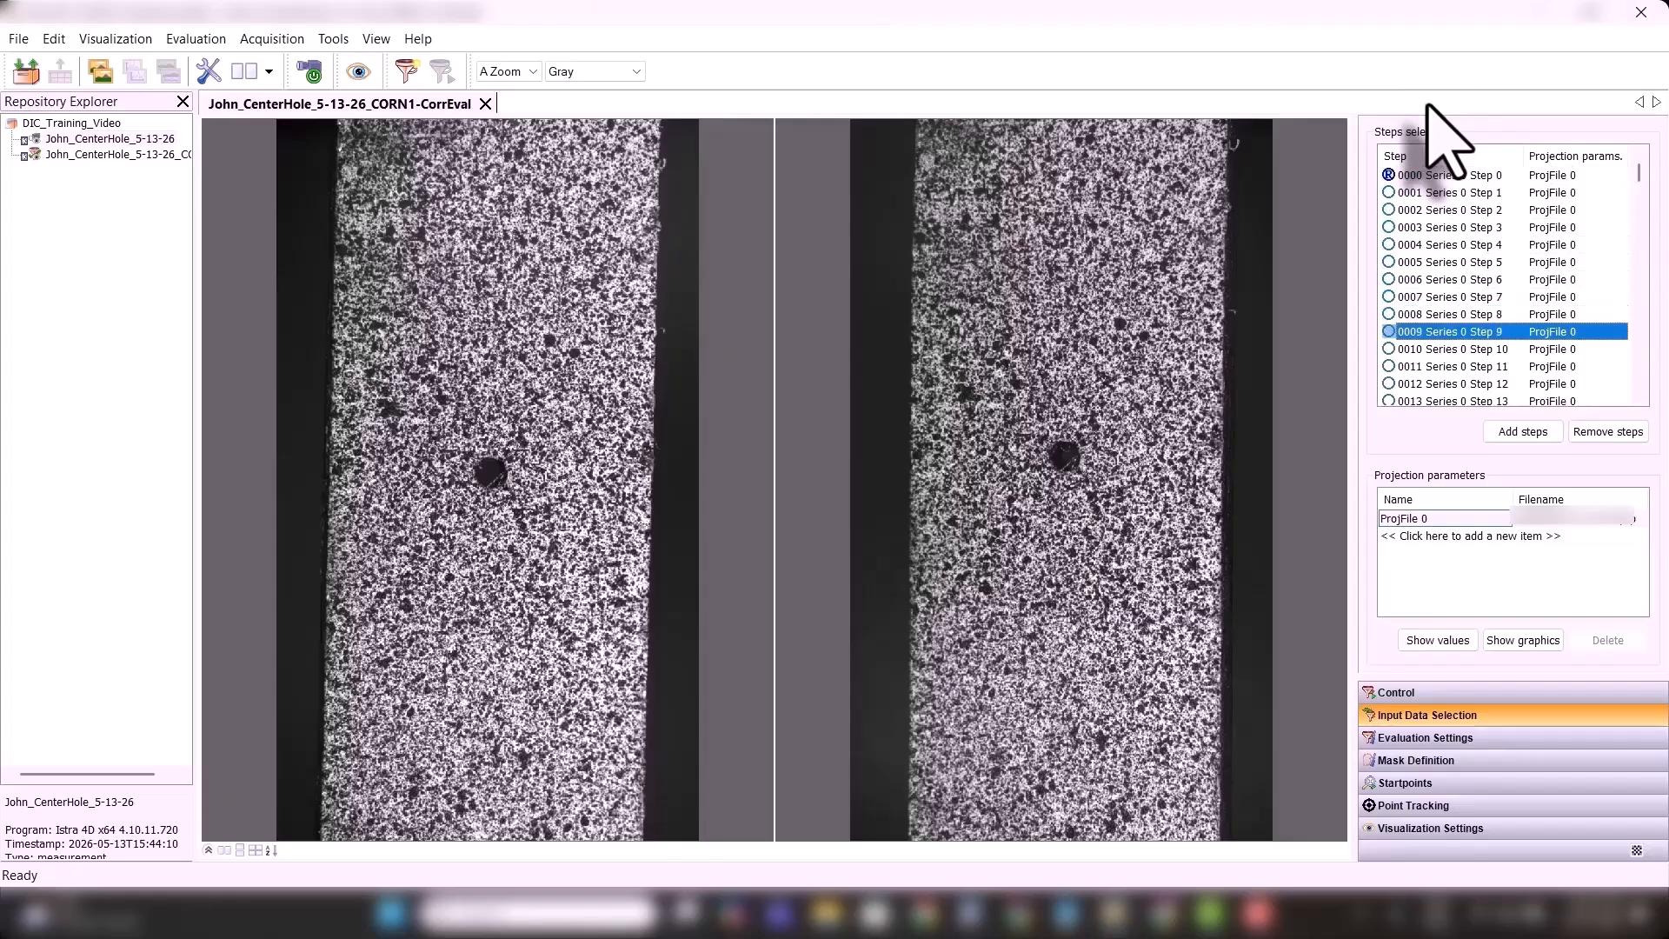
left_click(1391, 177)
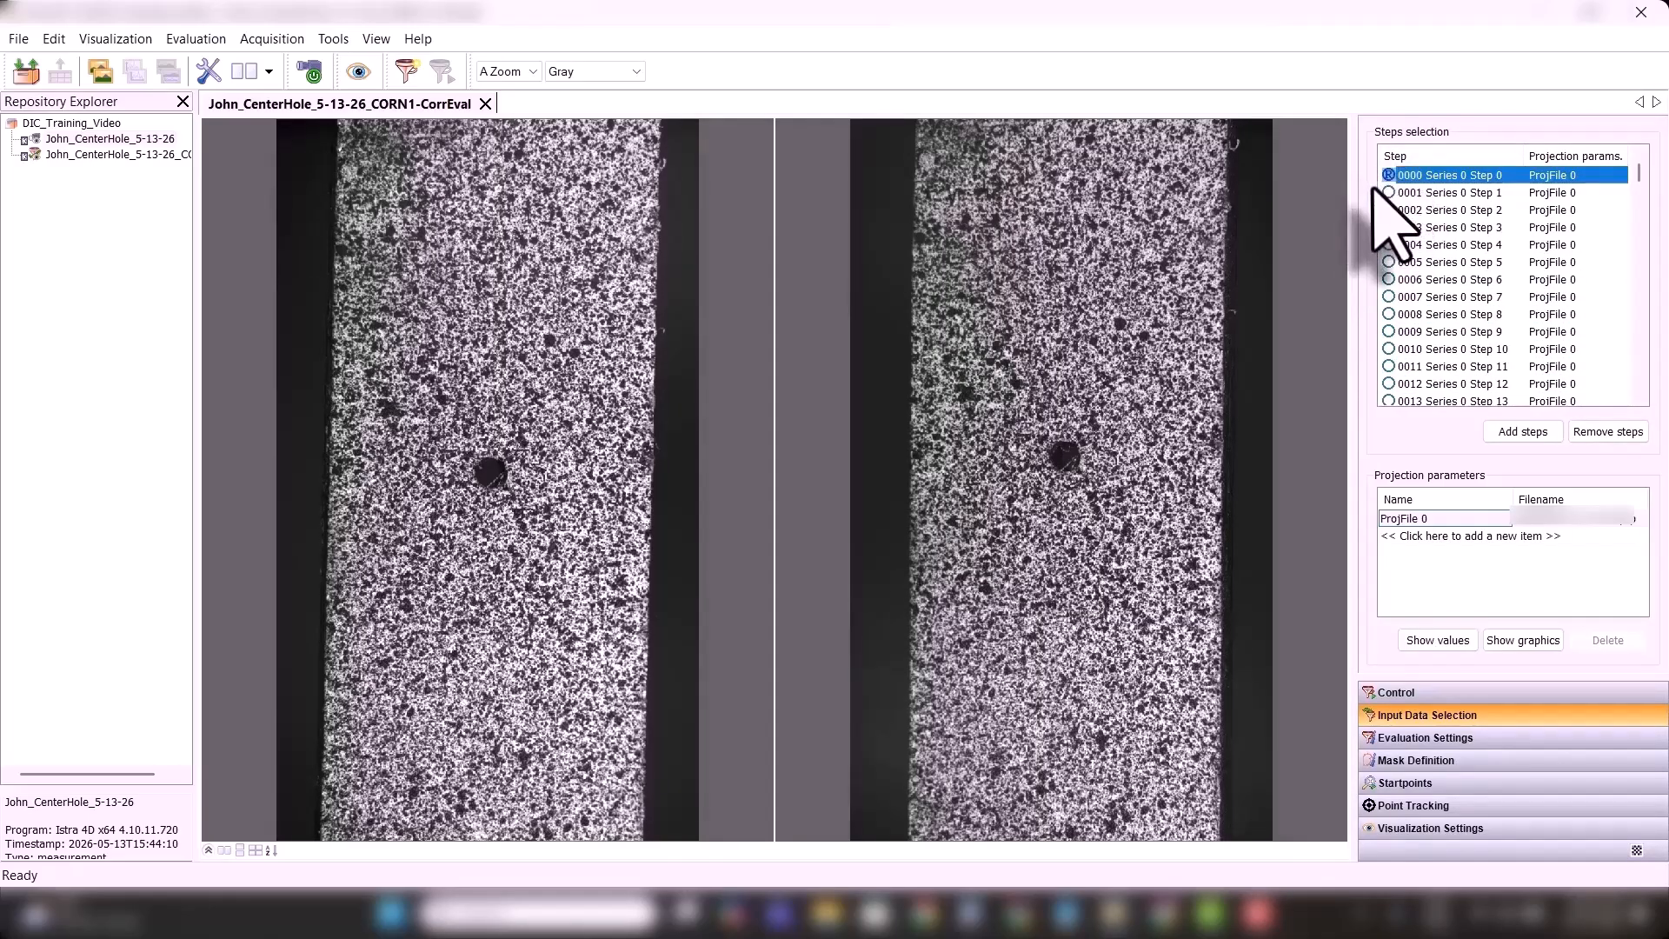
- Compare the early camera images with Step 1104 to examine how the hole deforms, returning to Step 0
key("Down")
key("Down")
key("Down")
key("Down")
key("Down")
key("Down")
key("Down")
key("Down")
key("Down")
key("Down")
key("Down")
key("Down")
key("Down")
key("Down")
key("Down")
key("Down")
key("Down")
key("Down")
key("Down")
left_click_drag(1639, 178, 1639, 200)
left_click(1526, 228)
left_click(1472, 279)
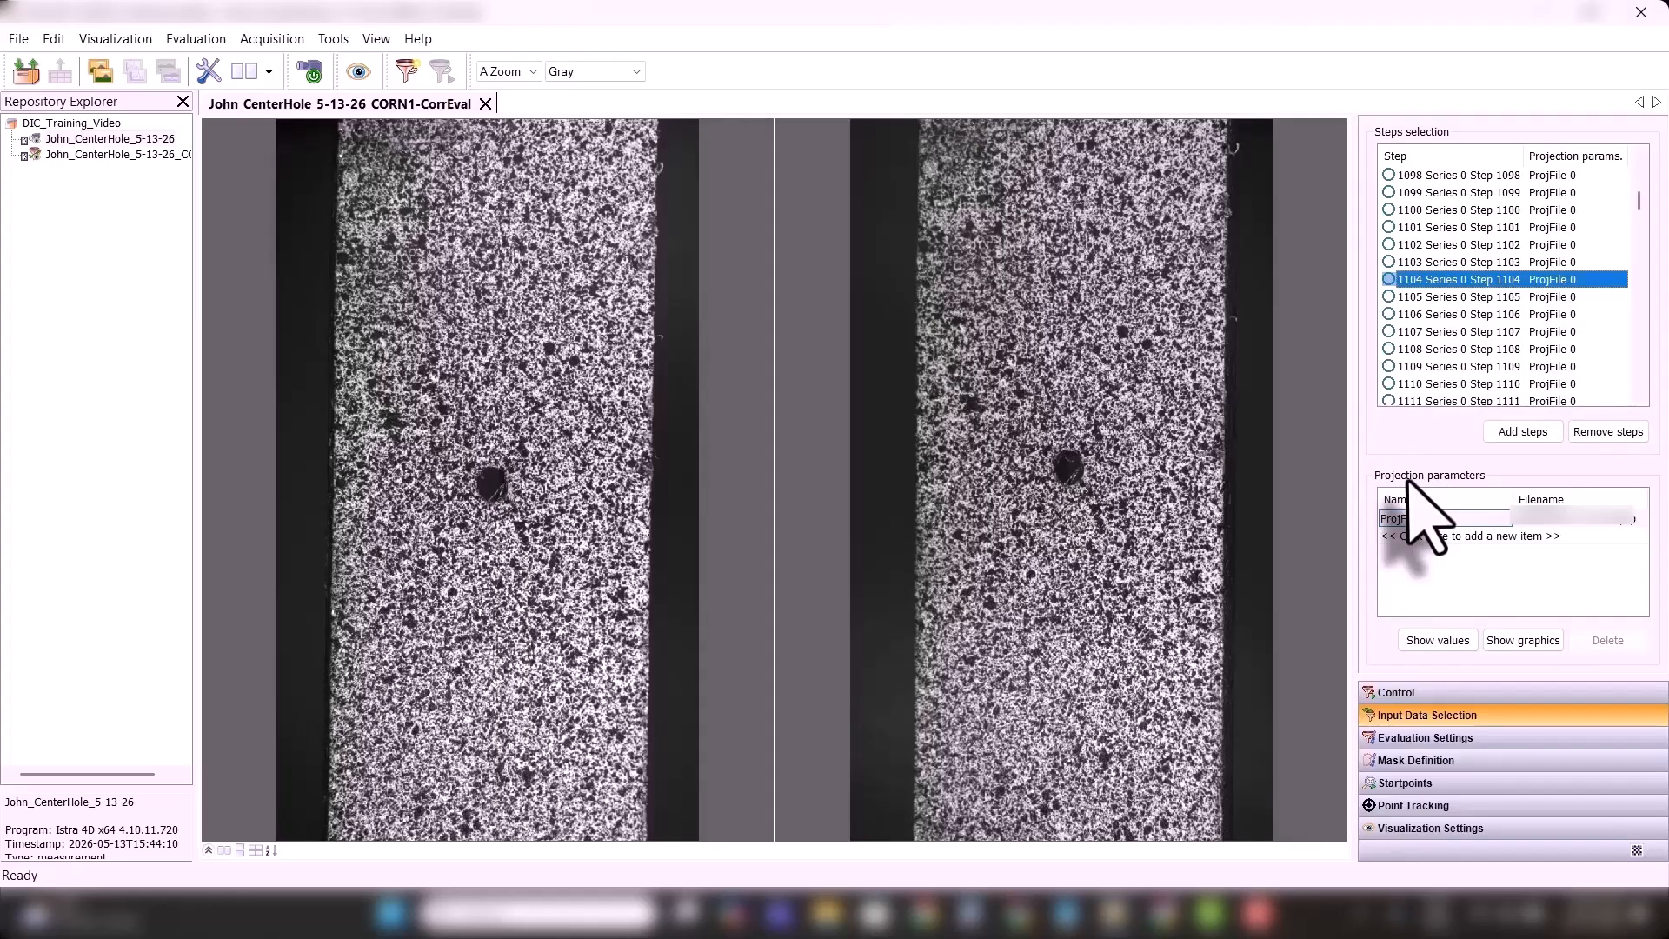
key("Home")
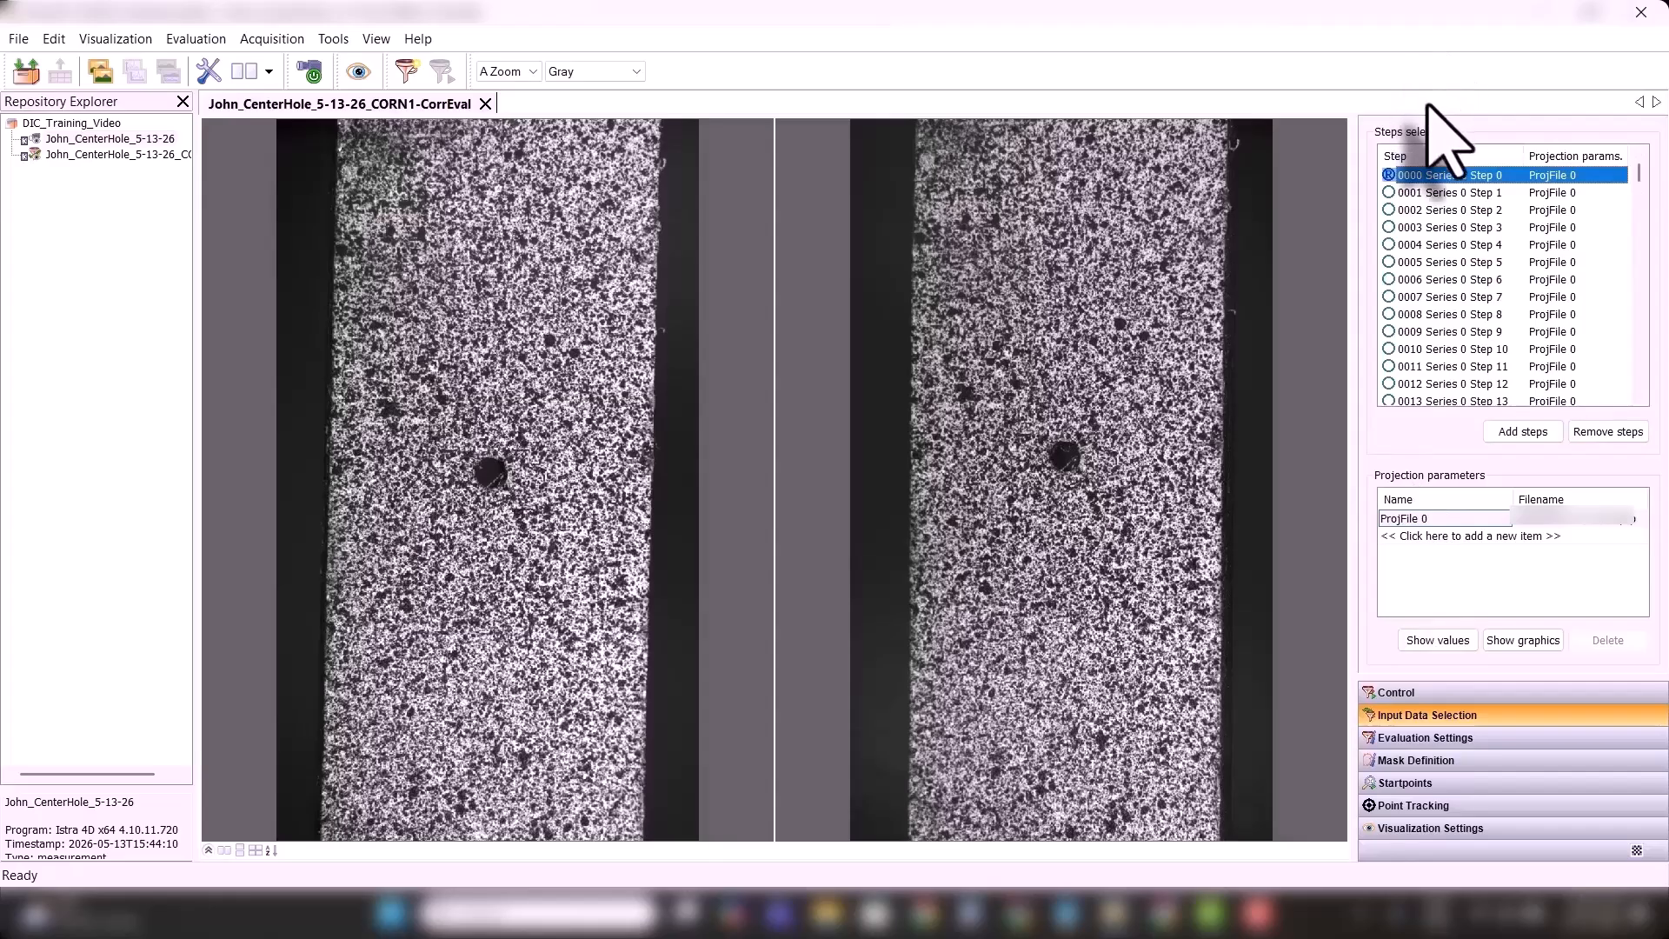
- Step through the images up to Step 19 and beyond to examine where deformation starts, and reselect Step 0
key("Down")
key("Down")
key("Down")
key("Down")
key("Down")
key("Down")
key("Down")
key("Down")
key("Down")
key("Down")
key("Down")
key("Down")
key("Down")
key("Down")
key("Down")
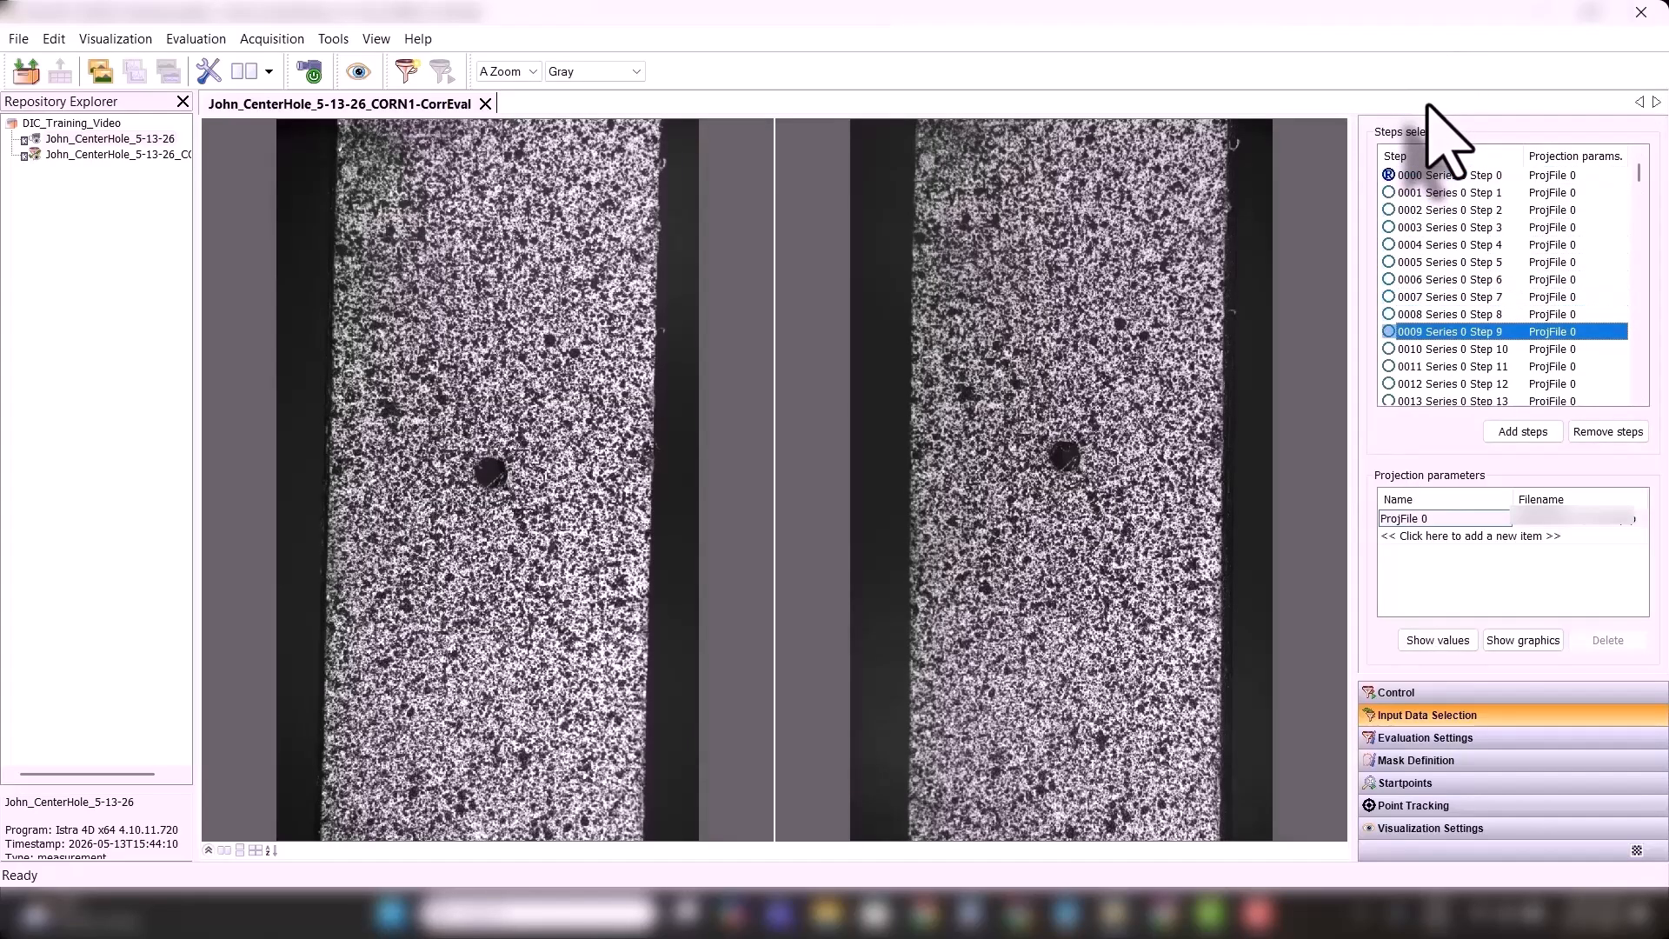
key("Down")
key("Down")
key("Down")
key("Down")
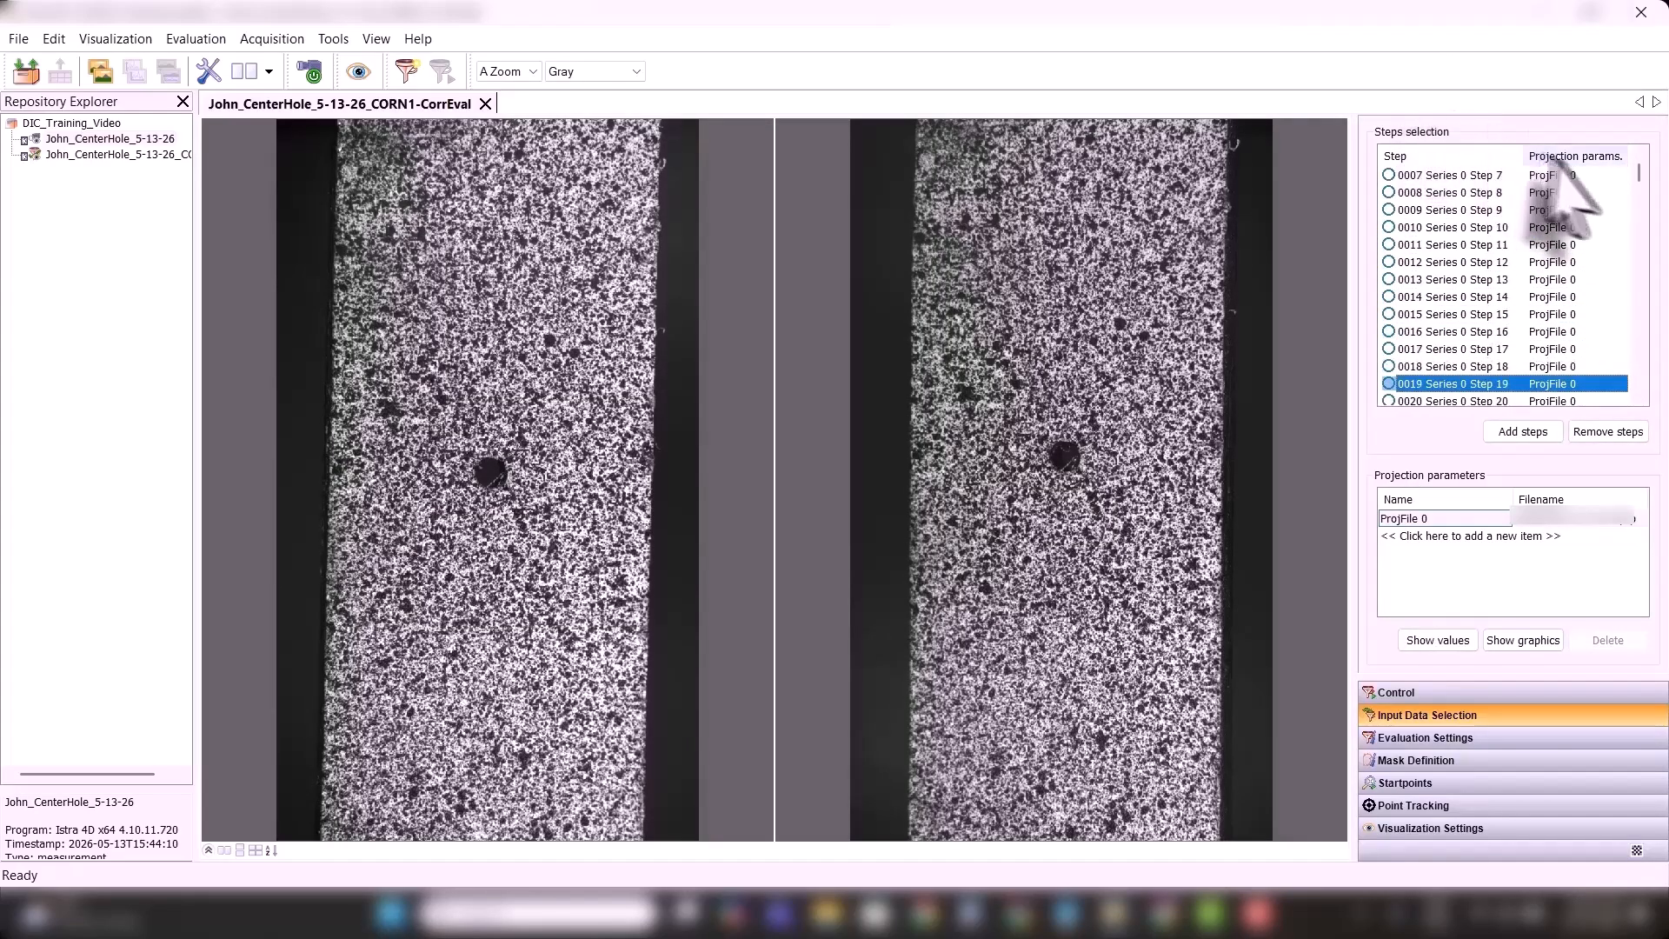
left_click_drag(1637, 174, 1637, 186)
left_click(1521, 224)
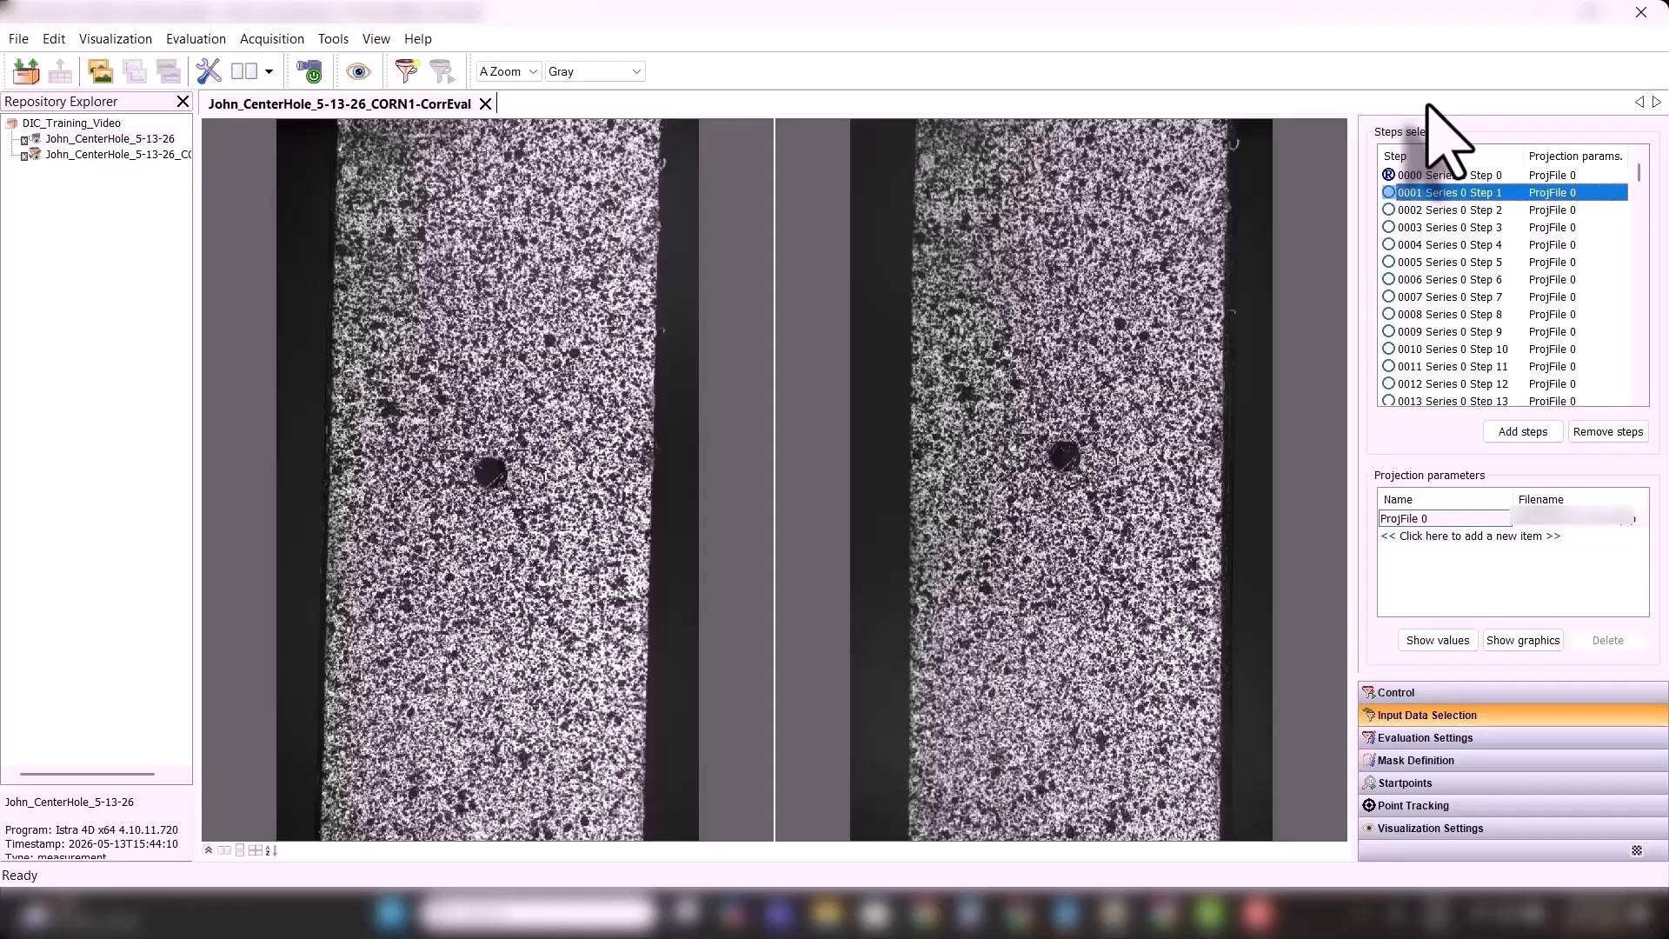
left_click(1418, 174)
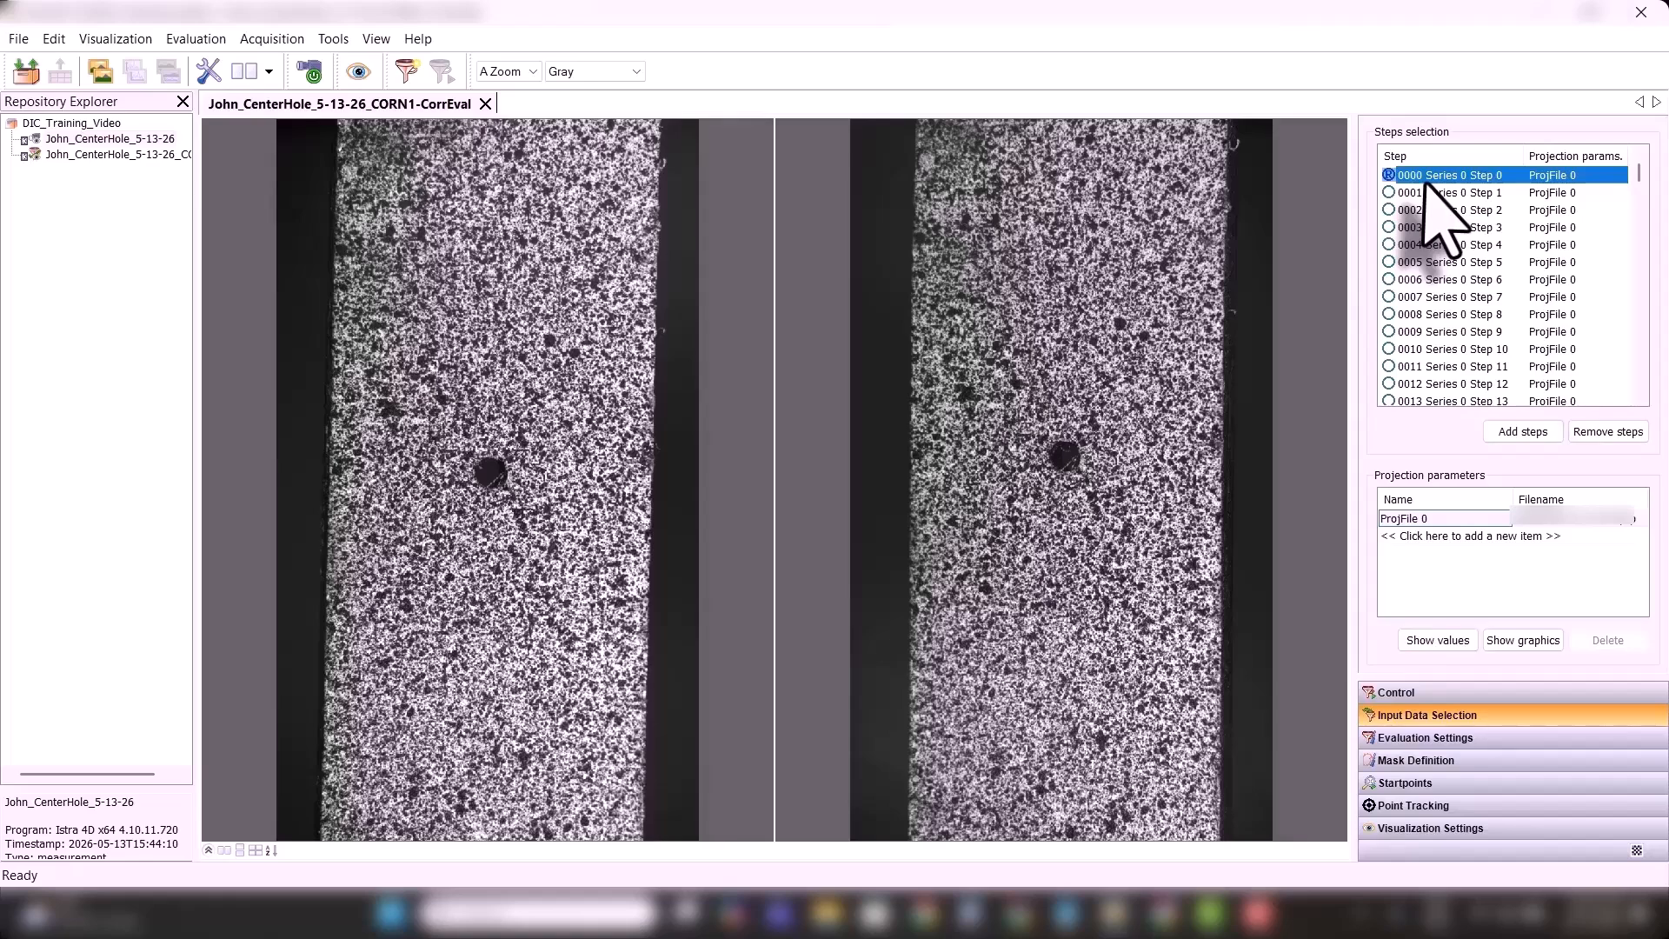
- Inspect the final images of the series at Steps 8107, 8085, 8059 and 7518 for specimen and speckle damage
left_click_drag(1639, 173, 1614, 418)
left_click(1500, 372)
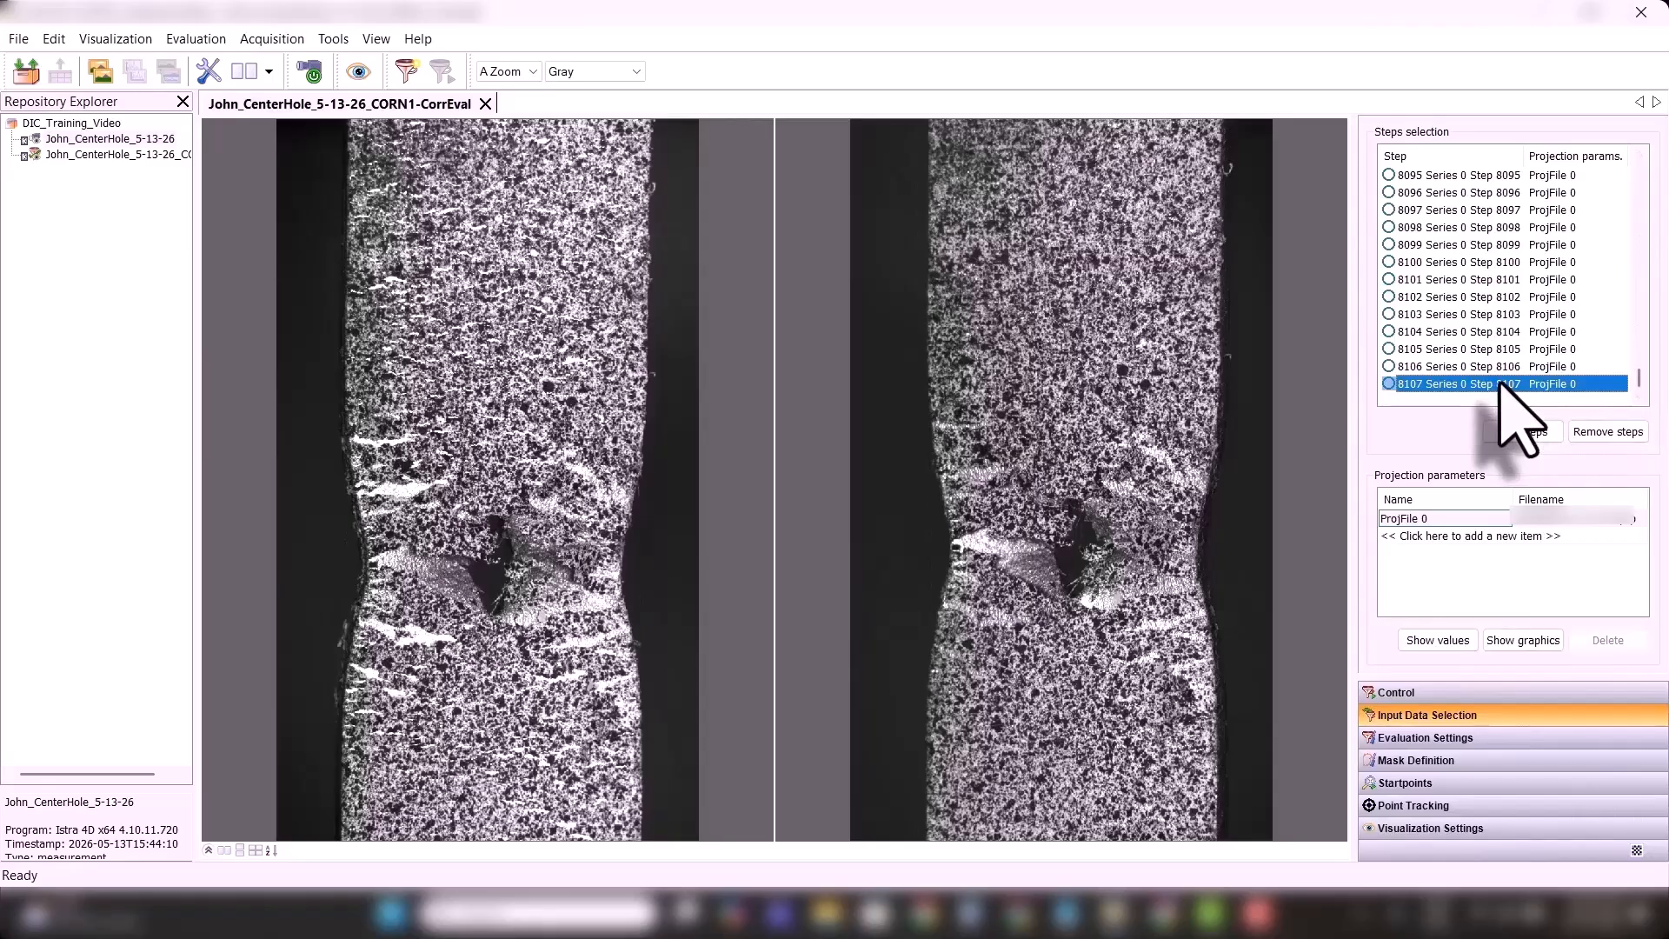
scroll(1543, 291, "up", 4)
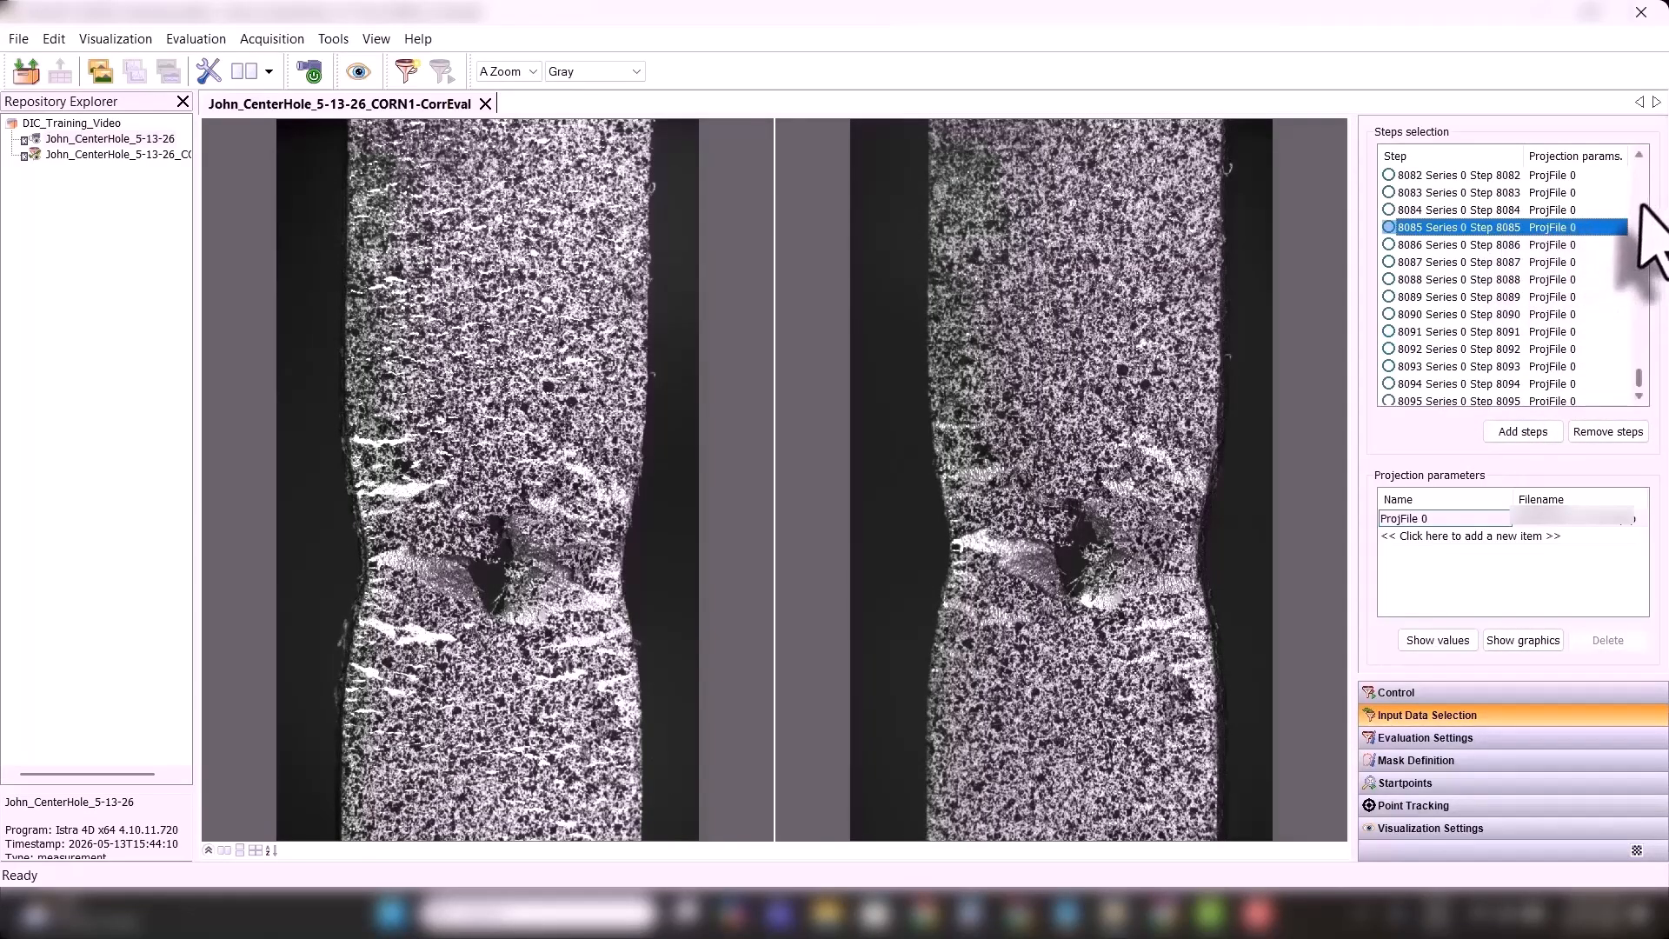
scroll(1470, 245, "up", 9)
left_click(1449, 224)
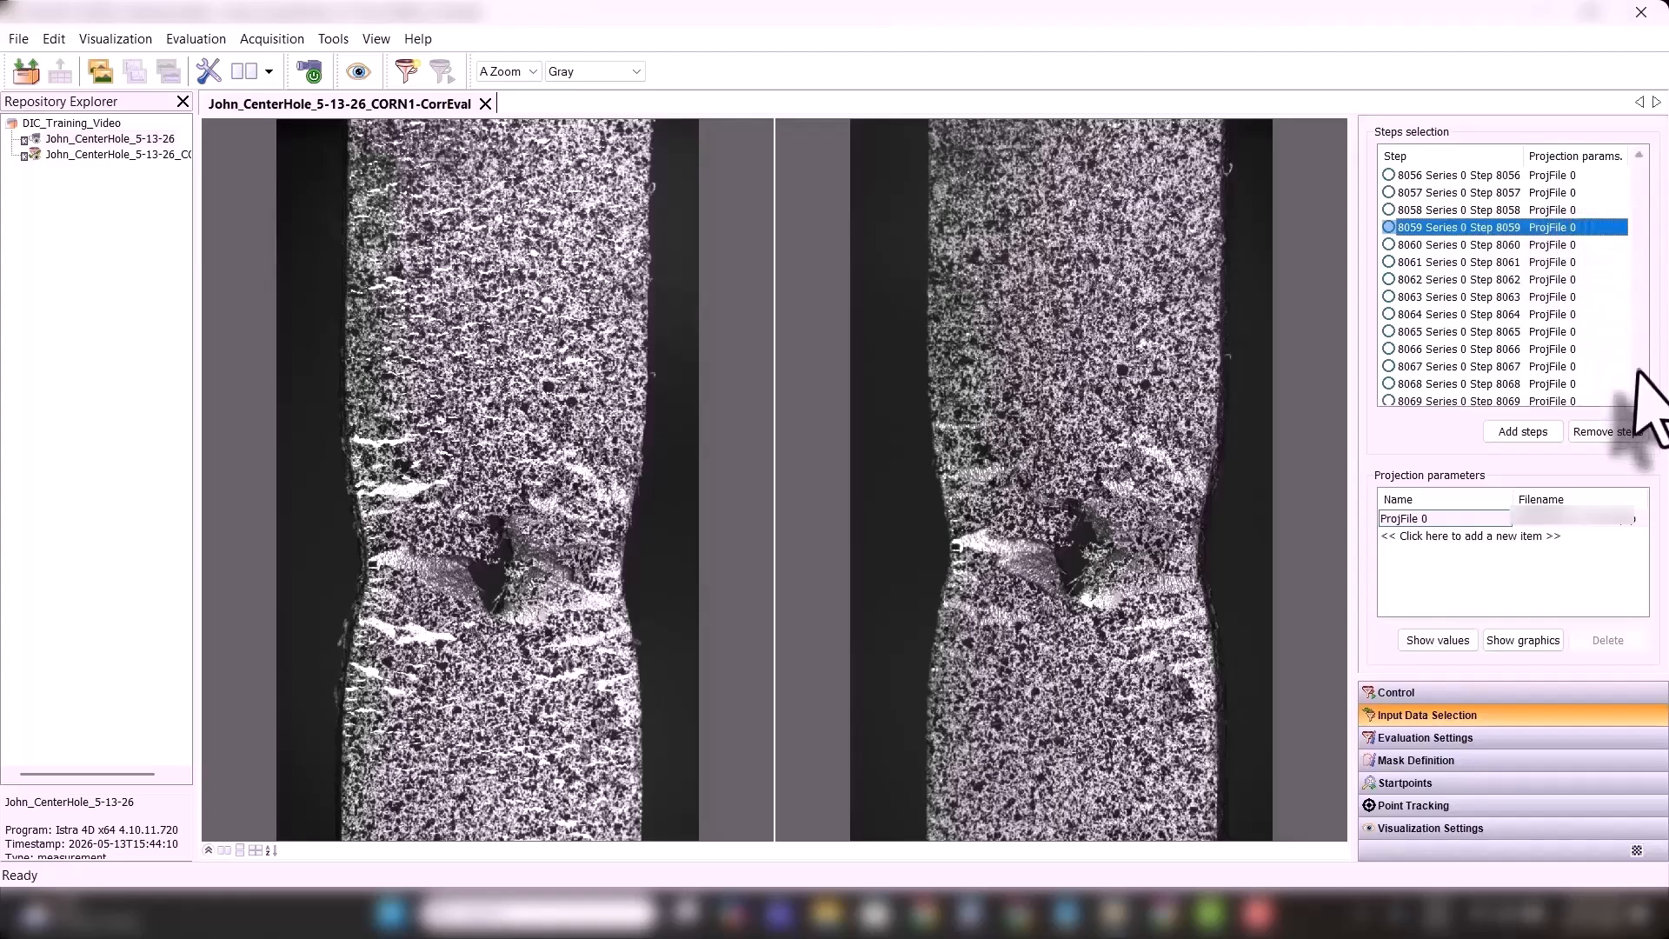
left_click_drag(1639, 375, 1639, 361)
left_click(1431, 245)
left_click(1475, 279)
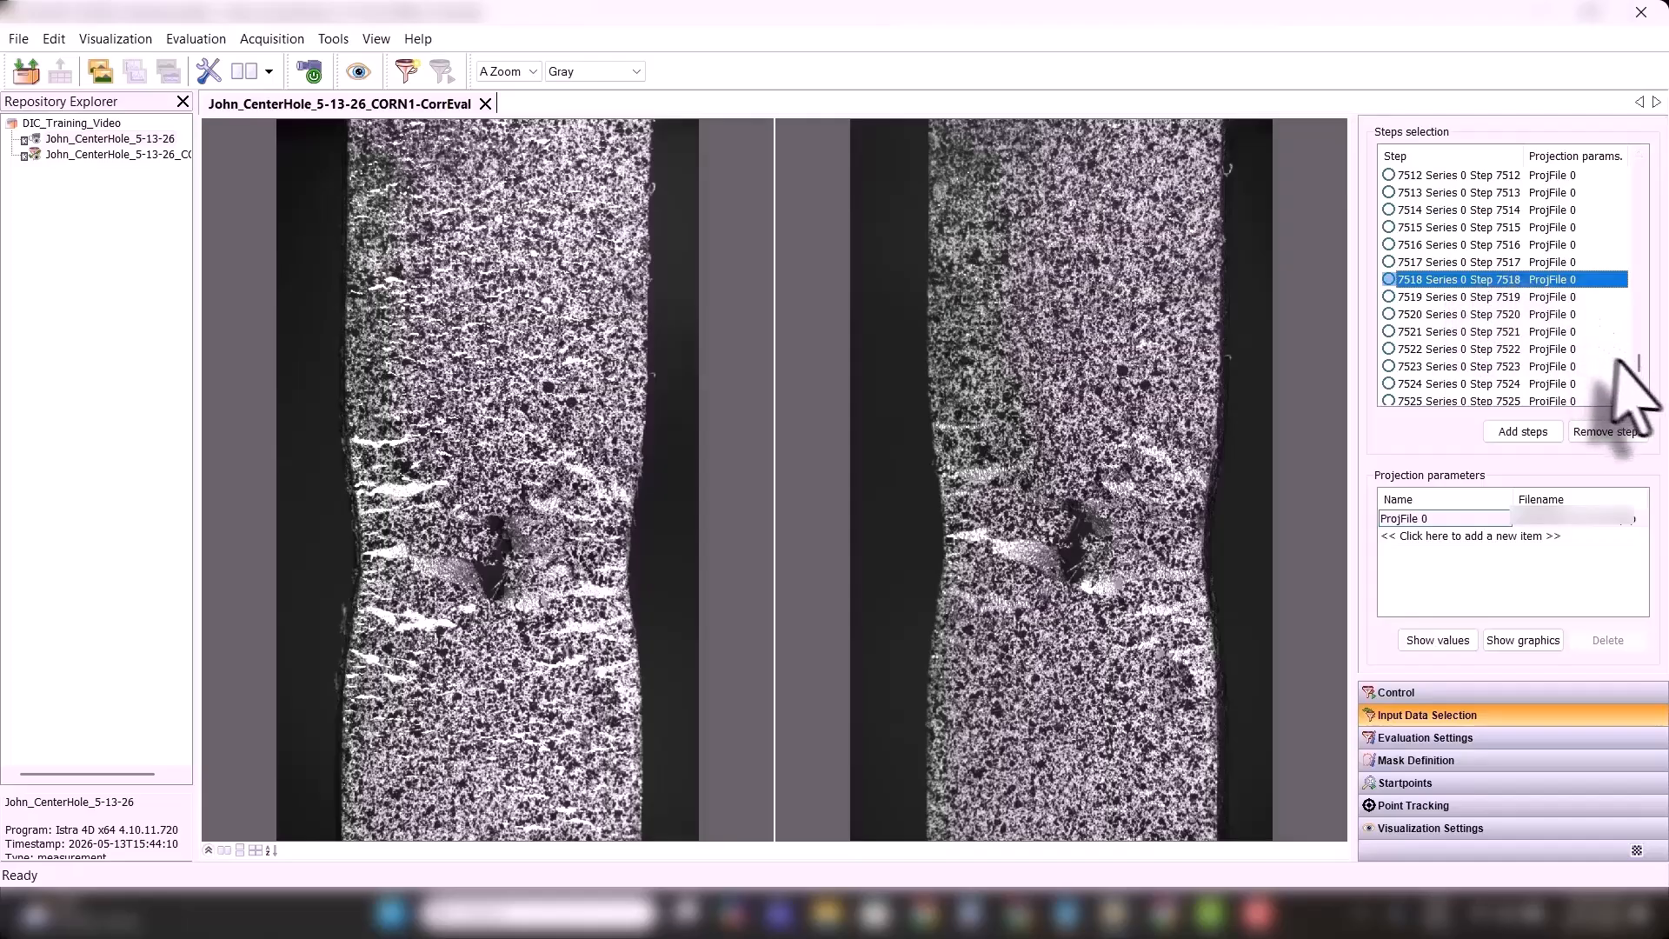
- Try to remove a block of late steps ending at Step 8107 from the evaluation
mouse_move(1639, 366)
left_mouse_down()
mouse_move(1640, 348)
mouse_move(1632, 376)
left_mouse_up()
left_click(1481, 262)
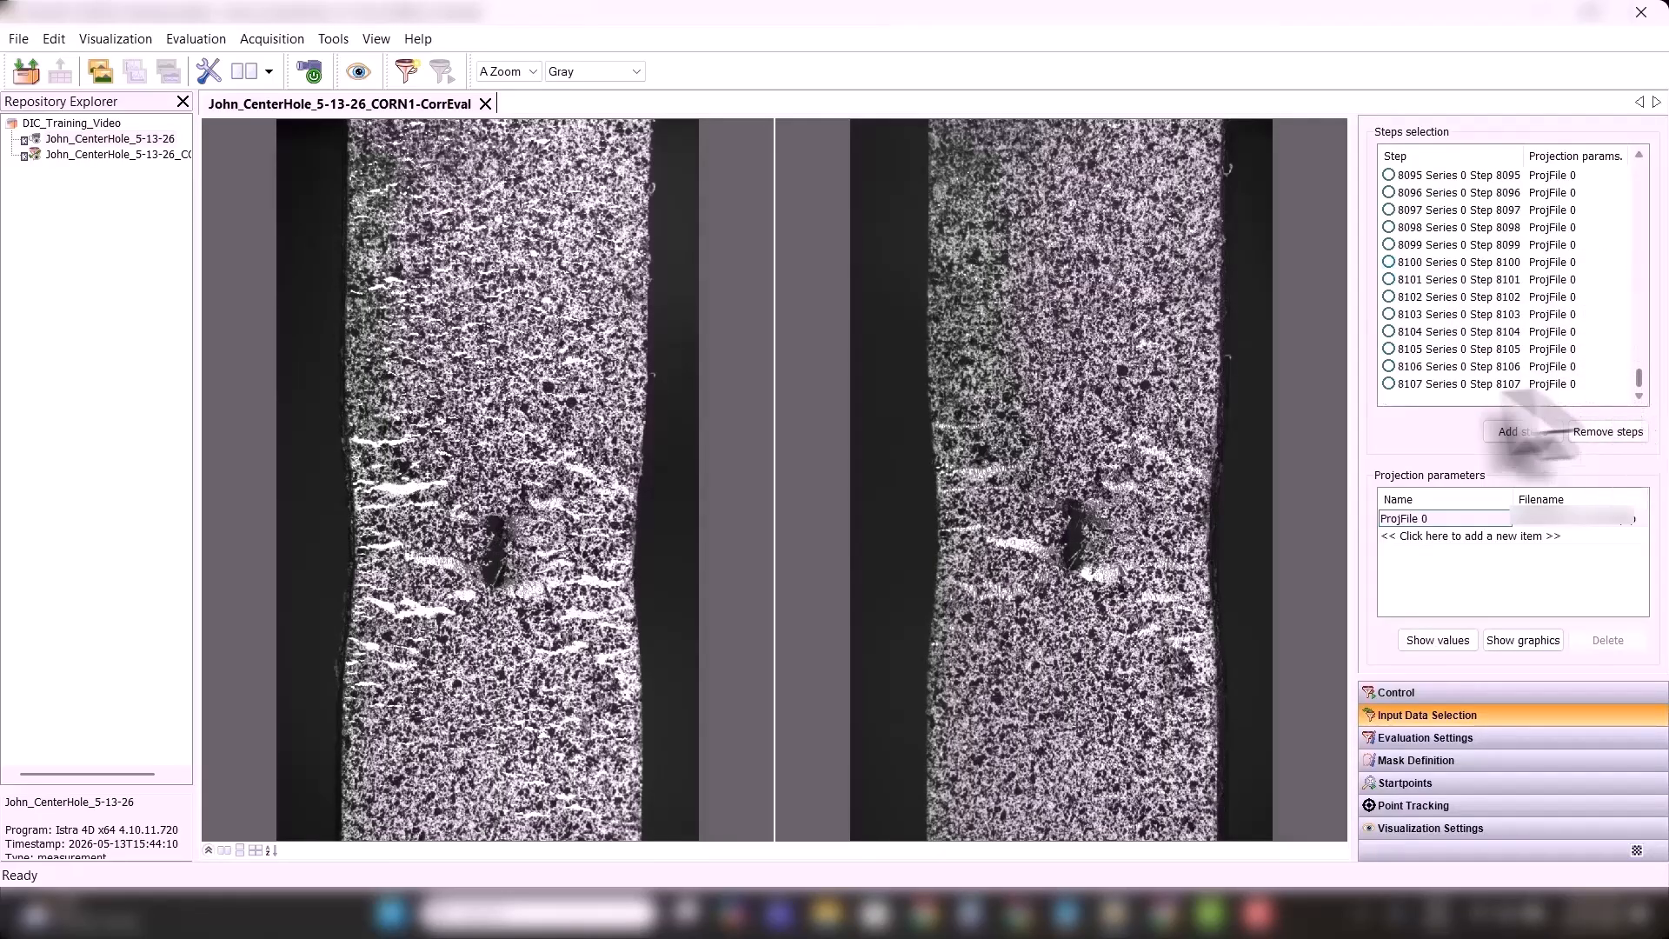
left_click(1479, 384, "shift")
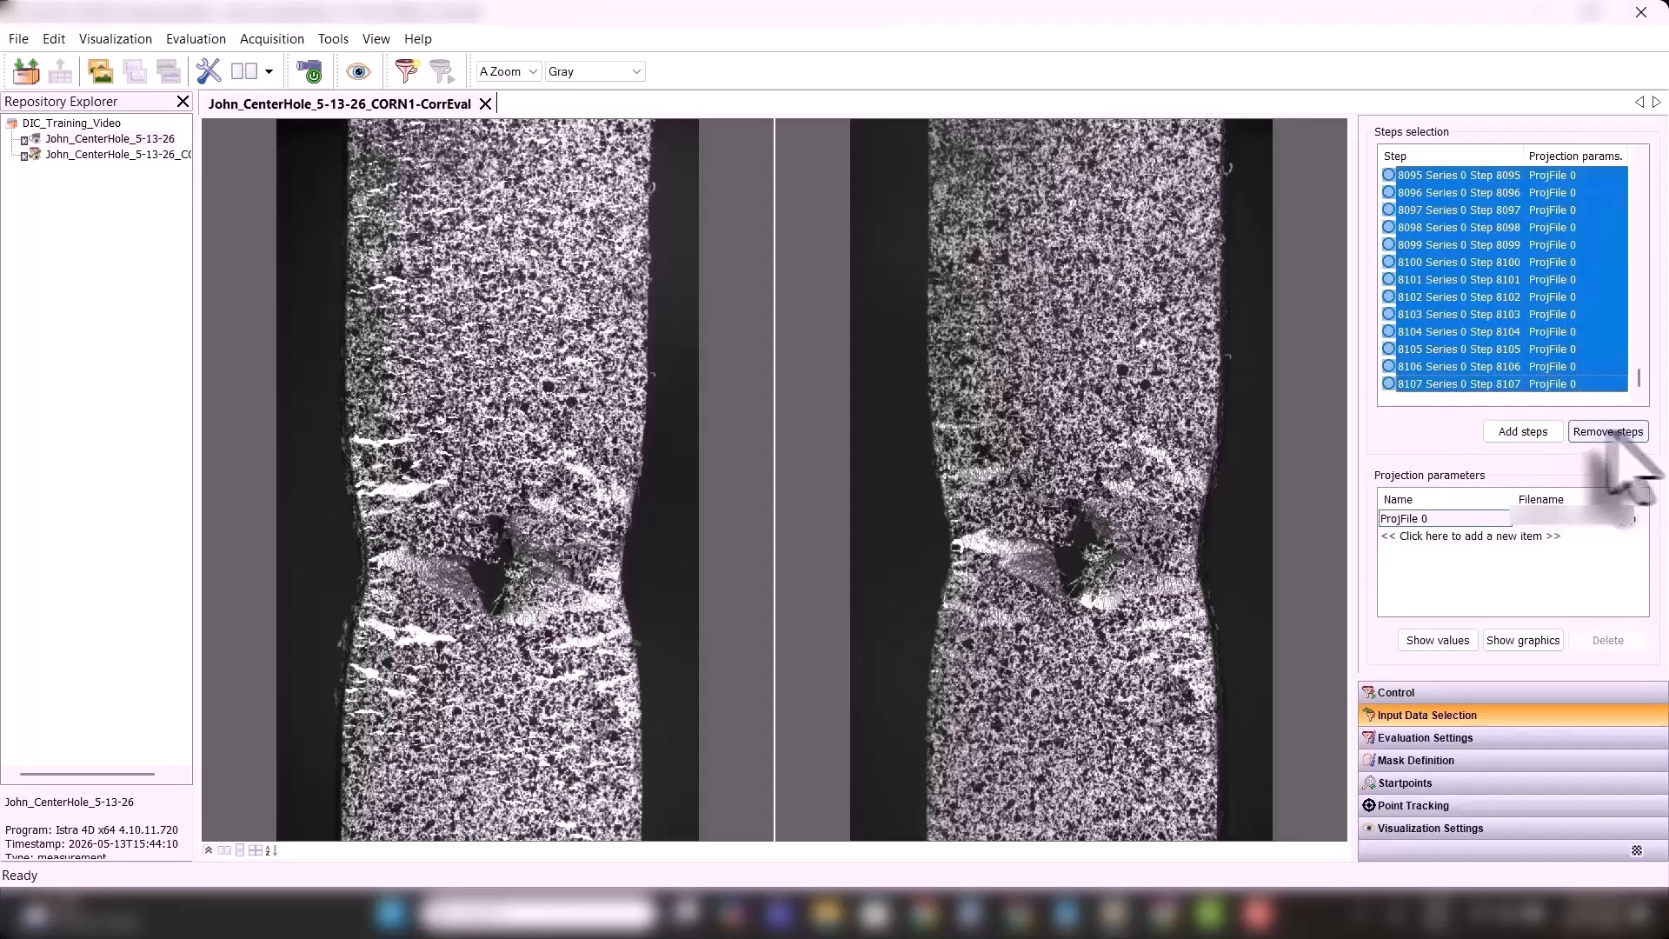
left_click(1584, 433)
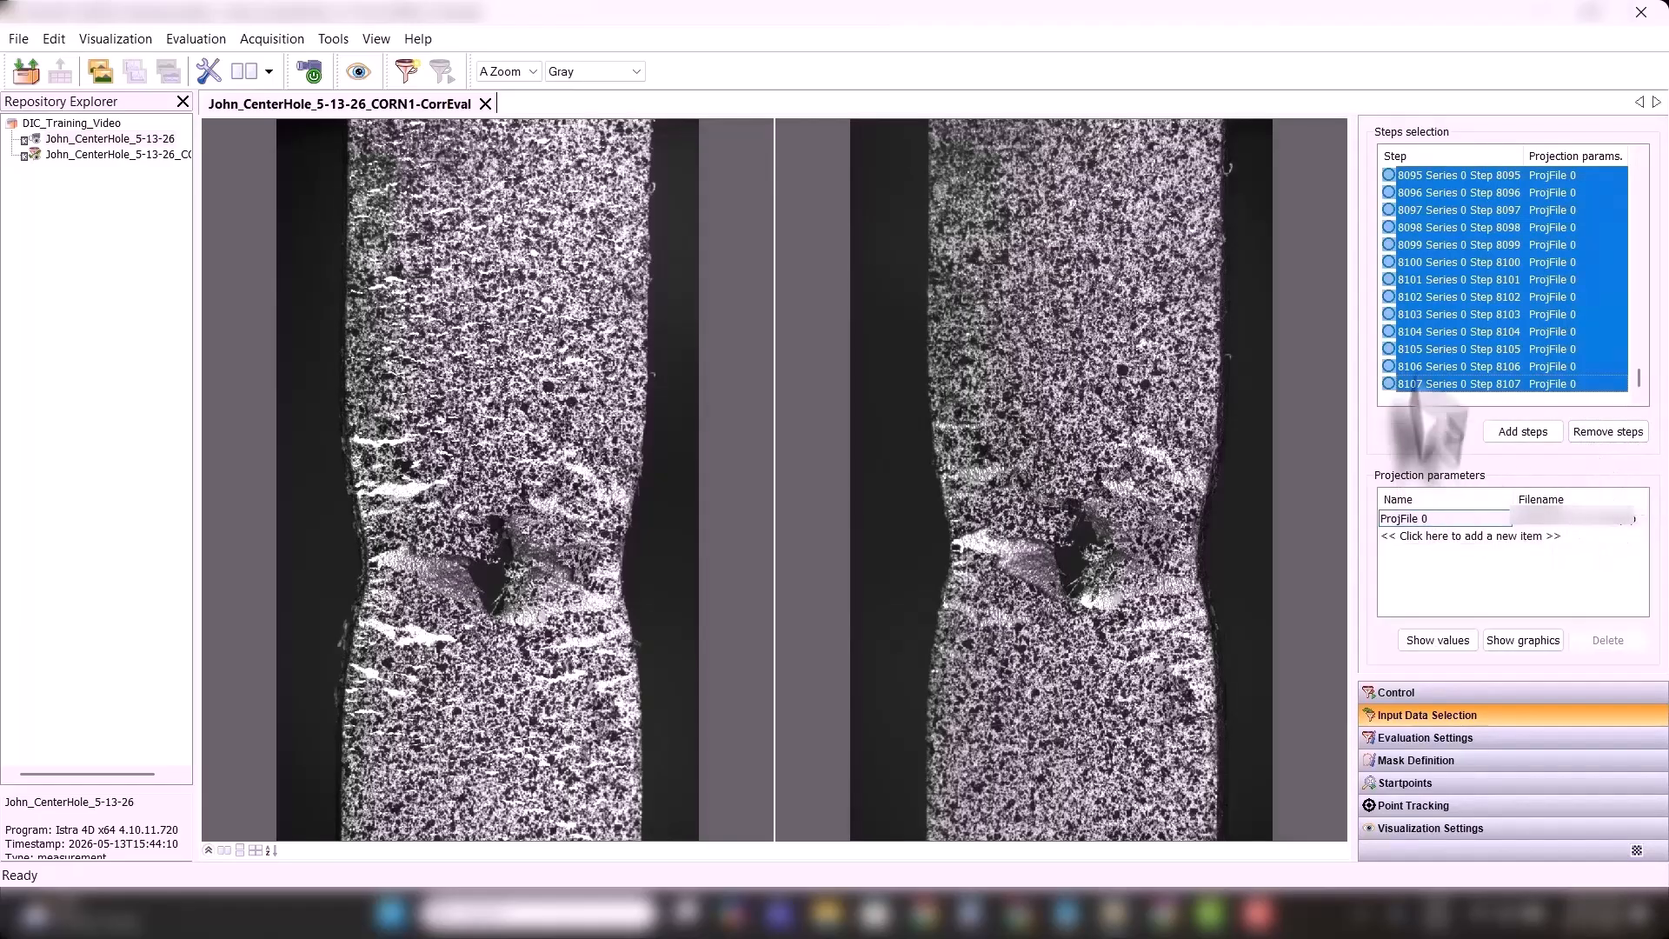
- On the Step 0 image, draw a rectangular mask polygon just above the specimen's center hole
left_click_drag(1641, 385, 1641, 167)
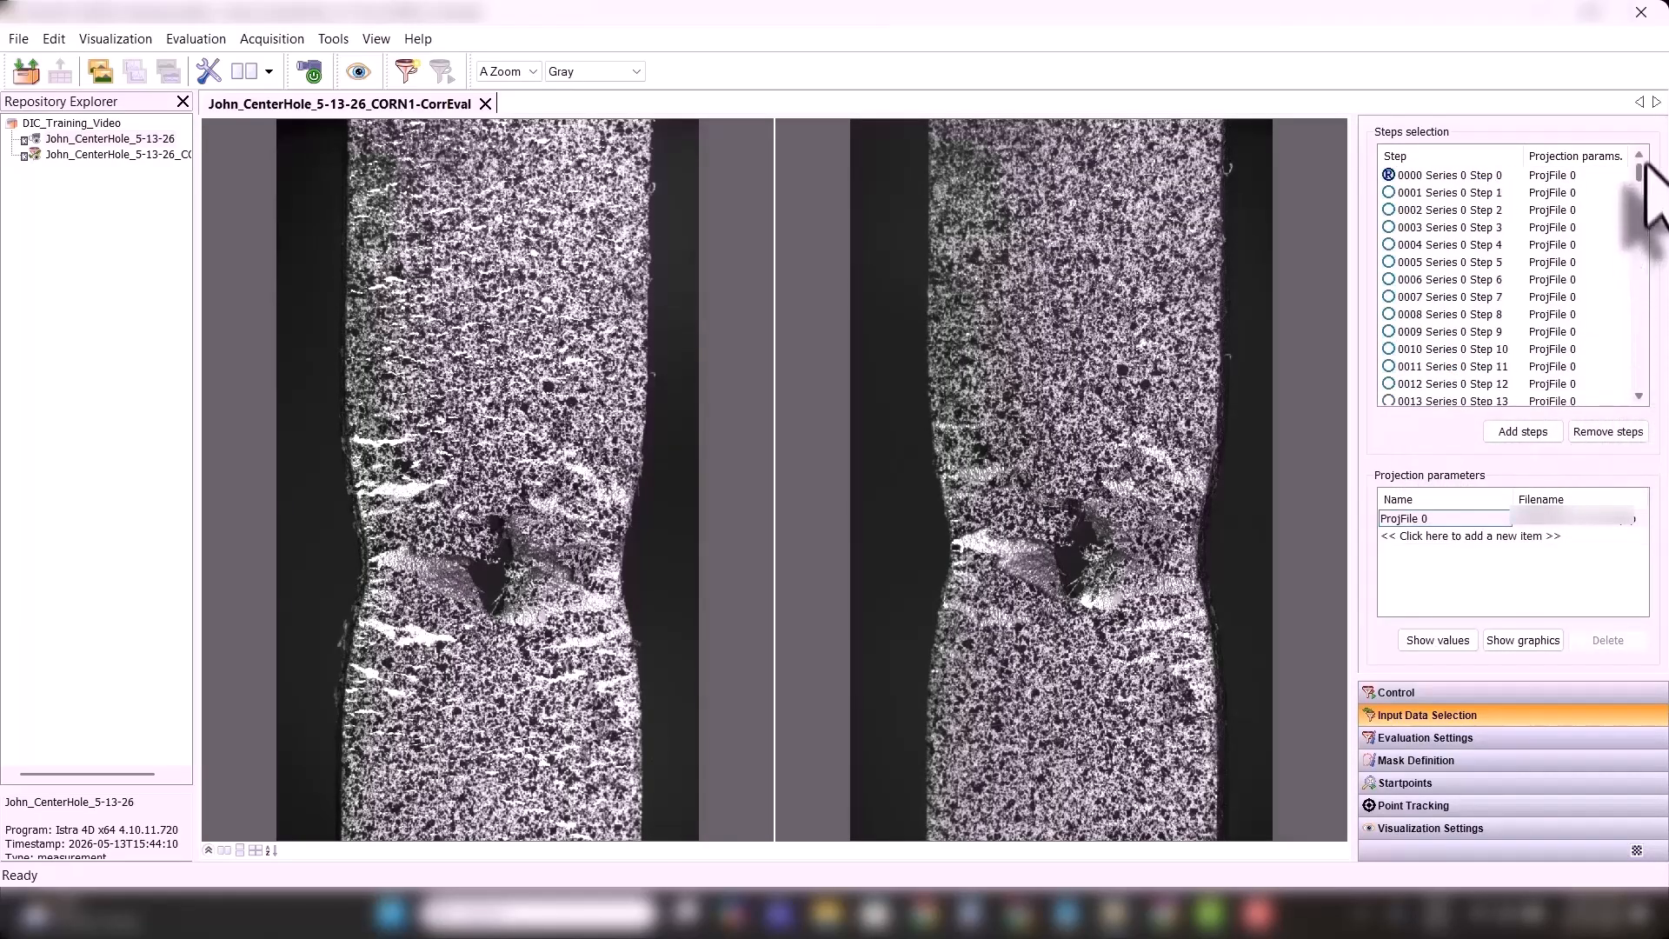
left_click(1467, 177)
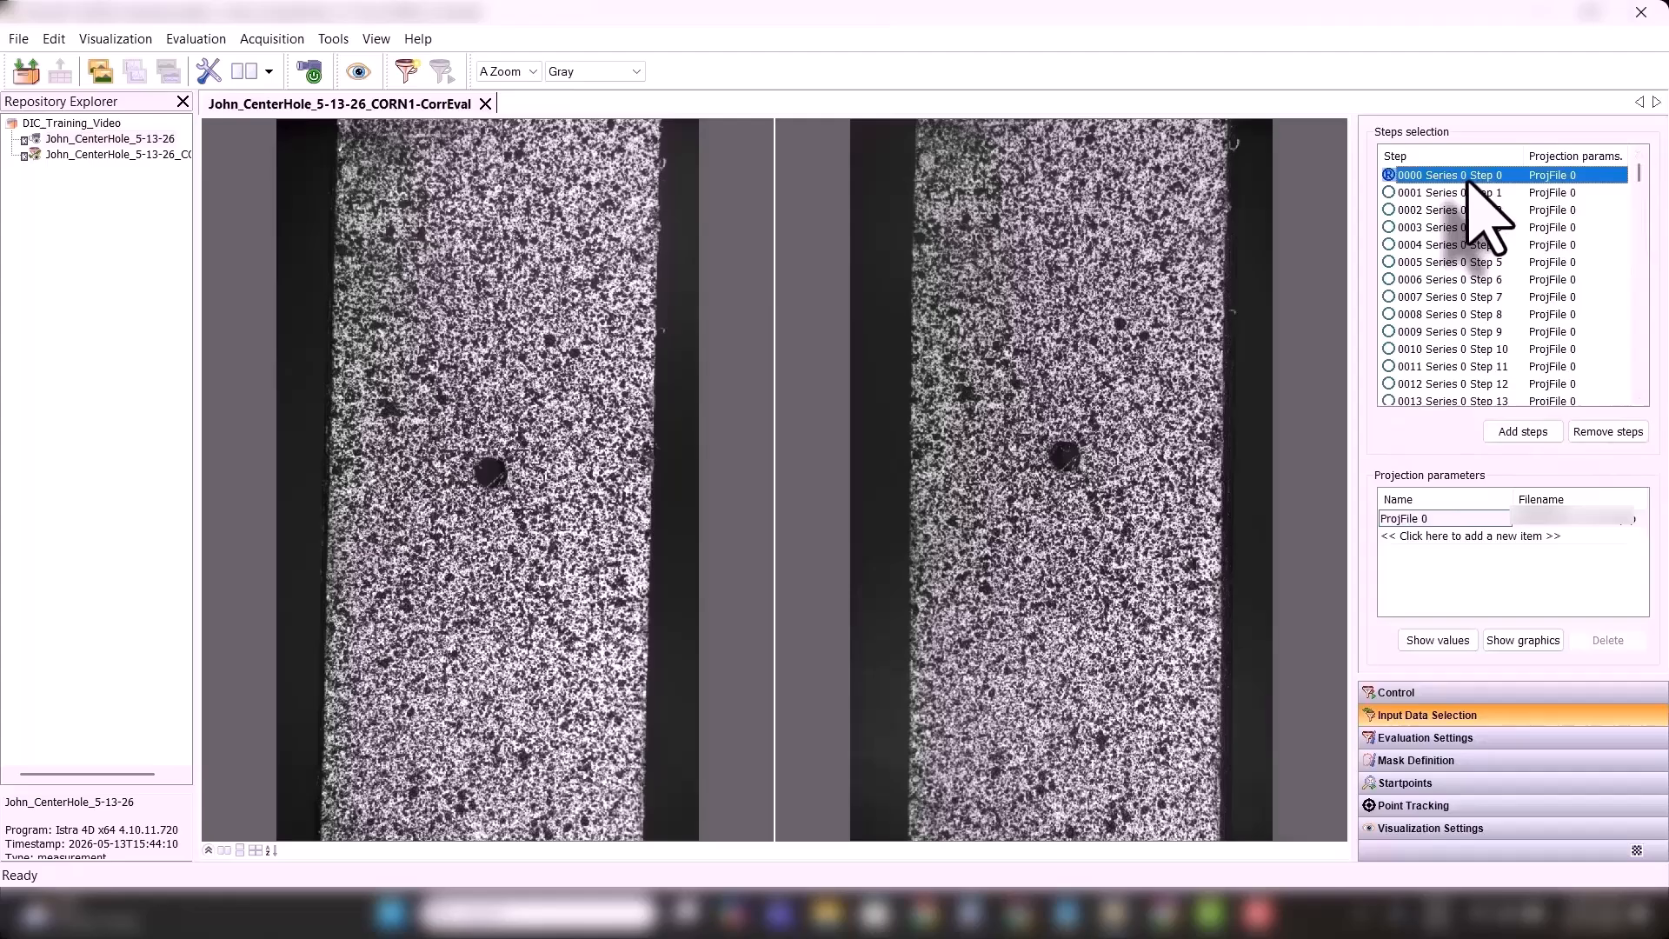
left_click(1396, 761)
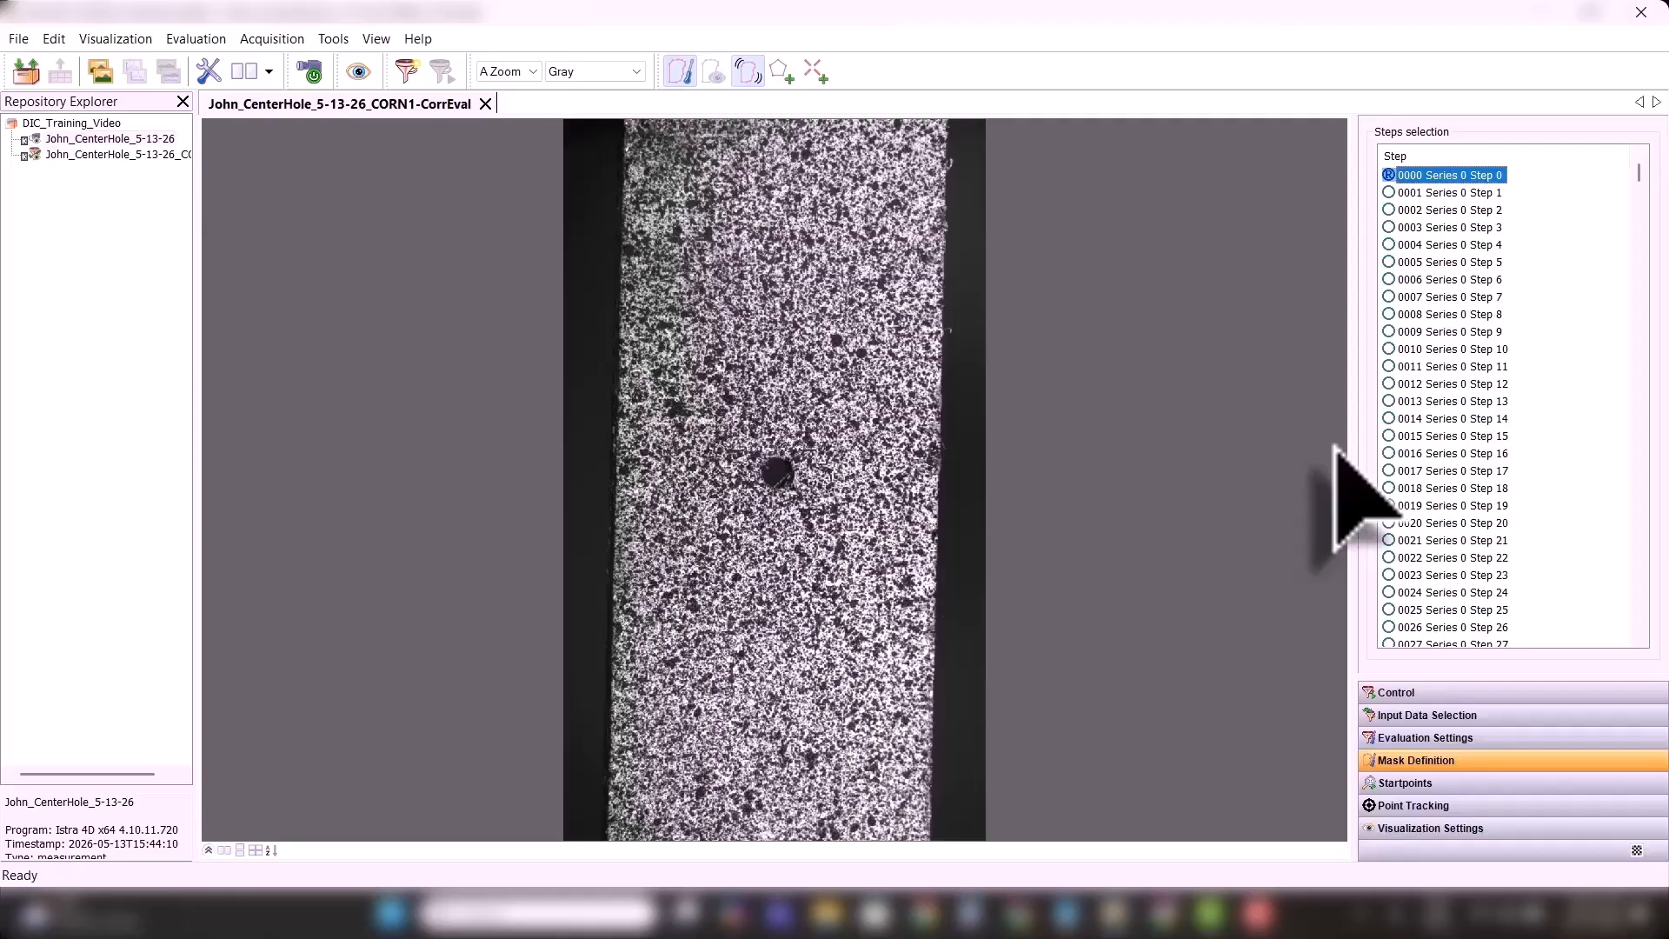
left_click(781, 71)
left_click(654, 434)
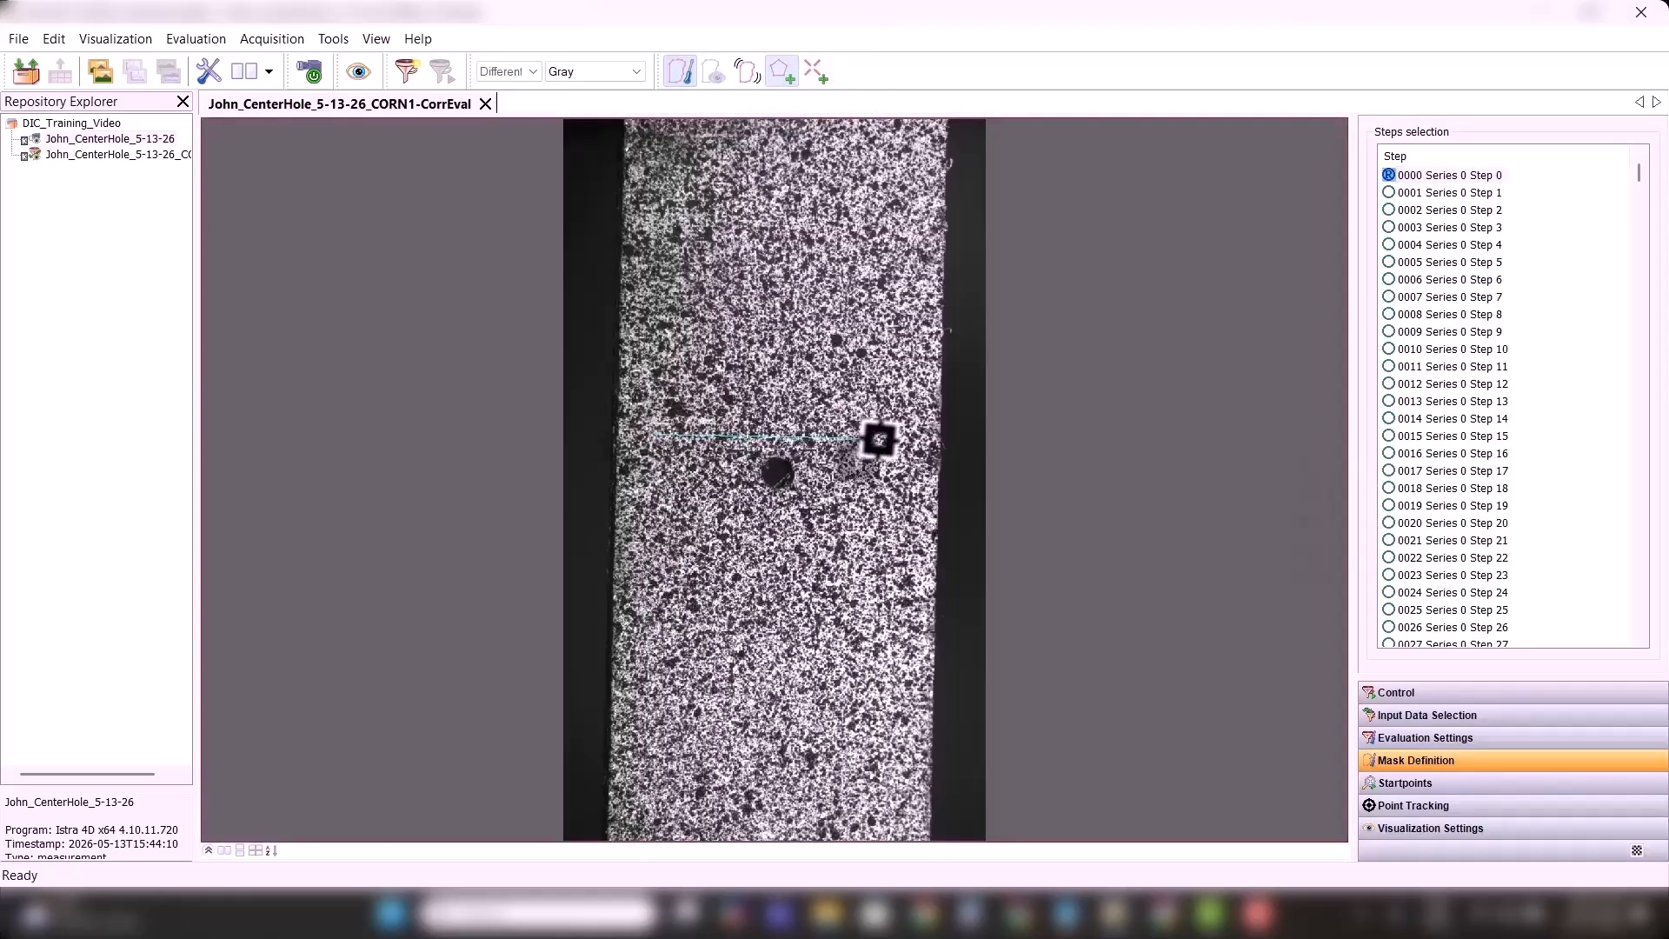
left_click(902, 434)
left_click(901, 284)
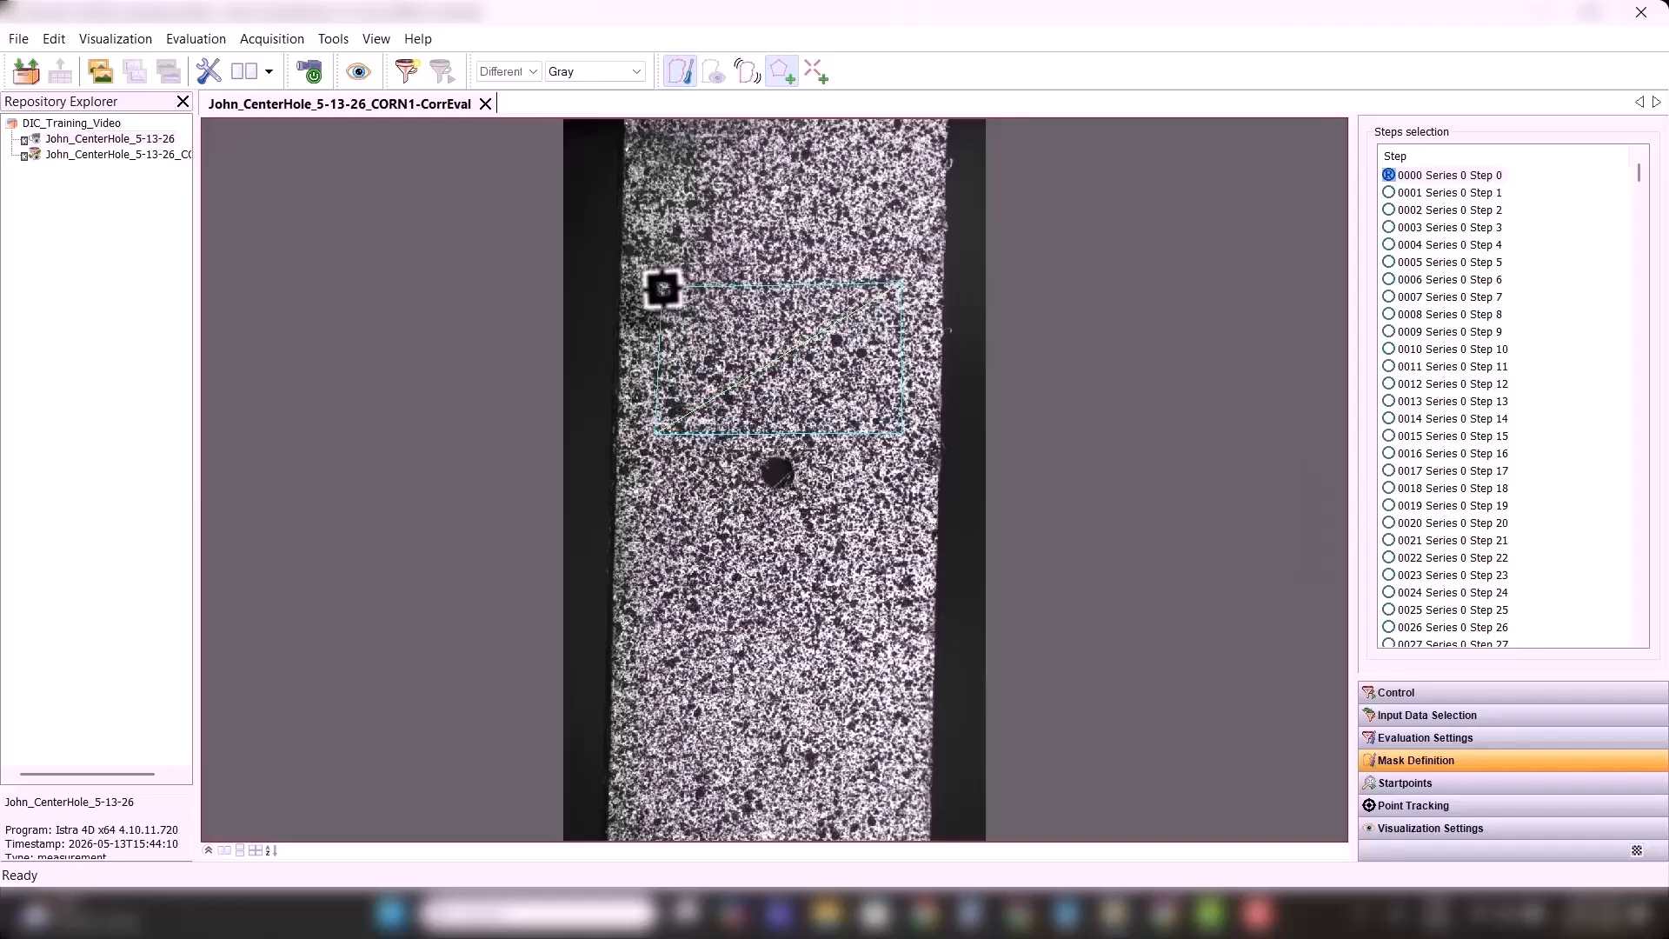
left_click(663, 289)
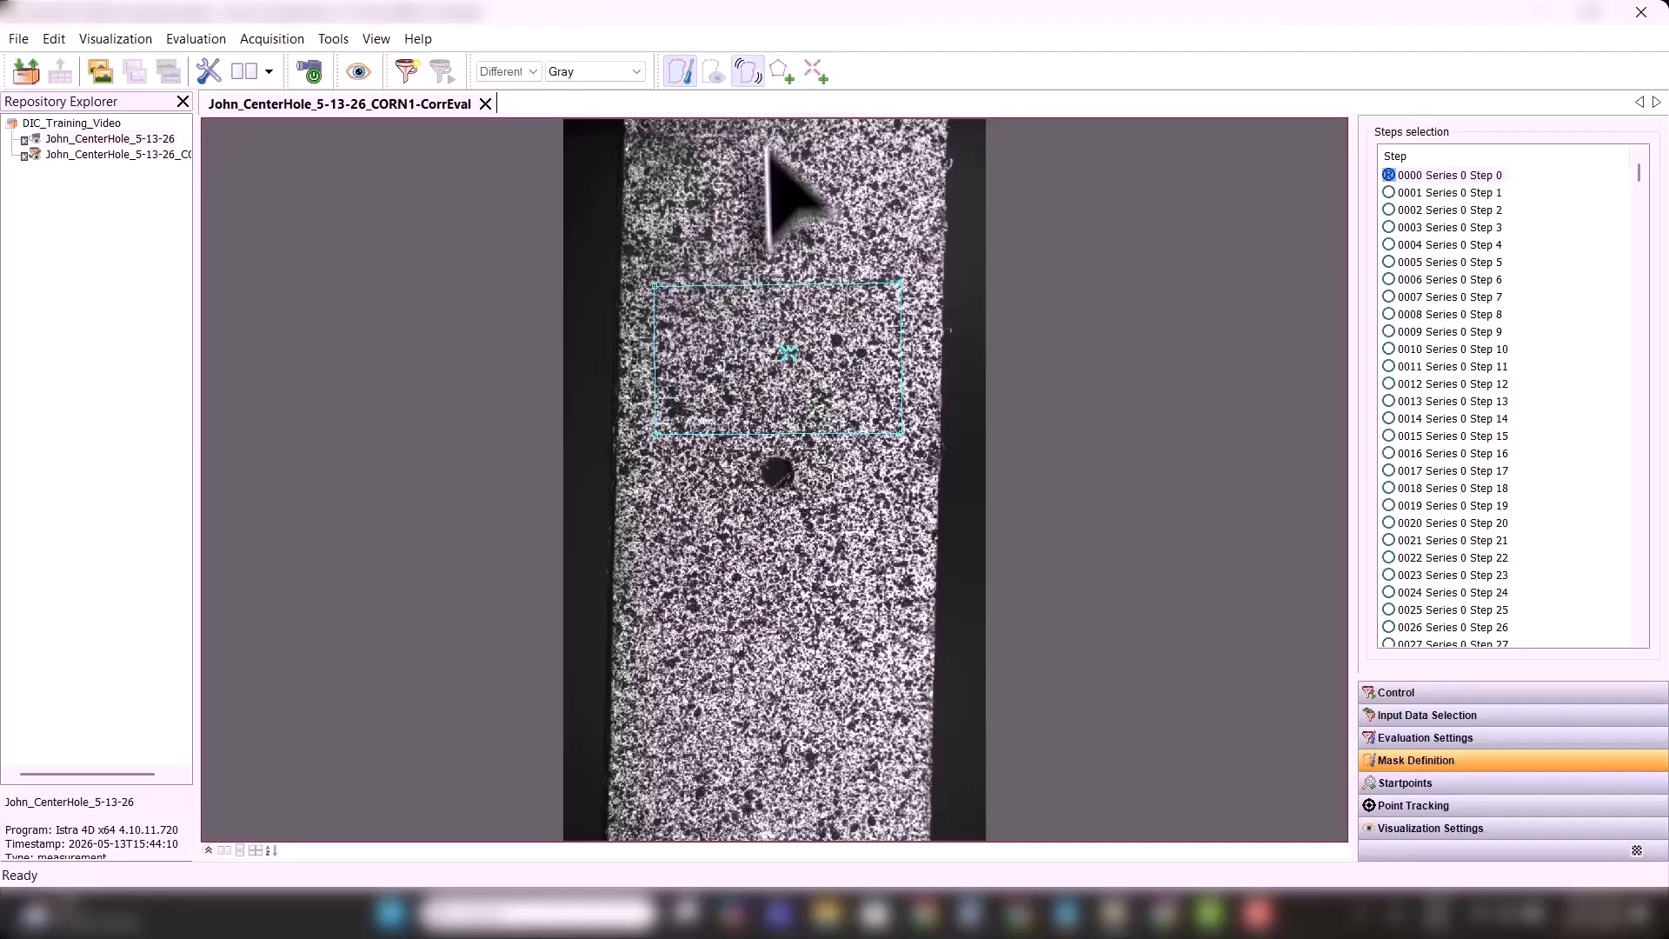
- Draw a second rectangular mask polygon of similar size below the specimen's center hole
left_click(780, 72)
left_click(662, 545)
left_click(894, 541)
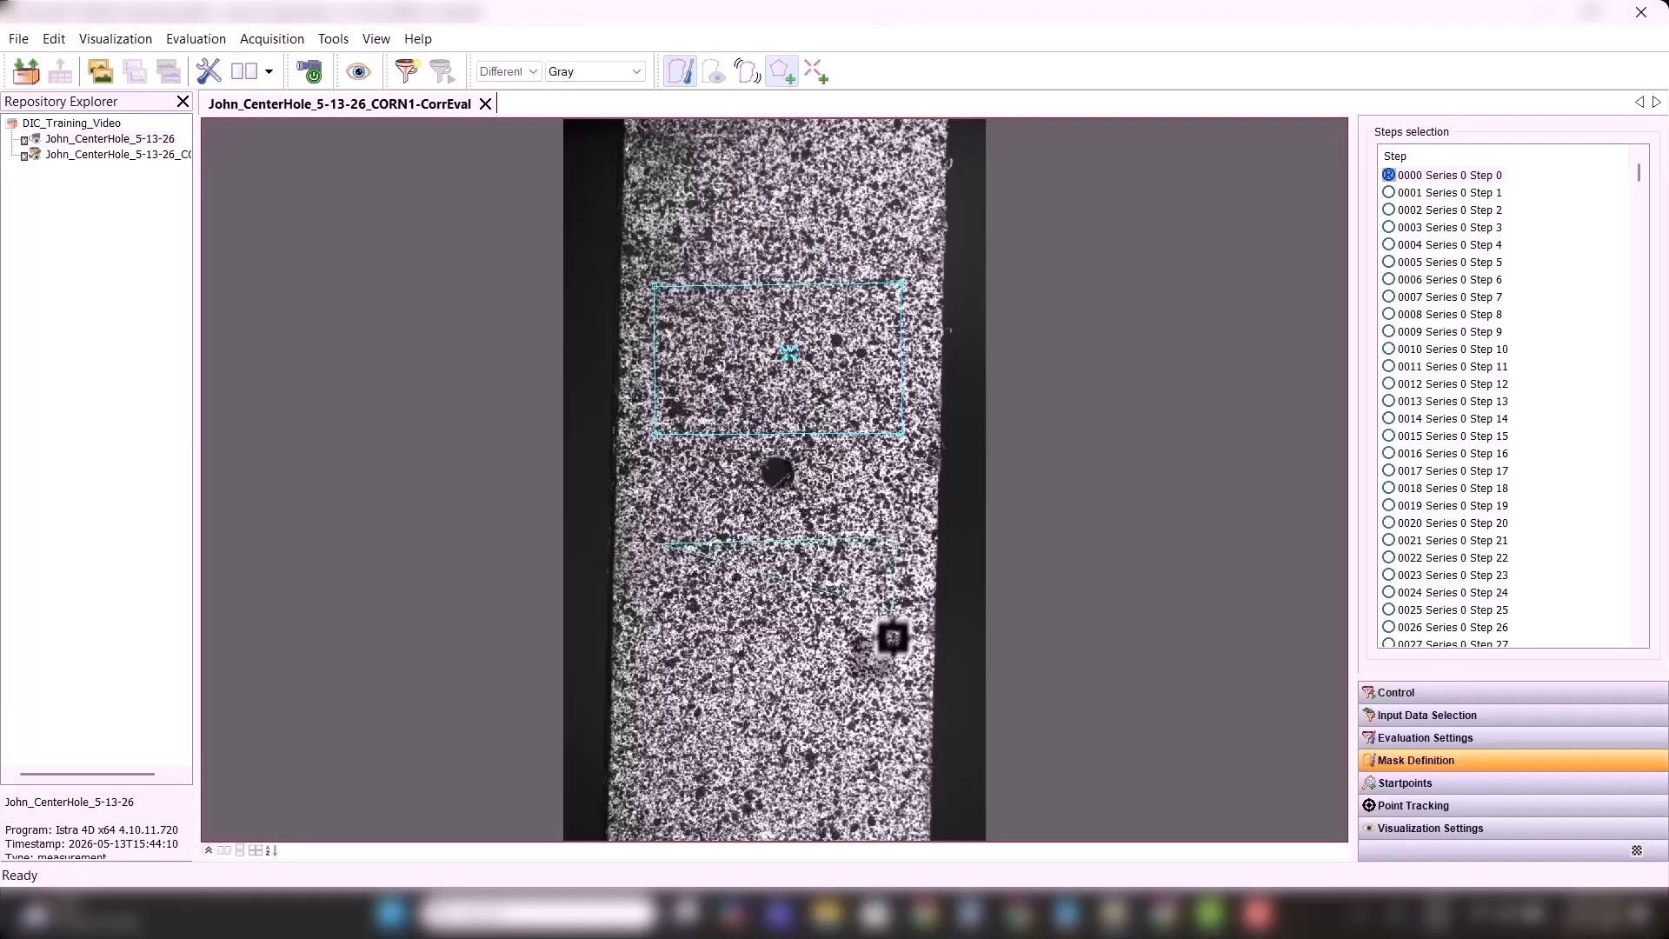
left_click(893, 693)
double_click(653, 693)
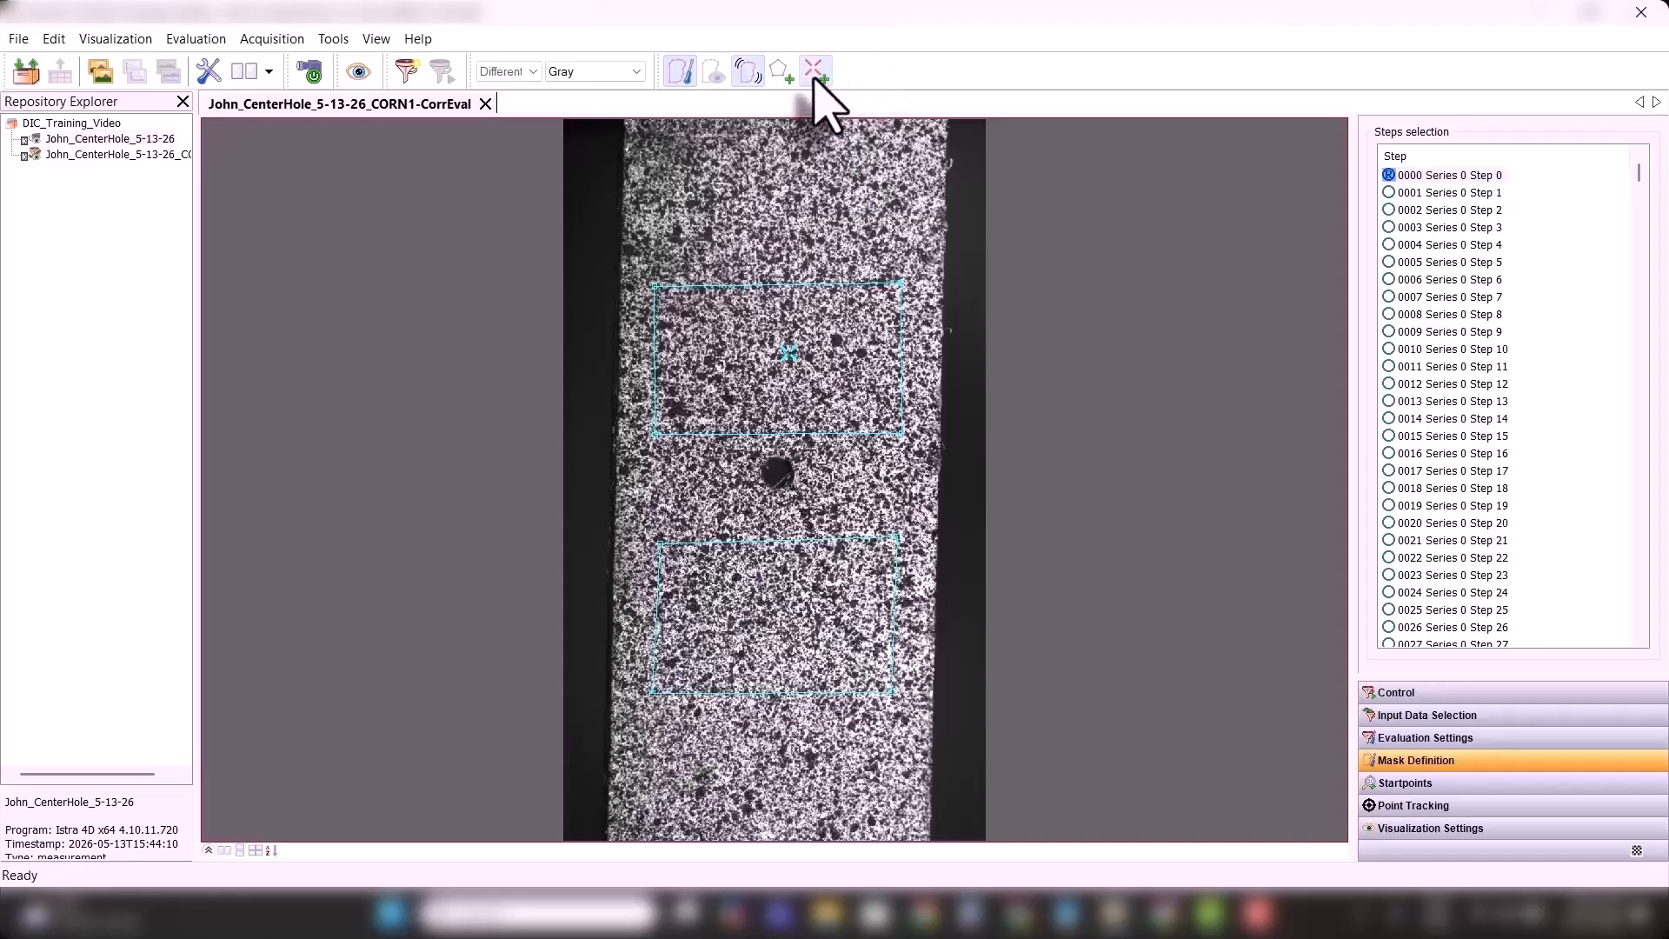
- Place a start point near the middle of the lower mask rectangle
left_click(783, 604)
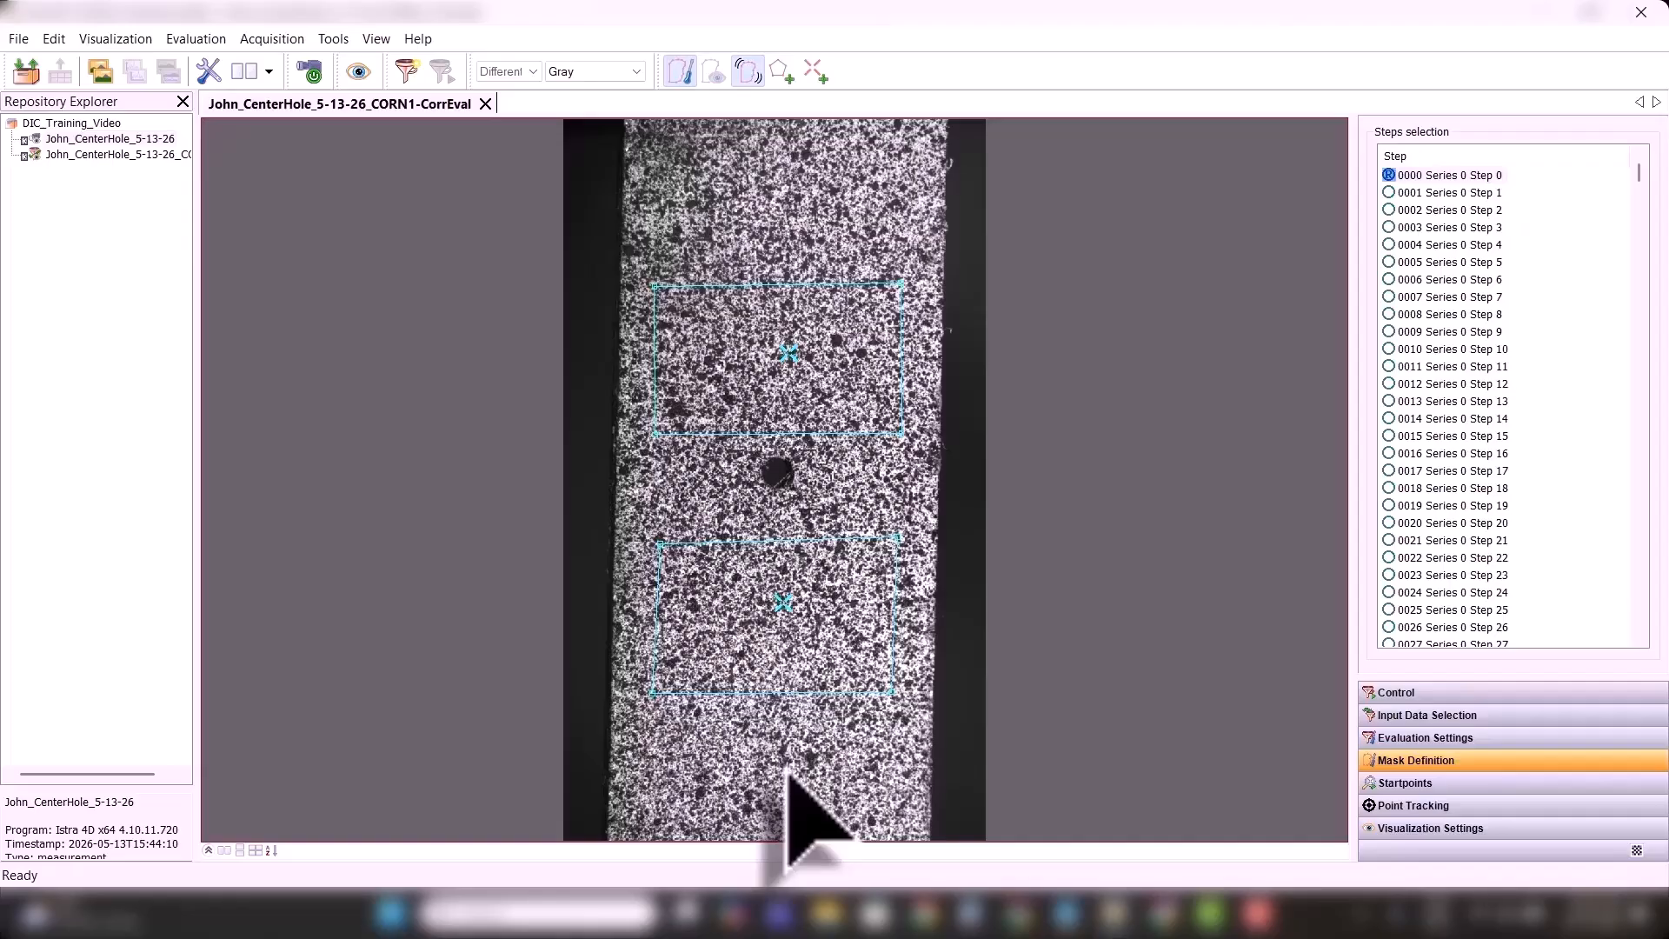
- Draw a closed mask polygon that tightly follows the edge of the specimen's center hole on the Step 0 image
scroll(783, 485, "up", 3)
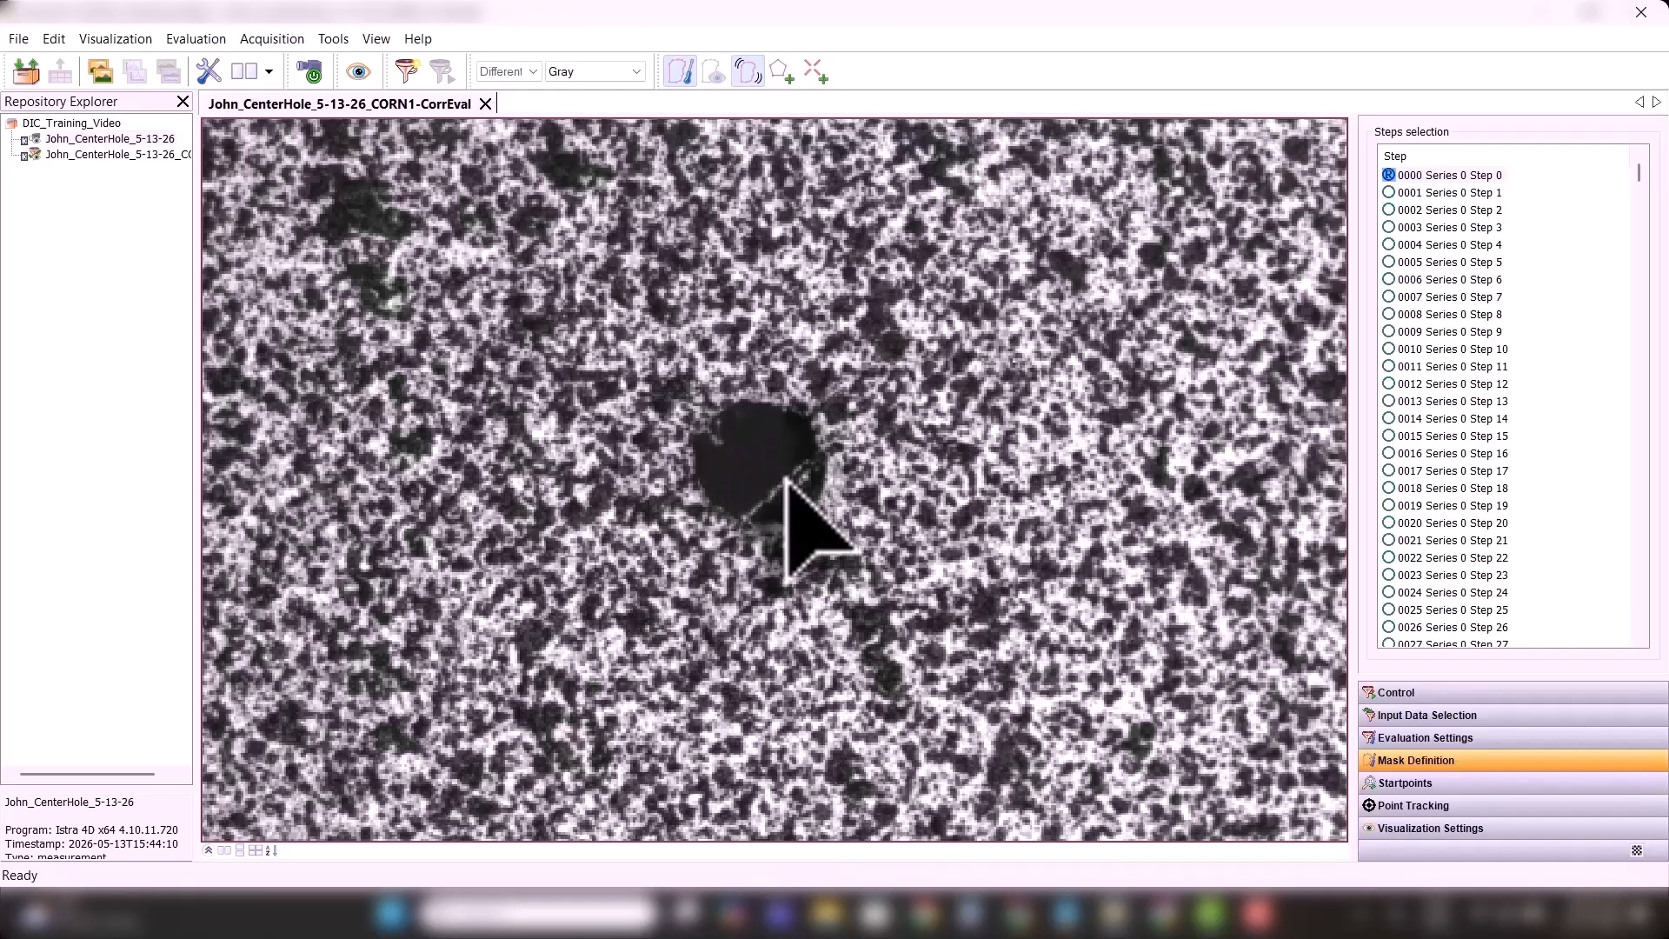
scroll(792, 521, "up", 2)
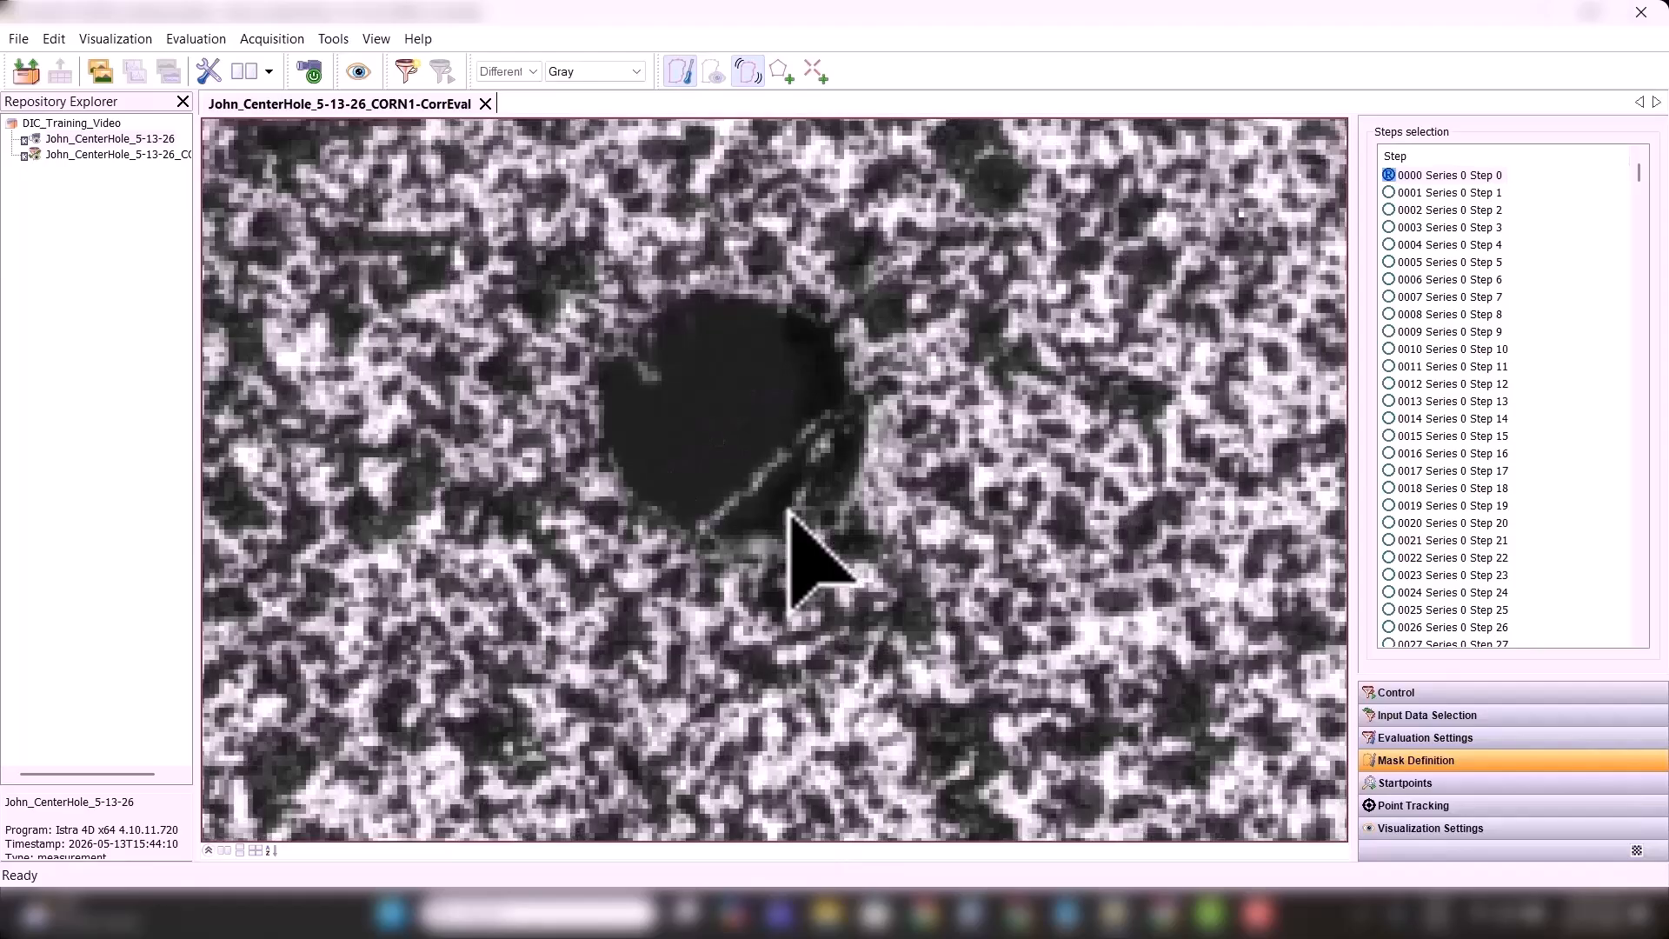
left_click(781, 75)
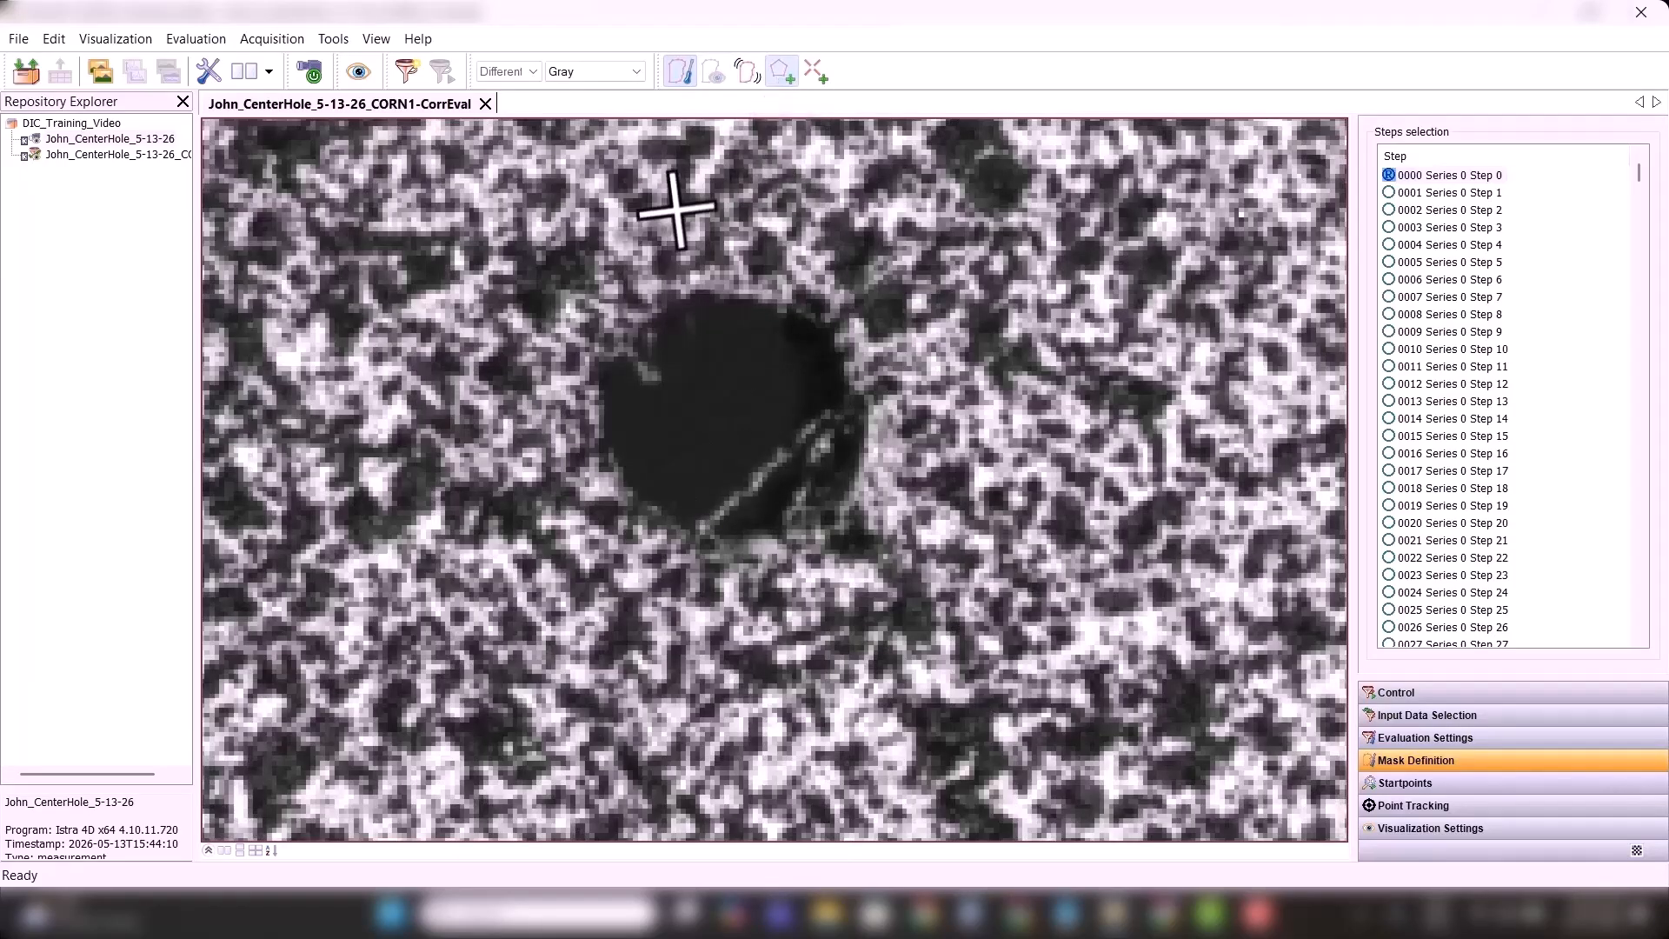
left_click(596, 372)
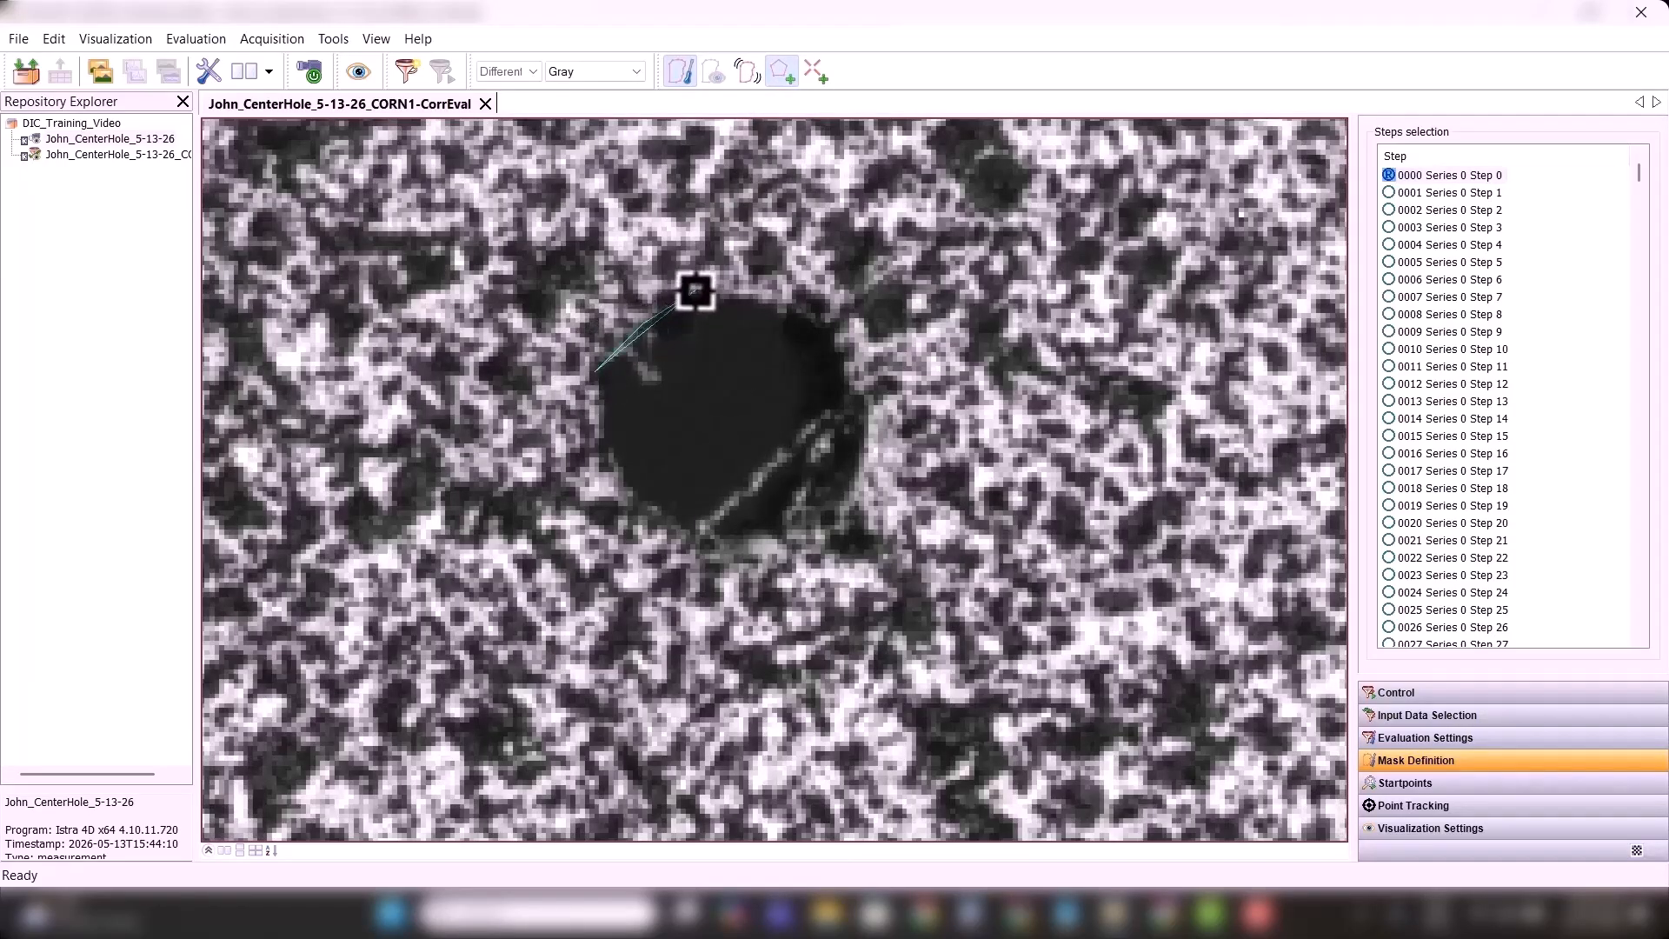
left_click(691, 290)
left_click(759, 295)
left_click(832, 328)
left_click(838, 366)
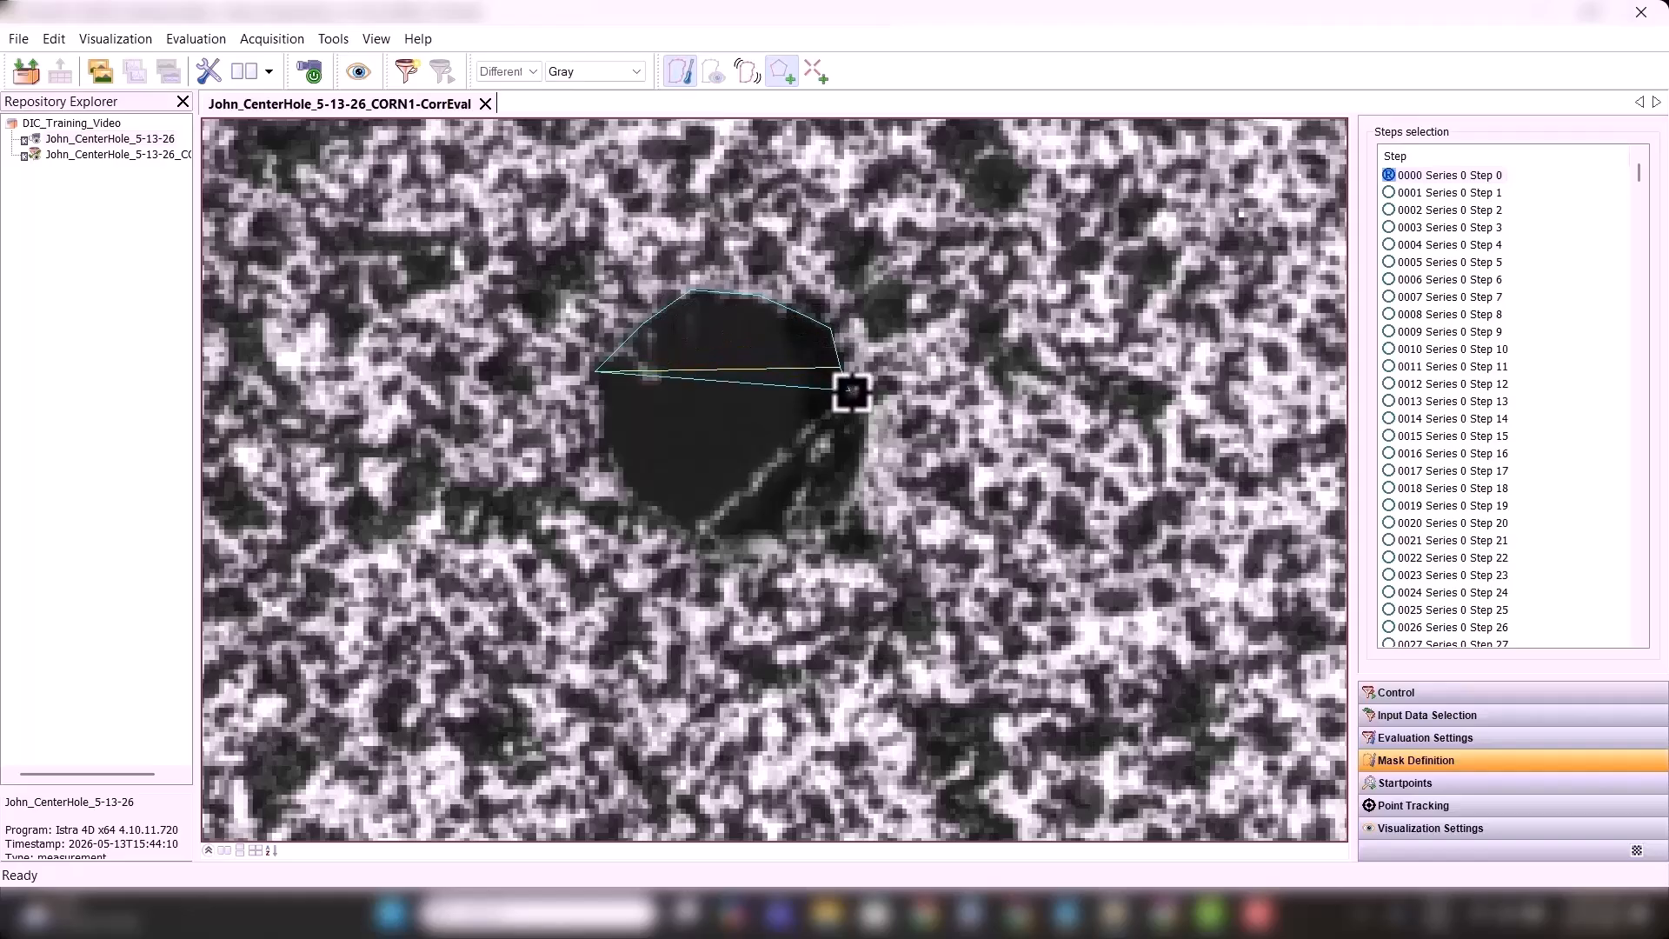
left_click(865, 393)
left_click(867, 444)
left_click(841, 521)
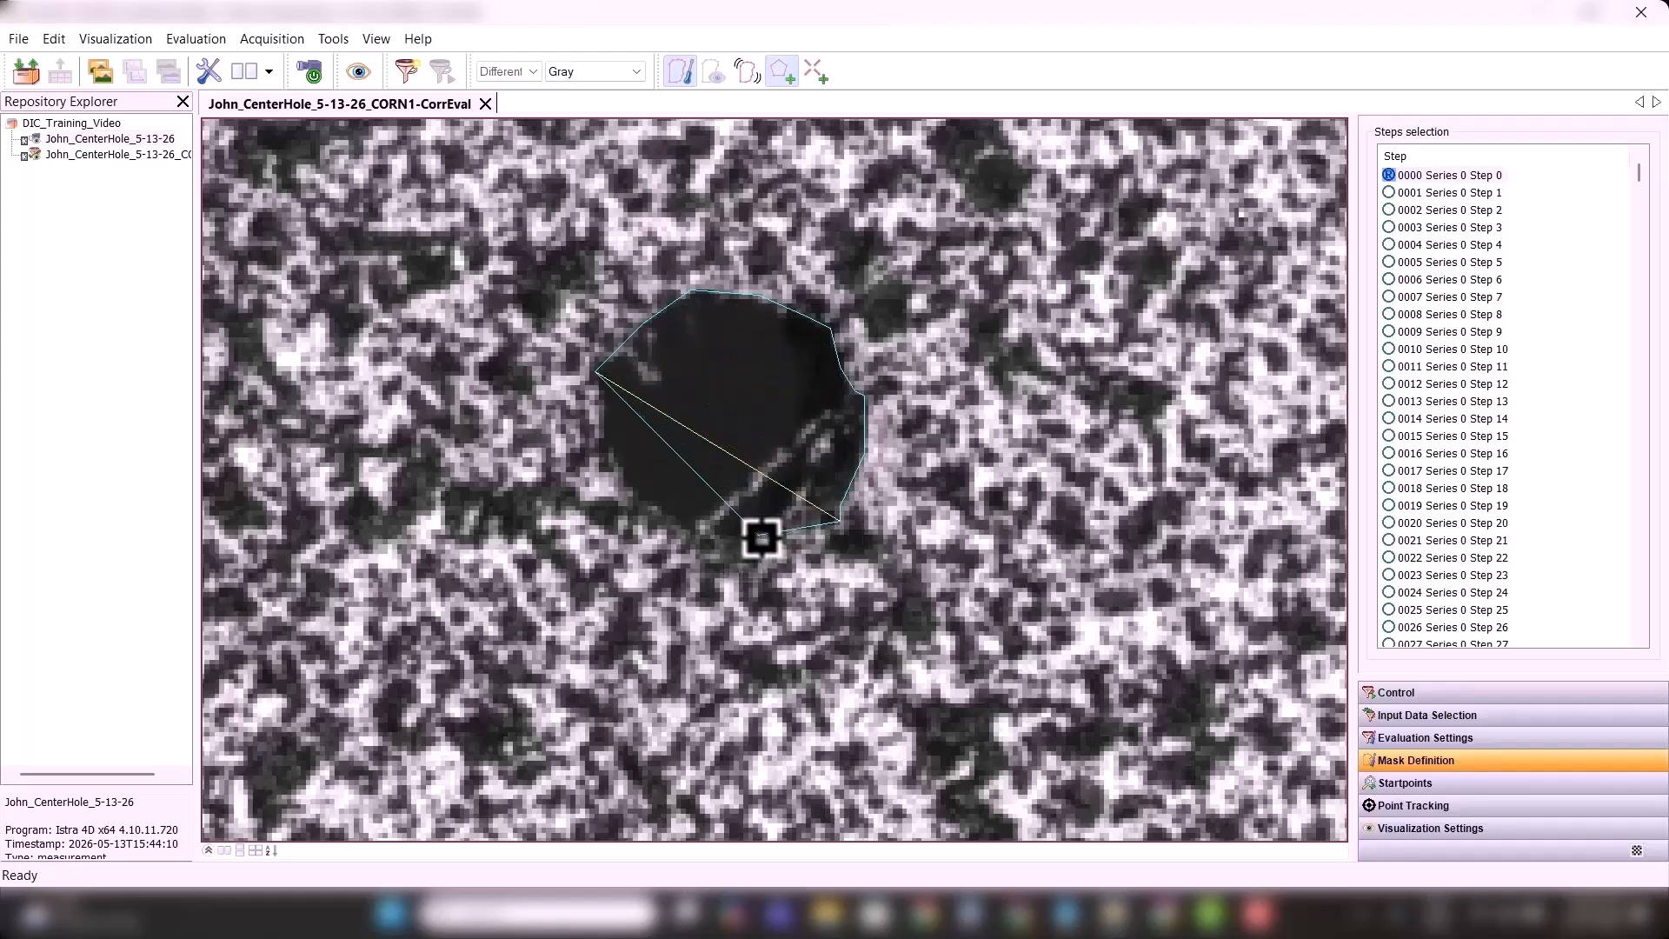
left_click(759, 534)
left_click(700, 536)
left_click(637, 501)
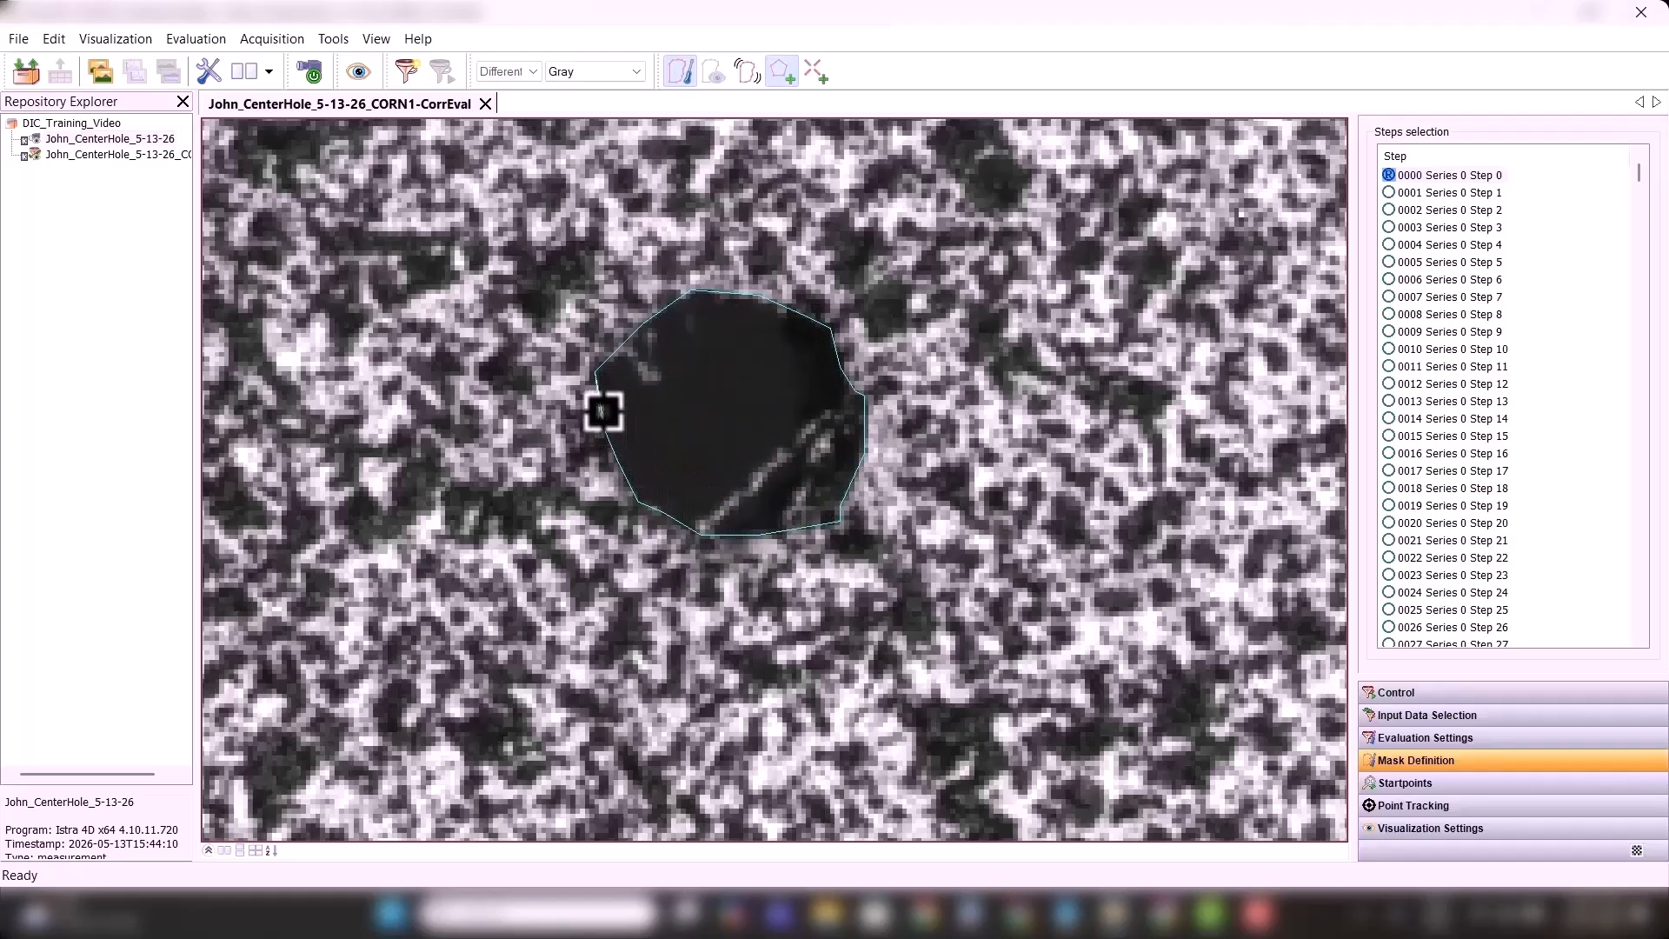
left_click(596, 377)
- Draw a four-corner mask polygon along the specimen's side edges, spanning nearly the full image height and enclosing the hole
scroll(559, 317, "down", 4)
left_click_drag(469, 228, 606, 396)
scroll(525, 276, "down", 4)
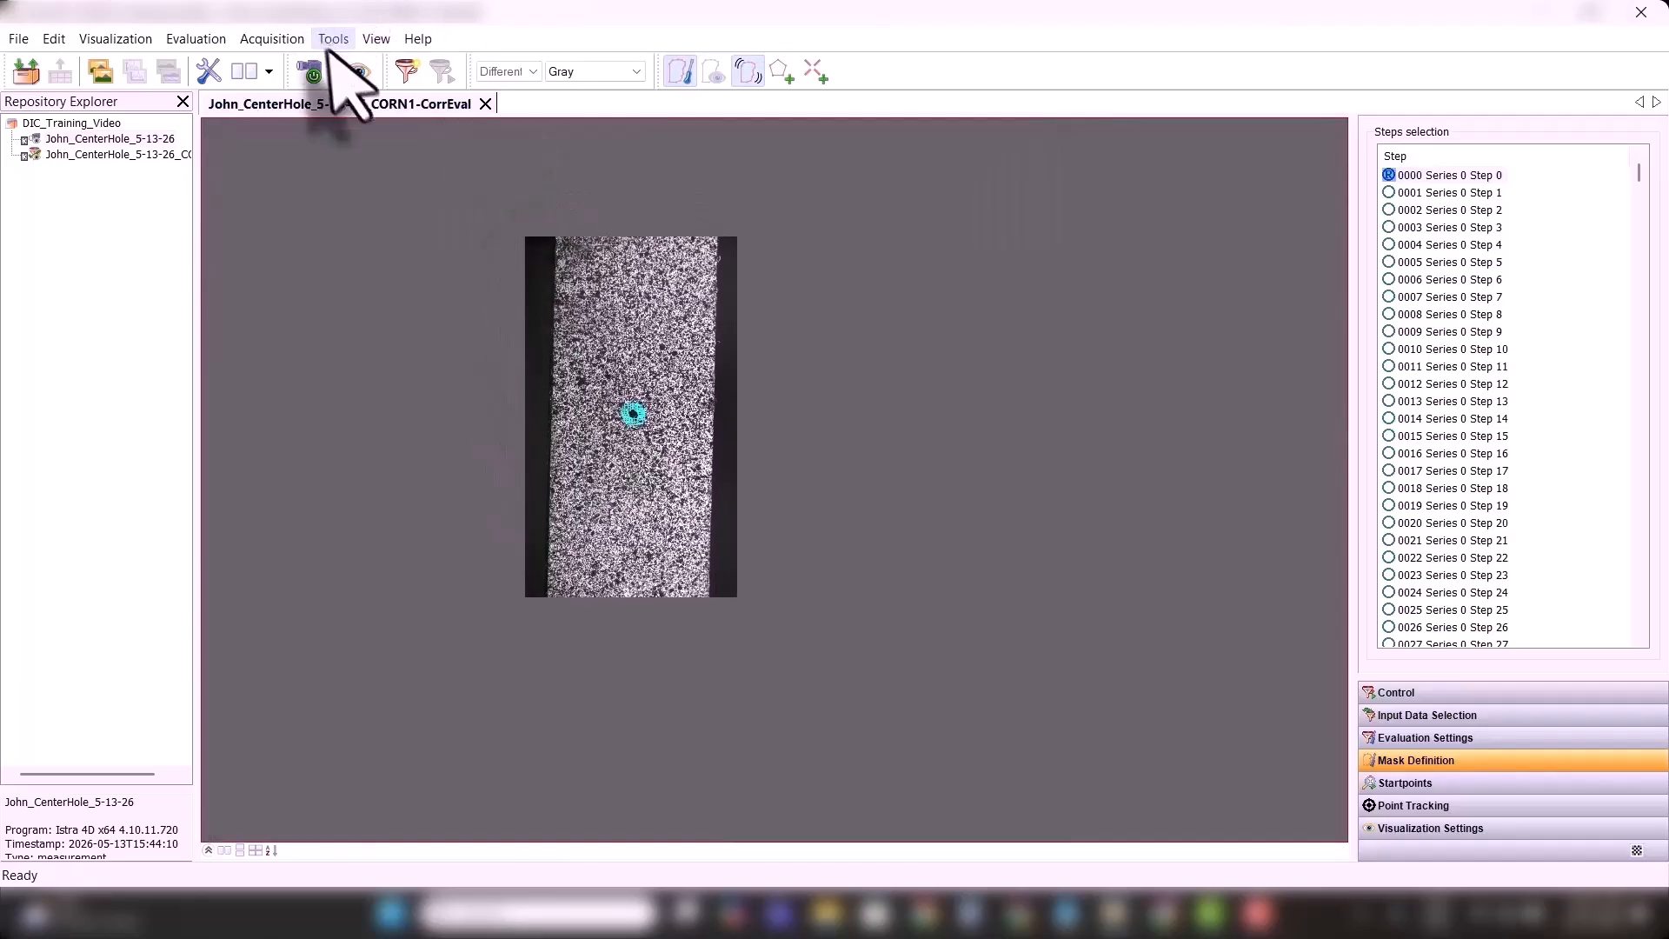
left_click(375, 38)
mouse_move(445, 204)
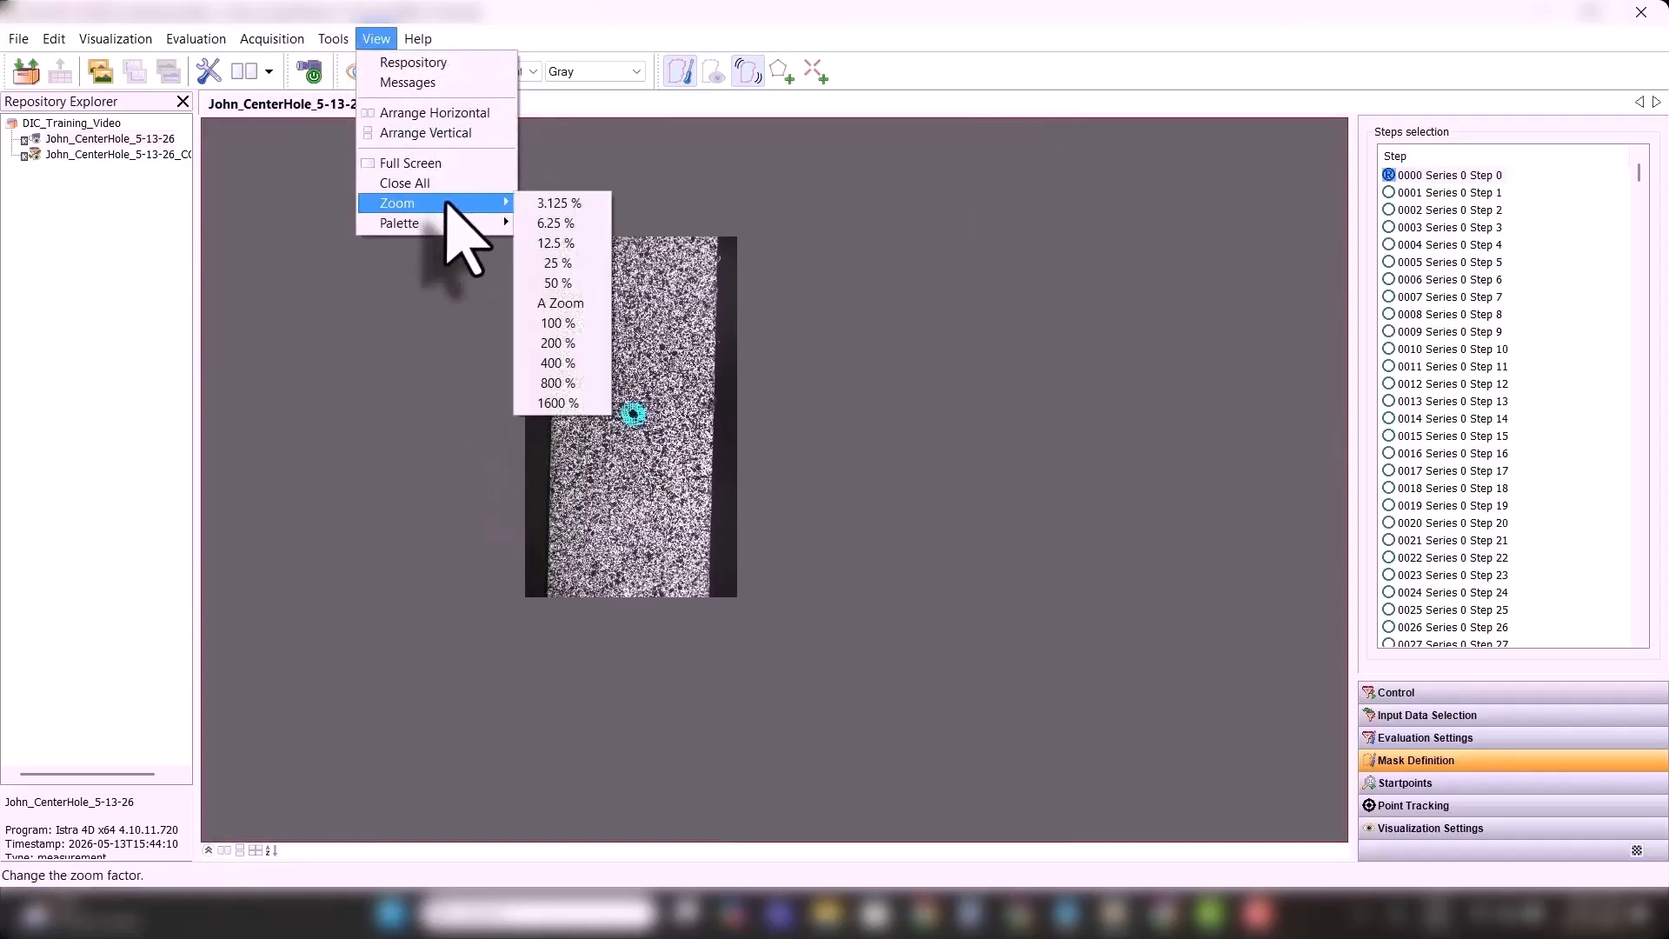
left_click(561, 303)
left_click(780, 69)
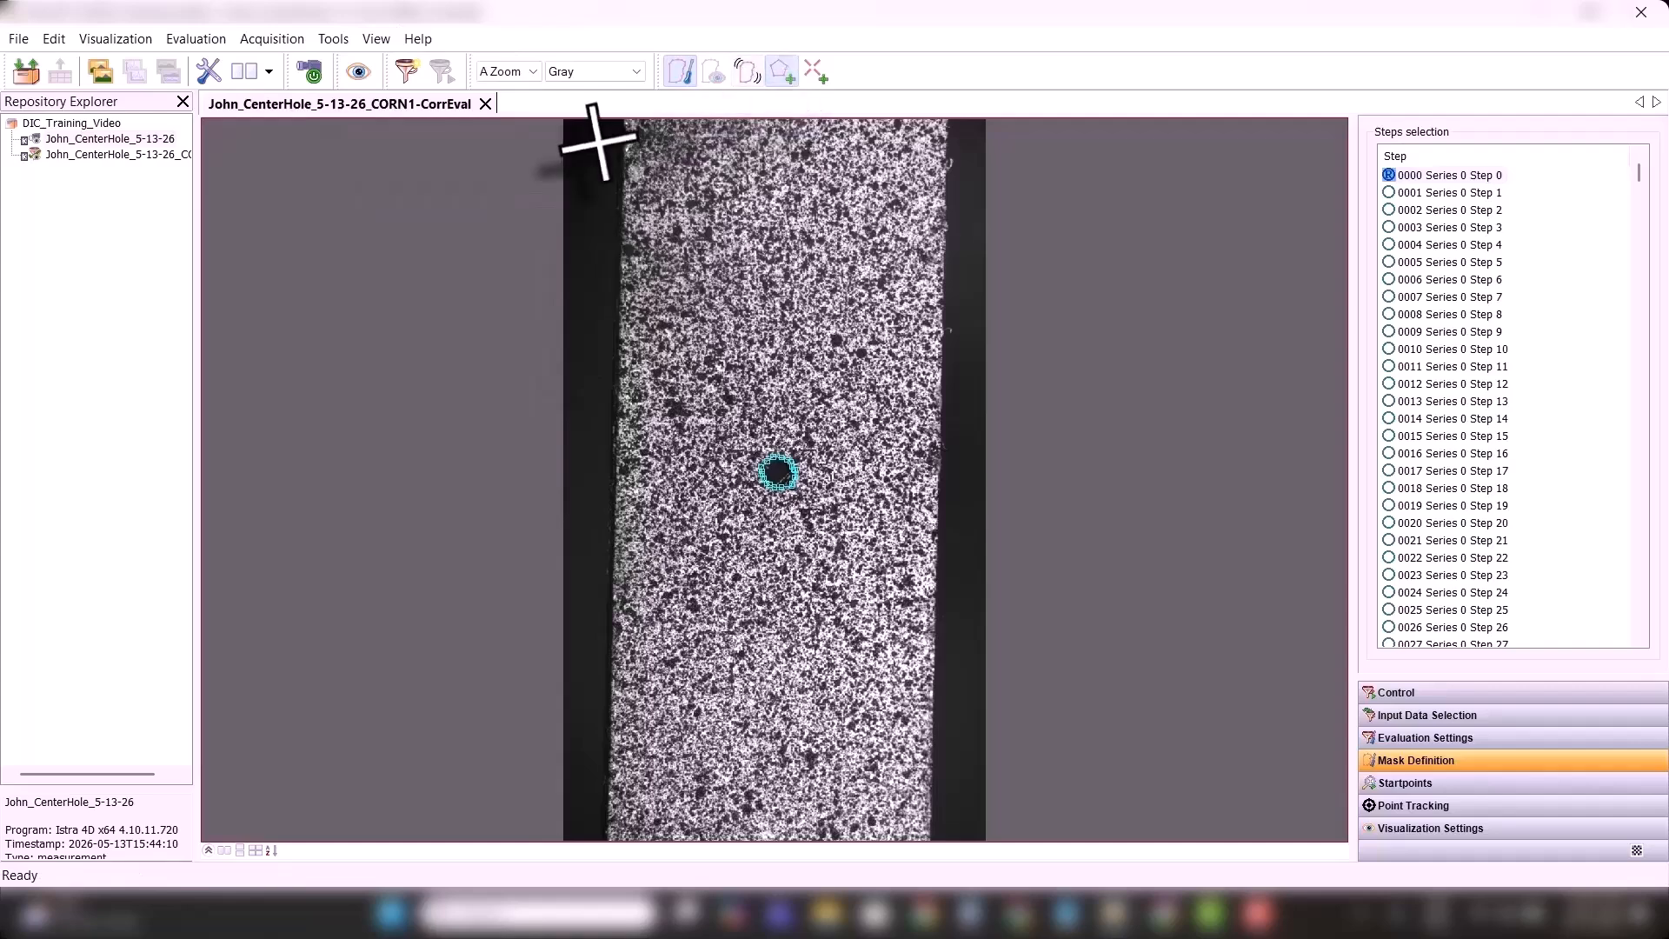
left_click(623, 138)
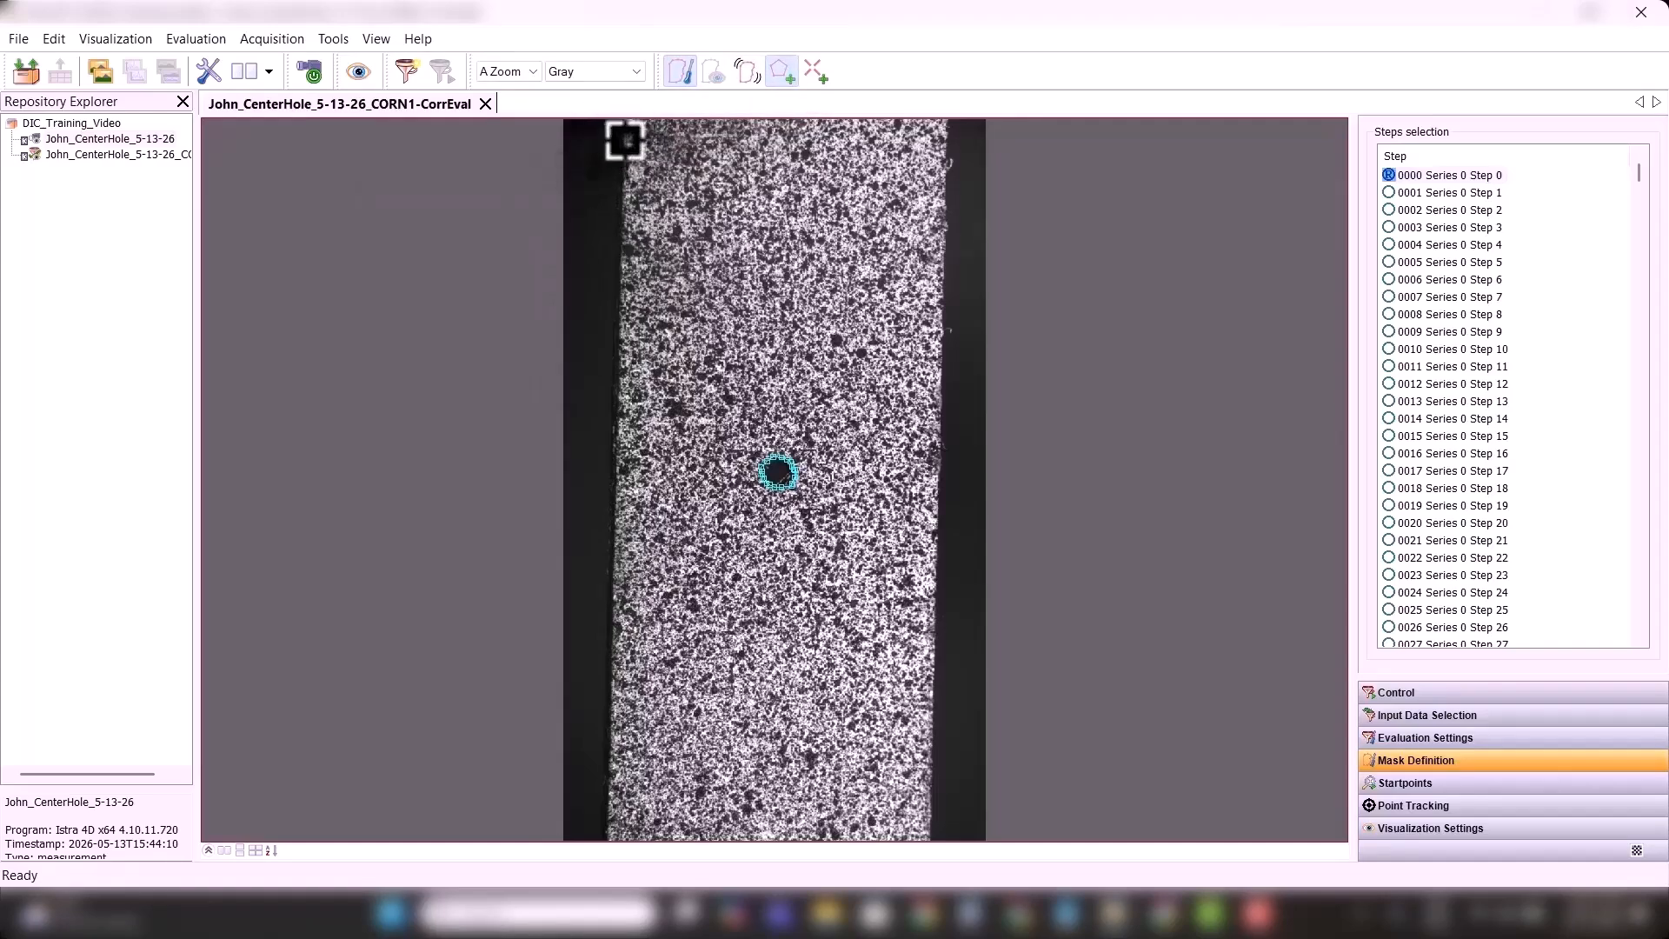
left_click(609, 823)
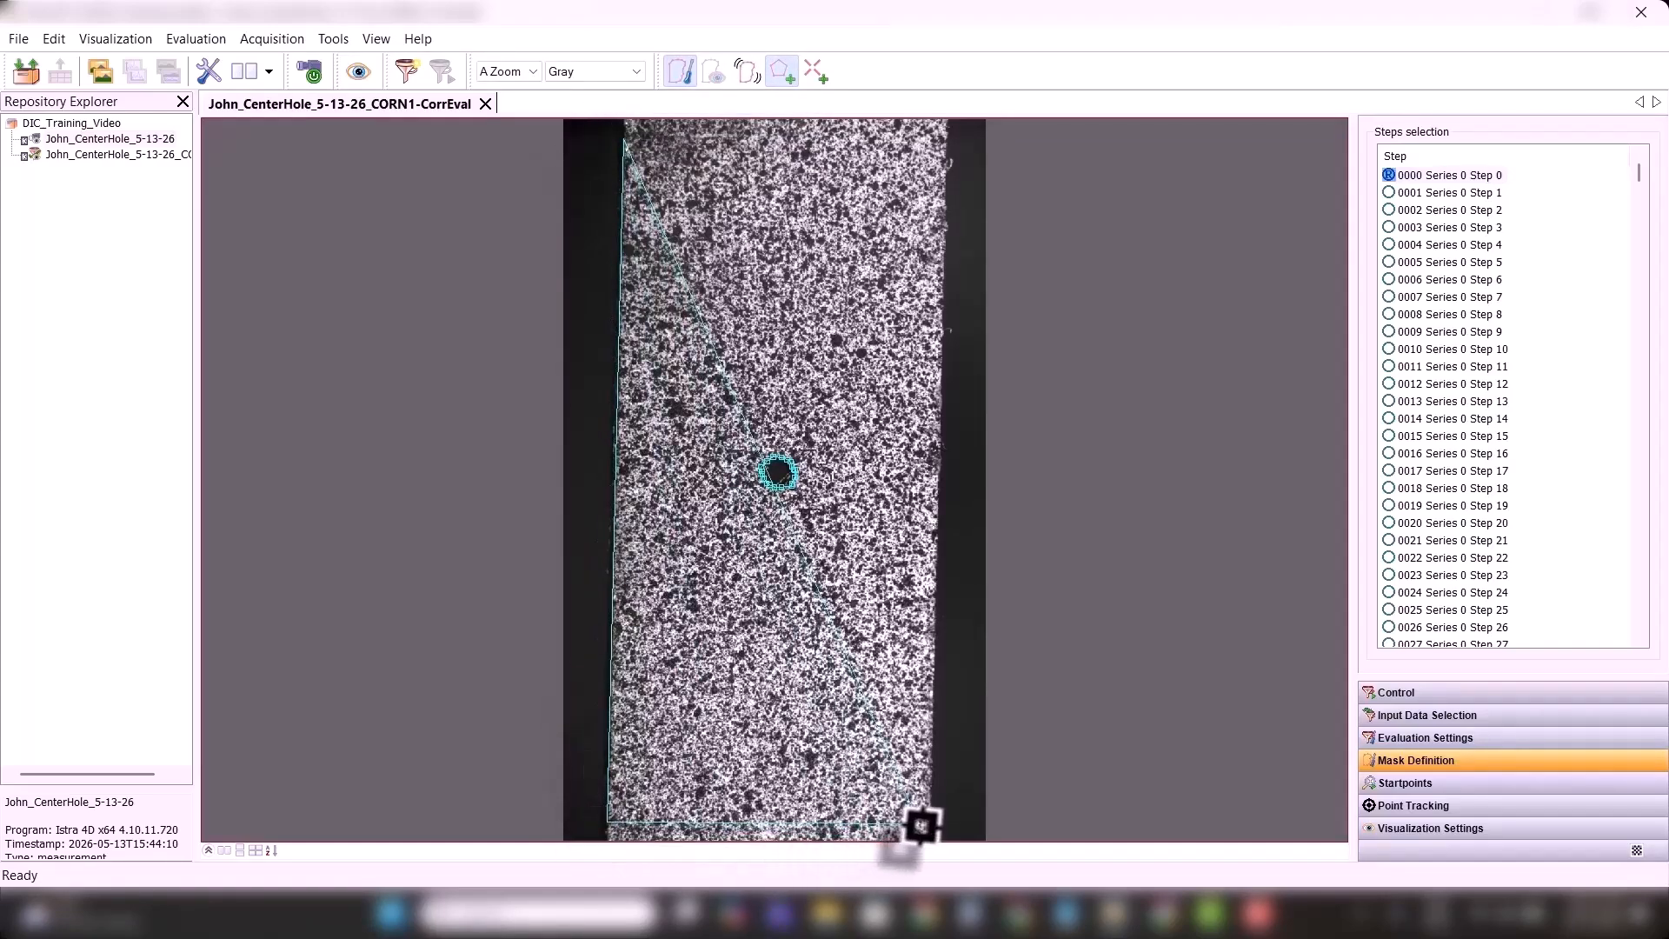
left_click(933, 825)
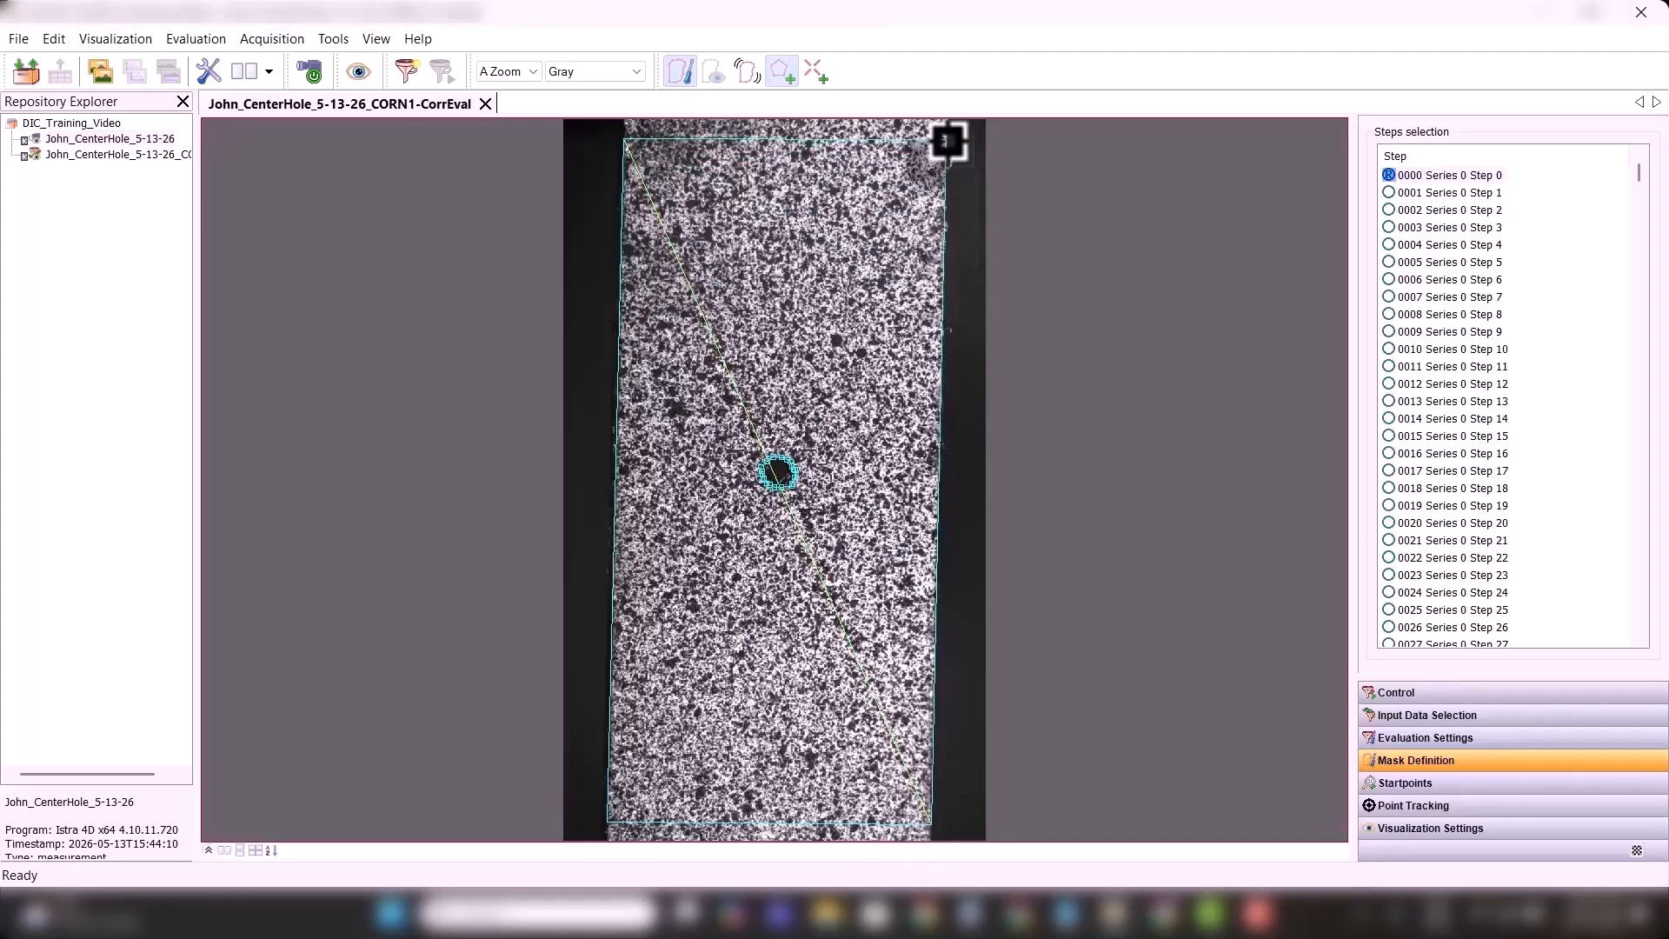
double_click(948, 139)
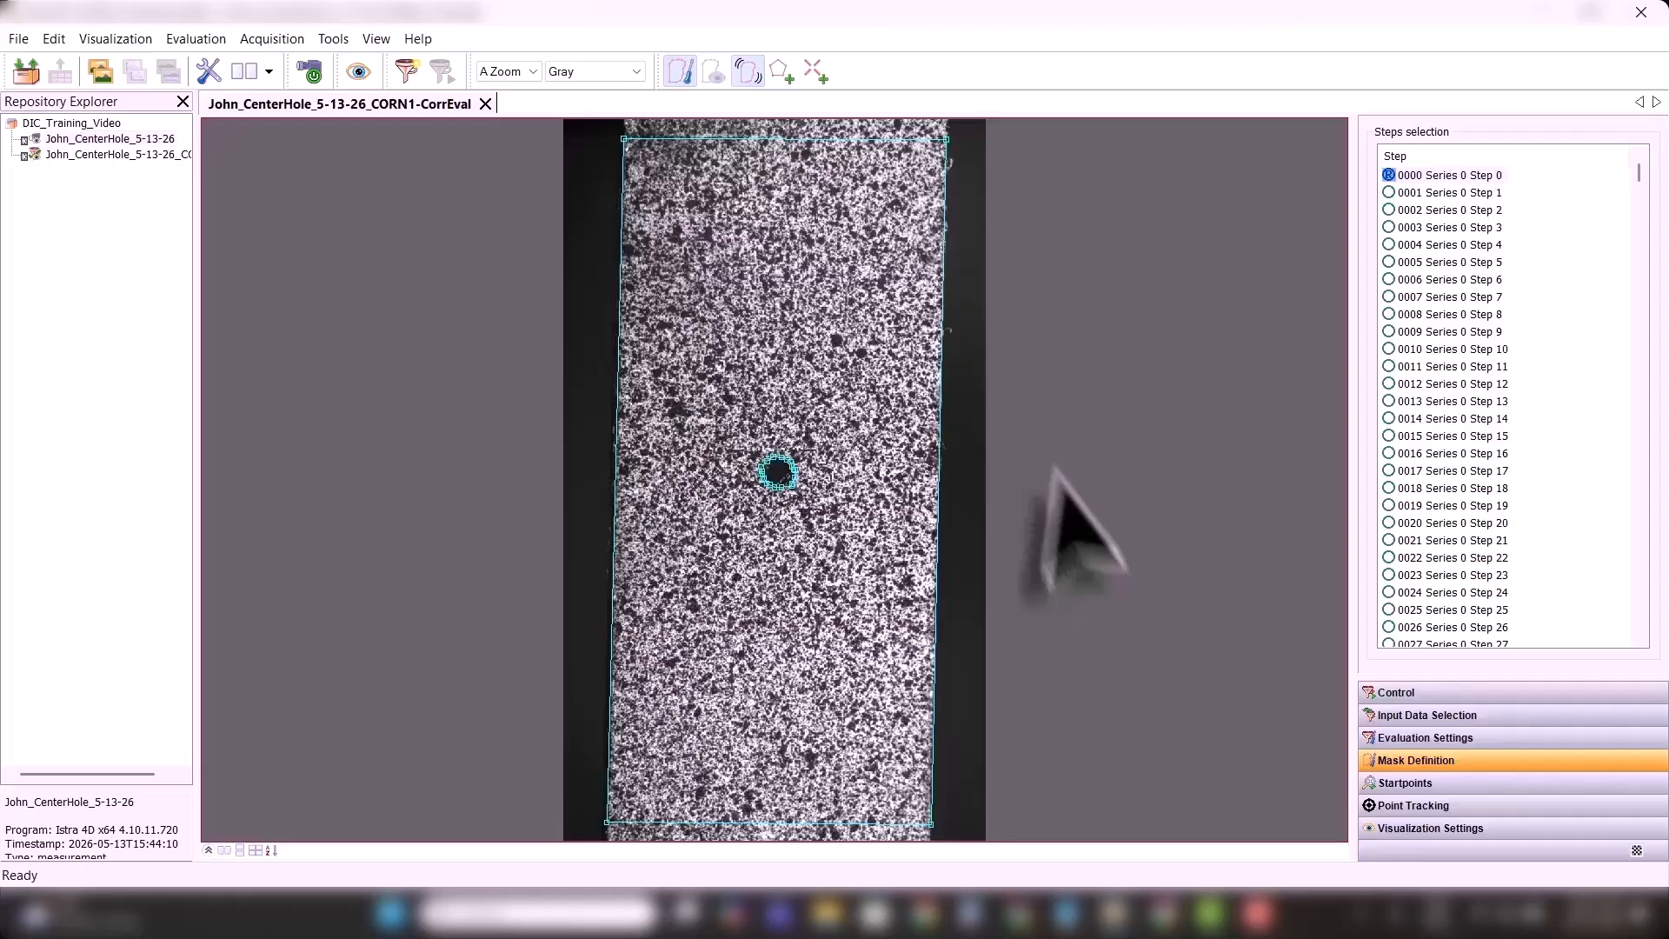
- Place one start point on the speckled surface inside the large mask, slightly above the center hole, and refit the view with A Zoom
left_click(815, 71)
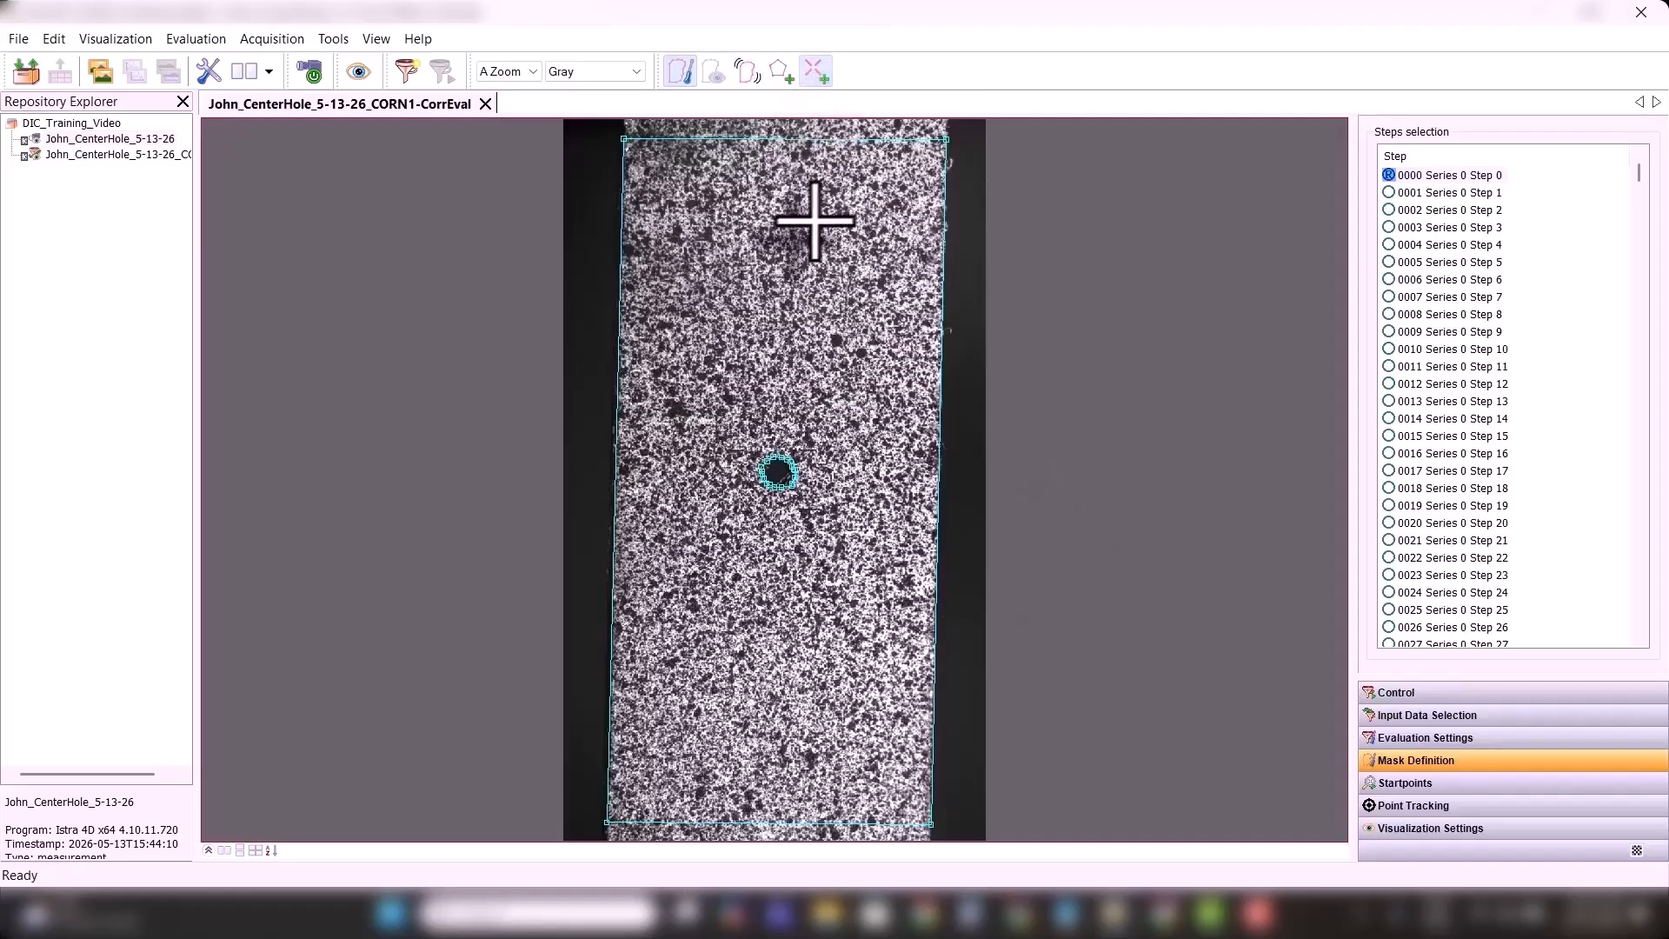
scroll(824, 289, "up", 2)
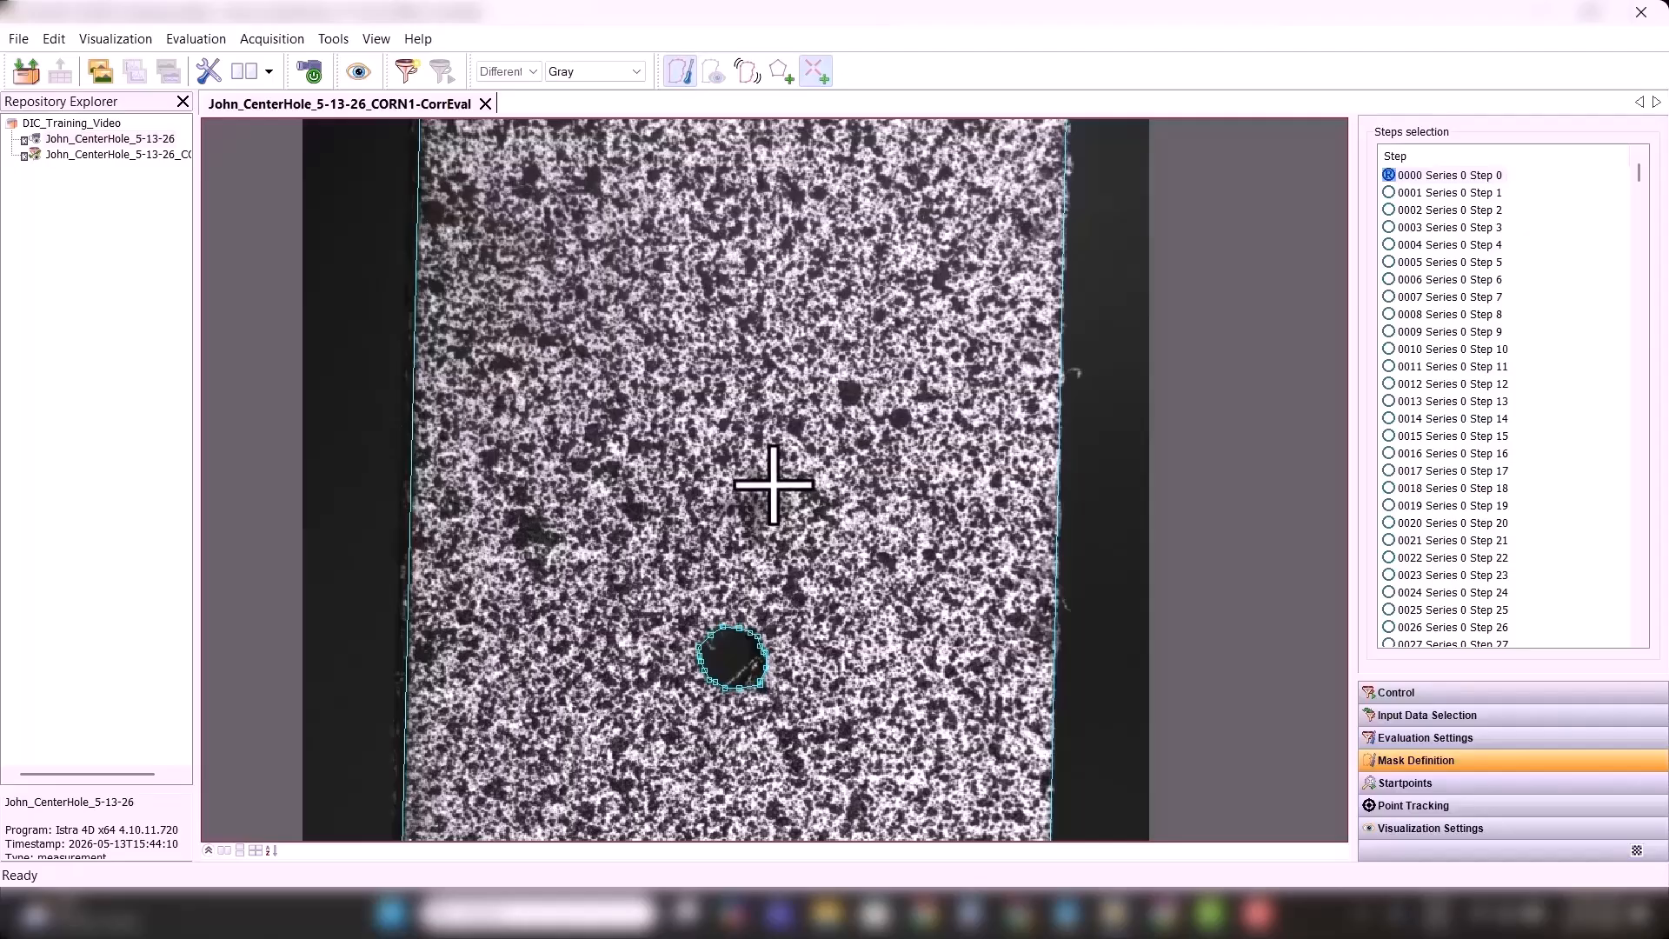
left_click(773, 485)
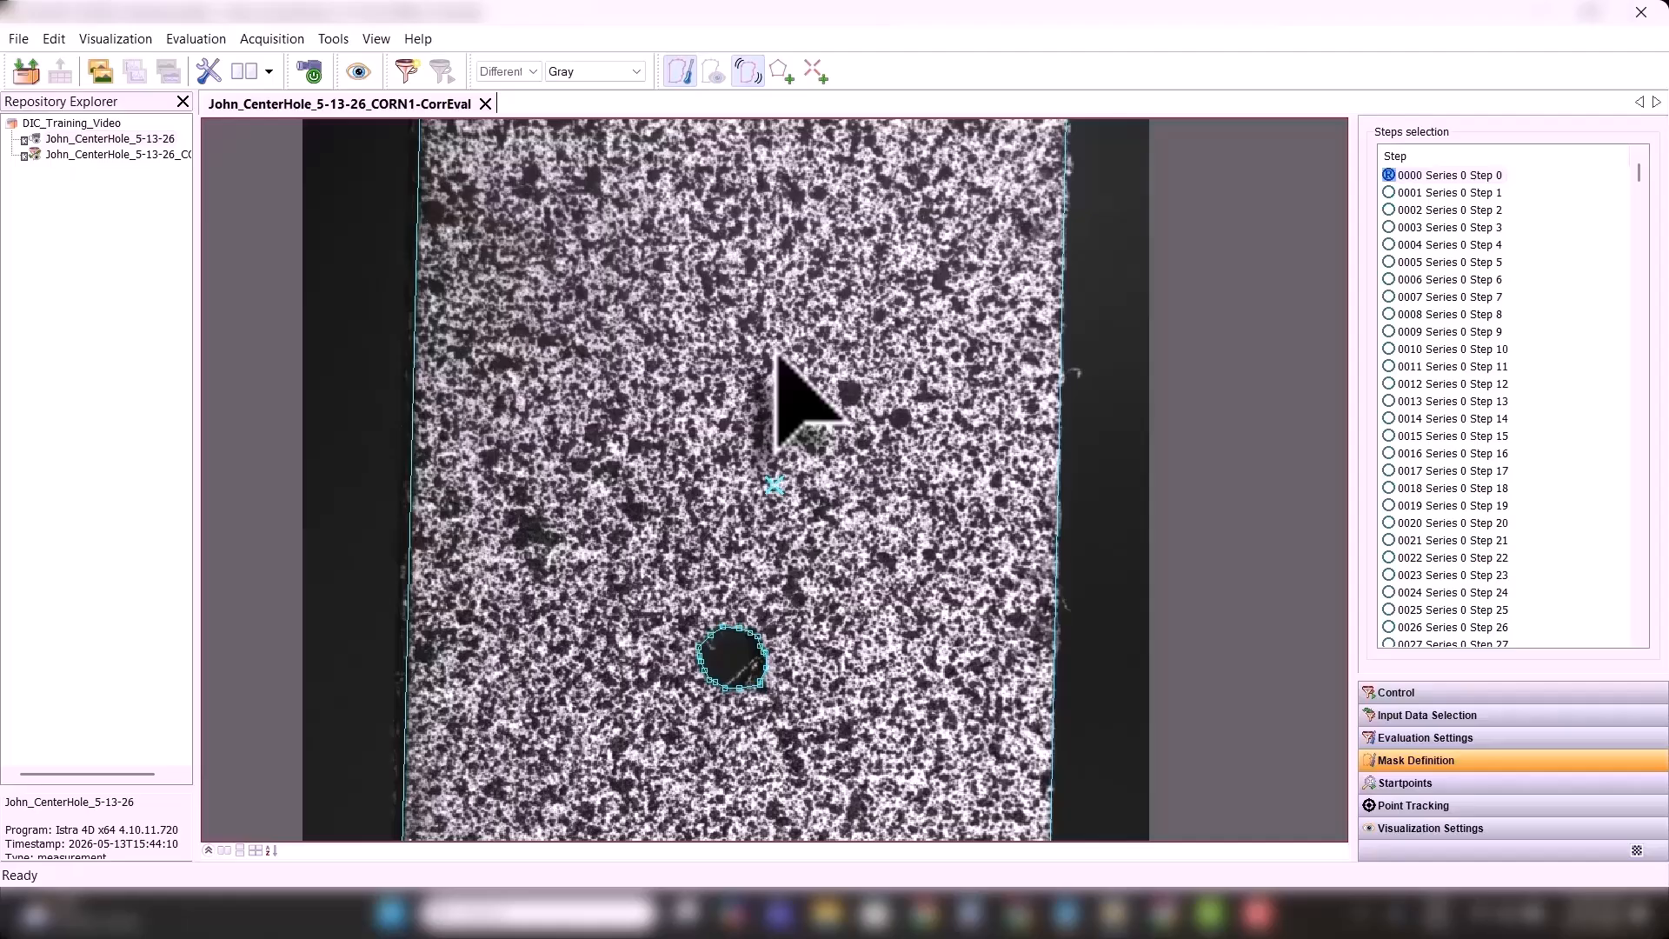
scroll(777, 357, "down", 2)
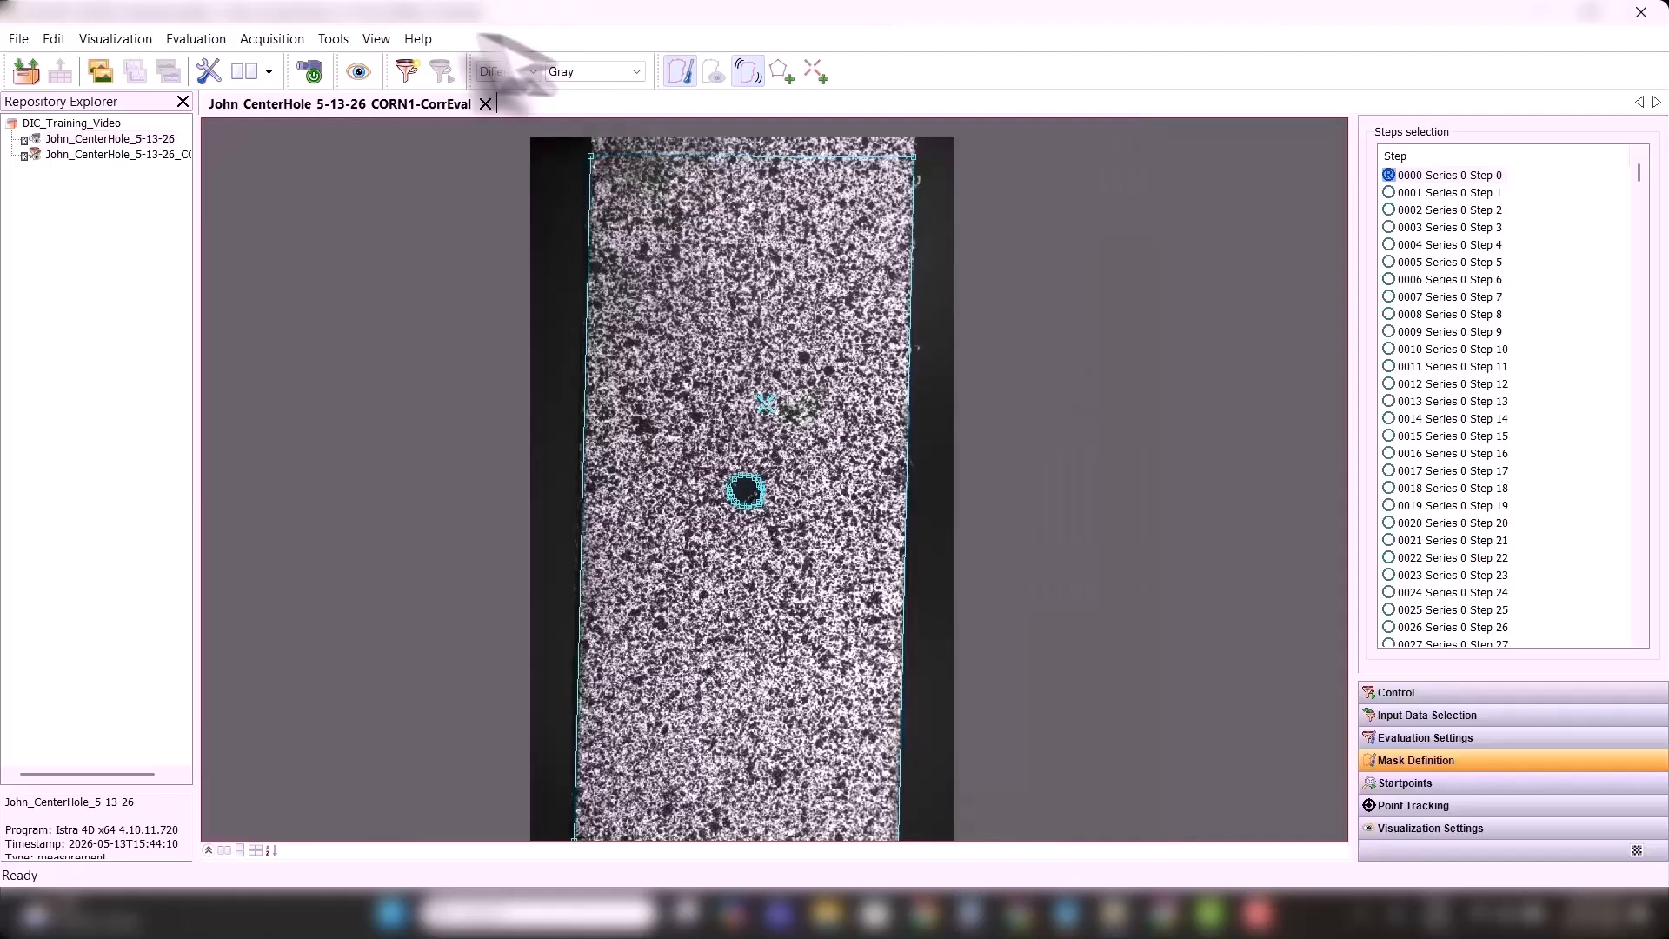
left_click(378, 39)
mouse_move(422, 206)
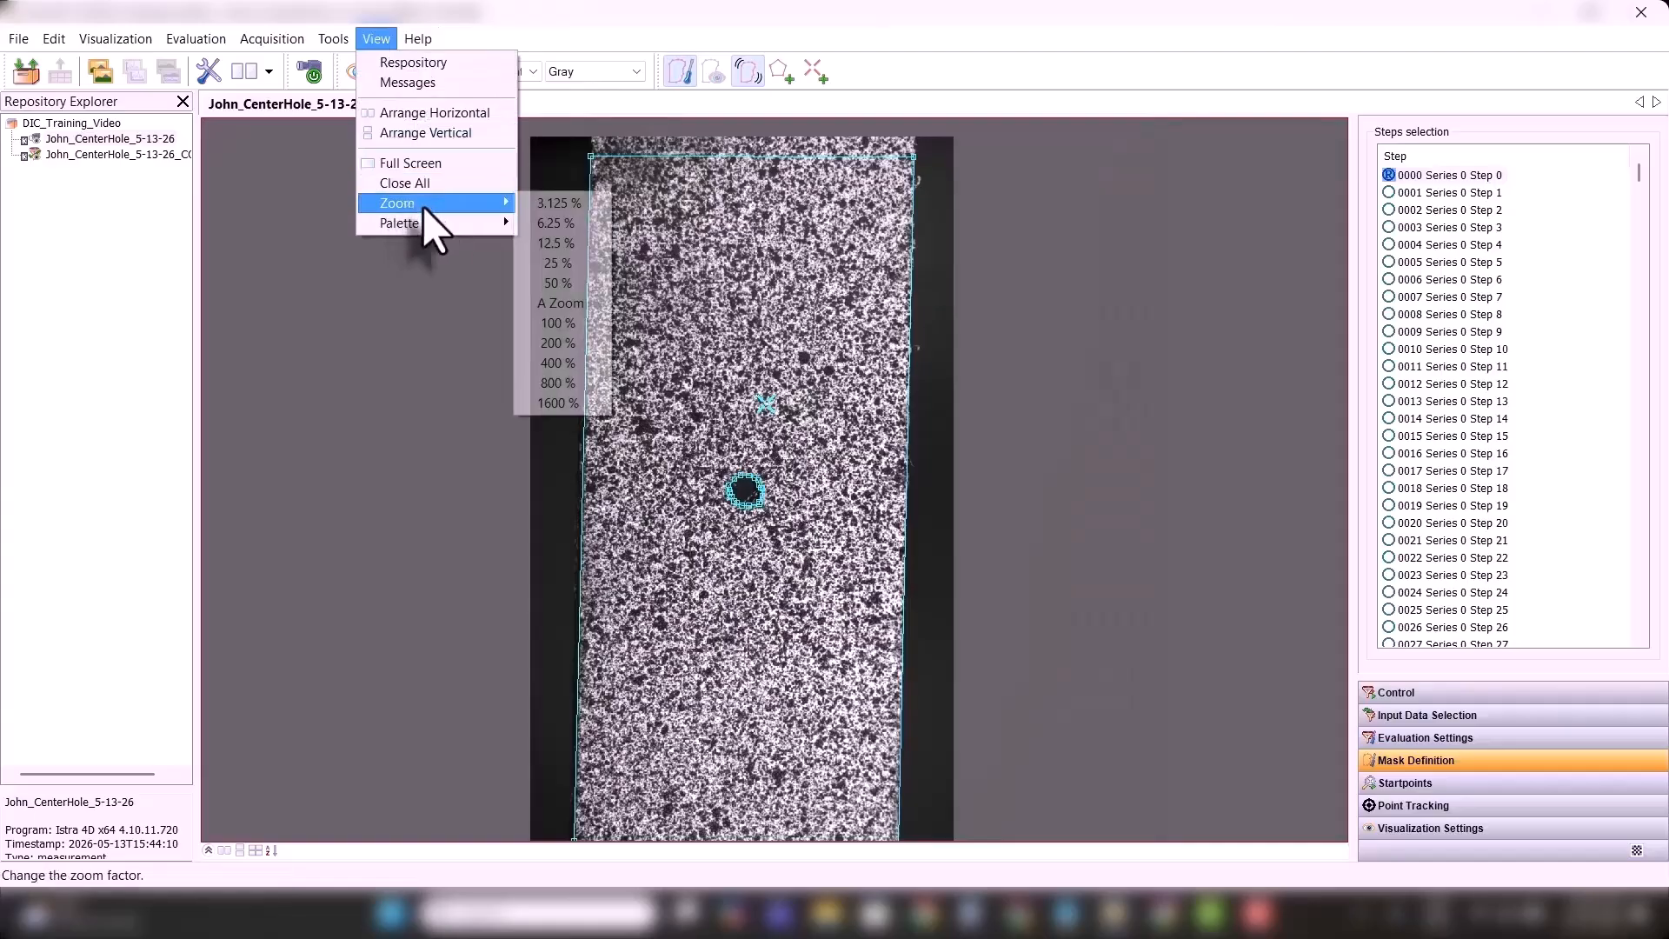
left_click(560, 302)
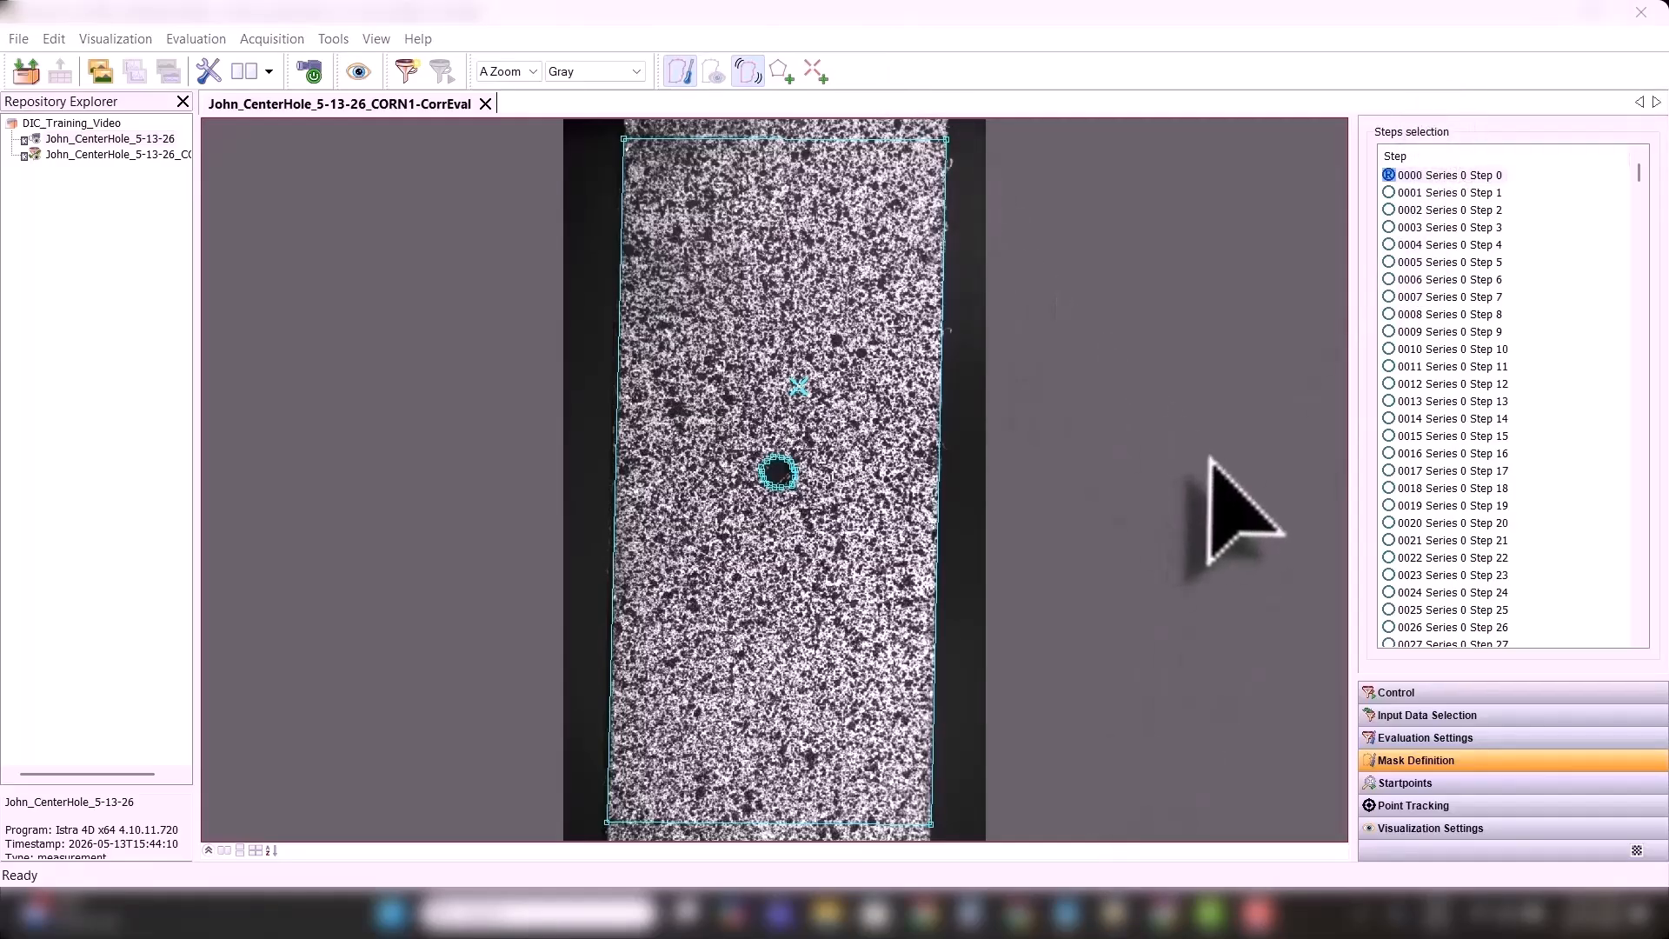
- Open the evaluation settings and choose the image-quality preset for the correlation parameters
left_click(1402, 741)
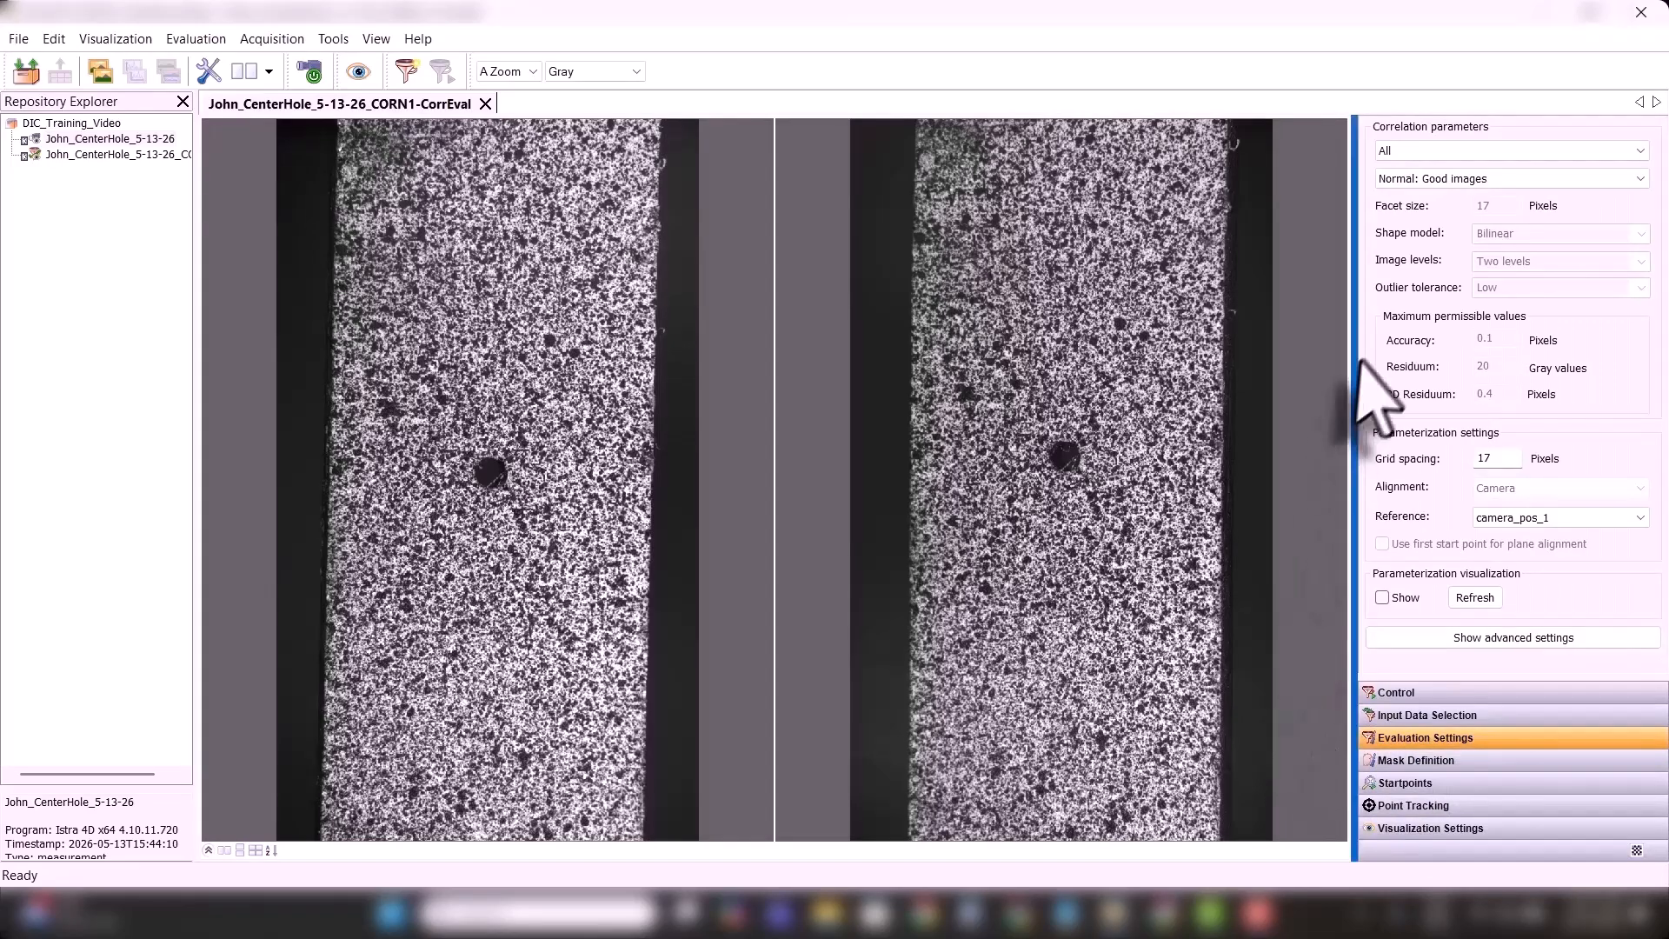
left_click(1426, 178)
left_click(1427, 196)
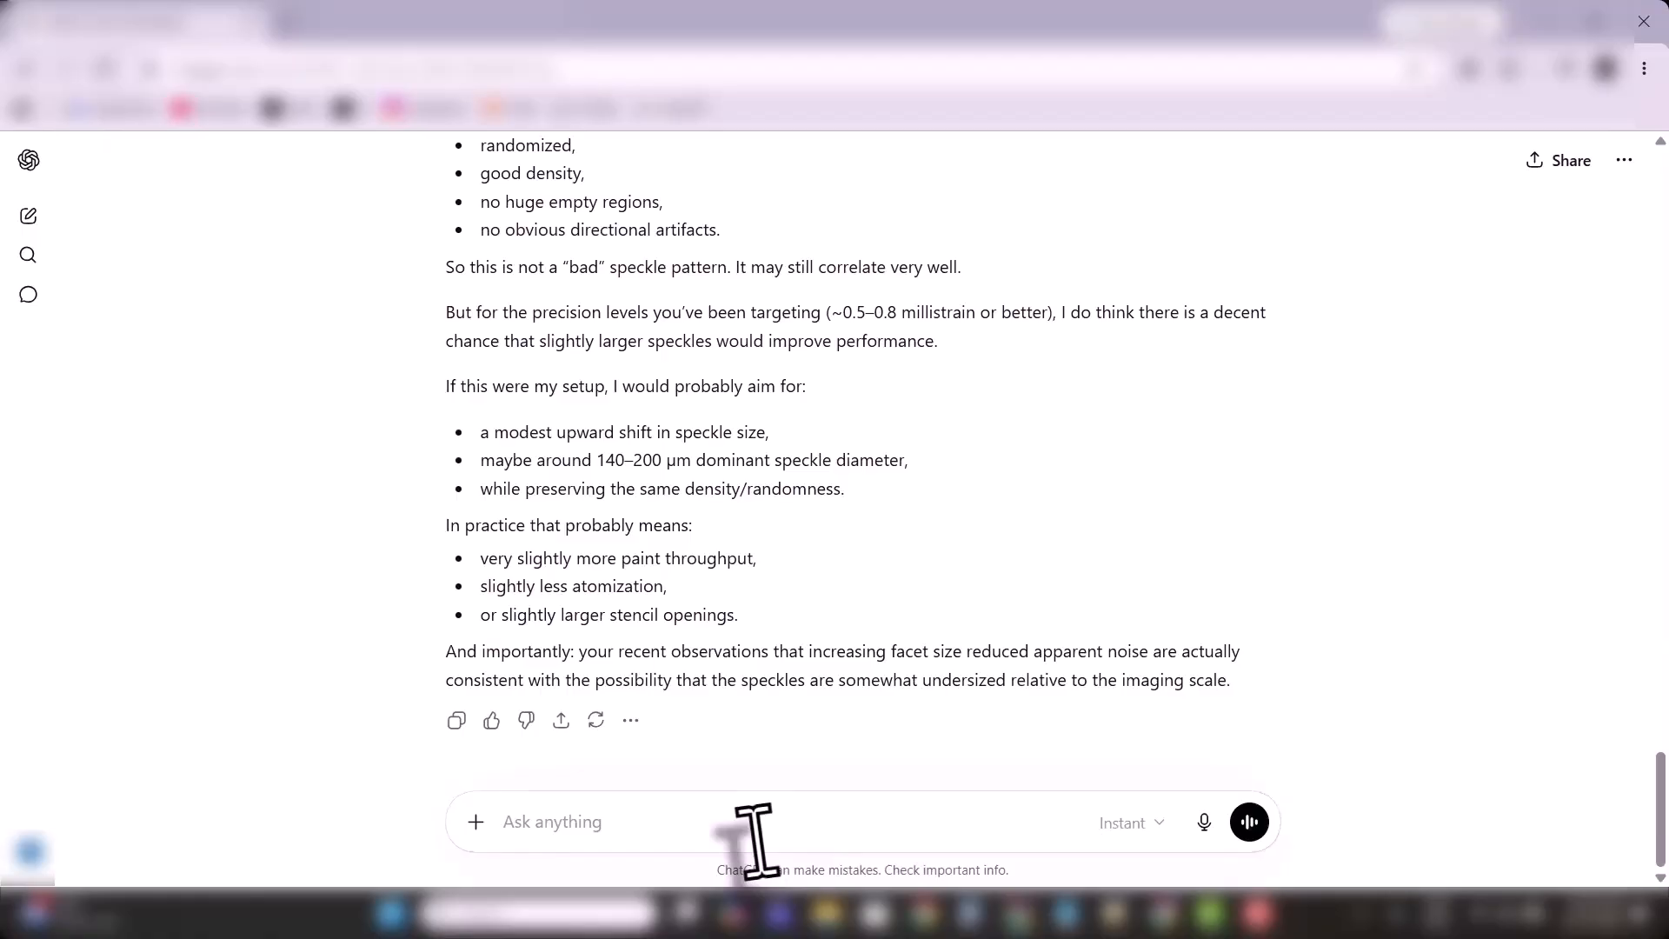
- Switch to ChatGPT and send the message "The speckle size has been increased to 175 microns on average."
left_click(754, 839)
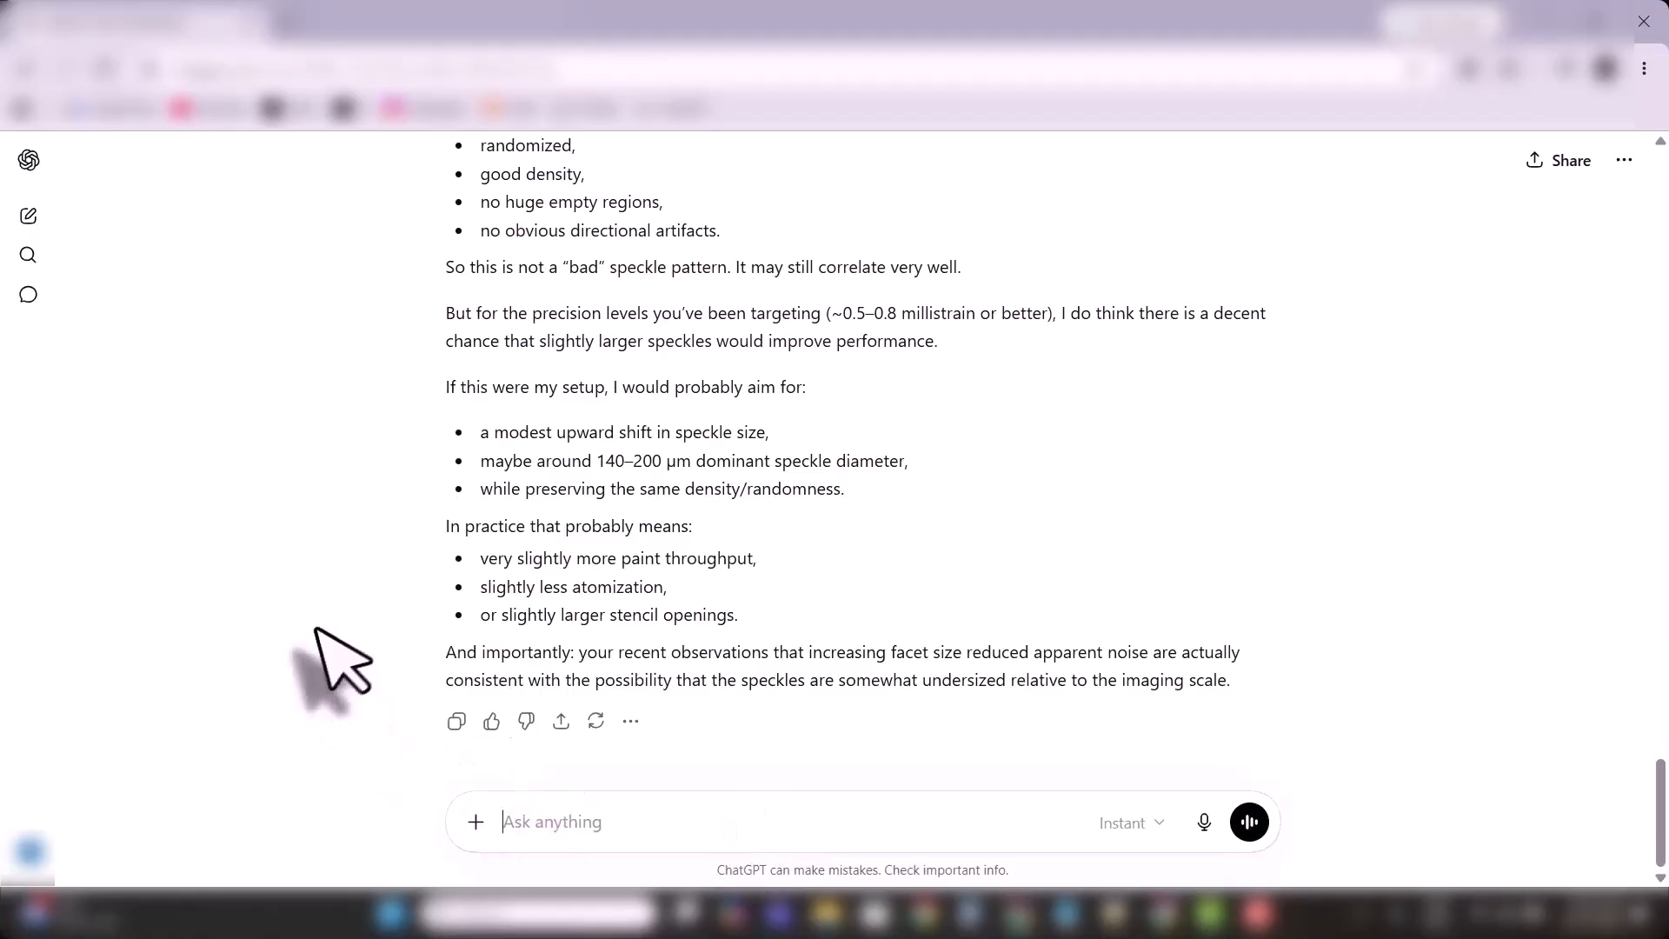
type("The speckle ")
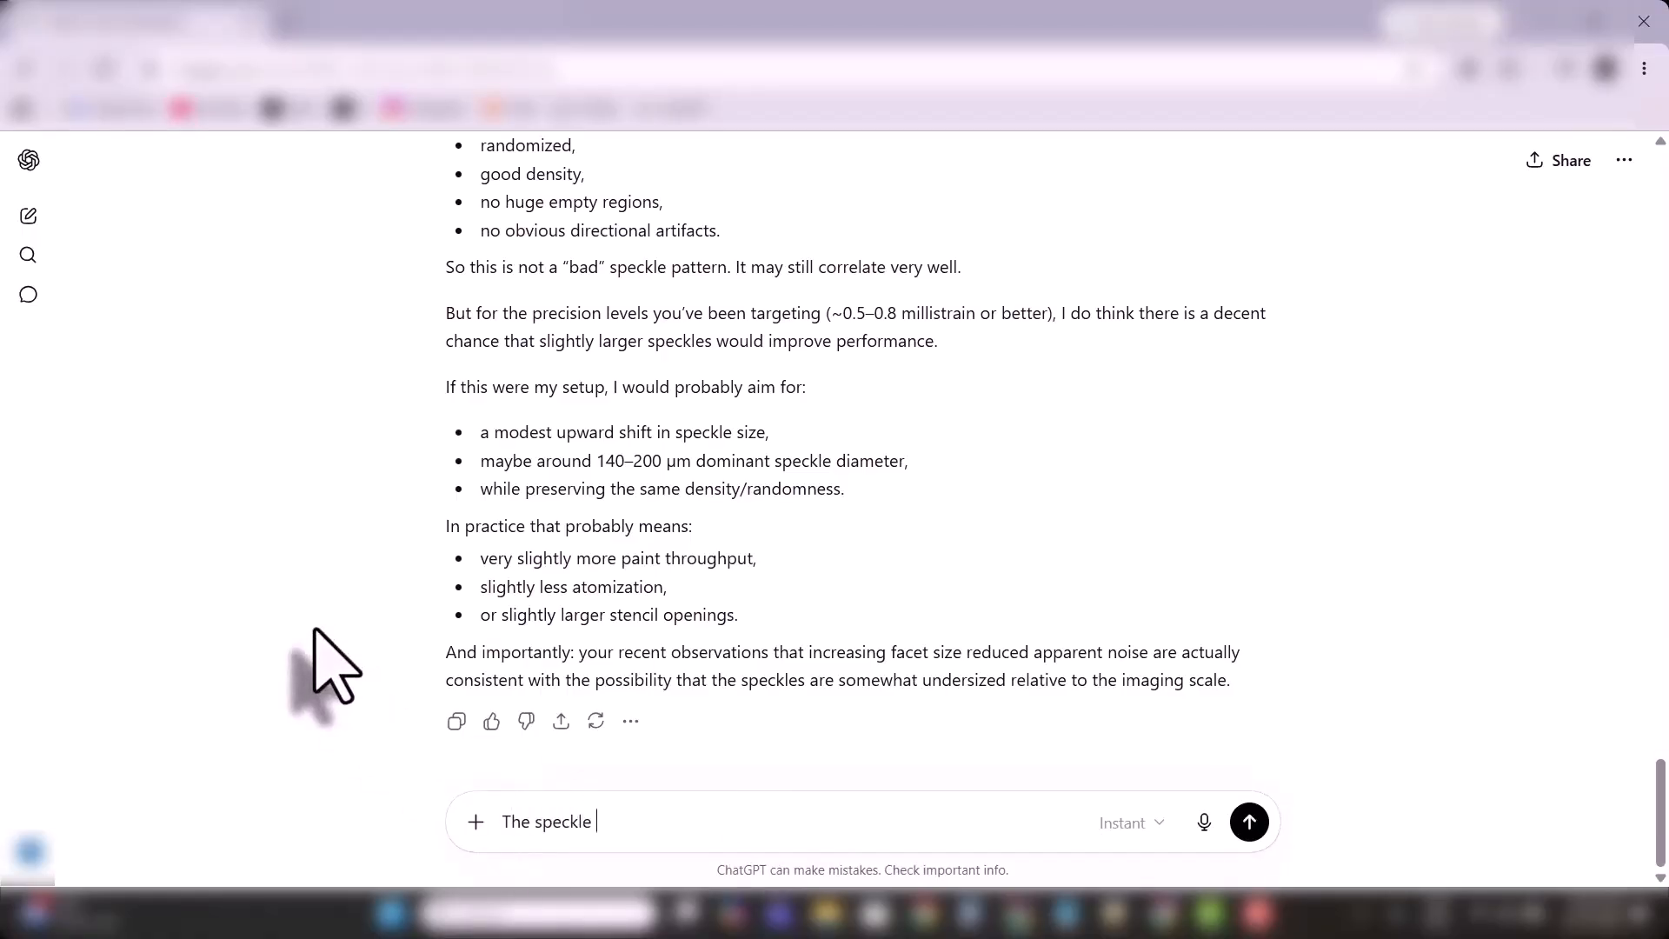
type("size has been increased")
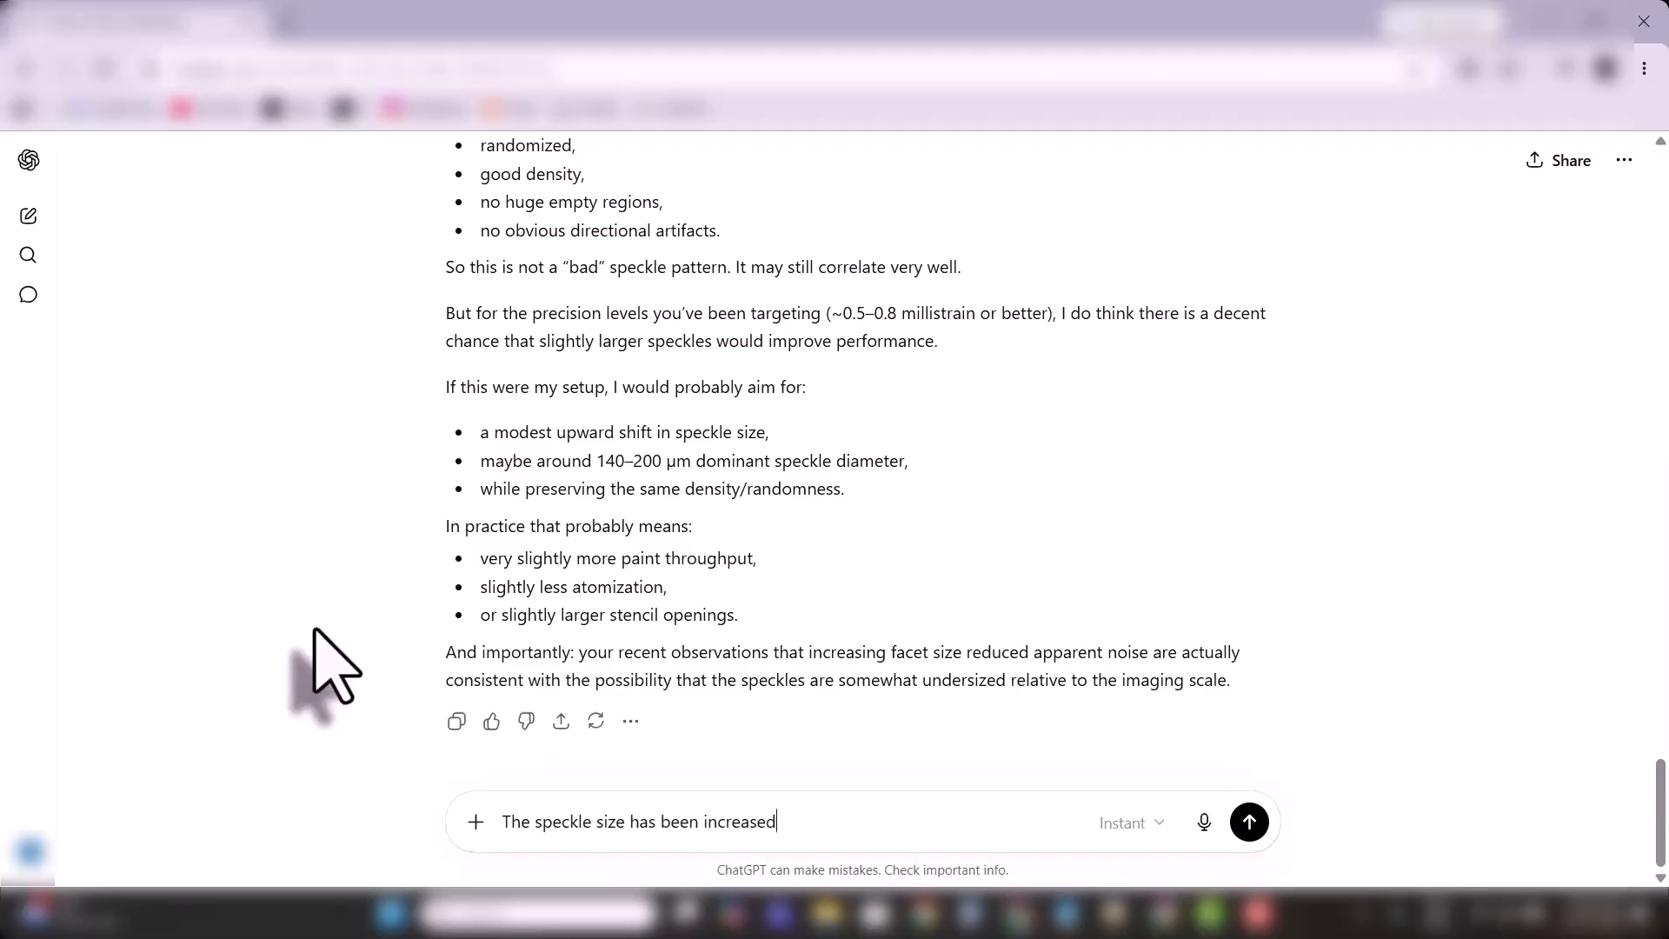
type(" to 175 microns on average.")
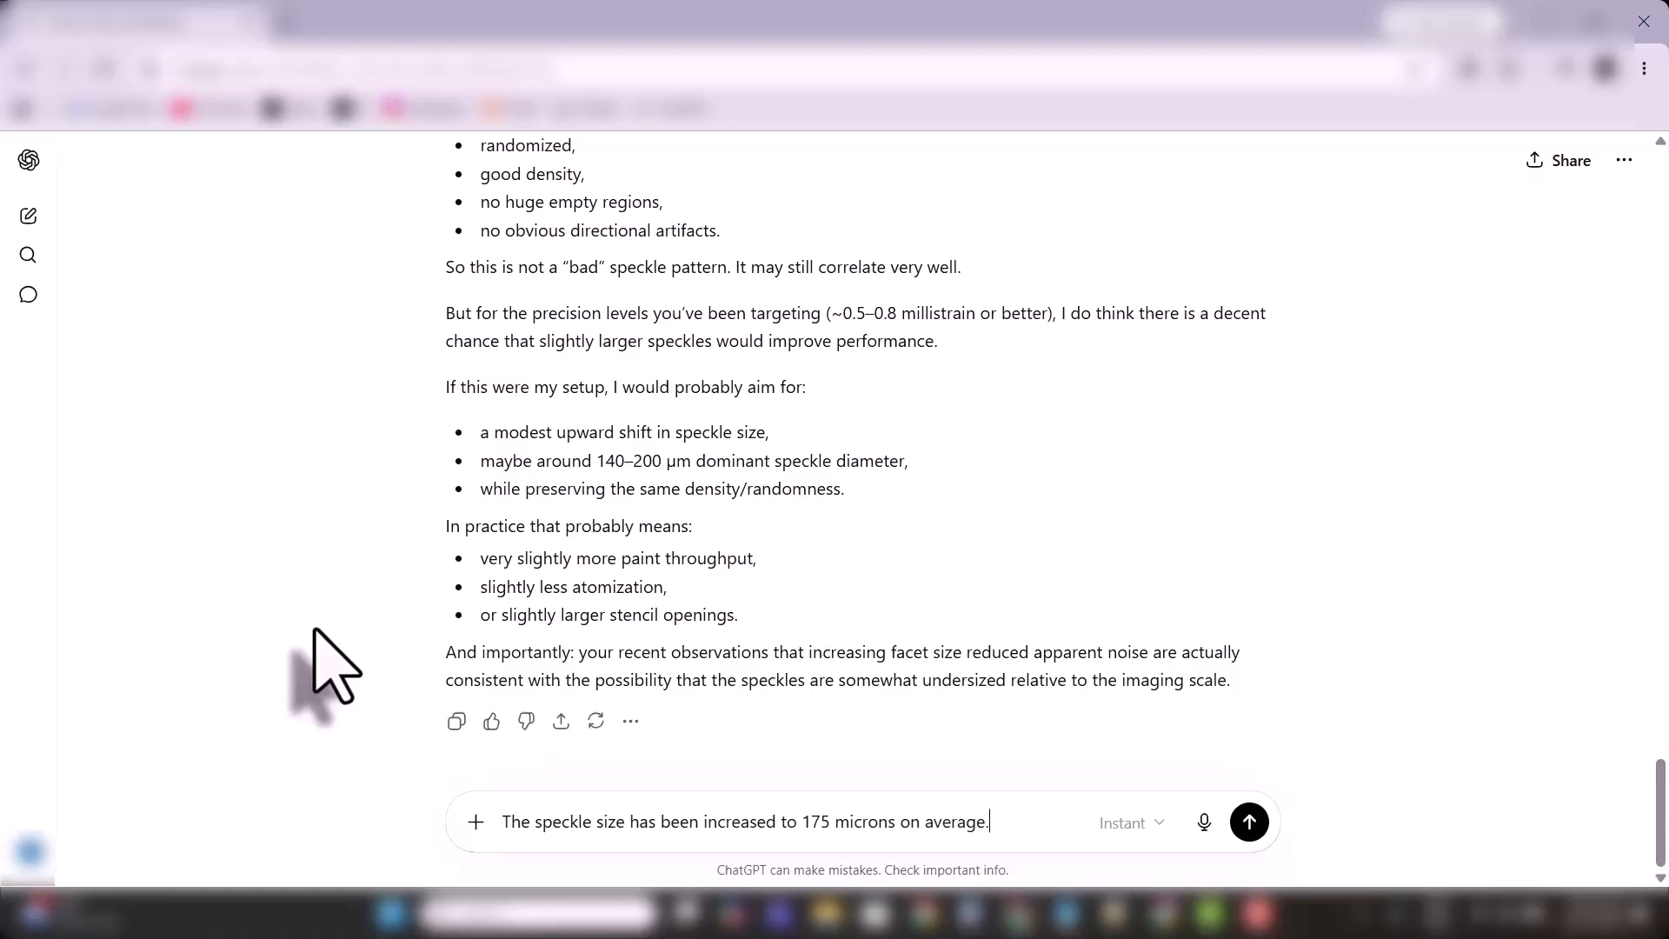
key("Return")
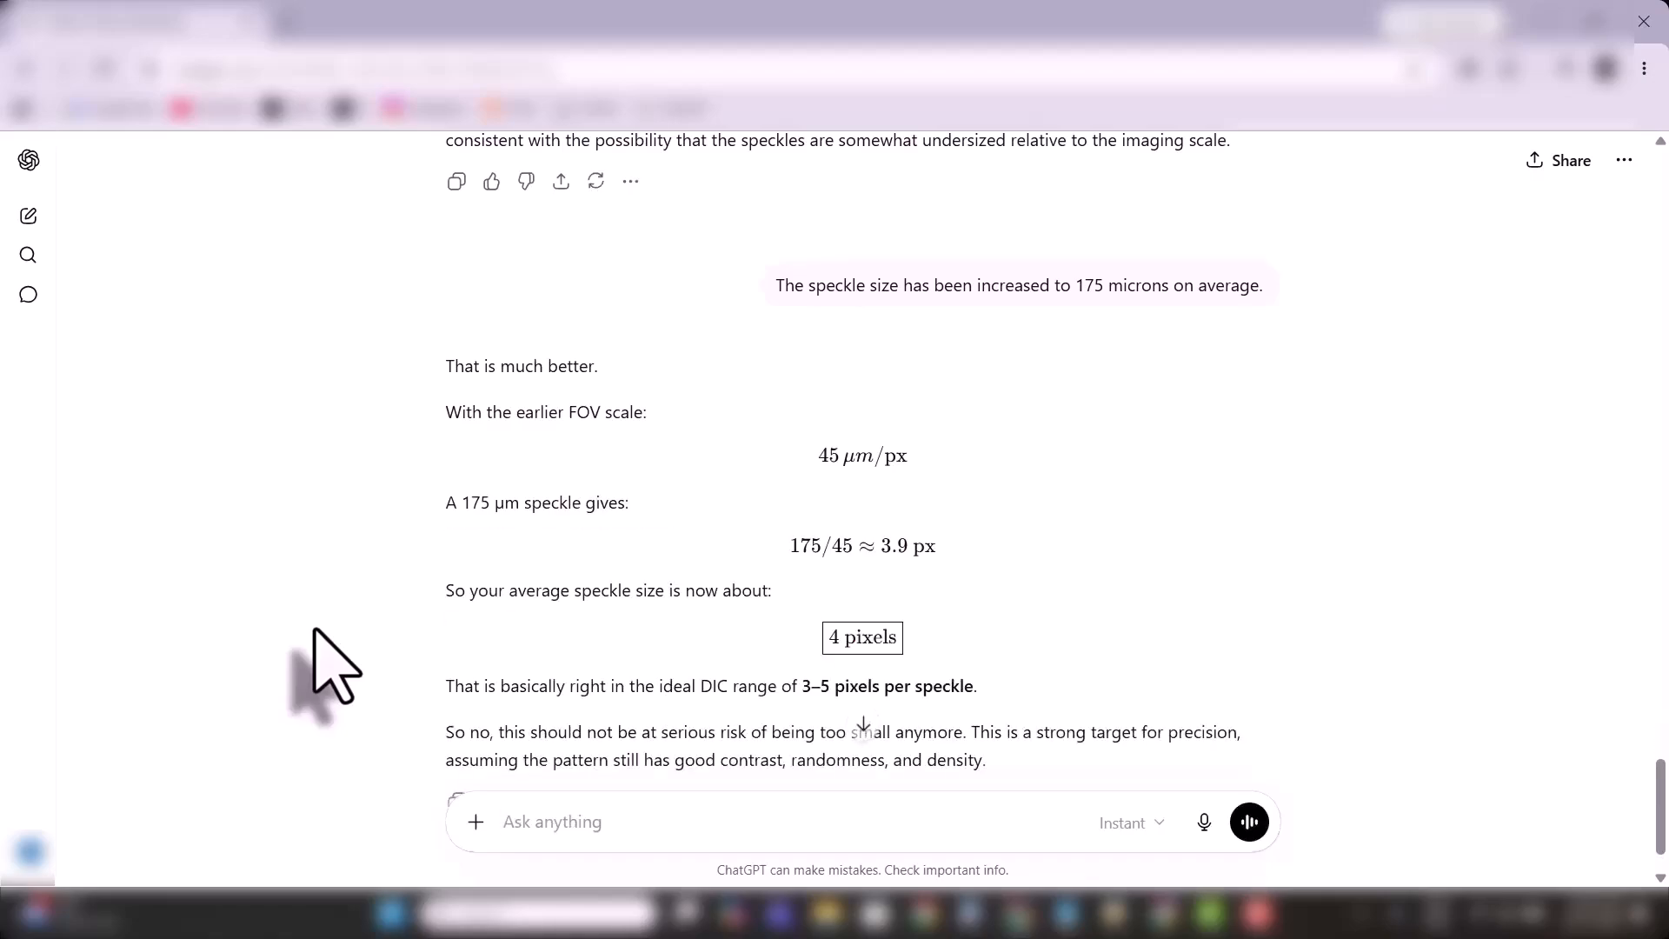
scroll(1656, 808, "down", 1)
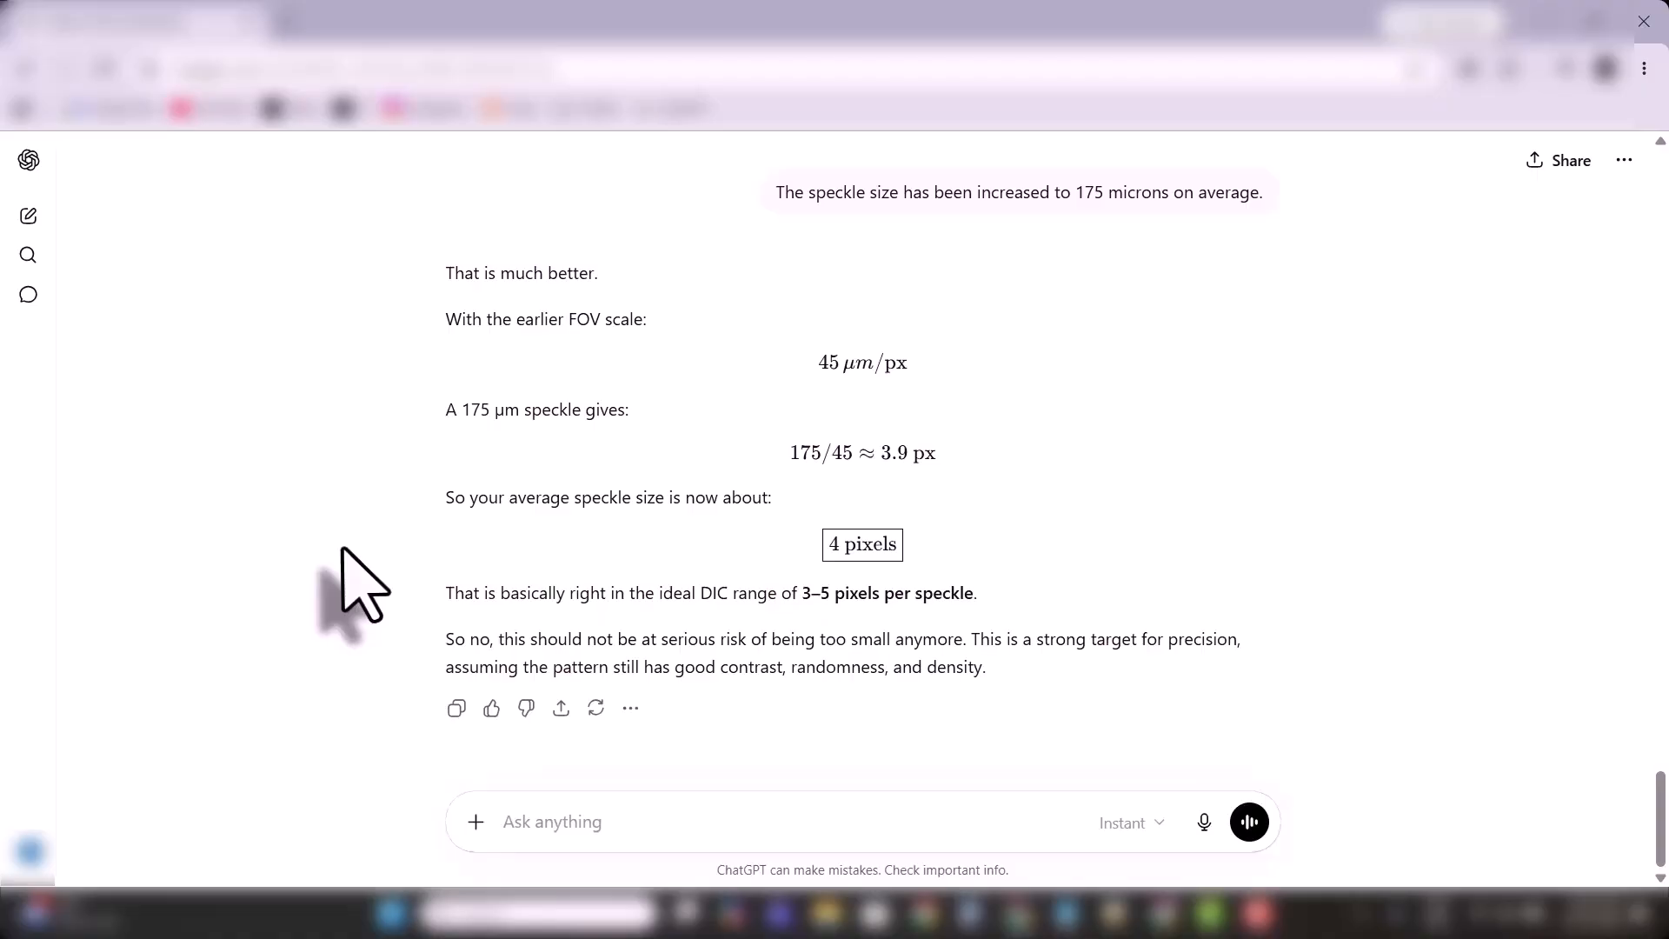
- Ask ChatGPT to recommend an appropriate range of facet sizes for a general full-field evaluation away from crack tips or notch edges
type("For a general")
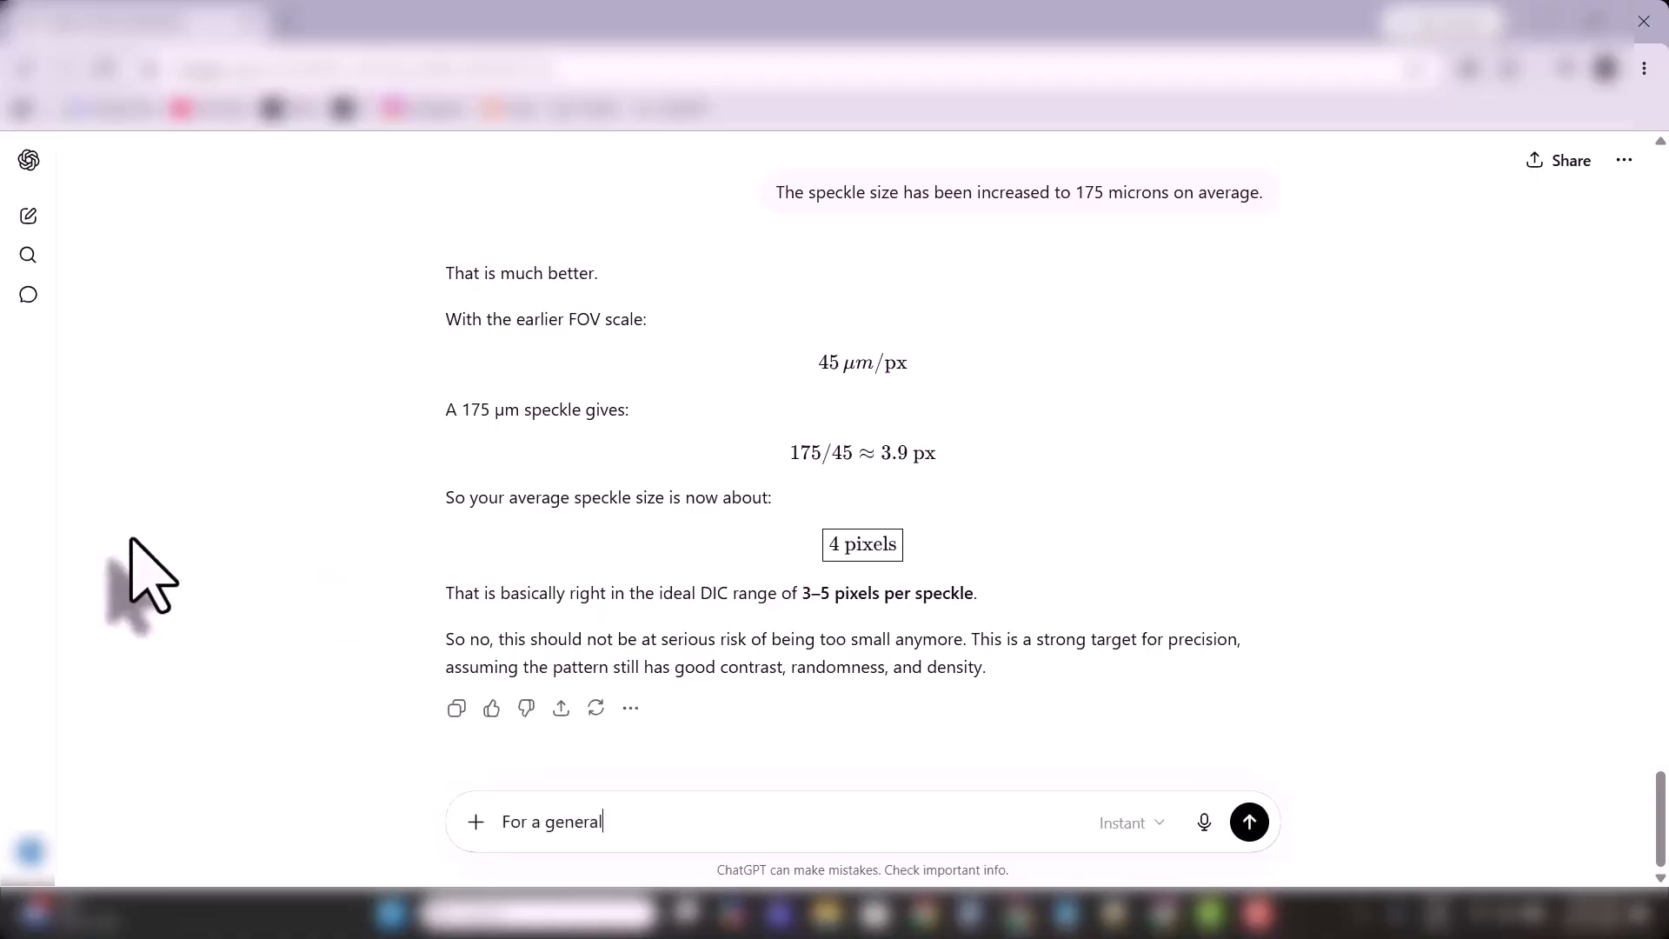
type(" full-field evaluation away from crack tips or not")
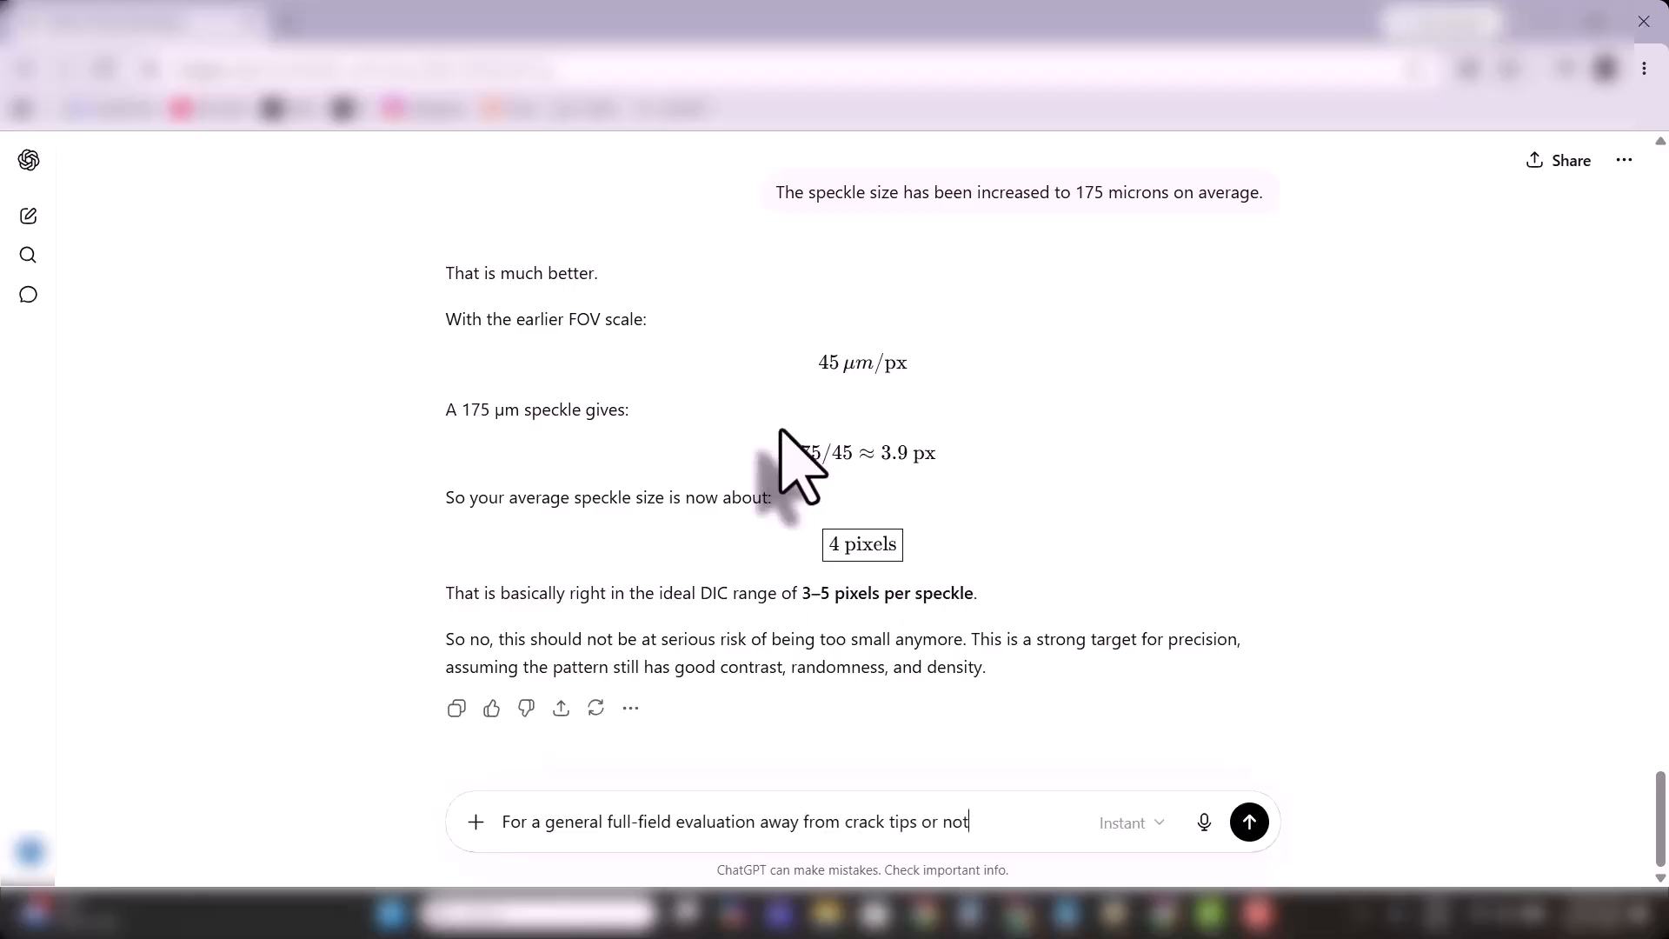
type("ch edges, recomm")
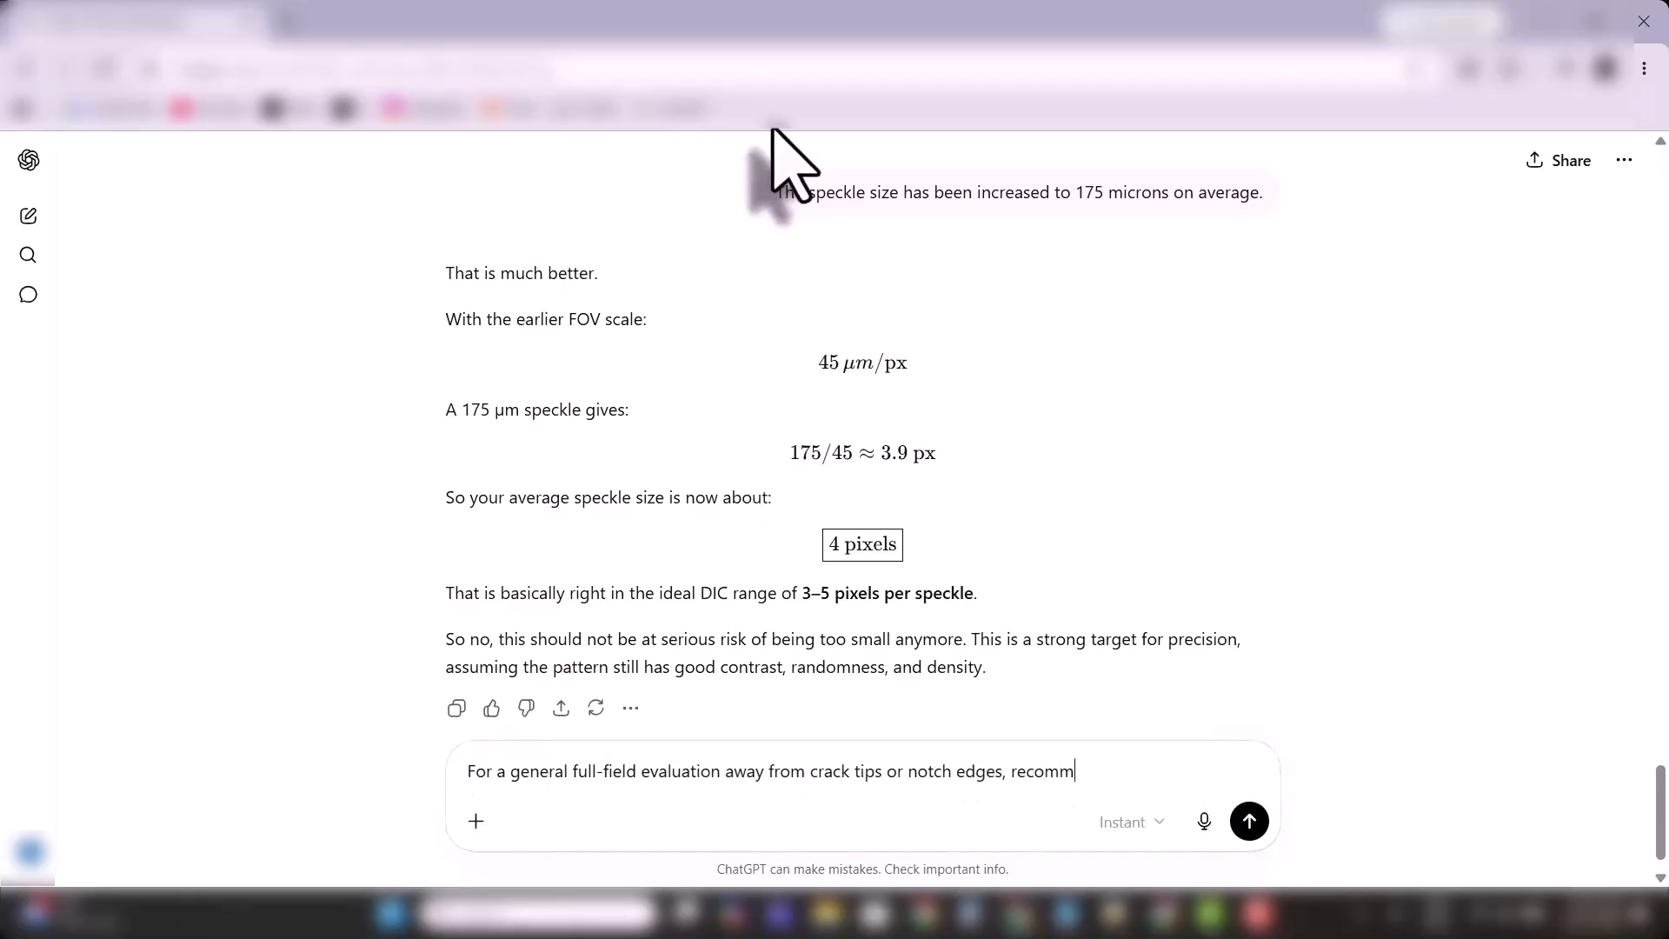
type("end an appropriate range of facet sizes for the evaluation.")
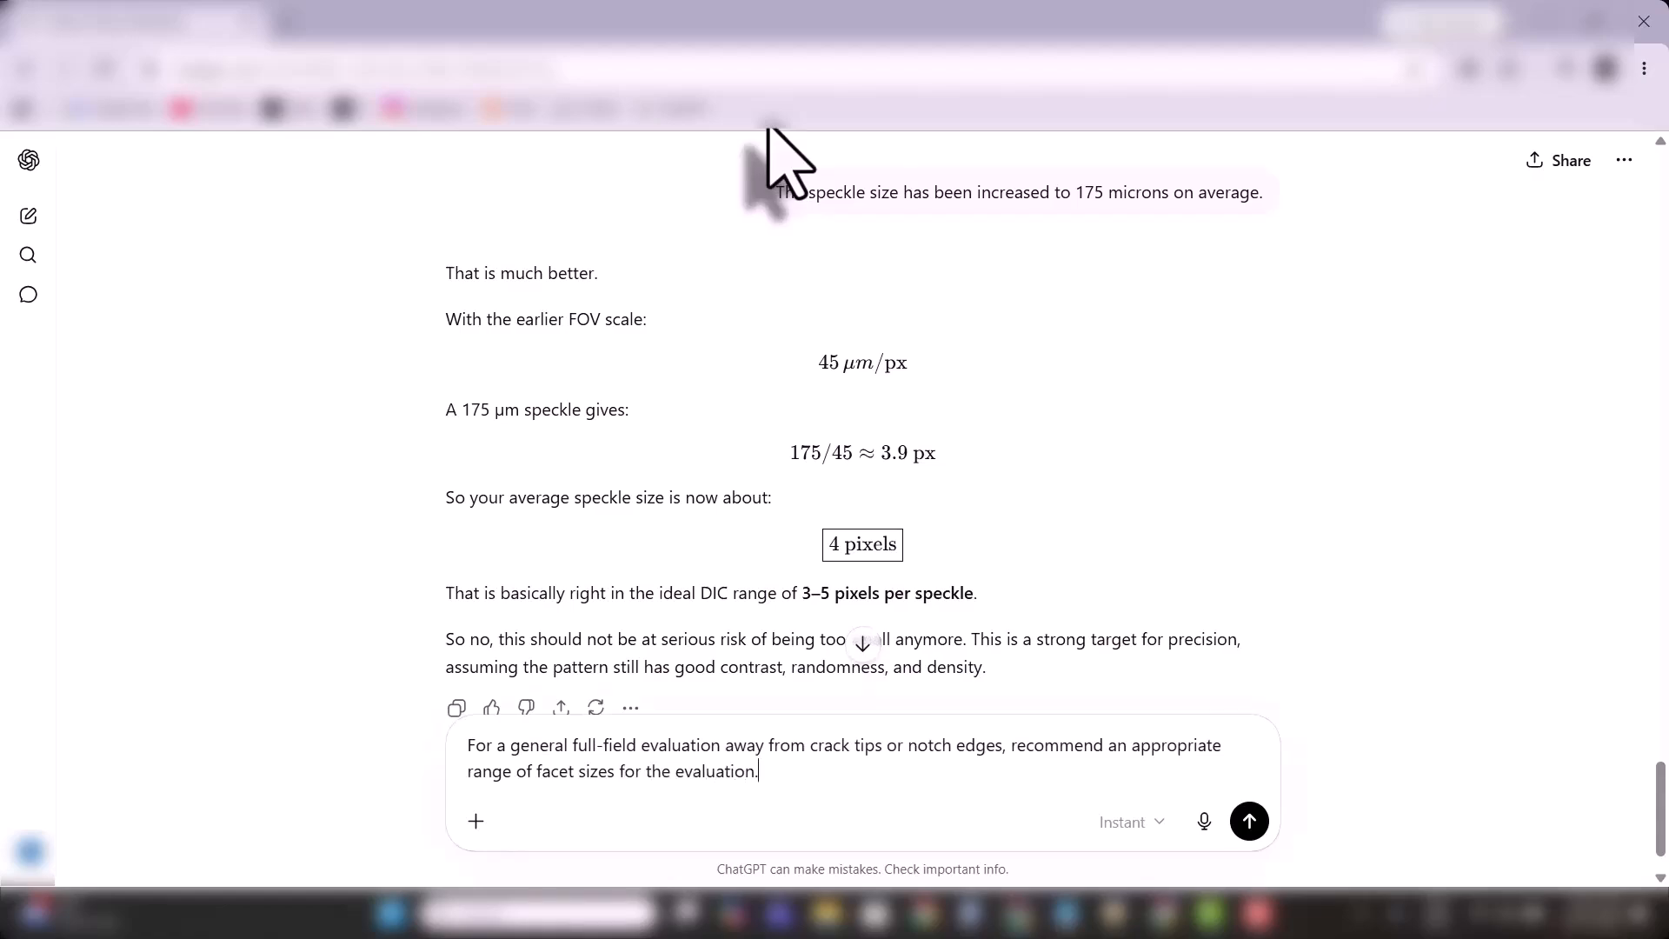
key("Return")
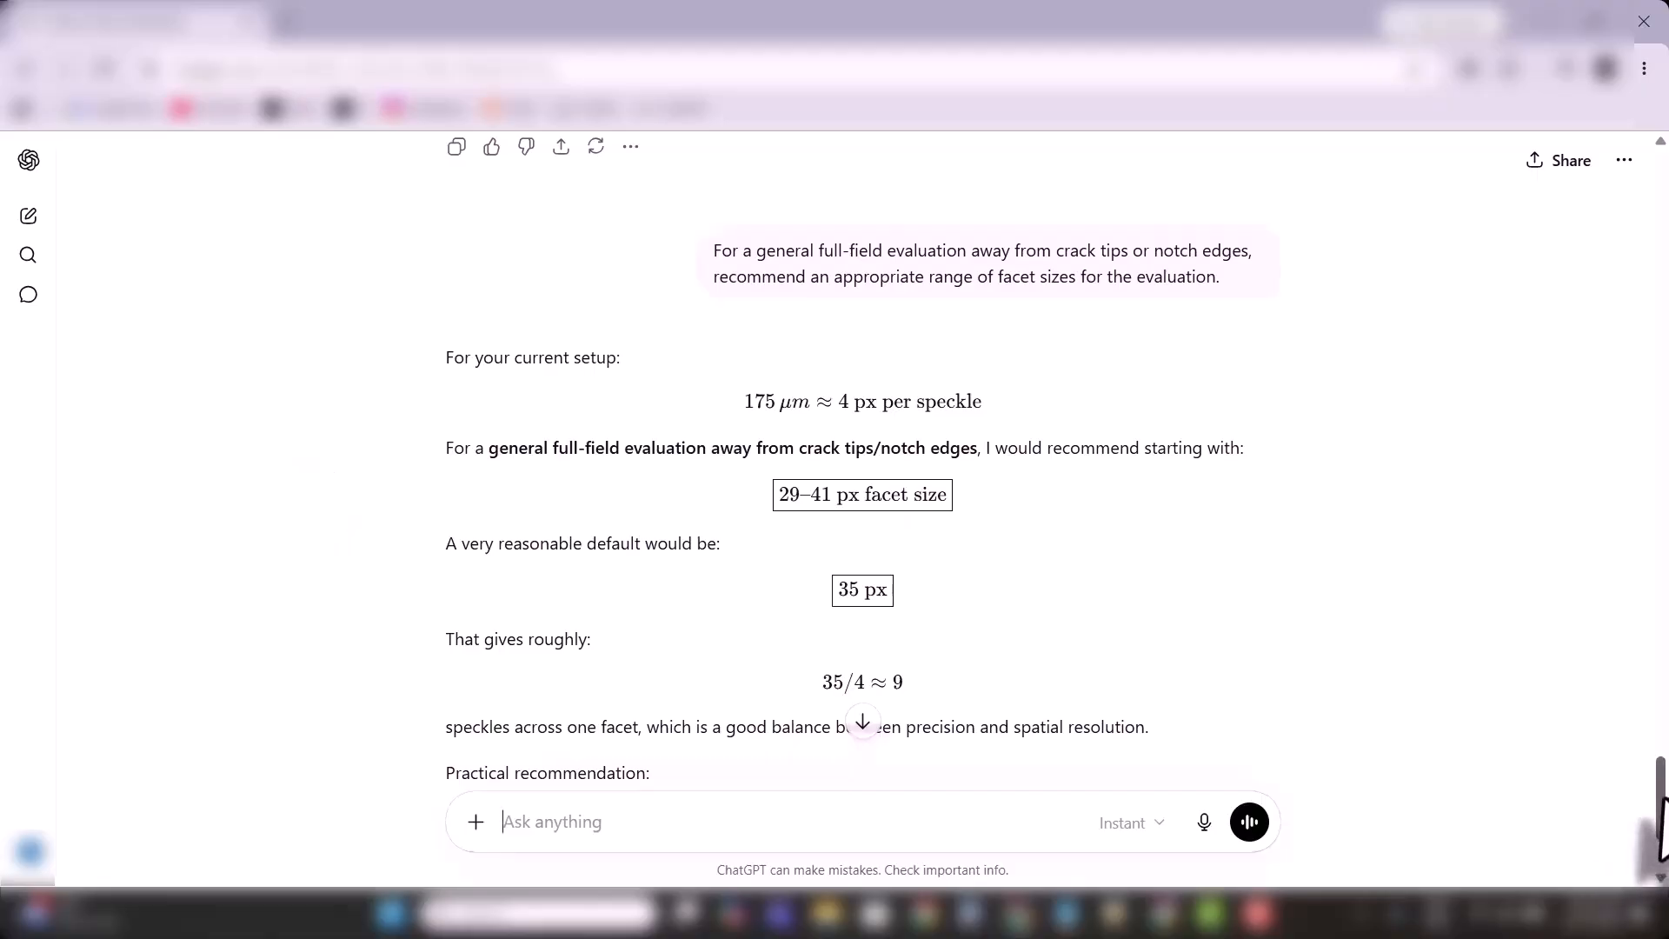
scroll(1659, 804, "down", 1)
scroll(1657, 817, "down", 2)
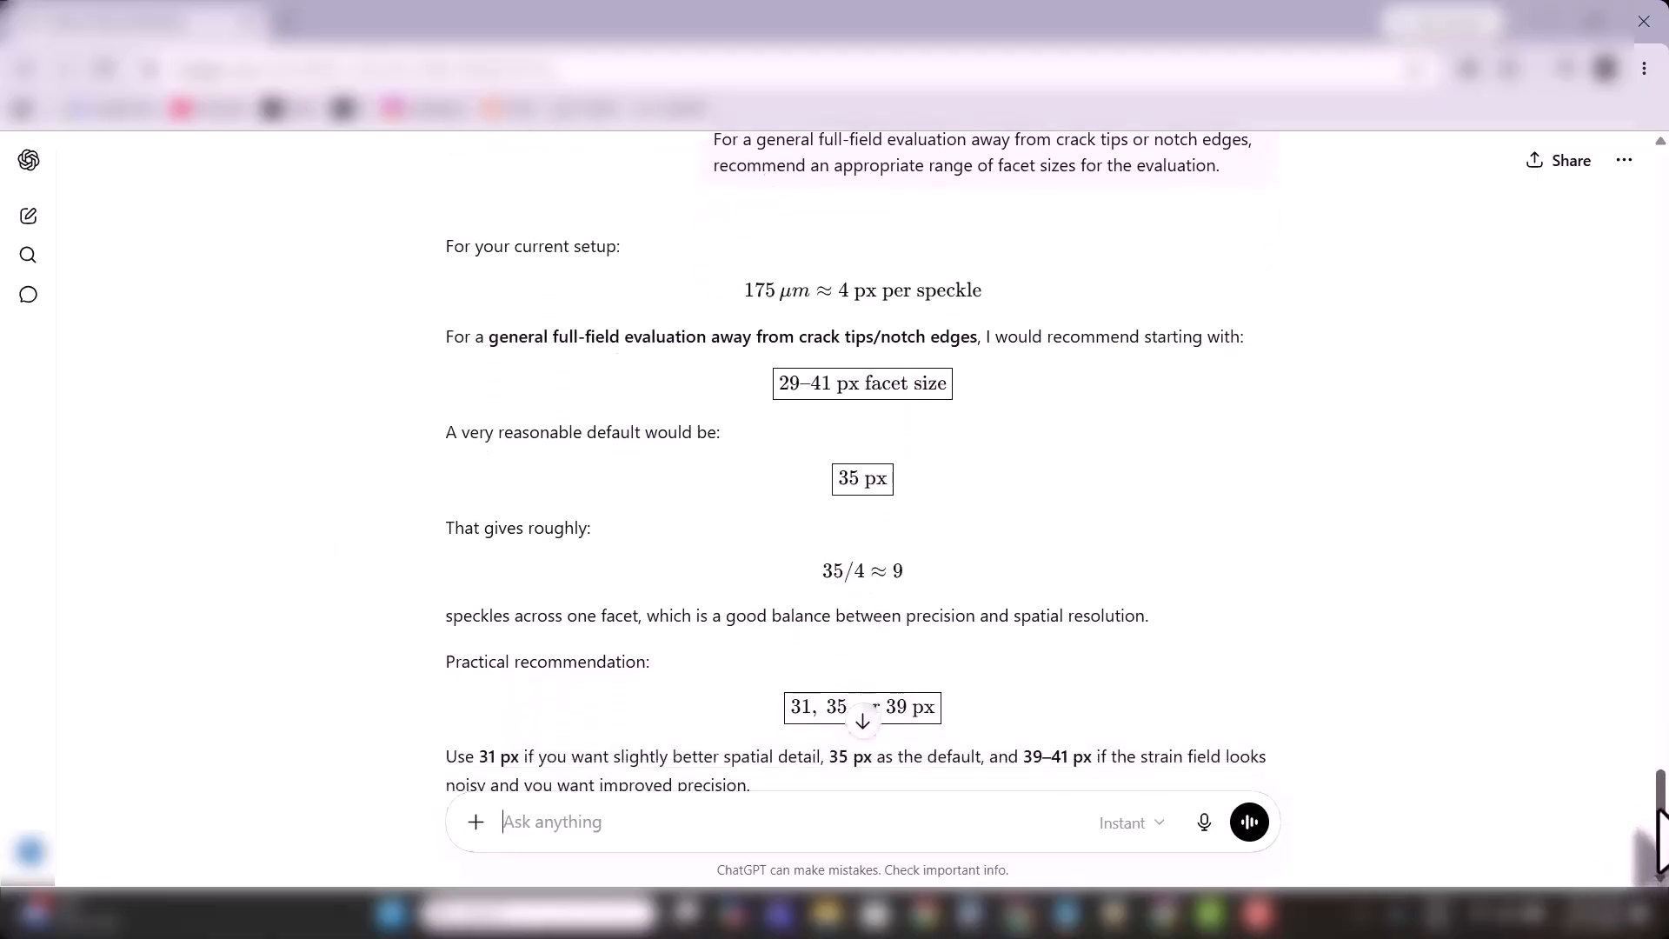
- Review ChatGPT's facet size recommendation, switch to Istra 4D and set the facet size to 35 pixels and the grid spacing to 8 pixels
scroll(1654, 821, "down", 1)
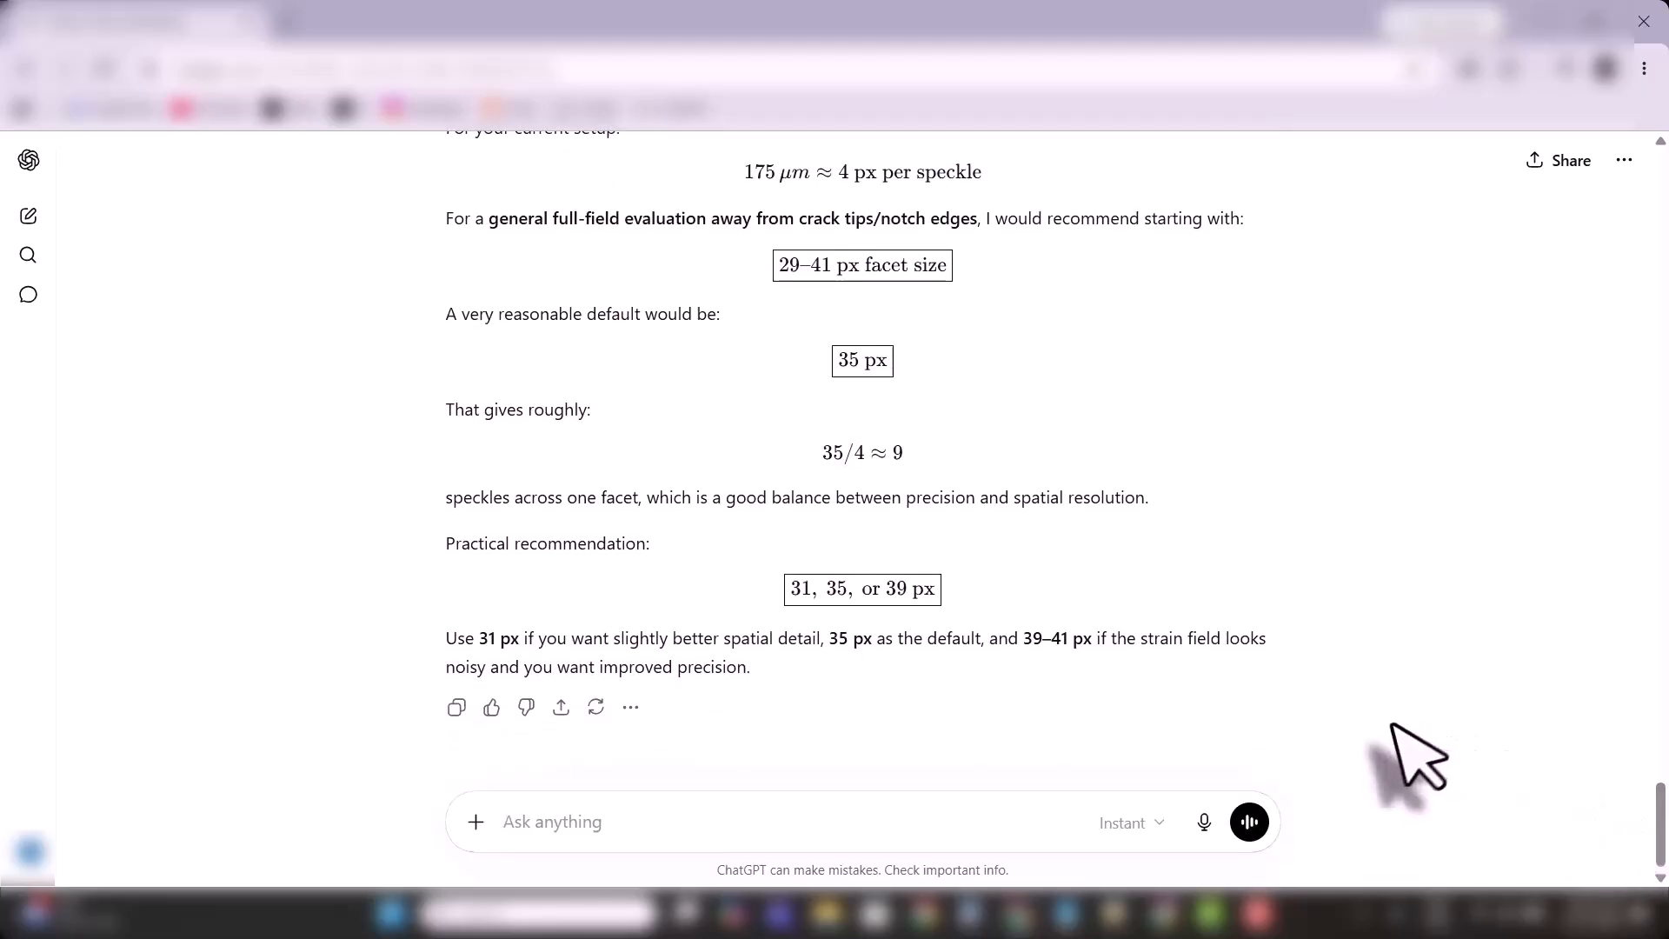
left_click(791, 597)
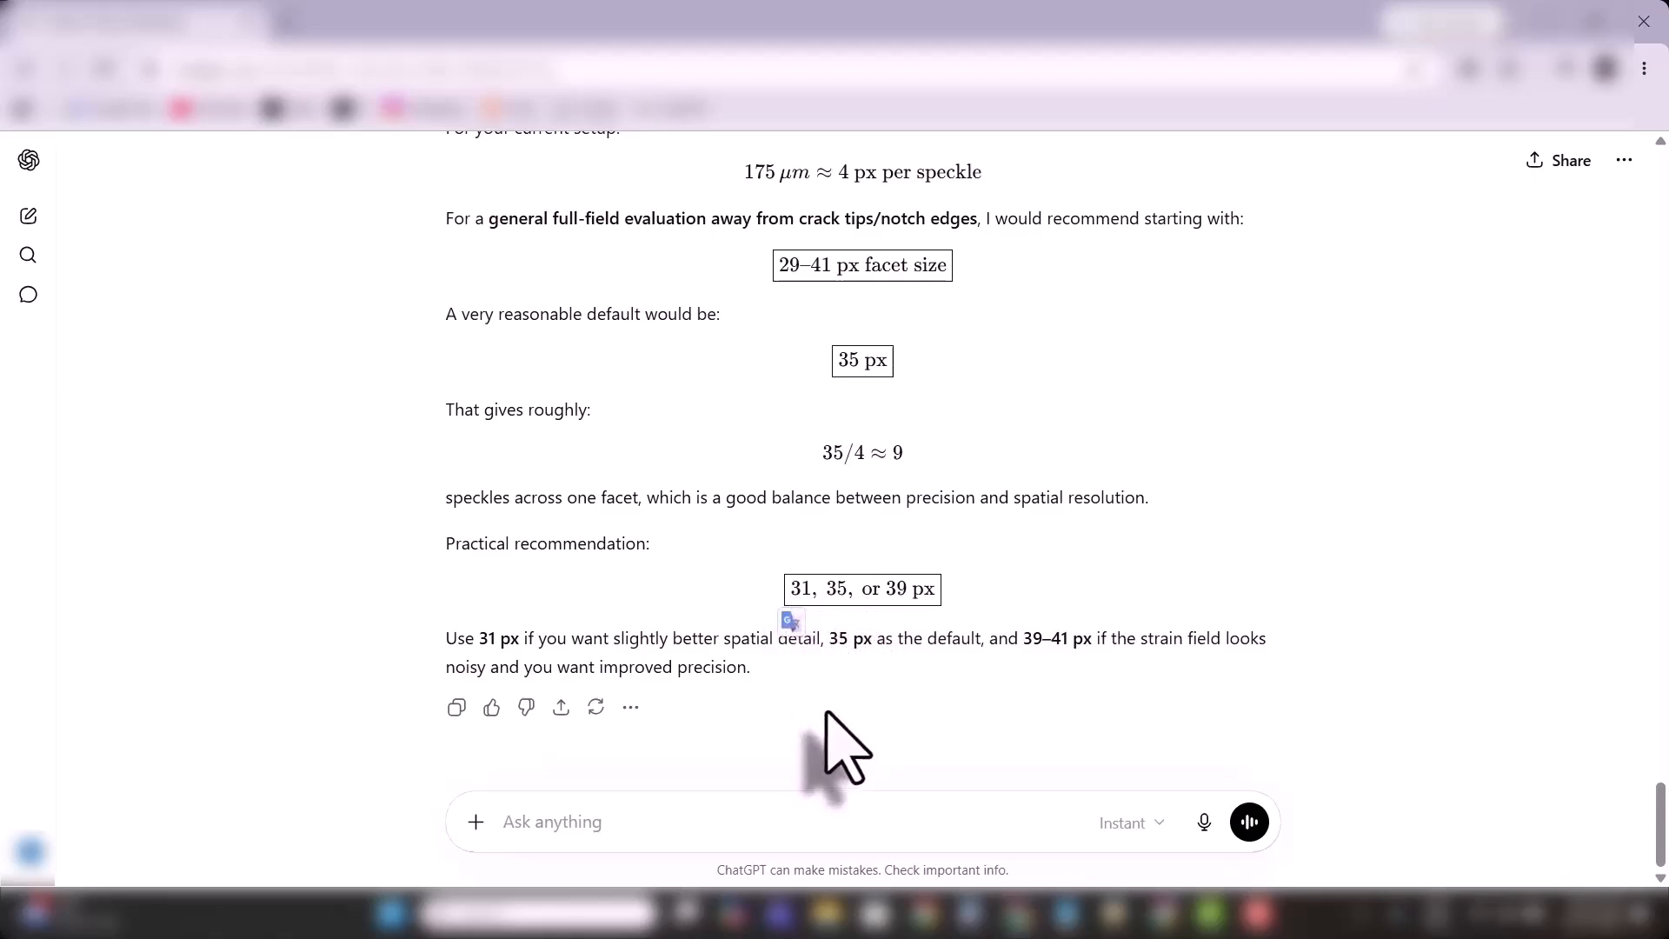
left_click(826, 711)
left_click(932, 661)
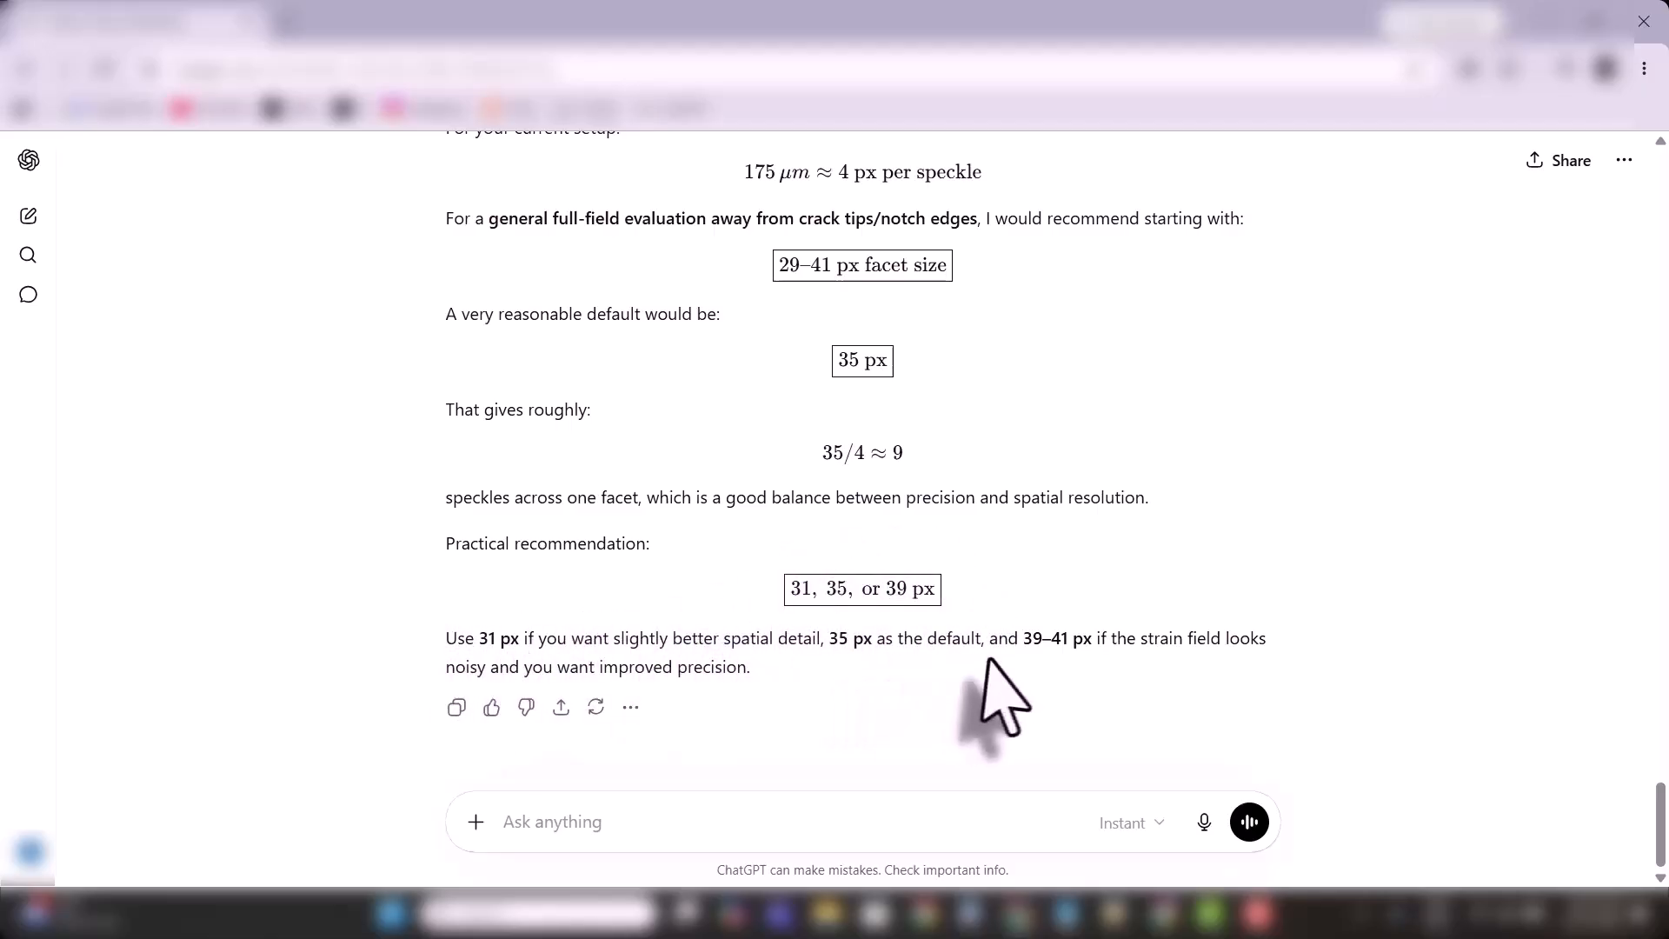
left_click(1107, 911)
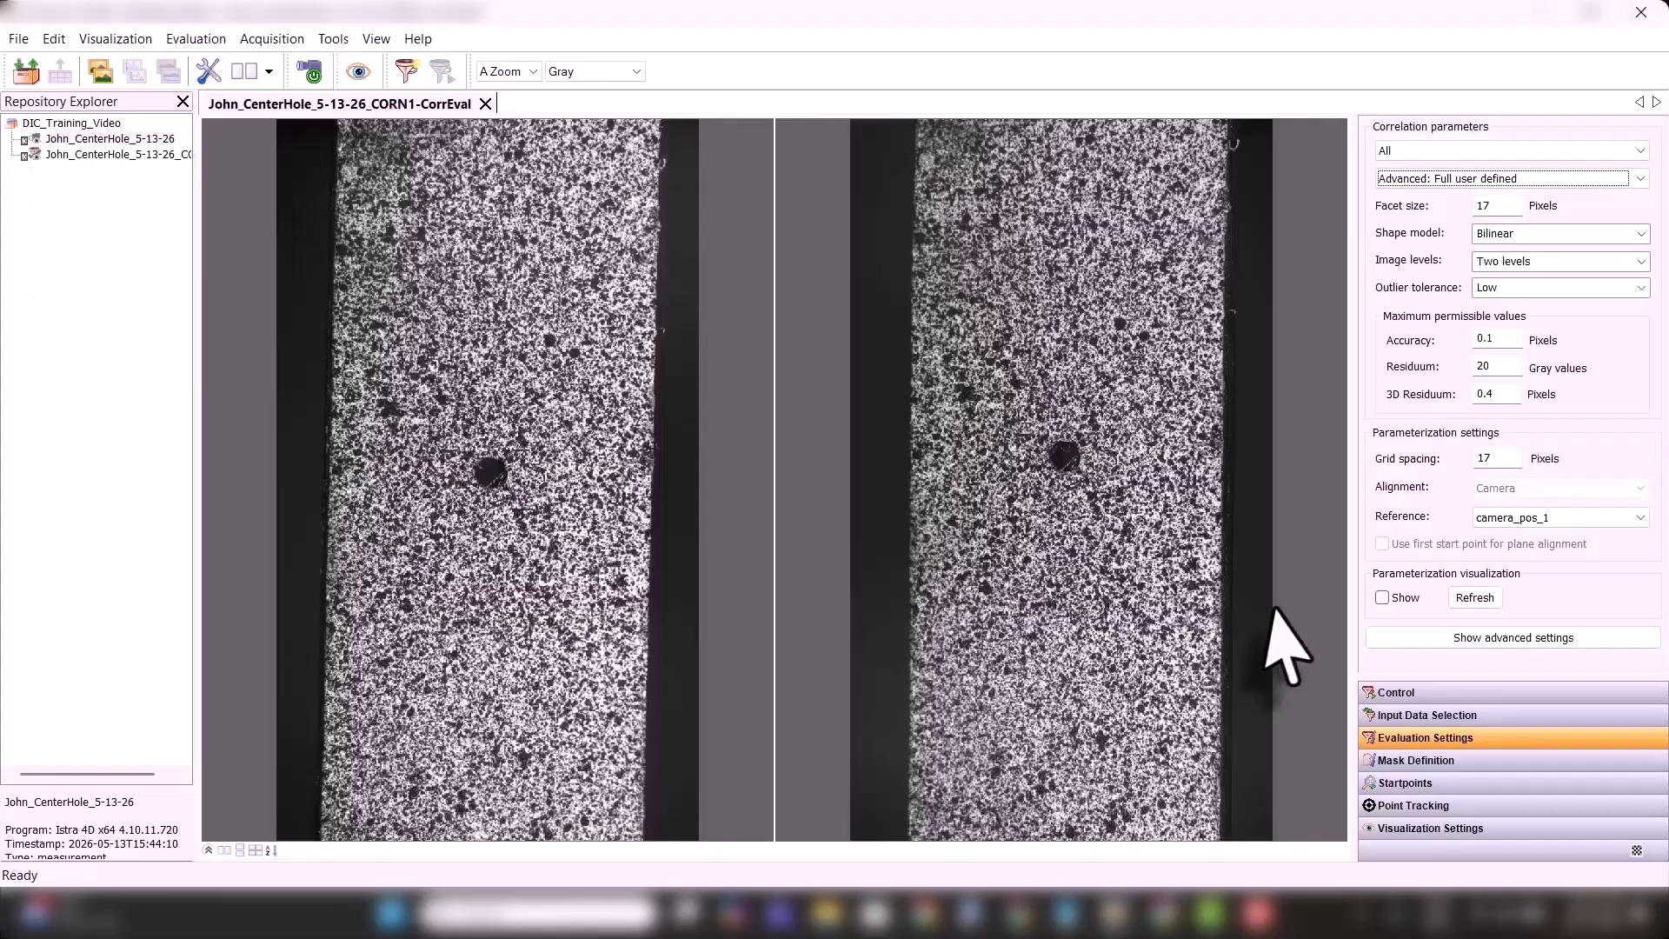
double_click(1485, 206)
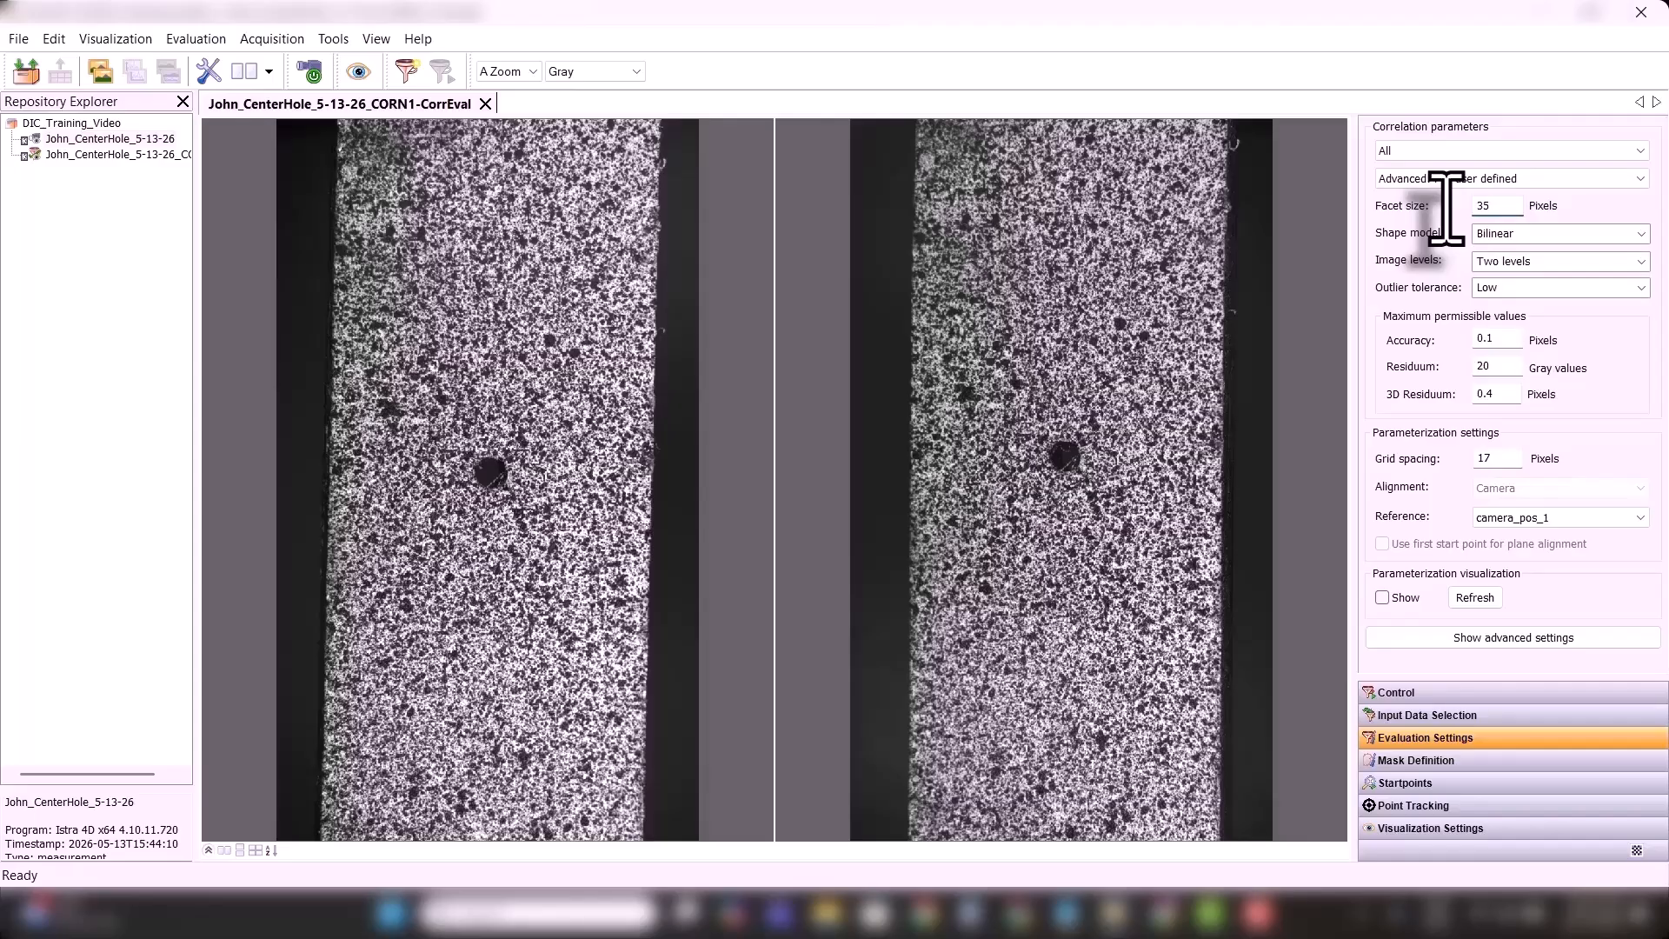
double_click(1488, 461)
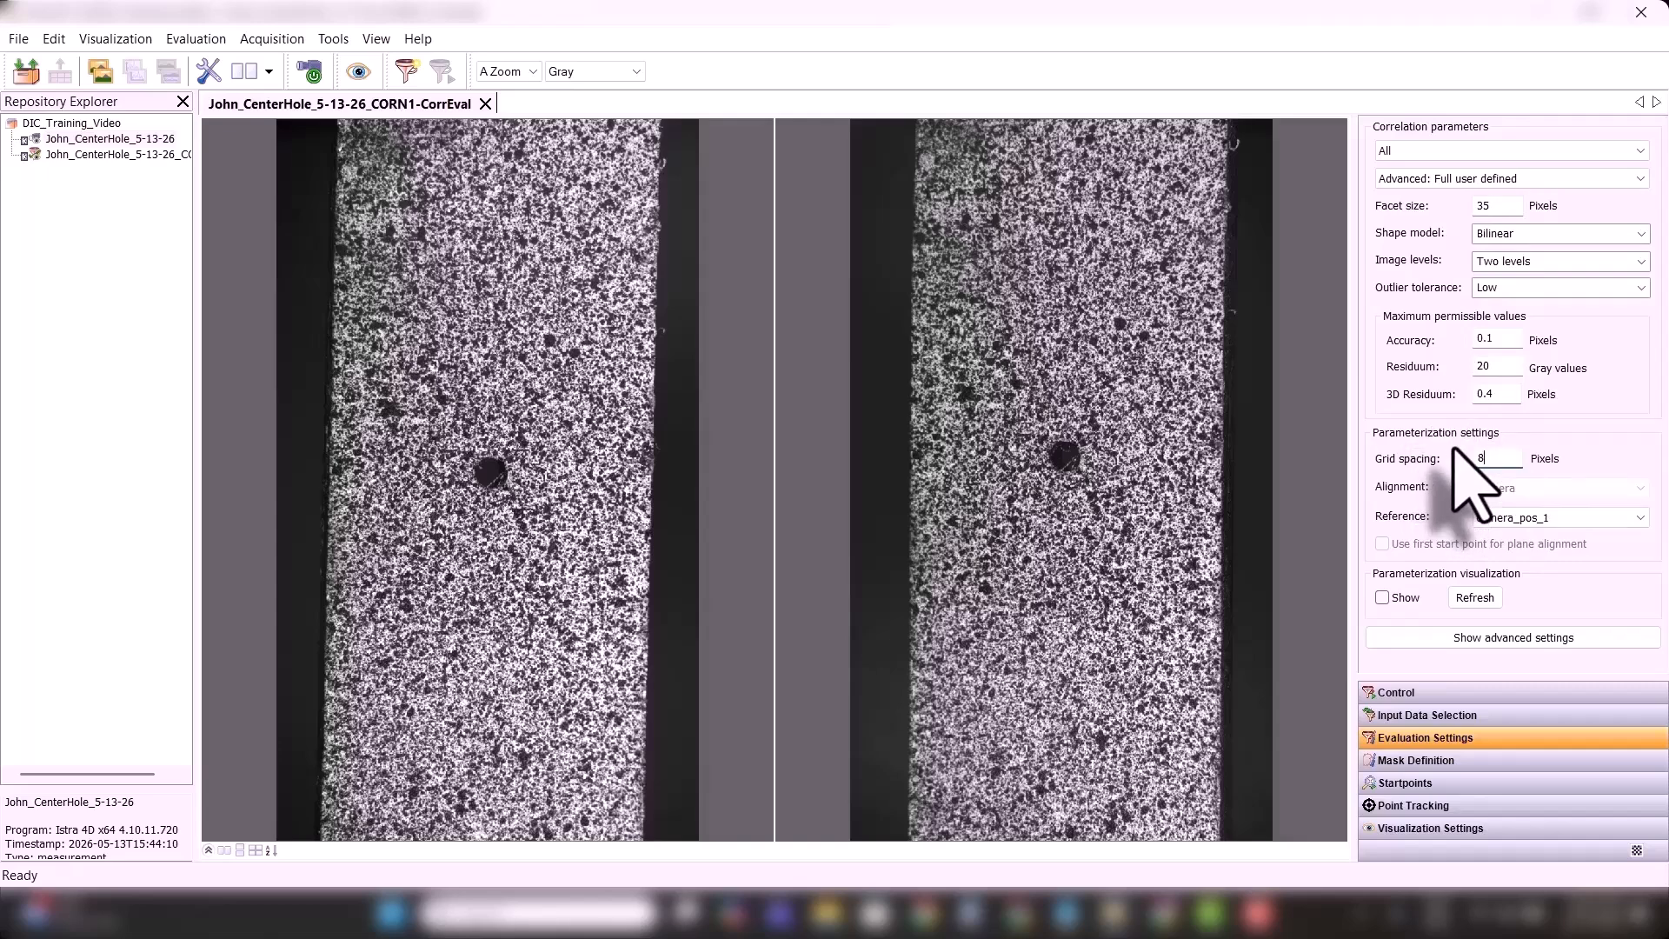
- Start the automatic startpoint search over all steps and check the start point's 3D residuum in step 4
left_click(1403, 784)
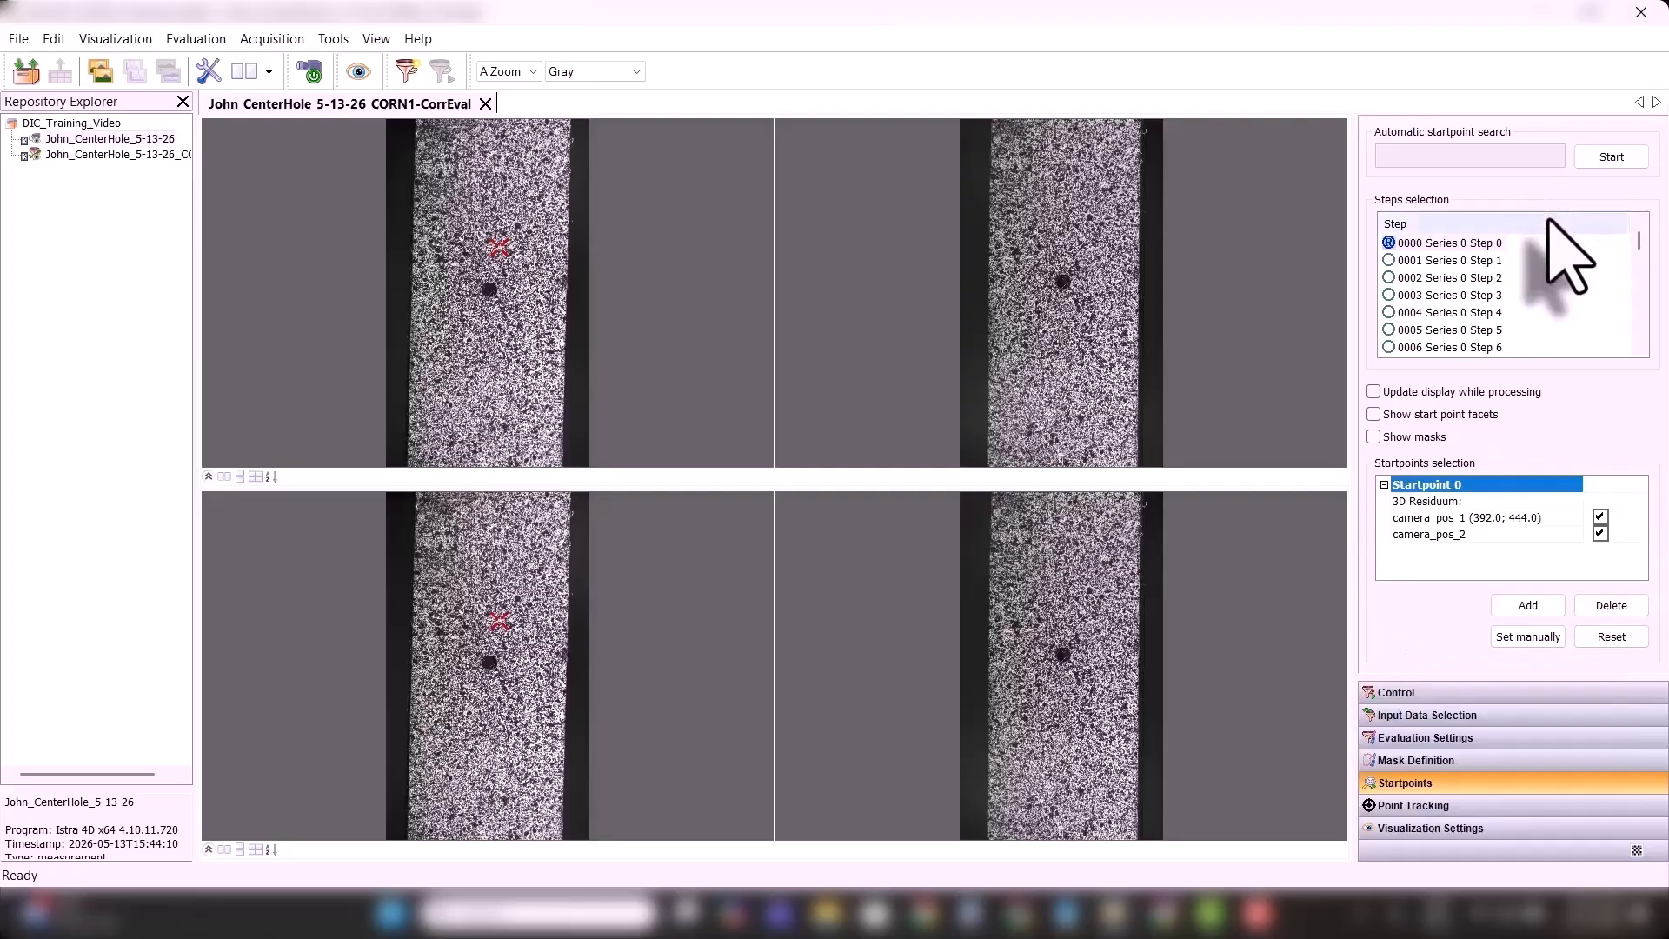
left_click(1612, 157)
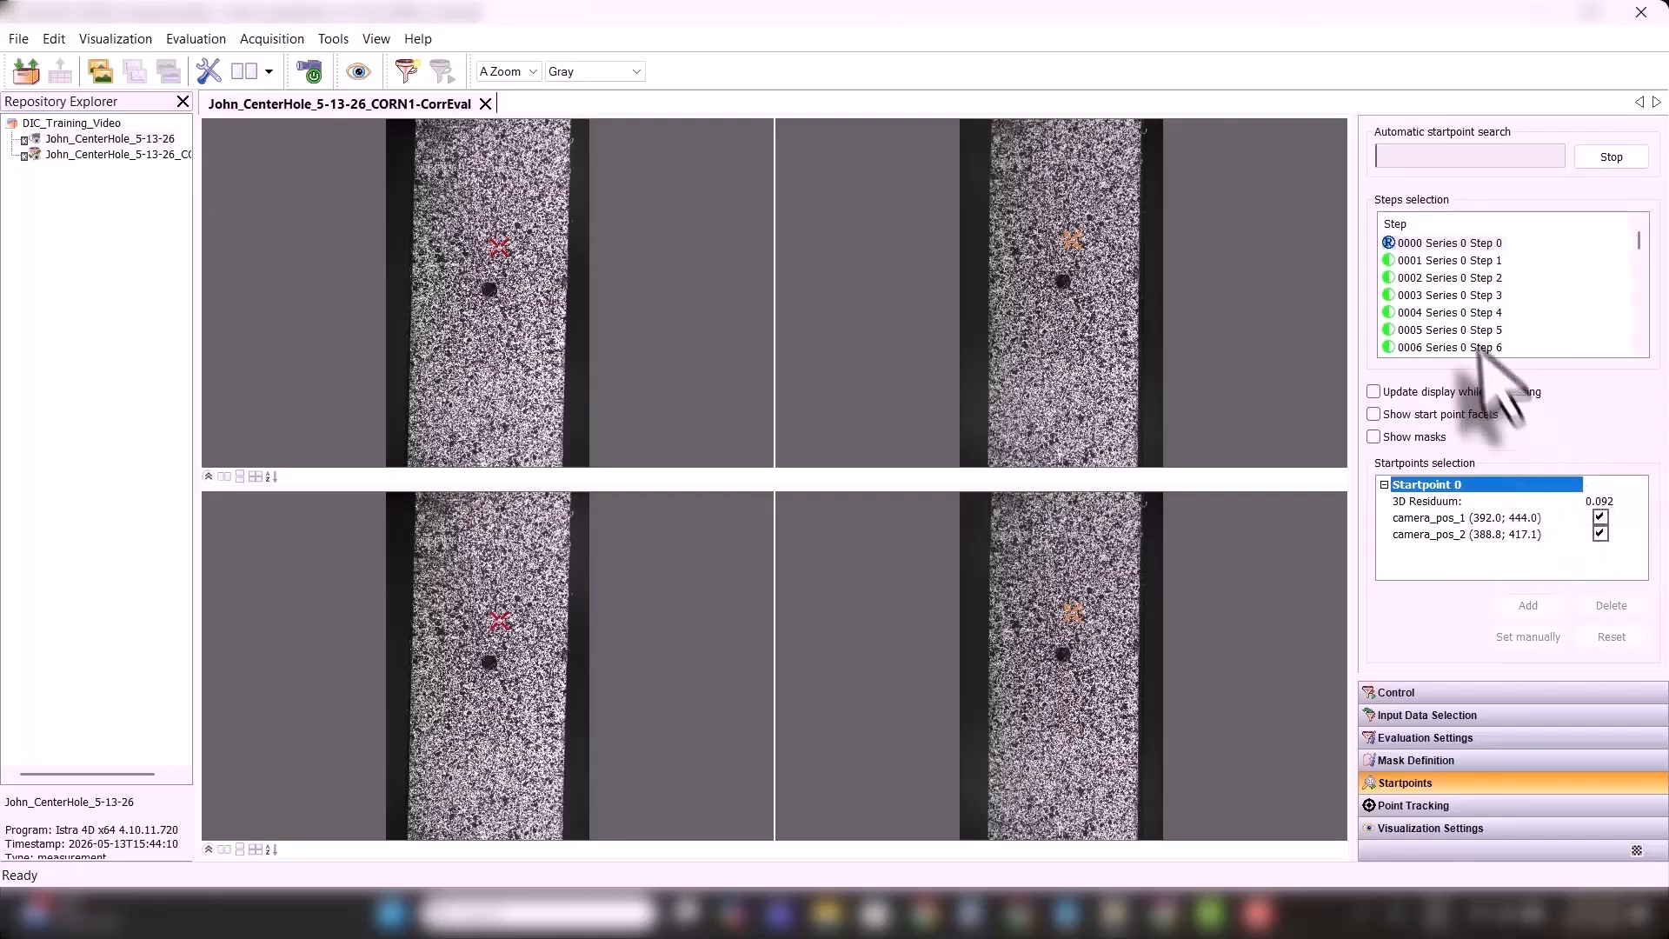
left_click(1464, 315)
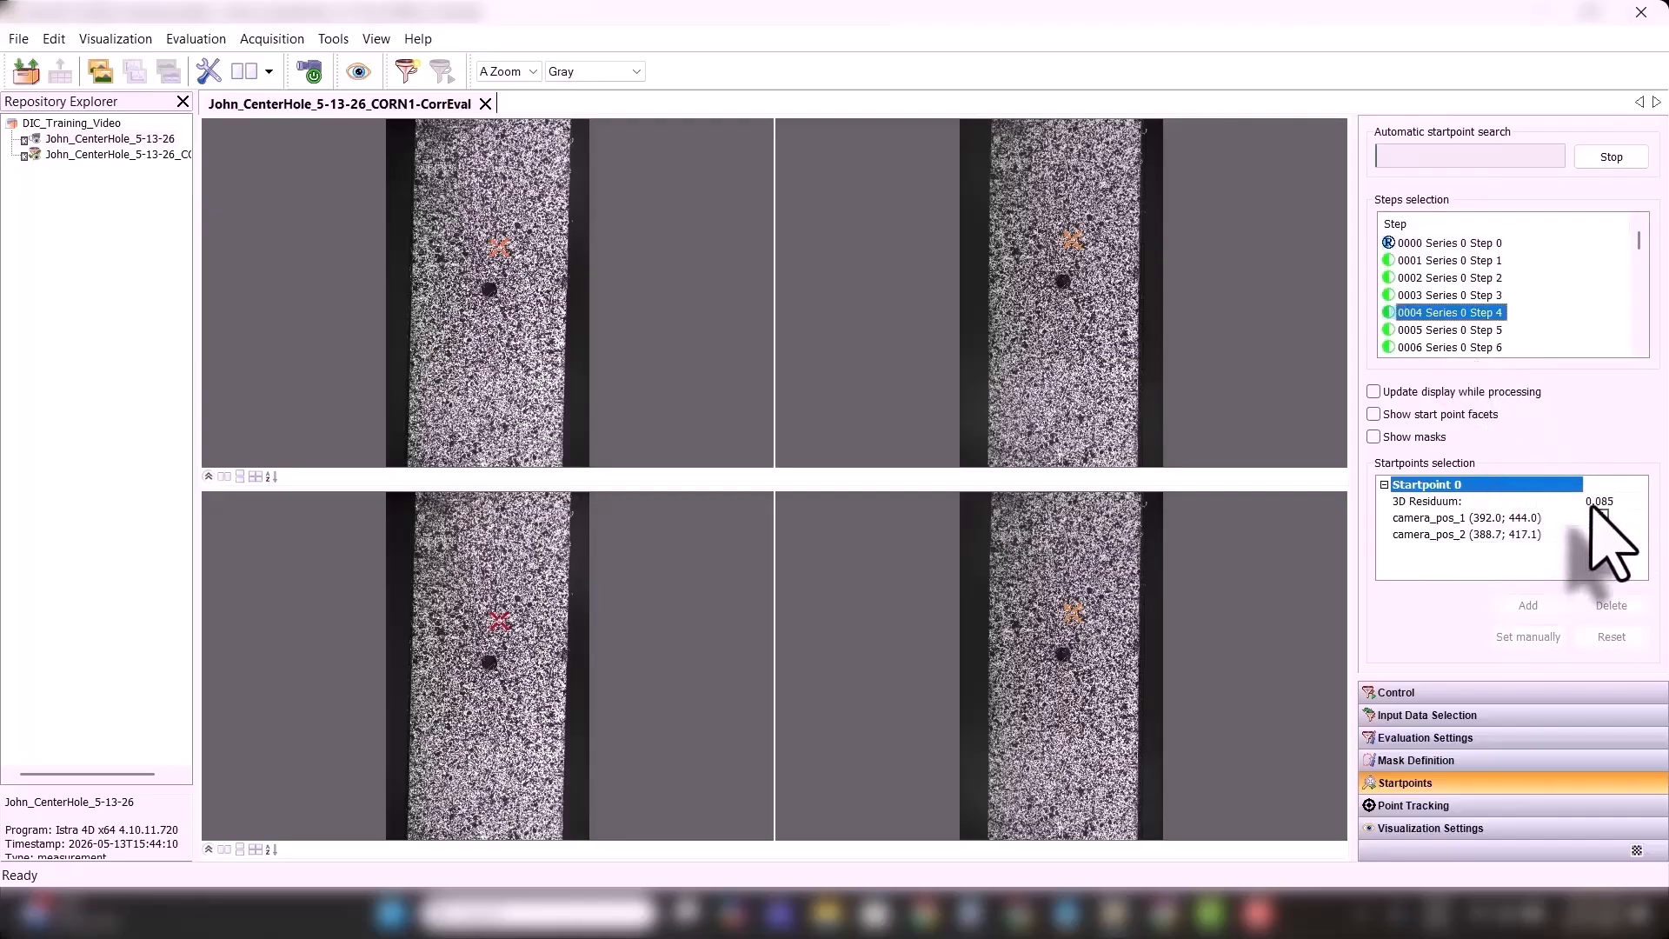
- Examine the search status and the start point's 3D residuum across further steps, including steps 84, 172 and 494
mouse_move(1640, 261)
left_mouse_down()
mouse_move(1636, 236)
mouse_move(1637, 252)
left_mouse_up()
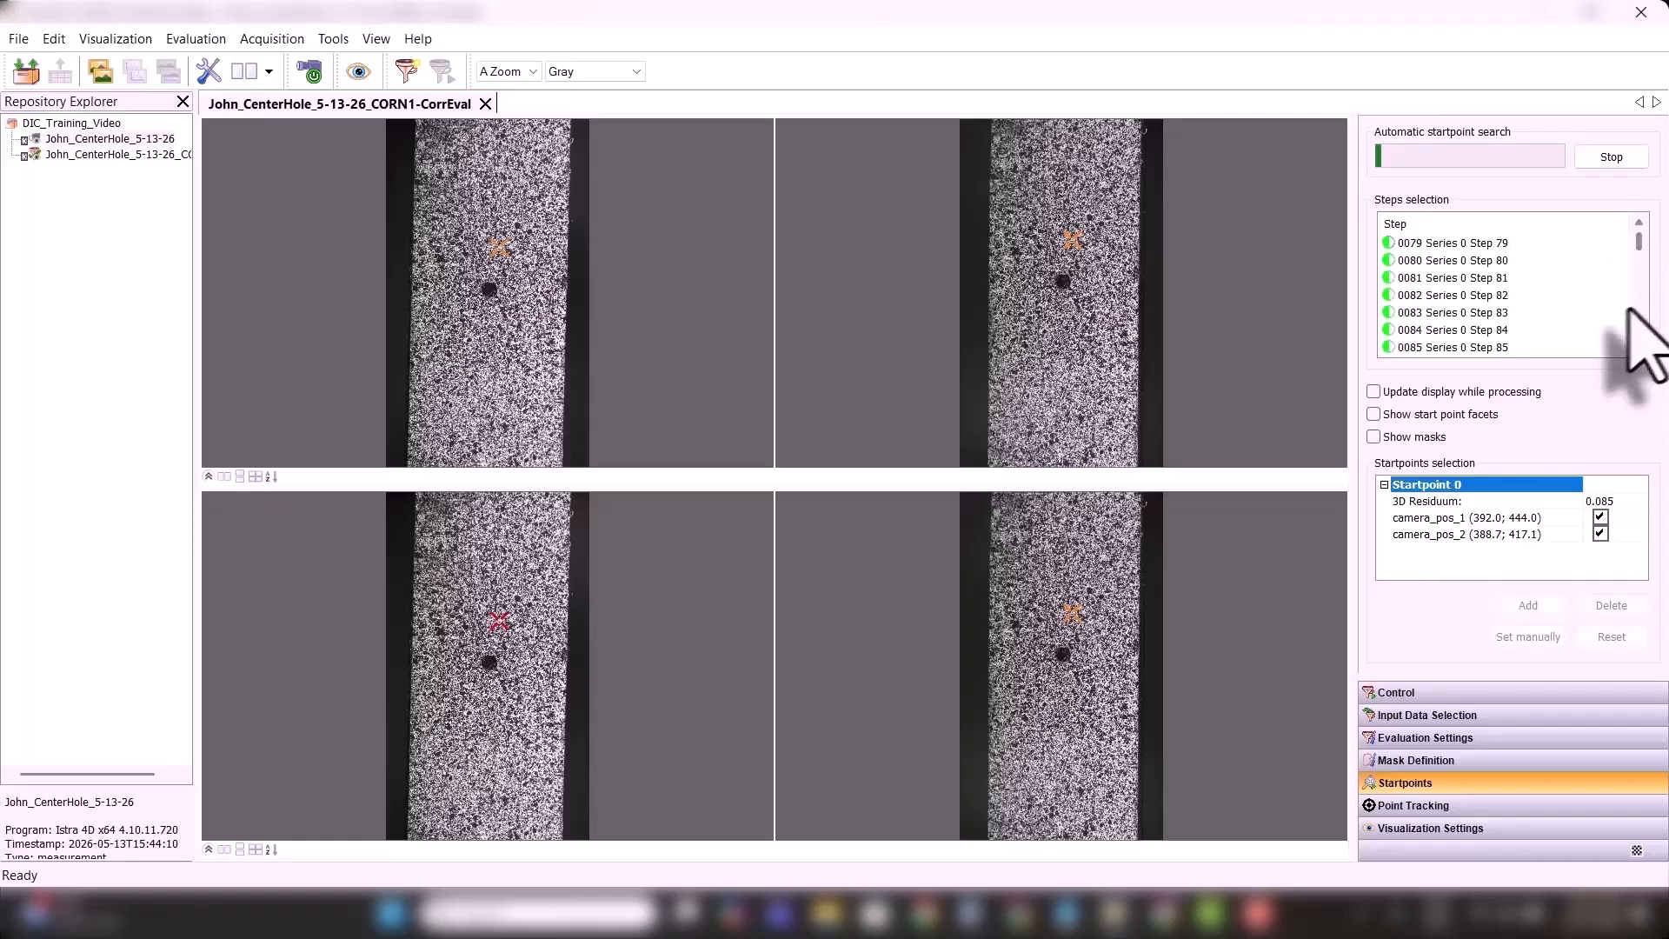
left_click(1455, 329)
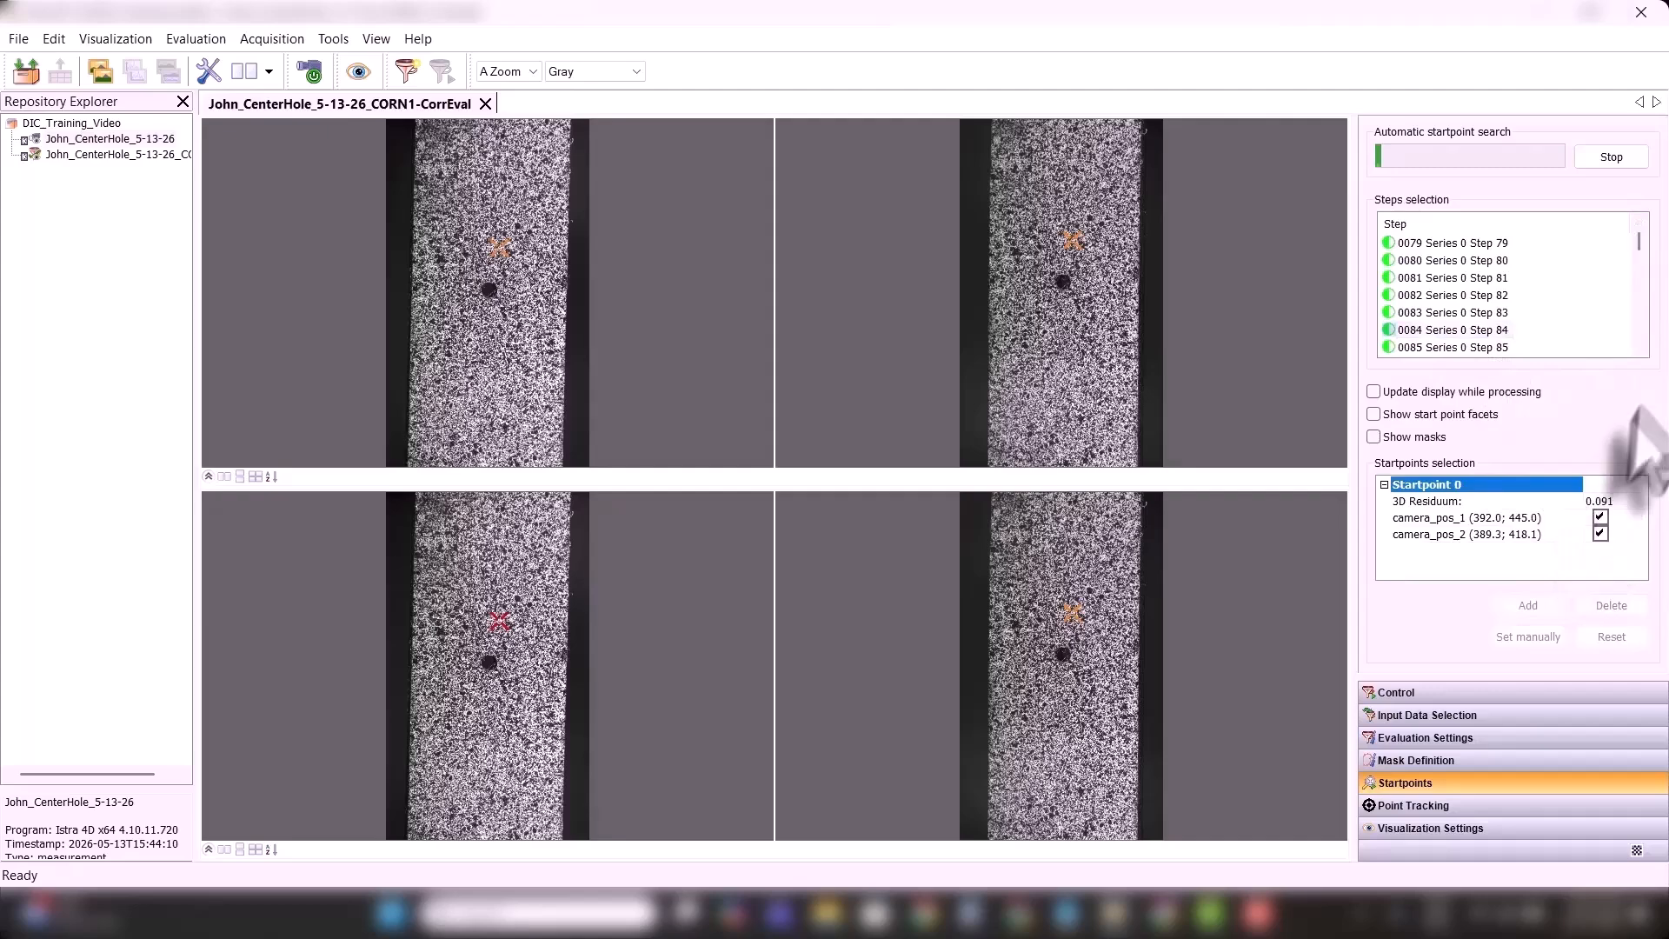
scroll(1638, 348, "down", 3)
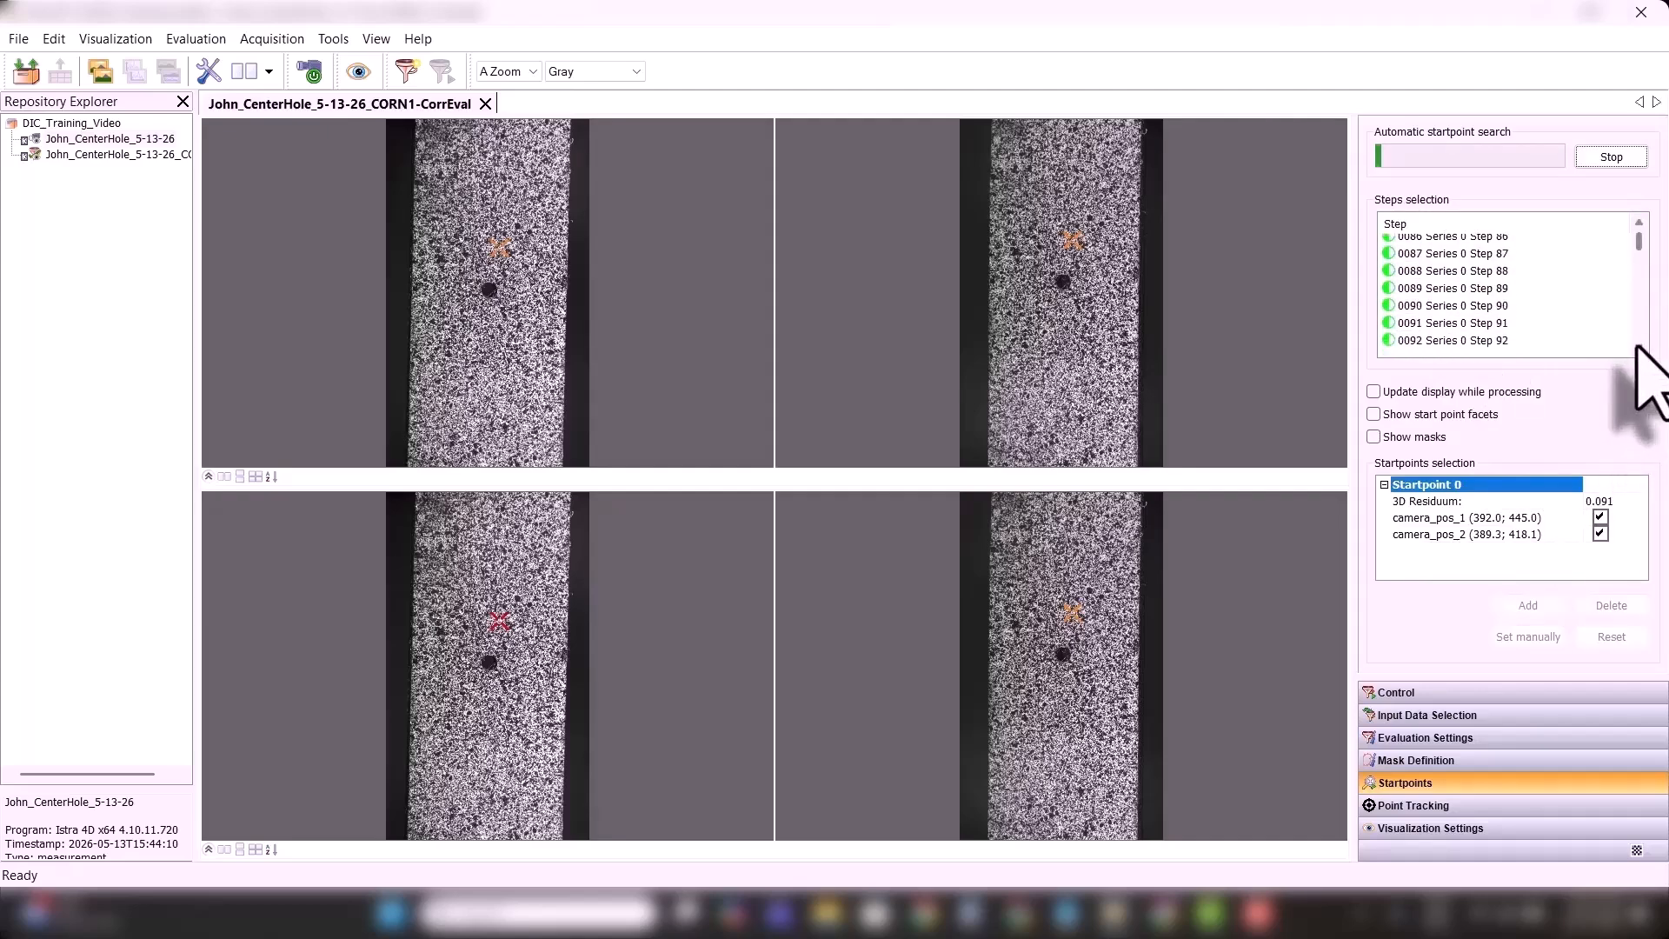
scroll(1637, 344, "down", 7)
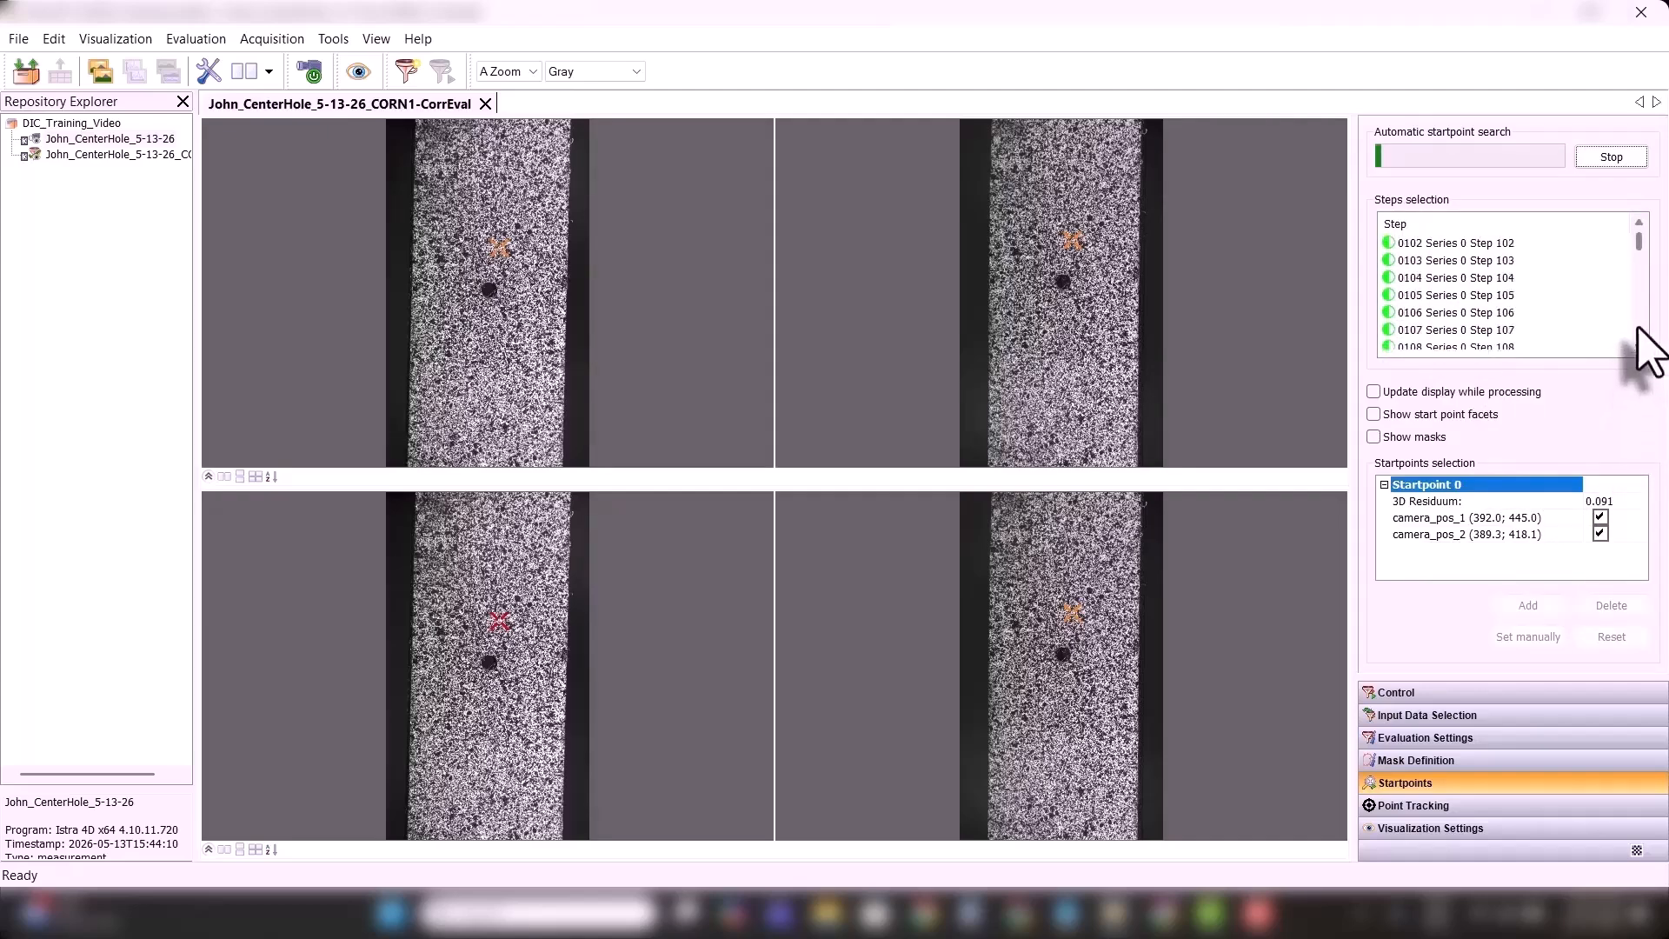
scroll(1639, 348, "down", 3)
left_click(1444, 312)
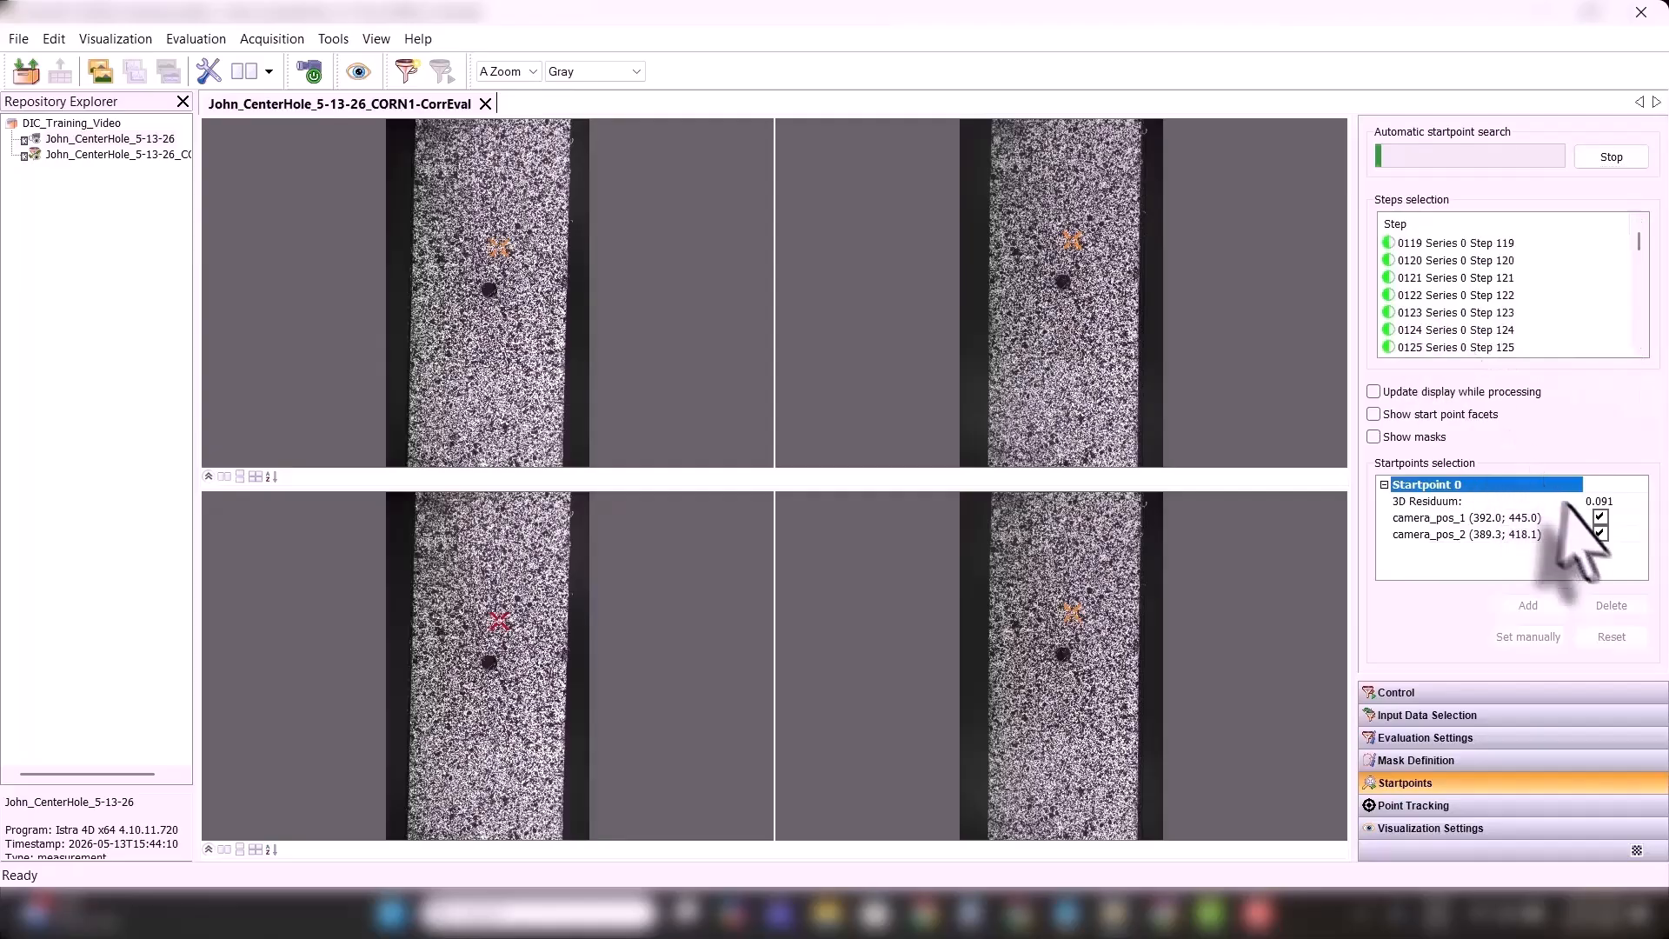
scroll(1642, 339, "down", 7)
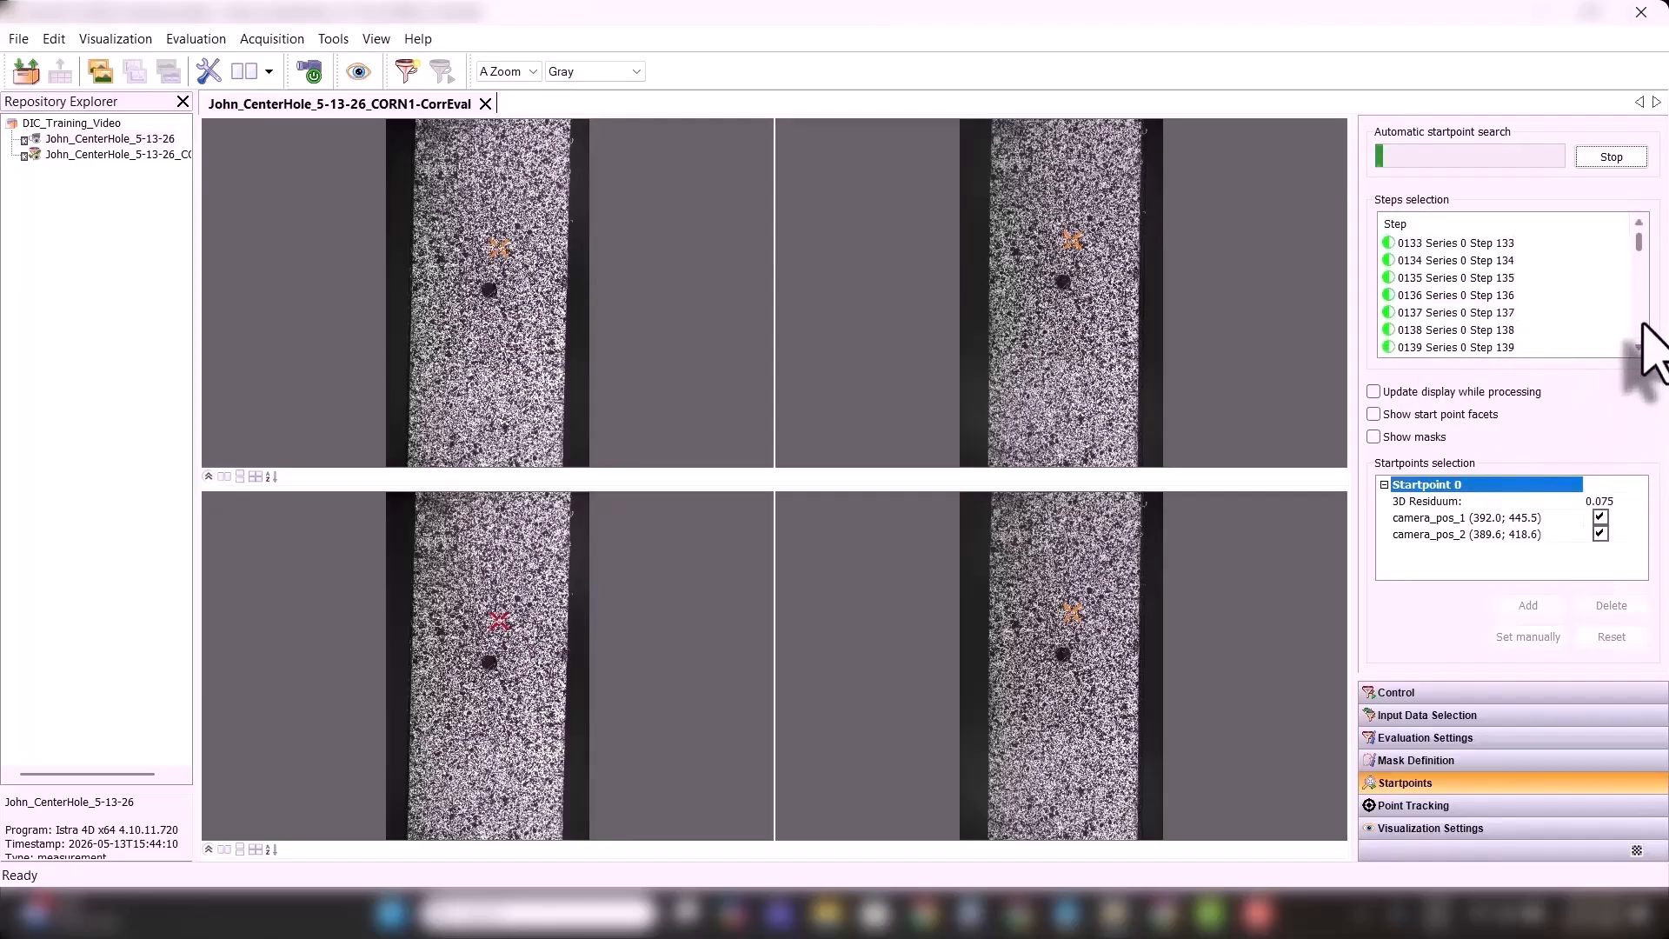
scroll(1640, 340, "down", 9)
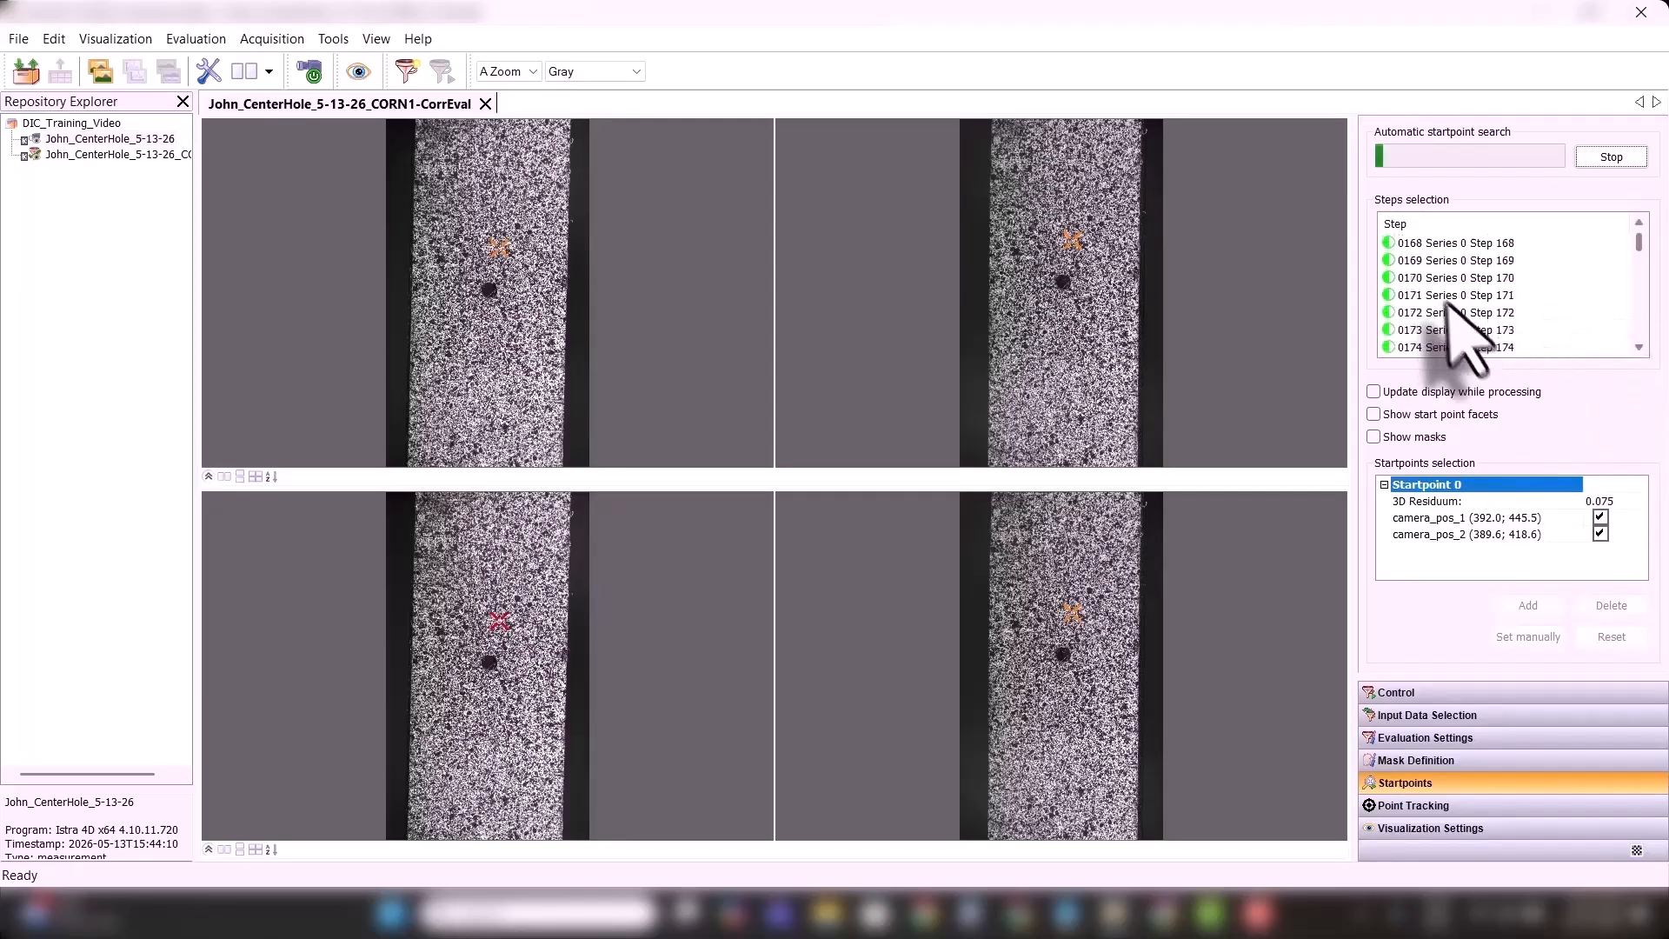
left_click(1453, 313)
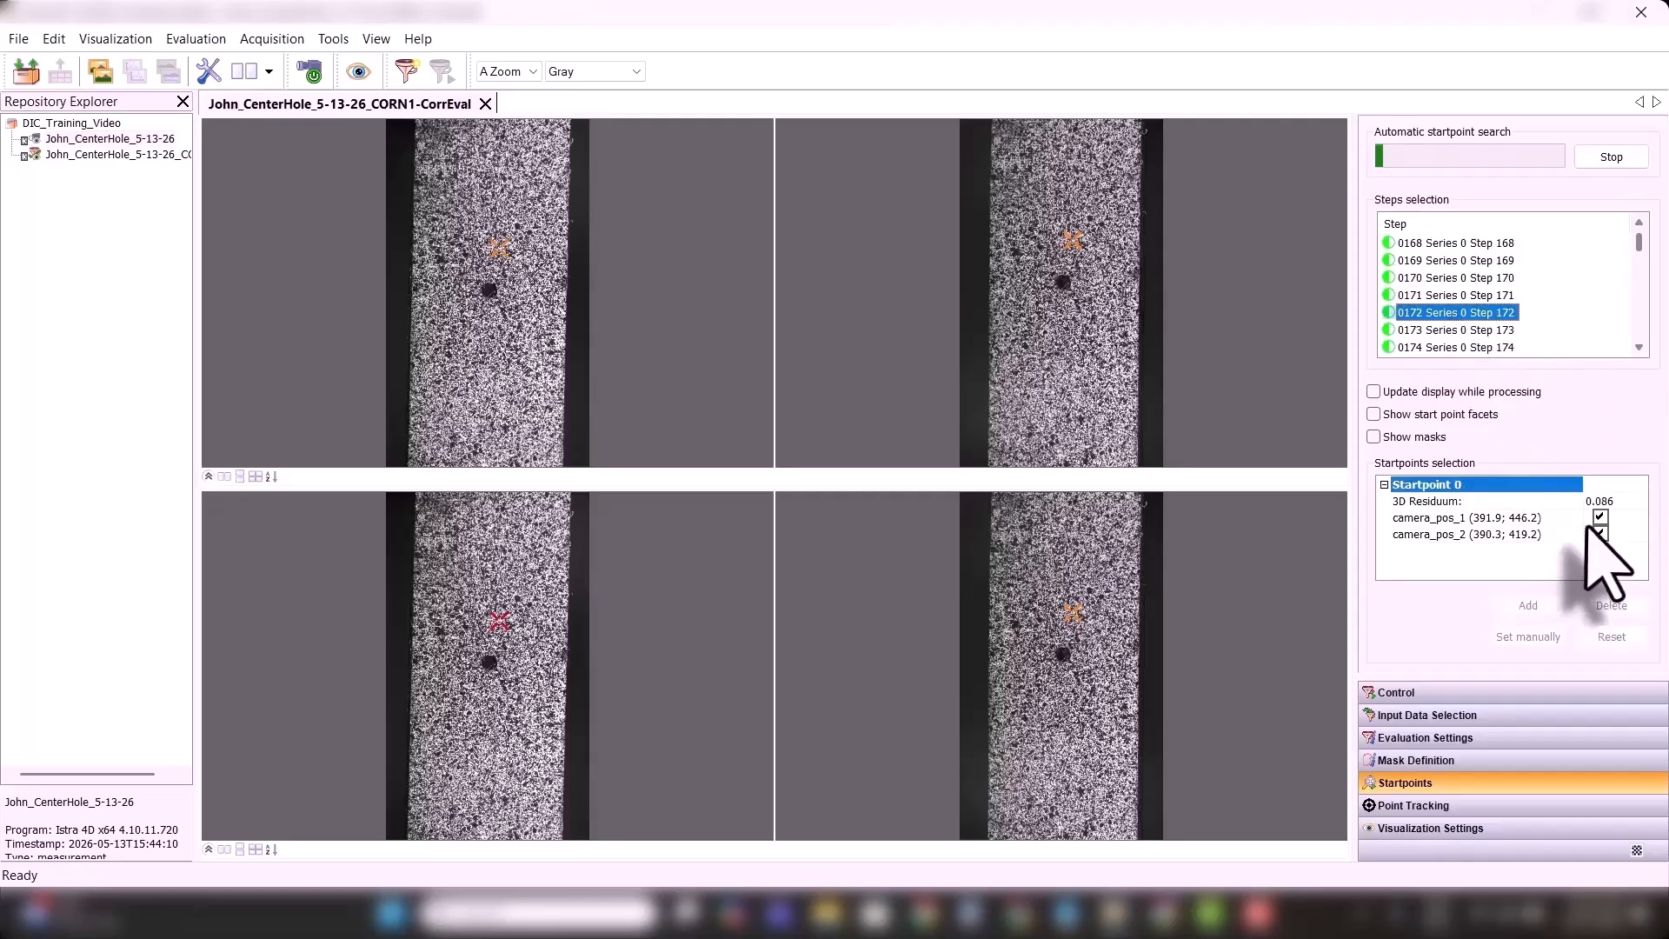
scroll(1640, 348, "down", 6)
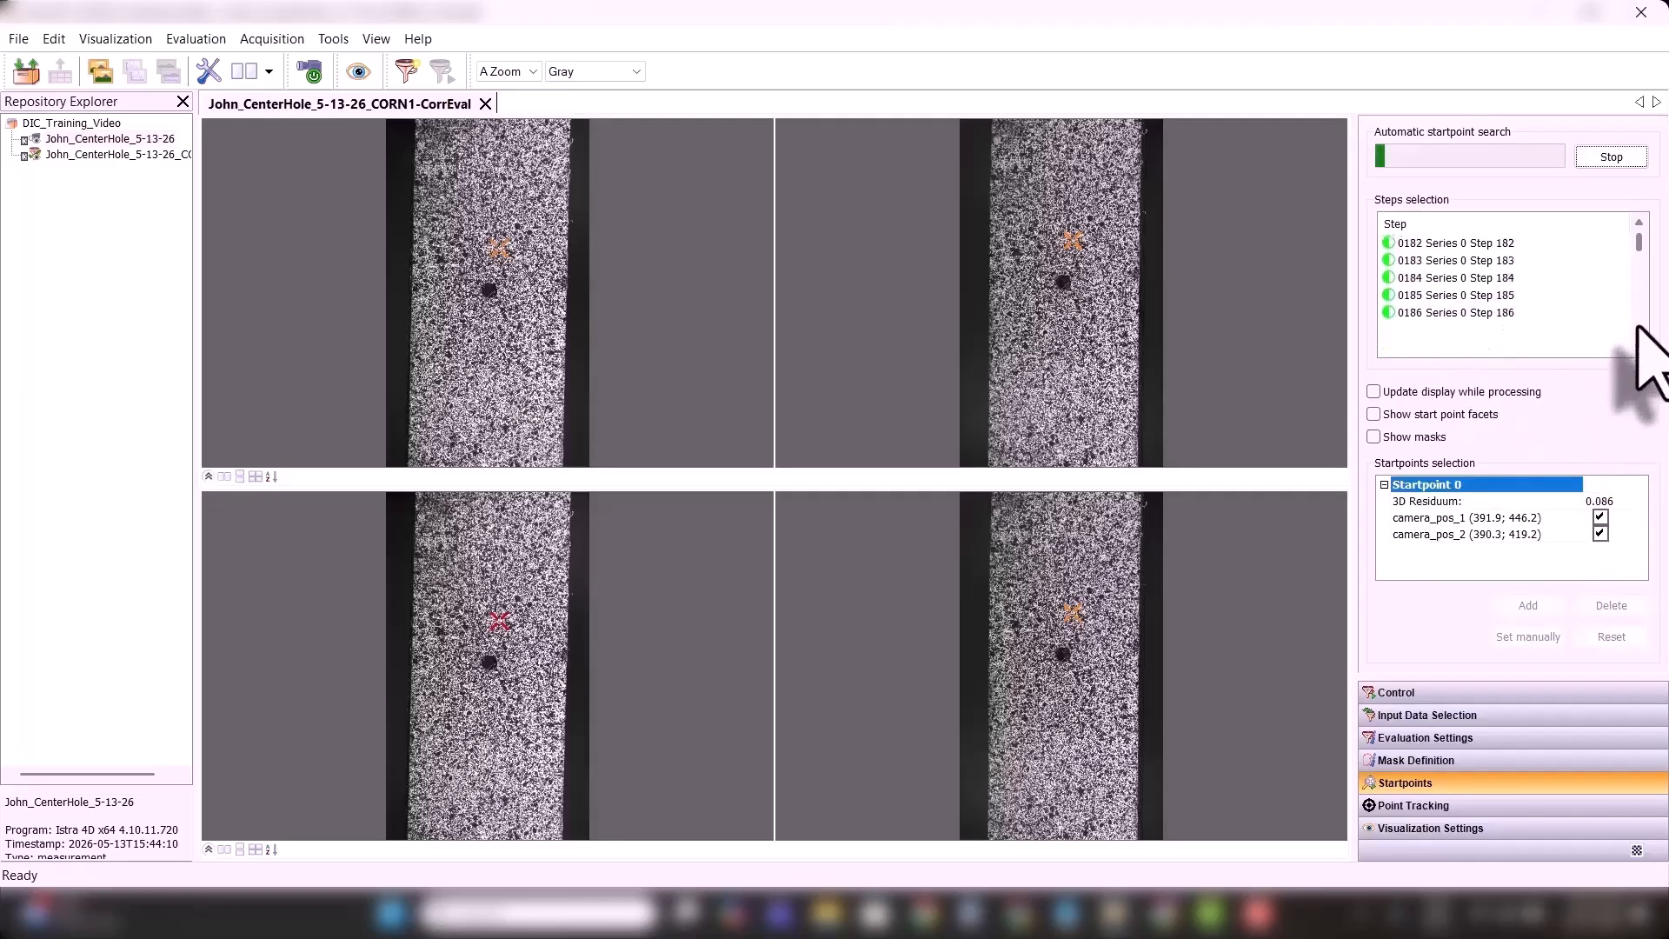
scroll(1640, 343, "down", 20)
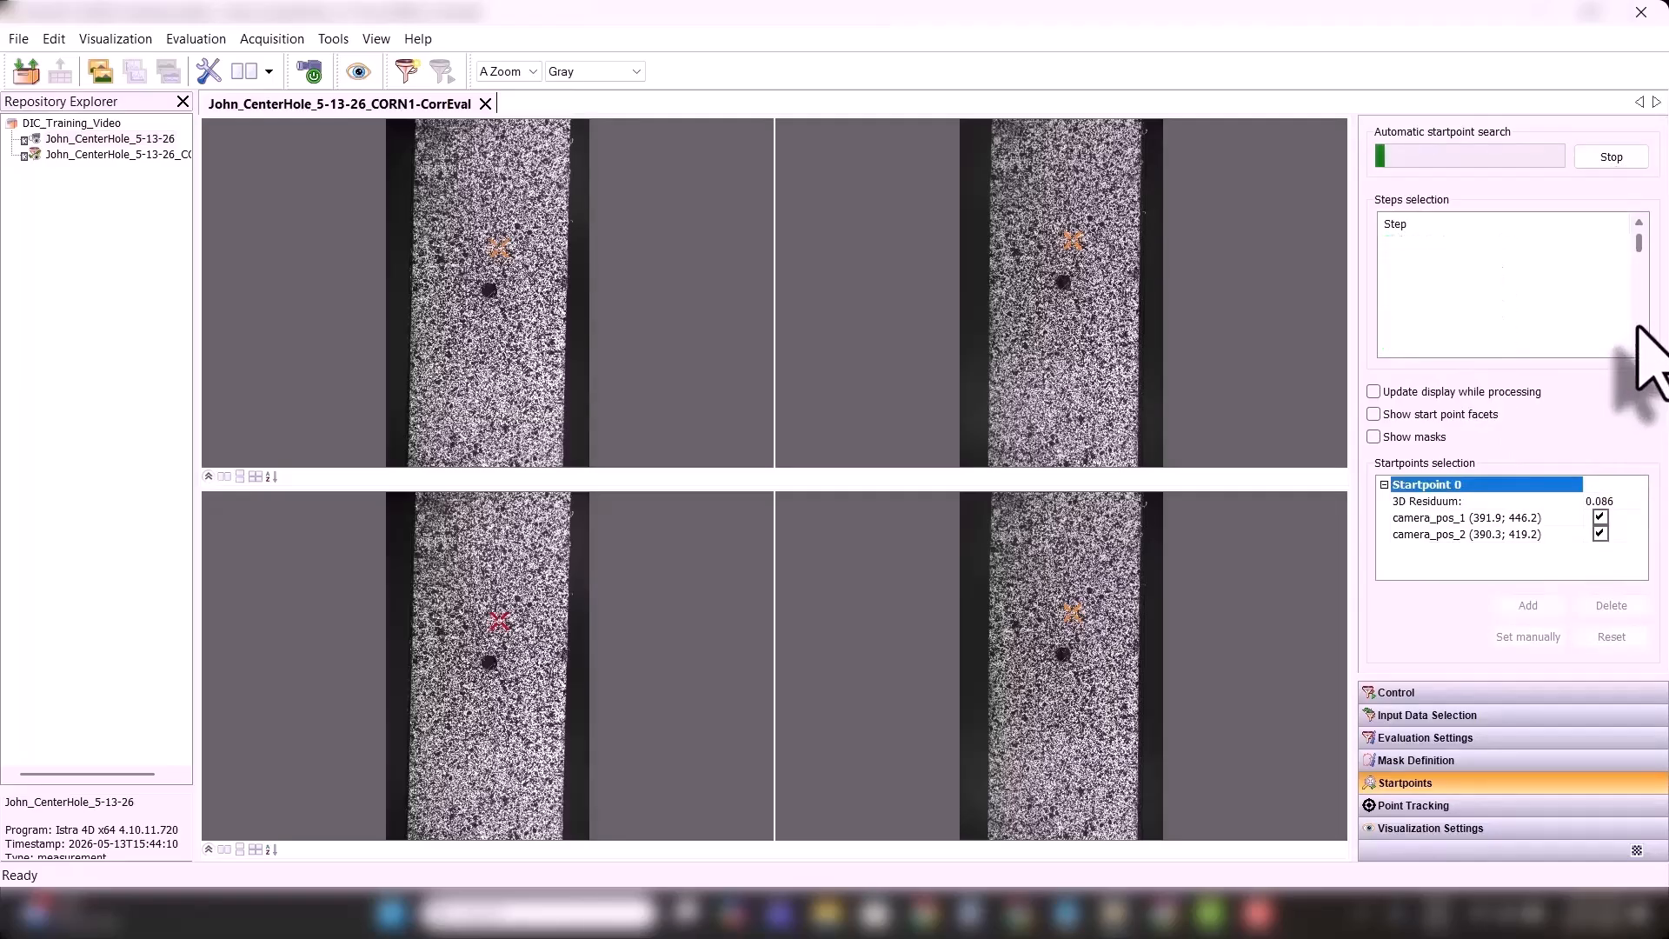
scroll(1638, 329, "down", 10)
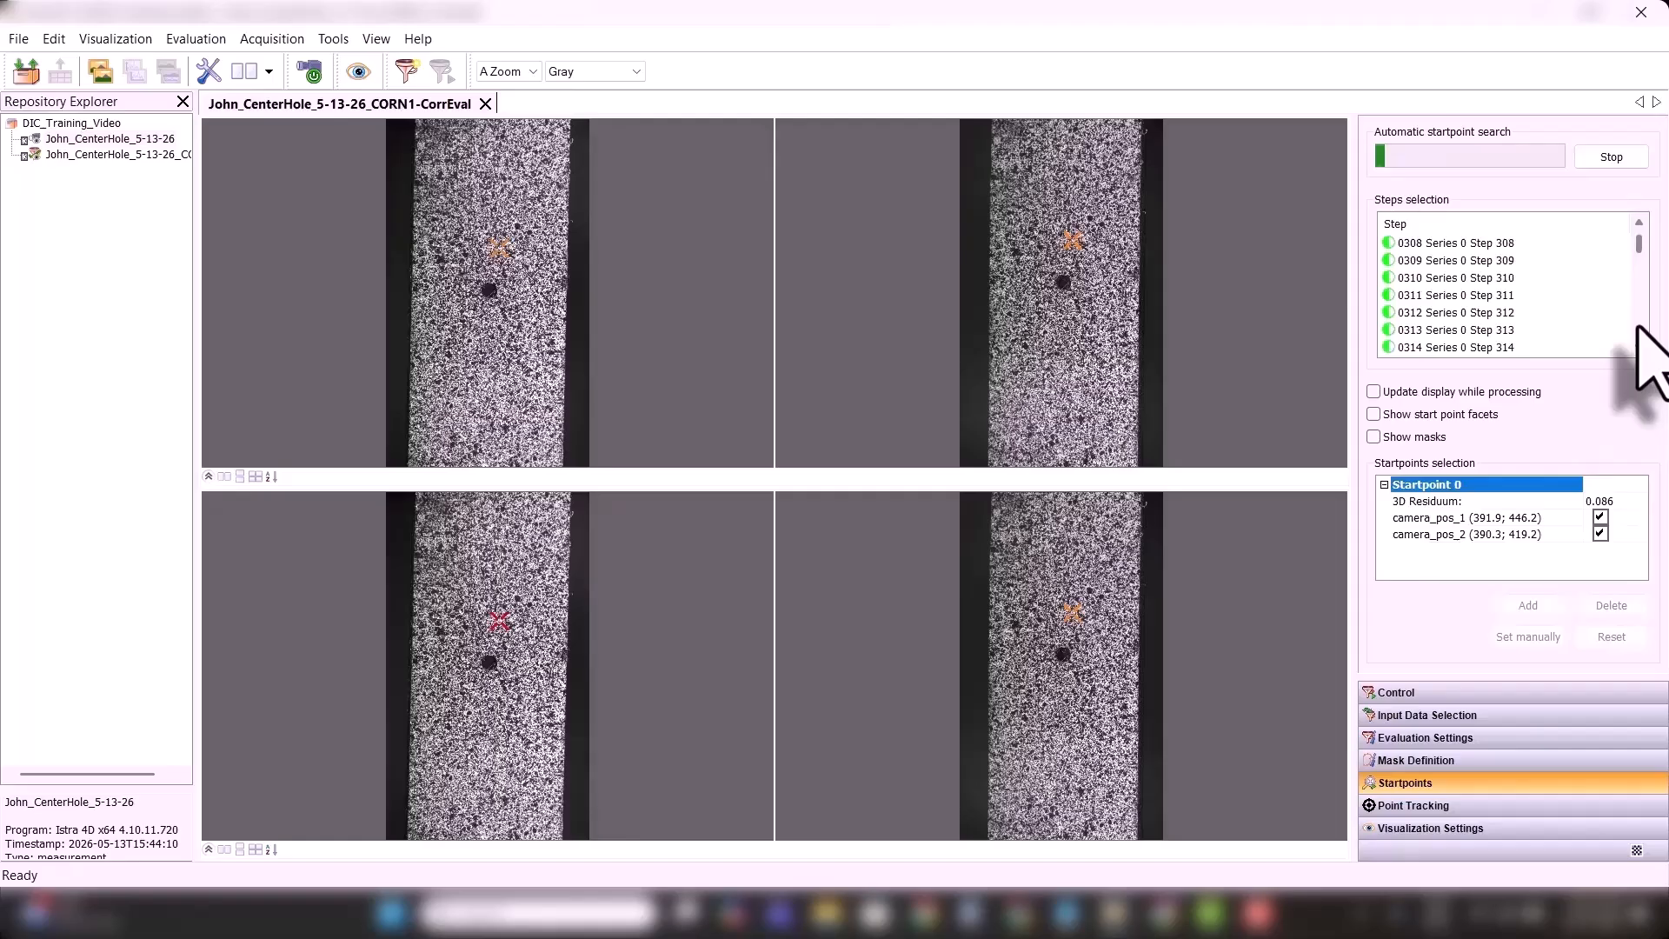
scroll(1638, 329, "down", 20)
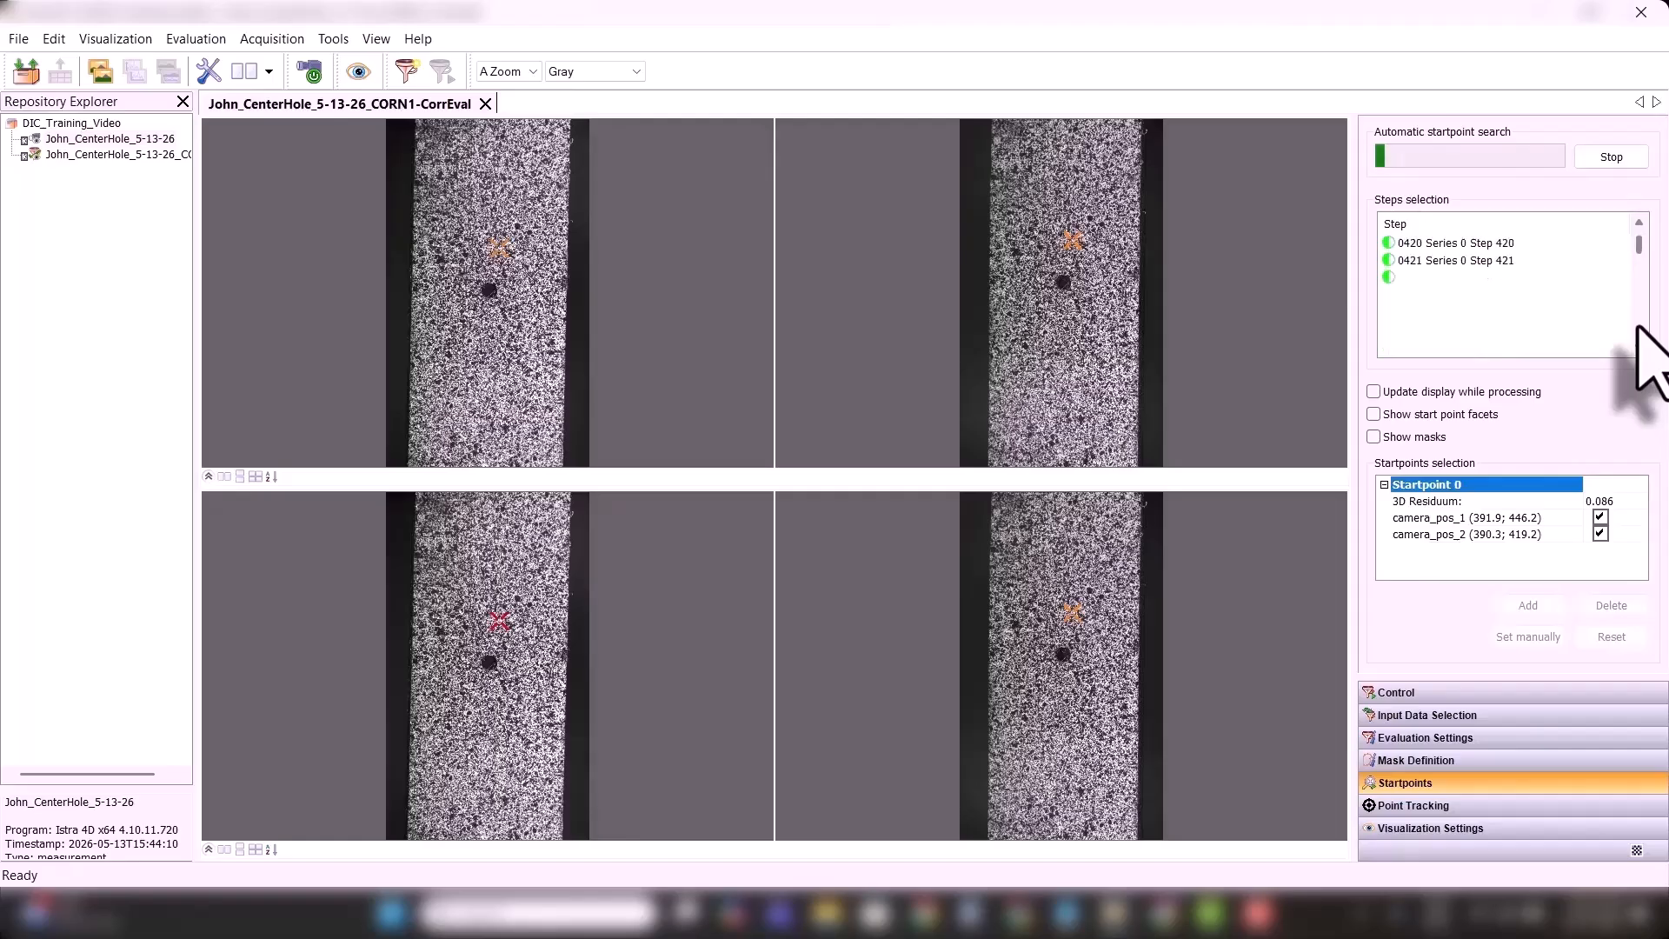
scroll(1648, 360, "down", 12)
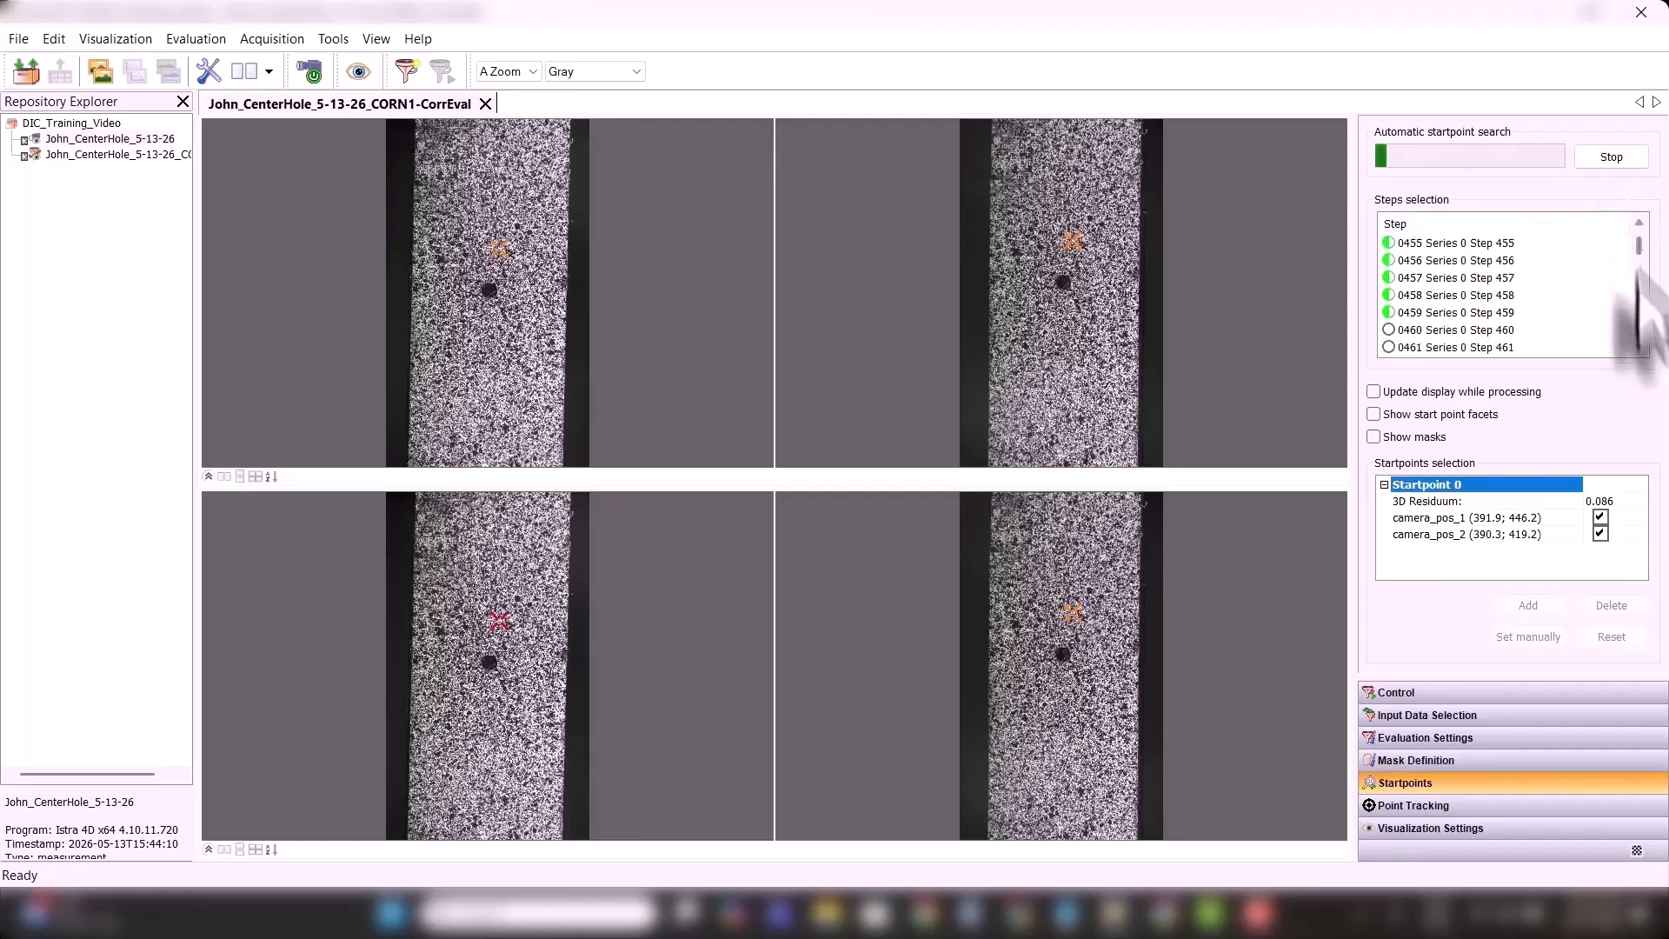
scroll(1640, 304, "down", 12)
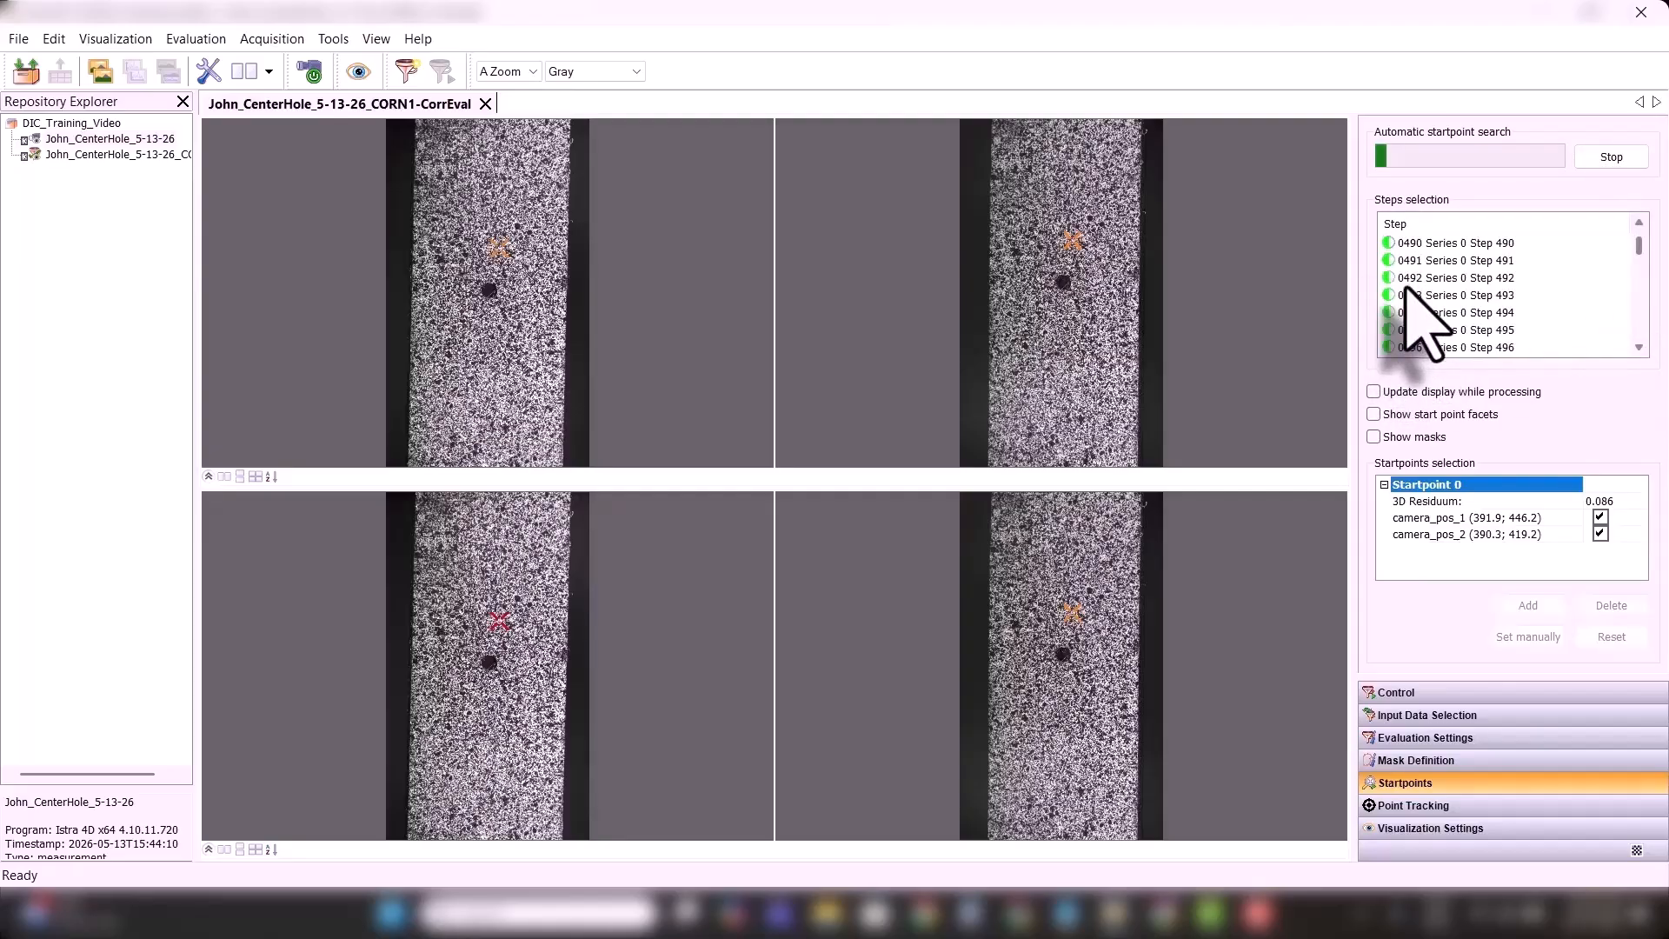
left_click(1463, 314)
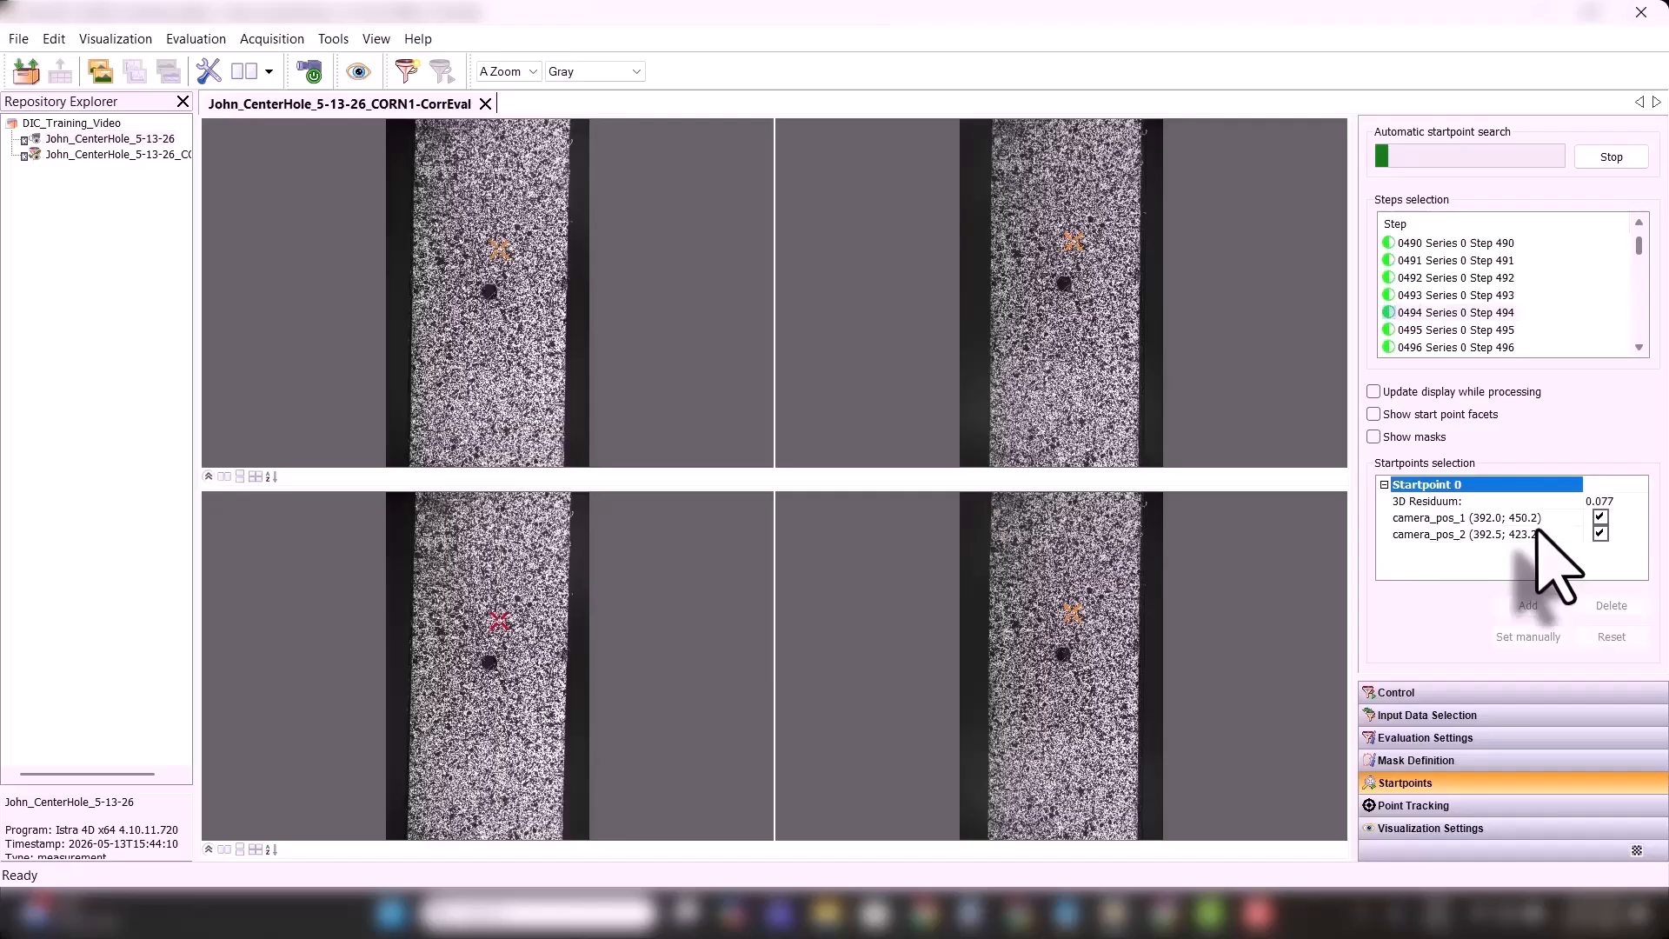
- Review the evaluation settings and startpoint search progress, and run the correlation evaluation of the steps
left_click(1419, 737)
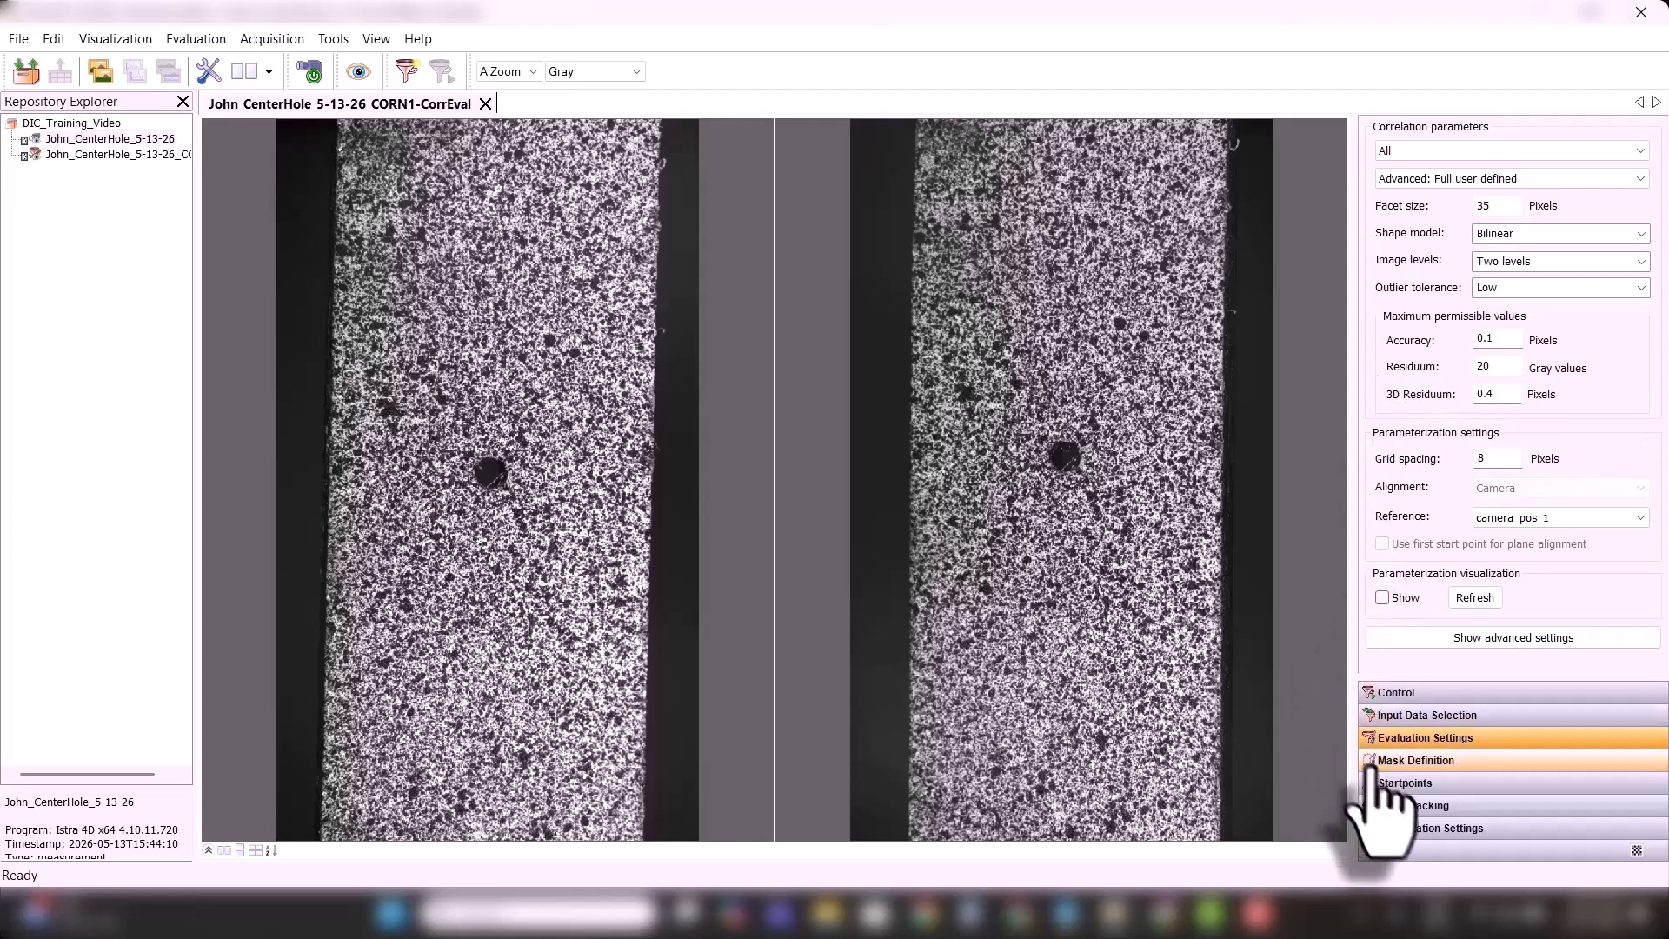
left_click(1339, 782)
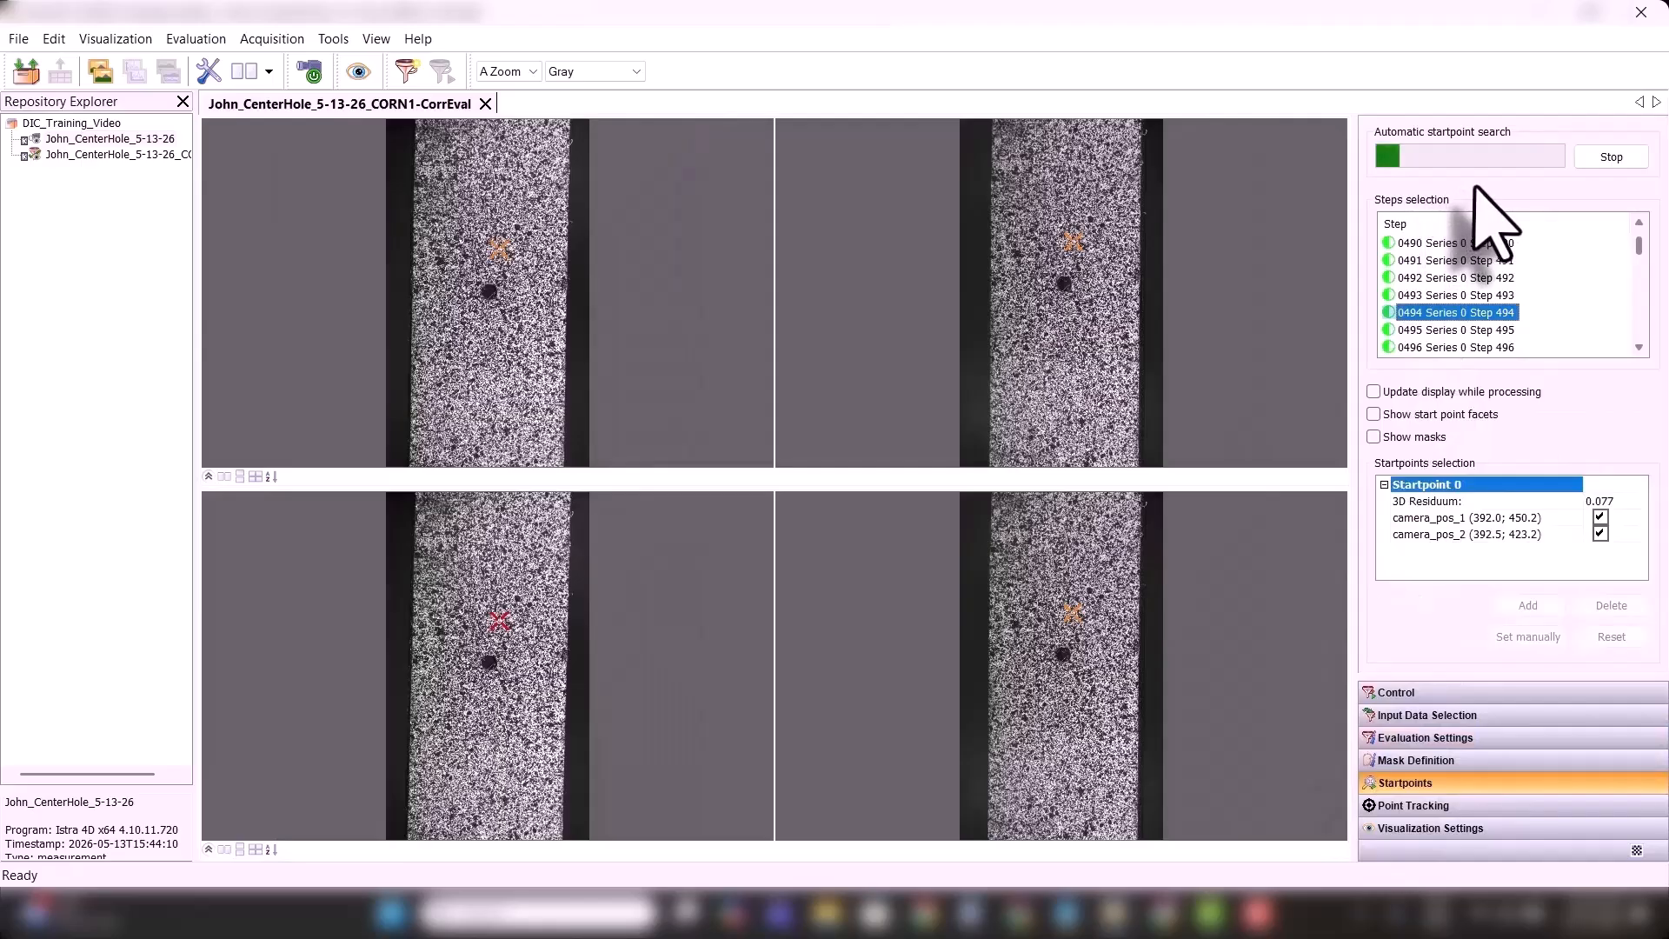
left_click(1396, 692)
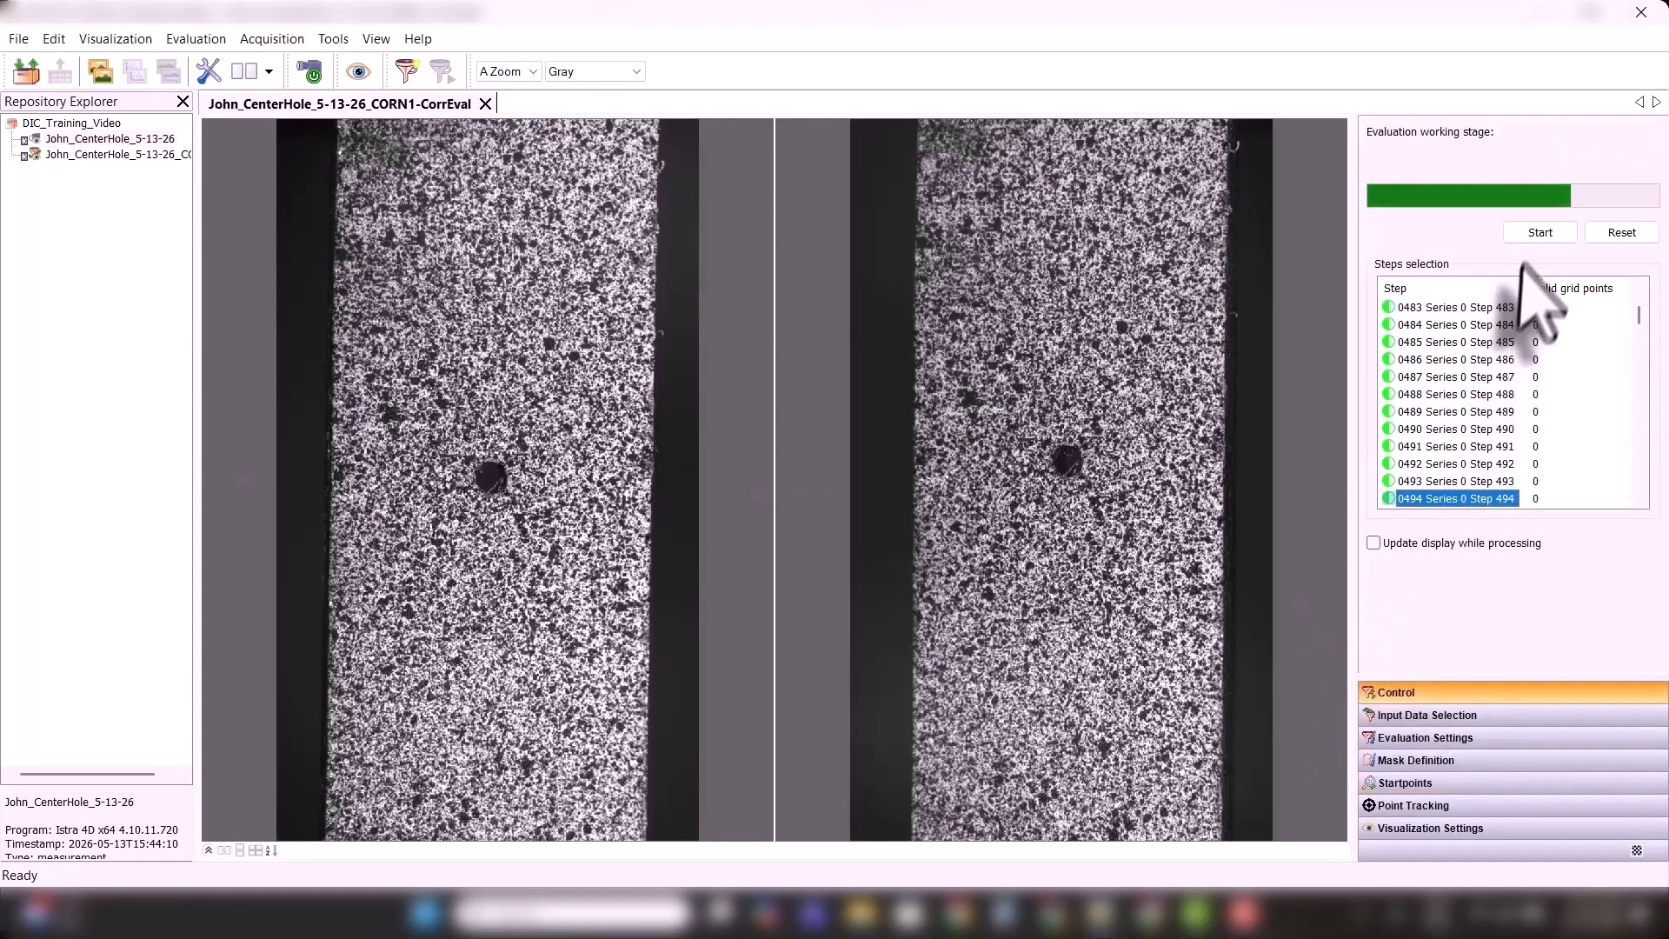
left_click(1539, 232)
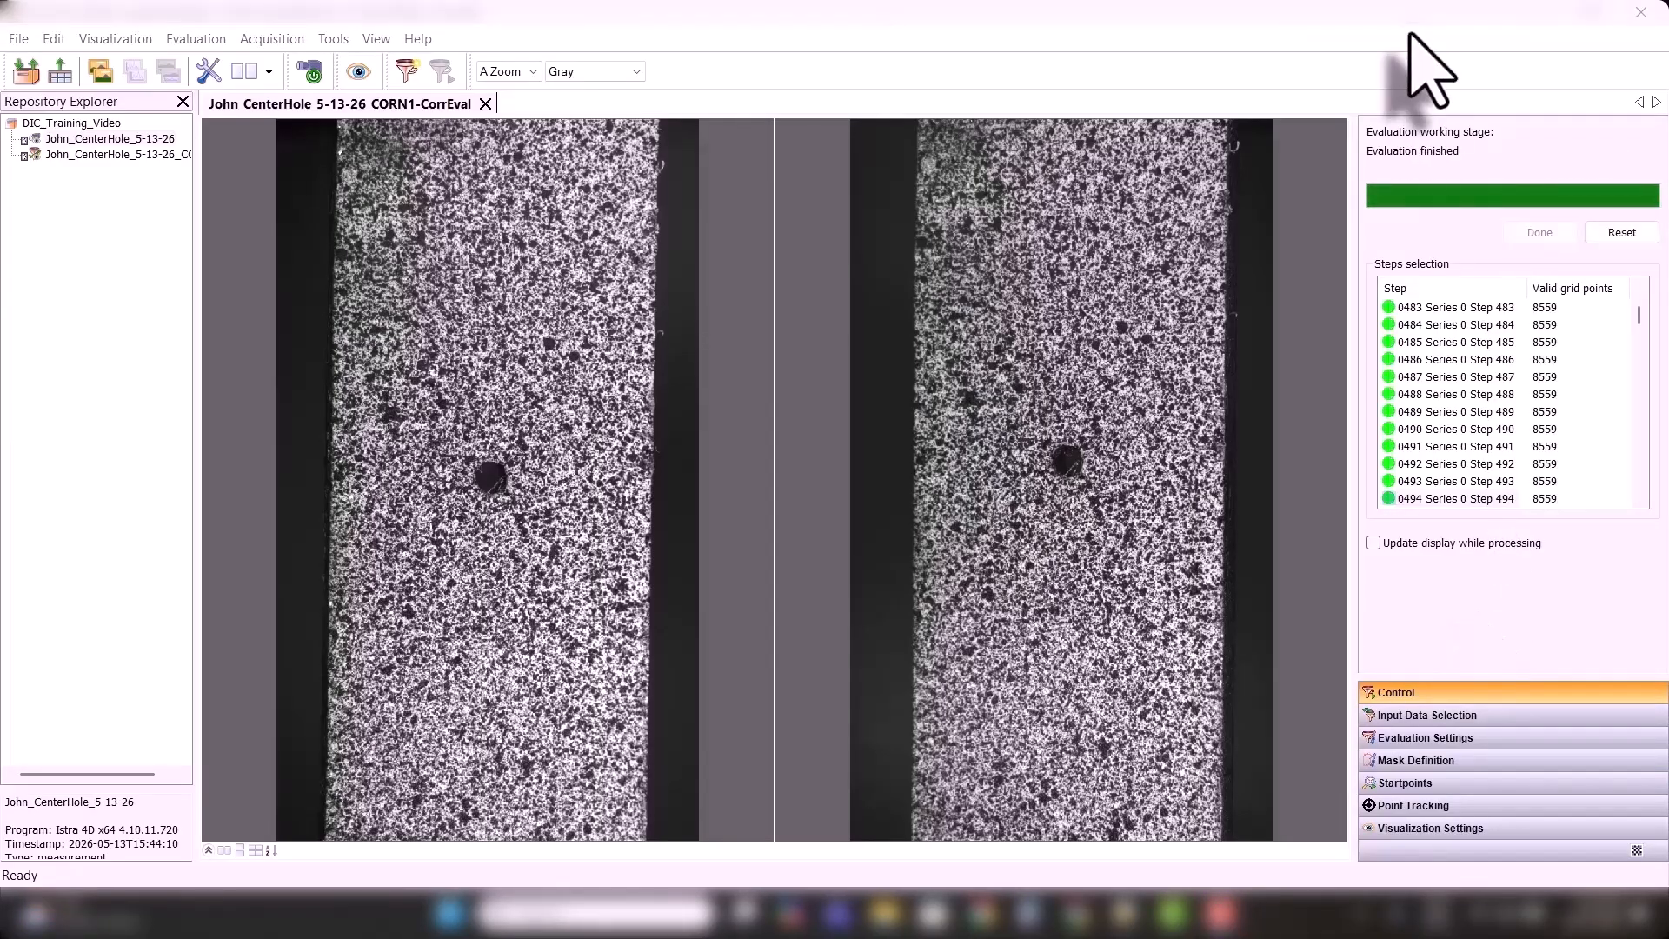
- Visualize the evaluated step 494 as Strain / True Effective Strain (von Mises) on the specimen images
left_click(1461, 828)
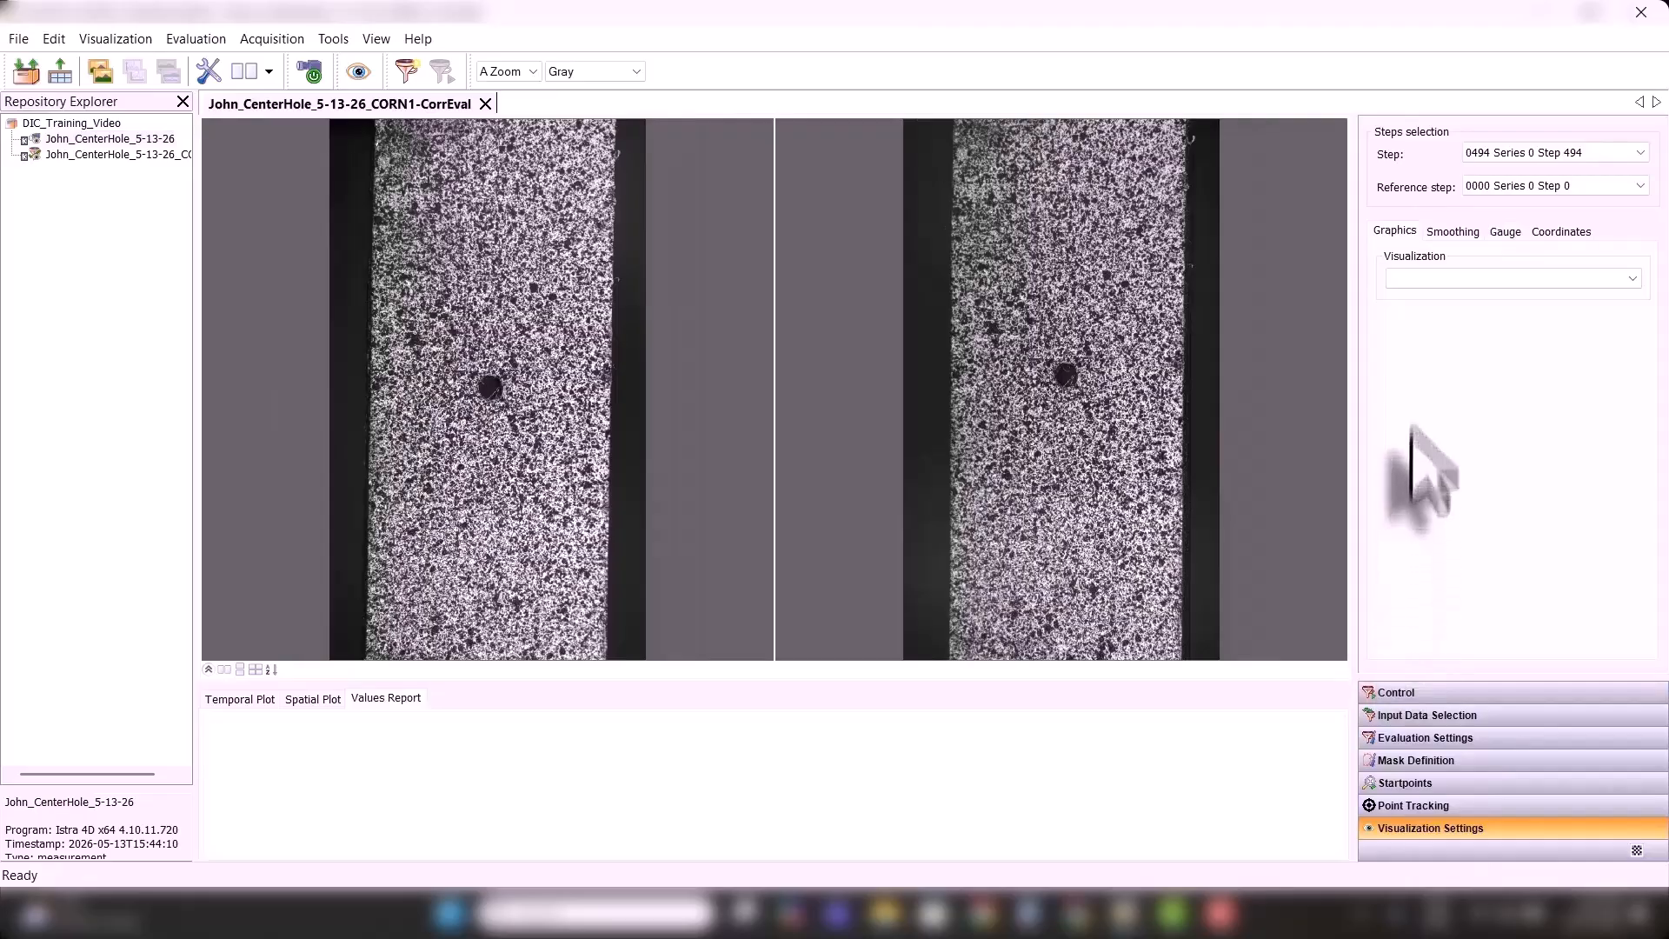
left_click(1427, 278)
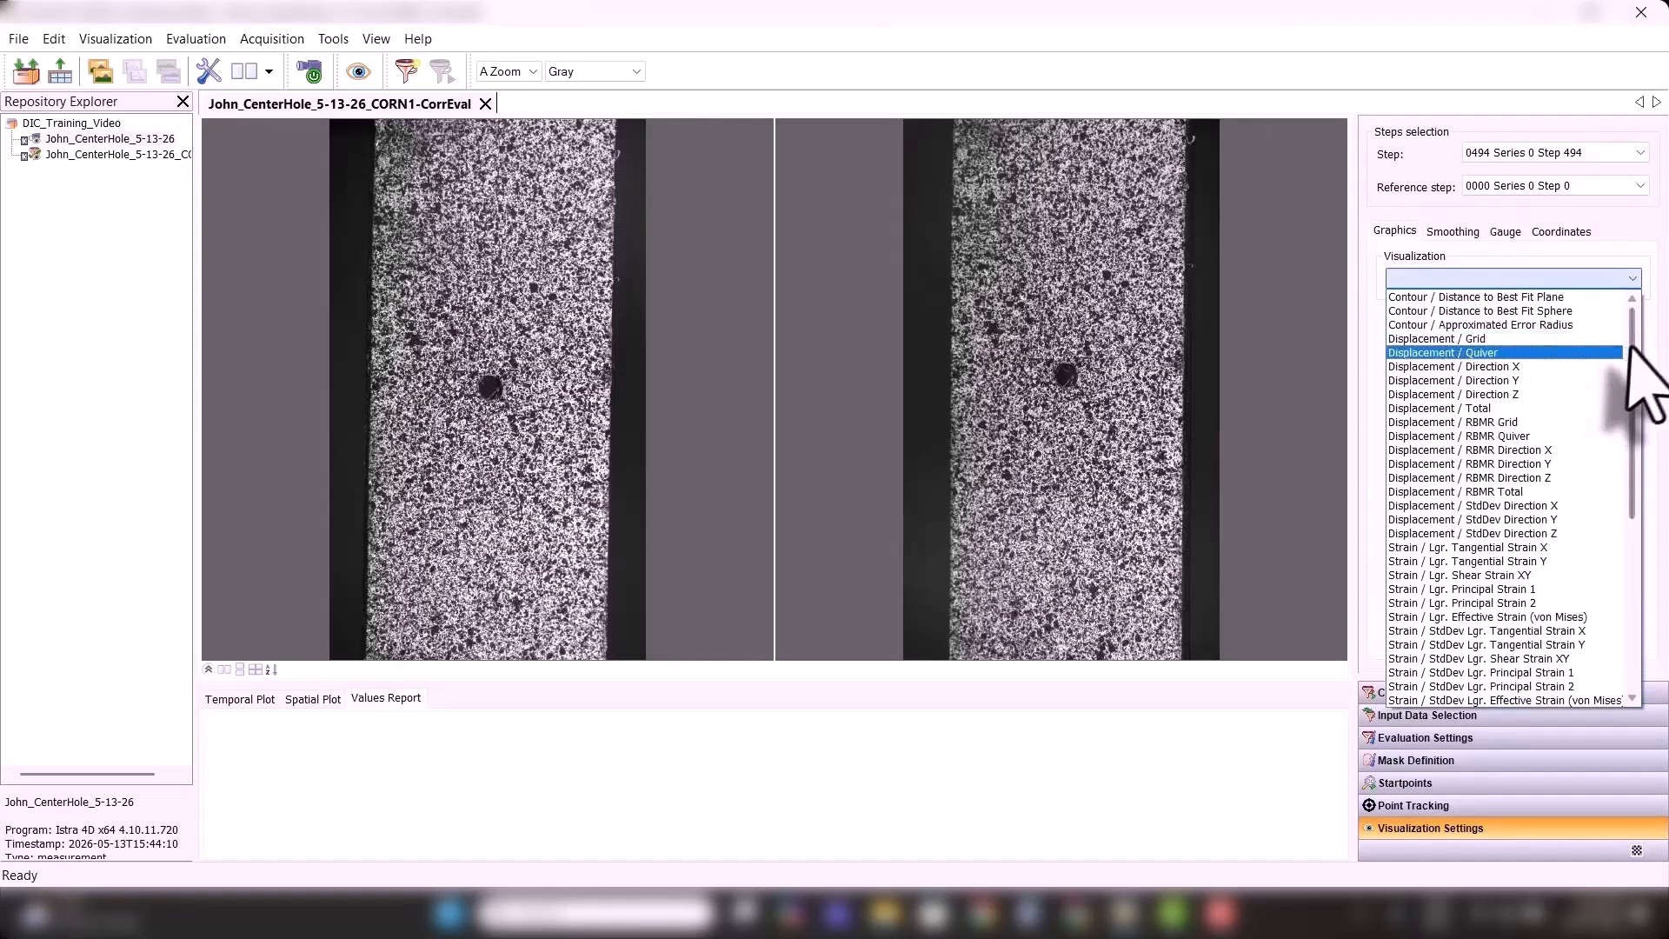
left_click_drag(1631, 387, 1630, 557)
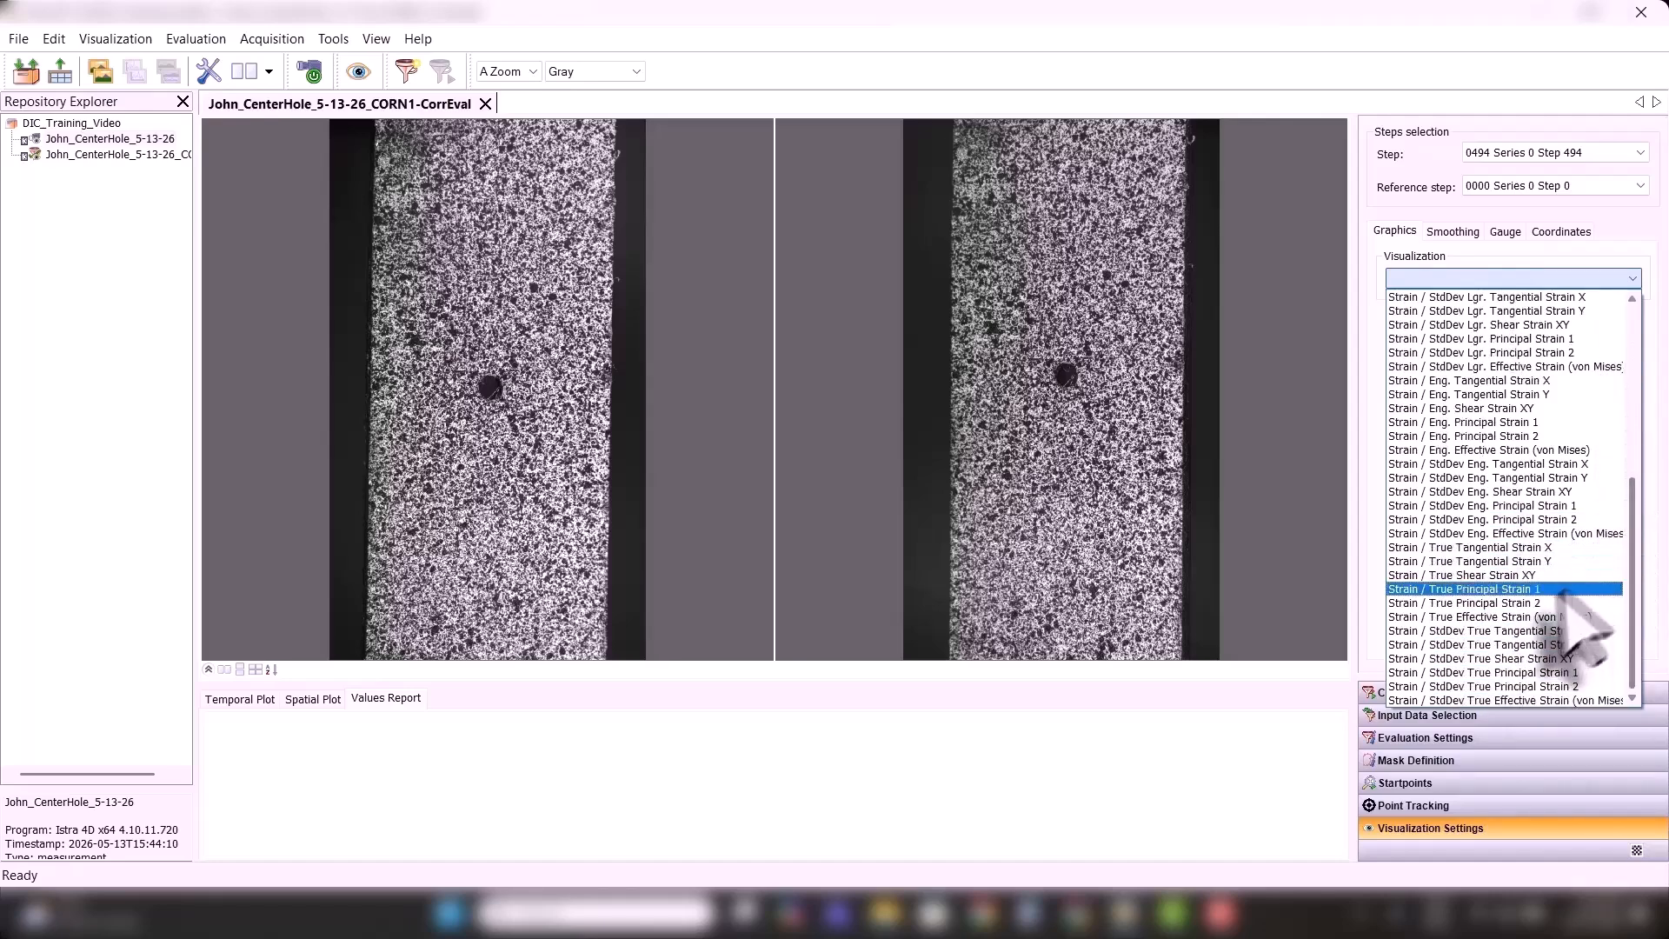
left_click(1529, 616)
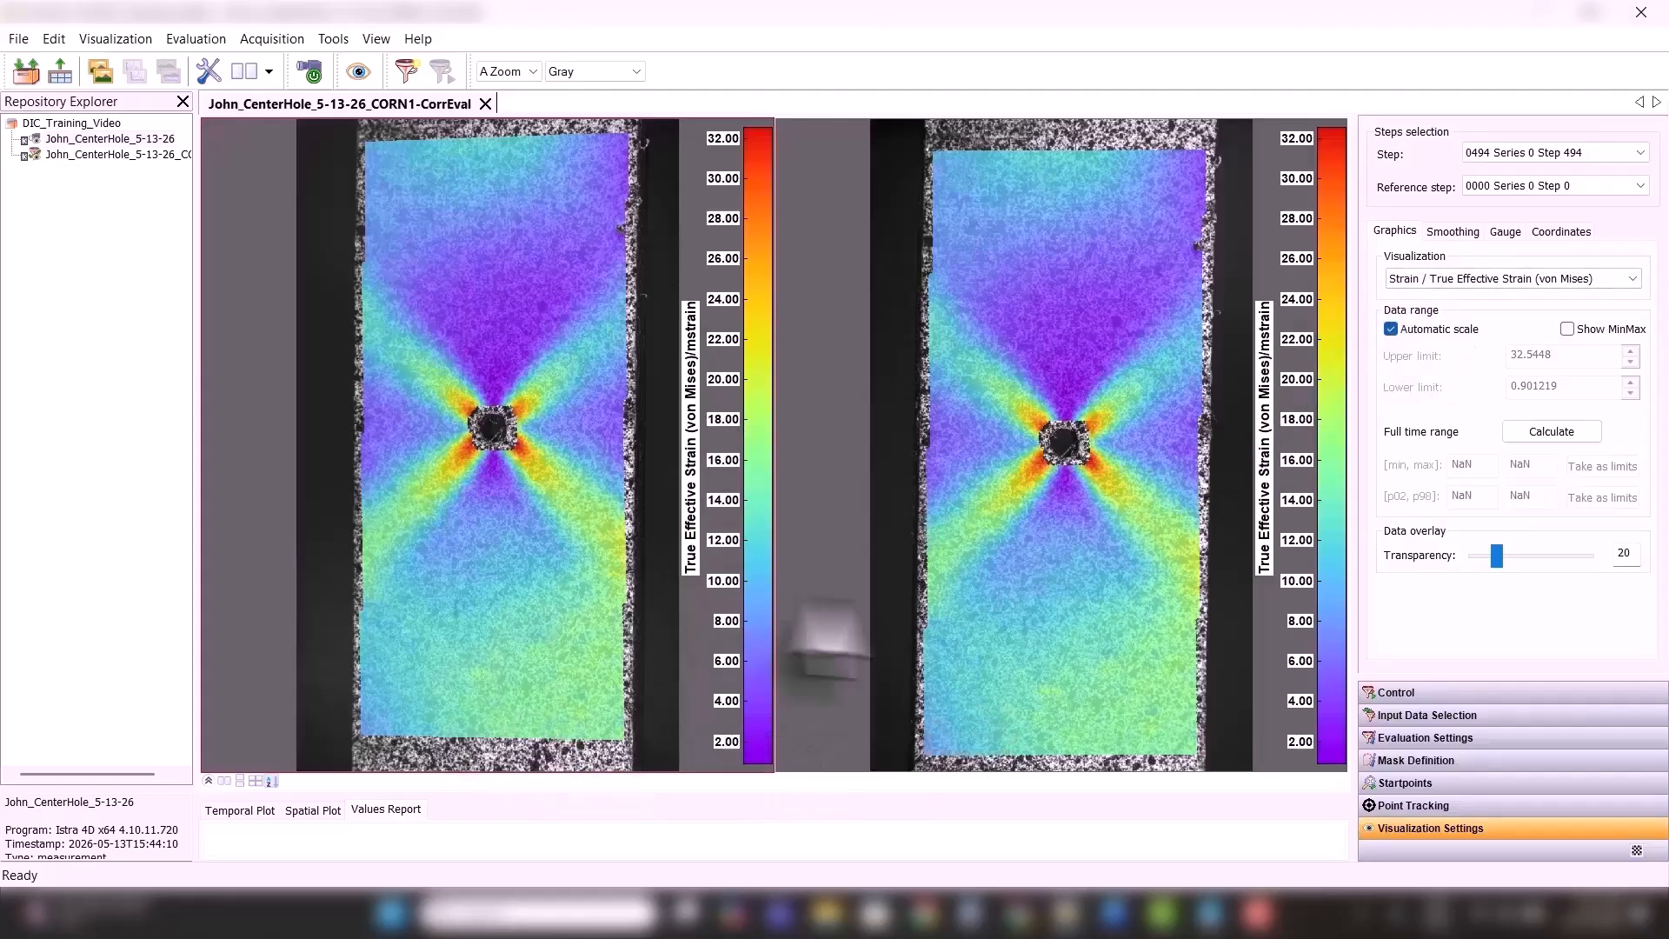
- Display only the first camera's strain map in a single enlarged view, with the image thumbnails collapsed again
left_click(210, 780)
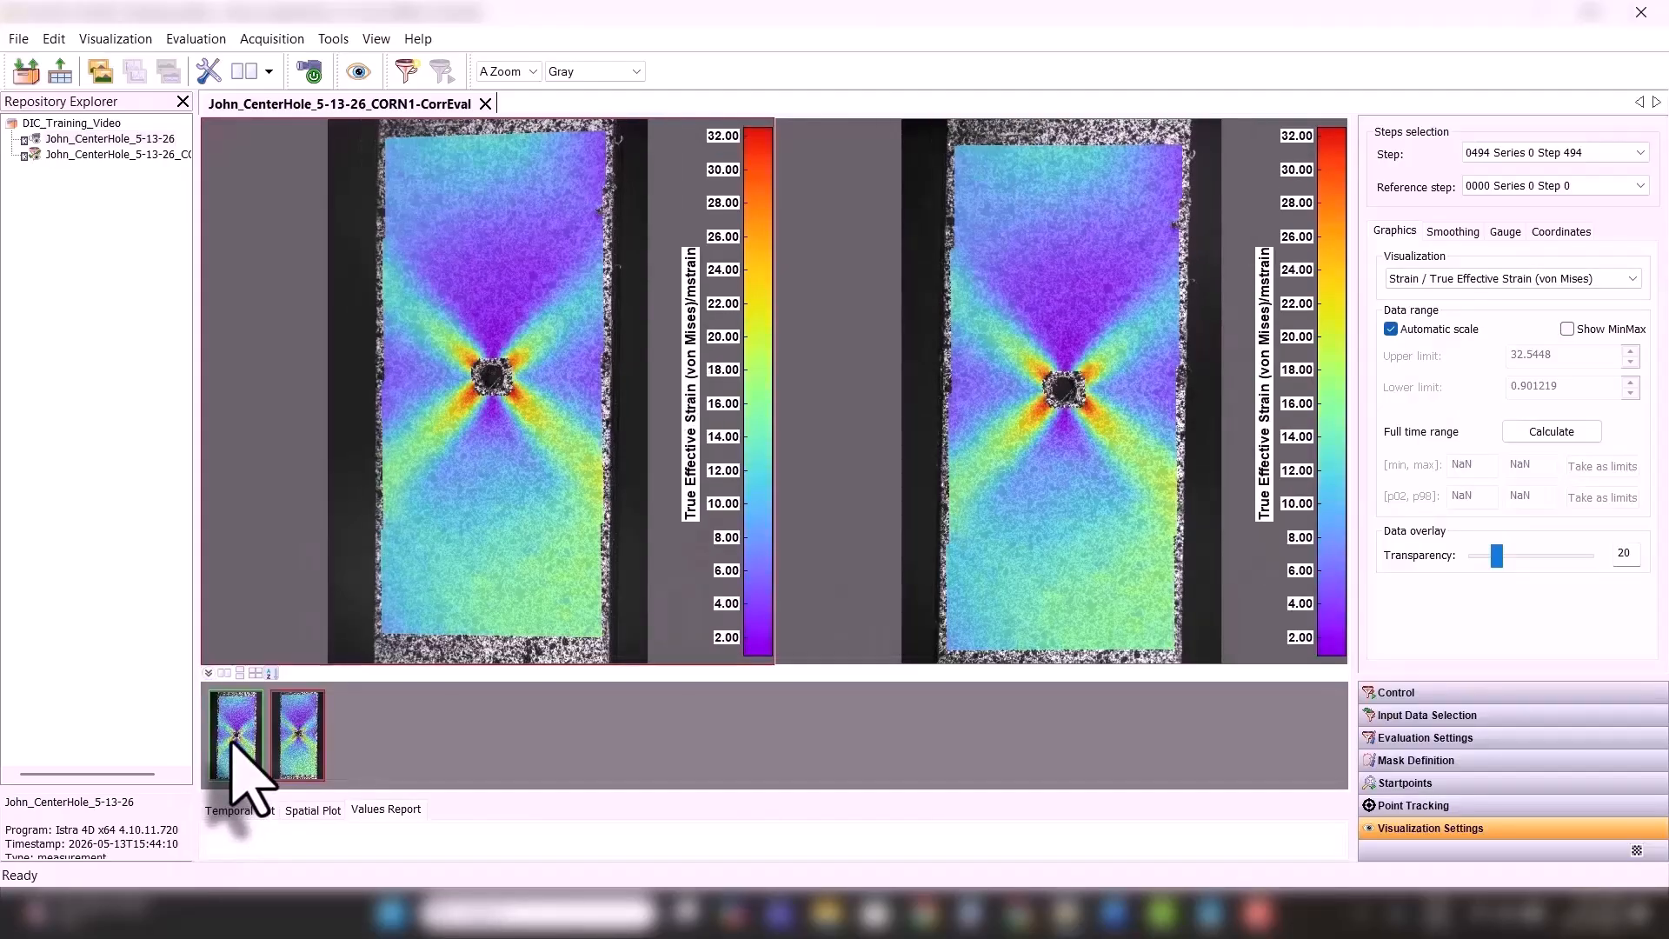
left_click(233, 744)
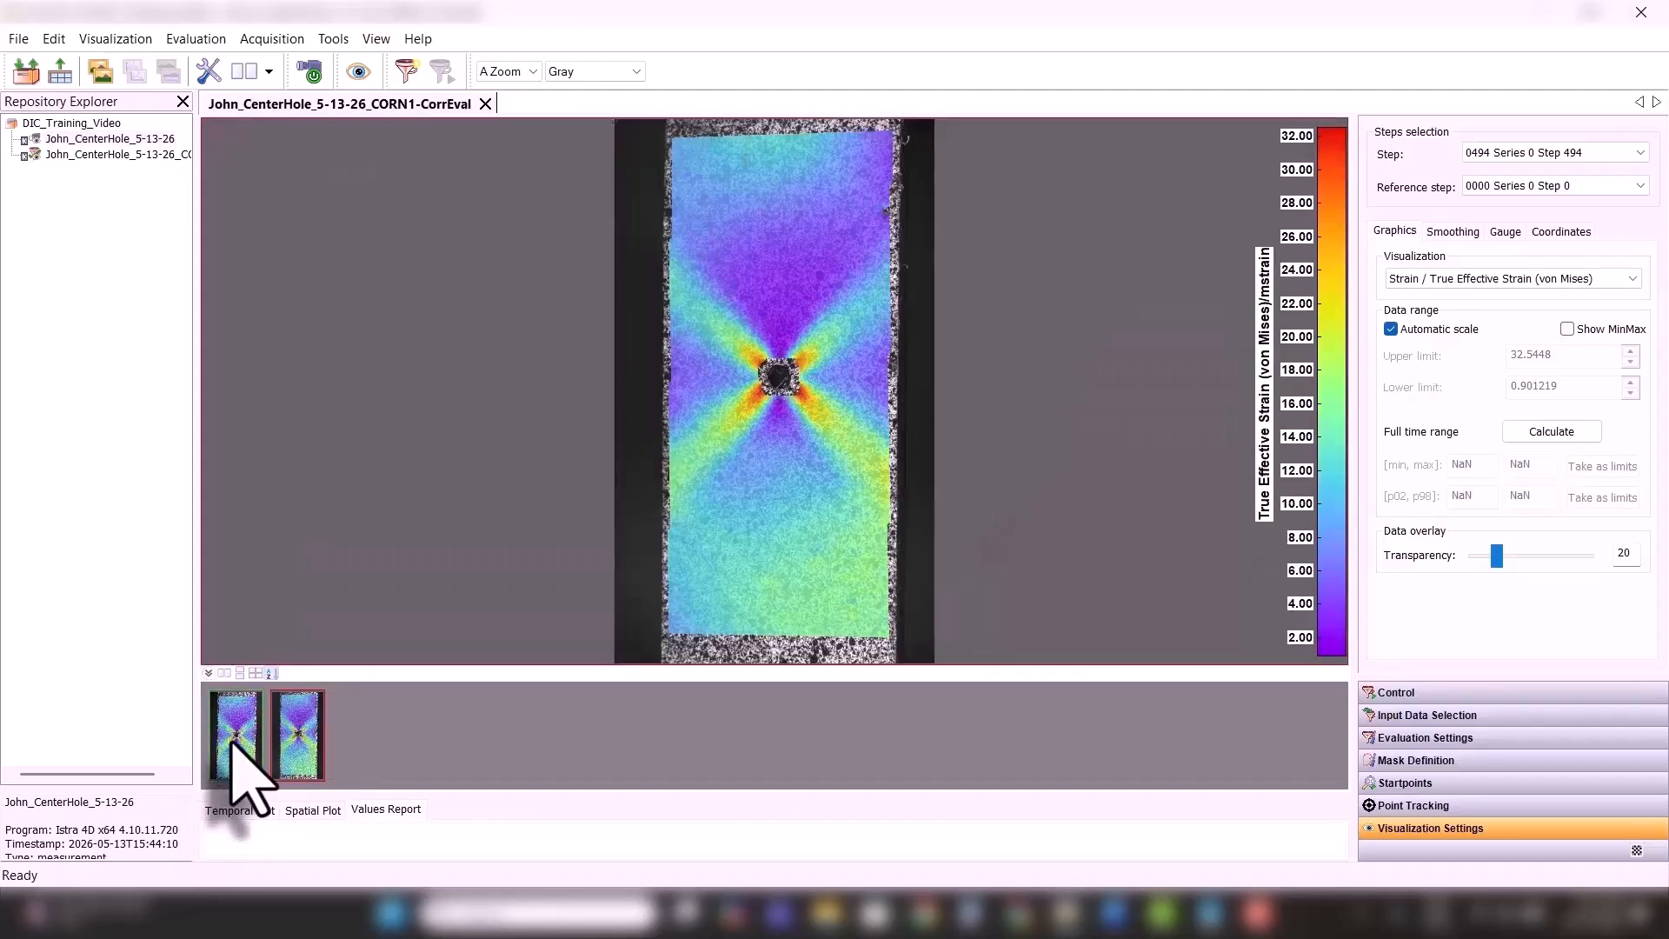
left_click(207, 674)
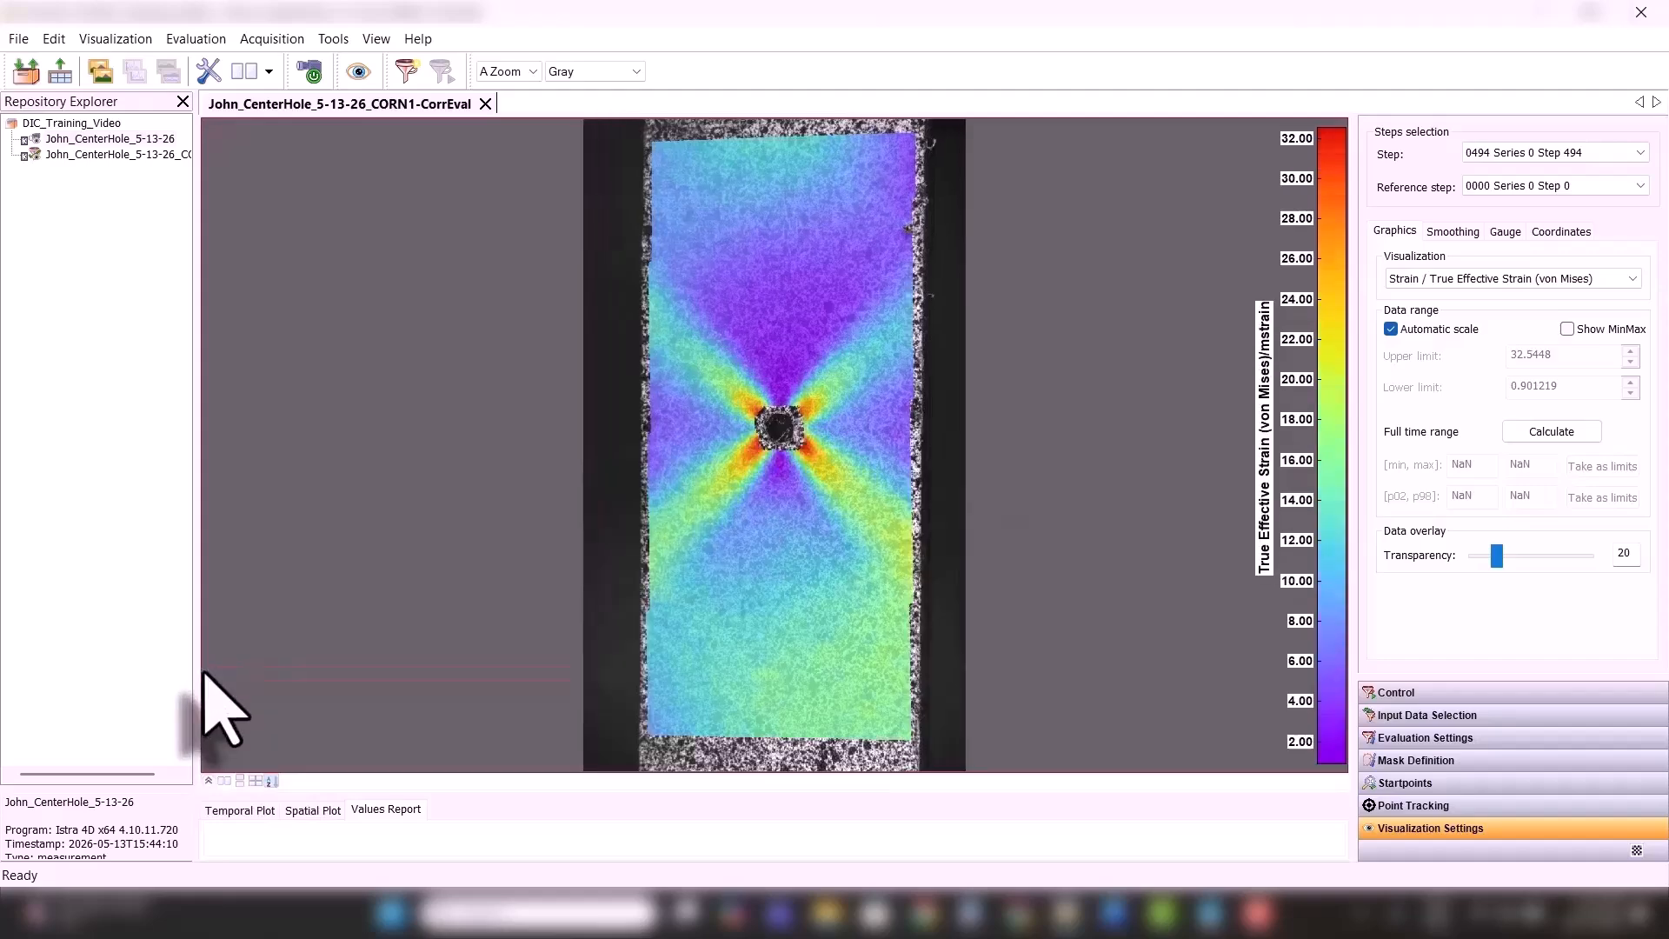
- Examine the True Effective Strain (von Mises) map at steps 296, 803 and 1203
left_click(1547, 153)
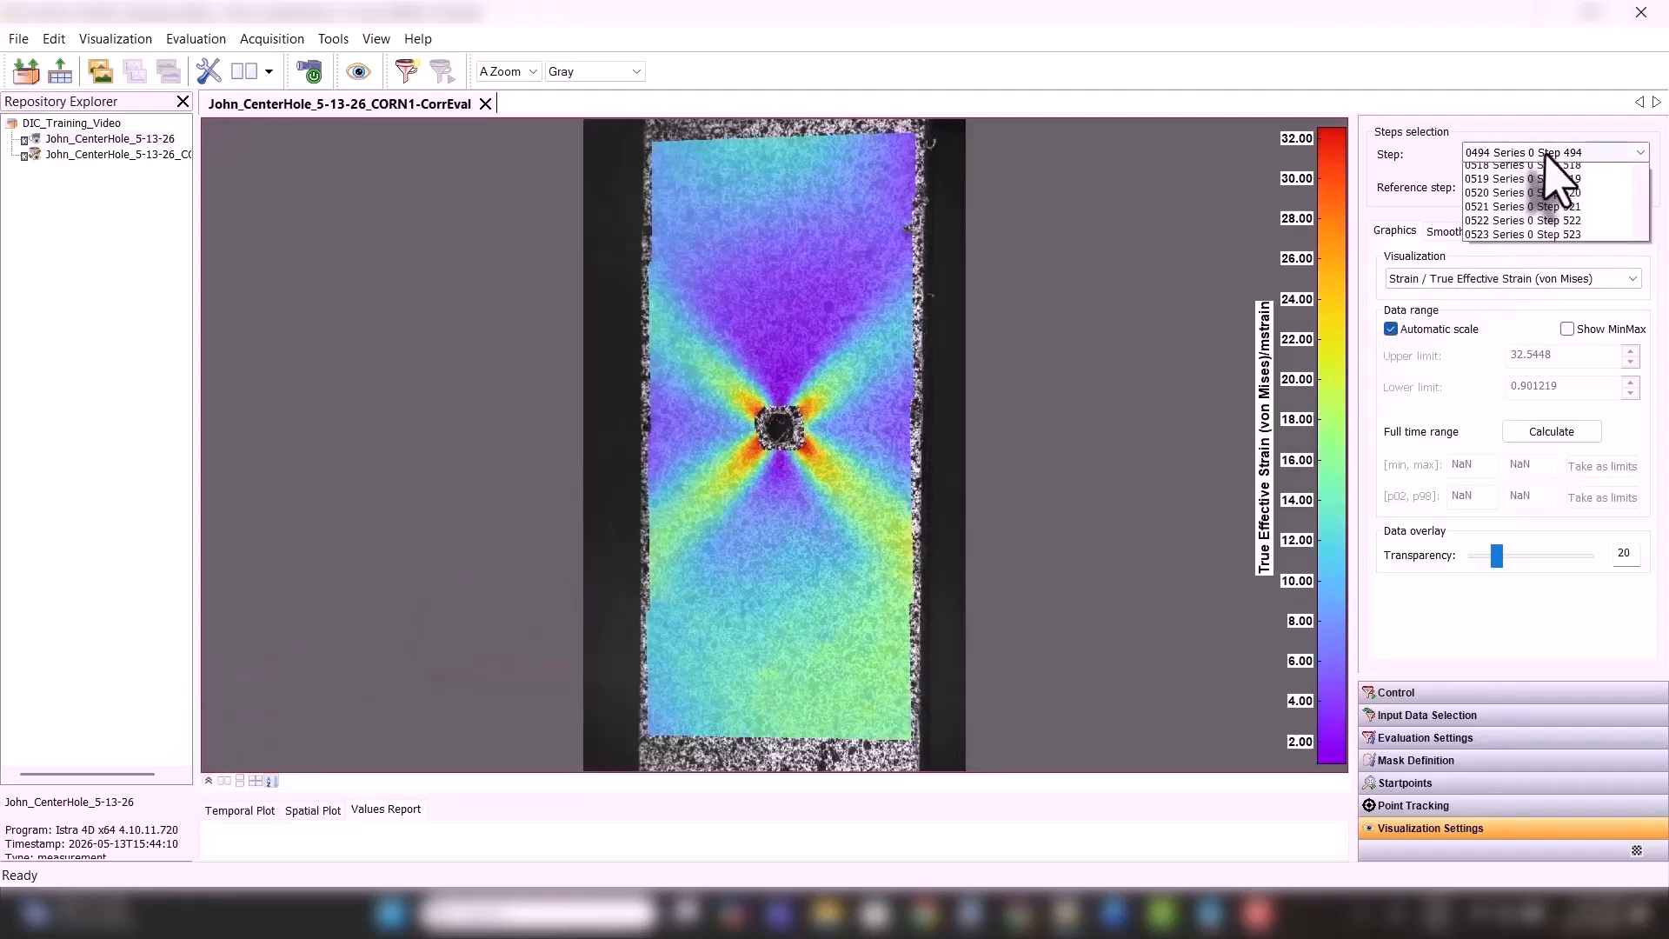
left_click_drag(1640, 215, 1642, 204)
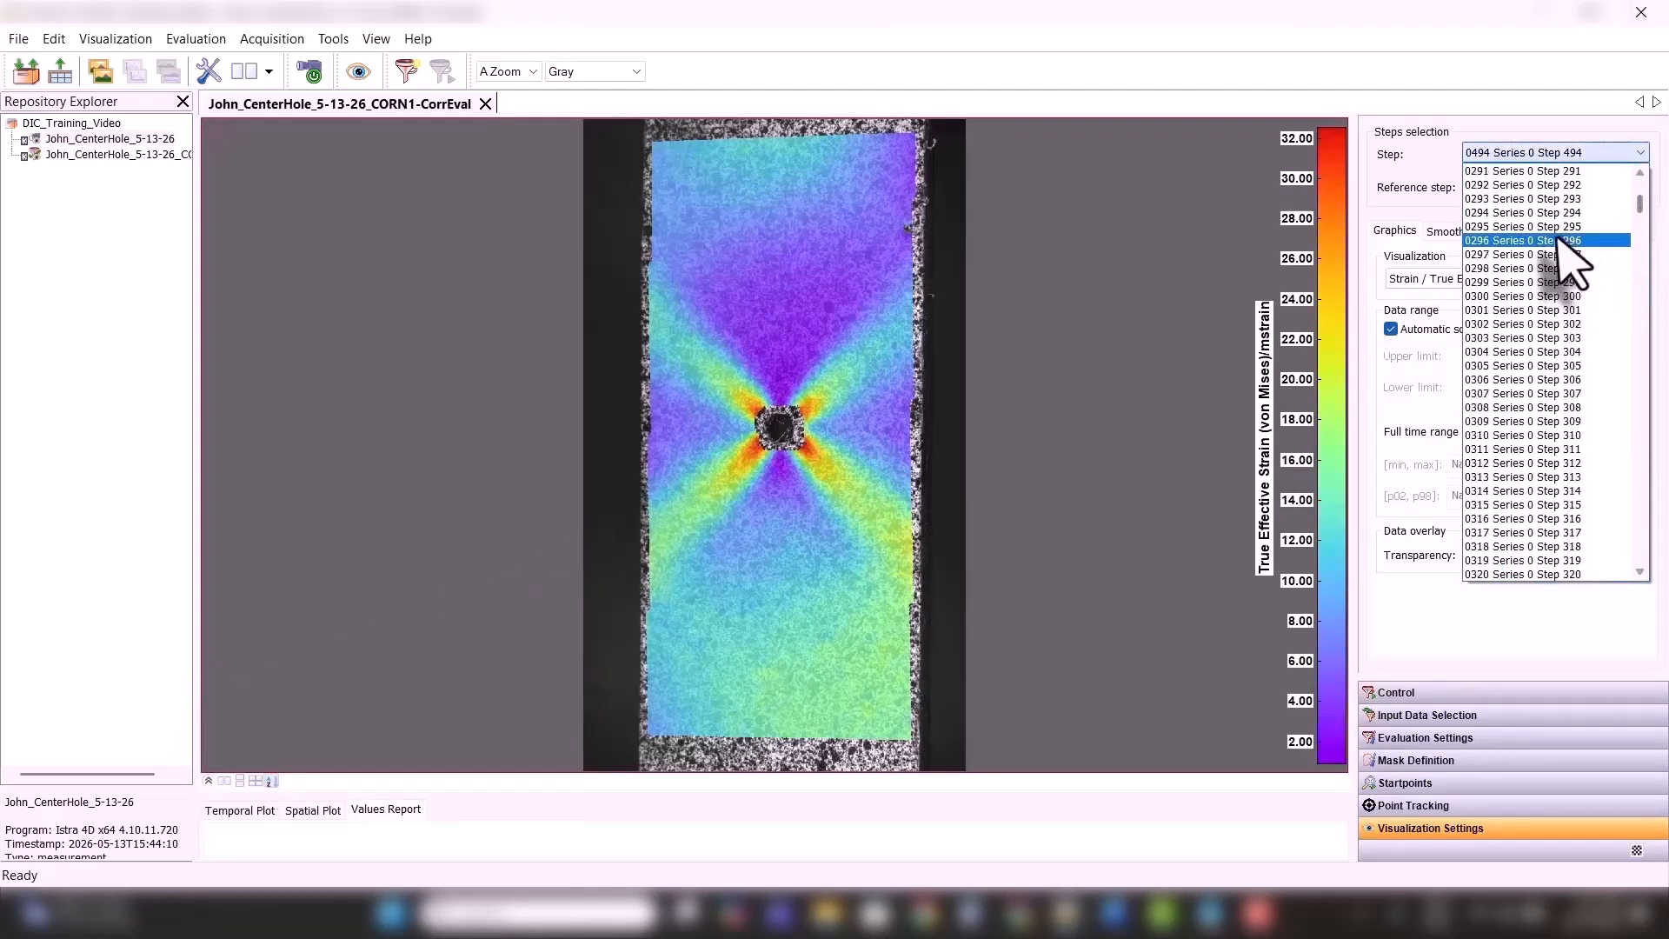
left_click(1567, 241)
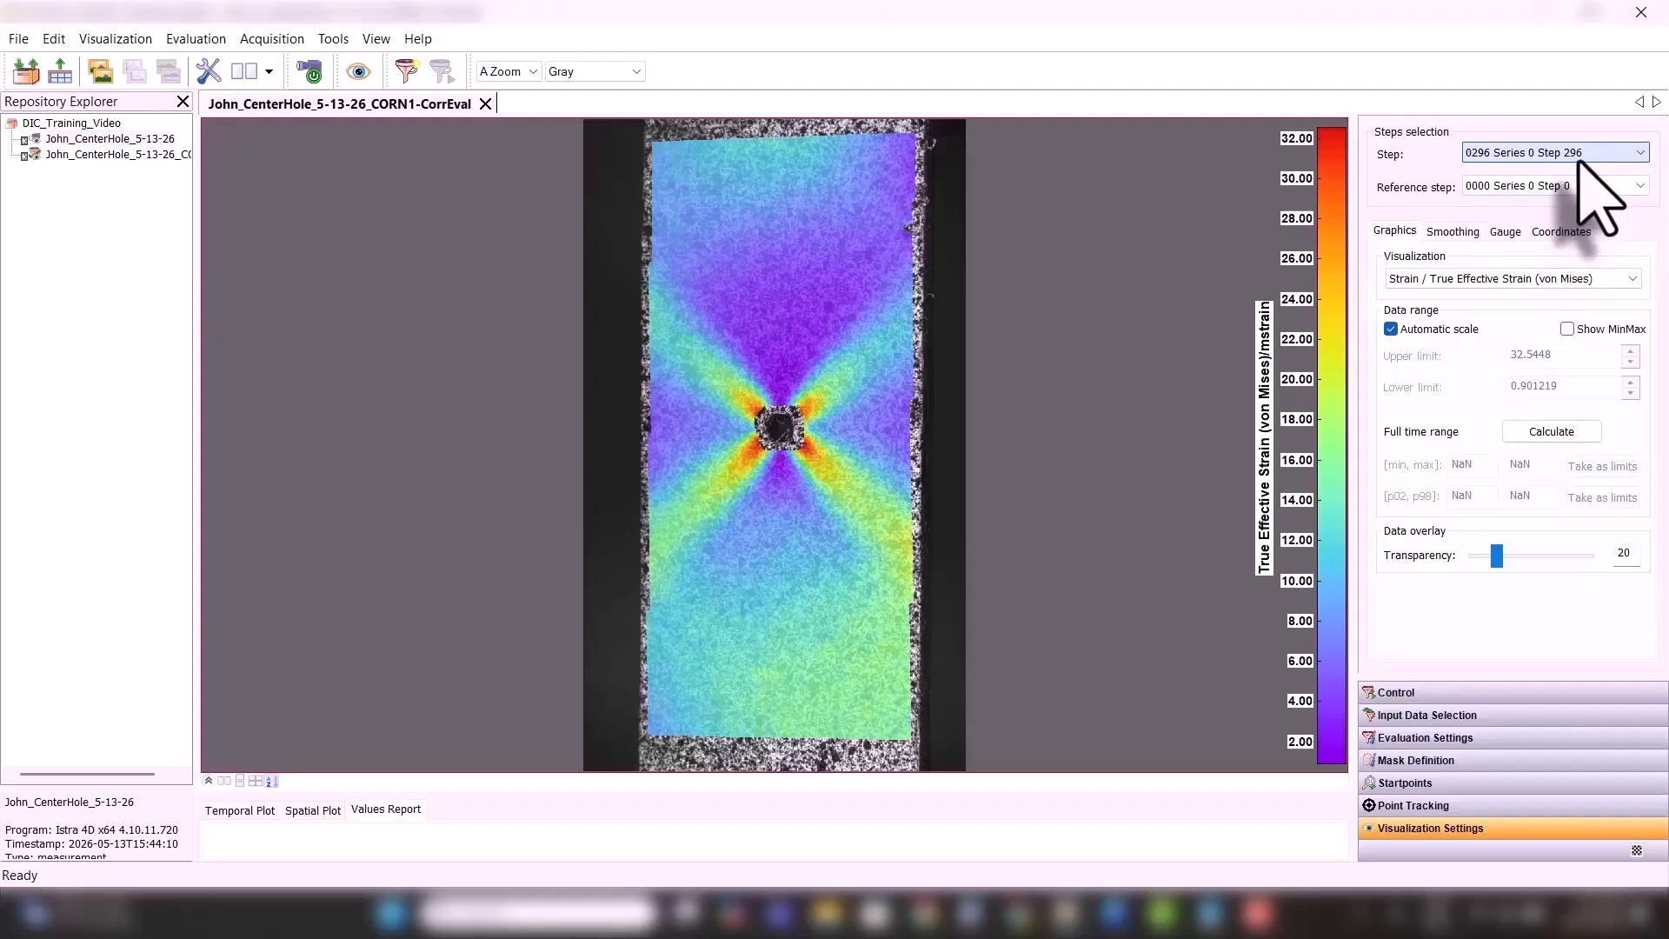
left_click(1571, 155)
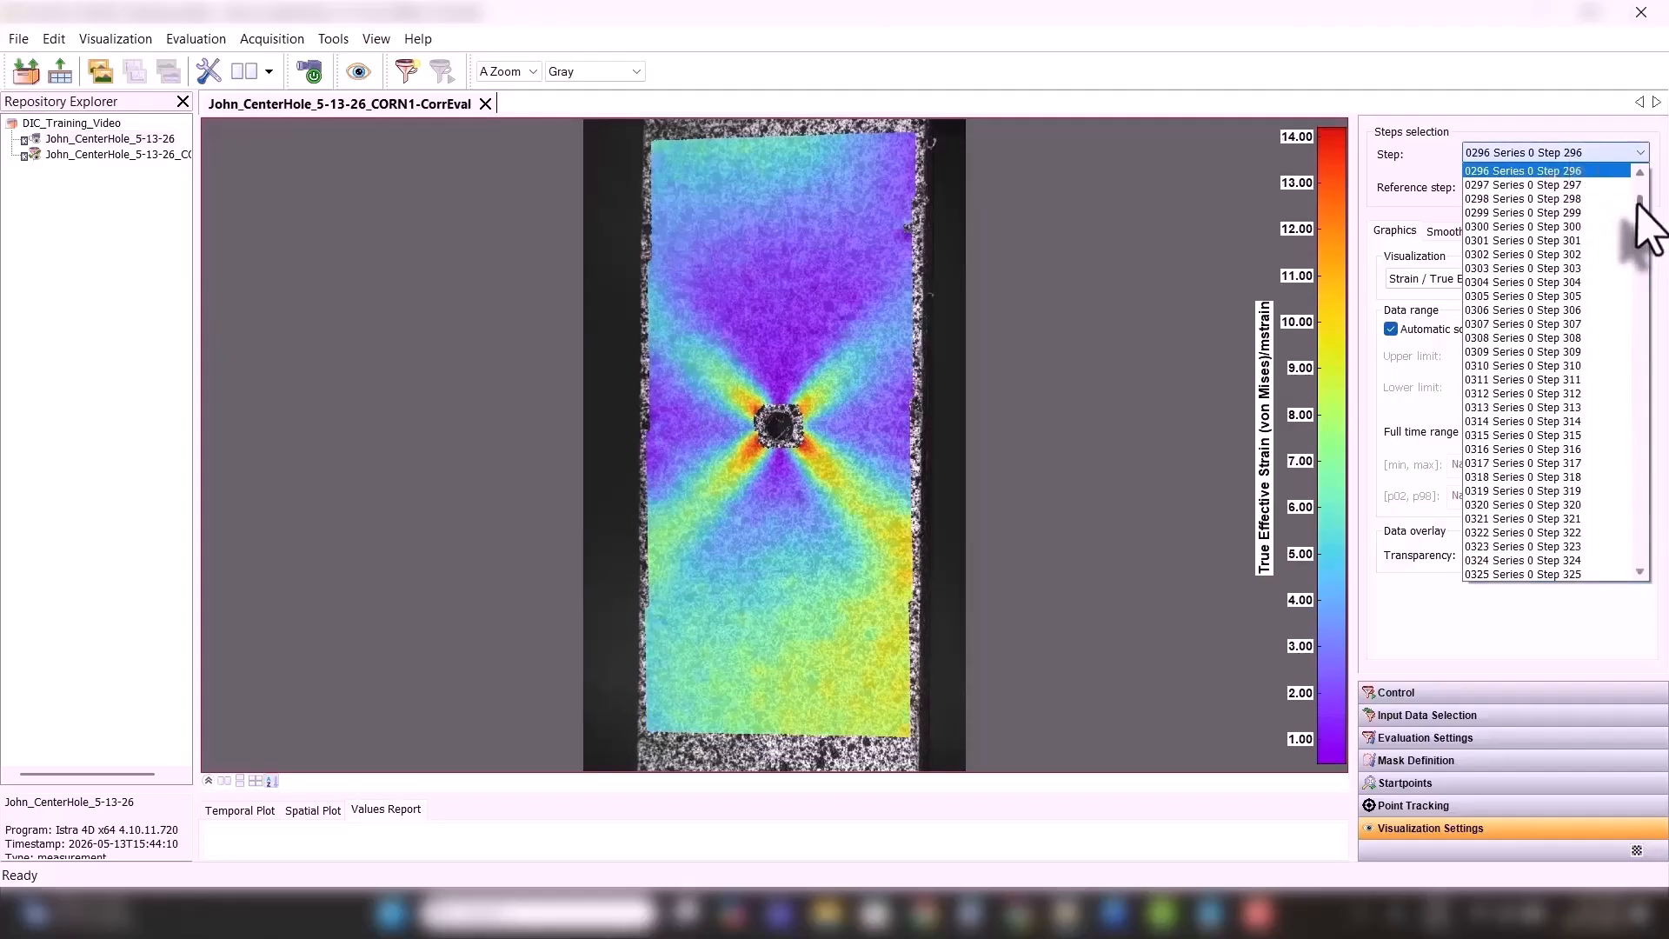
left_click_drag(1641, 197, 1638, 277)
left_click(1557, 314)
left_click(1556, 155)
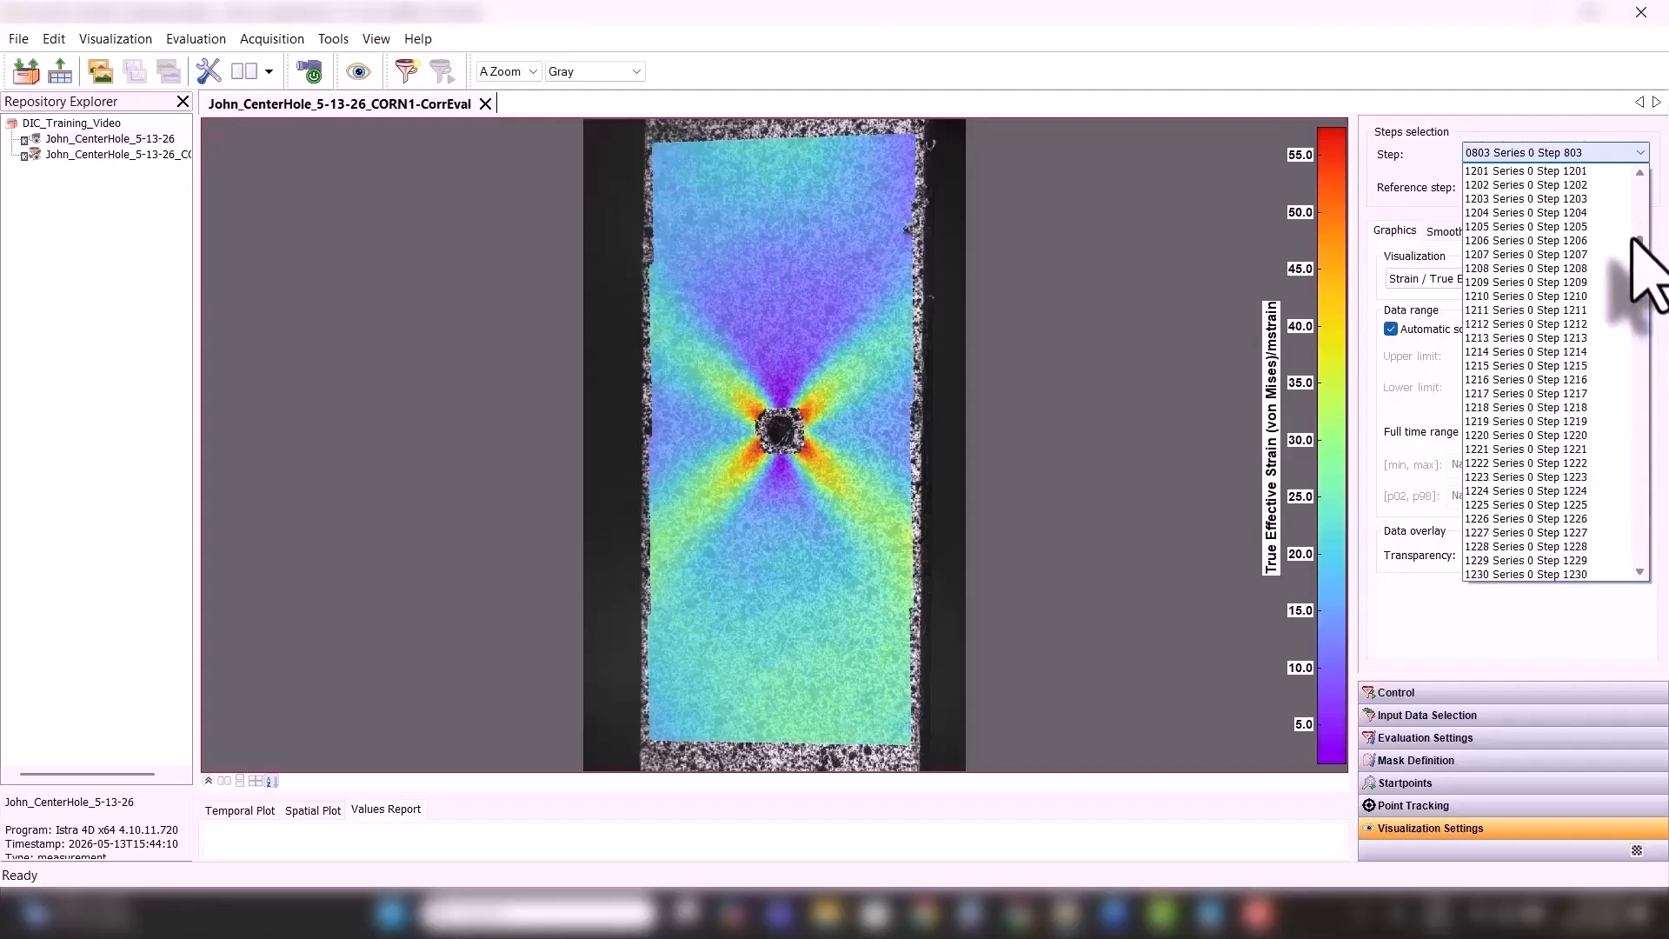
left_click(1557, 248)
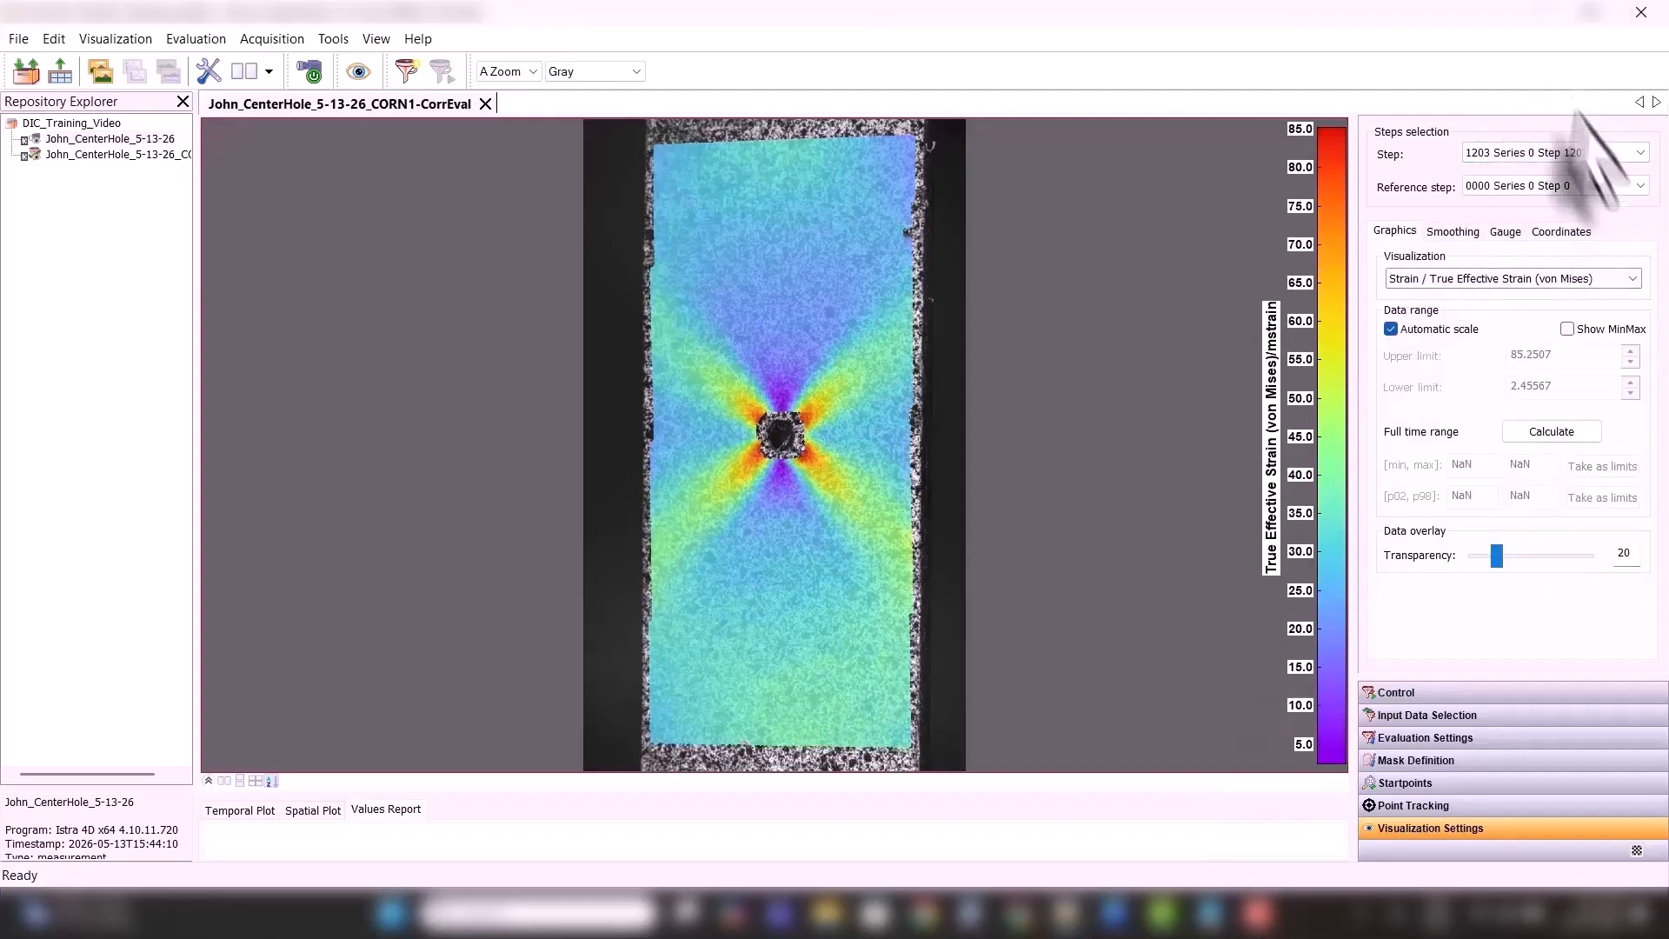
- Examine the strain map further along the loading at steps 1326, 1675 and 2124
left_click(1605, 156)
left_click_drag(1631, 238, 1642, 282)
left_click(1522, 303)
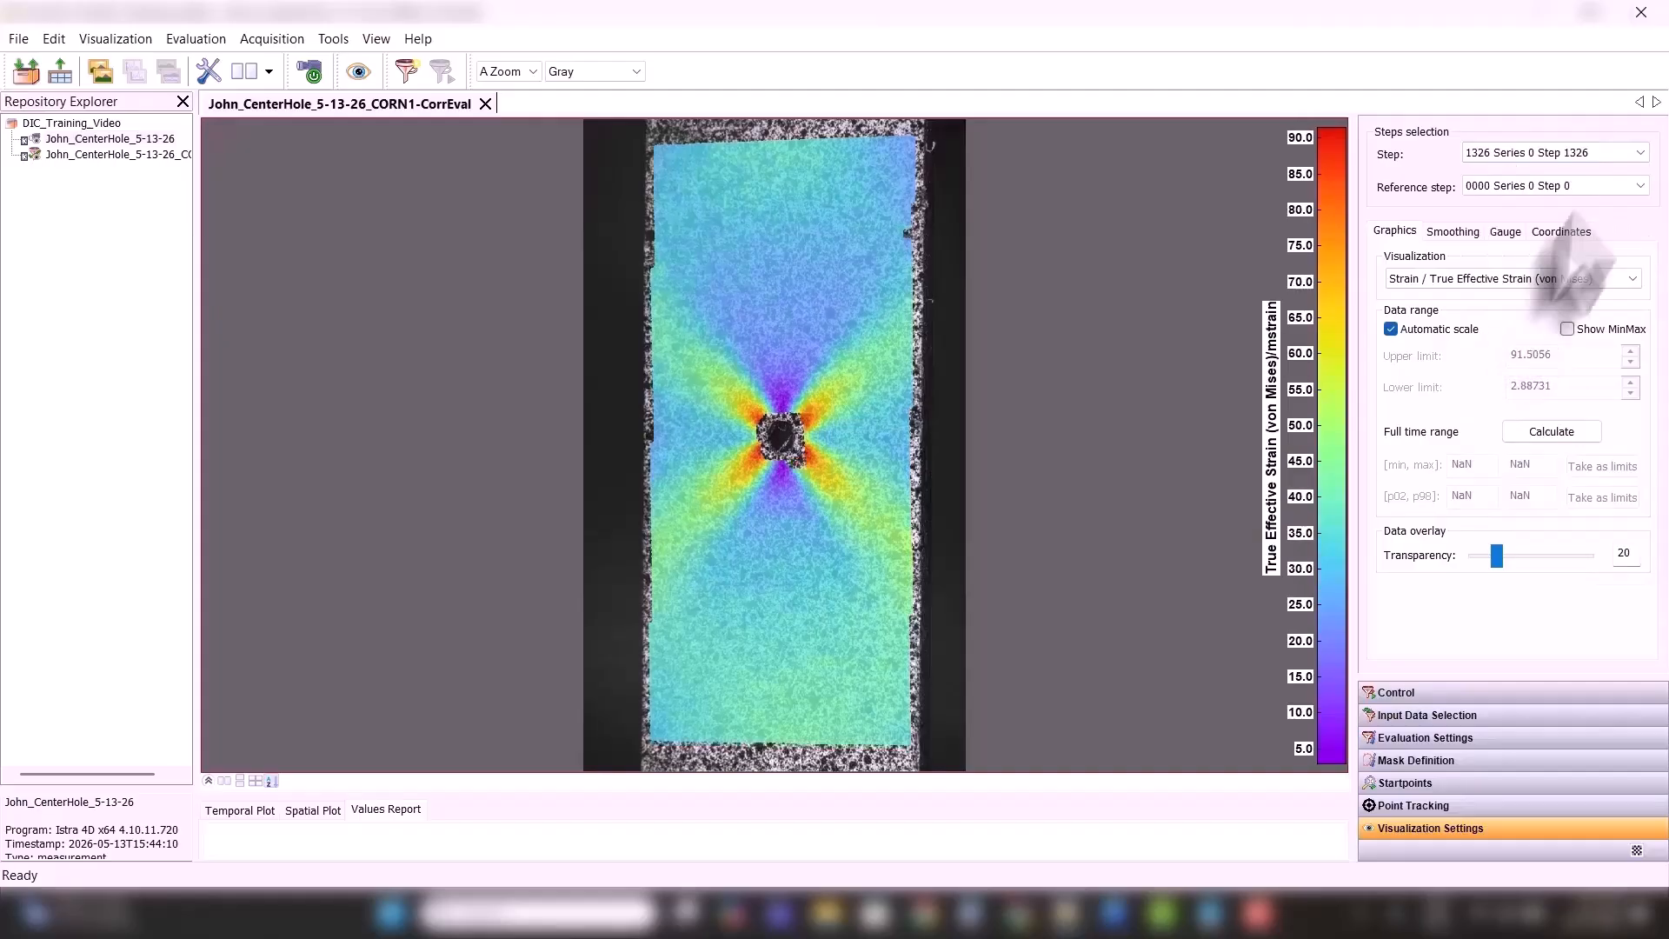
left_click(1613, 157)
left_click_drag(1641, 254, 1645, 287)
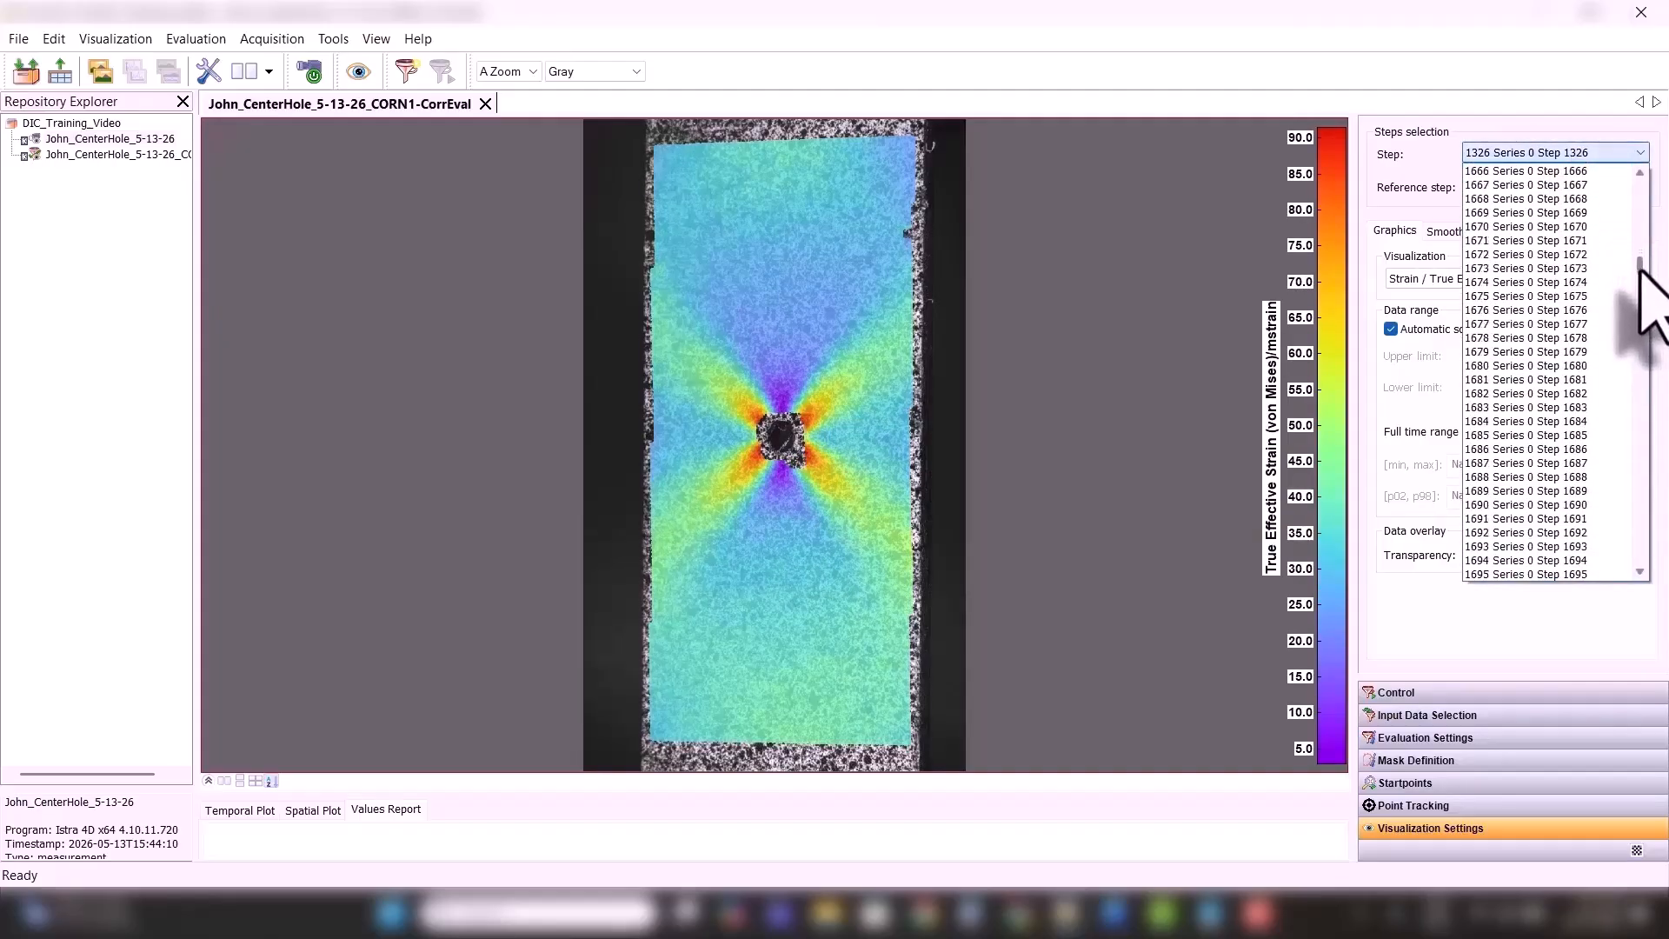
left_click(1595, 291)
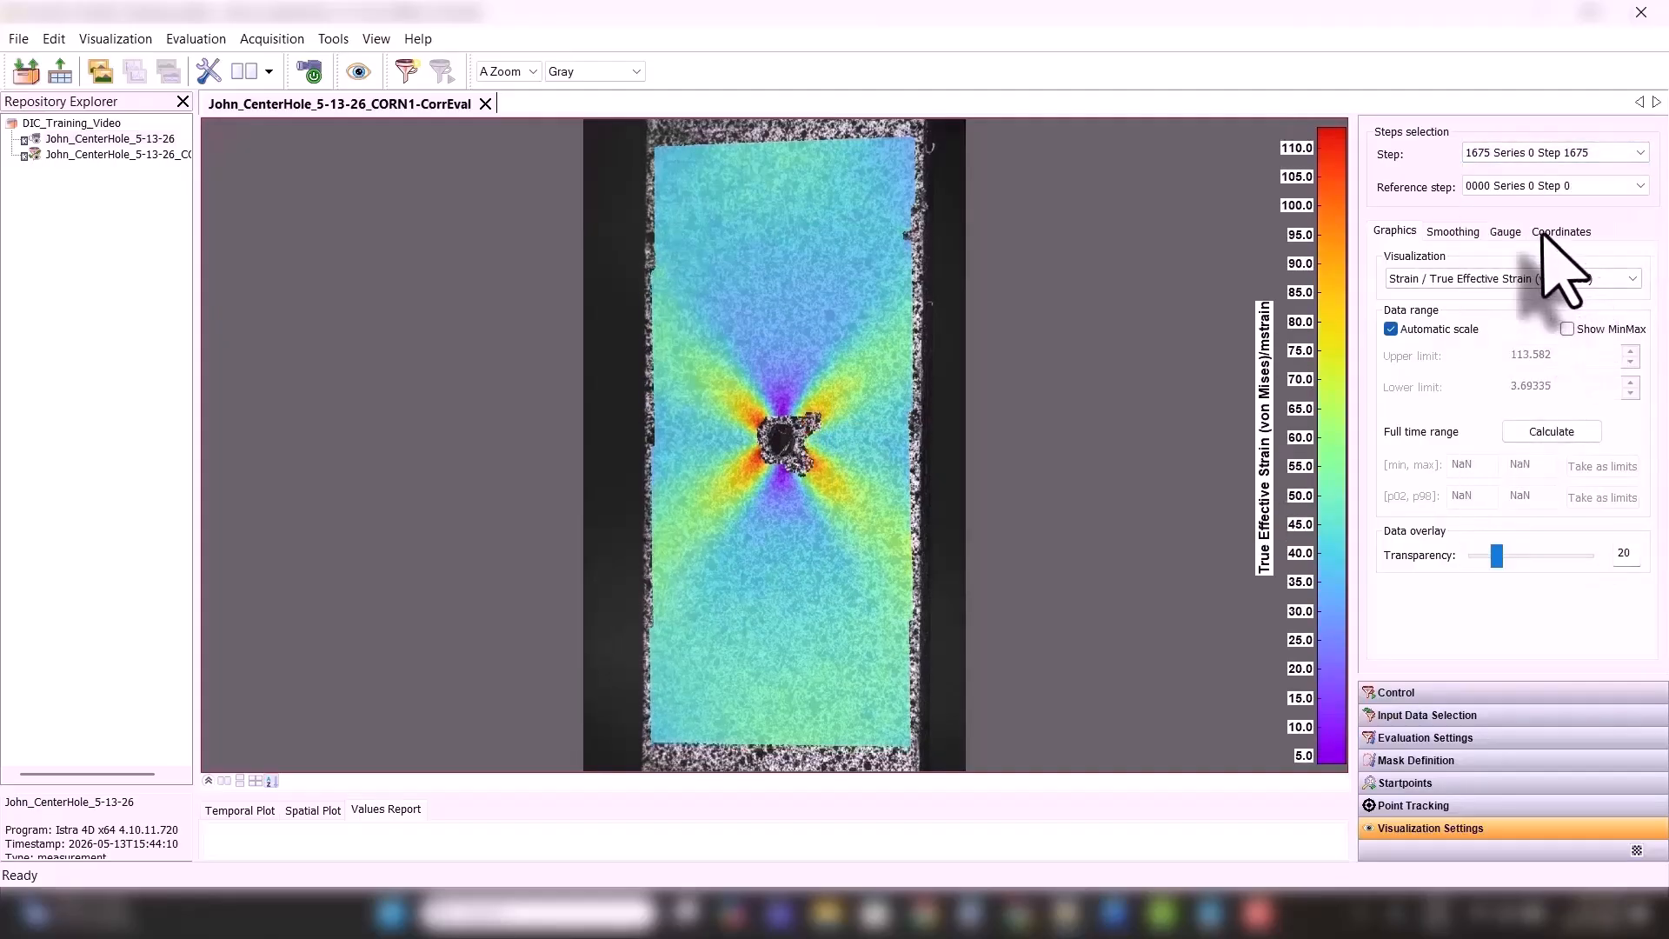
left_click(1552, 155)
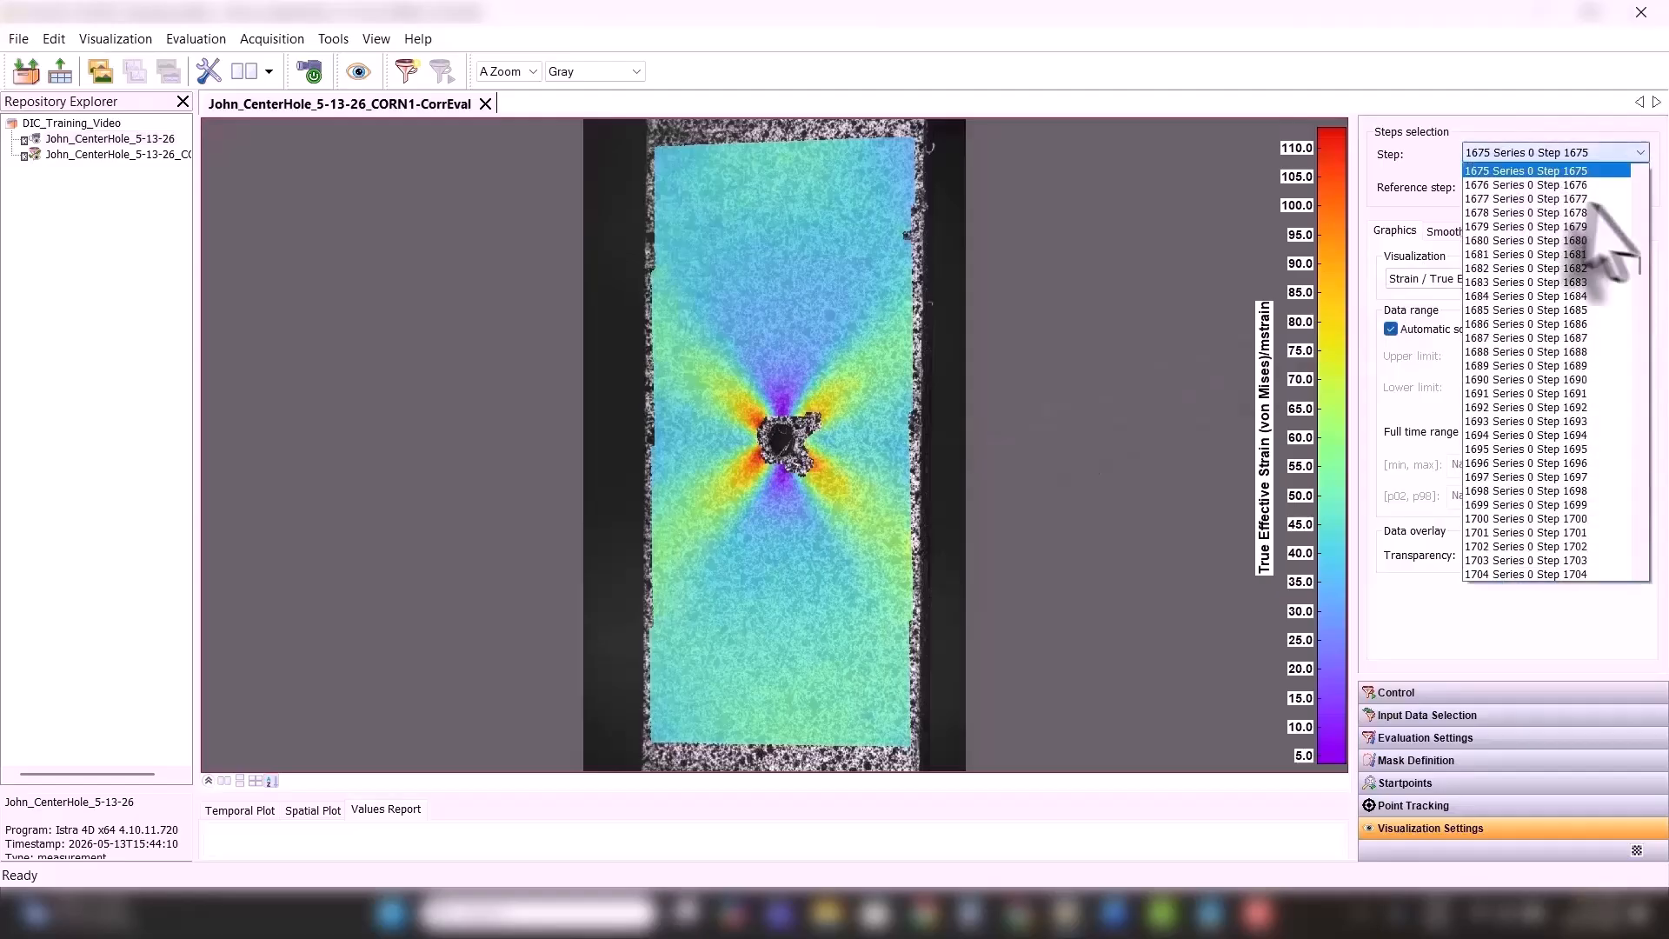
left_click_drag(1639, 261, 1640, 317)
left_click(1621, 352)
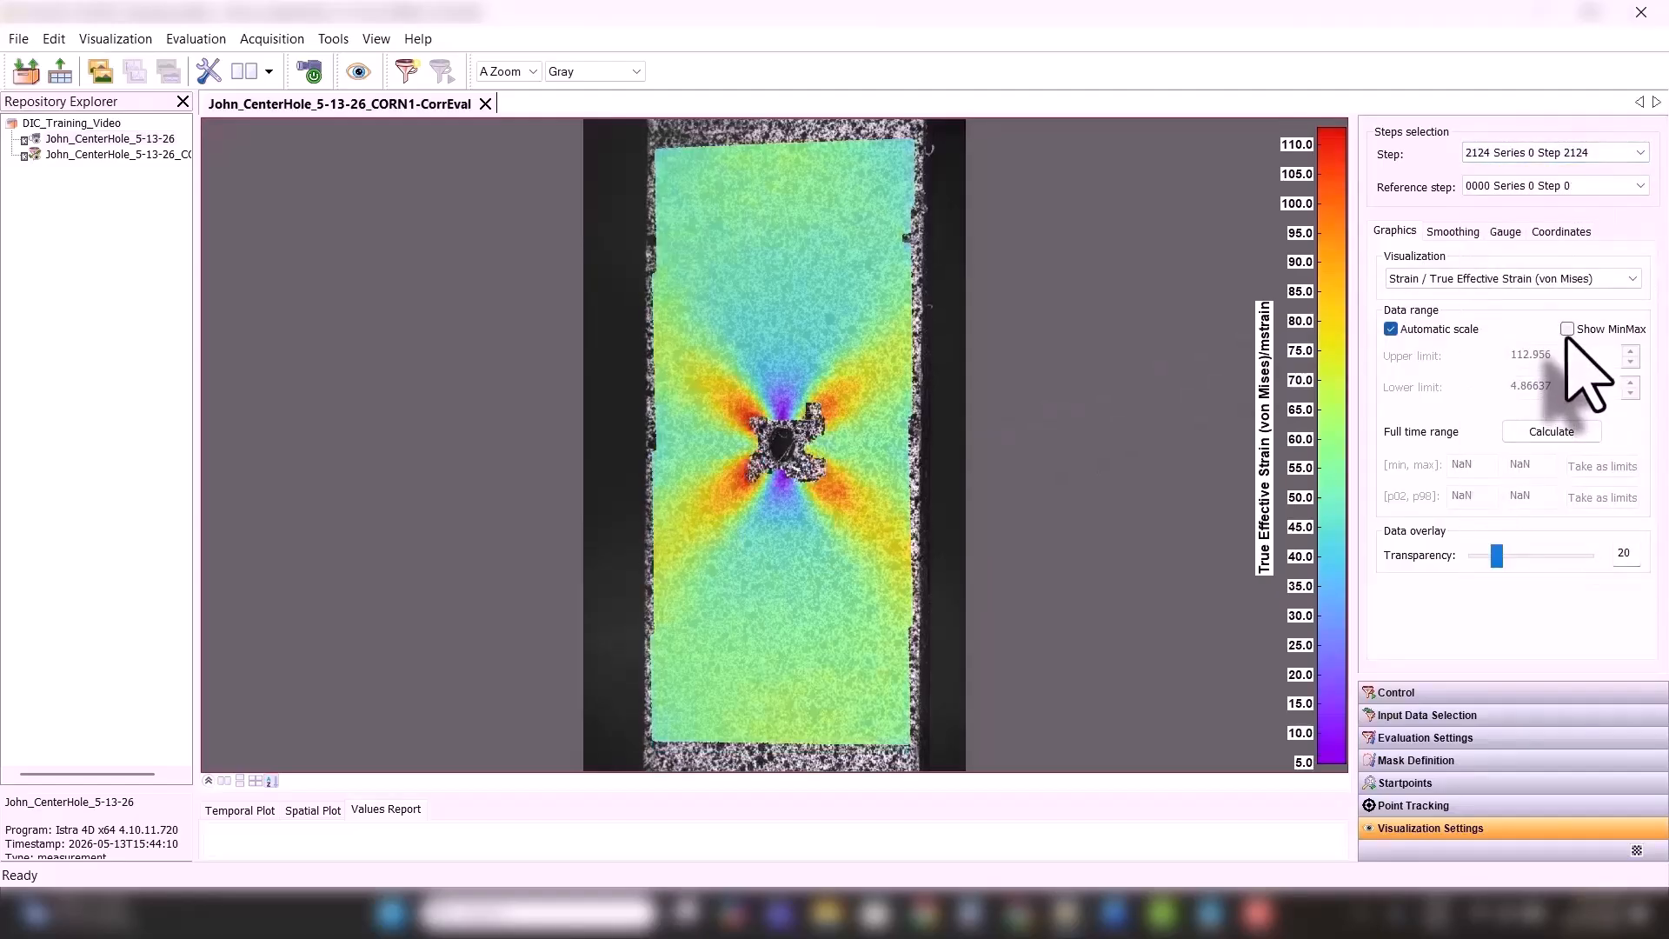
- Follow the strain map to step 2494 and through the higher load steps up to step 3148
left_click(1539, 160)
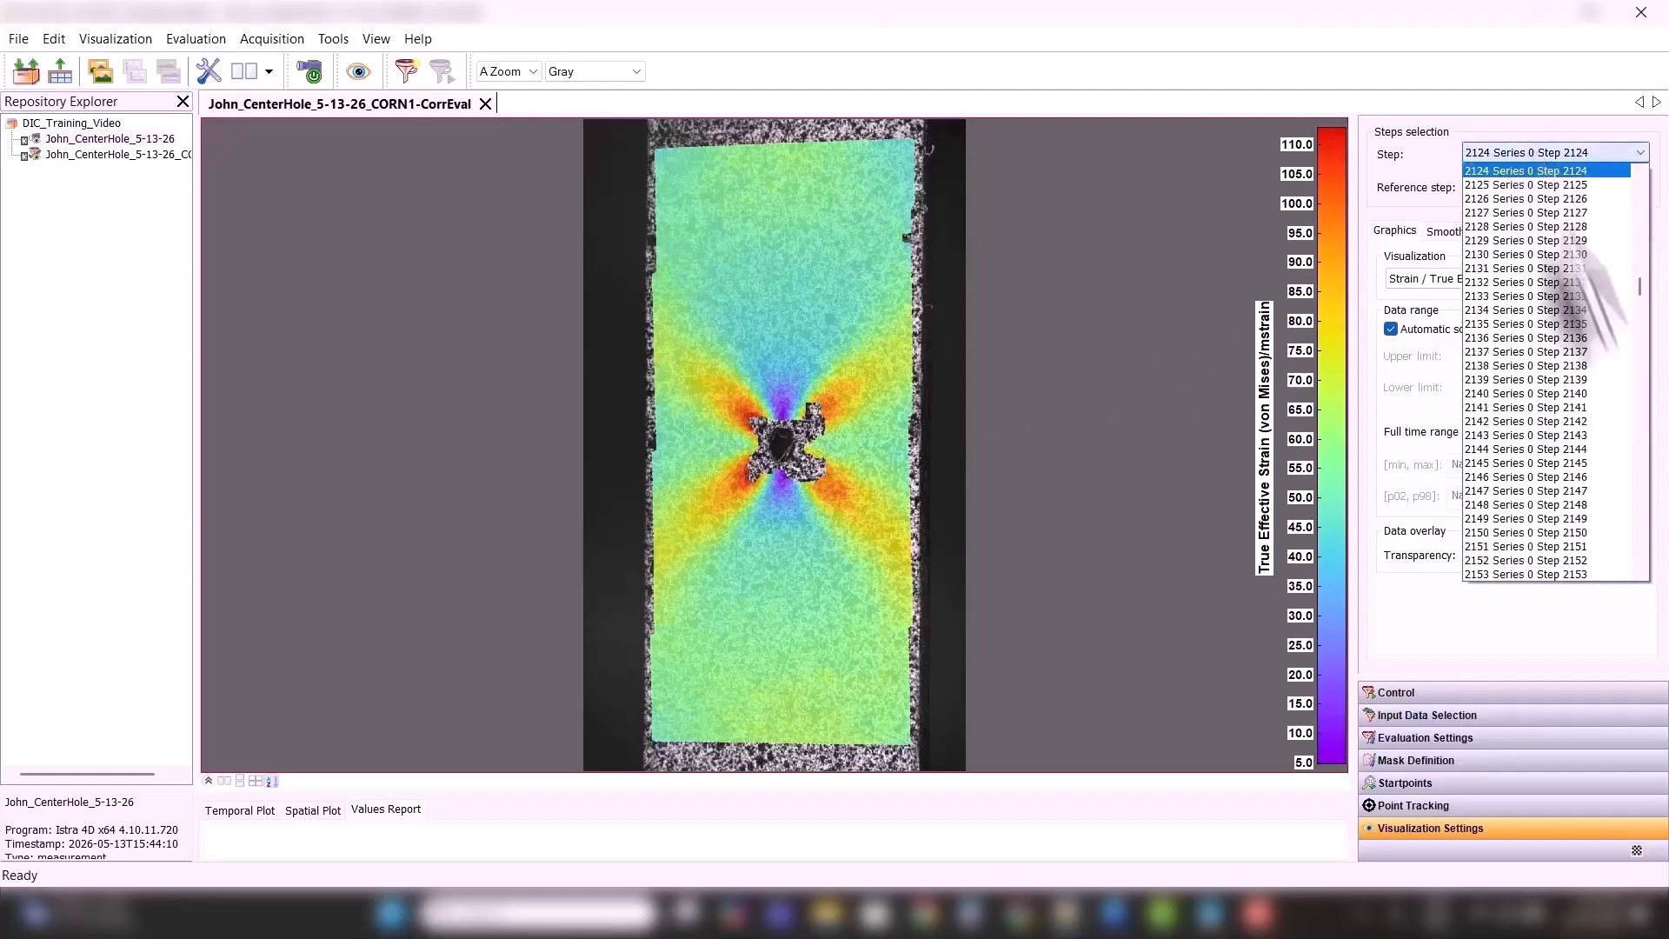
left_click_drag(1640, 287, 1640, 327)
left_click(1537, 370)
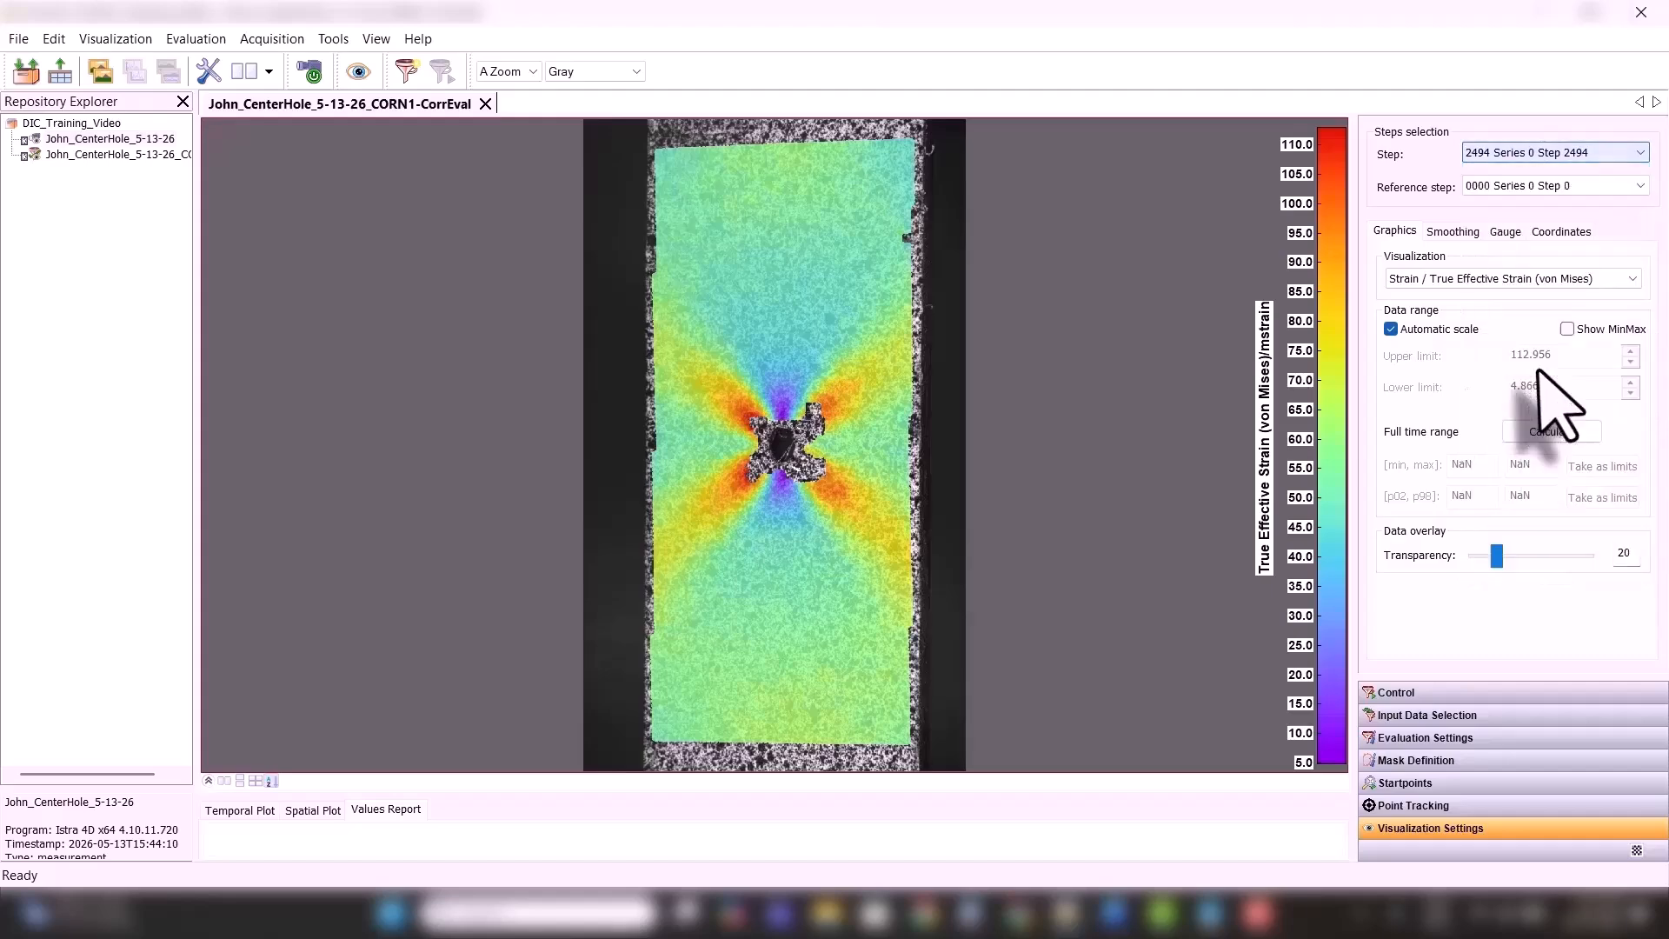
left_click(1548, 154)
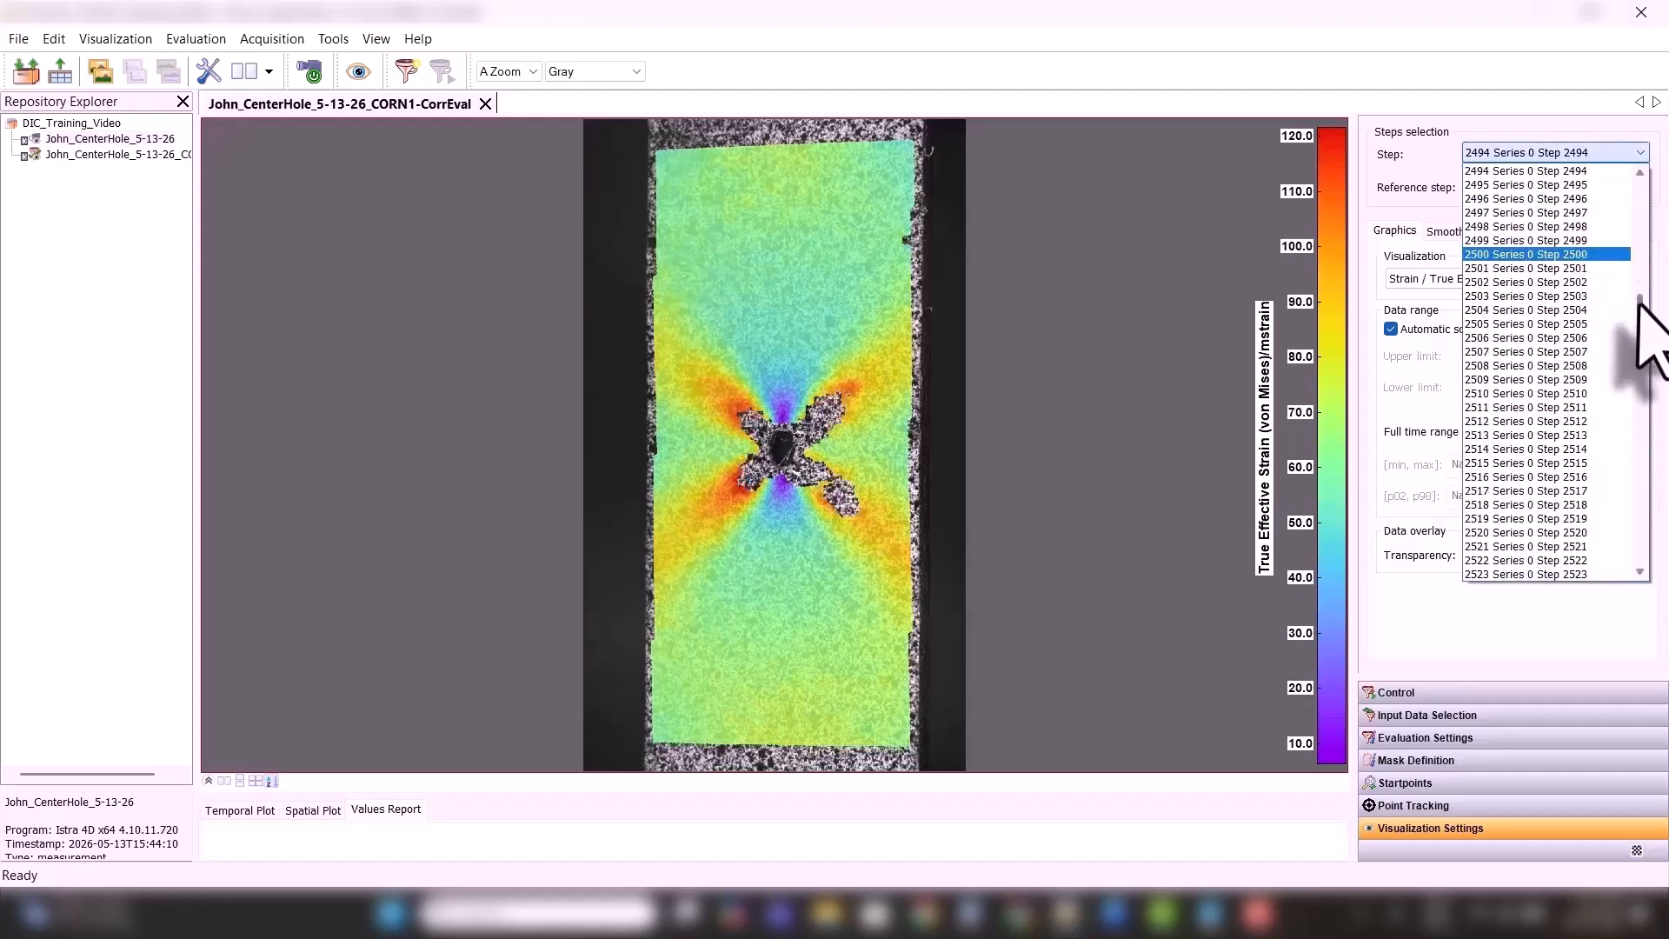
mouse_move(1639, 300)
left_mouse_down()
mouse_move(1640, 348)
mouse_move(1642, 323)
left_mouse_up()
left_click(1609, 387)
left_click(1552, 154)
left_click(1509, 328)
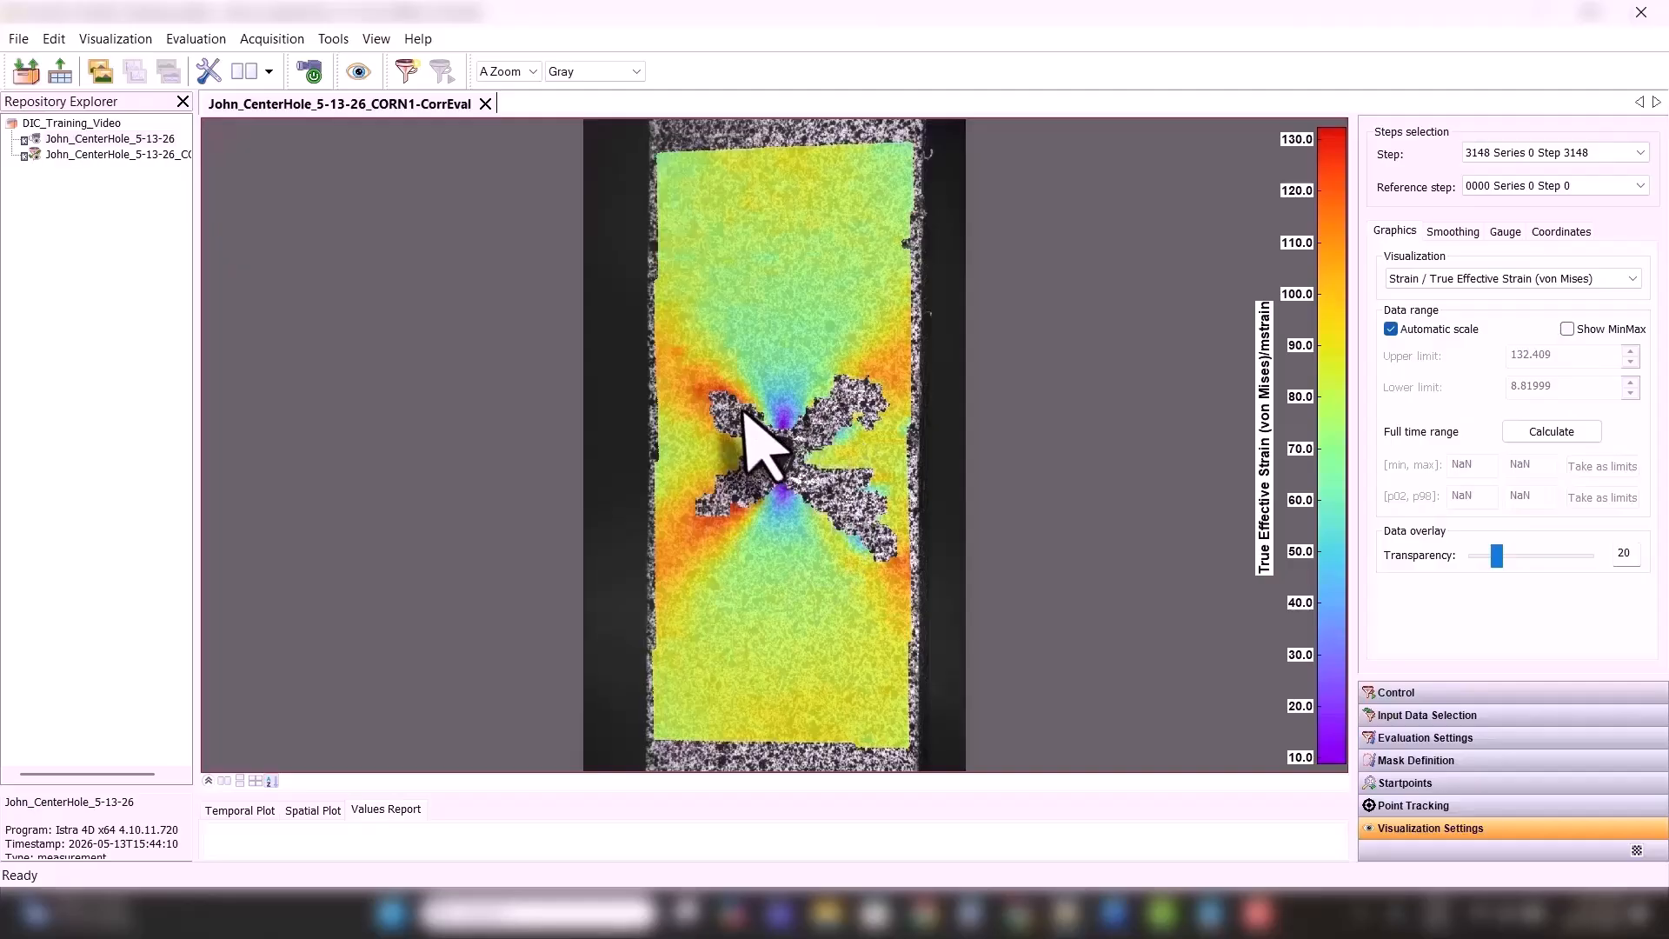
- Compare the strain map of step 3148 against reference step 172 and a higher reference step
left_click(1506, 184)
left_click_drag(1640, 226, 1639, 278)
left_click(1576, 294)
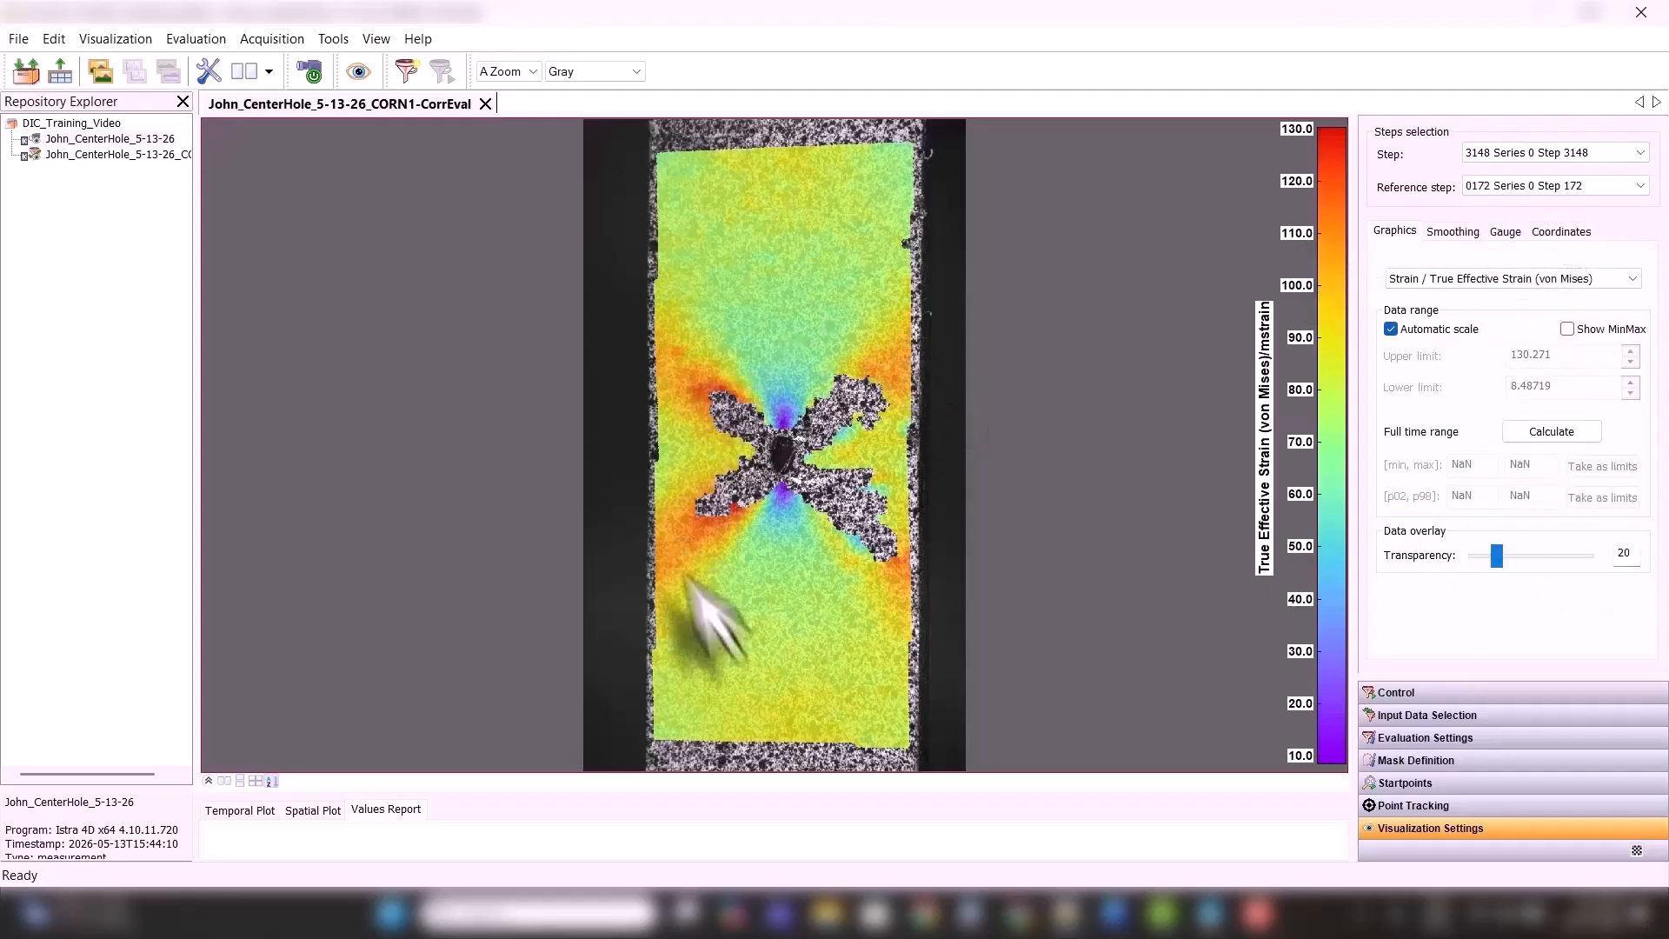
left_click(1578, 187)
scroll(1650, 279, "down", 2)
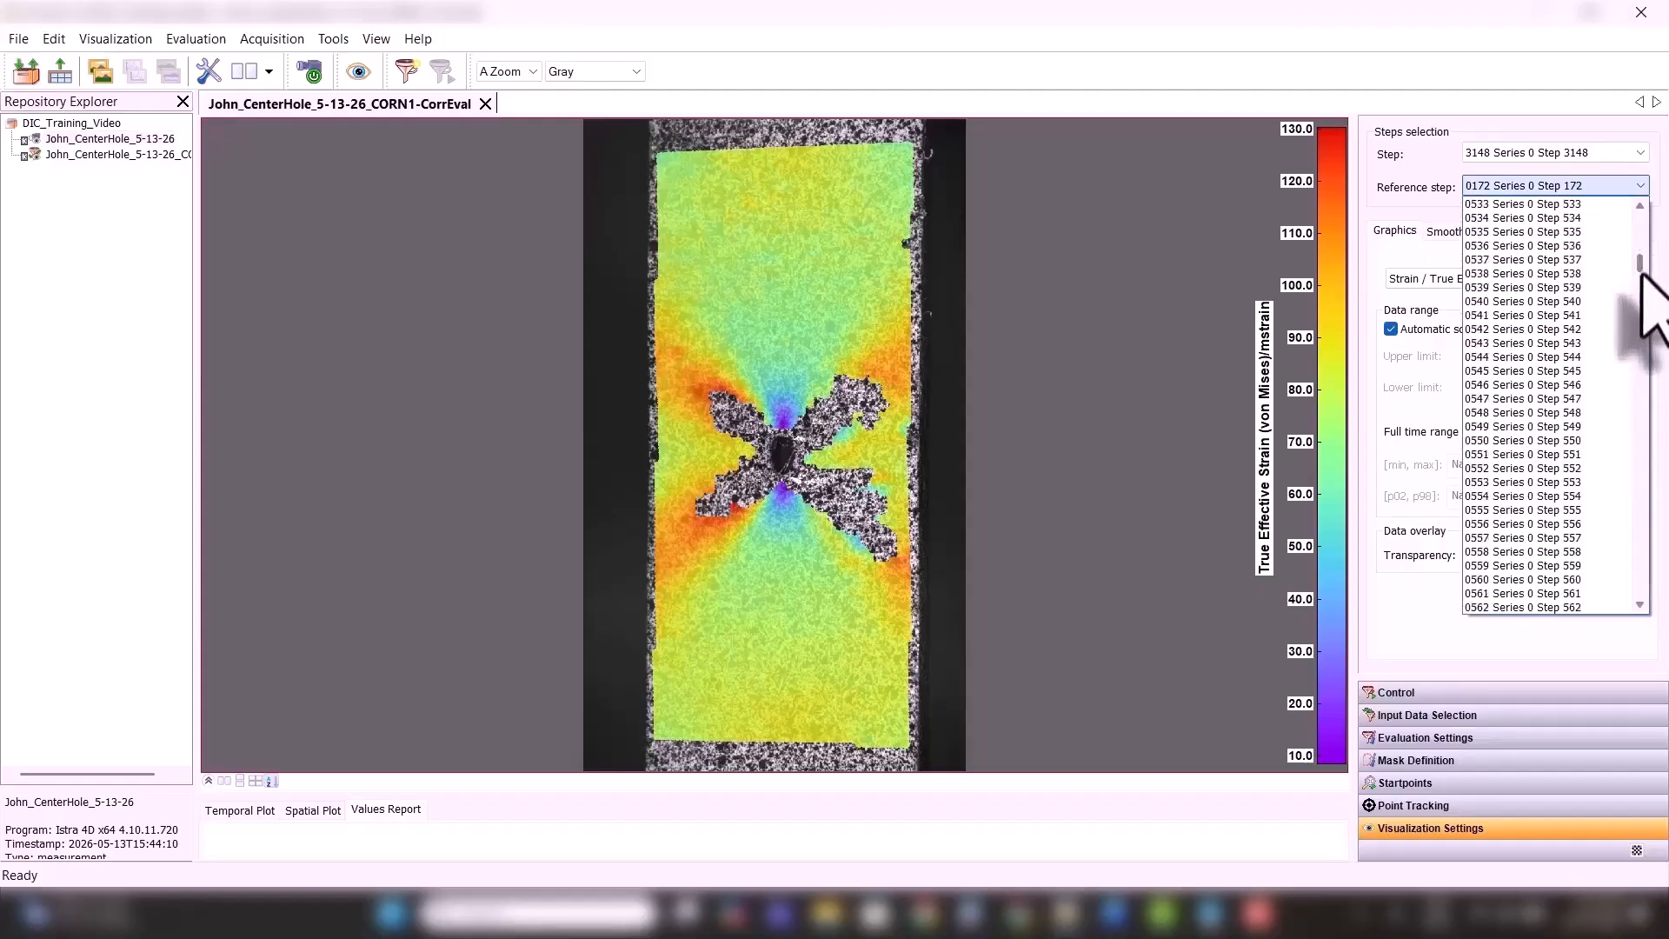
left_click(1480, 207)
- Display the strain map of step 1964 and compare it against another, higher reference step
left_click(1530, 153)
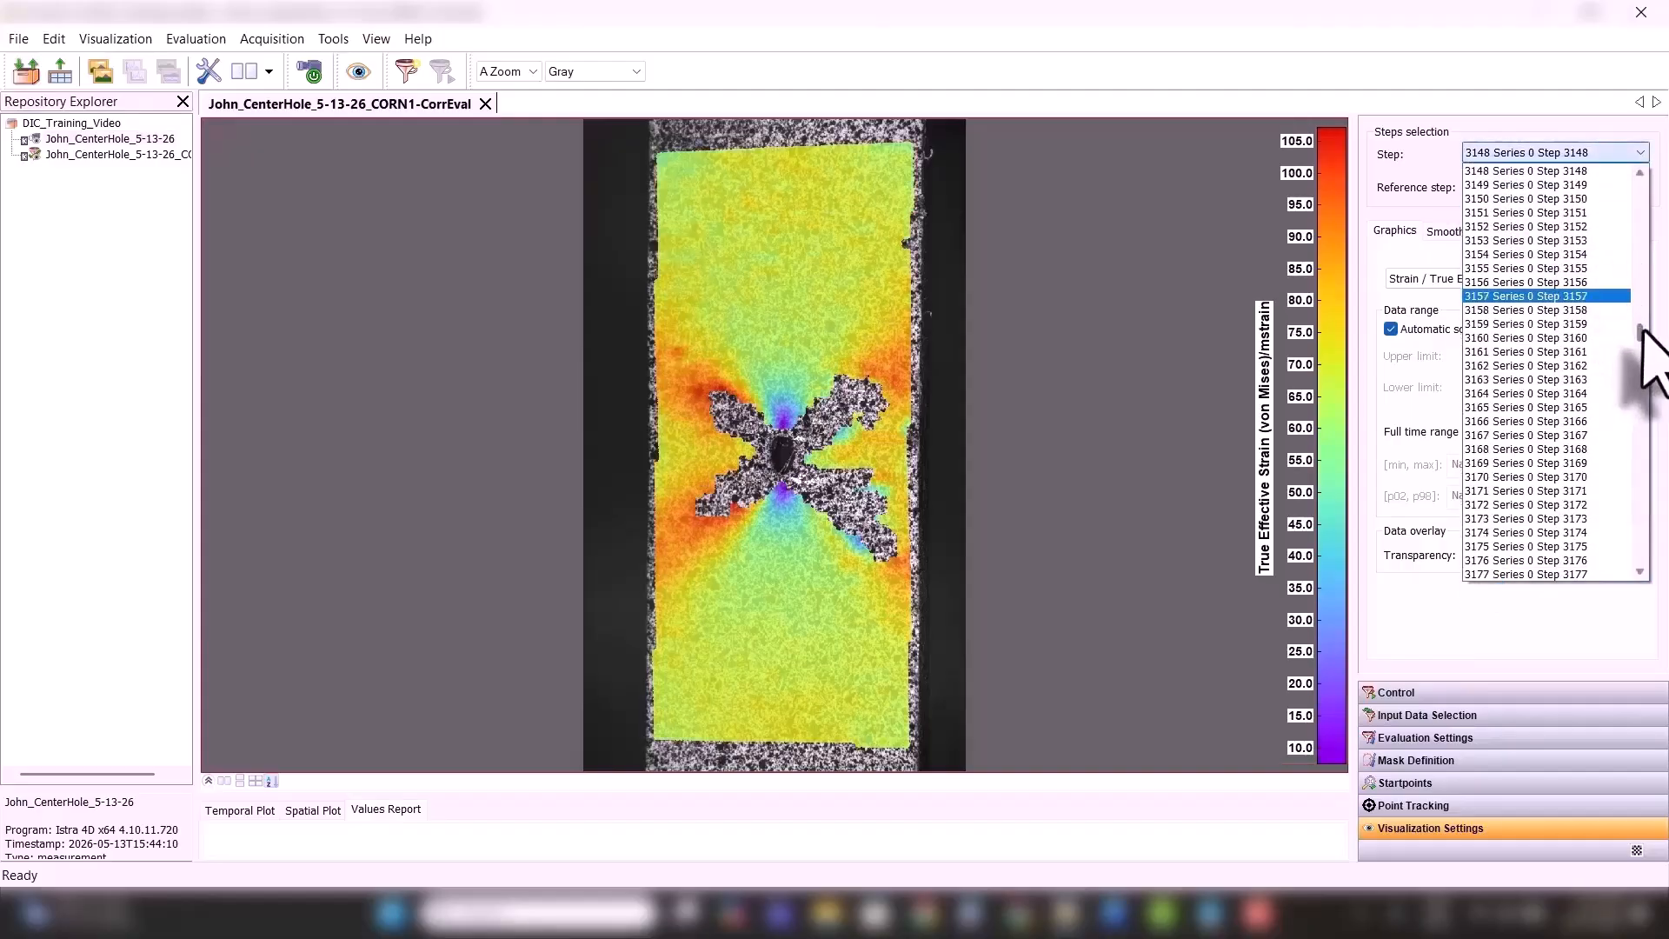
scroll(1642, 300, "up", 10)
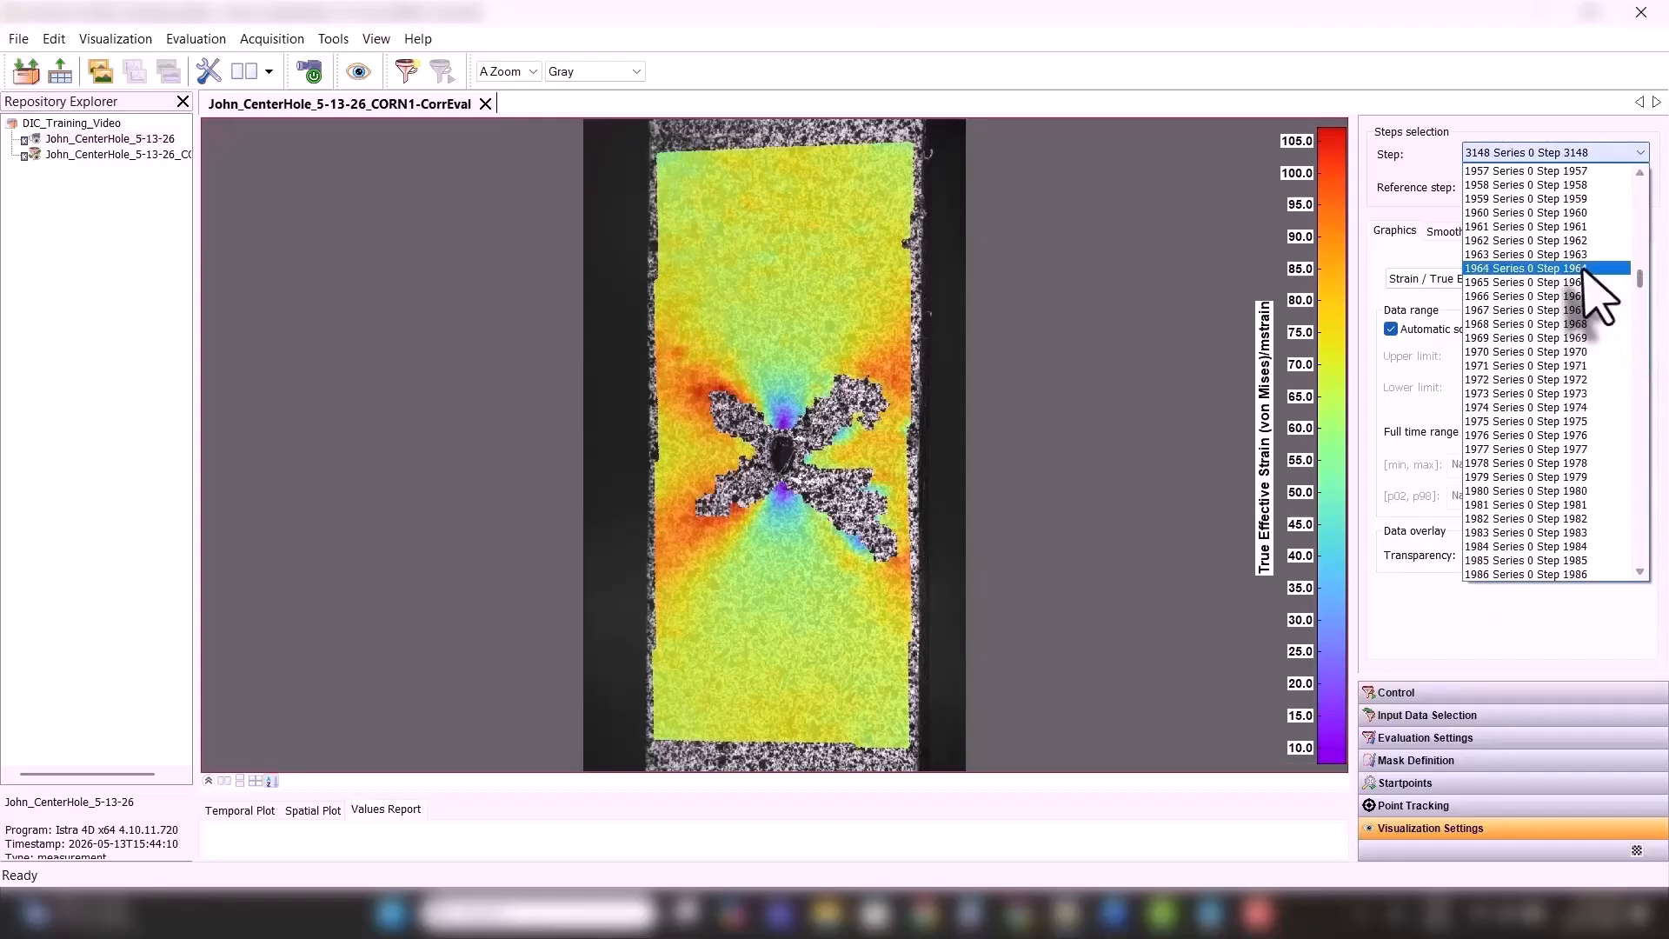
left_click(1587, 268)
left_click(1561, 187)
scroll(1640, 298, "down", 10)
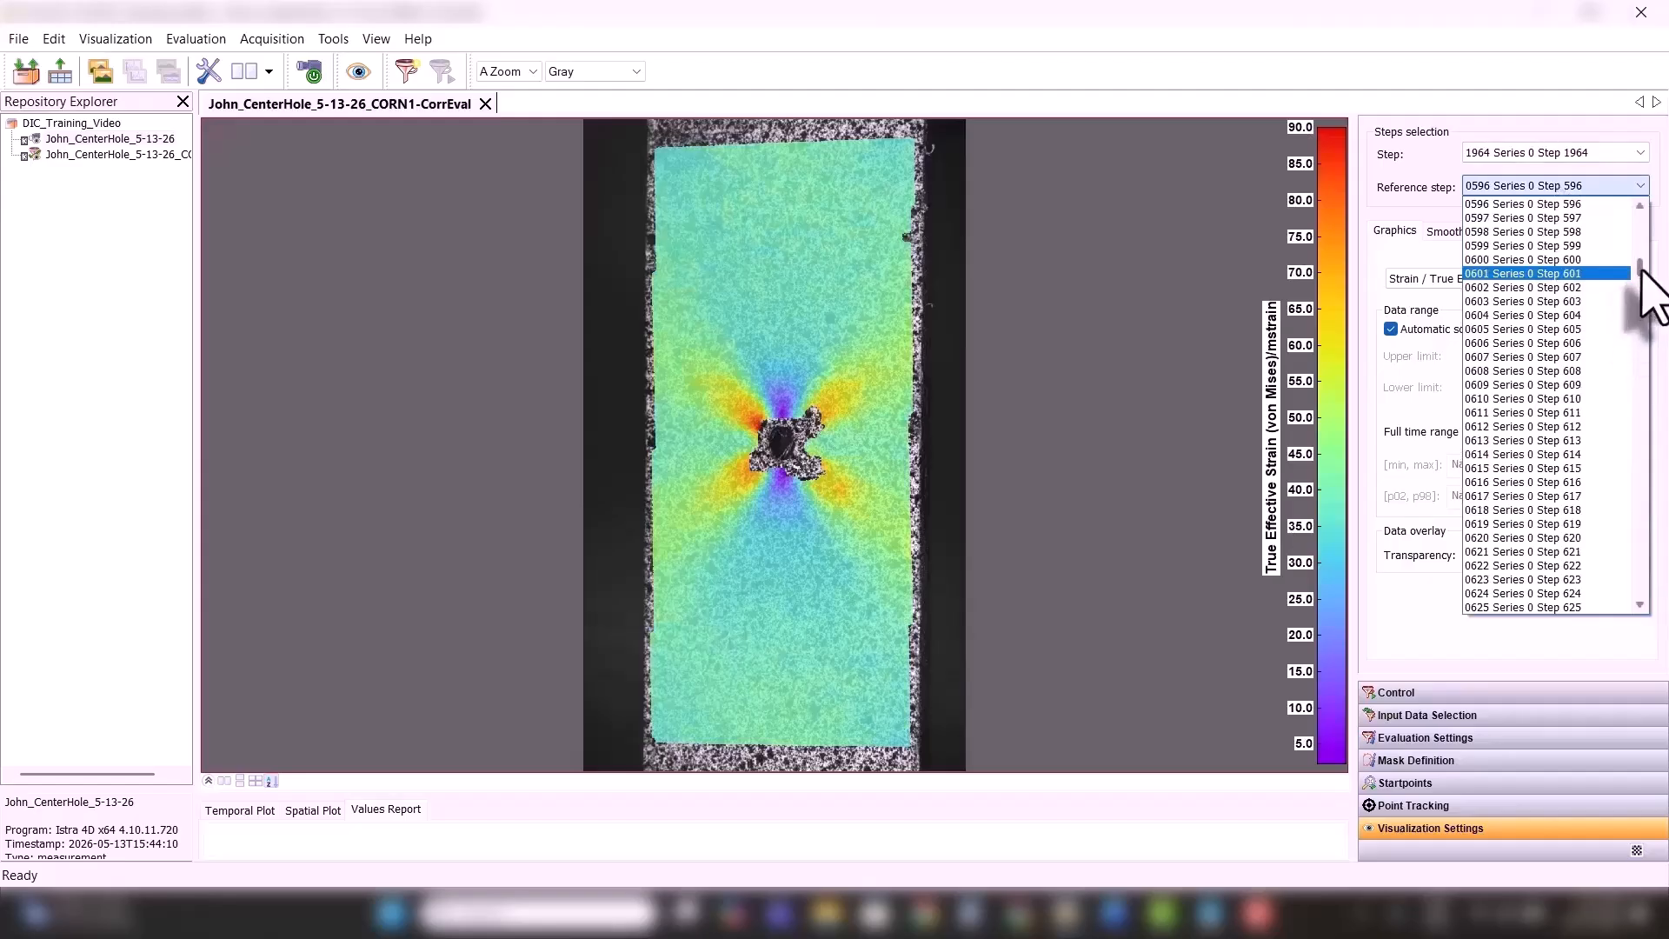
scroll(1642, 300, "down", 7)
left_click(1604, 339)
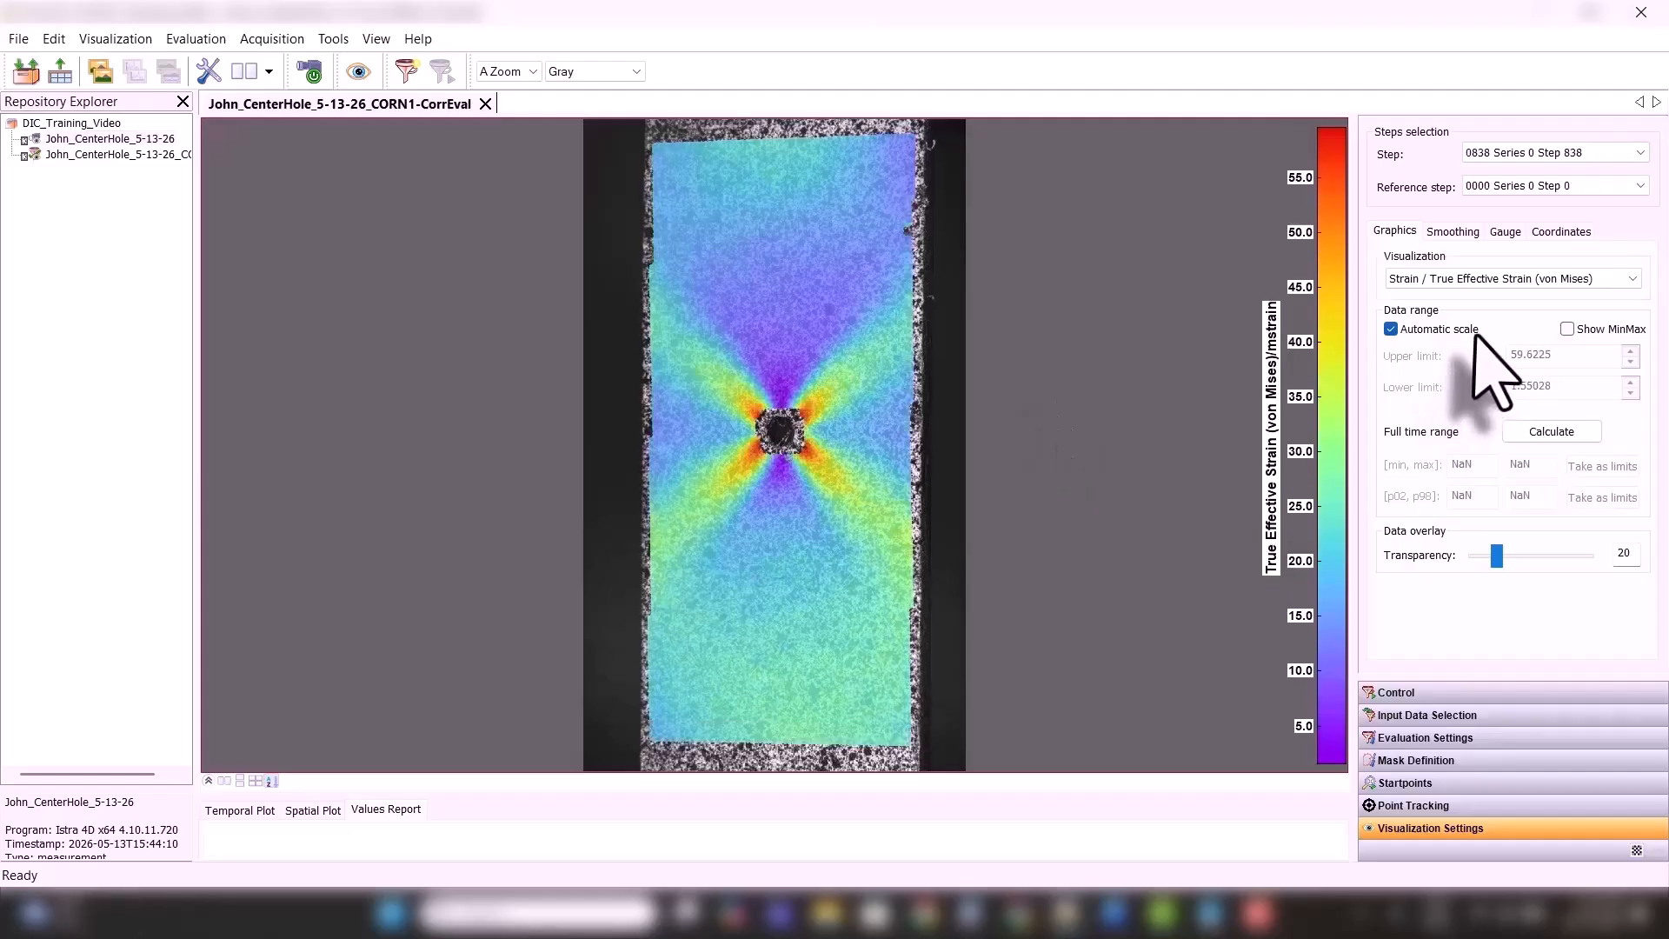
- Try Sensor System as the coordinate system of the visualization and return to Initial System
left_click(1552, 232)
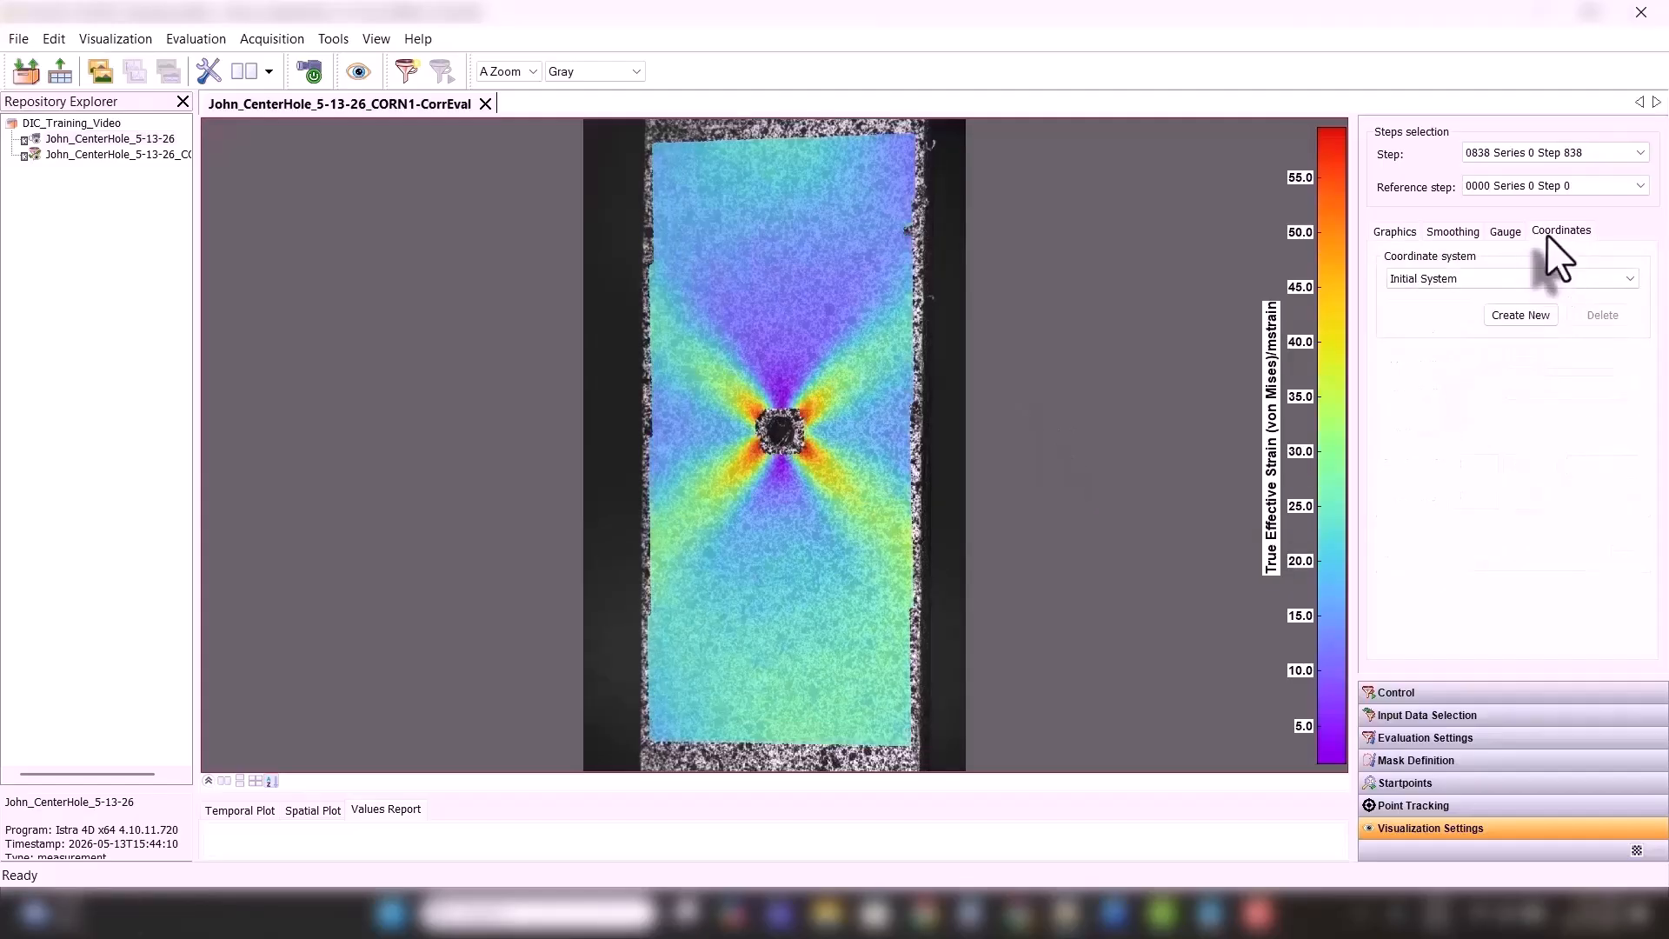
left_click(1454, 278)
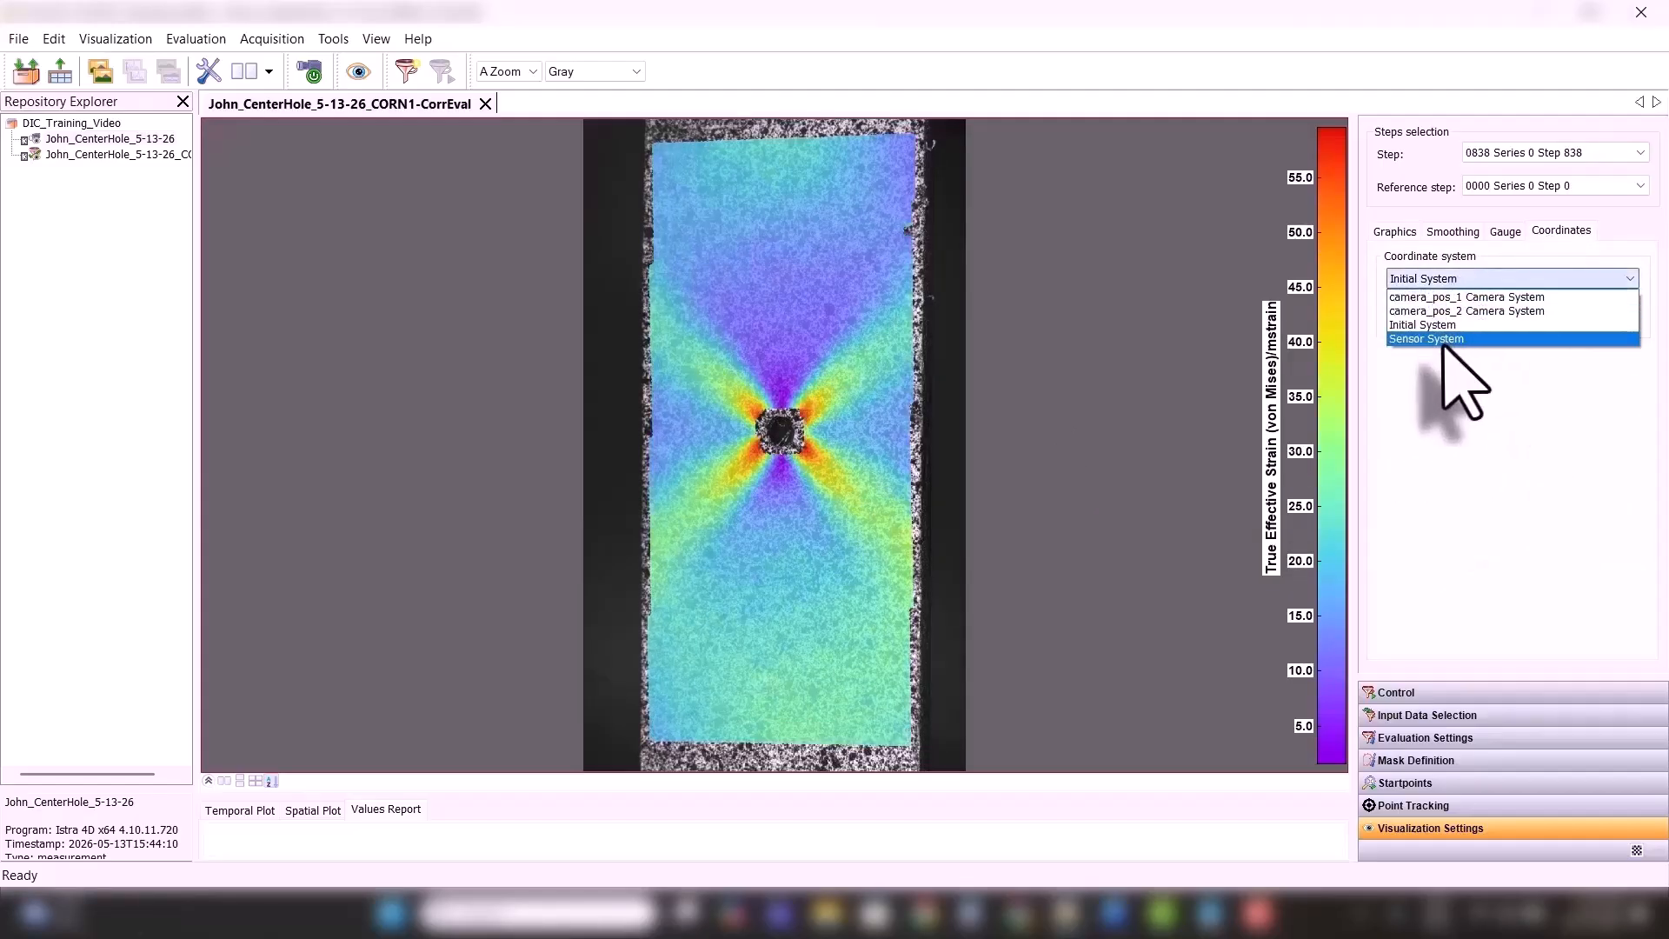
left_click(1443, 330)
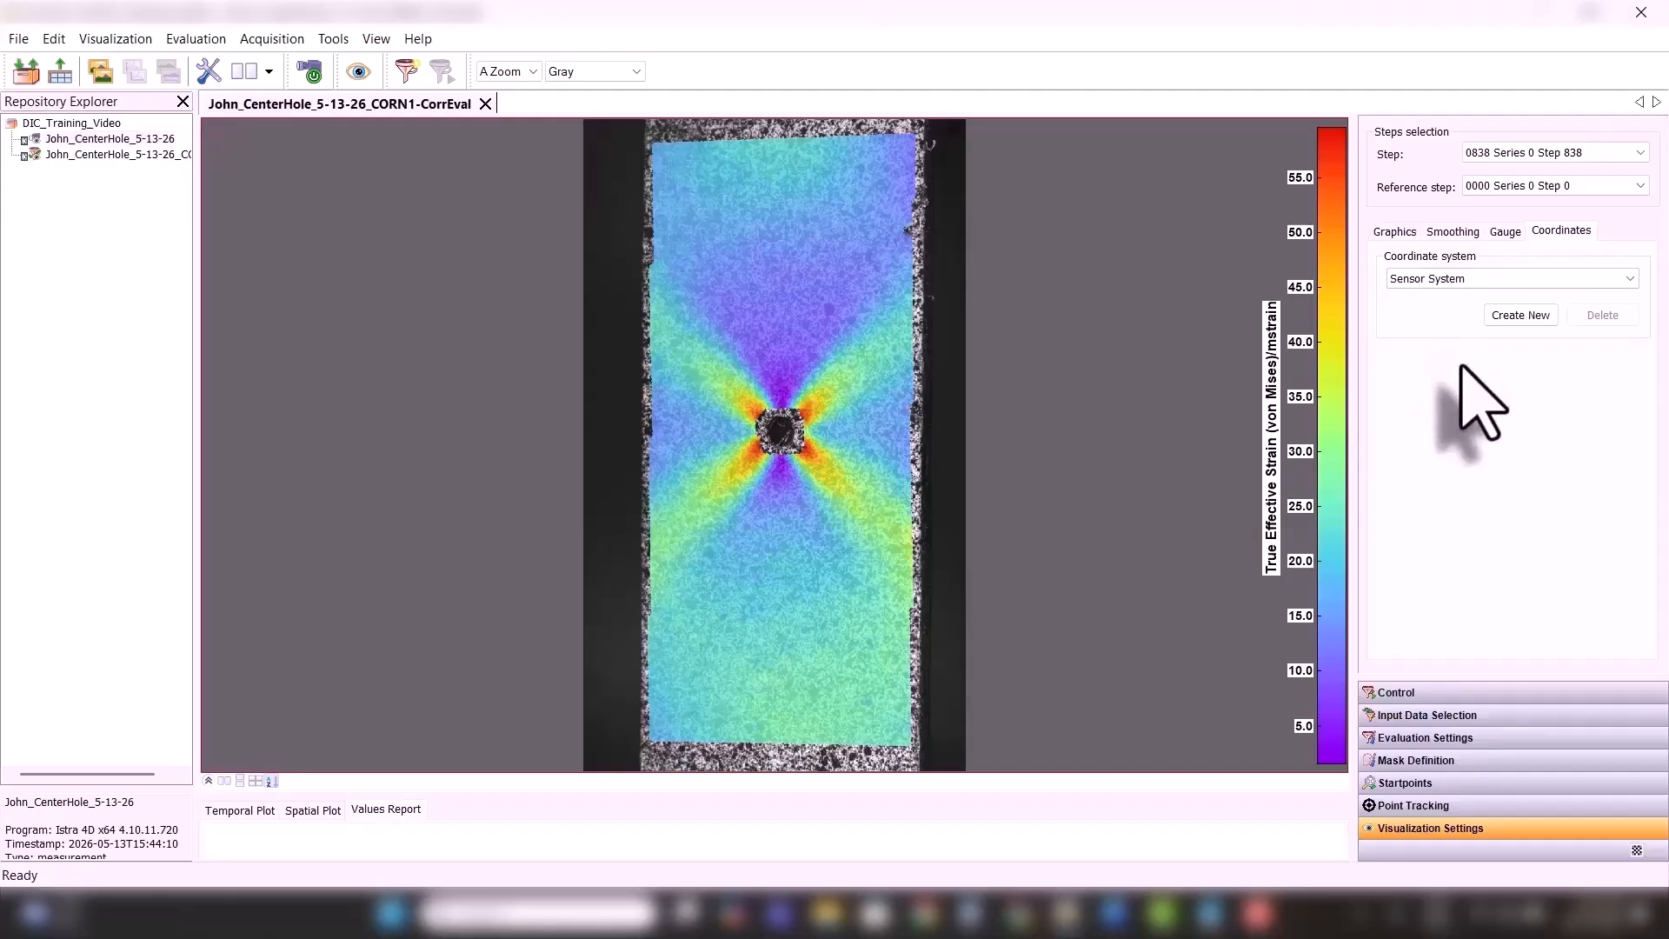
left_click(1441, 280)
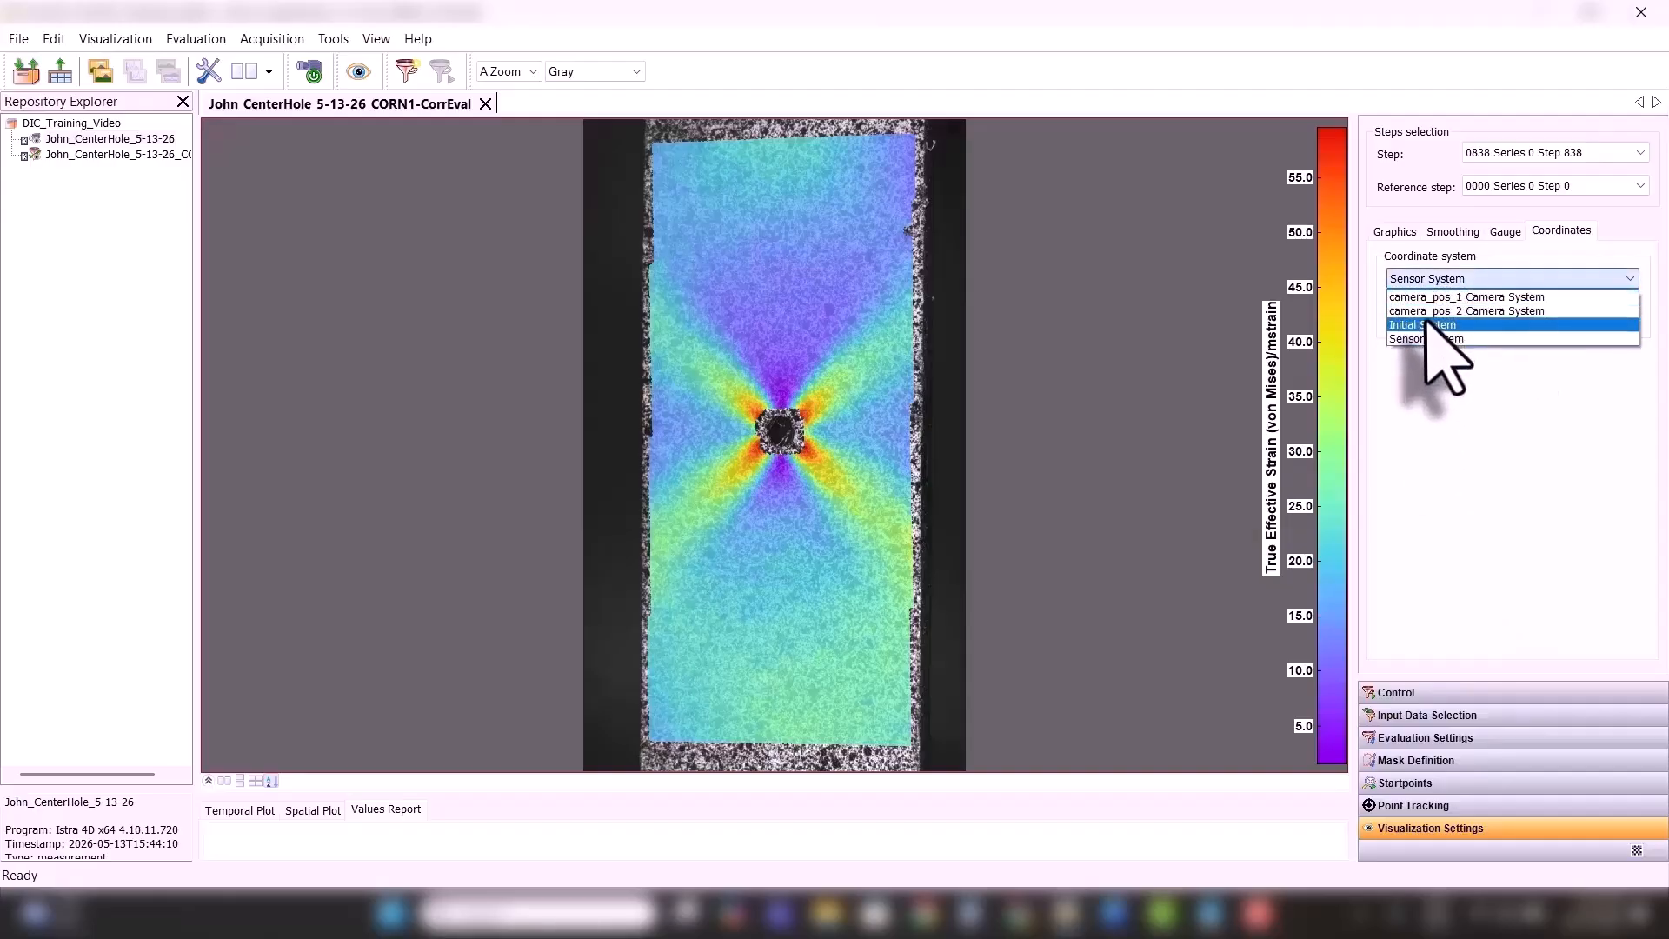
left_click(1422, 316)
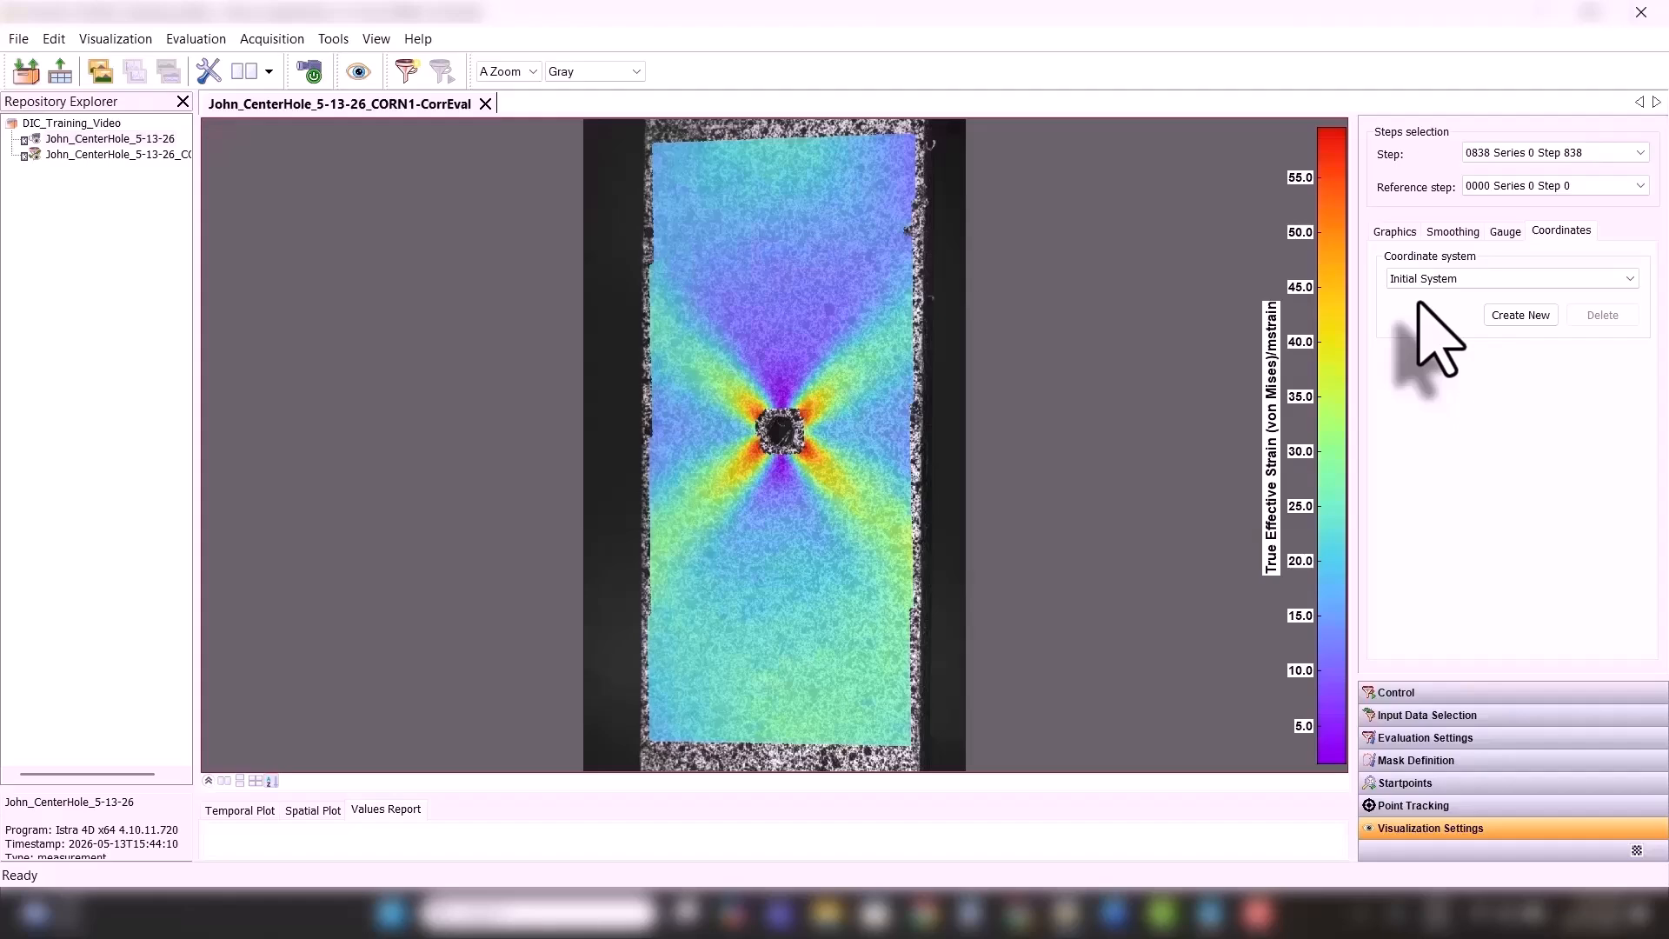
- Review the available coordinate systems and set the visualization's coordinate system to Sensor System
left_click(1421, 279)
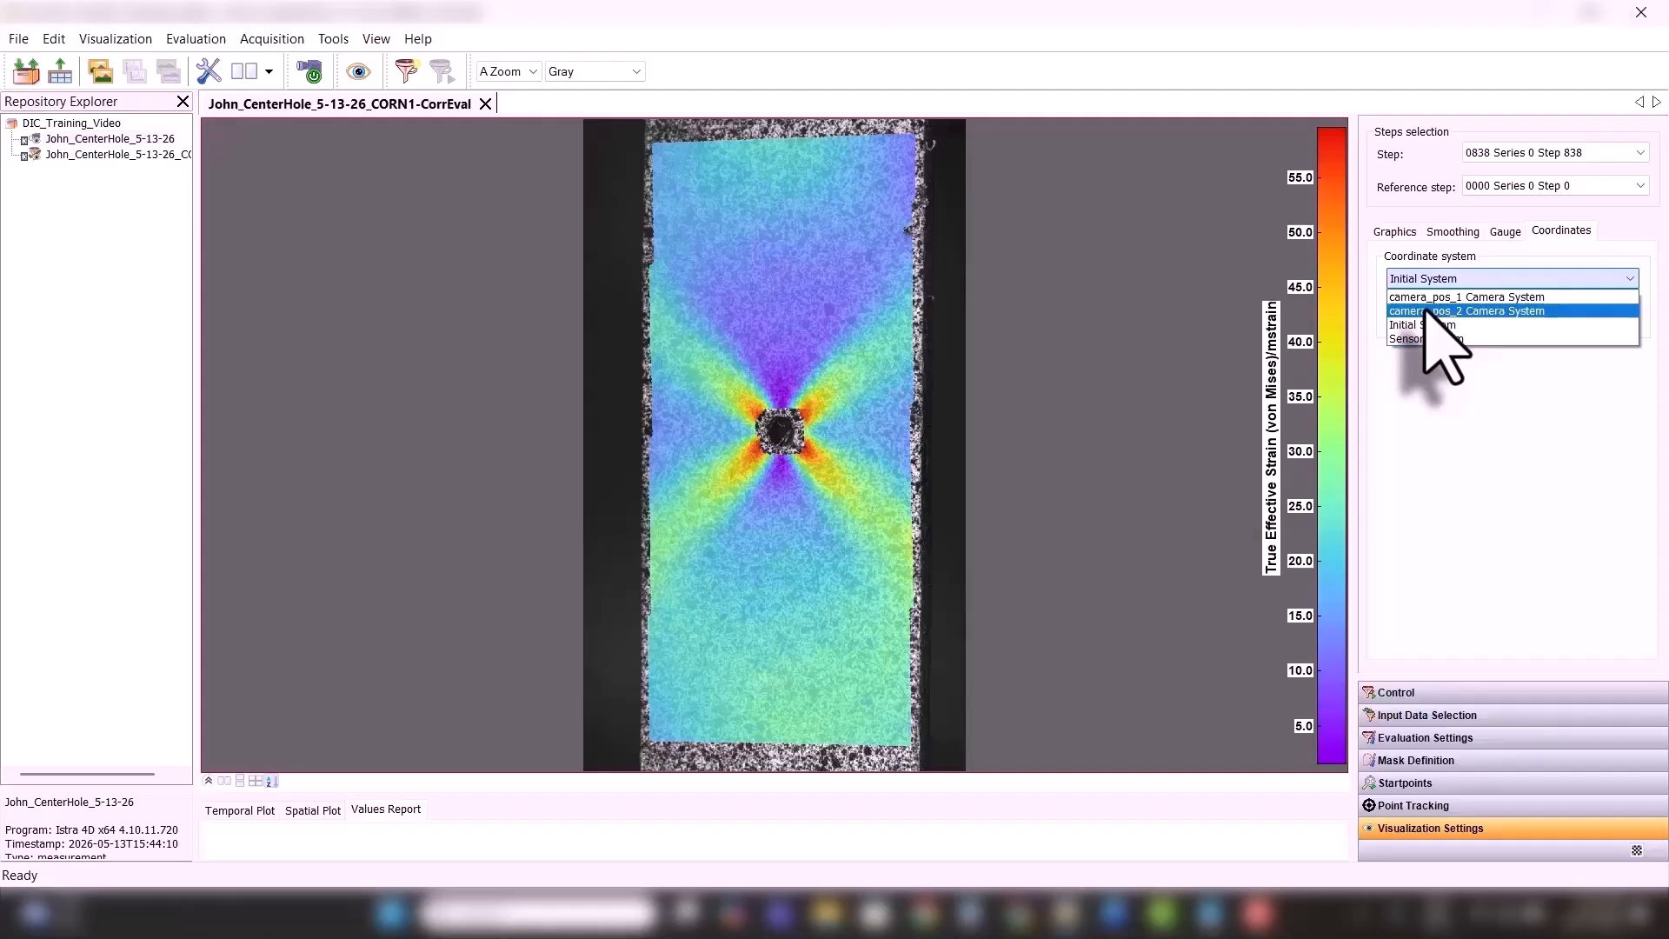
left_click(1393, 324)
left_click(1409, 280)
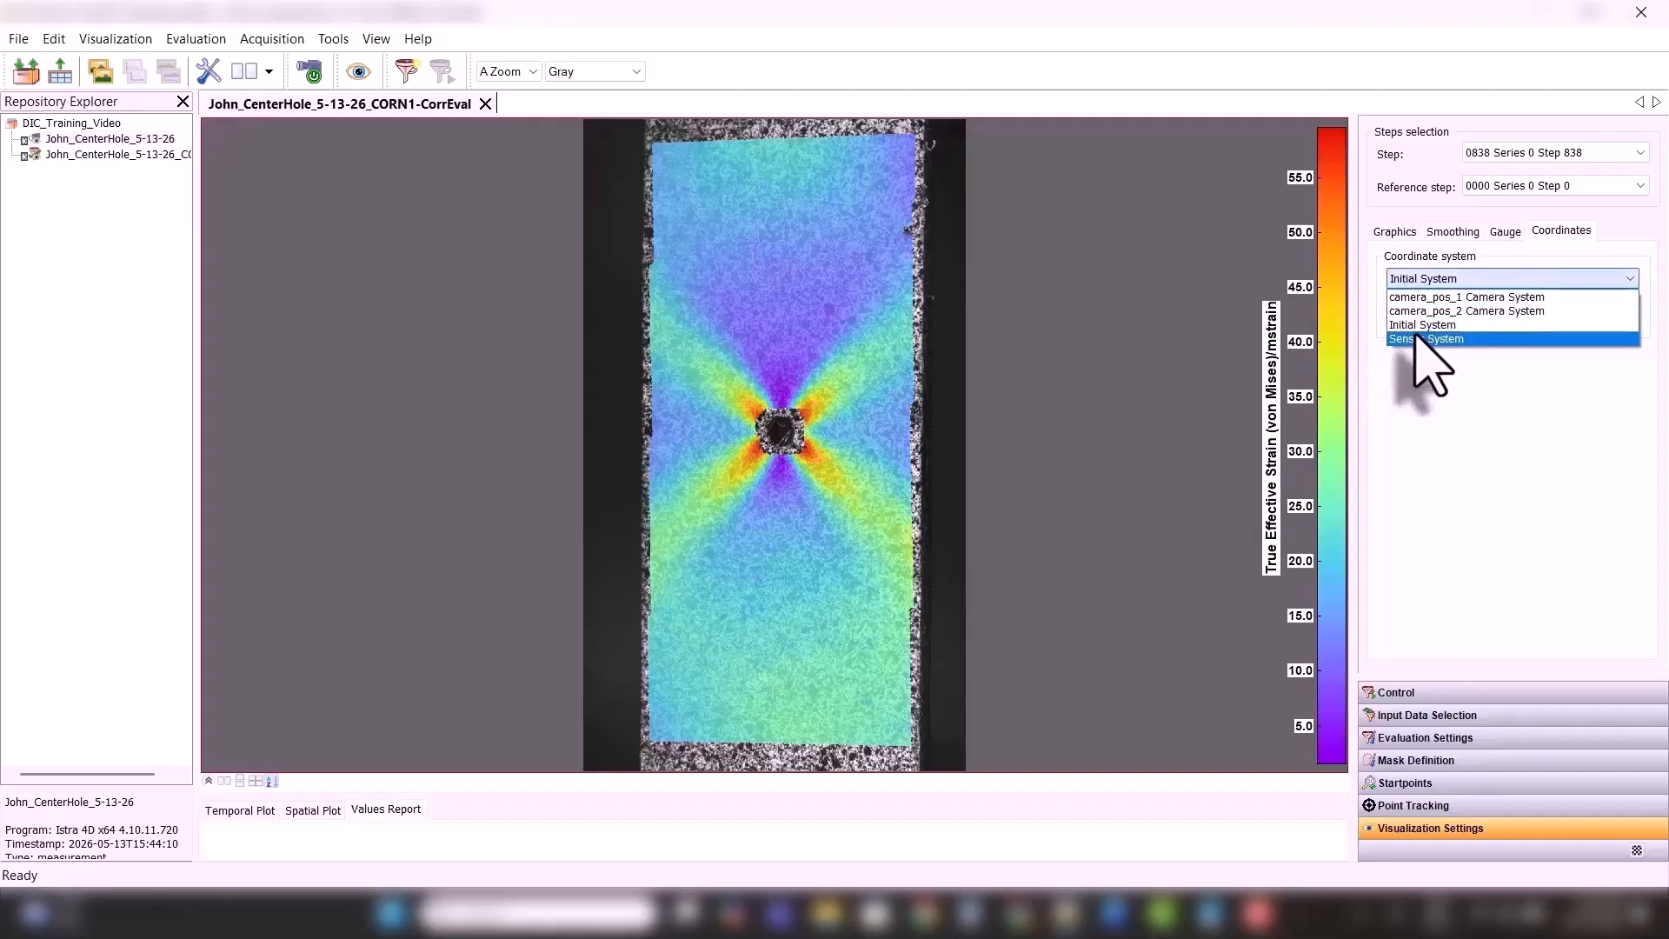
left_click(1415, 339)
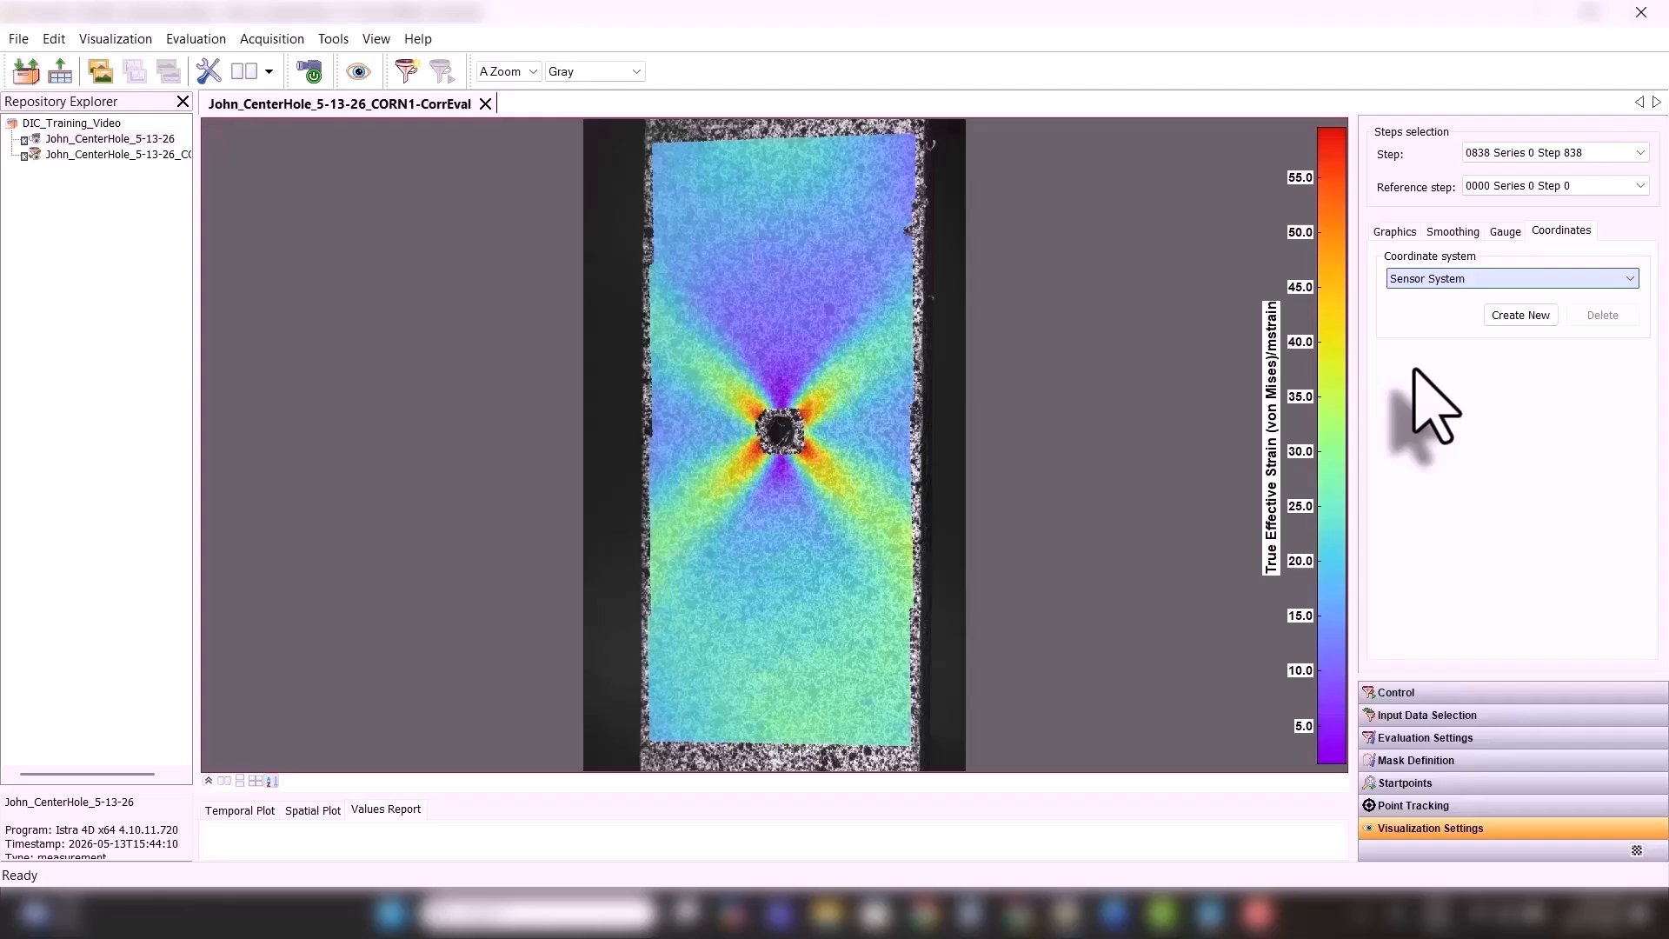
- Create a new coordinate system by the Set Origin and x-Direction method, with Z orientation kept as Normal direction at origin
left_click(1520, 316)
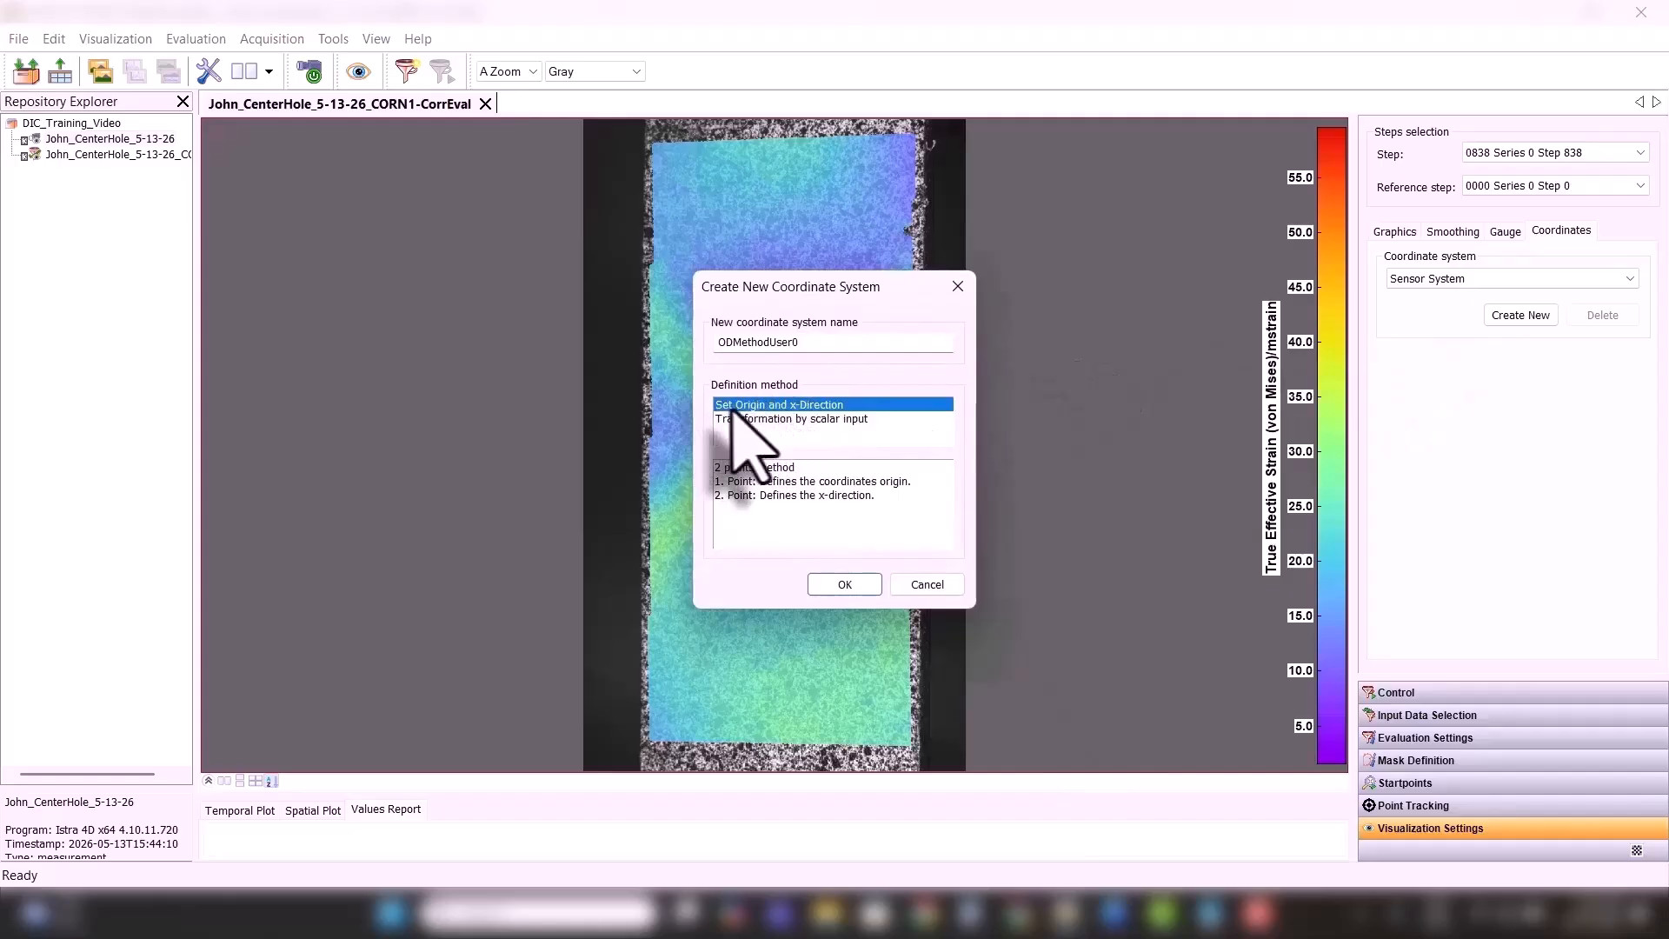
left_click(845, 585)
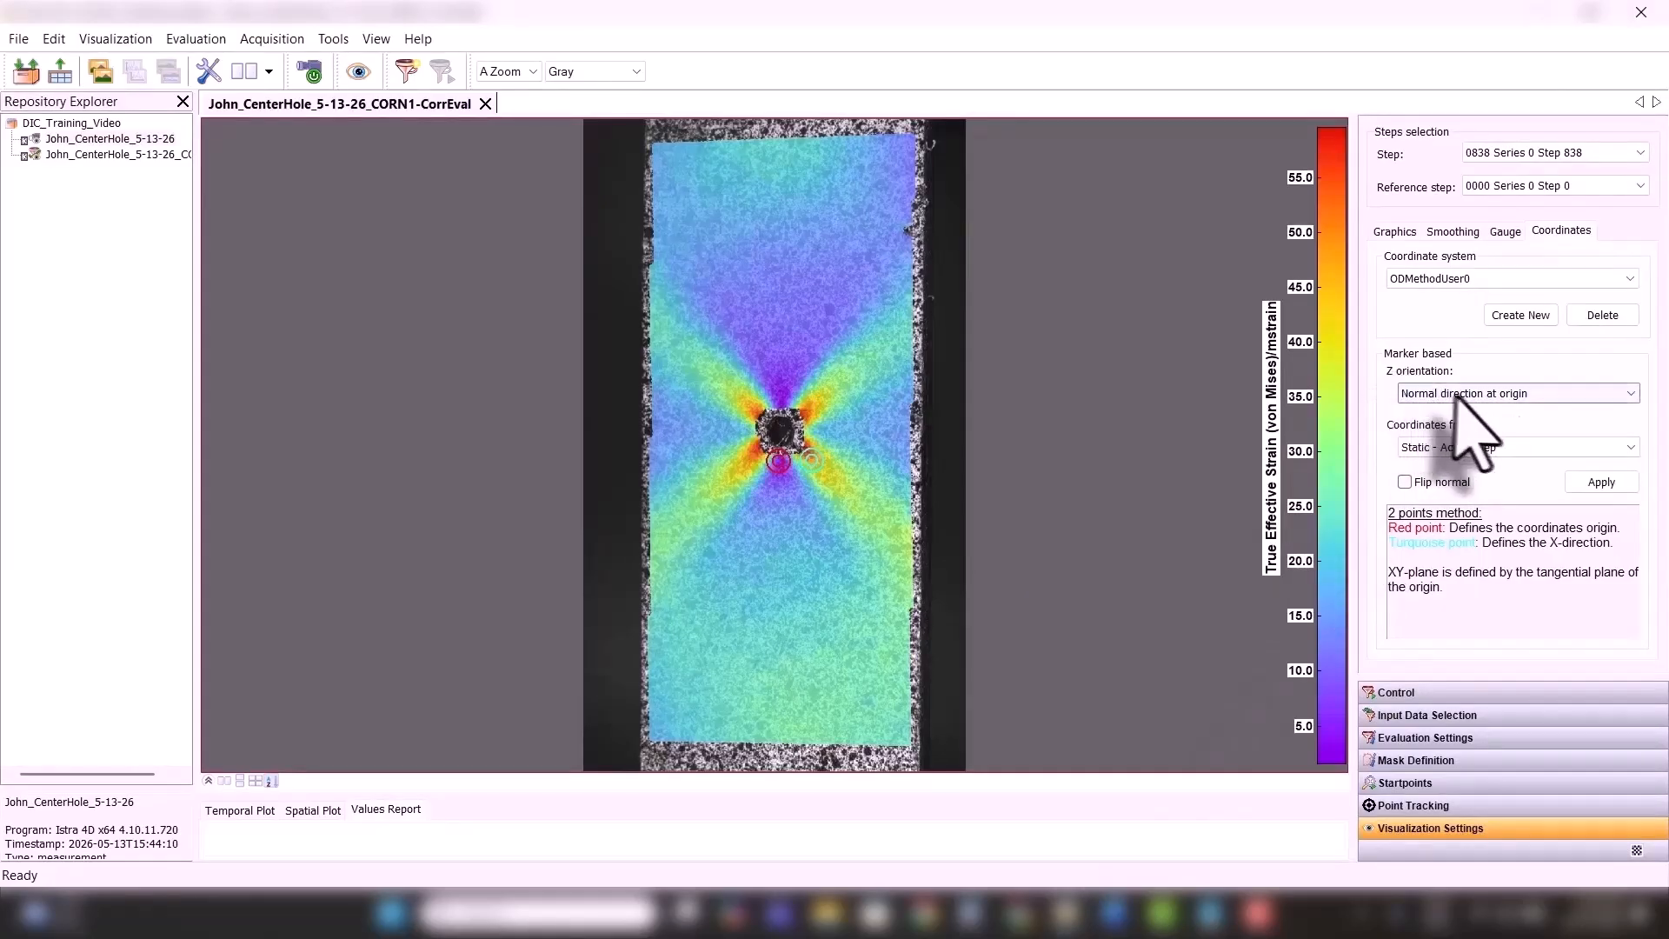
left_click(1422, 393)
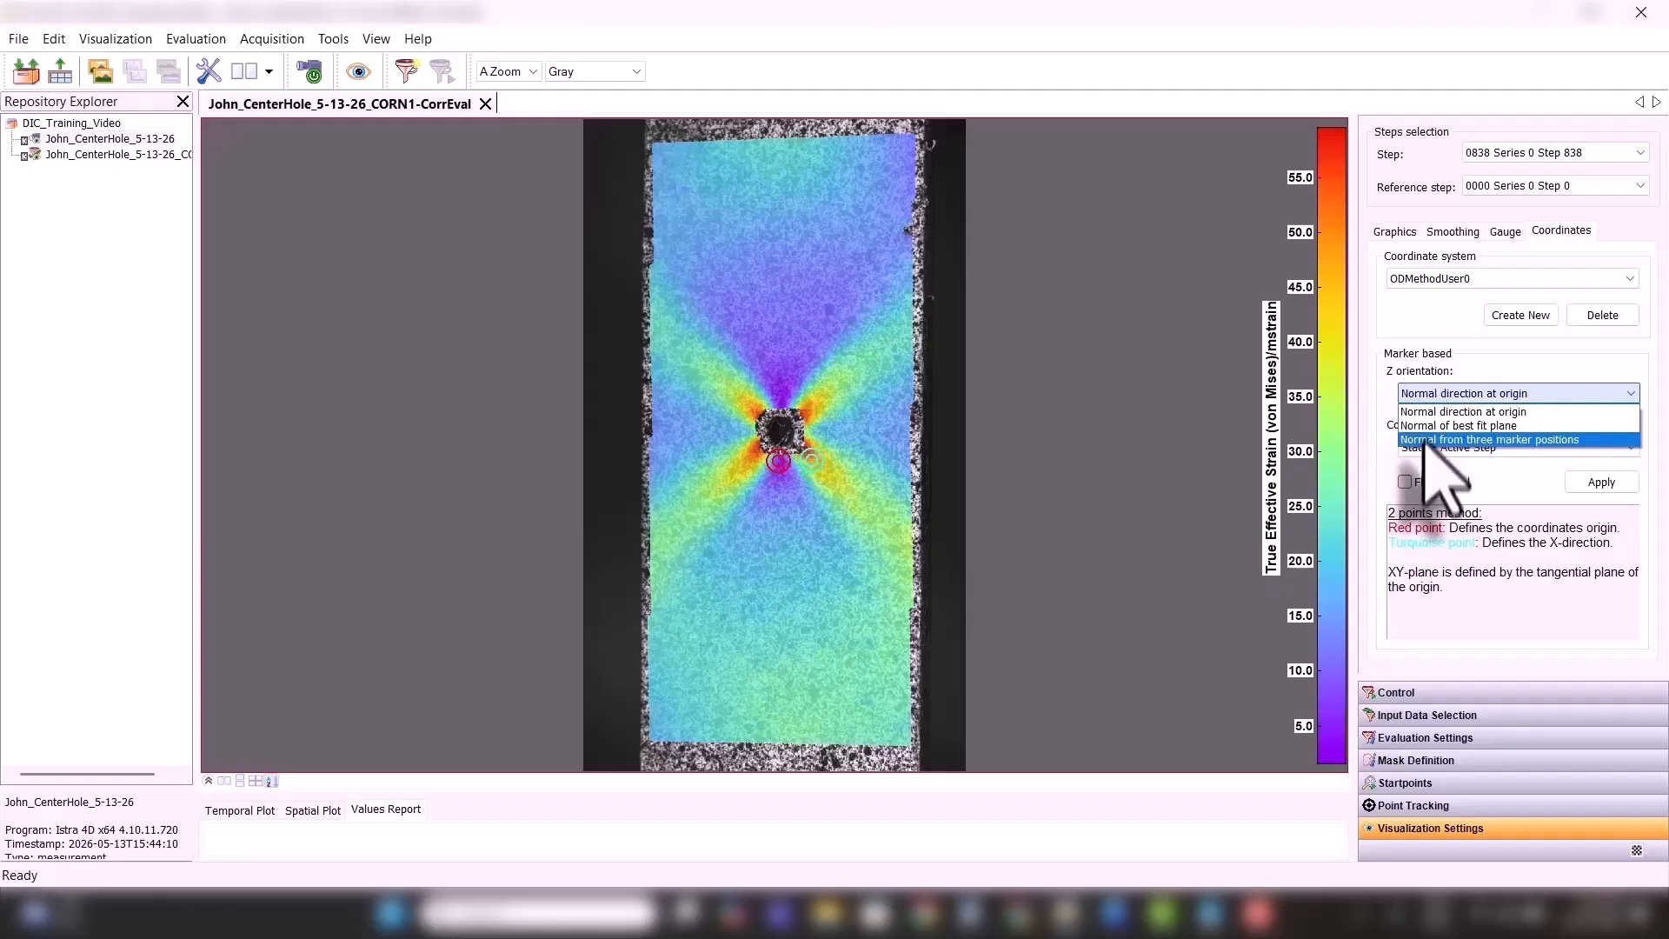
left_click(1402, 412)
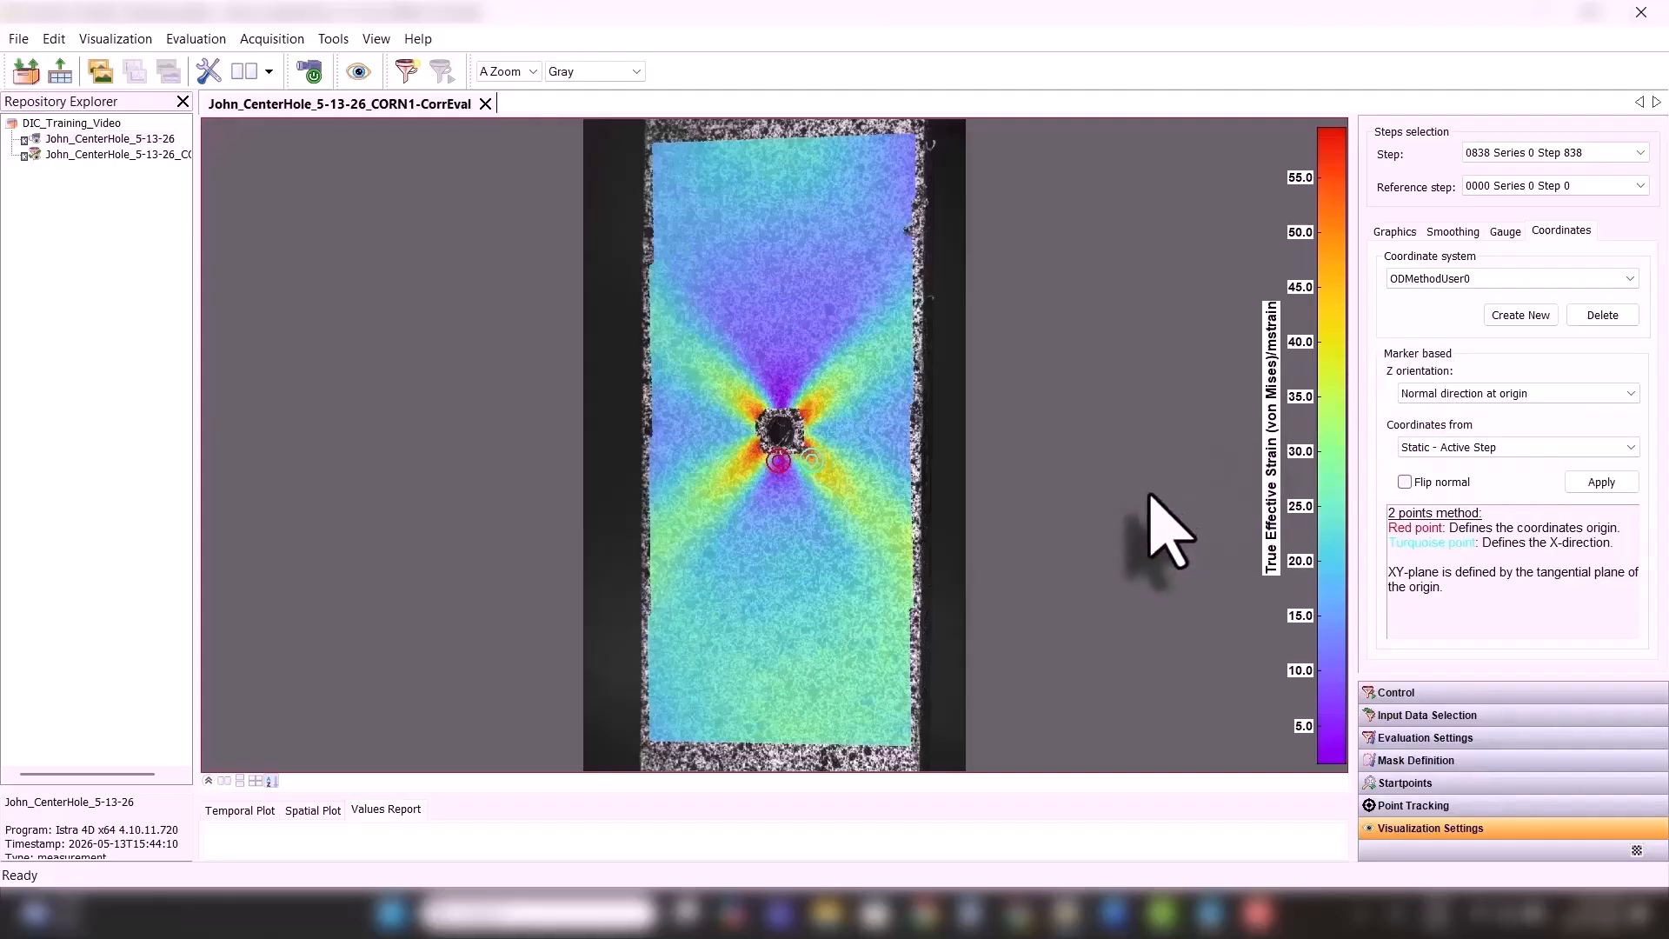
left_click(1401, 396)
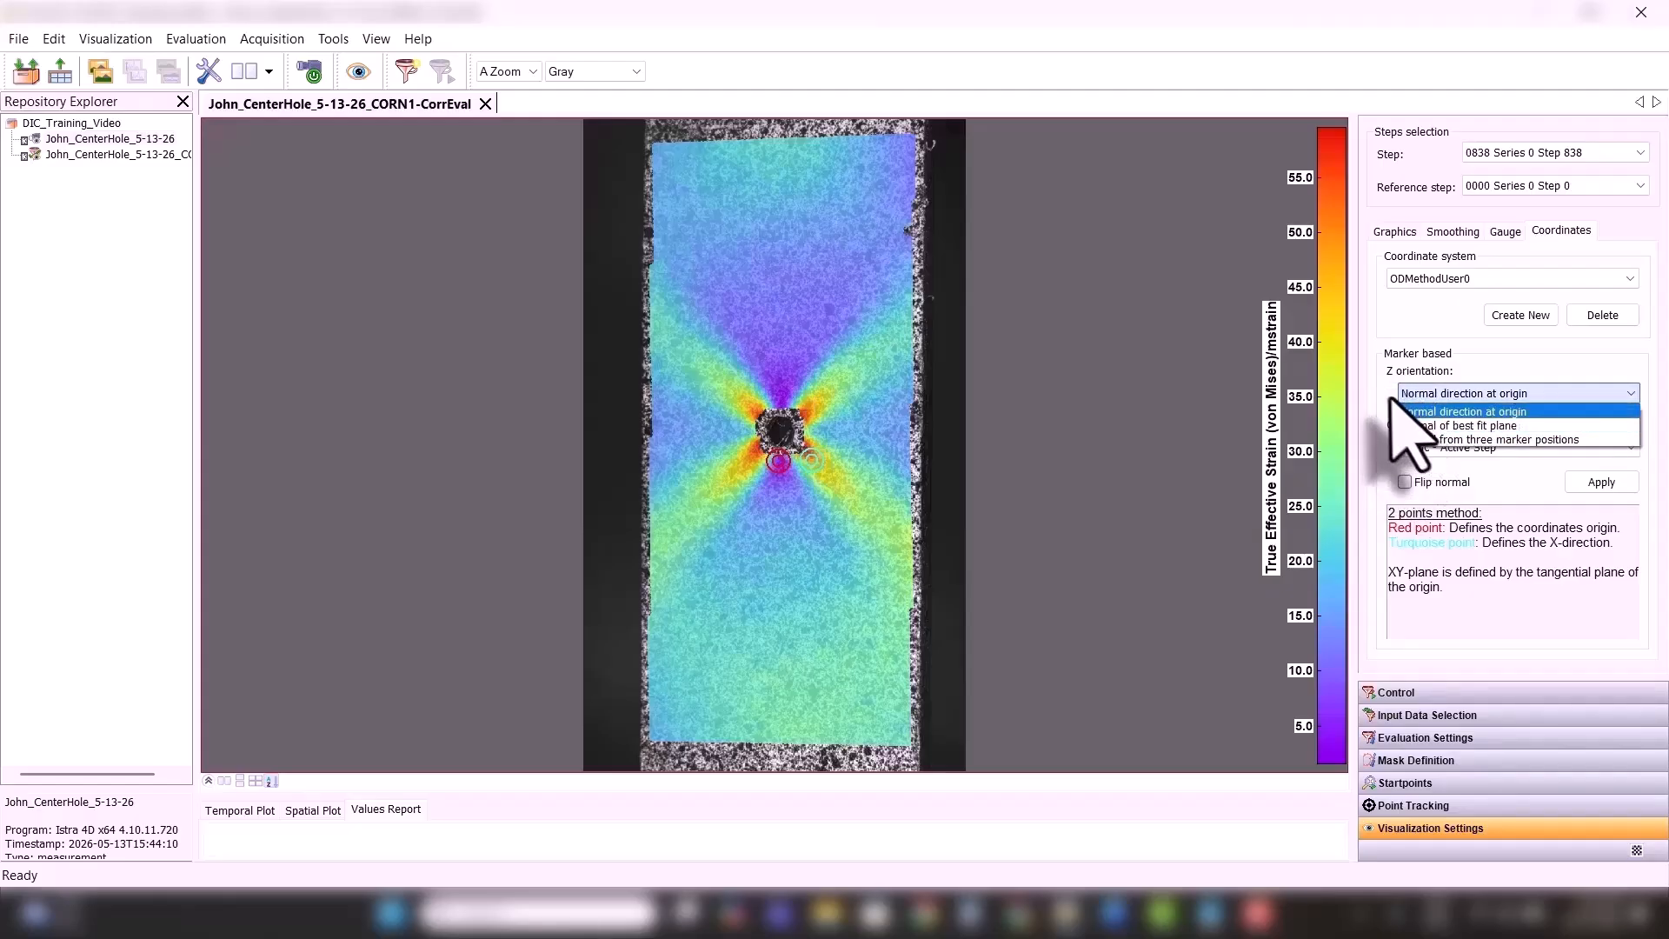
left_click(1399, 411)
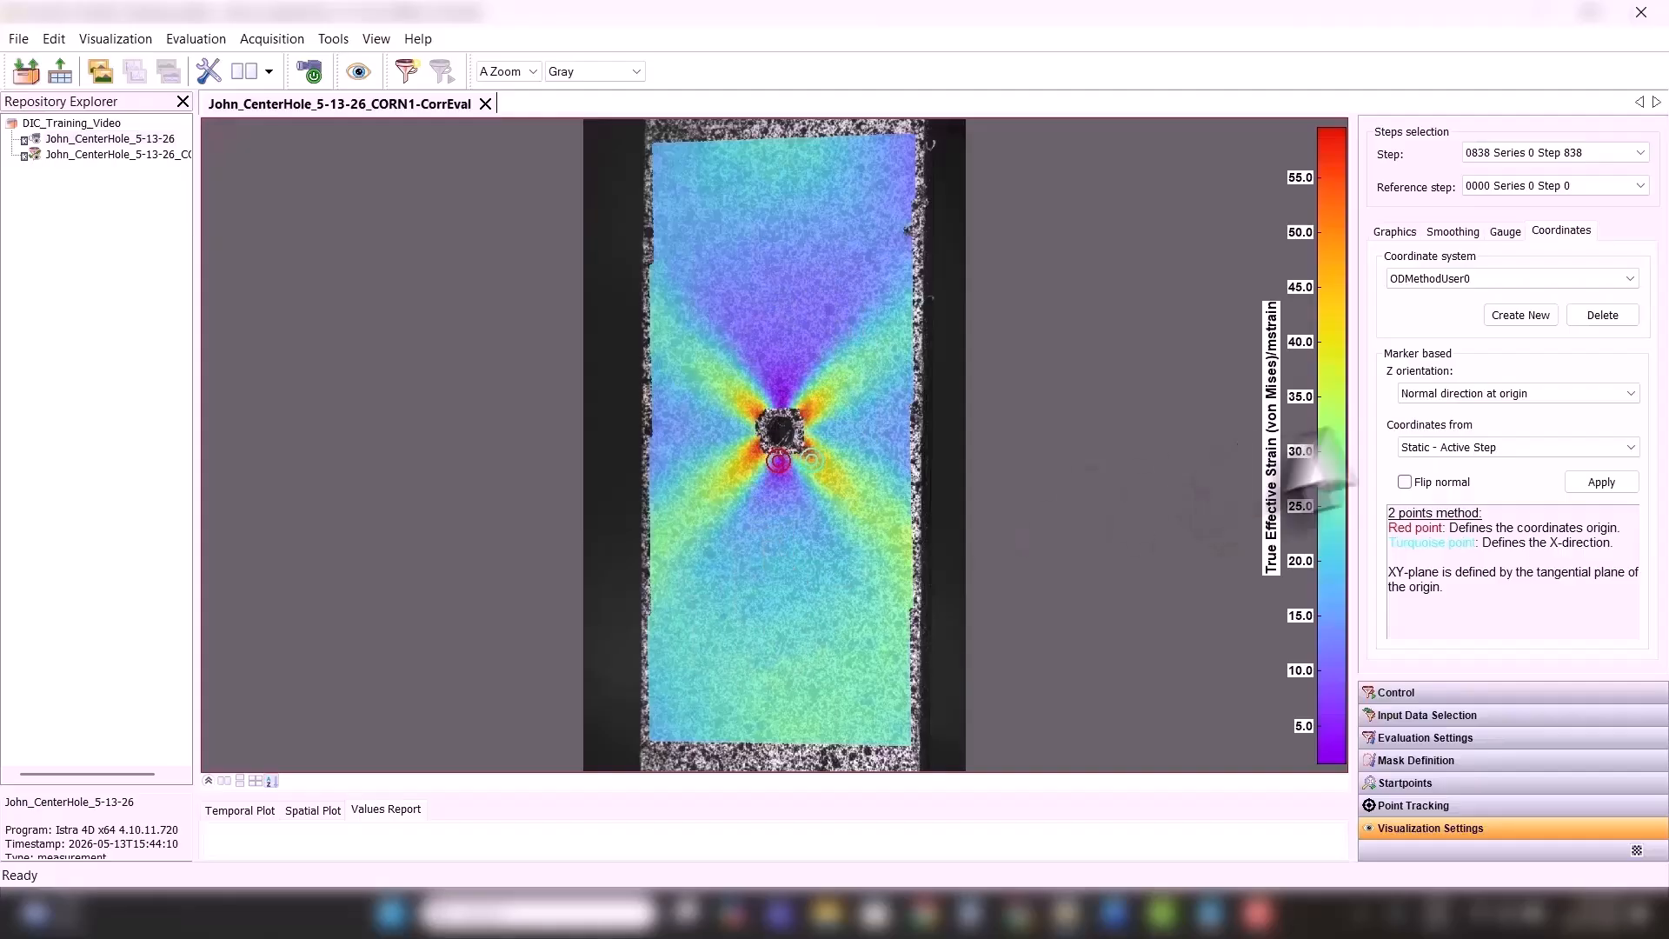
- Set the Z orientation to Normal from three marker positions, place the blue XY-plane marker above the hole, and apply the coordinate system
left_click(1436, 394)
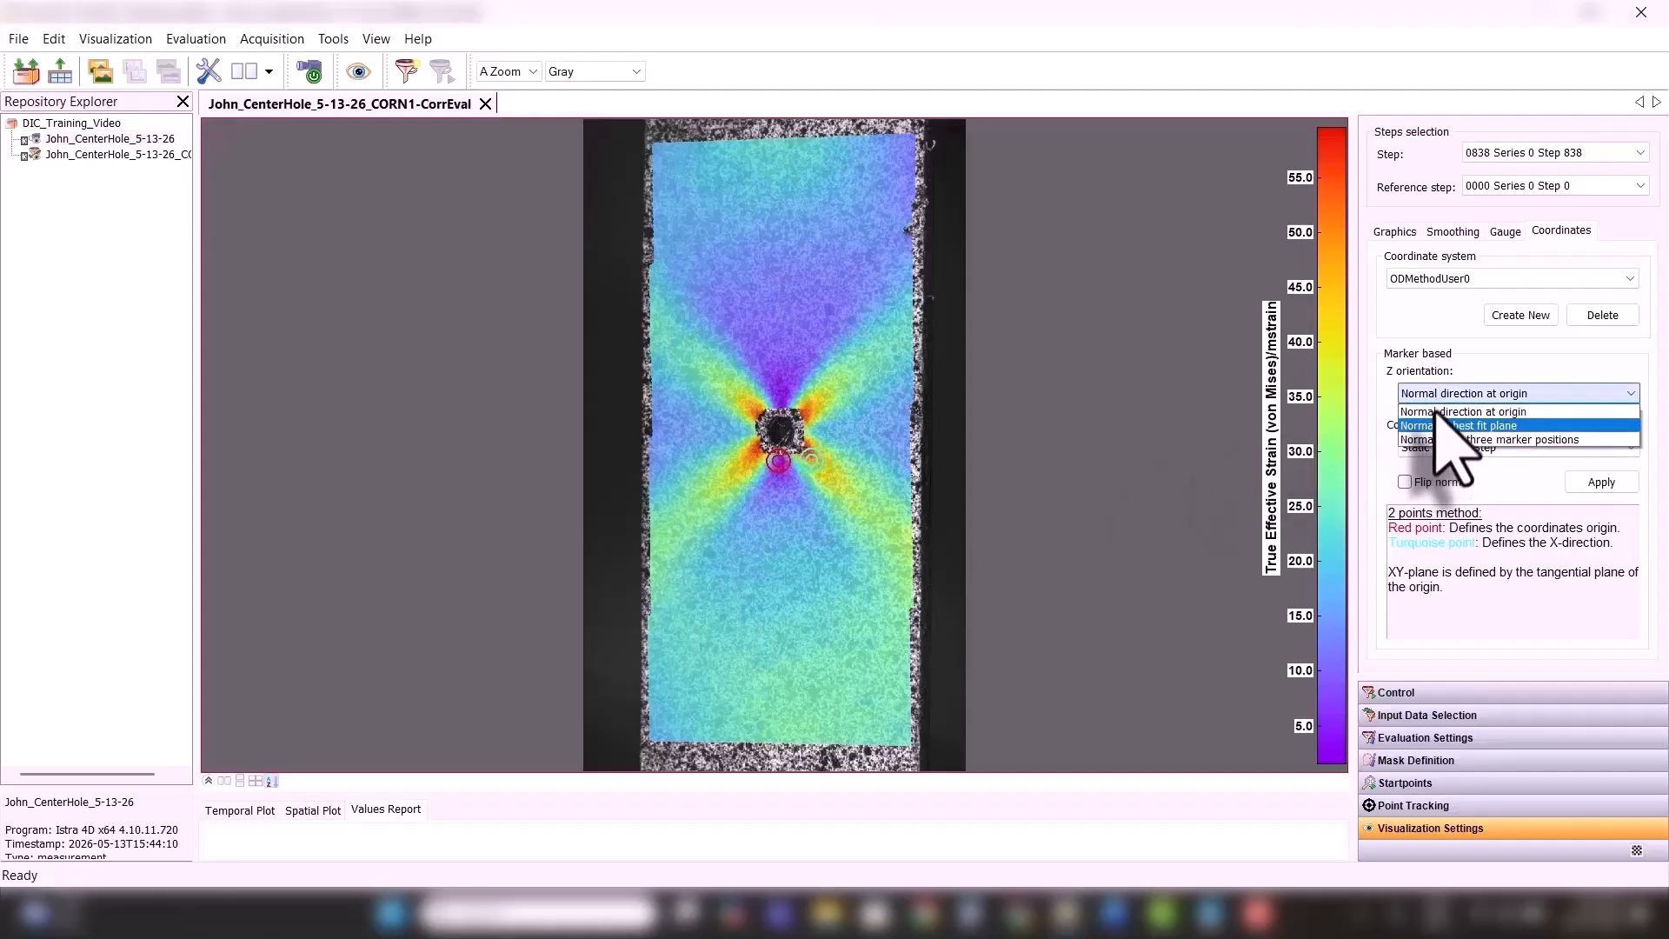
left_click(1443, 425)
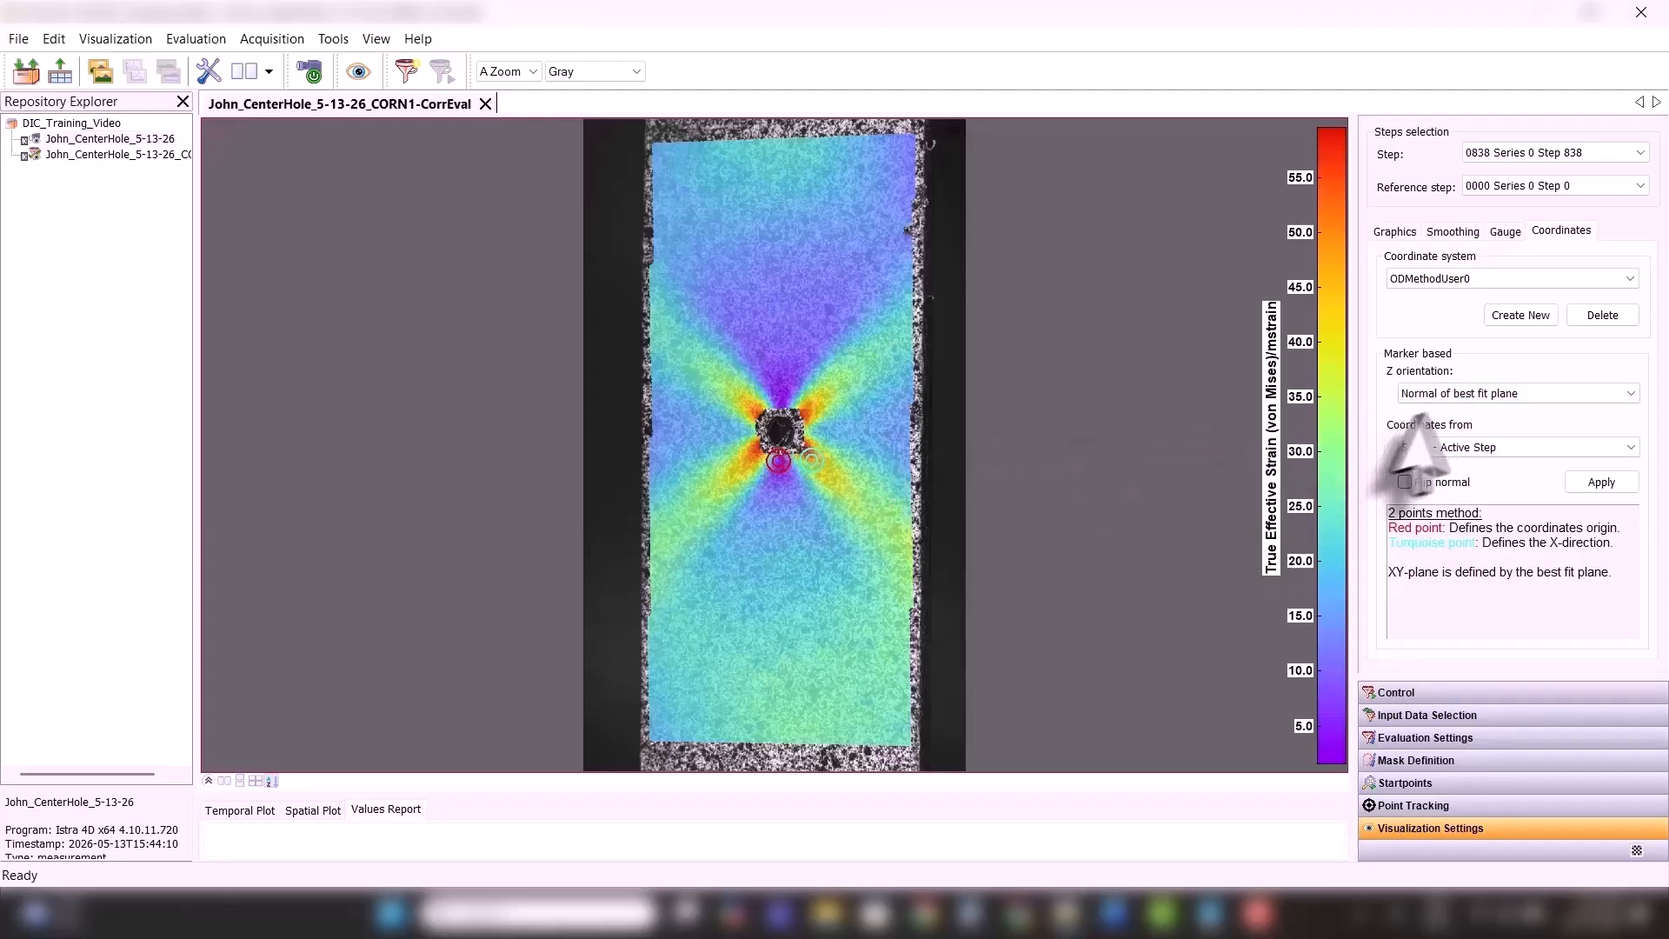
left_click(1443, 394)
left_click(1444, 443)
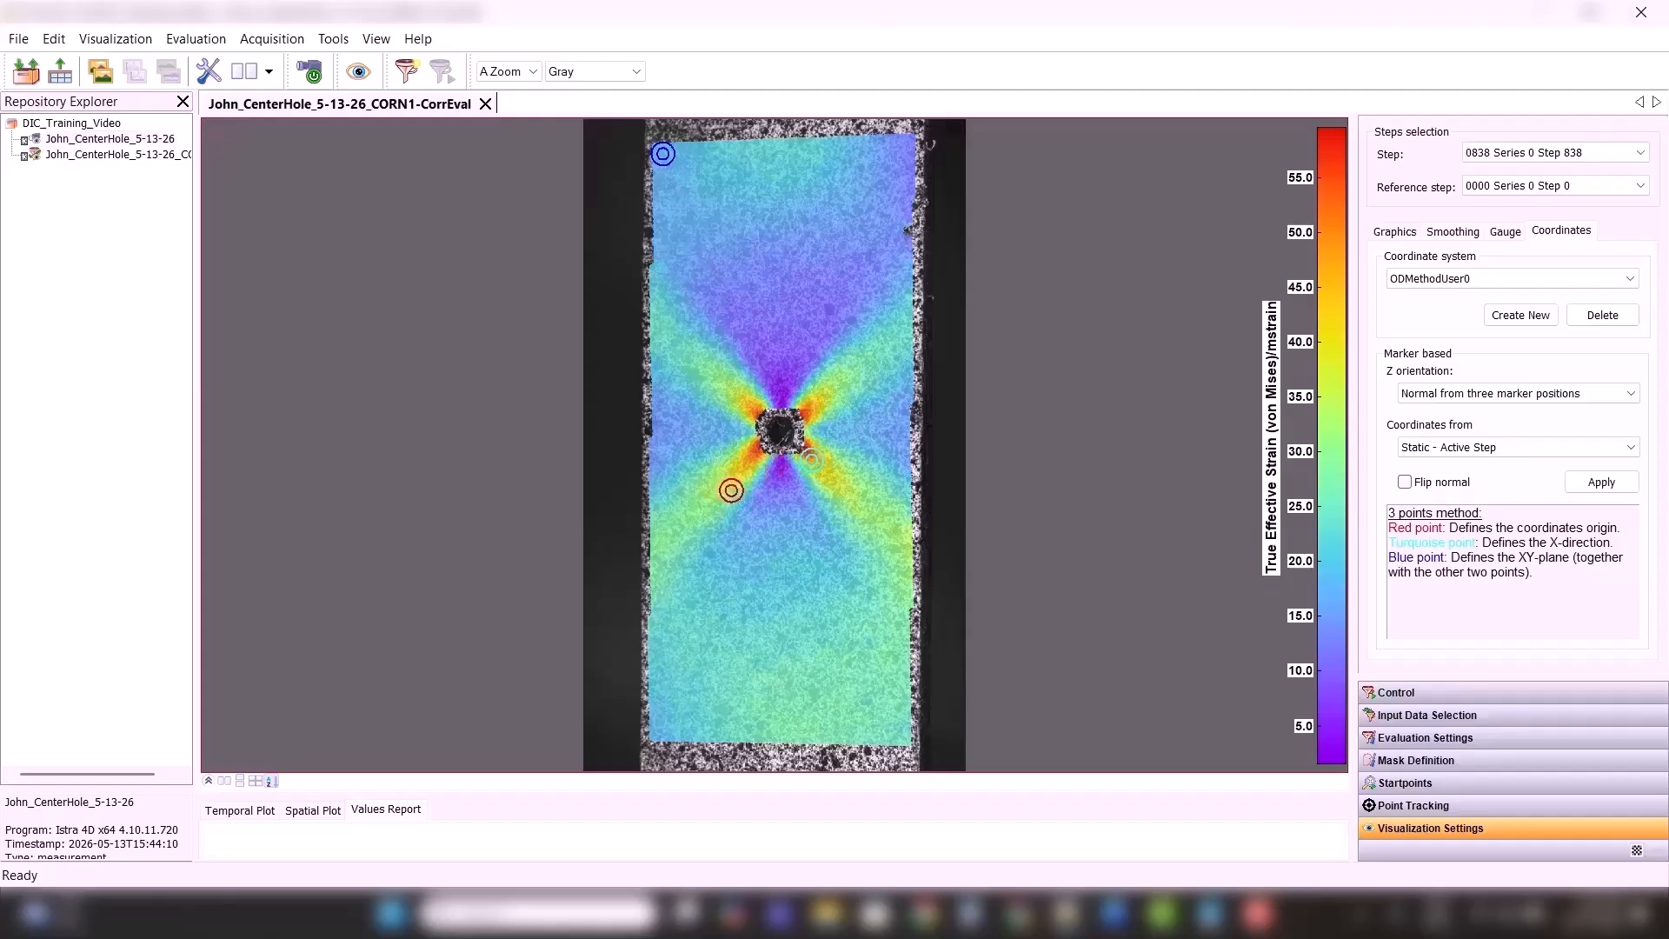
left_click(810, 306)
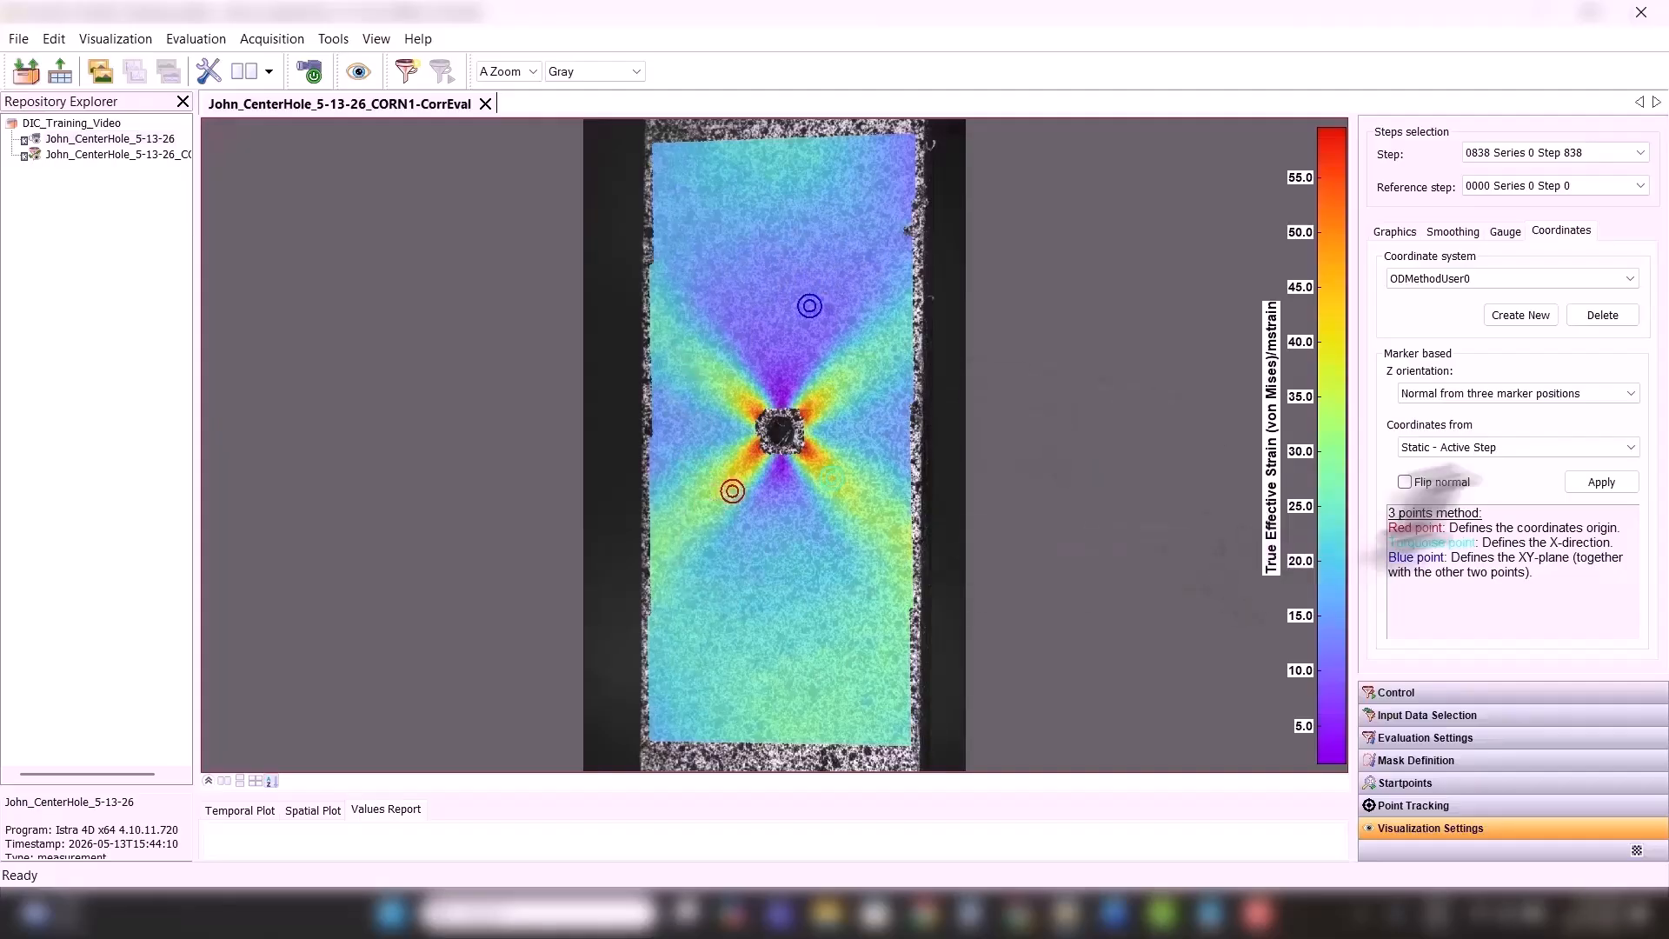
left_click(1591, 483)
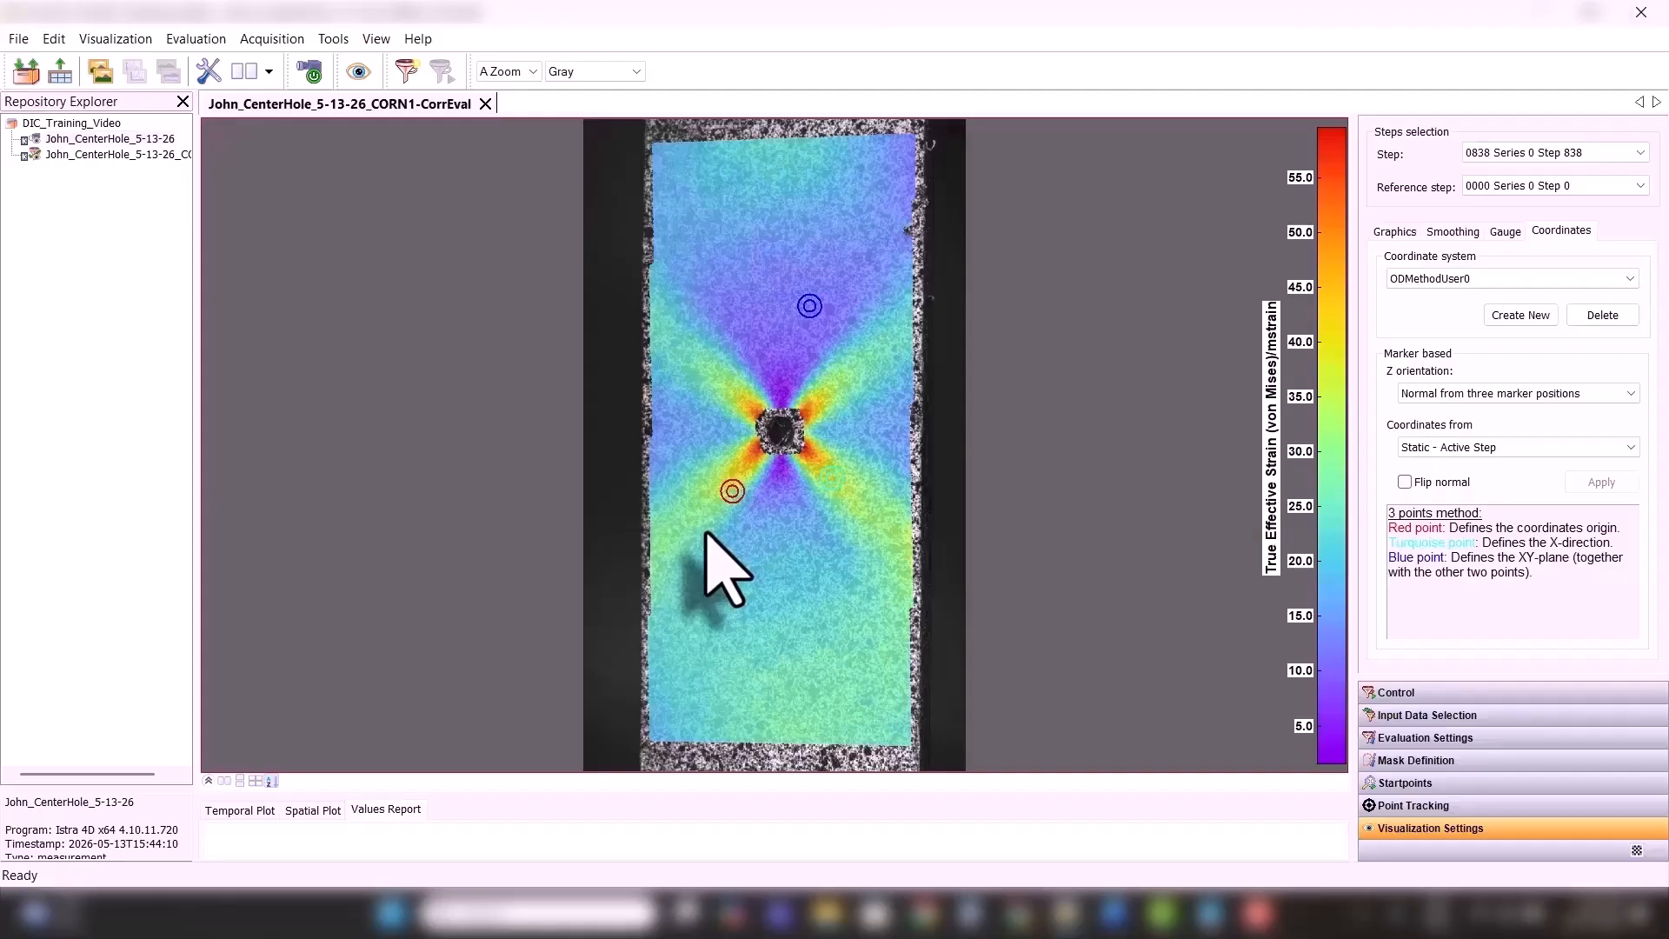
- Display the True Tangential Strain X map in the visualization
left_click(1395, 231)
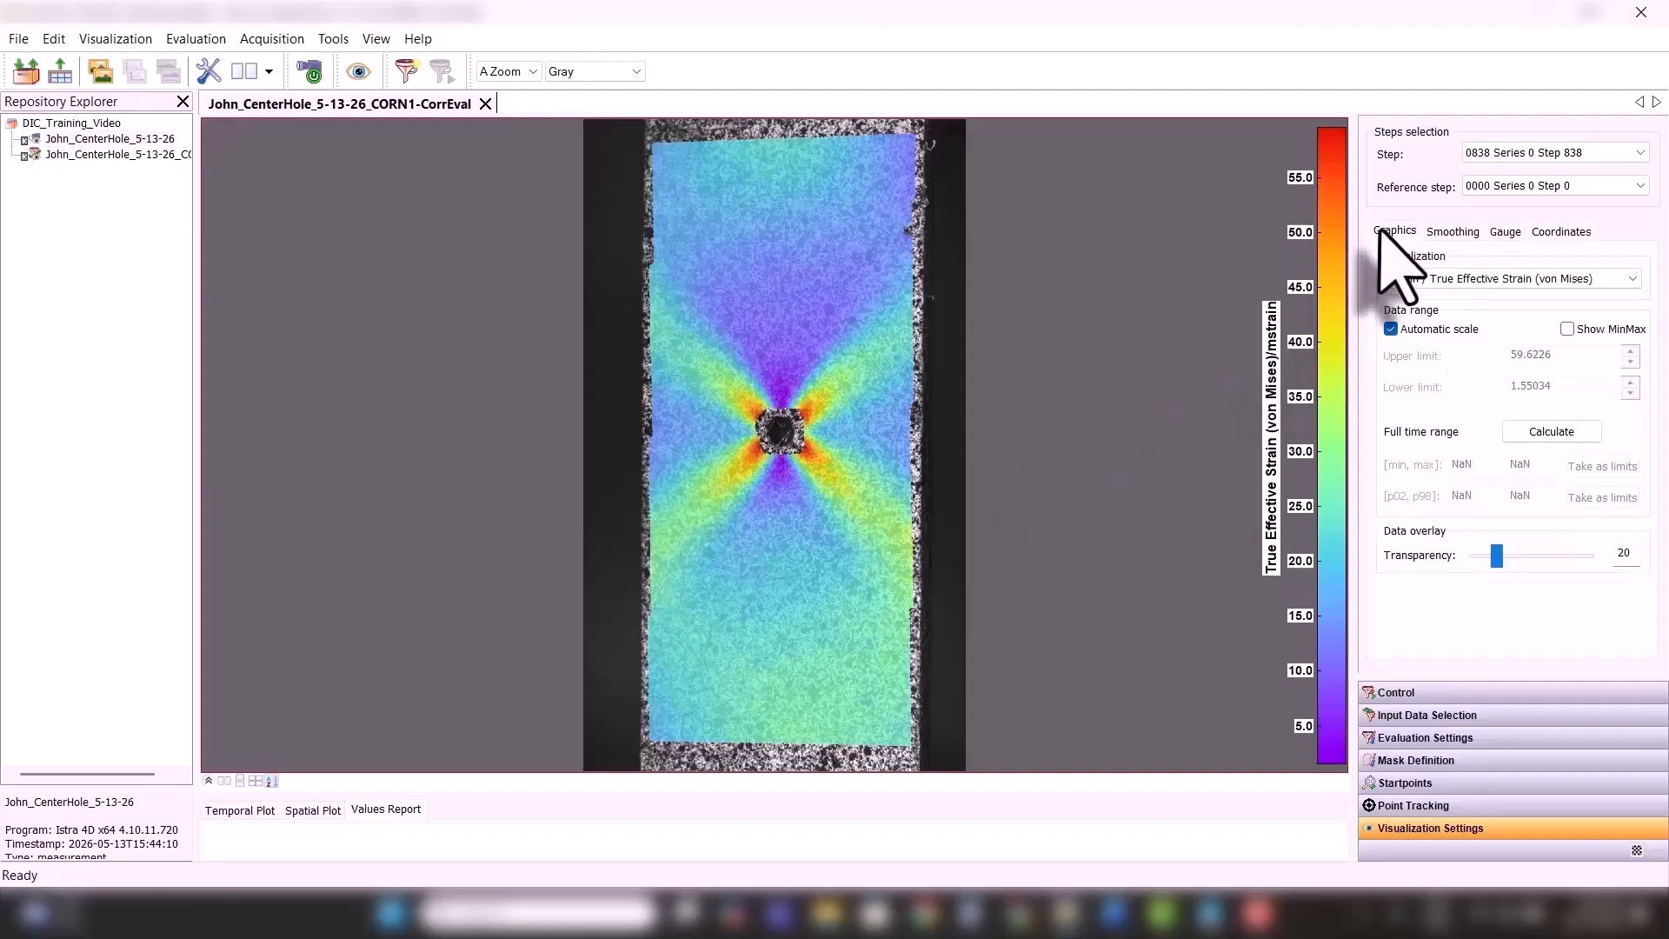
left_click(1443, 280)
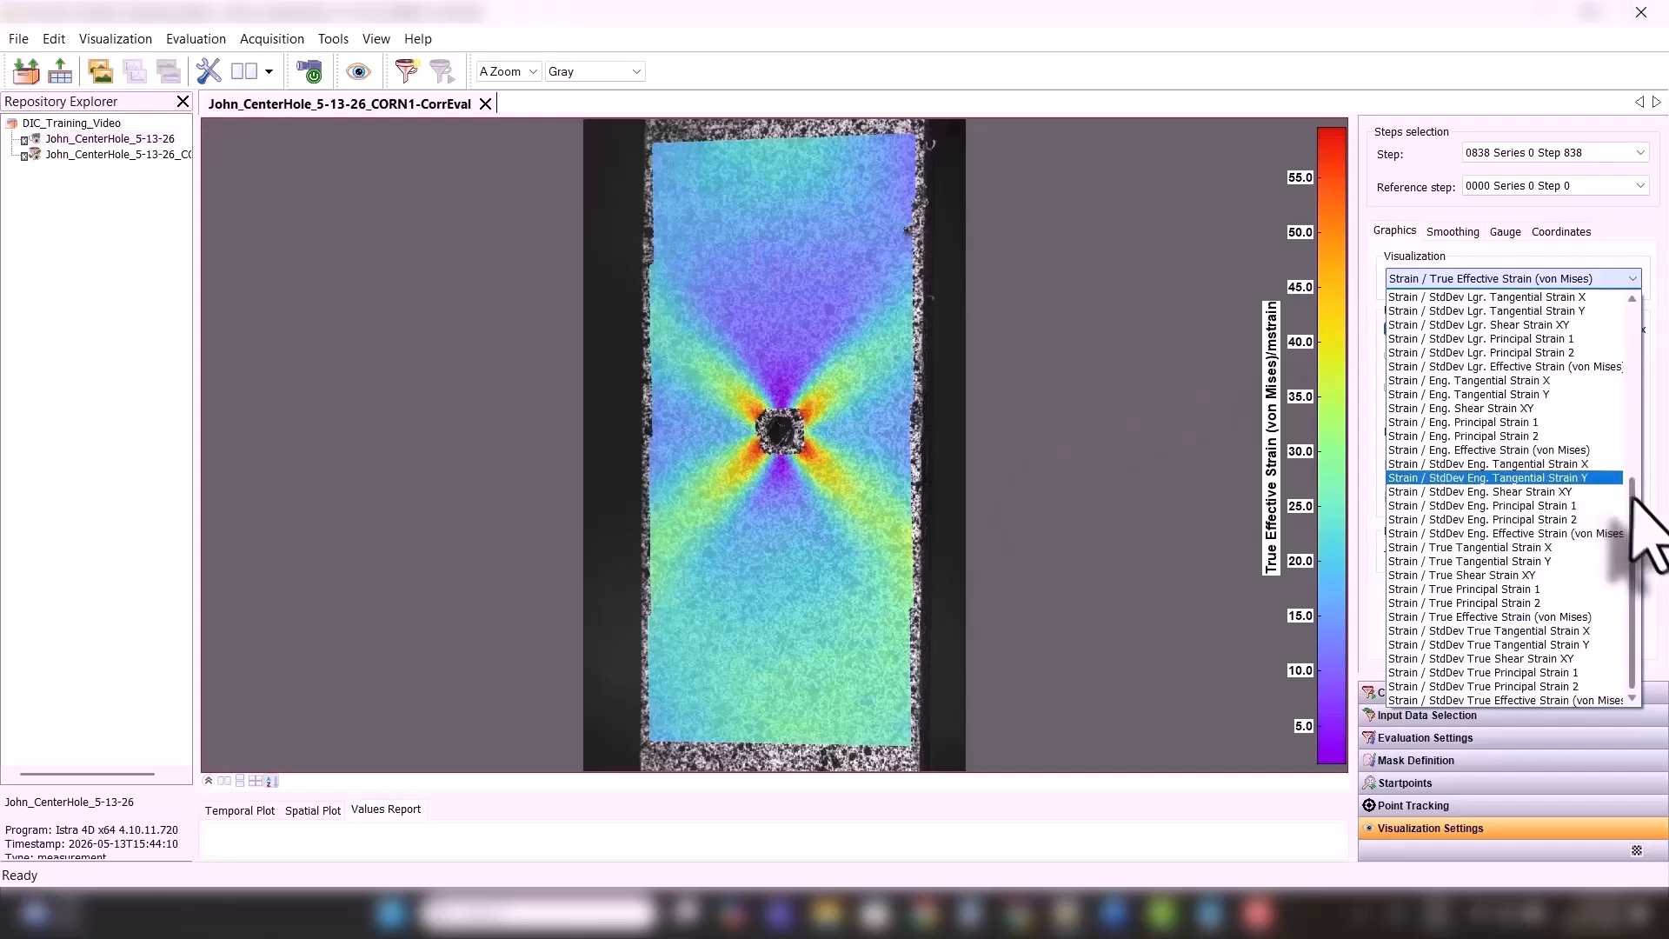
mouse_move(1638, 477)
left_mouse_down()
mouse_move(1628, 403)
mouse_move(1636, 506)
left_mouse_up()
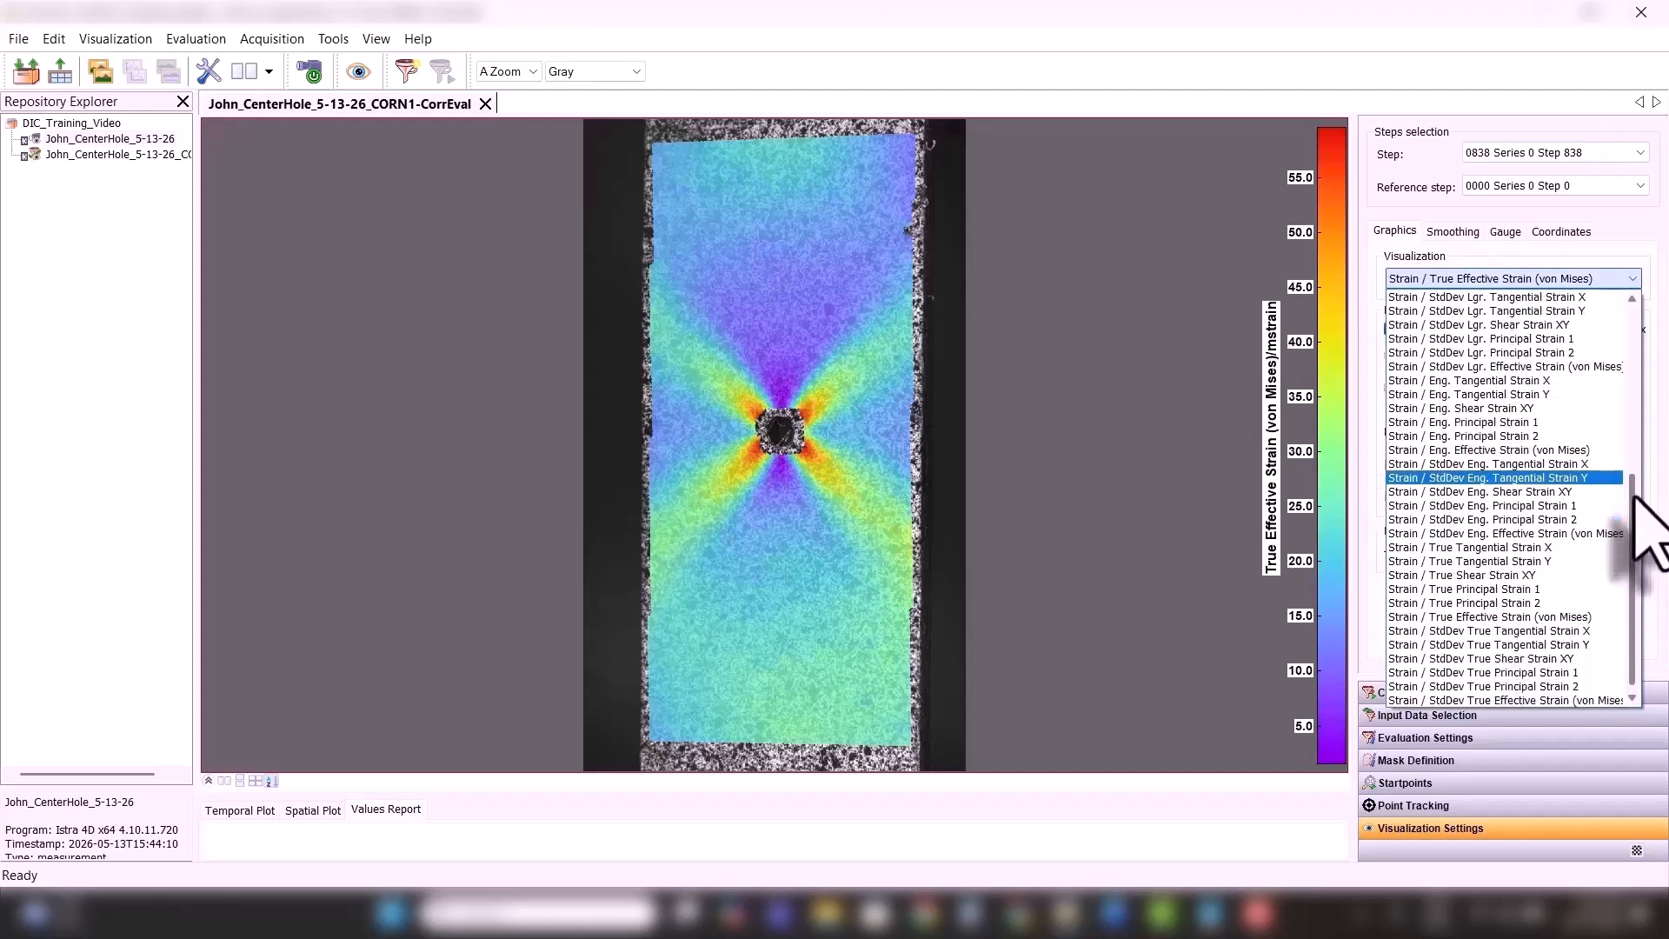
left_click(1528, 548)
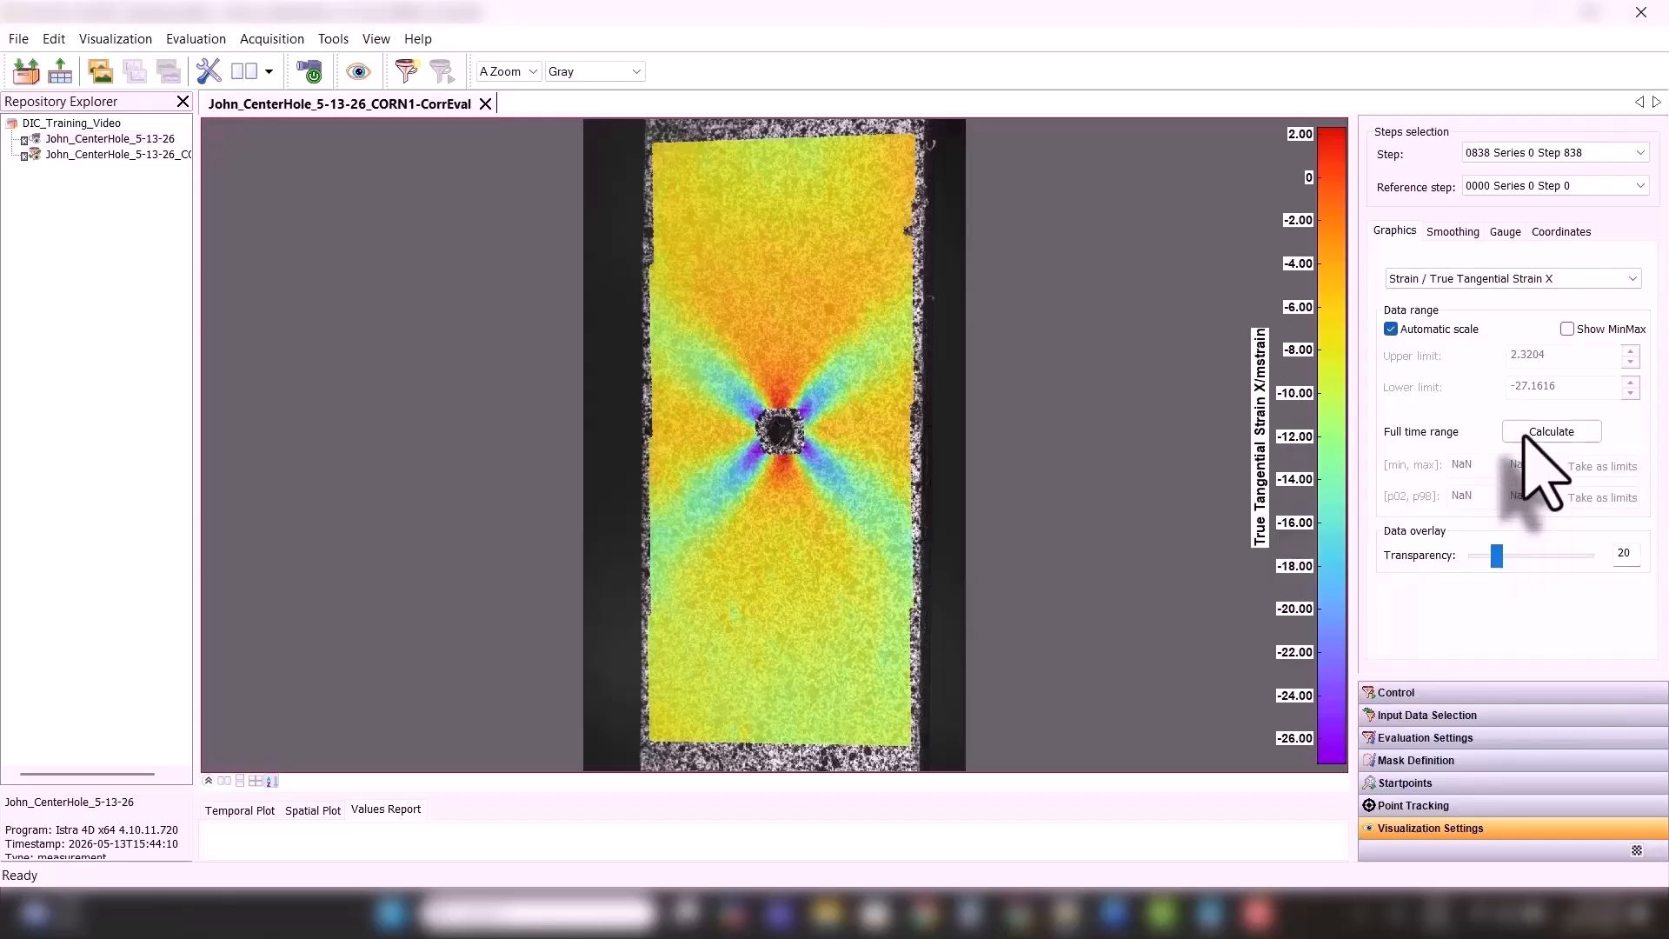
- Move the red origin marker to the left side of the hole and apply the coordinate system
left_click(1562, 232)
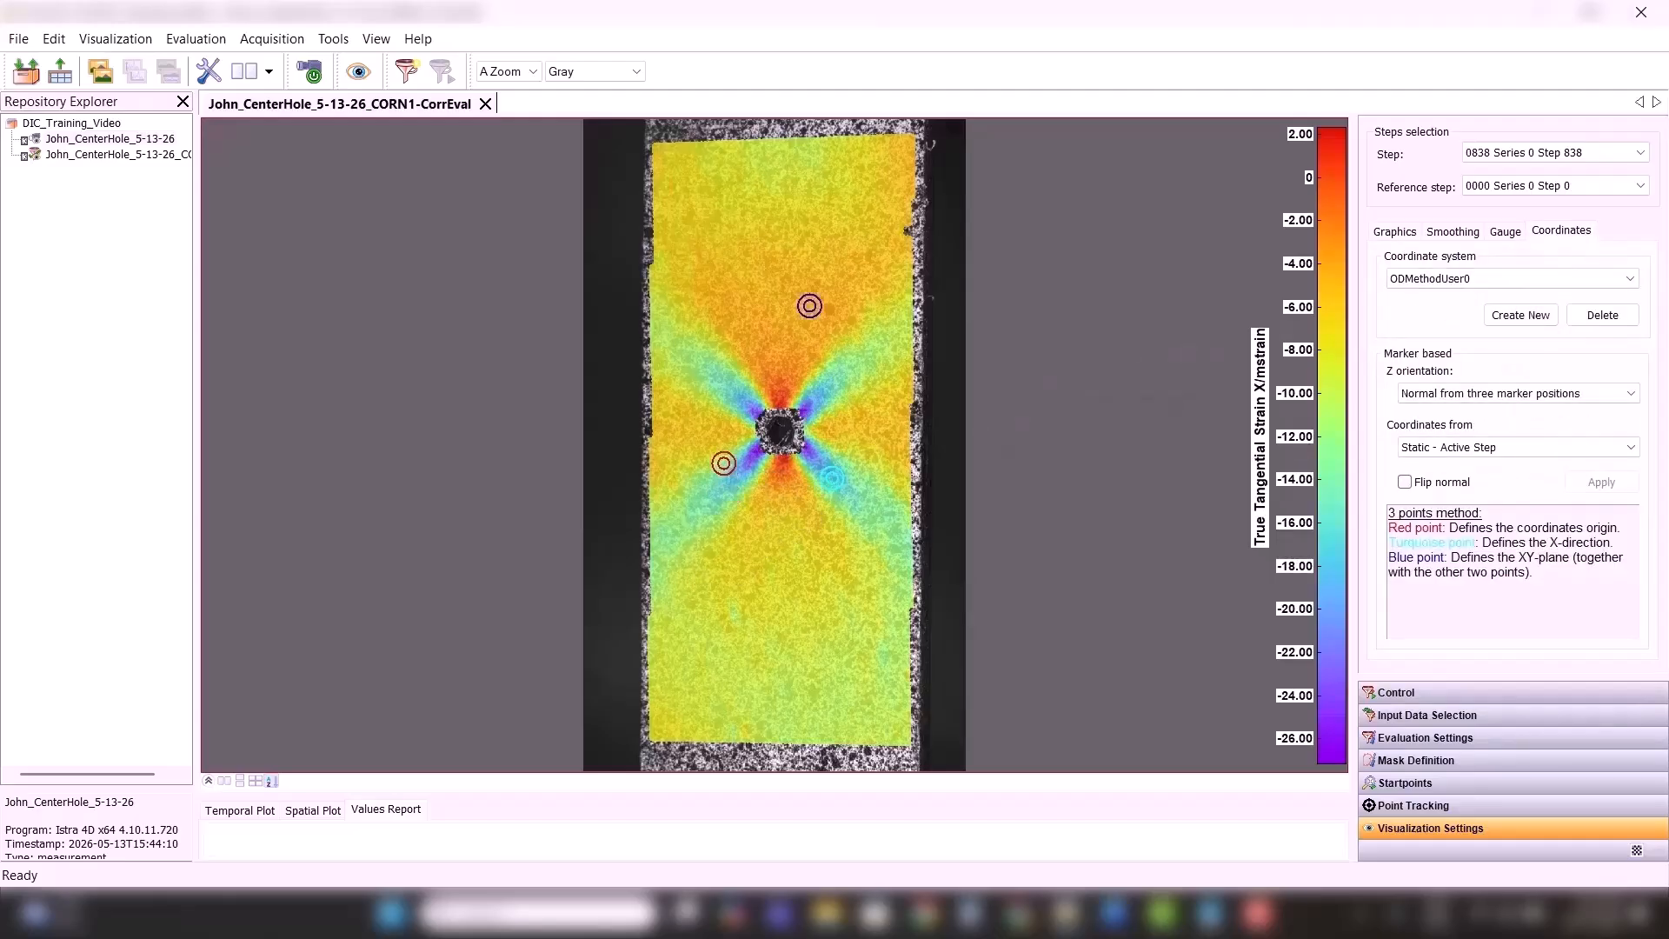
left_click_drag(704, 423, 702, 421)
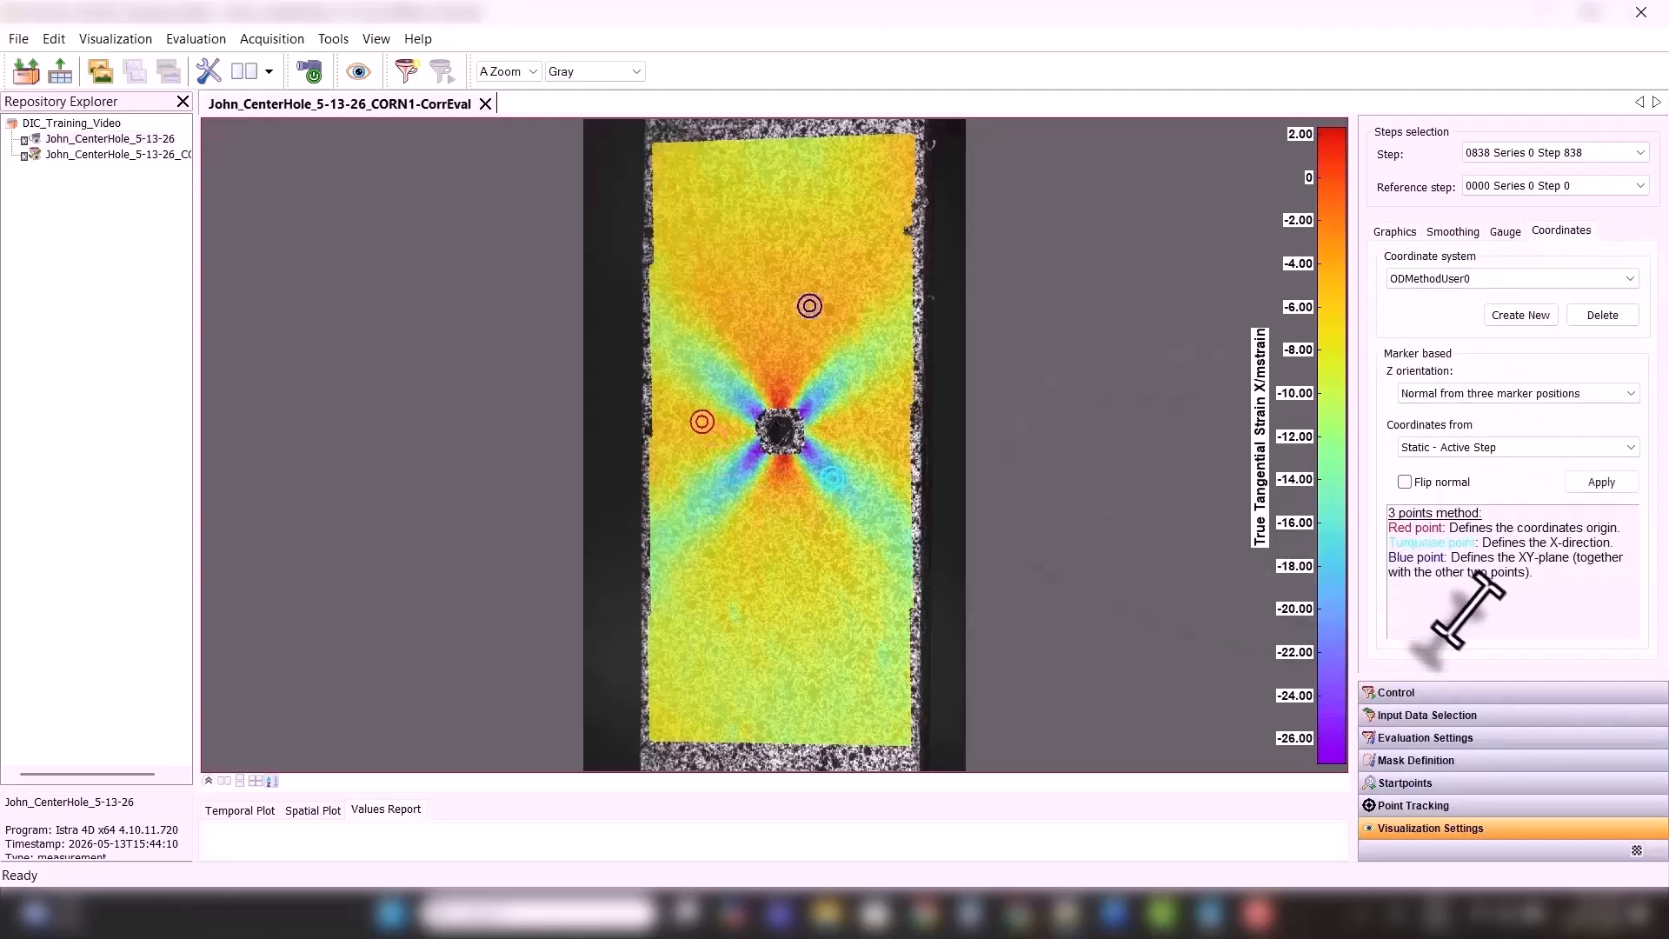
left_click(1595, 481)
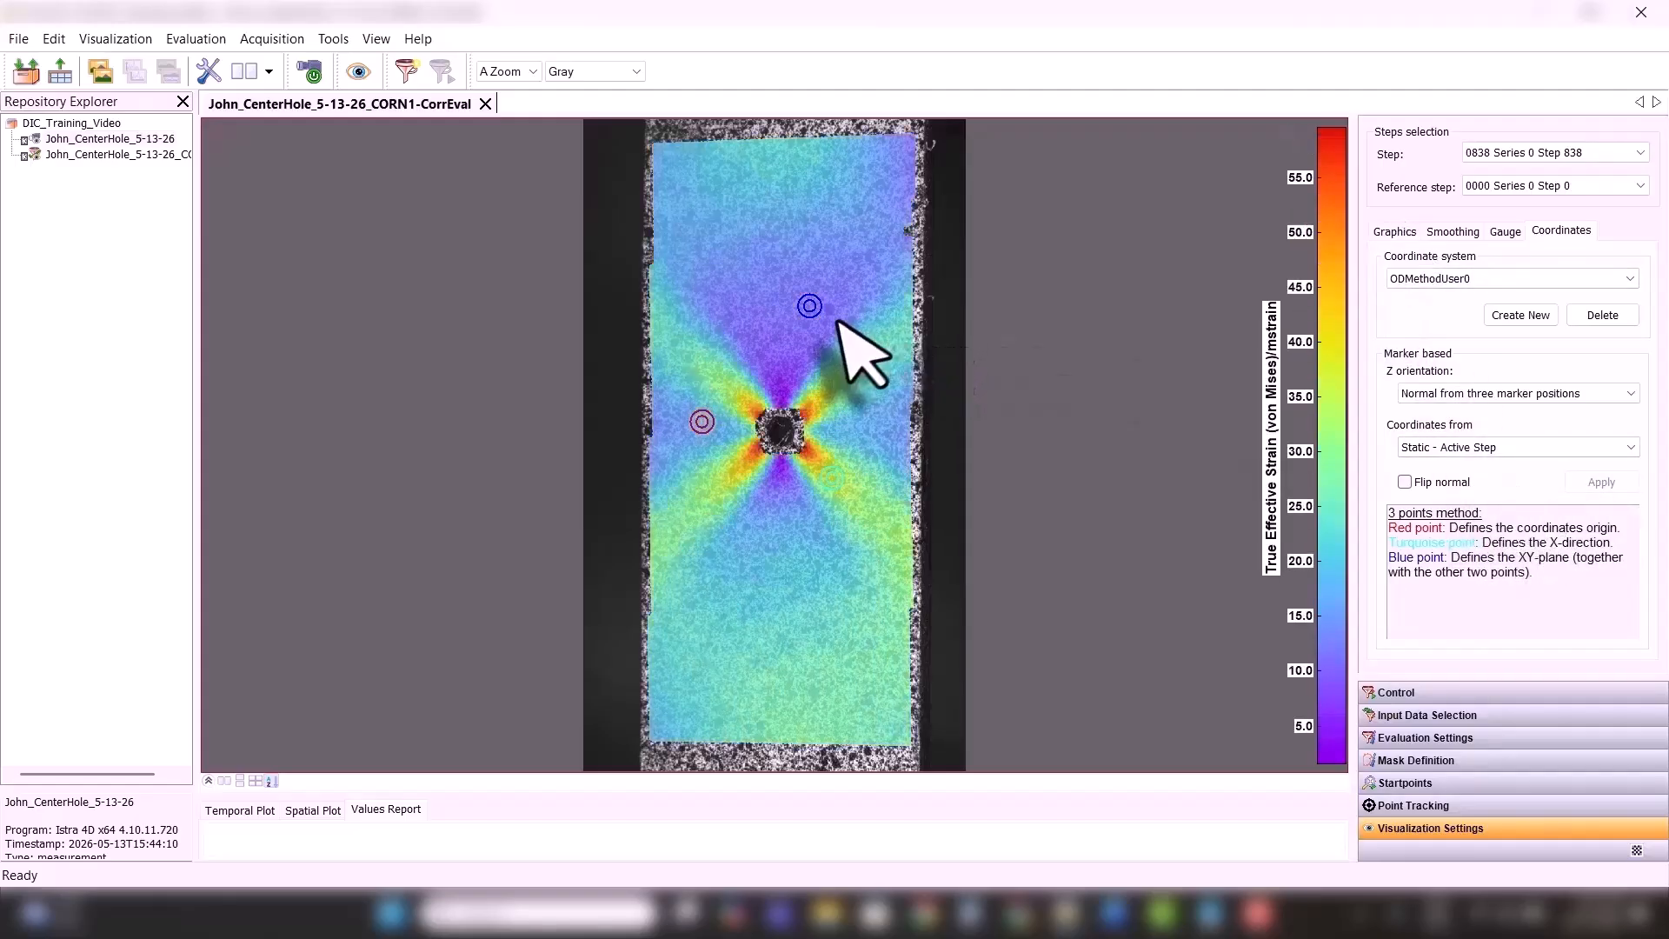
- Try Normal direction at origin as the Z orientation and return to Normal from three marker positions, applying each choice
left_click(1488, 393)
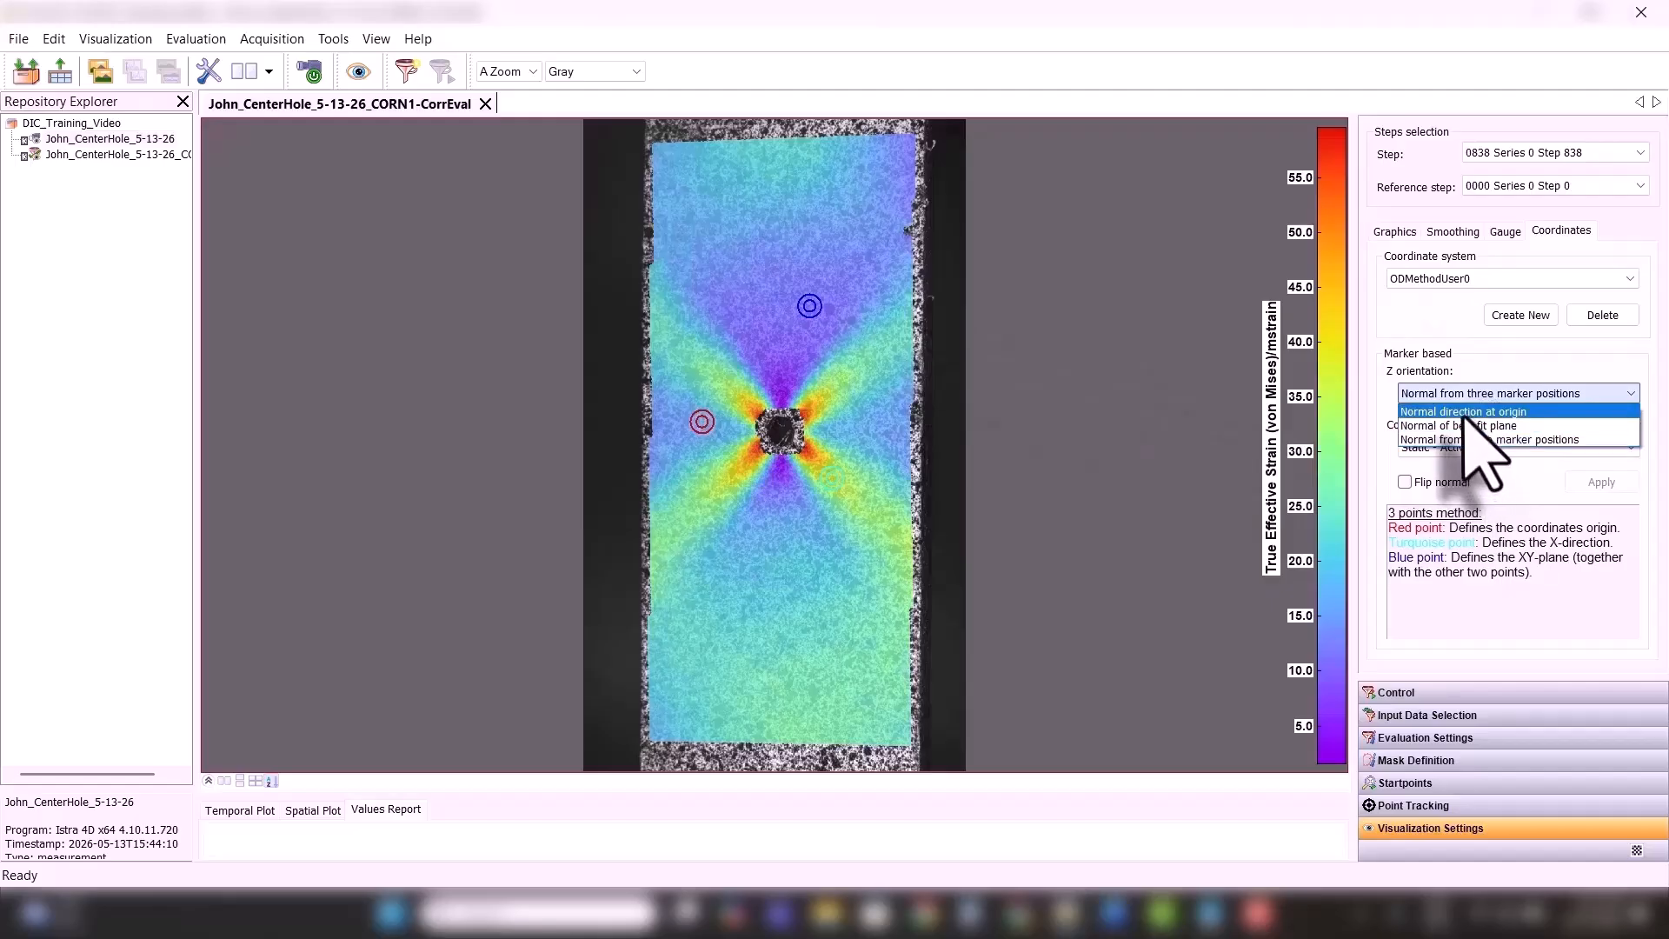
left_click(1467, 411)
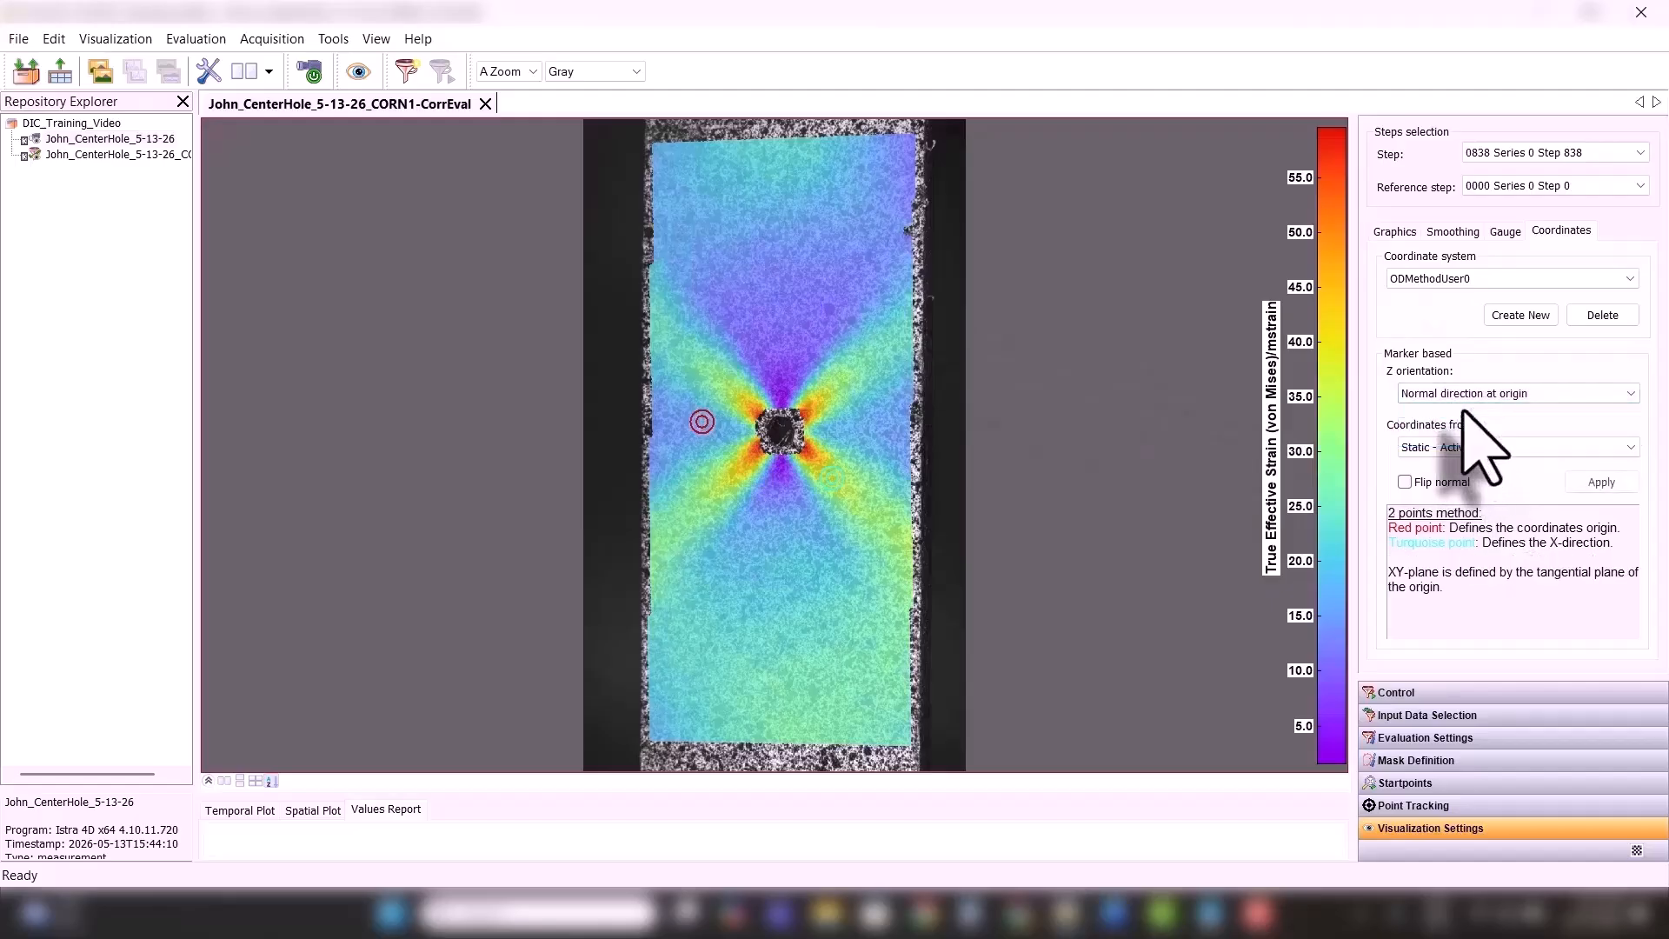
left_click(1600, 483)
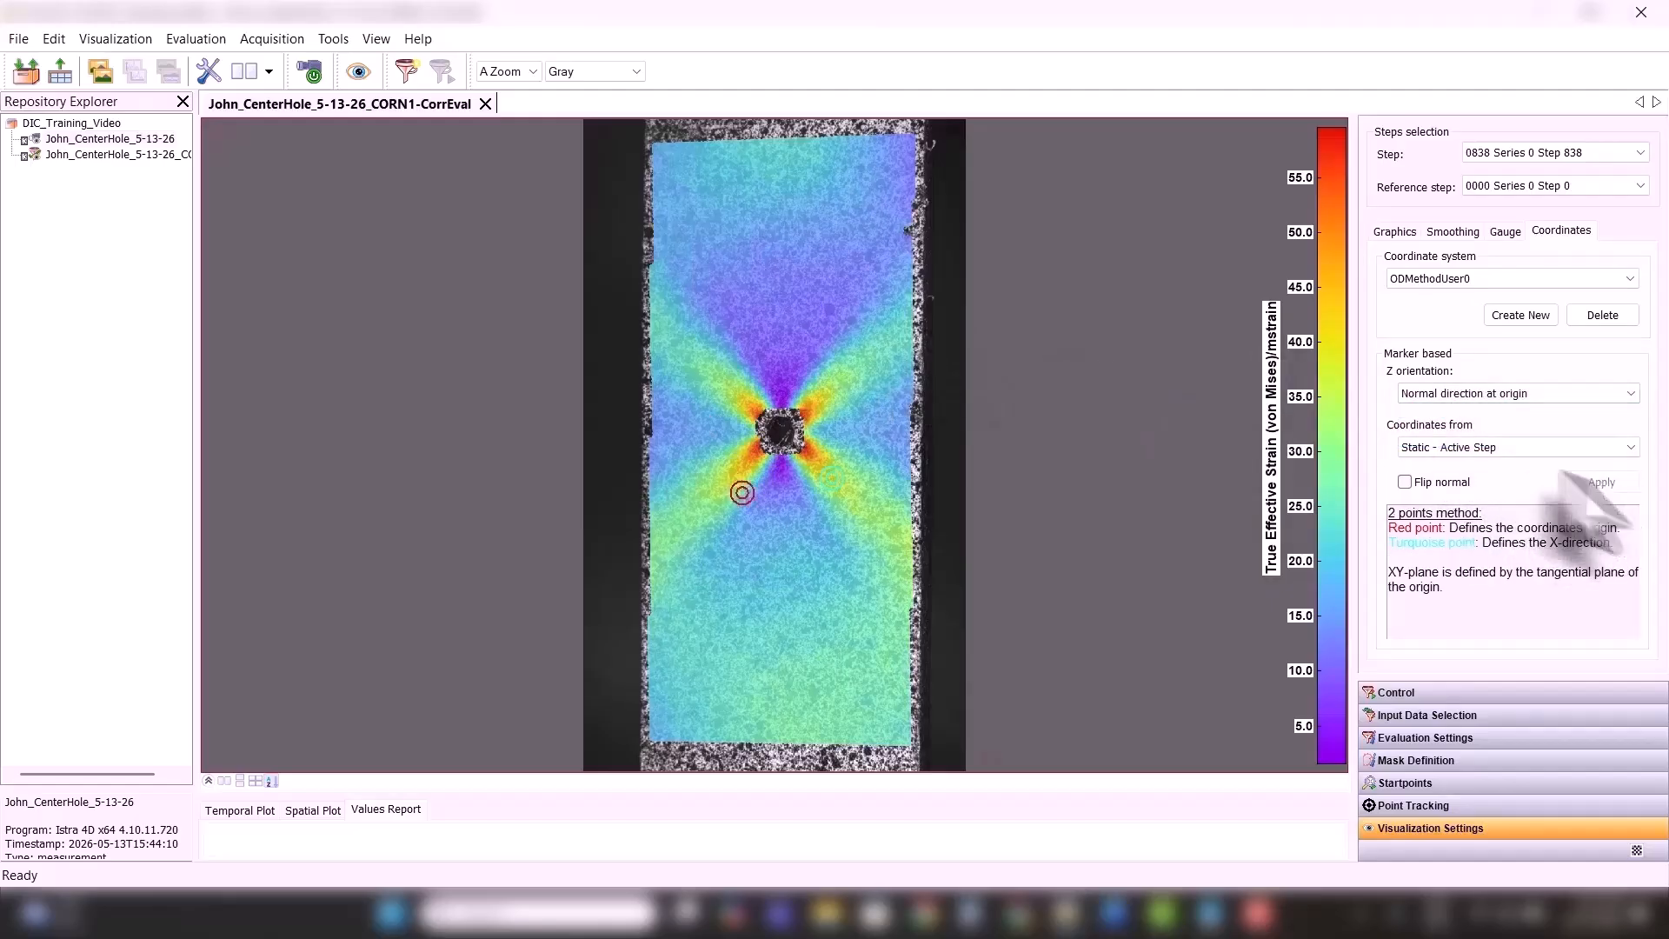
left_click(1500, 396)
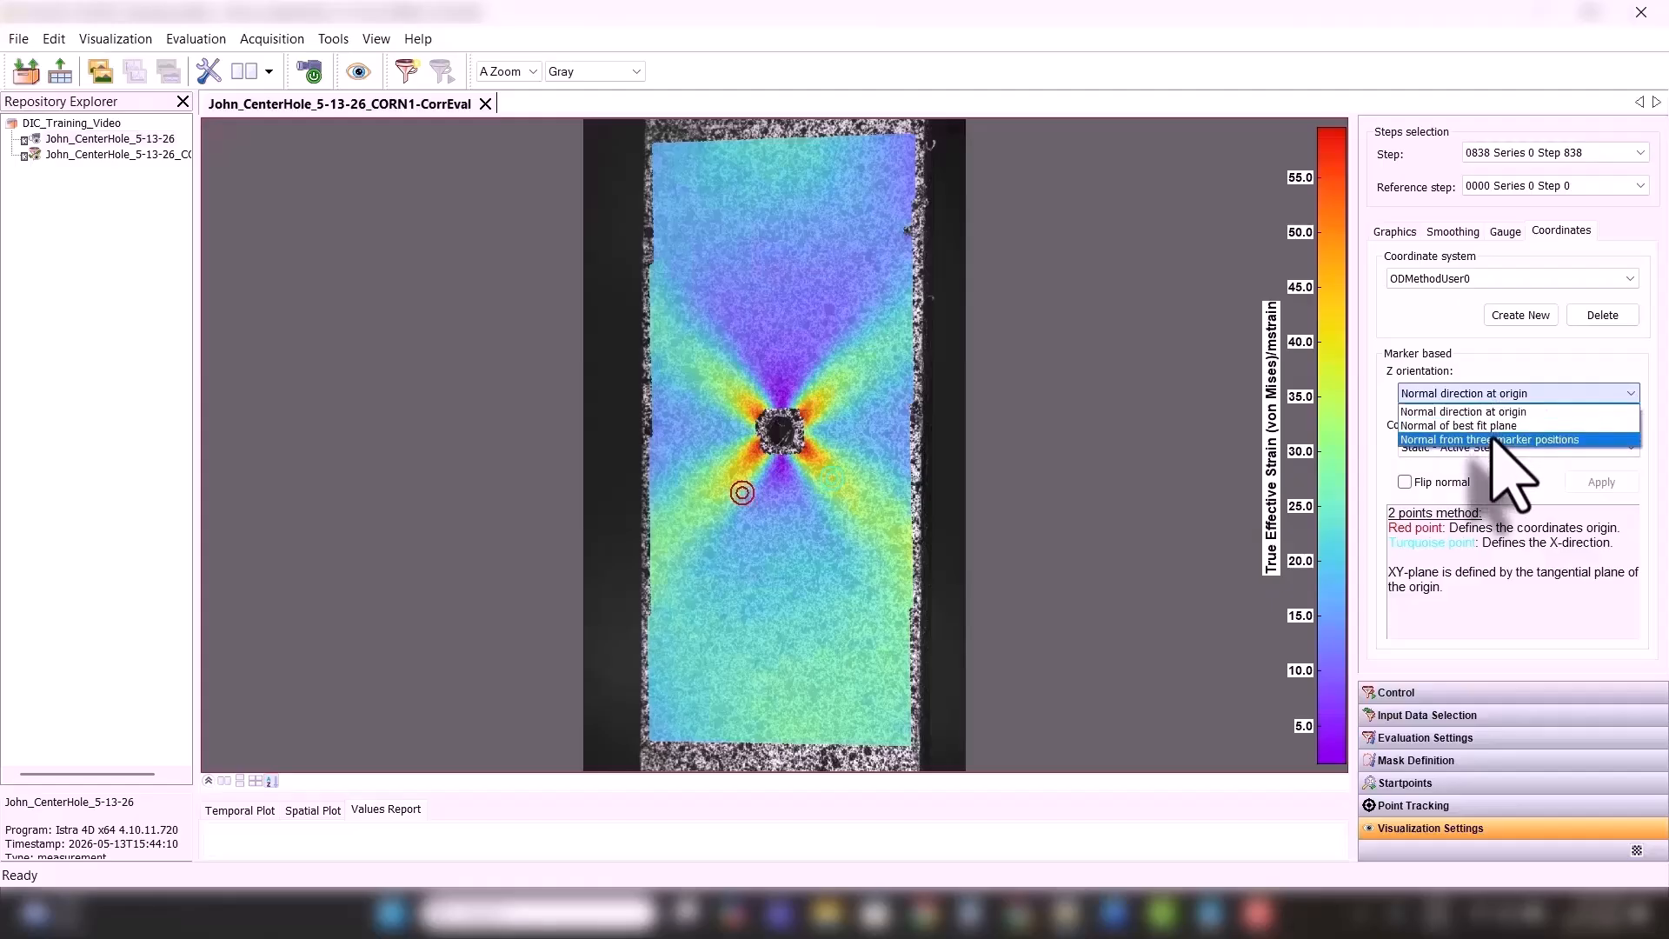
left_click(1491, 411)
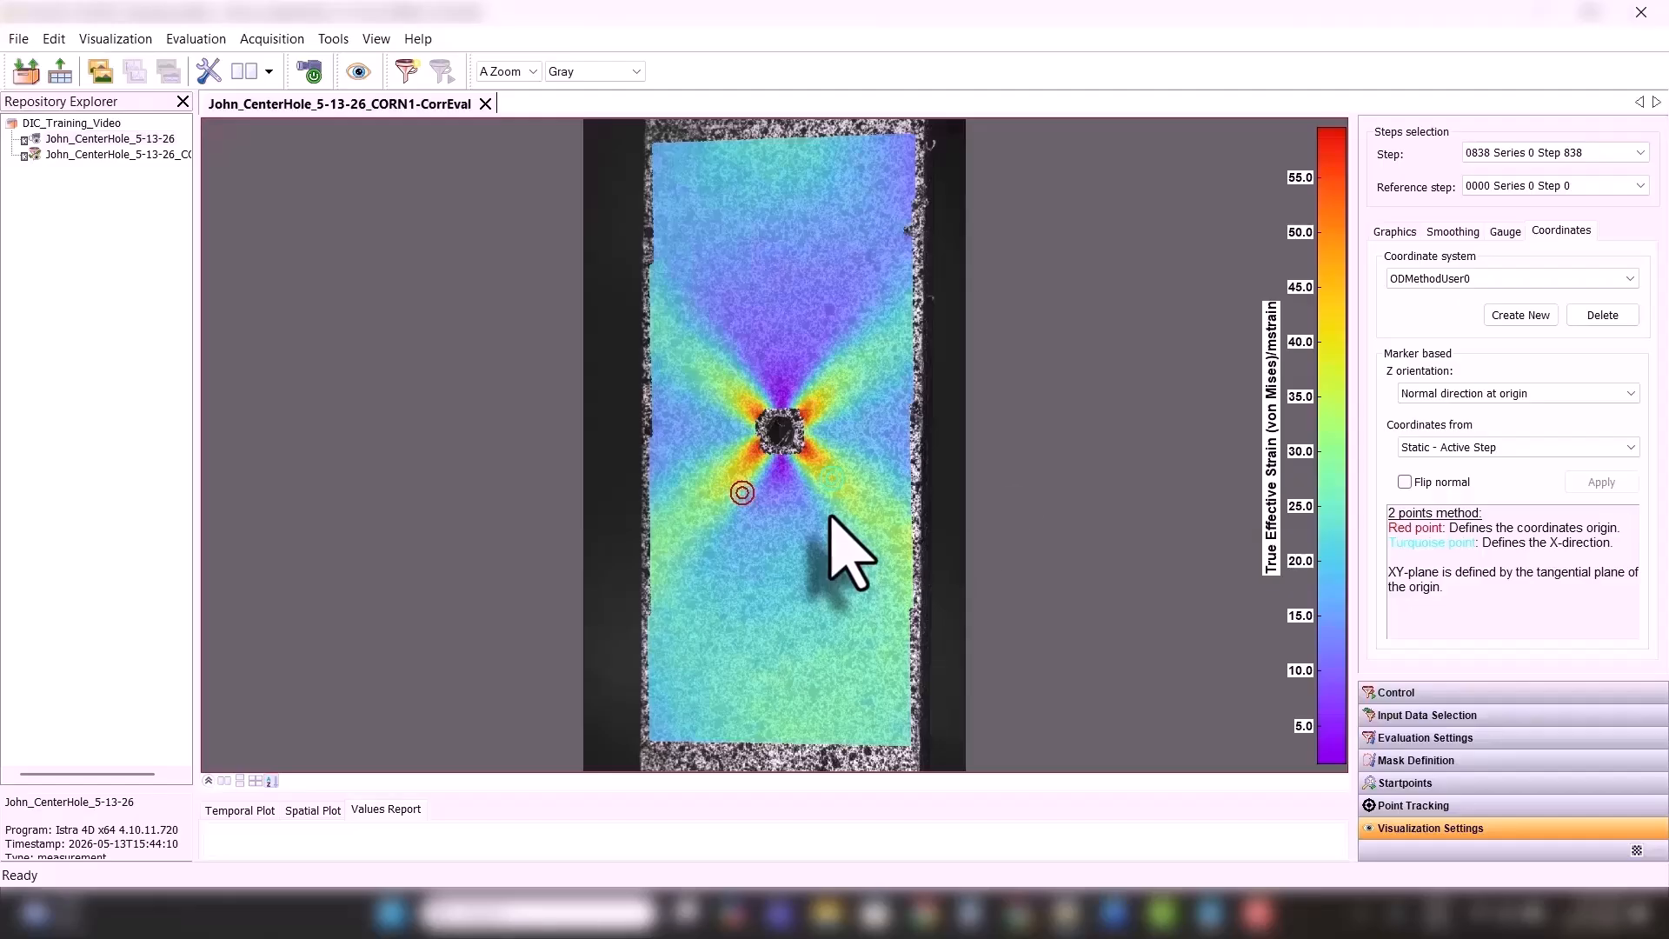
left_click(1497, 393)
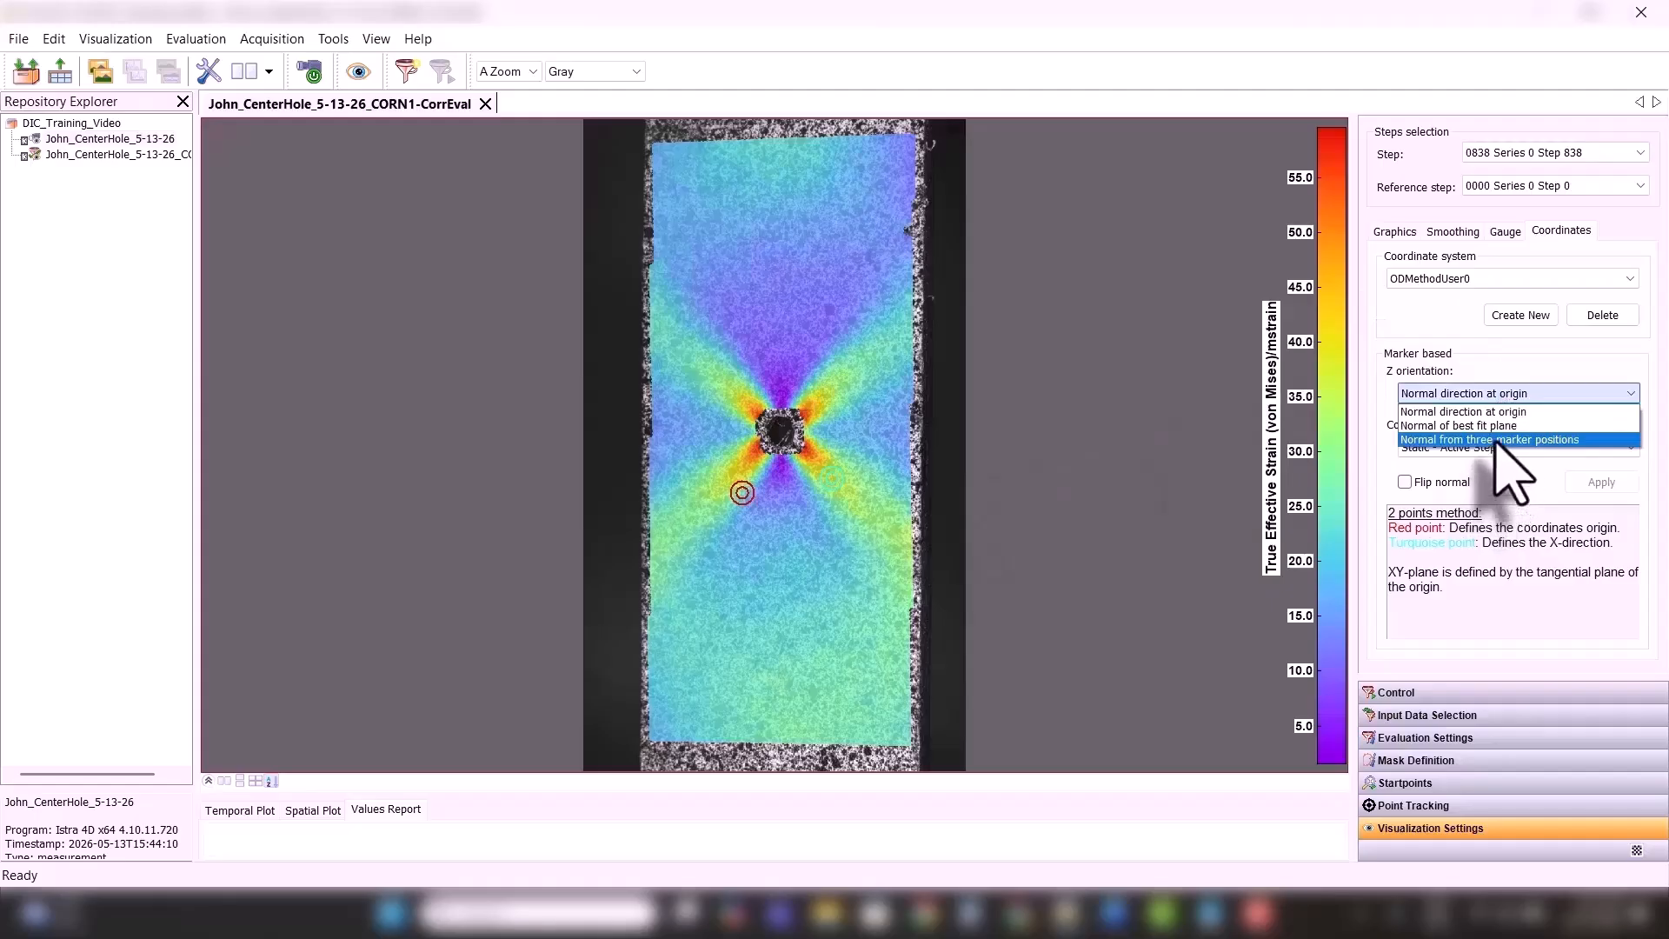
left_click(1497, 440)
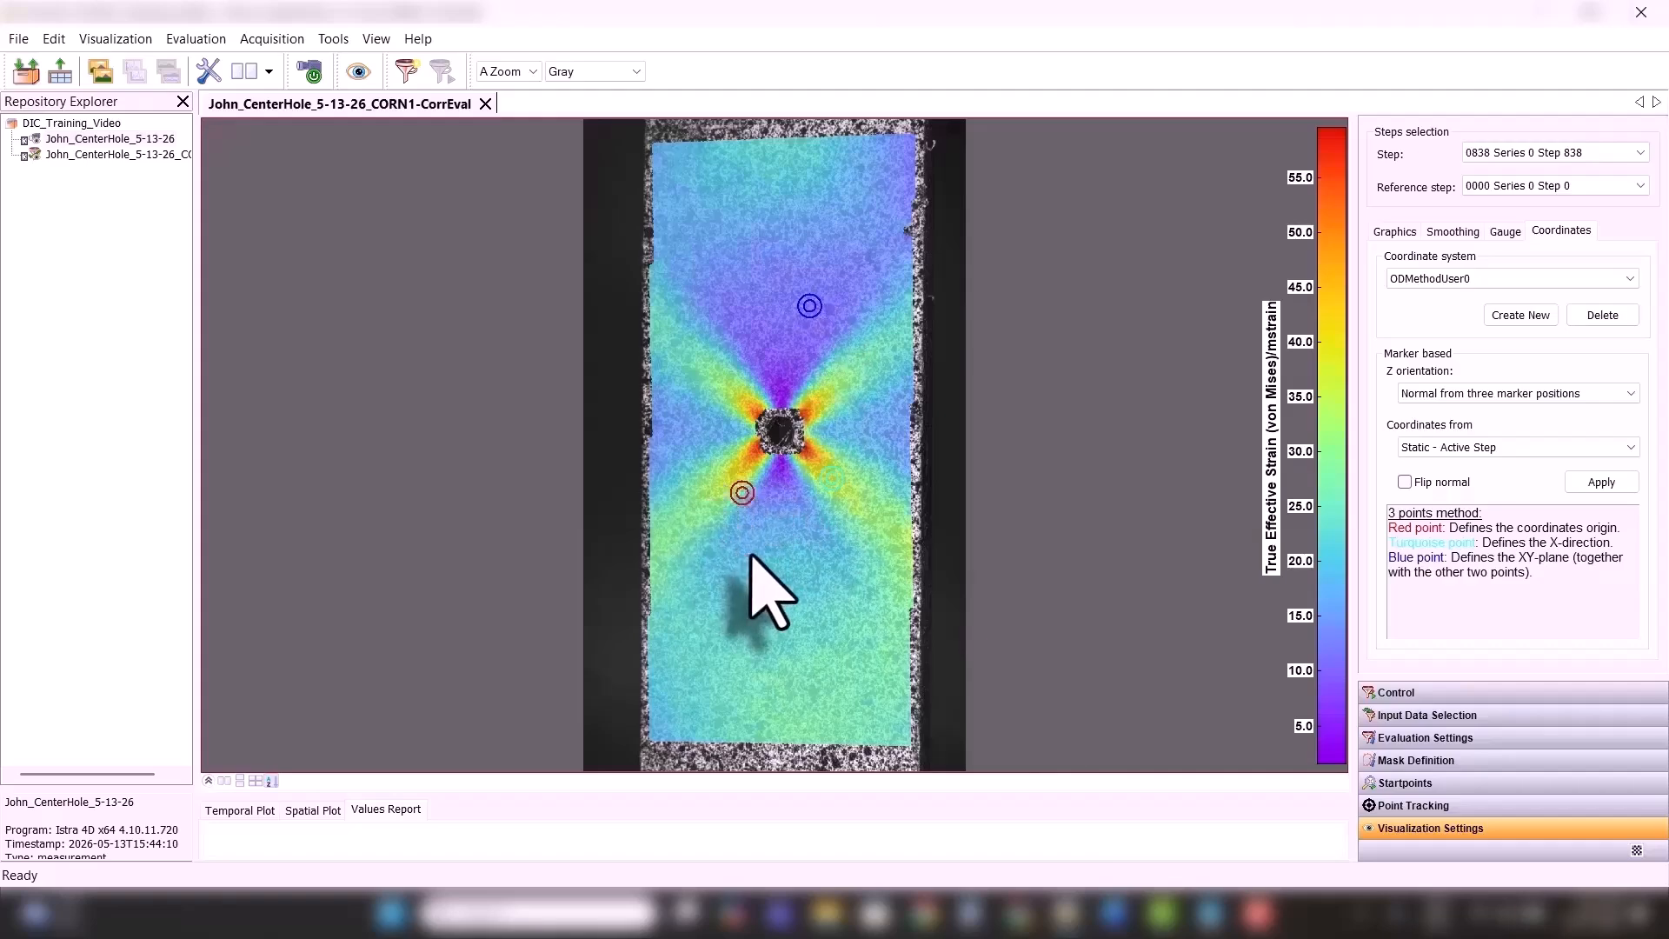
left_click(1591, 482)
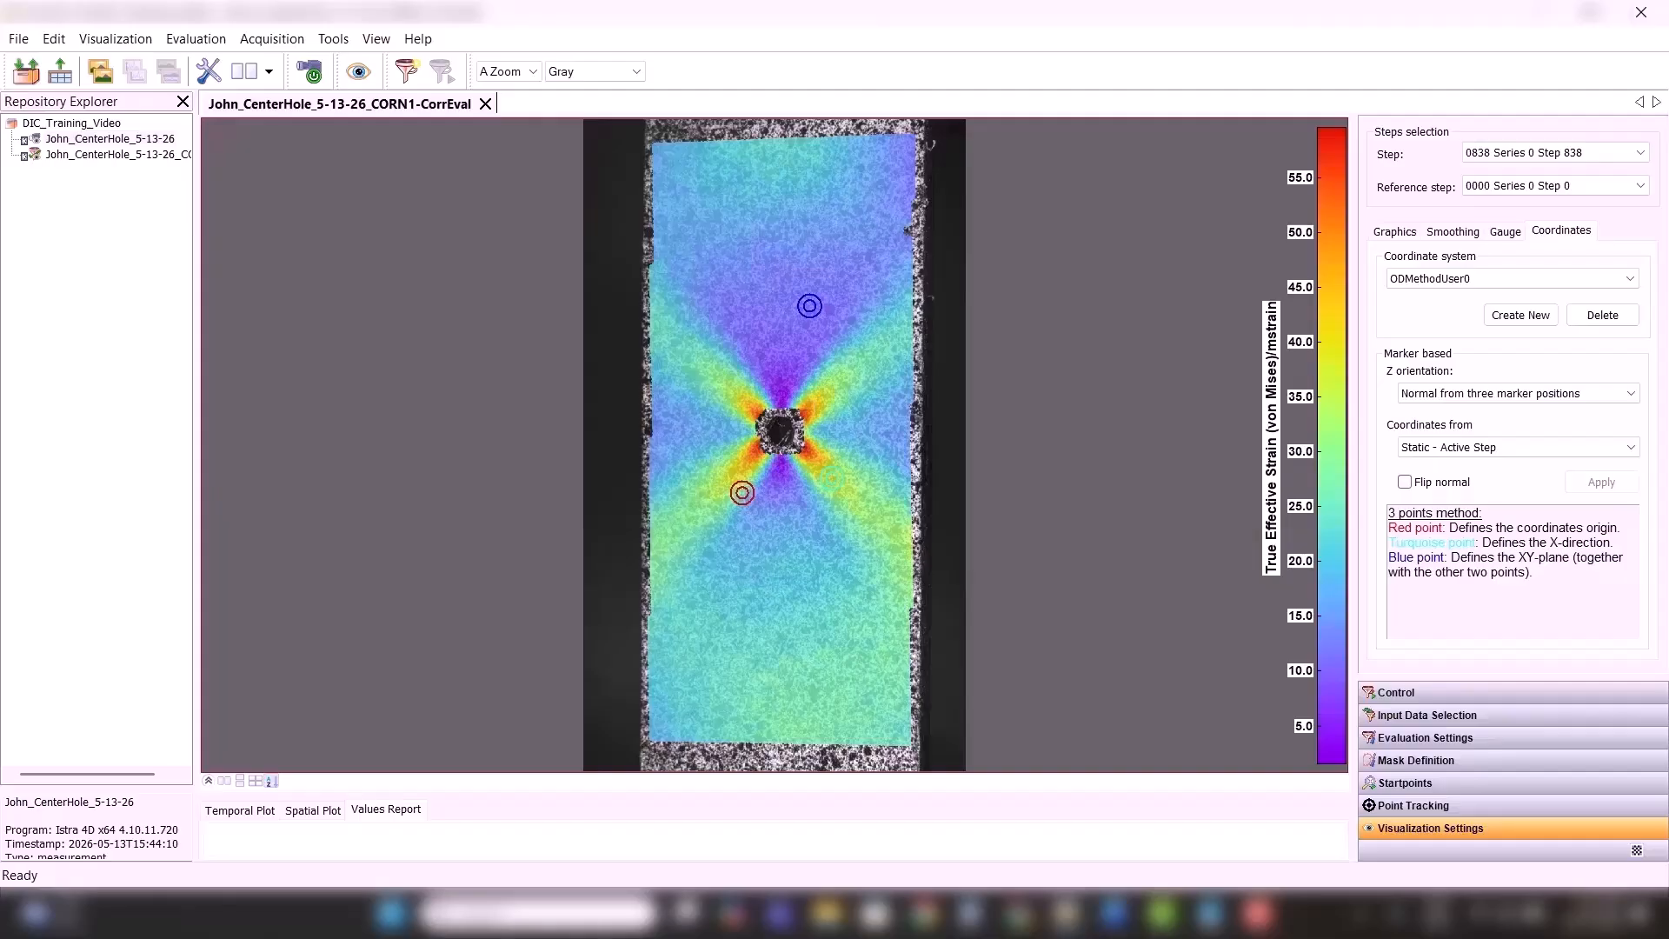
- Reposition the origin marker directly below the hole and the turquoise X-direction marker to the right of the hole, applying the coordinate system
left_click_drag(743, 493, 774, 436)
left_click(1601, 482)
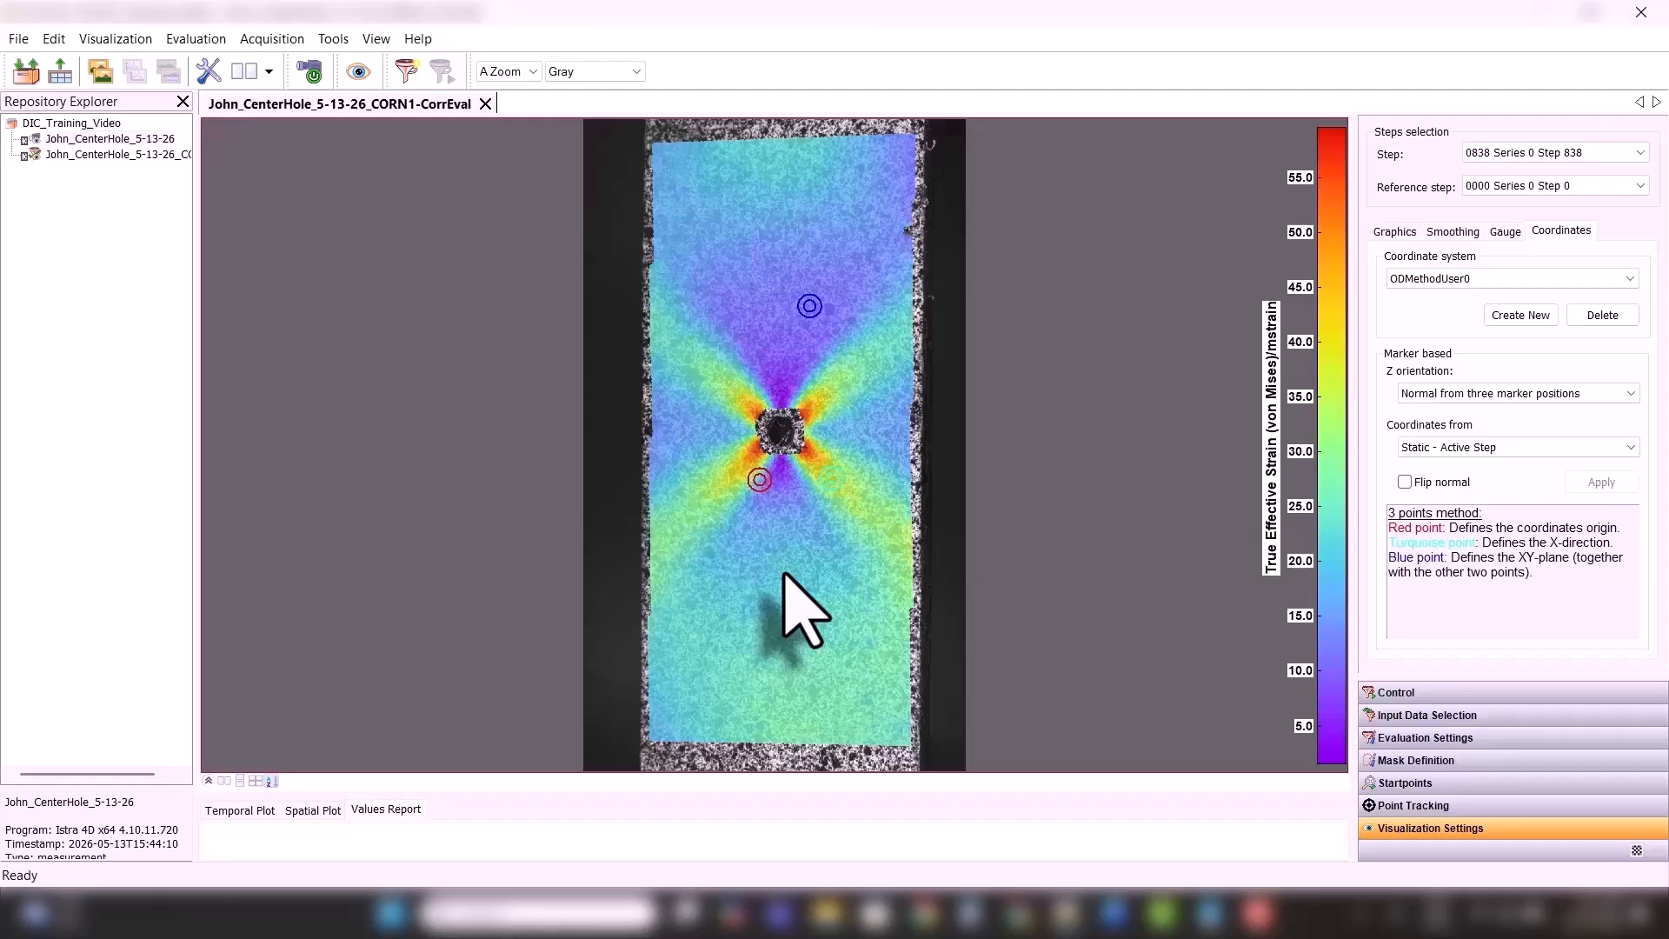
left_click_drag(759, 480, 740, 497)
left_click(1602, 482)
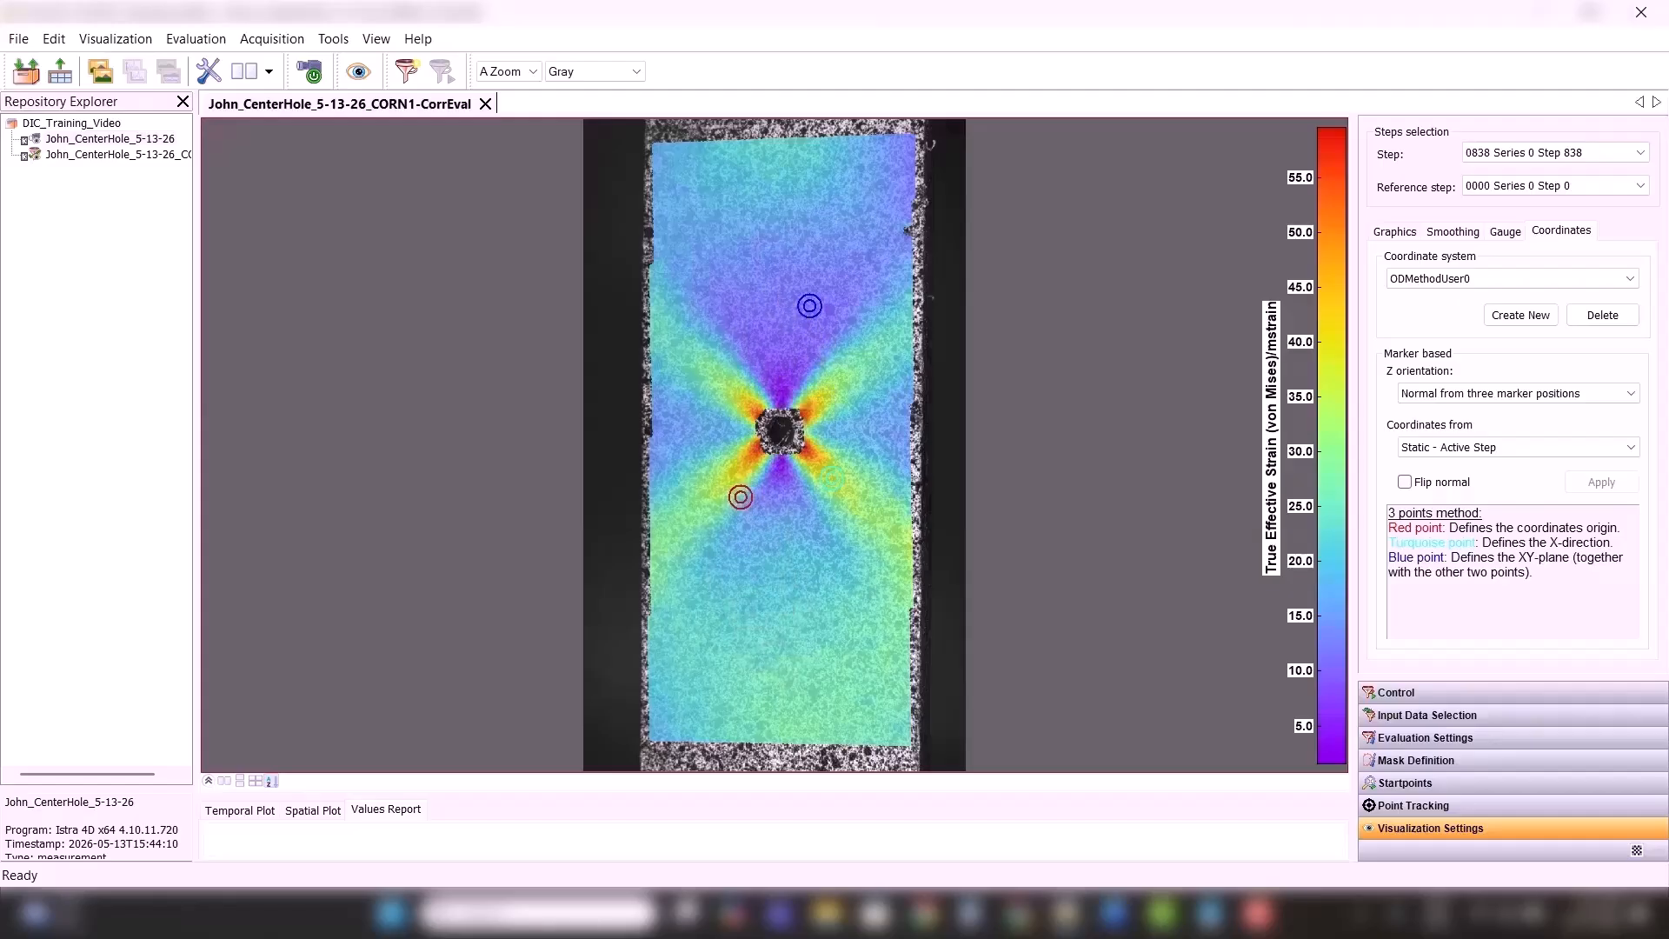
left_click_drag(861, 459, 880, 452)
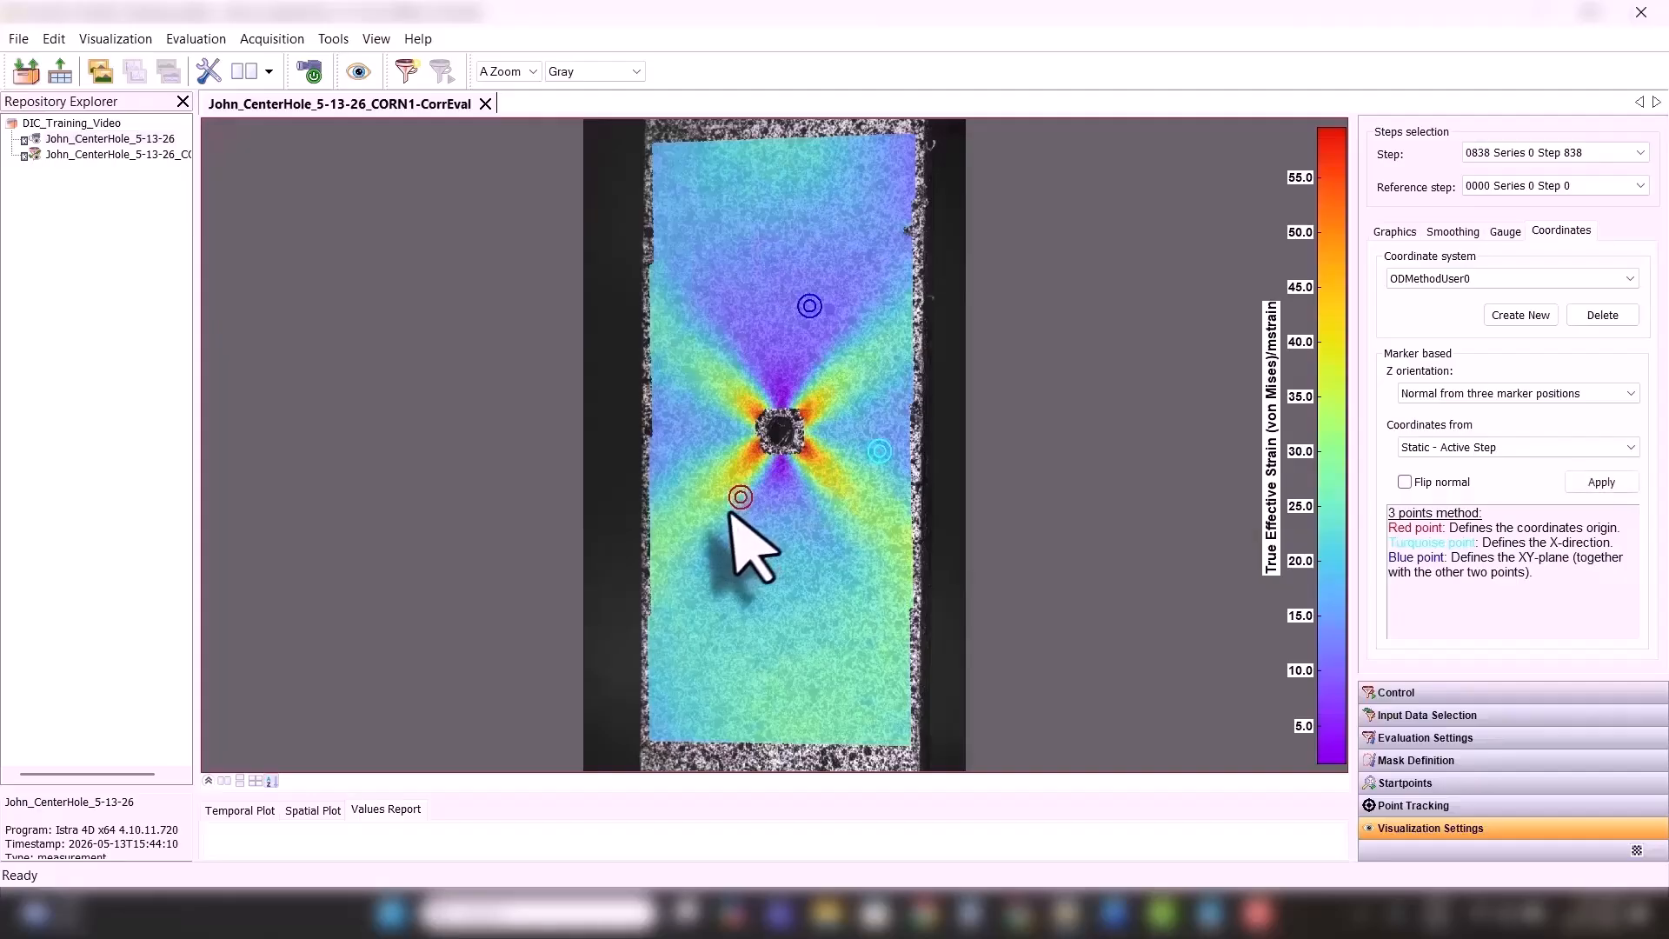
left_click_drag(741, 498, 781, 490)
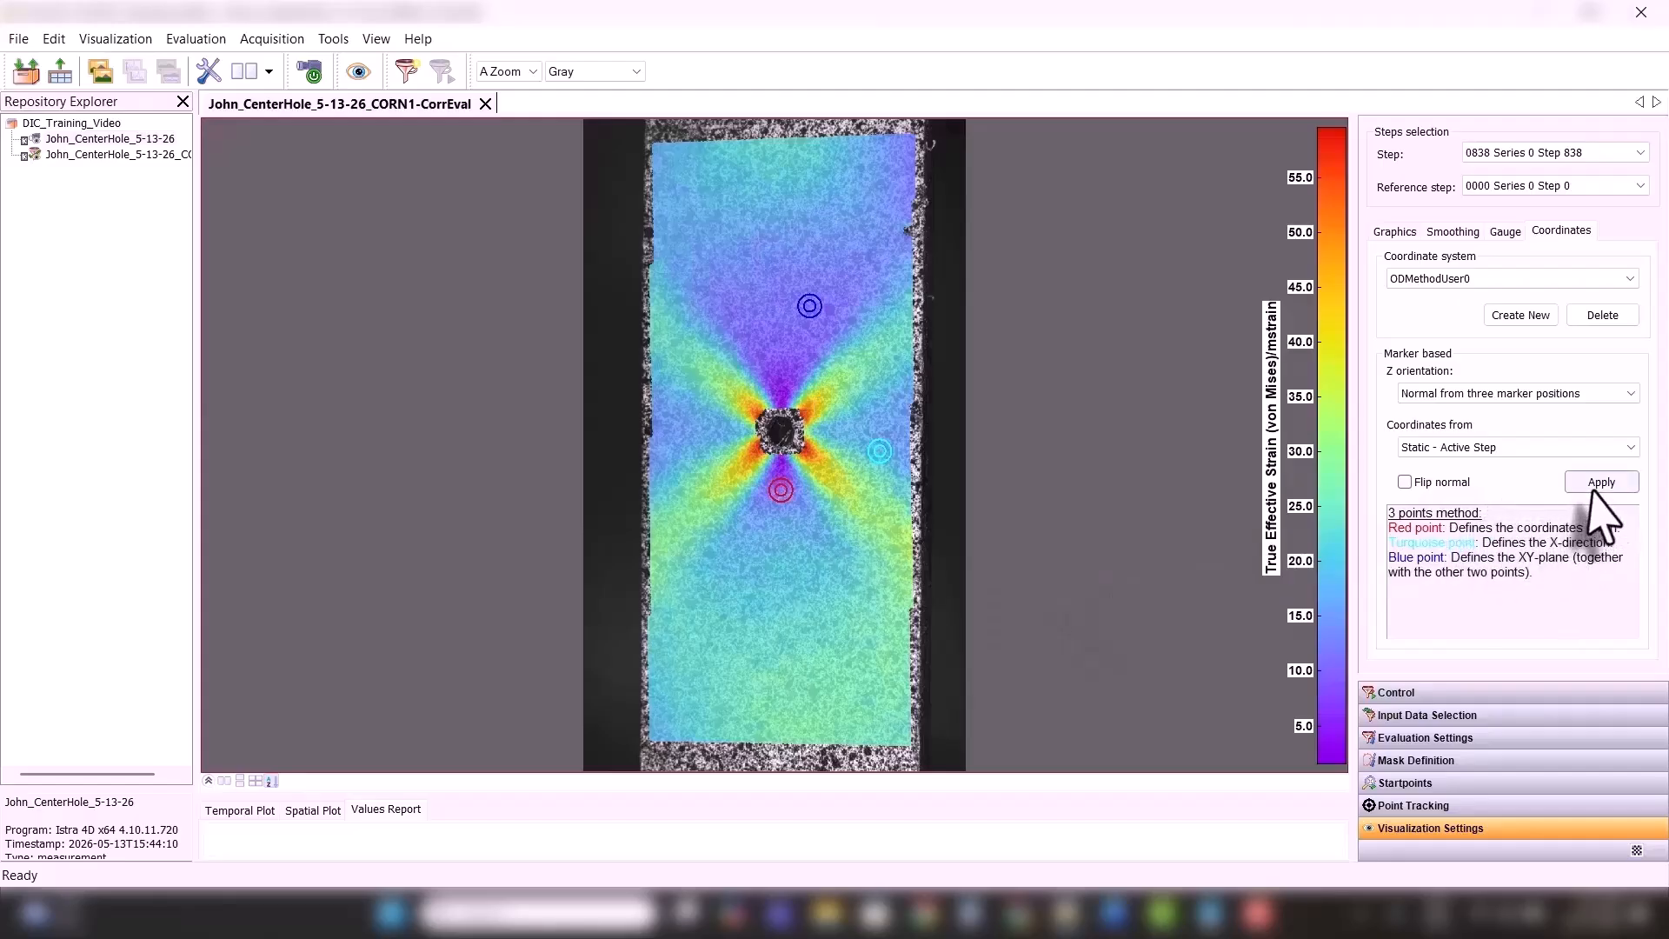
- Set the Z orientation to Normal direction at origin, move the origin marker closer to the hole's lower edge, and apply
left_click(1464, 393)
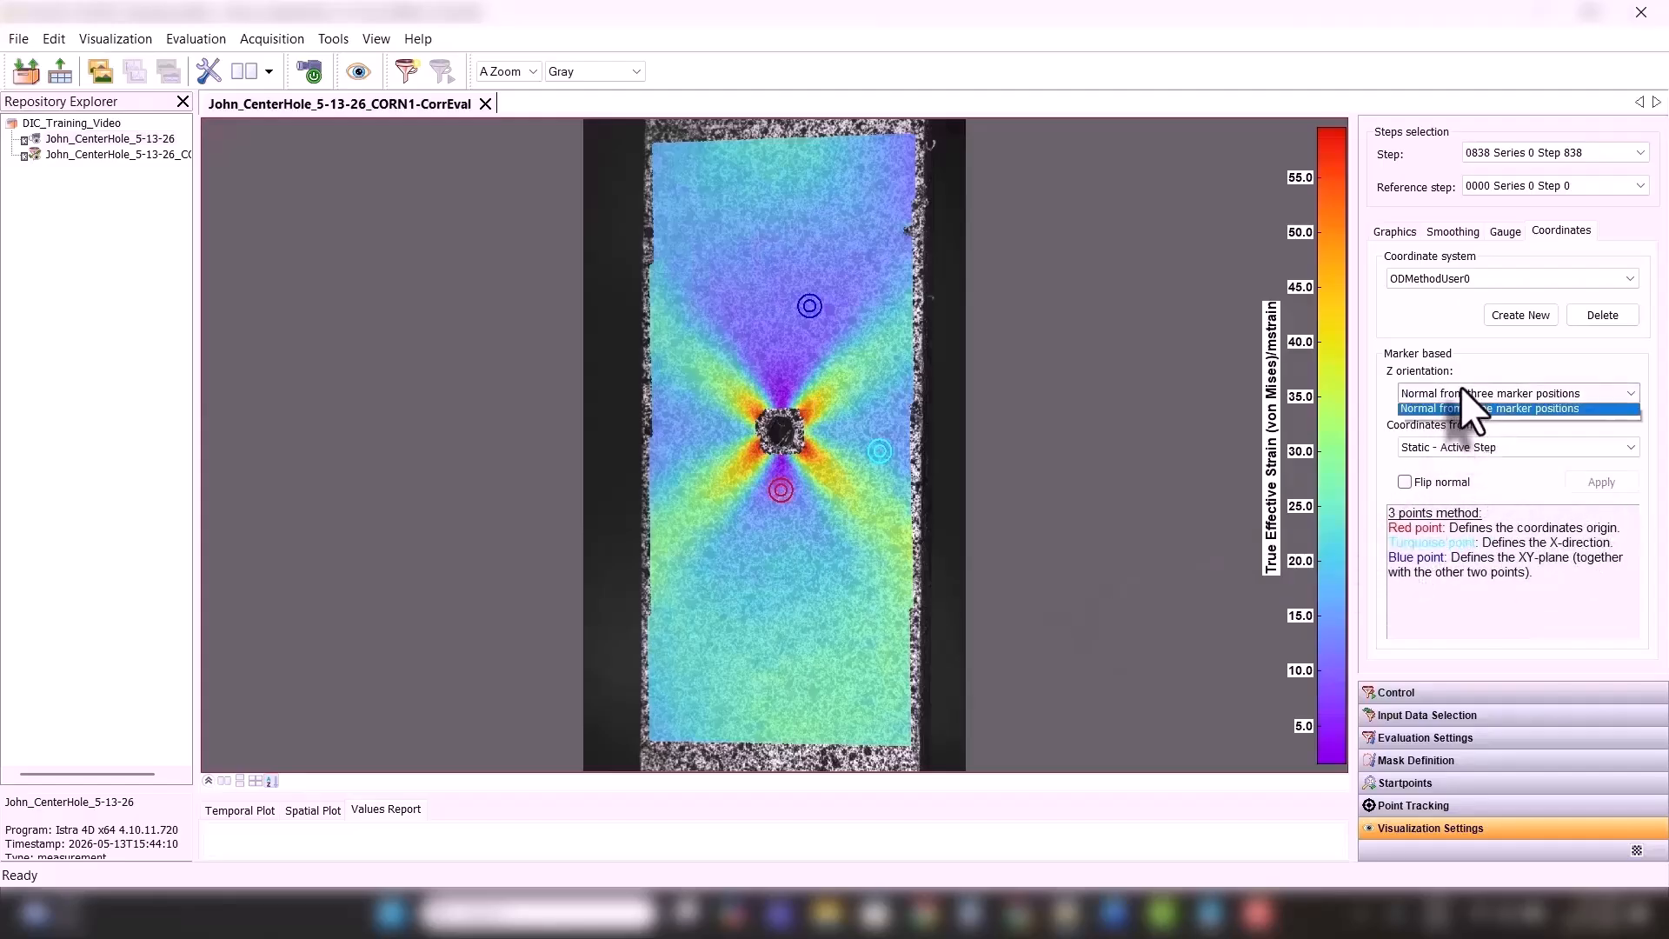
left_click(1478, 411)
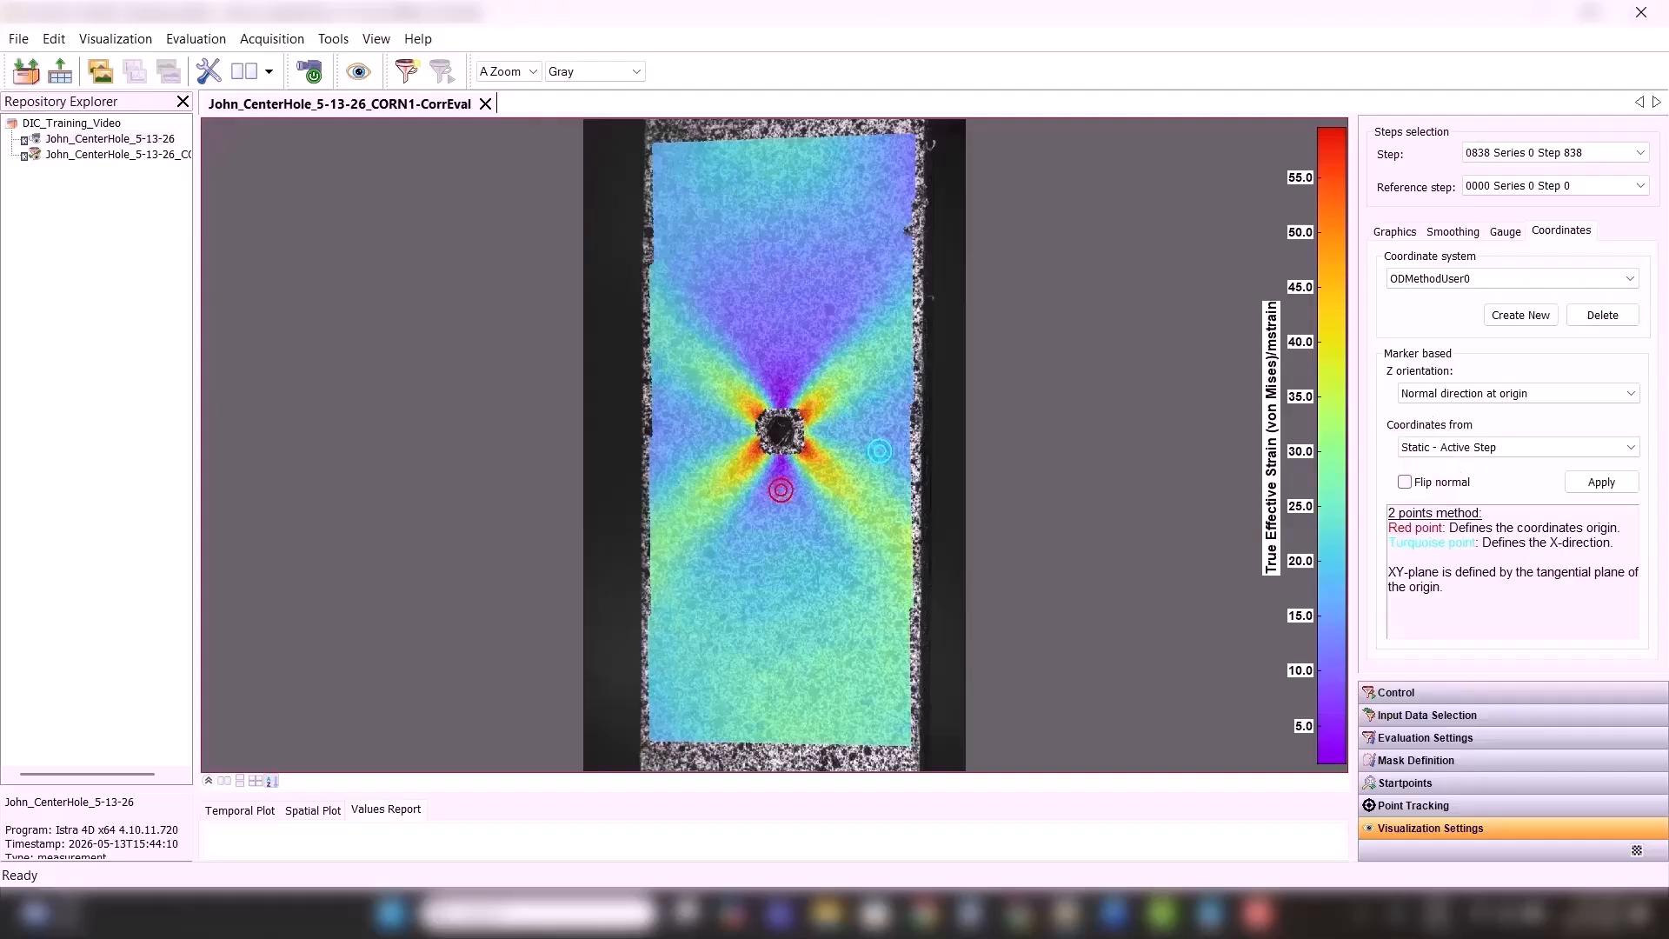
left_click_drag(781, 490, 783, 474)
left_click(1601, 481)
- Fine-tune the position of the turquoise X-direction marker to the lower right of the hole
left_click(879, 451)
left_click(871, 459)
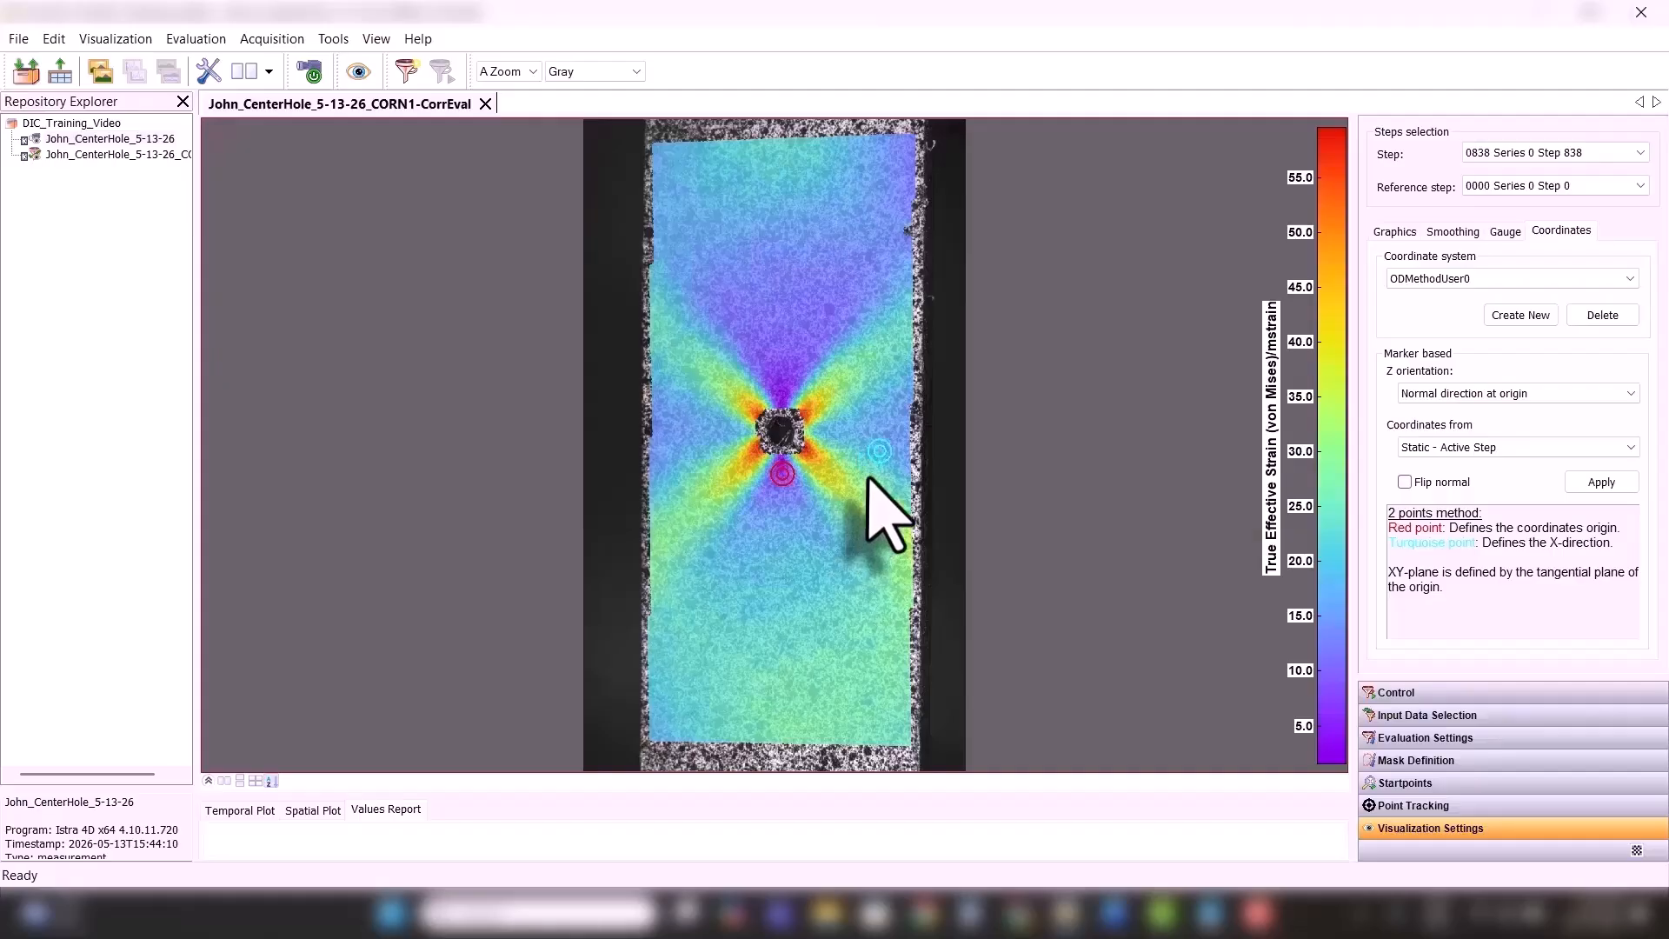
left_click(880, 452)
left_click_drag(880, 451, 870, 459)
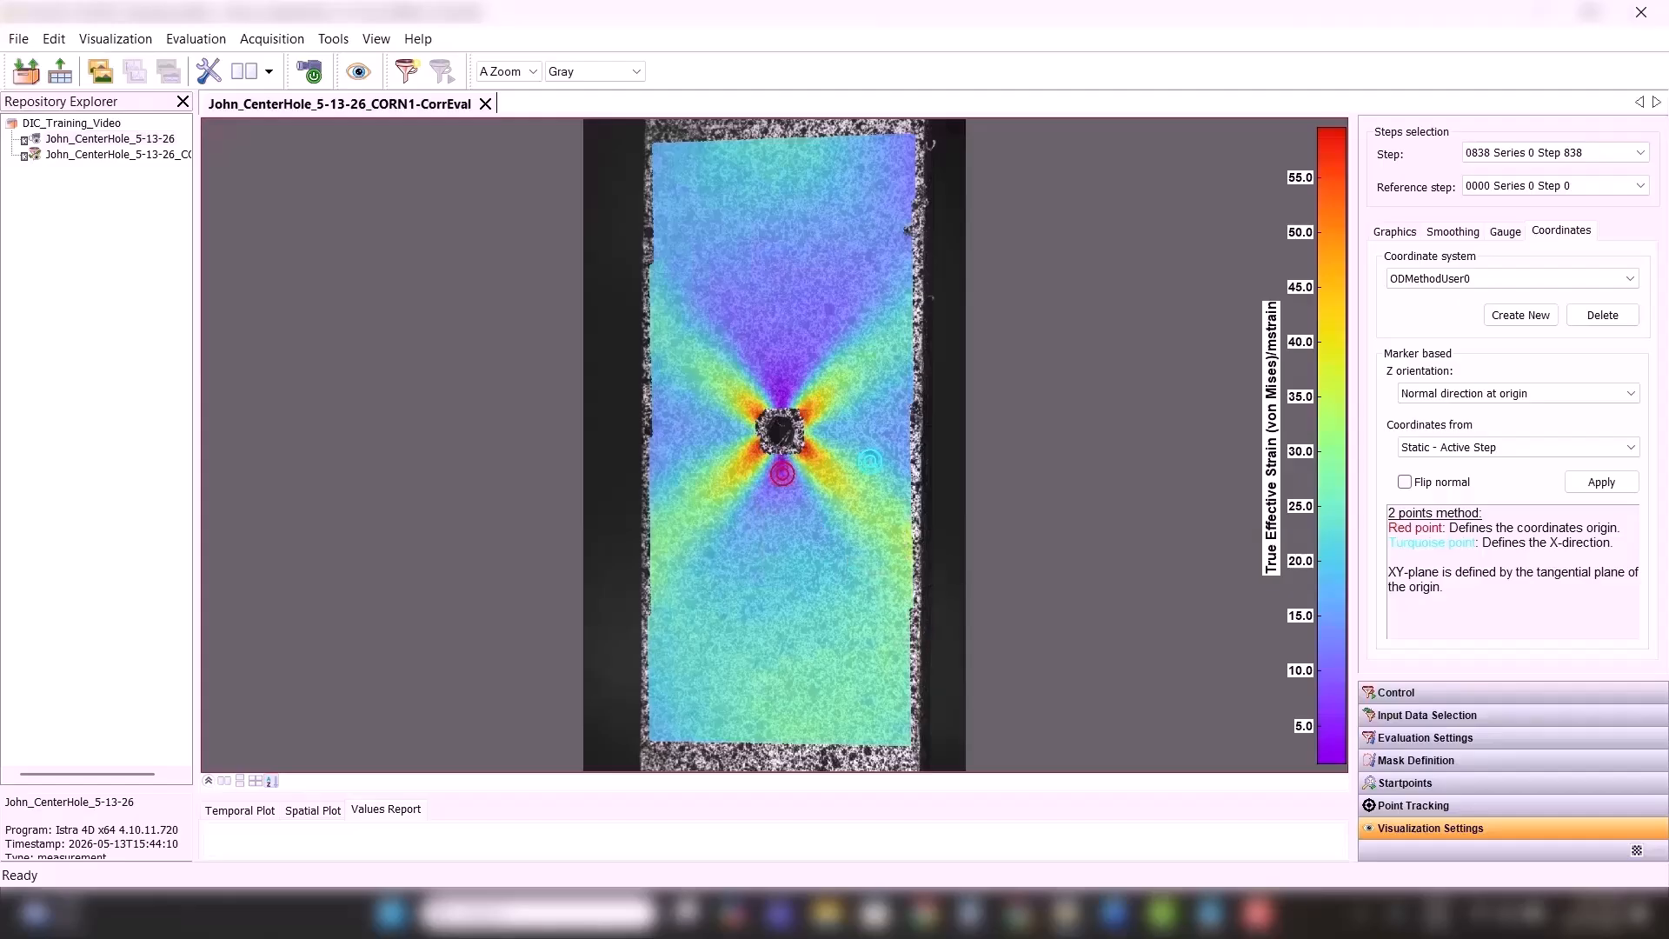
mouse_move(871, 461)
left_mouse_down()
mouse_move(762, 525)
mouse_move(712, 412)
mouse_move(855, 428)
mouse_move(869, 453)
left_mouse_up()
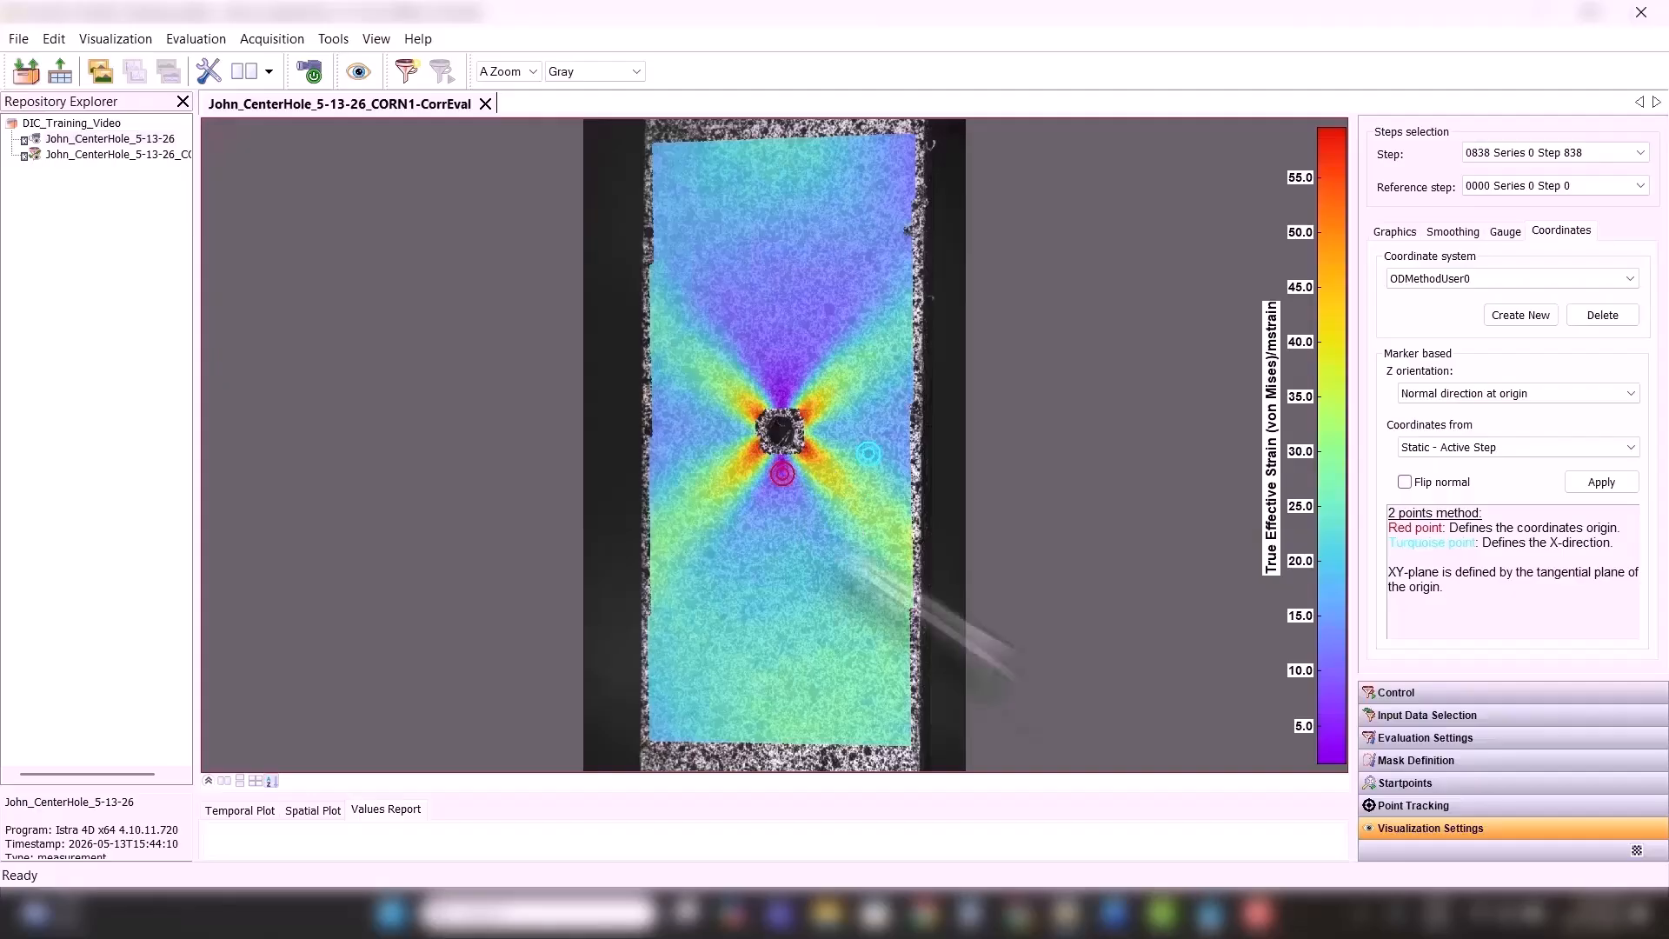
- Review the Z orientation methods and set the Z orientation to Normal of best fit plane
left_click(1433, 402)
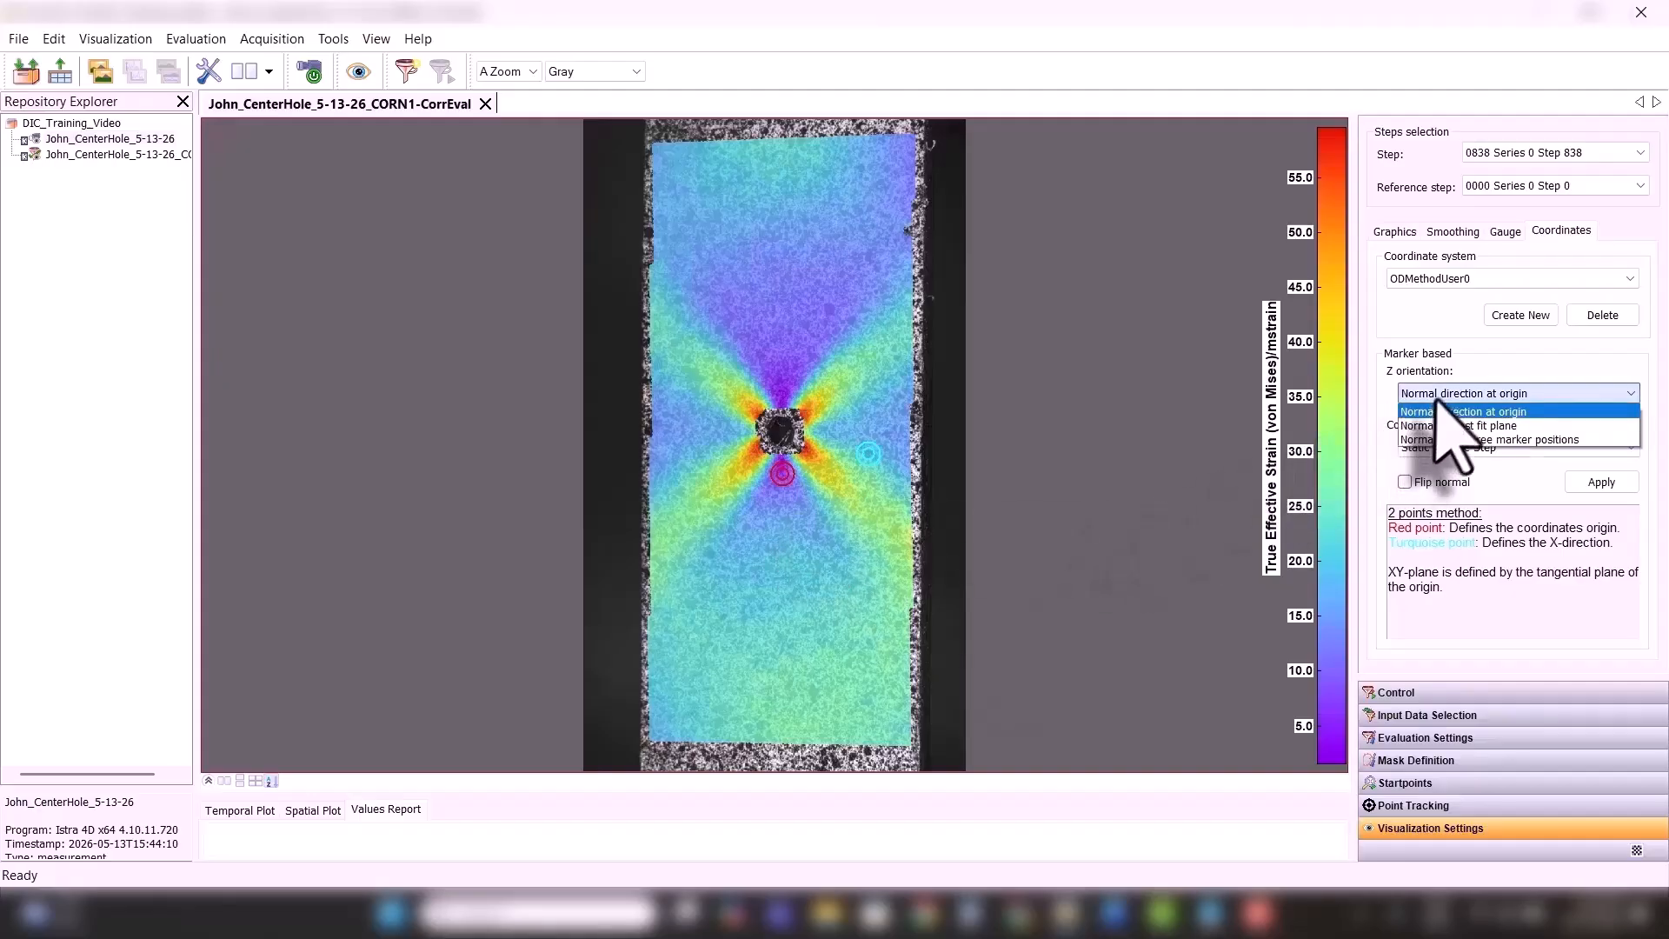
left_click(1439, 410)
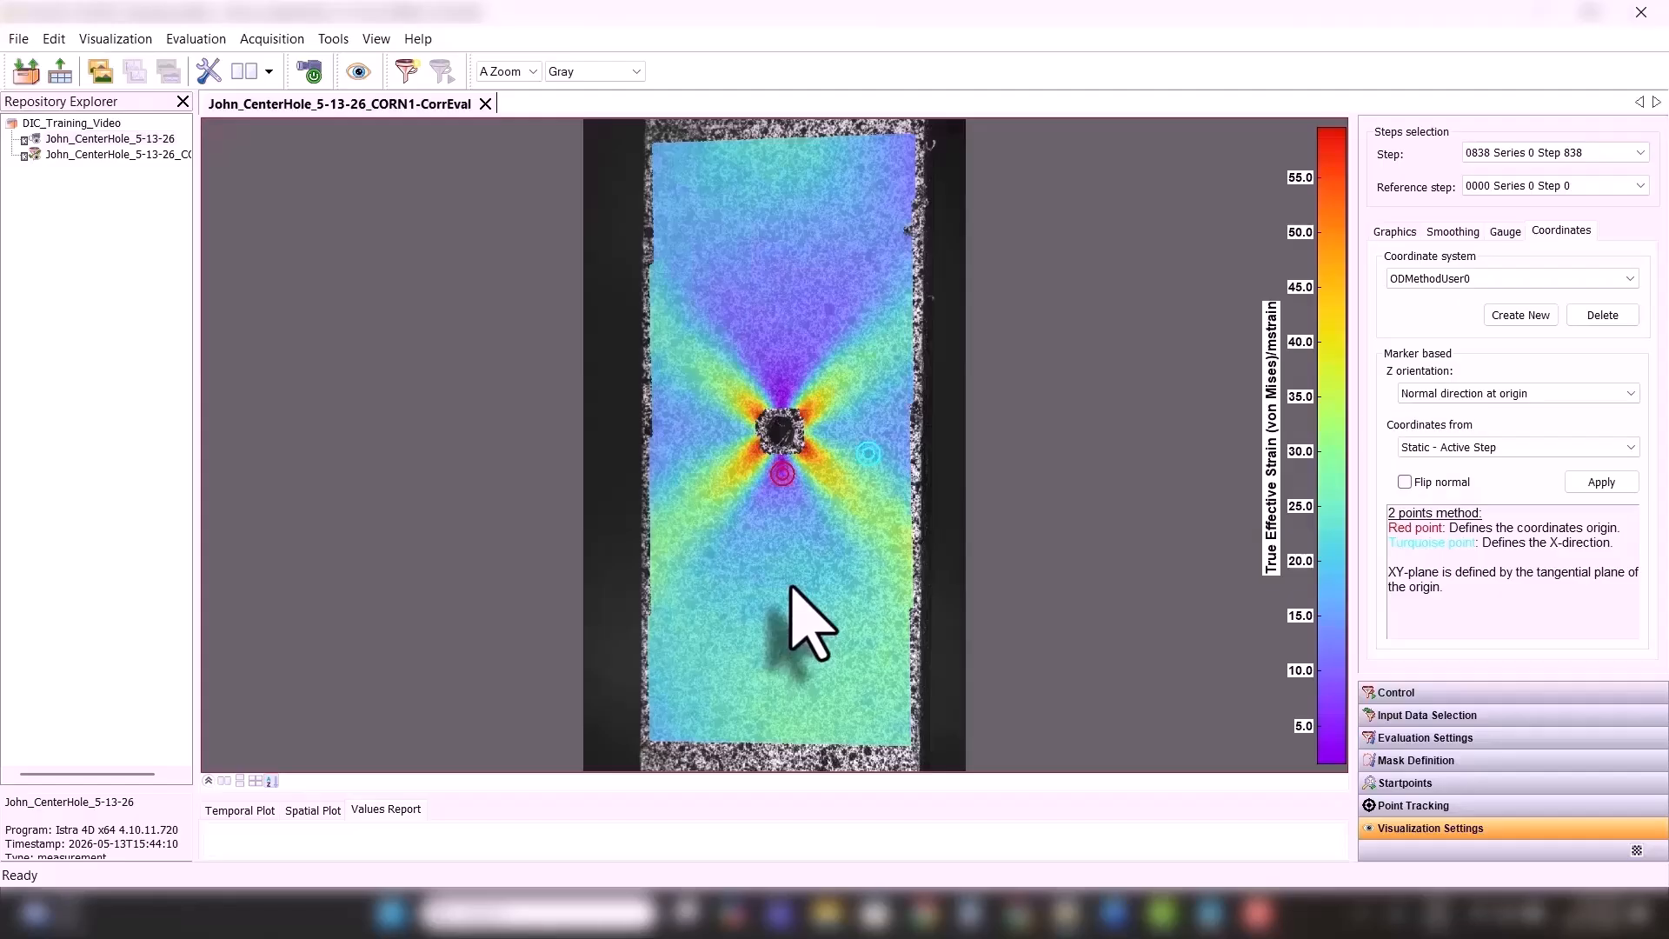
left_click(1473, 396)
left_click(1476, 426)
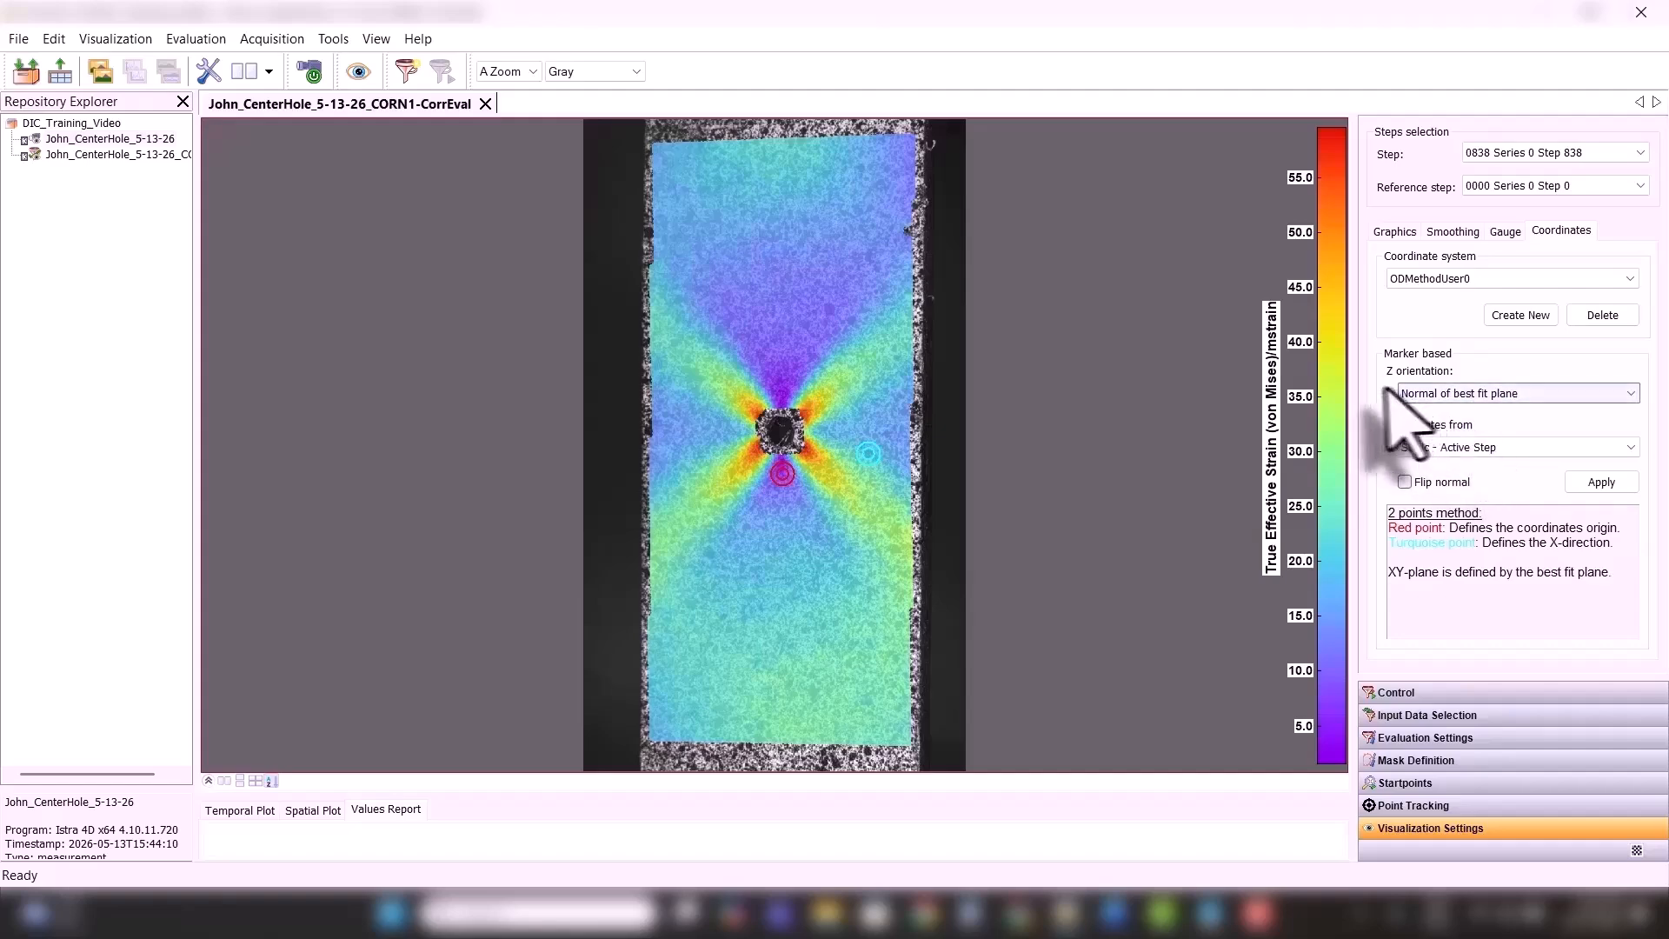
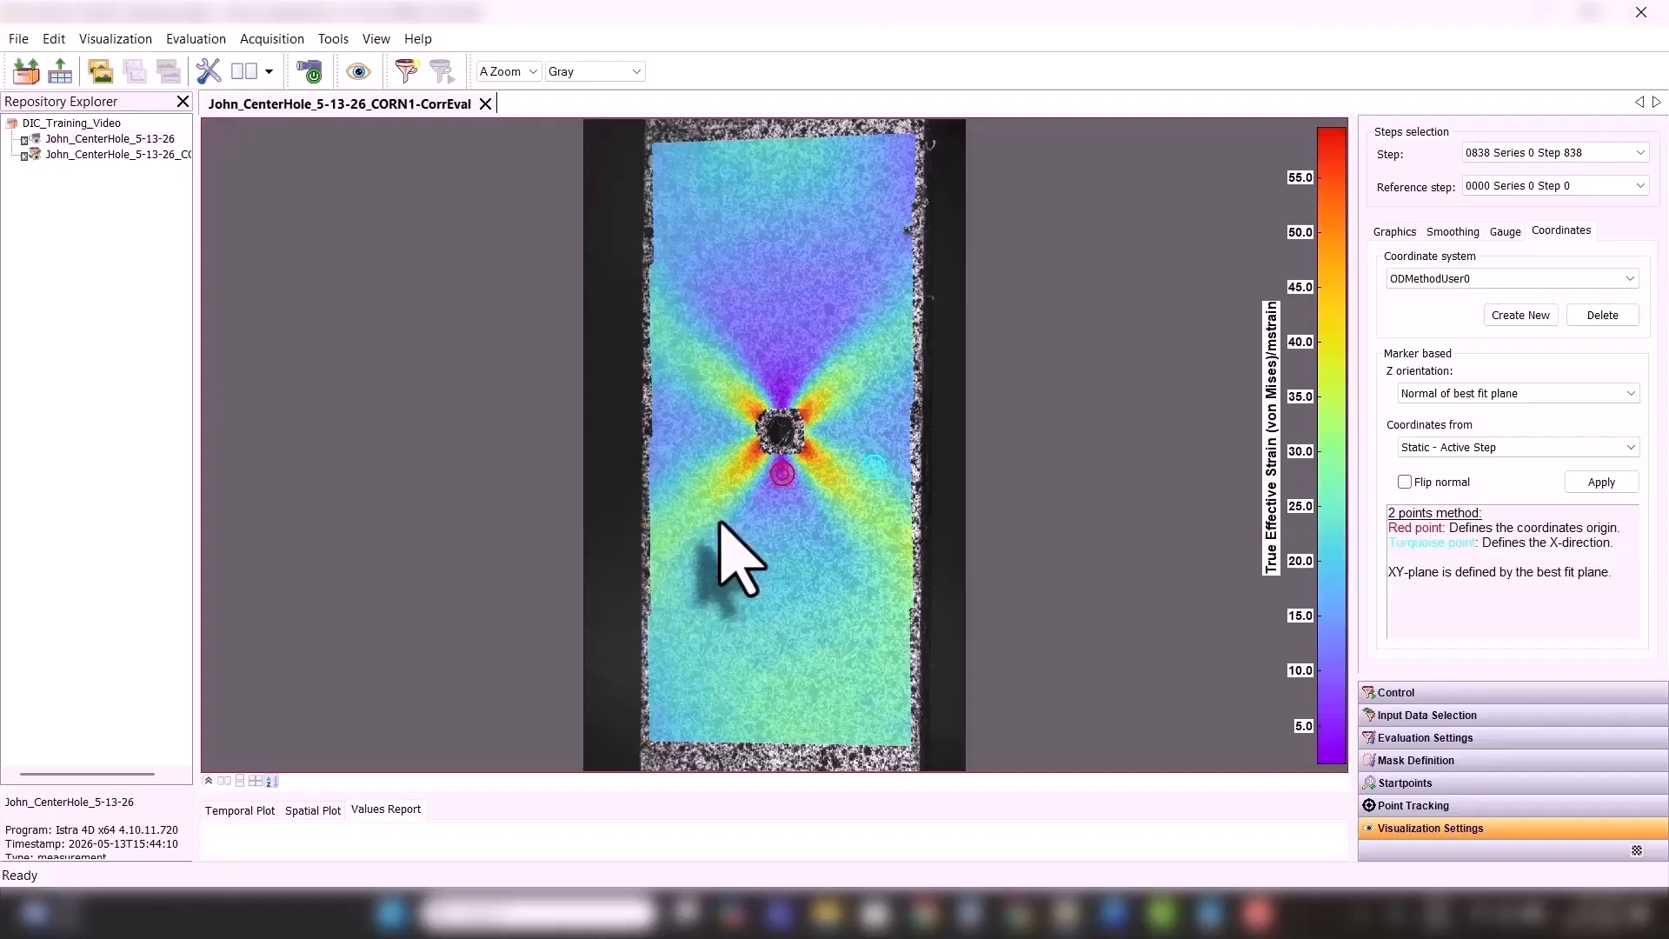
- Capture a screenshot strip along the specimen's full left edge, and open the saved image Coordinate_System.png in ImageJ
key("super+shift+s")
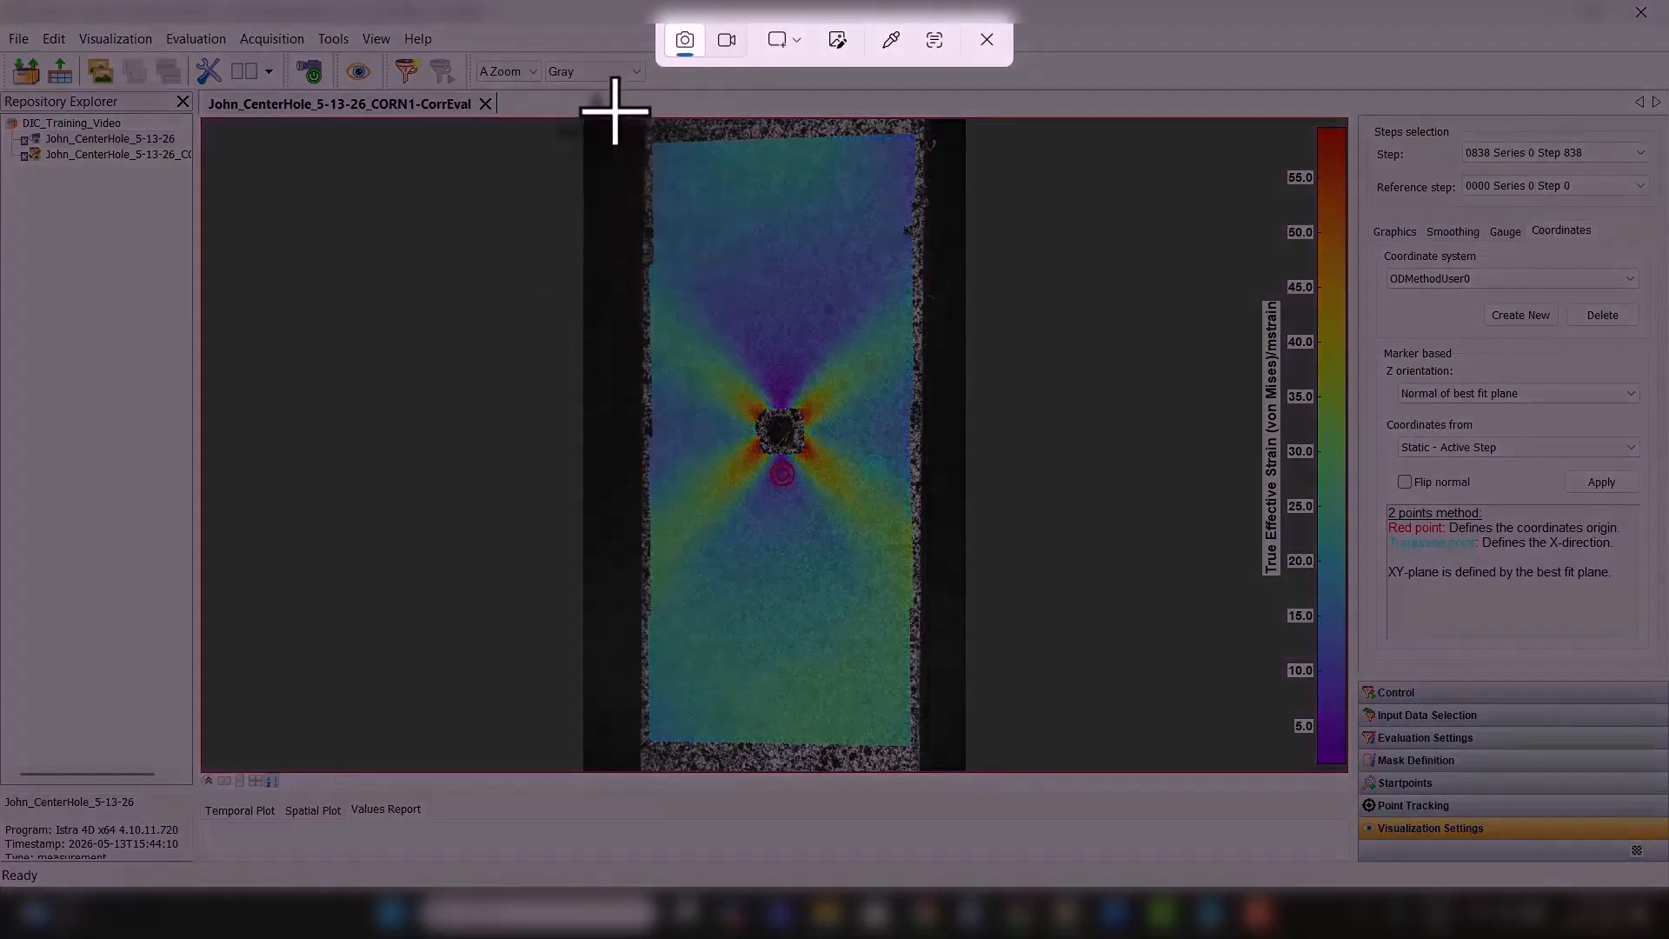
left_click_drag(614, 110, 693, 780)
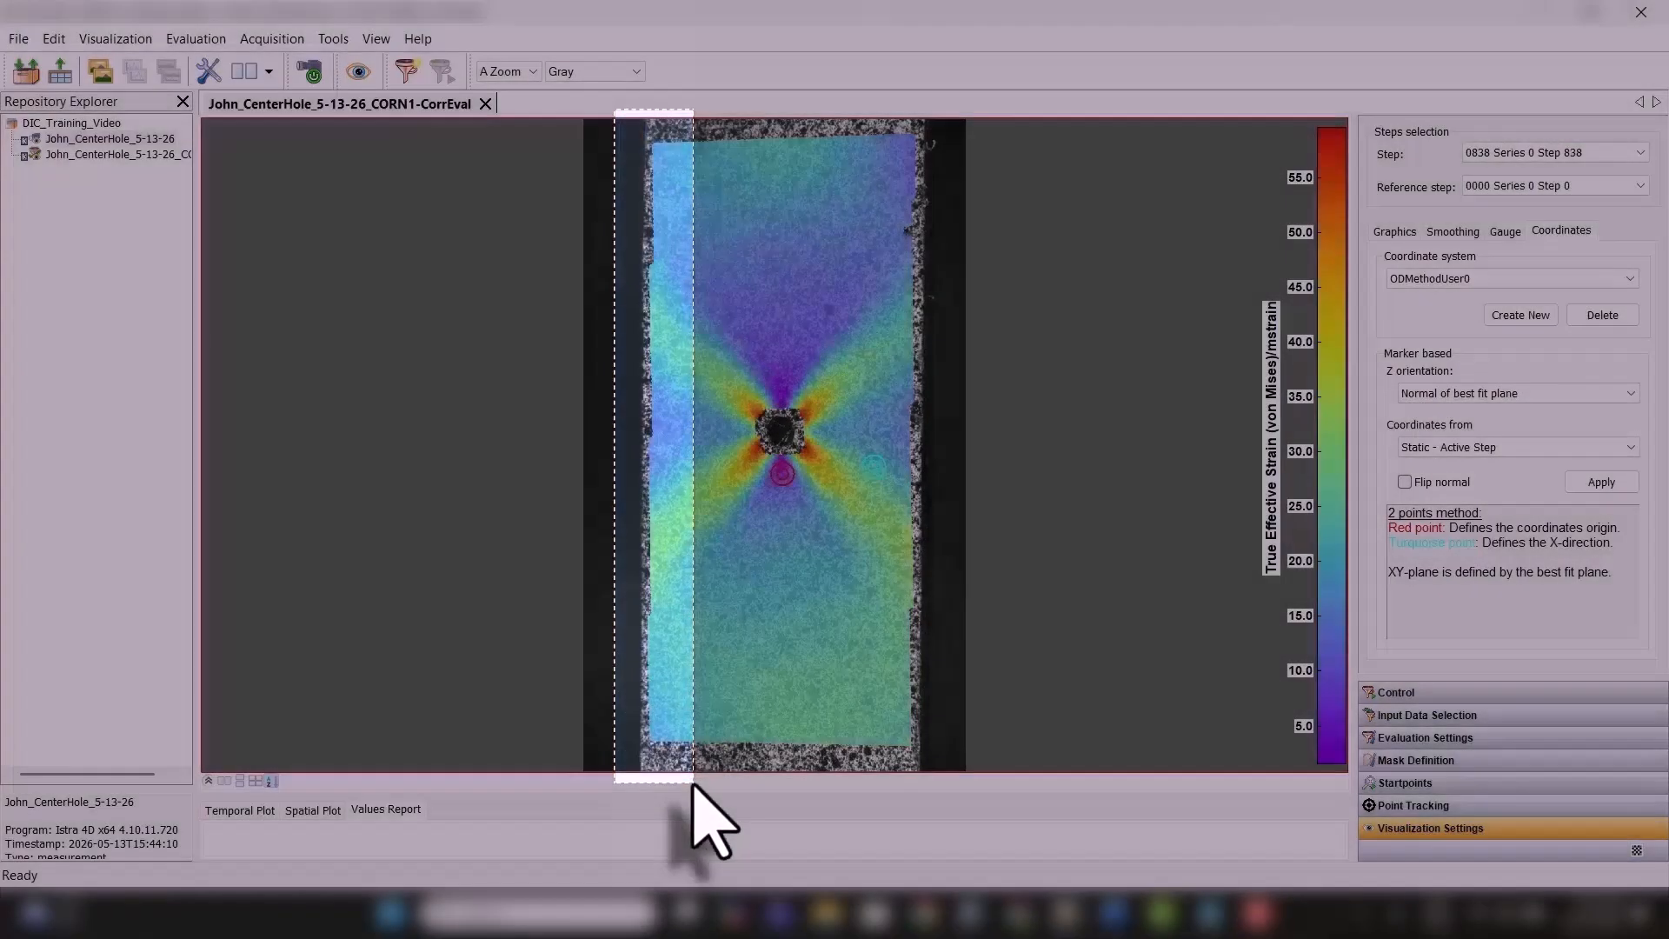
key("super+d")
double_click(139, 700)
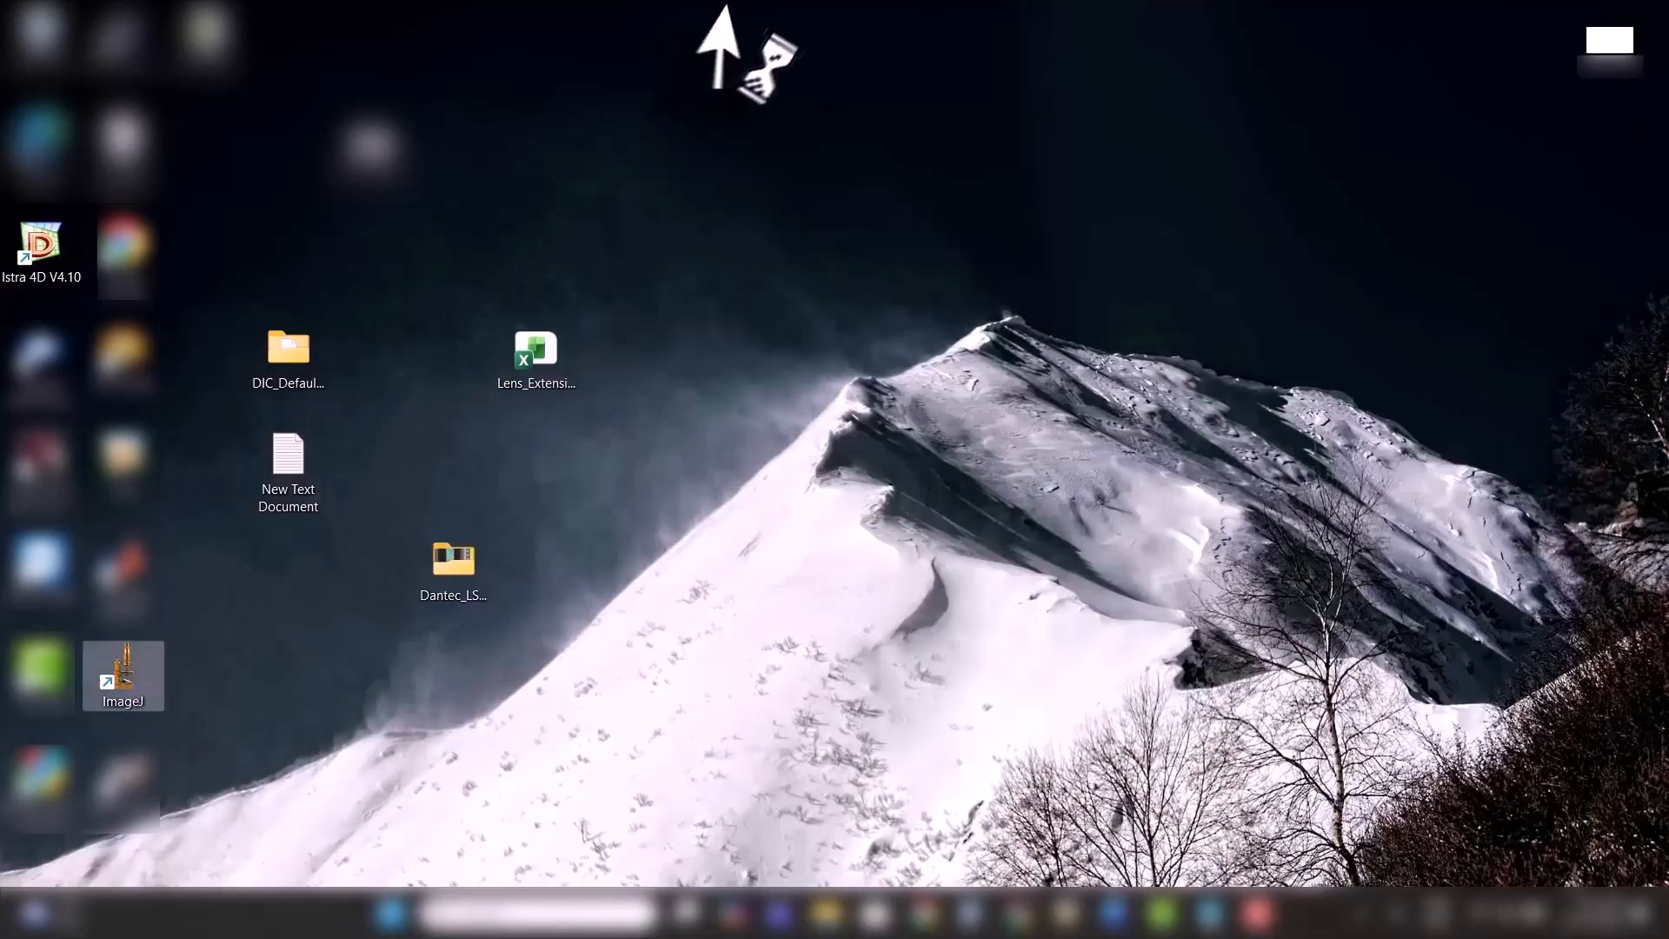
left_click(1013, 55)
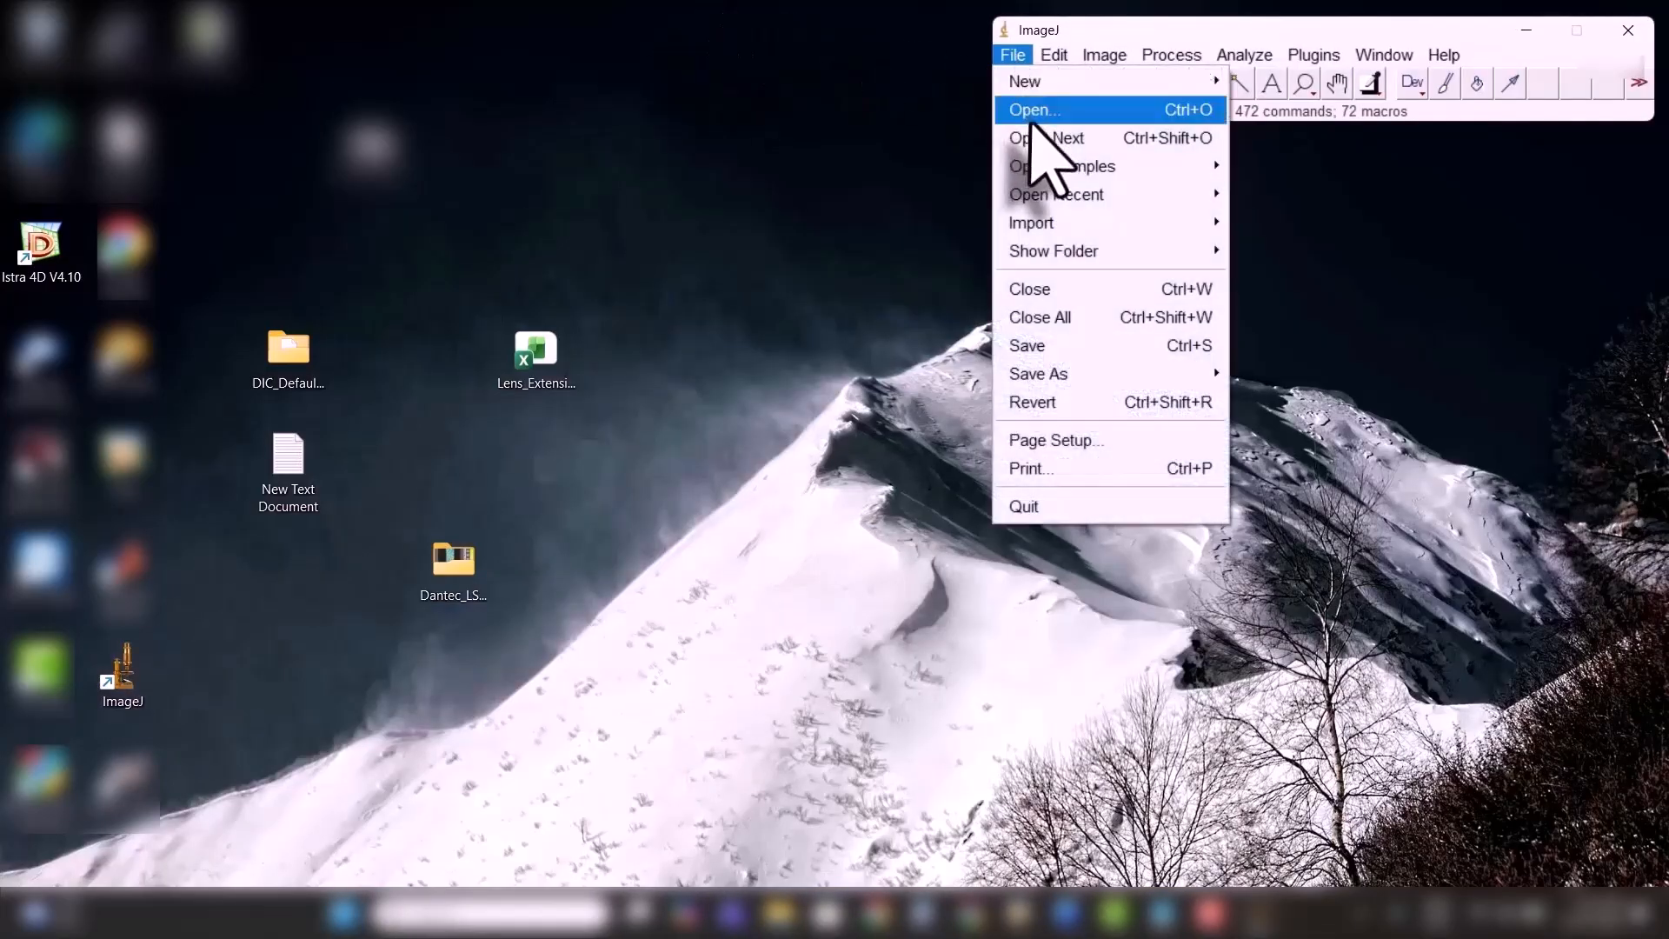
left_click(1032, 109)
left_click(652, 387)
double_click(652, 387)
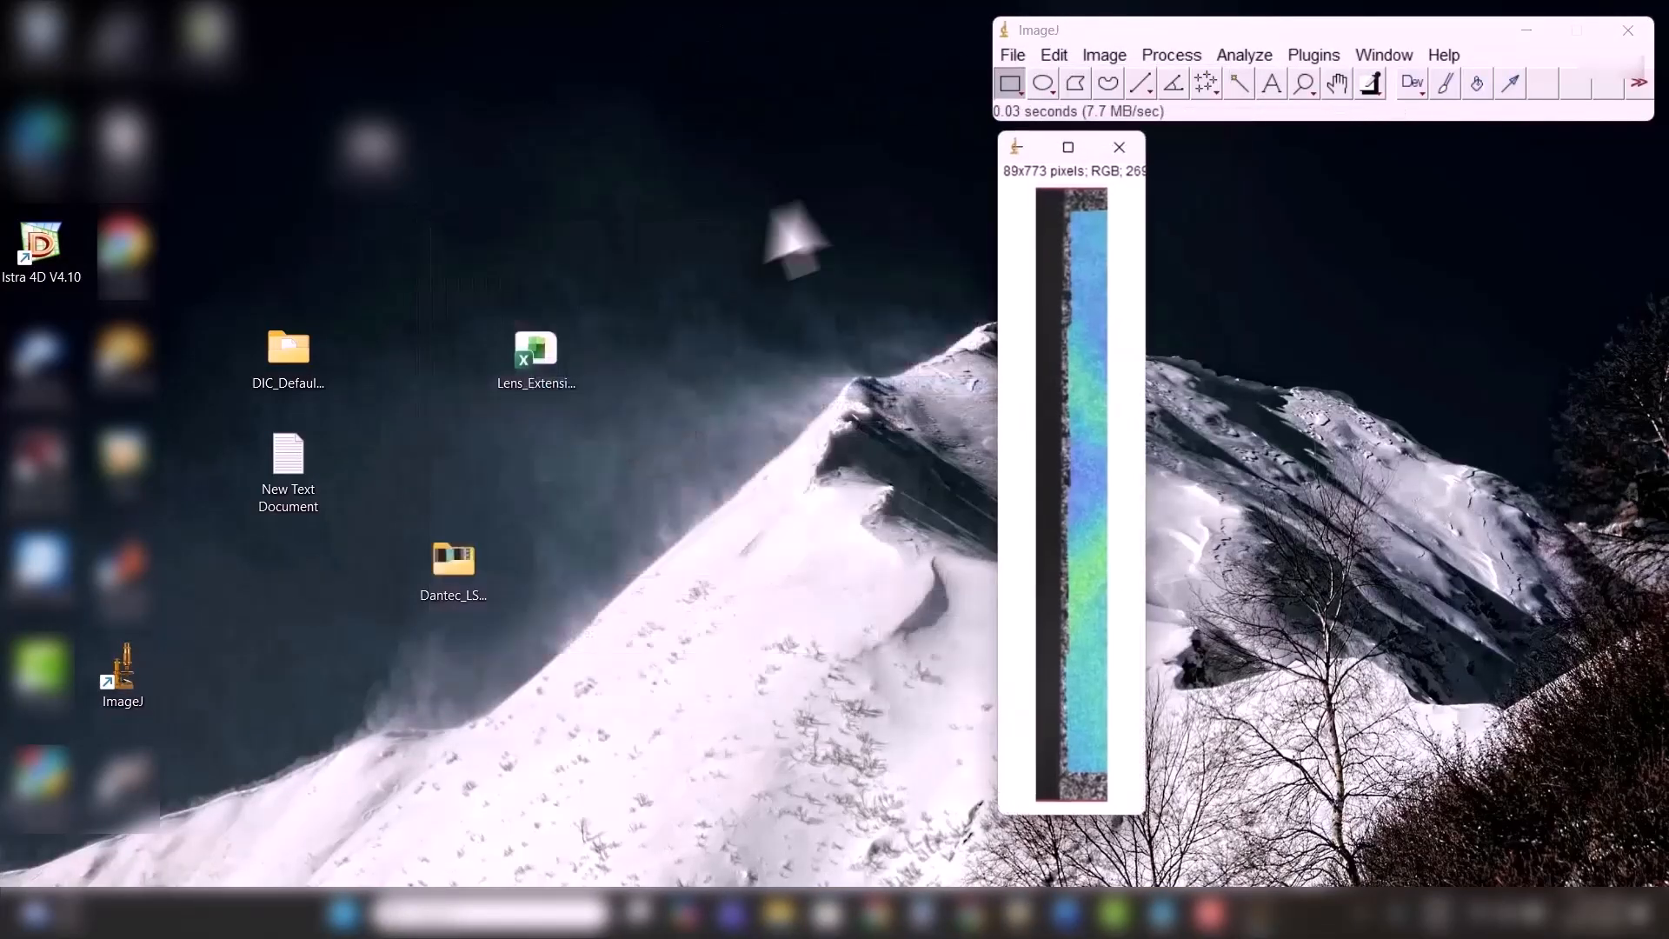
- Draw a straight line about 744 pixels long down the specimen's left edge and refine its upper endpoint onto the edge
left_click(1069, 146)
left_click(1140, 83)
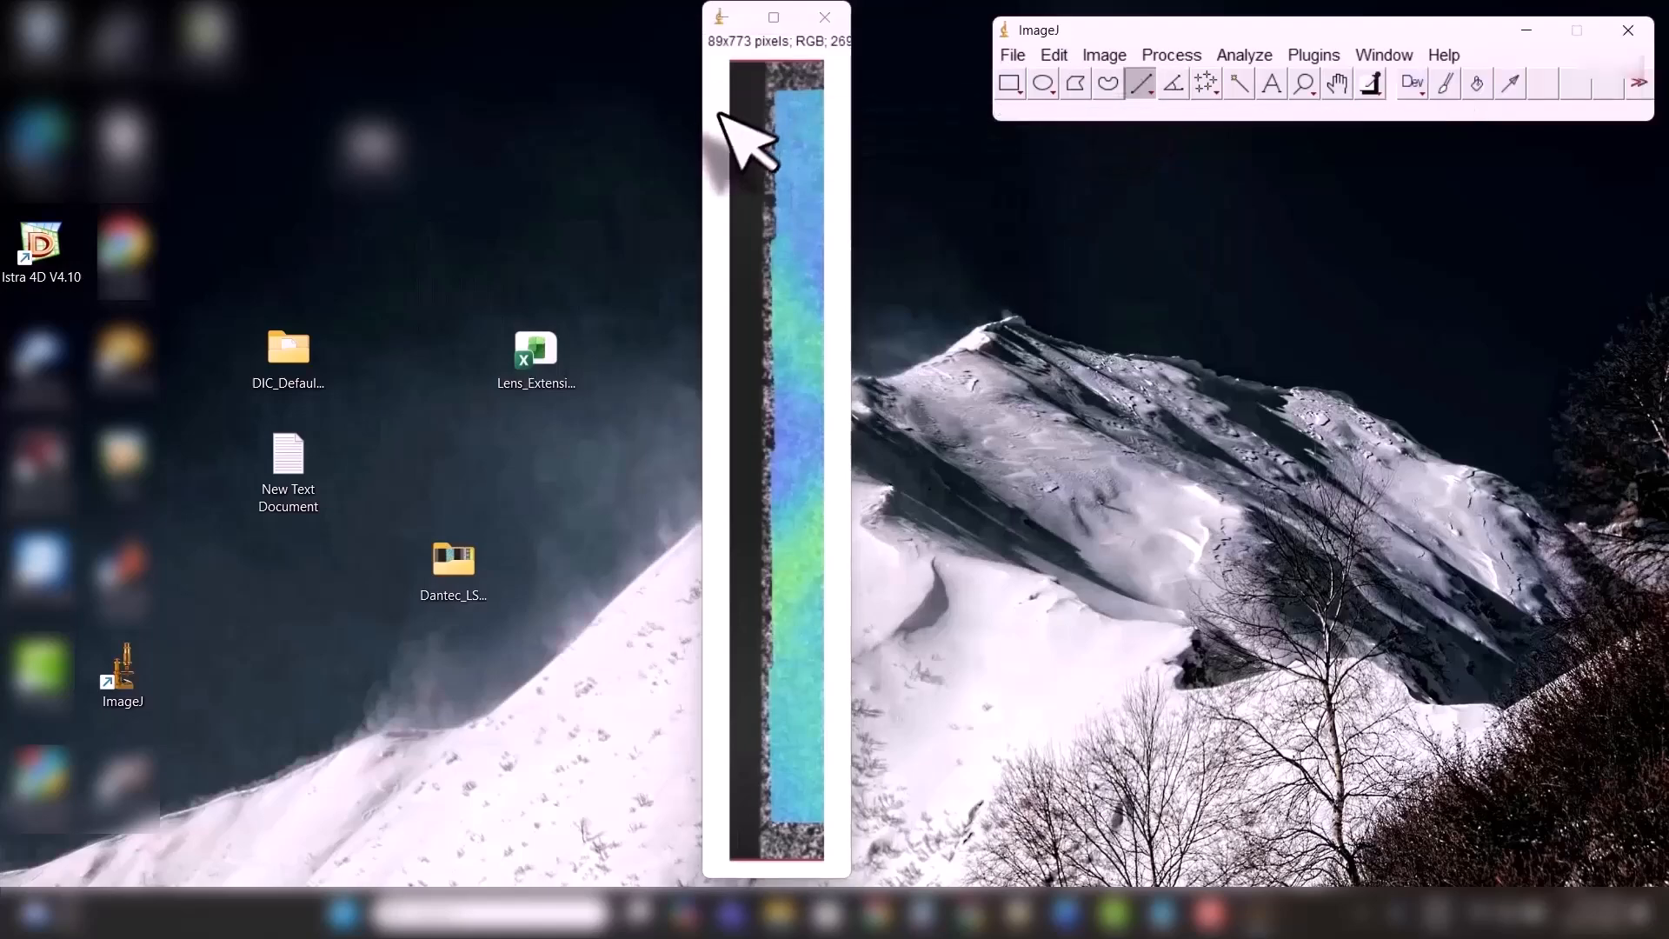
left_click_drag(763, 72, 760, 860)
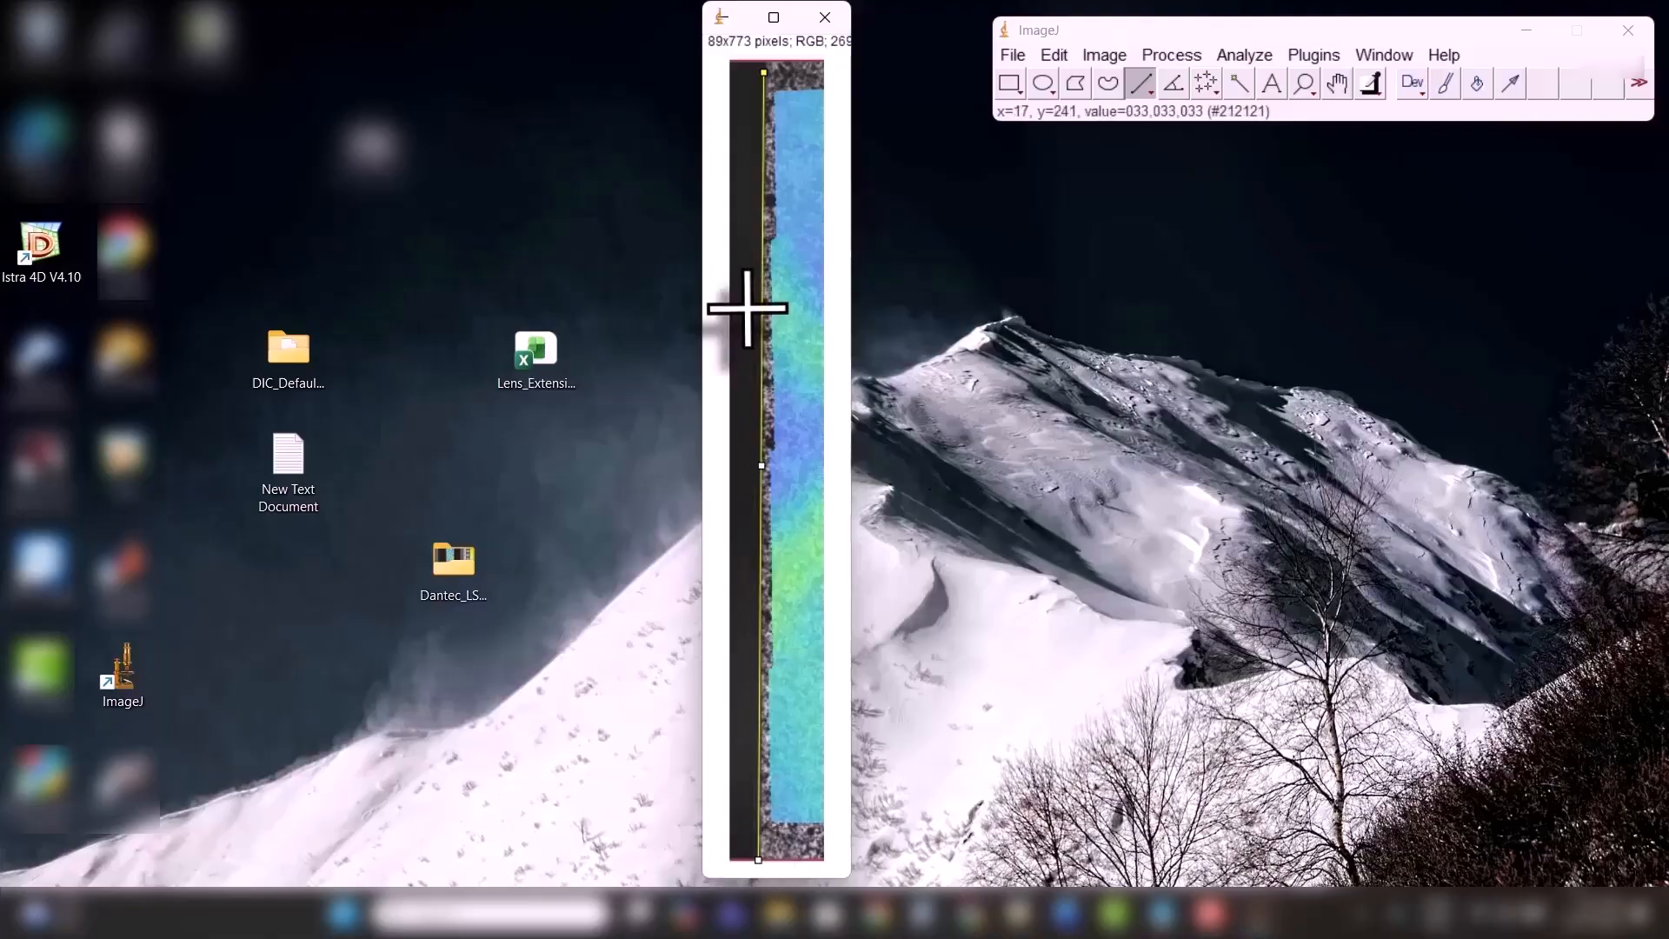
scroll(771, 63, "up", 4)
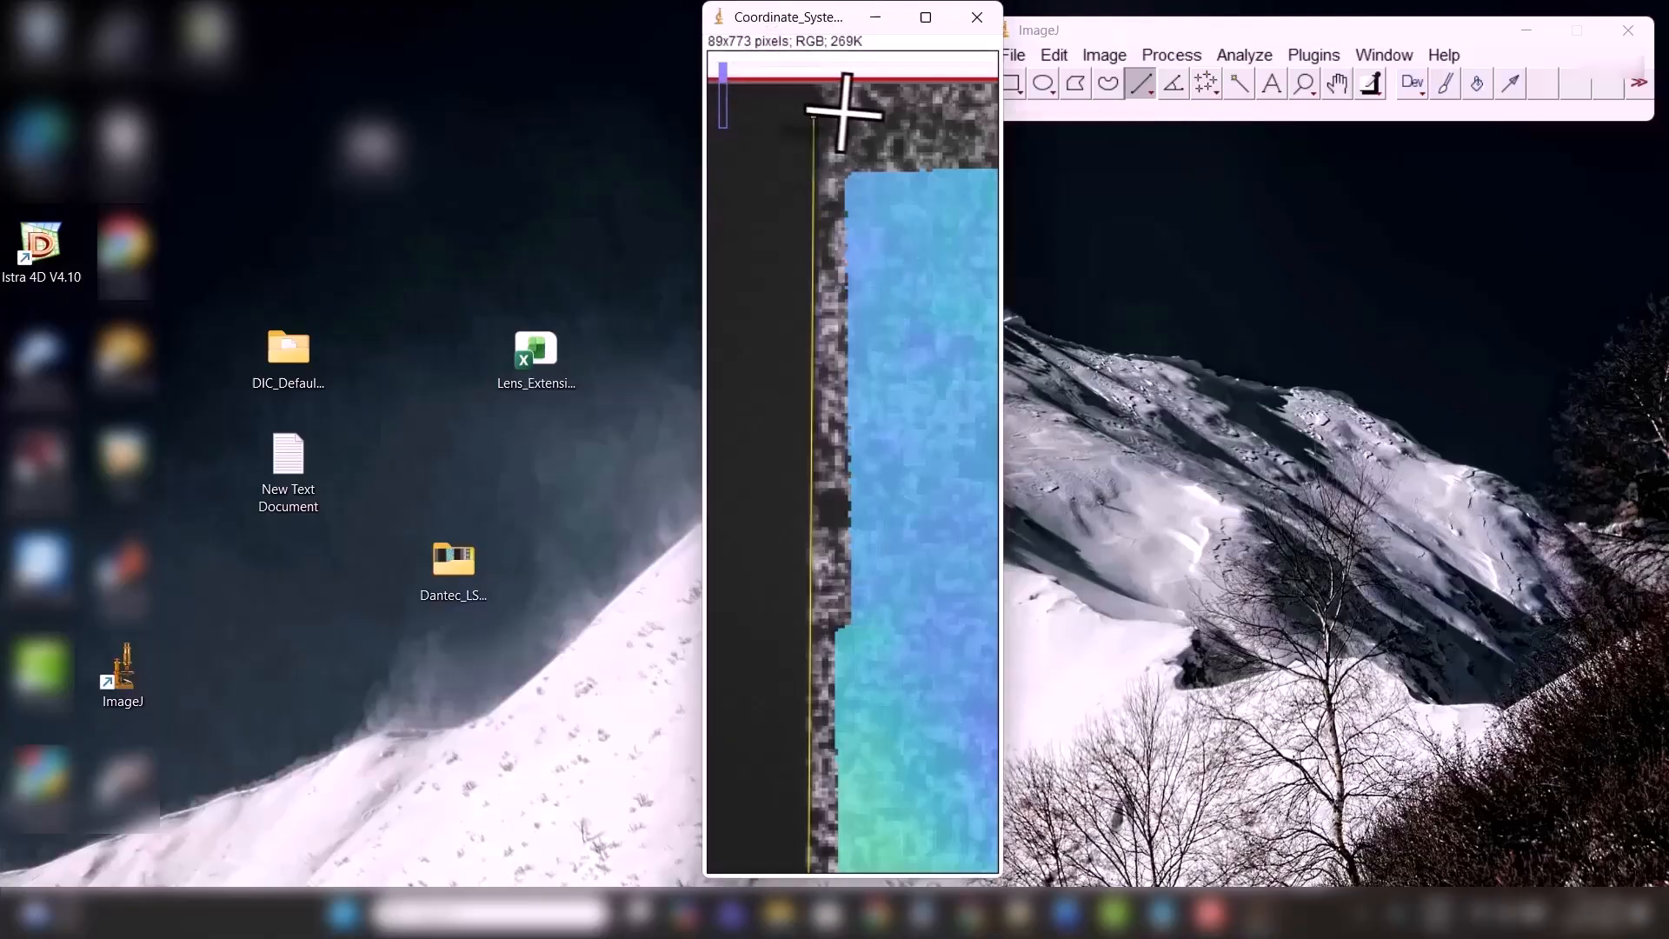
scroll(843, 111, "up", 1)
left_click_drag(849, 150, 854, 126)
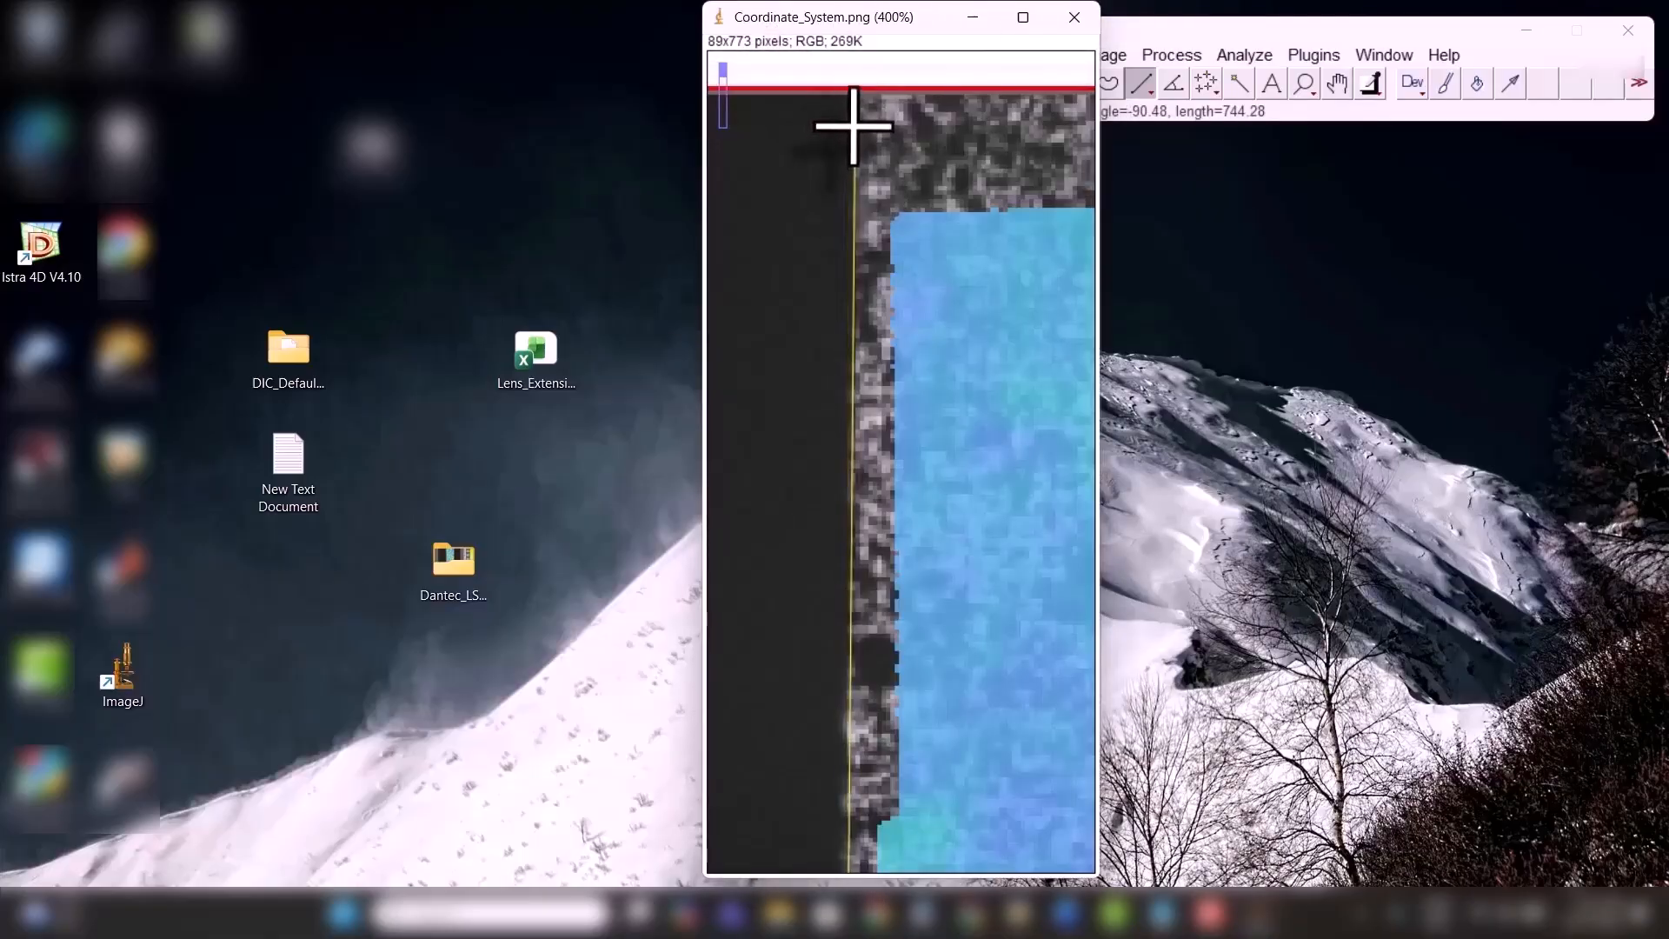
- Refine the line's lower endpoint onto the specimen edge and measure the line's angle
scroll(862, 348, "down", 2)
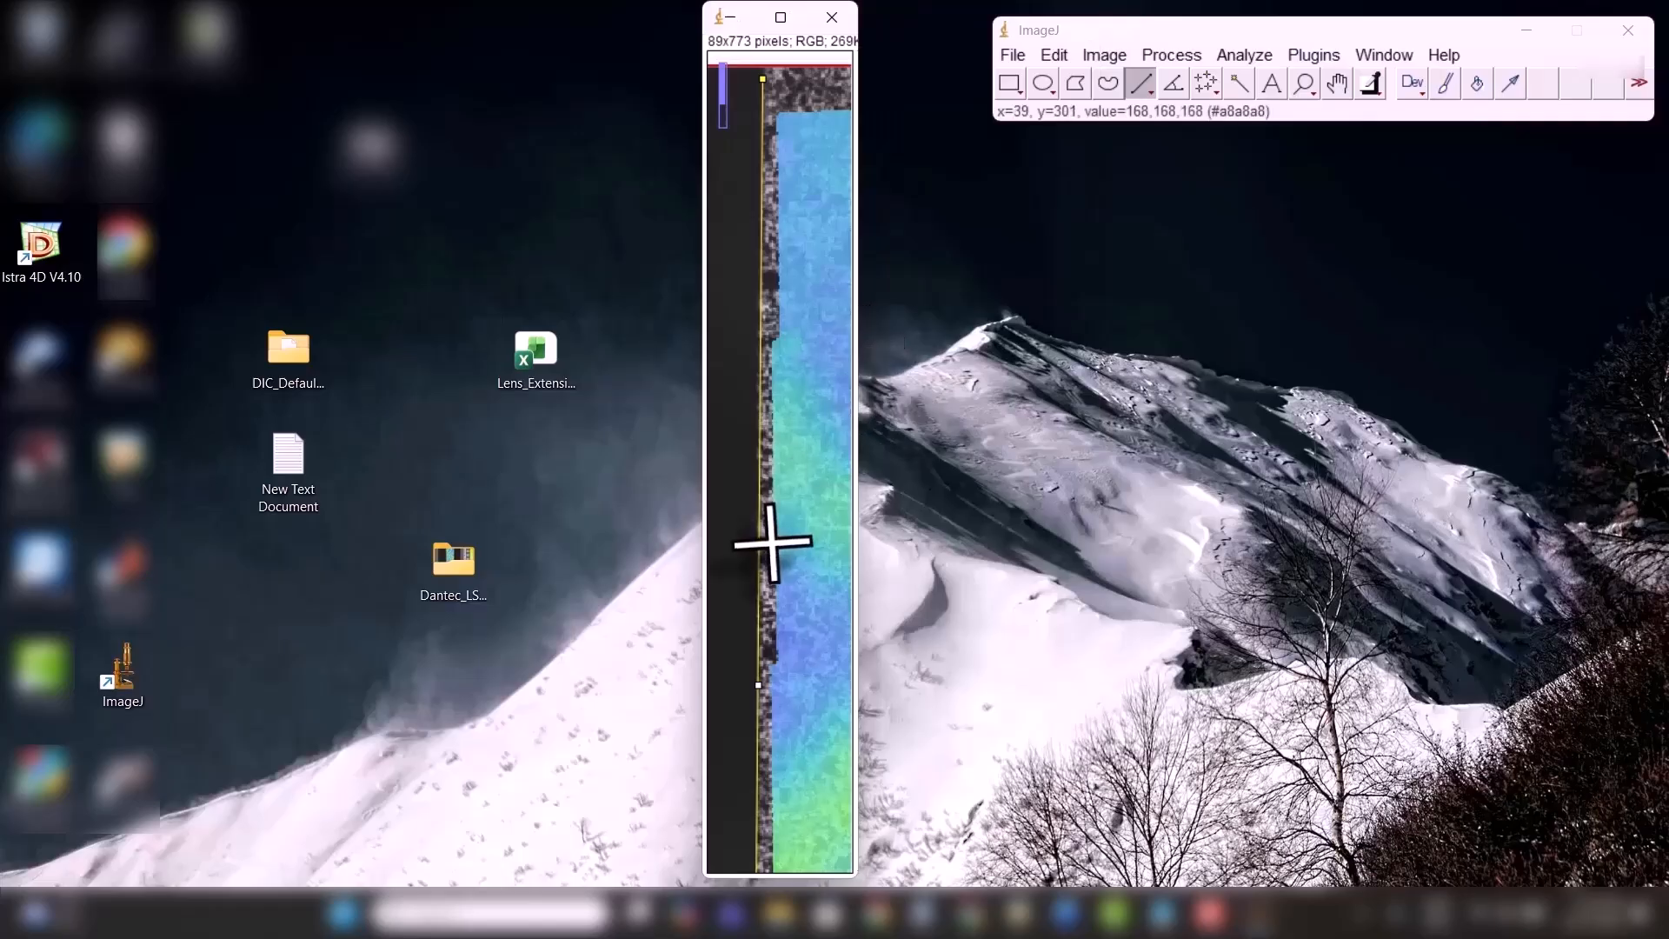
scroll(773, 544, "down", 1)
scroll(773, 679, "up", 1)
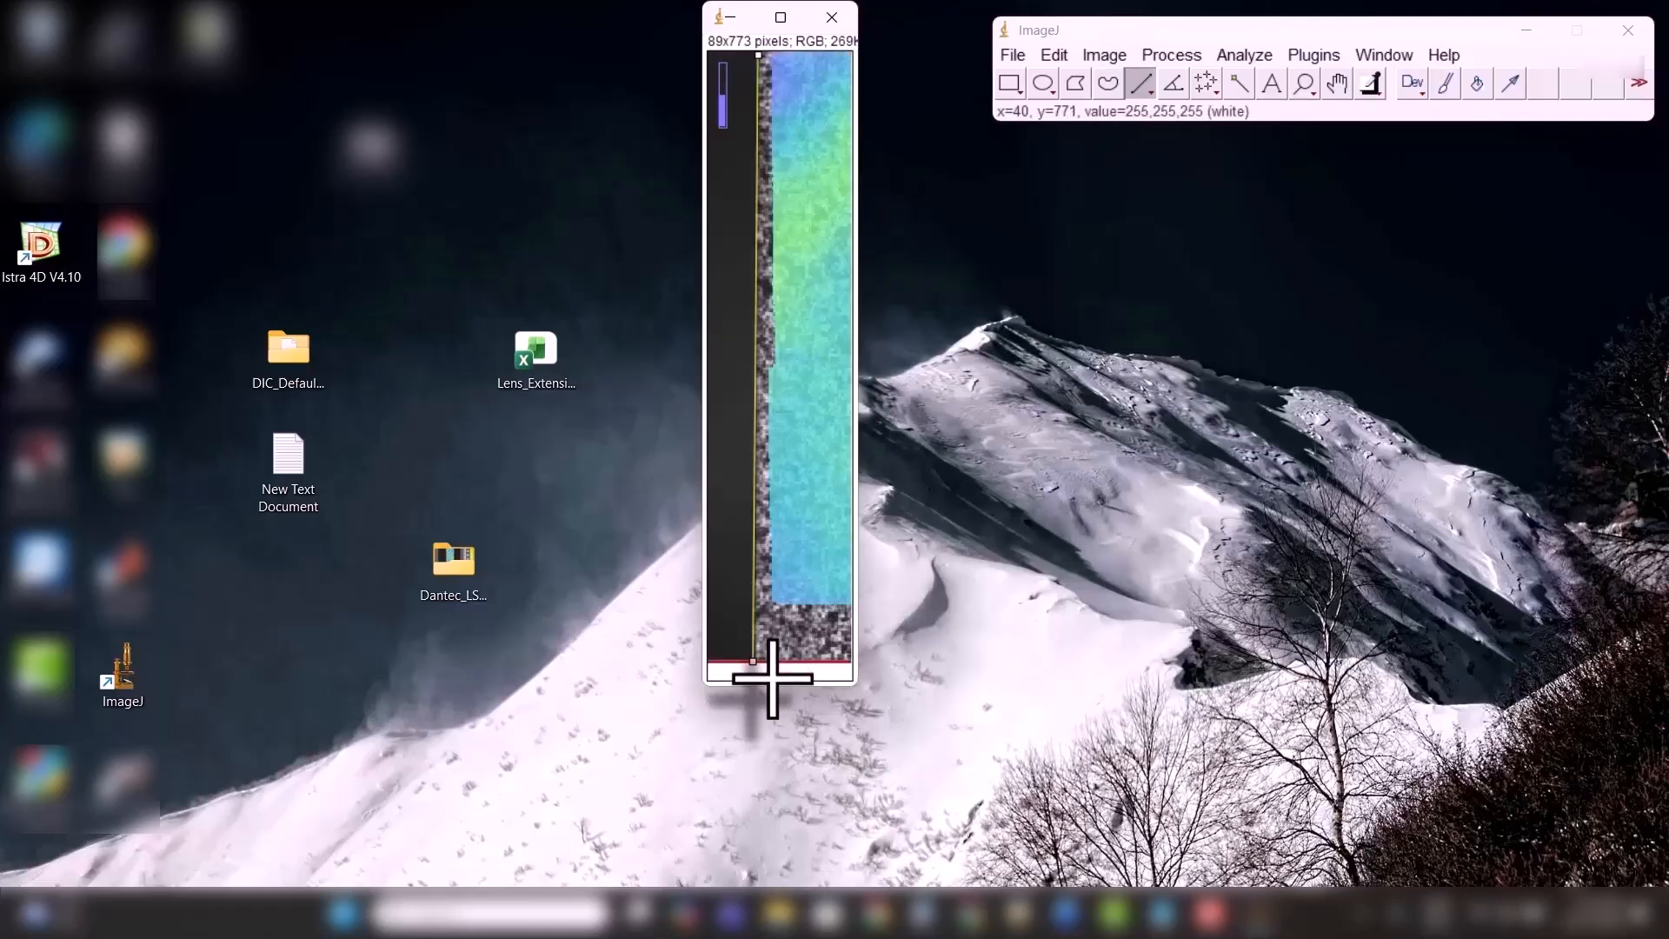
scroll(773, 679, "up", 1)
left_click_drag(827, 664, 828, 628)
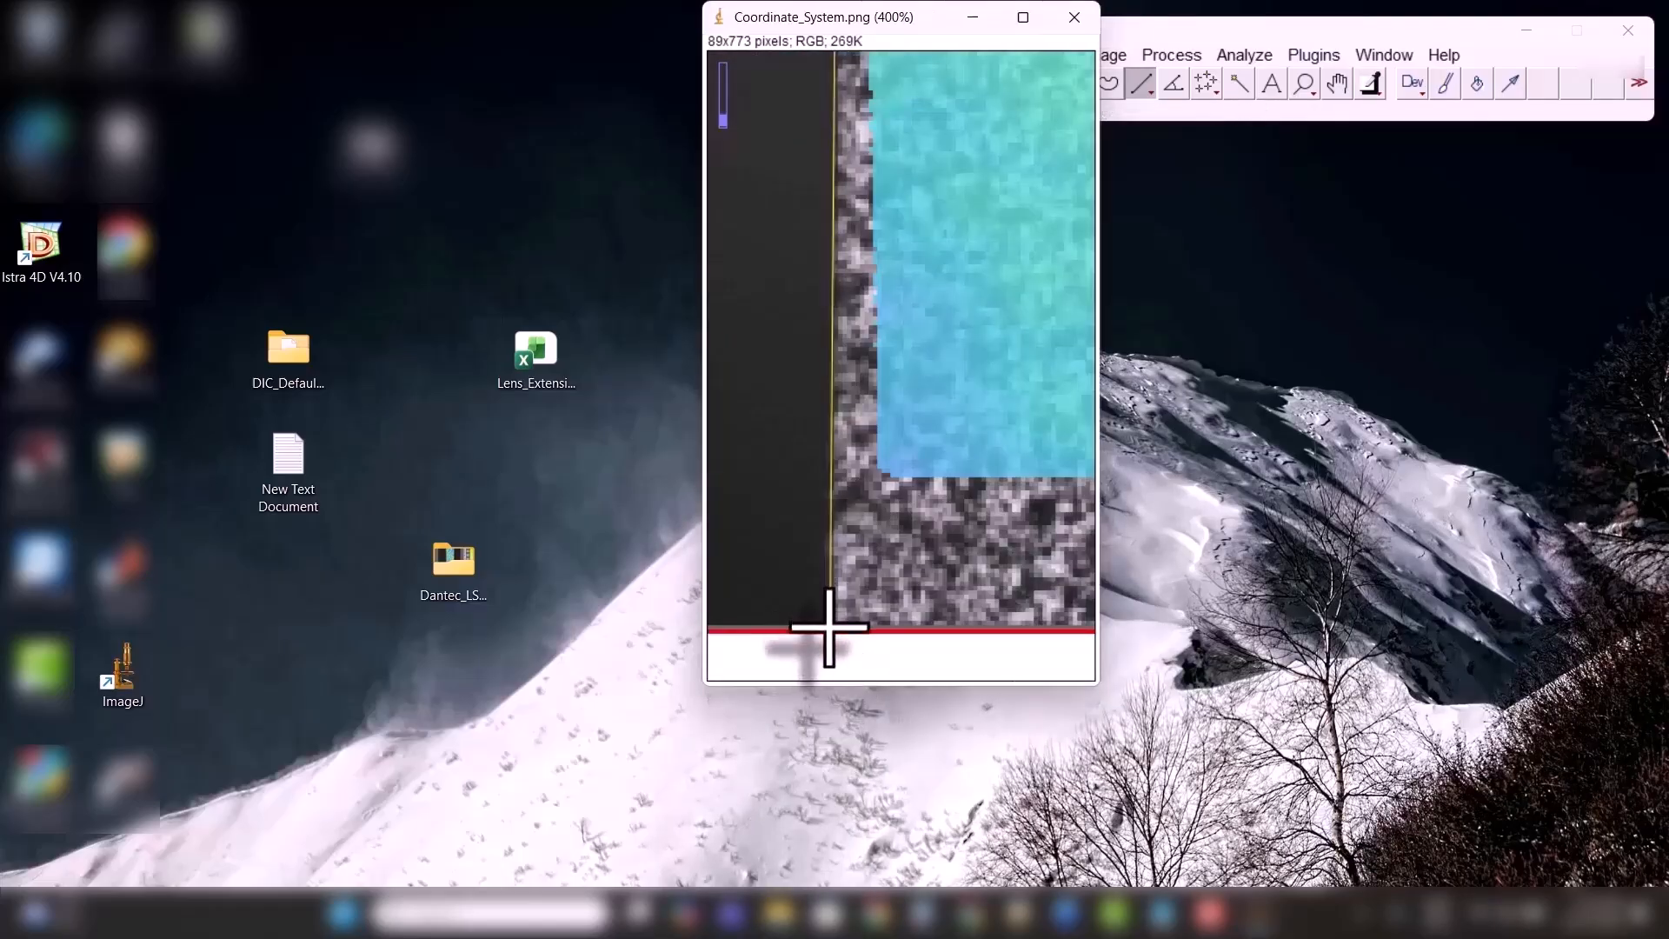
left_click(1244, 55)
left_click(1258, 78)
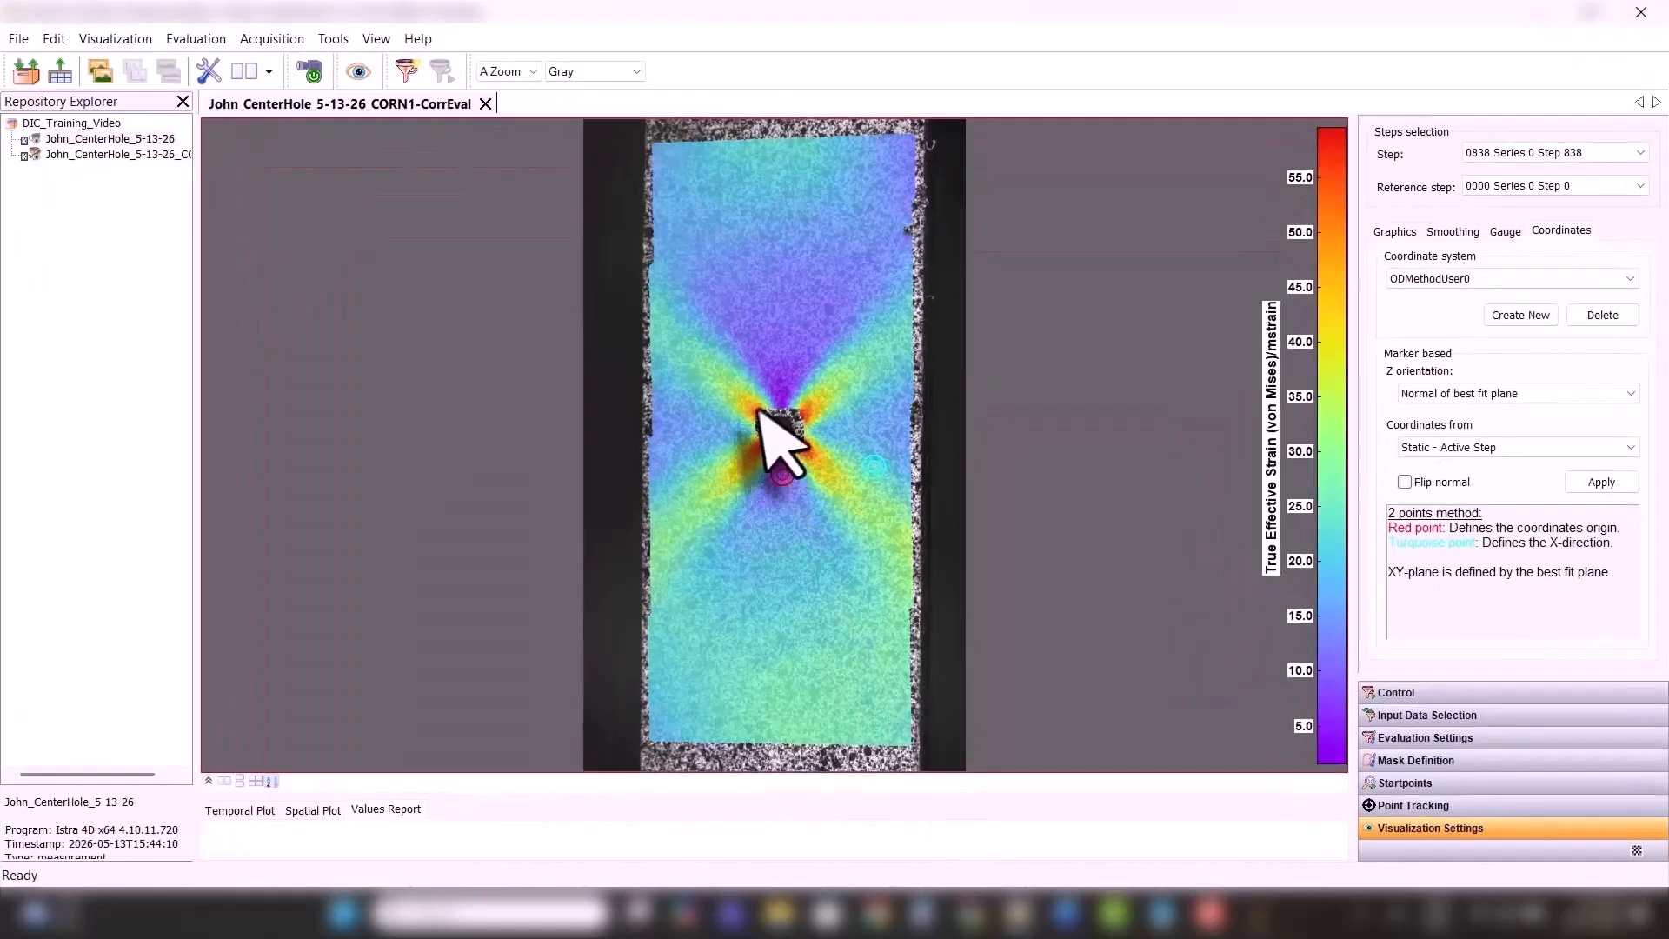
- Capture a close-up of the red and turquoise markers in Istra 4D and open it in ImageJ in place of the edge image
scroll(857, 478, "up", 8)
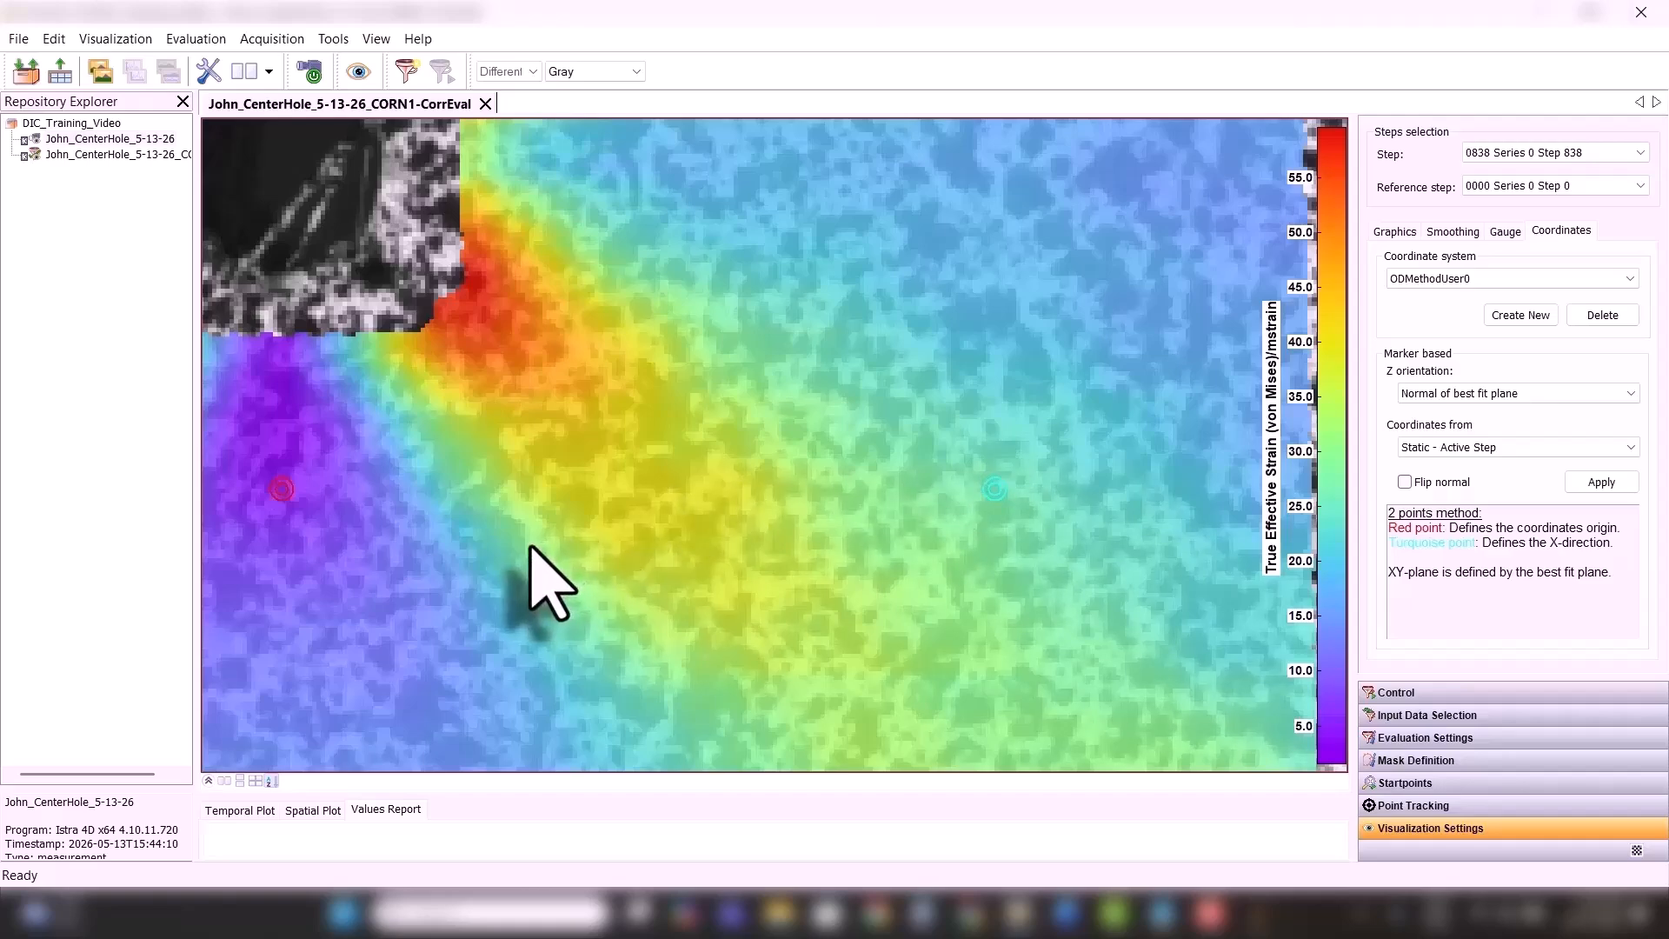
key("super+shift+s")
left_click_drag(236, 441, 1042, 550)
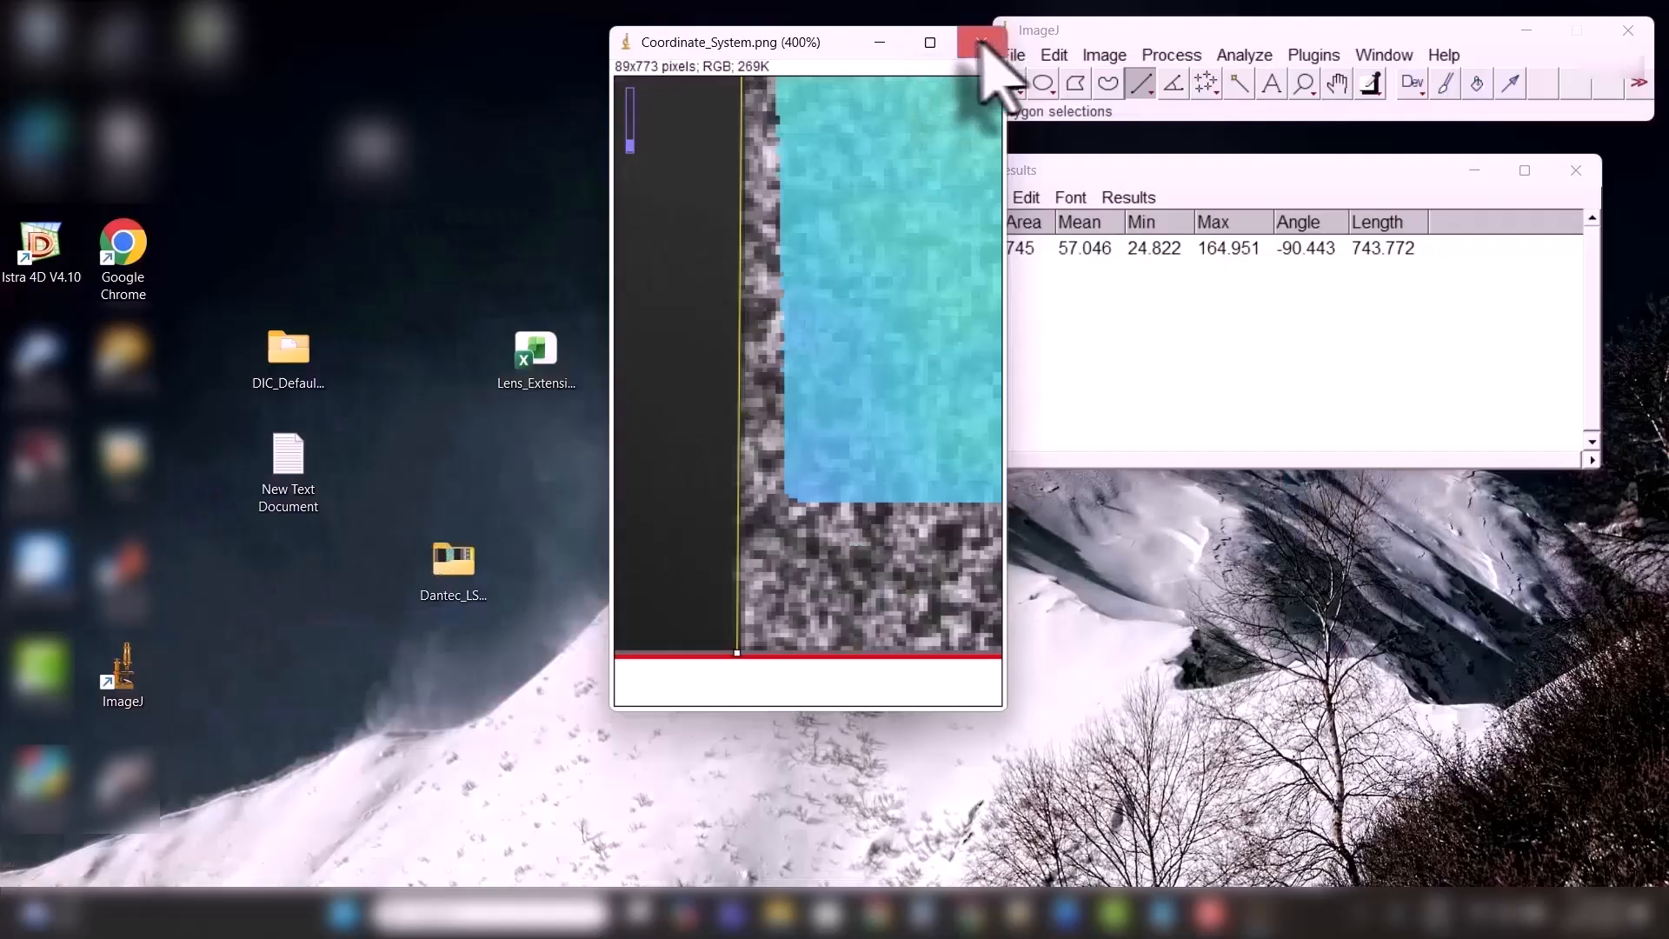
left_click(972, 43)
left_click(1013, 54)
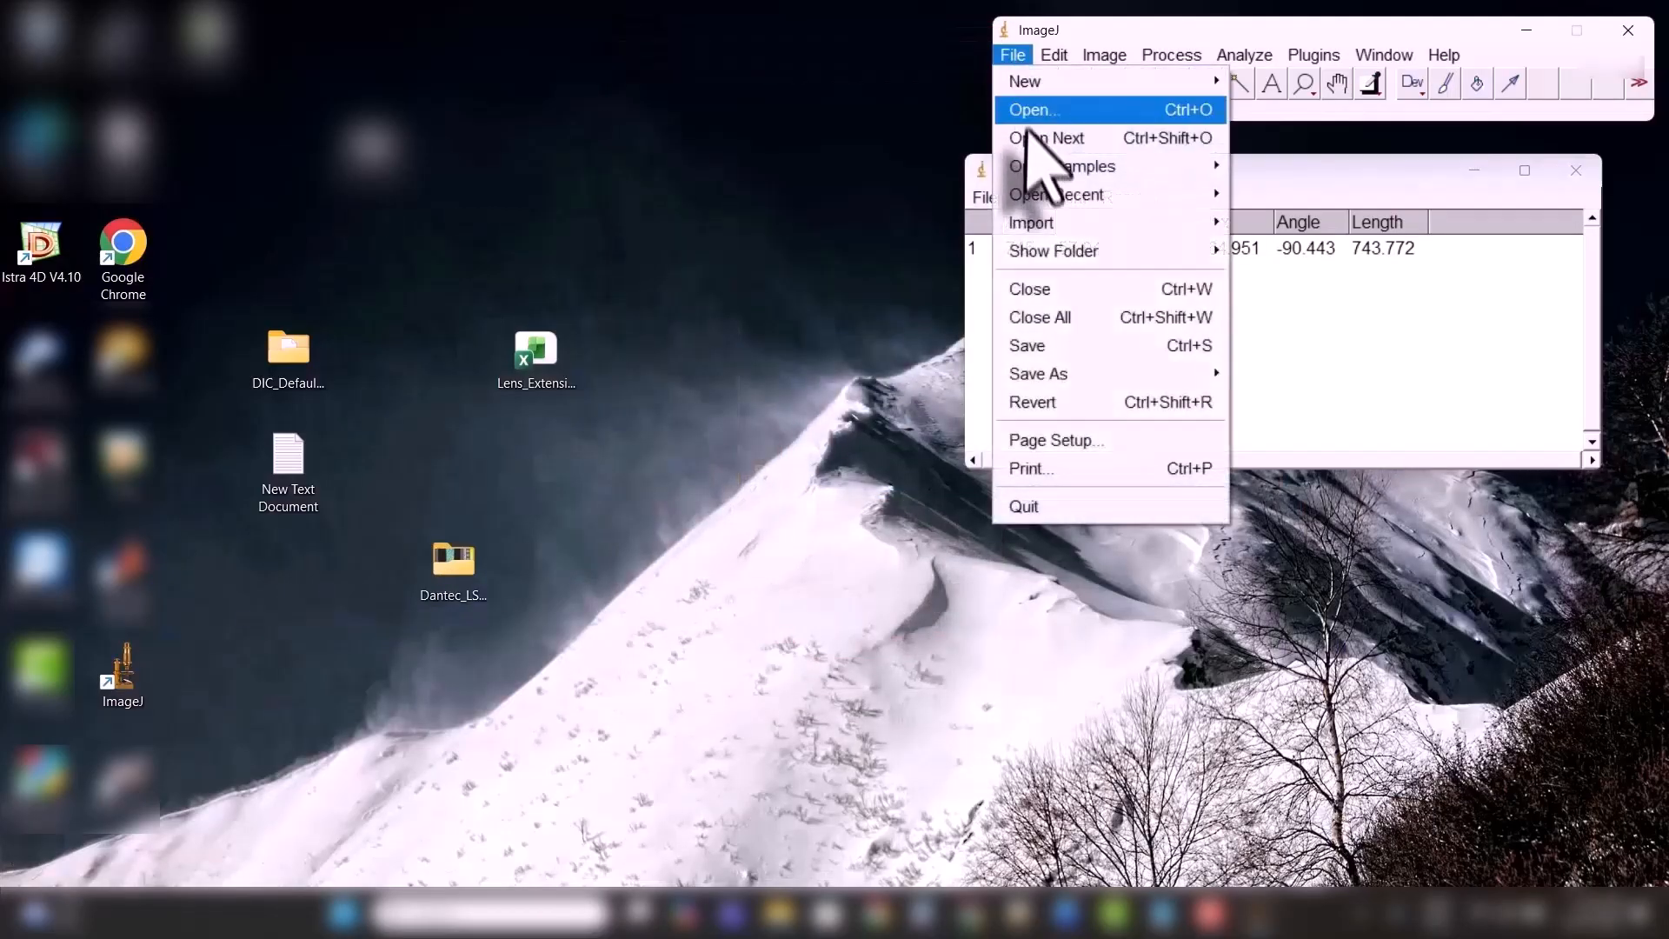
left_click(1029, 115)
double_click(670, 409)
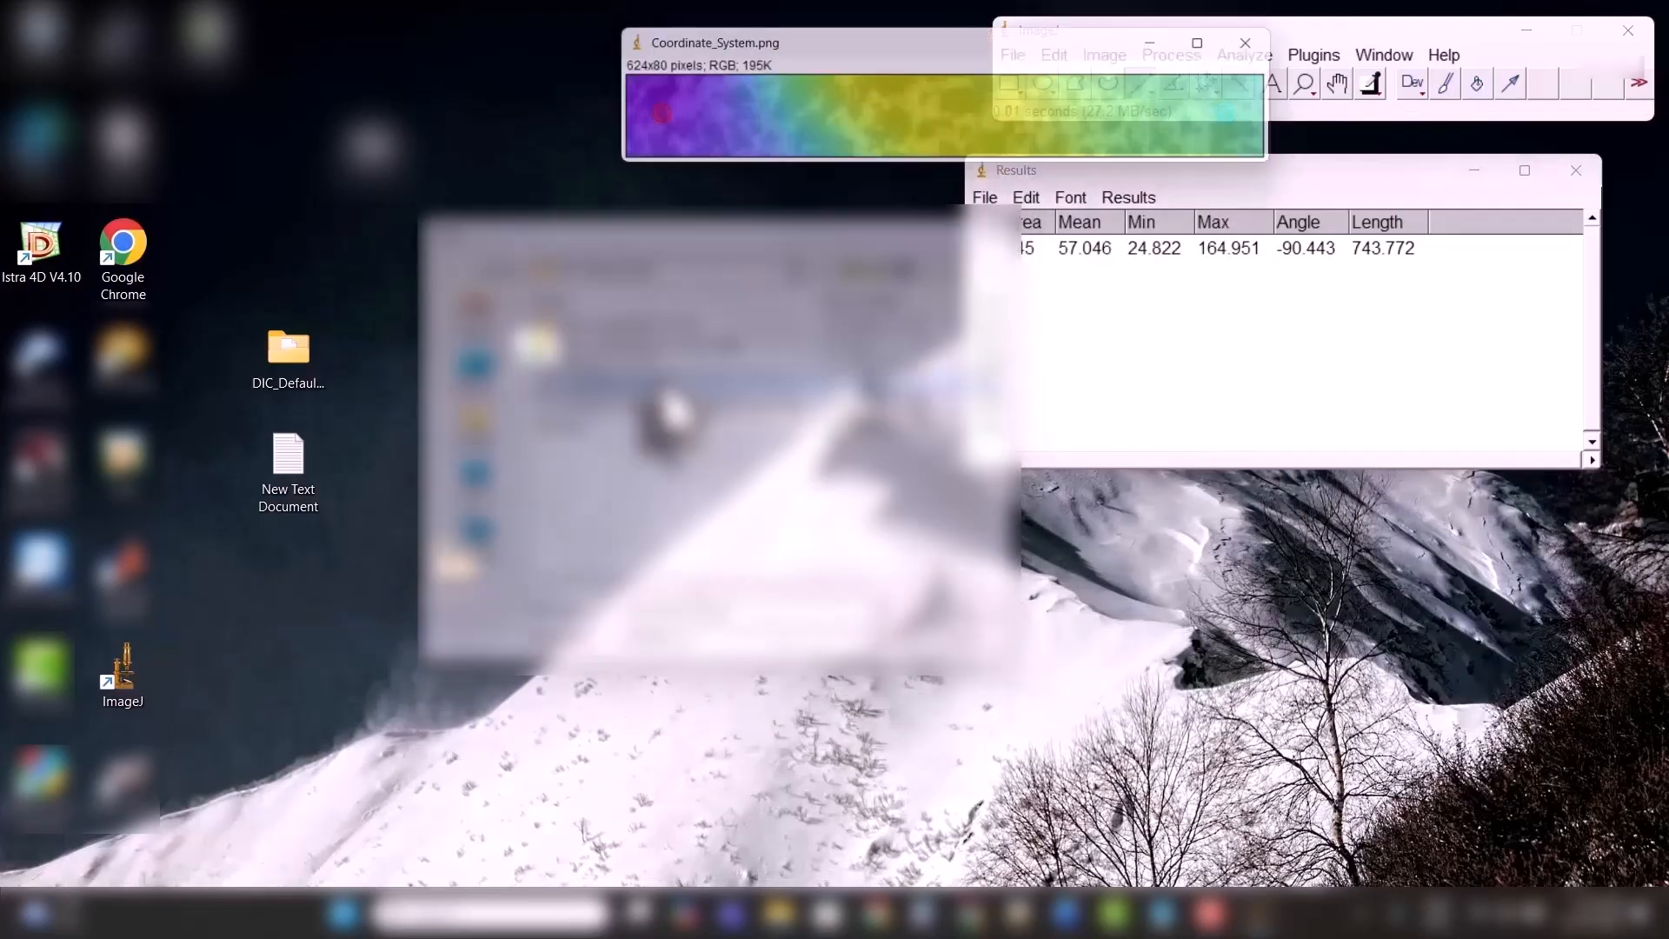
- Draw a line from the red origin marker's center to the turquoise marker's center, measure its angle, and close the image
left_click(1221, 42)
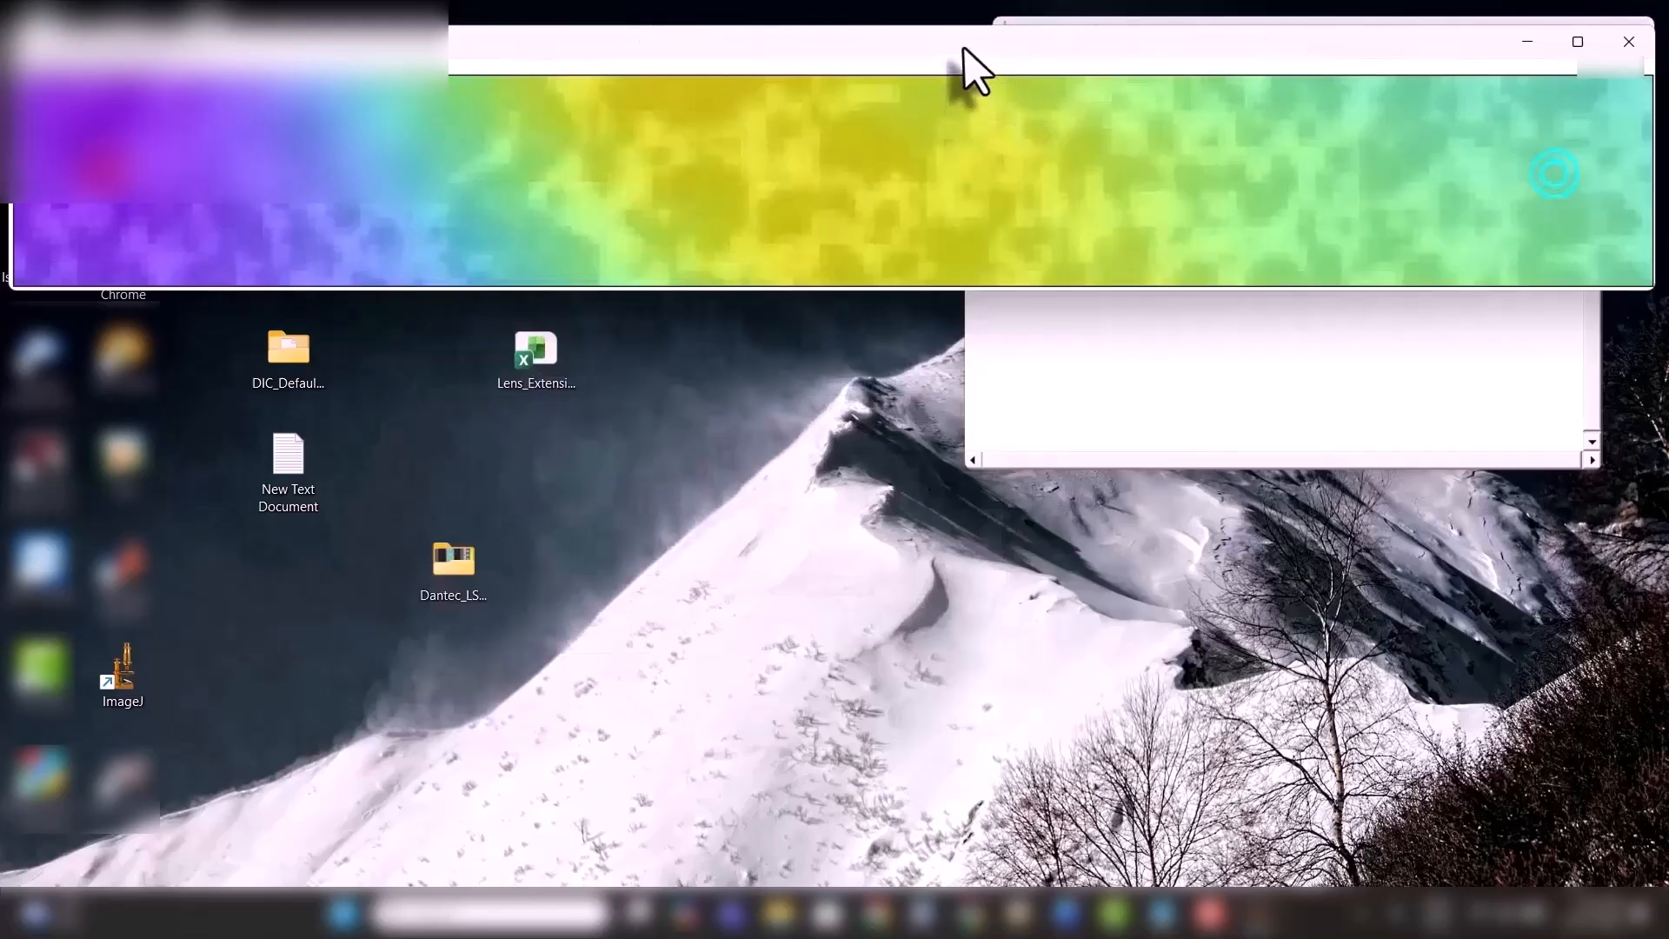
left_click_drag(962, 44, 960, 220)
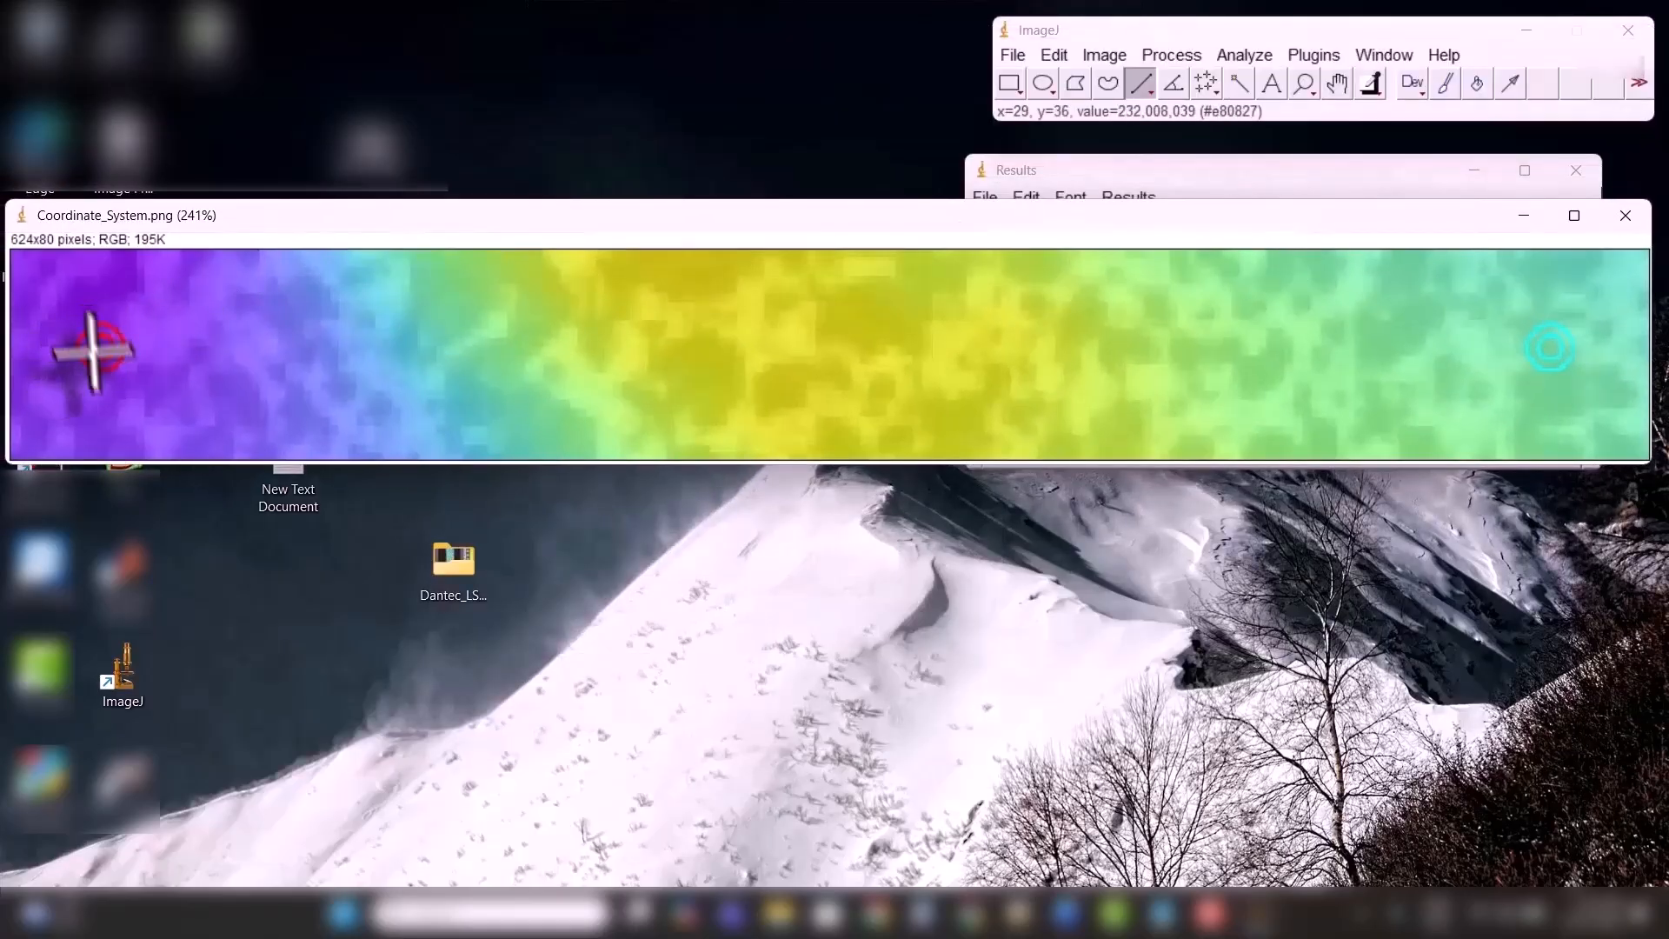
left_click_drag(99, 350, 1554, 350)
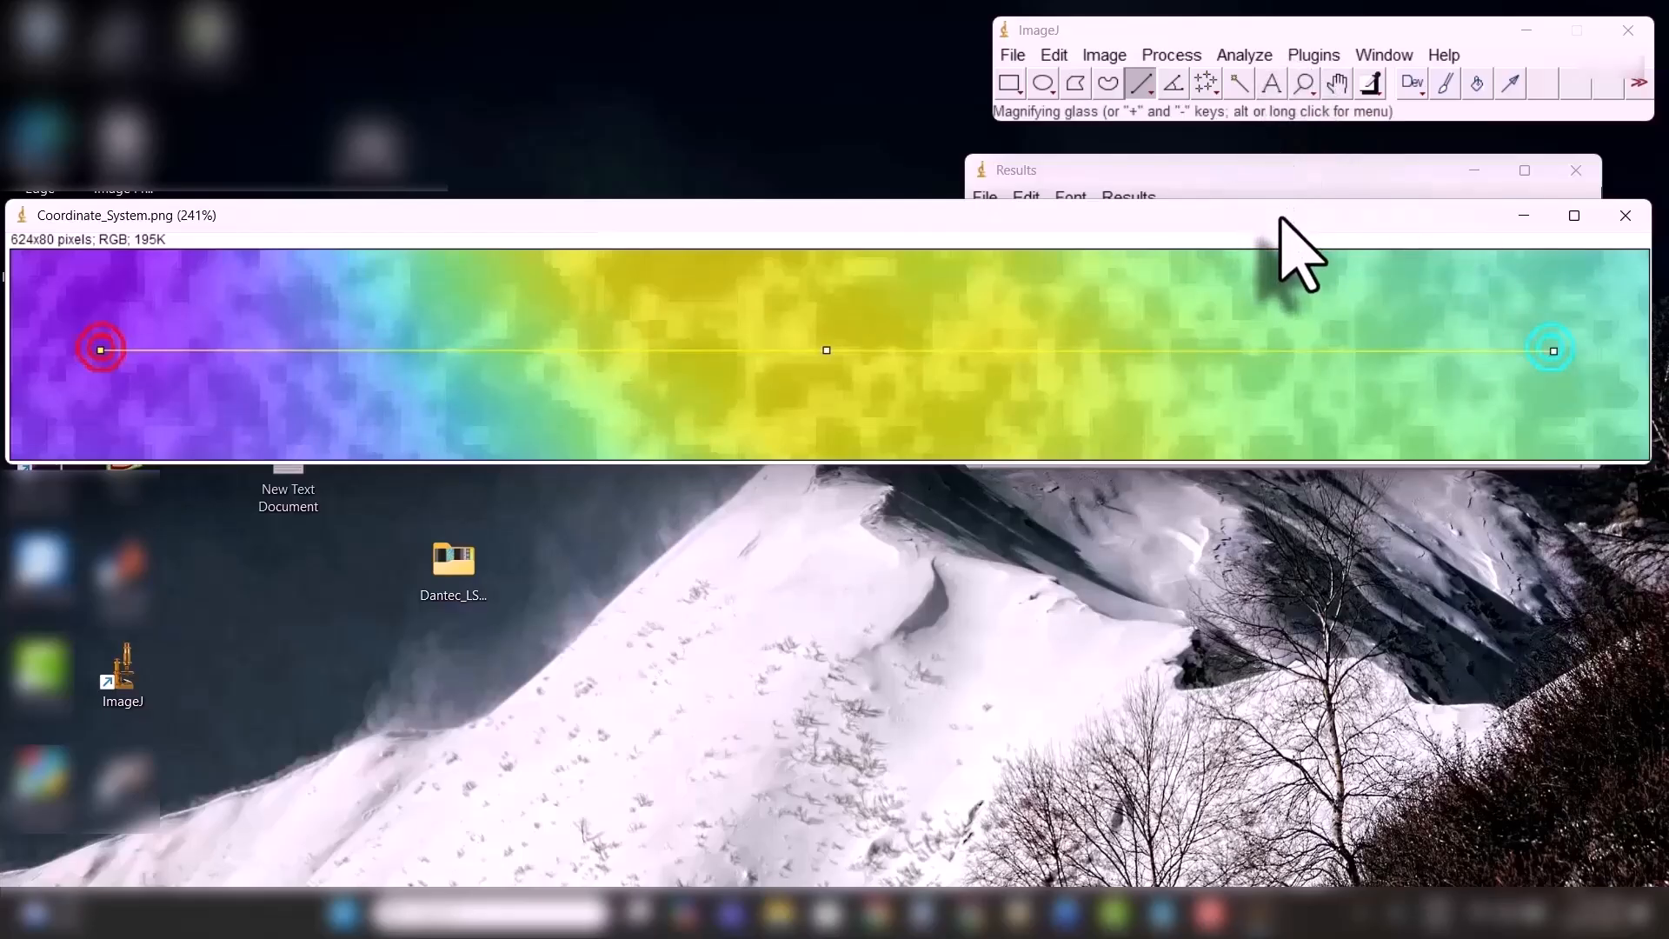
left_click_drag(1281, 219, 1280, 420)
left_click(1257, 58)
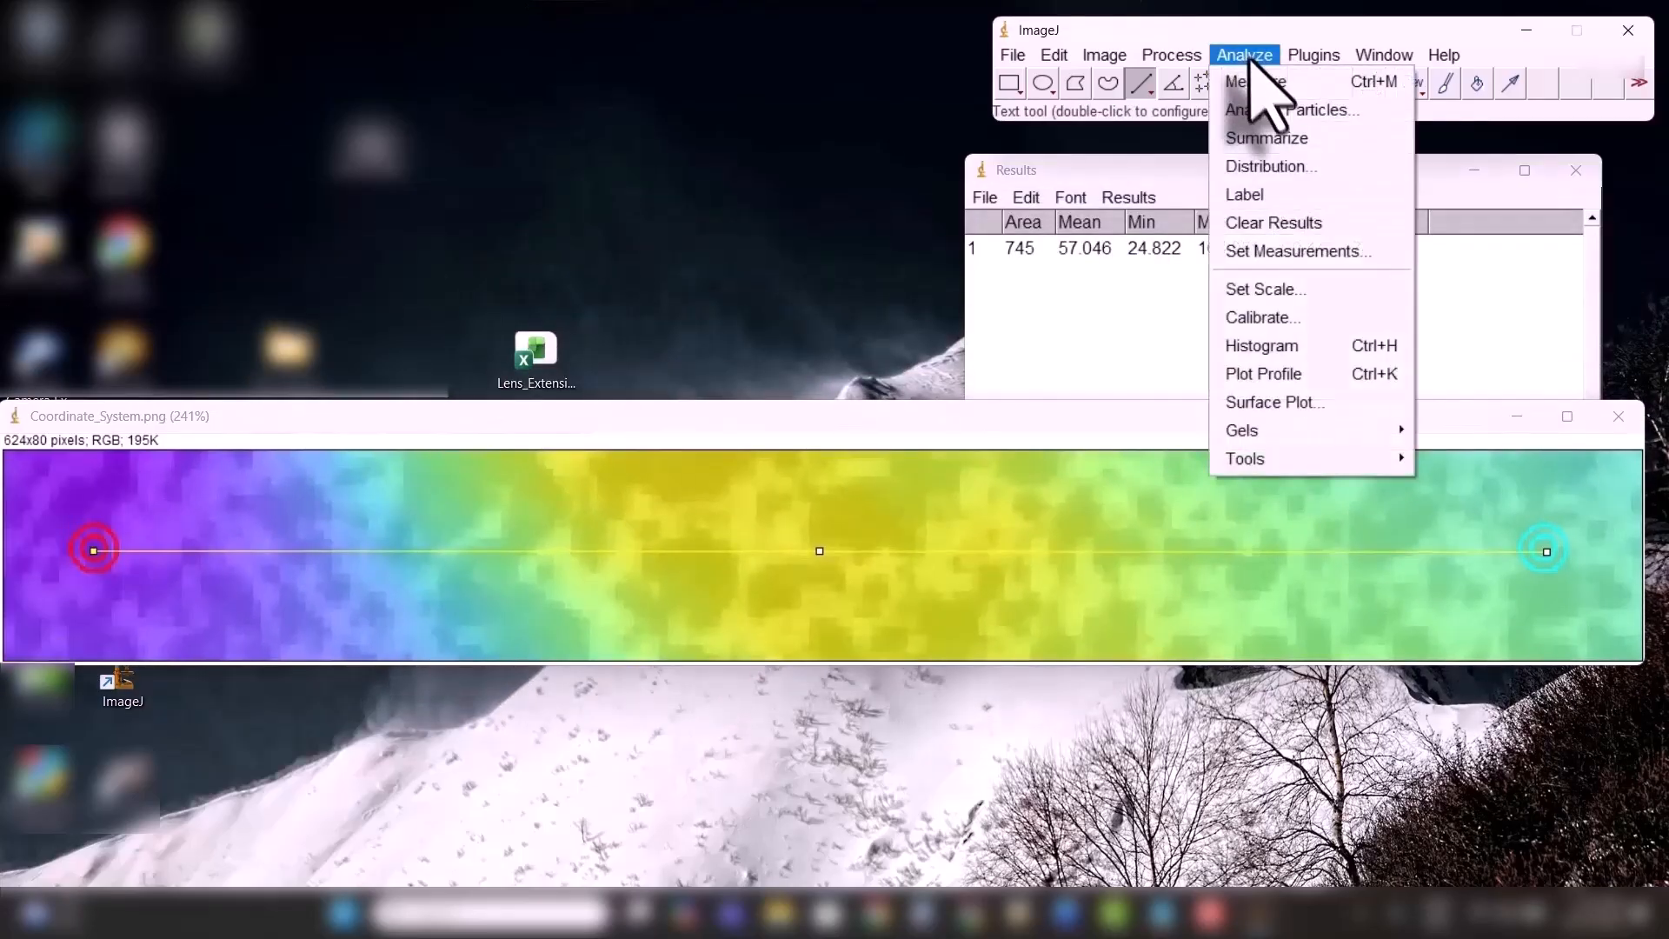
left_click(1261, 87)
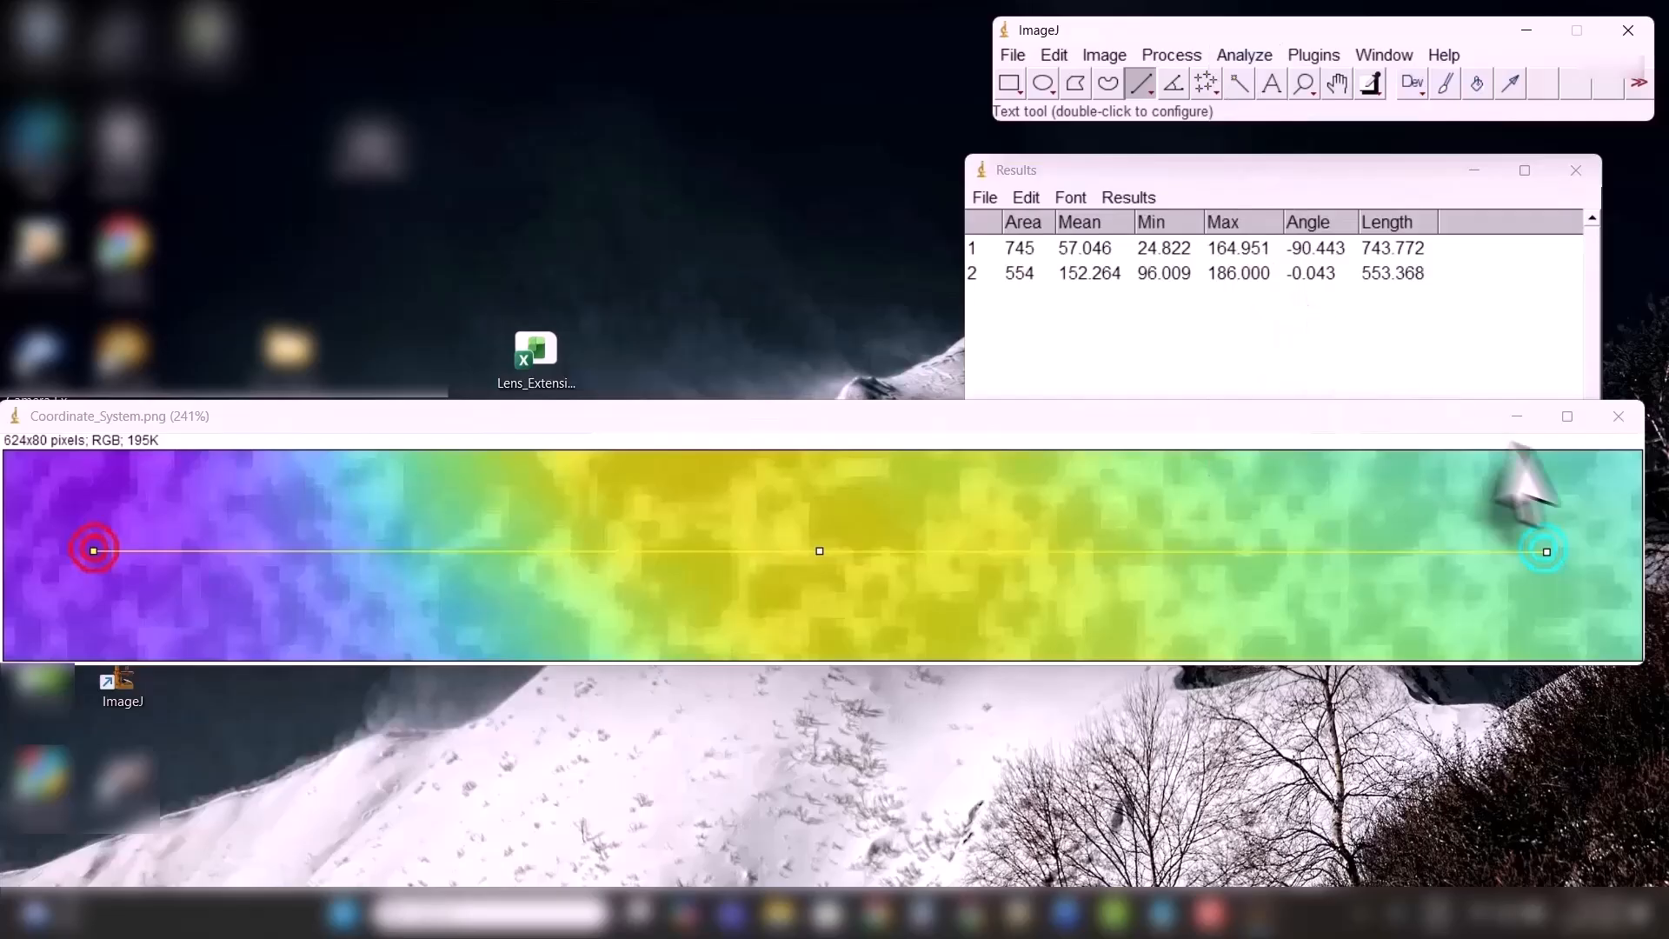
left_click(1612, 427)
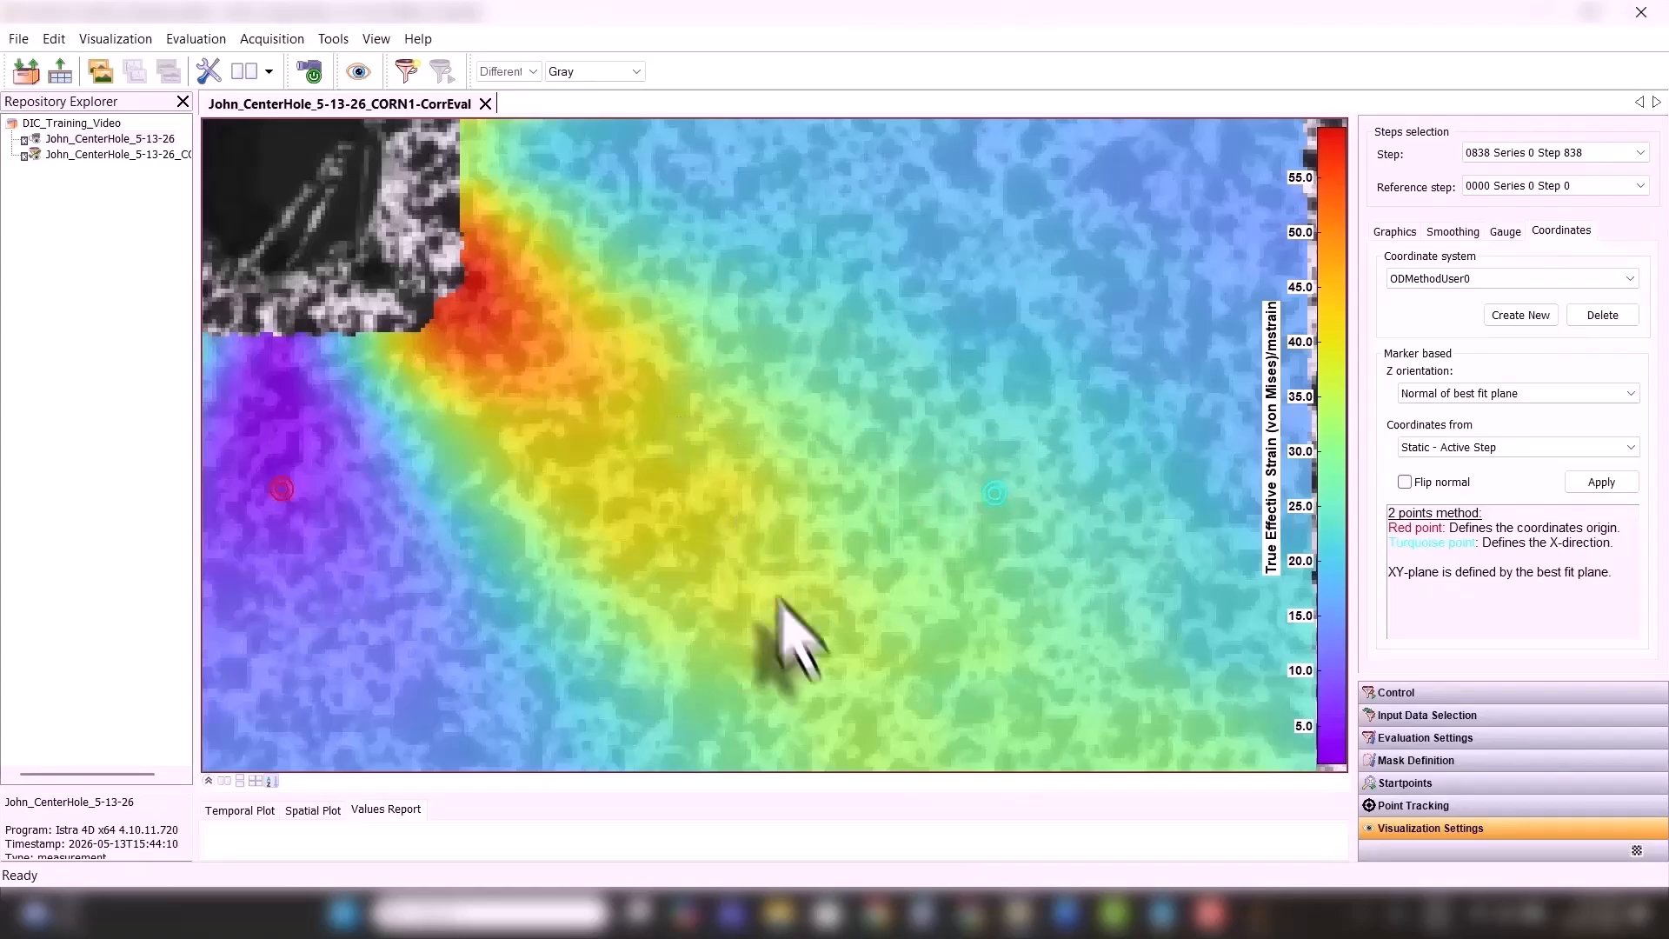
- Capture the adjusted red and turquoise markers in Istra 4D and open the new Coordinate_System.png in ImageJ
key("super+shift+s")
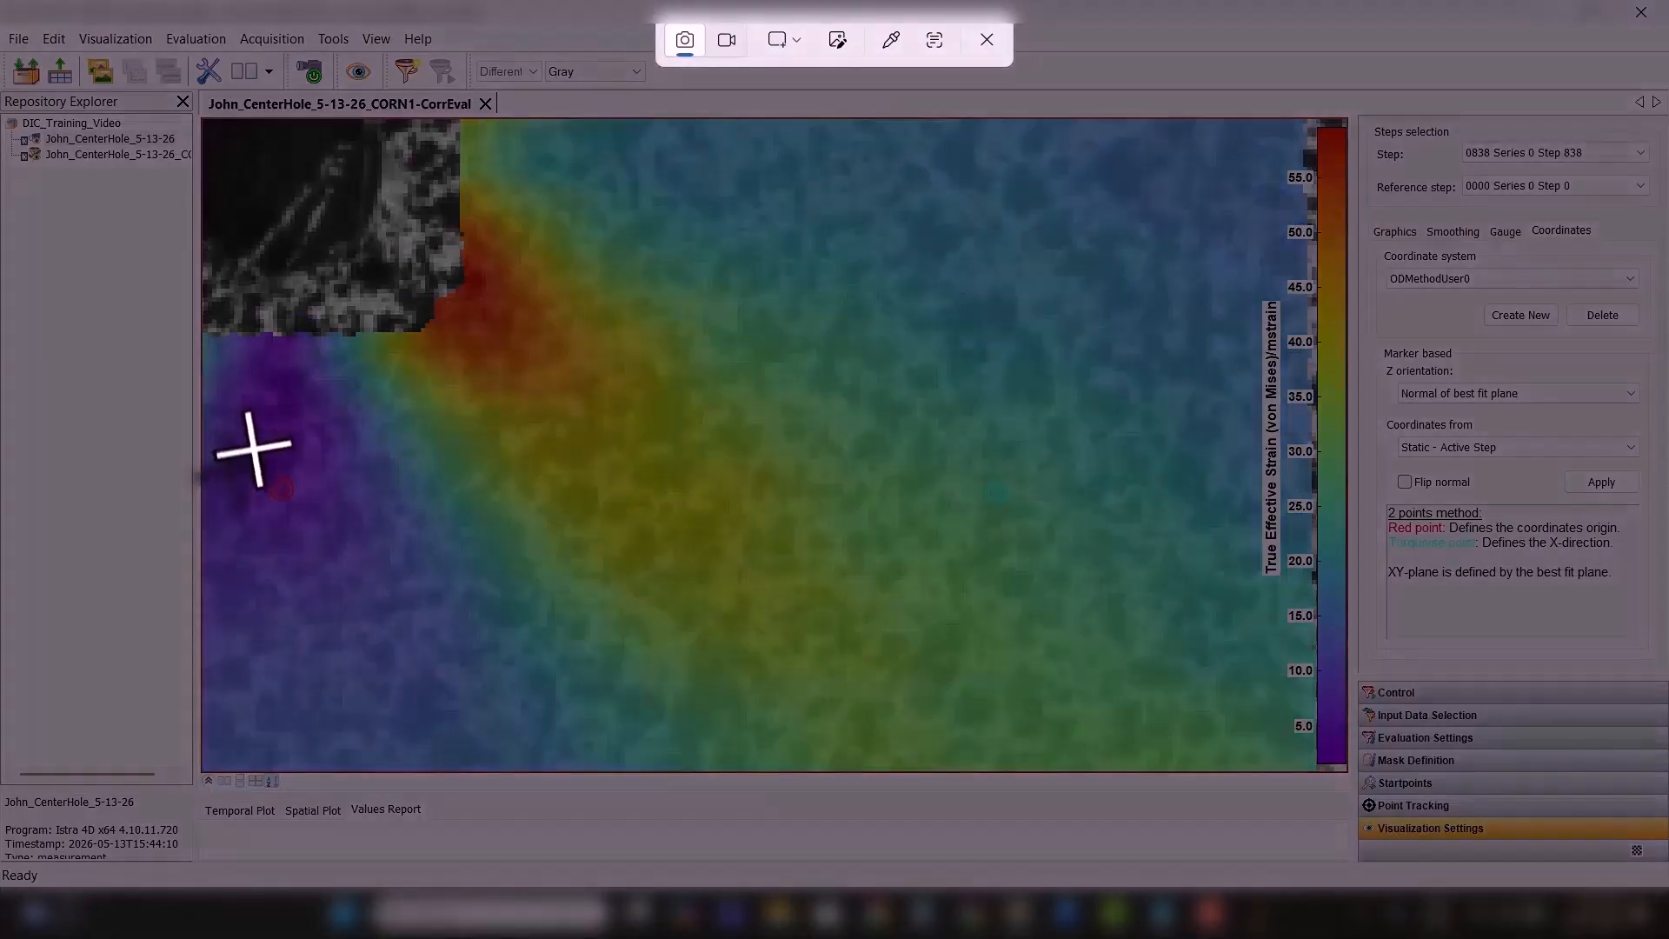
mouse_move(244, 444)
left_mouse_down()
mouse_move(582, 504)
mouse_move(1092, 541)
left_mouse_up()
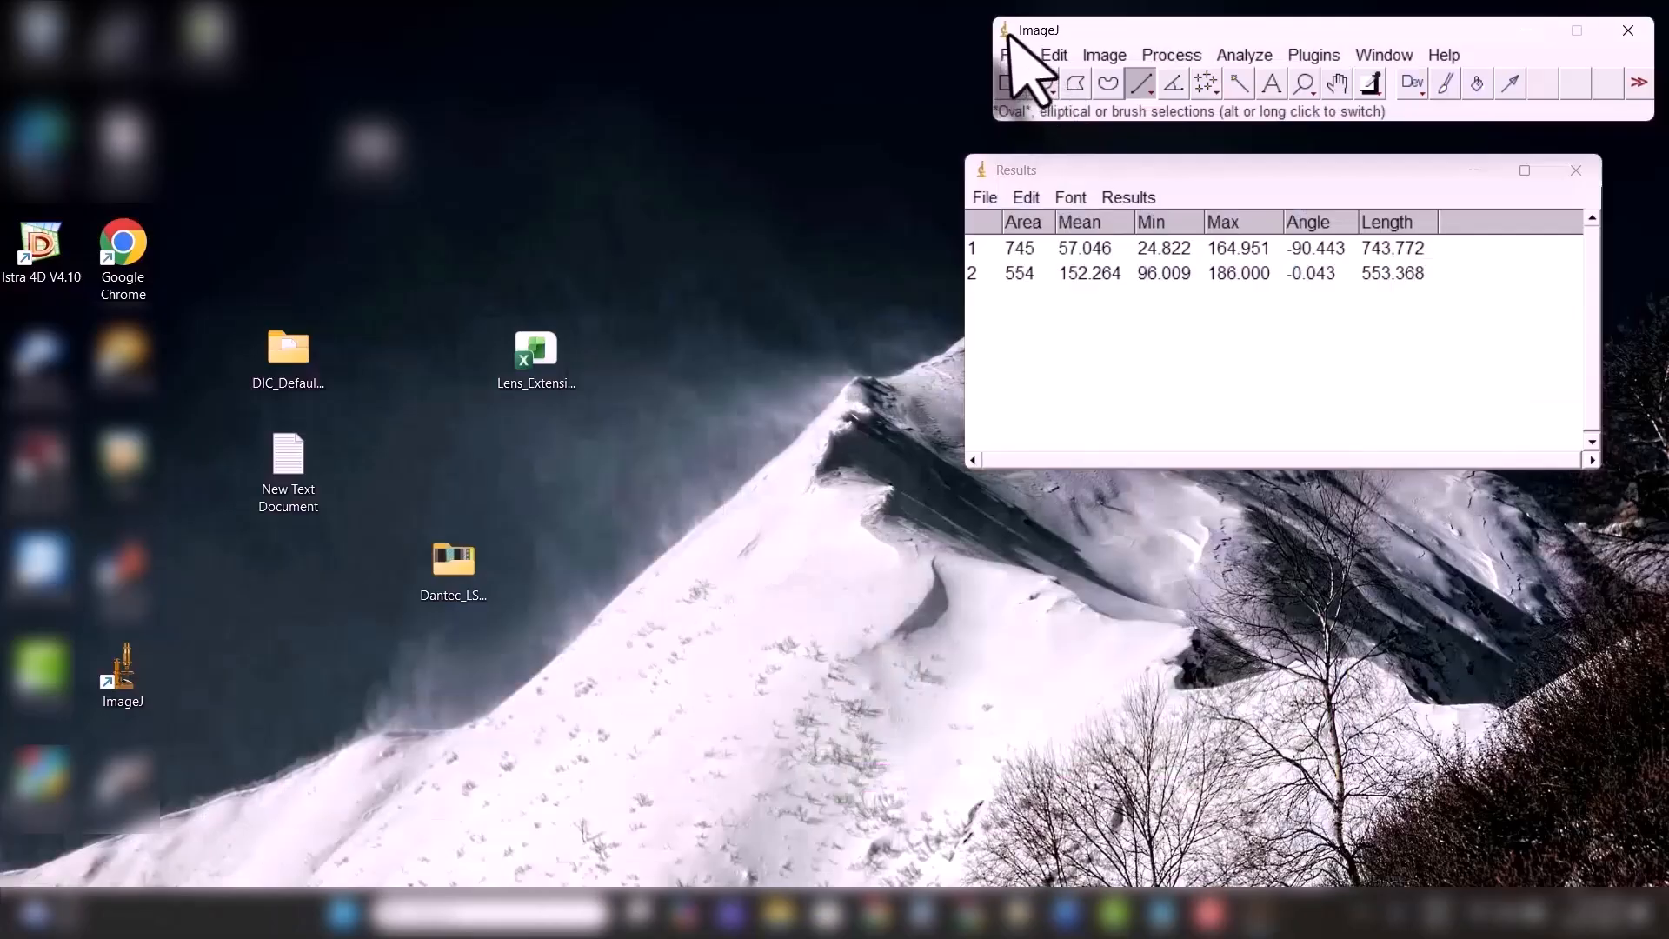
left_click(1013, 55)
left_click(1044, 105)
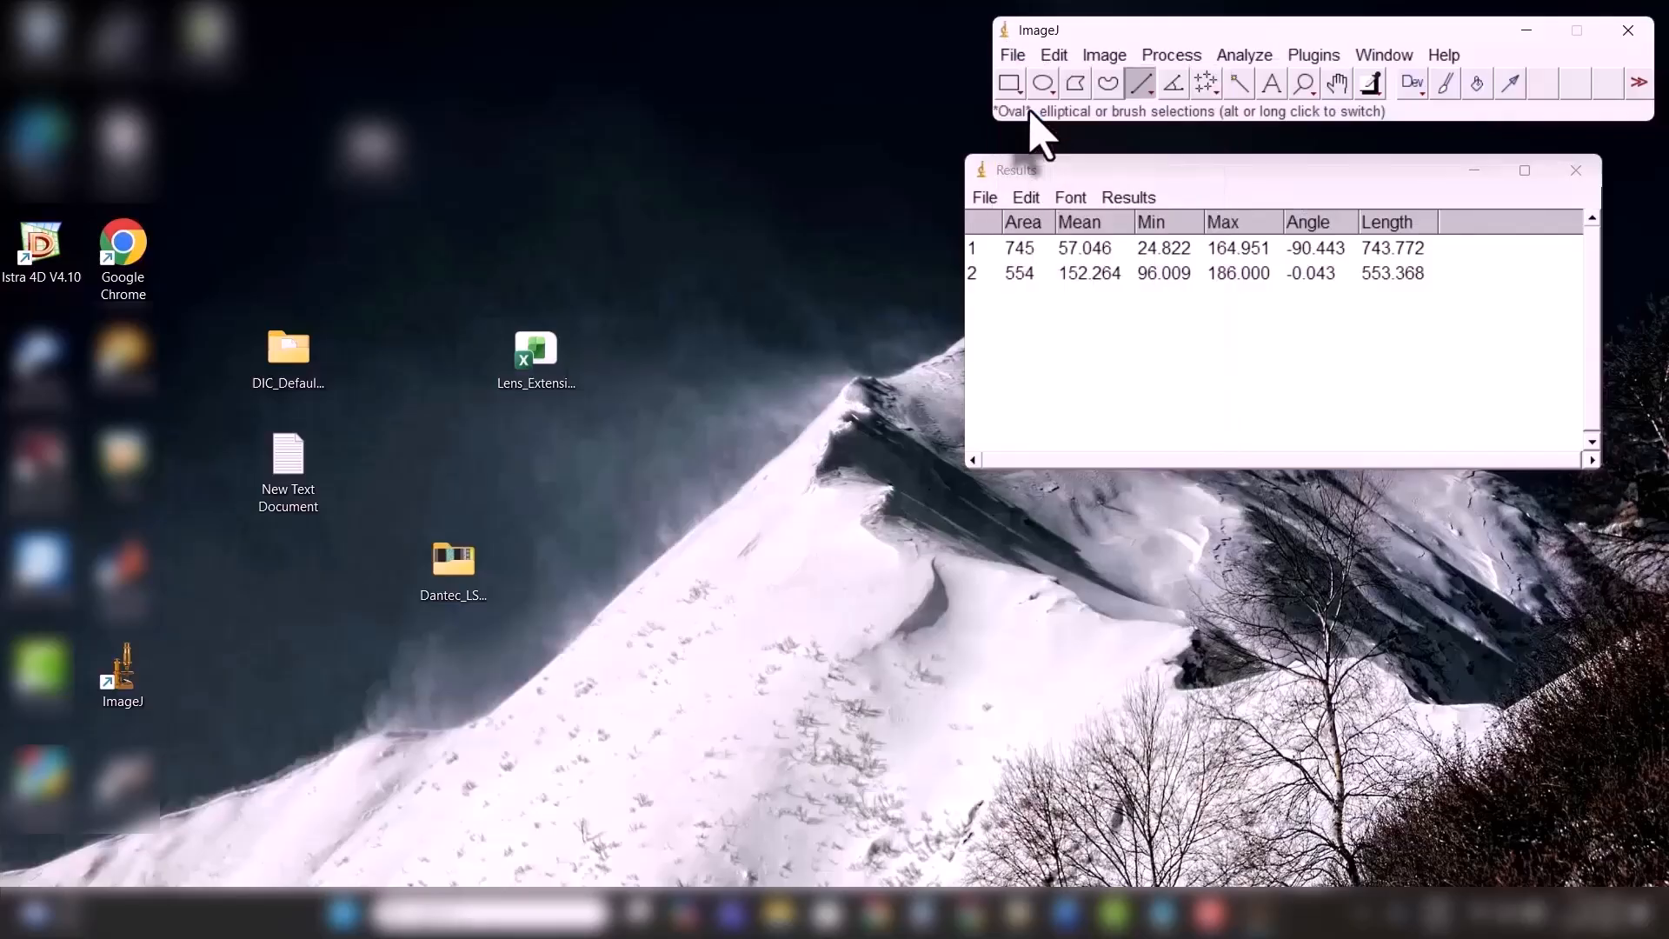
double_click(572, 386)
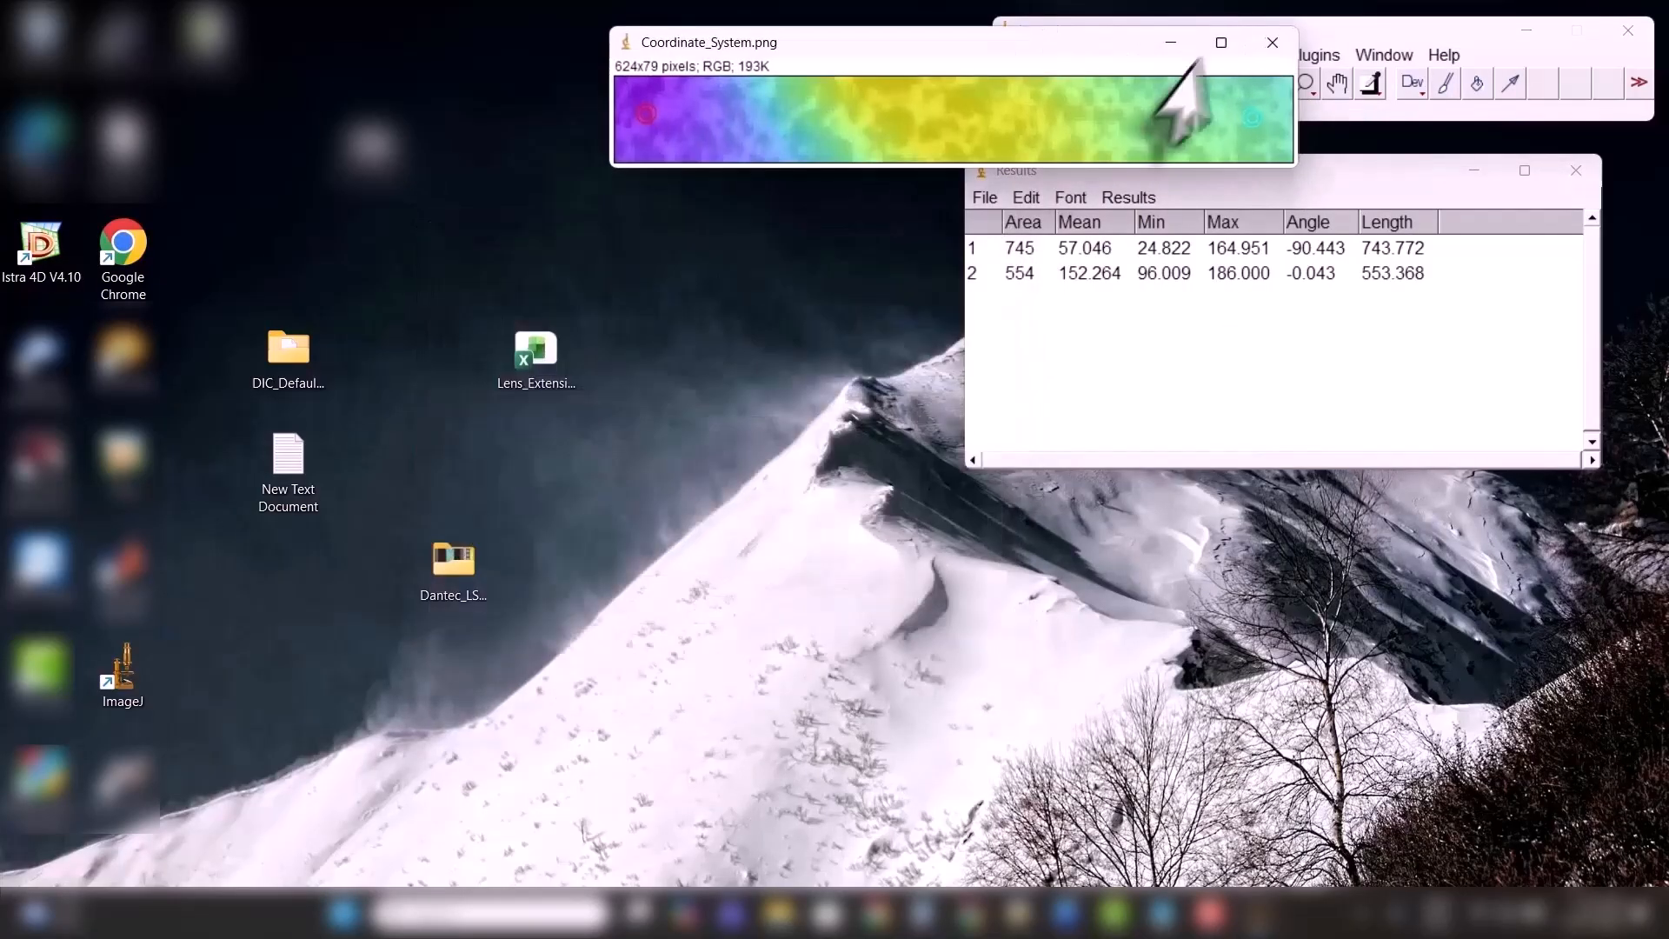
- Measure the angle of a line drawn between the two marker centers in the new capture
left_click(1224, 40)
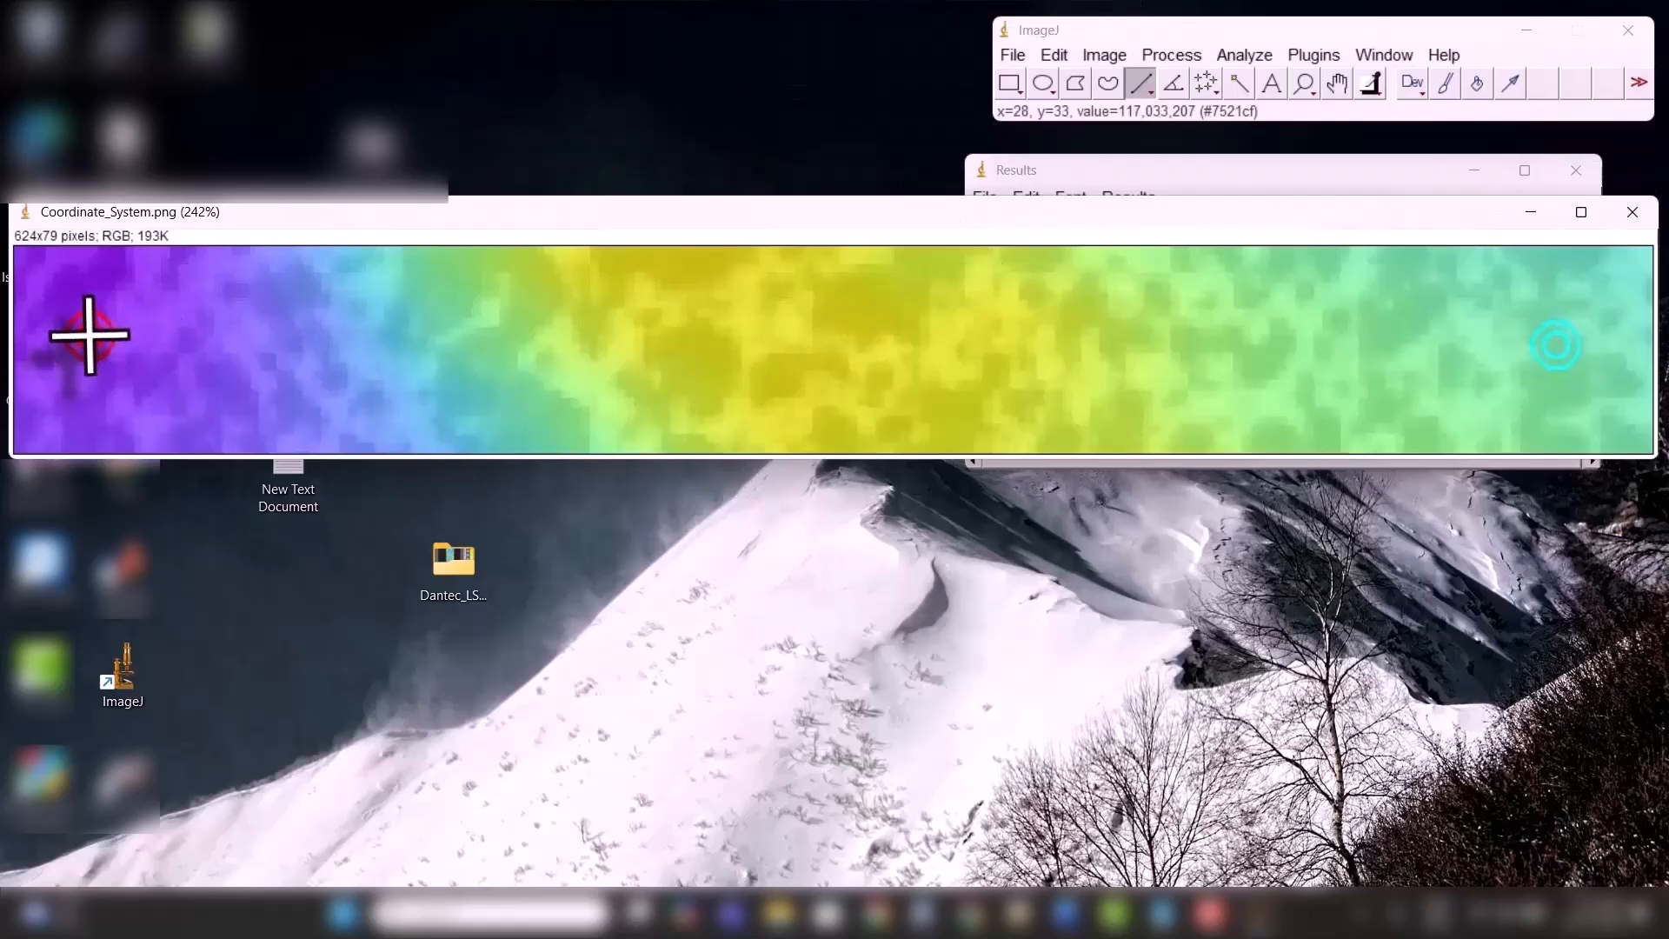
left_click_drag(89, 336, 1558, 345)
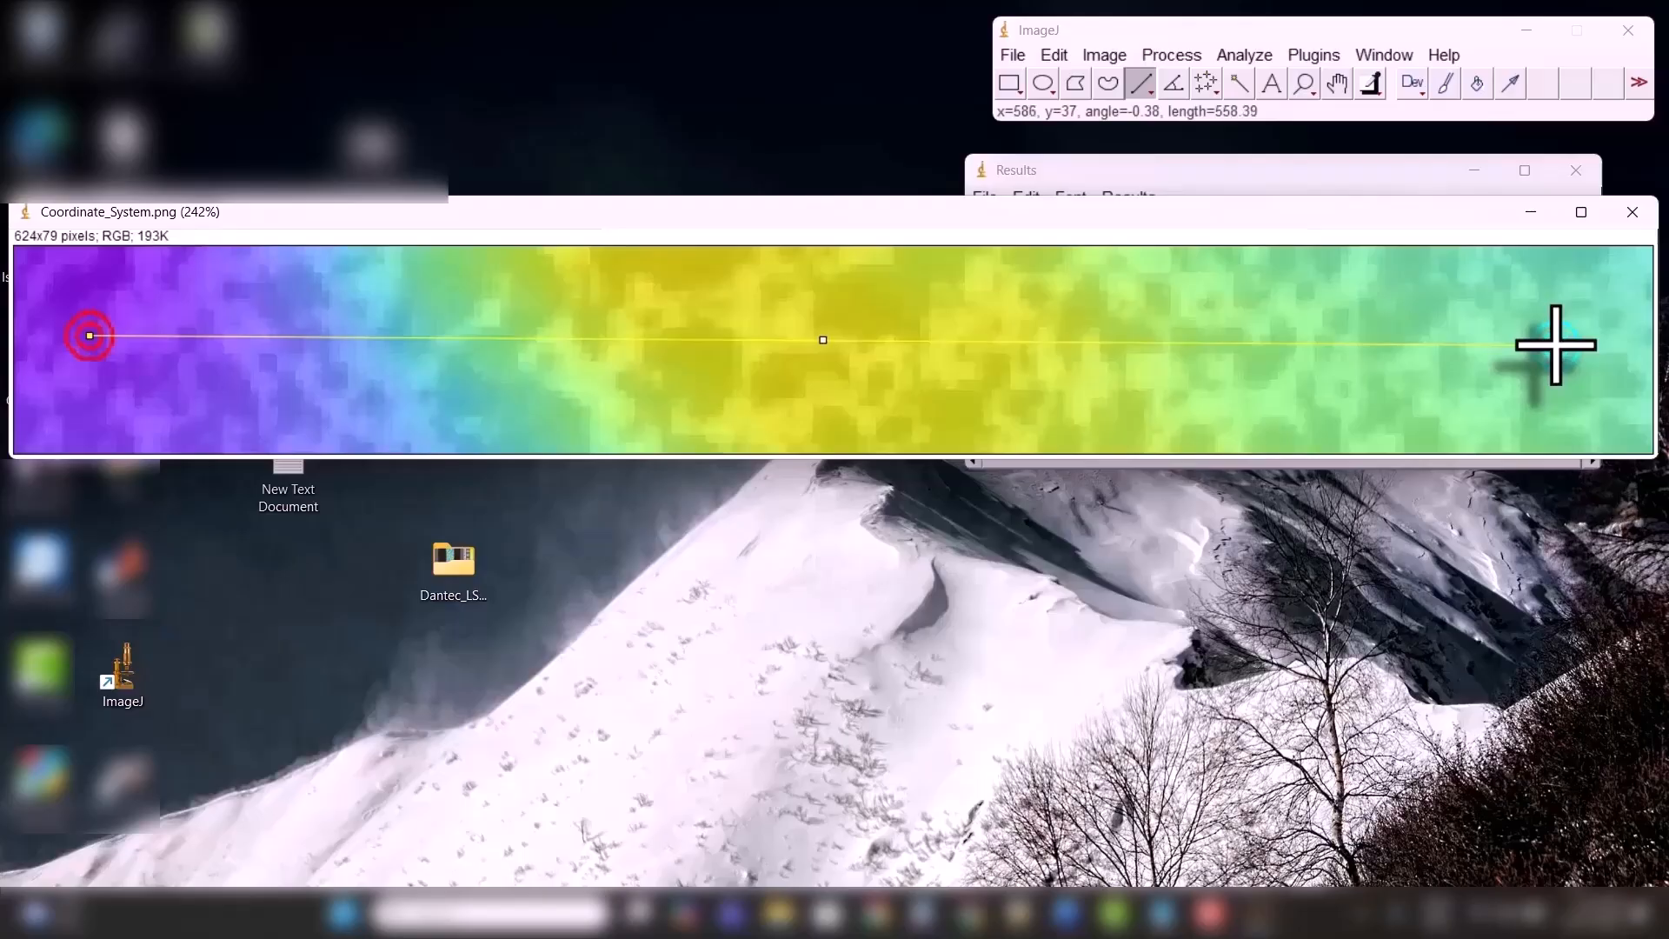
left_click_drag(1227, 224, 1244, 442)
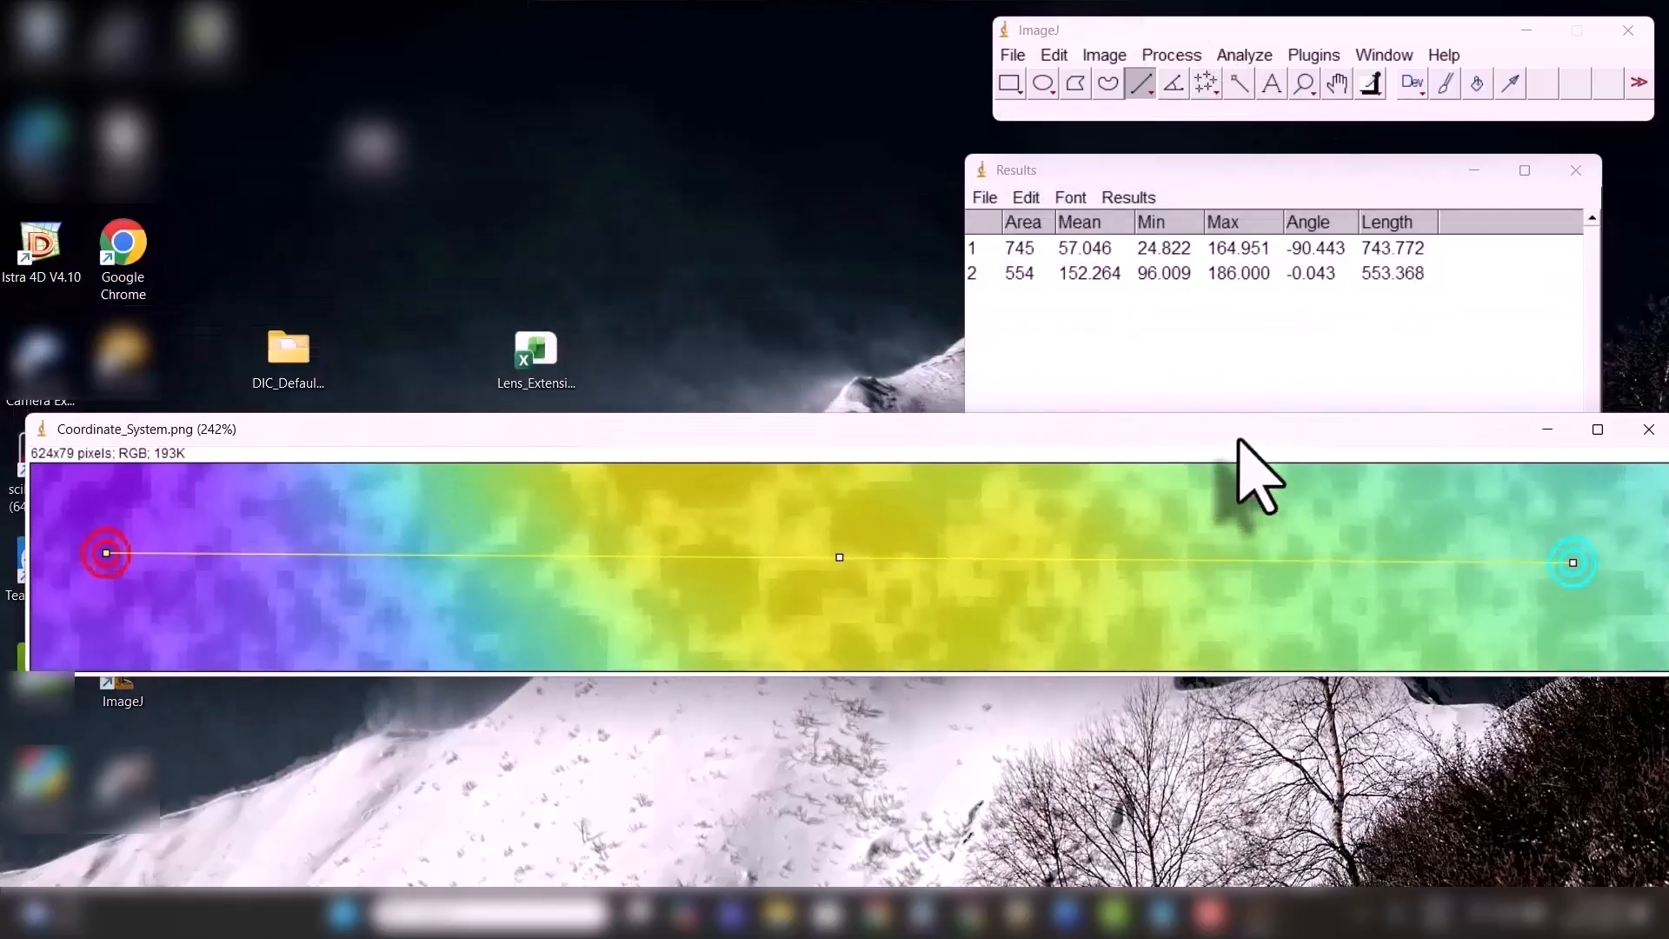
left_click(1245, 54)
left_click(1253, 78)
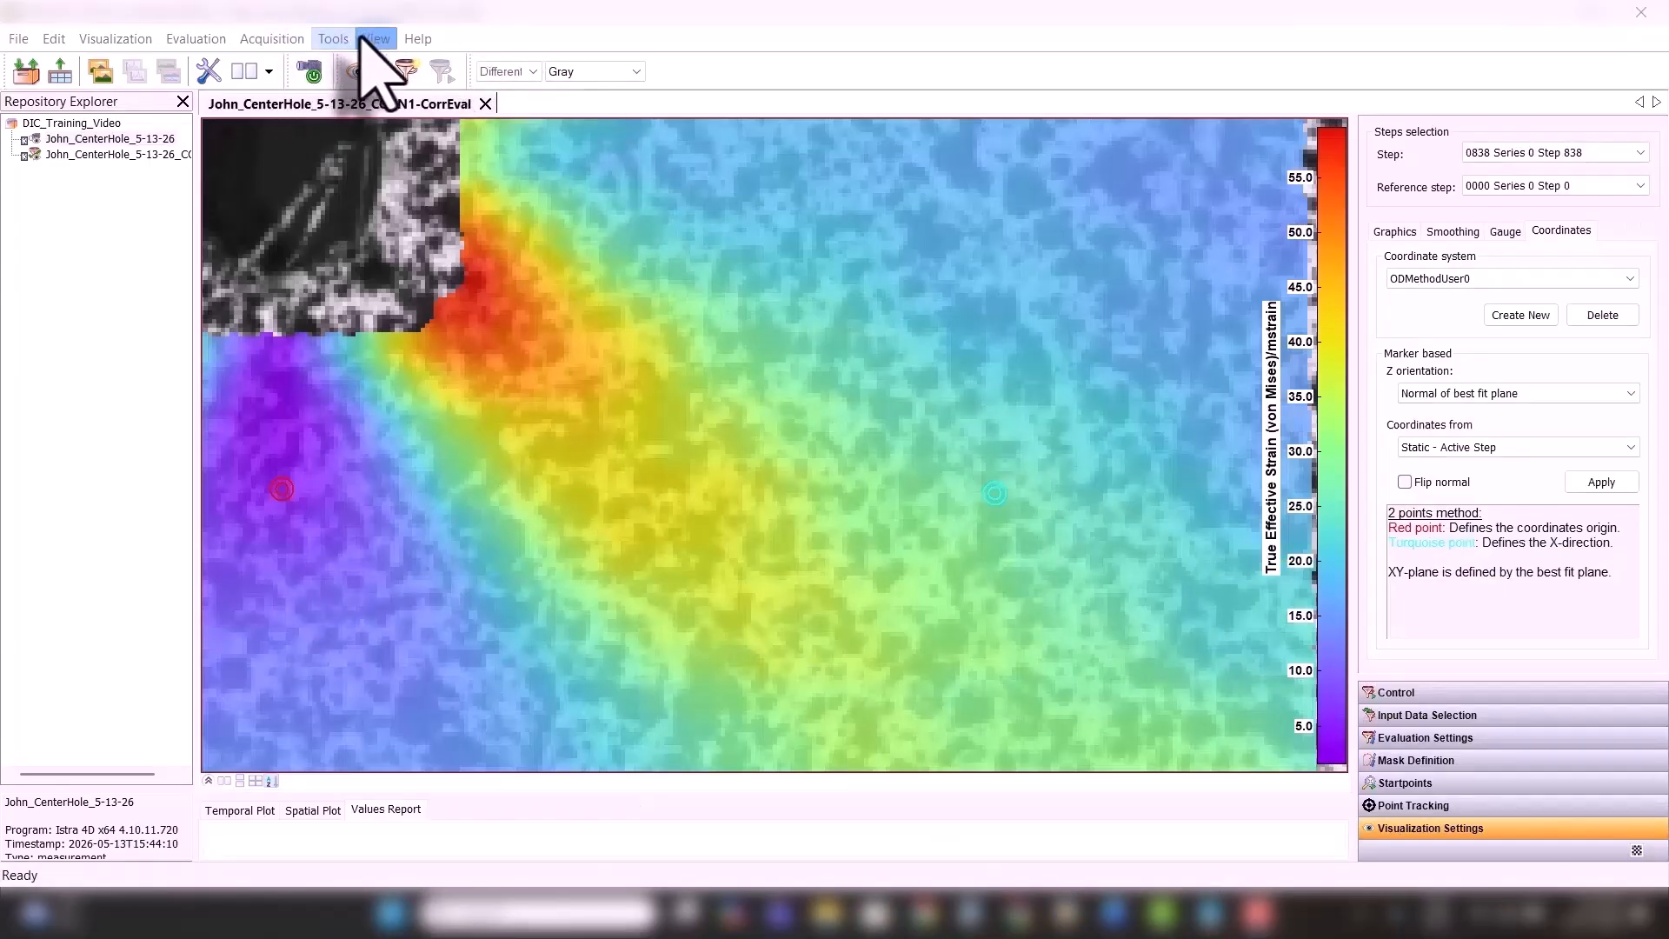
- Apply the marker-based coordinate system in Istra 4D with the Z orientation kept at Normal of best fit plane
left_click(375, 39)
mouse_move(504, 202)
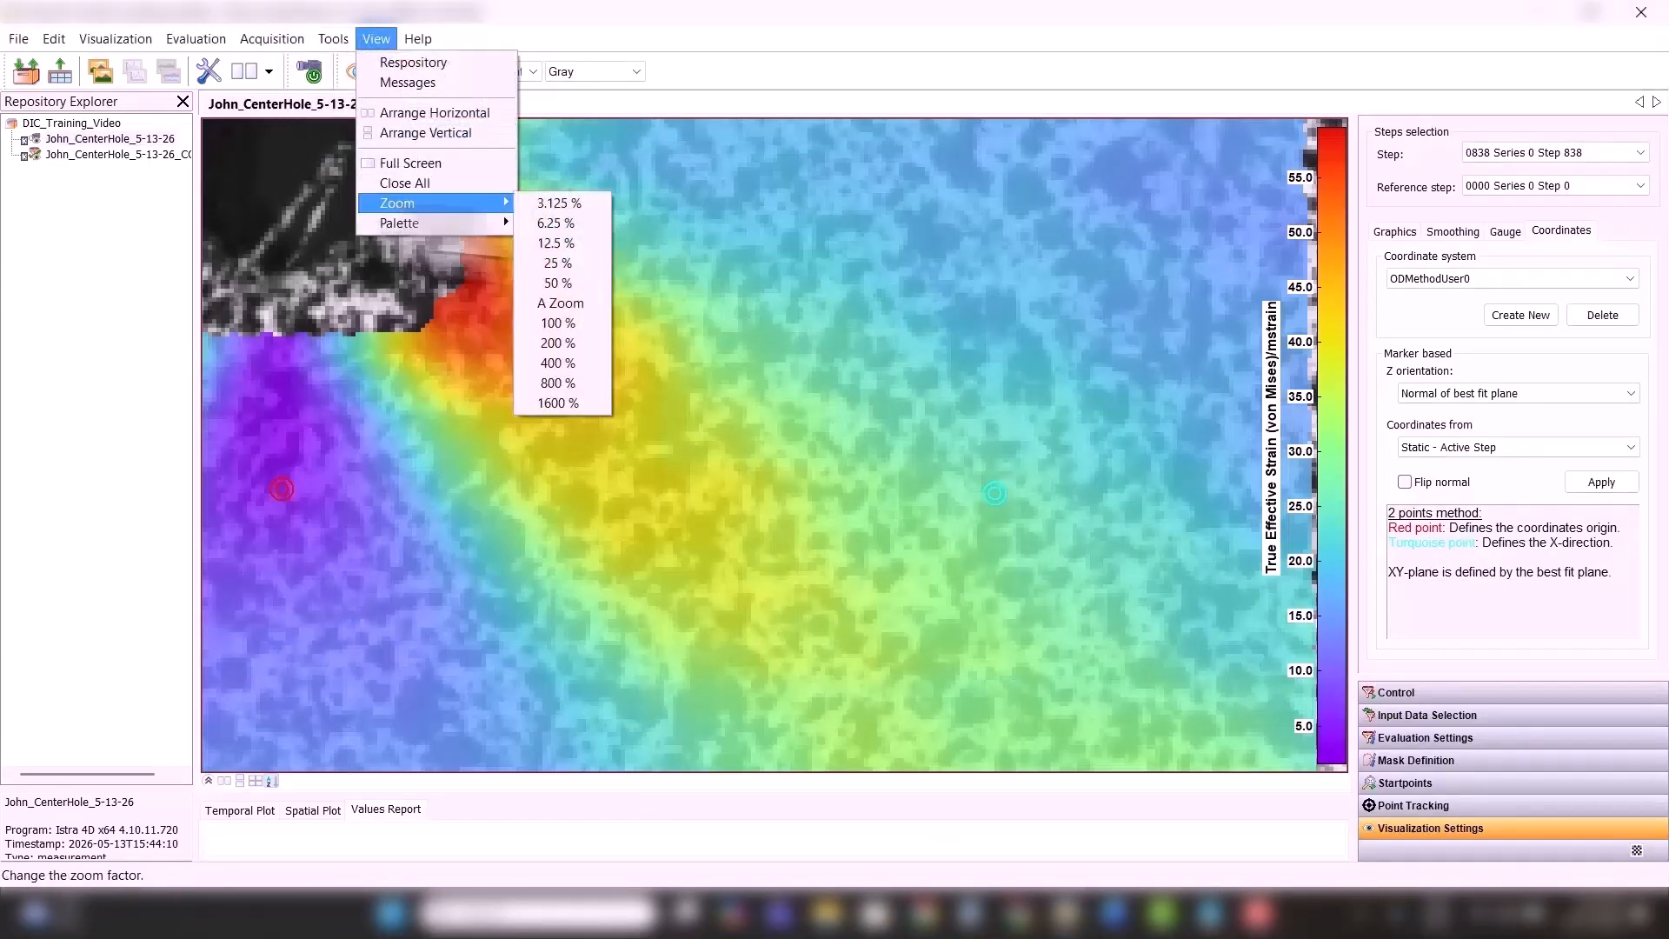
left_click(574, 318)
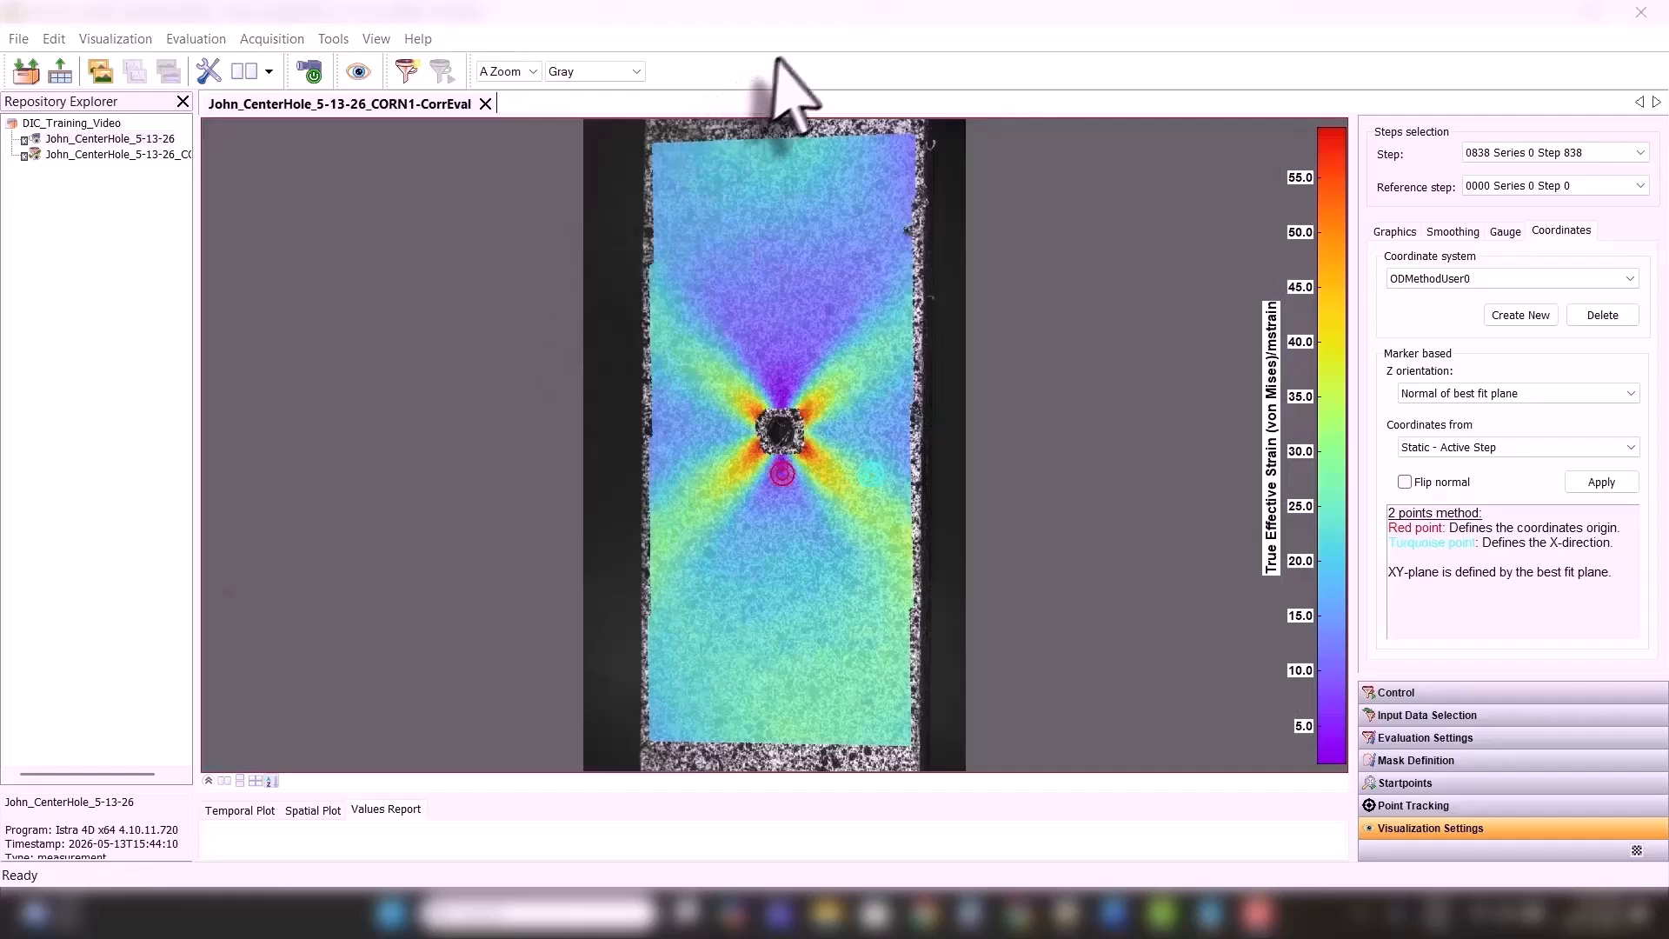
left_click(1605, 483)
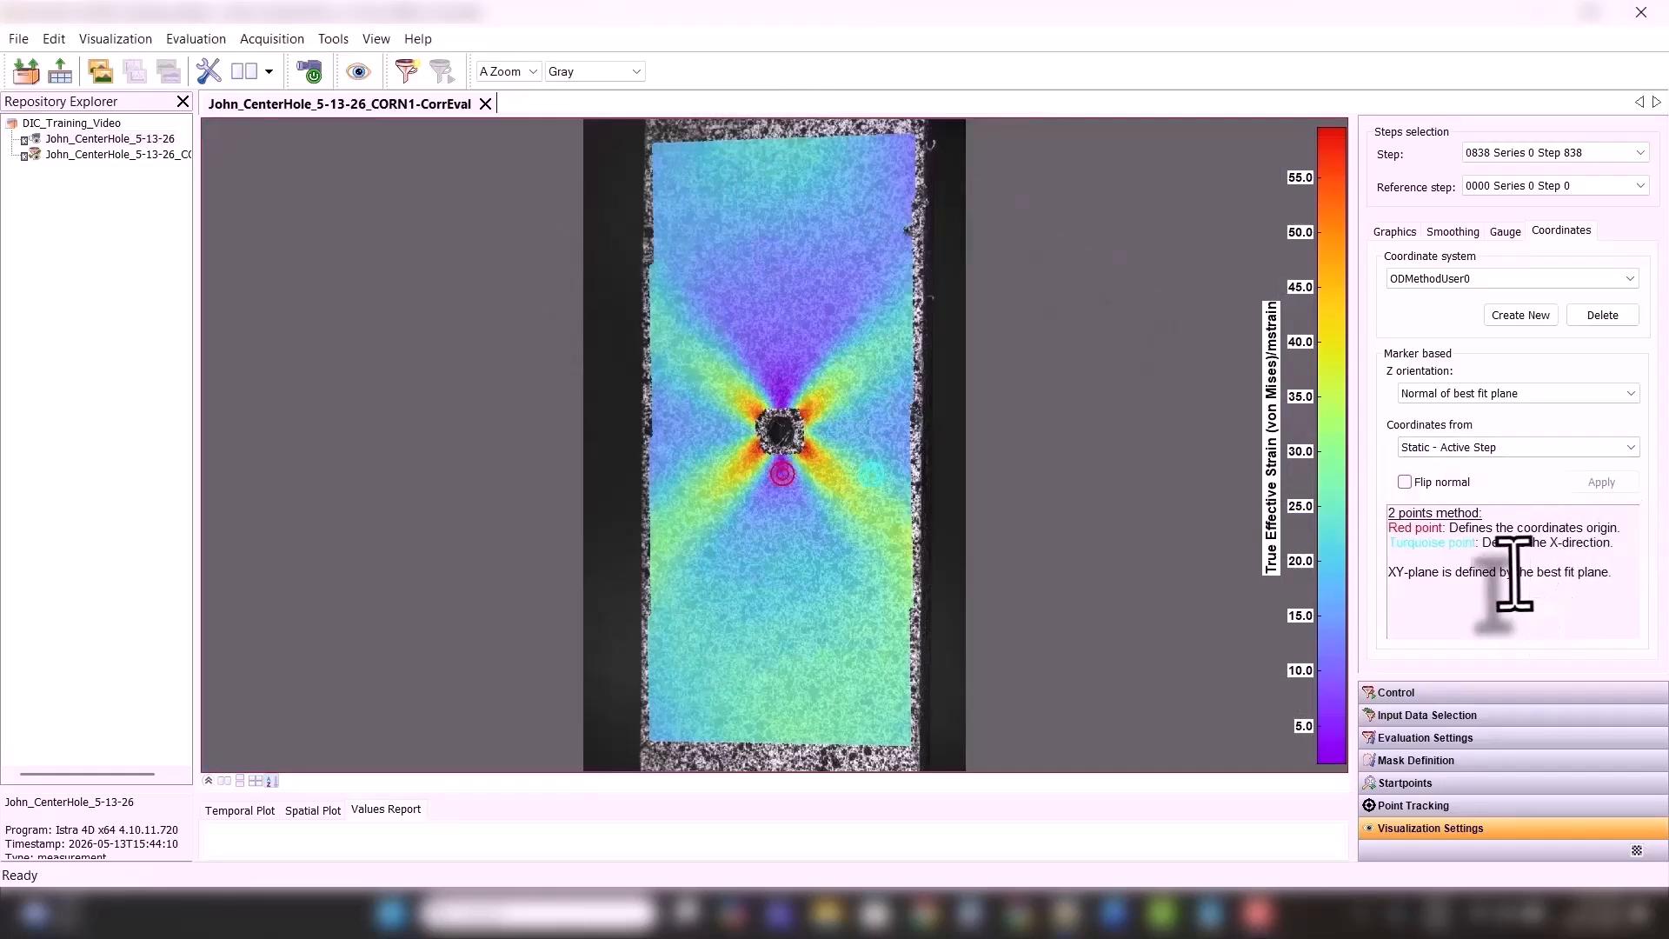
left_click(1436, 394)
left_click(1426, 429)
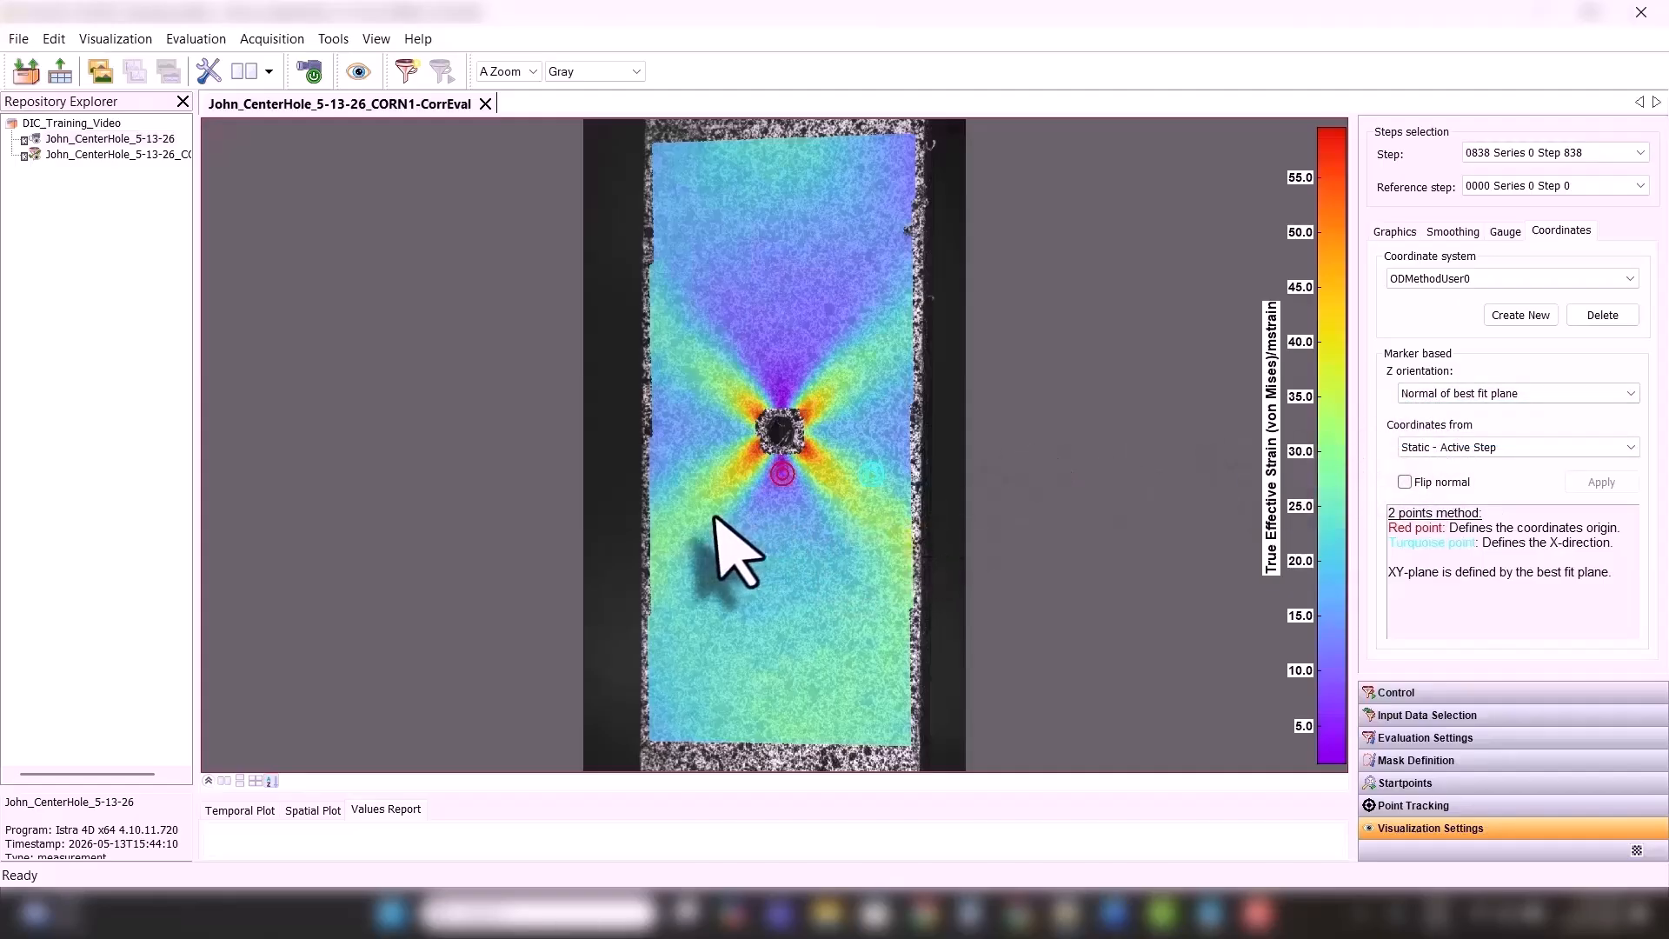
- Try the Z orientation Normal from three marker positions and move the blue marker slightly down toward the specimen's right edge
left_click(1428, 396)
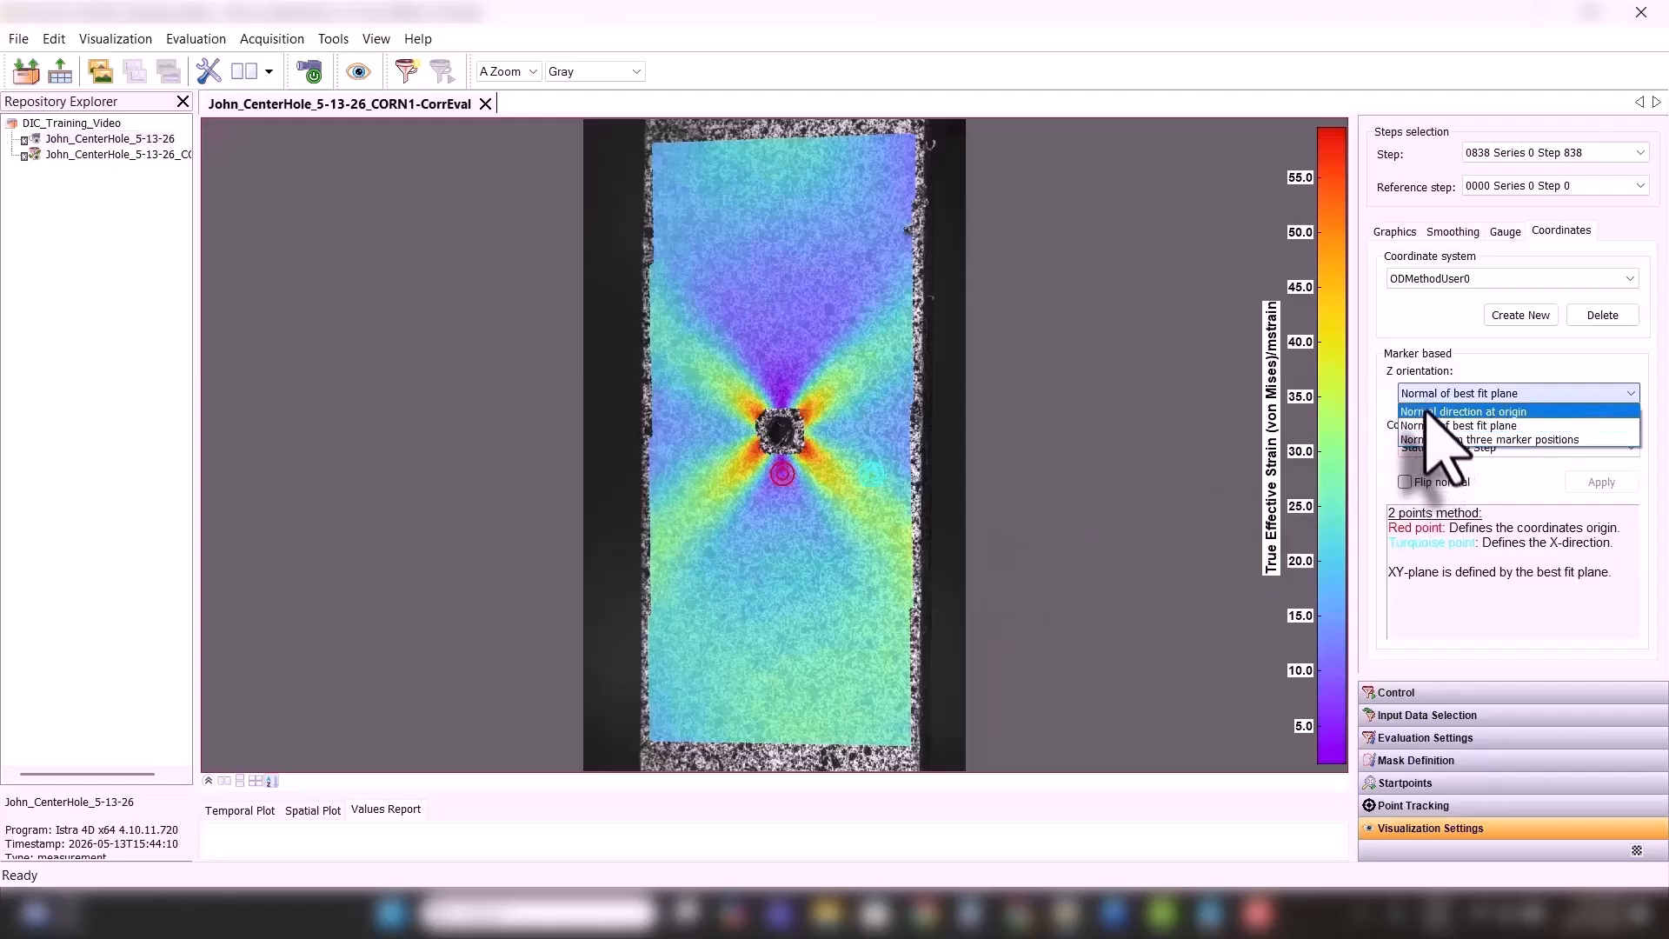
left_click(1443, 439)
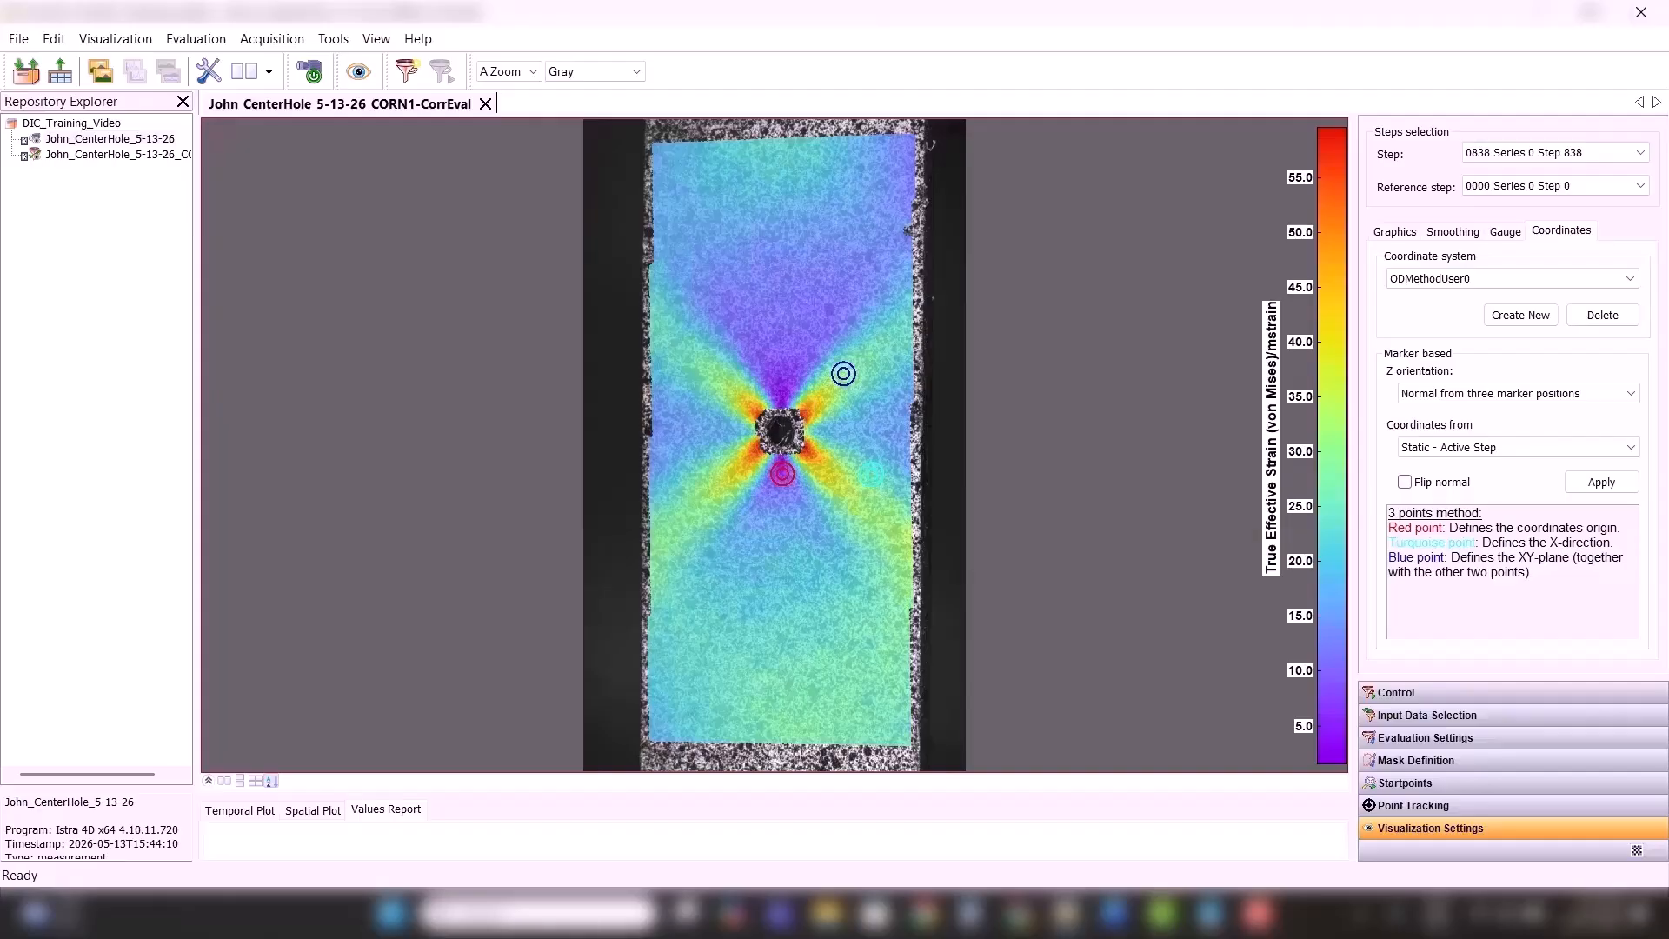
left_click_drag(843, 374, 852, 383)
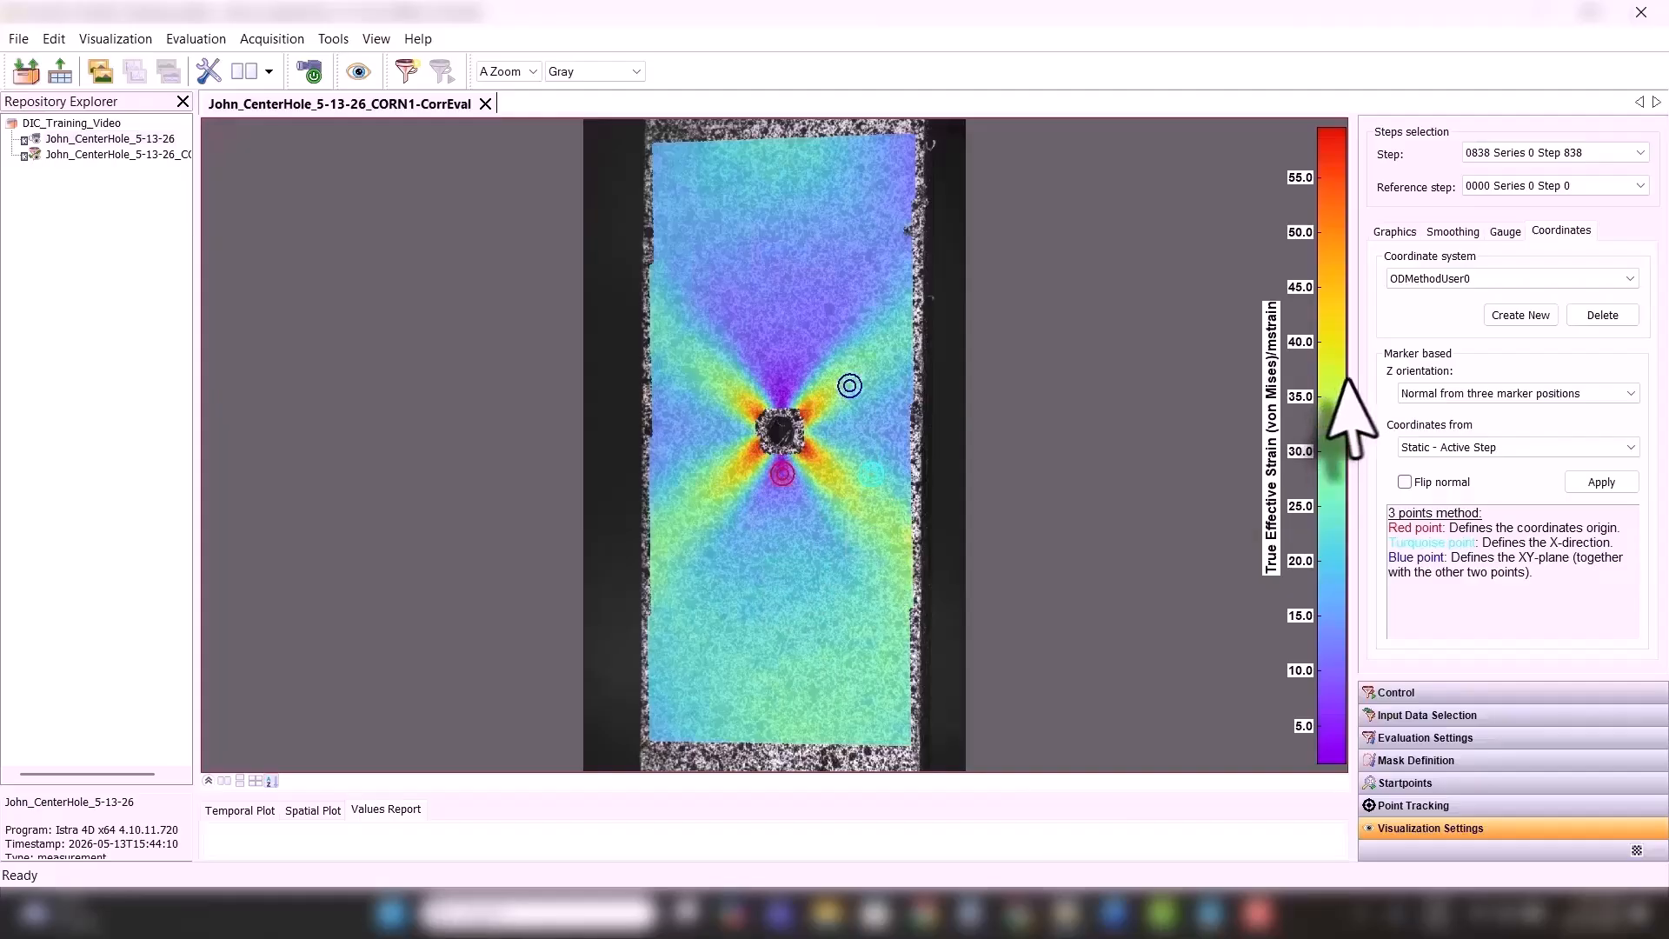
- Set the Z orientation back to Normal of best fit plane and apply the marker-based coordinate system
left_click(1478, 393)
left_click(1443, 417)
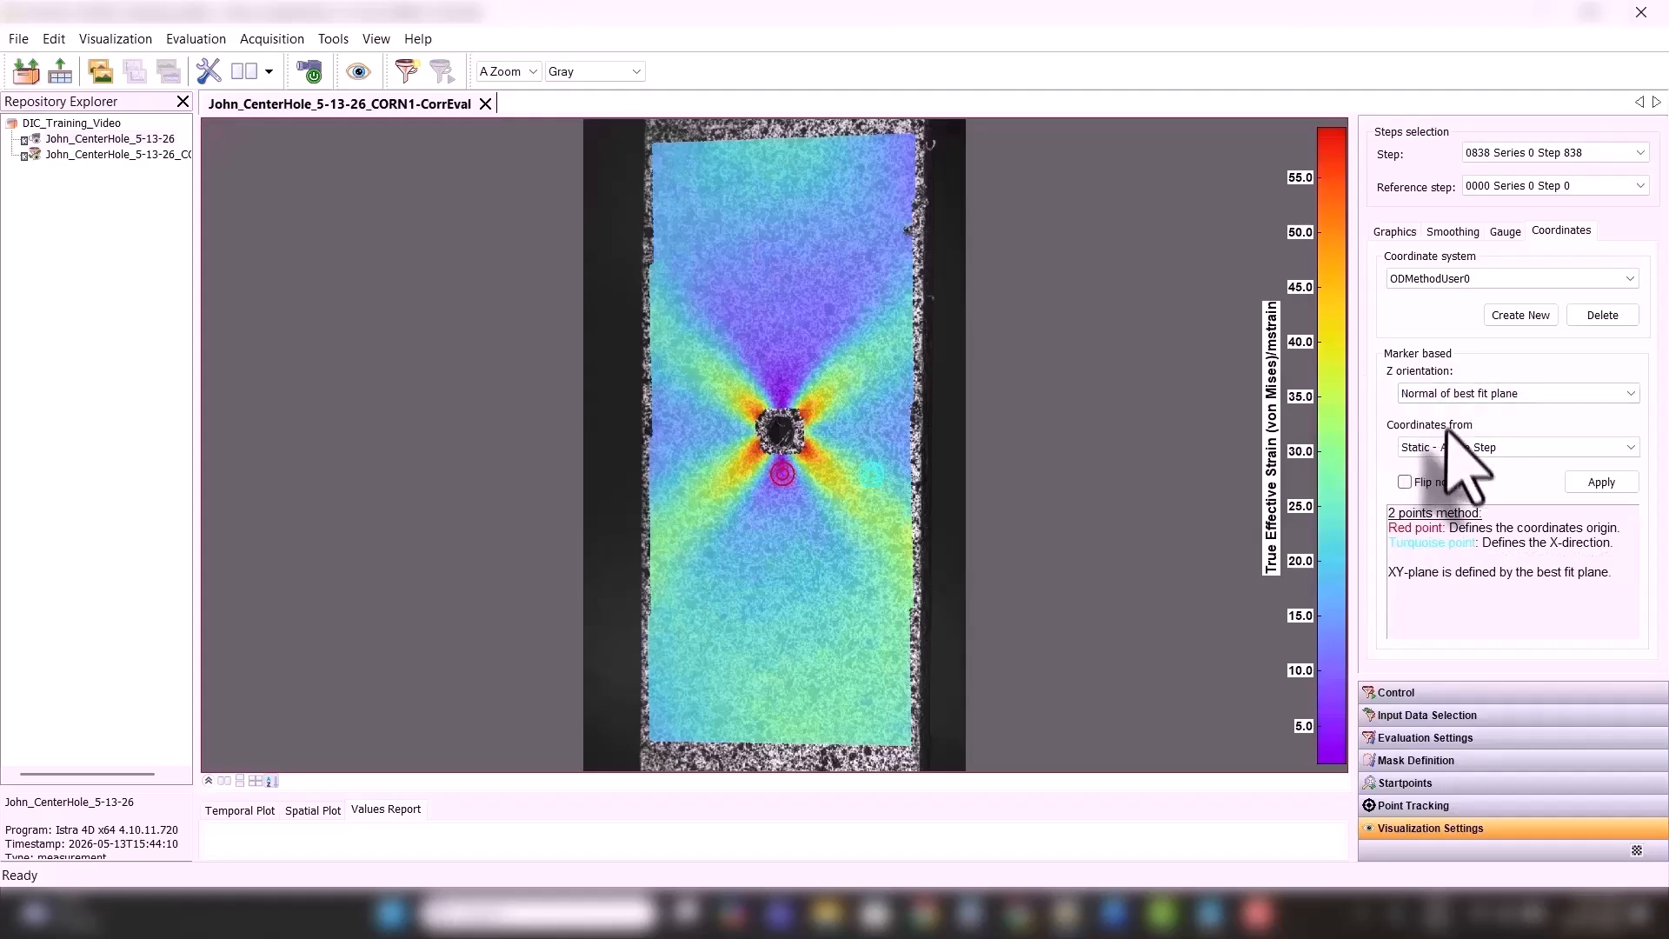
left_click(1575, 485)
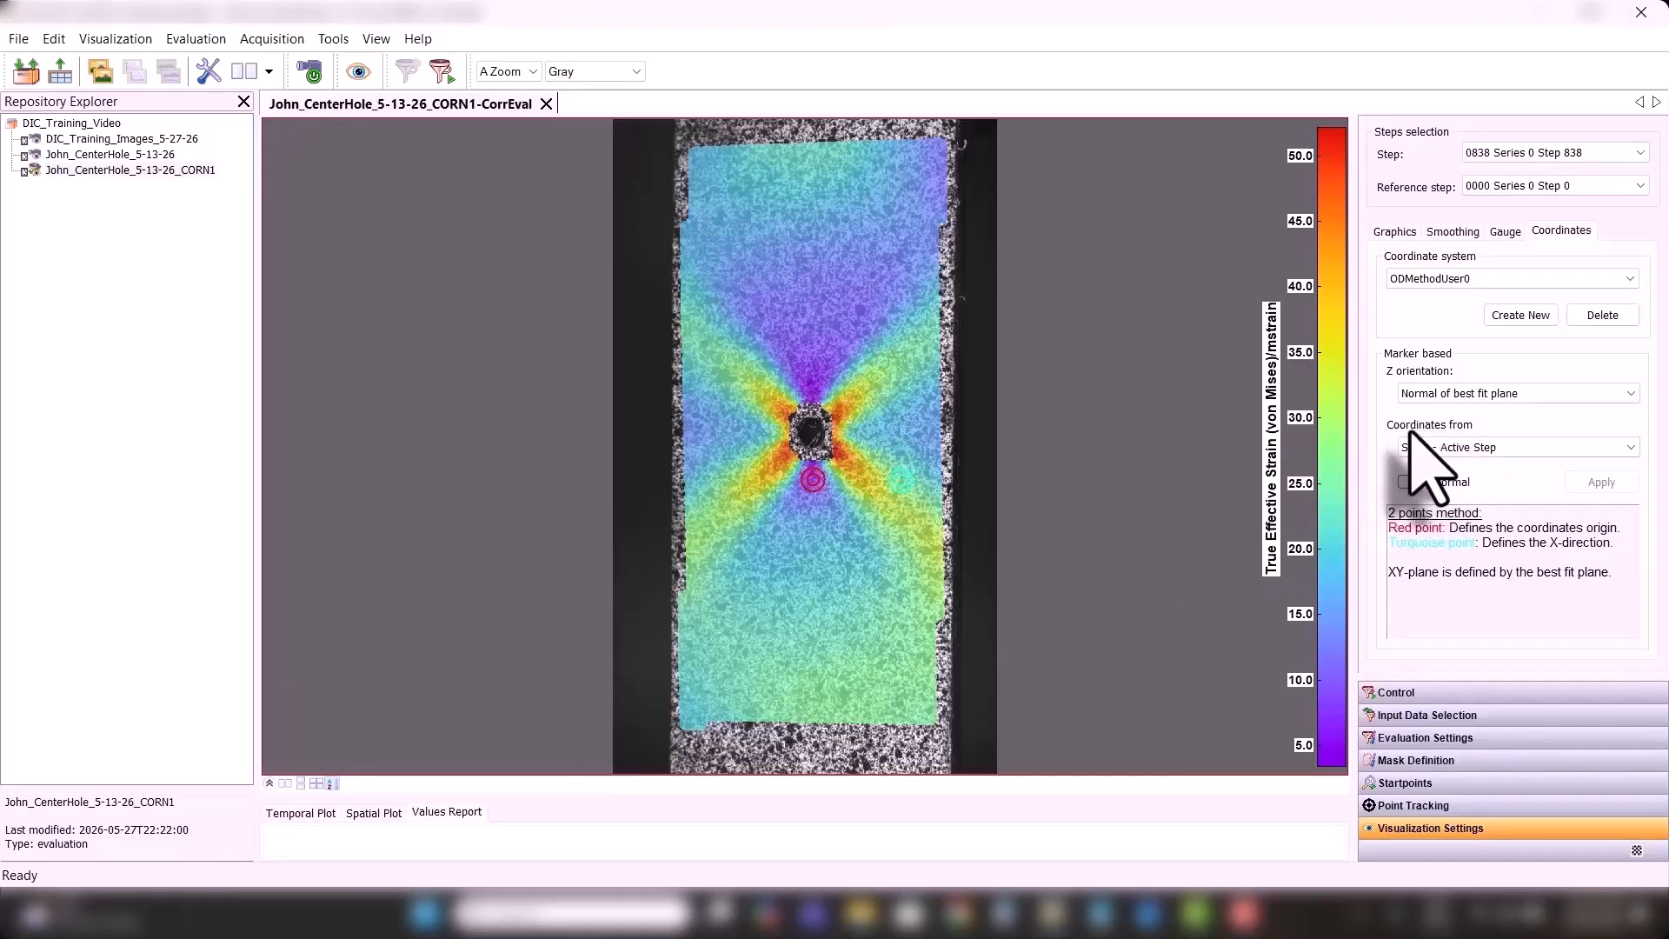
- Keep the coordinate source at Static - Active Step and look up the manual page explaining static and dynamic coordinate systems
left_click(1419, 448)
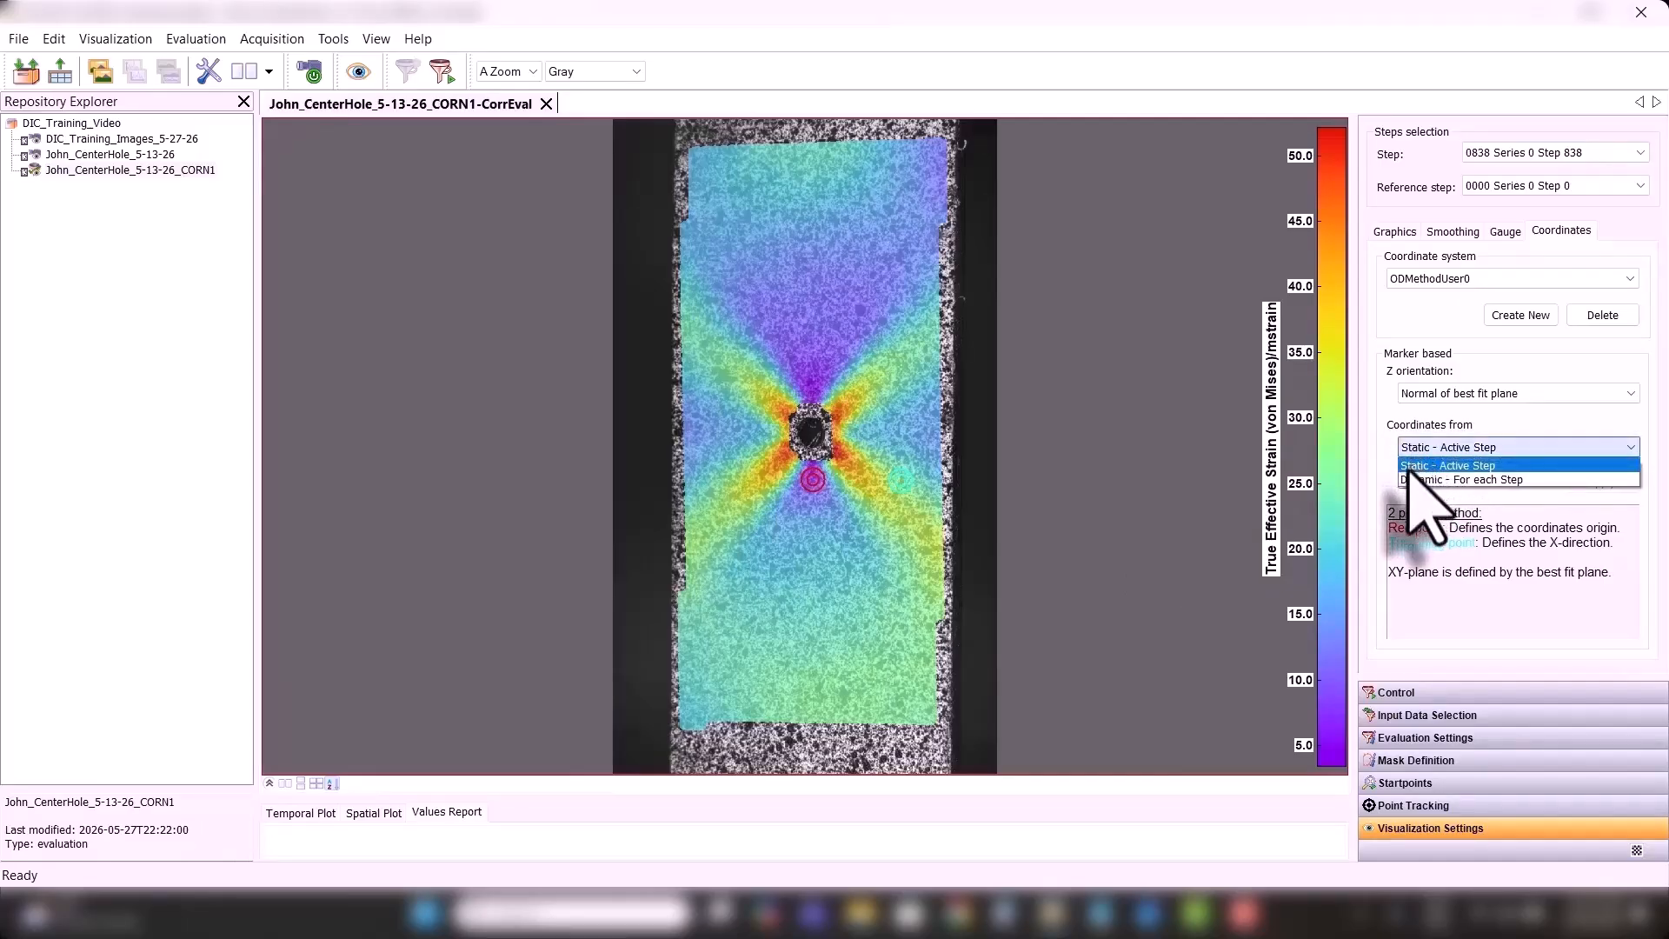
left_click(1412, 467)
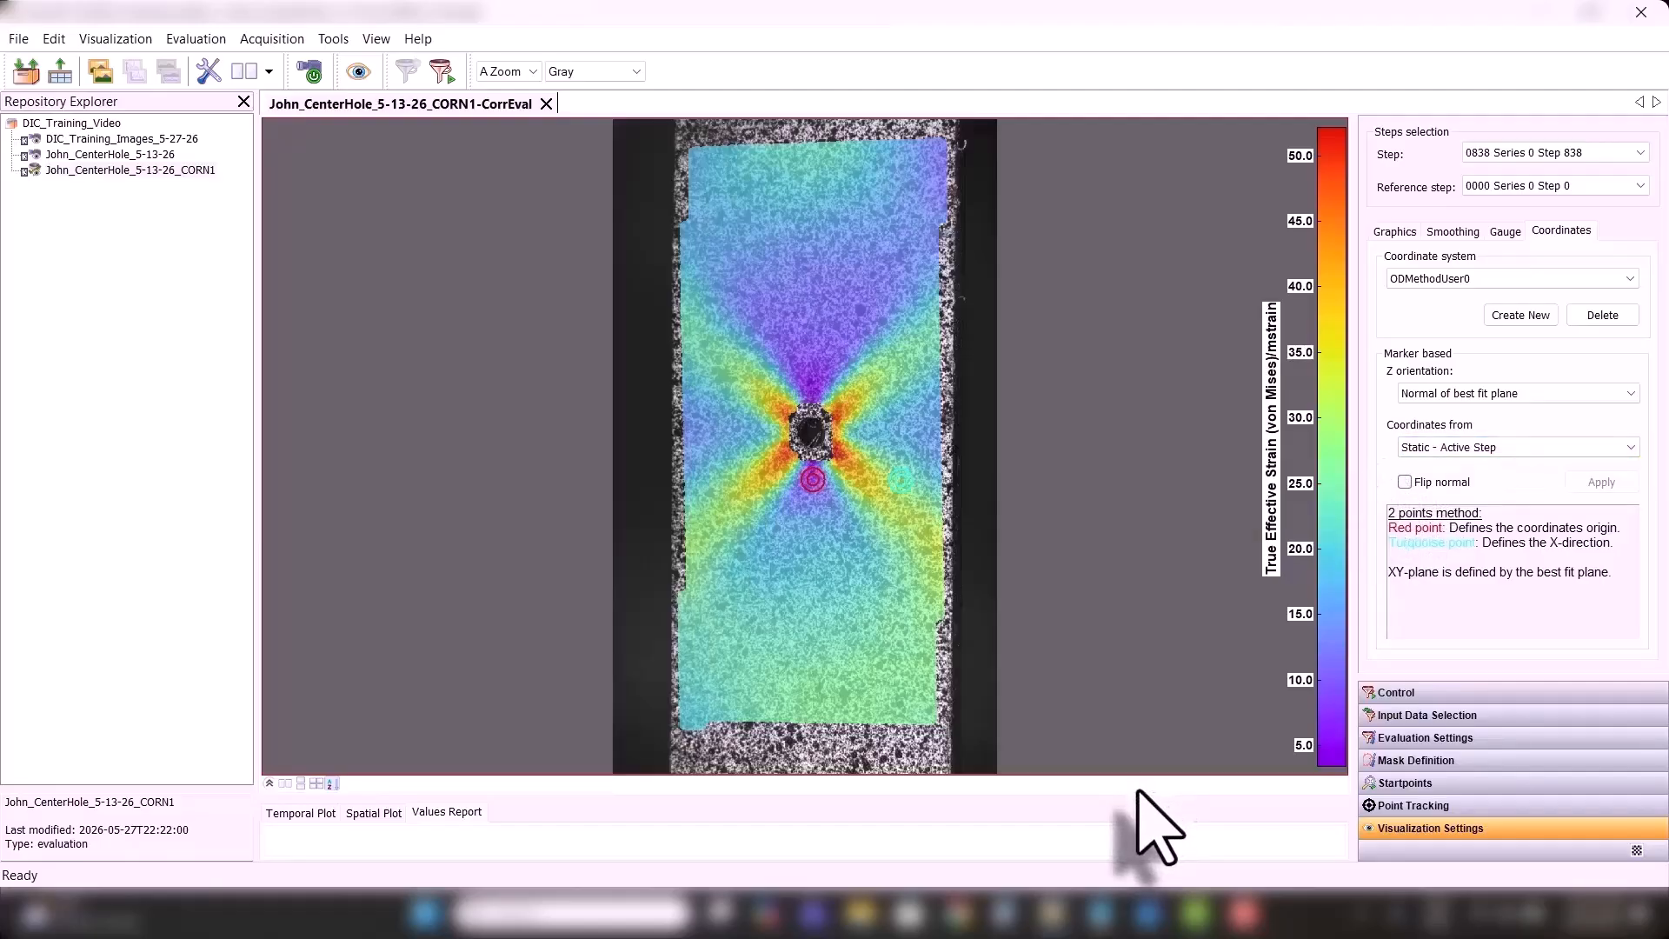
left_click(1147, 913)
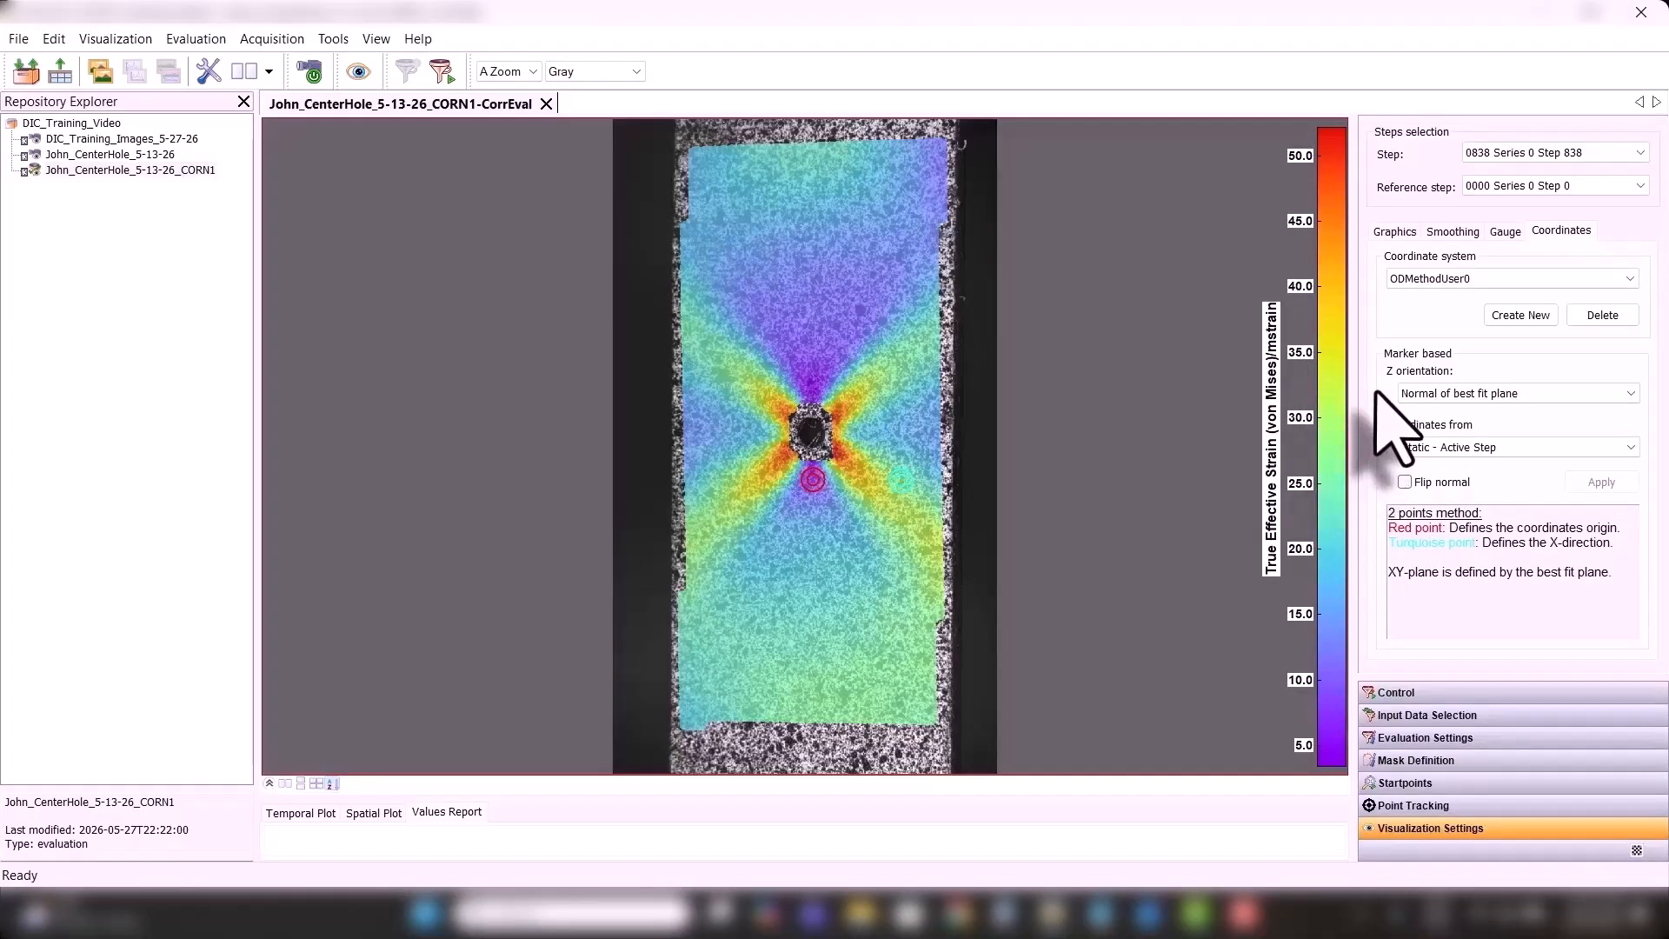
- Display the evaluation at Series 0 Step 0
left_click(1530, 149)
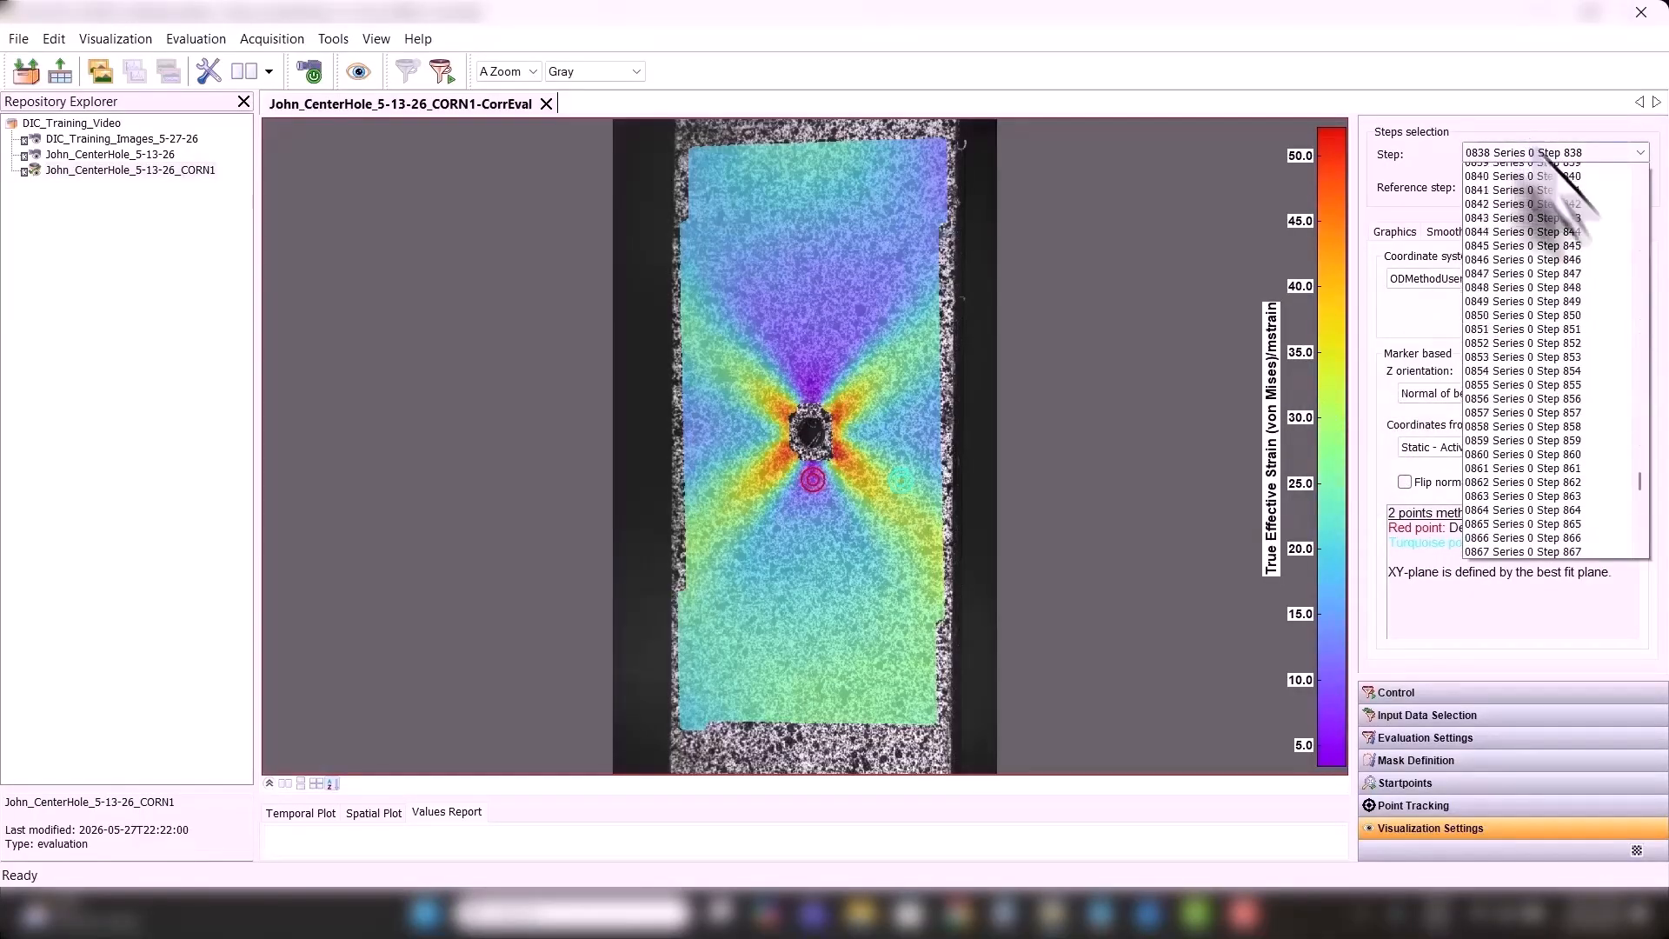
left_click_drag(1640, 534, 1643, 193)
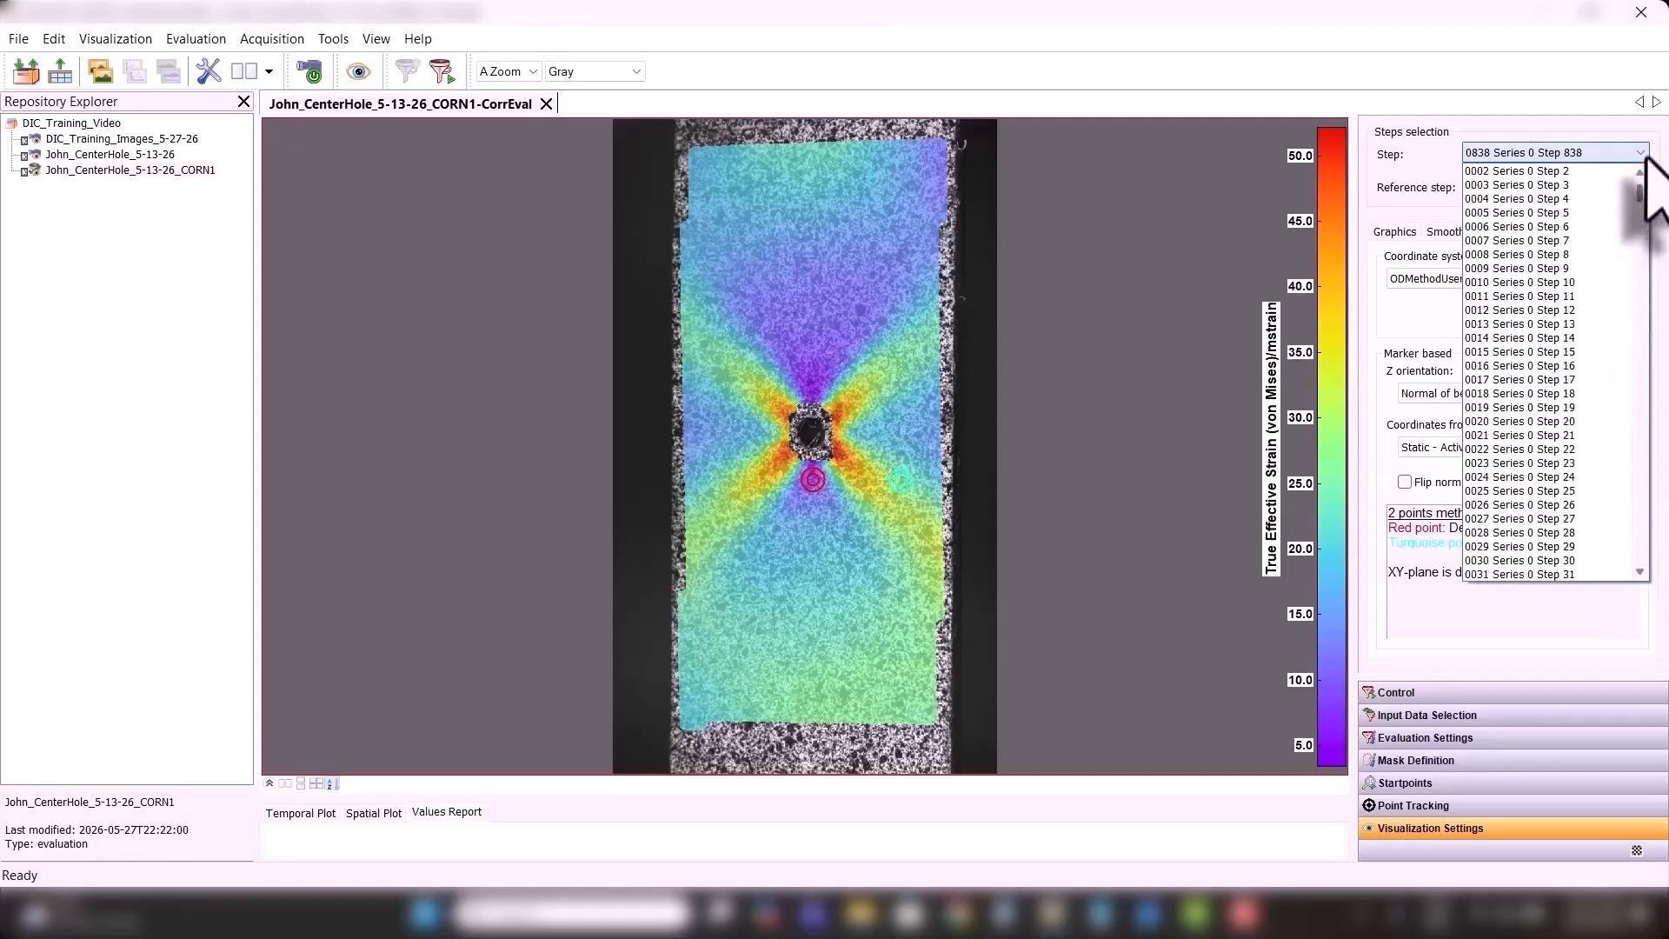
left_click(1600, 171)
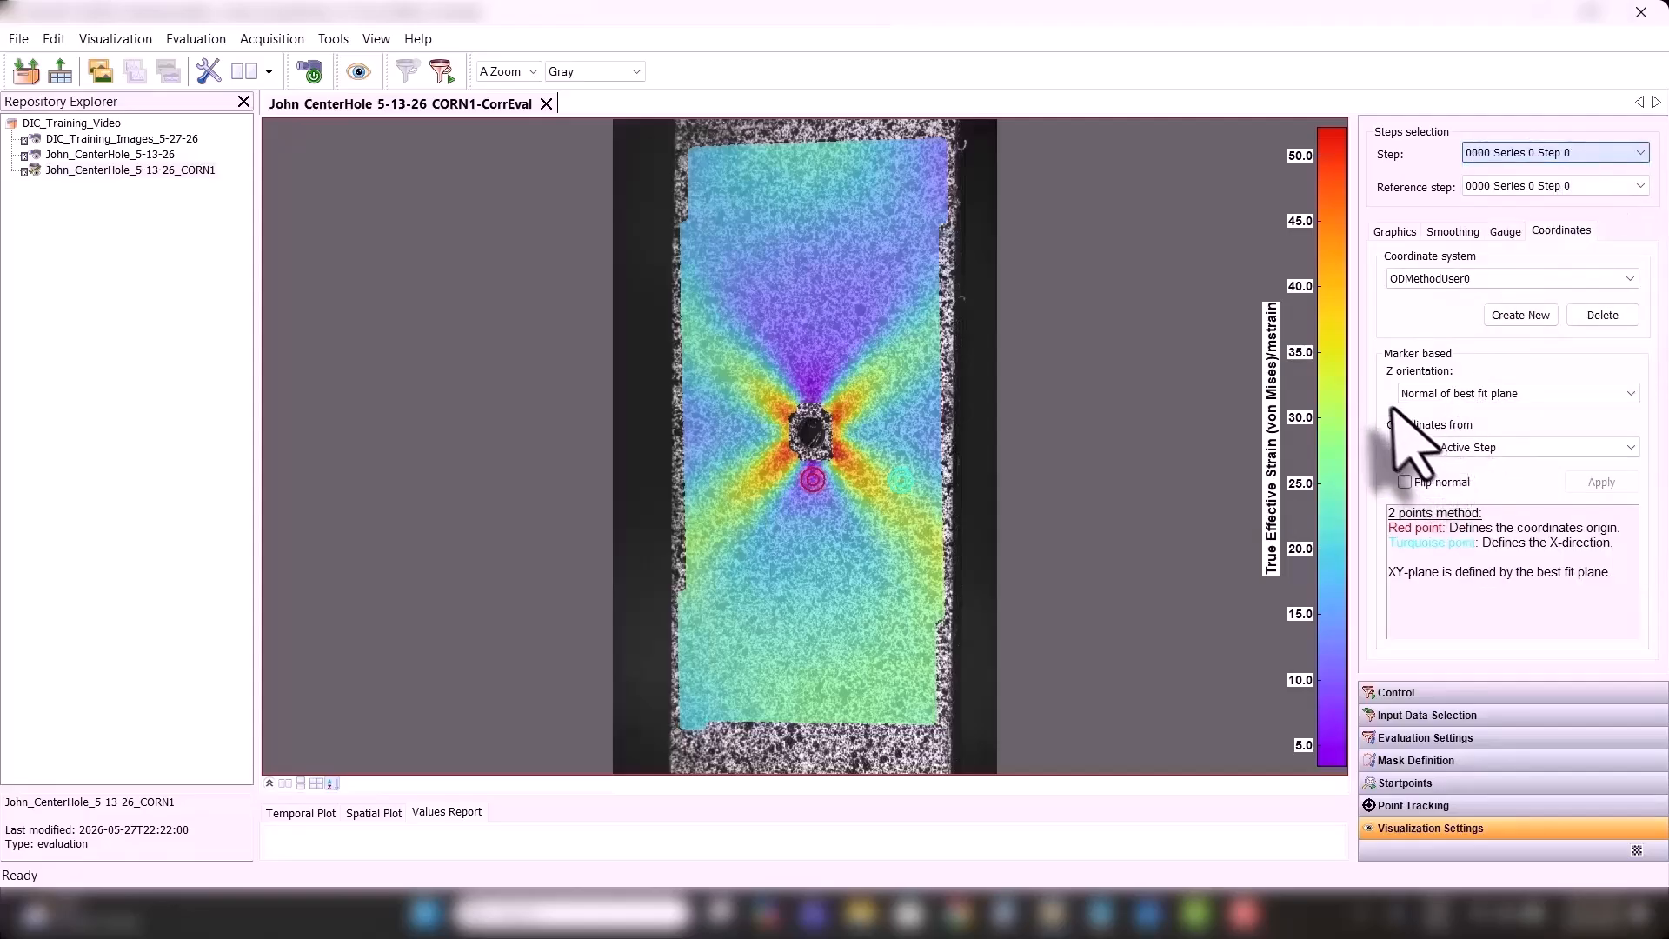
- Switch the coordinate source to Dynamic - For each Step and back to Static - Active Step
left_click(1470, 447)
left_click(1456, 479)
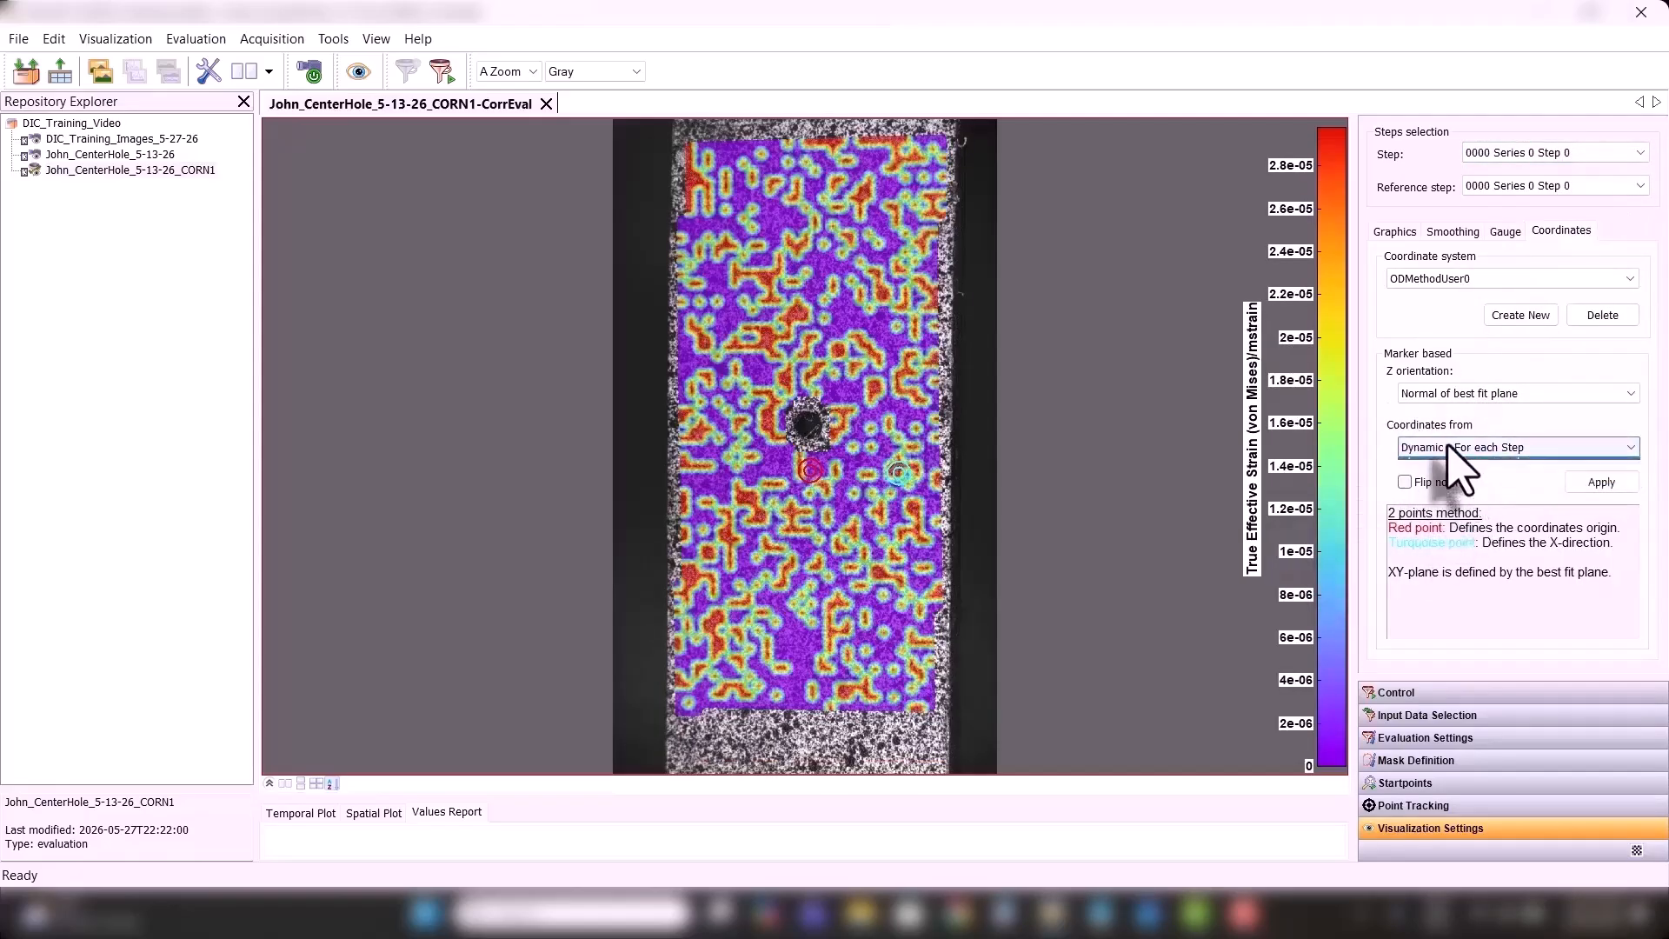
left_click(1511, 447)
left_click(1526, 465)
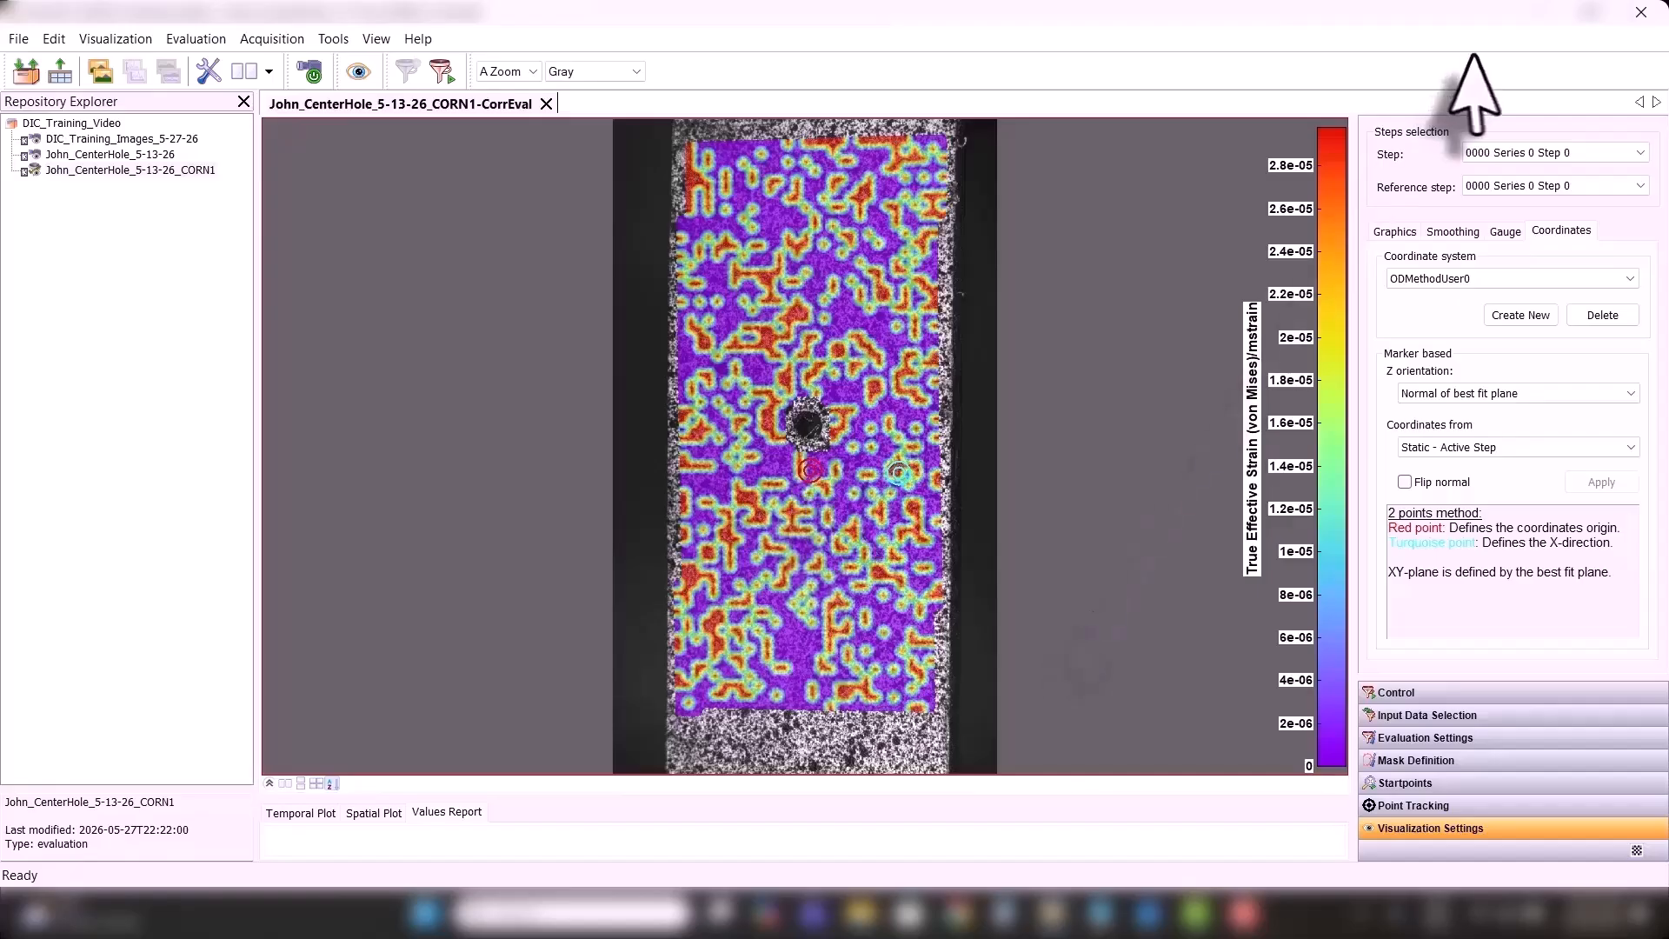
- View the strain map and markers at Step 482 and Step 998 with the static coordinate source
left_click(1563, 153)
left_click_drag(1640, 184, 1638, 355)
left_click(1546, 353)
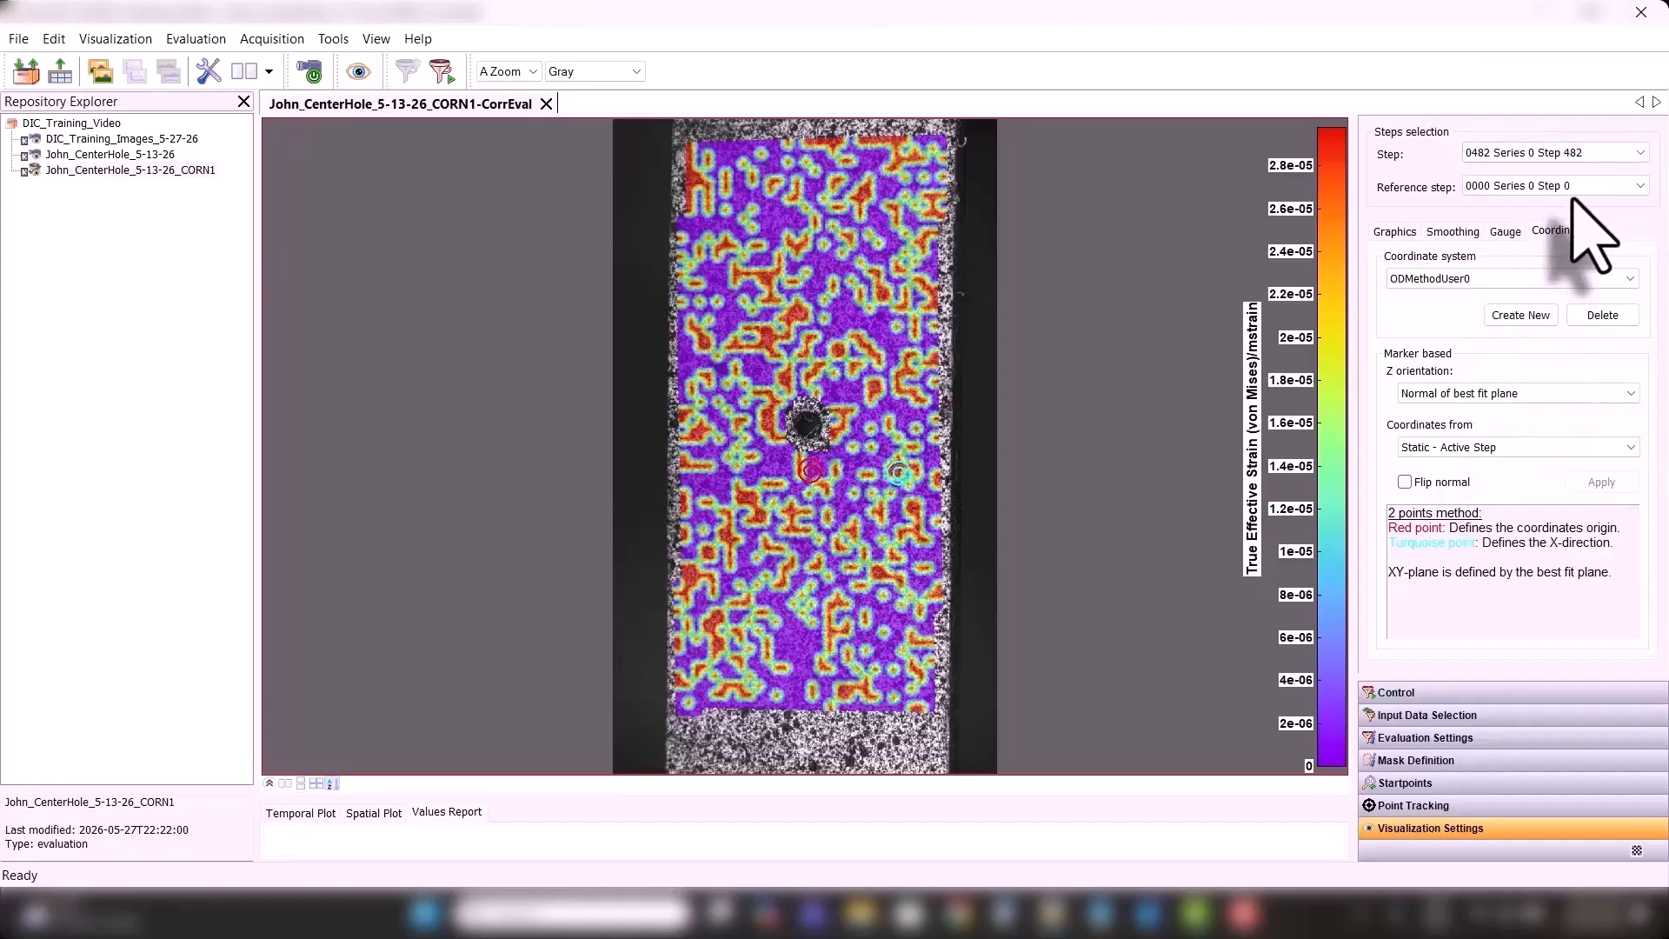
left_click(1586, 156)
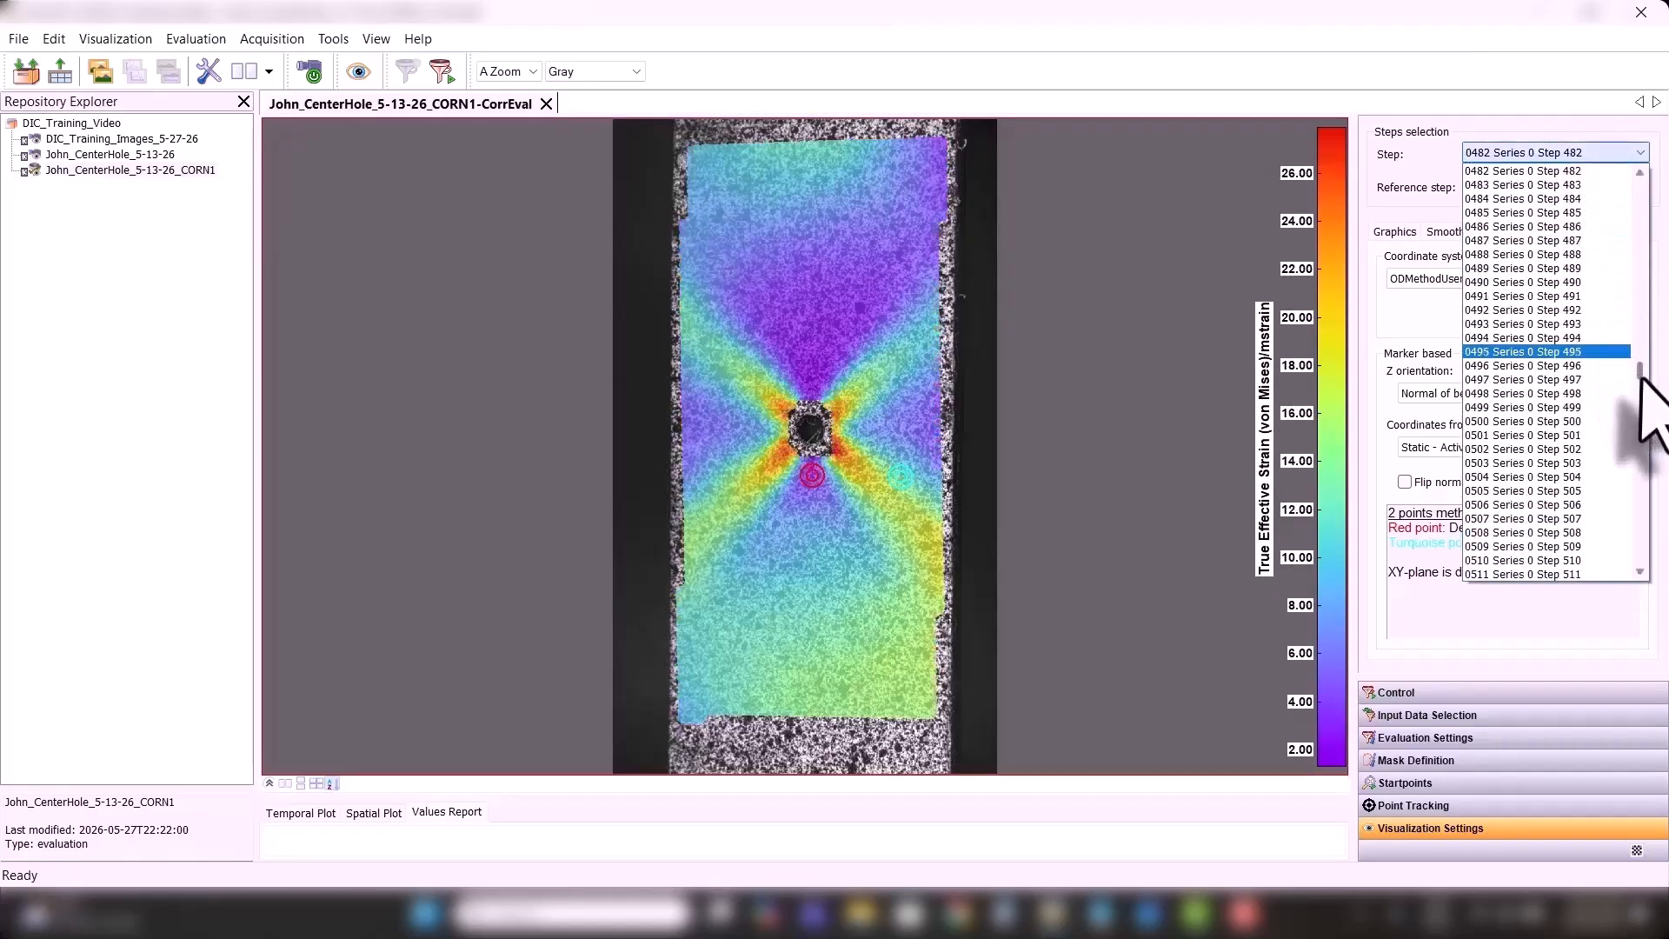
left_click_drag(1640, 372, 1634, 594)
left_click(1557, 546)
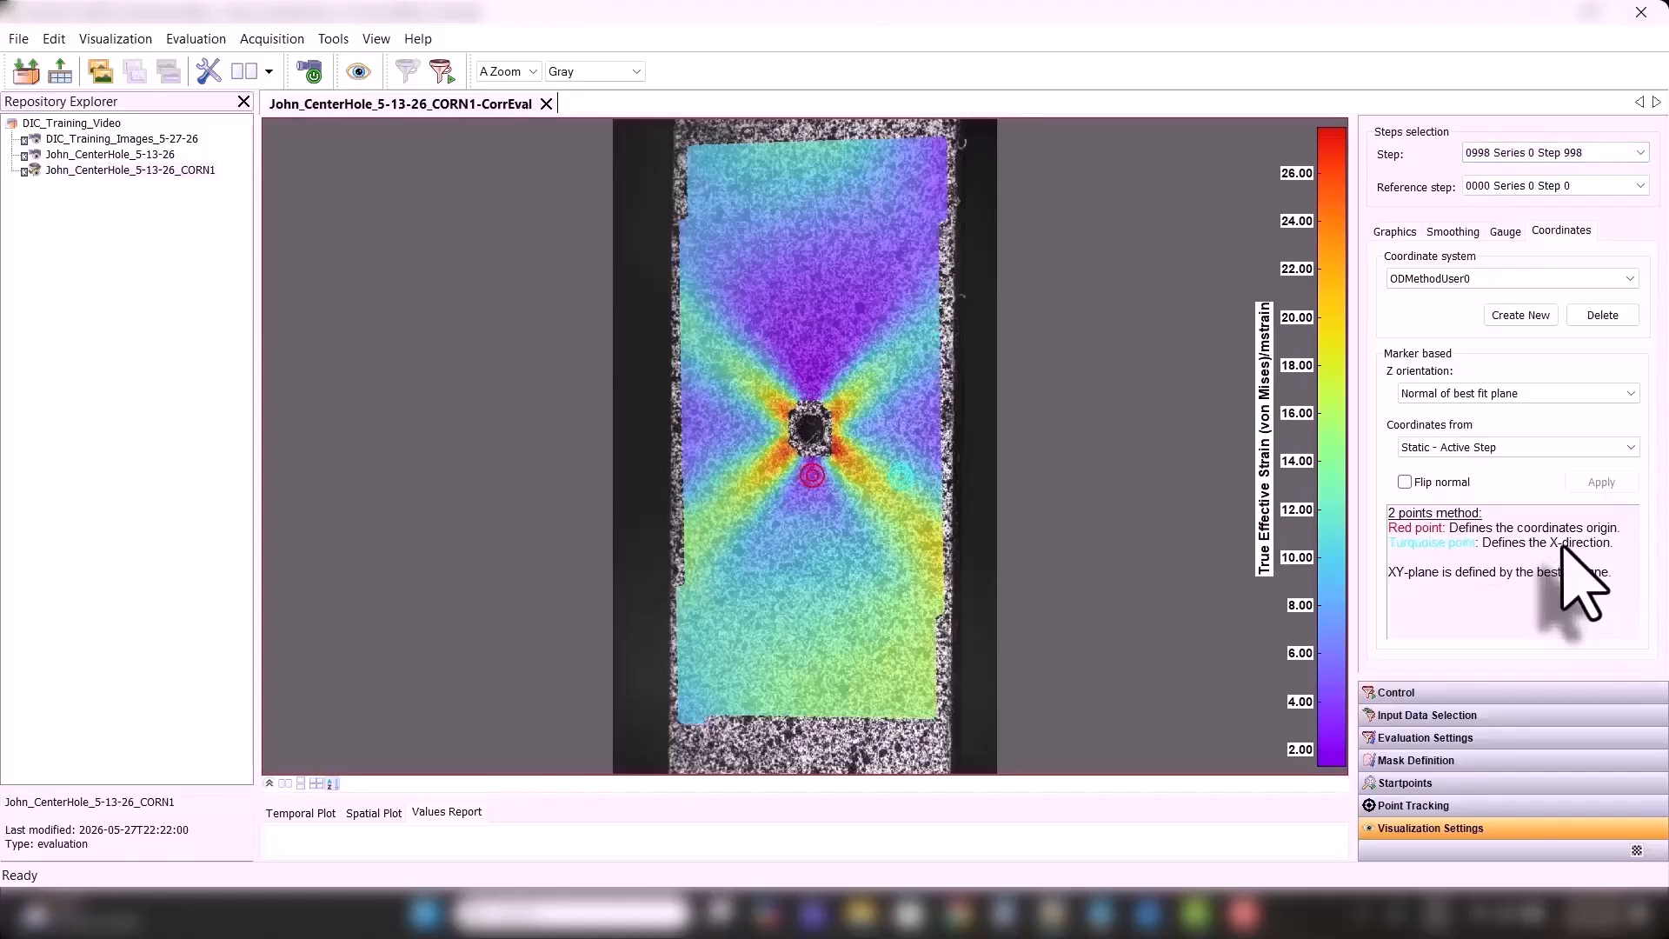
- Return the evaluation to Step 0 and set the coordinate source to Dynamic - For each Step
left_click(1615, 156)
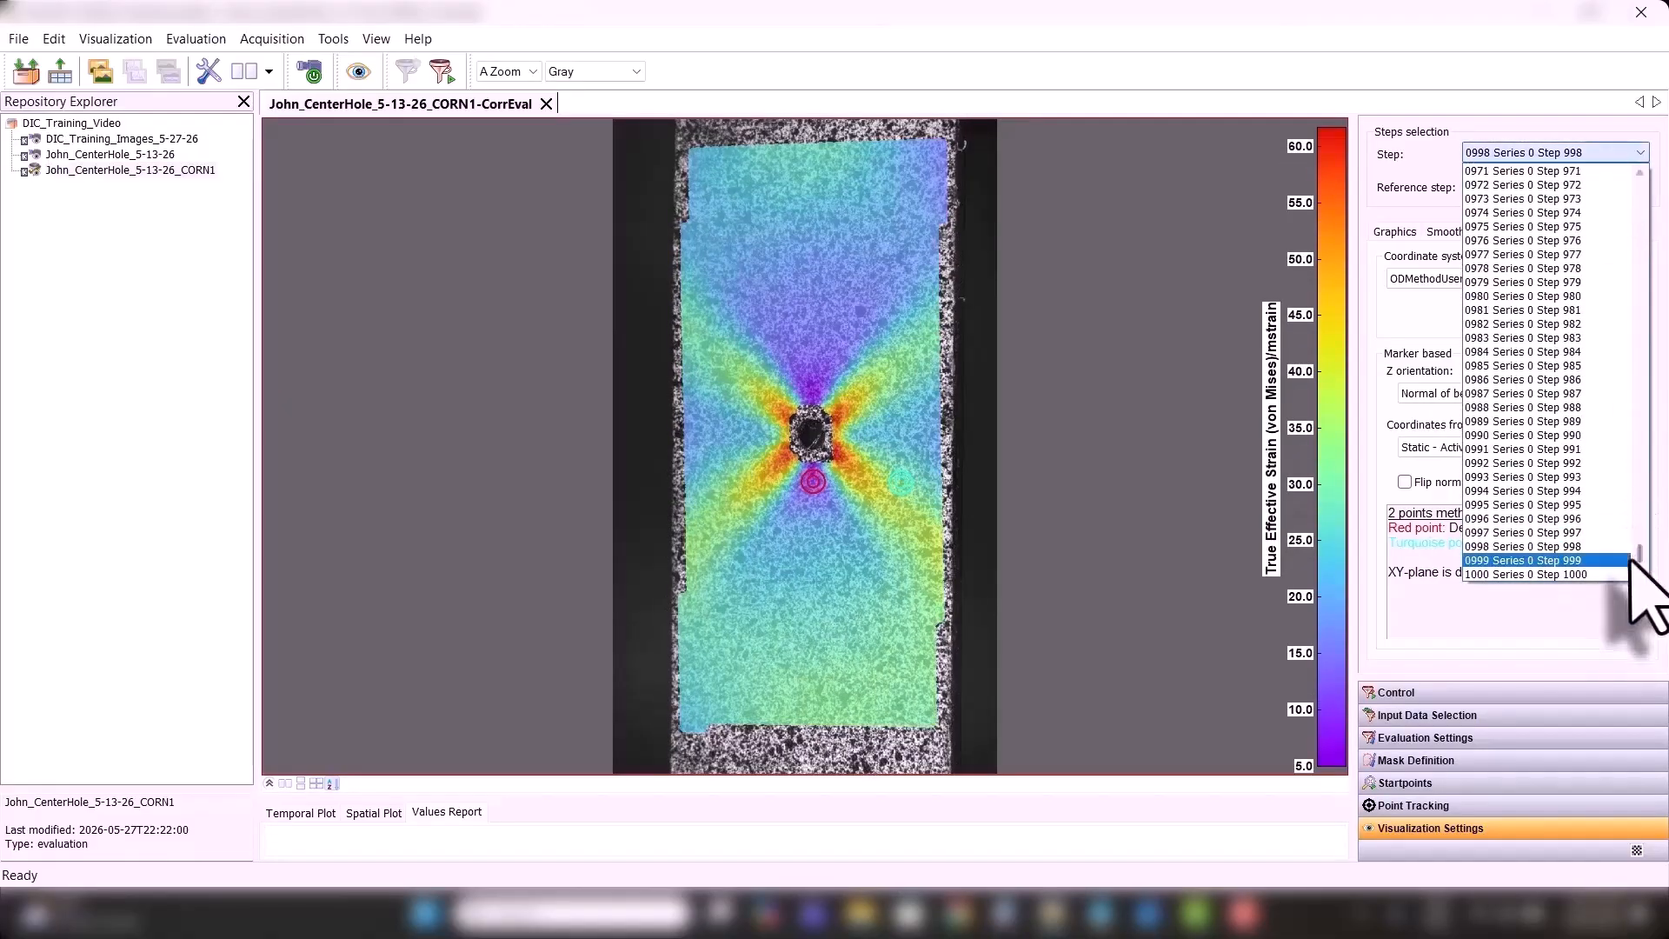
left_click_drag(1635, 578, 1641, 171)
left_click(1605, 171)
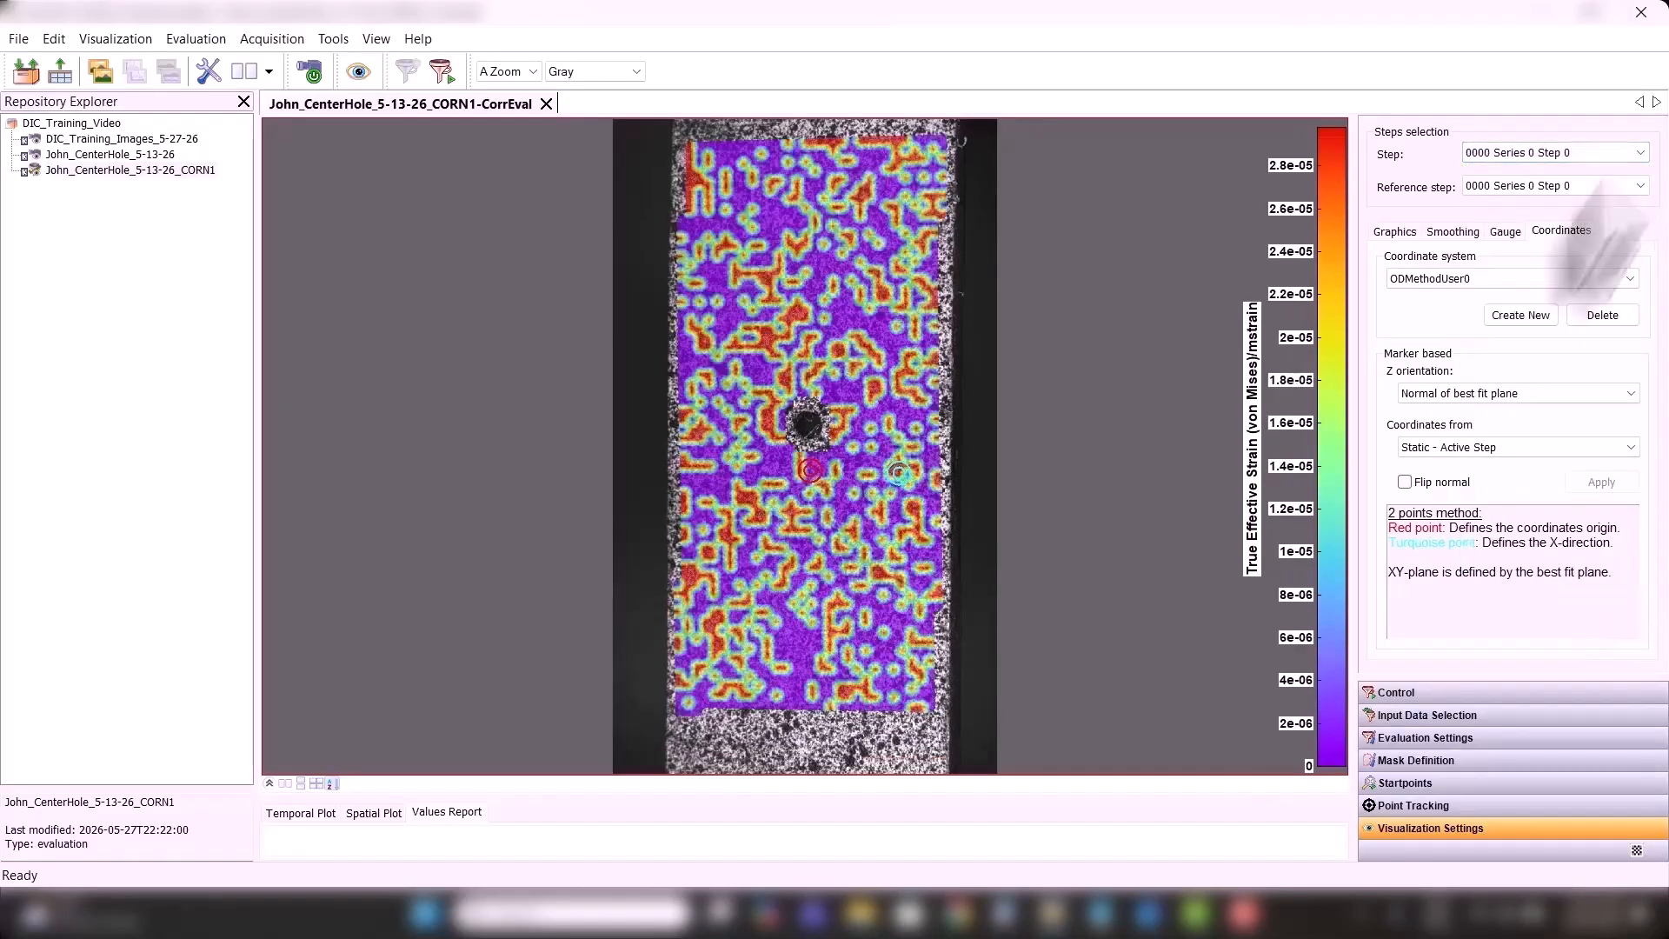
left_click(1460, 449)
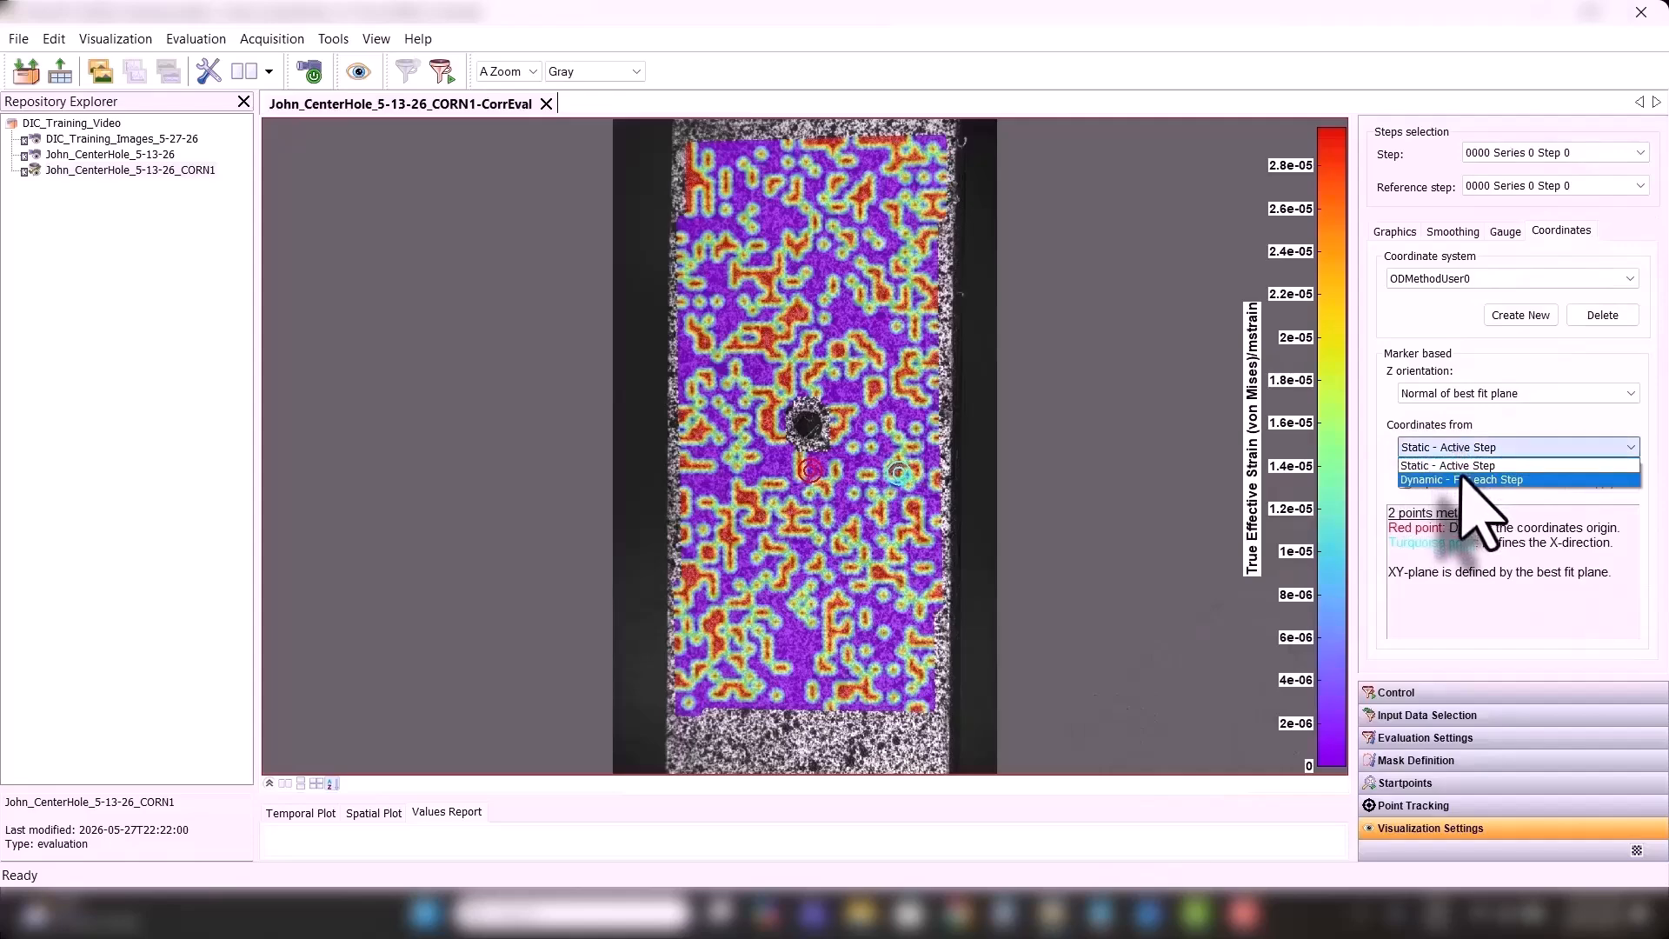
left_click(1443, 477)
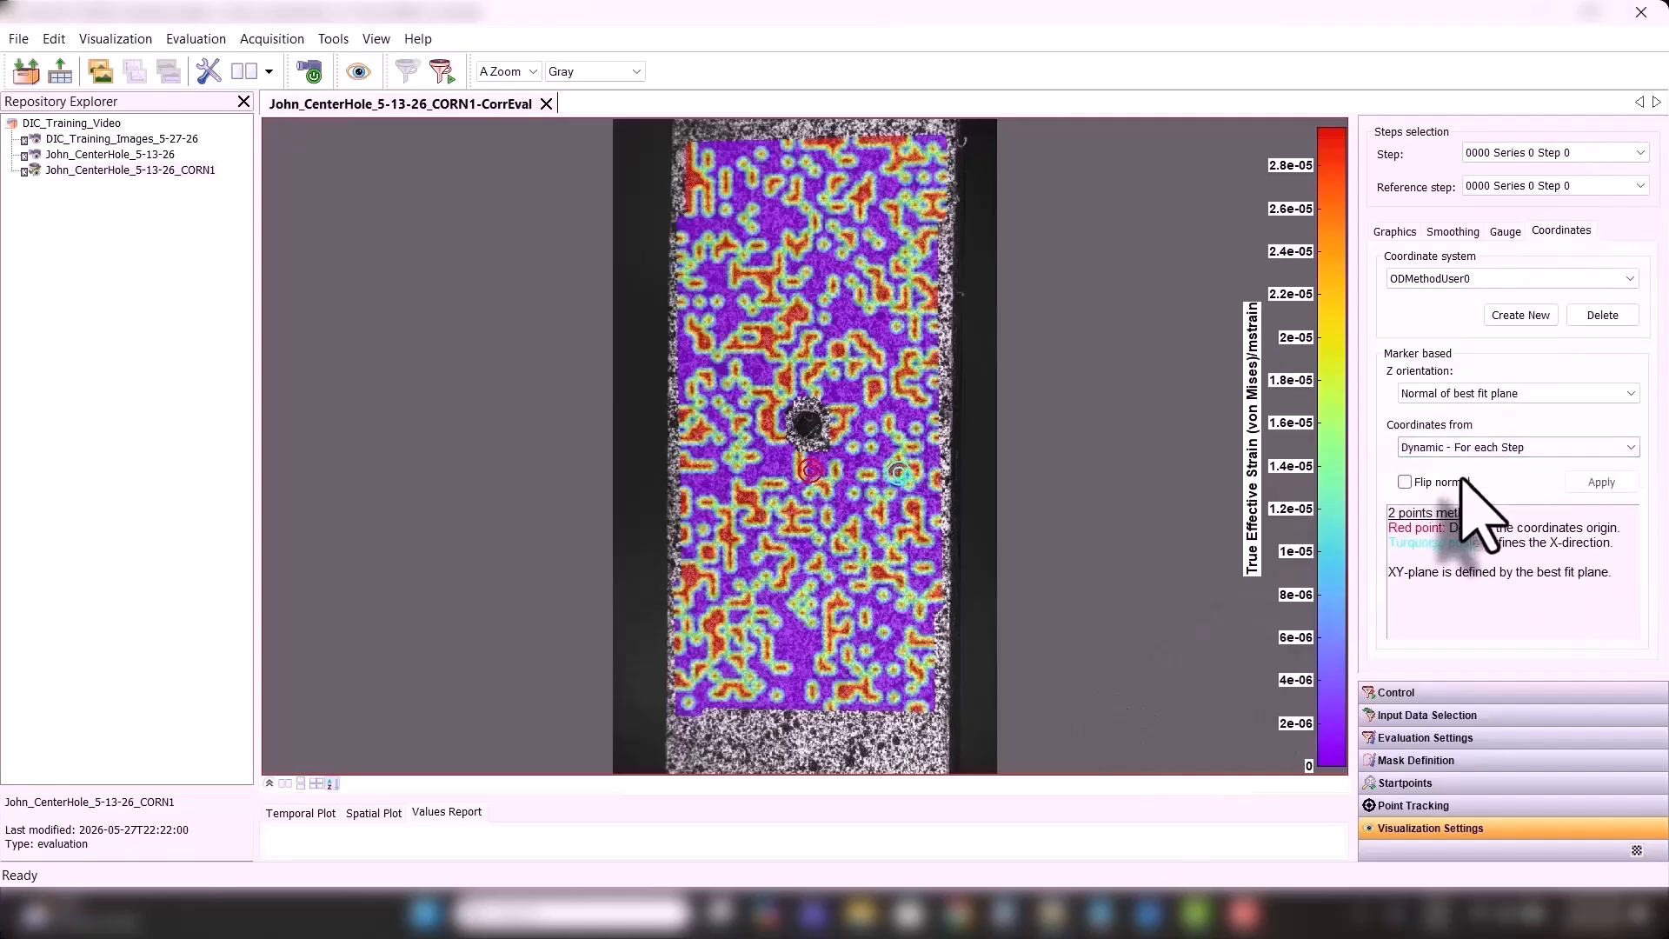
- View the strain map and markers at Step 239 and Step 638 with the dynamic coordinate source
left_click(1546, 153)
left_click_drag(1642, 171, 1639, 265)
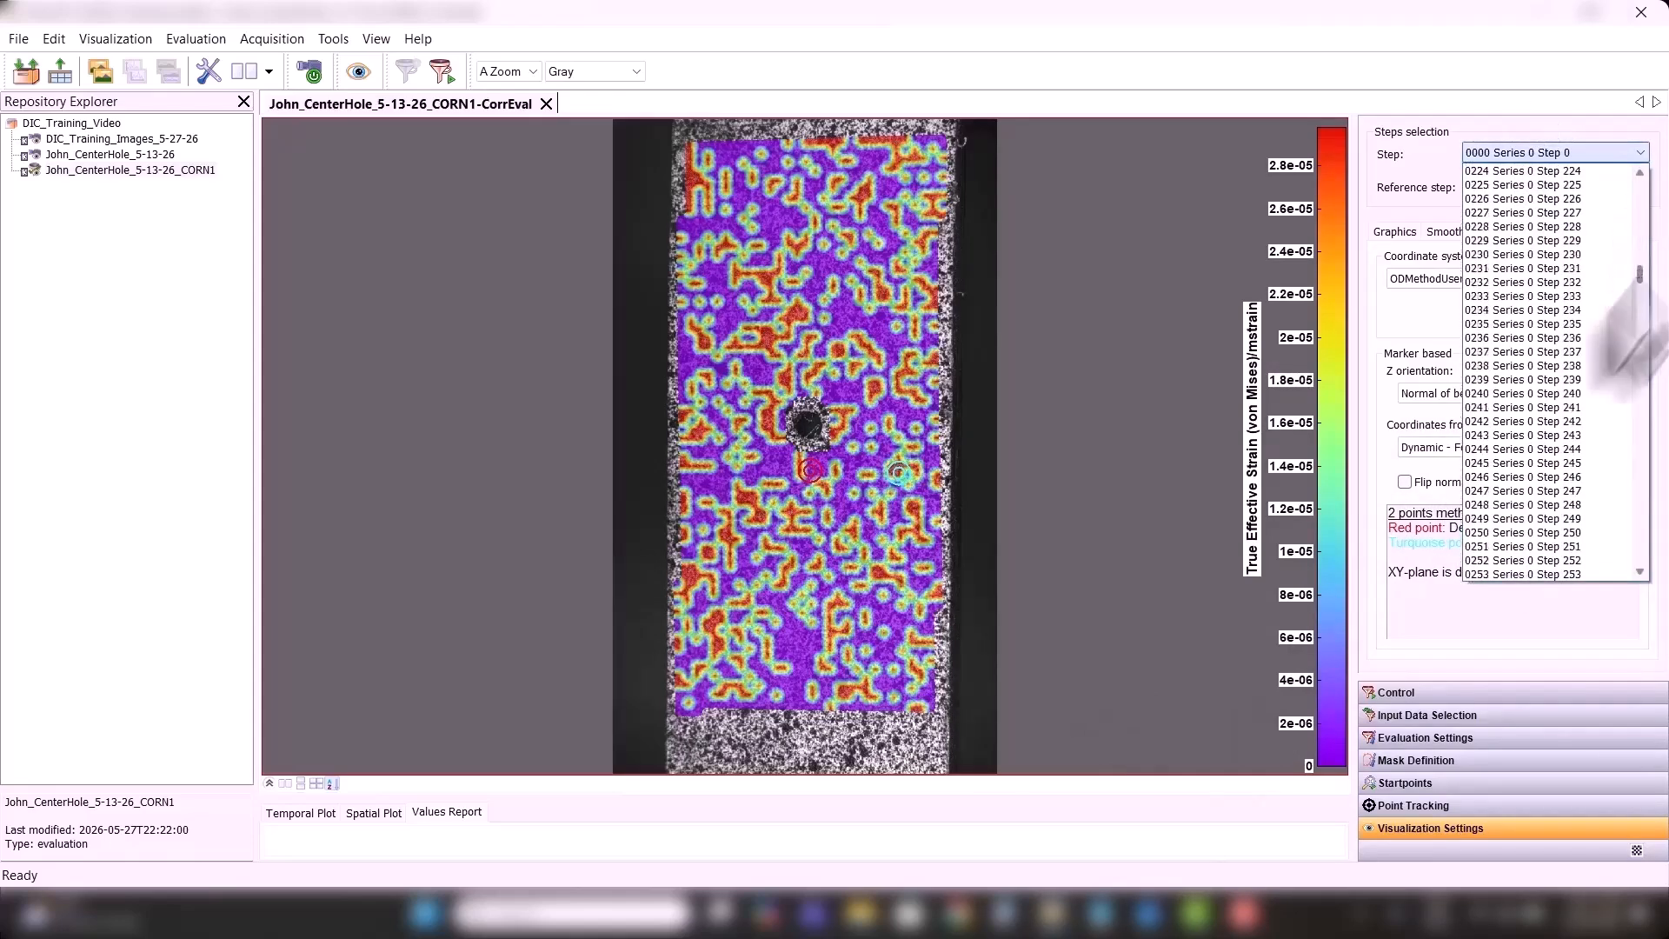
left_click(1601, 262)
left_click(1600, 153)
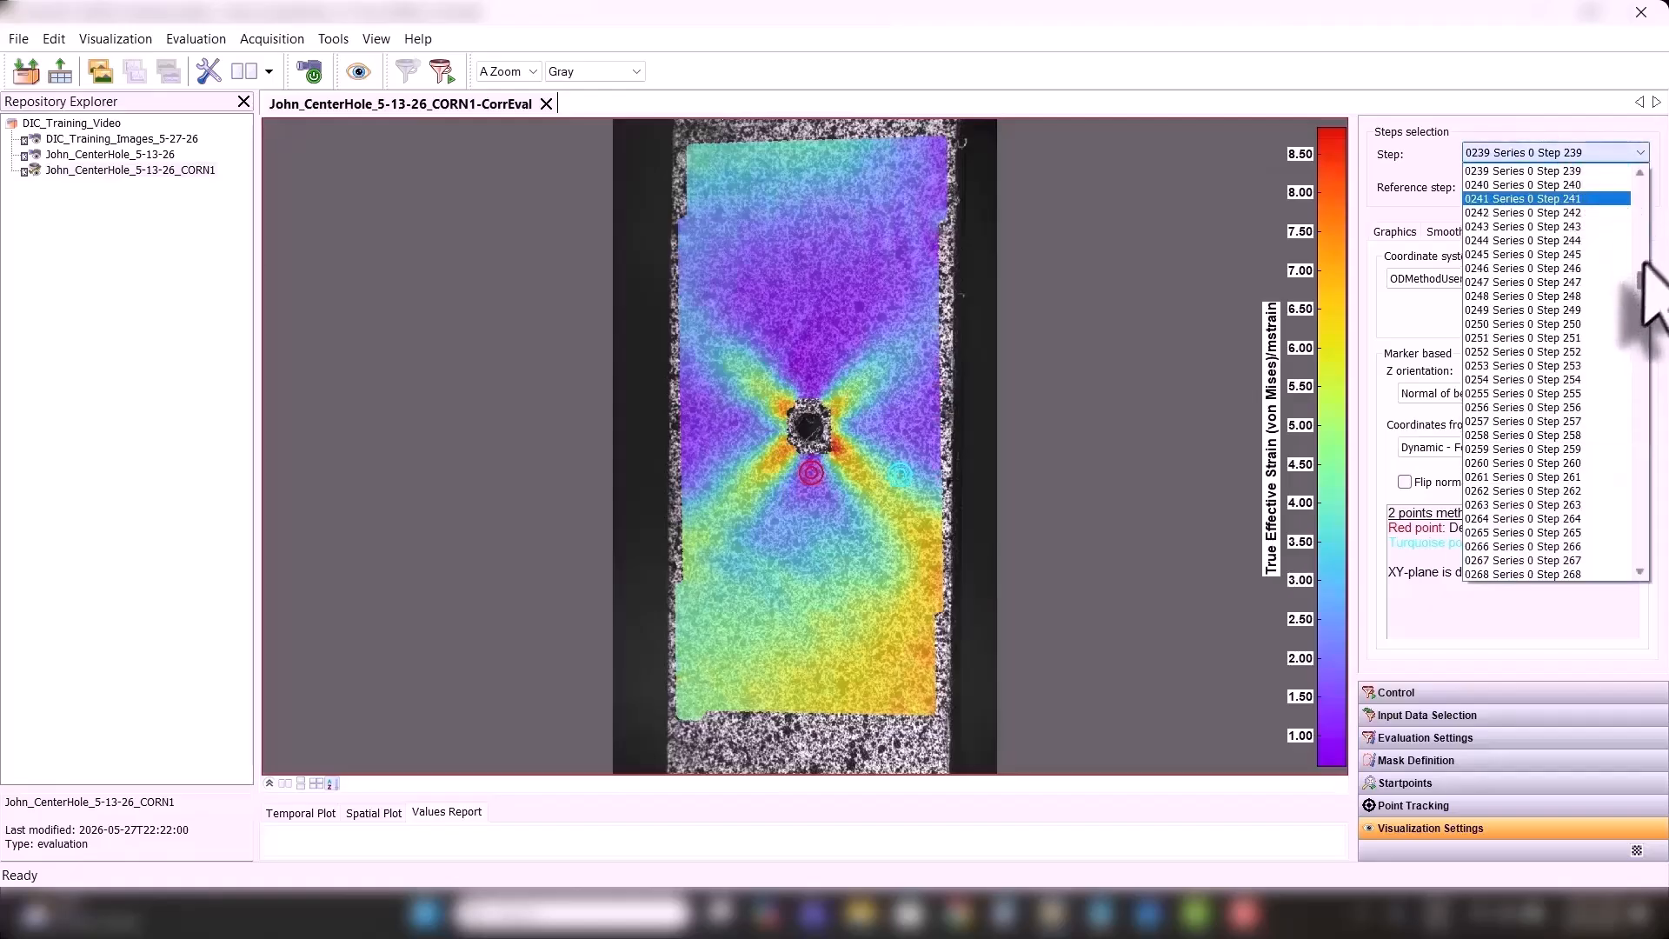
left_click_drag(1642, 324, 1640, 205)
left_click(1557, 491)
- Return the evaluation to Step 0 and set the coordinate source back to Static - Active Step
left_click(1599, 153)
left_click(1603, 154)
left_click(1603, 154)
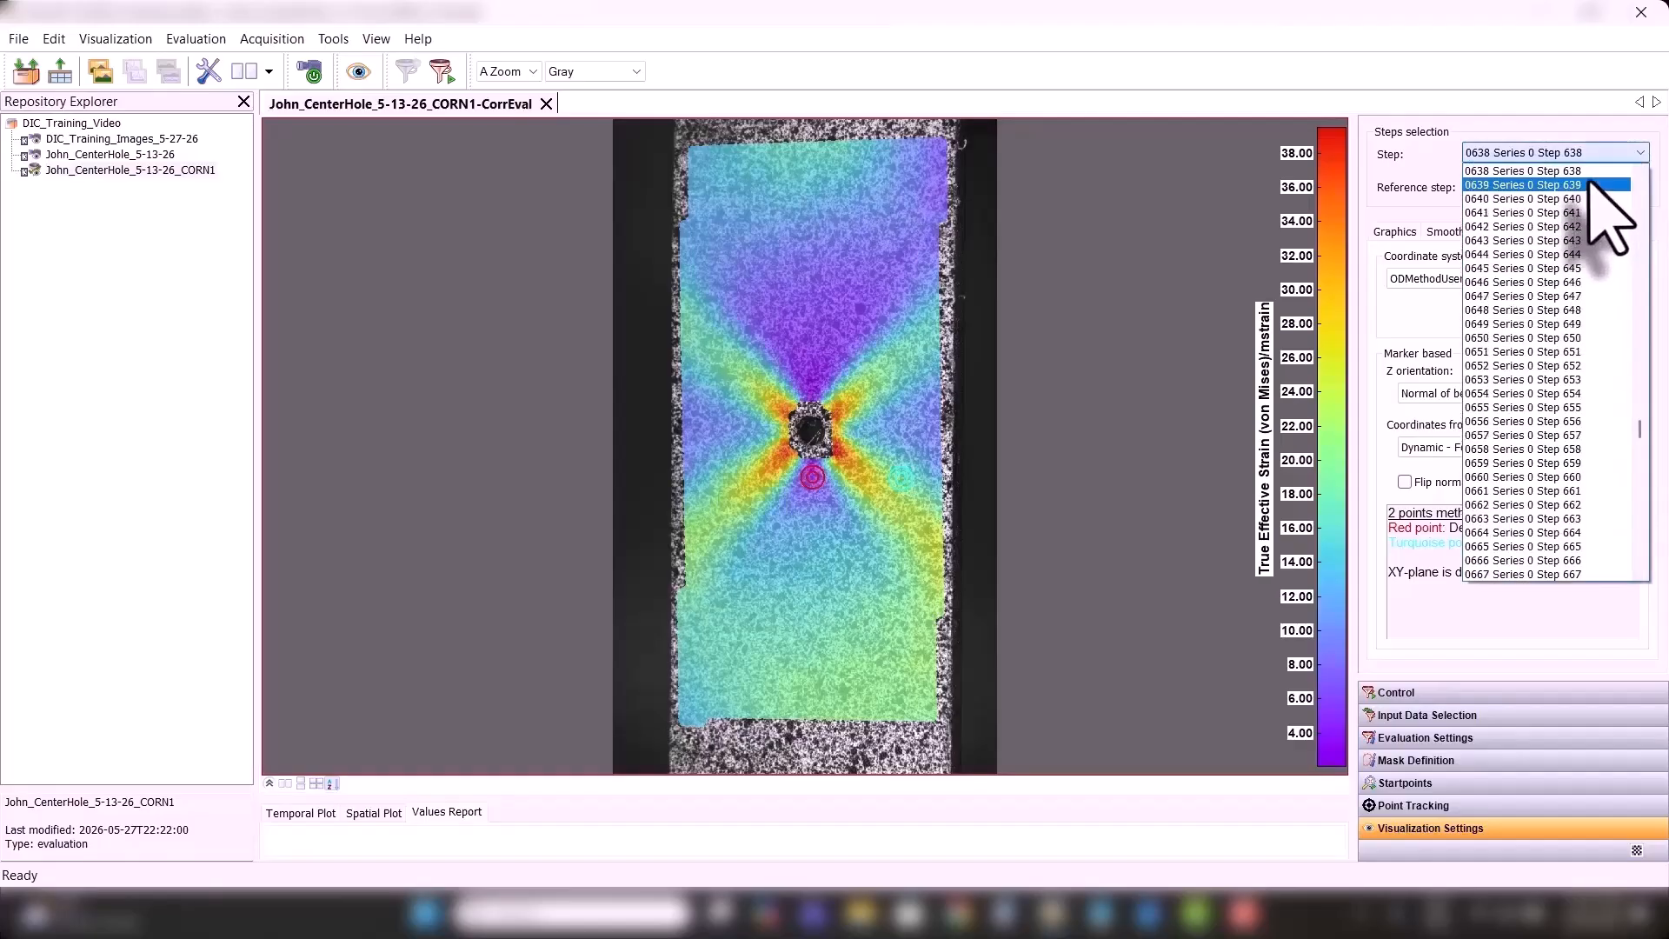
left_click_drag(1642, 452, 1638, 195)
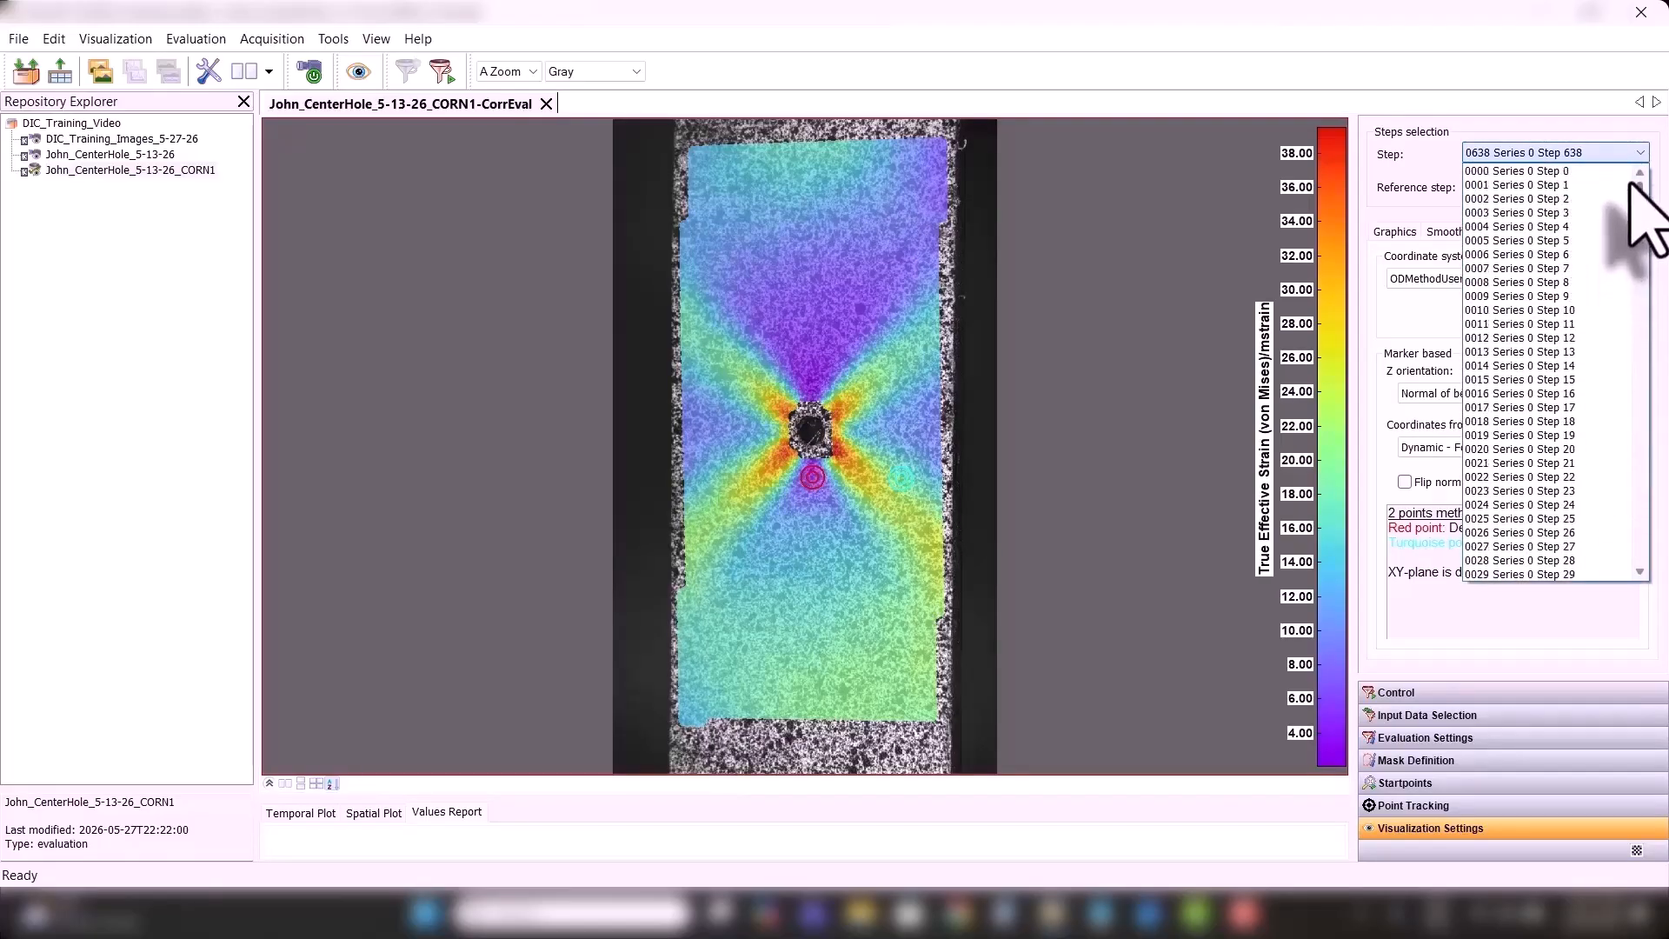
left_click(1599, 172)
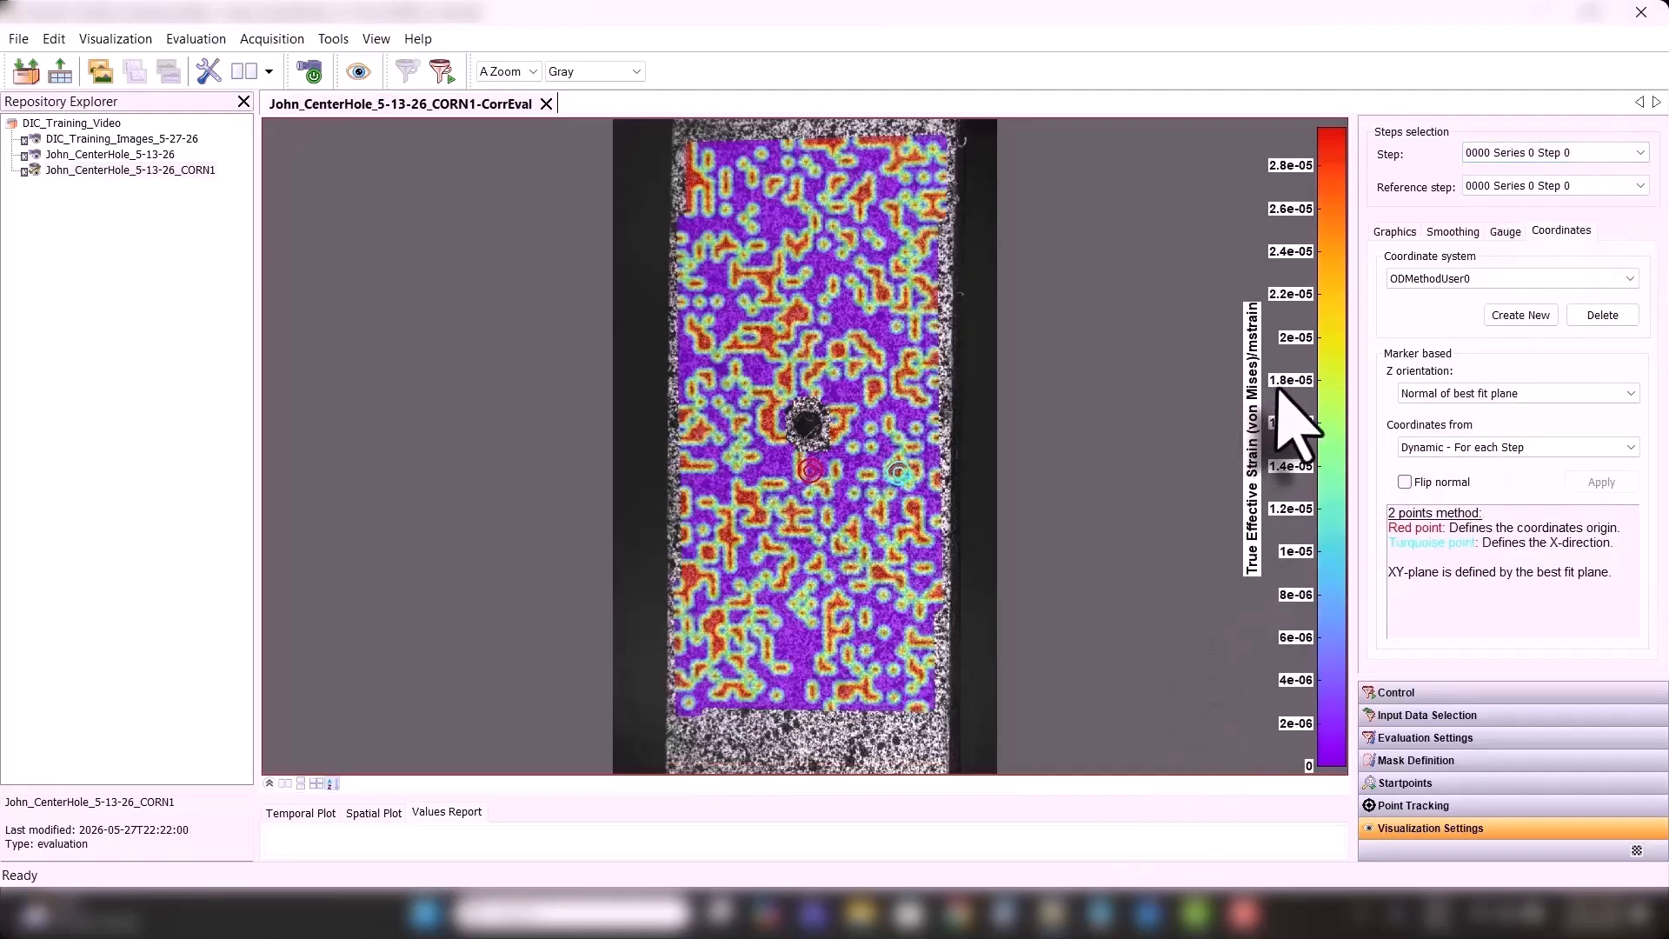
left_click(1454, 448)
left_click(1434, 466)
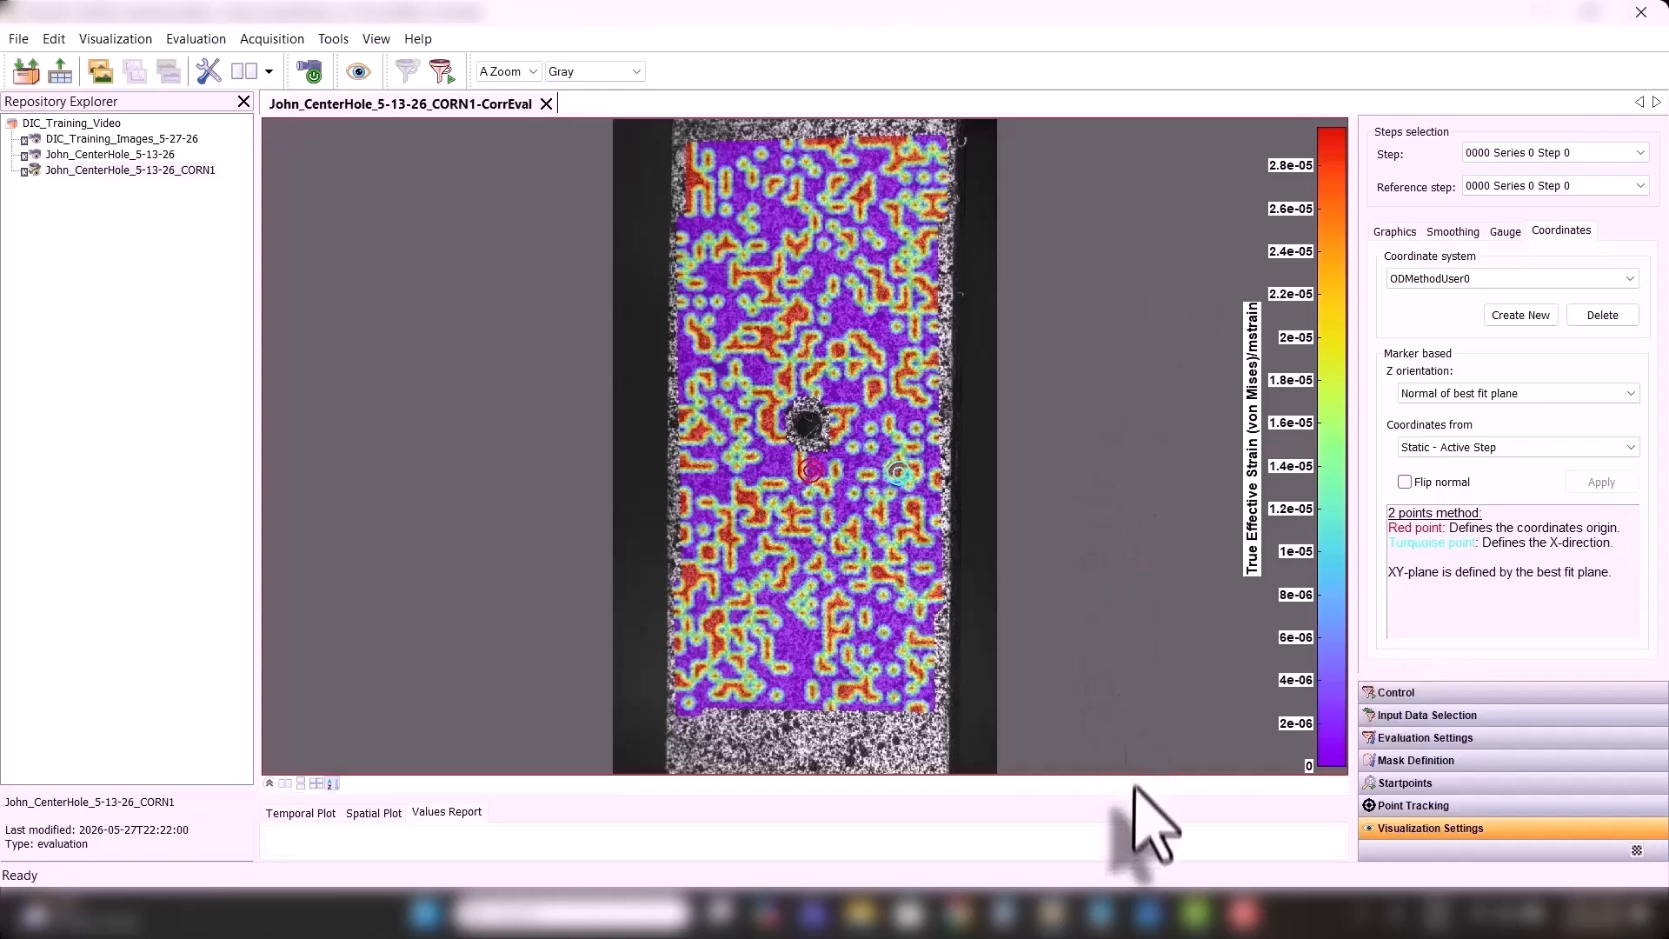
- Read the manual page on static and dynamic coordinate systems in IMG_0315.jpeg, and display Step 536 in Istra 4D
left_click(1149, 918)
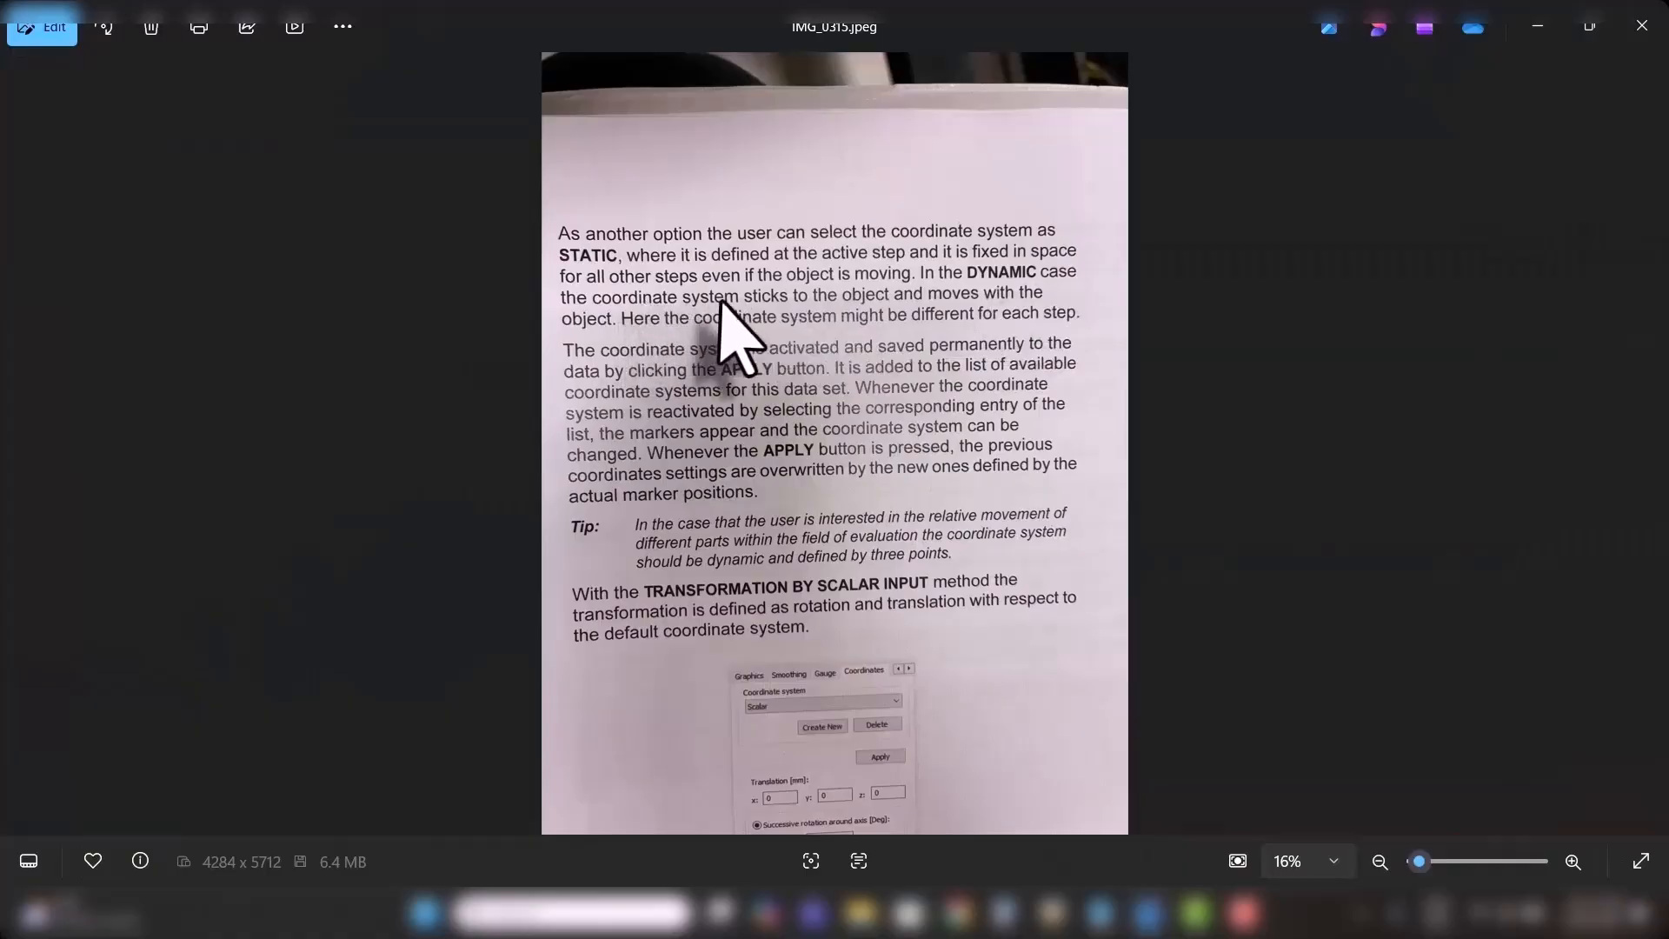
left_click(1100, 918)
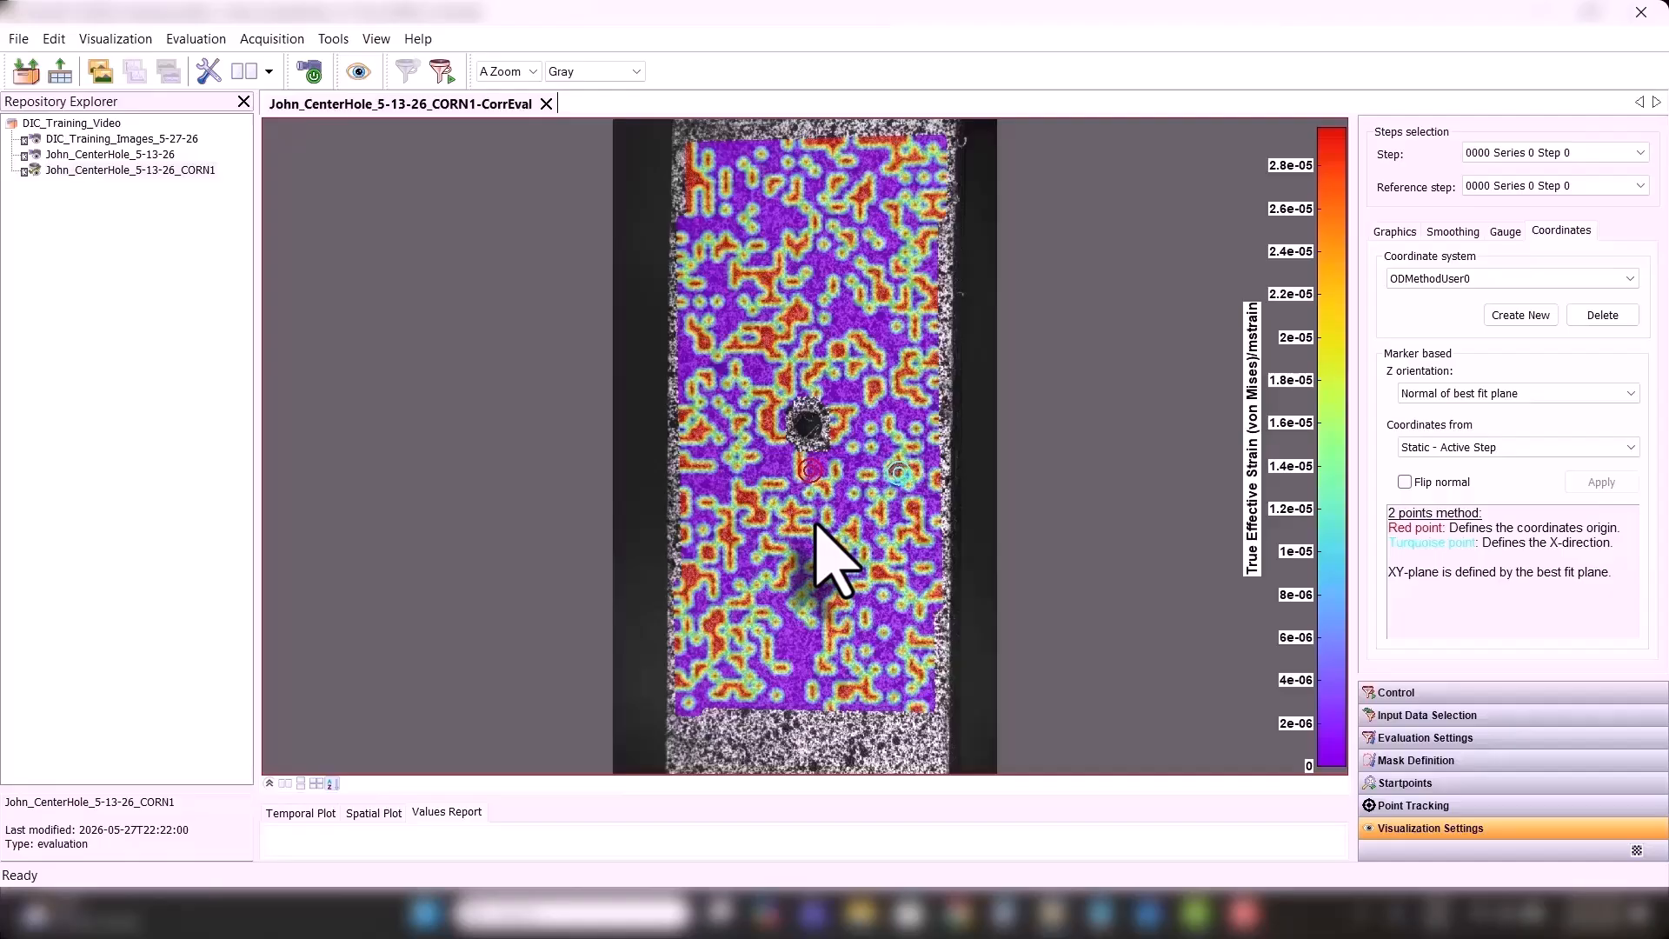
left_click(1557, 153)
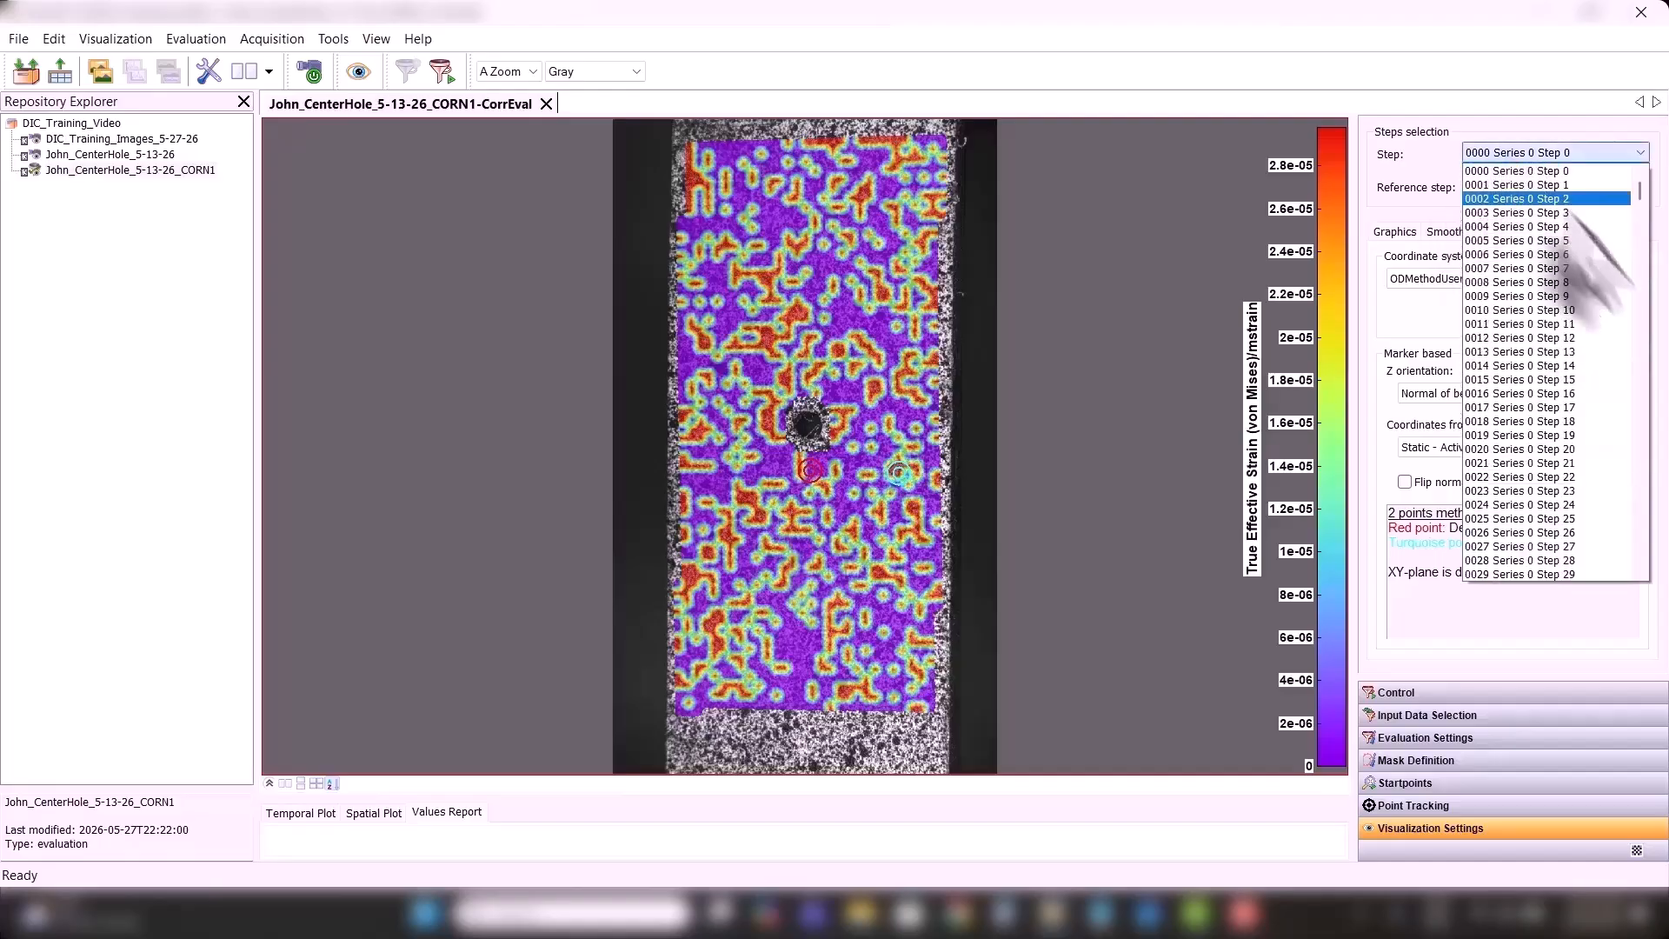
left_click_drag(1640, 179, 1650, 403)
left_click(1513, 302)
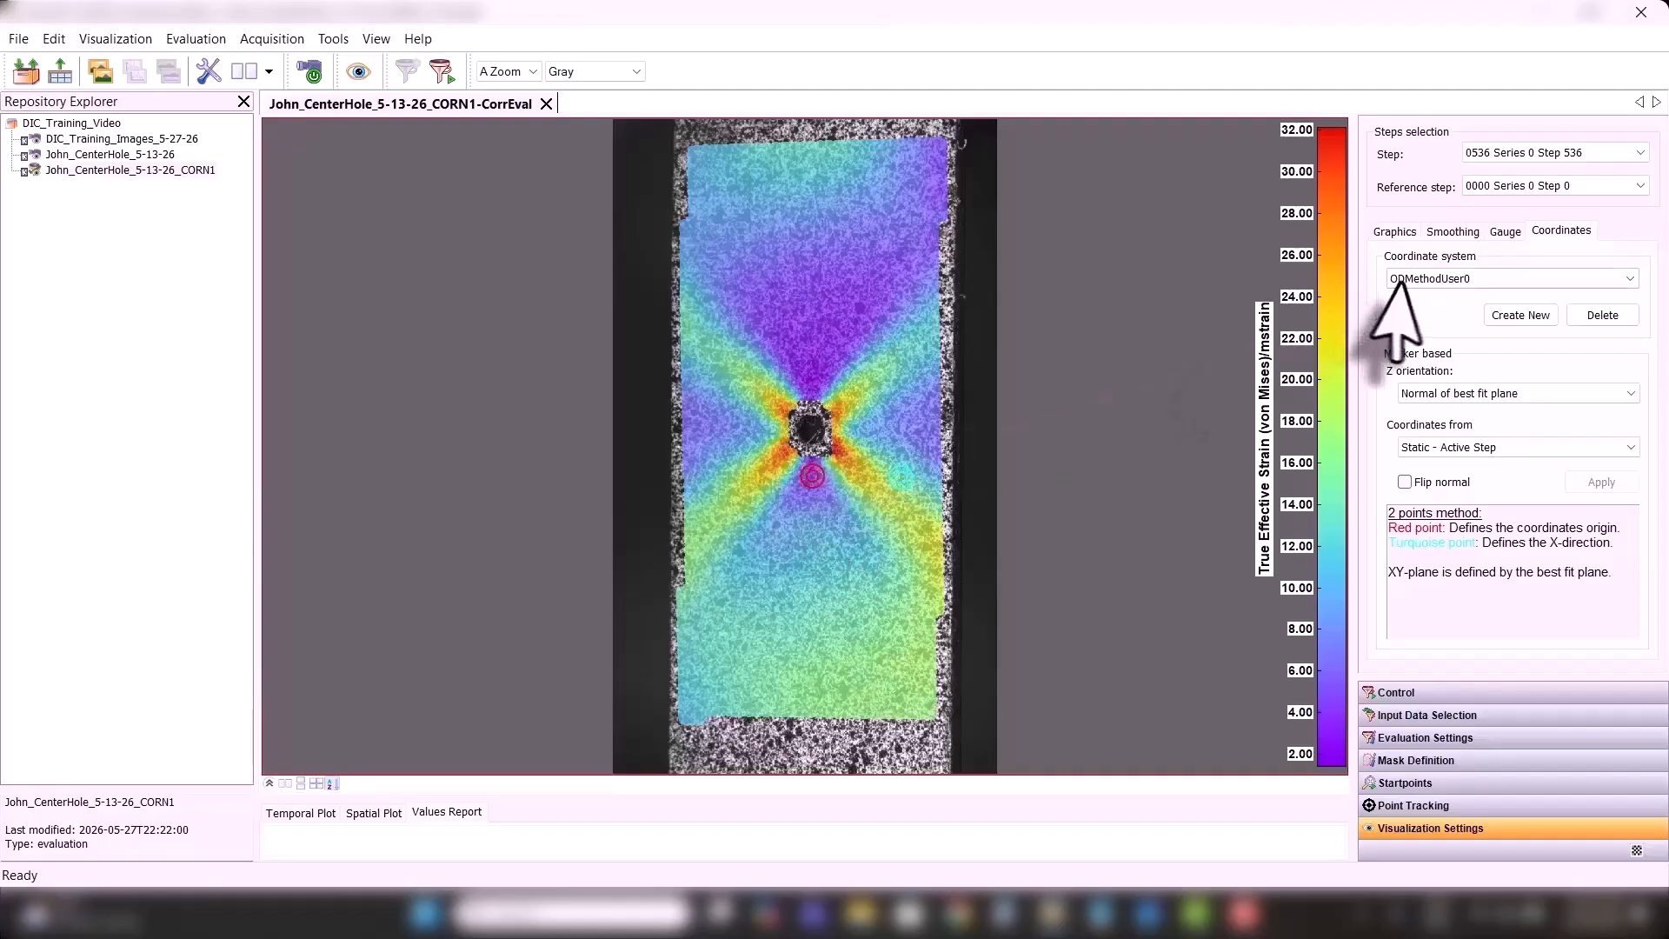
- Compare the marker positions at Step 0 with those at Step 261
left_click(1532, 152)
left_click_drag(1641, 398, 1639, 191)
left_click(1539, 170)
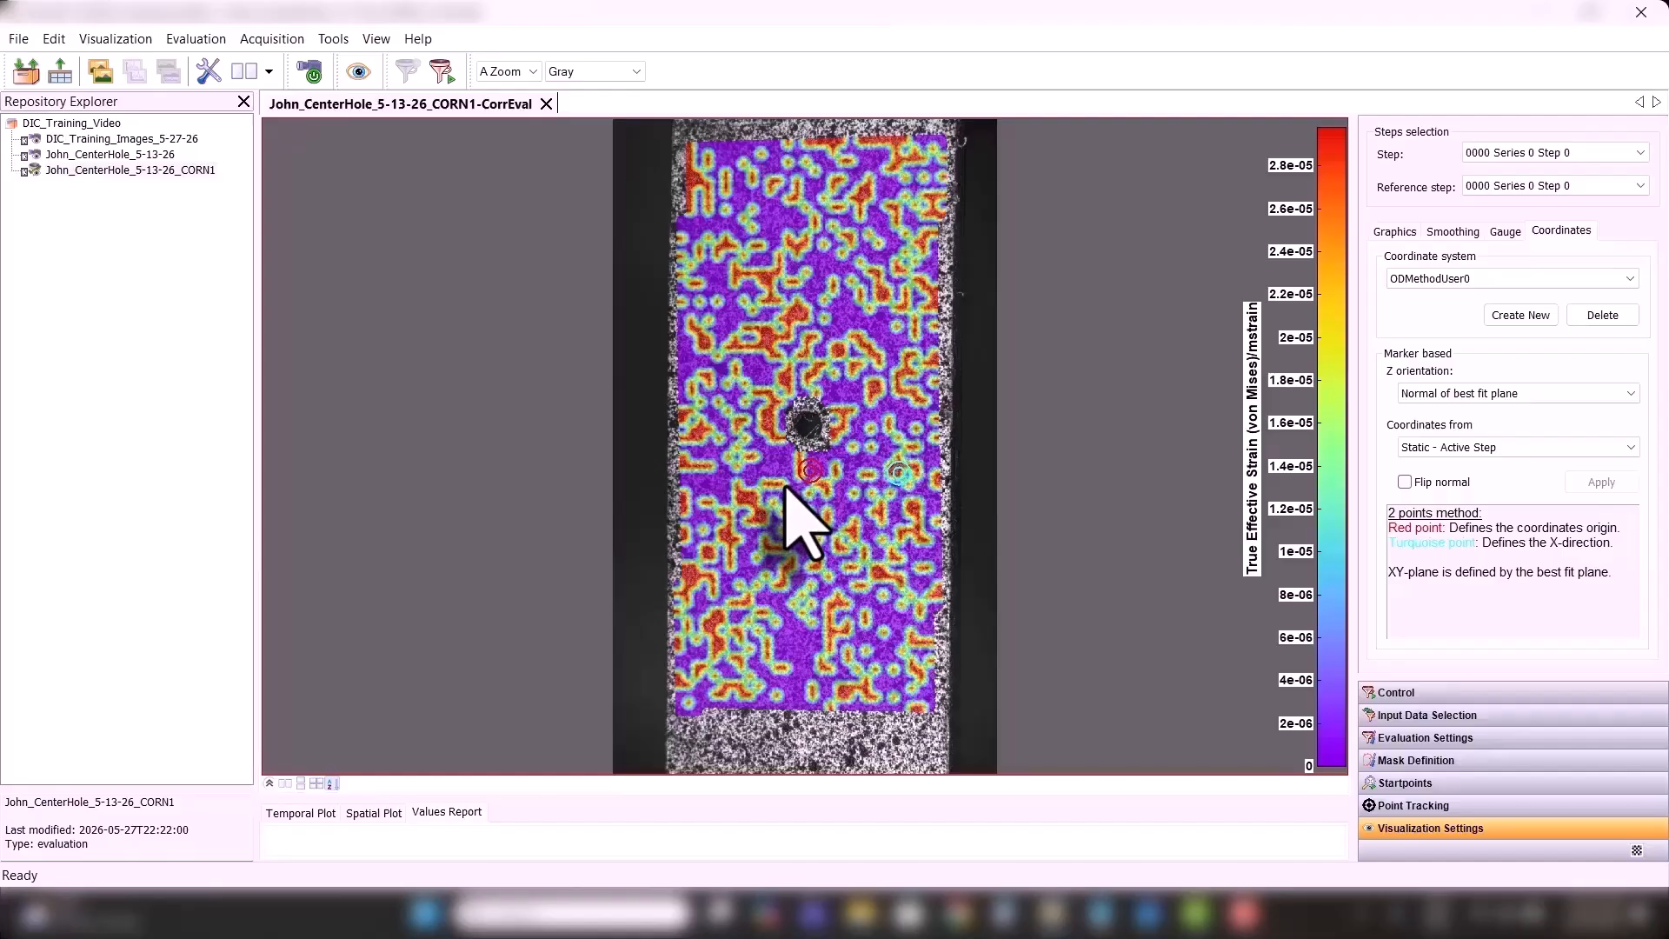
left_click(1640, 152)
left_click_drag(1640, 178, 1639, 296)
left_click(1602, 354)
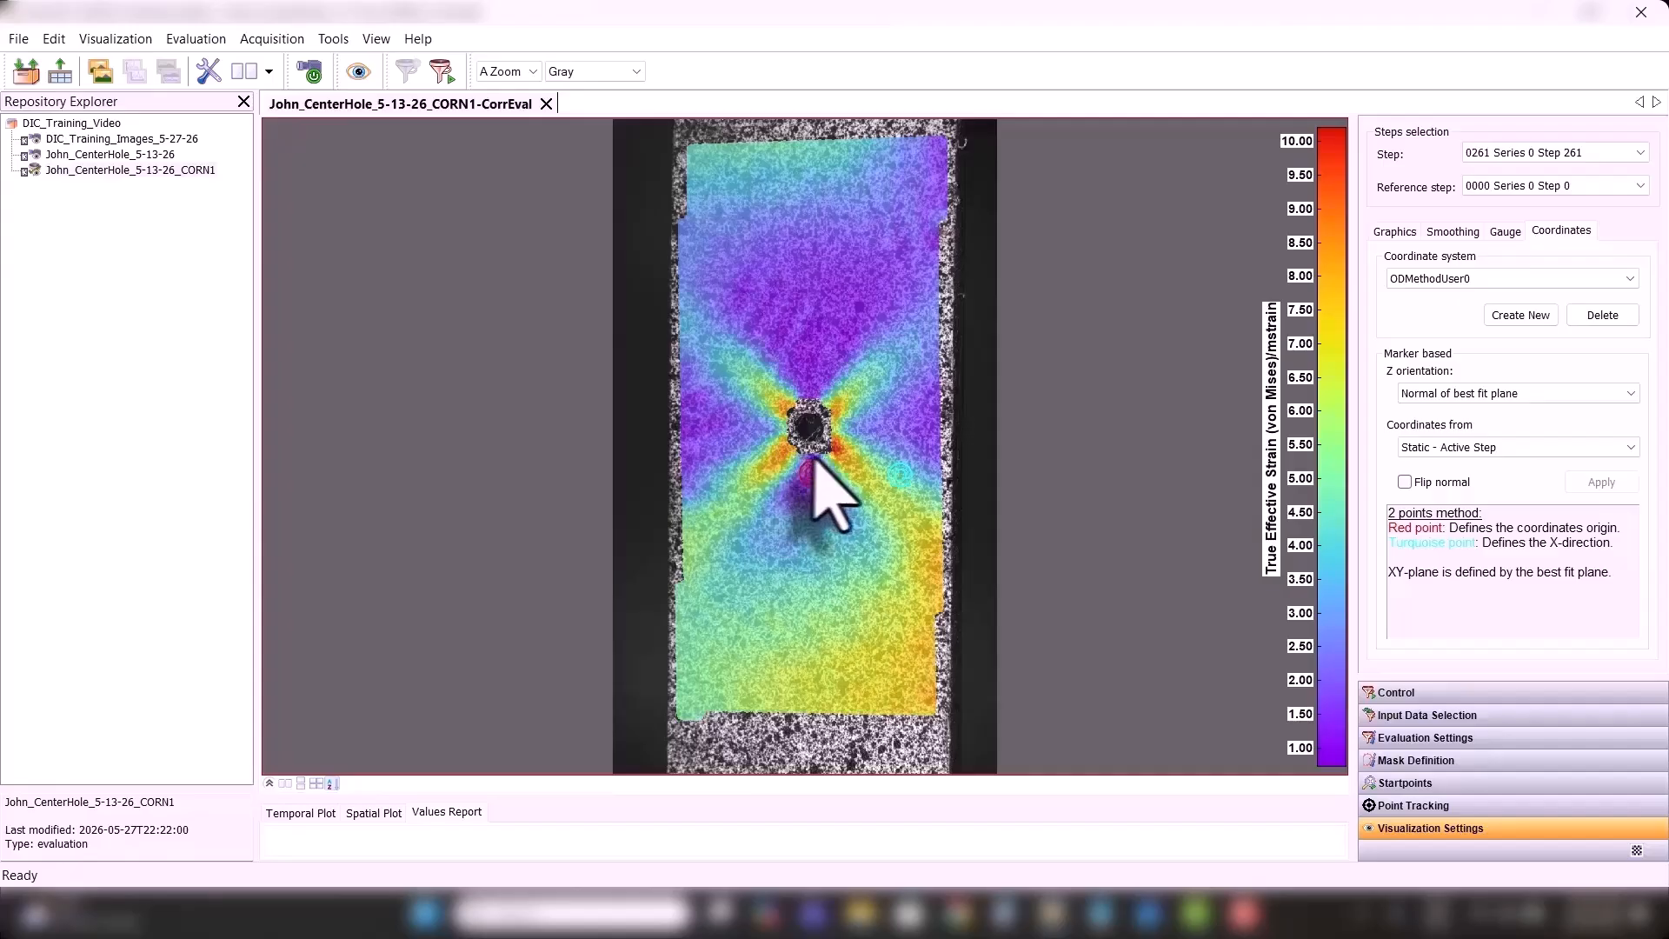
- View the strain map and marker positions at Step 560 and Step 779 with the static coordinate source
left_click(1582, 155)
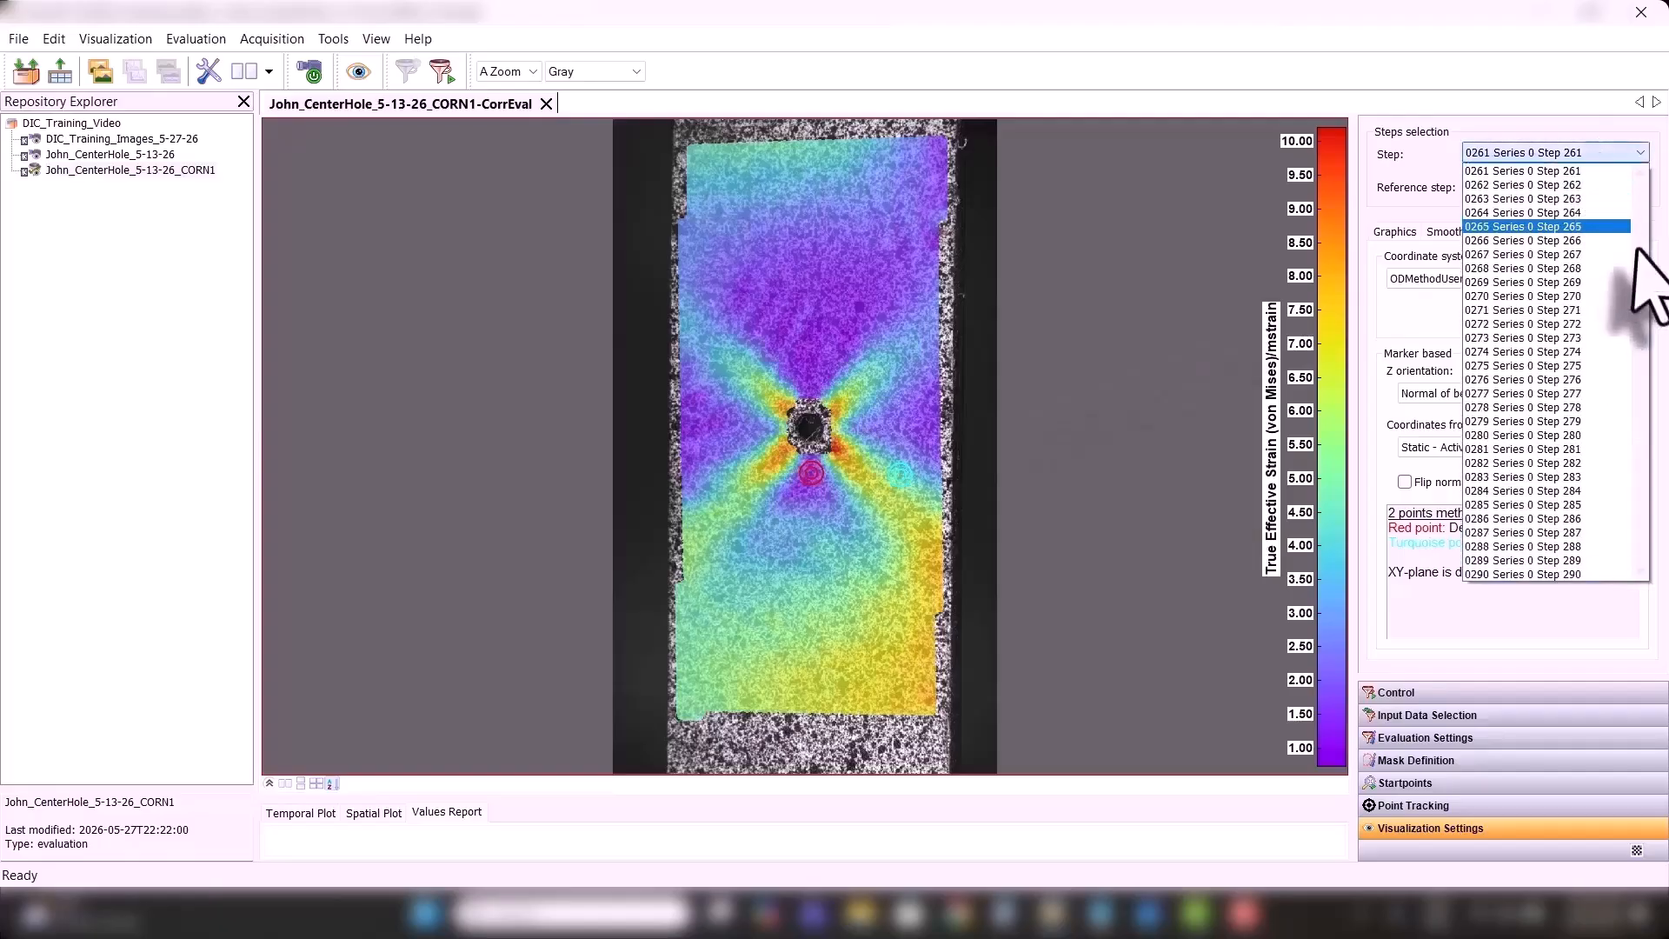
left_click_drag(1640, 288, 1640, 386)
left_click(1553, 408)
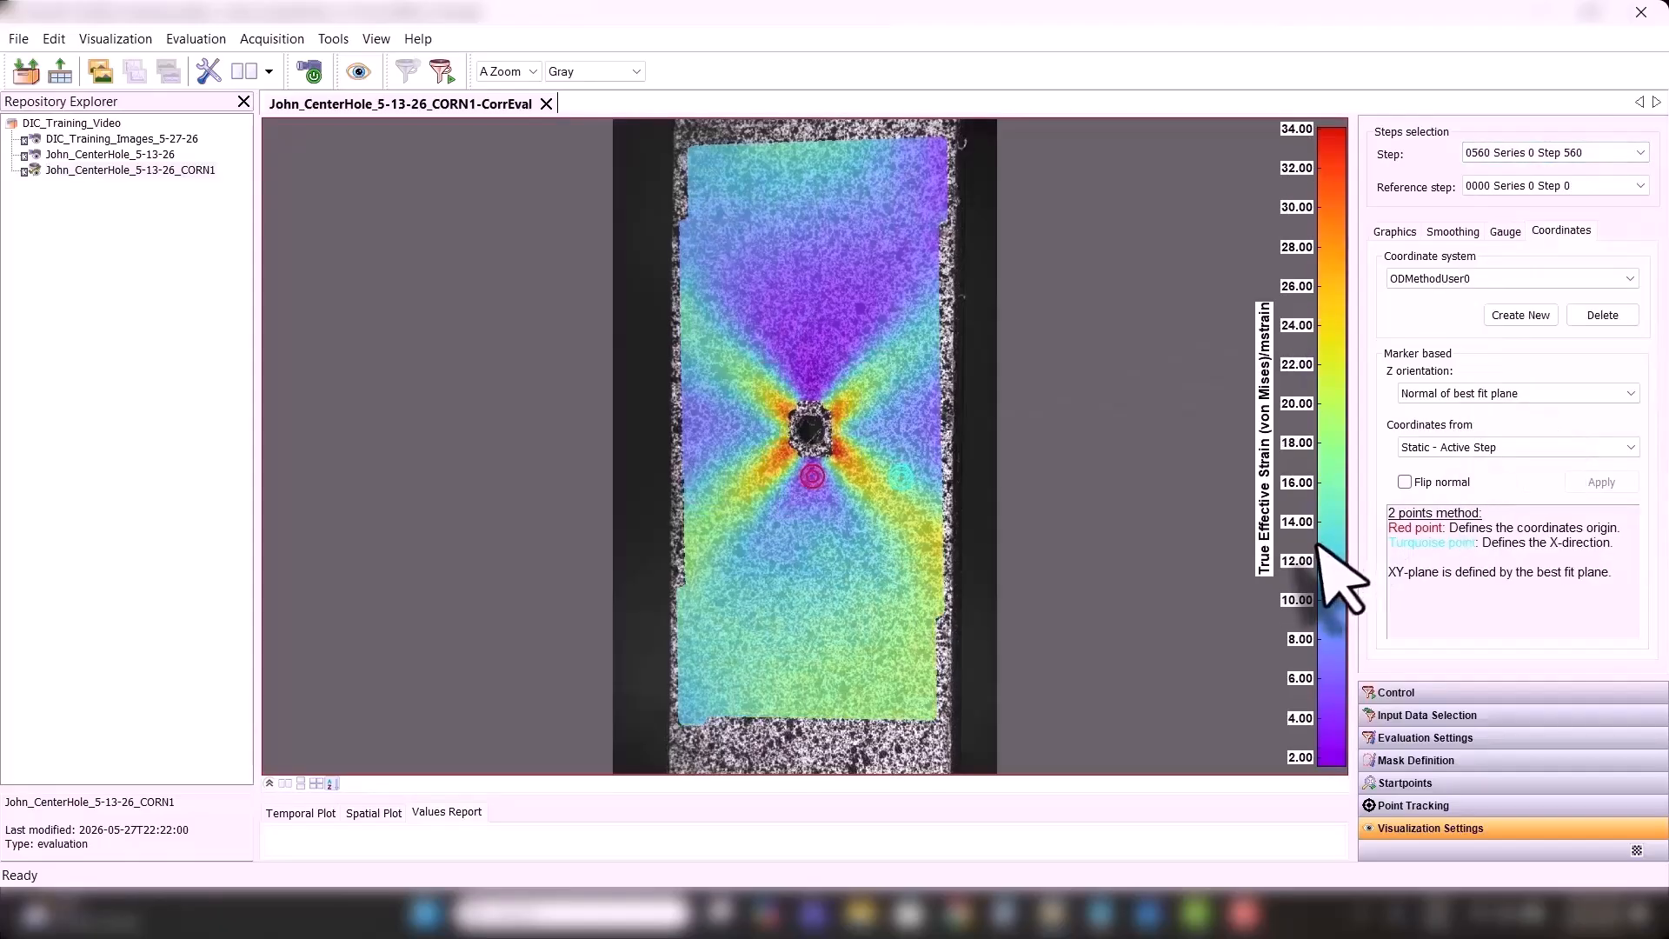
left_click(1582, 154)
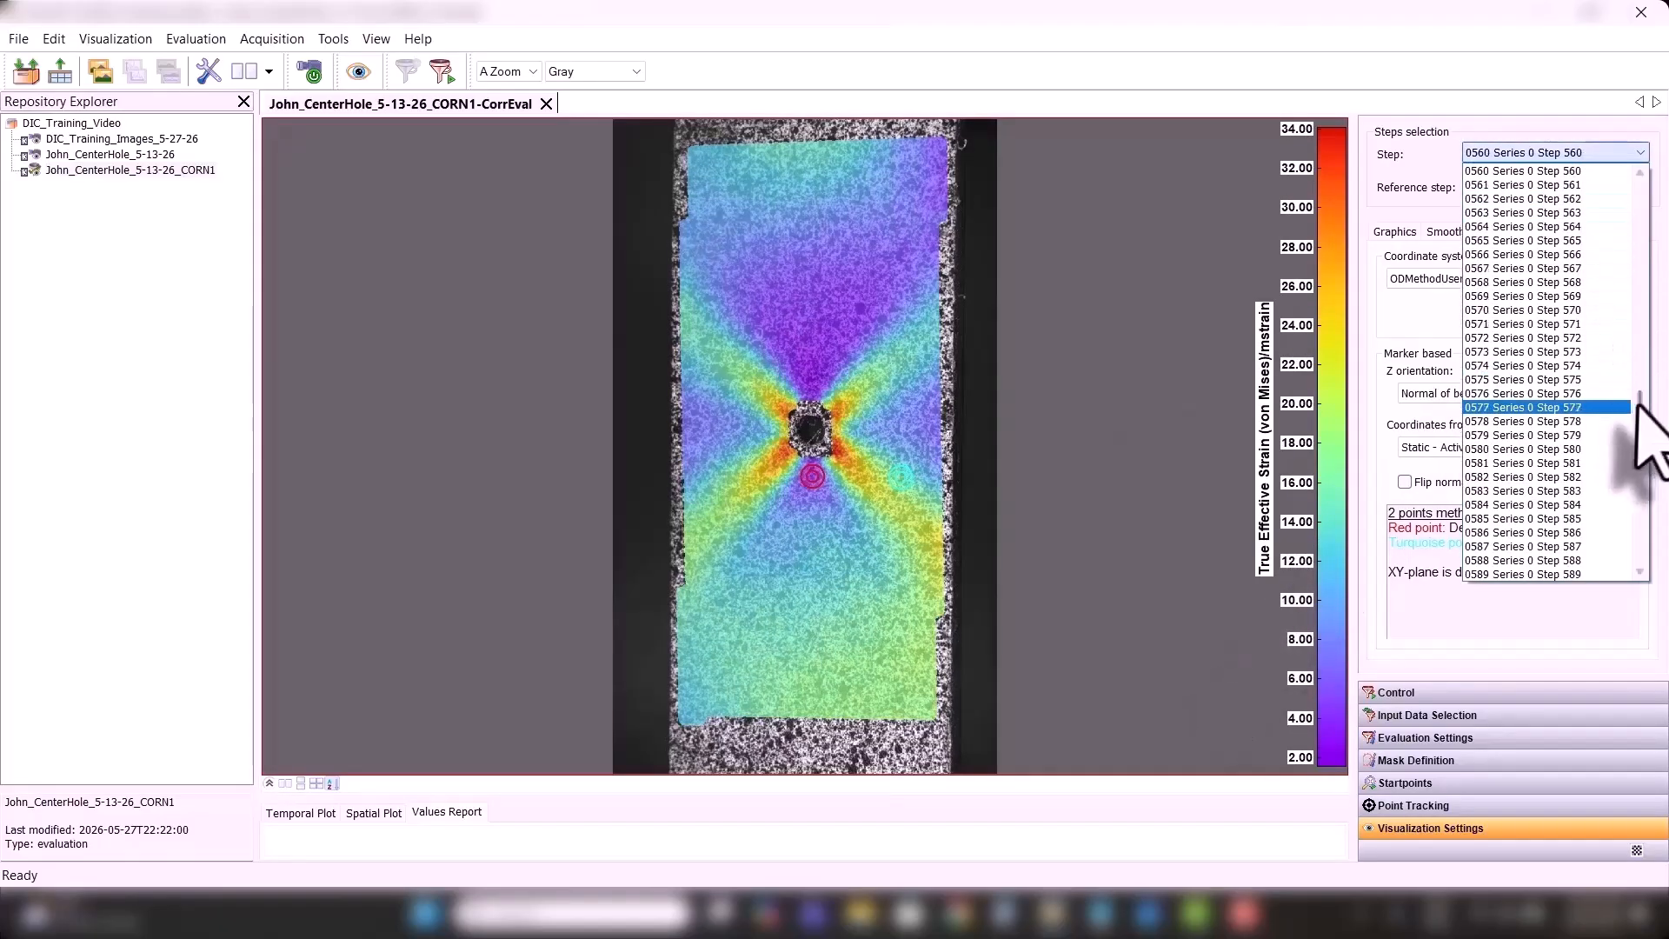
left_click_drag(1638, 406, 1640, 521)
left_click(1619, 509)
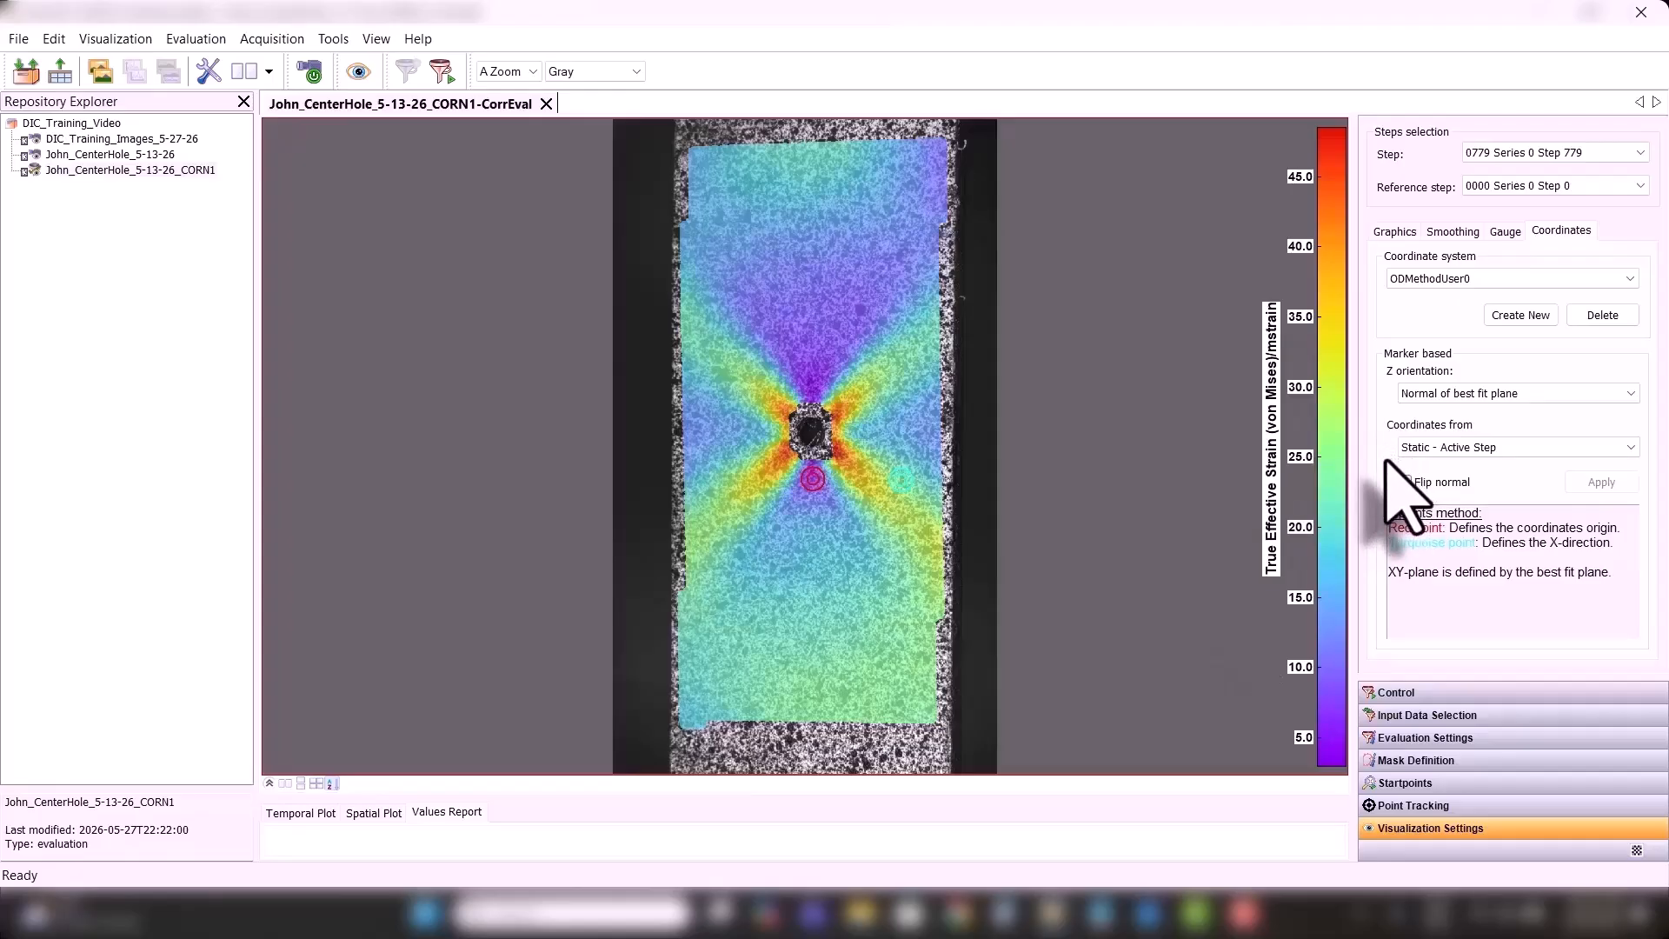
- Enlarge the strain view, try Smoothing spline as displacement smoothing, and switch it to Local regression
left_click(1451, 231)
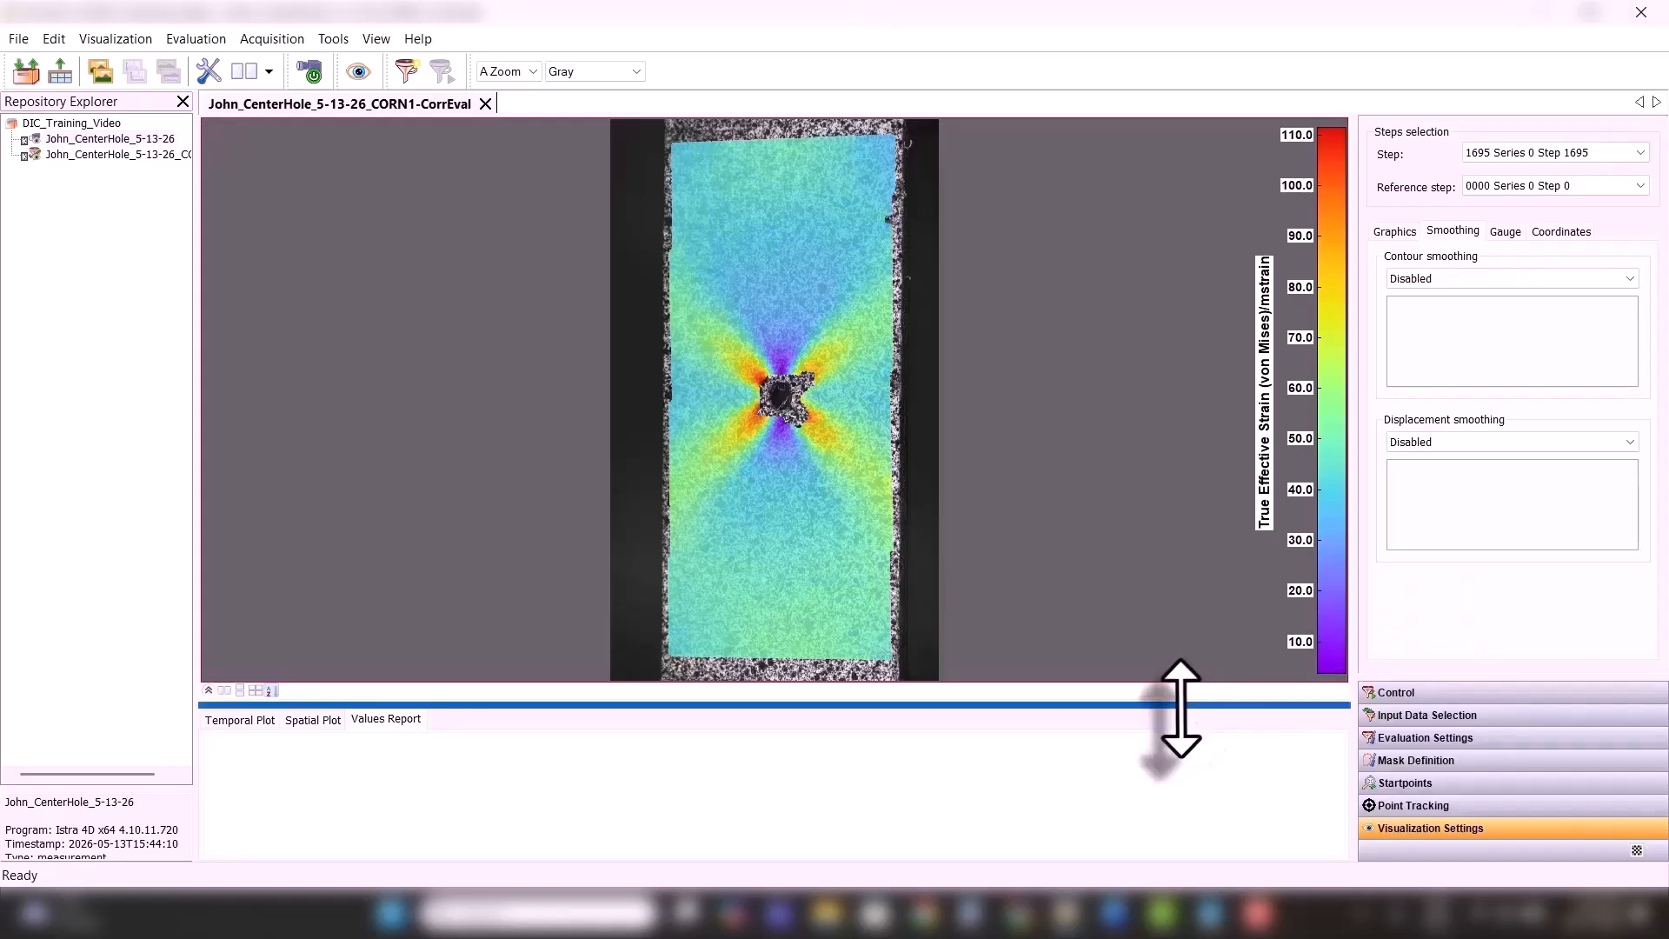
left_click_drag(1180, 704, 1174, 723)
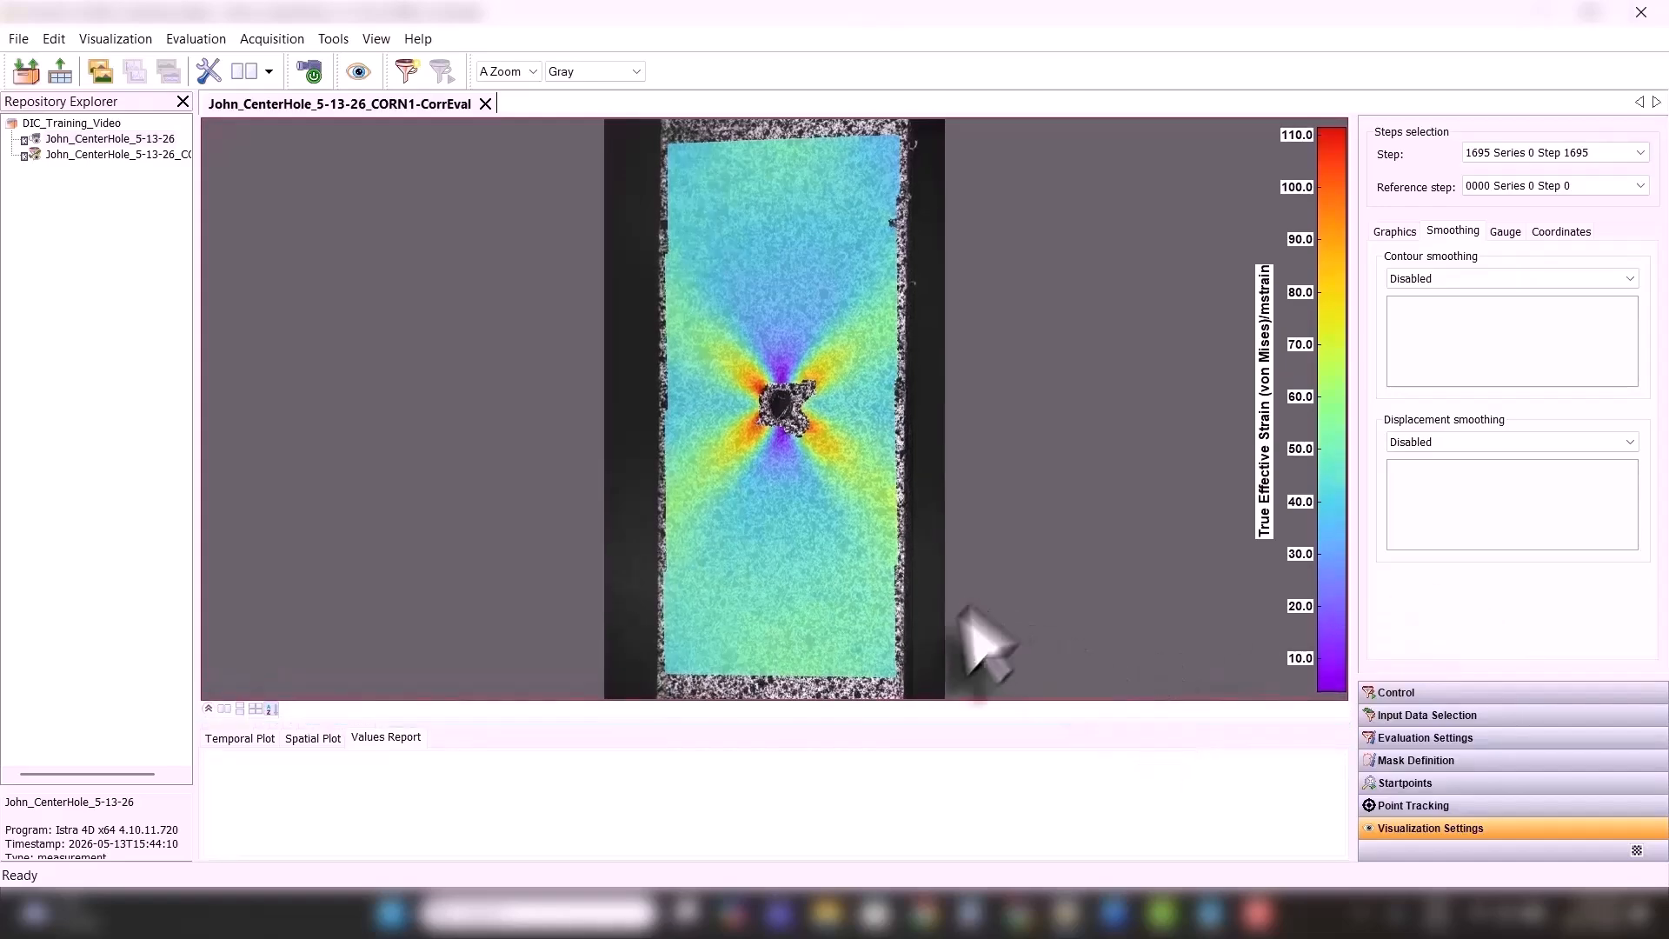
left_click_drag(969, 721, 957, 789)
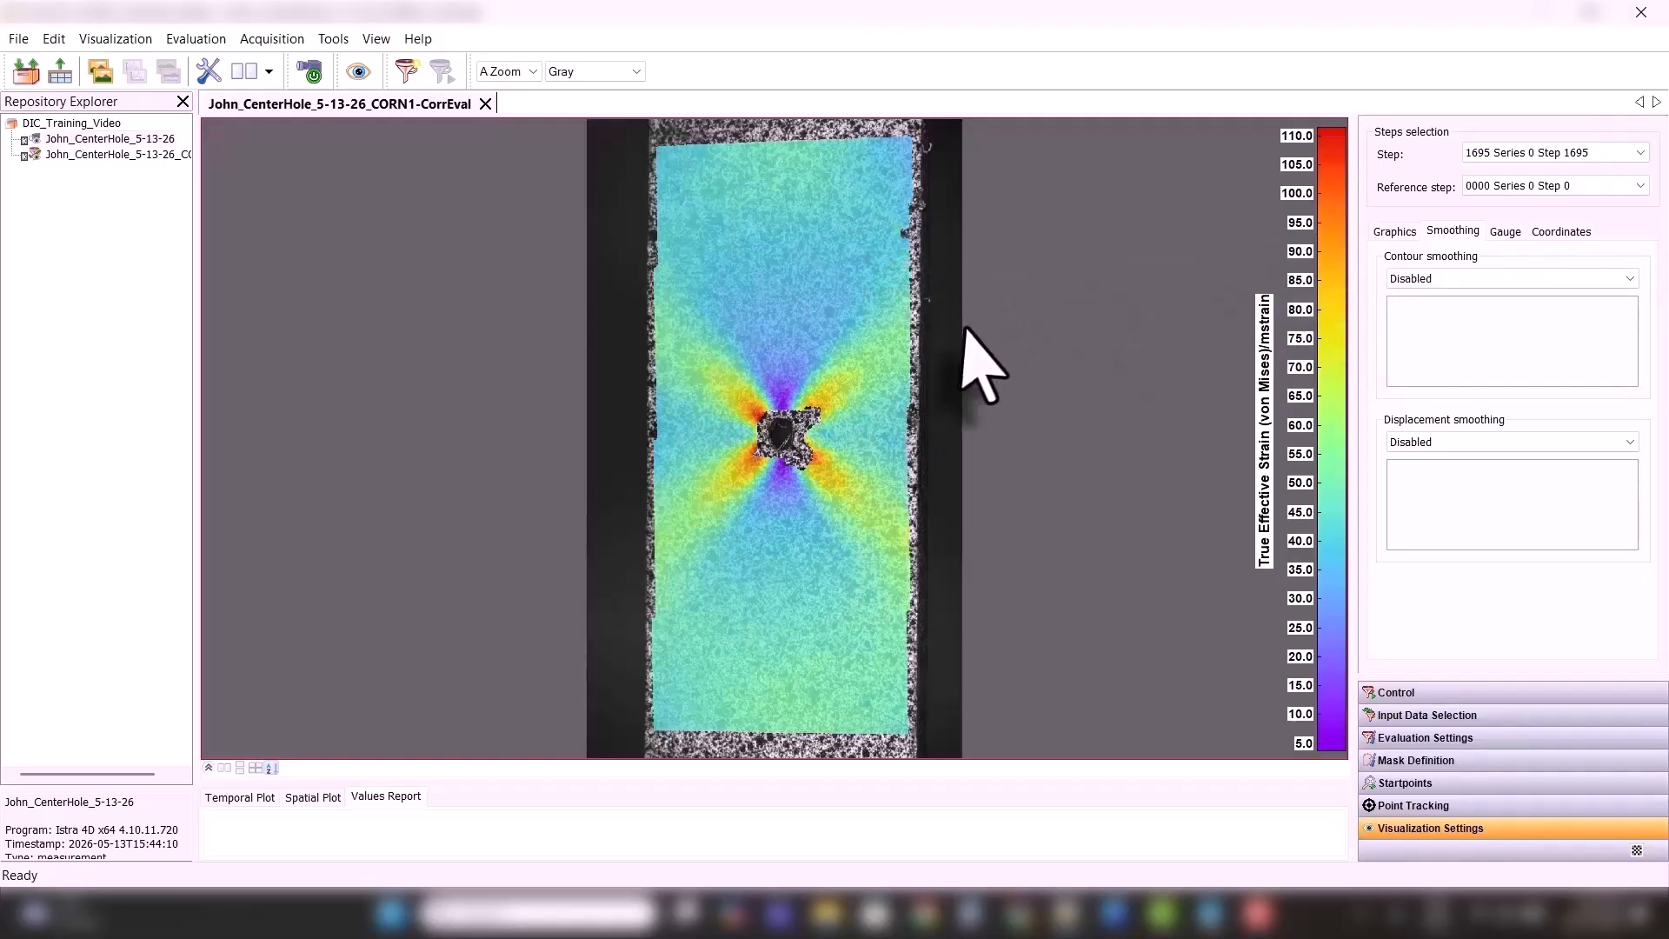
left_click(1415, 440)
left_click(1413, 481)
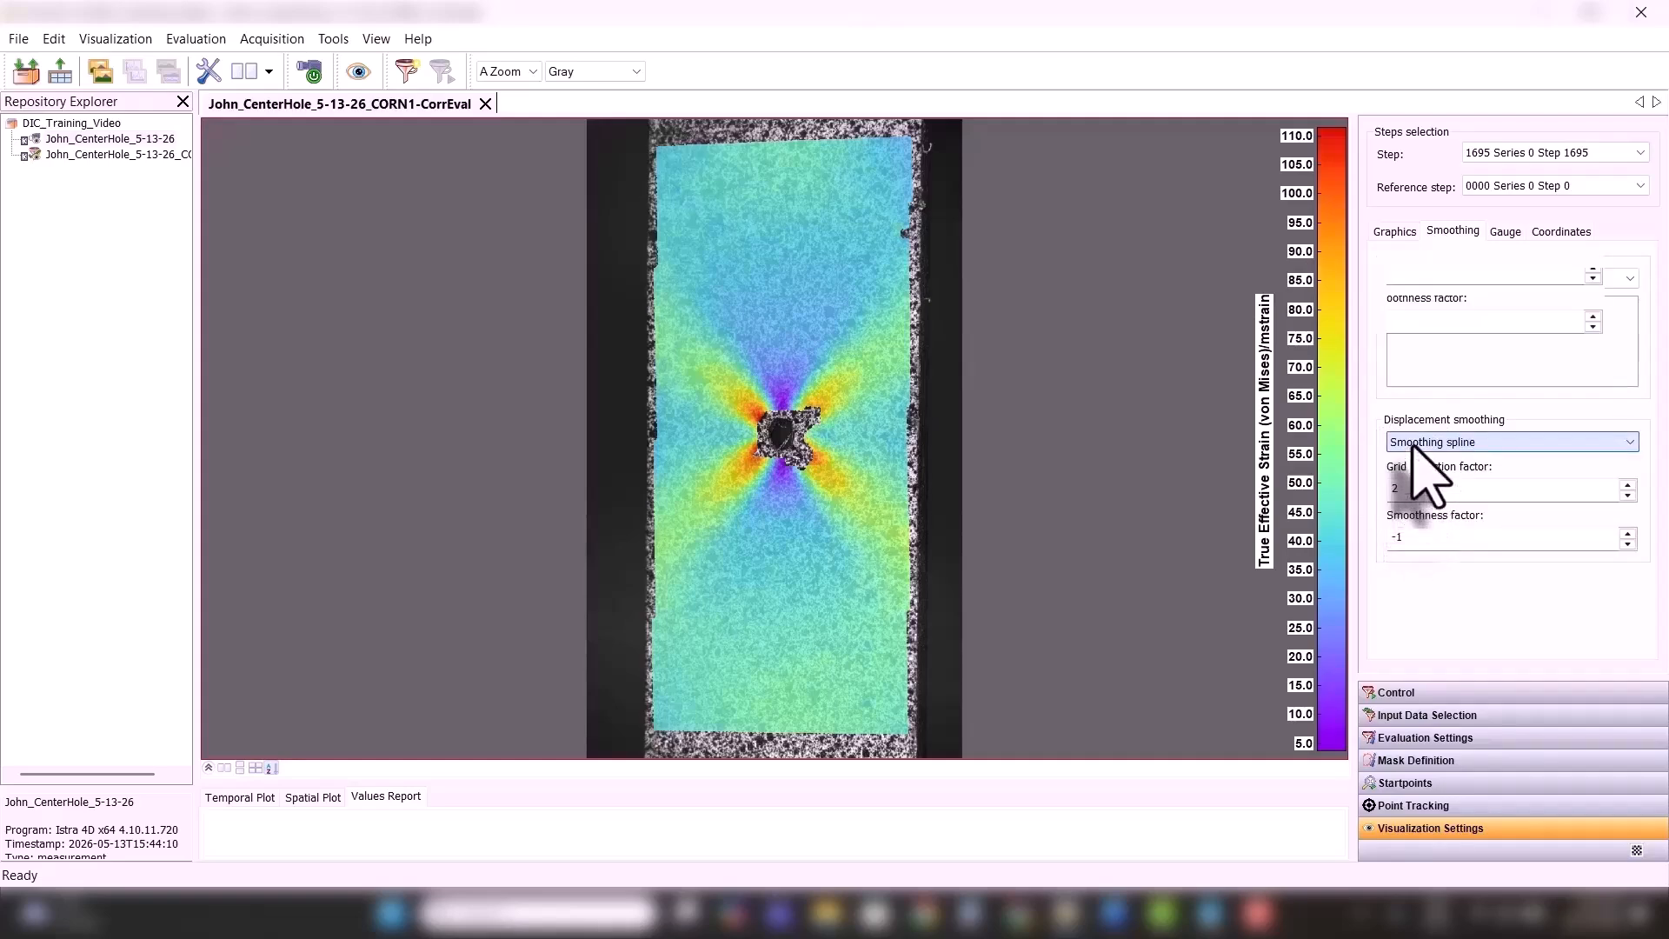
left_click(1434, 442)
left_click(1431, 478)
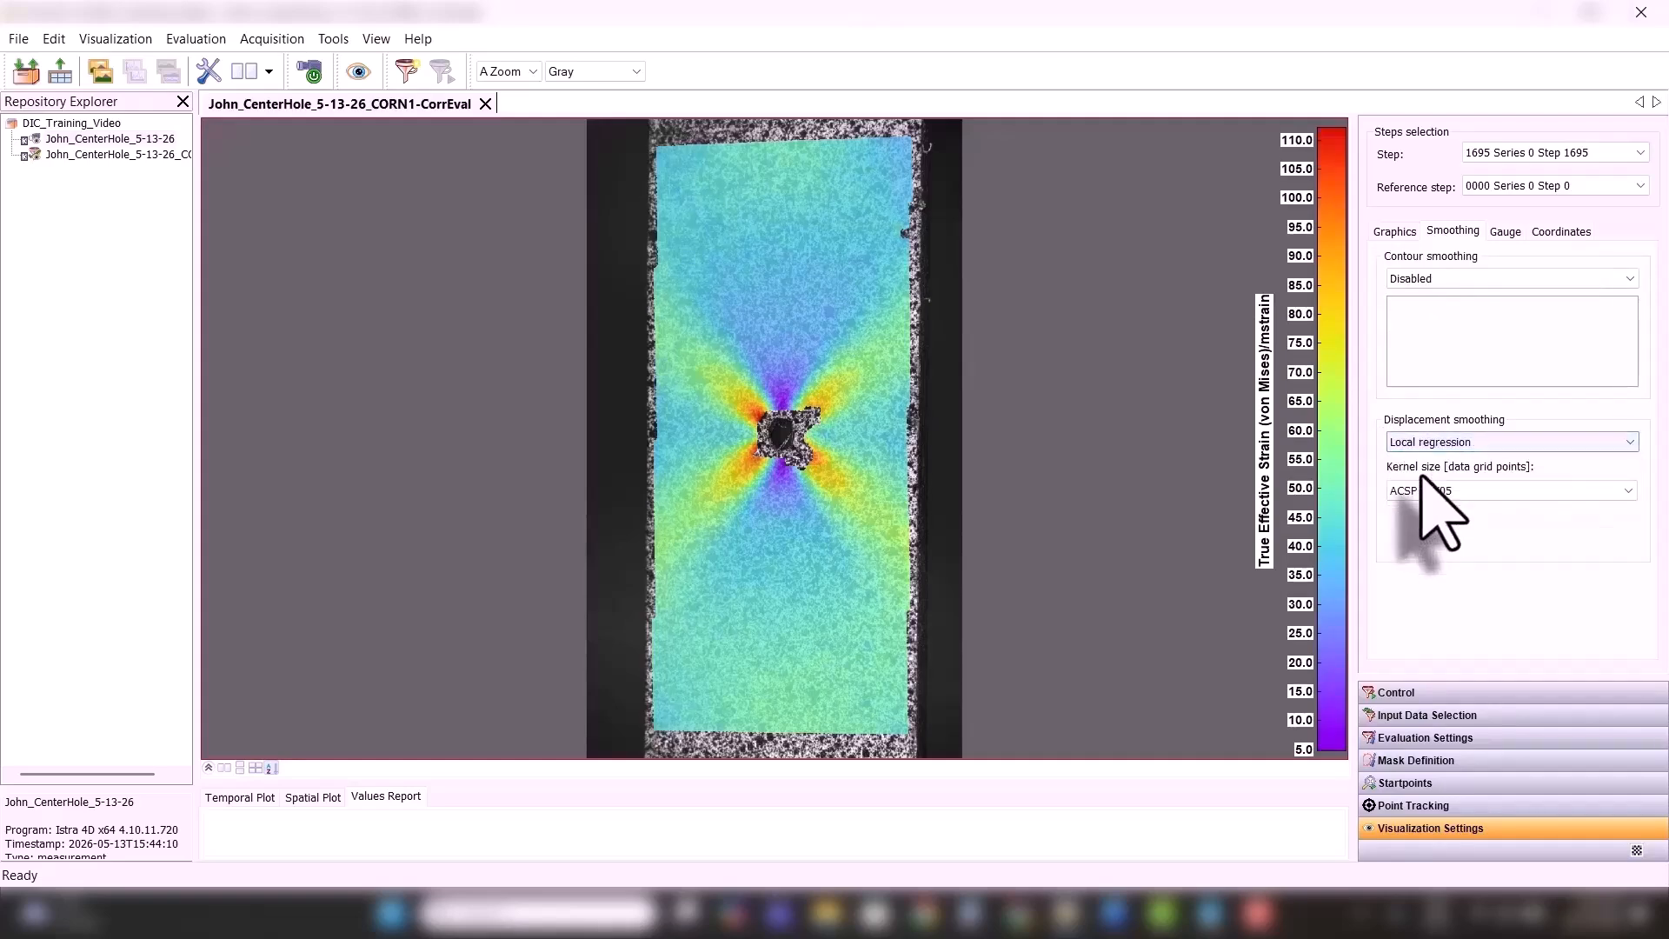
- Try local-regression kernel sizes ACSP 03X03 and ACSP 05X05, and set displacement smoothing back to Disabled
left_click(1426, 491)
left_click(1409, 510)
left_click(1413, 493)
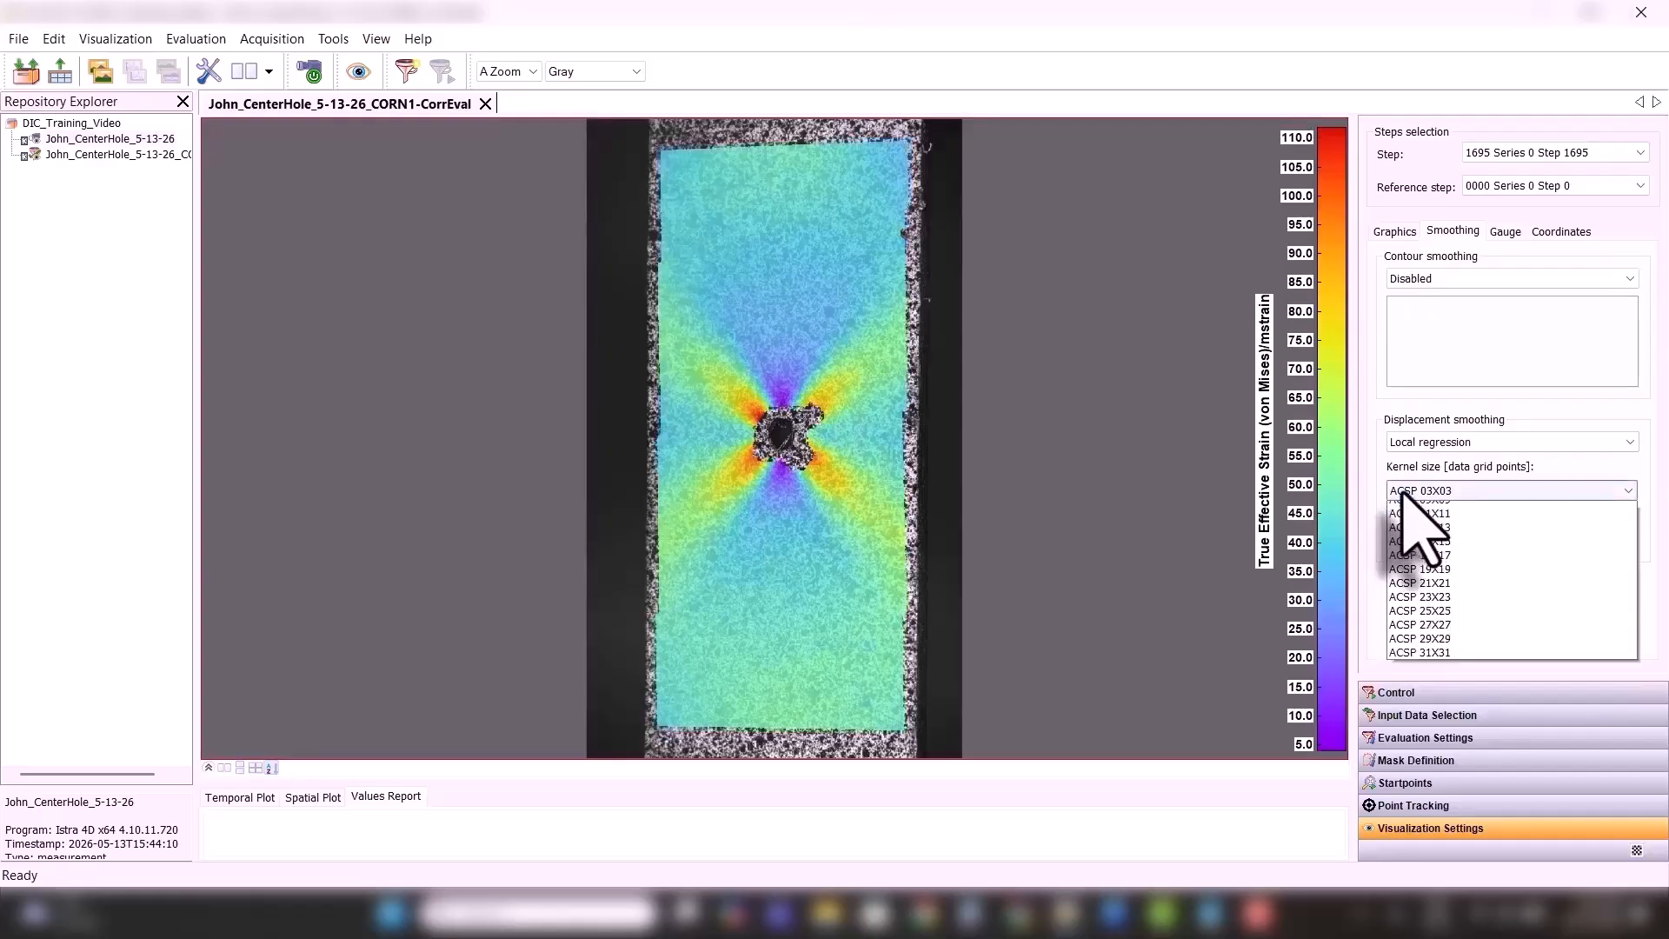
left_click(1418, 522)
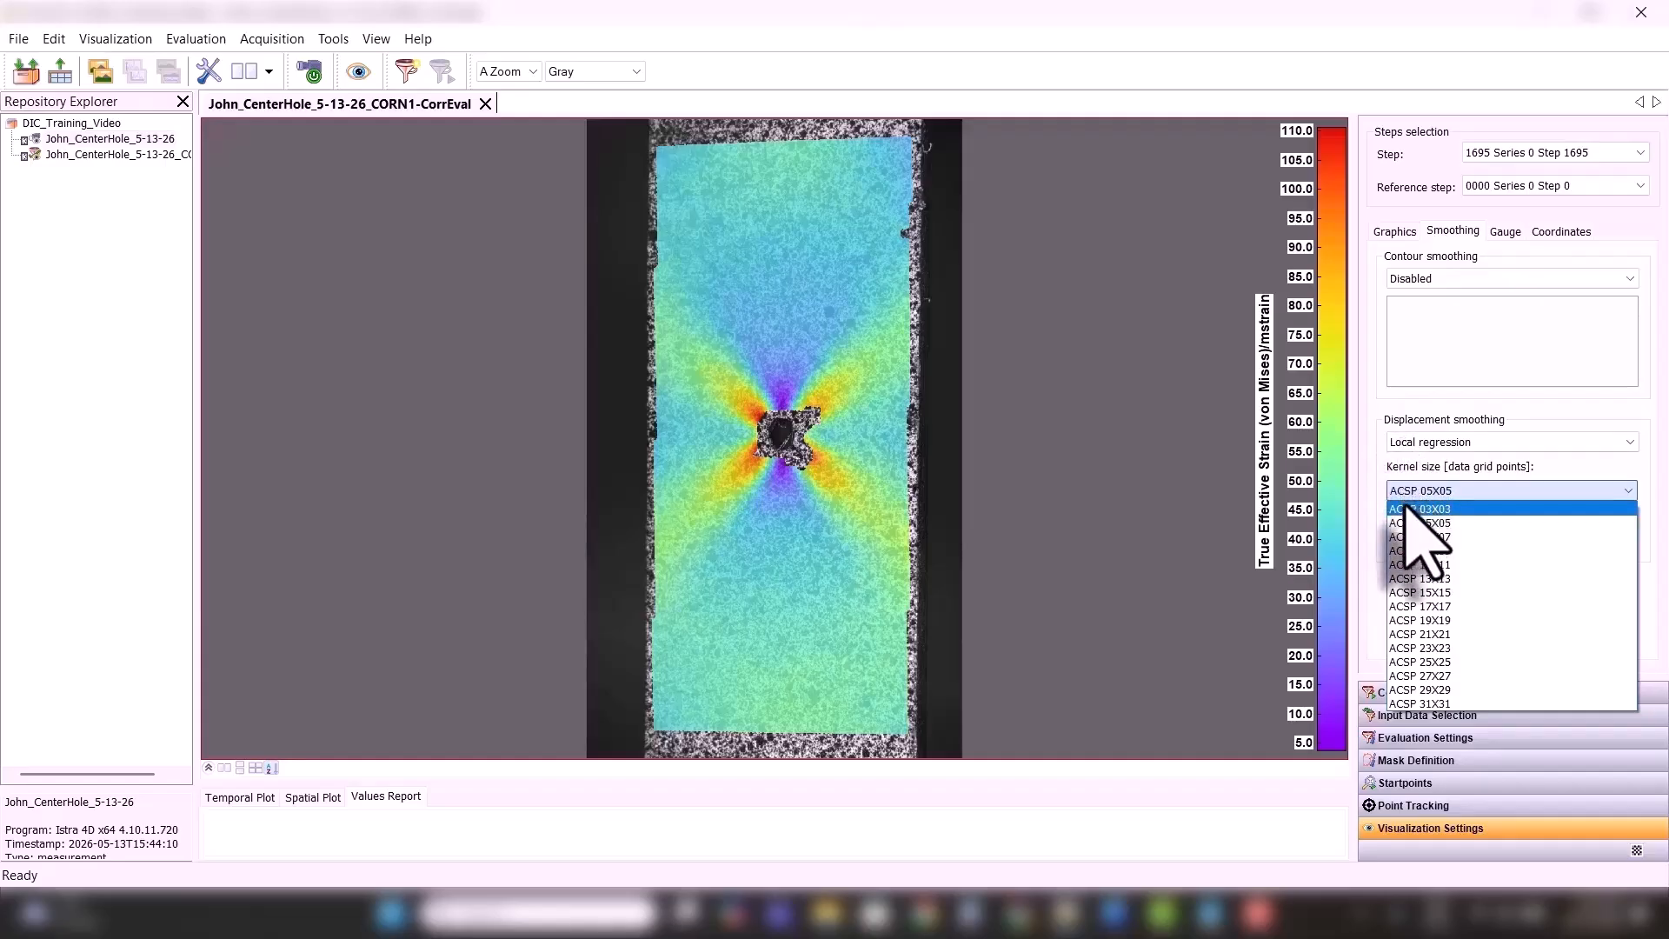
left_click(1380, 470)
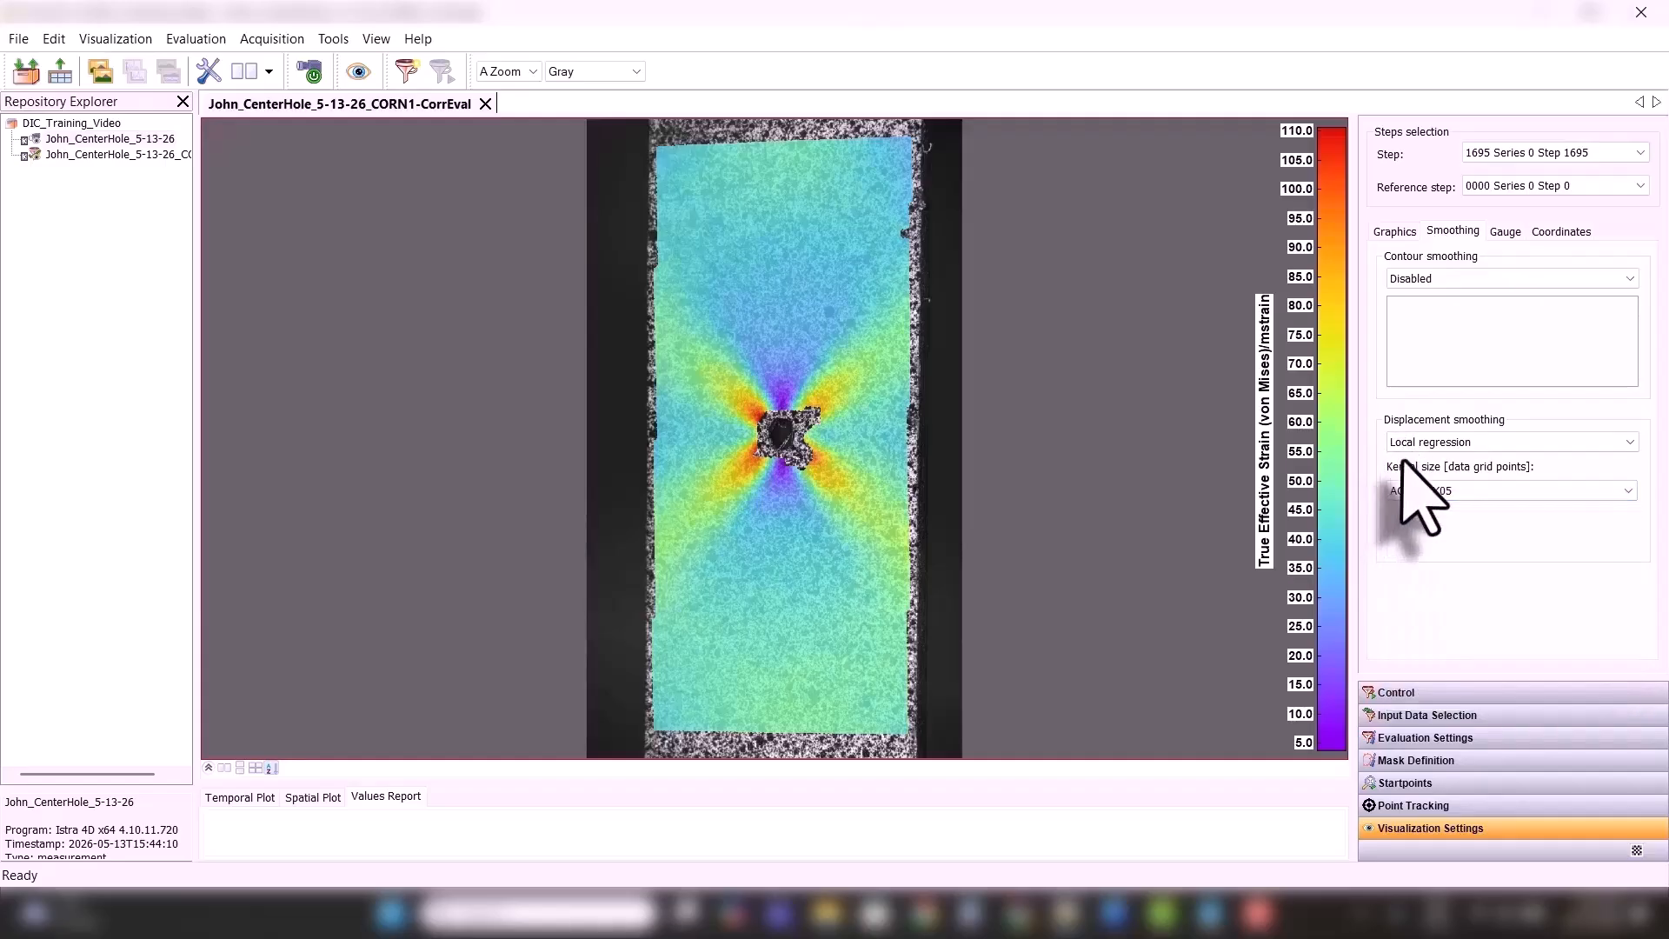
left_click(1413, 442)
left_click(1409, 461)
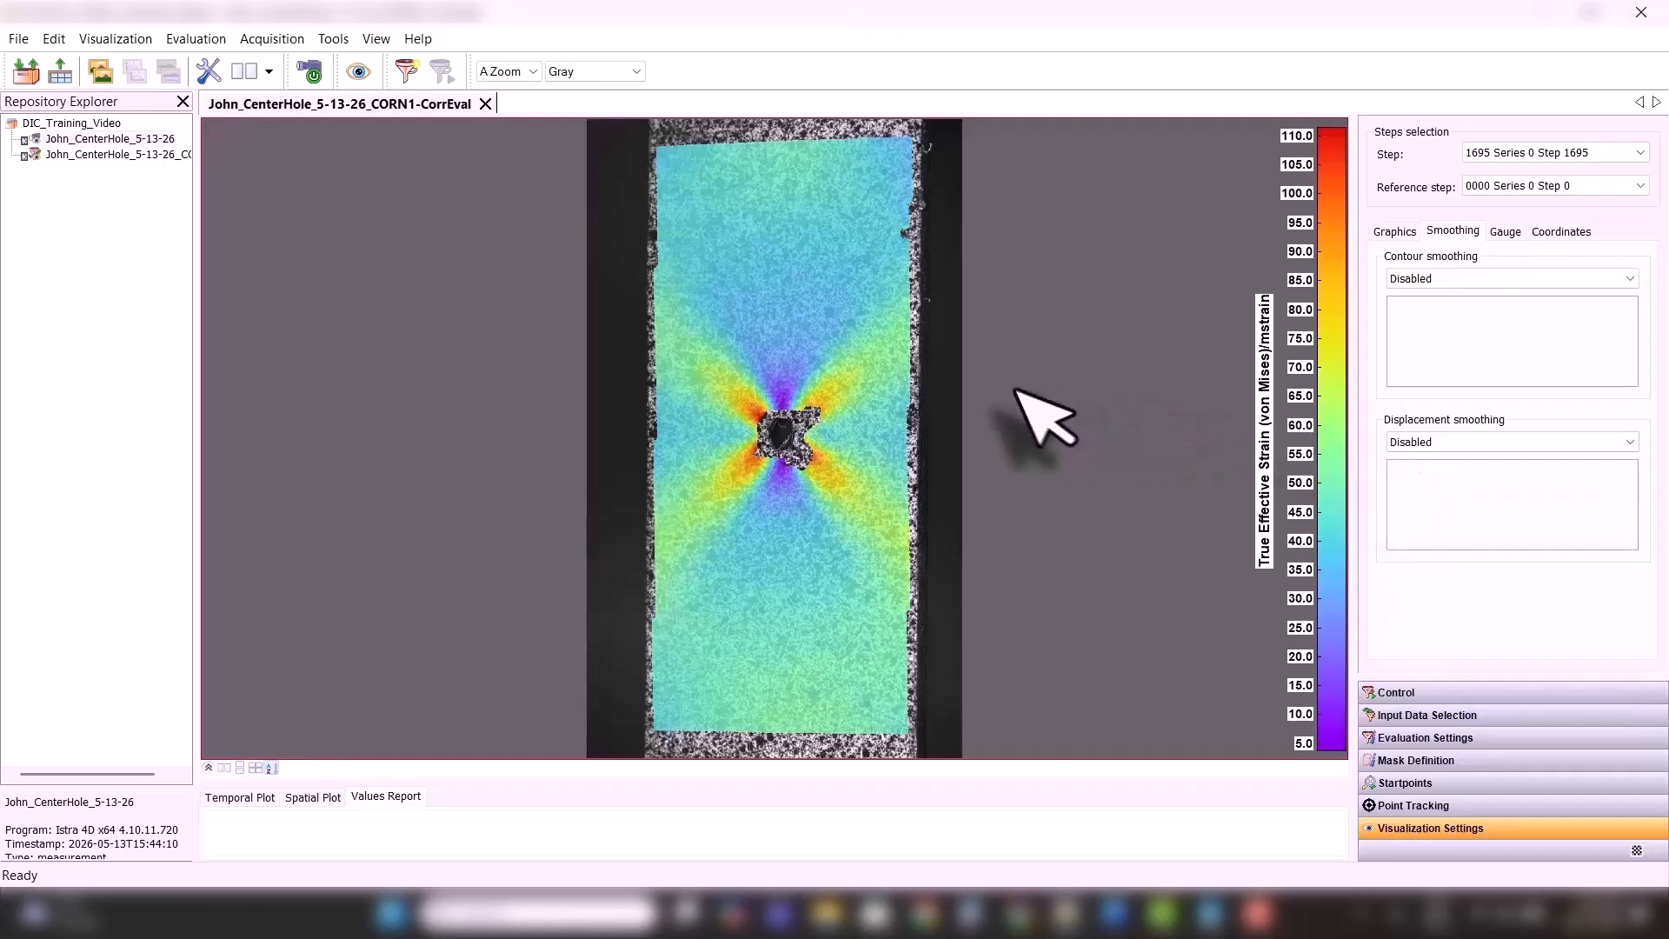
- Enlarge the plot area, compare Local regression kernels ACSP 03X03 and ACSP 05X05 again, and disable displacement smoothing
left_click_drag(834, 785, 834, 739)
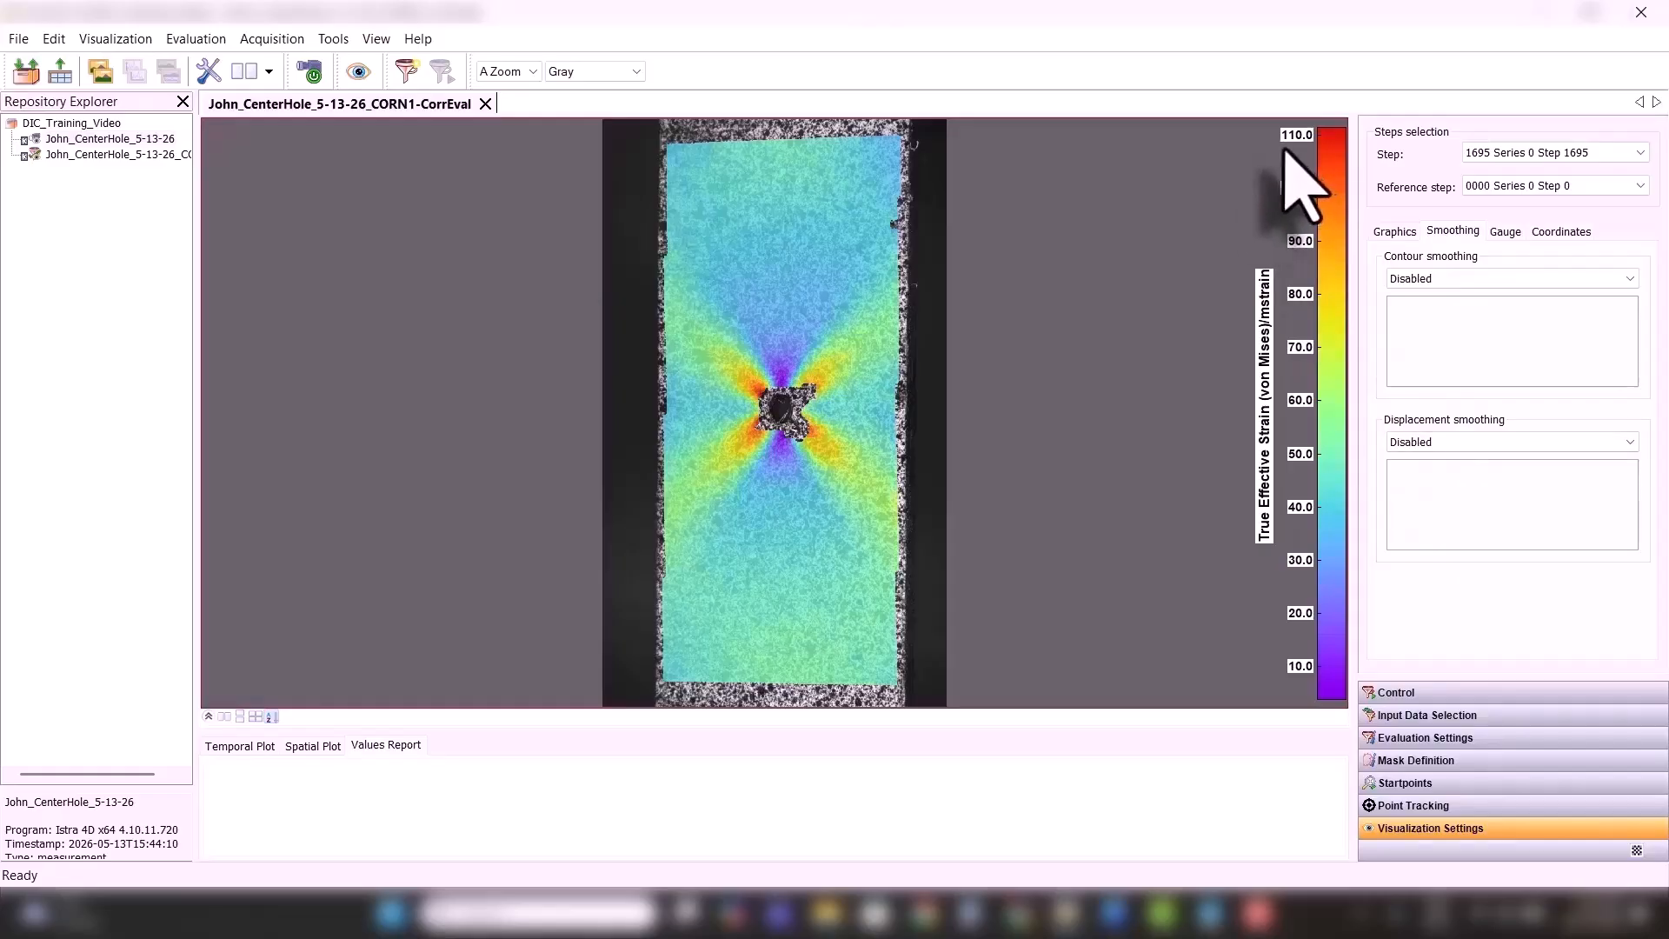
left_click(1407, 444)
left_click(1412, 475)
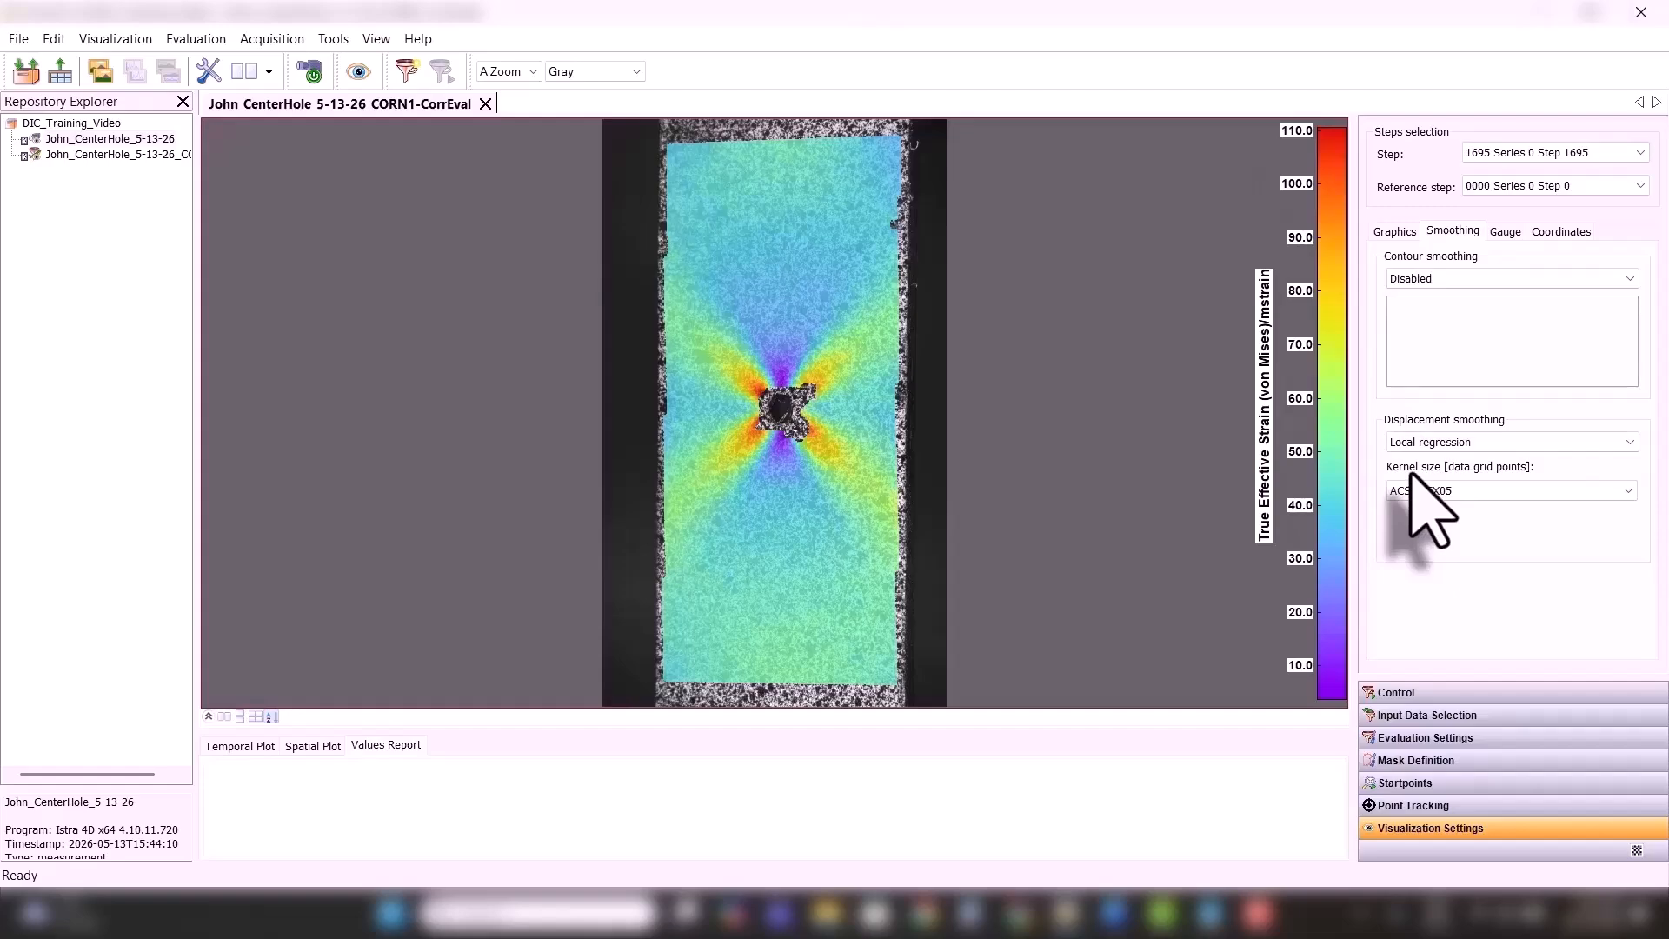
left_click(1423, 492)
left_click(1418, 523)
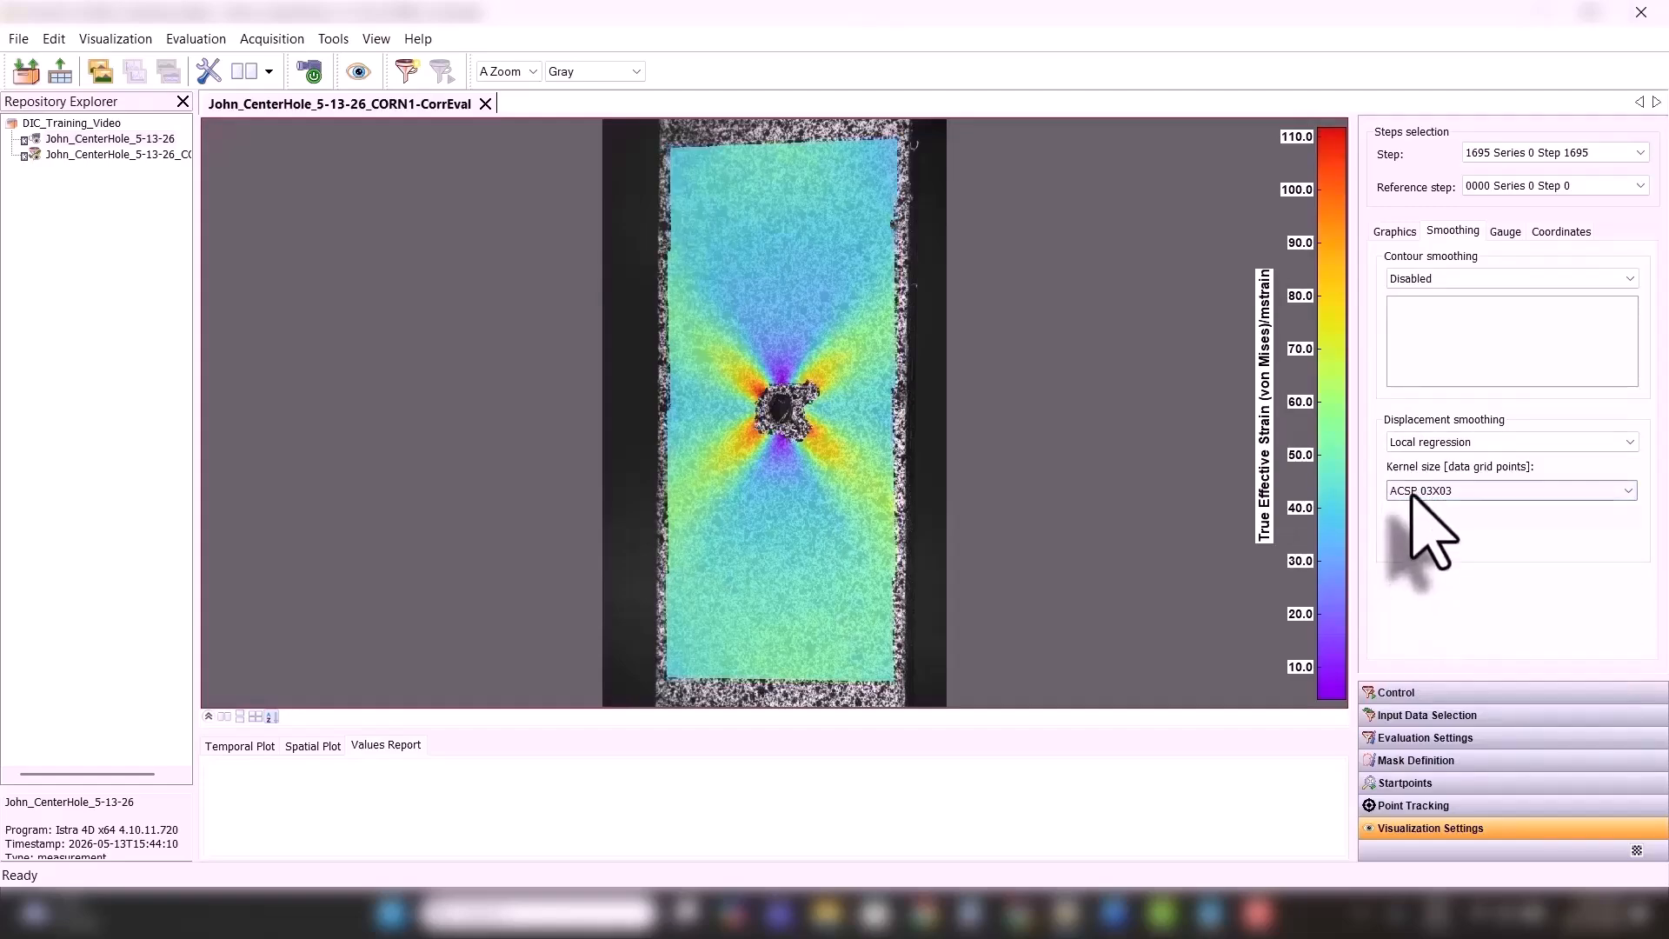
left_click(1391, 494)
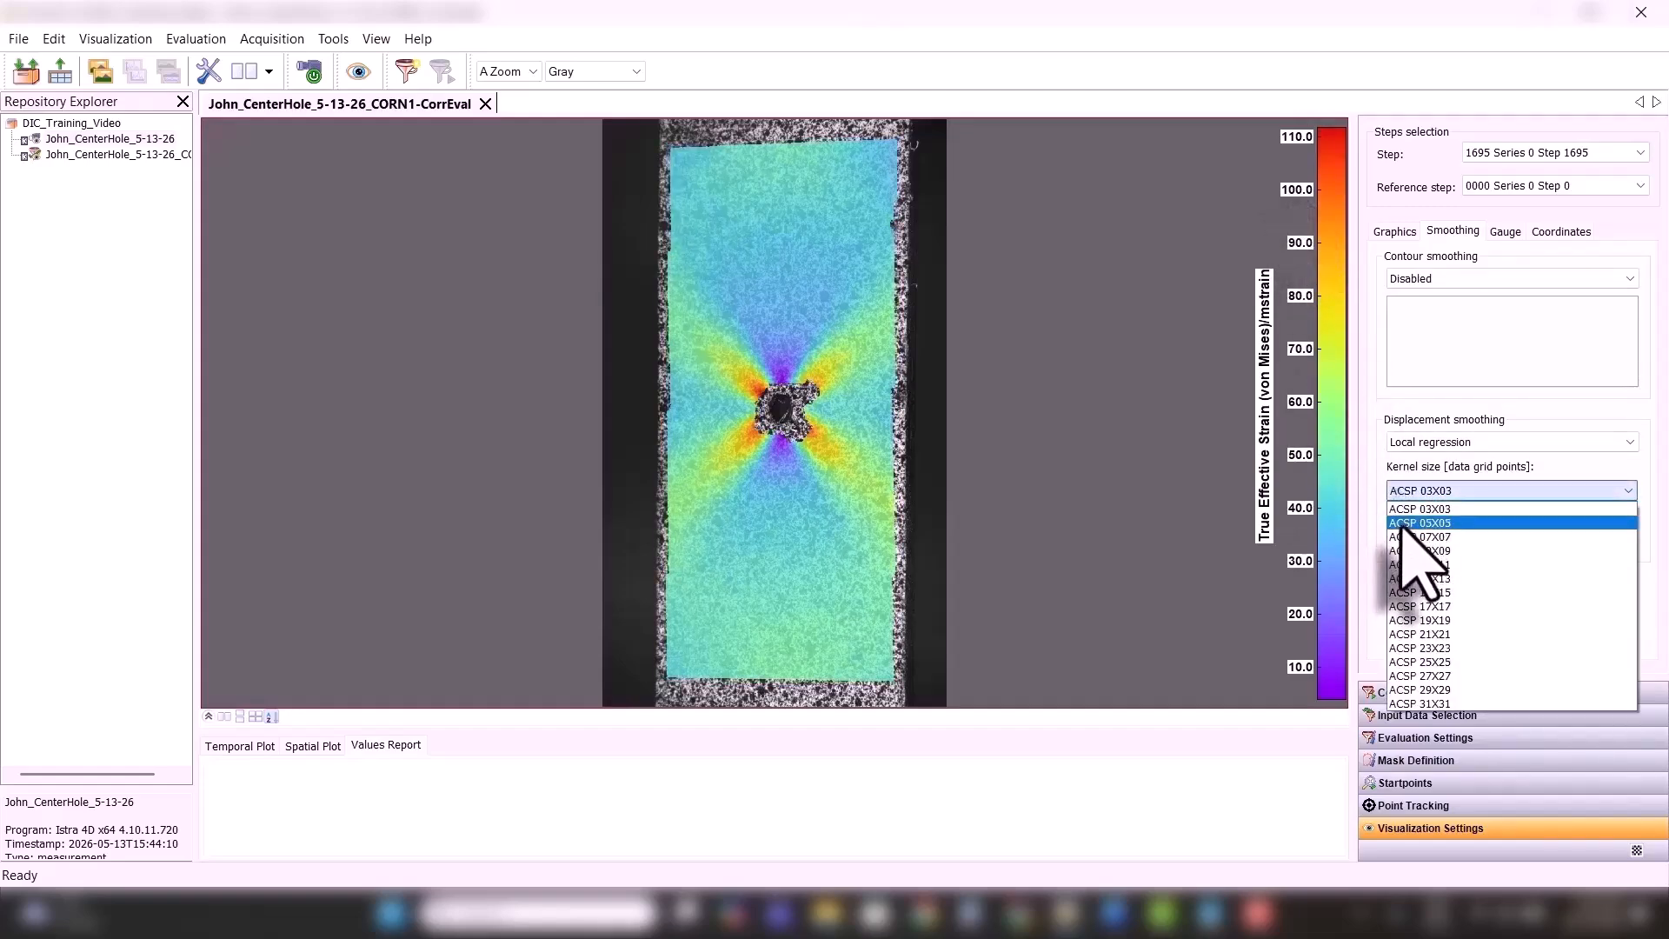
left_click(1401, 524)
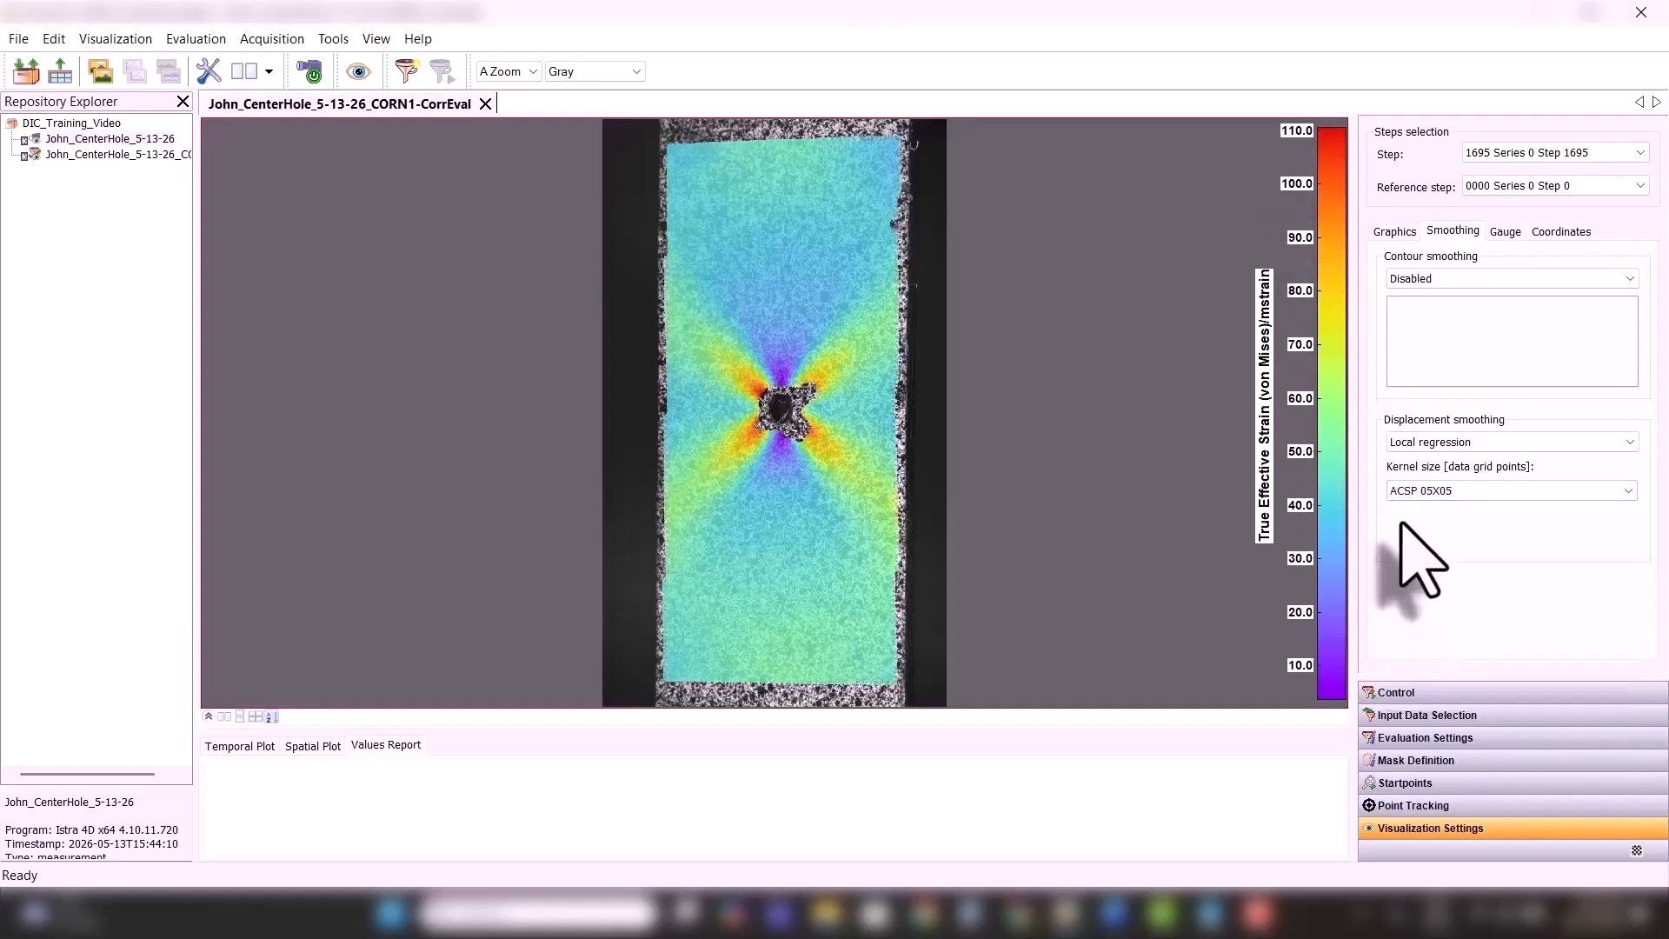
left_click(1403, 467)
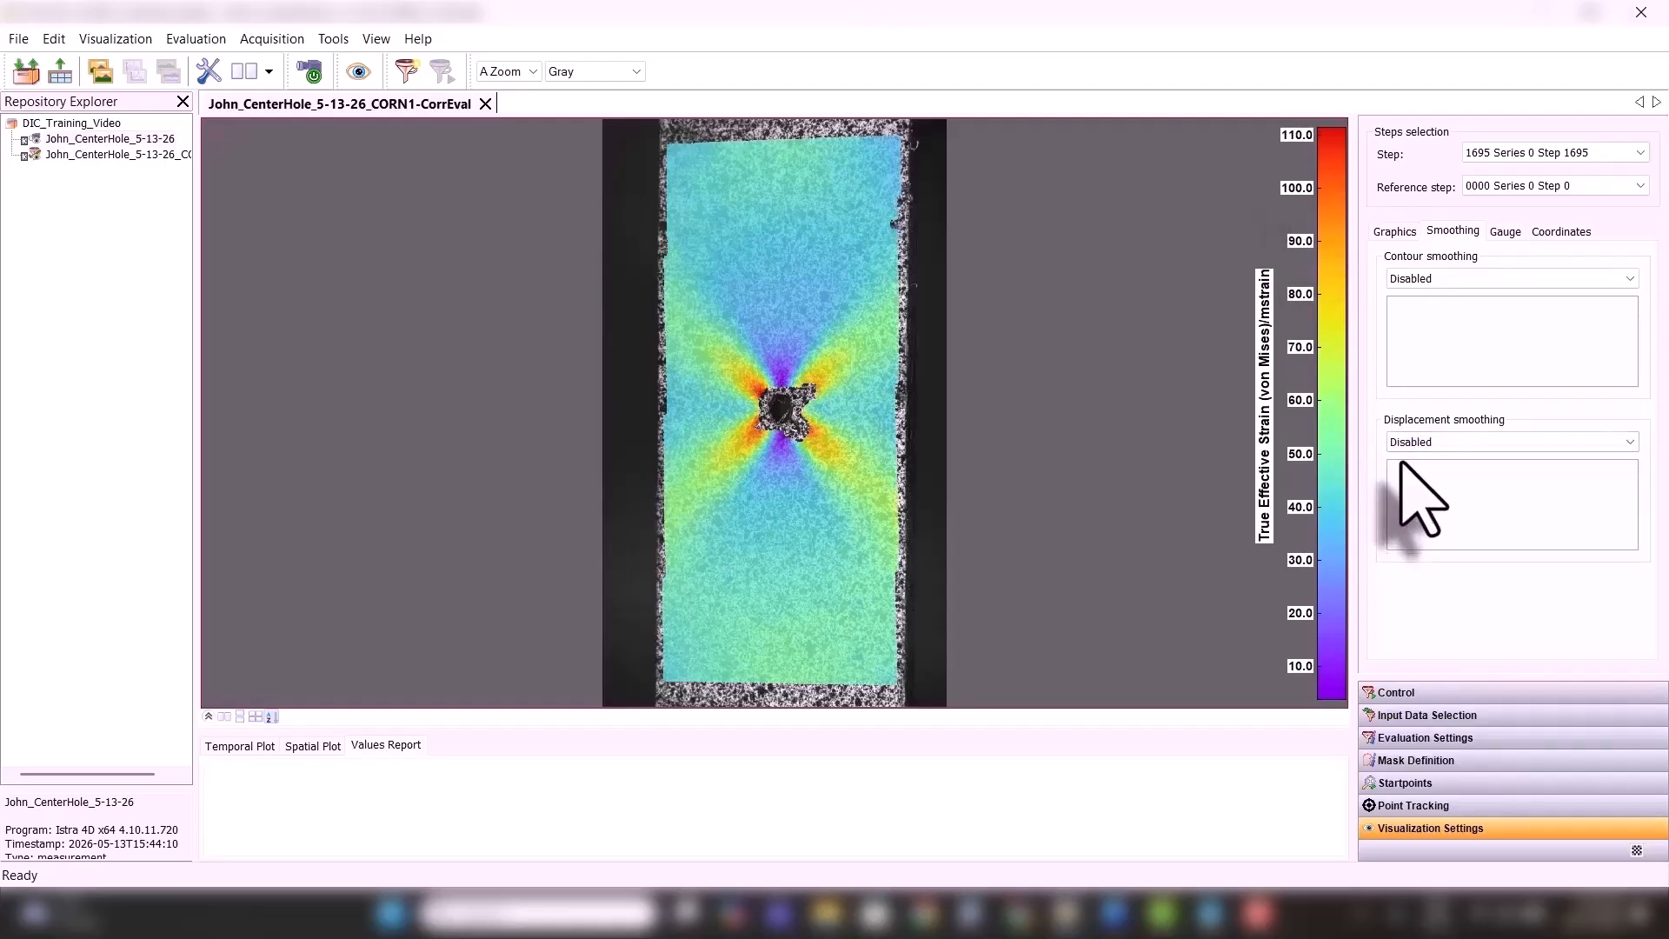
- Draw a horizontal line gauge about 14 mm long across the specimen below the center hole
left_click(1505, 231)
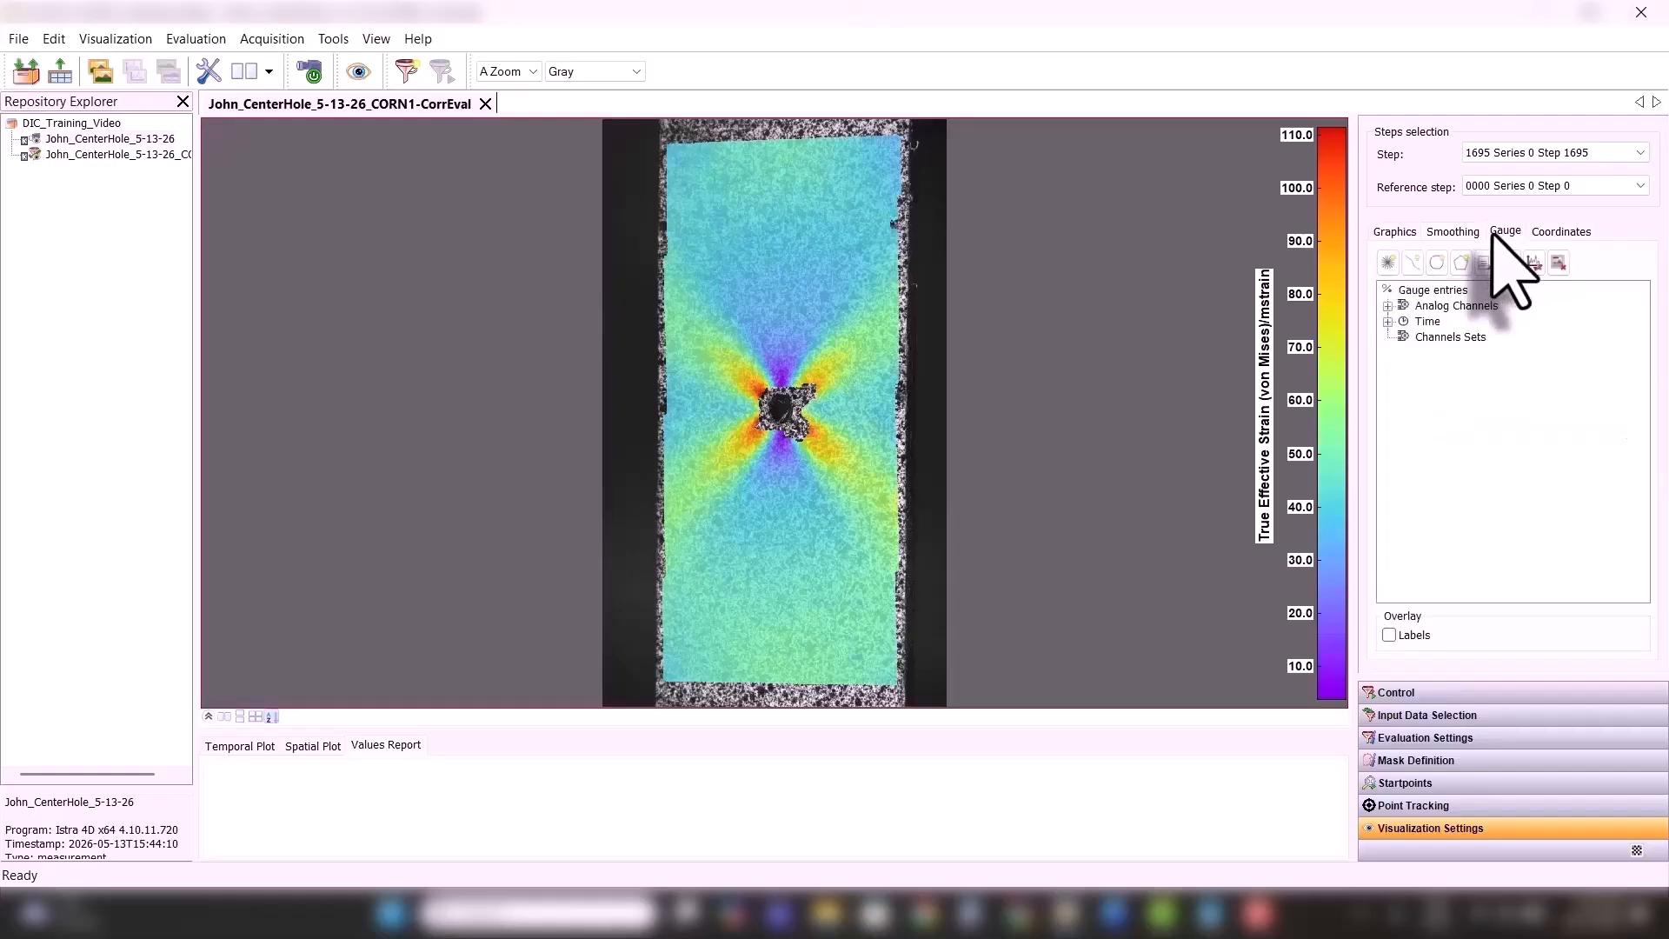
left_click(1413, 261)
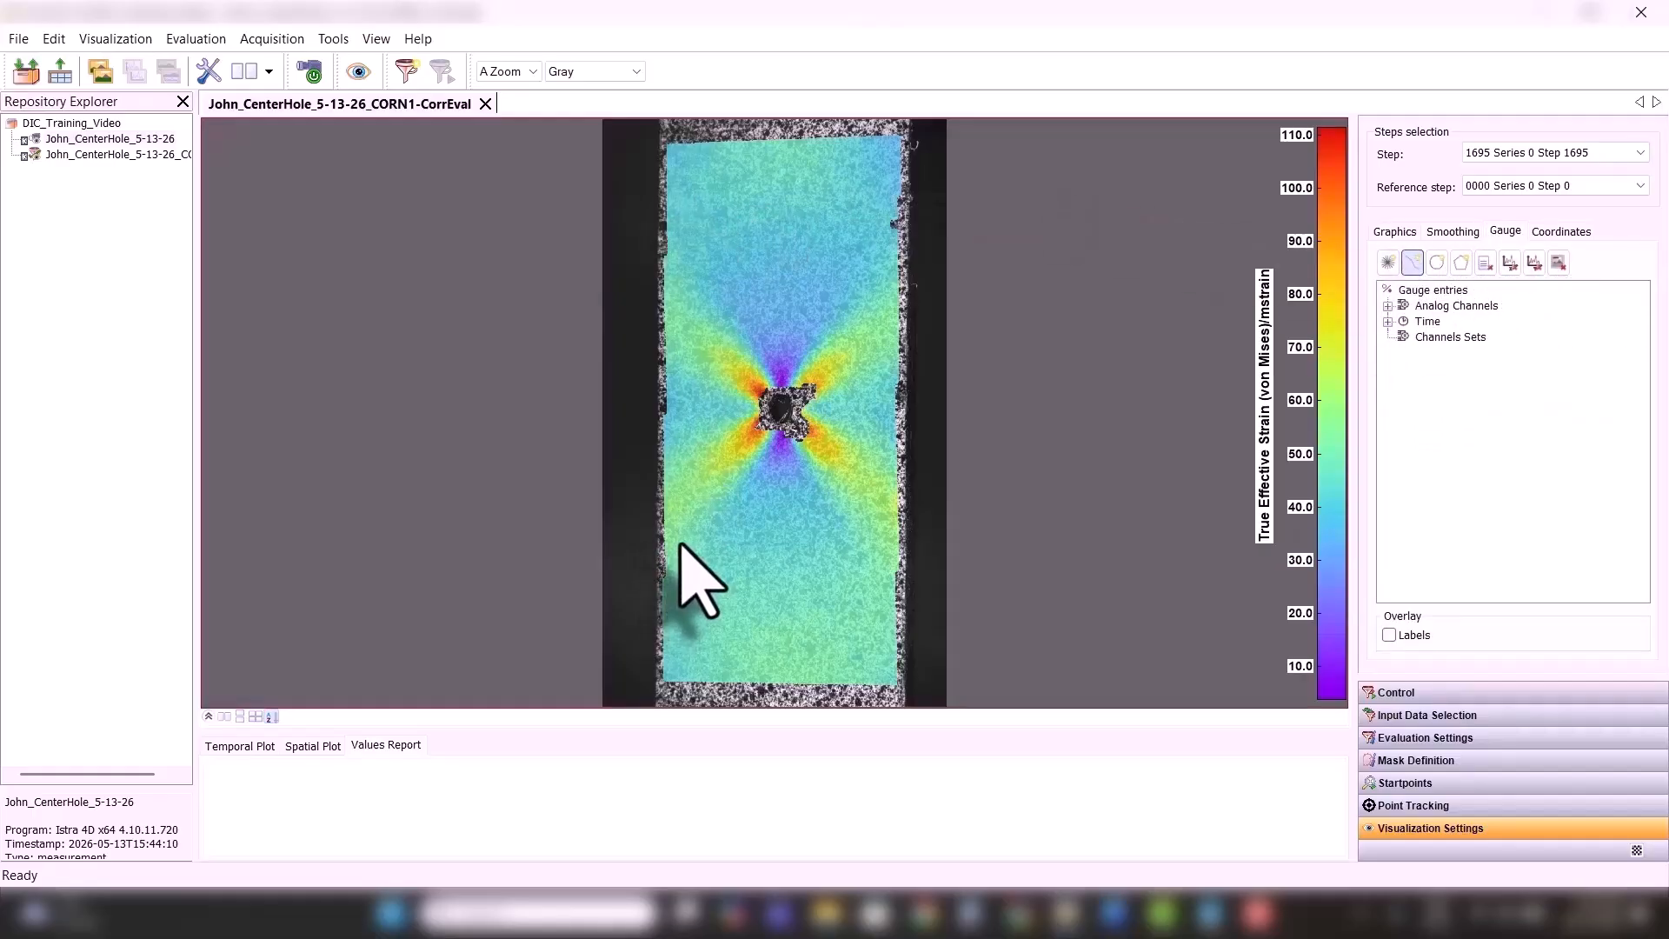
left_click(876, 536)
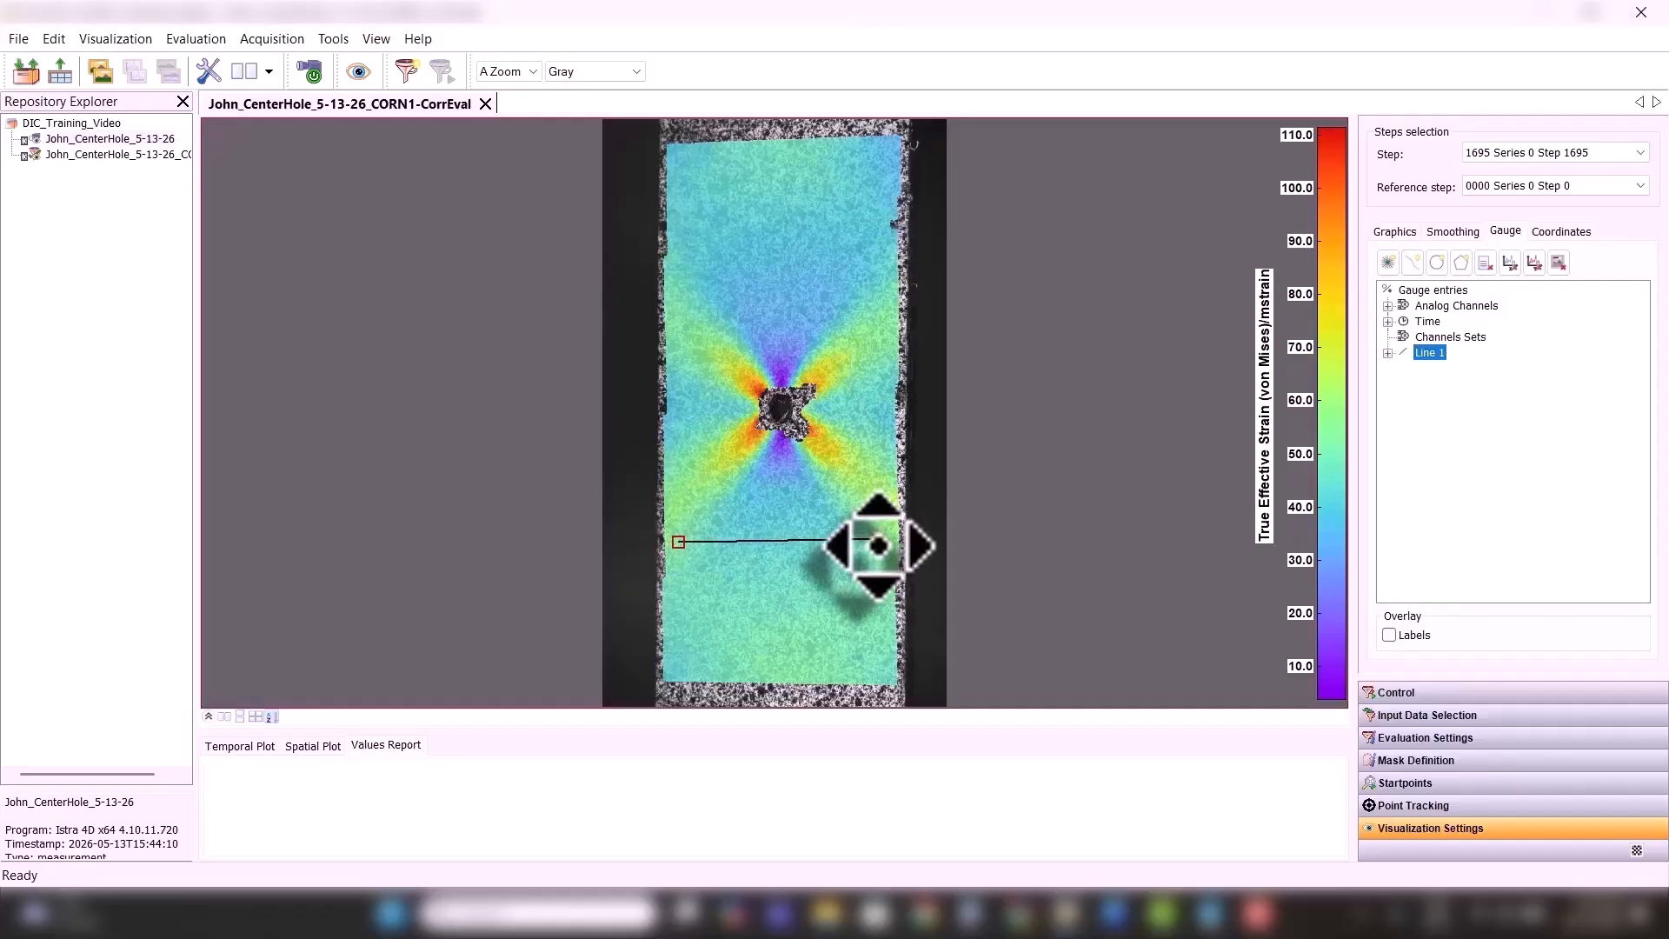
- Add a vertical line gauge along the specimen left of the hole and a circle gauge around the hole
left_click(1413, 264)
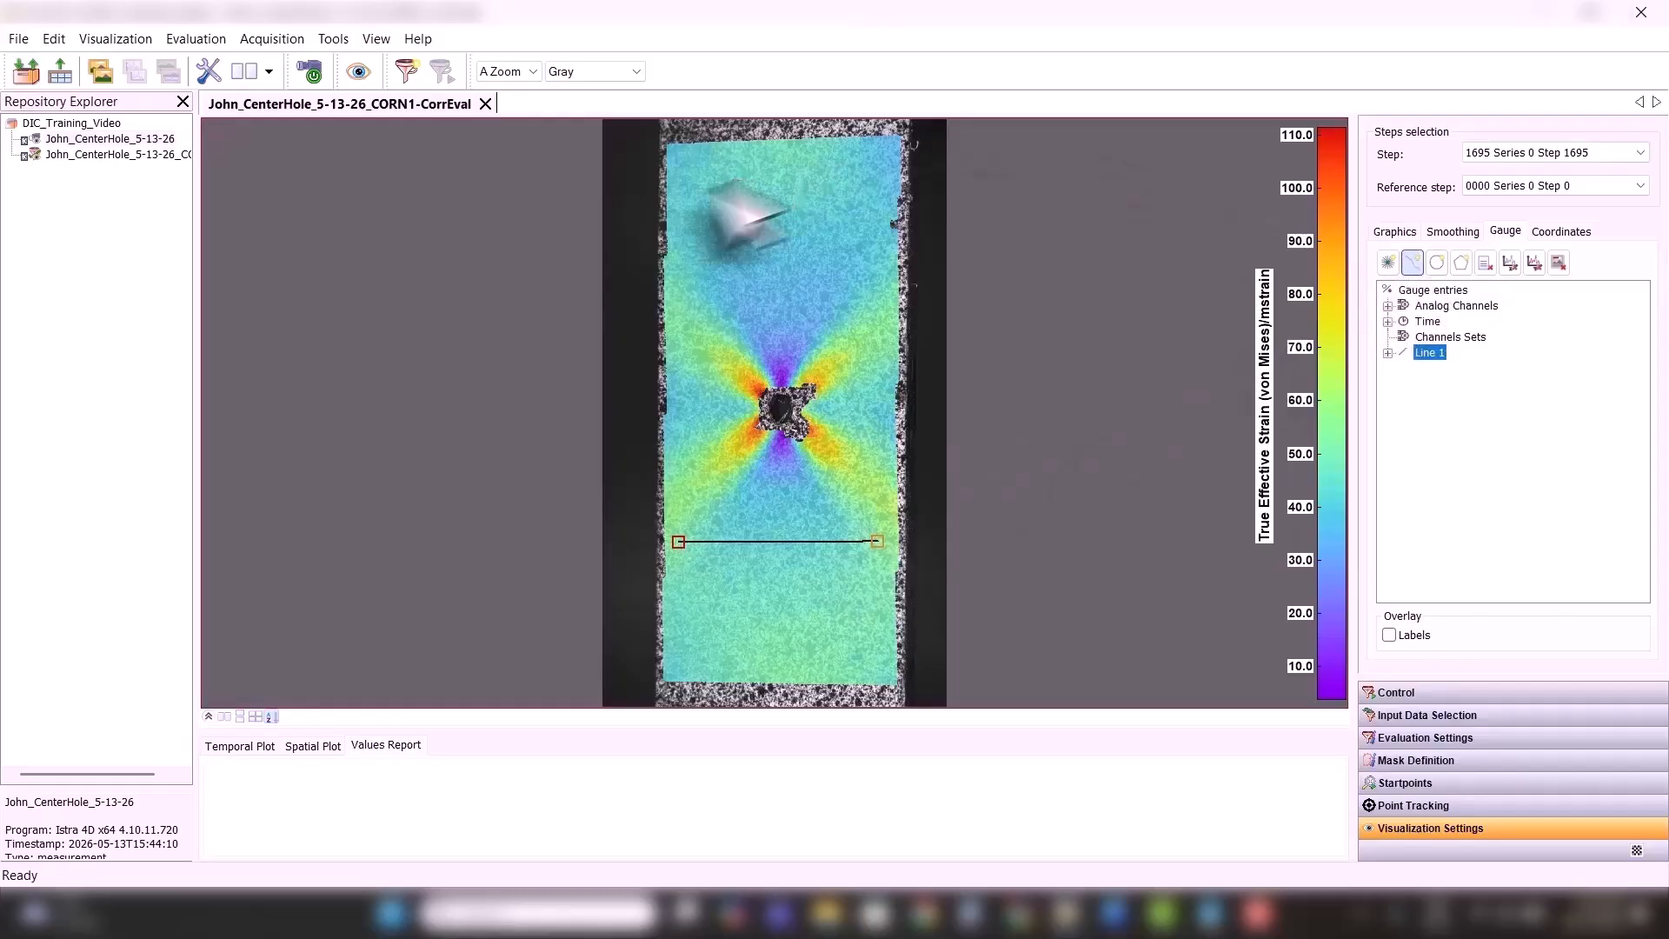
left_click(713, 177)
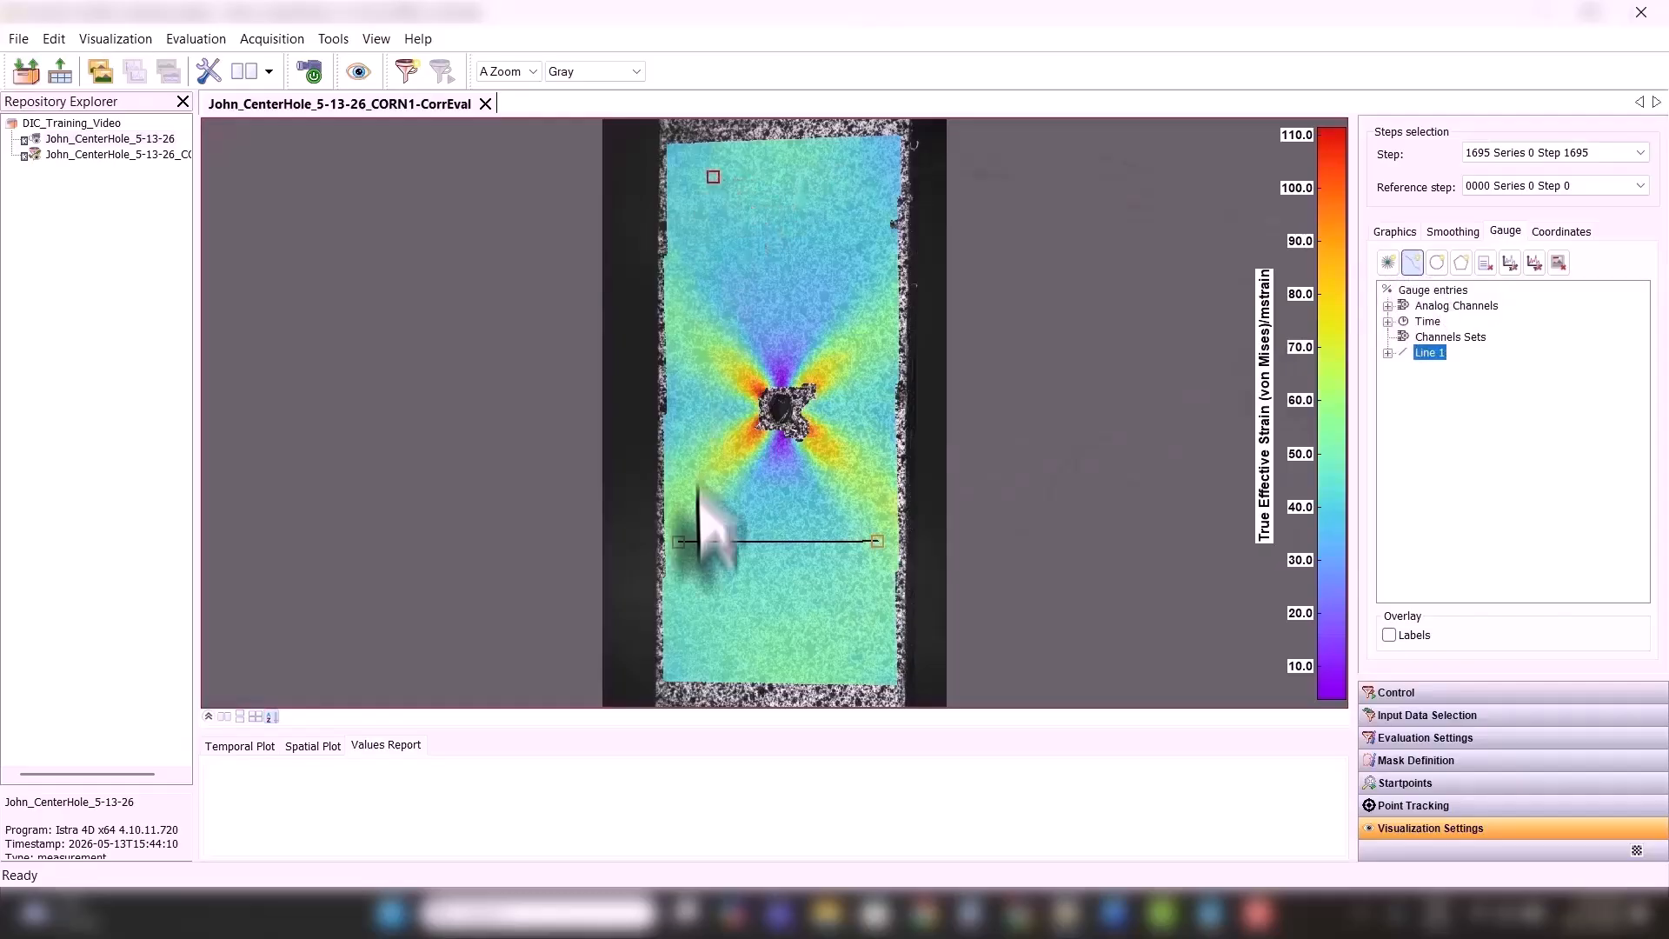
left_click(713, 643)
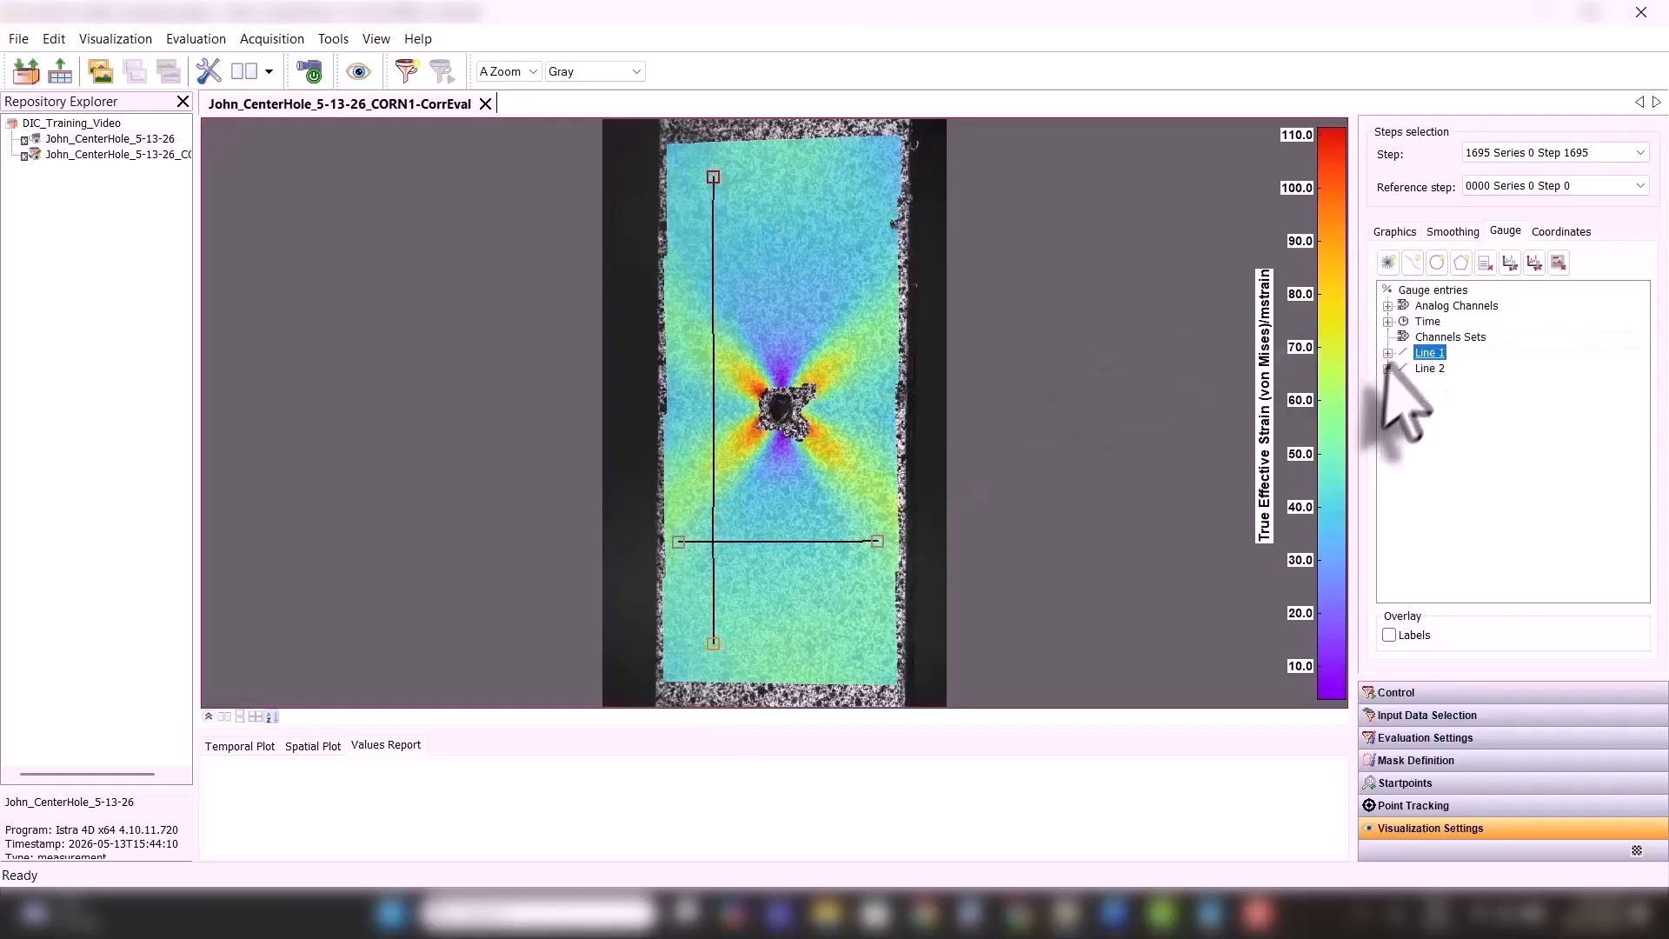
left_click(1437, 264)
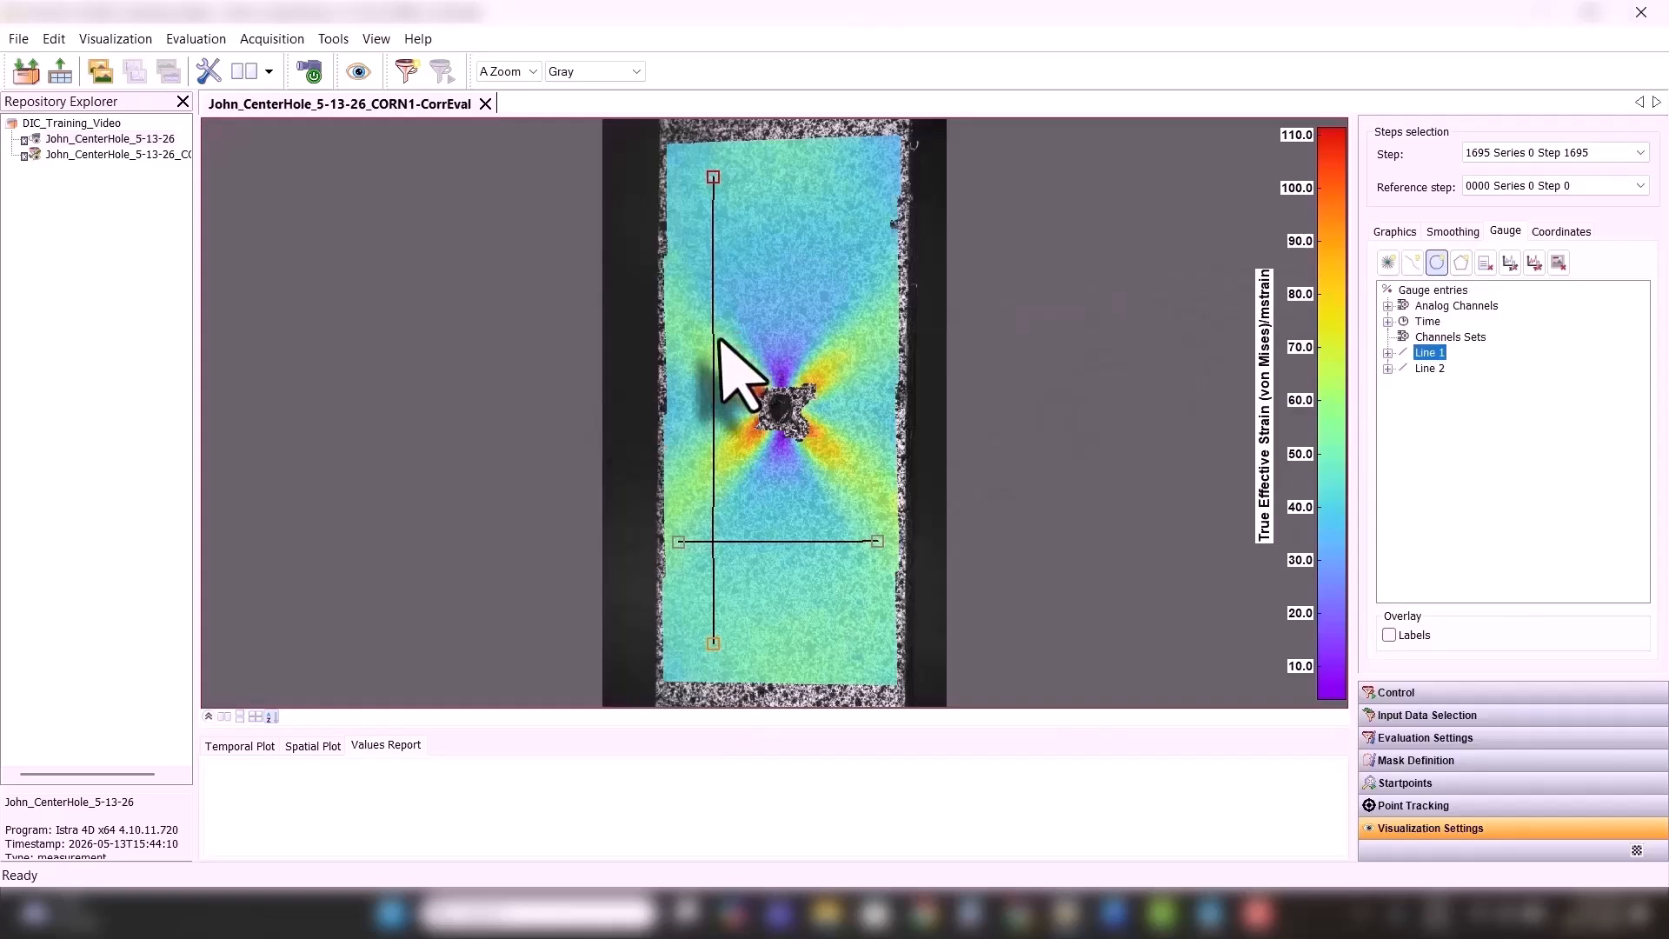
left_click(832, 488)
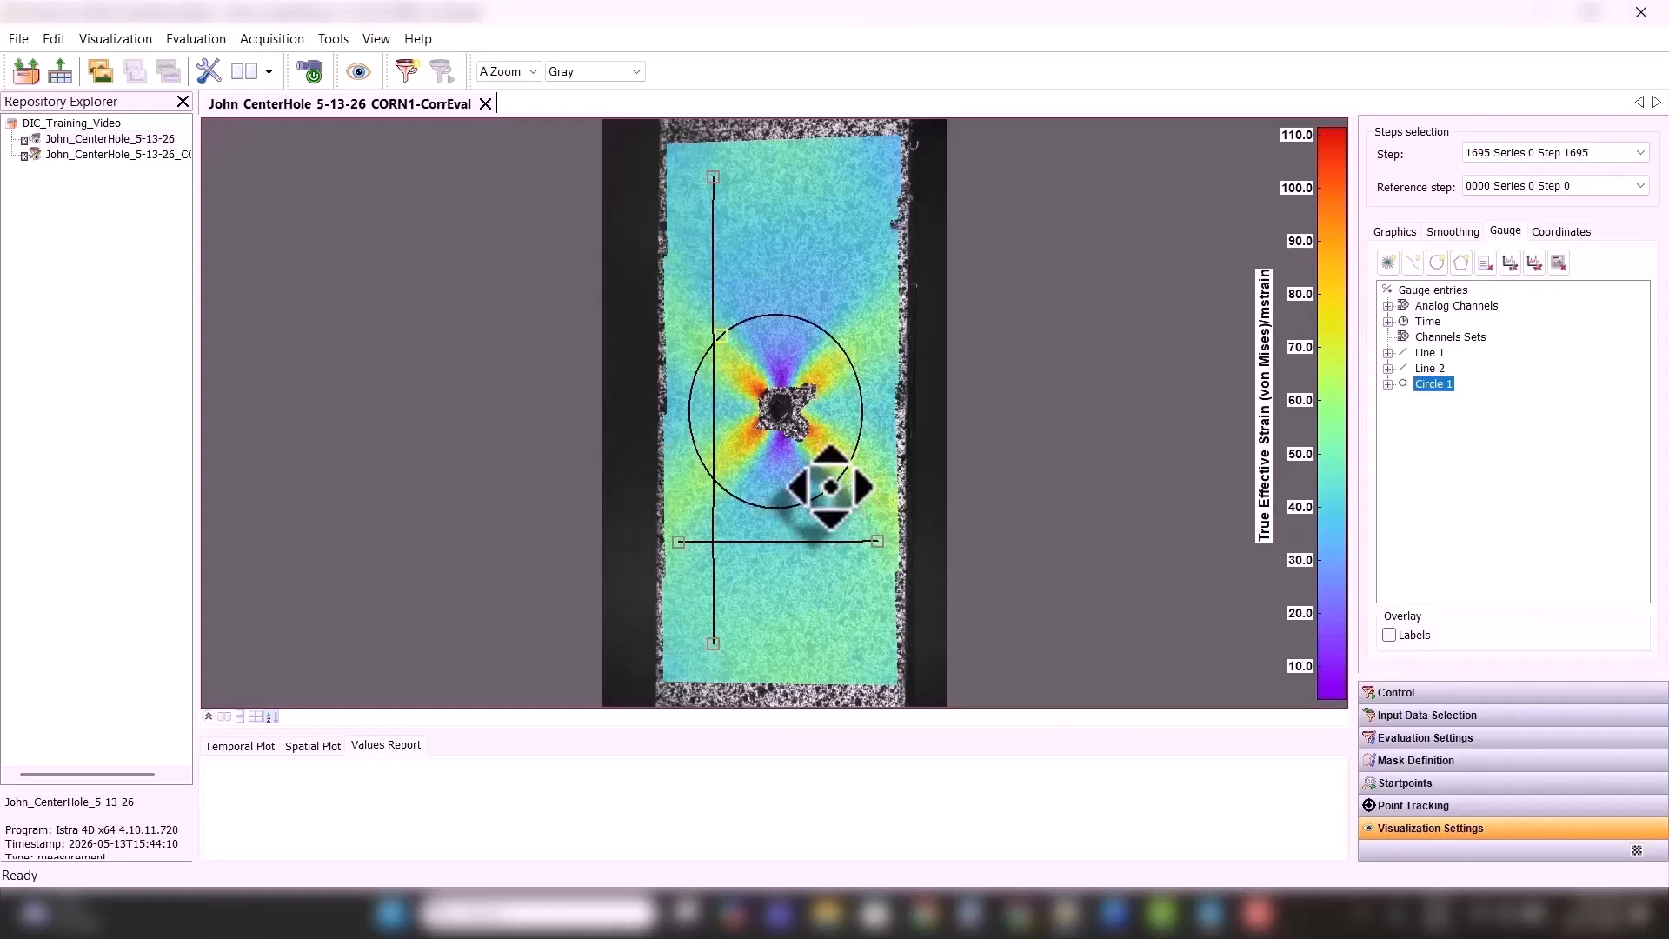
- Plot True Effective Strain (von Mises) along the horizontal line gauge as a spatial plot and enlarge the plot area
left_click(1405, 400)
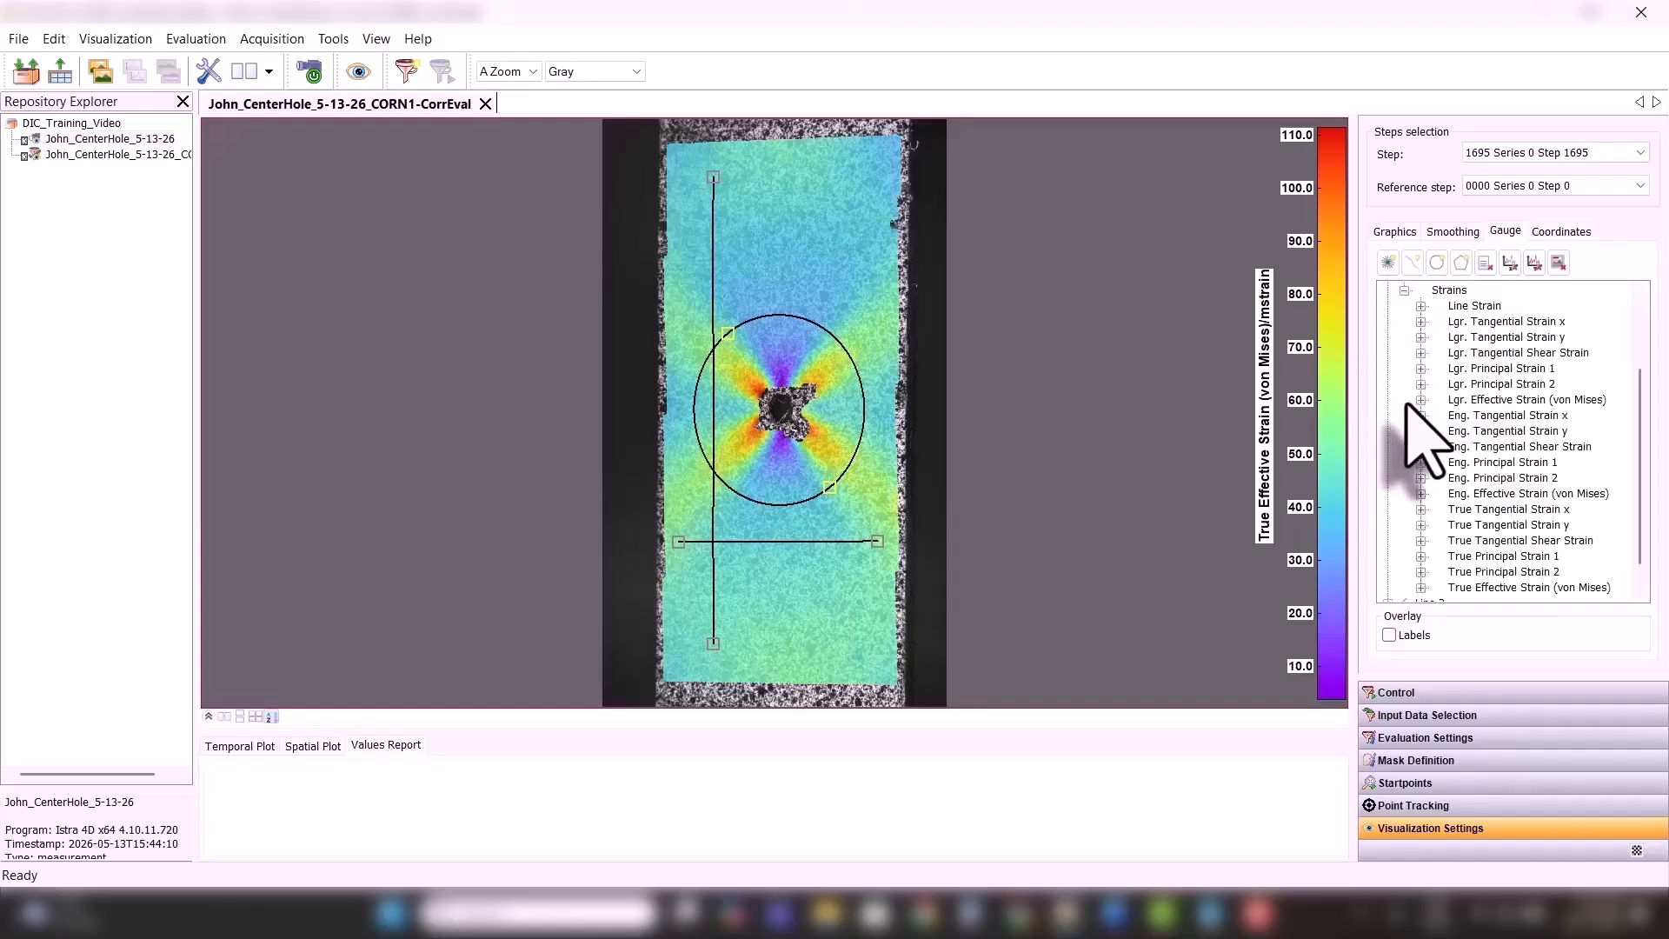
scroll(1646, 532, "down", 1)
mouse_move(1487, 561)
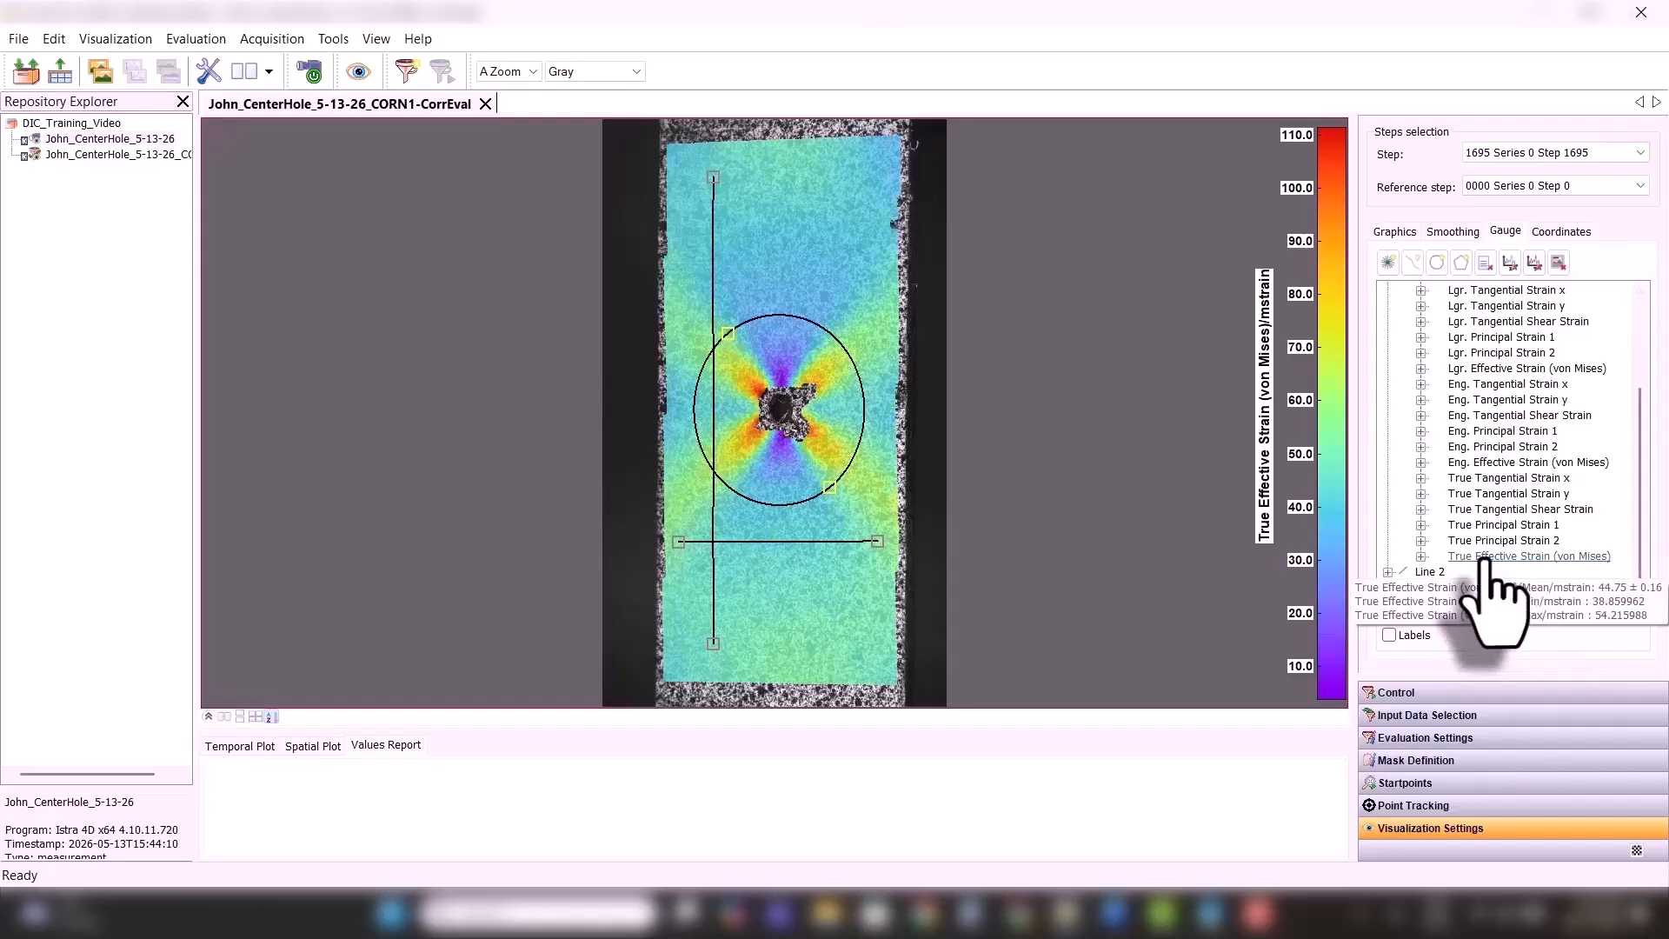
right_click(1485, 561)
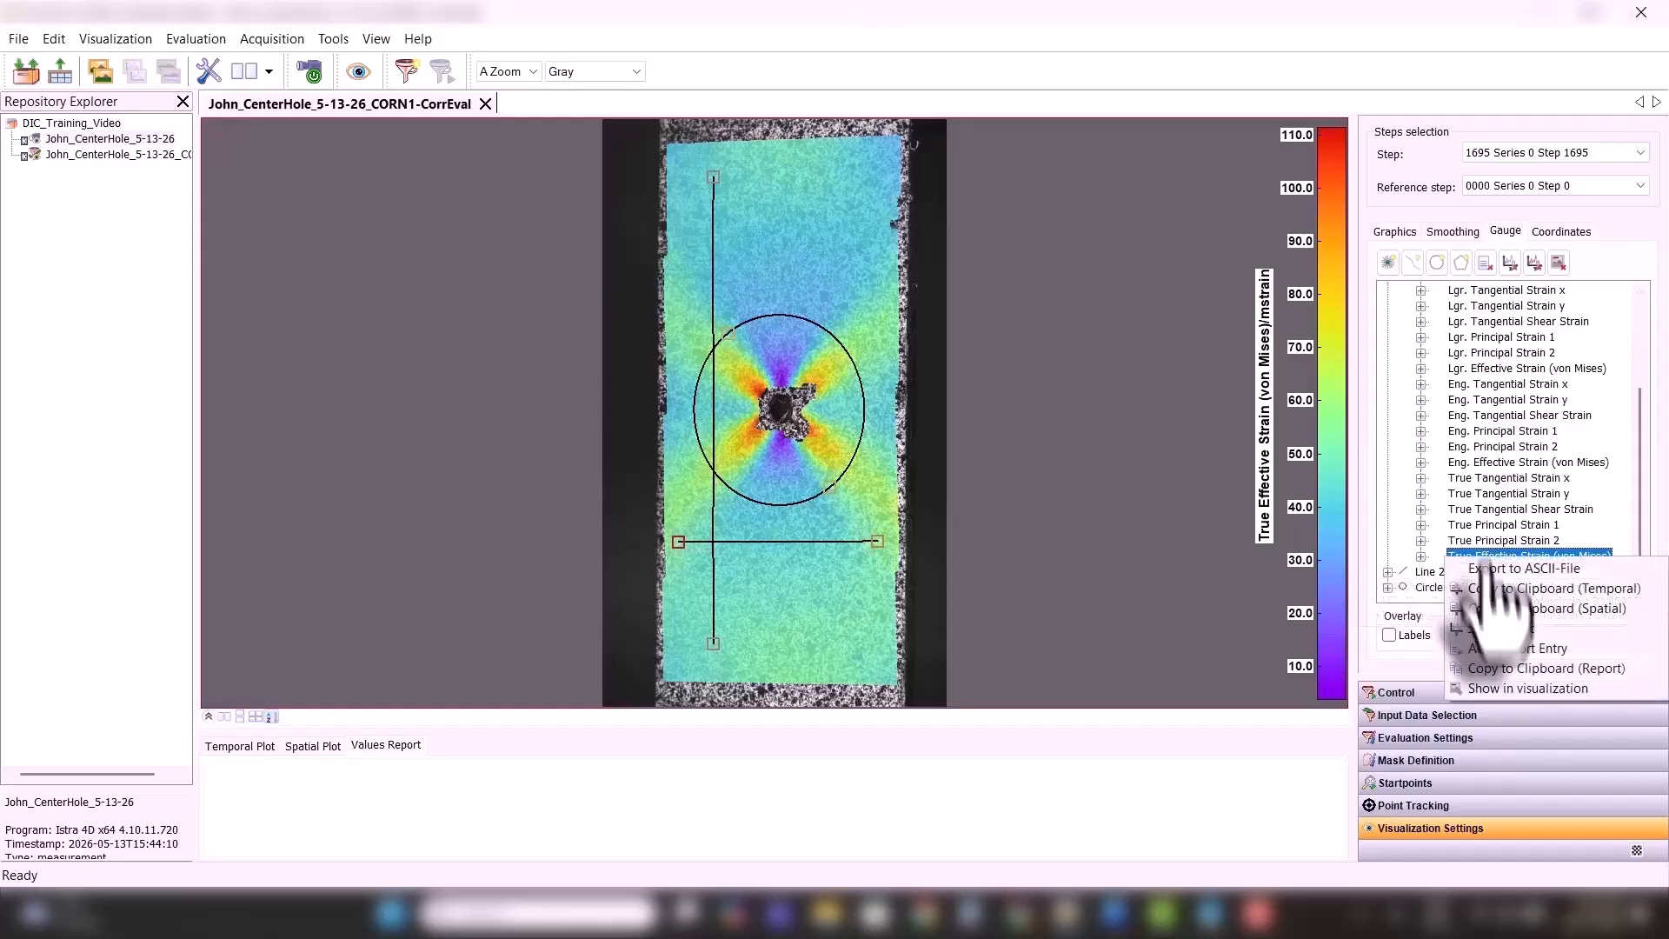
left_click(1496, 631)
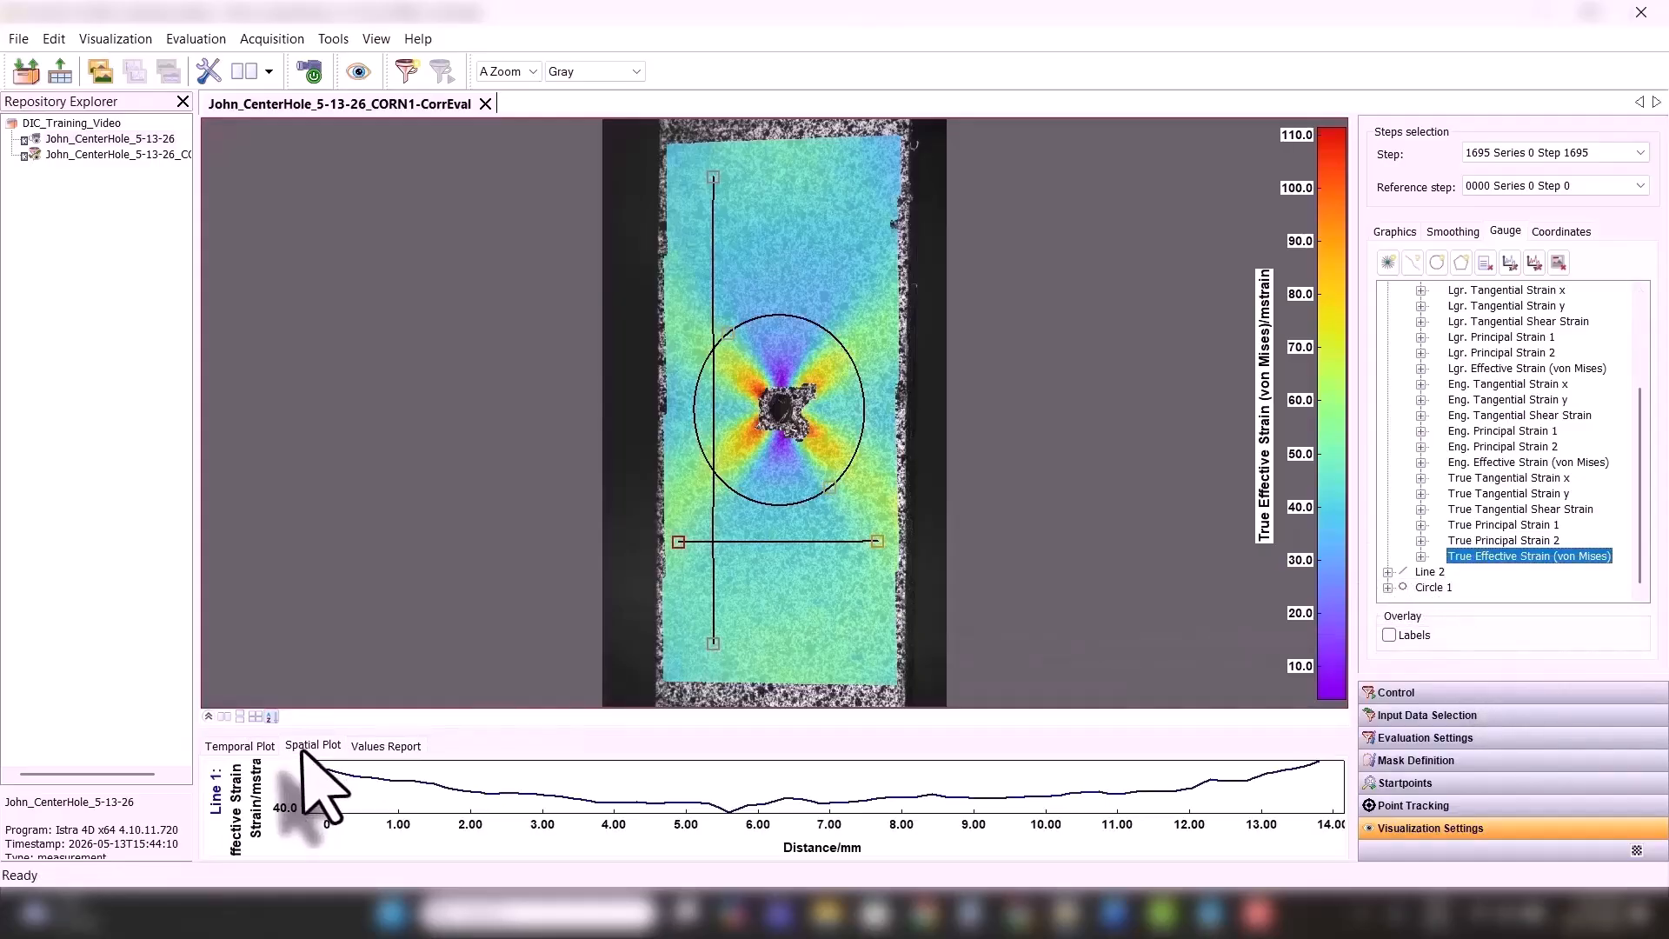
left_click_drag(1101, 731, 1095, 671)
- Enable Local regression displacement smoothing for the horizontal line plot and compare kernel sizes ACSP 03X03 and ACSP 05X05
scroll(1640, 440, "up", 5)
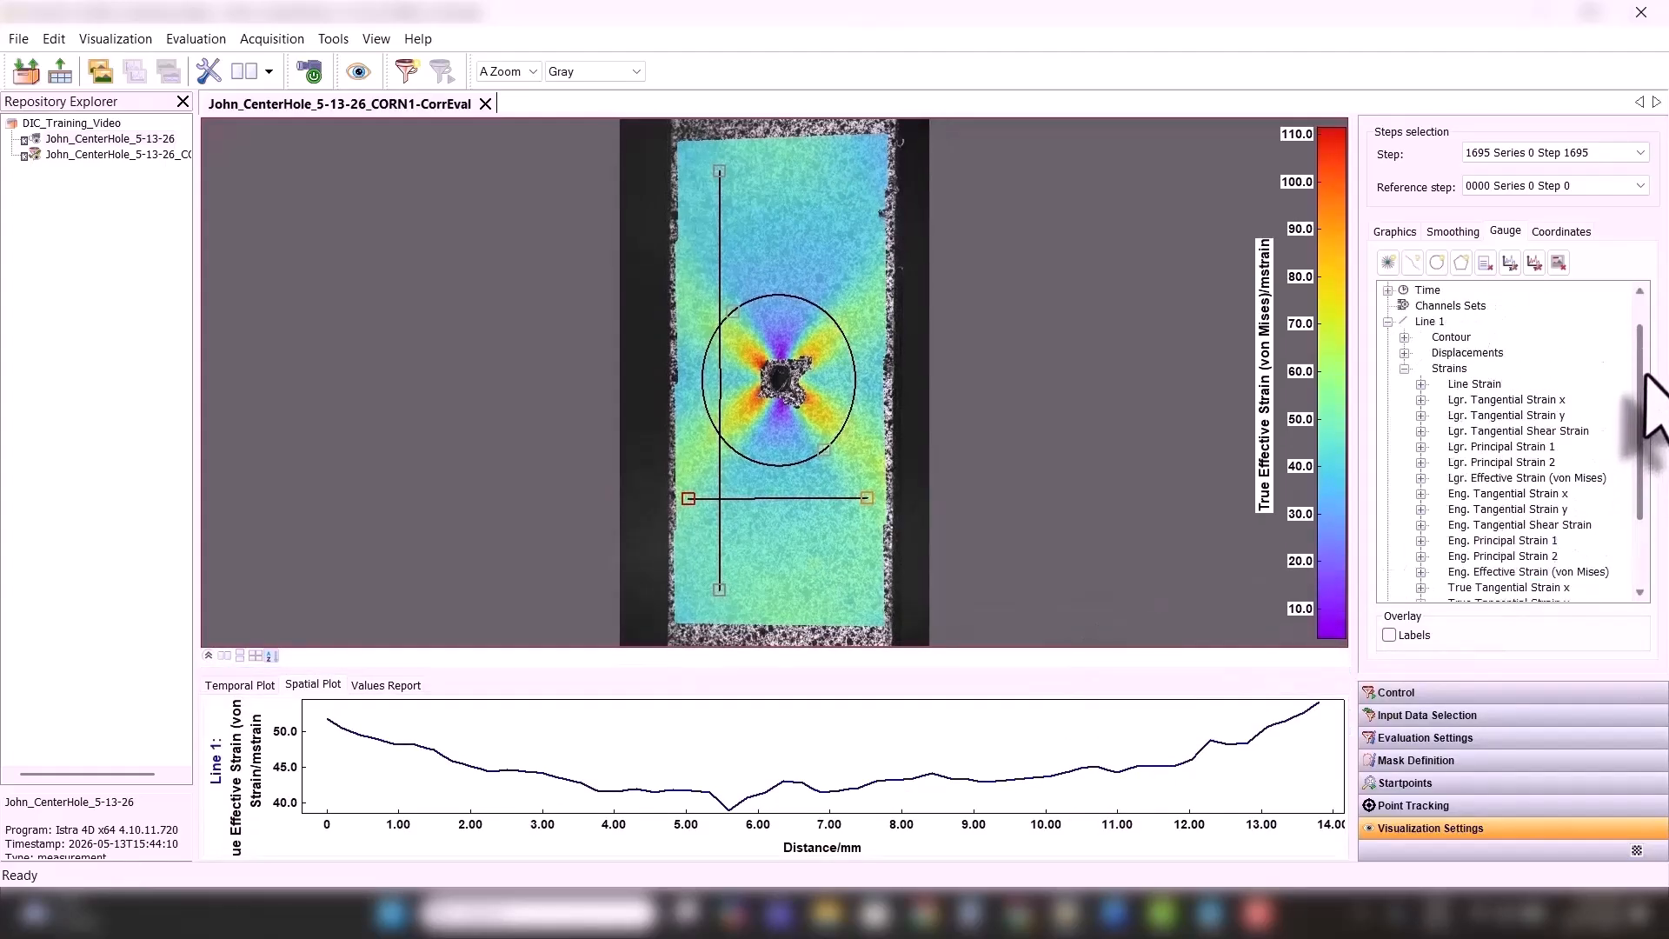
left_click(1404, 399)
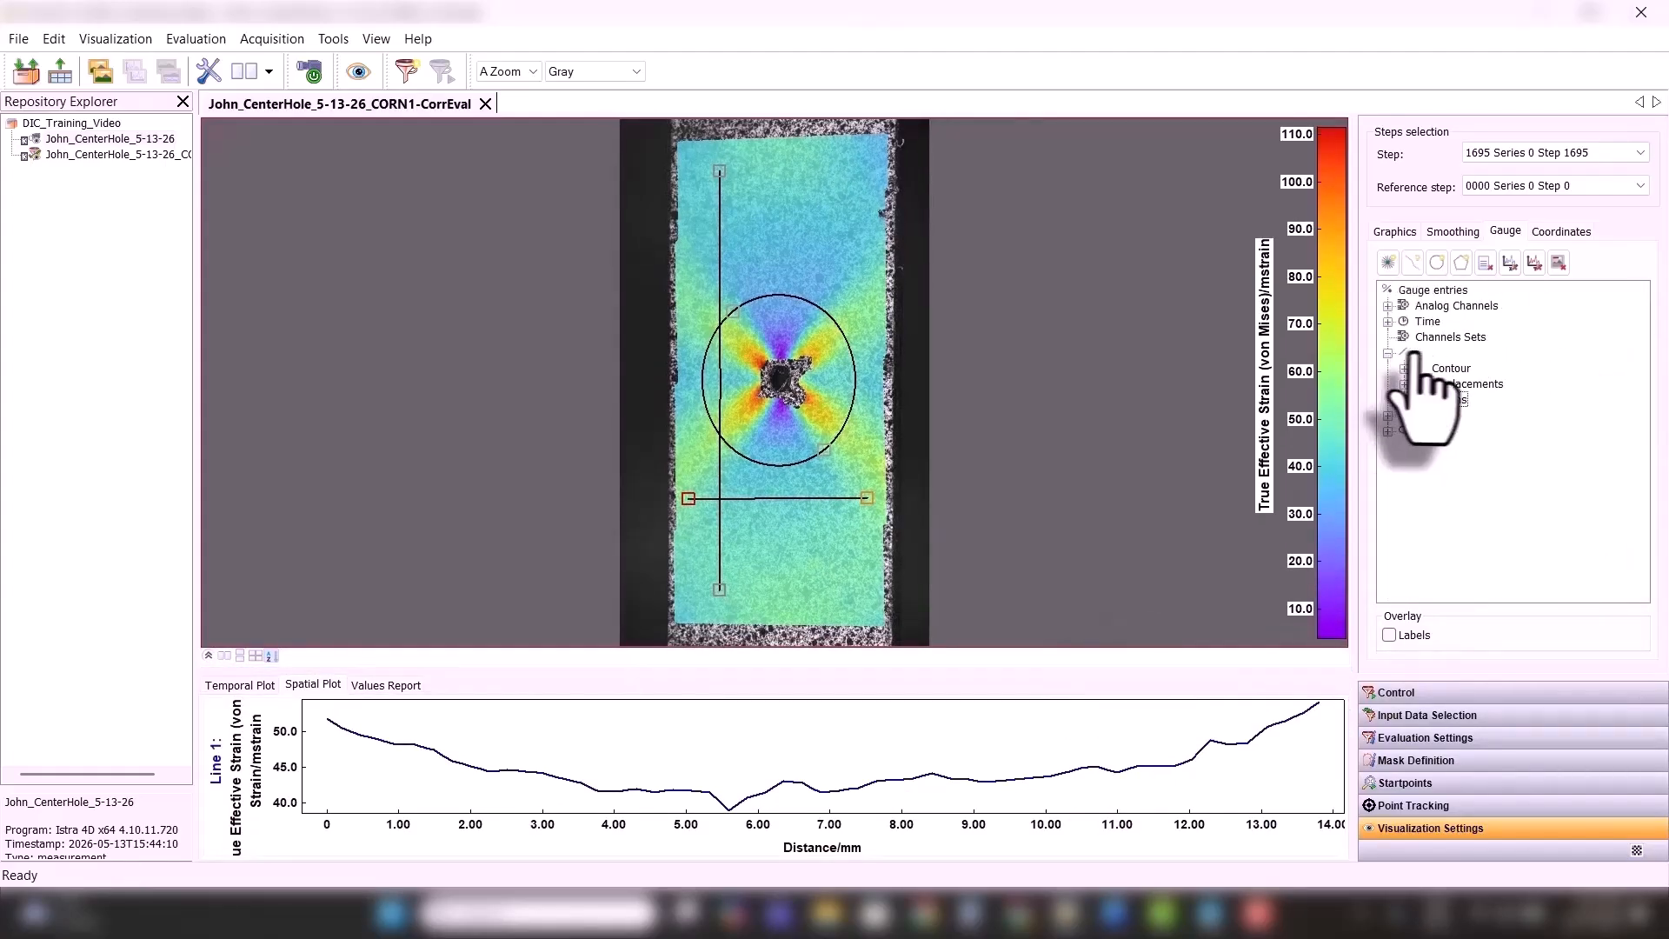
left_click(1429, 353)
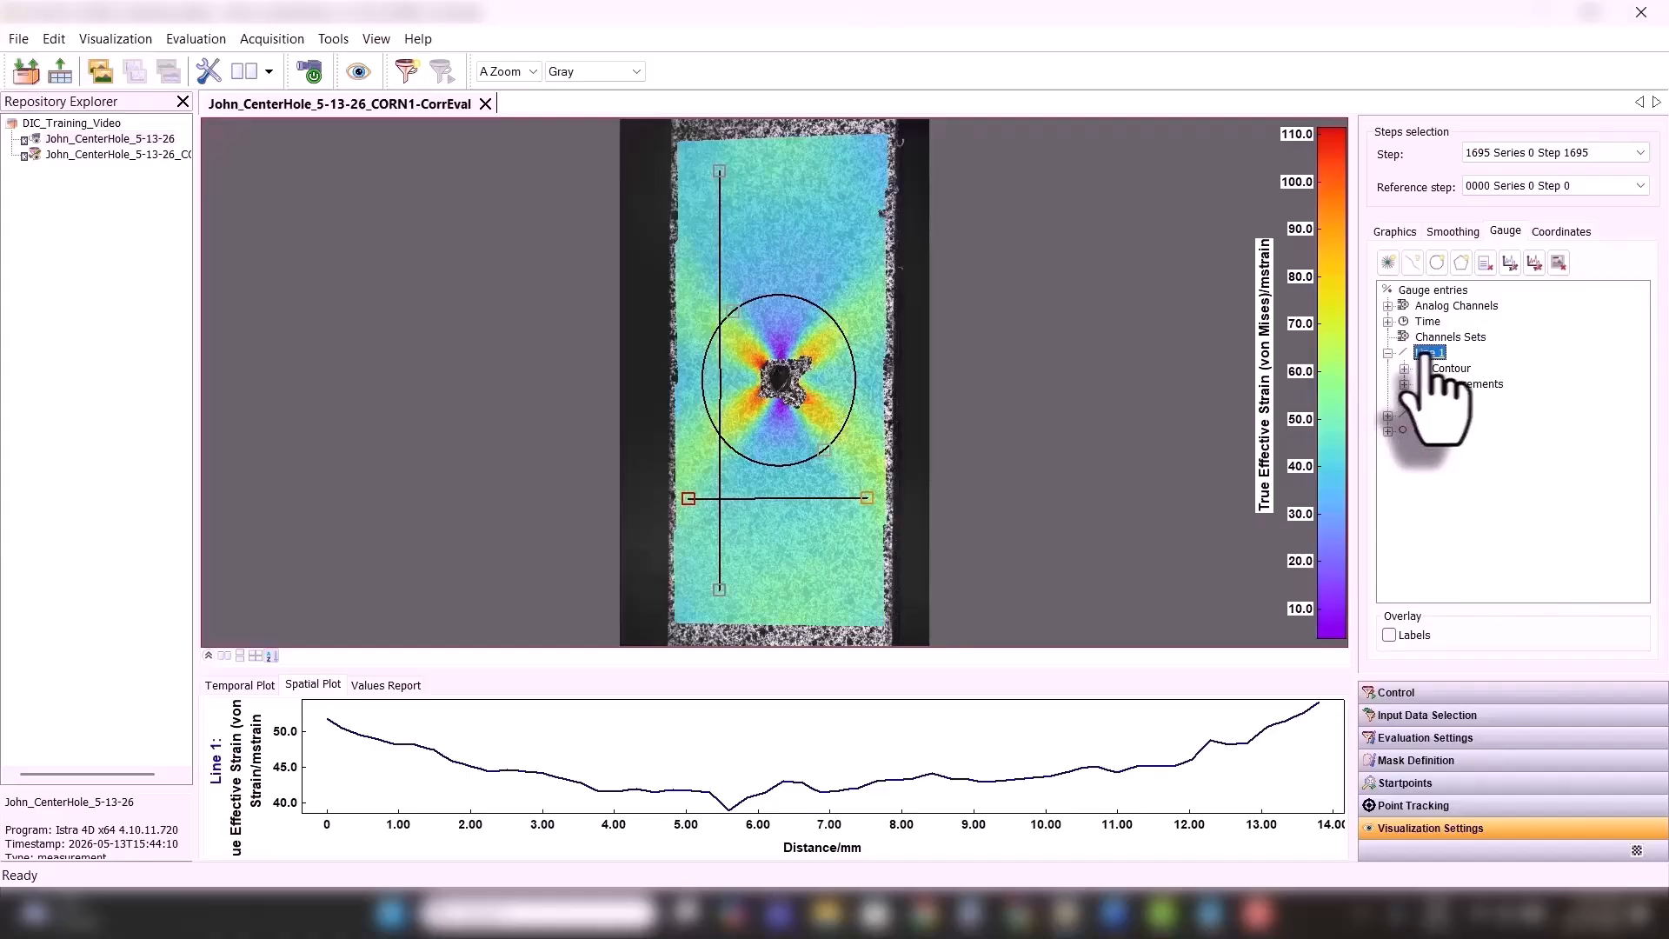
left_click(1454, 232)
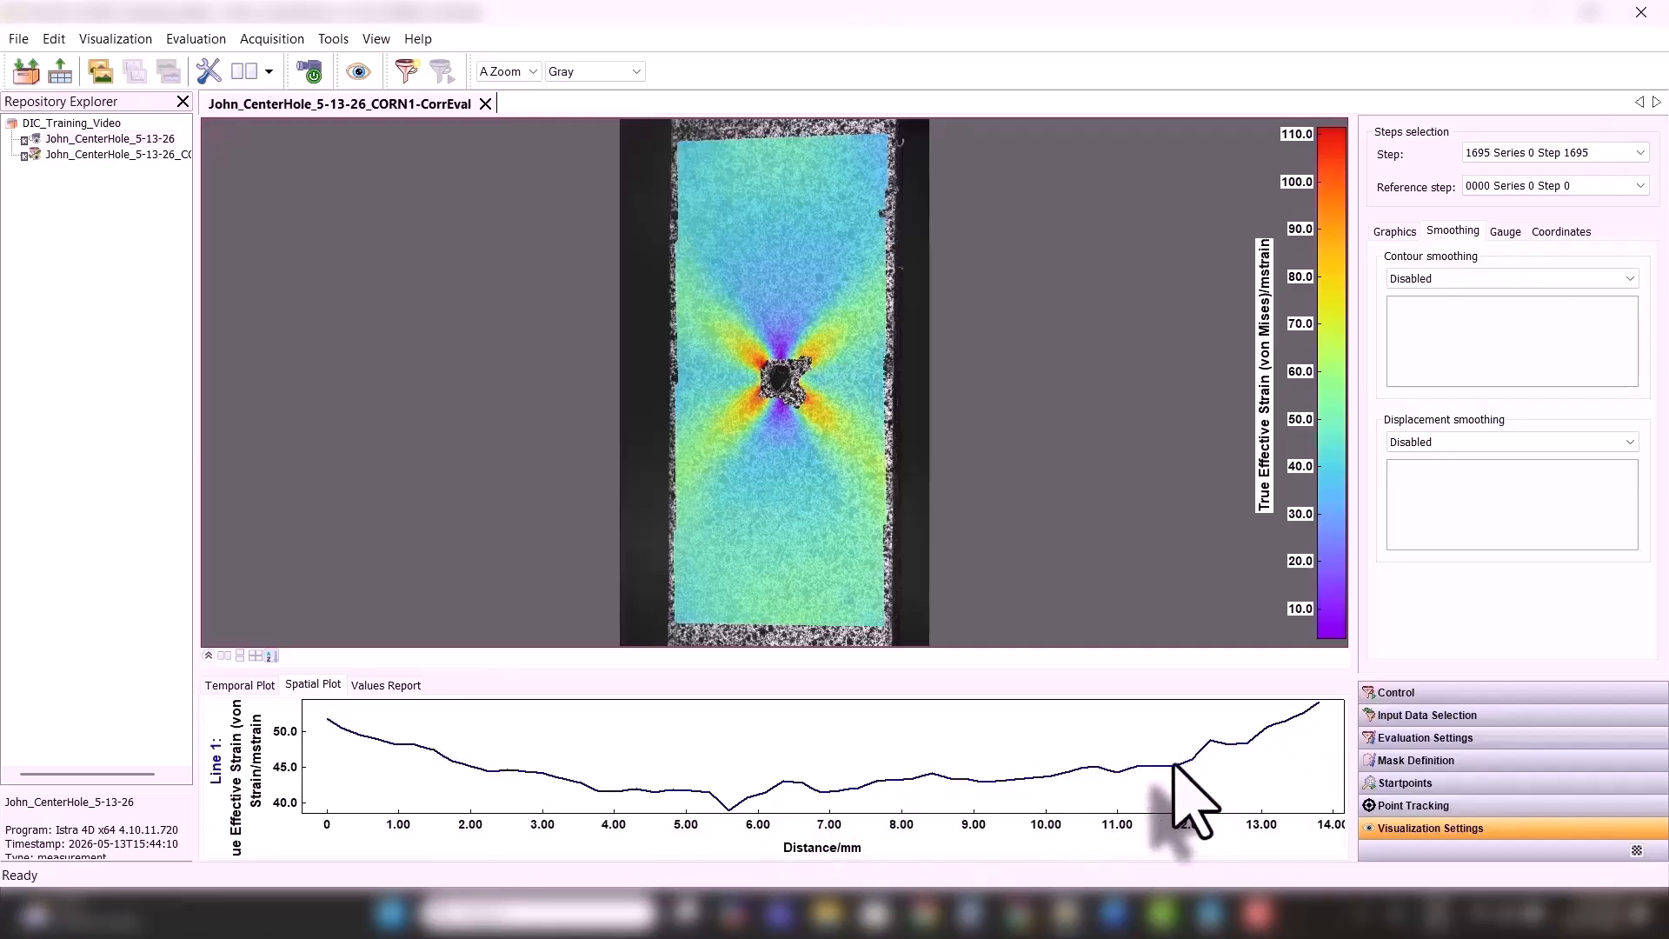
left_click(1438, 443)
left_click(1422, 474)
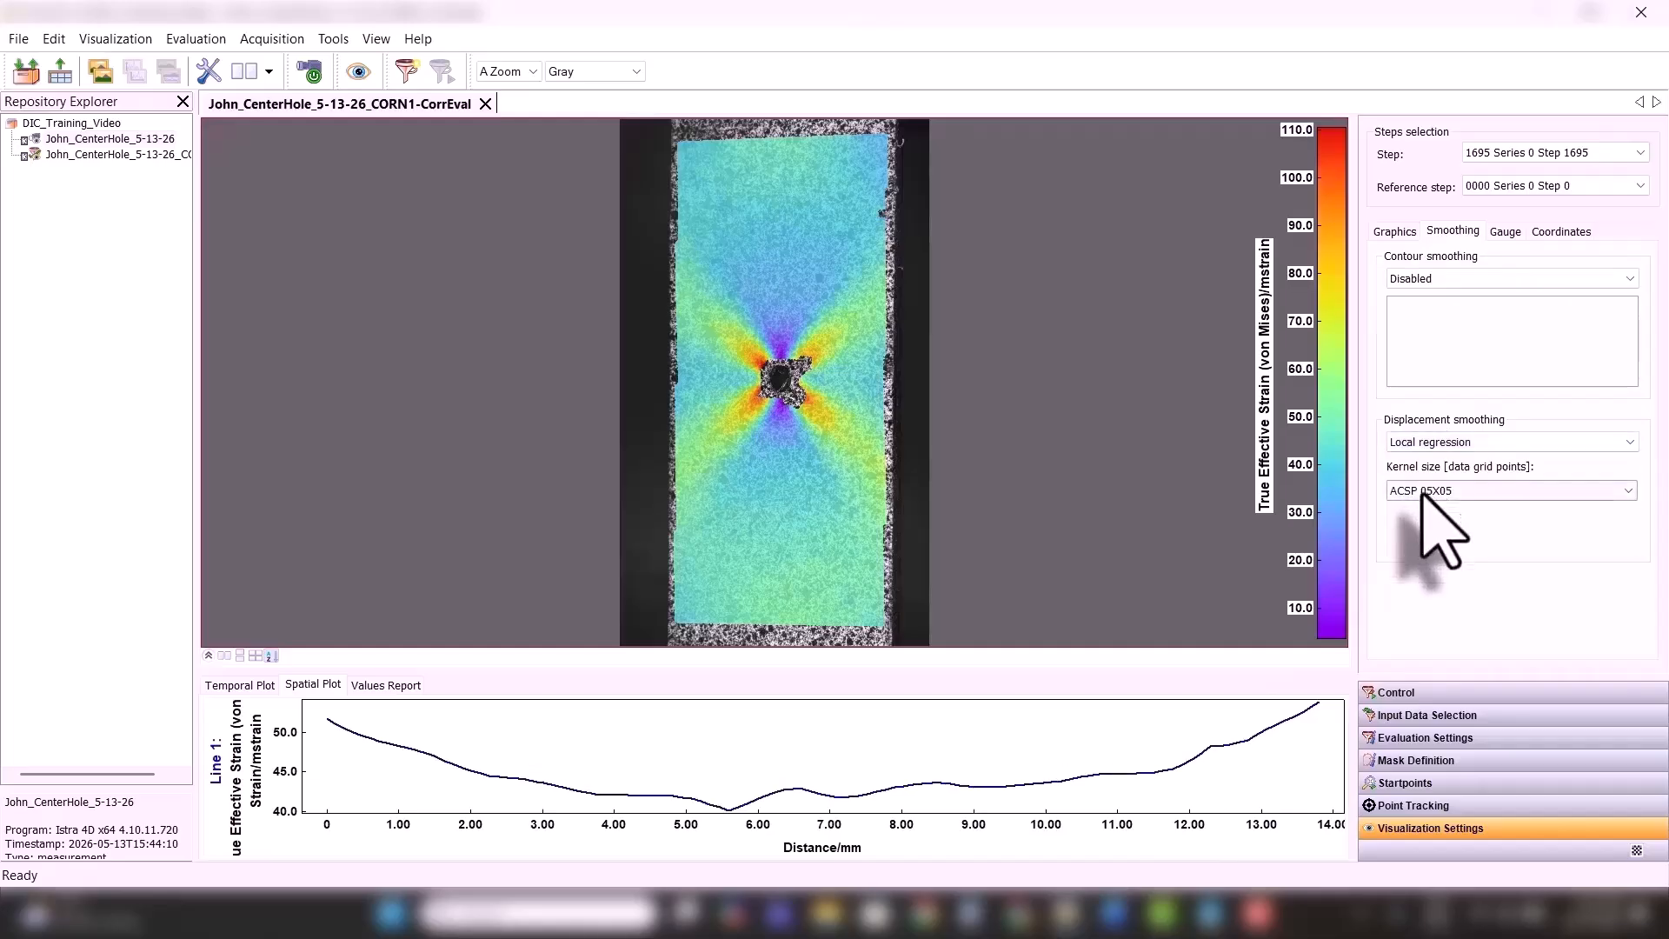
left_click(1422, 491)
left_click(1422, 509)
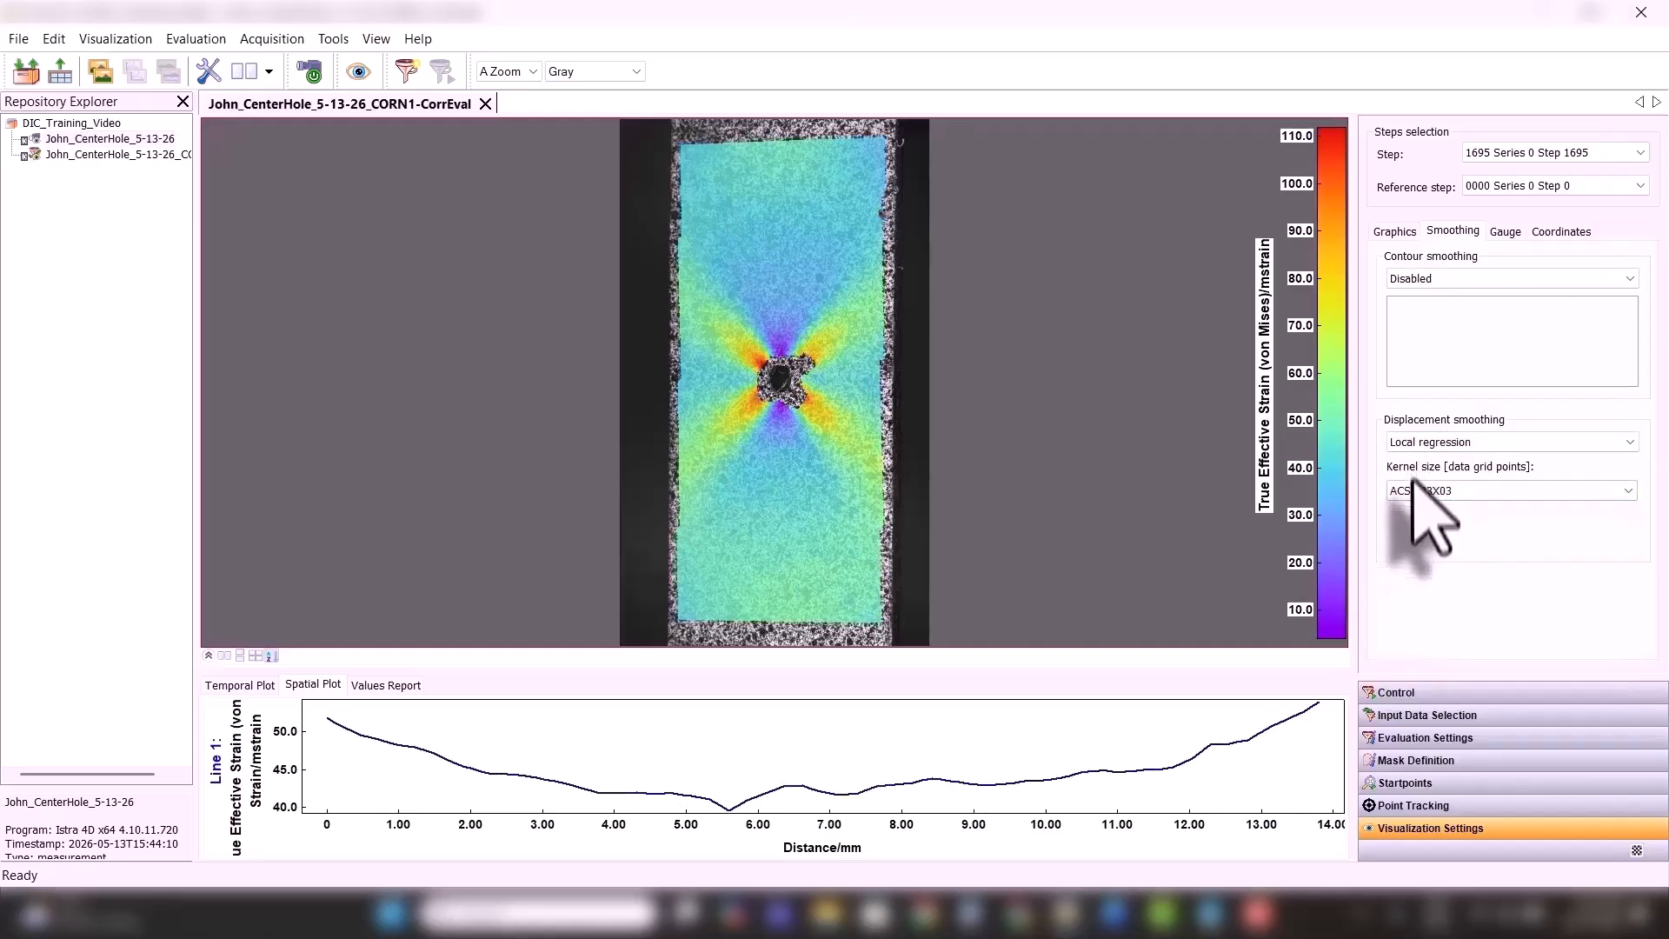
left_click(1417, 491)
left_click(1419, 523)
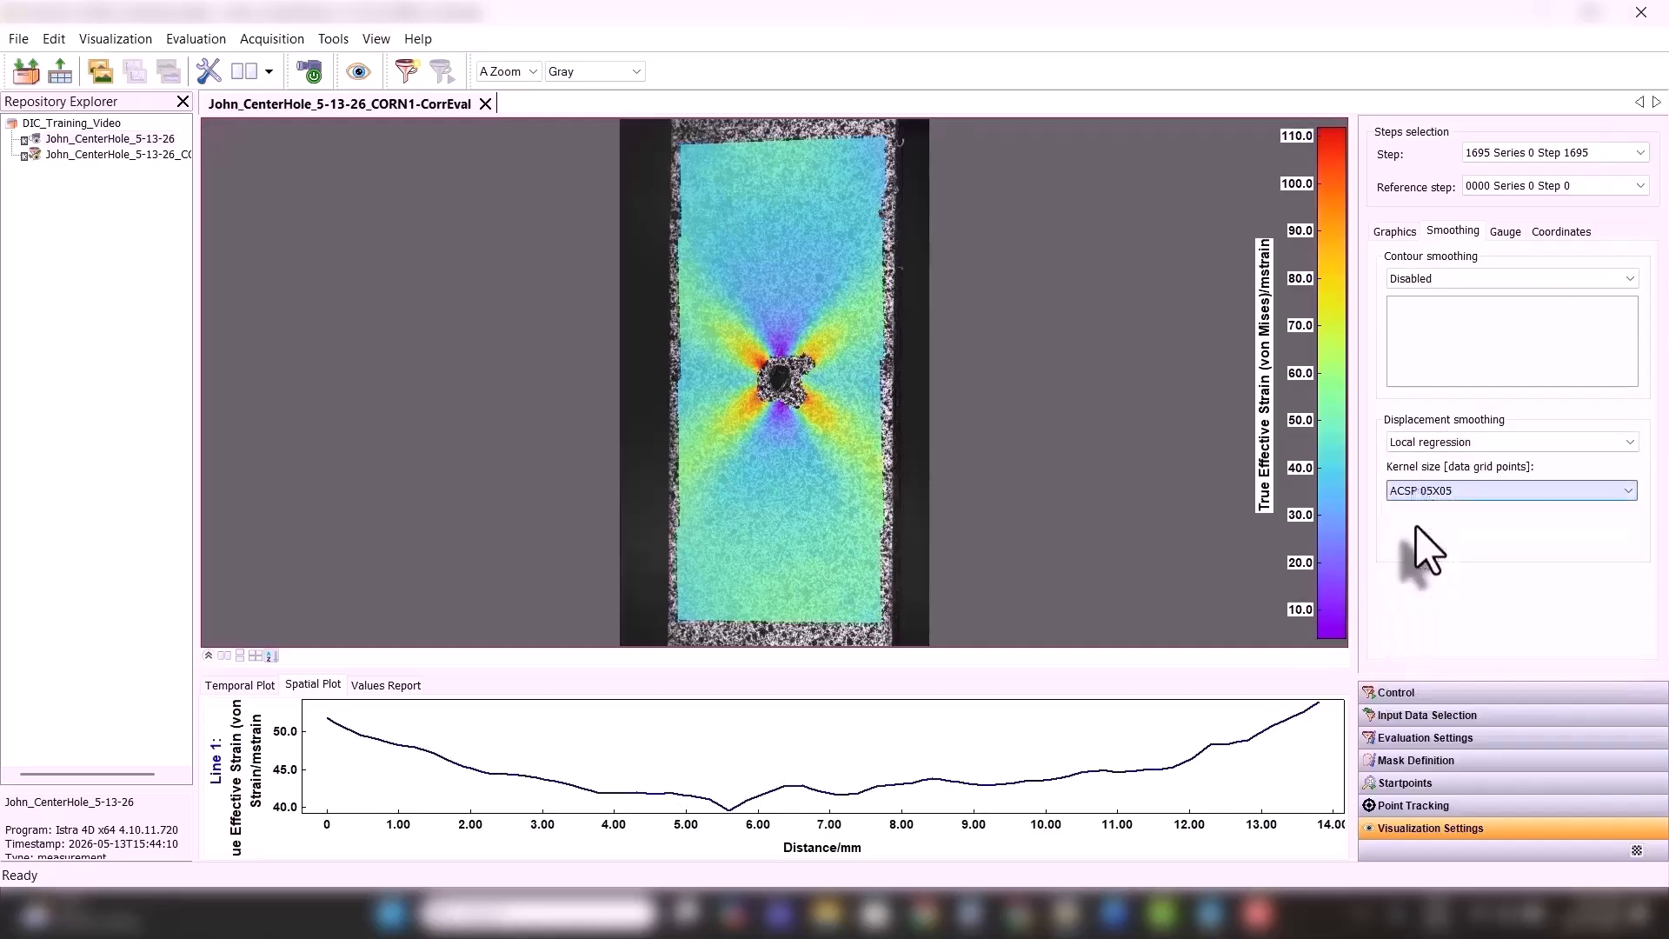
- Compare Disabled, Local regression and Smoothing spline displacement smoothing on the horizontal line plot, returning to Local regression with kernel ACSP 05X05
left_click(1410, 443)
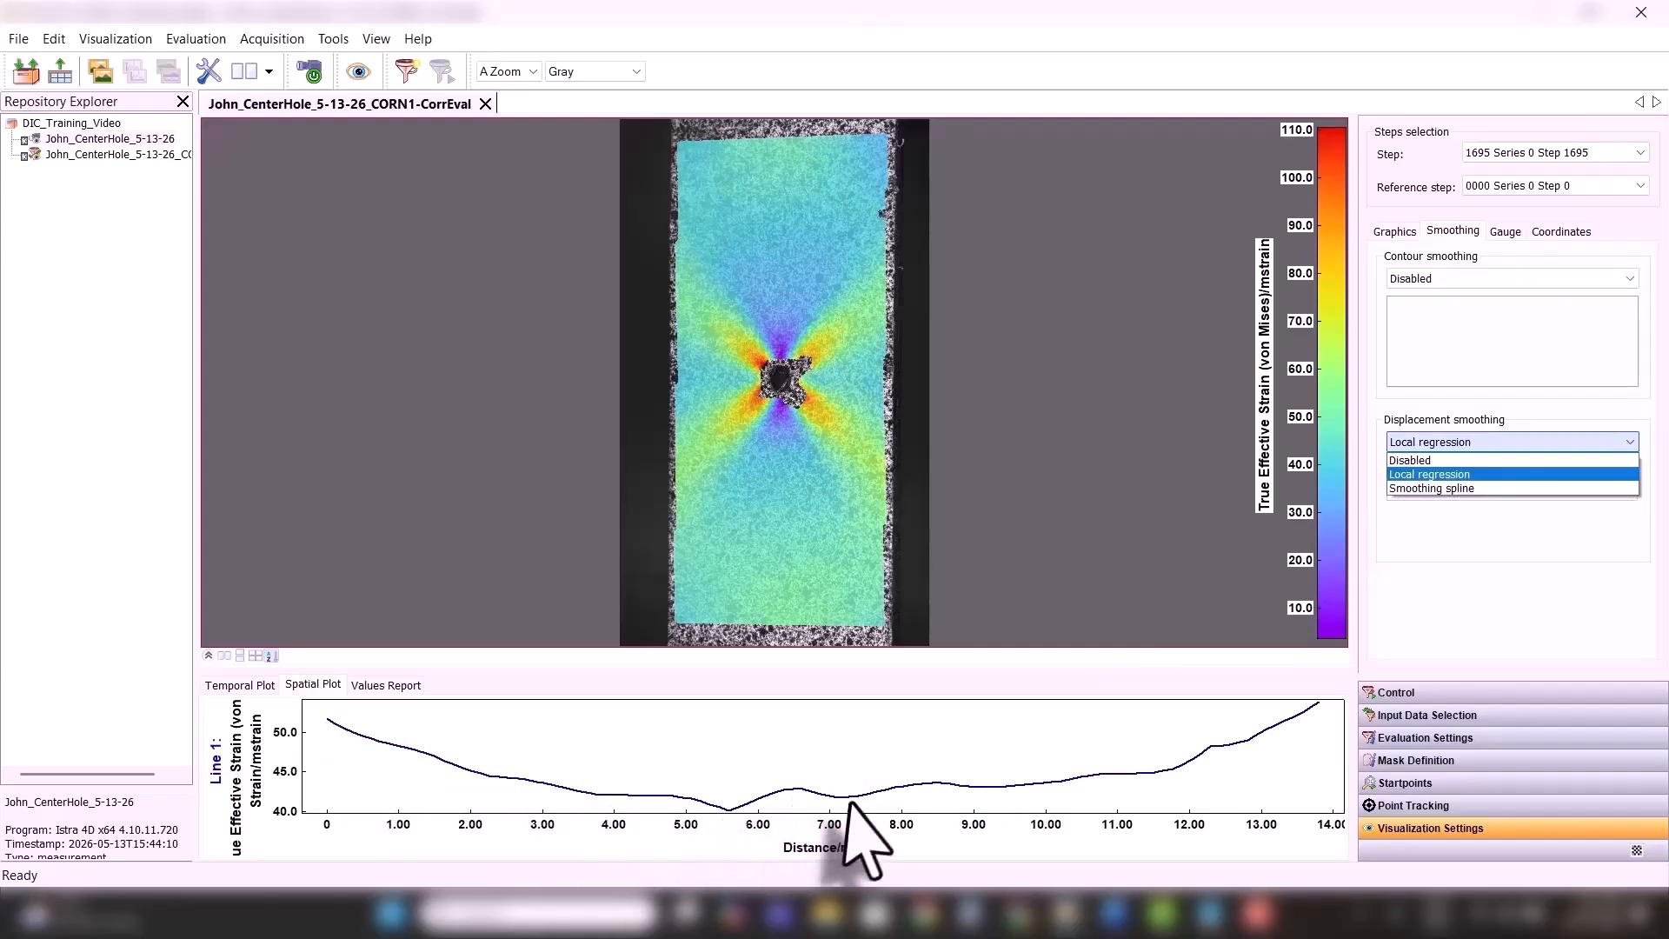
left_click(1415, 460)
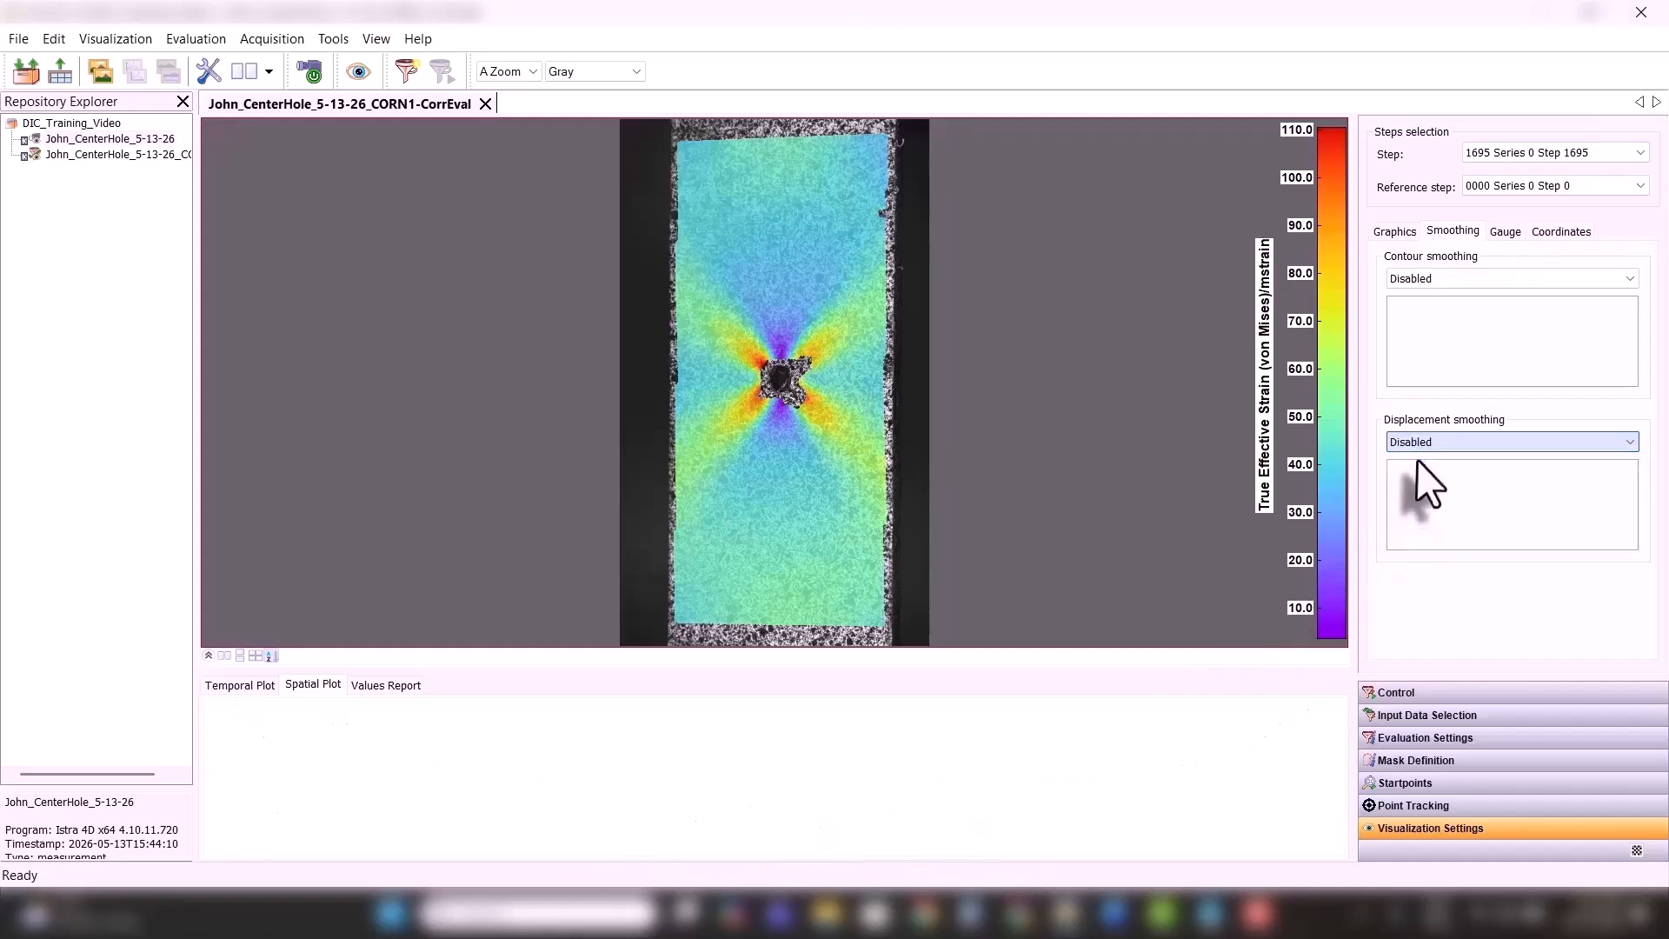
left_click(1424, 447)
left_click(1419, 474)
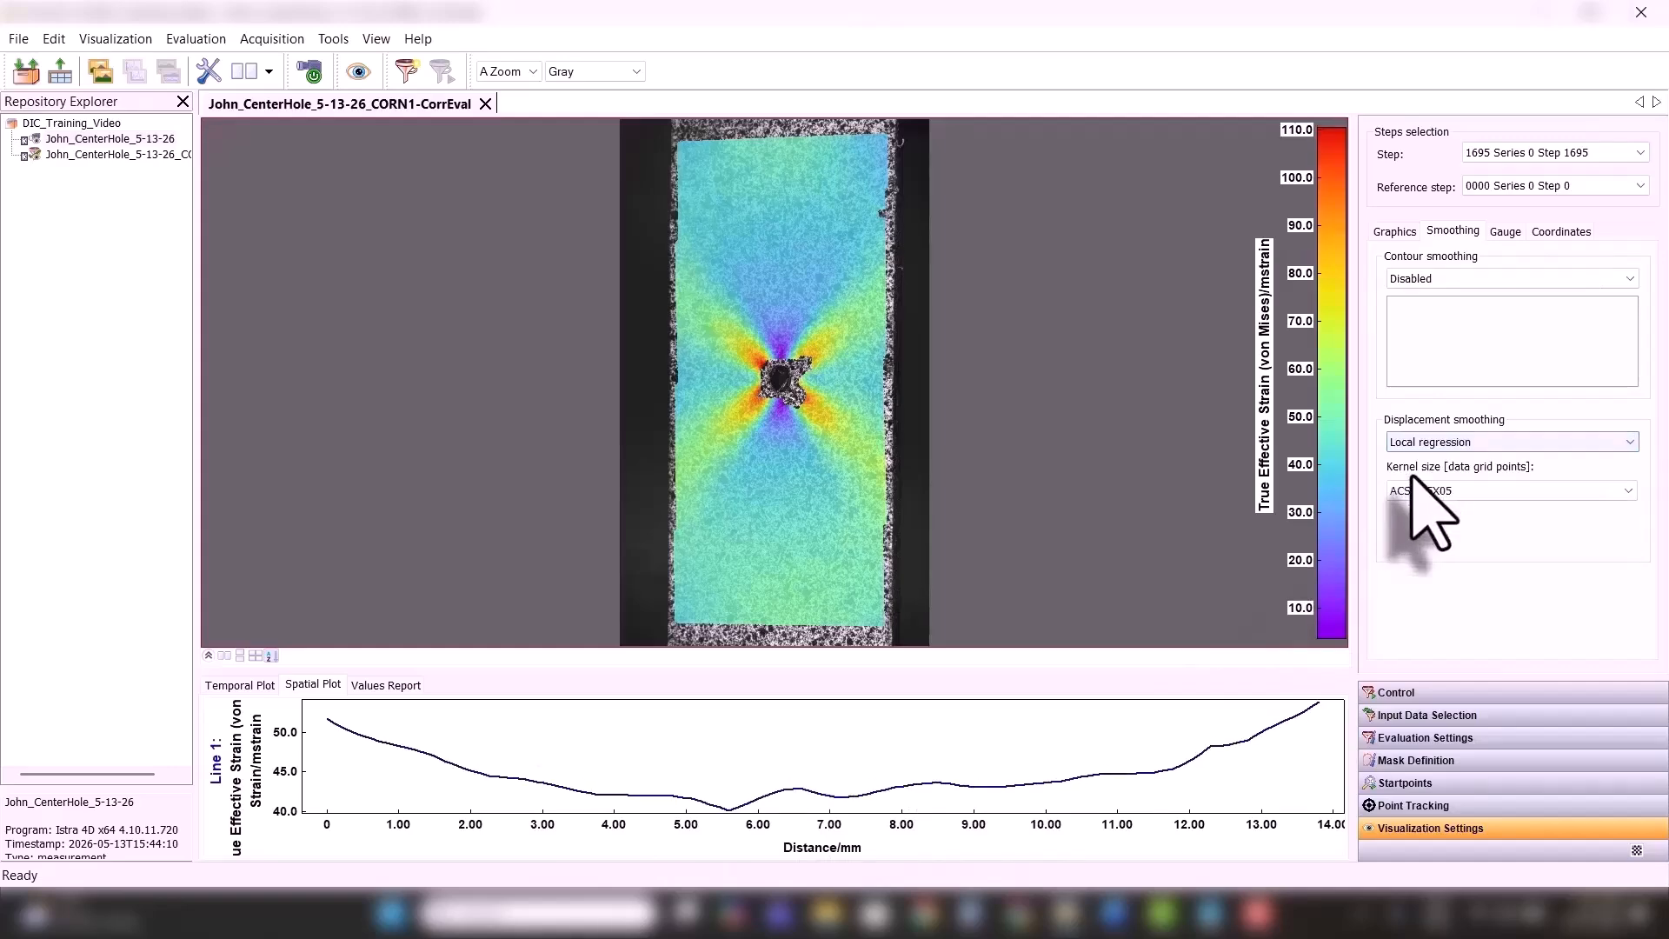
left_click(1424, 443)
left_click(1417, 488)
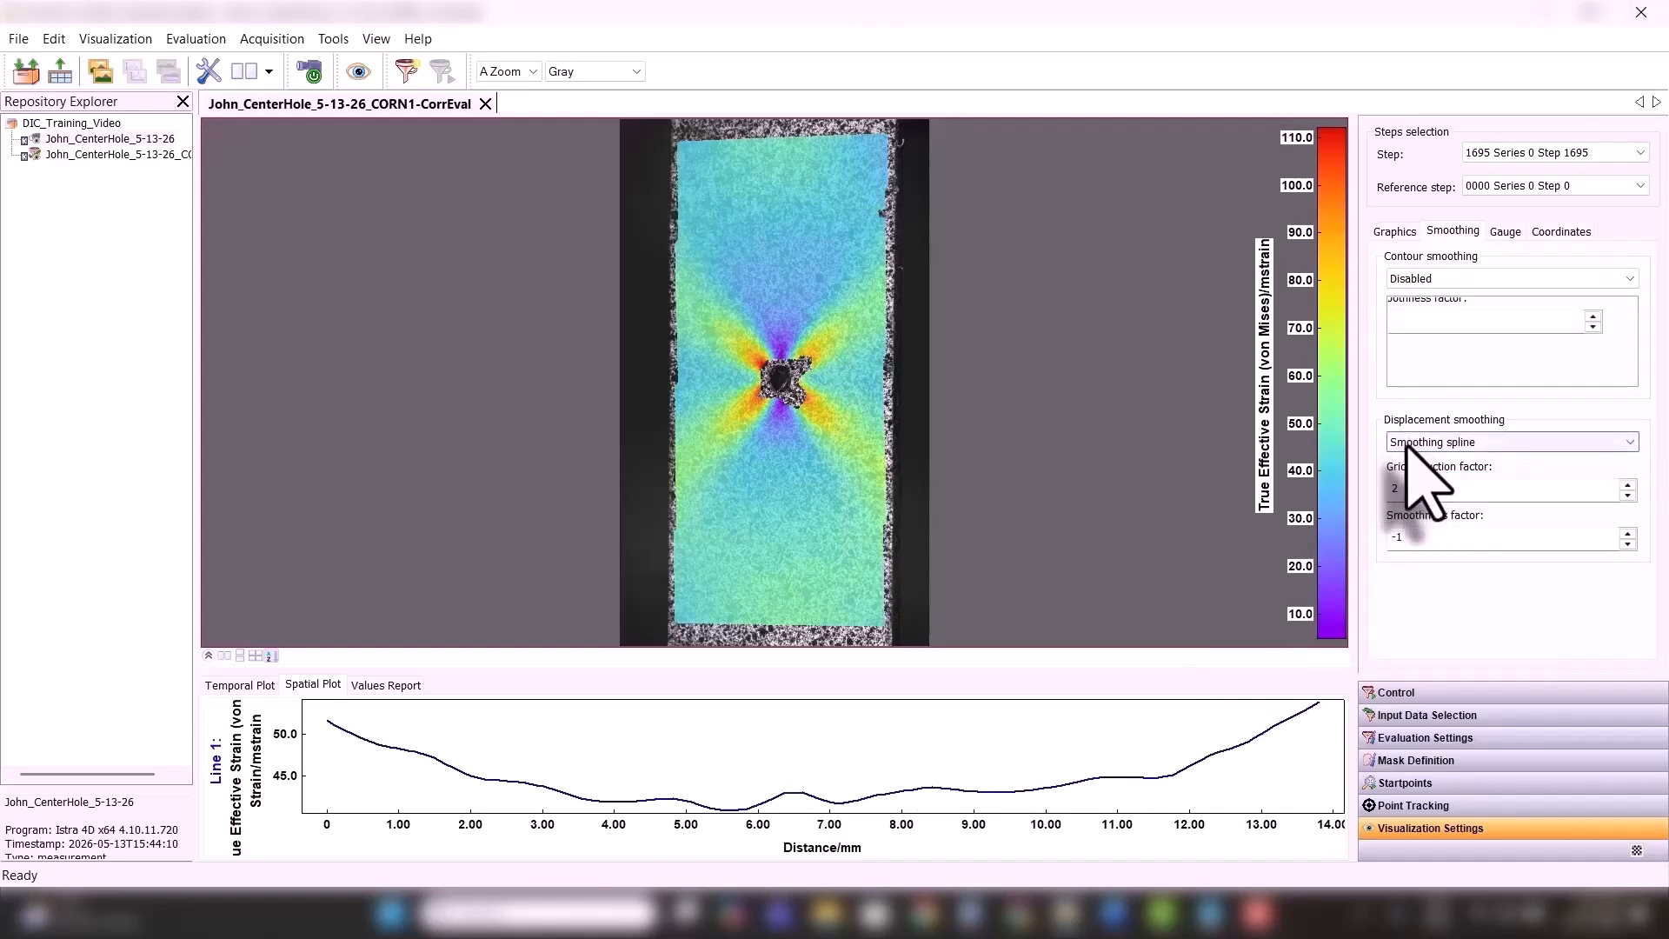
left_click(1407, 442)
left_click(1419, 474)
left_click(1417, 491)
left_click(1422, 509)
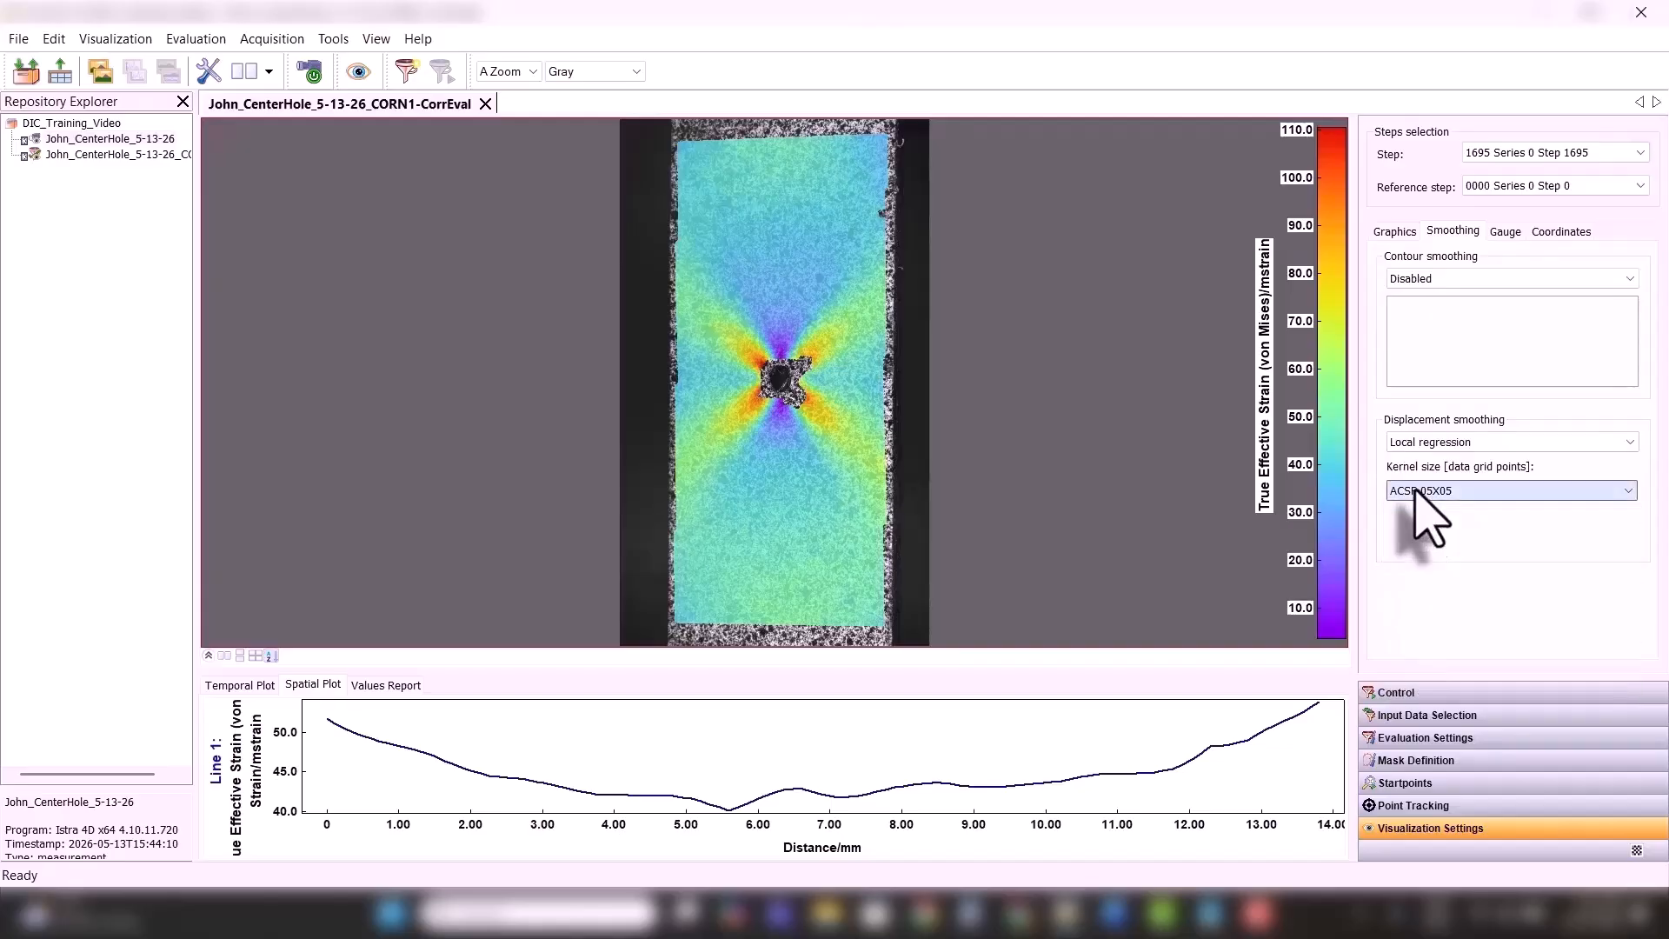
- Plot True Effective Strain (von Mises) along the vertical line gauge as a spatial plot
left_click(1499, 232)
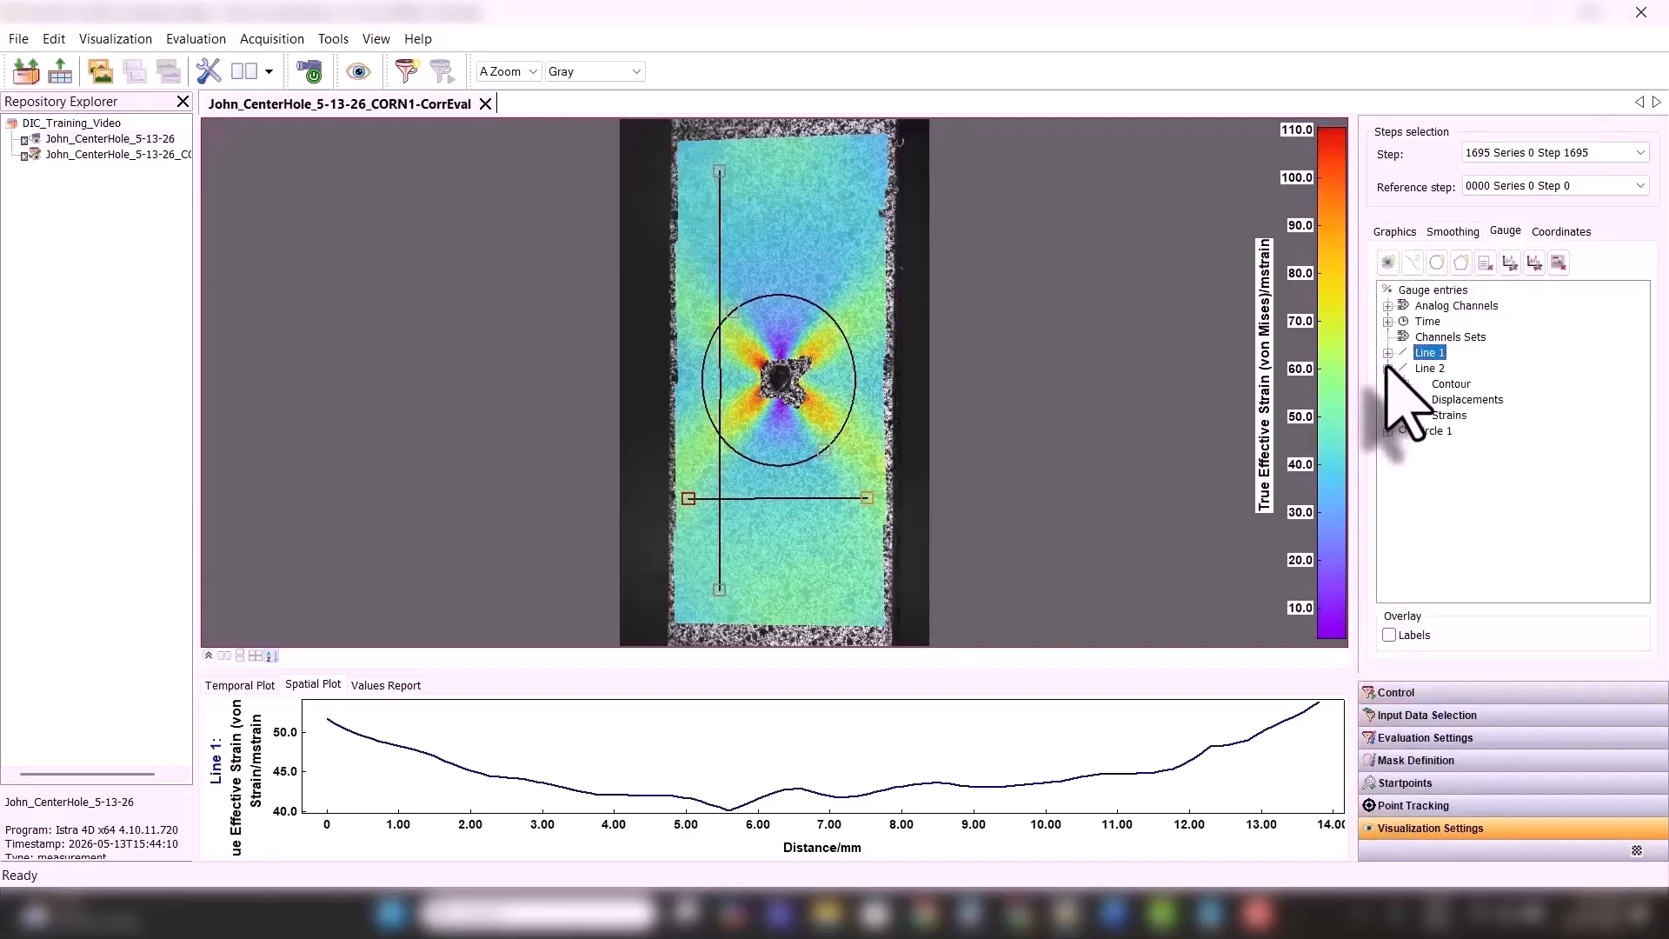
left_click(1406, 414)
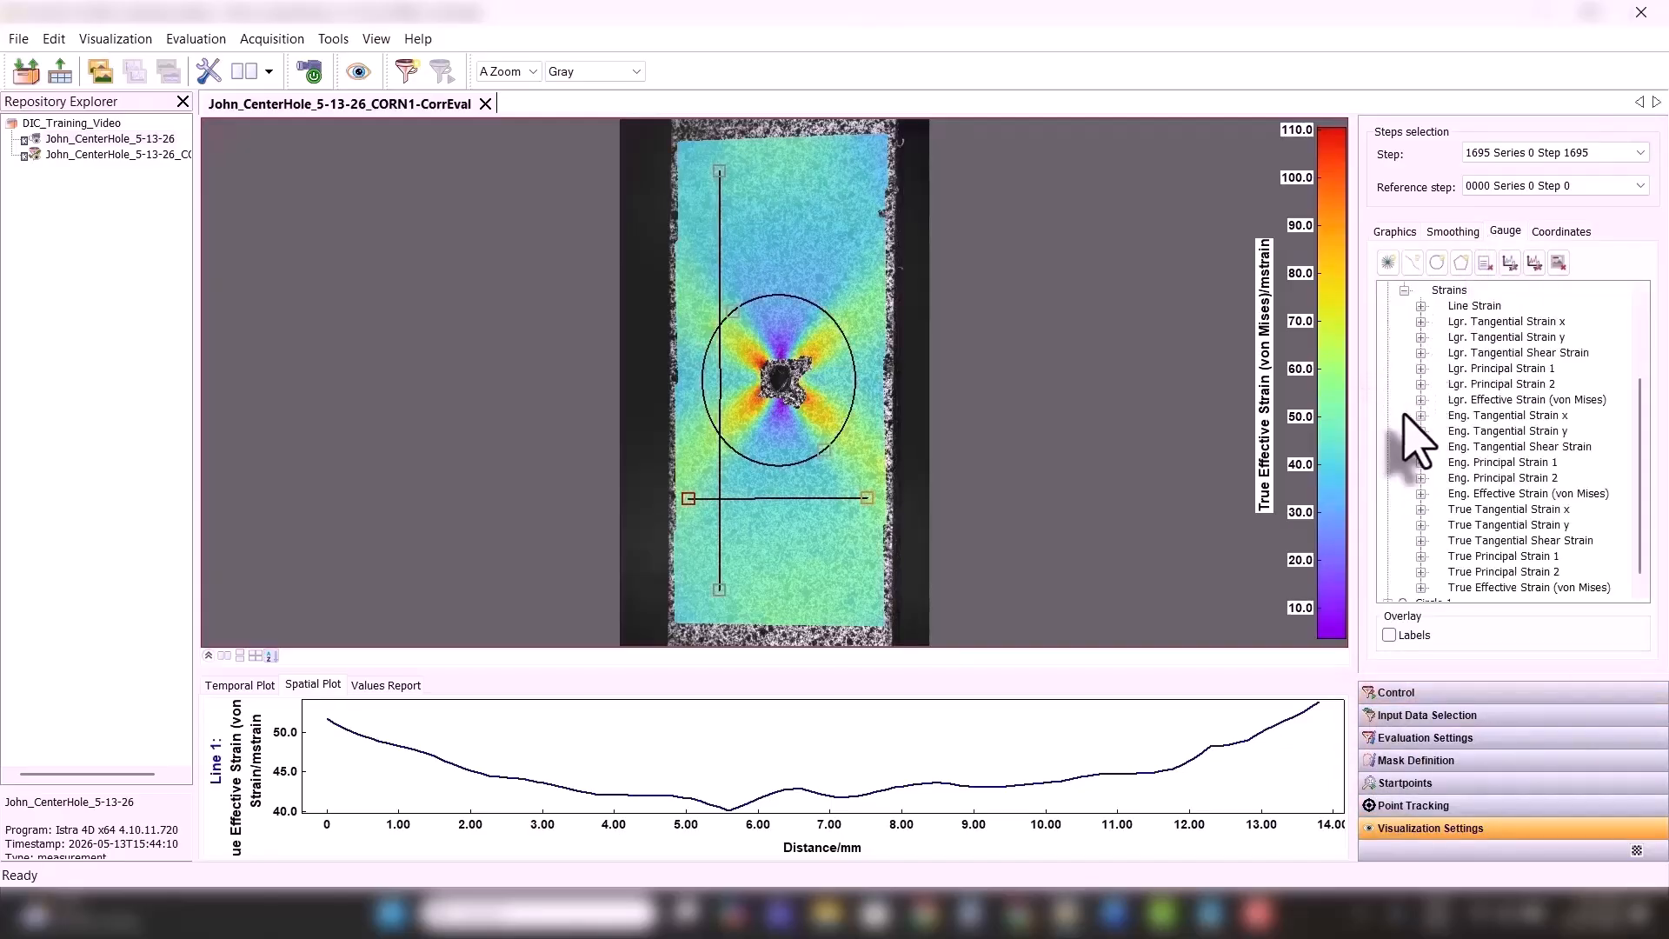
right_click(1517, 589)
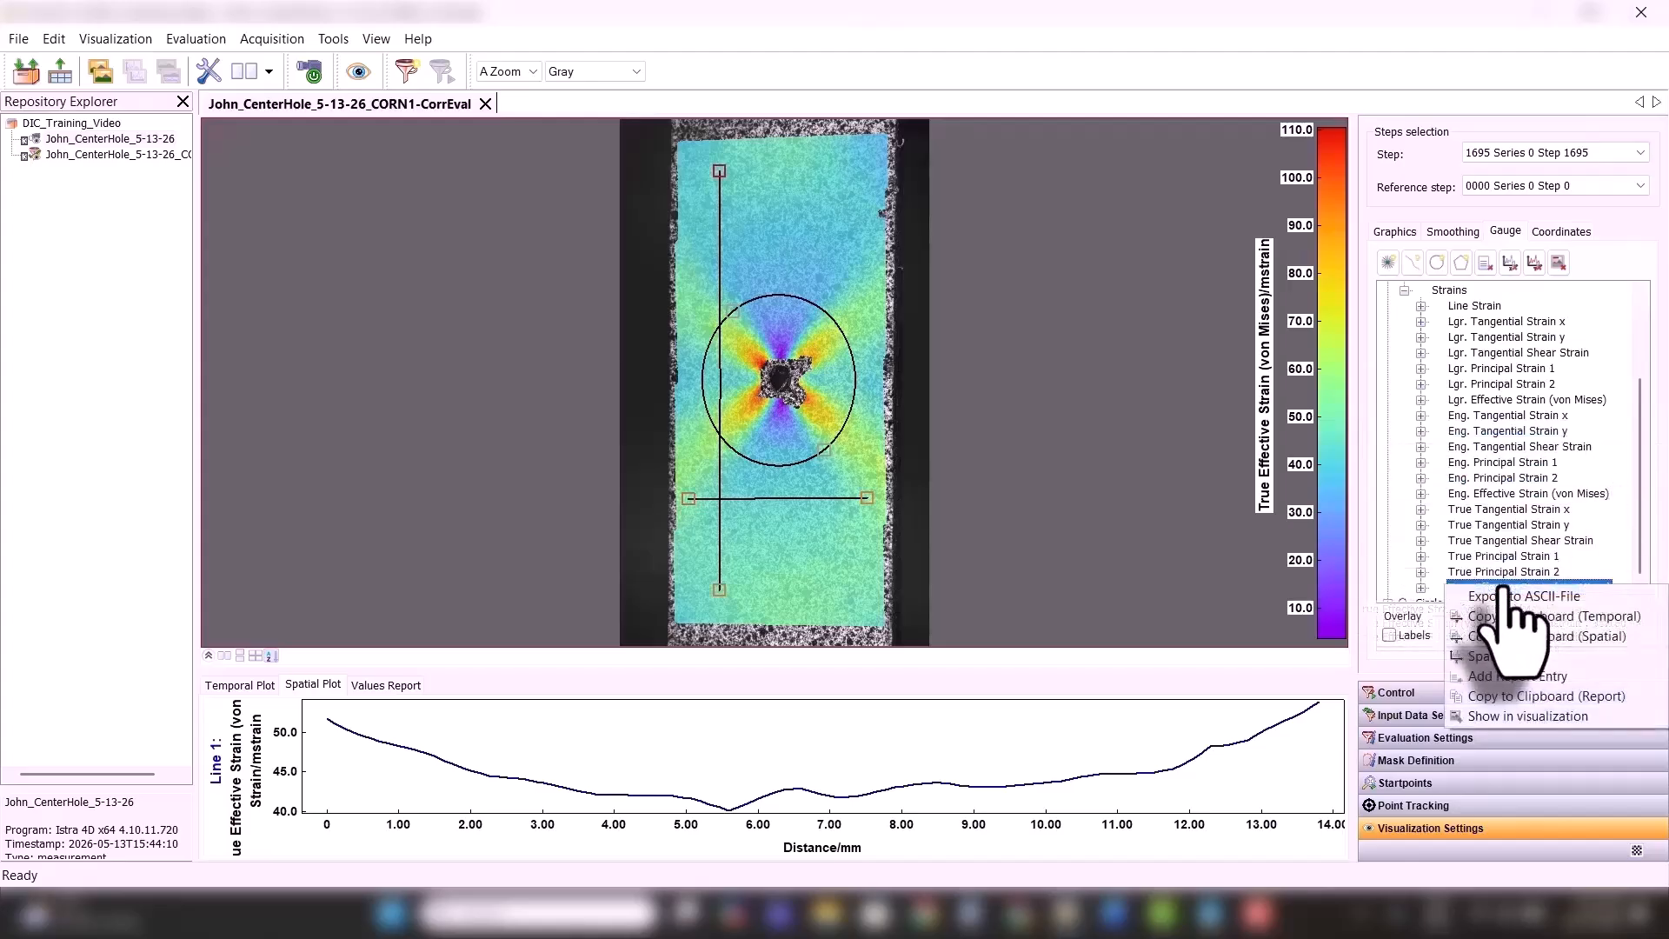
left_click(1502, 658)
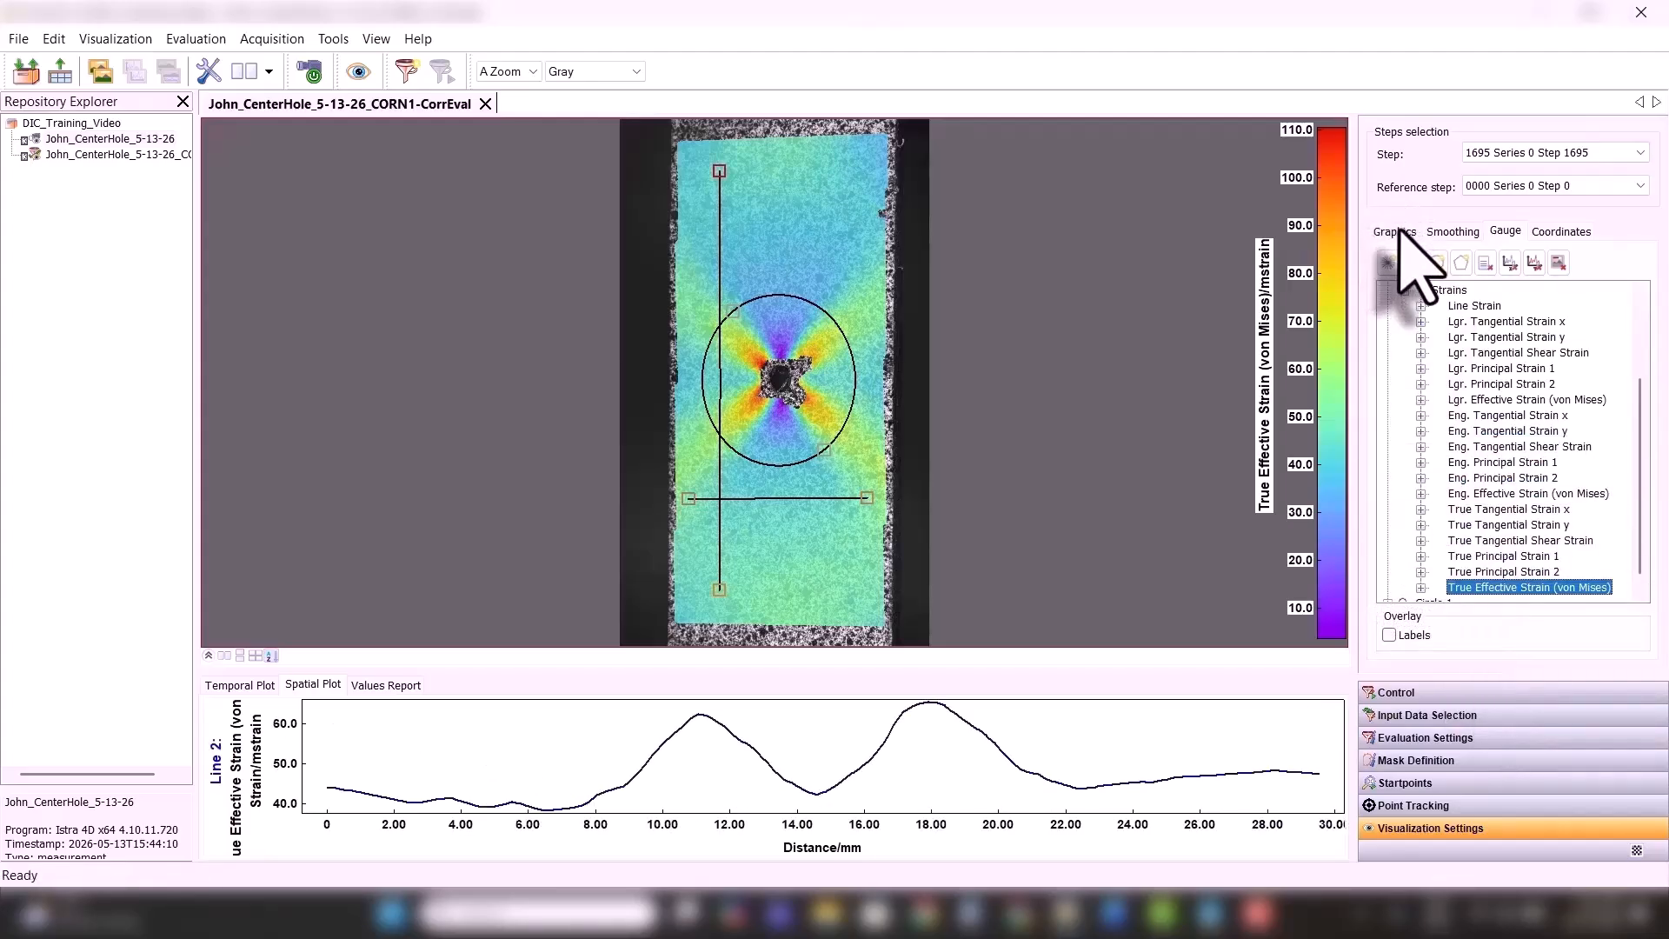
- Compare Disabled smoothing with Local regression at ACSP 03X03 and ACSP 05X05 on the vertical line plot, ending on ACSP 05X05
left_click(1400, 230)
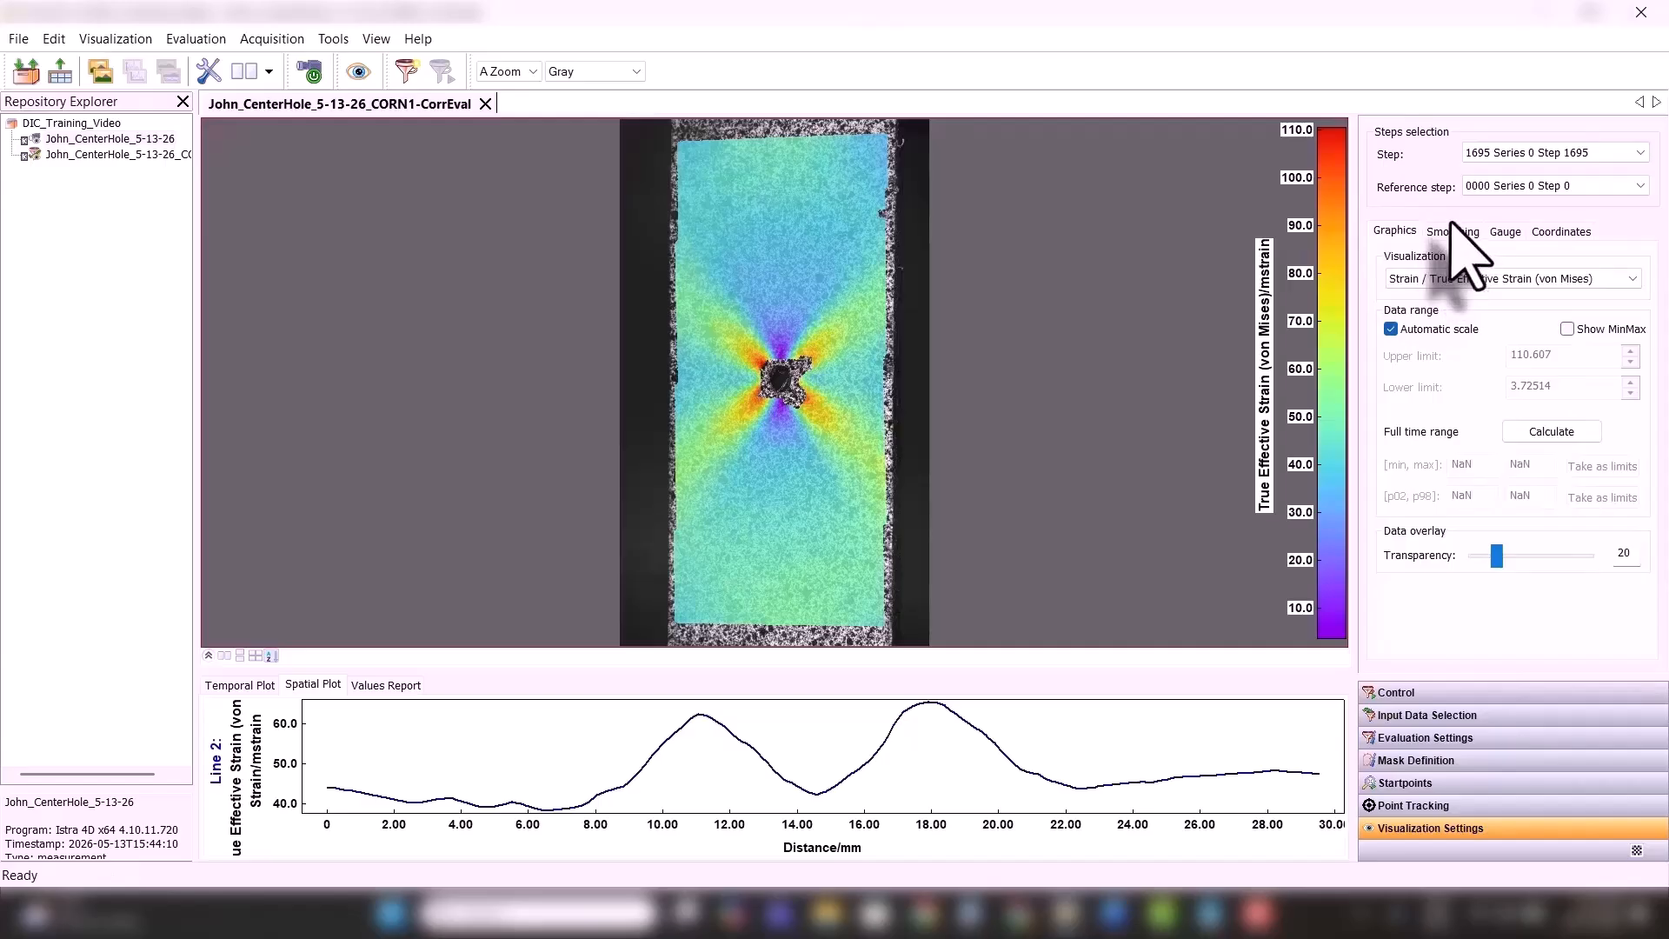
left_click(1453, 230)
left_click(1431, 441)
left_click(1420, 466)
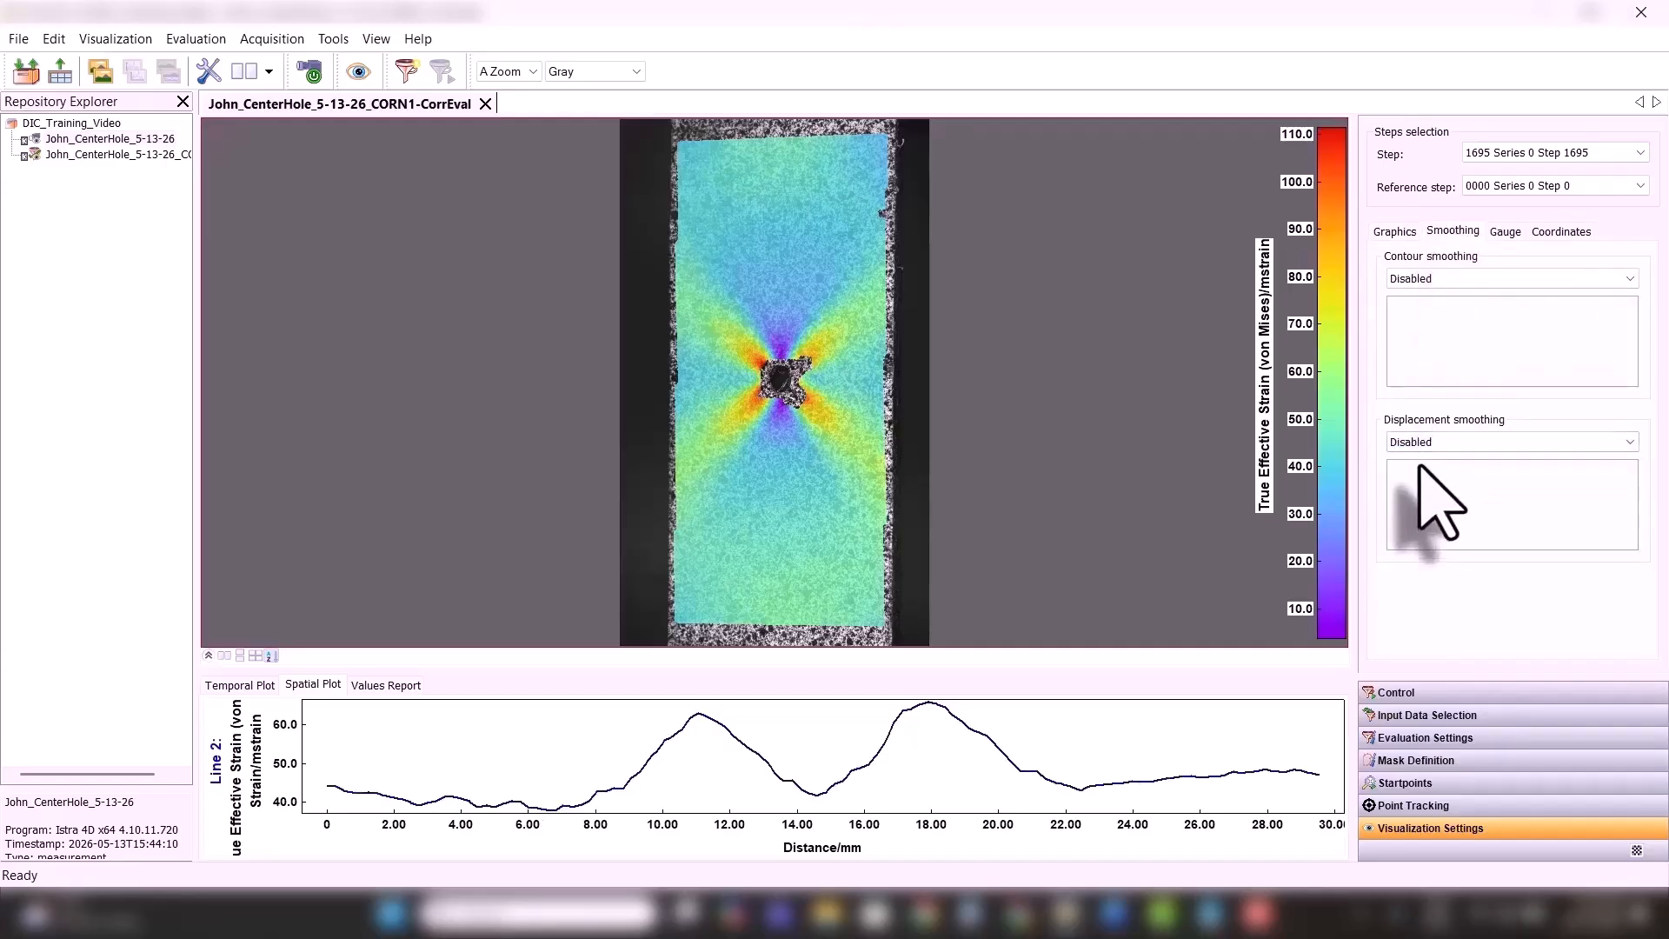
left_click(1410, 449)
left_click(1415, 472)
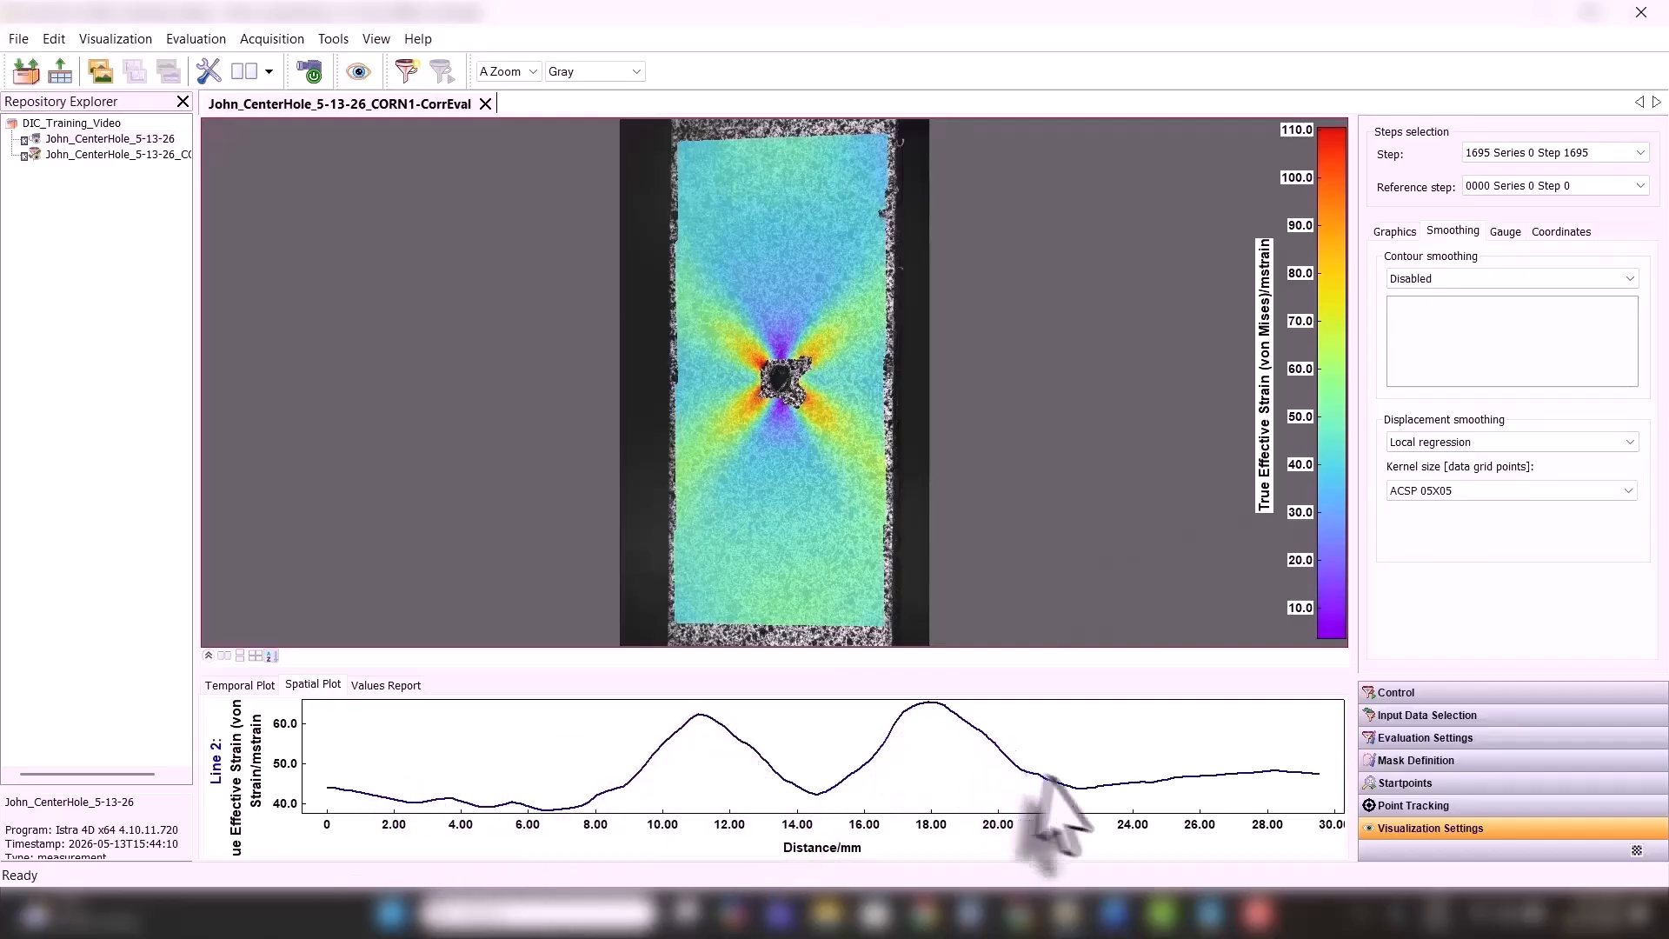
left_click(1417, 509)
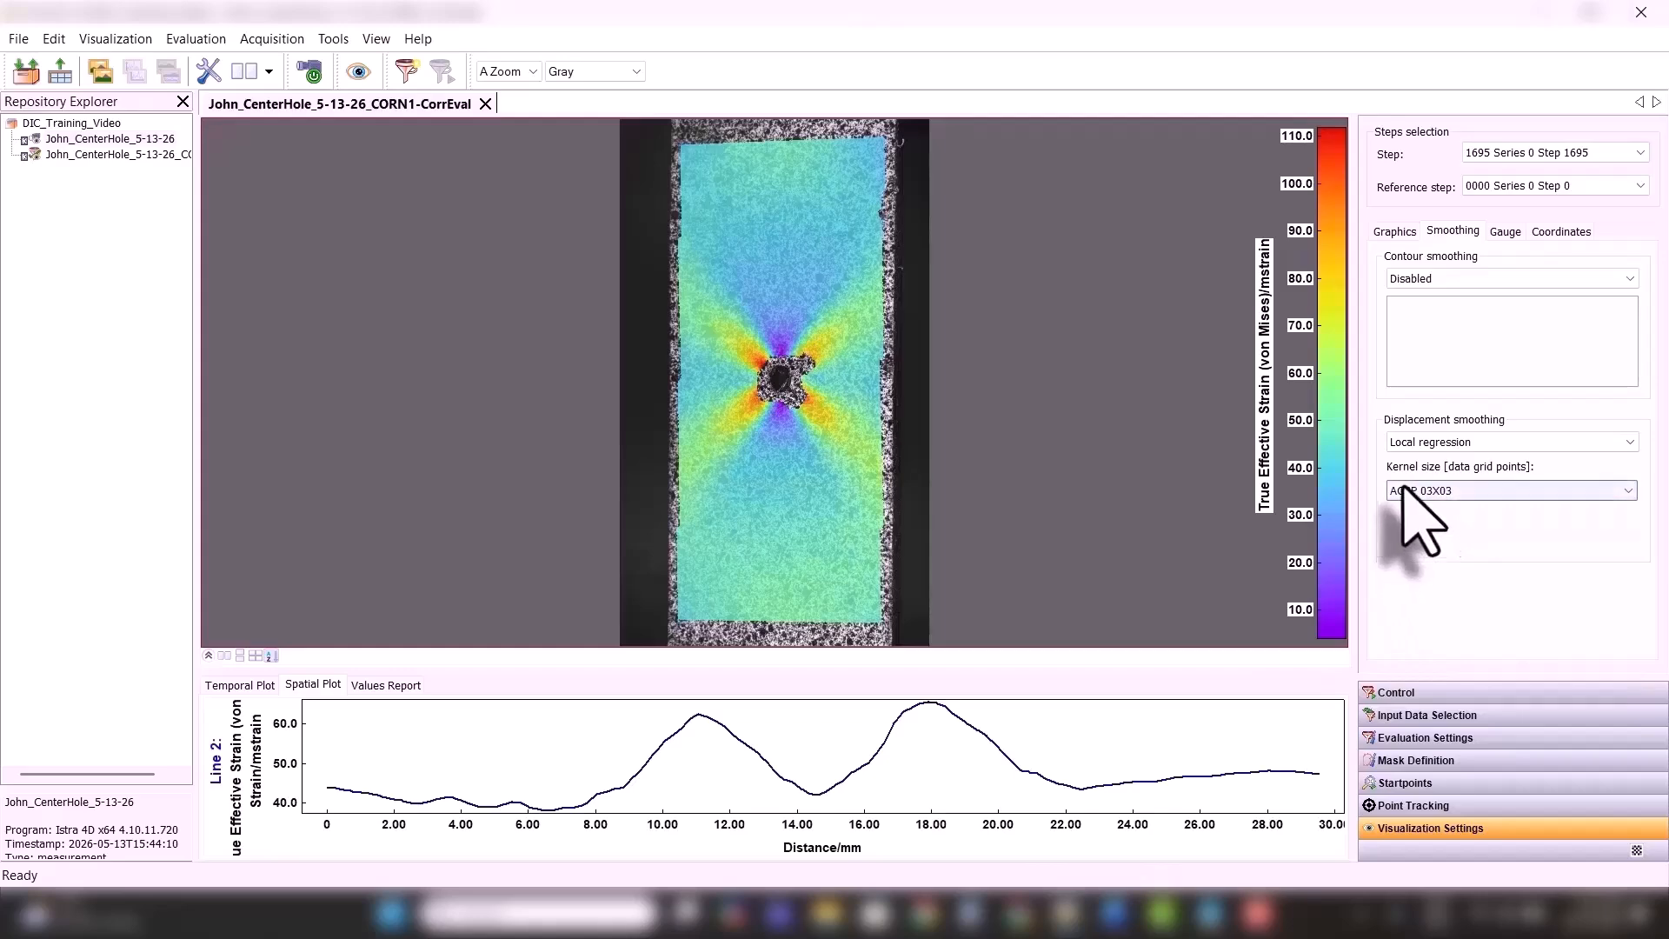
left_click(1415, 493)
left_click(1413, 512)
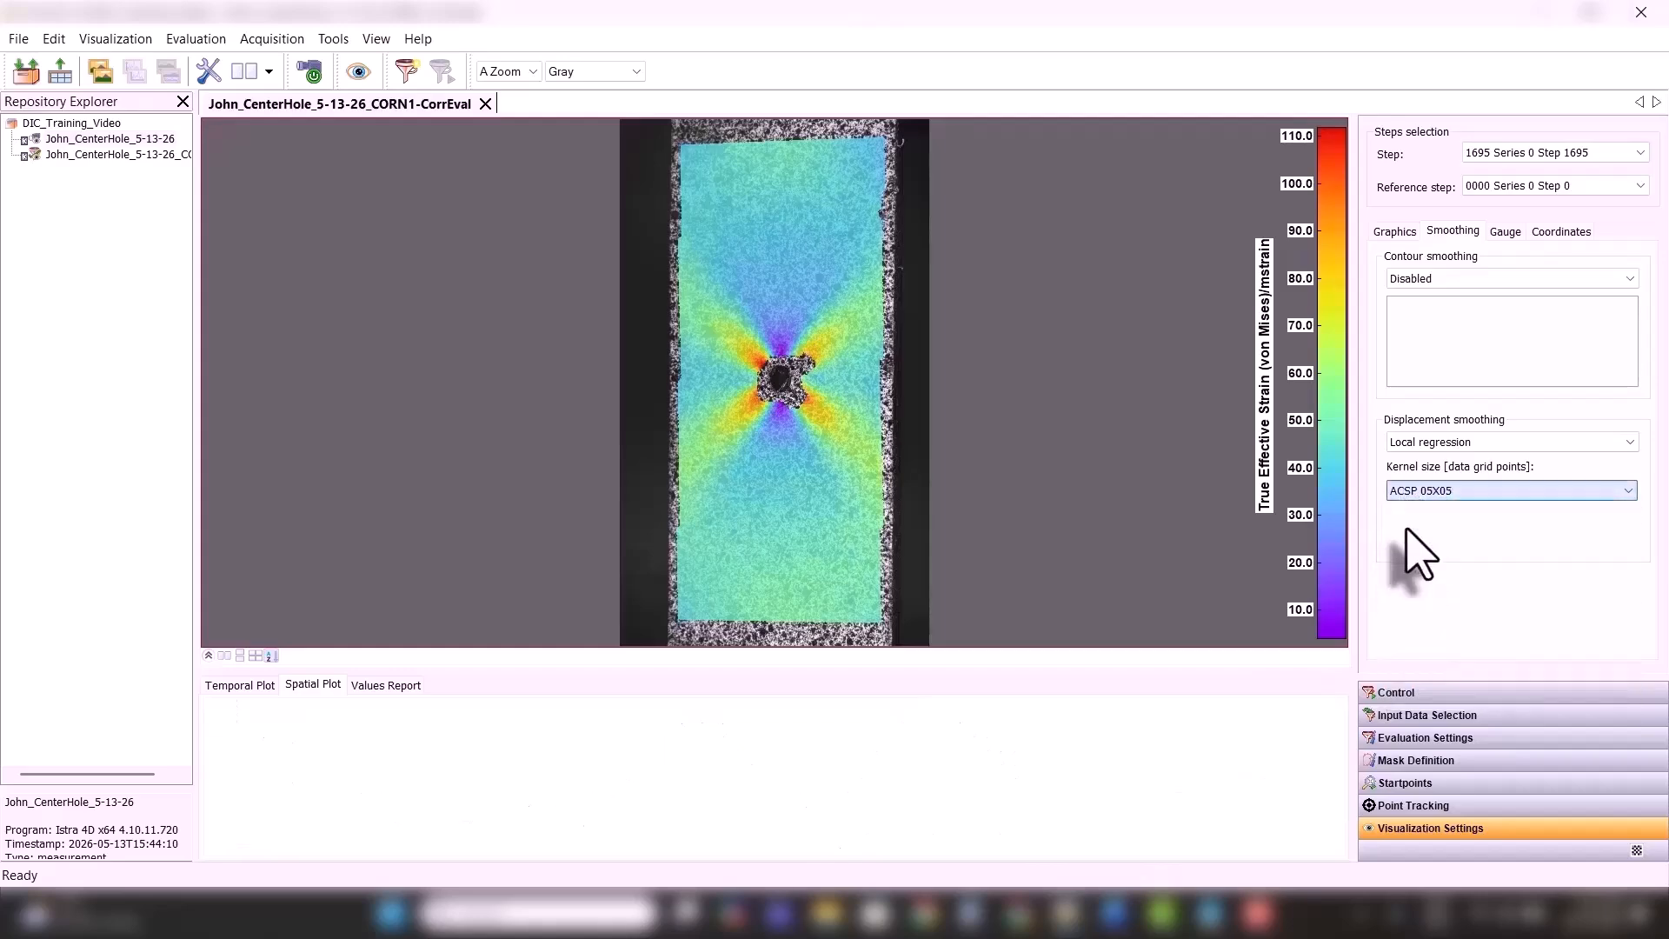
- Collapse the vertical line gauge's entries and expand the strain quantities of the circle gauge
left_click(1395, 231)
left_click(1506, 231)
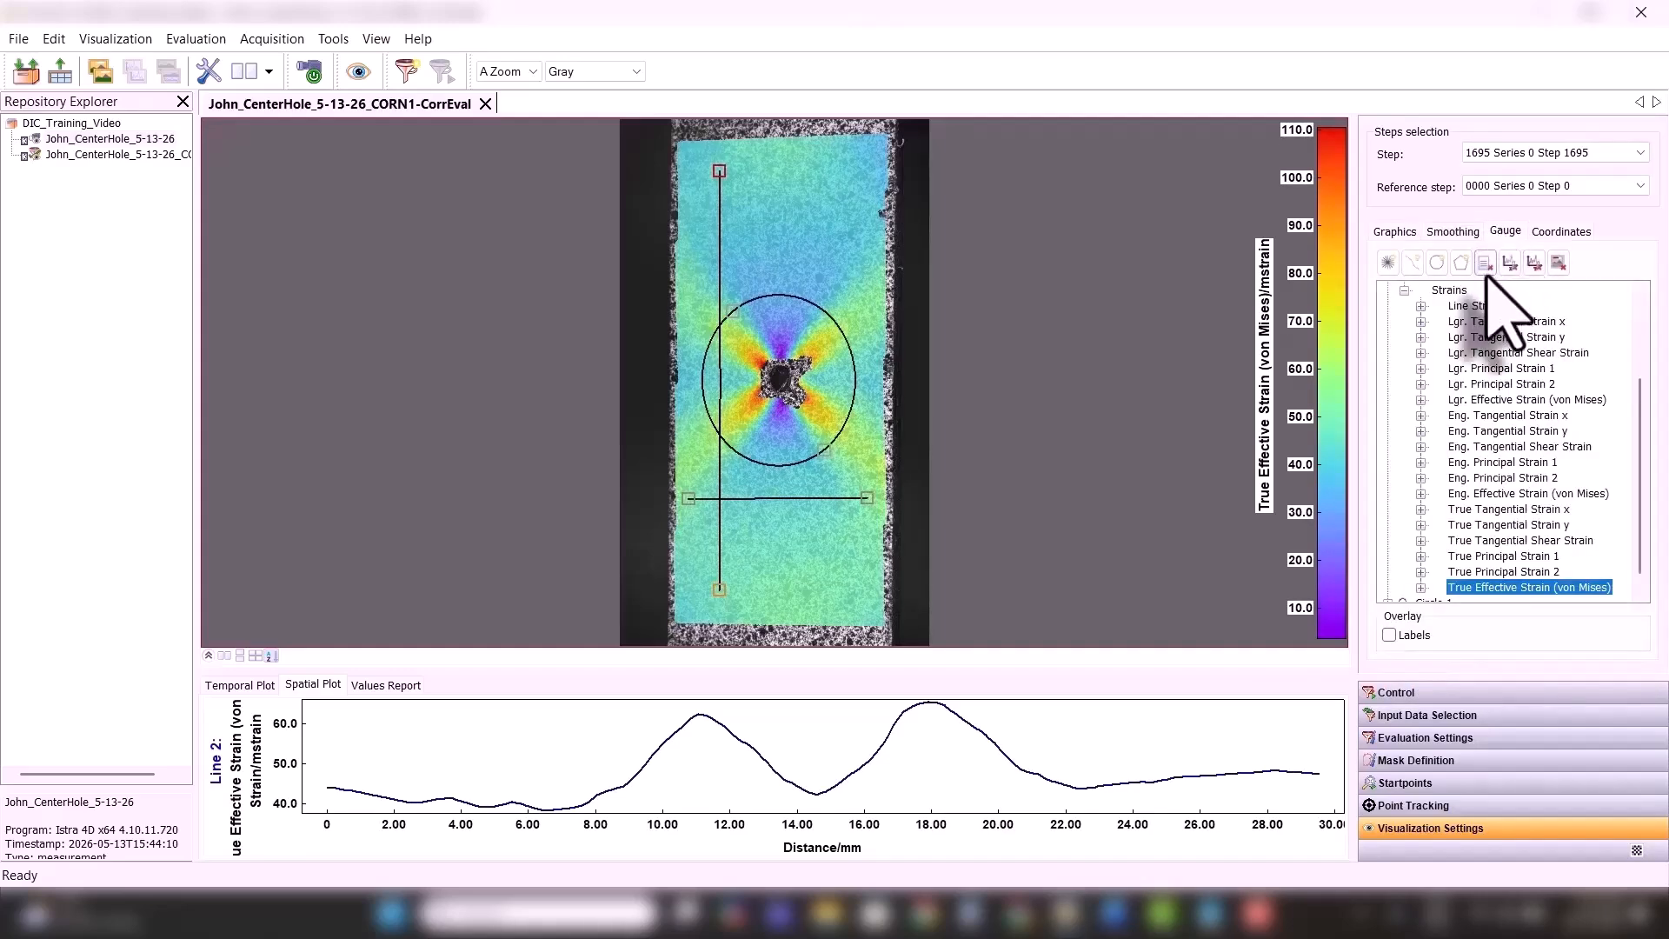
left_click(1403, 290)
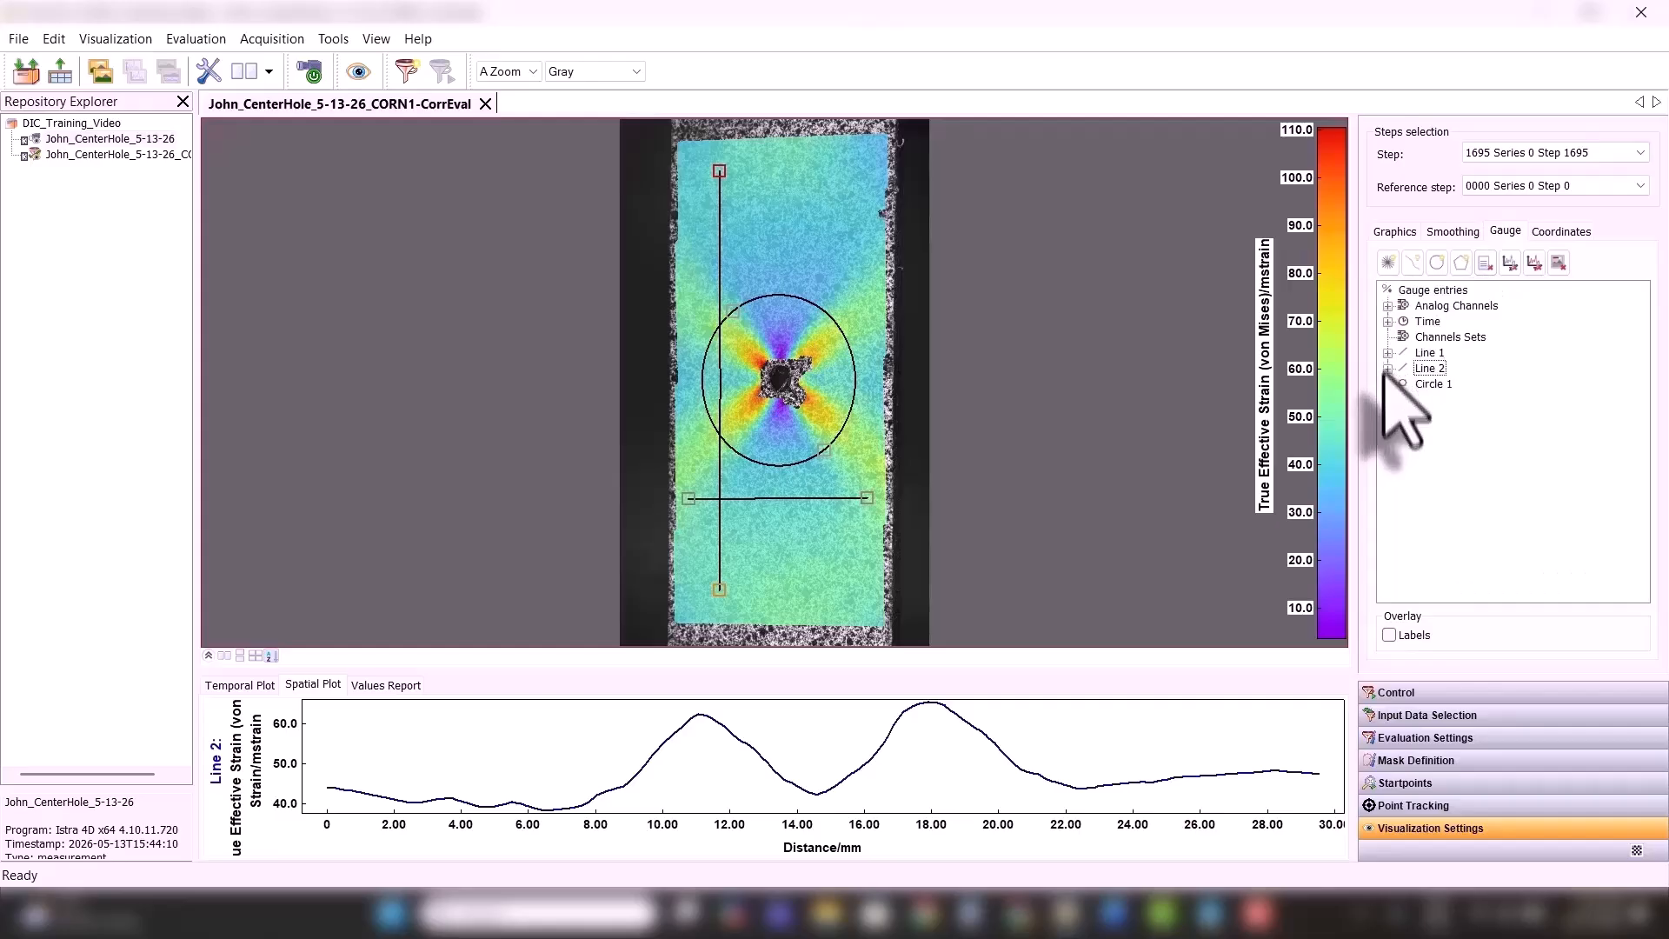
left_click(1405, 431)
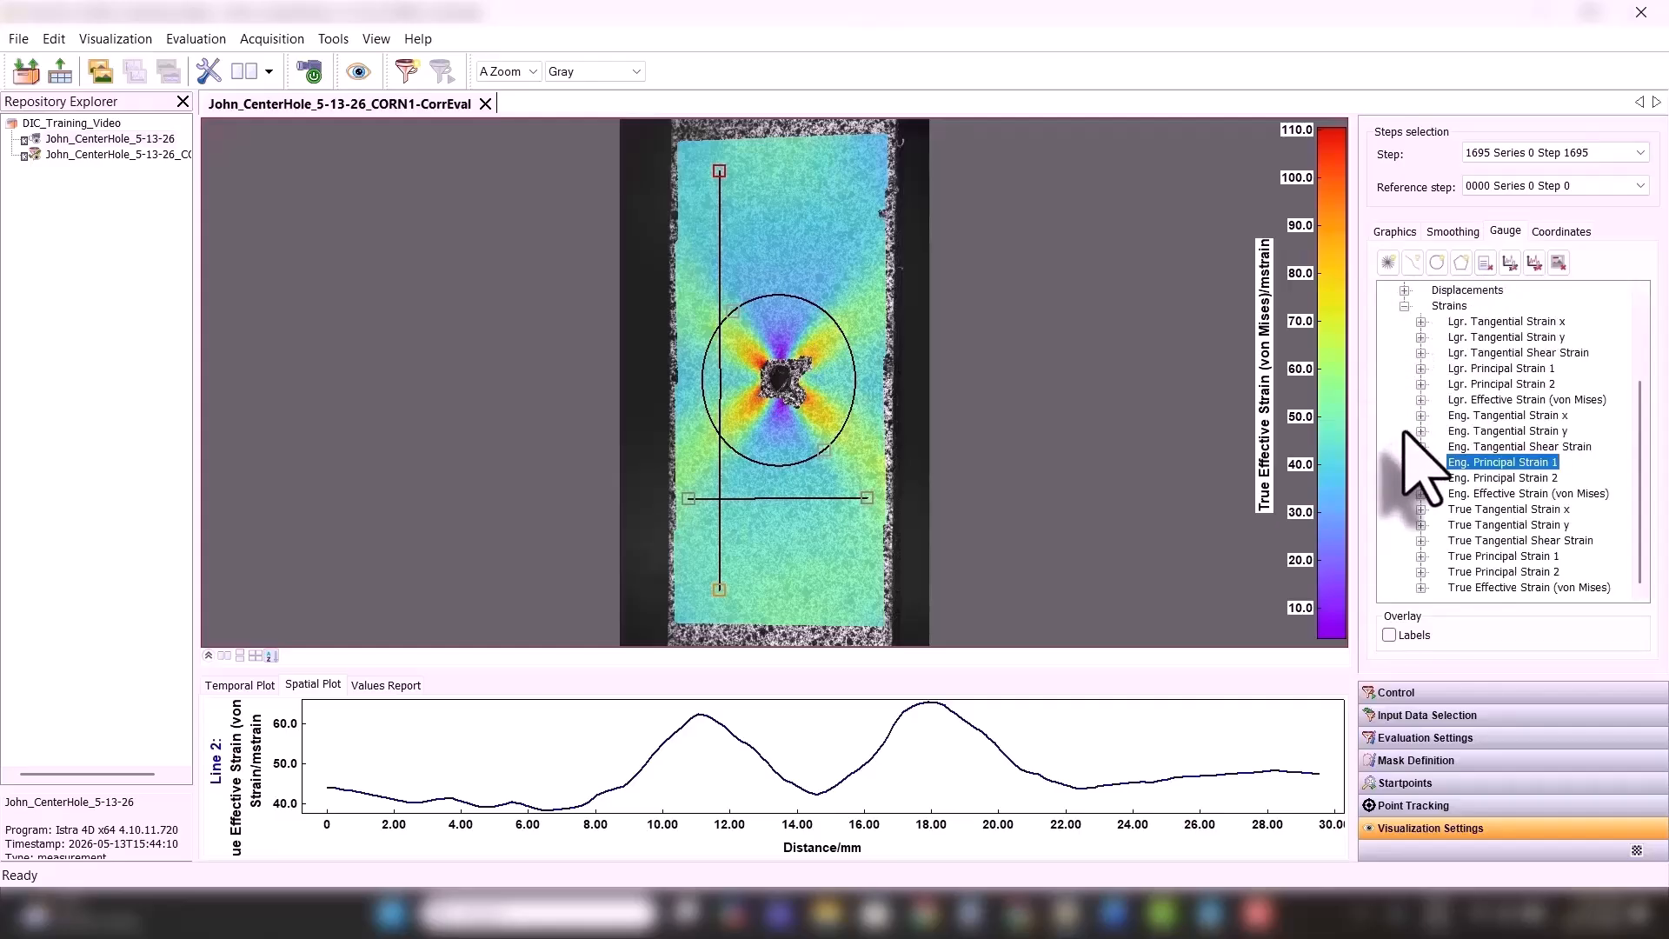
- Disable displacement smoothing for the evaluation
left_click(1453, 231)
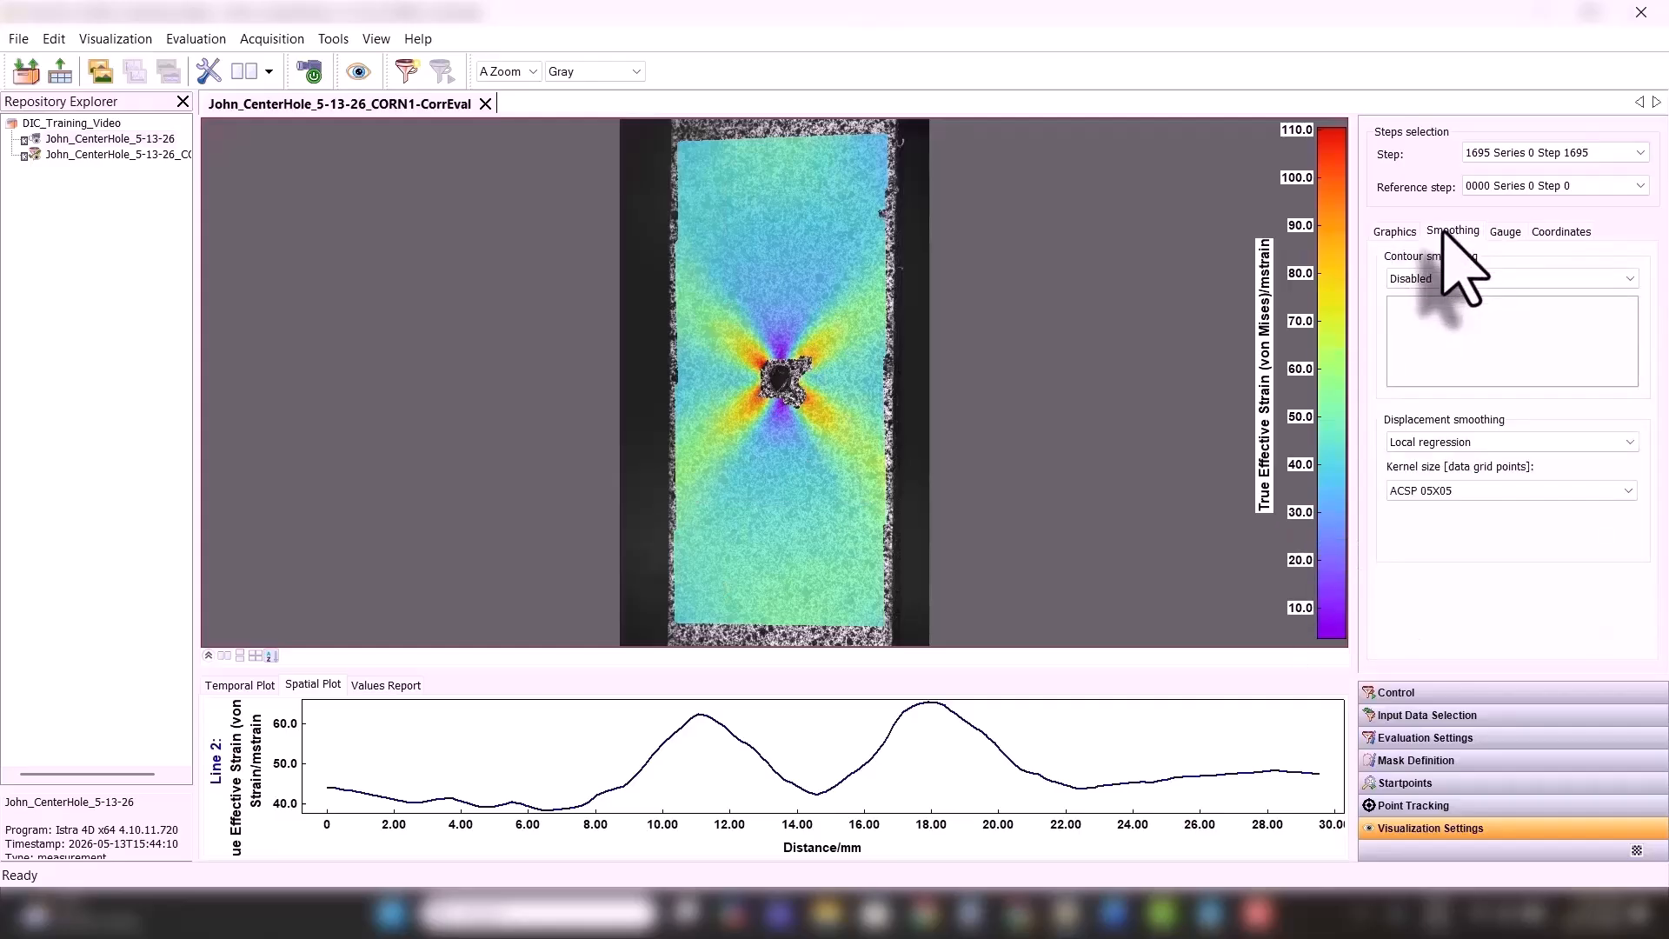
left_click(1434, 444)
left_click(1436, 451)
left_click(1439, 492)
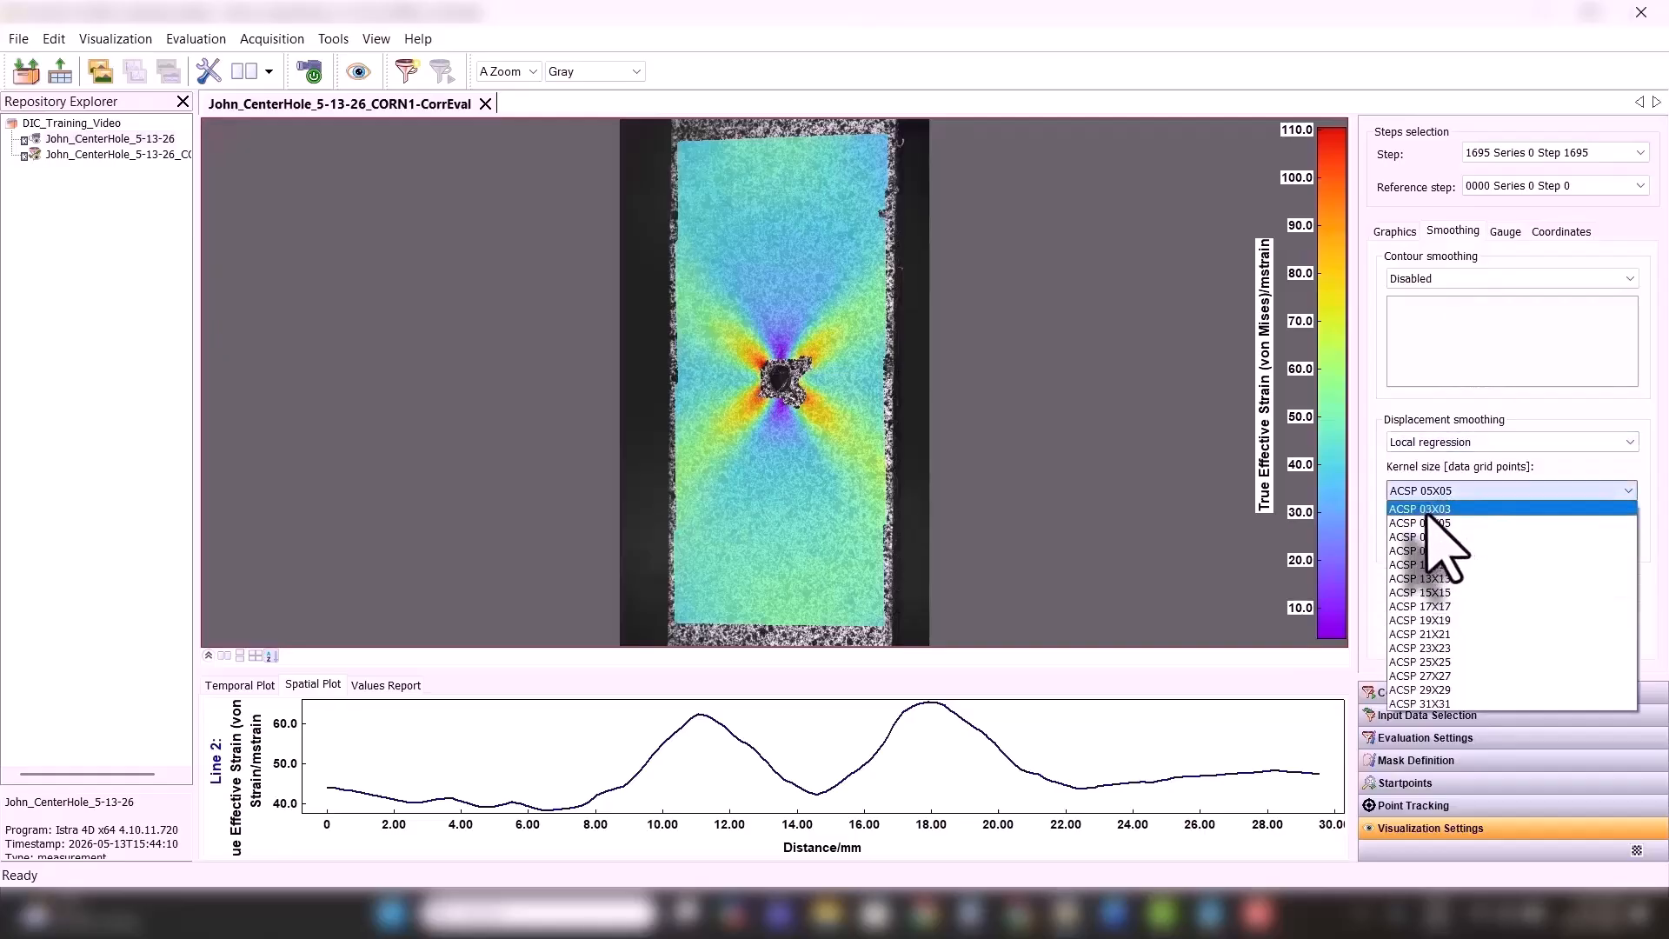
left_click(1438, 537)
left_click(1419, 443)
left_click(1419, 461)
- Plot True Effective Strain (von Mises) around the circle gauge as a spatial plot
left_click(1396, 230)
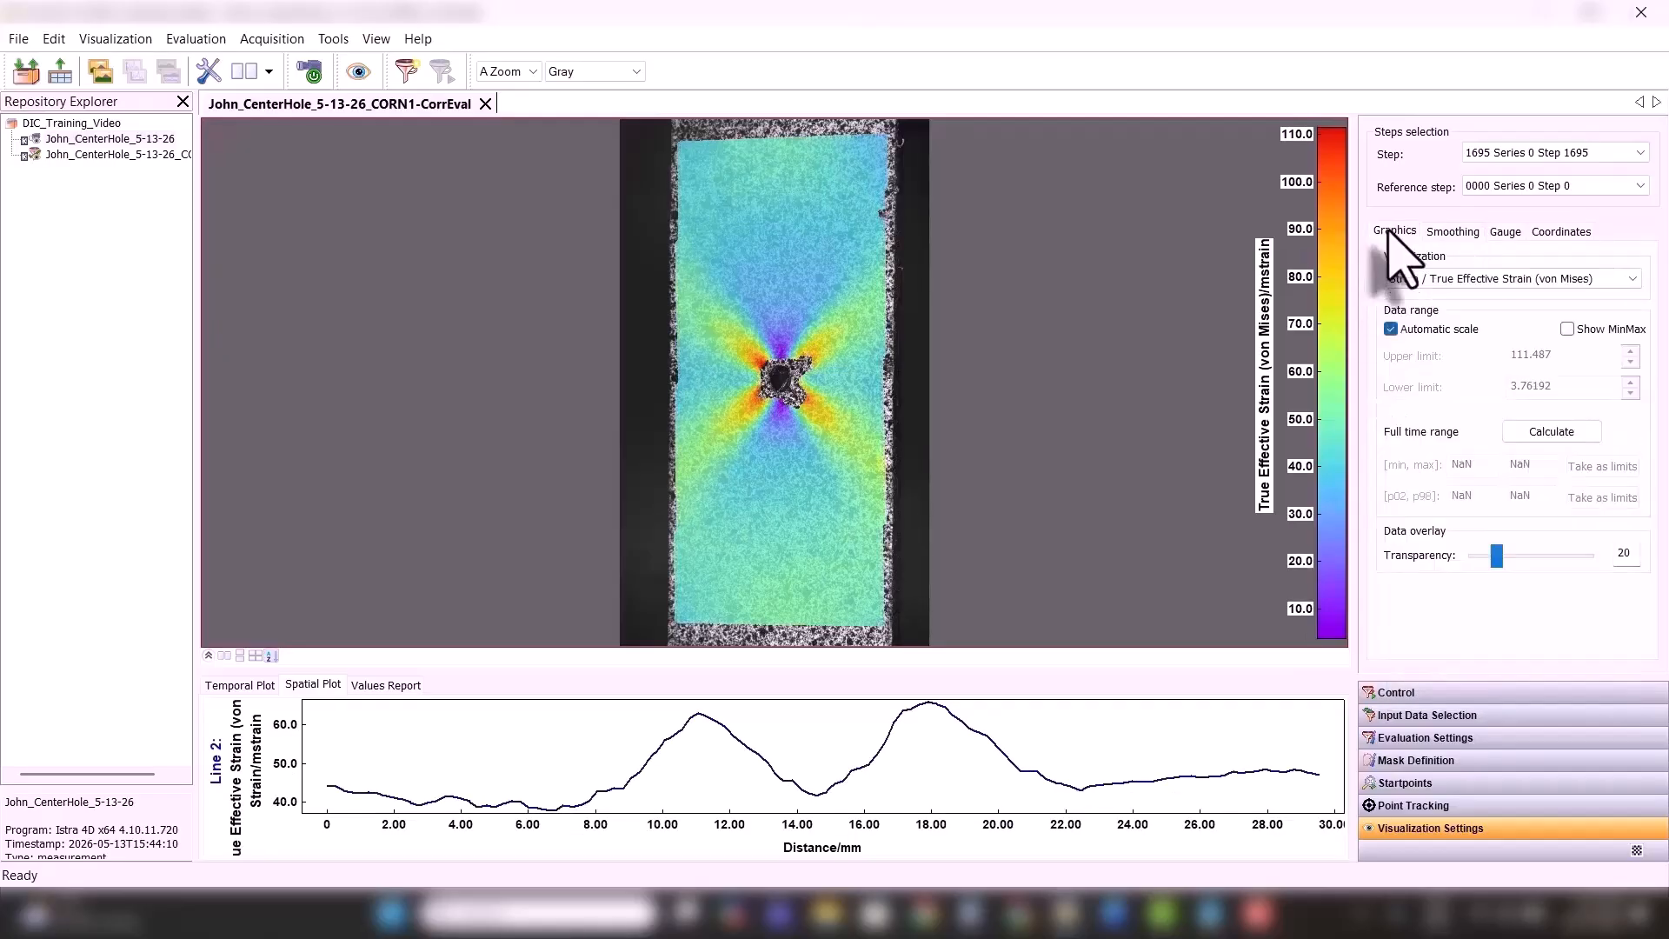
left_click(1507, 231)
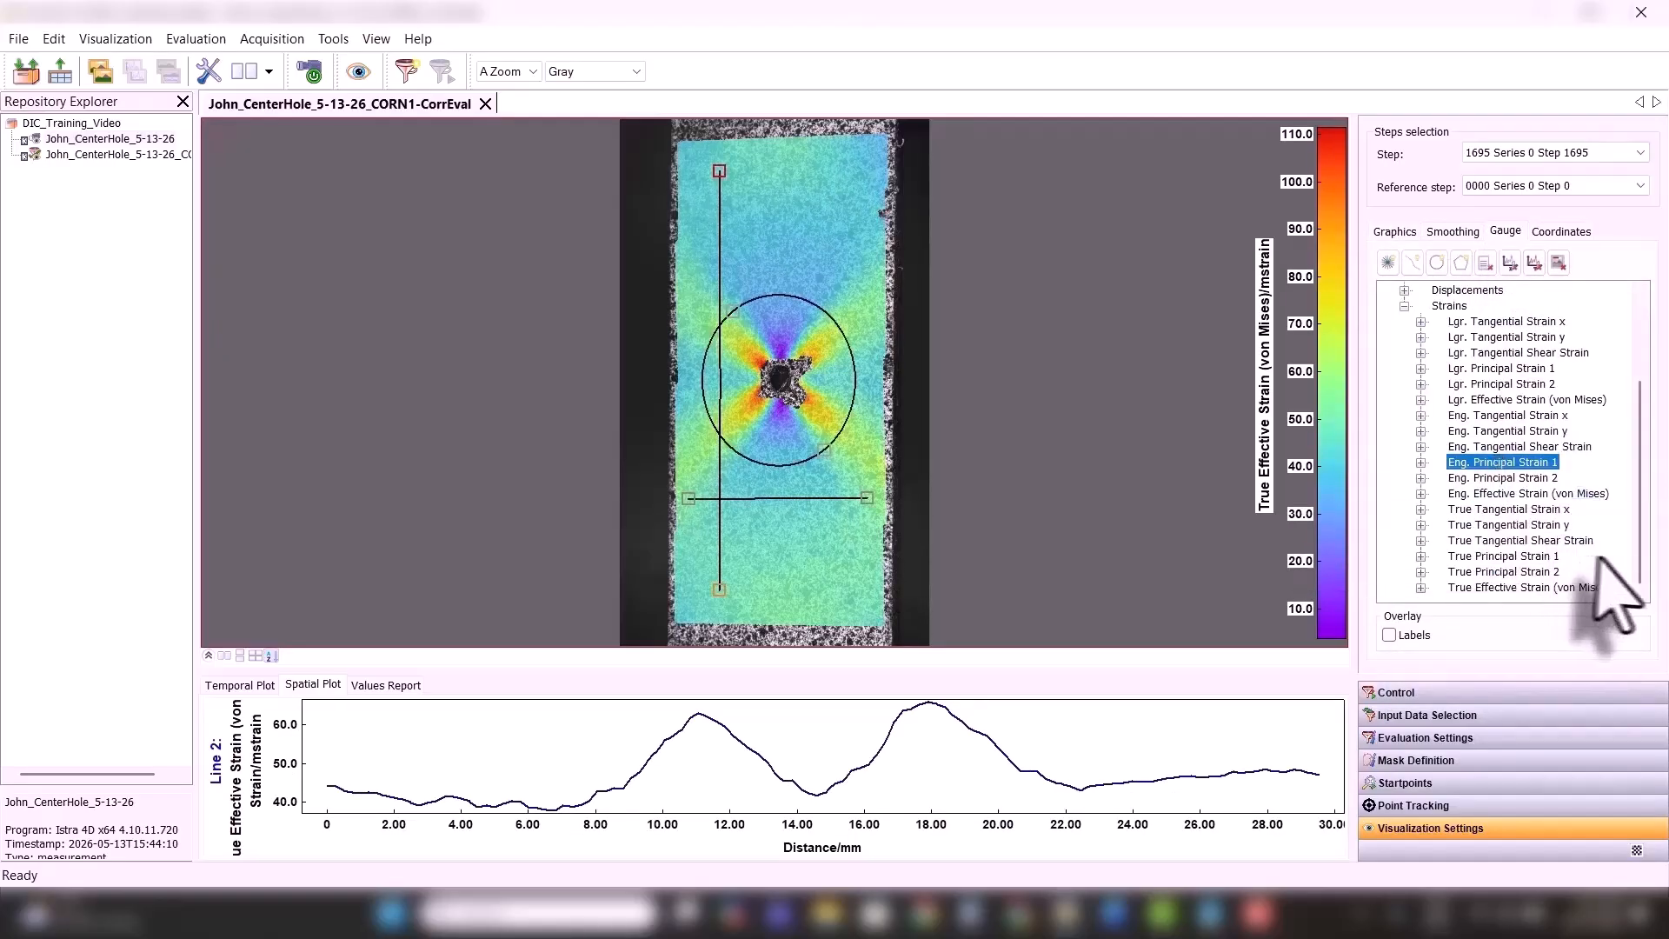
right_click(1492, 583)
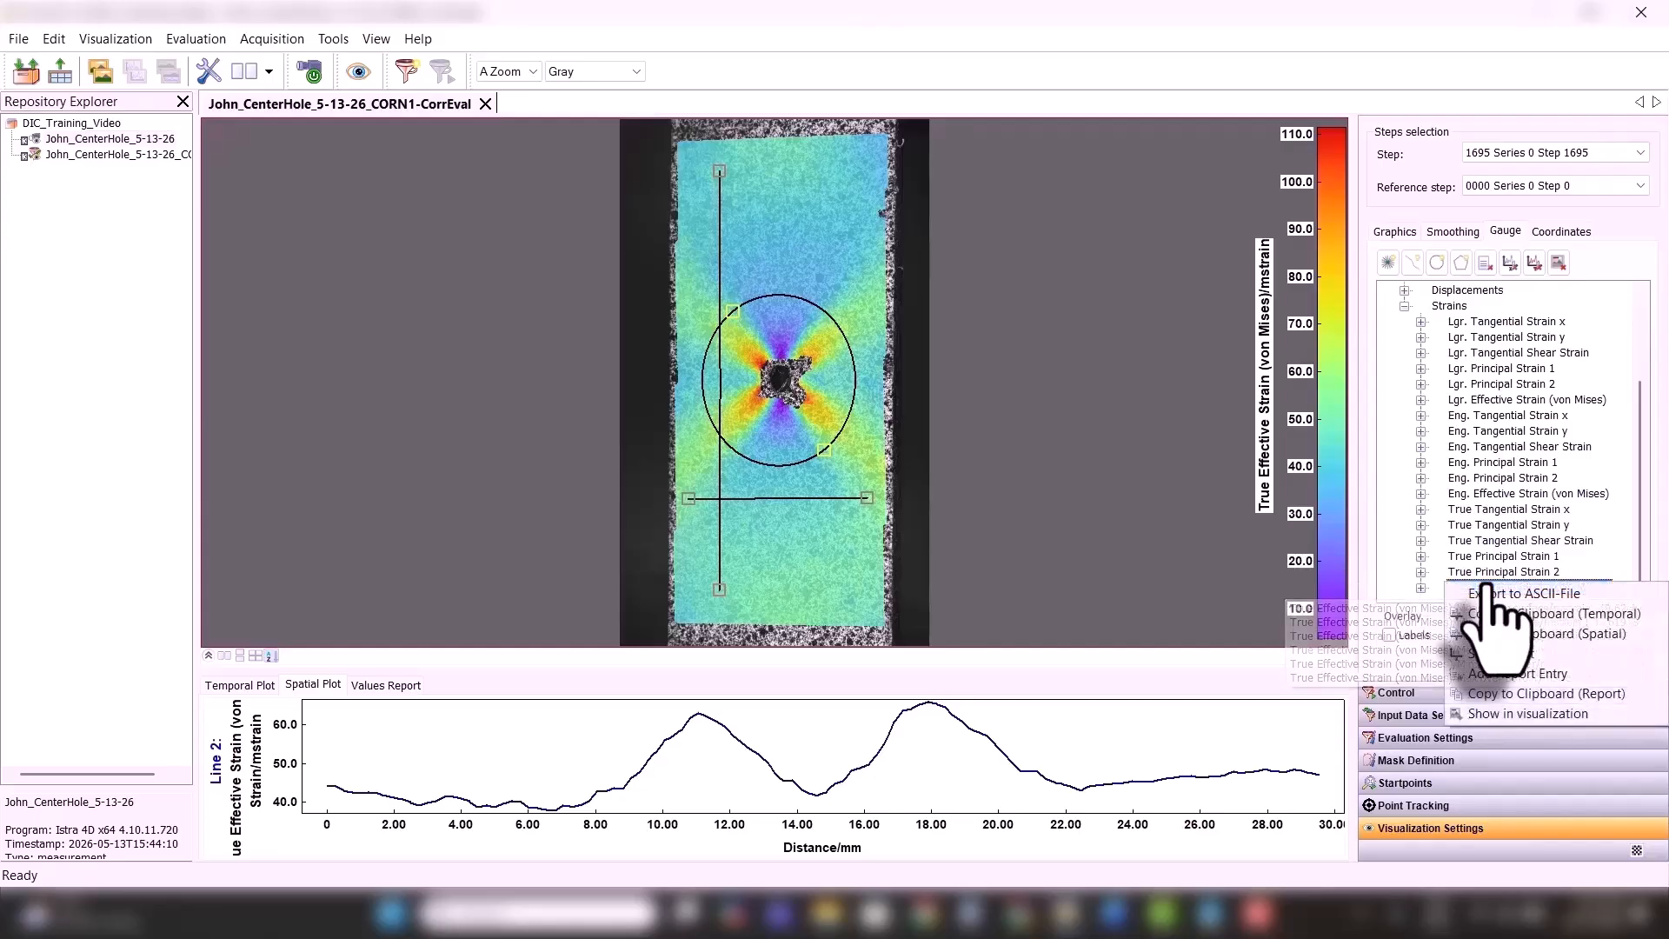
left_click(1502, 675)
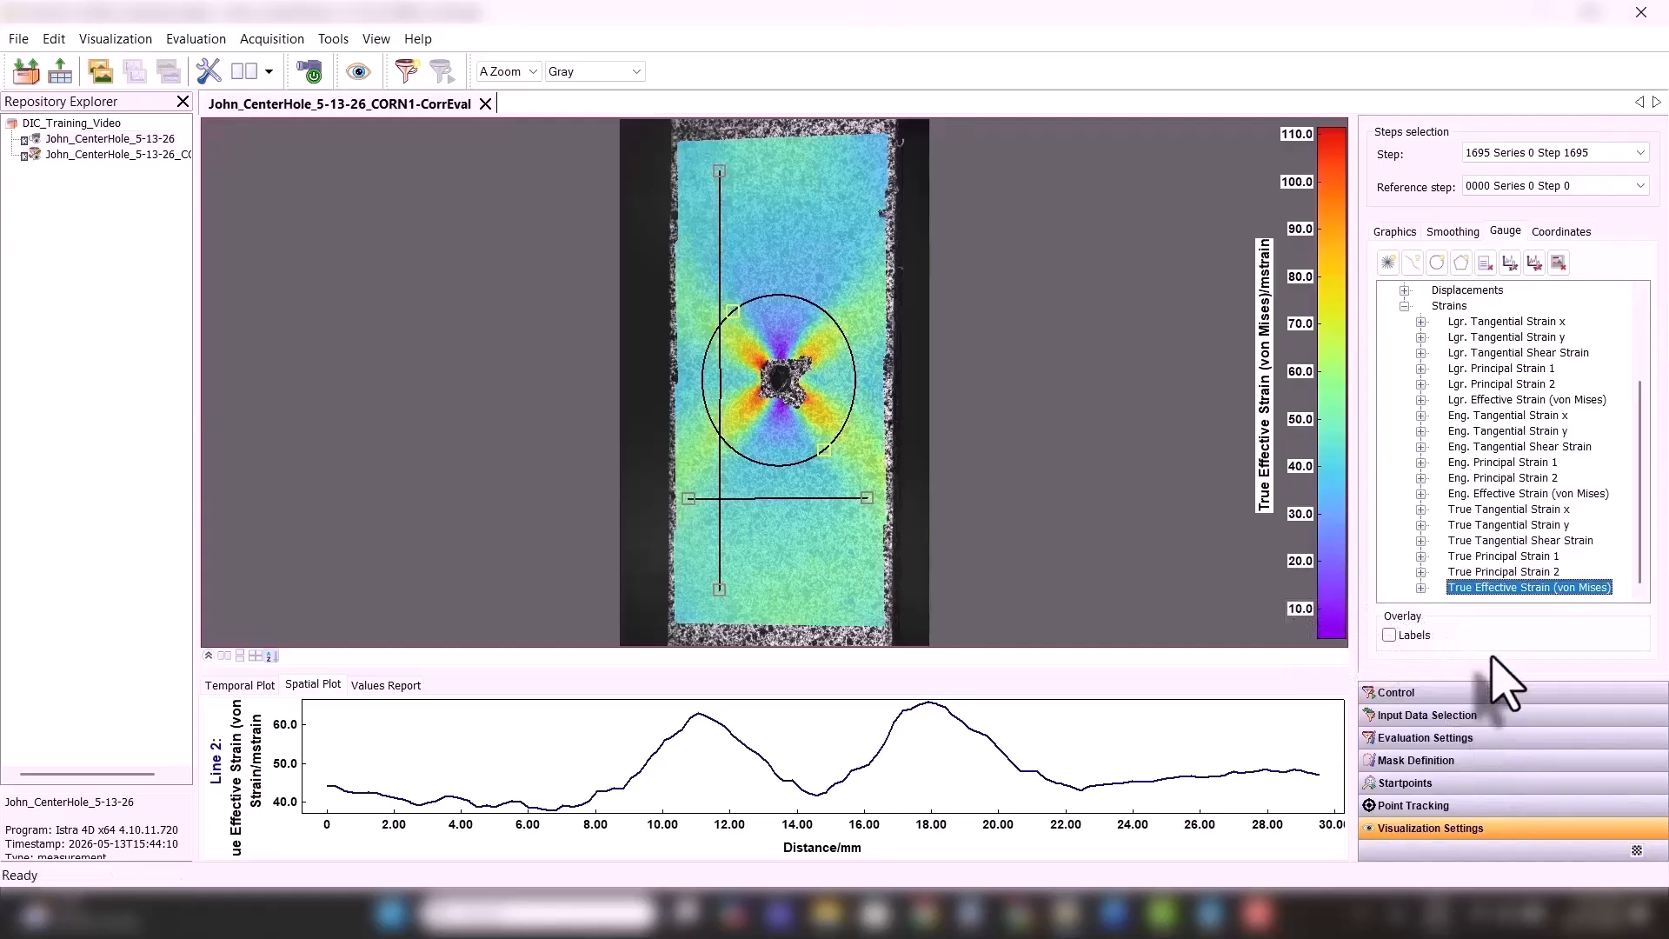
- Apply Local regression displacement smoothing with kernel size ACSP 05X05 to the circle gauge plot
left_click(1452, 231)
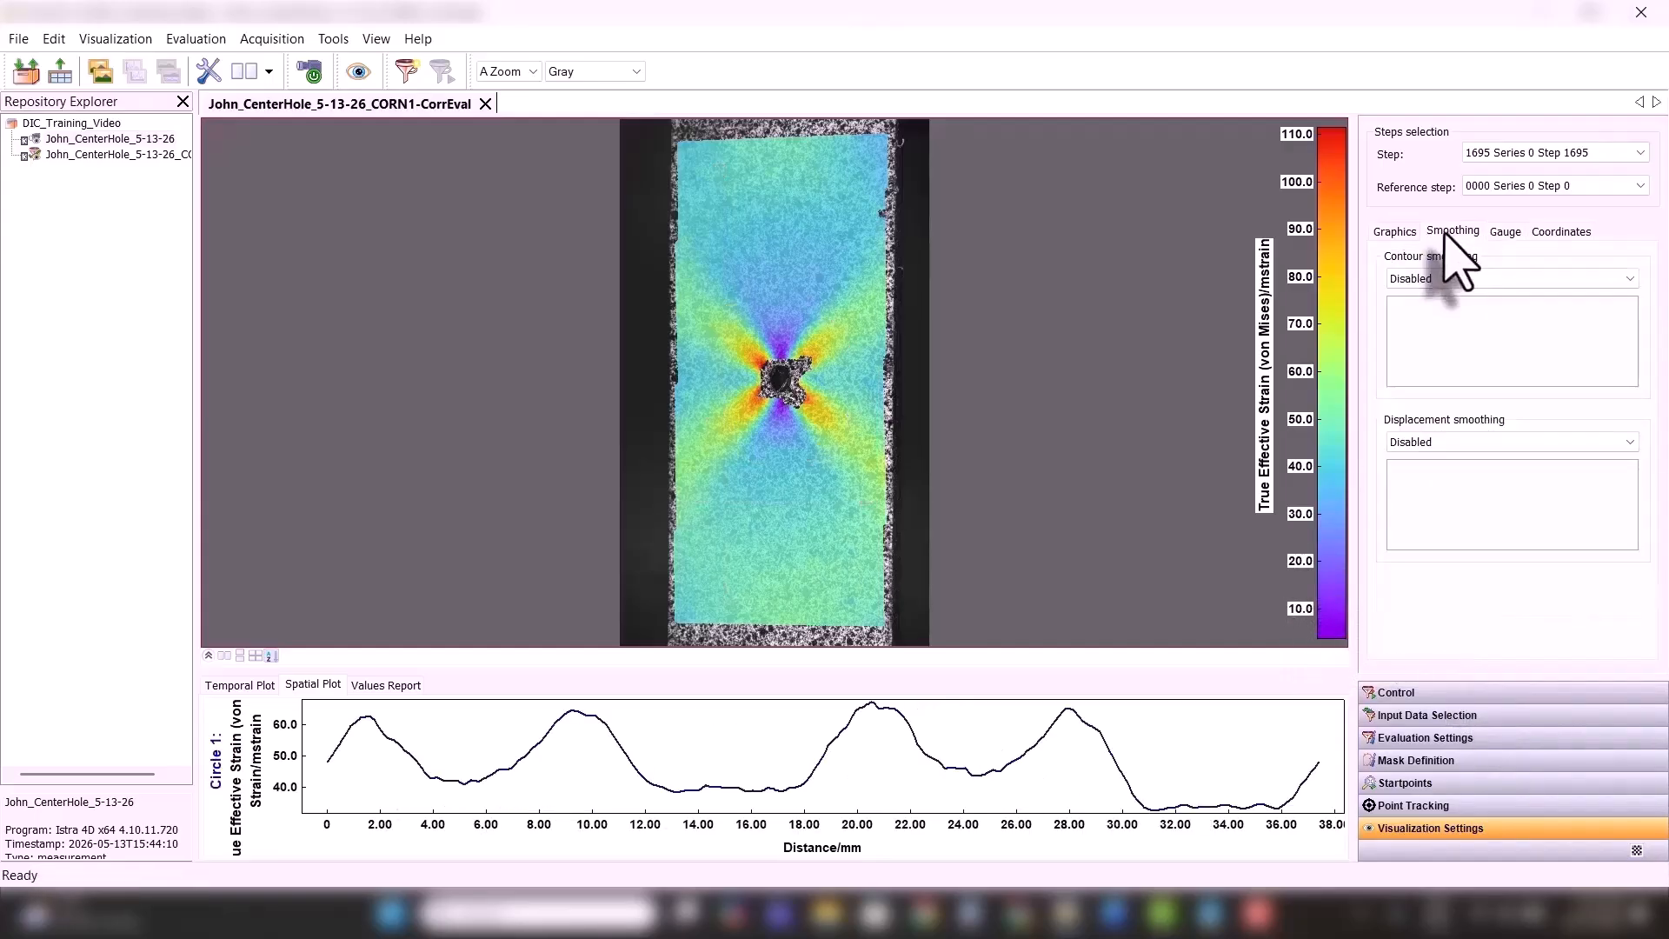
left_click(1419, 441)
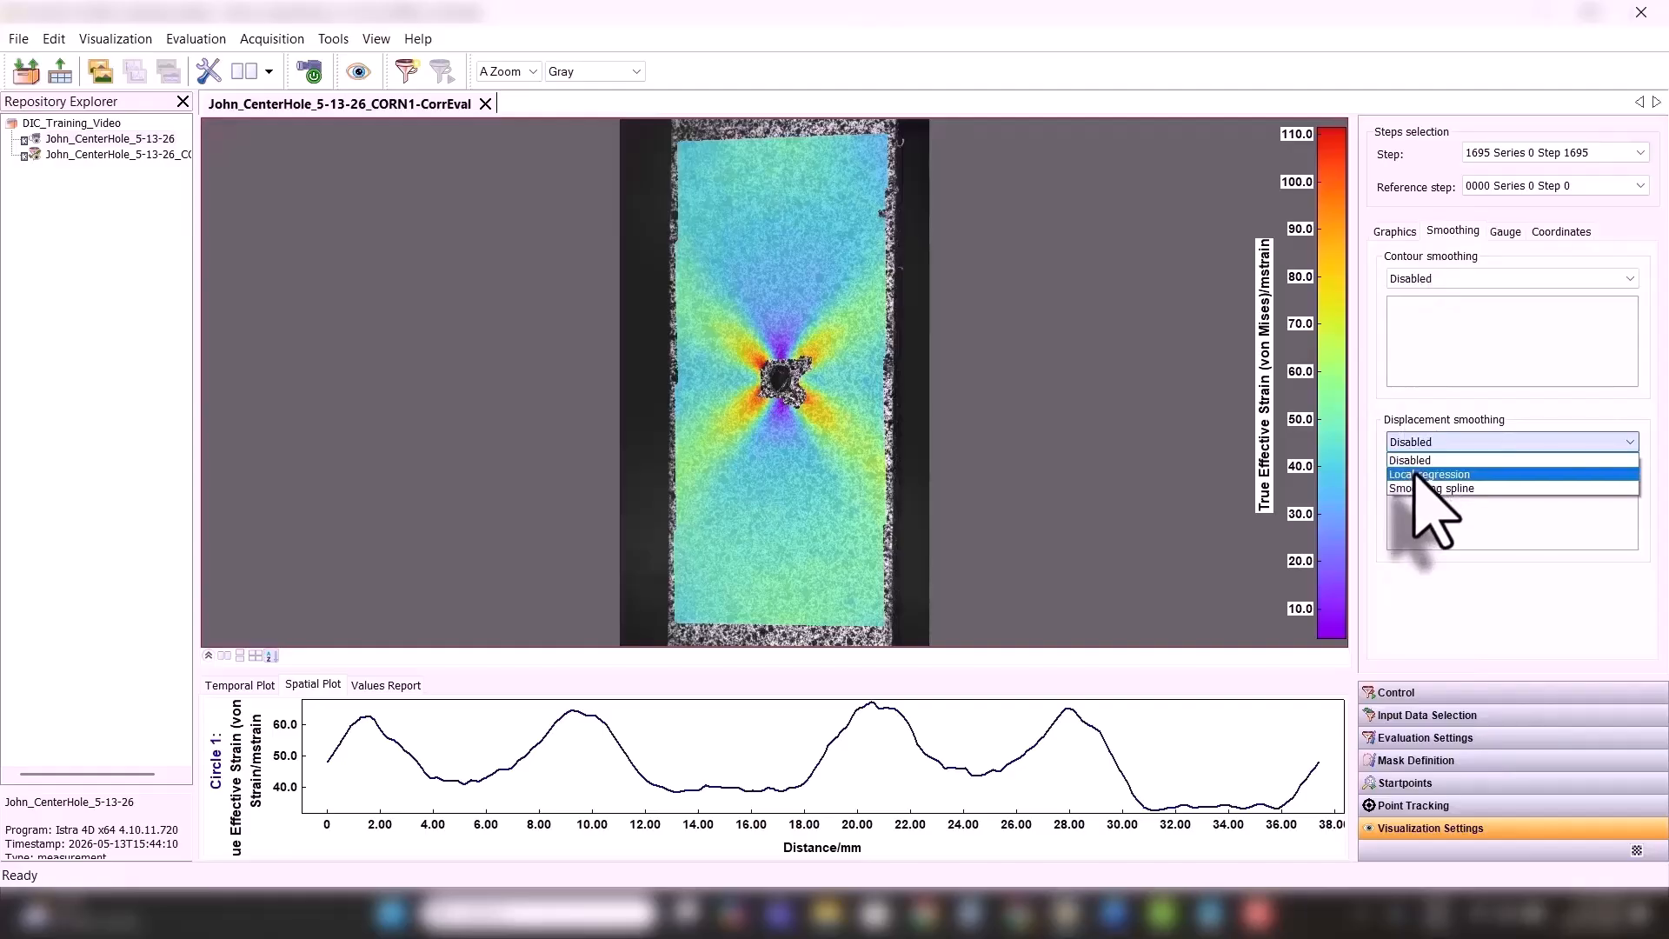
left_click(1417, 474)
left_click(1410, 492)
left_click(1411, 520)
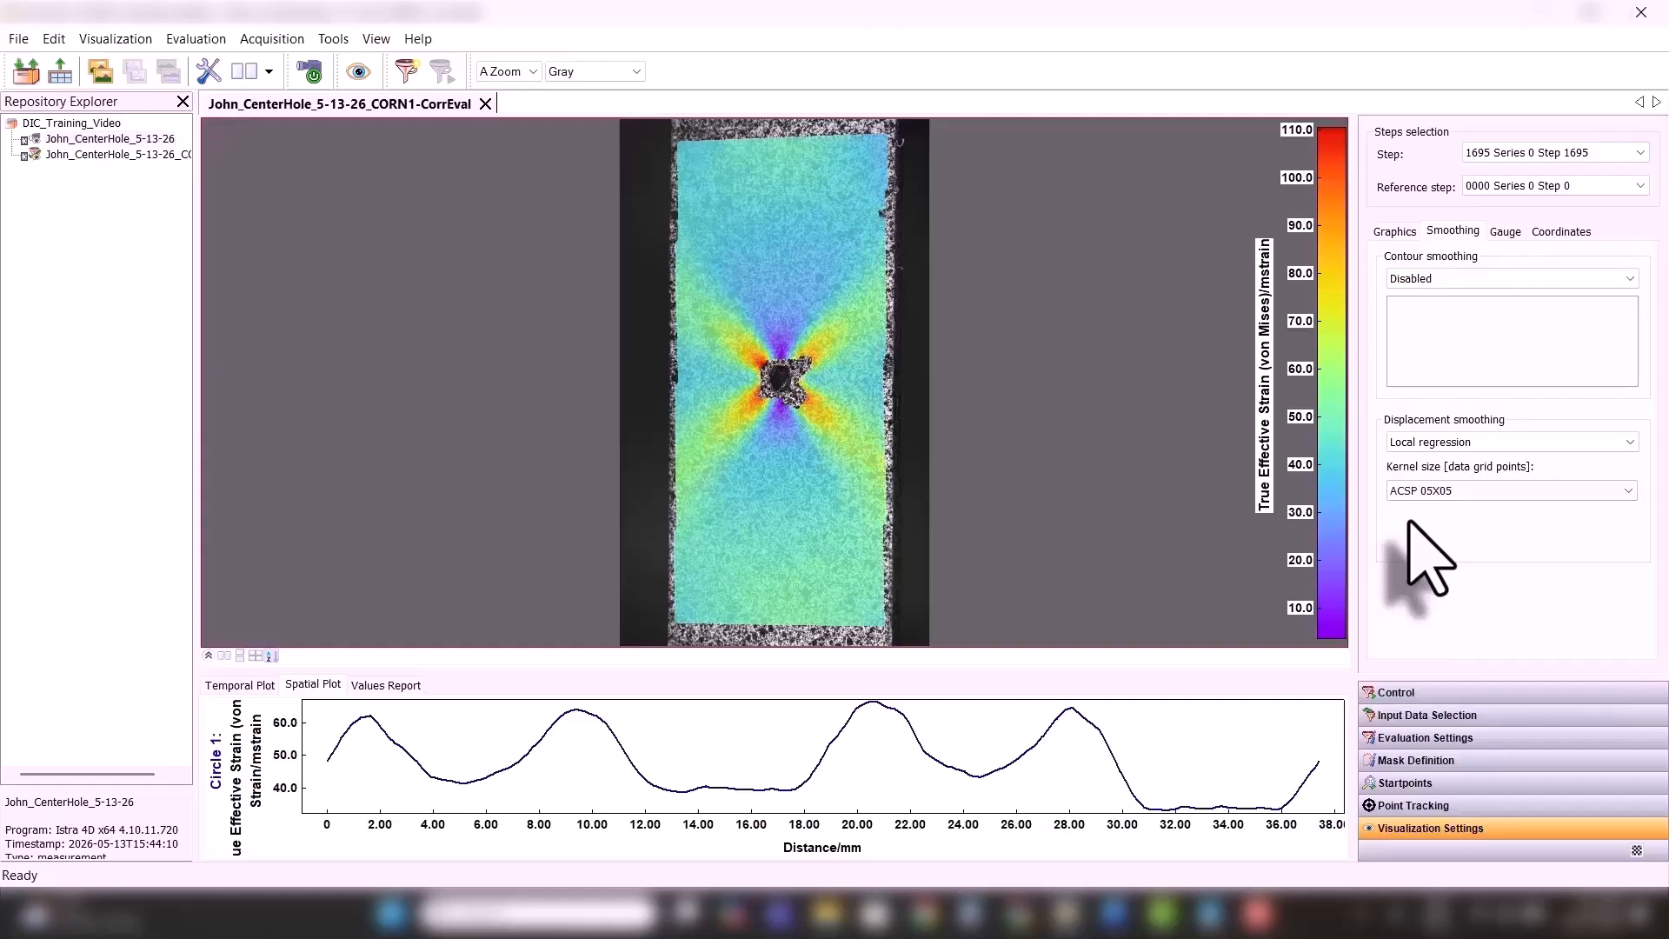
- Delete both line gauges and the circle gauge, and shrink the plot area to enlarge the specimen view
left_click(1505, 232)
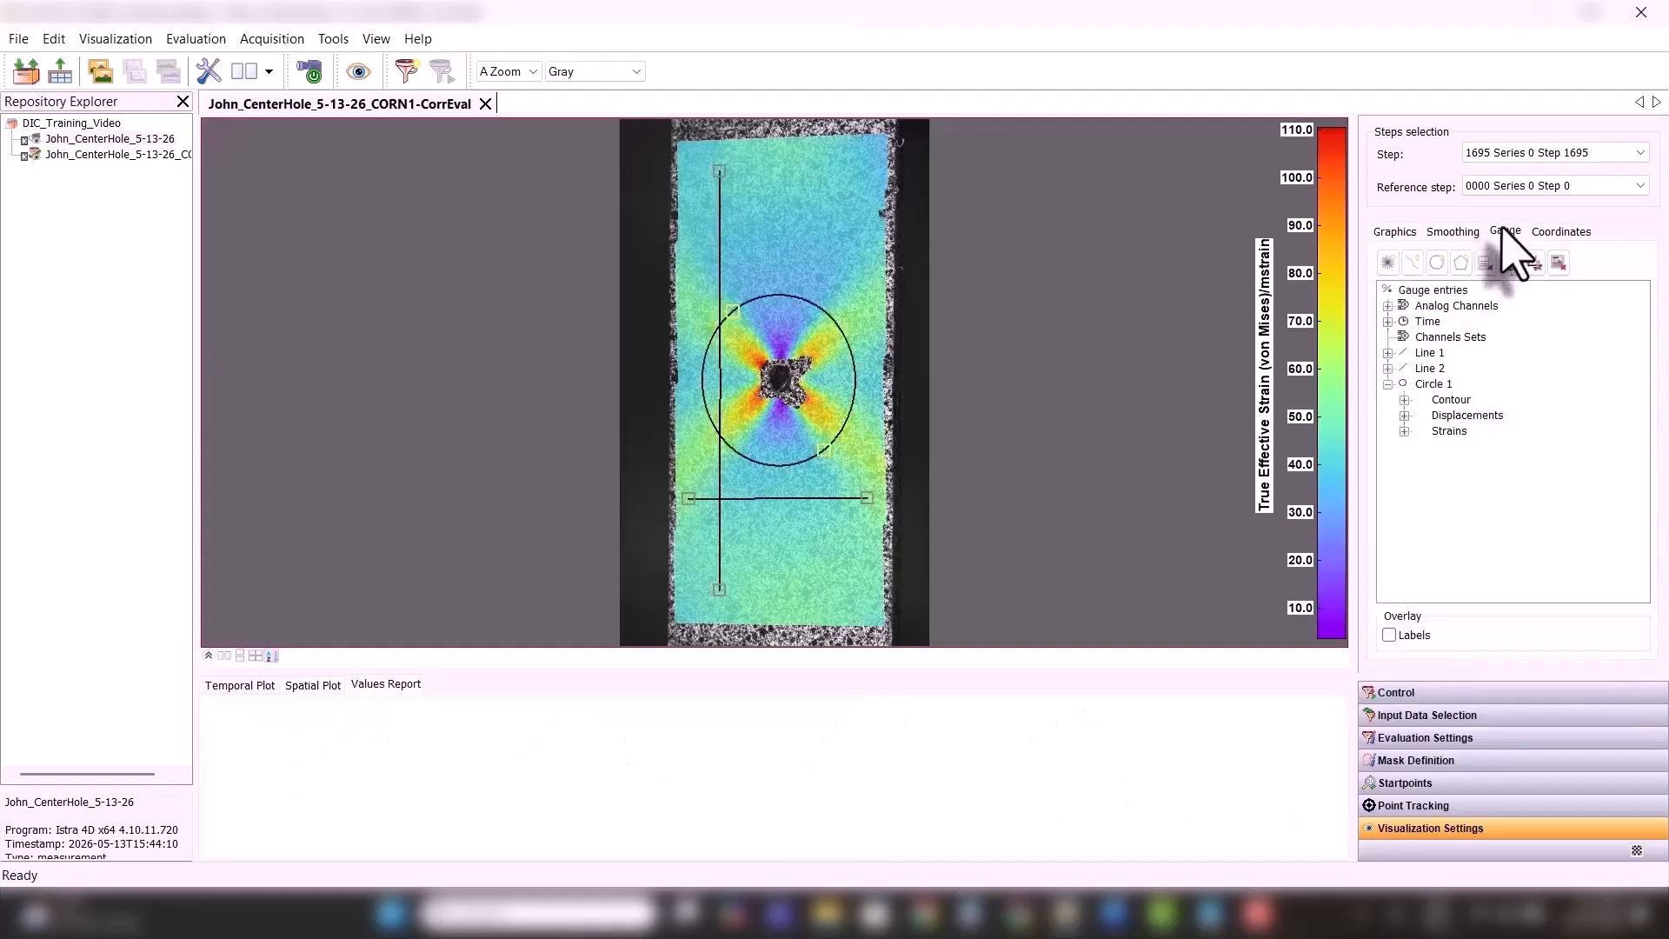
right_click(1431, 354)
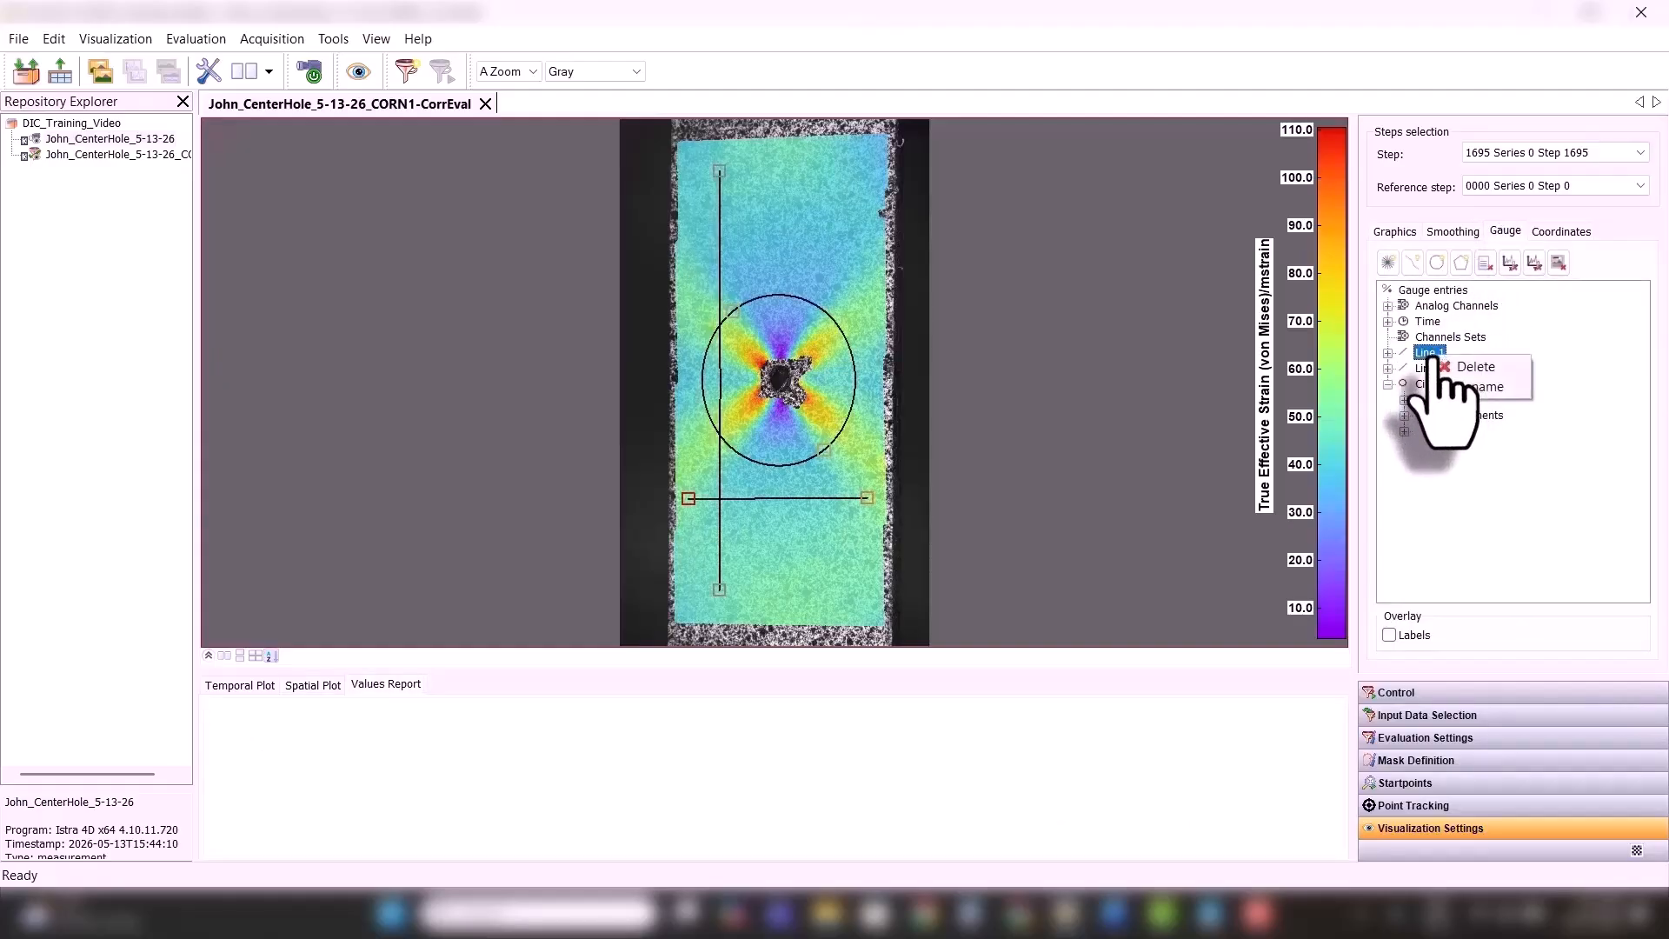
left_click(1476, 366)
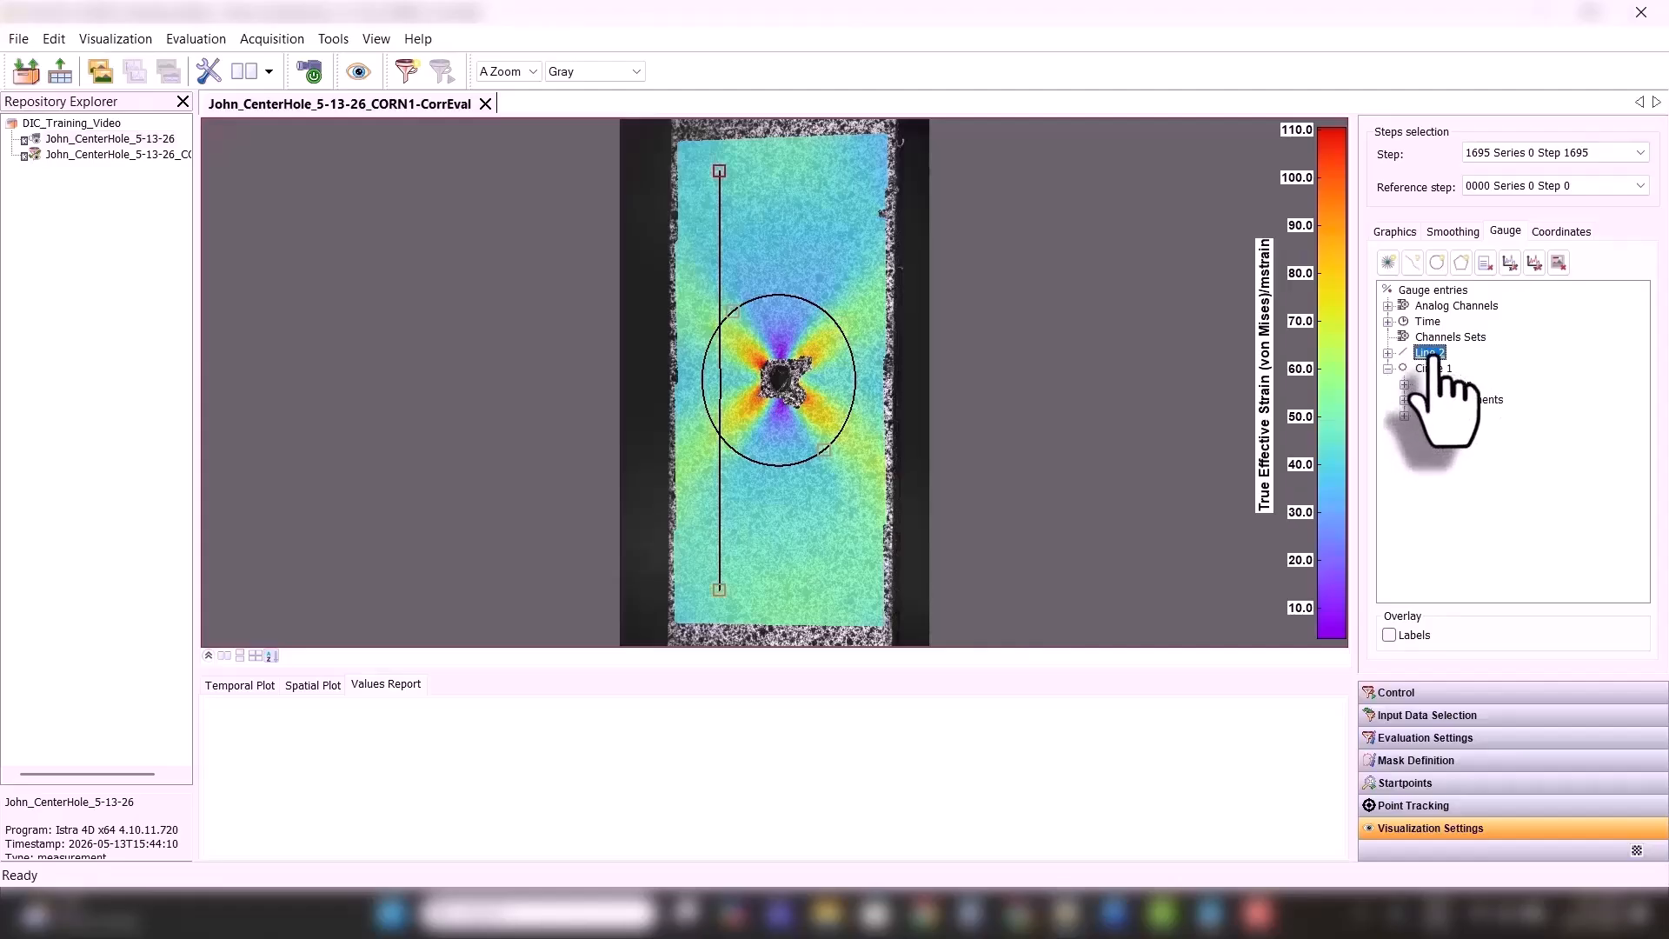
left_click_drag(1104, 669, 1094, 749)
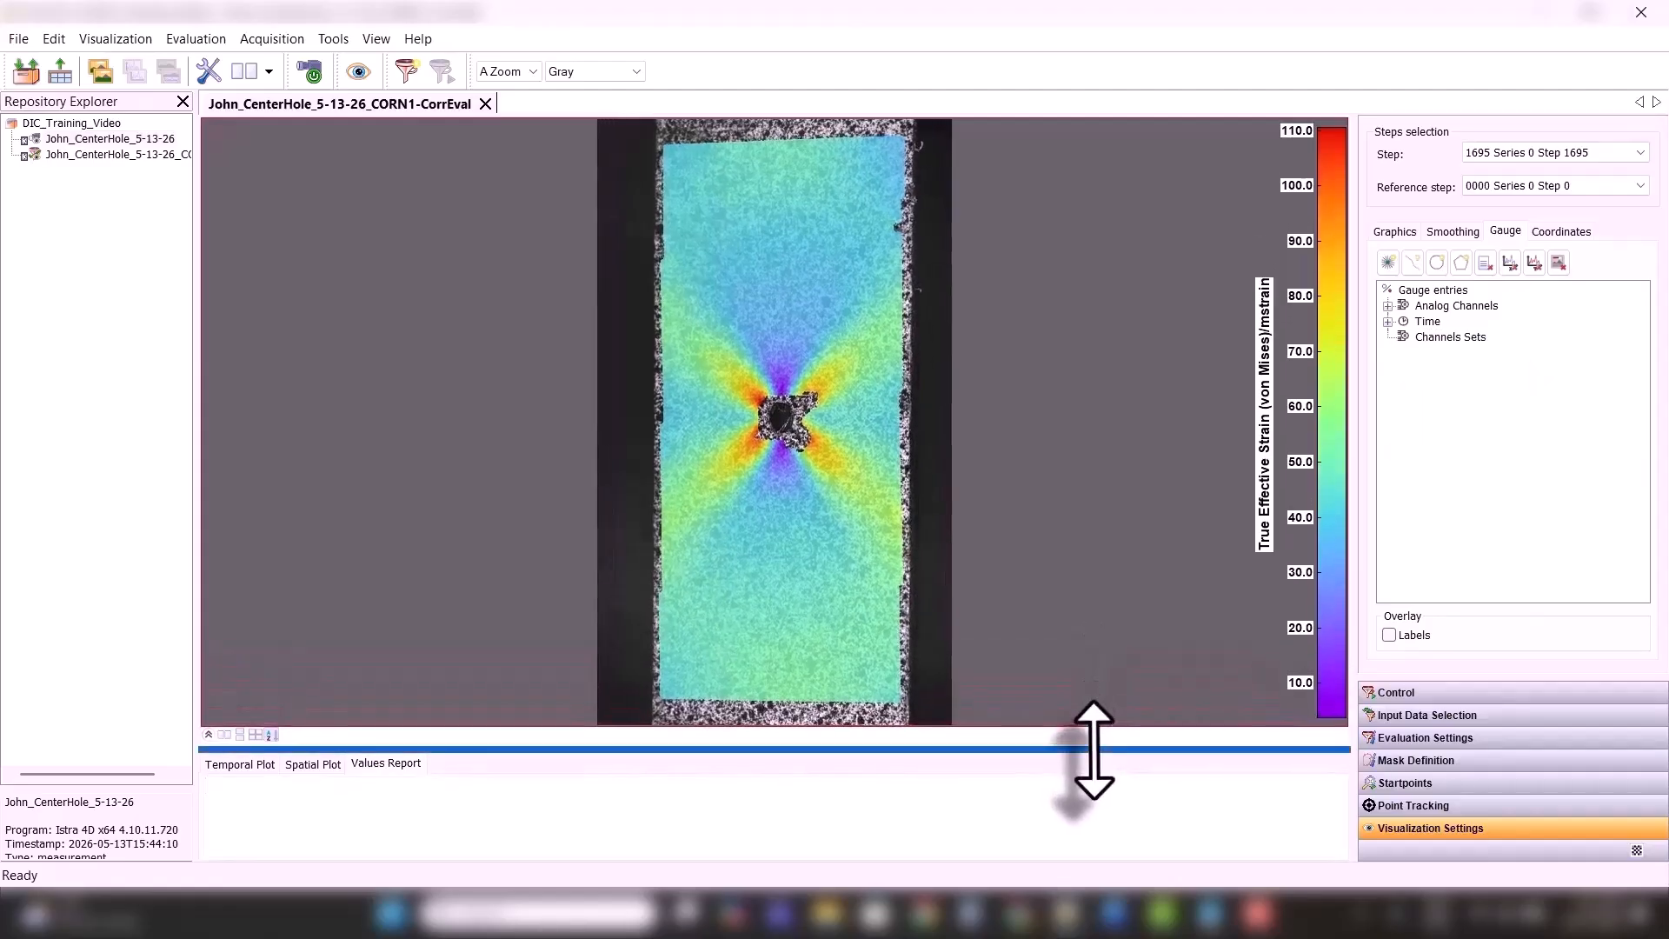
left_click(1535, 232)
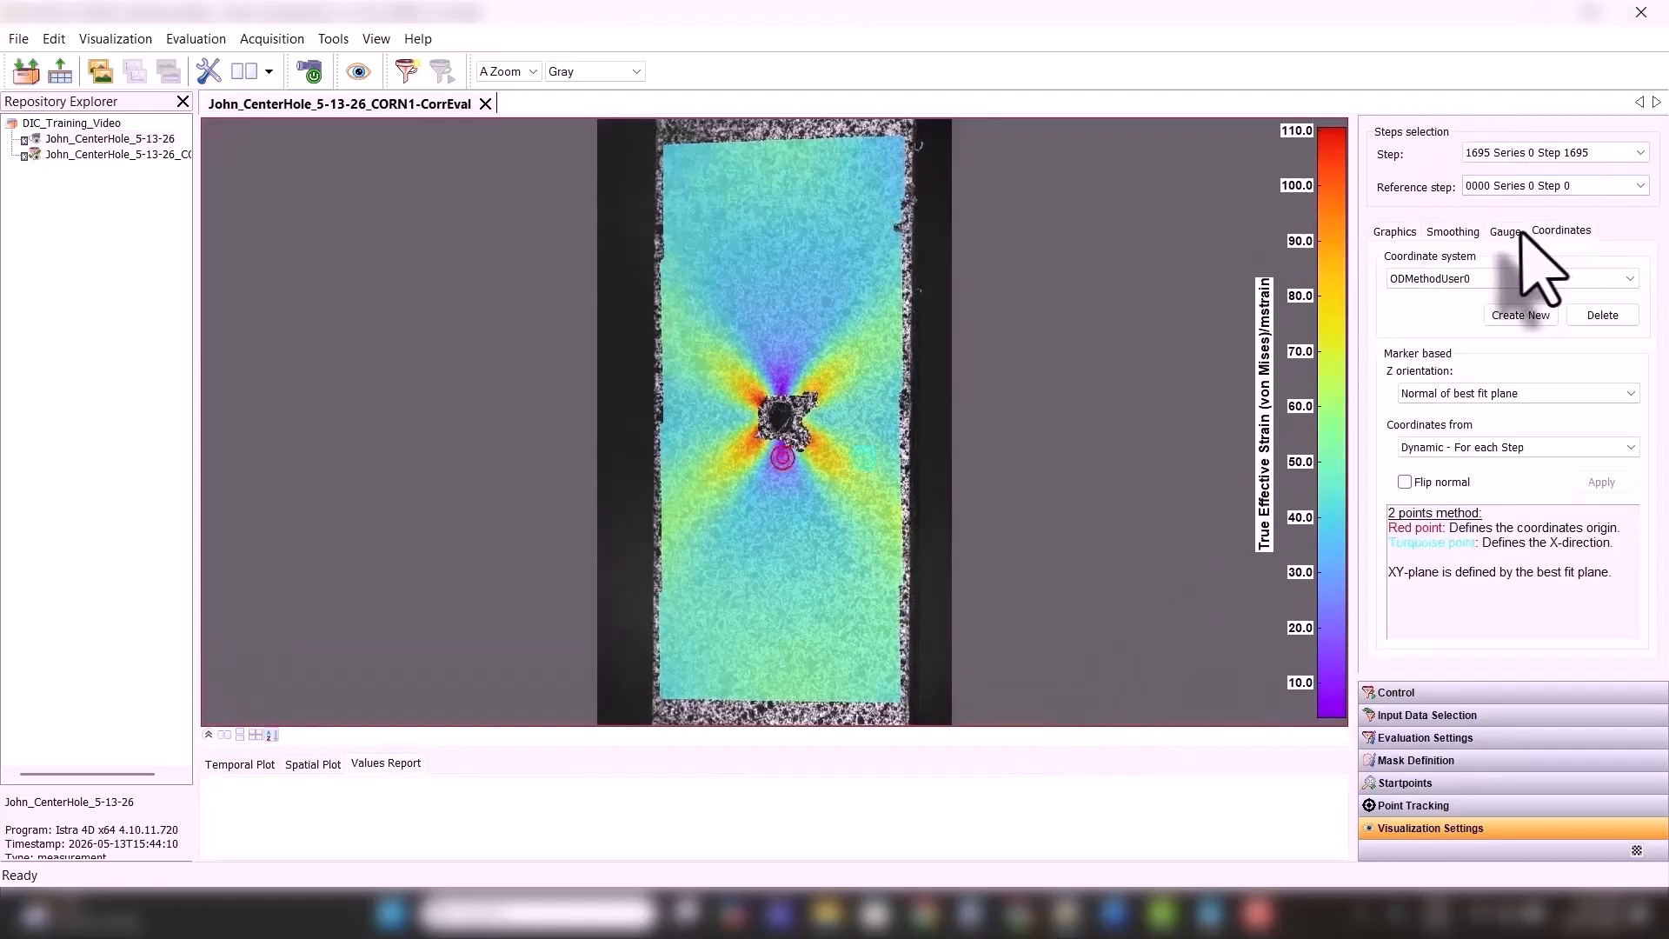
left_click(1505, 231)
left_click(1453, 232)
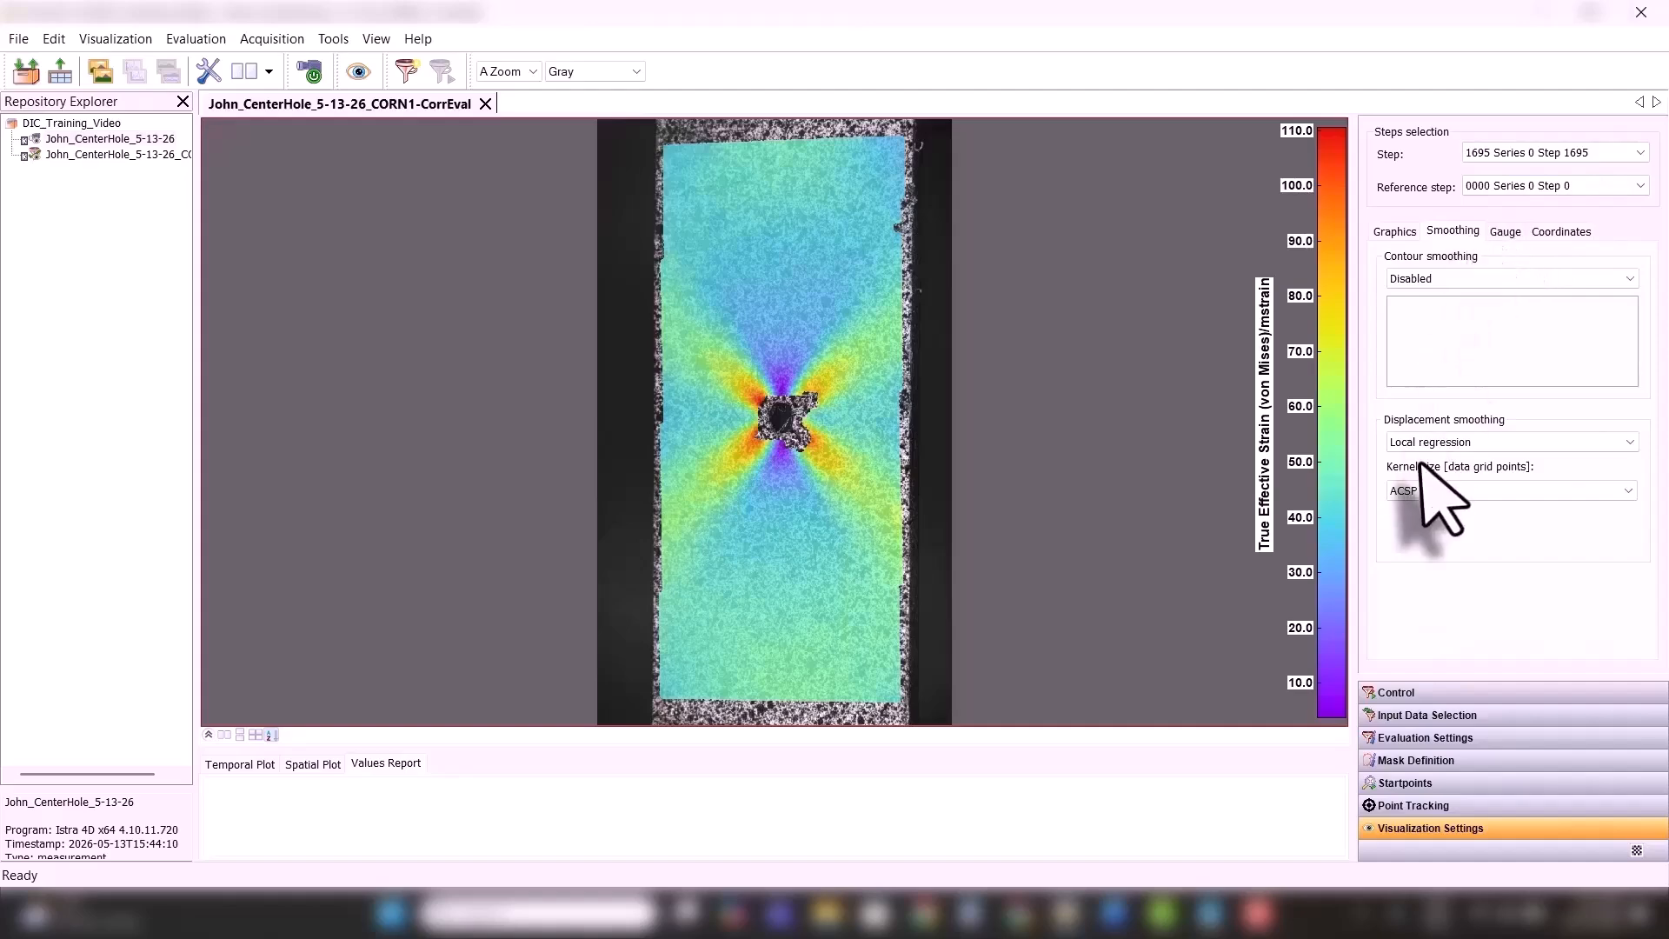
left_click(1505, 232)
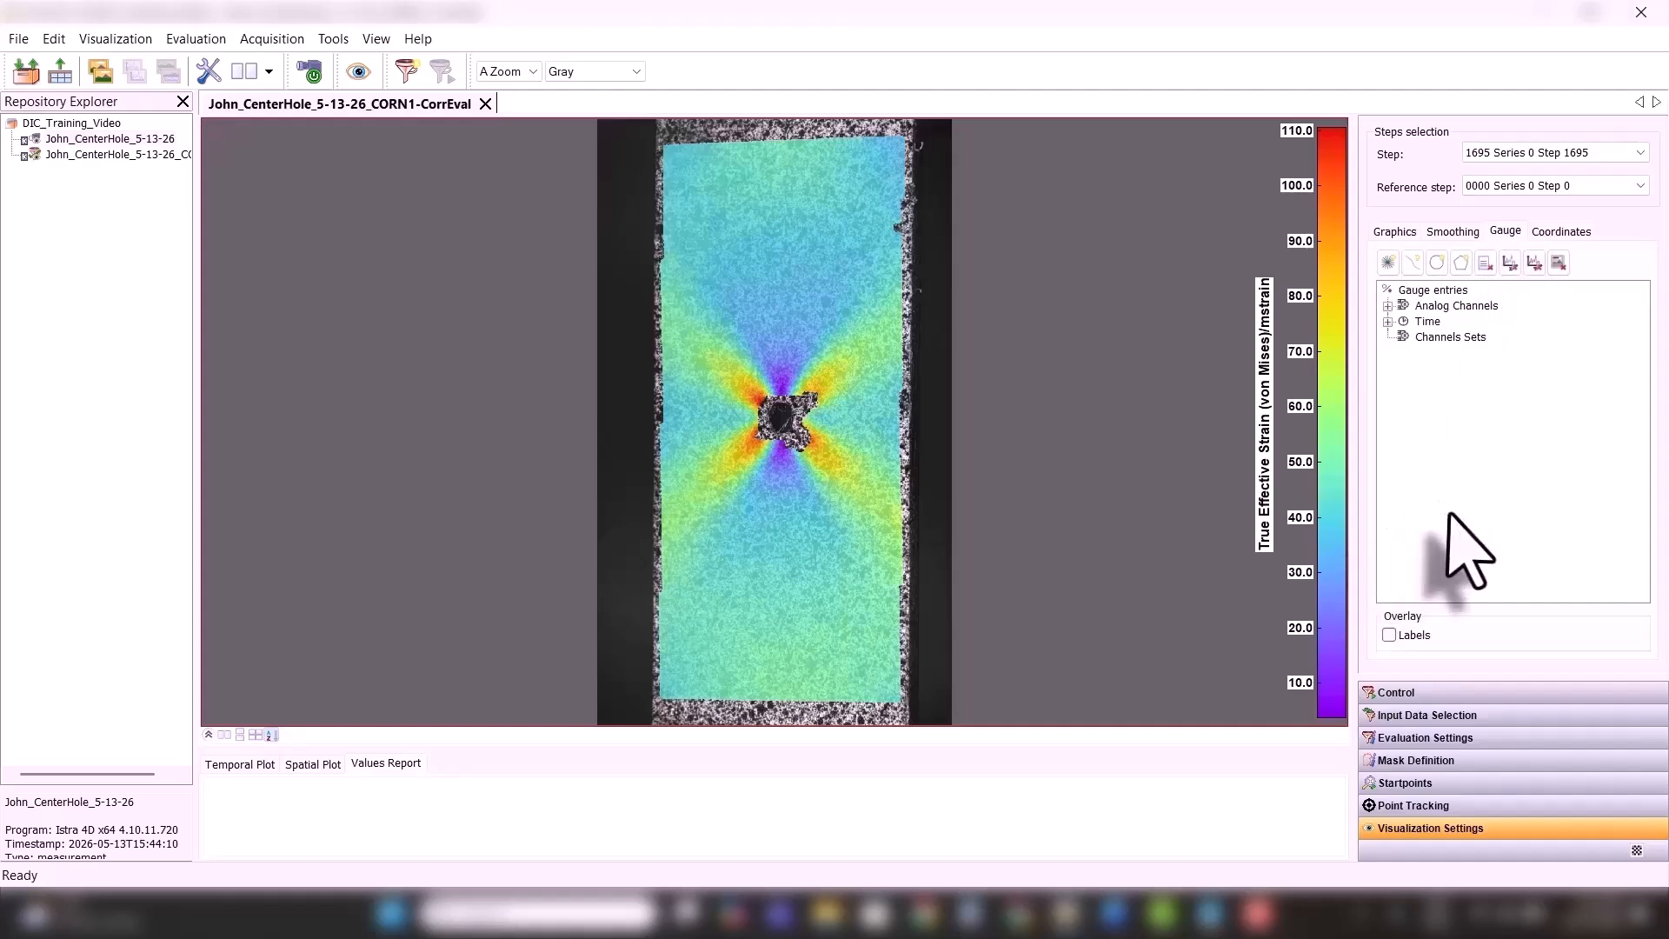
- Place a point gauge on the high-strain band to the lower left of the center hole and browse its contour, displacement and strain quantities
left_click(1389, 262)
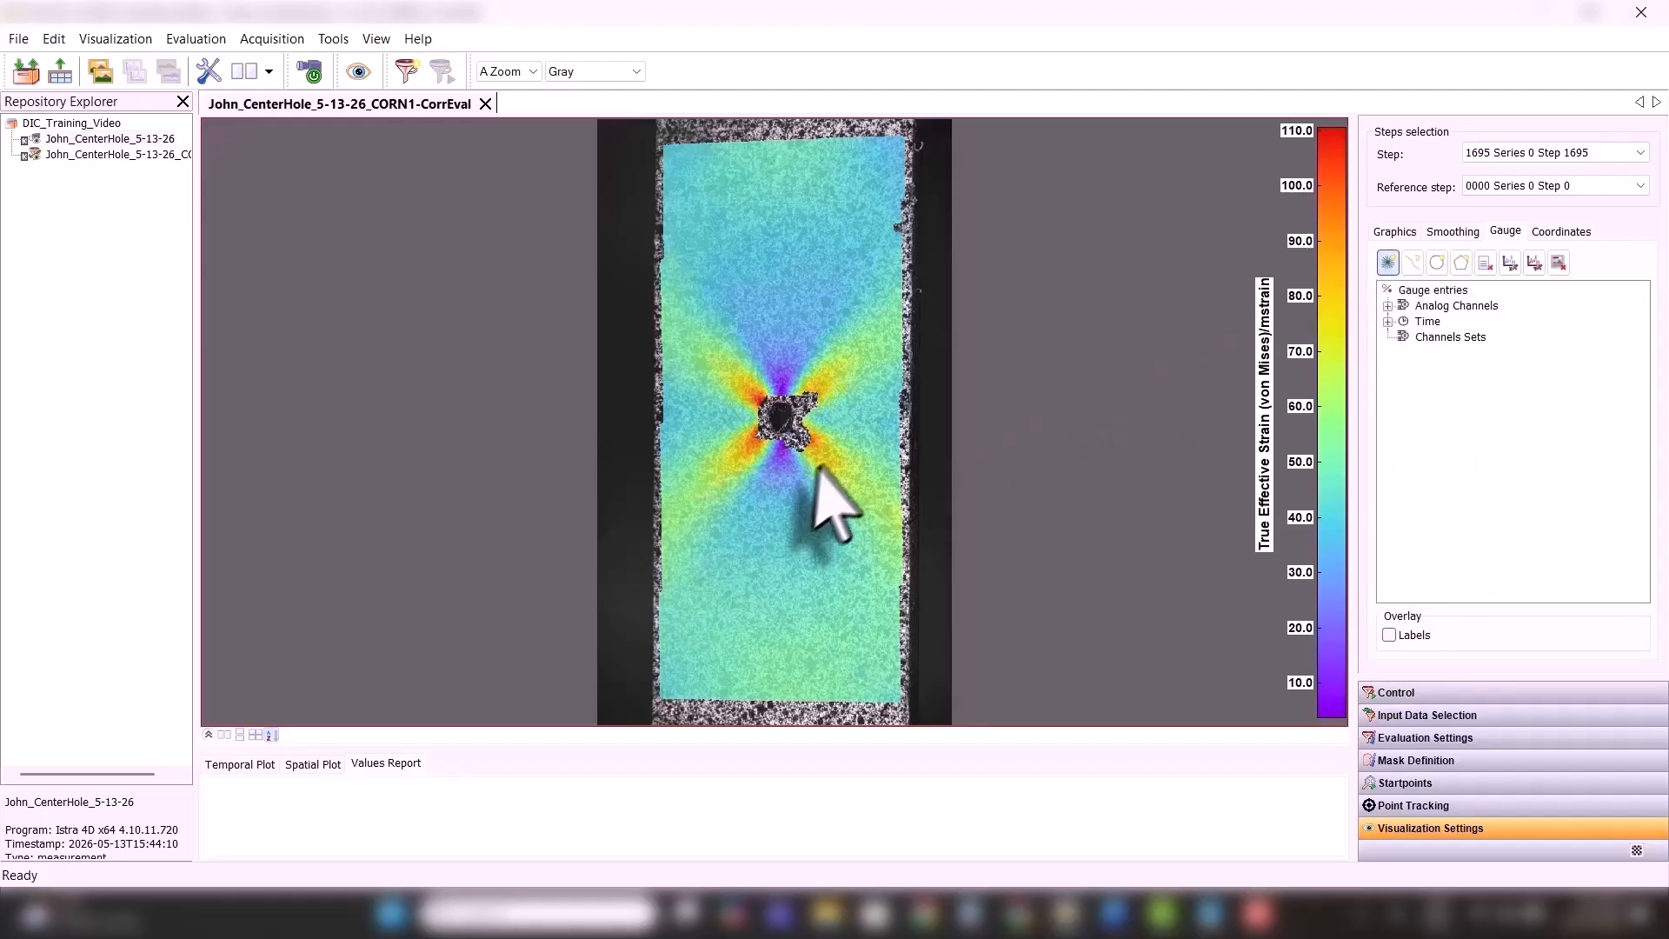
left_click(727, 473)
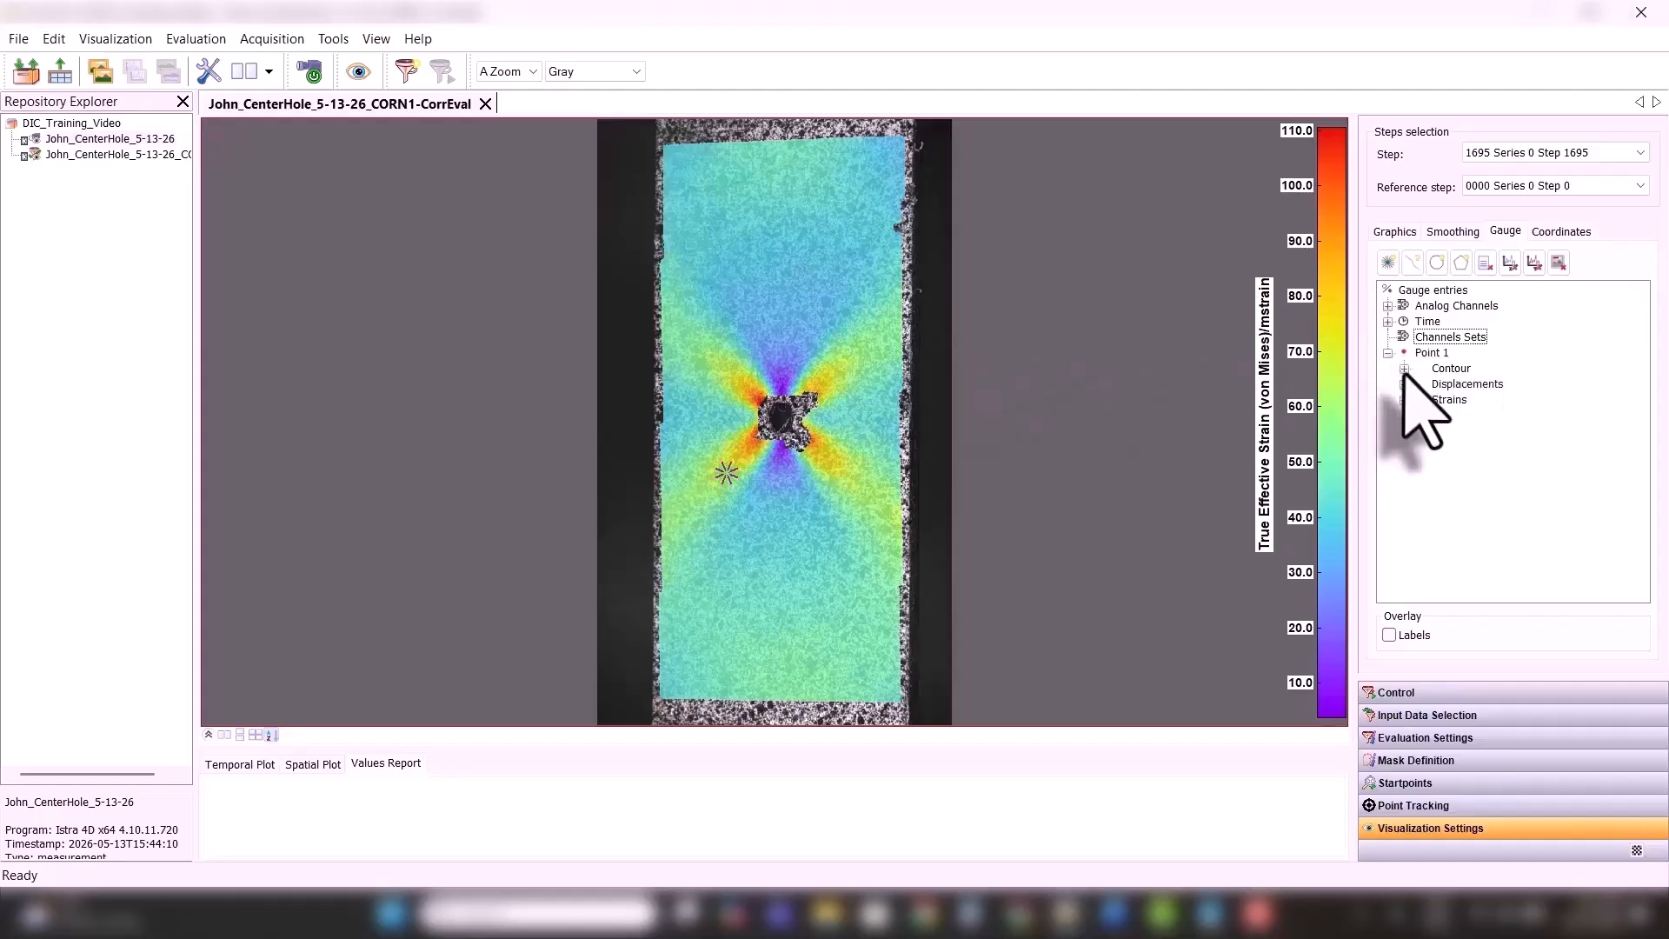
left_click(1405, 368)
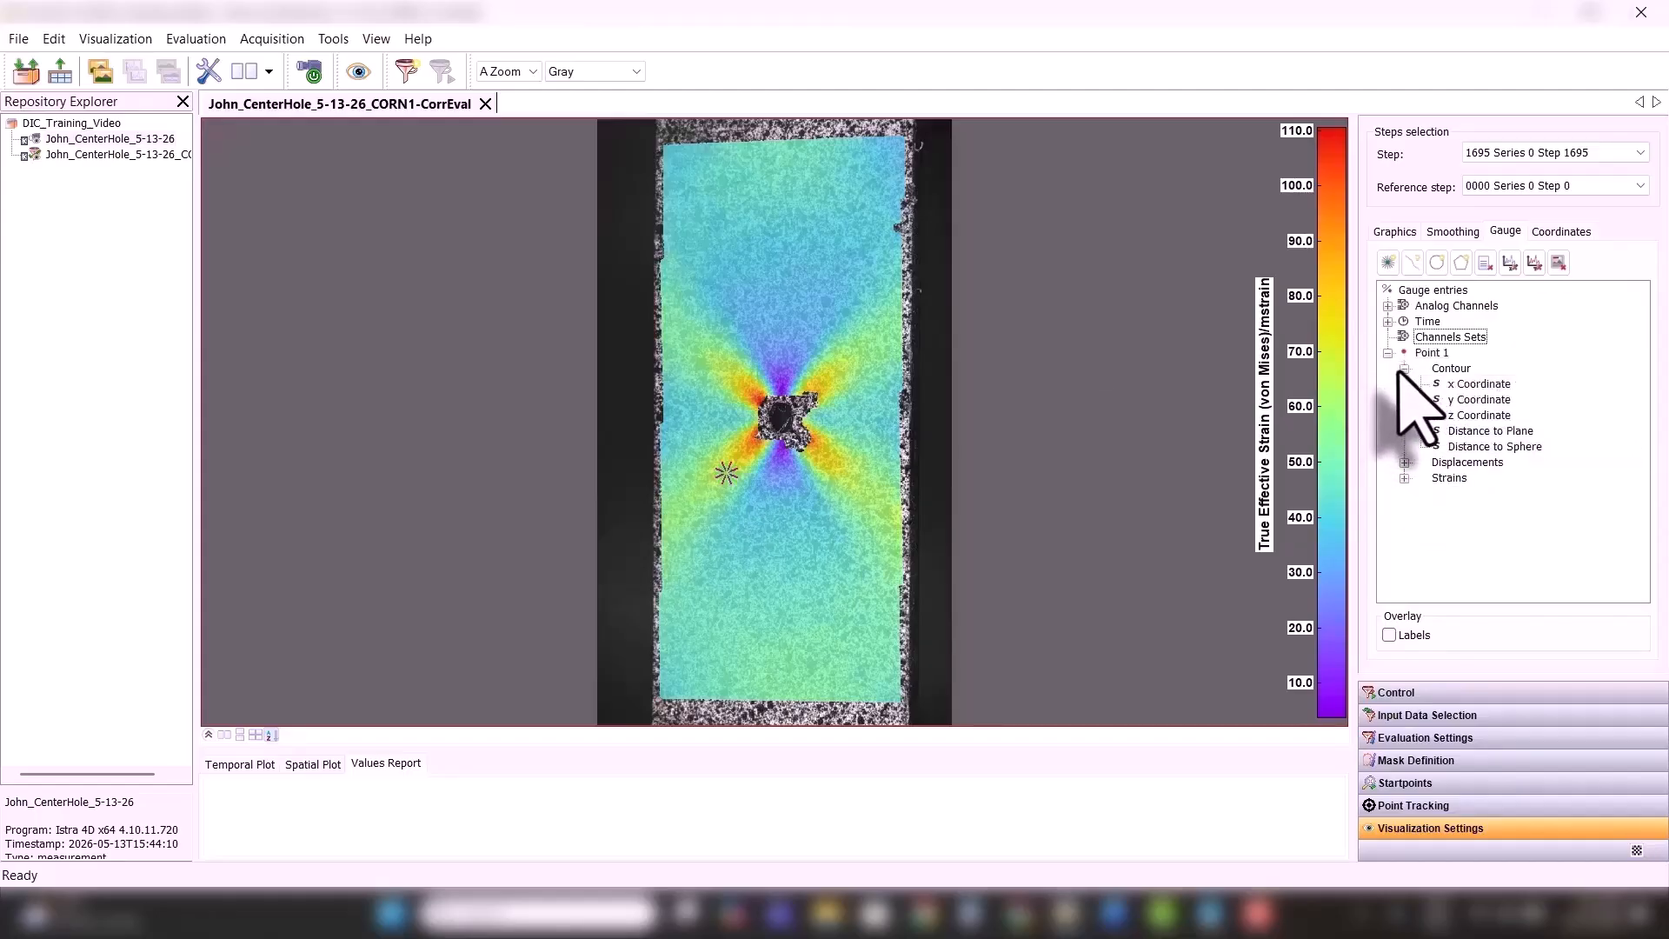
left_click(1404, 368)
left_click(1405, 384)
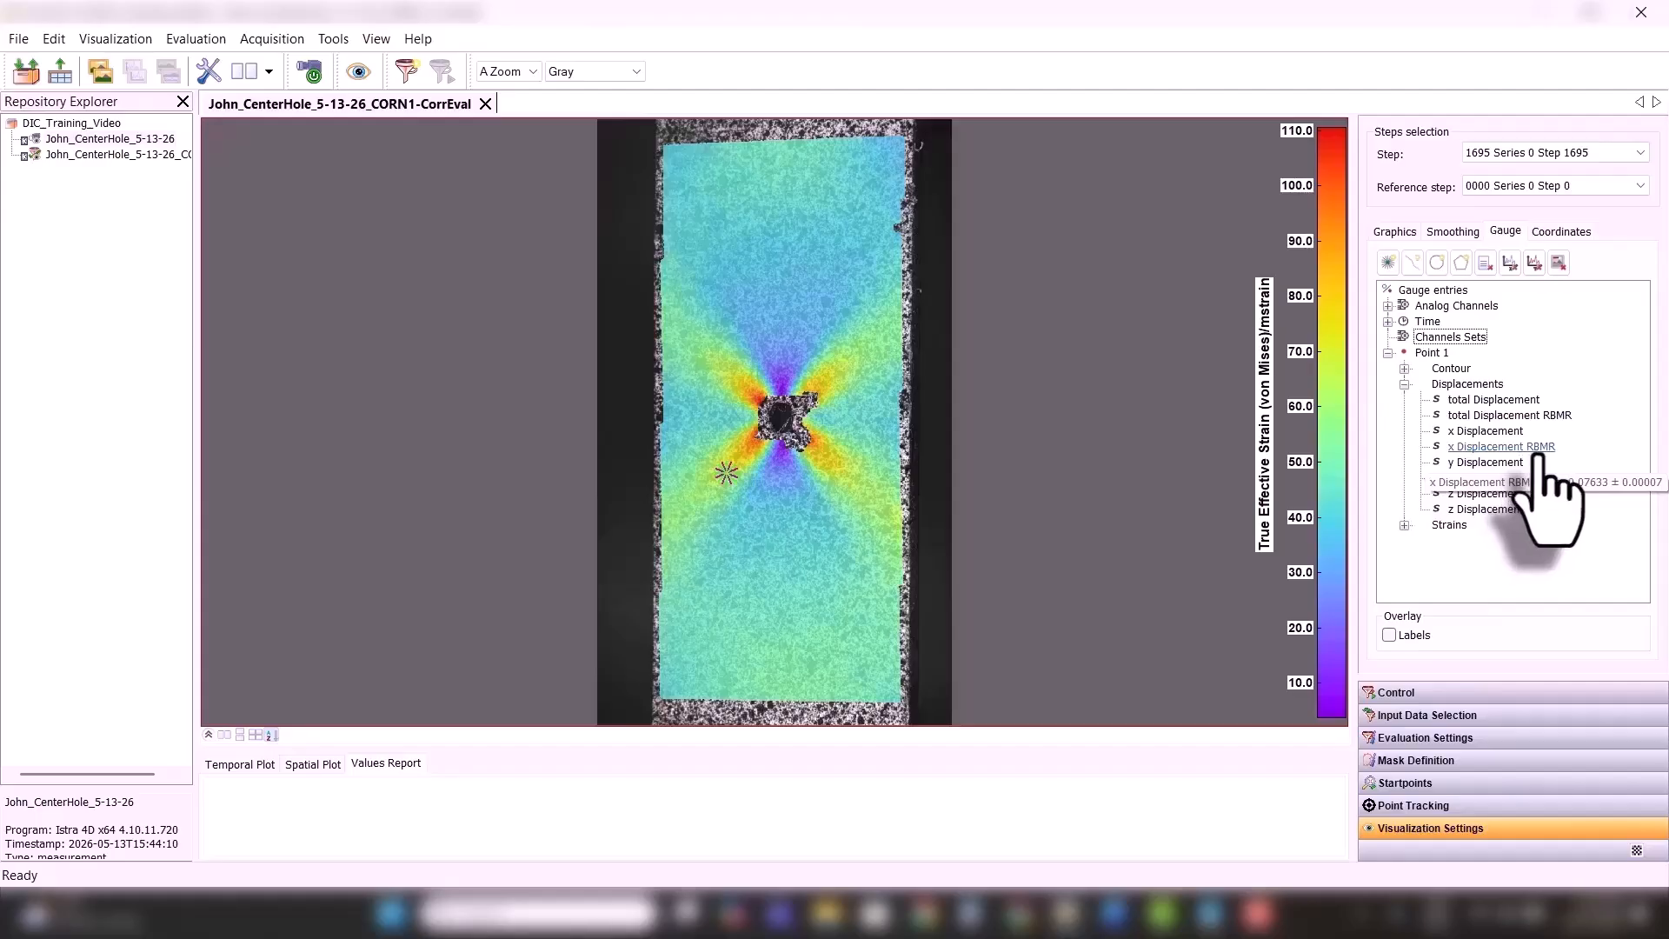
left_click(1404, 383)
left_click(1404, 399)
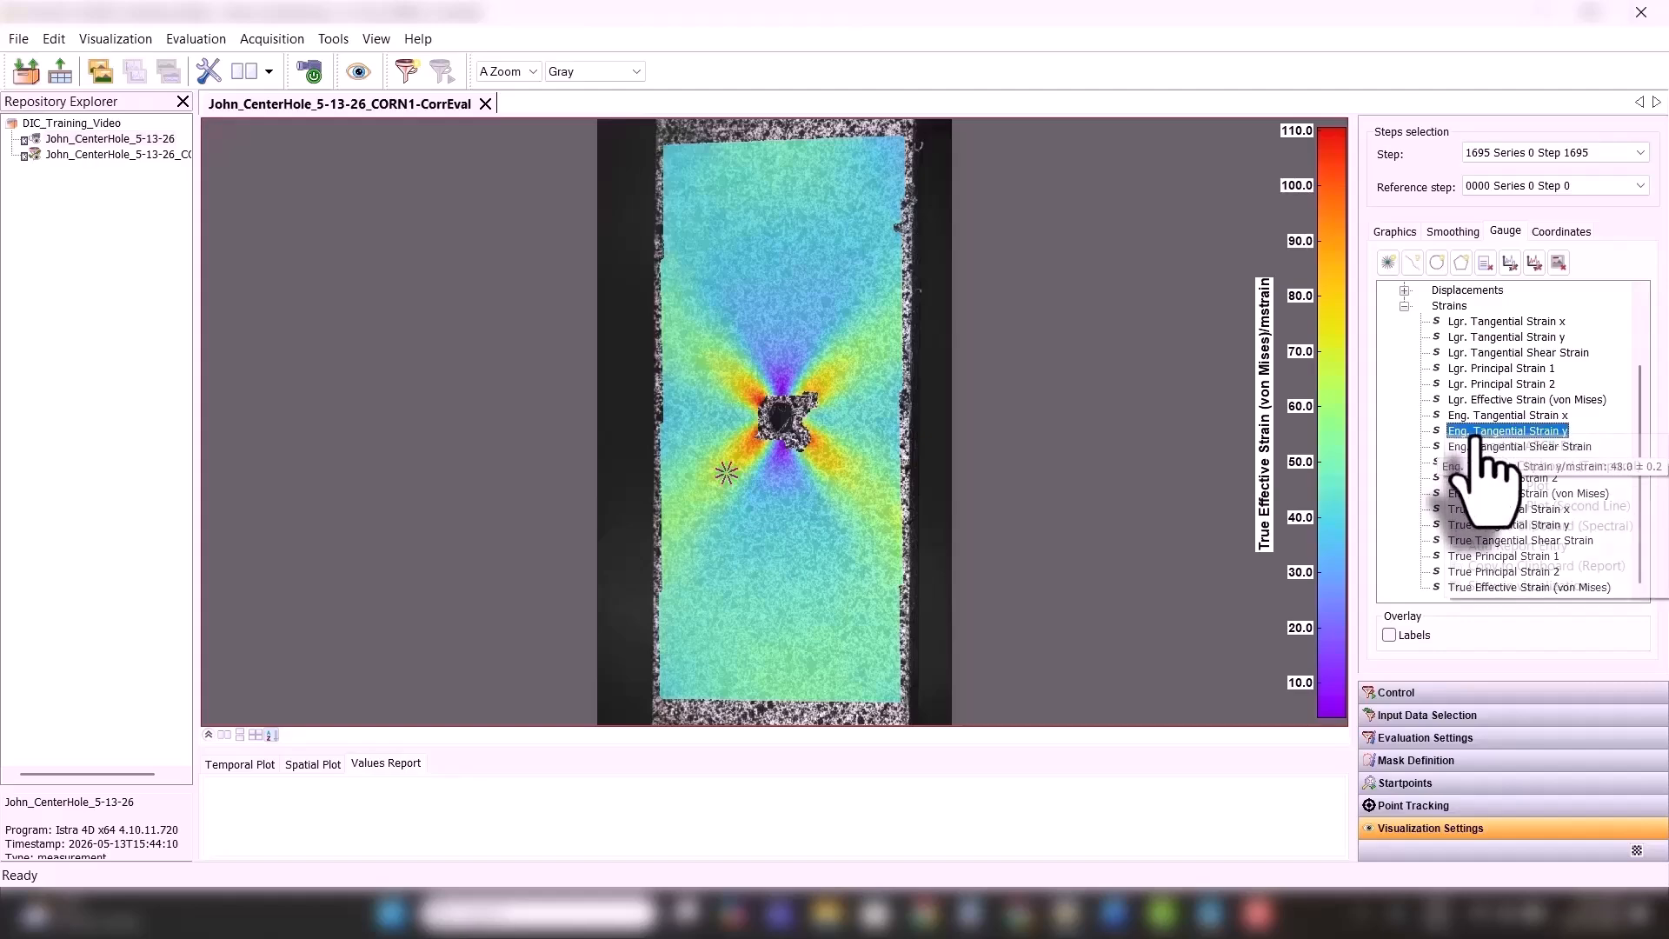
- Add Point 1's True Tangential Strain y to the values report, enlarge the report area and collapse the point's strain entries
left_click(1259, 551)
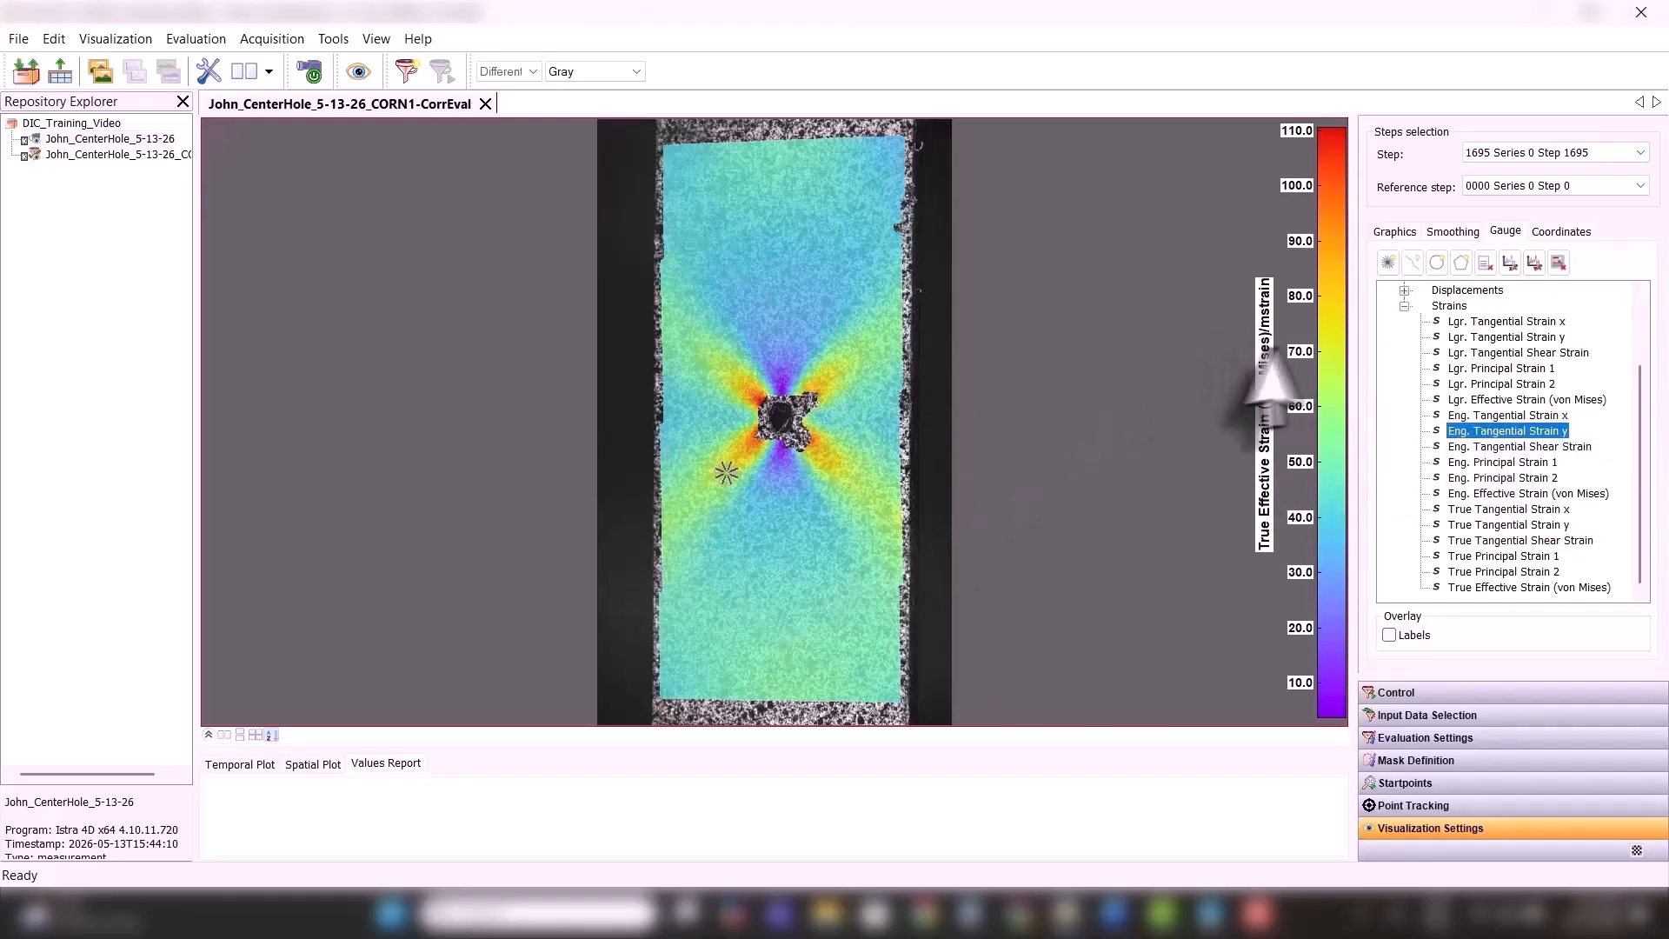
right_click(1482, 432)
key("Escape")
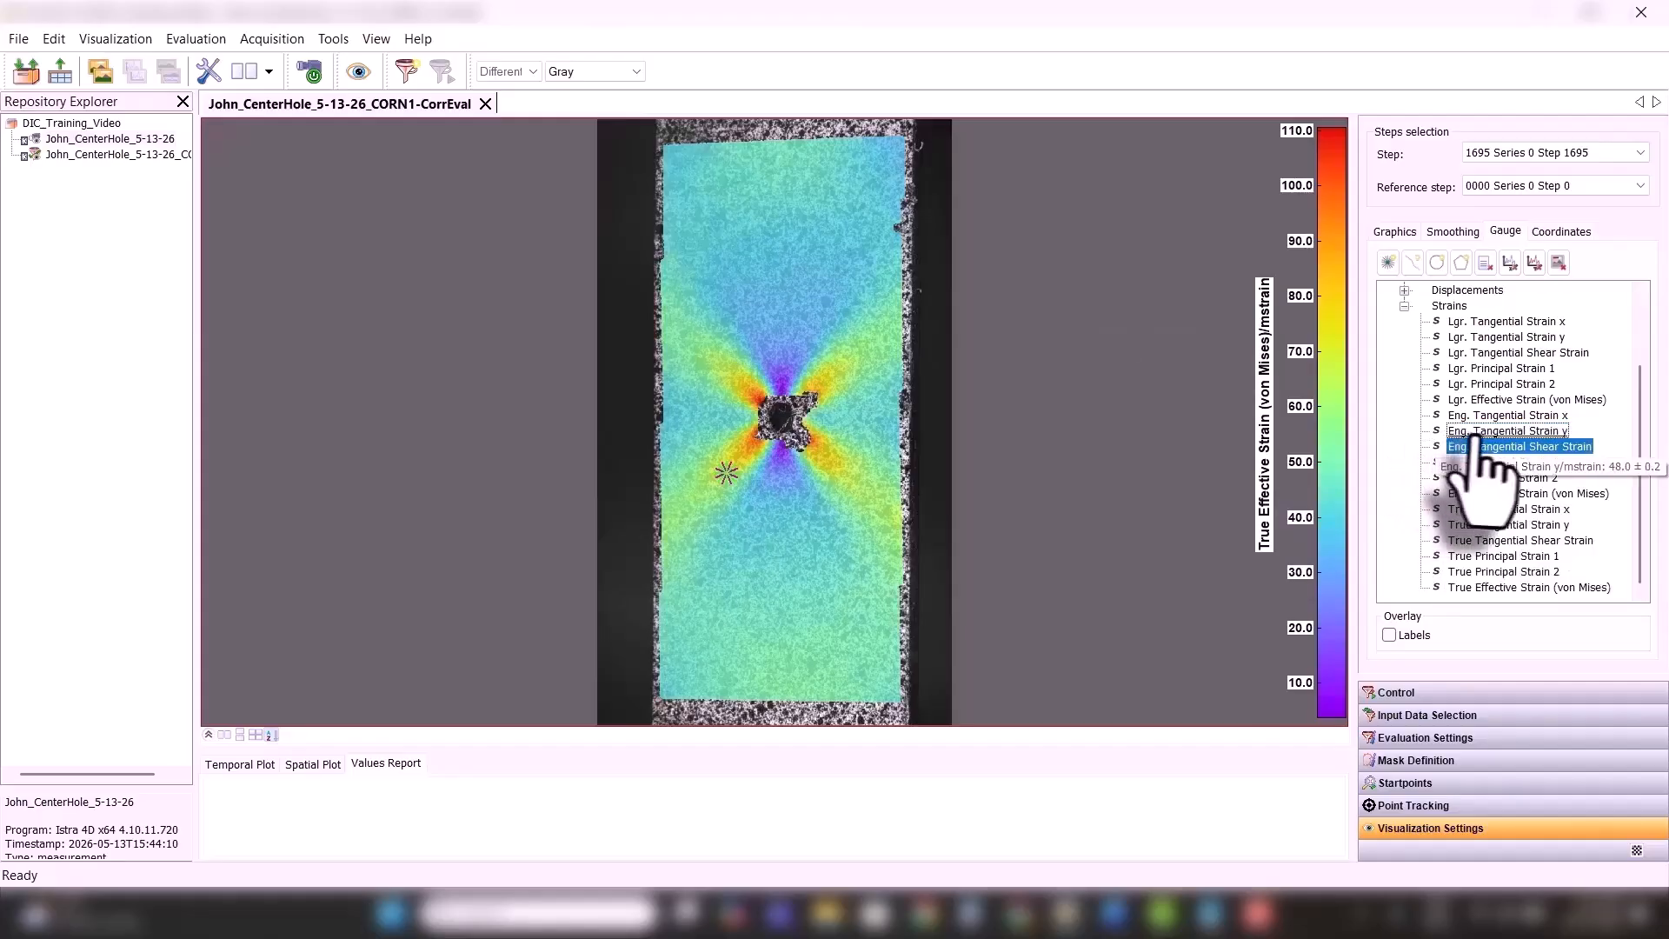
left_click(1497, 445)
left_click(1480, 526)
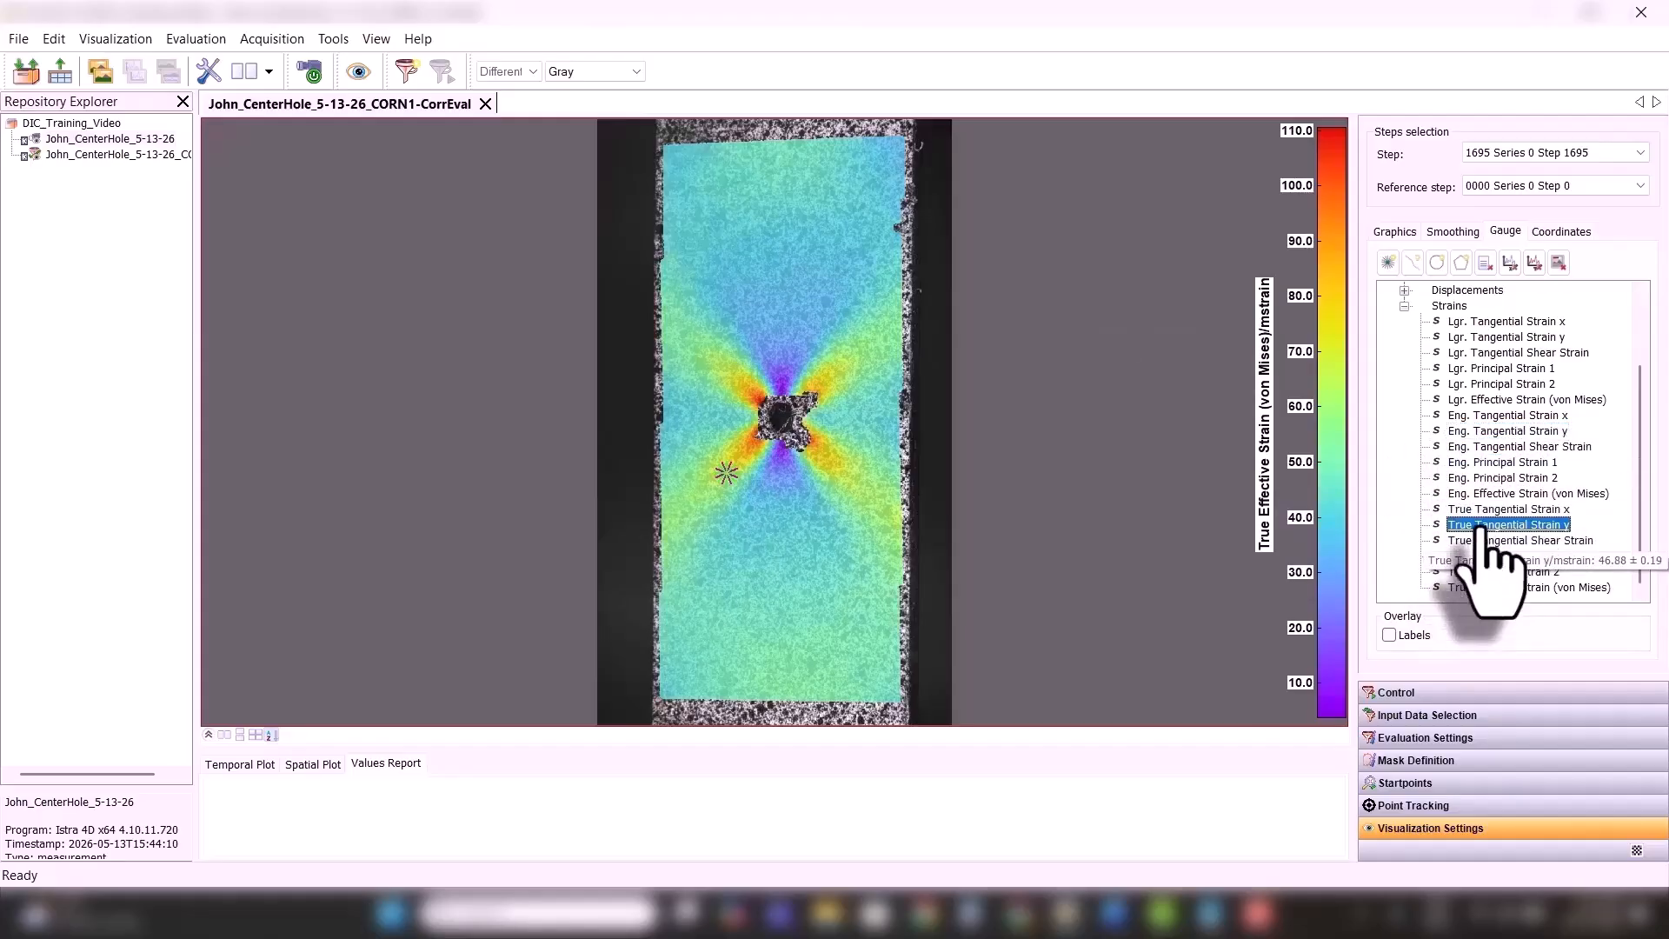
right_click(1481, 527)
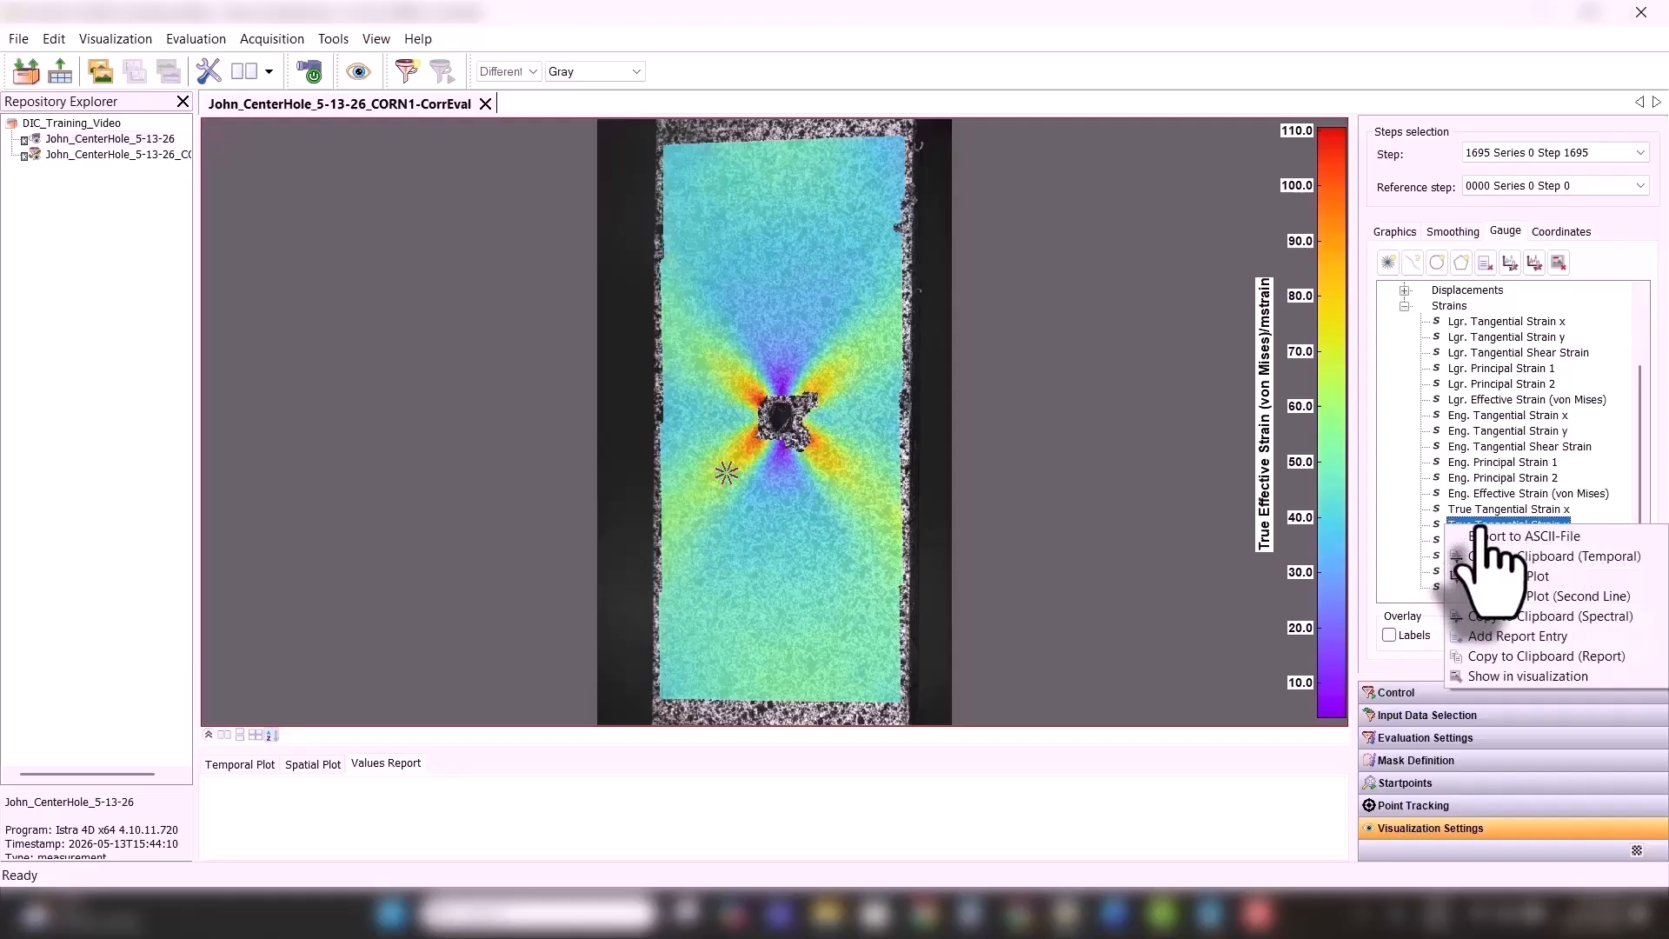
left_click(1499, 644)
left_click_drag(467, 748, 467, 708)
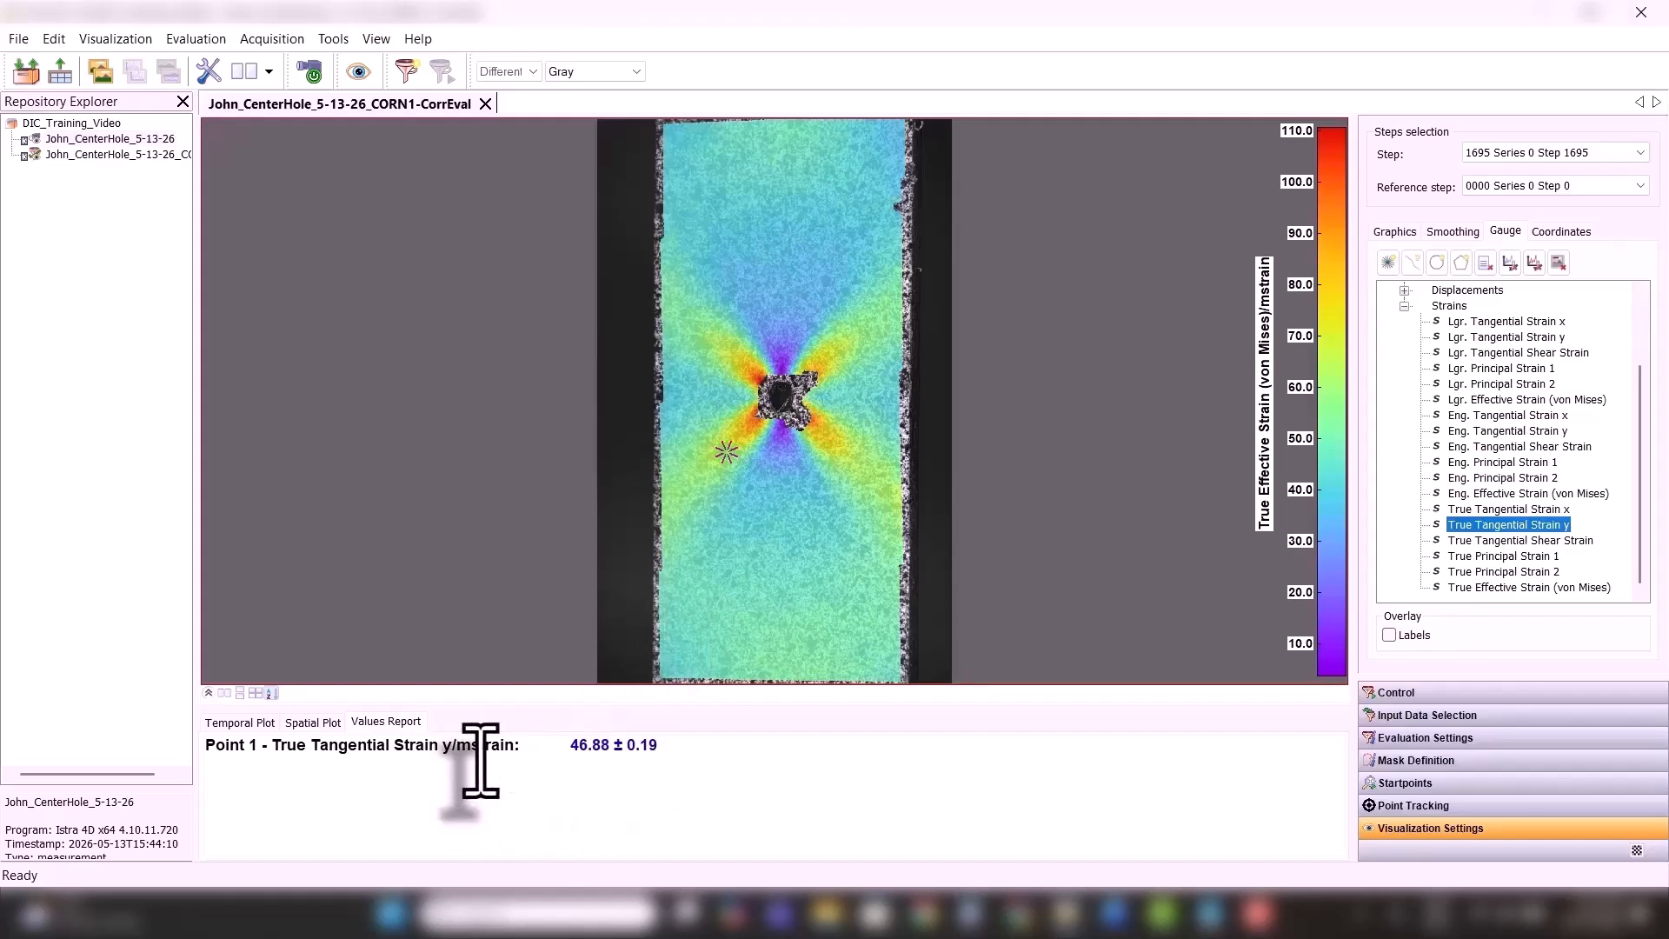
left_click(1404, 306)
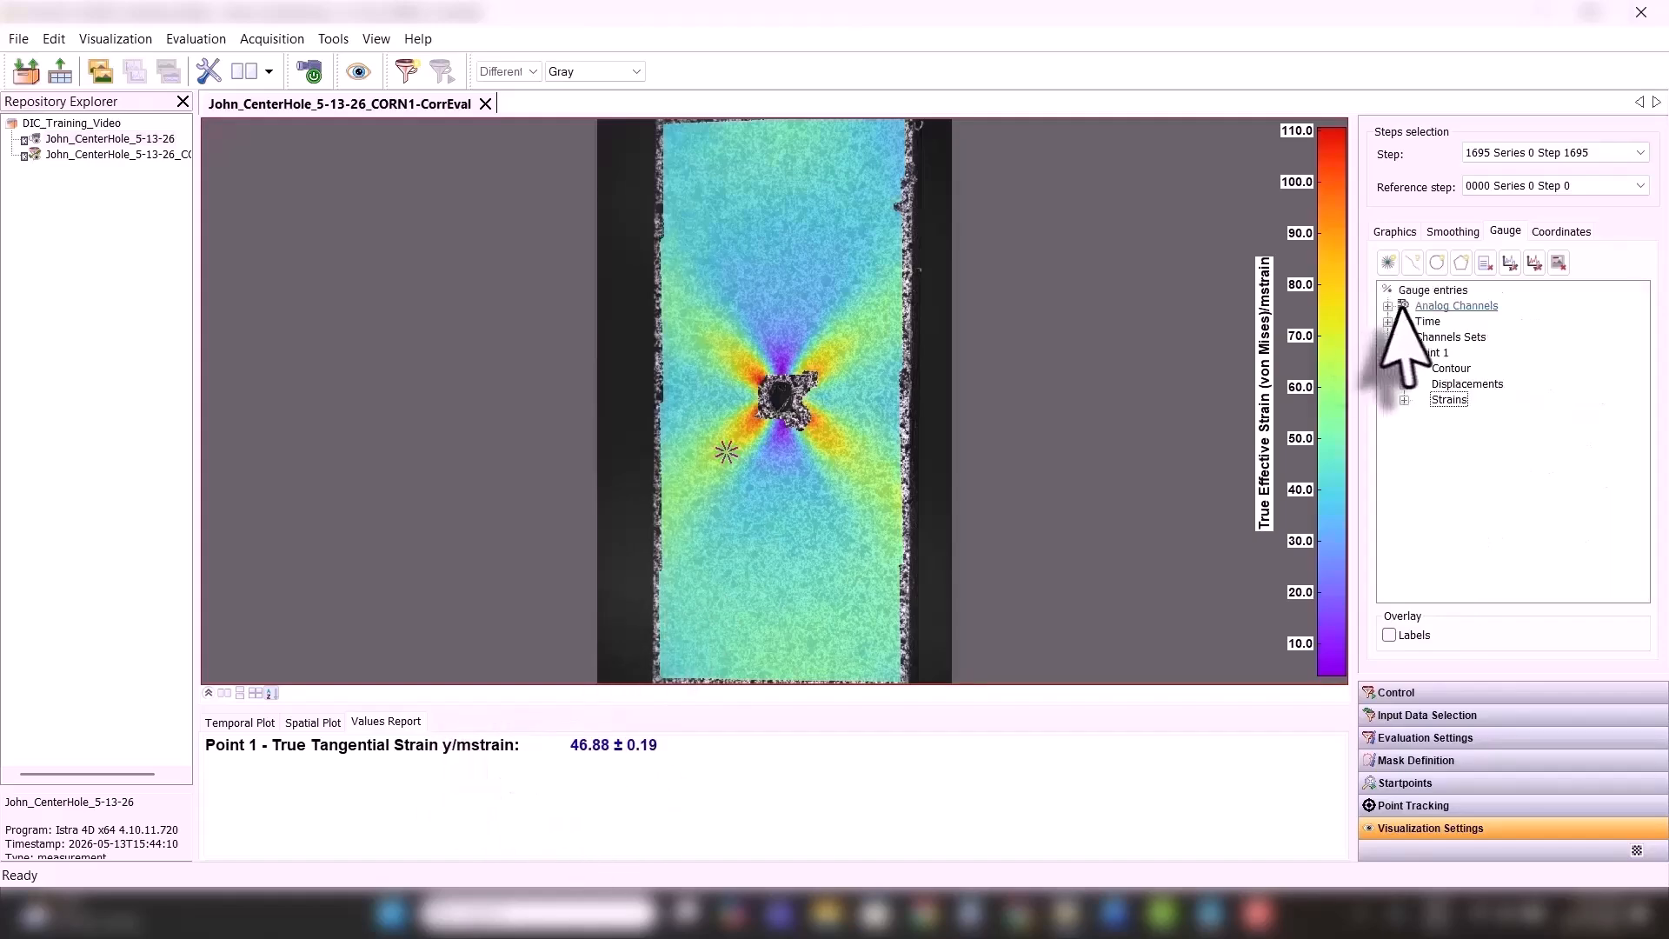
- Draw a near-vertical line gauge to the right of the center hole and browse its contour and displacement quantities
left_click(1410, 265)
left_click(845, 195)
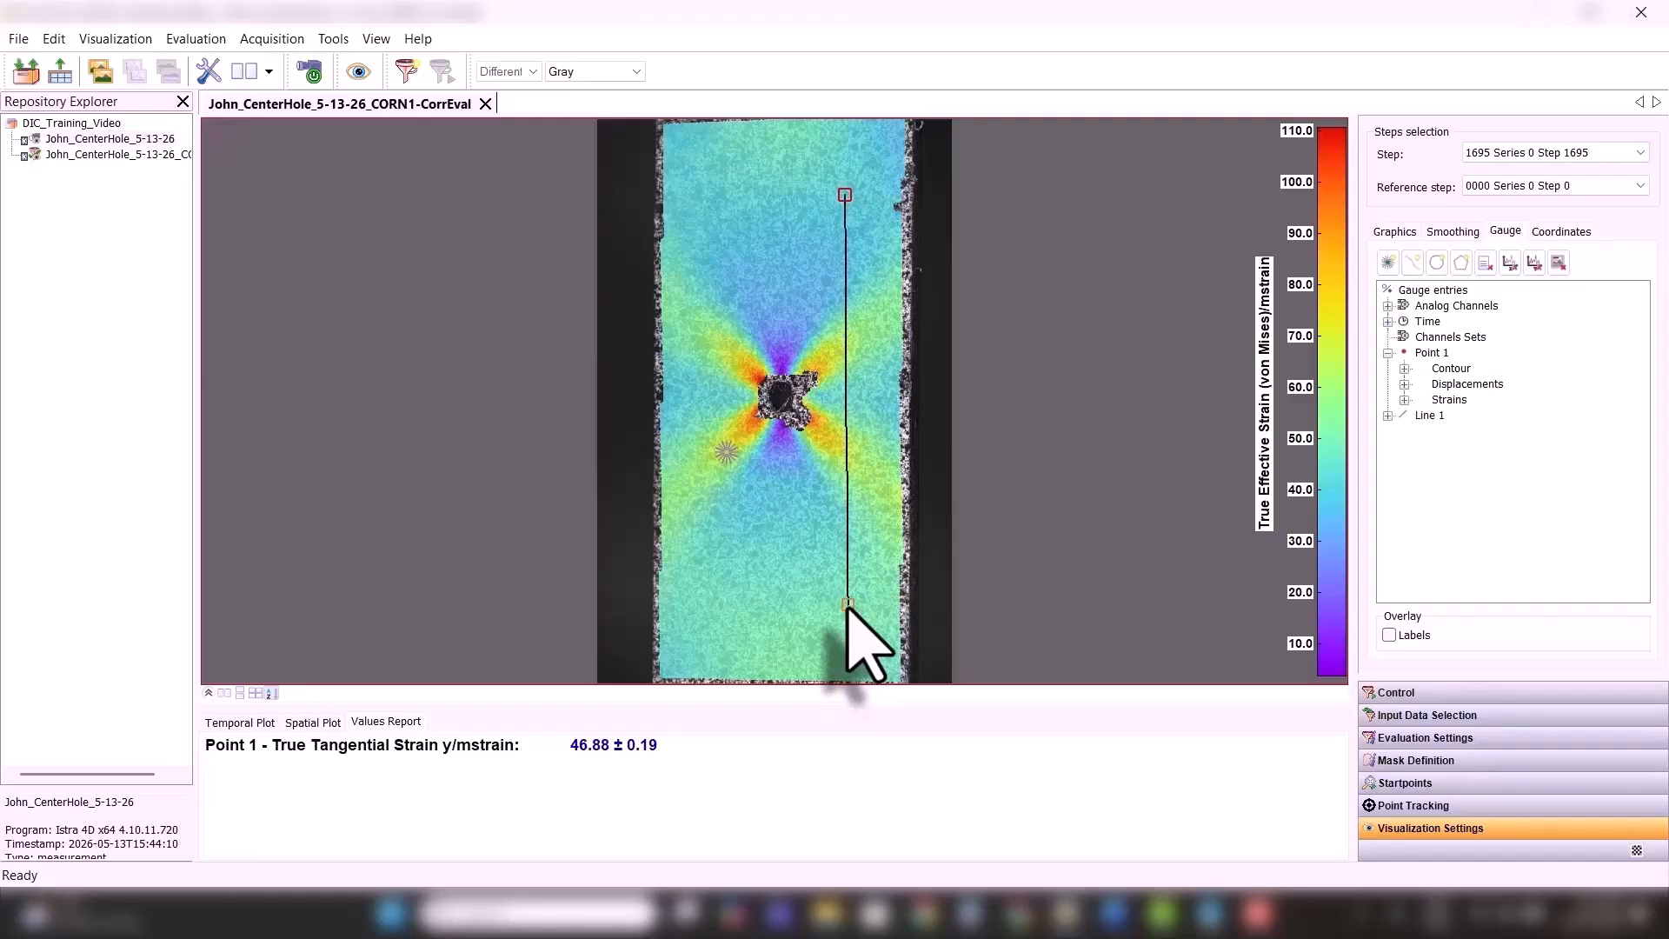
left_click(1388, 415)
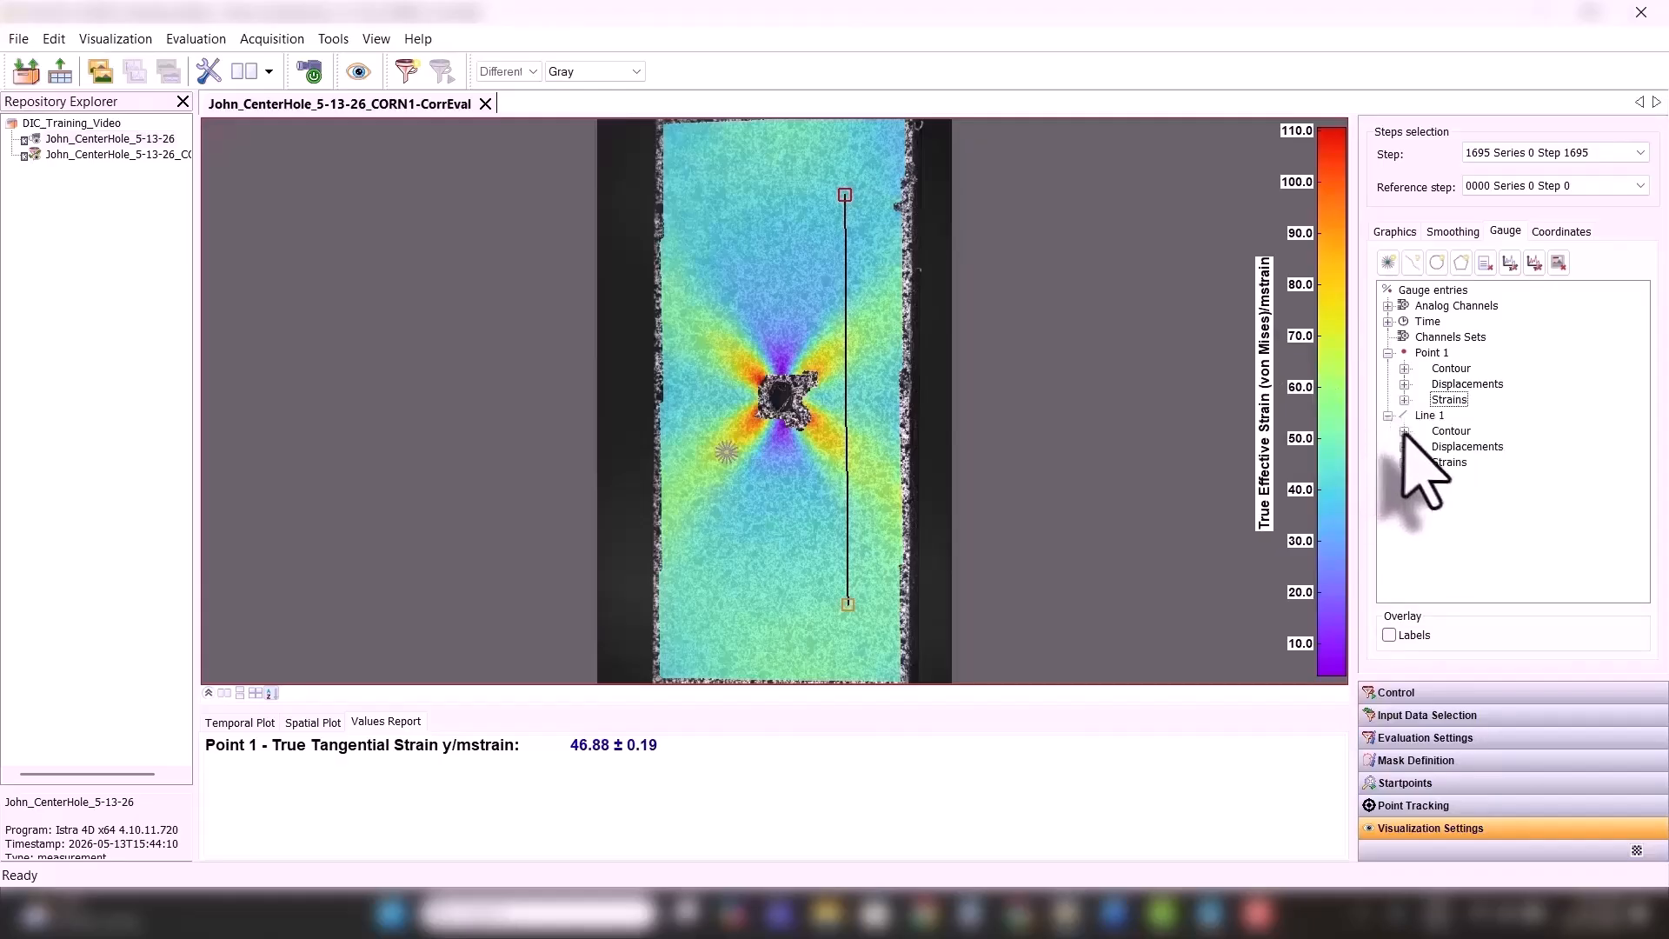
left_click(1404, 432)
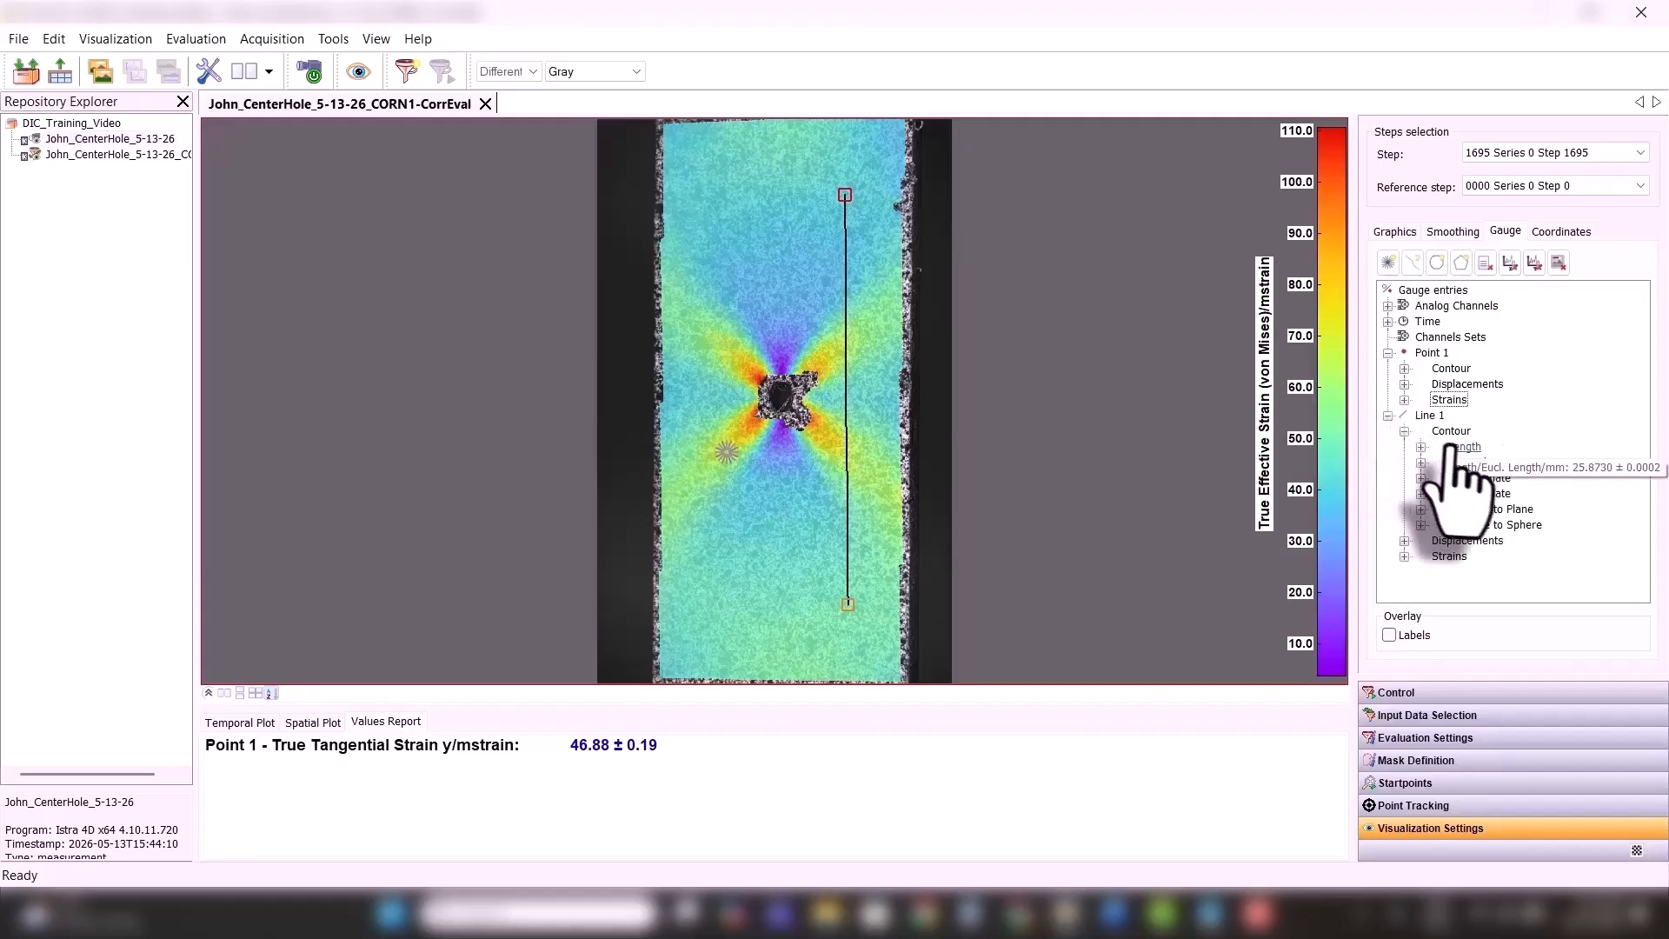
left_click(1404, 432)
left_click(1405, 447)
mouse_move(1448, 513)
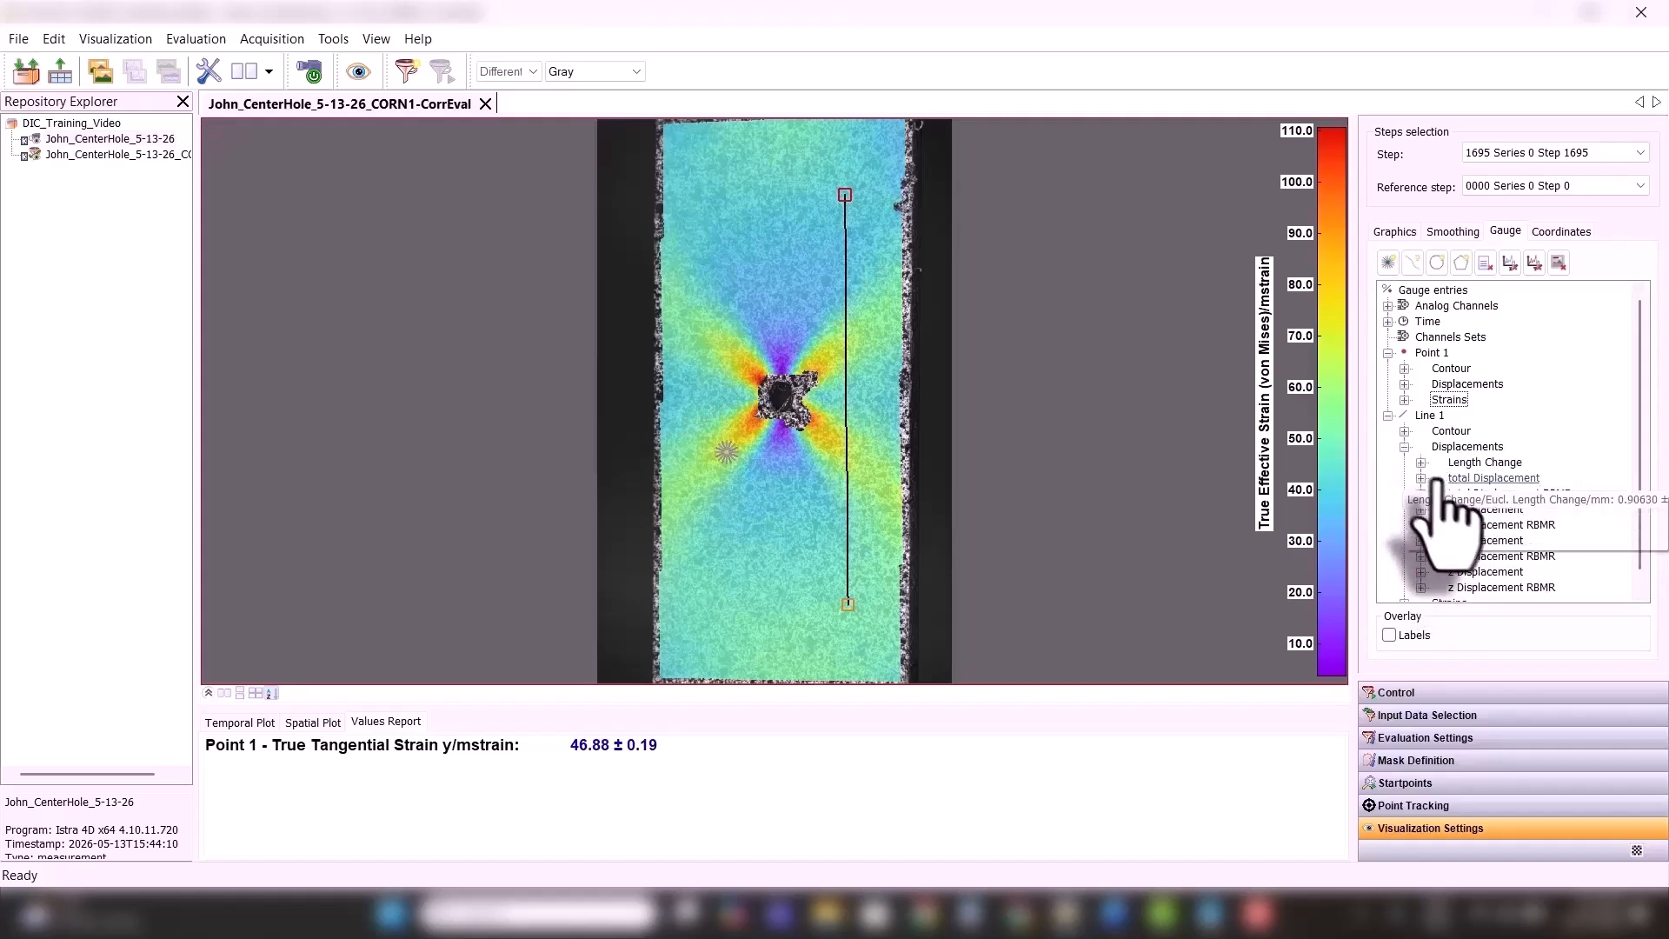
left_click(1404, 447)
- Add Line 1's Line True Strain to the values report and collapse the line's strain entries
left_click(1404, 463)
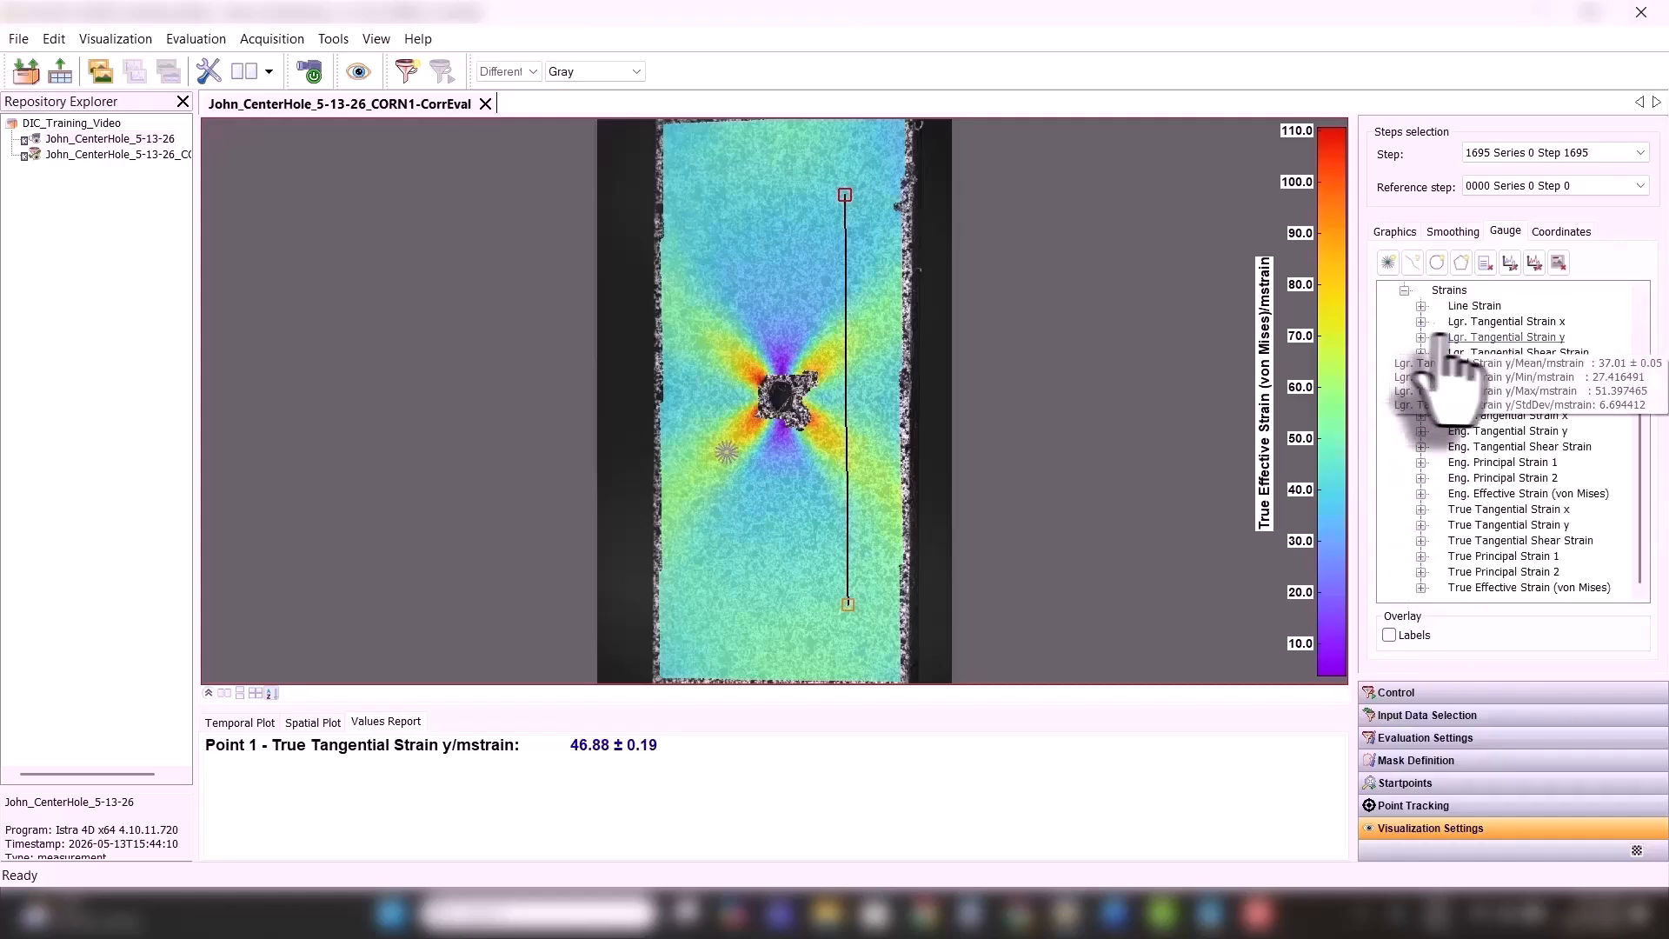
double_click(1470, 306)
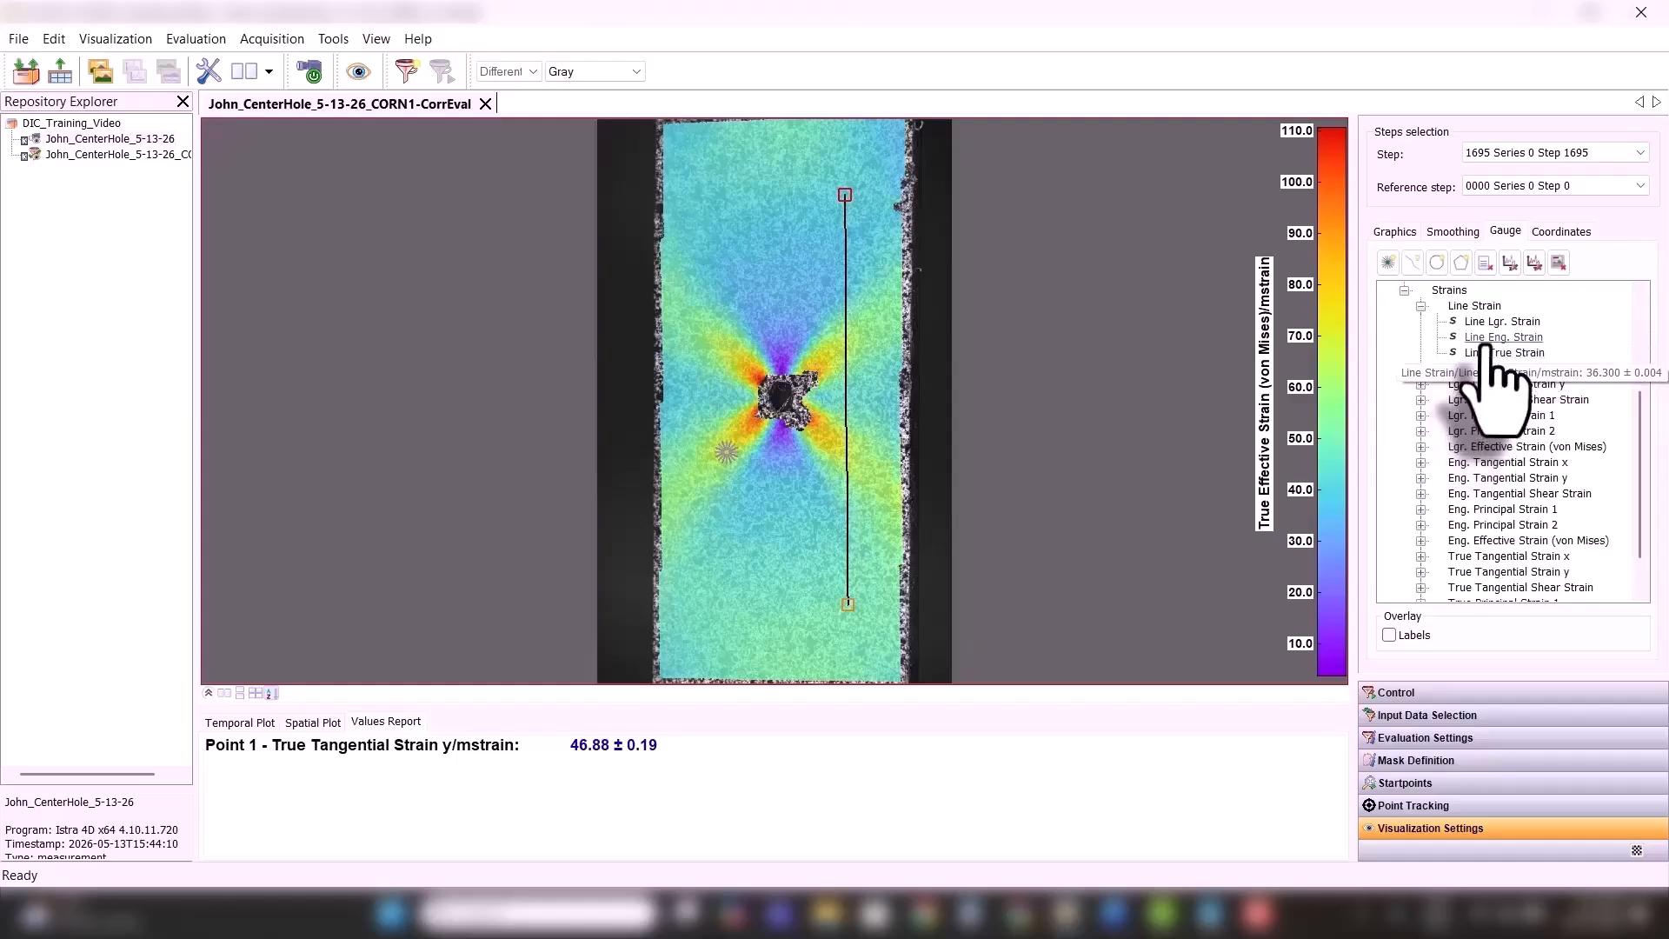
mouse_move(1481, 356)
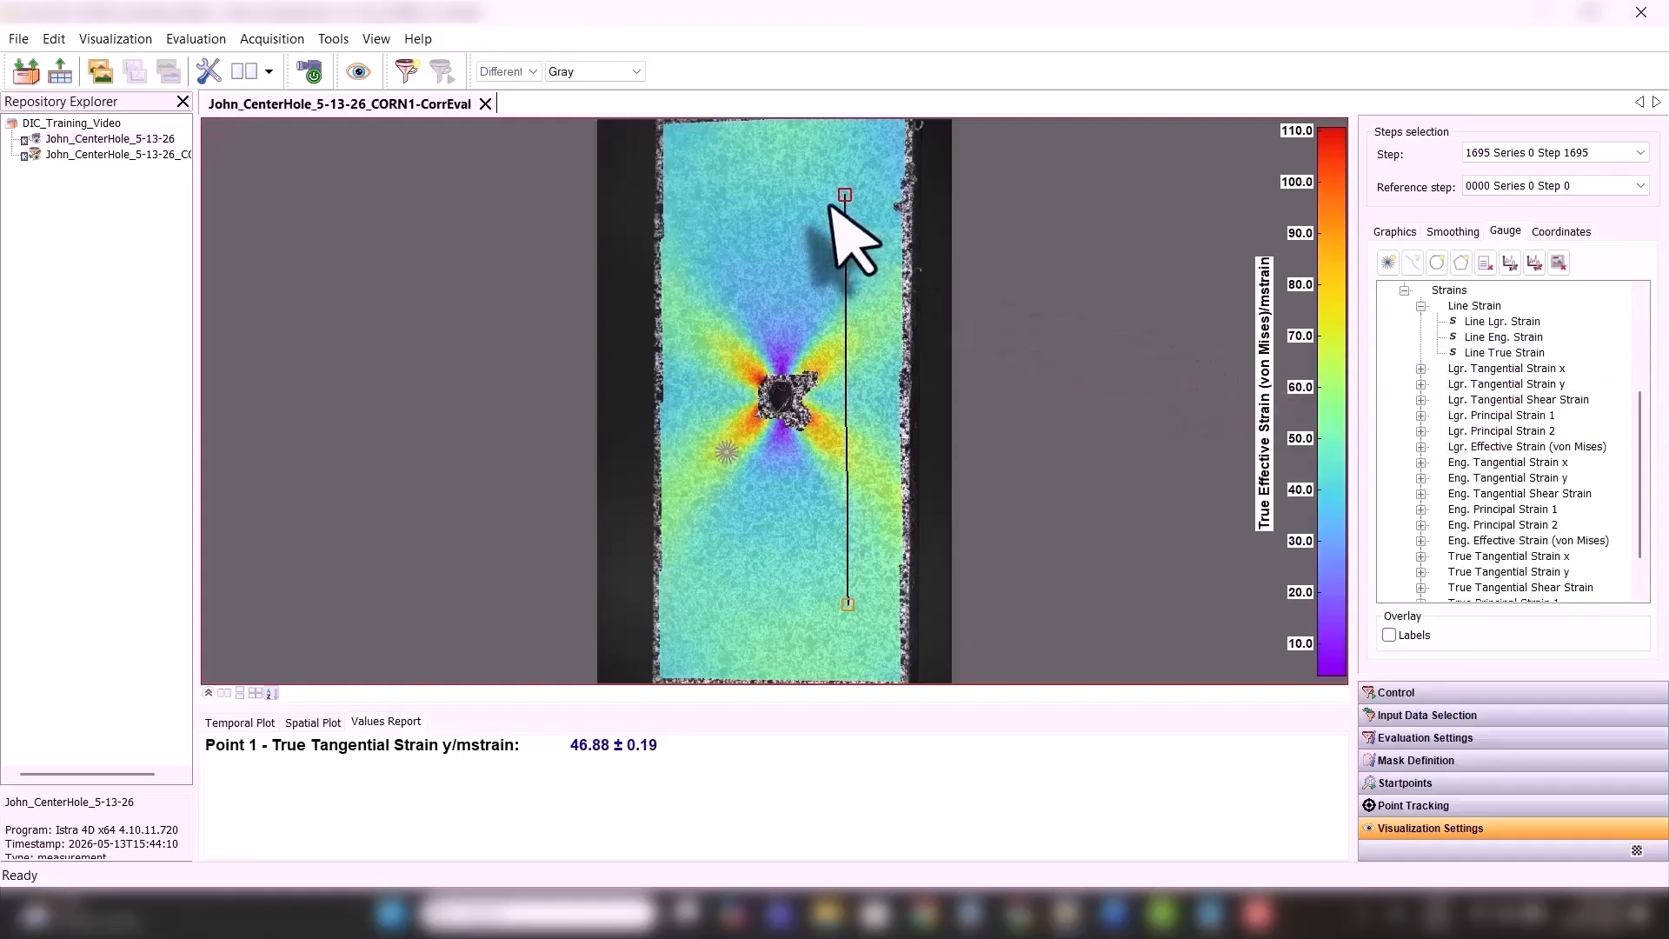
right_click(1502, 352)
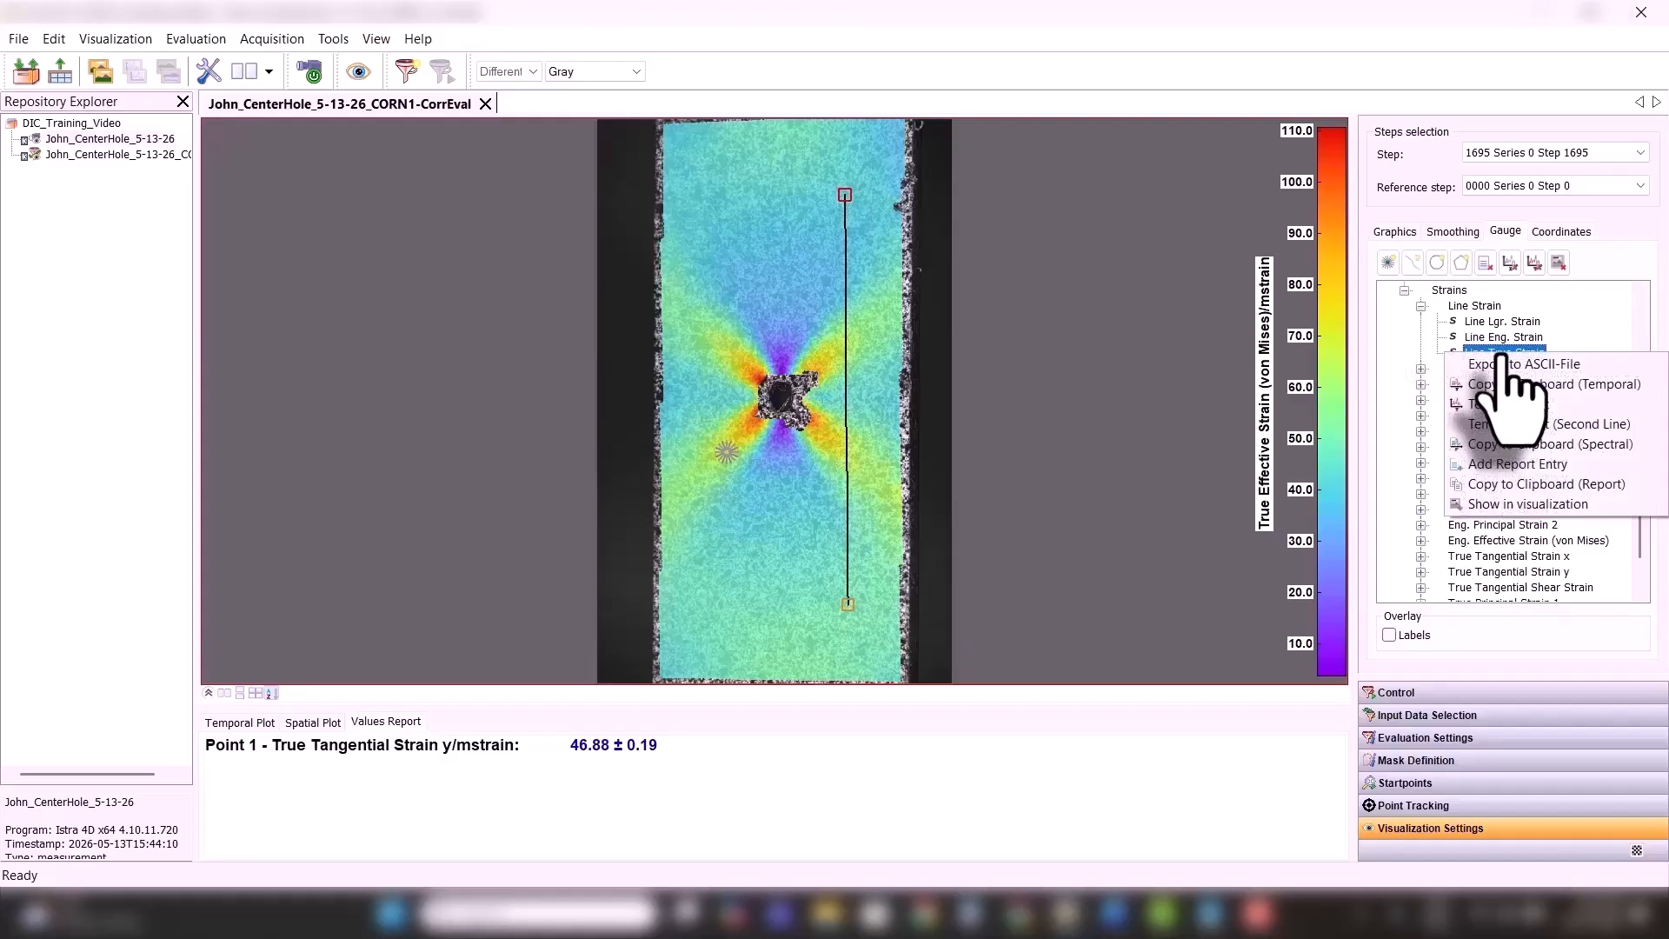
left_click(1517, 464)
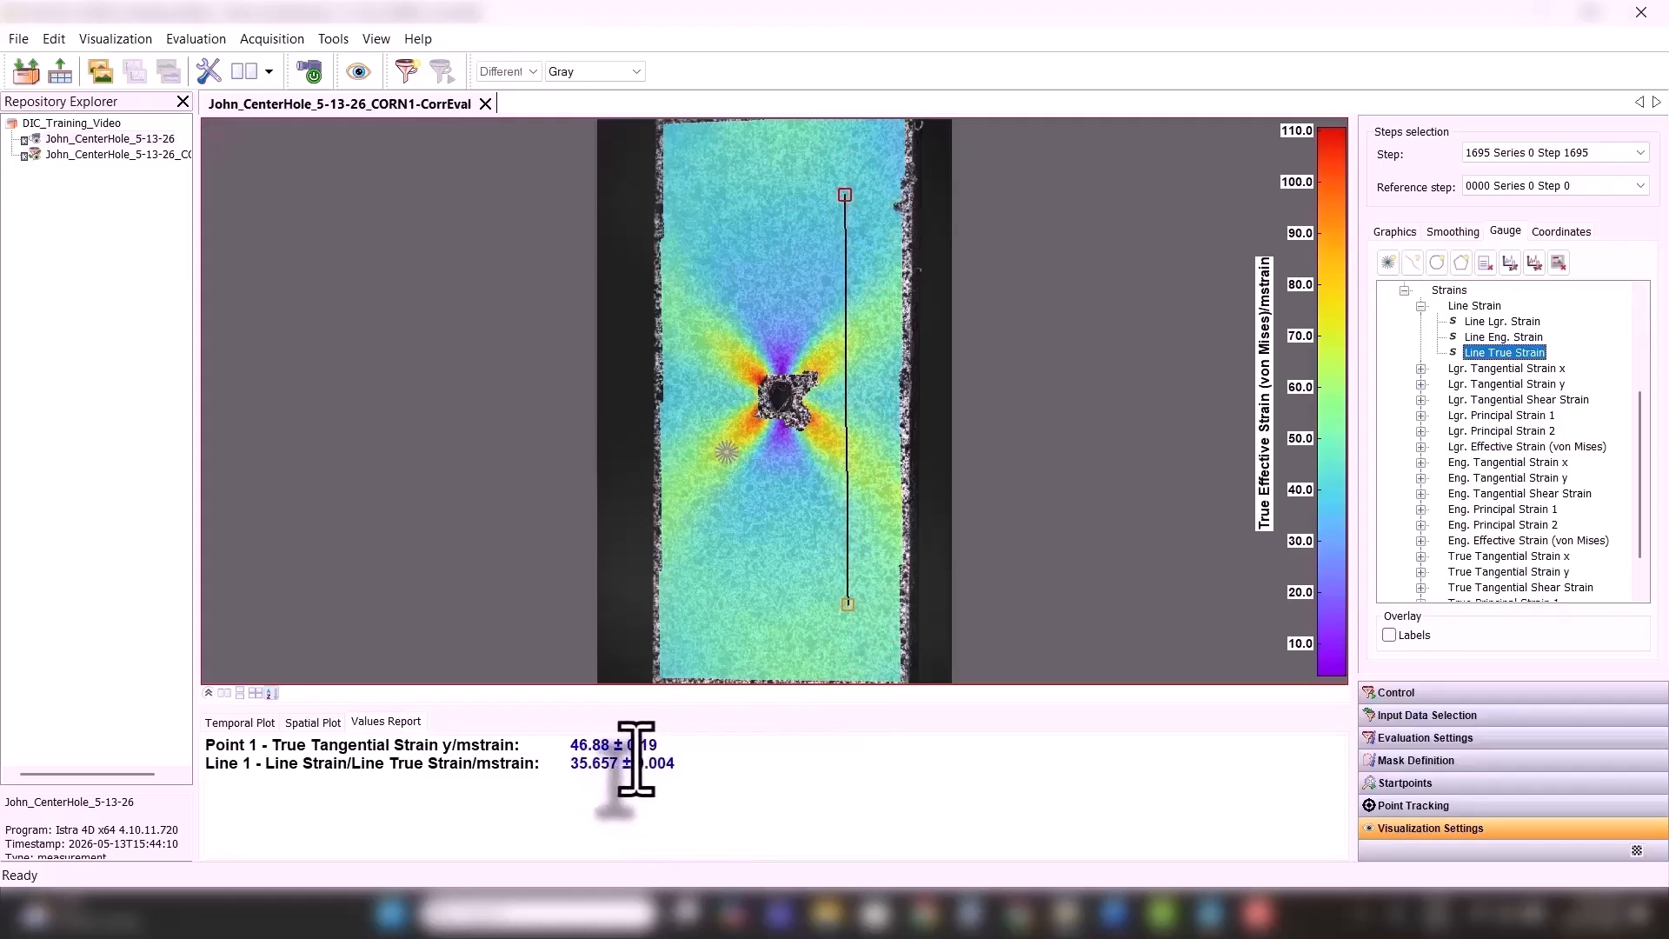
left_click(1405, 290)
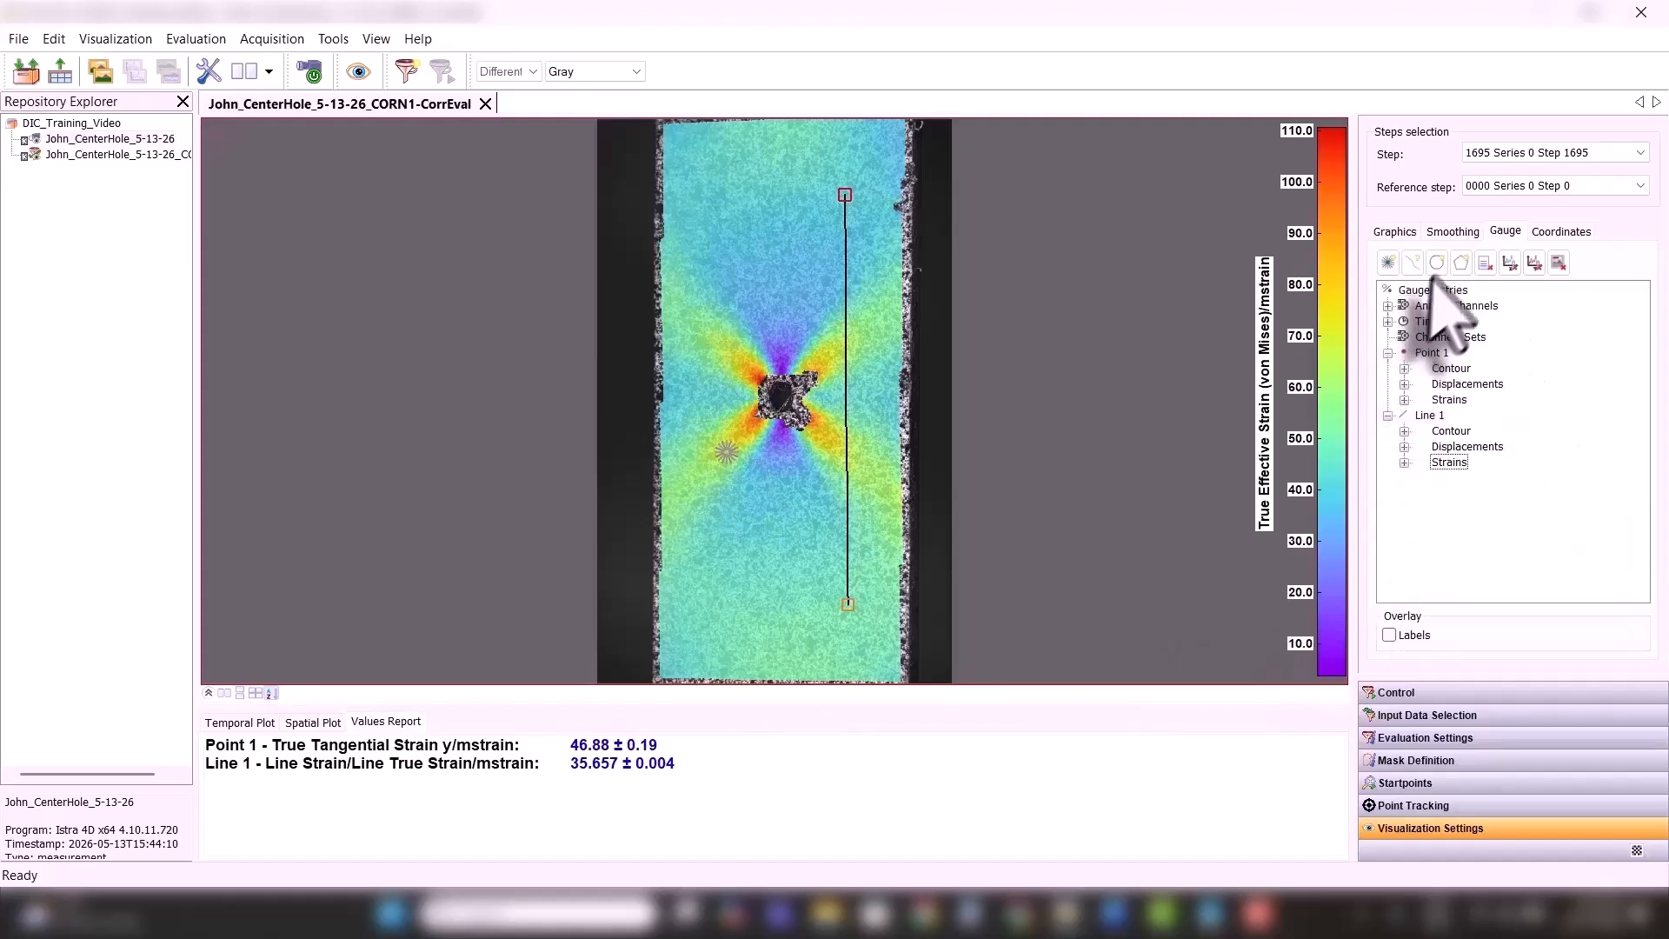
- Draw a five-vertex polygon gauge enclosing the center hole
left_click(1464, 265)
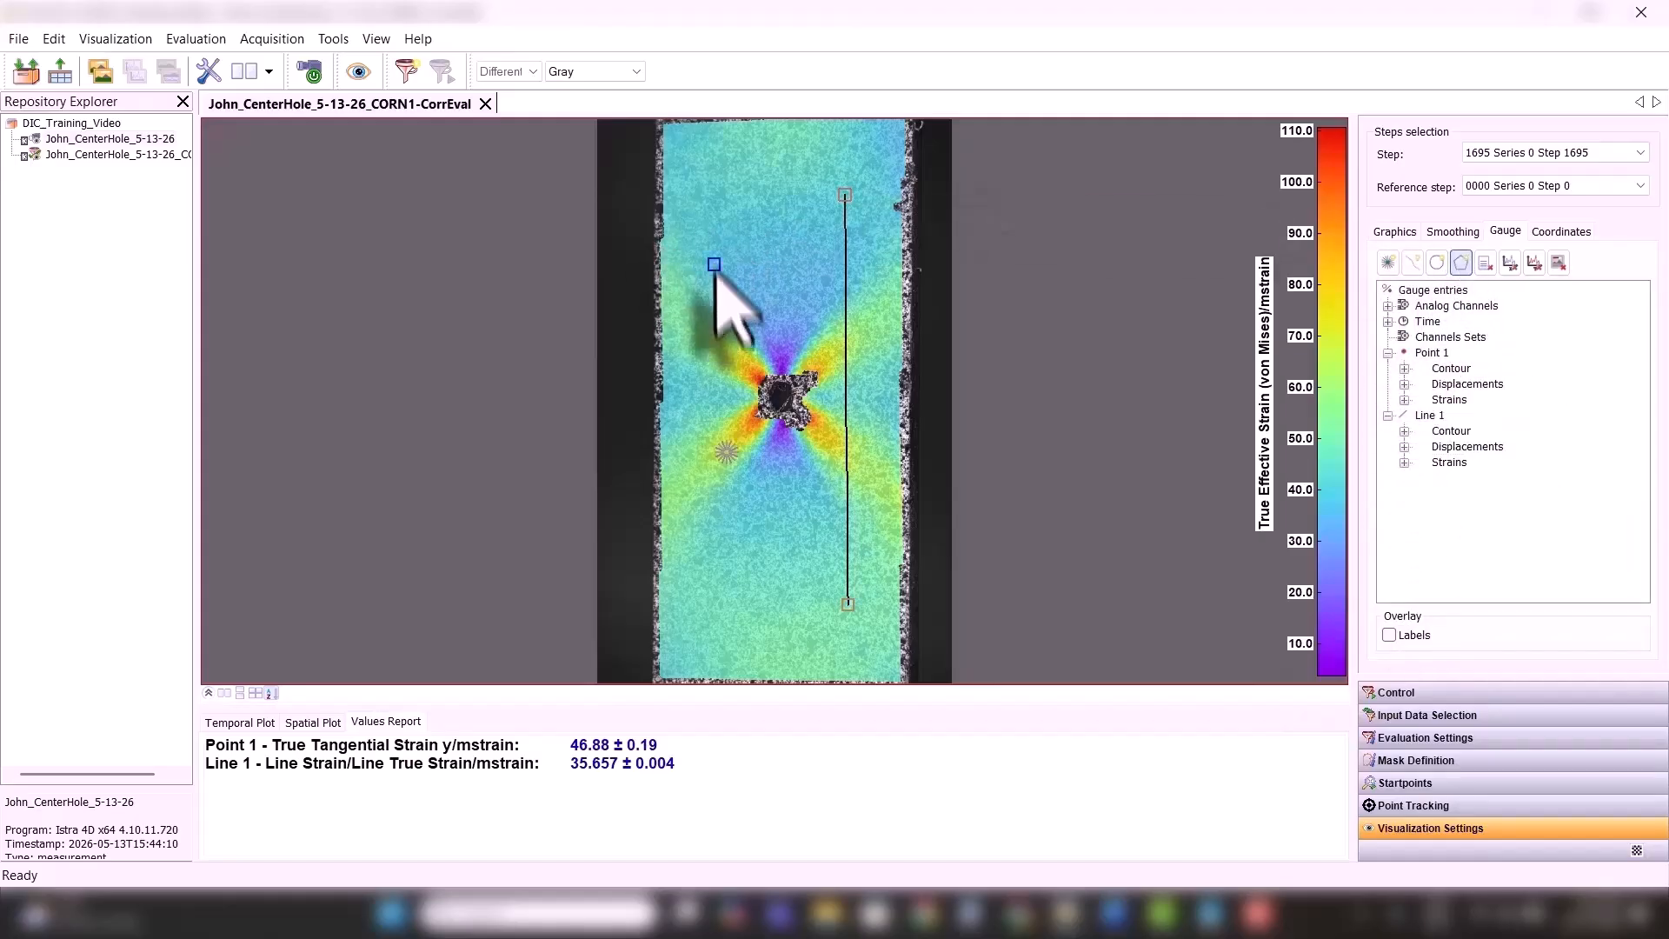
left_click(691, 386)
double_click(774, 502)
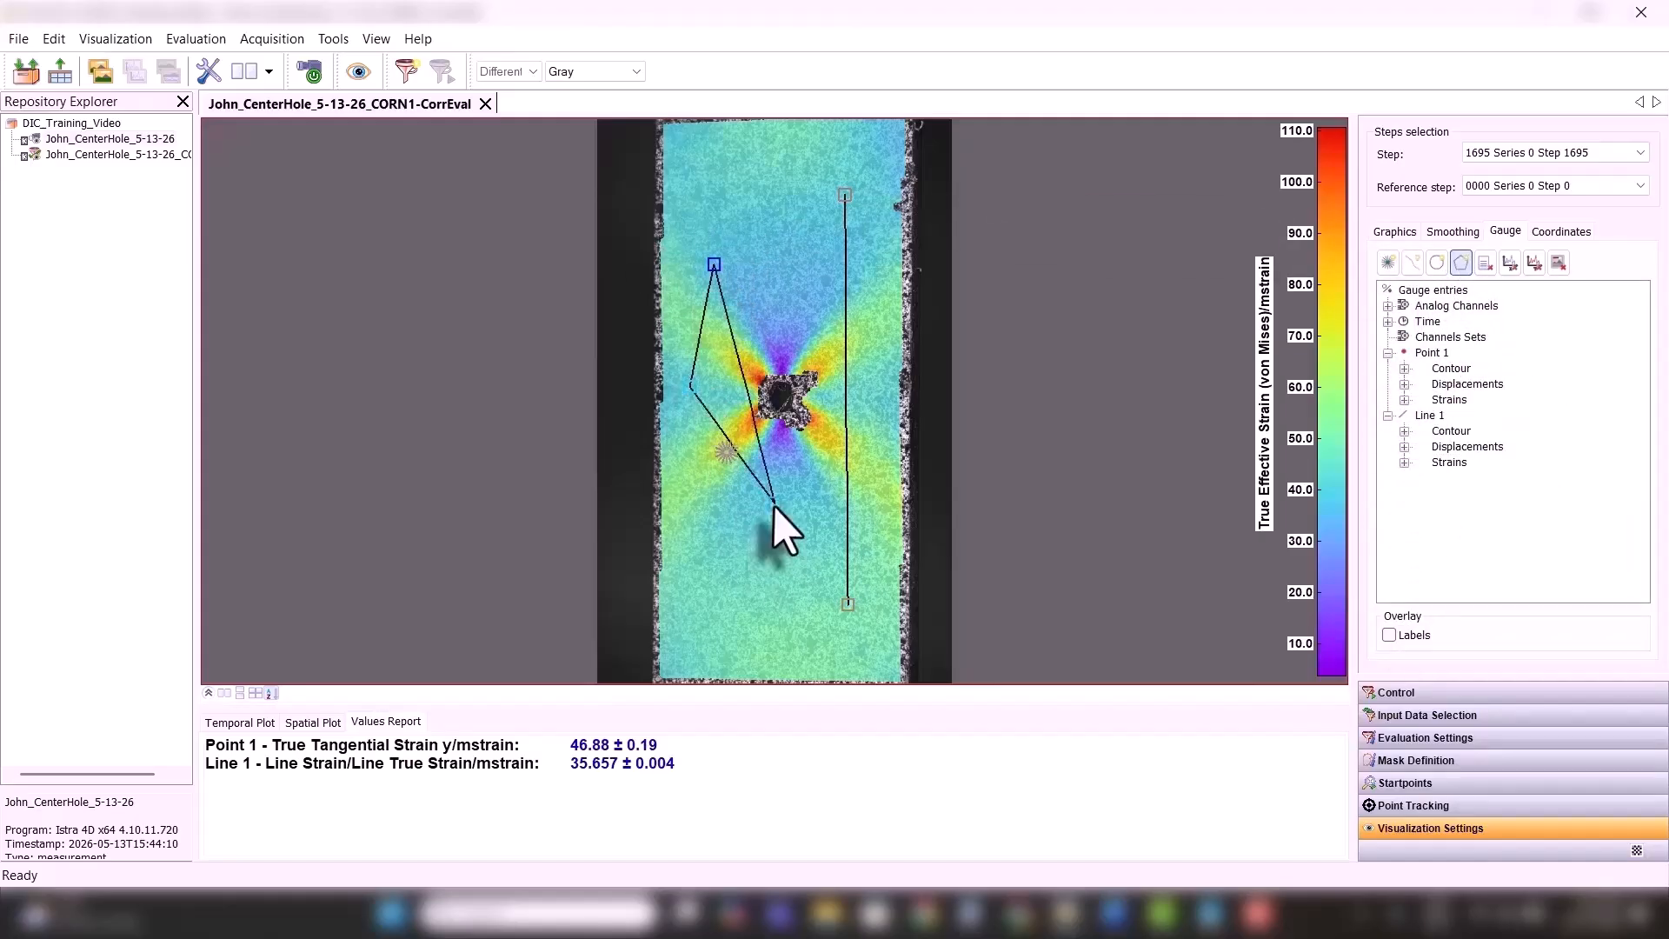
left_click(872, 411)
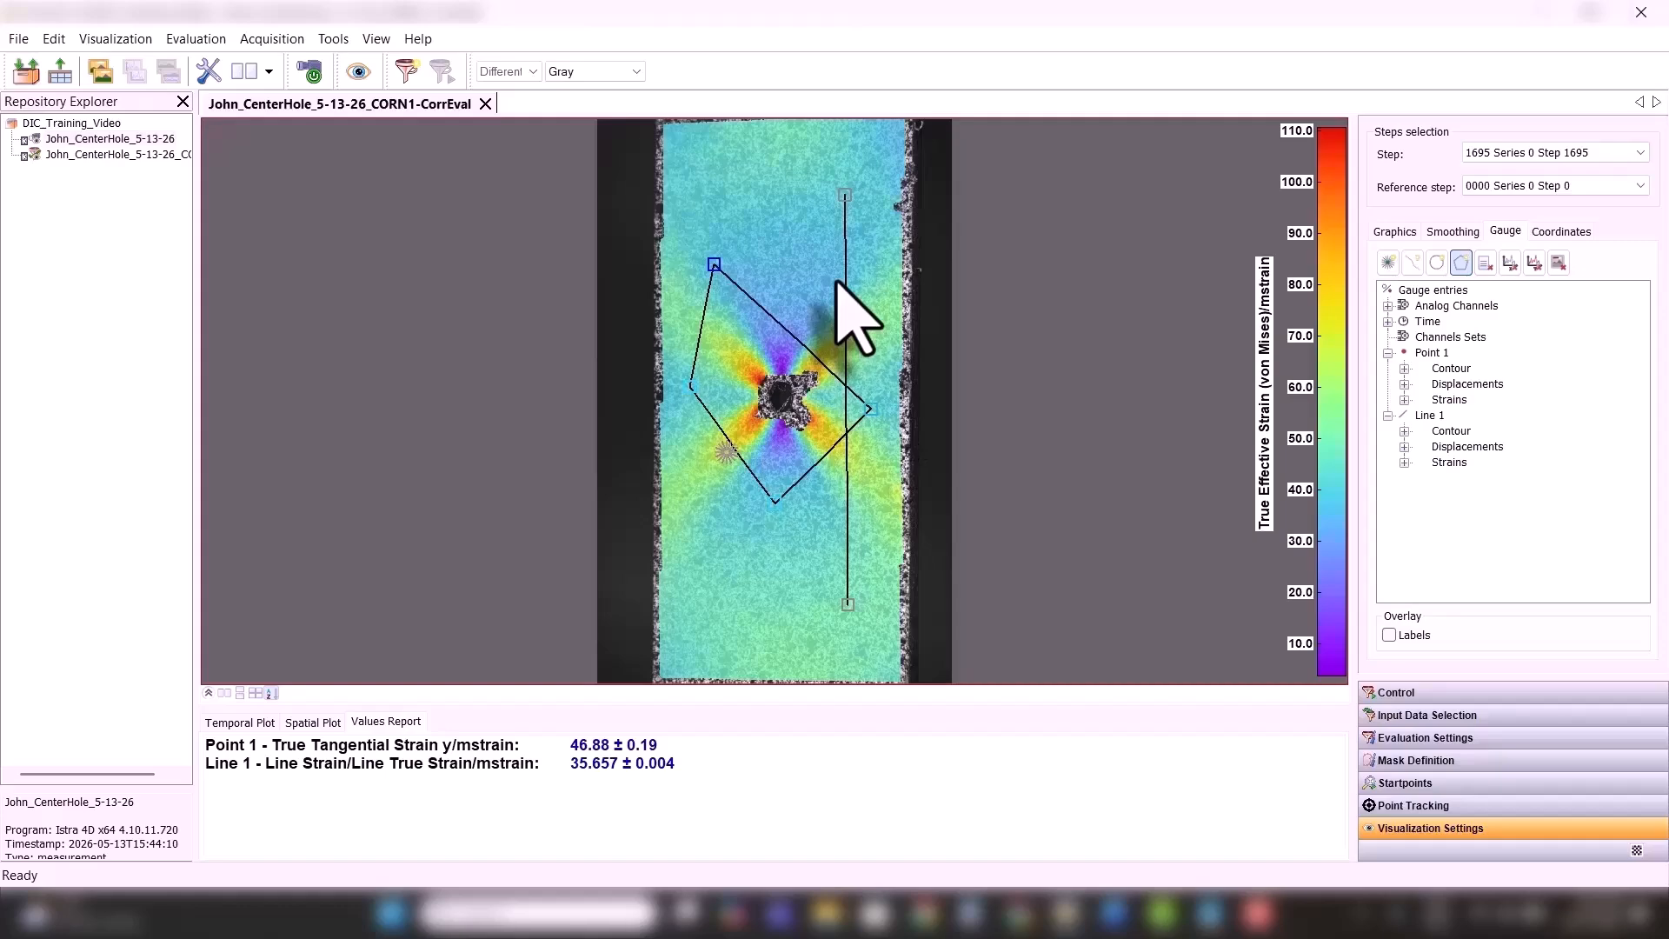
- Examine Polygon 1's contour and strain quantities, including their surface and border statistics, and collapse the gauge entries
left_click(1388, 479)
left_click(1405, 493)
left_click(1404, 493)
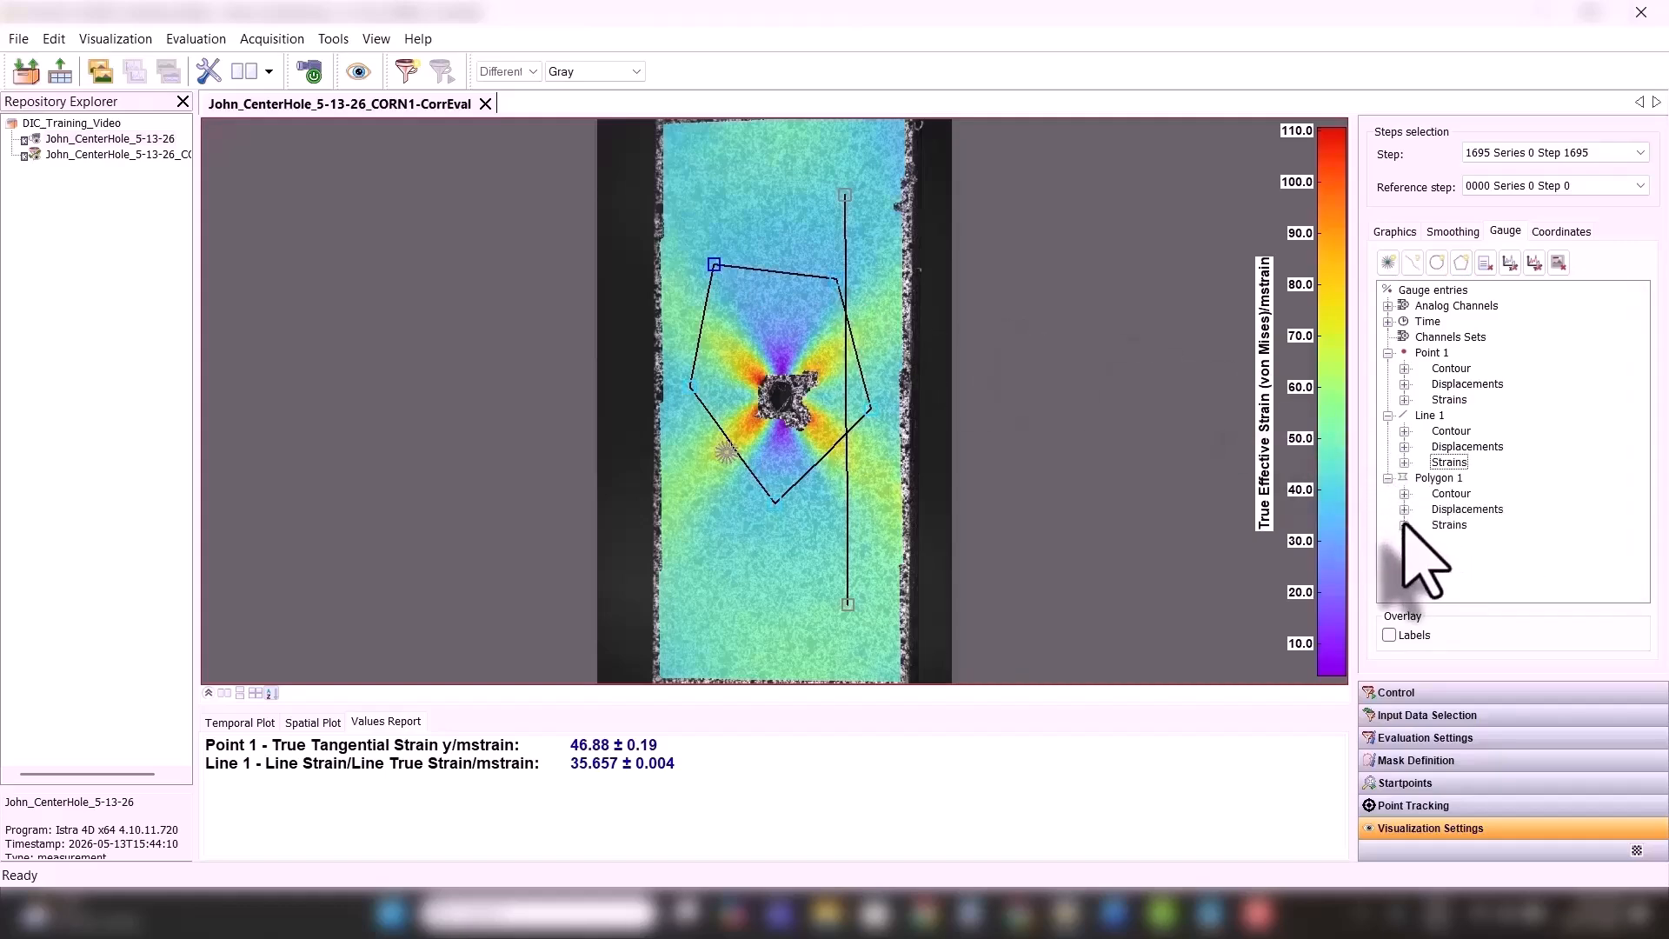
left_click(1404, 524)
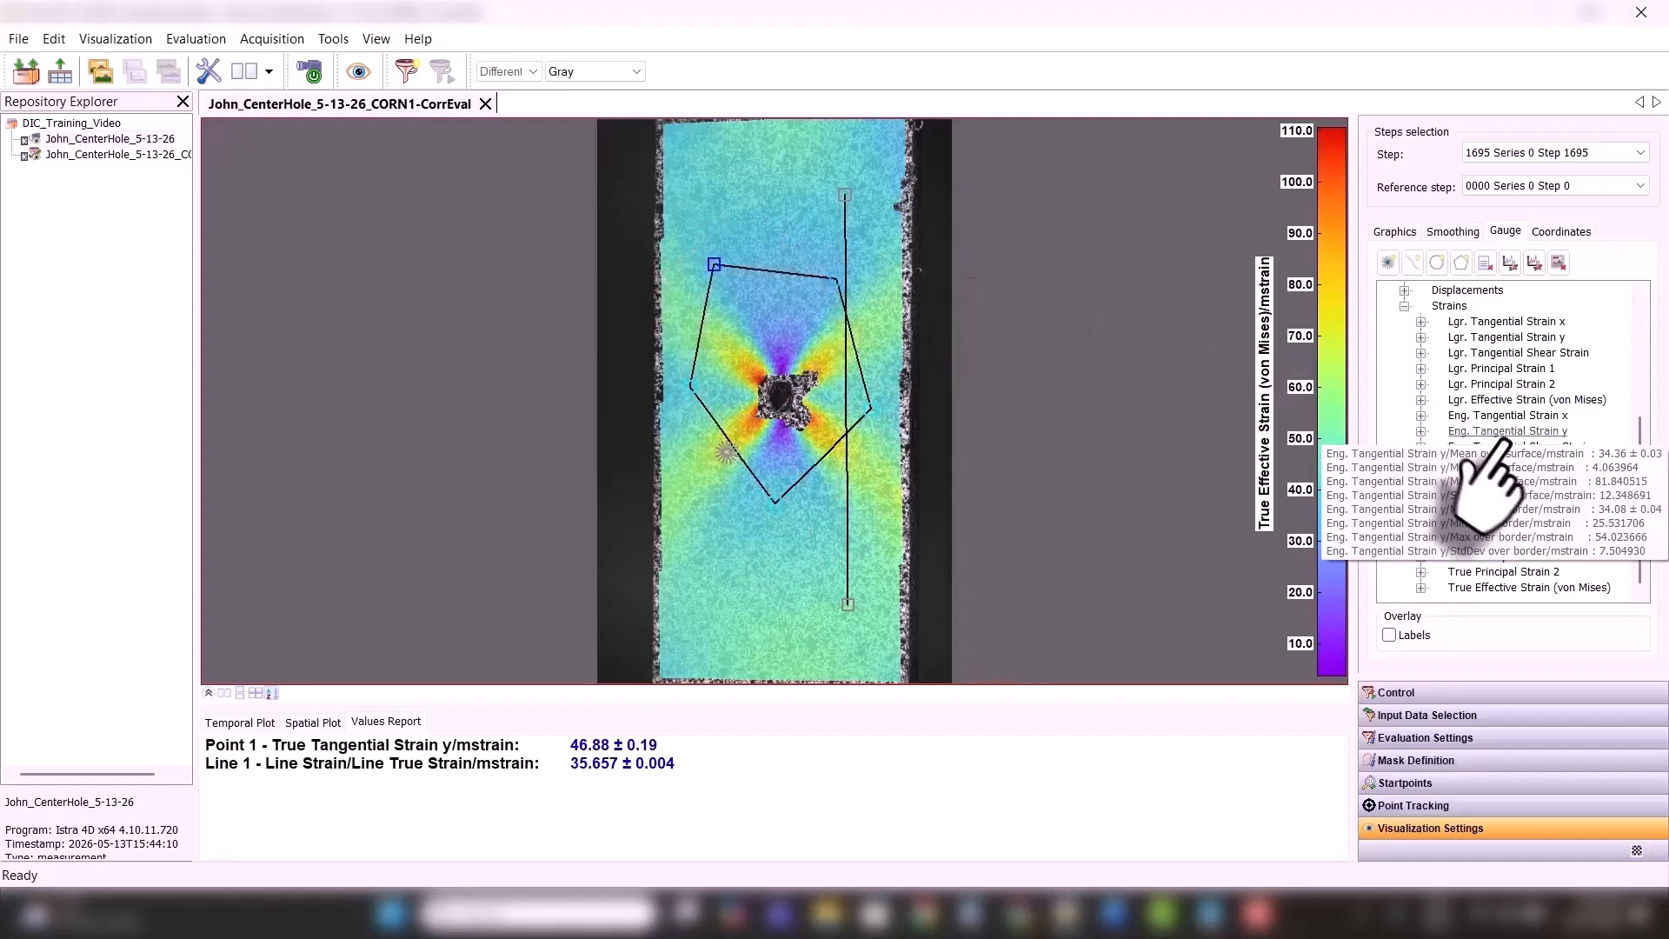
mouse_move(1448, 559)
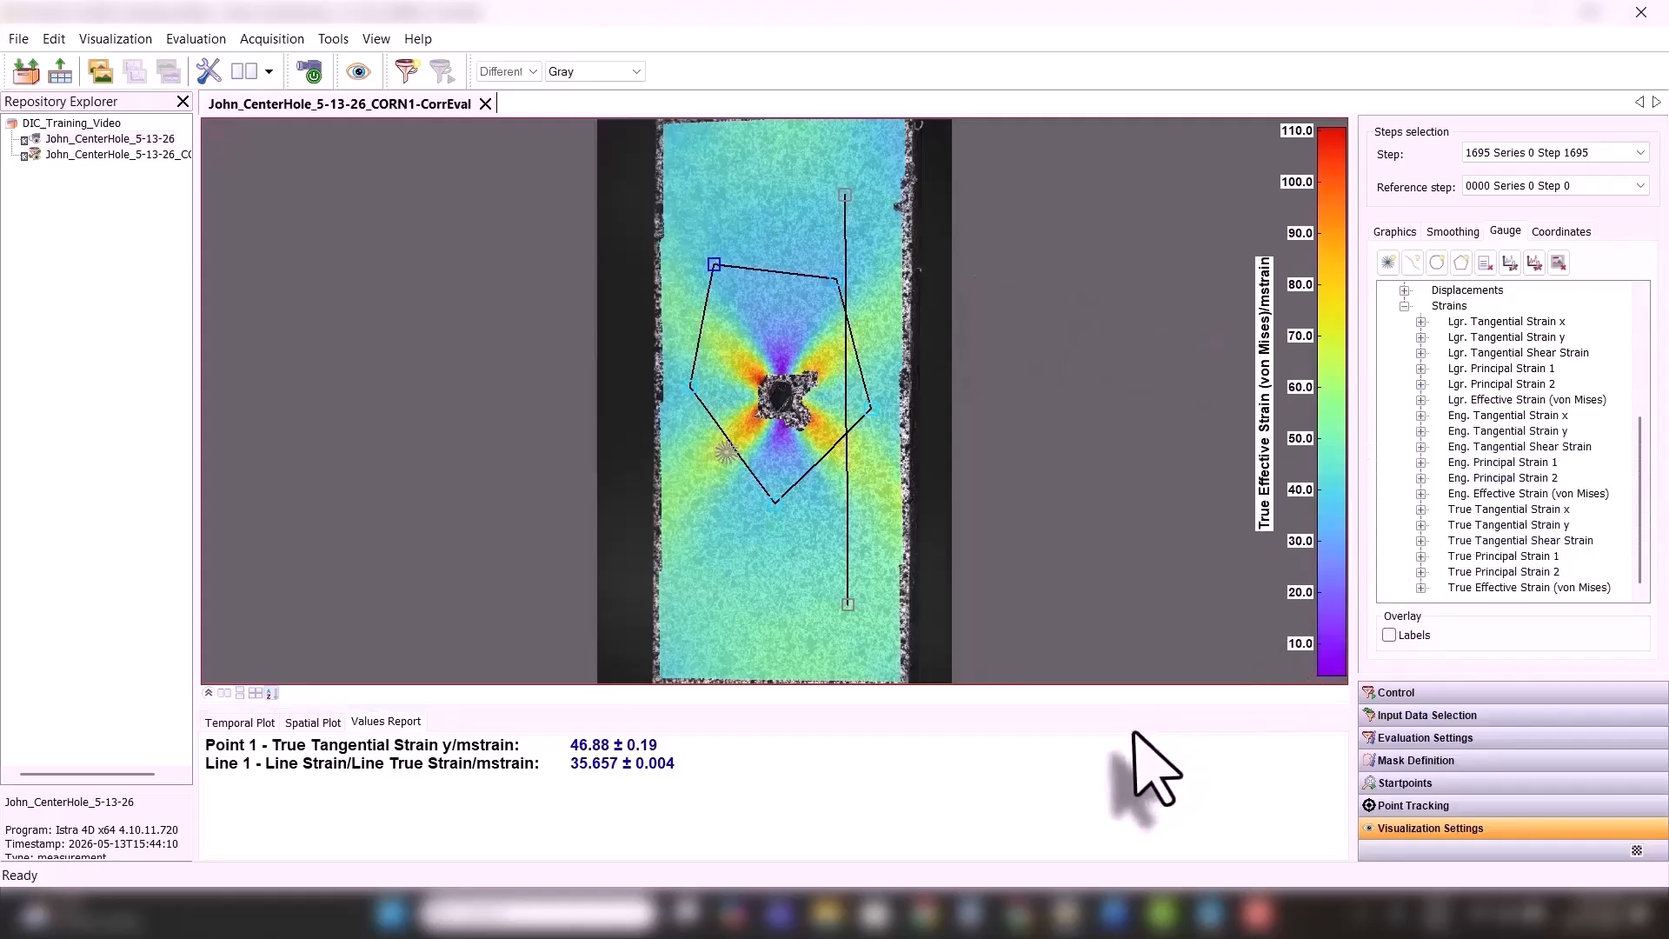
left_click_drag(1640, 461, 1640, 313)
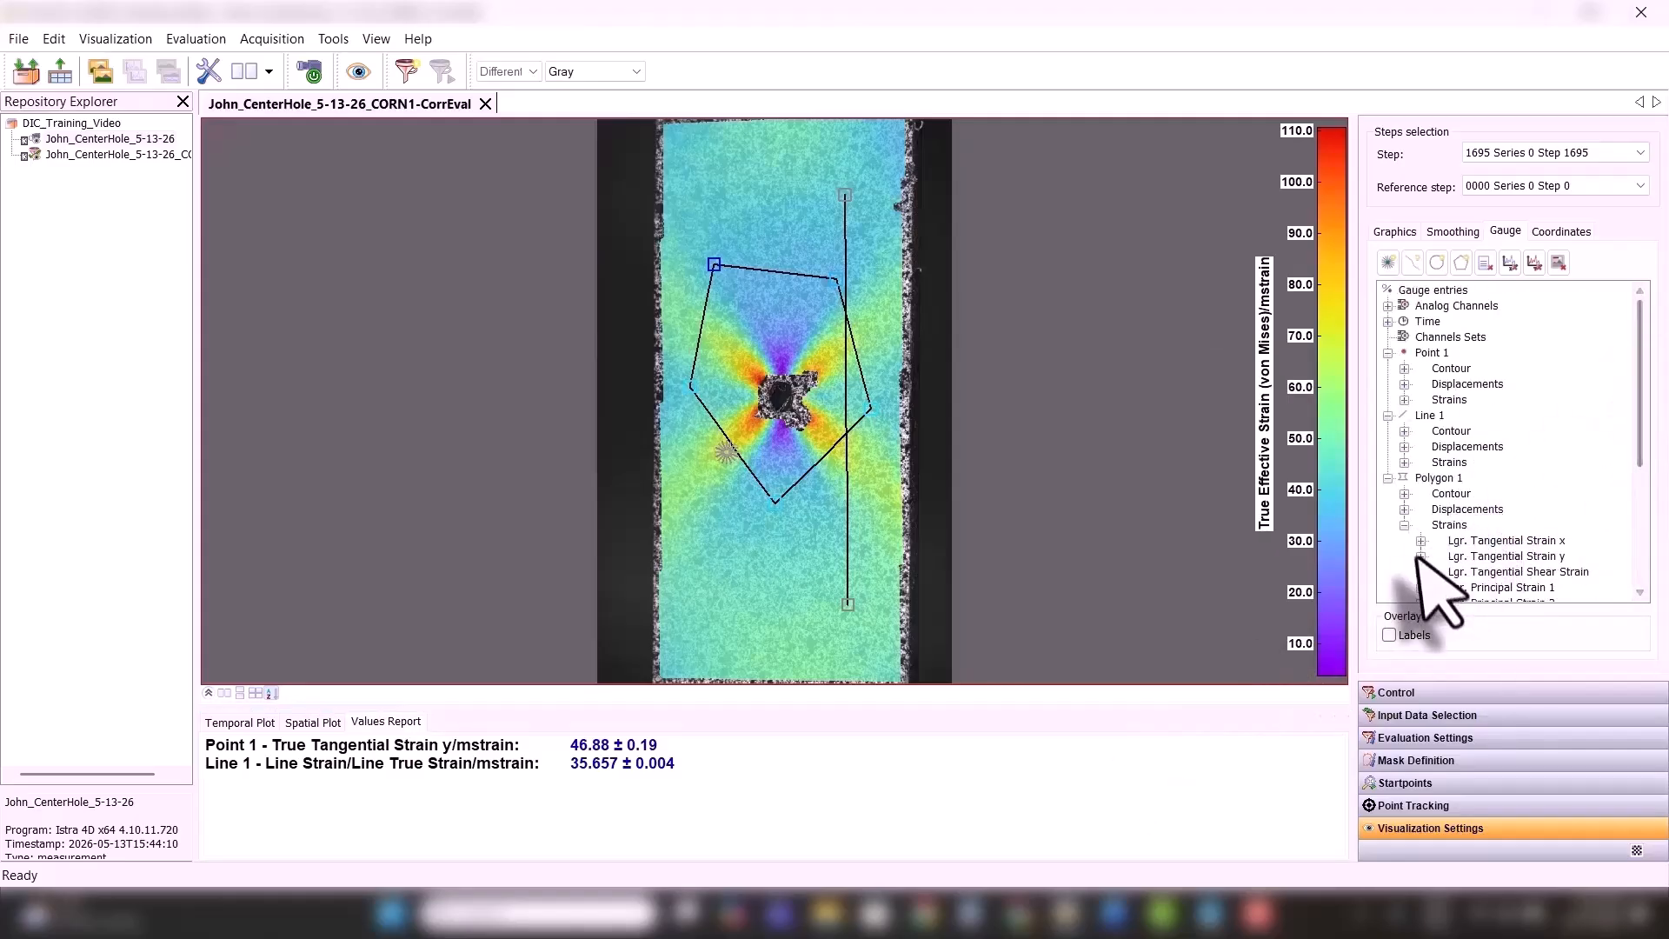
left_click(1405, 524)
left_click(1389, 479)
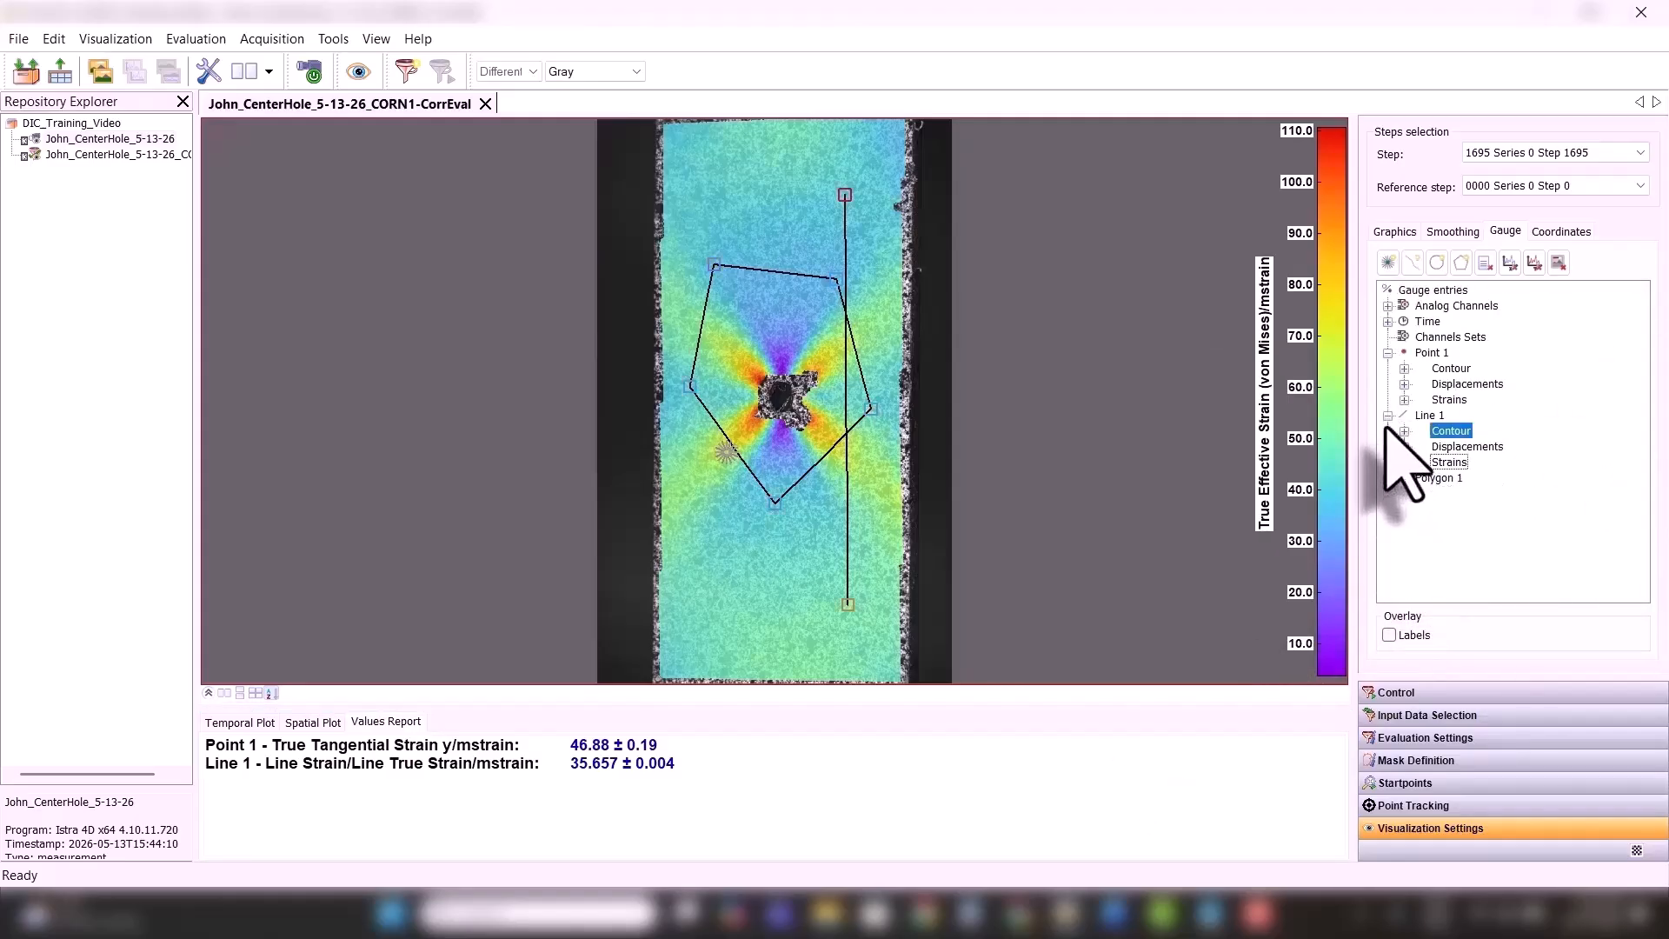
left_click(1388, 353)
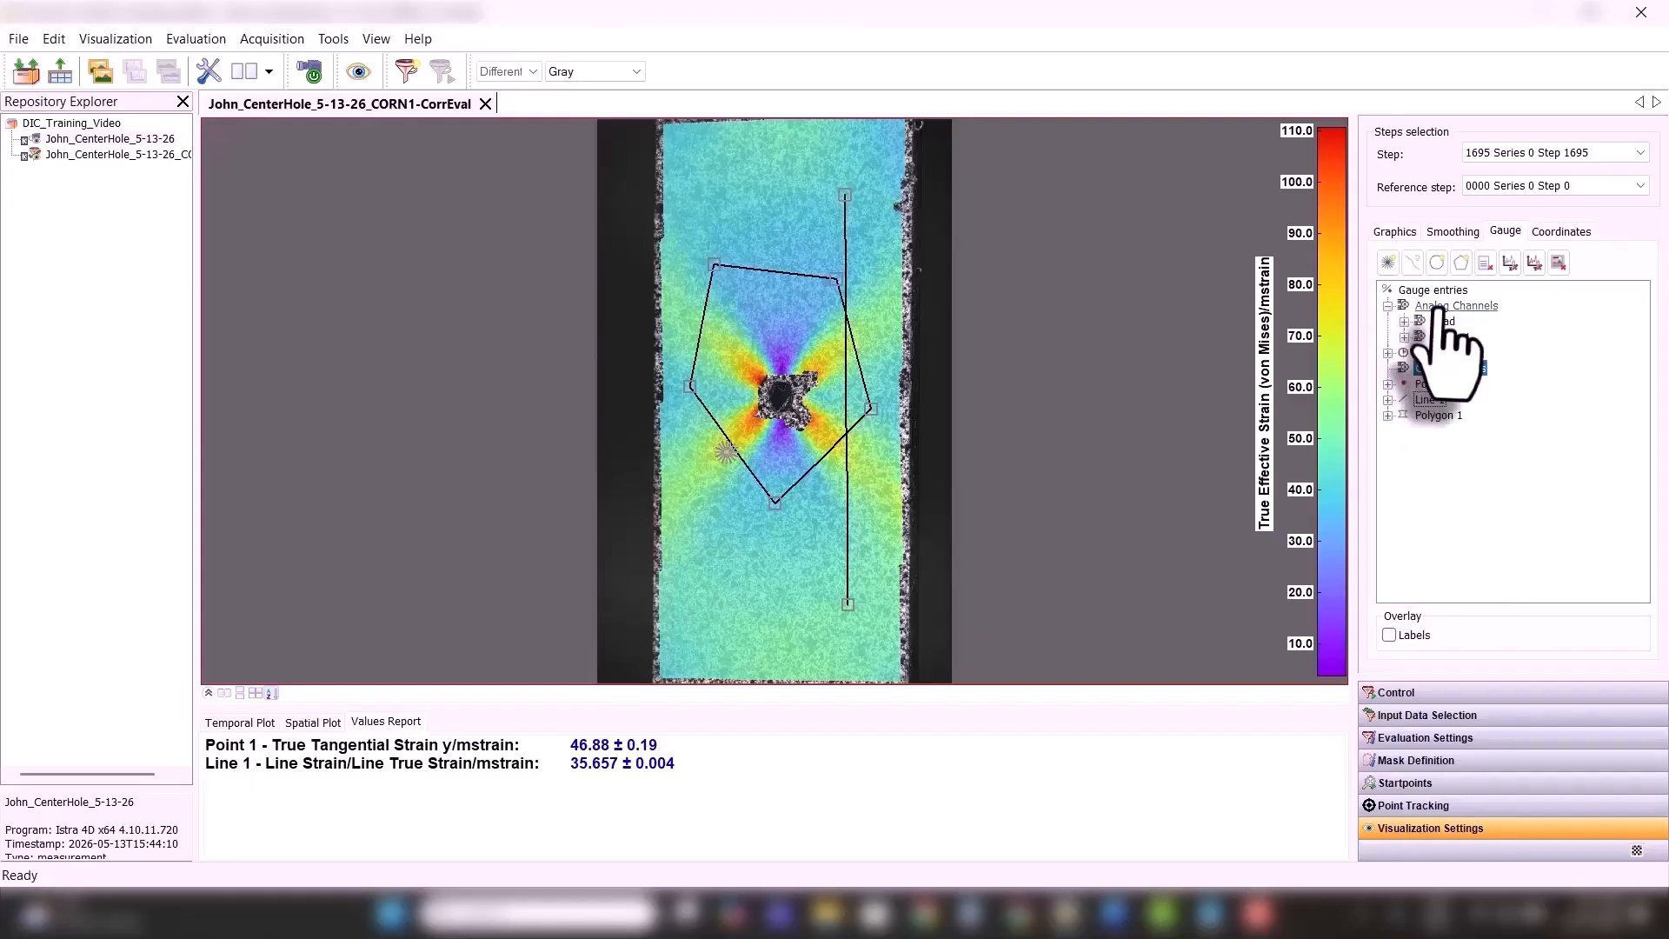
- Expand the Load and Strain 1 analog channels and check their absolute and relative values
left_click(1403, 321)
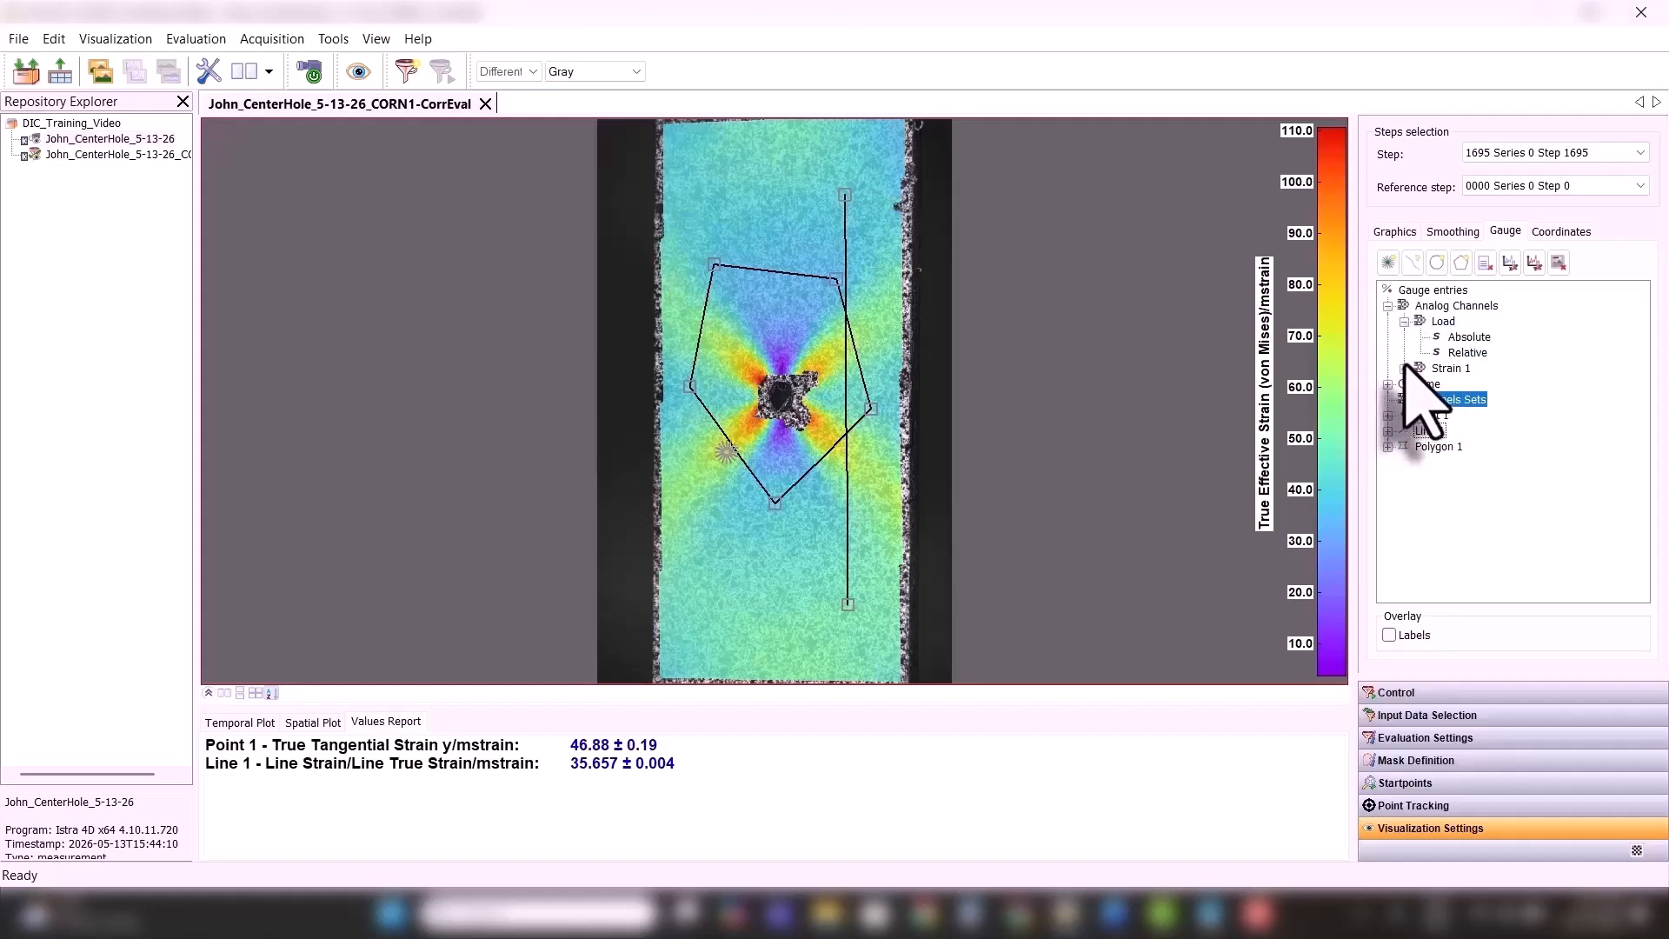
left_click(1403, 368)
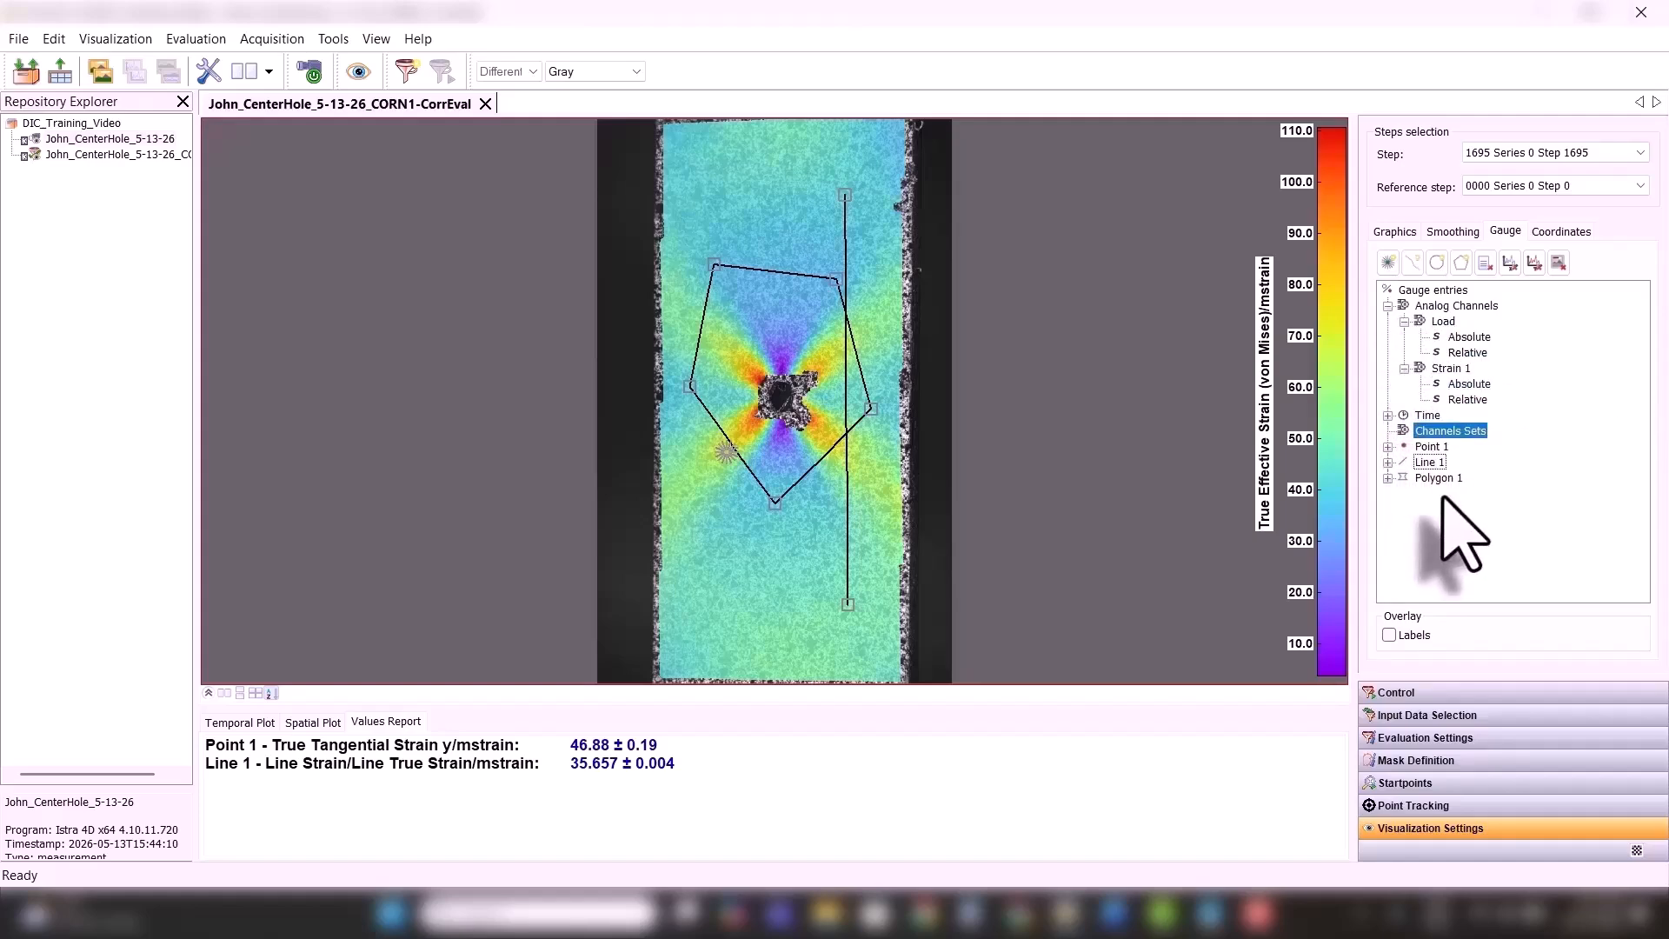
mouse_move(1473, 341)
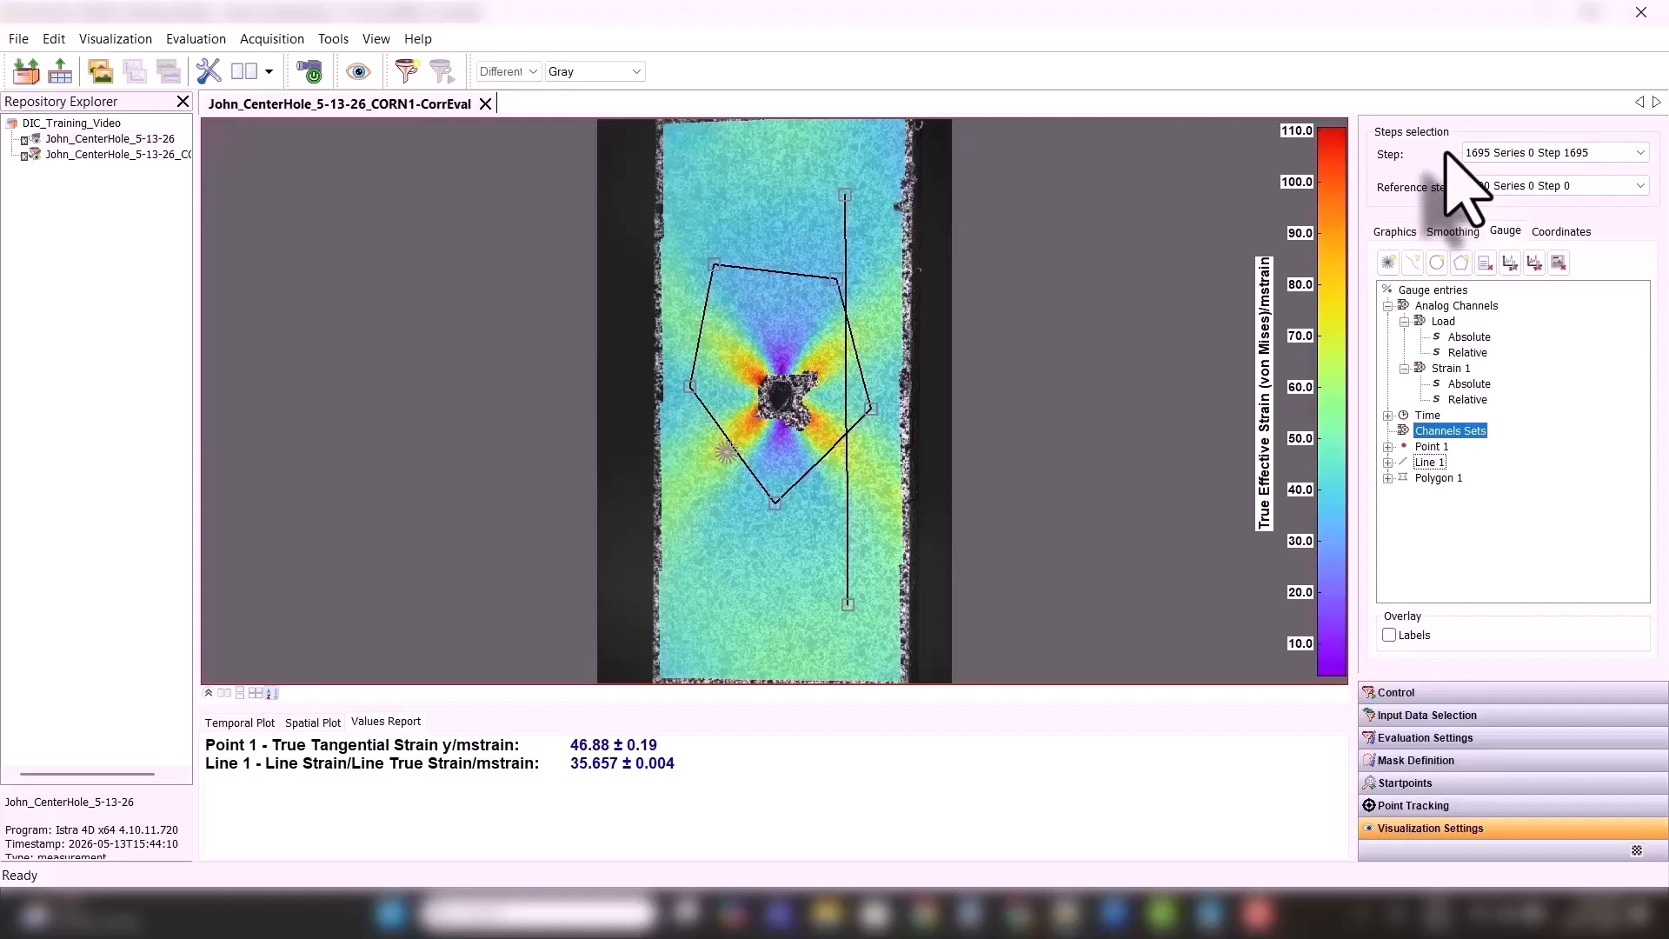
mouse_move(1470, 346)
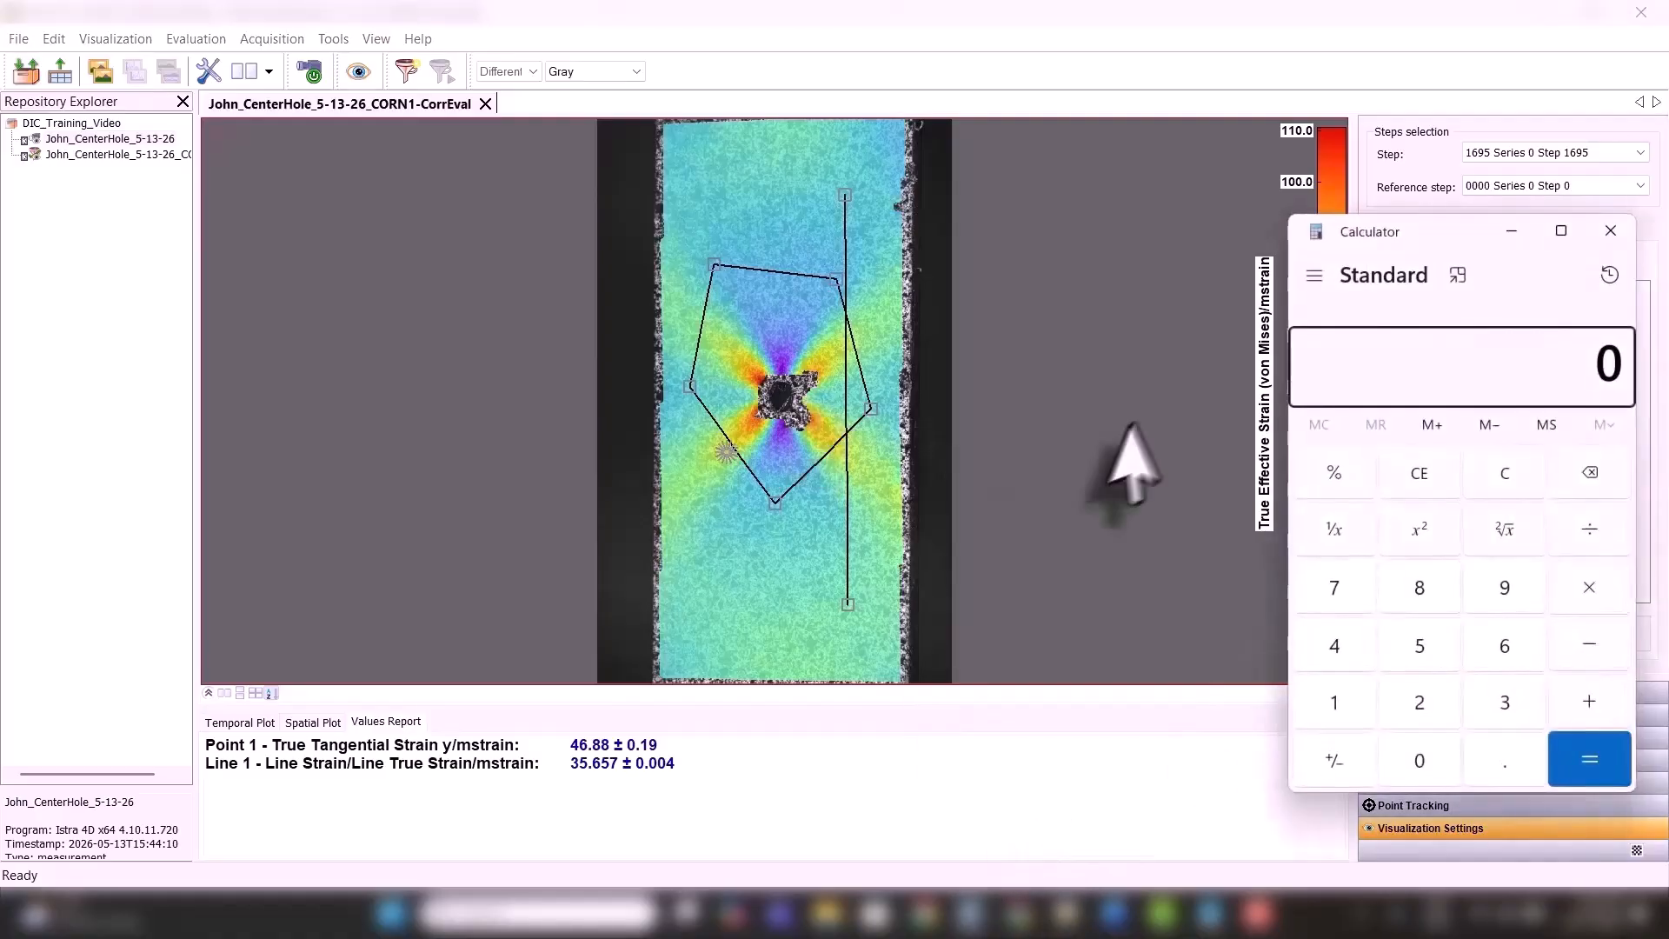
- Calculate 13.35 minus 12.519 in the calculator and minimize it
left_click_drag(1435, 243, 931, 243)
left_click(825, 712)
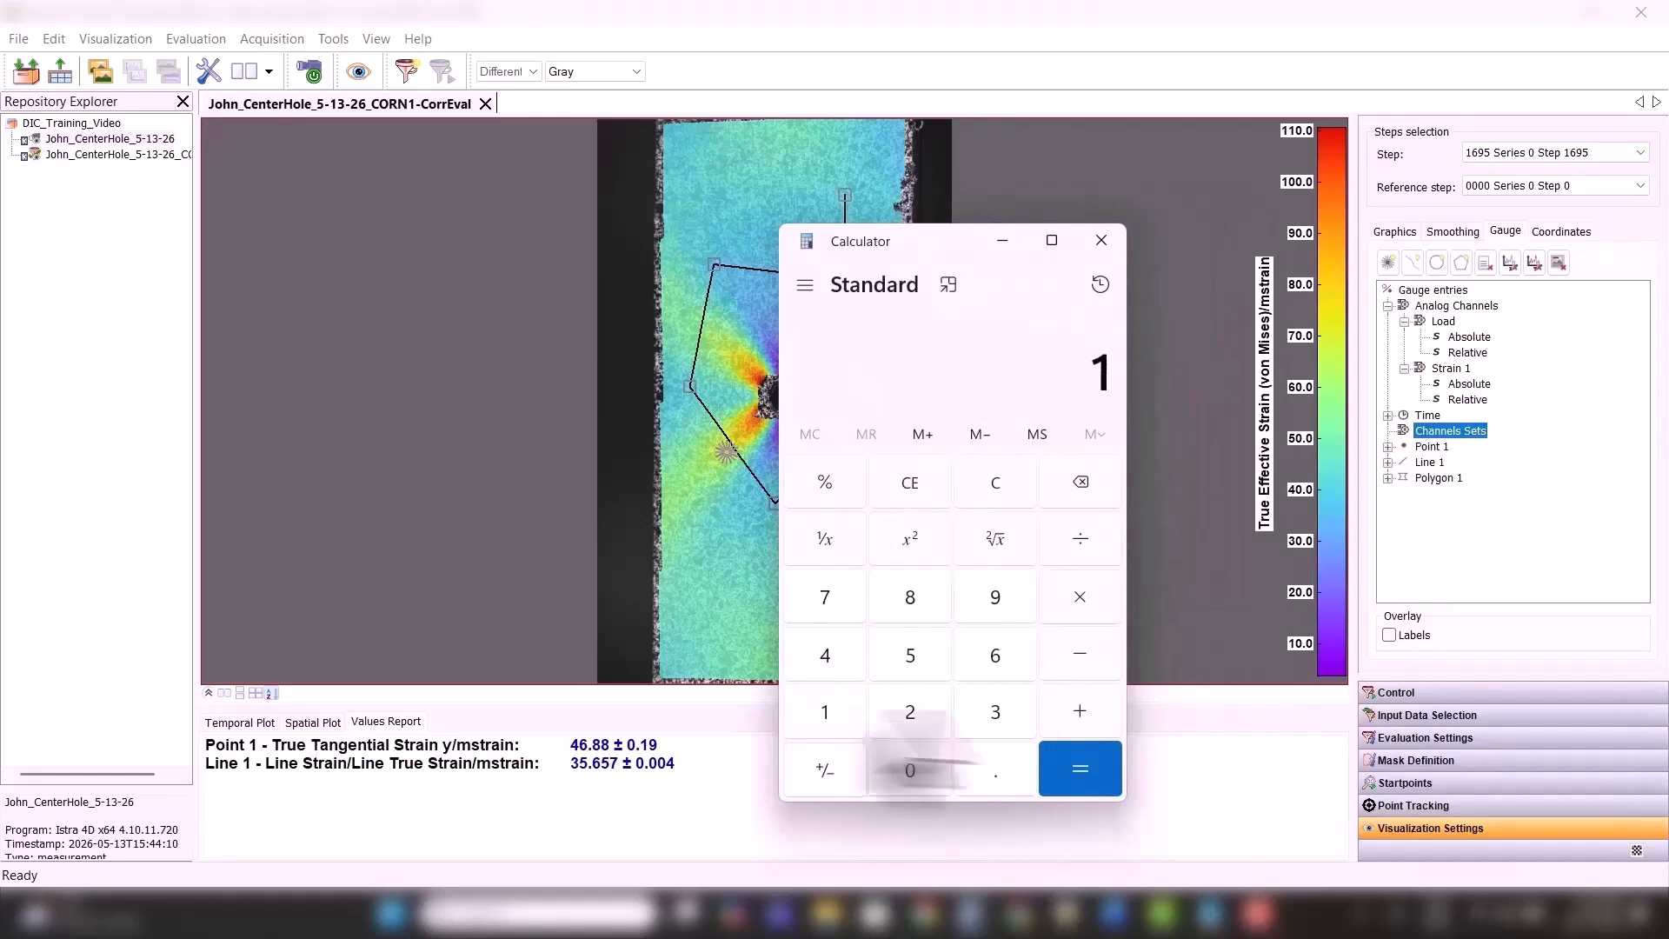
left_click(995, 712)
left_click(996, 770)
left_click(996, 713)
left_click(910, 655)
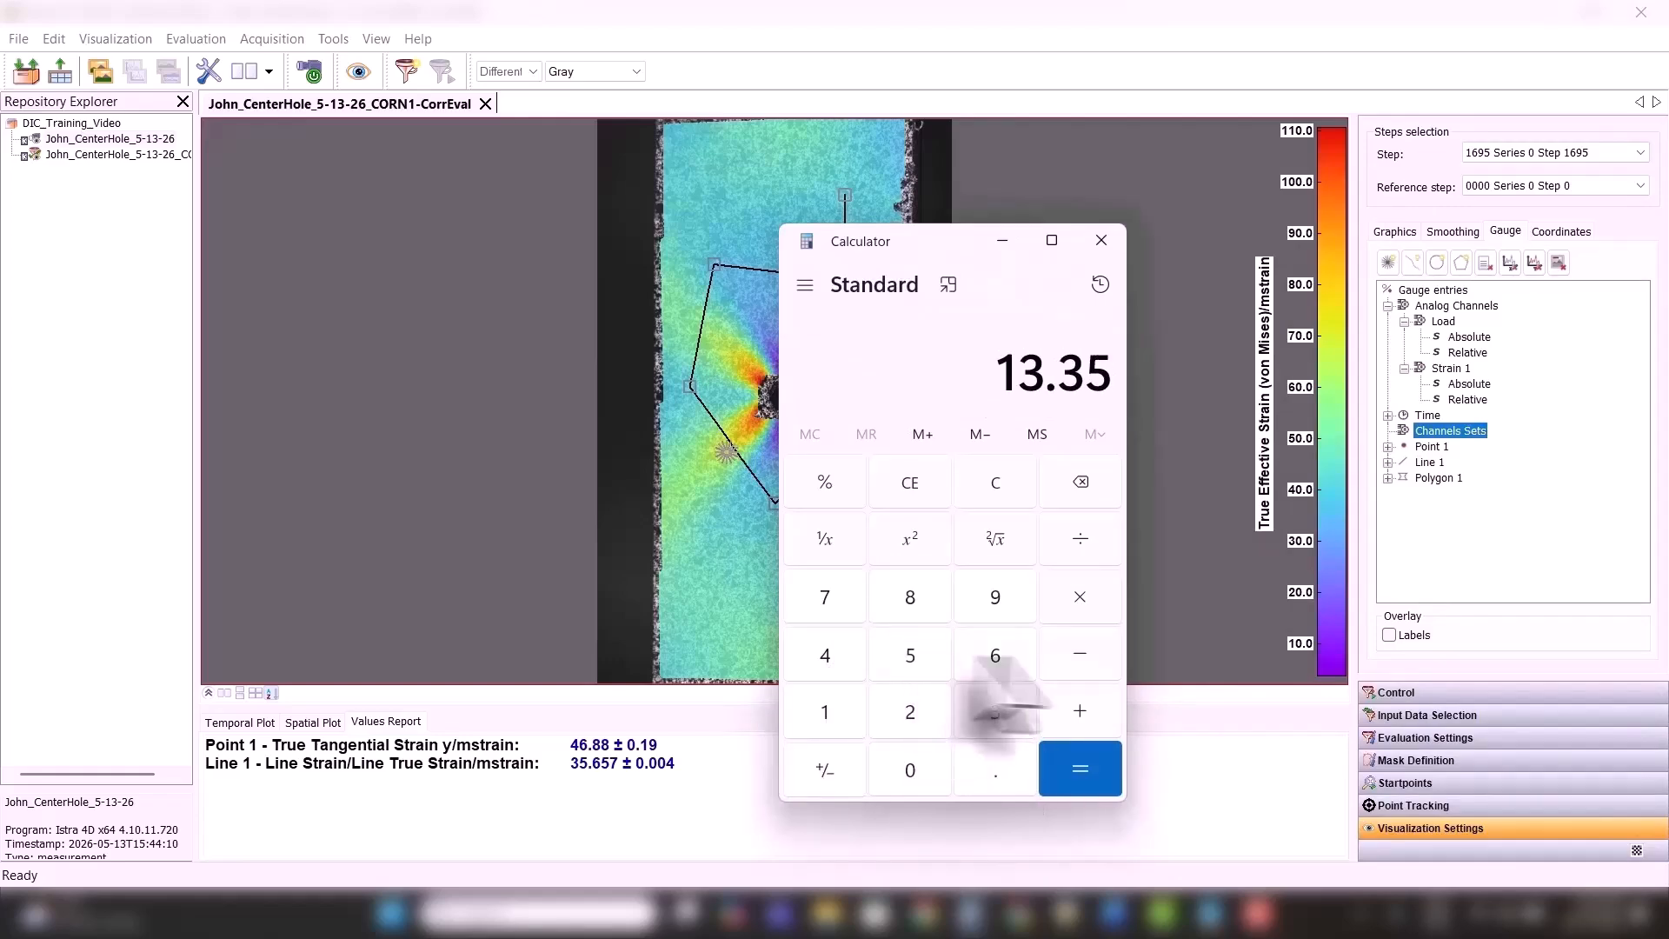
left_click(1080, 655)
left_click(835, 717)
left_click(907, 712)
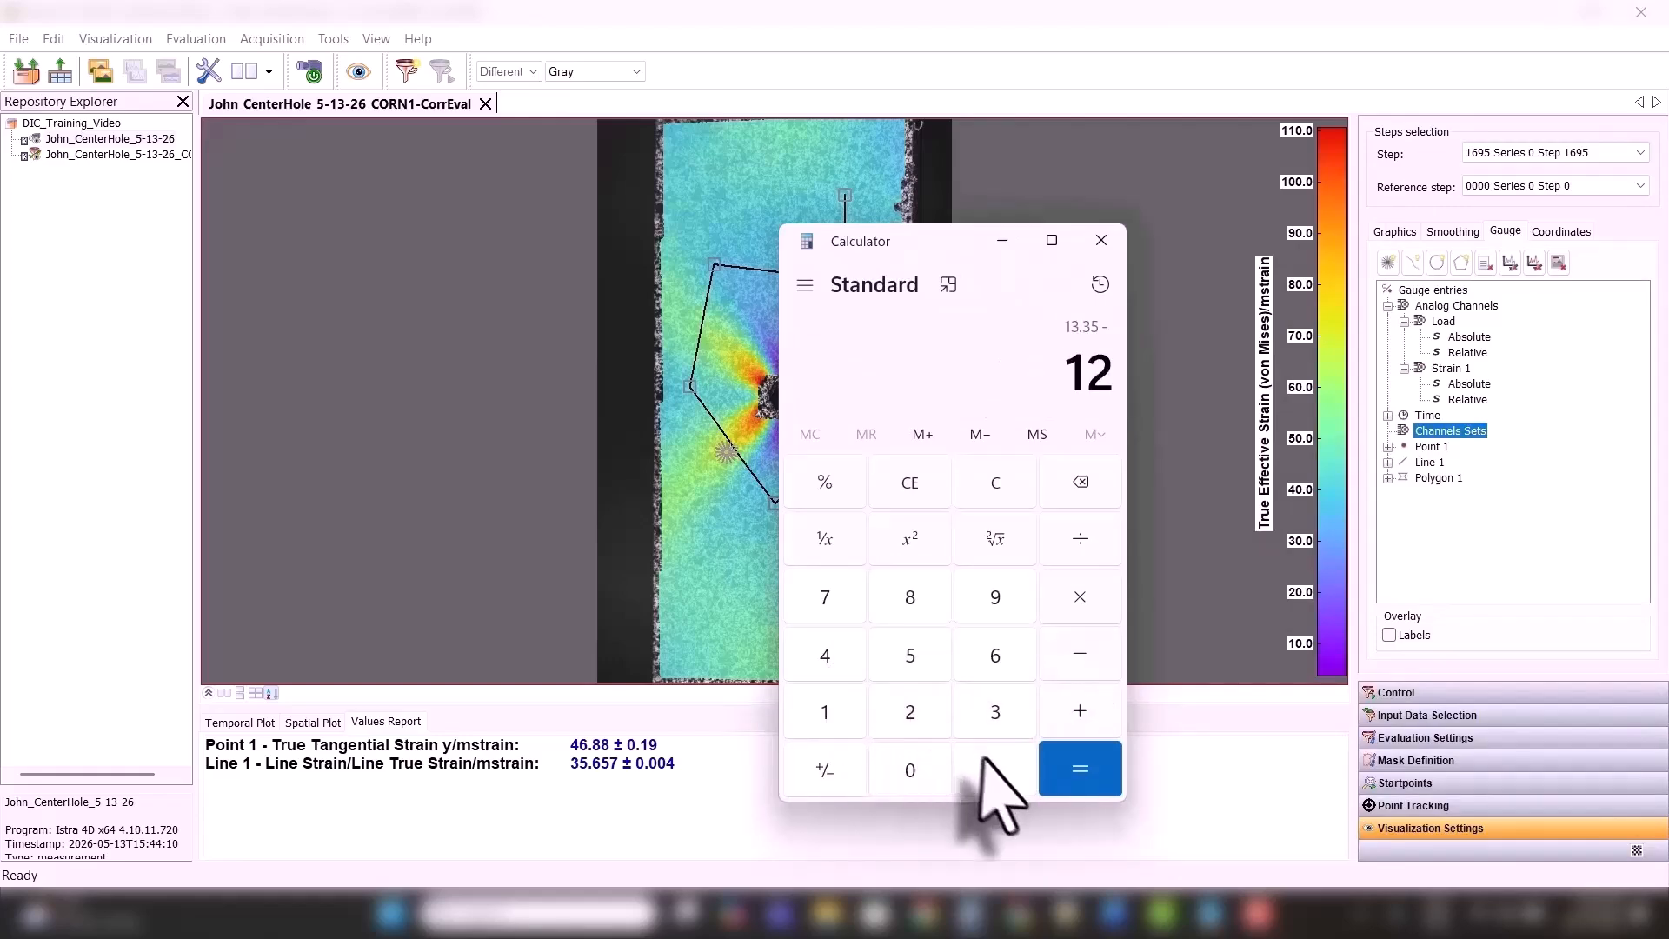
left_click(995, 769)
left_click(910, 655)
left_click(826, 712)
left_click(995, 596)
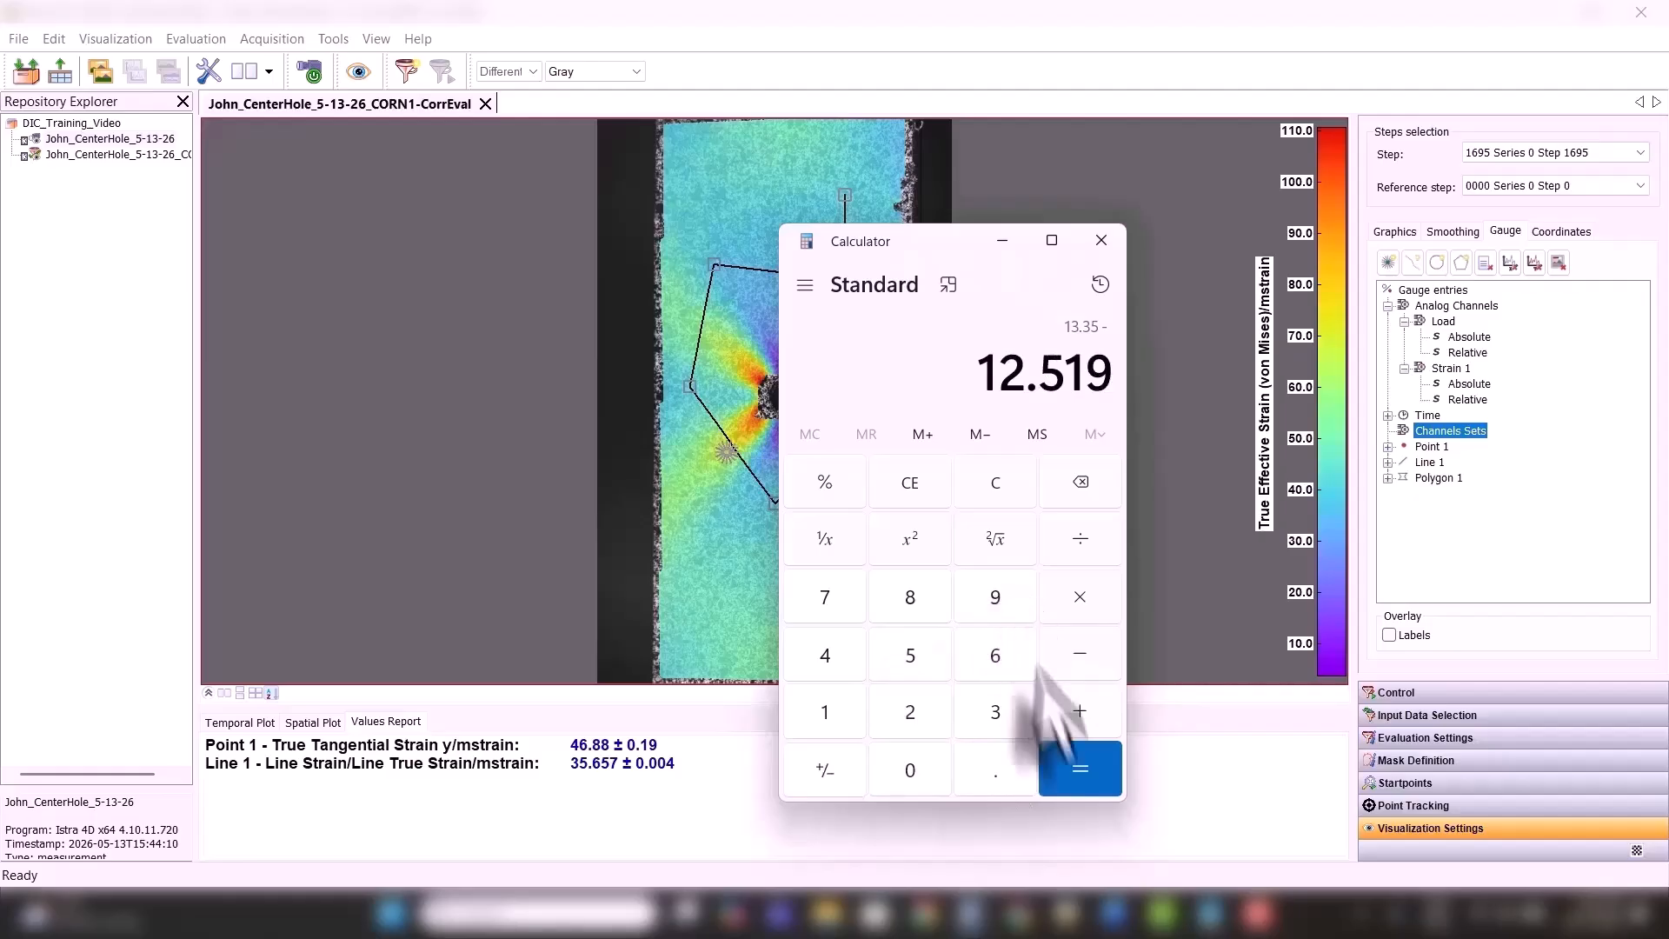
left_click(1080, 769)
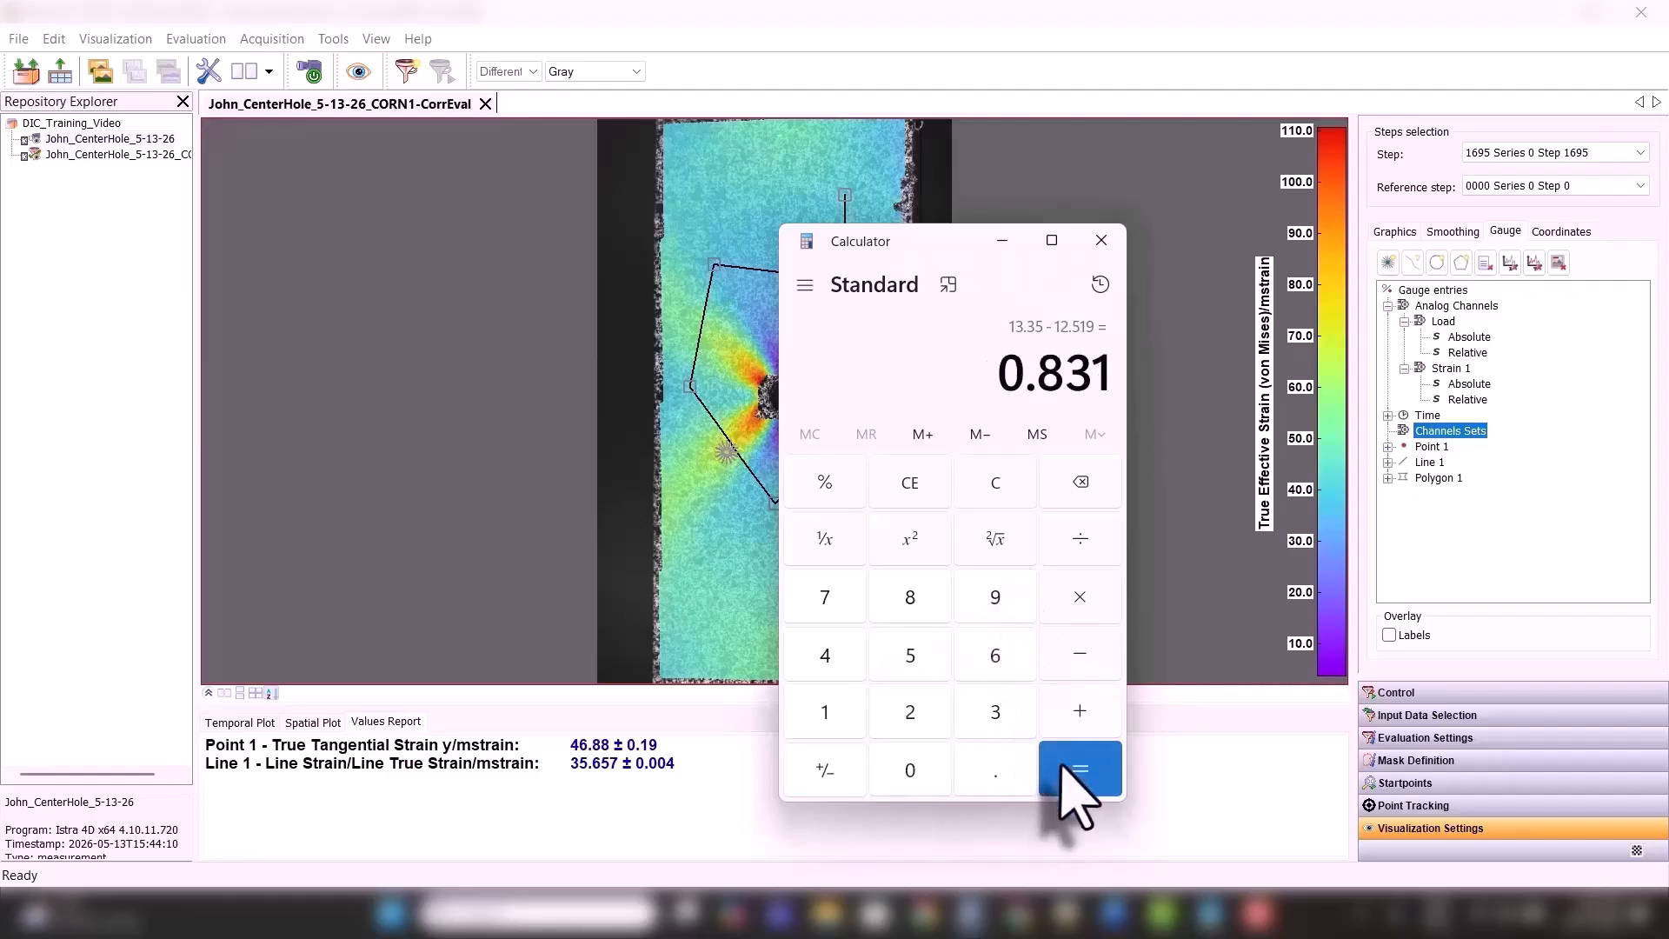
left_click(1002, 241)
- Display evaluation step 0 to view the specimen in its reference state
left_click(1500, 154)
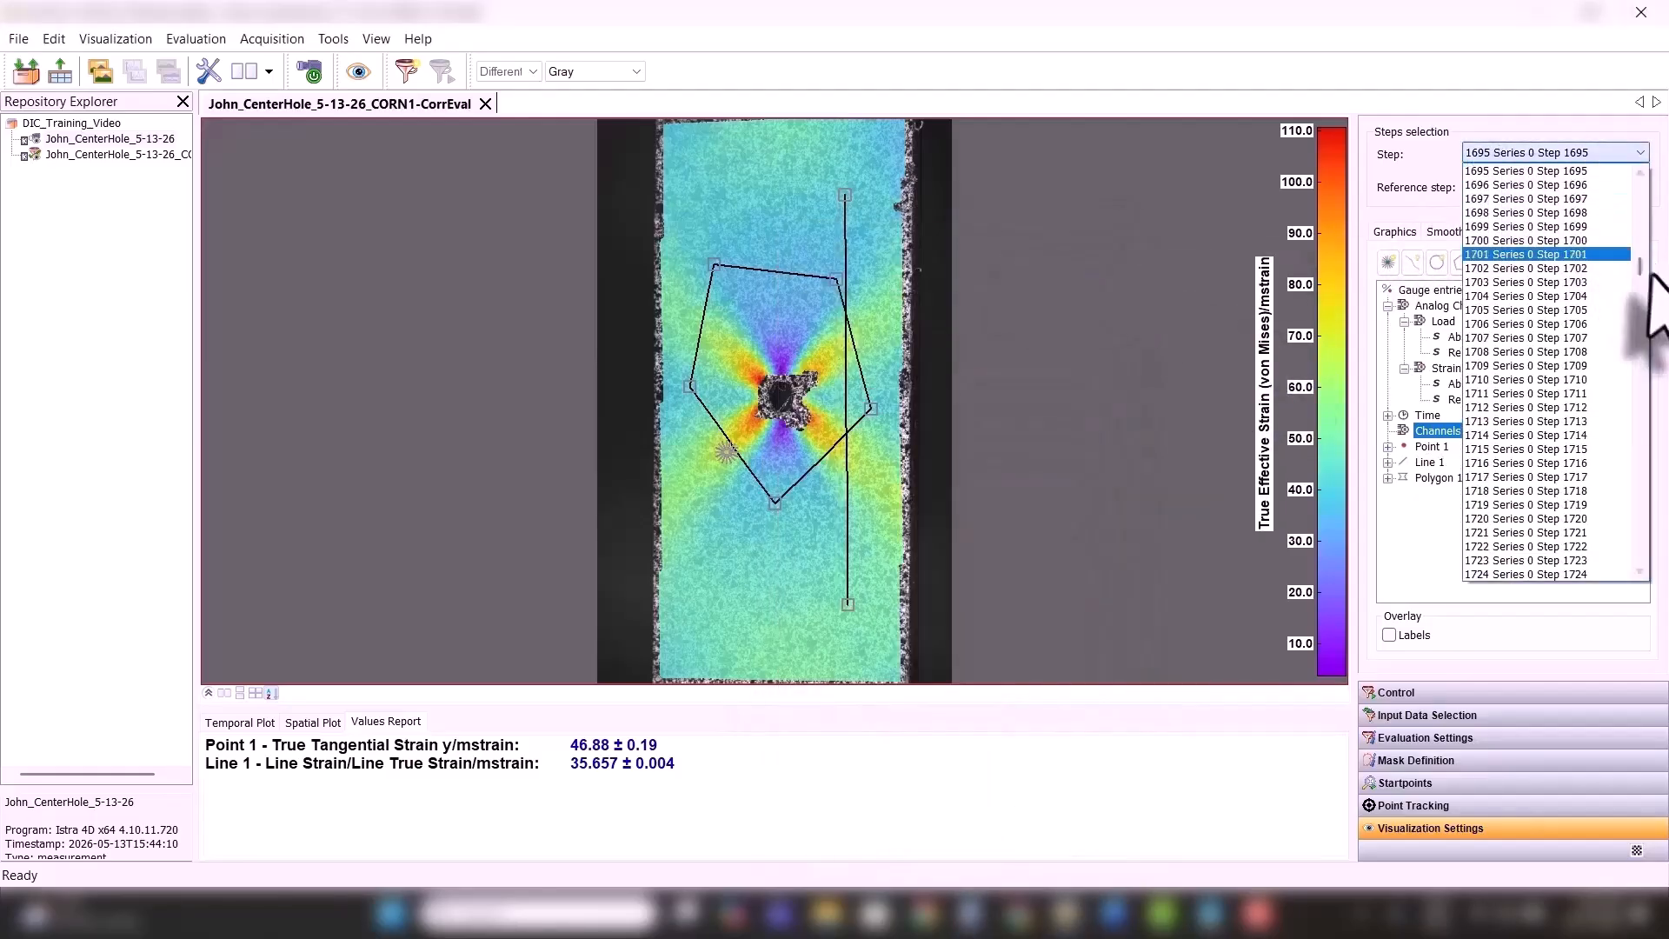
left_click_drag(1641, 265, 1630, 184)
left_click(1531, 171)
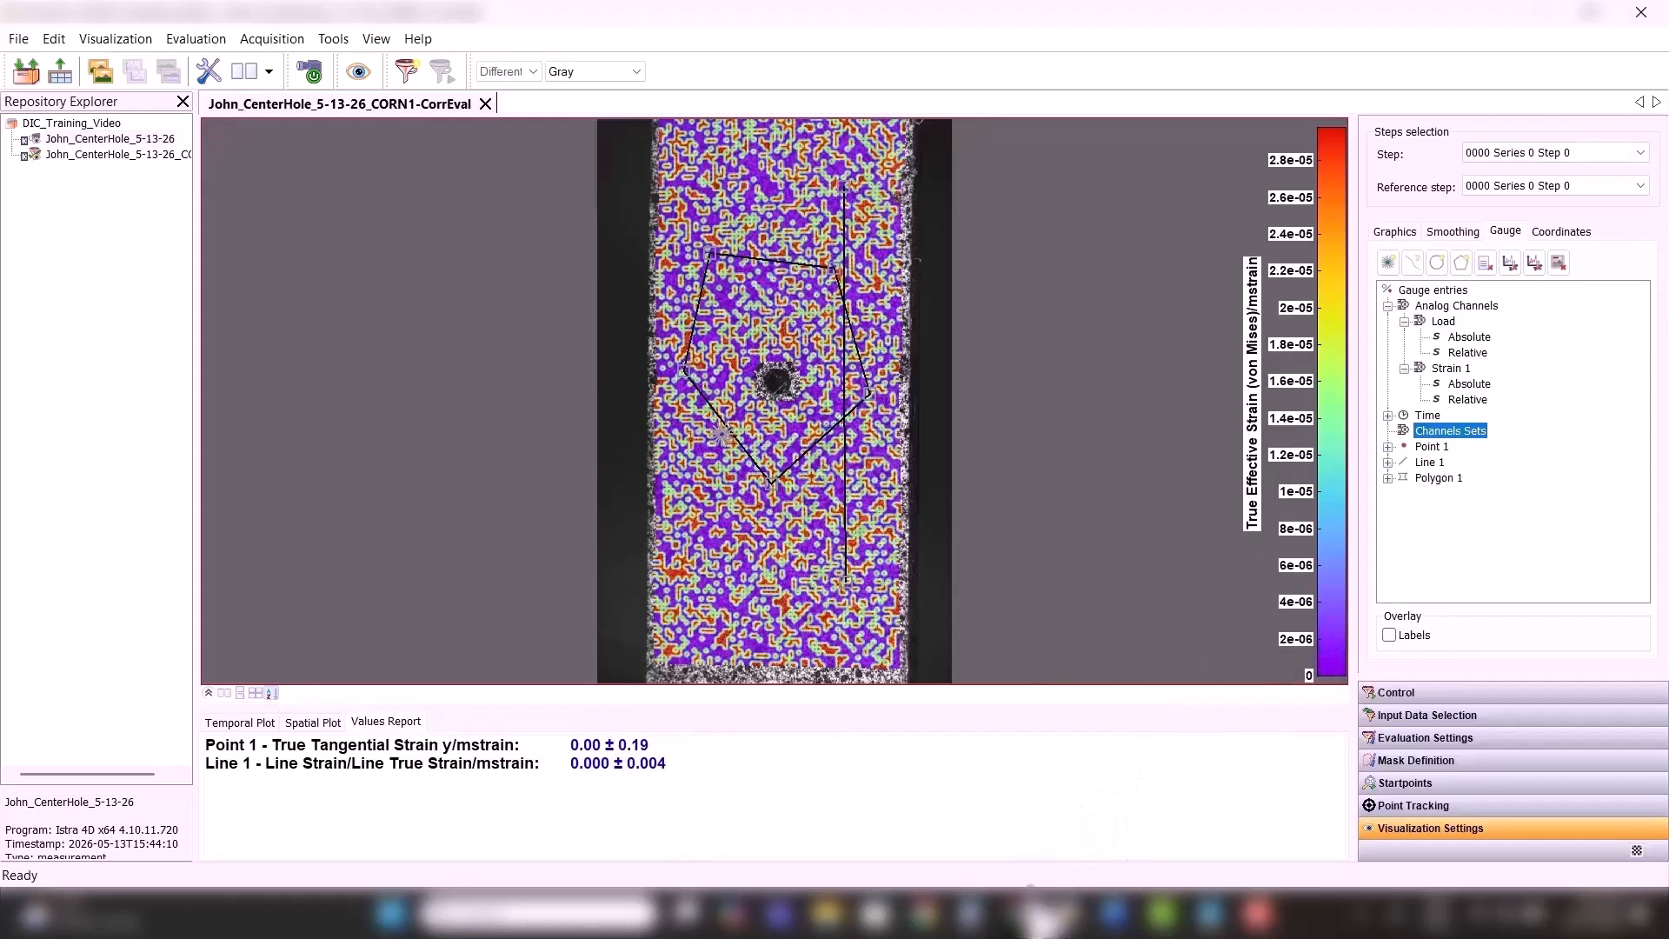
left_click(978, 918)
left_click(978, 918)
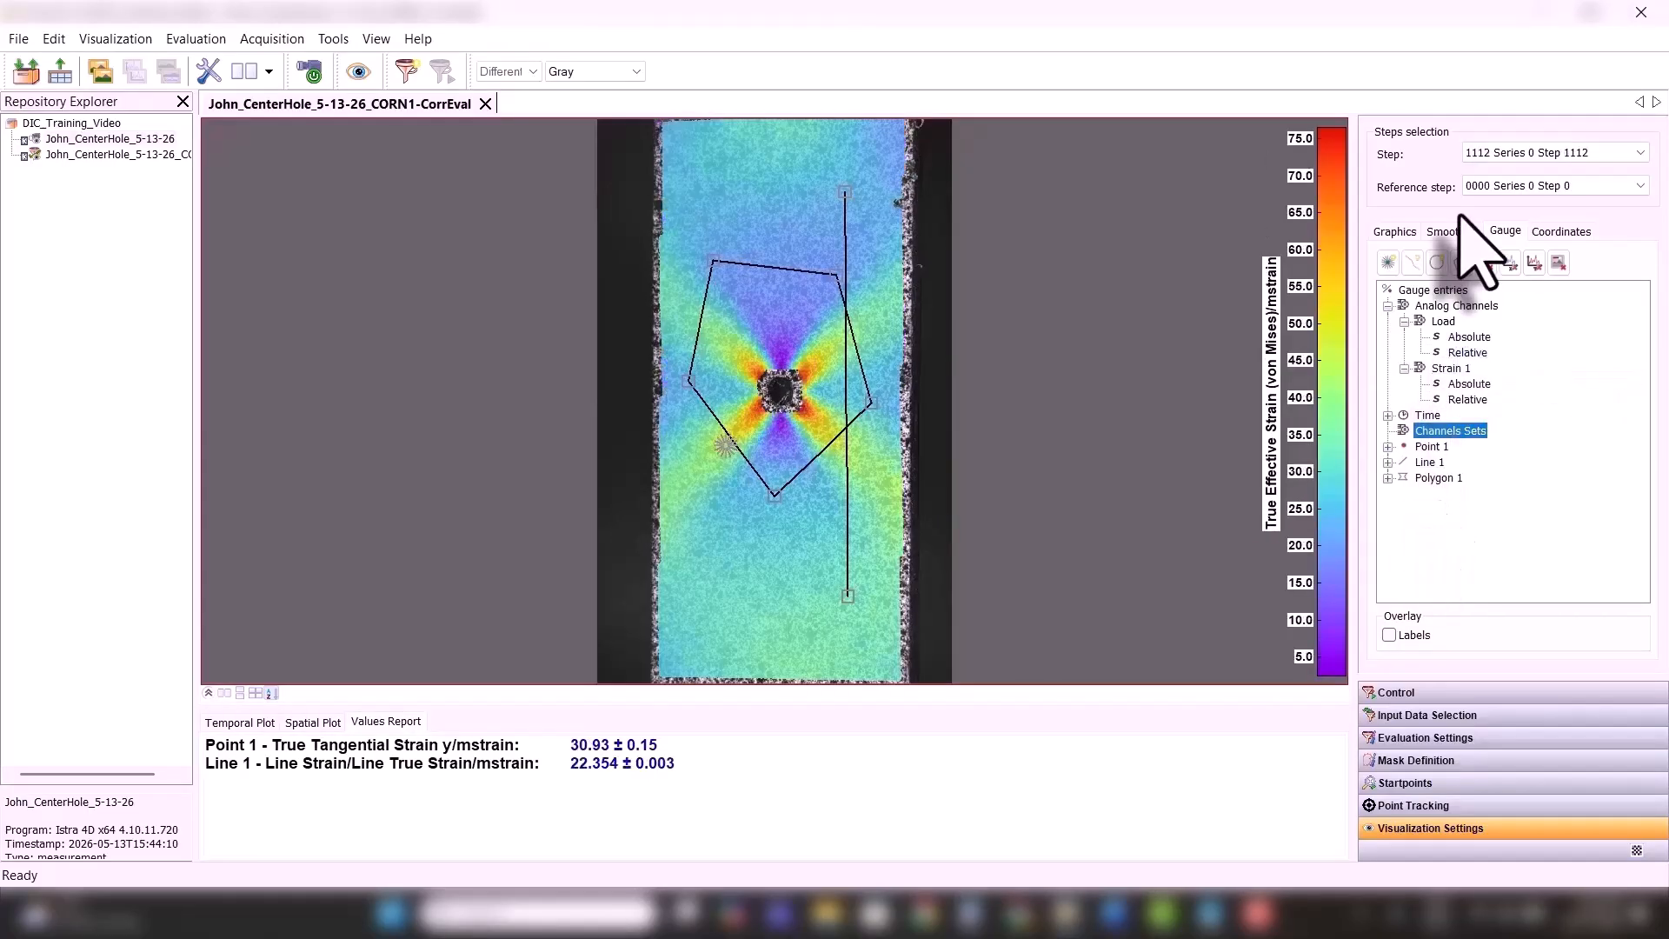
- Show the graphics settings, enlarge the strain map area, and display evaluation step 3289
left_click(1395, 231)
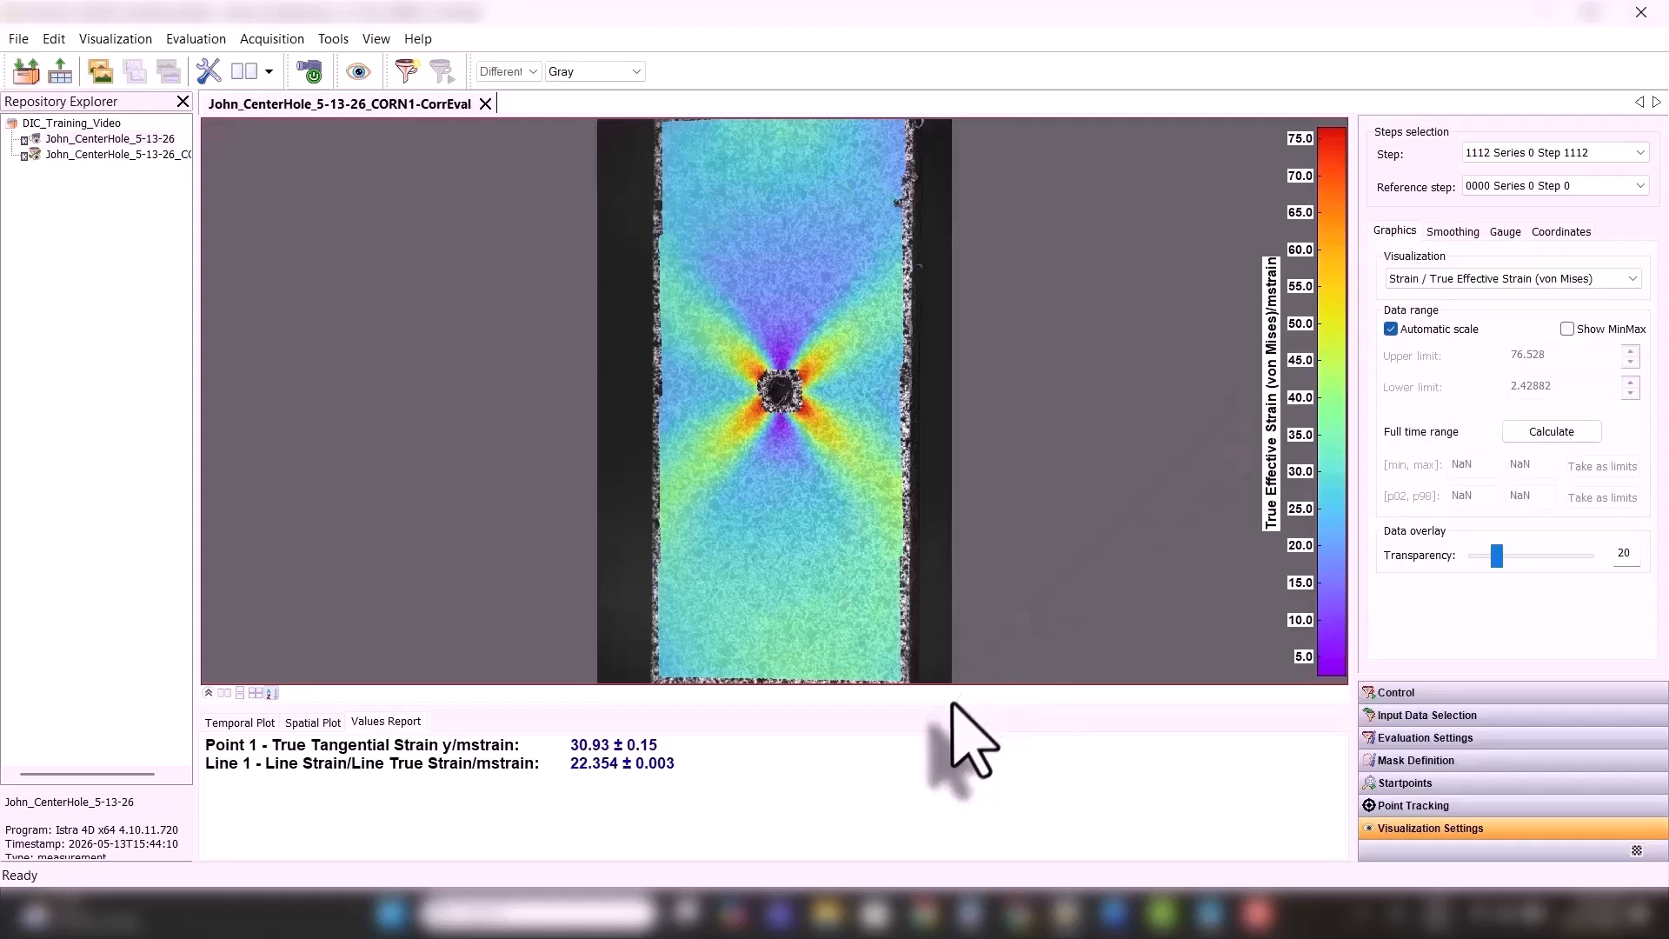
left_click_drag(953, 691, 940, 765)
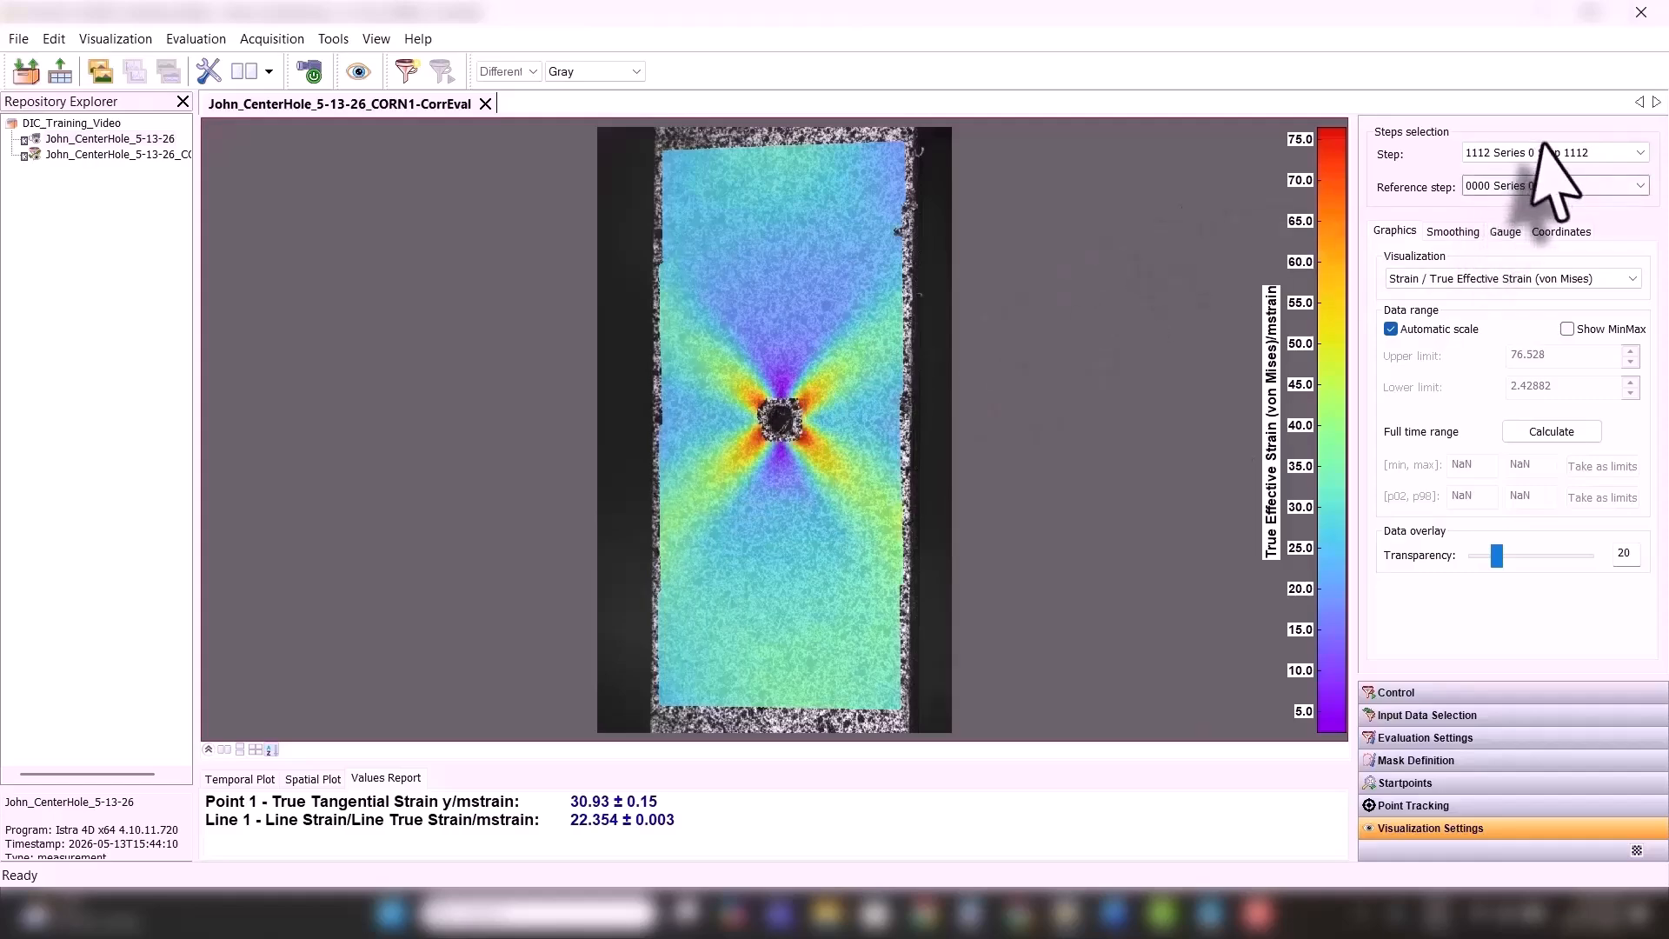
left_click(1596, 155)
left_click_drag(1639, 242, 1639, 344)
left_click(1544, 374)
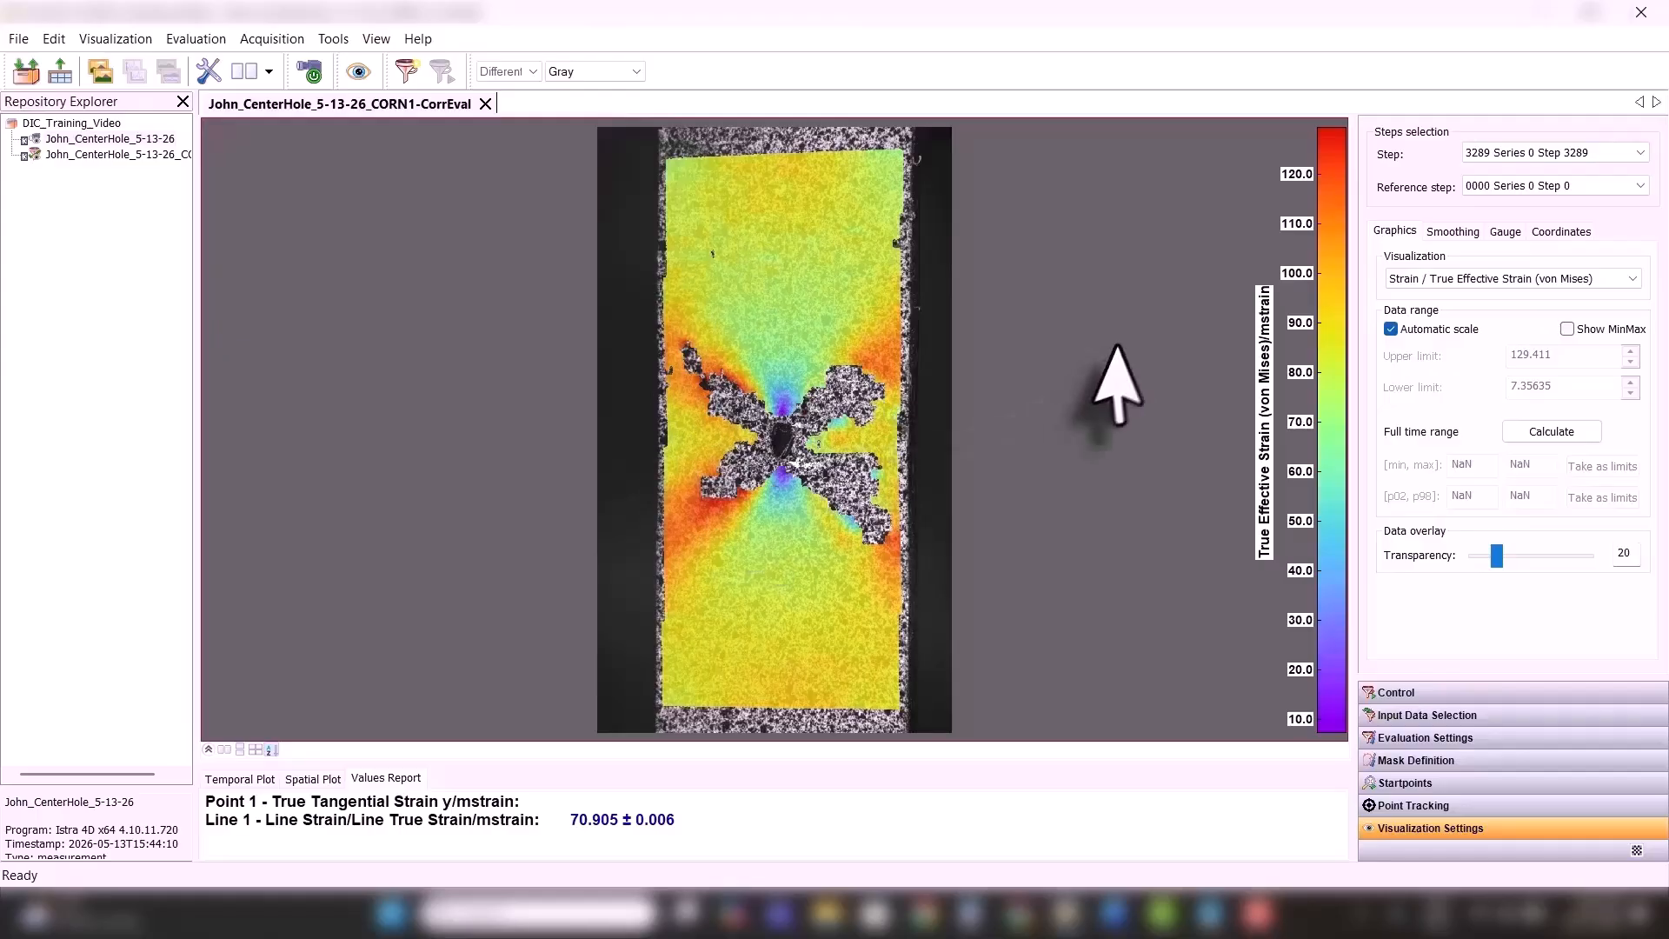
- View evaluation step 630 and settle on step 634 as the displayed strain map
left_click(1548, 153)
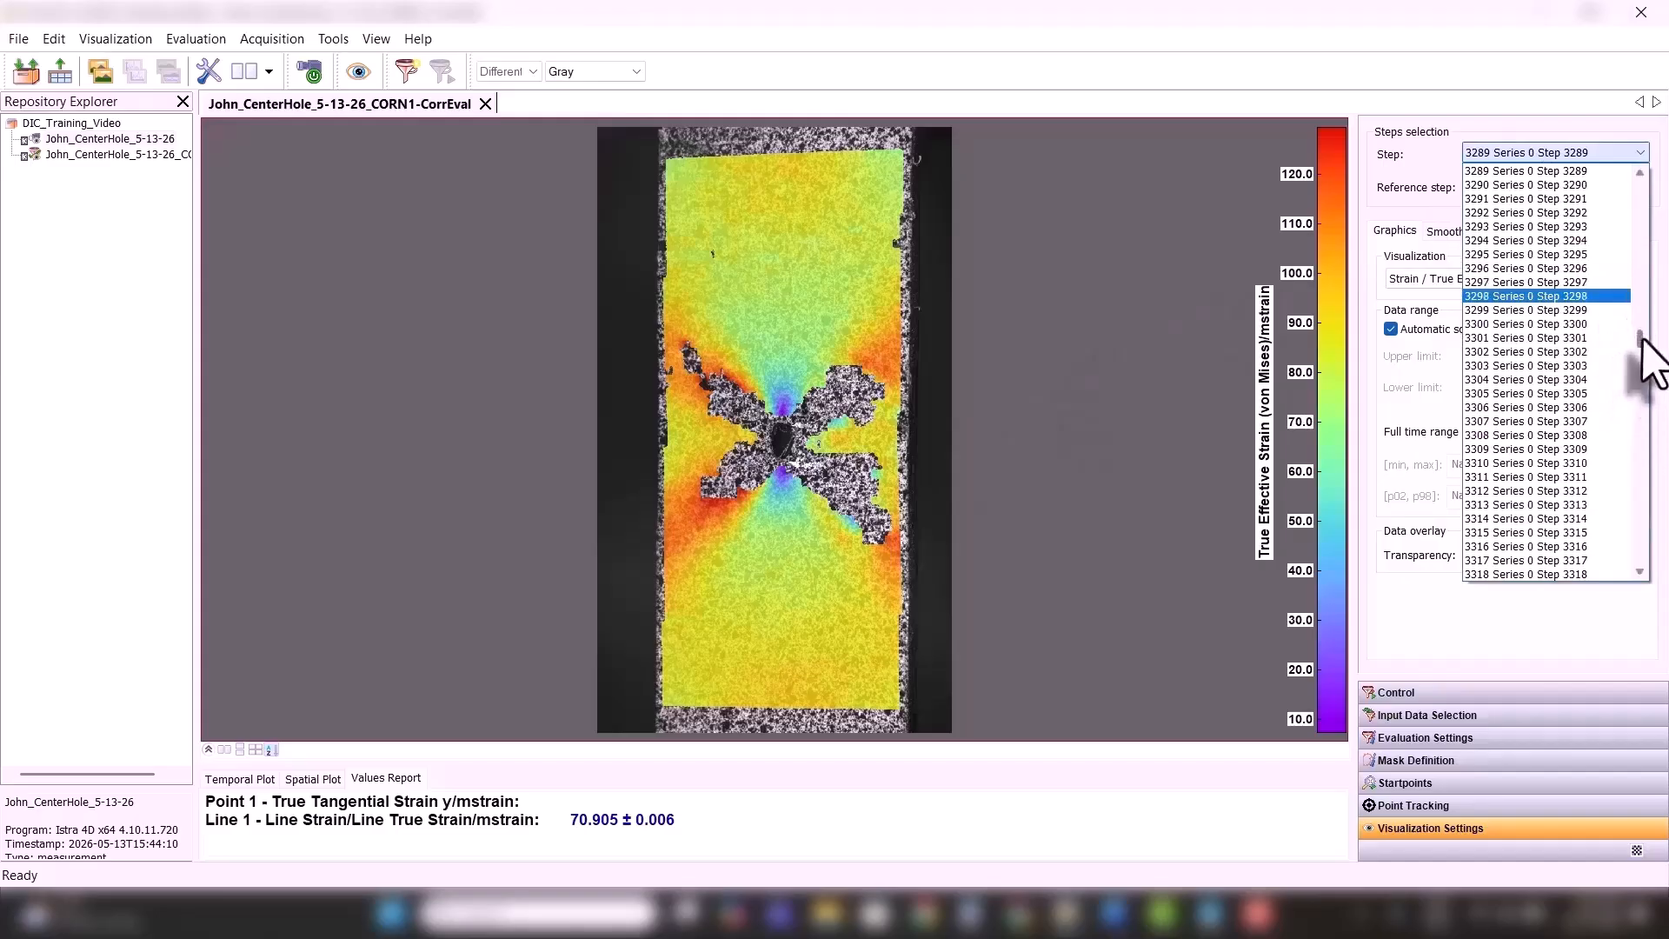
left_click_drag(1641, 348, 1640, 220)
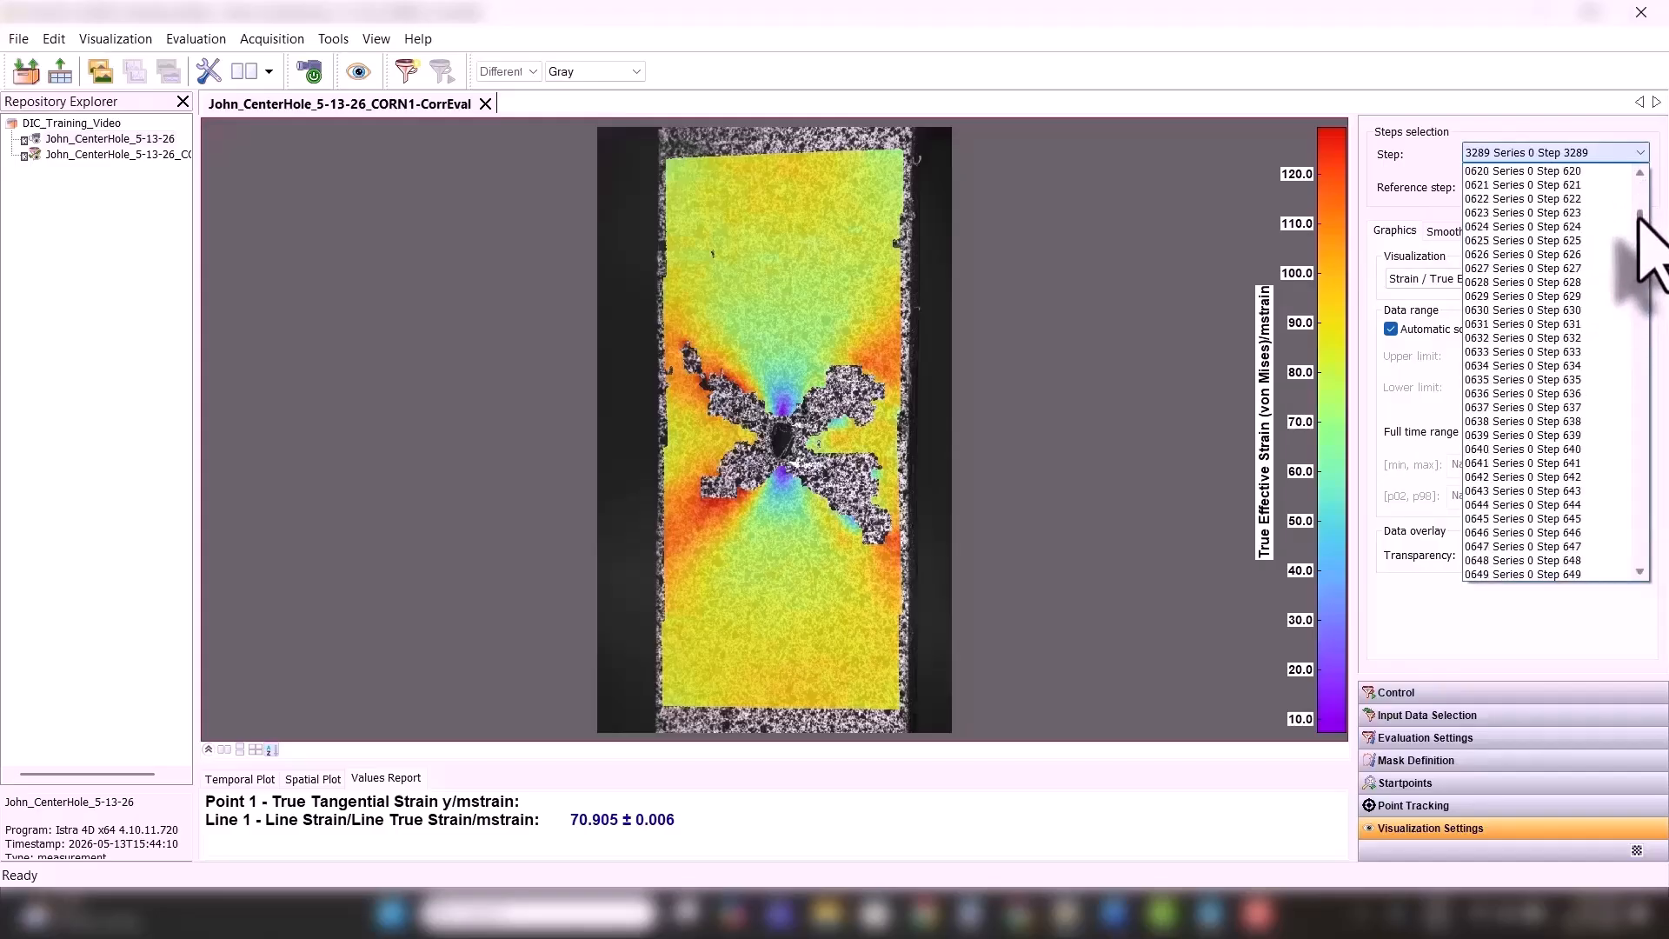
left_click(1556, 310)
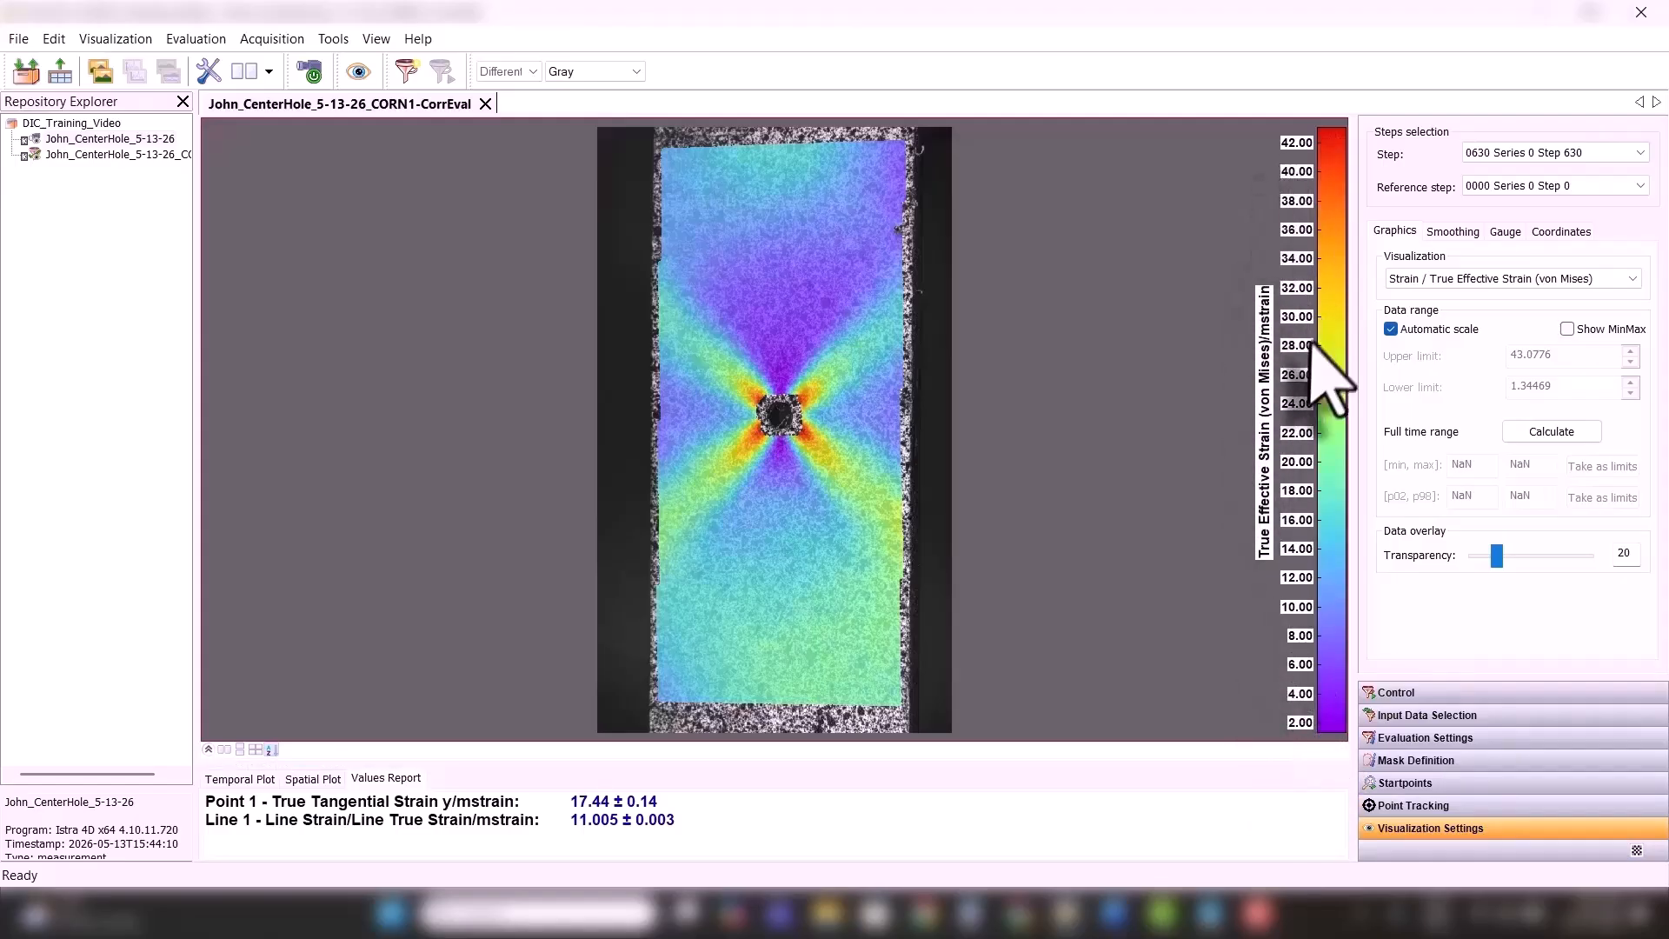
left_click(1487, 155)
left_click(1617, 226)
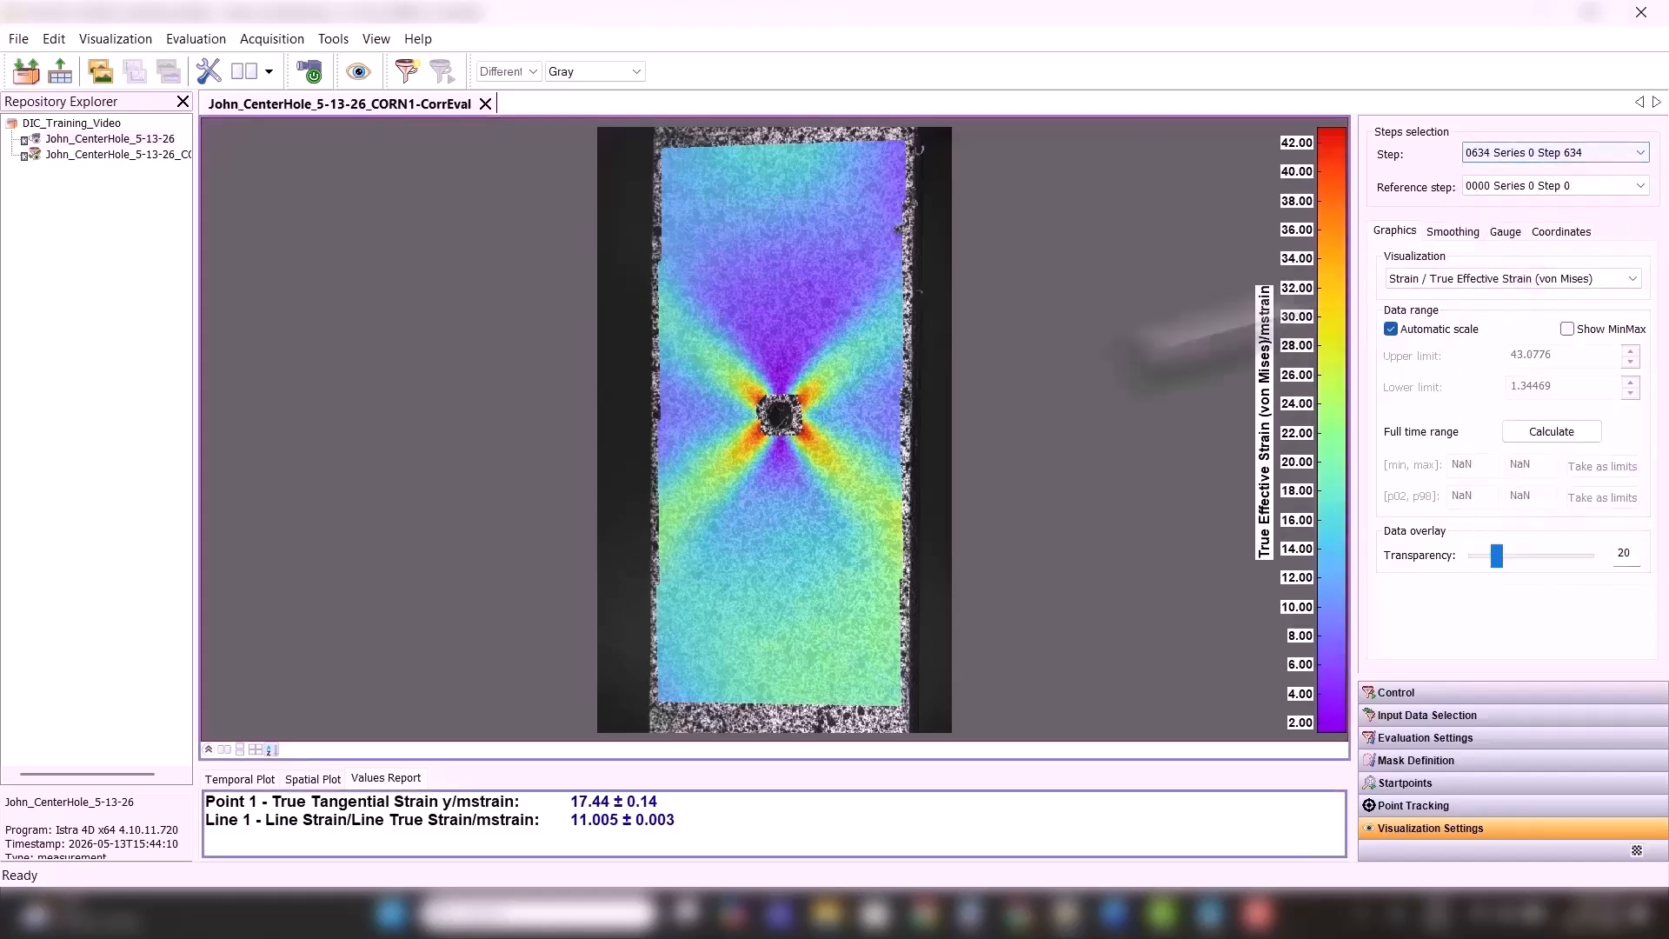
- Turn off automatic scaling and calculate the full time range of the True Effective Strain (von Mises) data
left_click(1391, 330)
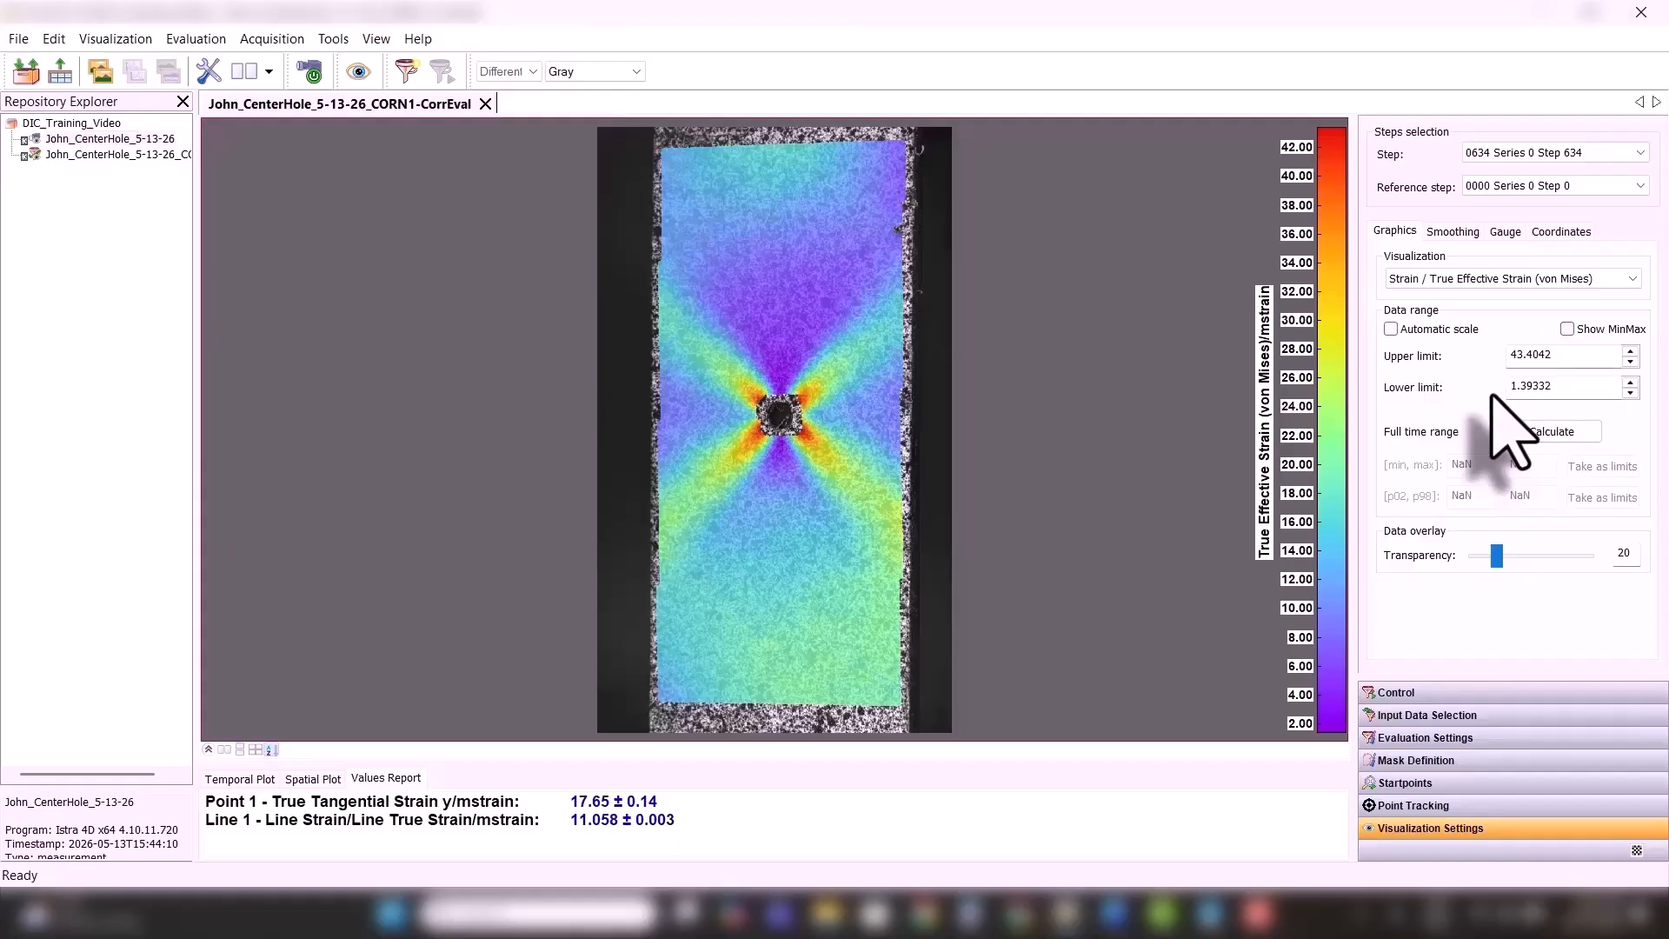
left_click(1561, 431)
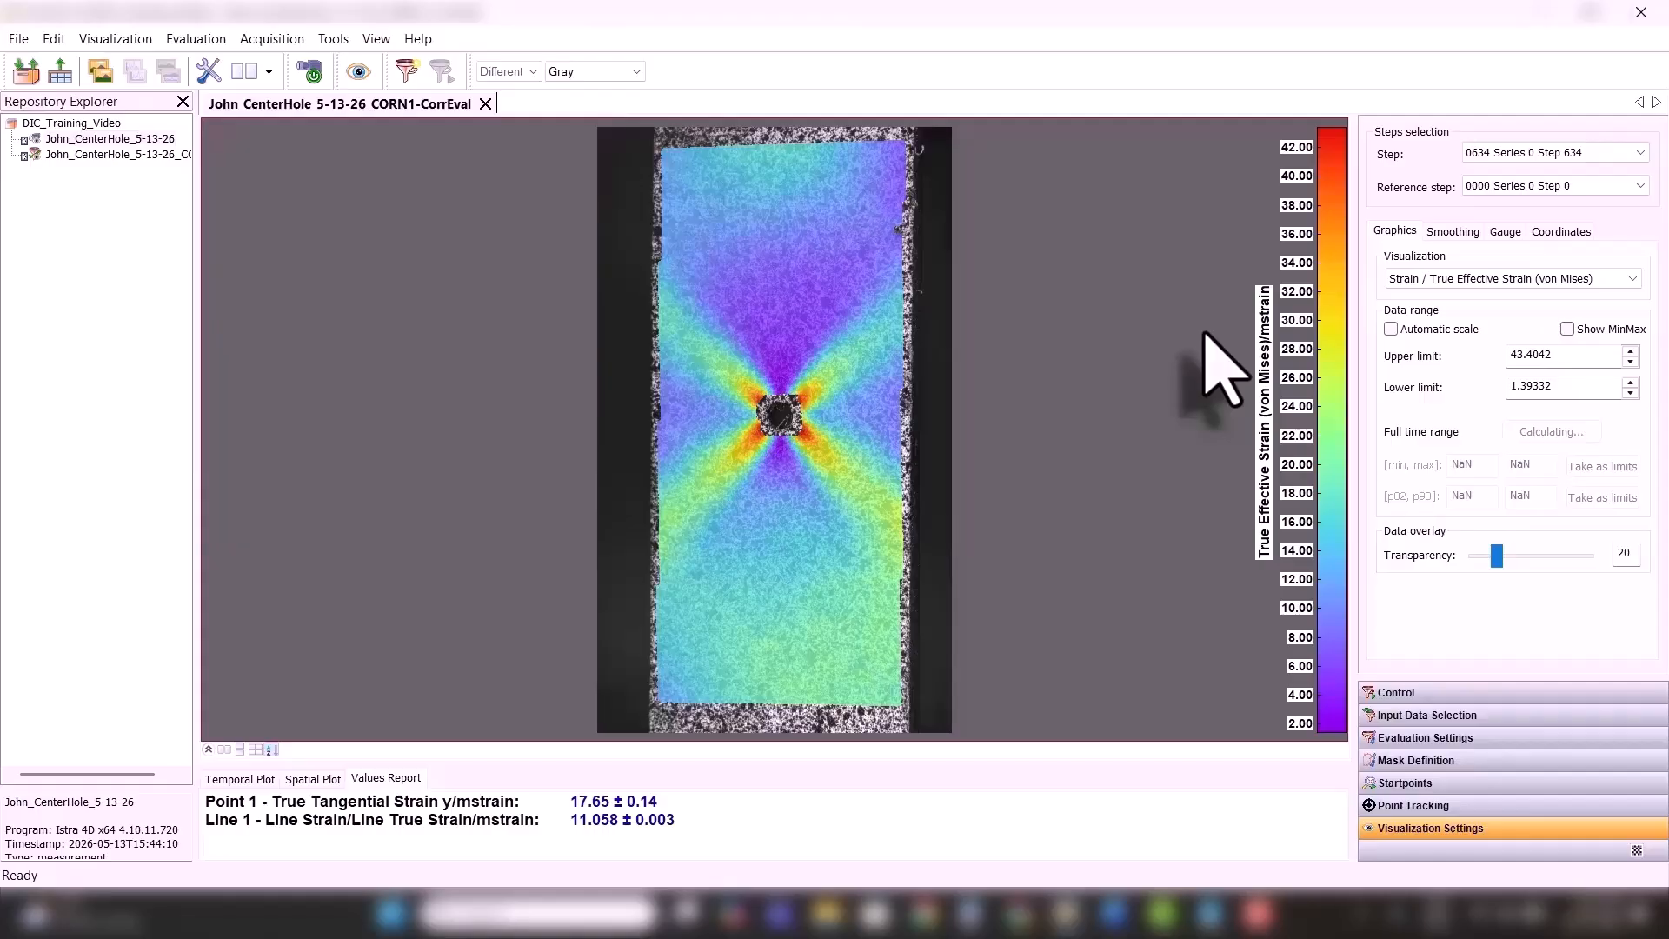
- Examine the ASCII export options for Point 1's True Effective Strain (von Mises), cancel the export, and collapse the point's strain entries
left_click(1497, 234)
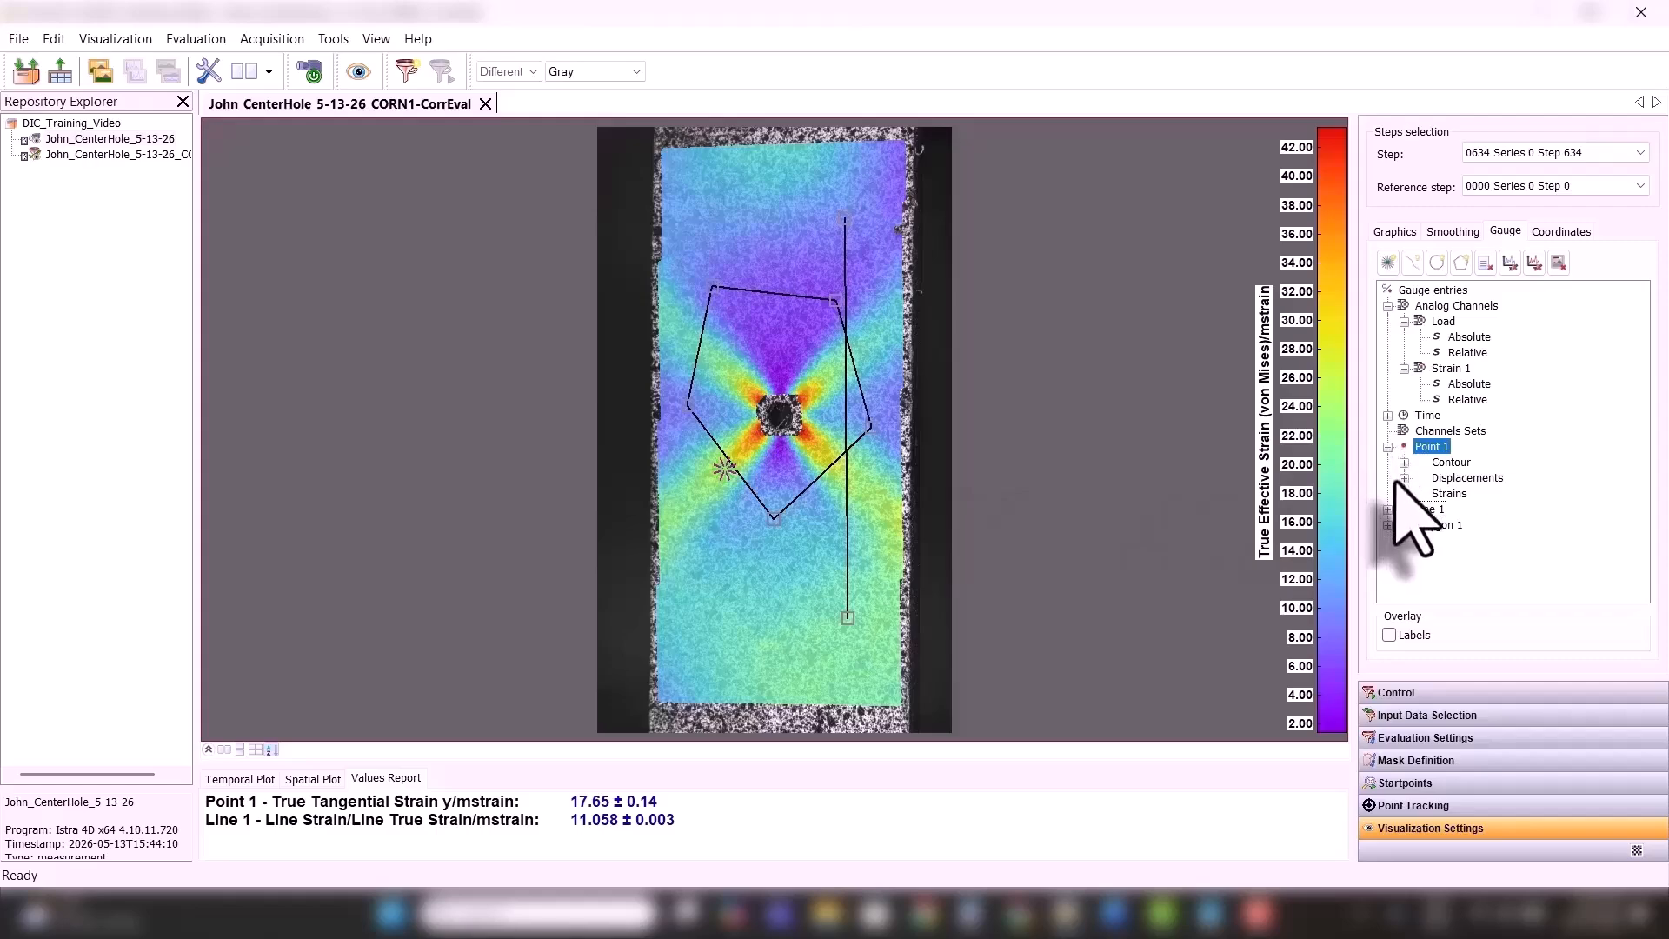
left_click(1405, 493)
scroll(1635, 487, "down", 1)
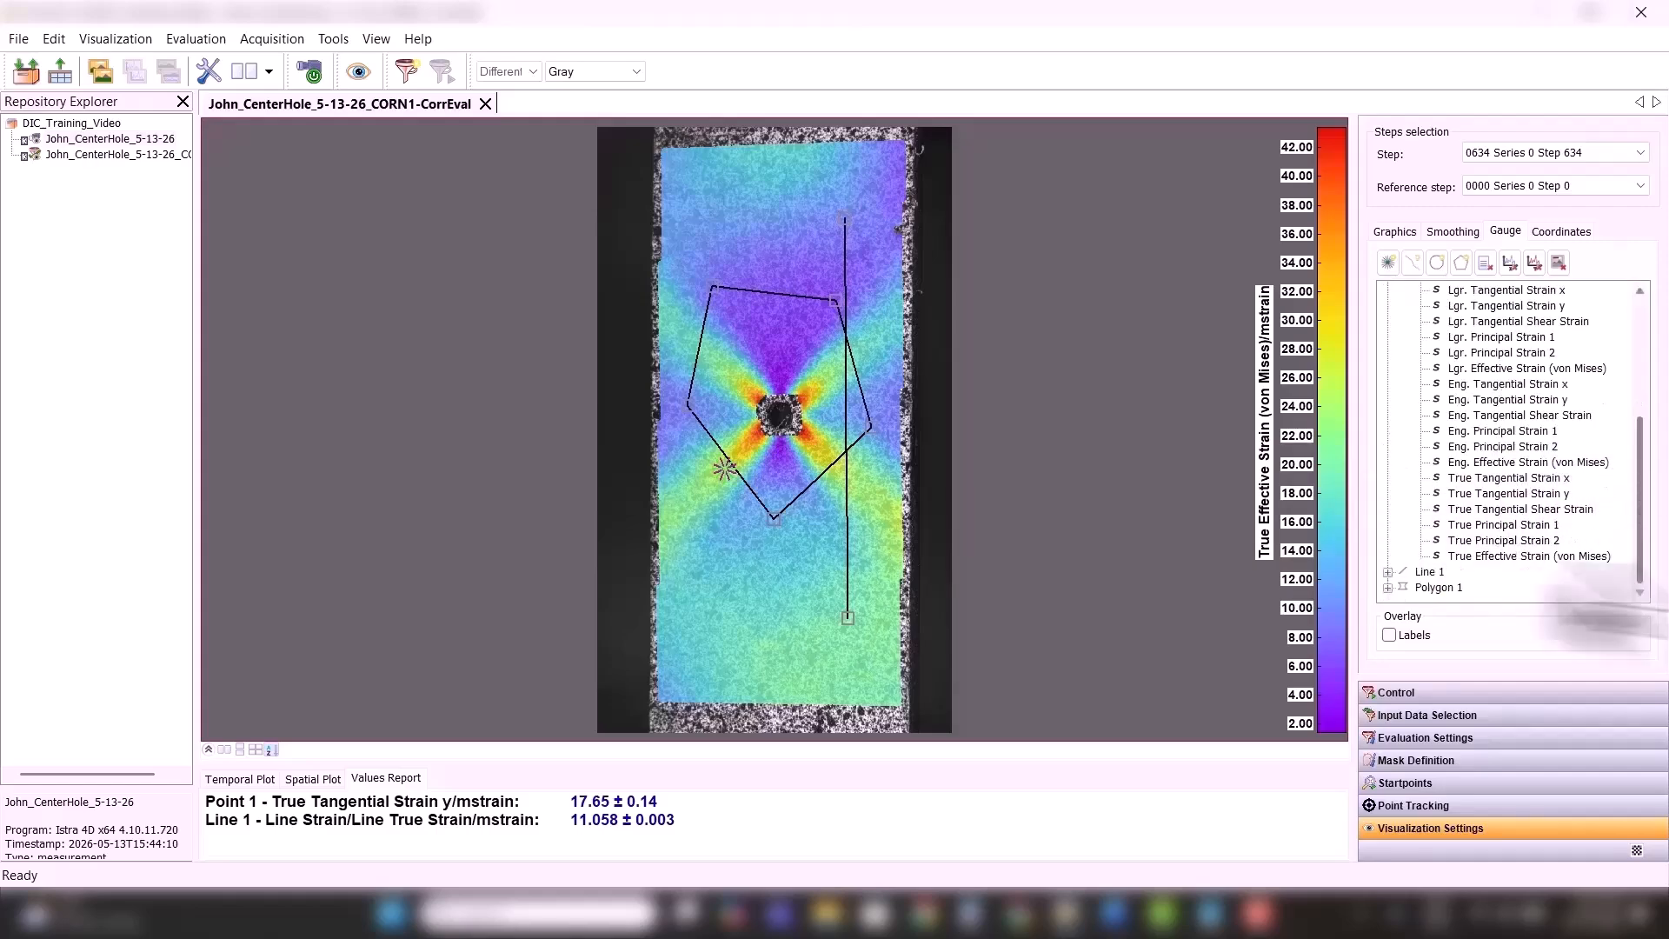
mouse_move(1499, 563)
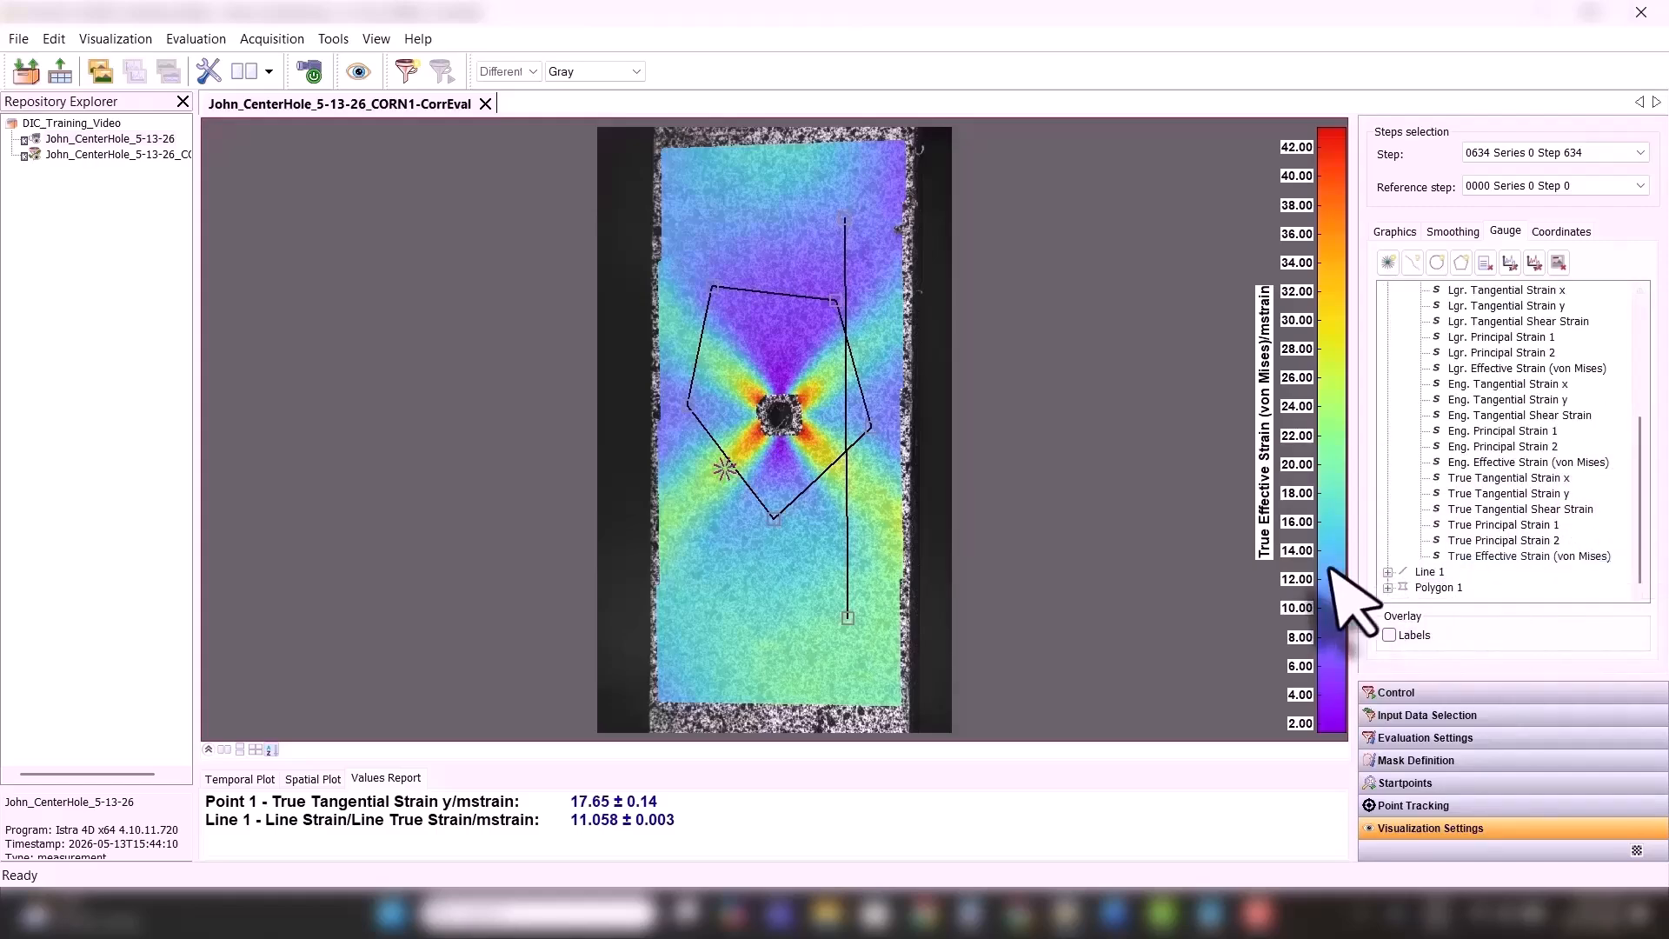
left_click(1511, 558)
right_click(1508, 562)
left_click(1509, 571)
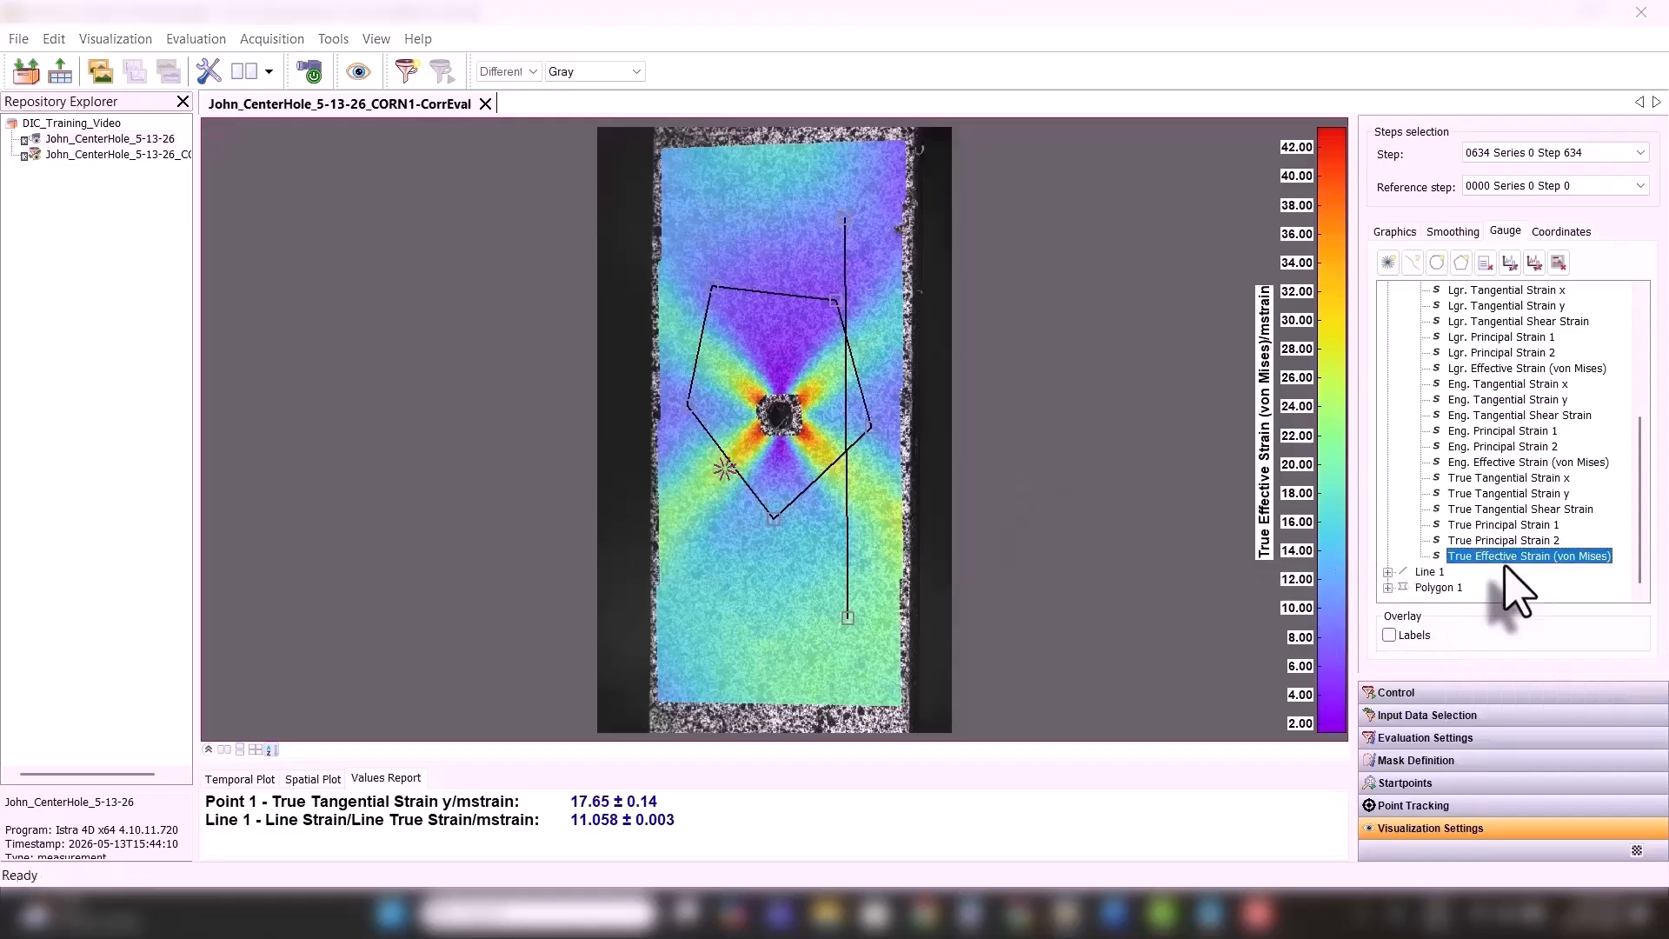
left_click_drag(293, 38, 730, 204)
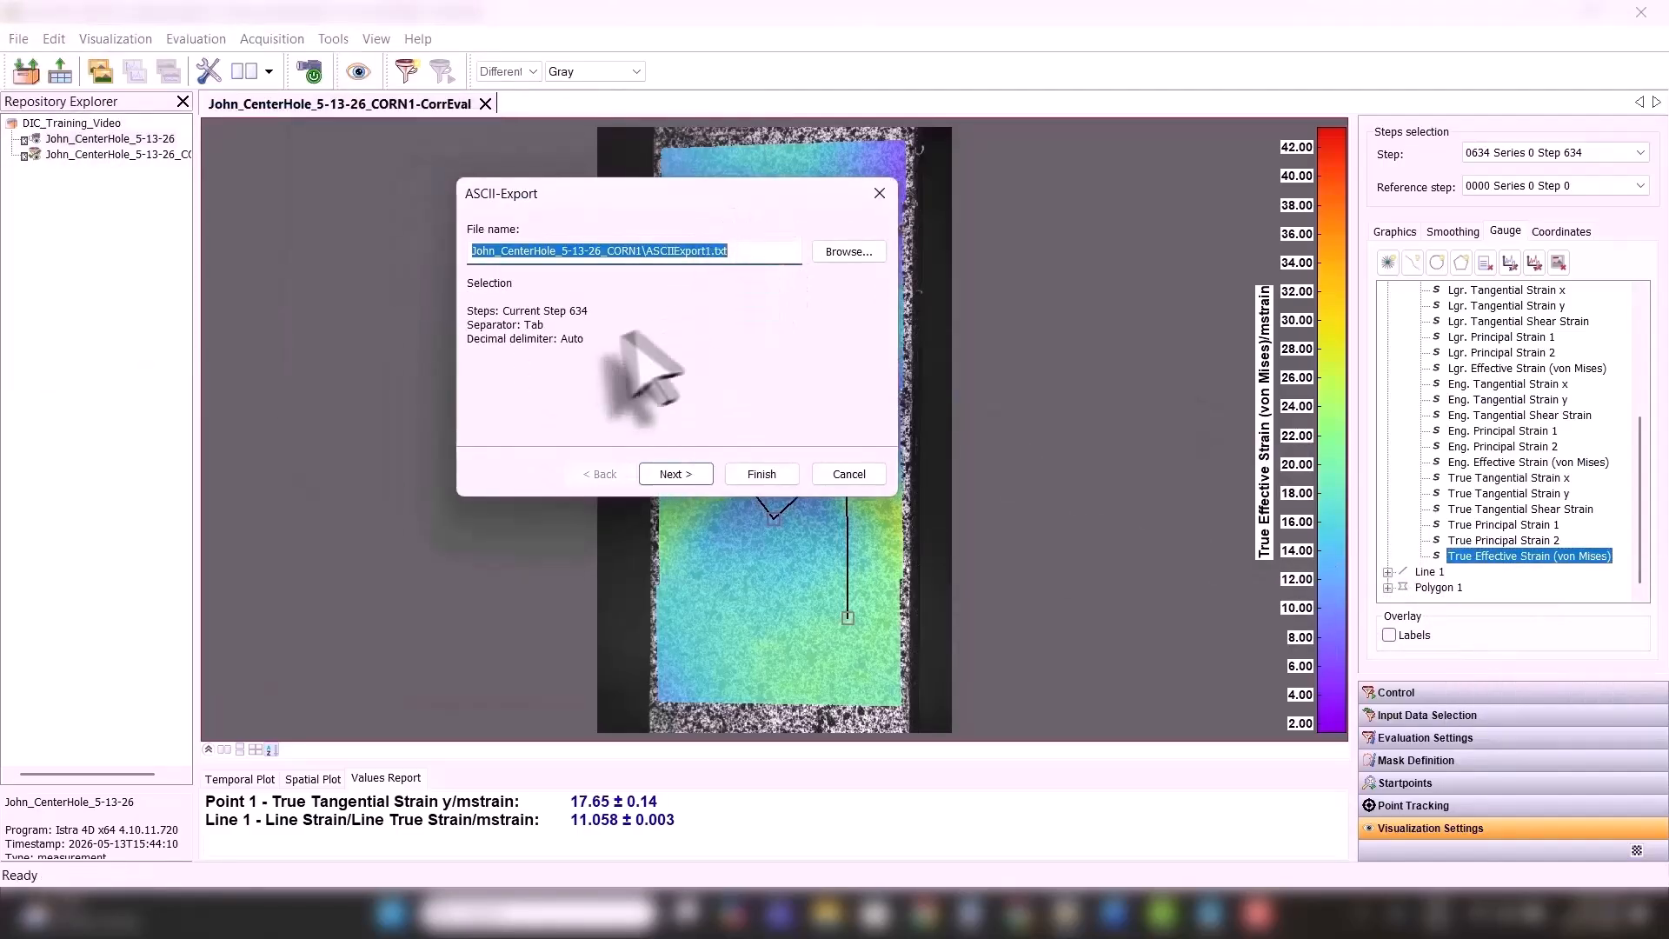
left_click(675, 474)
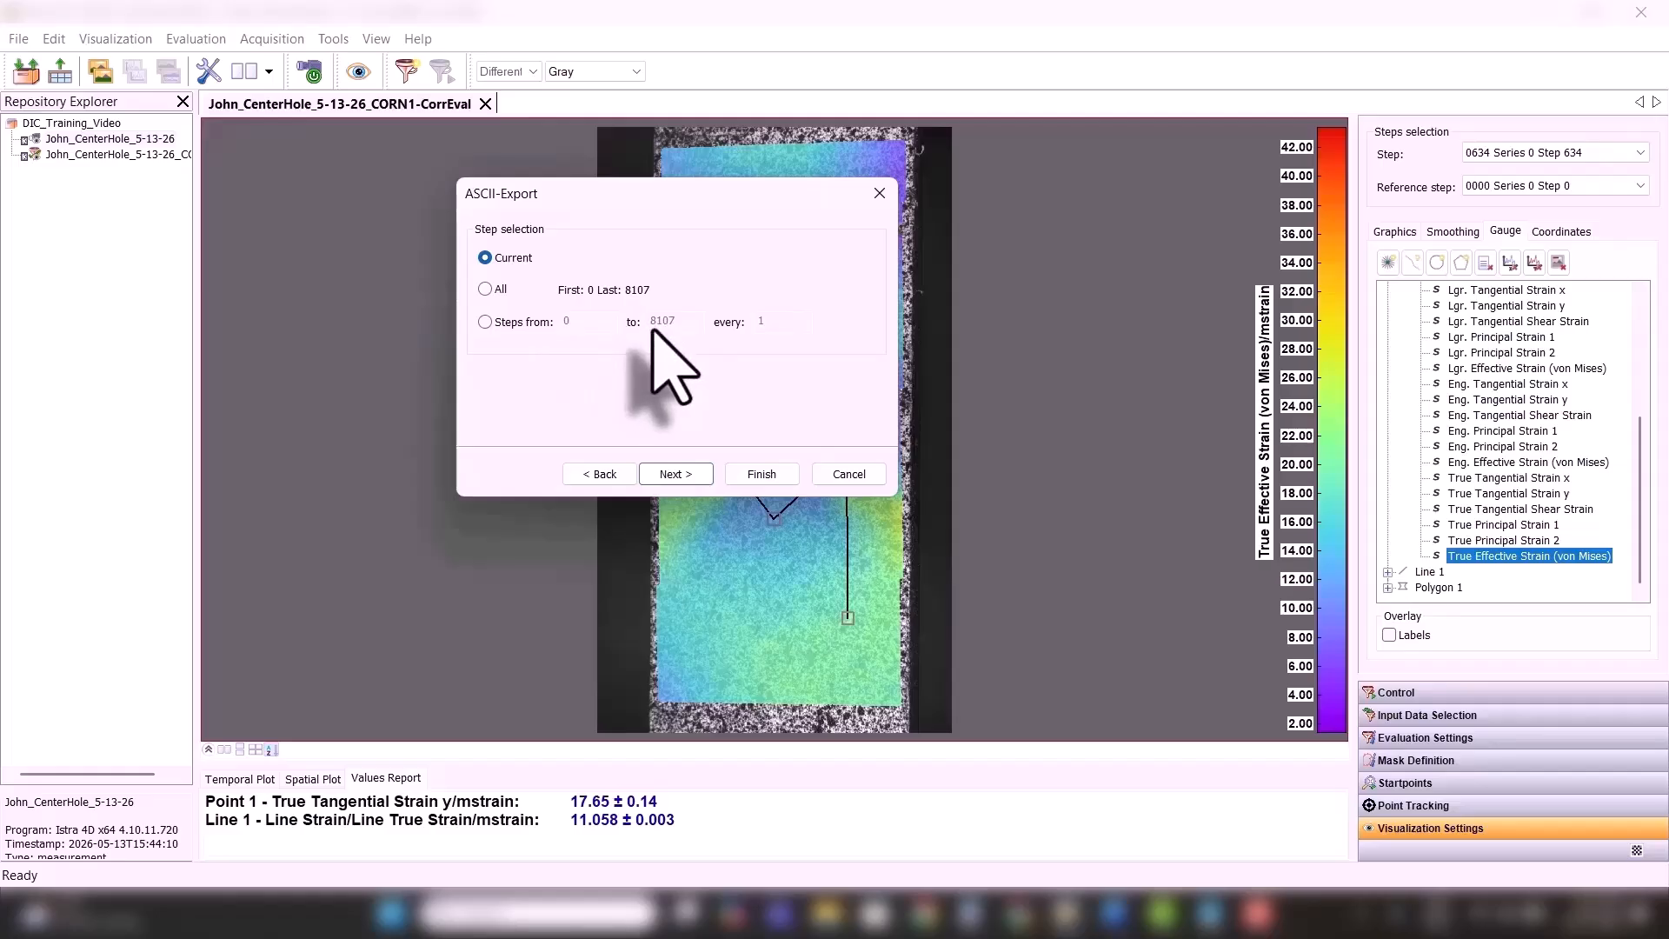
left_click(849, 474)
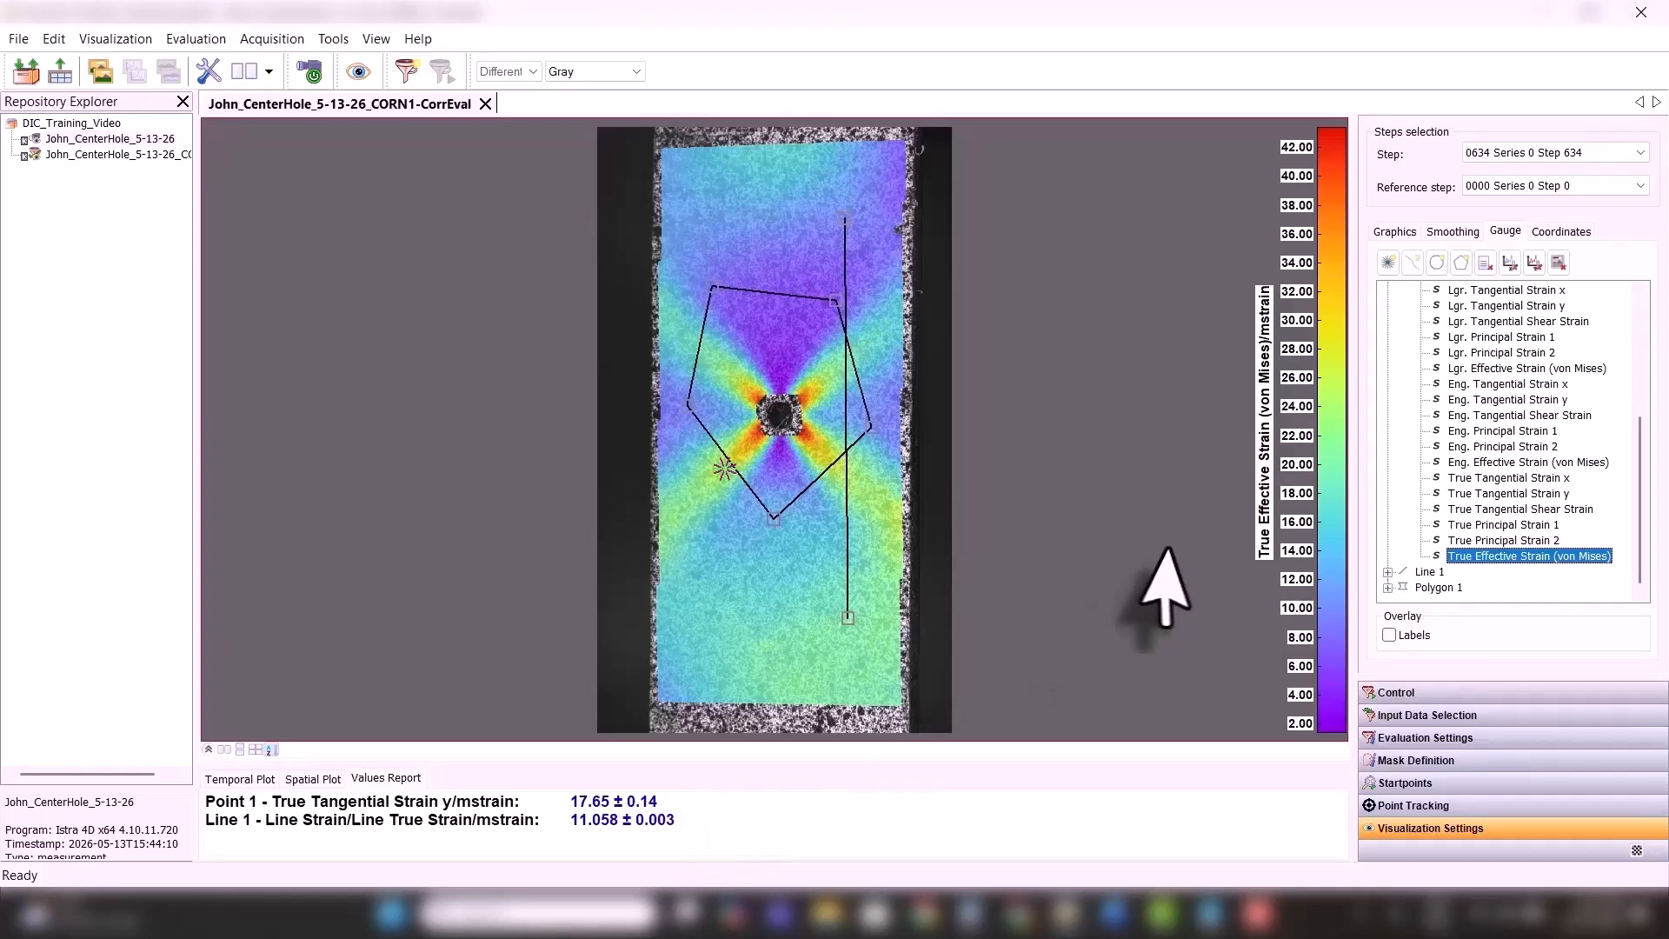
scroll(1607, 325, "up", 5)
left_click(1405, 494)
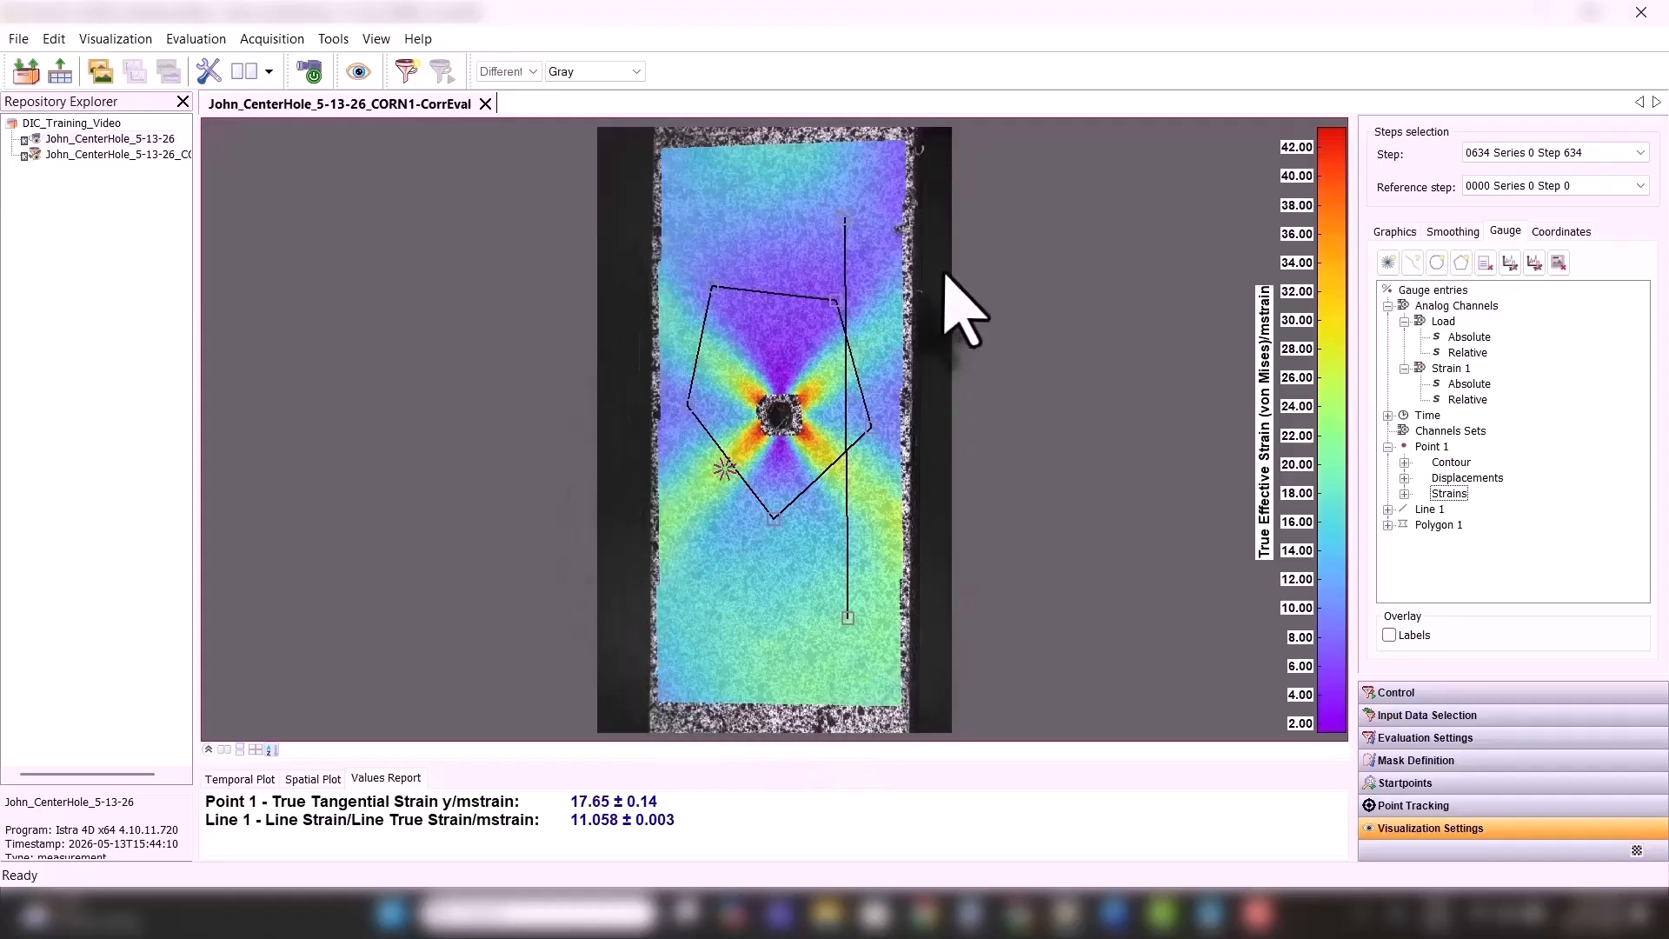
- Start a data export of the evaluation in ASCII format and proceed to its step selection
left_click(18, 38)
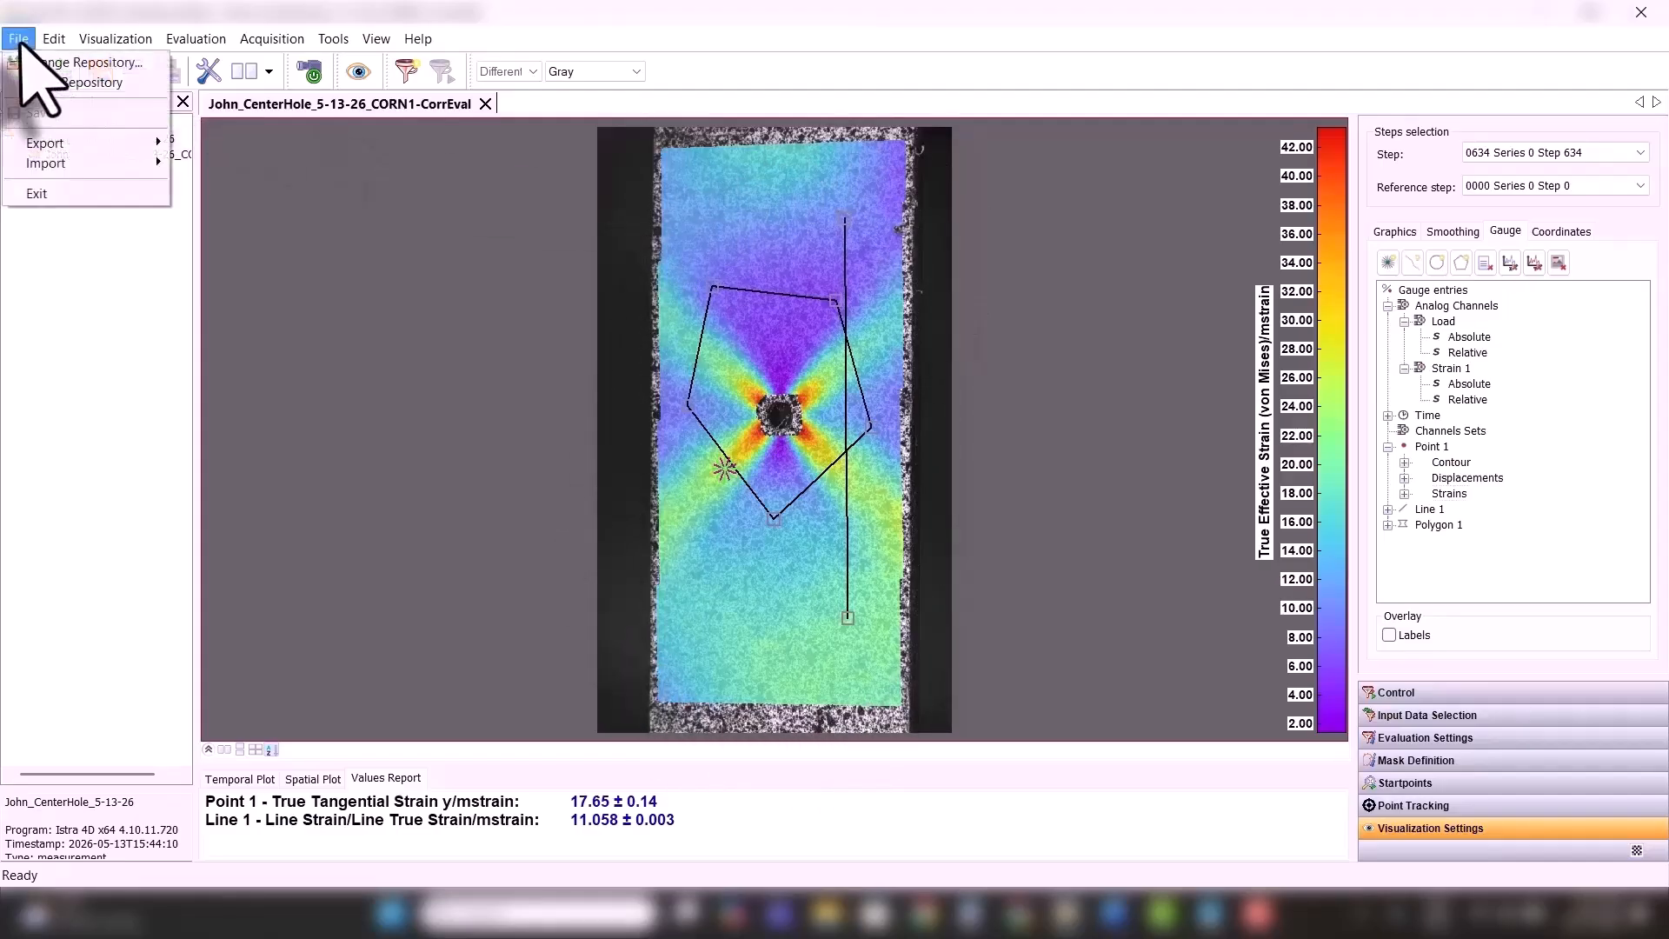
mouse_move(52, 143)
left_click(196, 162)
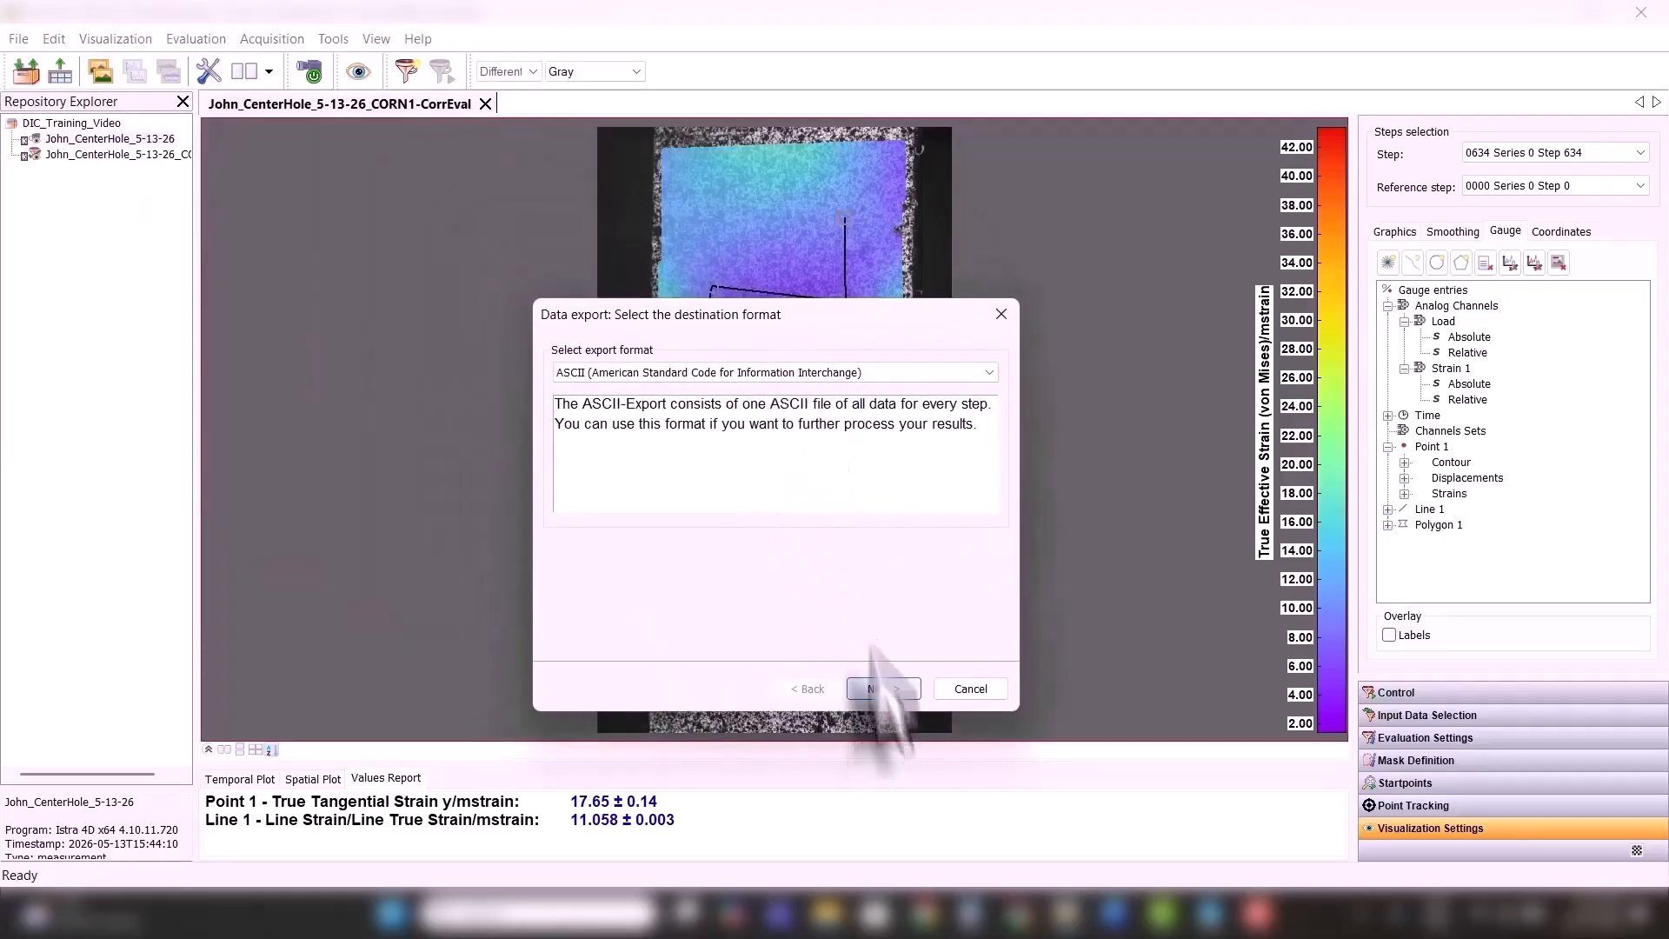
left_click(626, 374)
left_click(634, 391)
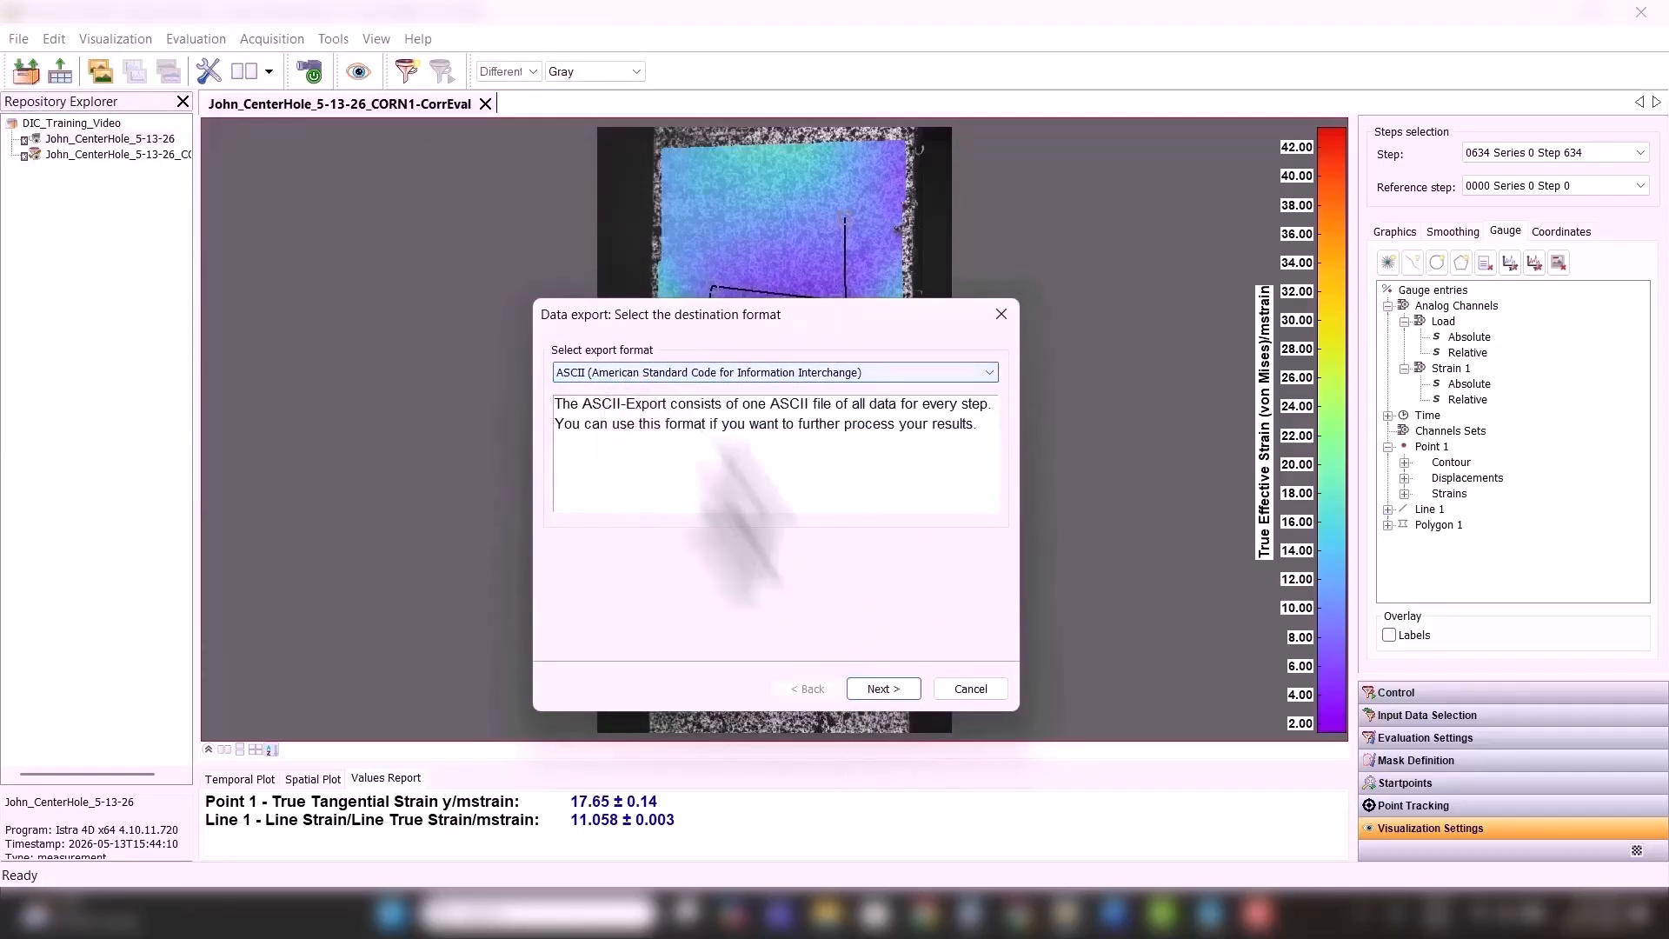
left_click(880, 689)
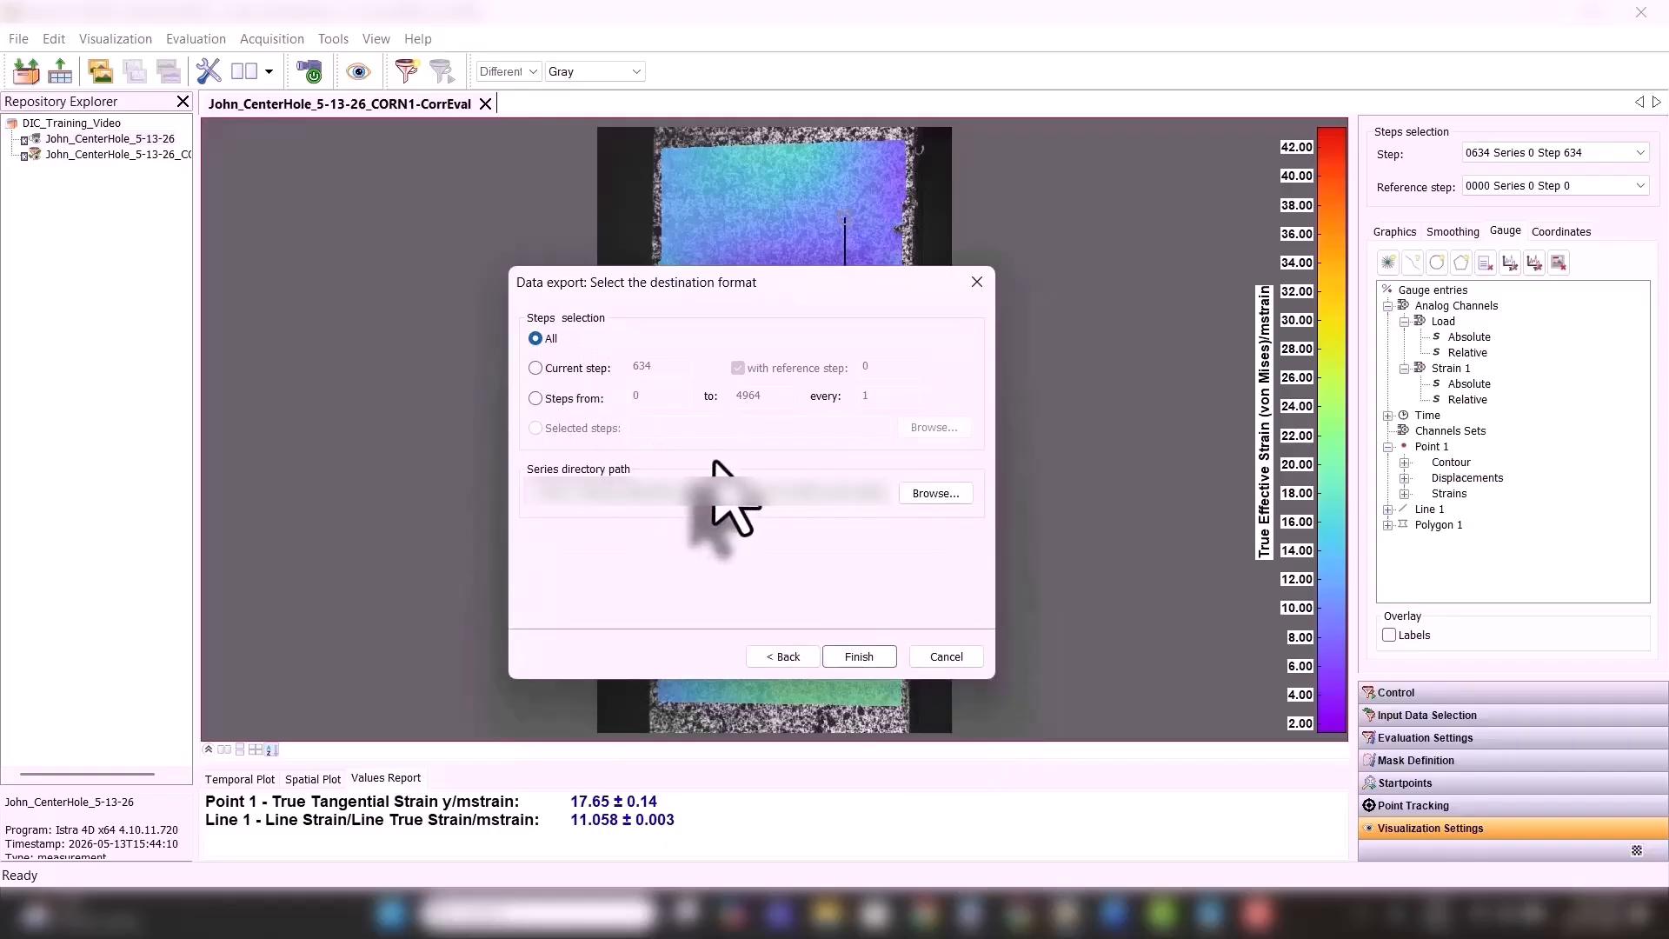
- Try the export's current-step and all-steps options, and a range from step 4000 to 4964
left_click(536, 367)
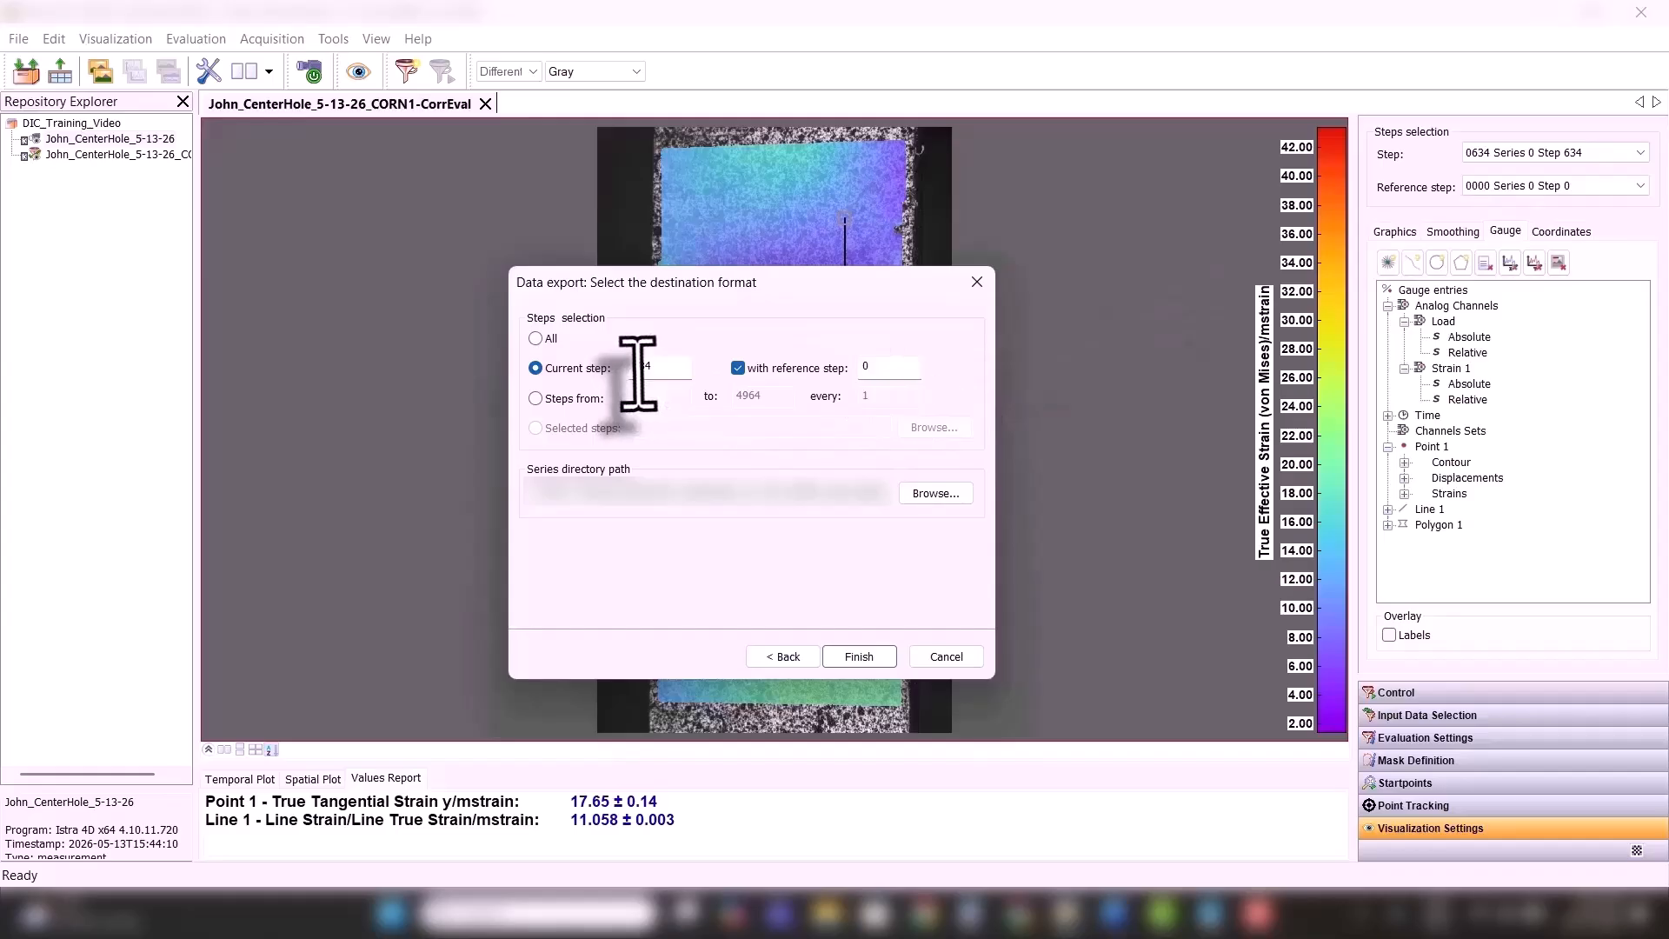
left_click(544, 340)
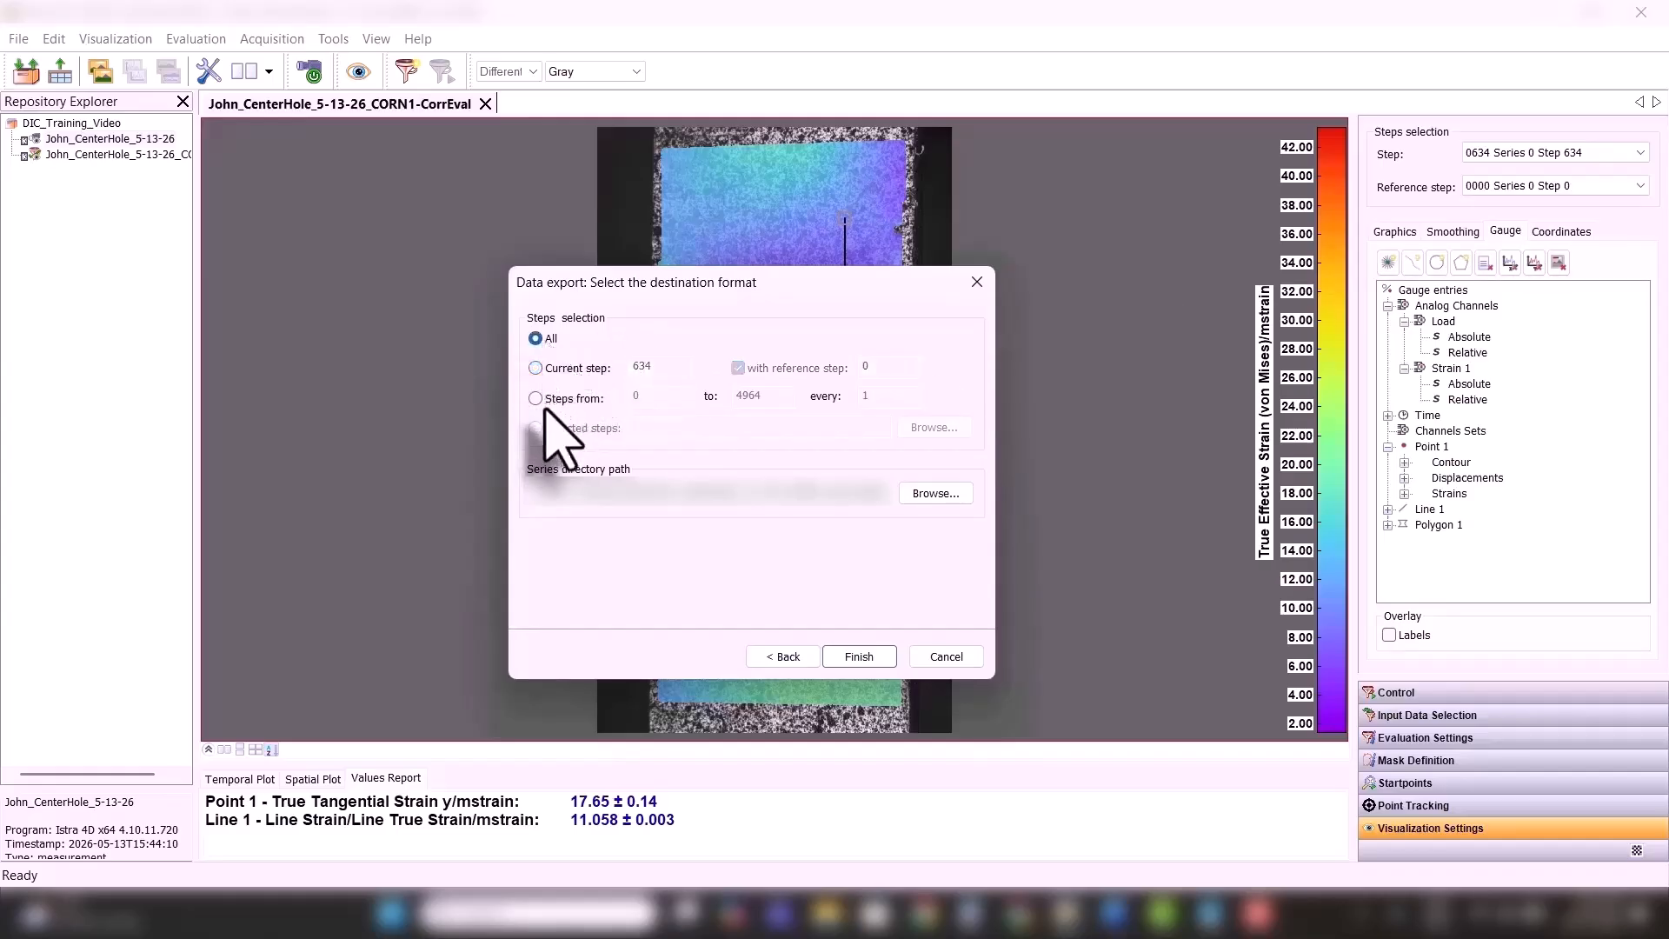
double_click(656, 401)
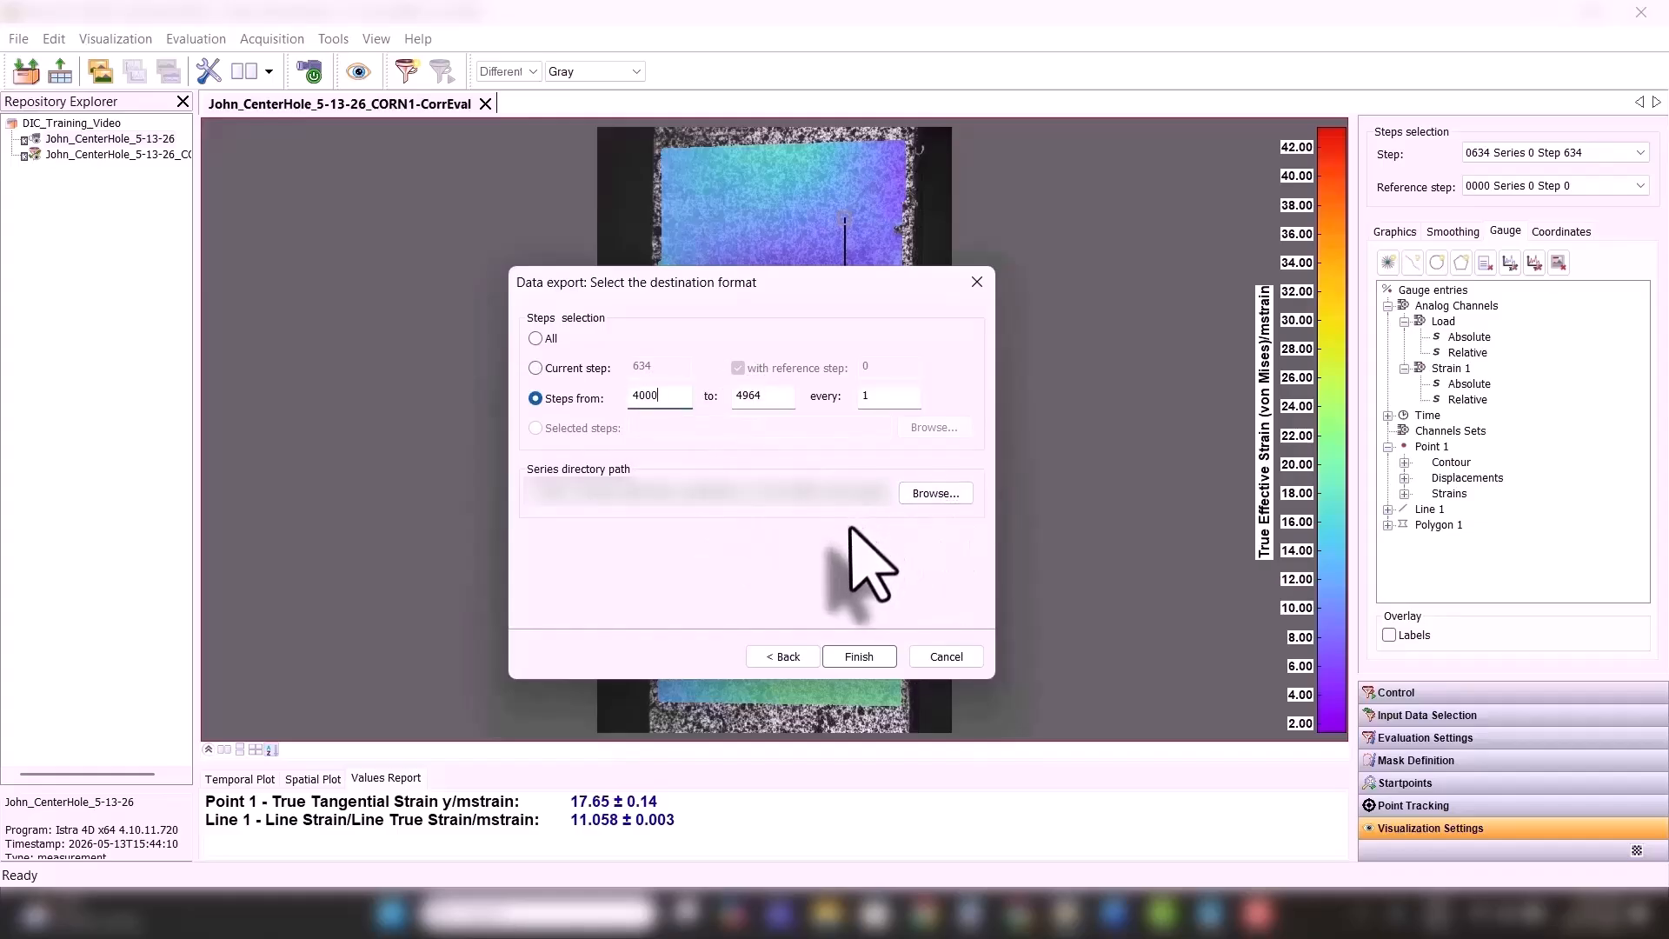
- Limit the export to current step 634 with reference step 0 and choose the series directory
left_click(537, 367)
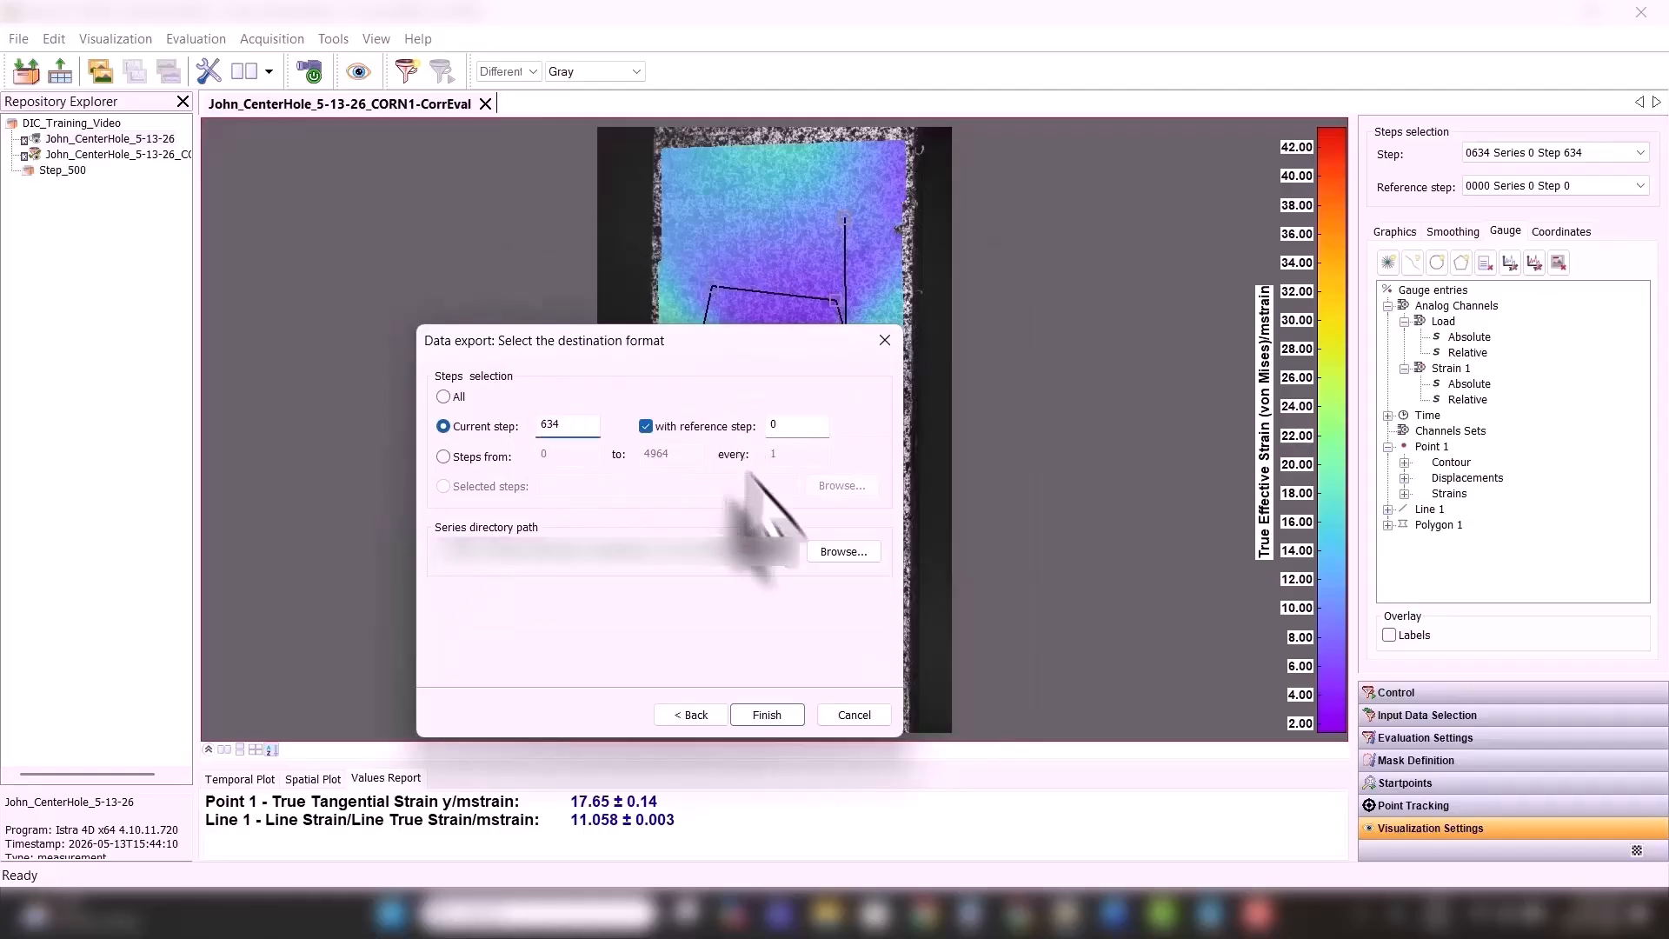
left_click(844, 551)
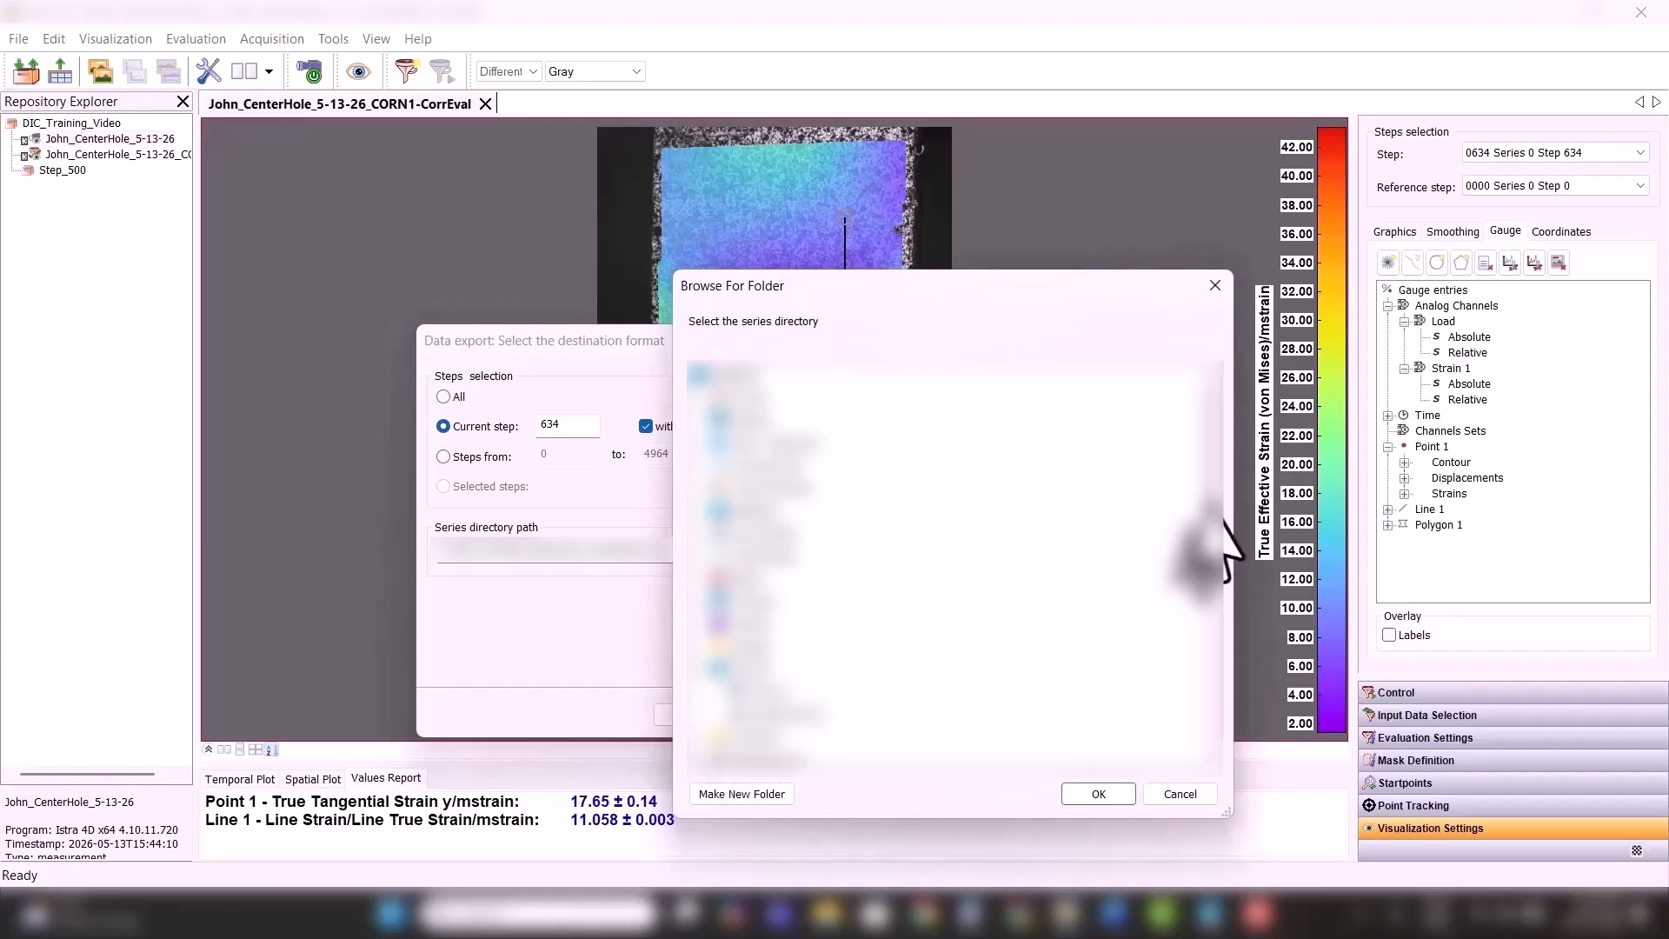
left_click(1097, 793)
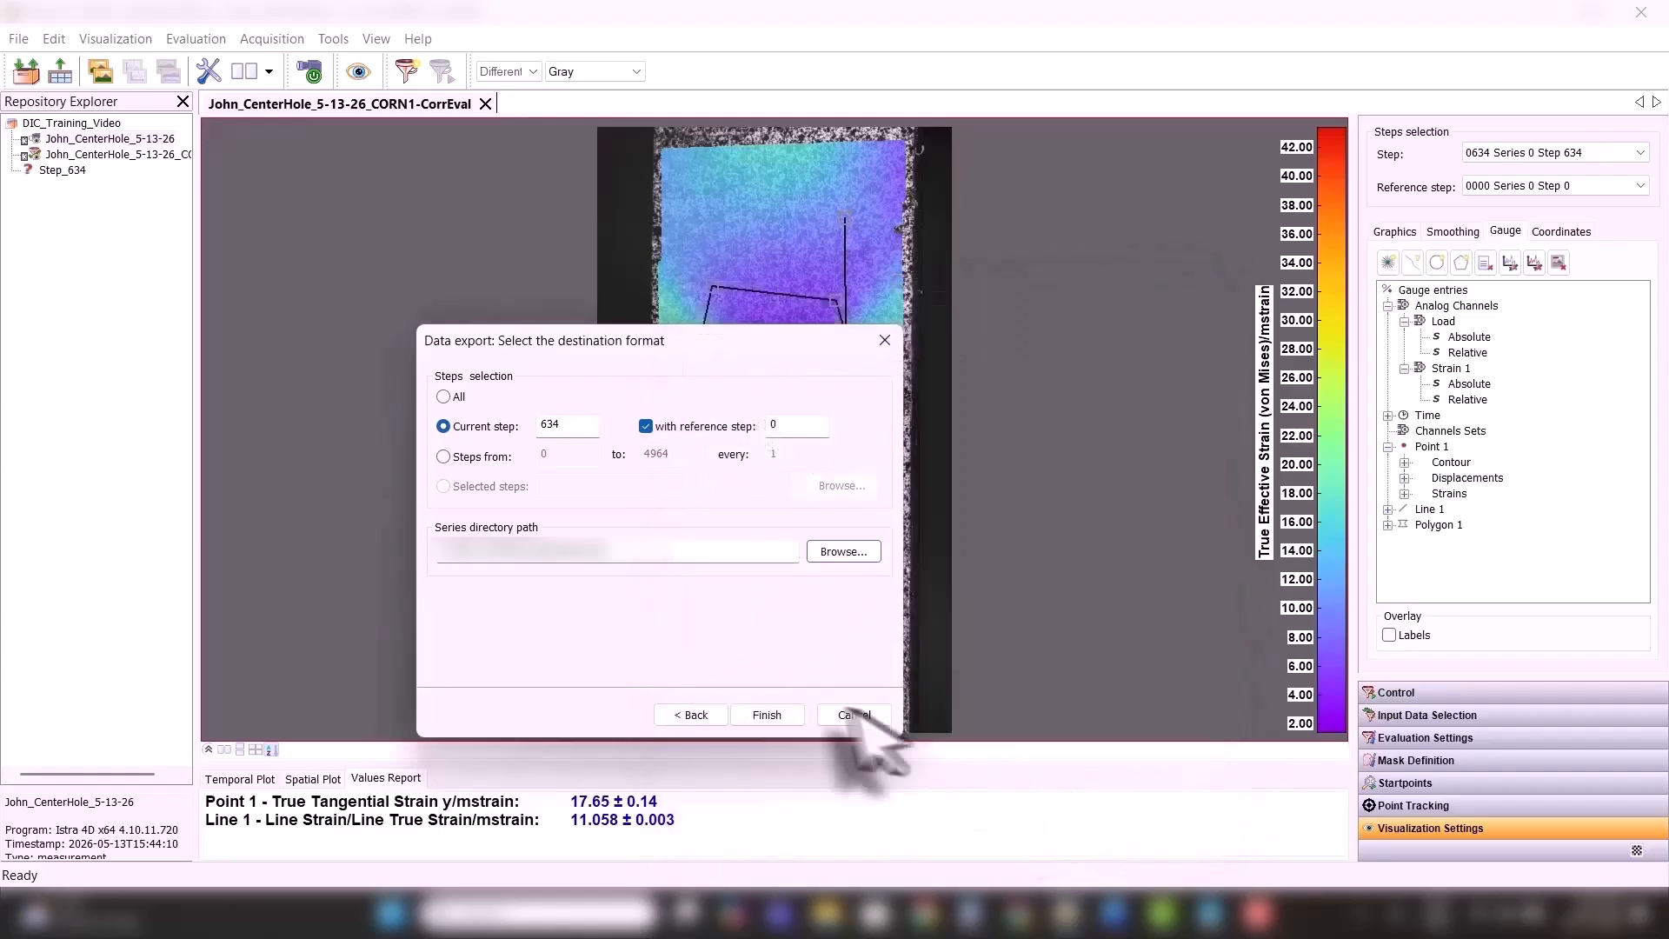
- Run the step 634 ASCII export, switch to File Explorer and open the Step_634 export folder
left_click(765, 713)
left_click(850, 532)
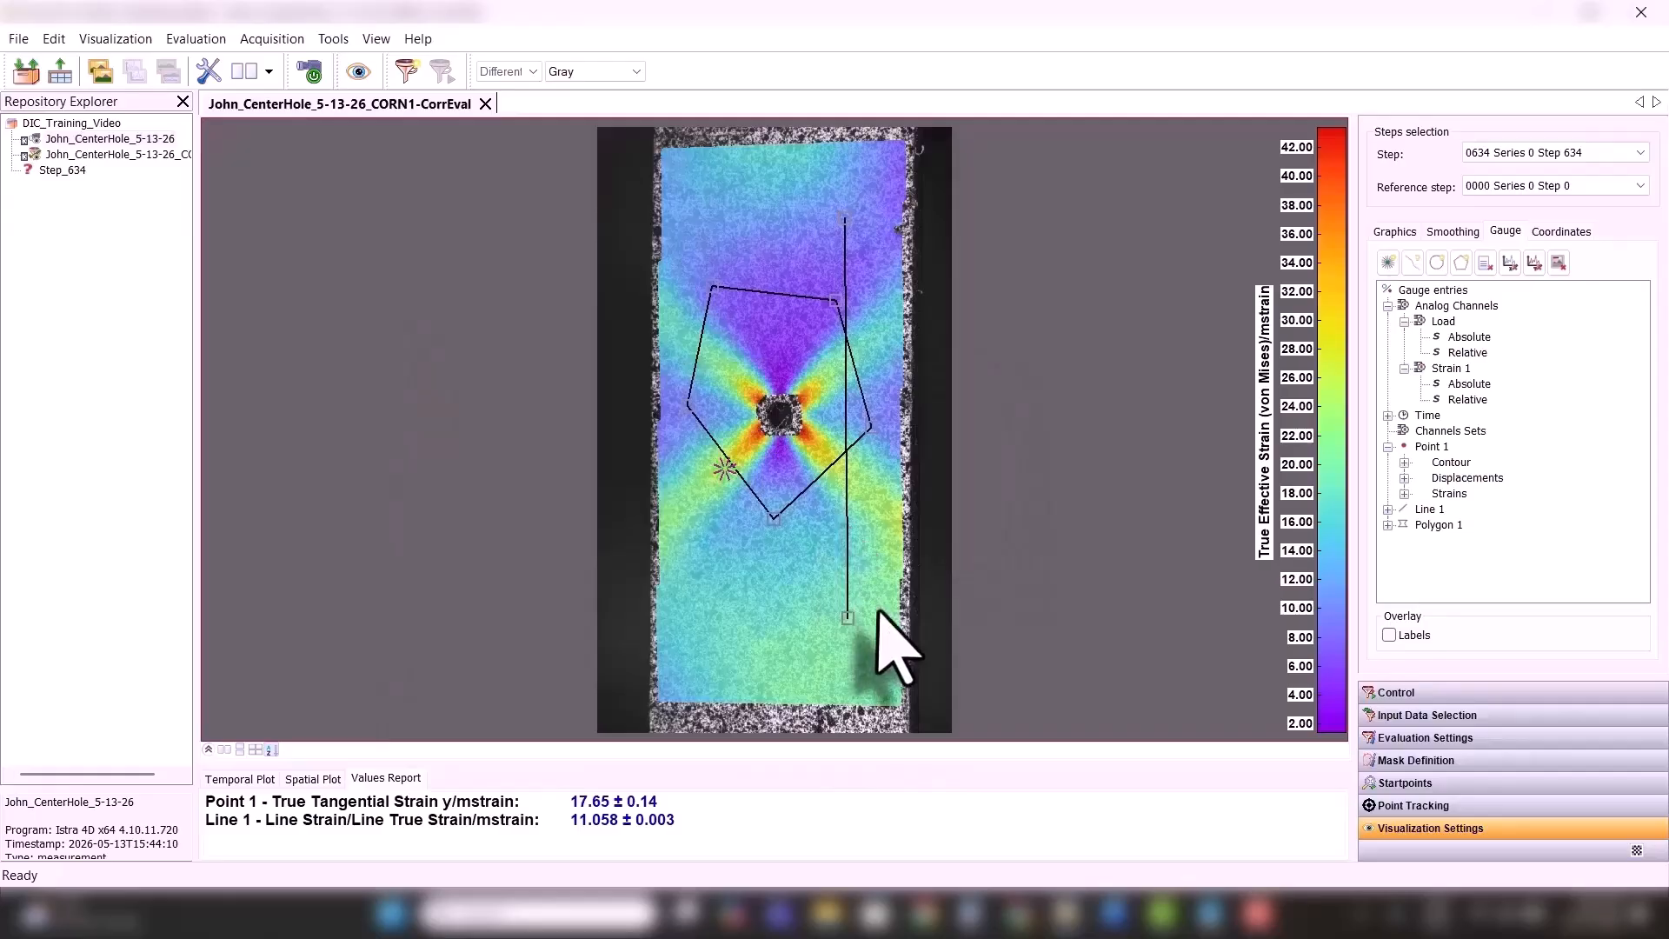
left_click(828, 913)
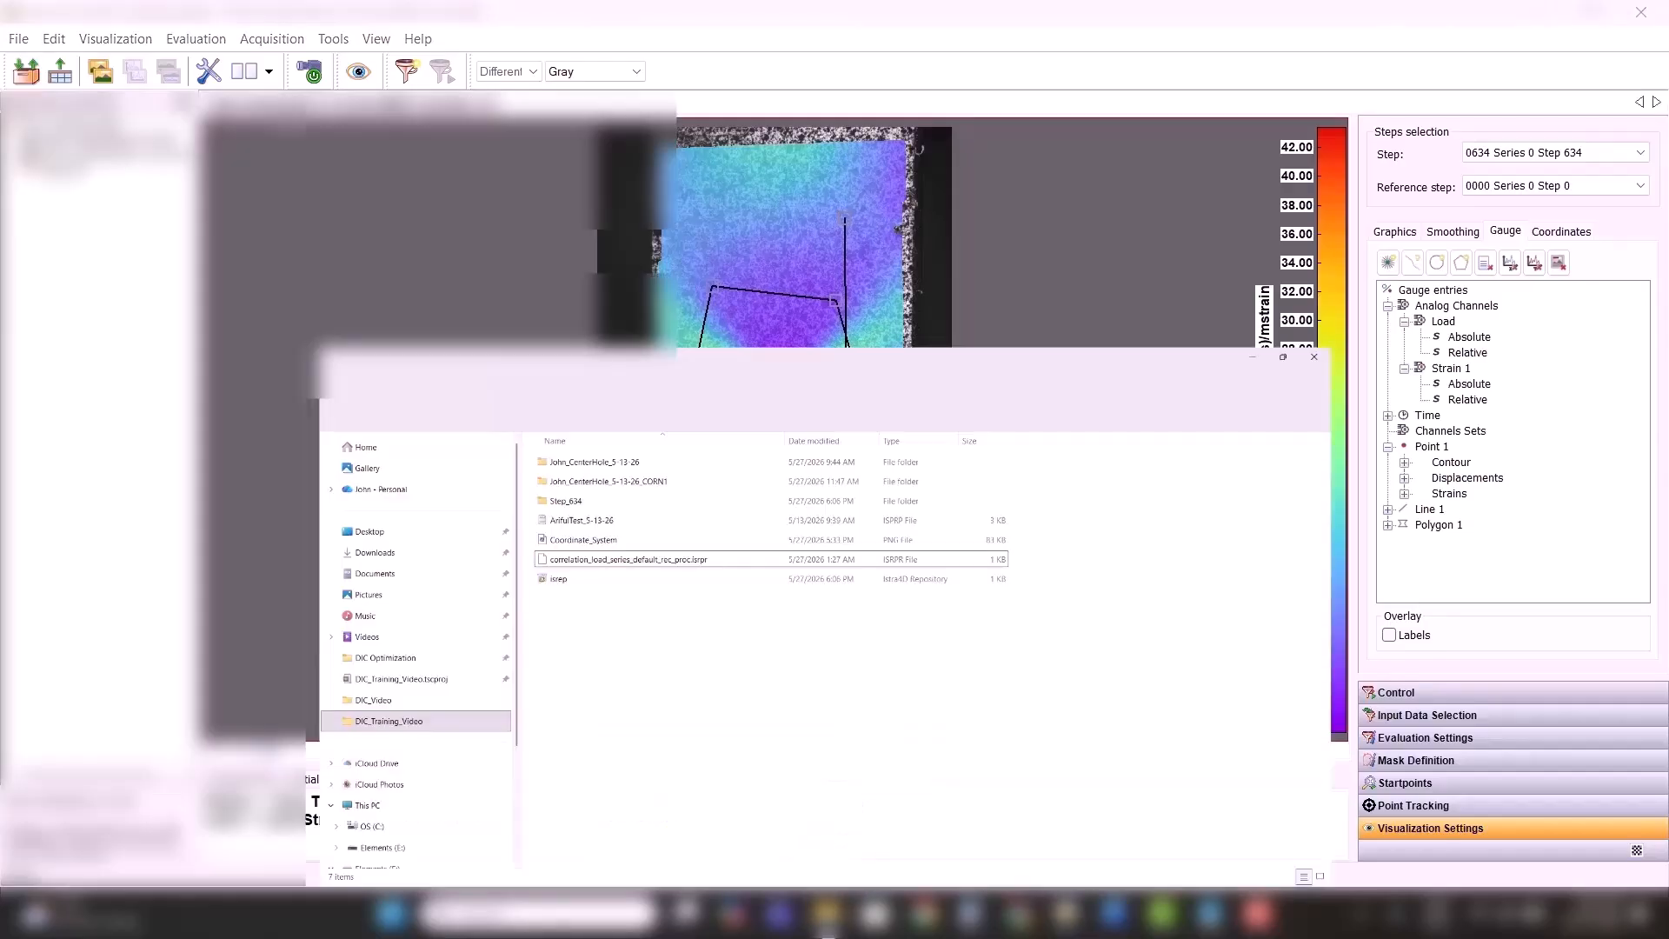
double_click(457, 255)
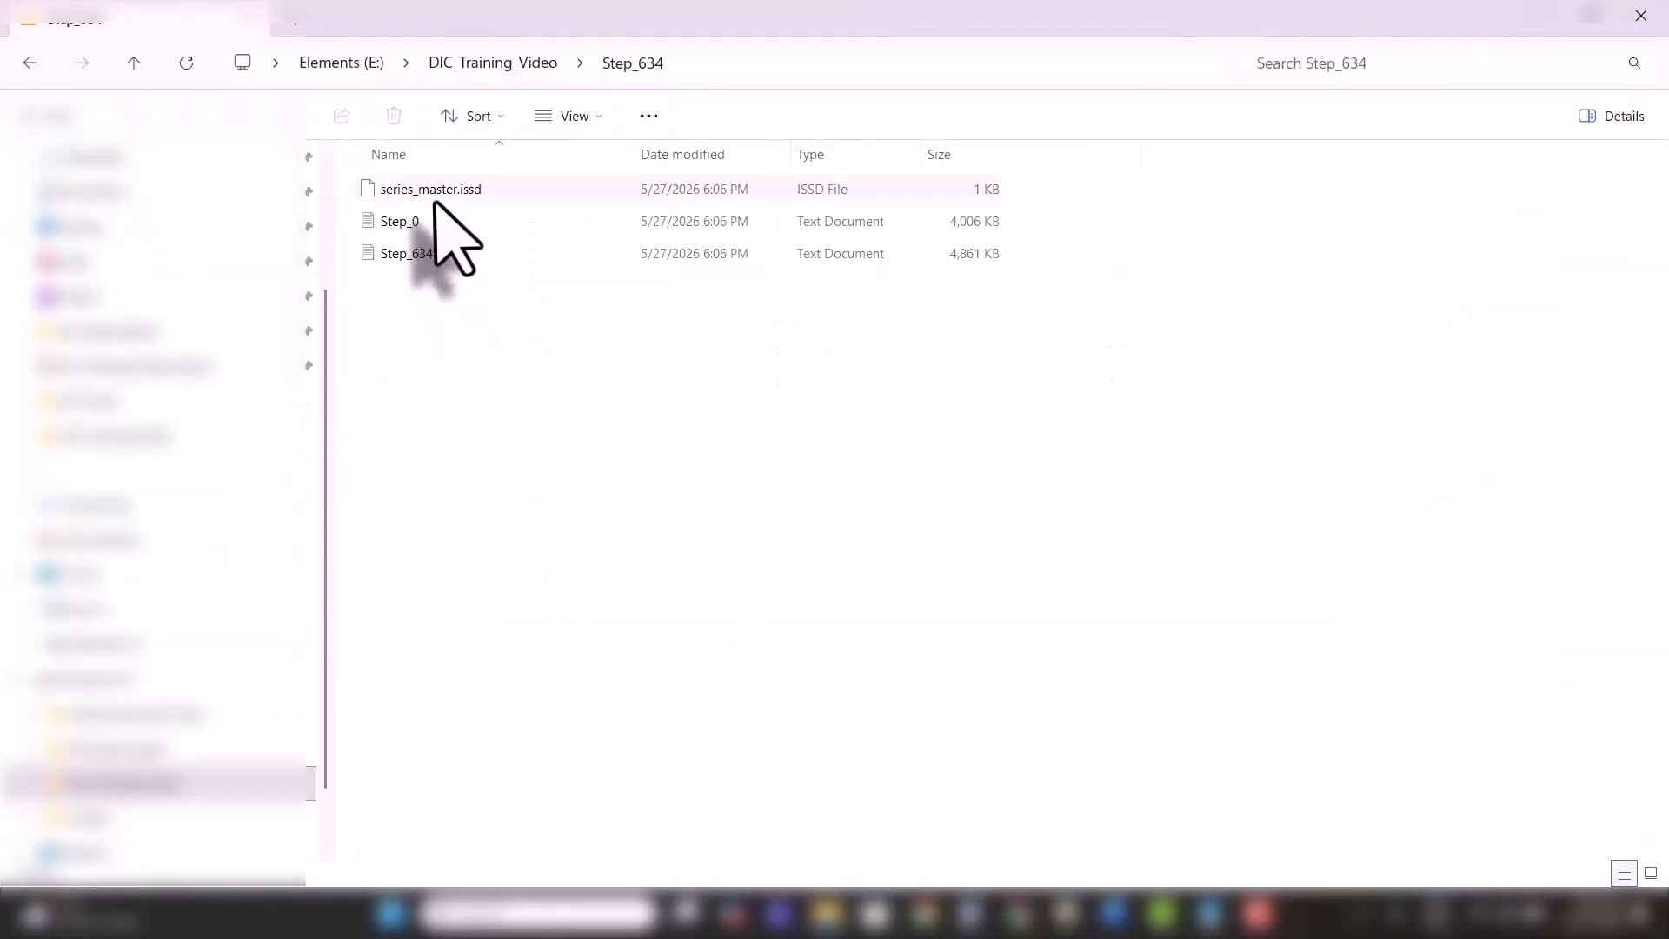
- Open the exported Step_634 text file, examine its column headers and raw values, and close it
double_click(428, 255)
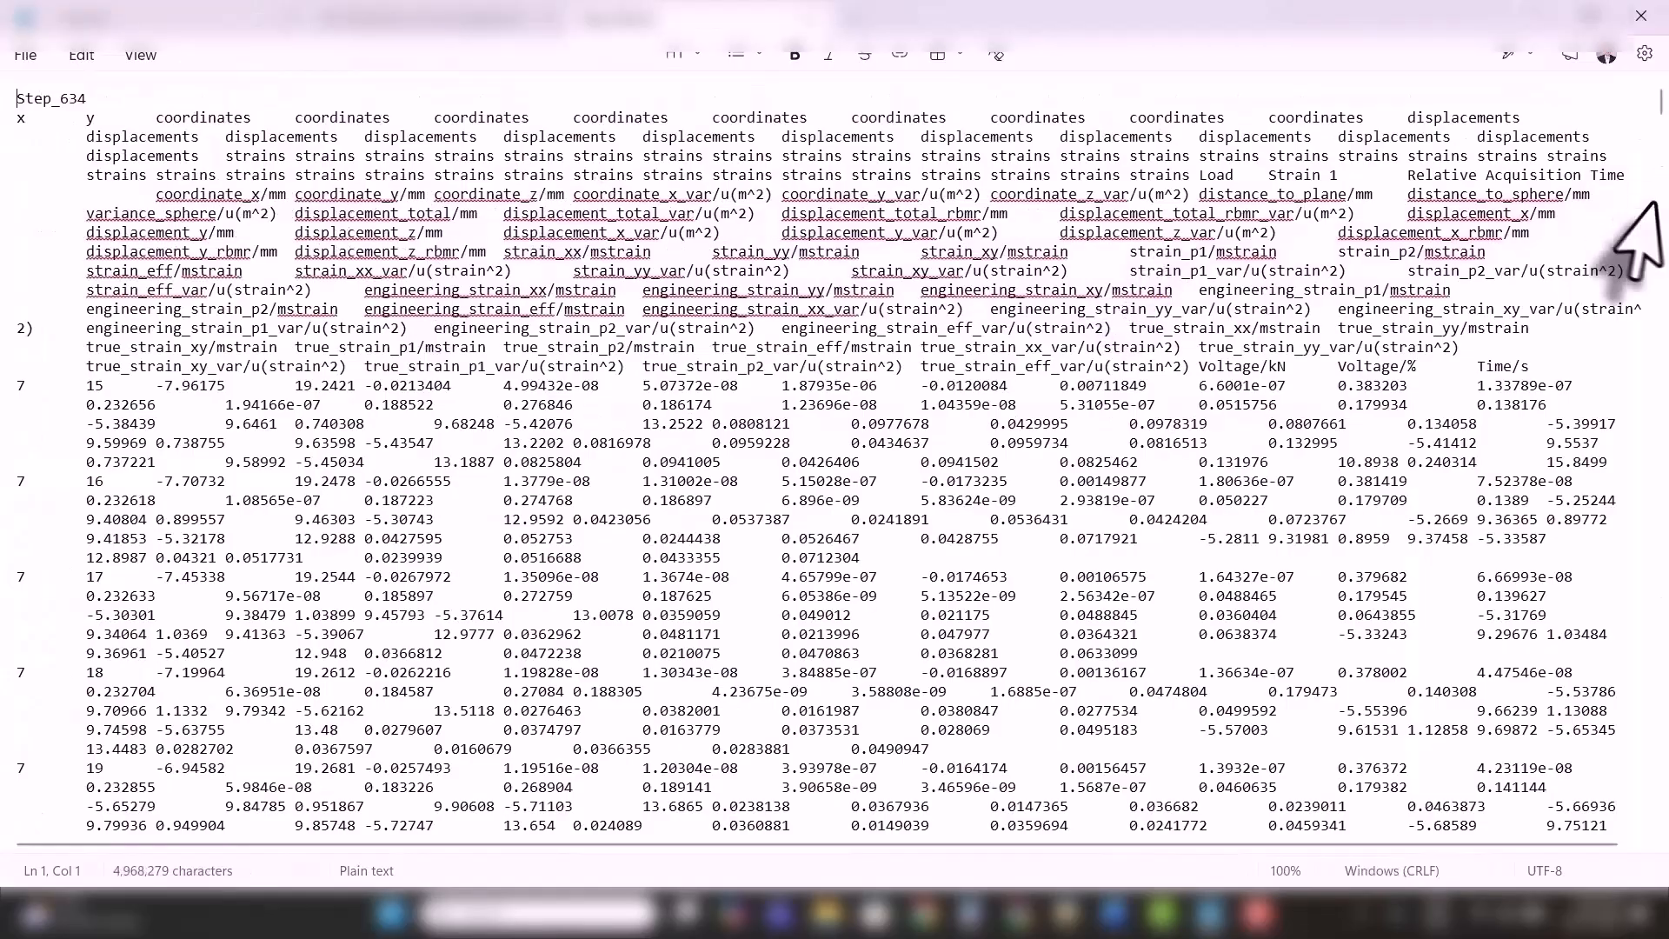
mouse_move(1661, 104)
left_mouse_down()
mouse_move(1659, 177)
mouse_move(1658, 90)
left_mouse_up()
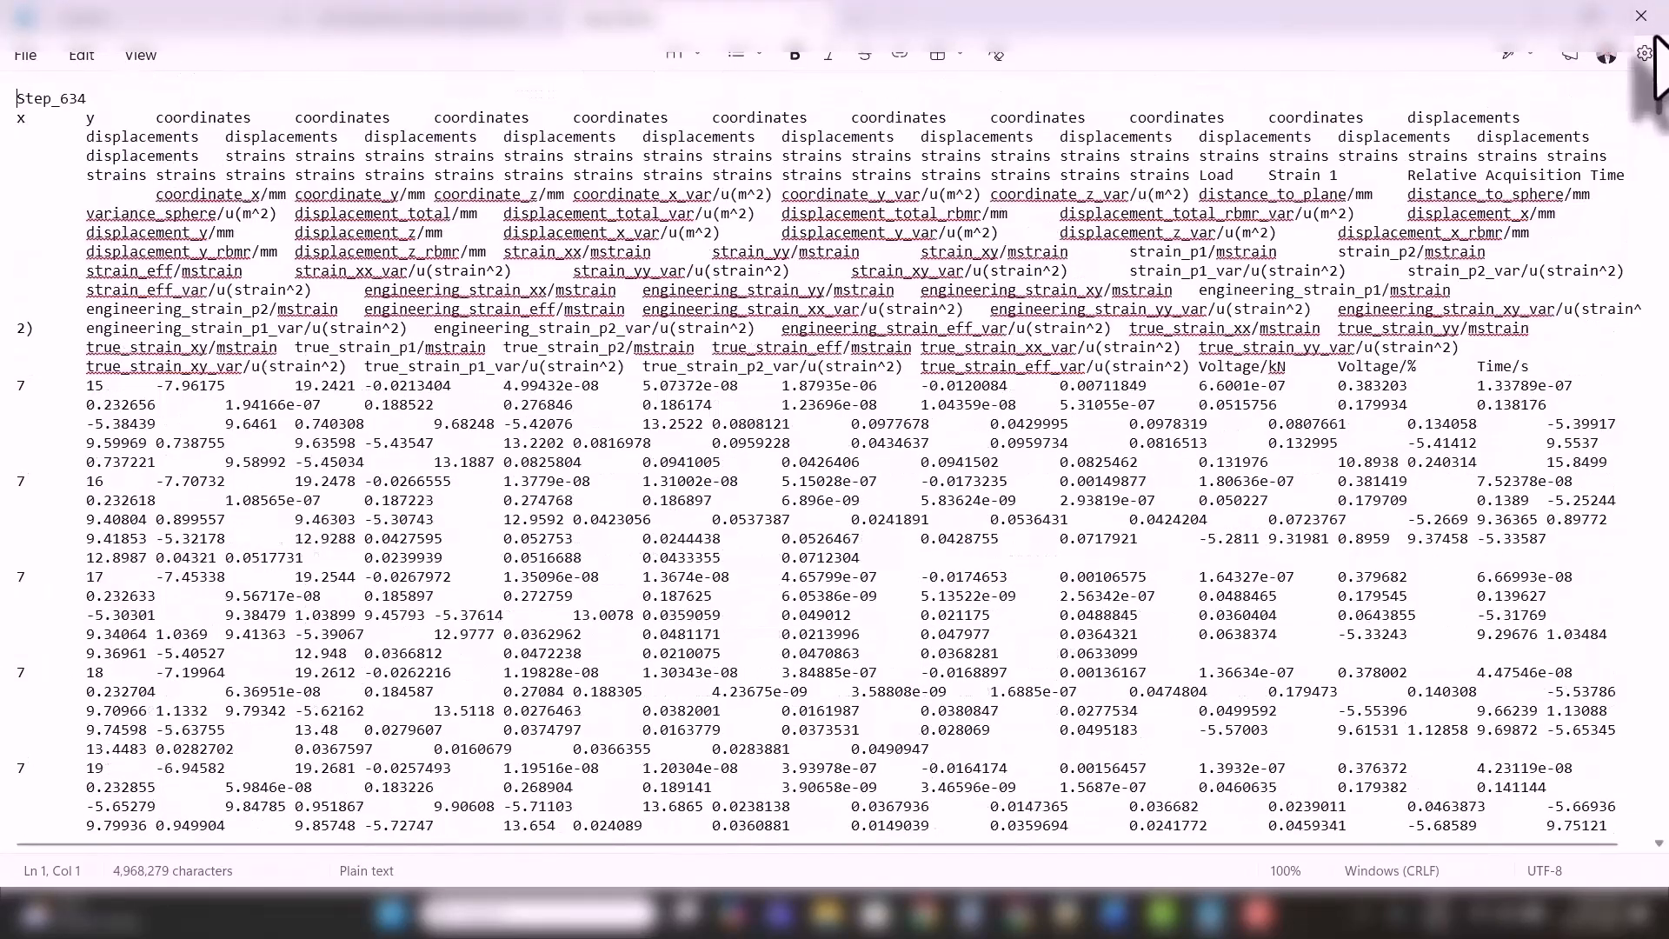
left_click(1646, 13)
- Launch Excel and create a blank workbook
left_click(608, 889)
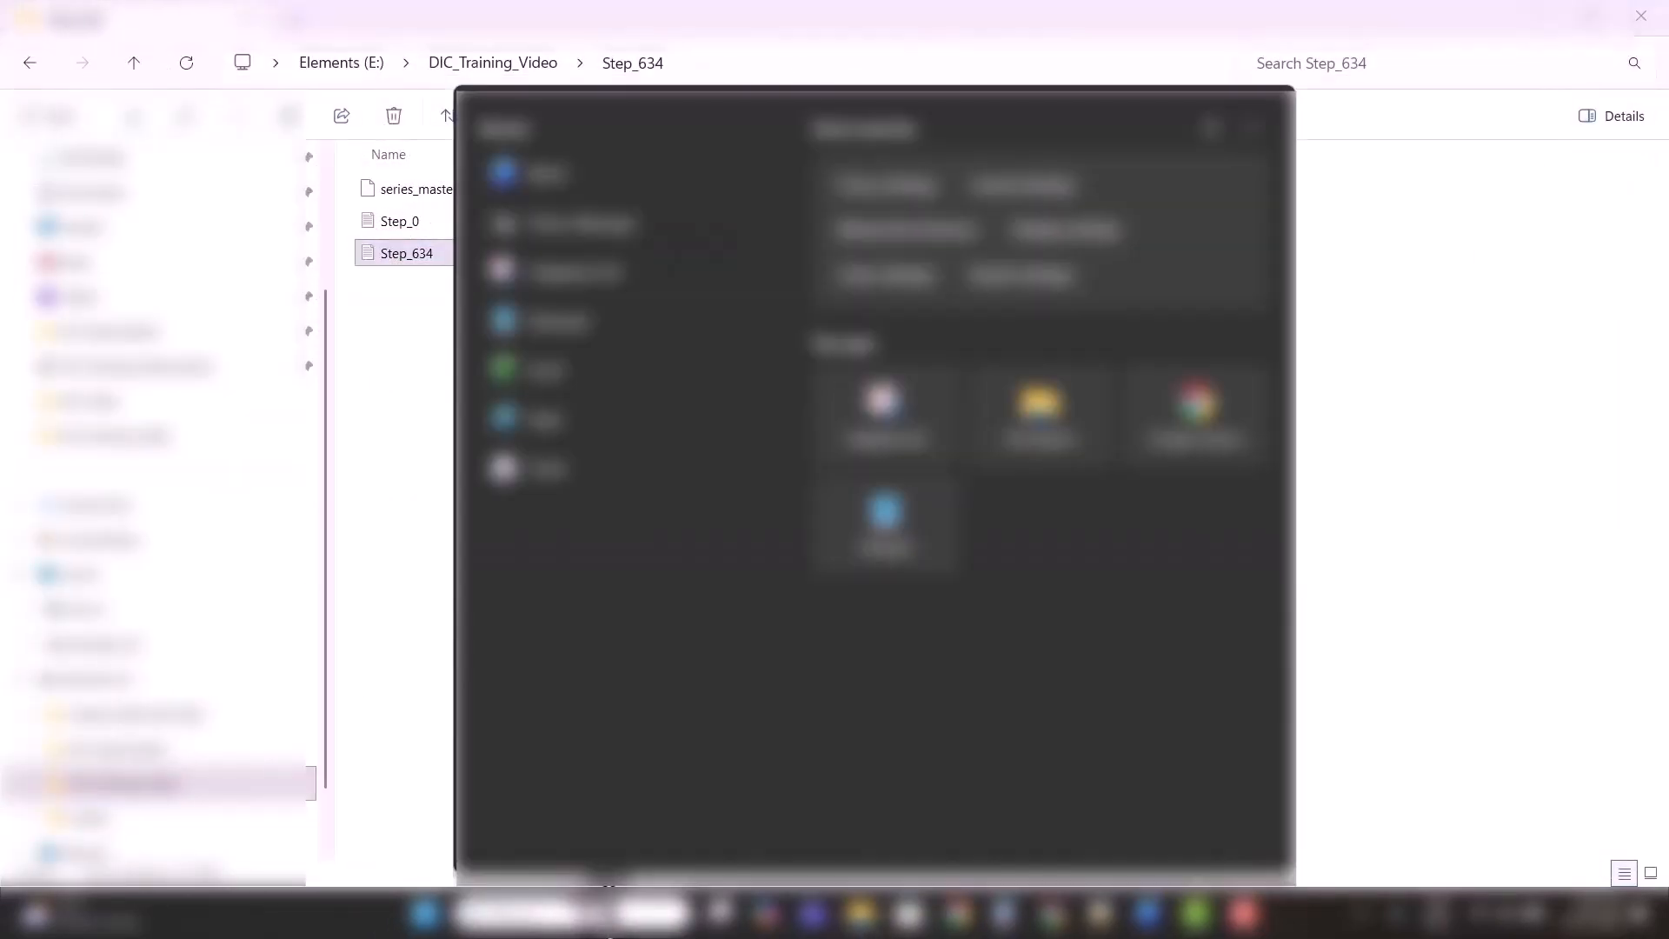
type("excel")
left_click(515, 231)
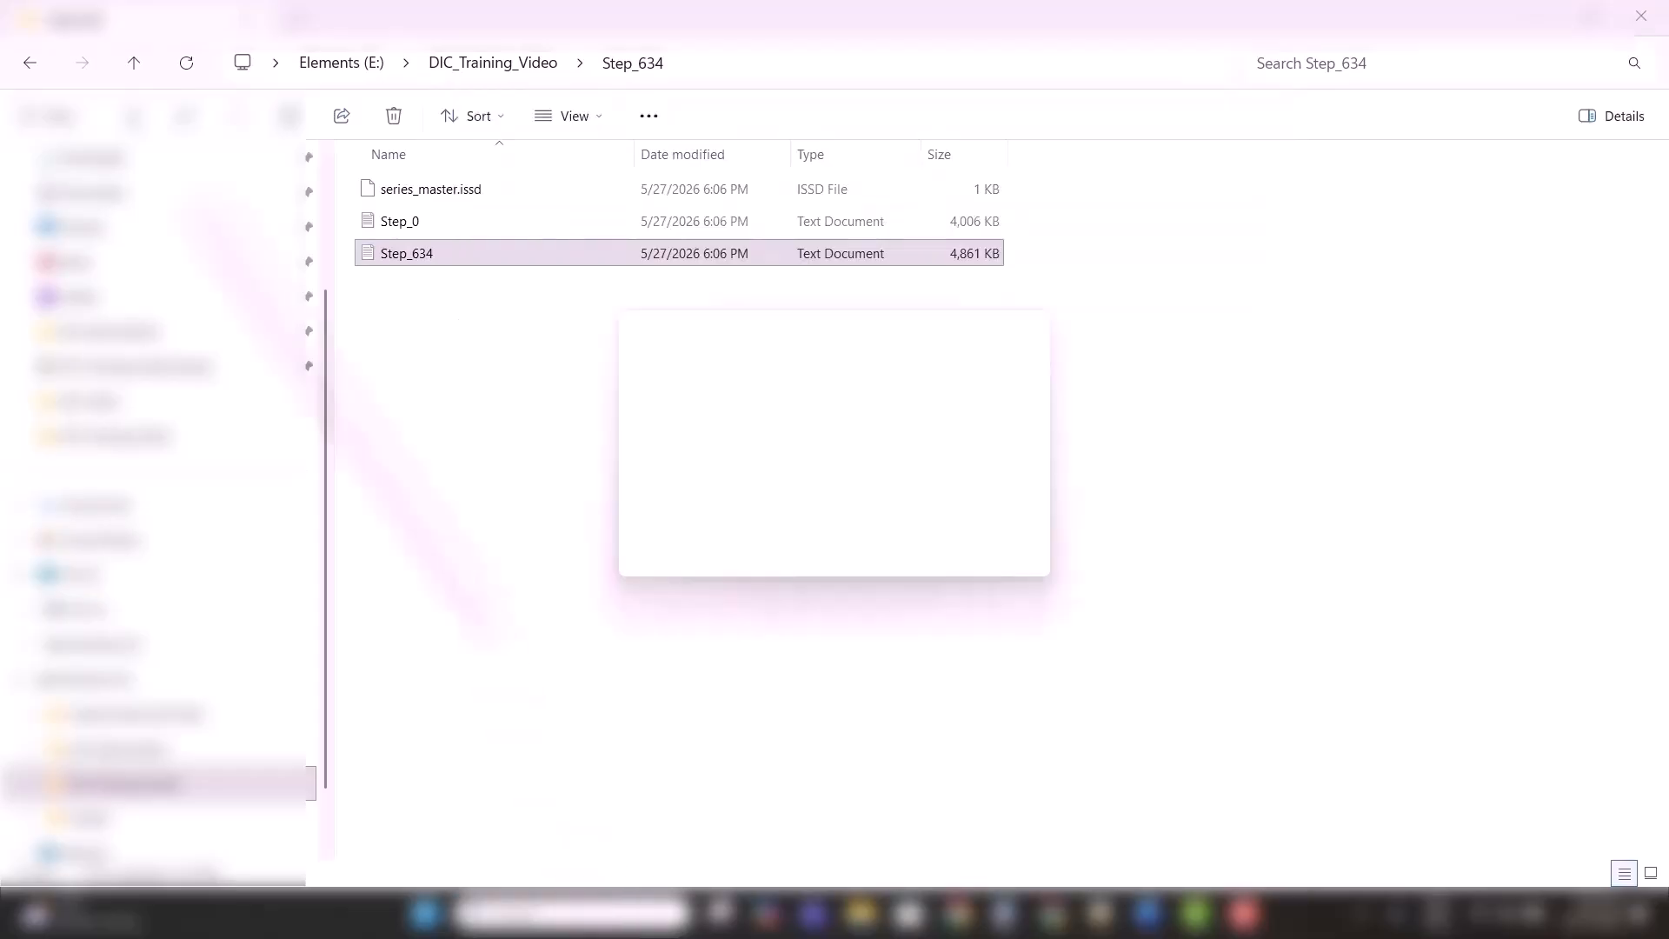
left_click(573, 435)
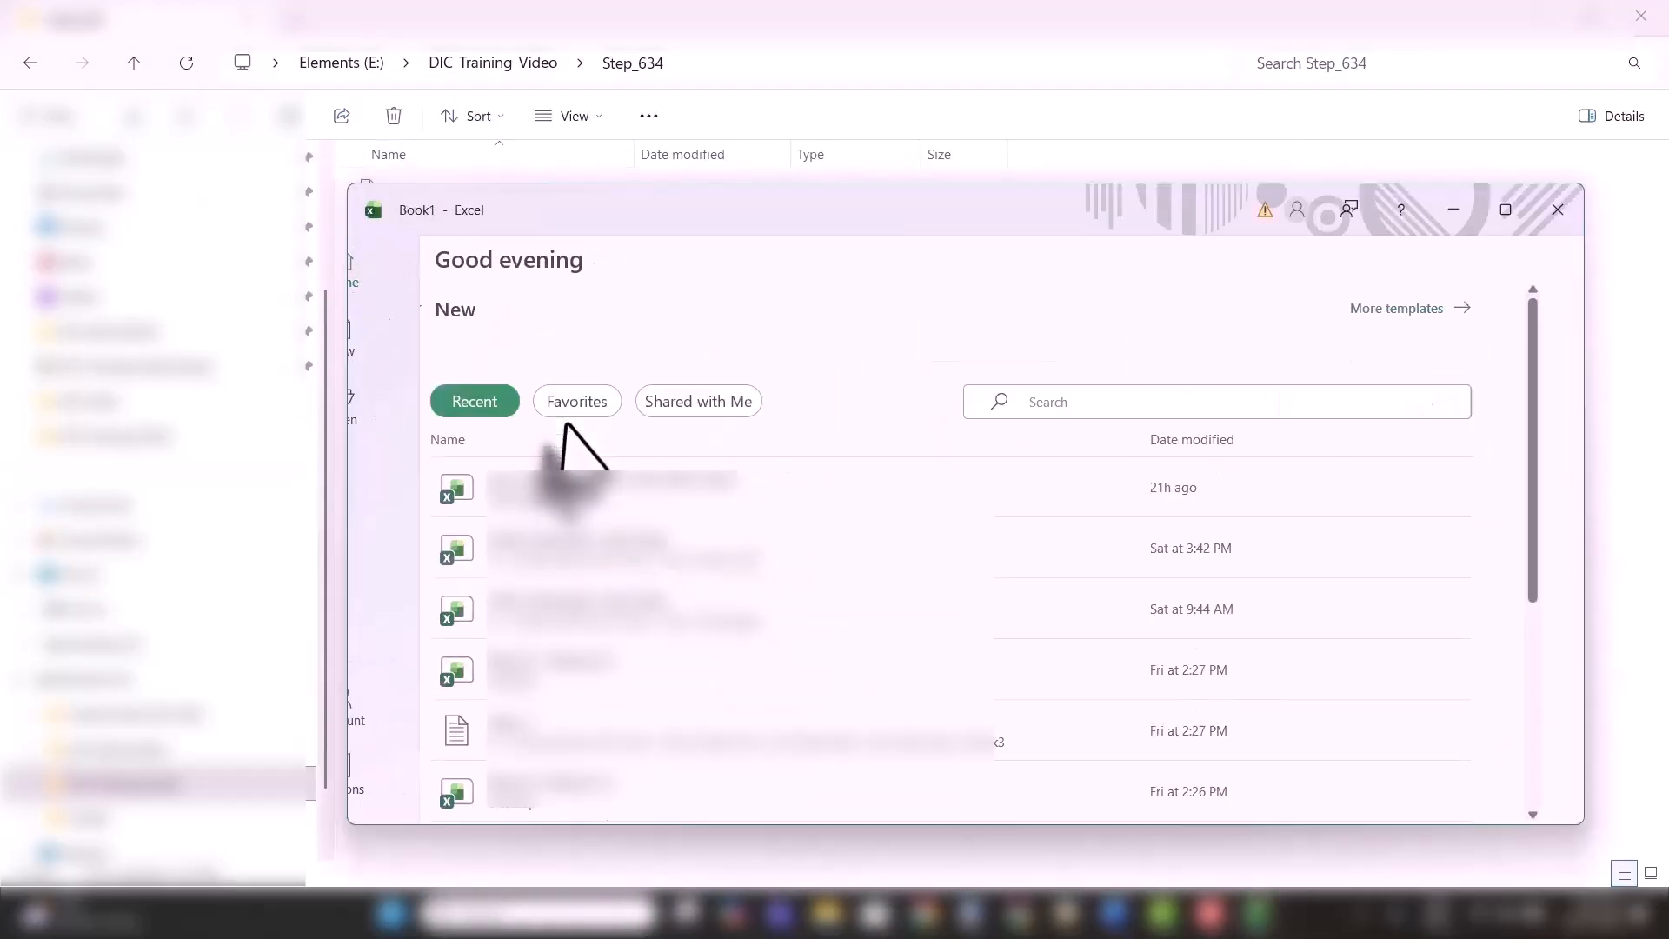
double_click(766, 217)
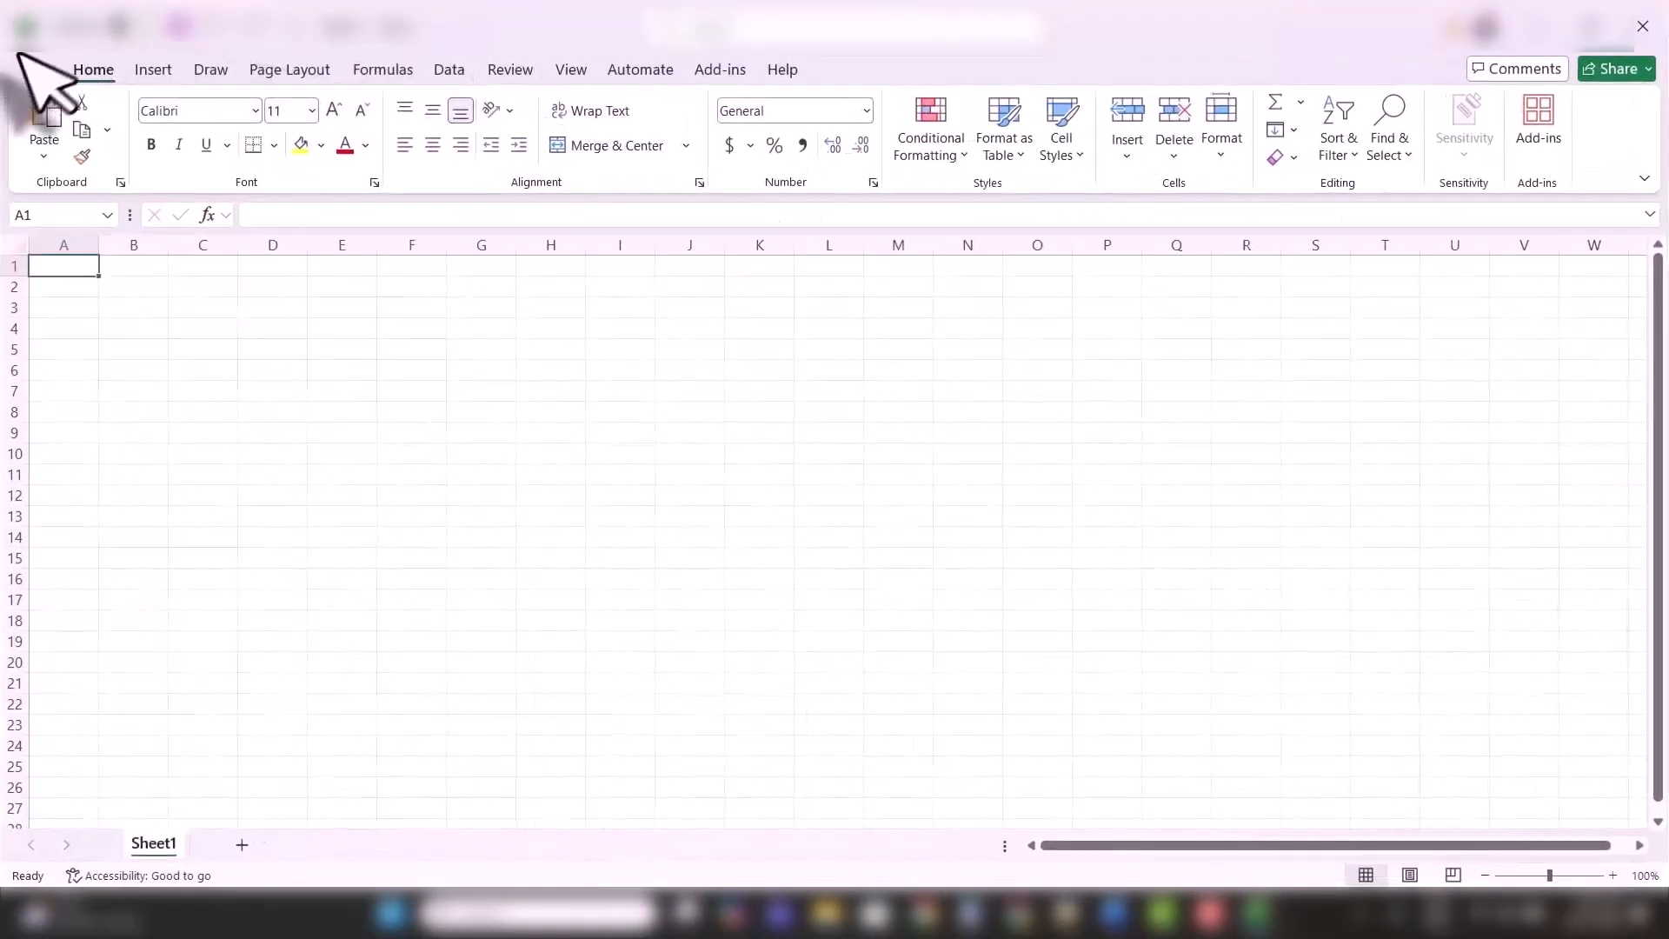
- Start opening a file in Excel, show All Files, and browse to the Step_634 folder in DIC_Training_Video
left_click(31, 67)
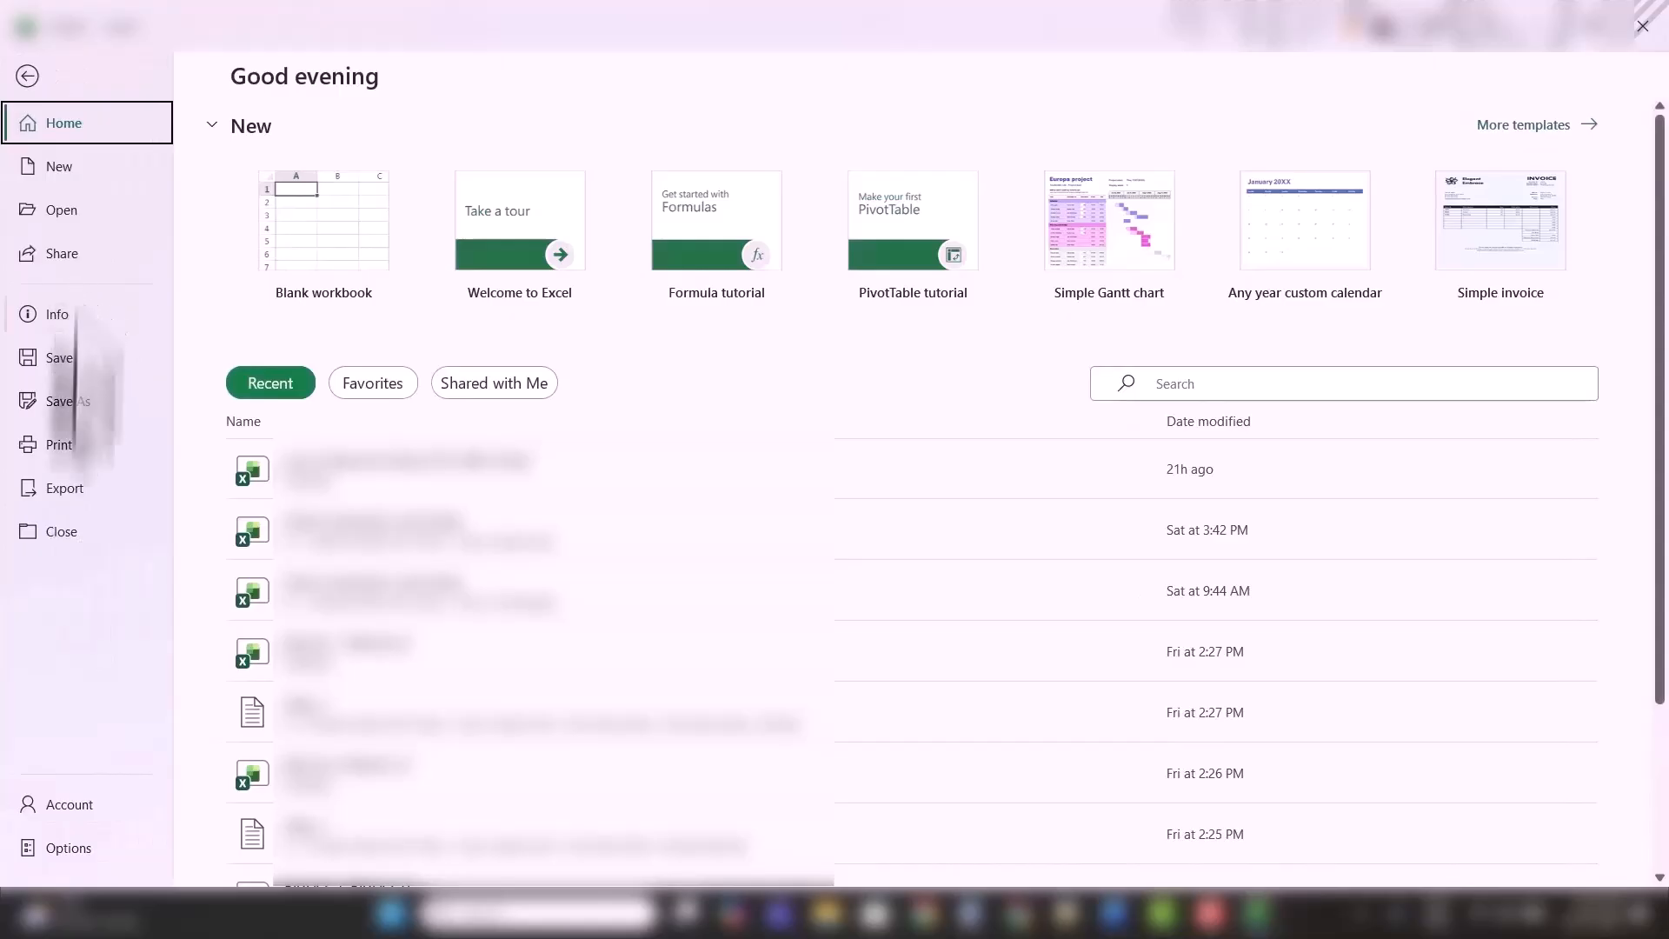
left_click(71, 212)
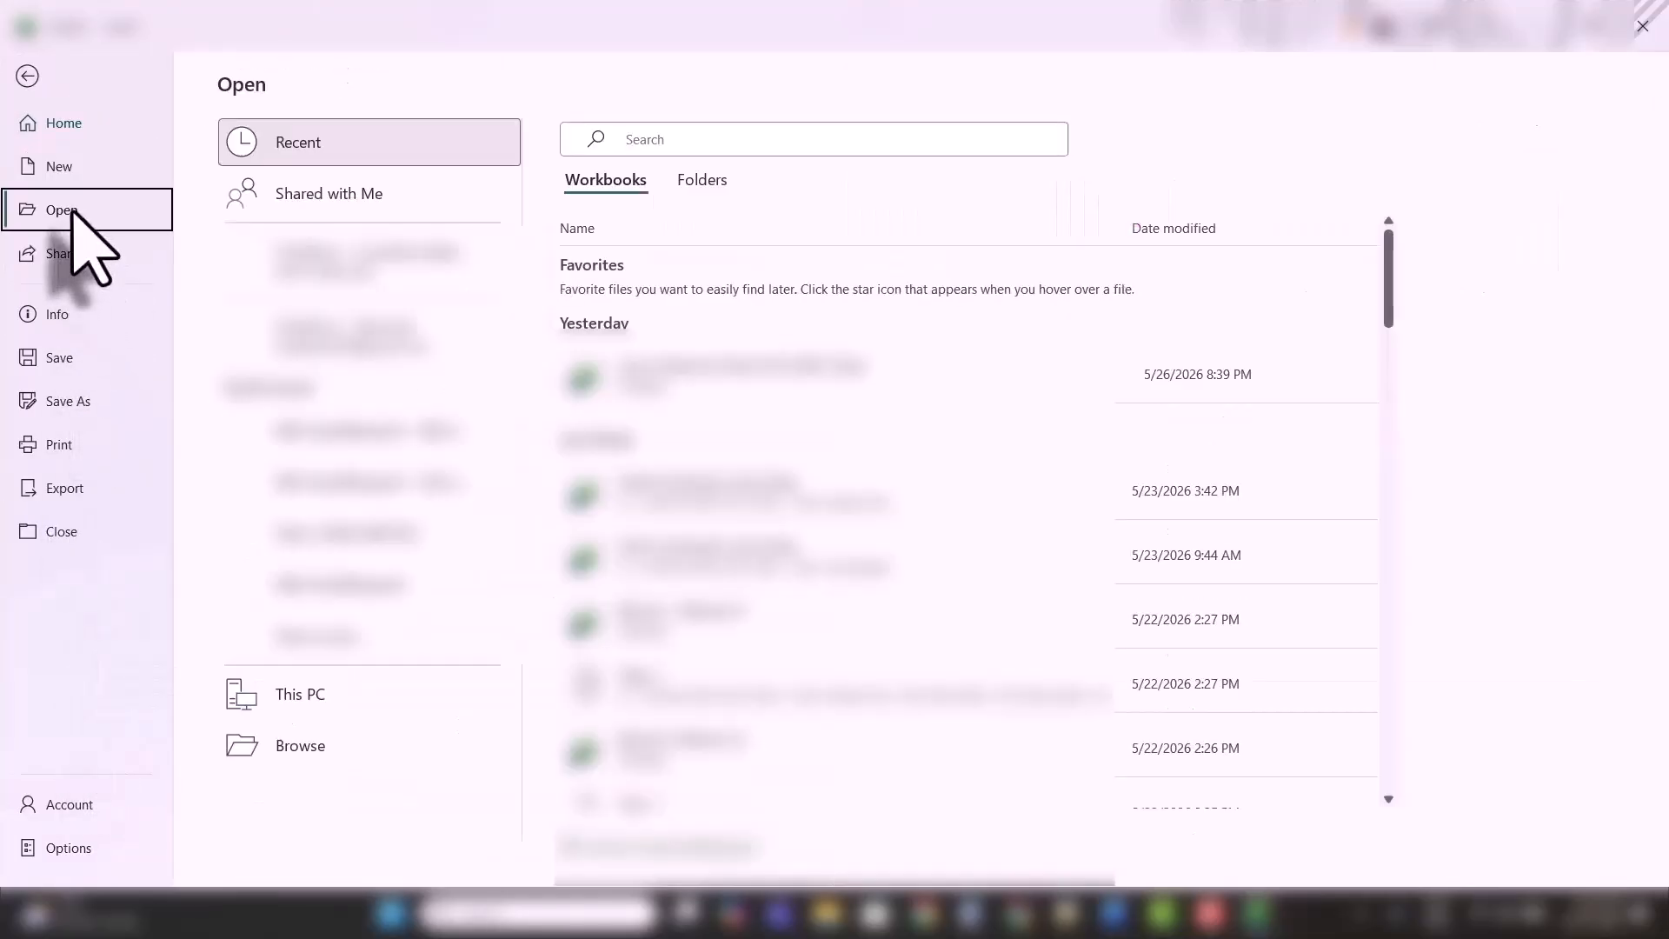
left_click(305, 796)
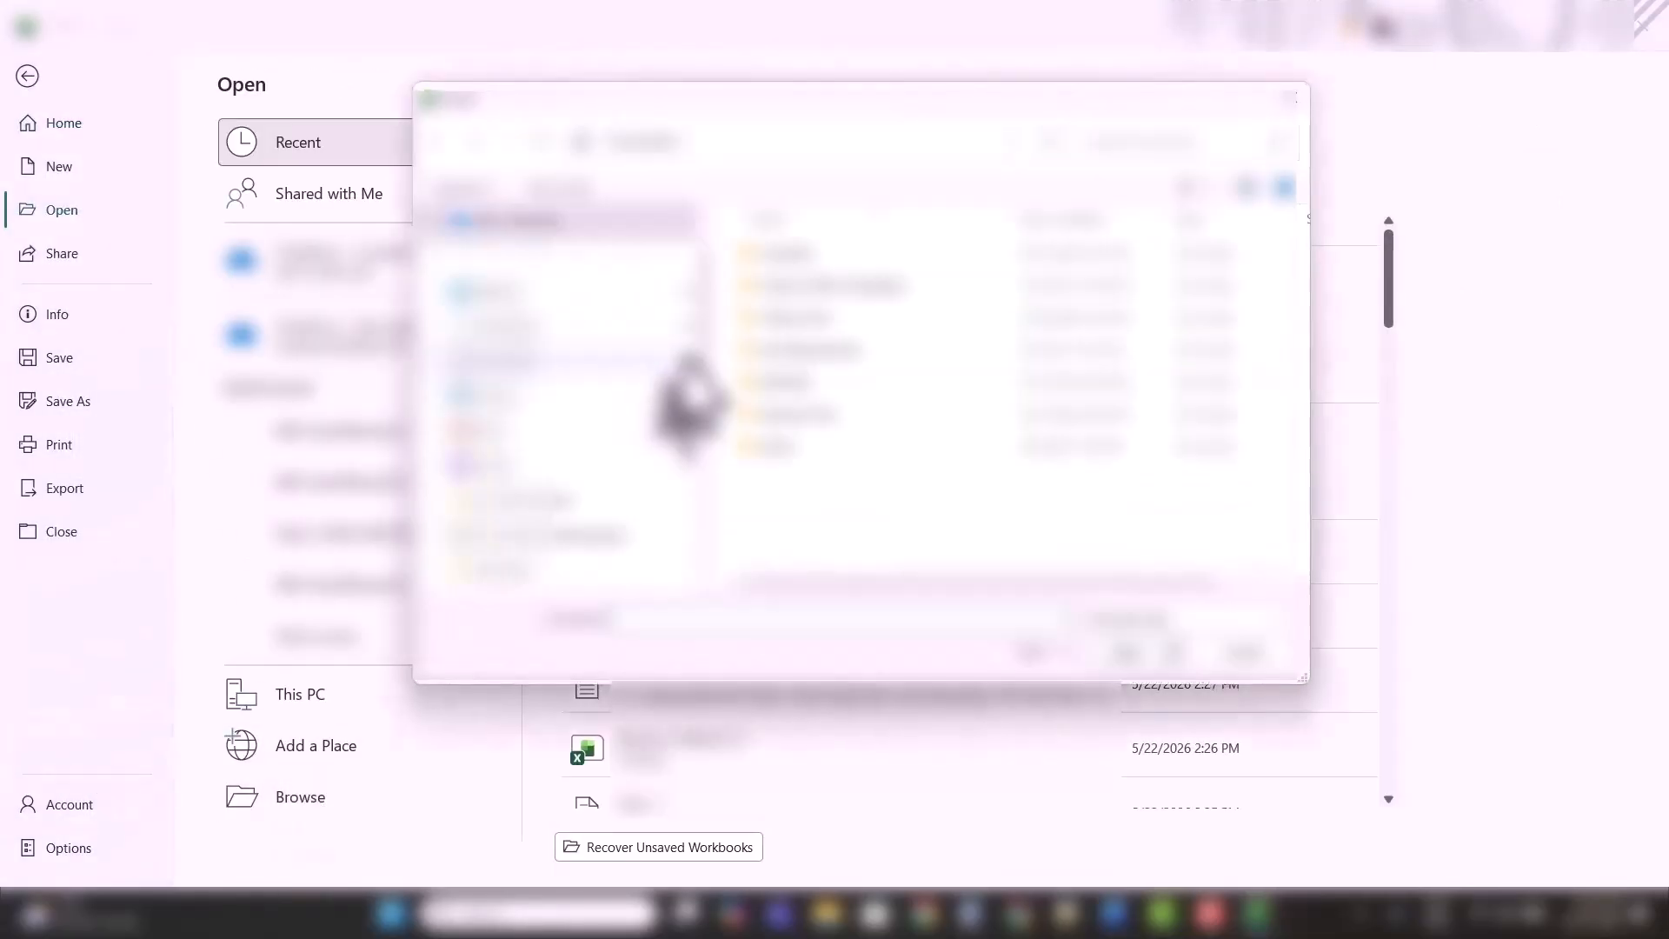
left_click(1130, 621)
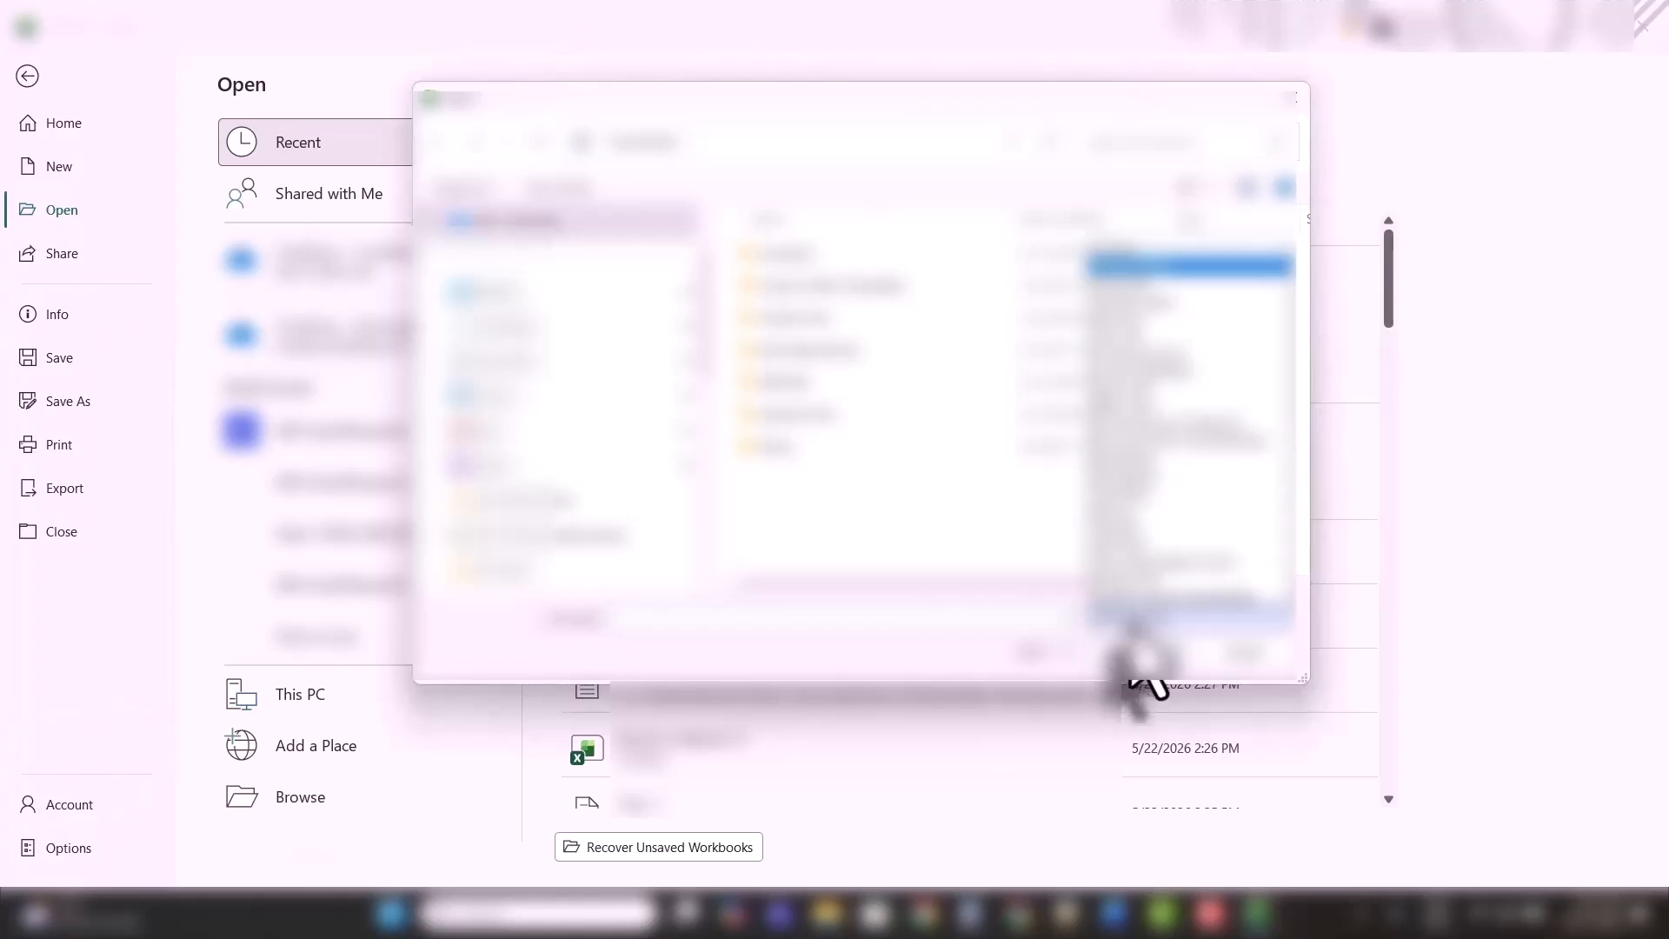
left_click(1155, 267)
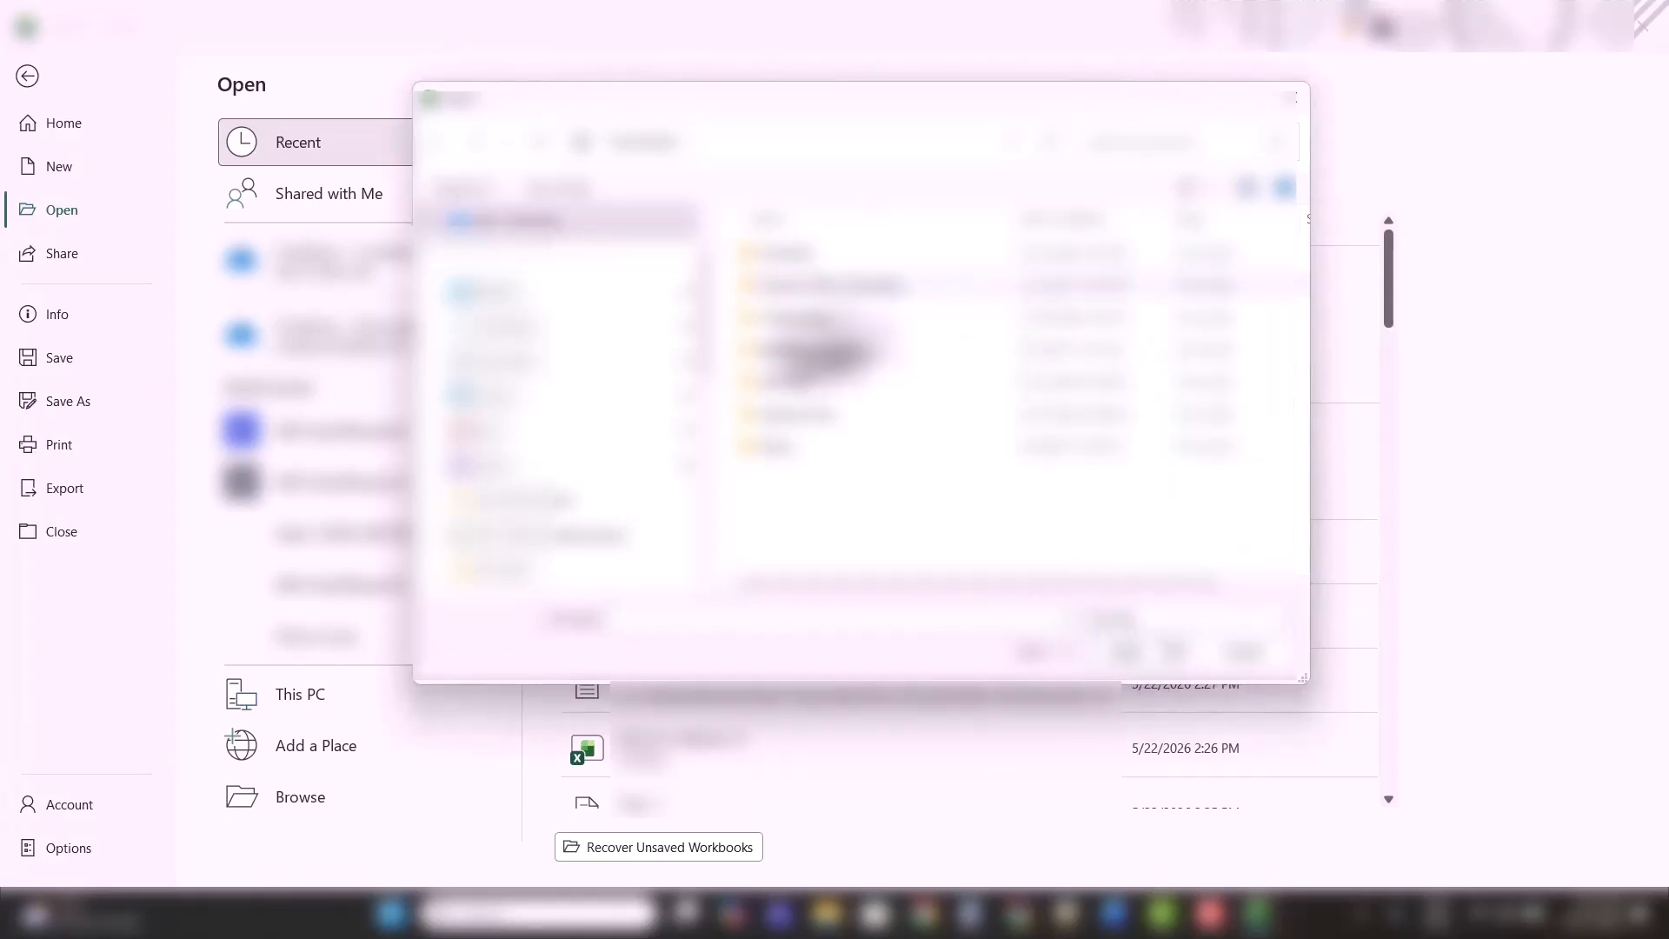
left_click_drag(707, 353, 706, 407)
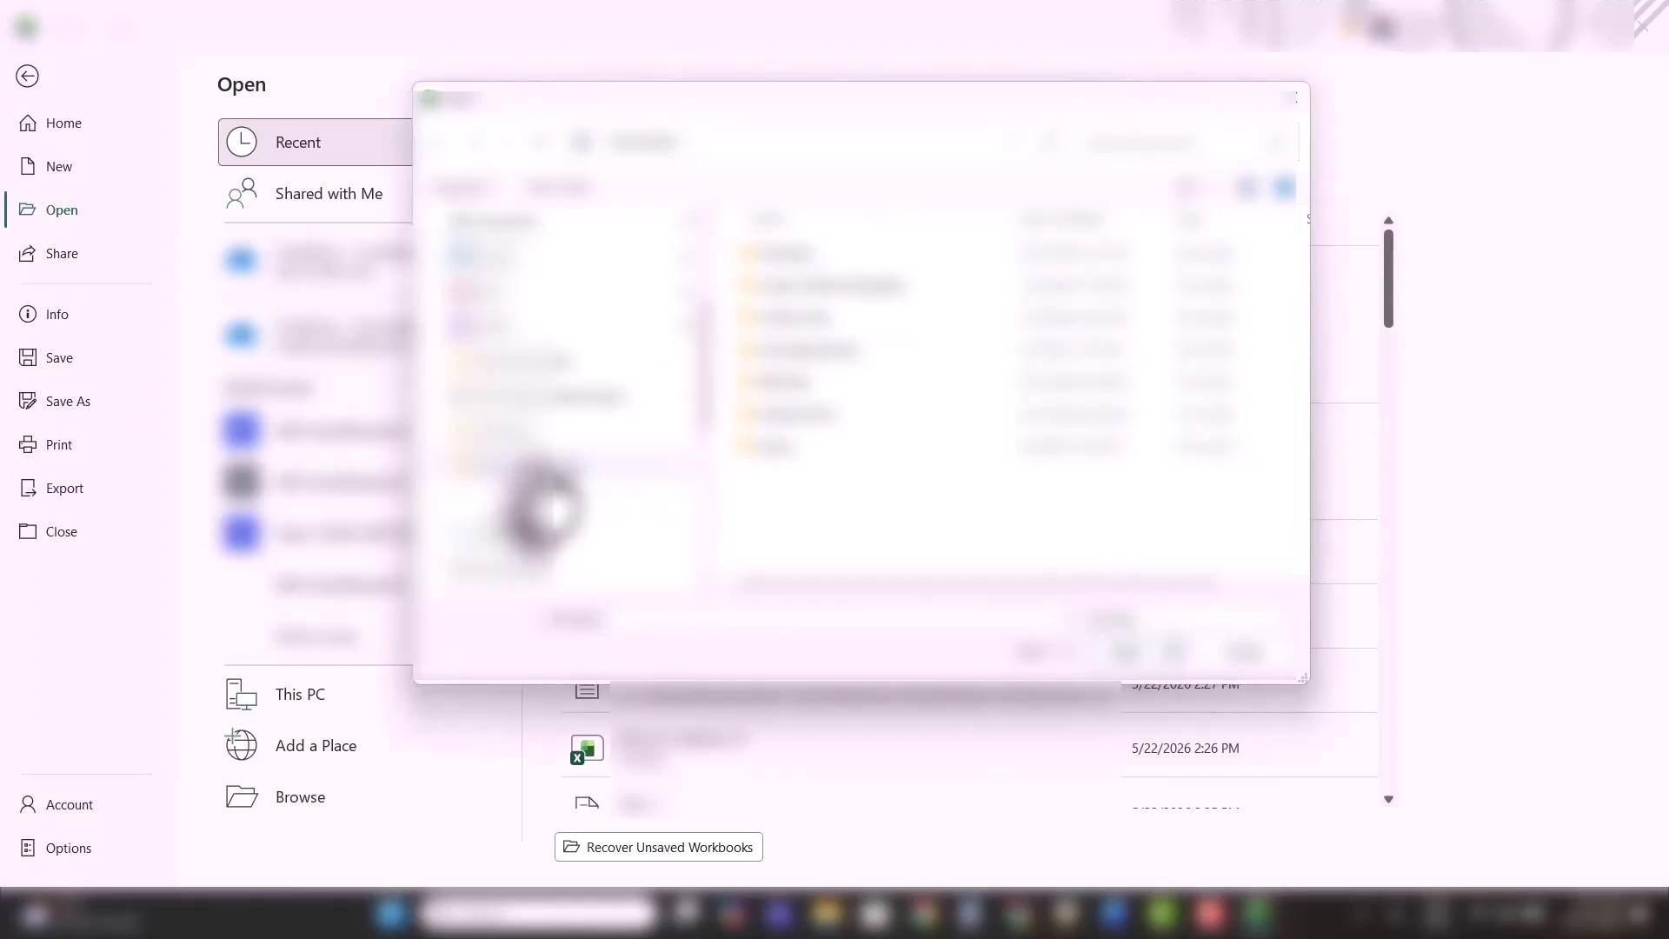
left_click(535, 469)
double_click(785, 319)
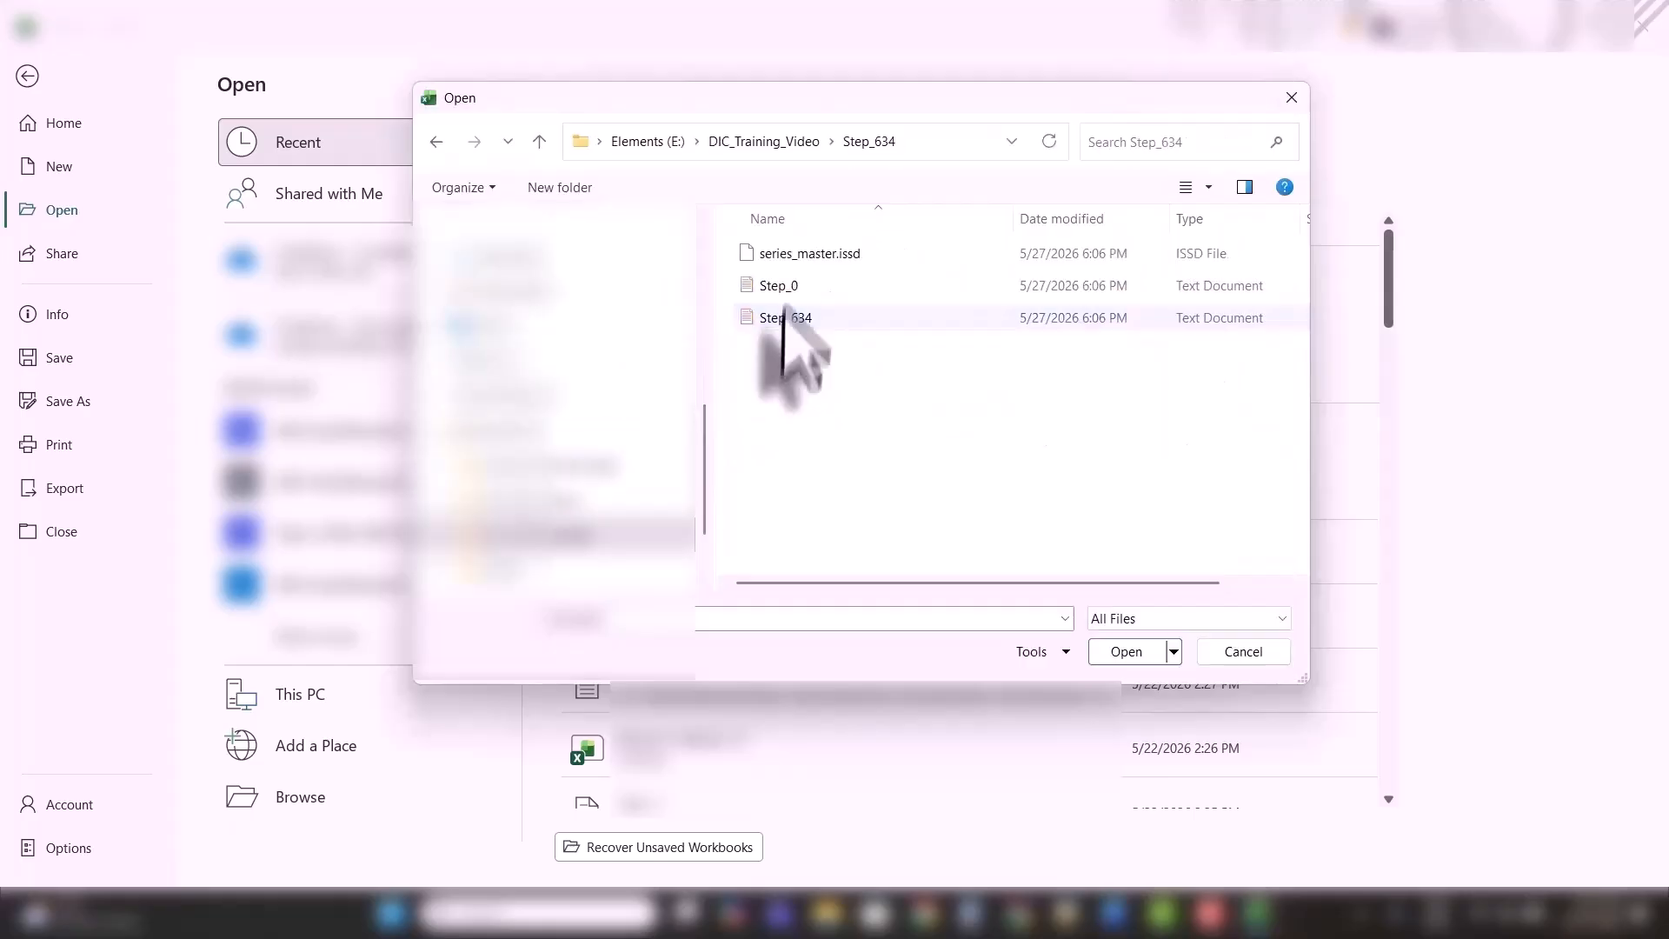
- Import the Step_634 text file into Excel as delimited data with the default delimiter settings
double_click(786, 317)
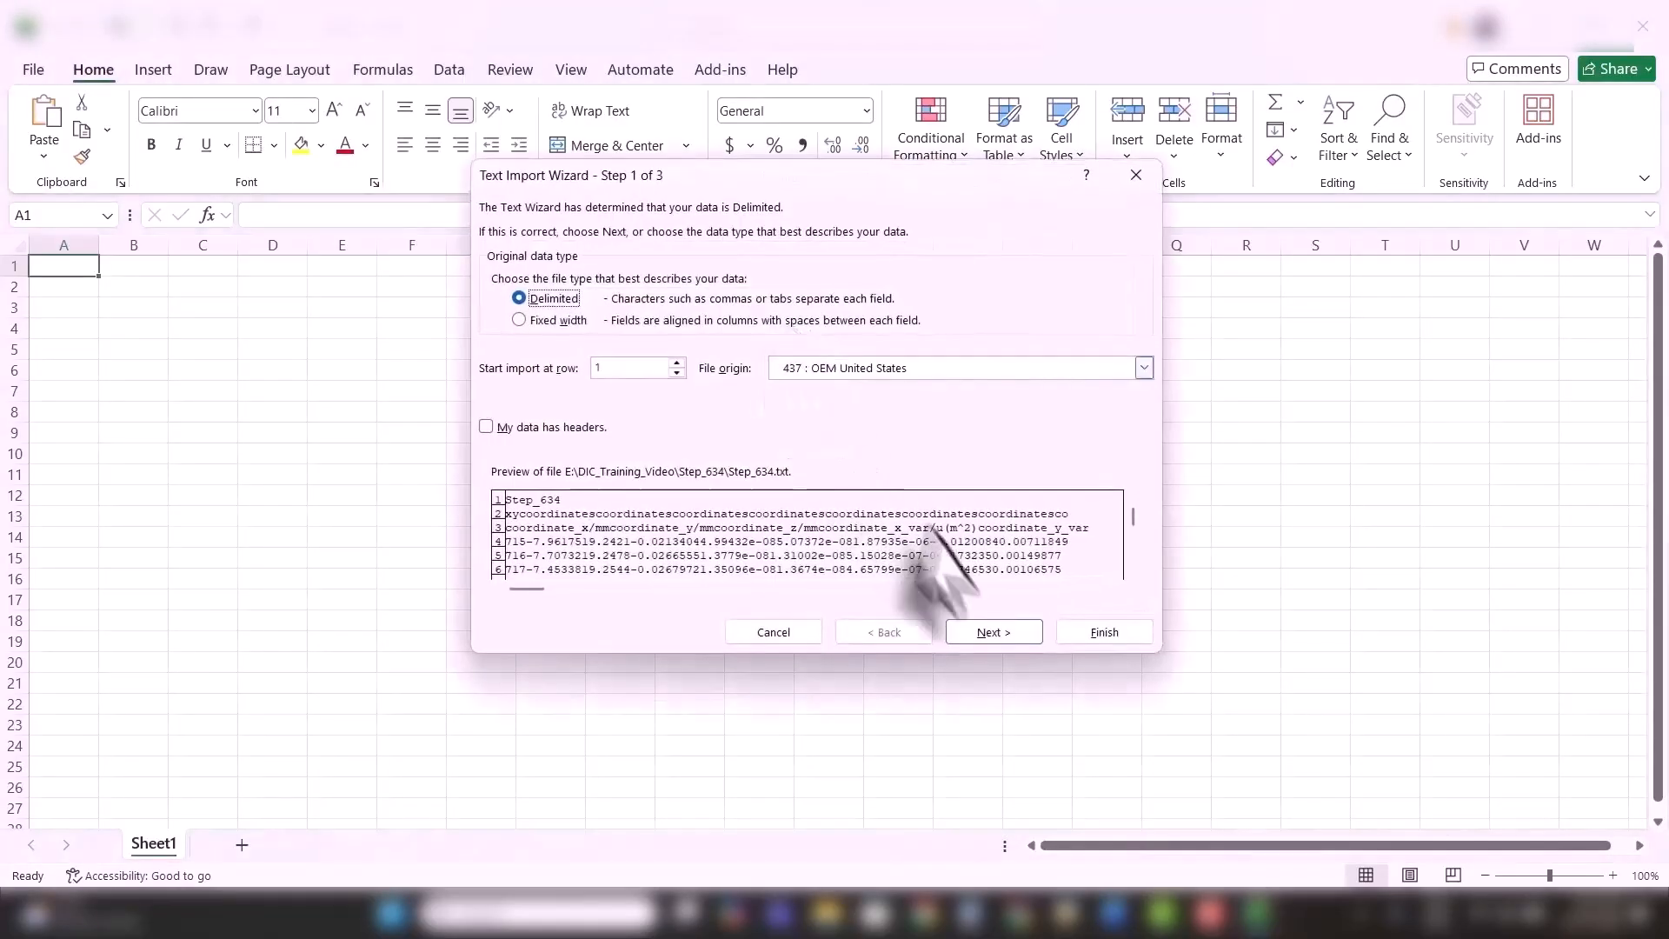
left_click(989, 632)
left_click(1091, 633)
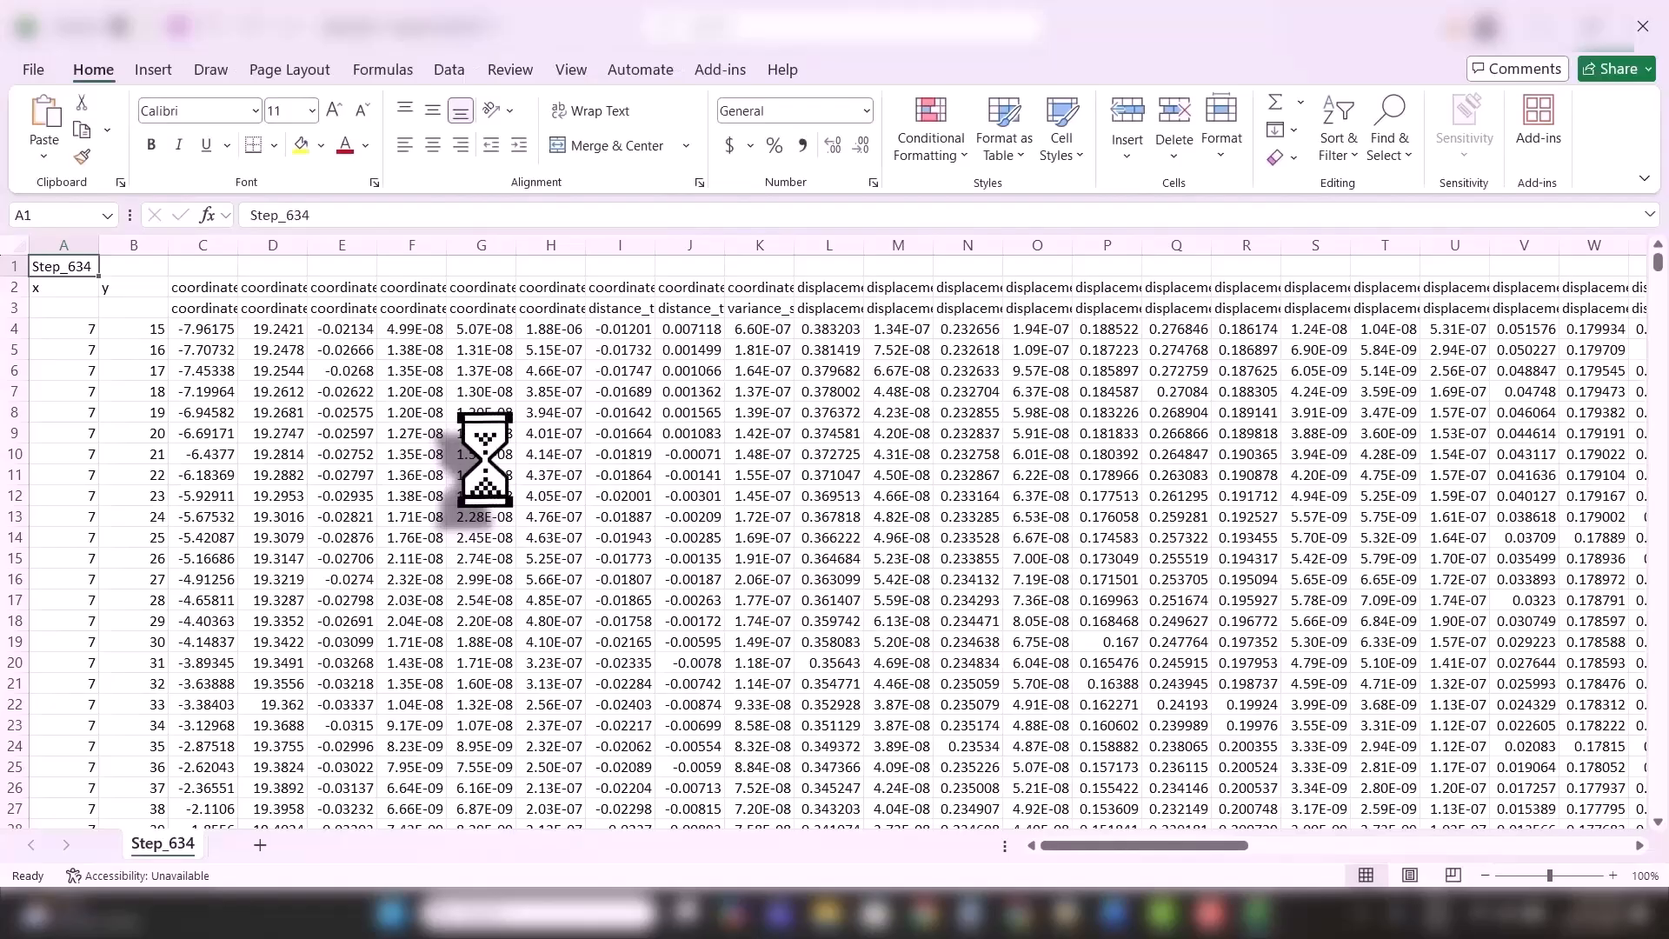
- Fit the widths of the coordinate_x, coordinate_y and coordinate_z columns (C to E) to their contents
double_click(237, 245)
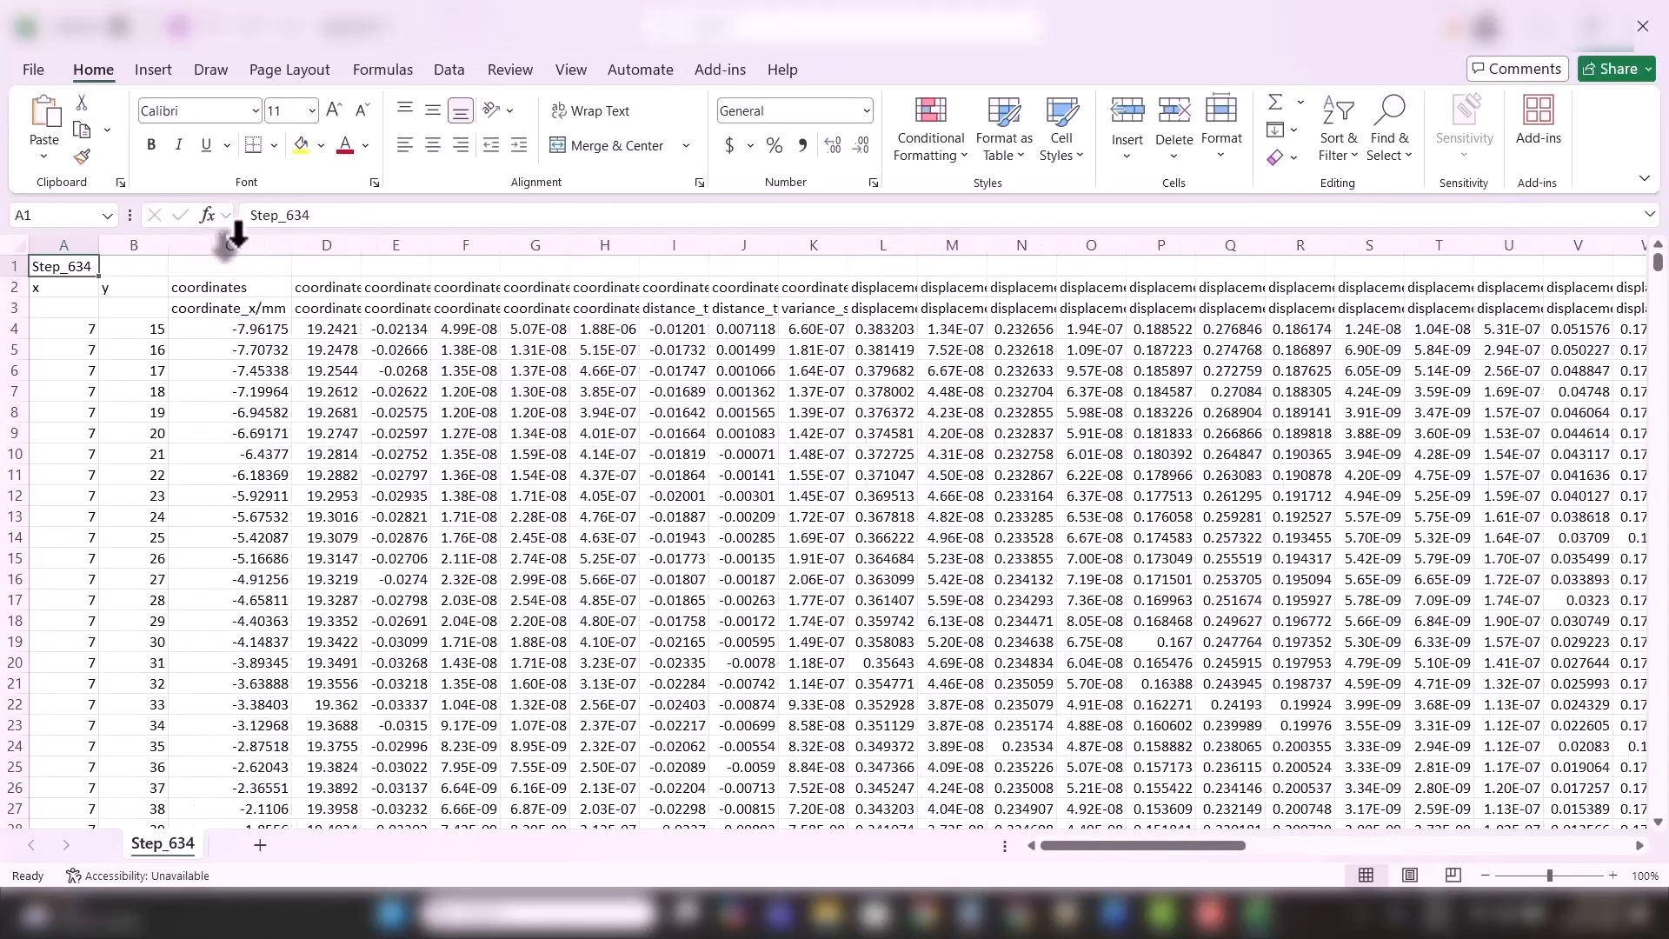
double_click(358, 245)
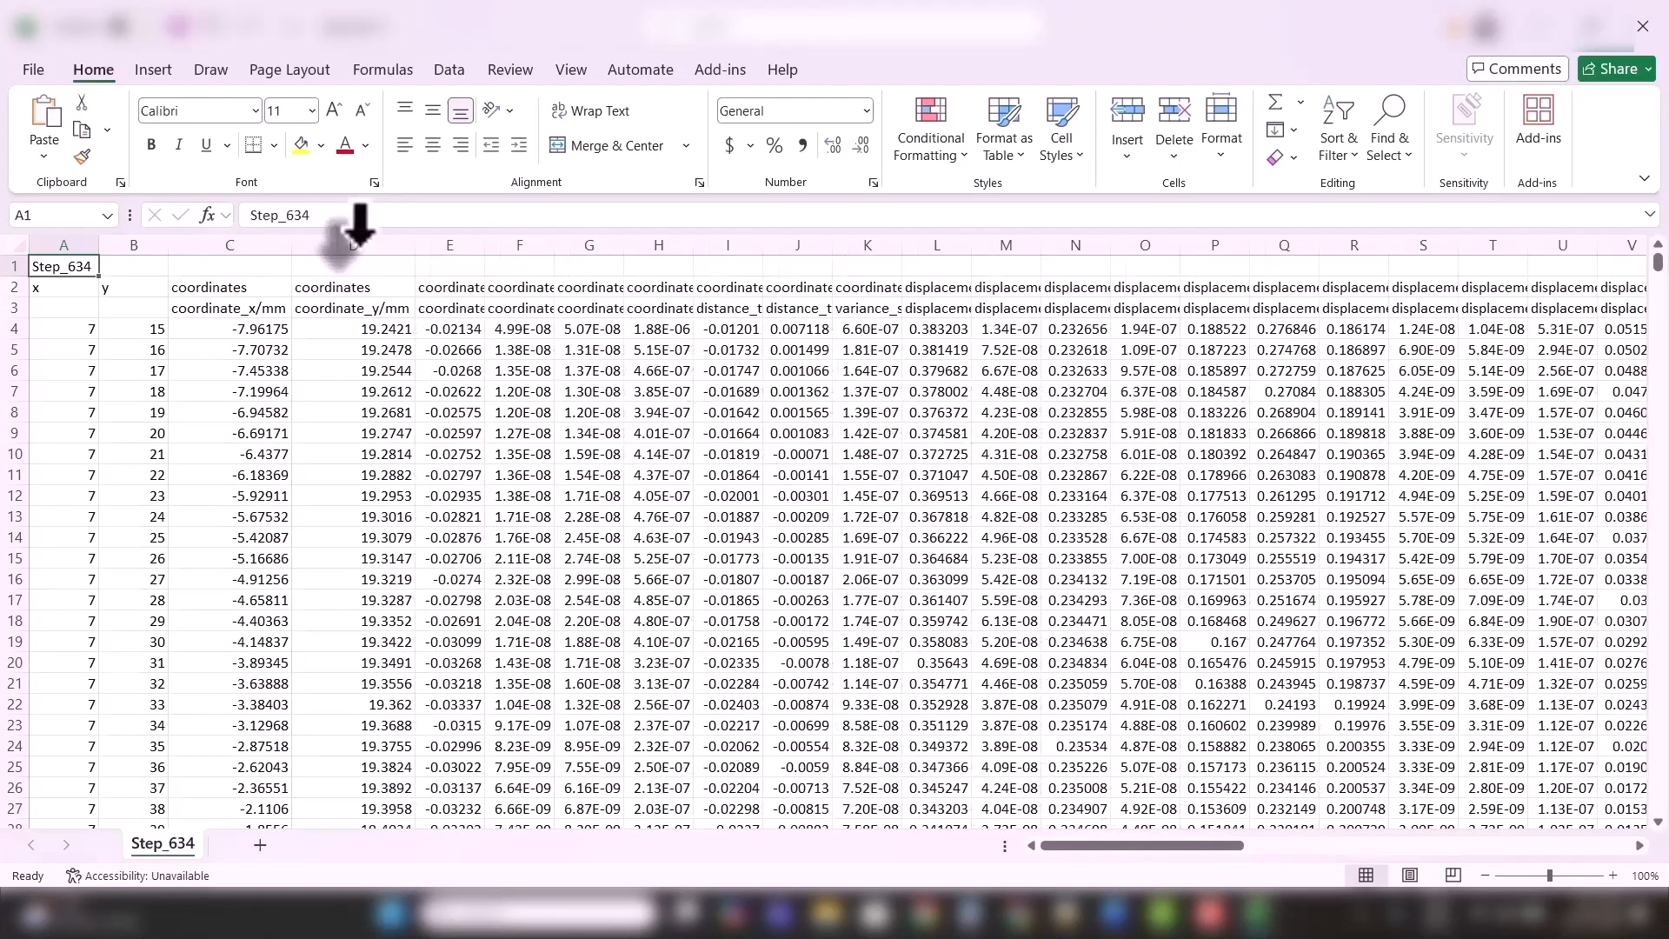
double_click(486, 245)
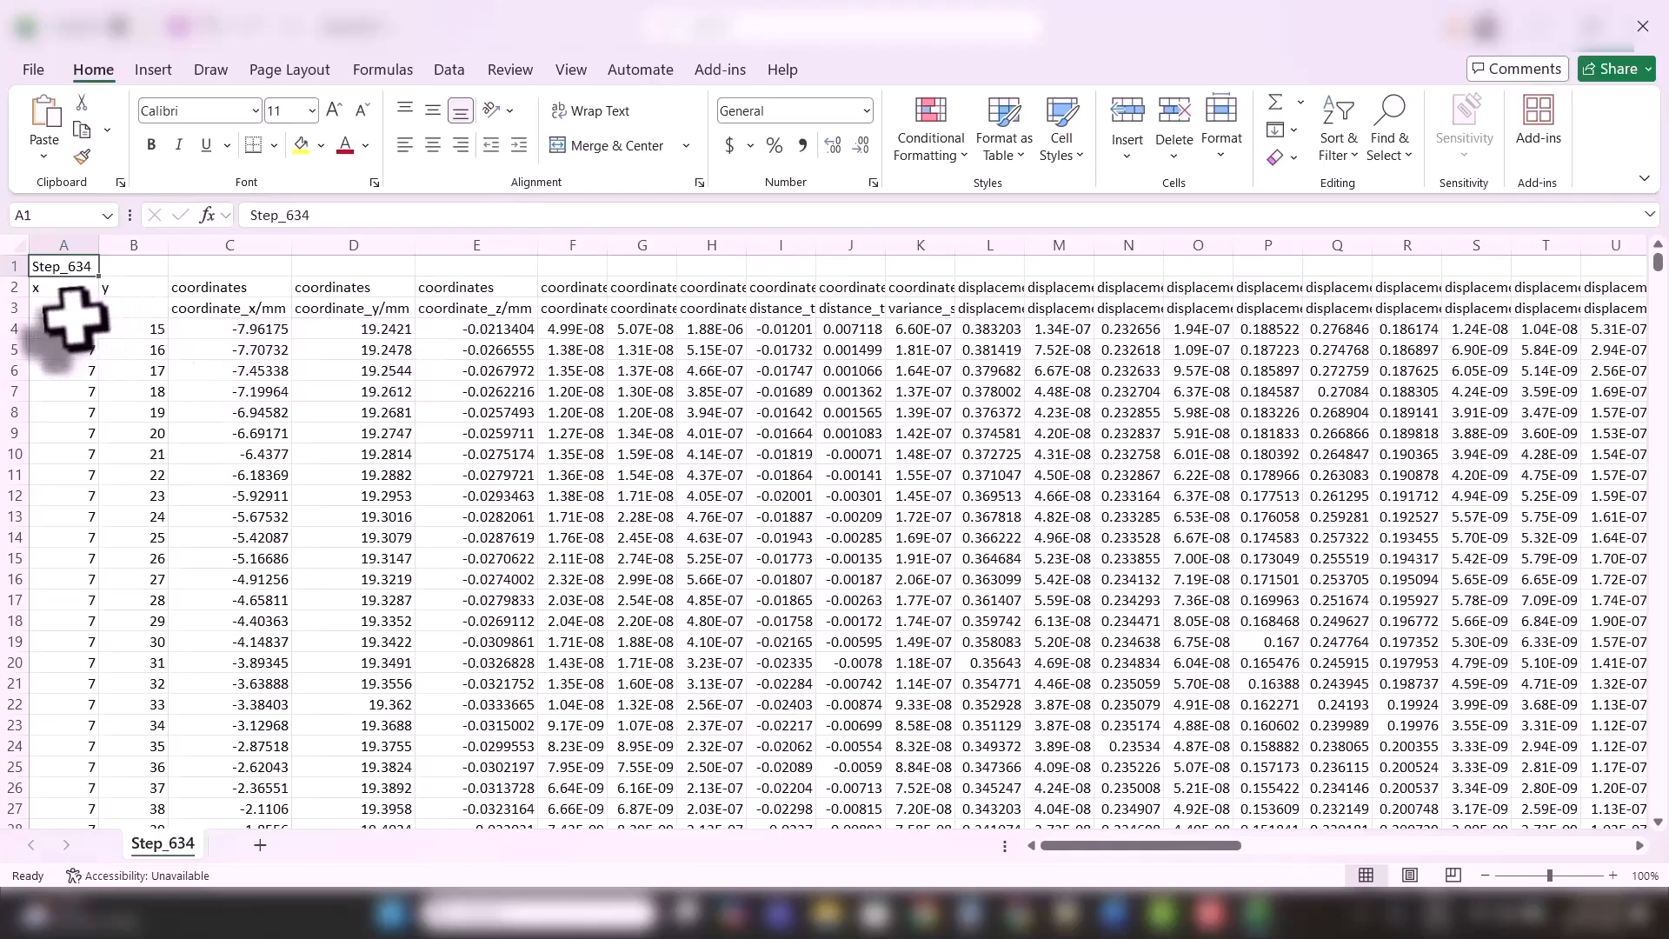
- Examine the coordinate_x data down to its last row and return to its first value in C4
left_click(249, 335)
key("ctrl+Down")
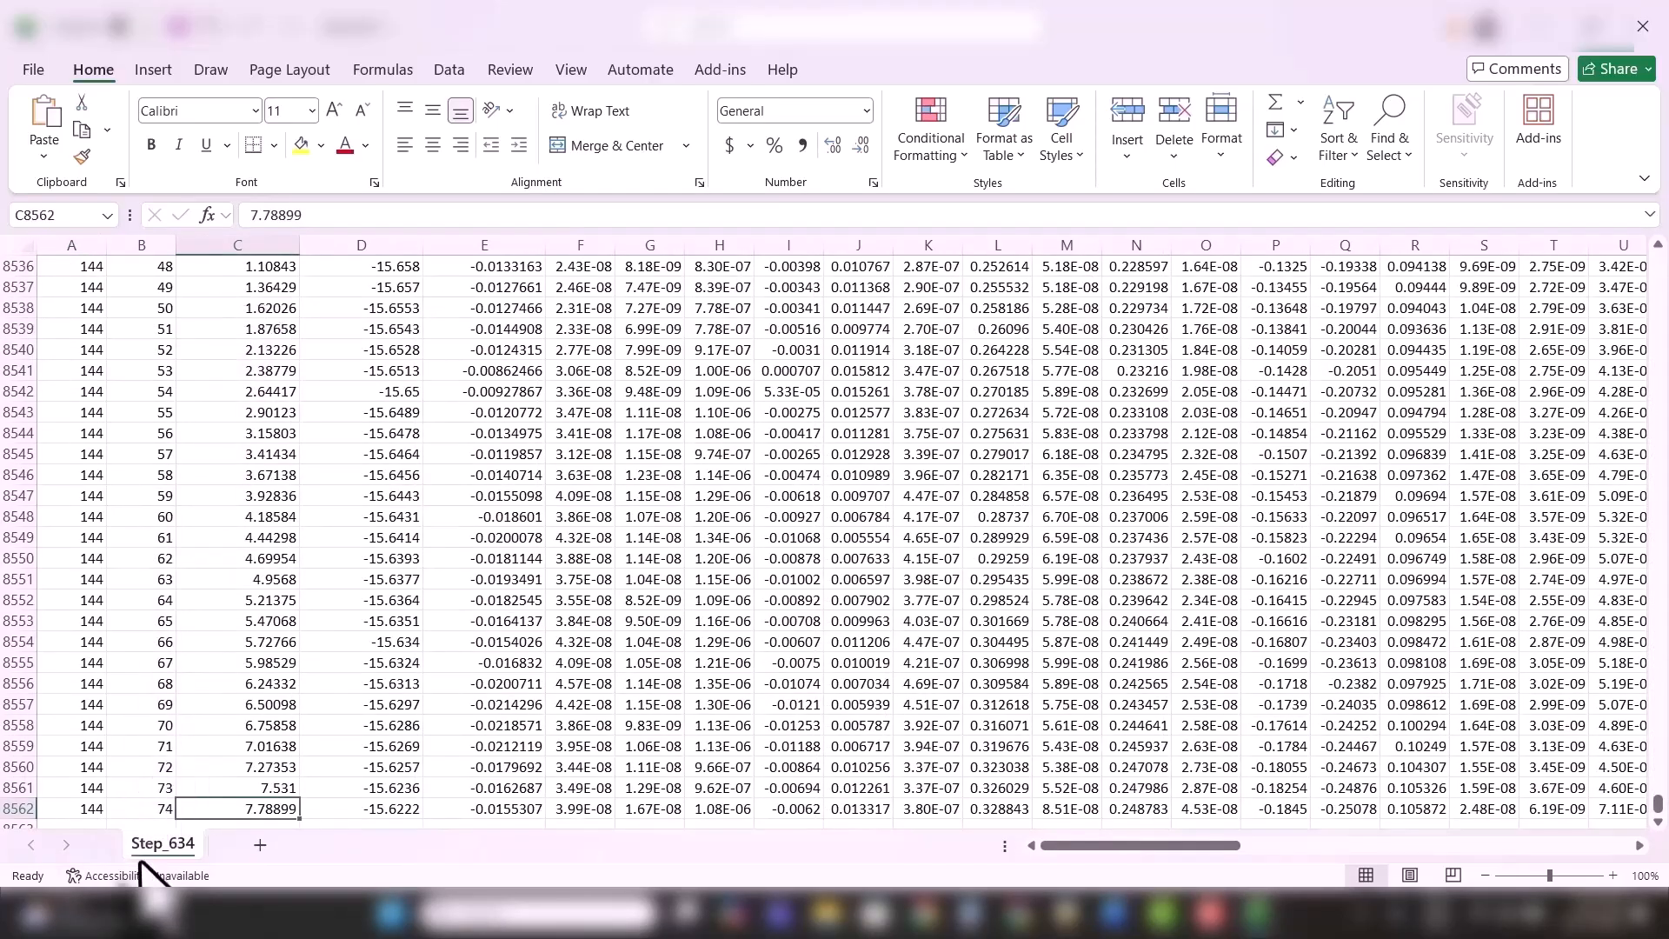
key("Down")
key("Down")
left_click(309, 781)
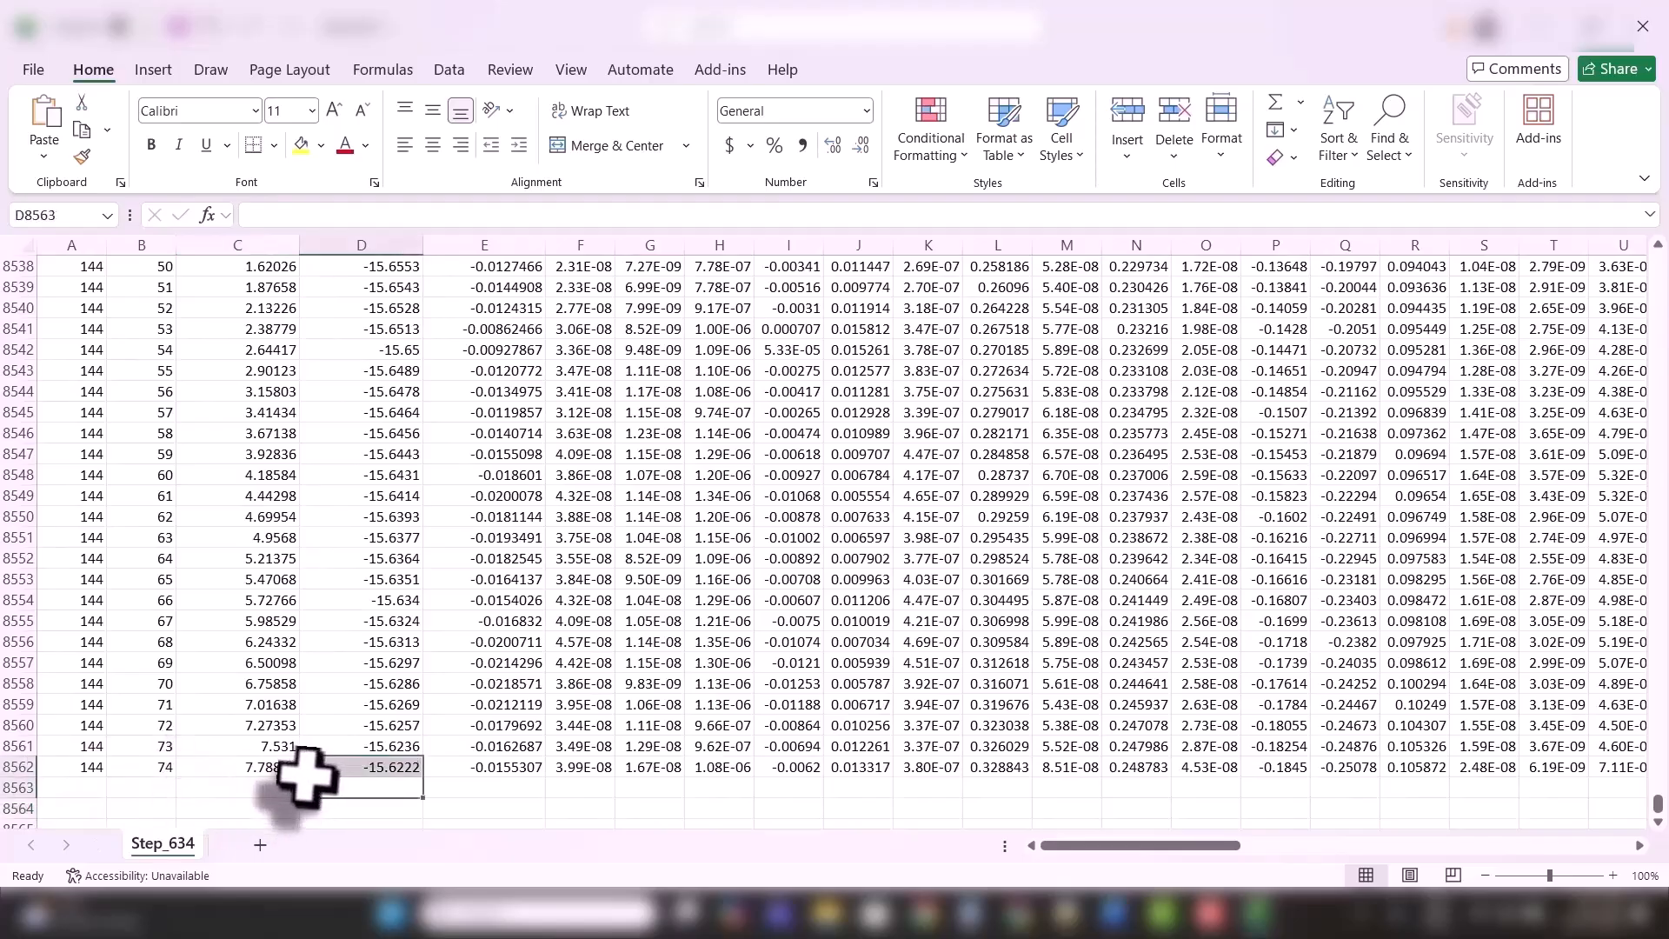
left_click(227, 768)
key("ctrl+Up")
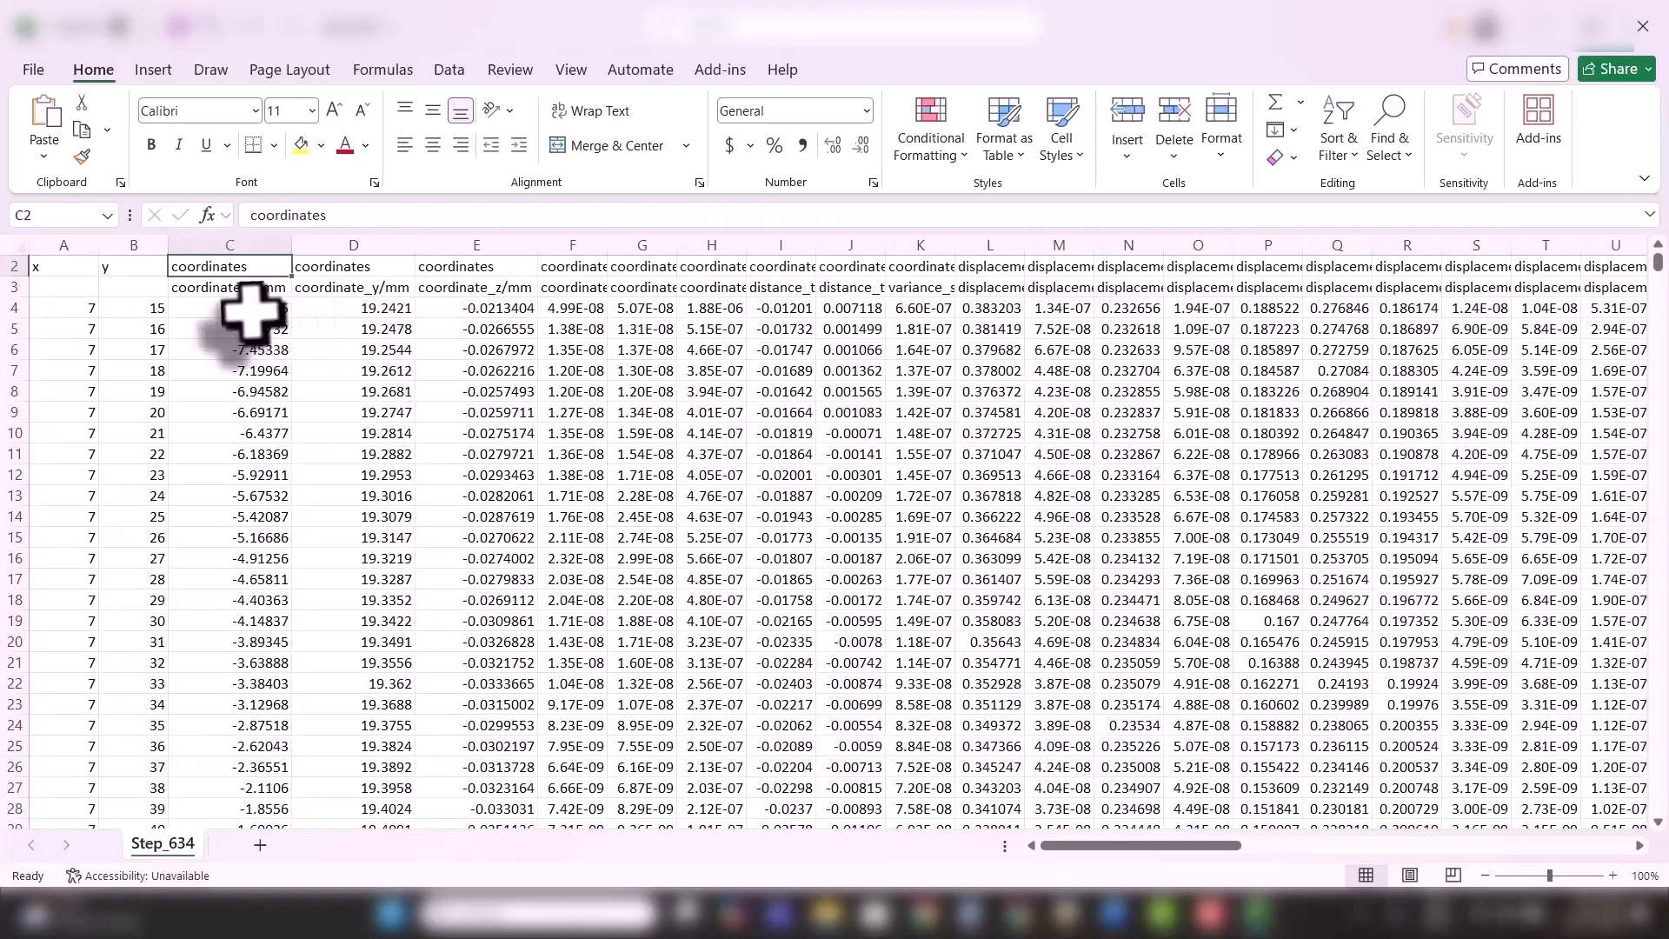
left_click(244, 310)
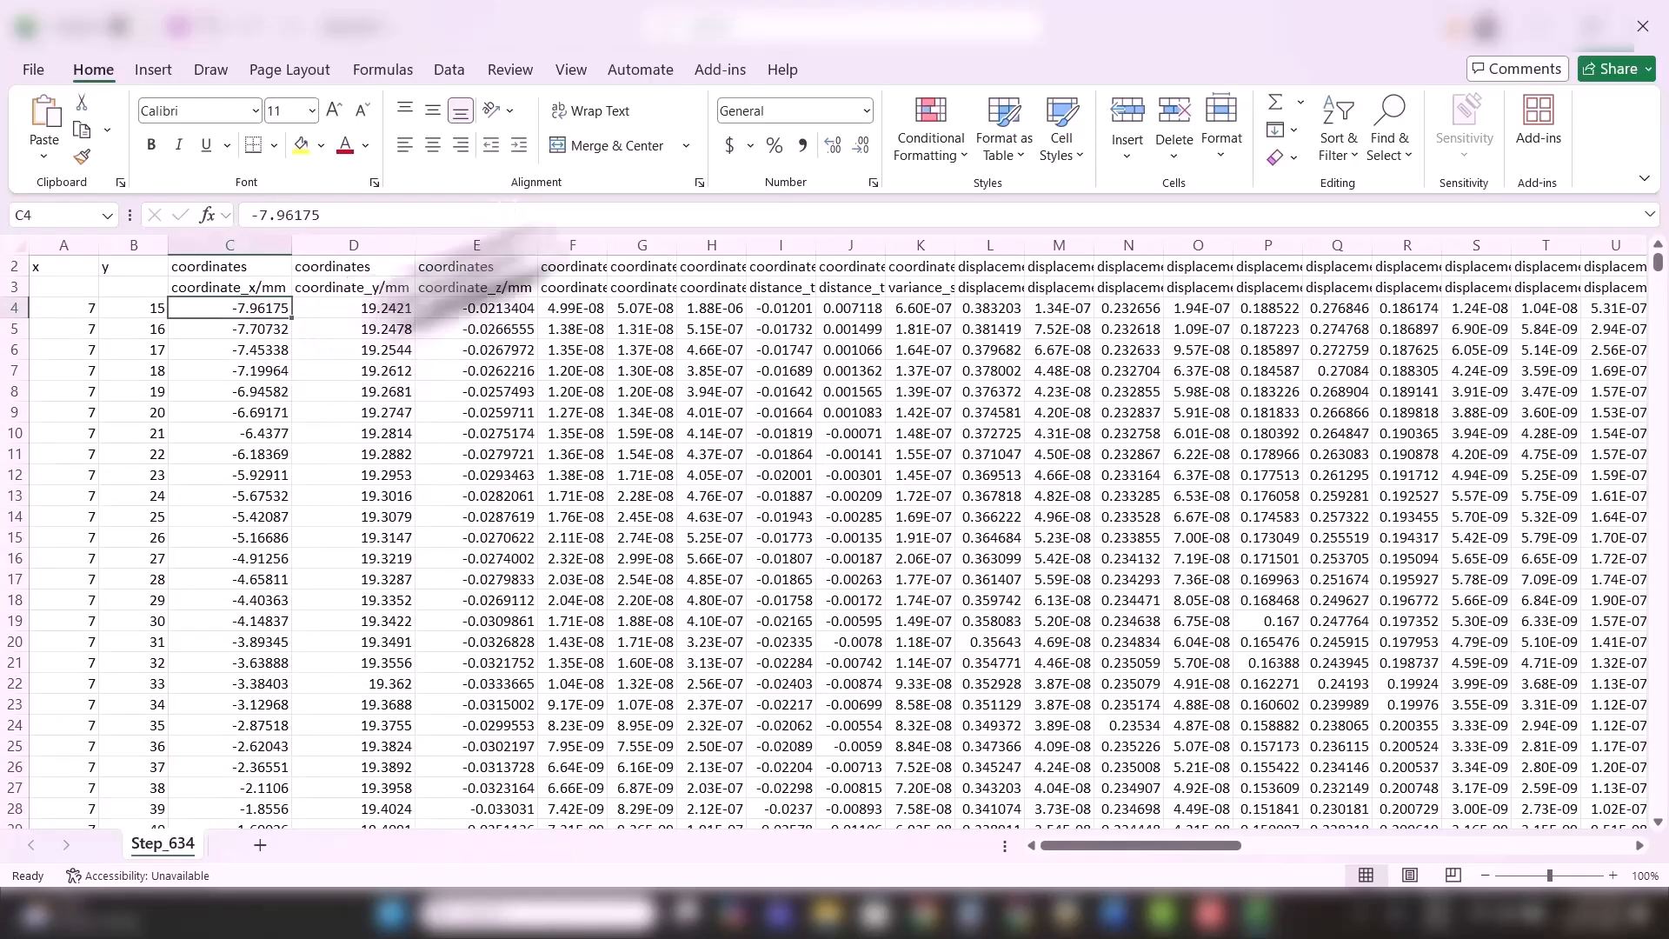
- Fit the widths of columns F to I, covering the coordinate variances and distance_to_plane, to their contents
double_click(608, 247)
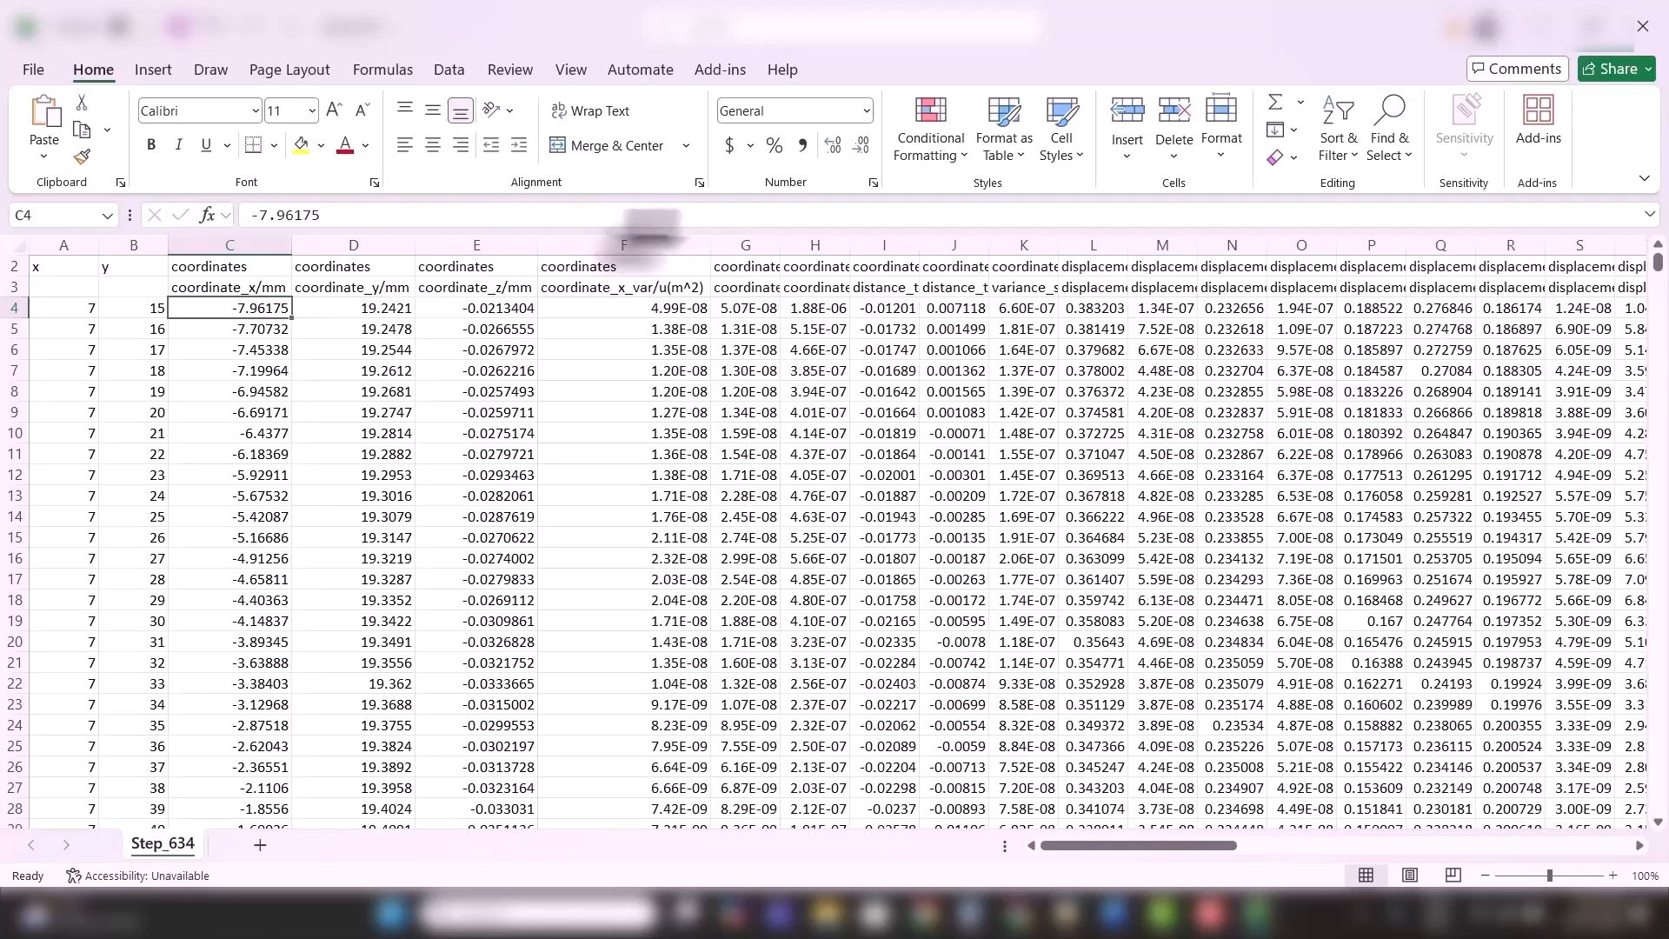
double_click(782, 245)
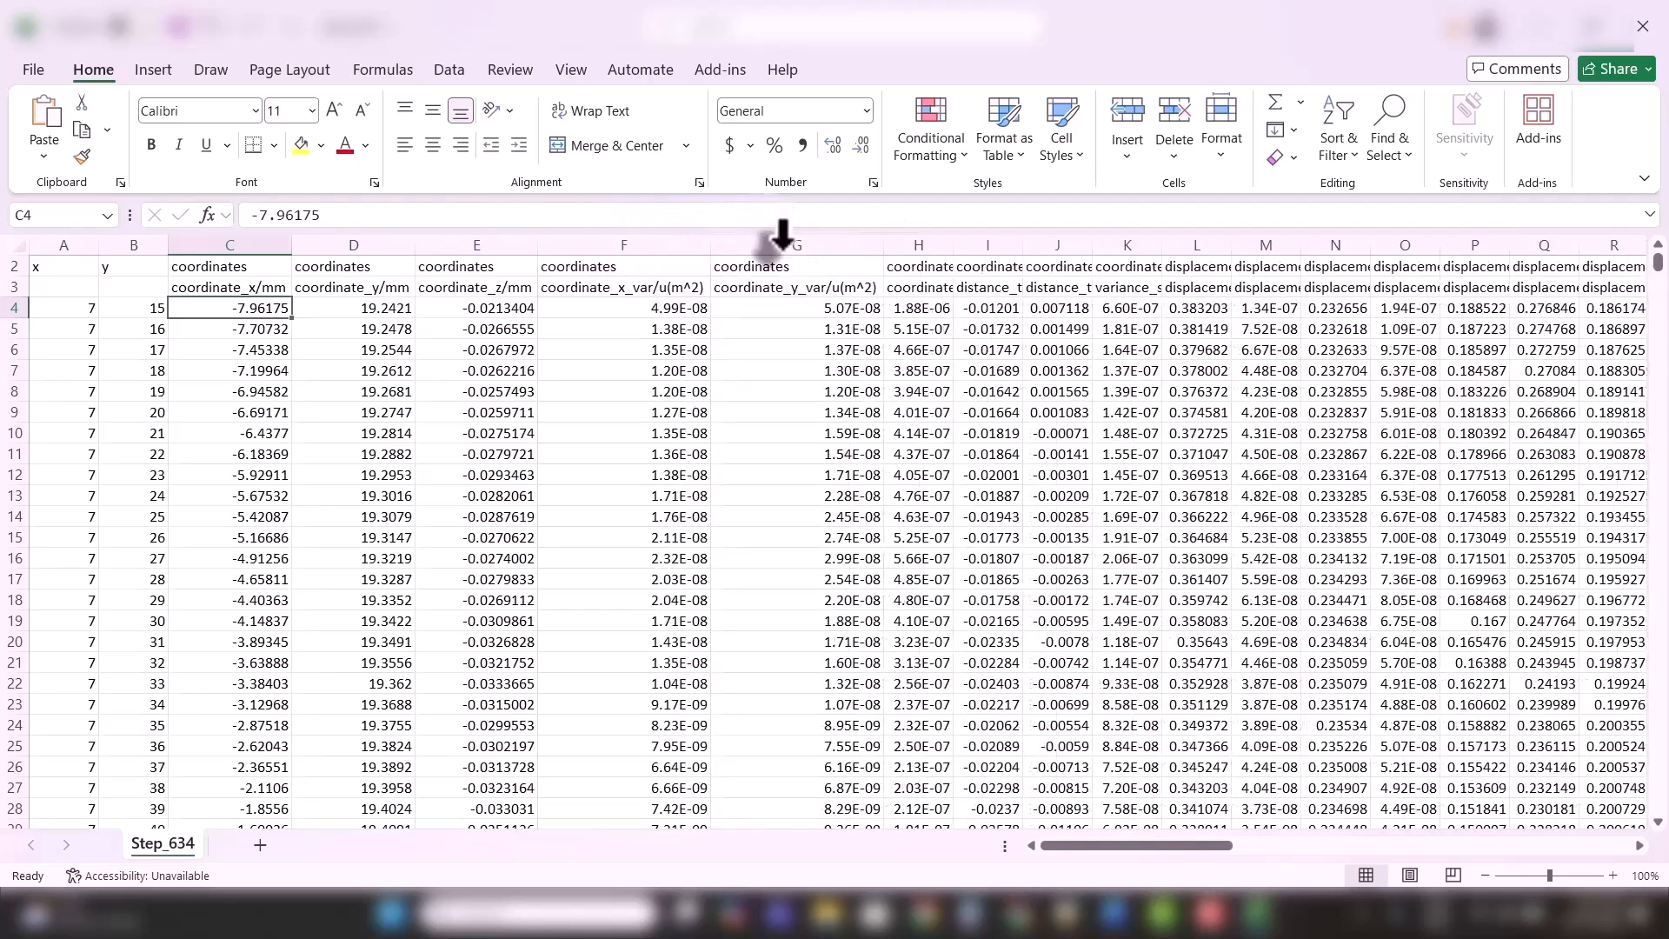
double_click(956, 247)
double_click(1126, 247)
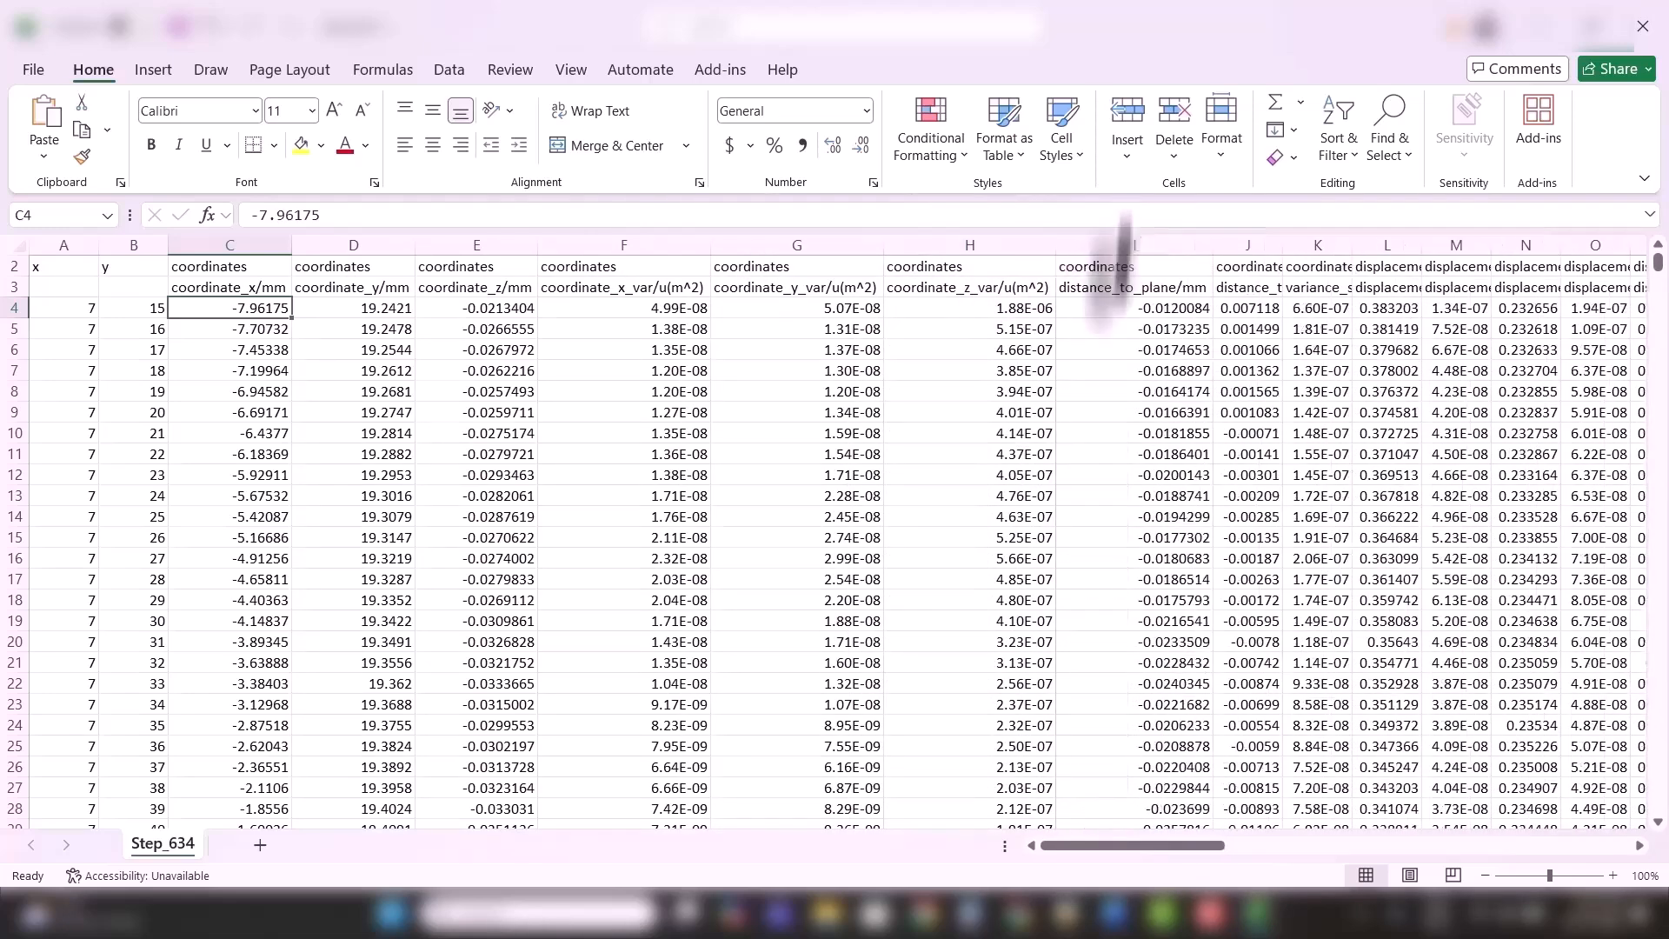
- Switch to Istra 4D, review the available strain quantities in the visualization list, and return to Excel
left_click(1063, 918)
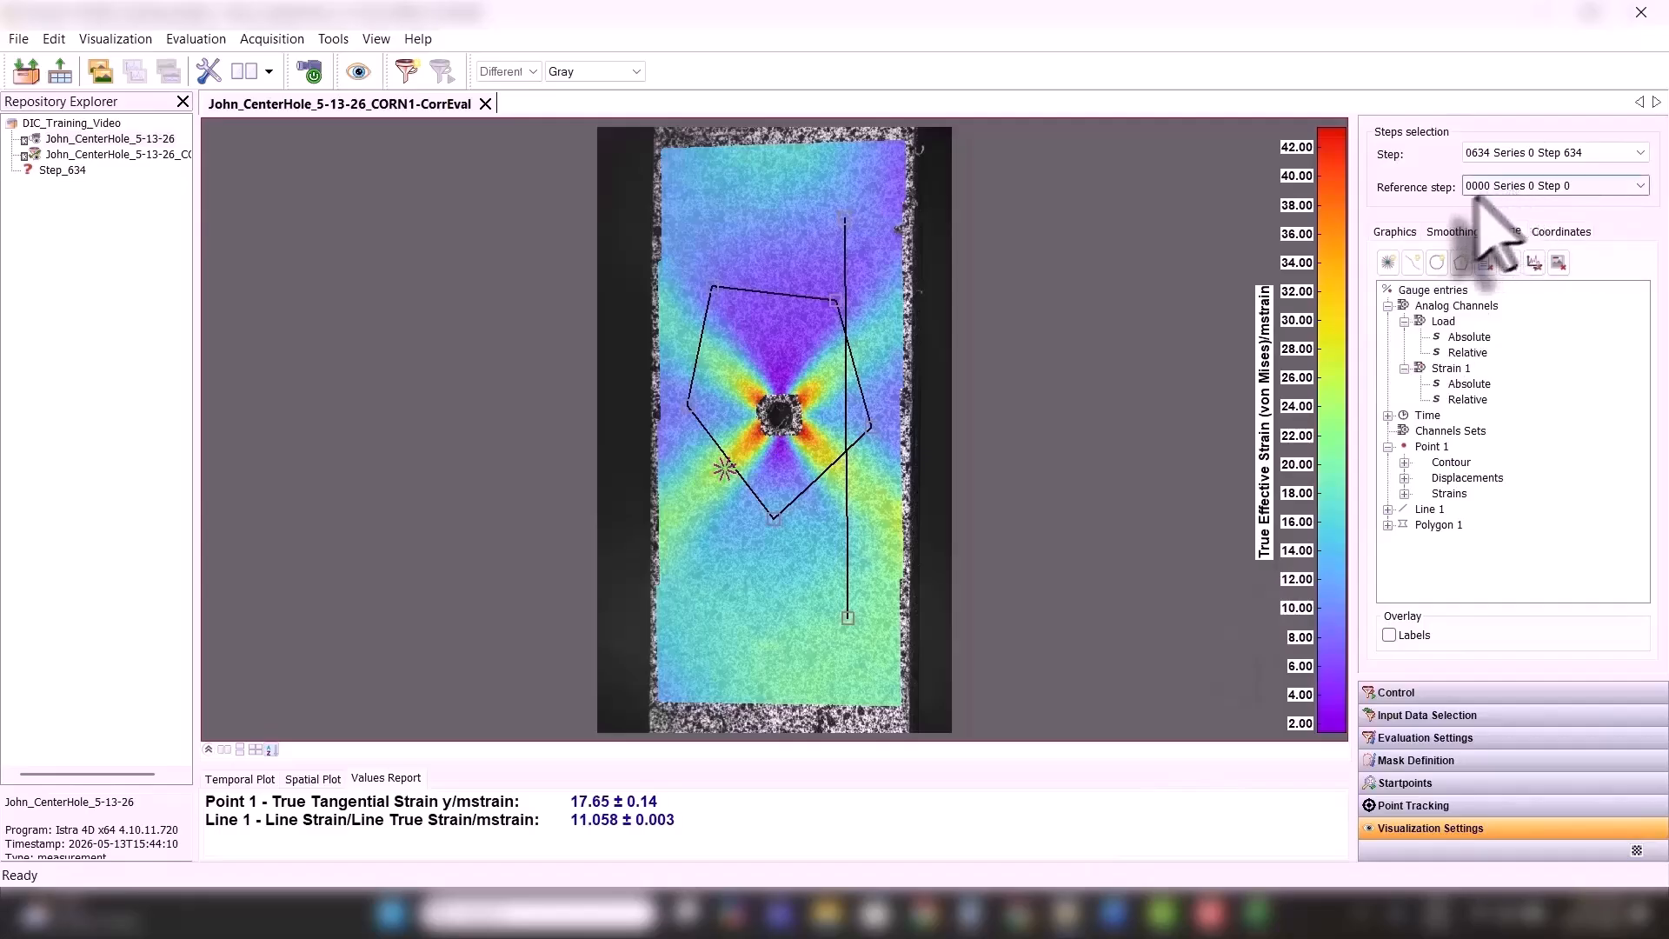
left_click(1395, 232)
left_click(1492, 279)
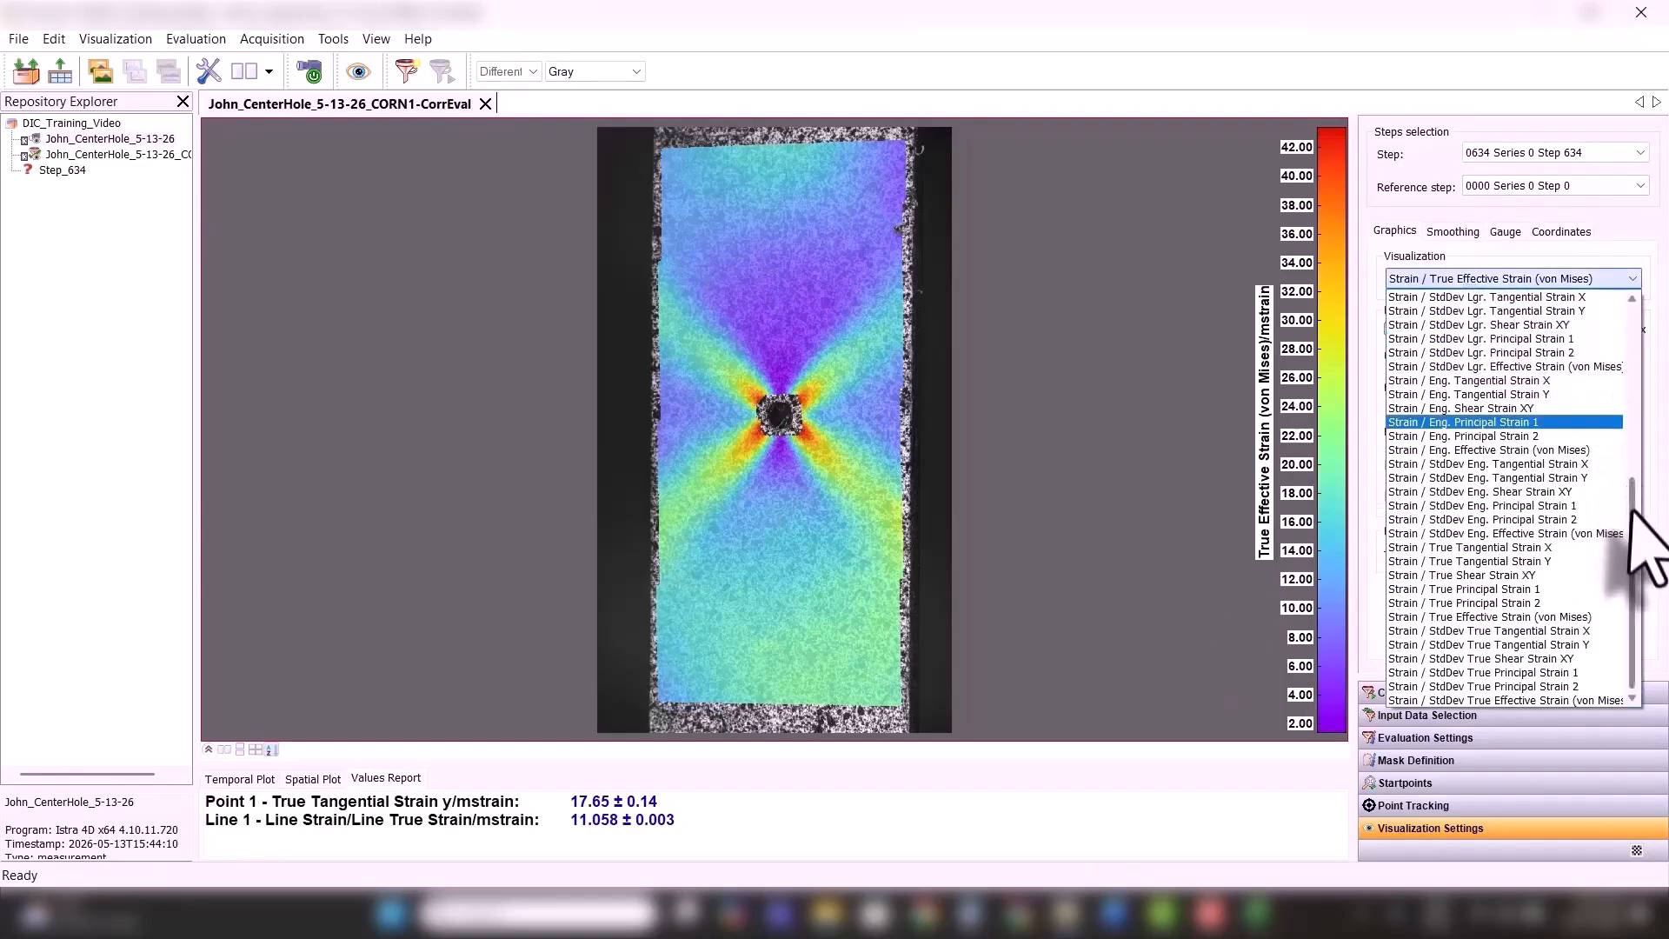
left_click_drag(1632, 512, 1642, 545)
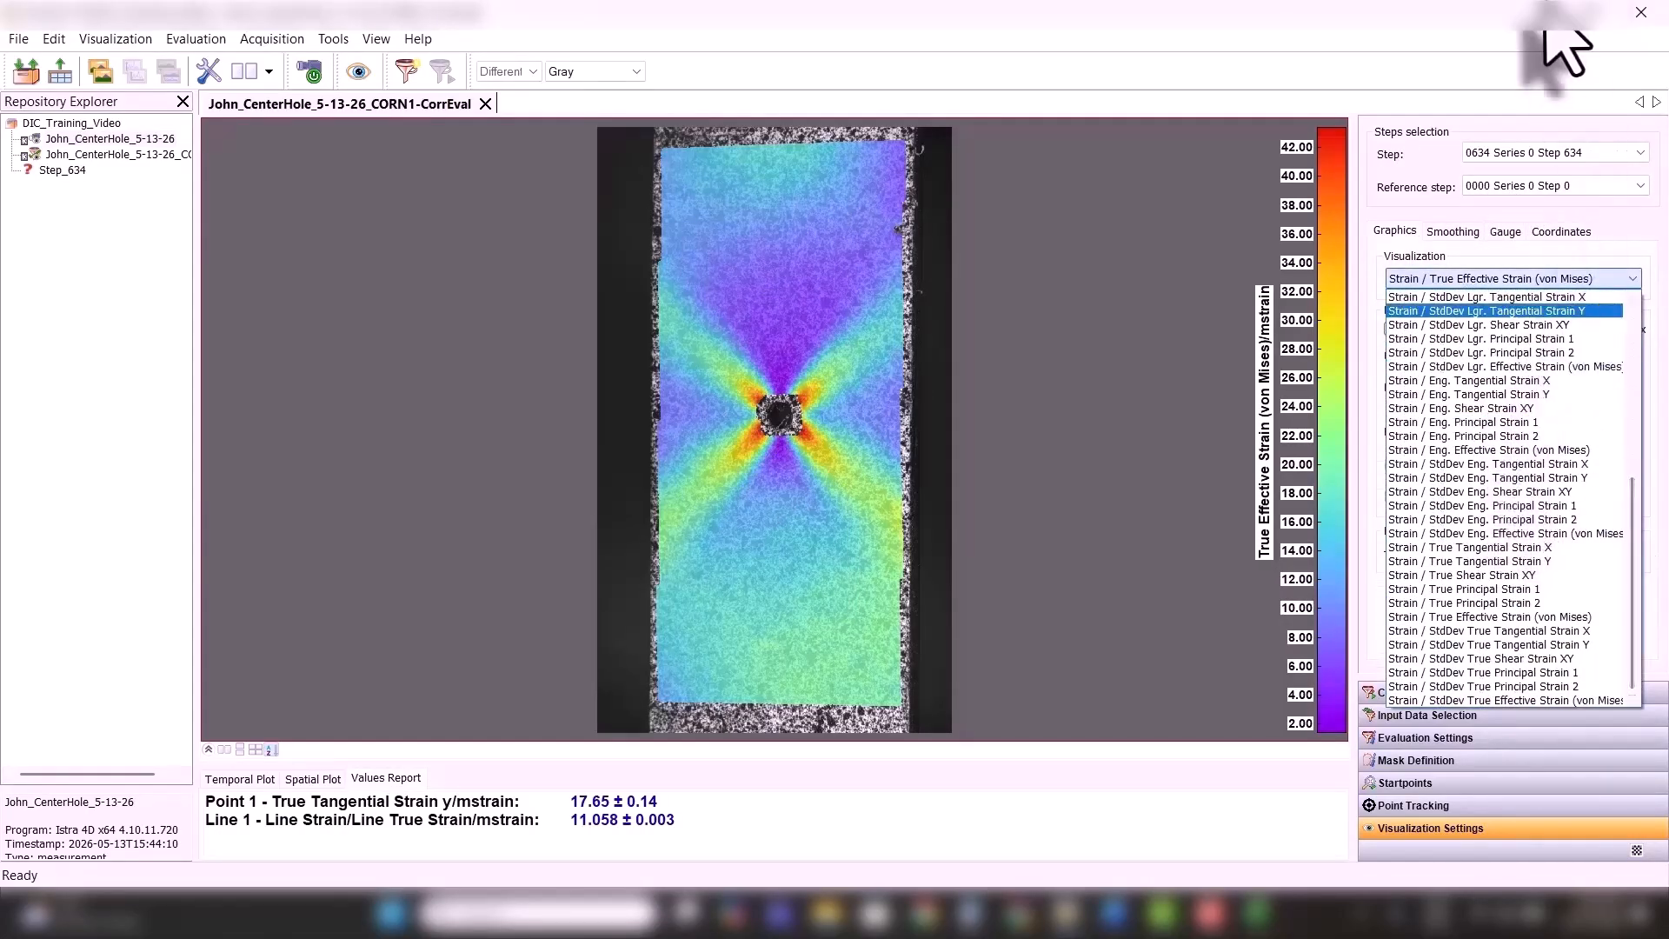
left_click(1547, 14)
left_click(1548, 14)
- Fit the Load column (BI) to its contents and check the Load, Strain 1 and Relative Acquisition Time values in row 4
left_click_drag(1100, 846, 1591, 900)
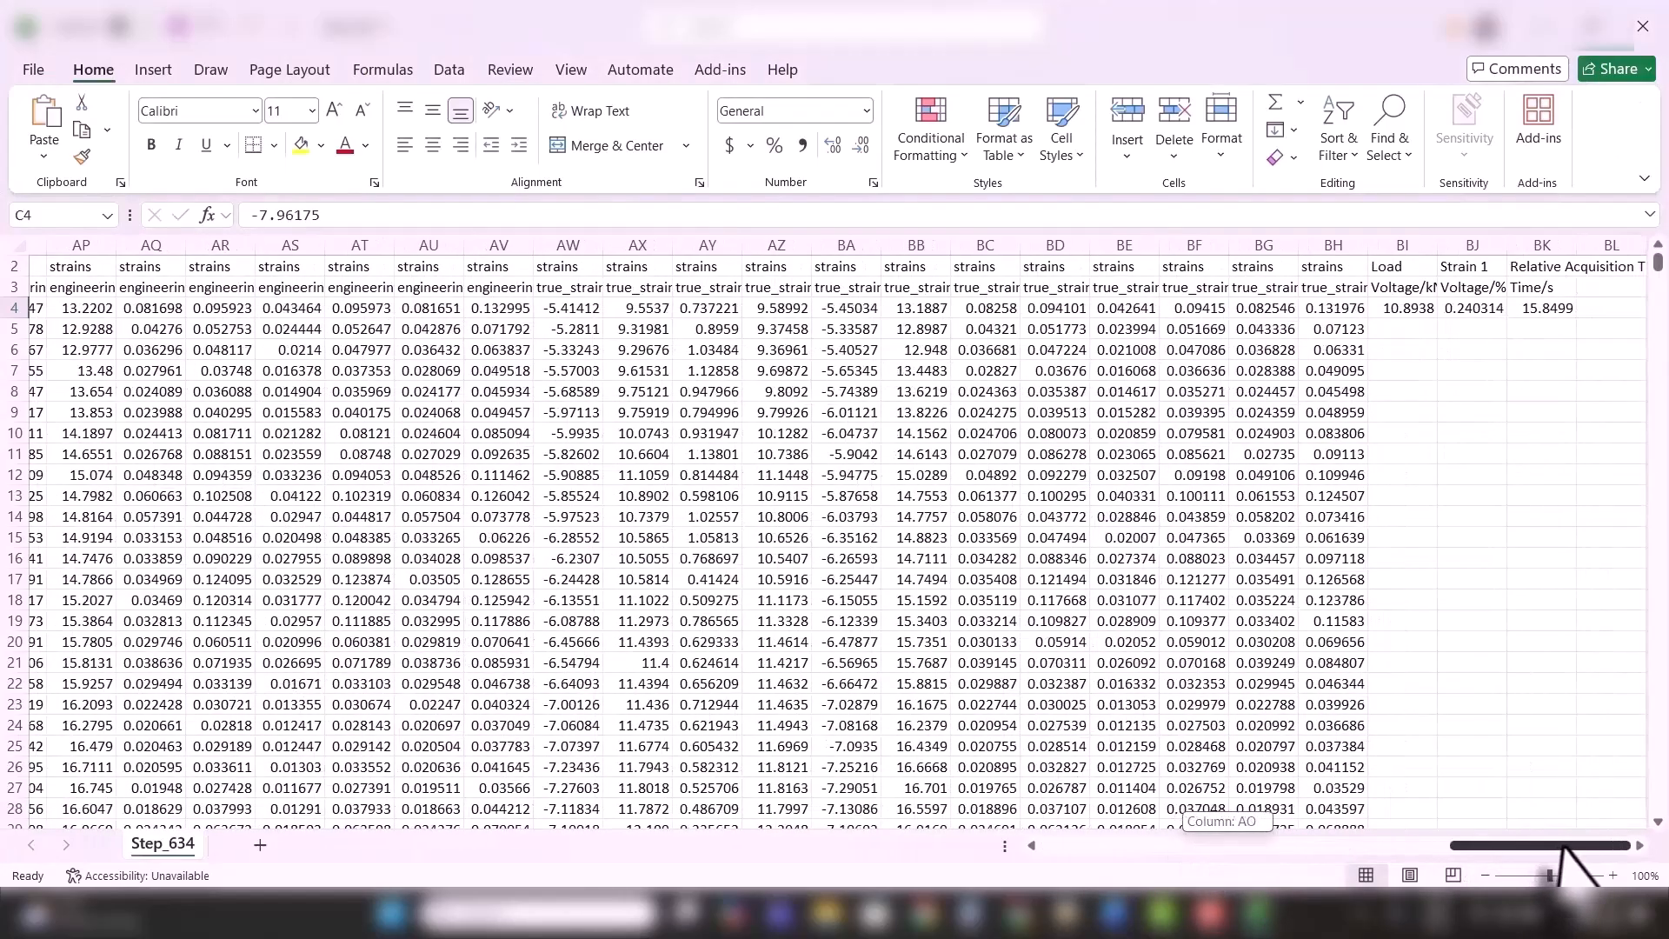
left_click(1406, 310)
double_click(1437, 252)
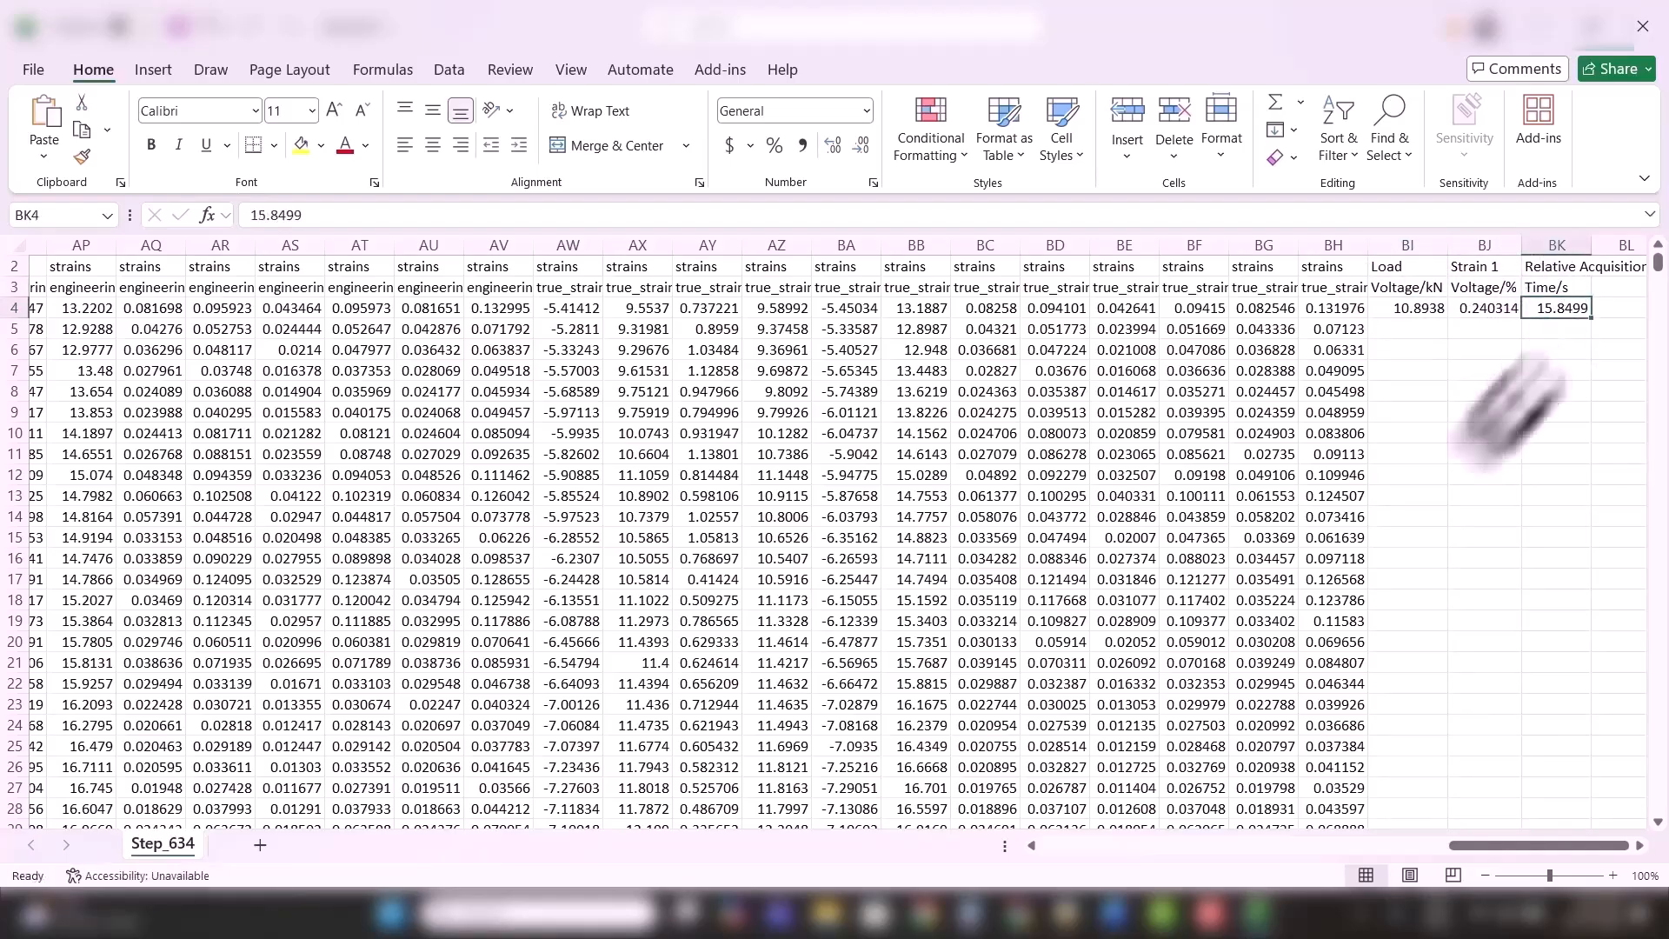
- Switch back to Istra 4D and display the gauge entries
left_click(1095, 917)
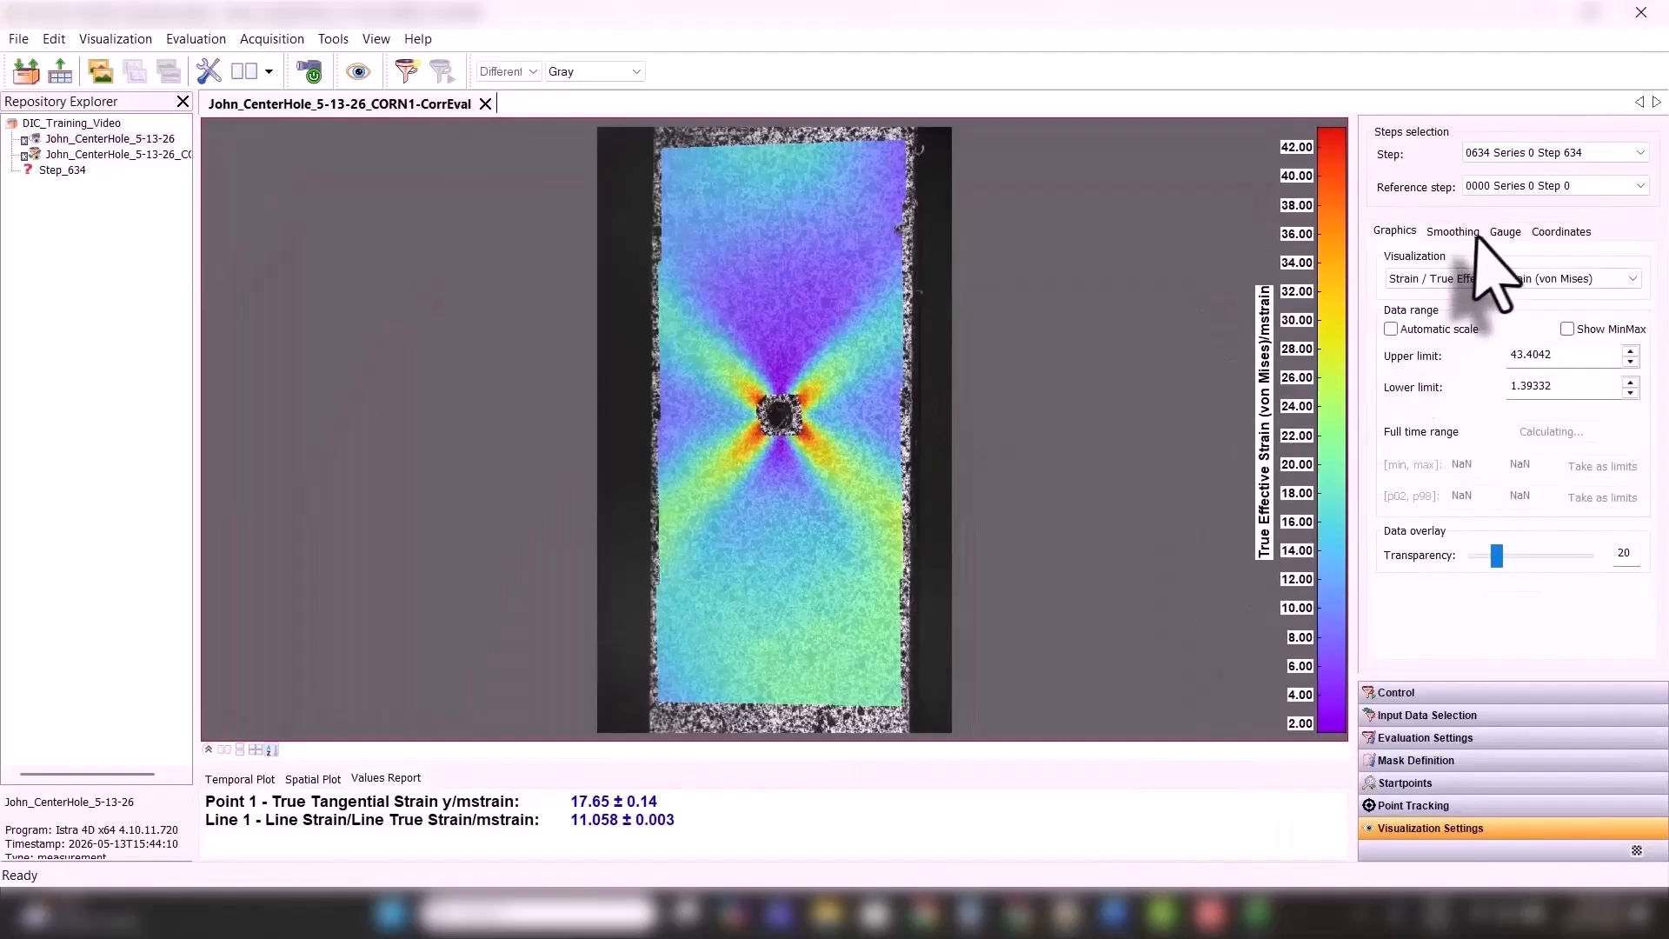
left_click(1505, 232)
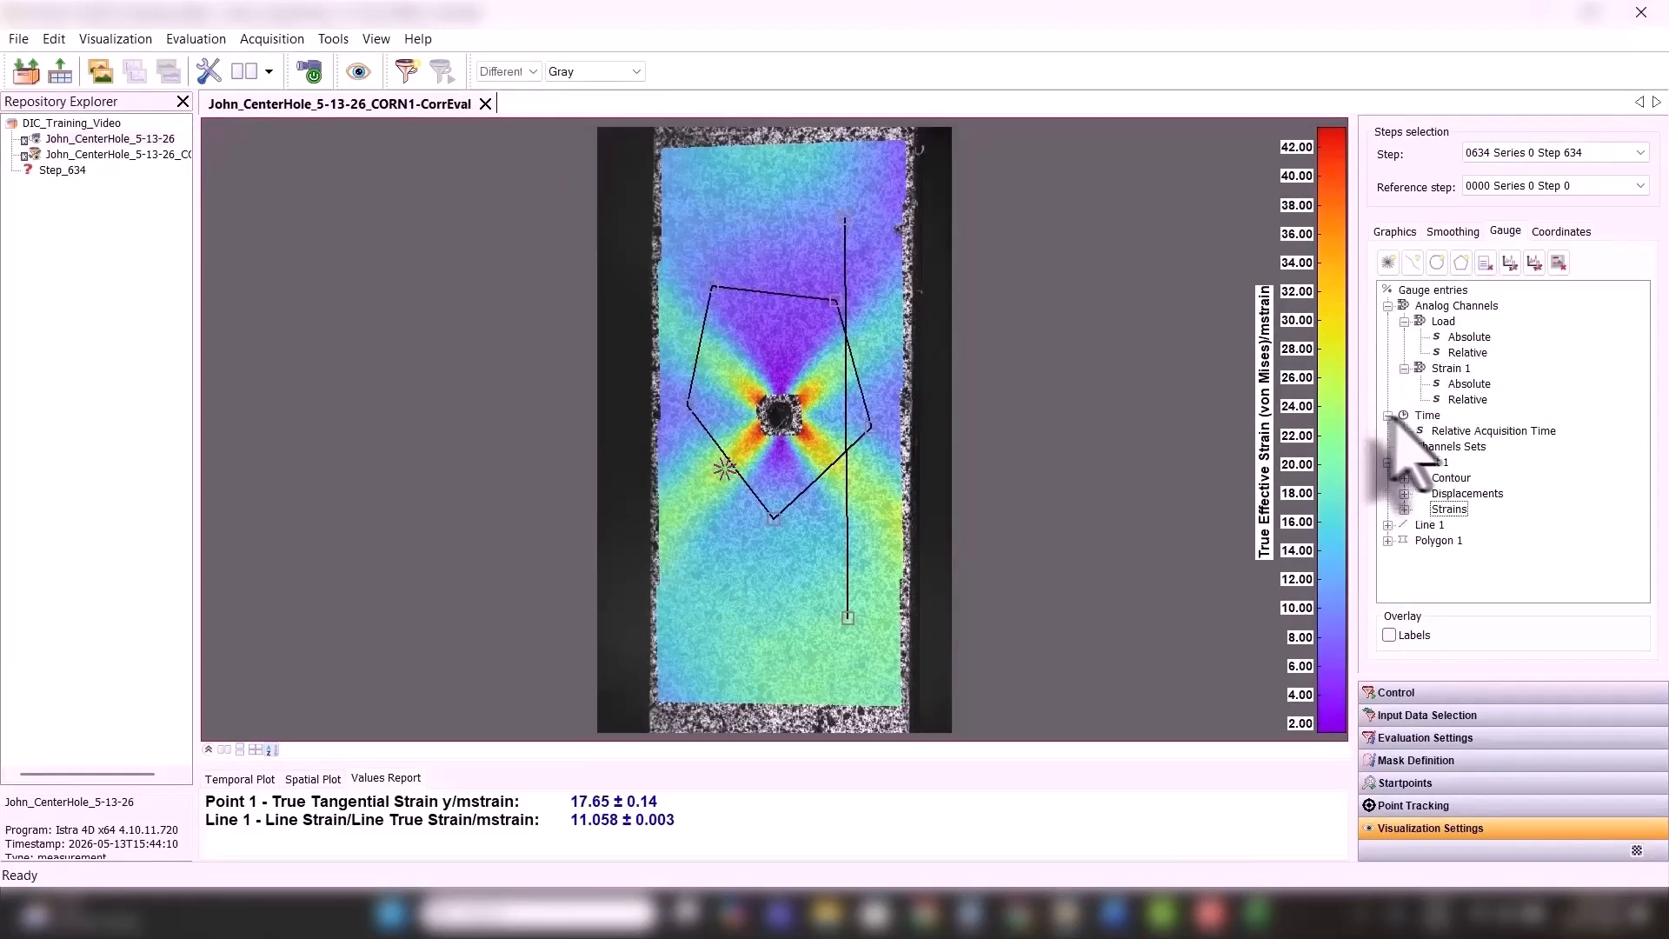
- Check the Relative Acquisition Time value among the gauge entries and return to Excel
mouse_move(1442, 432)
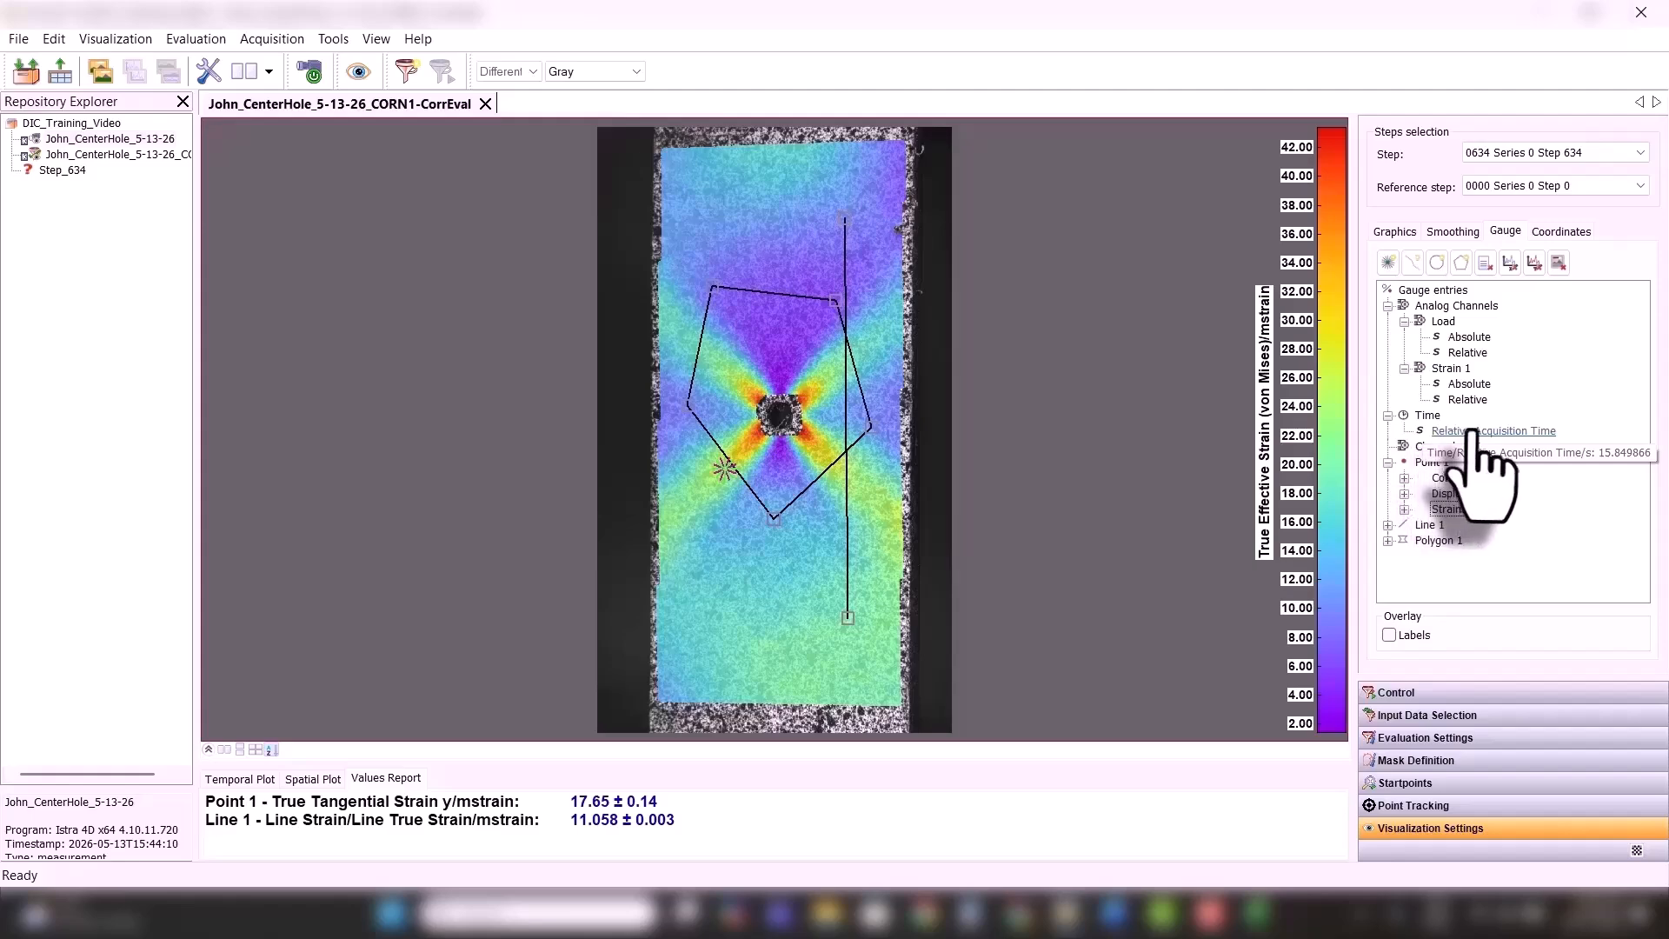
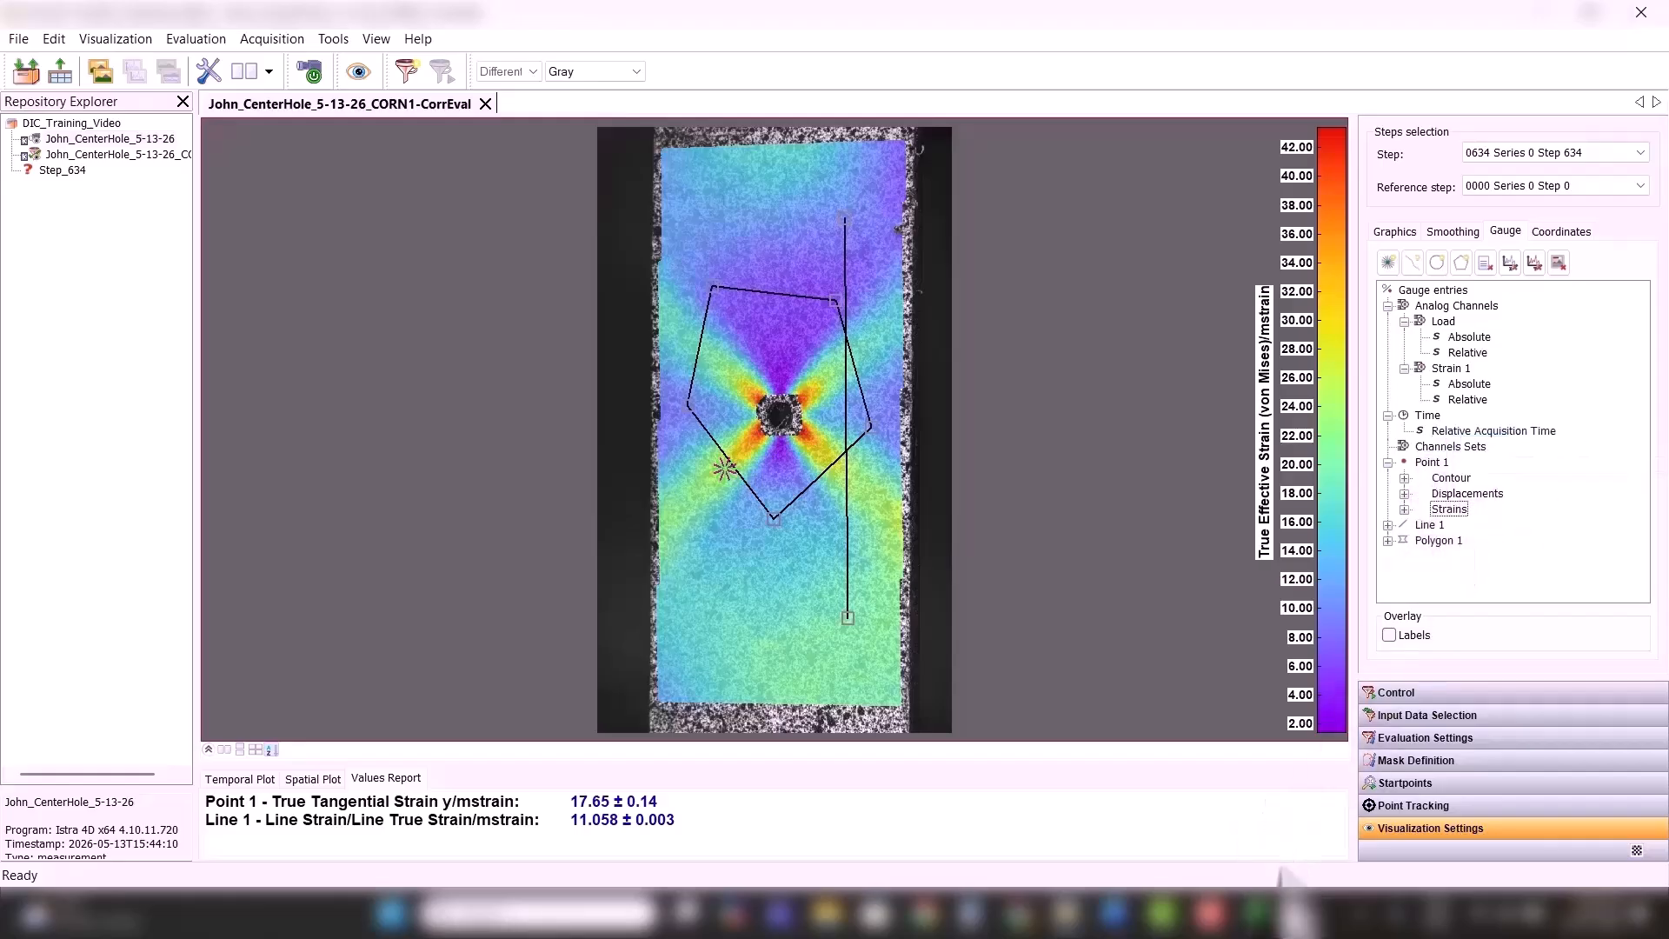
mouse_move(1257, 913)
left_click(1304, 839)
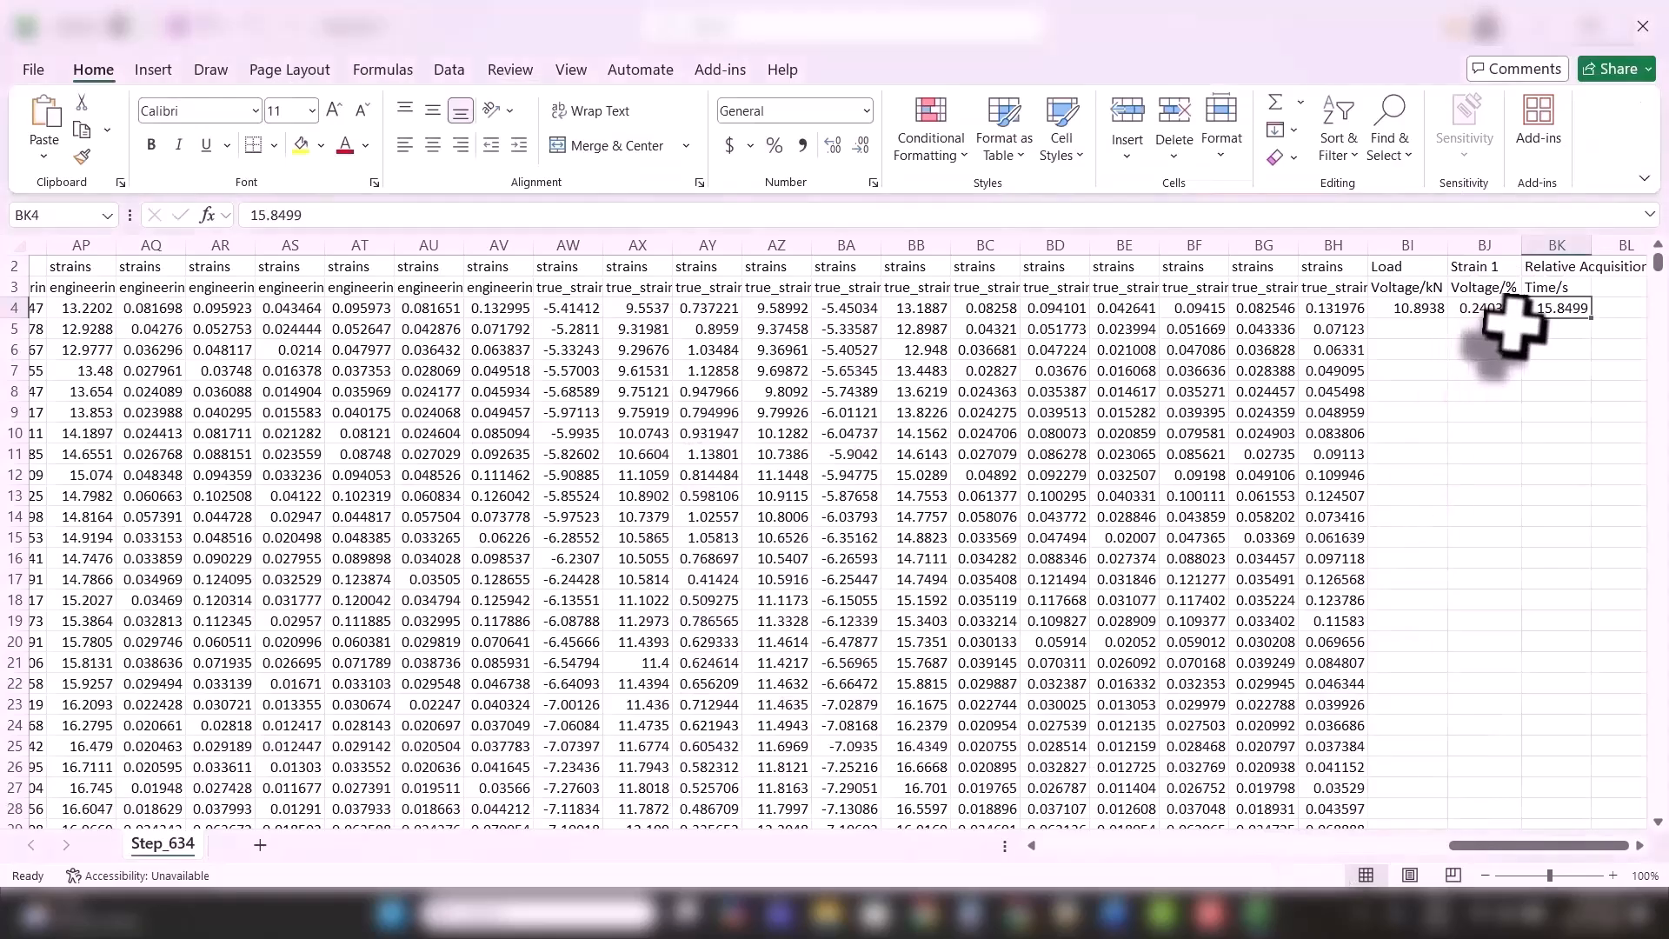
- Insert a scatter chart of the coordinate_x and coordinate_y data in cells C4:D8562
key("ctrl+Home")
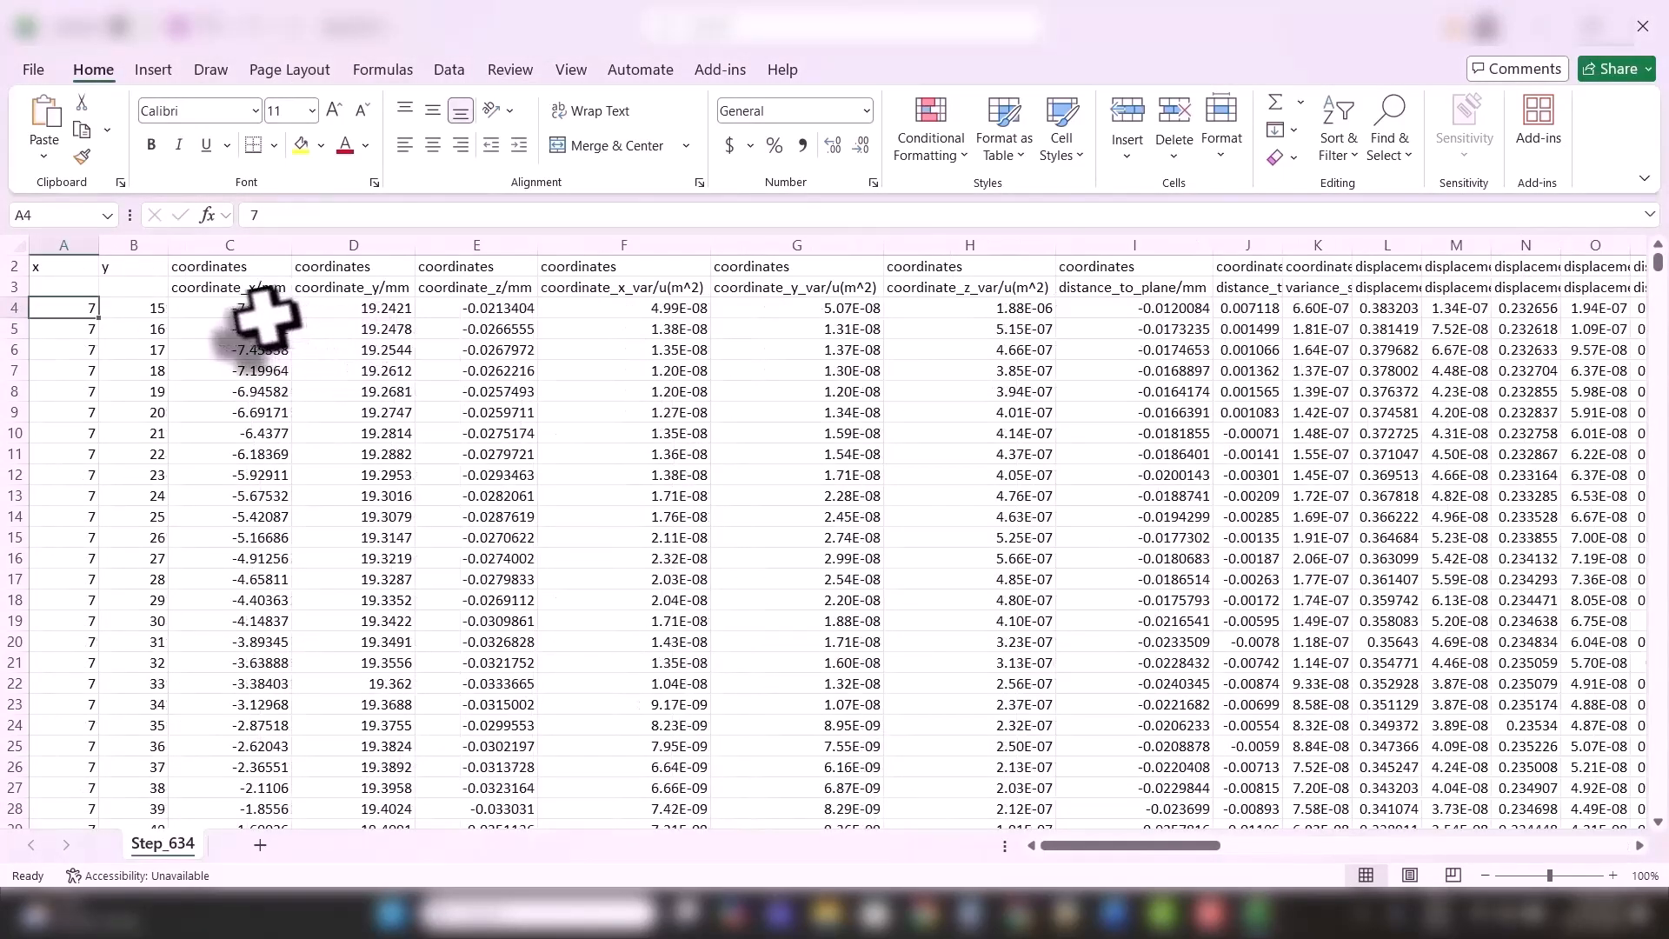
left_click_drag(275, 311, 309, 309)
key("ctrl+shift+Down")
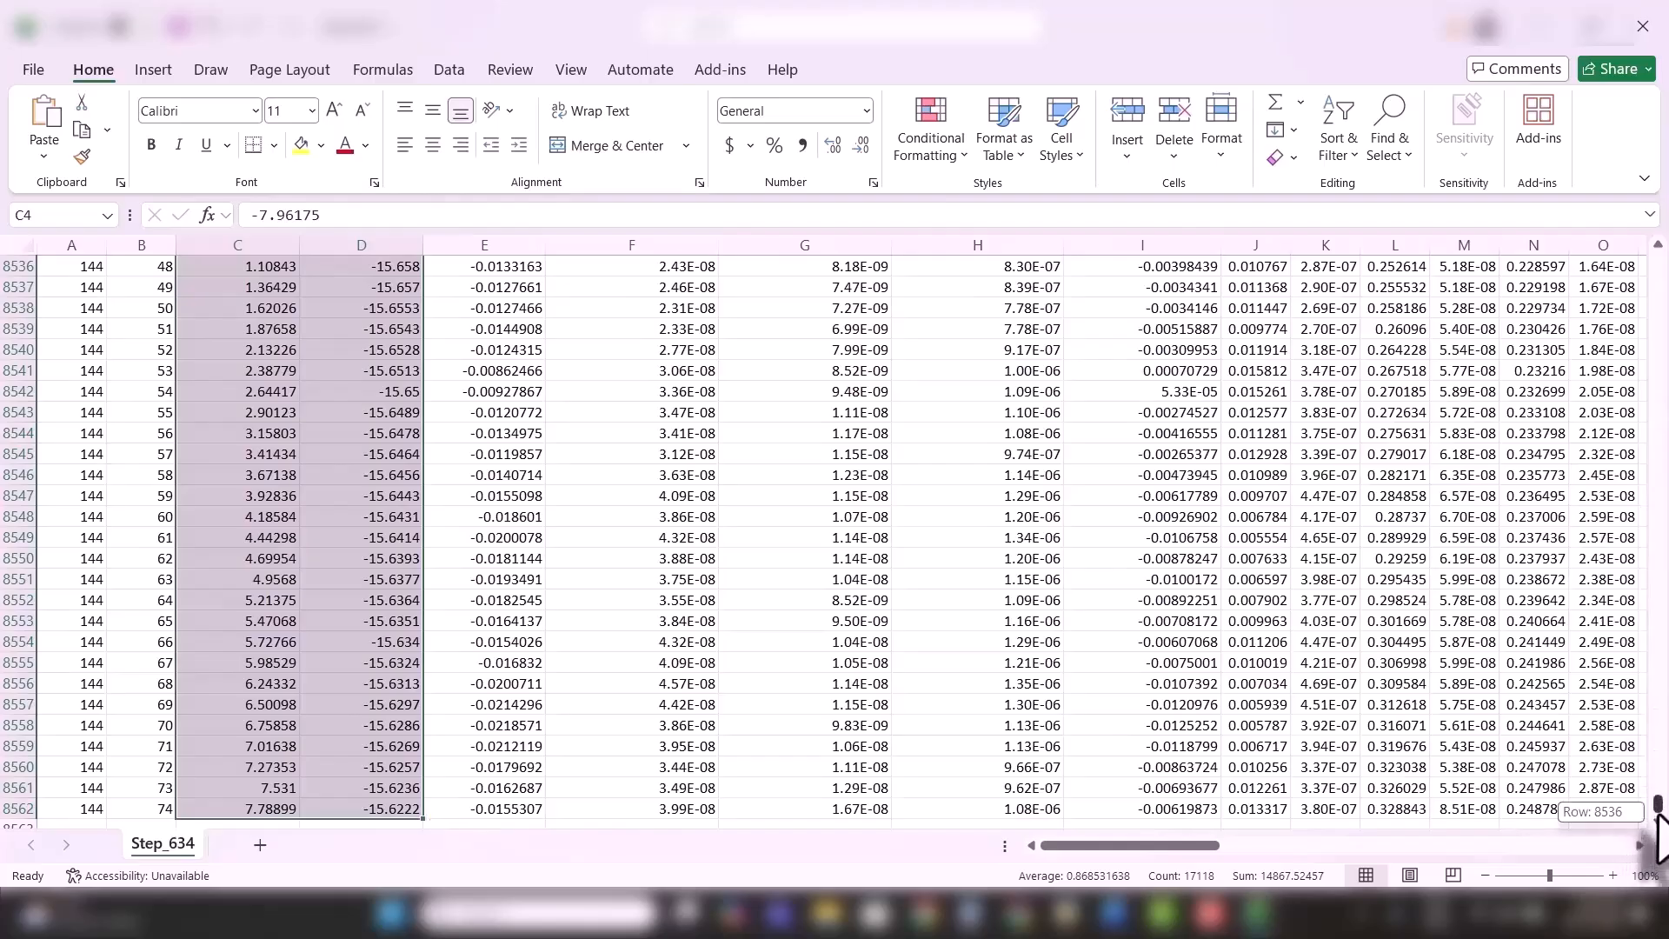
left_click_drag(1658, 835, 1661, 256)
left_click(159, 70)
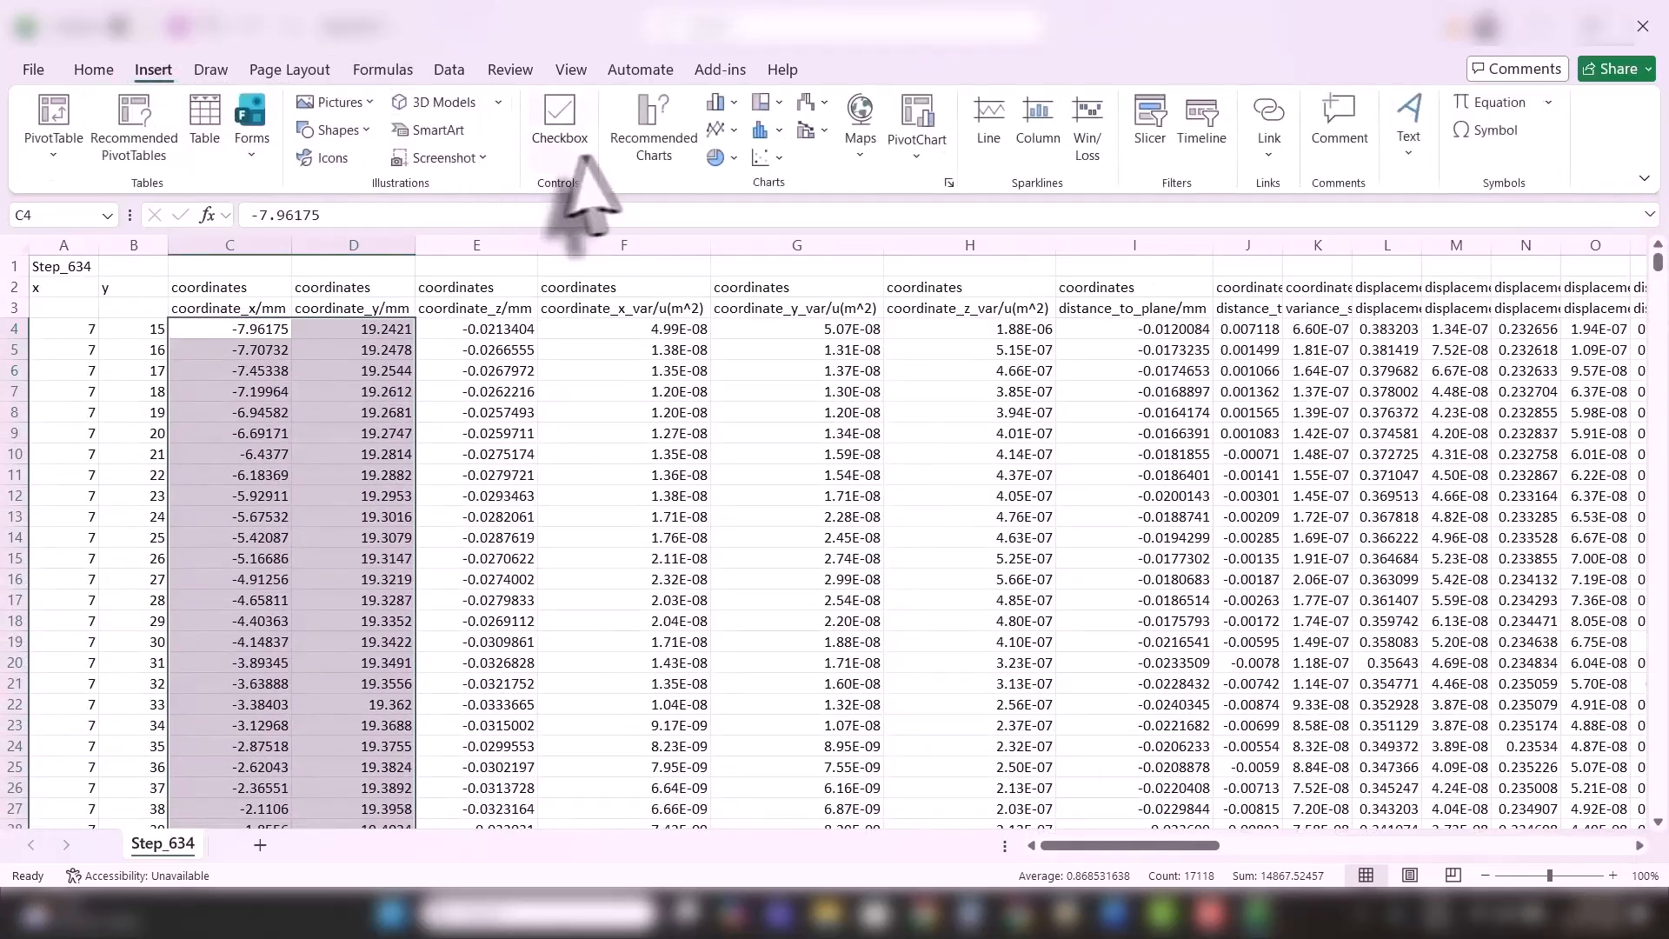
left_click(772, 159)
left_click(774, 225)
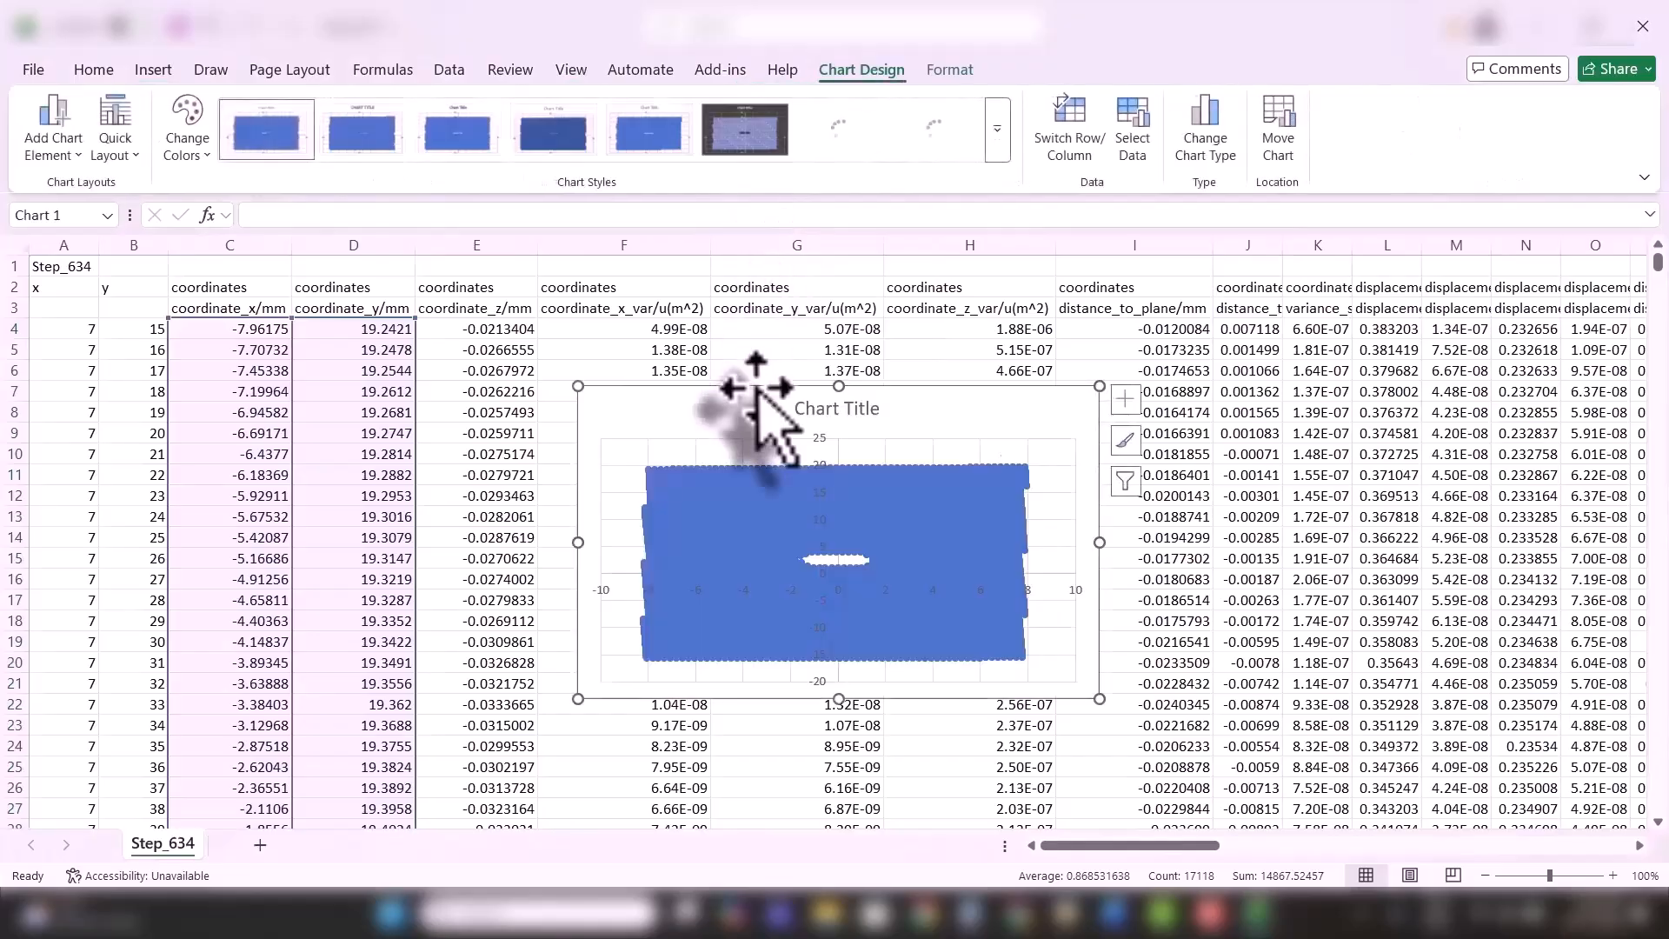
- Move the scatter chart beside column C and enlarge it to span roughly columns D to L
left_click_drag(745, 417, 574, 313)
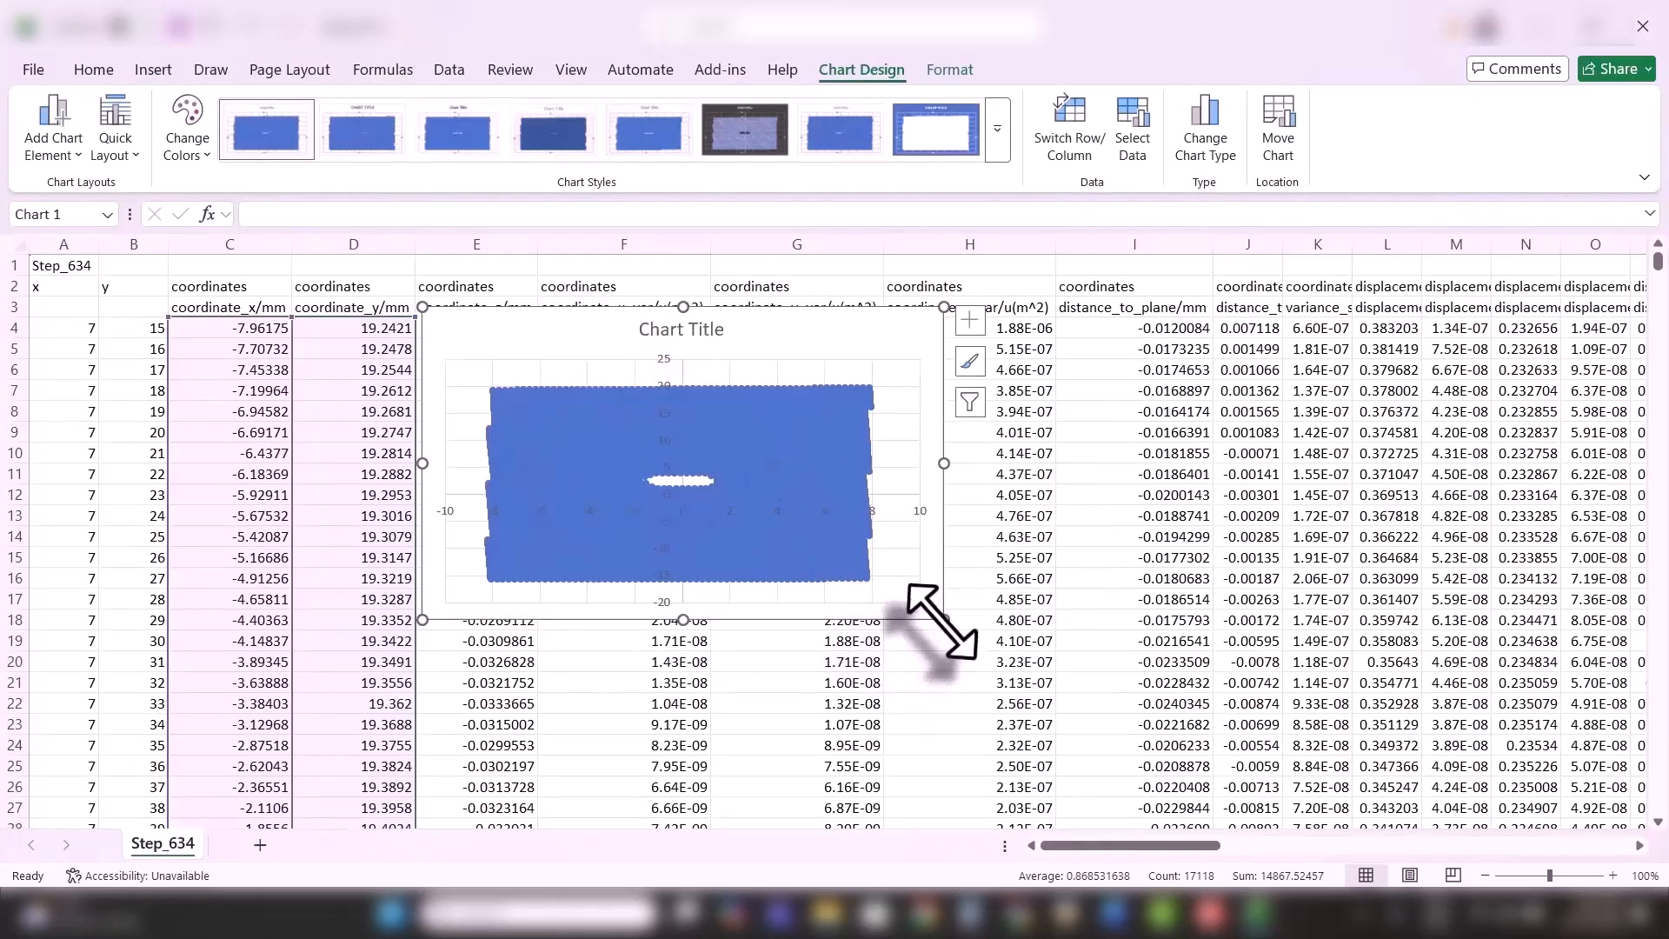
left_click_drag(943, 620, 1250, 817)
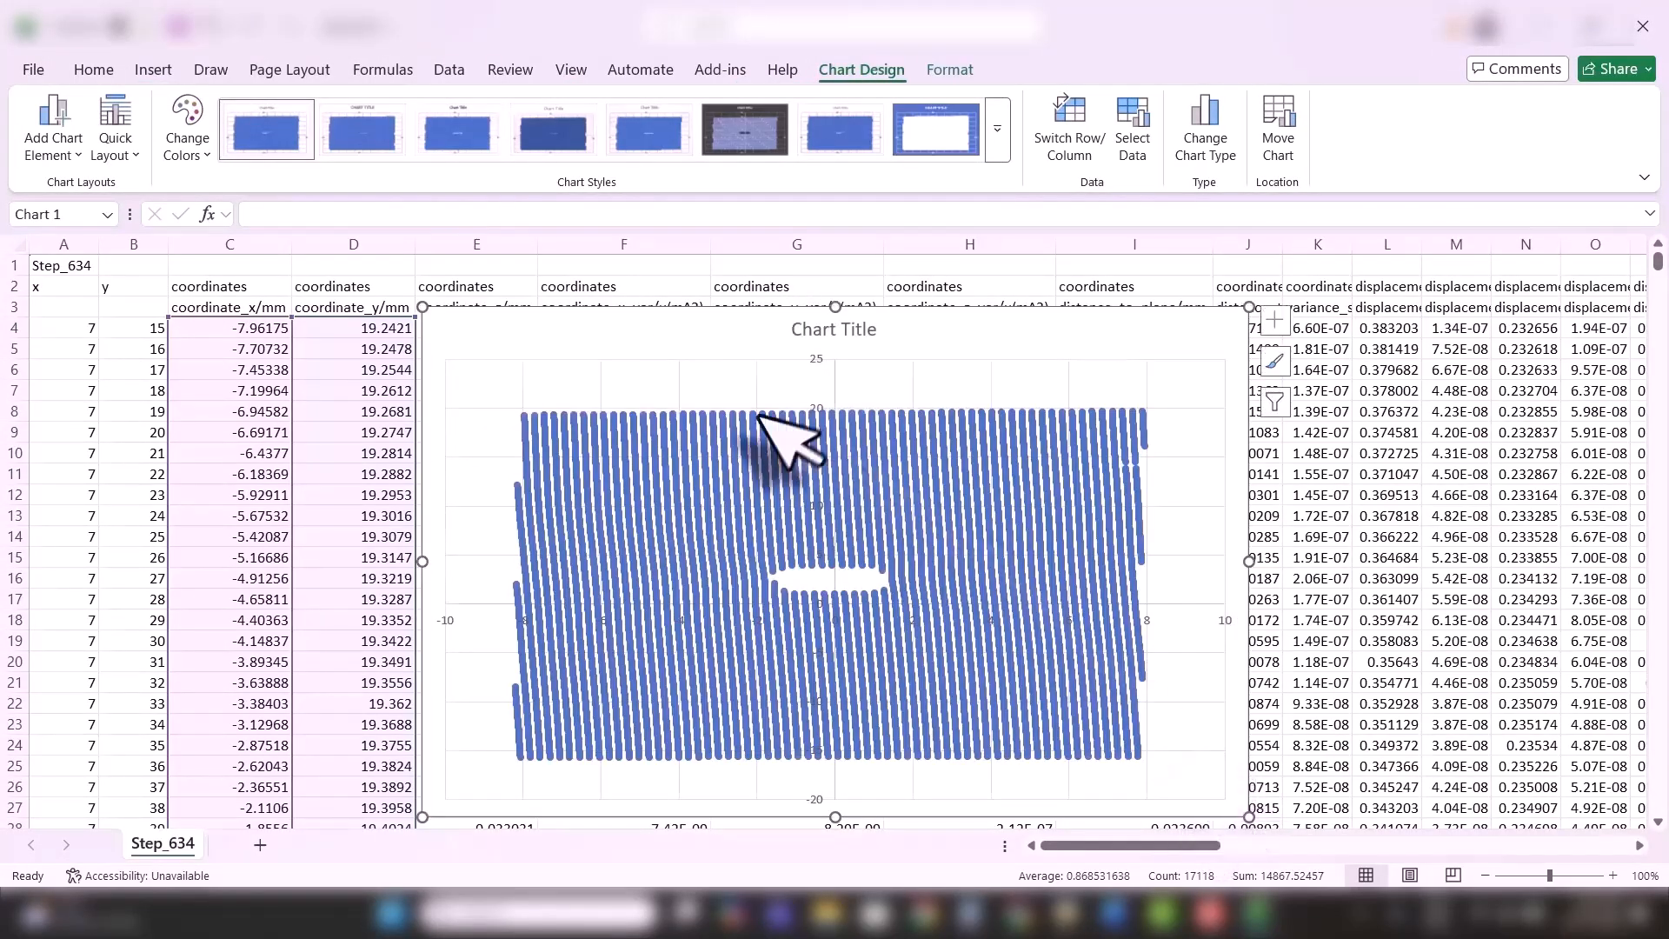
left_click_drag(423, 307, 307, 258)
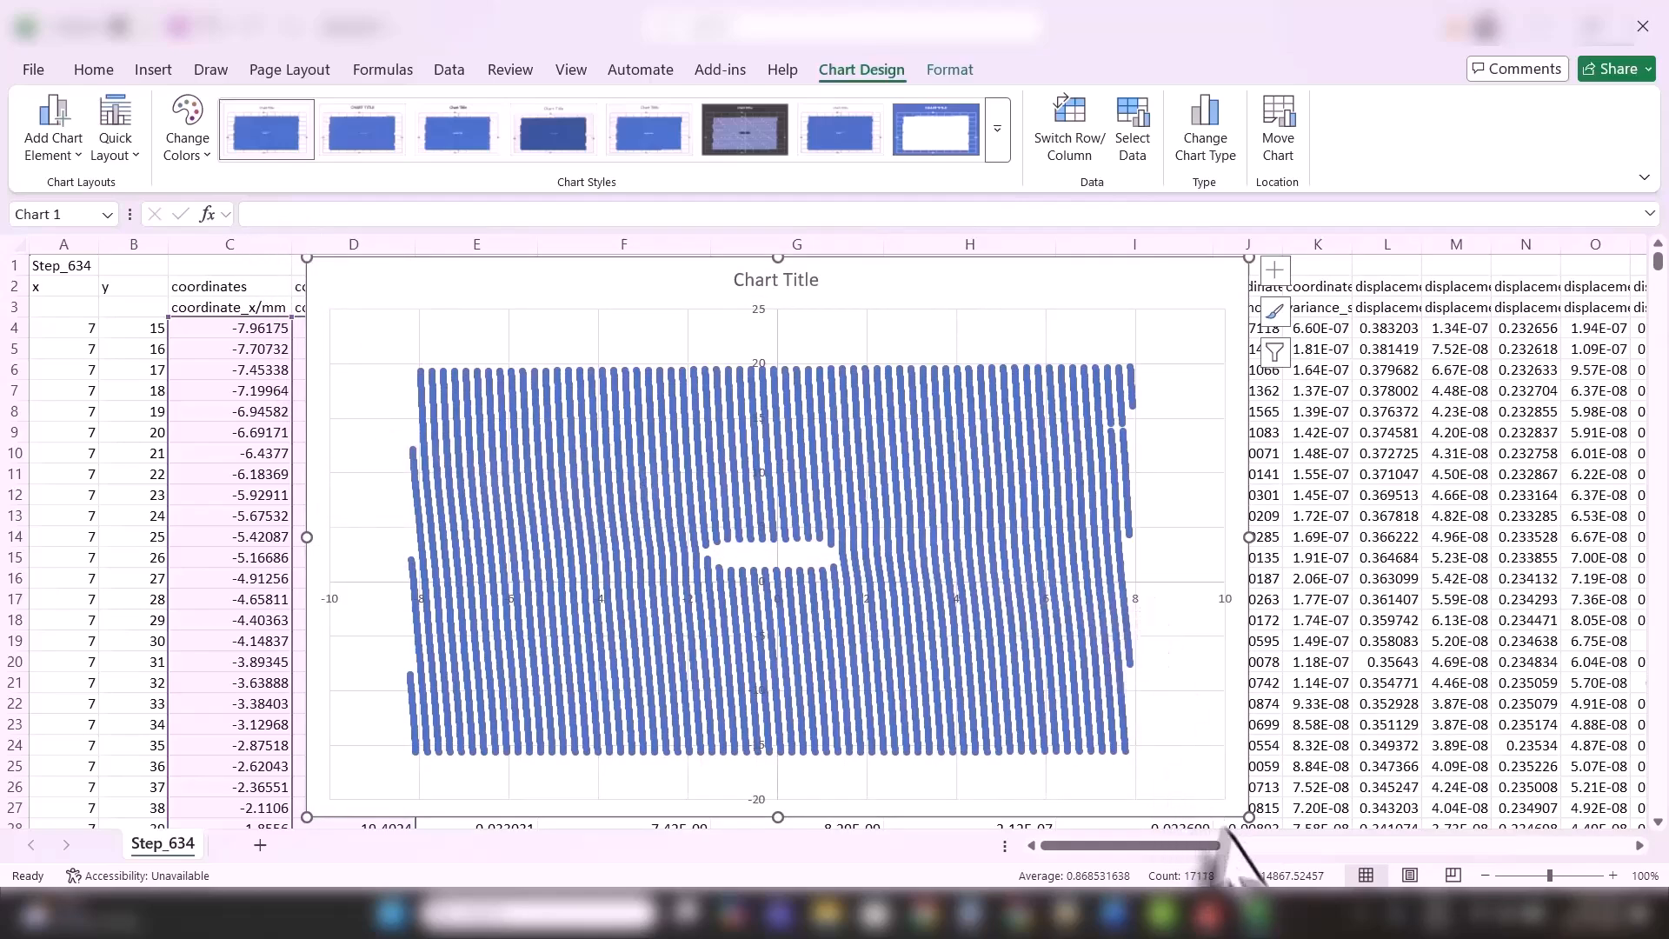
scroll(1252, 817, "down", 2)
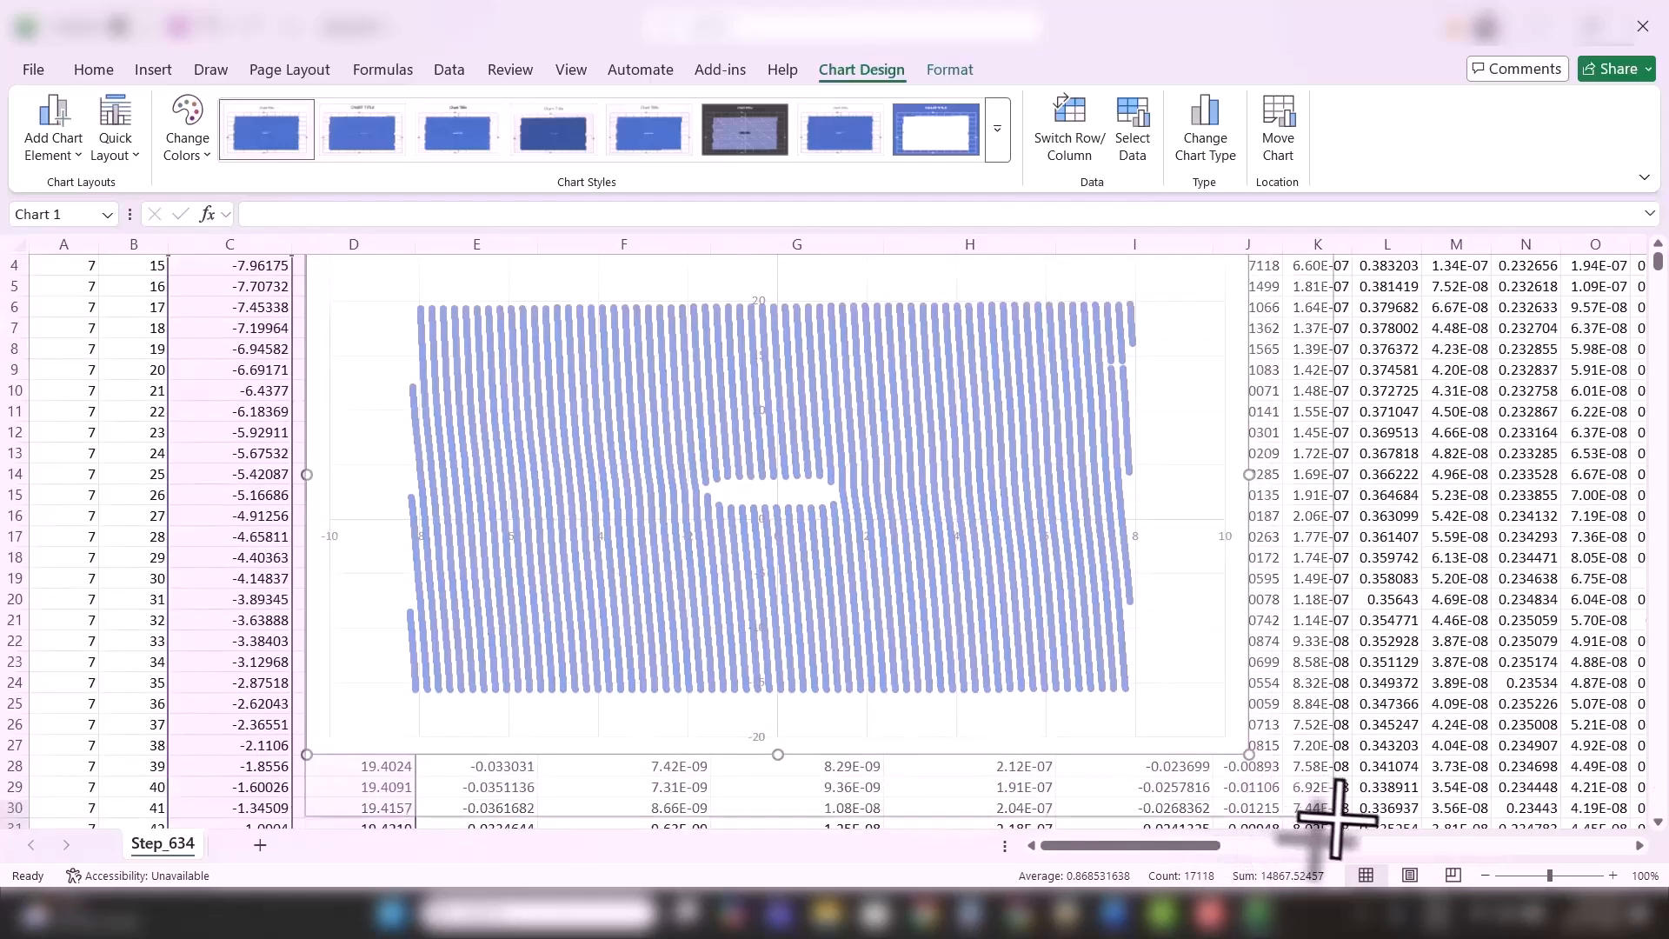
left_click_drag(1352, 817, 1451, 810)
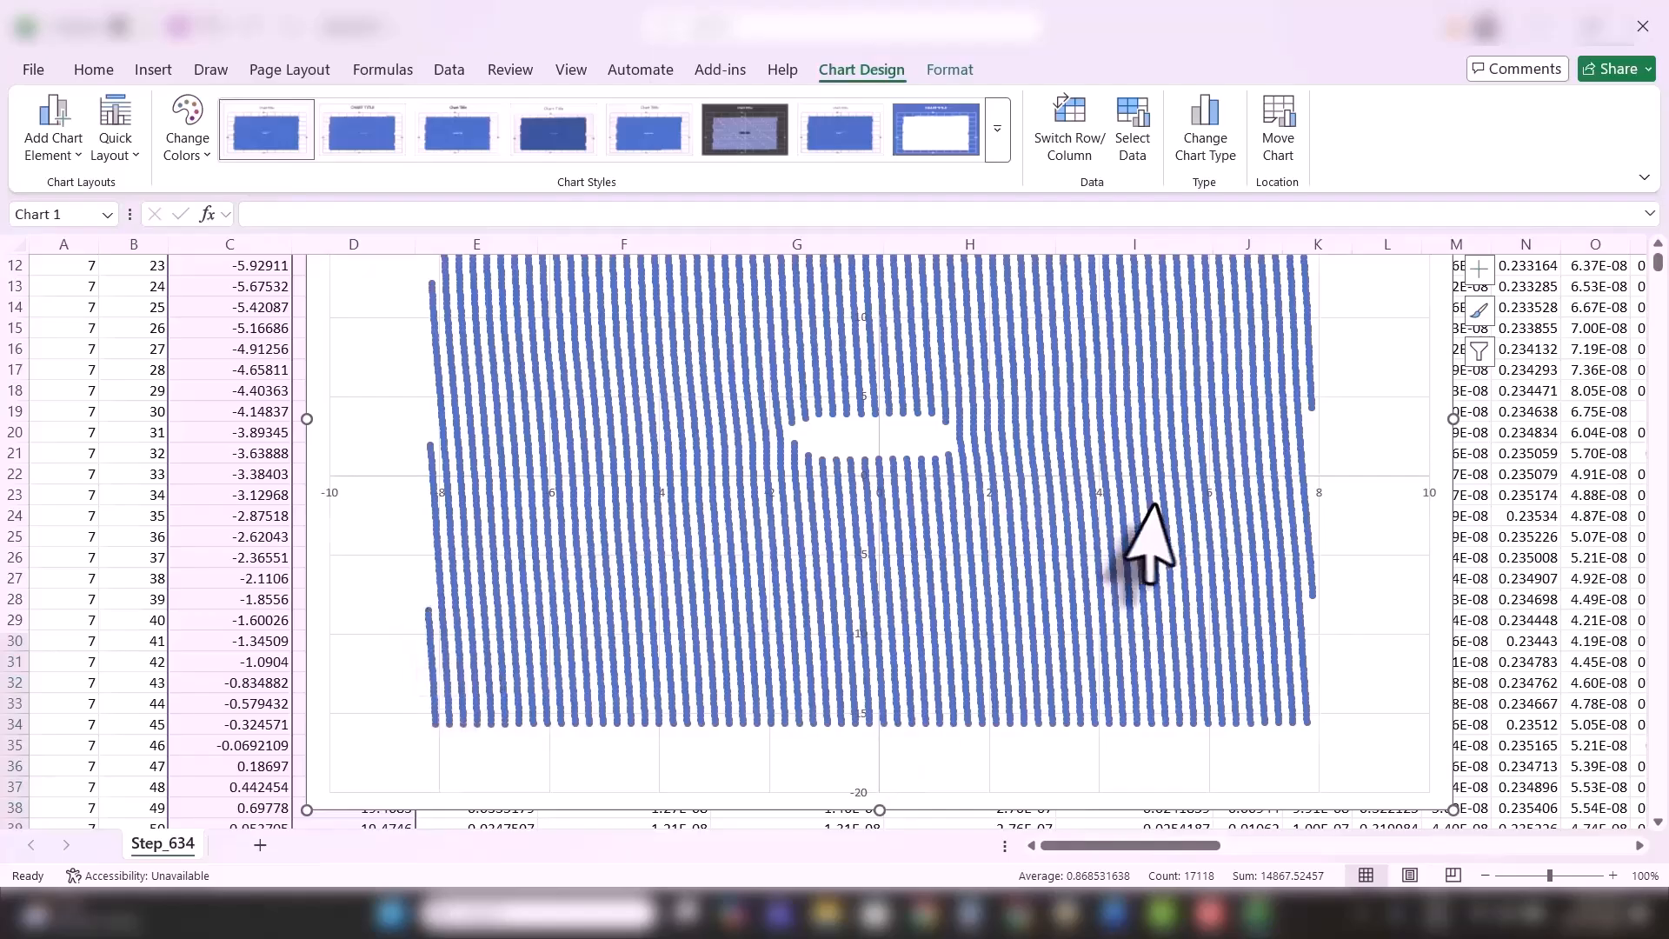
- Narrow the scatter chart to roughly columns E to G so the plotted points resemble the tall specimen shape
scroll(1656, 261, "up", 3)
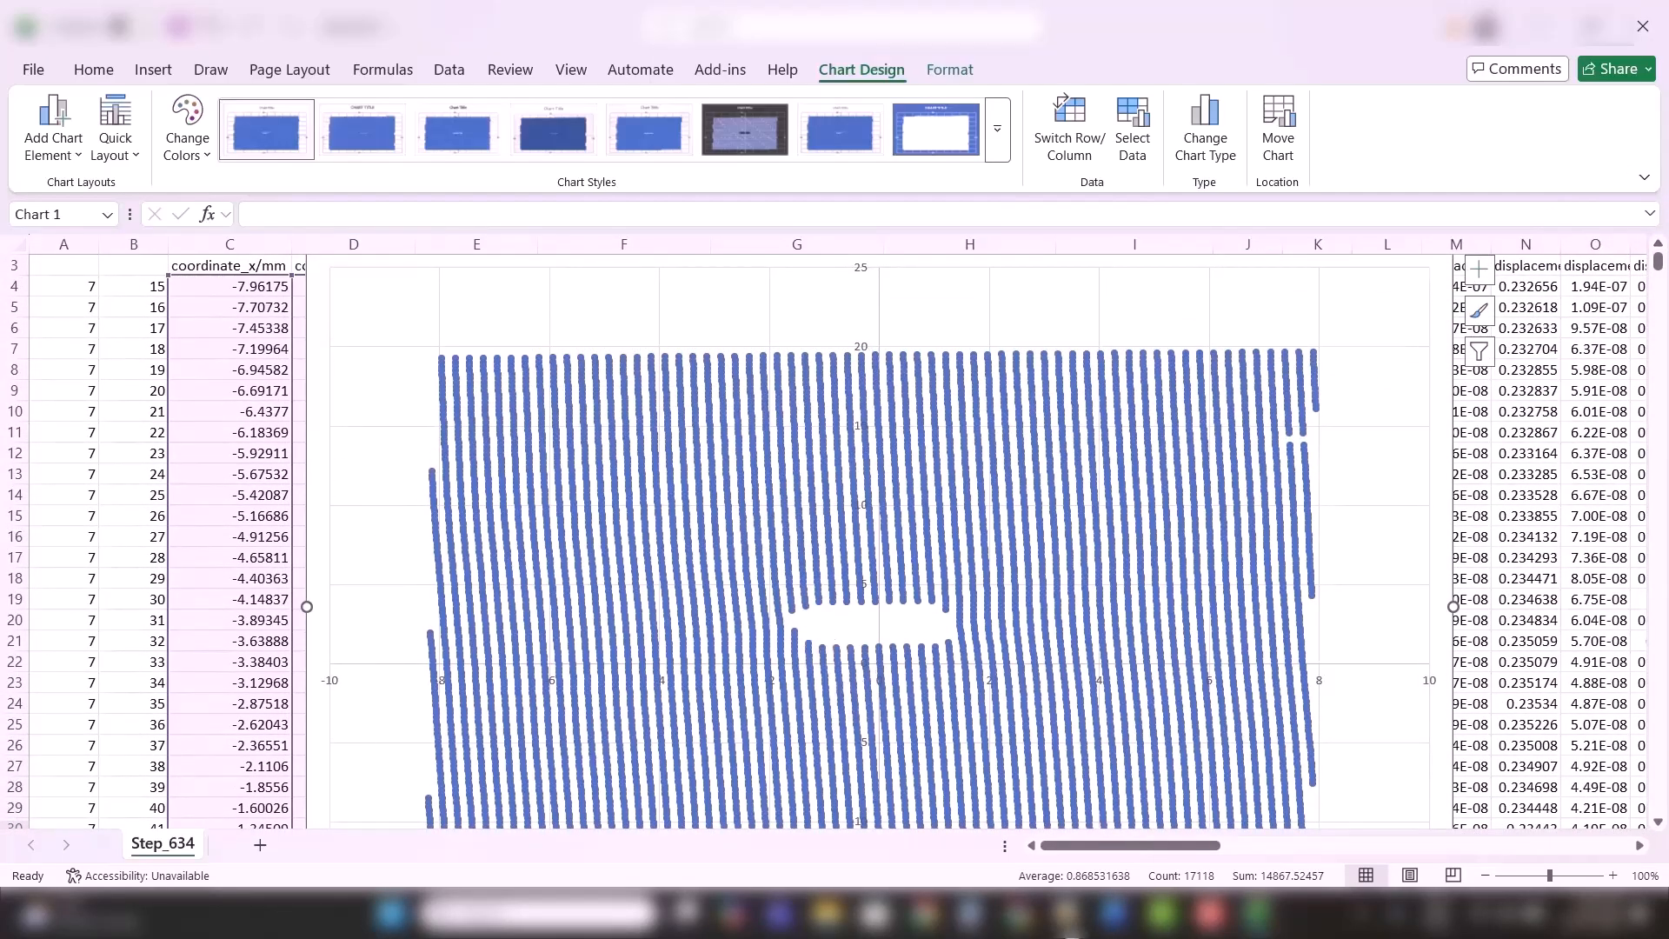
left_click_drag(1451, 606, 854, 613)
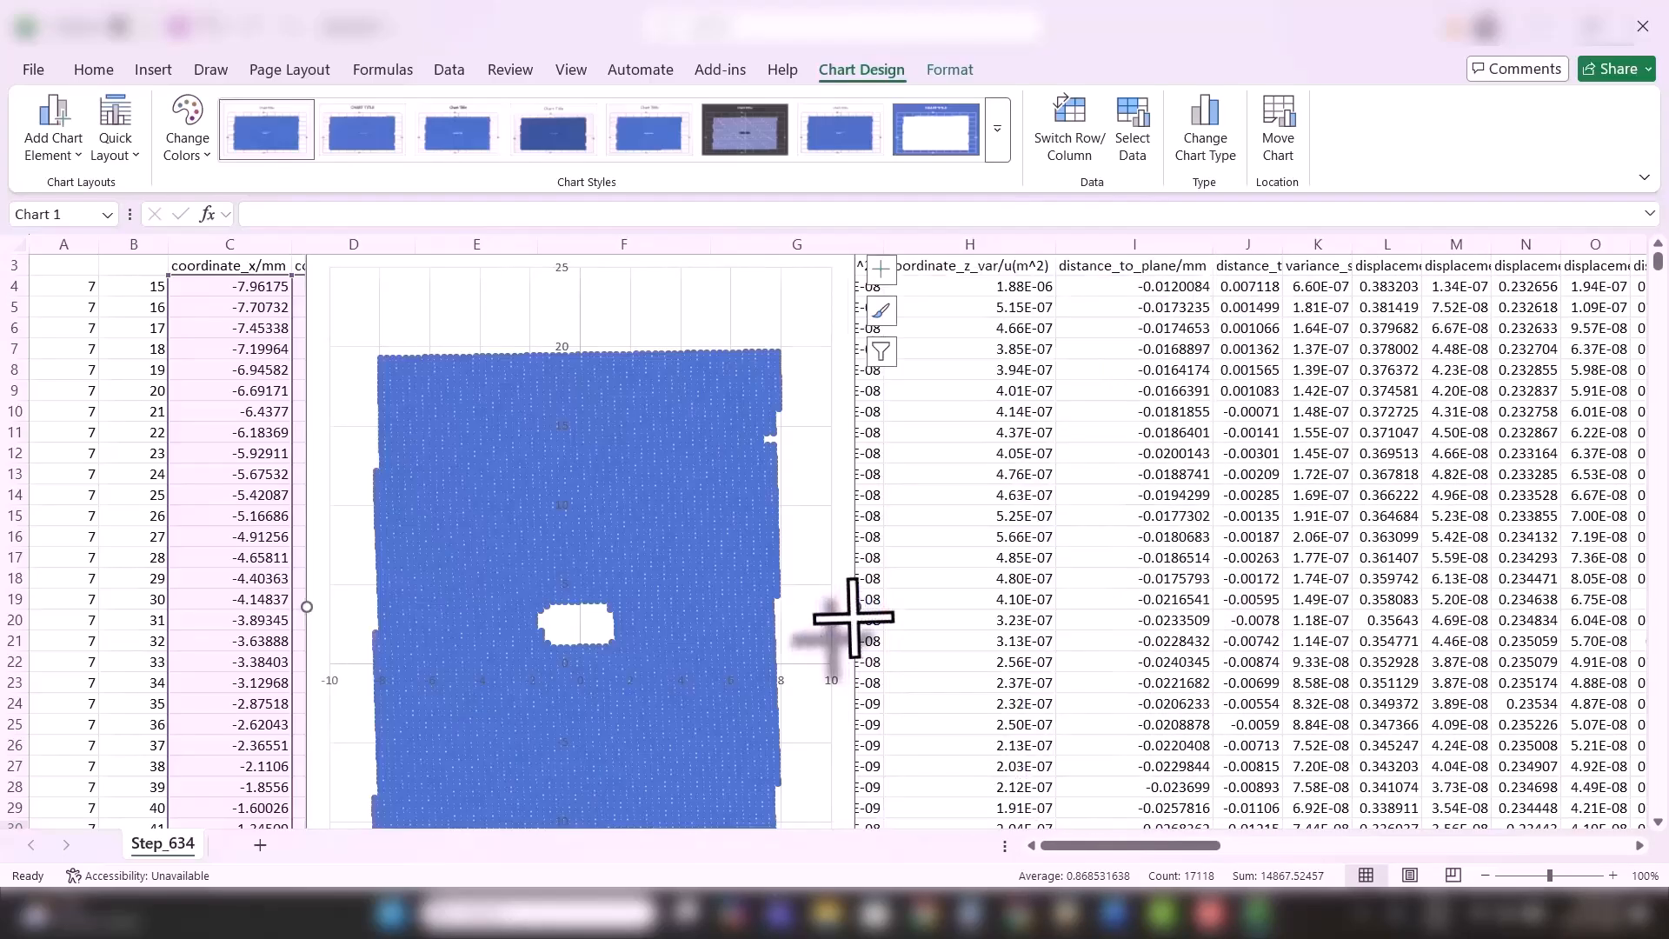
left_click_drag(857, 452, 947, 451)
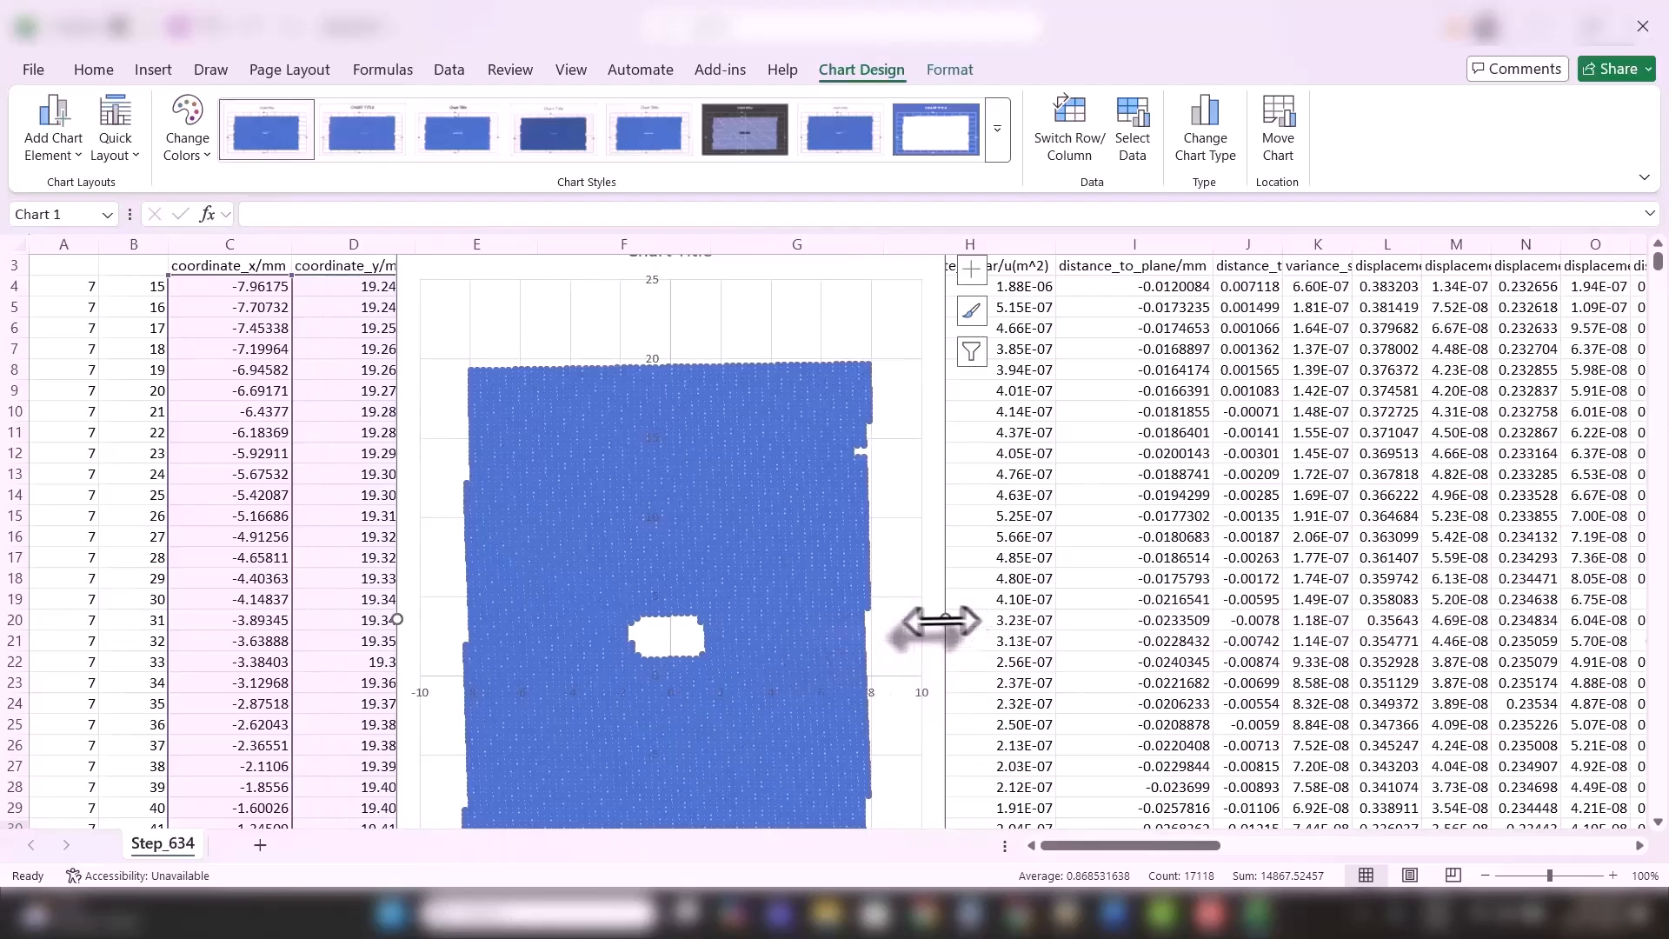
left_click_drag(942, 620, 847, 623)
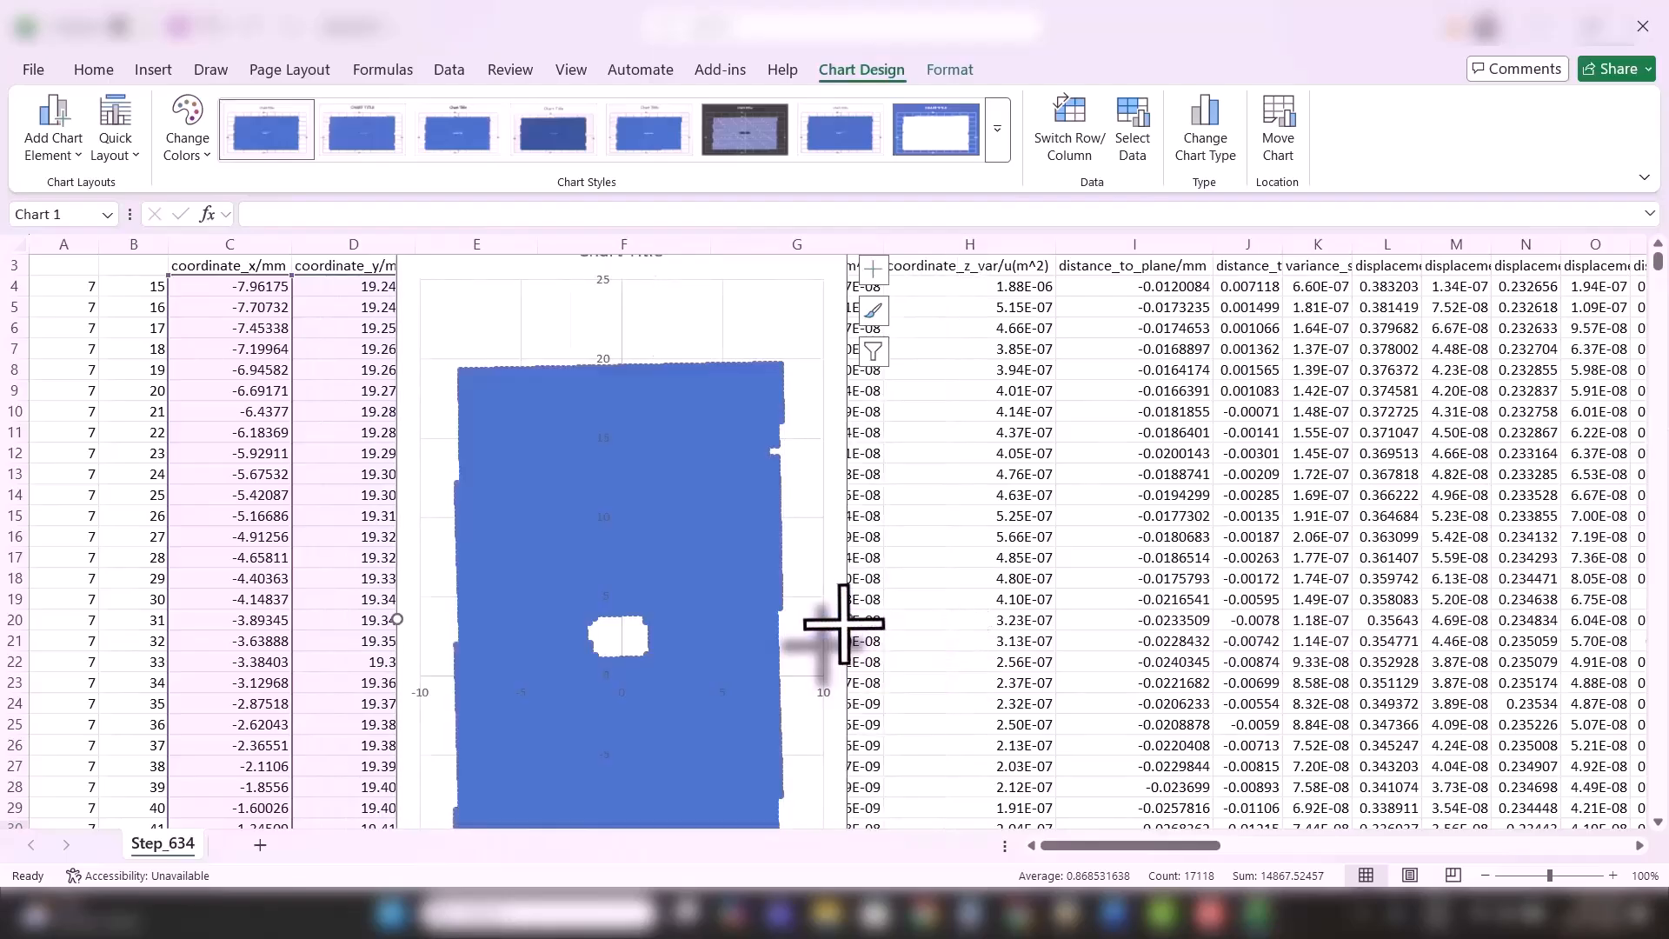
left_click(1658, 823)
left_click(1658, 823)
left_click(1658, 823)
left_click(1658, 824)
left_click(1658, 824)
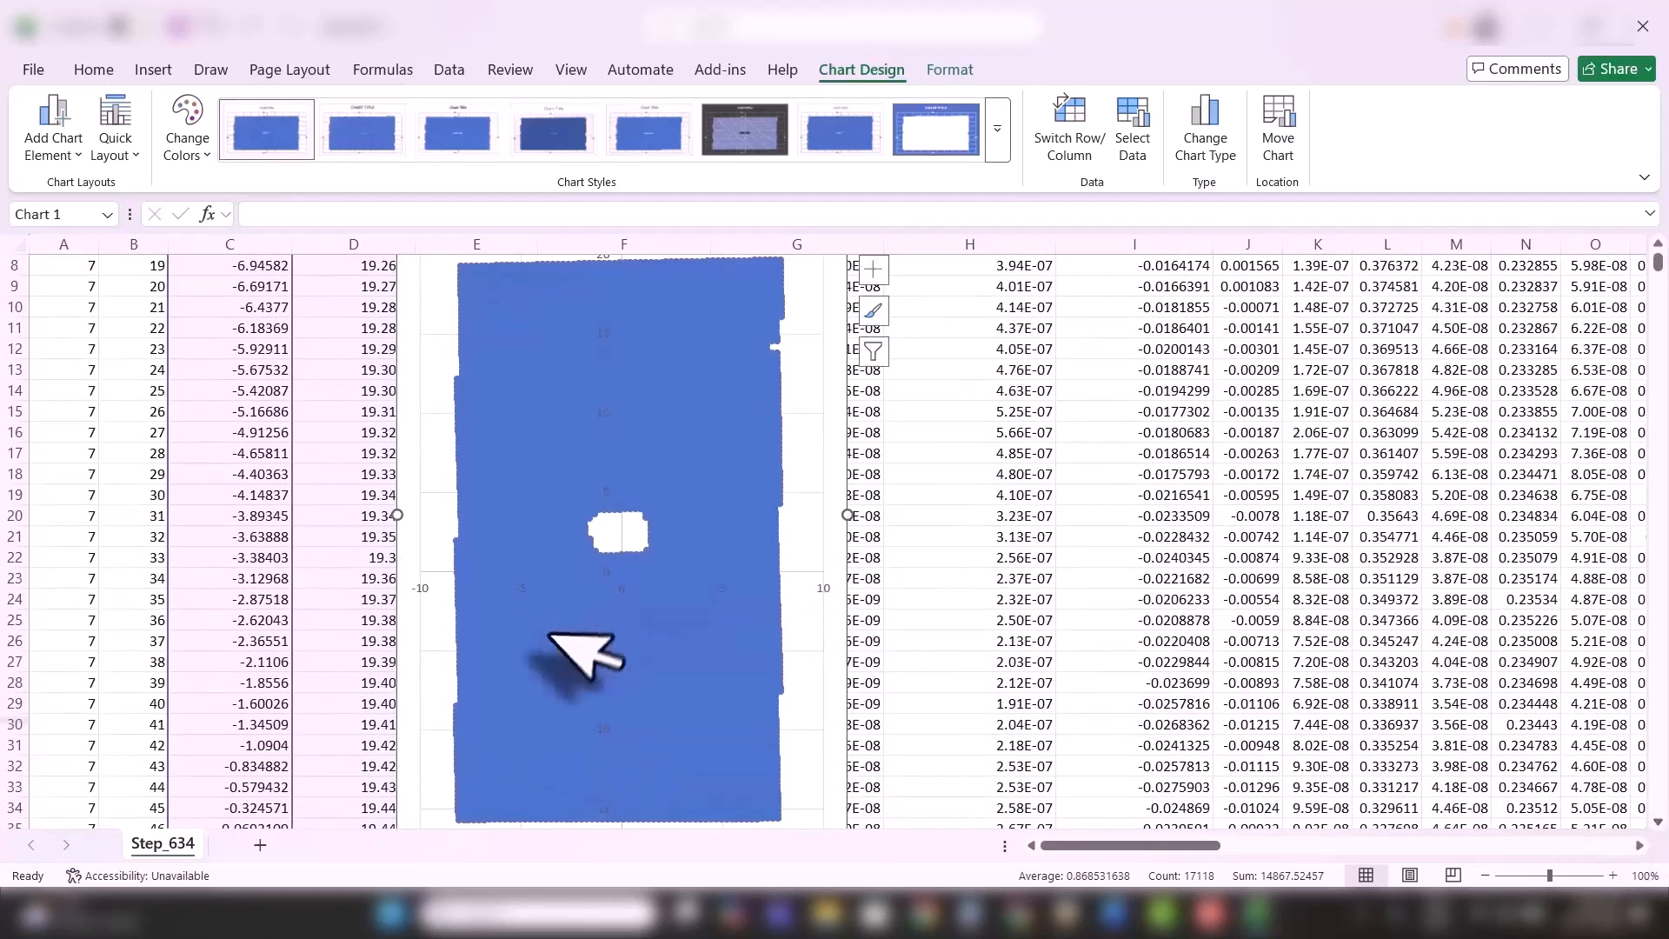
- Delete the coordinate scatter chart from the sheet
left_click(403, 294)
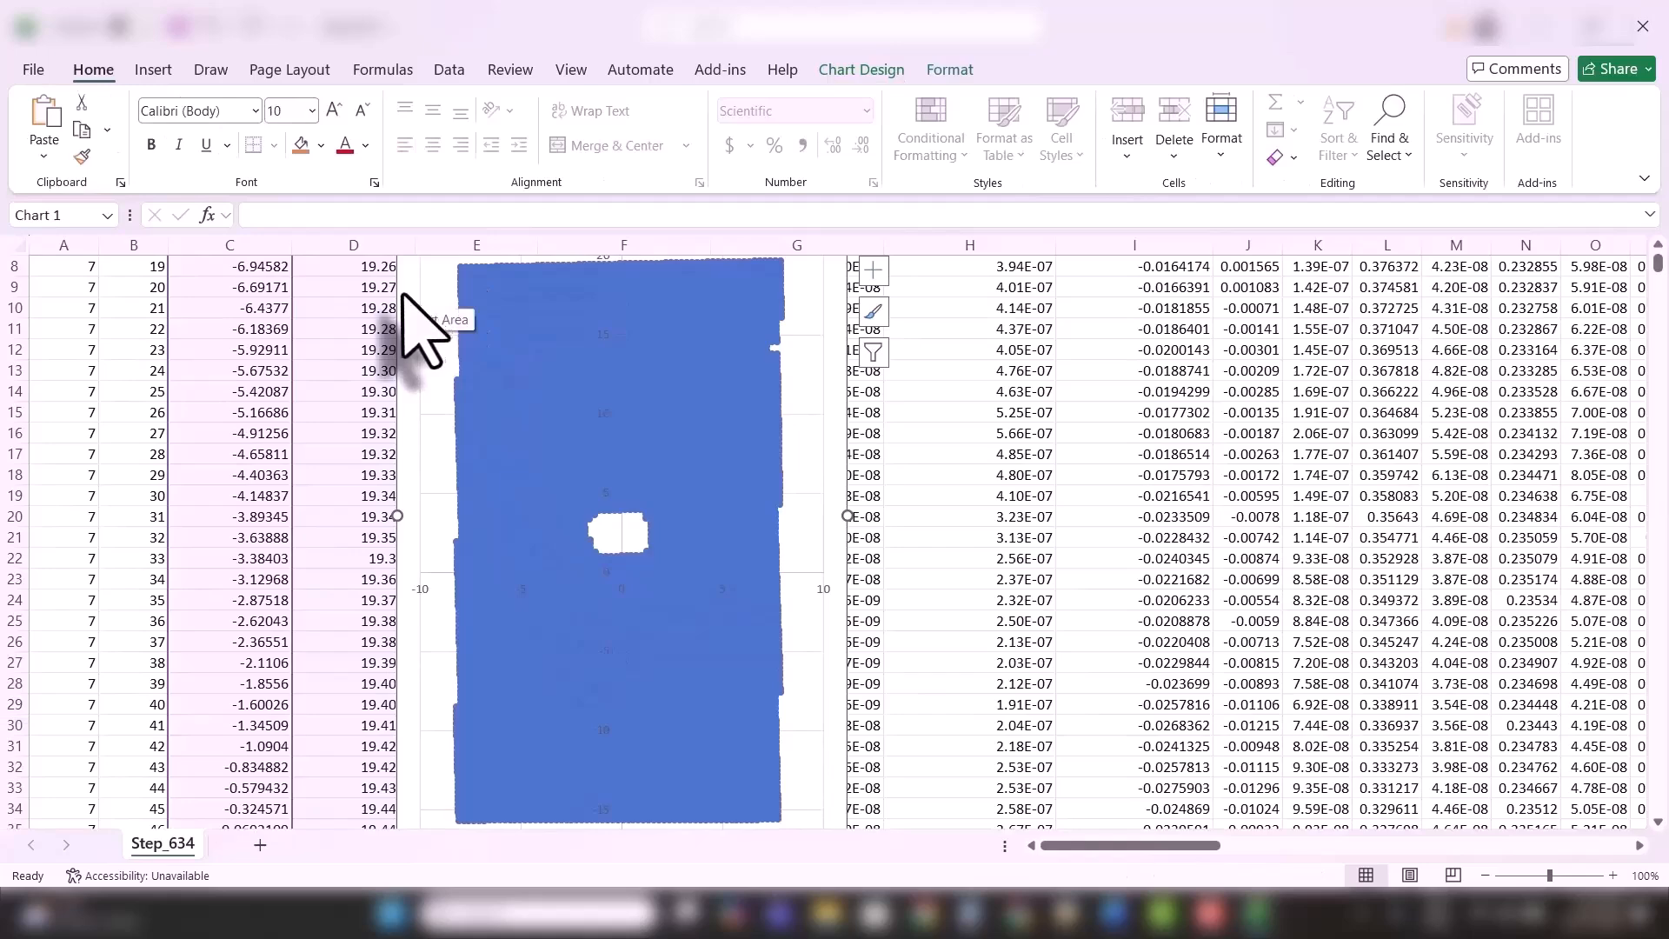
key("Delete")
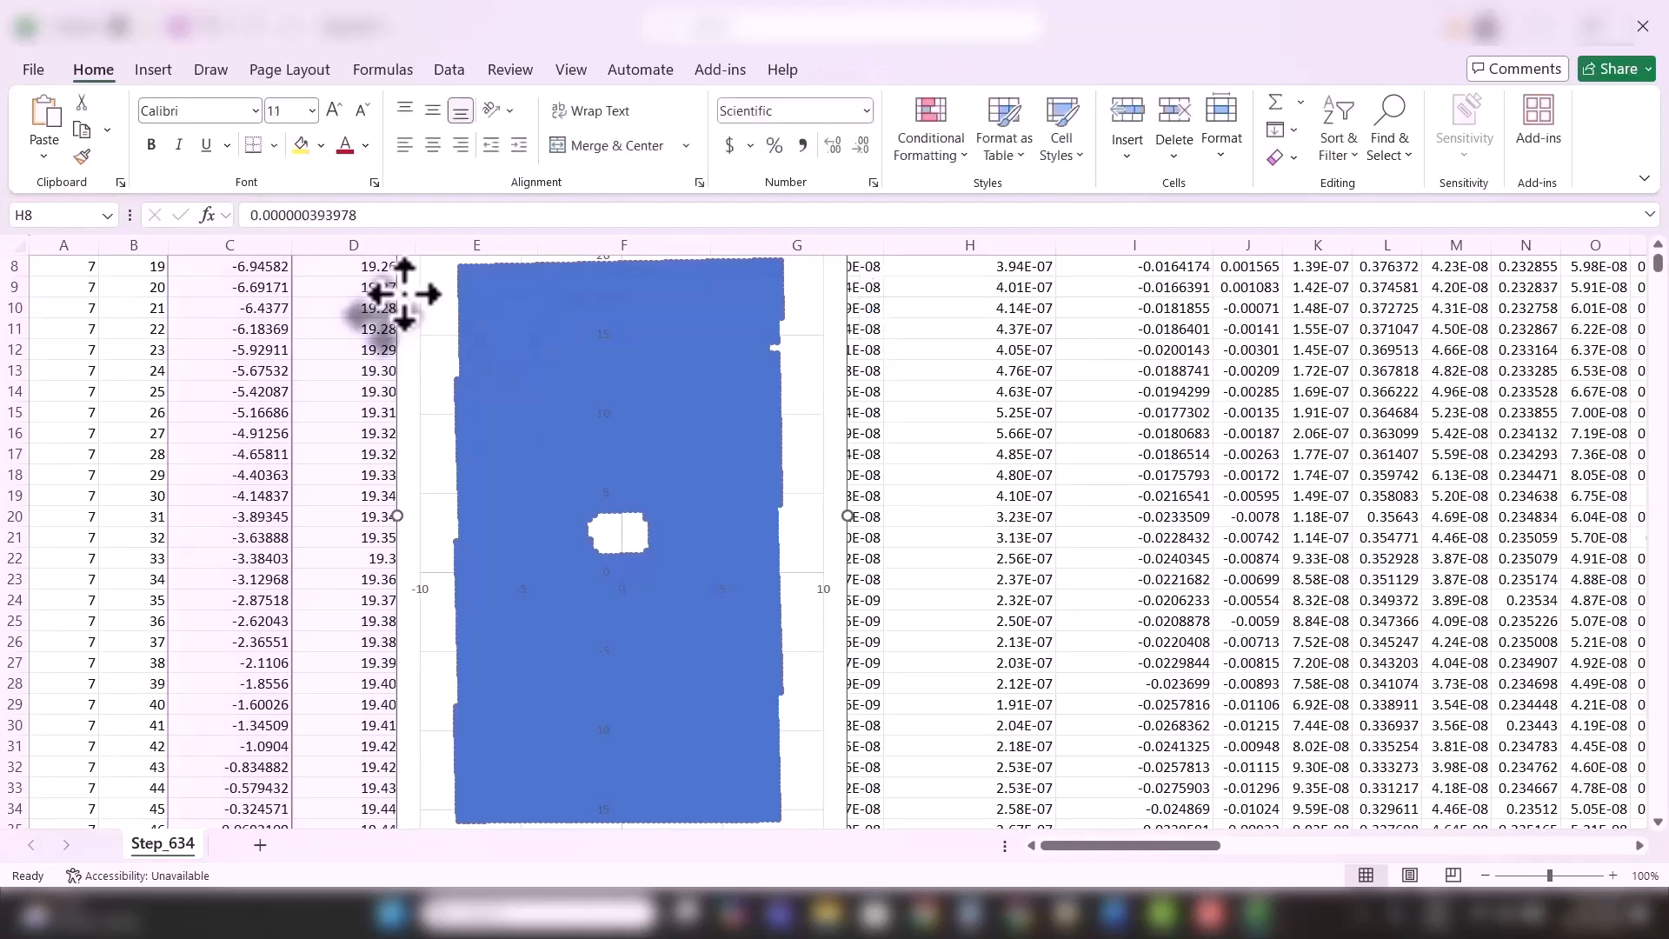
scroll(1647, 261, "up", 3)
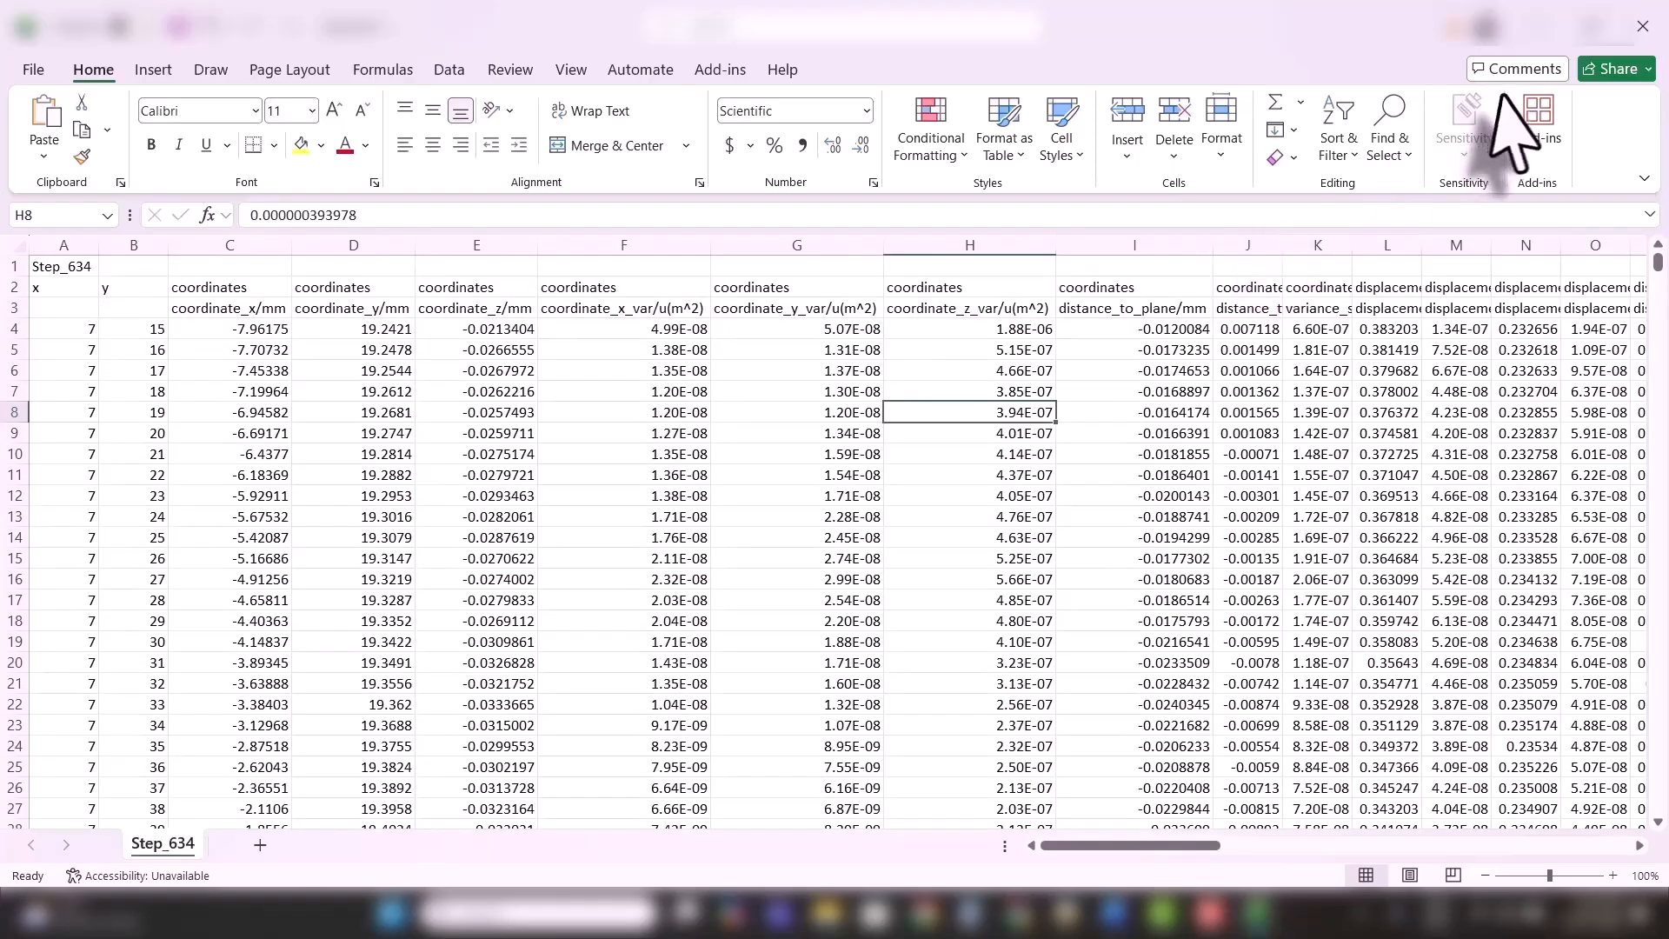
- Close the Step_634 file without saving its changes and return to Istra 4D
left_click(1642, 28)
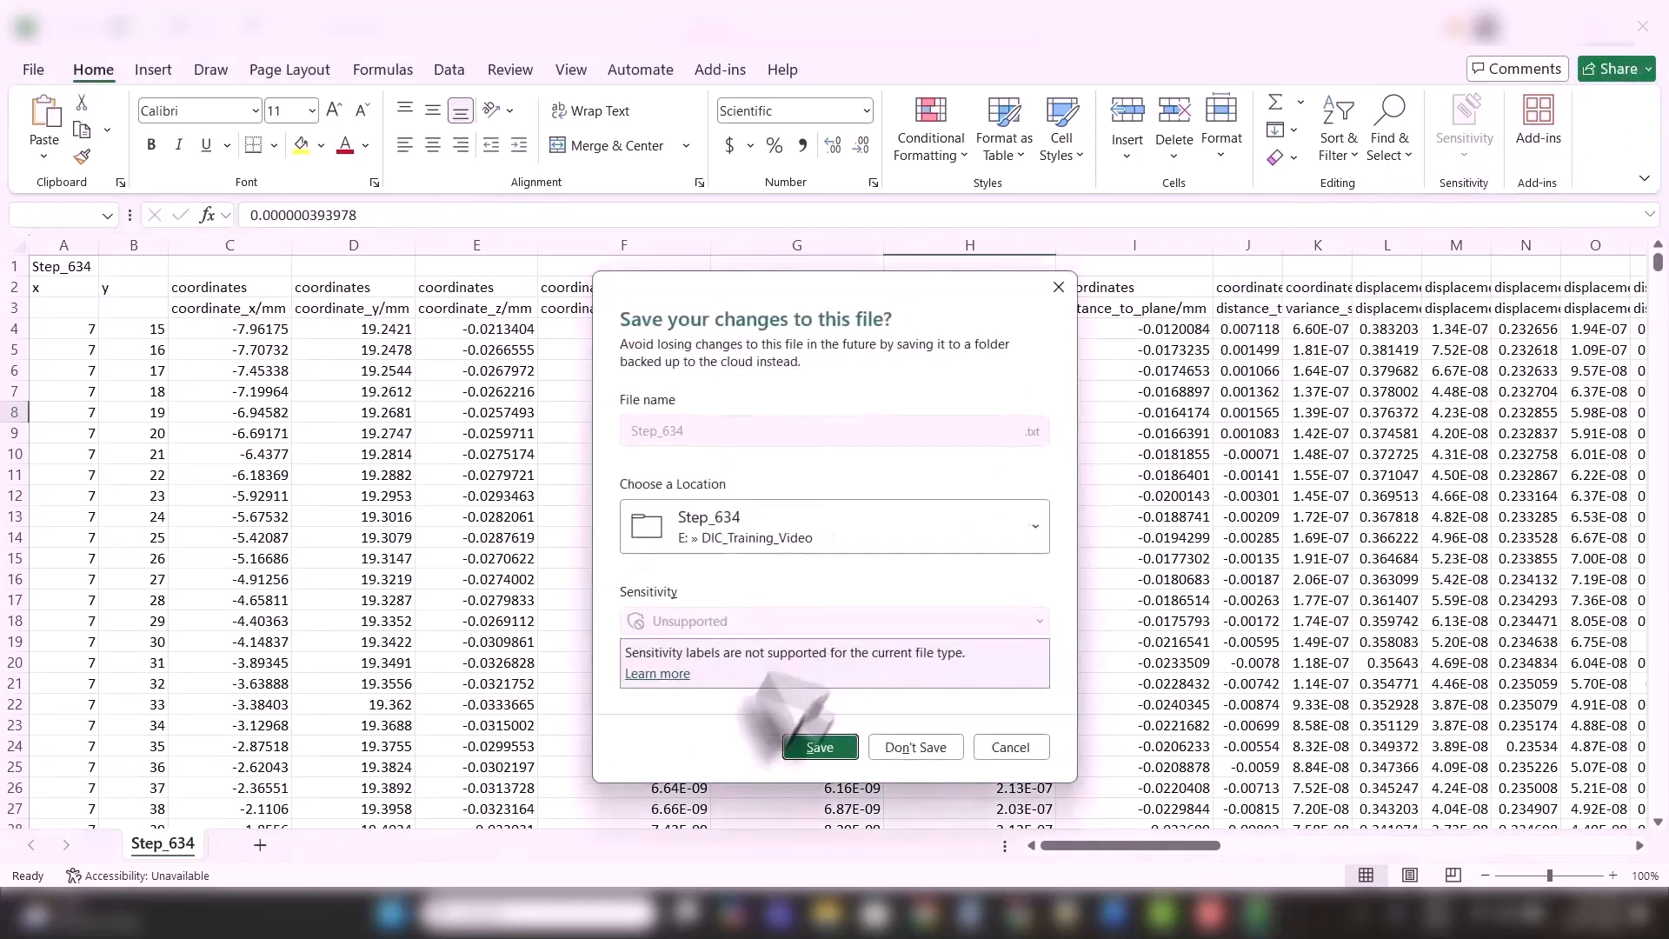
left_click(919, 745)
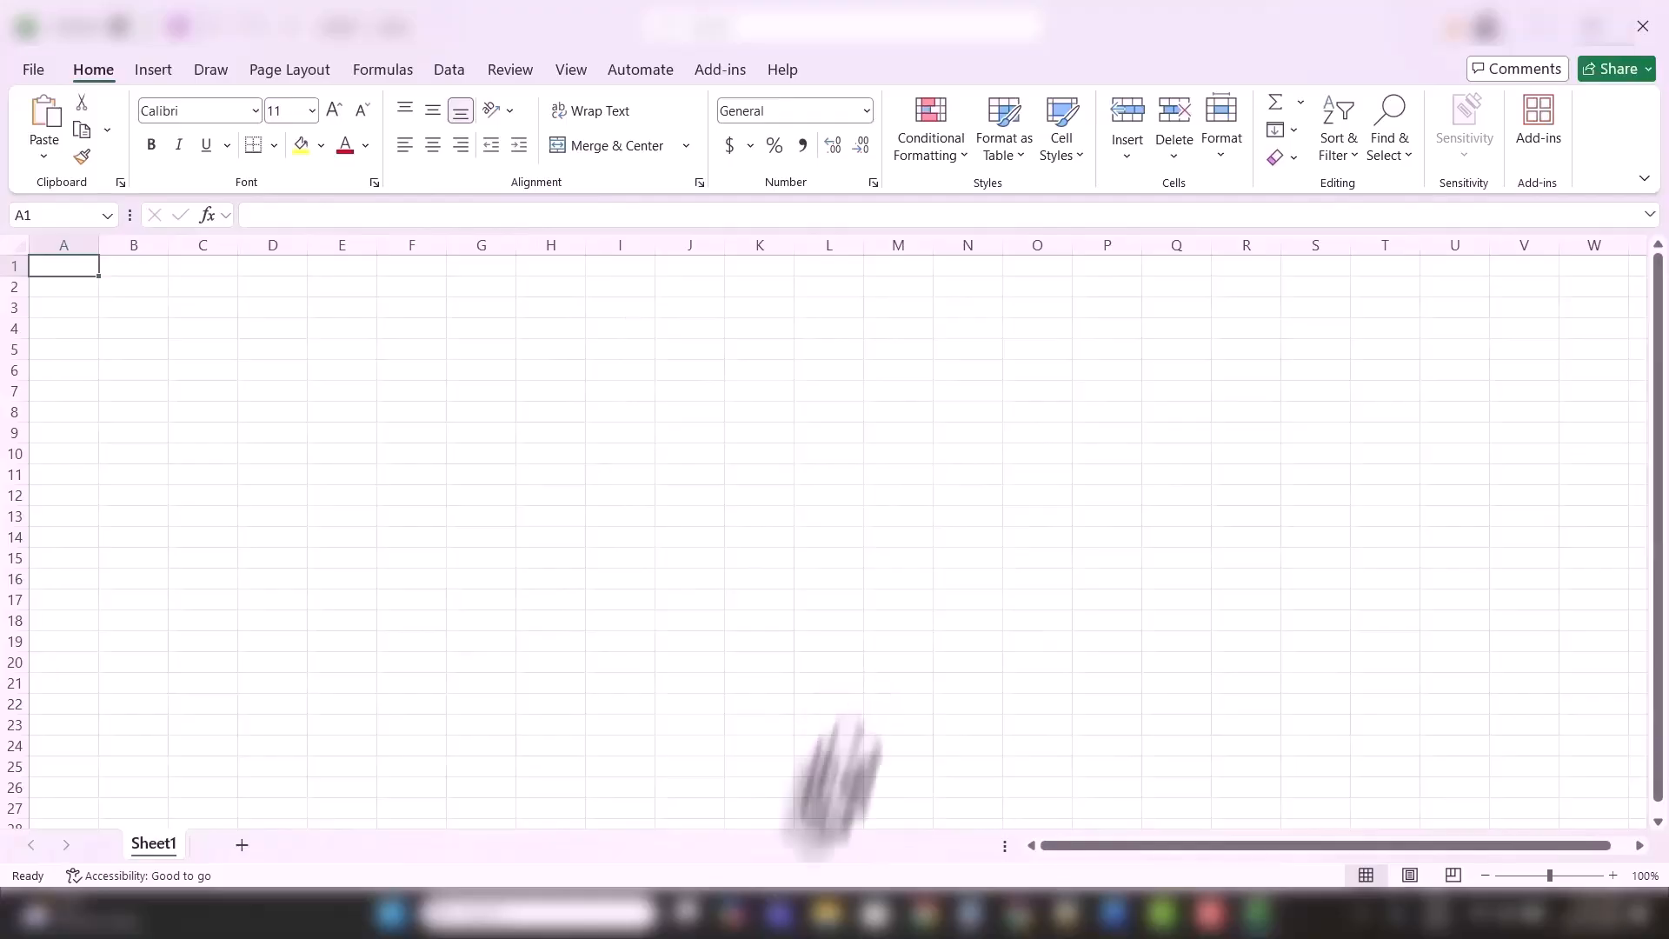
left_click(440, 223)
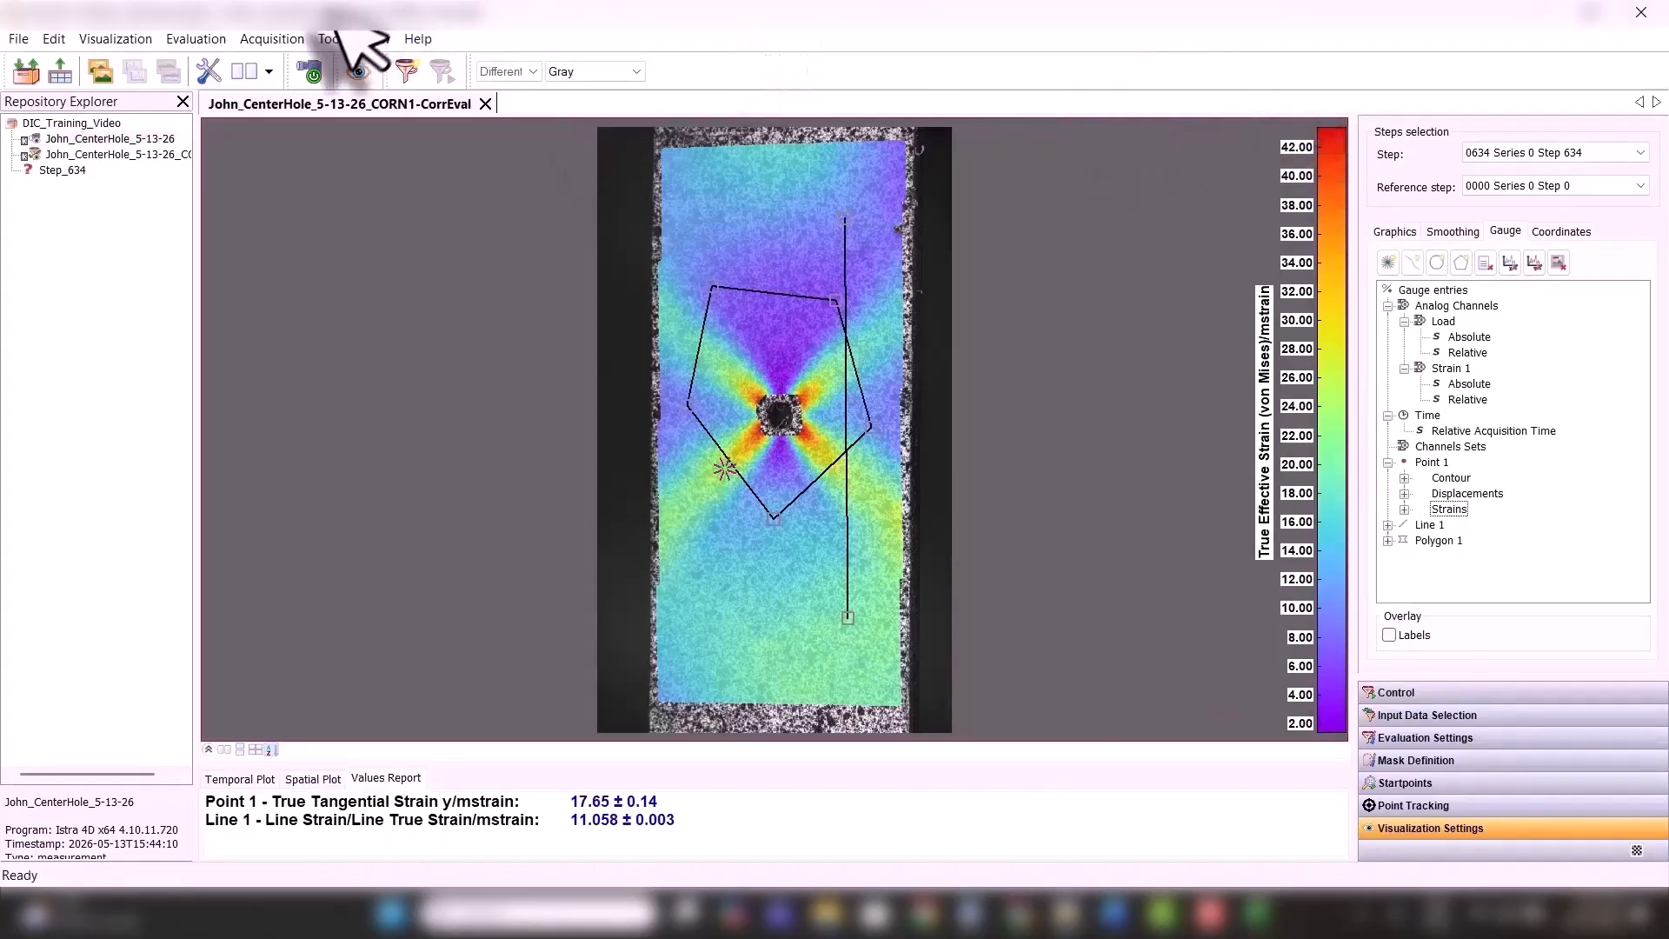
- Disable Lagrangian Strain and Engineering Strain in the Show/Hide visualization options, leaving only True Strain enabled, and apply the change
left_click(50, 37)
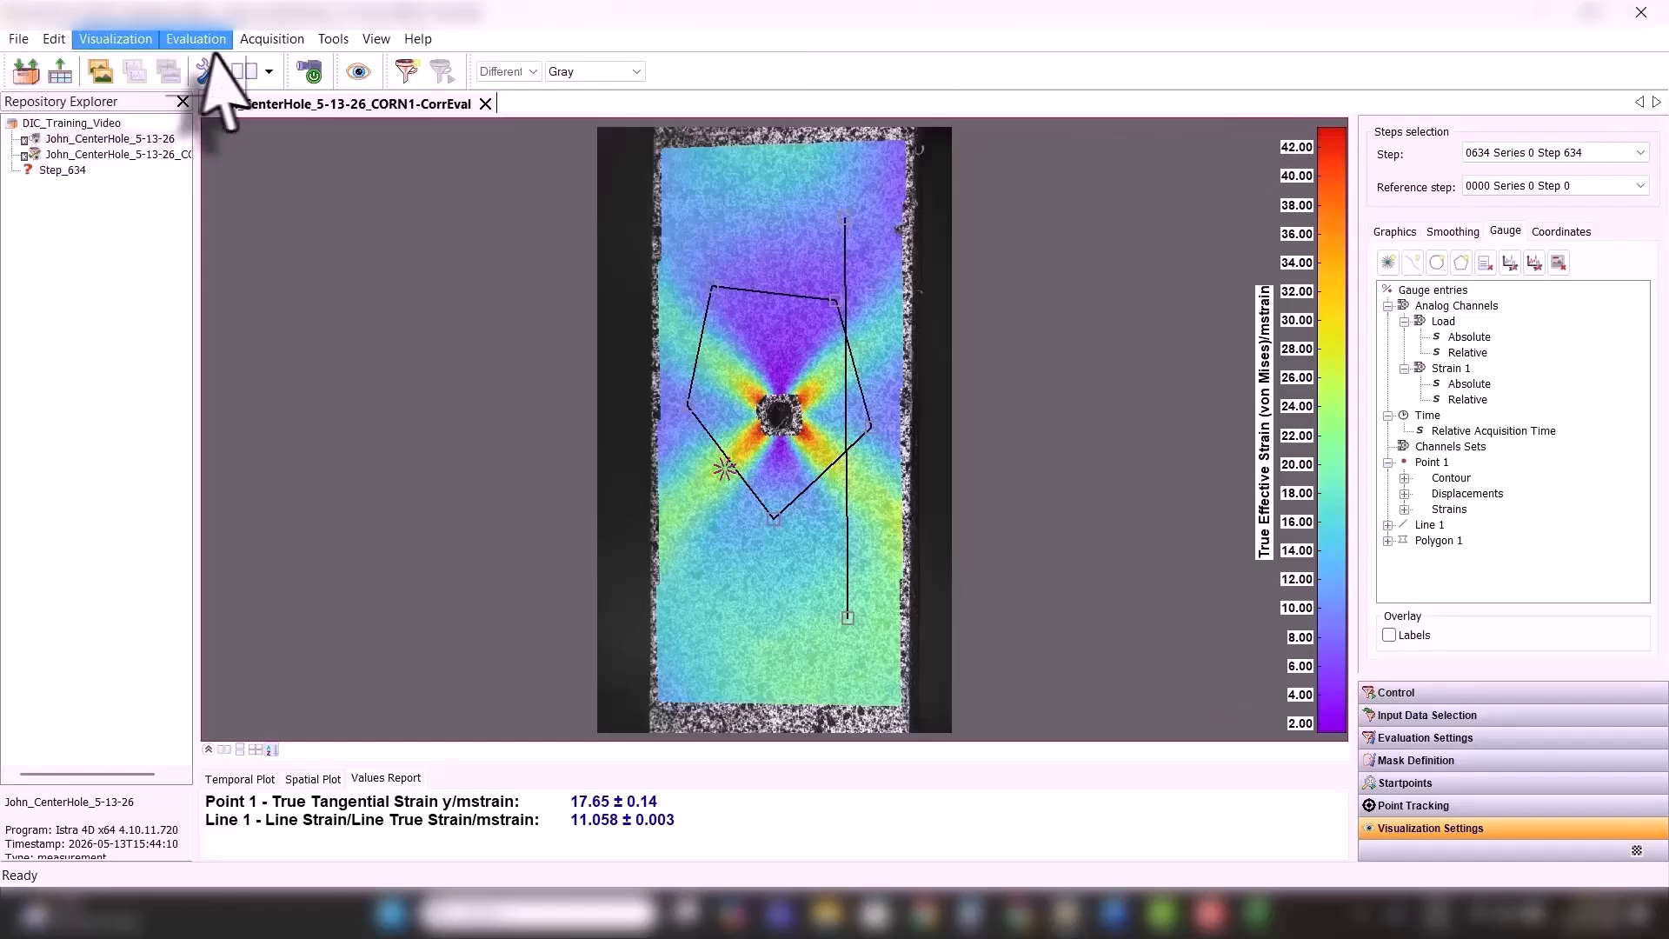
left_click(171, 189)
left_click(209, 69)
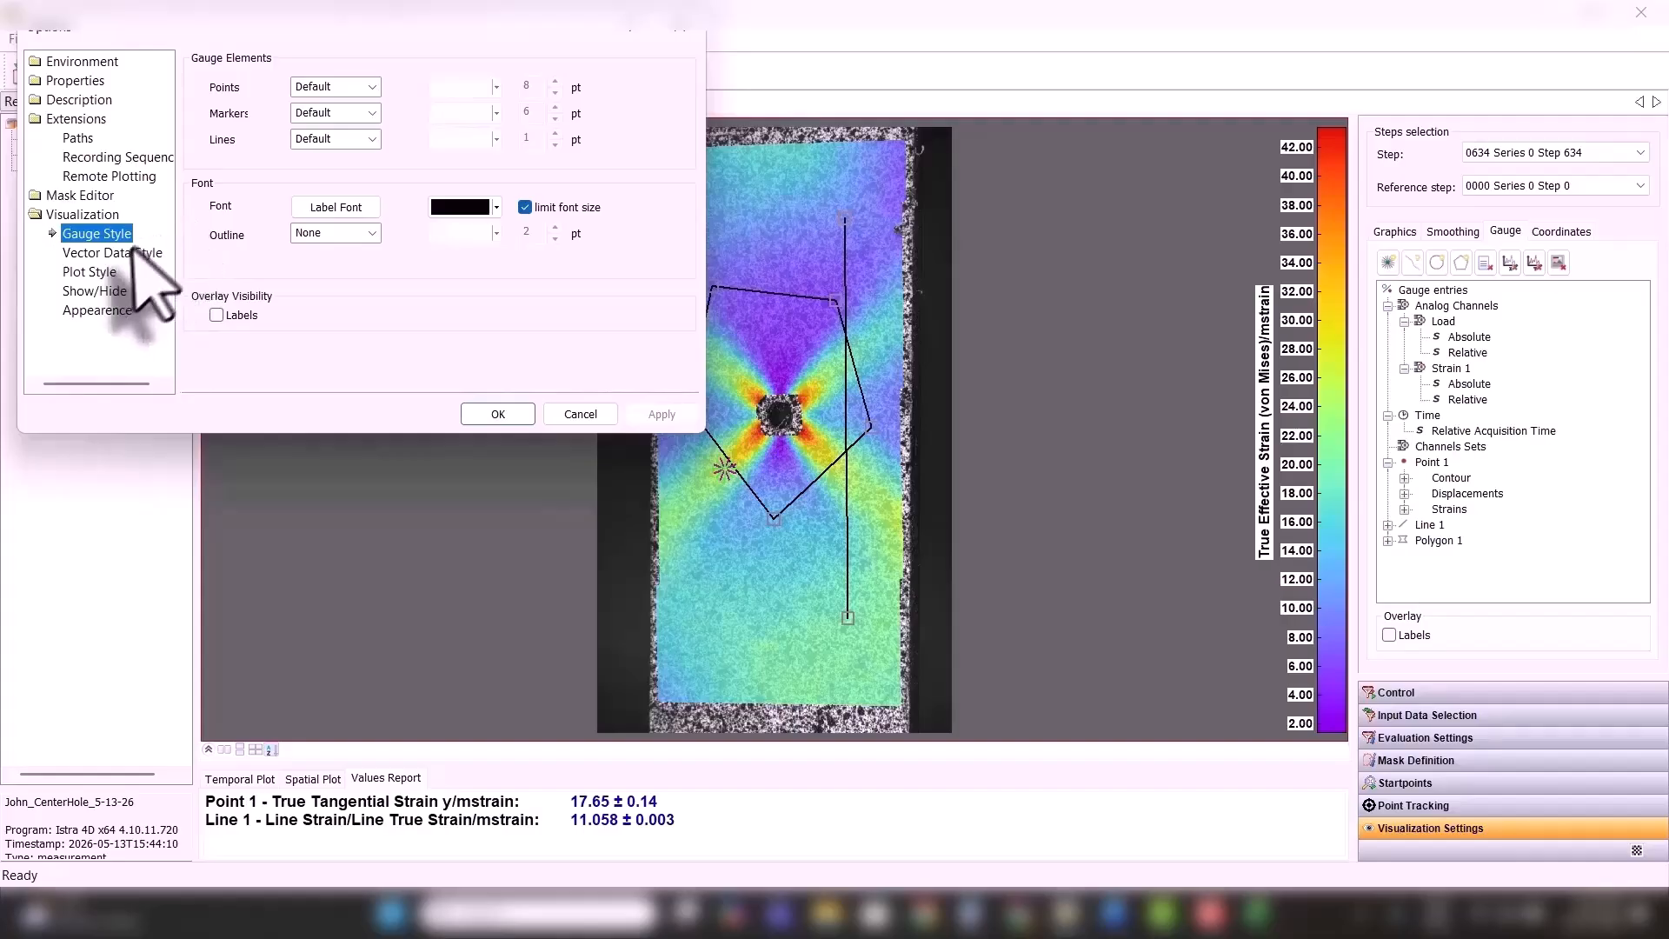
left_click(73, 291)
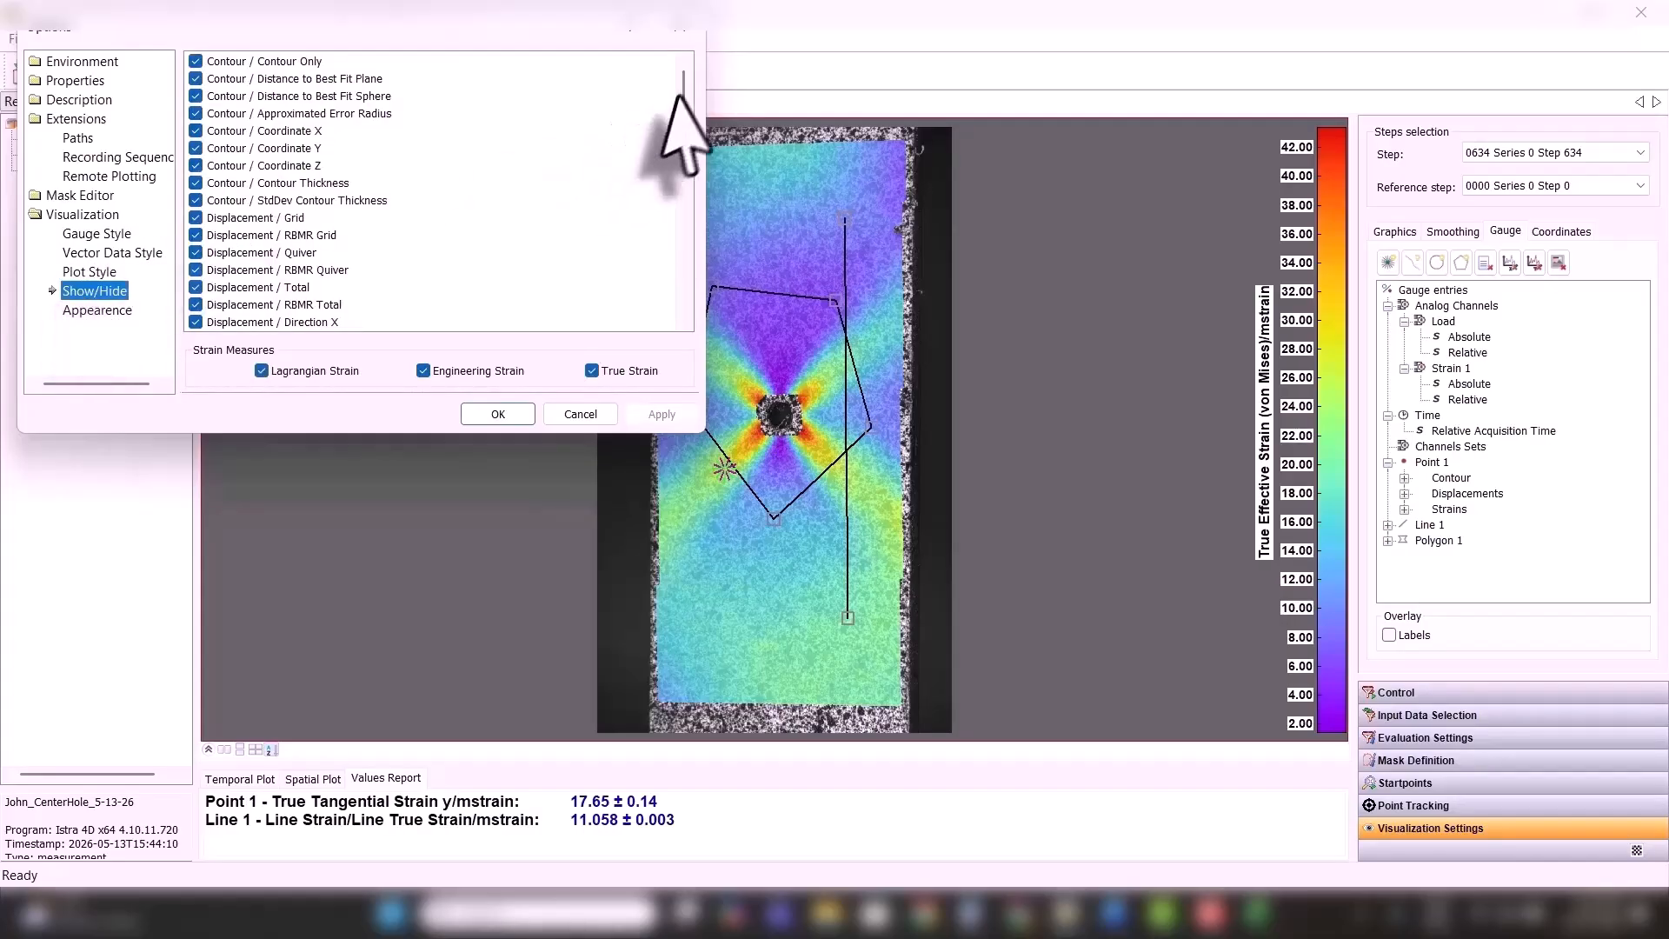
mouse_move(681, 94)
left_mouse_down()
mouse_move(678, 111)
mouse_move(684, 72)
left_mouse_up()
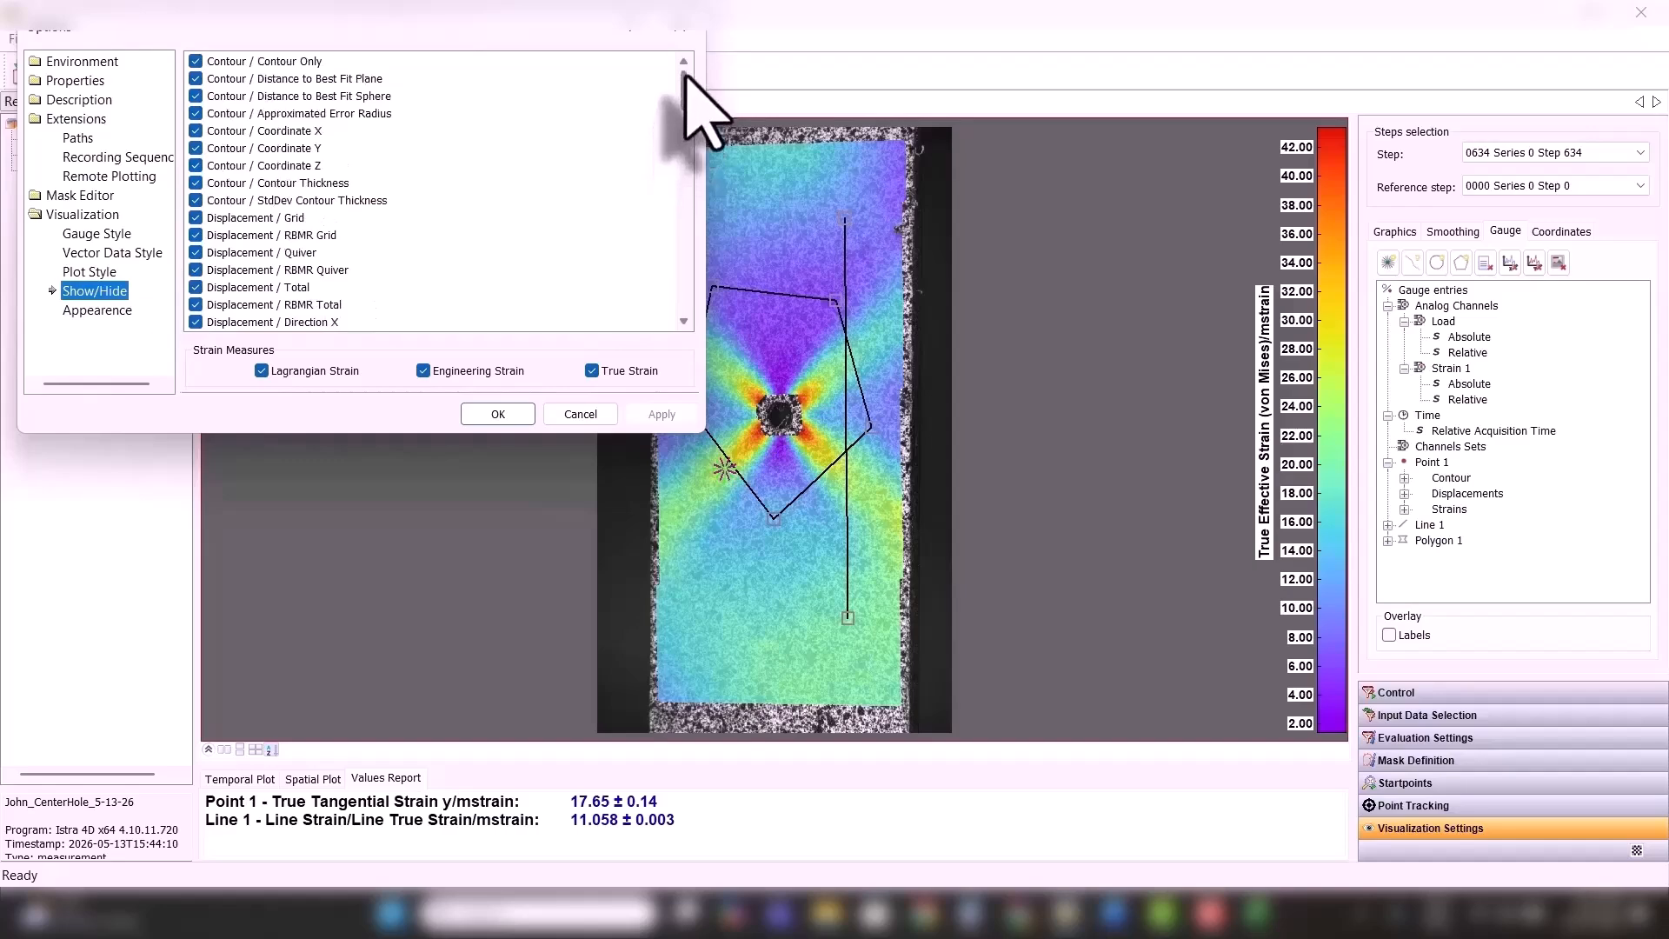
left_click(262, 370)
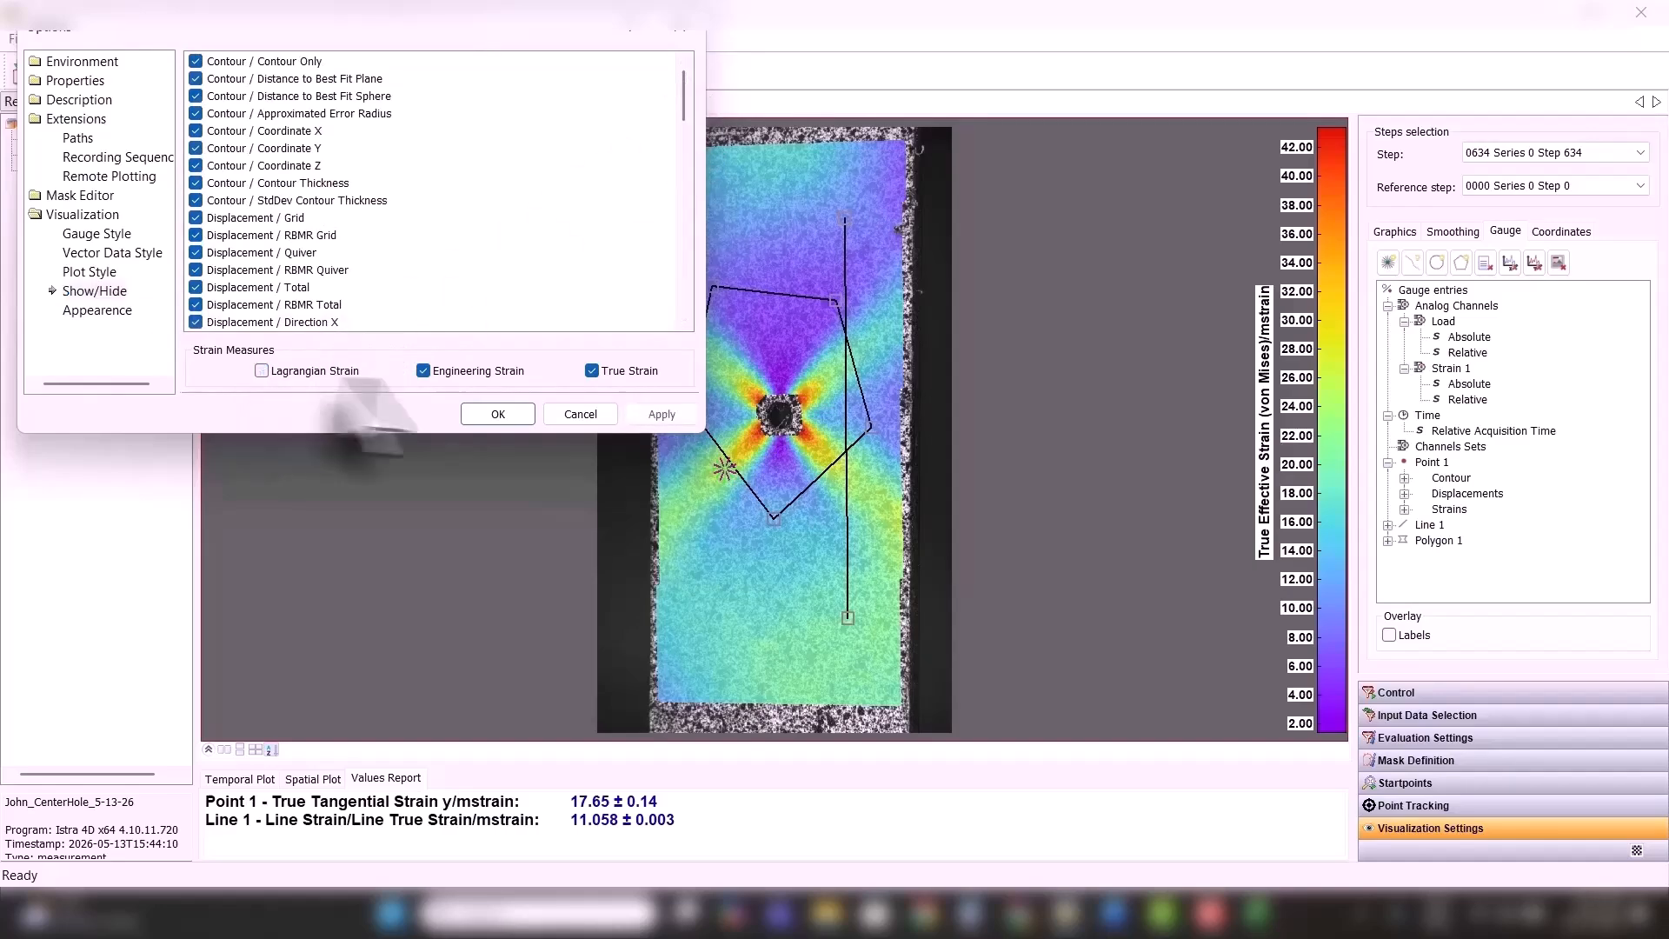
left_click(423, 371)
left_click(662, 415)
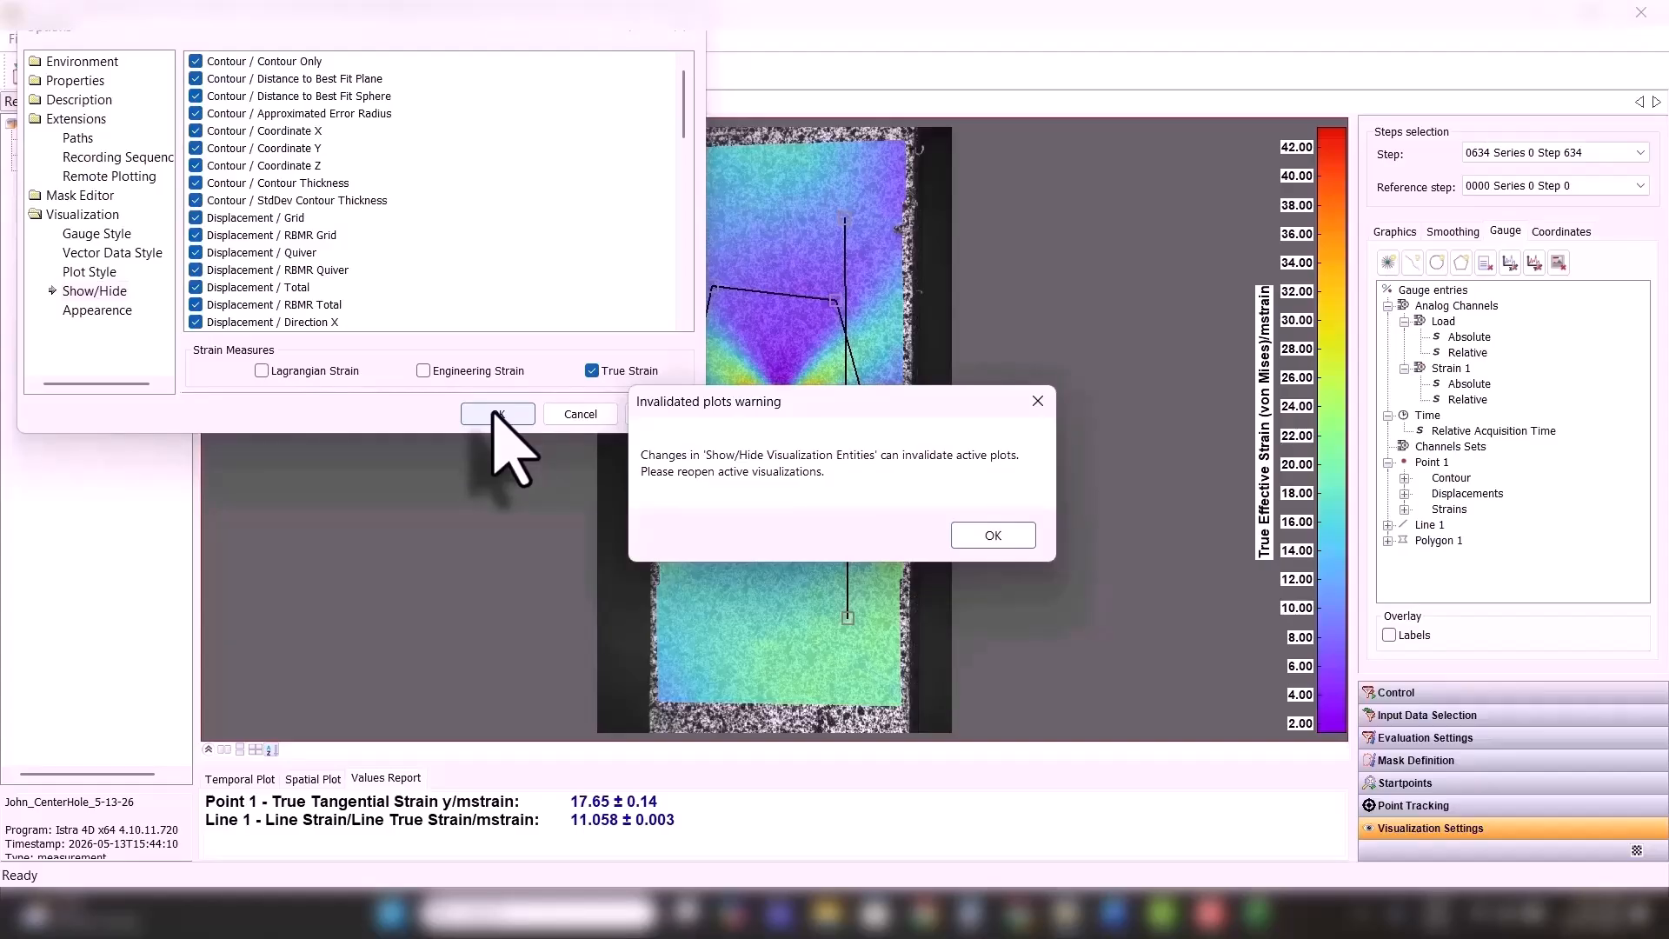
left_click(983, 535)
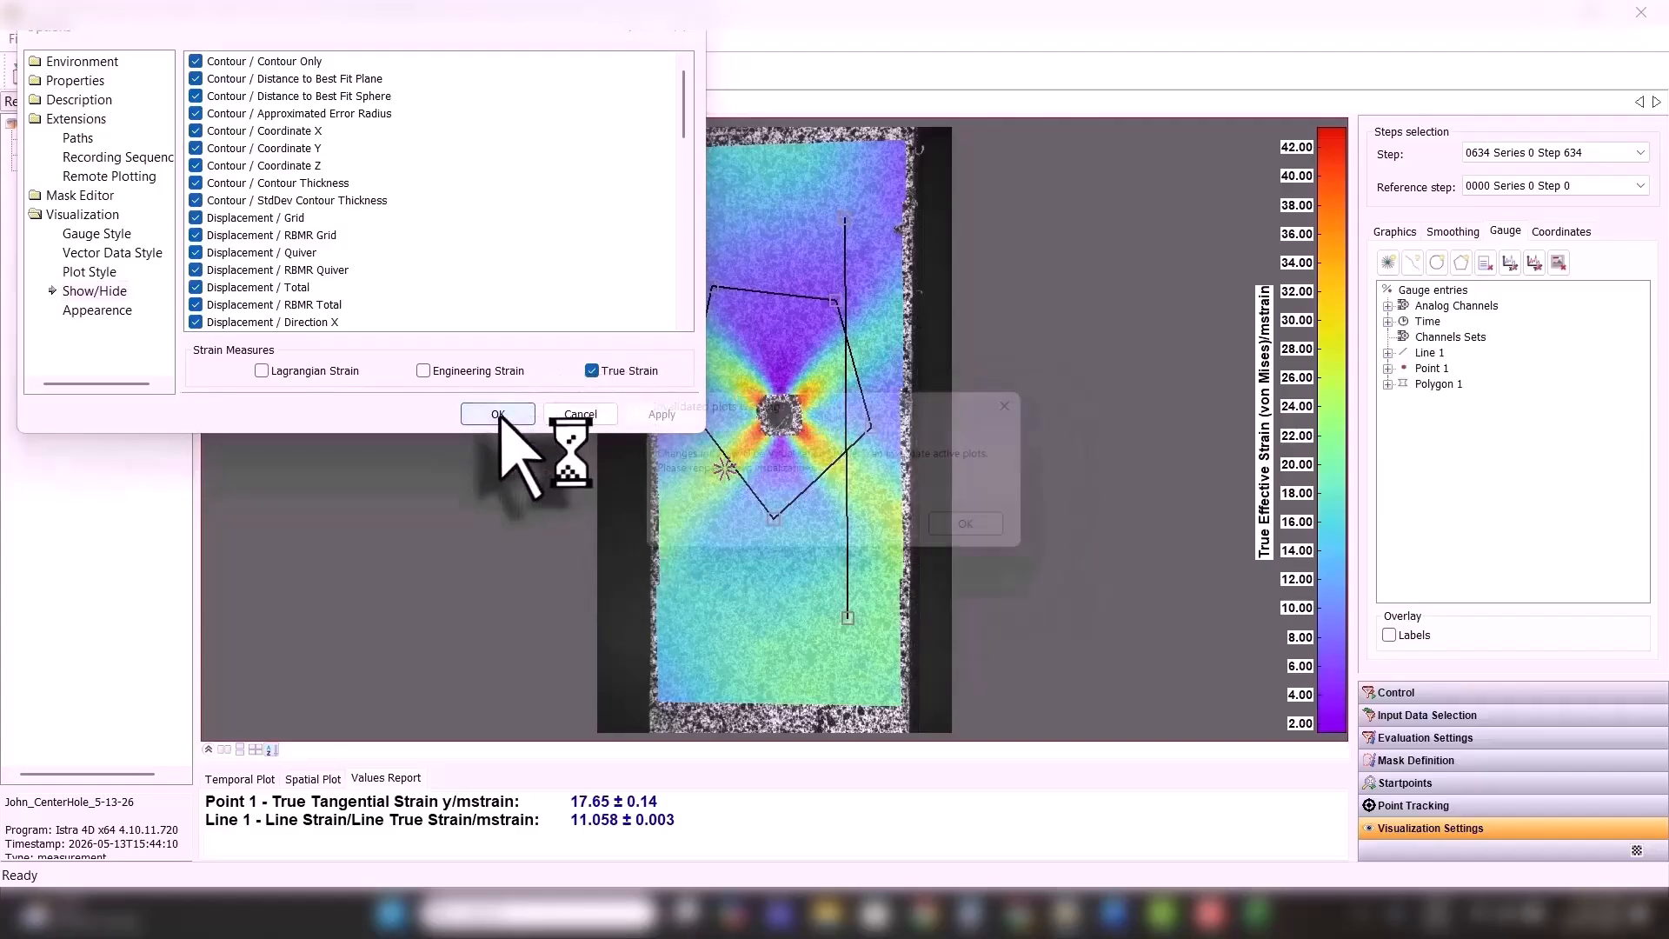
left_click(989, 533)
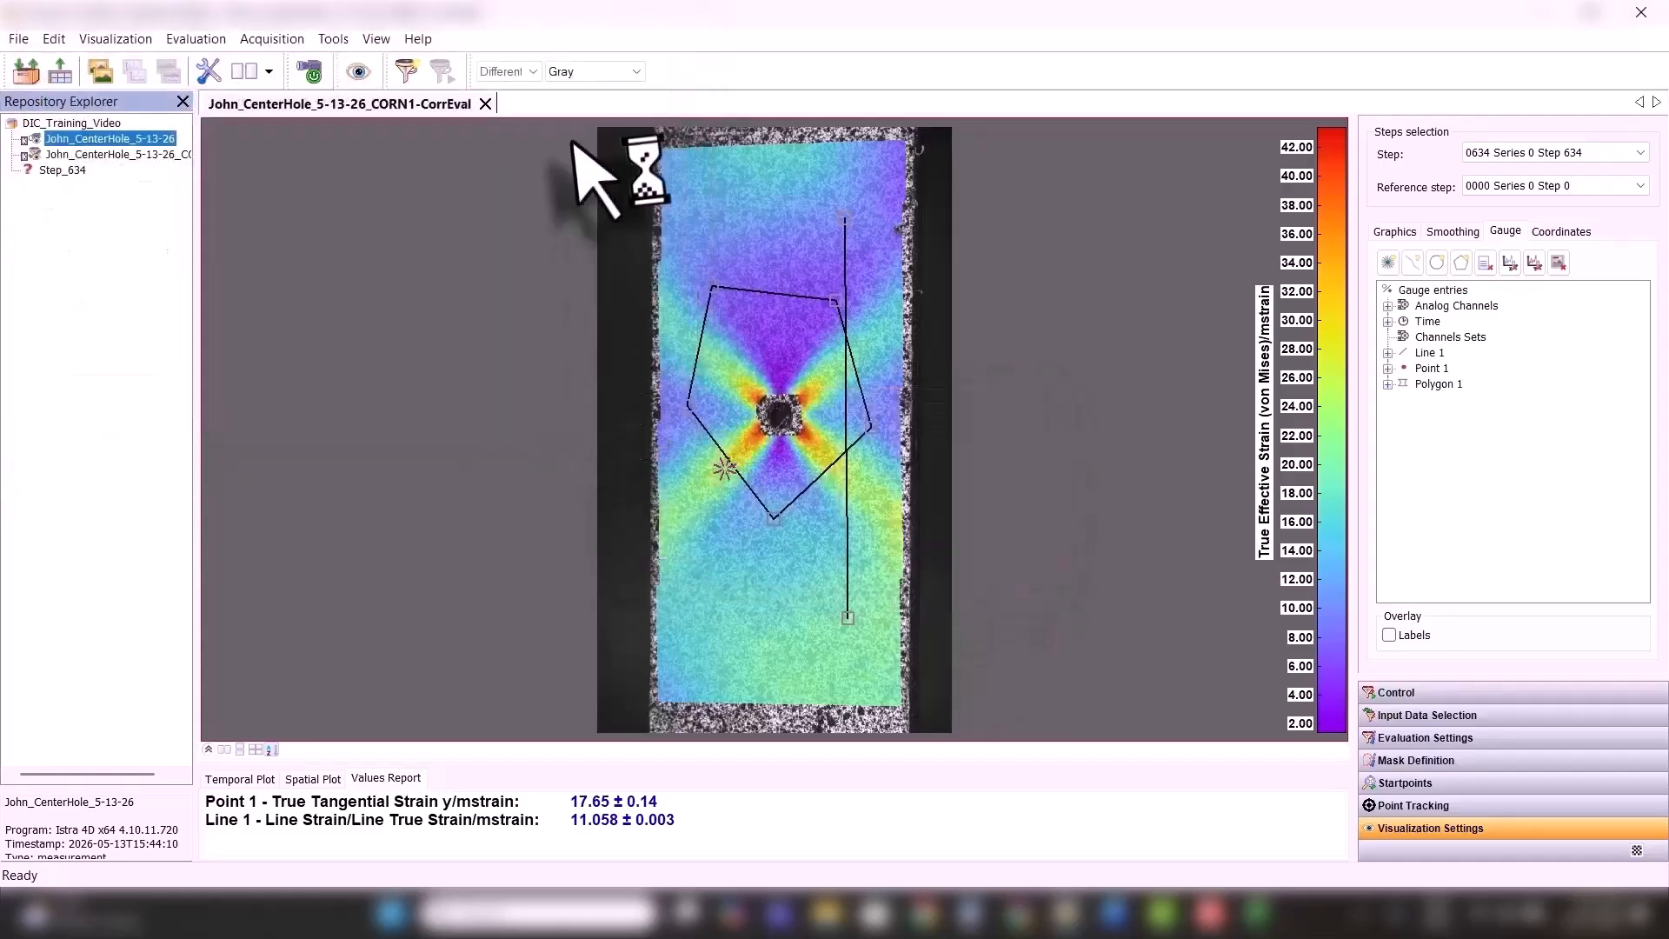
- Close the evaluation view and reapply the Show/Hide visualization options with True Strain as the only enabled strain measure
left_click(485, 104)
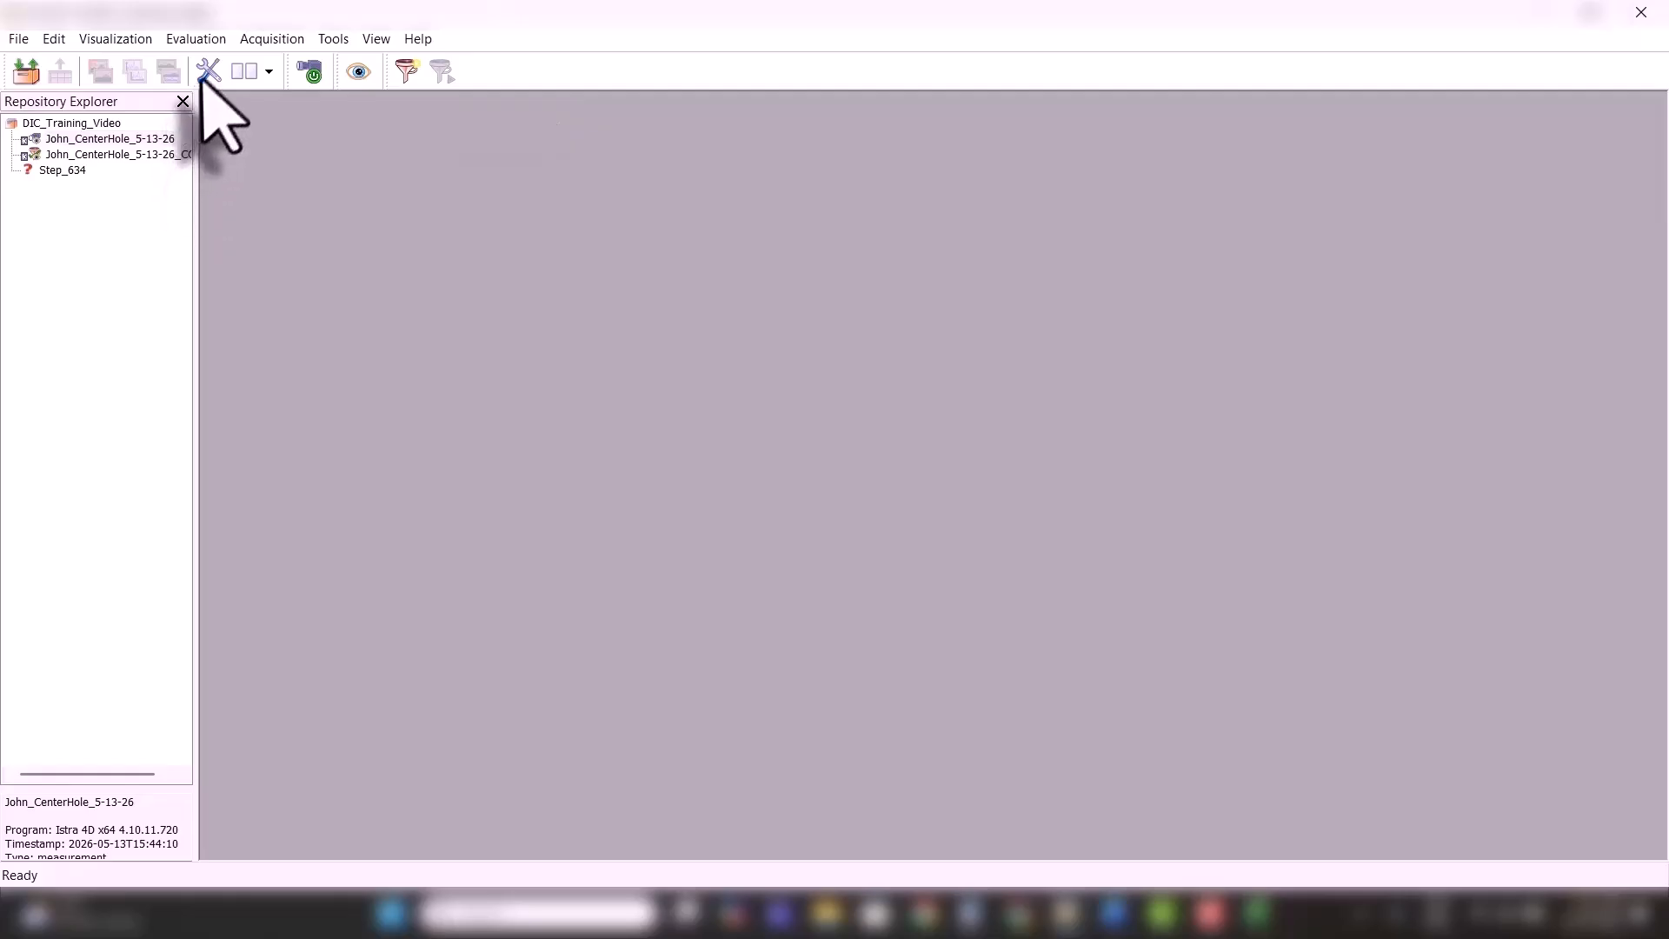
left_click(209, 72)
left_click(91, 292)
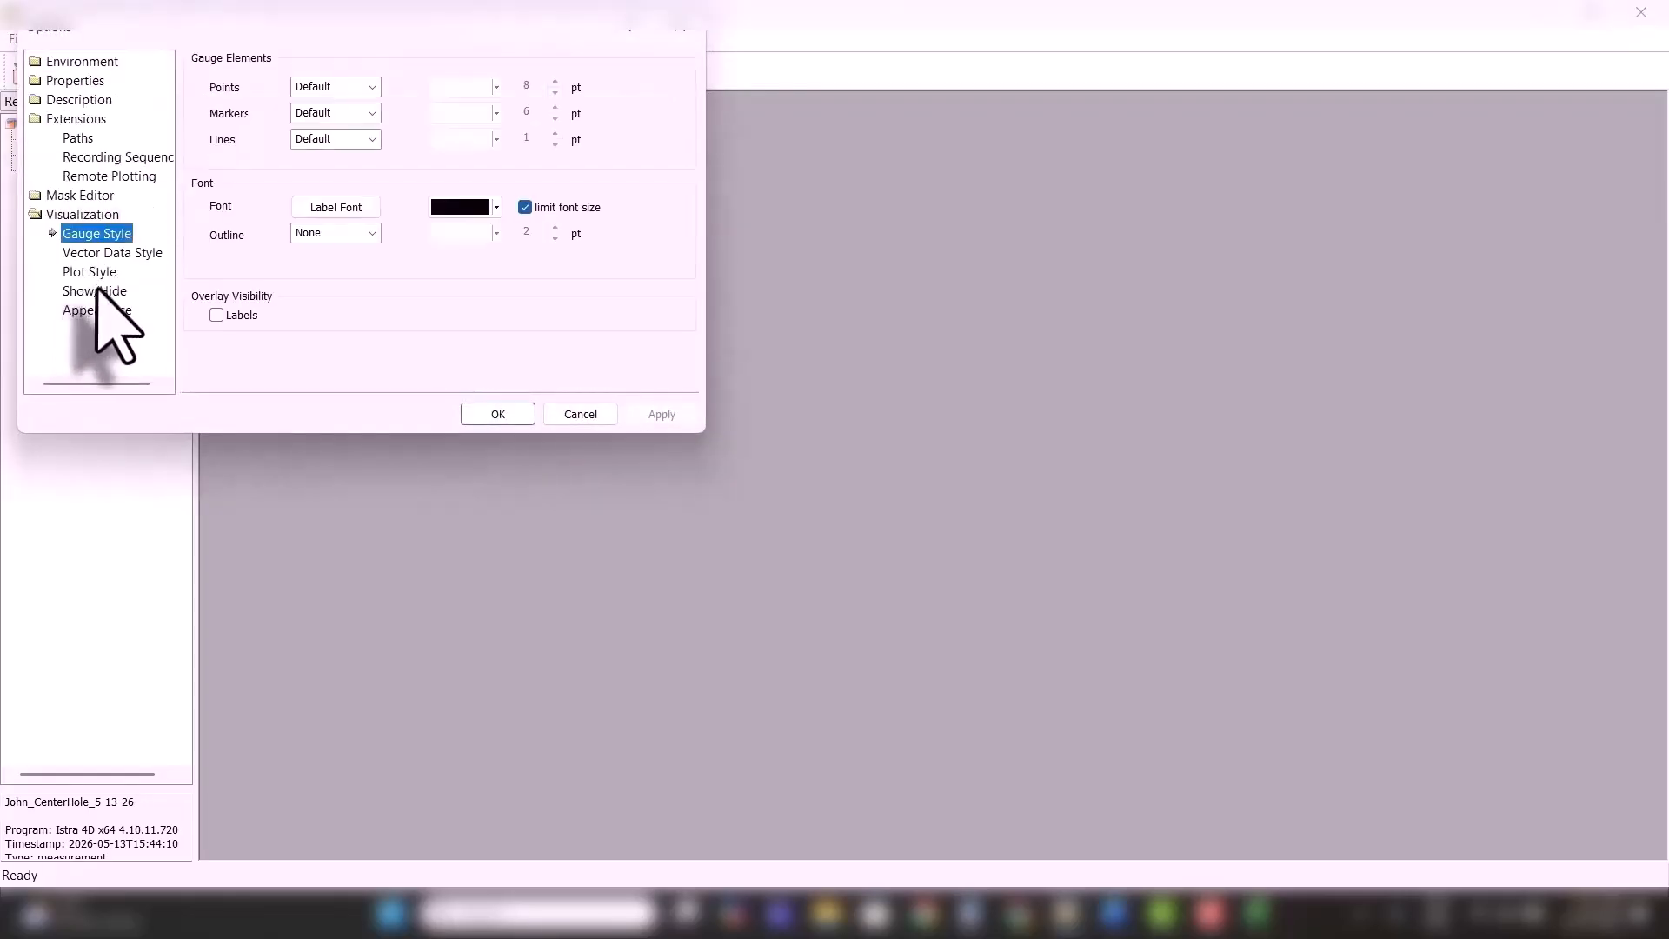
left_click(94, 292)
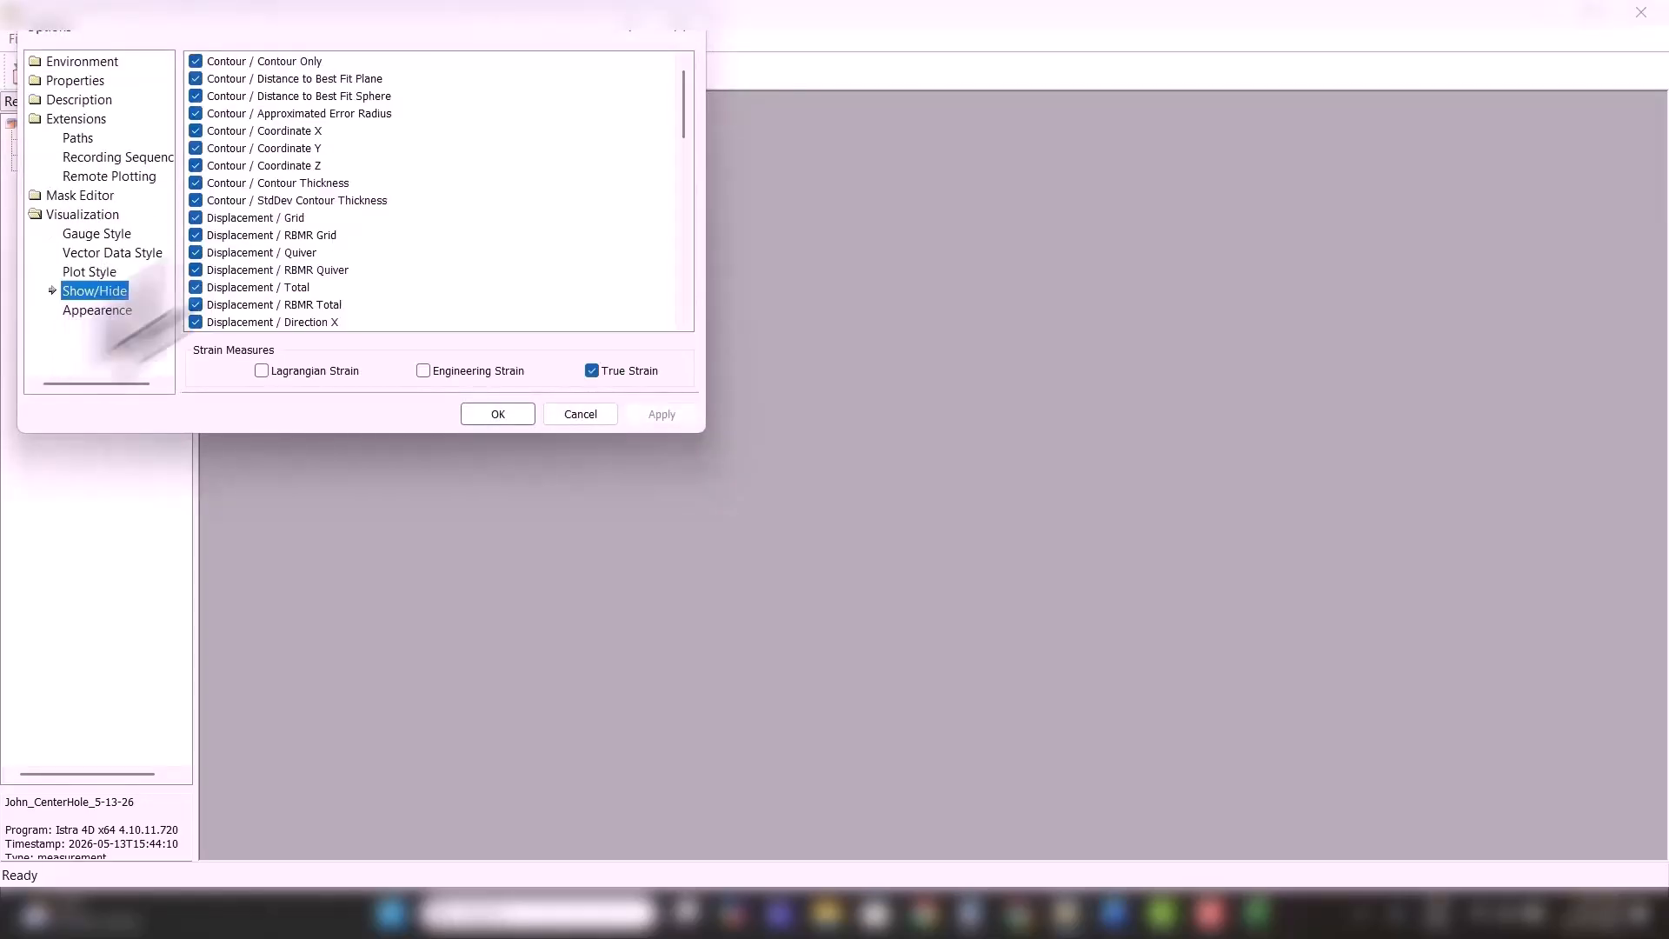
left_click(262, 371)
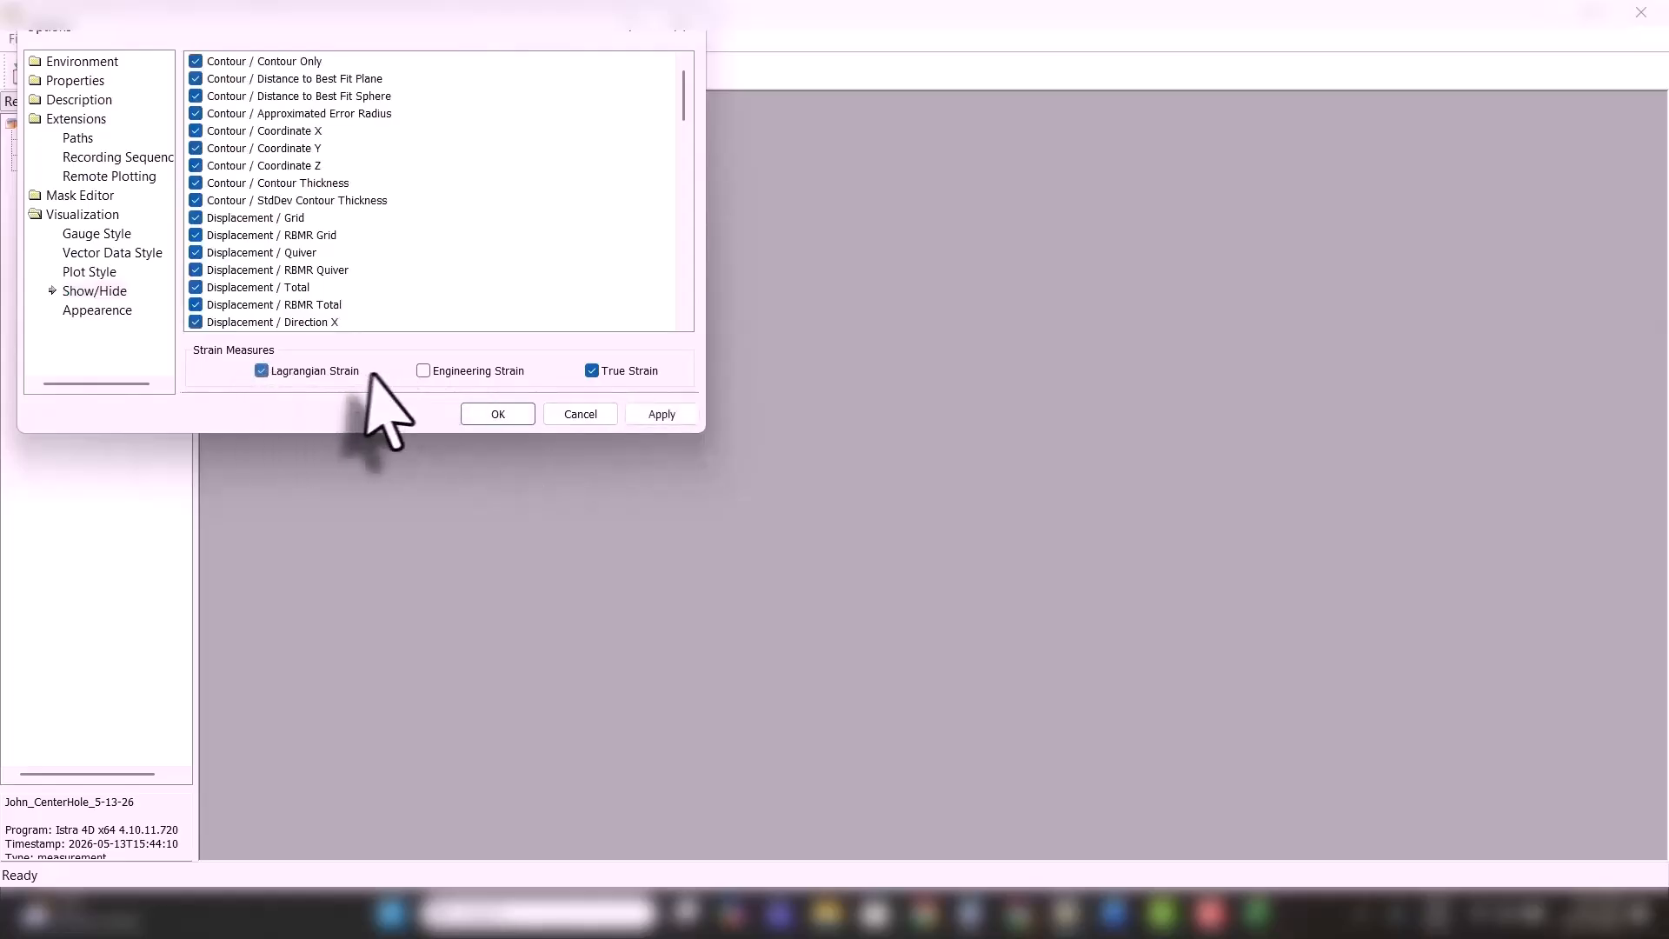
left_click(262, 370)
left_click(661, 413)
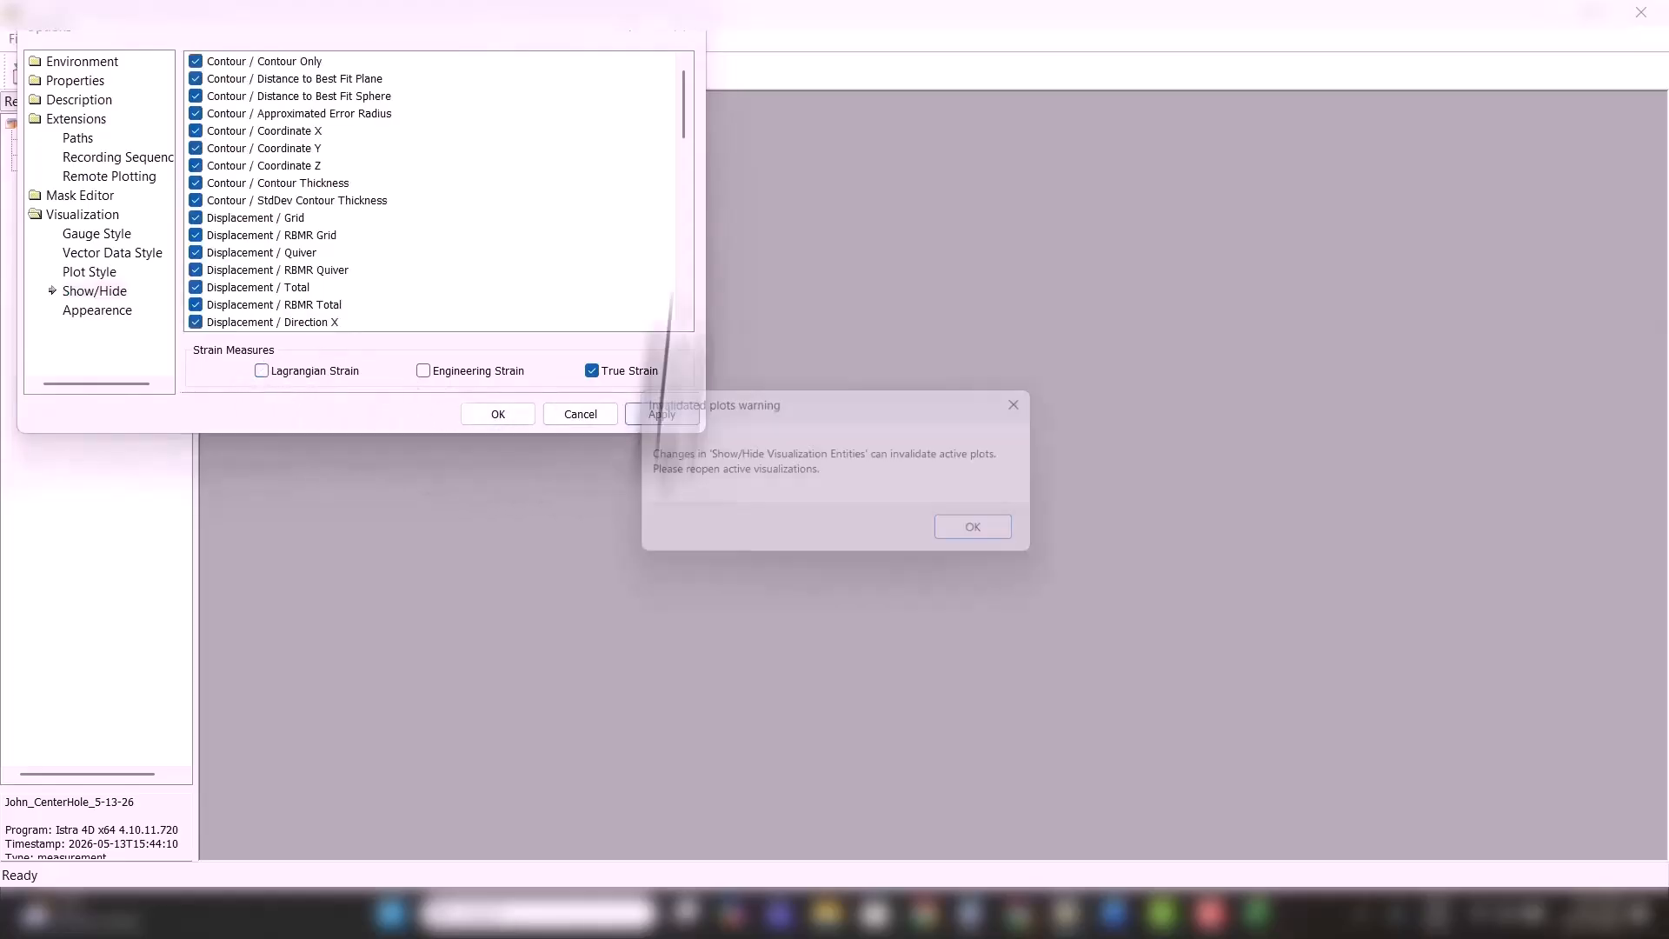
left_click(973, 527)
left_click_drag(684, 100, 687, 300)
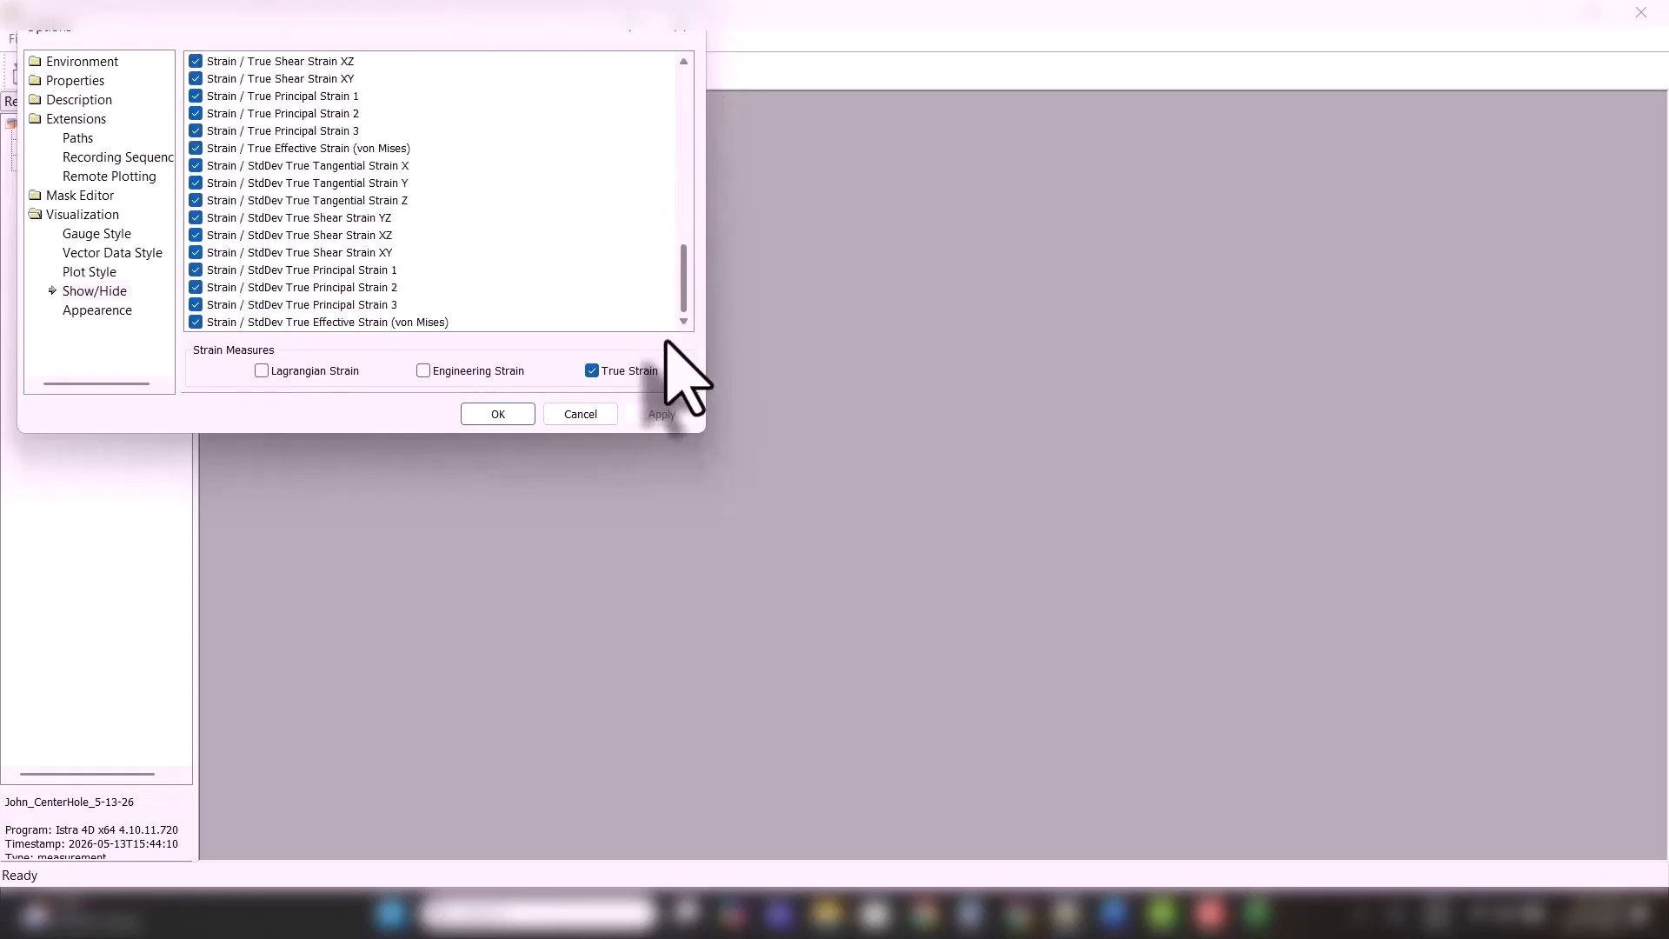
left_click(509, 413)
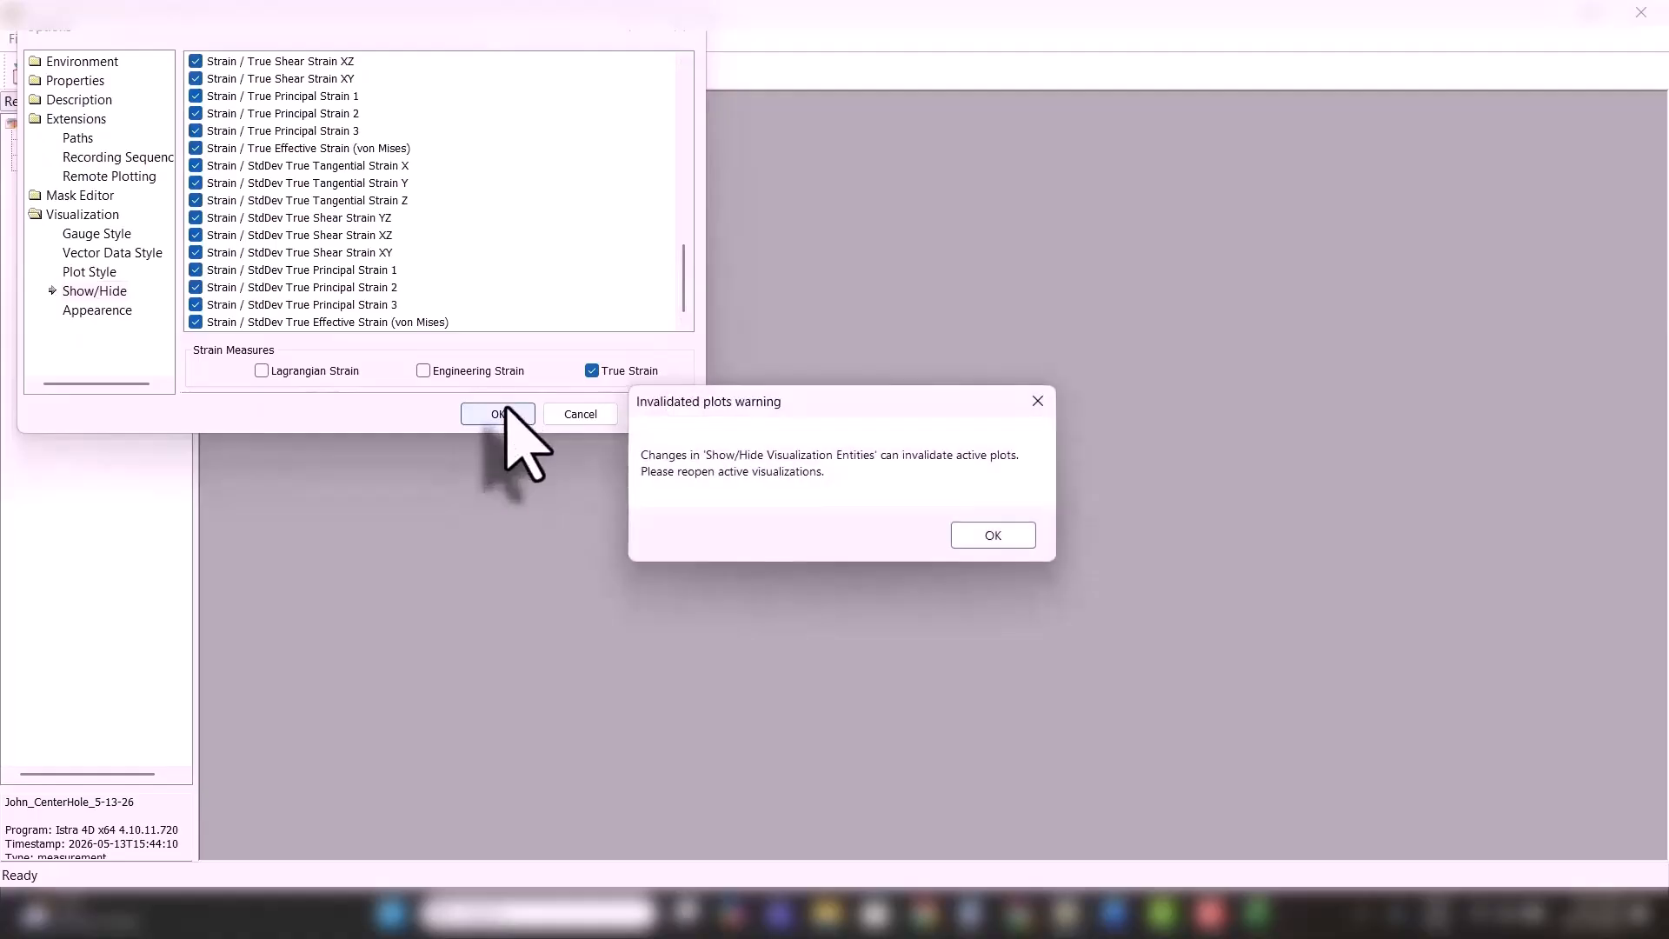
left_click(993, 534)
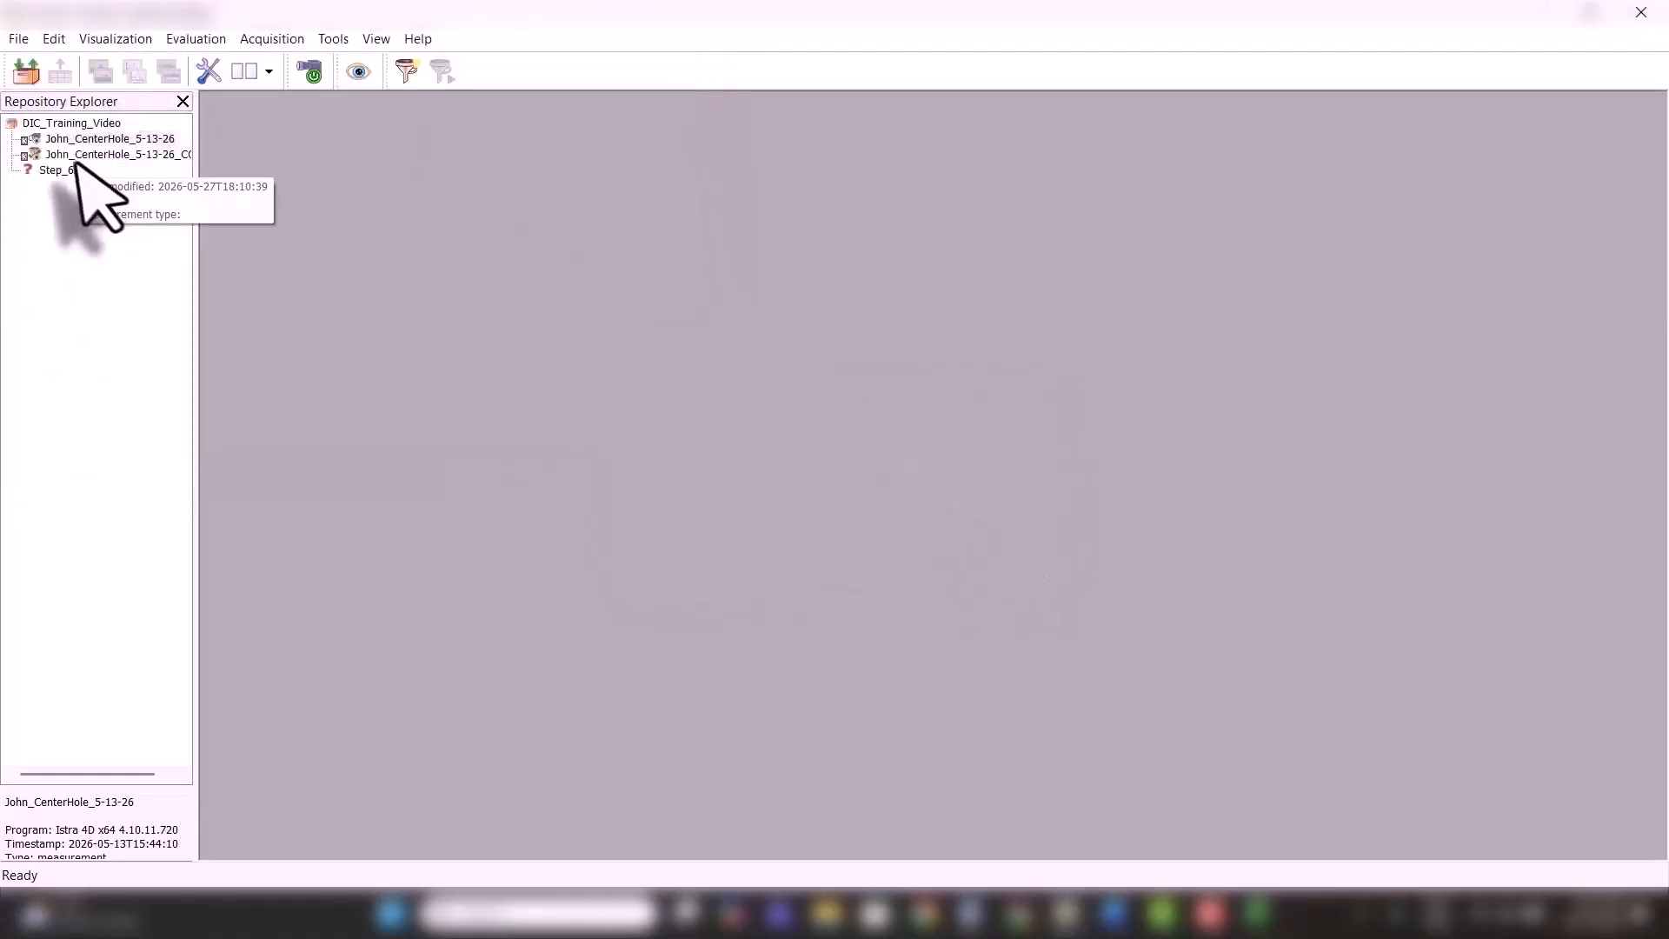
- Reopen the CORN1 center-hole correlation evaluation and display its visualization settings
left_click(75, 155)
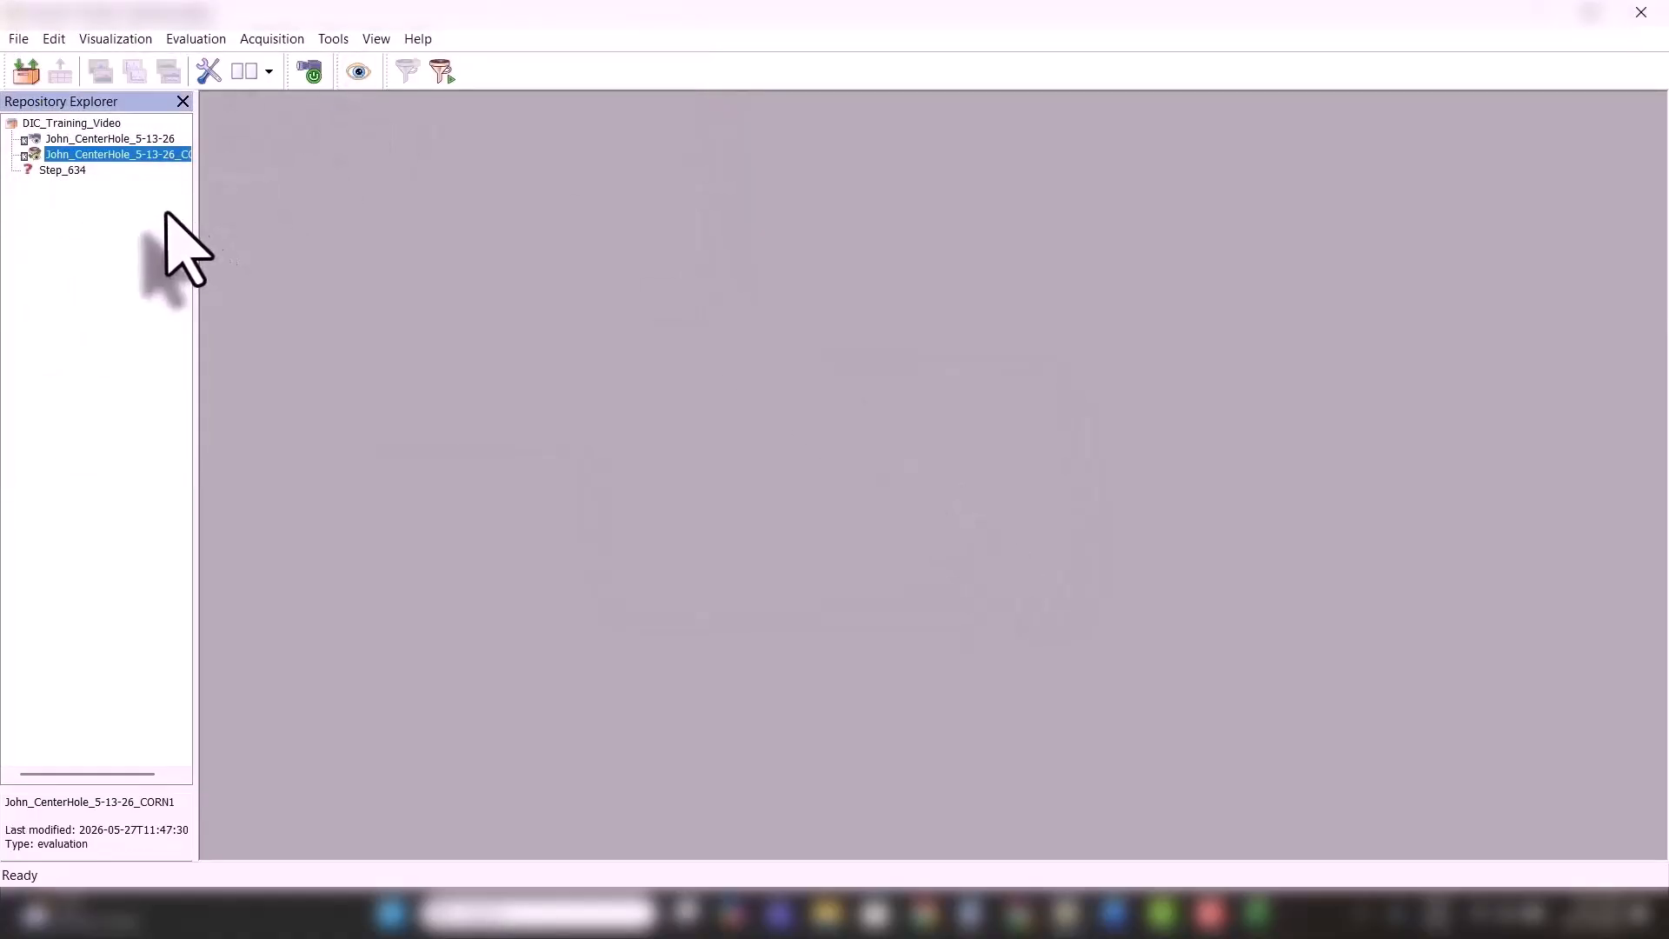
left_click(101, 154)
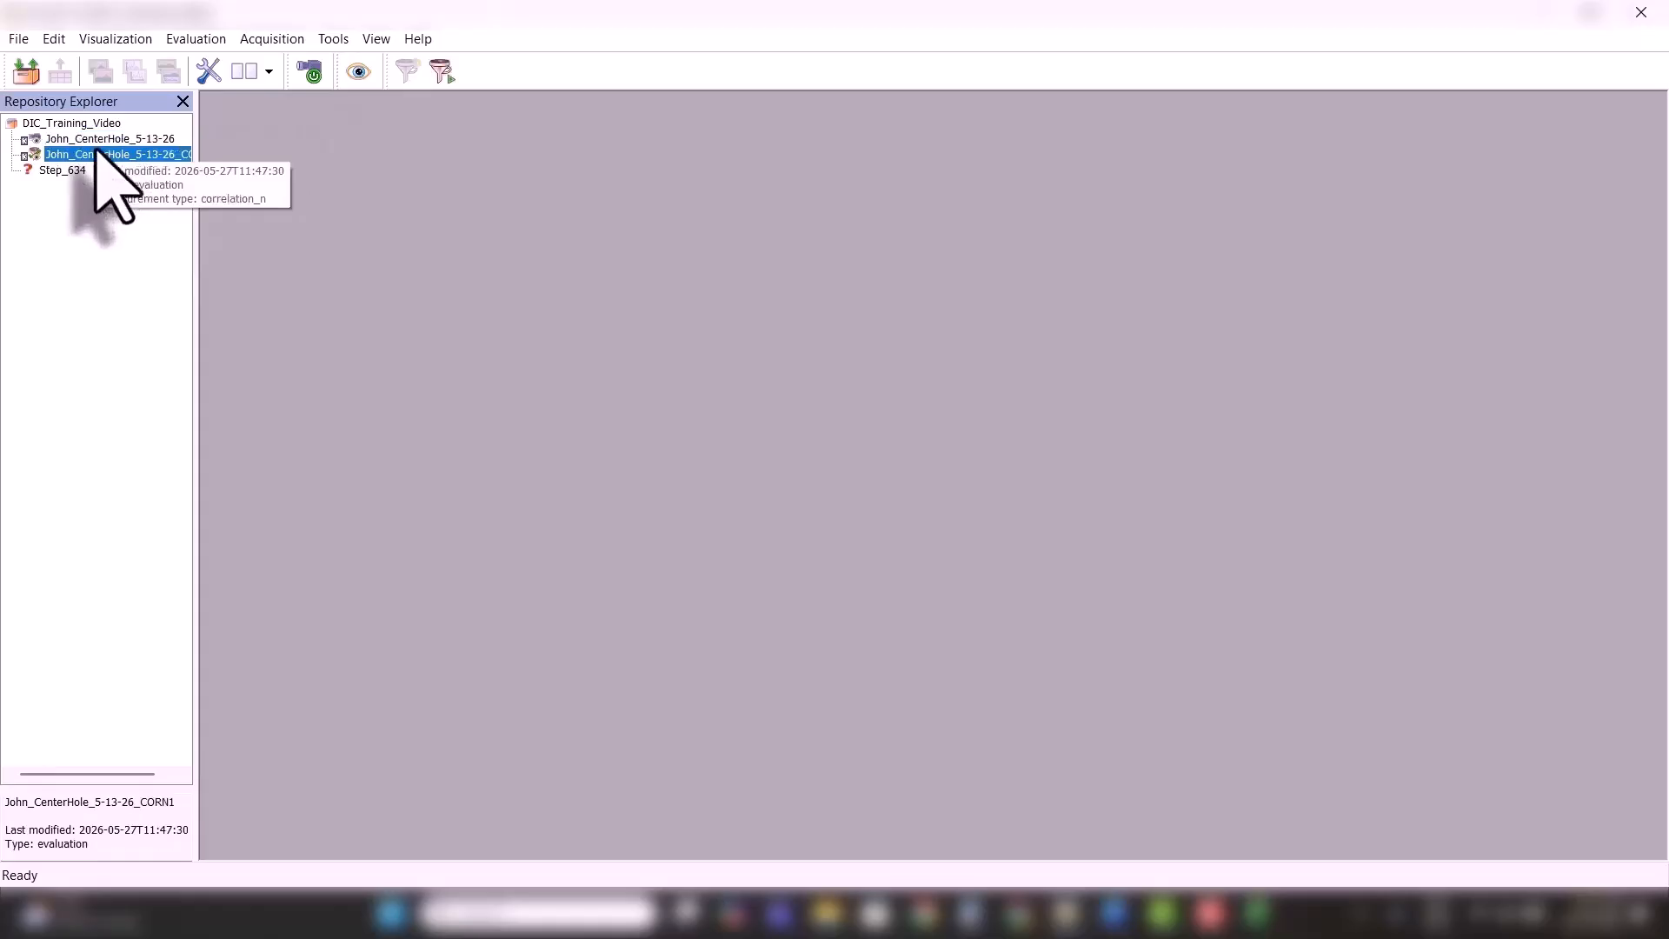
left_click(441, 71)
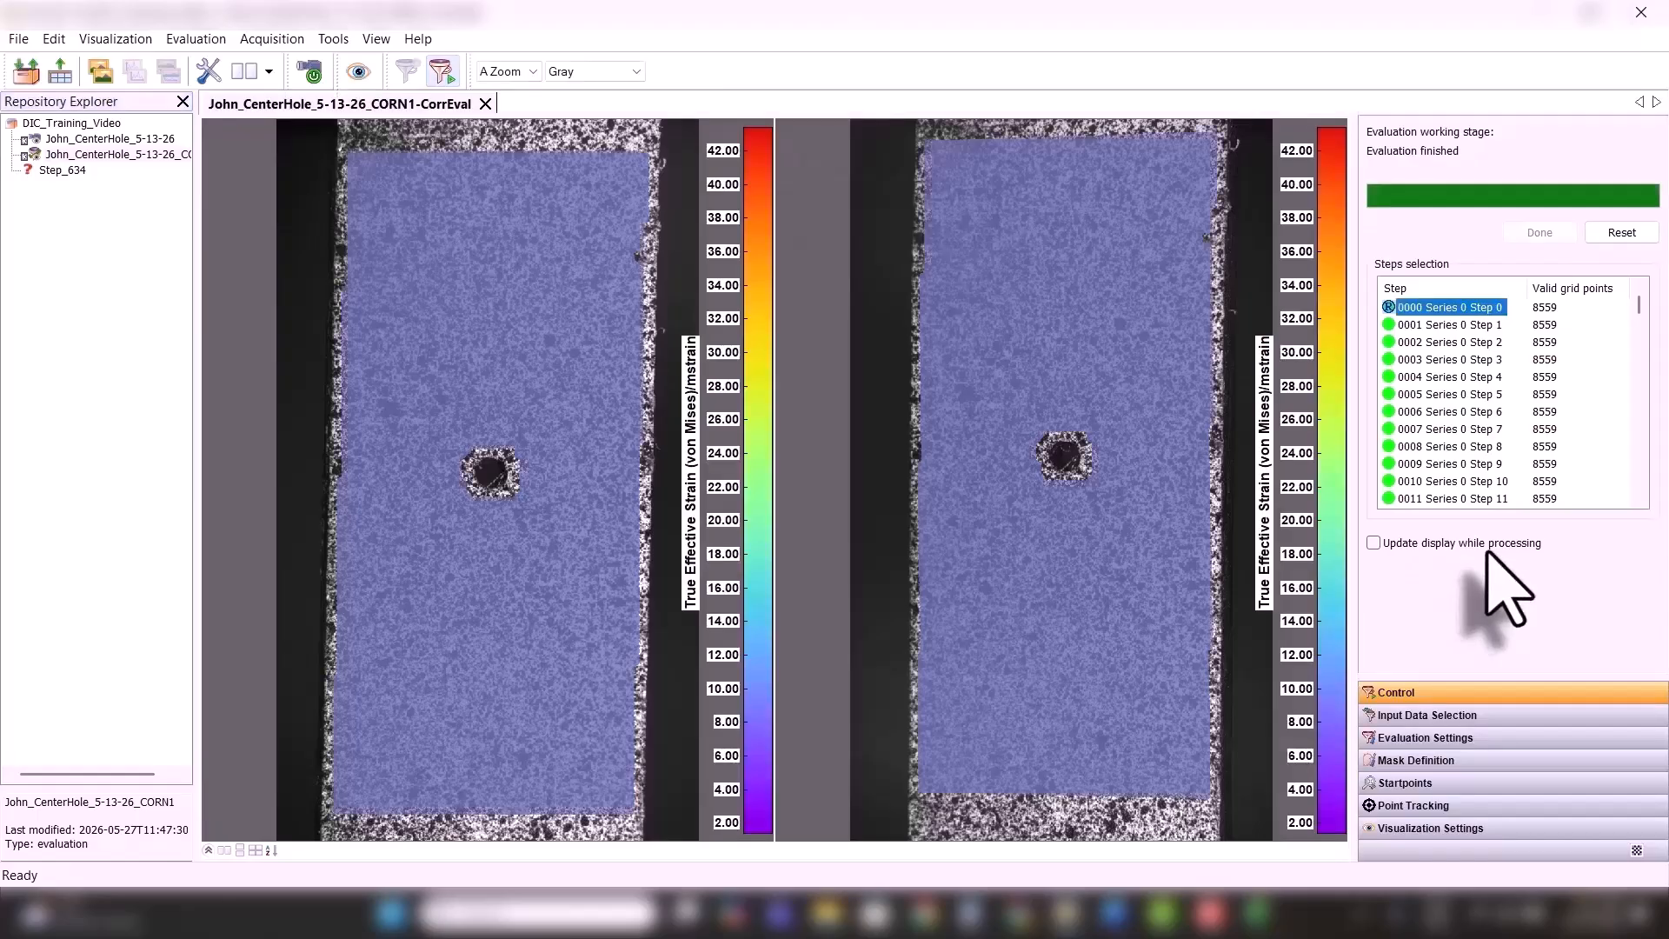
left_click(1417, 828)
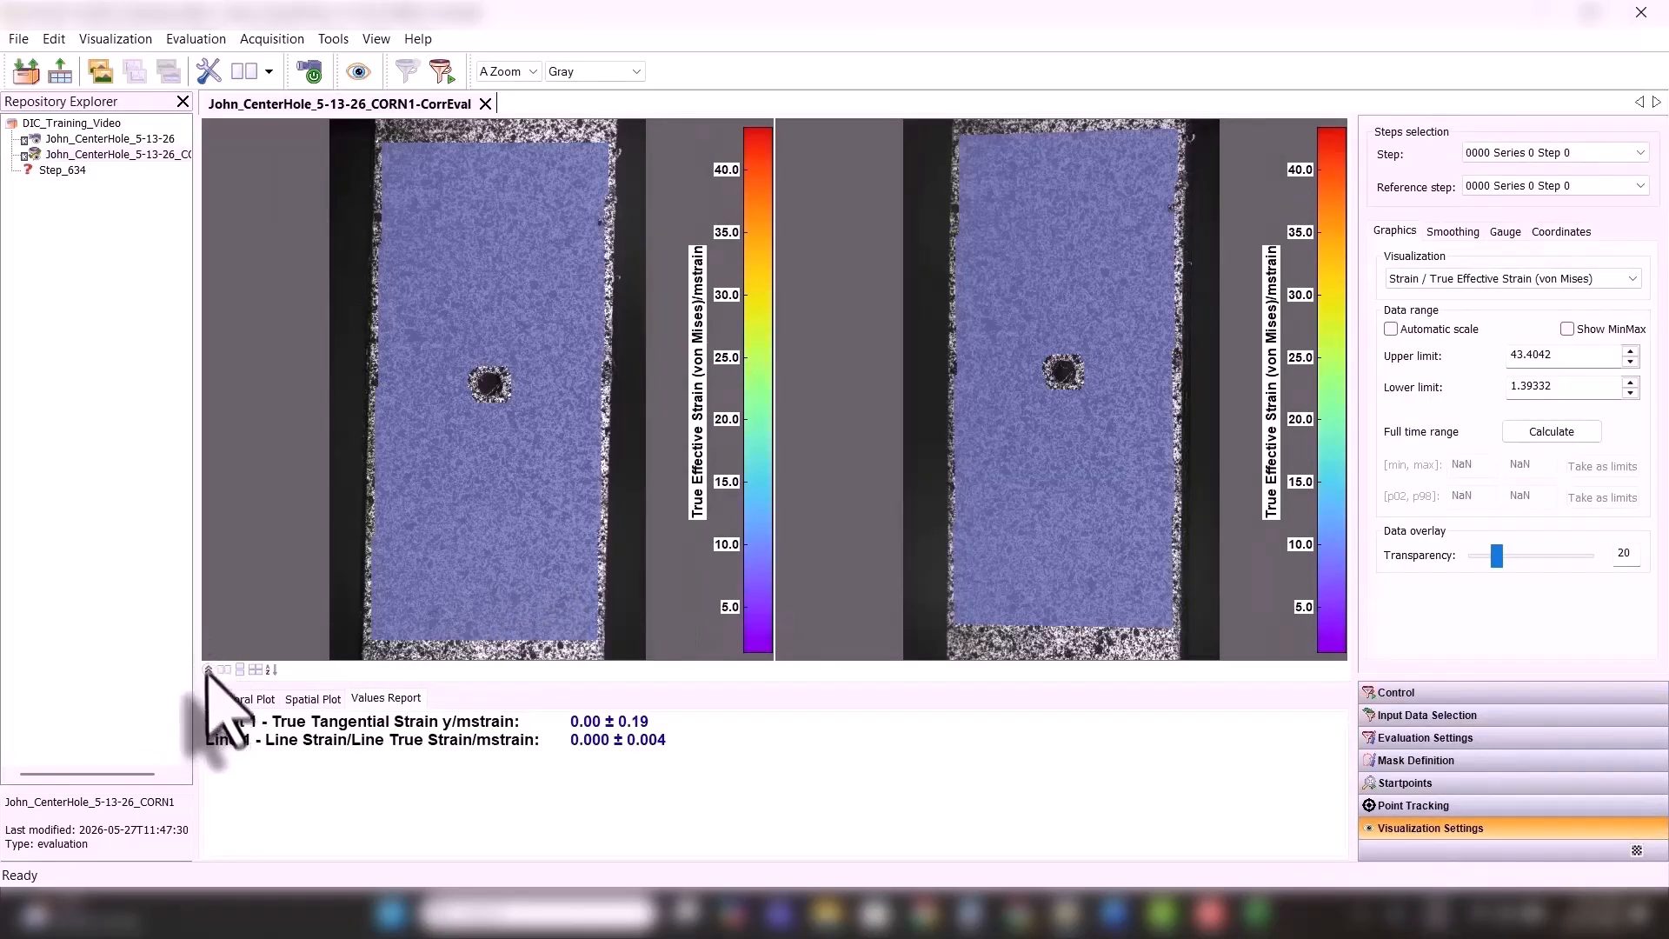
- Display both camera views side by side and enlarge the image area above the values report
left_click(208, 670)
left_click(276, 651)
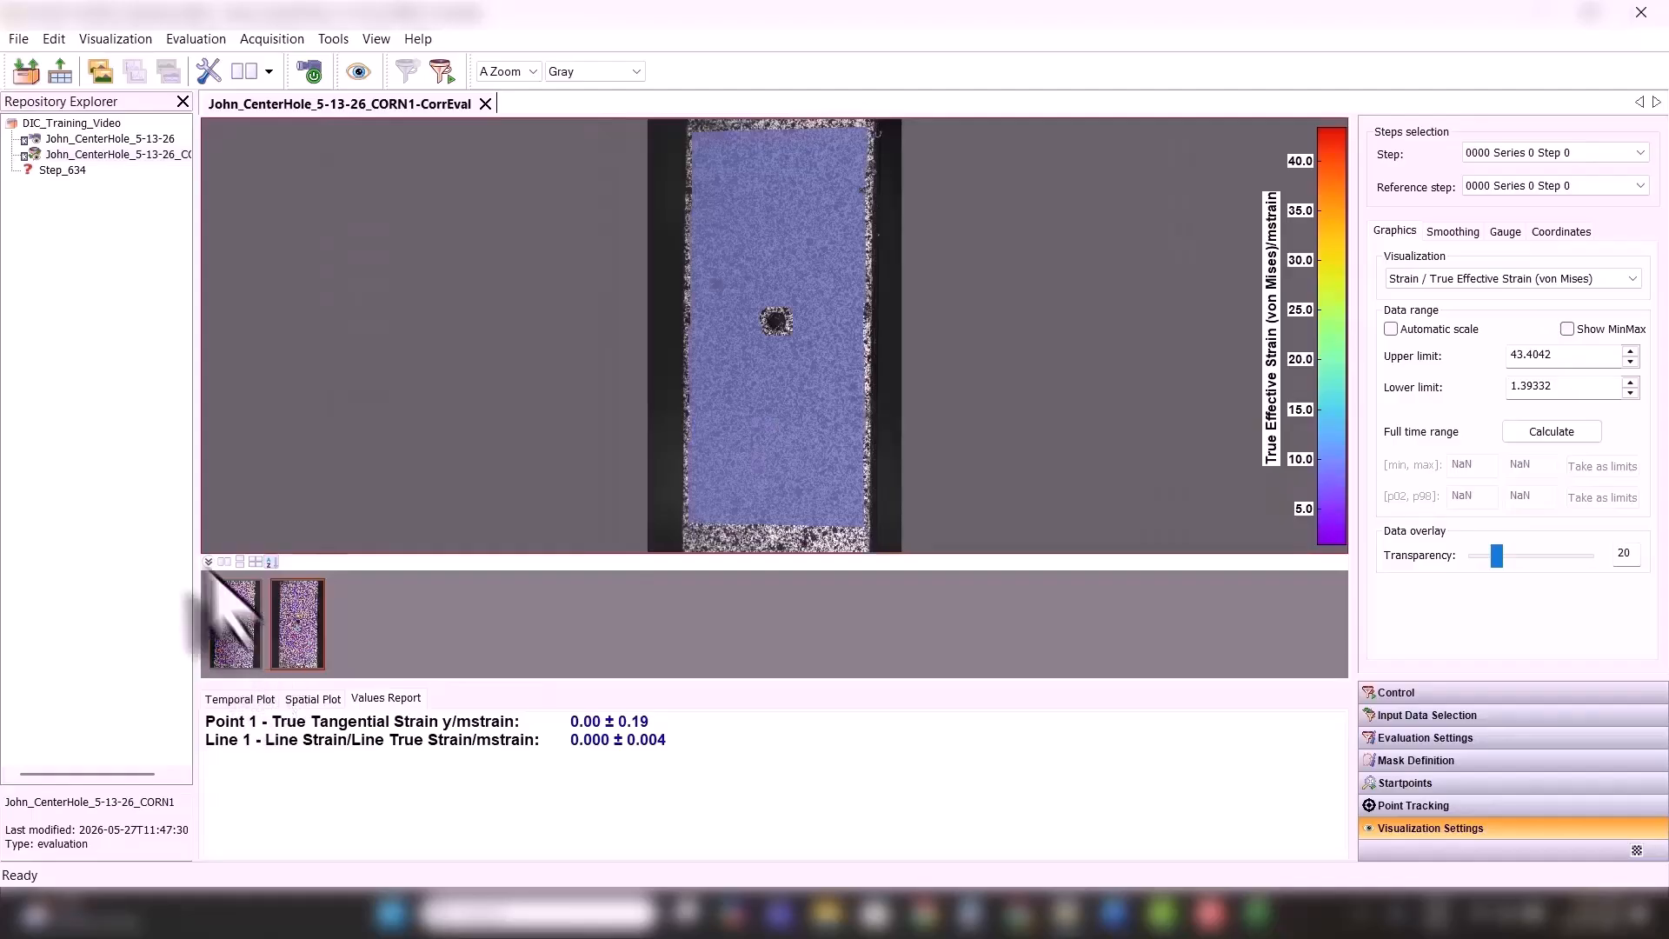
left_click(228, 609, "ctrl")
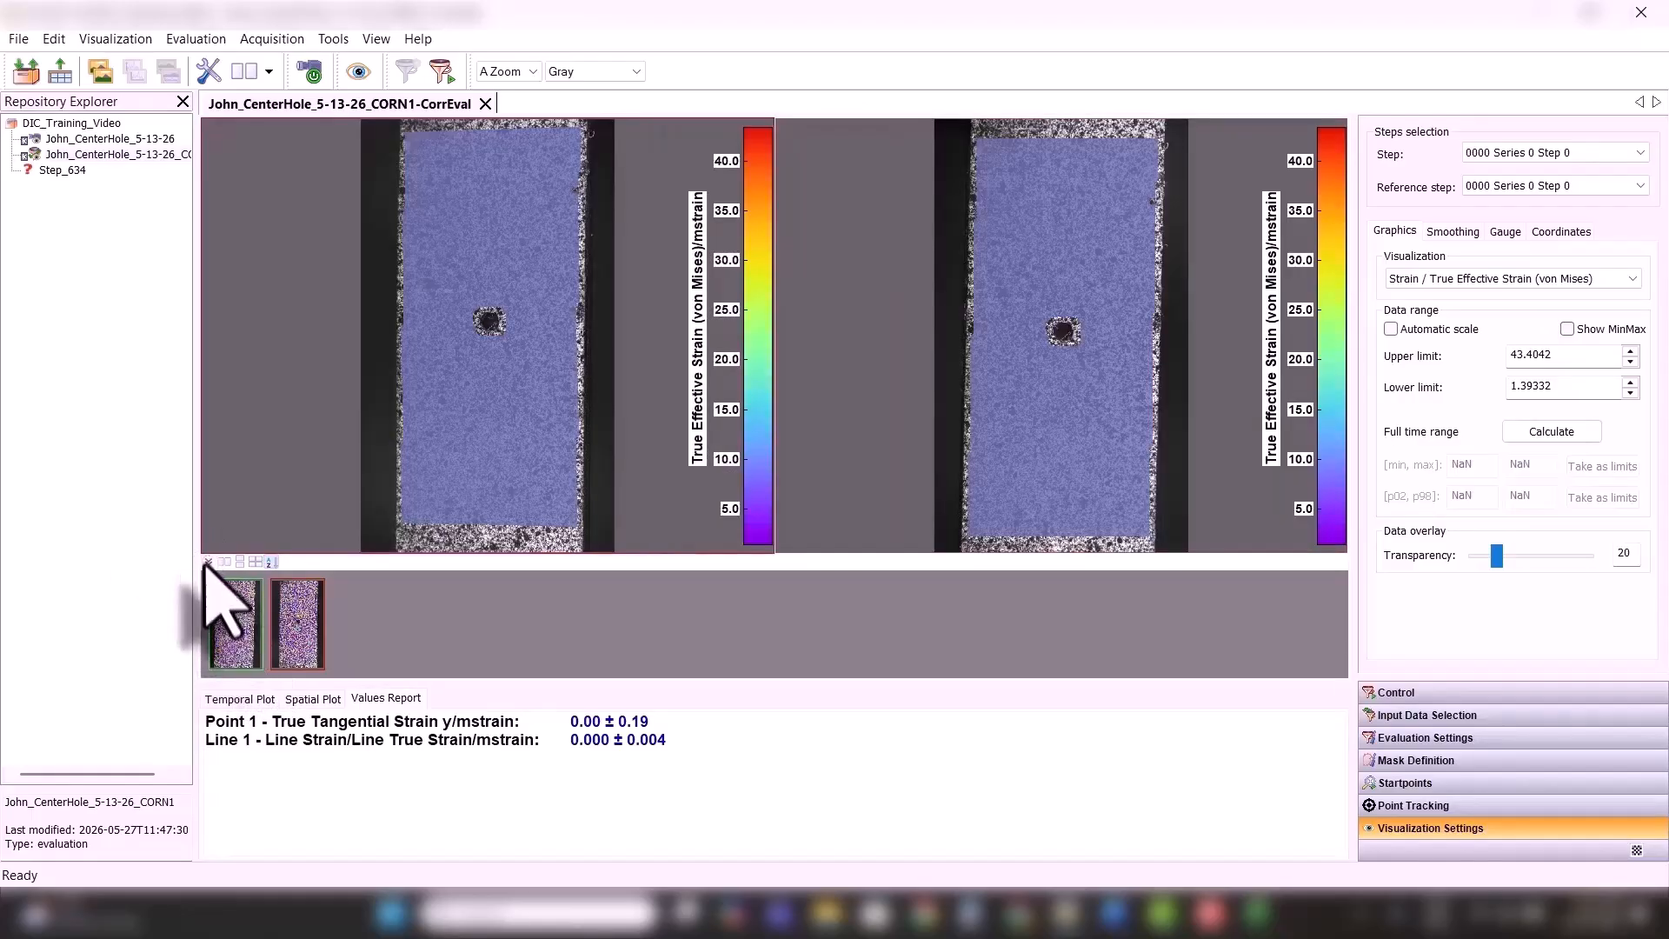
left_click(207, 563)
left_click_drag(671, 685, 672, 719)
- Check the list of available visualization quantities and display only the first camera view
left_click(1621, 278)
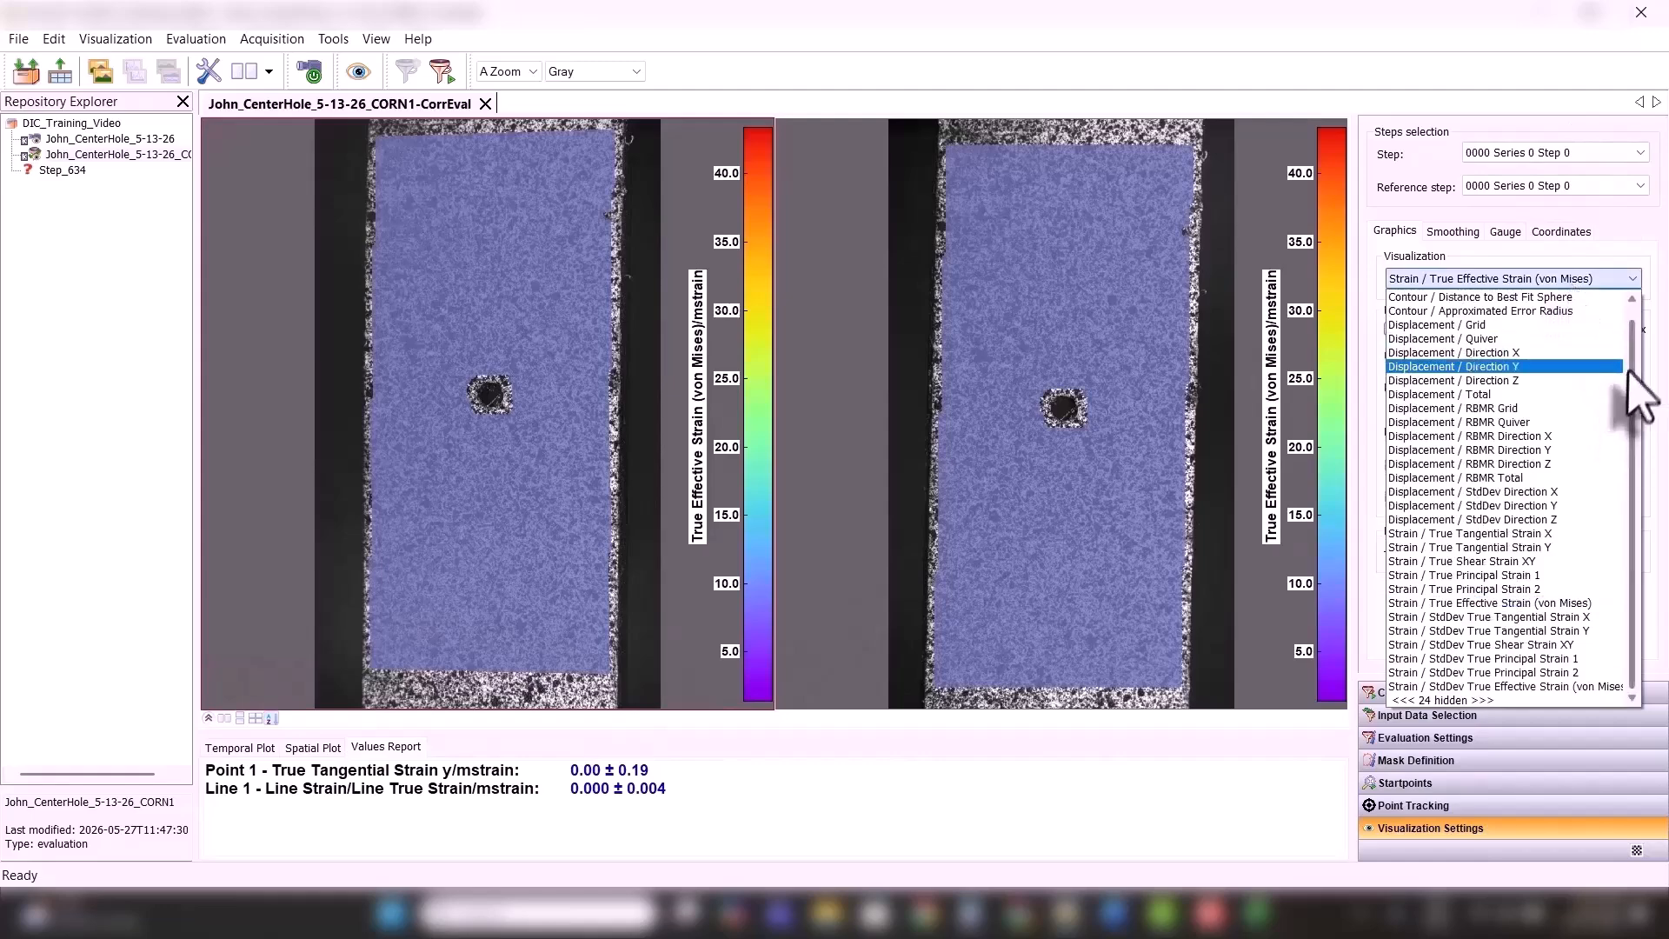
left_click(1469, 205)
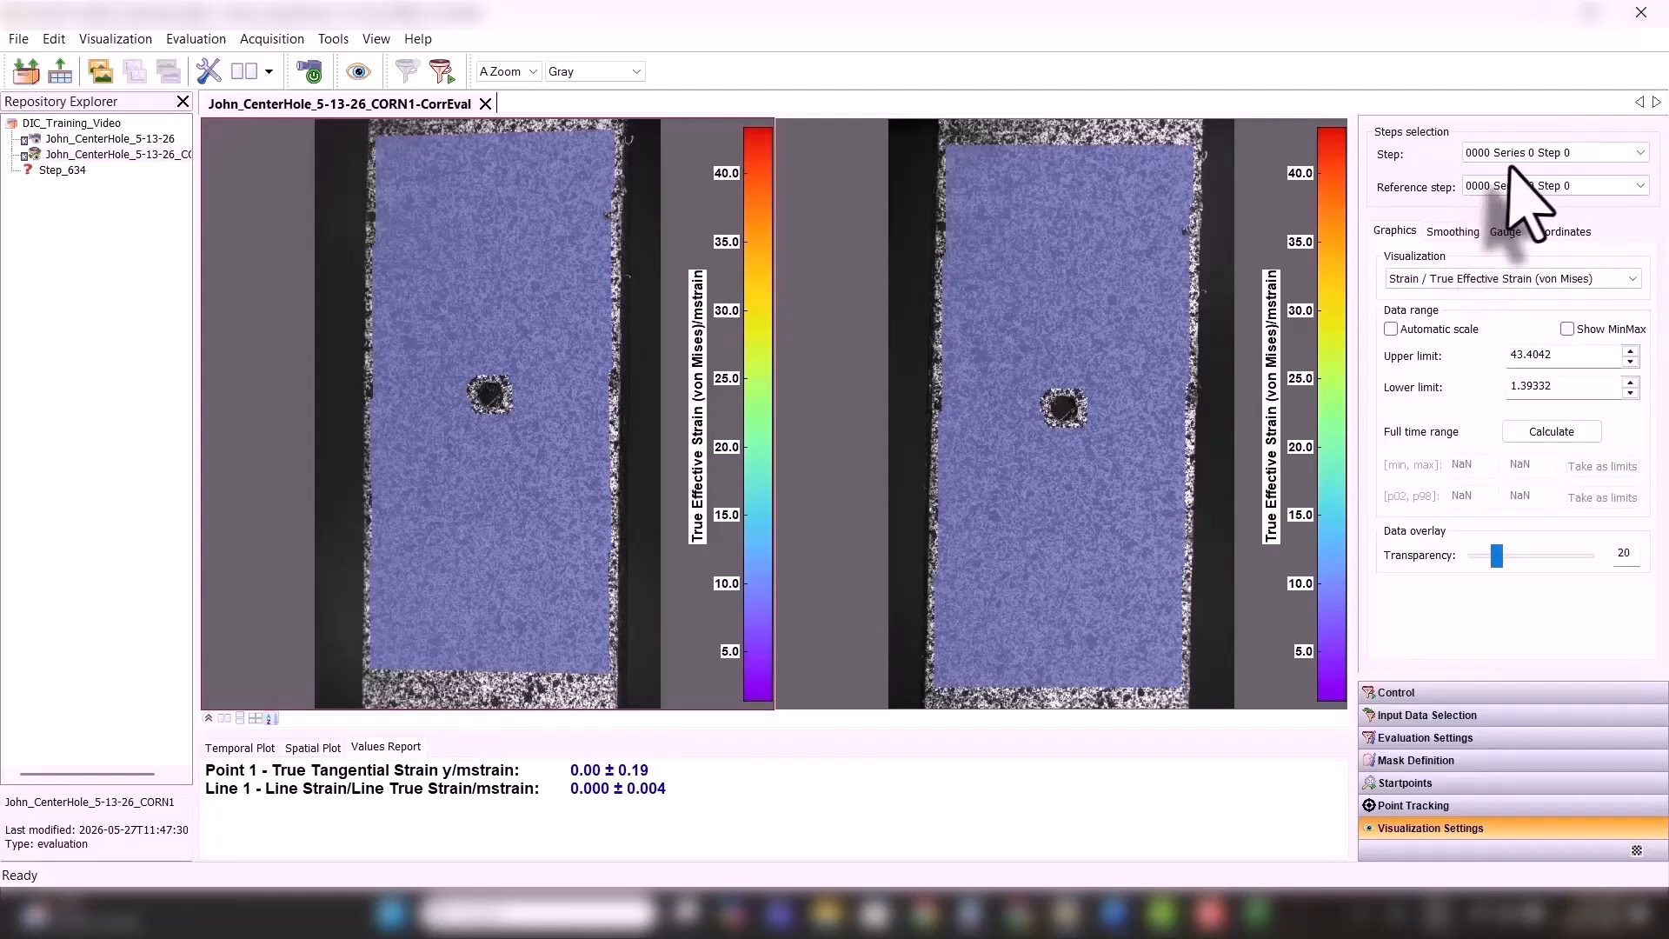
left_click(208, 718)
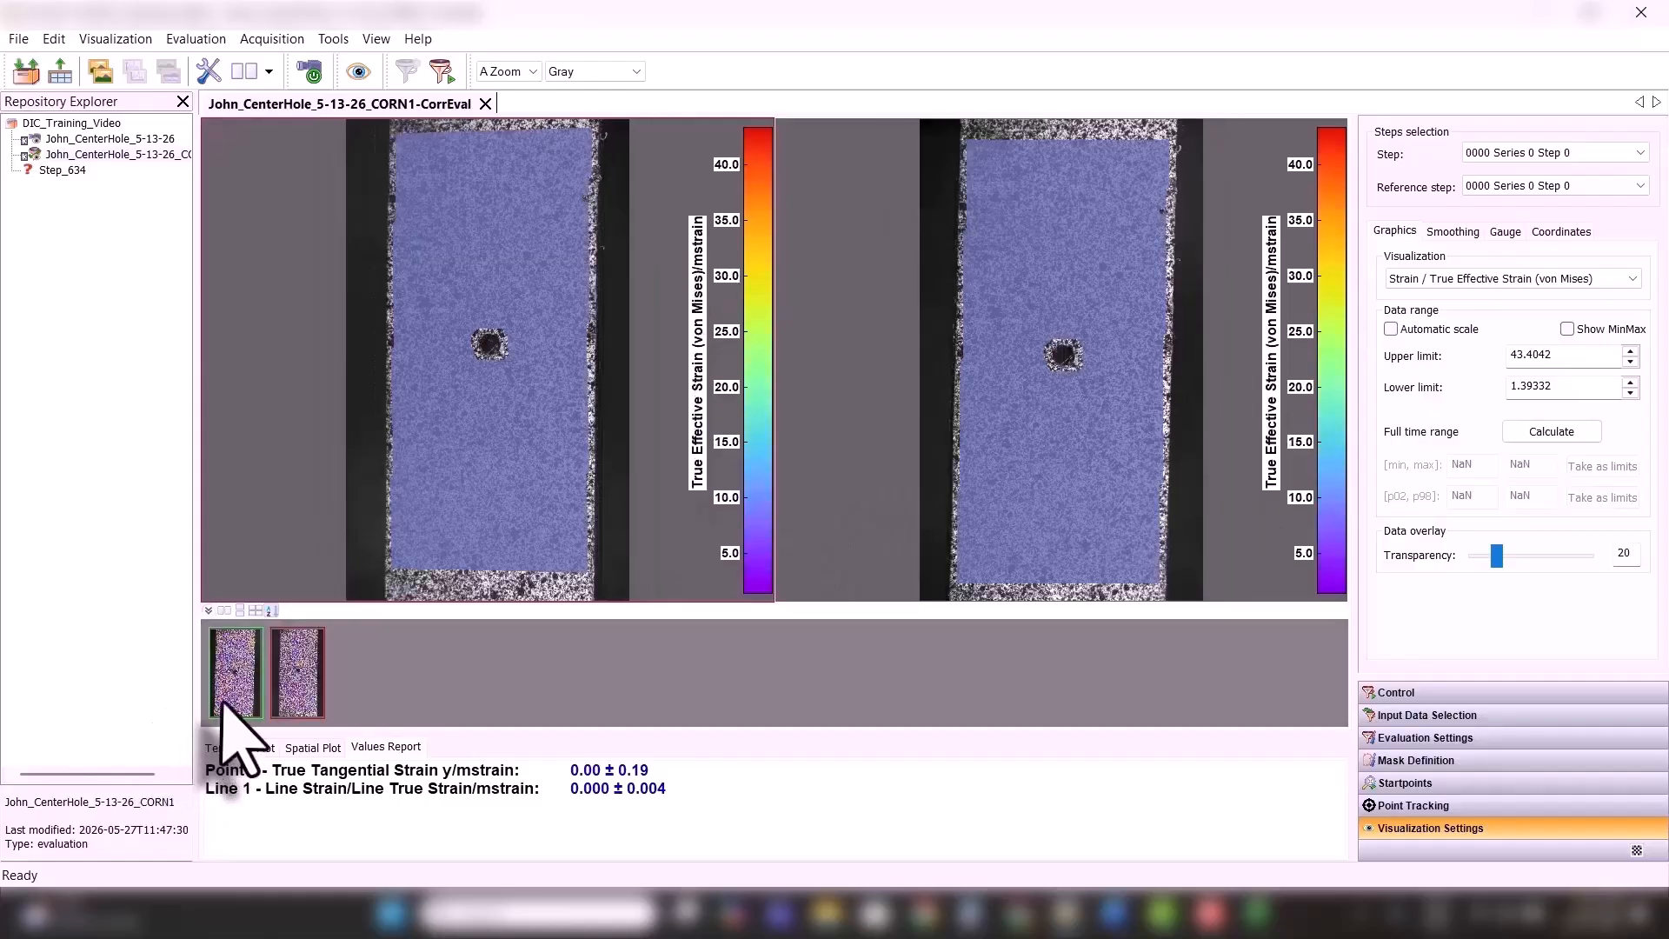
left_click(227, 696)
left_click(209, 611)
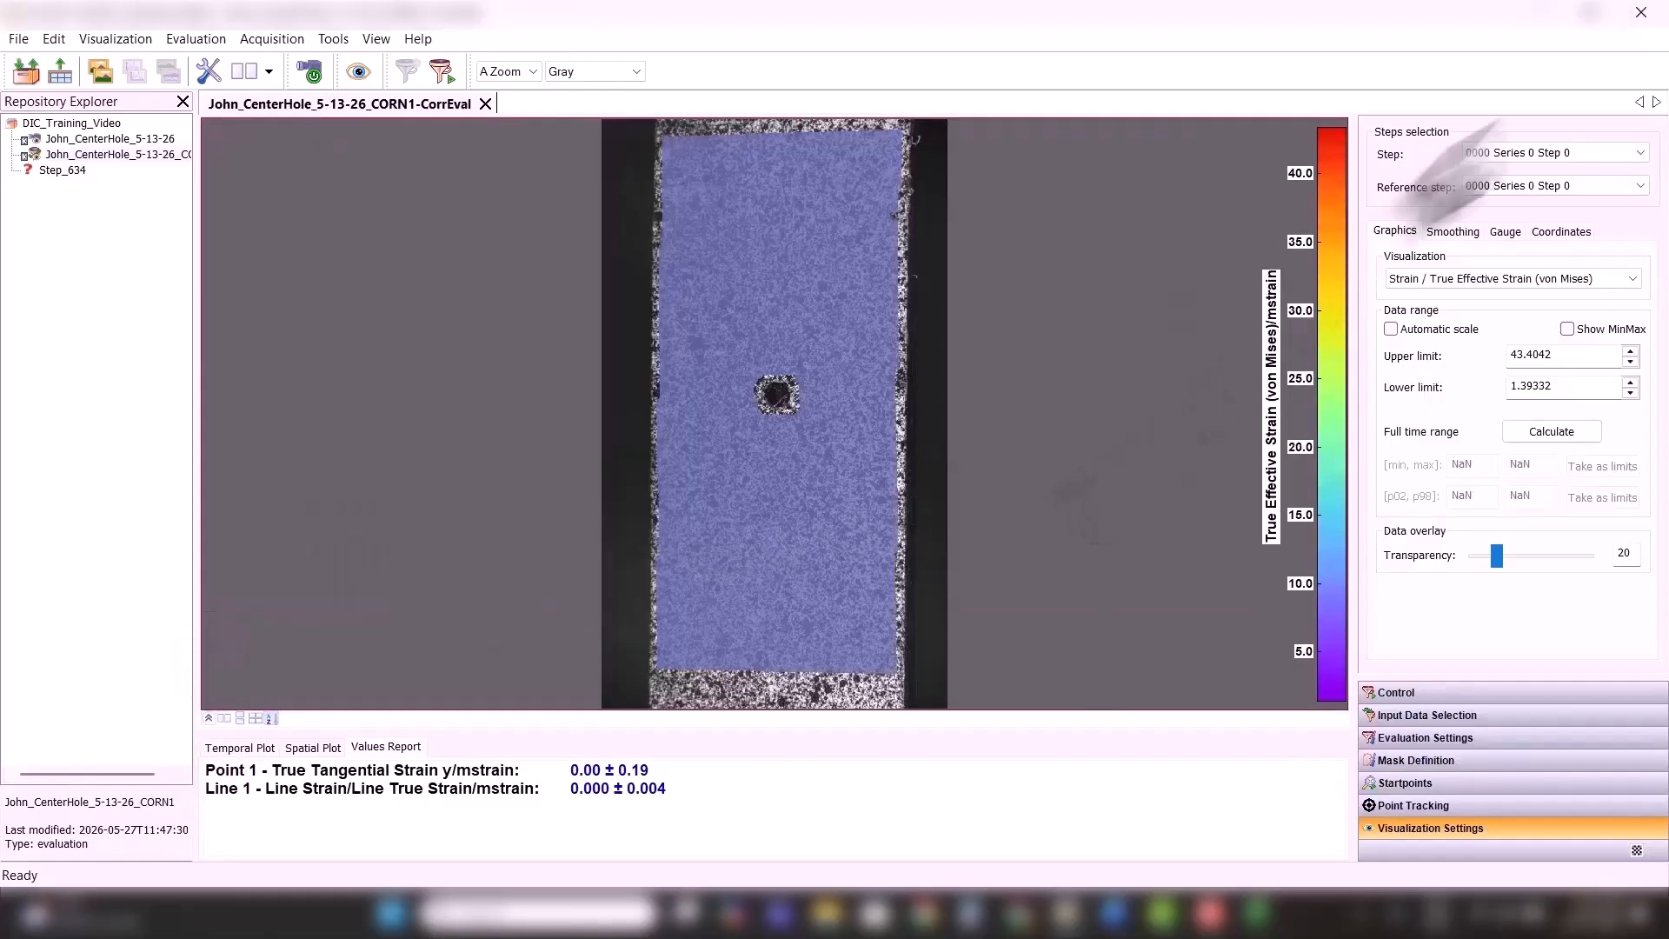
- Display the strain field for step 728 and check the Step_634 folder in File Explorer
left_click(1547, 155)
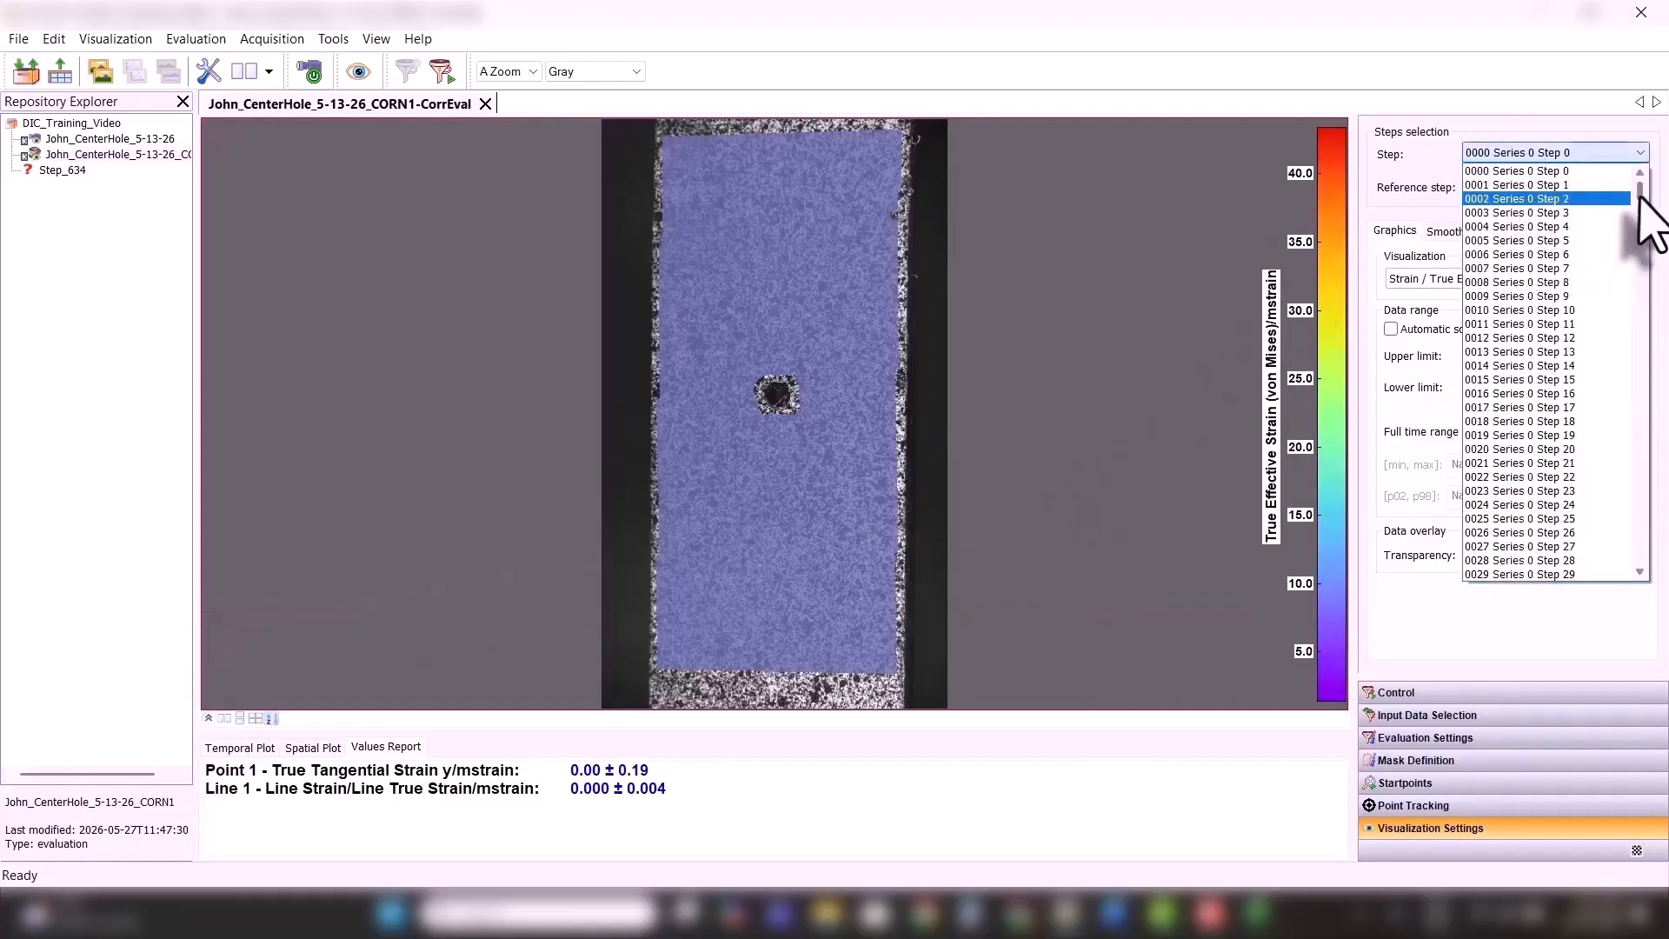
left_click_drag(1640, 198, 1638, 245)
left_click(1499, 325)
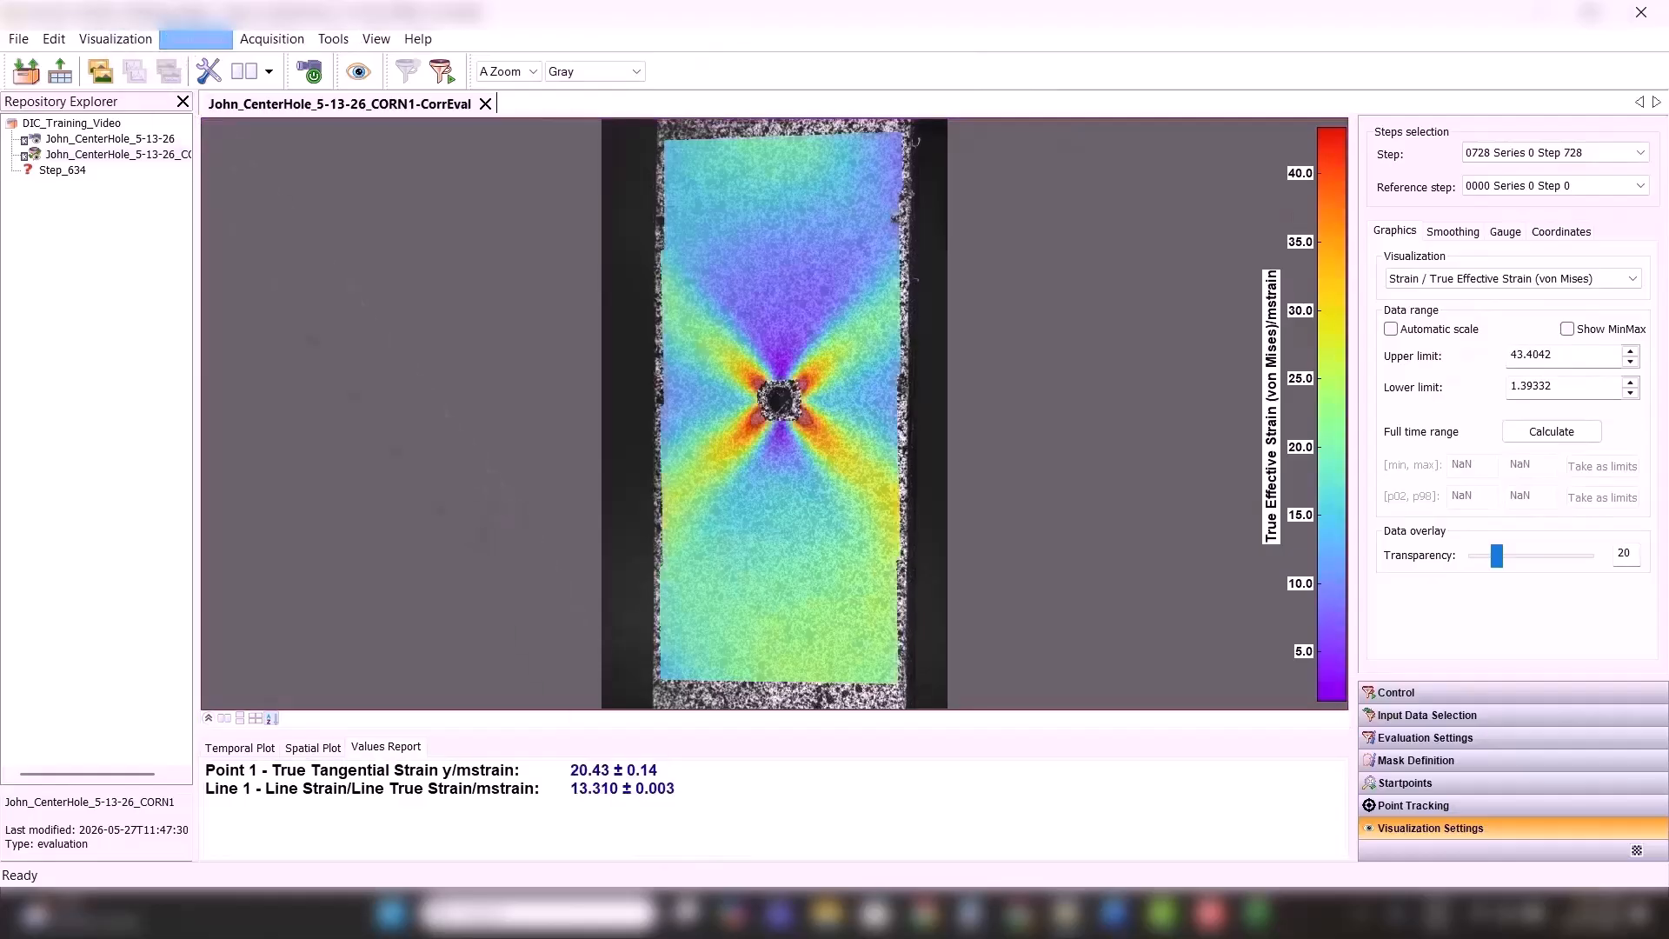
left_click(832, 920)
left_click(827, 915)
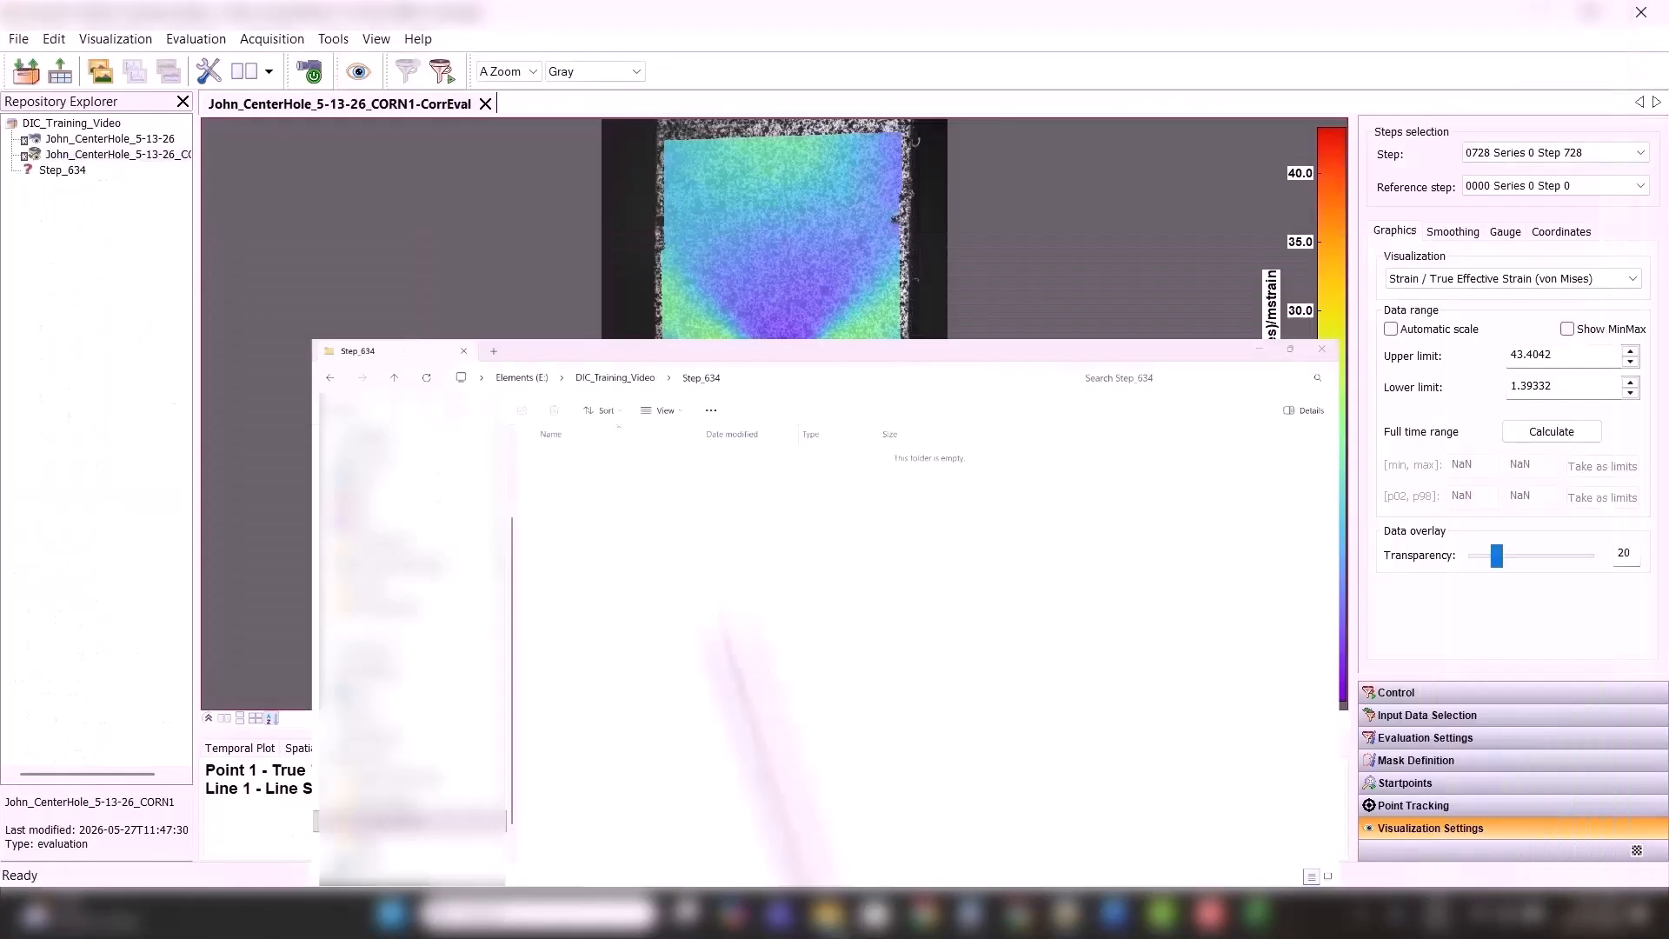
- Set the displayed step to 0634 Series 0 Step 634
left_click(1576, 156)
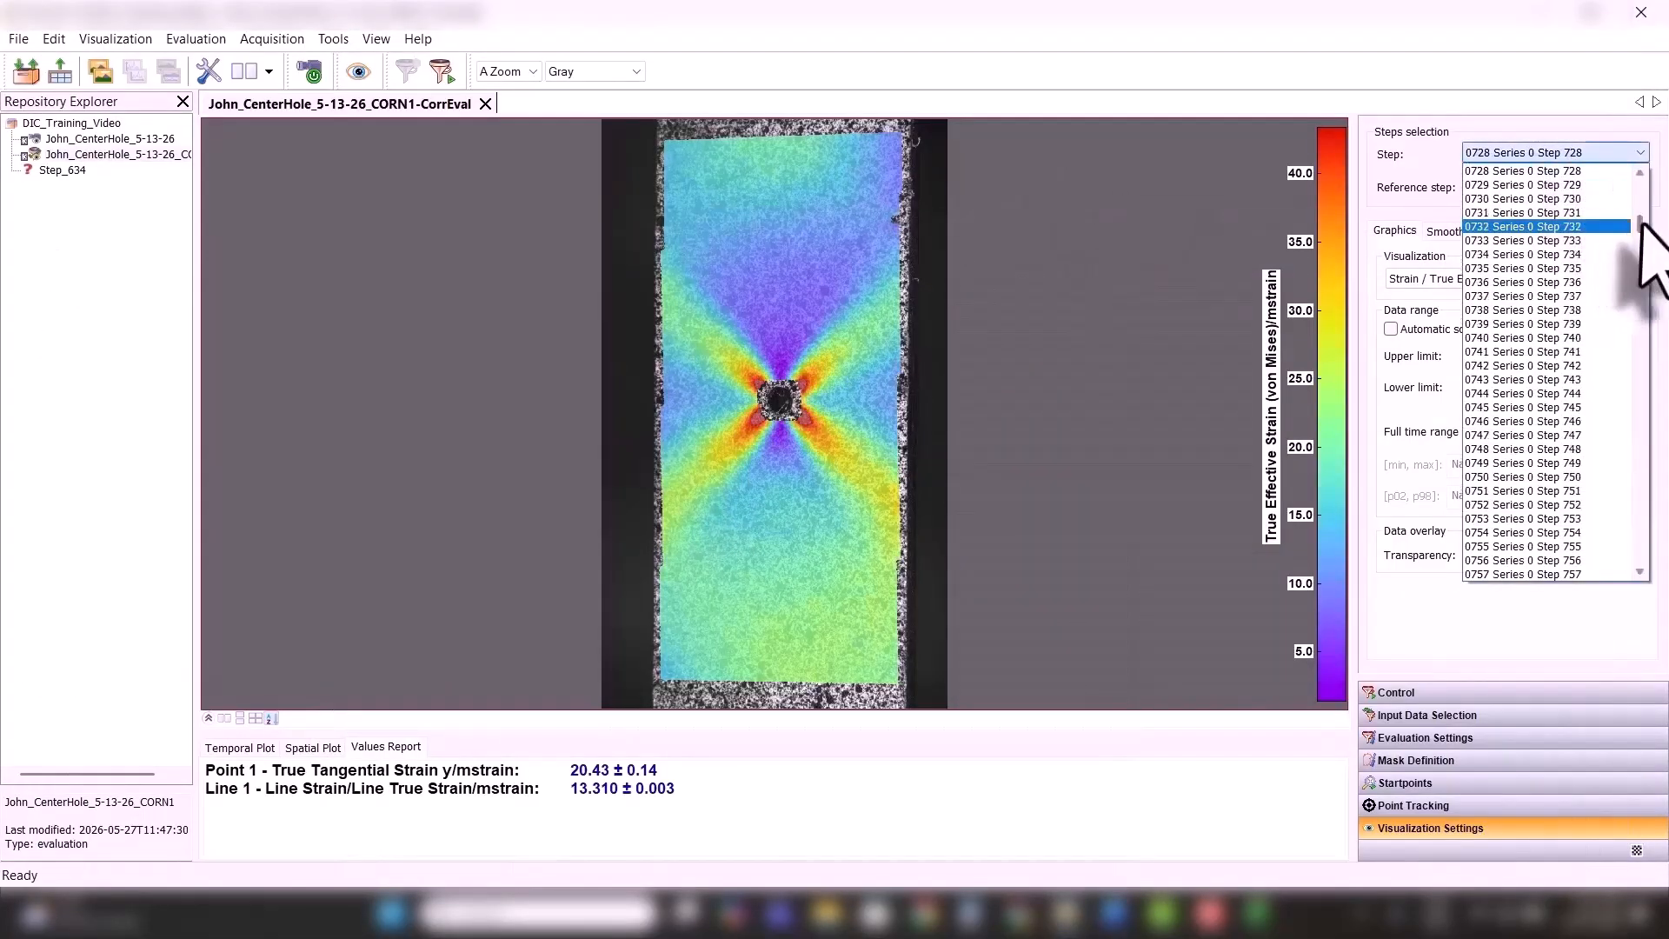
left_click_drag(1642, 223, 1642, 212)
scroll(1632, 277, "down", 6)
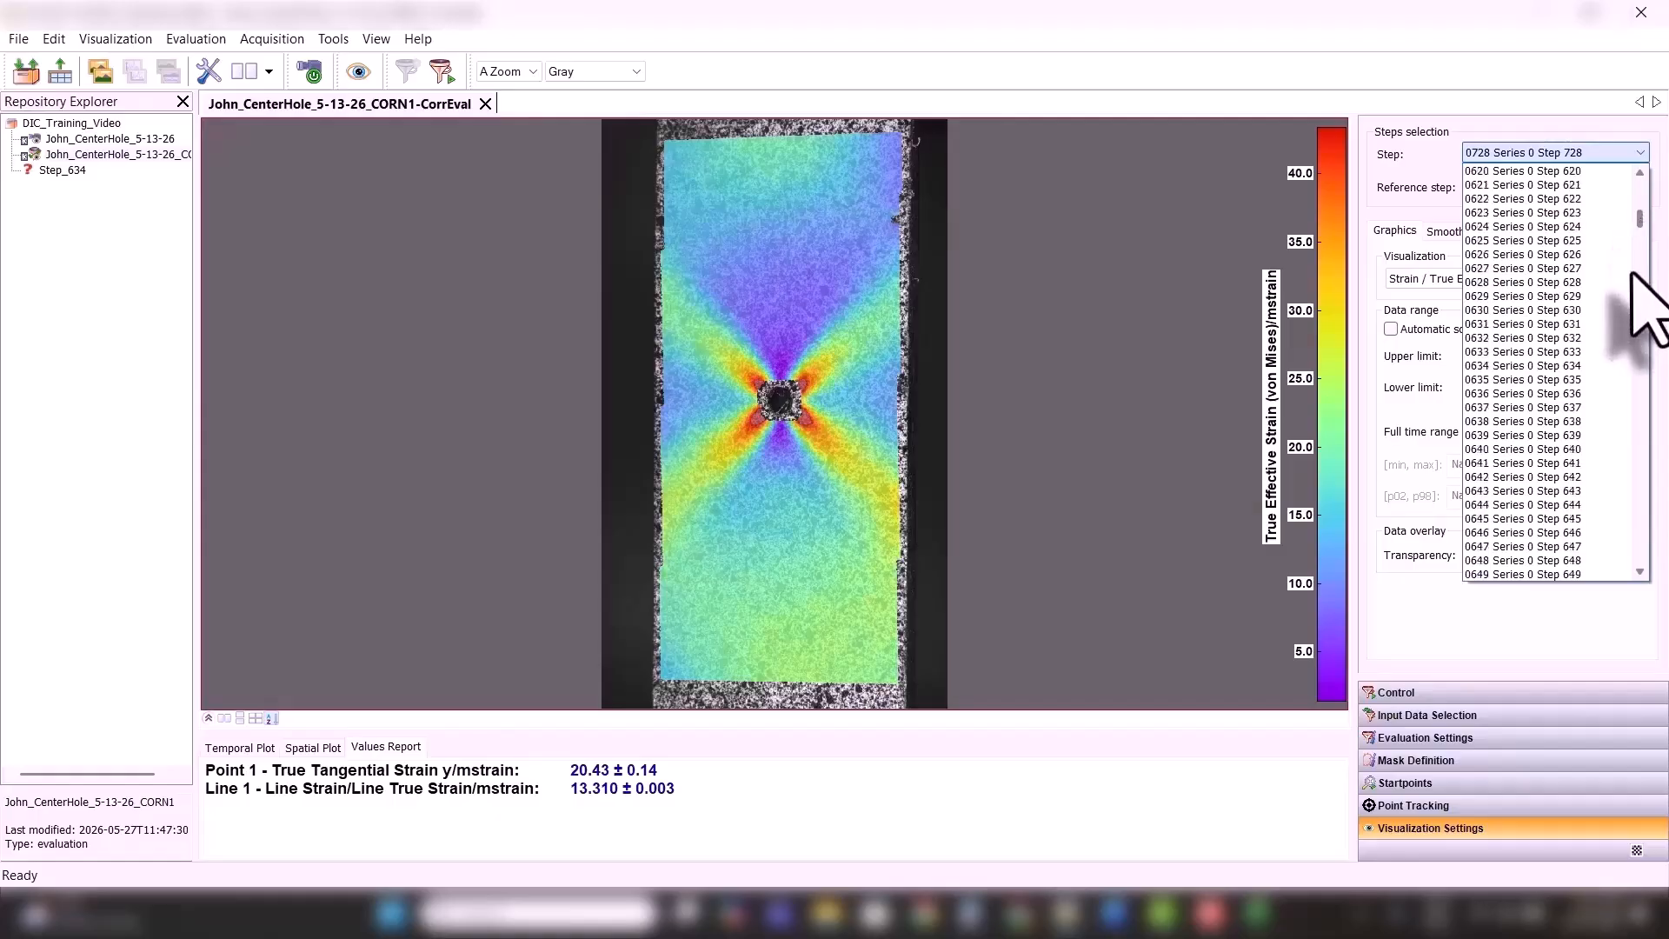
scroll(1636, 280, "down", 10)
left_click(1641, 173)
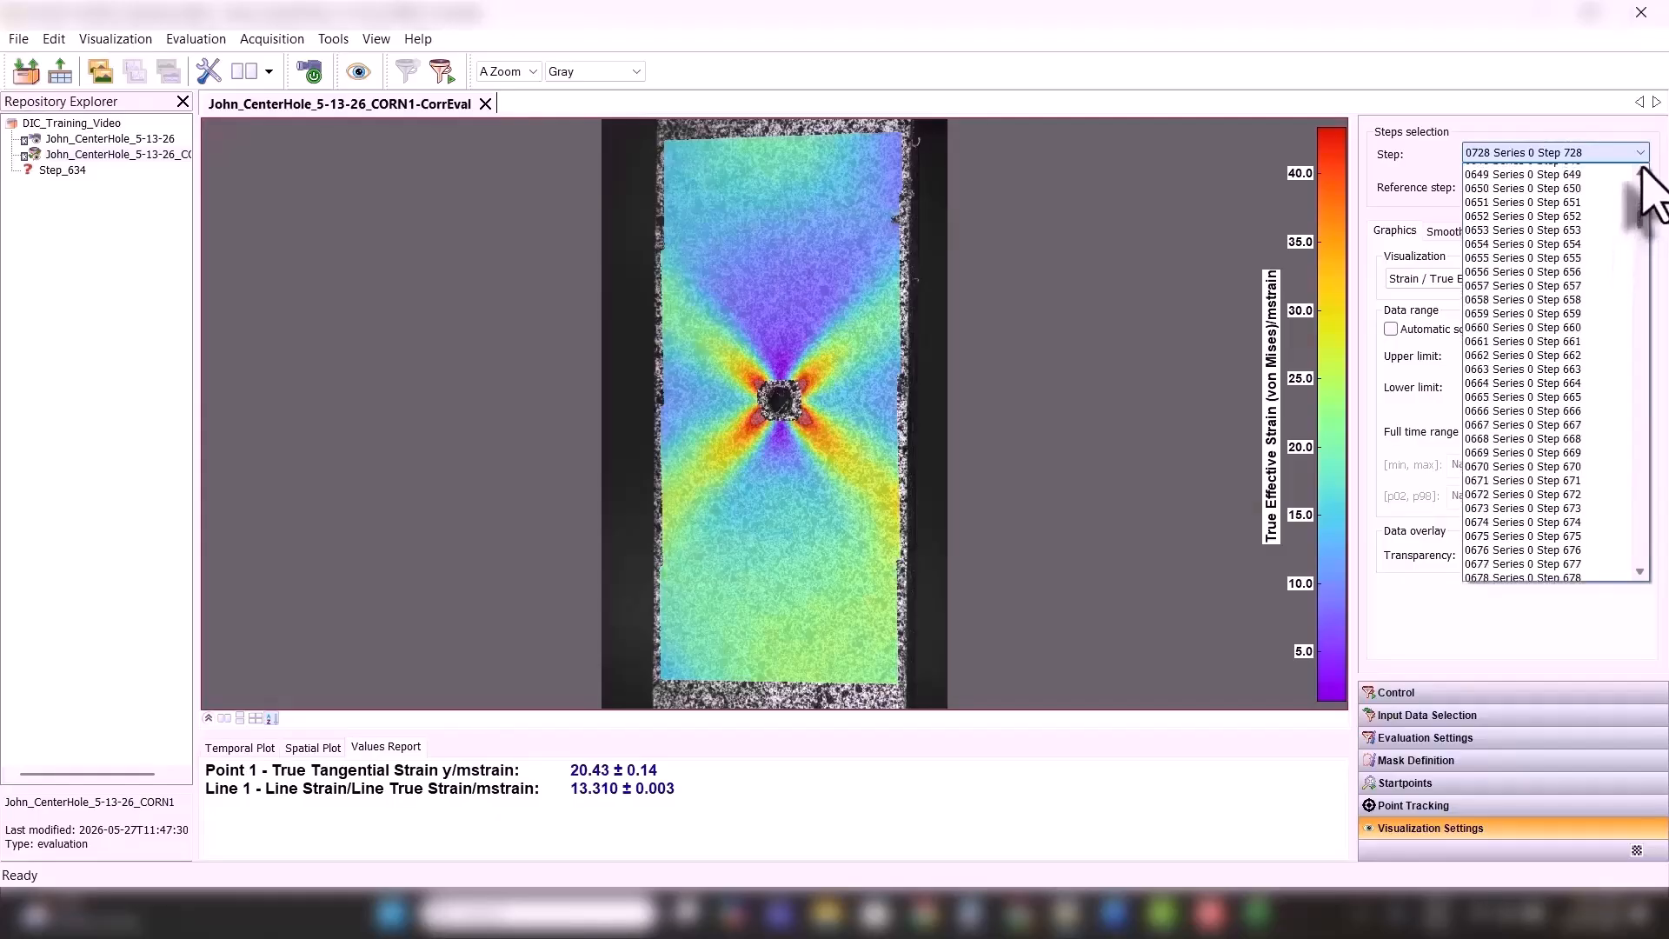
left_click(1641, 173)
left_click(1641, 173)
left_click(1640, 176)
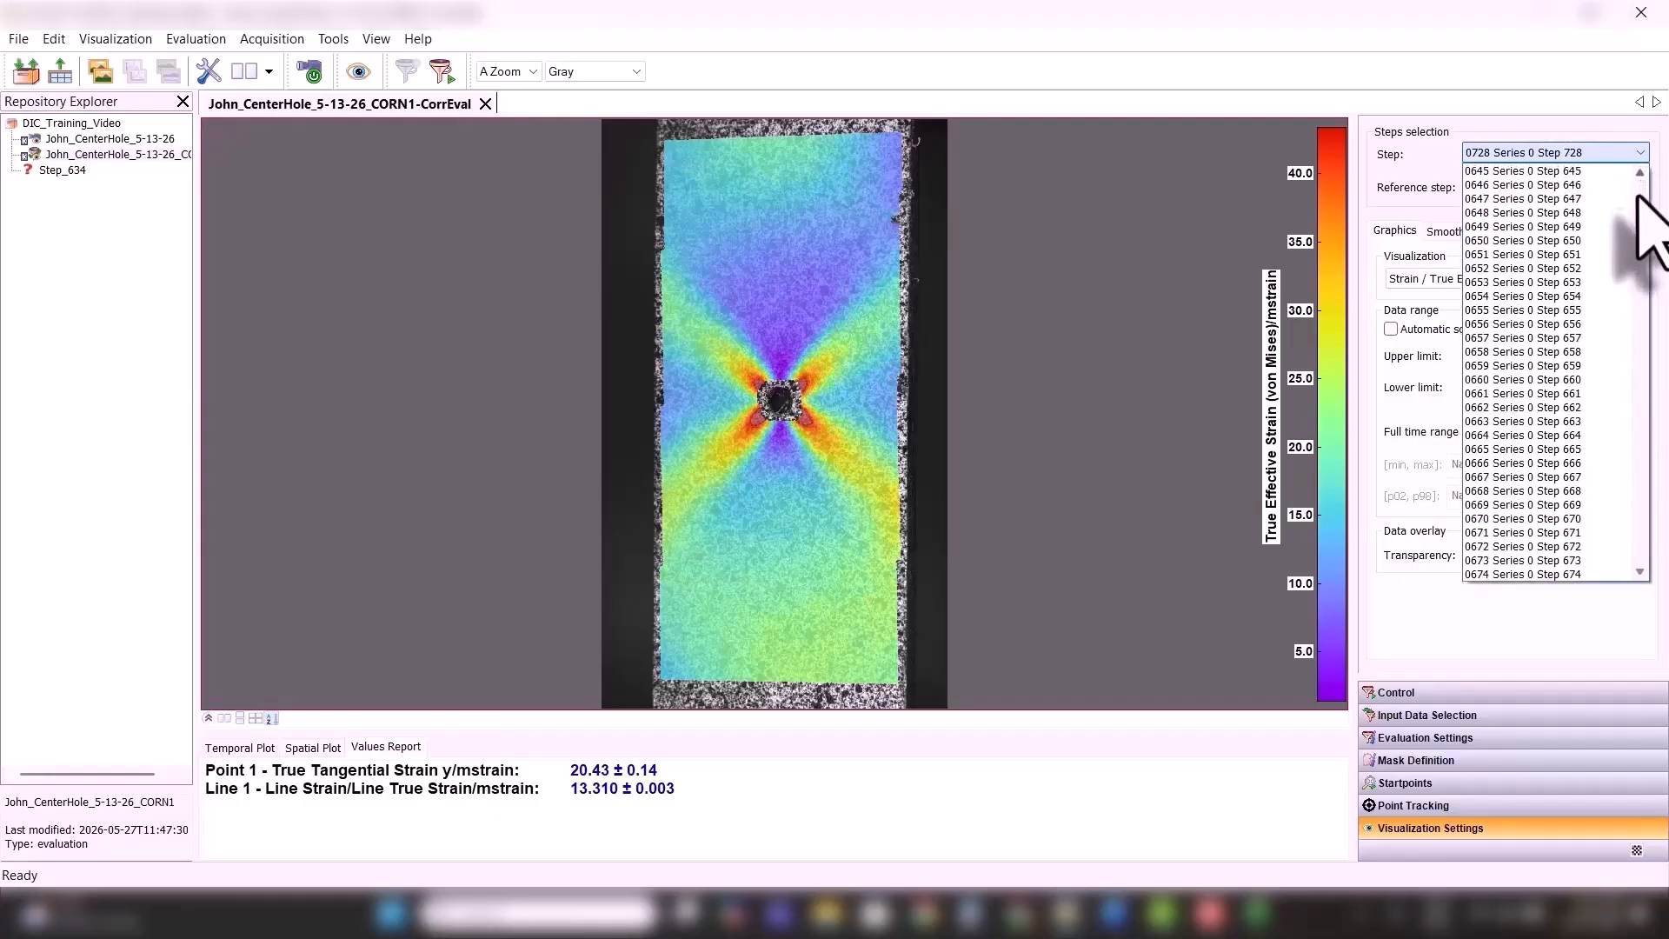
scroll(1640, 201, "up", 10)
left_click(1595, 444)
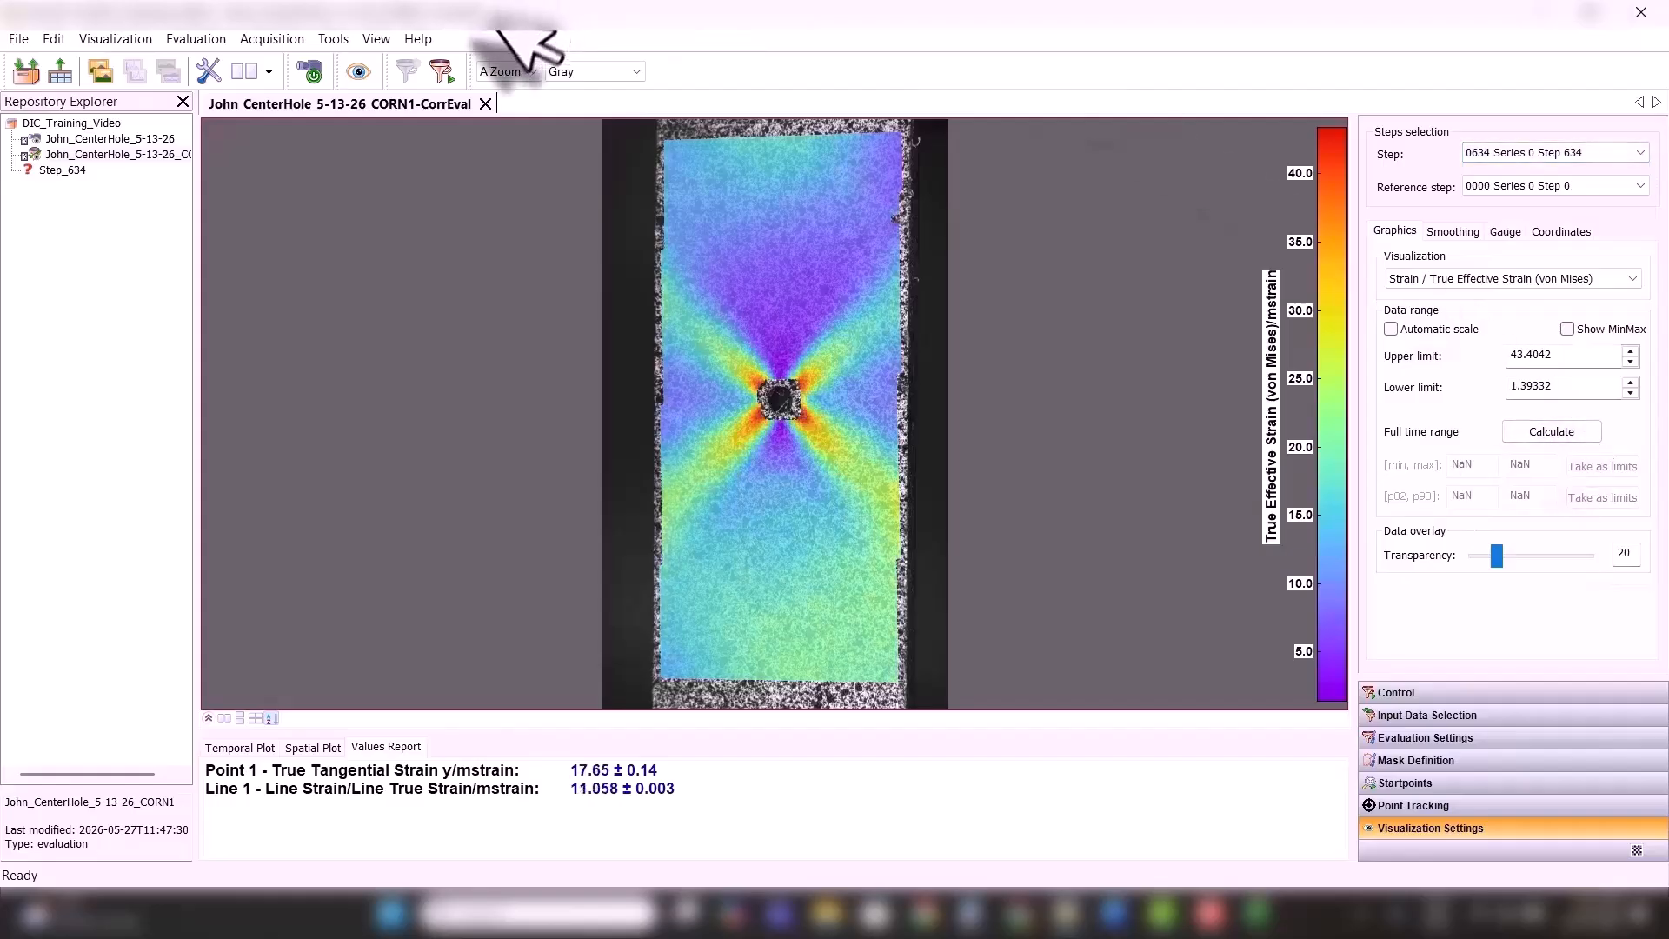
- Start a data export in ASCII format for current step 634 with reference step 0
left_click(19, 38)
mouse_move(59, 150)
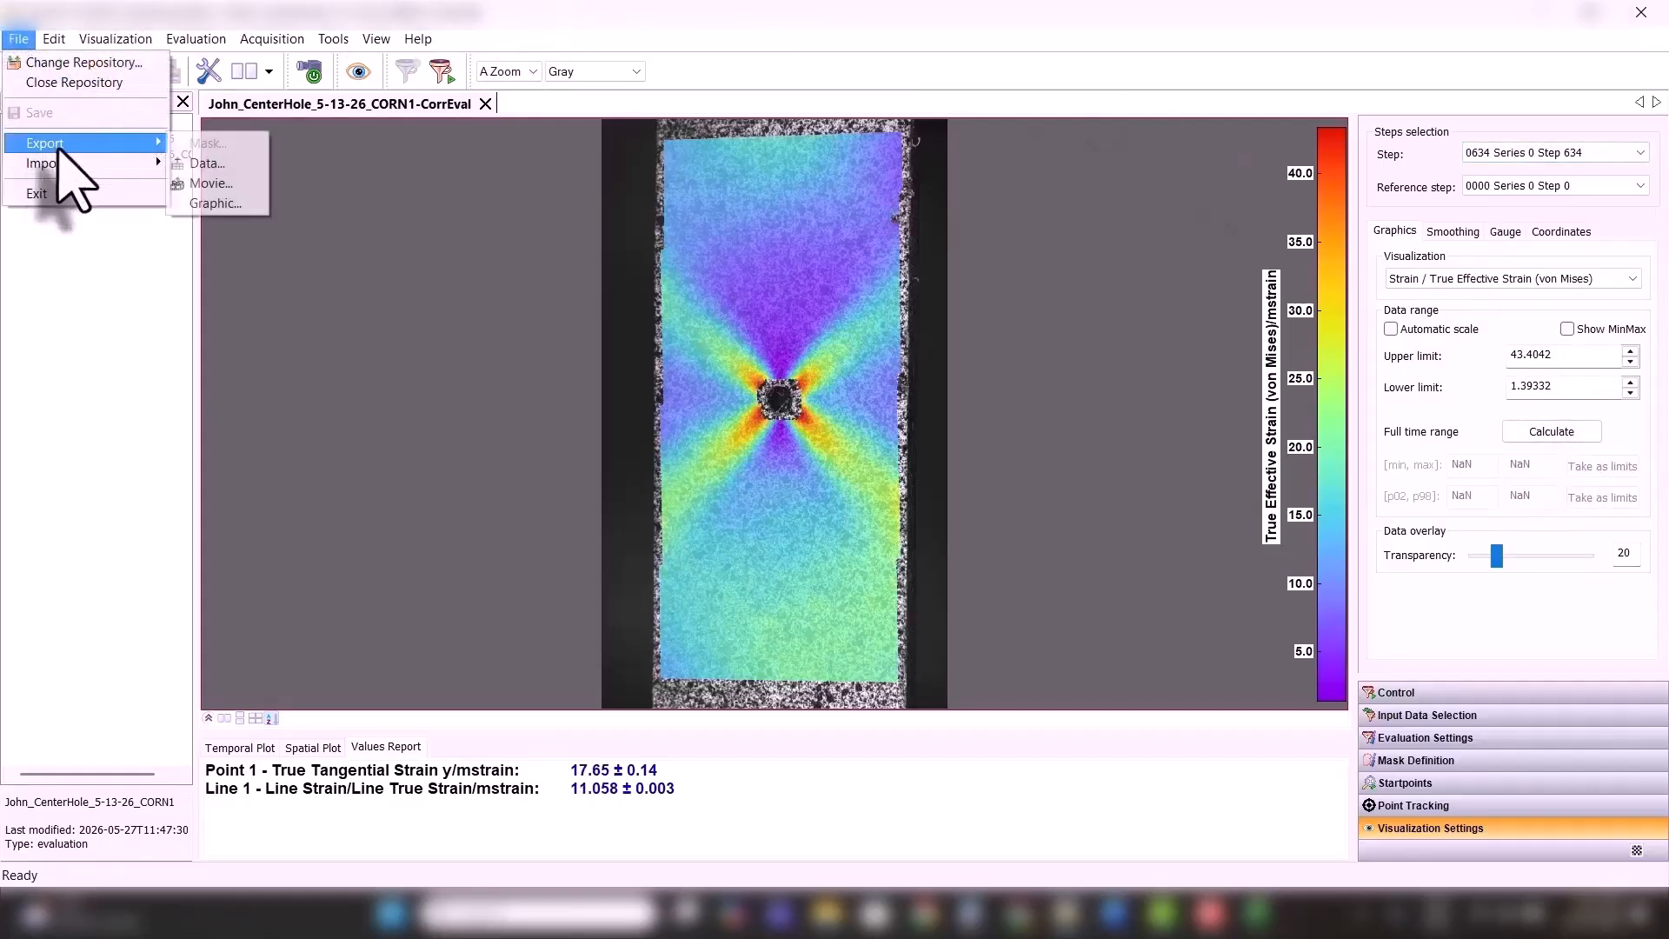
left_click(206, 164)
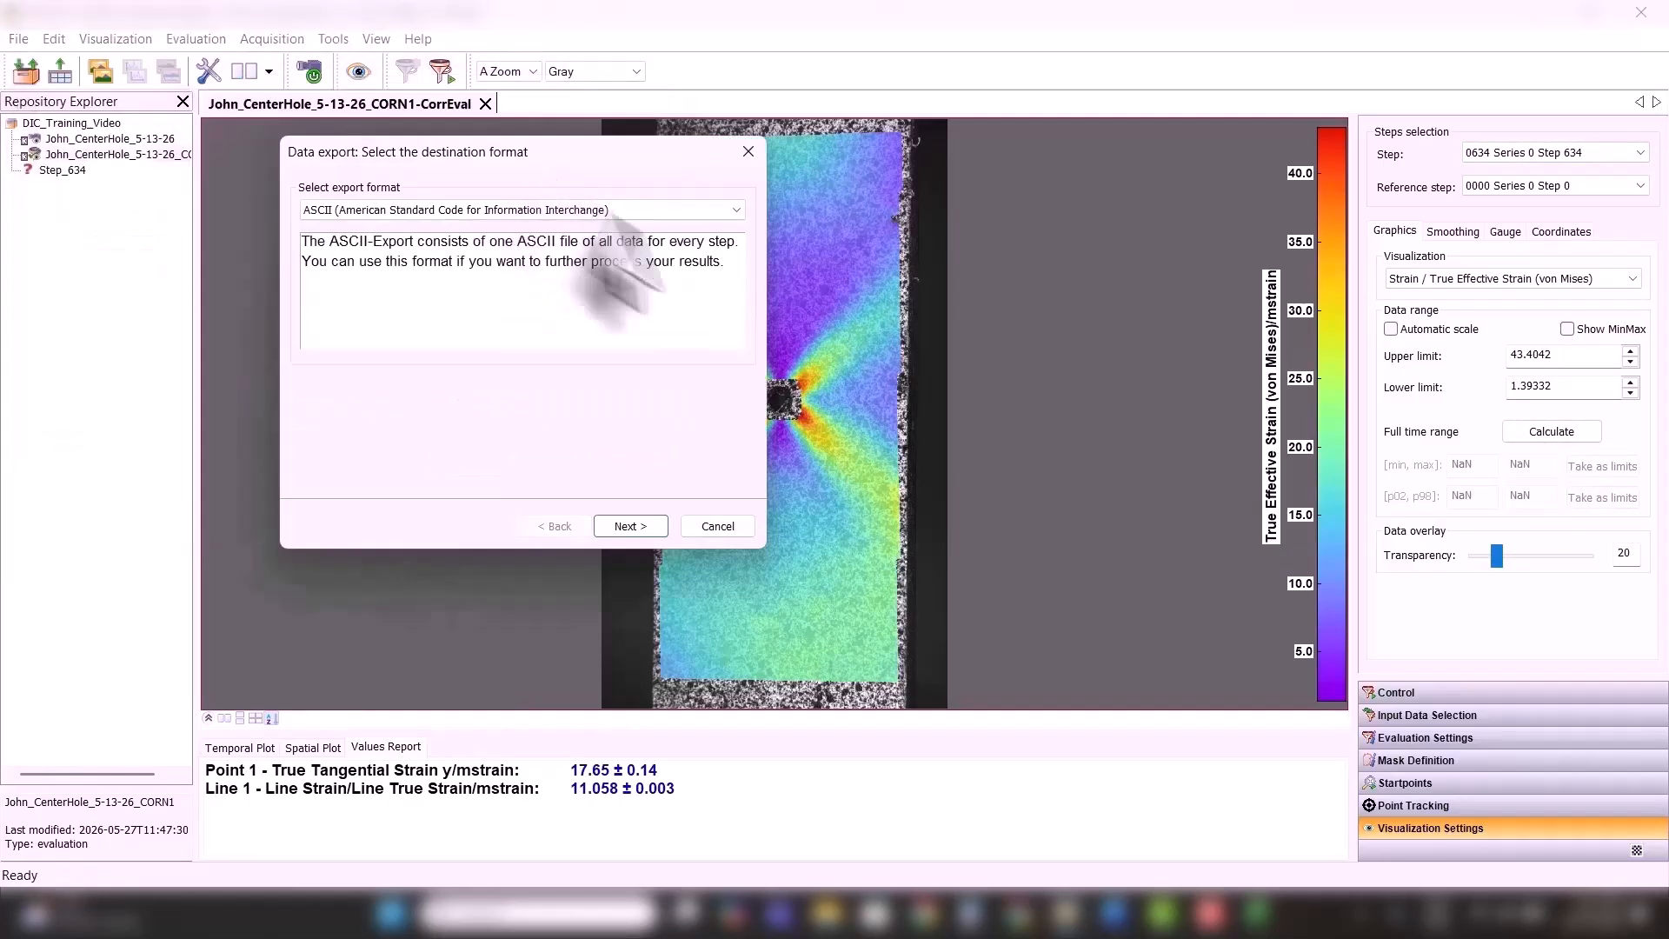
left_click(758, 609)
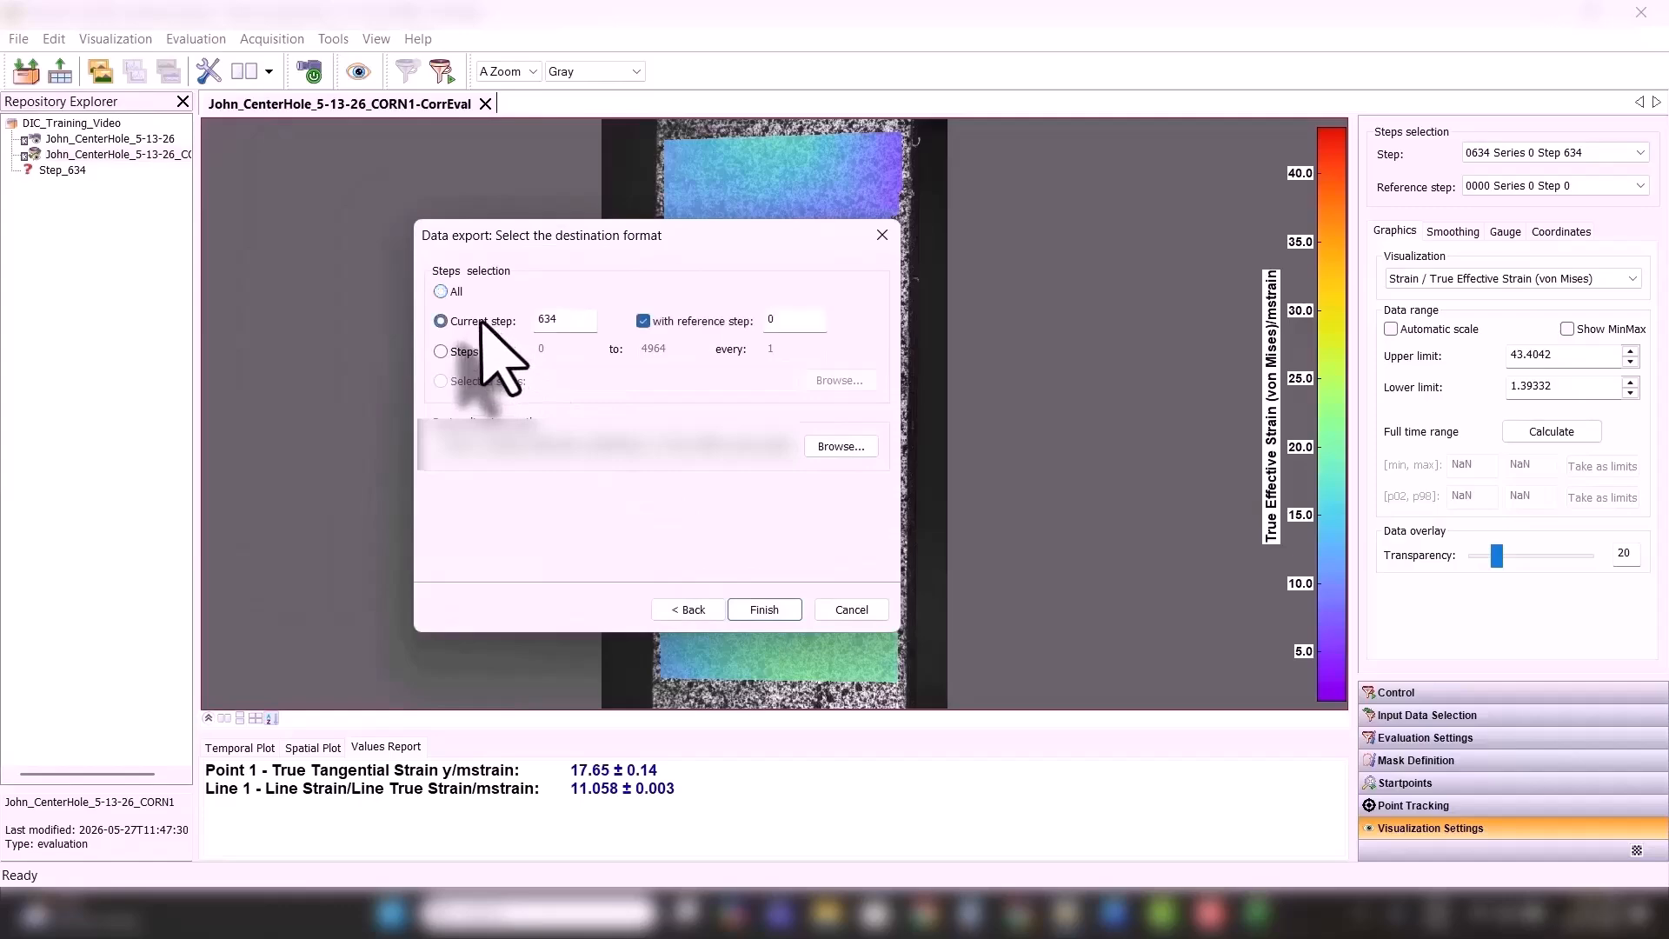
- Set the Step_634 folder as the series directory and finish the export, overwriting the existing directory
left_click(836, 455)
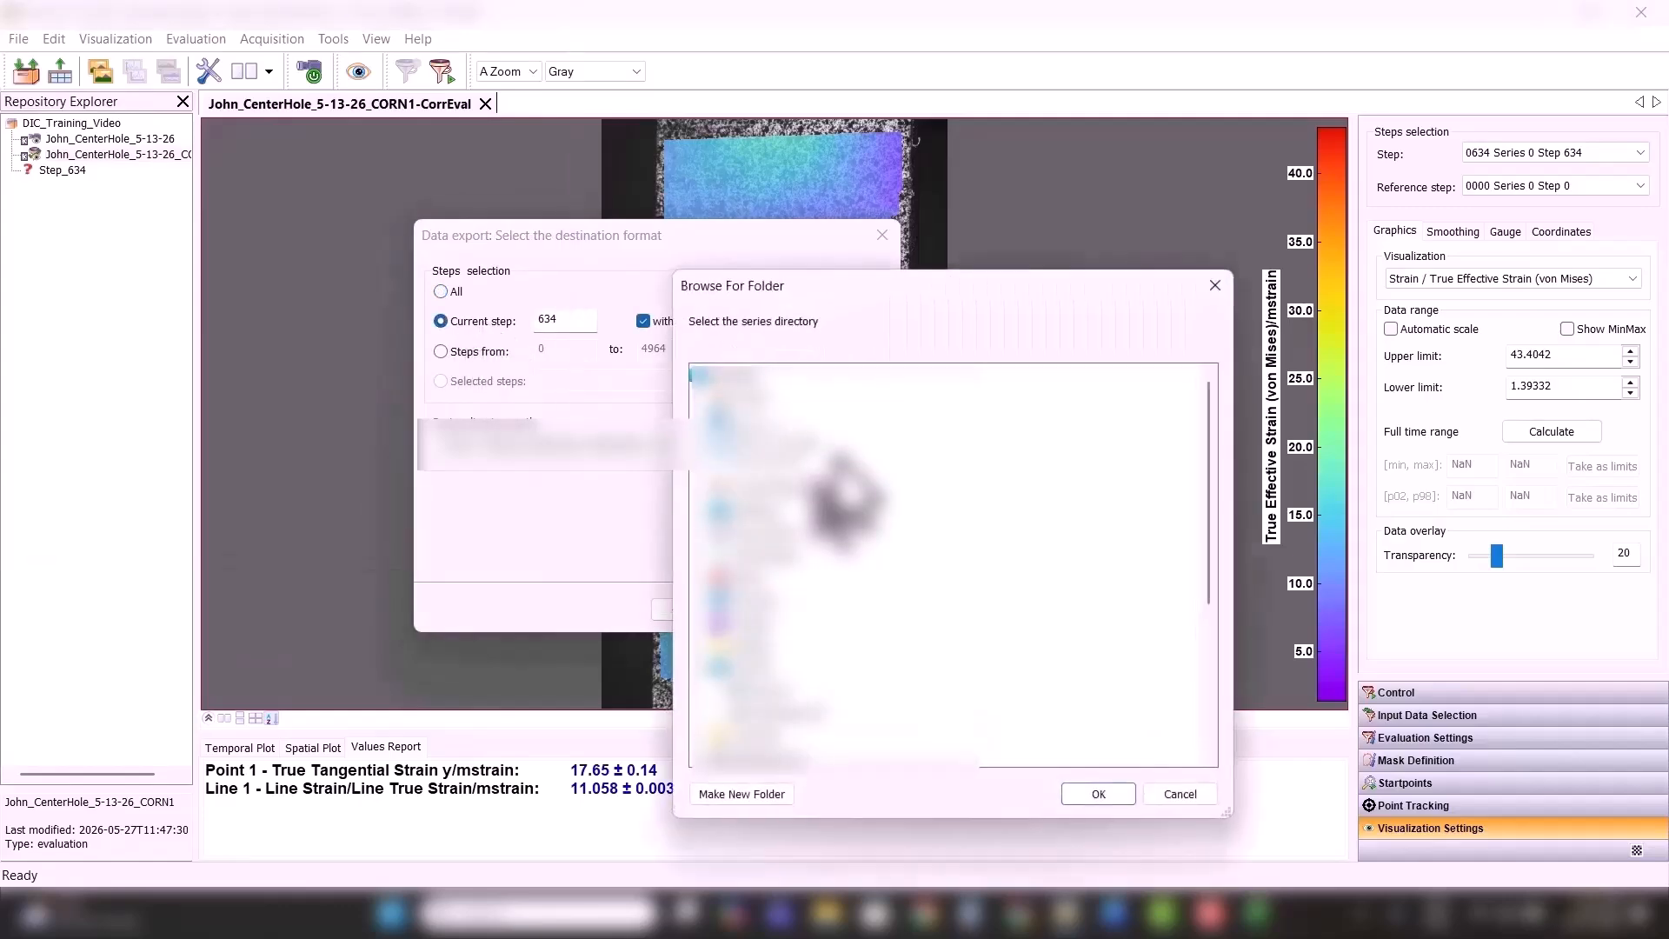
left_click_drag(1209, 494, 1209, 701)
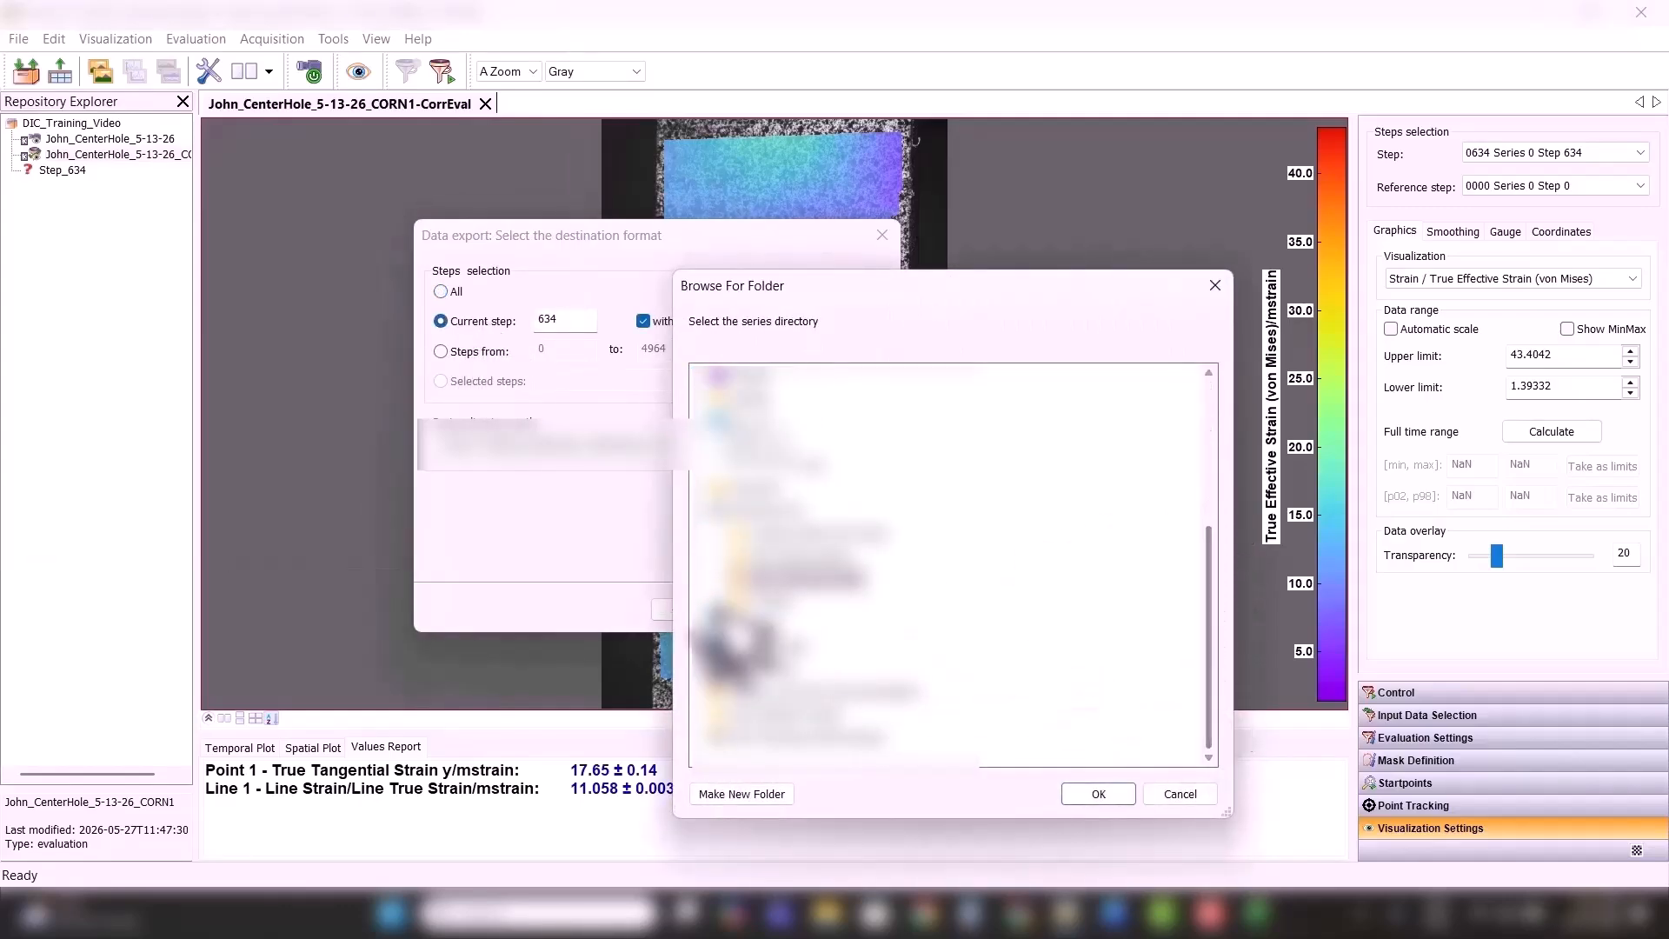
left_click(723, 577)
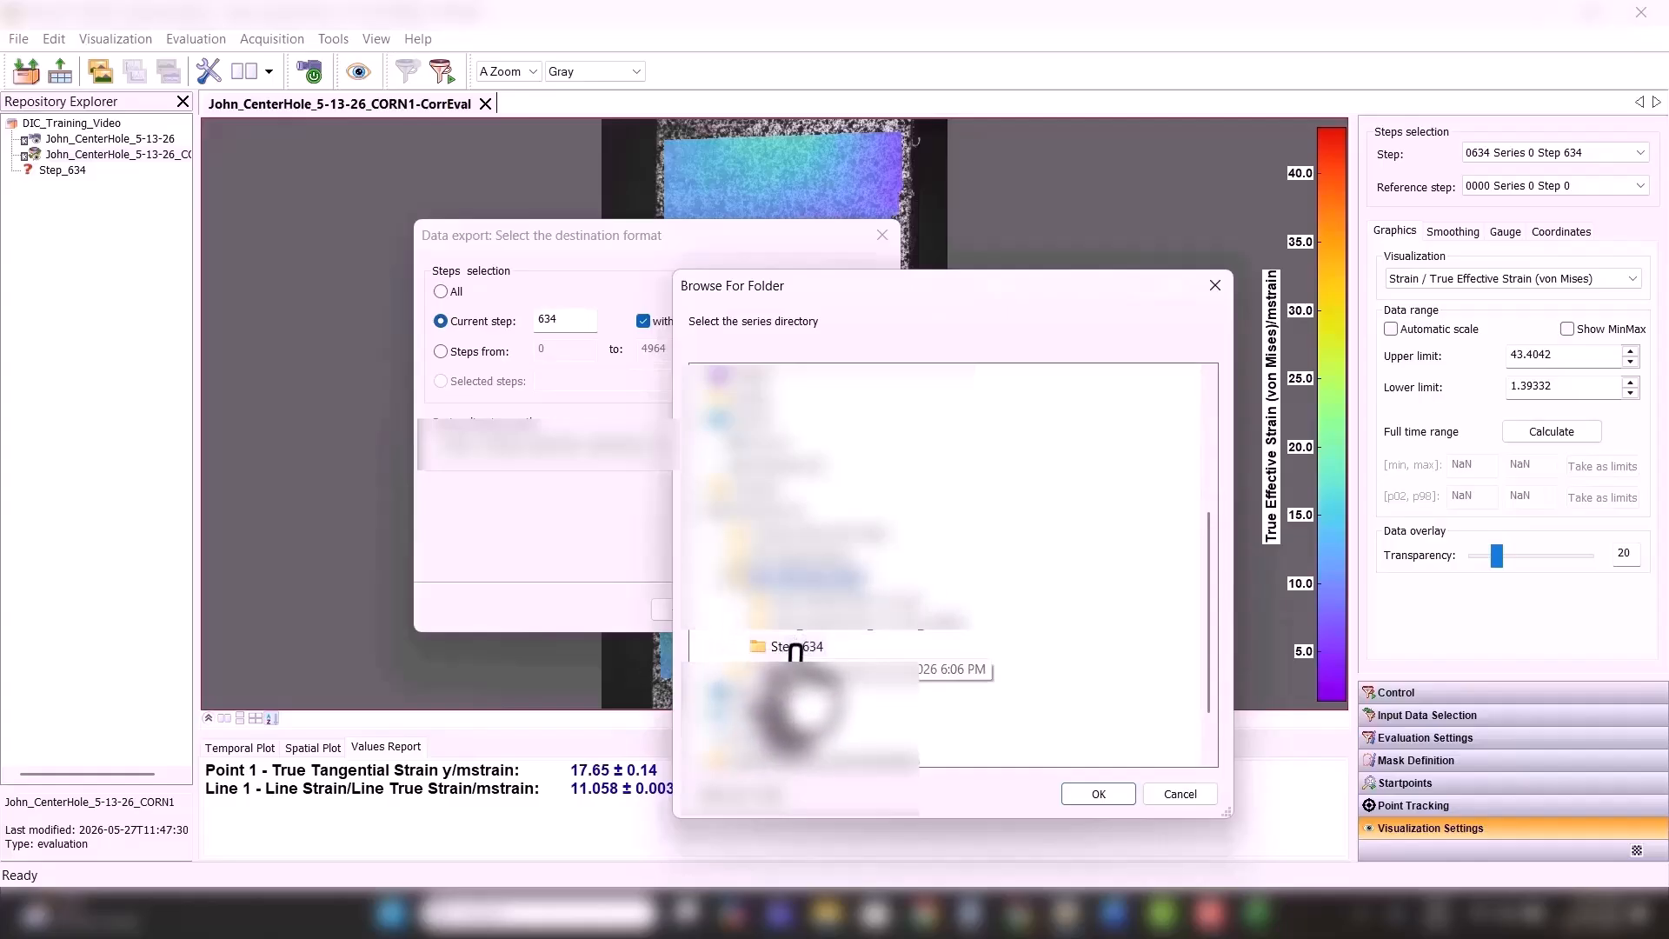
left_click(792, 647)
left_click(1098, 794)
left_click(753, 609)
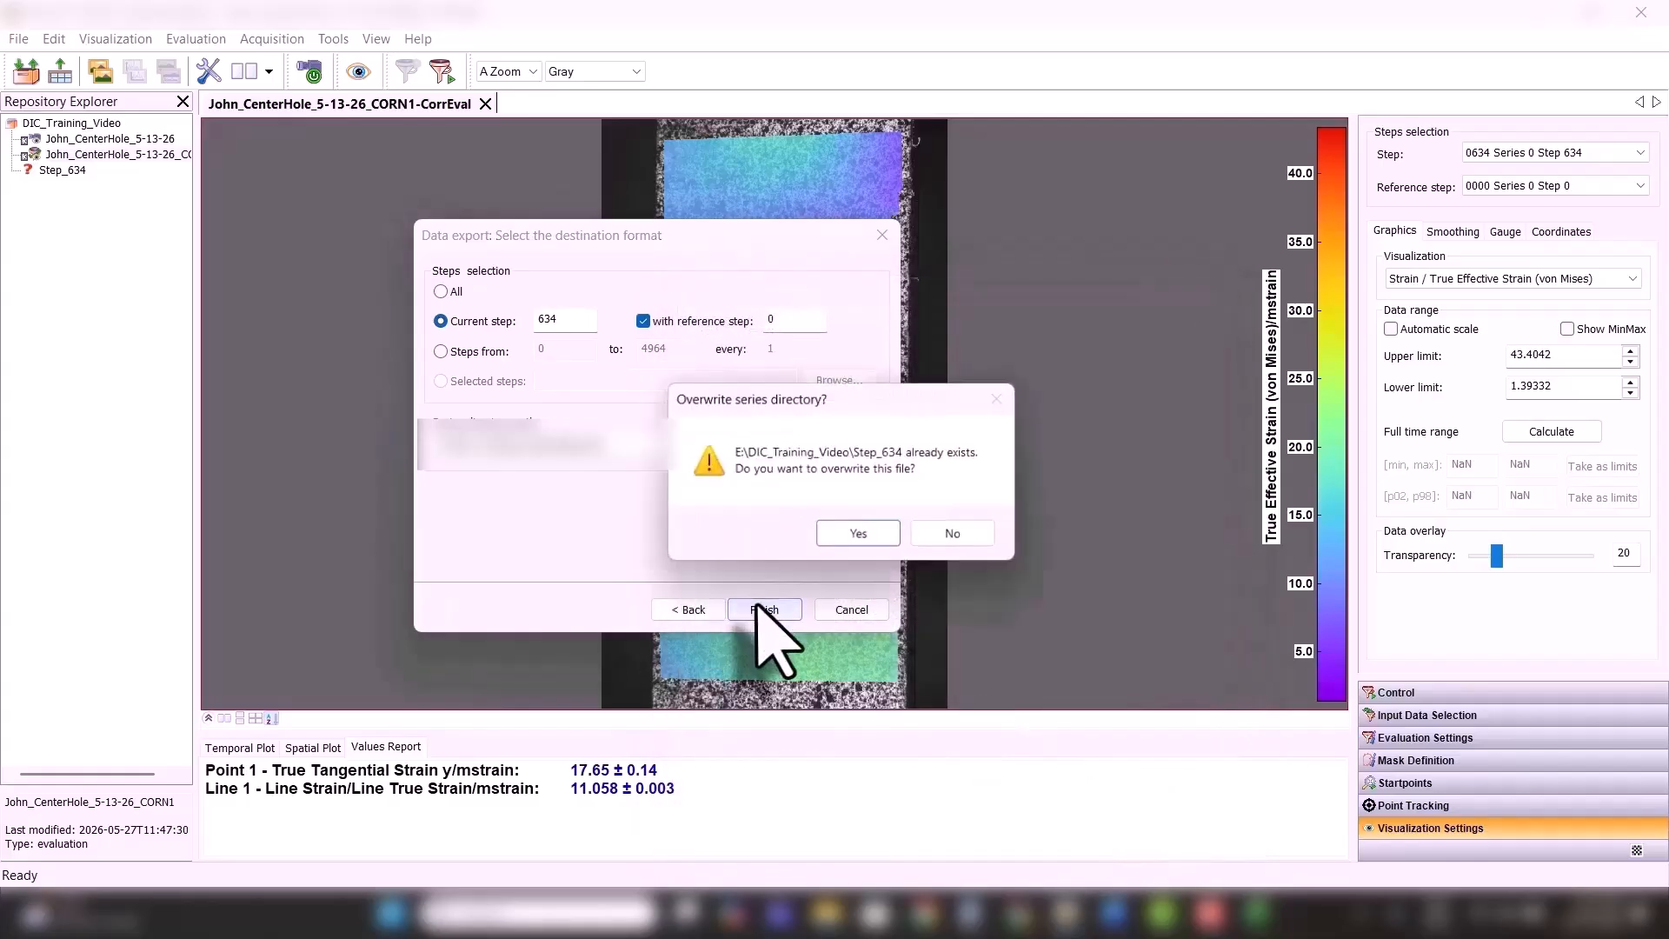
left_click(856, 531)
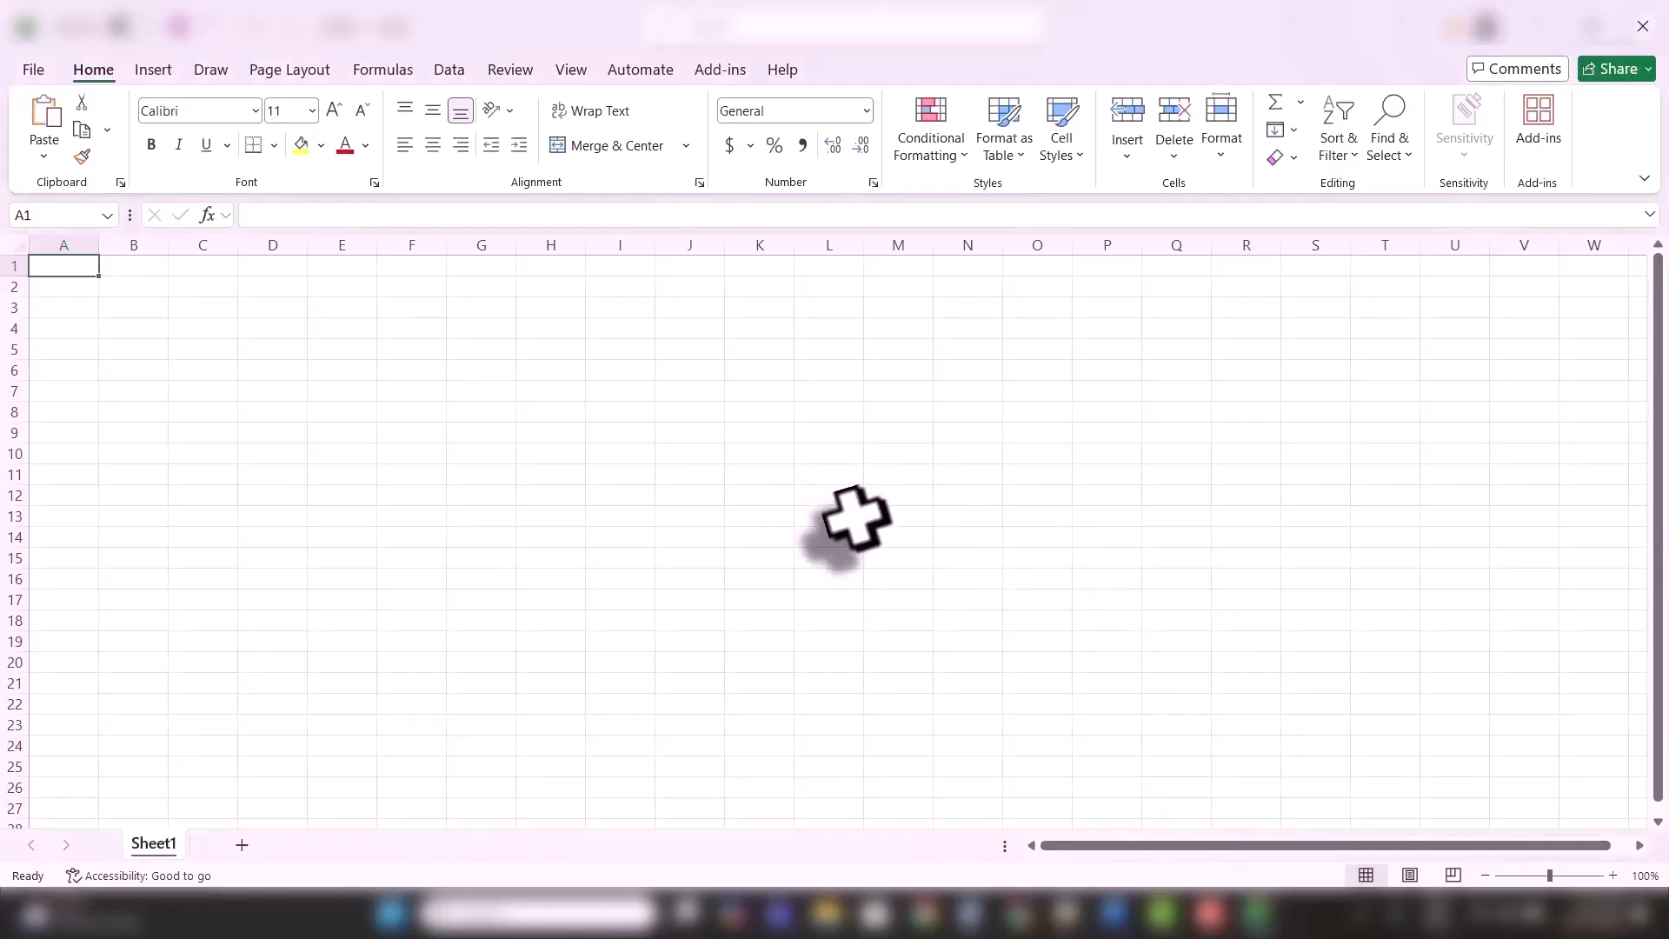
- Import the Step_634 text file from the Step_634 folder as delimited data with the default import settings
left_click(33, 70)
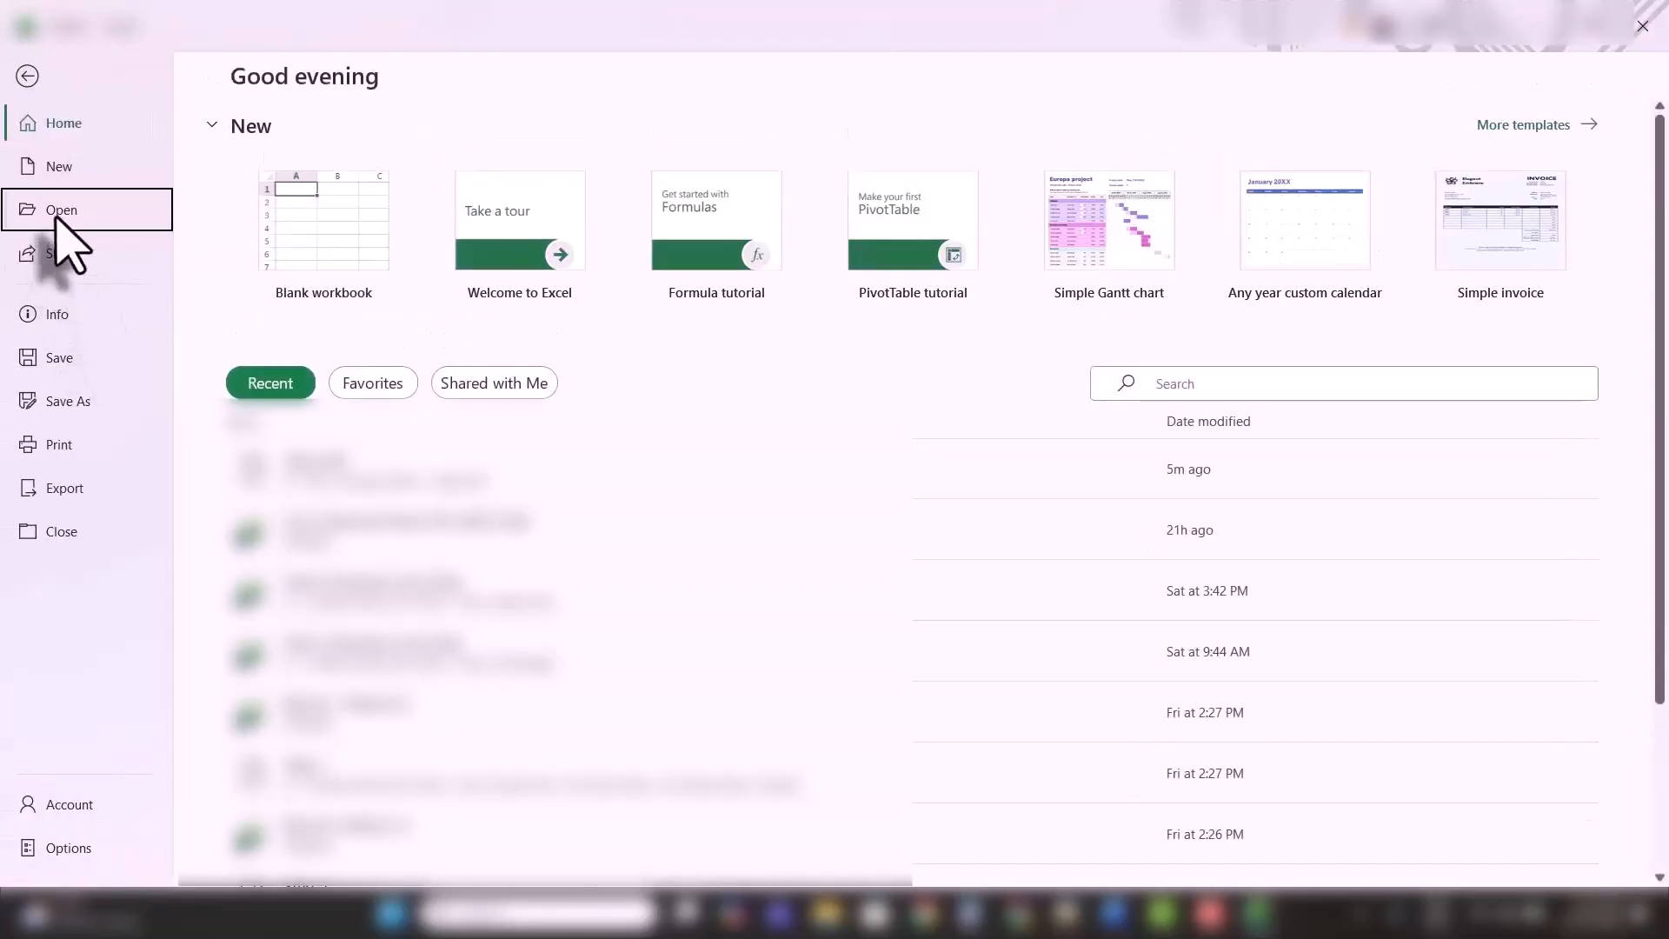
left_click(57, 213)
left_click(304, 796)
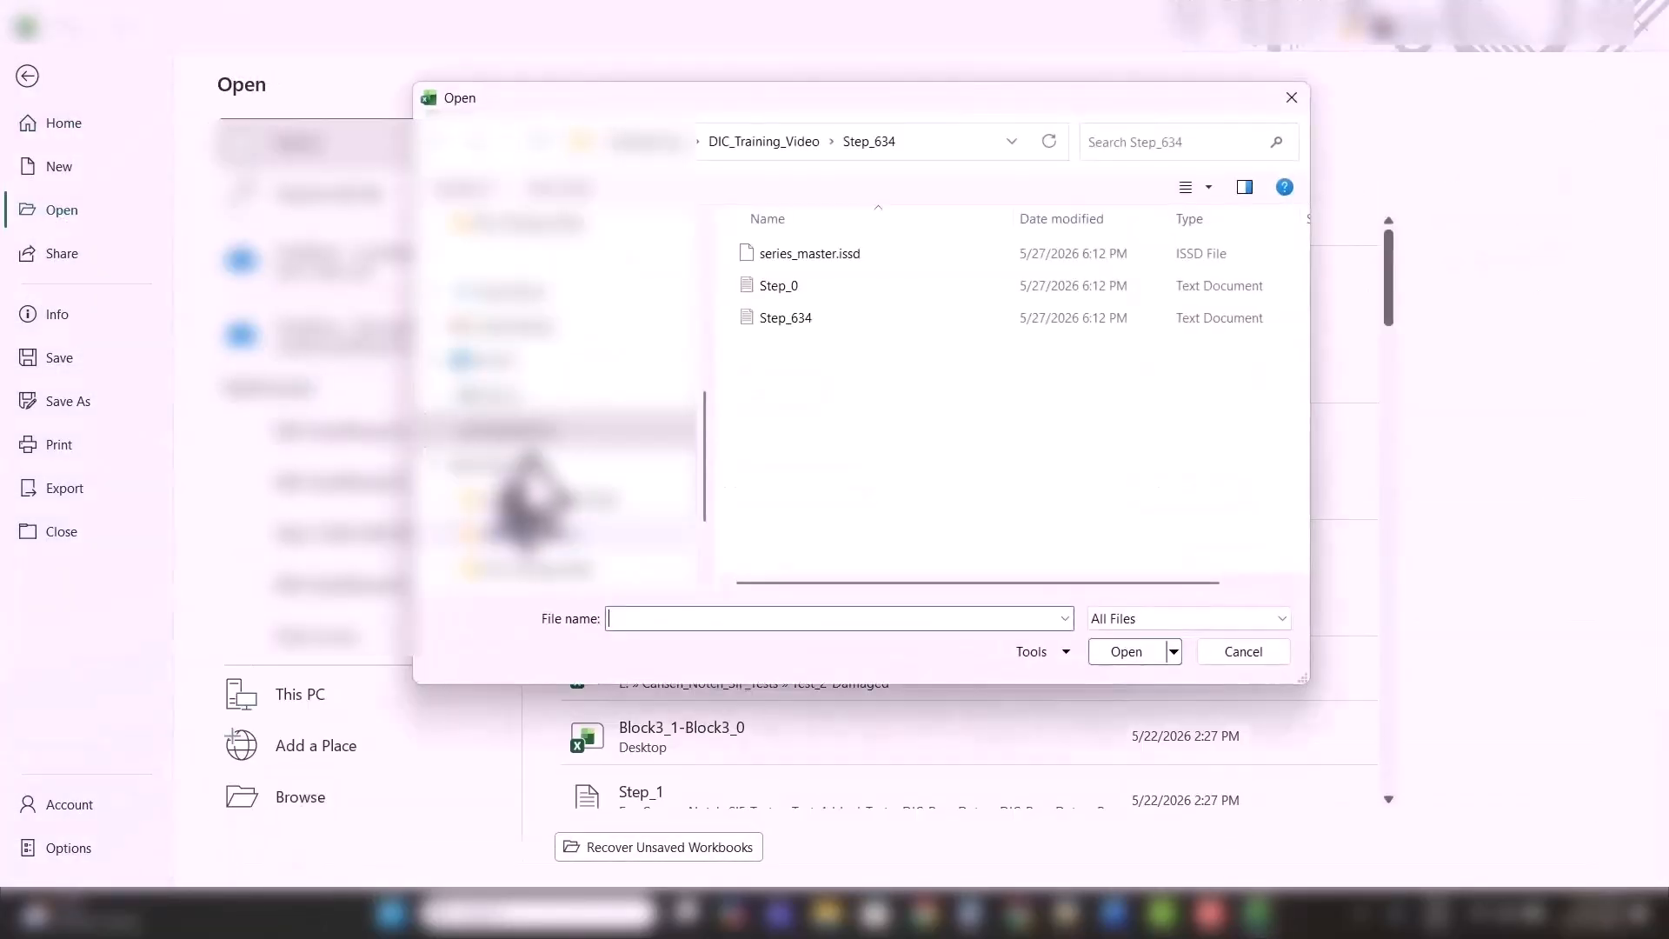
double_click(803, 318)
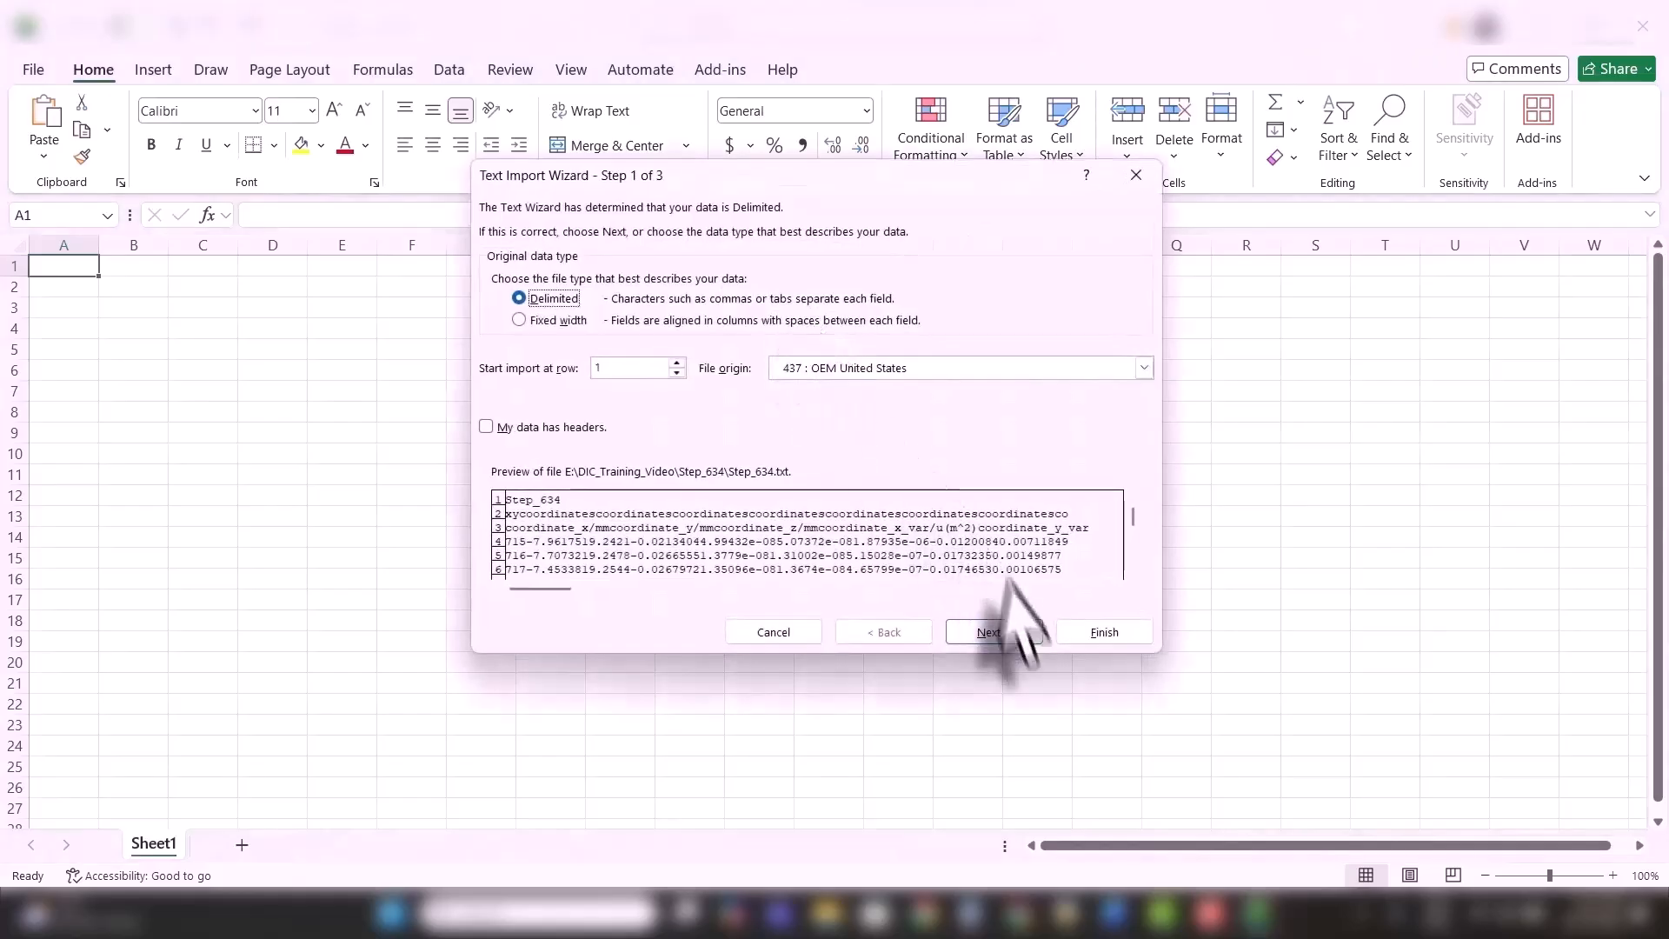
left_click(1089, 629)
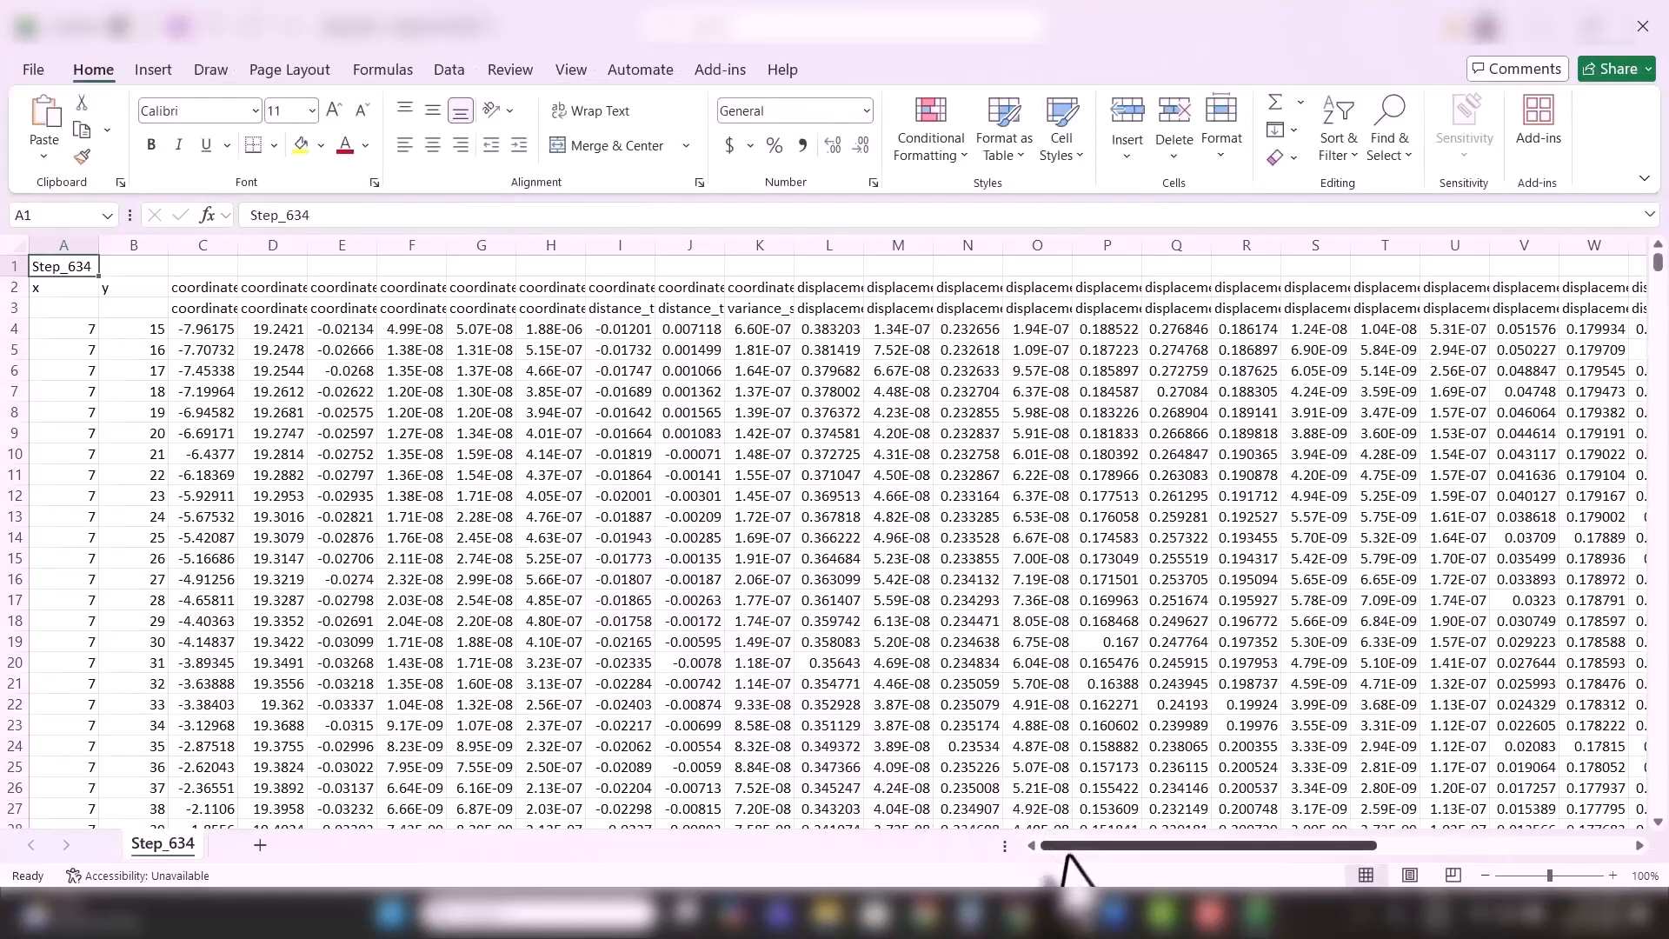
- Review the exported column headers, including coordinate_x/mm, then close the workbook and return to Istra 4D
left_click_drag(1067, 849, 684, 732)
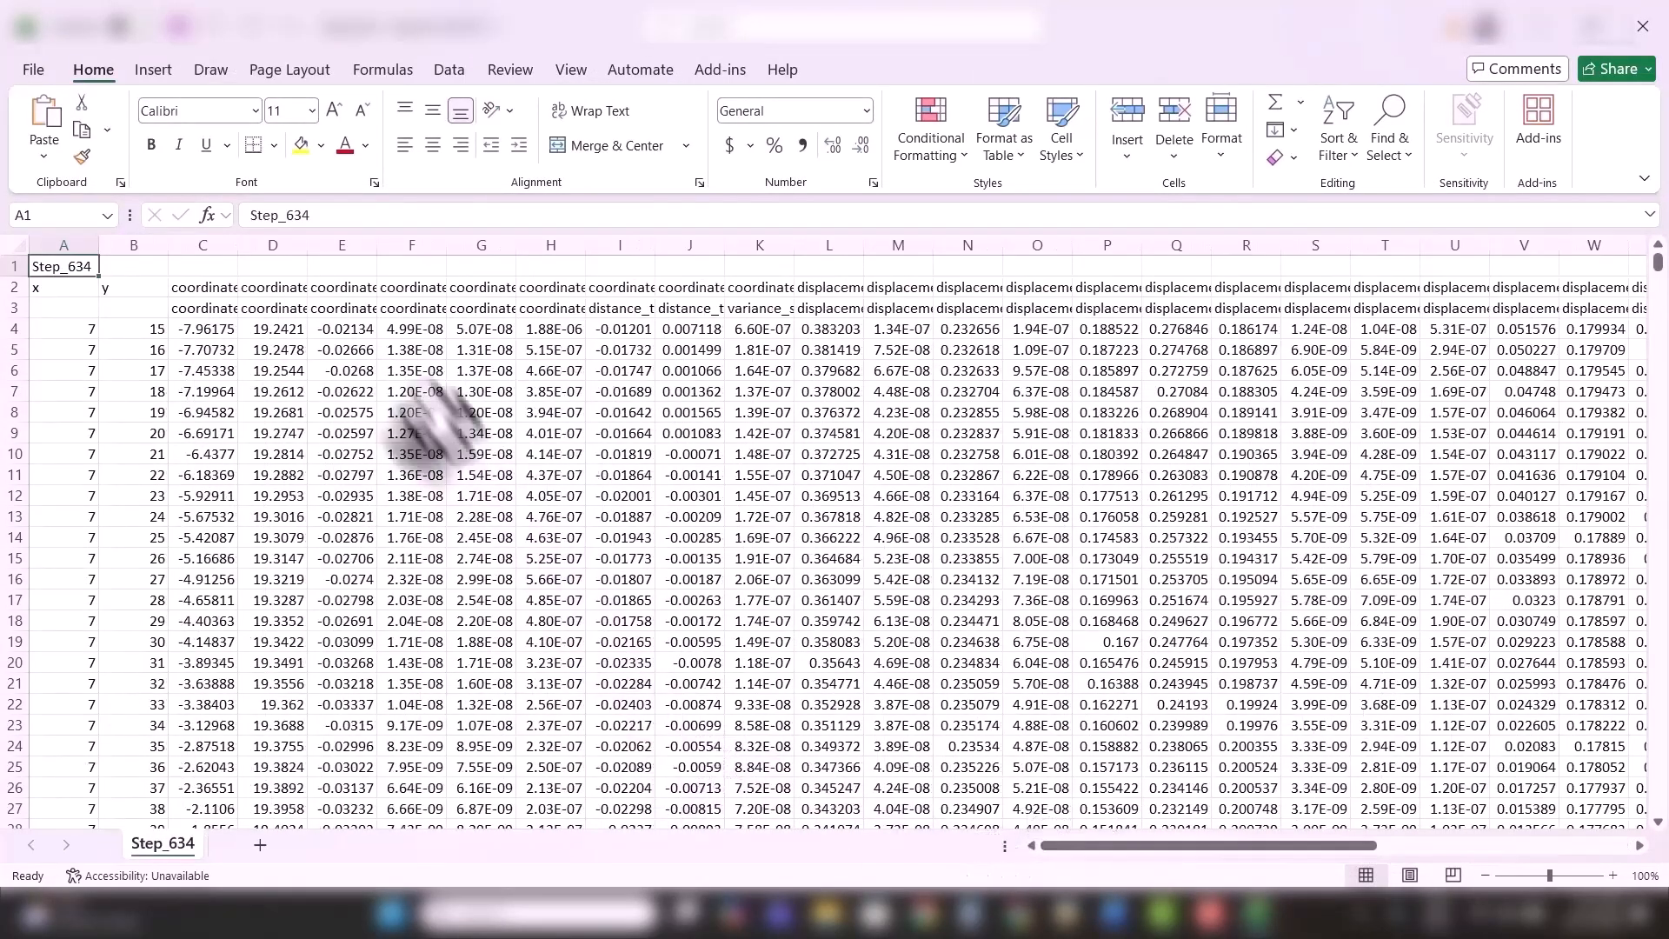
left_click(424, 306)
left_click(206, 307)
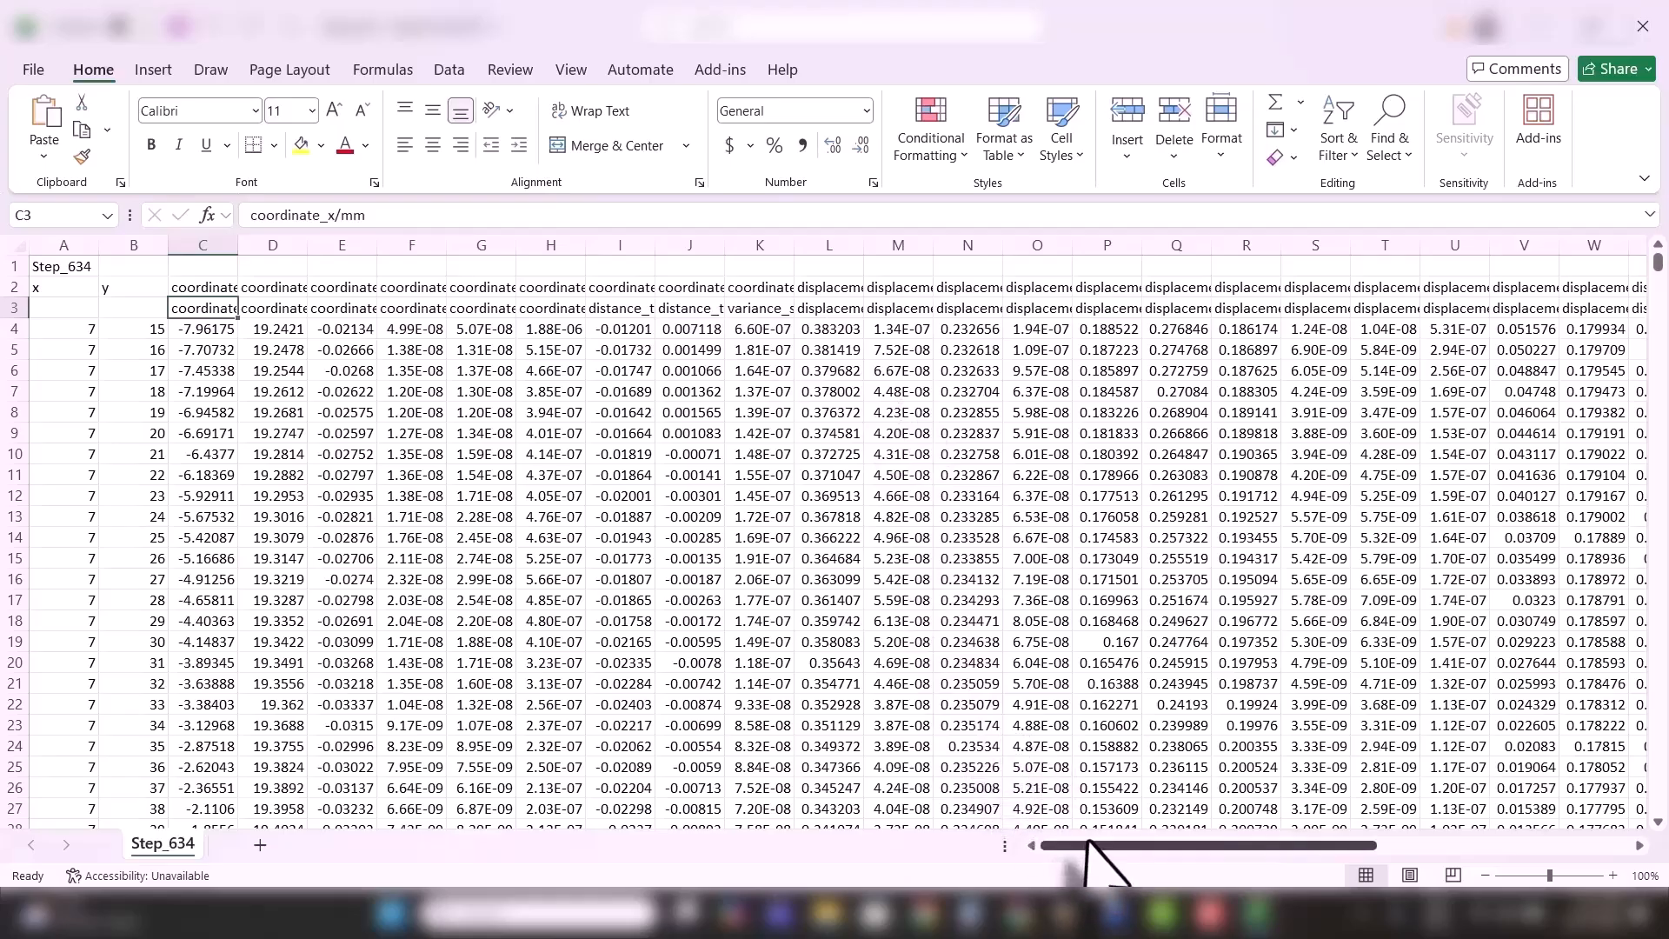
left_click_drag(1092, 845, 925, 830)
left_click(619, 496)
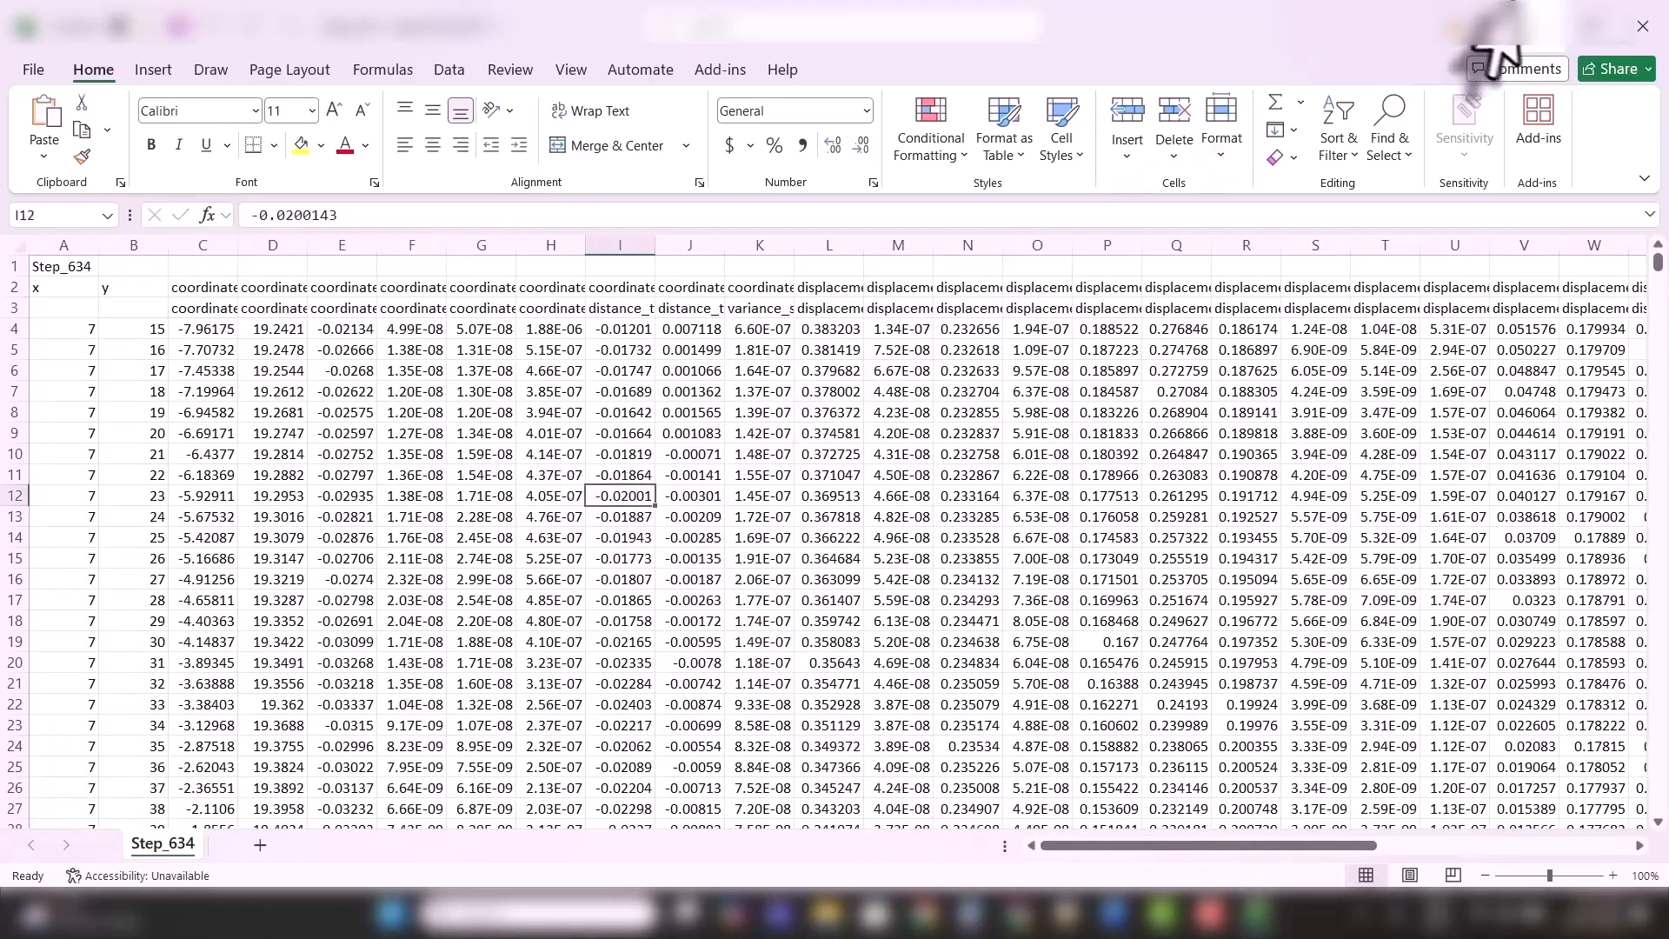
left_click(1642, 26)
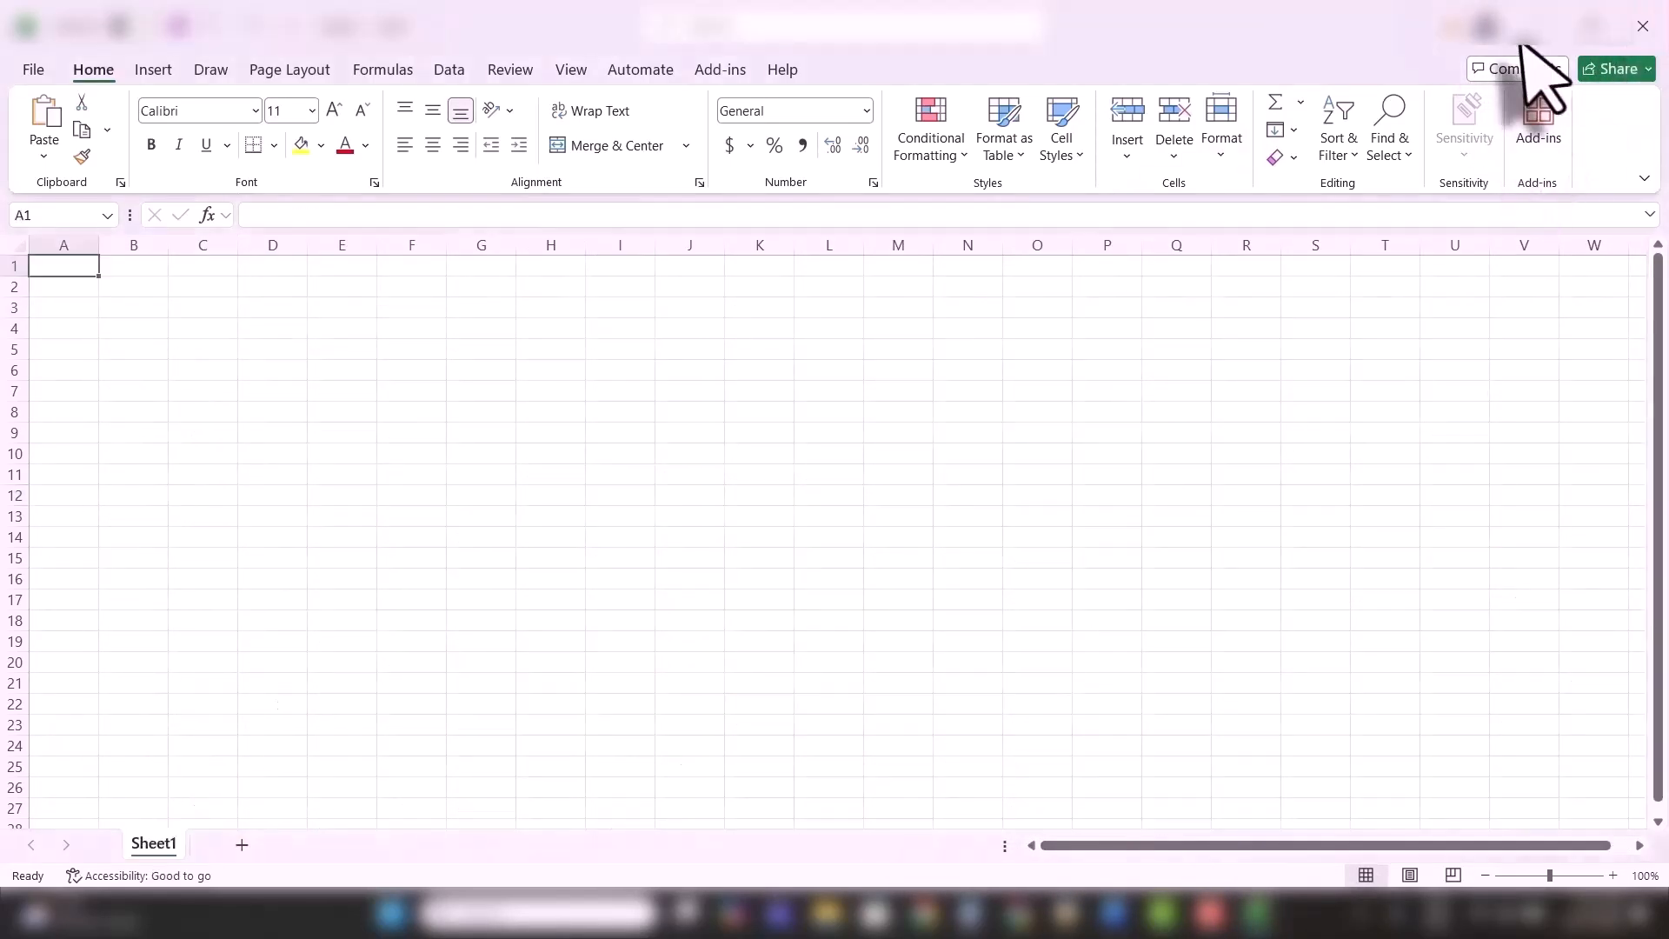
left_click(1530, 33)
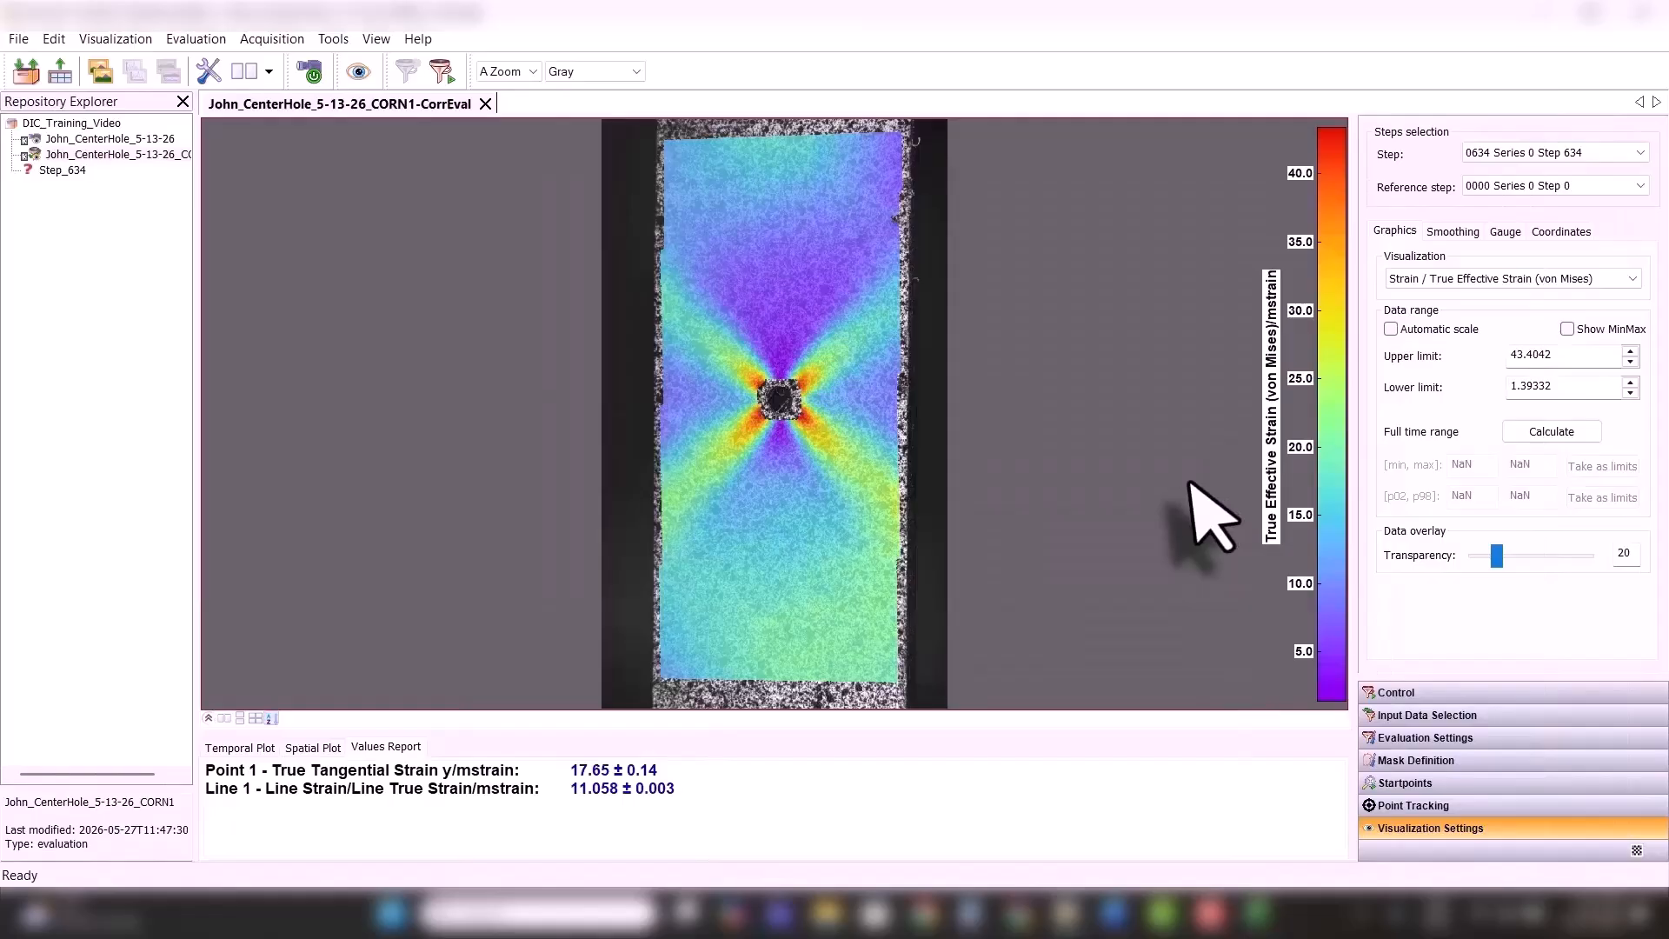
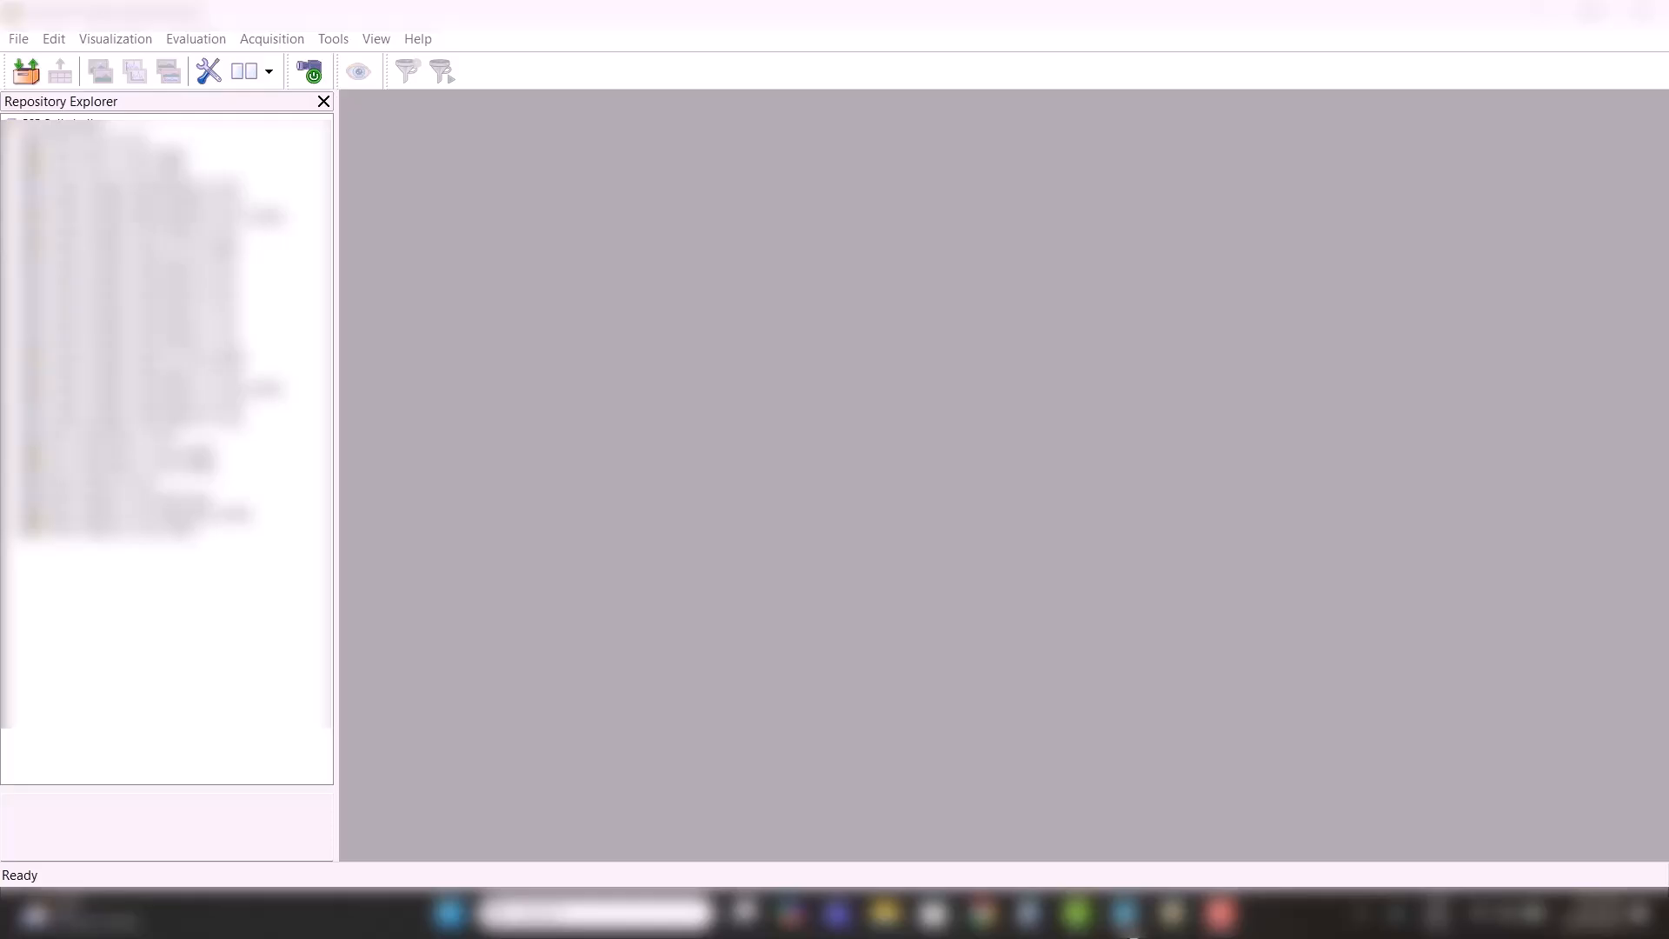
- Open the angled-notch specimen's measurement from the repository and keep it as the selected entry
left_click_drag(336, 157, 321, 155)
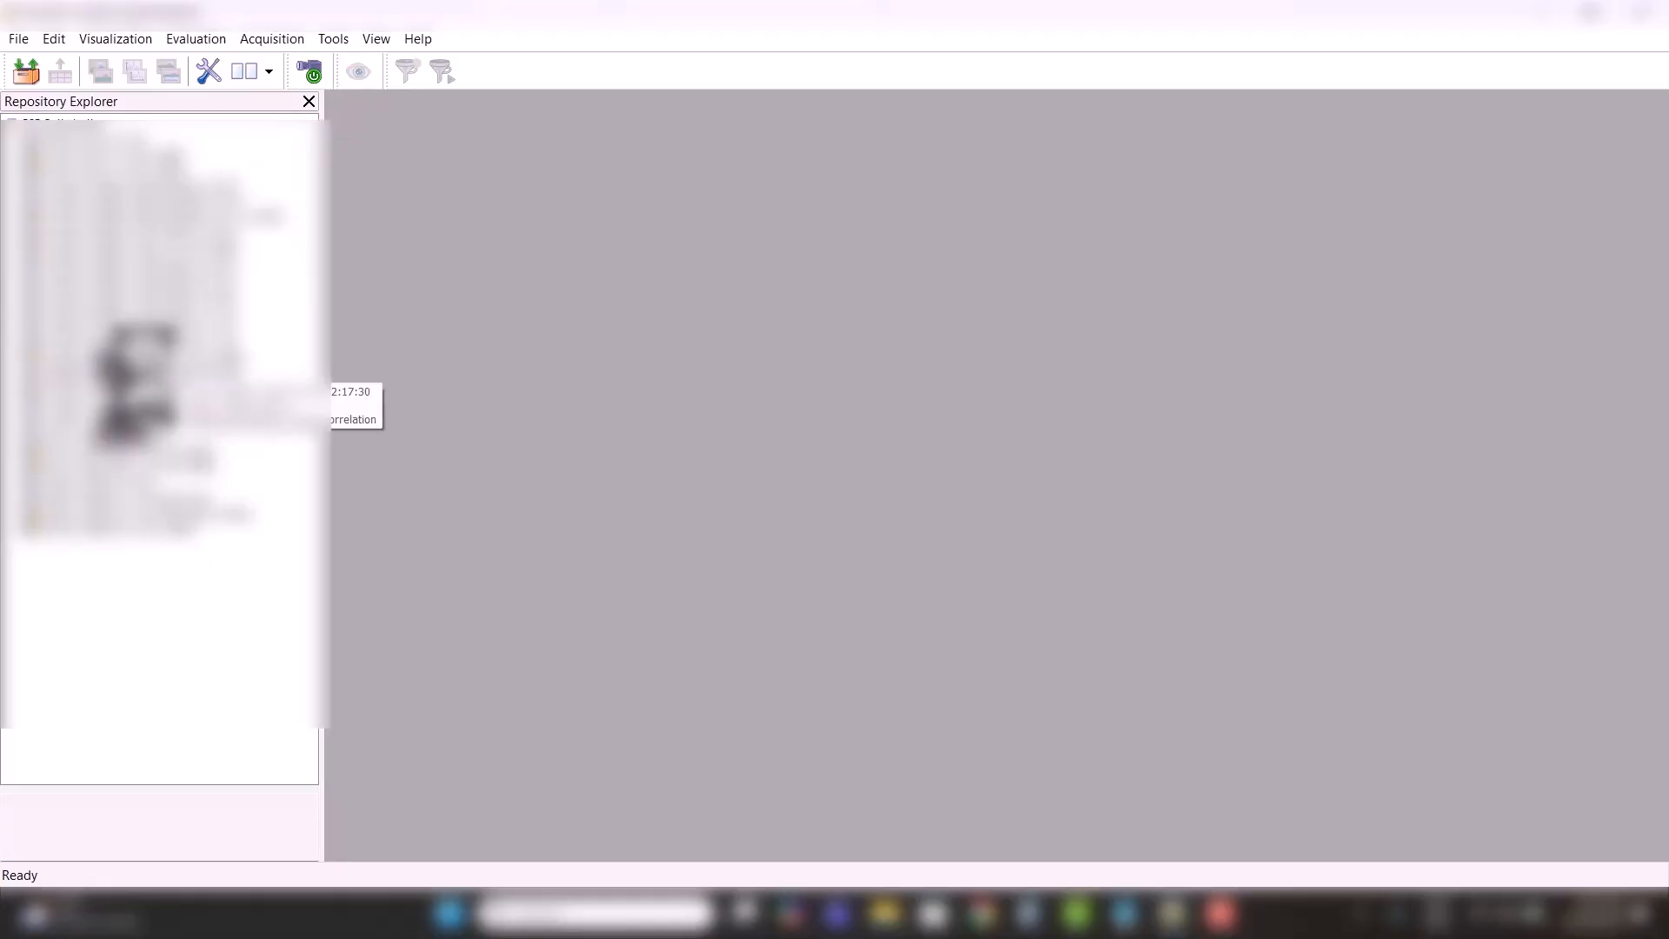
double_click(131, 366)
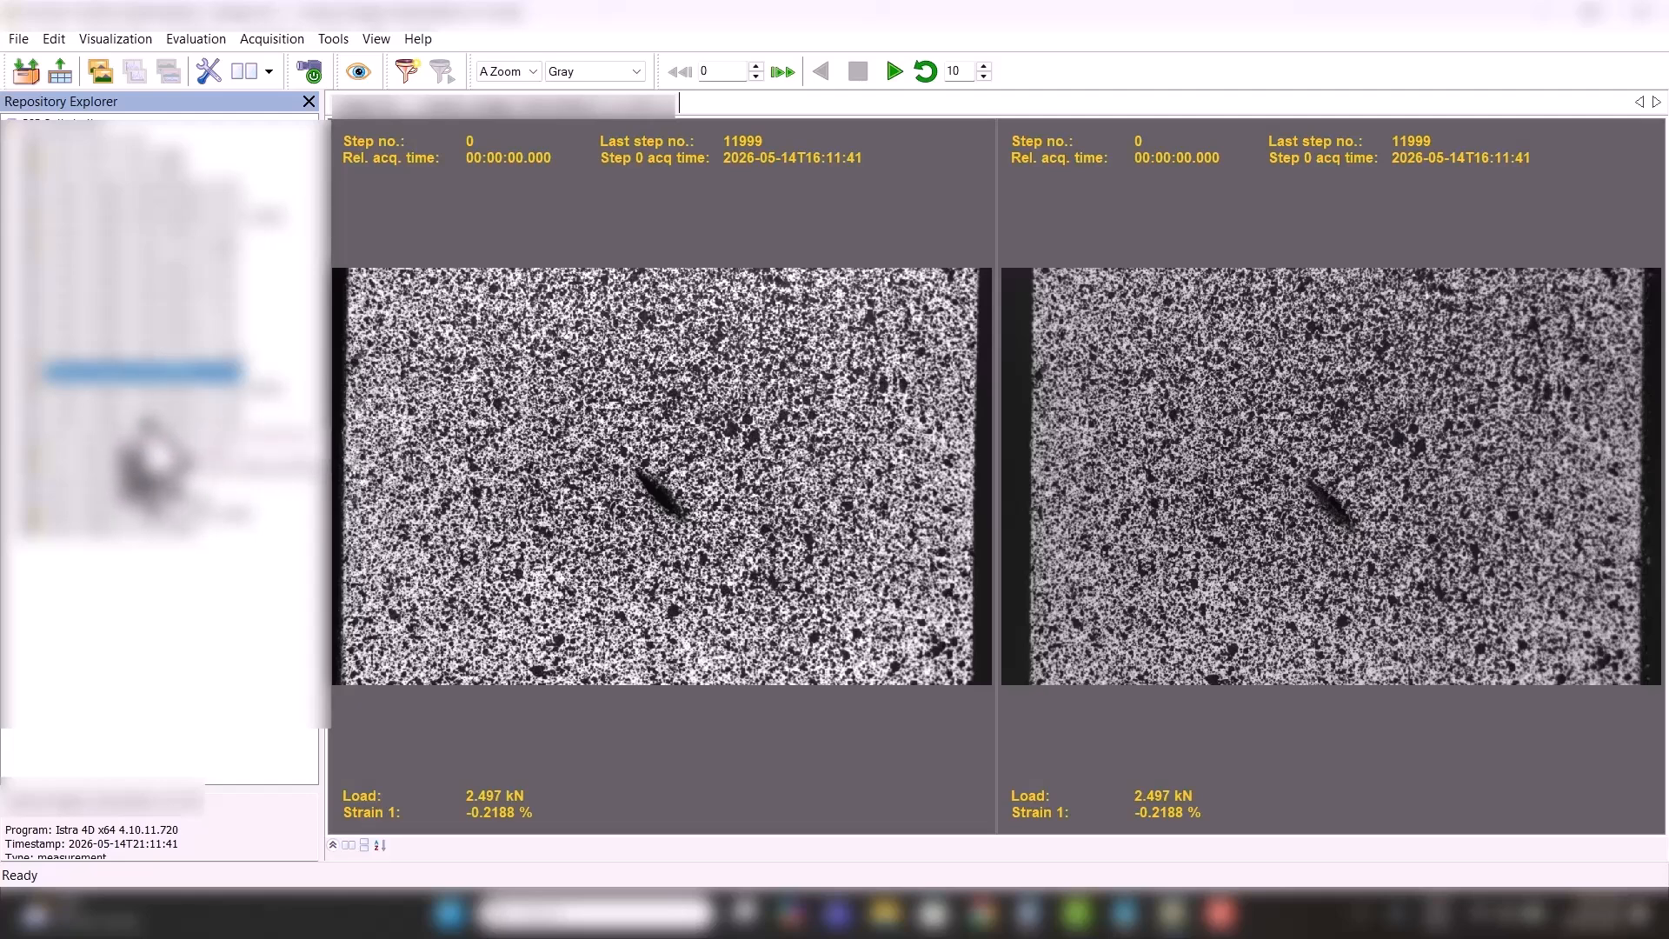
key("Down")
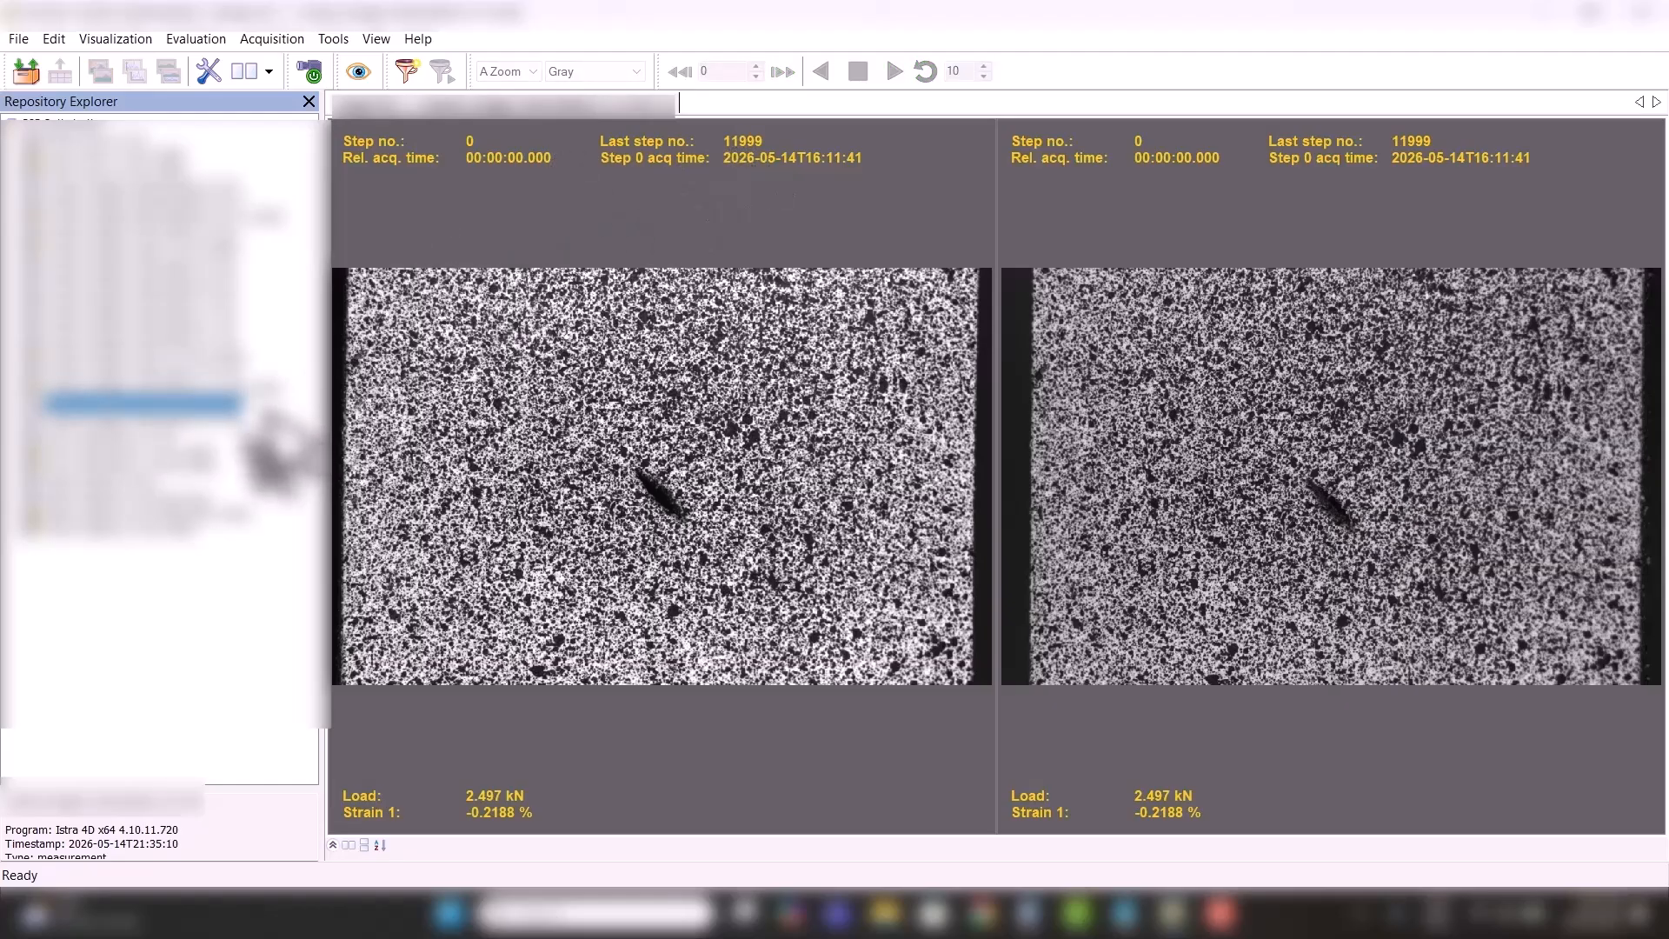
key("Down")
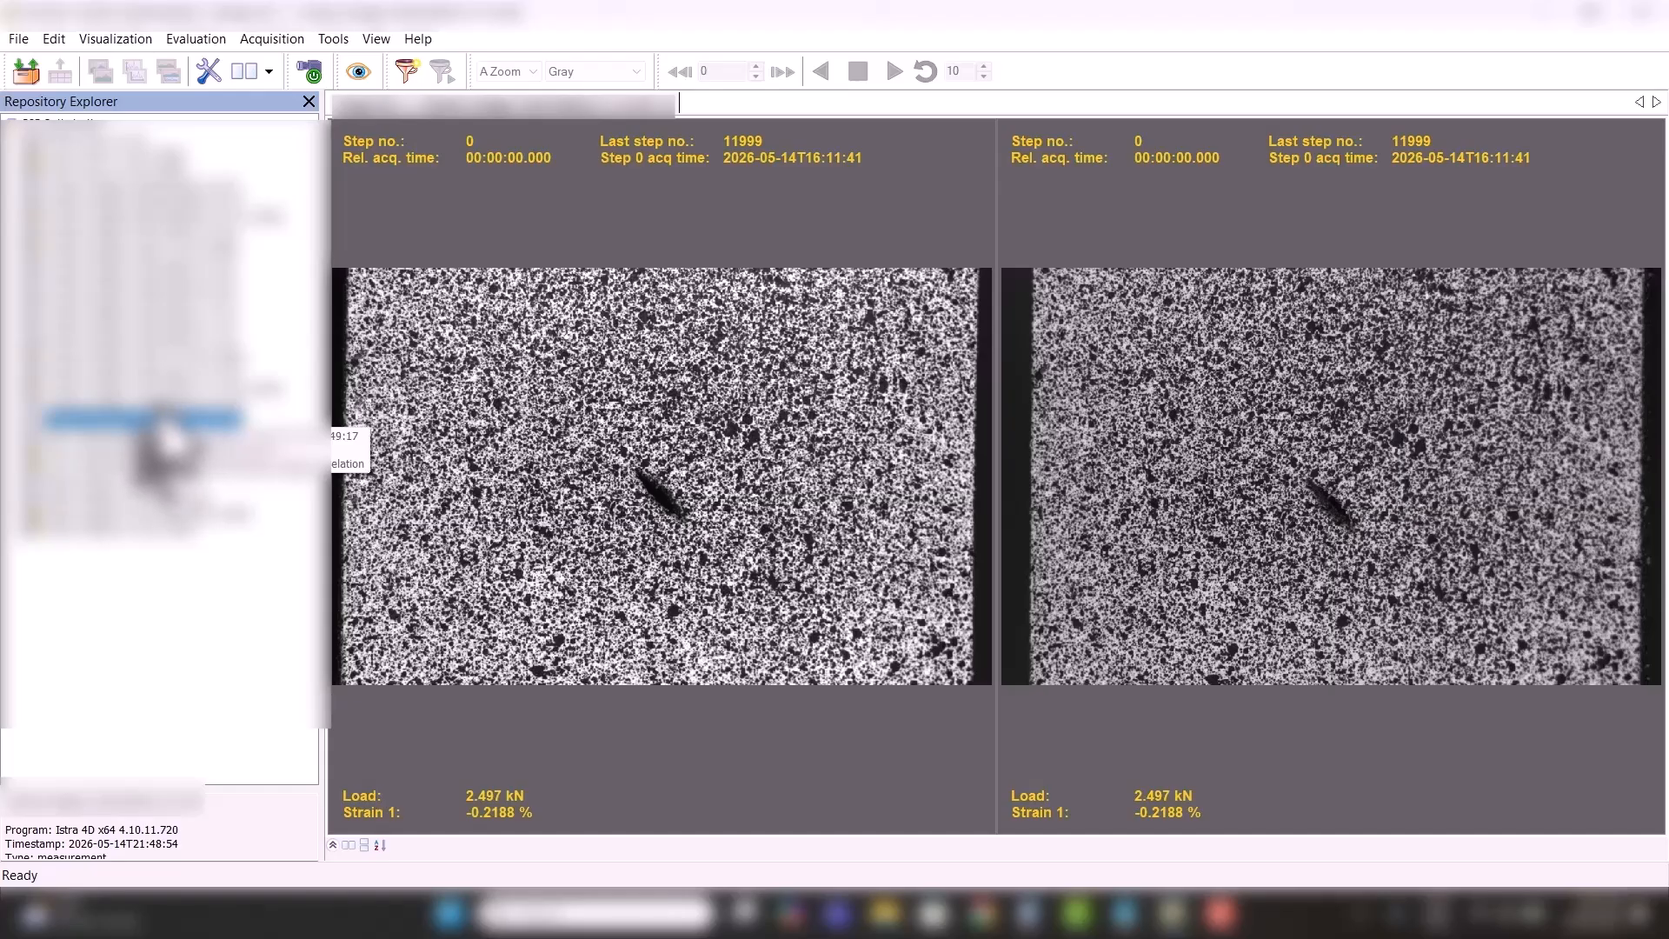
key("Up")
key("Down")
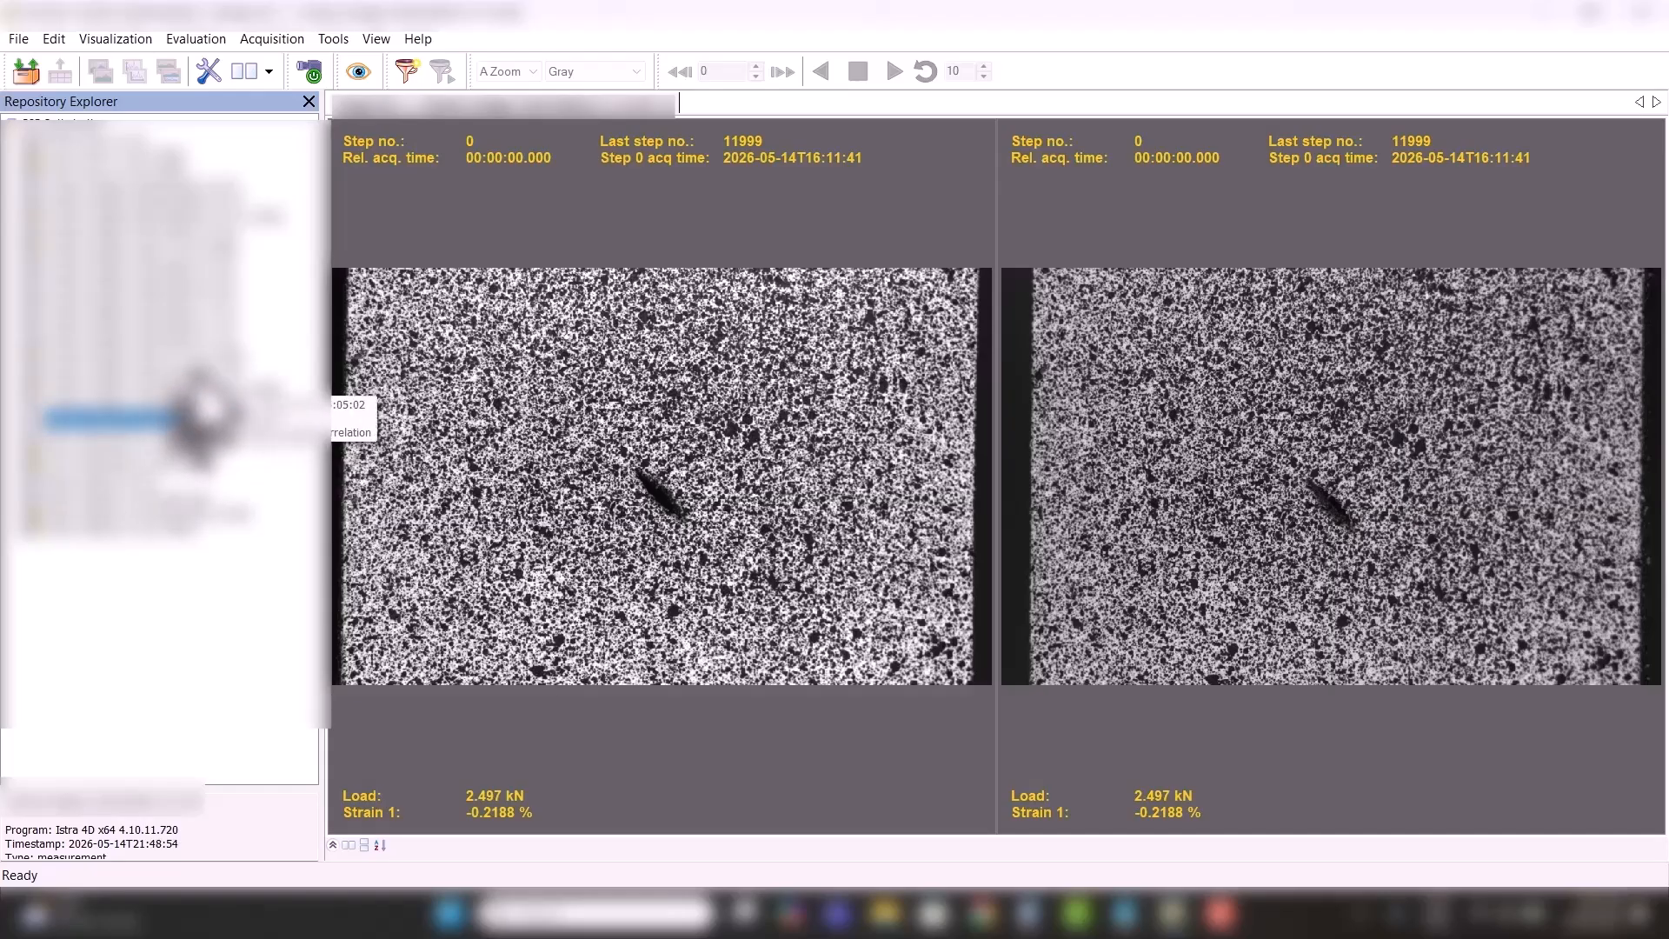
key("Up")
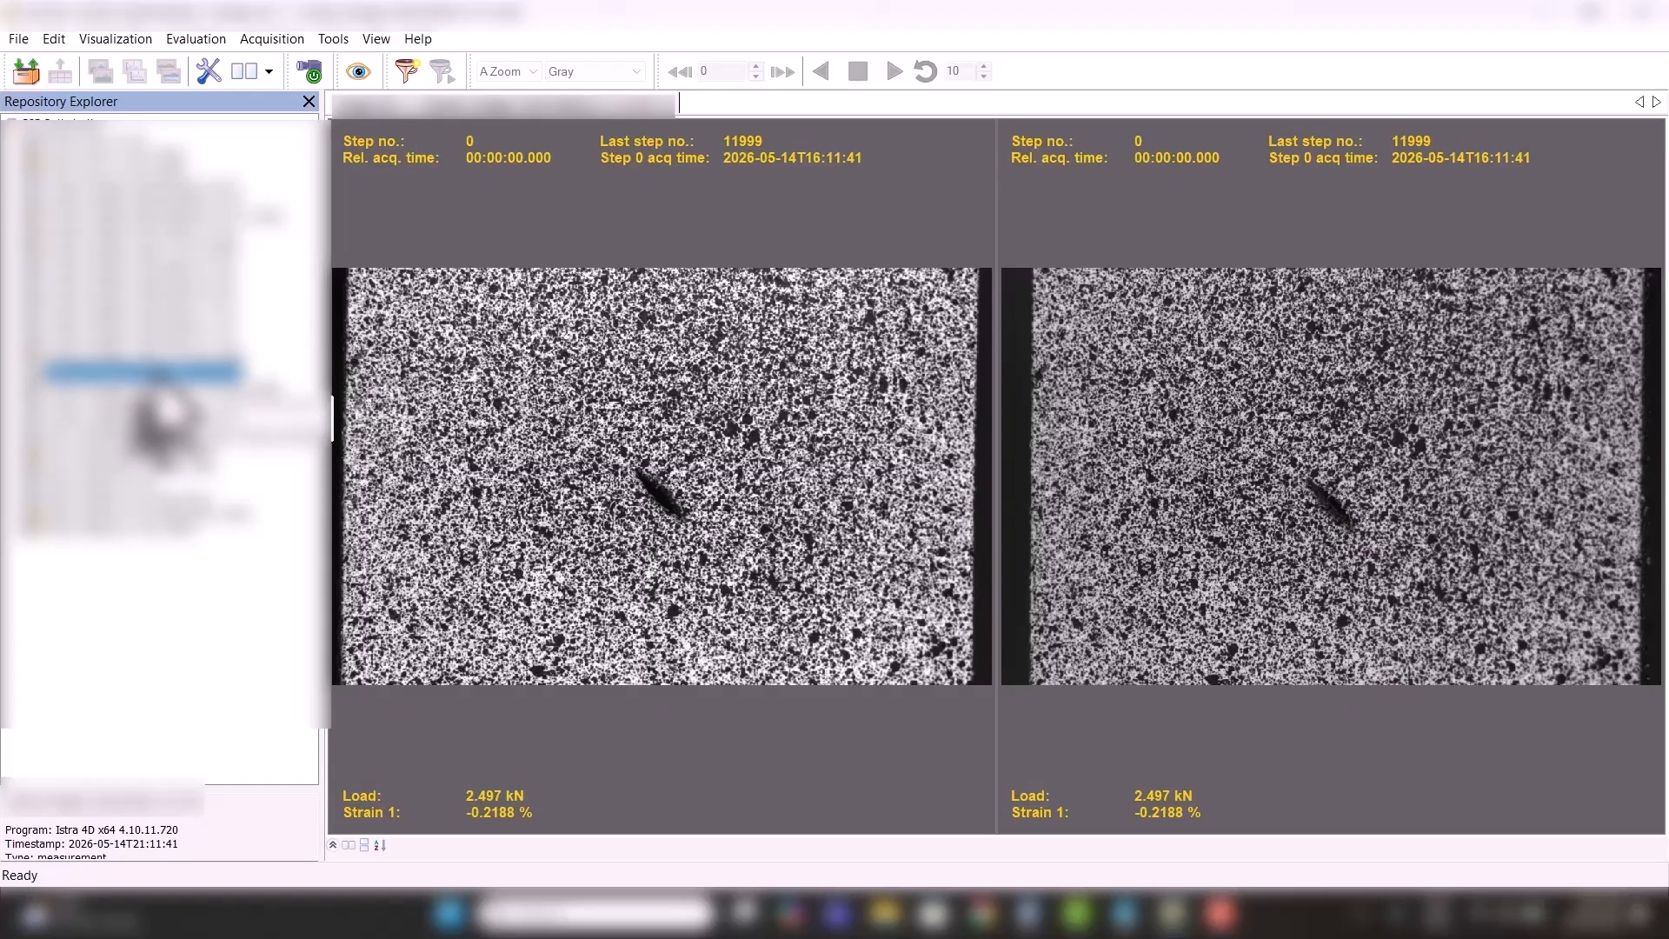
- Start a new Universal Correlation Evaluation for the selected measurement and edit its evaluation set name
left_click(405, 71)
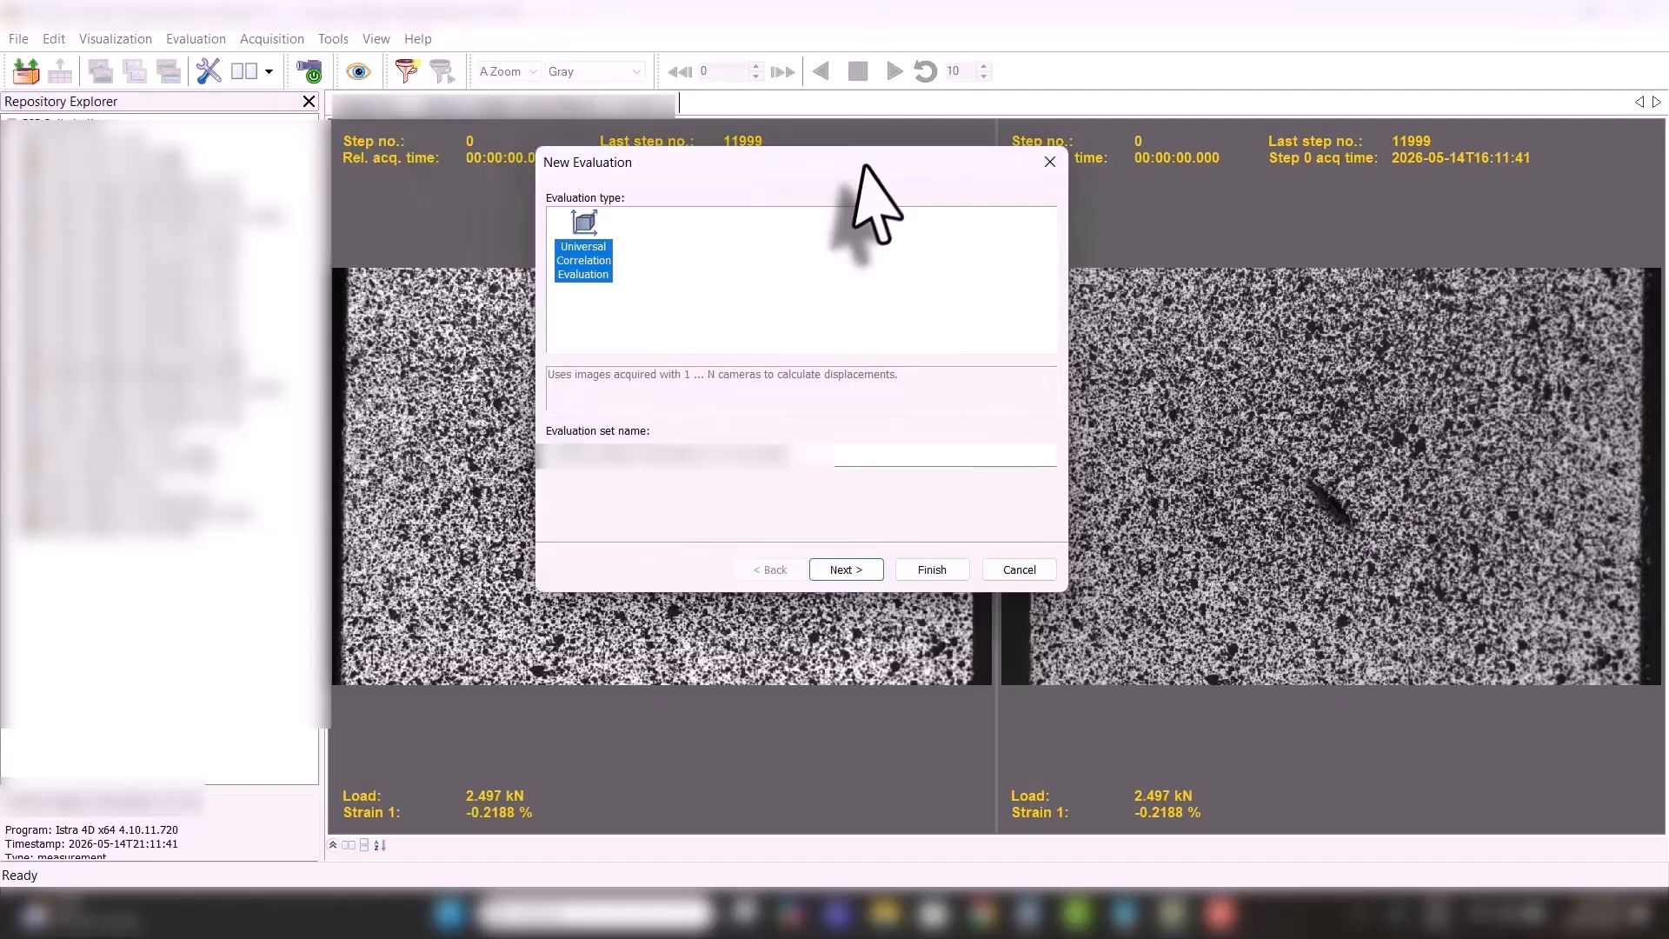
left_click(817, 458)
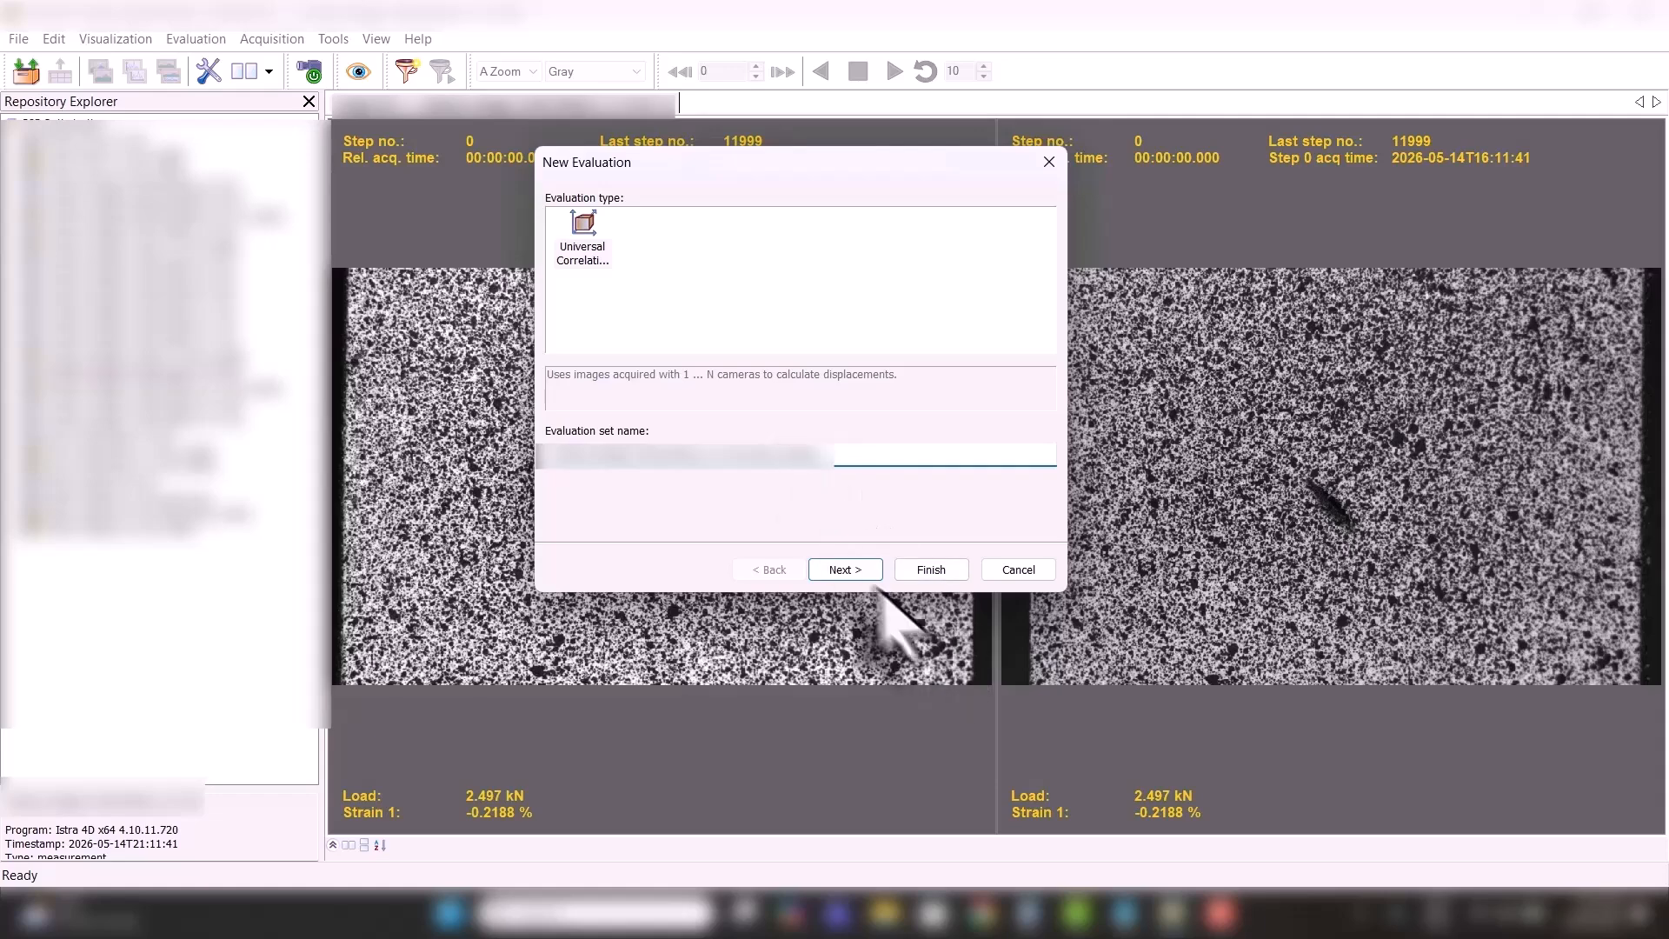
left_click(846, 571)
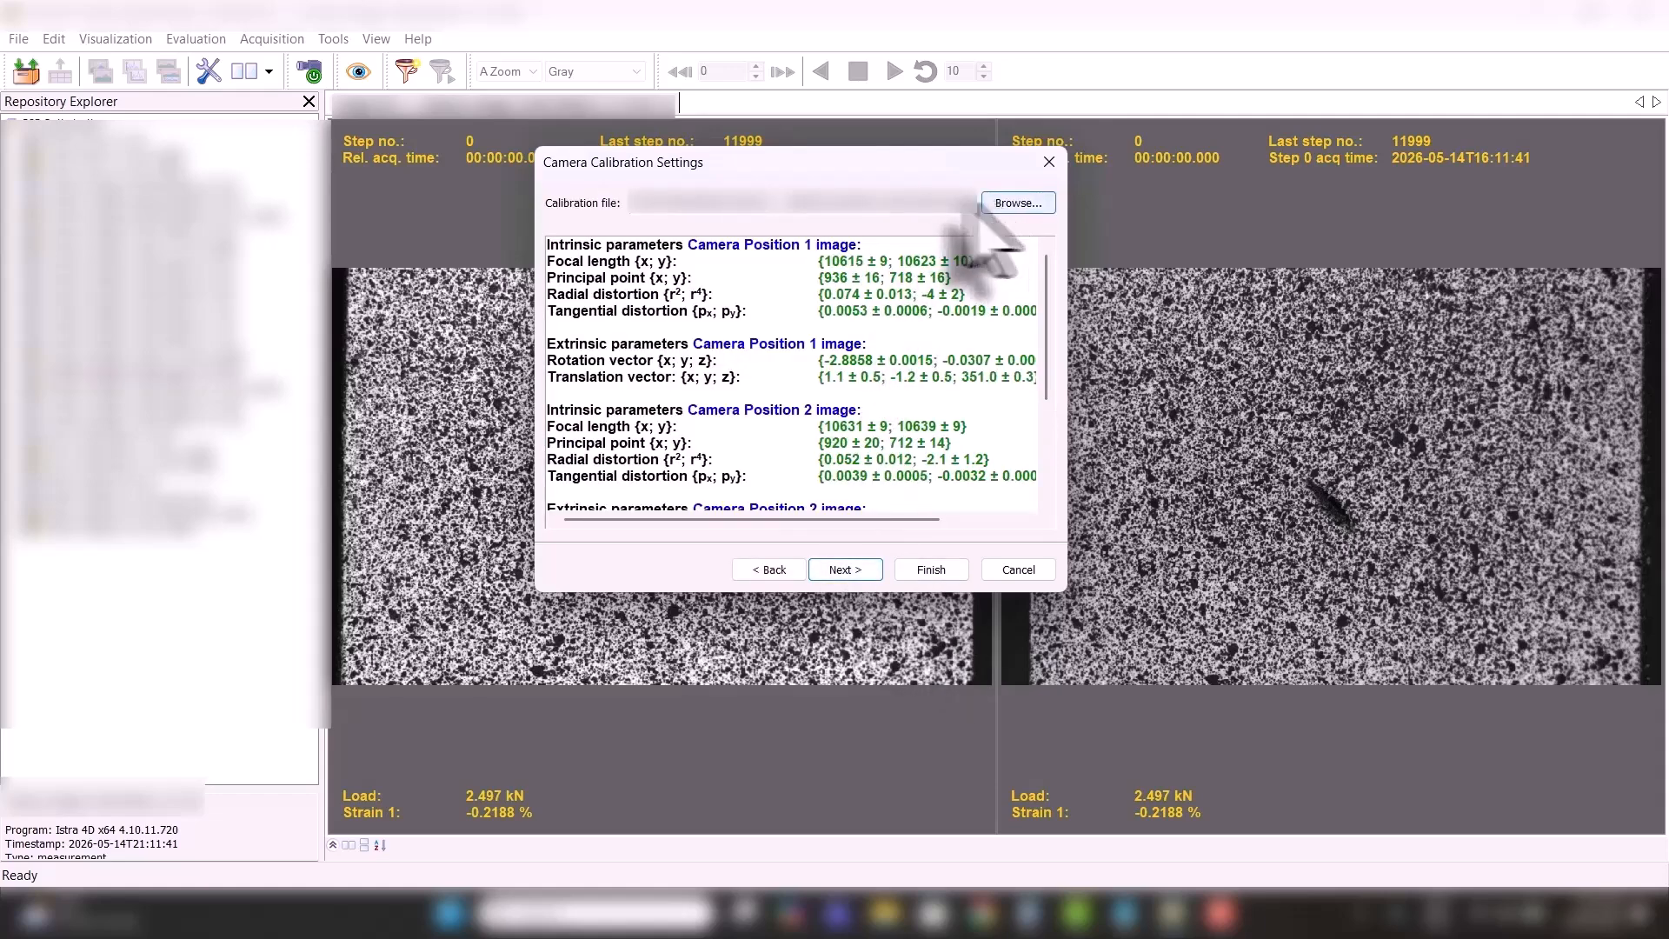
- Load the matching projection parameters file (*.isprp) as the evaluation's camera calibration
mouse_move(819, 209)
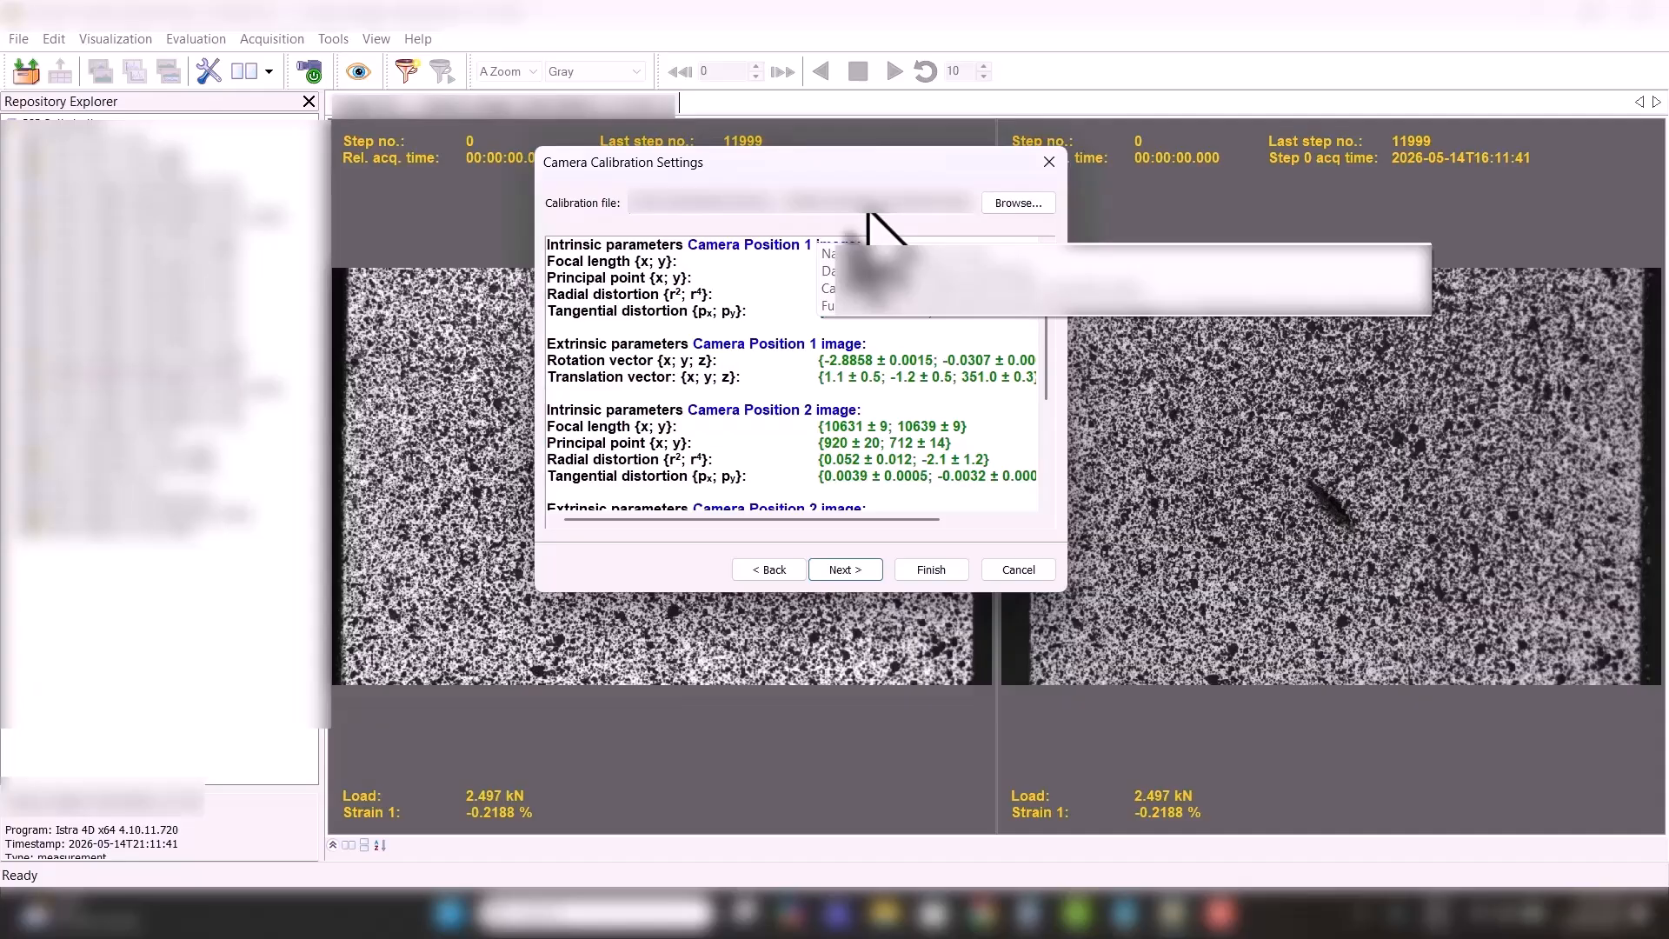
left_click(1006, 206)
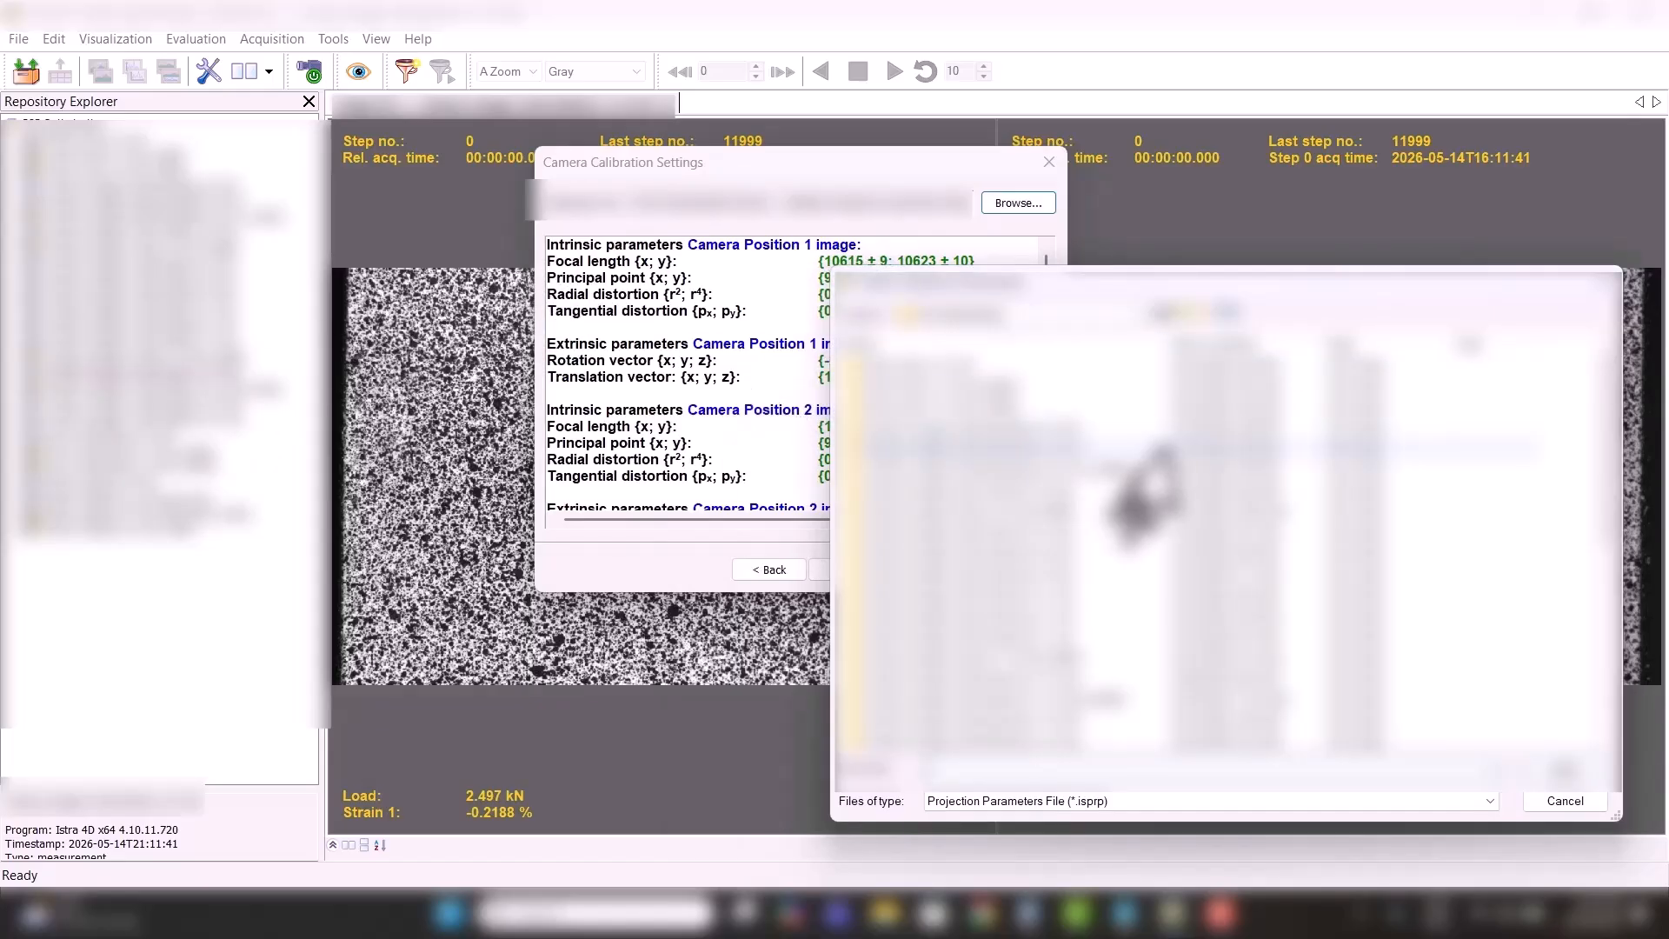
left_click_drag(1613, 449, 1629, 671)
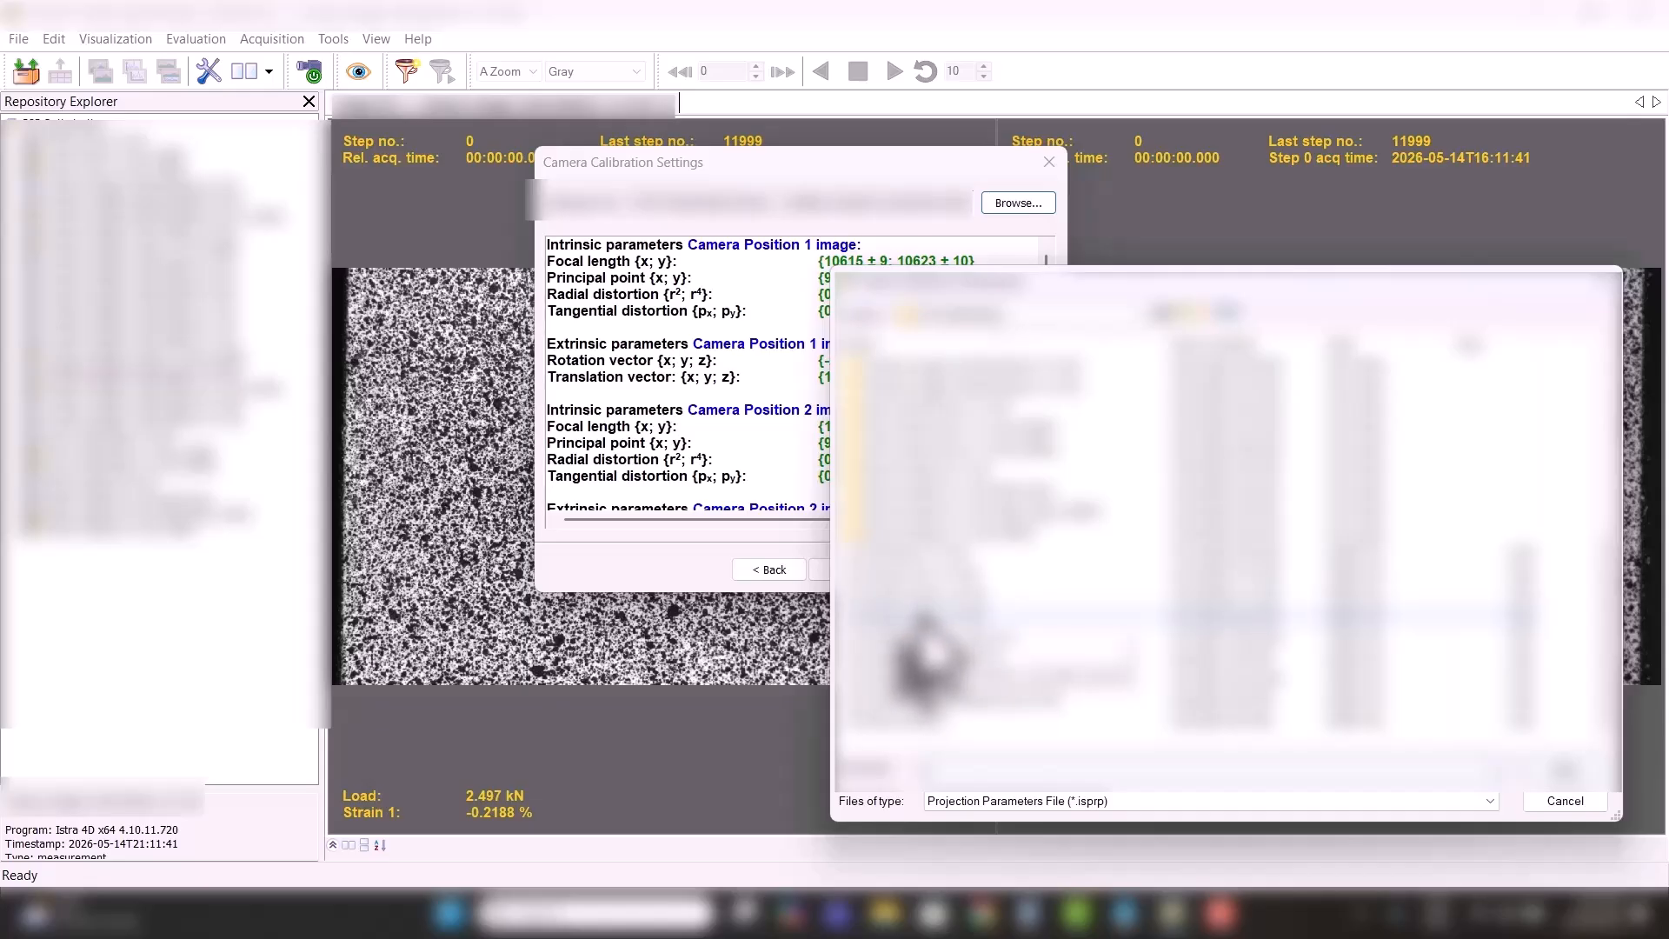
double_click(929, 654)
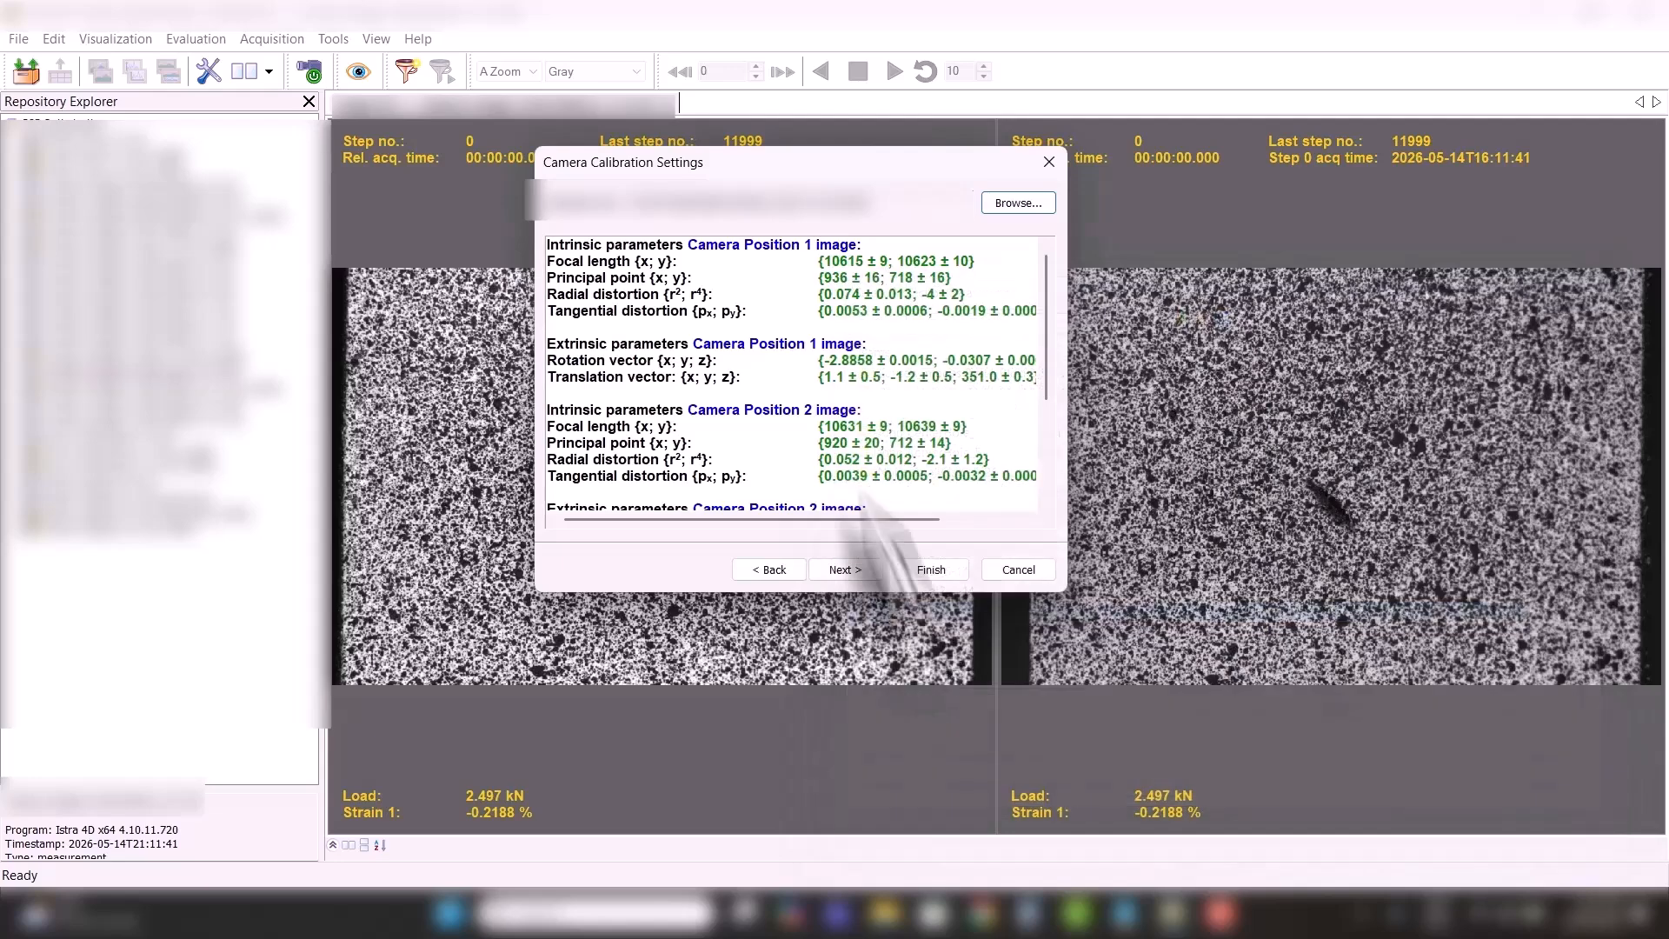
- Accept the calibration, clear the source evaluation for the settings transfer, and finish creating the evaluation
left_click(844, 570)
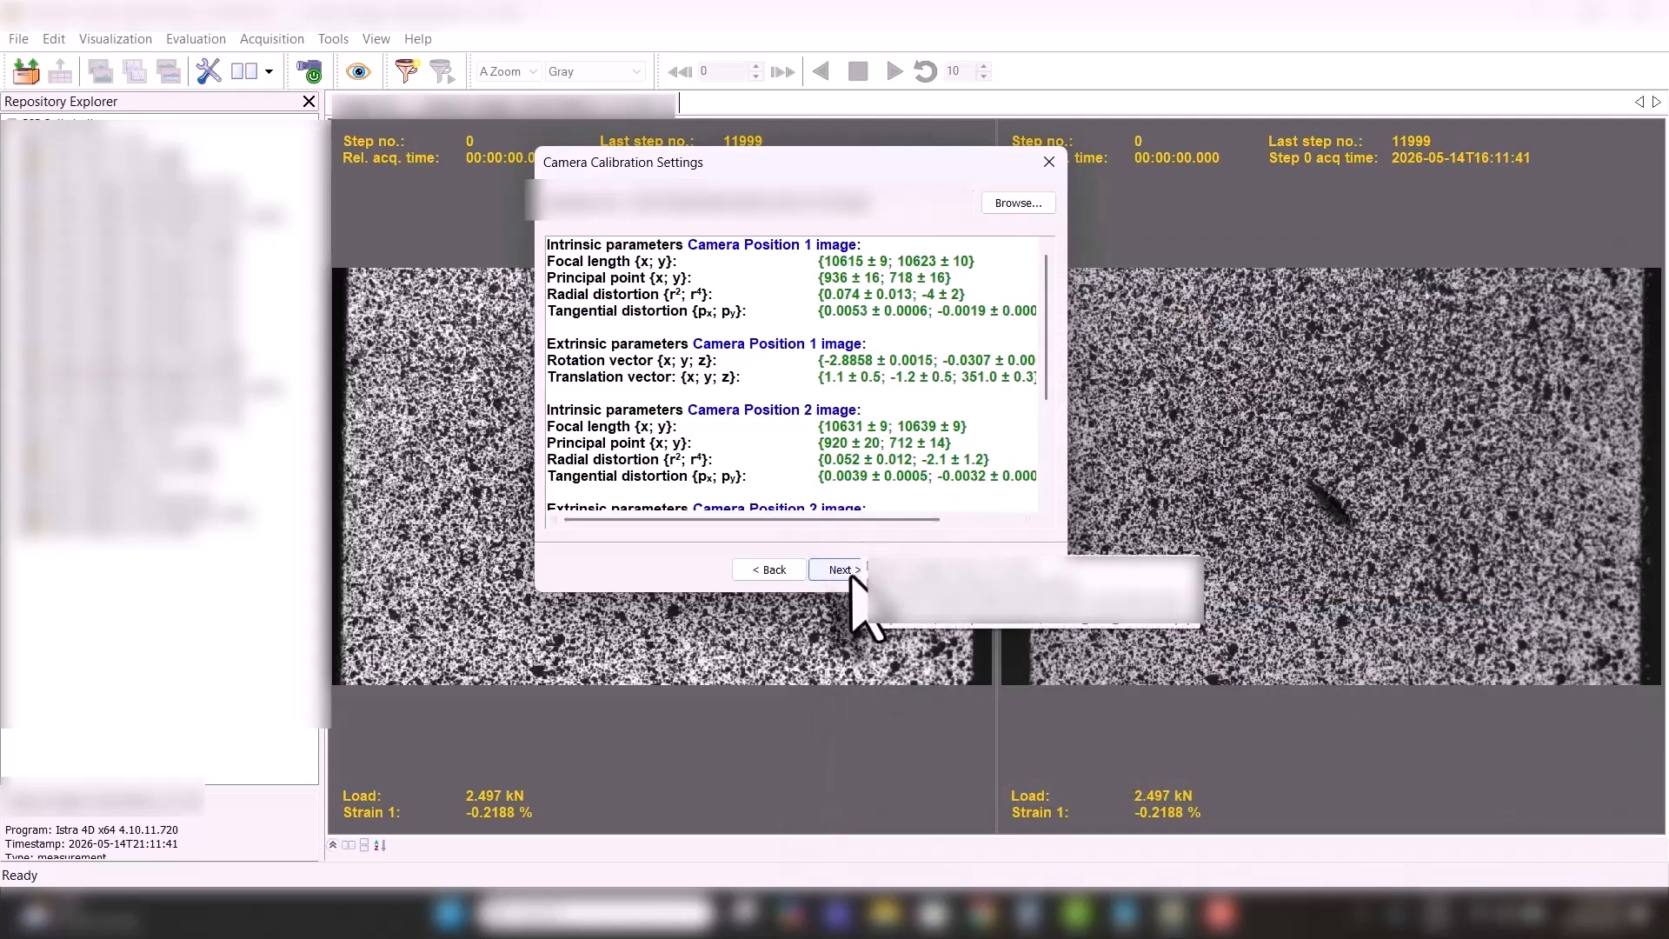
left_click(844, 570)
left_click(1018, 222)
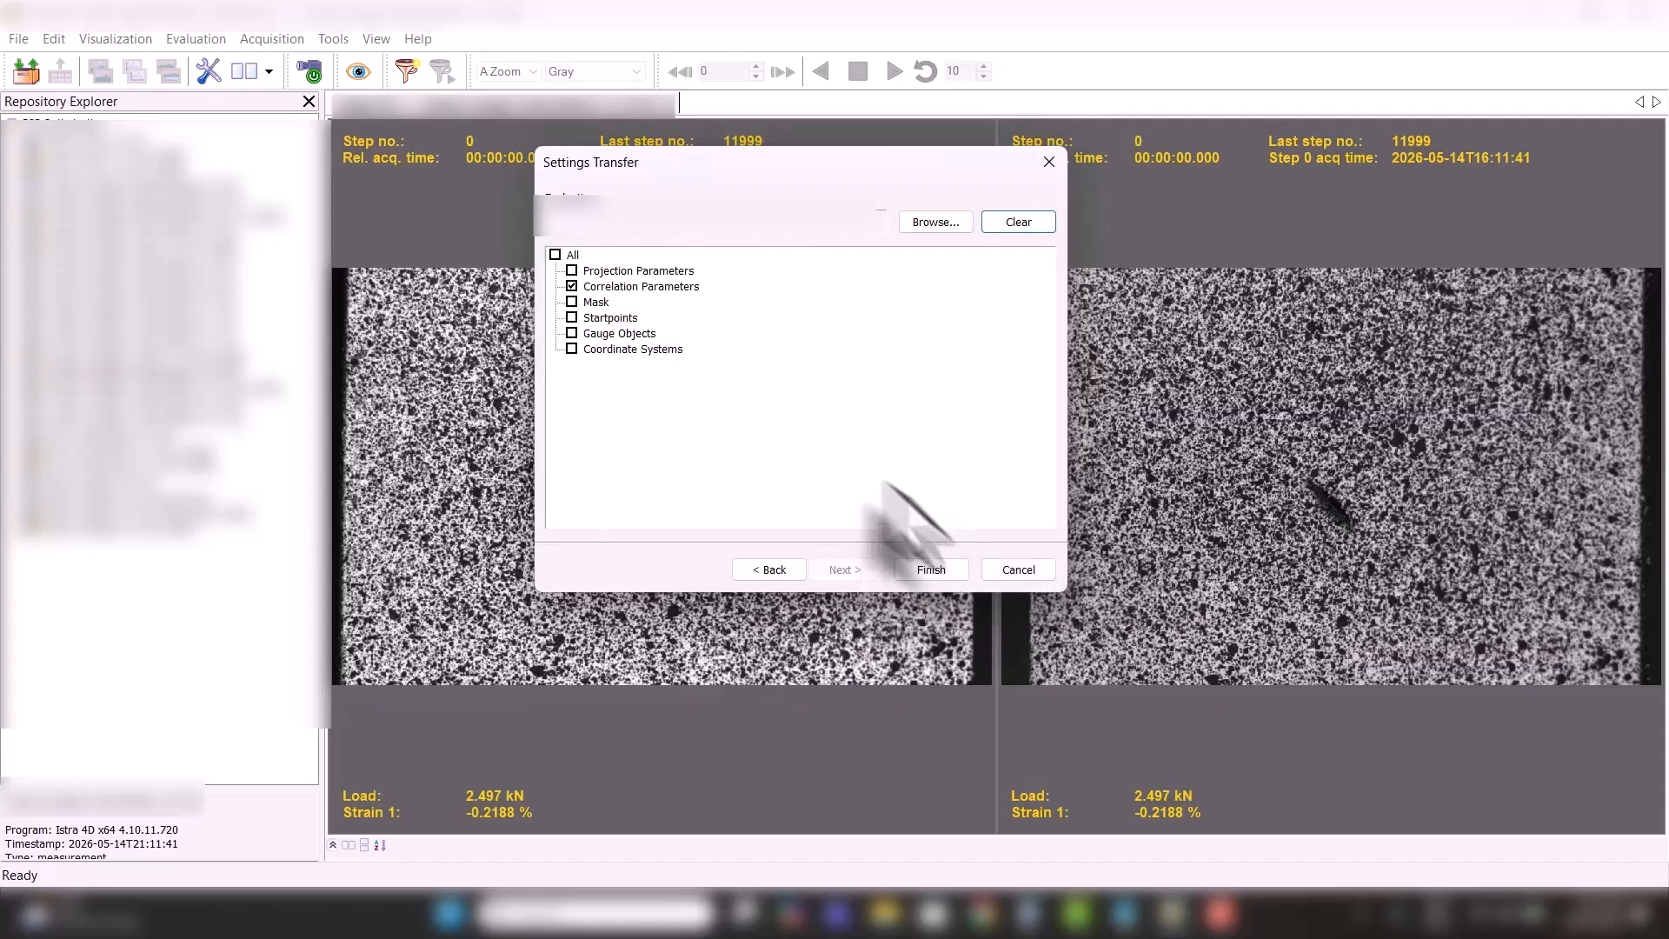
left_click(929, 570)
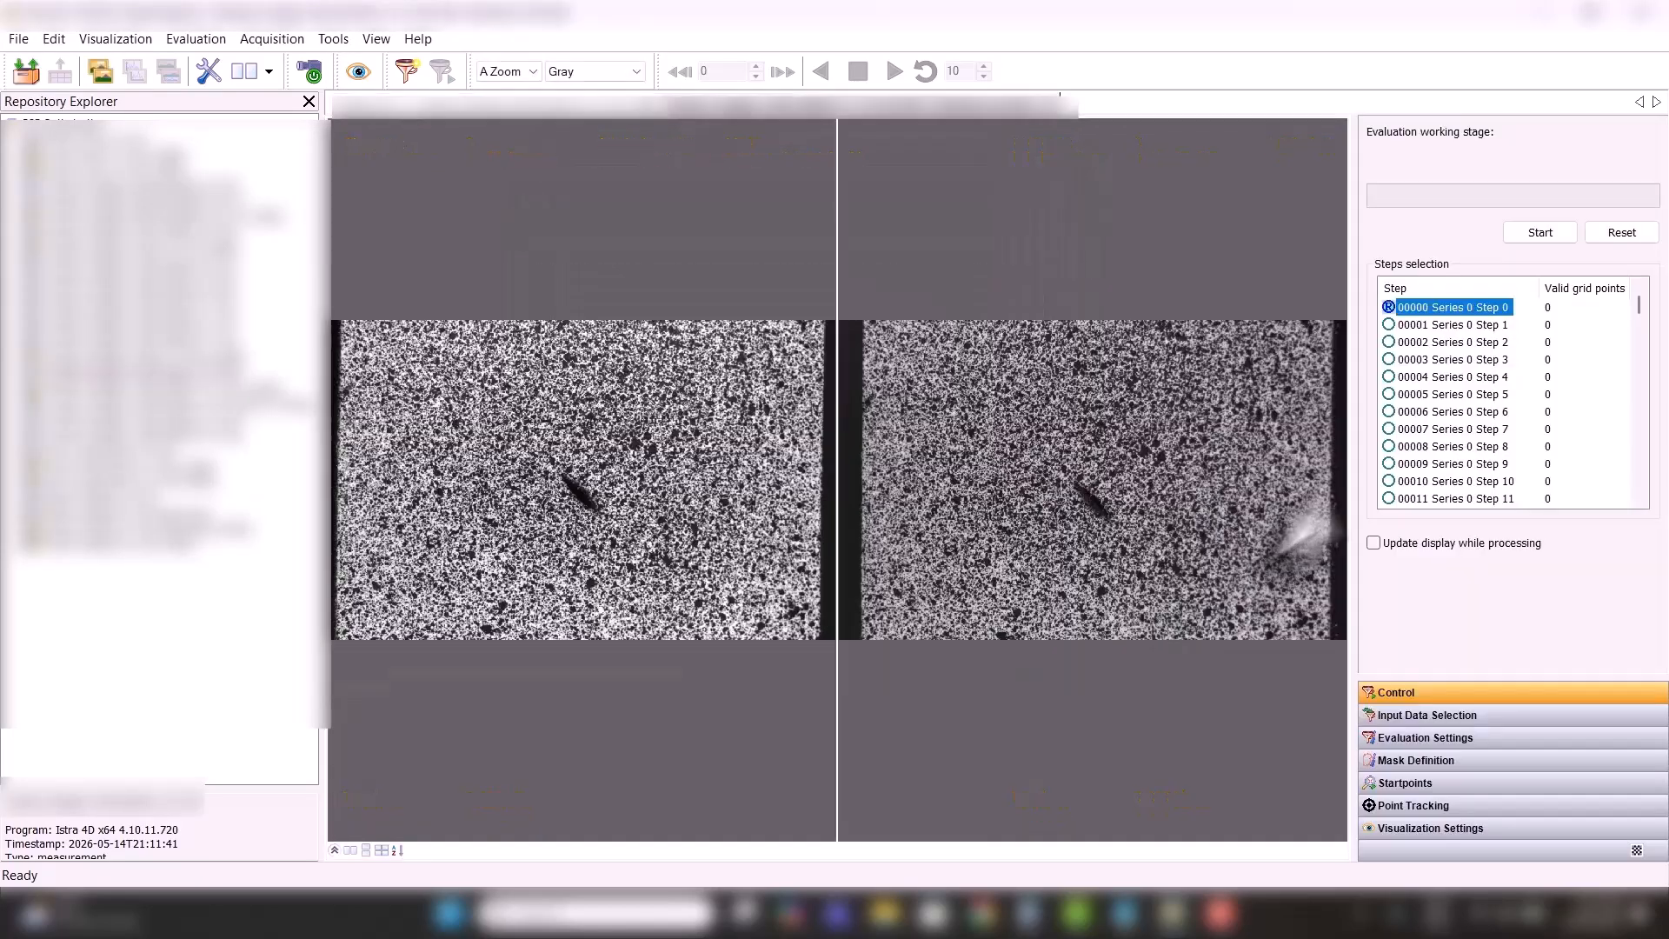
- Show the evaluation's input data selection and check the step-type options for Series 0 Step 0 and Step 3
left_click(1392, 715)
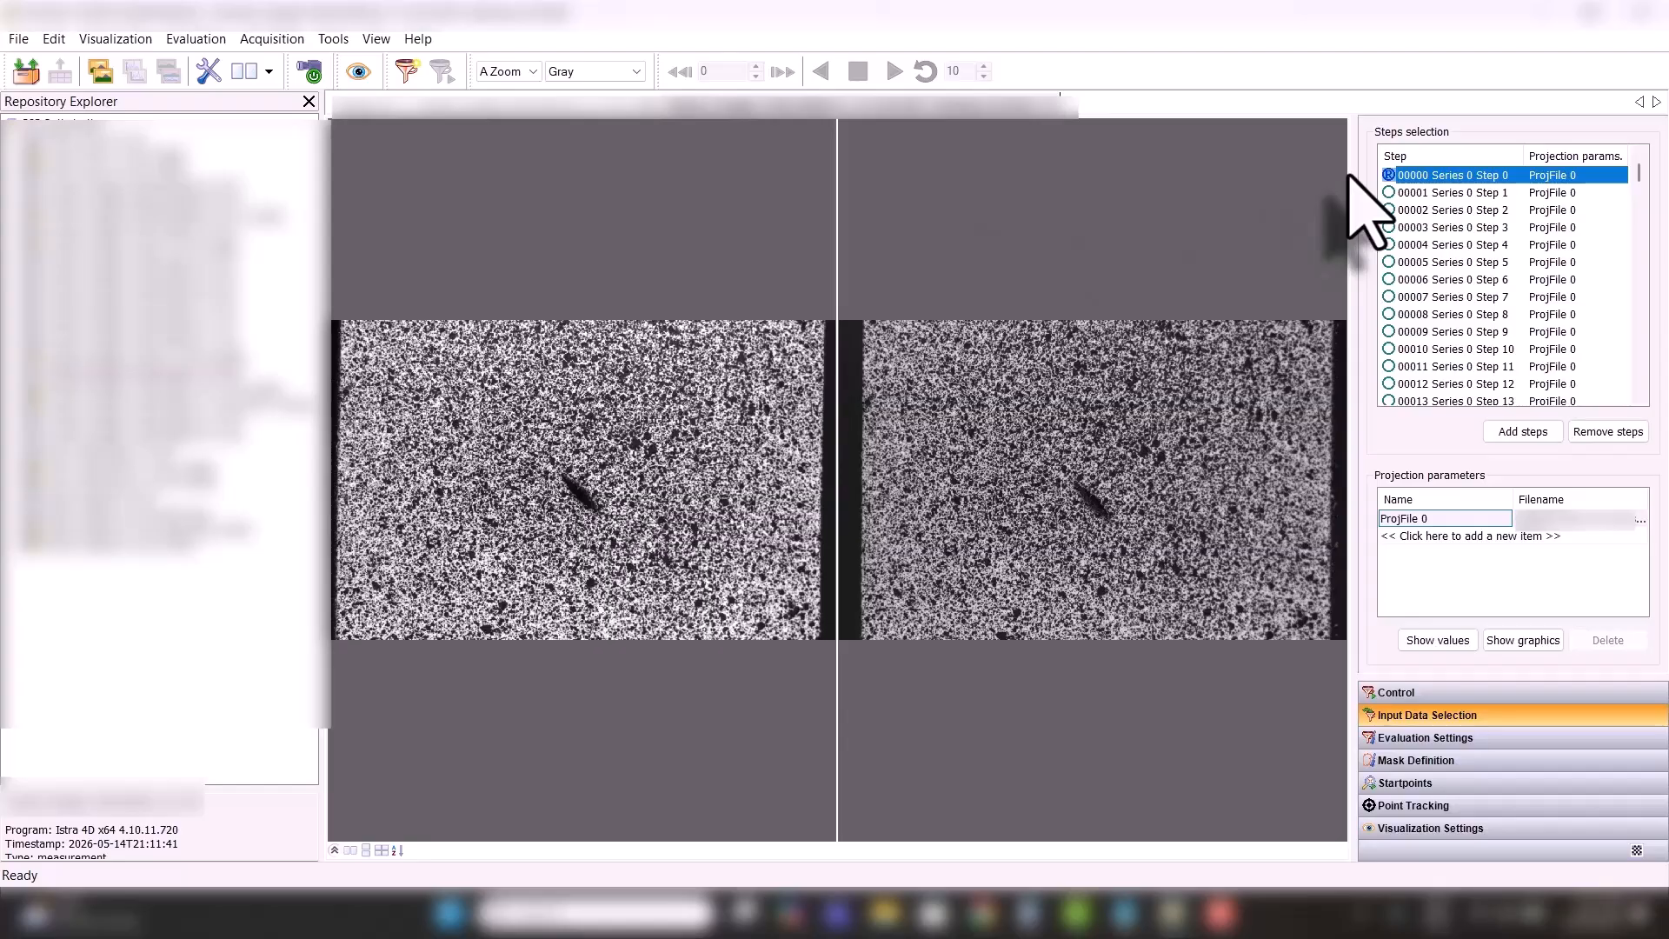
left_click(1419, 191)
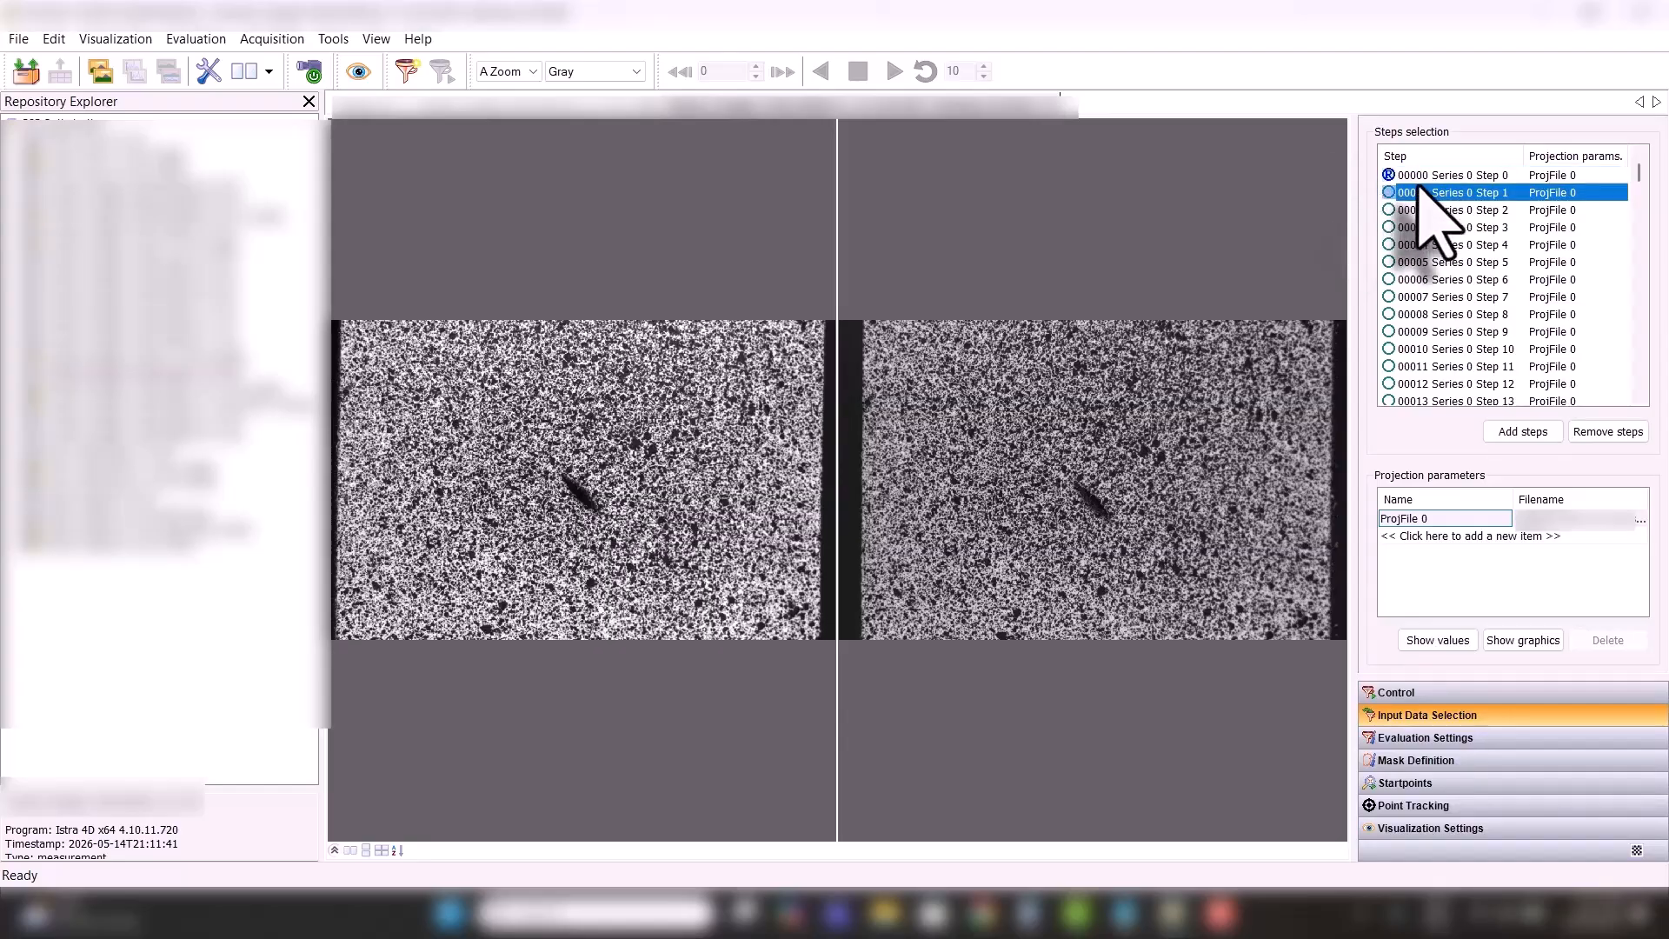
left_click(1417, 176)
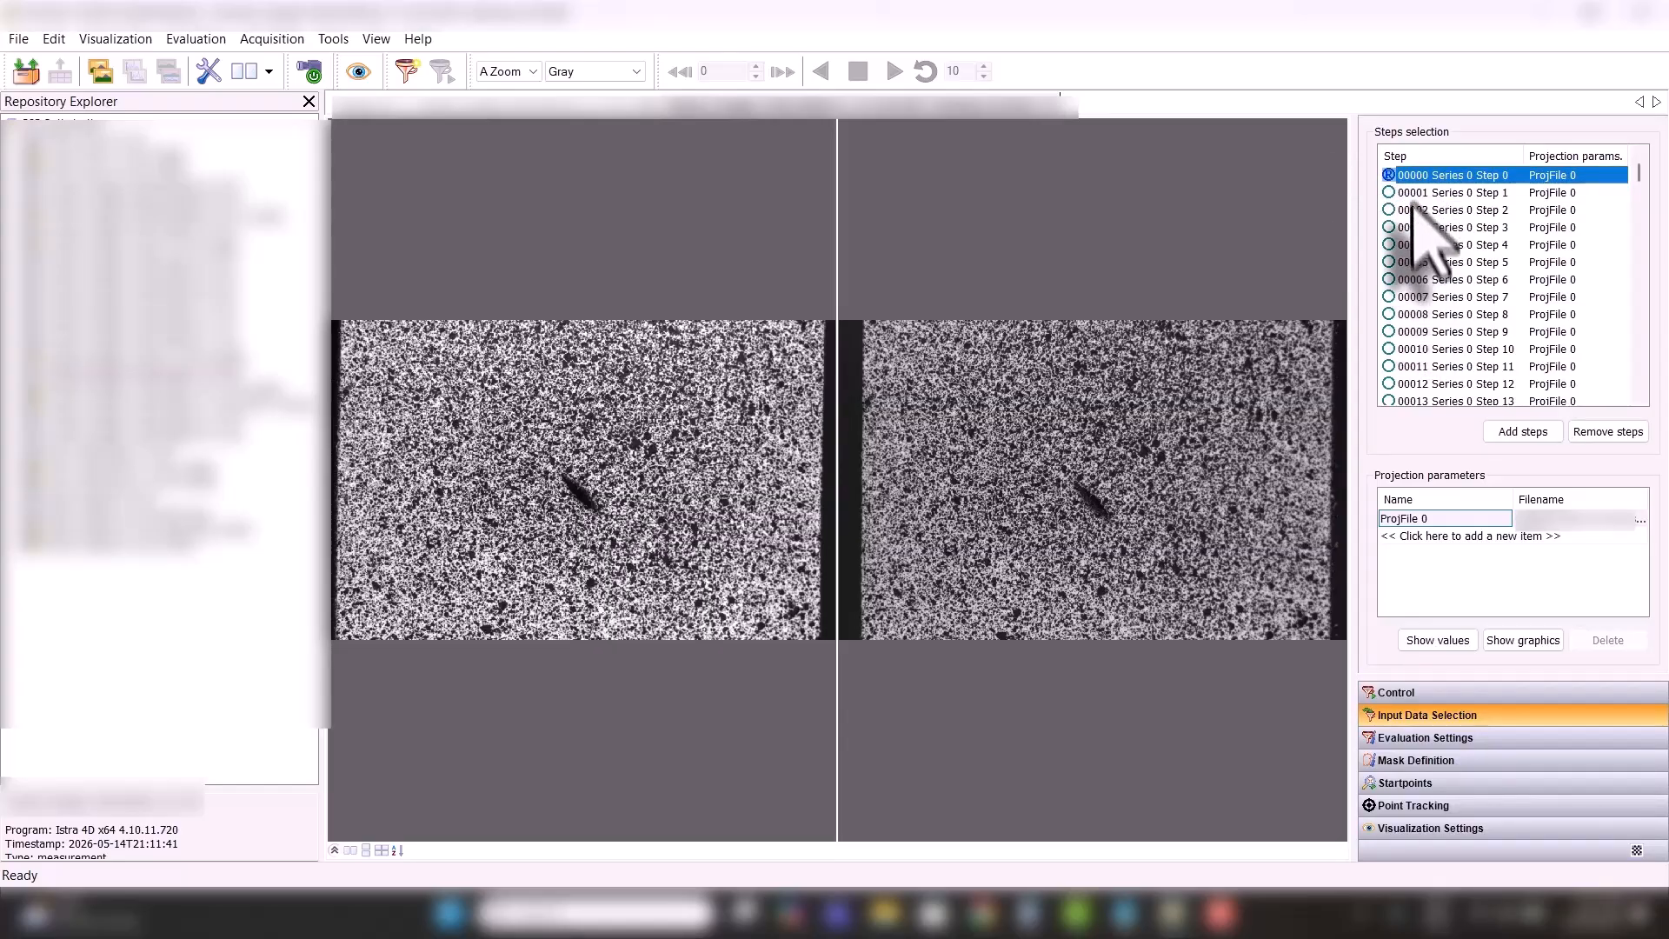
right_click(1418, 178)
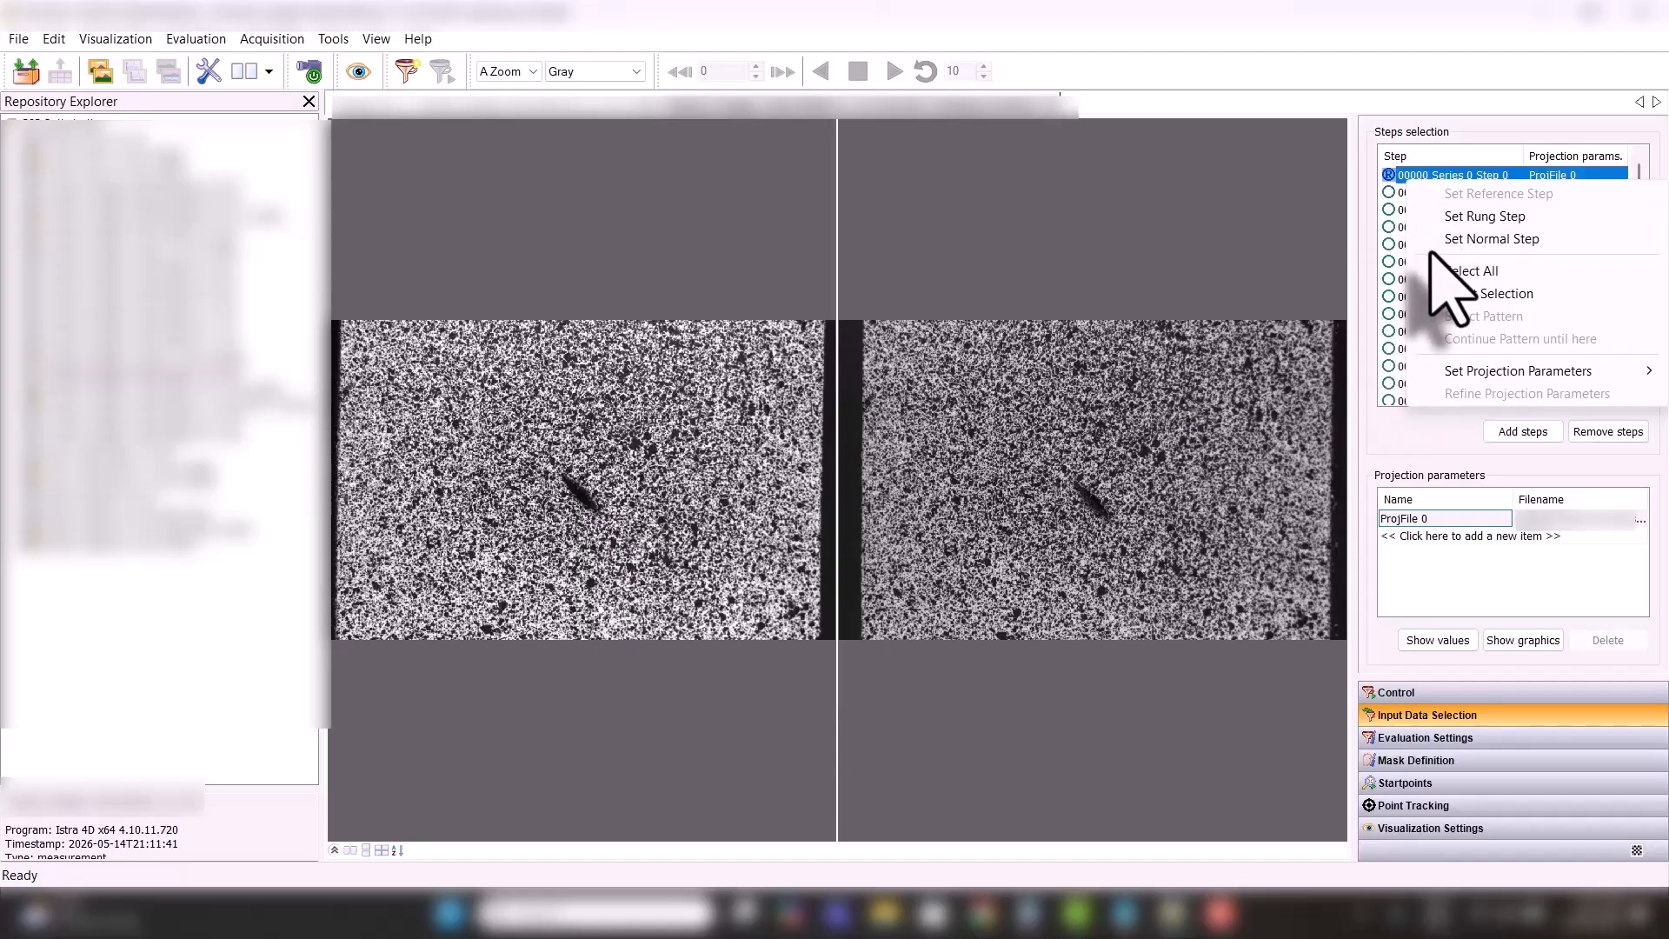
left_click(1399, 214)
left_click(1434, 215)
right_click(1442, 228)
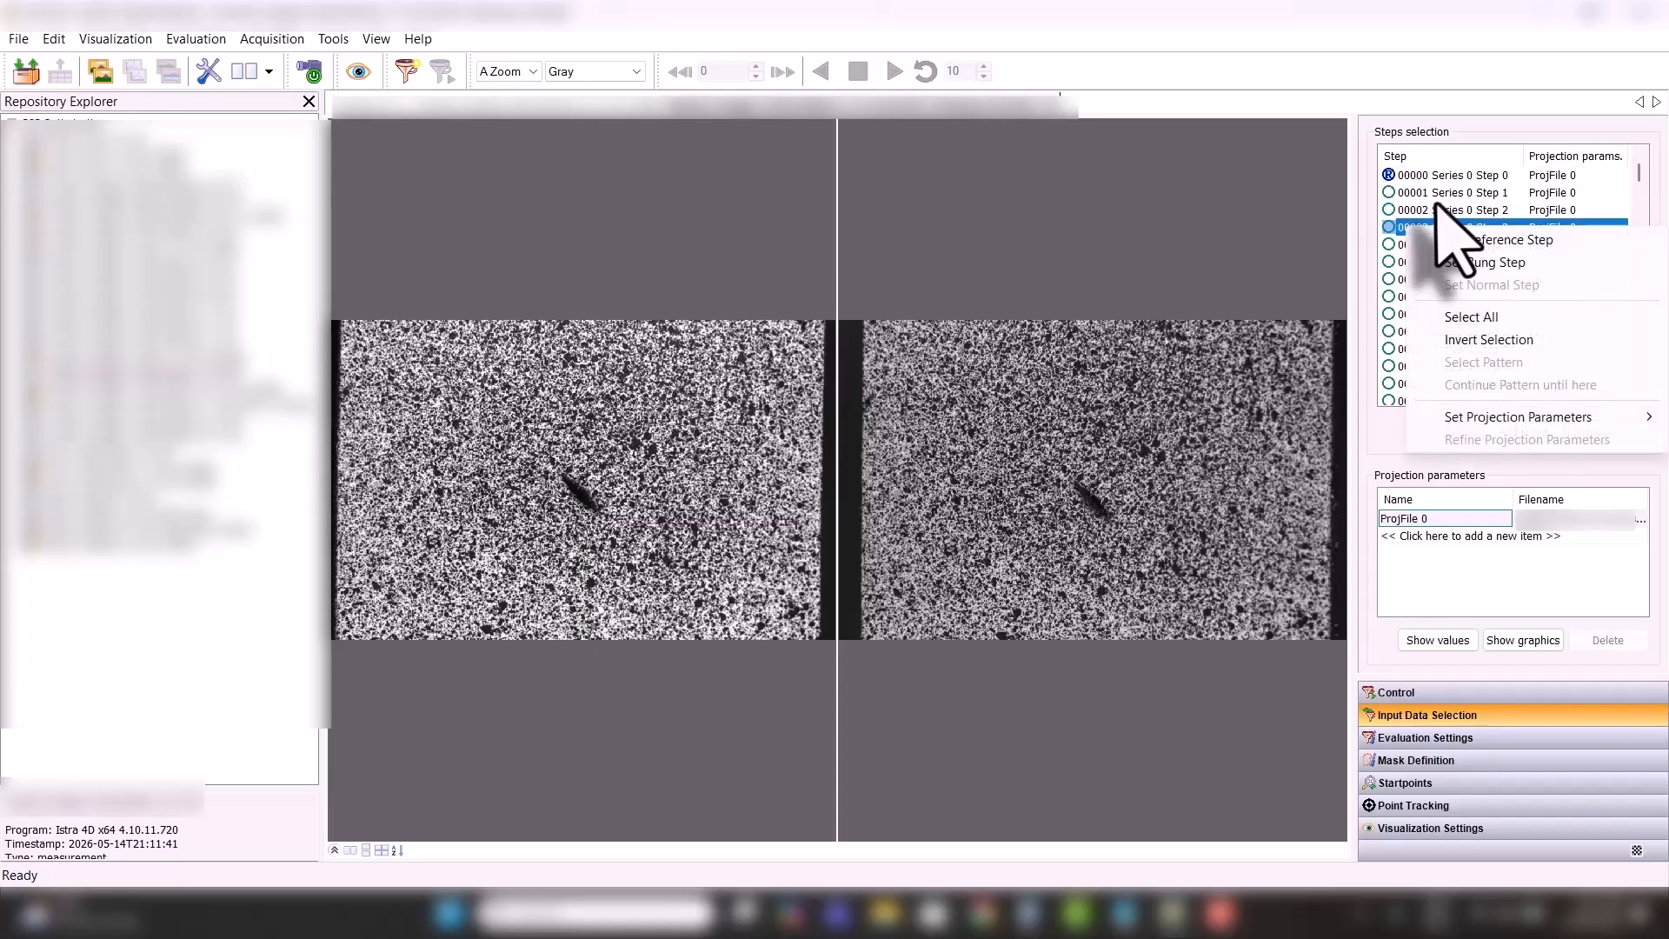
- Set 00002 Series 0 Step 2 as the reference step
left_click(1437, 209)
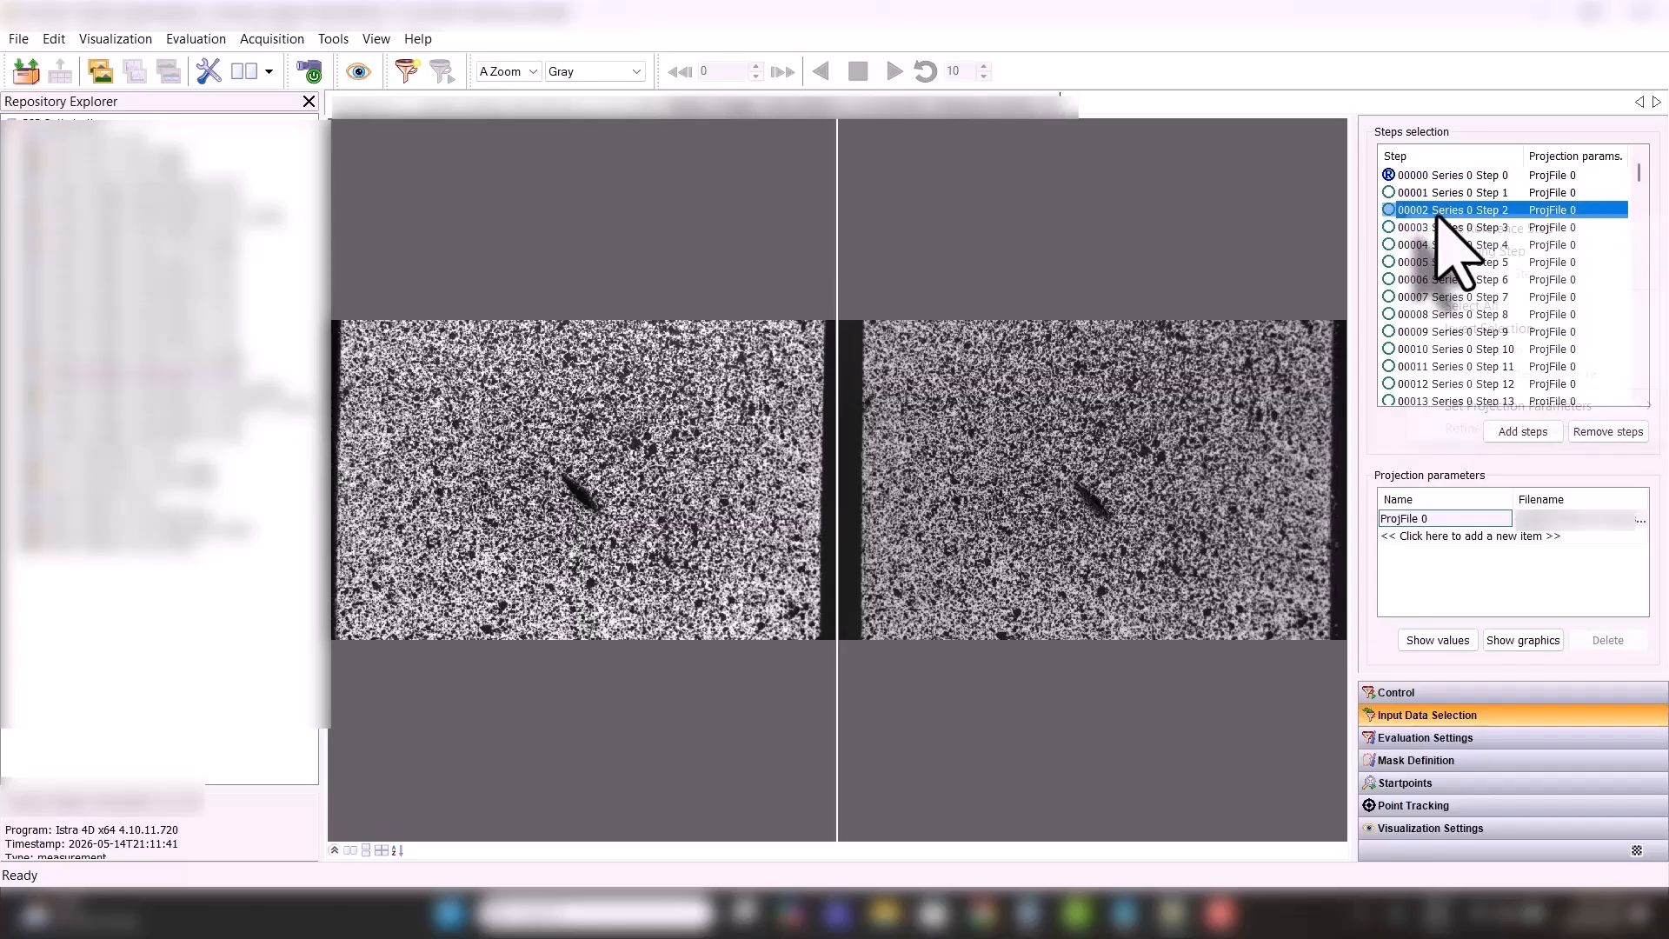
right_click(1435, 212)
left_click(1458, 235)
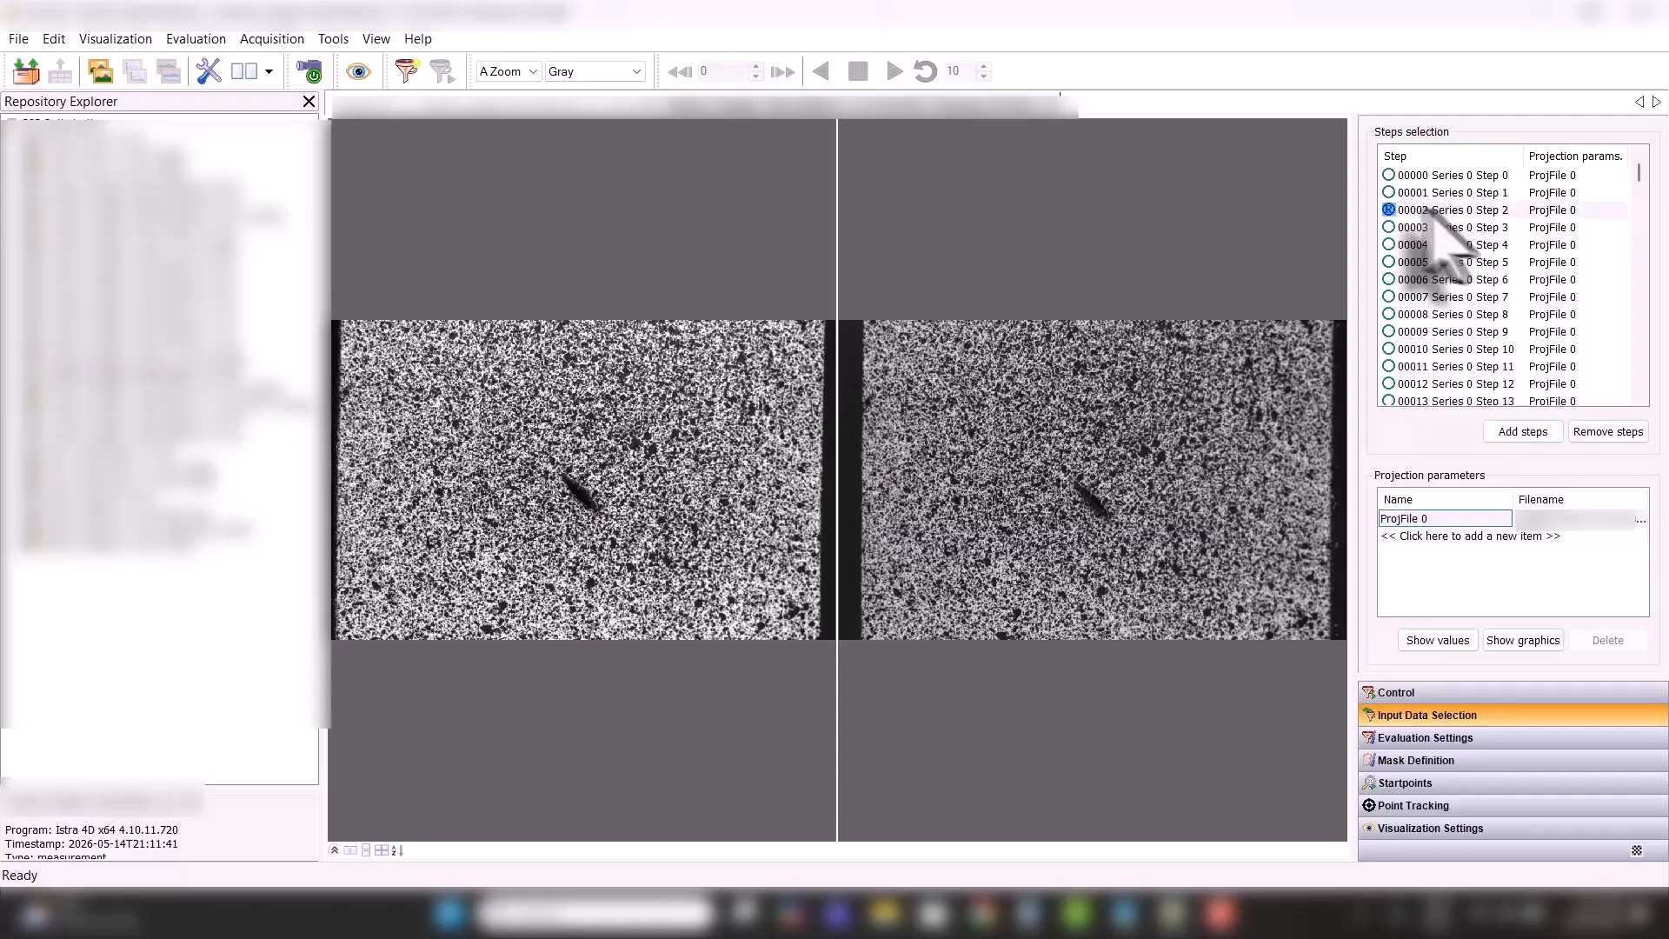
- Set 00000 Series 0 Step 0 as the reference step in place of Step 2
left_click(1422, 175)
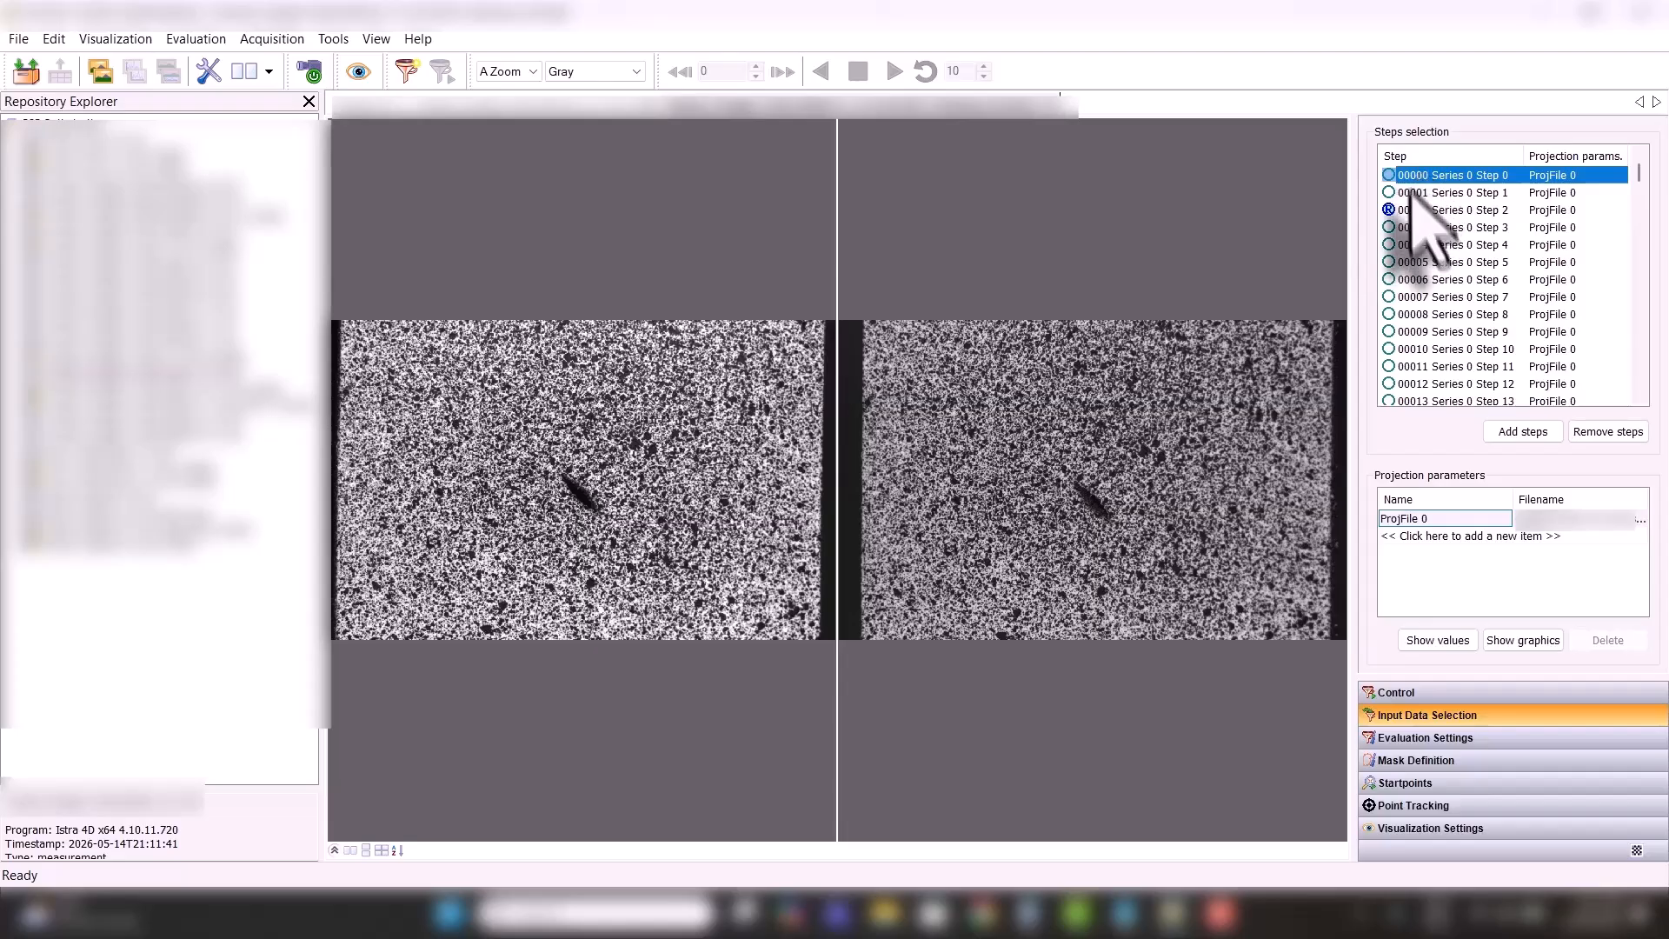
right_click(1409, 176)
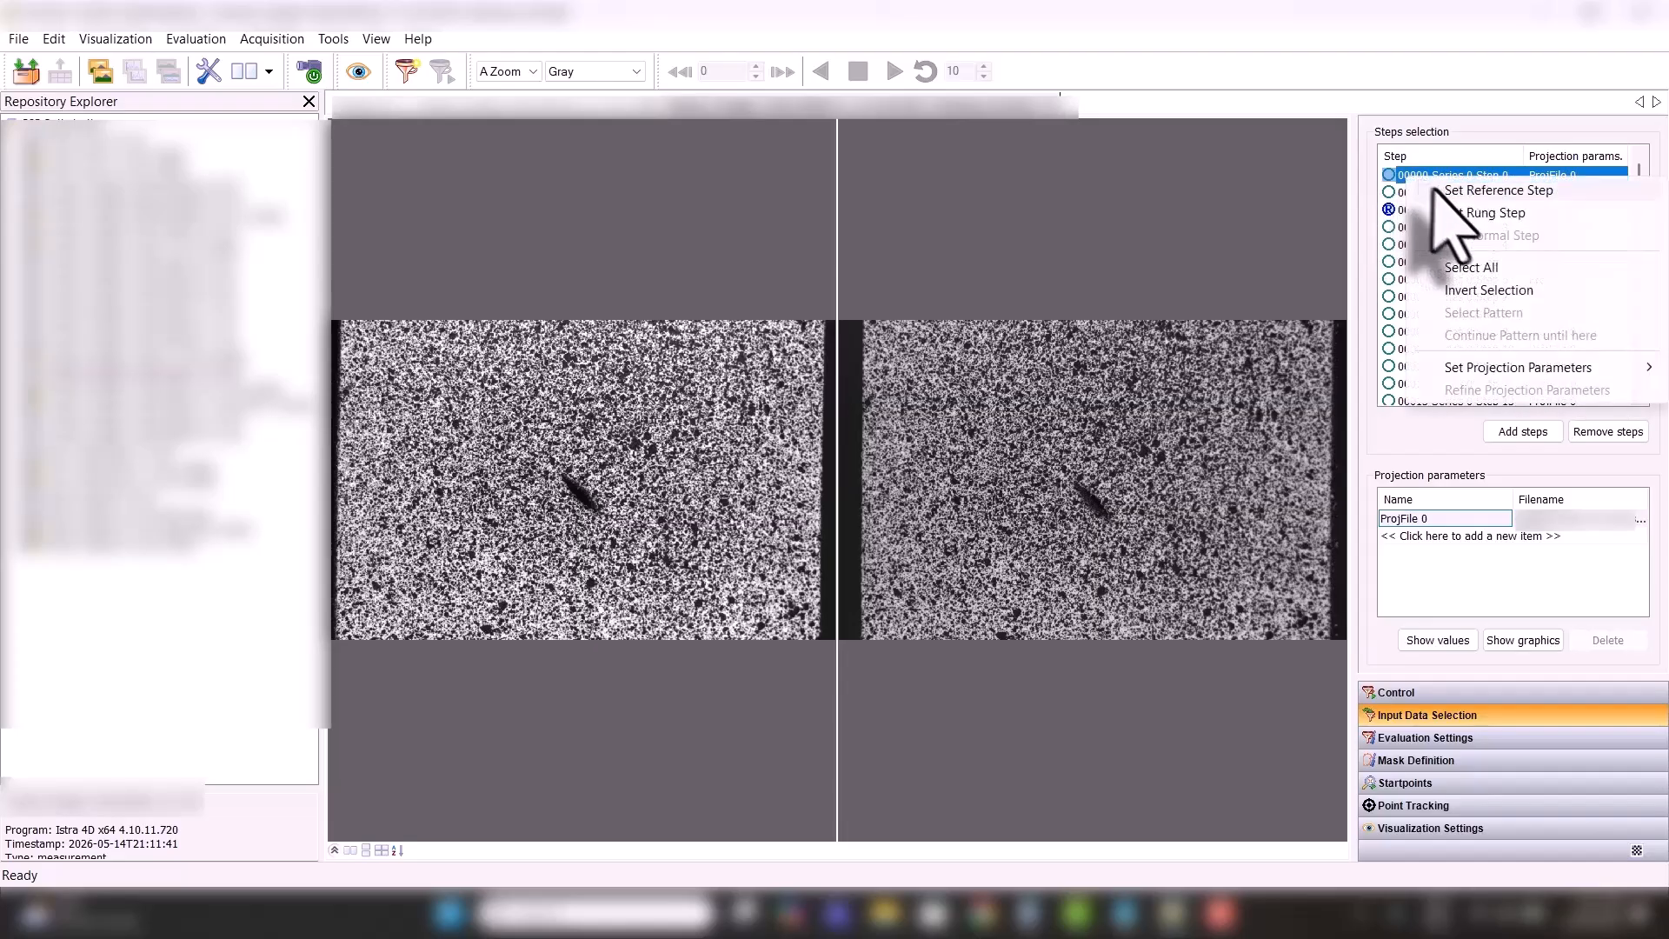
left_click(1436, 191)
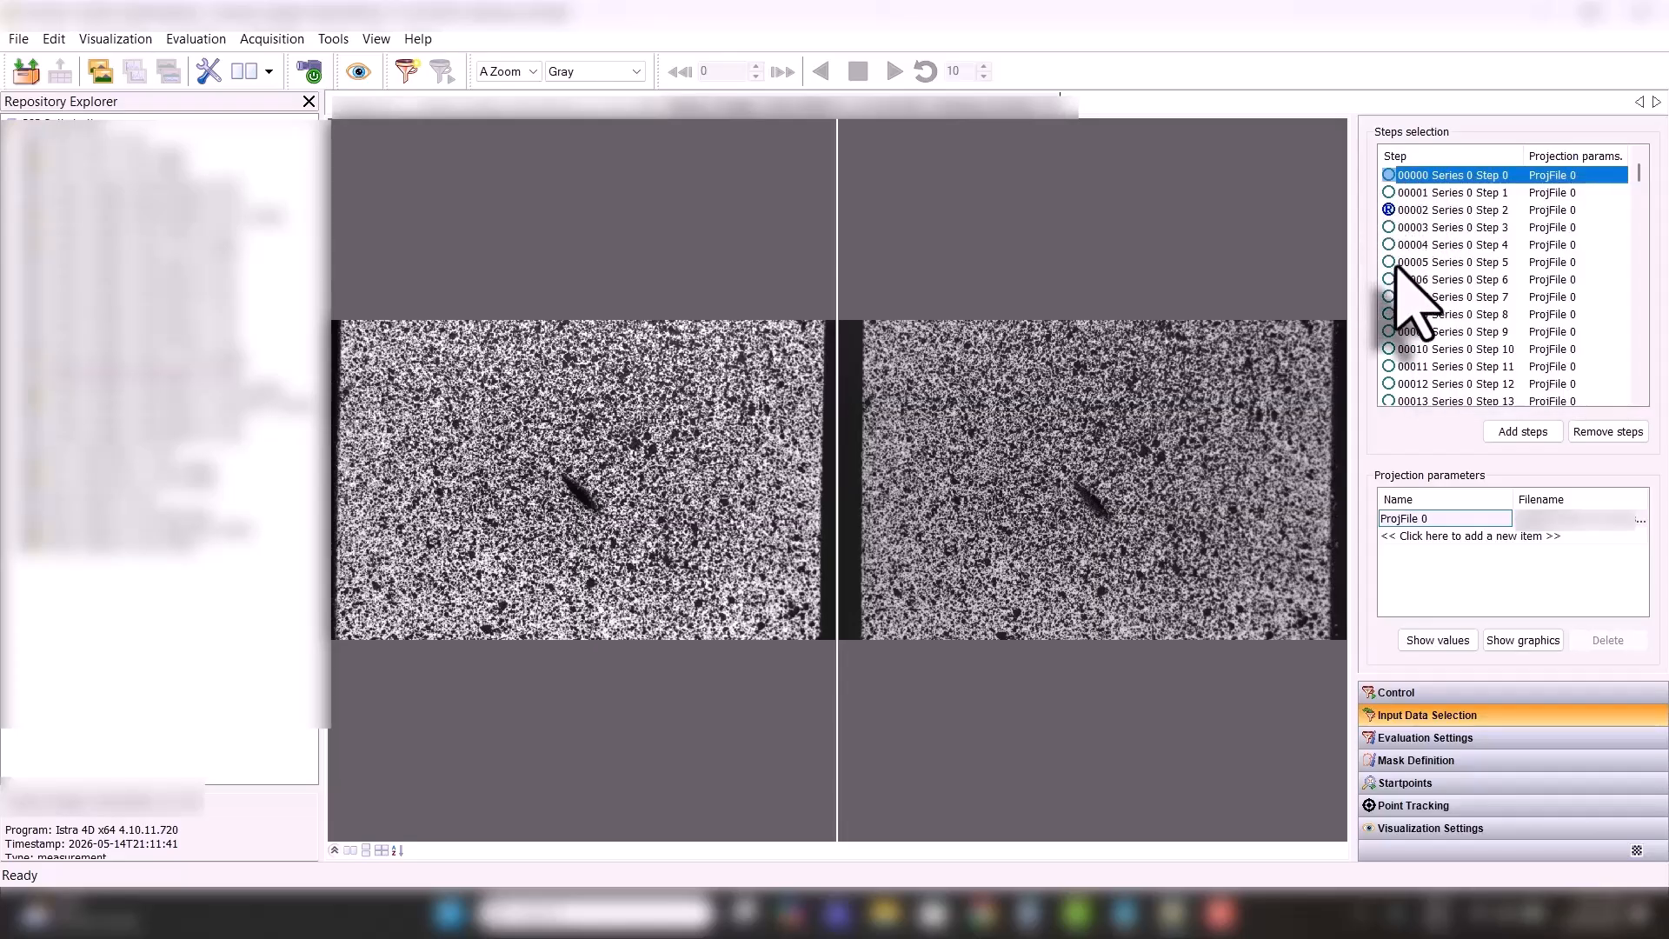
left_click(1464, 229)
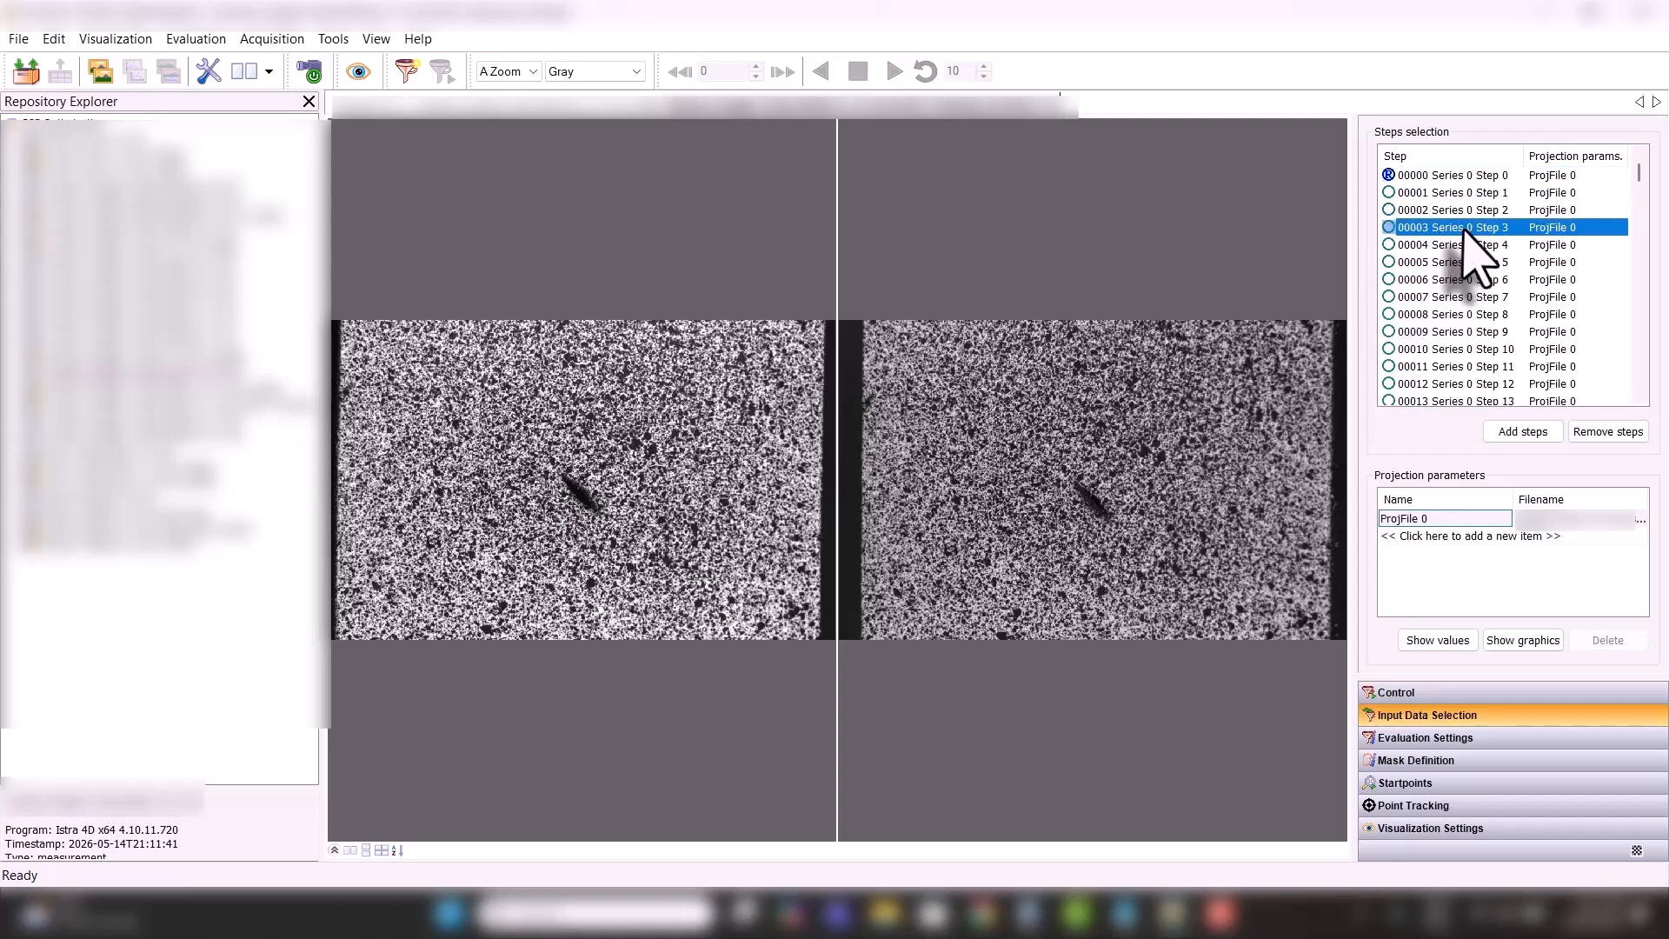
left_click(1630, 179)
left_click(1506, 212)
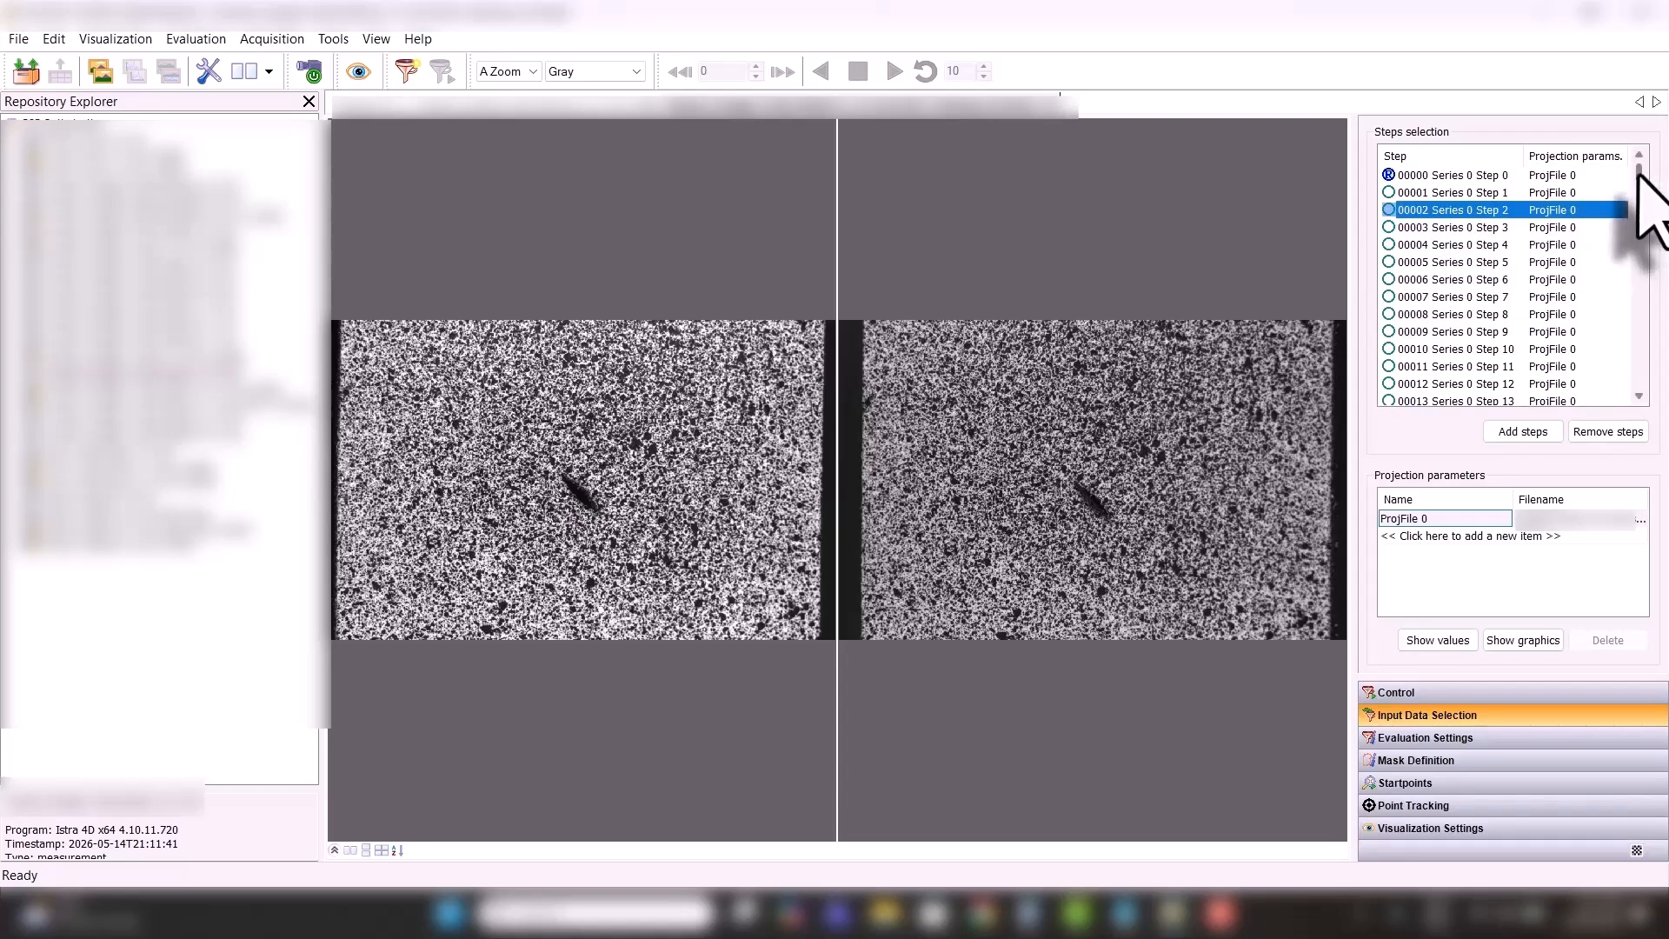
- Remove Series 0 Steps 500 through 11999 from the evaluation's steps selection
left_click_drag(1639, 179, 1640, 417)
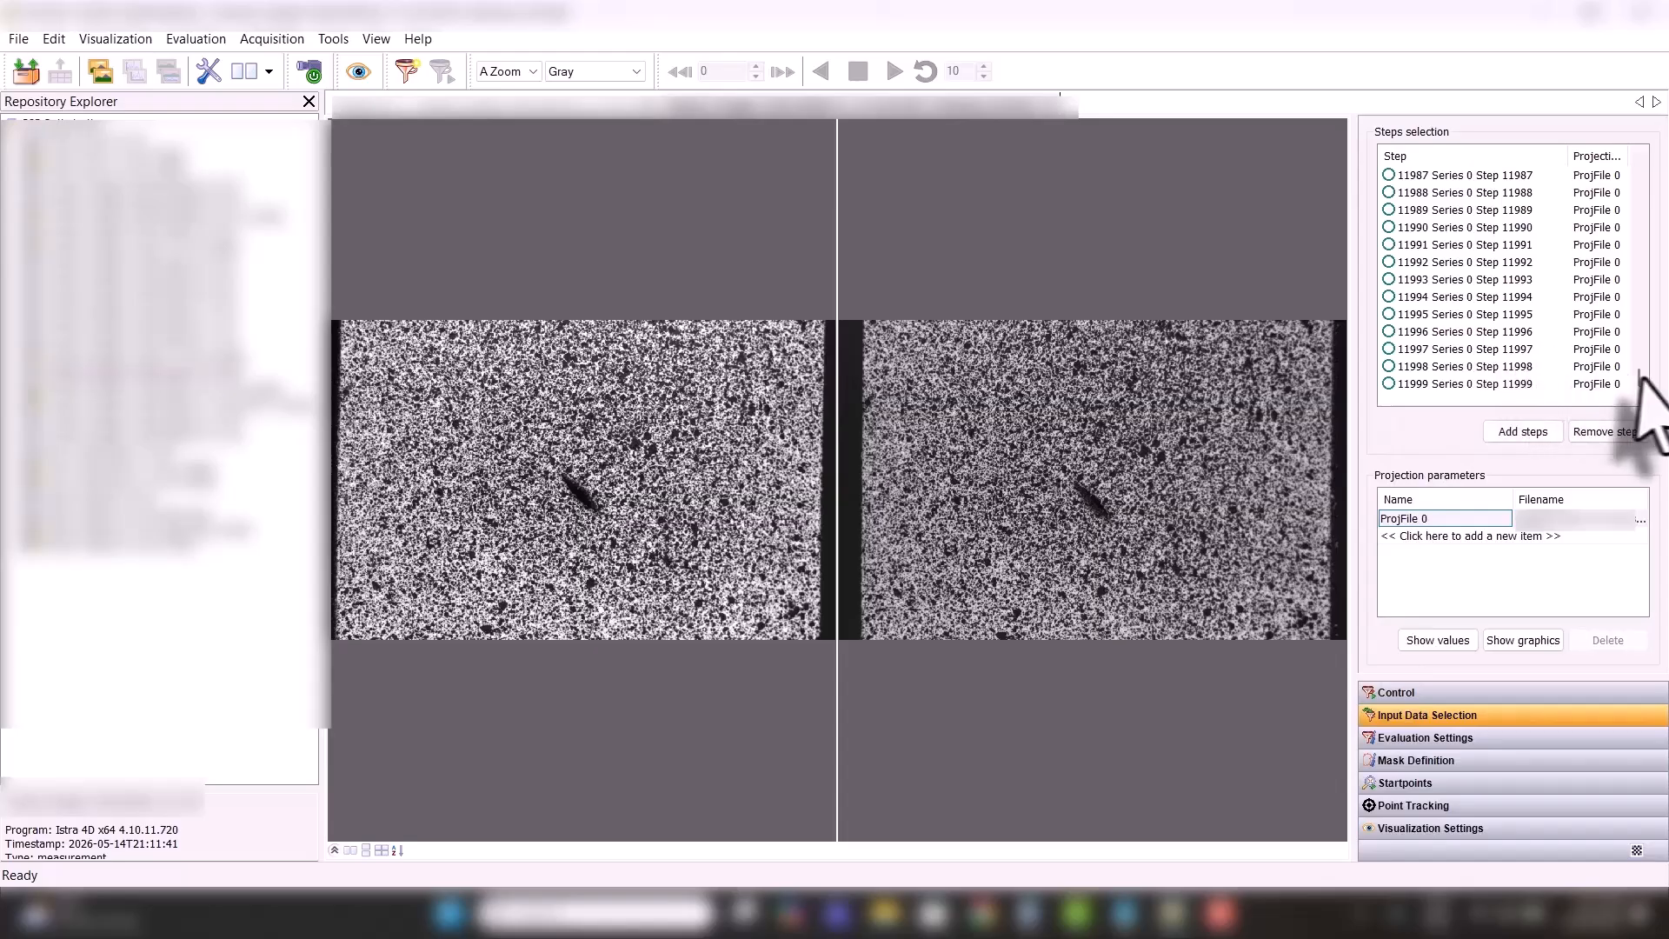
left_click_drag(1638, 379, 1640, 156)
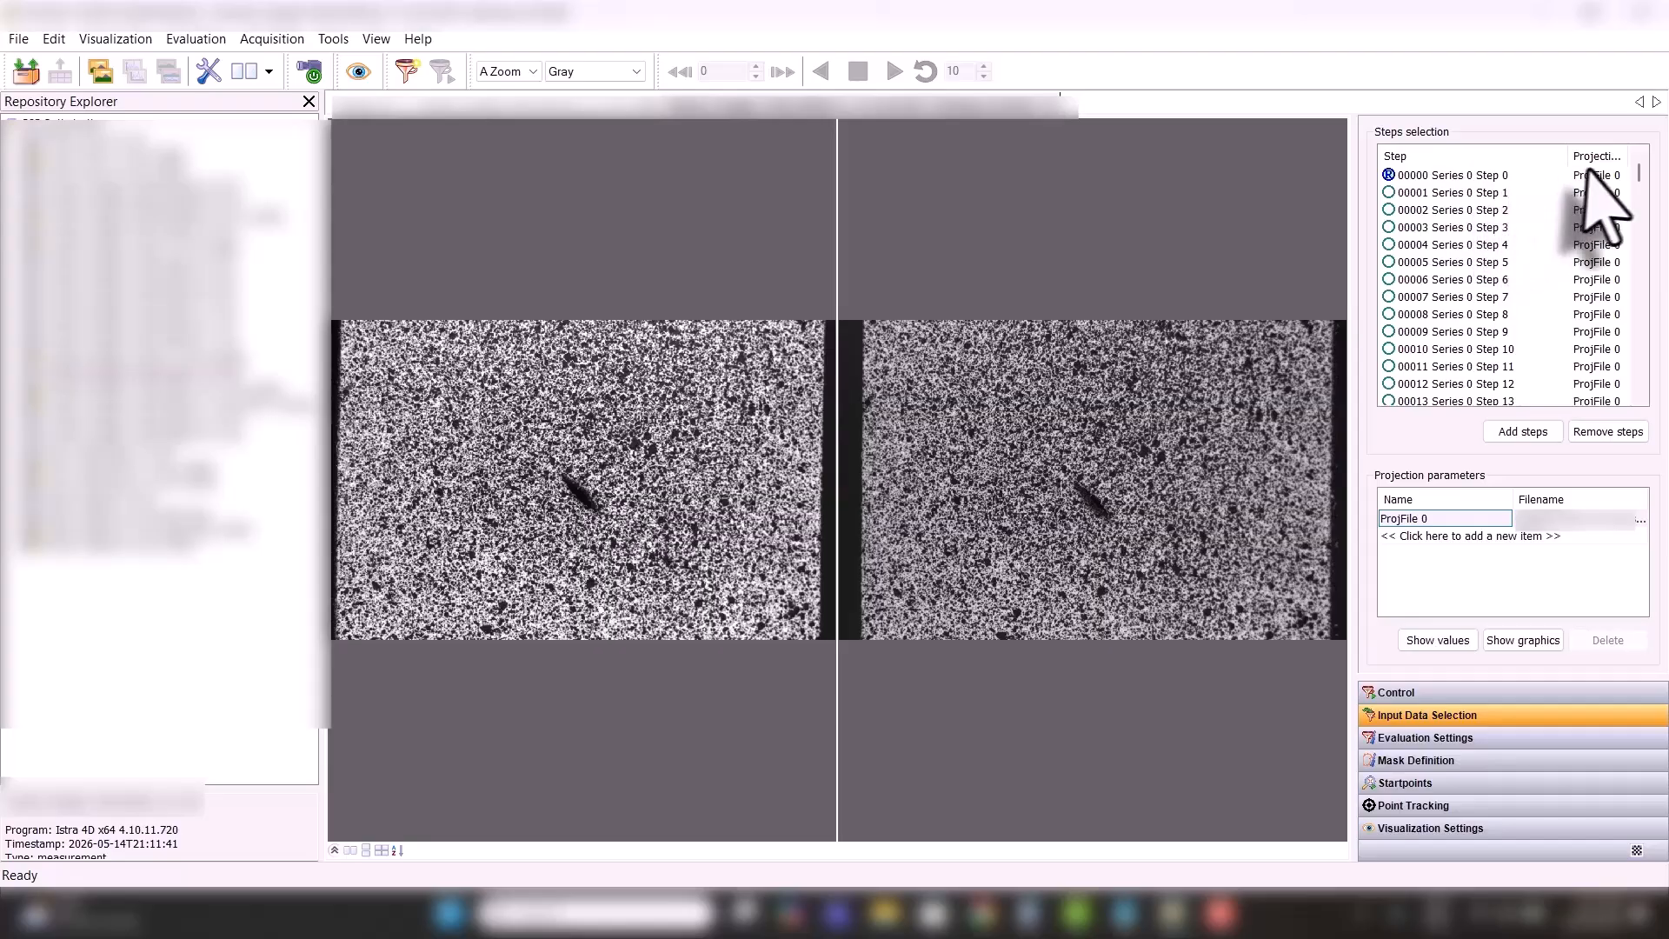
scroll(1640, 170, "down", 5)
scroll(1640, 174, "up", 5)
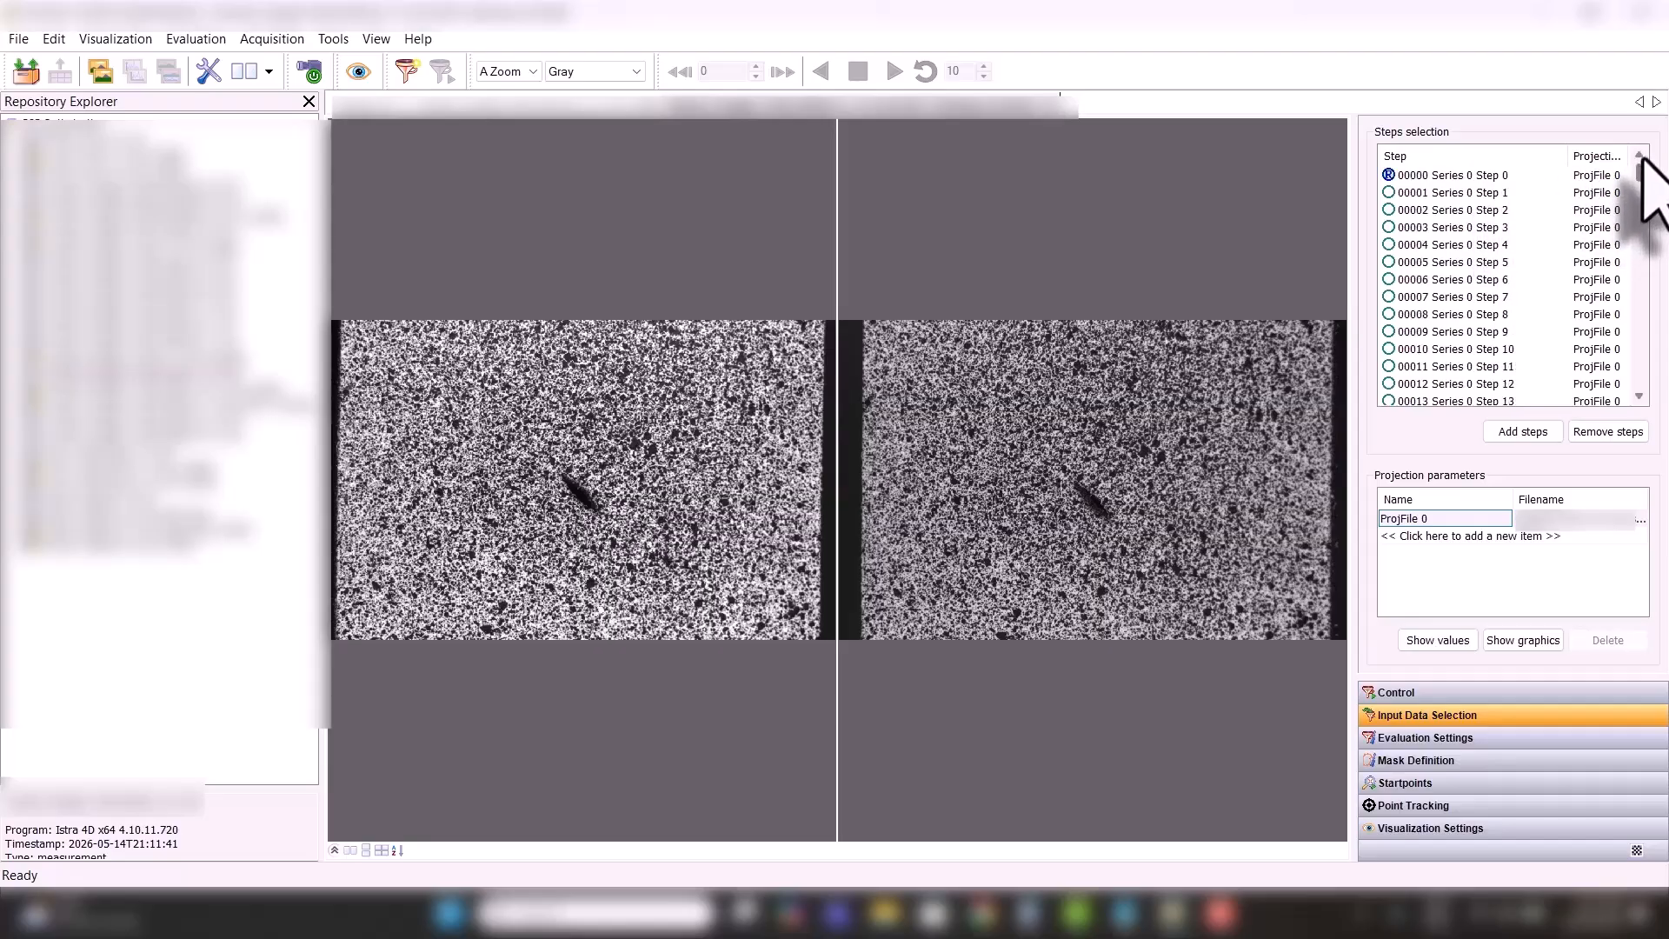
left_click_drag(1640, 171, 1644, 175)
scroll(1642, 233, "down", 6)
scroll(1646, 243, "down", 5)
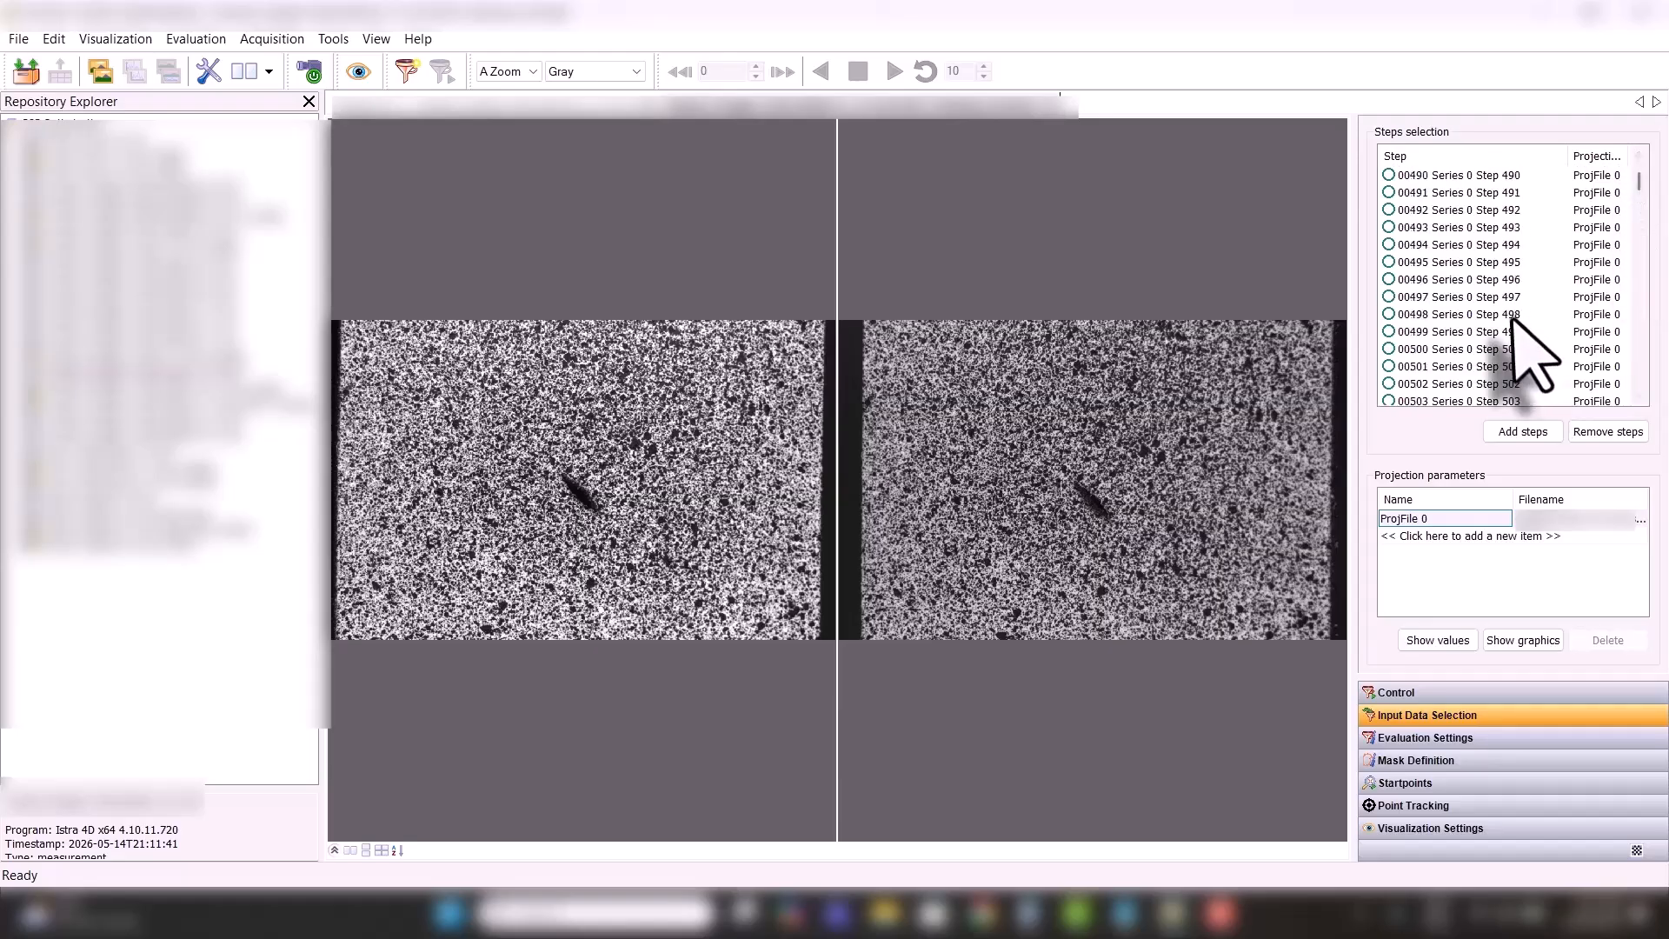
left_click(1474, 348)
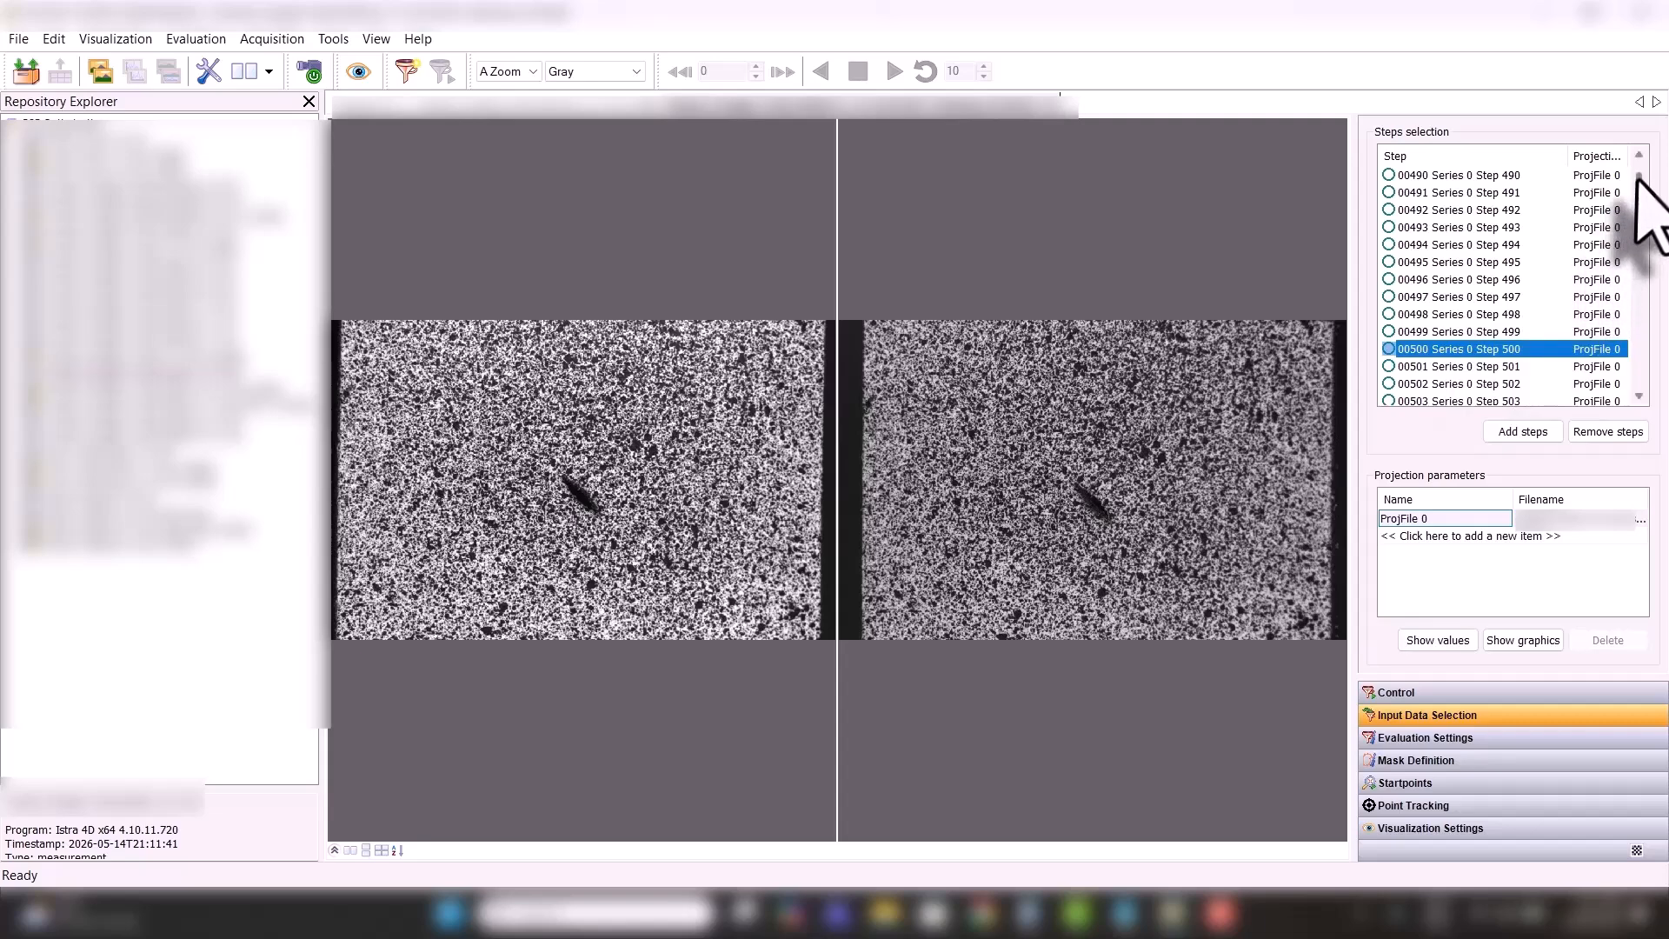
left_click_drag(1638, 175, 1640, 374)
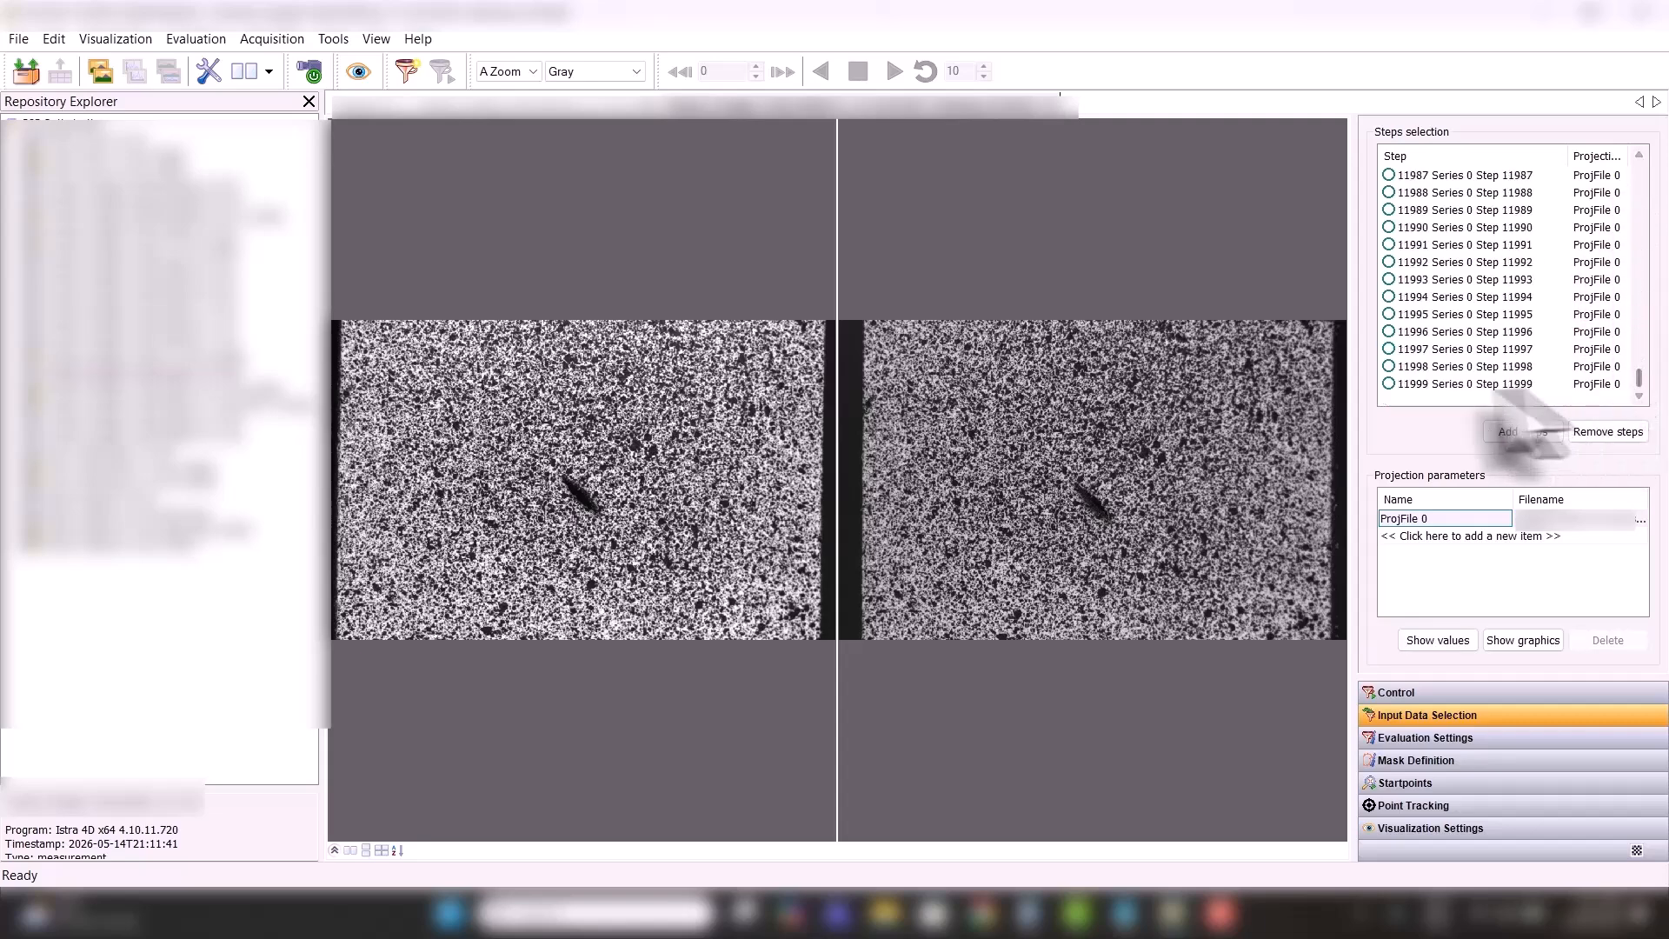
left_click(1470, 387, "shift")
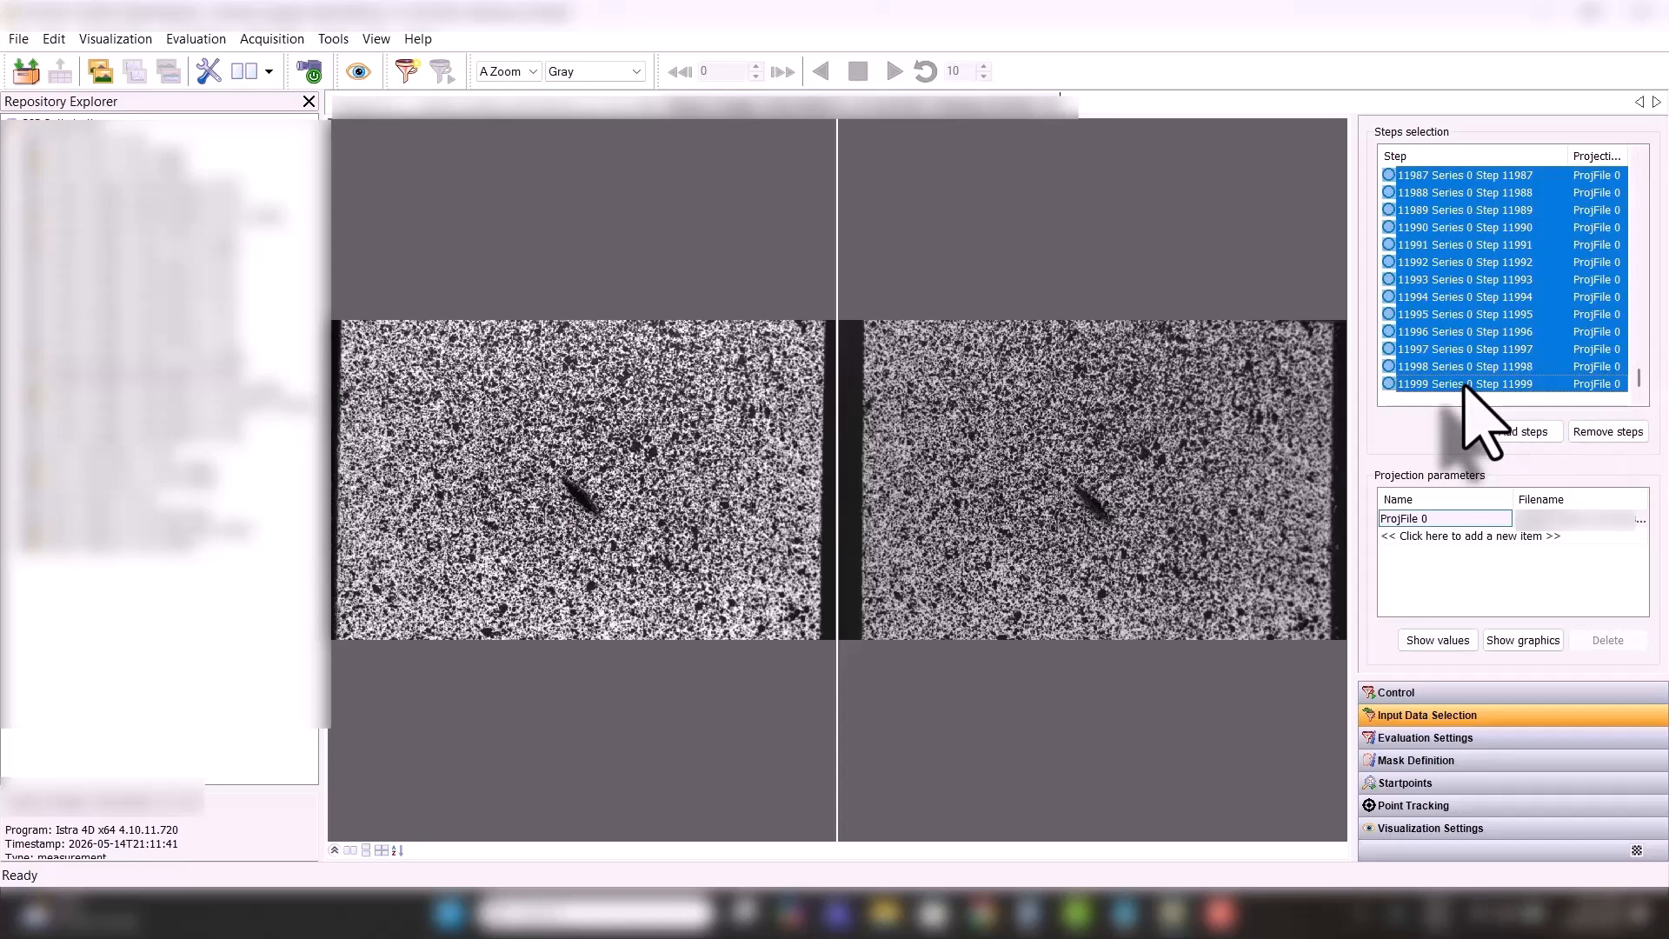
left_click(1608, 432)
- Look through the evaluation's reduced step list after the removal
left_click(1461, 244)
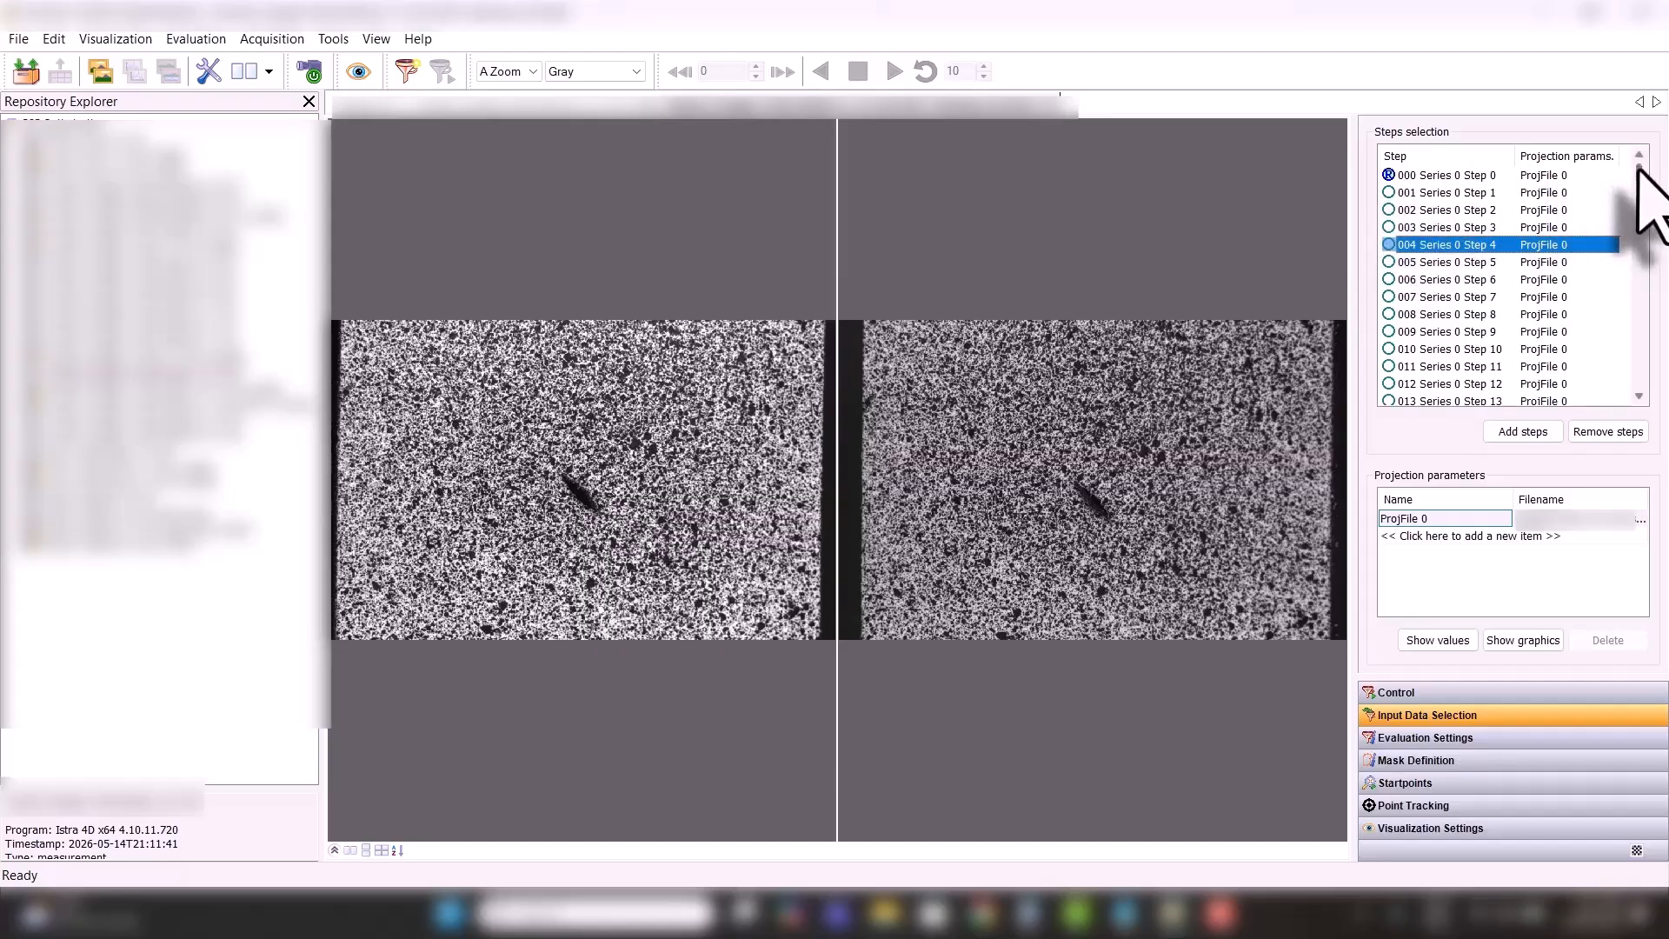
mouse_move(1638, 168)
left_mouse_down()
mouse_move(1655, 417)
mouse_move(1647, 161)
left_mouse_up()
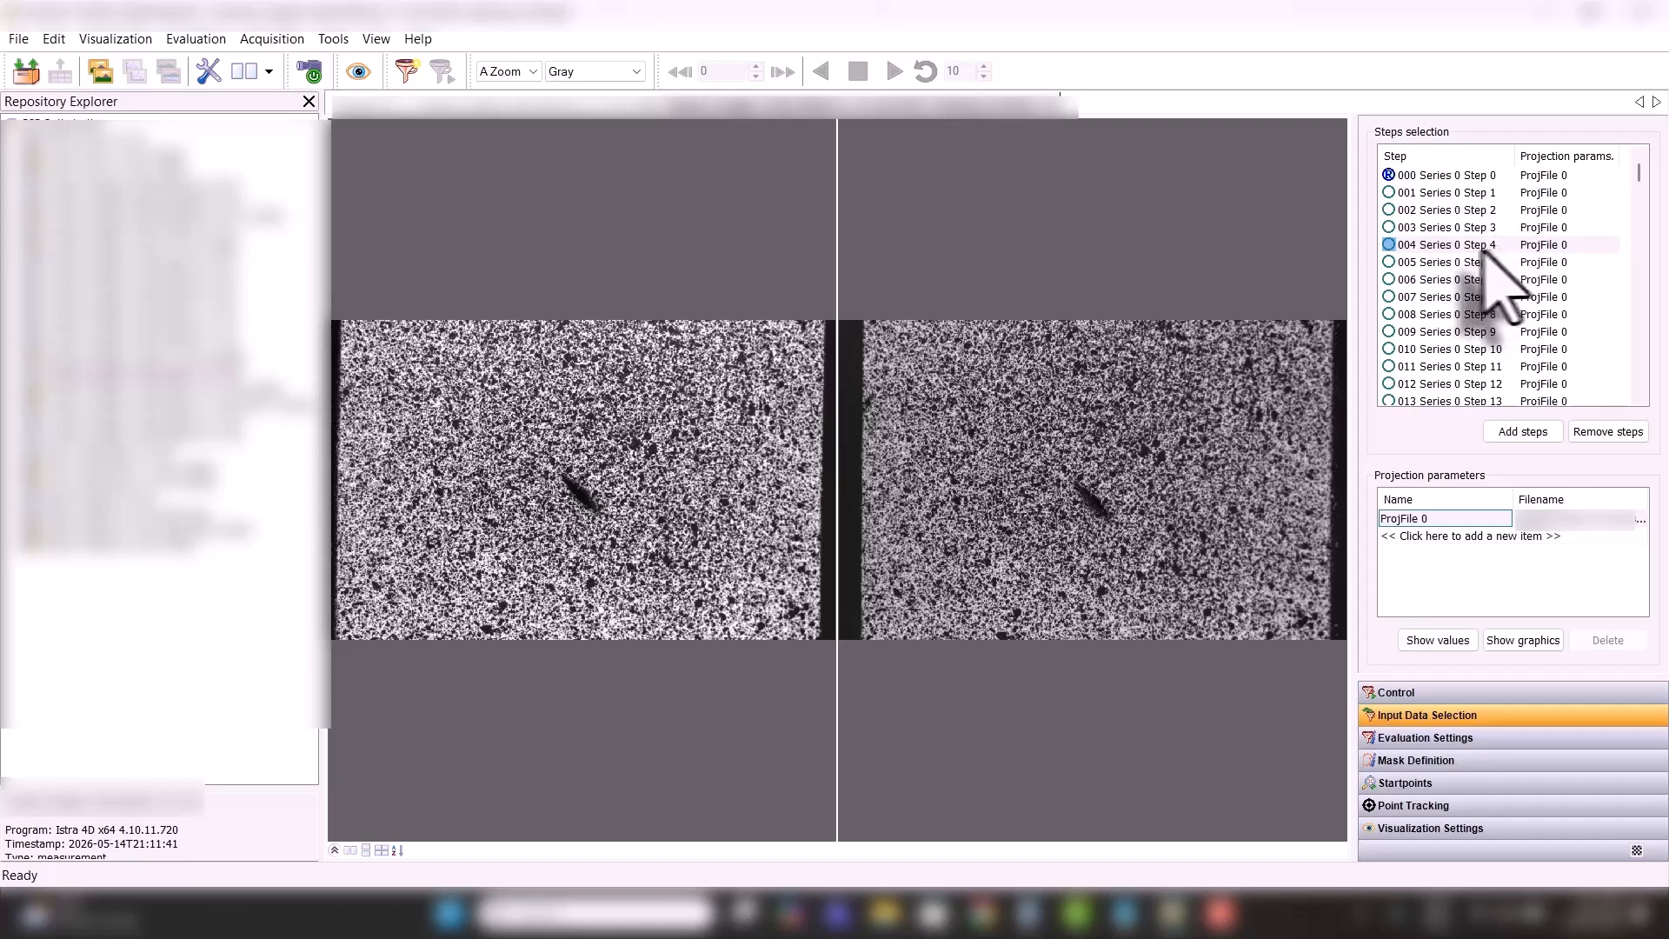
left_click(1443, 245)
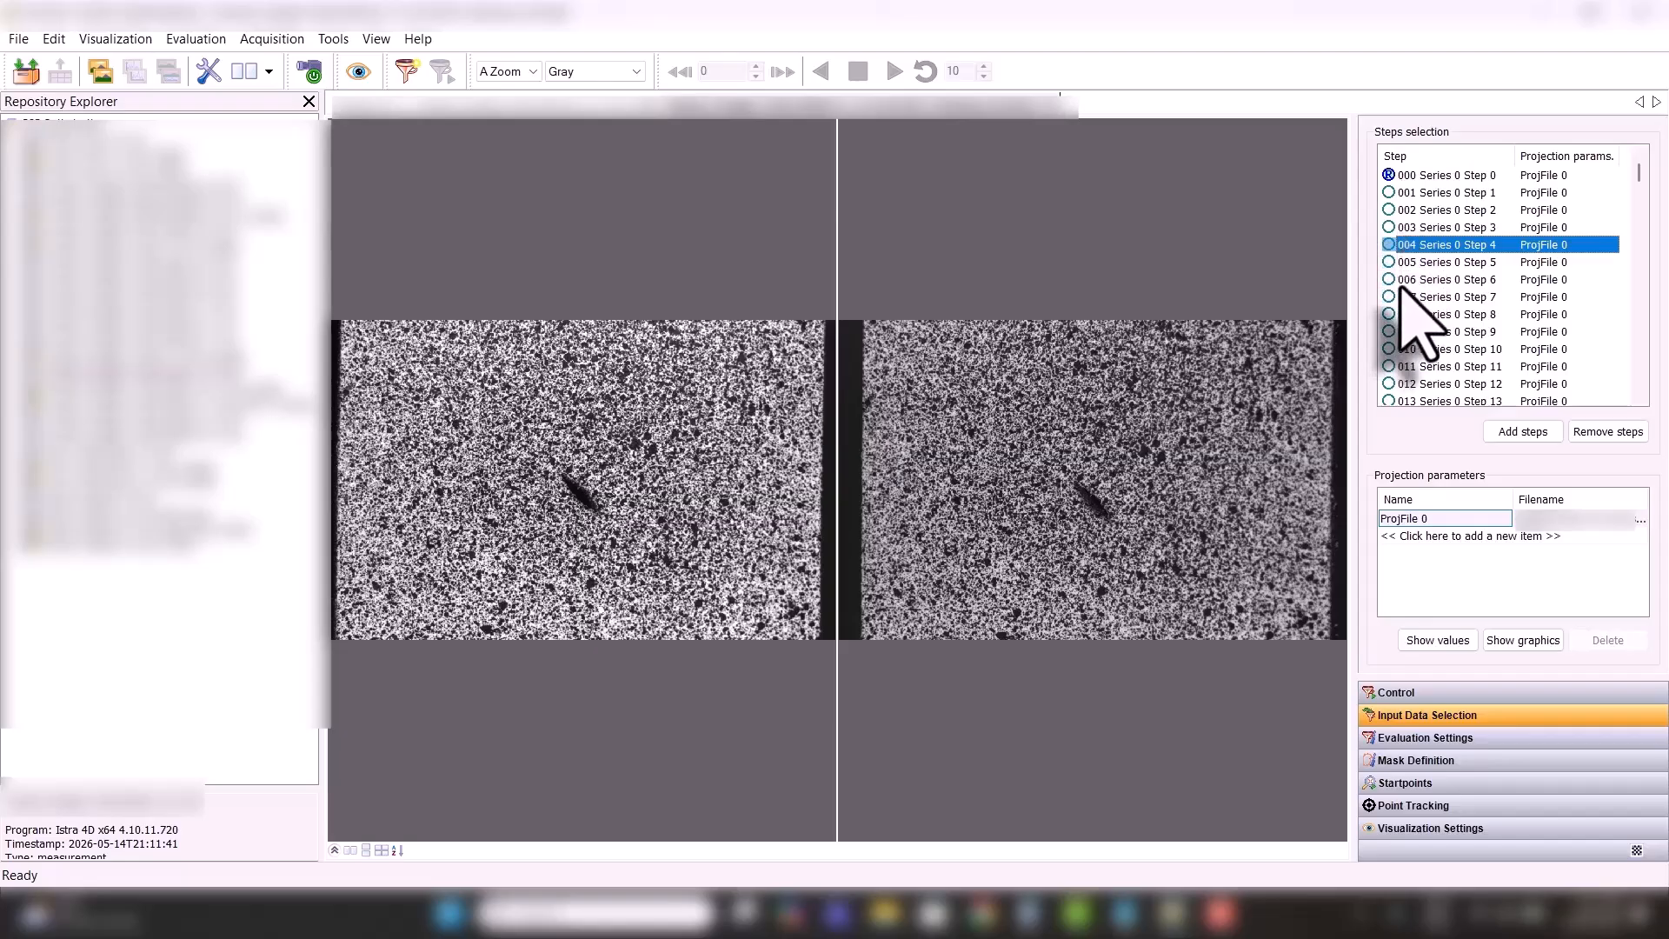
scroll(1646, 200, "down", 15)
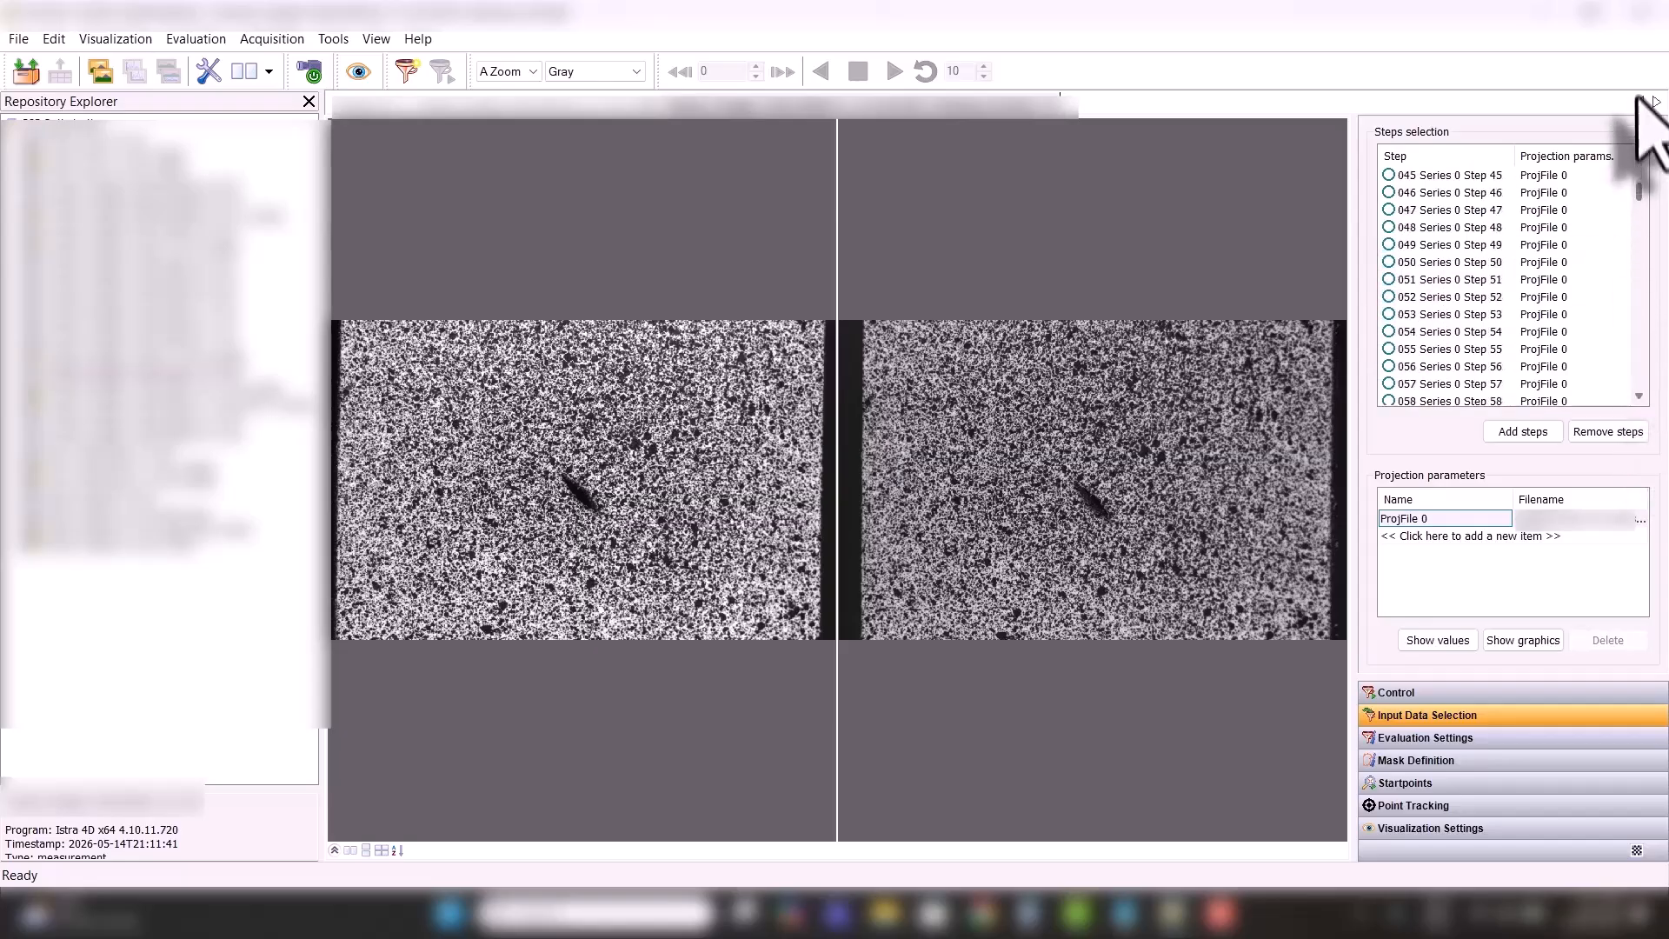
scroll(1513, 226, "up", 15)
left_click(1470, 227)
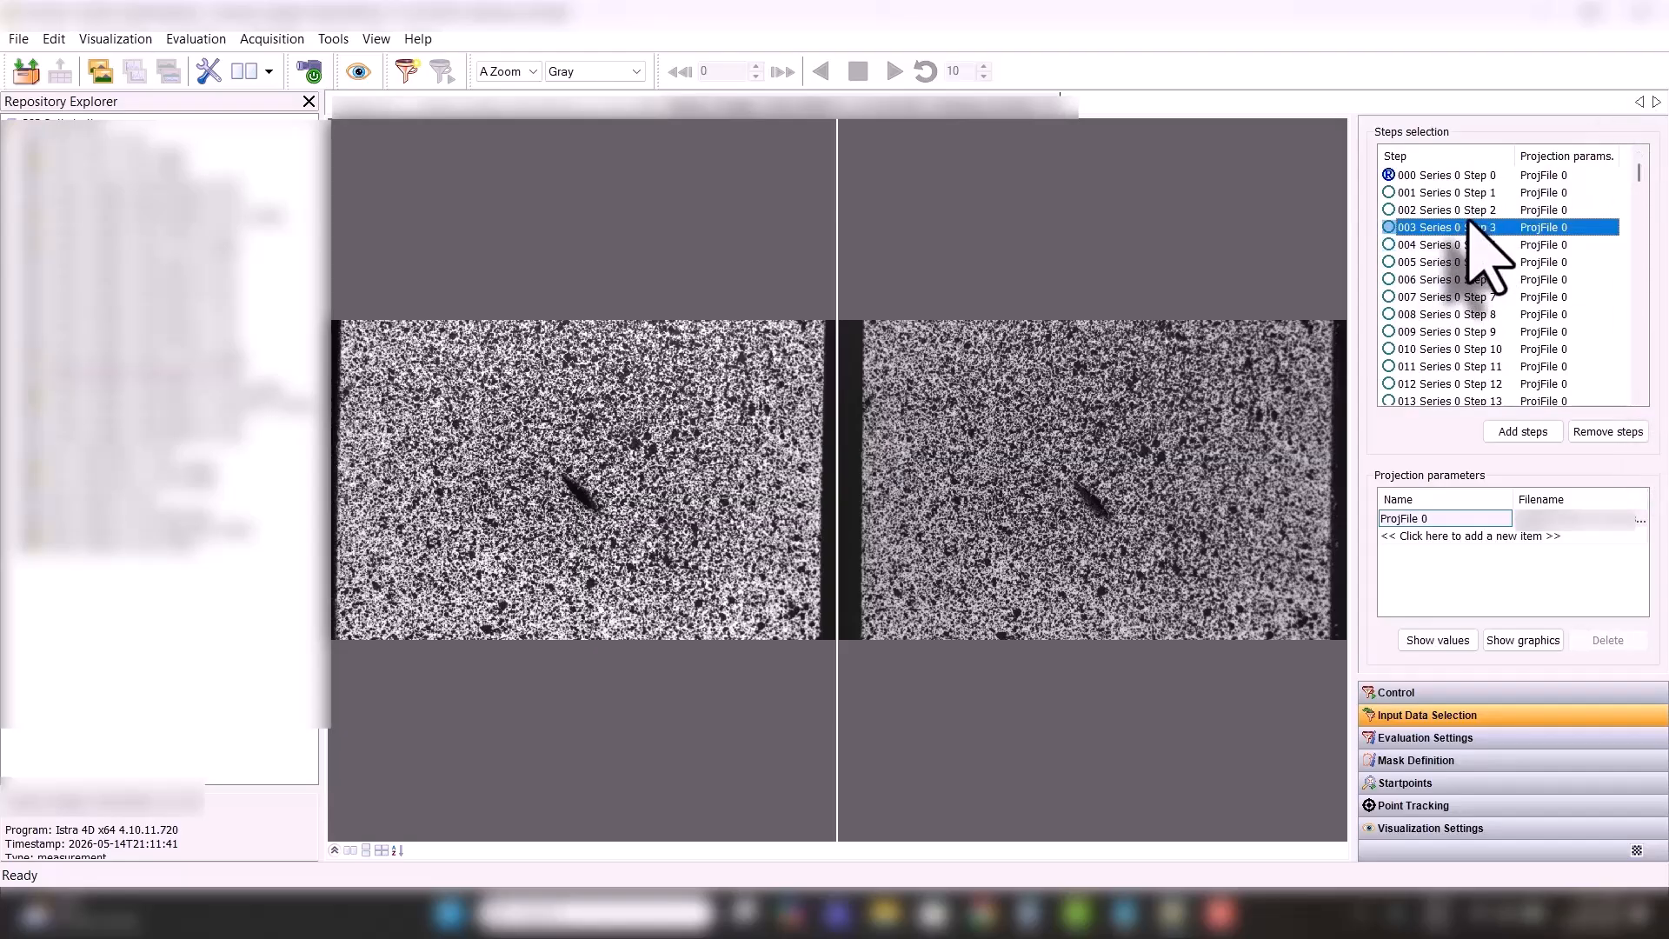
- Start adding steps at the position of 002 Series 0 Step 2 and try selecting removed Series 0 steps such as 500, 503 and 507
left_click(1465, 211)
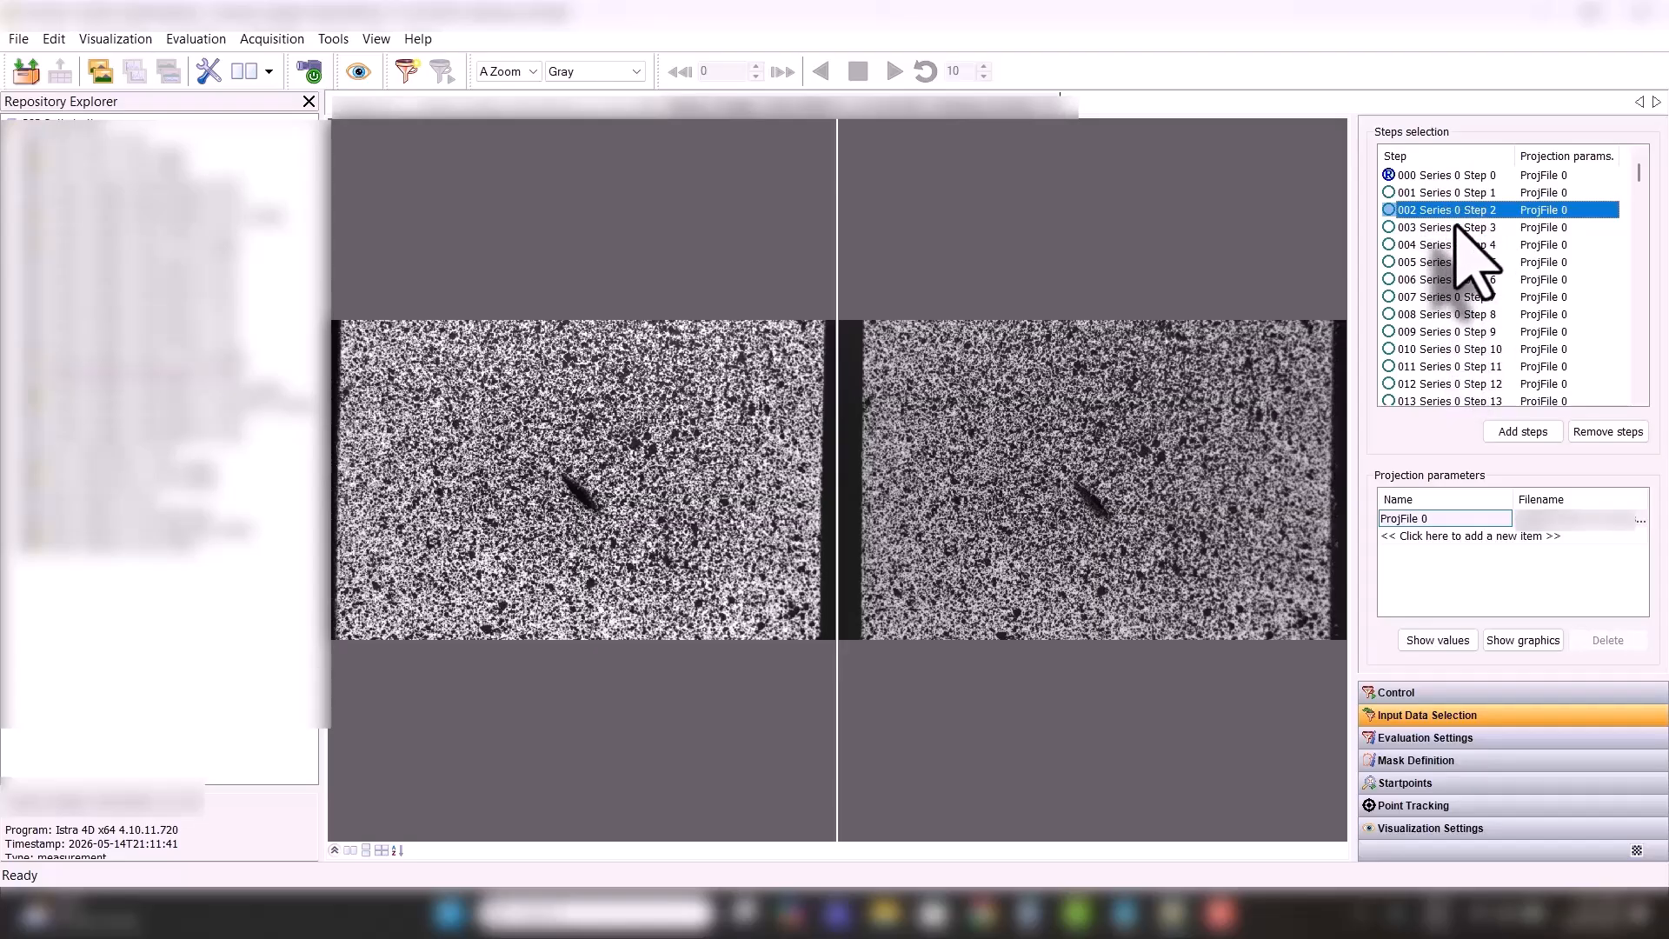
left_click(1520, 432)
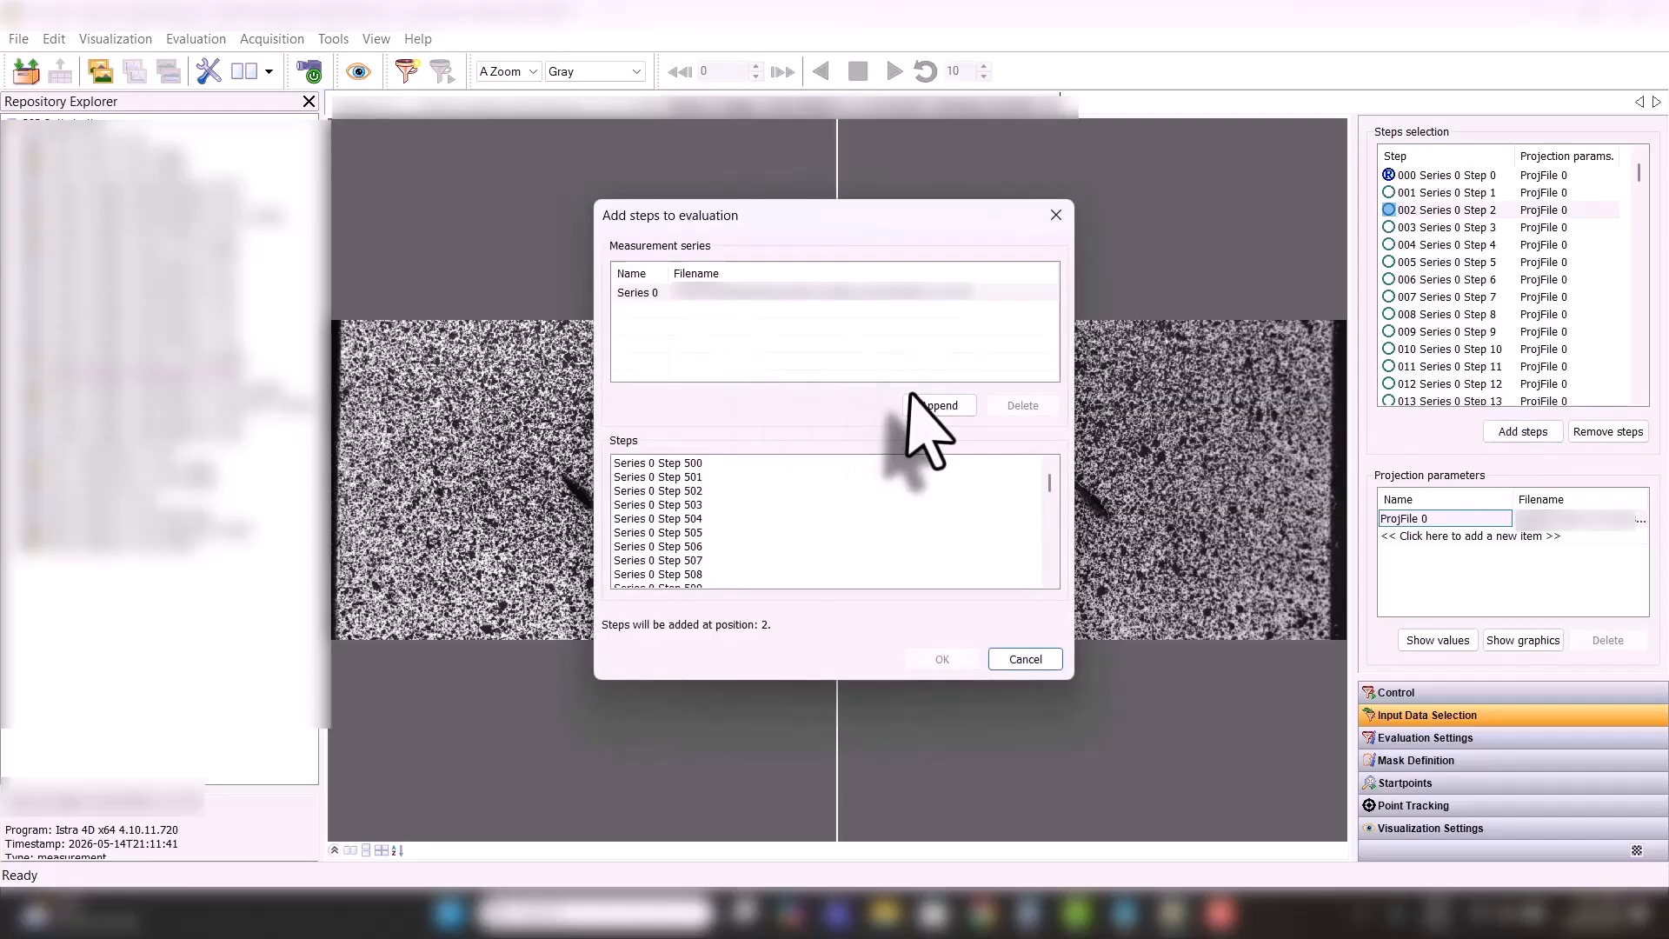
left_click(654, 465)
left_click(783, 293)
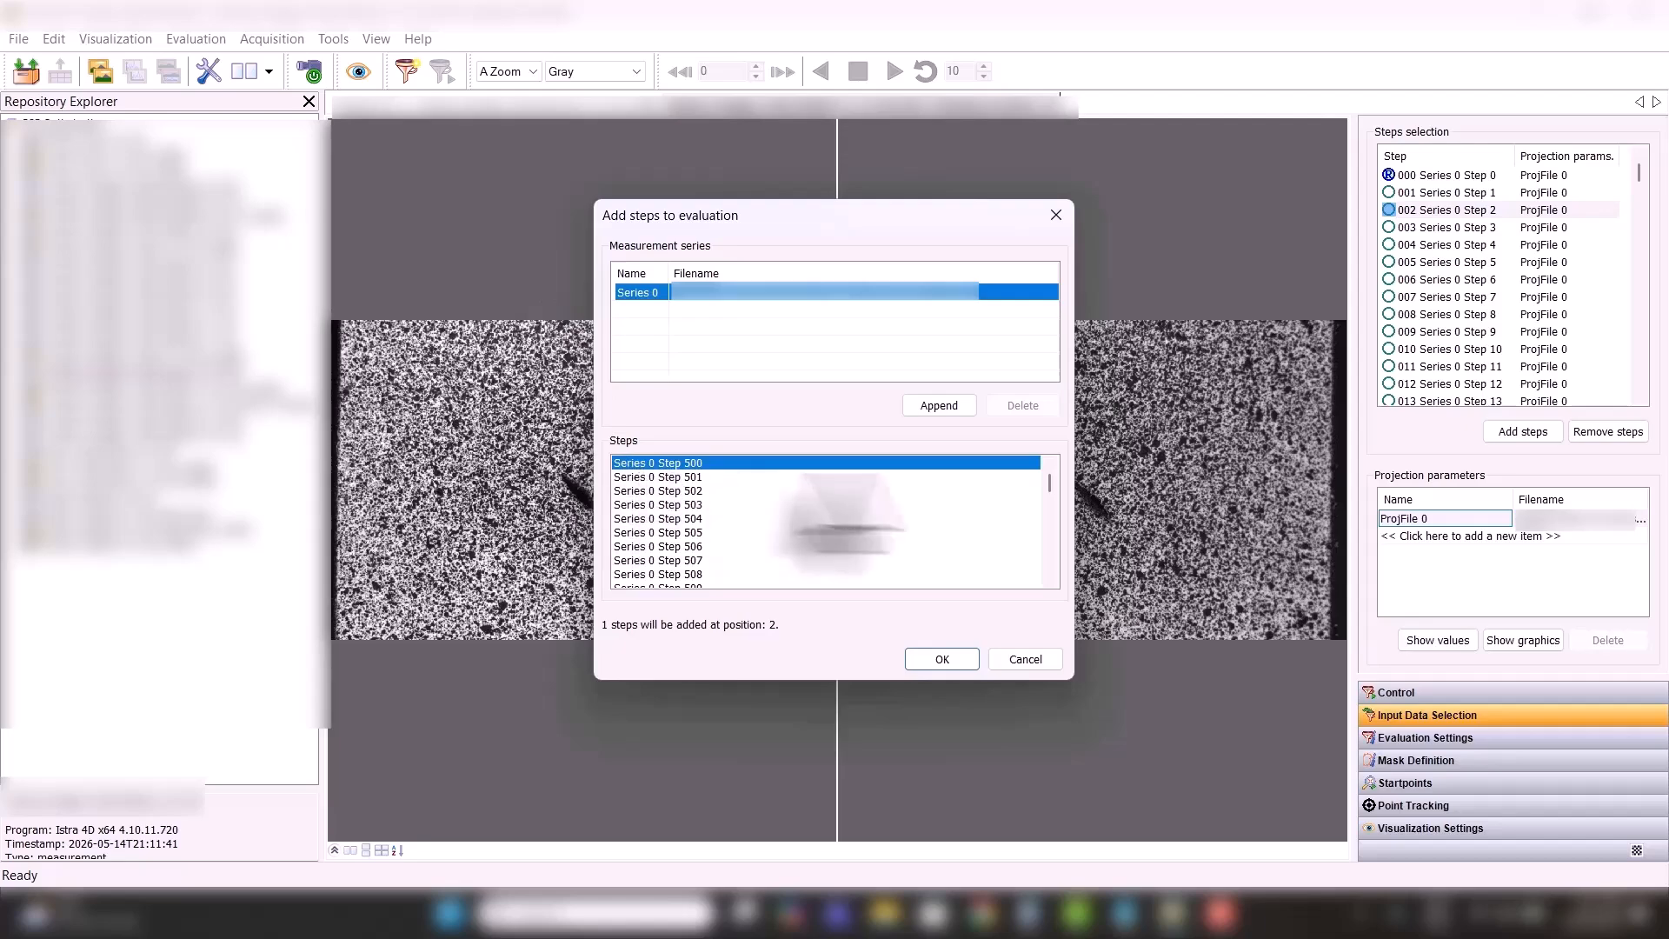
left_click_drag(1052, 486, 1081, 455)
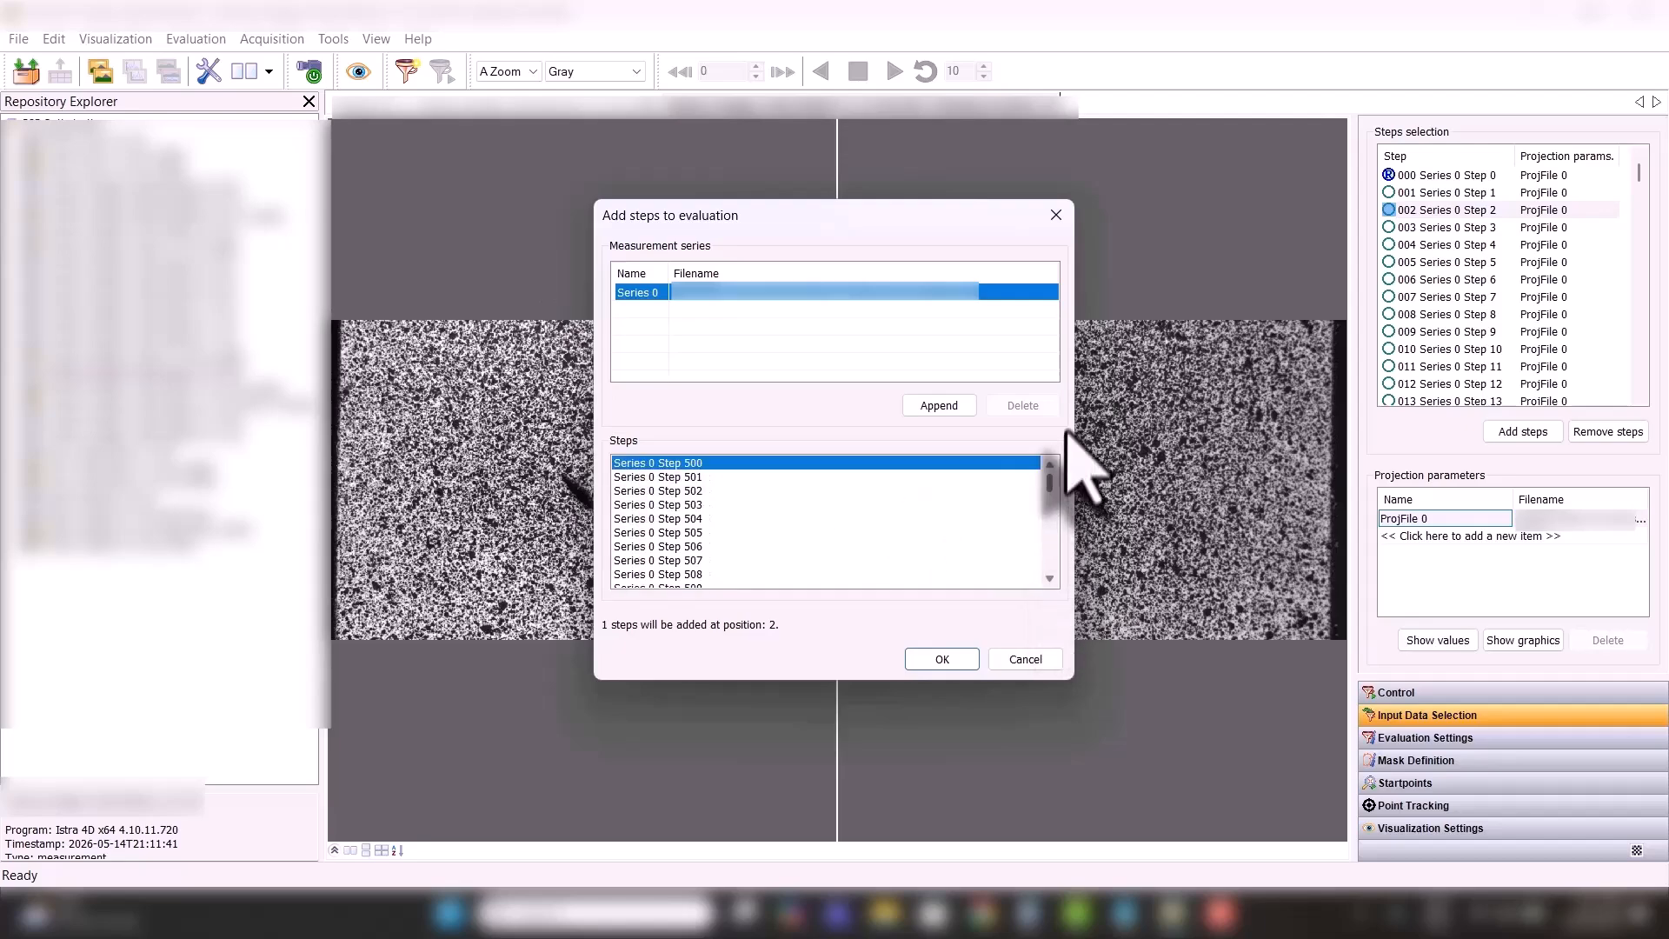
left_click(723, 560)
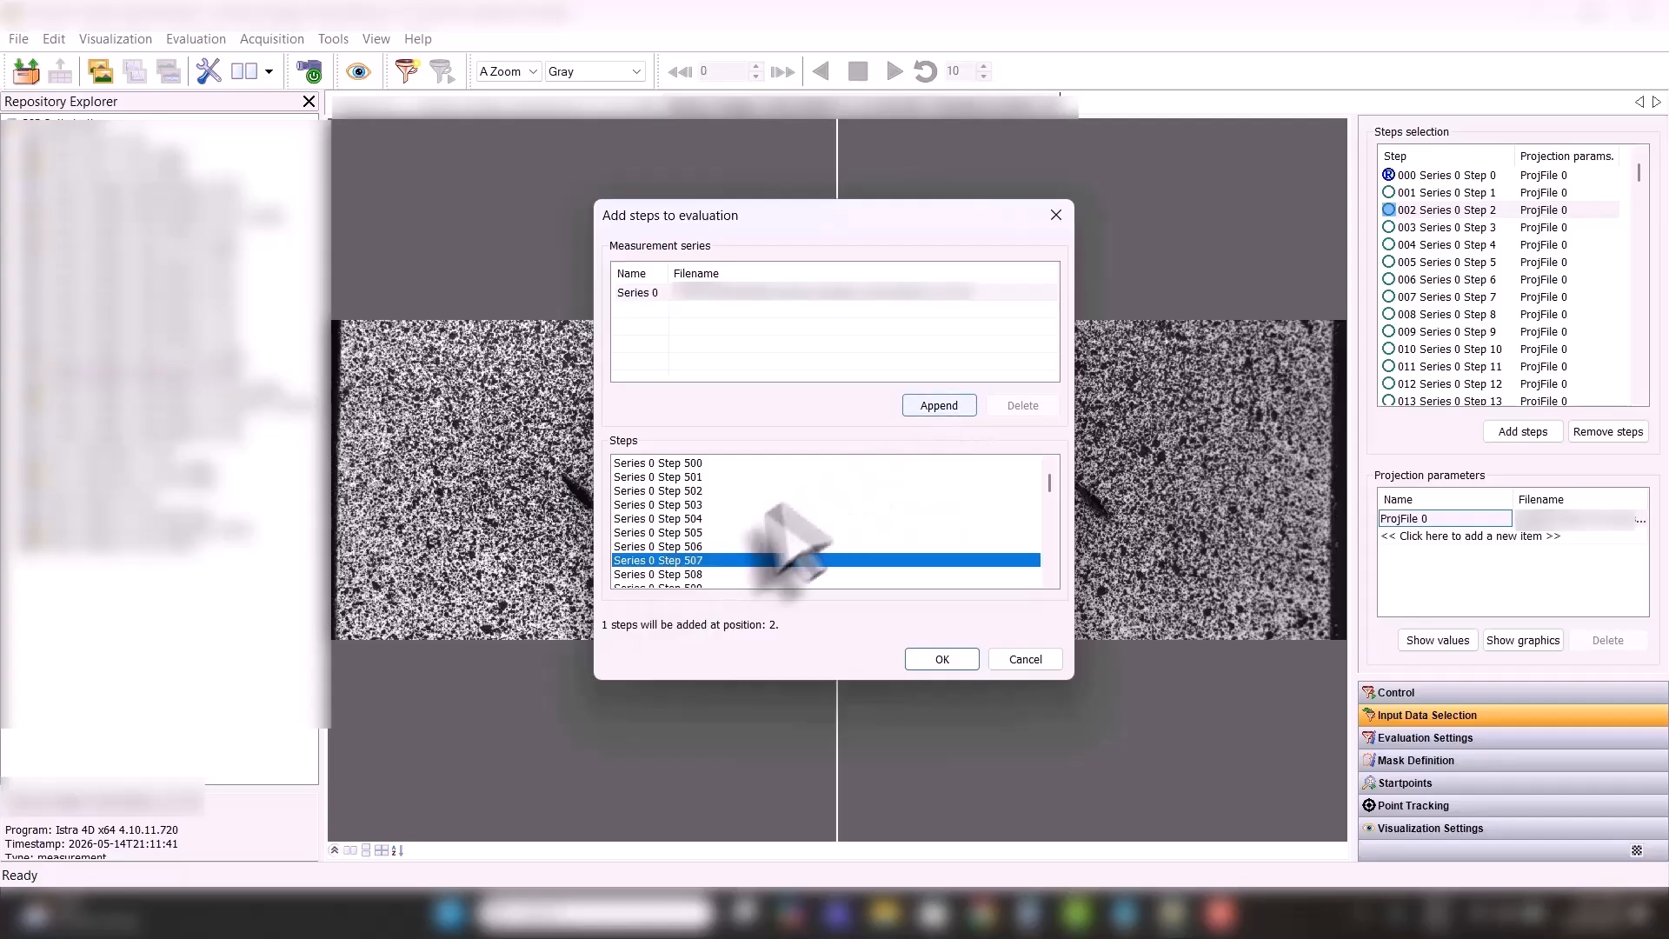
left_click(671, 504)
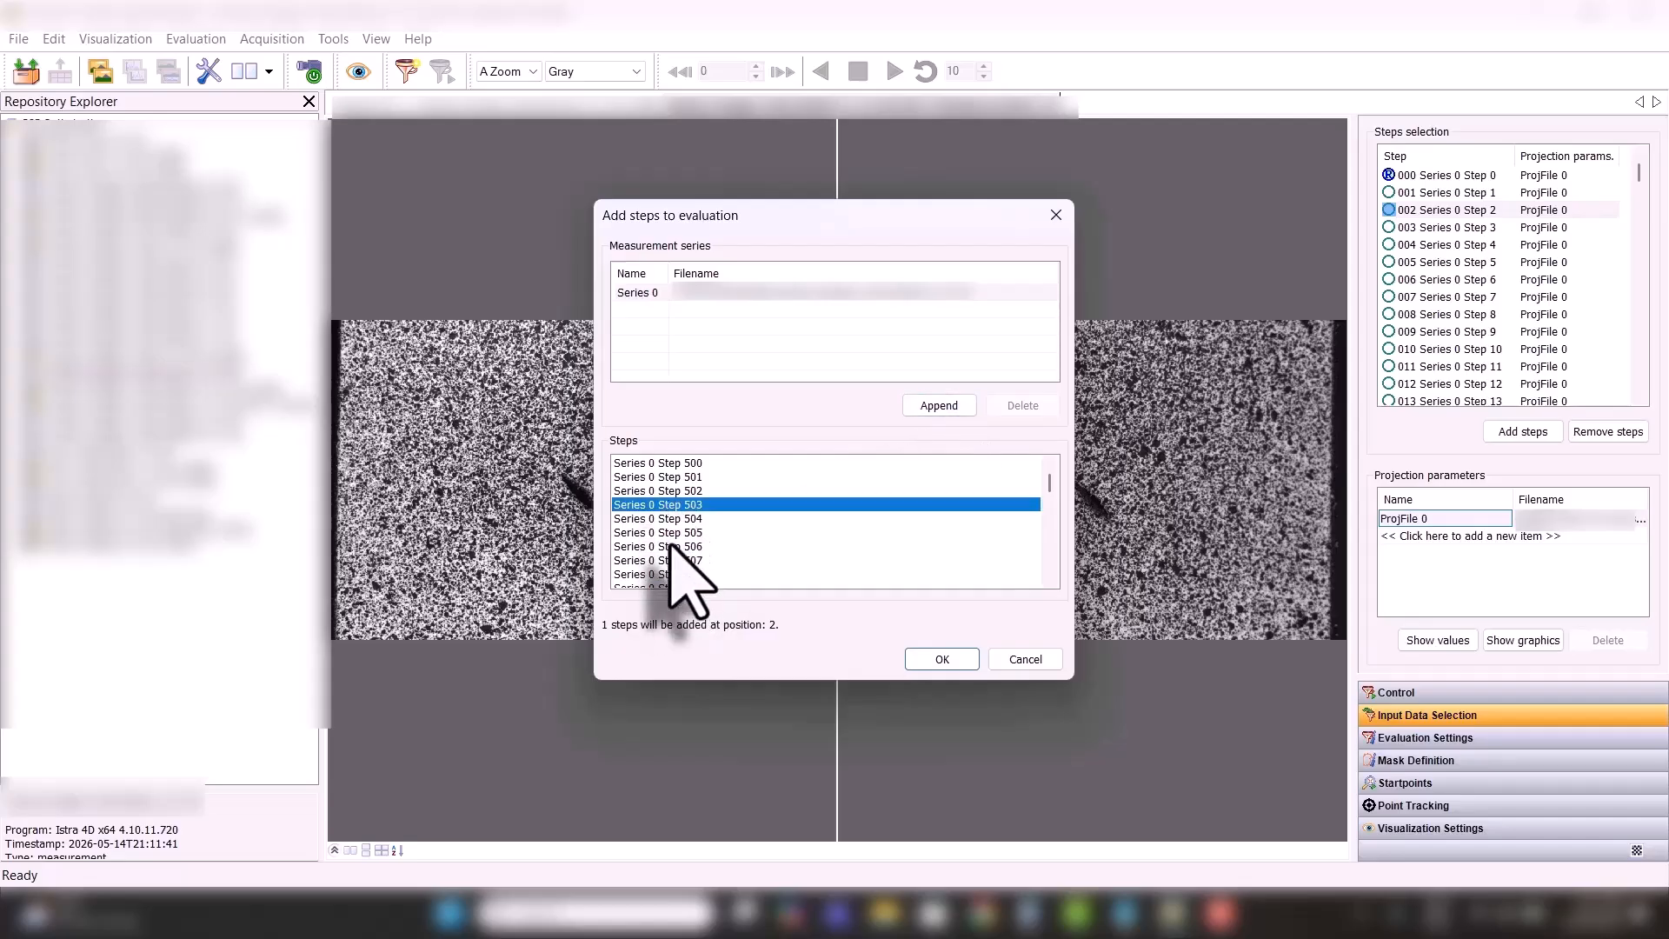
left_click(677, 546, "shift")
left_click(691, 546)
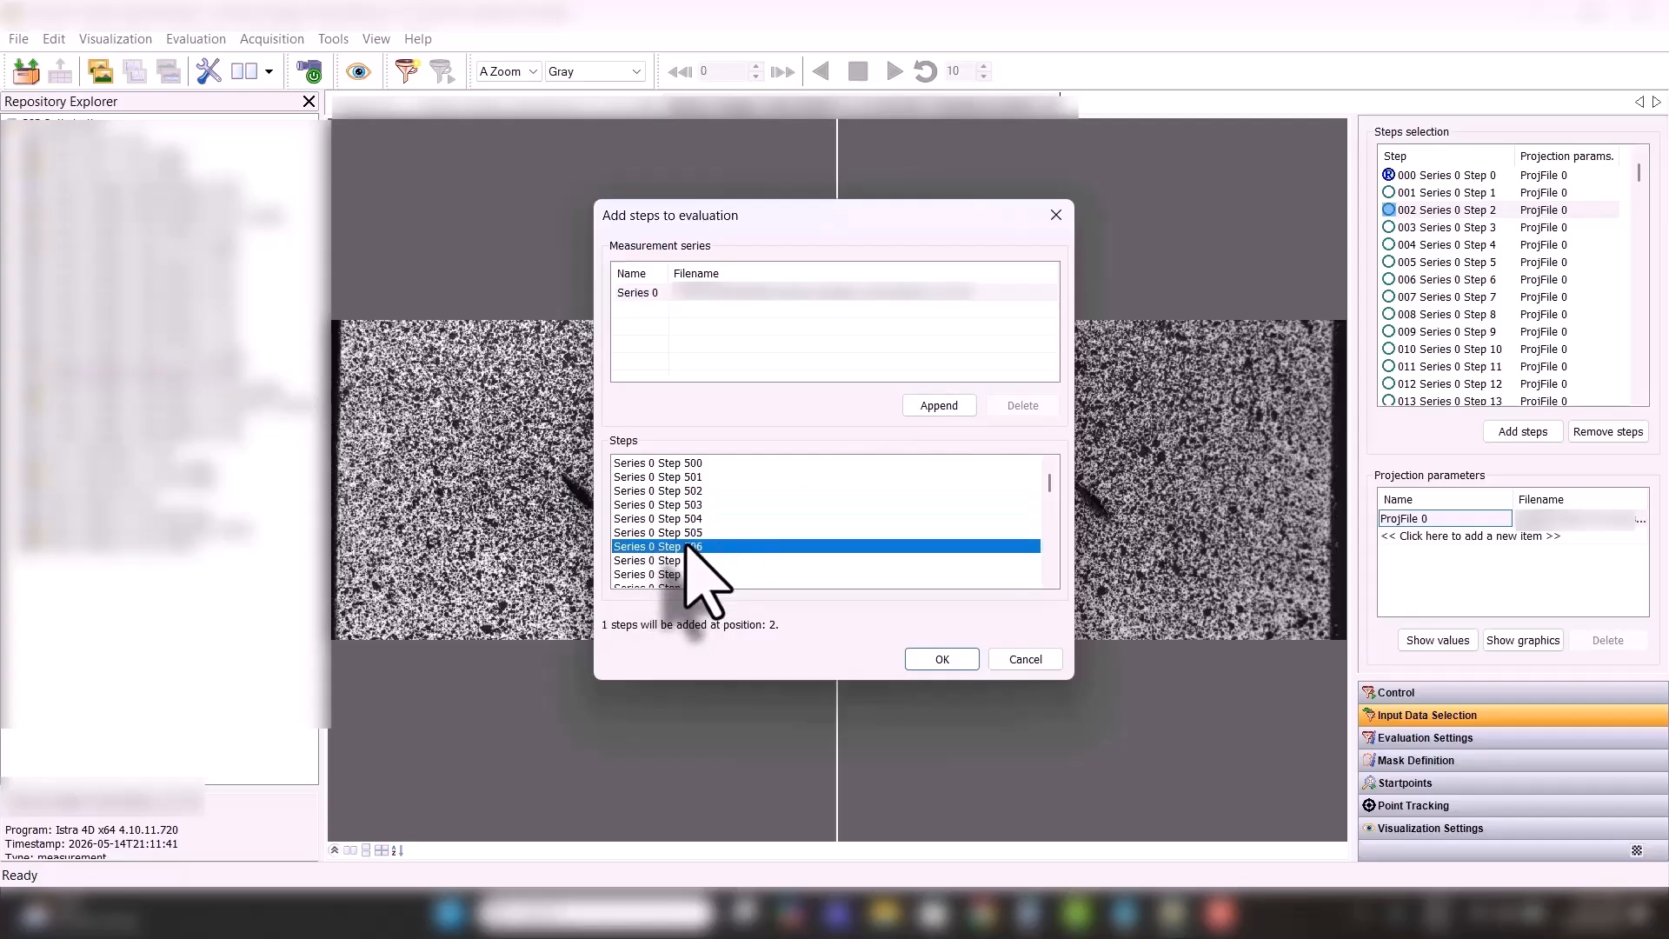
left_click(709, 560)
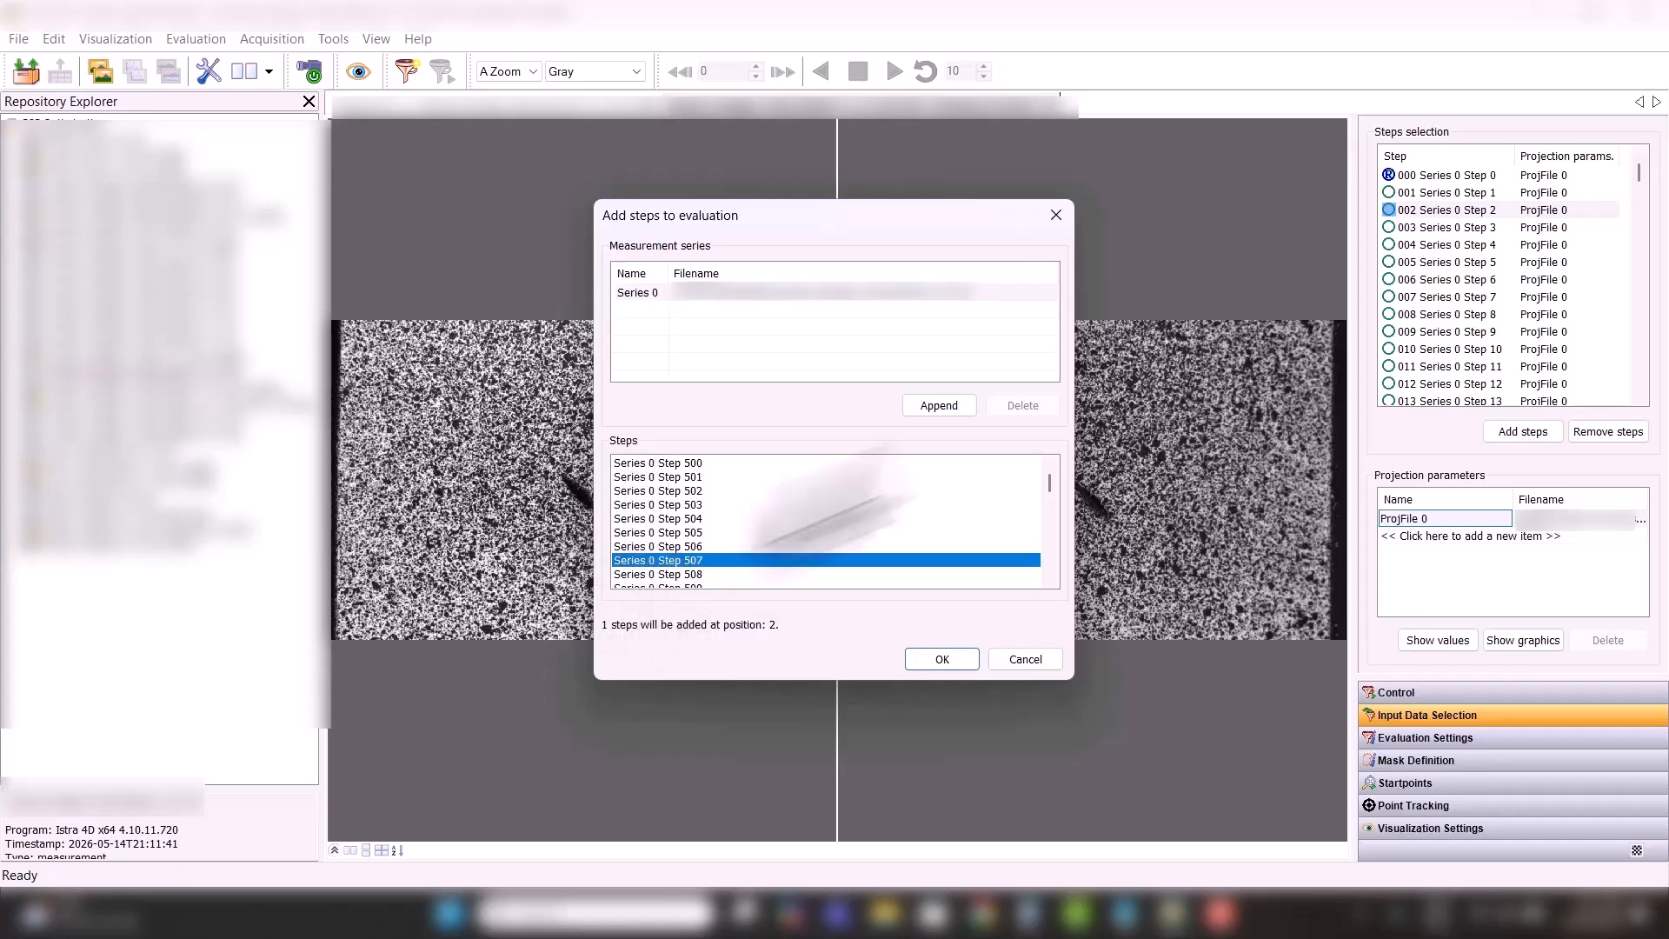
left_click(938, 405)
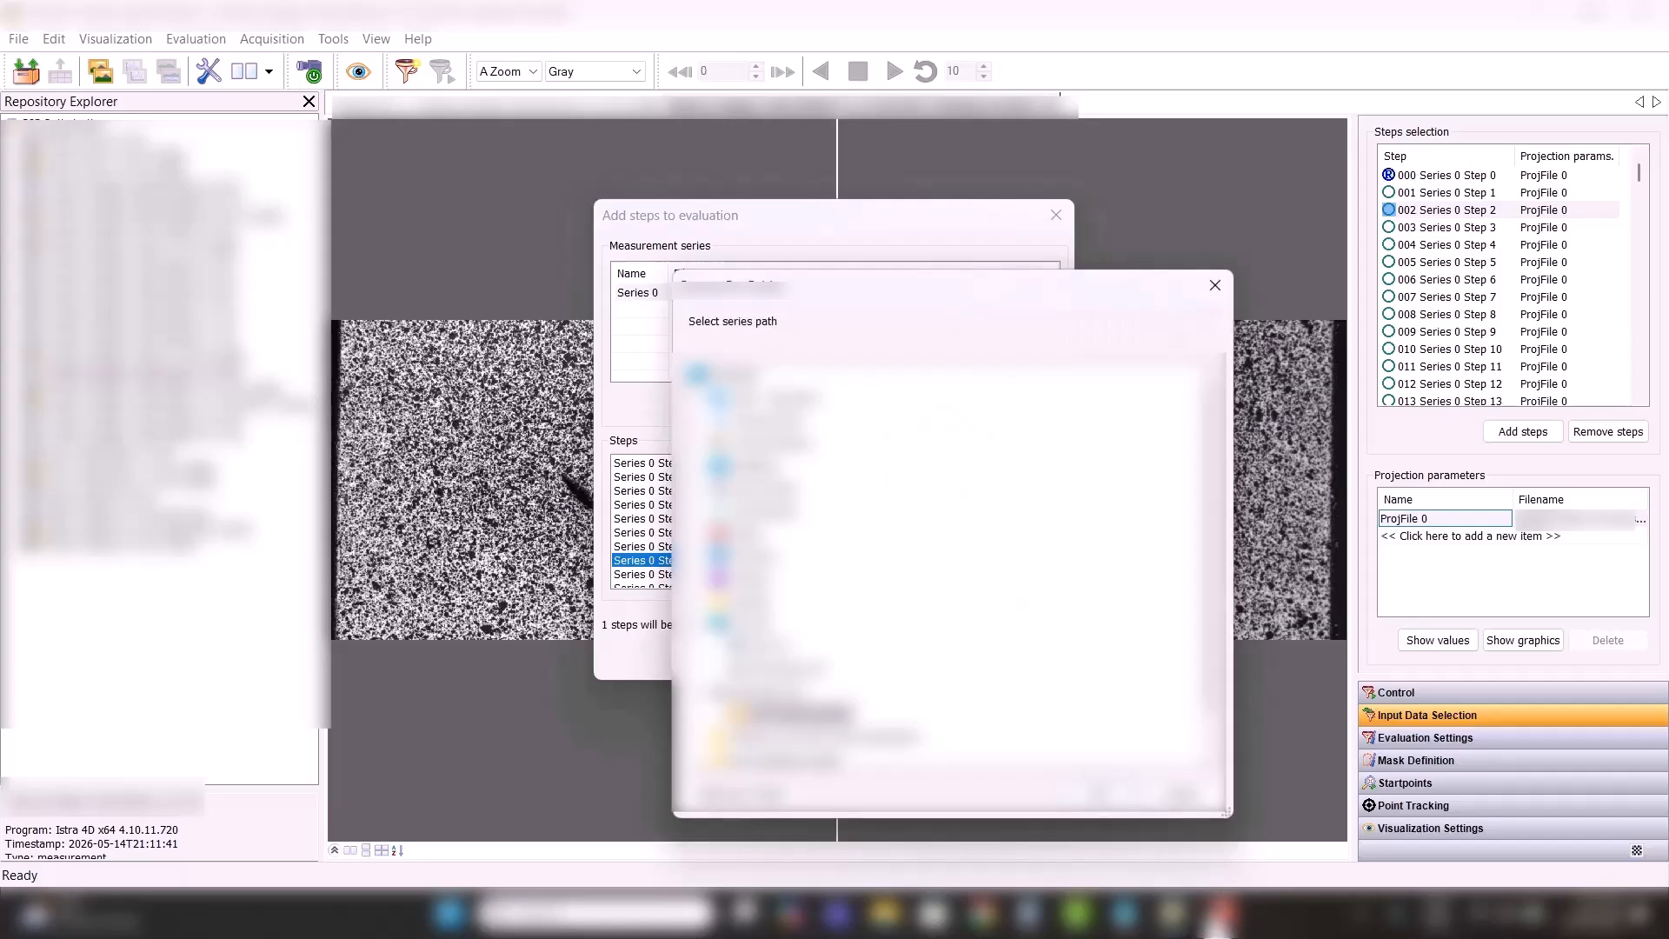
left_click_drag(992, 292, 1425, 252)
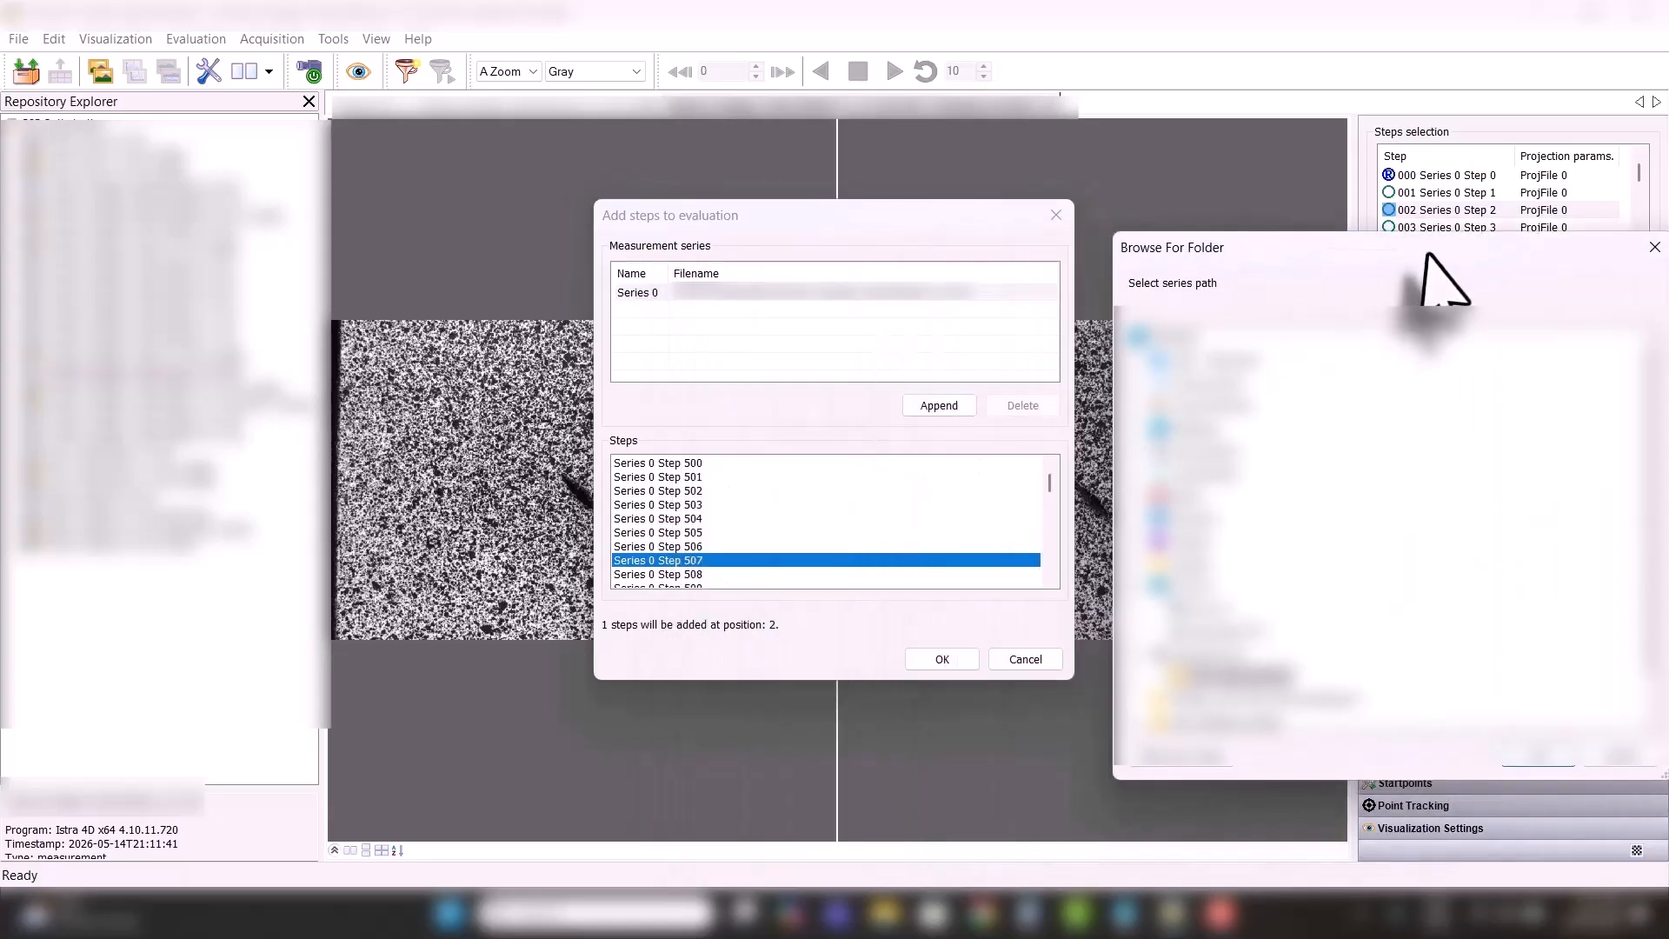
left_click(1623, 756)
left_click(721, 504)
left_click(687, 463)
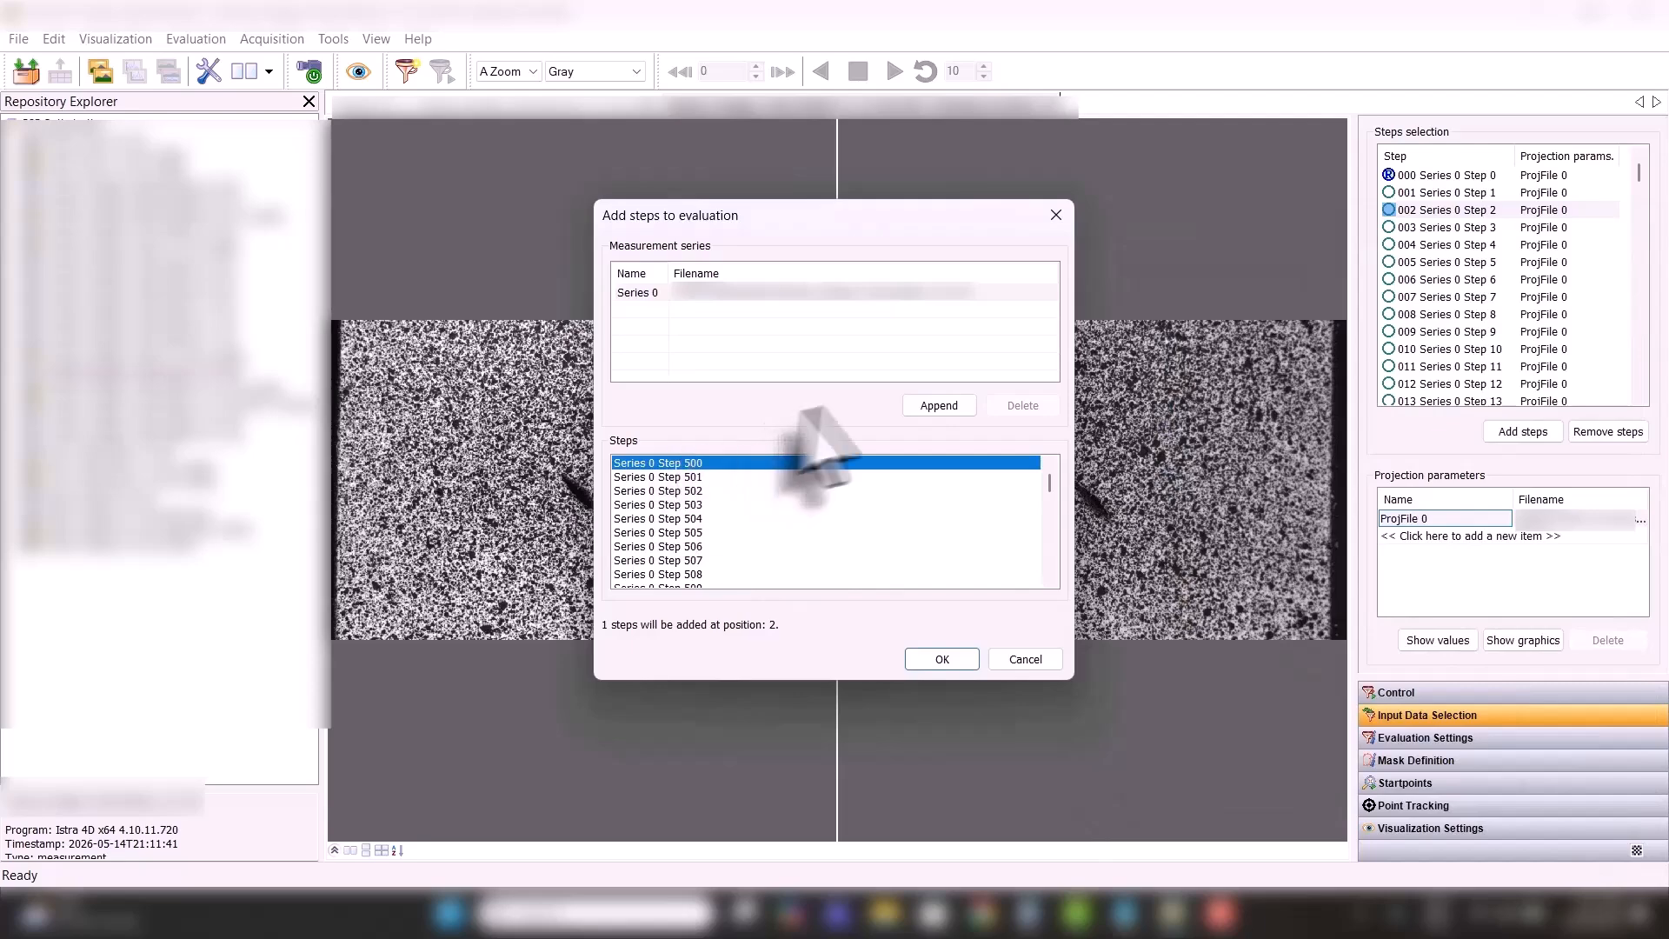
- Append a second measurement series from its data folder to the list of series available for adding steps
left_click(926, 405)
left_click_drag(840, 285, 1200, 273)
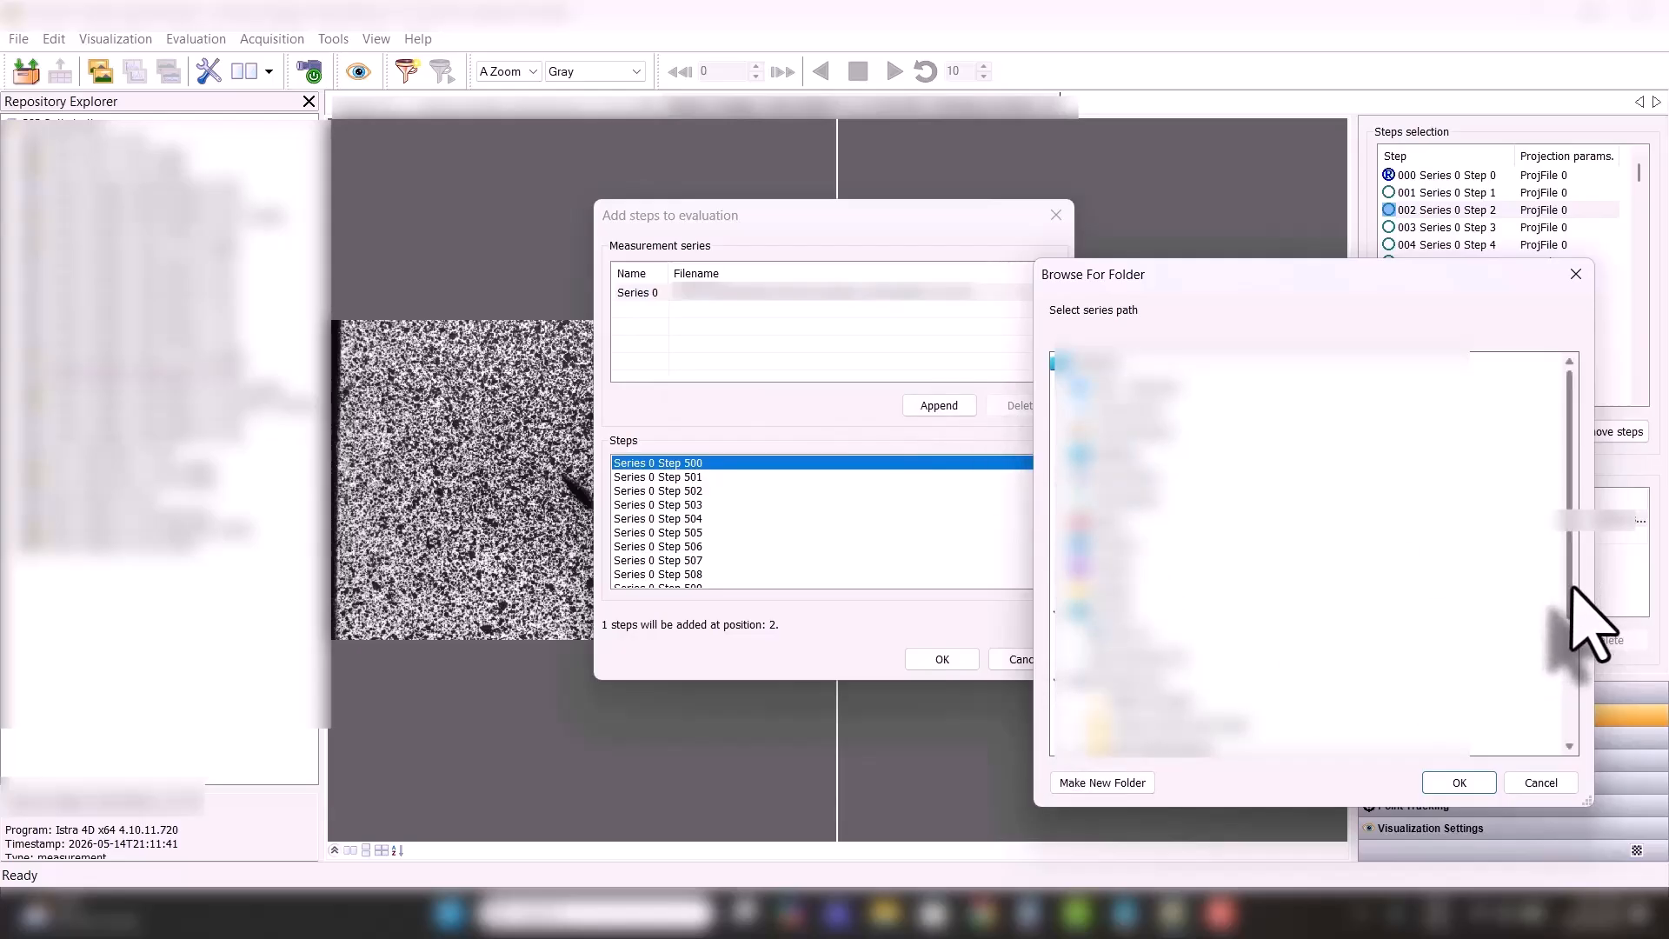
left_click_drag(1572, 604, 1574, 706)
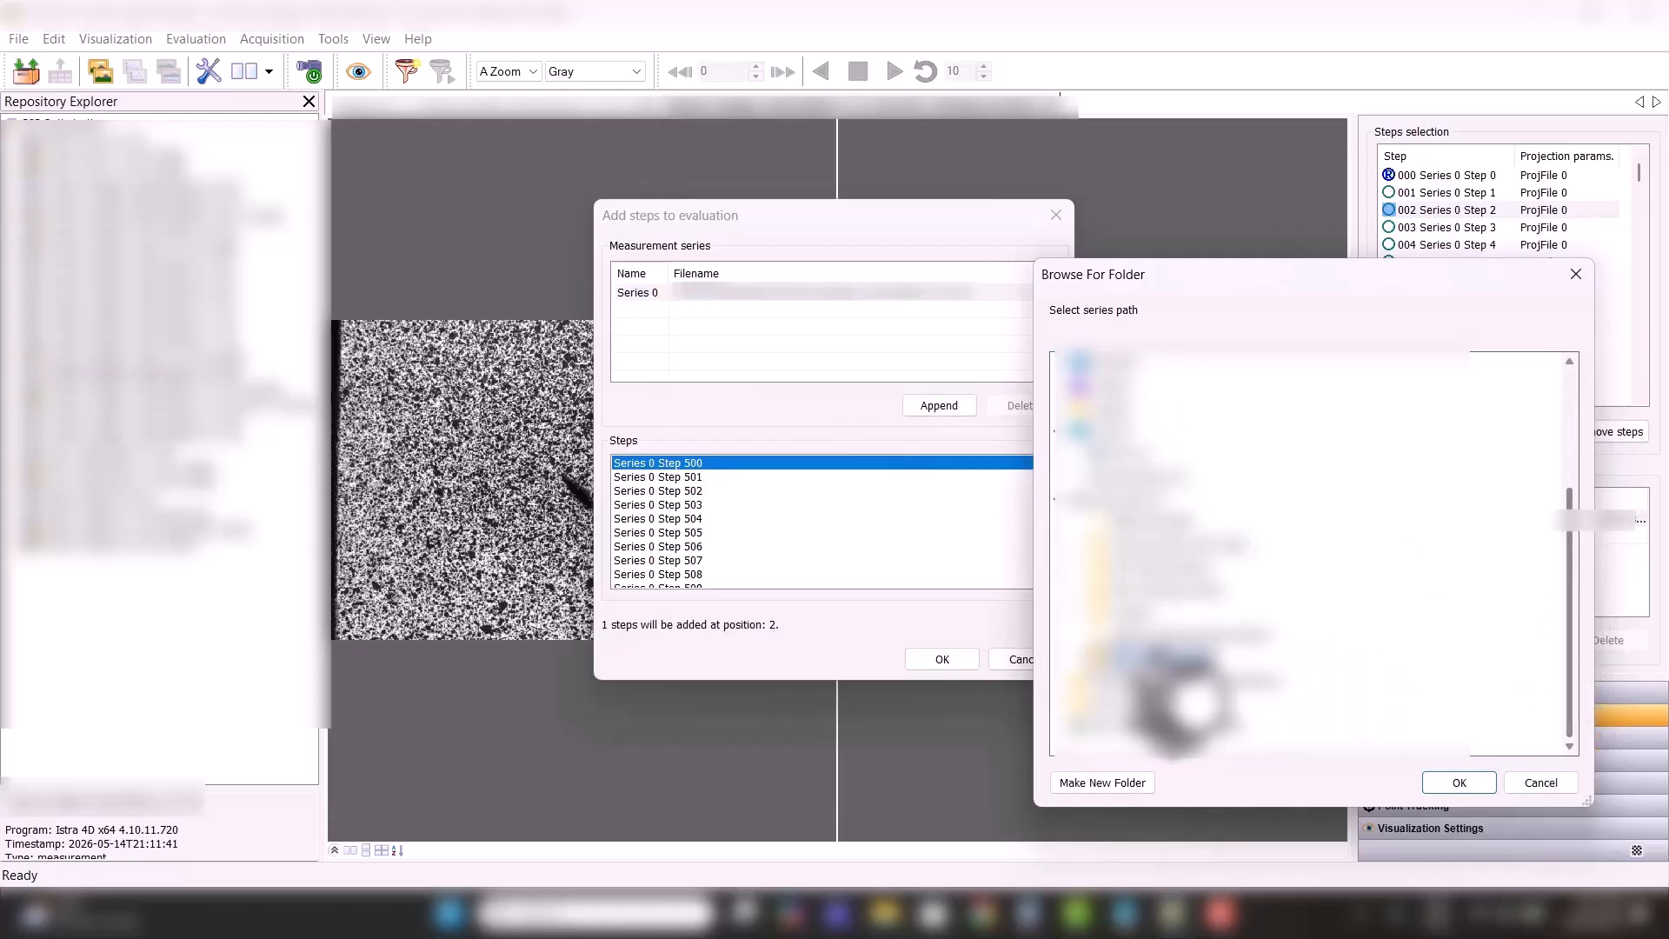
left_click(1076, 659)
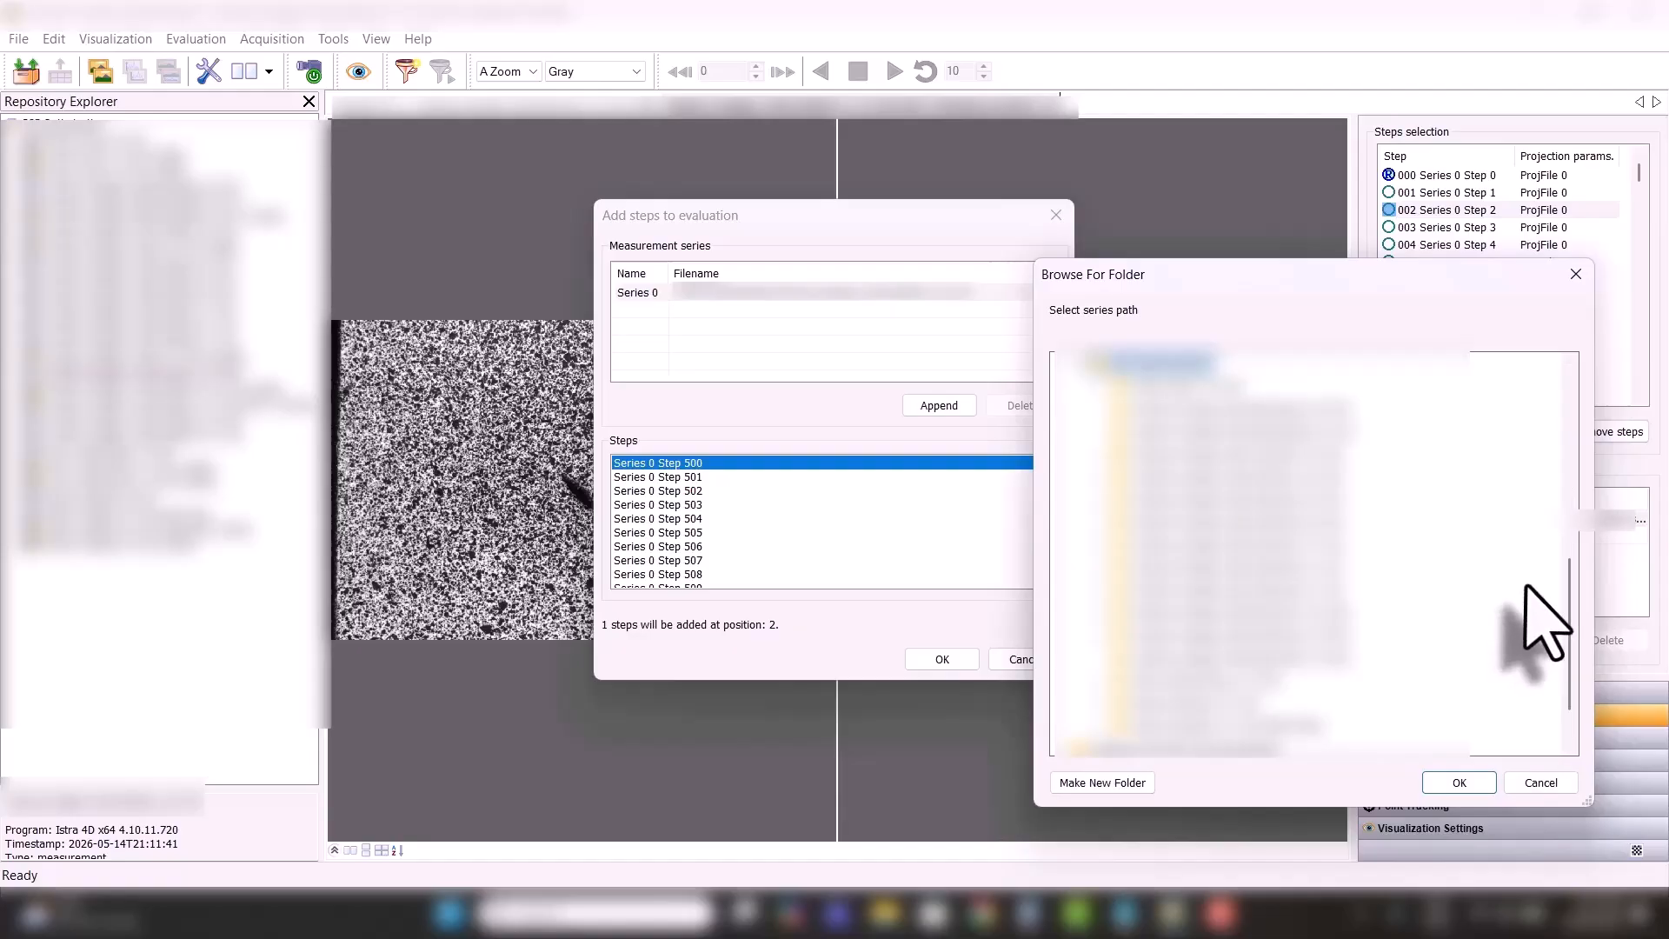
left_click(1244, 630)
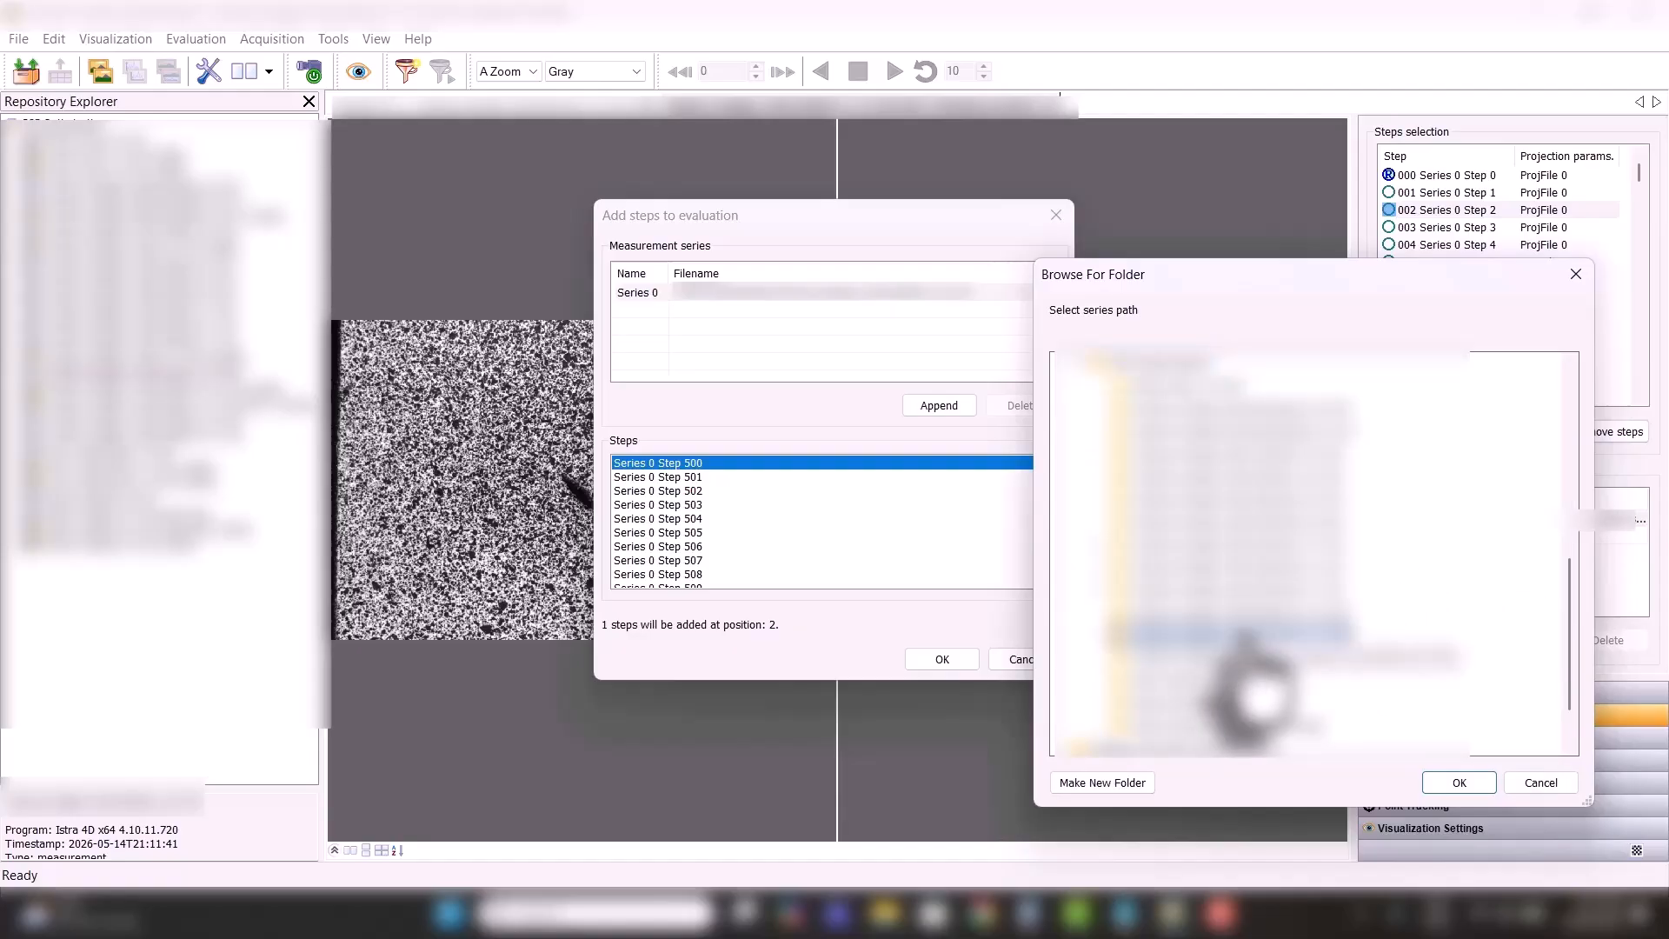
left_click(1460, 782)
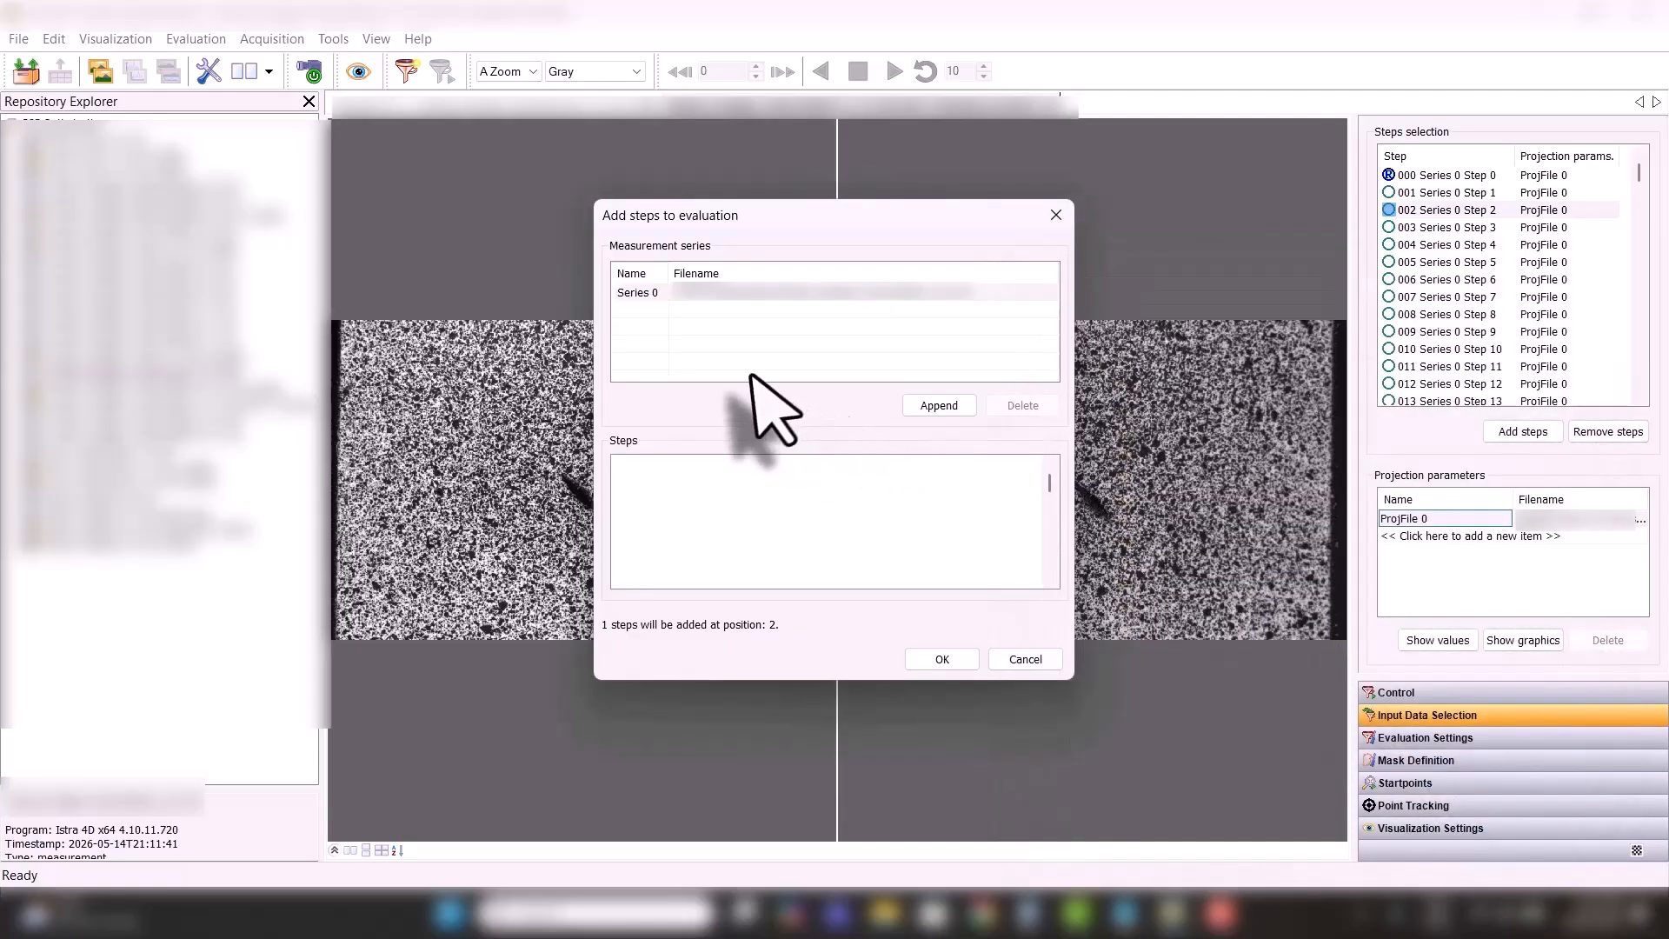
- Select Series 0 in the measurement series list to show its available steps
left_click(699, 298)
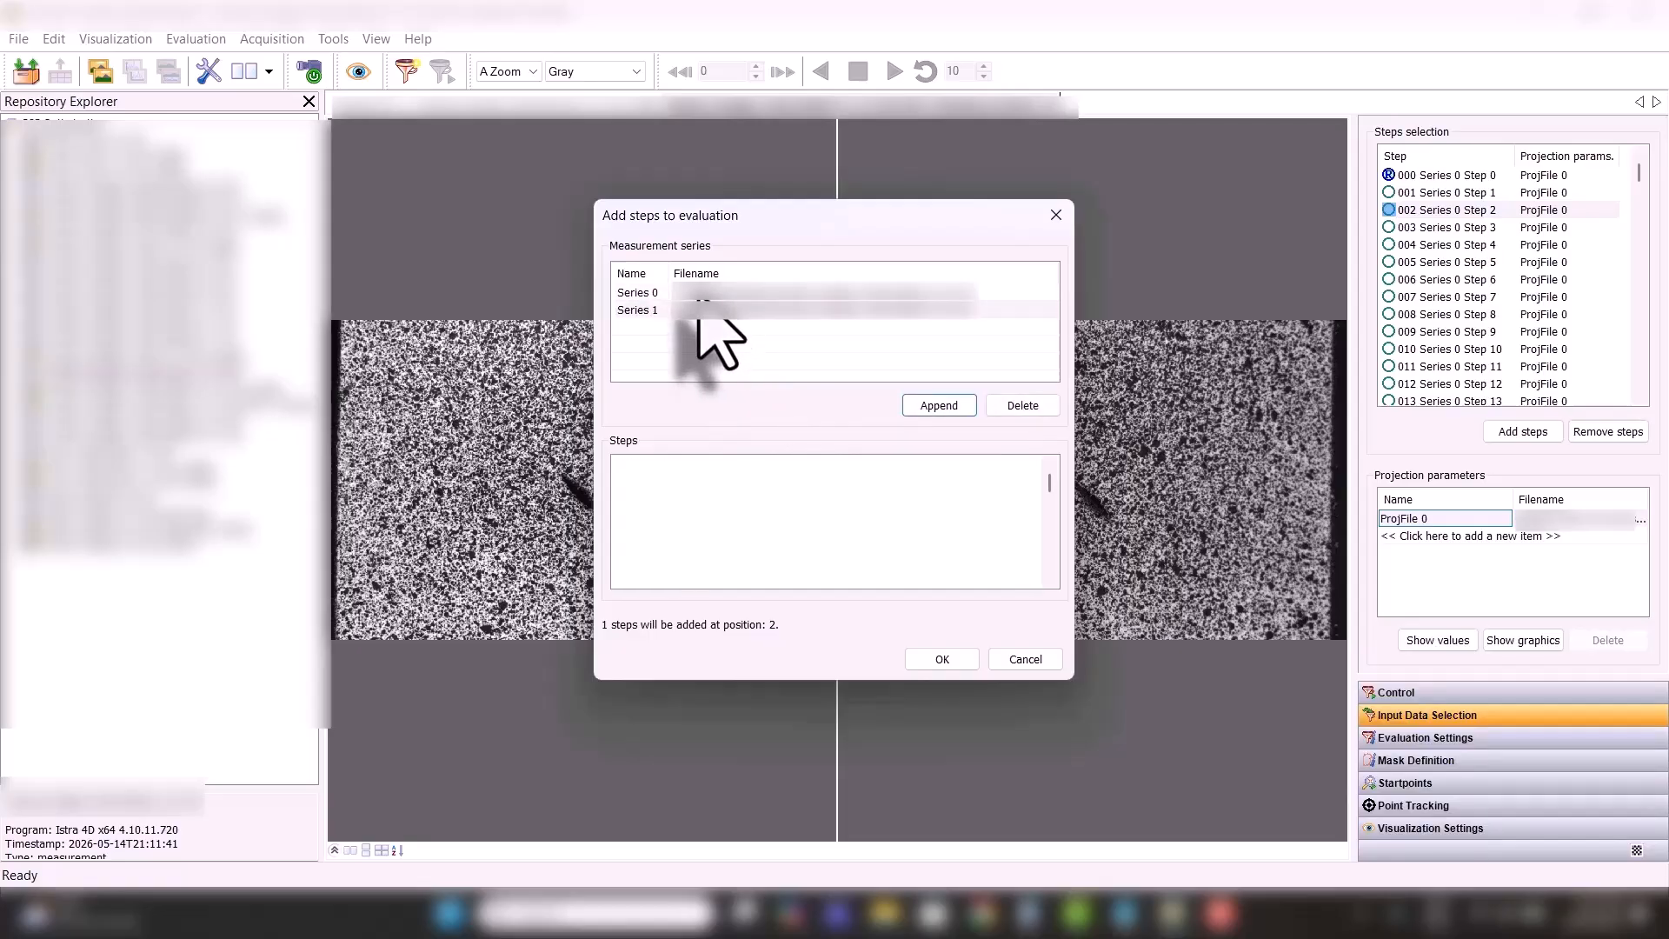
key("Delete")
key("Delete")
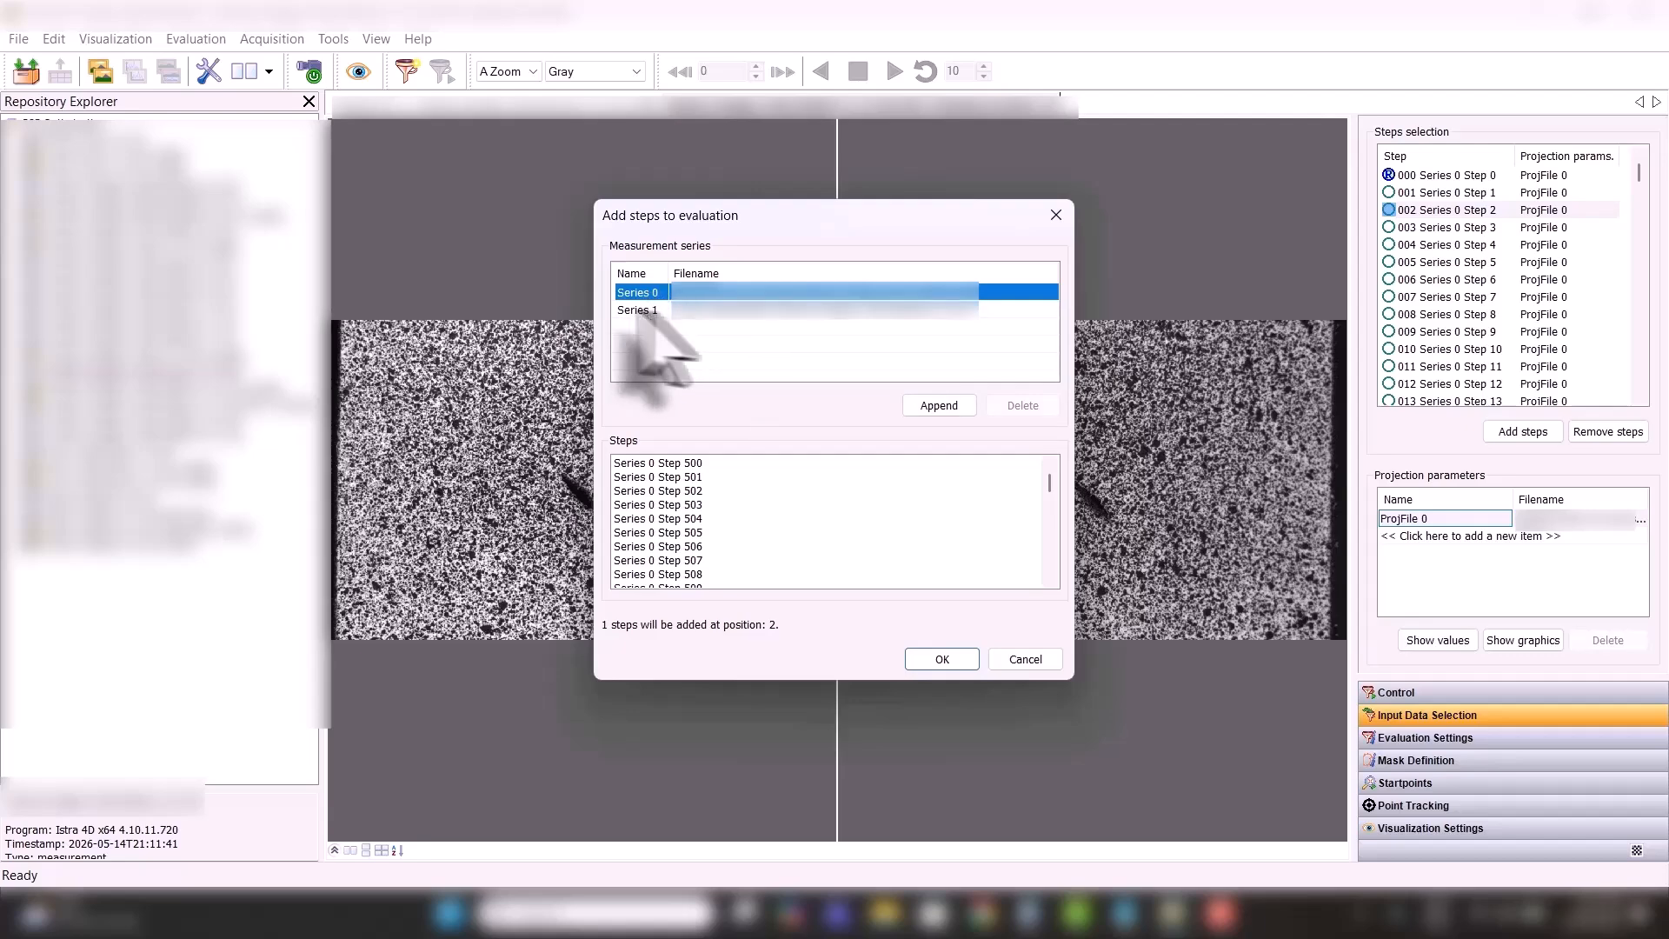
- Append a third measurement series from its data folder and select Series 2 to show its available steps
left_click(704, 321)
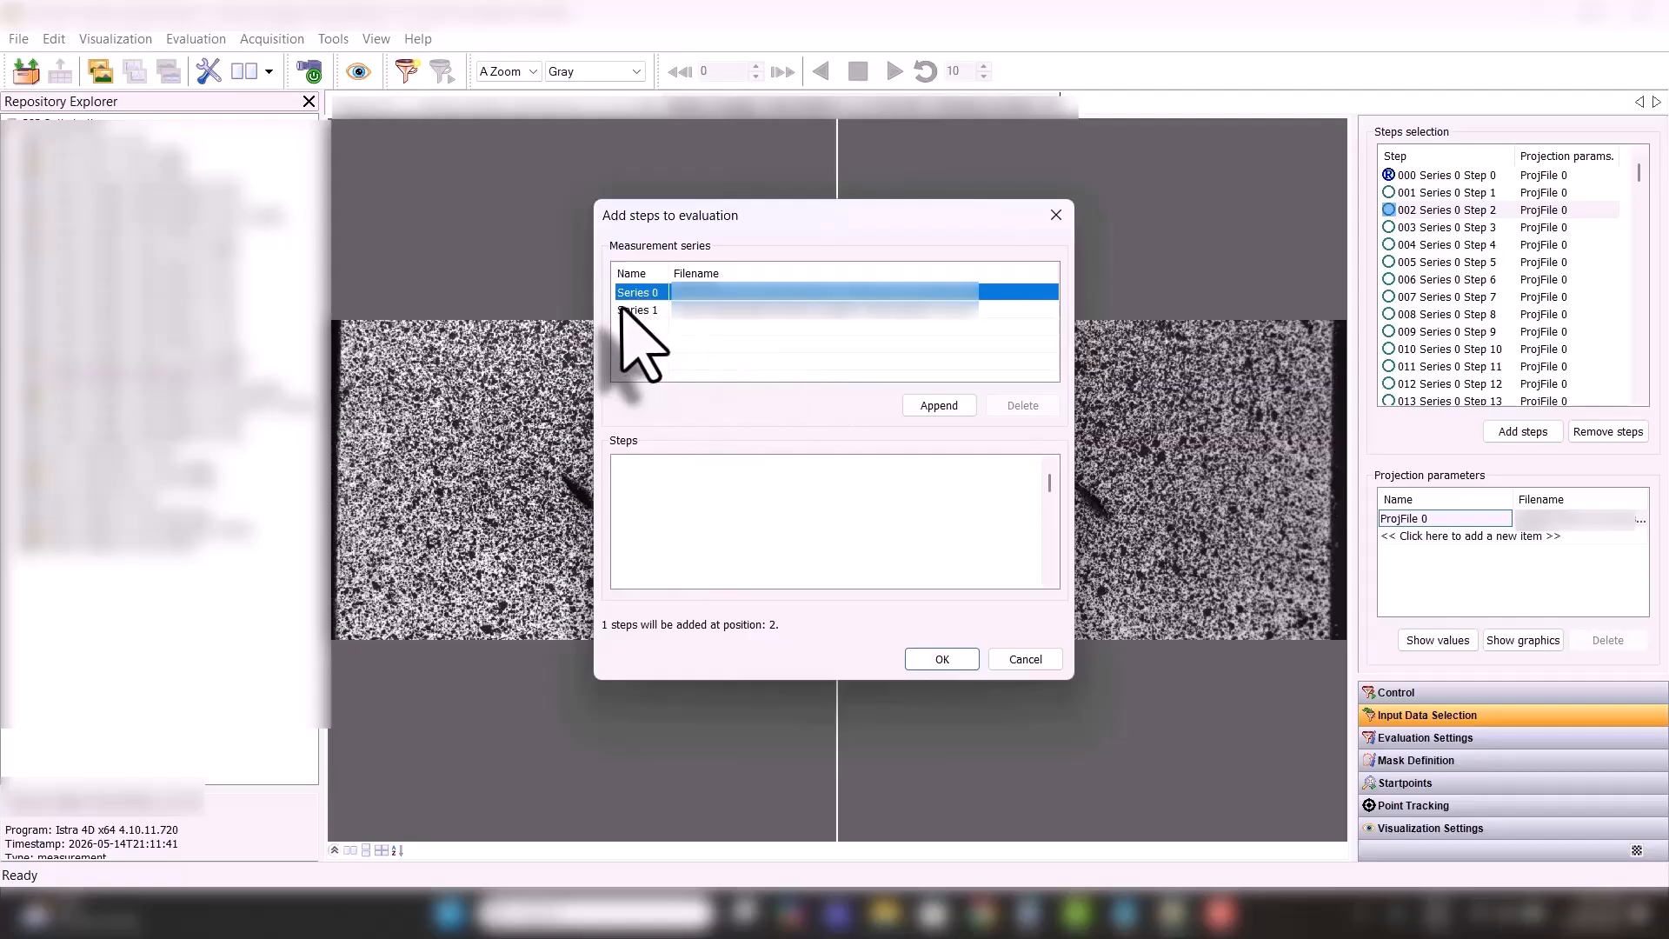
left_click(935, 406)
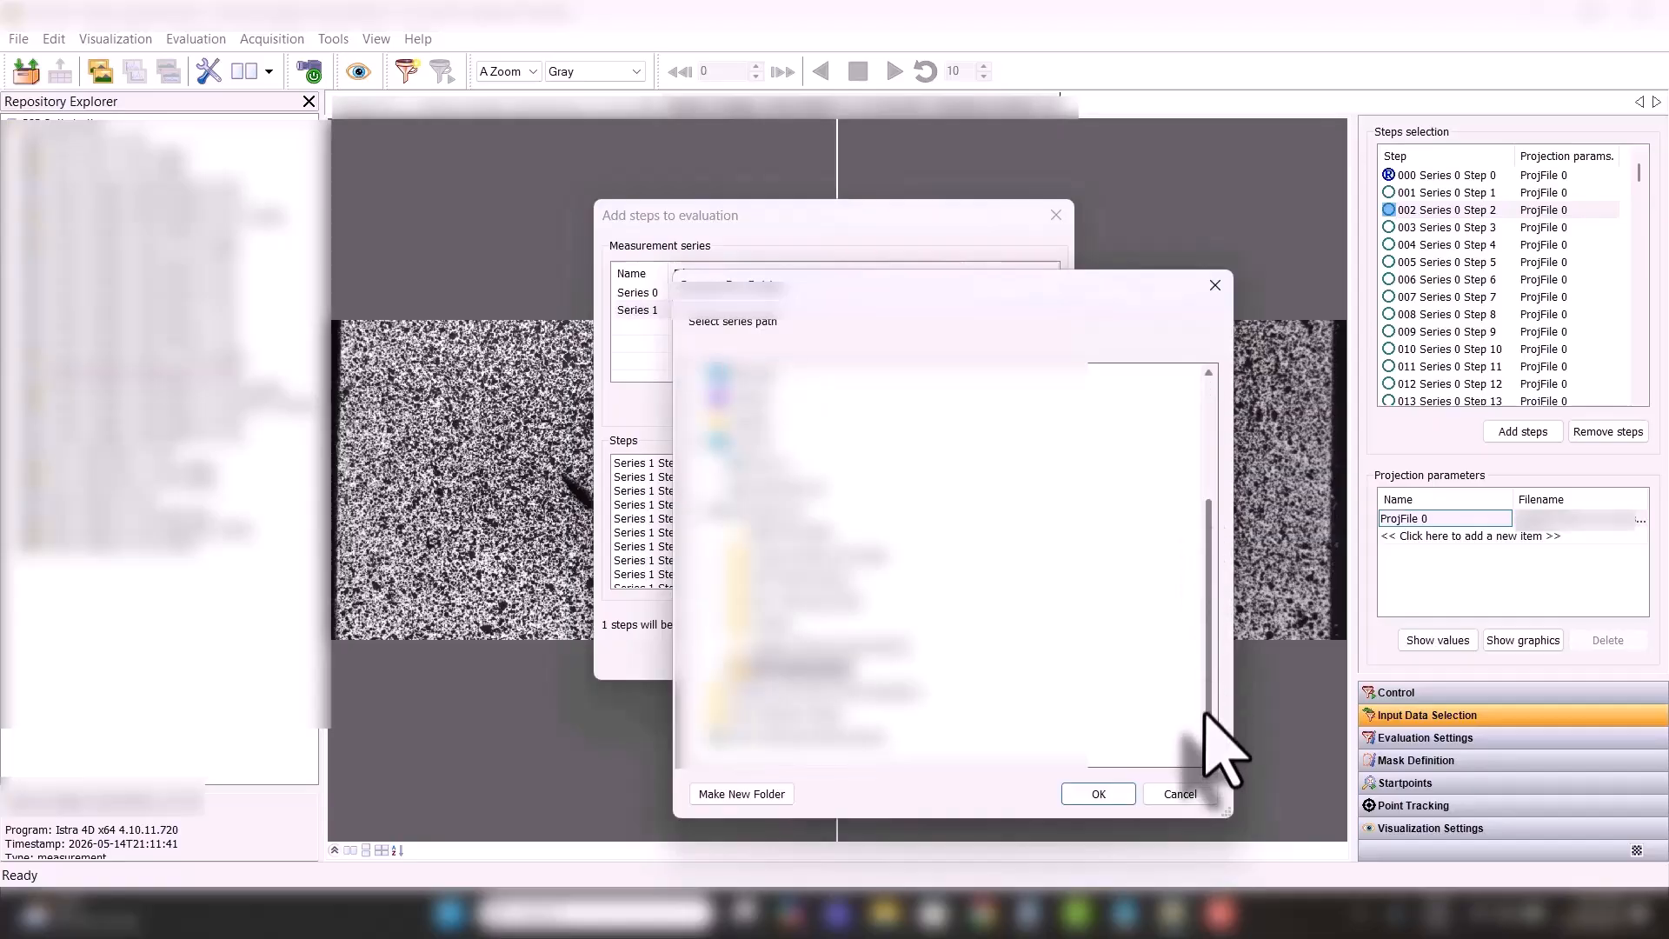
left_click(727, 690)
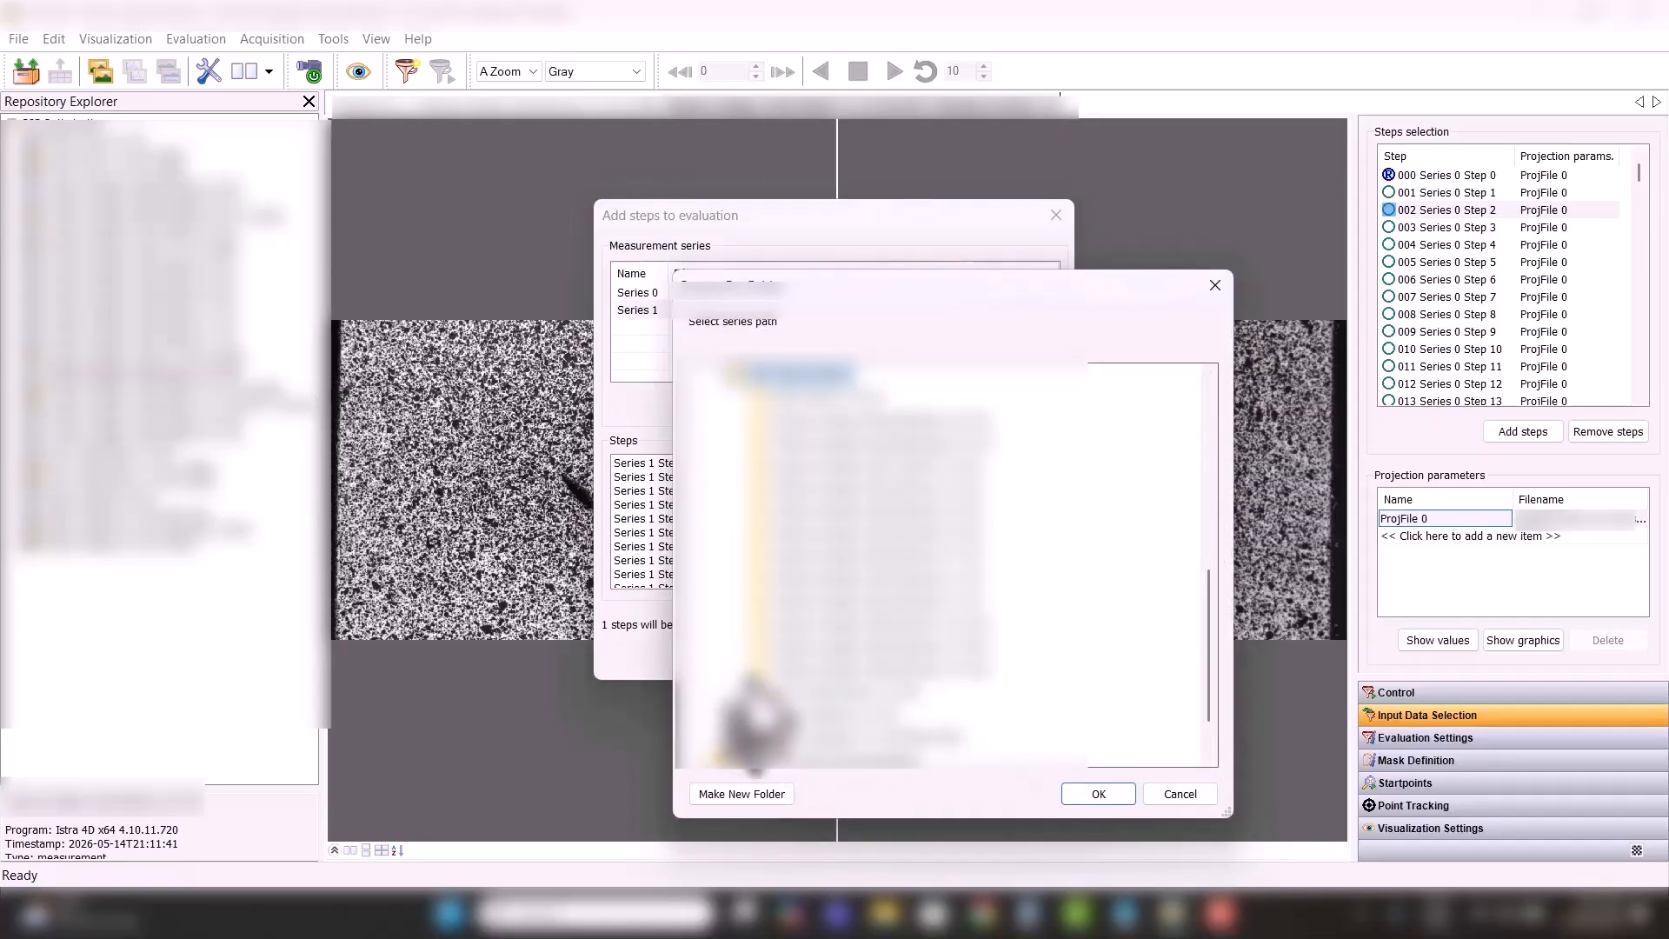
left_click(816, 669)
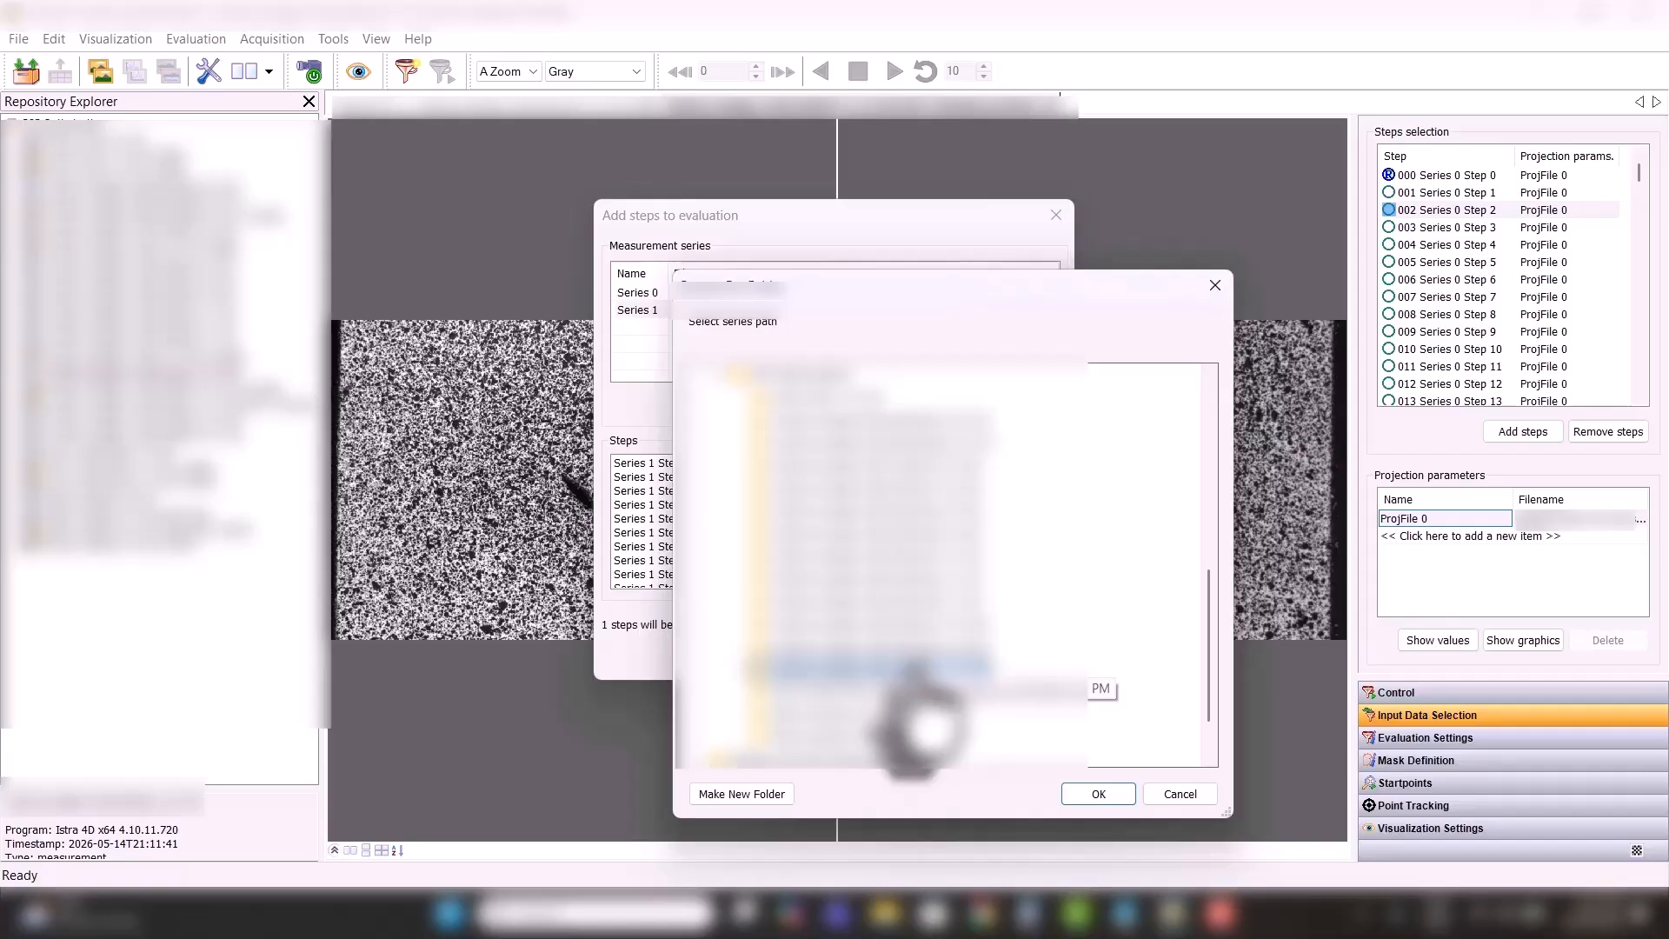
left_click(1093, 794)
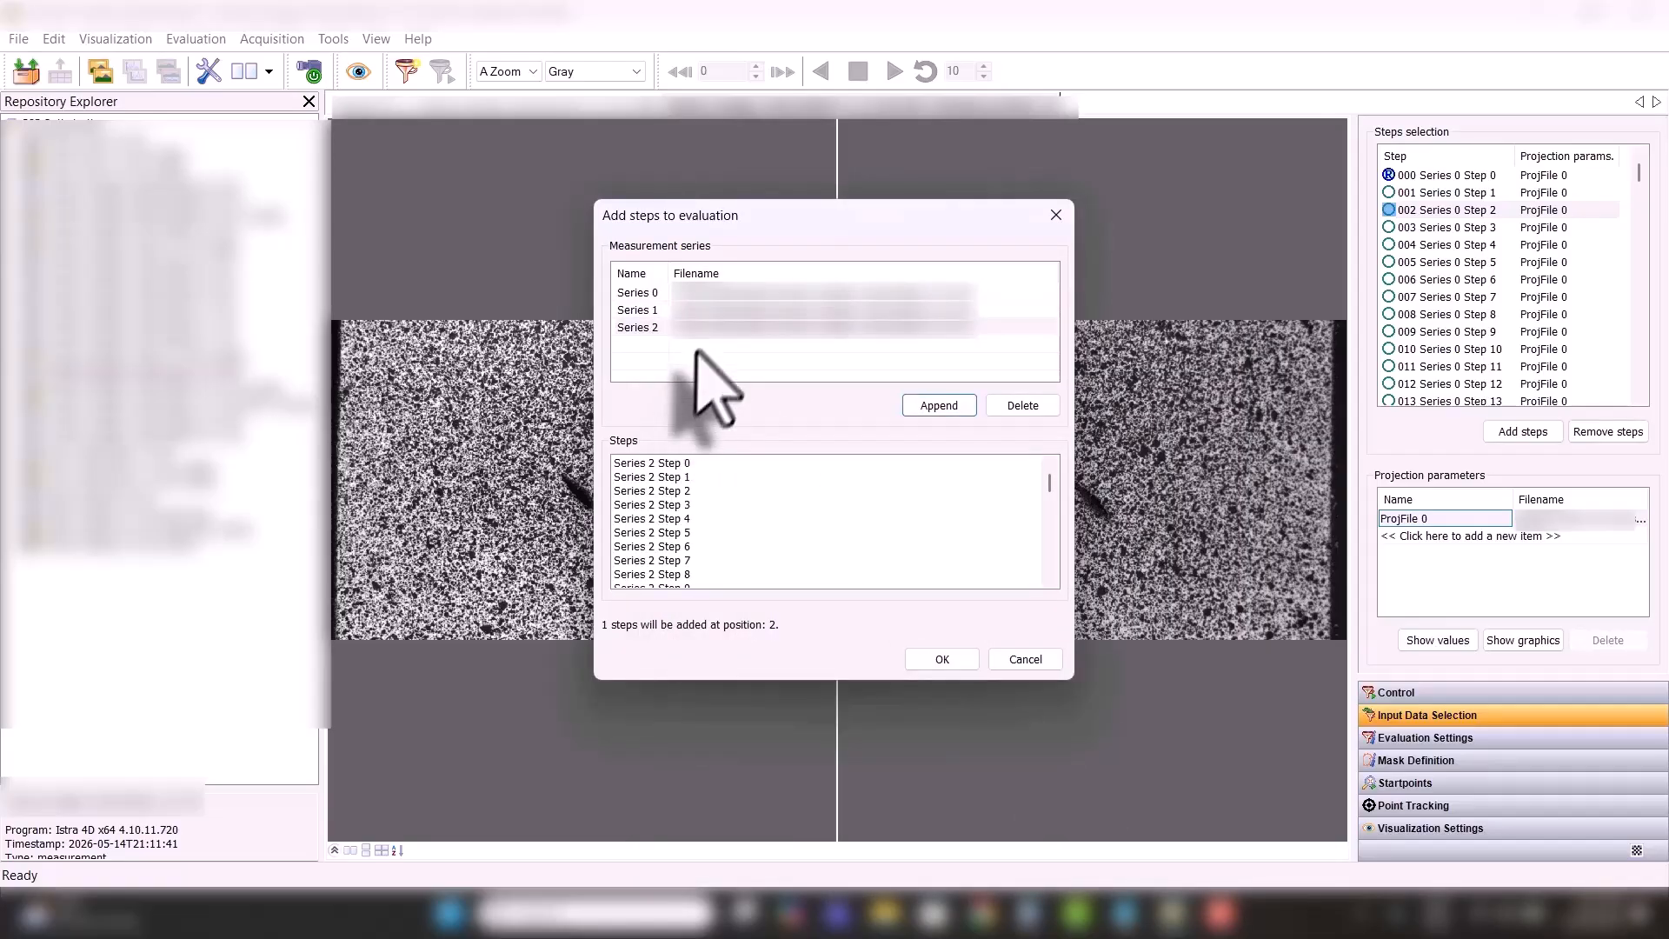
left_click(693, 327)
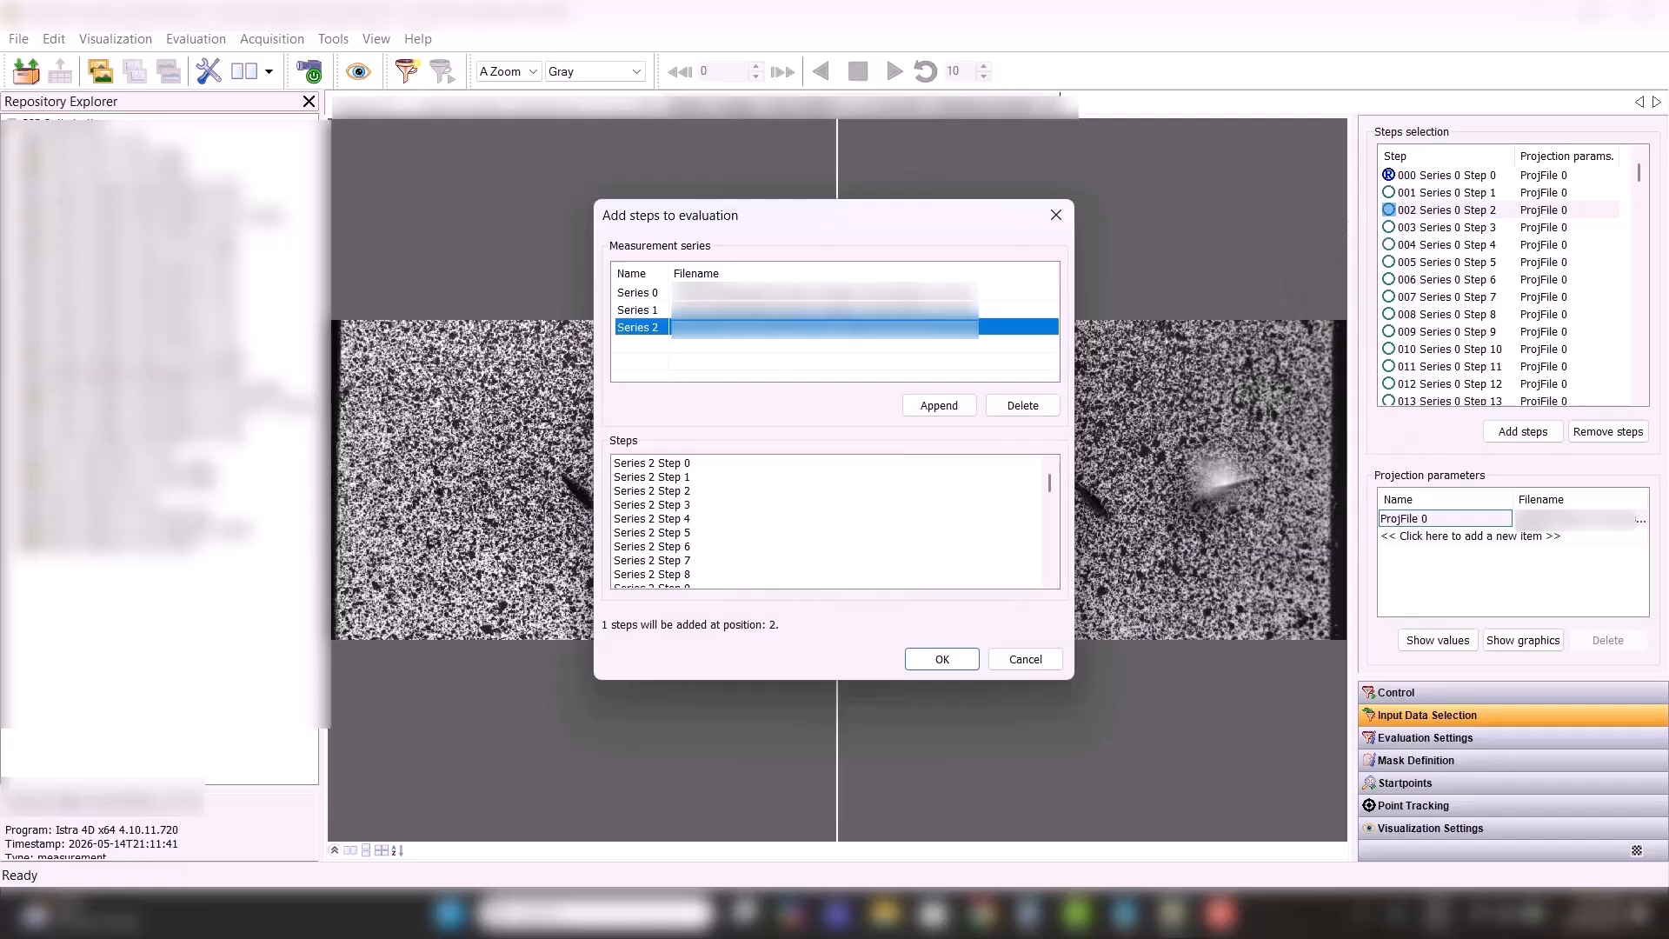
left_click(686, 330)
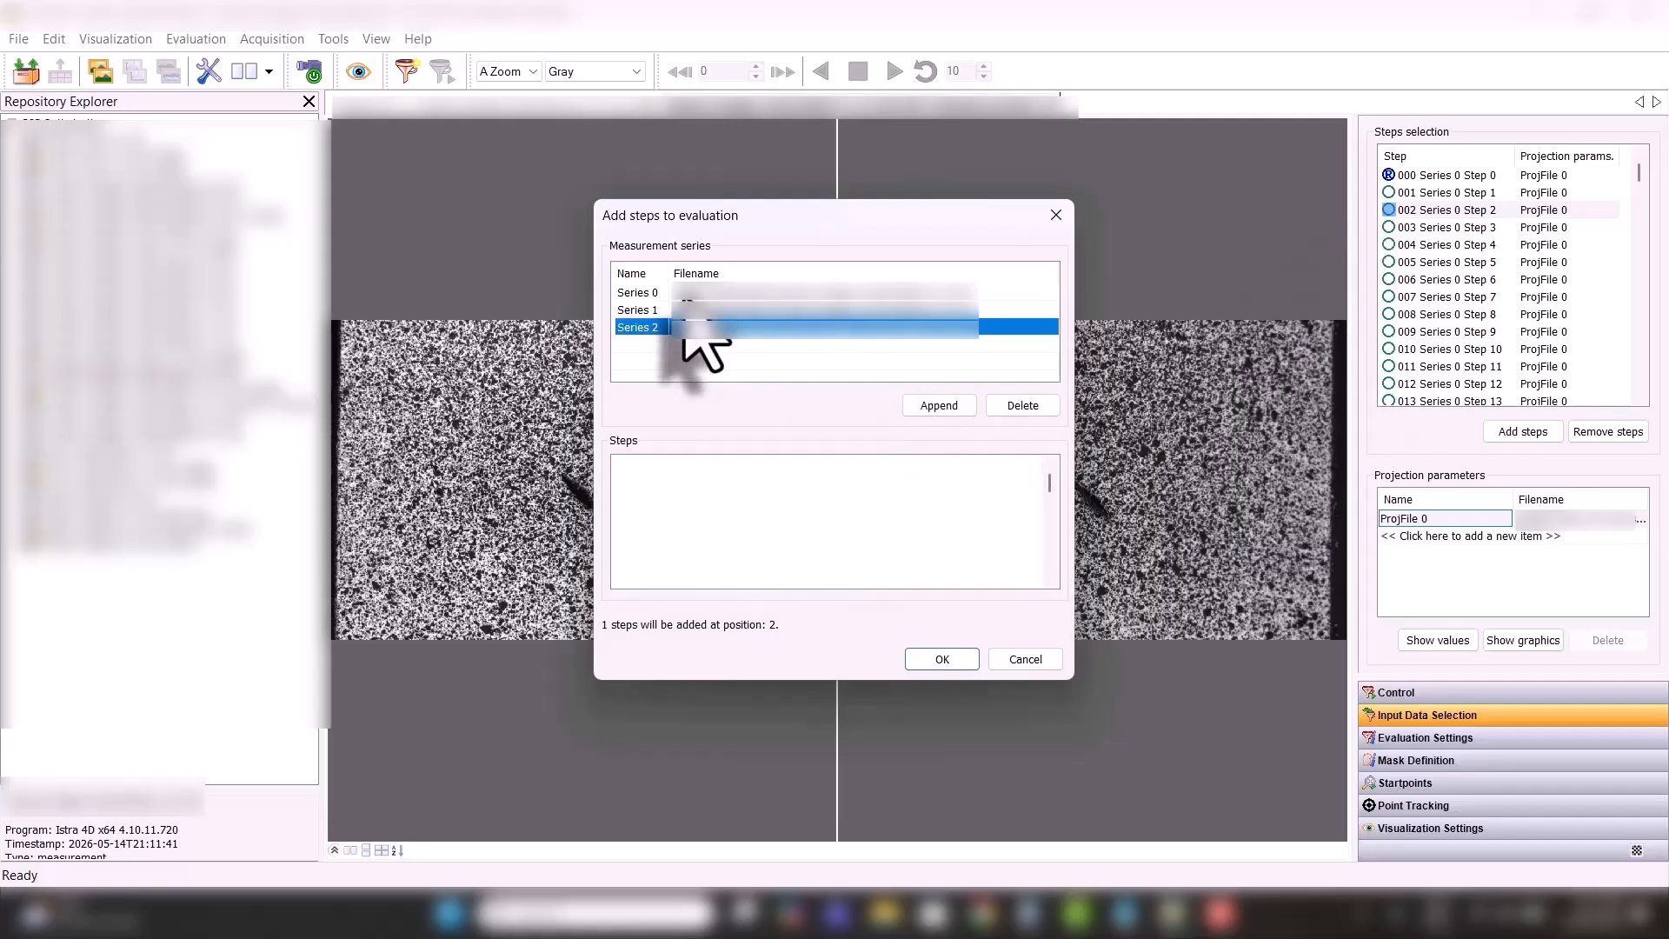
- Try a range selection of Series 0 Steps 2050 to 2056, but insert only Series 0 Step 2055 into the evaluation at position 2
left_click(684, 299)
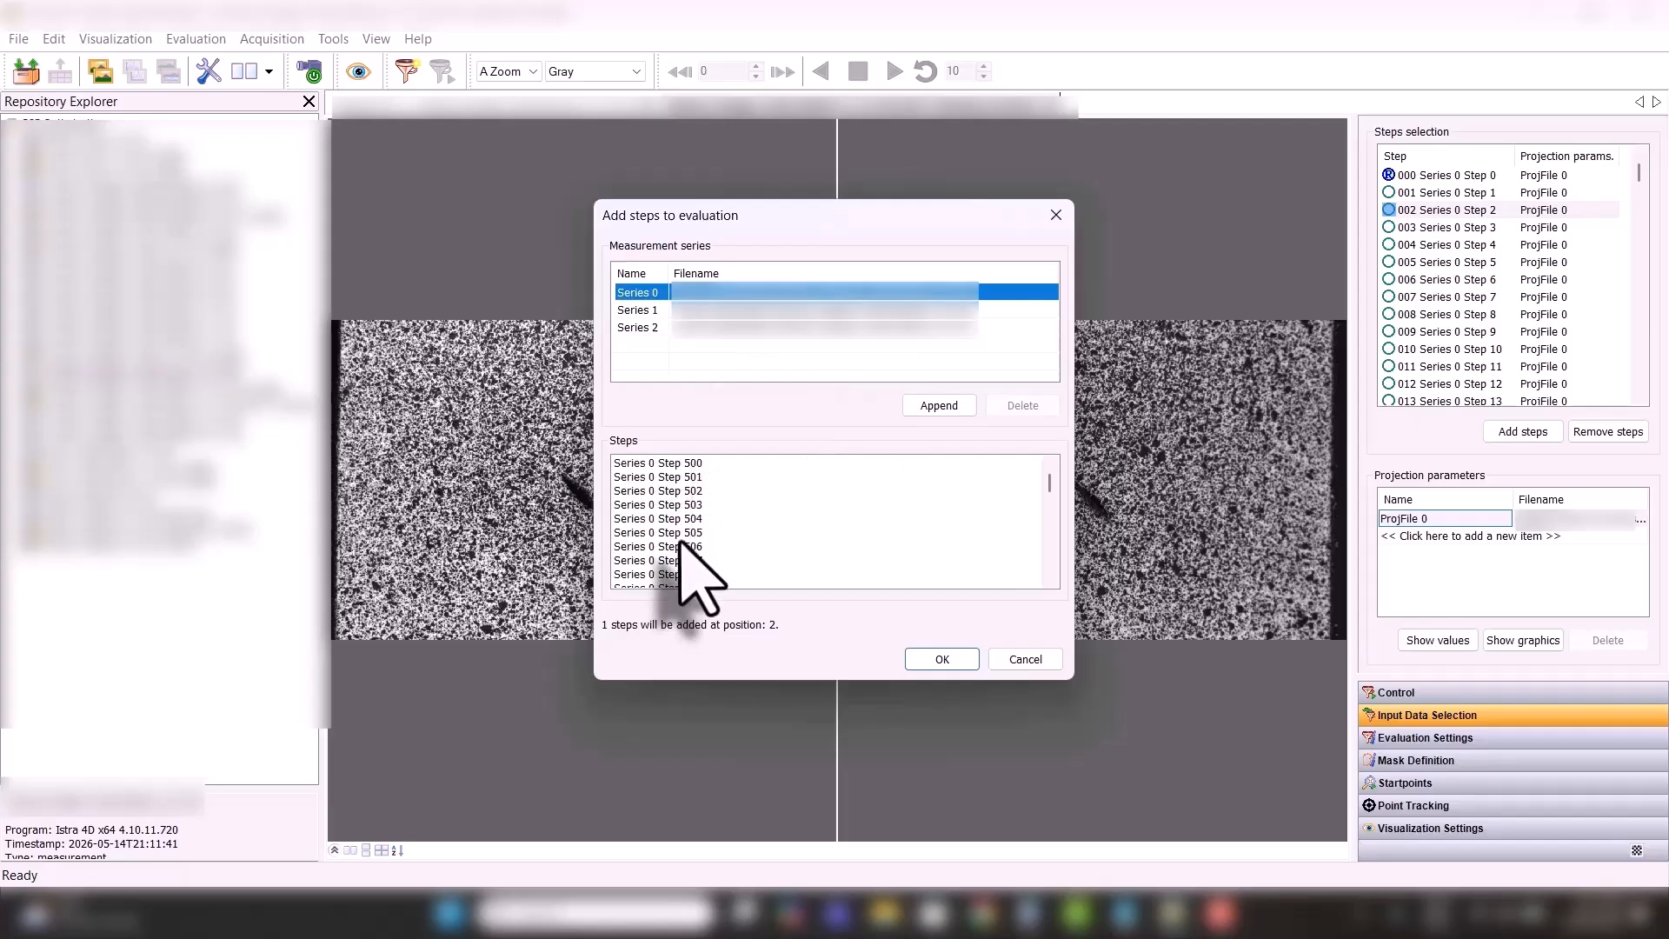
left_click_drag(1049, 484, 1048, 493)
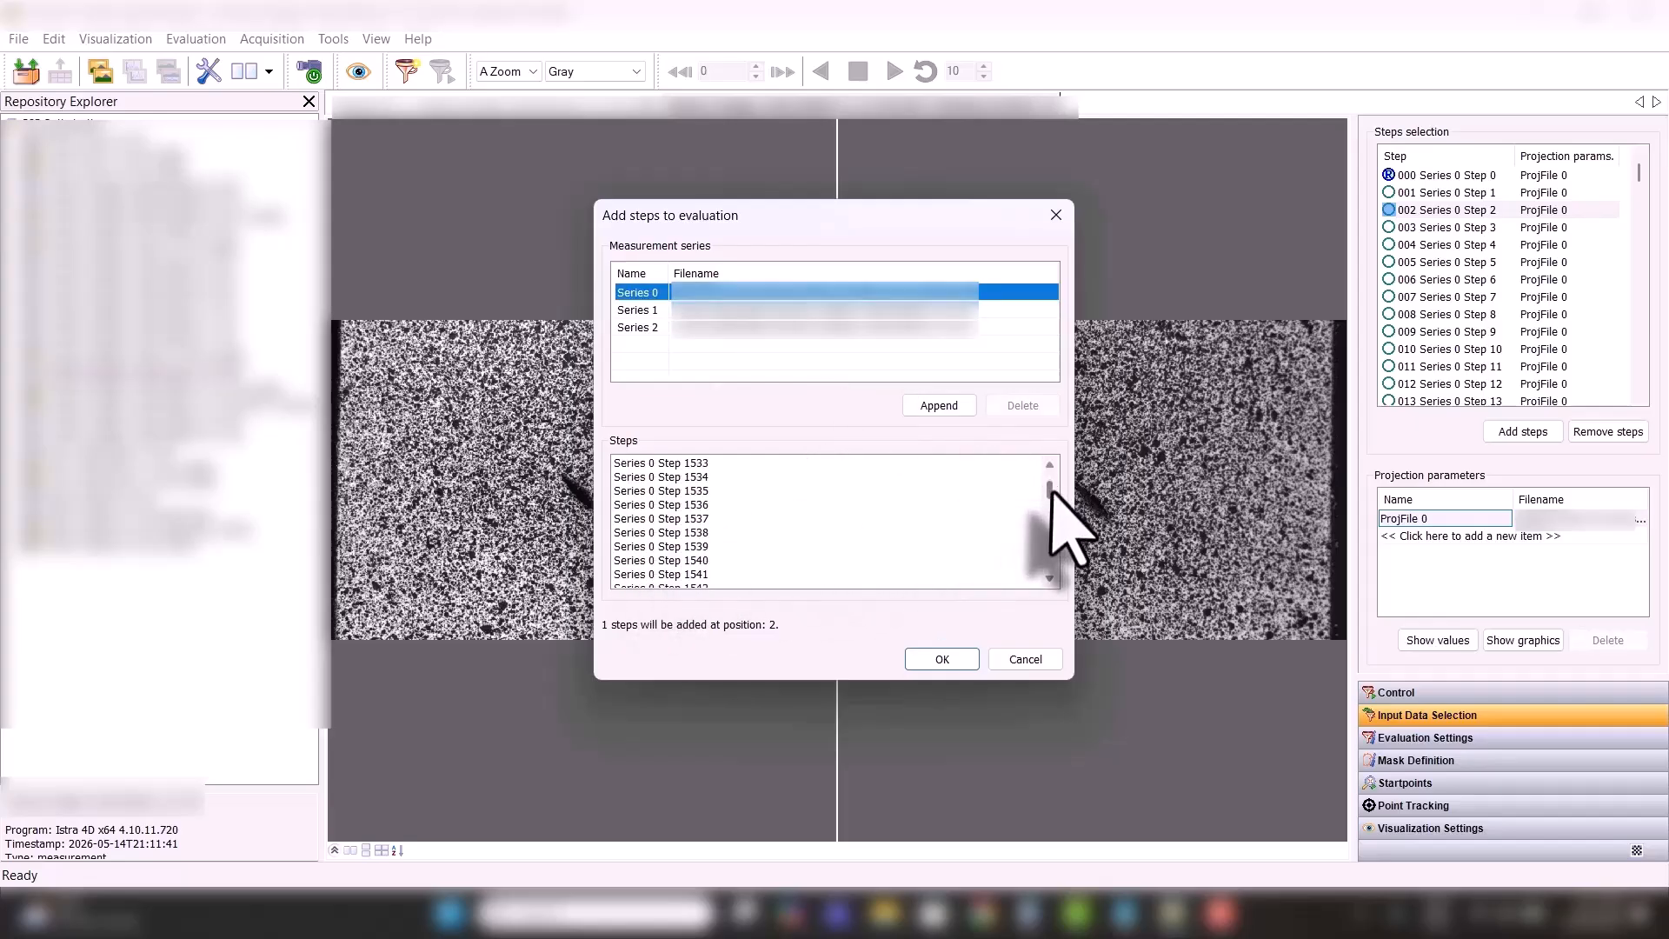
left_click(683, 532)
left_click(680, 478)
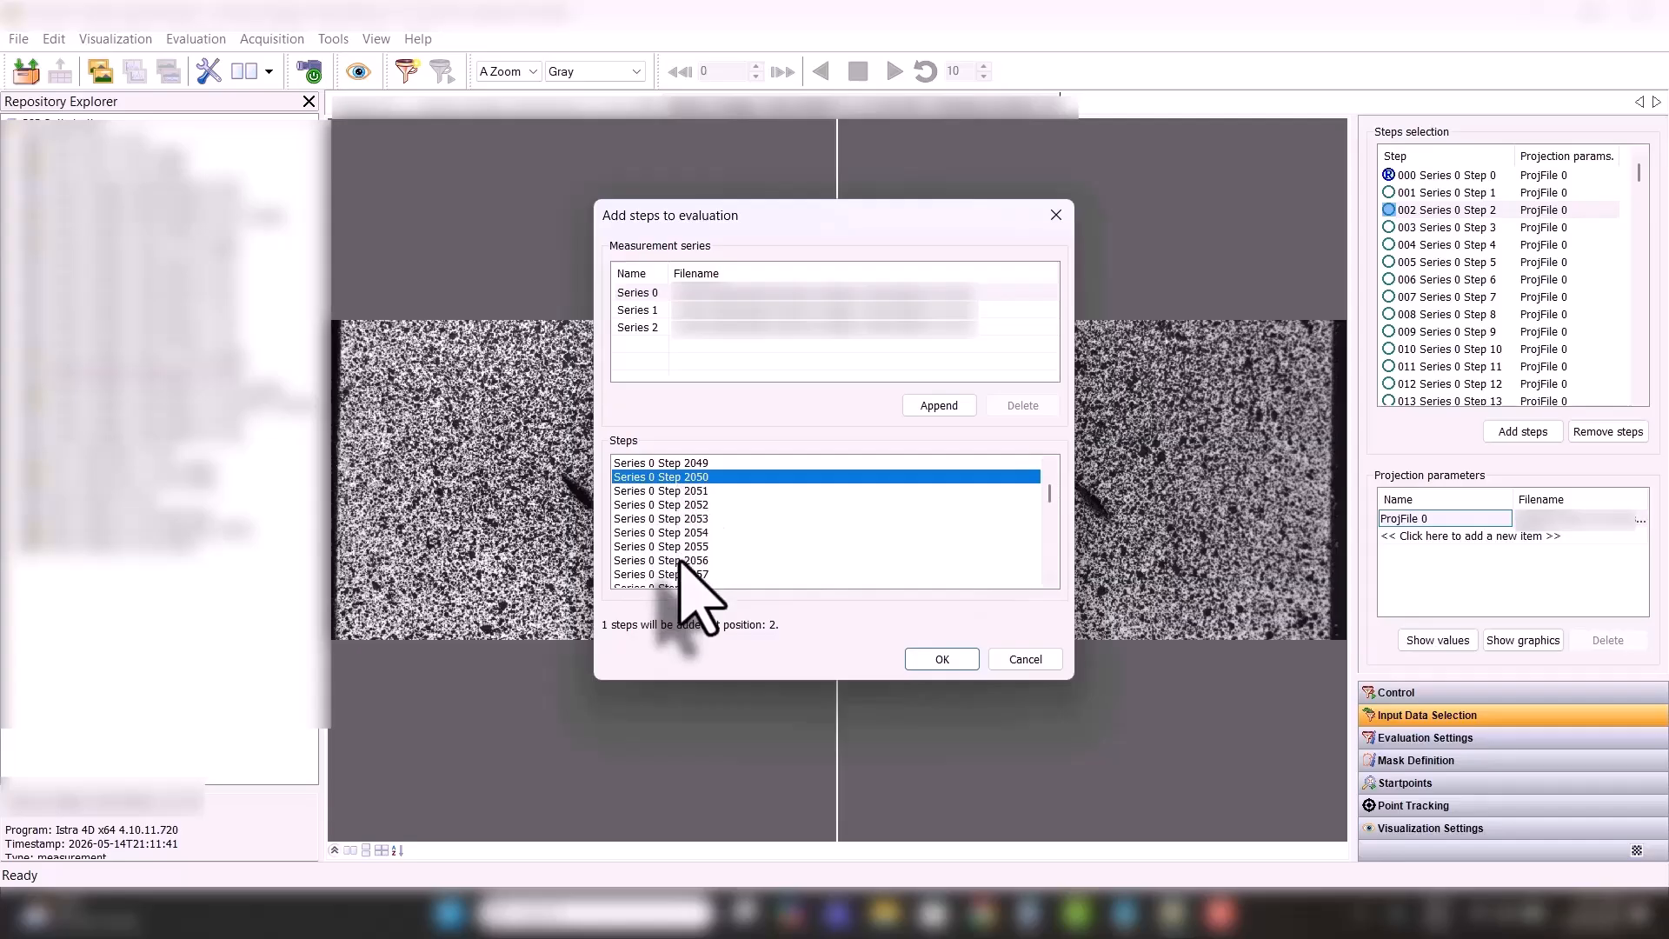
left_click(680, 561, "shift")
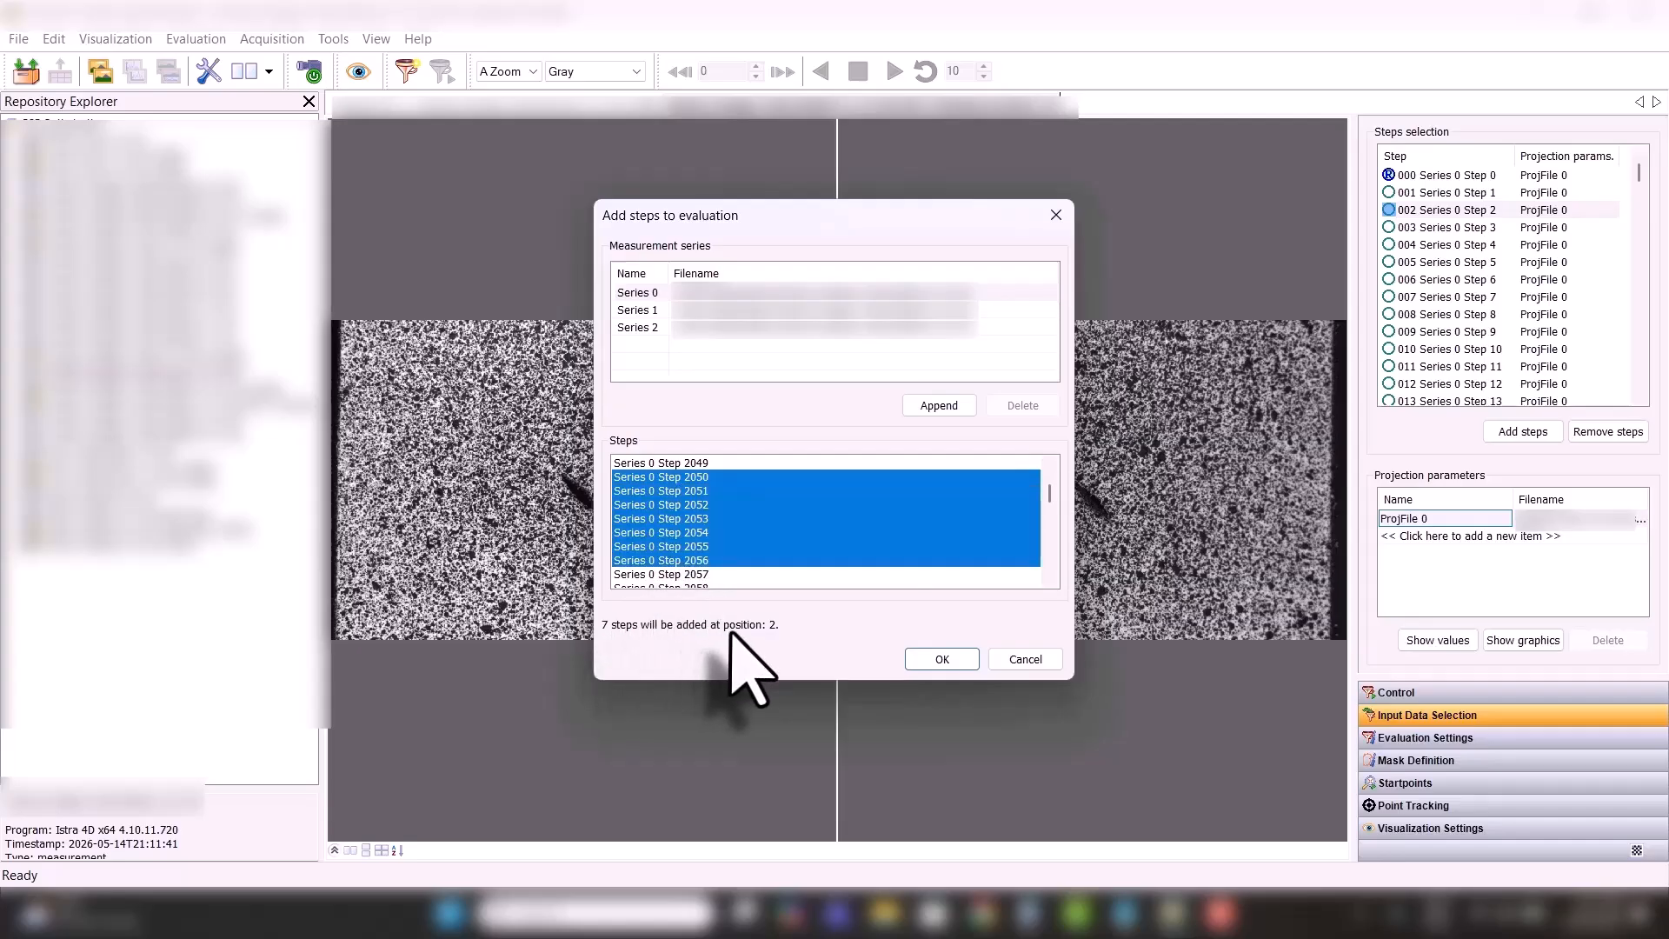
left_click(687, 547)
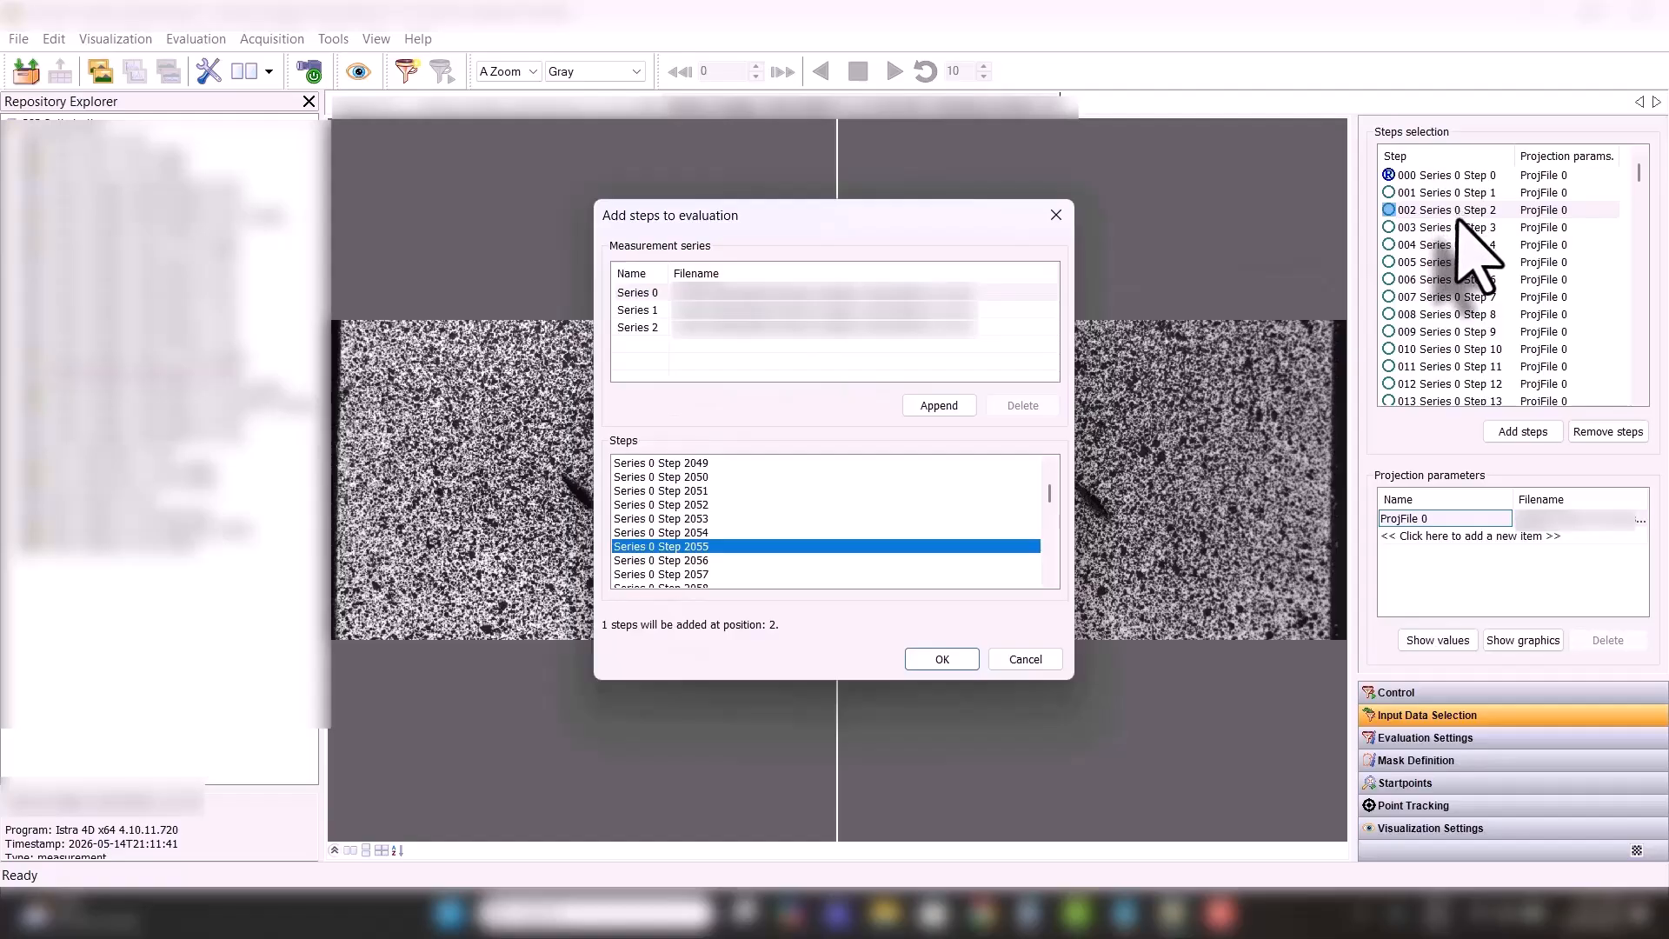
left_click(944, 659)
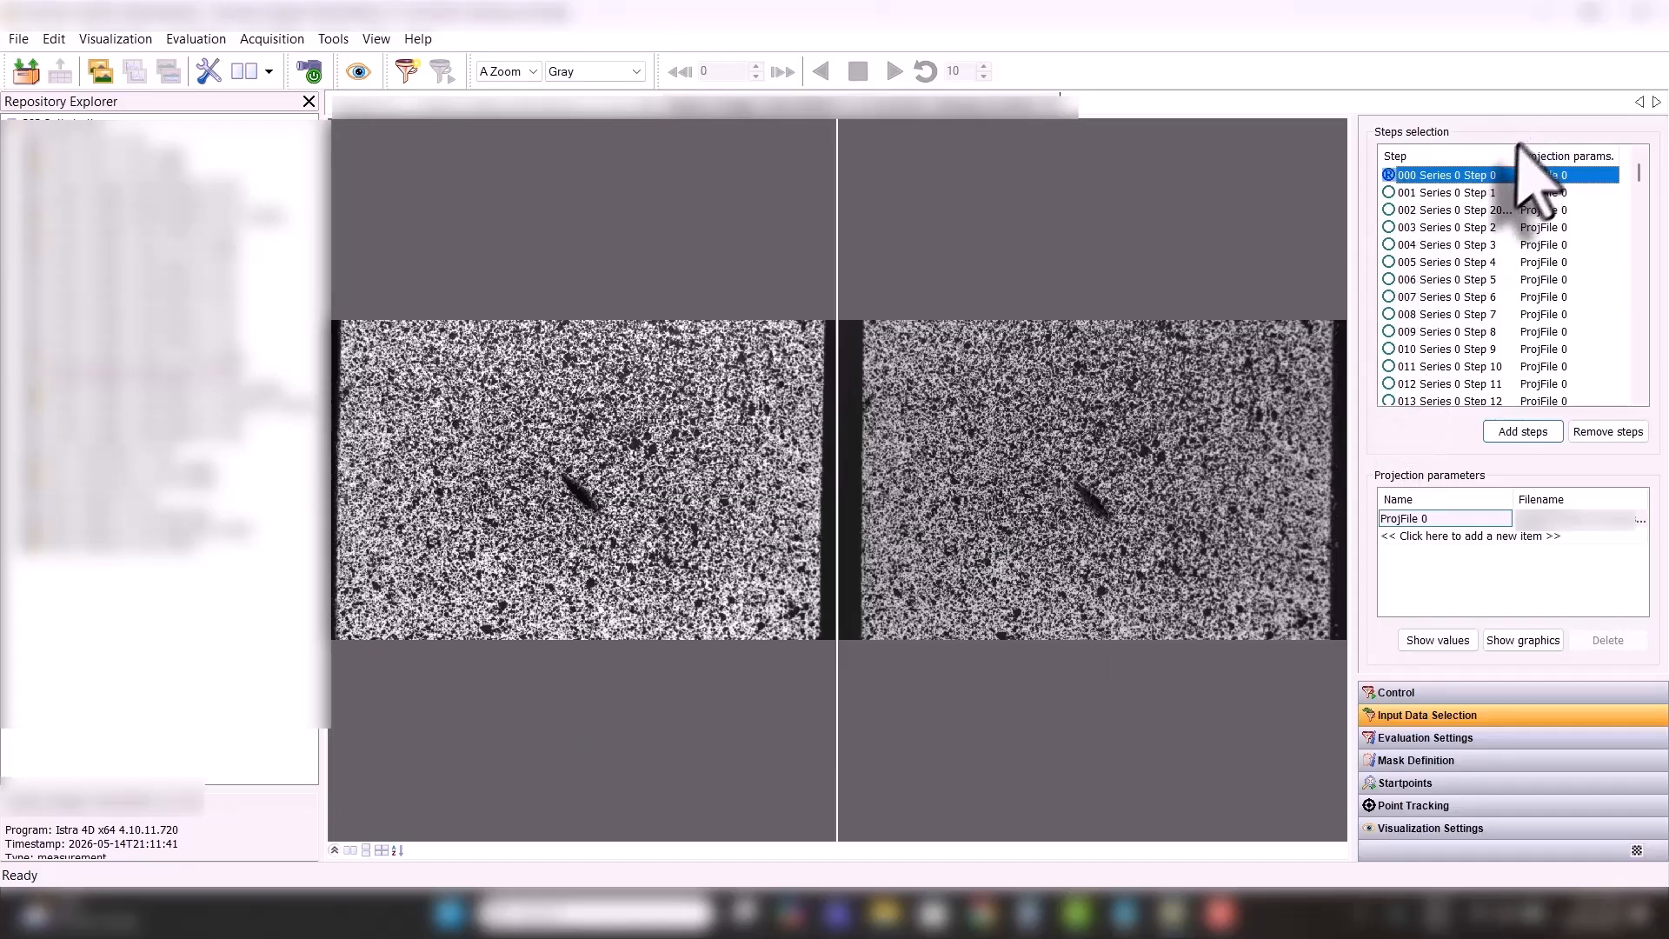
- Widen the Step column of the steps selection and remove 002 Series 0 Step 2055 from the evaluation
left_click_drag(1515, 155, 1555, 156)
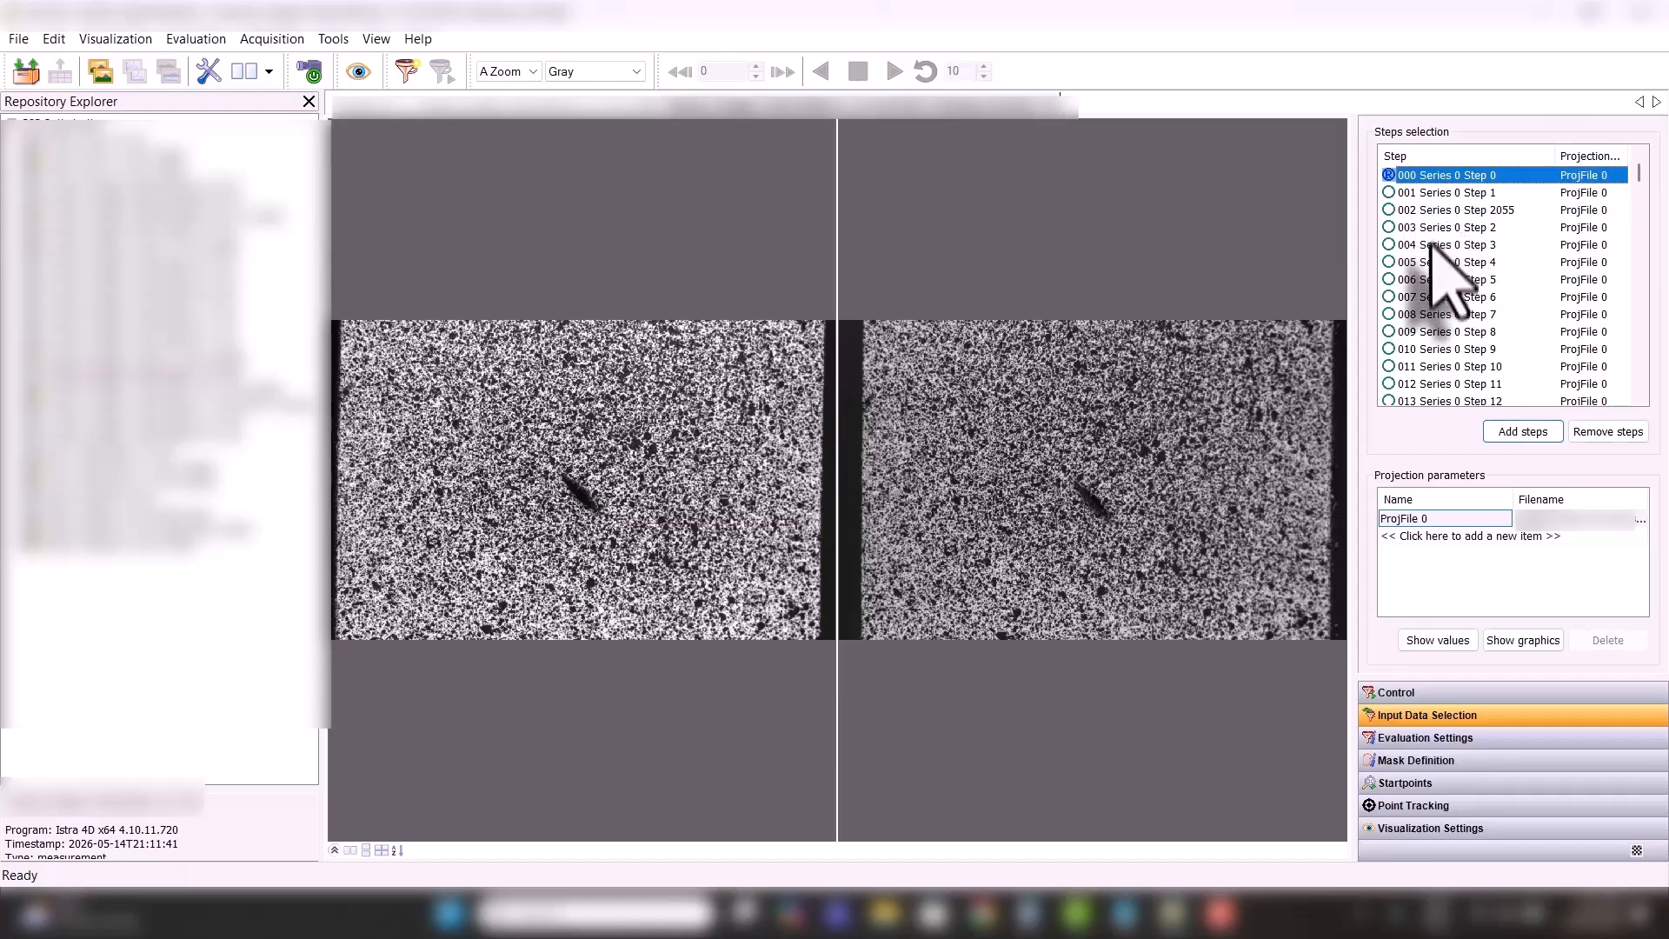
left_click(1483, 212)
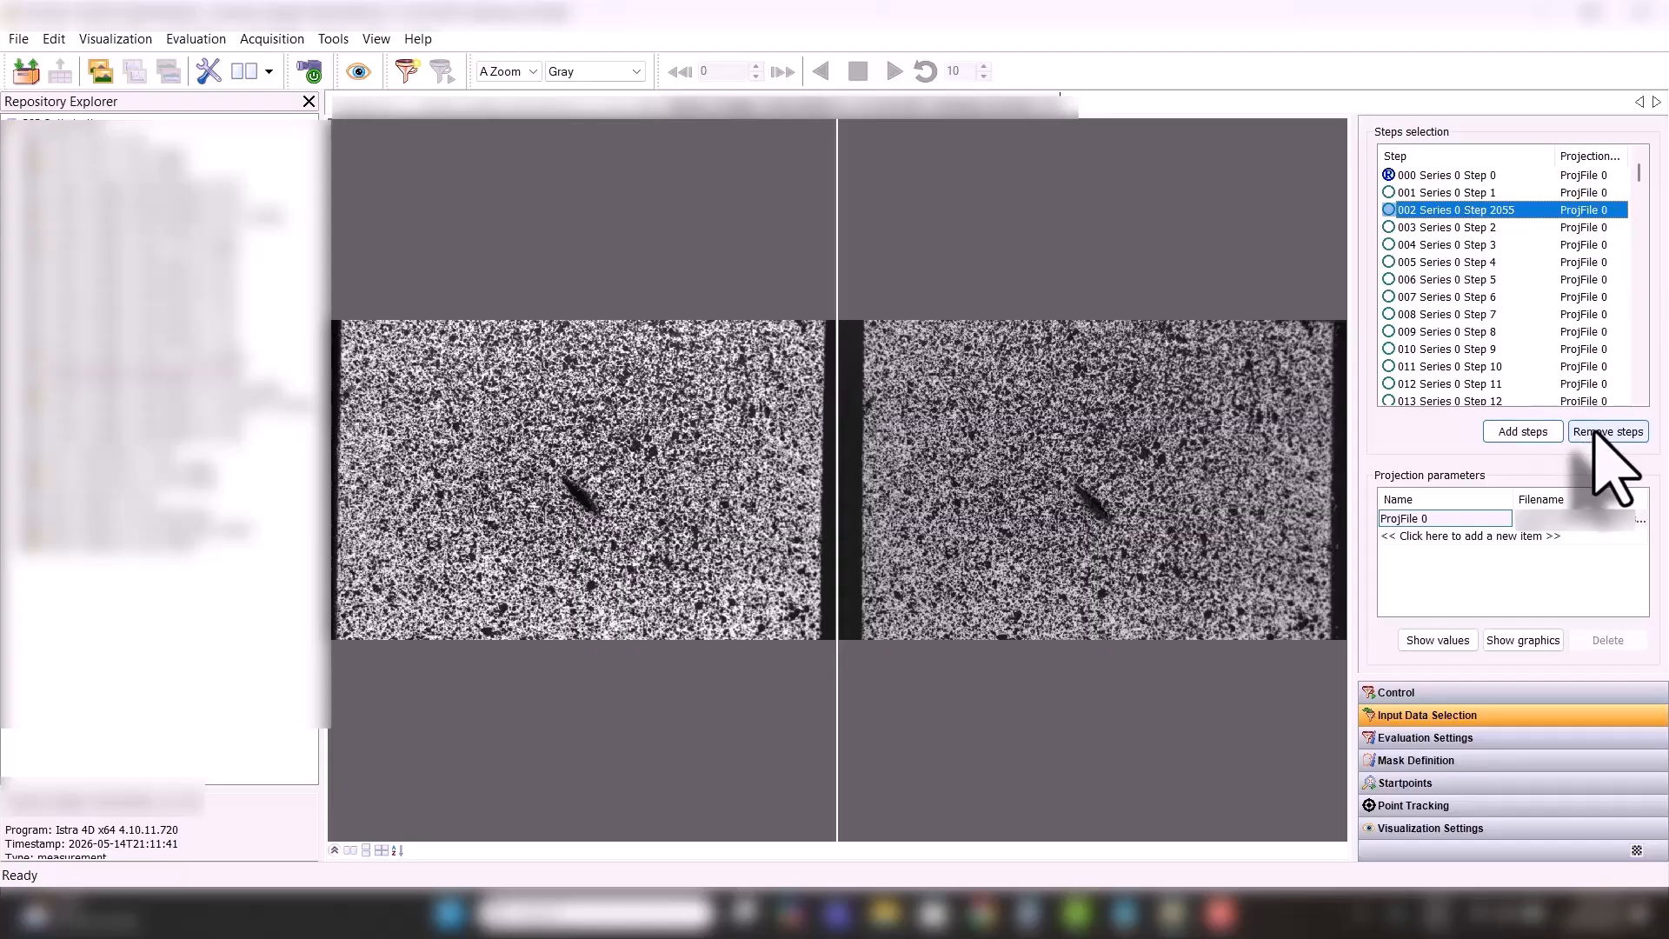
left_click(1596, 432)
left_click(1465, 244)
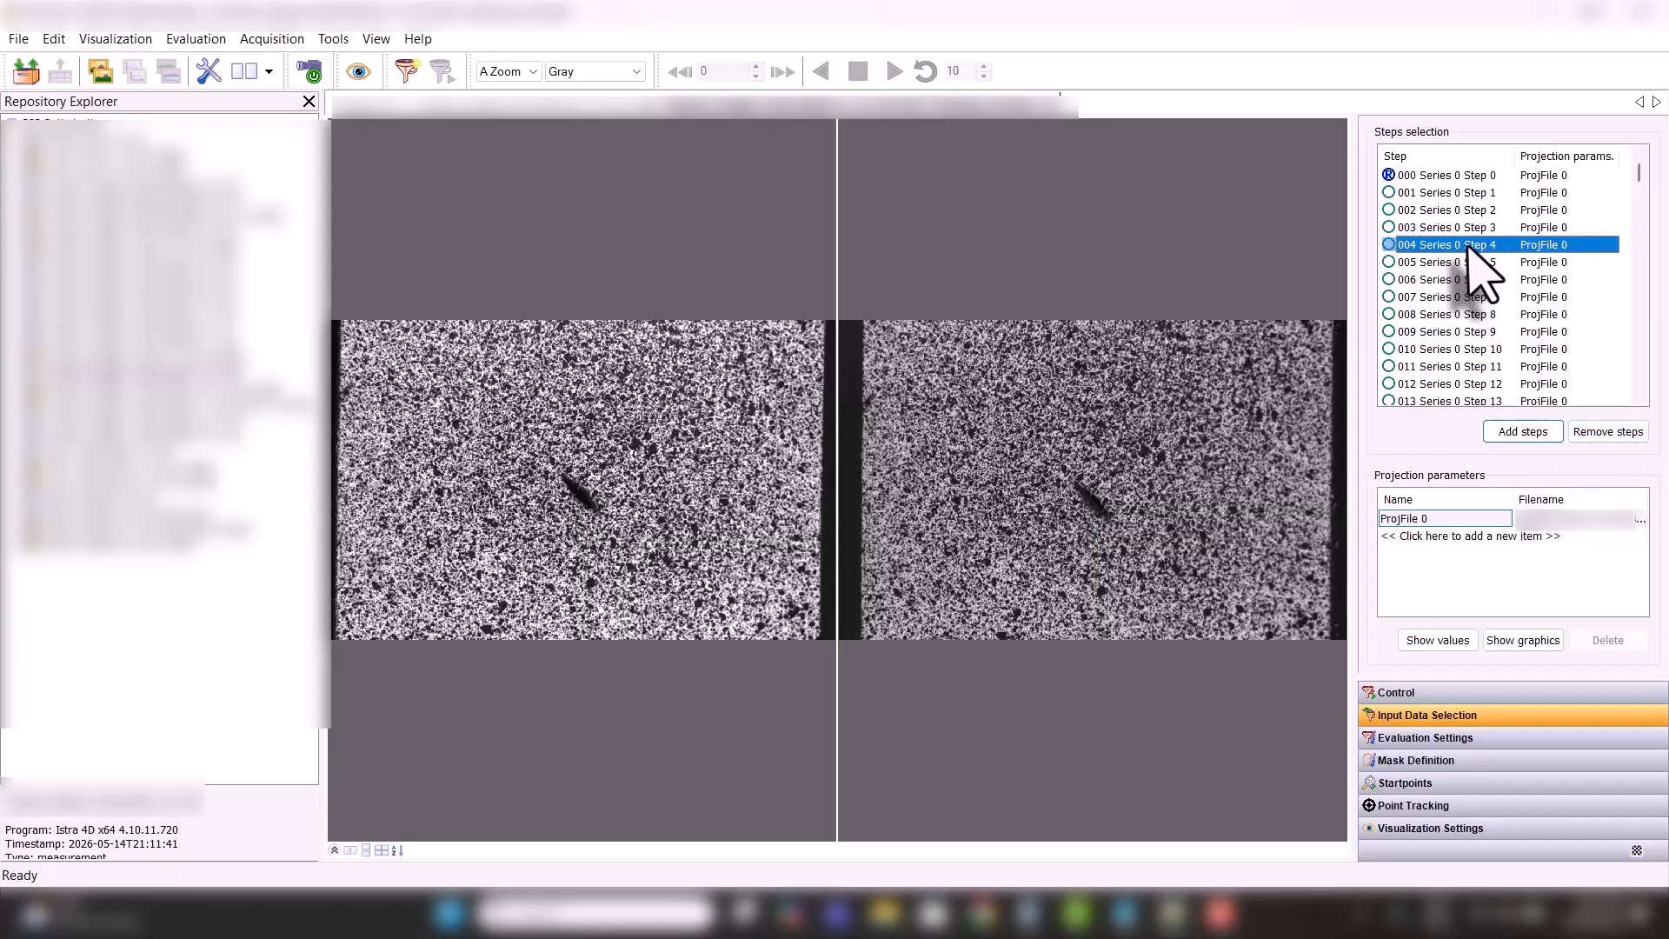
left_click(1417, 210)
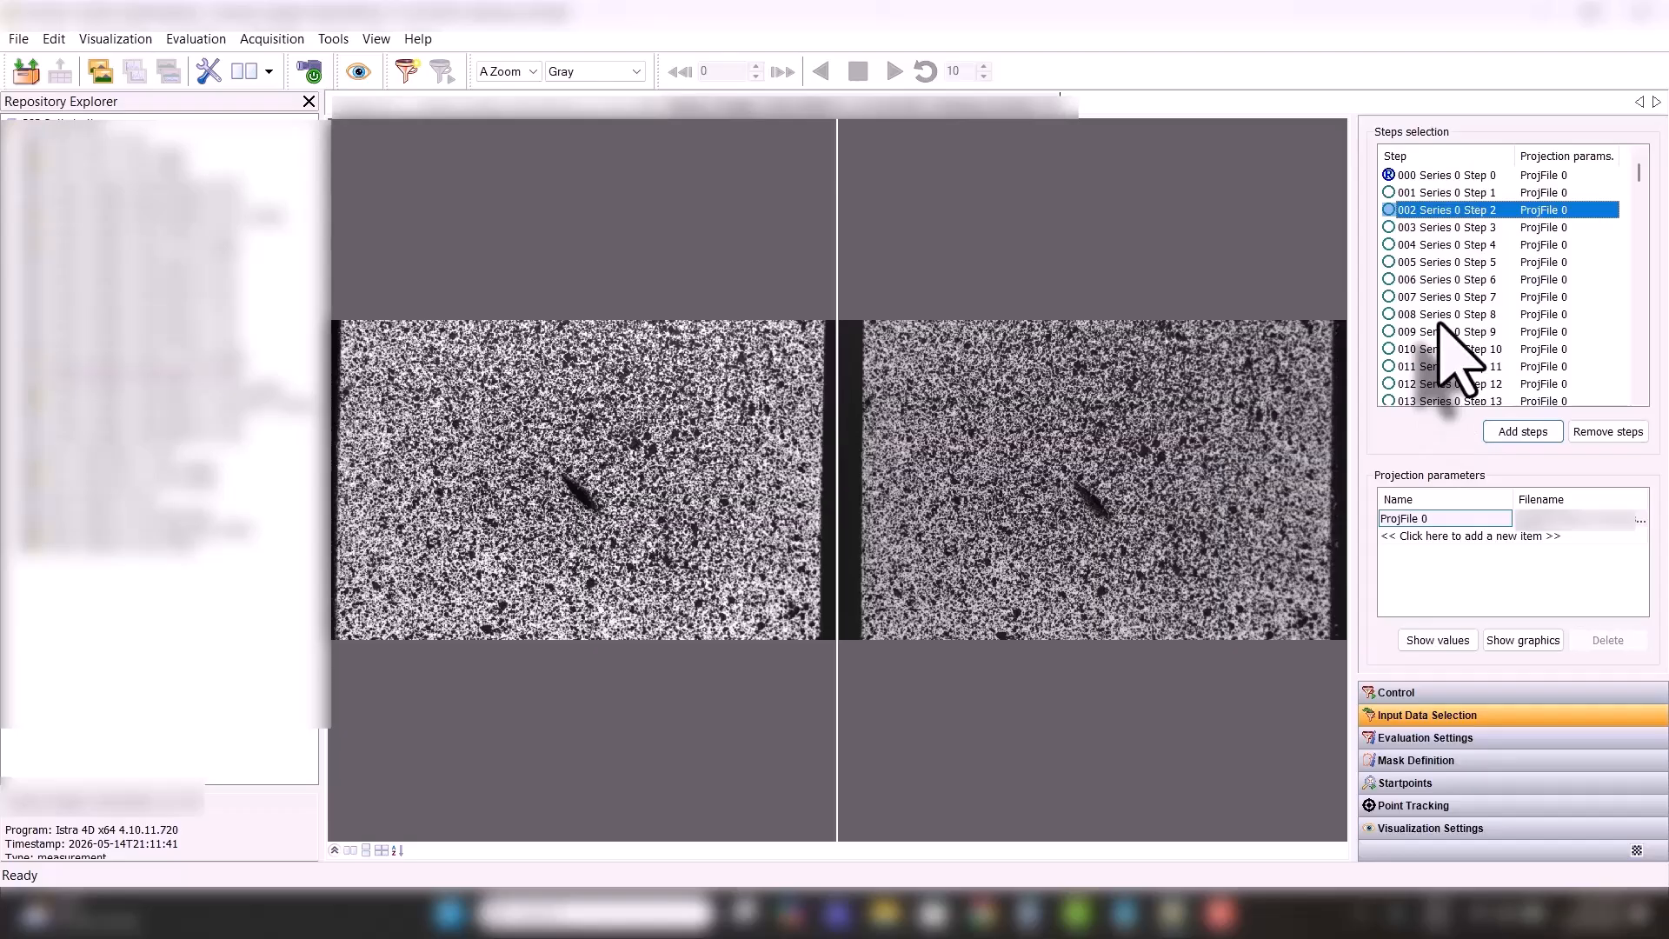
left_click(1440, 281)
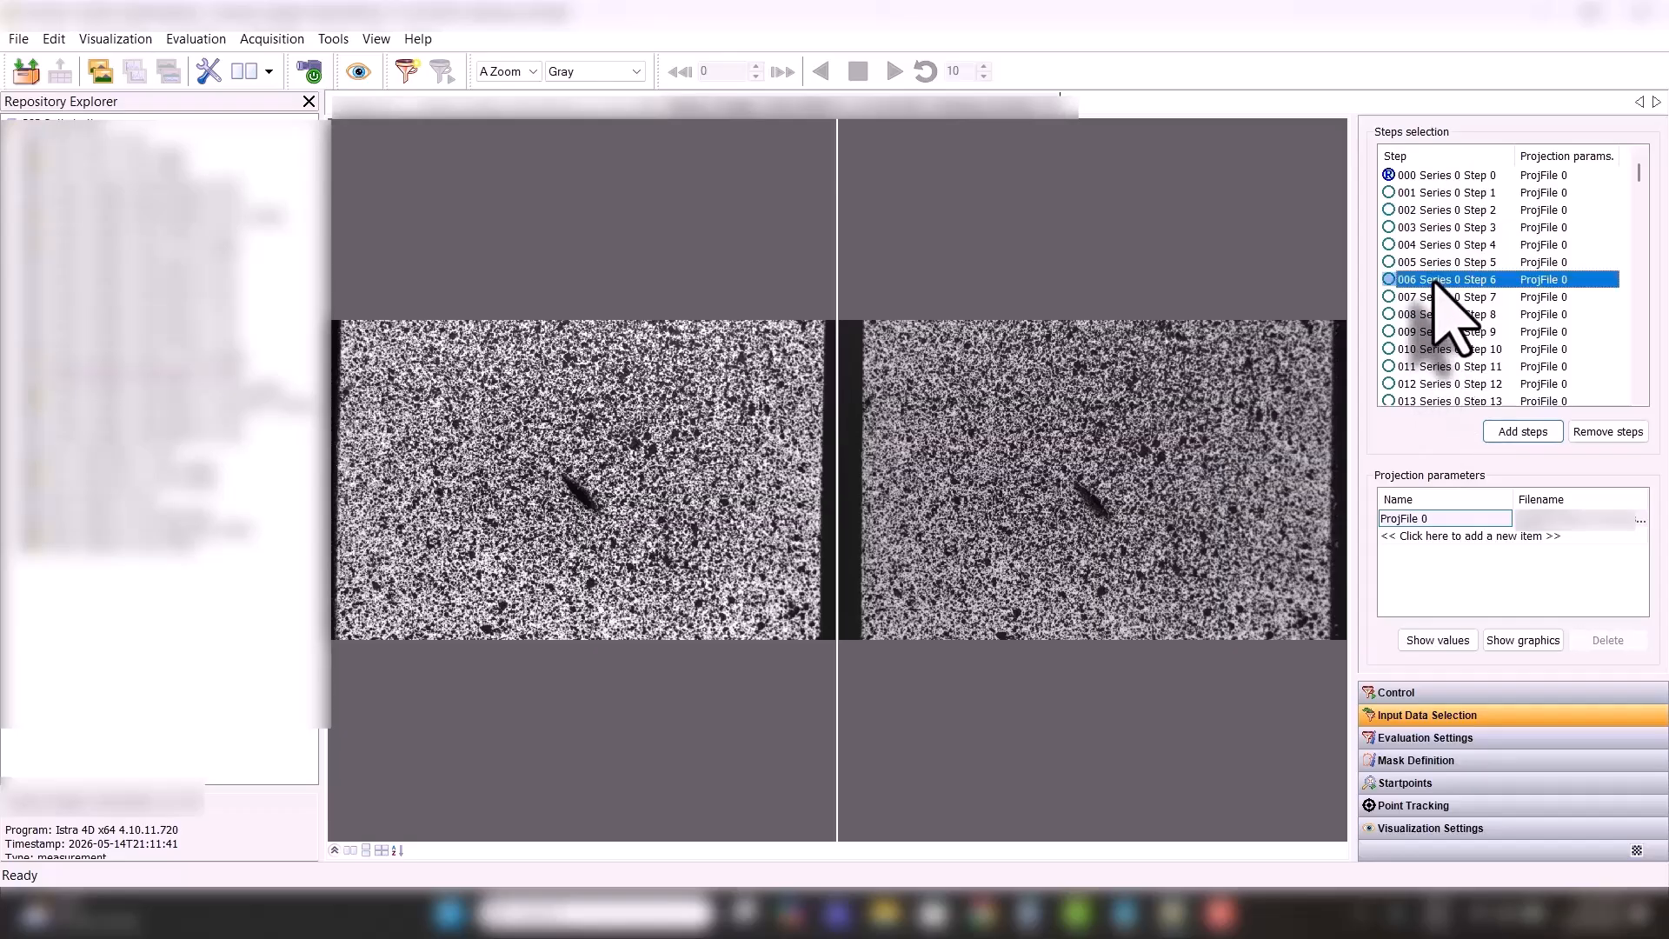
left_click(1445, 228)
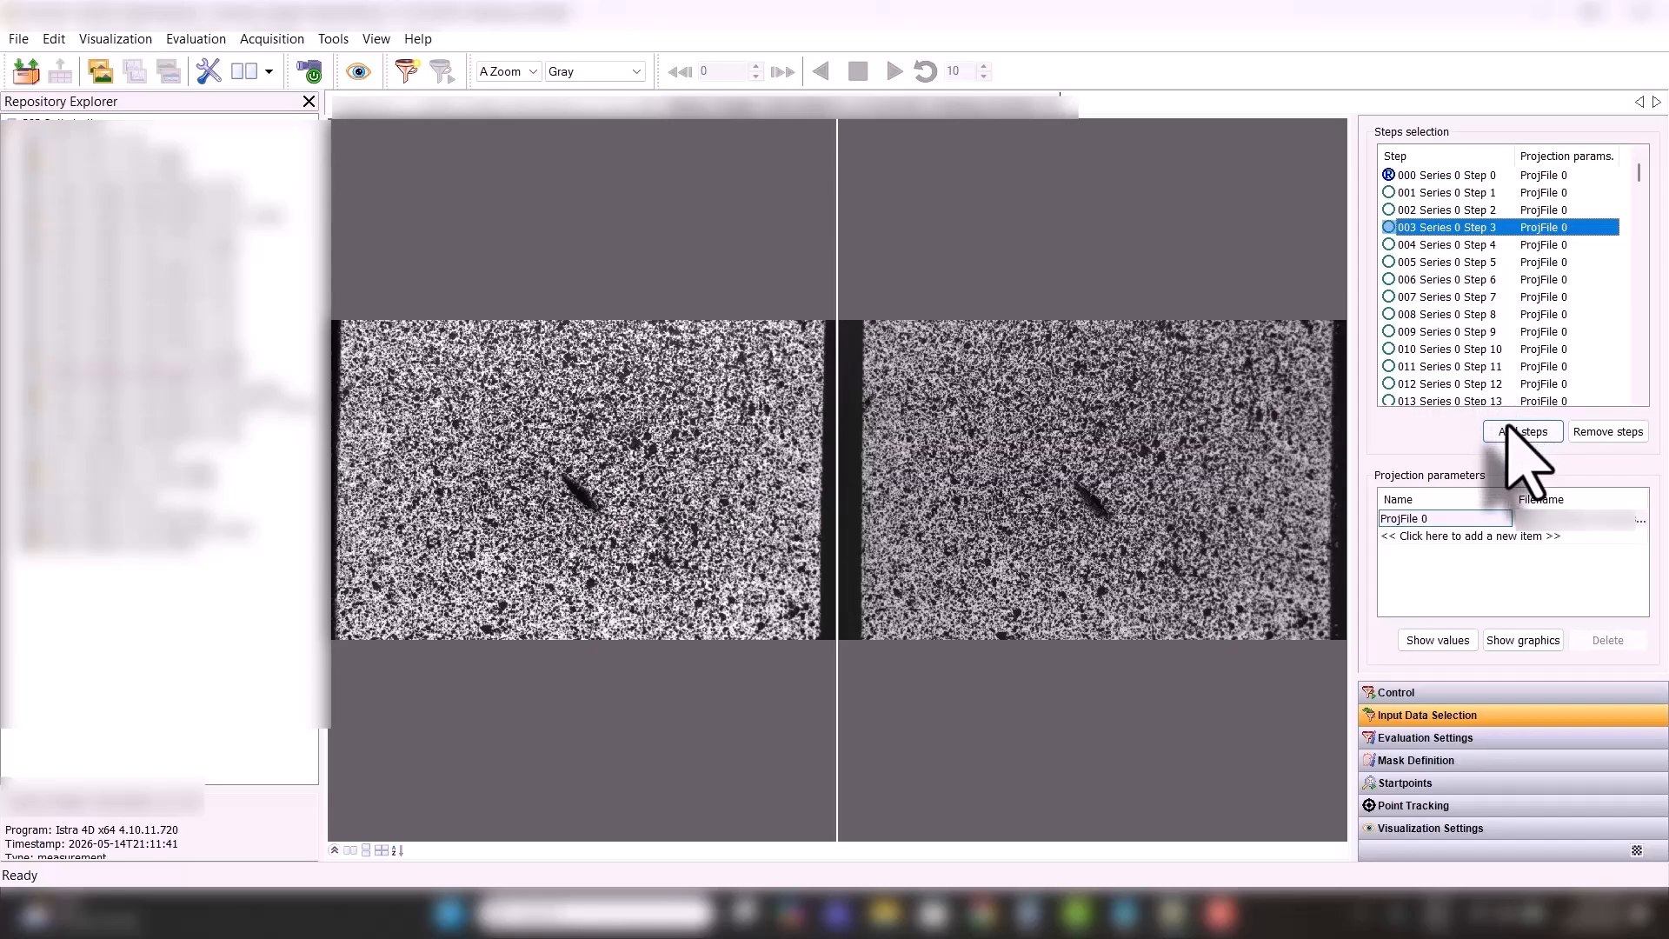
- Start adding steps after the last evaluation step, at position 500, with Series 1 as the source series
left_click_drag(1640, 178, 1644, 418)
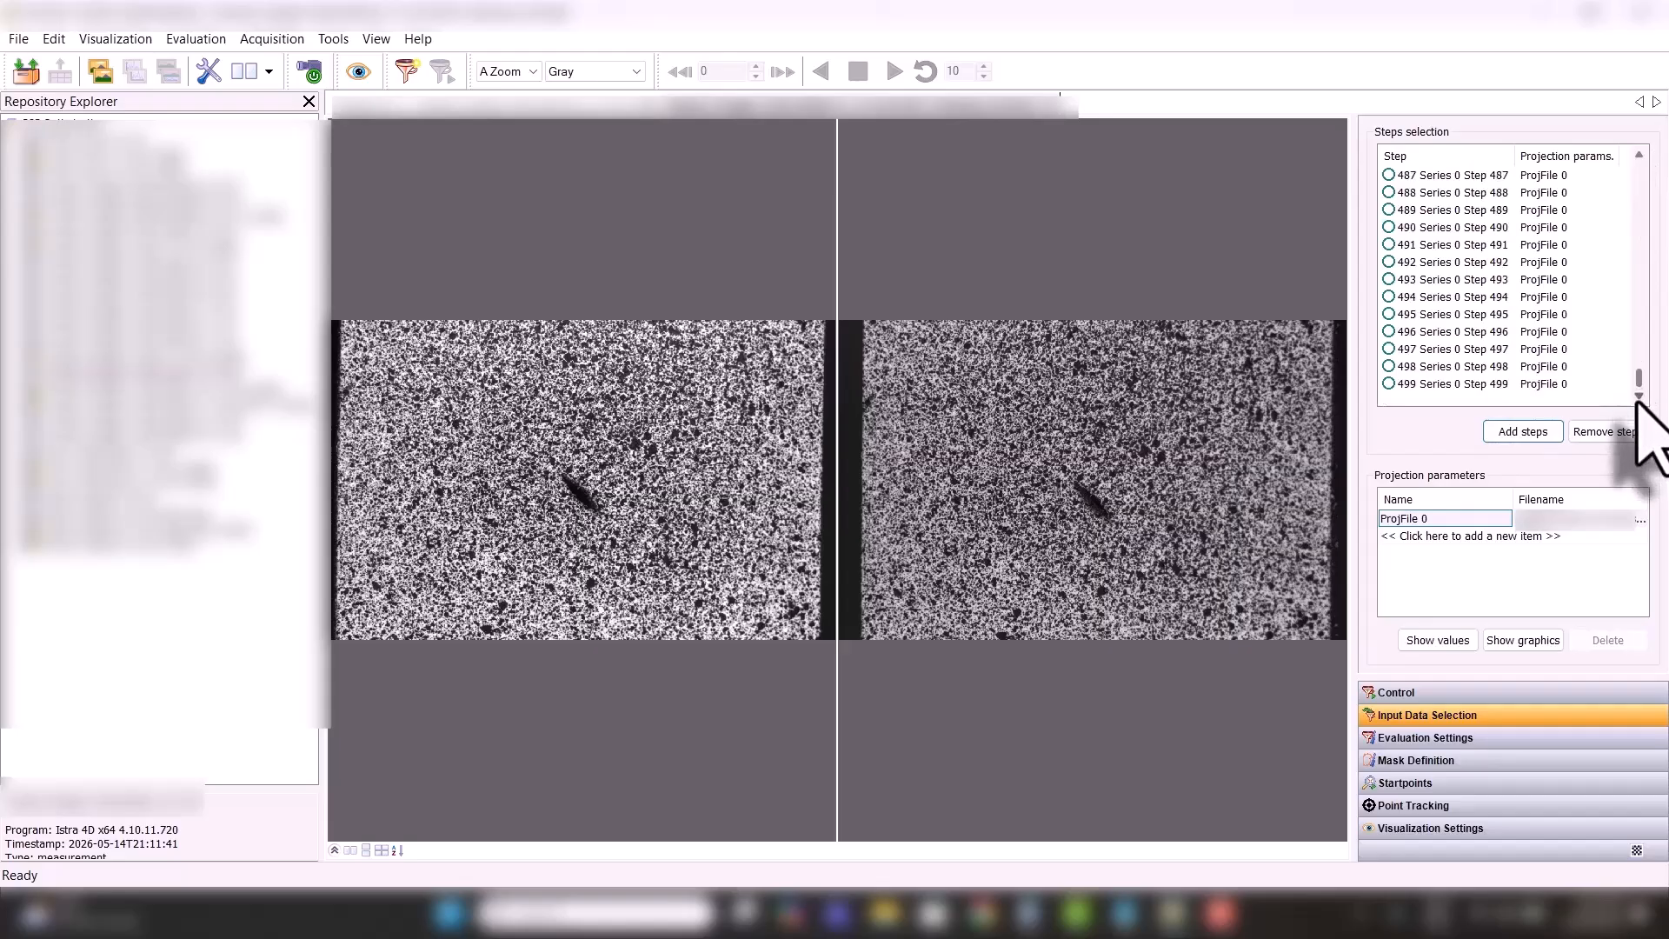
left_click(1454, 385)
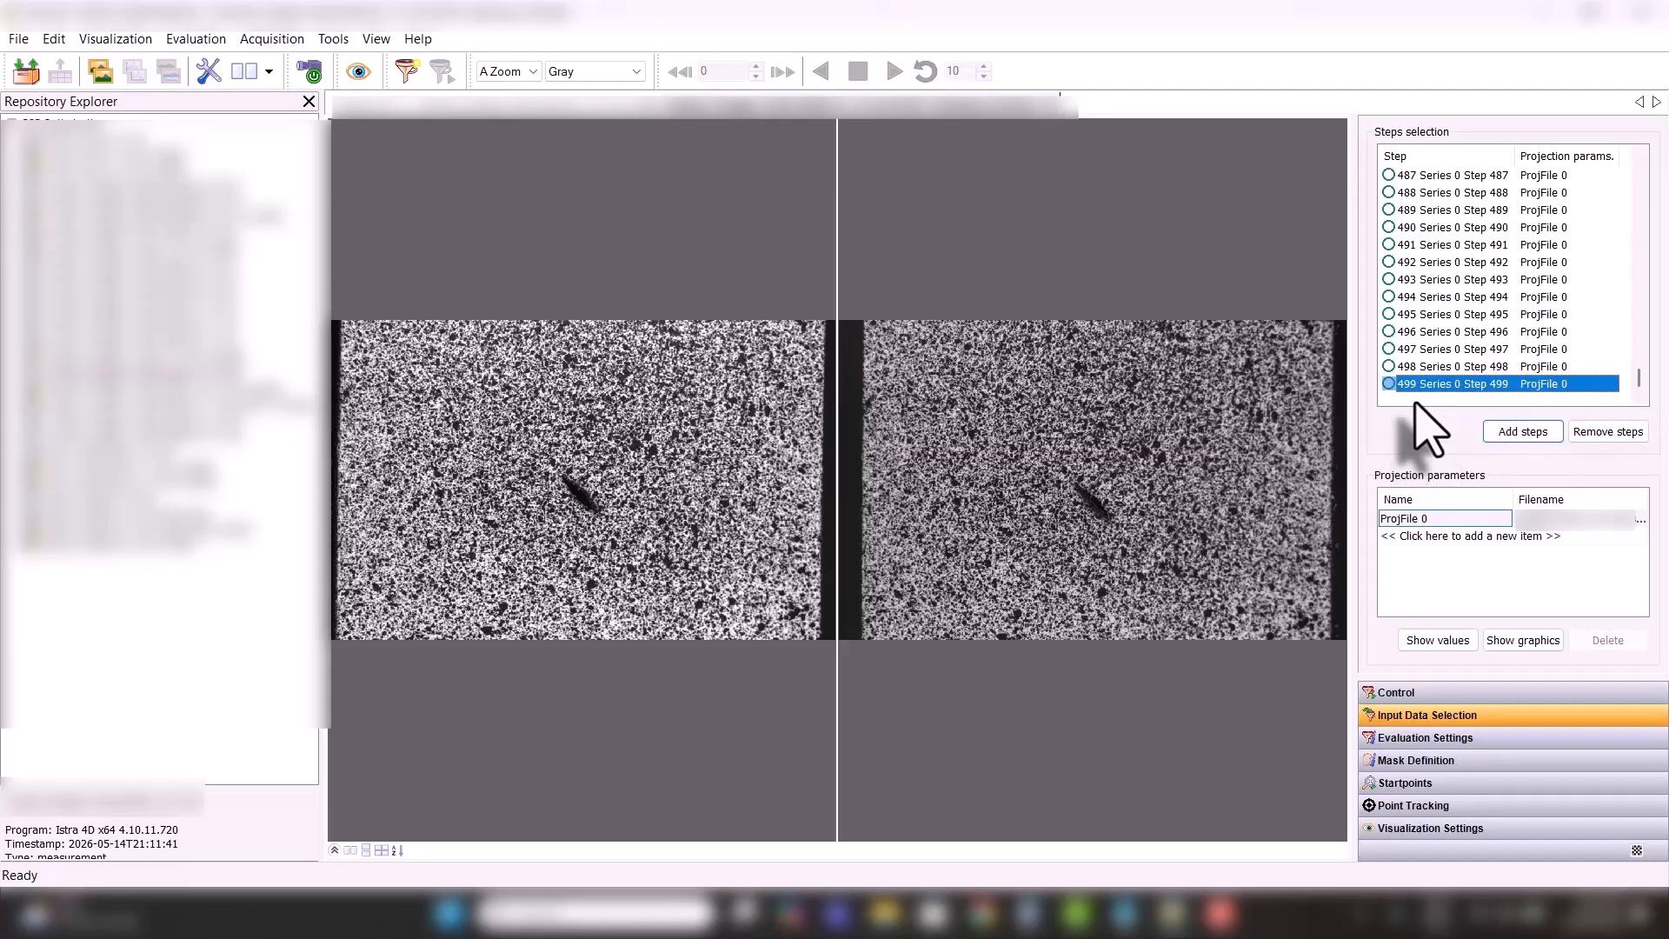
left_click(1416, 400)
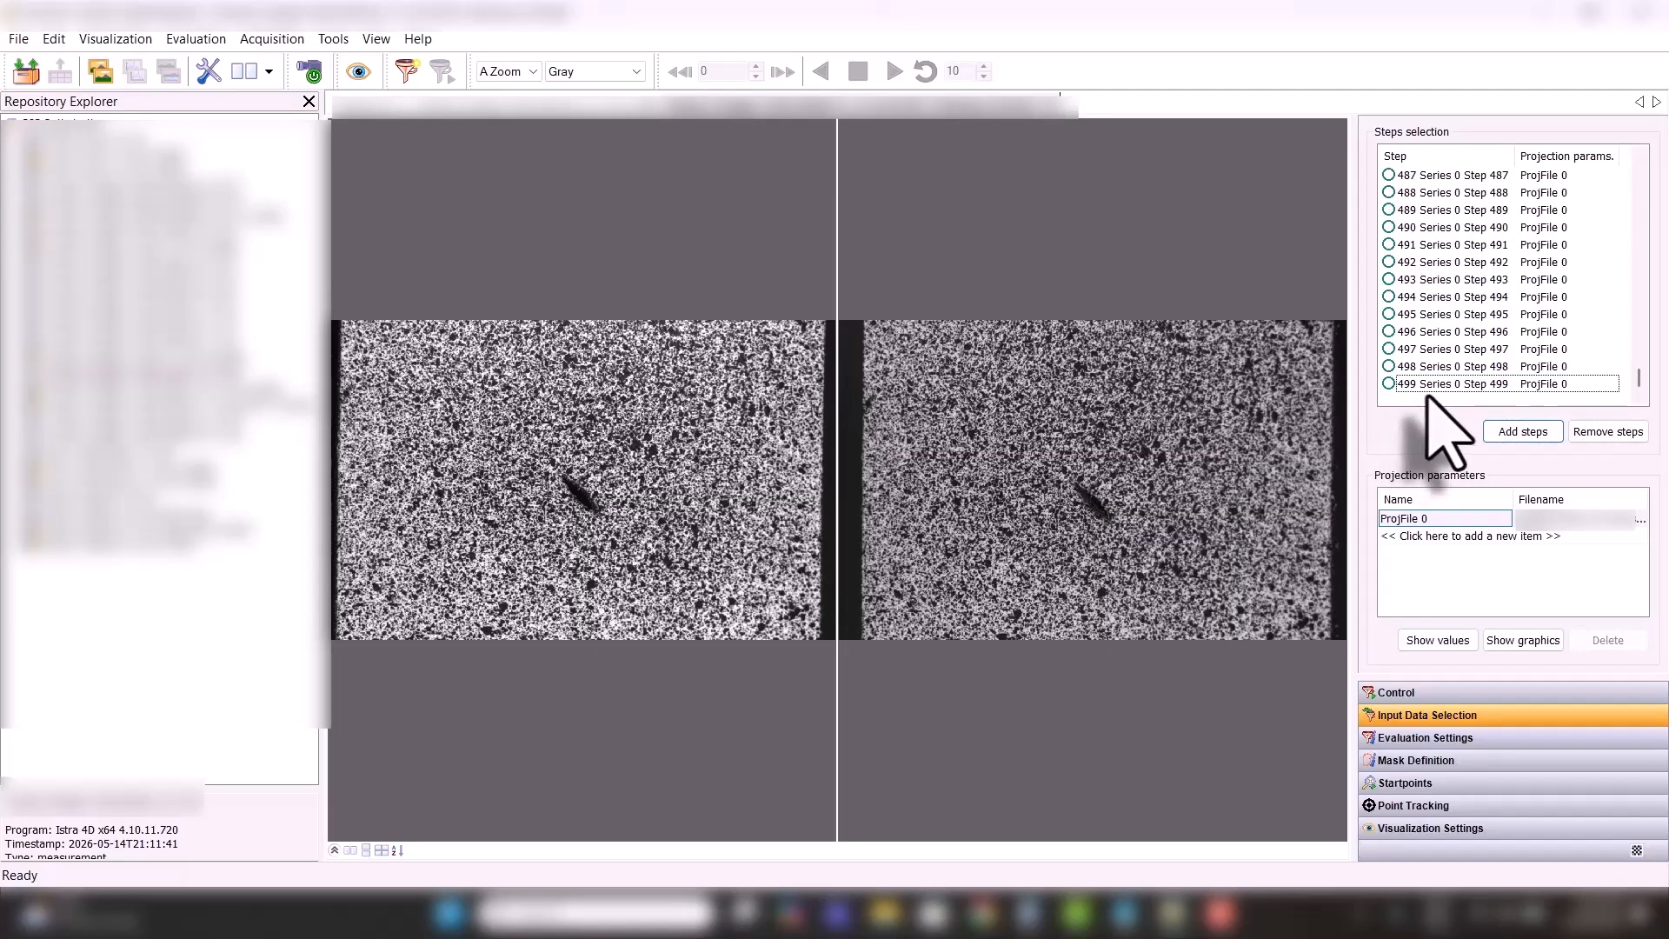
left_click(1521, 432)
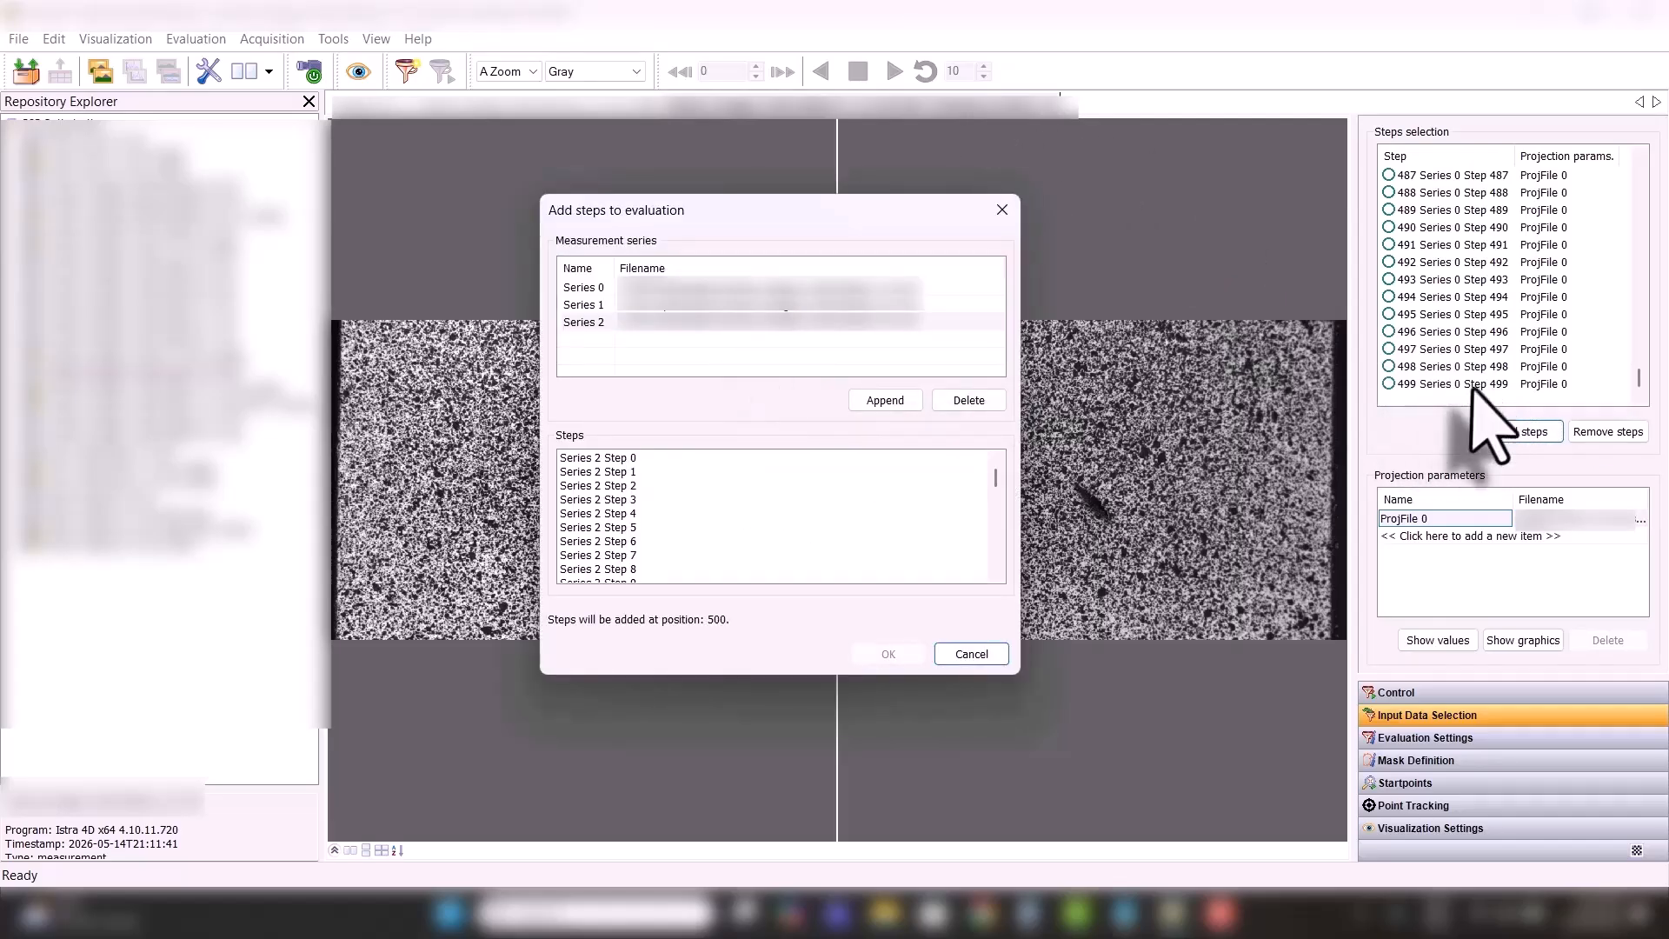
left_click(701, 305)
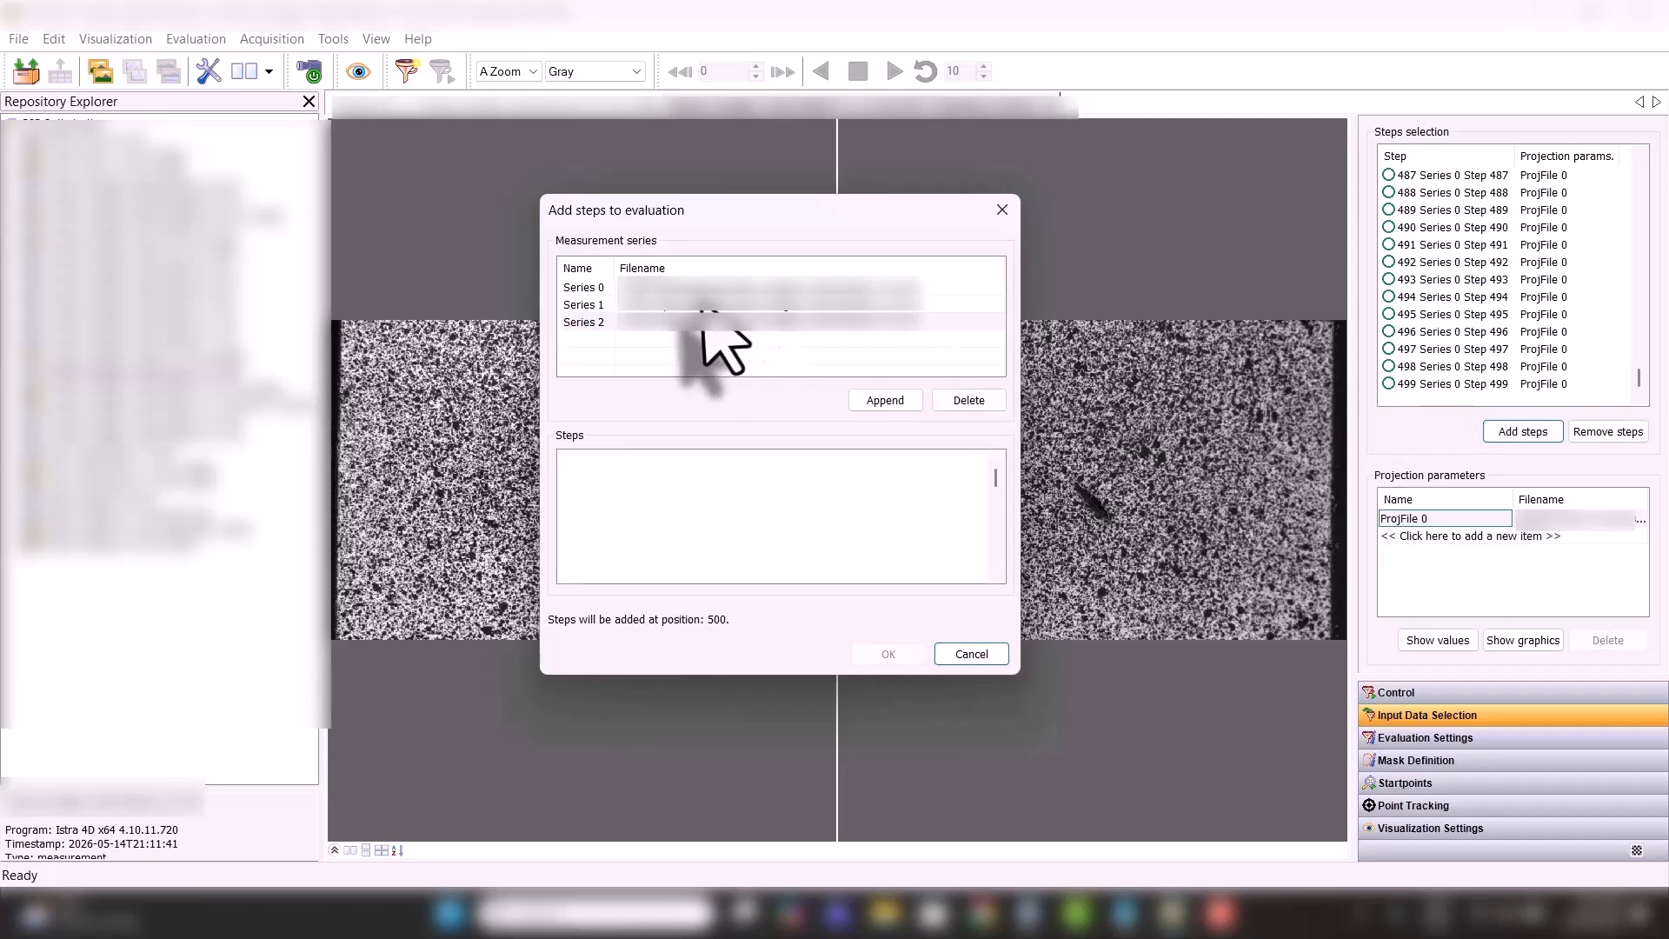
left_click(701, 310)
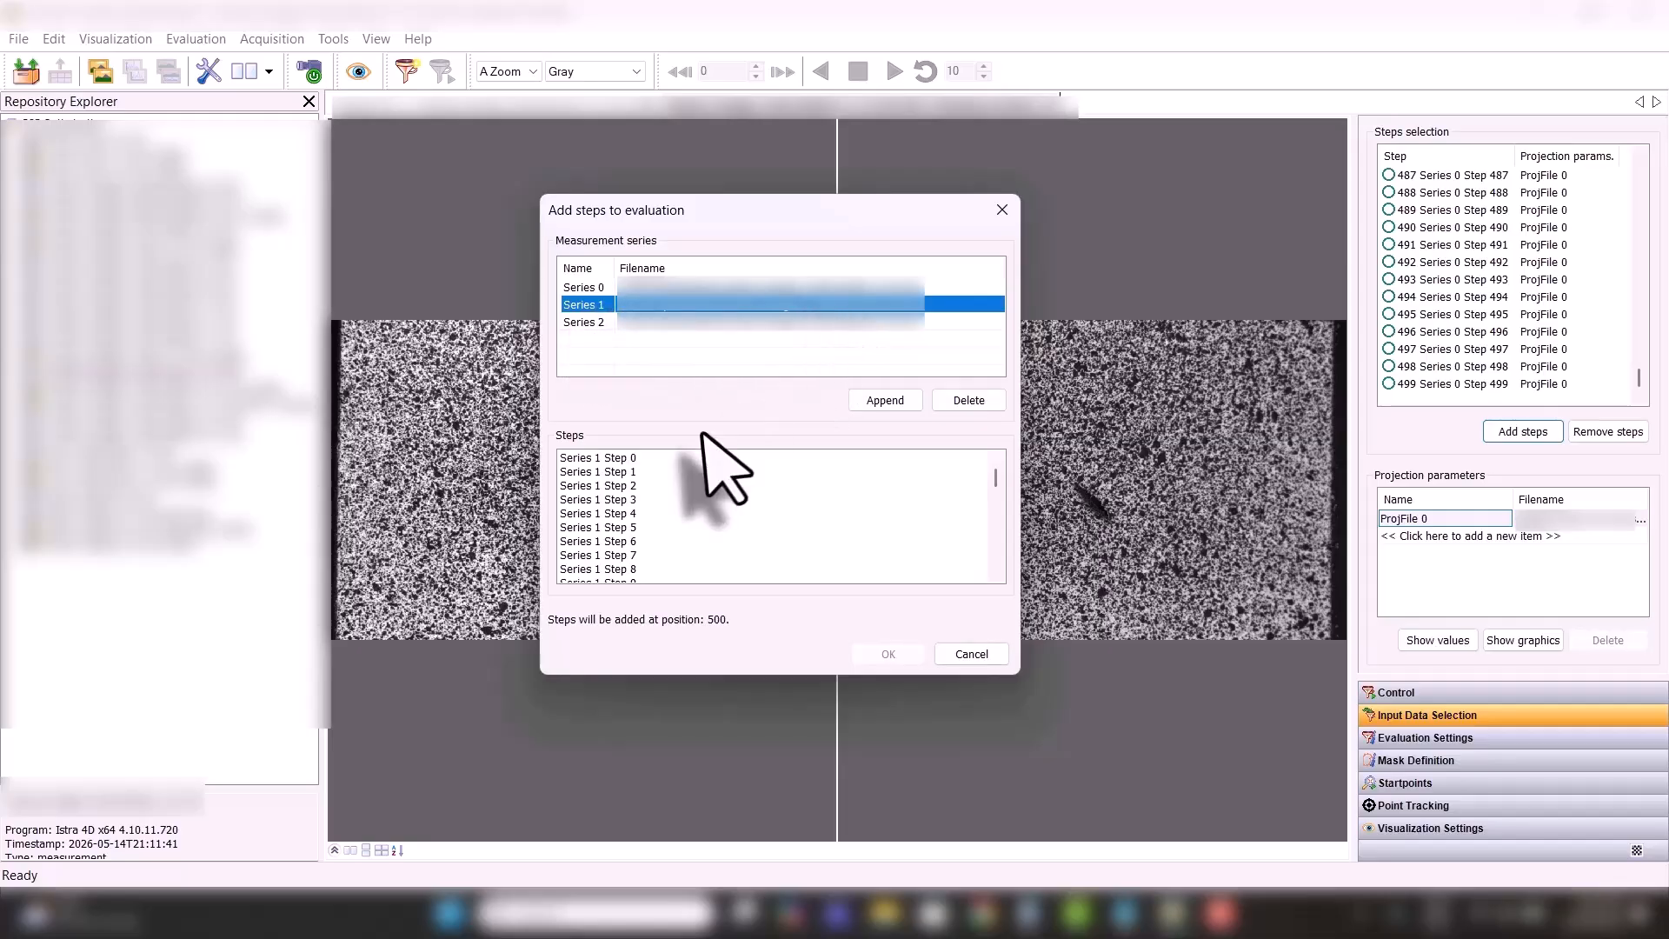
- Add Series 1 Steps 0 through 499 to the evaluation at position 500
left_click(632, 459)
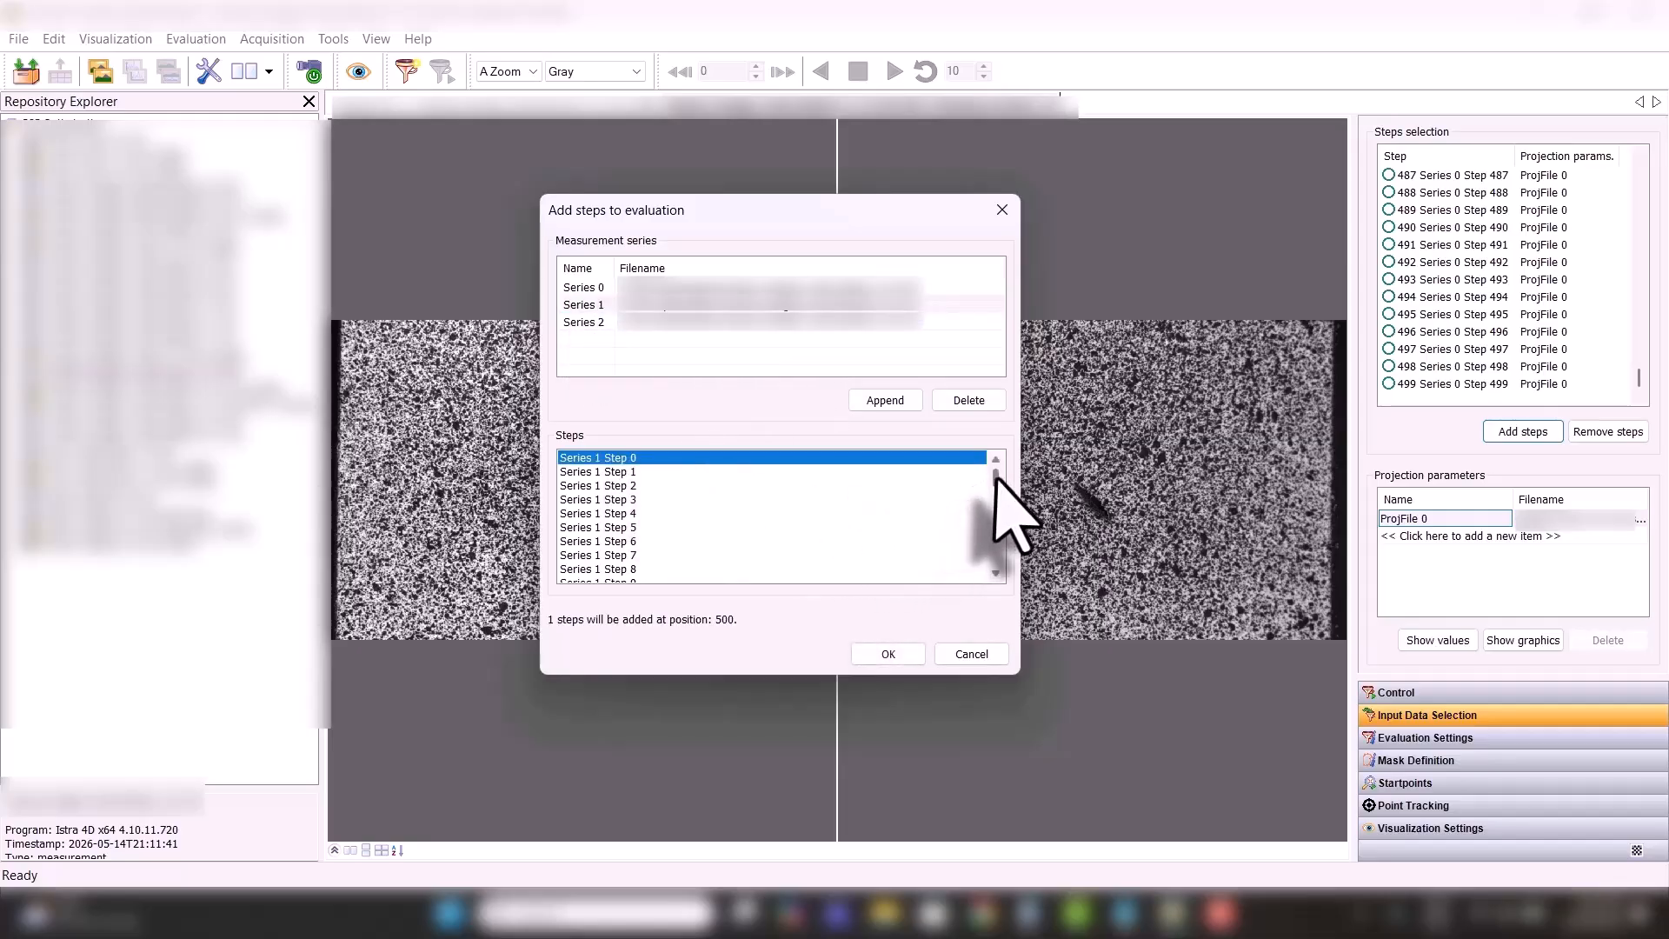
left_click_drag(996, 473, 995, 527)
left_click(995, 527)
left_click(994, 527)
left_click(995, 526)
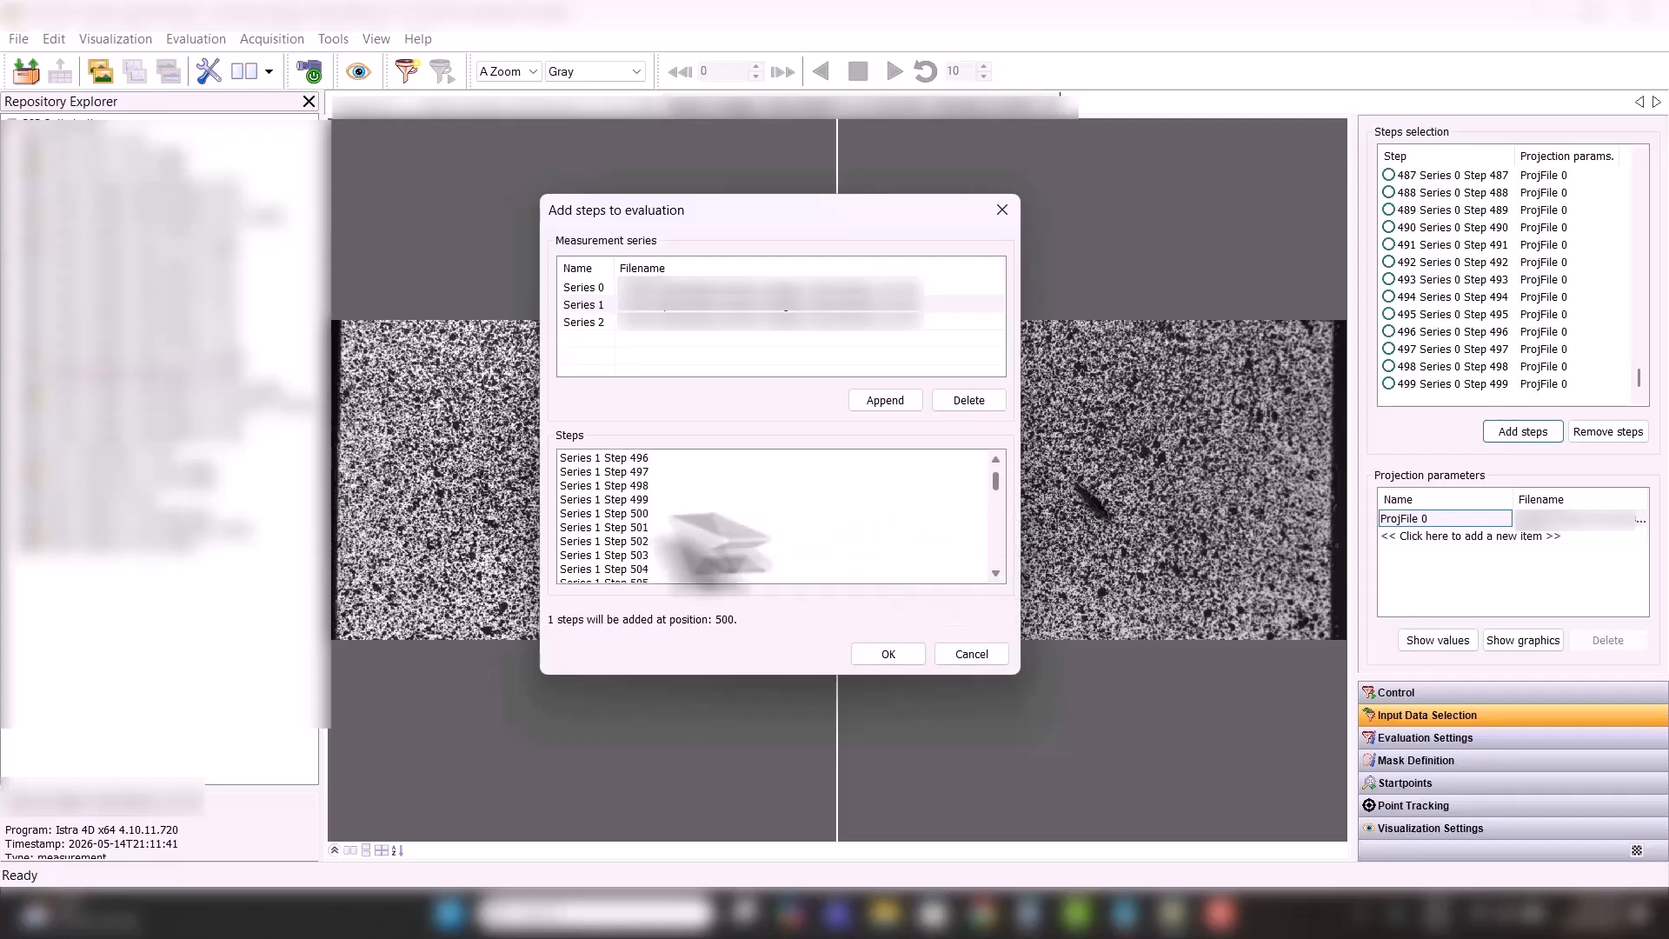
left_click(619, 500, "shift")
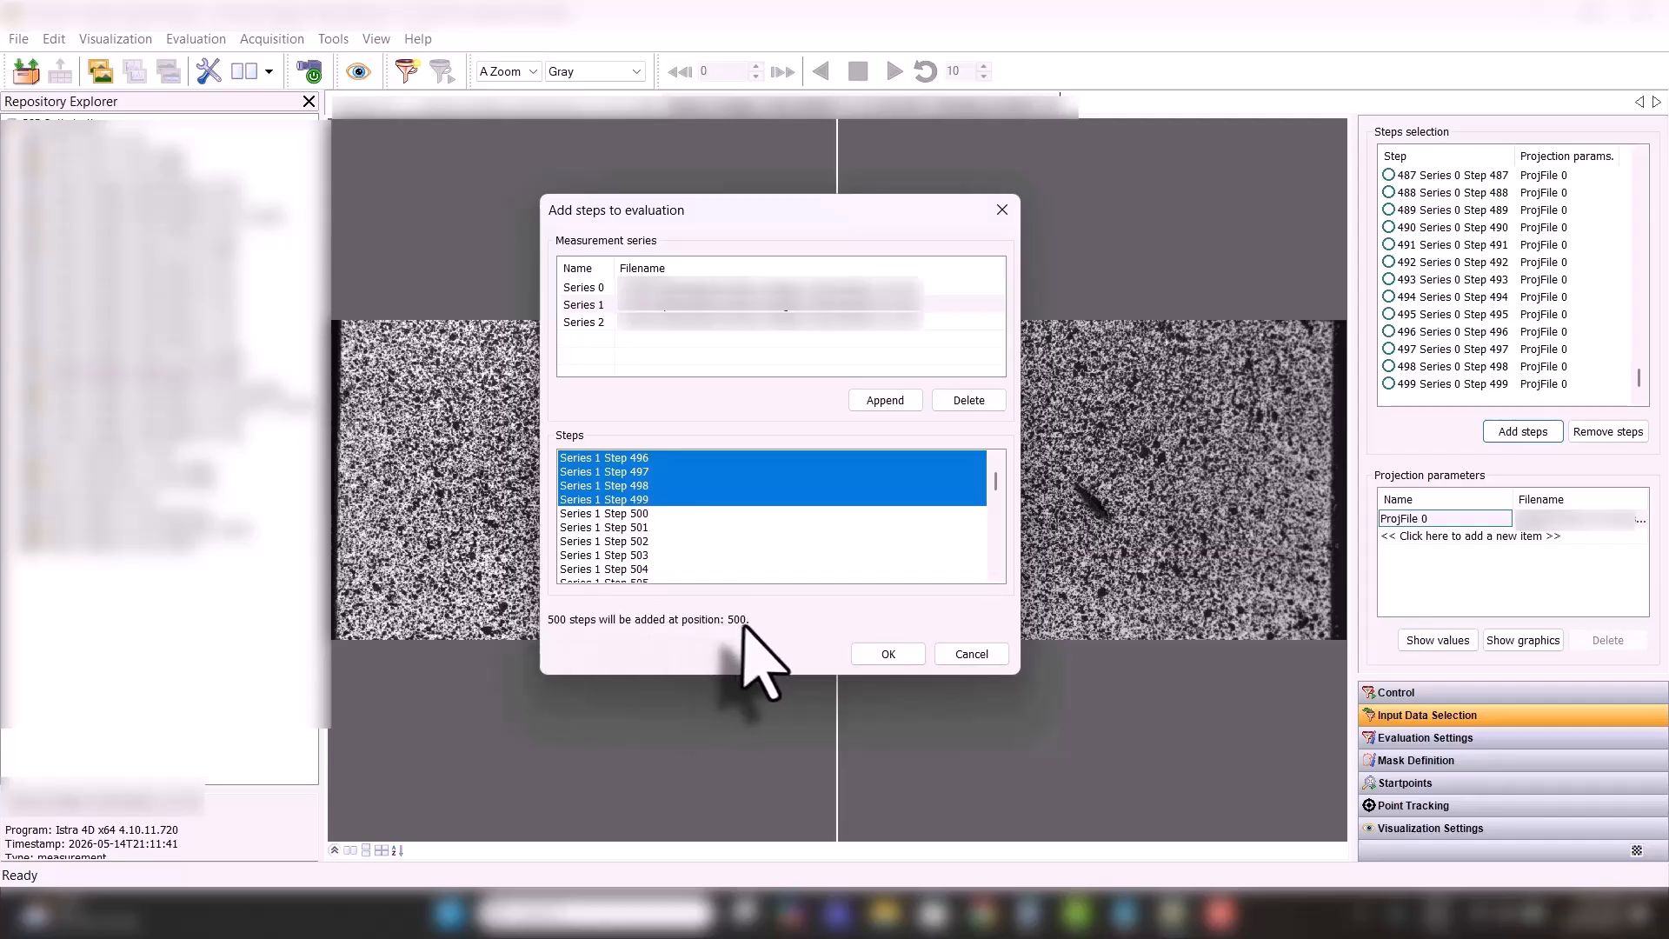
left_click(896, 657)
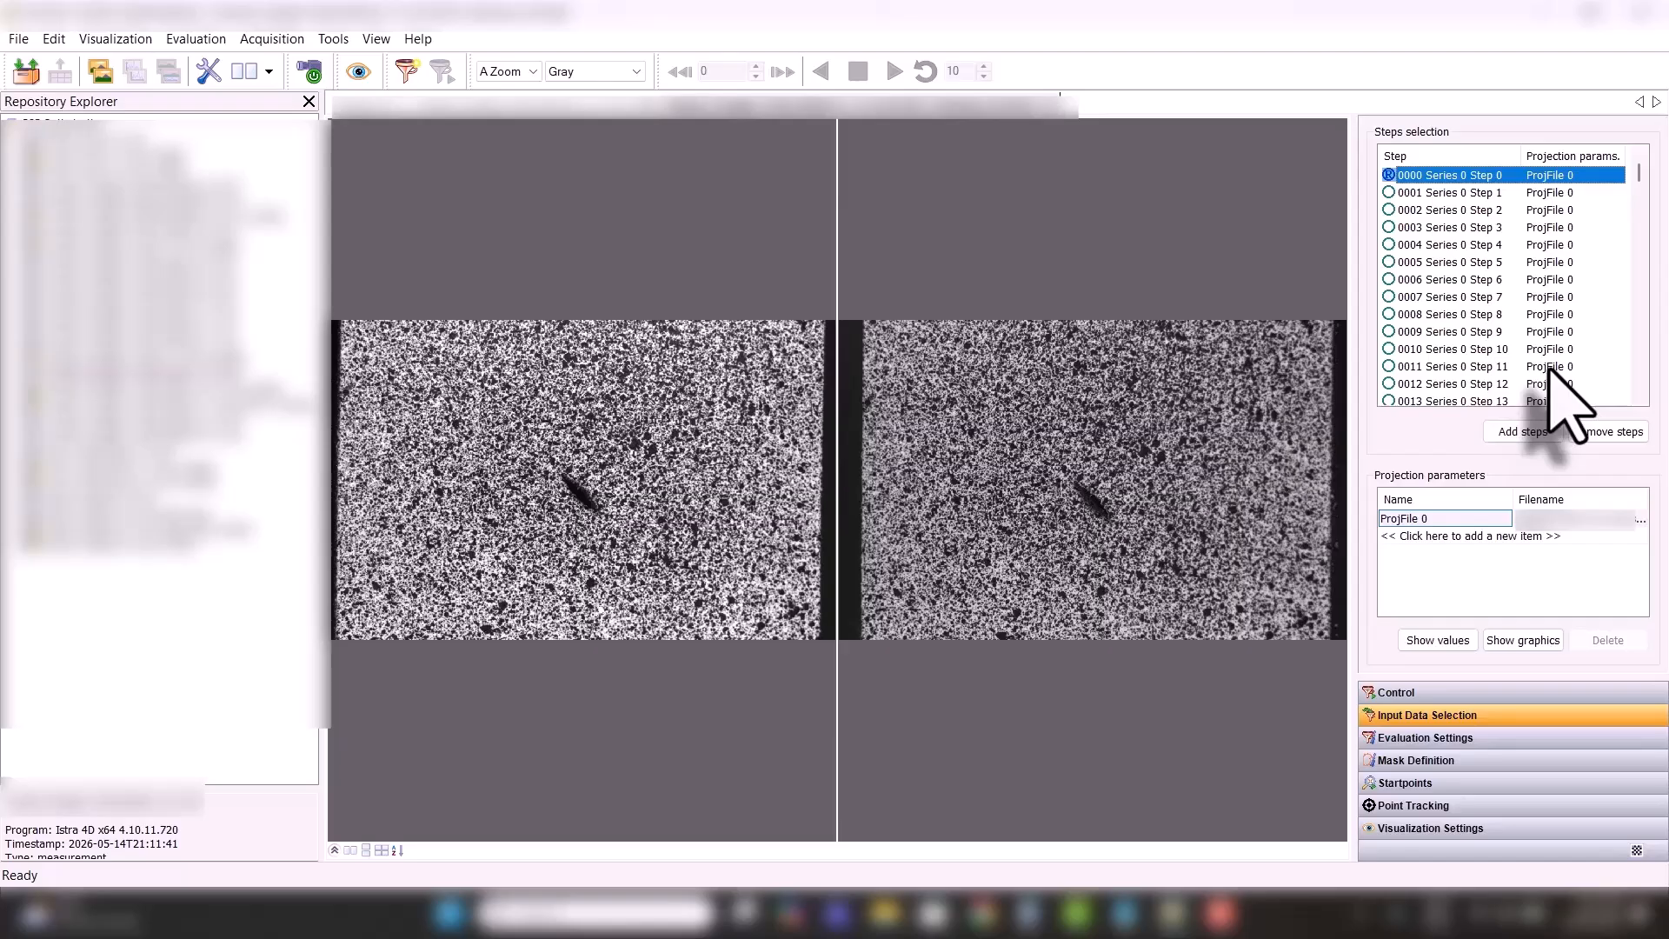
- Check the beginning of the combined step list and the transition from Series 0 to Series 1 at entry 0500
mouse_move(1639, 173)
left_mouse_down()
mouse_move(1624, 370)
mouse_move(1642, 168)
left_mouse_up()
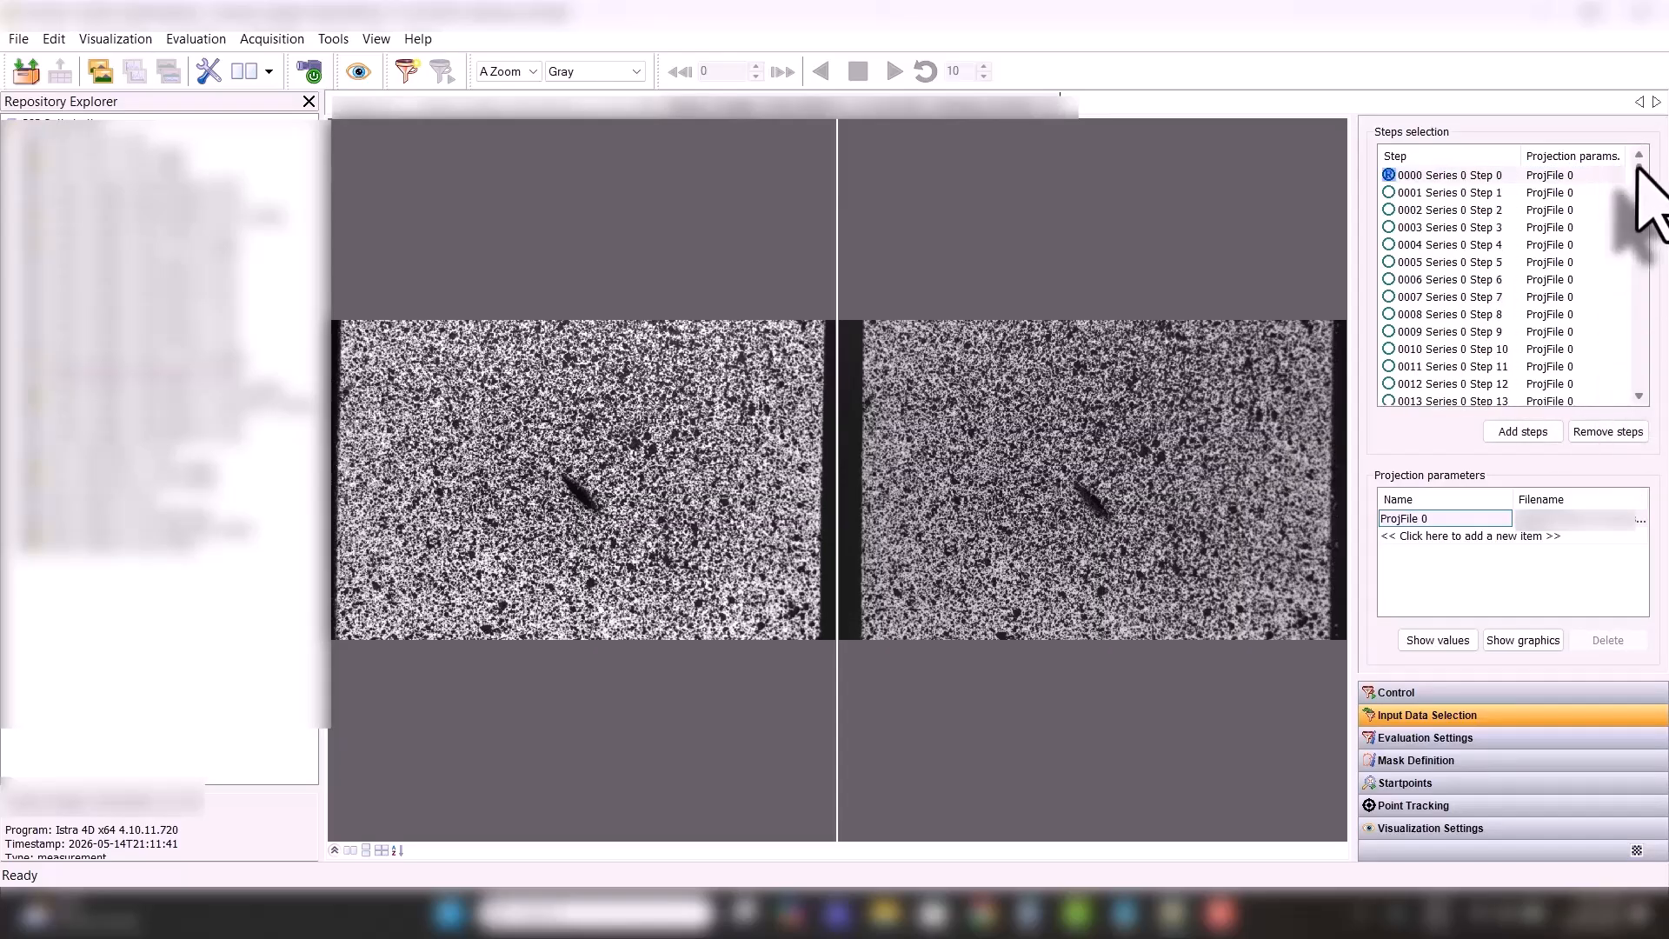
left_click(1452, 176)
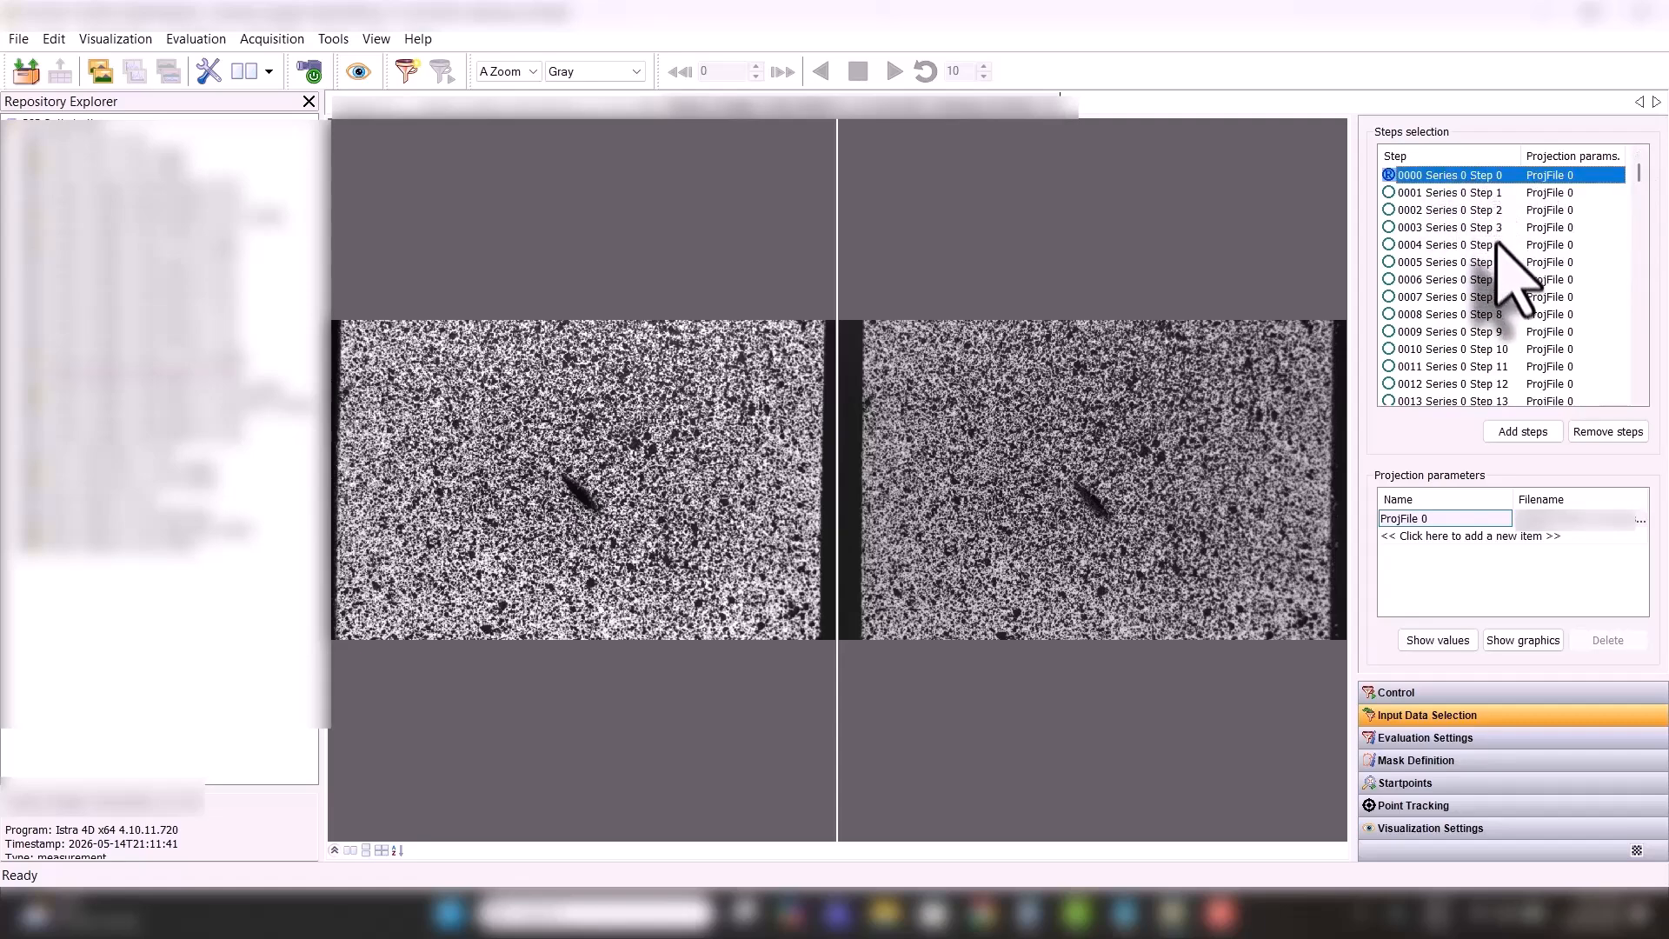
left_click_drag(1640, 174, 1633, 336)
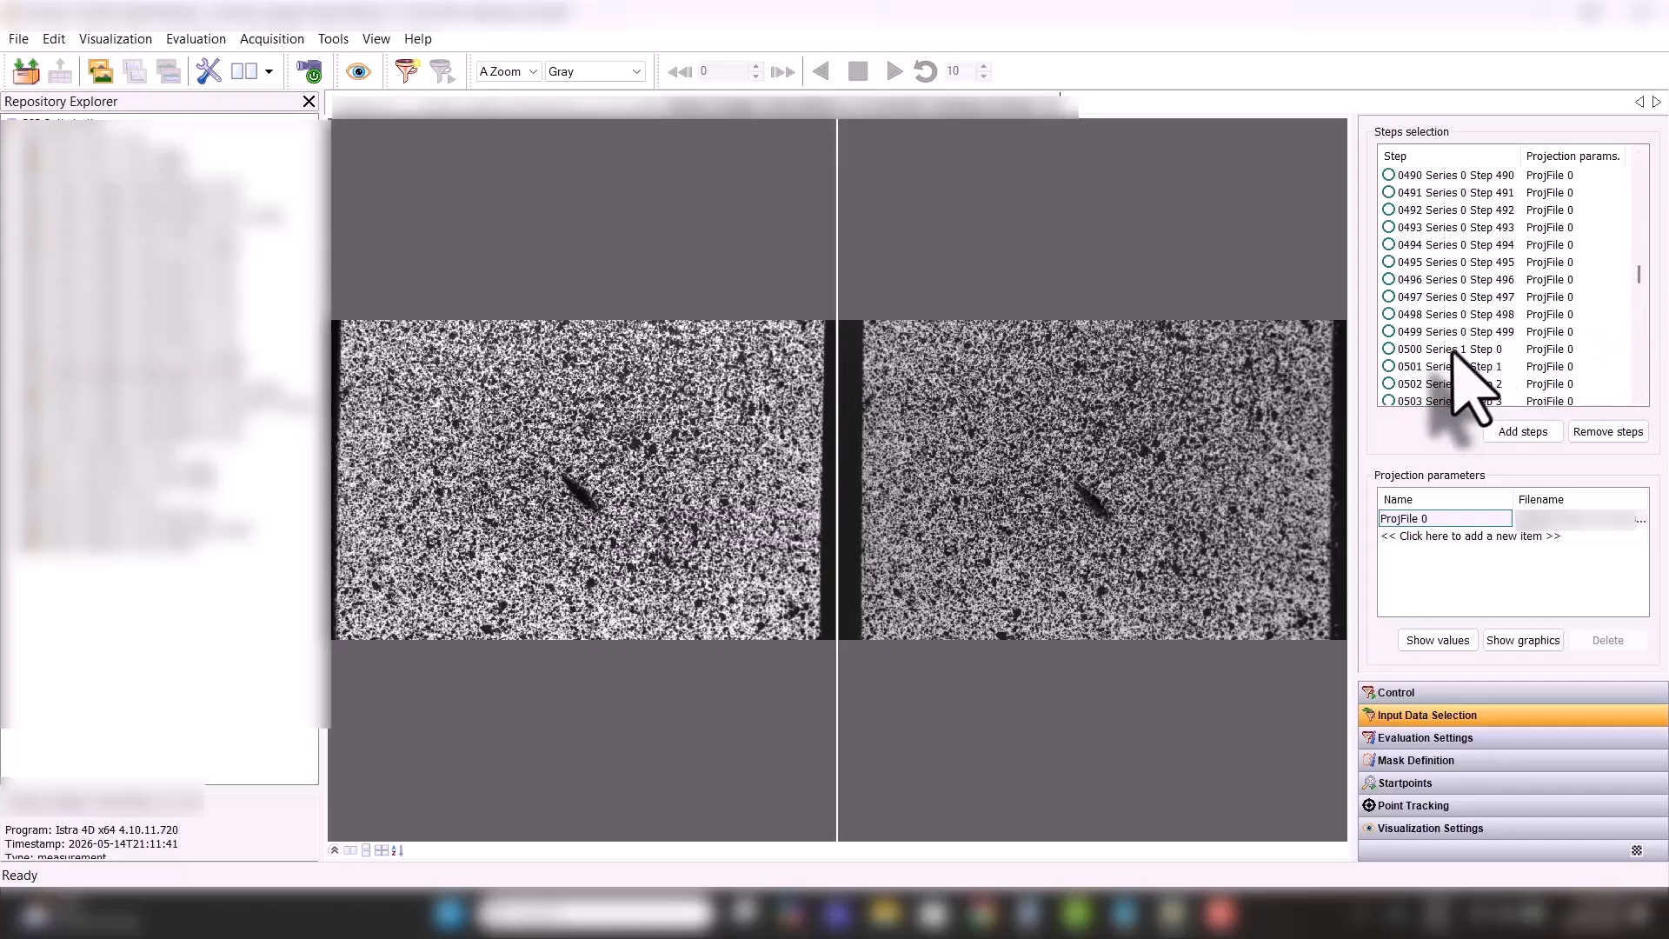
left_click(1452, 350)
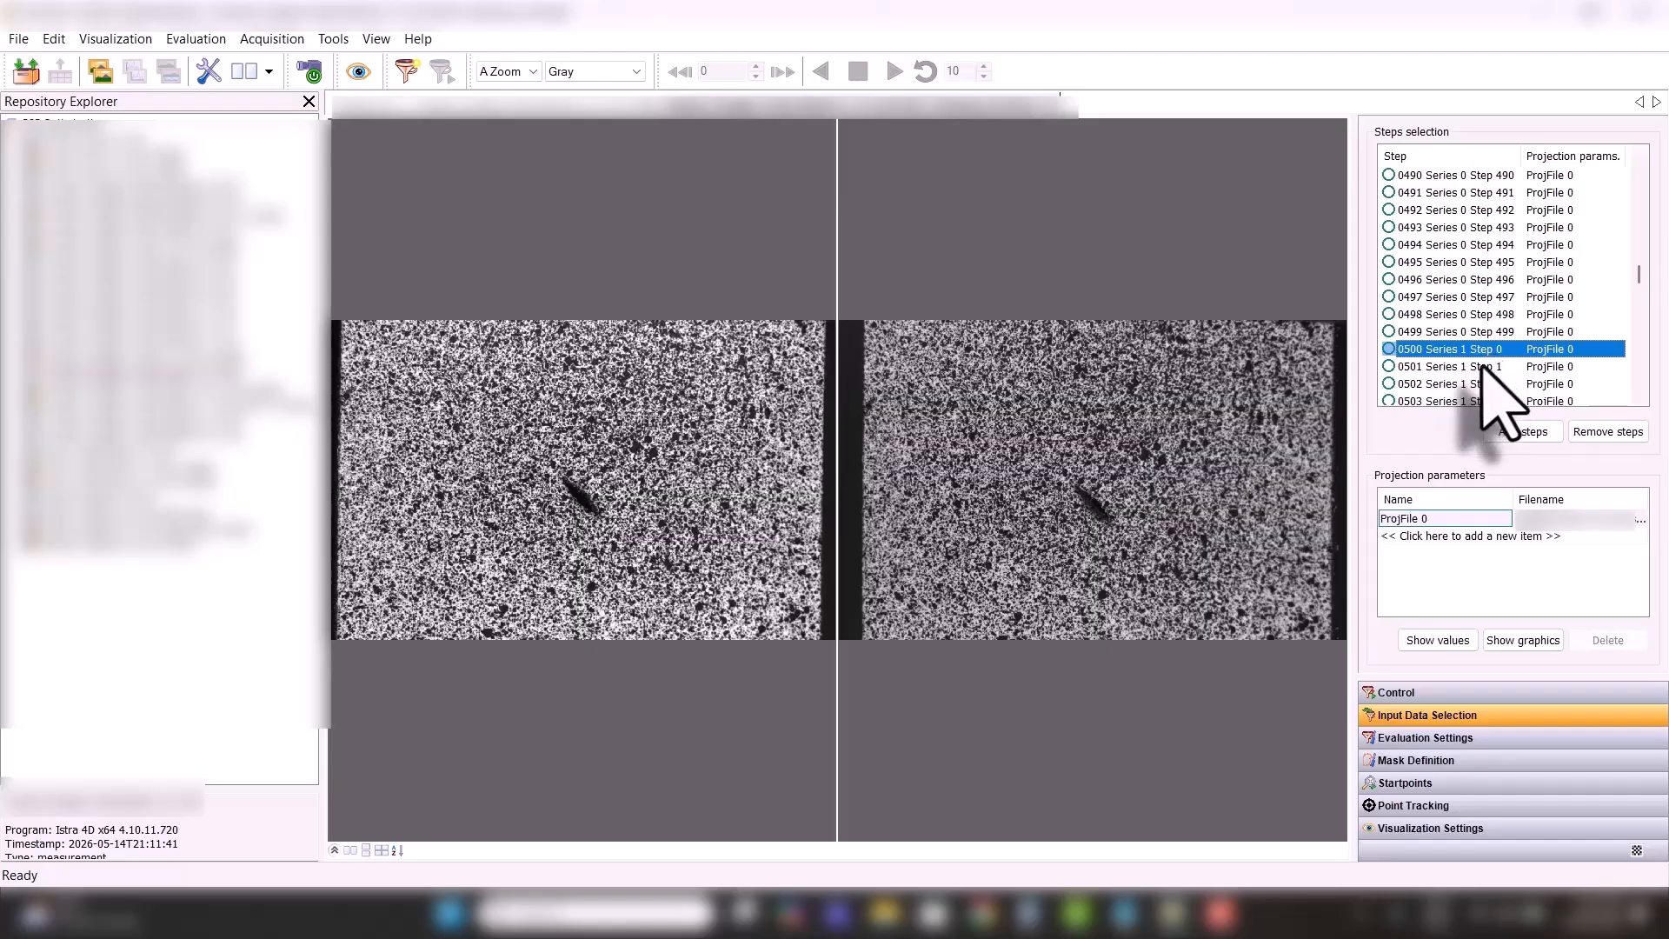
- Add Series 2 Steps 0 through 499 to the evaluation after the last entry, at position 1000
left_click_drag(1638, 278, 1638, 426)
left_click(1455, 385)
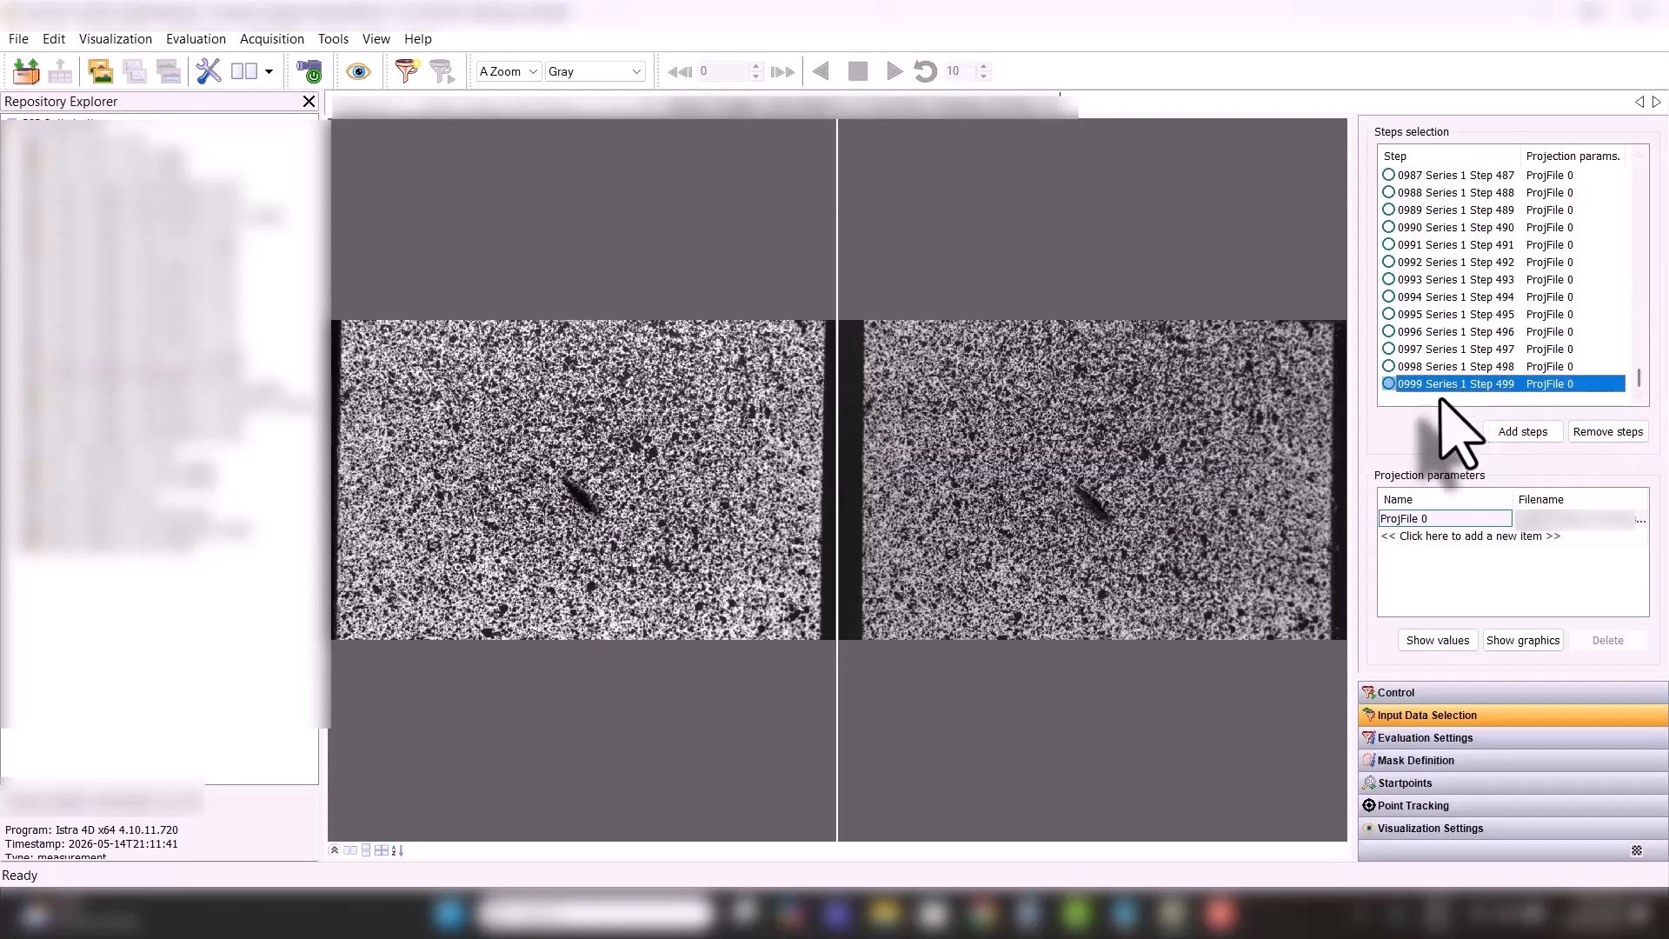
left_click(1517, 432)
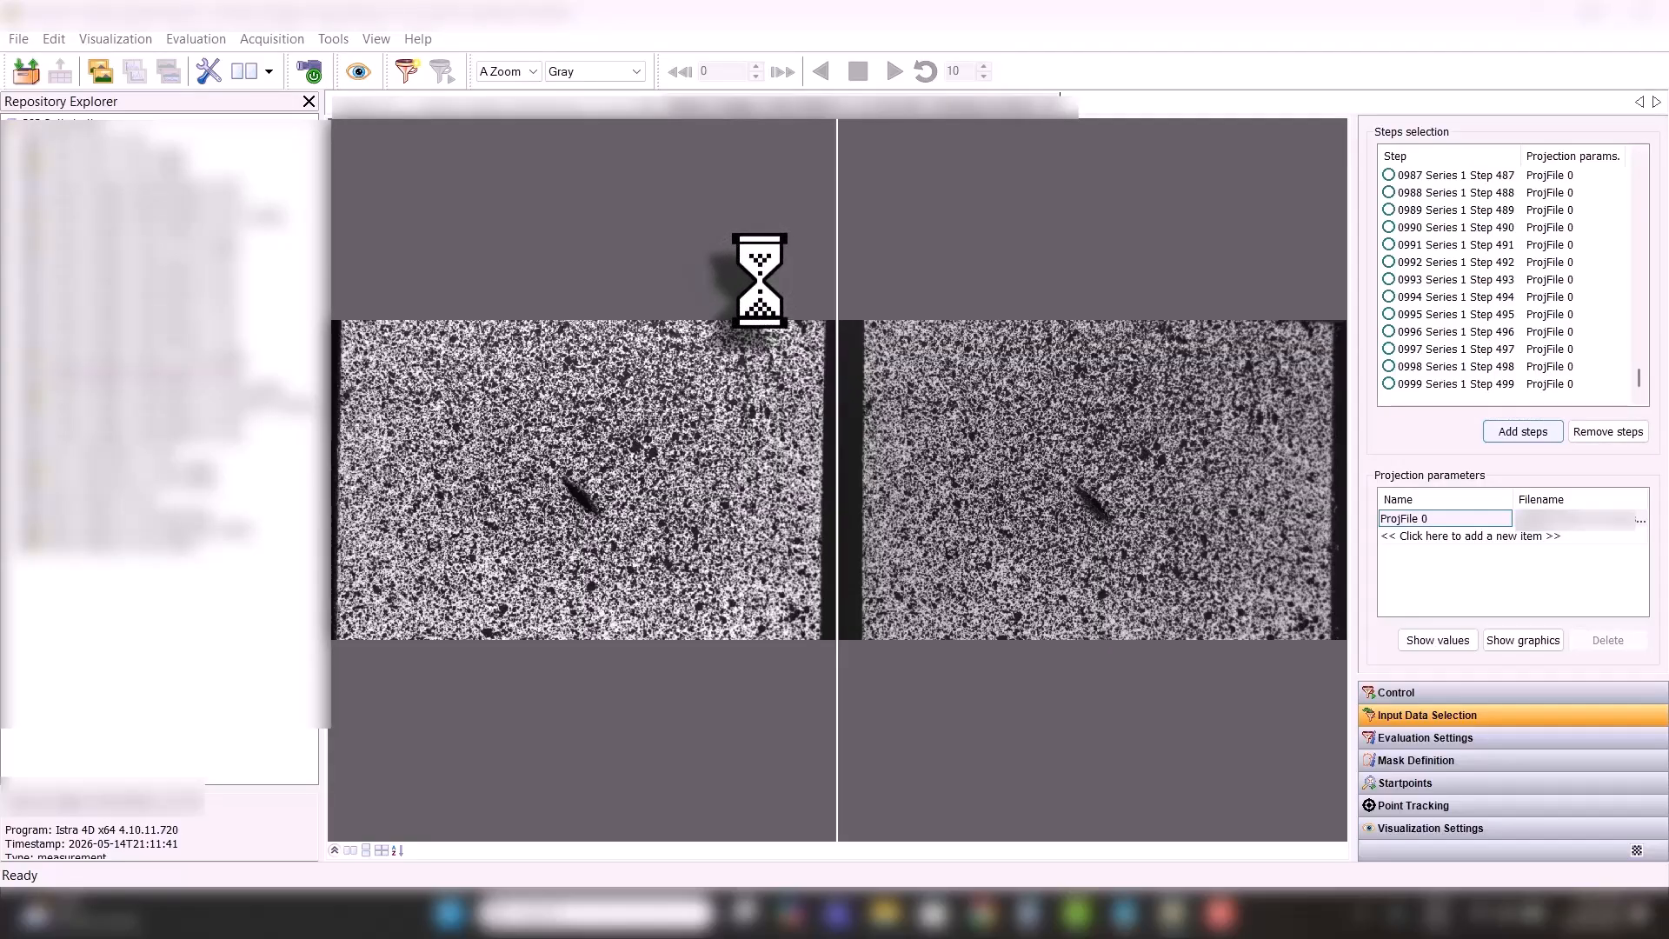
left_click(671, 328)
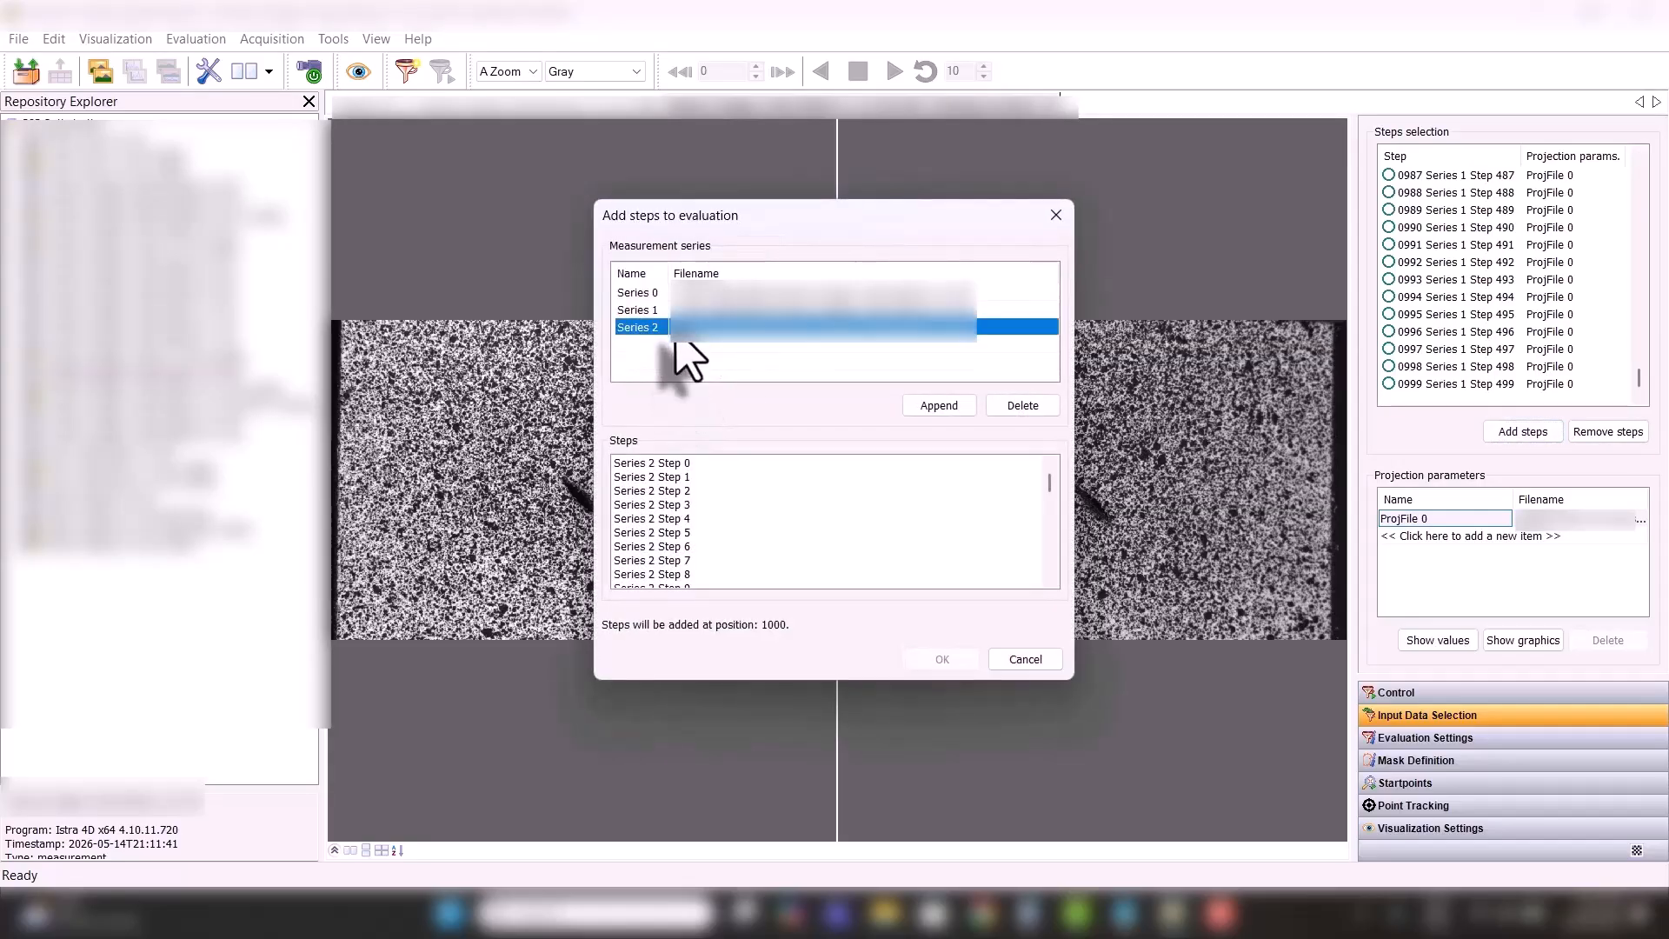
left_click(671, 466)
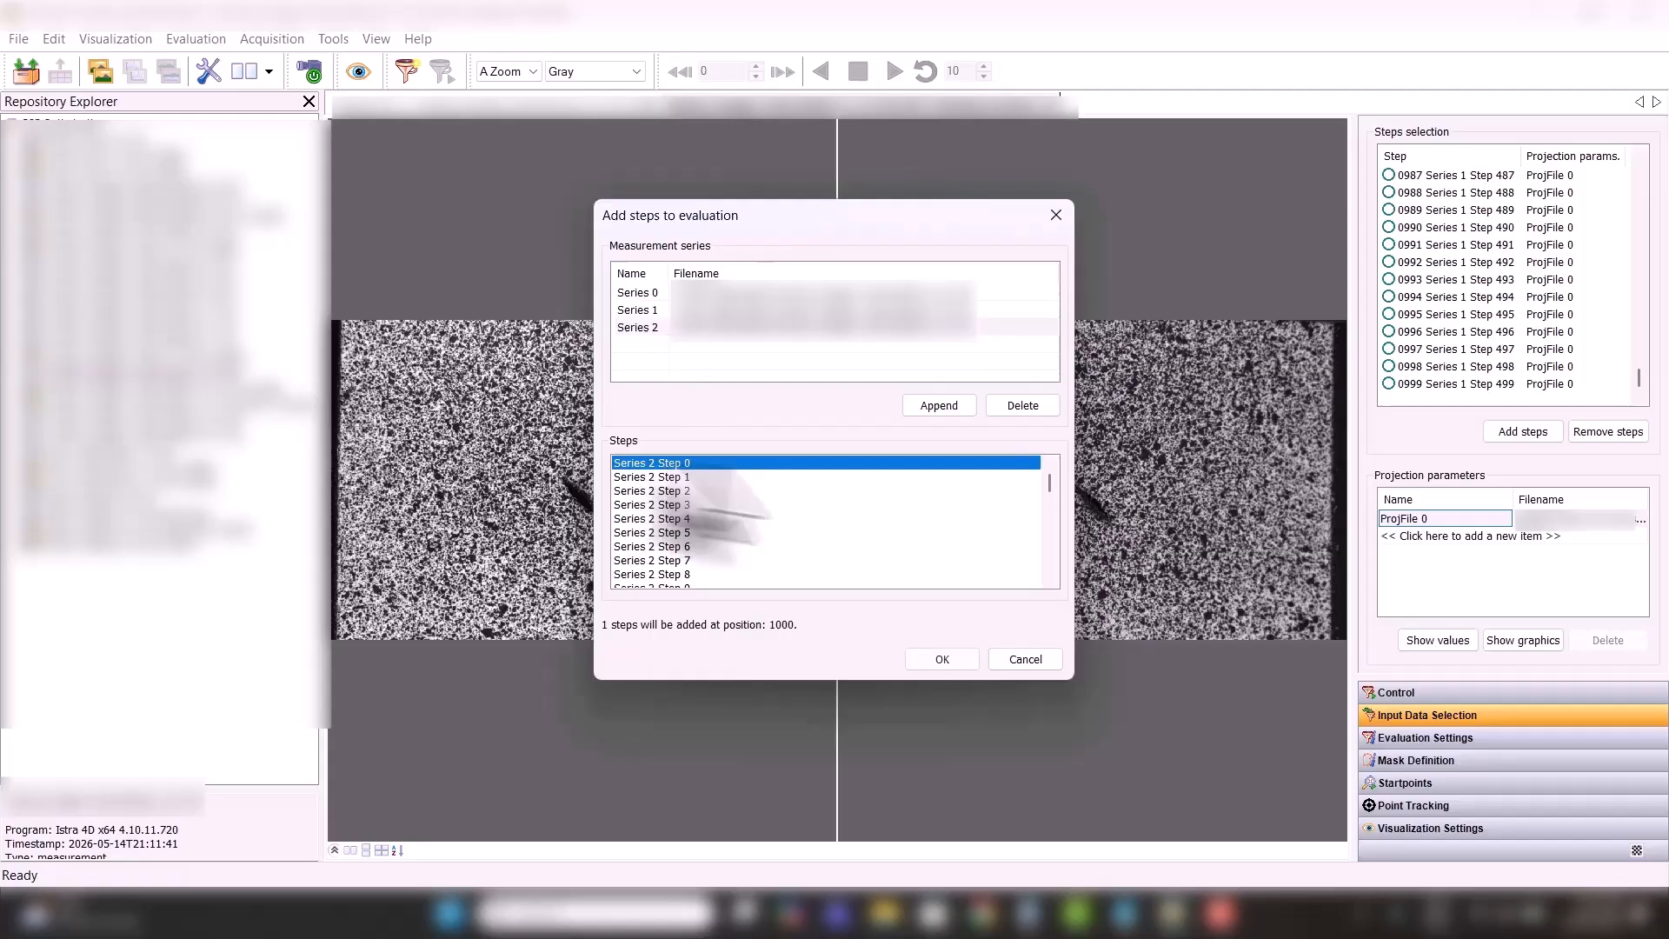
left_click(1049, 532)
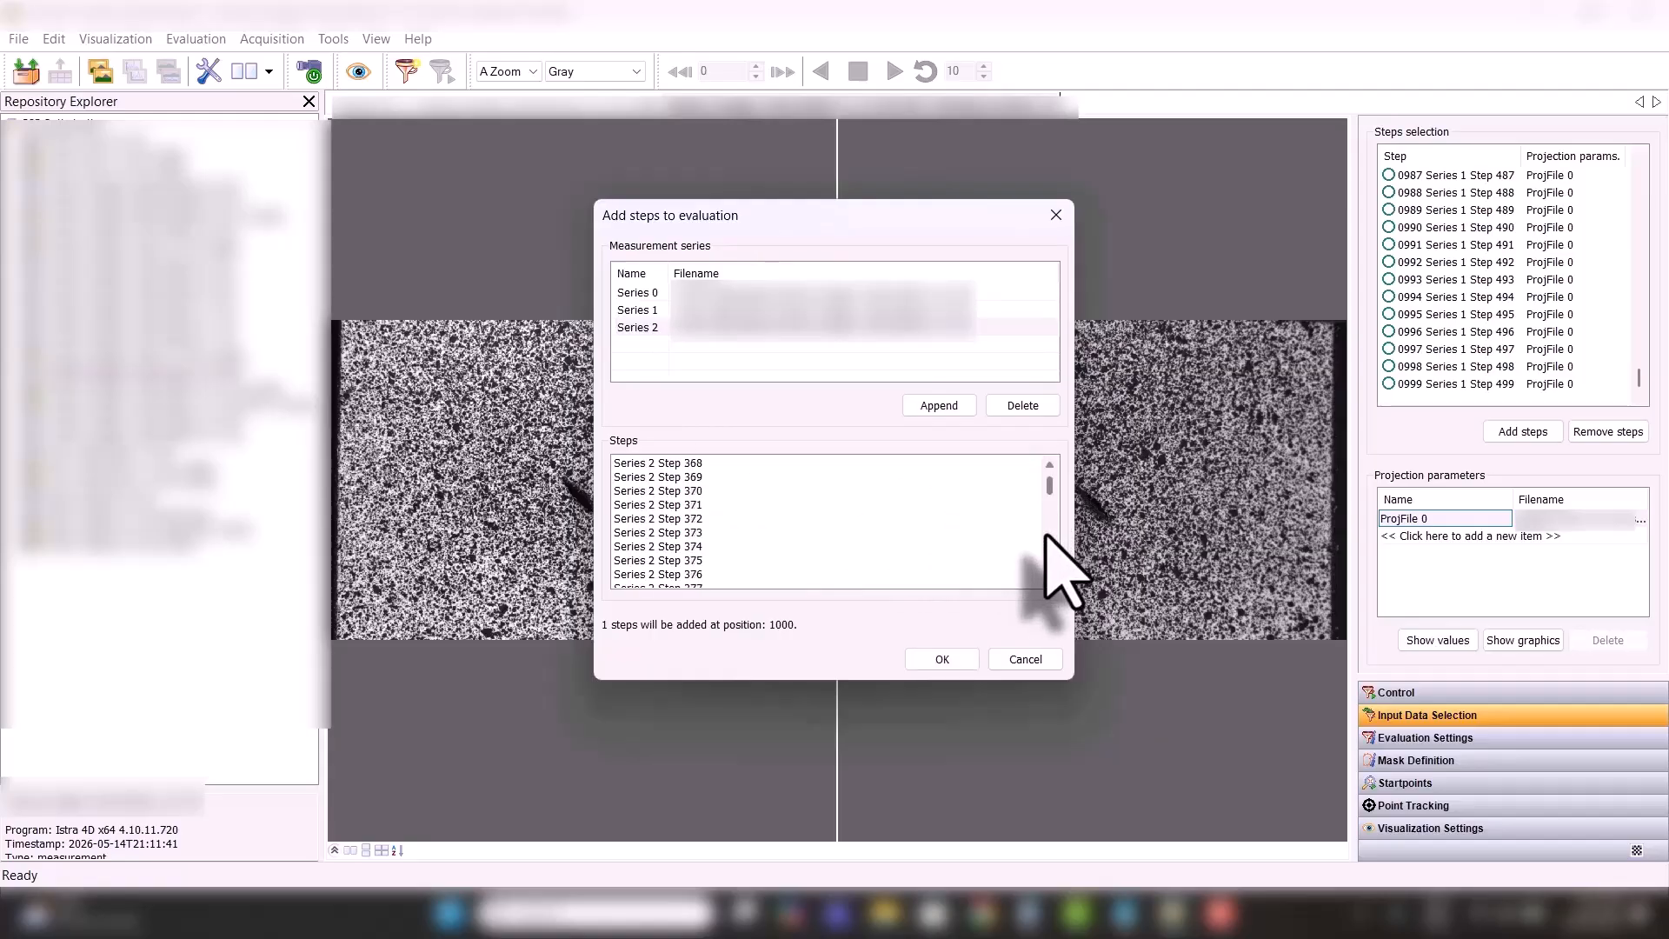
scroll(1046, 536, "down", 20)
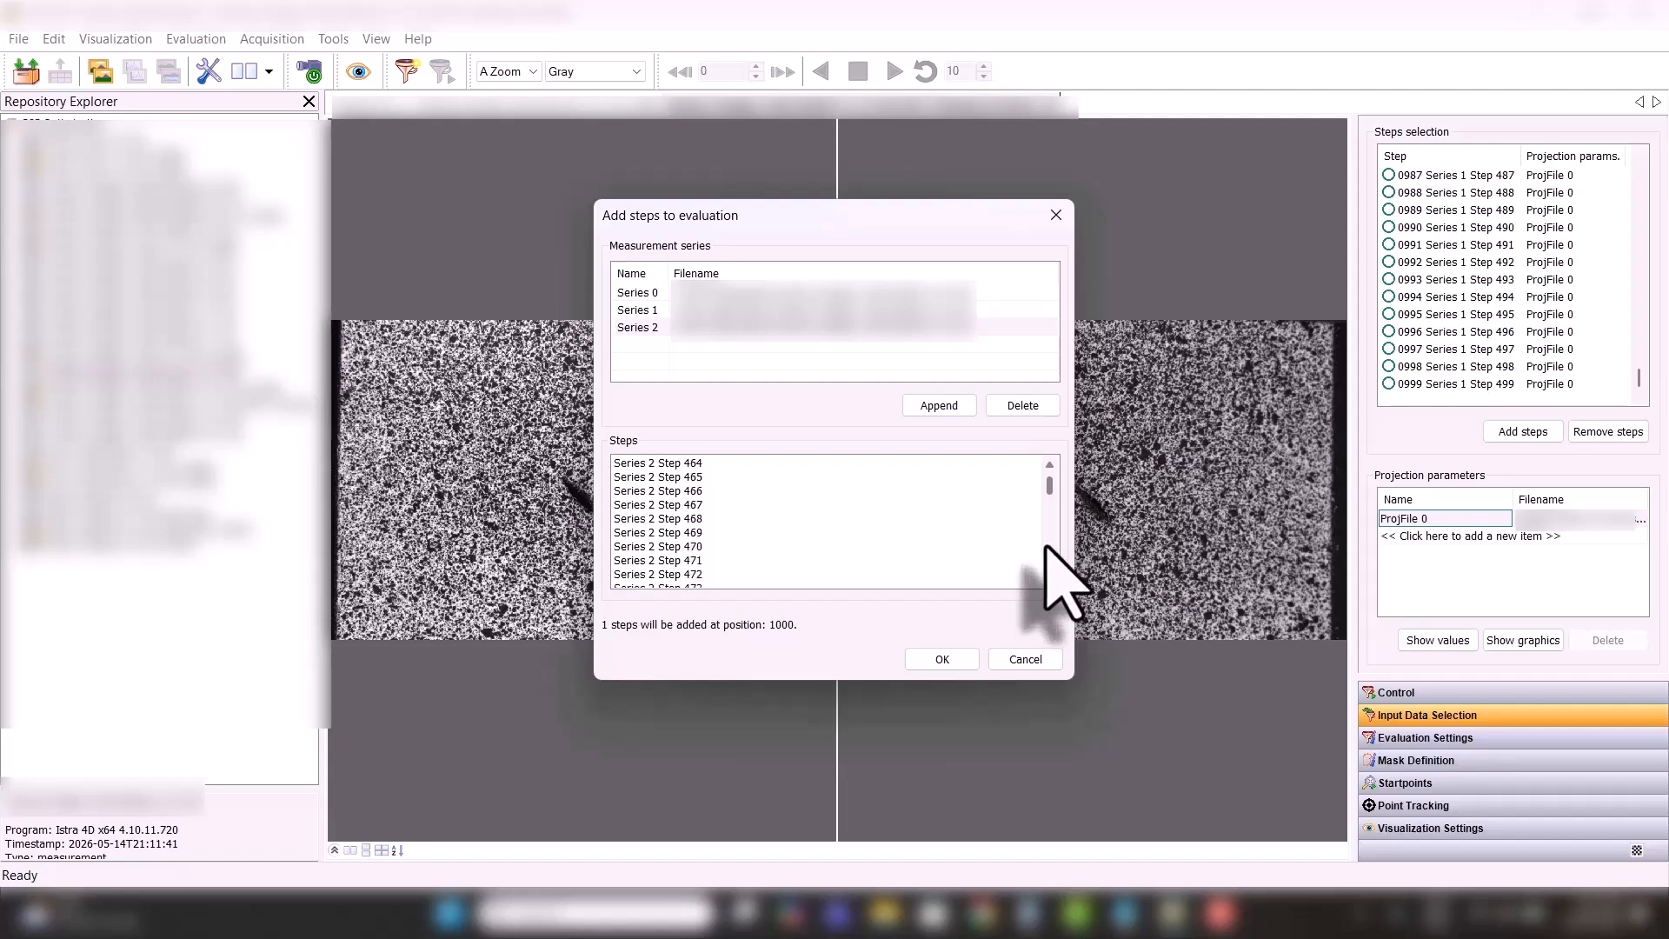
scroll(1046, 548, "down", 11)
left_click(677, 505, "shift")
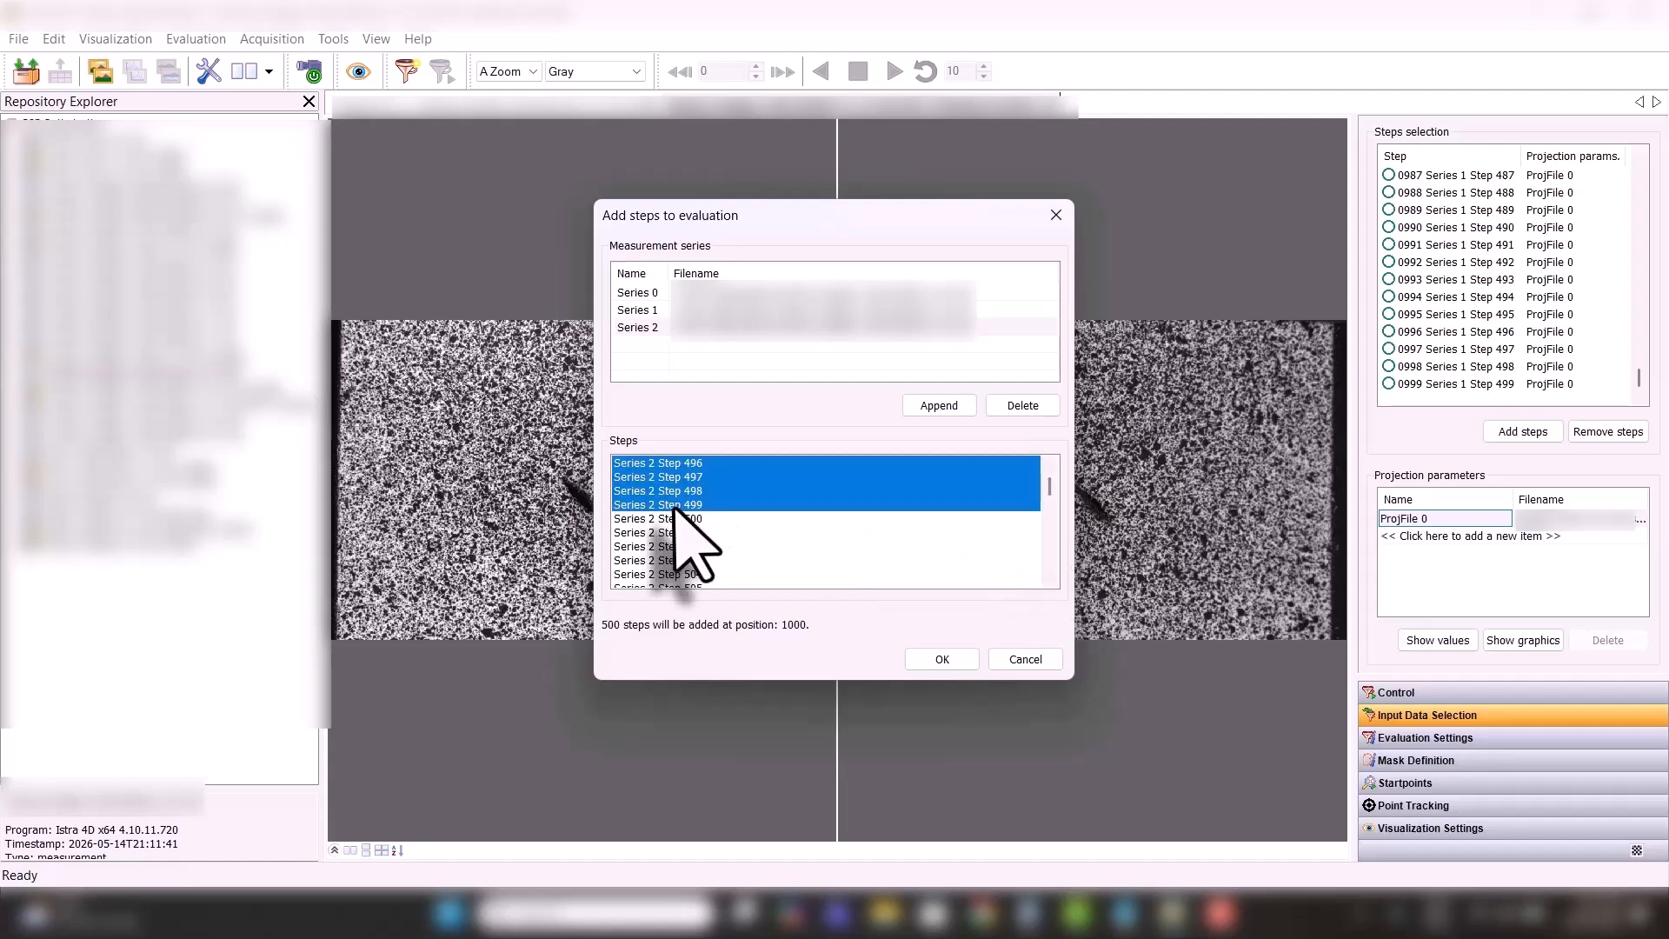
left_click(955, 663)
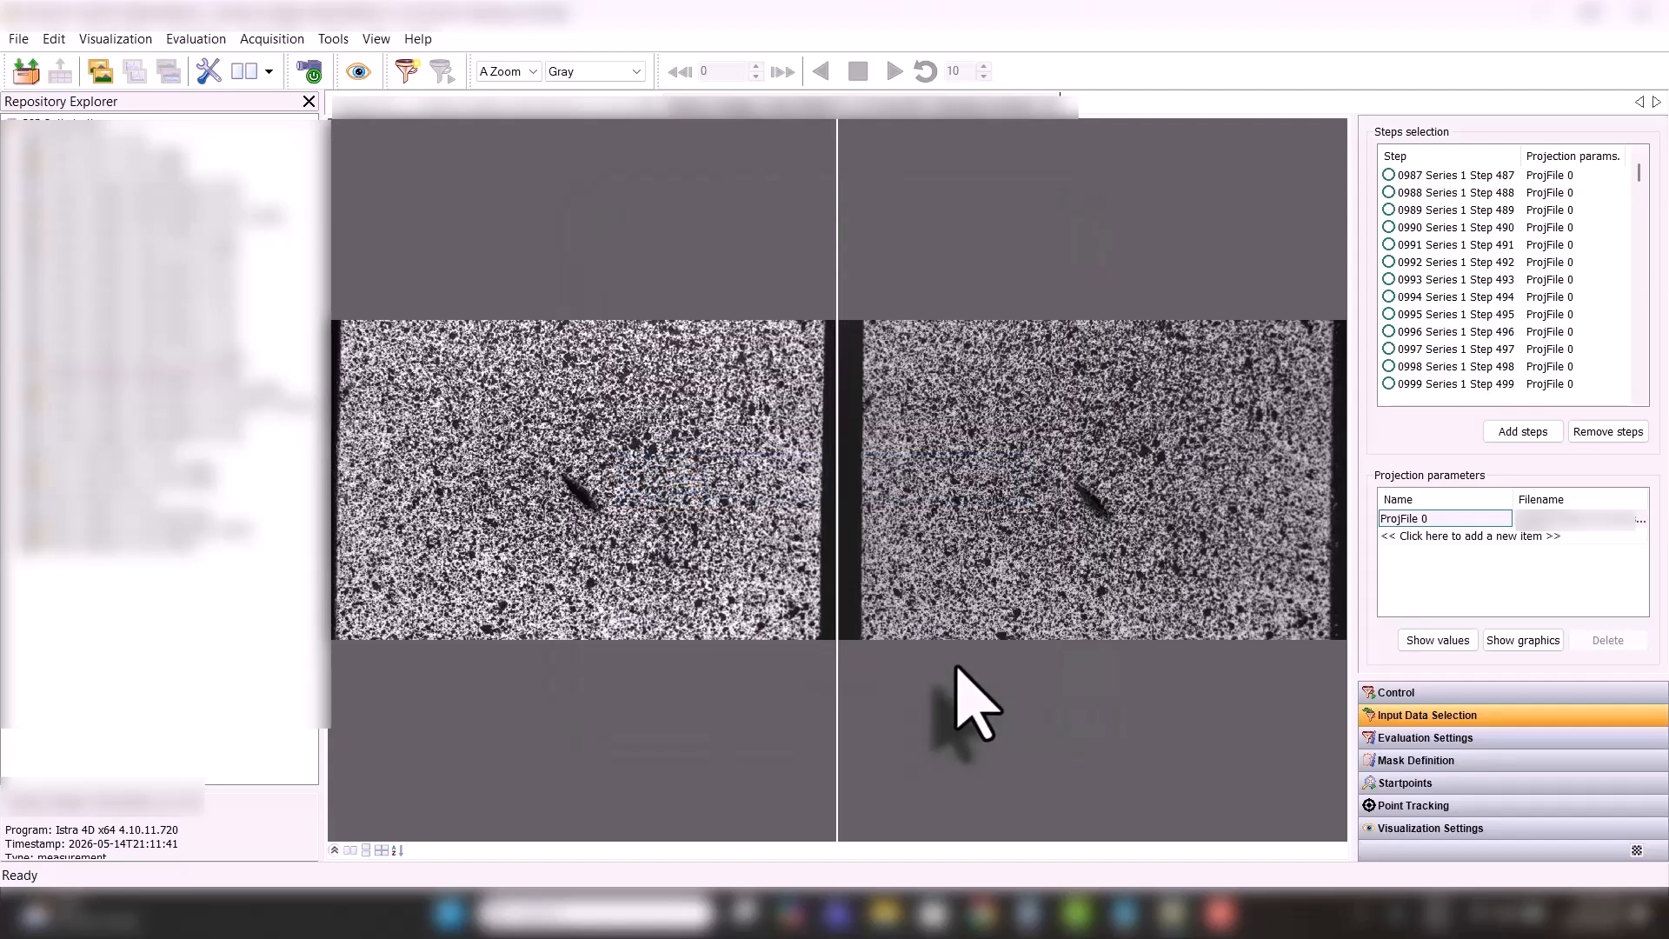
- Check the combined step list from entry 0000 to the final Series 2 entries, including the projection parameters assigned to each step
left_click_drag(1639, 172, 1644, 43)
left_click(1417, 176)
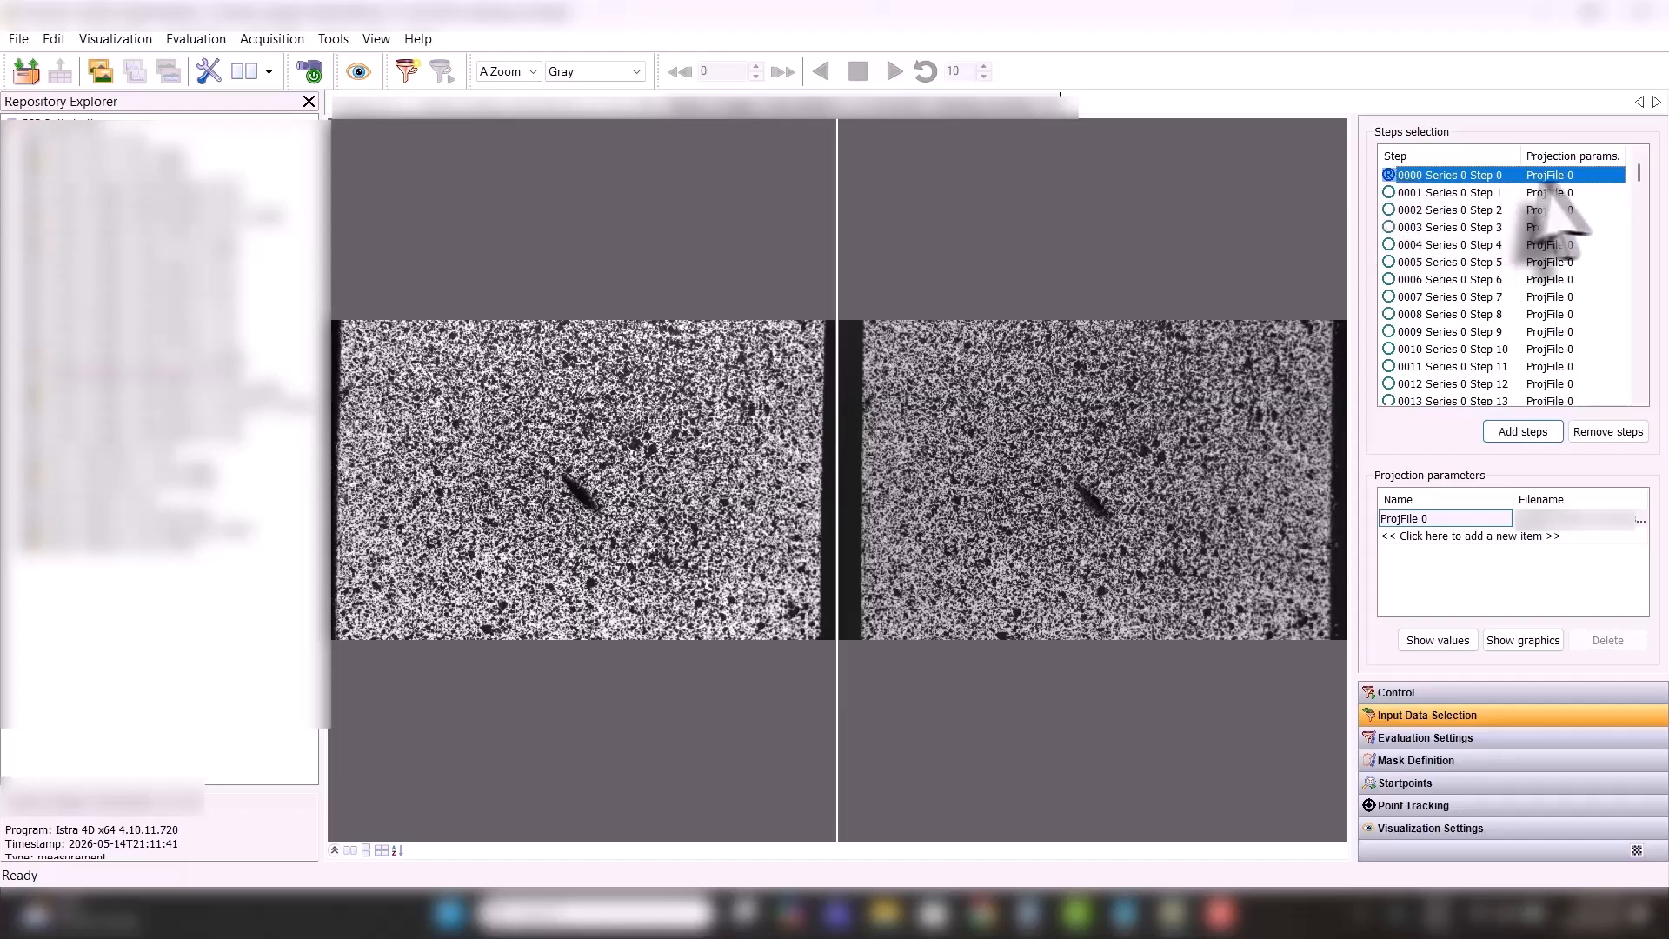
left_click_drag(1636, 172, 1639, 374)
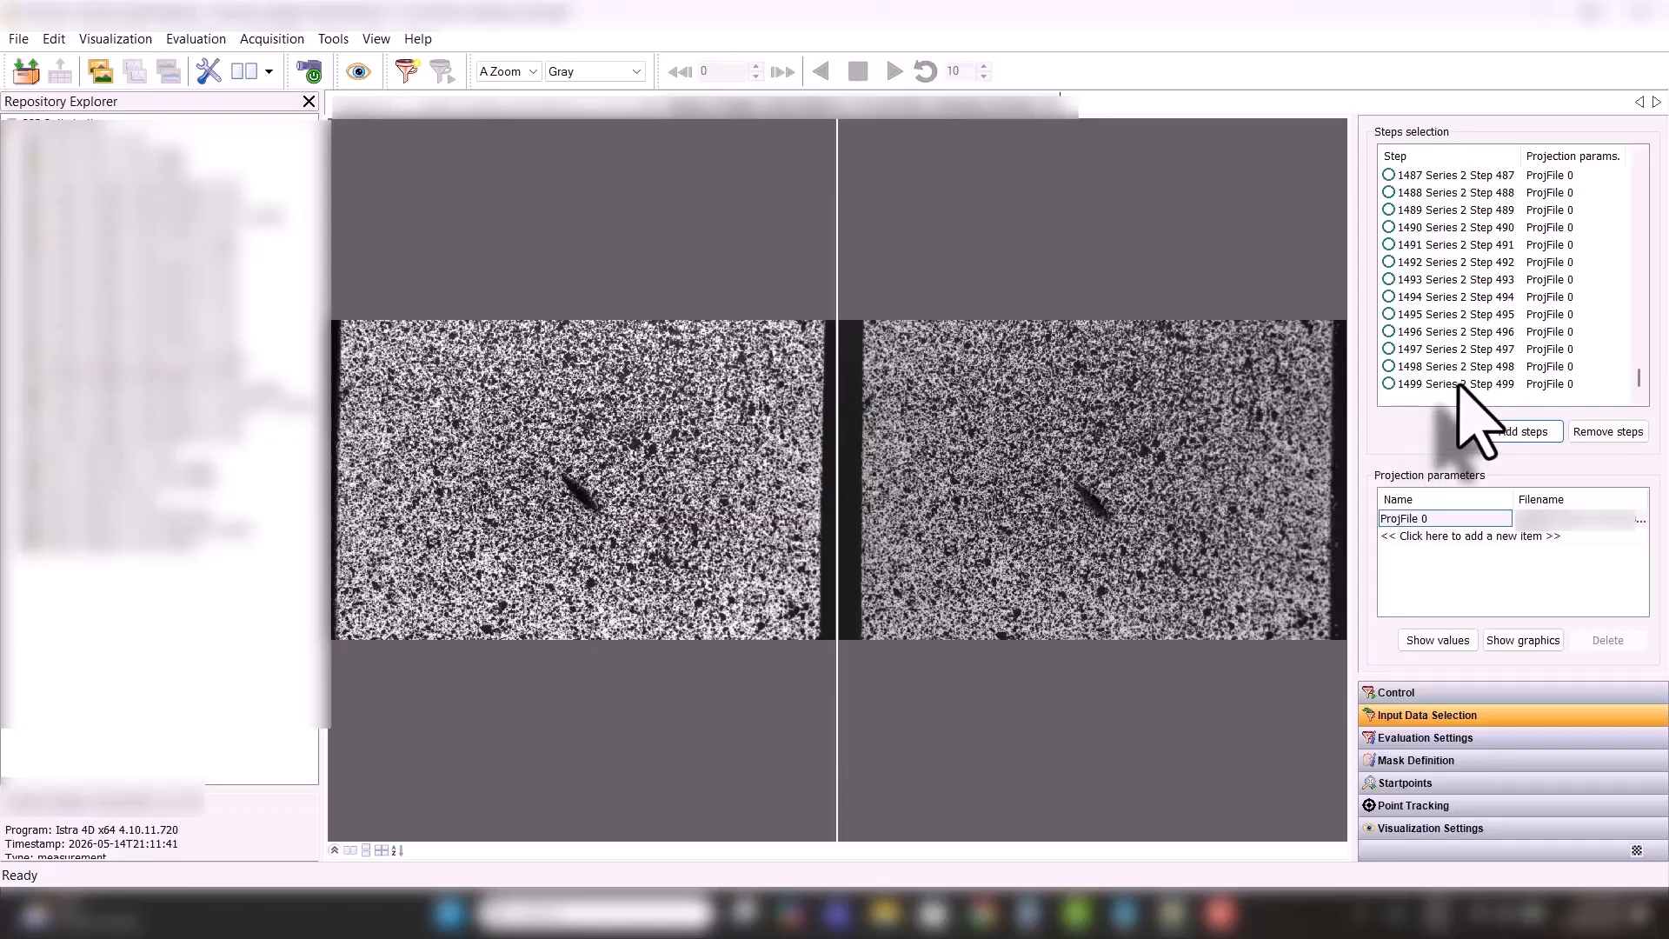
left_click_drag(1639, 383, 1658, 150)
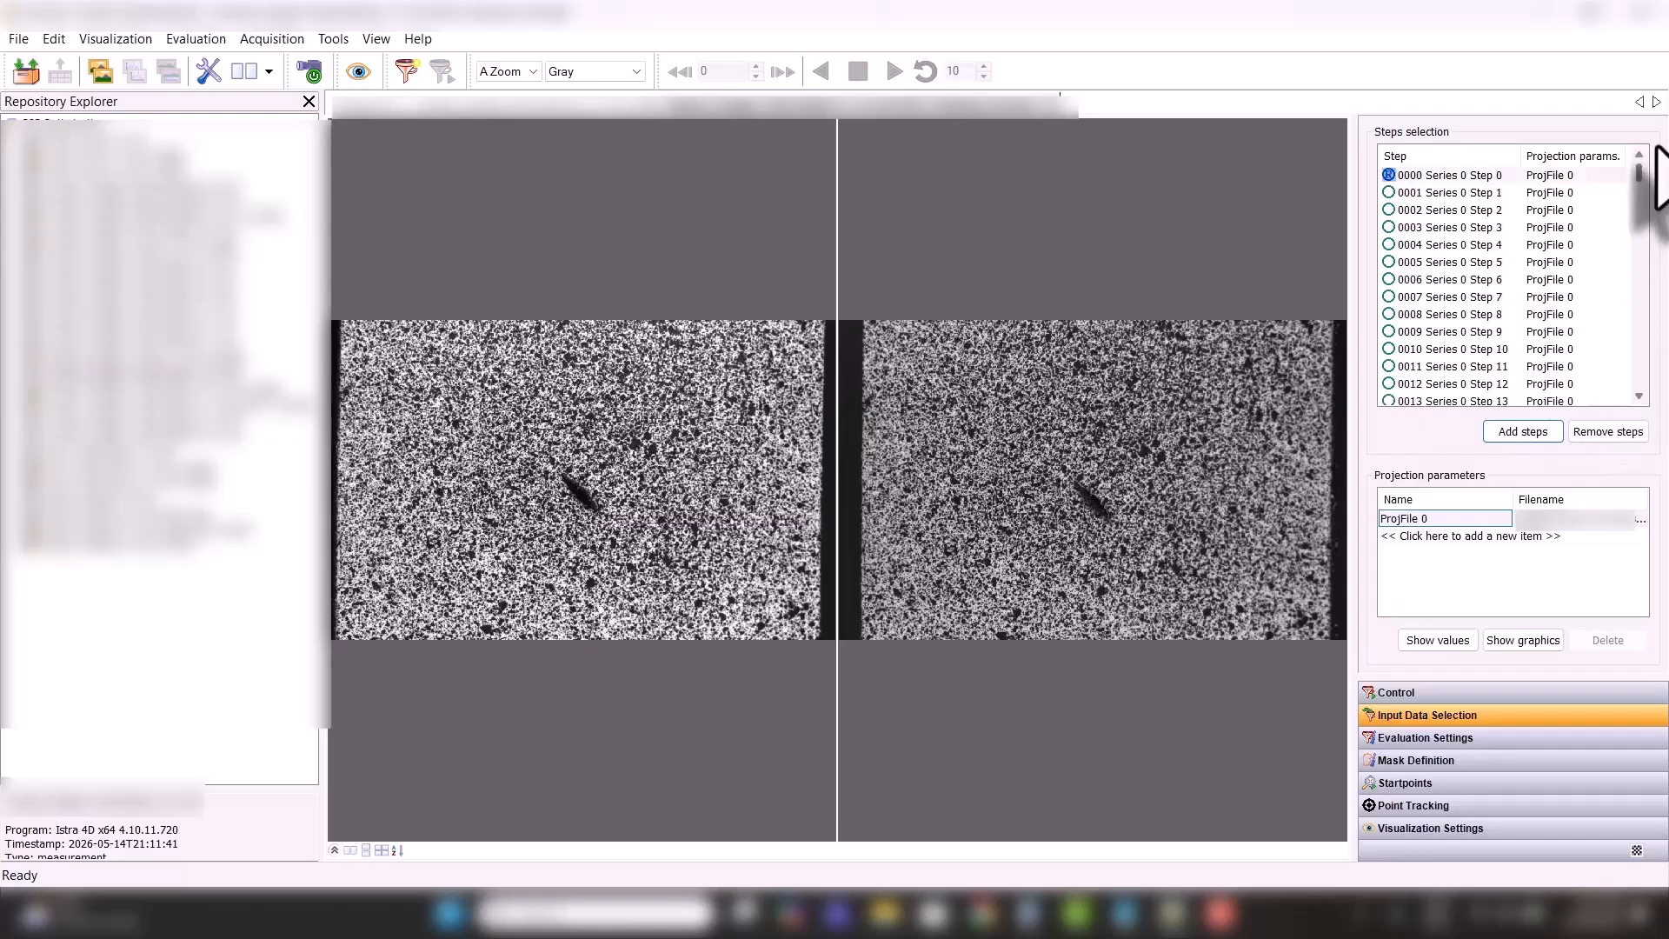
left_click(1554, 192)
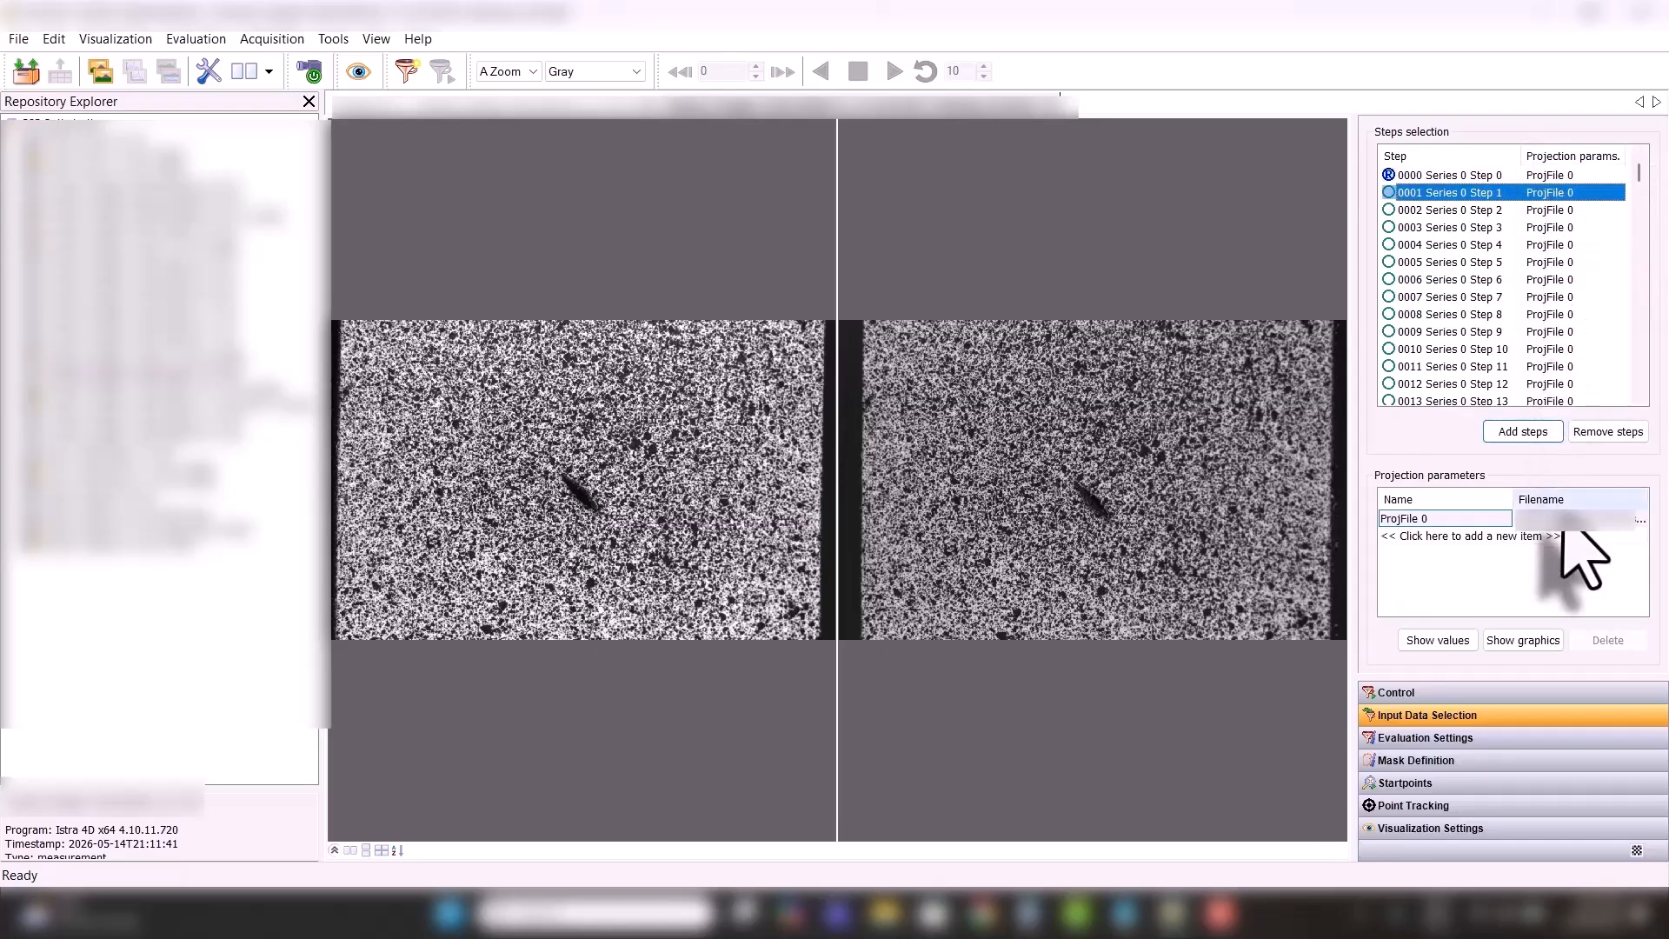
left_click(1550, 331)
left_click_drag(1635, 177, 1528, 380)
left_click(1523, 366)
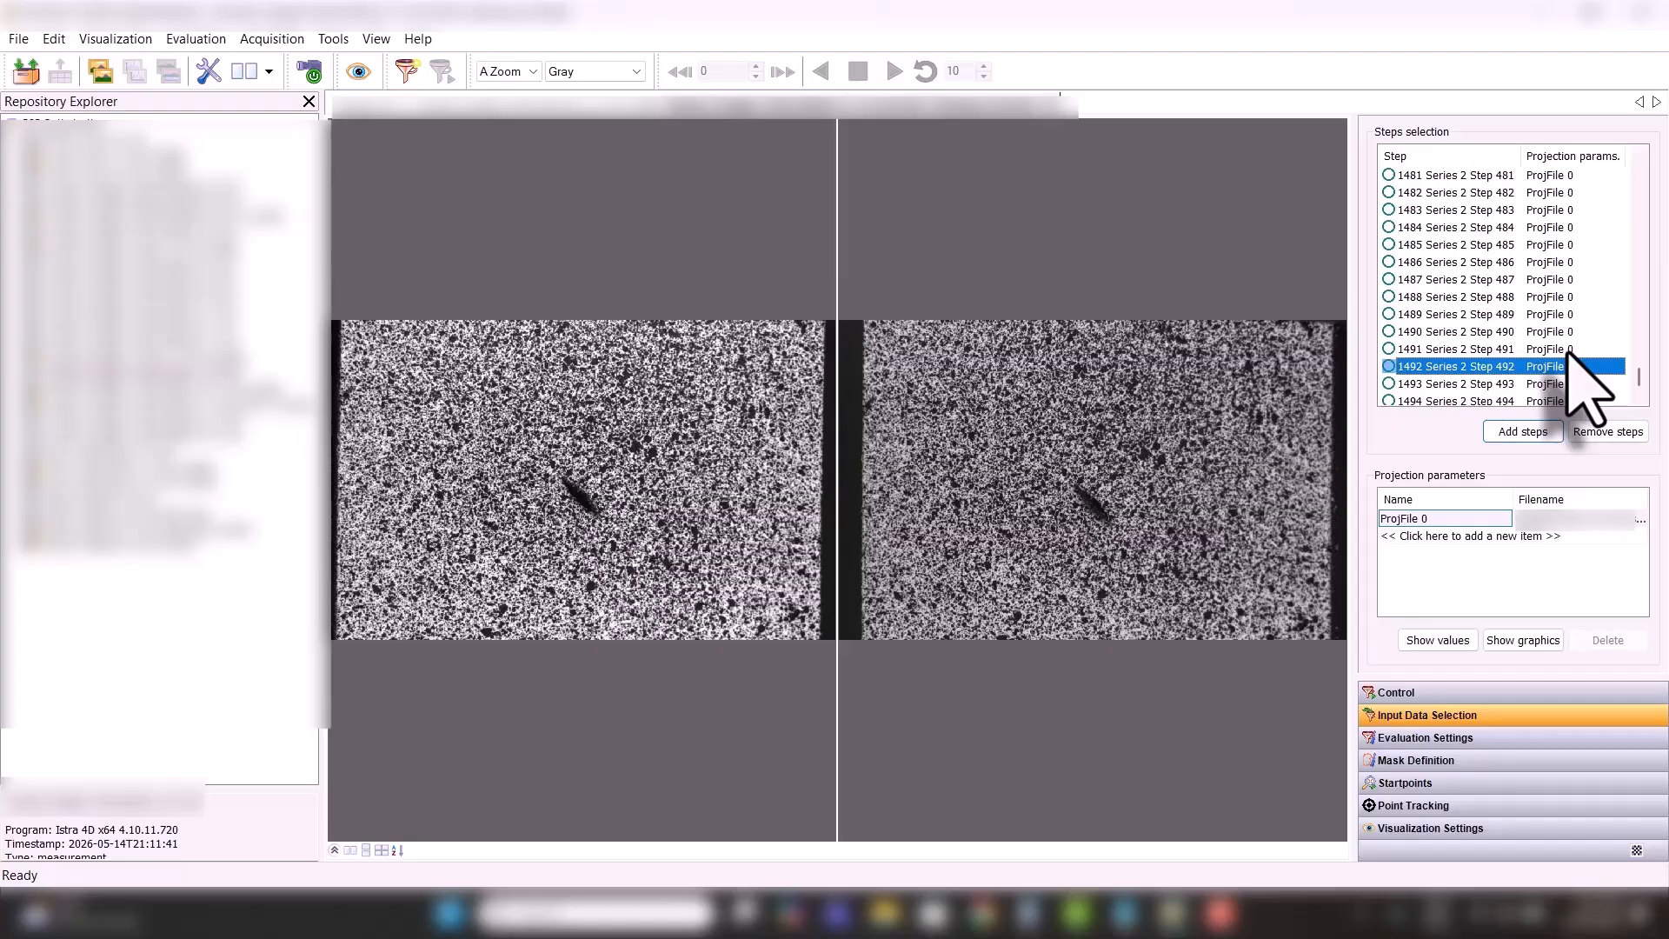
- Open and cancel the file selection for ProjFile 0, and add and delete an extra projection parameters item
left_click(1510, 520)
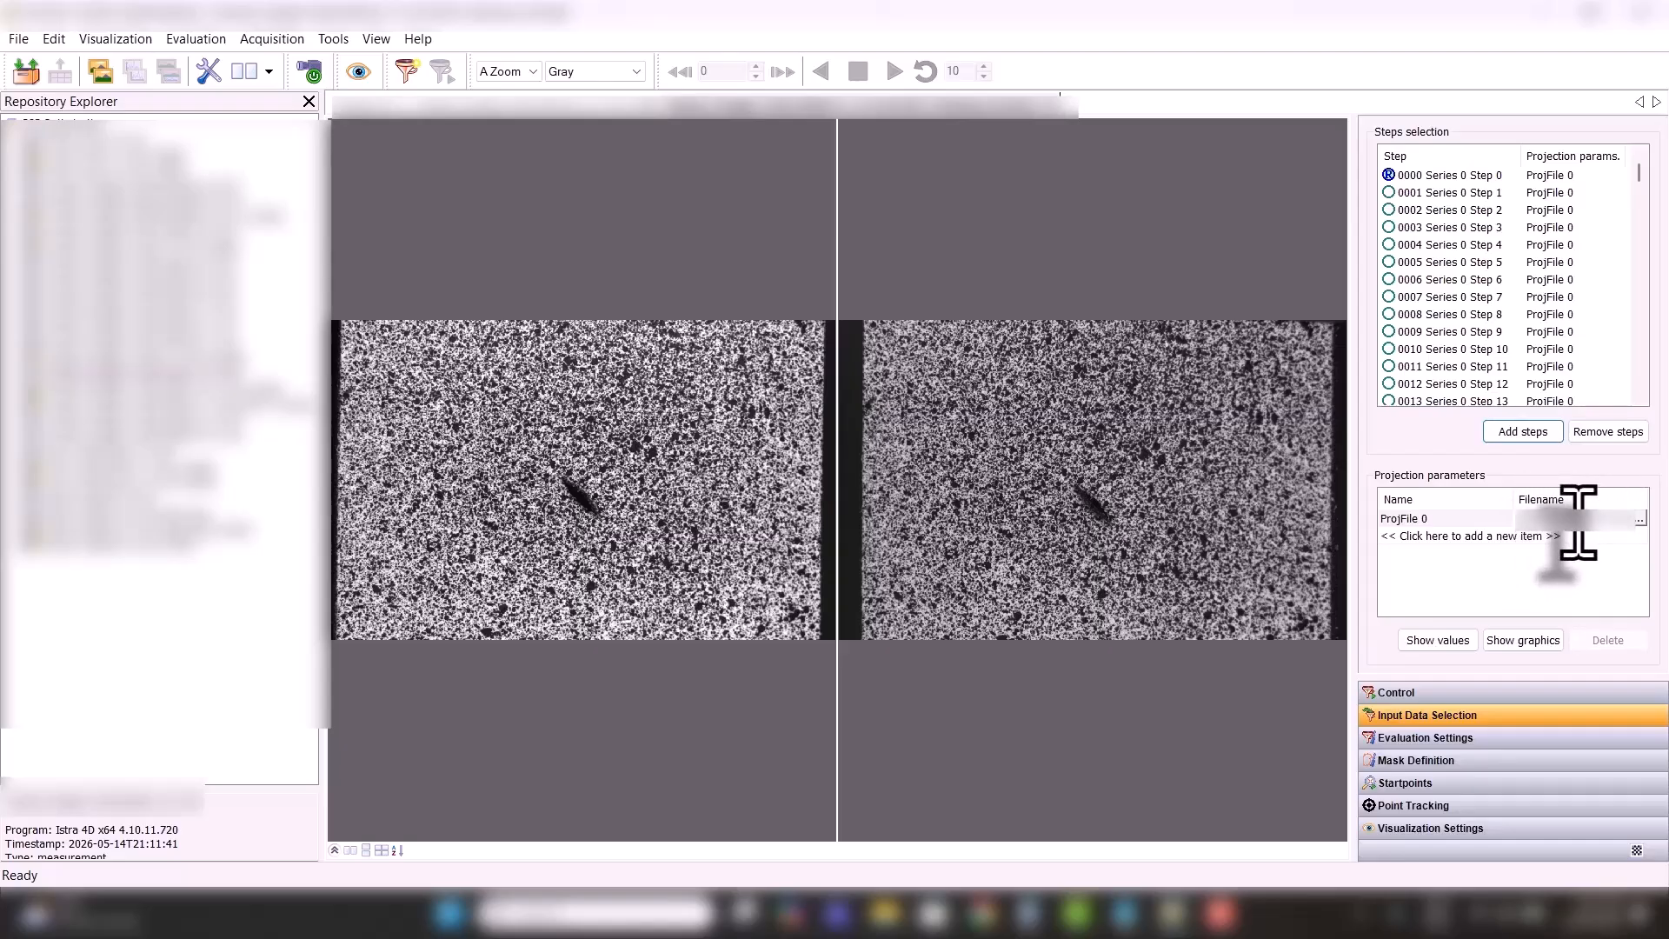
left_click(1640, 519)
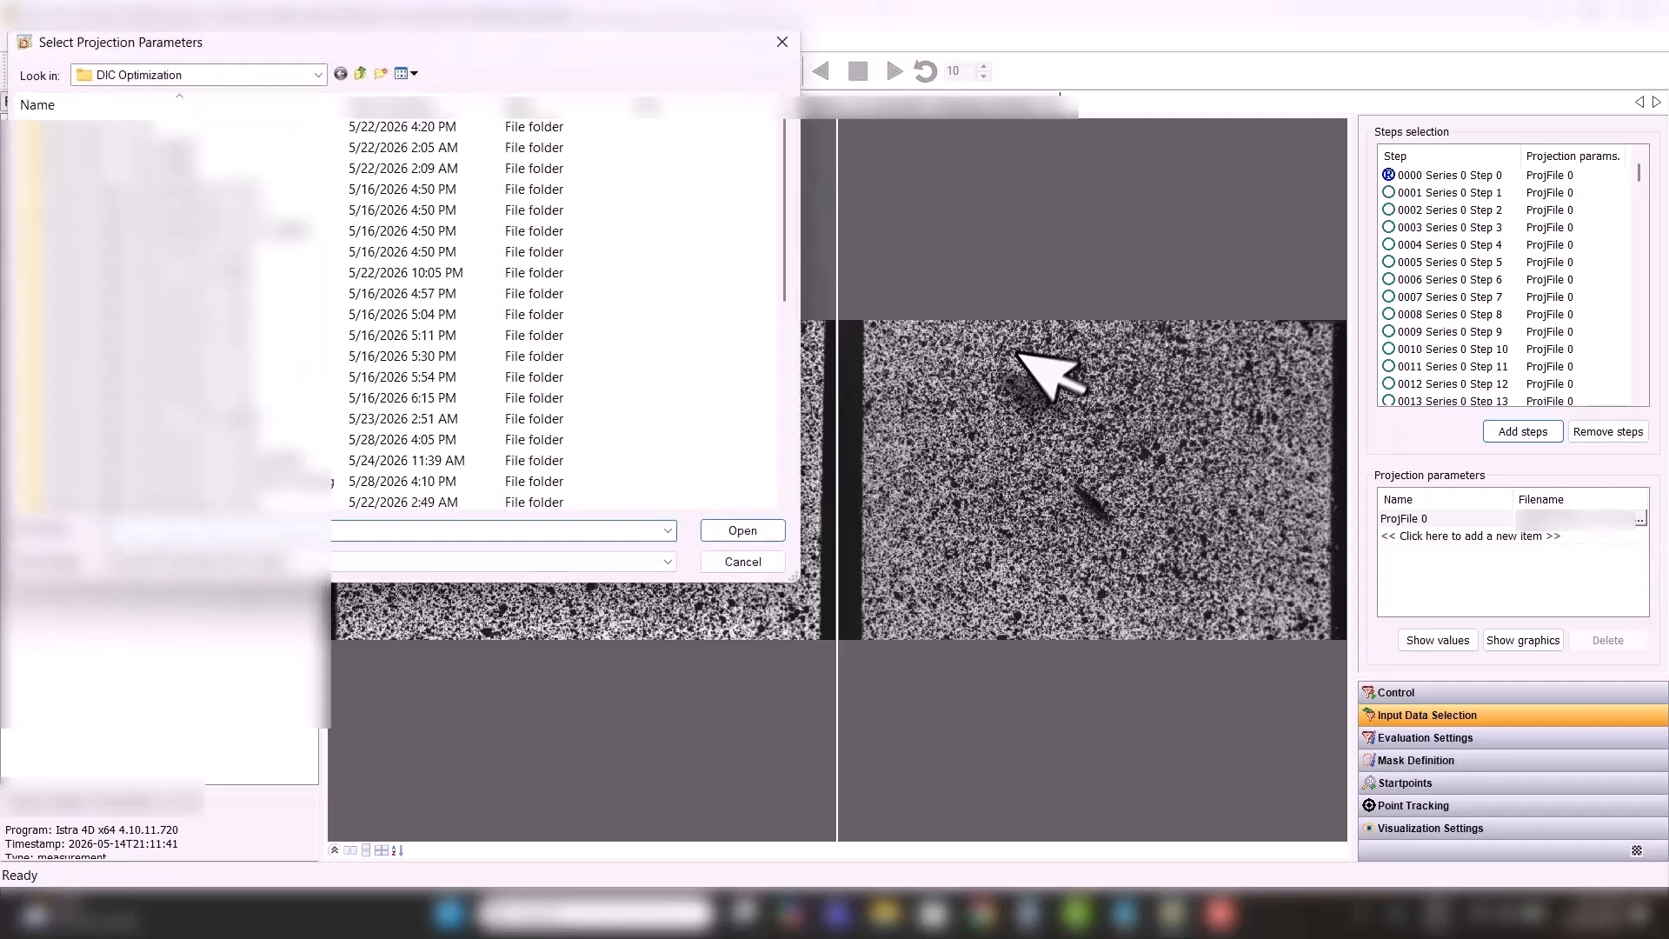
left_click(740, 561)
left_click(1430, 536)
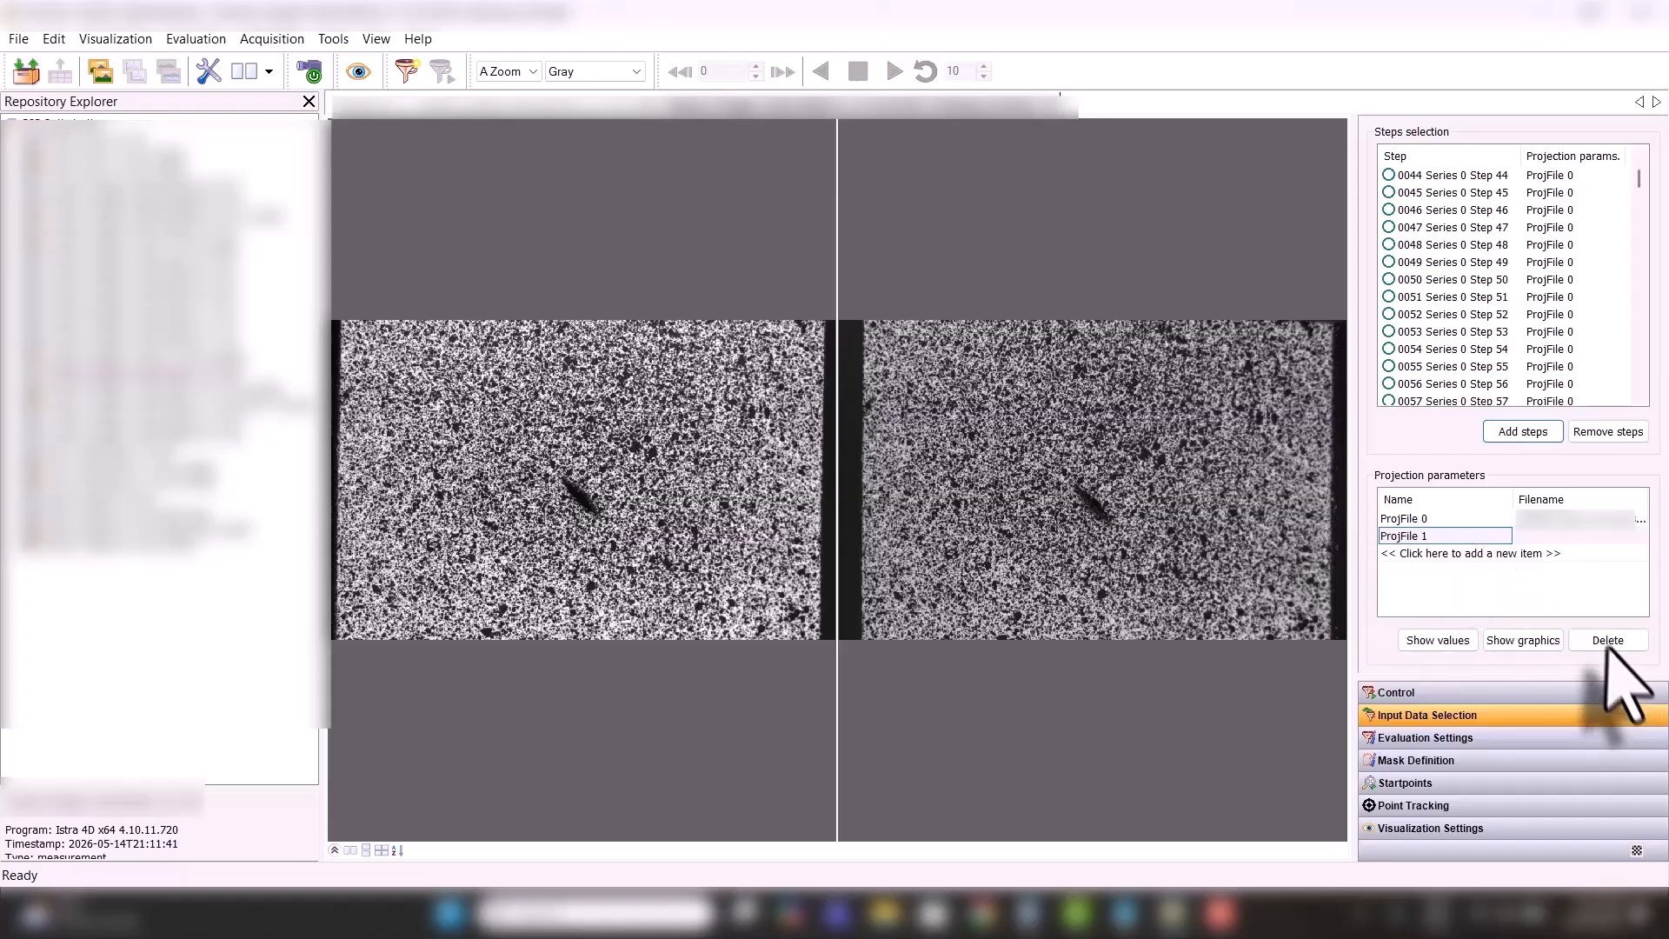
left_click(1607, 644)
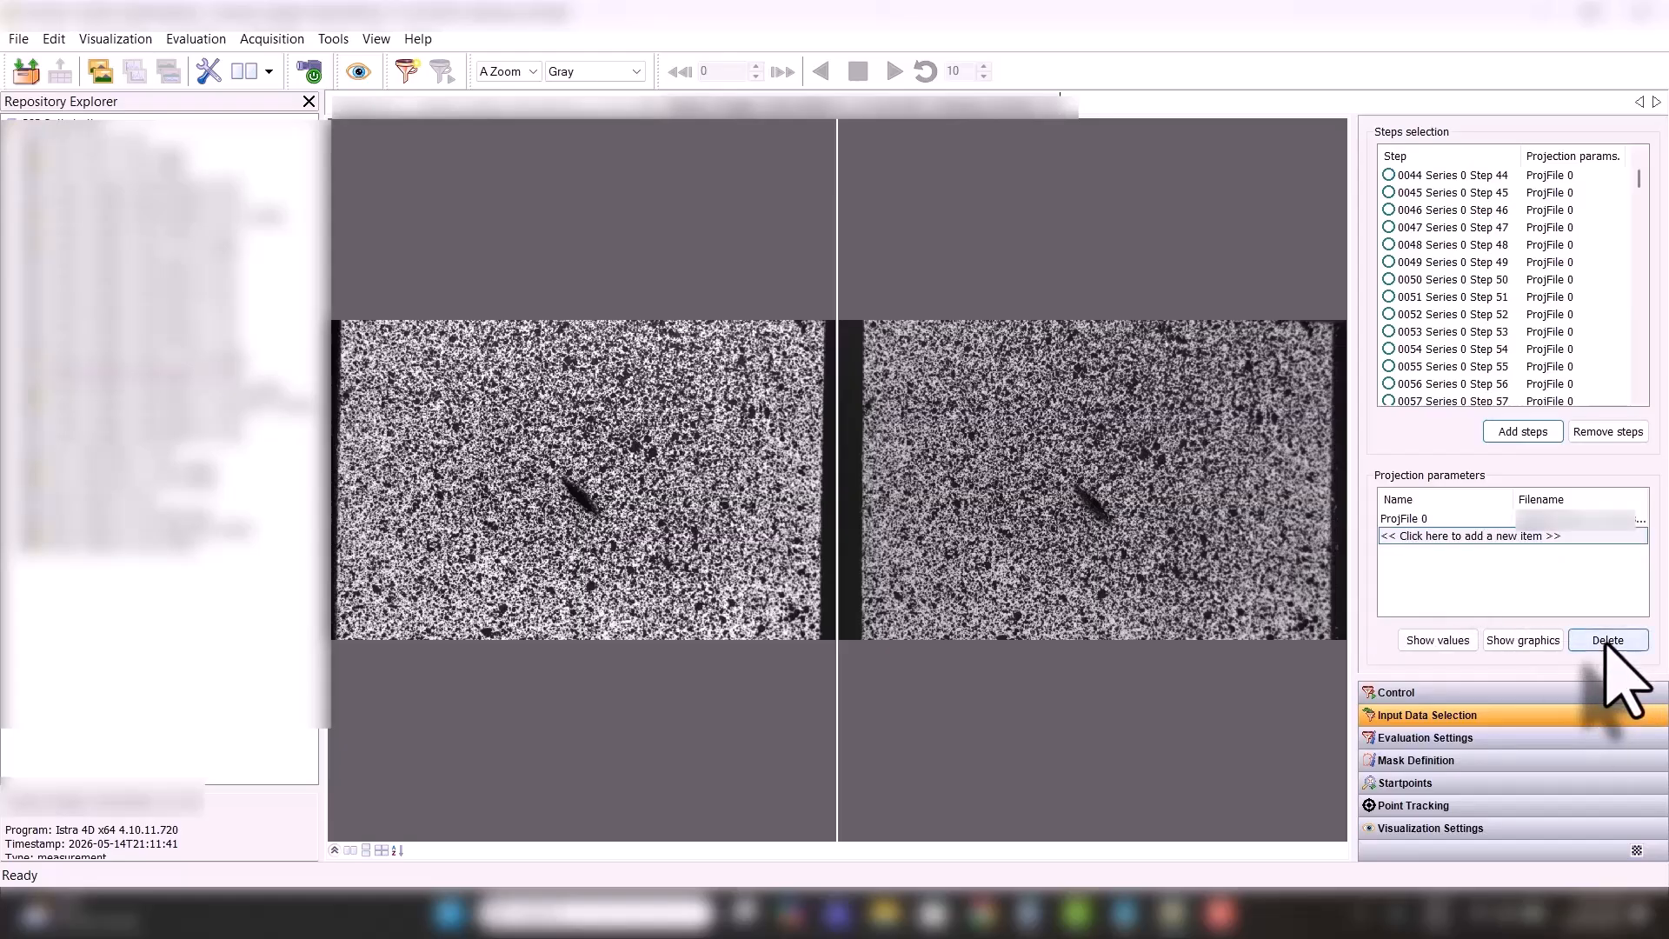
left_click(1451, 209)
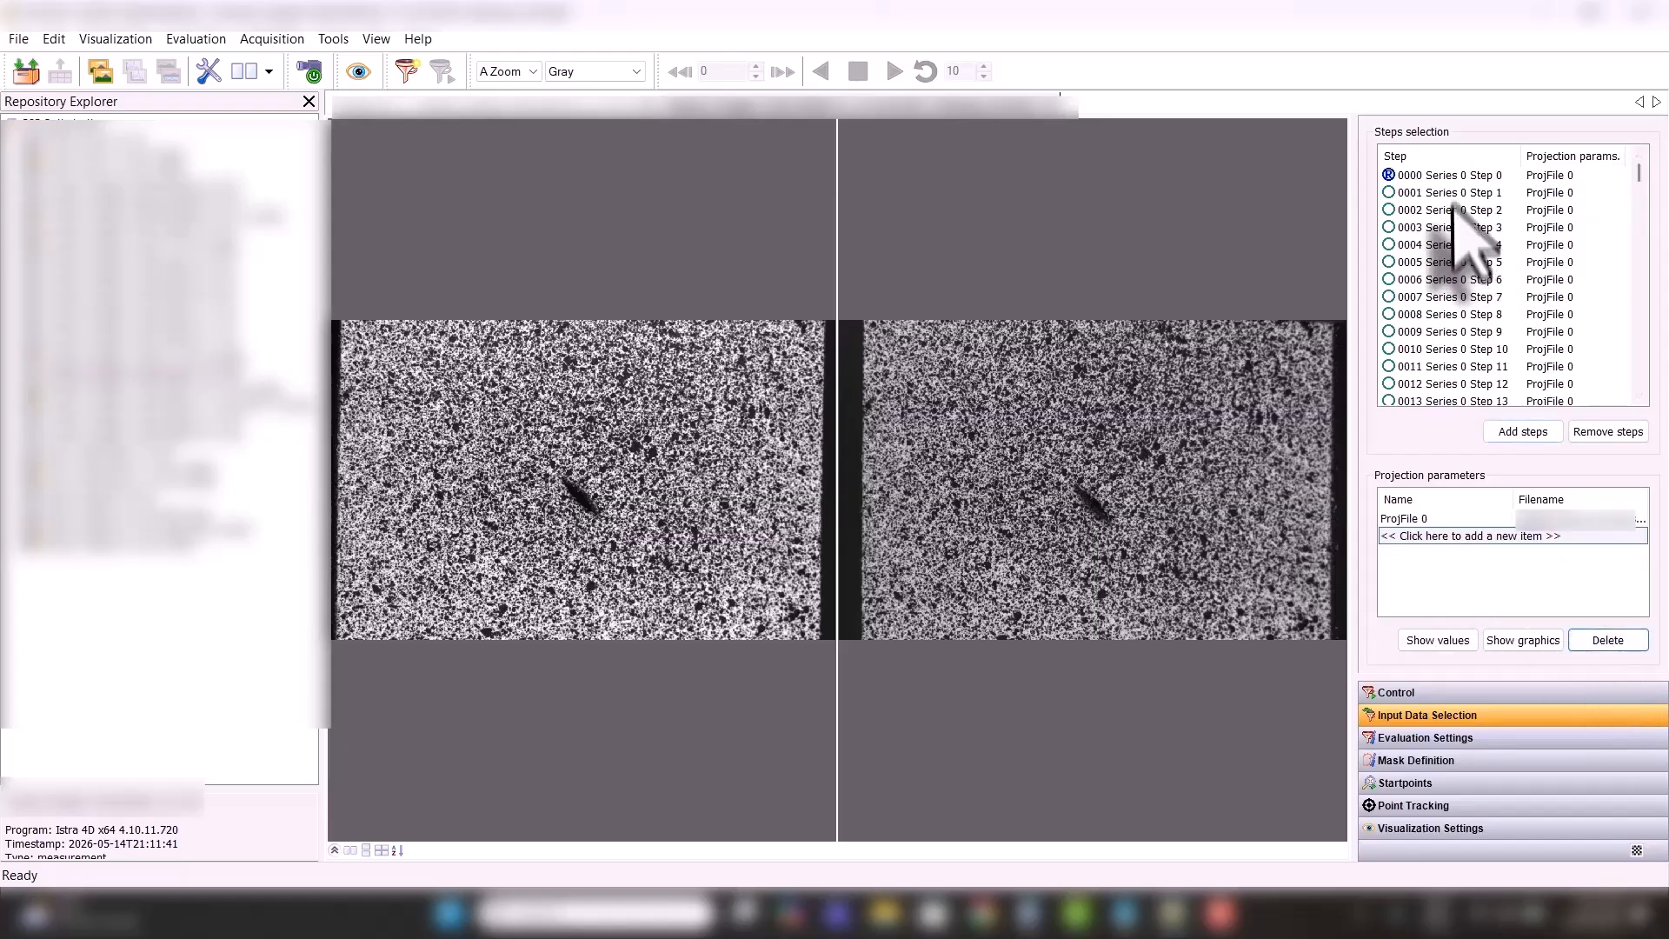
left_click(1439, 521)
left_click(1448, 227)
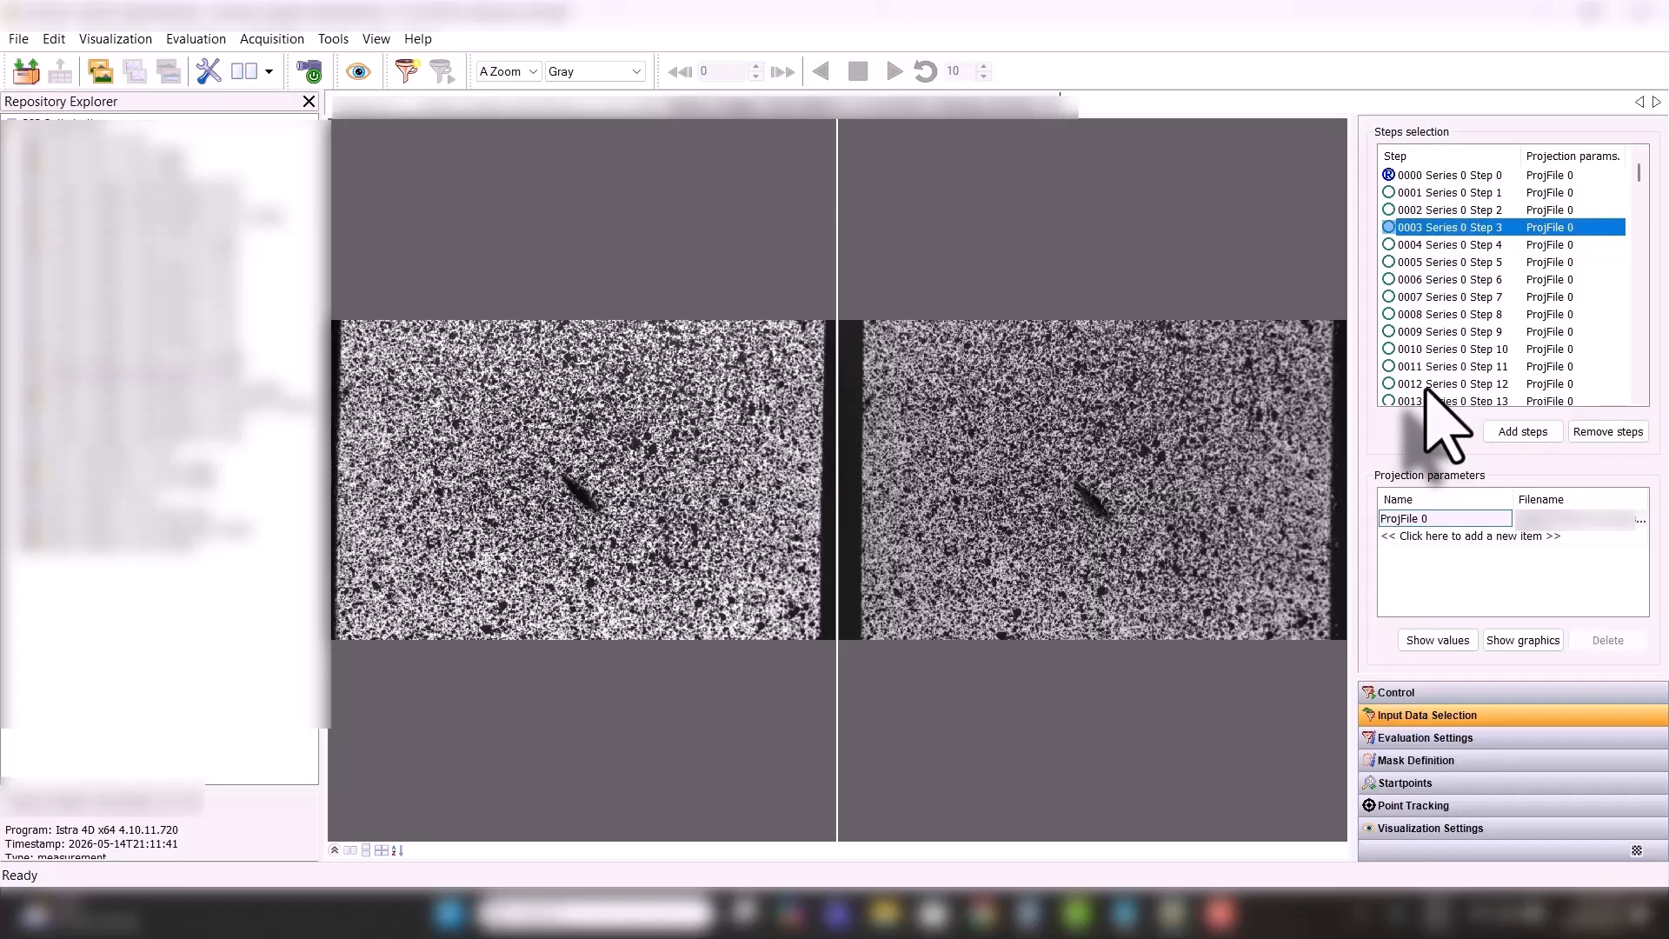
left_click(1414, 314)
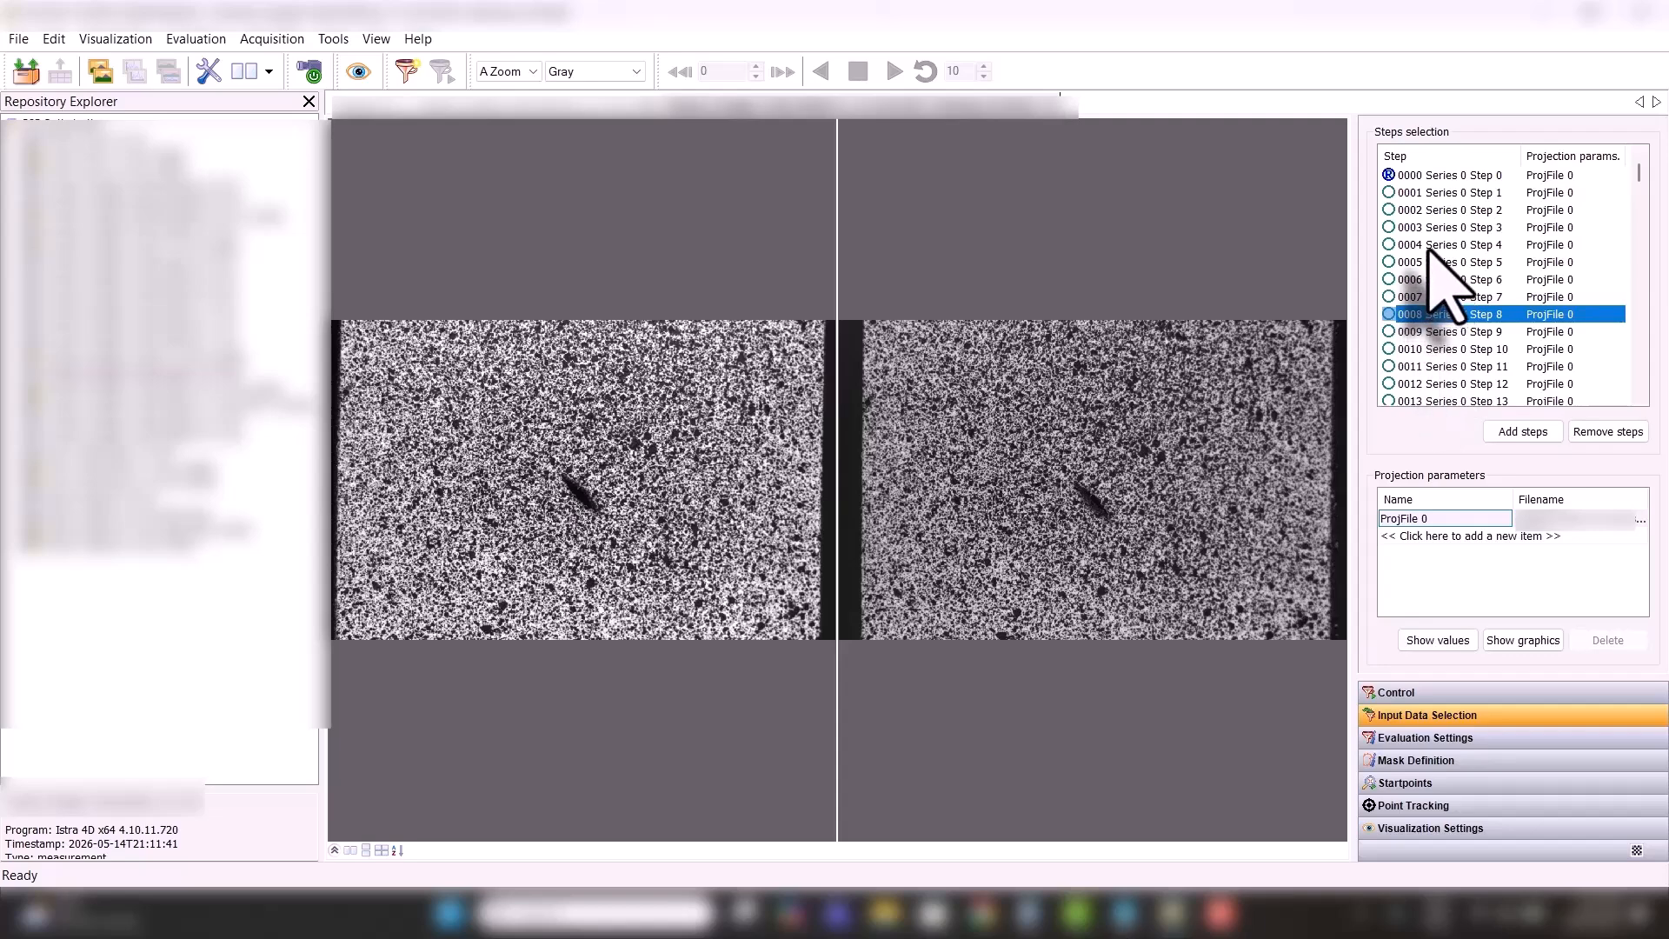
scroll(1639, 182, "down", 11)
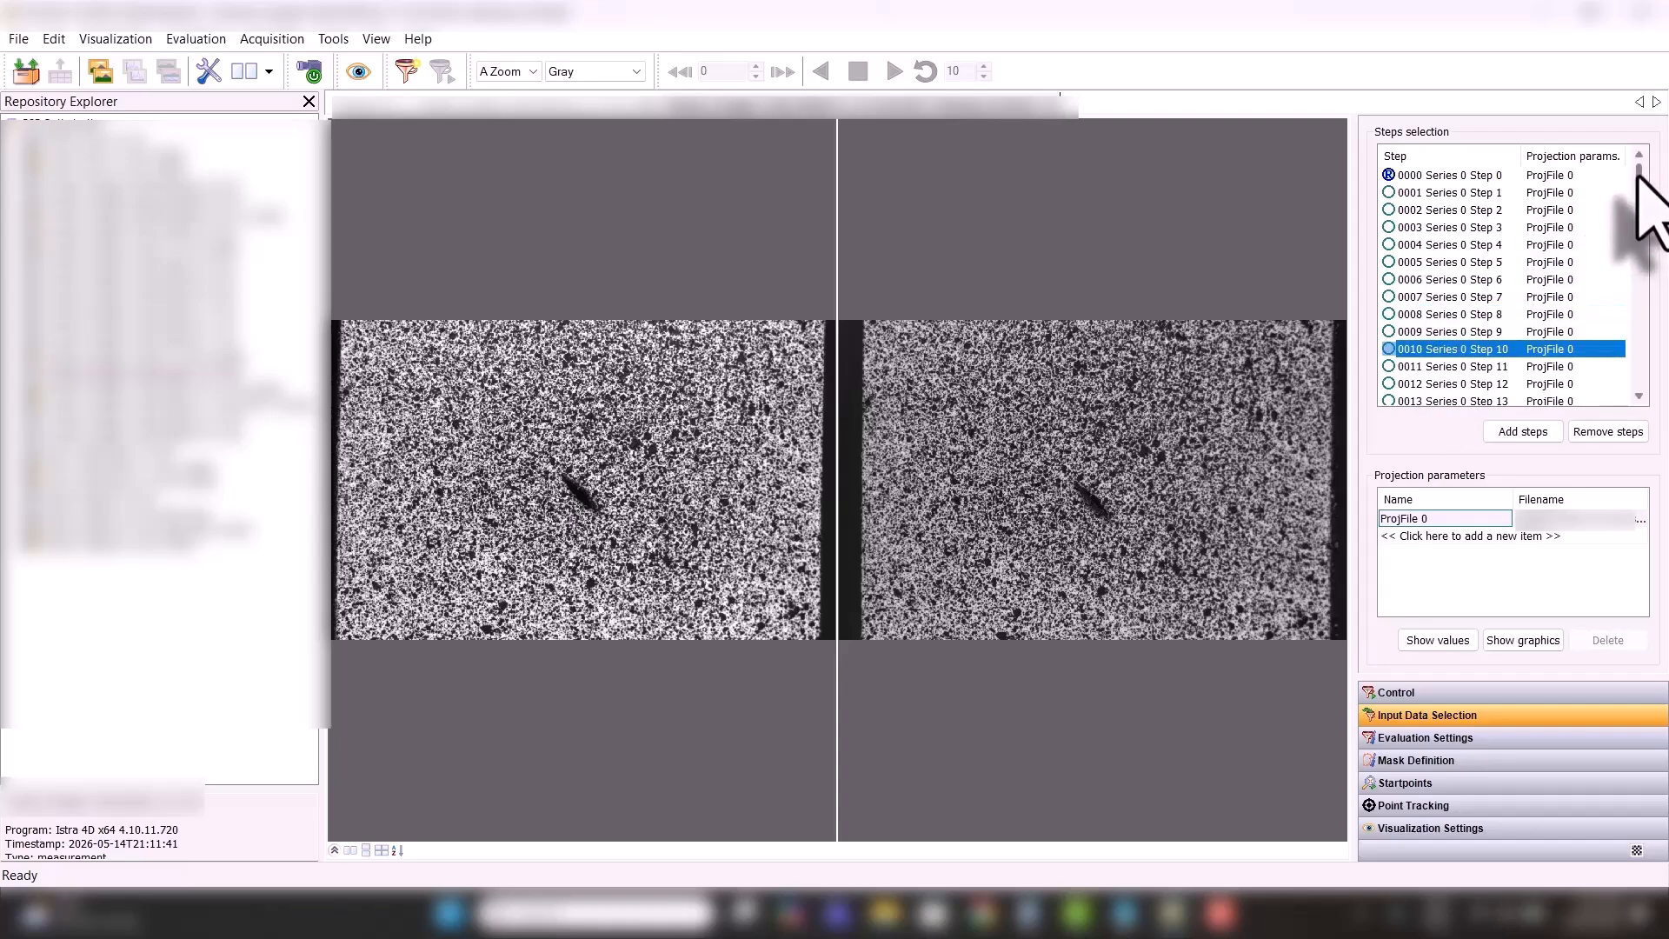
- Compare the specimen images of entries 0499 and 0500 at the transition from Series 0 to Series 1
left_click_drag(1640, 176, 1640, 244)
left_click(1645, 305)
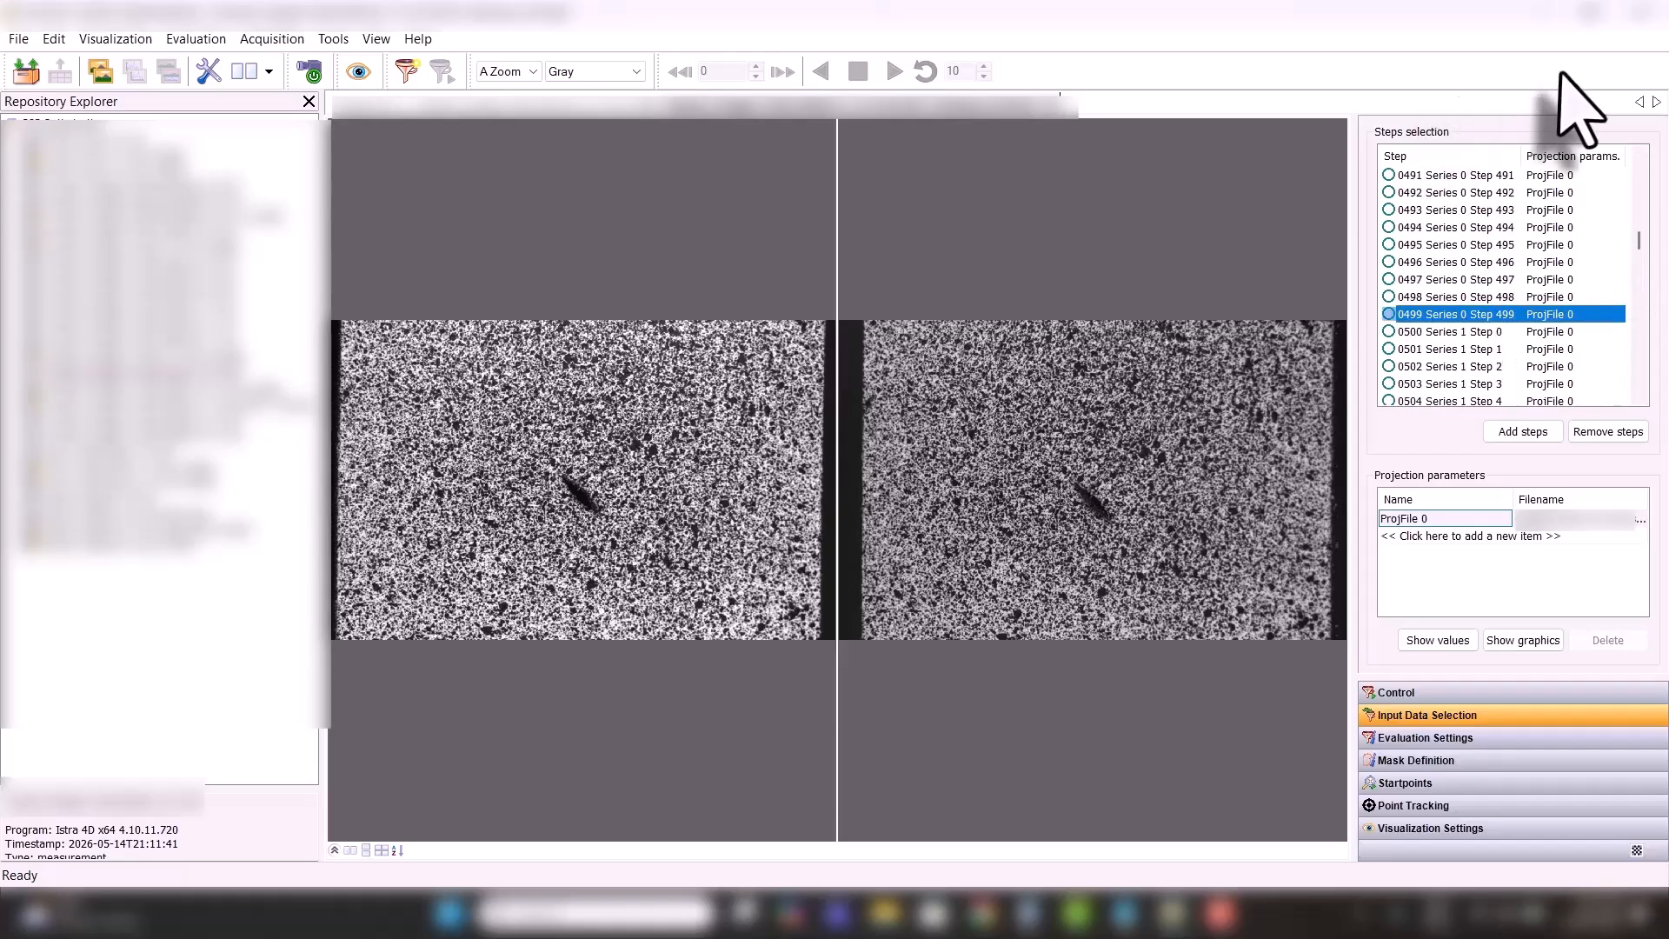
key("Down")
key("Up")
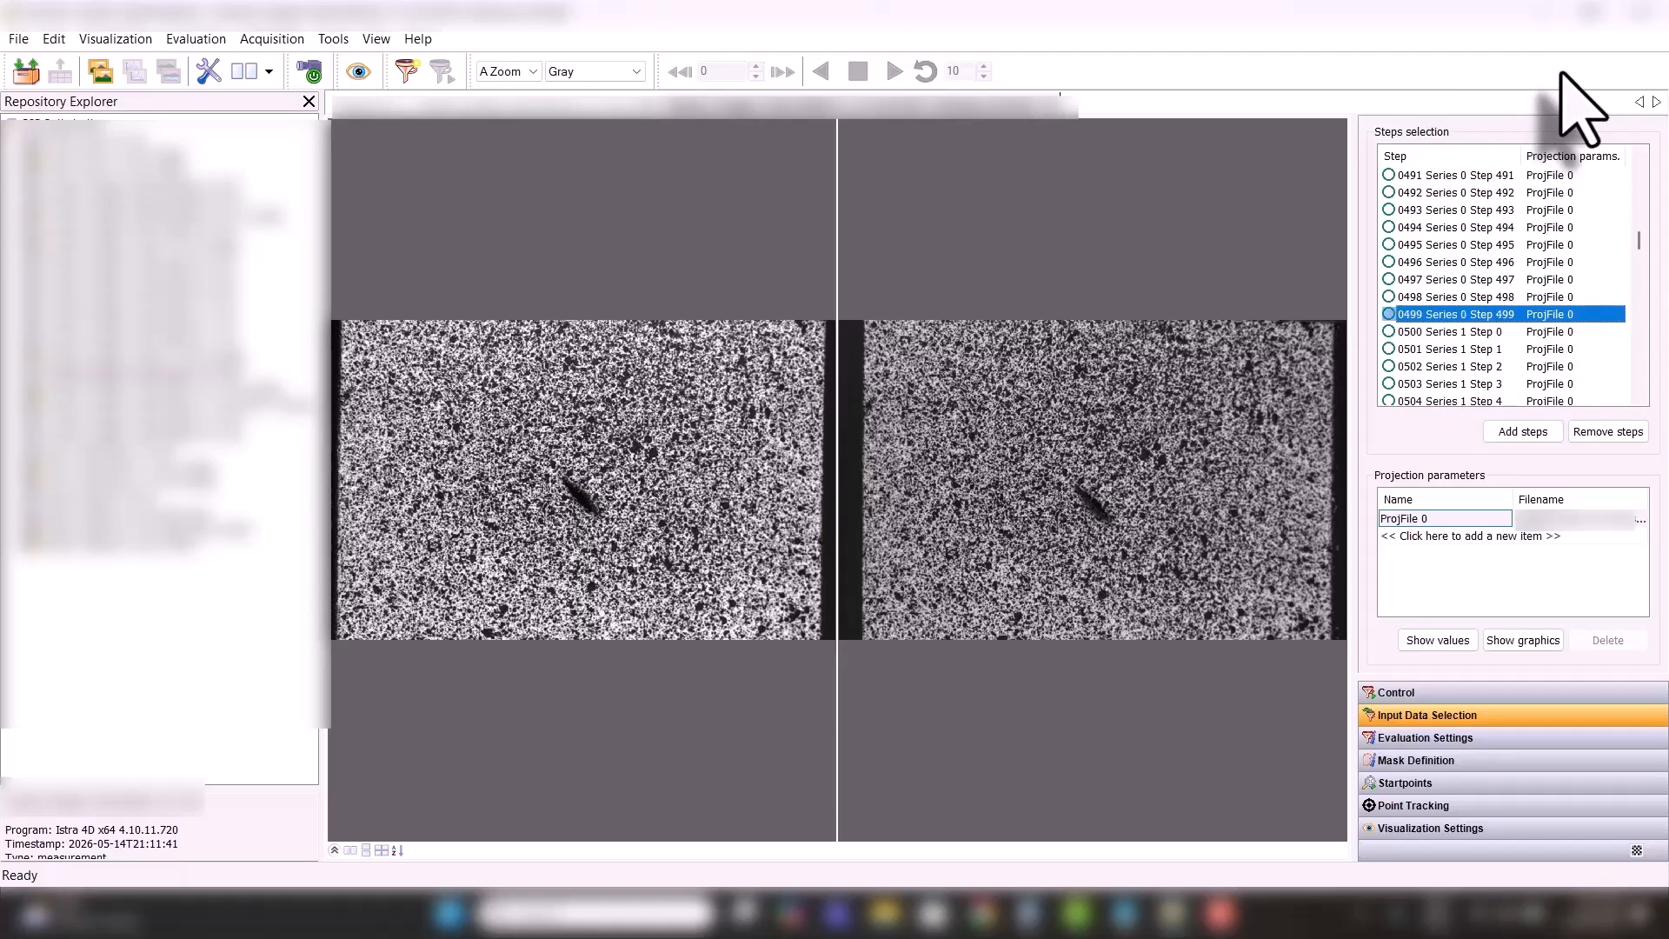
key("Down")
key("Up")
key("Down")
key("Up")
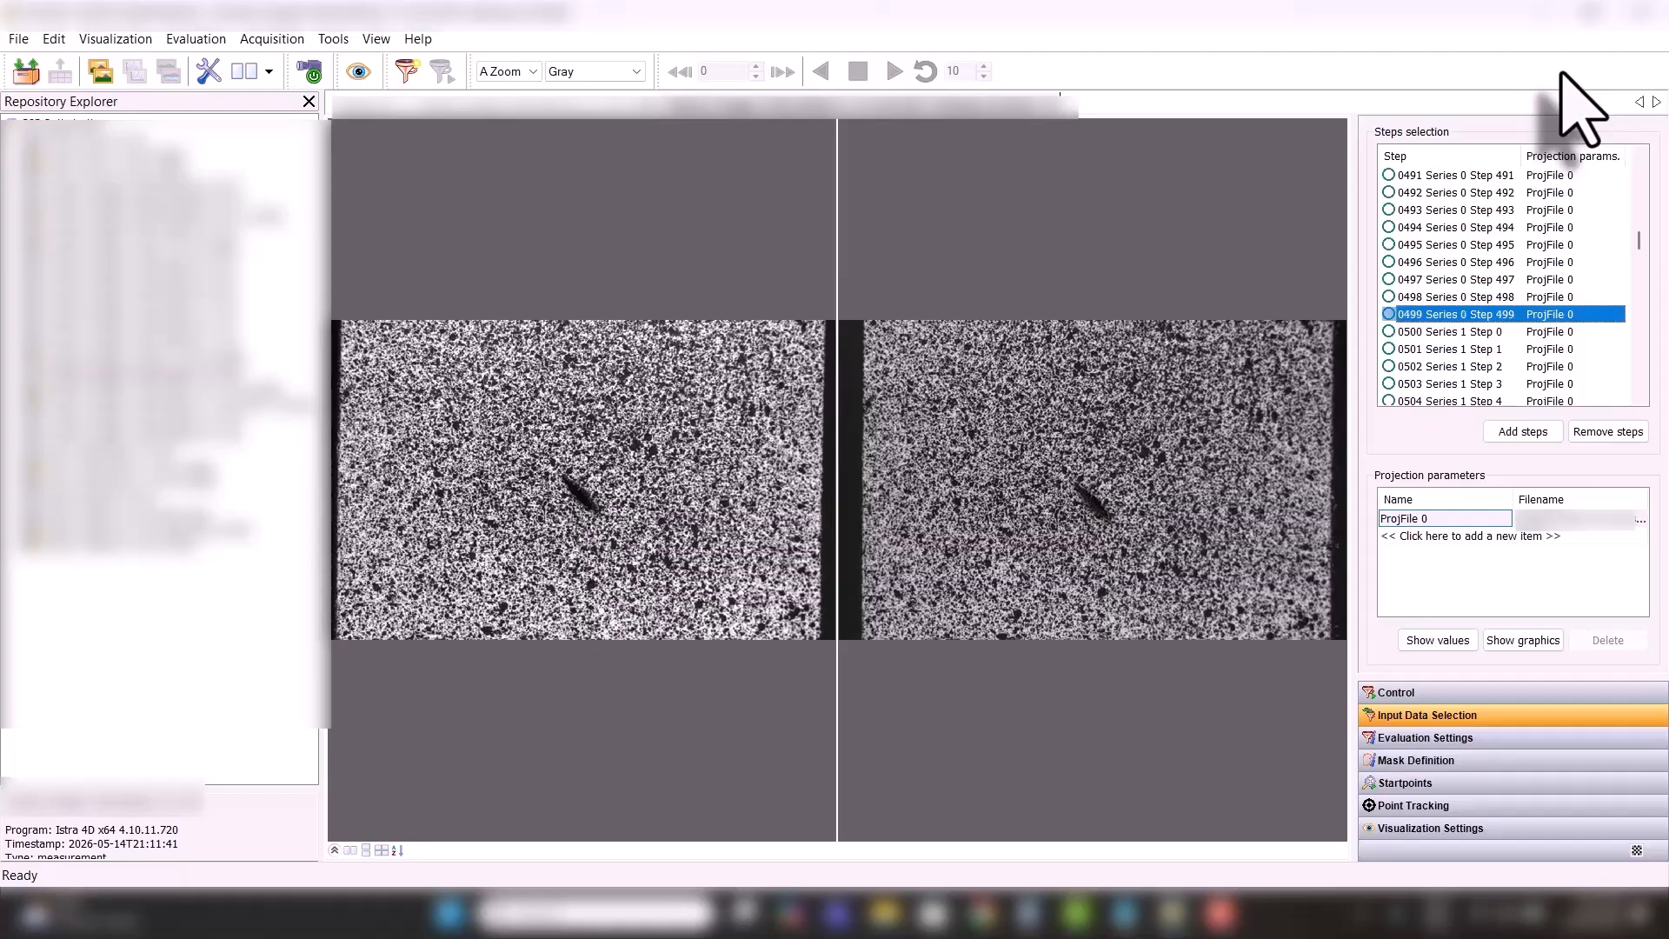
key("Down")
key("Up")
key("Down")
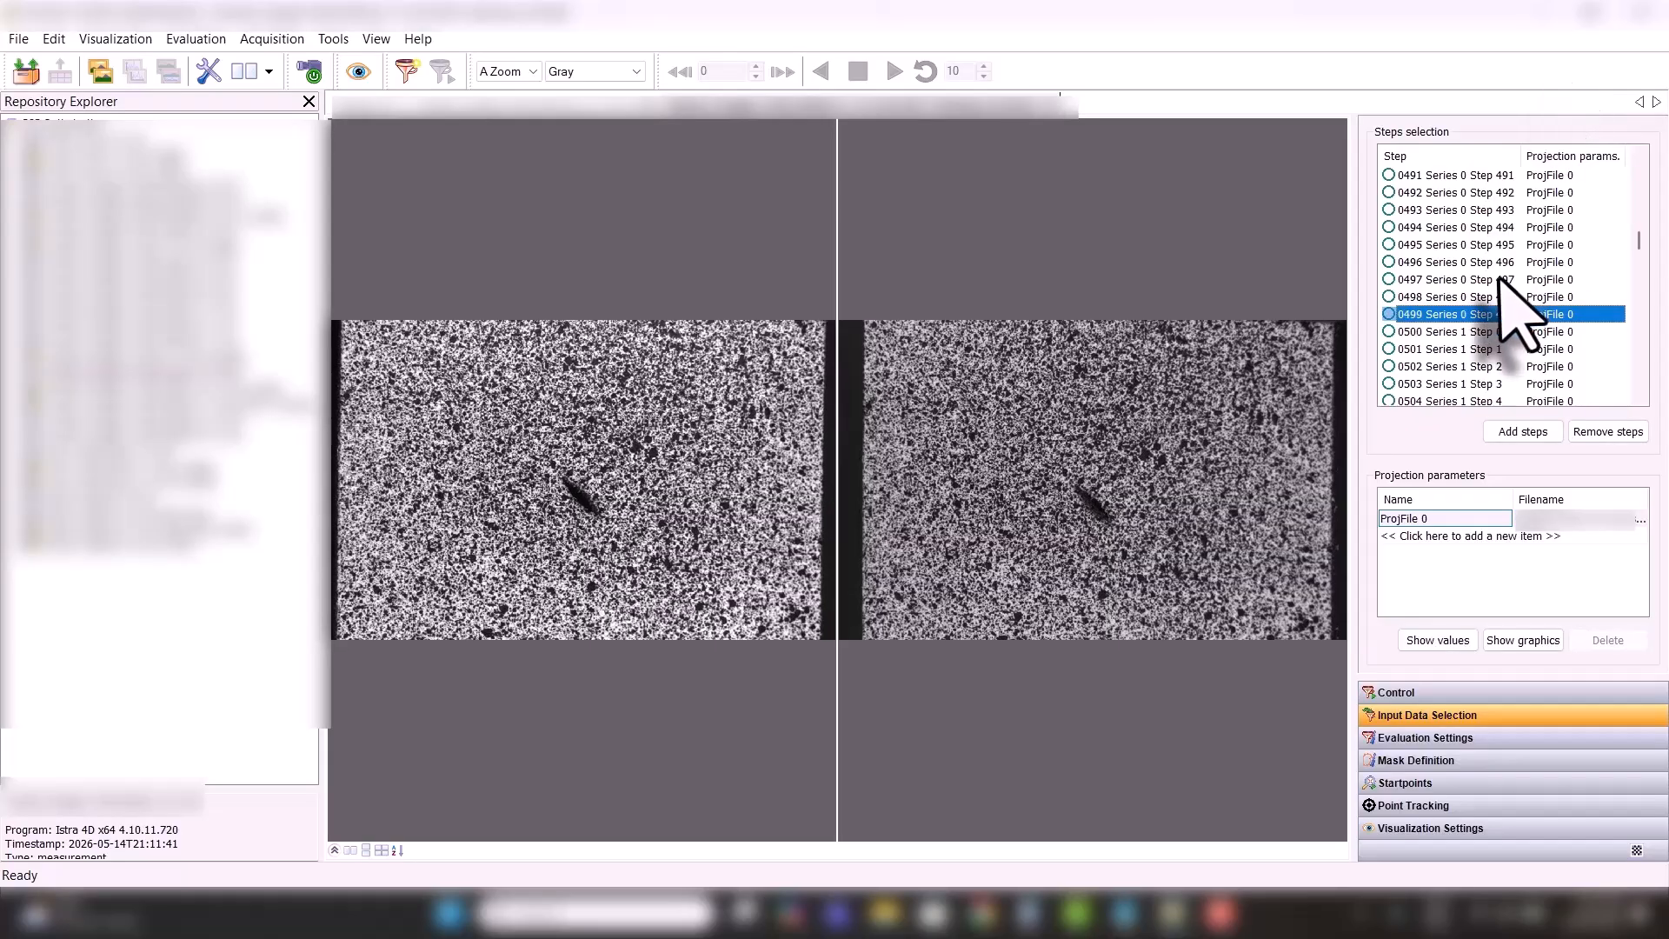
key("Up")
key("Down")
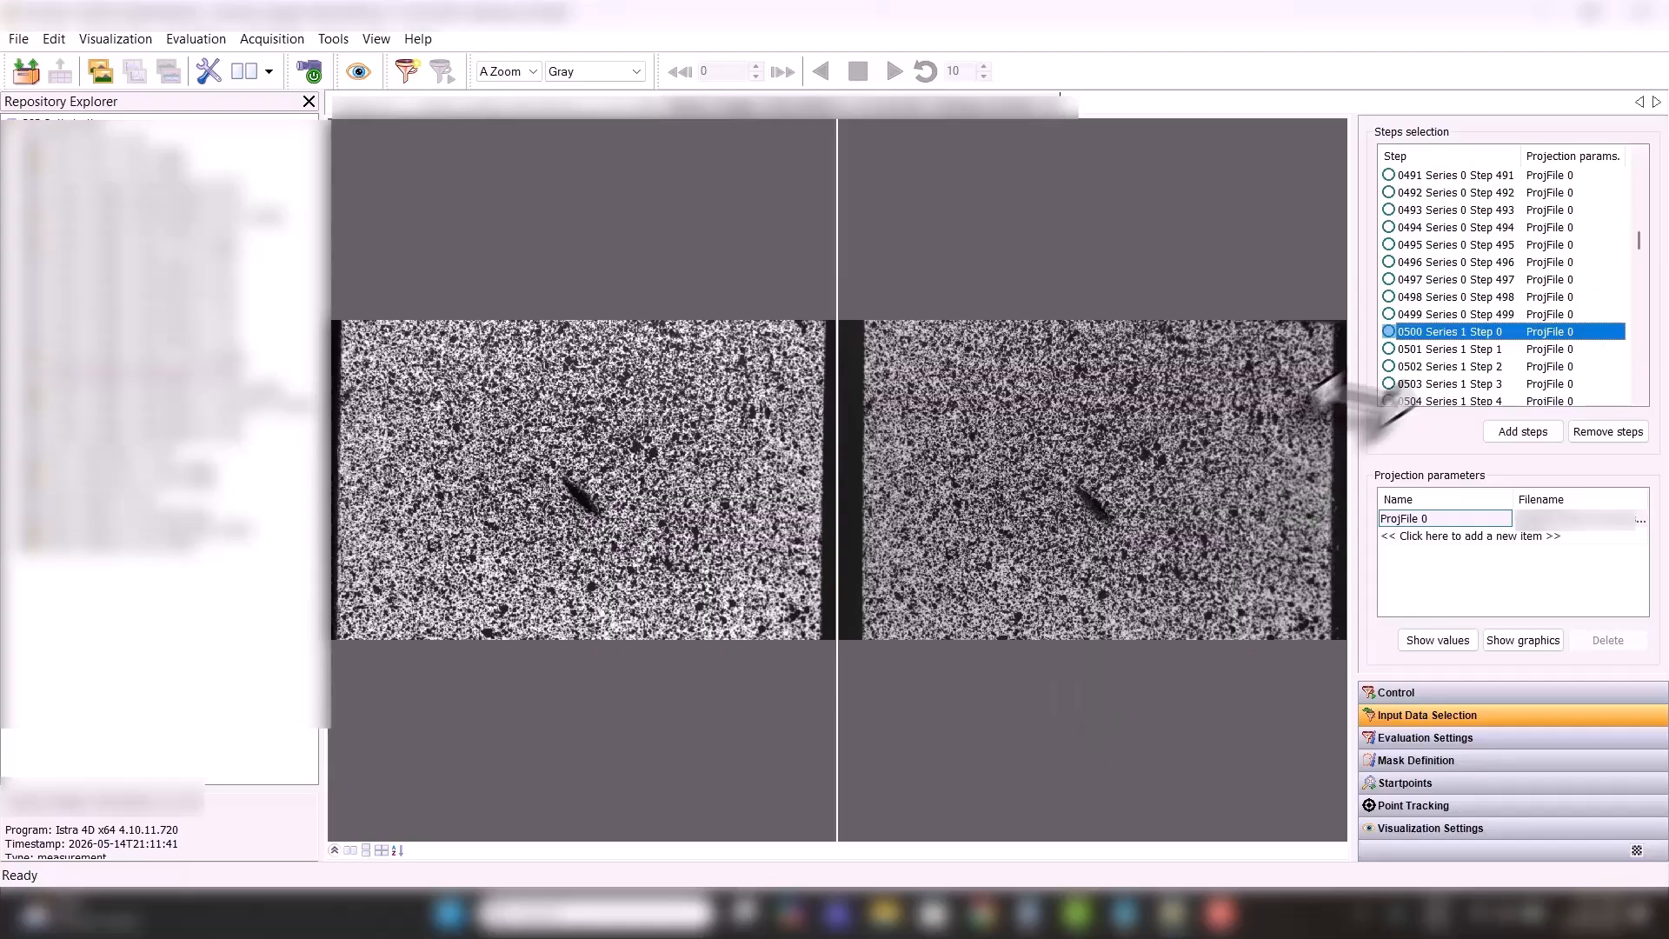
left_click(1470, 315)
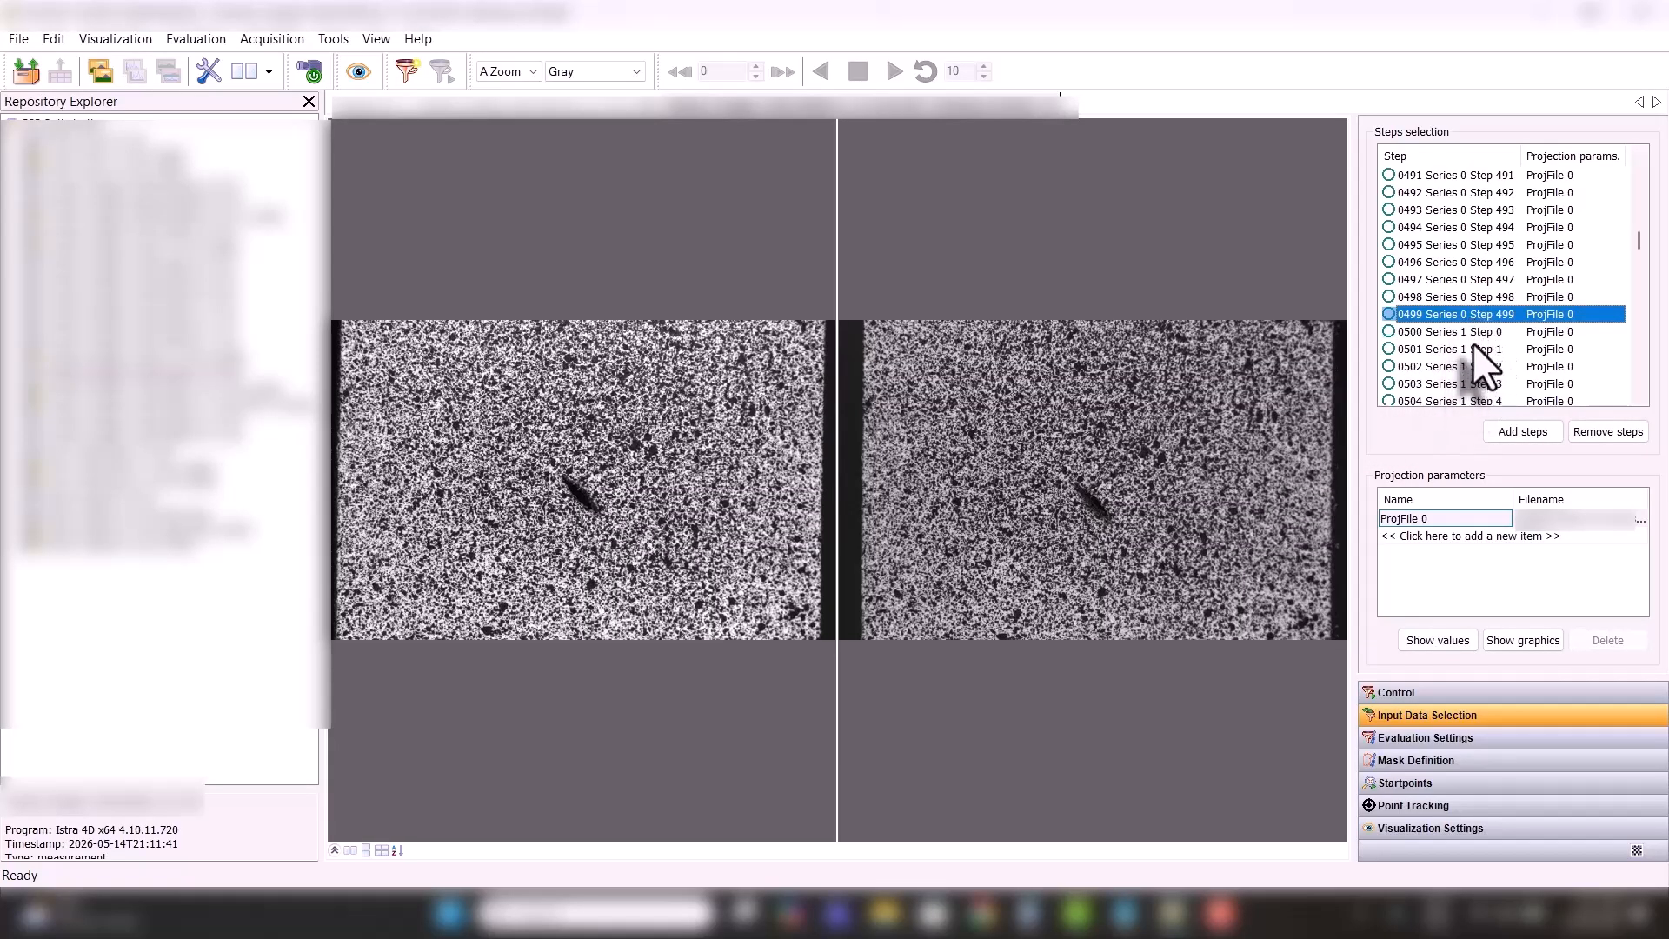
left_click(1473, 345)
- Compare the specimen images of entries 0999 and 1000 at the transition from Series 1 to Series 2
left_click_drag(1637, 241, 1633, 311)
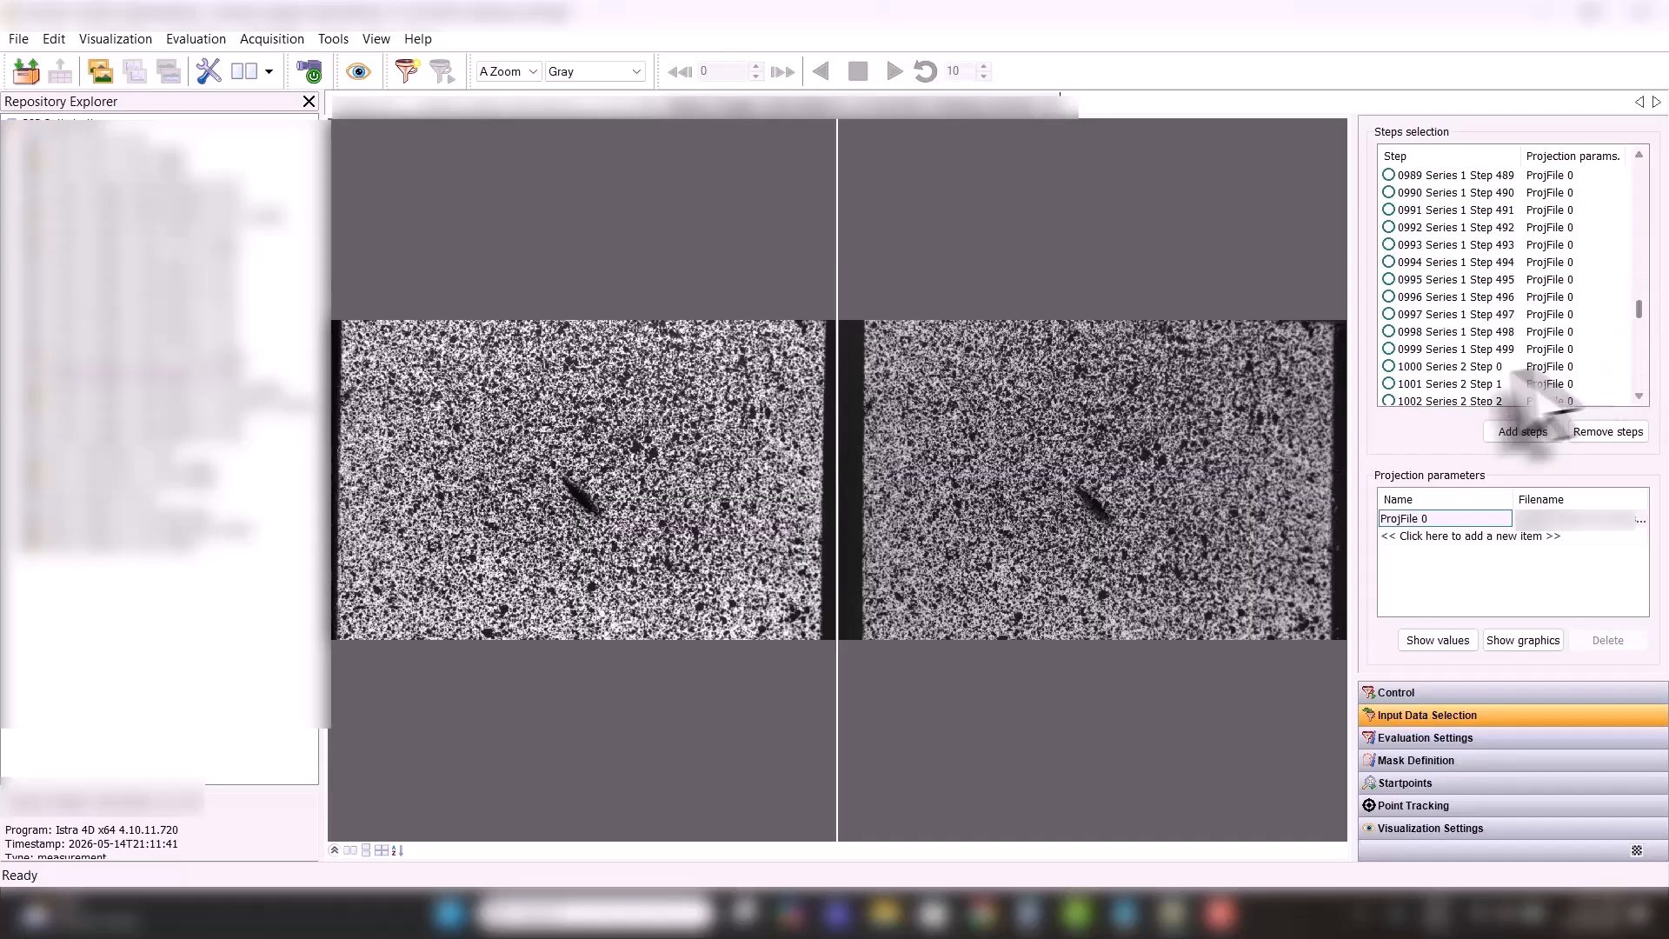
left_click(1489, 366)
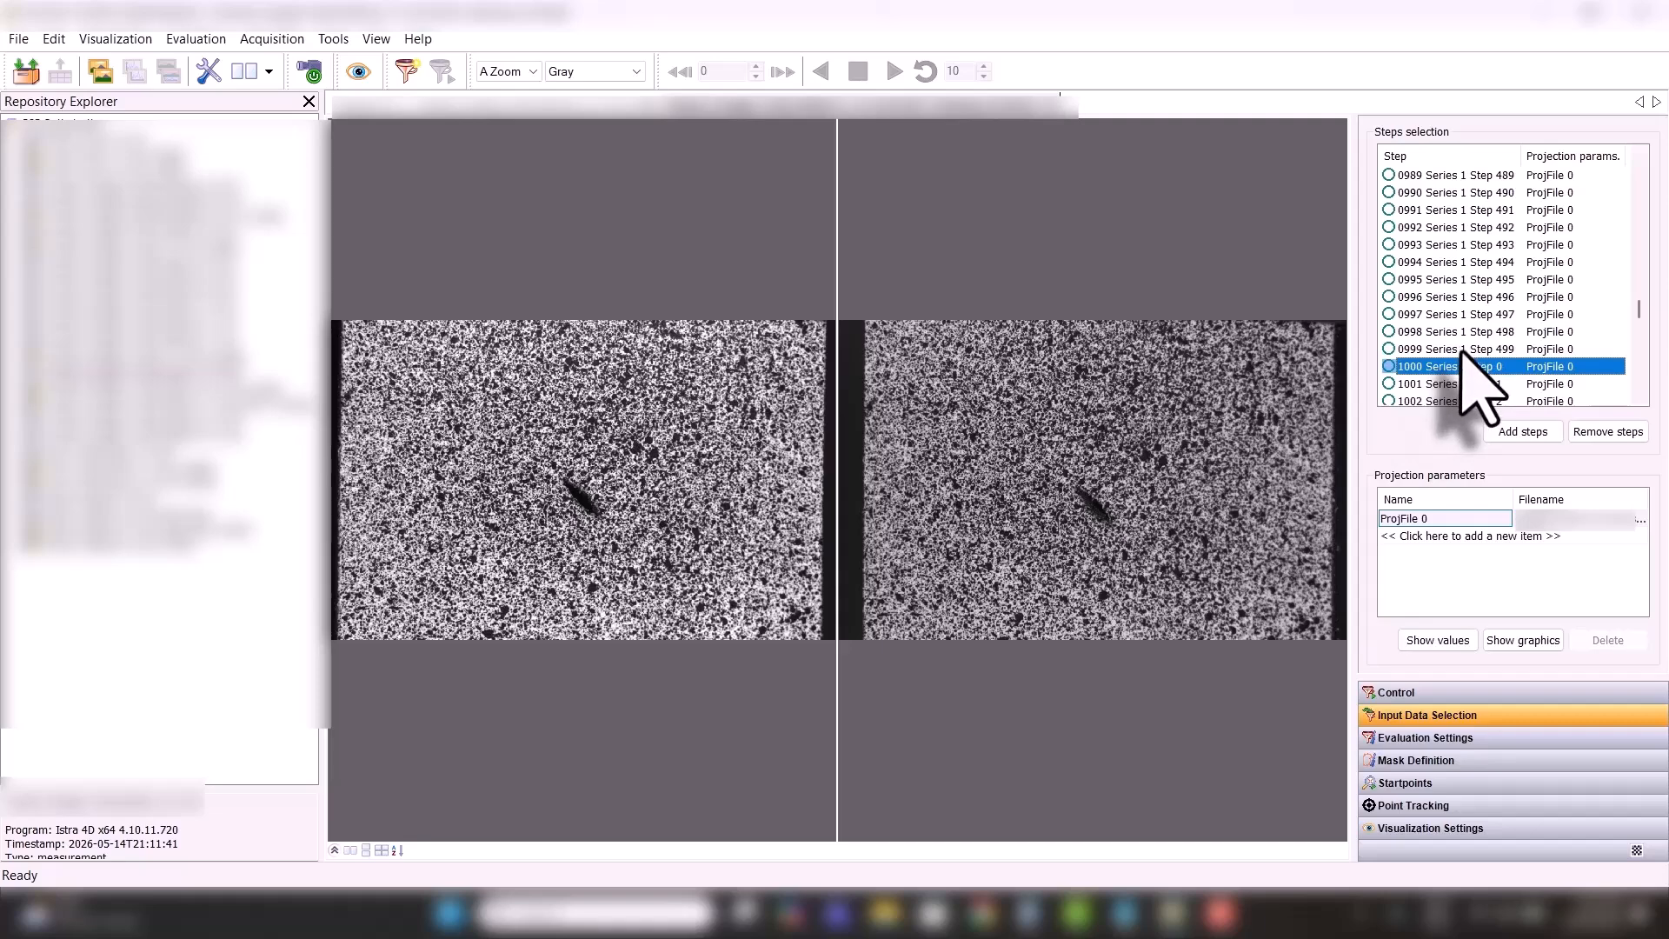
left_click(1462, 349)
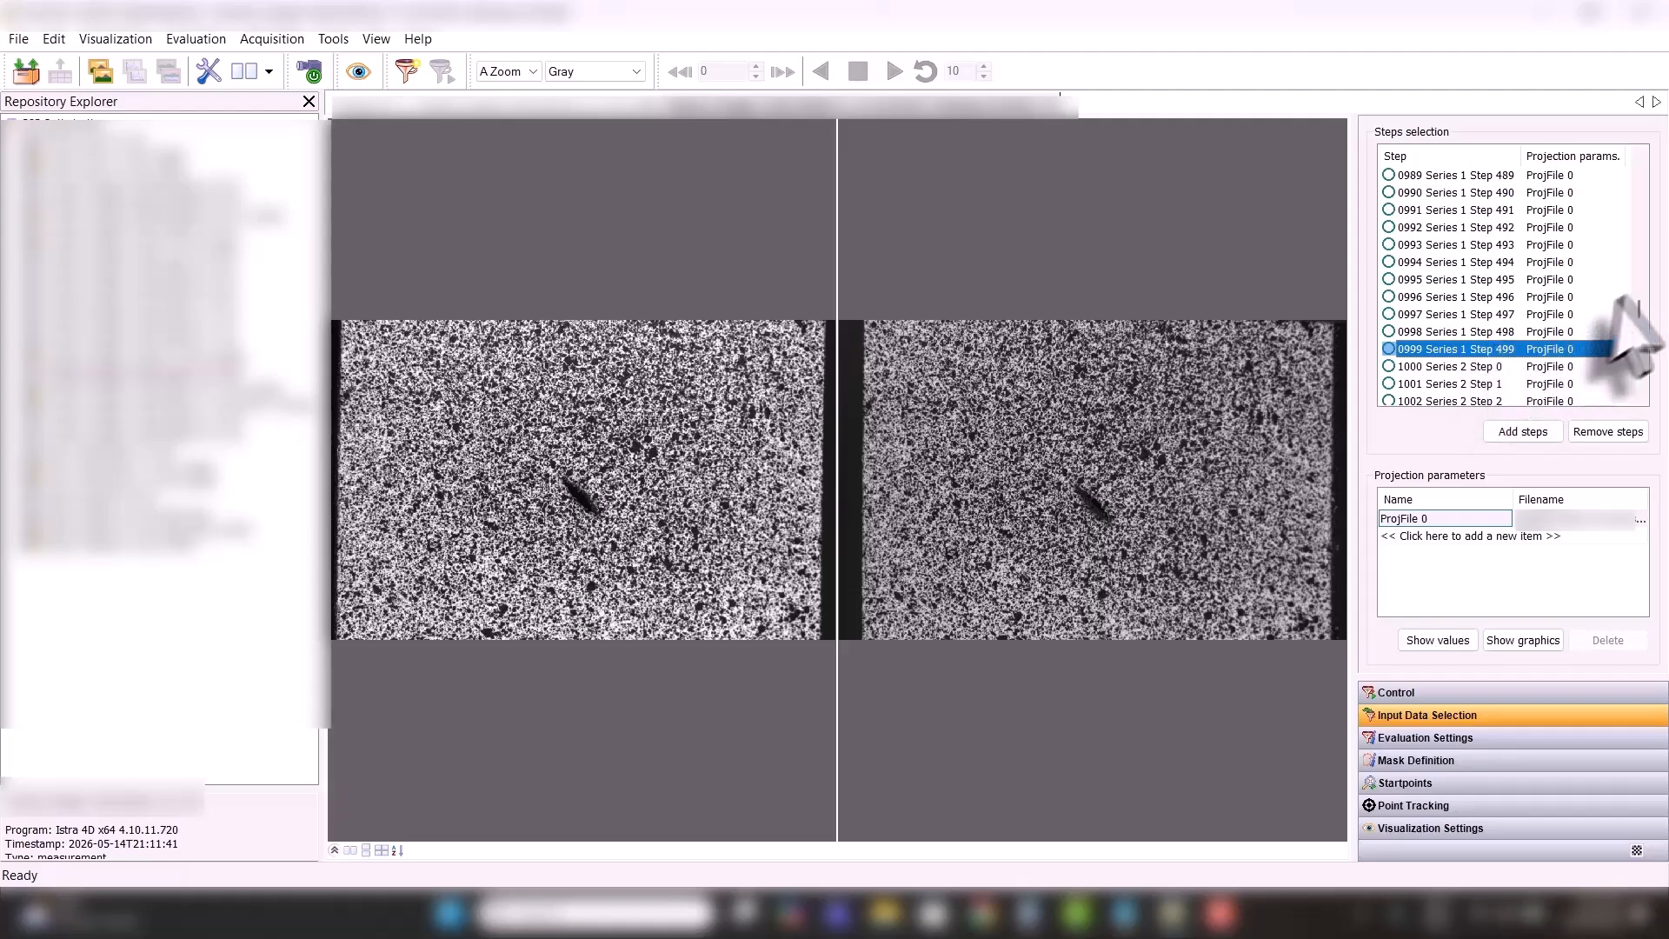
- Set entry 1000, Series 2 Step 0, as a rung step
mouse_move(1638, 314)
left_mouse_down()
mouse_move(1638, 222)
mouse_move(1638, 326)
left_mouse_up()
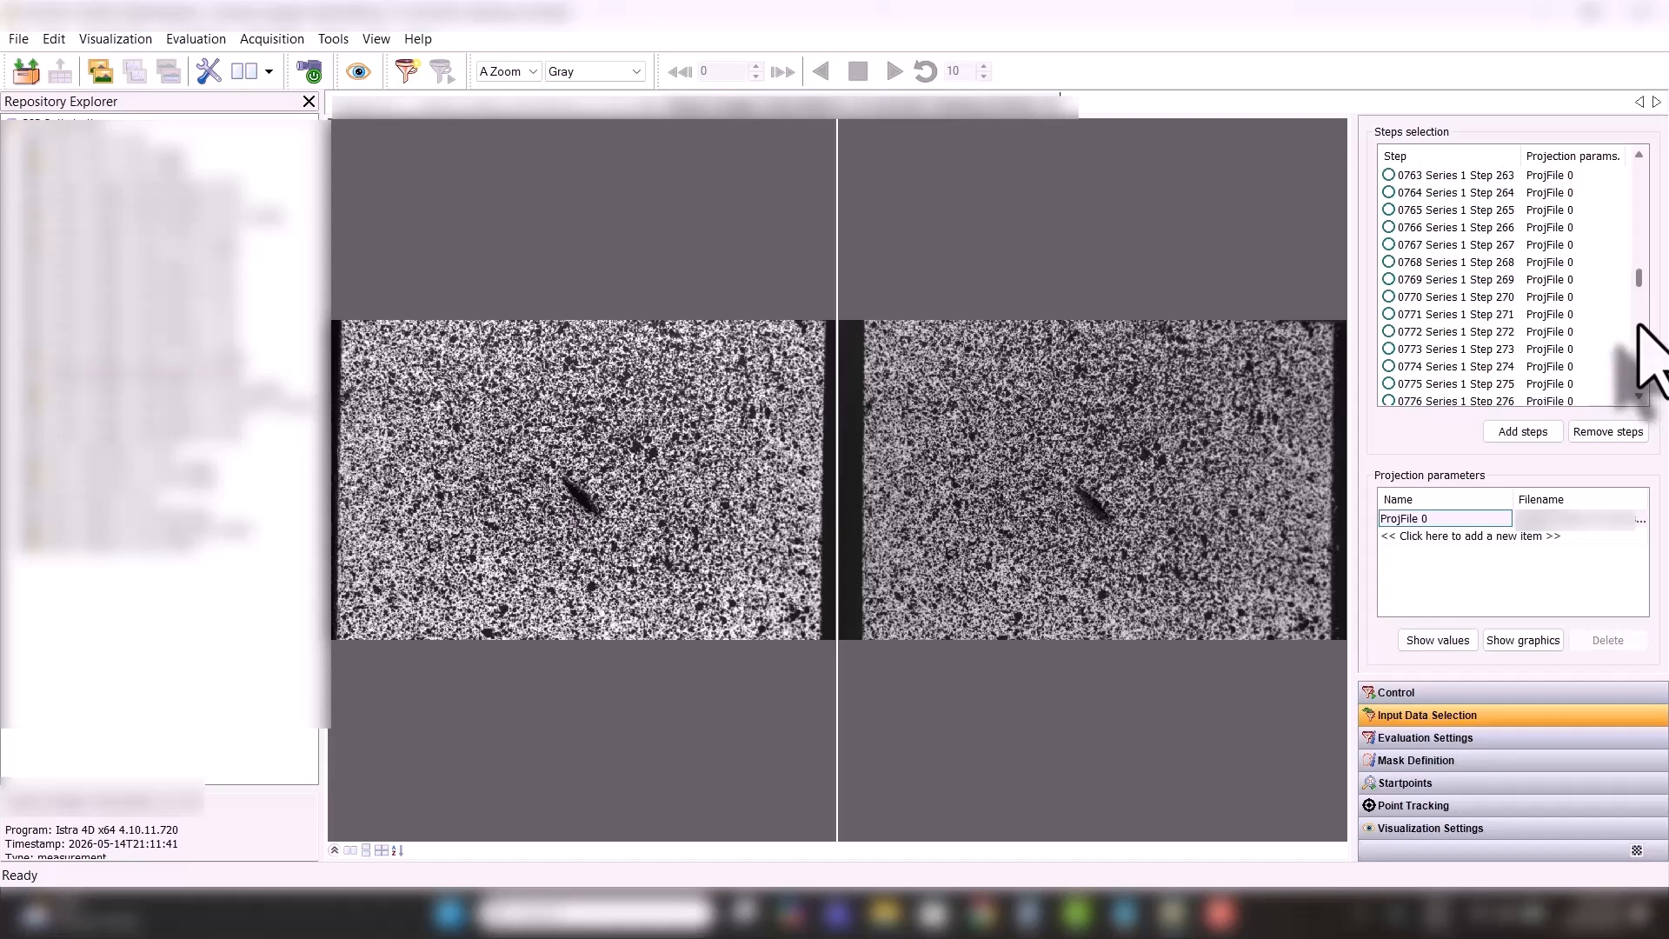
scroll(1639, 325, "down", 20)
scroll(1639, 324, "down", 20)
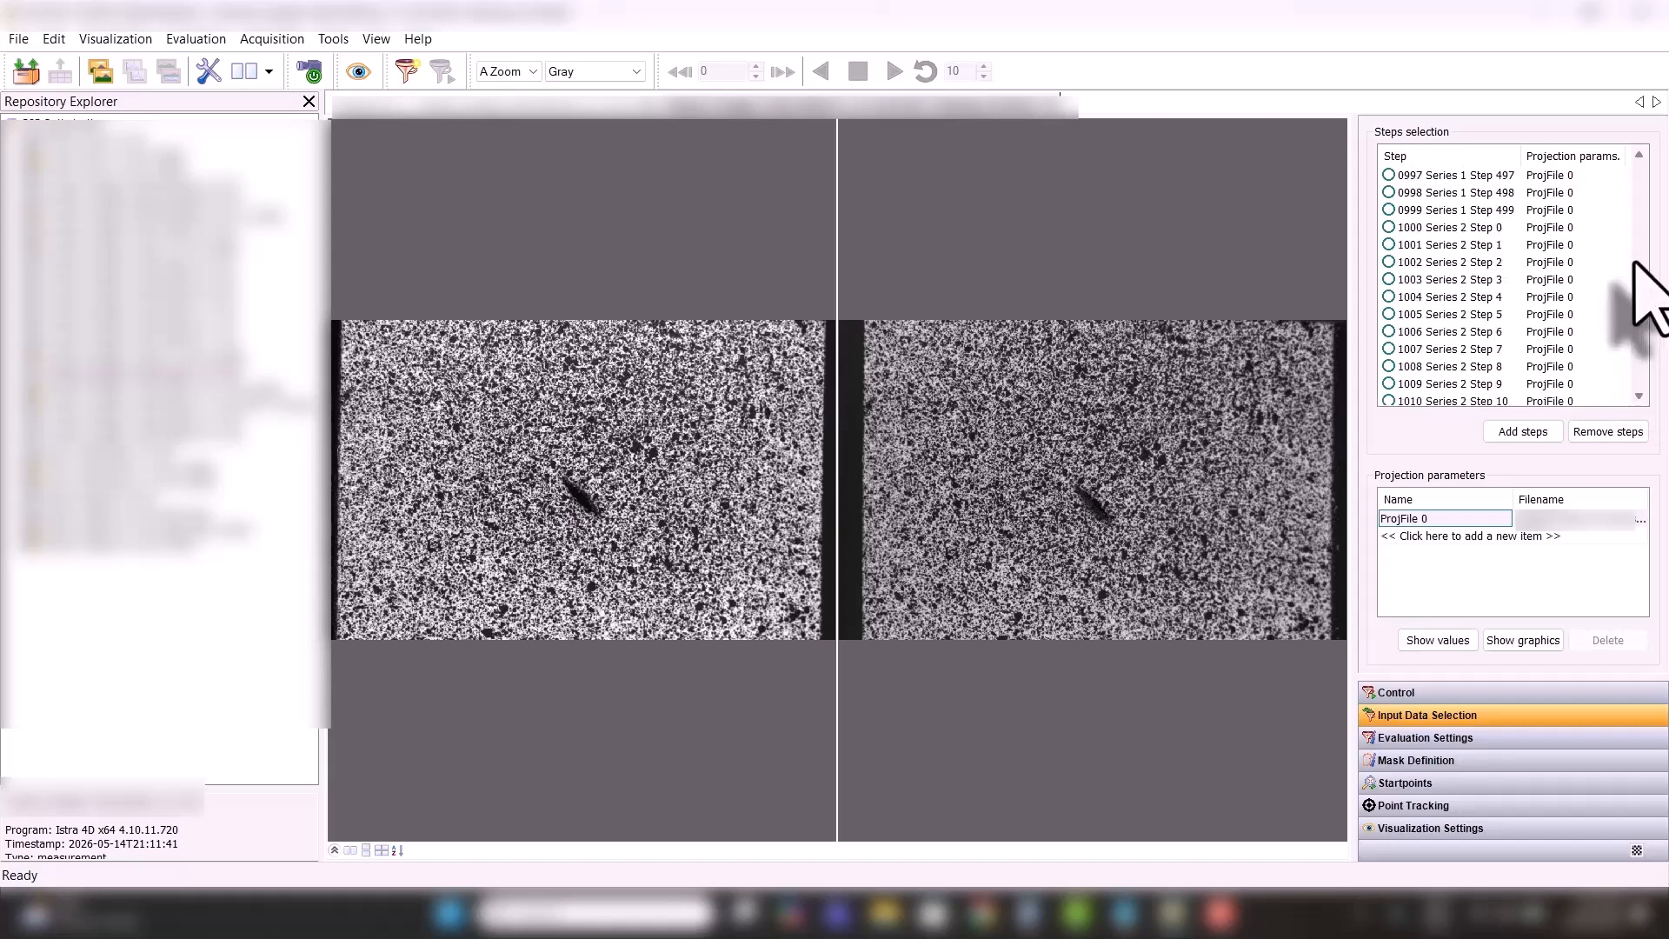
left_click(1470, 230)
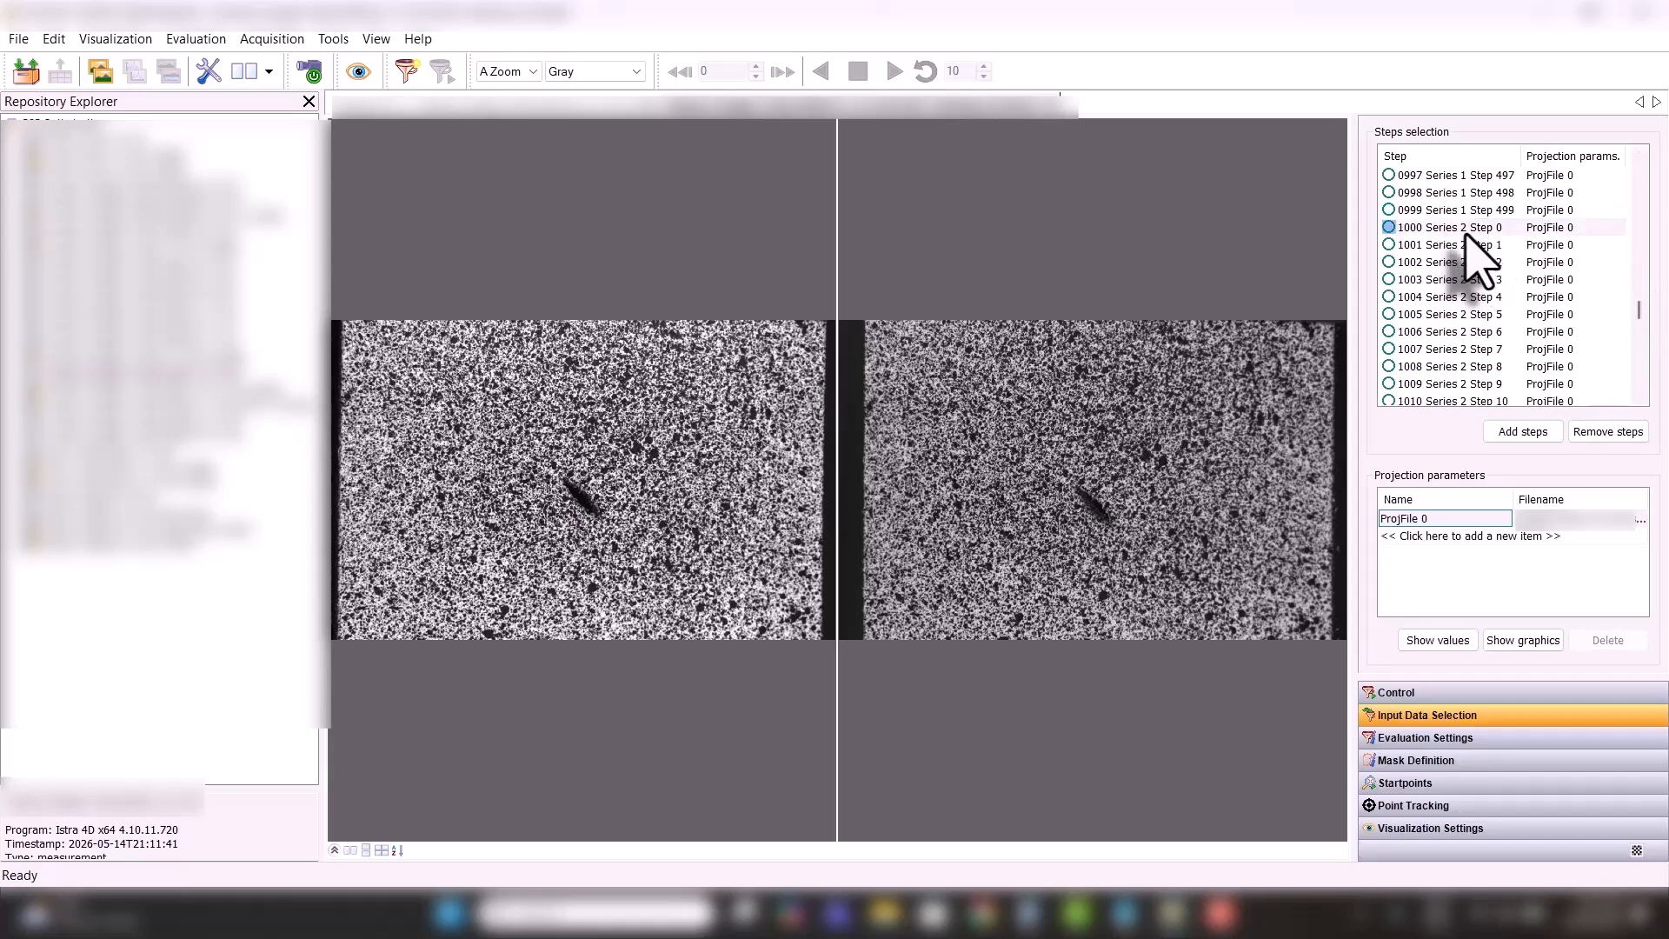
right_click(1466, 232)
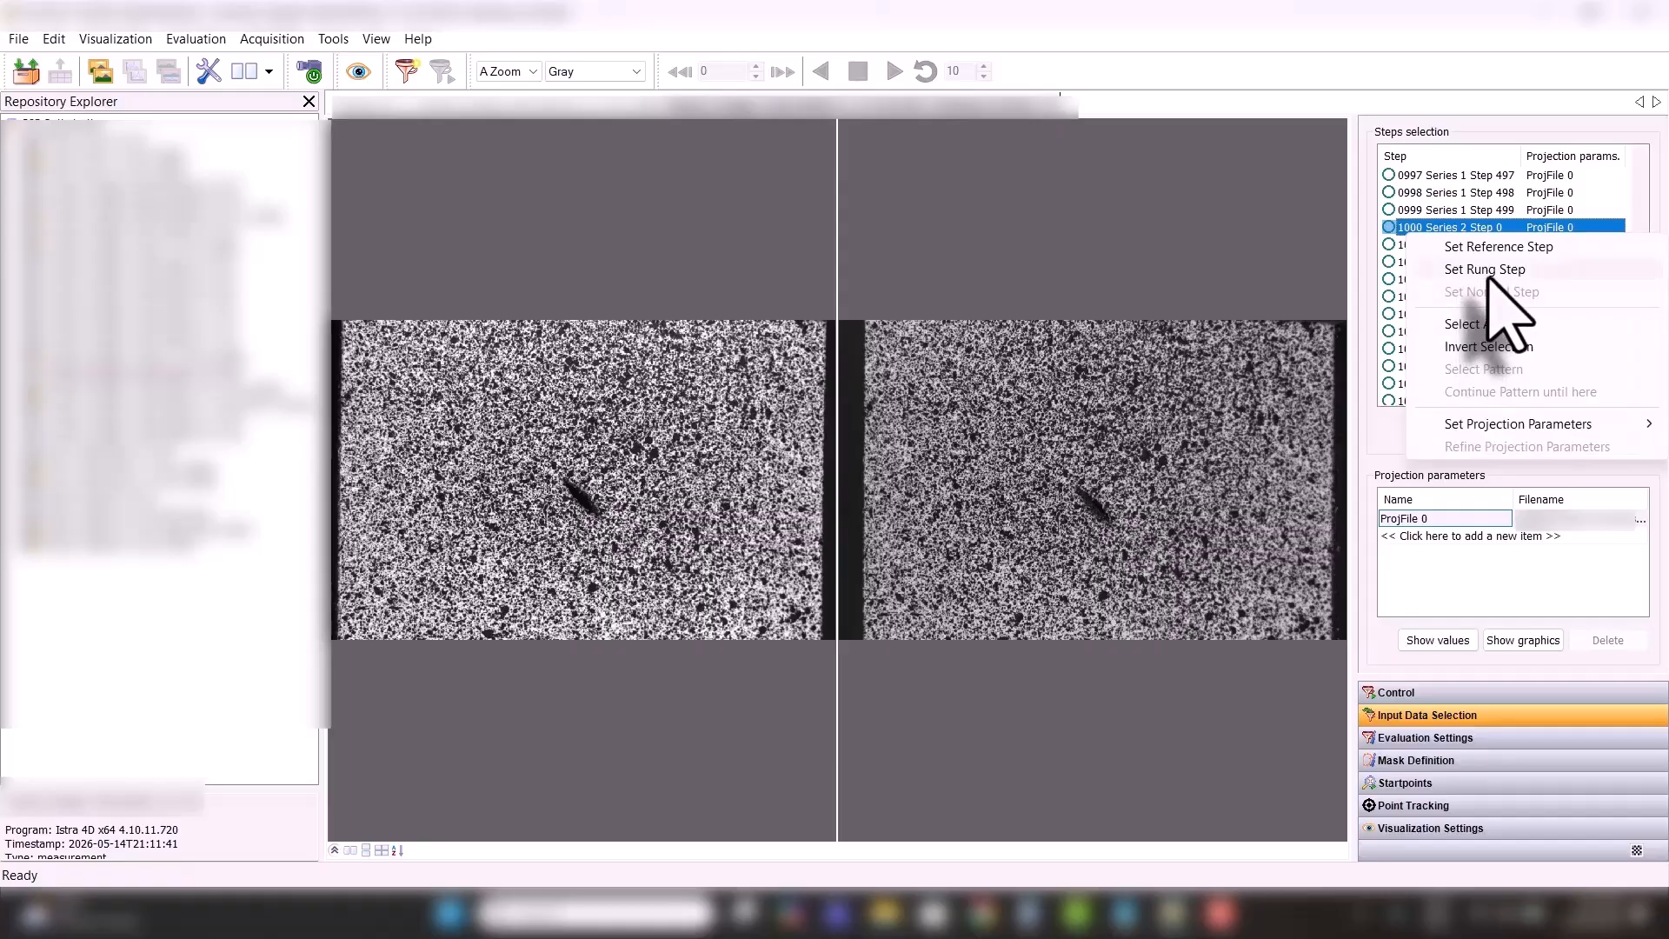
left_click(1490, 275)
left_click(1478, 280)
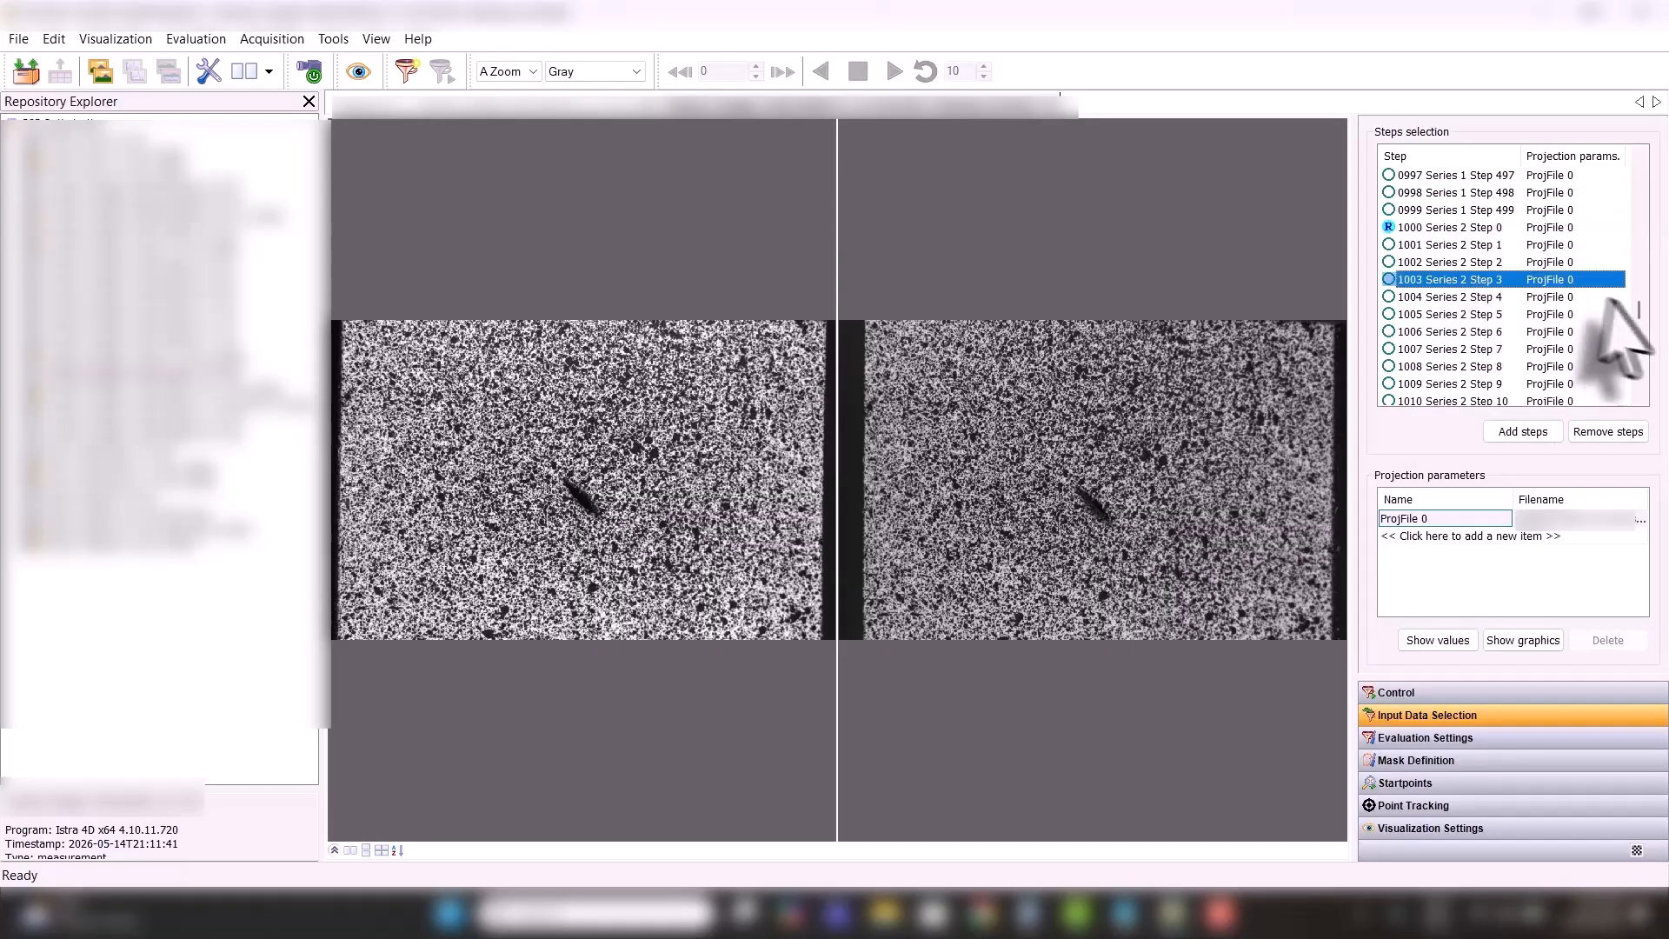
- Review the specimen images of entries 0502, 0503 and 0499 around the rung step at the Series 0 to Series 1 transition
scroll(1636, 202, "up", 20)
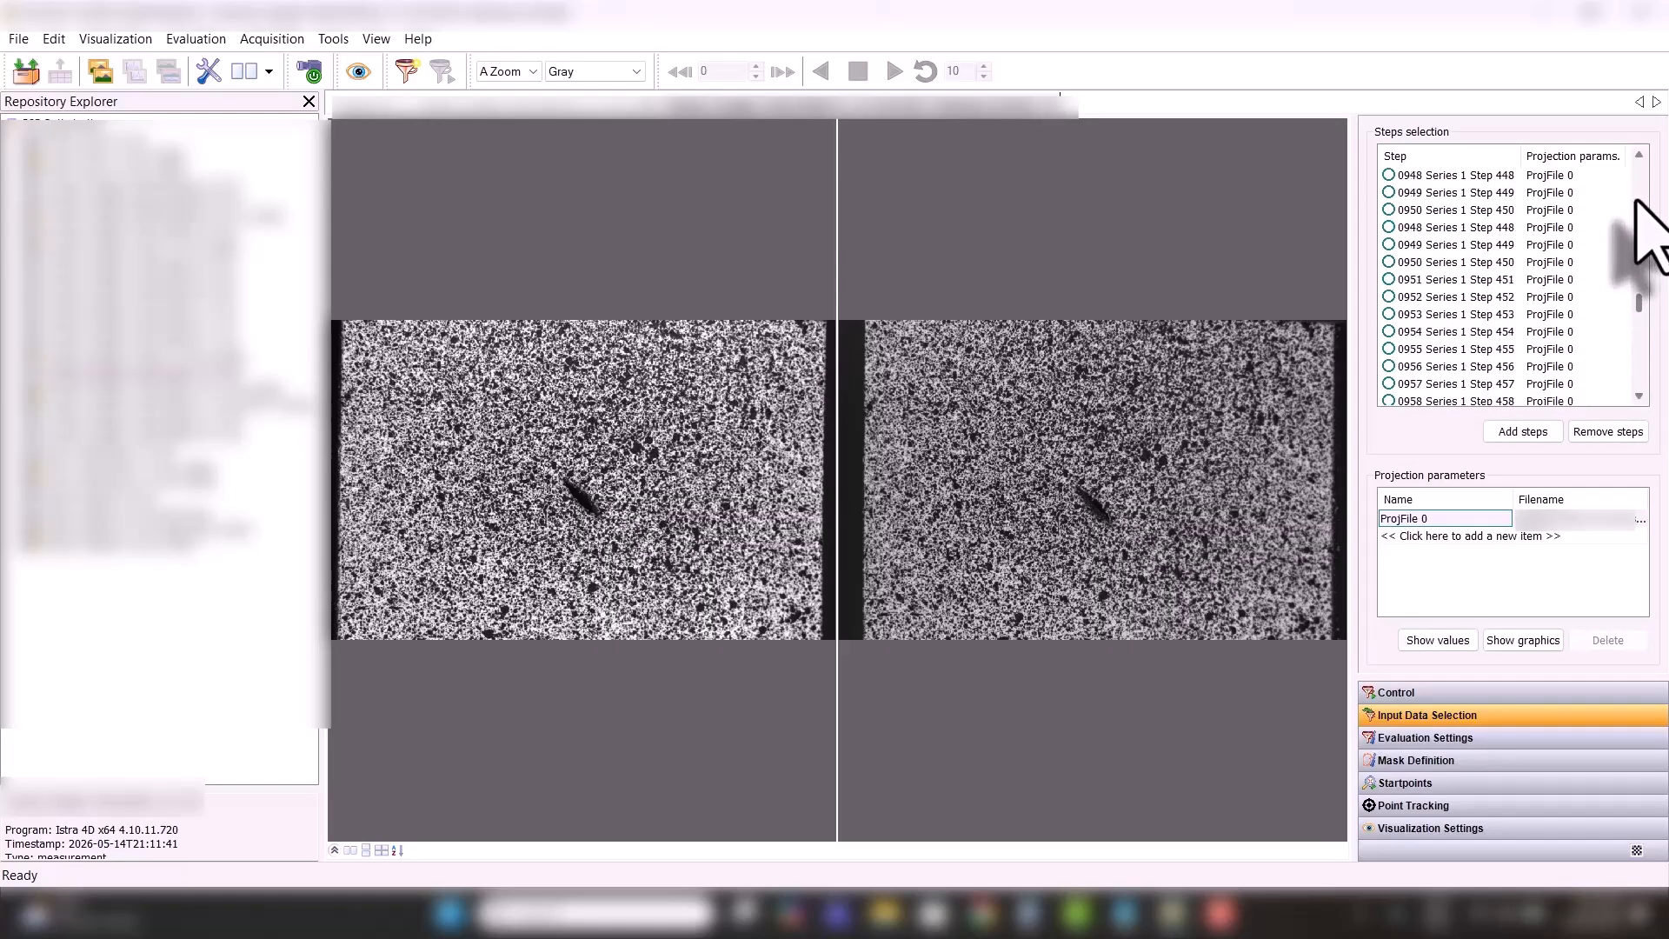
scroll(1637, 202, "up", 20)
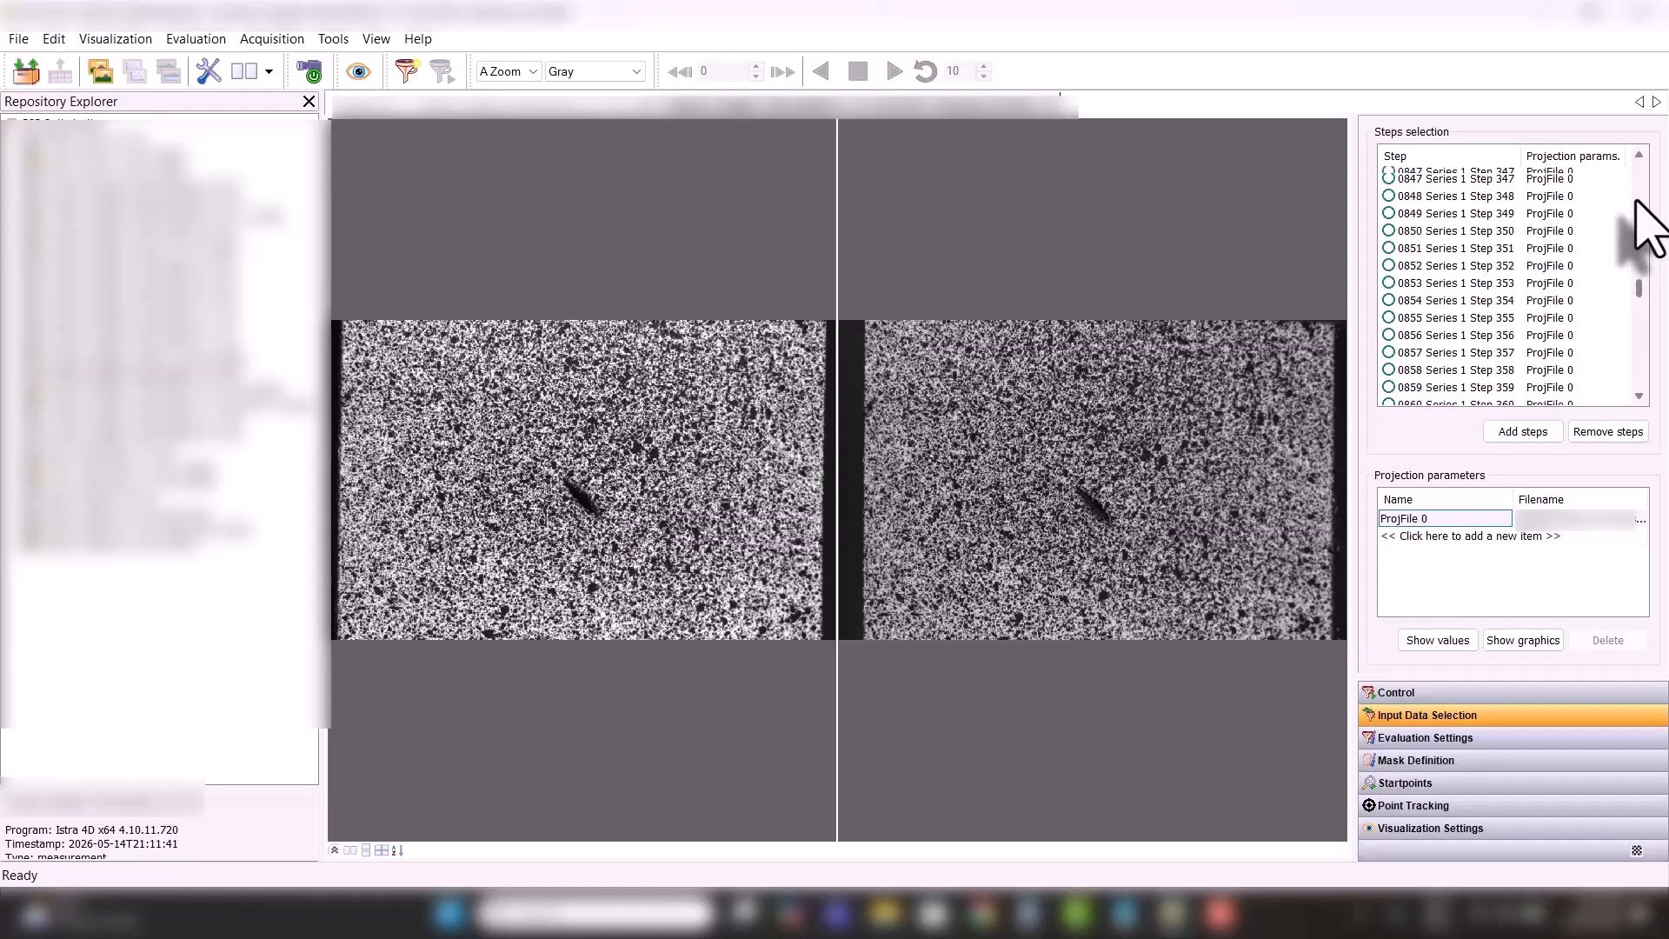
scroll(1637, 202, "up", 20)
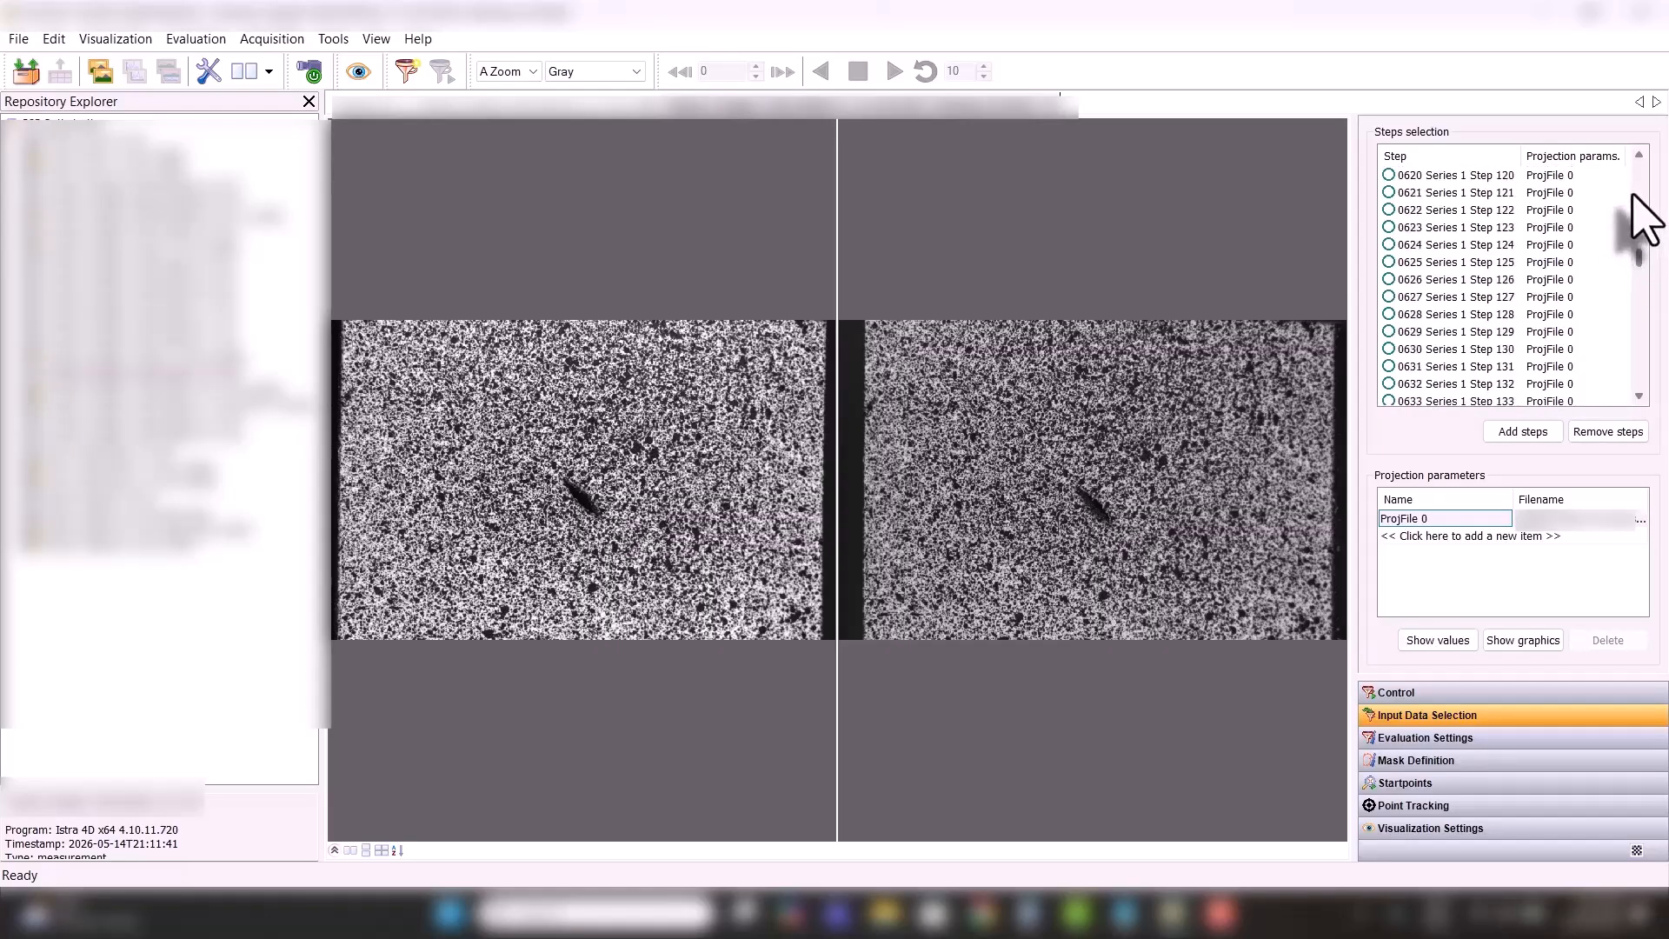
left_click(1472, 385)
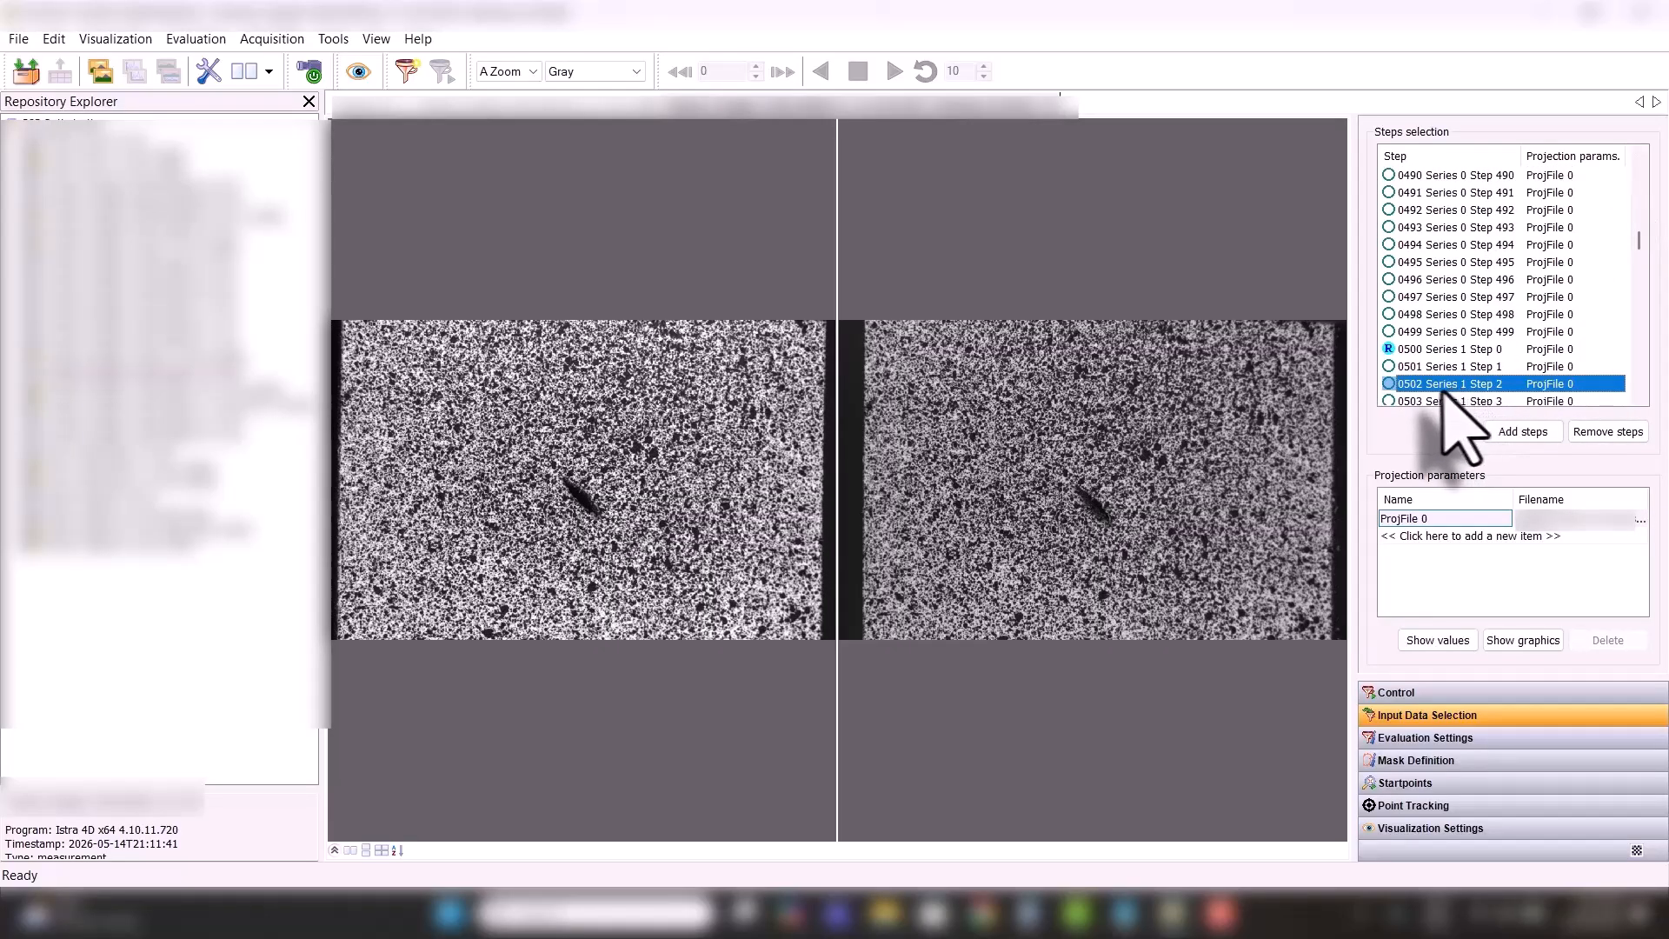
left_click(1479, 401)
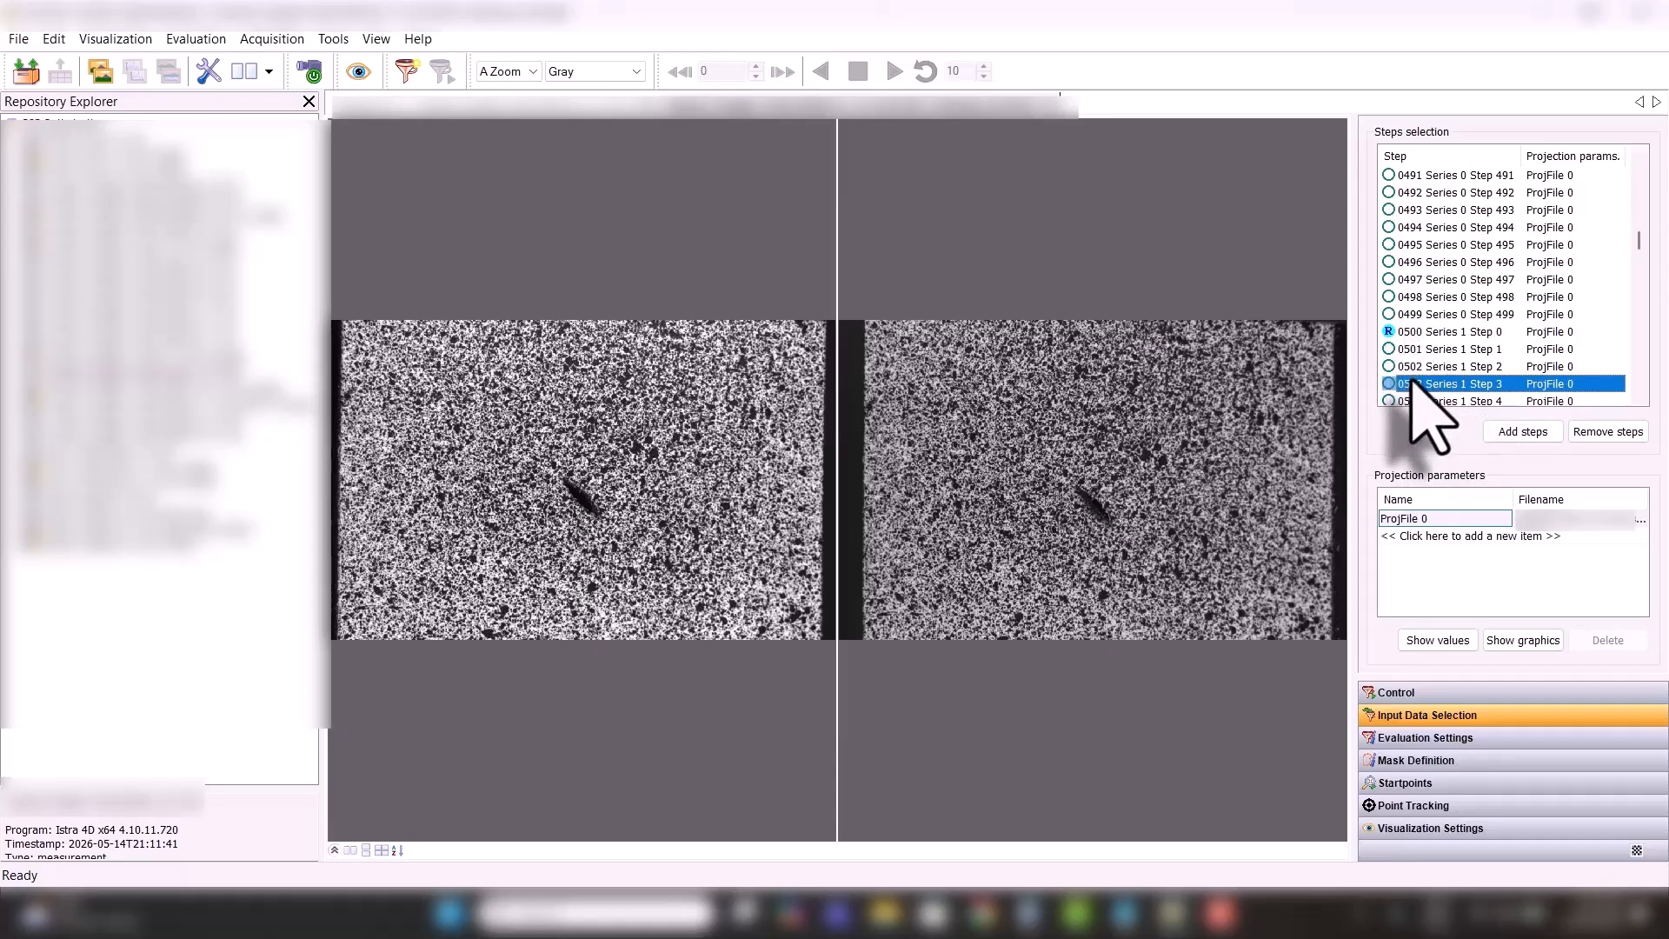
left_click(1439, 314)
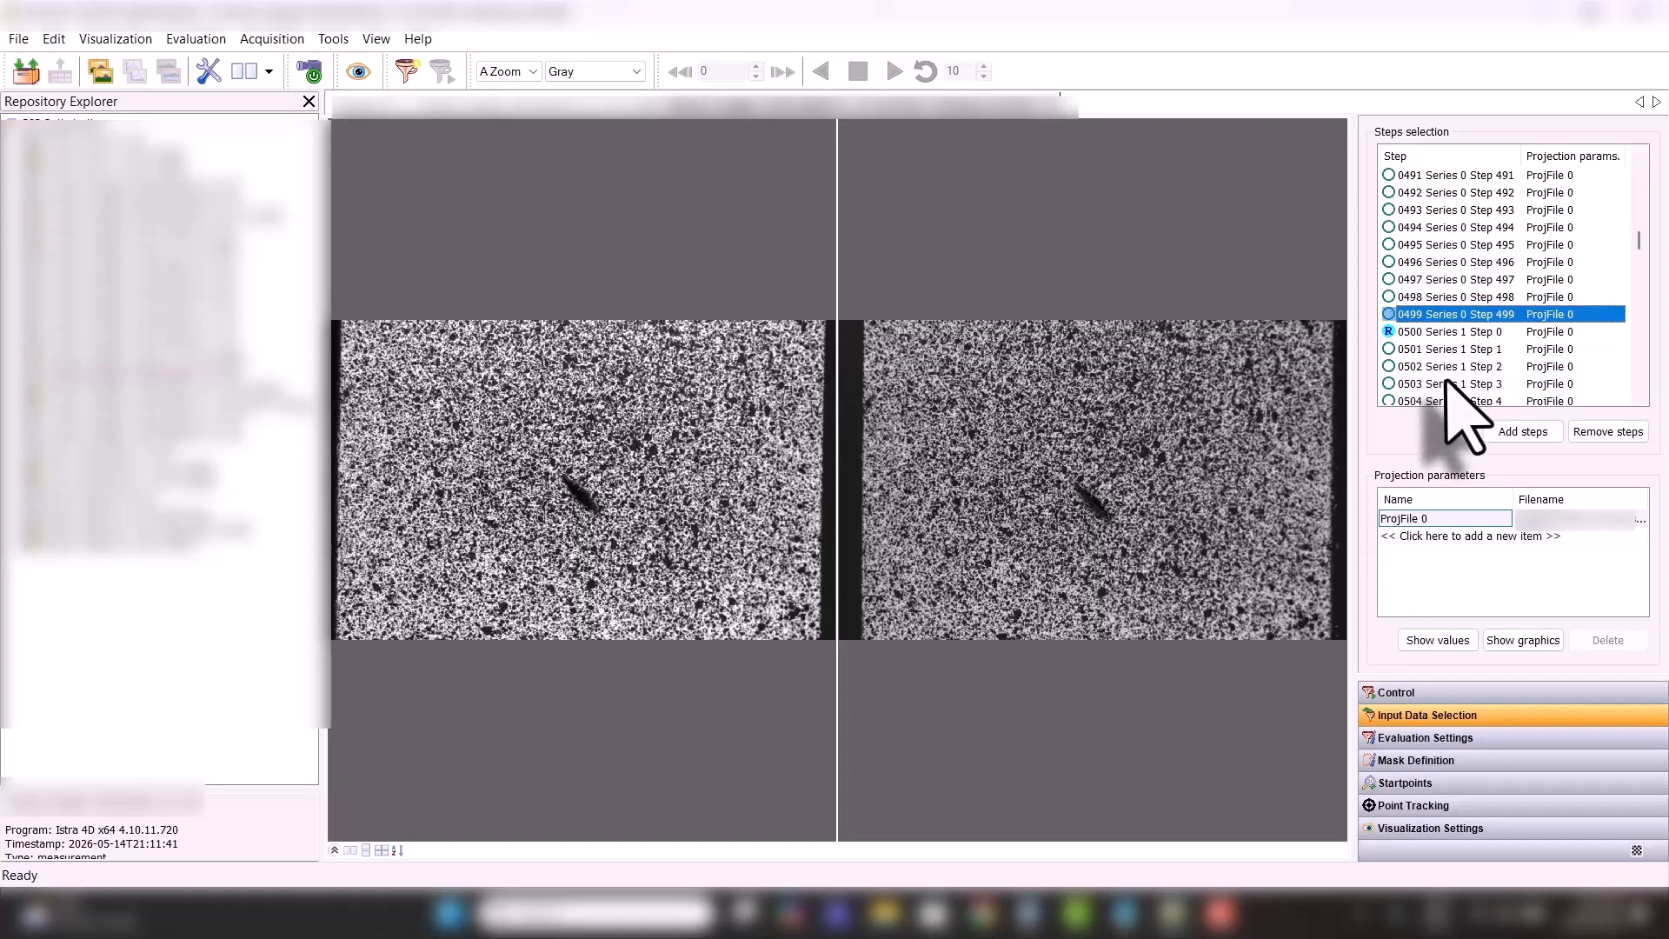
- Set Series 0 Step 499 as a rung step and compare its images with those of Series 1 Step 0
key("Down")
key("Down")
key("Up")
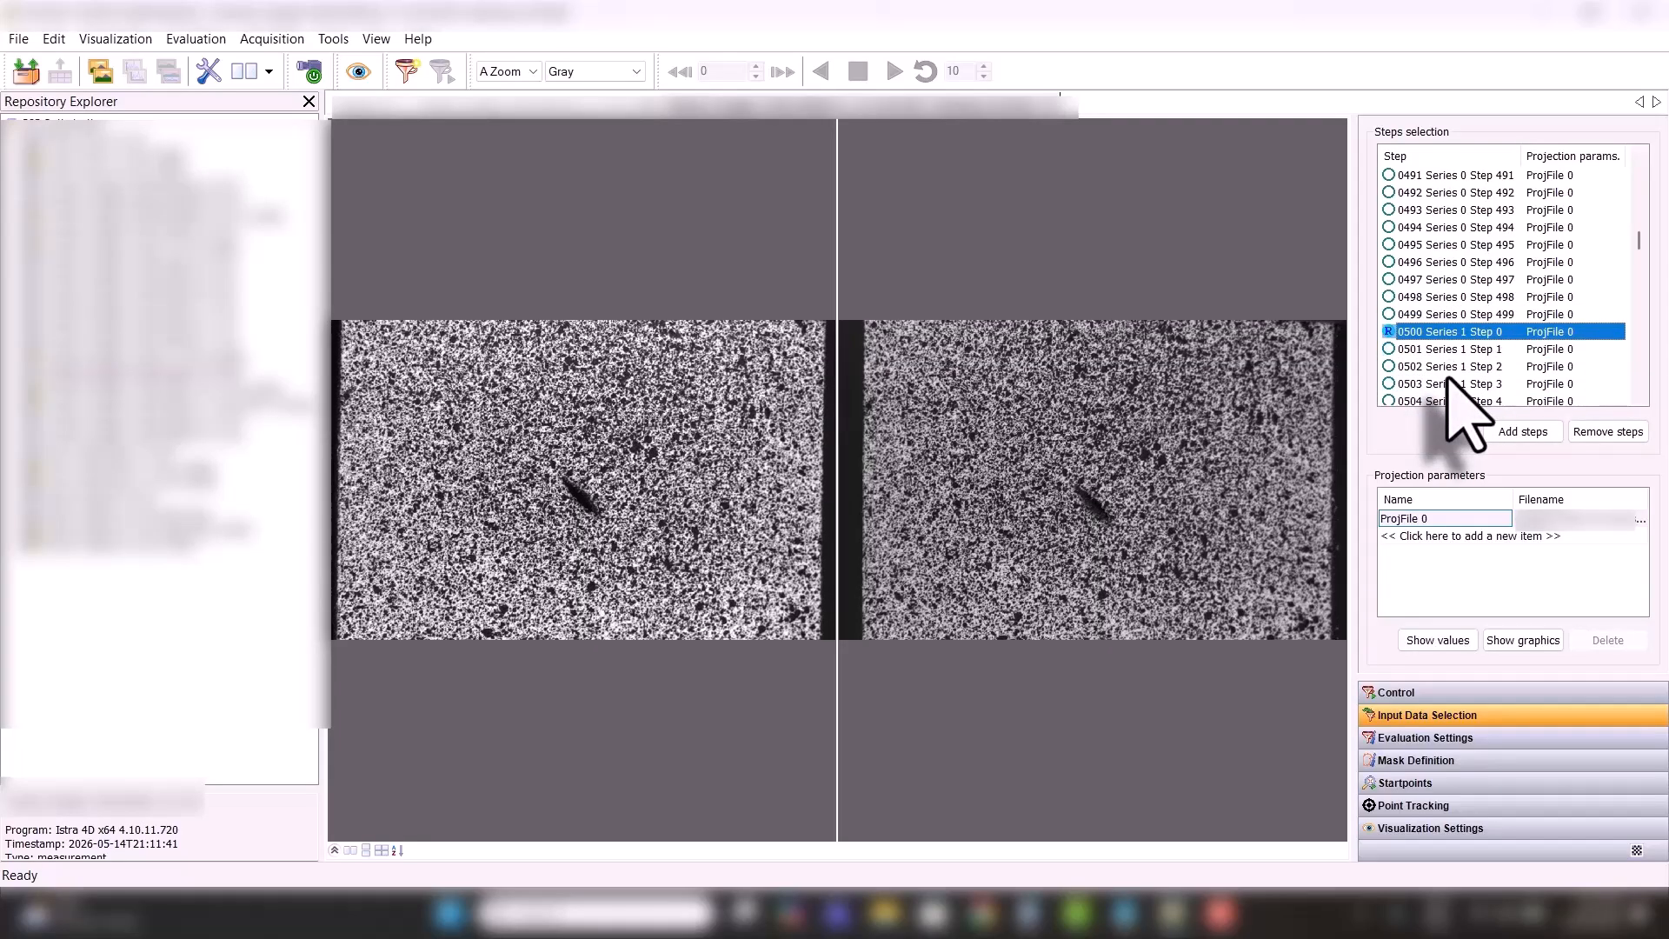
key("Down")
key("Up")
key("Up")
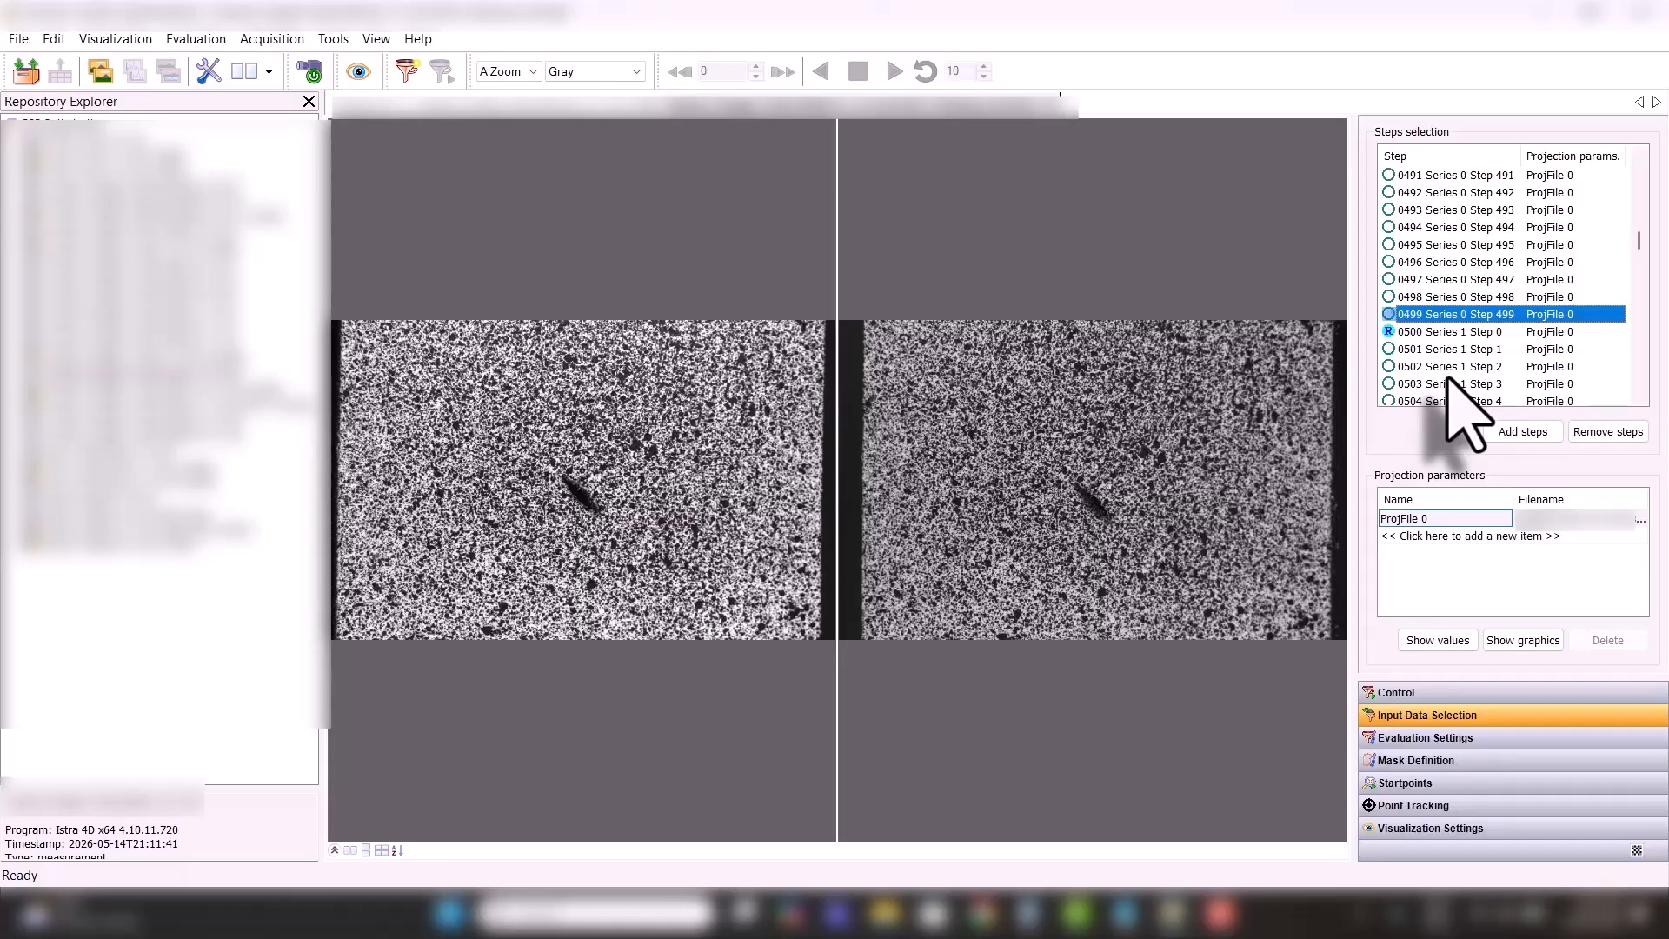
right_click(1435, 320)
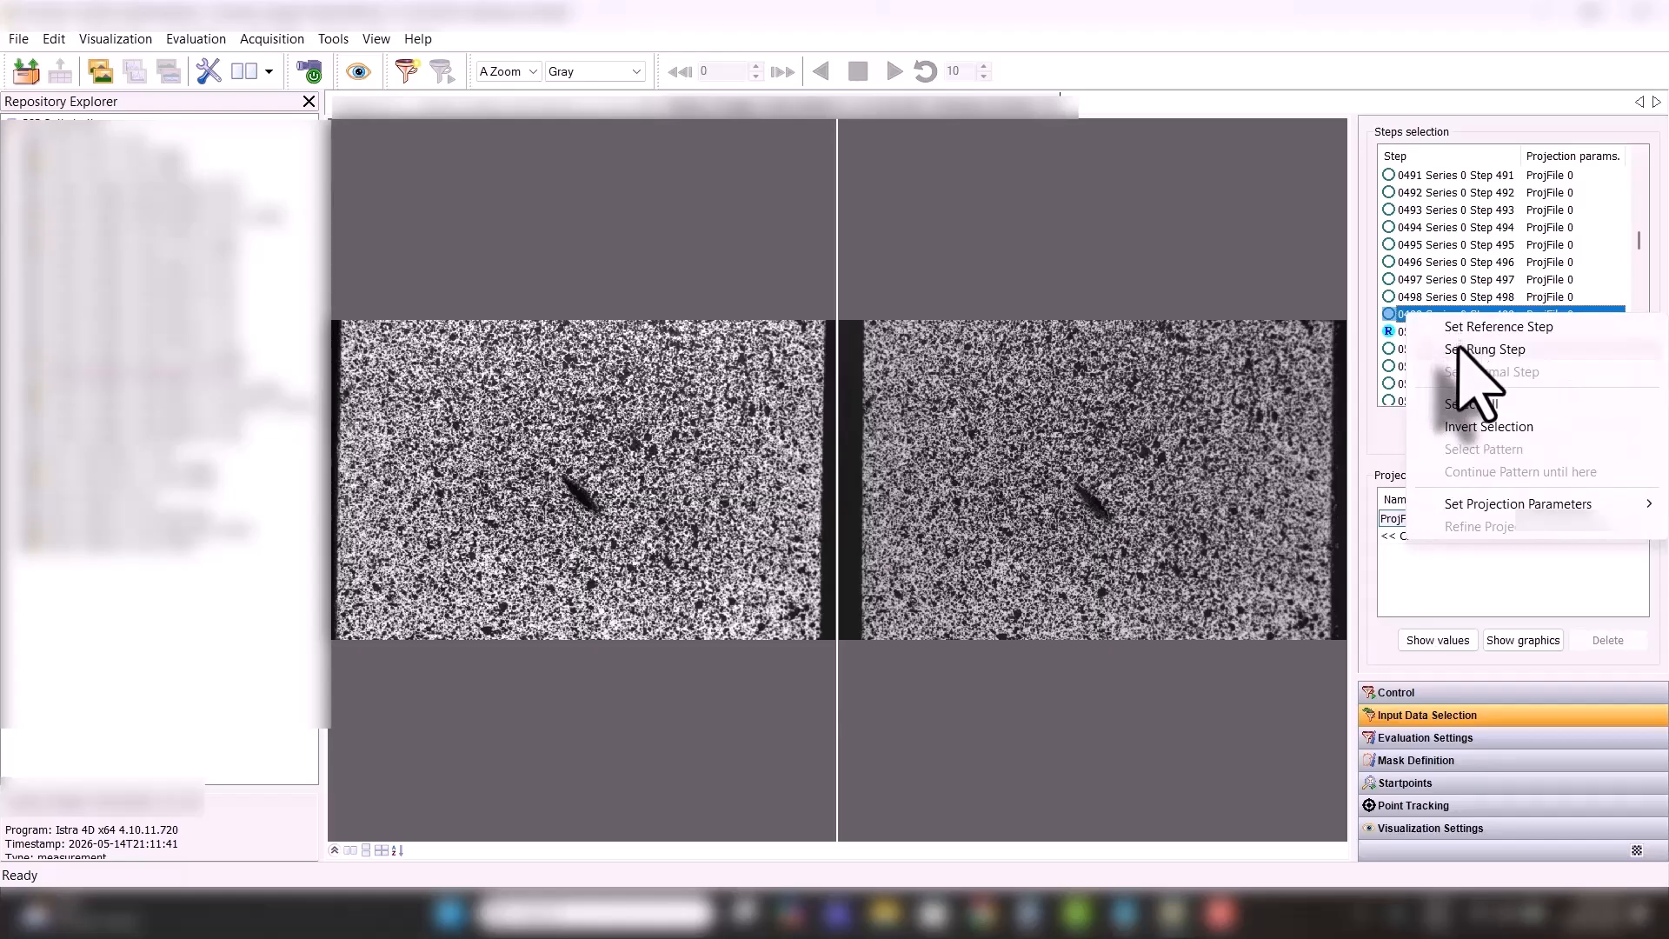
left_click(1476, 367)
left_click(1441, 349)
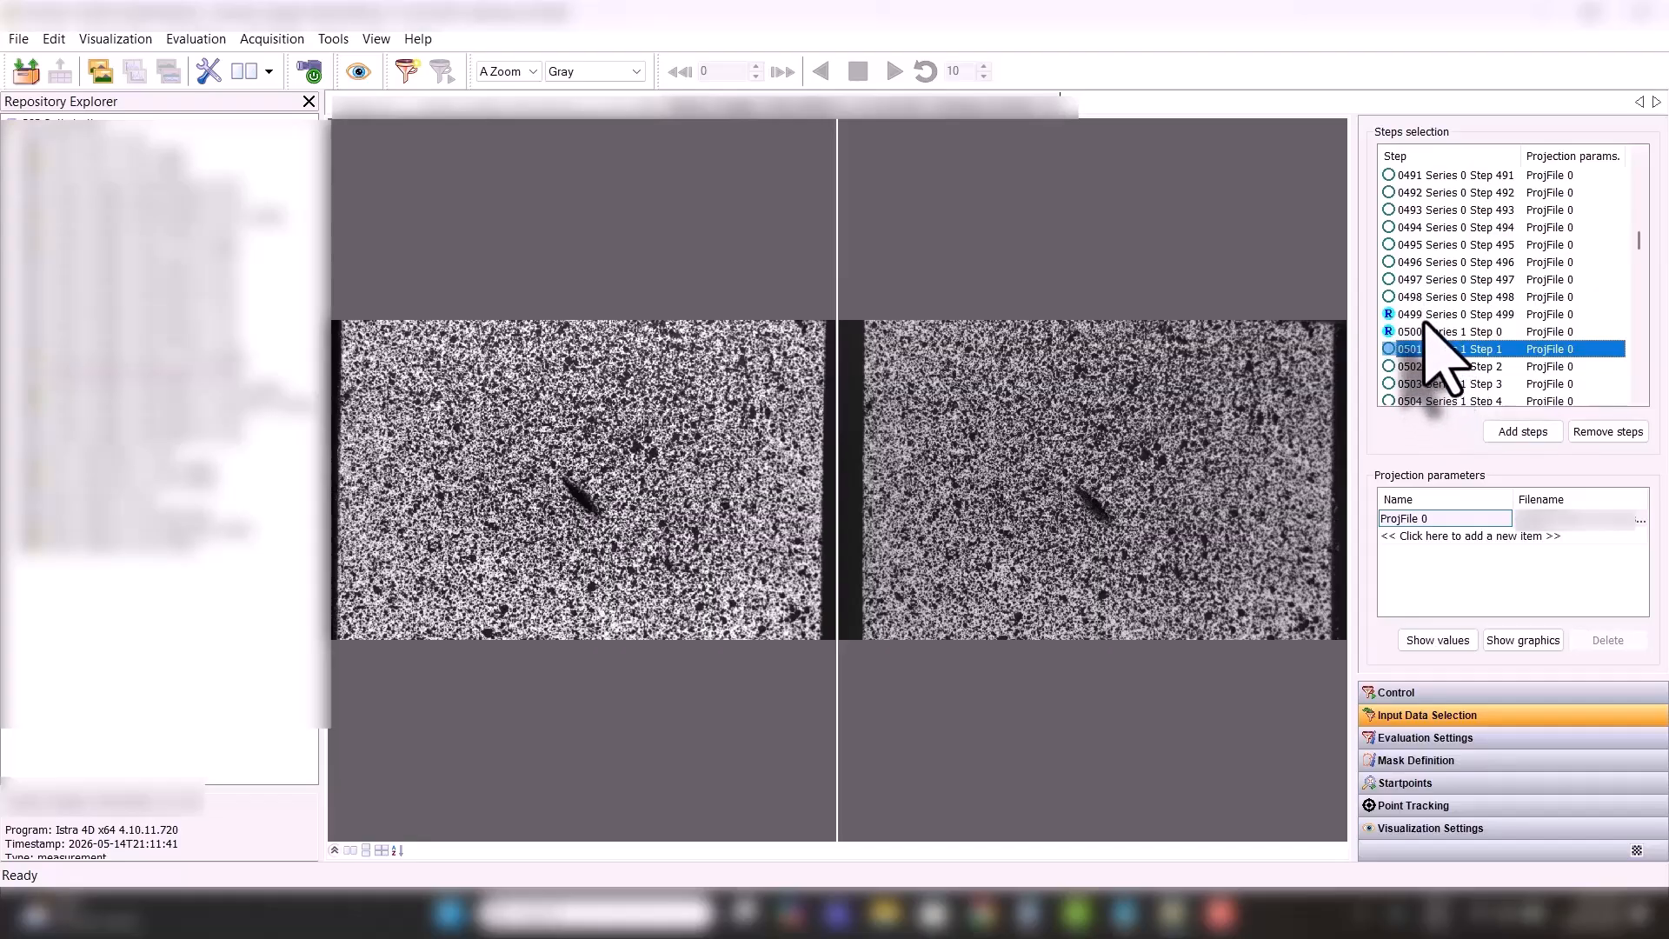
left_click(1429, 314)
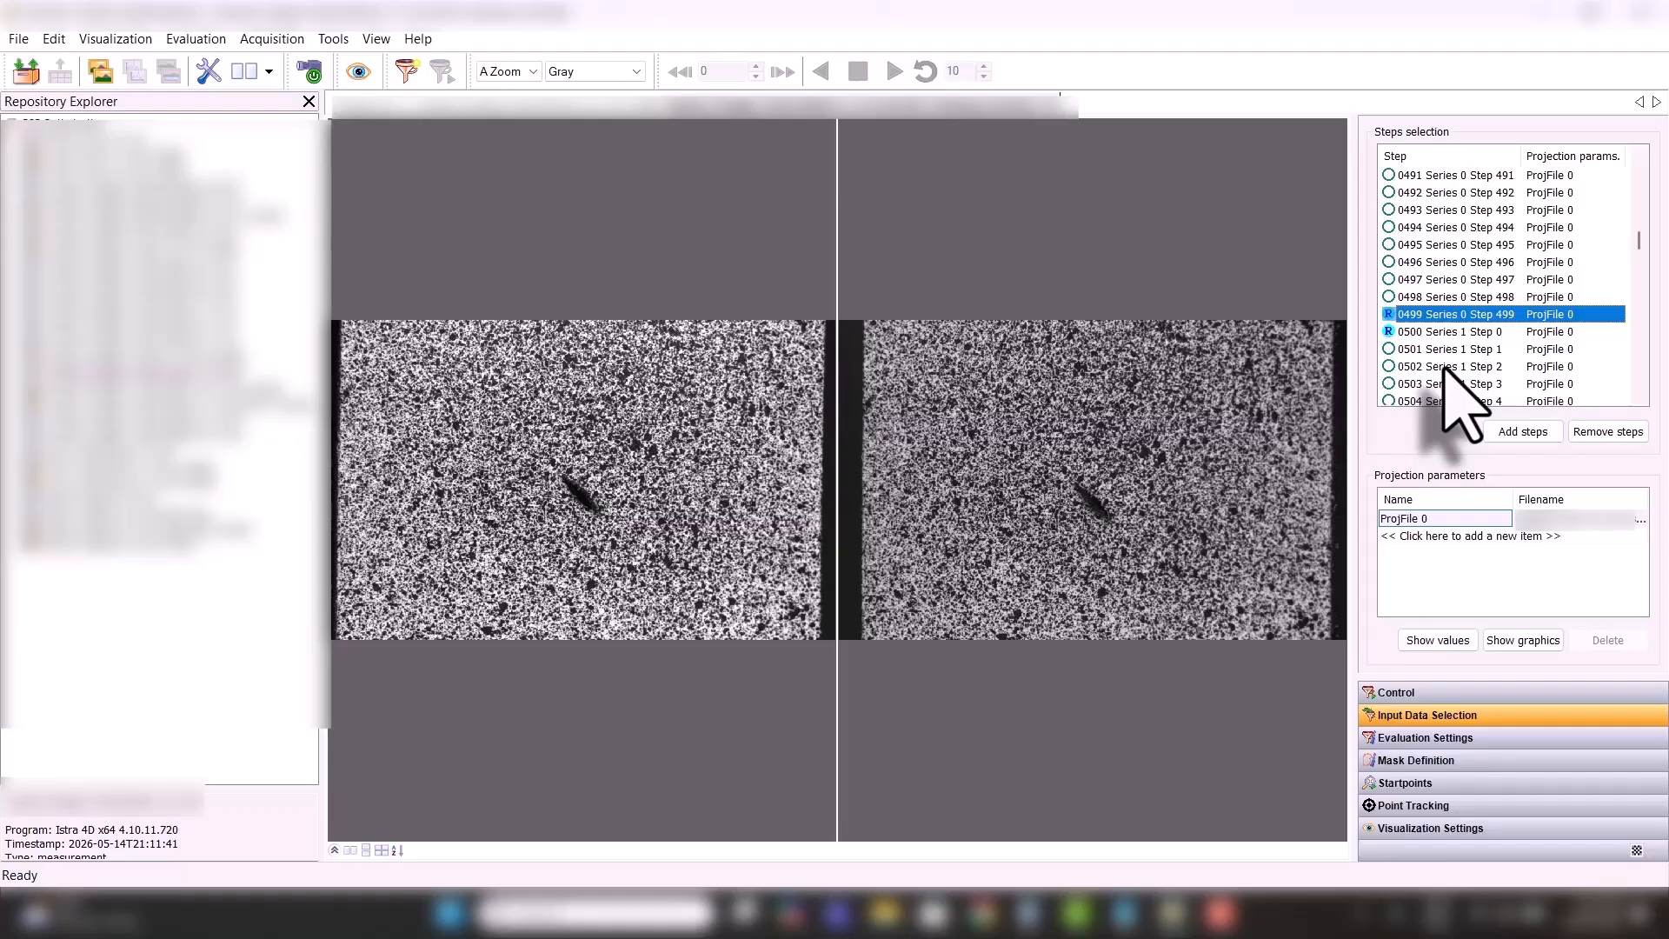
left_click(1438, 330)
left_click(1437, 315)
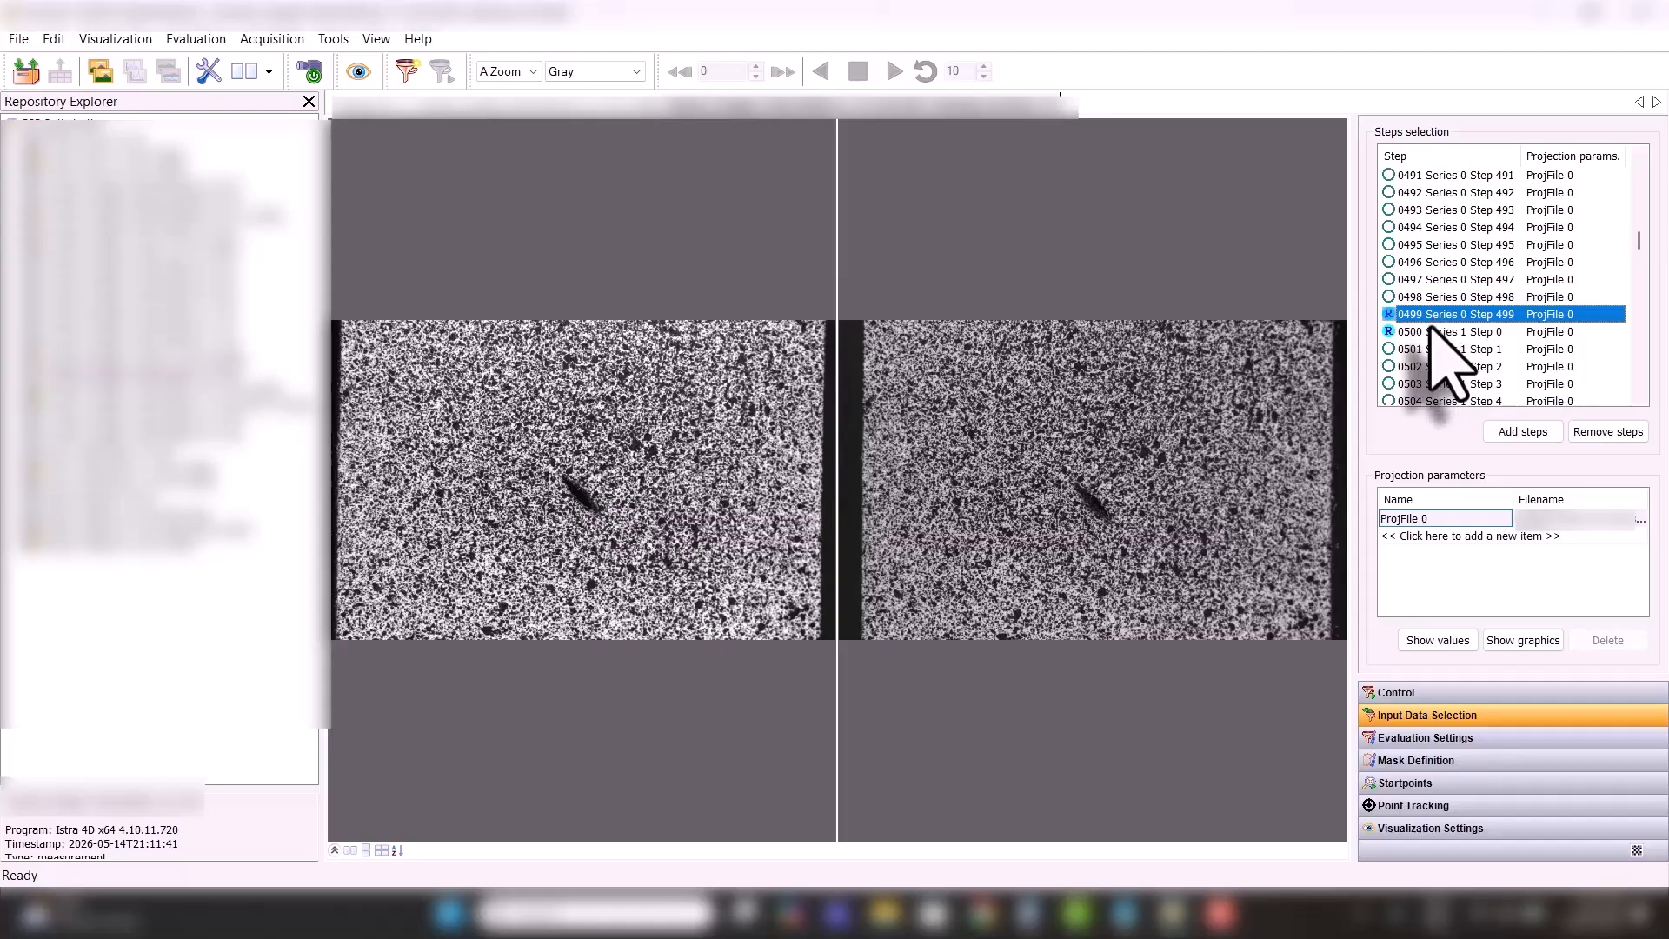
- Set Series 1 Step 499, the last step before Series 2, as a rung step
scroll(1632, 317, "down", 17)
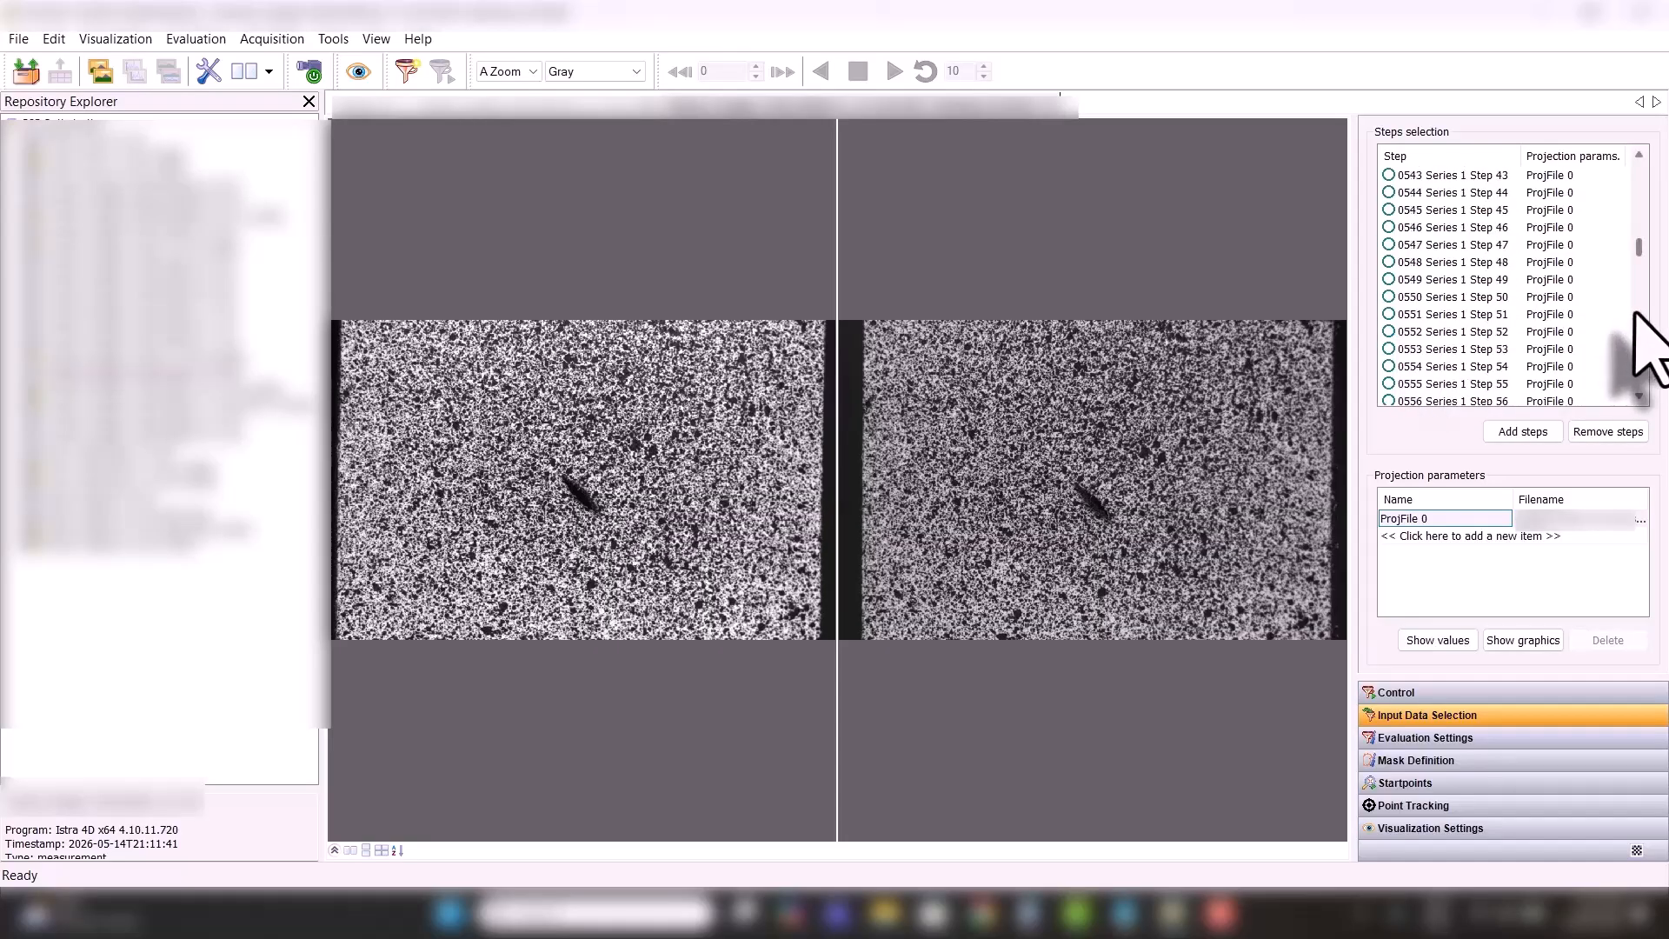
scroll(1635, 315, "down", 9)
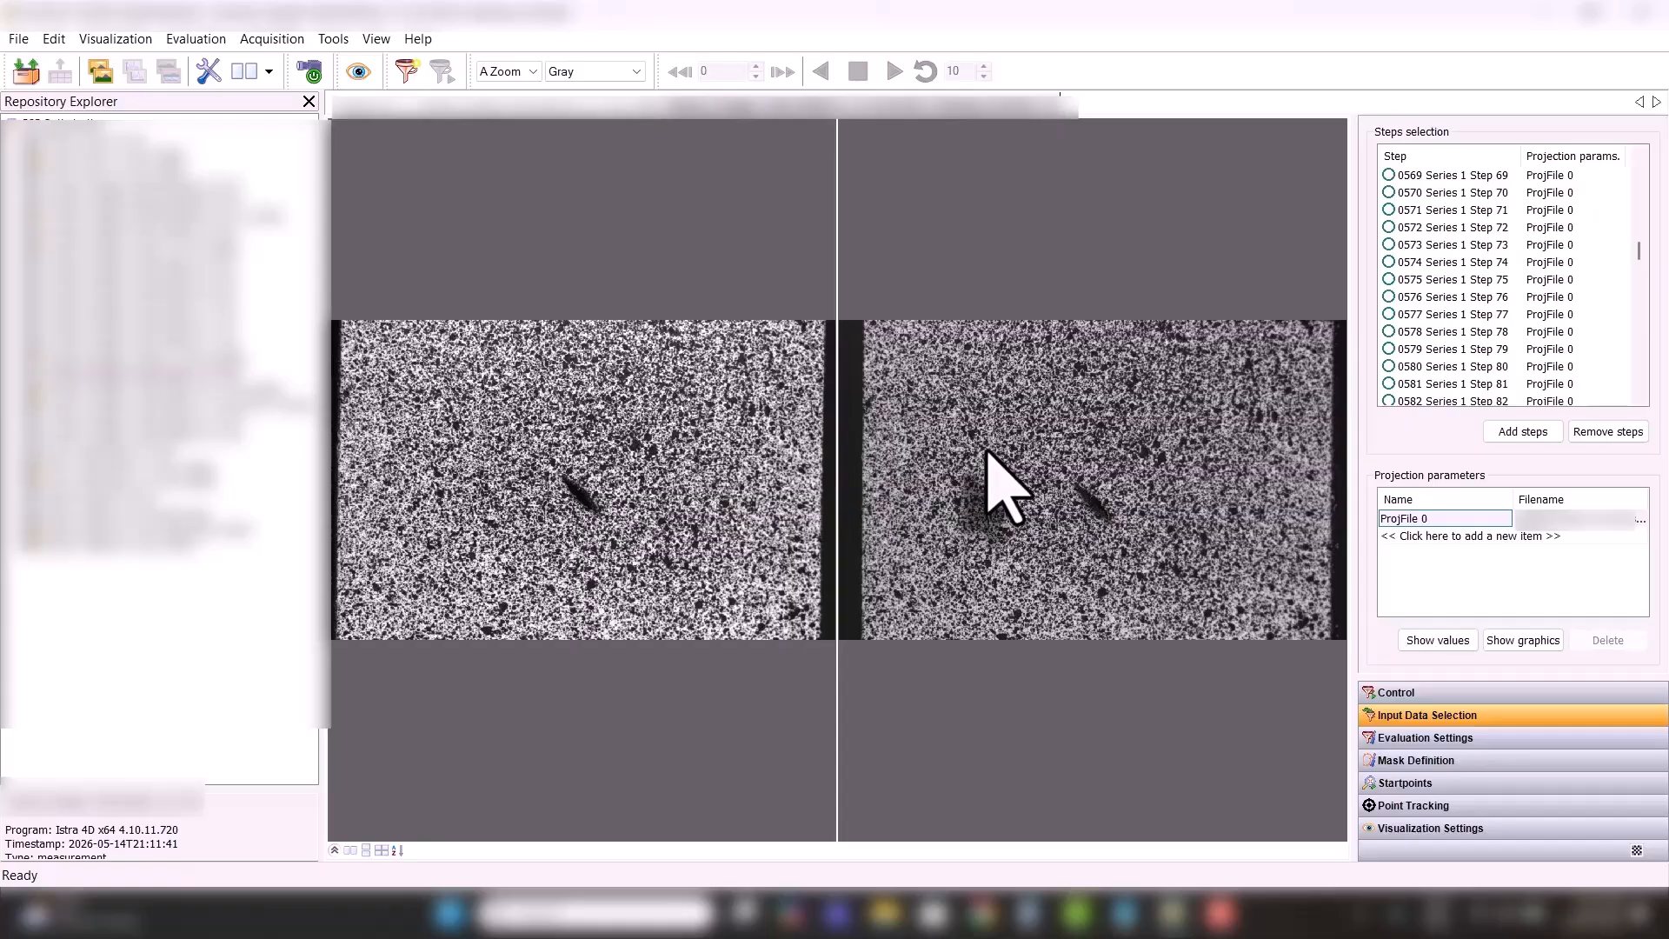
scroll(1632, 372, "down", 20)
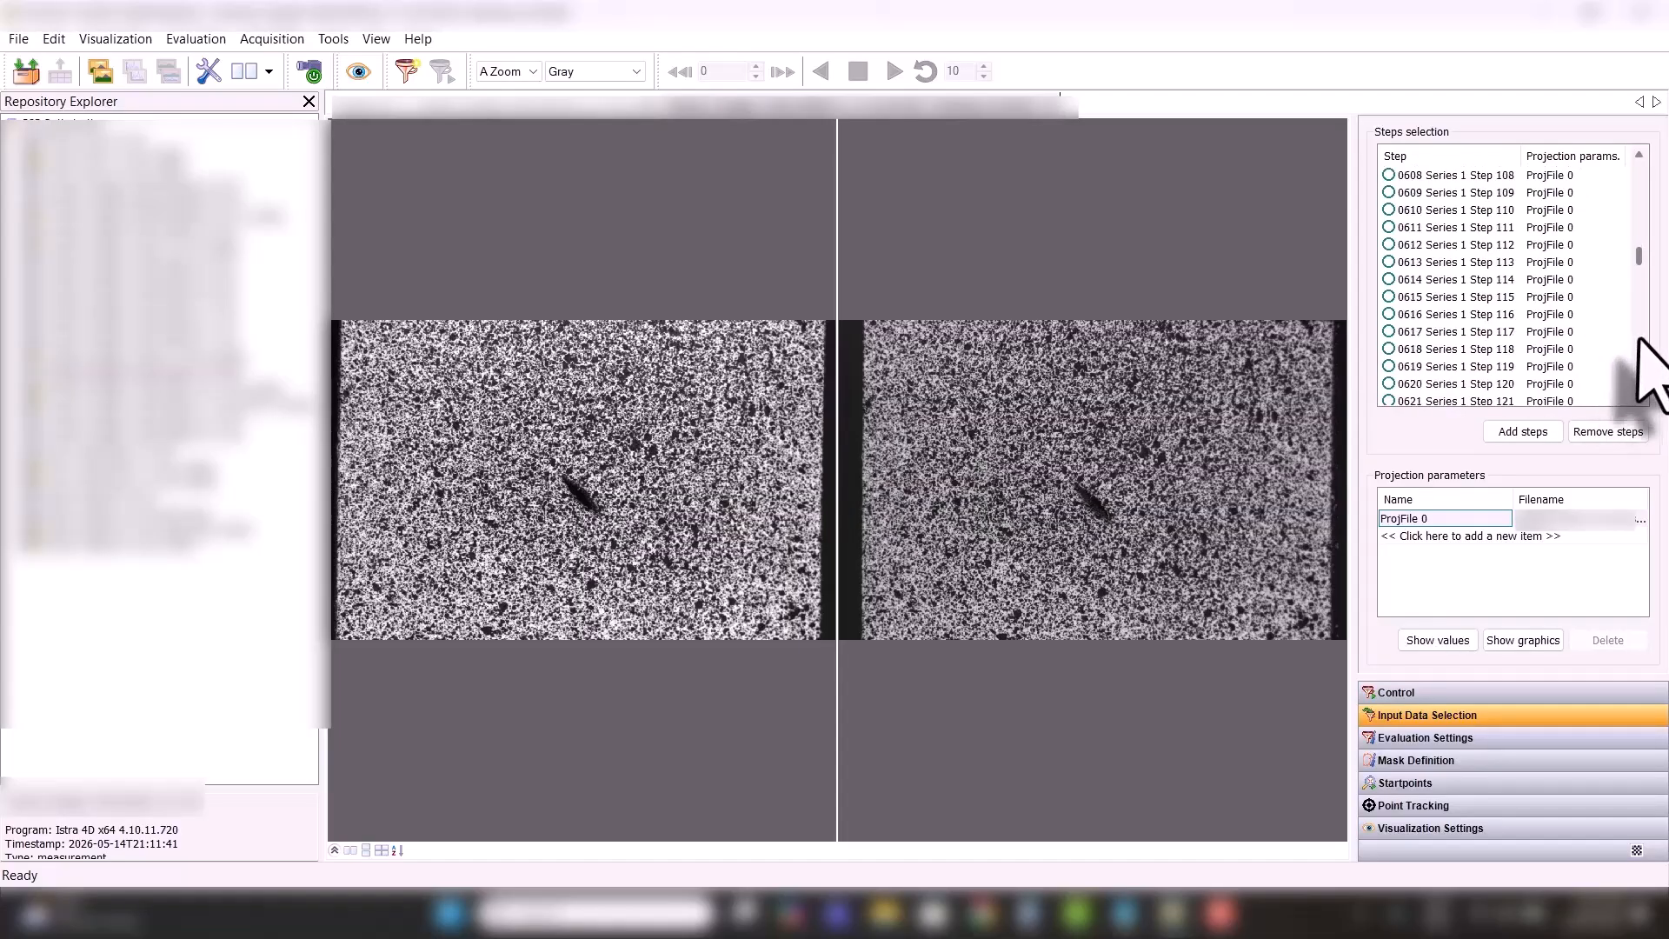
scroll(1639, 340, "down", 20)
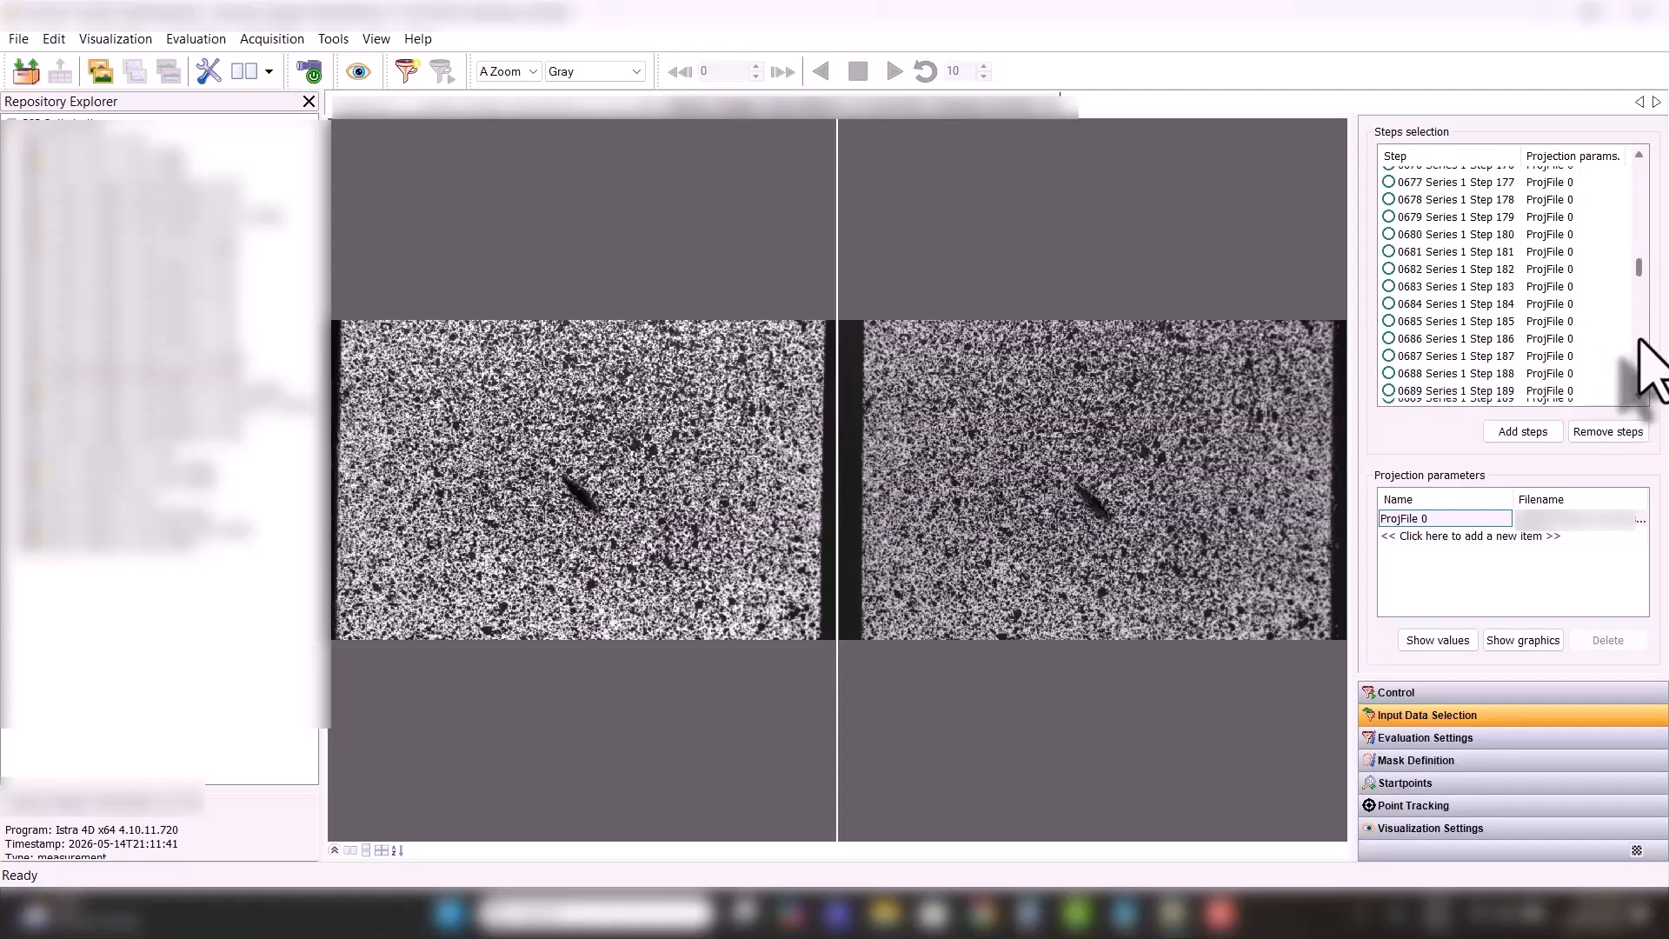
scroll(1639, 340, "down", 20)
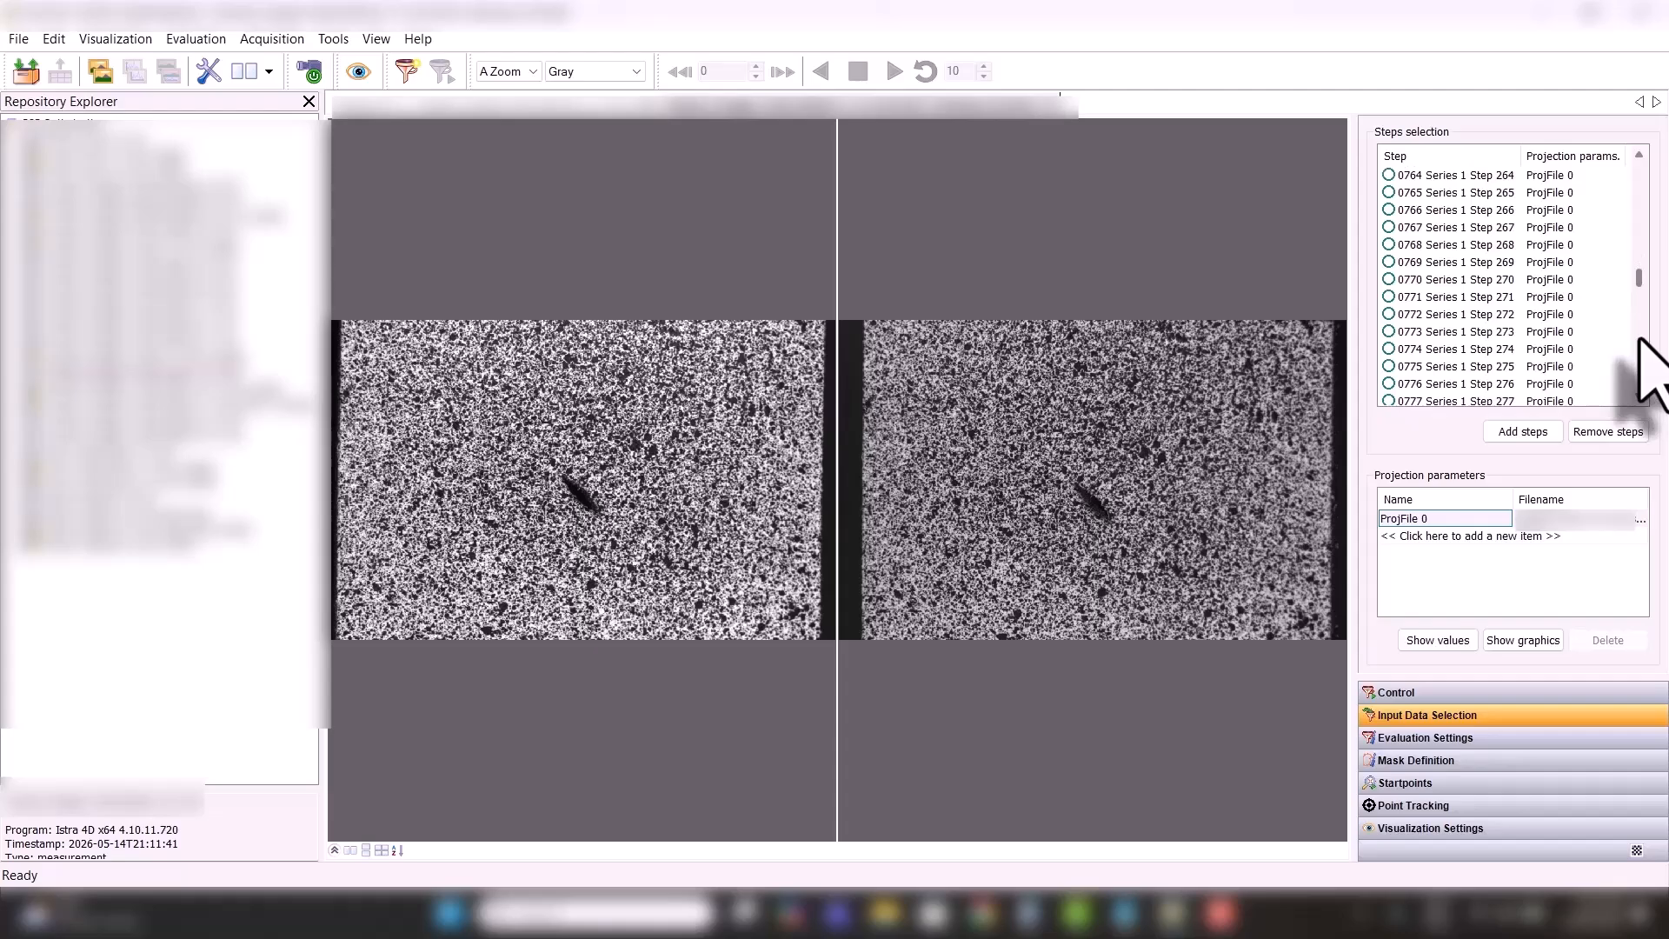
scroll(1639, 340, "down", 8)
scroll(1639, 340, "down", 20)
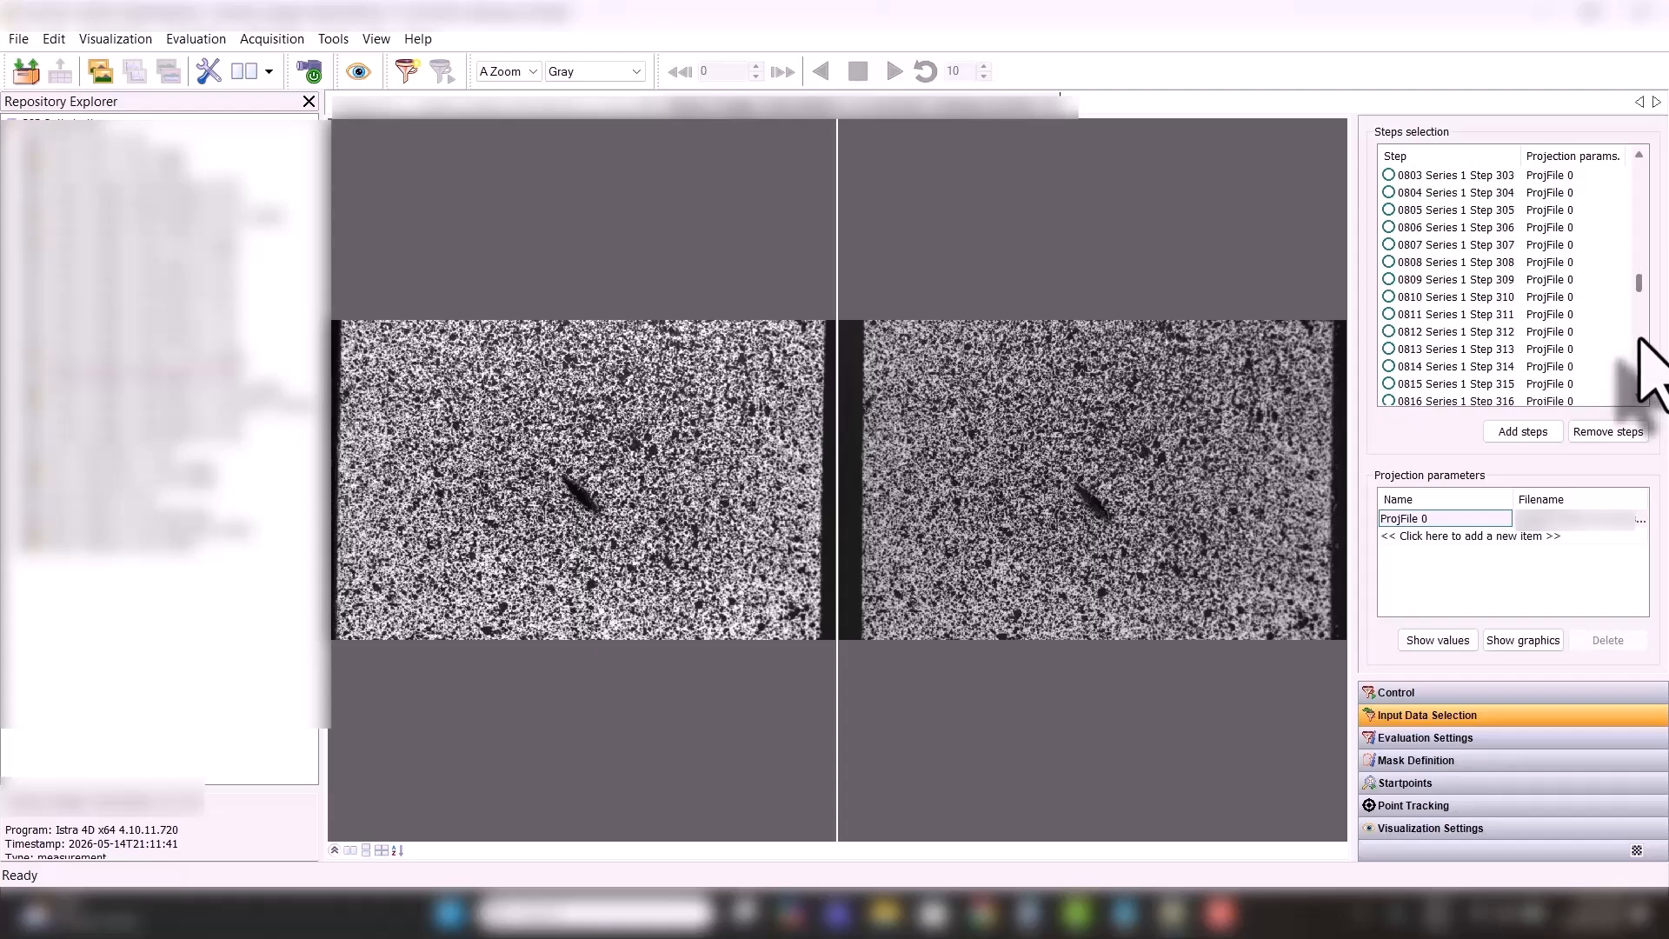
scroll(1639, 340, "down", 20)
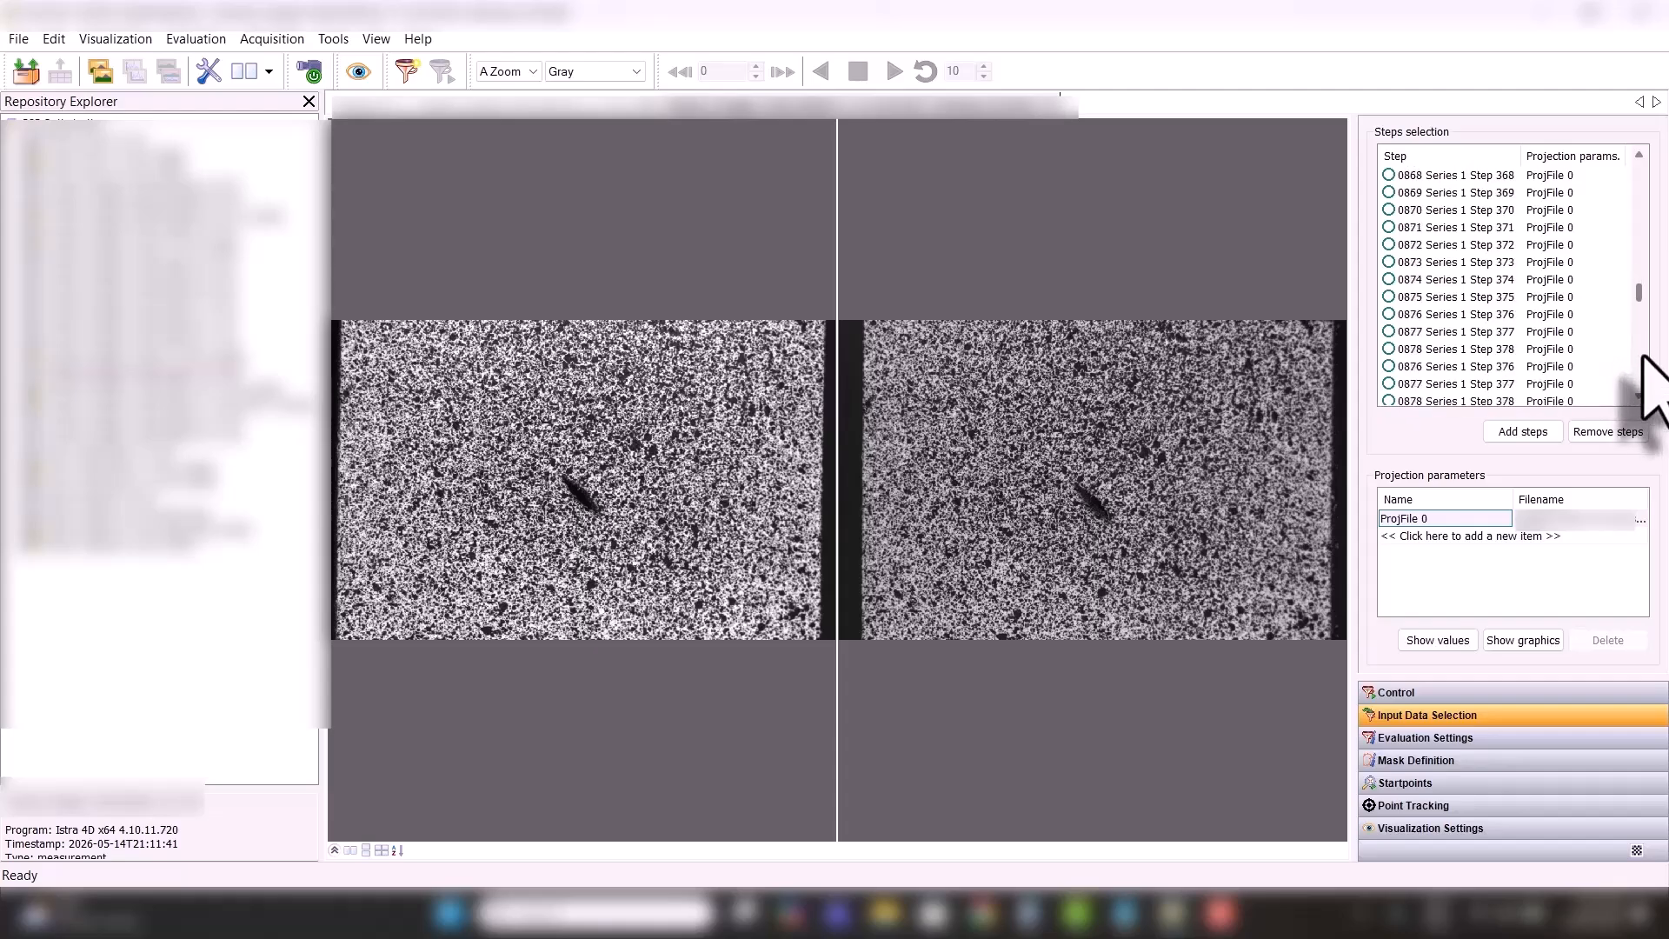
scroll(1646, 358, "up", 2)
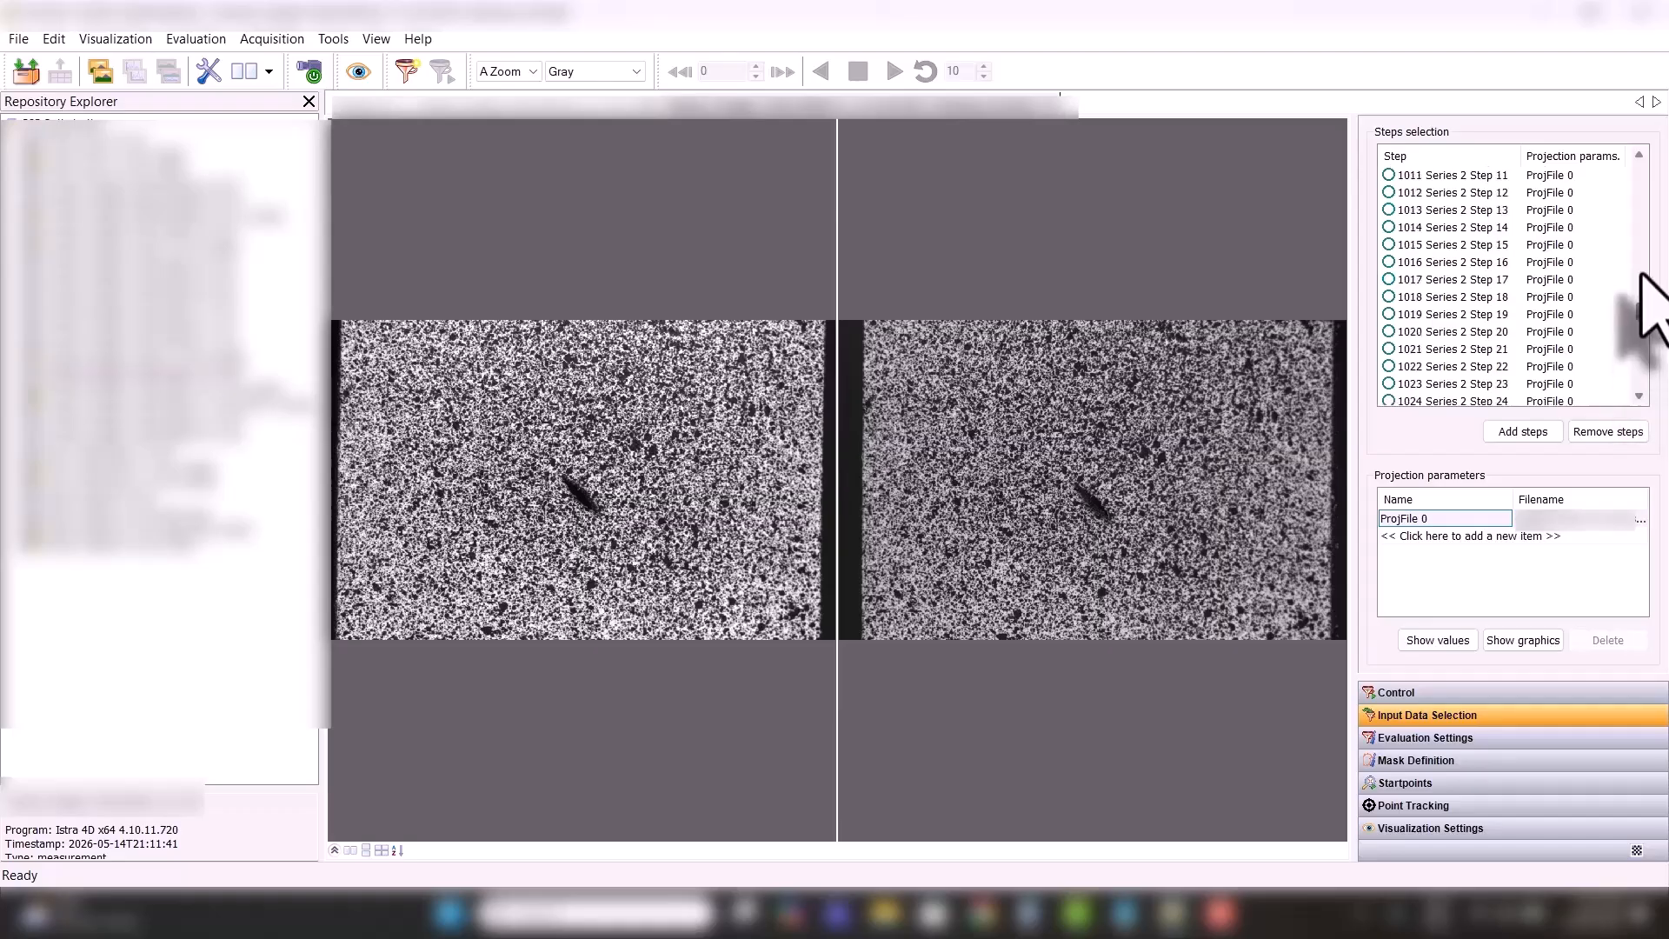
left_click(1502, 192)
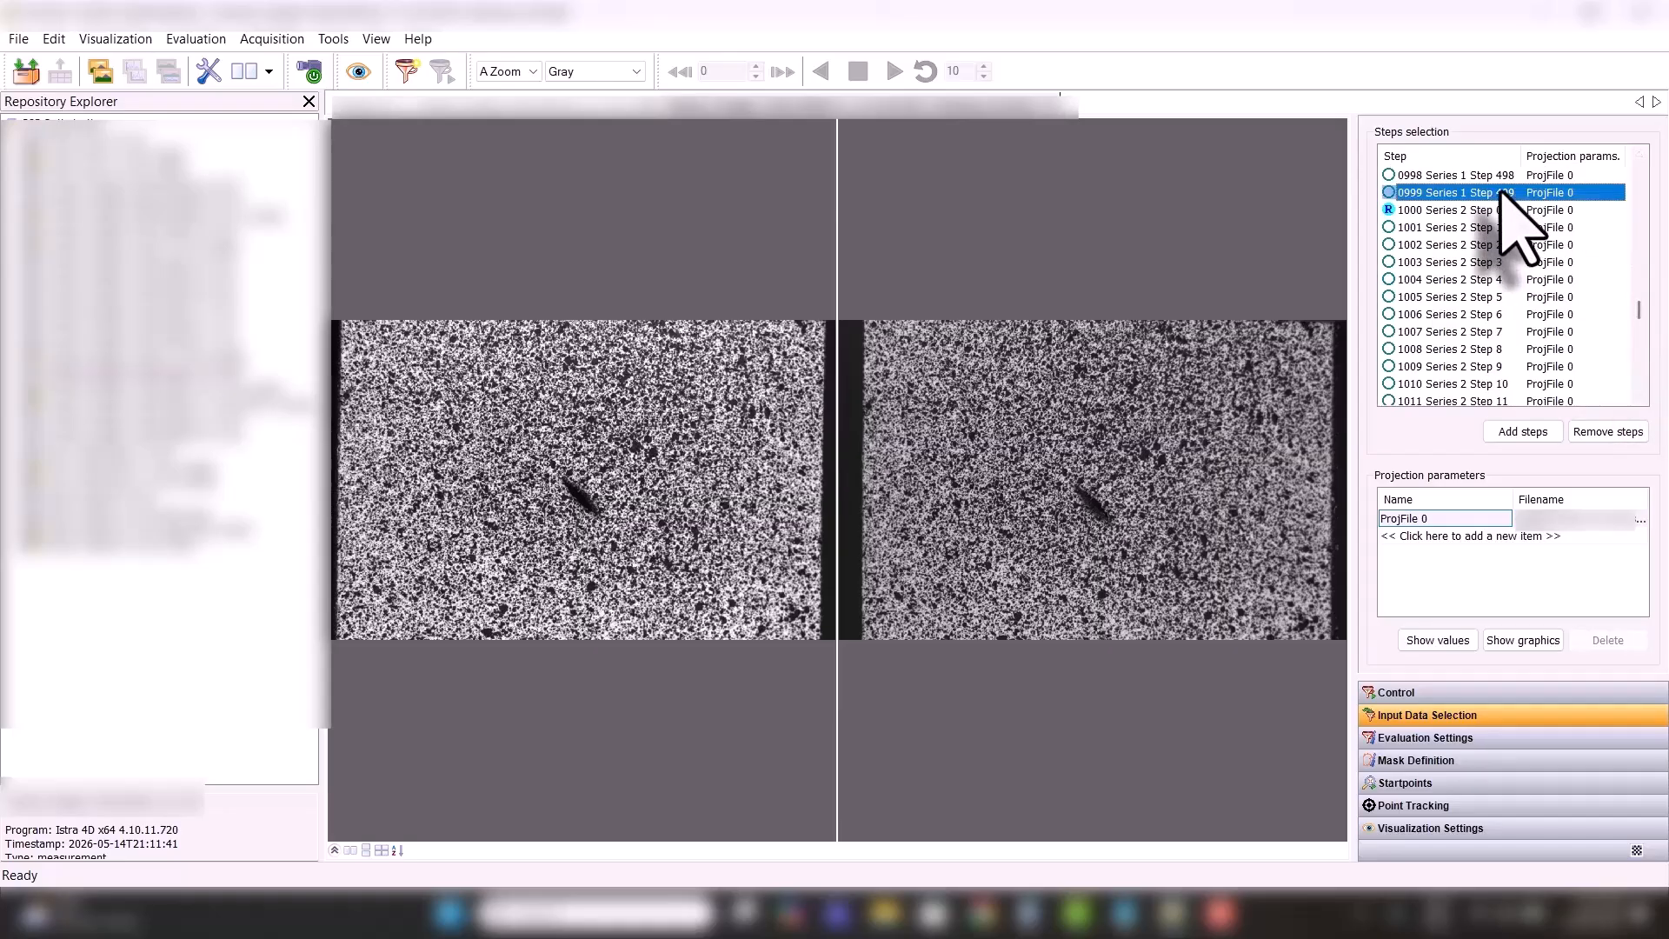
right_click(1501, 192)
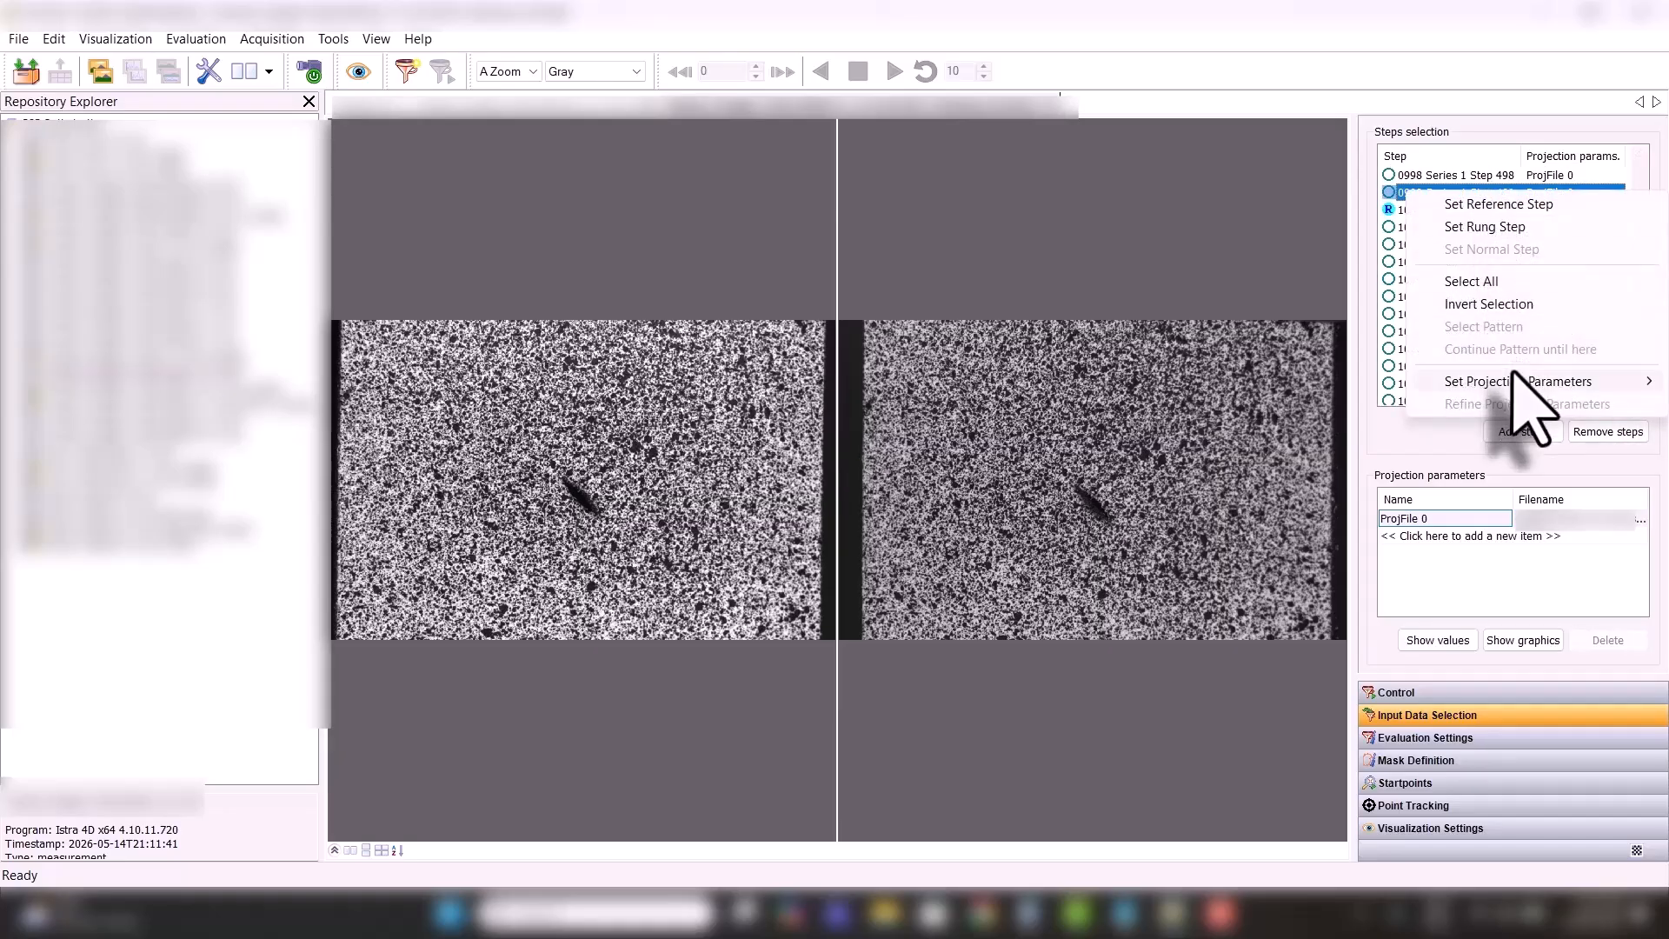
left_click(1479, 228)
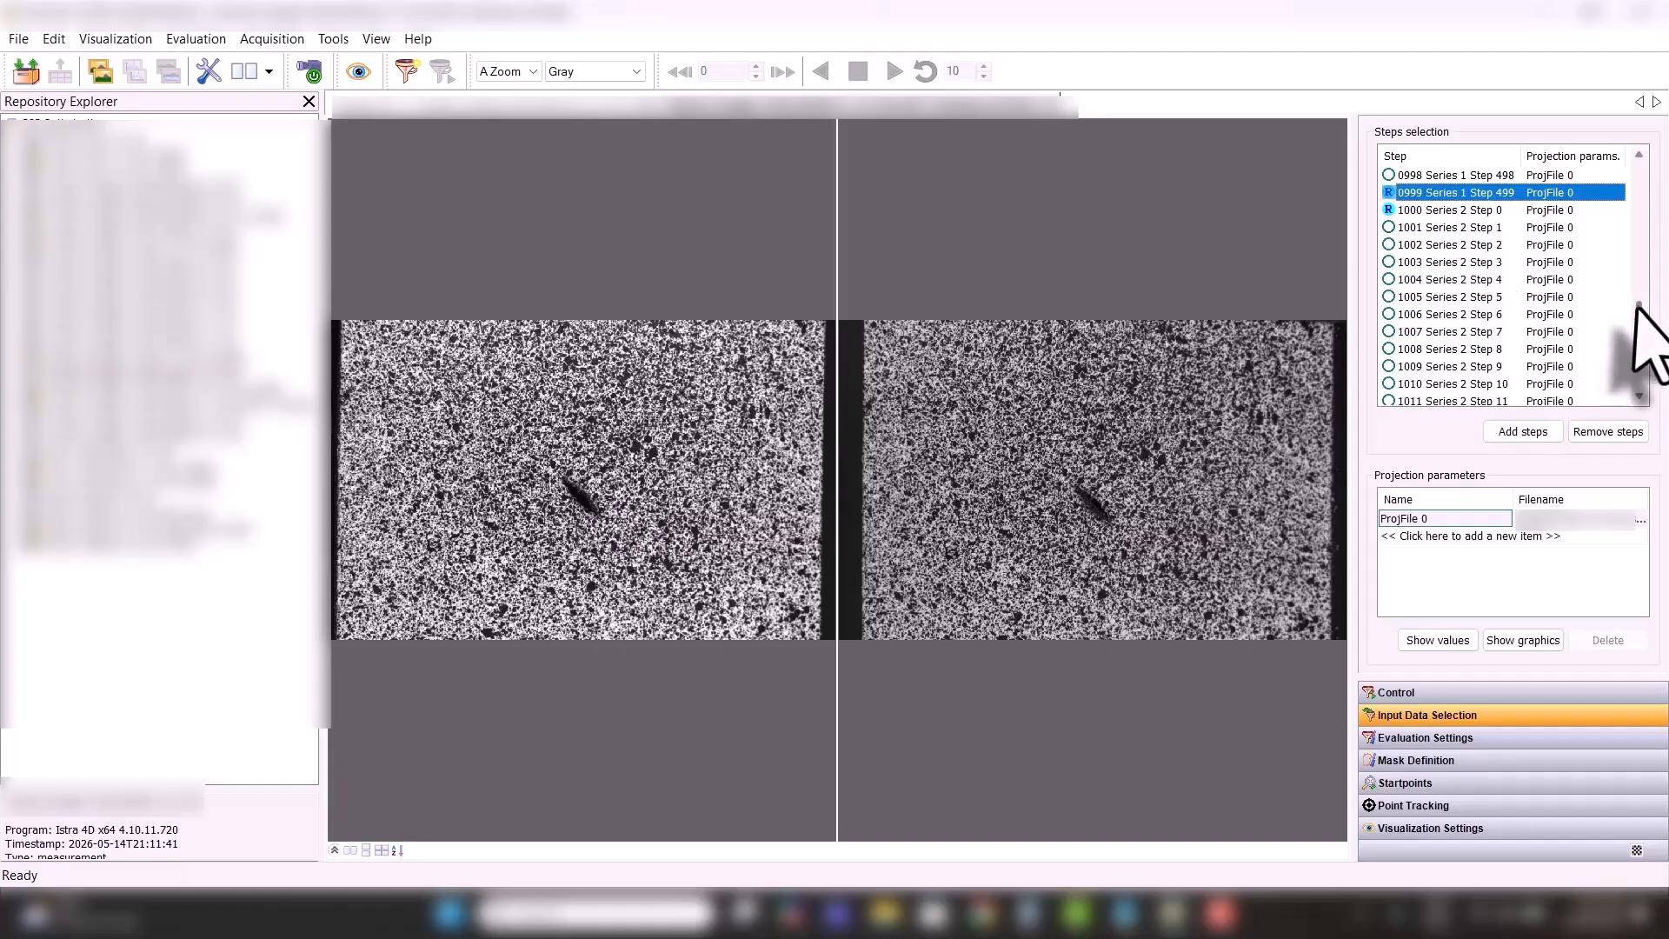
- Return to the start of the step list and switch to mask definition for Series 0 Step 0
left_click_drag(1639, 310, 1640, 152)
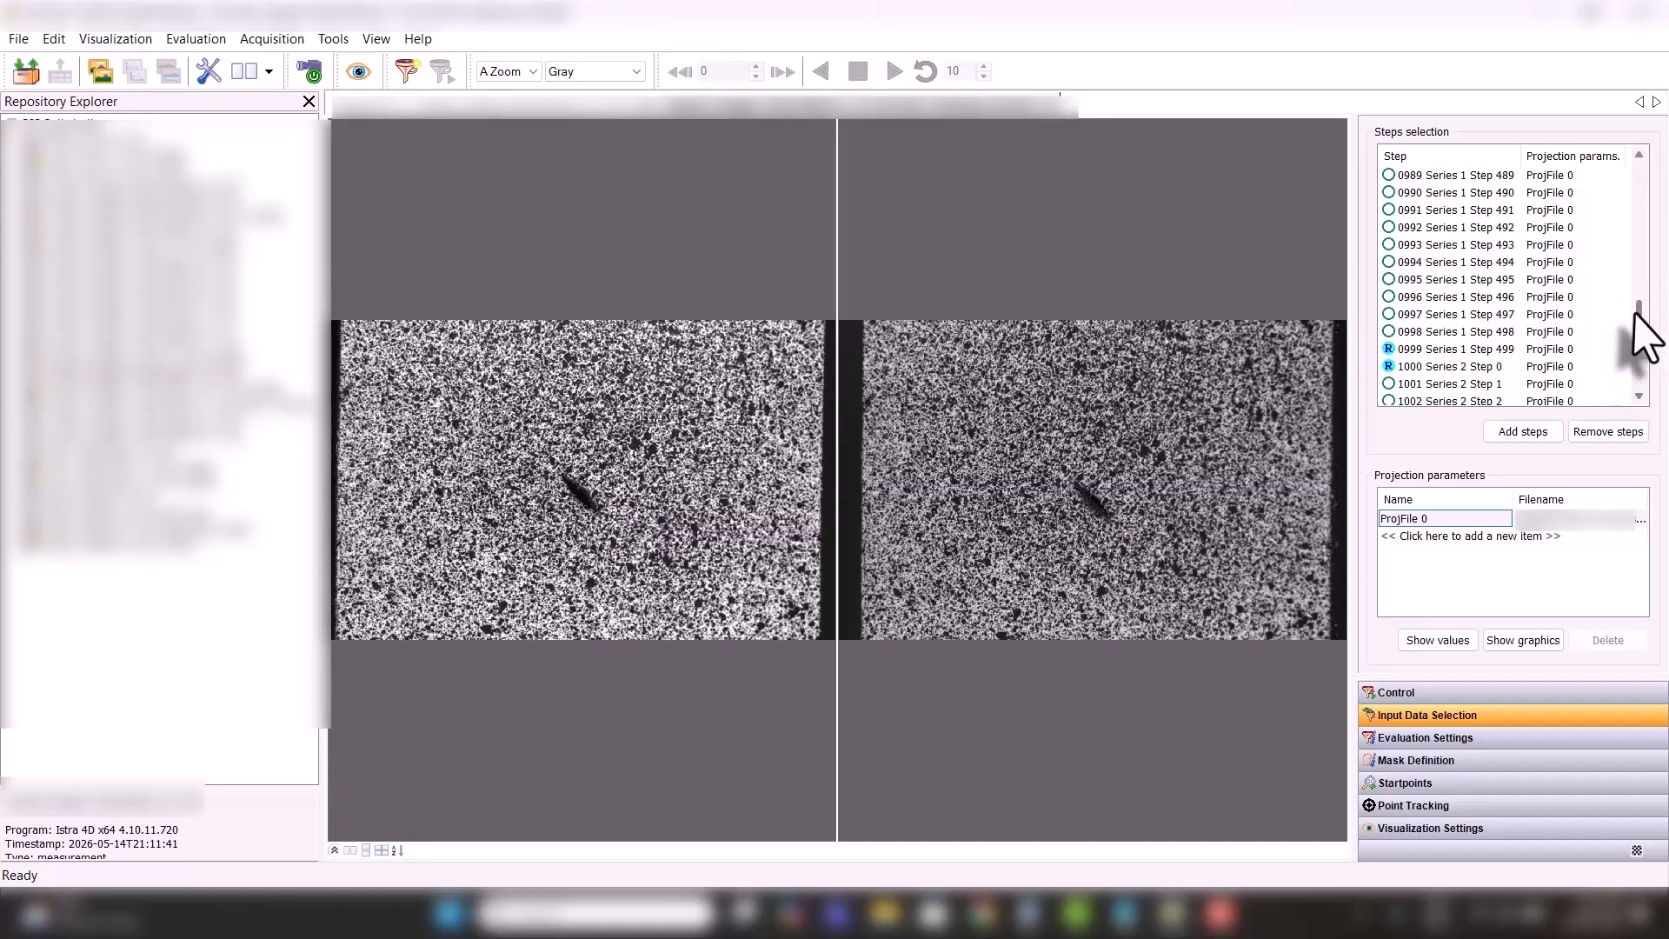
left_click_drag(1640, 309, 1640, 152)
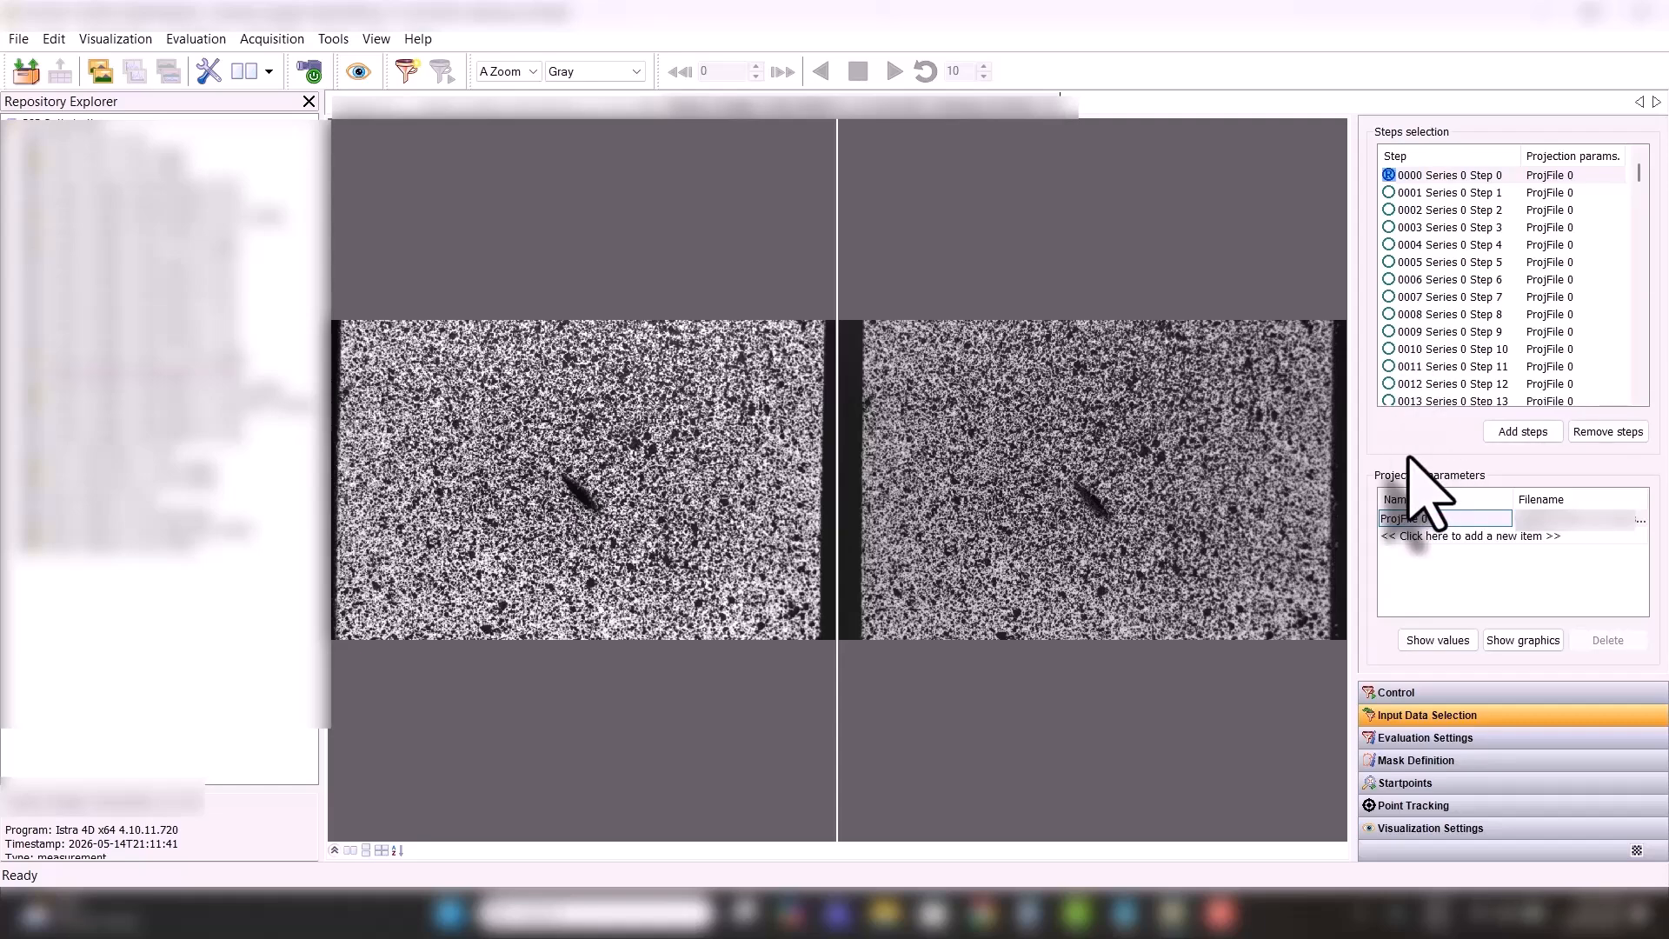
left_click(1402, 760)
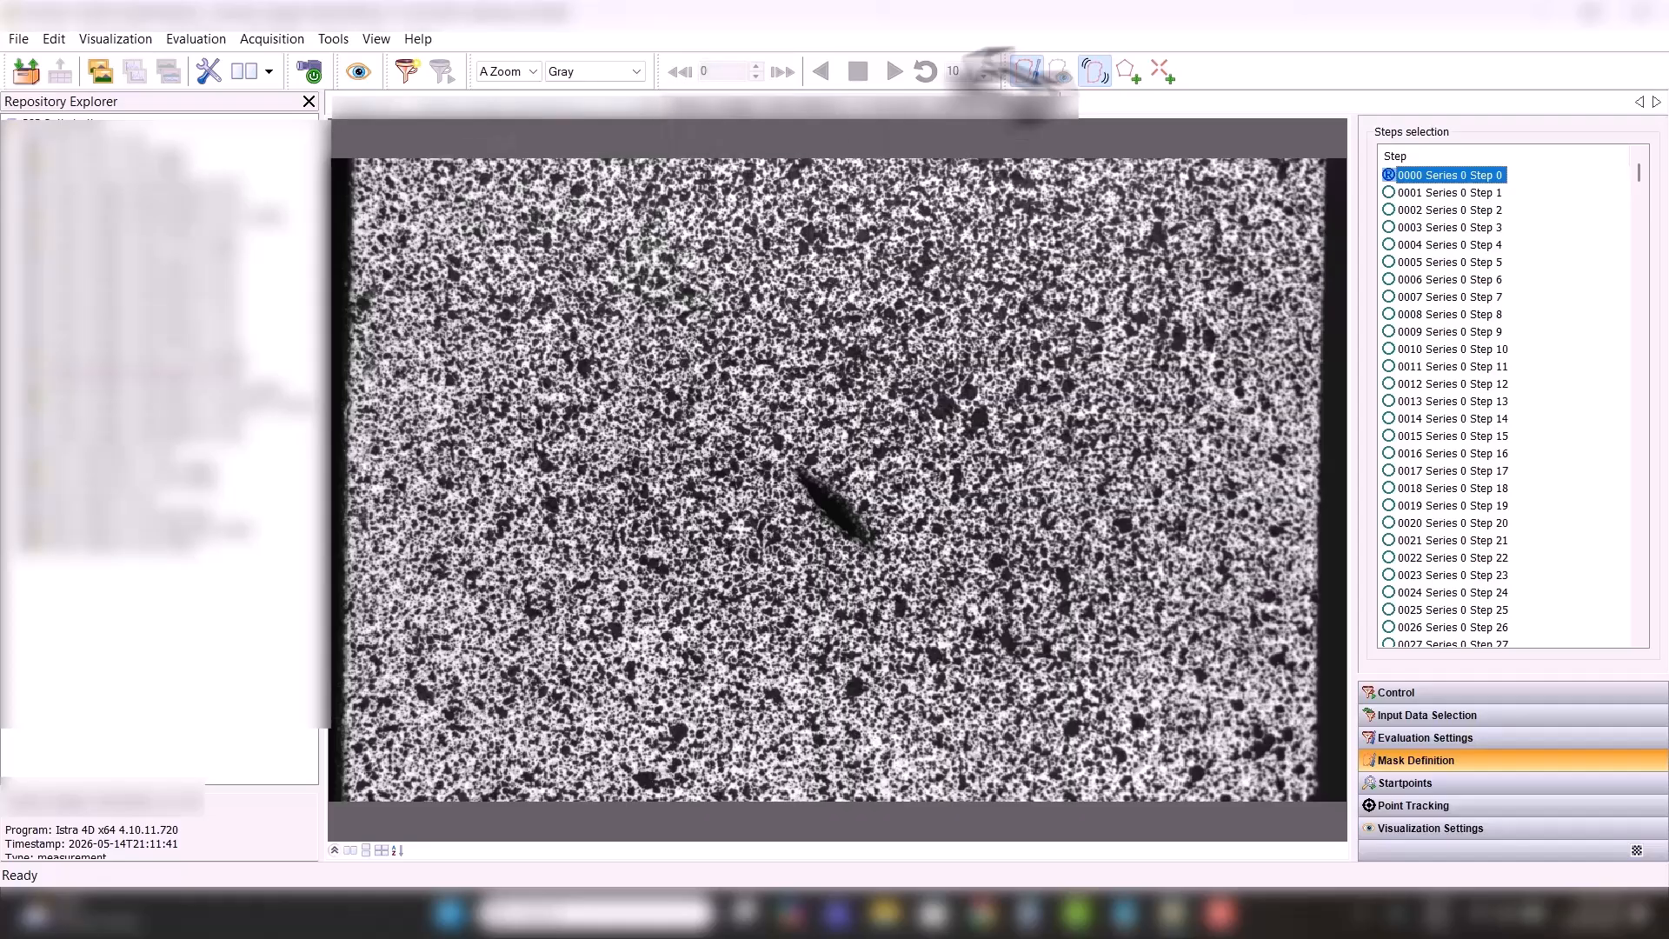
- Draw a closed mask polygon tightly around the elongated dark diagonal notch at the specimen's center
left_click(1127, 70)
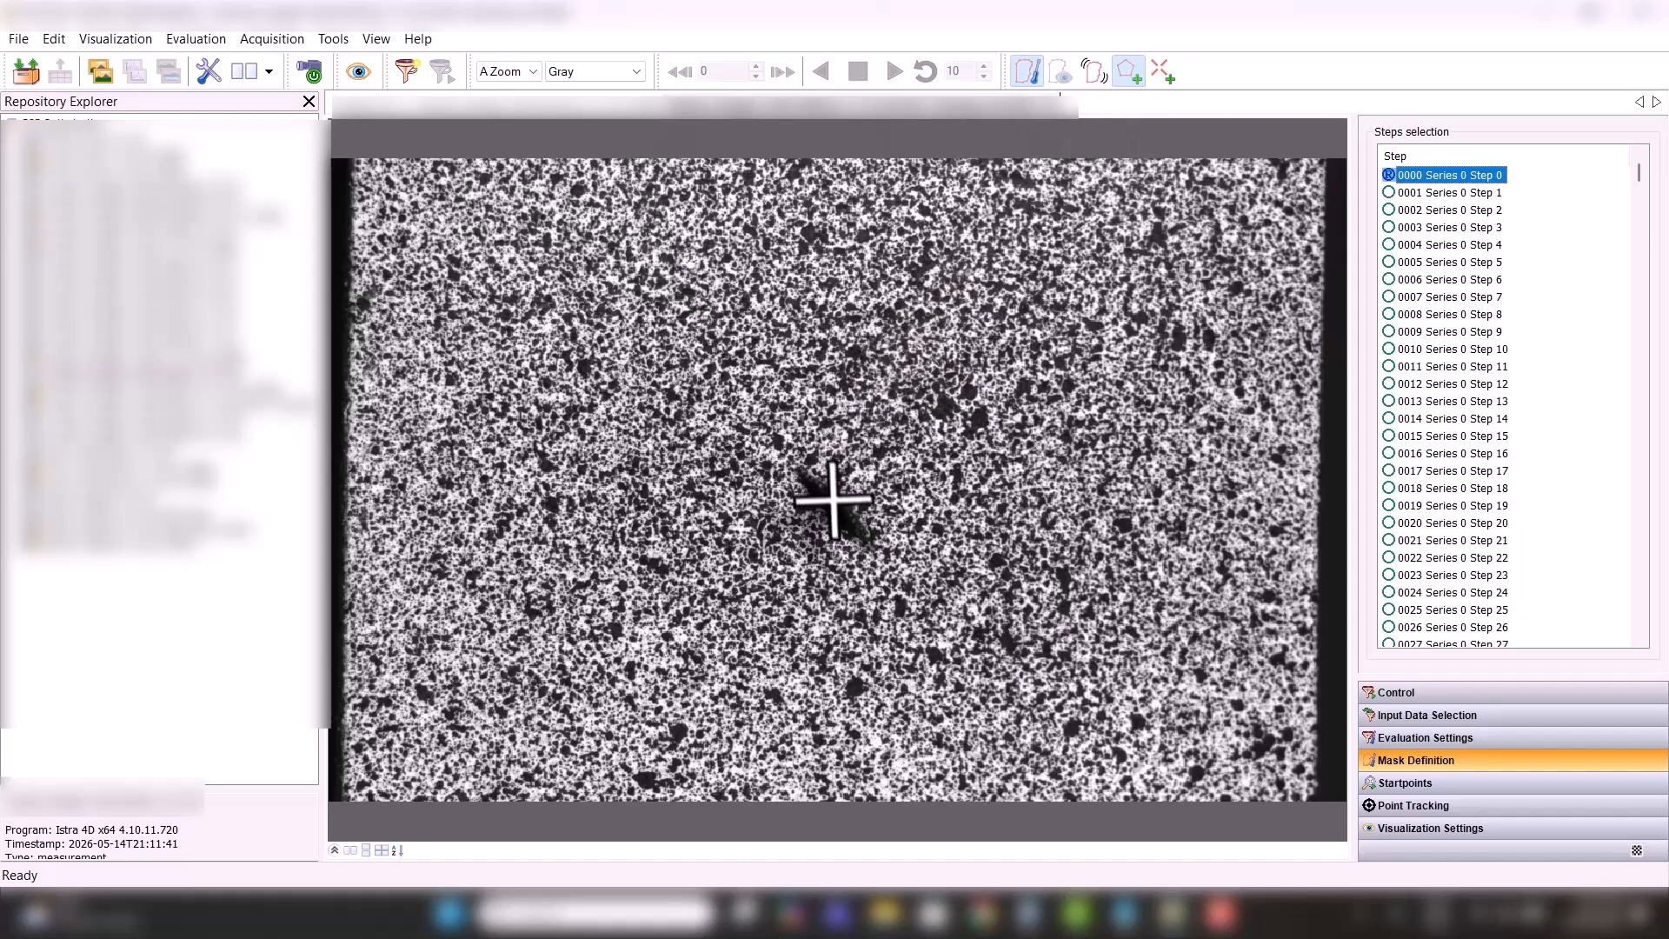
scroll(835, 498, "up", 3)
scroll(810, 505, "up", 2)
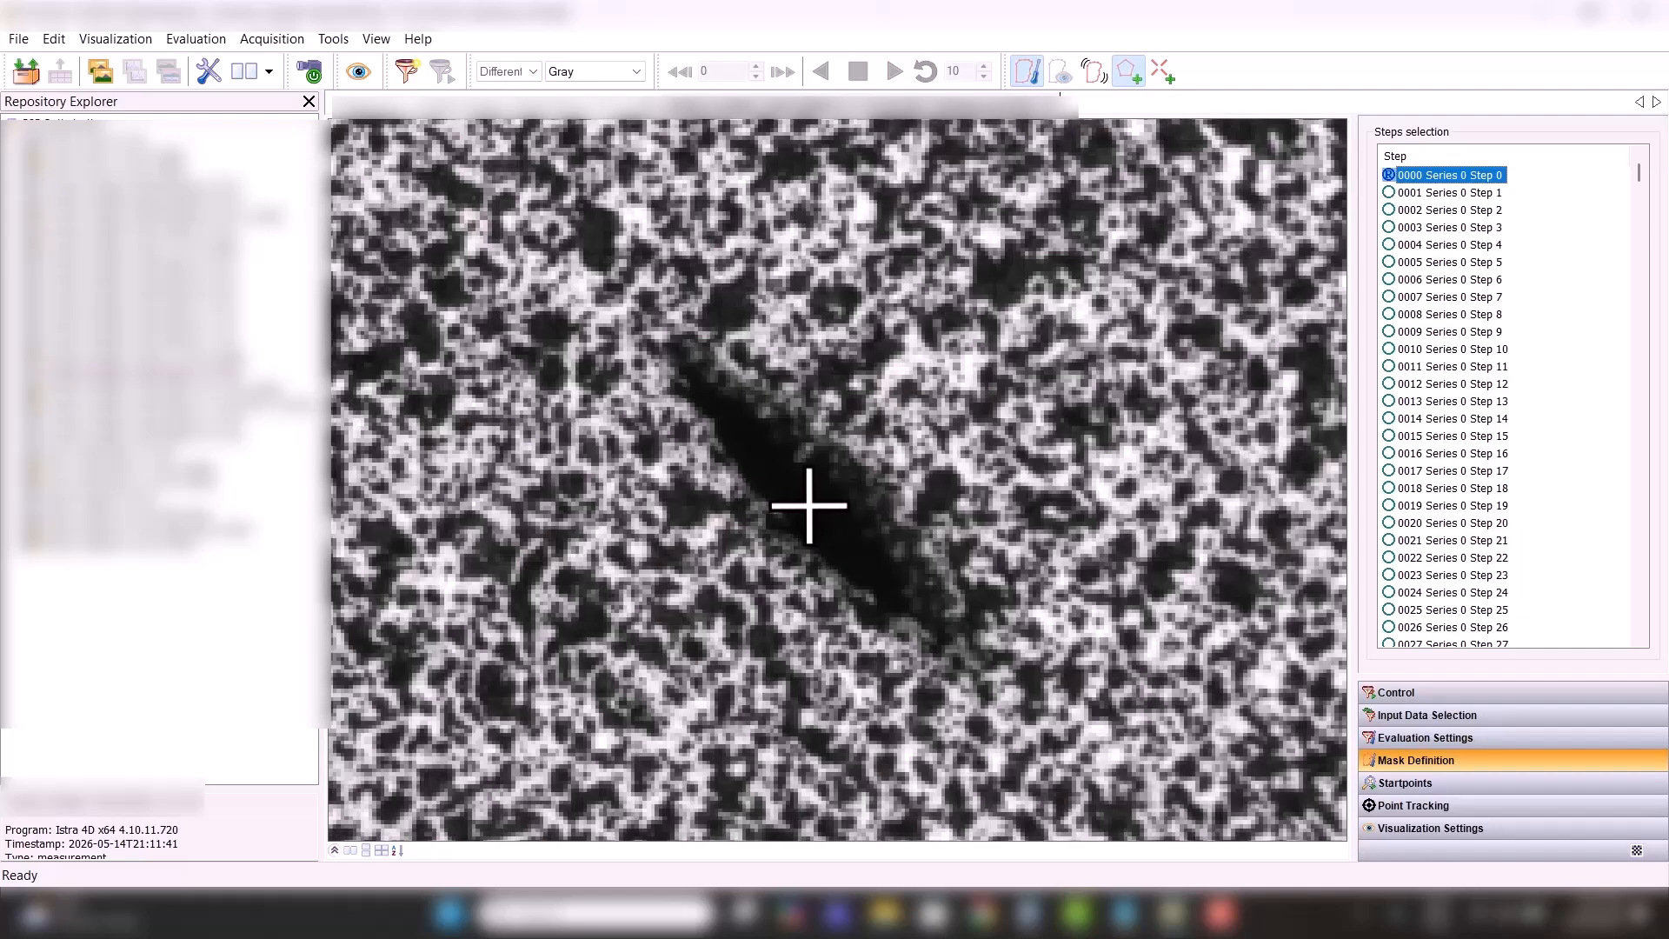
left_click(678, 380)
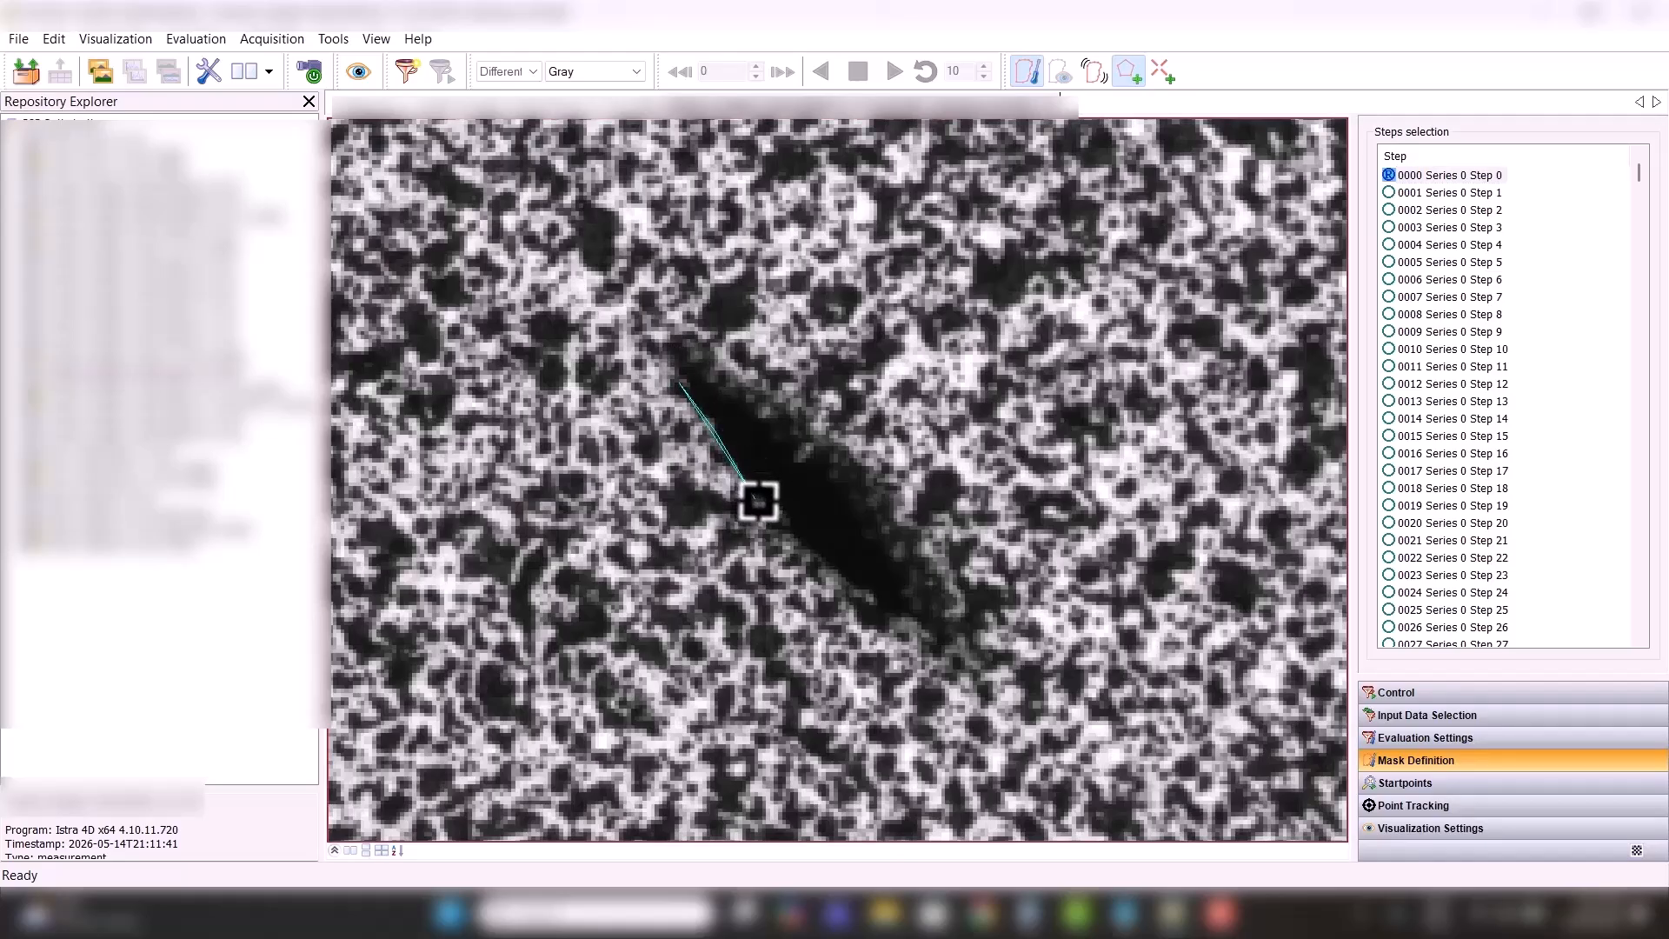
left_click(832, 574)
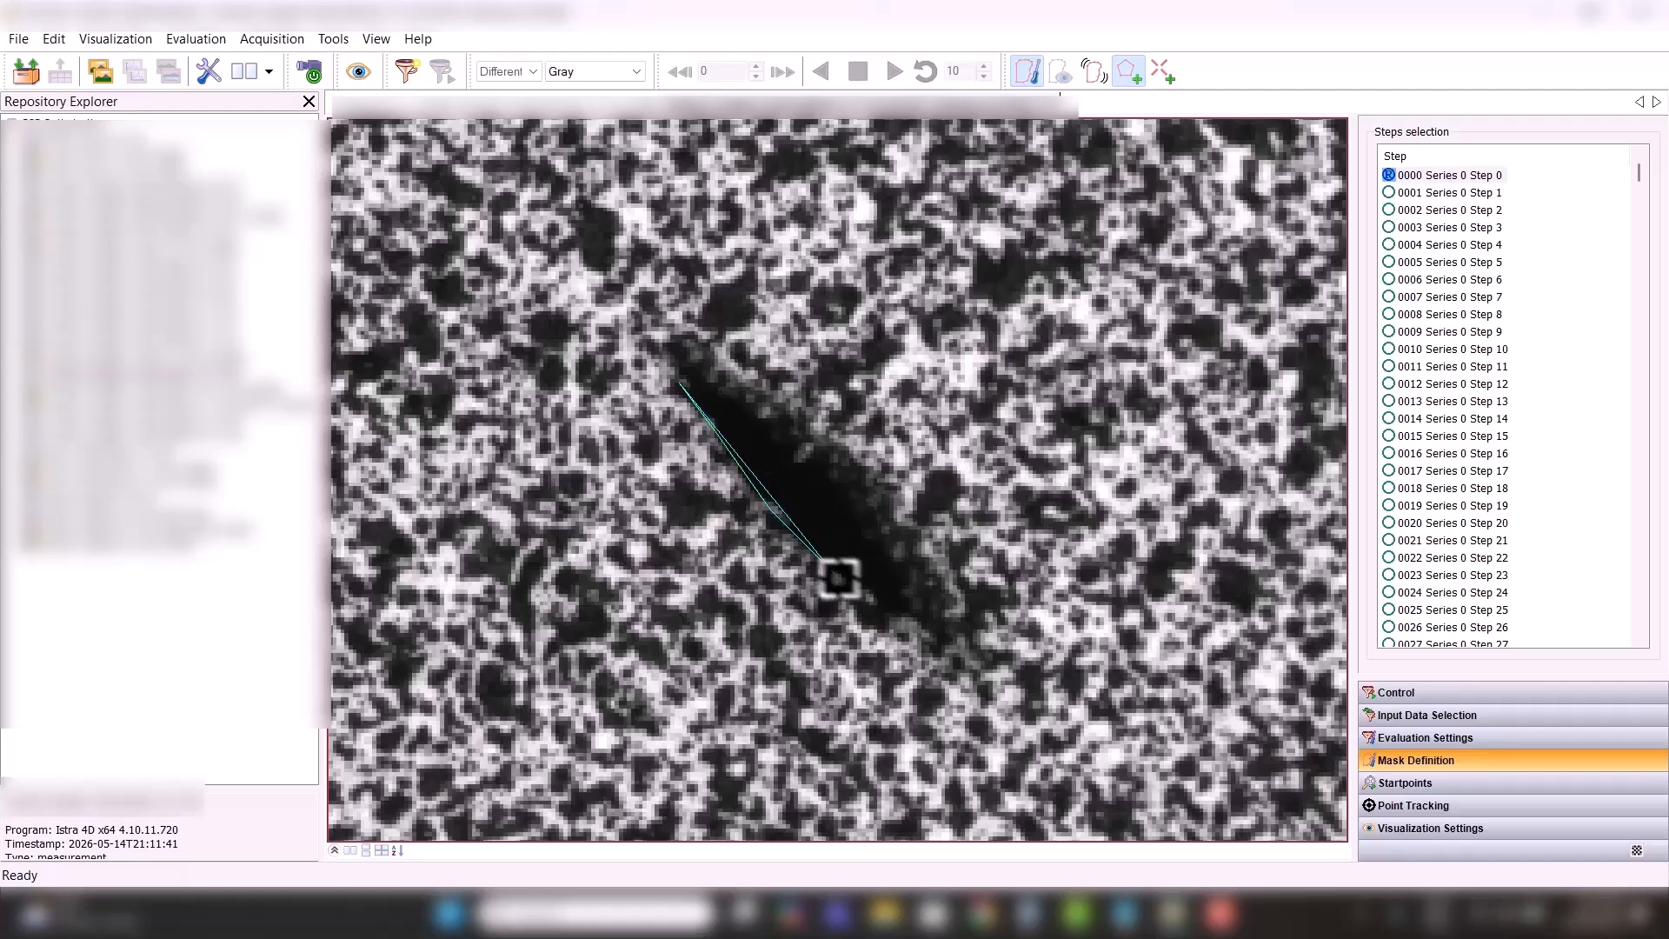
left_click(871, 598)
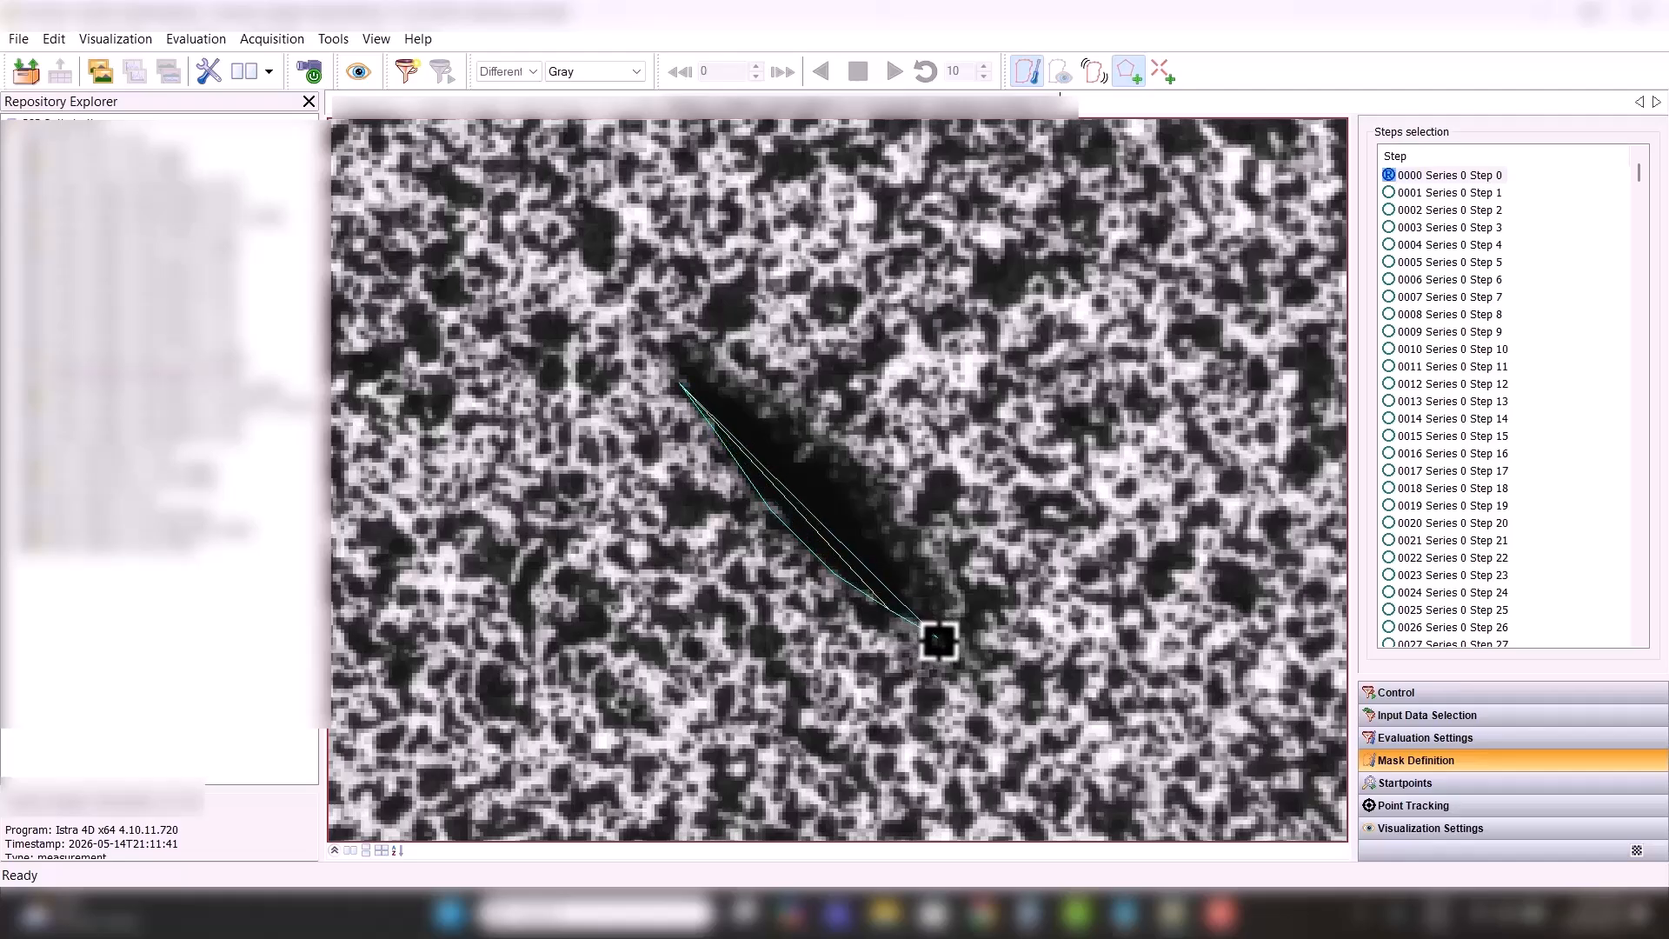
left_click(960, 650)
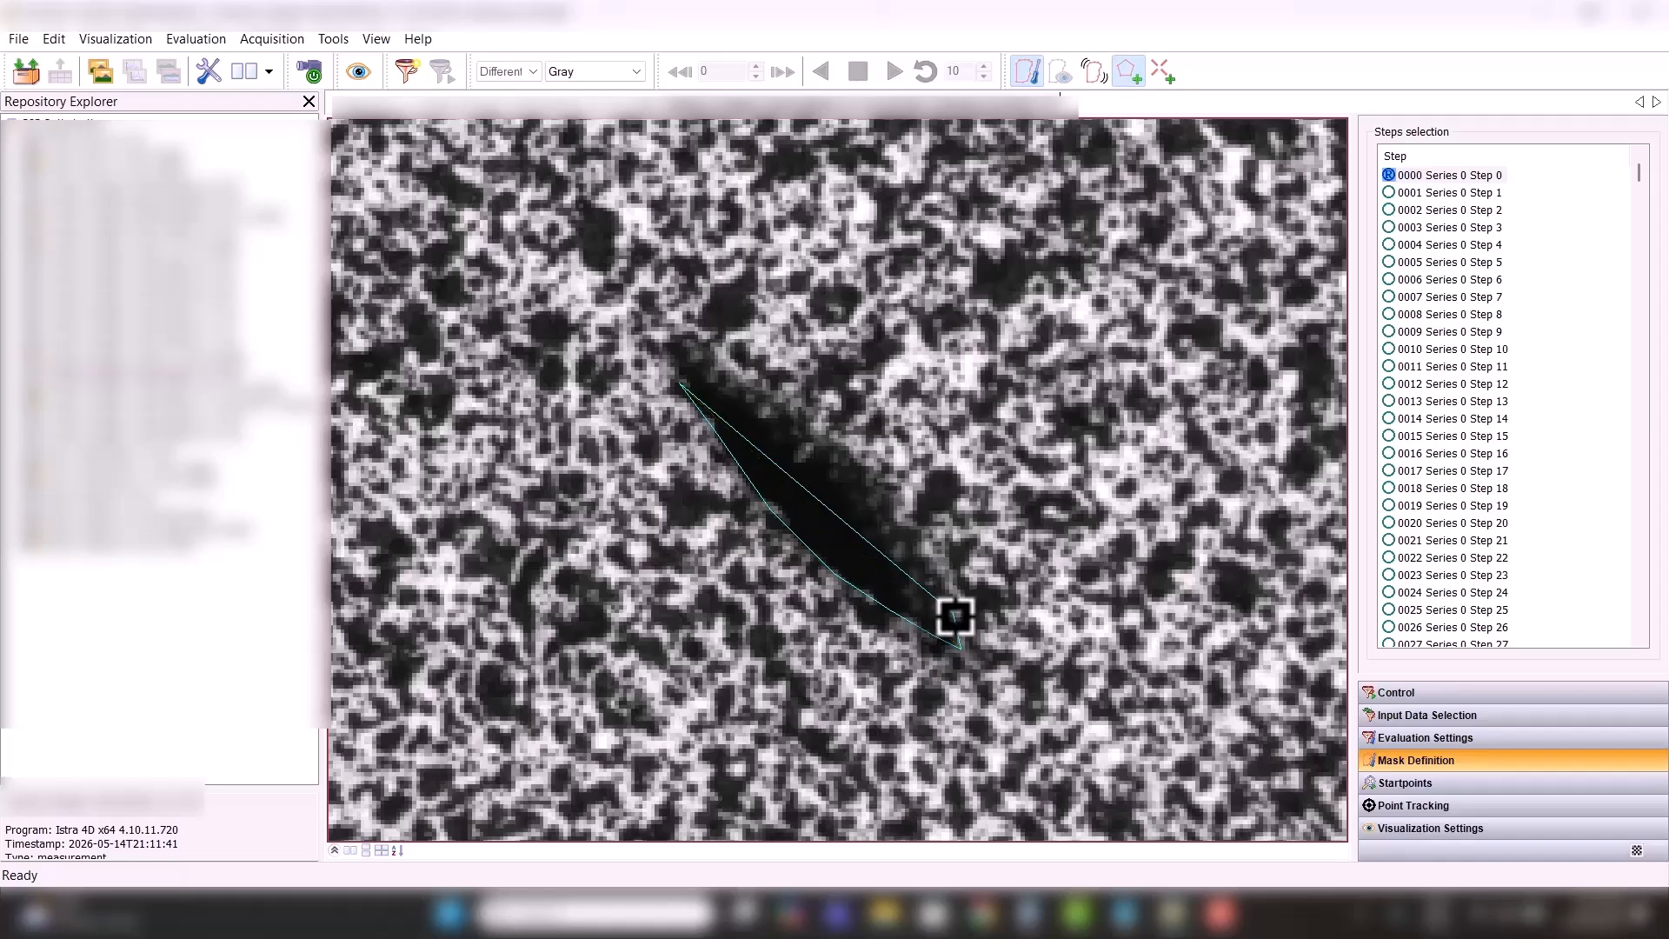
left_click(954, 612)
left_click(913, 540)
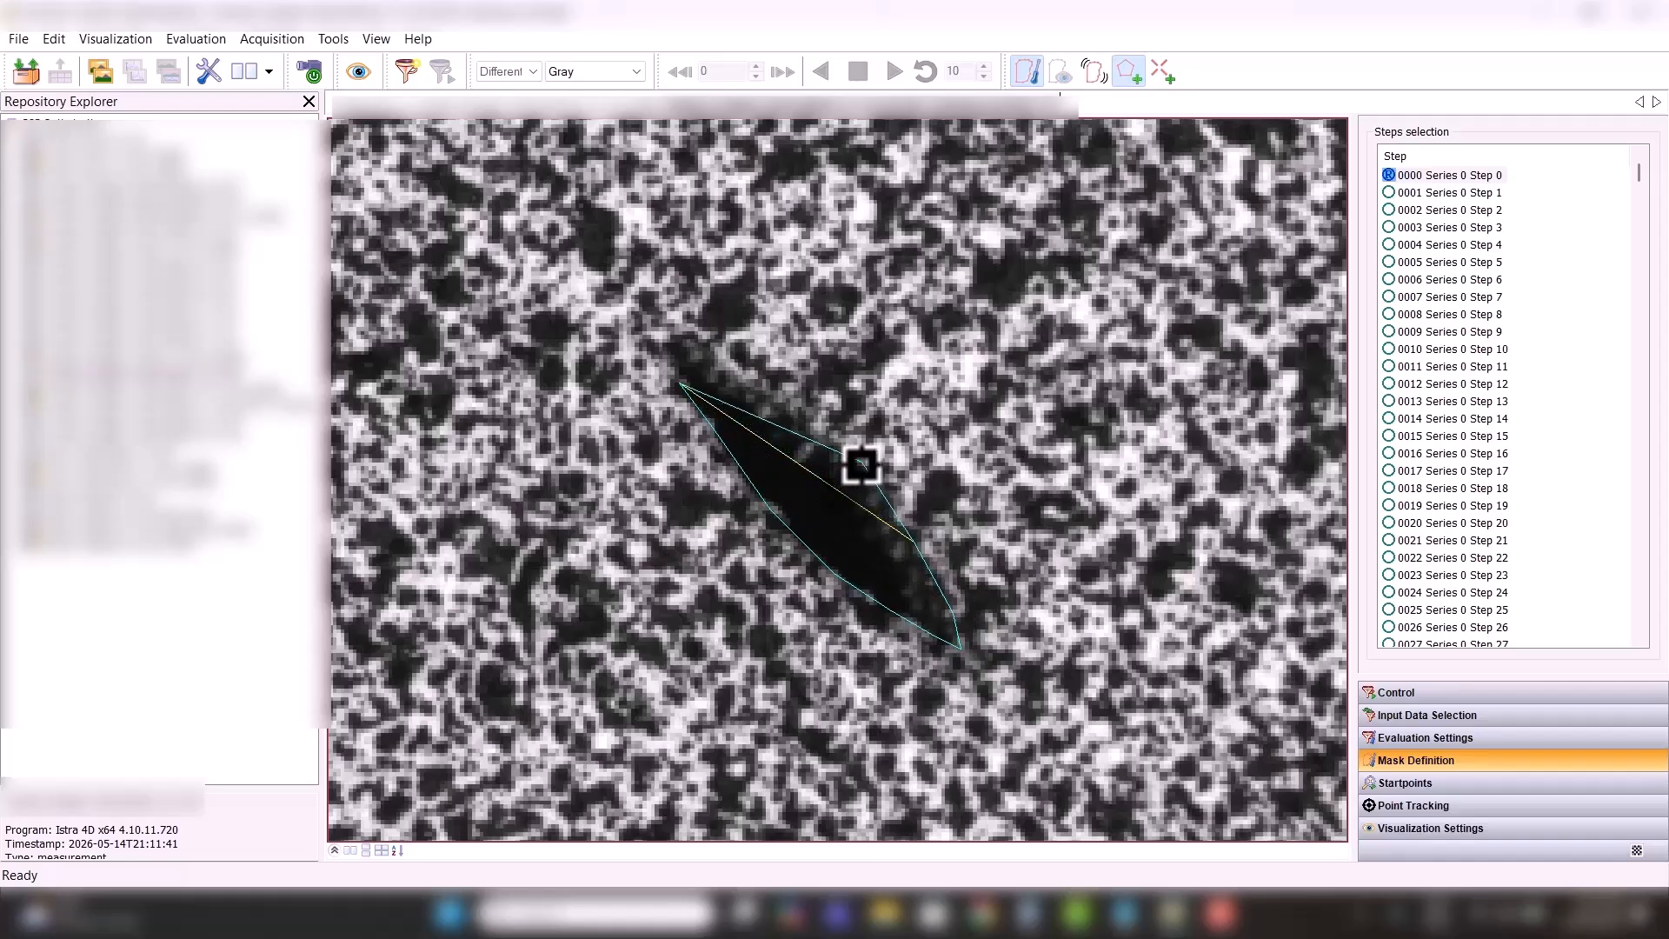
left_click(833, 447)
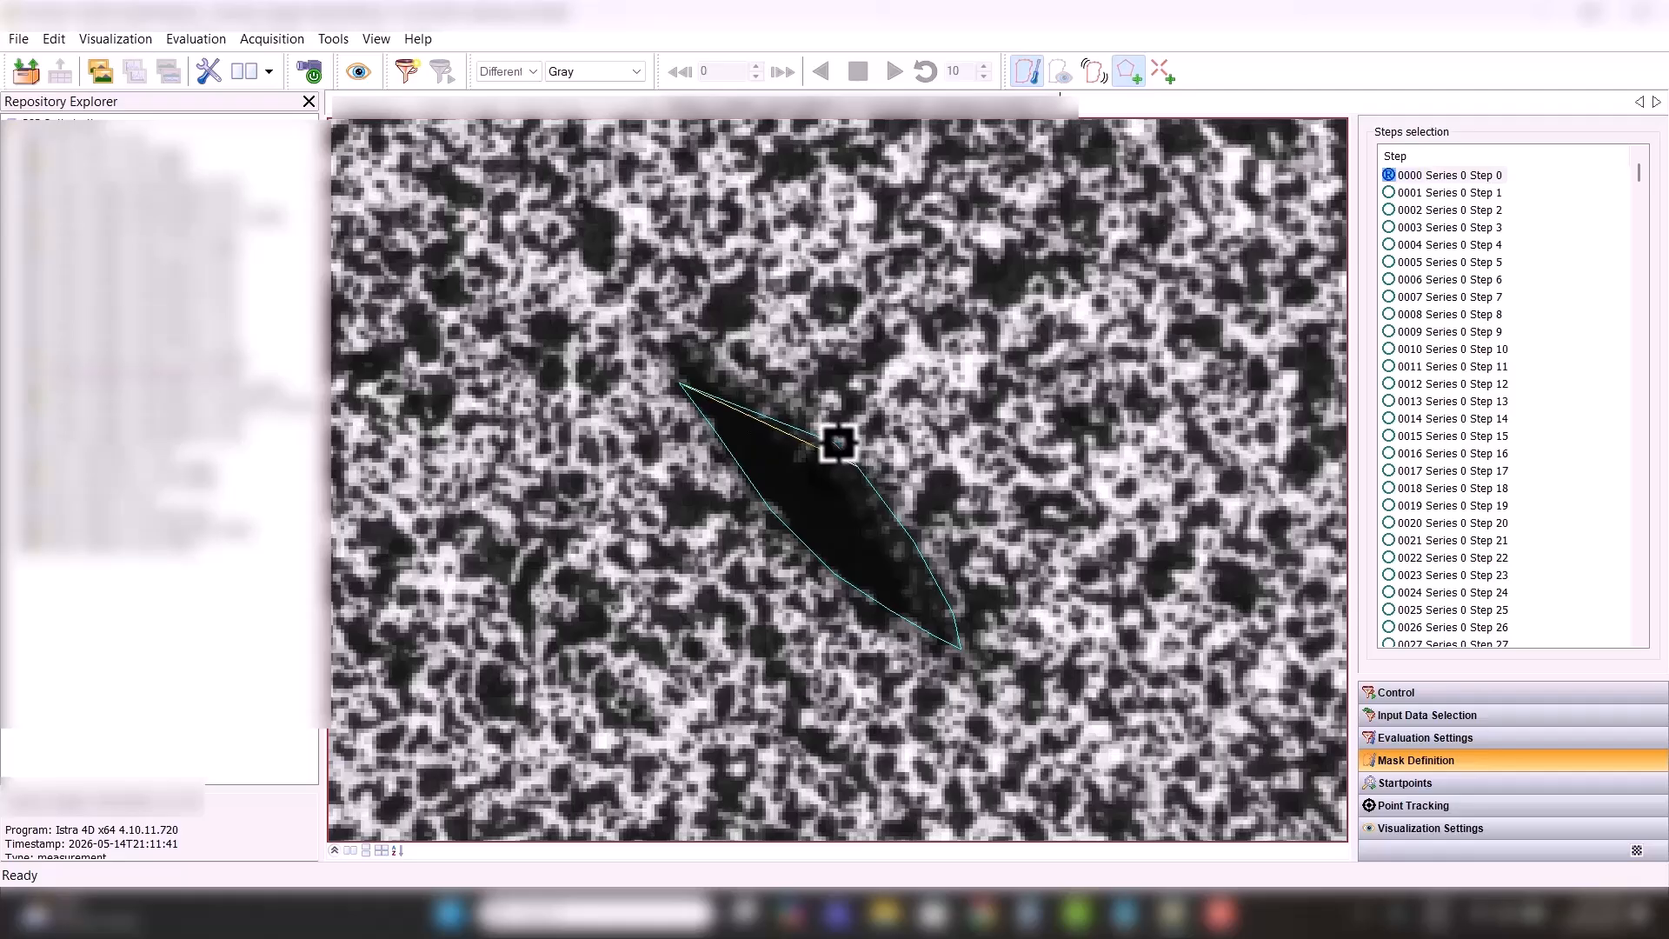
left_click(786, 411)
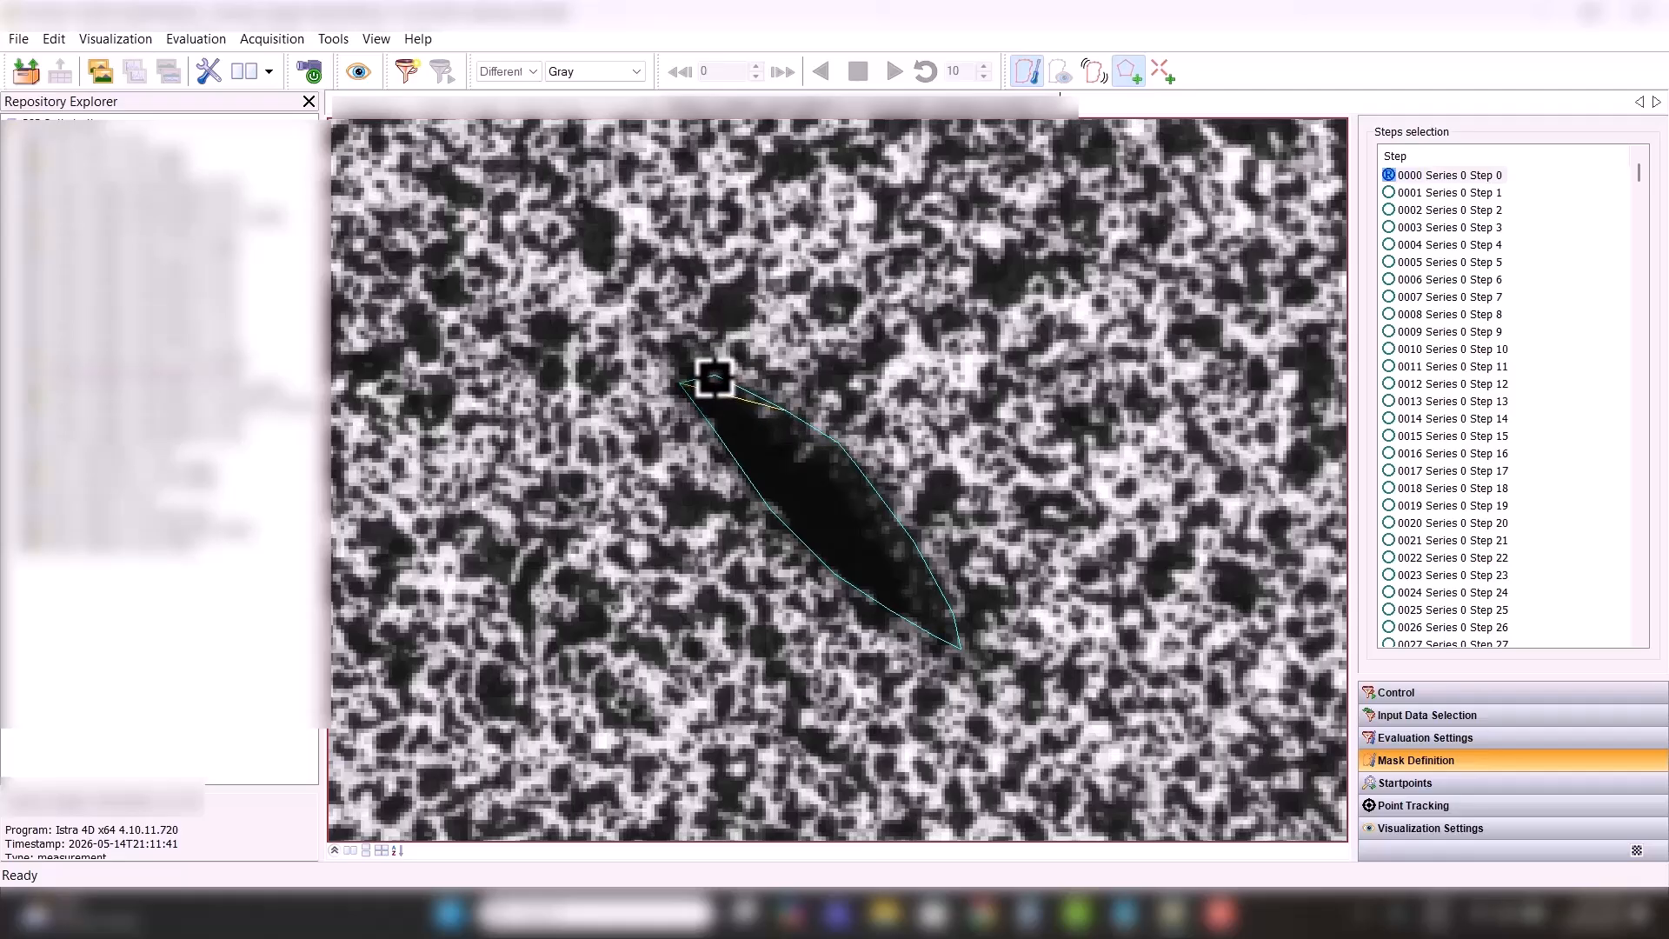
left_click(720, 377)
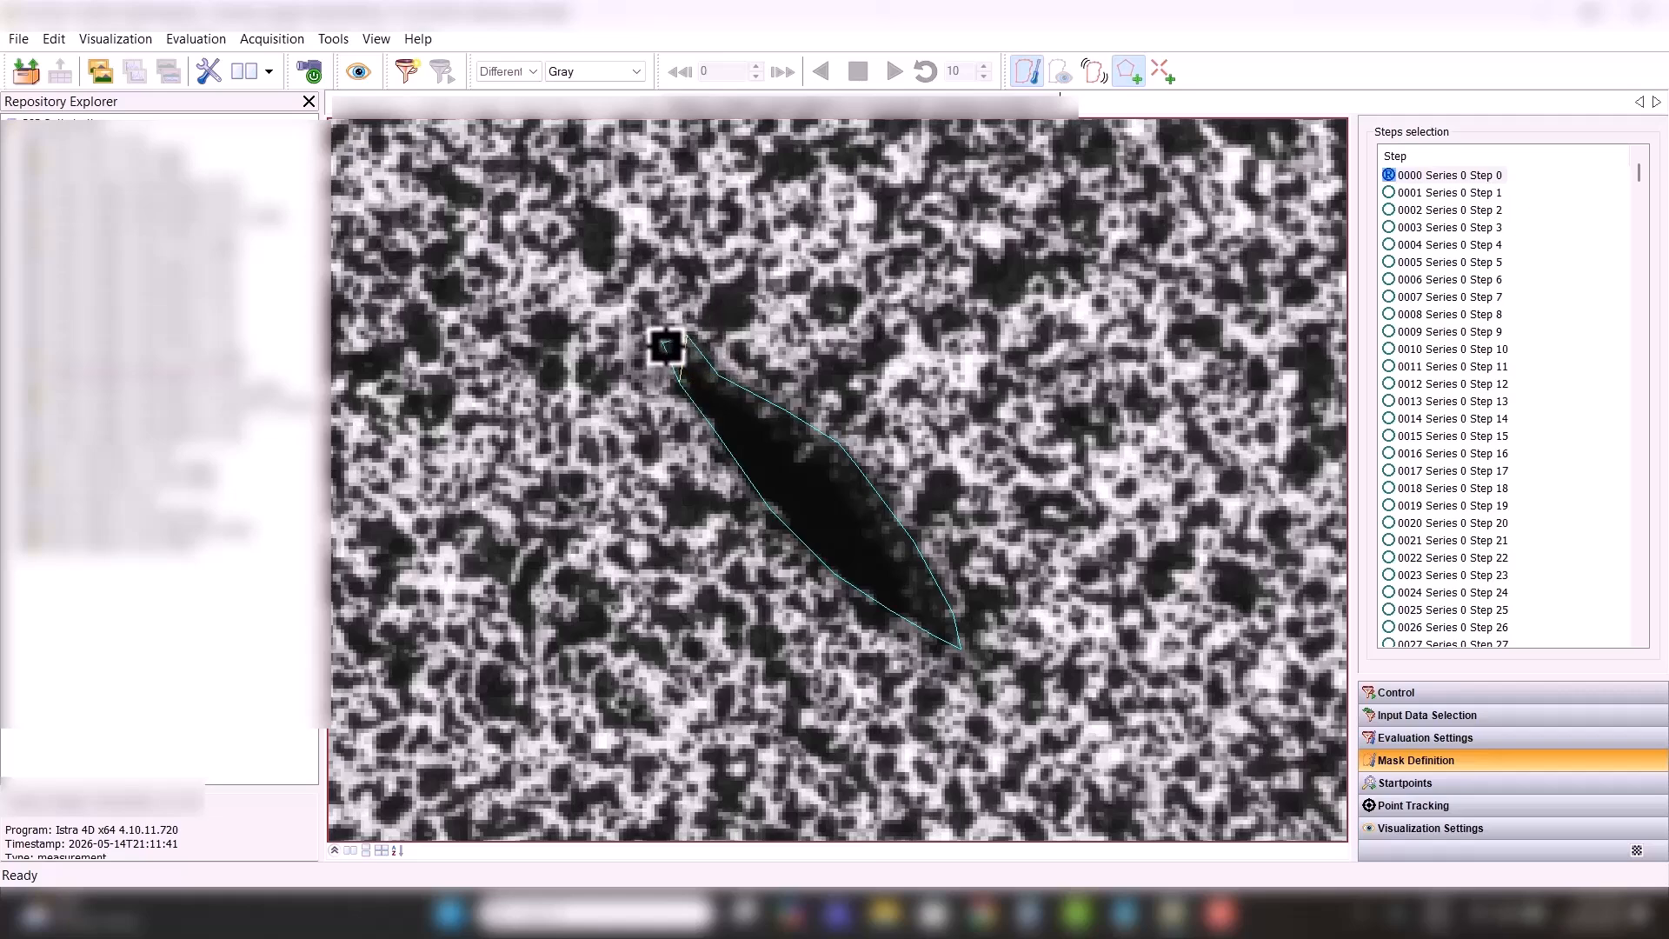
left_click(684, 335)
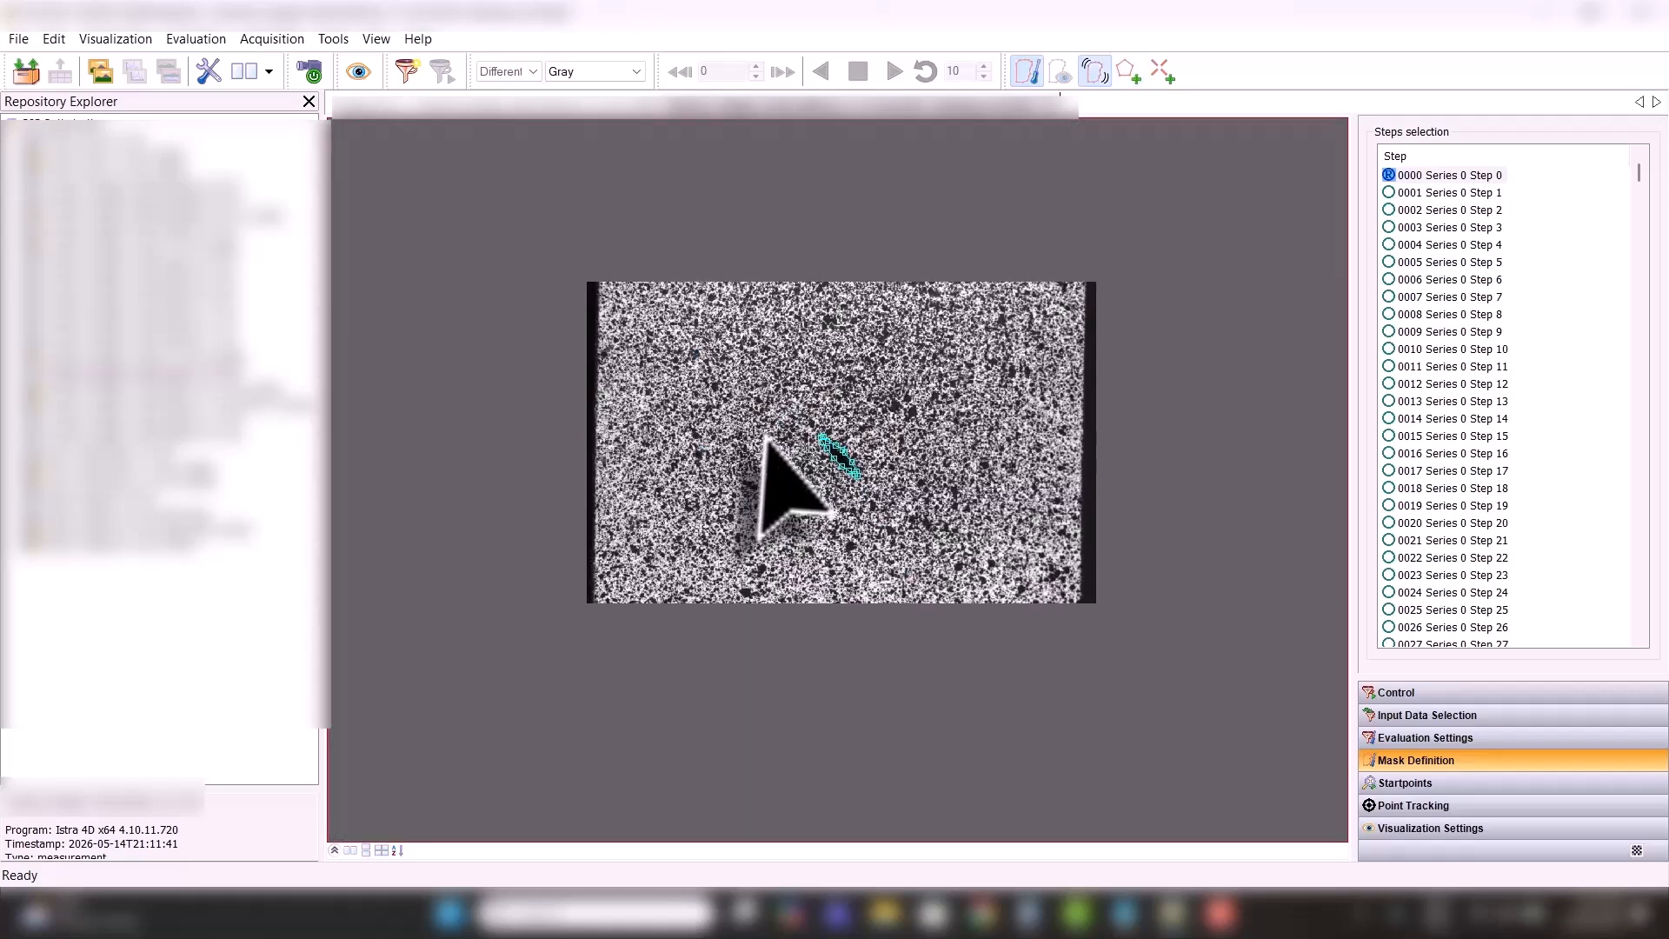
- Draw a closed four-corner mask polygon along the specimen's outer edges and place a startpoint above and to the left of the notch
left_click(1129, 73)
left_click(376, 40)
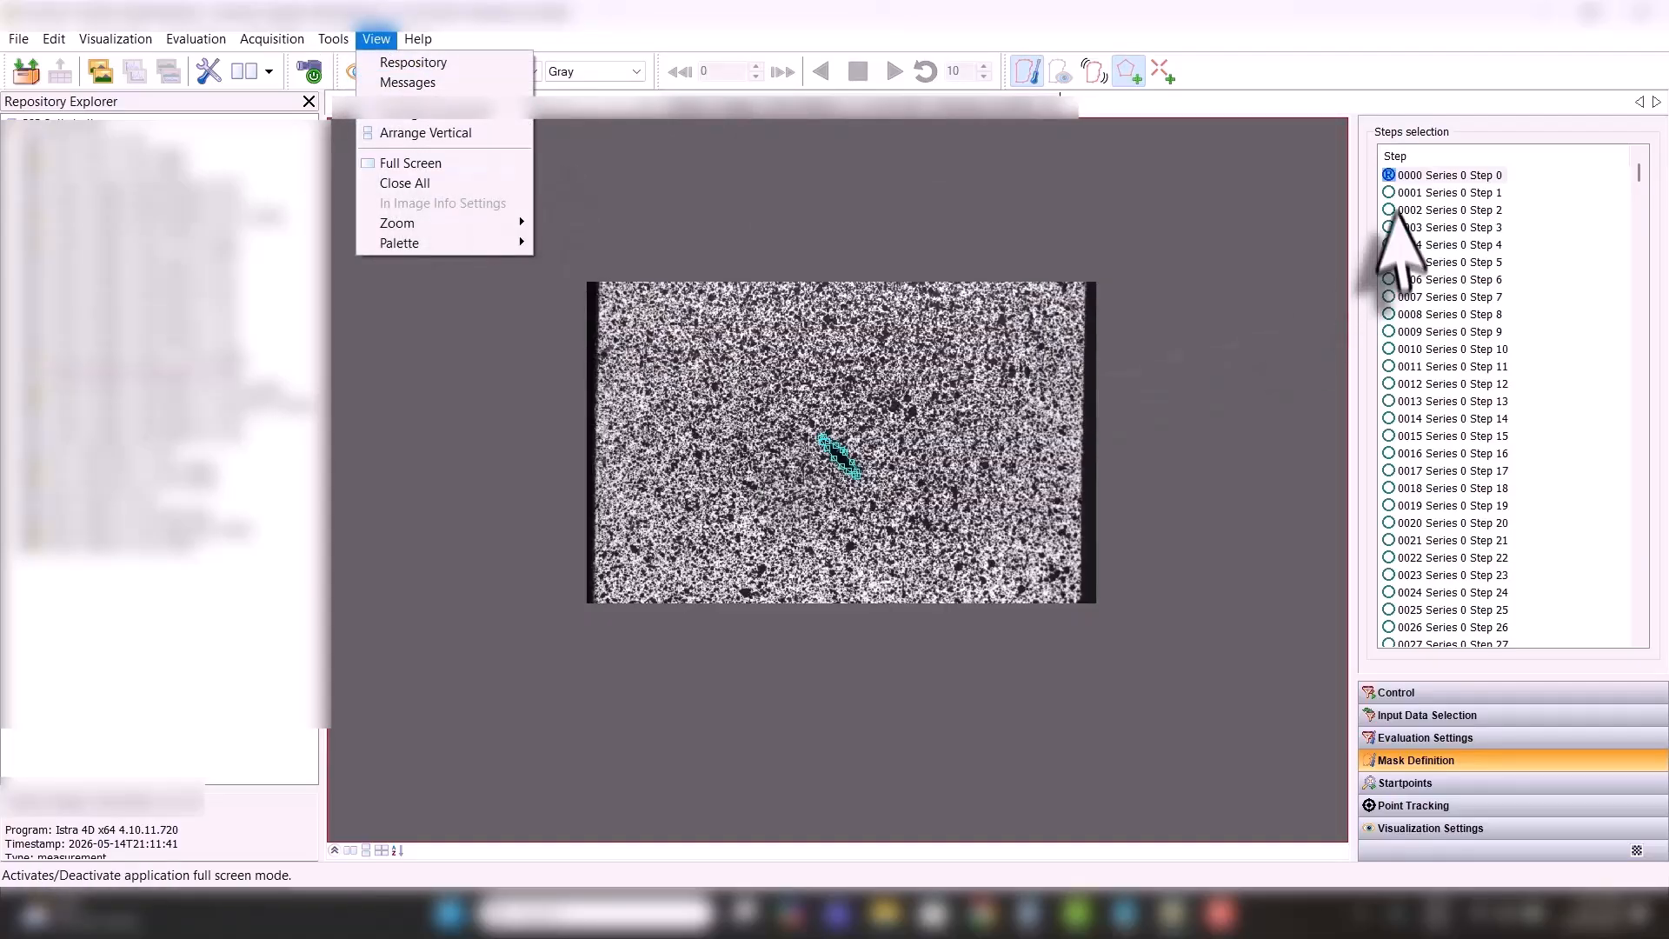
mouse_move(417, 44)
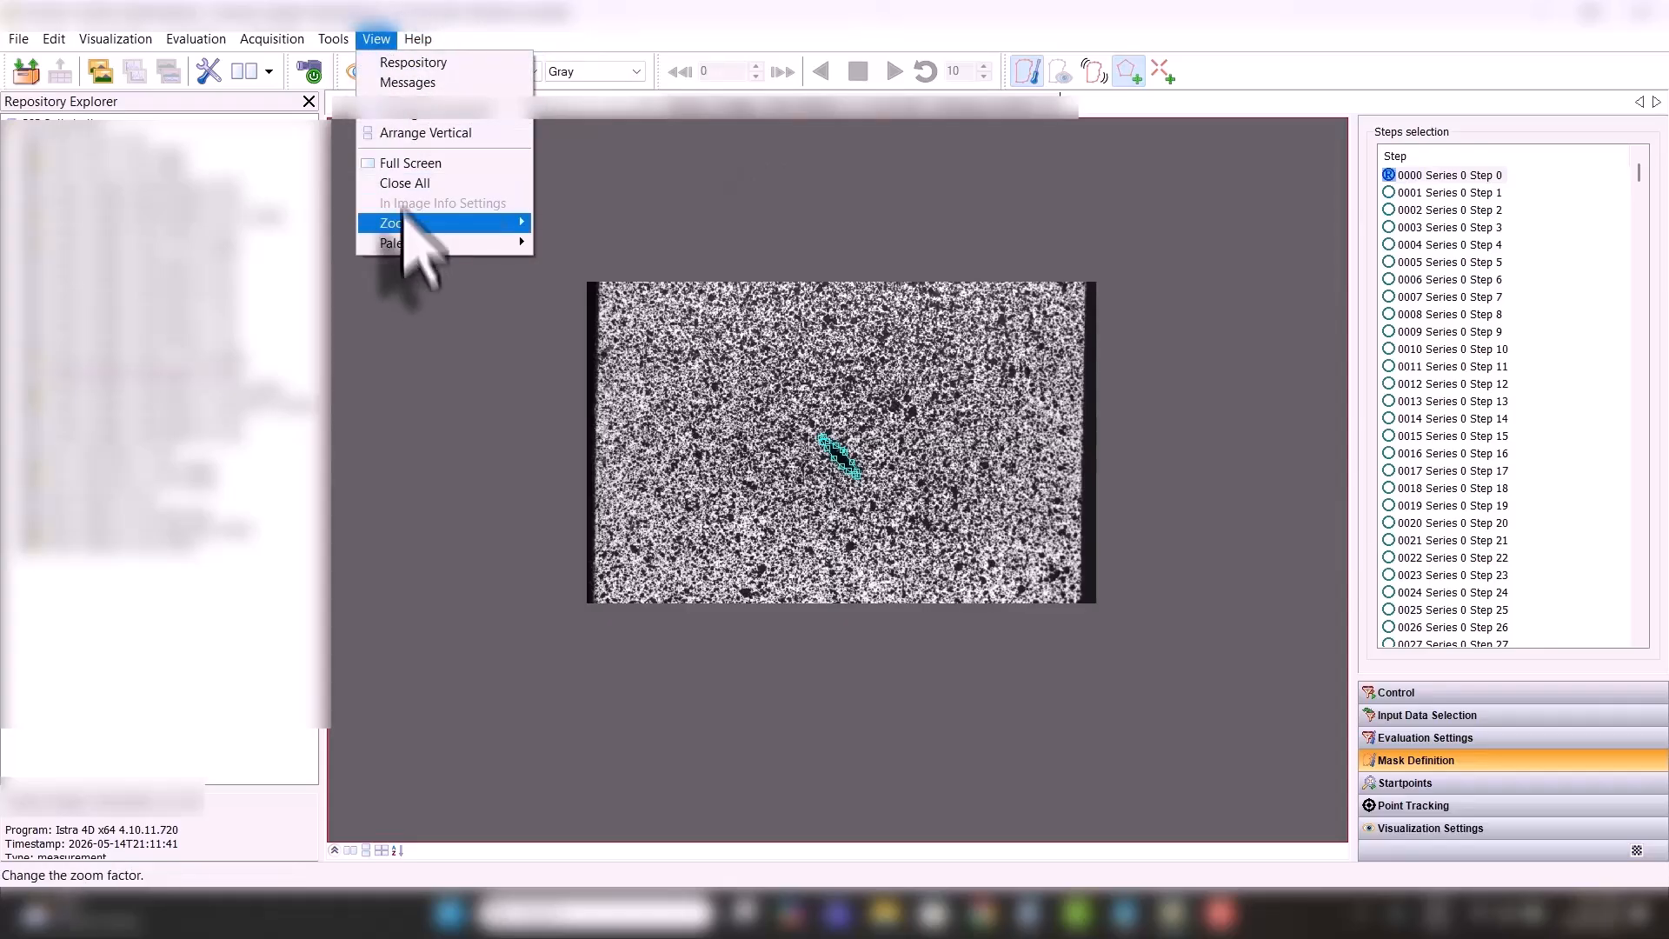
mouse_move(432, 226)
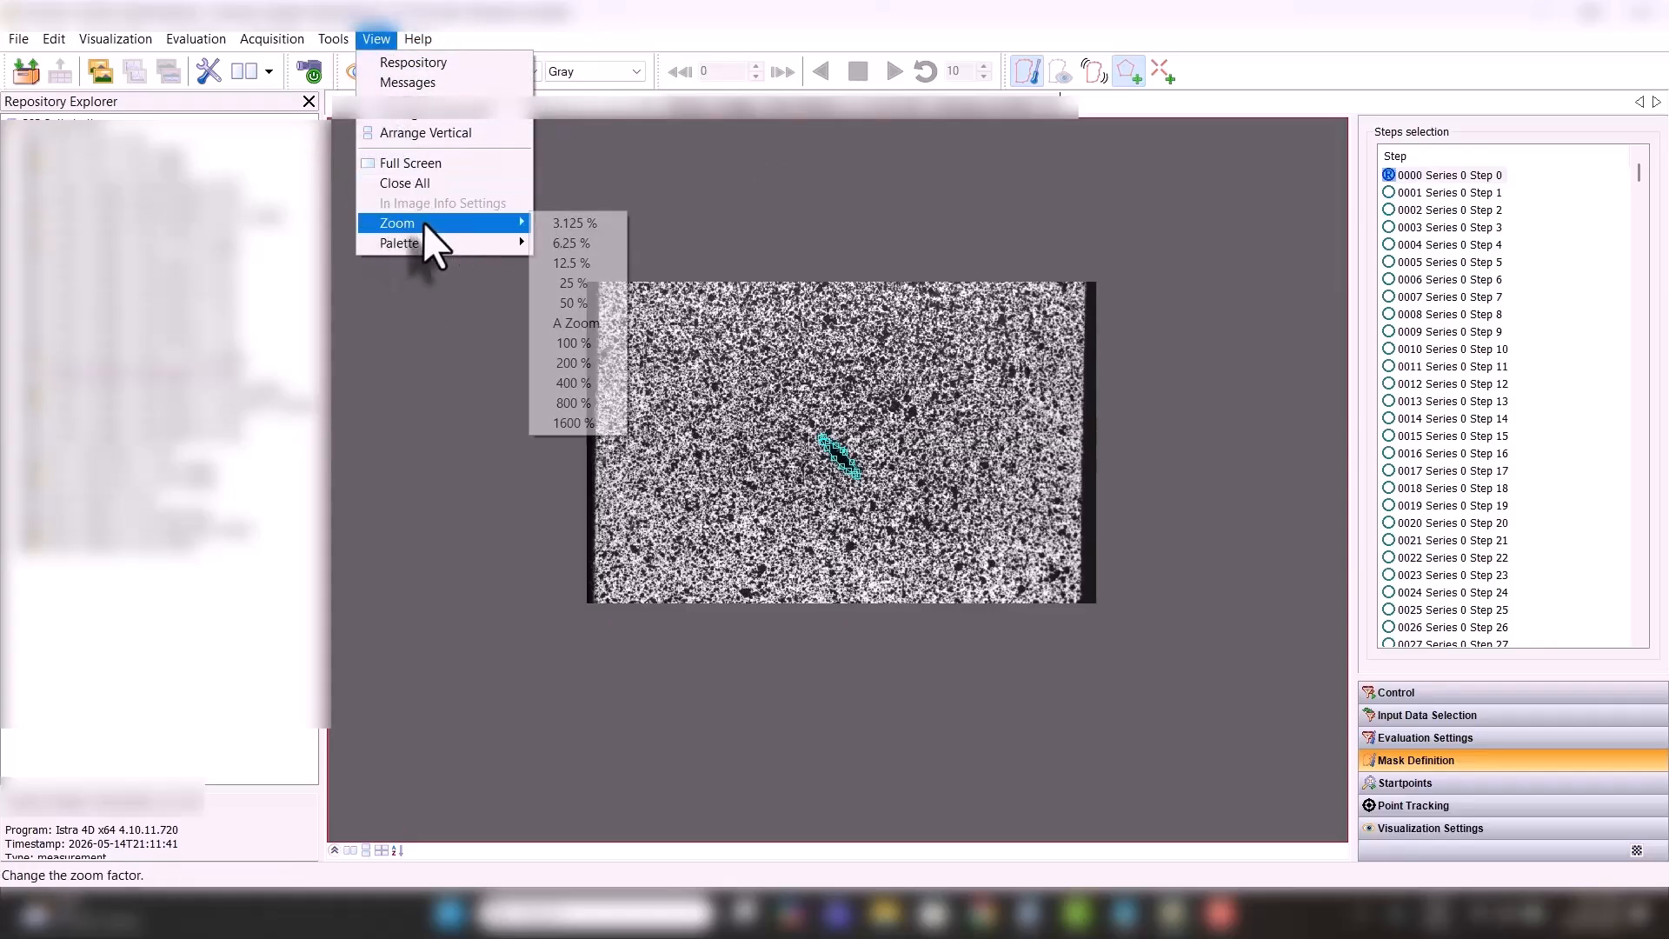
left_click(570, 323)
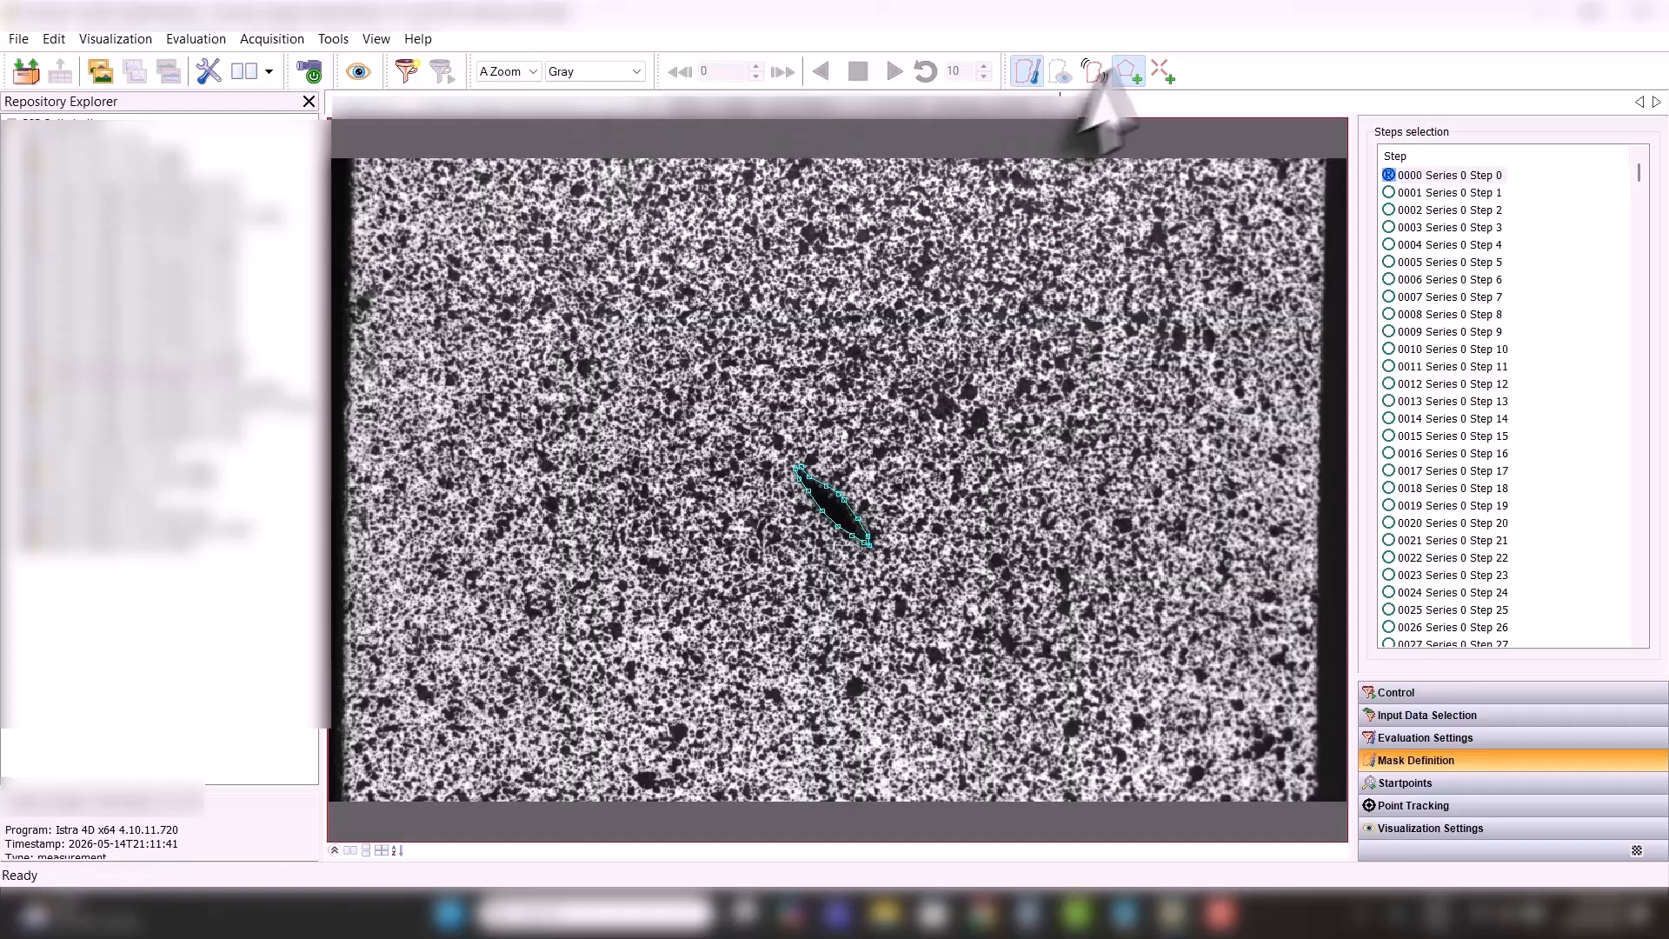
left_click(353, 170)
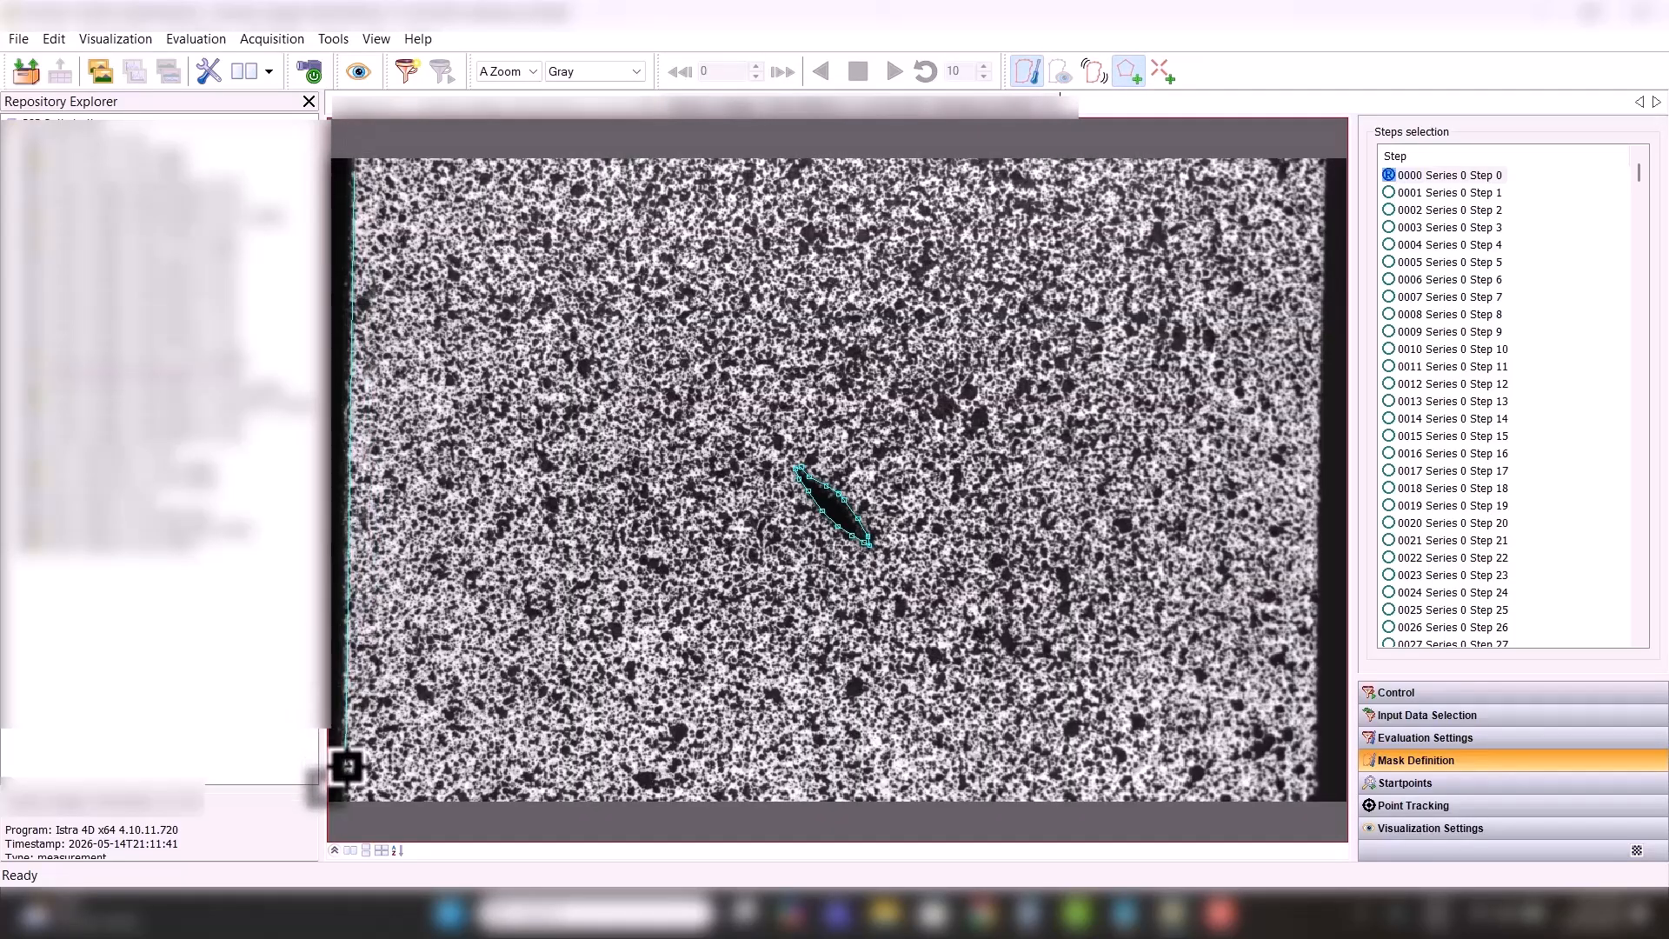
left_click(346, 790)
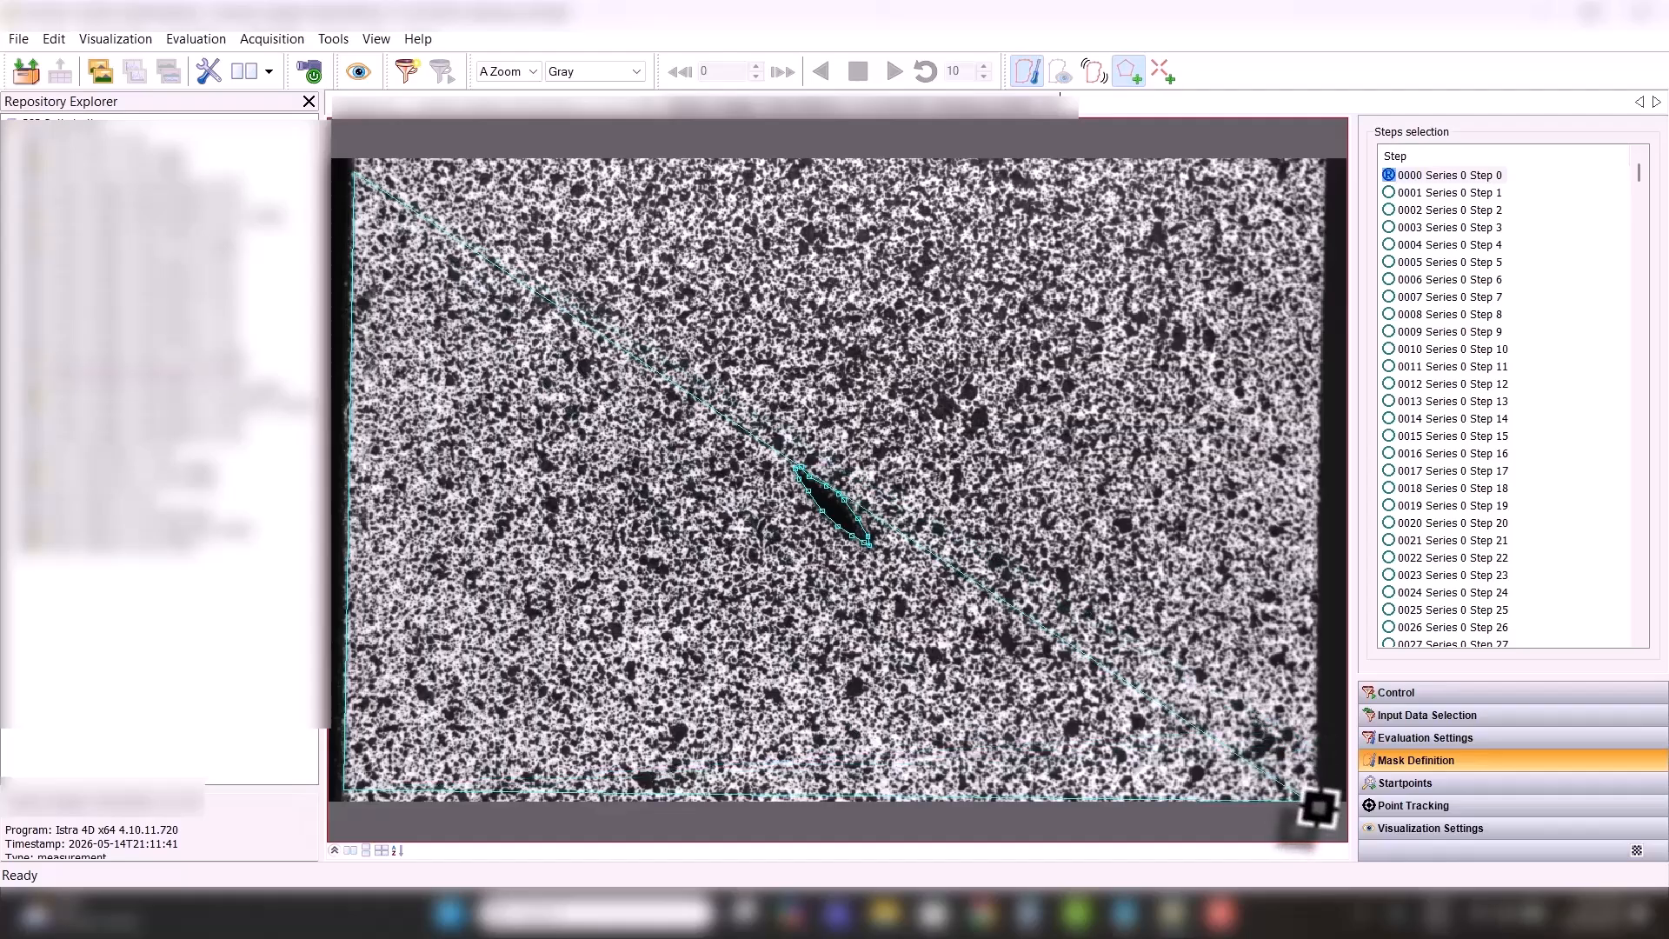
left_click(1315, 792)
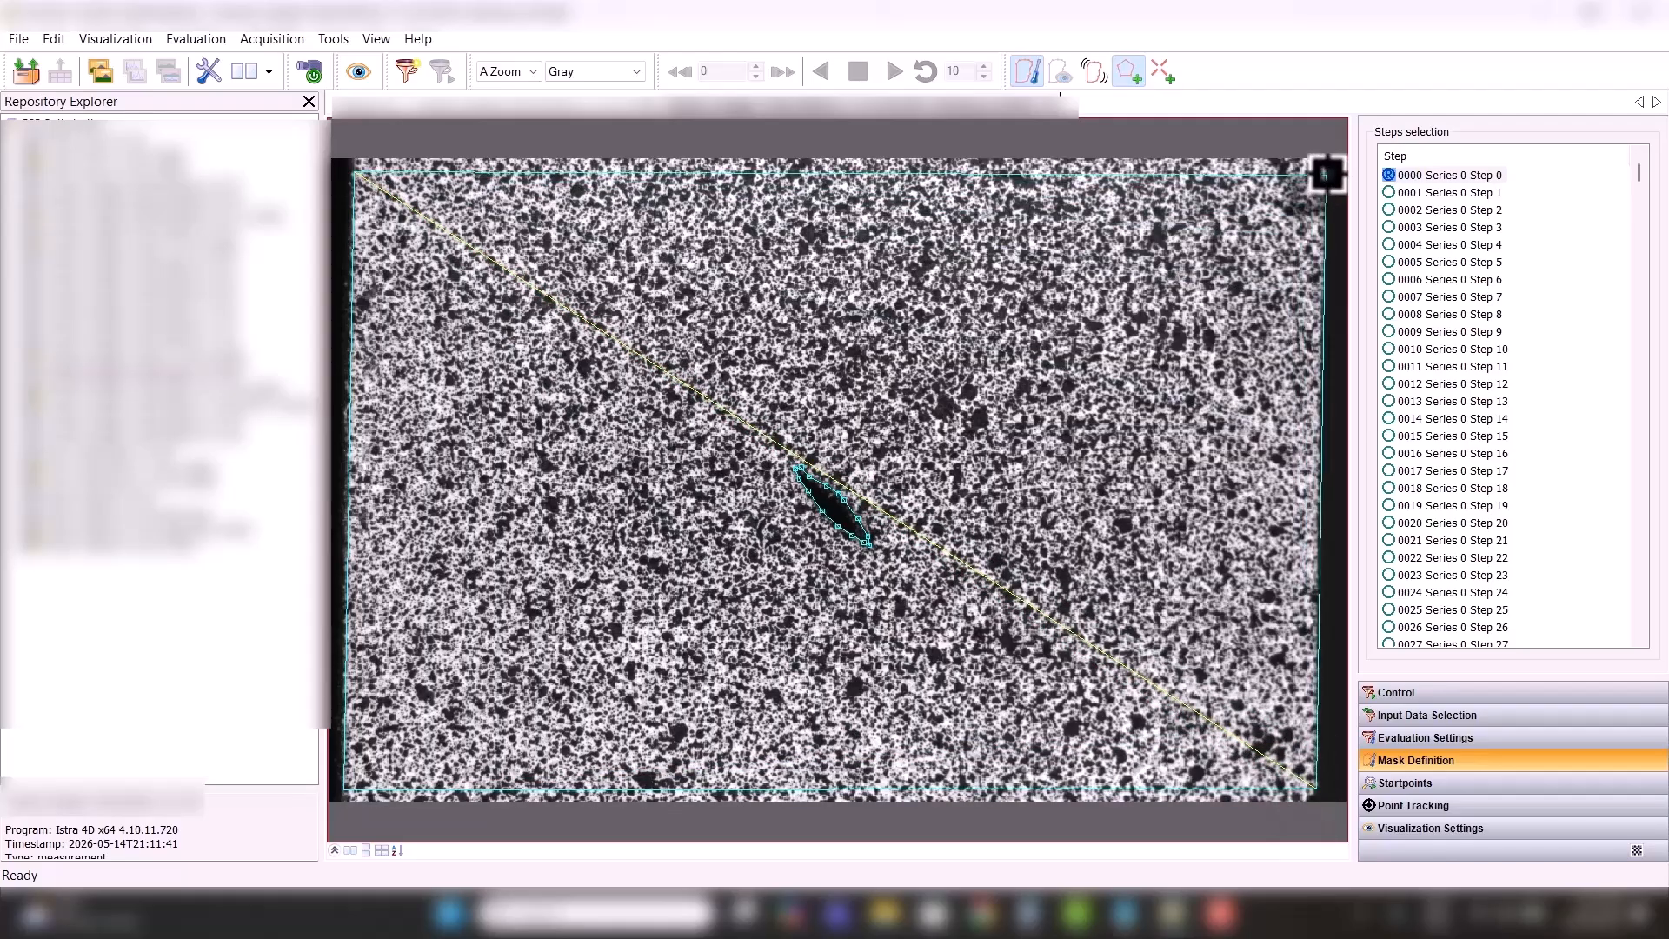
double_click(1322, 168)
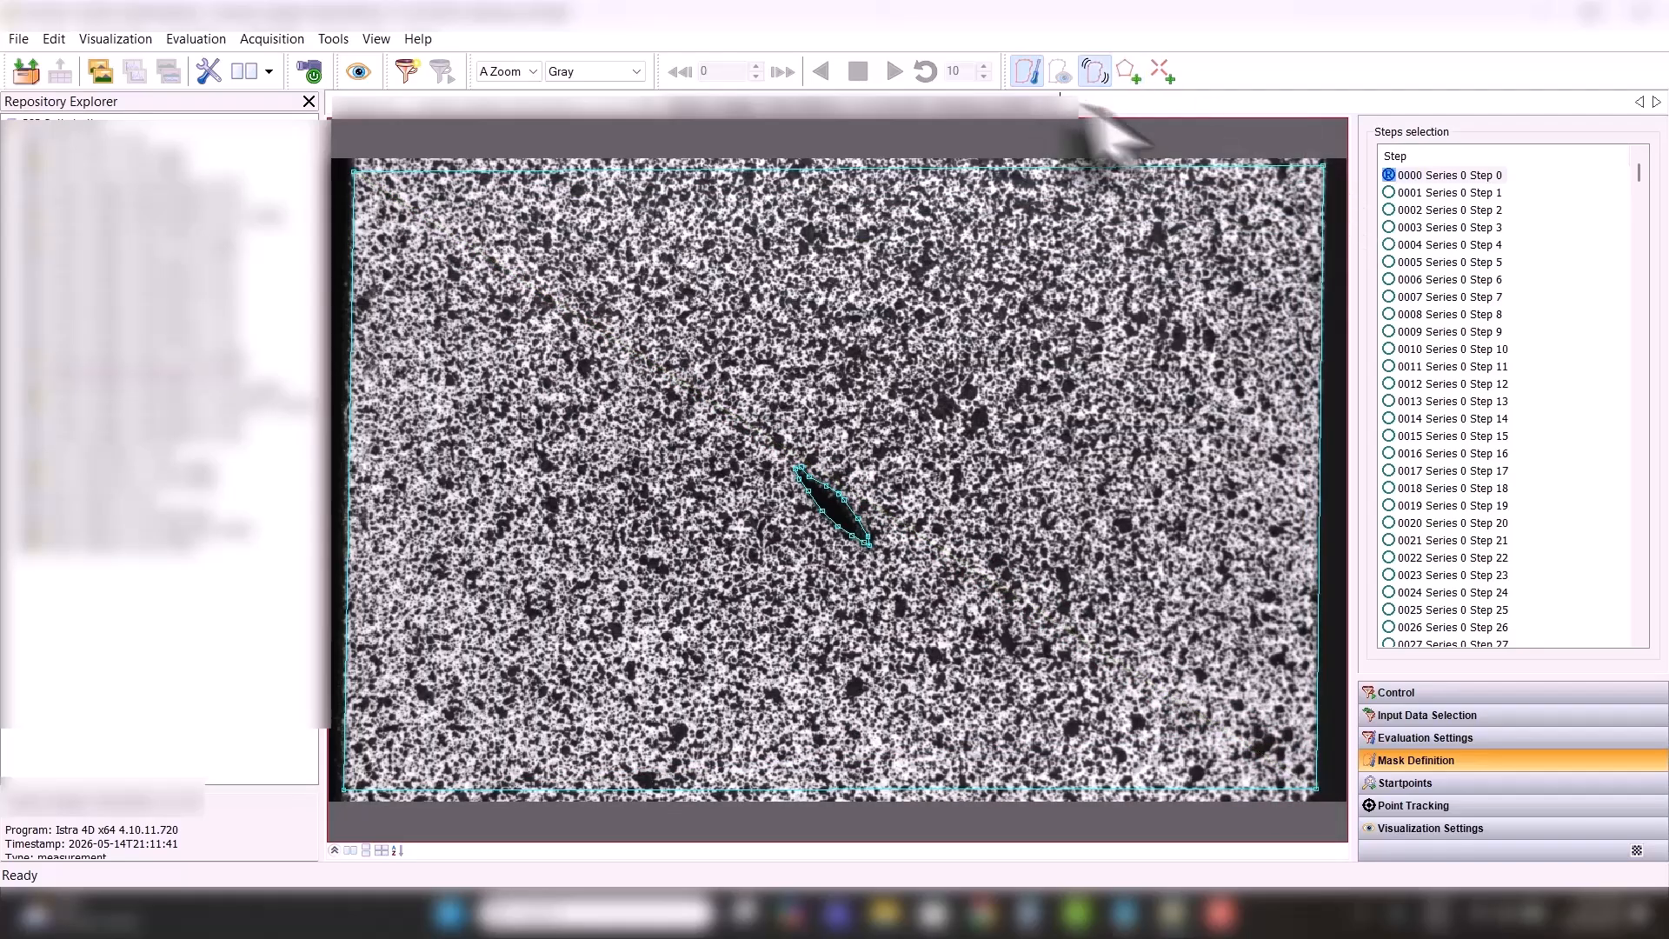
left_click(1163, 72)
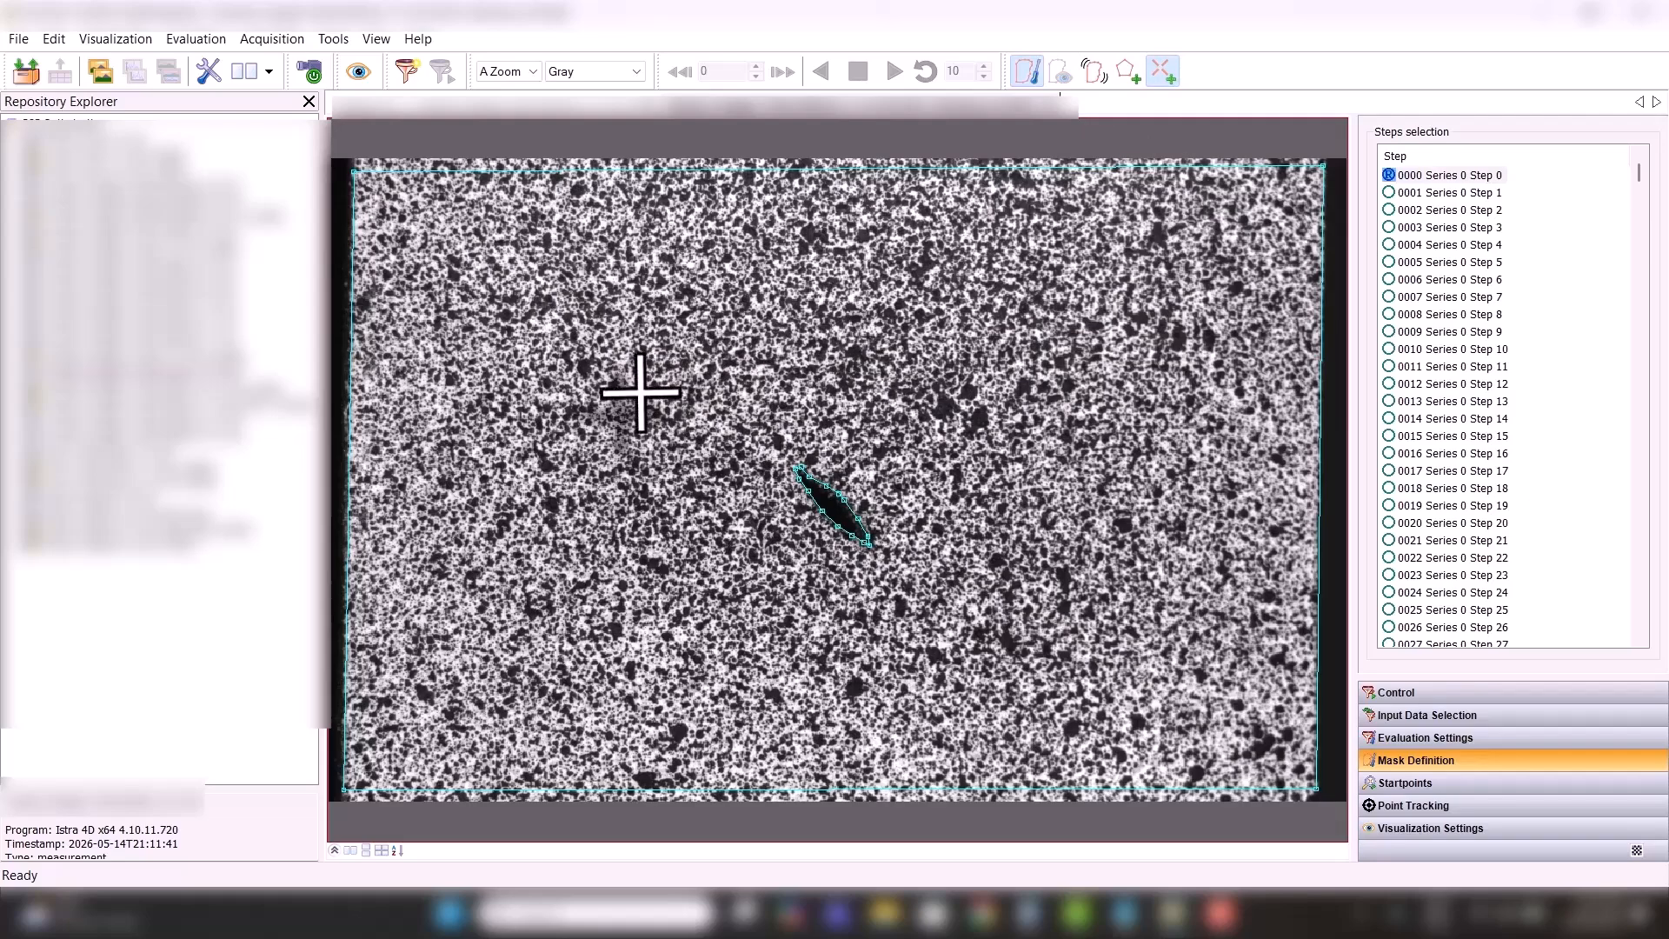
left_click(655, 430)
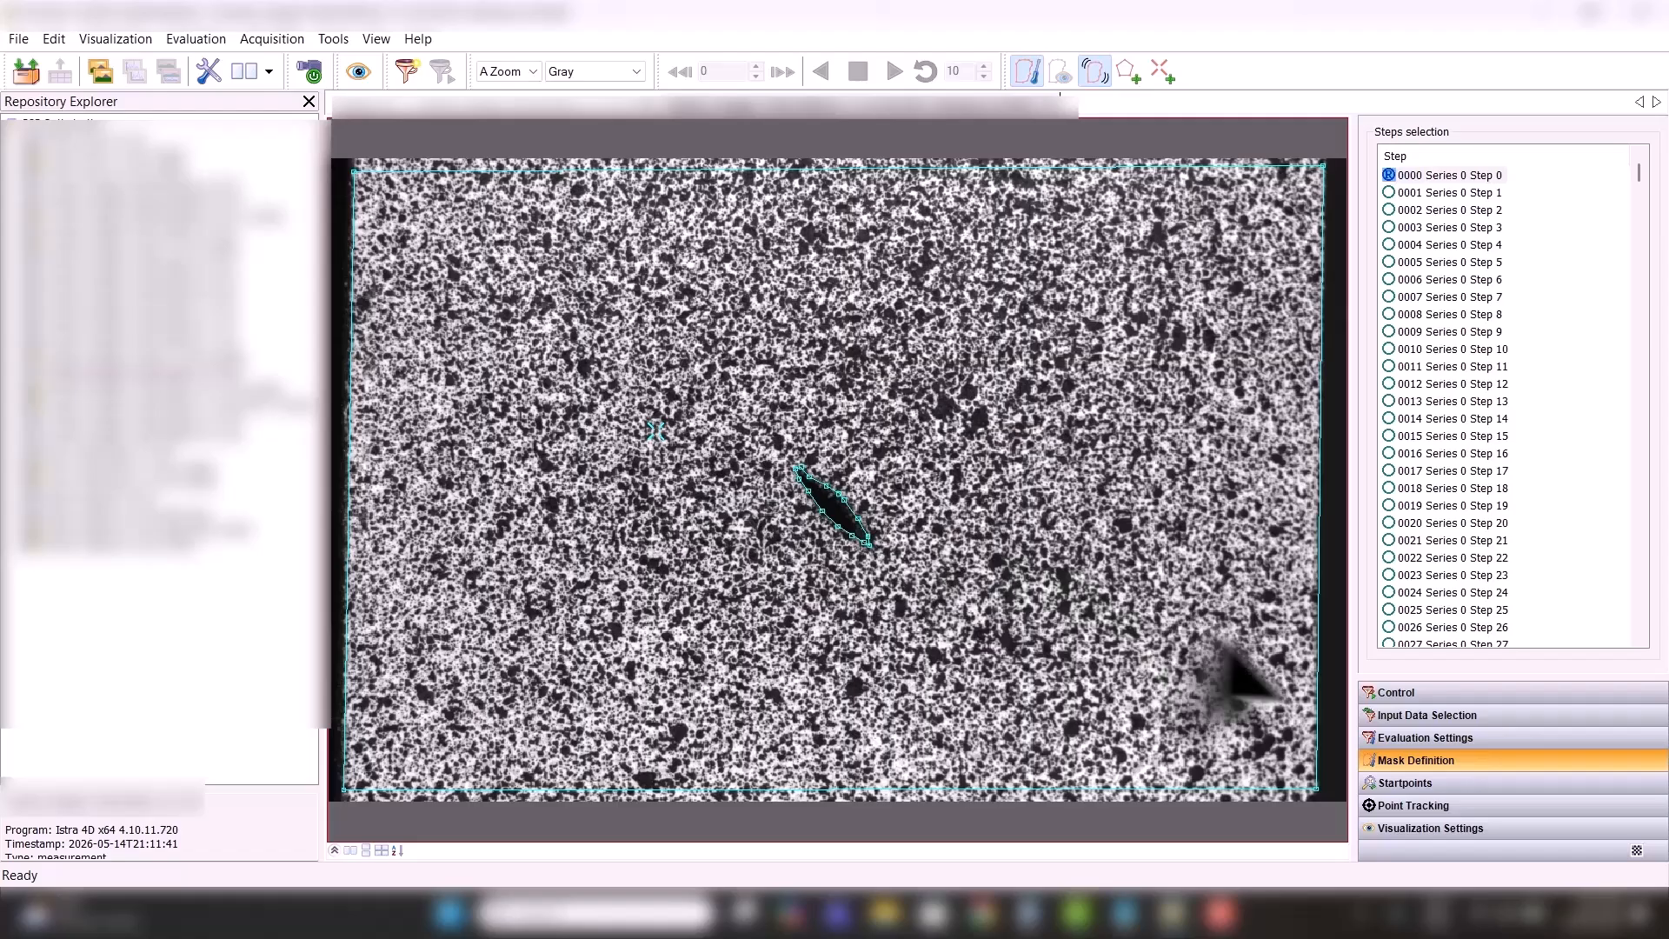
- Set the correlation parameters in the evaluation settings to Advanced: Full user defined with a facet size of 35 pixels
left_click(1381, 739)
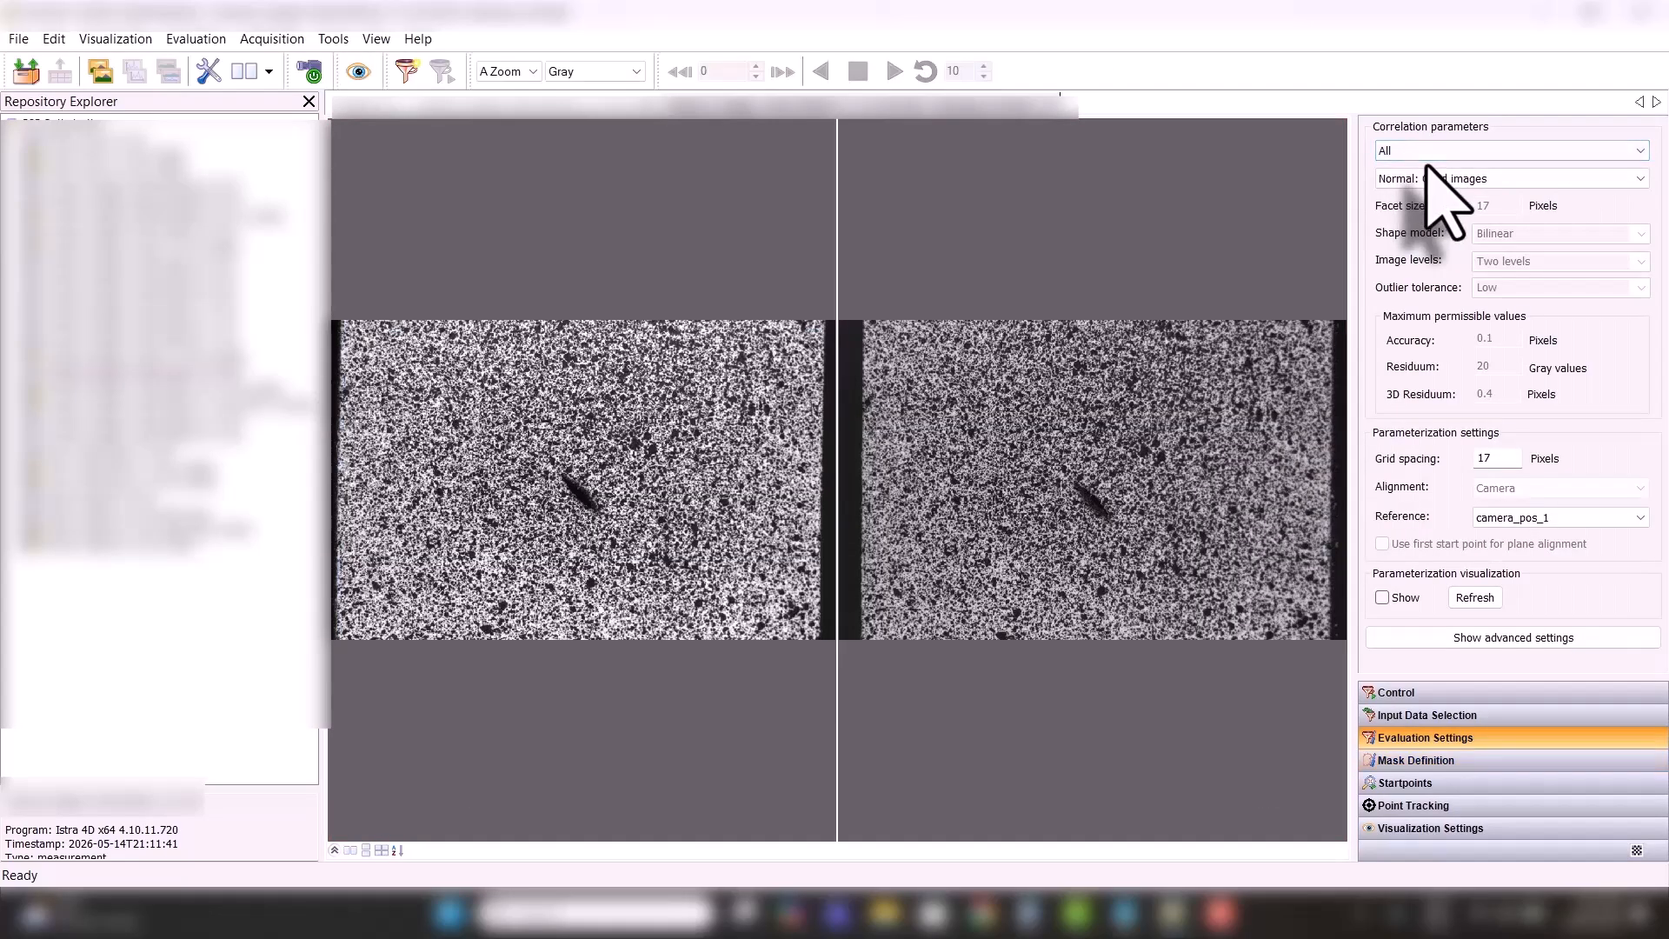
left_click(1426, 178)
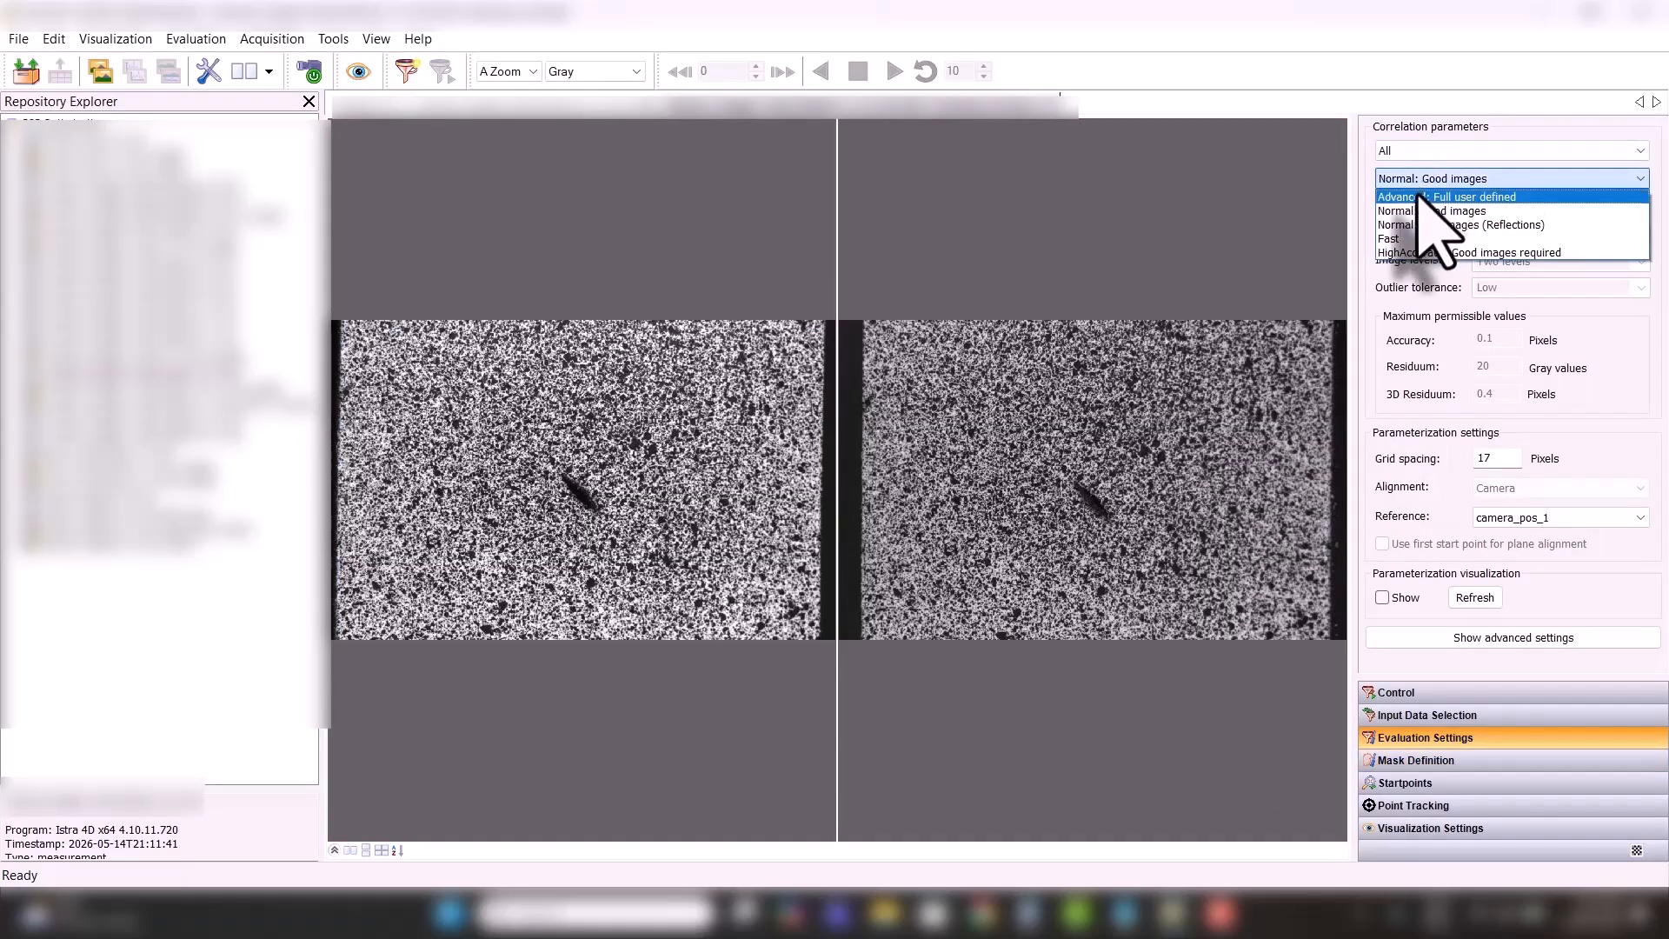
left_click(1418, 197)
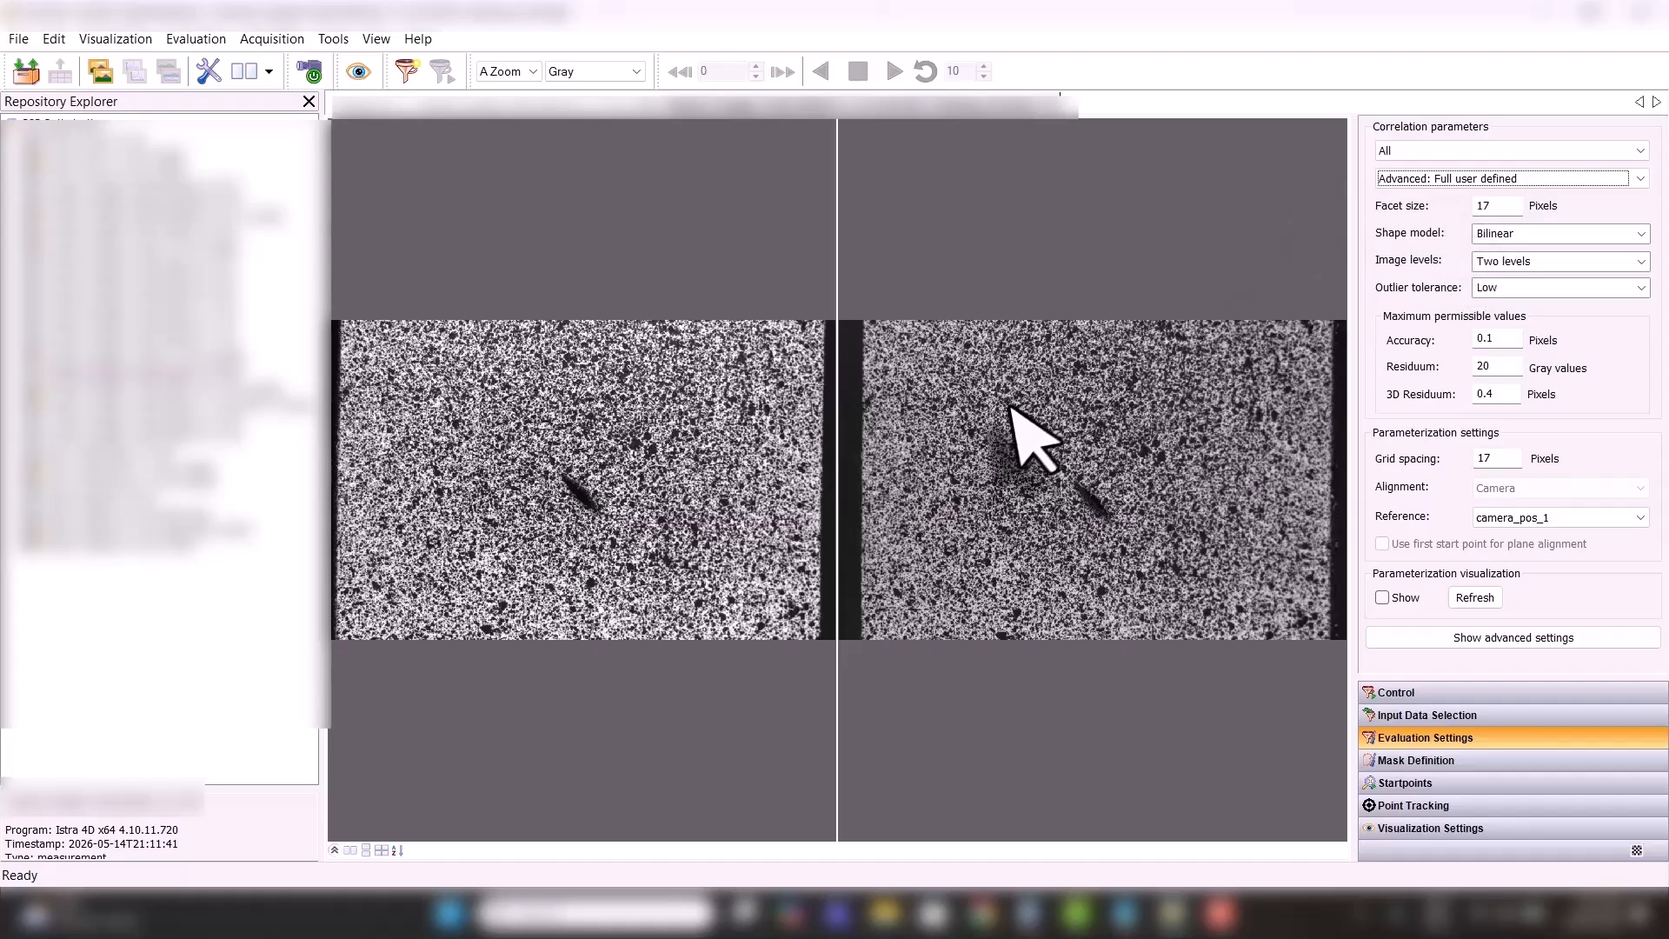
double_click(1514, 207)
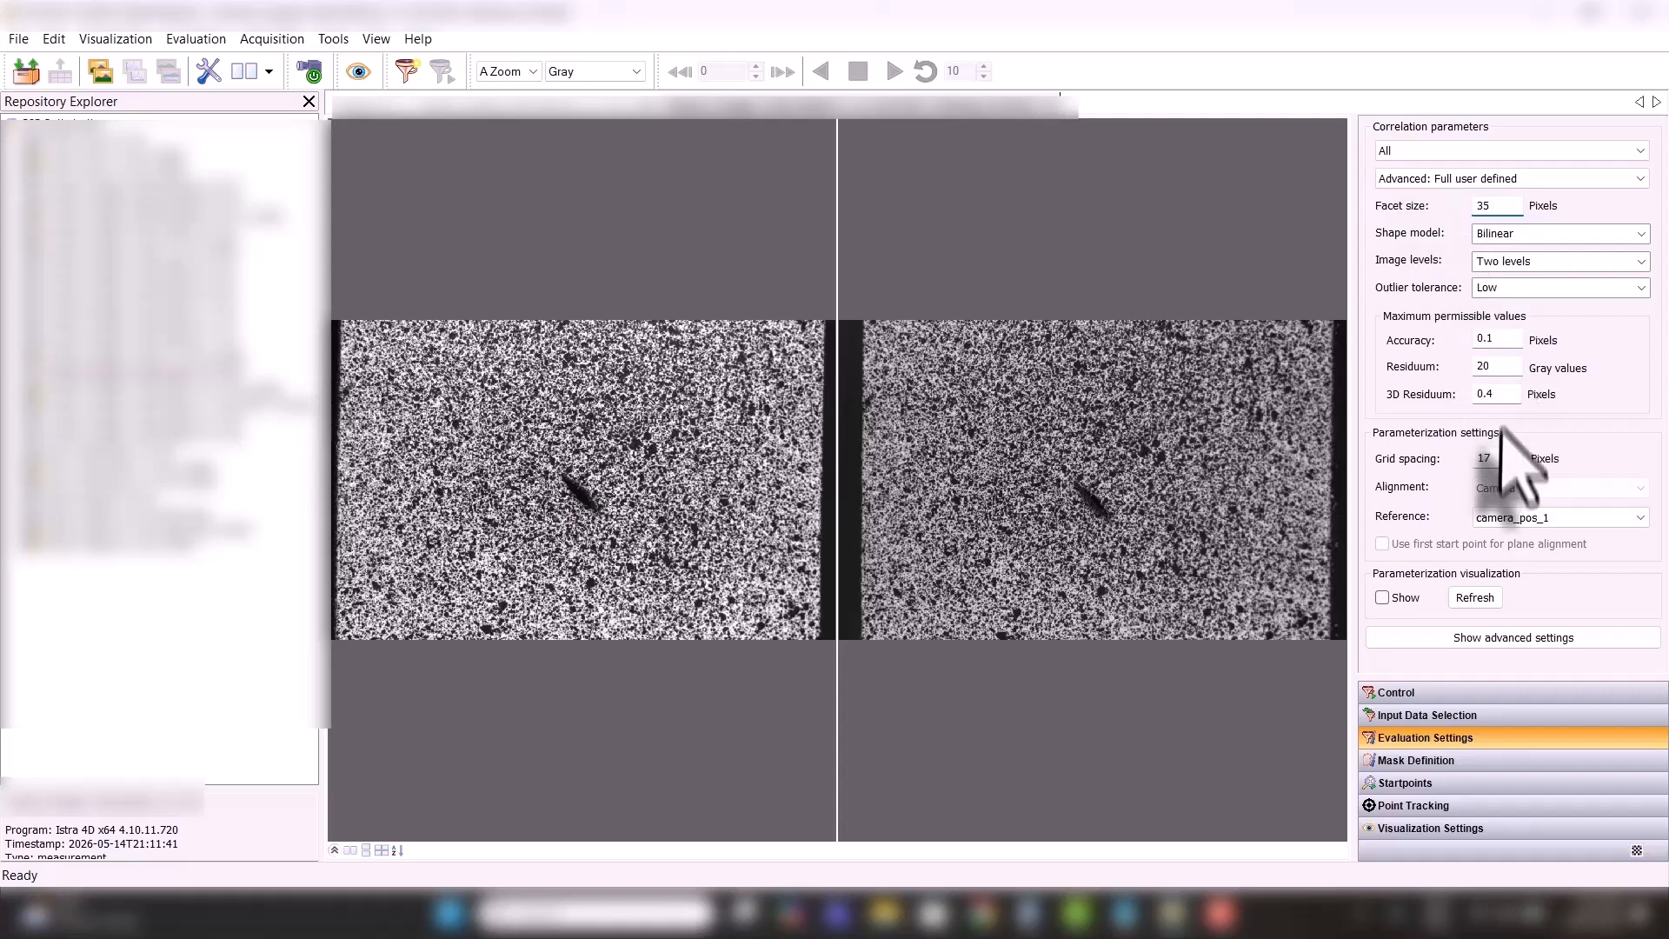
- Try a grid spacing of 8 pixels and set it back to 17 pixels
left_click_drag(1499, 462, 1433, 457)
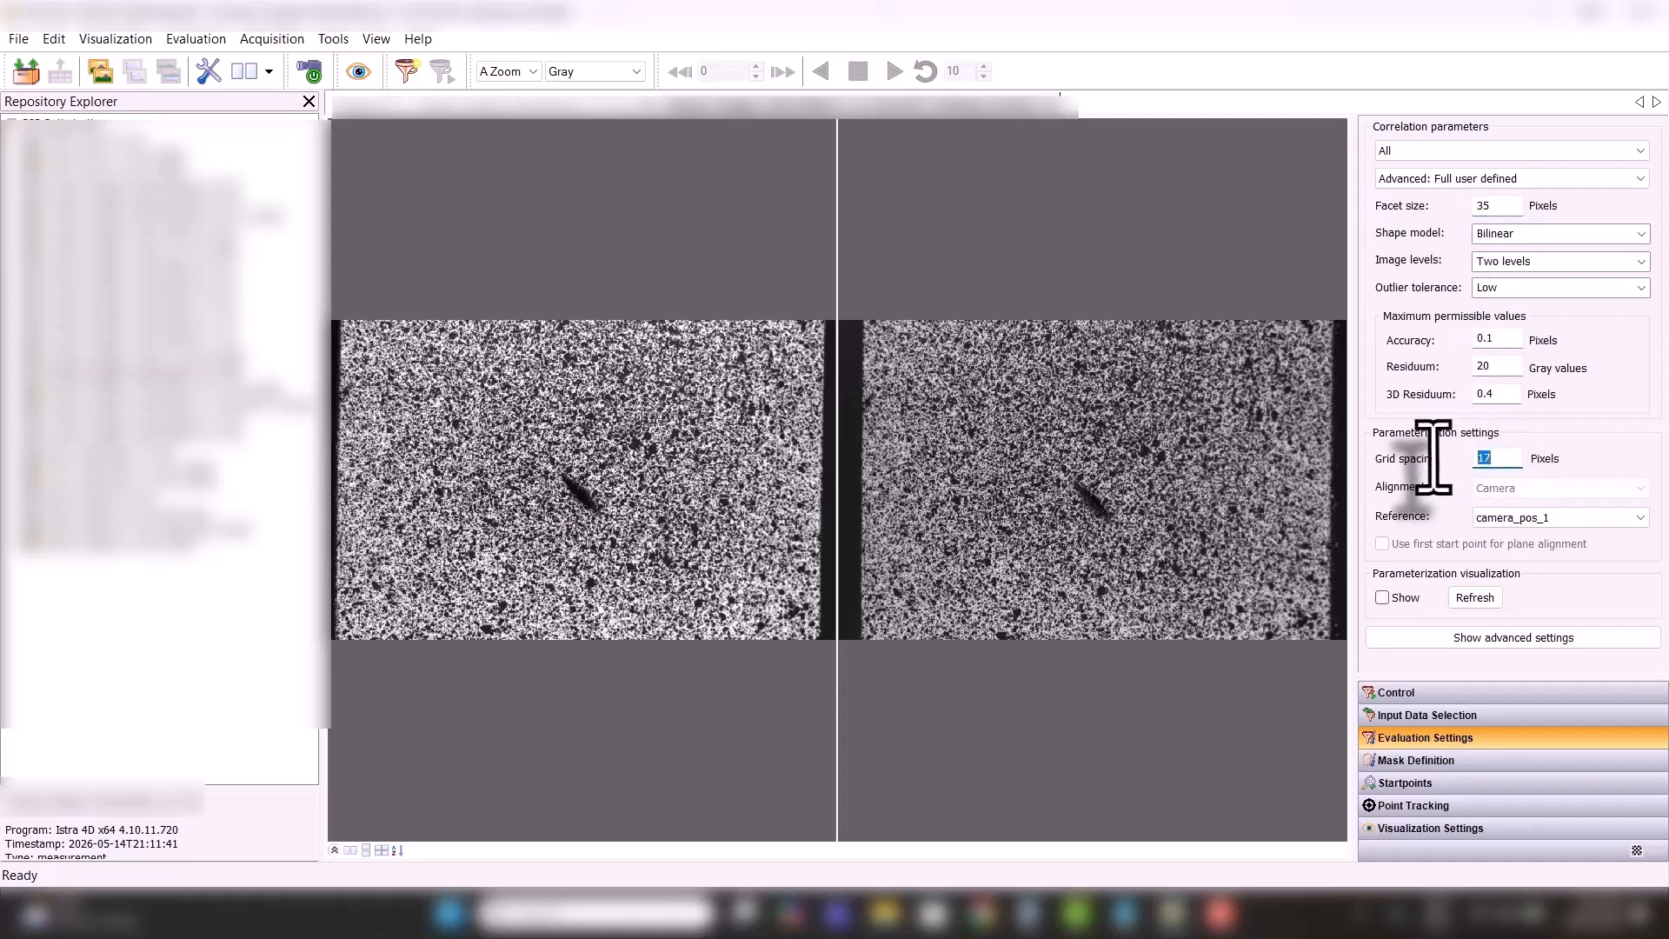
type("8")
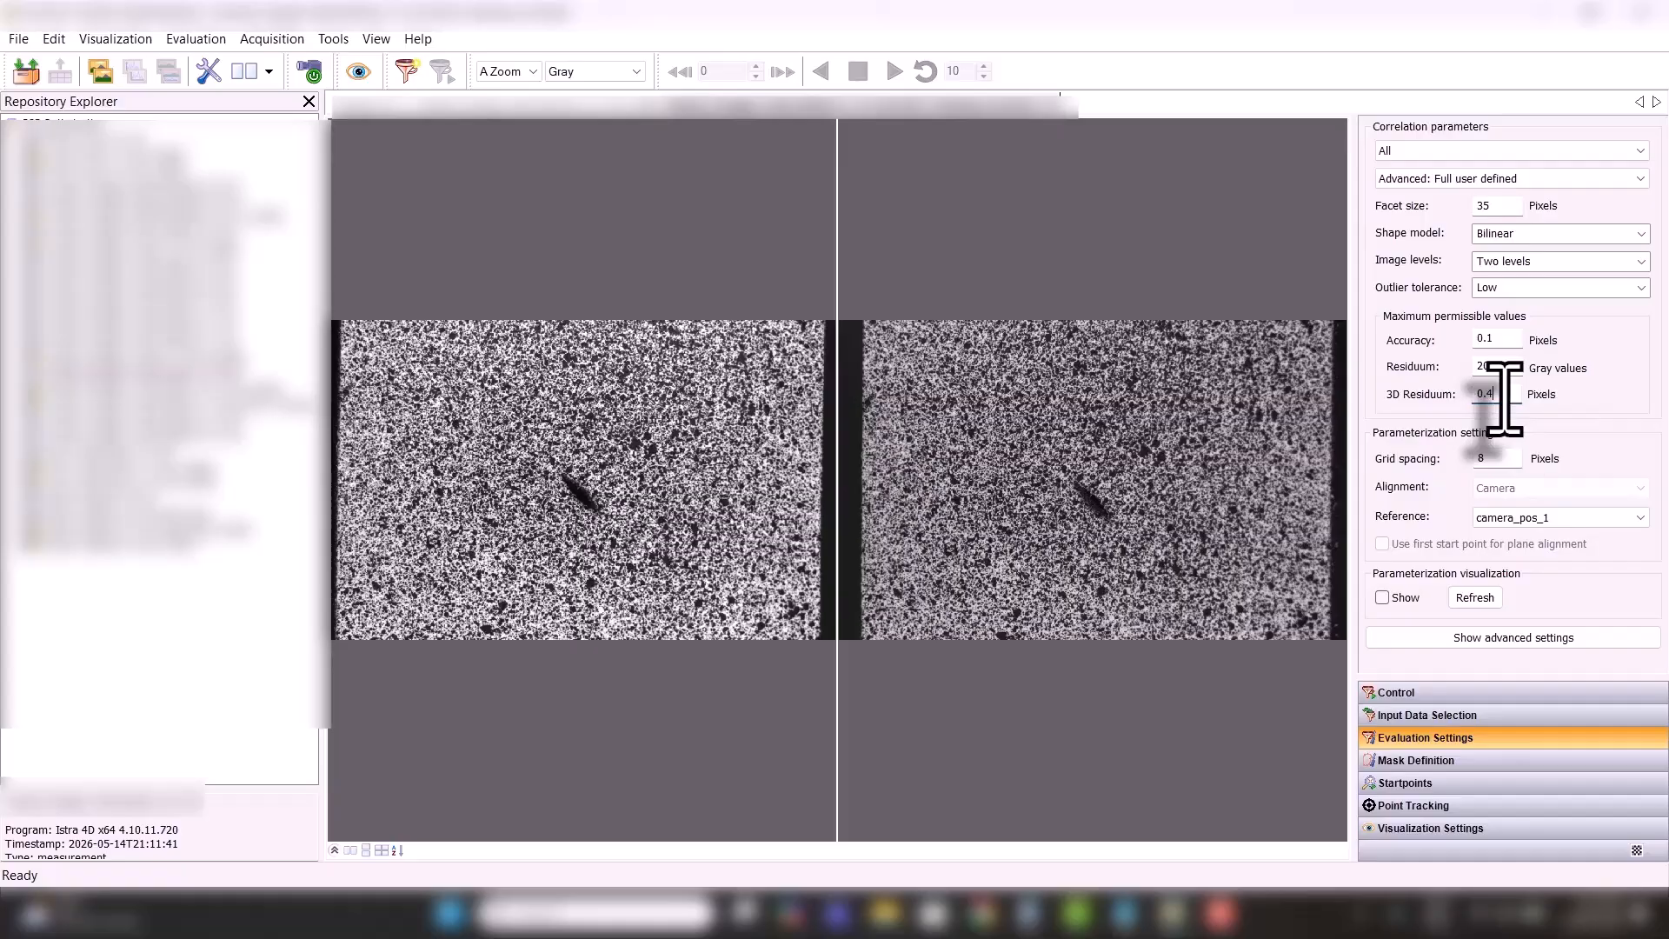
left_click(1503, 395)
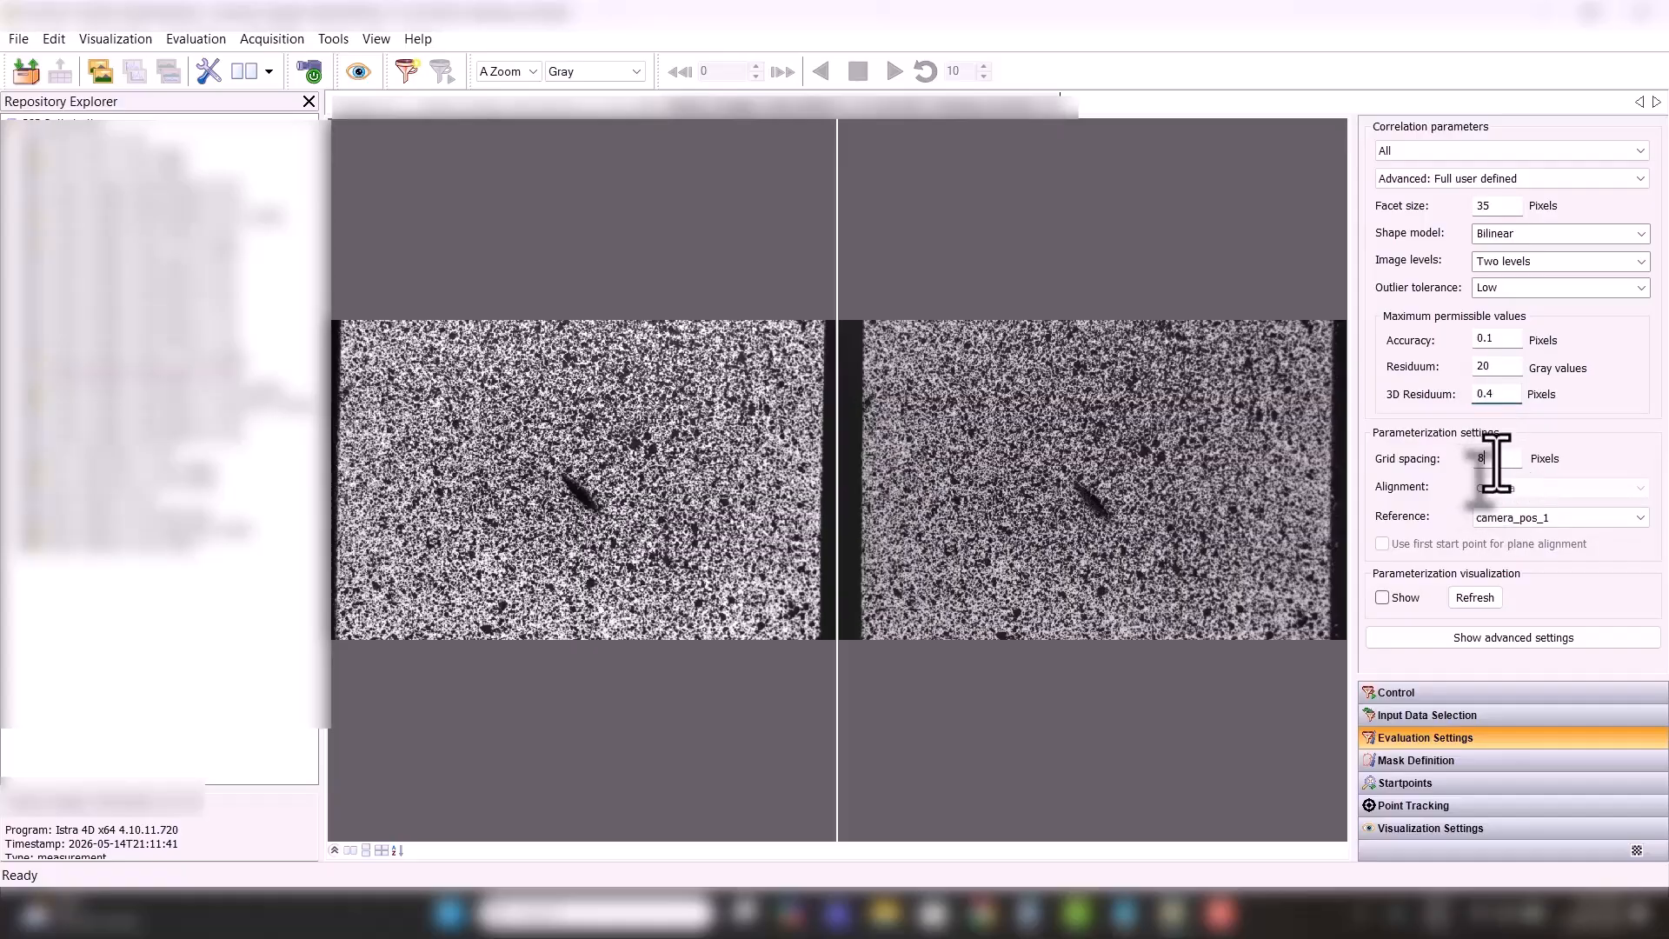
key("Tab")
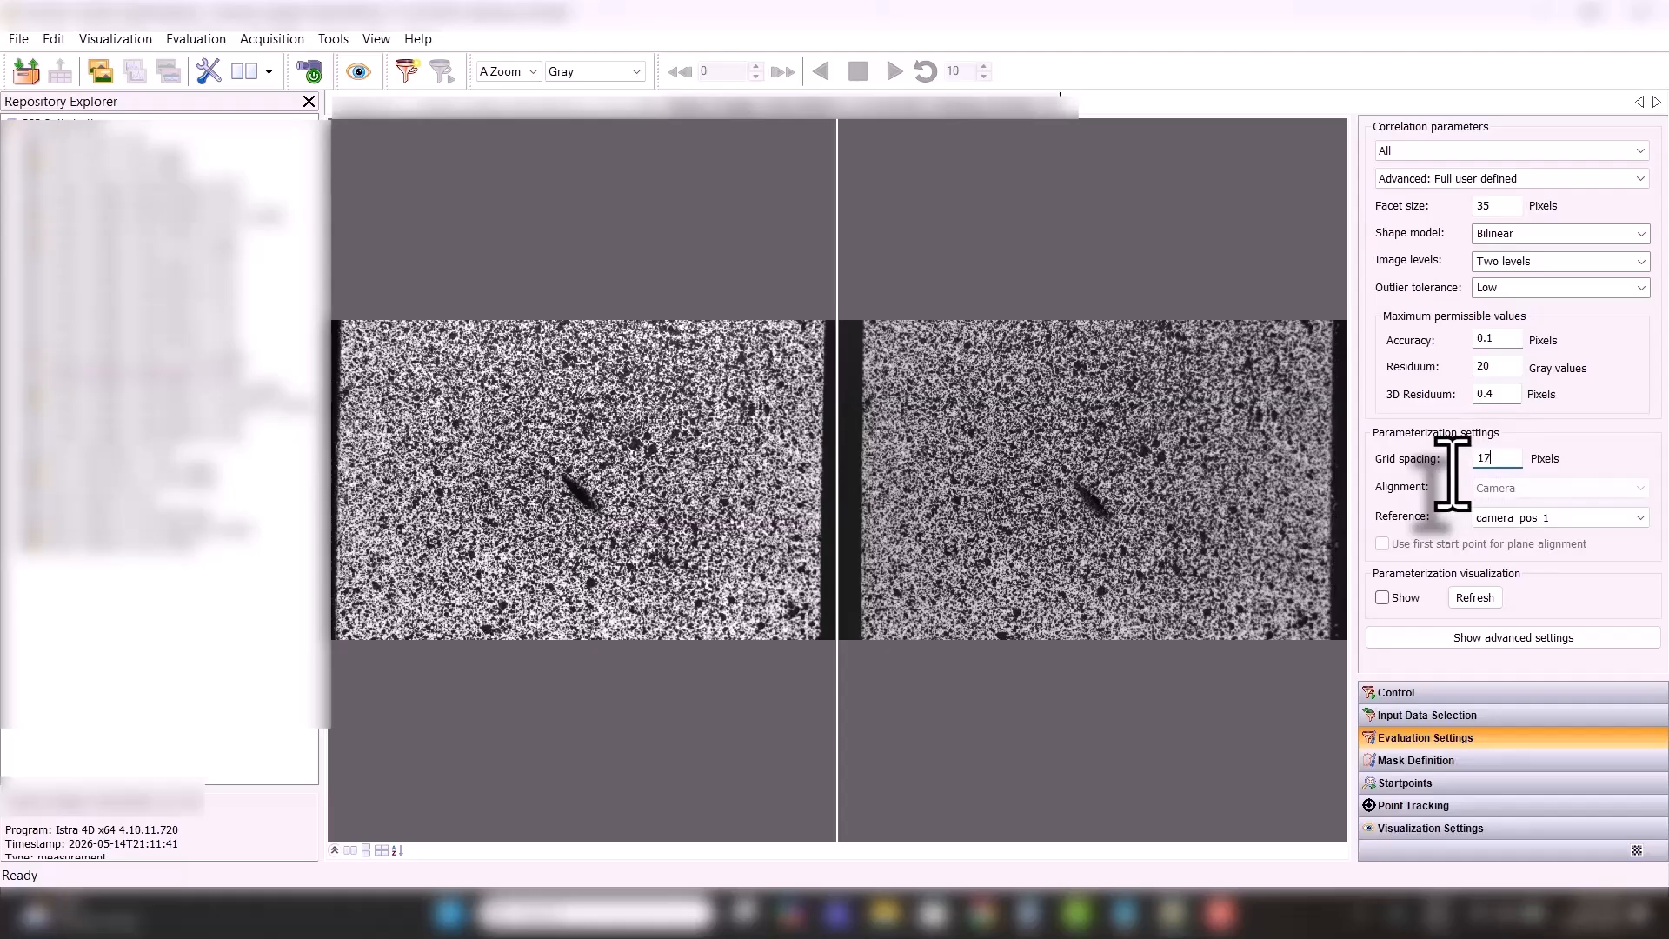
left_click(1507, 339)
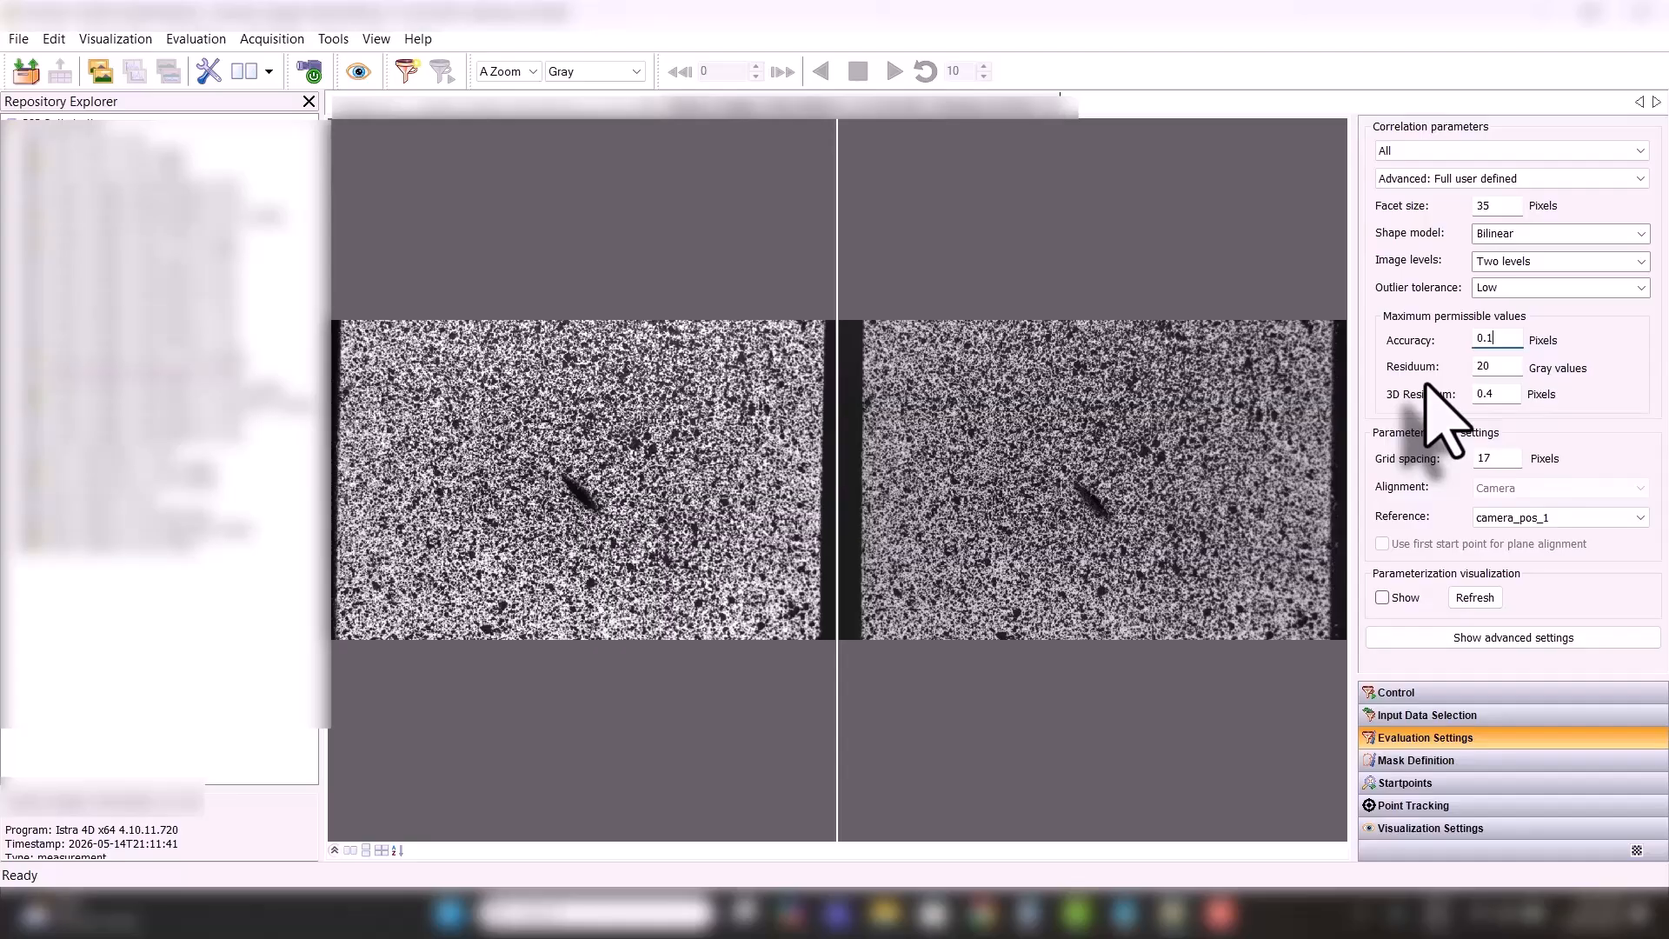
double_click(1487, 458)
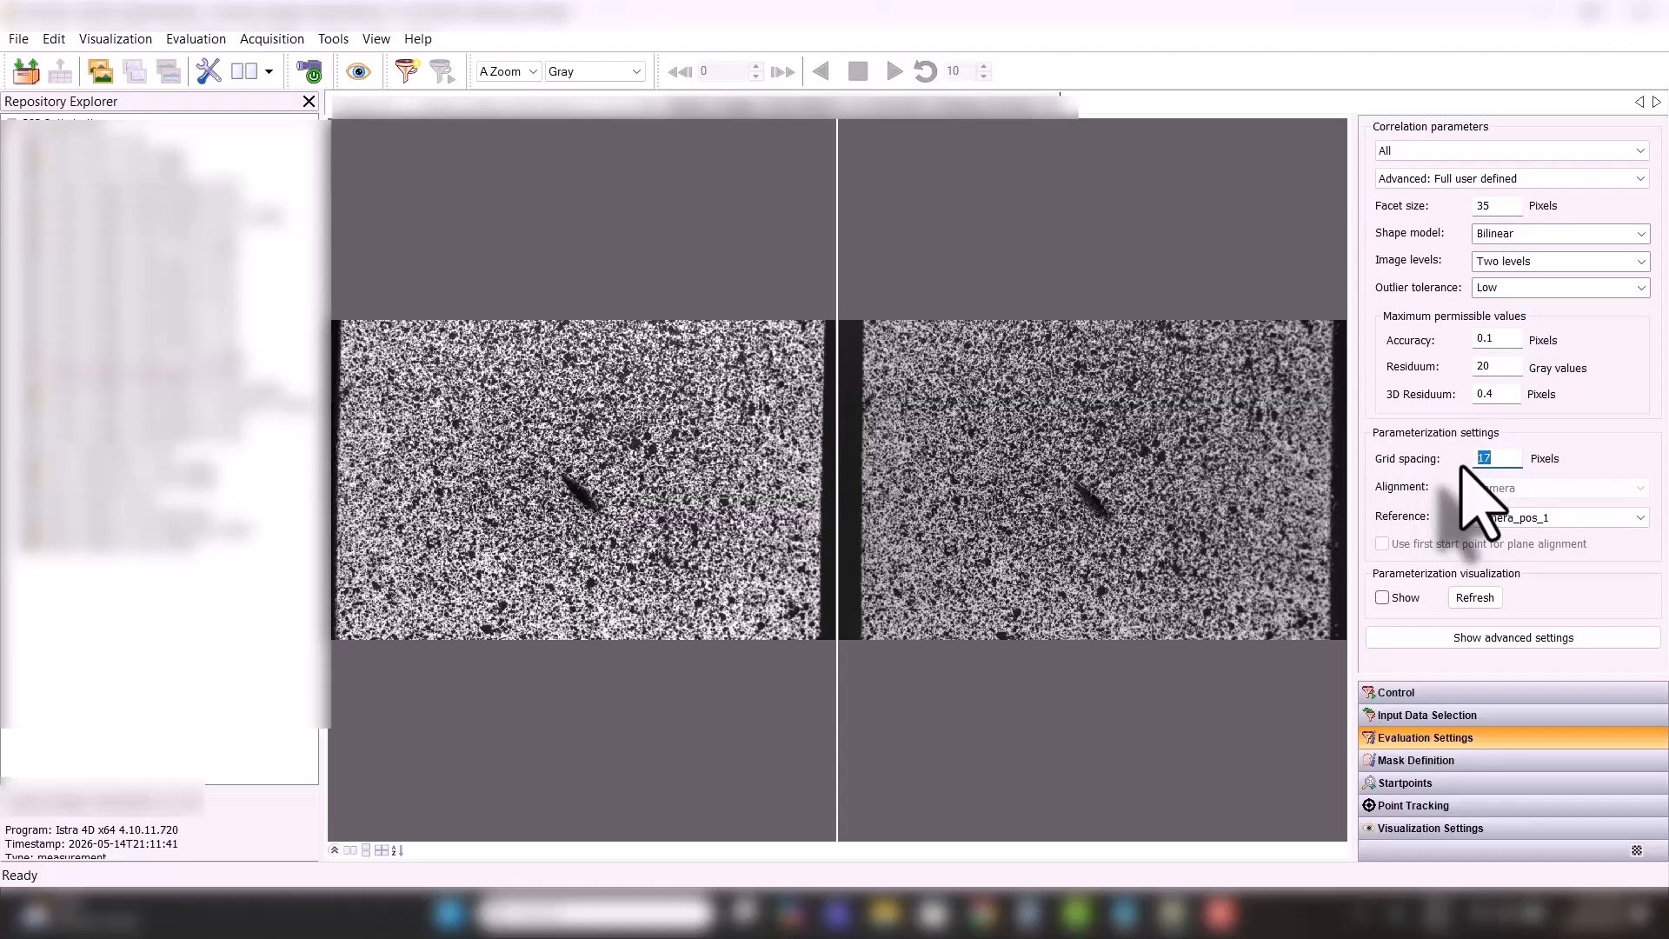
left_click(1497, 461)
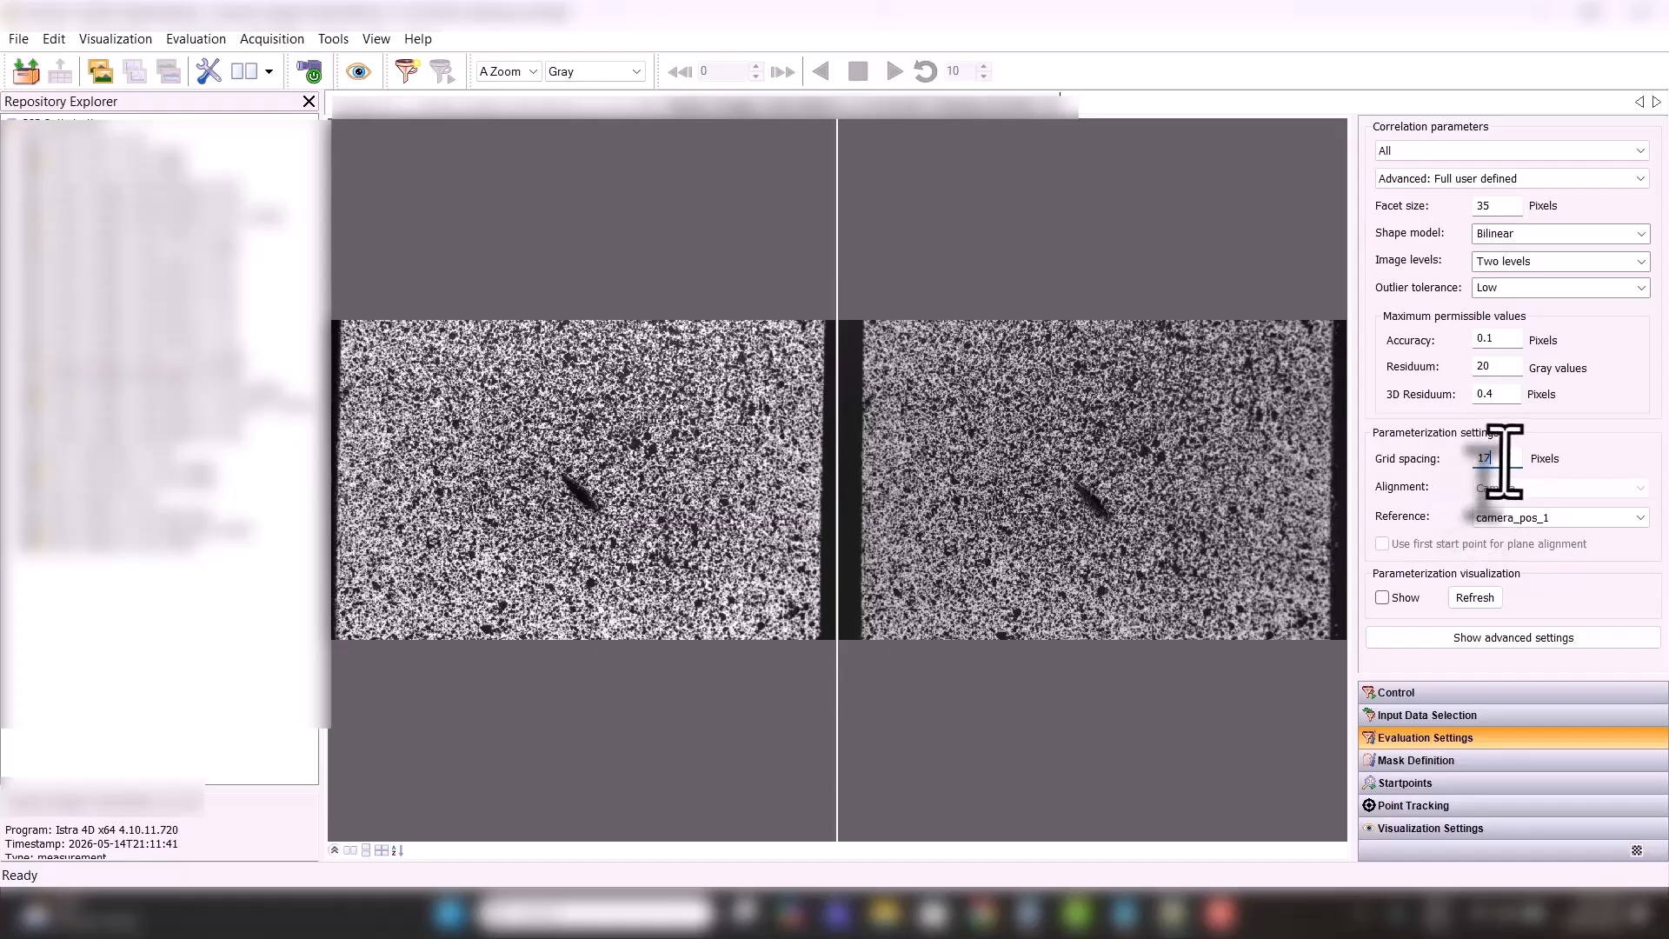
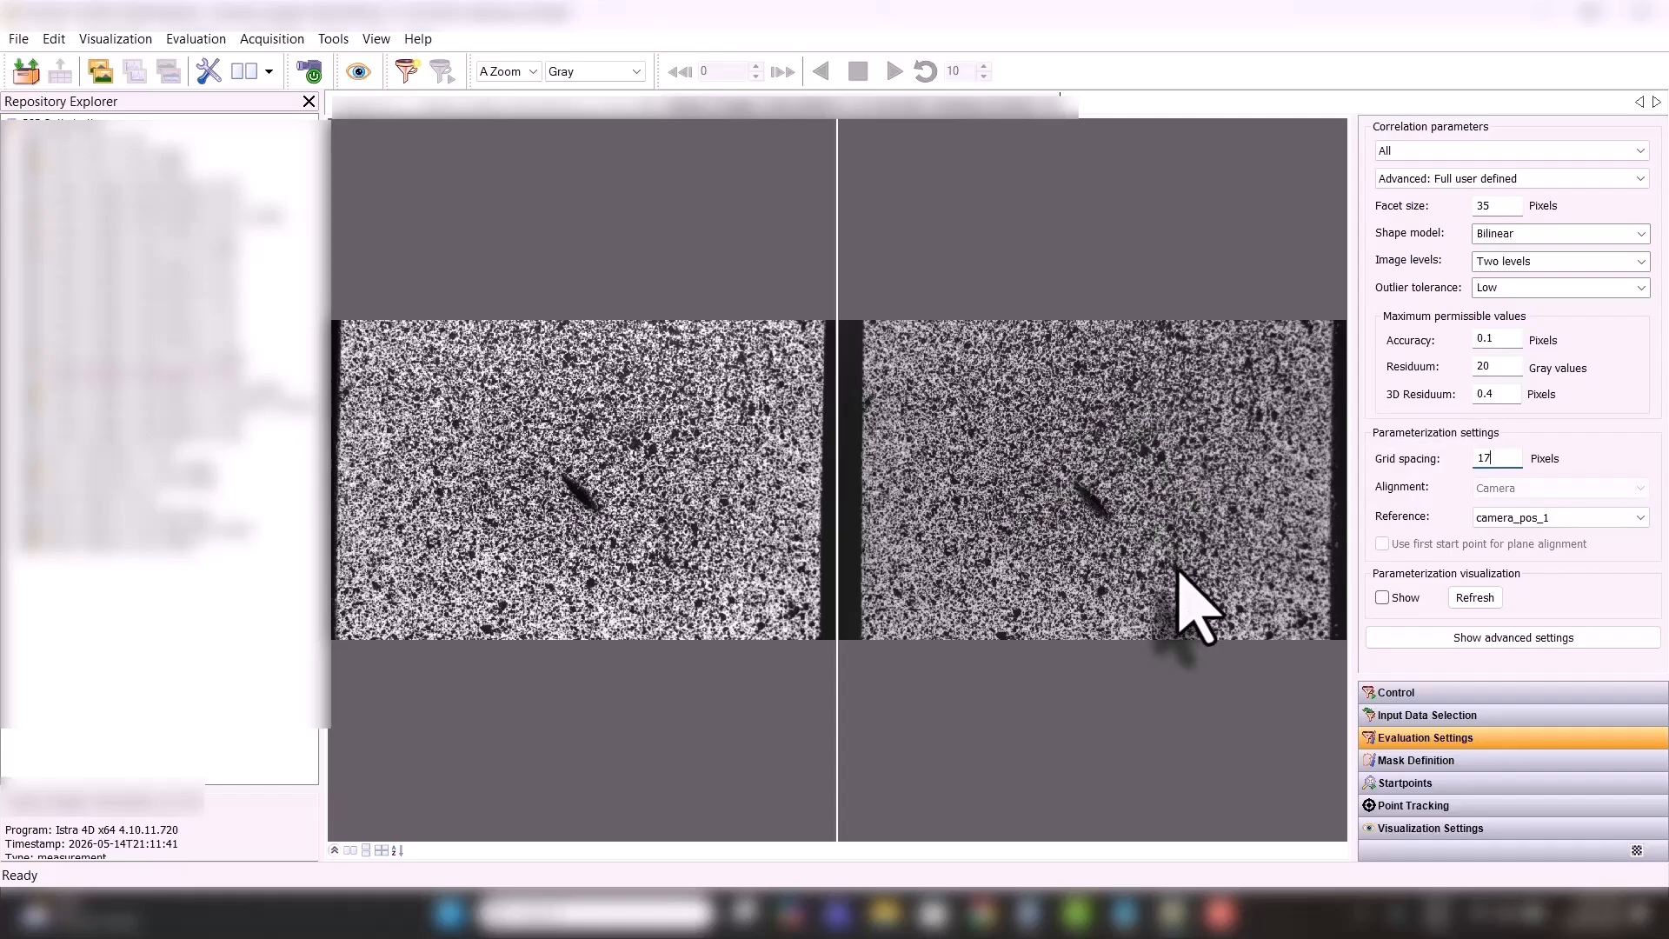
- Run the automatic startpoint search across the measurement steps
left_click(1413, 783)
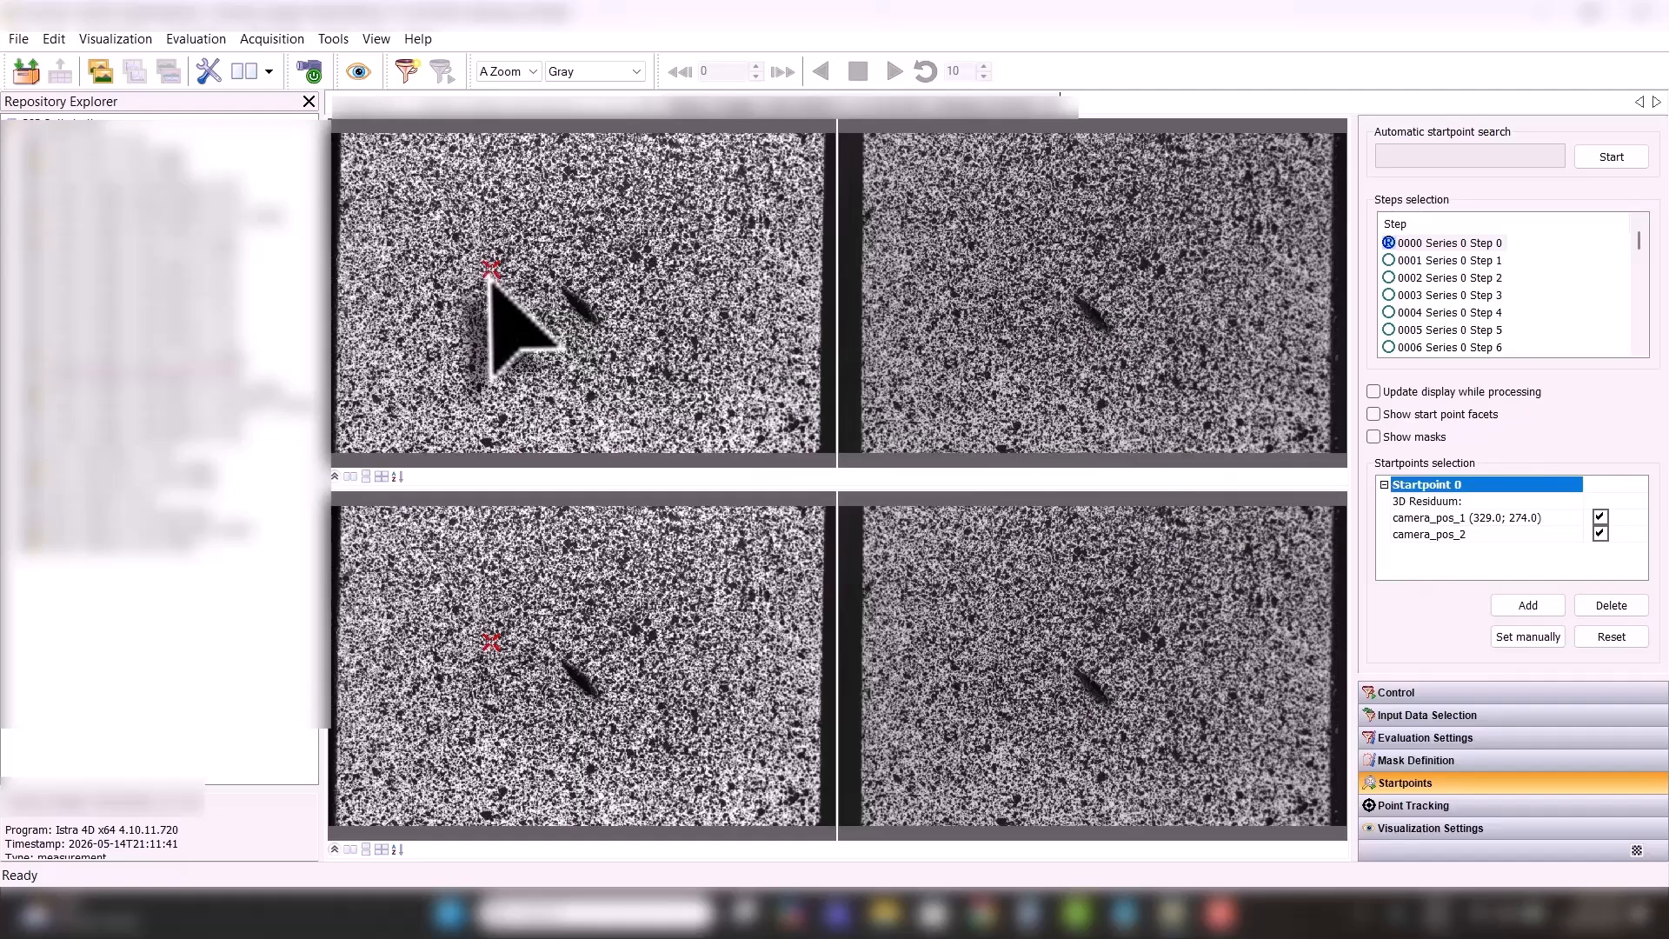
left_click(1612, 158)
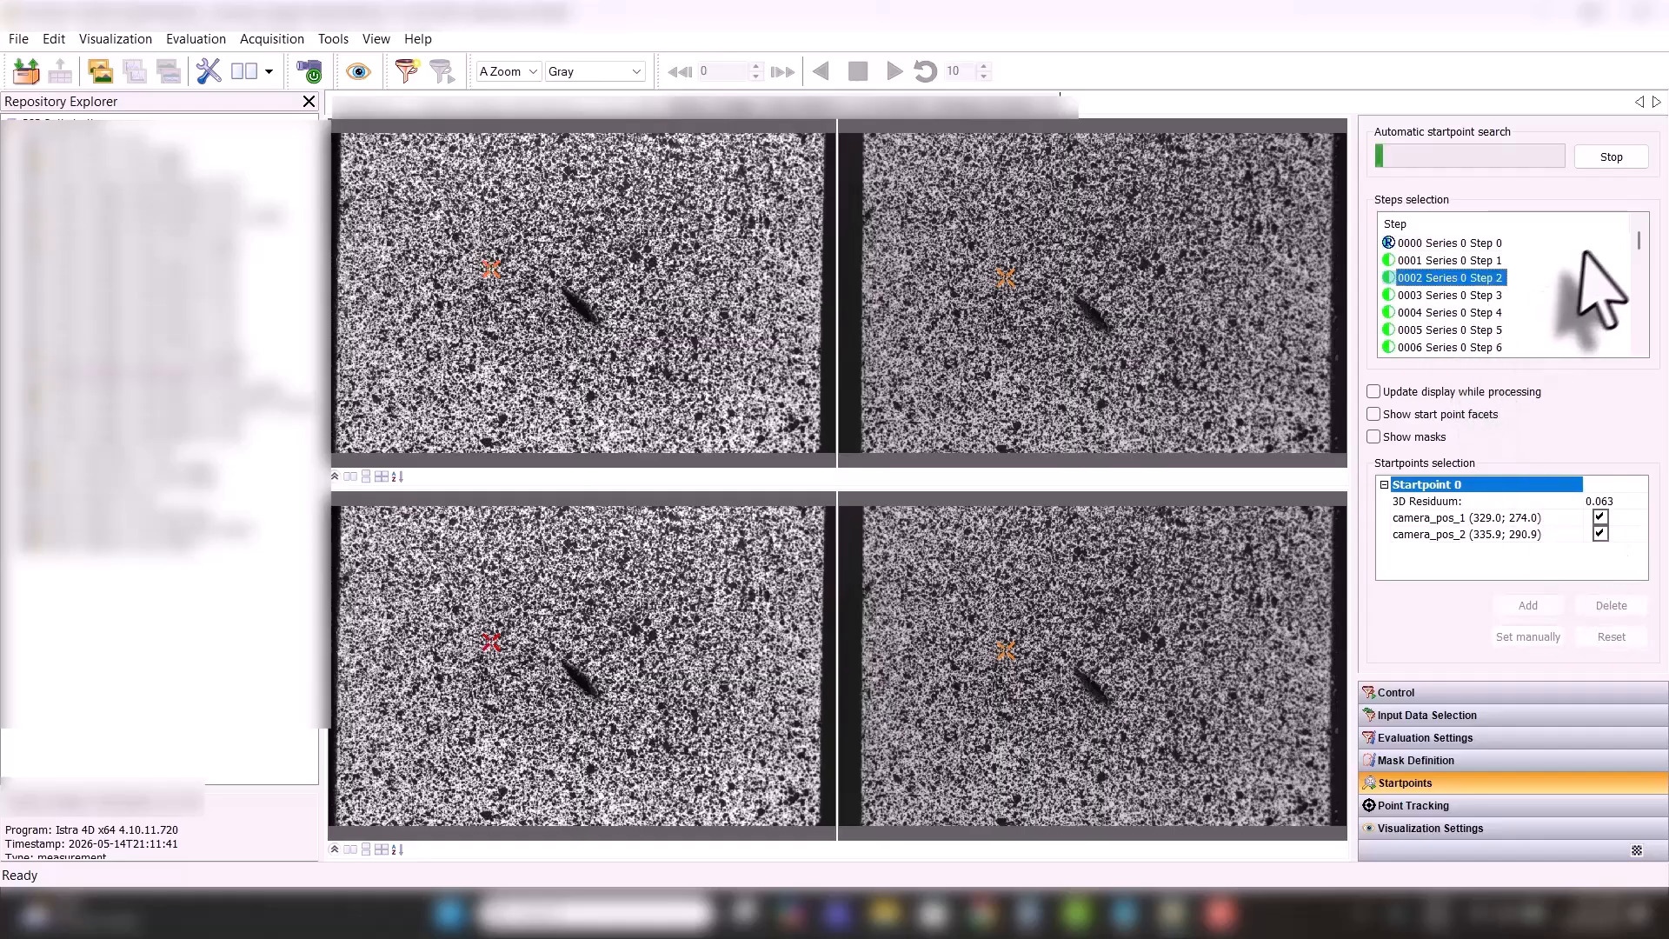
- Check the startpoint's tracked positions and 3D residuum at sample steps throughout Series 0 while the search runs
left_click_drag(1639, 242, 1639, 266)
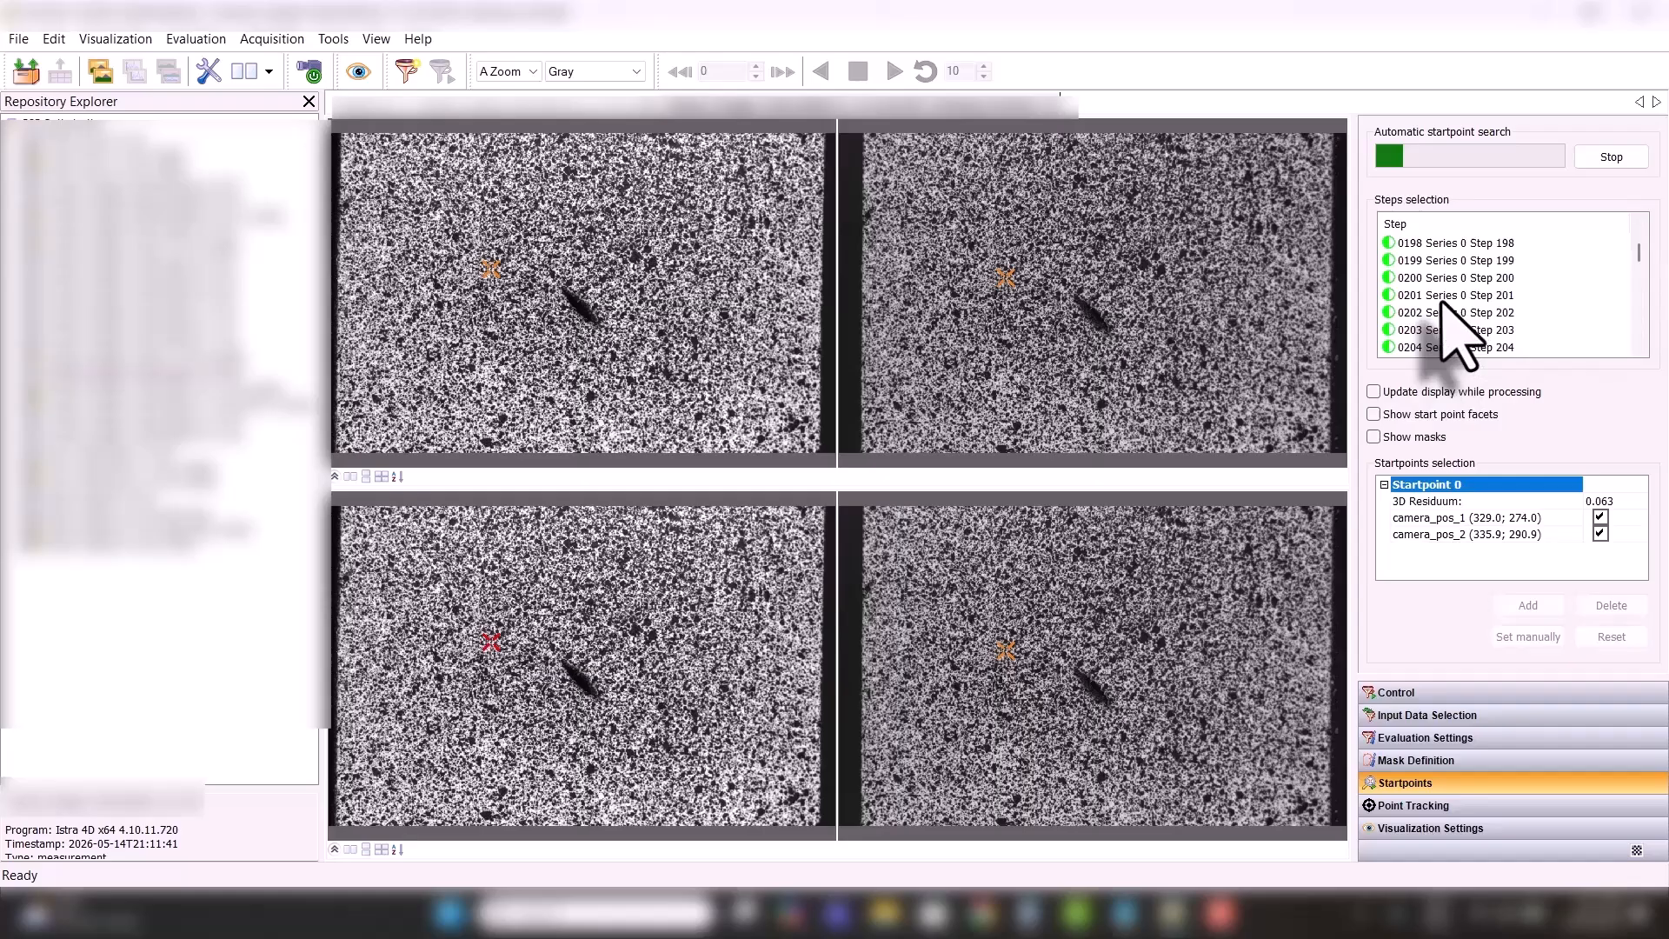
left_click(1442, 298)
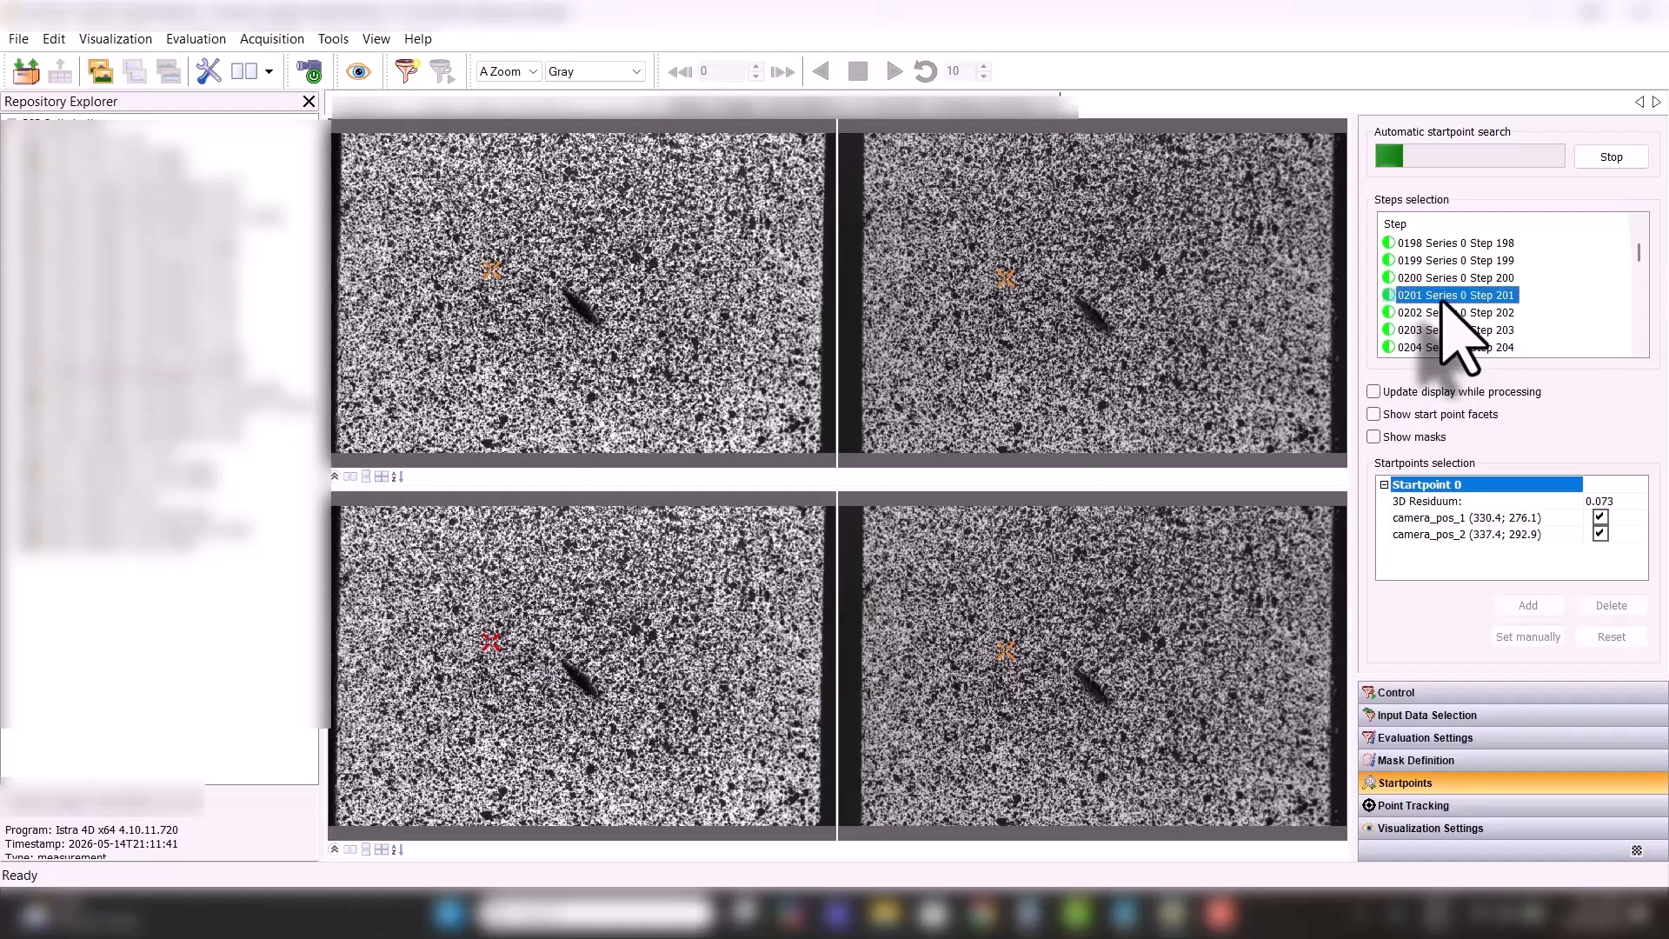
left_click_drag(1640, 253, 1638, 240)
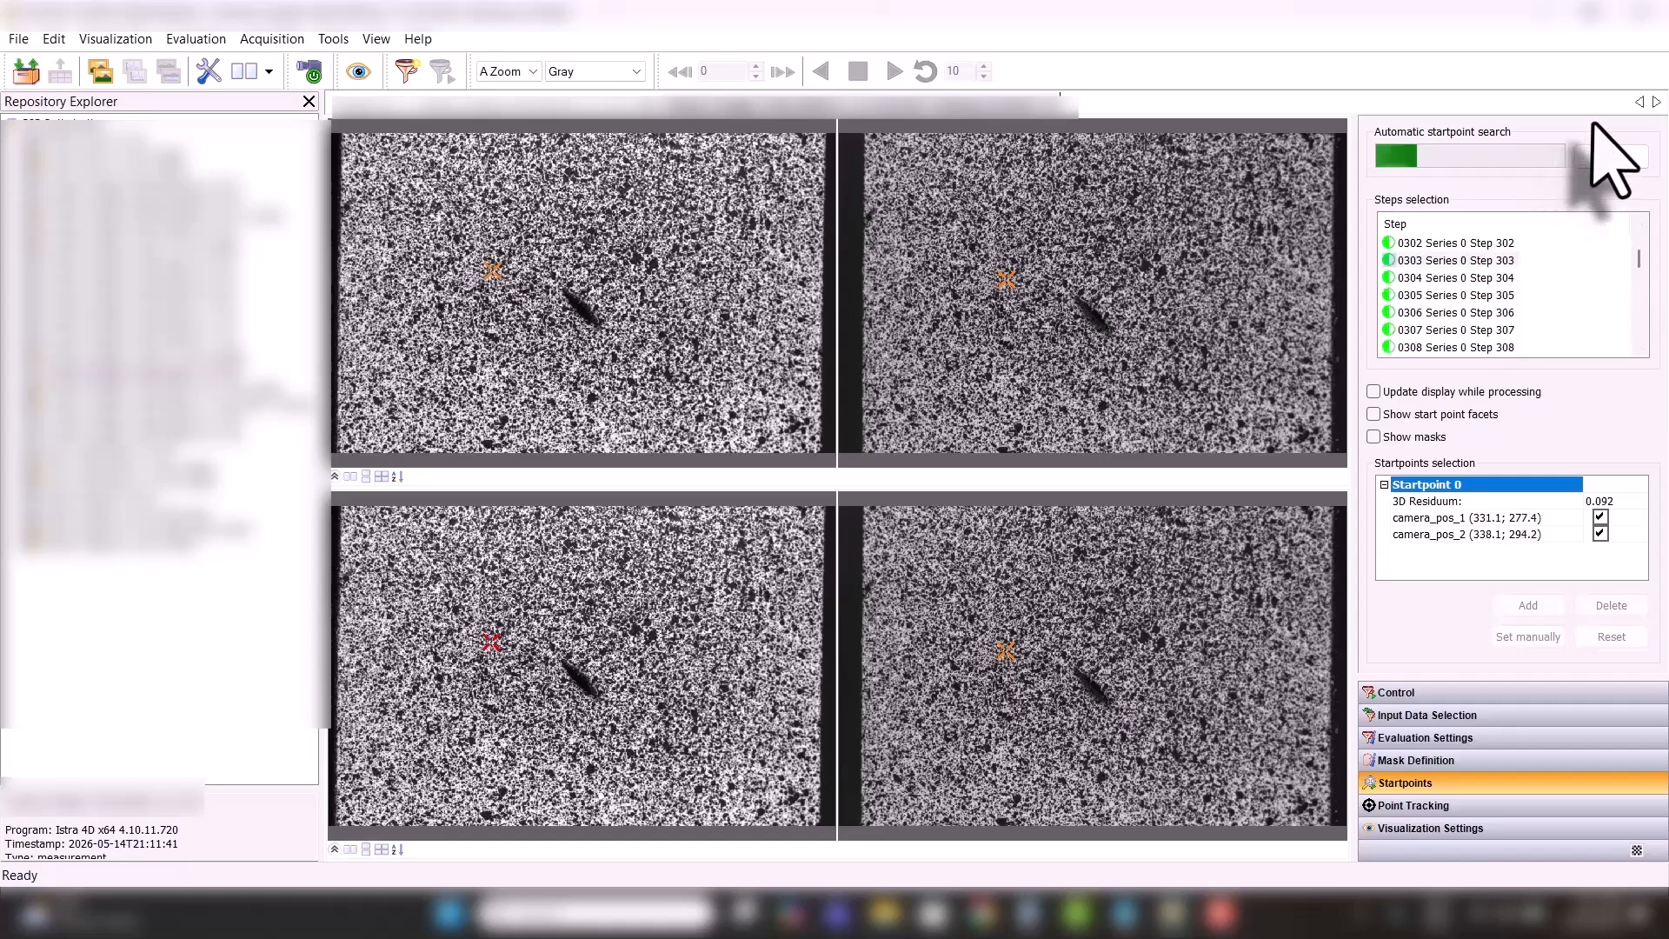
left_click_drag(1640, 259, 1640, 271)
left_click(1459, 300)
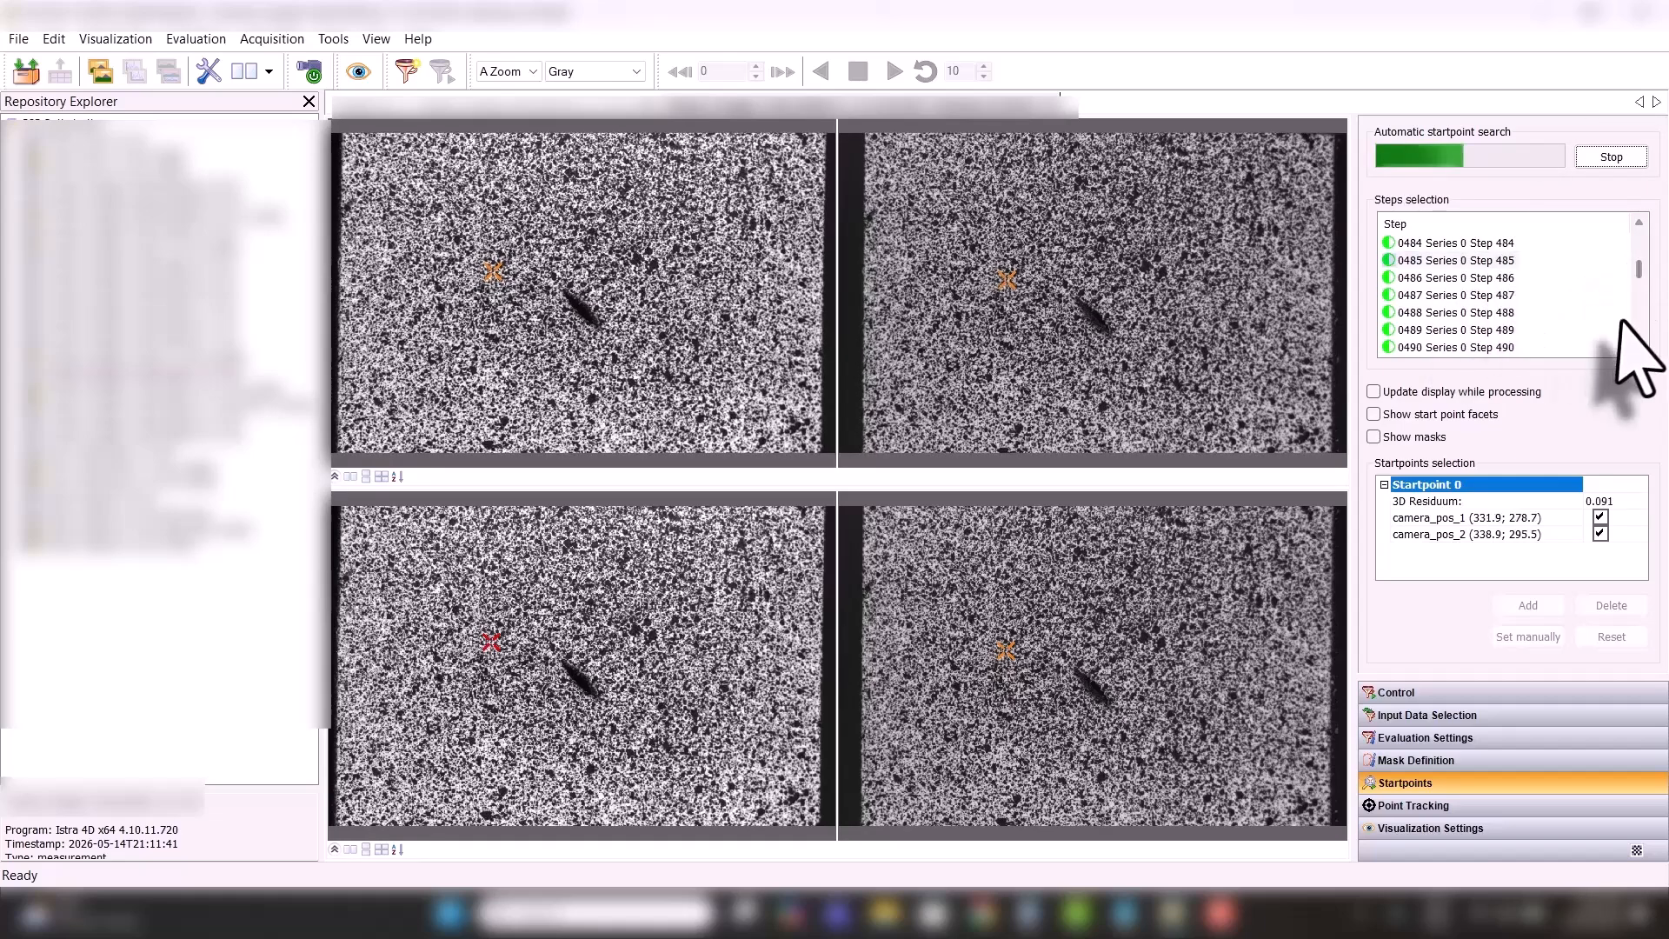
- Compare the tracked startpoint at the transition from Series 0 Step 499 to the first steps of Series 1
left_click(1637, 318)
left_click(1638, 319)
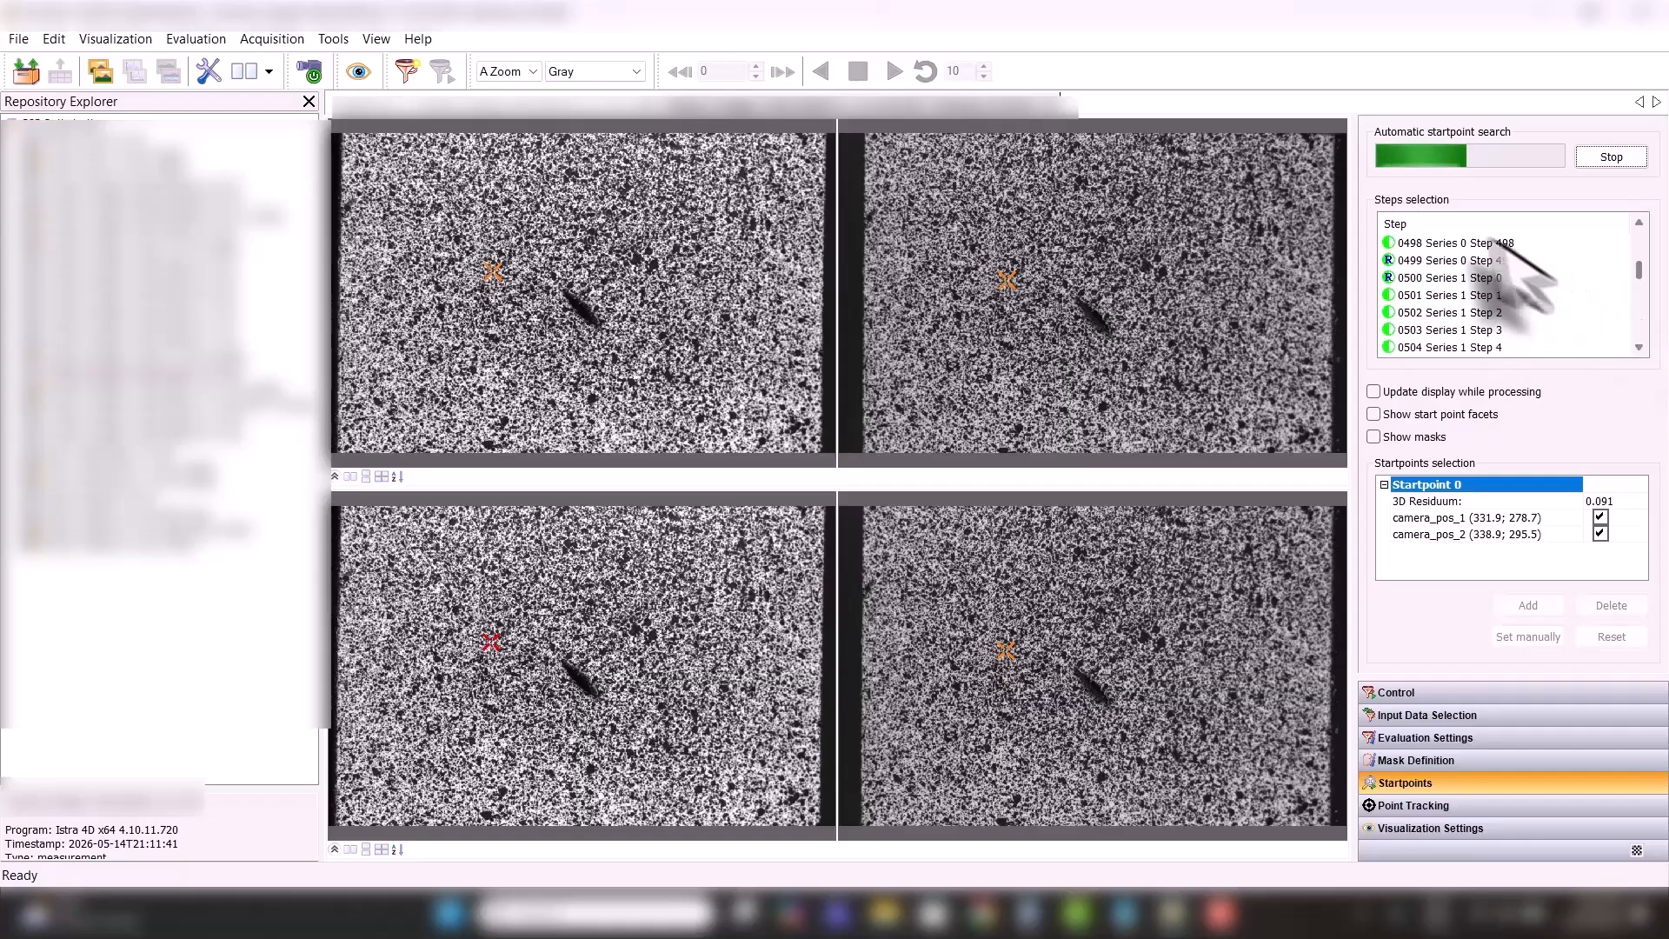
left_click(1469, 261)
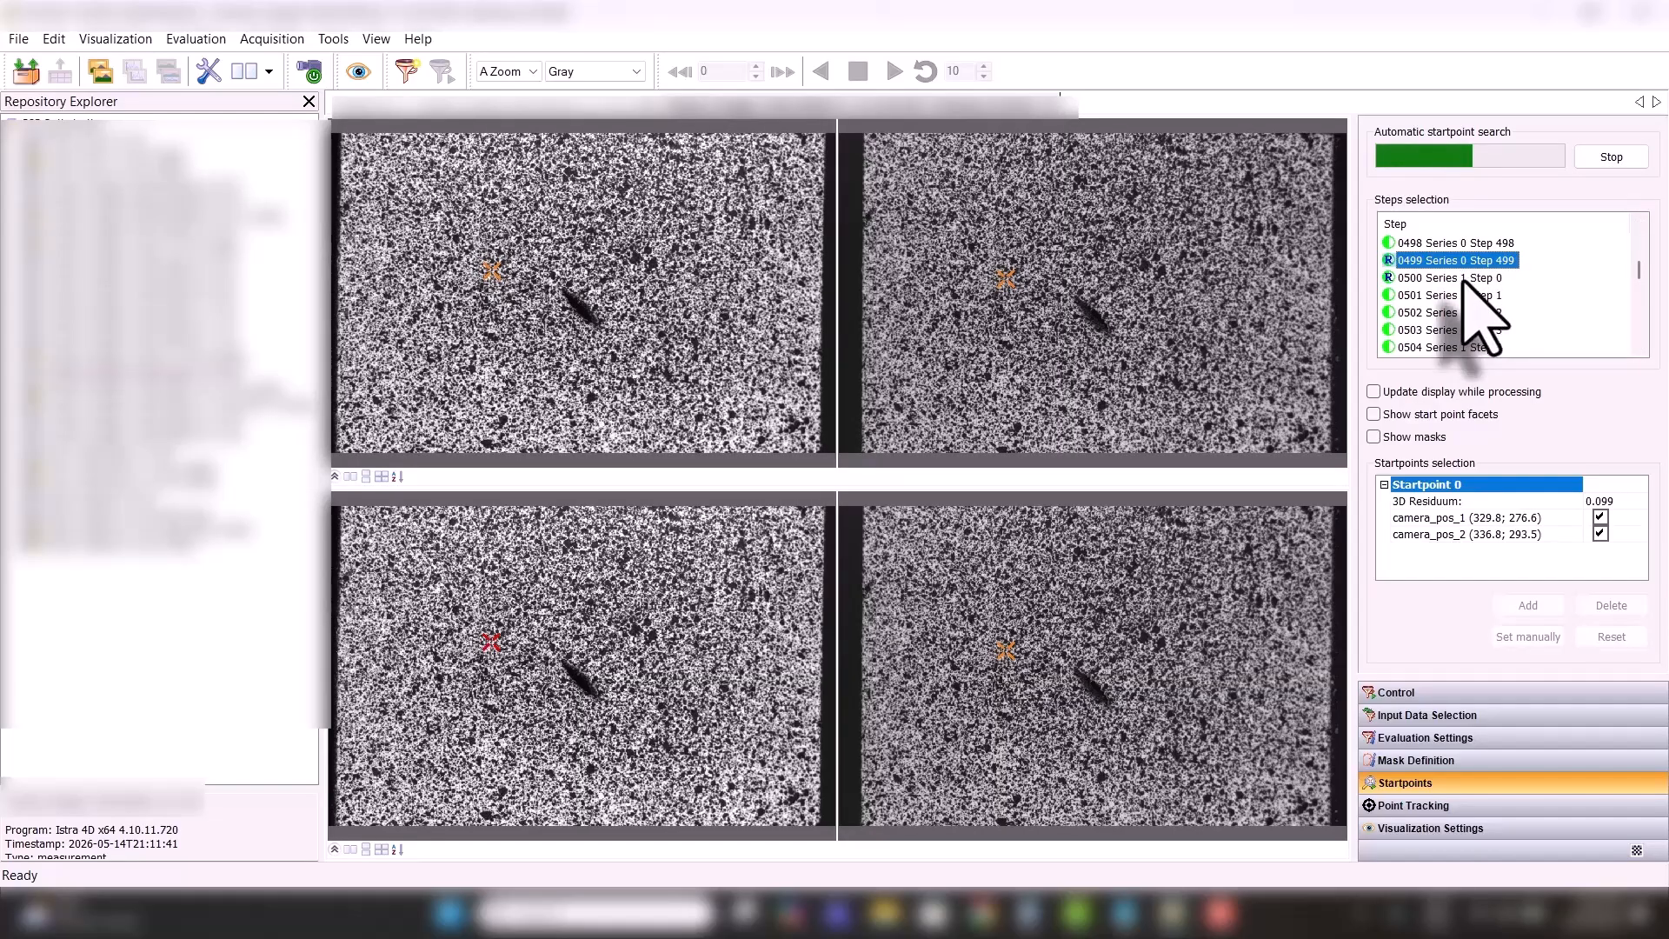
left_click(1463, 280)
left_click(1463, 315)
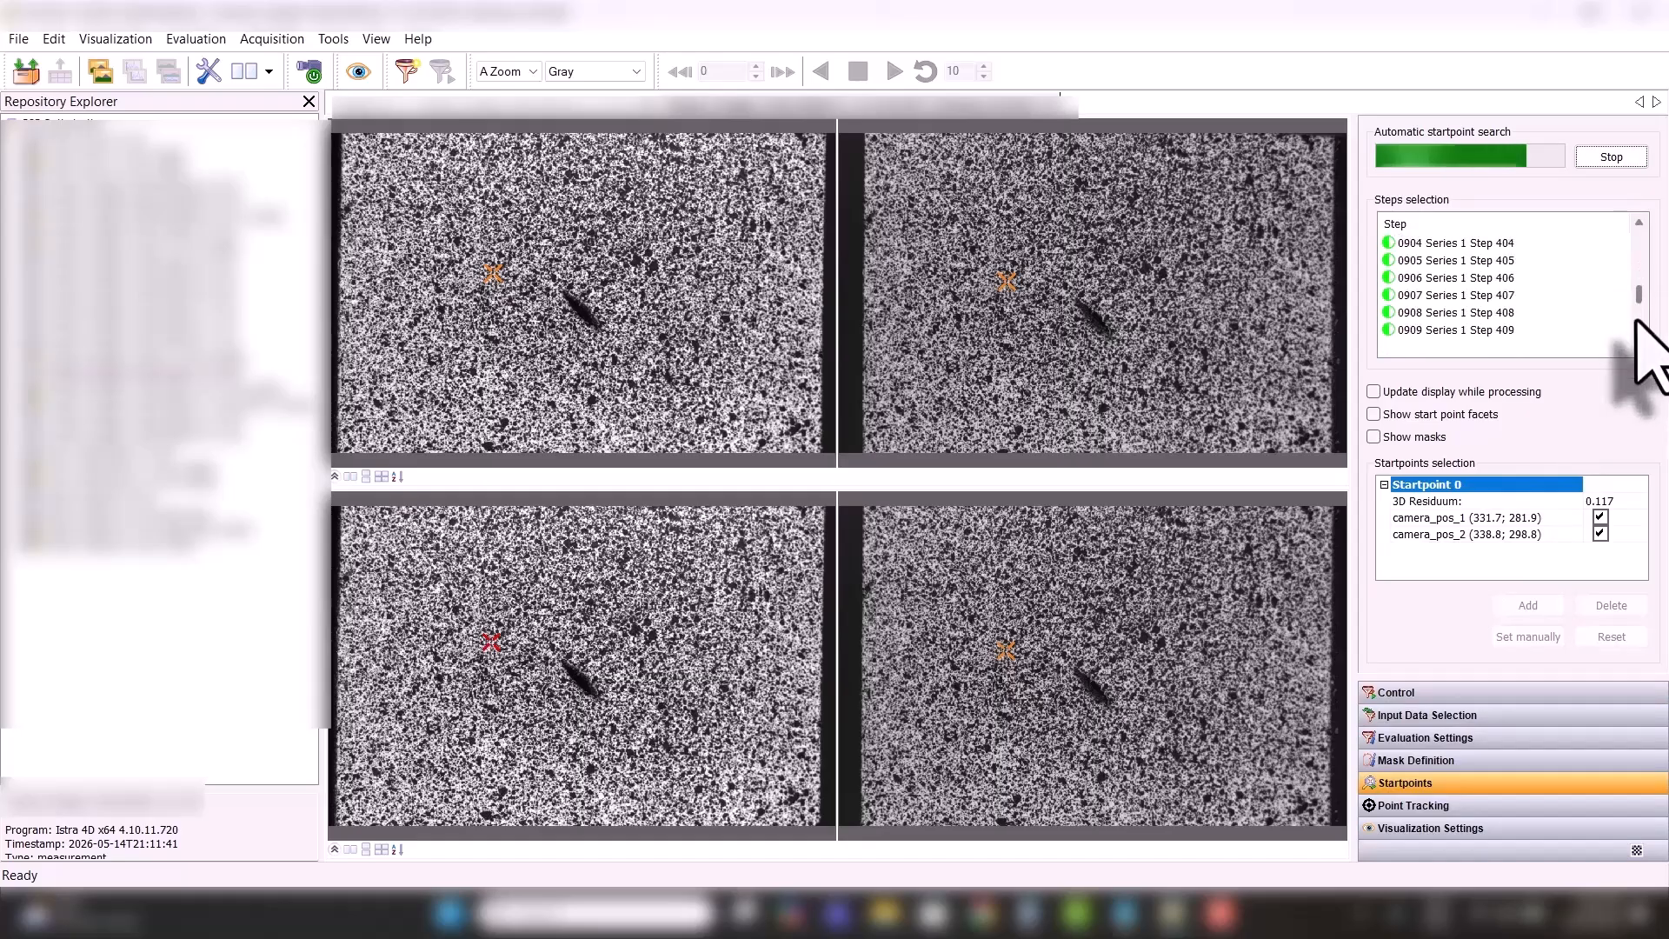
- Check the startpoint's tracking in both cameras at steps late in Series 1, including Step 409
left_click(1426, 329)
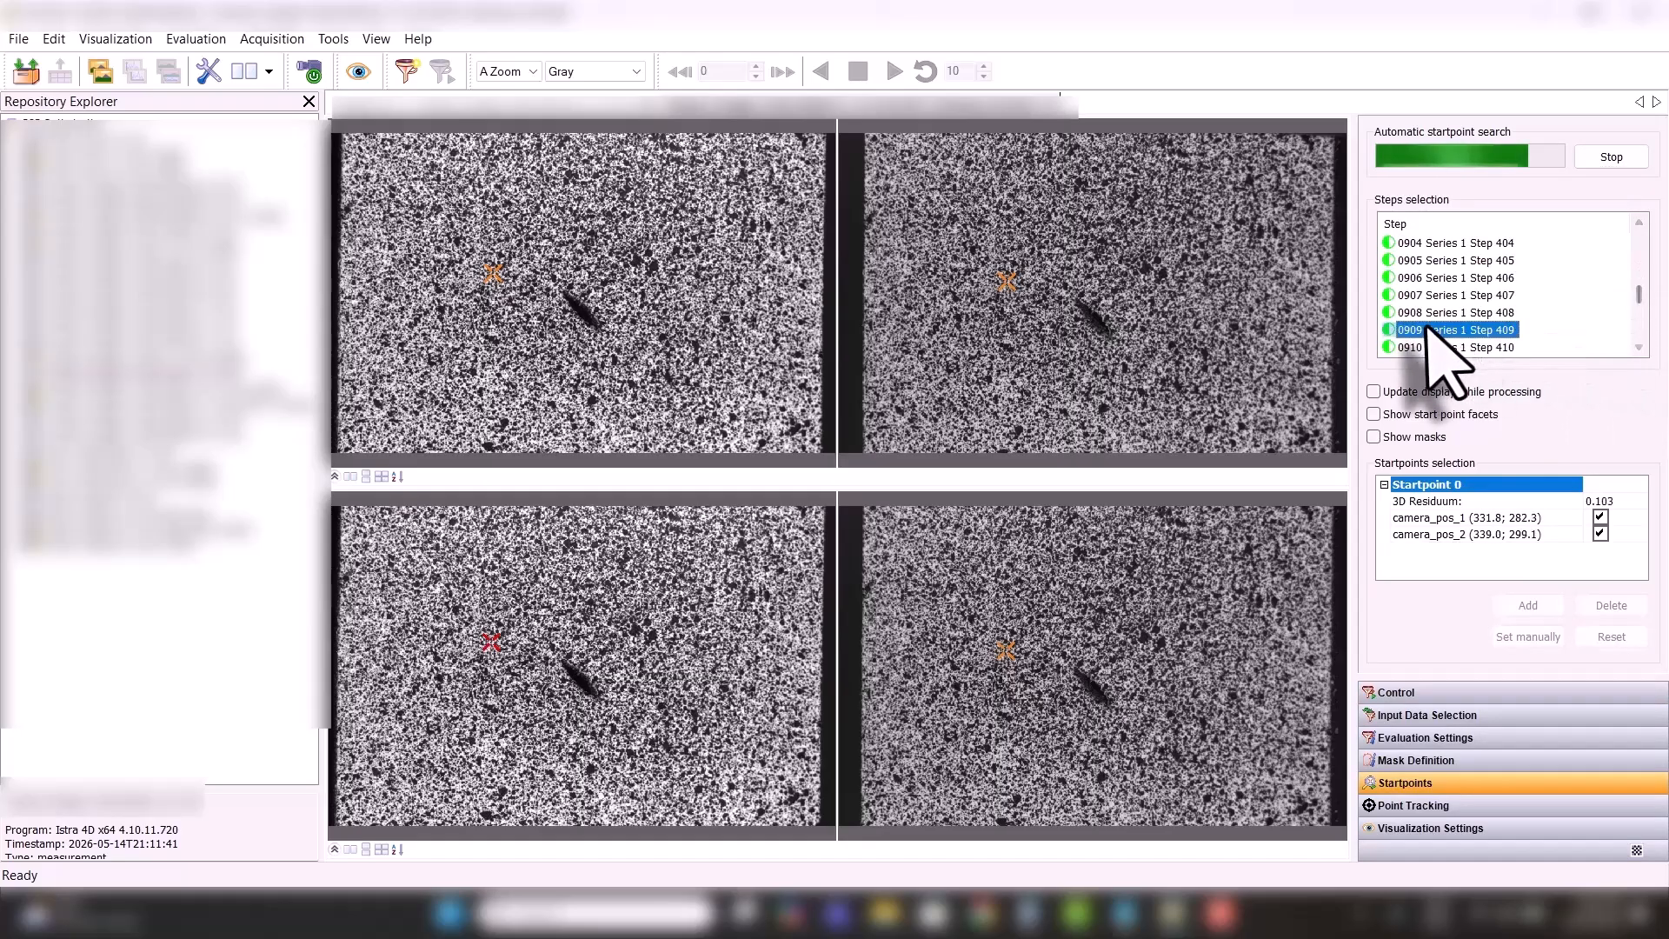
left_click(1487, 295)
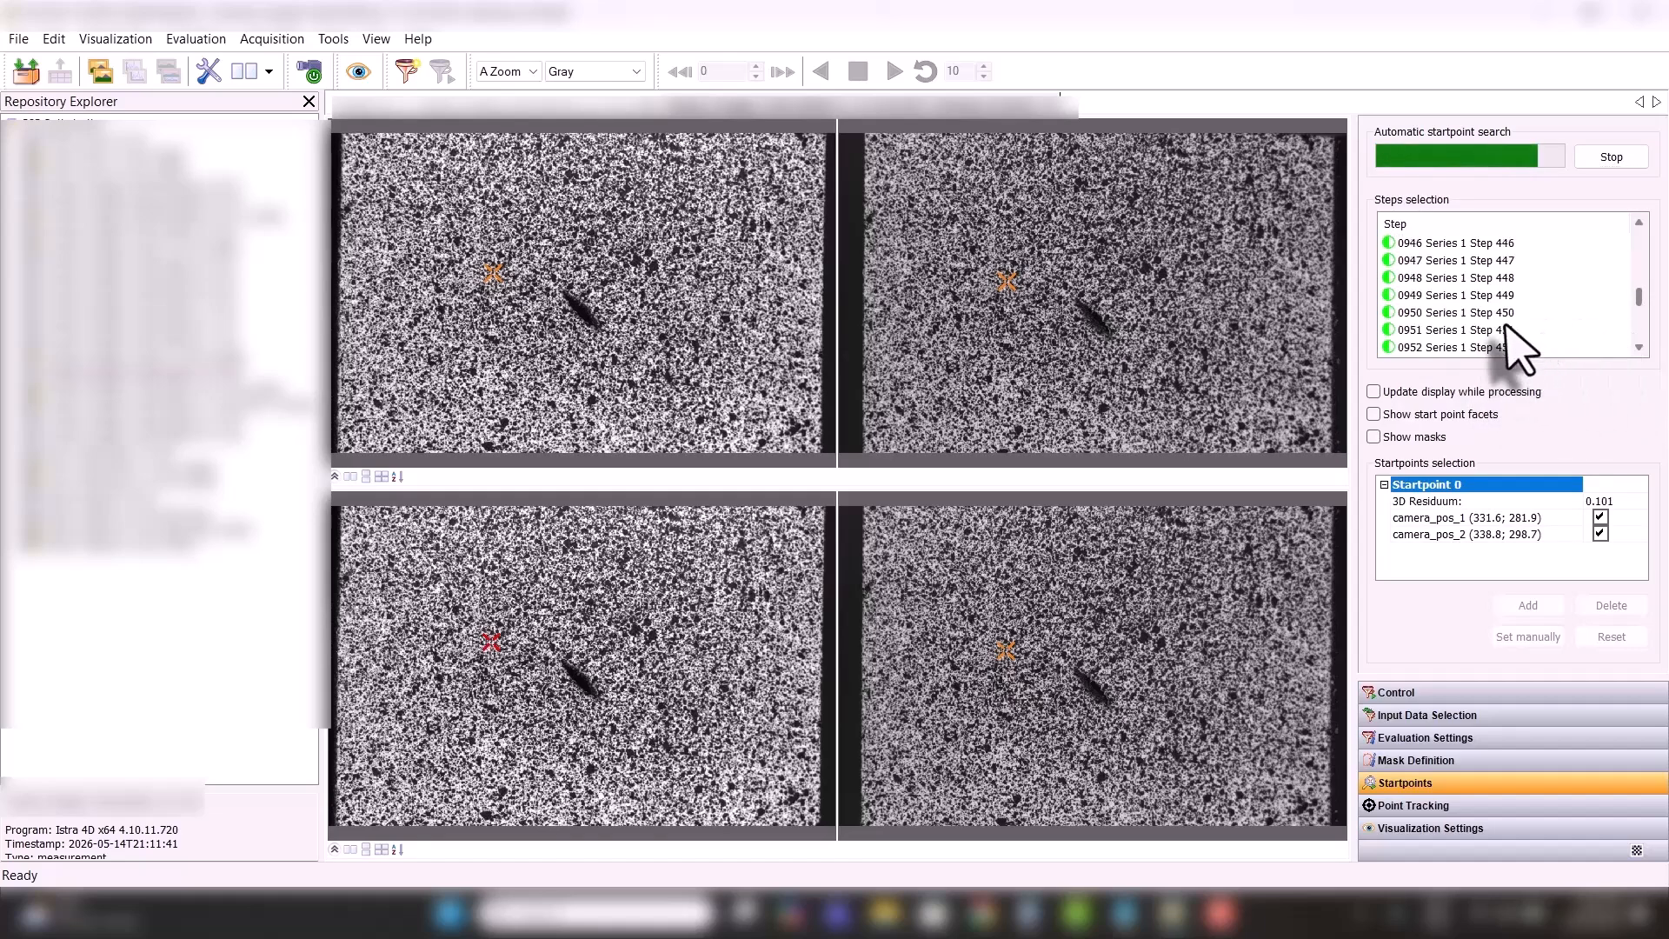
left_click(1518, 329)
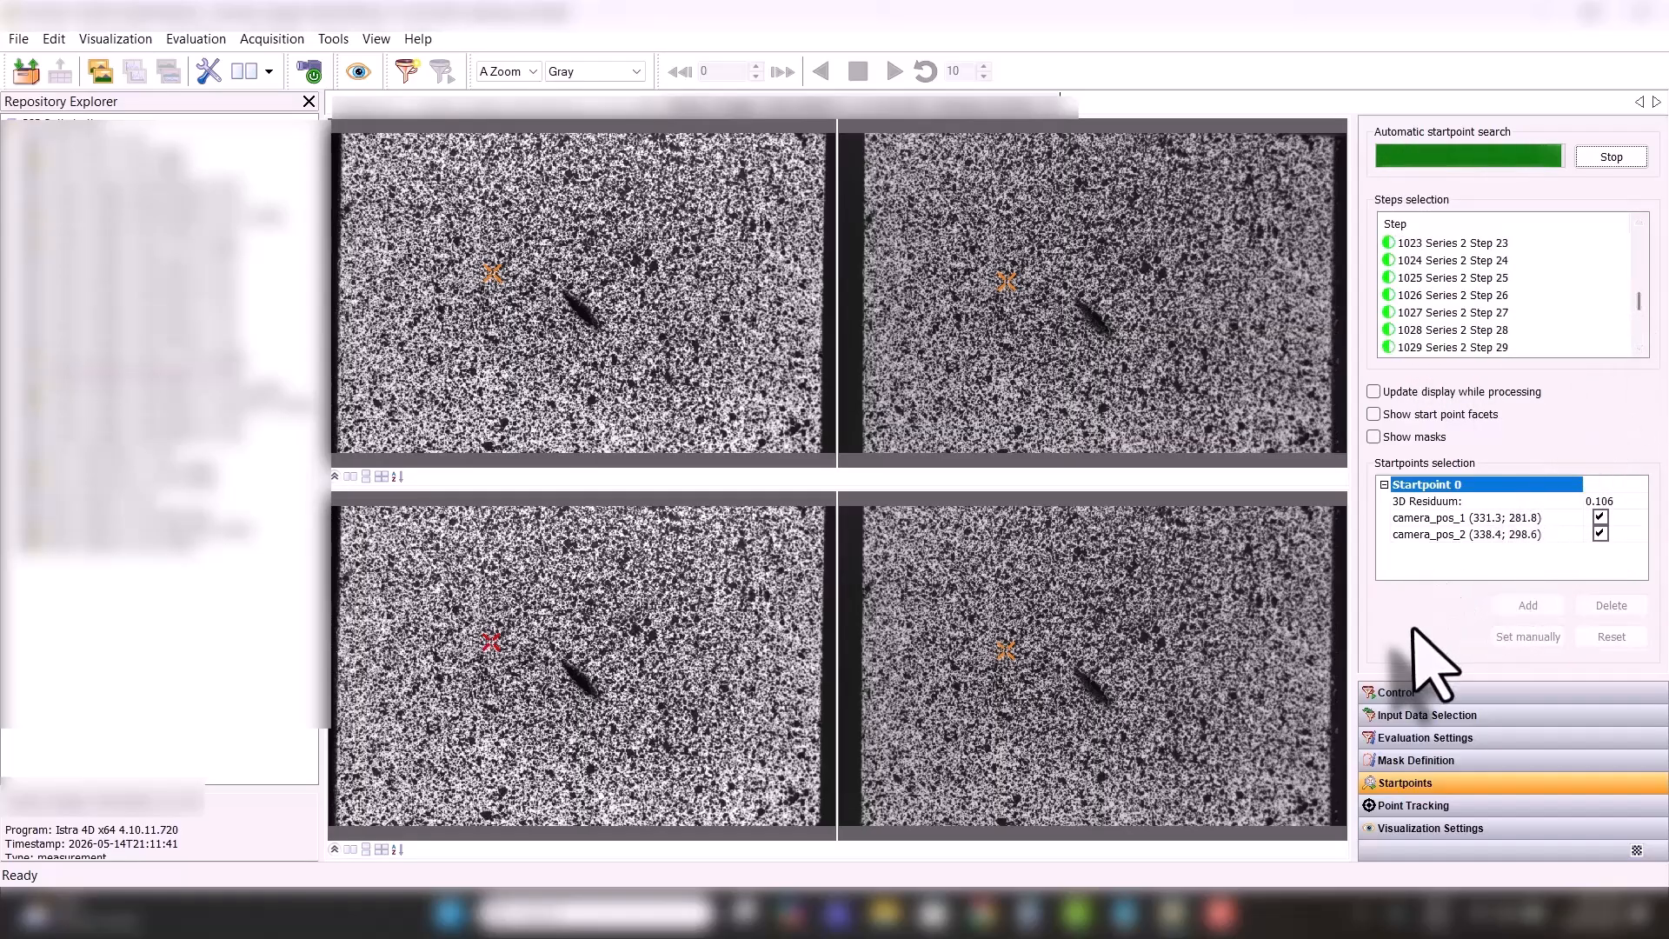
- Start the correlation evaluation of the measurement steps and let it run to completion
left_click(1444, 693)
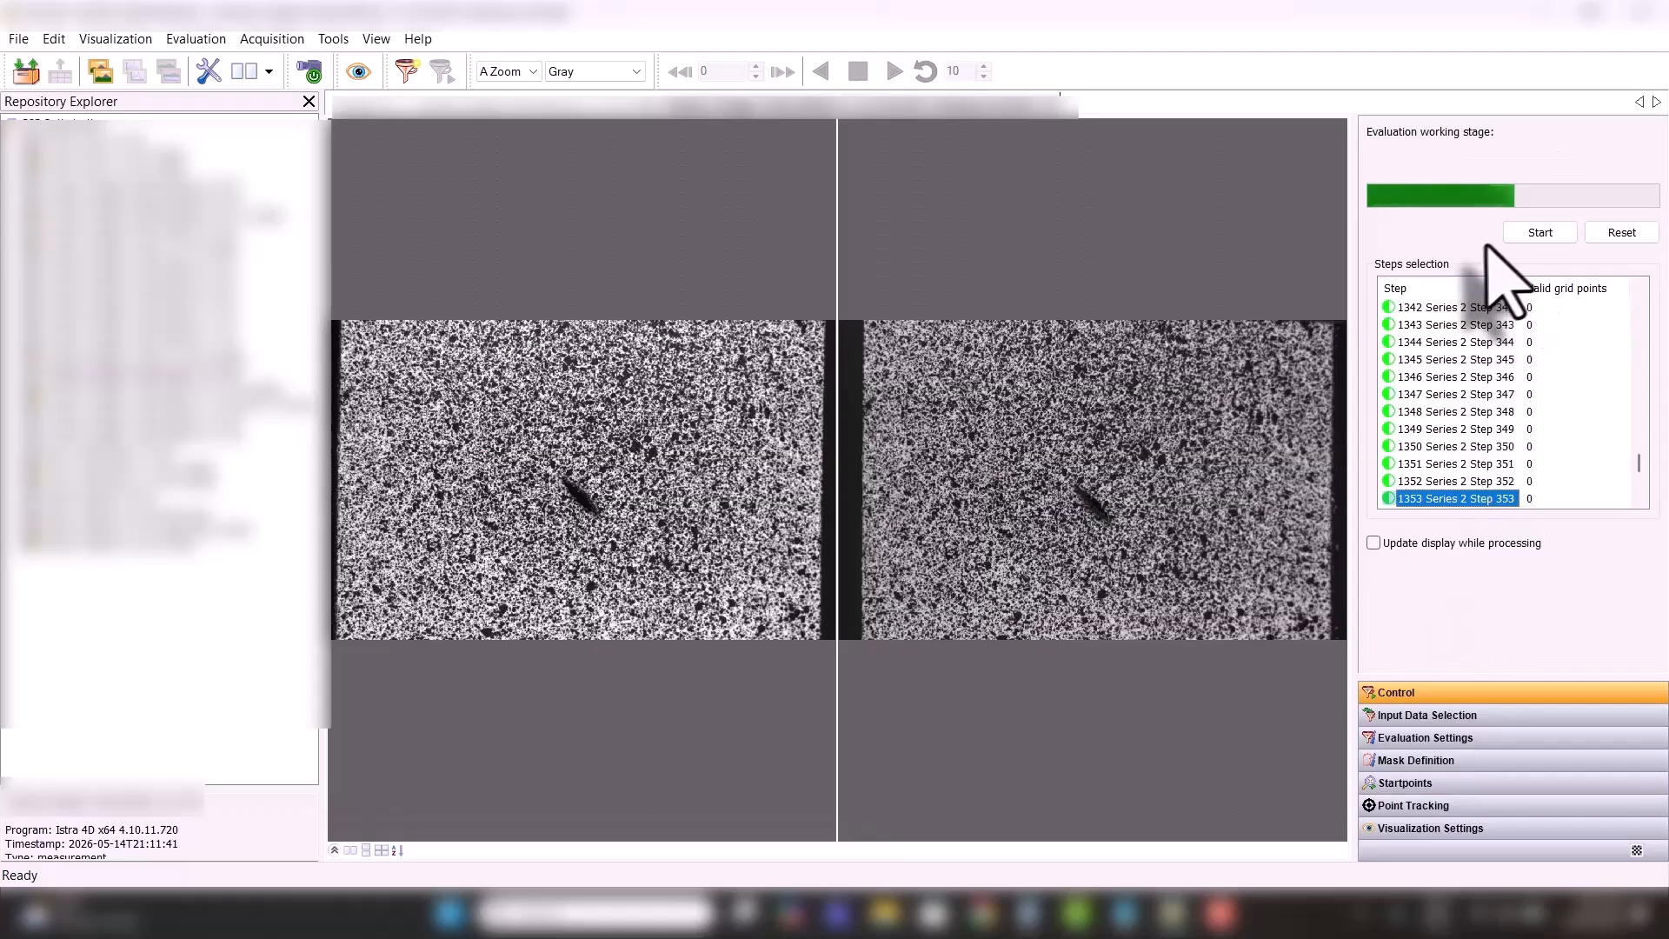
left_click(1540, 232)
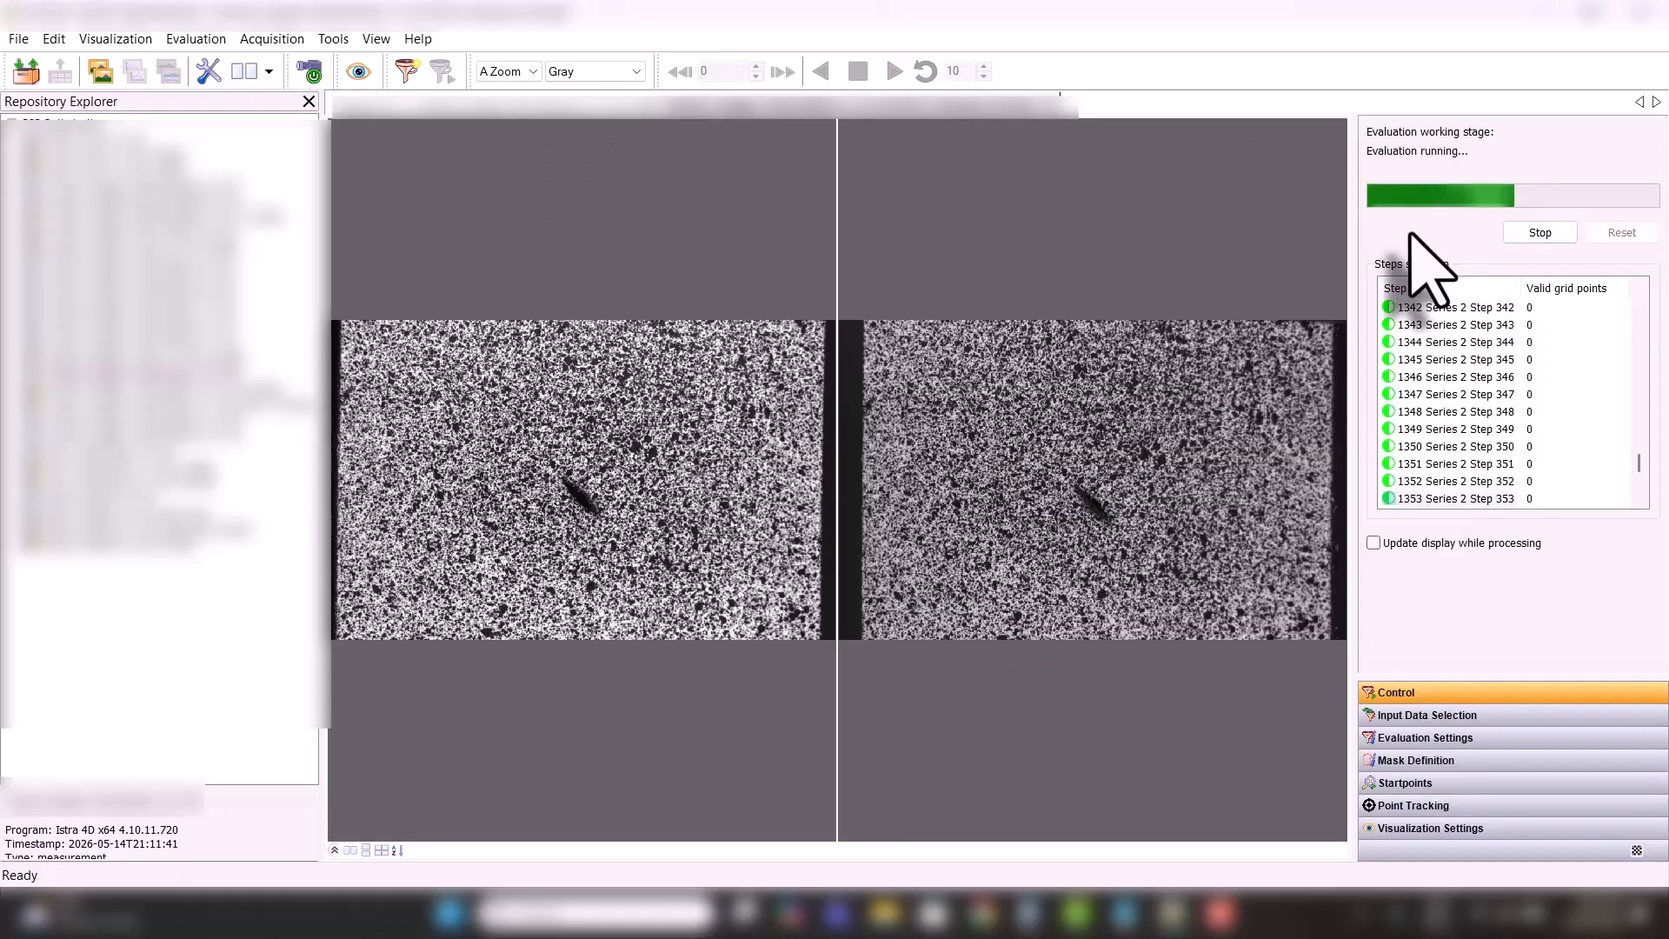
left_click_drag(1639, 463, 1641, 285)
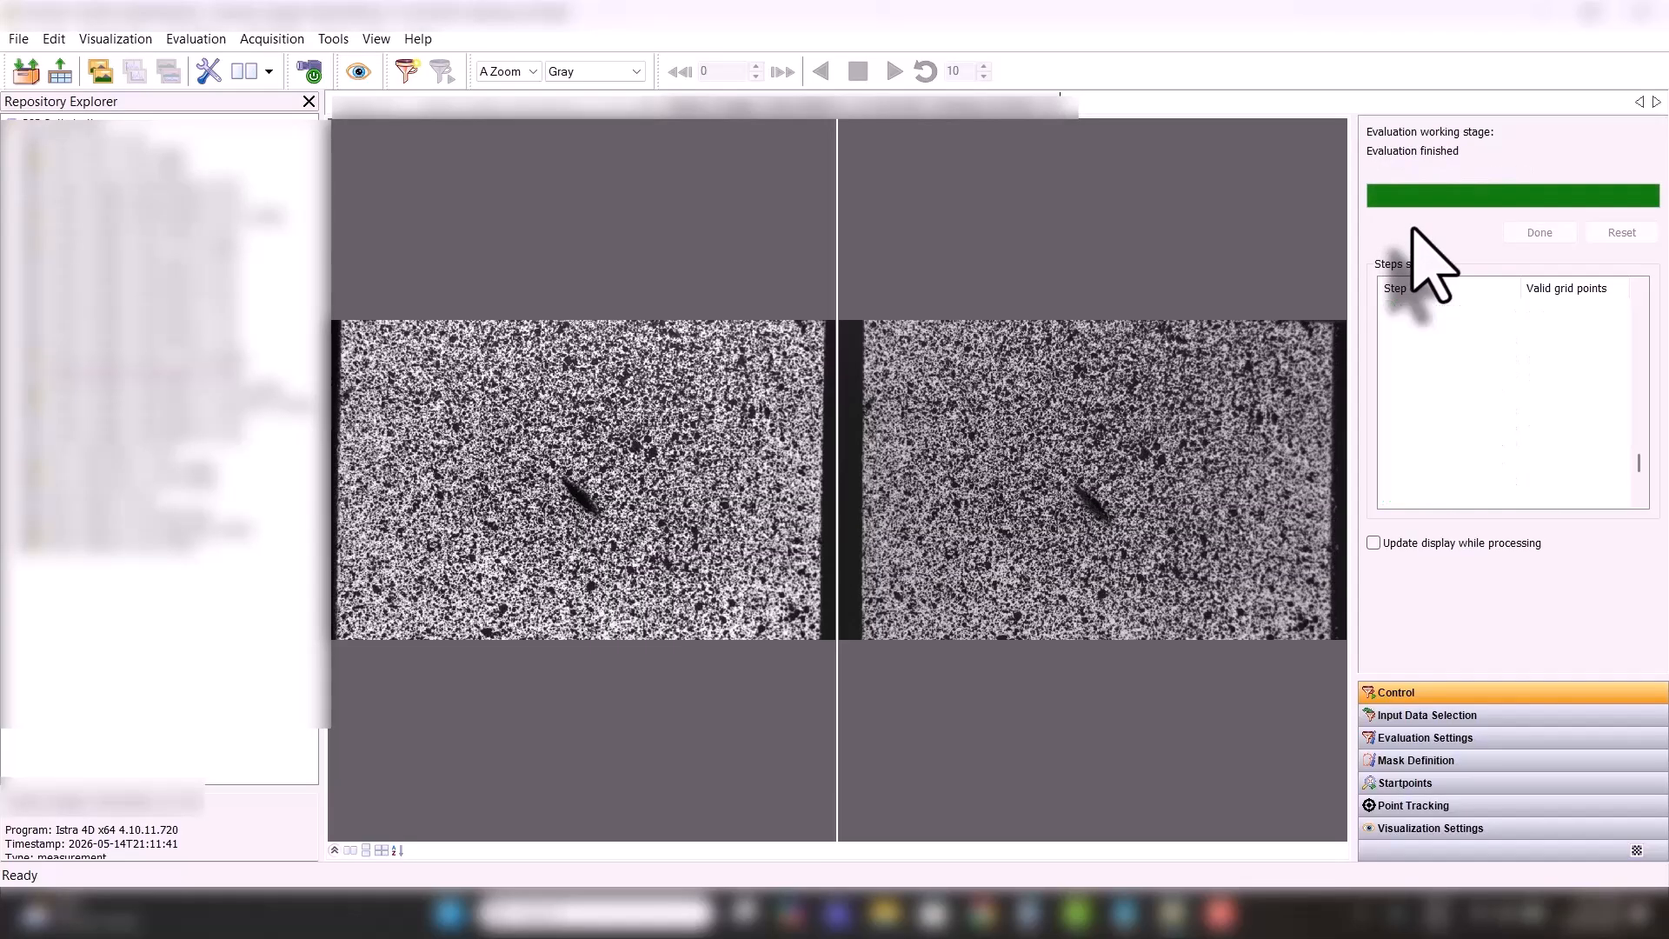
- Visualize the evaluated data as Strain / True Effective Strain (von Mises)
left_click(1426, 828)
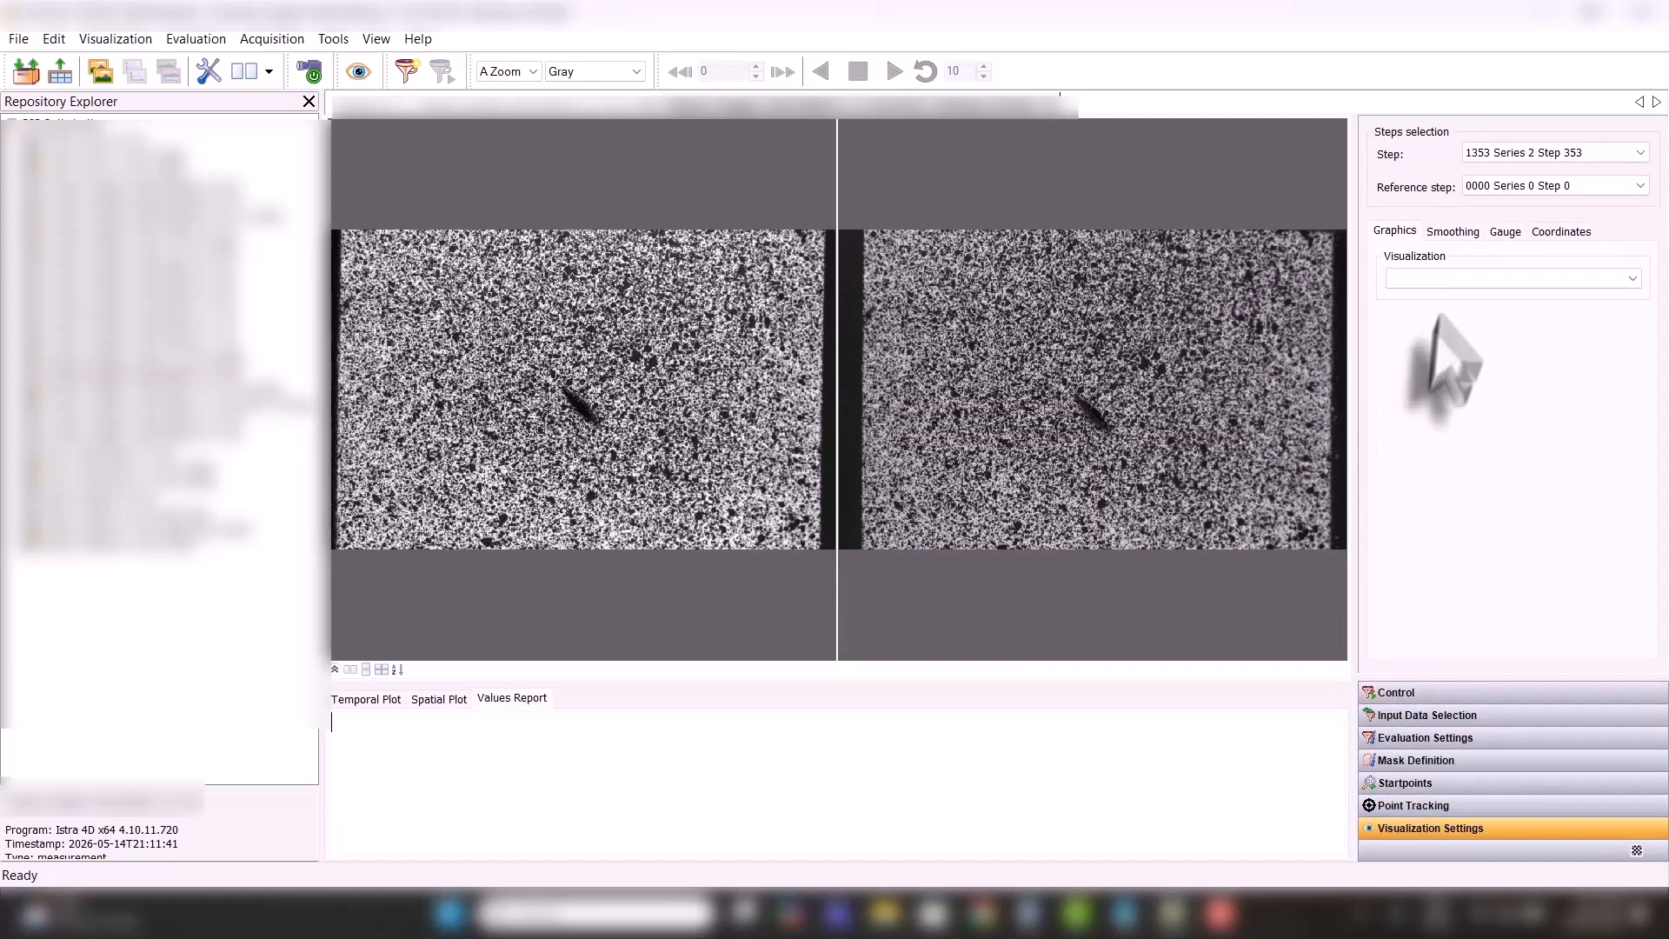
left_click(1444, 279)
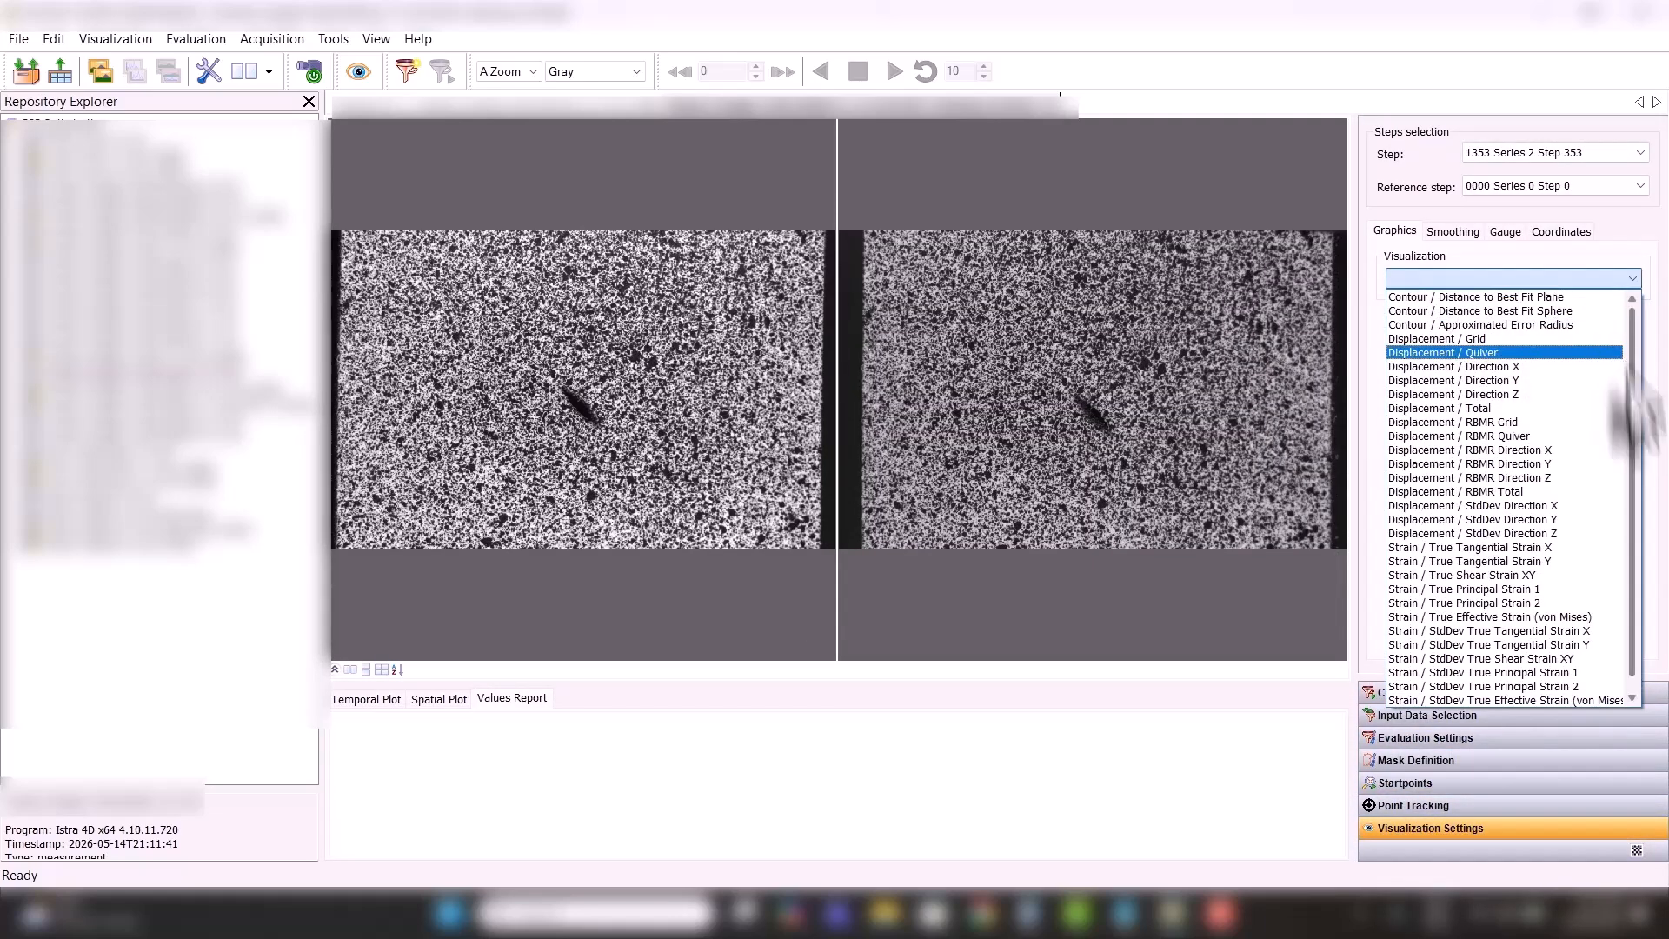
left_click_drag(1631, 369, 1631, 510)
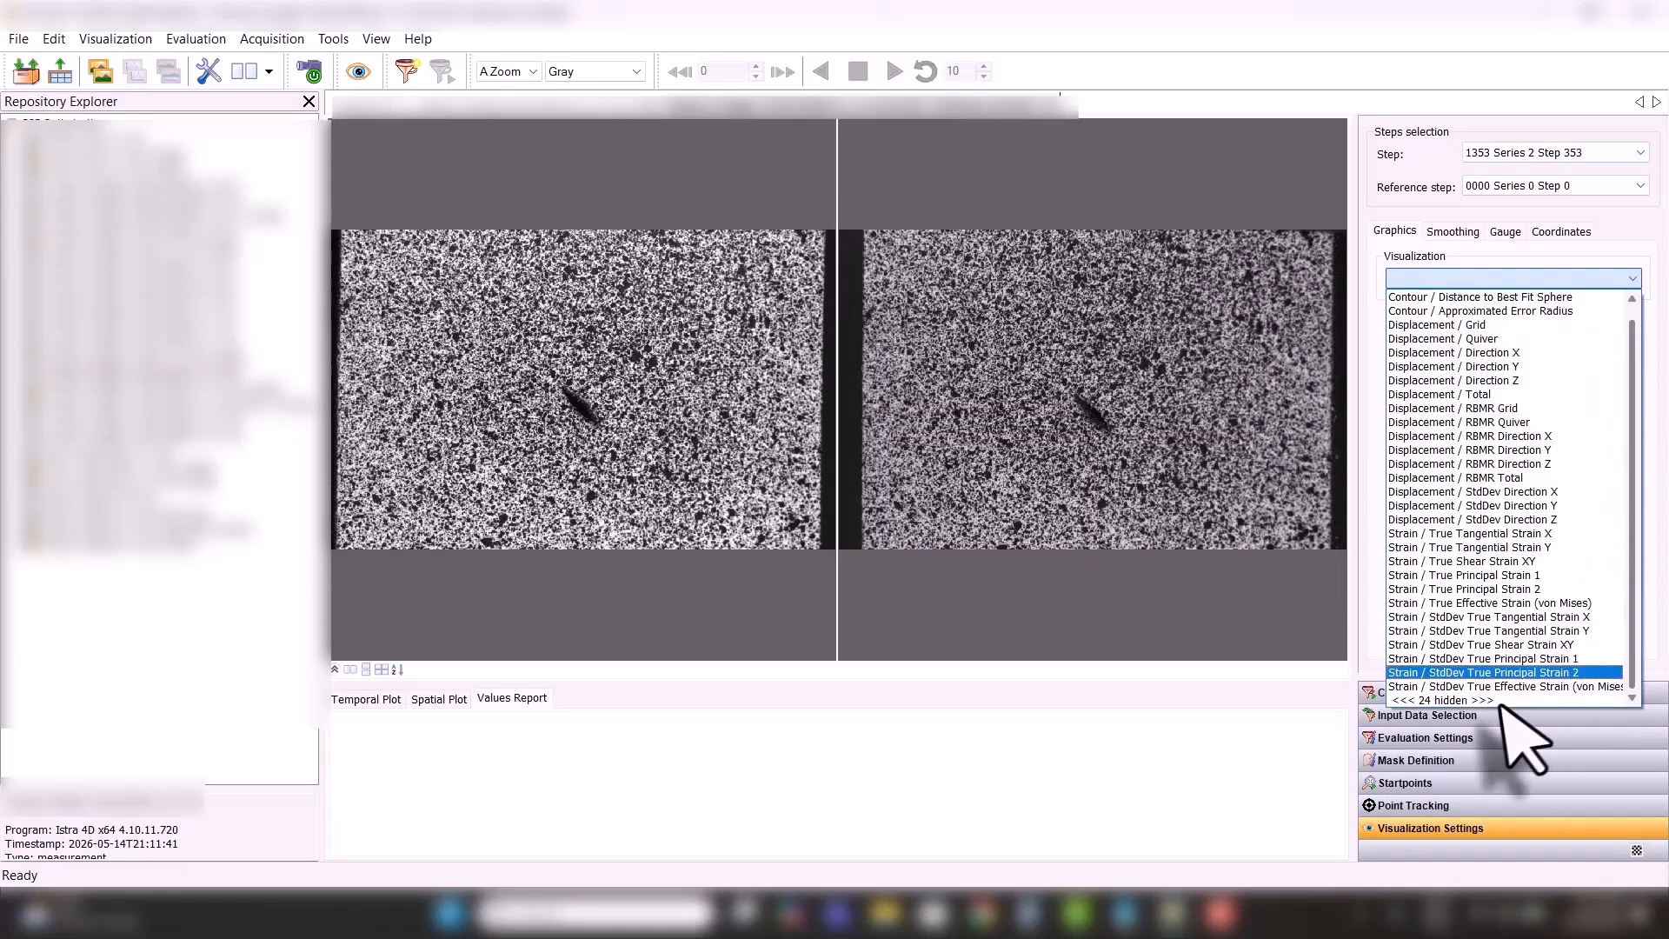
left_click(1475, 605)
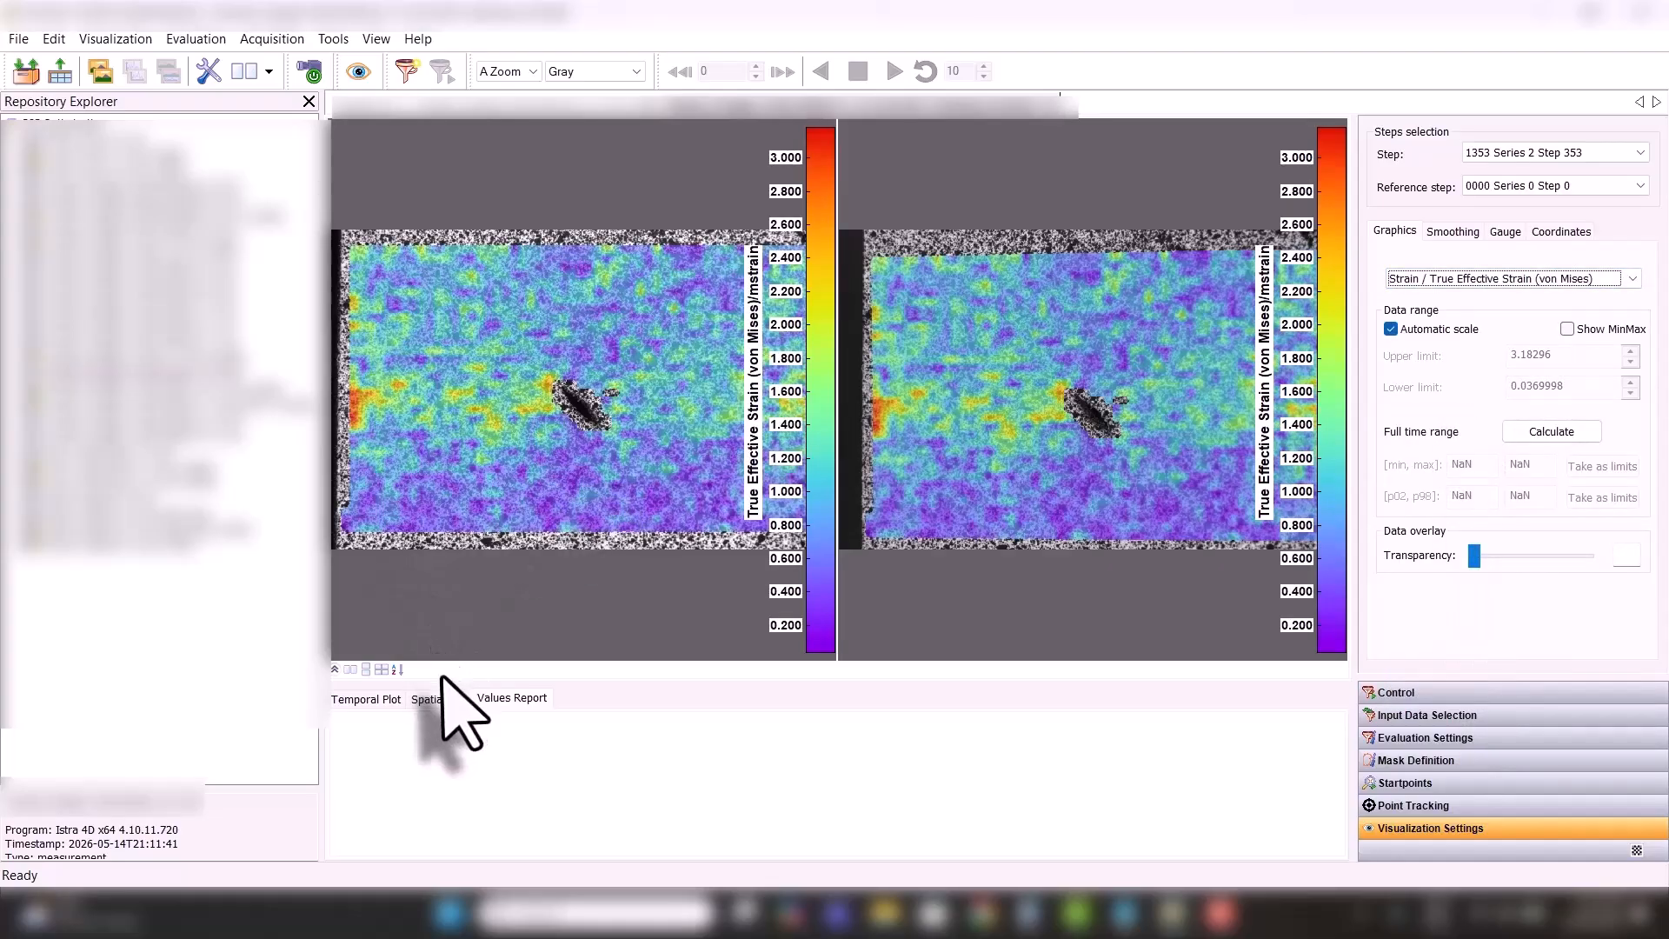
- Show a single camera's strain map instead of both and enlarge the image area by shrinking the plot area below it
left_click_drag(437, 682, 437, 727)
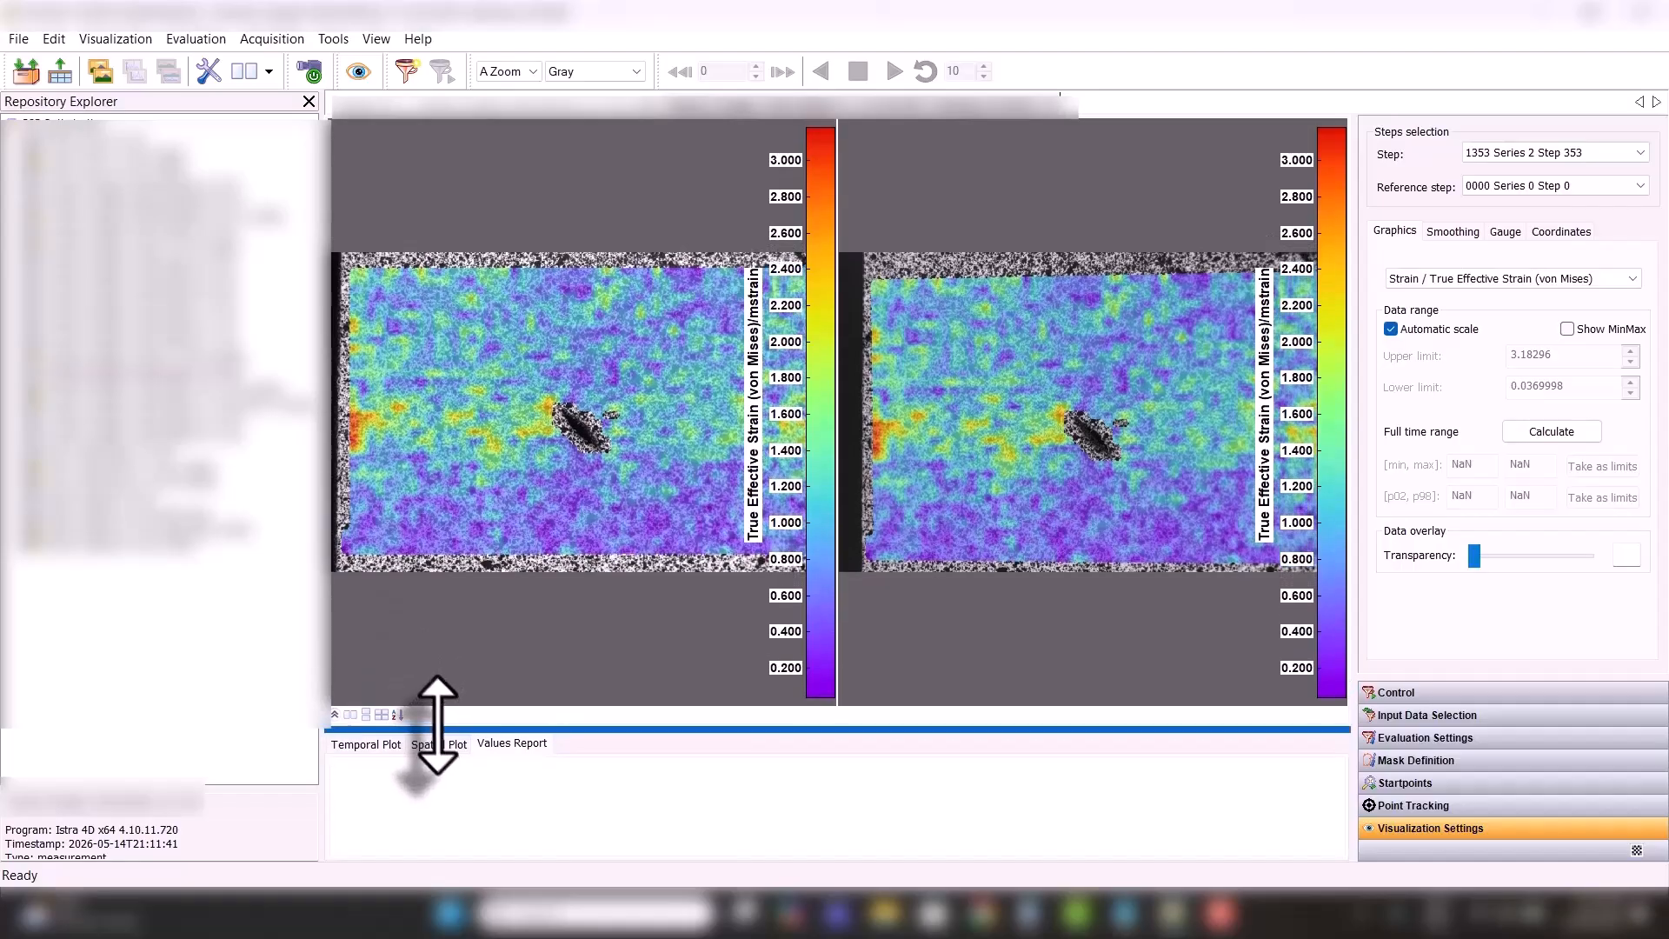
left_click(335, 714)
left_click(360, 694)
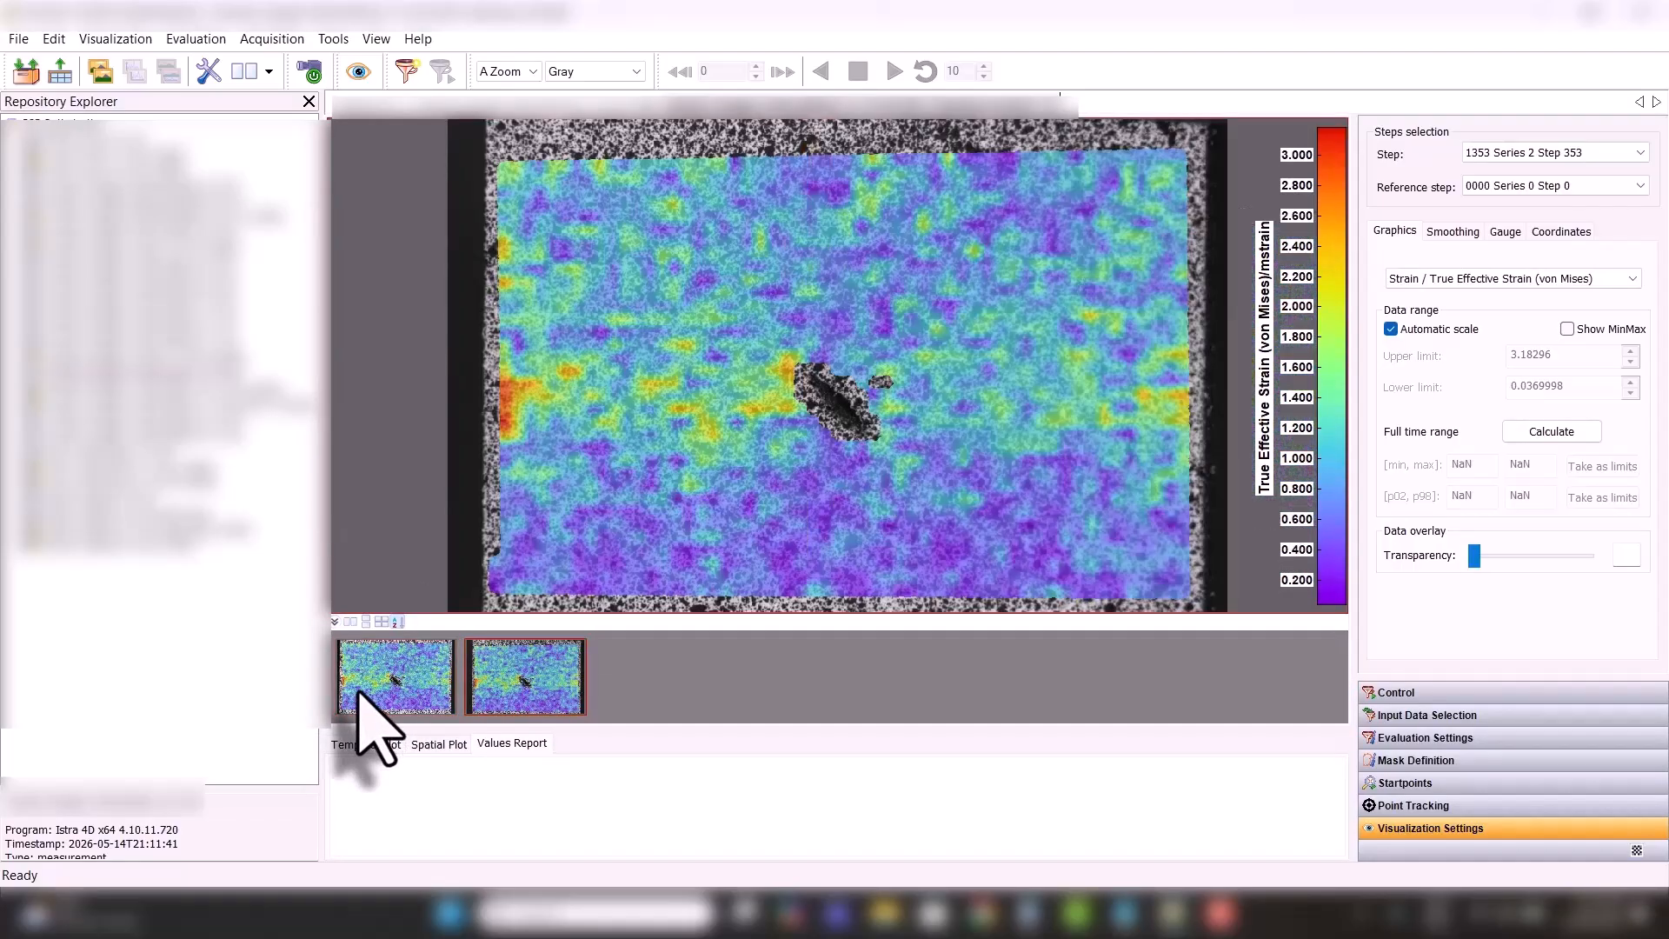
left_click(335, 622)
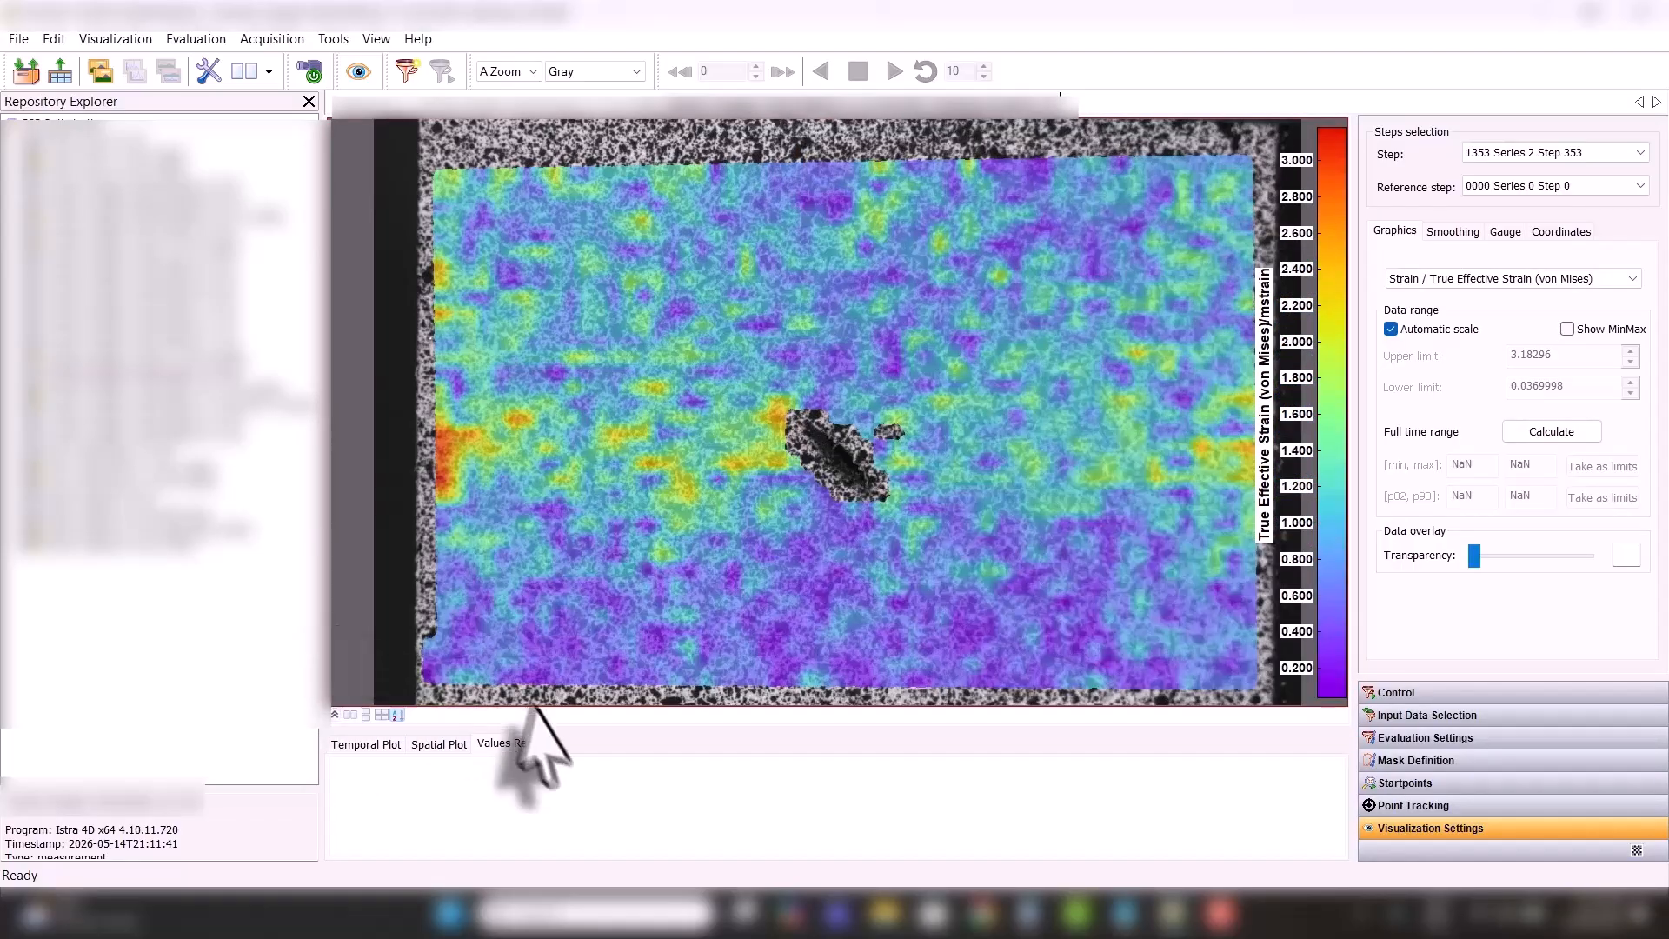
left_click_drag(596, 731, 595, 745)
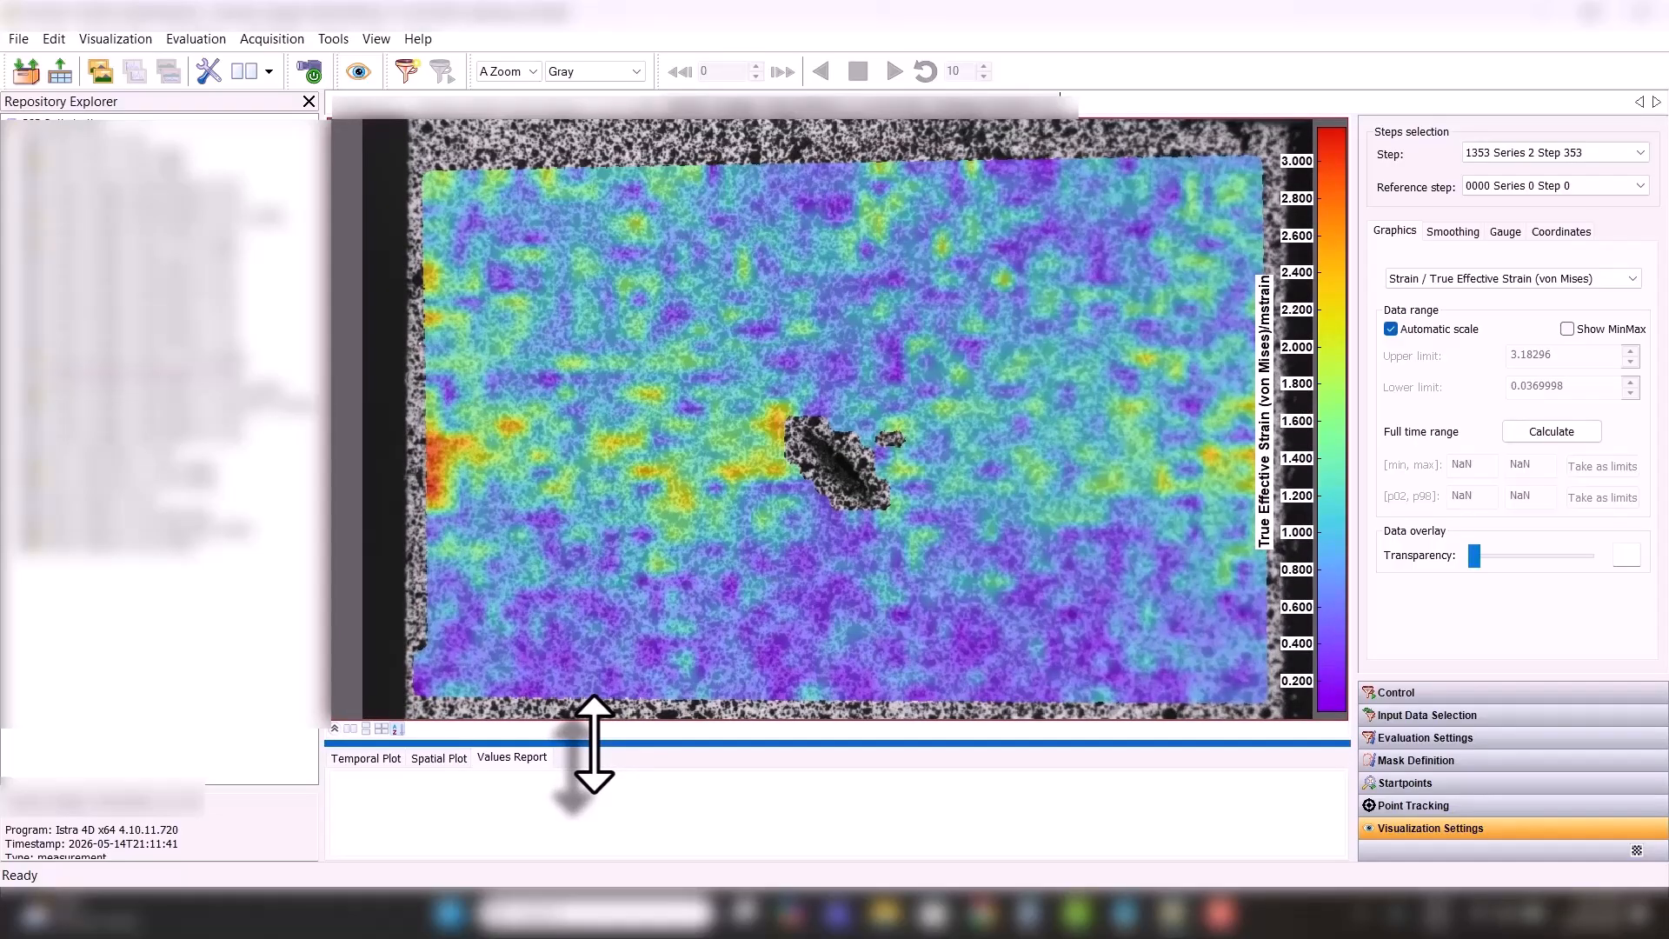
- Compare the von Mises strain map at sample steps of Series 0, including Steps 8, 100, 101, 107 and 197
left_click(1570, 154)
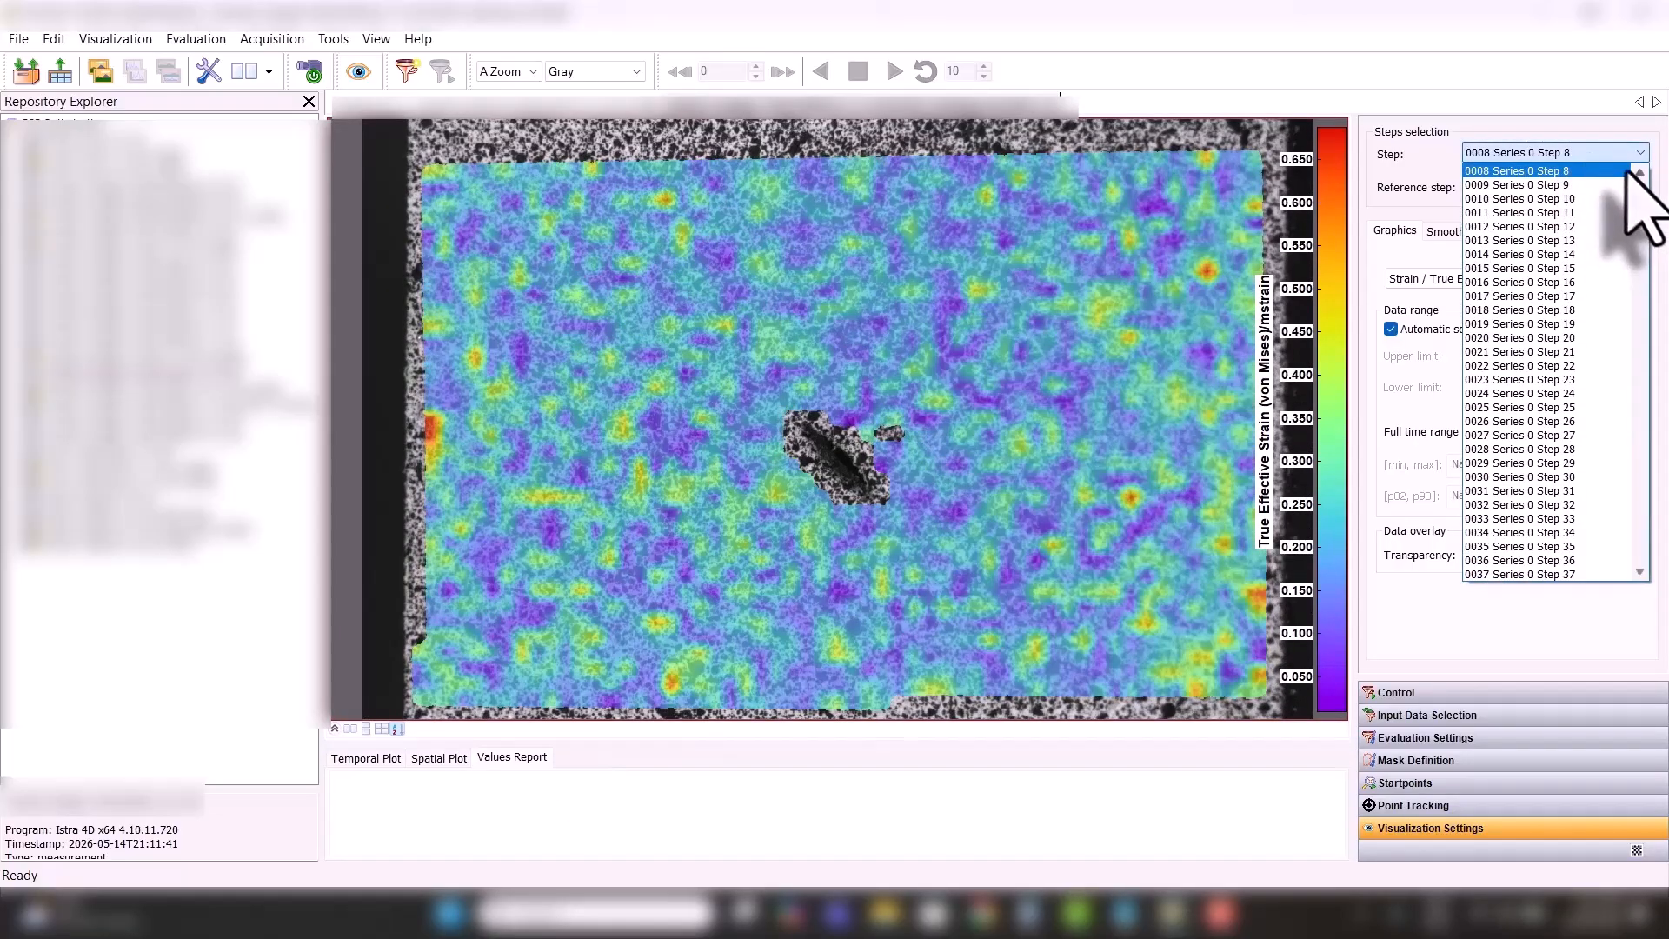
scroll(1639, 200, "down", 8)
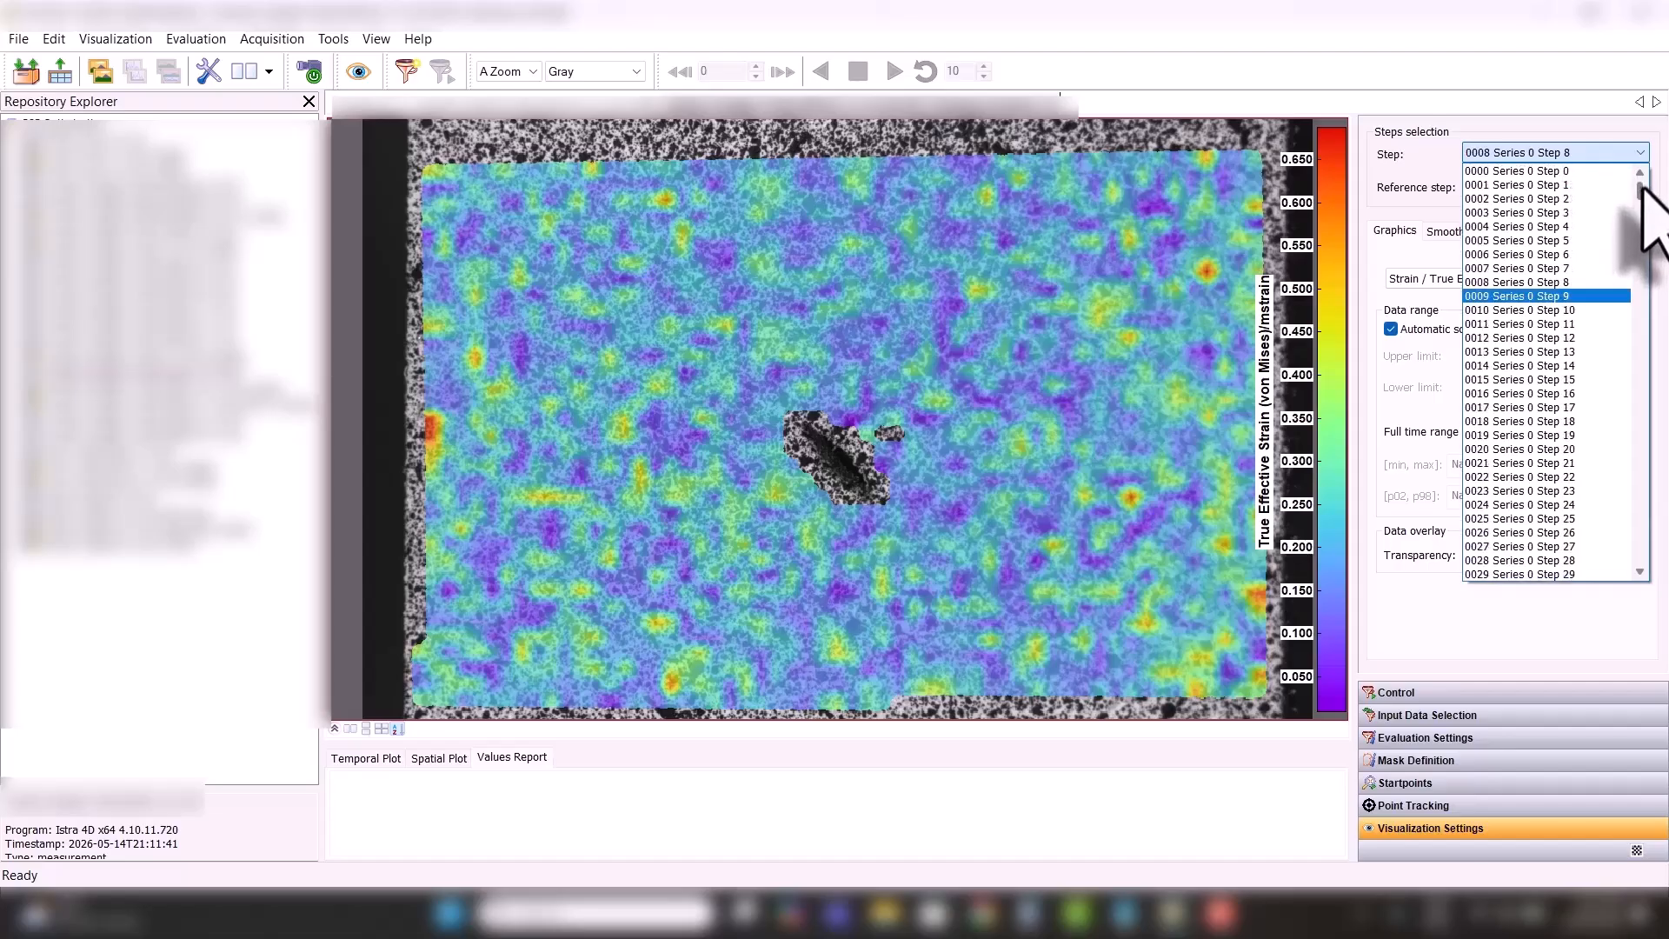
scroll(1648, 235, "down", 10)
left_click(1599, 313)
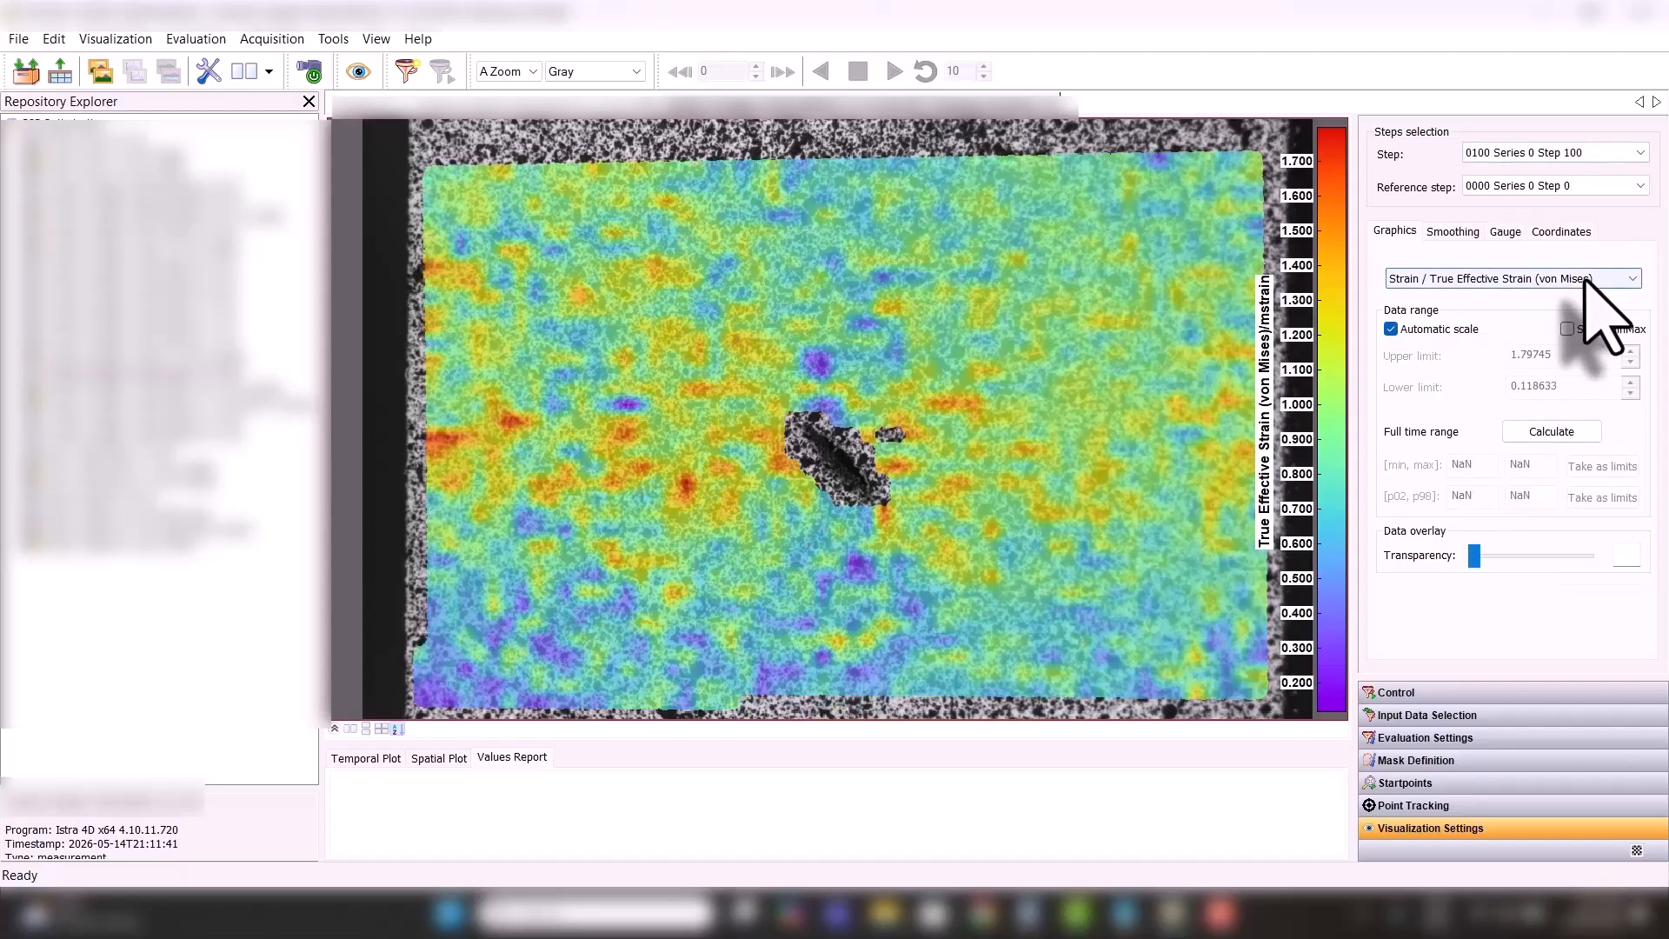
left_click(1604, 156)
left_click(1600, 165)
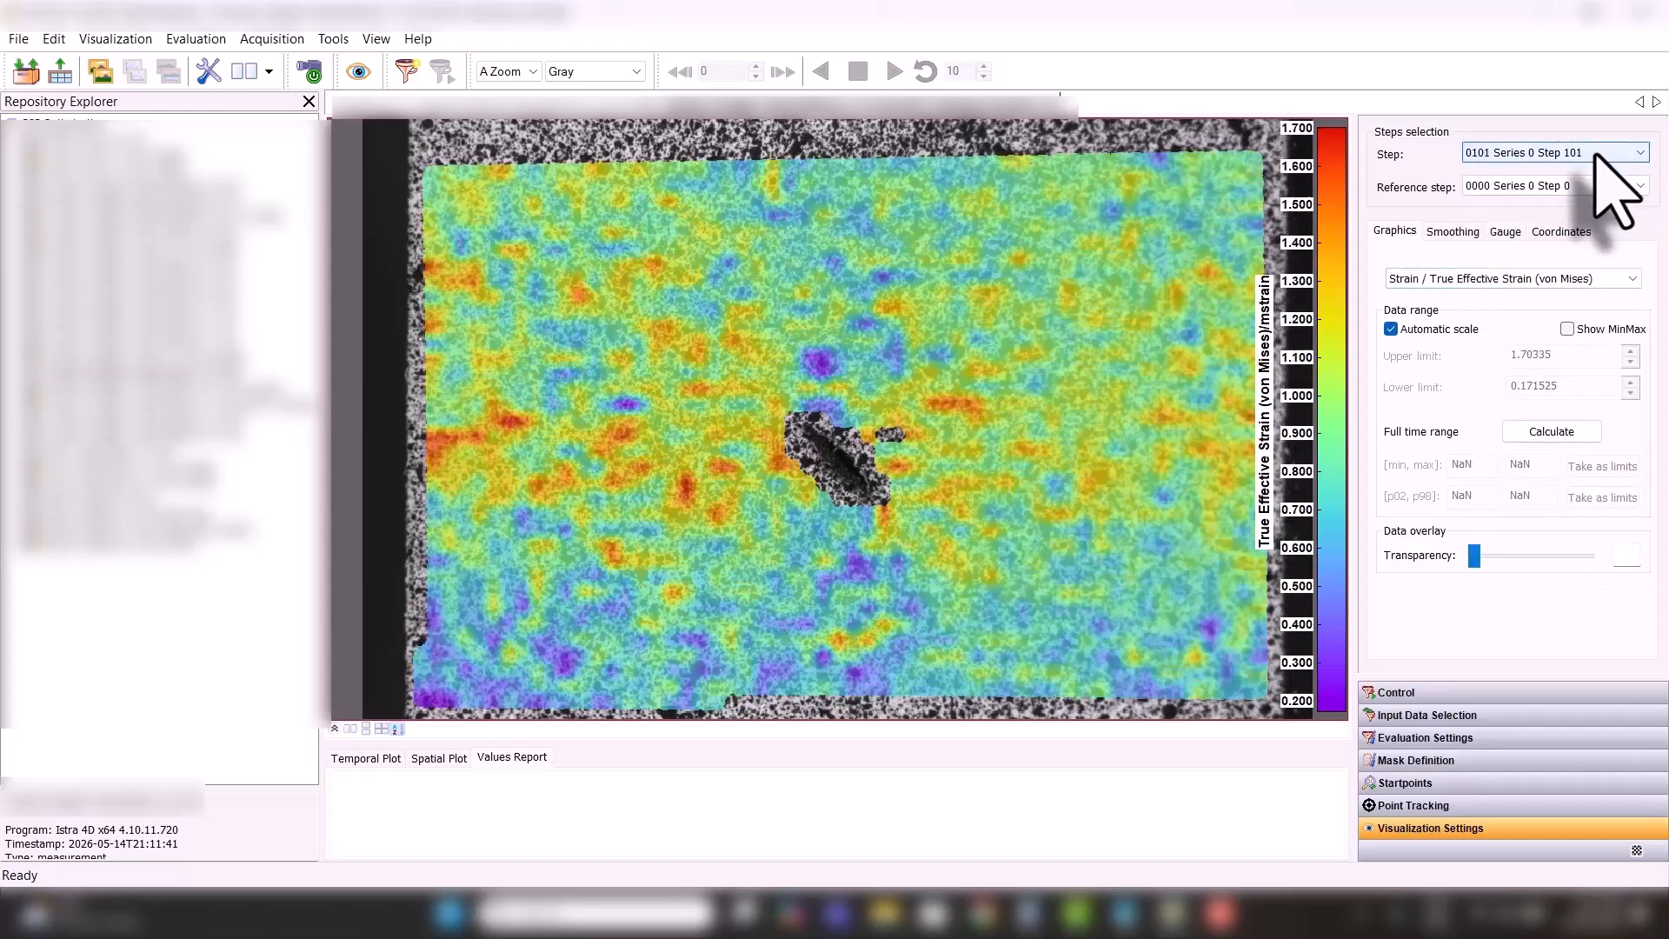
scroll(1603, 157, "down", 3)
left_click(1604, 155)
scroll(1640, 252, "down", 9)
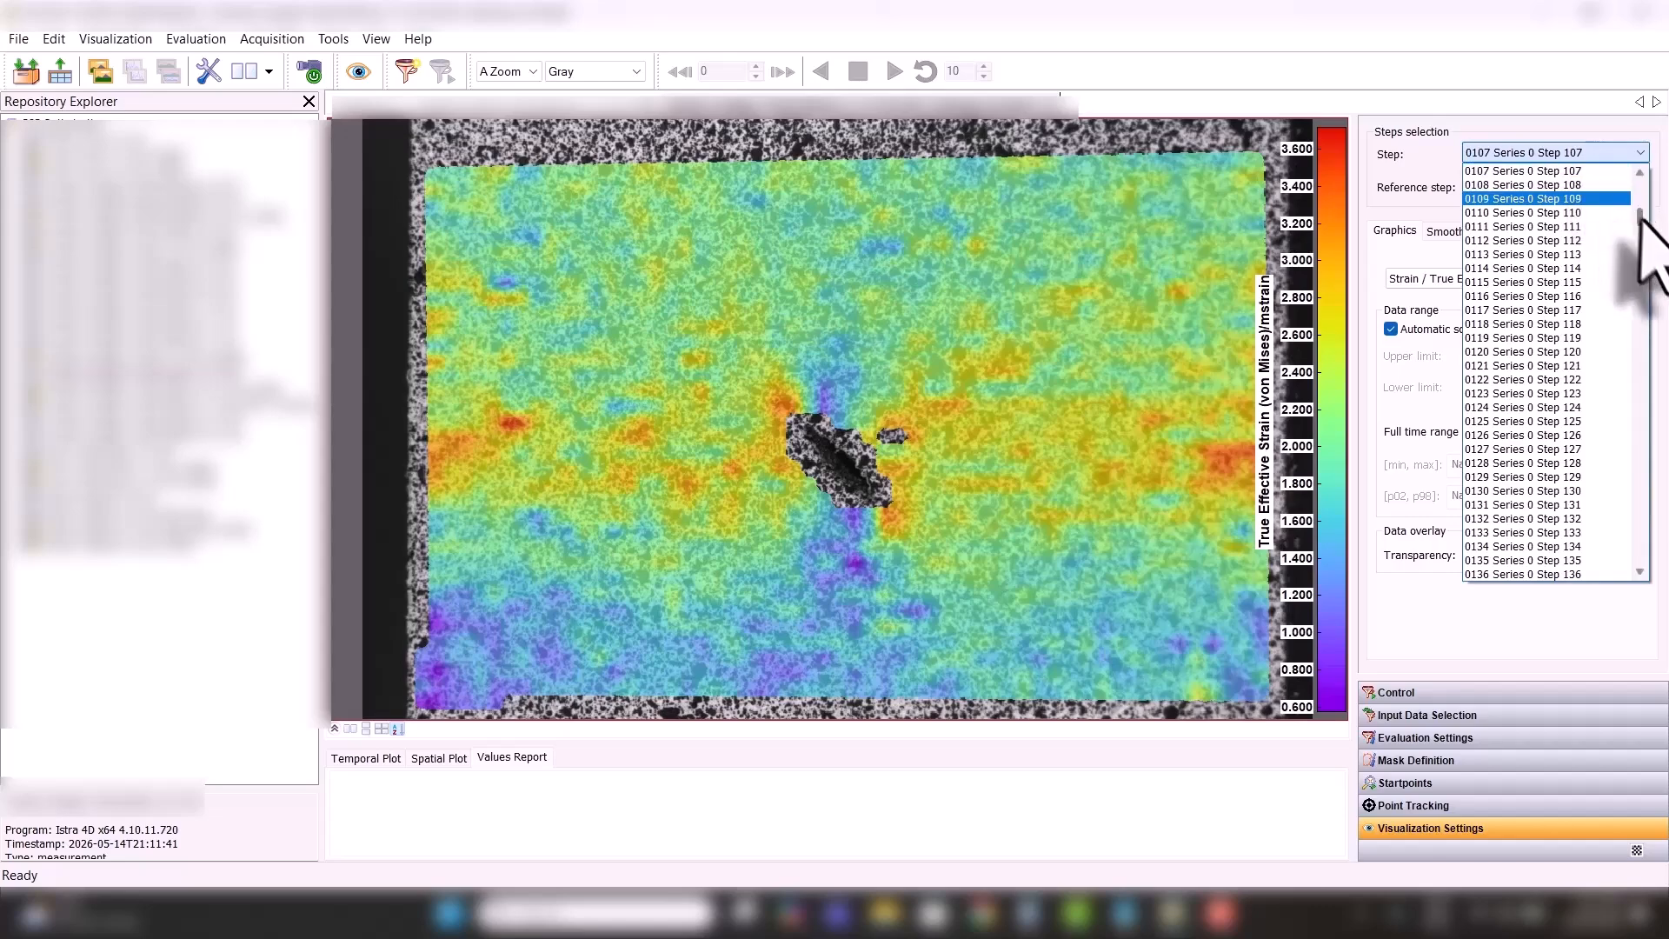
scroll(1600, 330, "down", 17)
left_click(1595, 323)
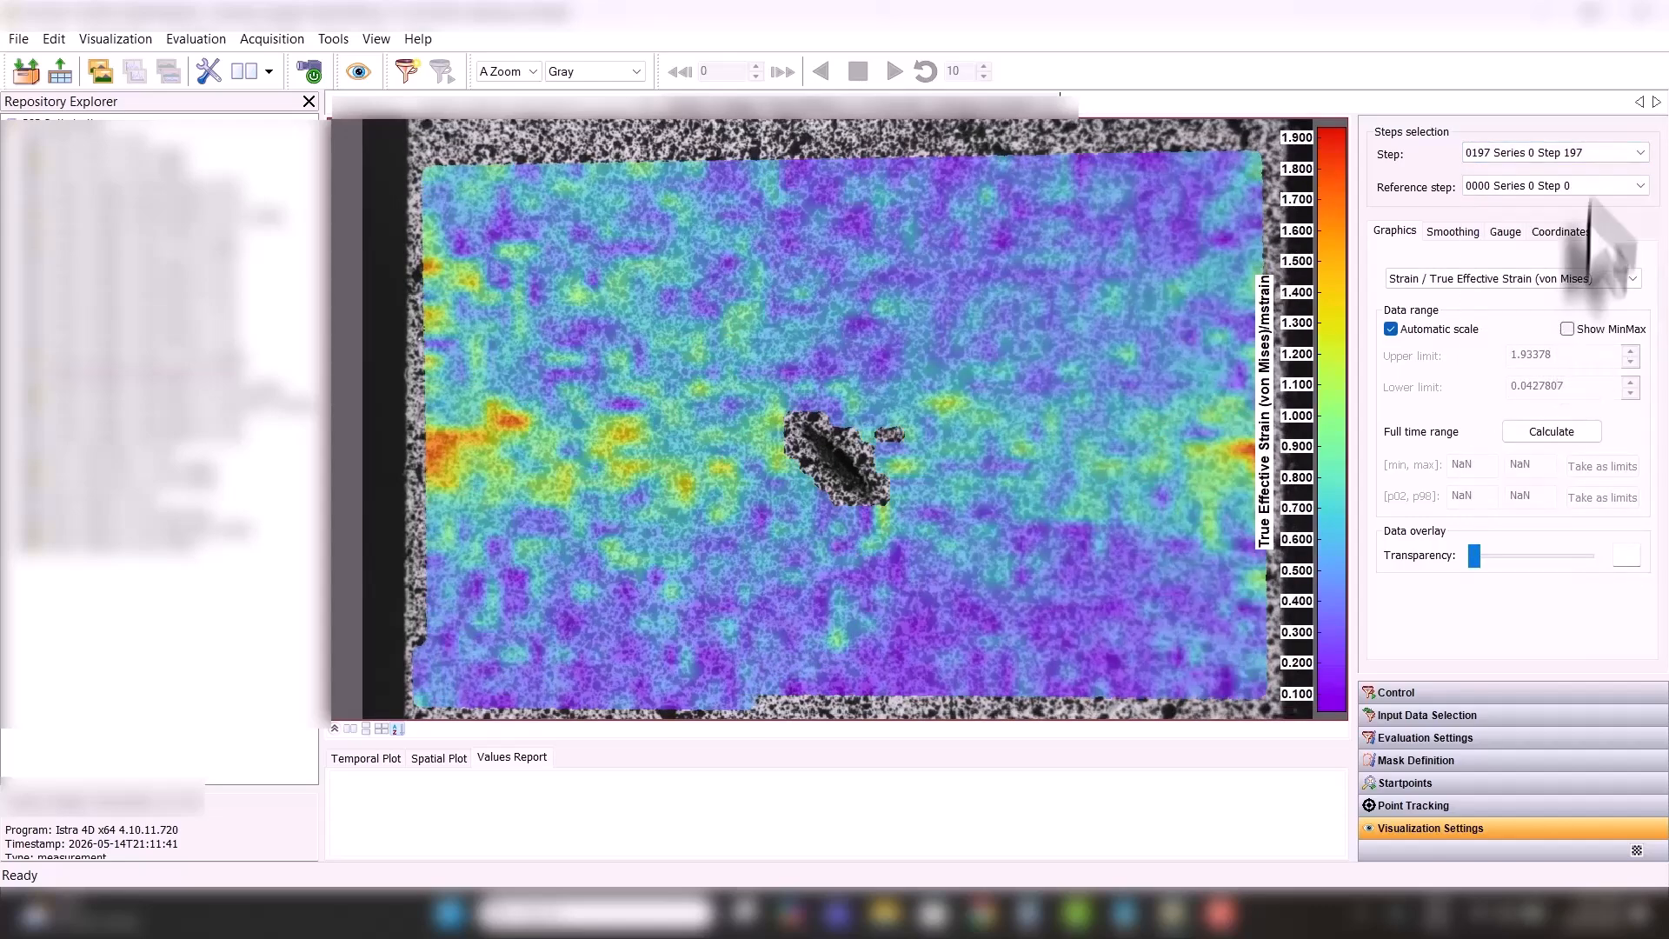
- Inspect the von Mises strain map at Series 0 Steps 309 and 498
left_click(1591, 155)
scroll(1617, 200, "down", 20)
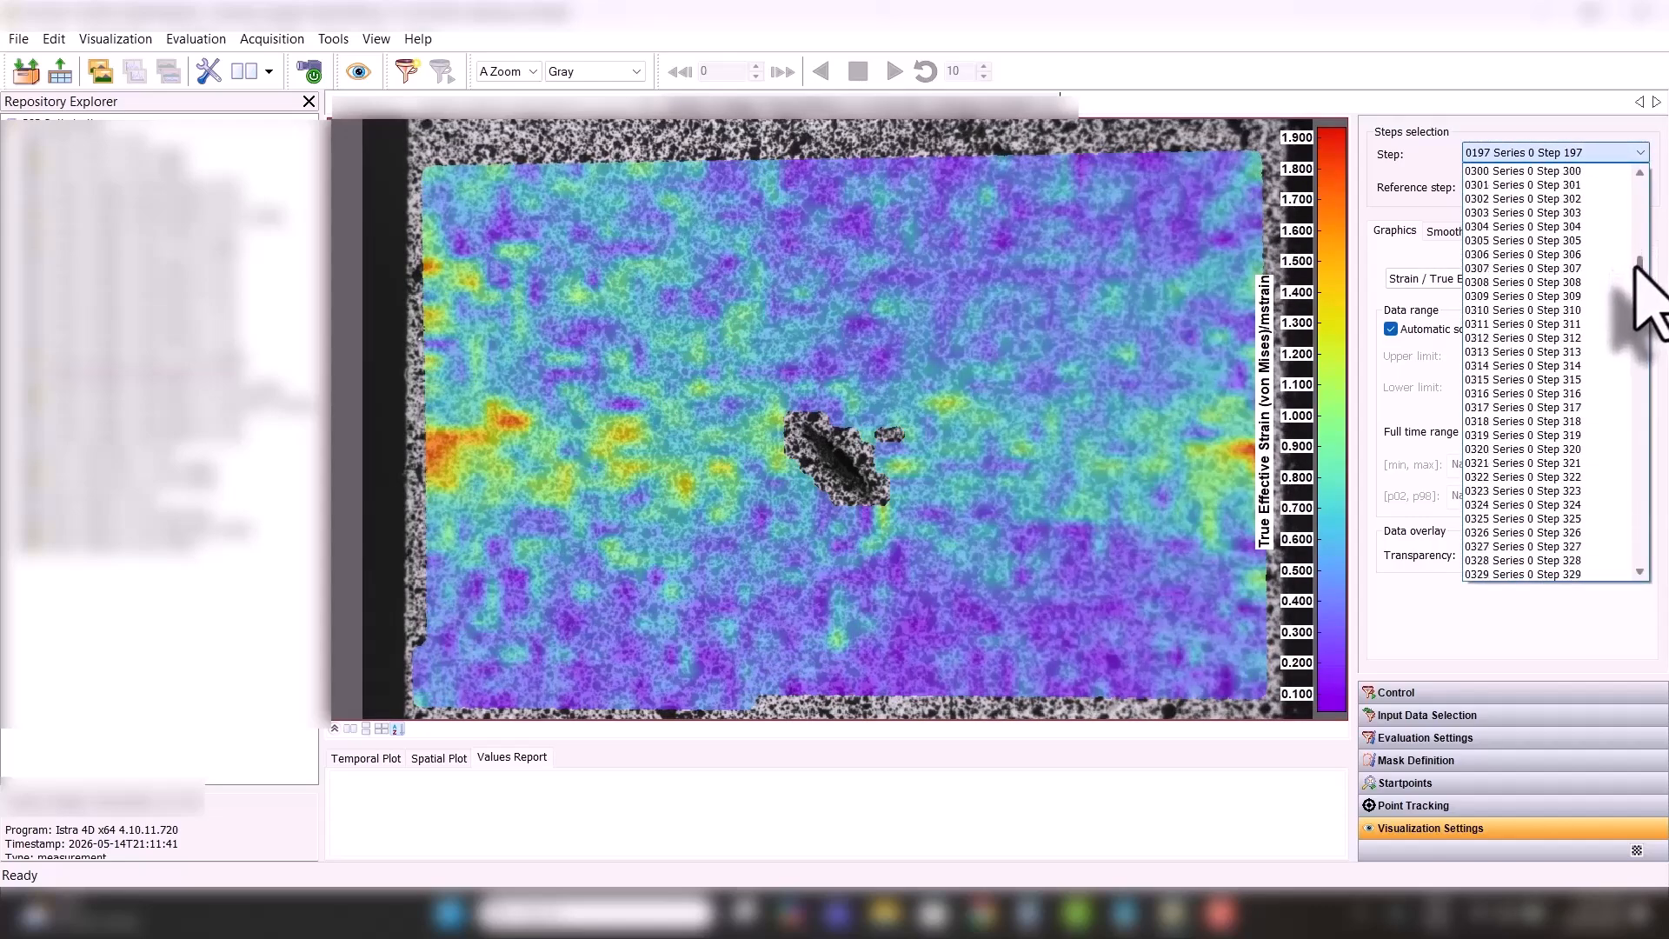
left_click(1581, 300)
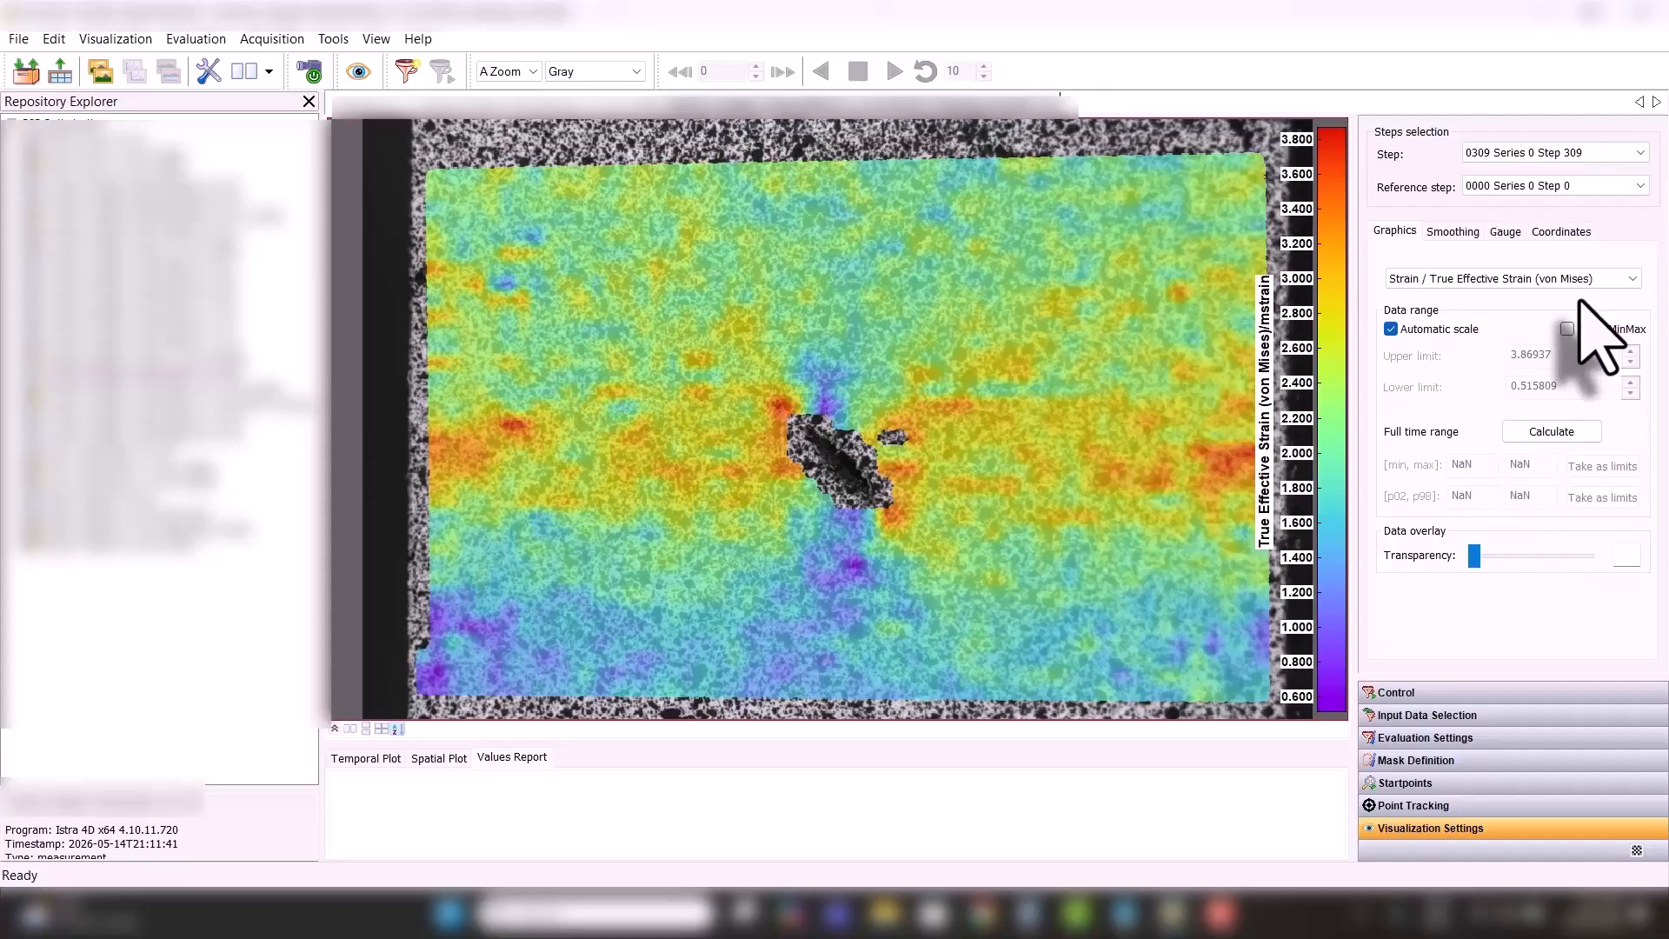
left_click(1583, 152)
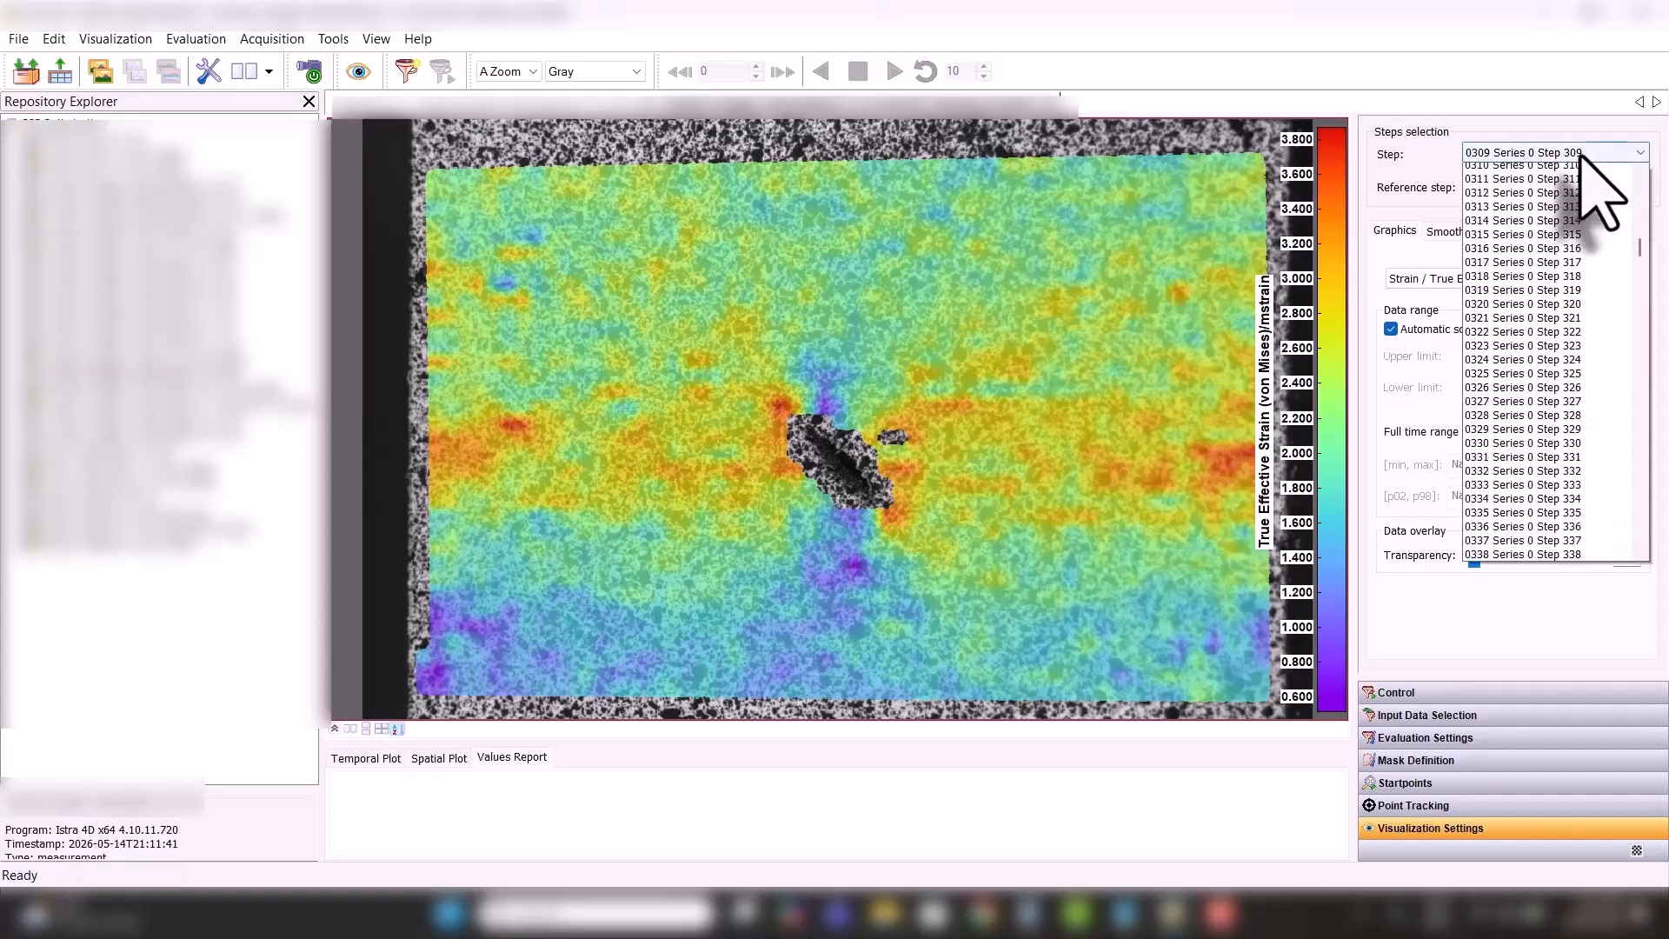
scroll(1640, 269, "down", 20)
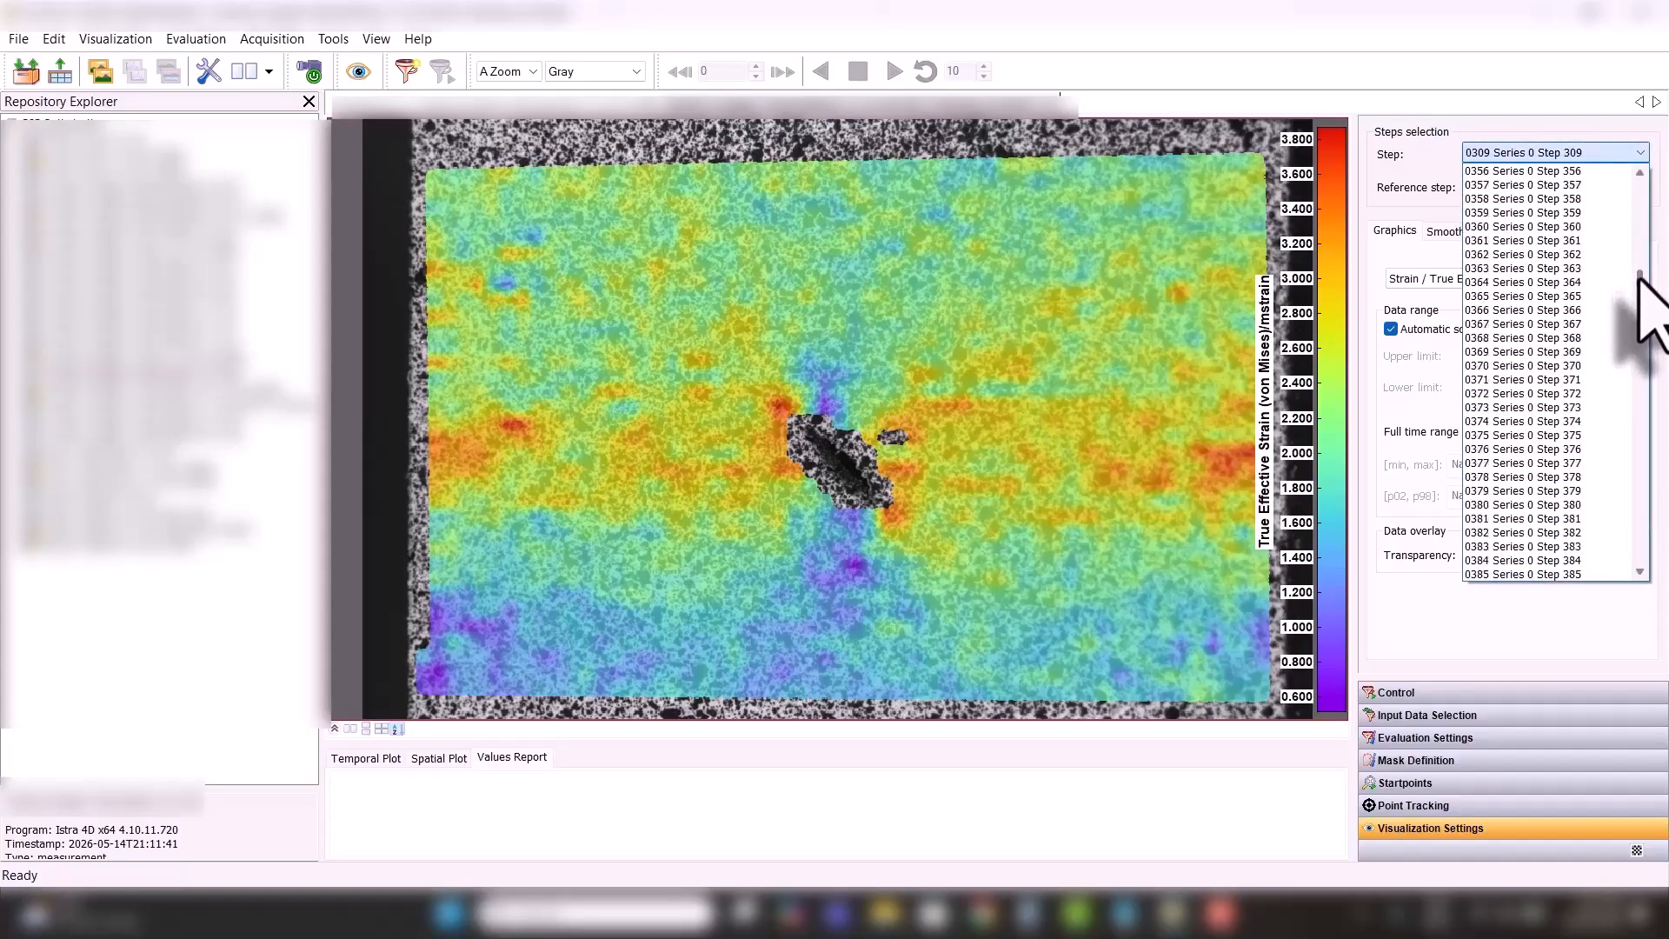
left_click_drag(1639, 304, 1650, 336)
left_click(1544, 479)
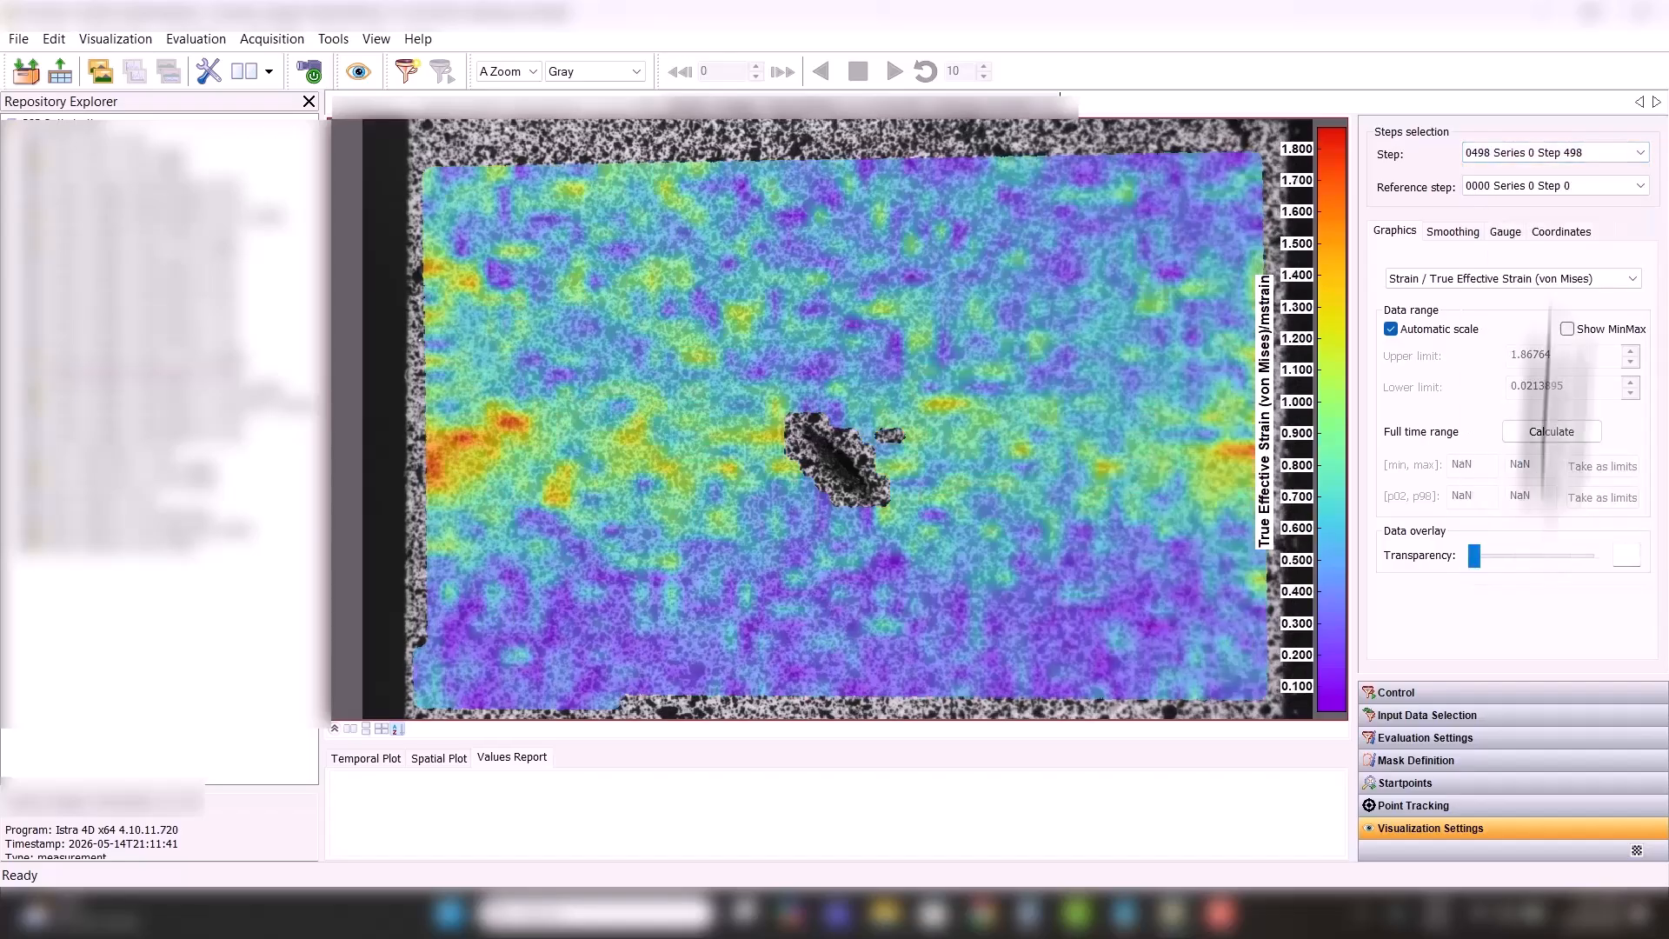
- Step the strain map from Series 0 Step 499 back to Step 487 and slightly enlarge the plot area below it
key("Down")
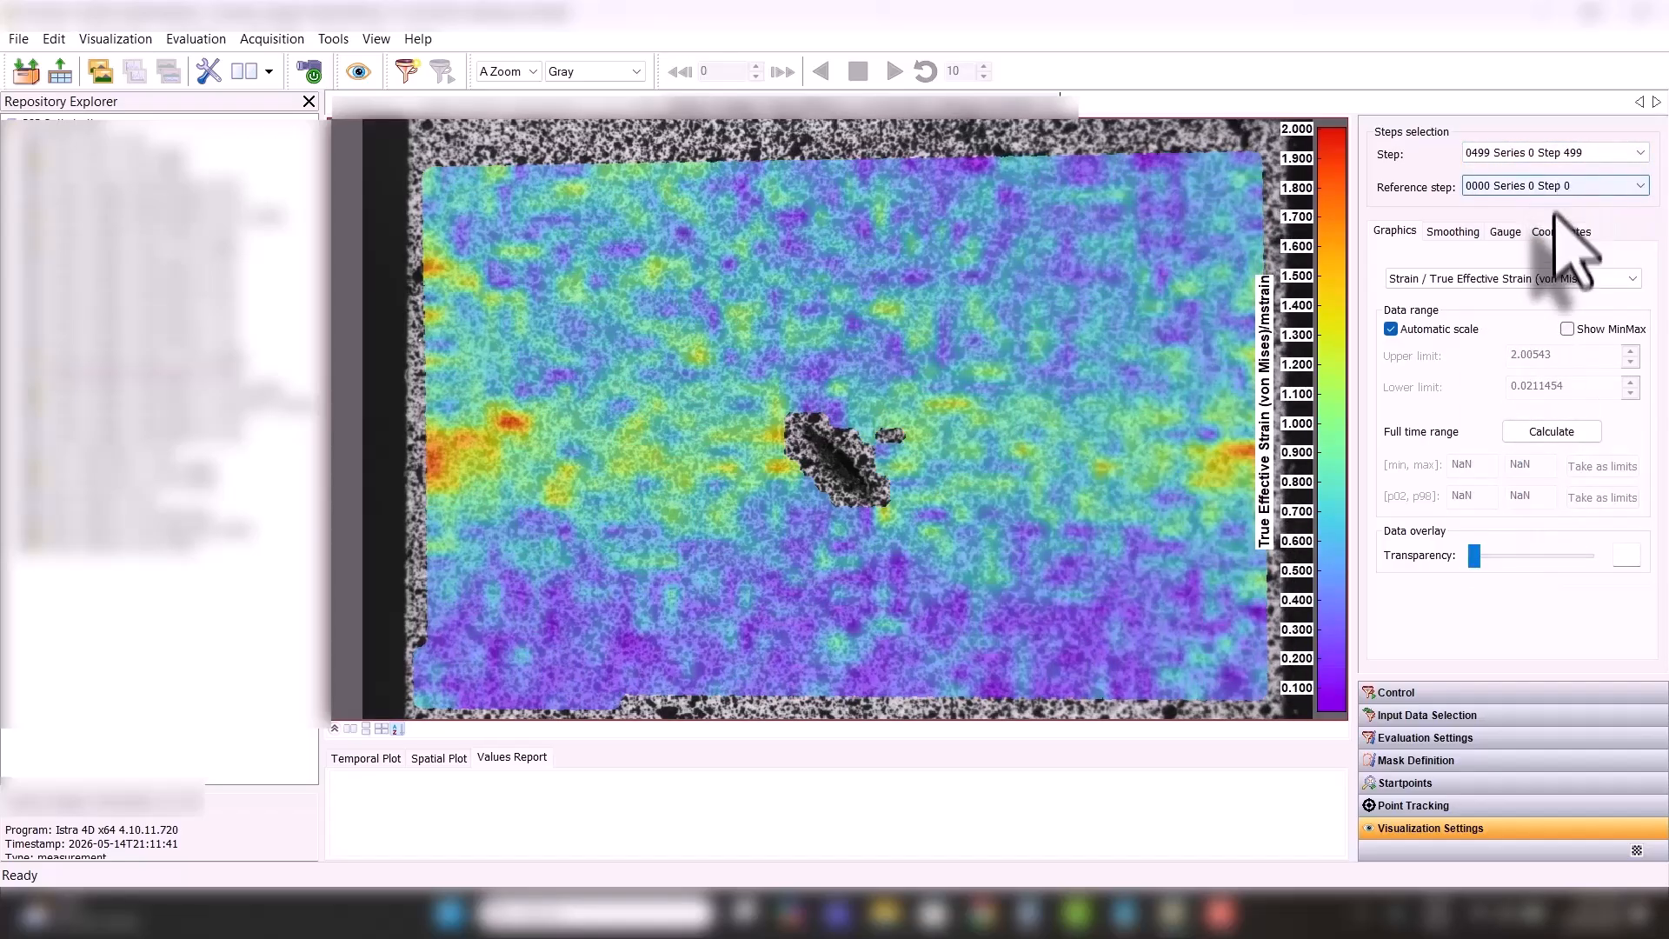
key("Down")
key("Up")
key("Up")
key("Up")
key("Up")
key("Up")
key("Up")
key("Up")
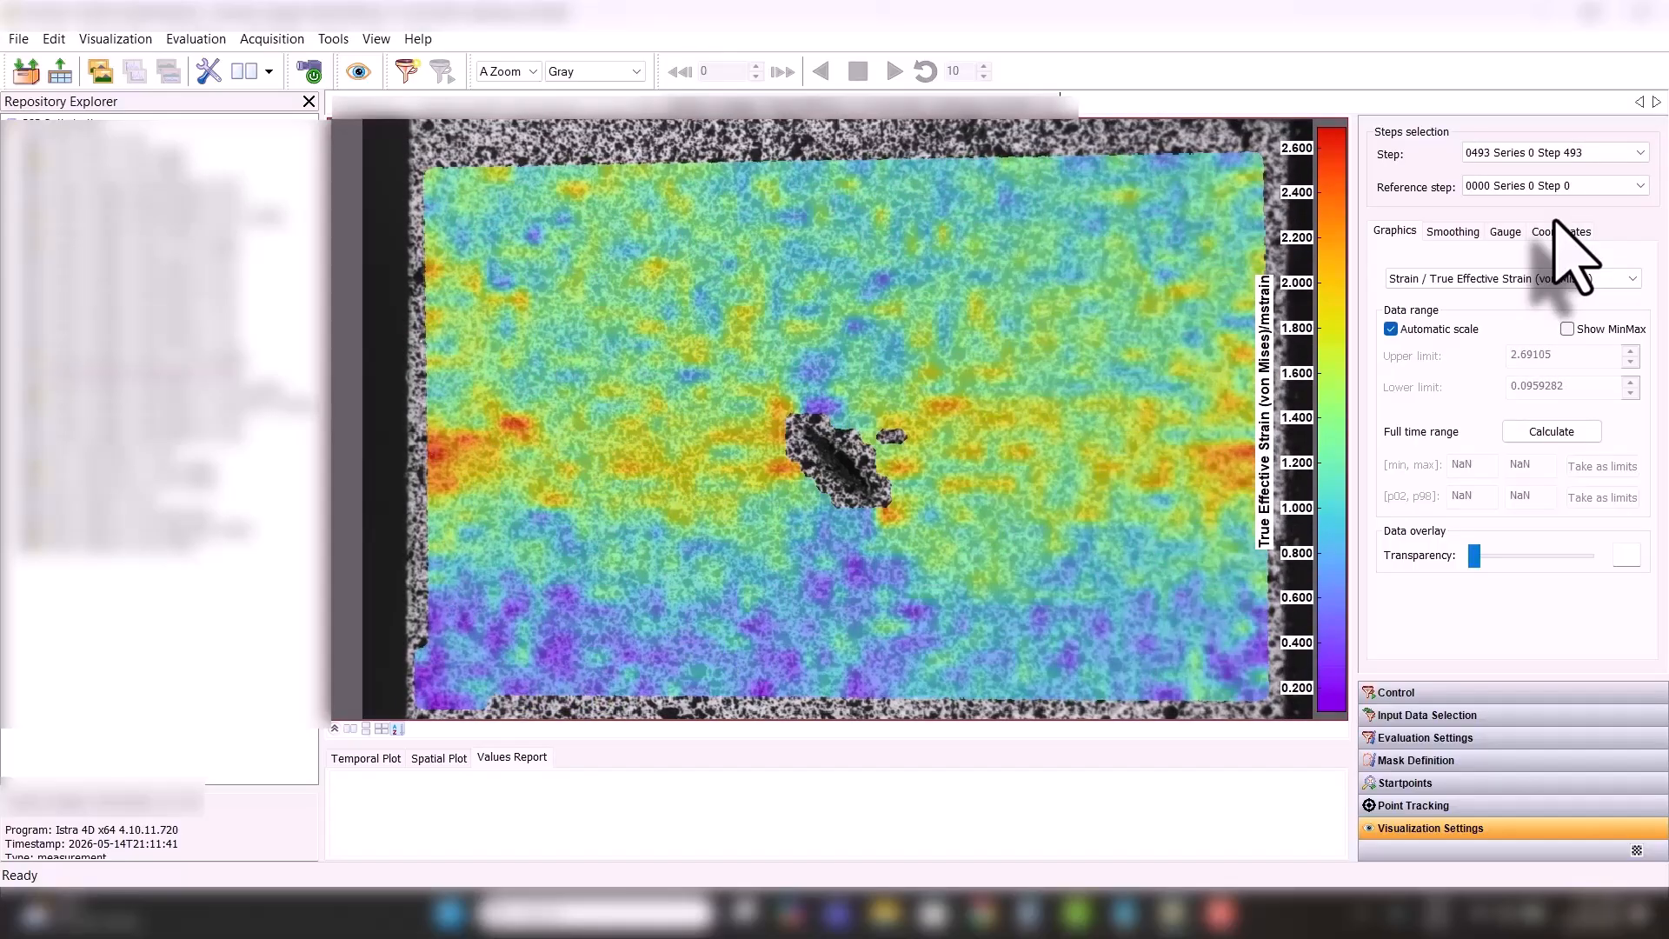
key("Up")
key("Up")
key("Up")
key("Up")
key("Up")
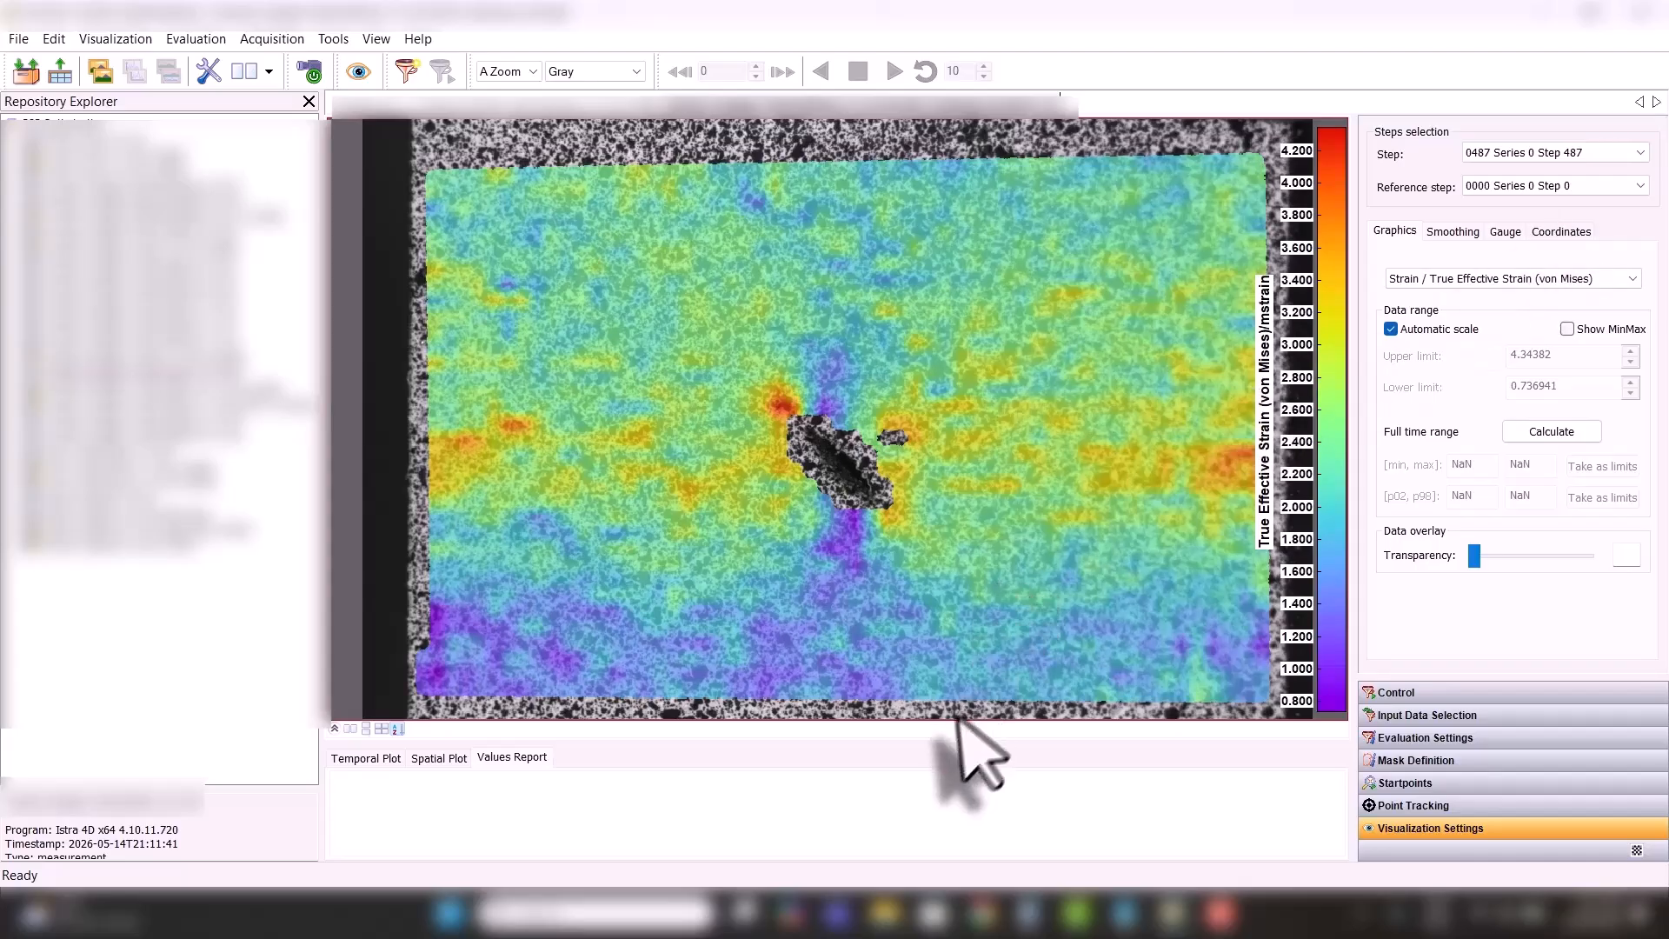
left_click_drag(939, 743, 939, 714)
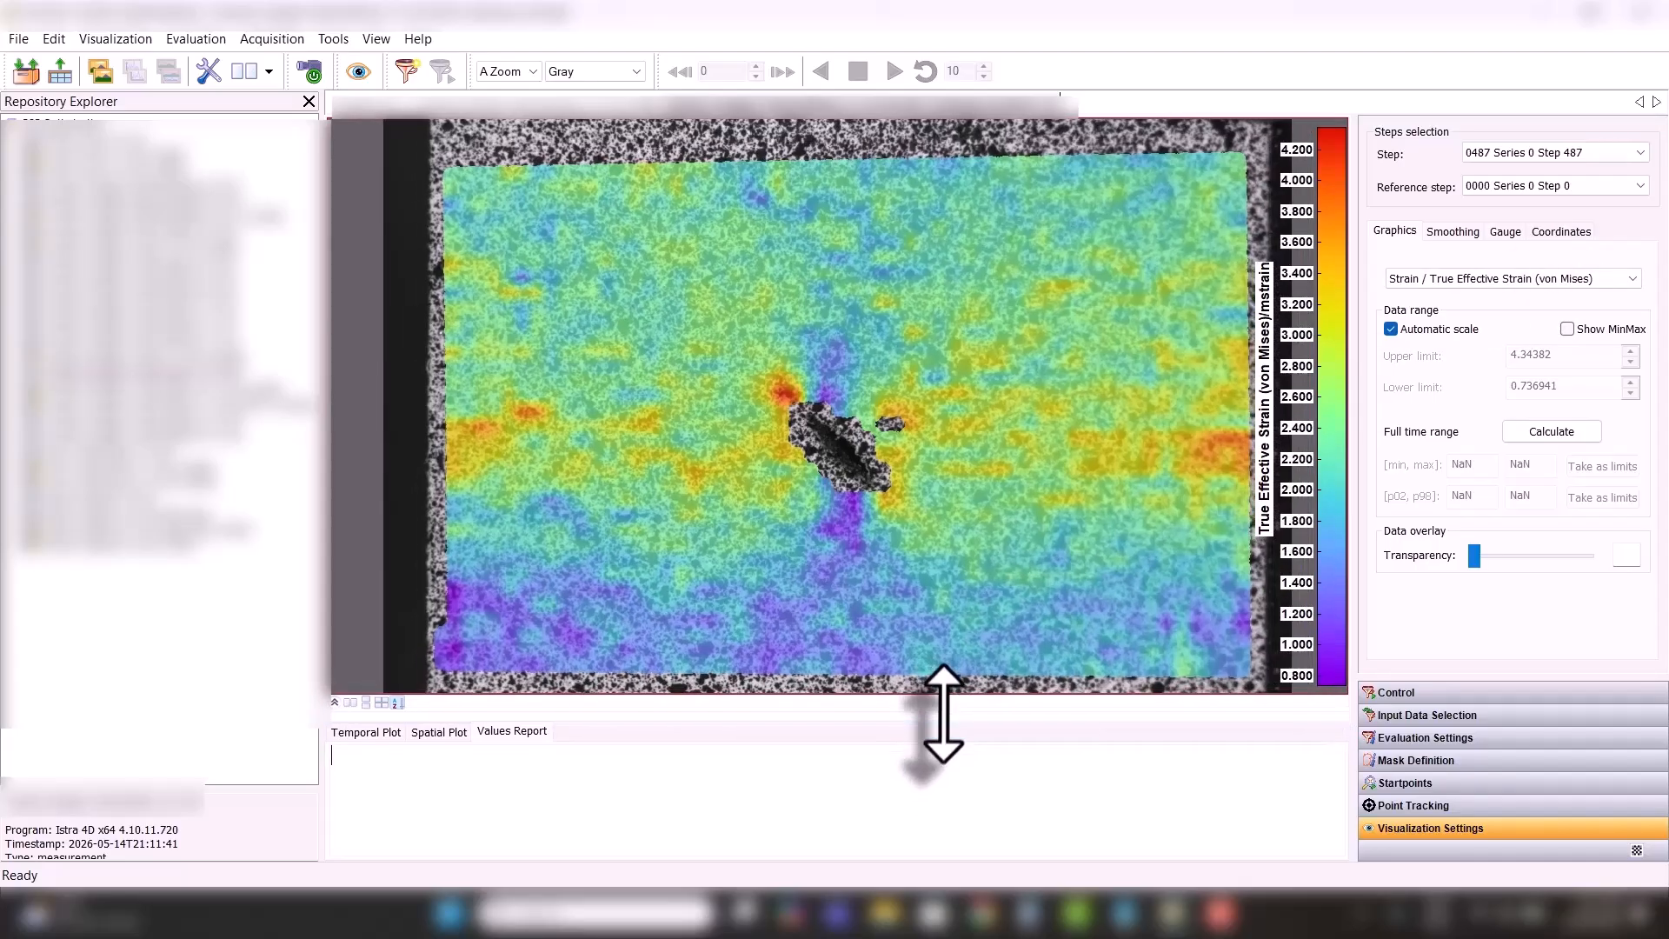
- Draw two line gauges on the strain map, one roughly horizontal above the notch and one roughly vertical to its right
left_click(1451, 231)
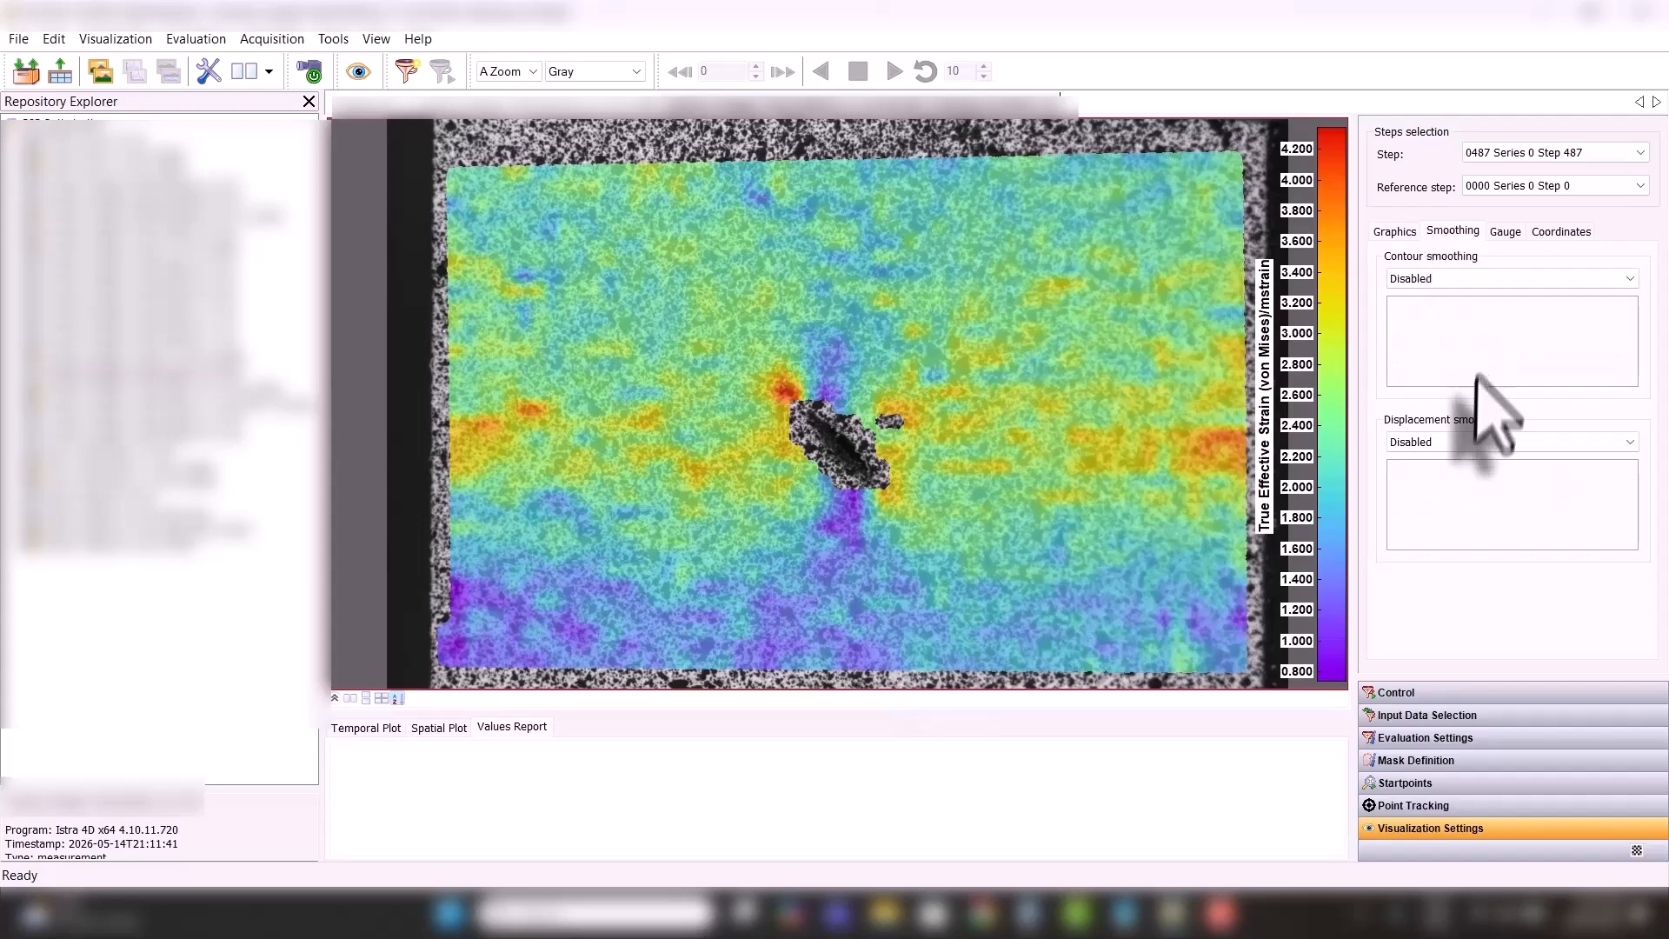
left_click(1505, 231)
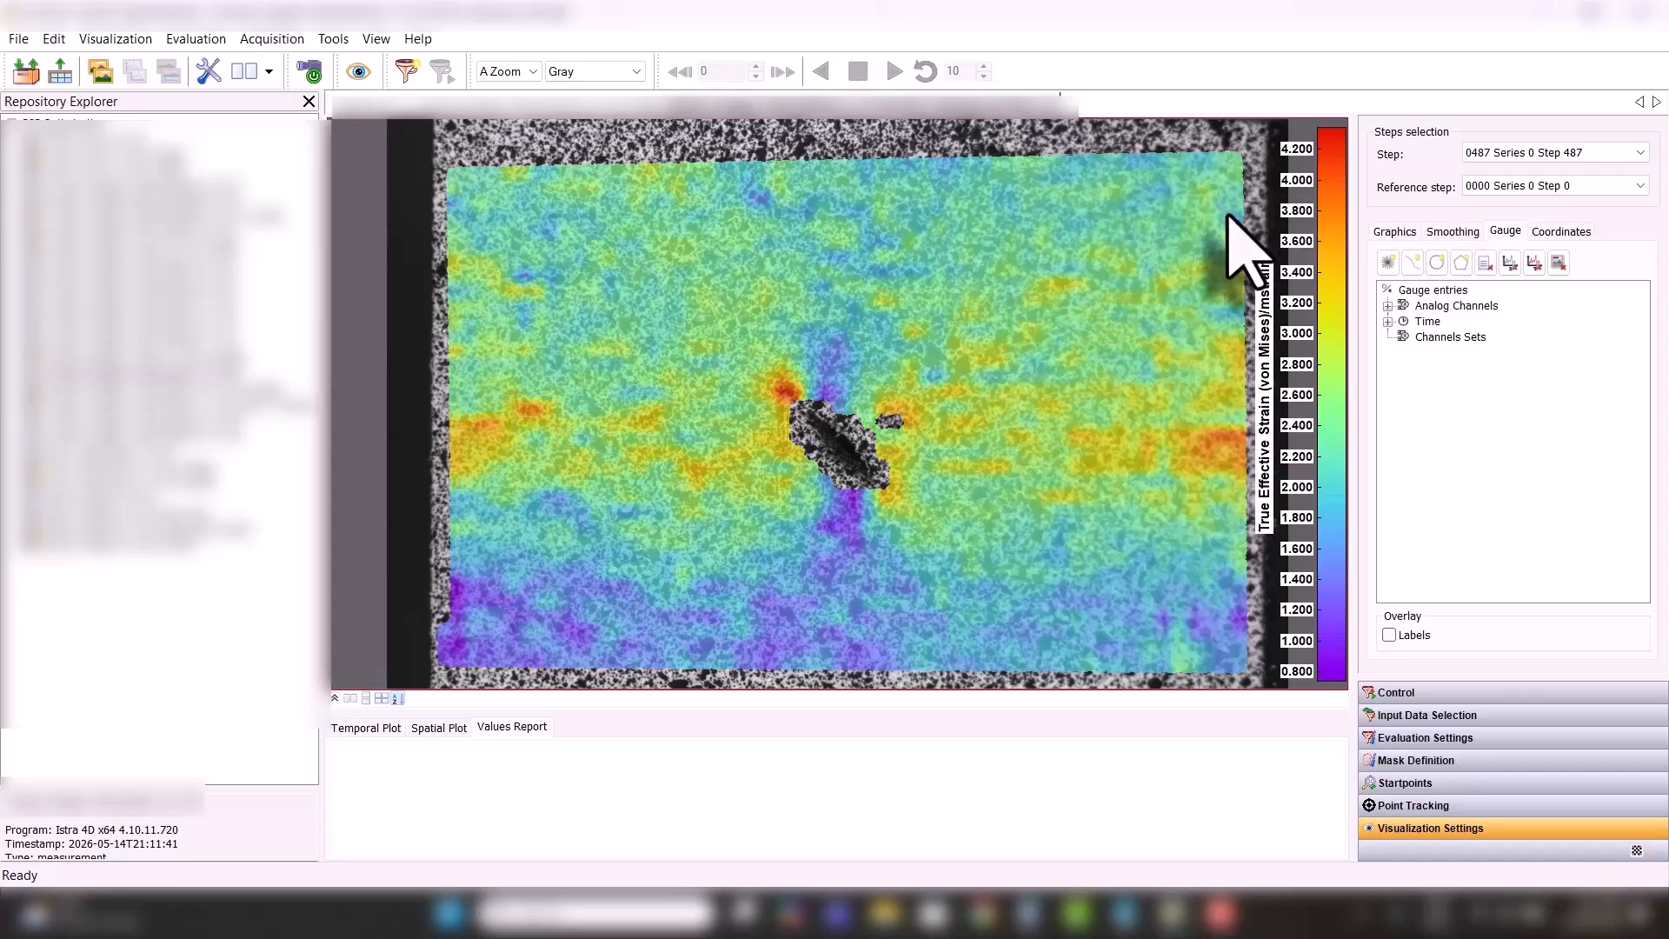
left_click(1413, 261)
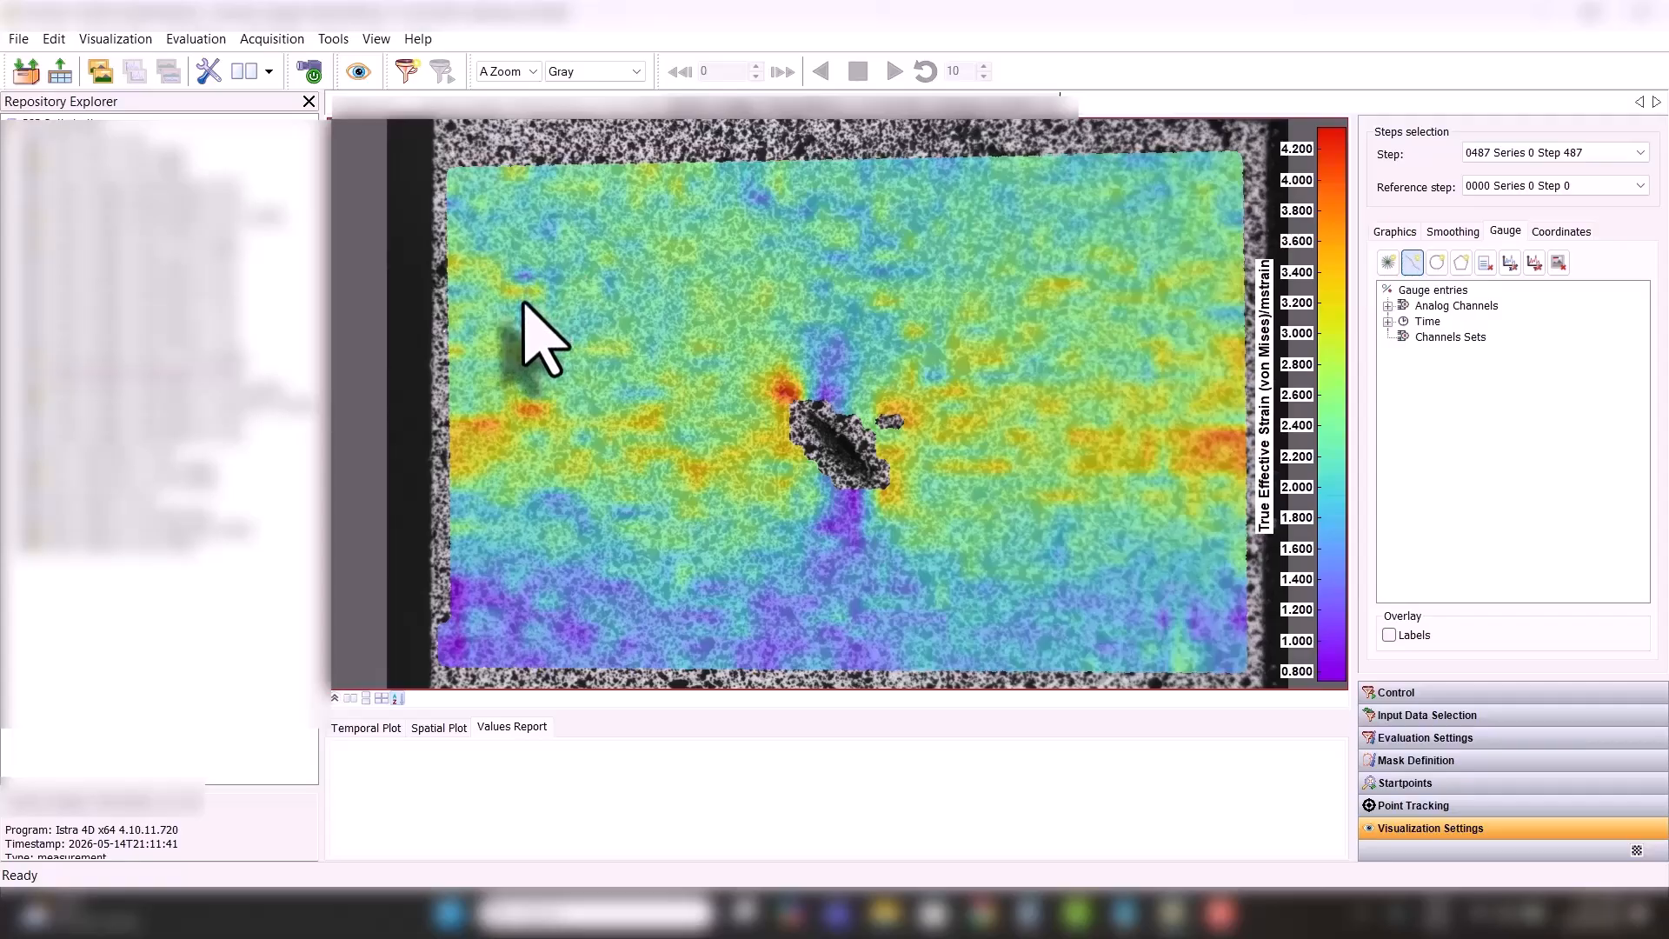
left_click(515, 302)
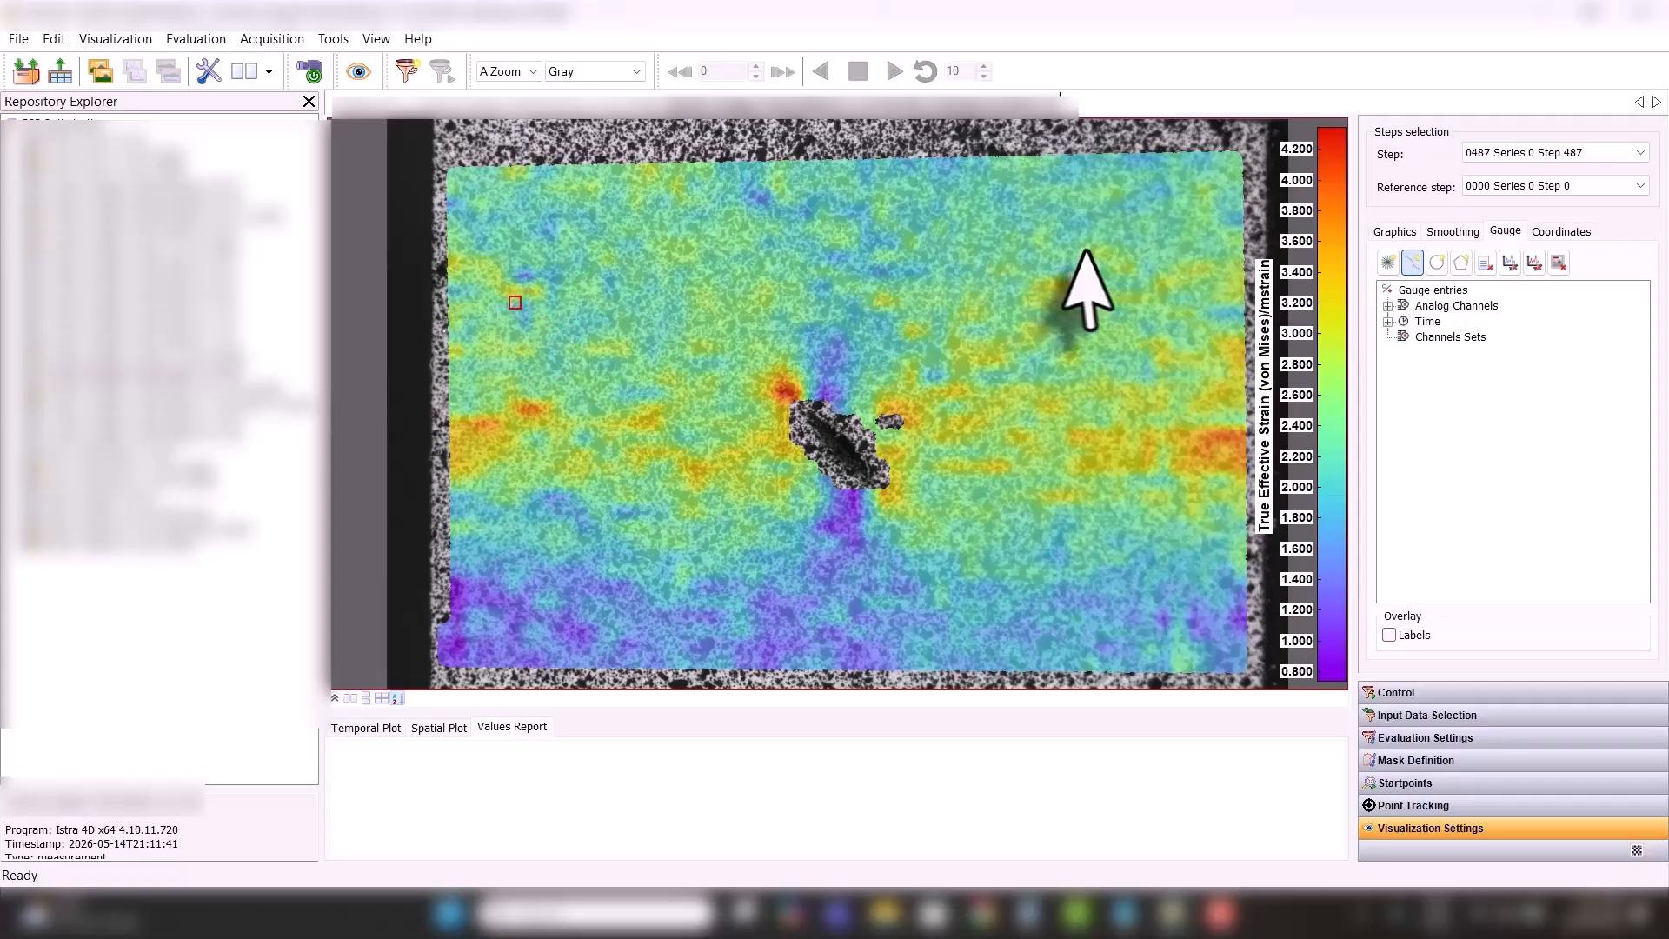
left_click(1204, 293)
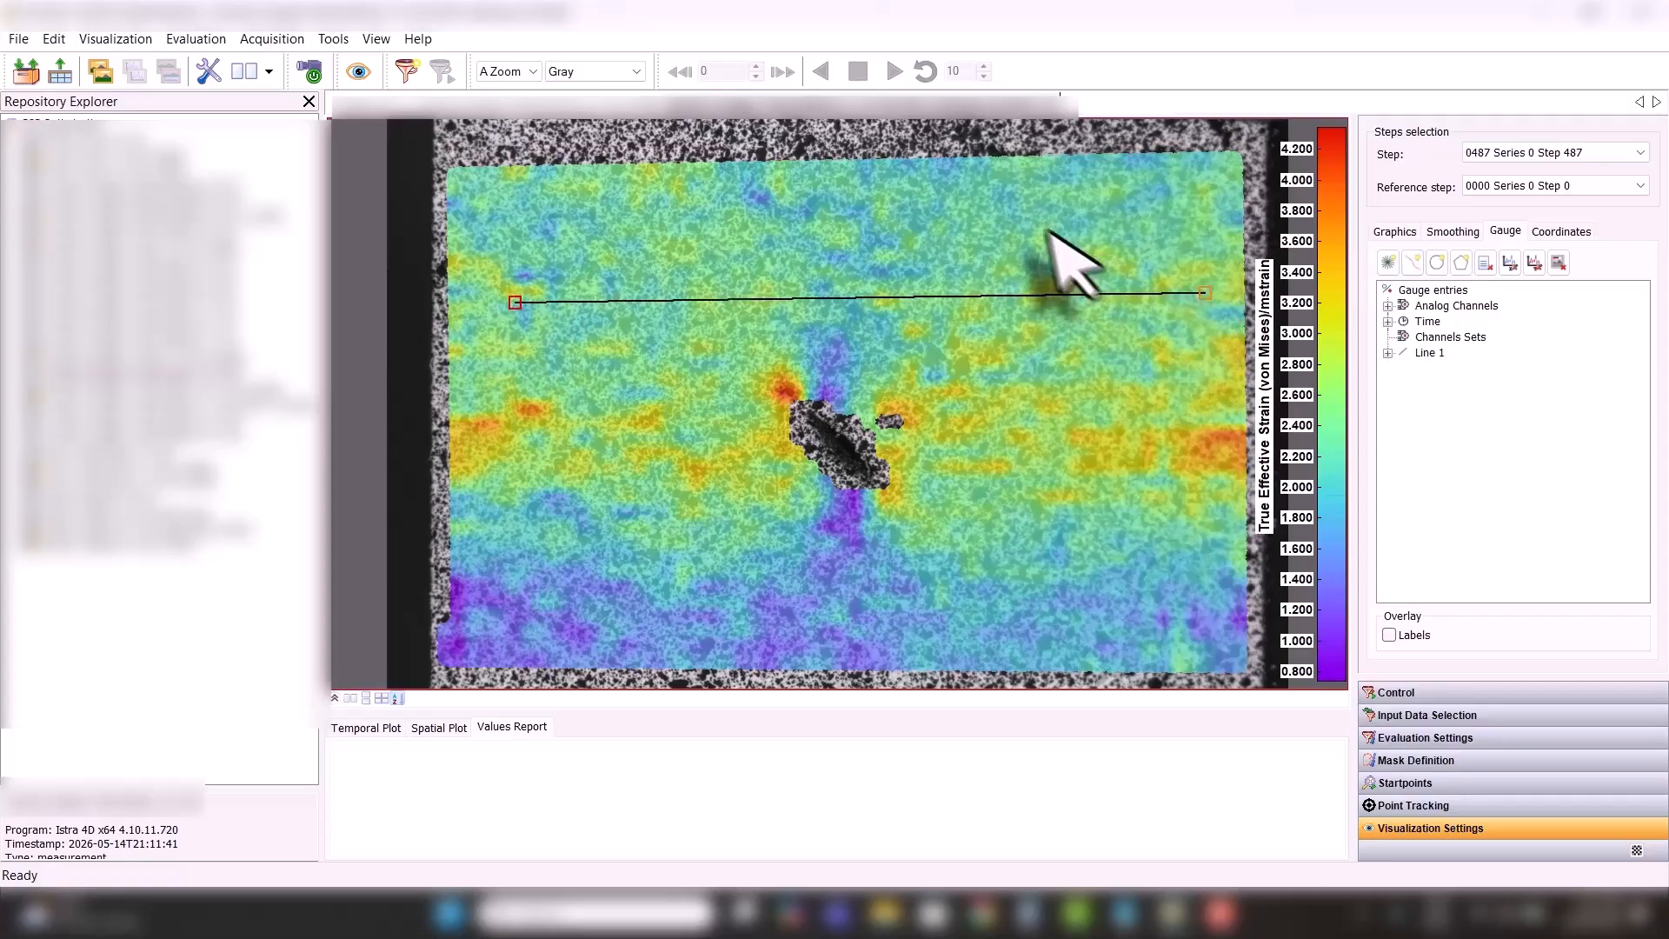
left_click(987, 196)
left_click(1007, 606)
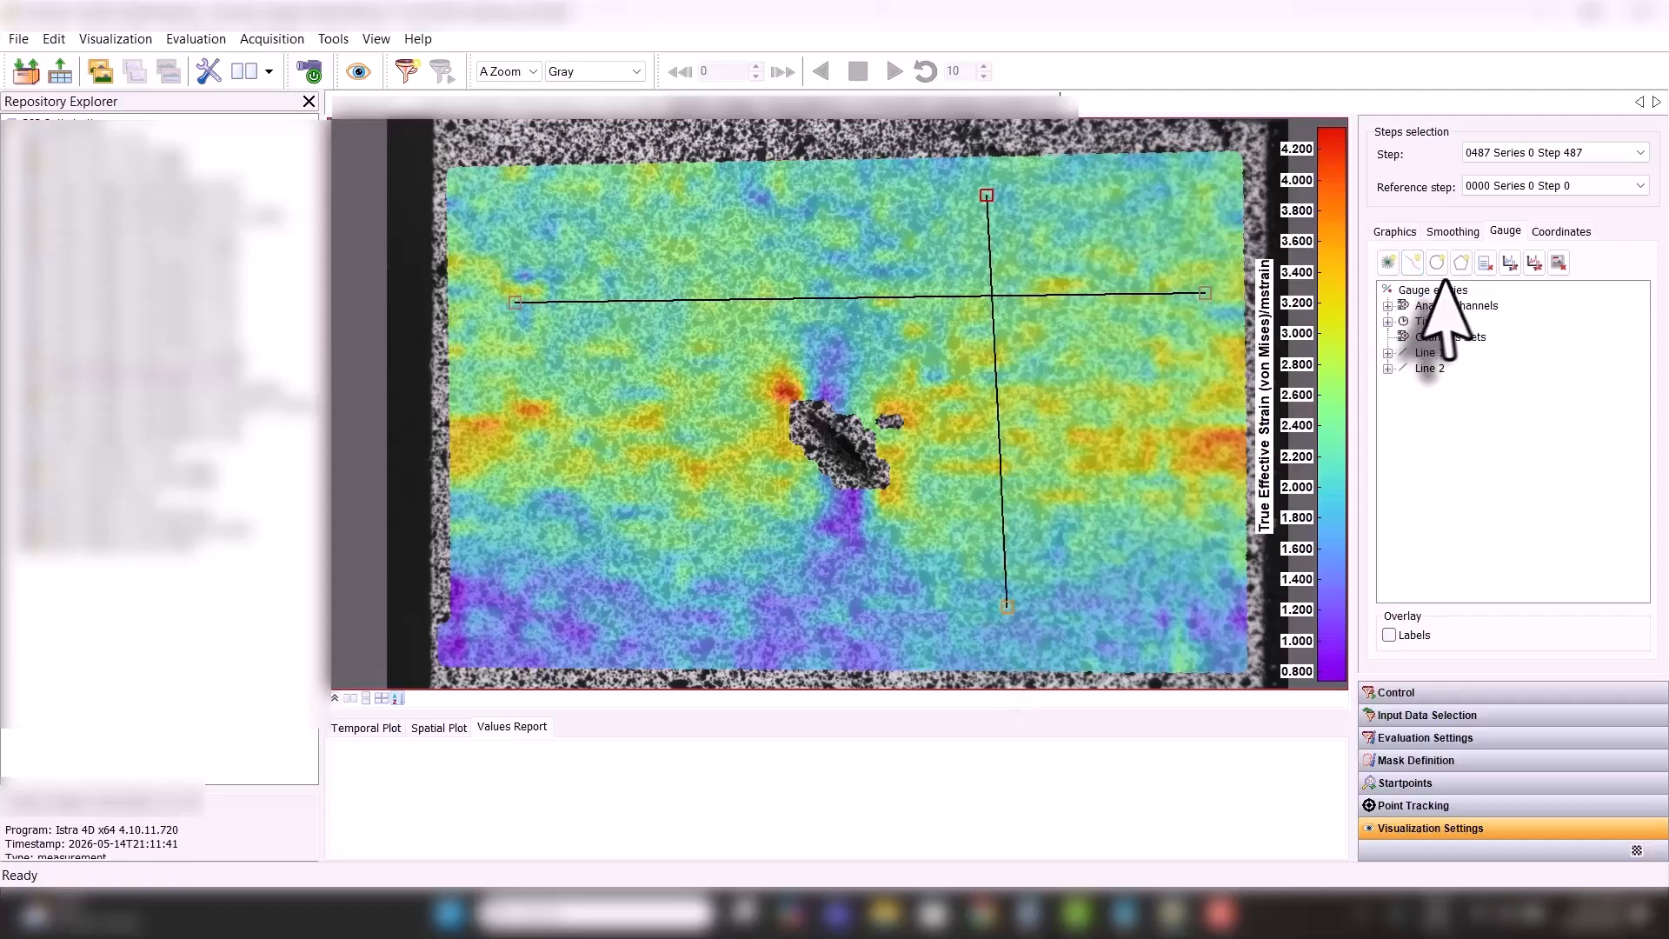
- Draw a circle gauge around the notch and expand the Line 1 gauge entry
left_click(1437, 262)
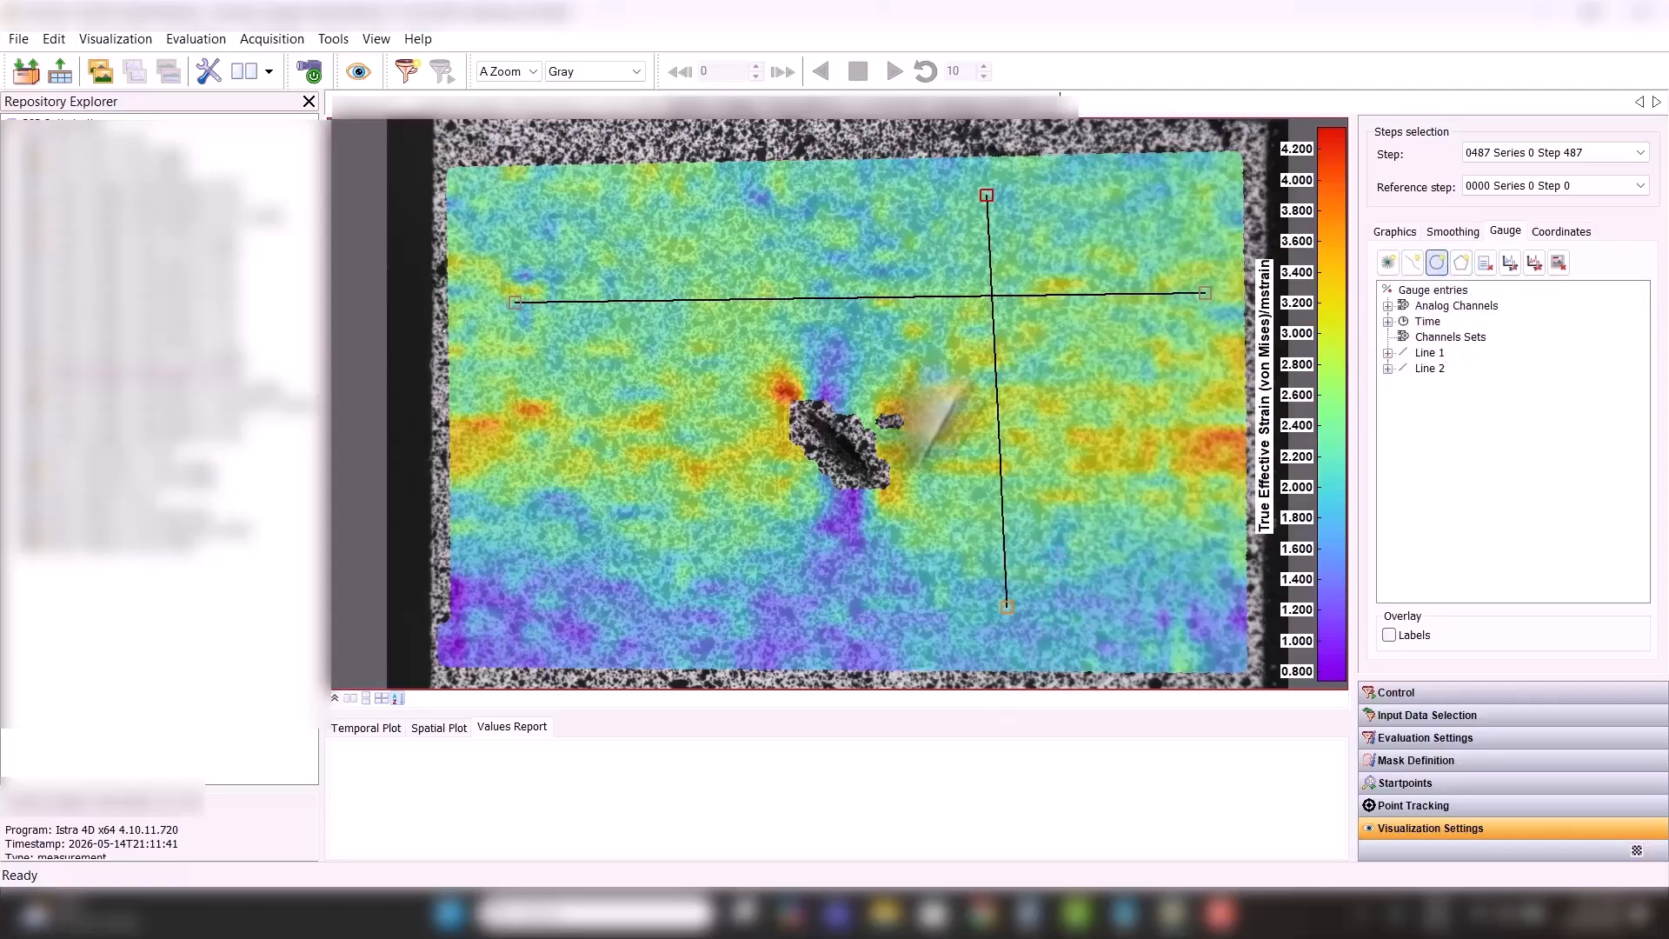
left_click(933, 558)
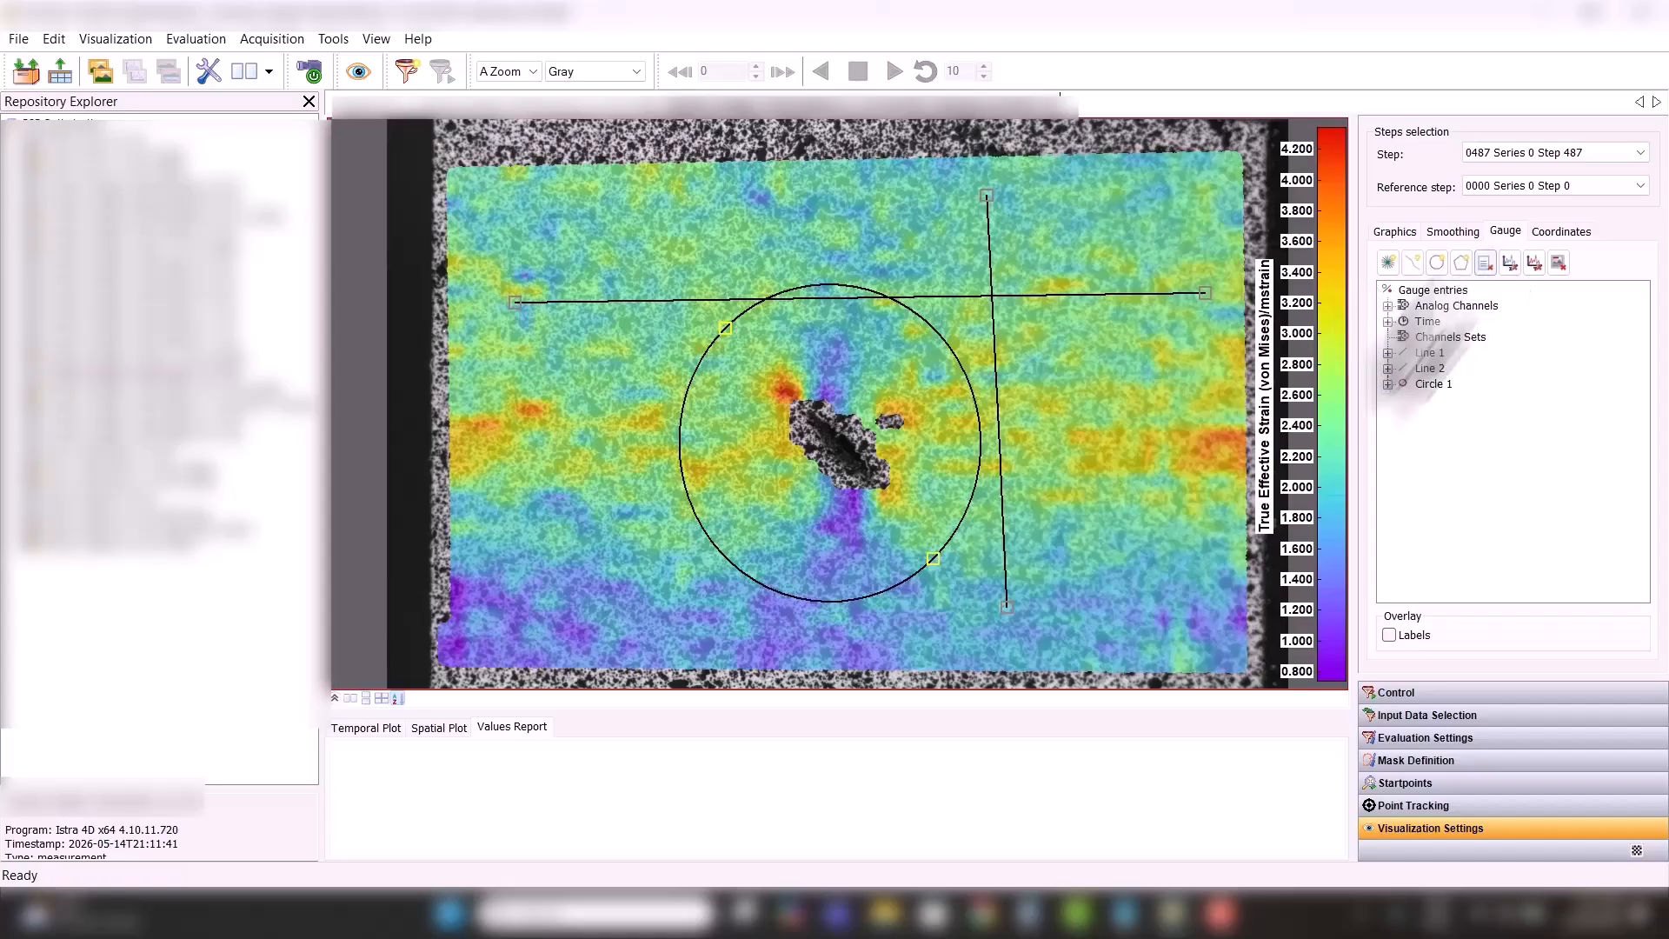
left_click(1389, 352)
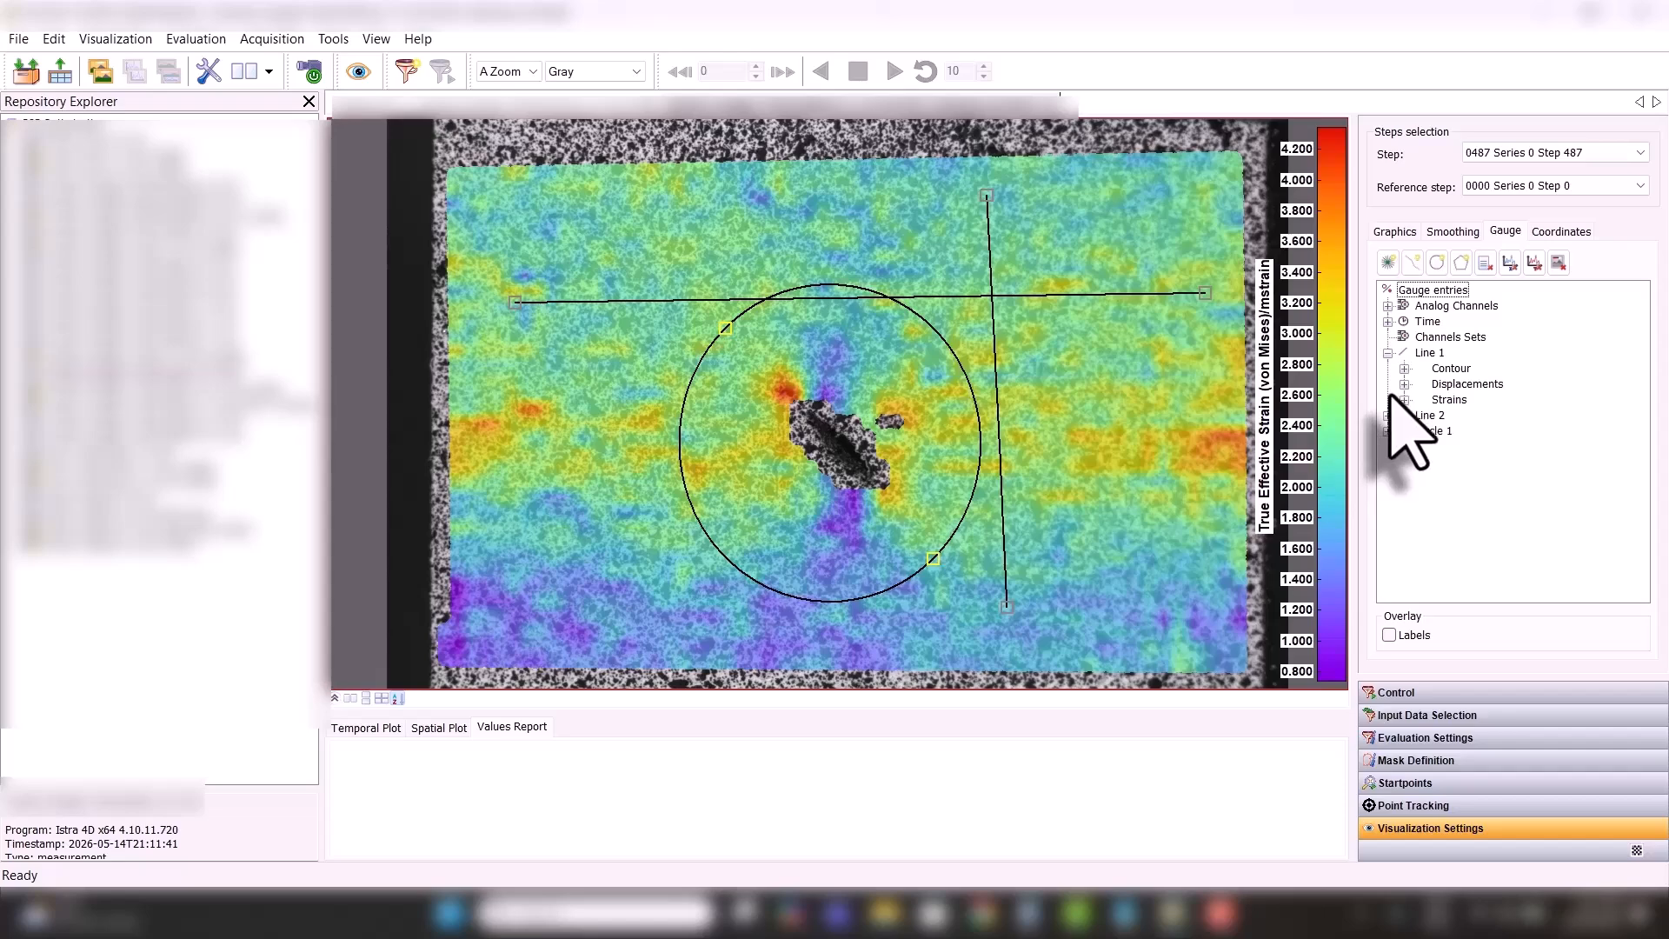
- Examine the strain and displacement quantities available for the Line 1 gauge and for the map visualization
left_click(1405, 400)
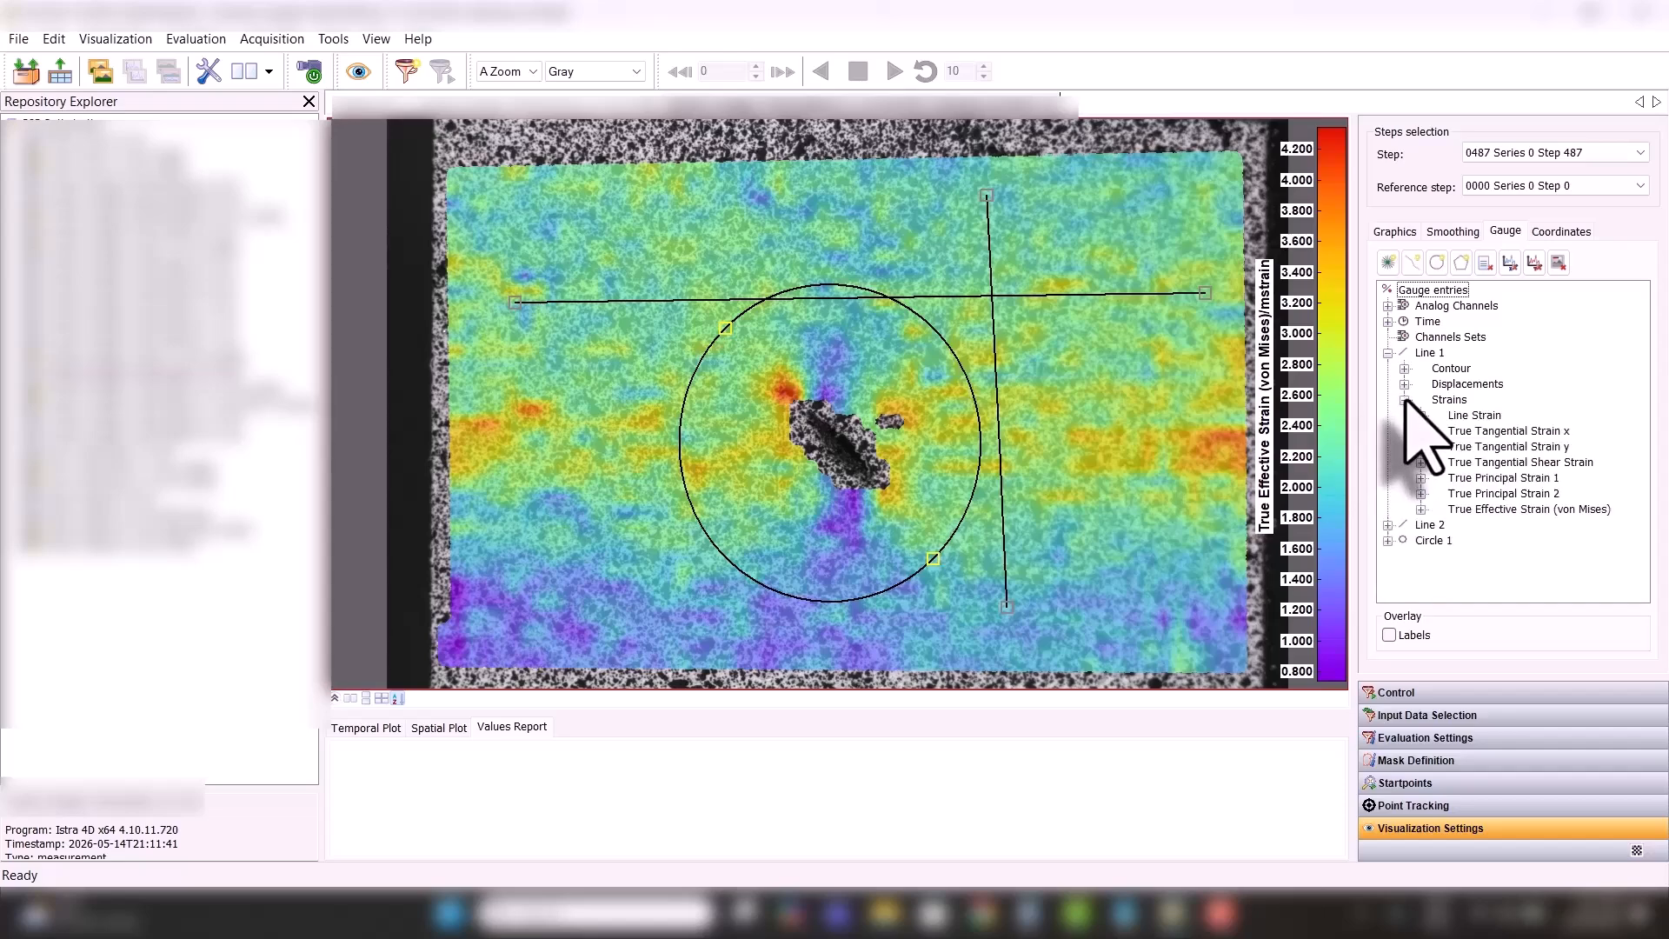
left_click(1405, 399)
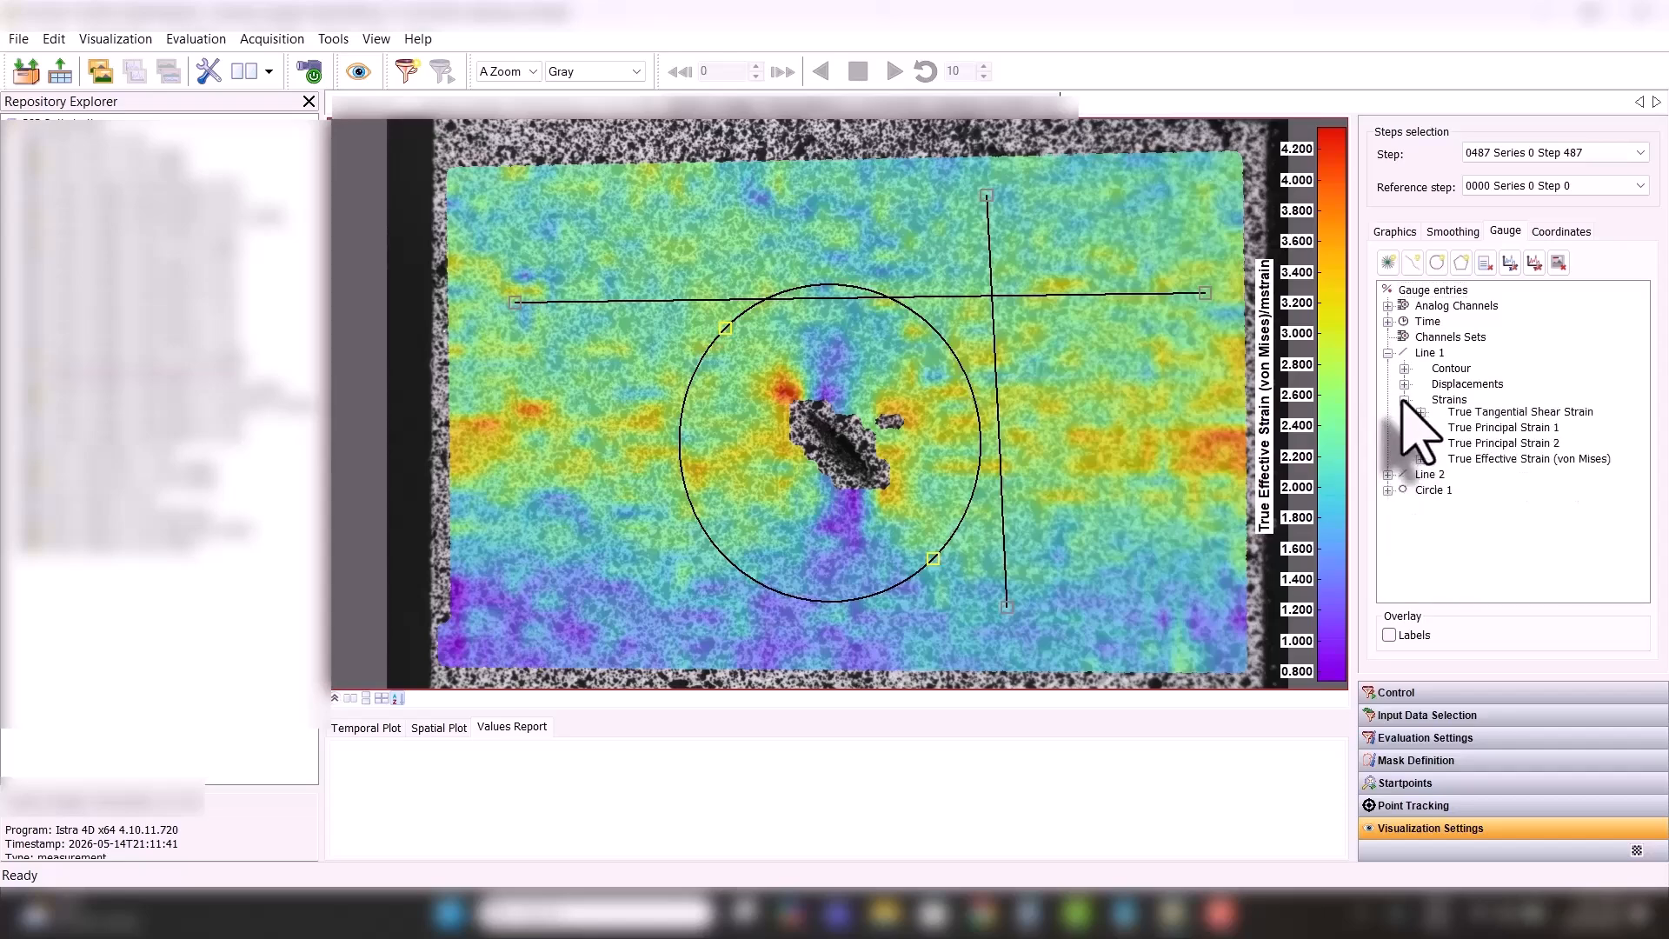
left_click(1406, 383)
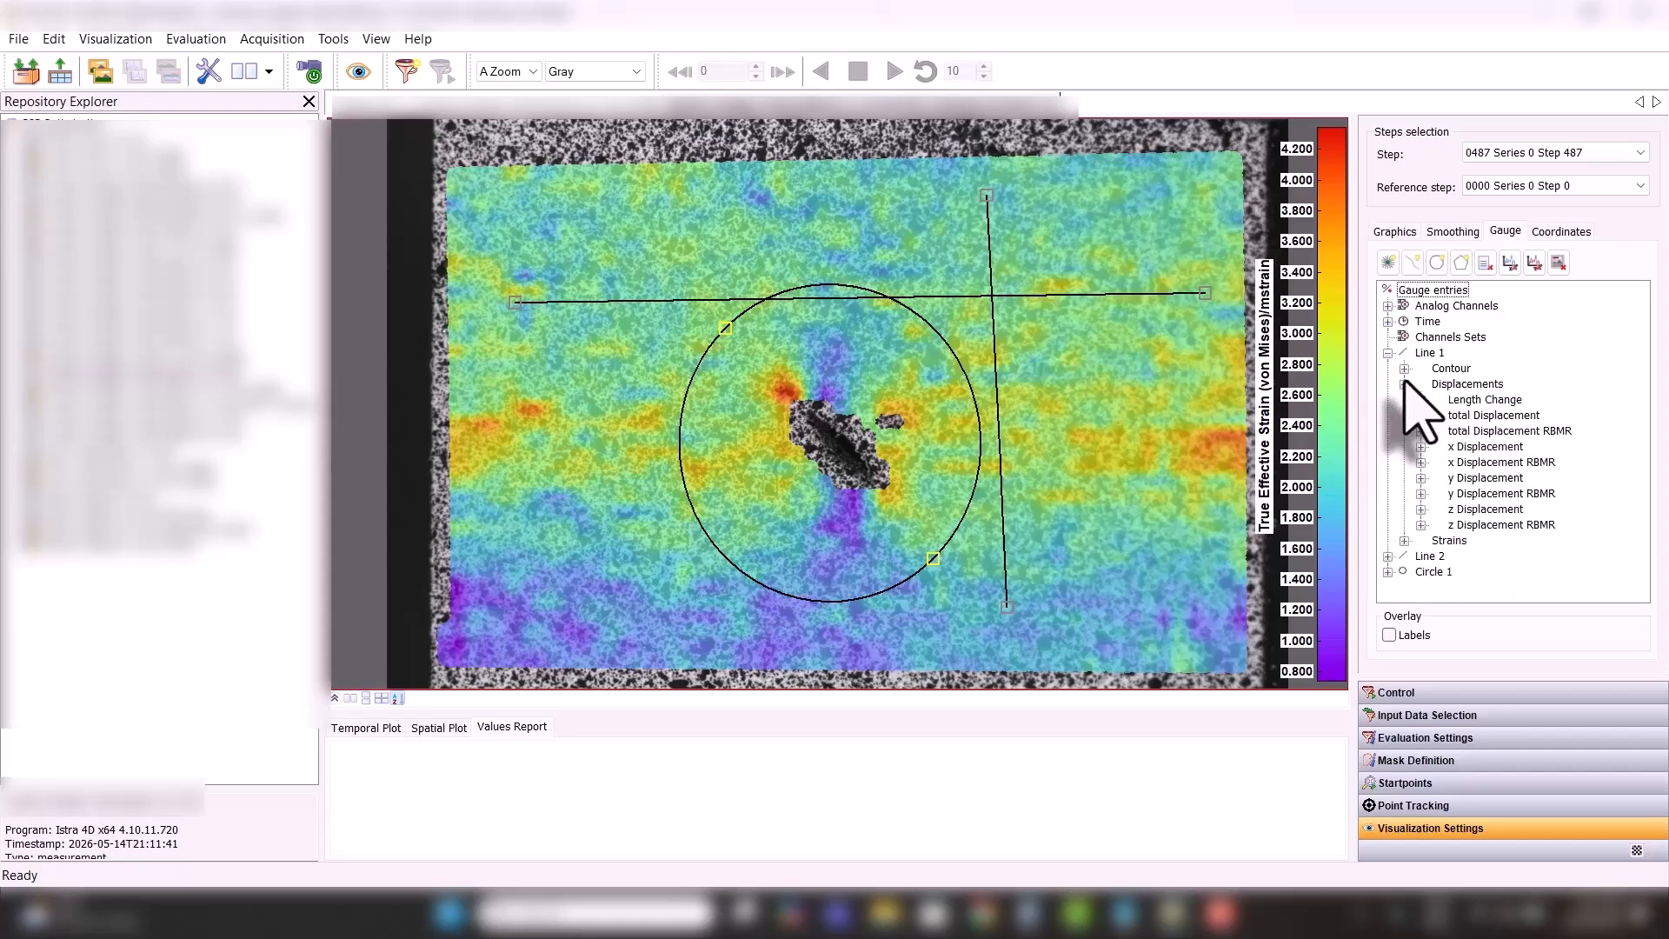
left_click(1395, 231)
left_click(1469, 278)
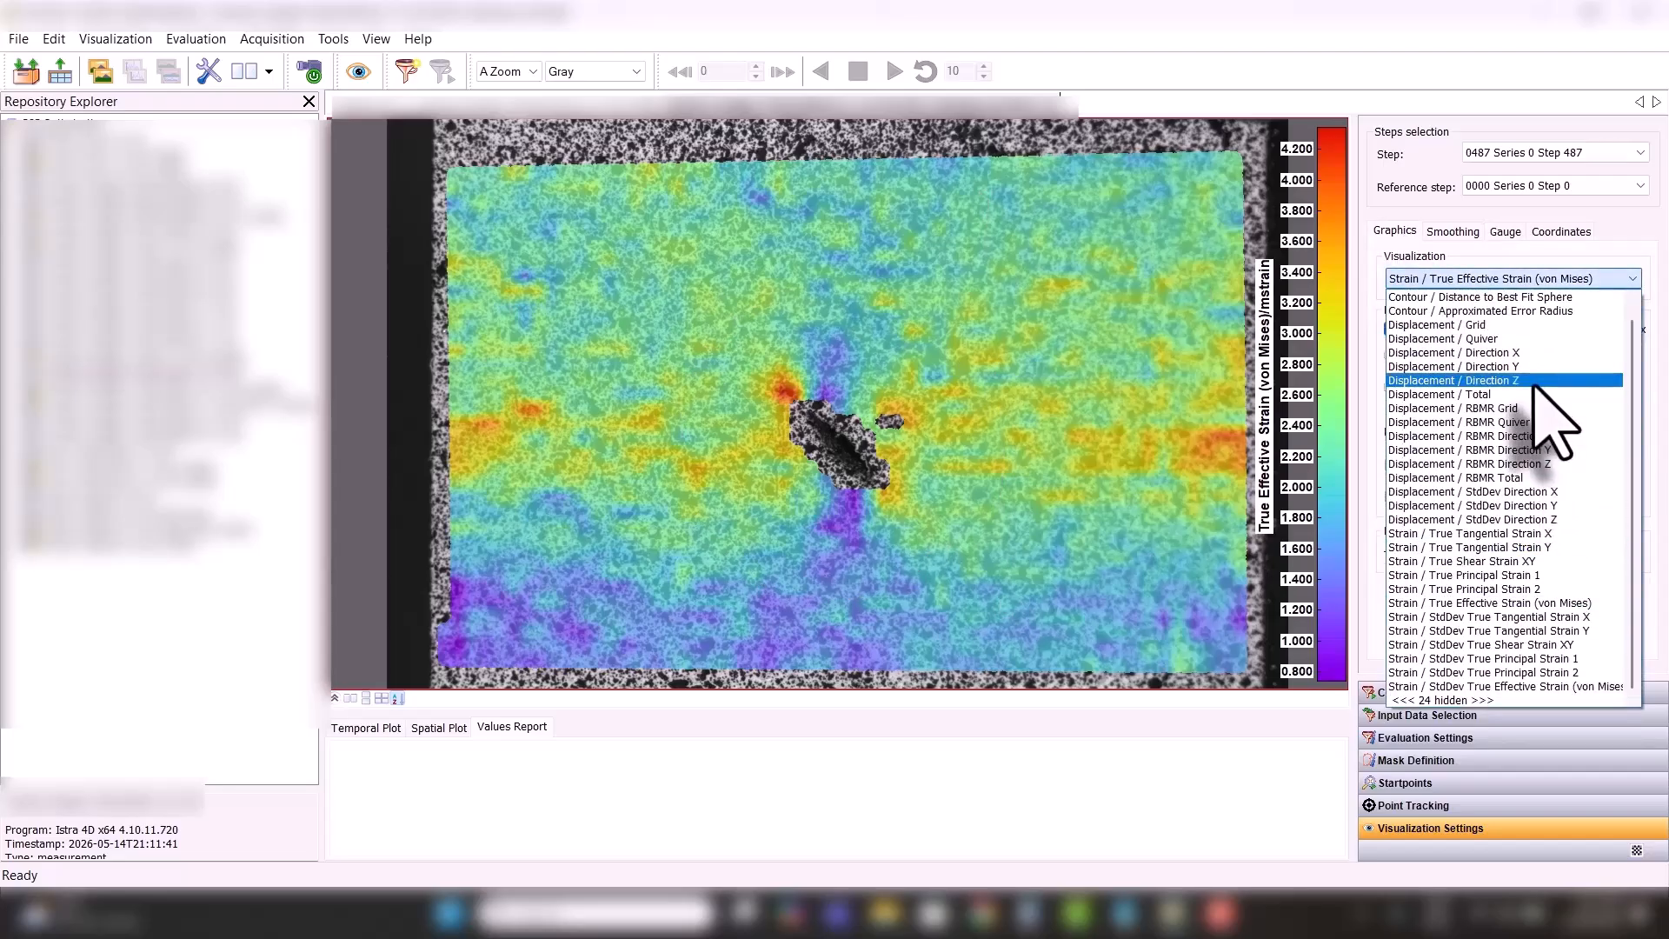
- Create a new coordinate system with the Set Origin and x-Direction method and set its Z orientation to Normal of best fit plane
left_click(1558, 232)
left_click(1561, 231)
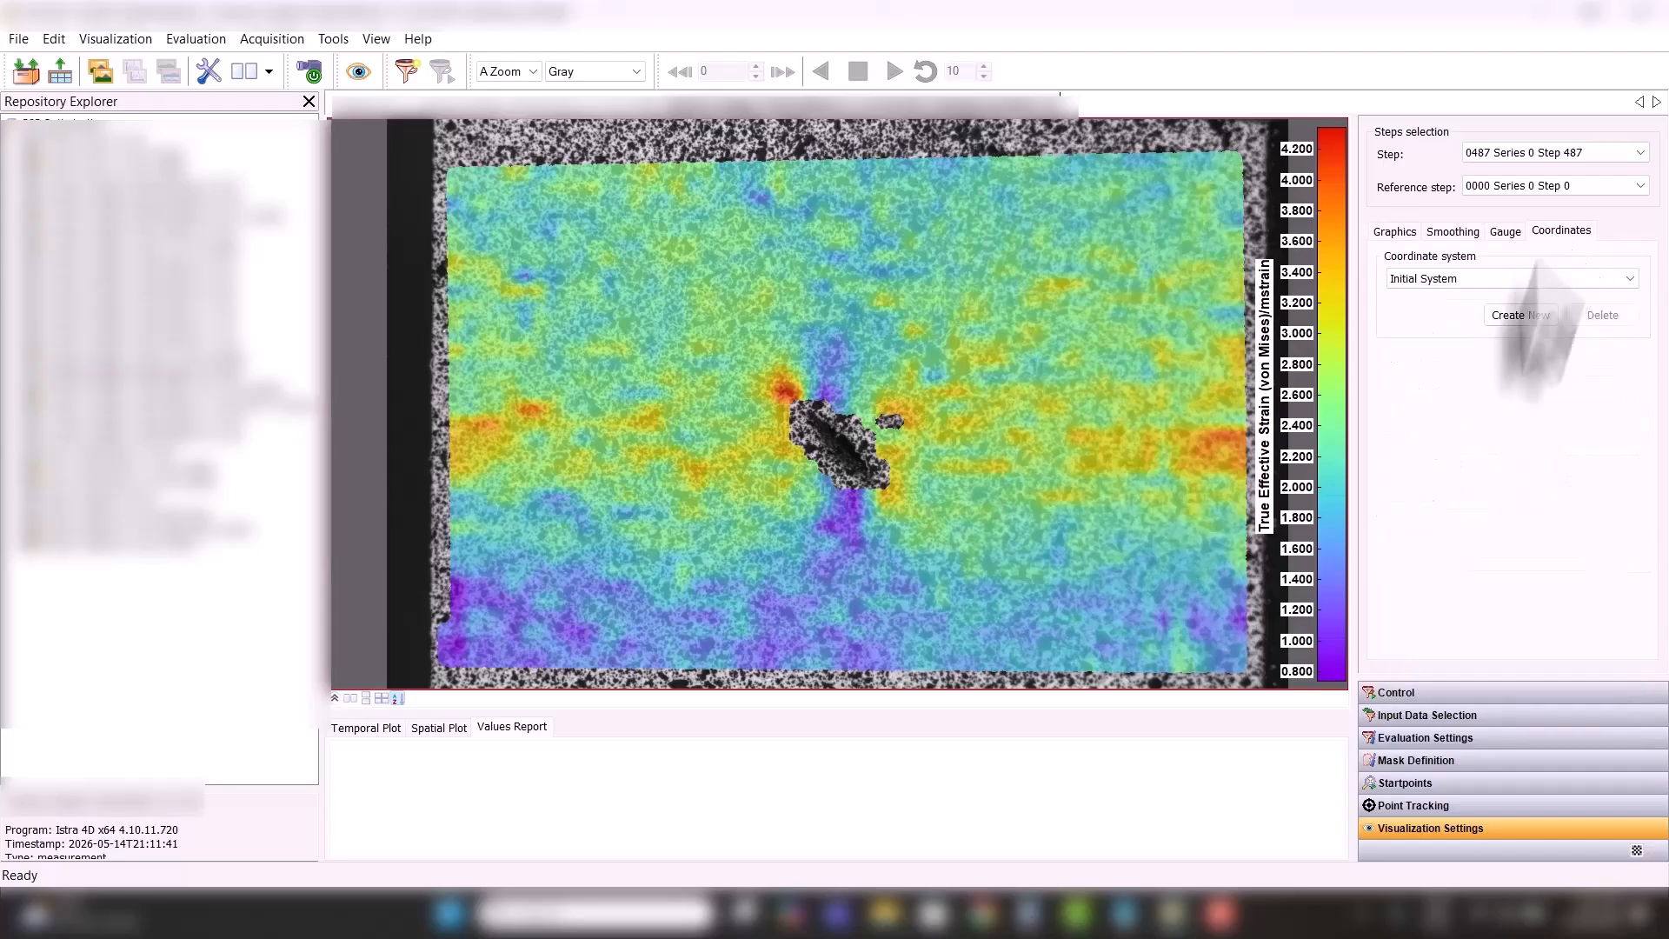
left_click(1433, 280)
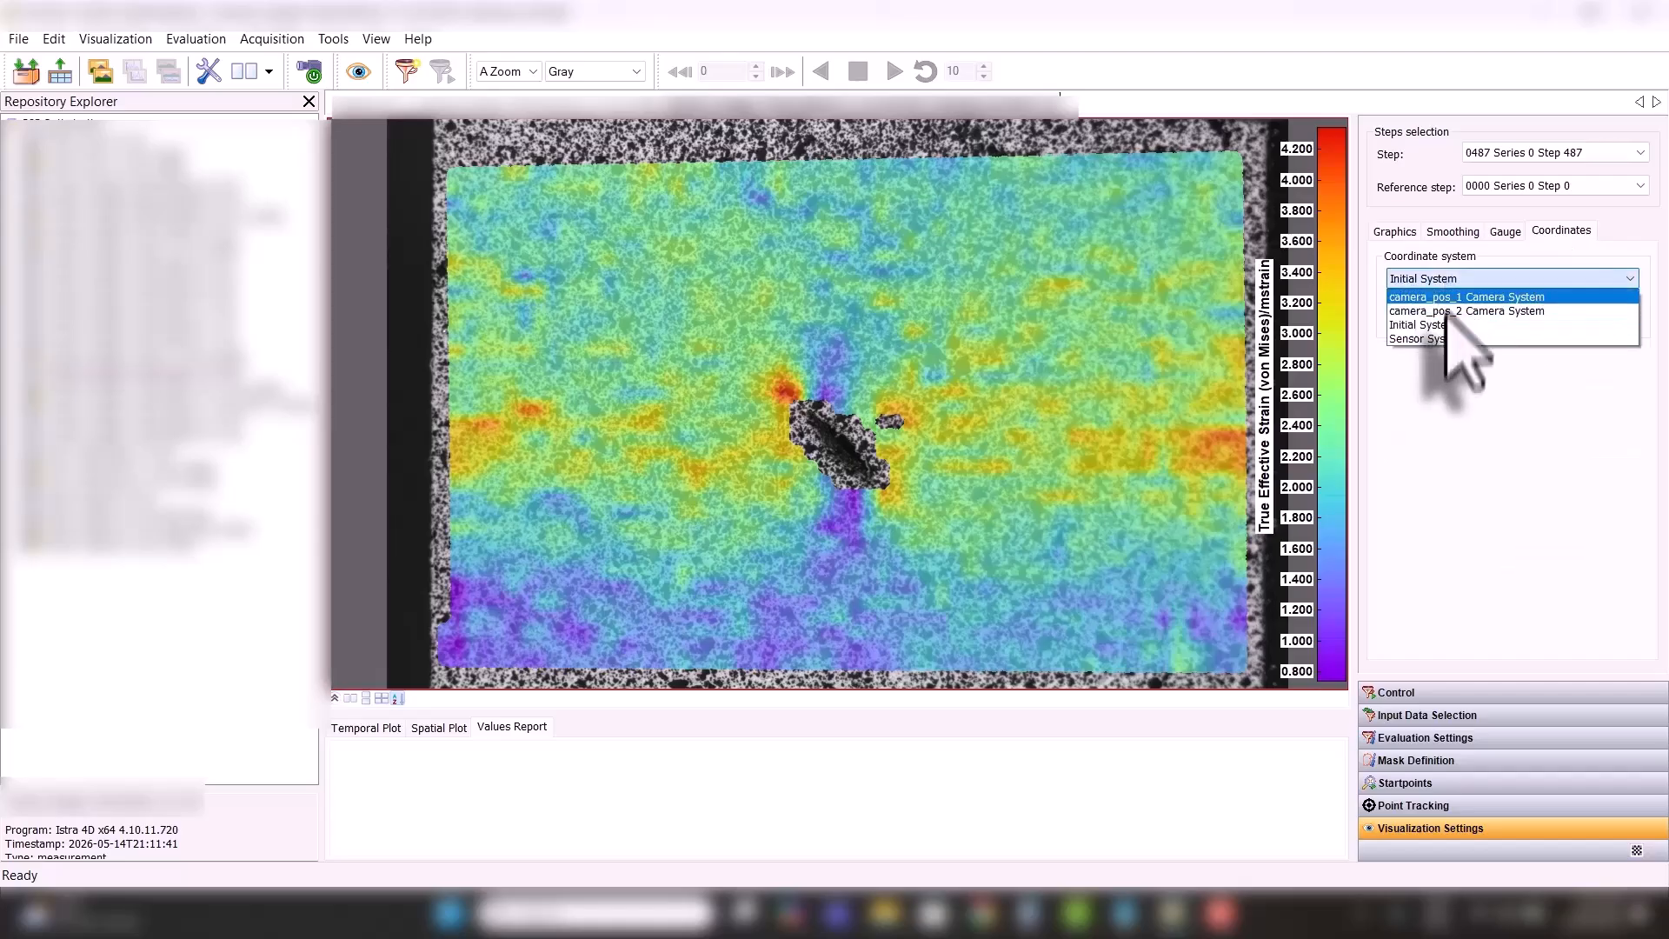
left_click(1456, 342)
left_click(1517, 315)
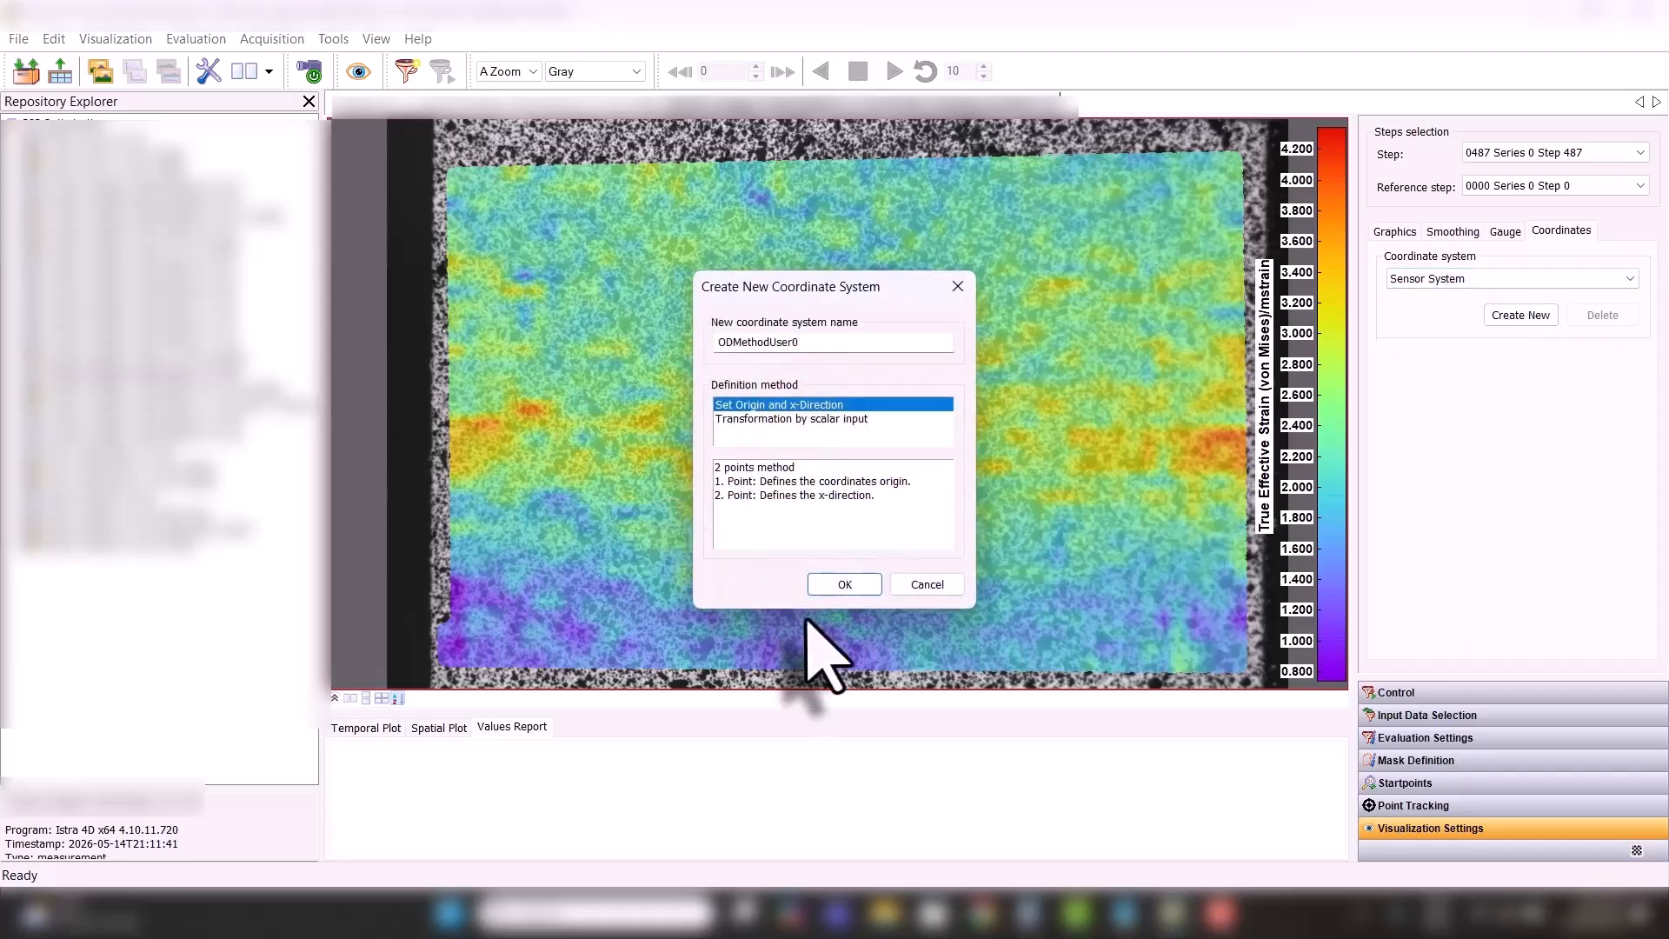
left_click(849, 685)
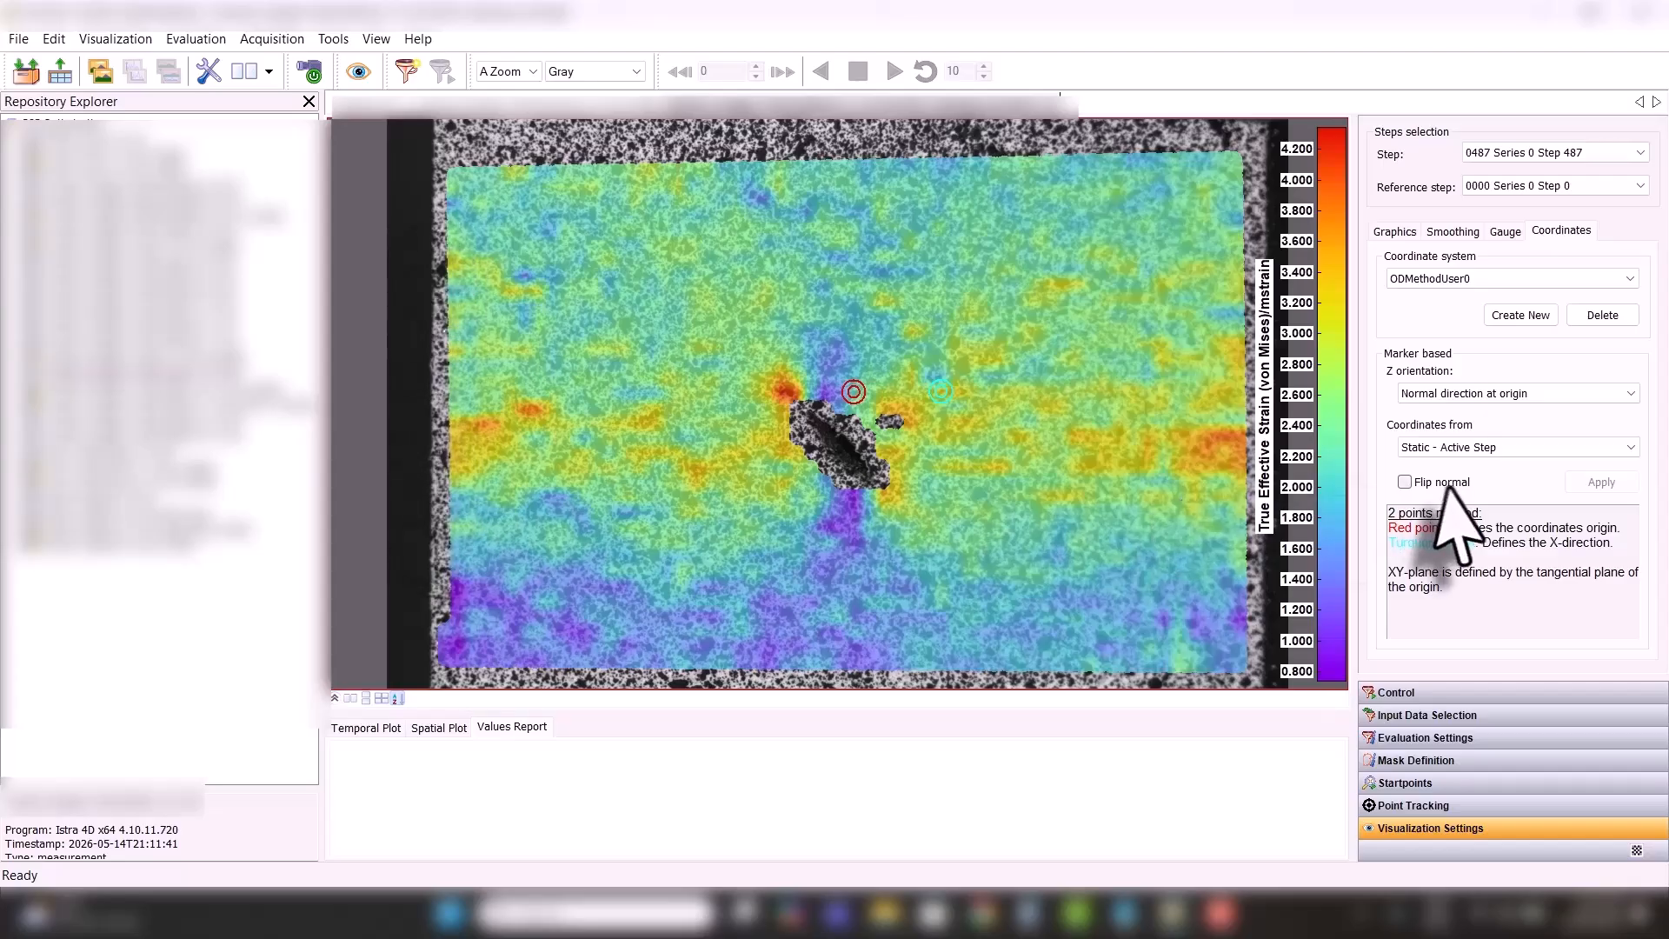
left_click(1578, 393)
left_click(1445, 431)
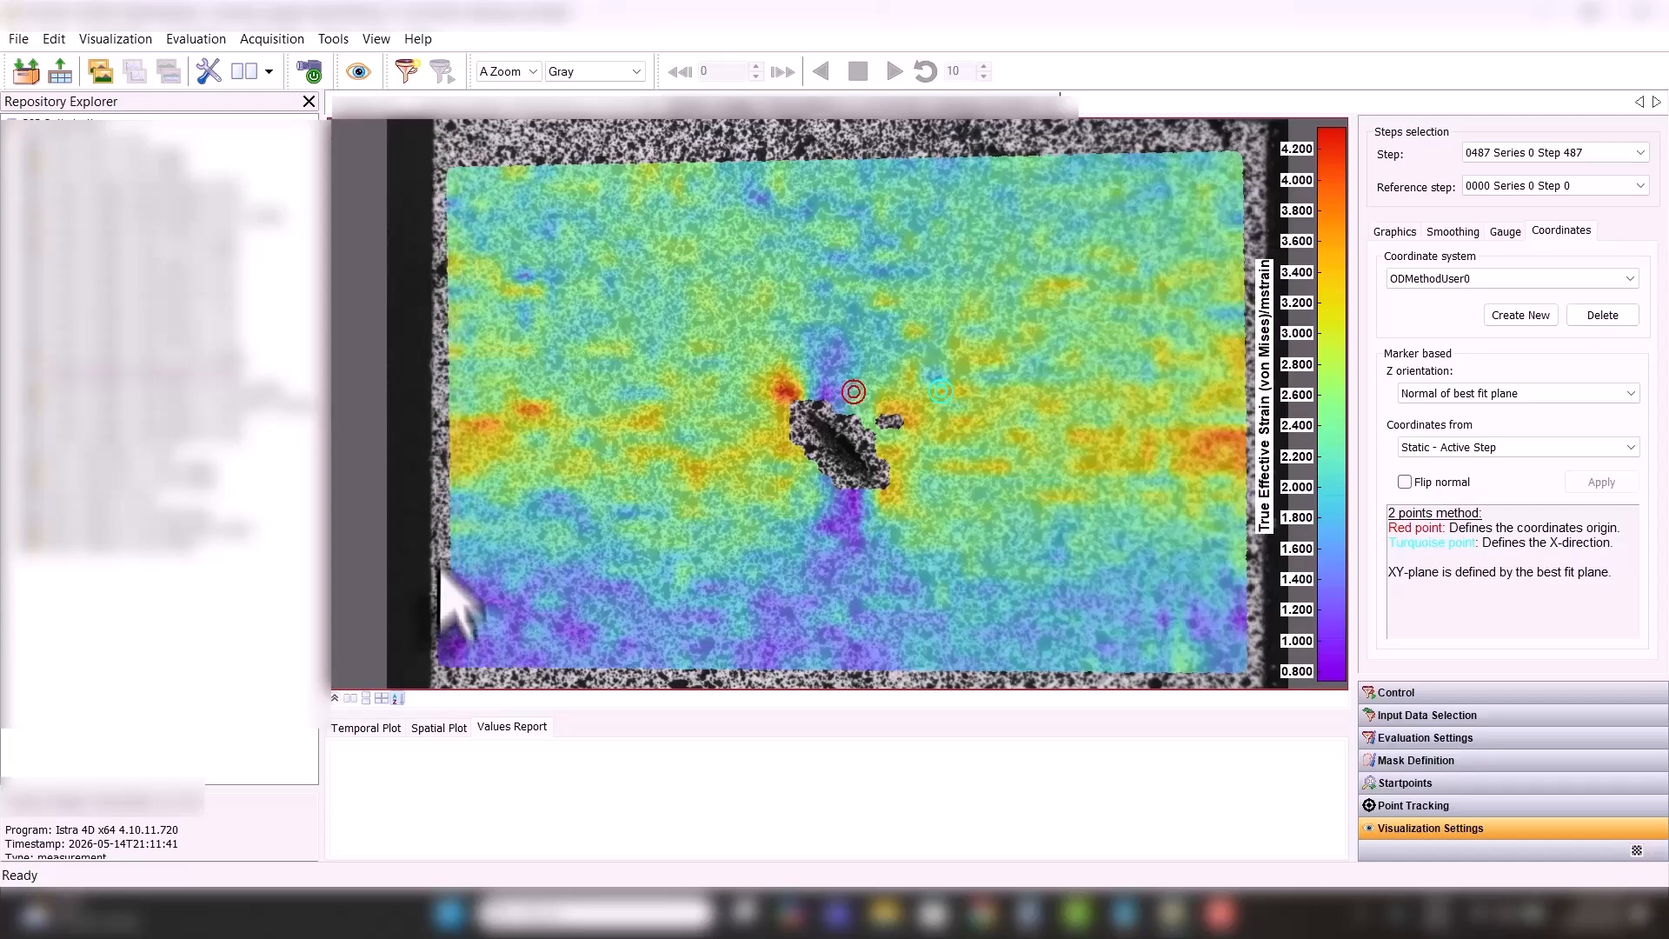
- Change the visualized quantity on the map to Displacement / RBMR Direction X
left_click(1450, 232)
left_click(1502, 232)
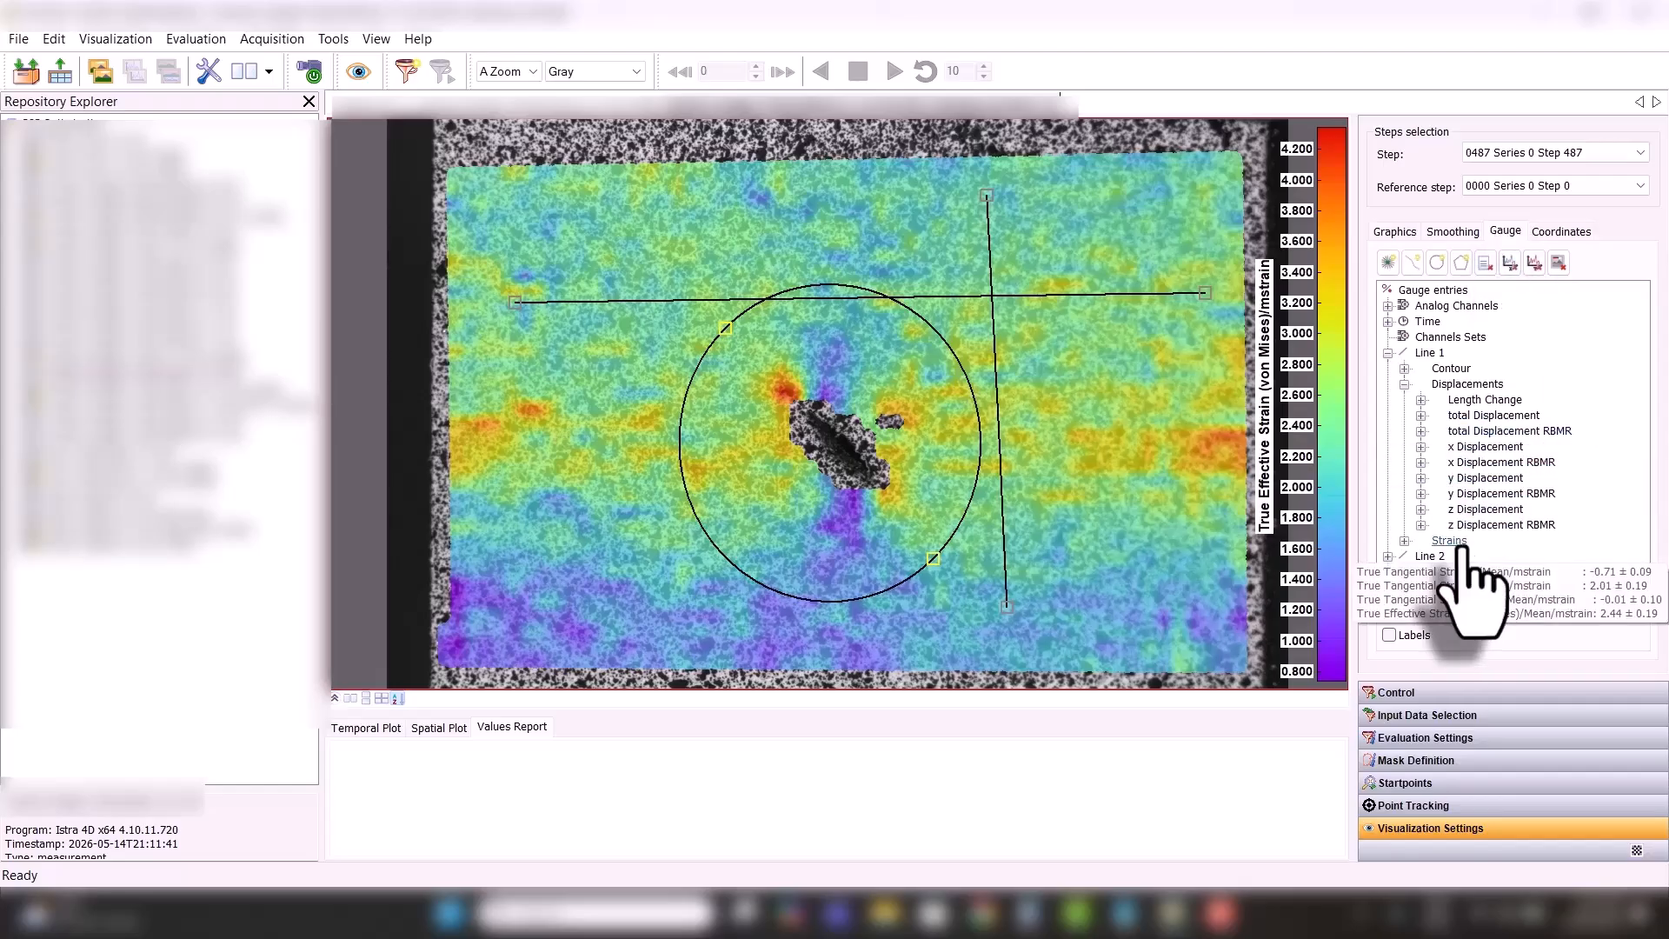
mouse_move(1468, 468)
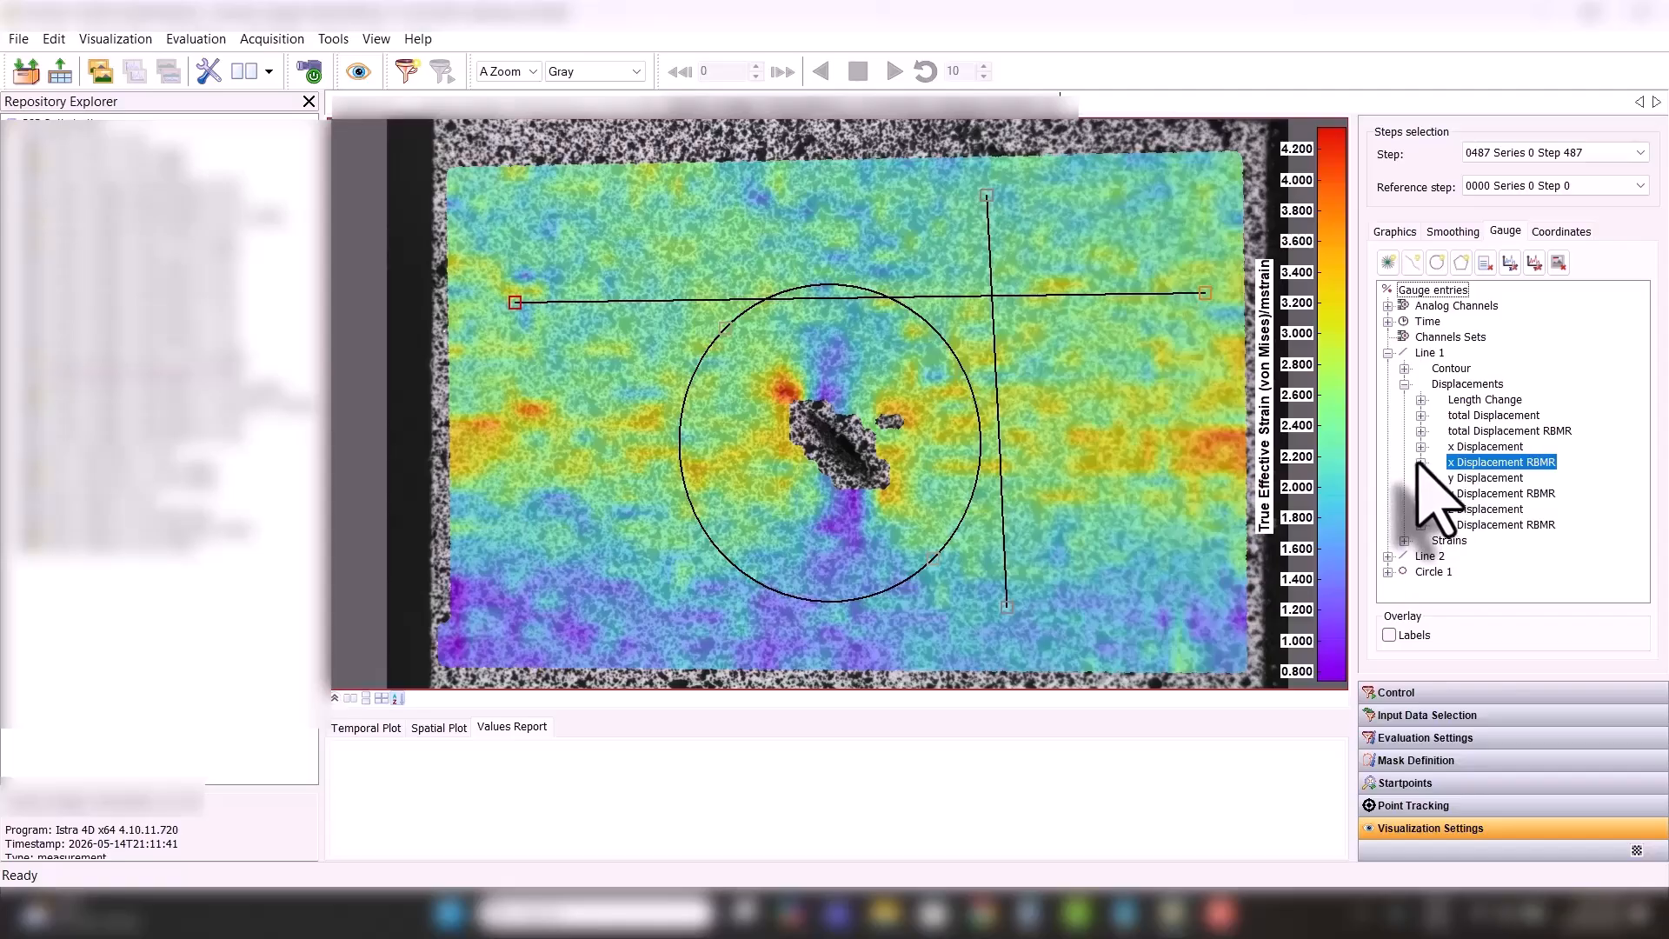
left_click(1394, 231)
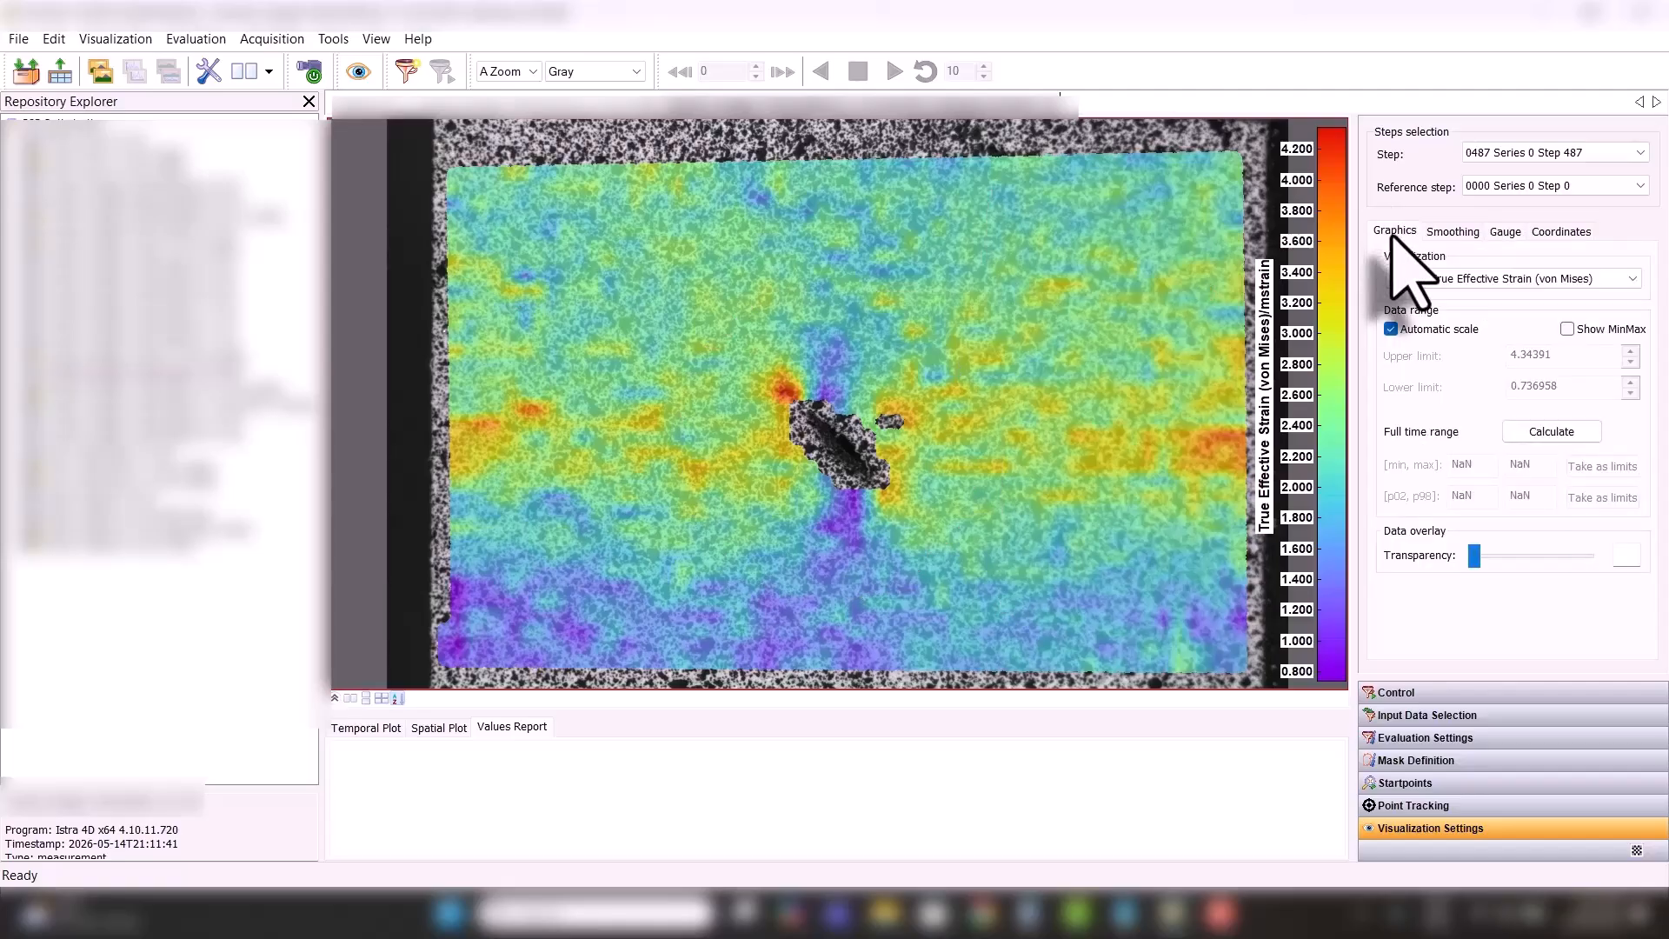
left_click(1443, 278)
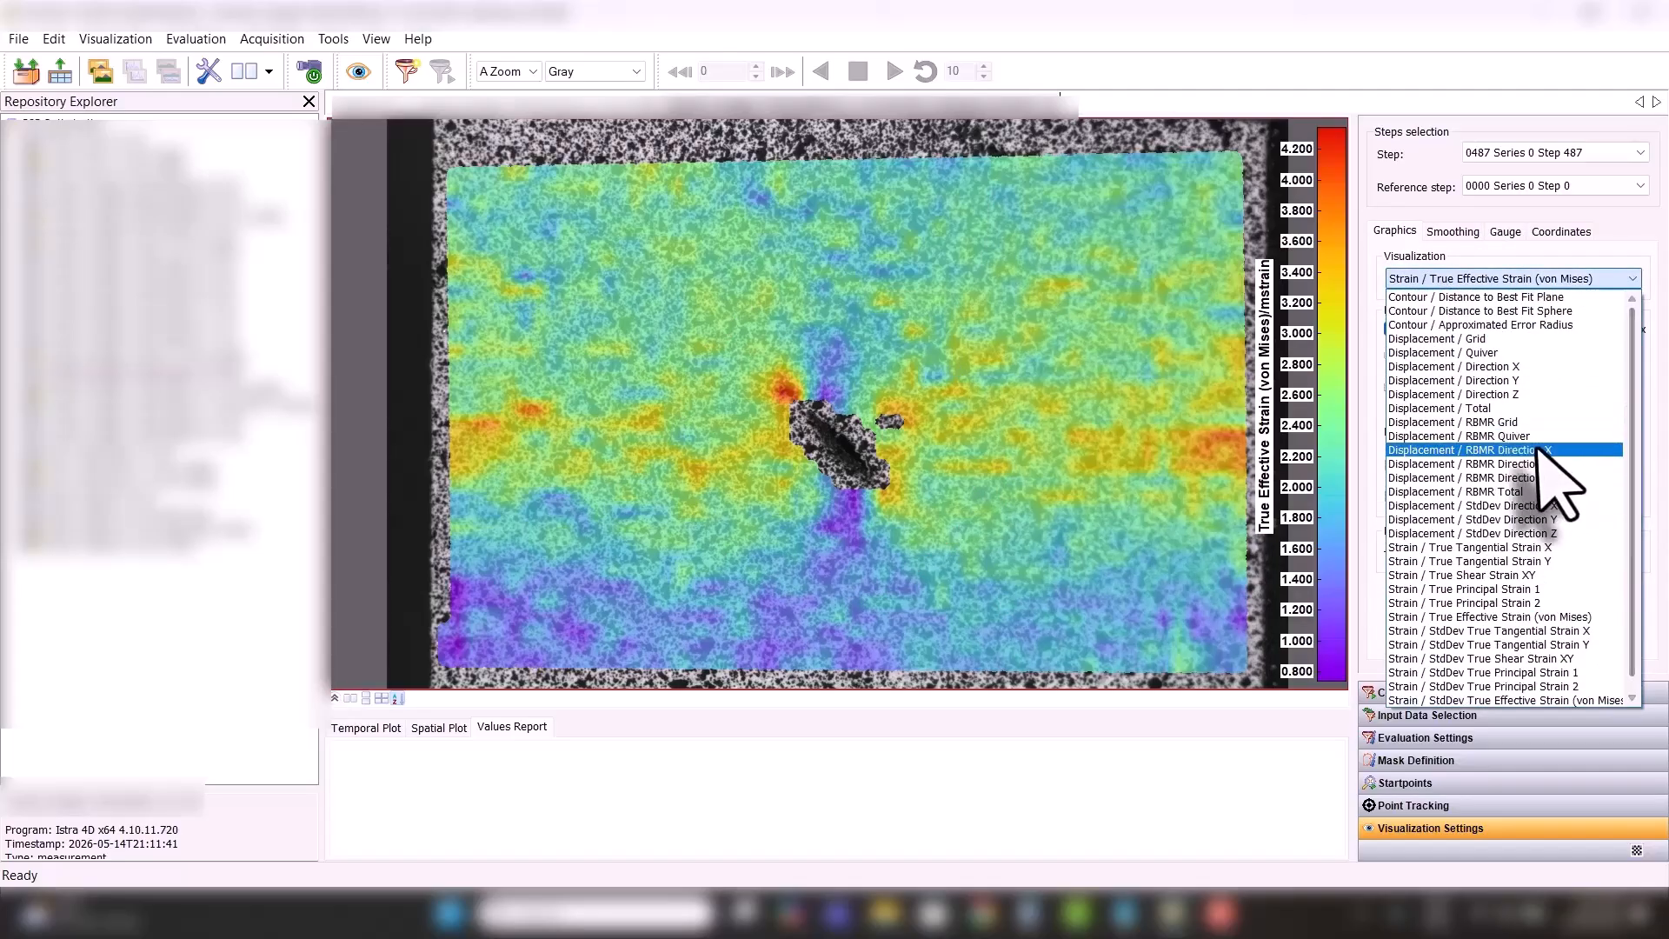
left_click(1538, 450)
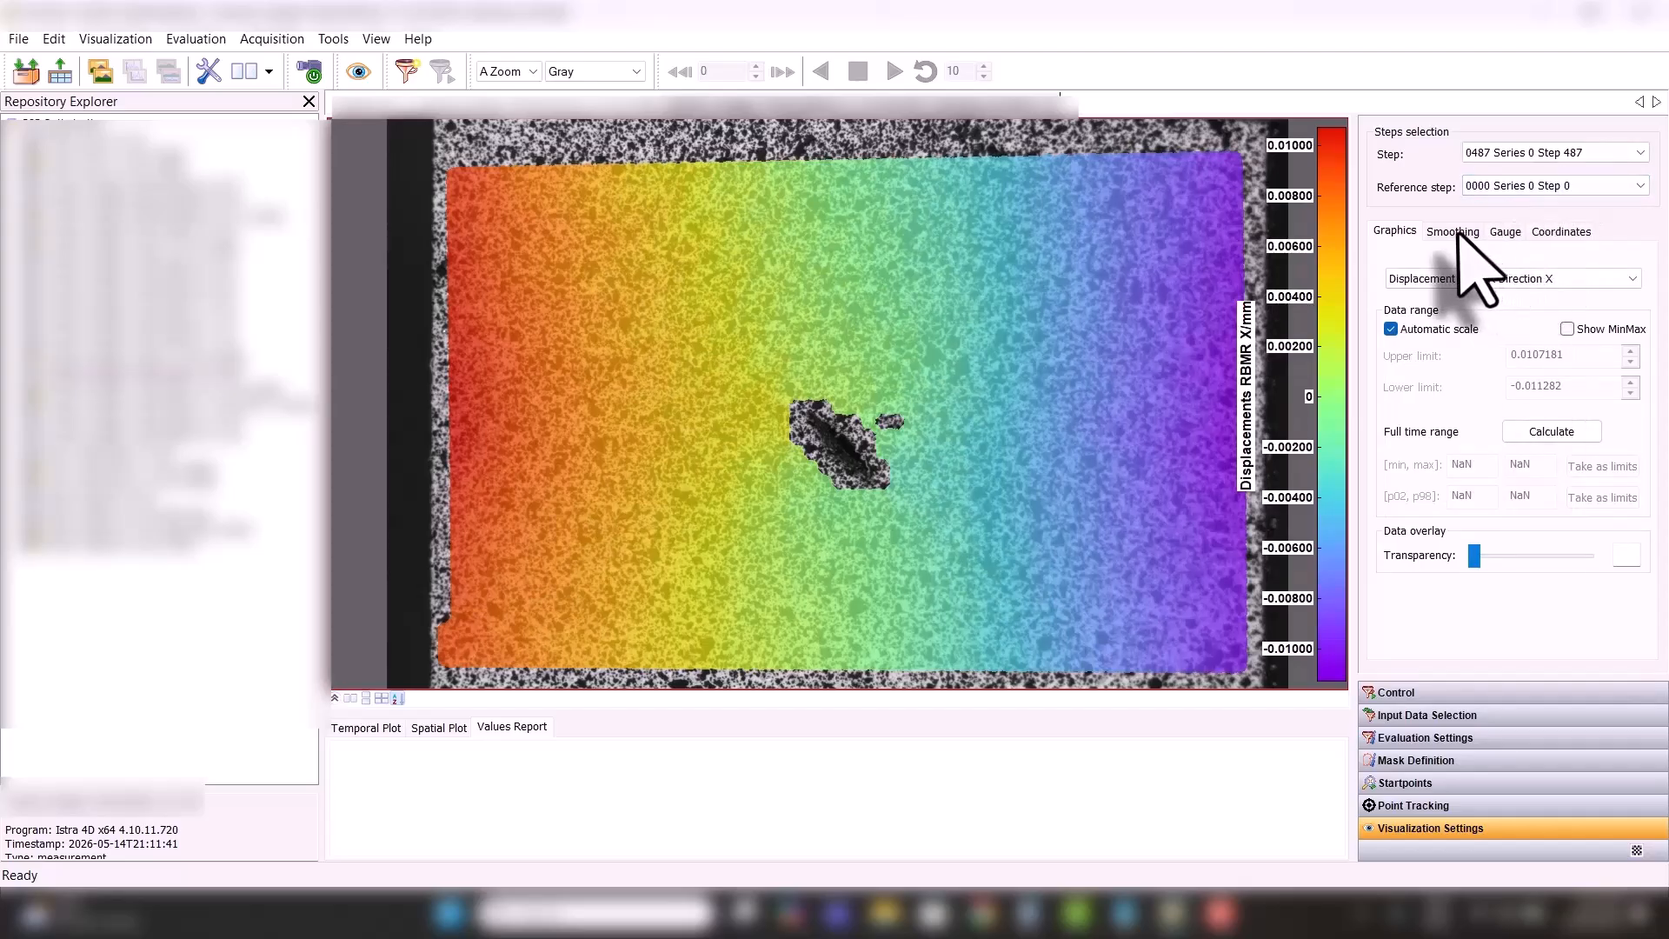
- Create a spatial plot of the Line 1 gauge's x Displacement RBMR and display it below the map
left_click(1506, 231)
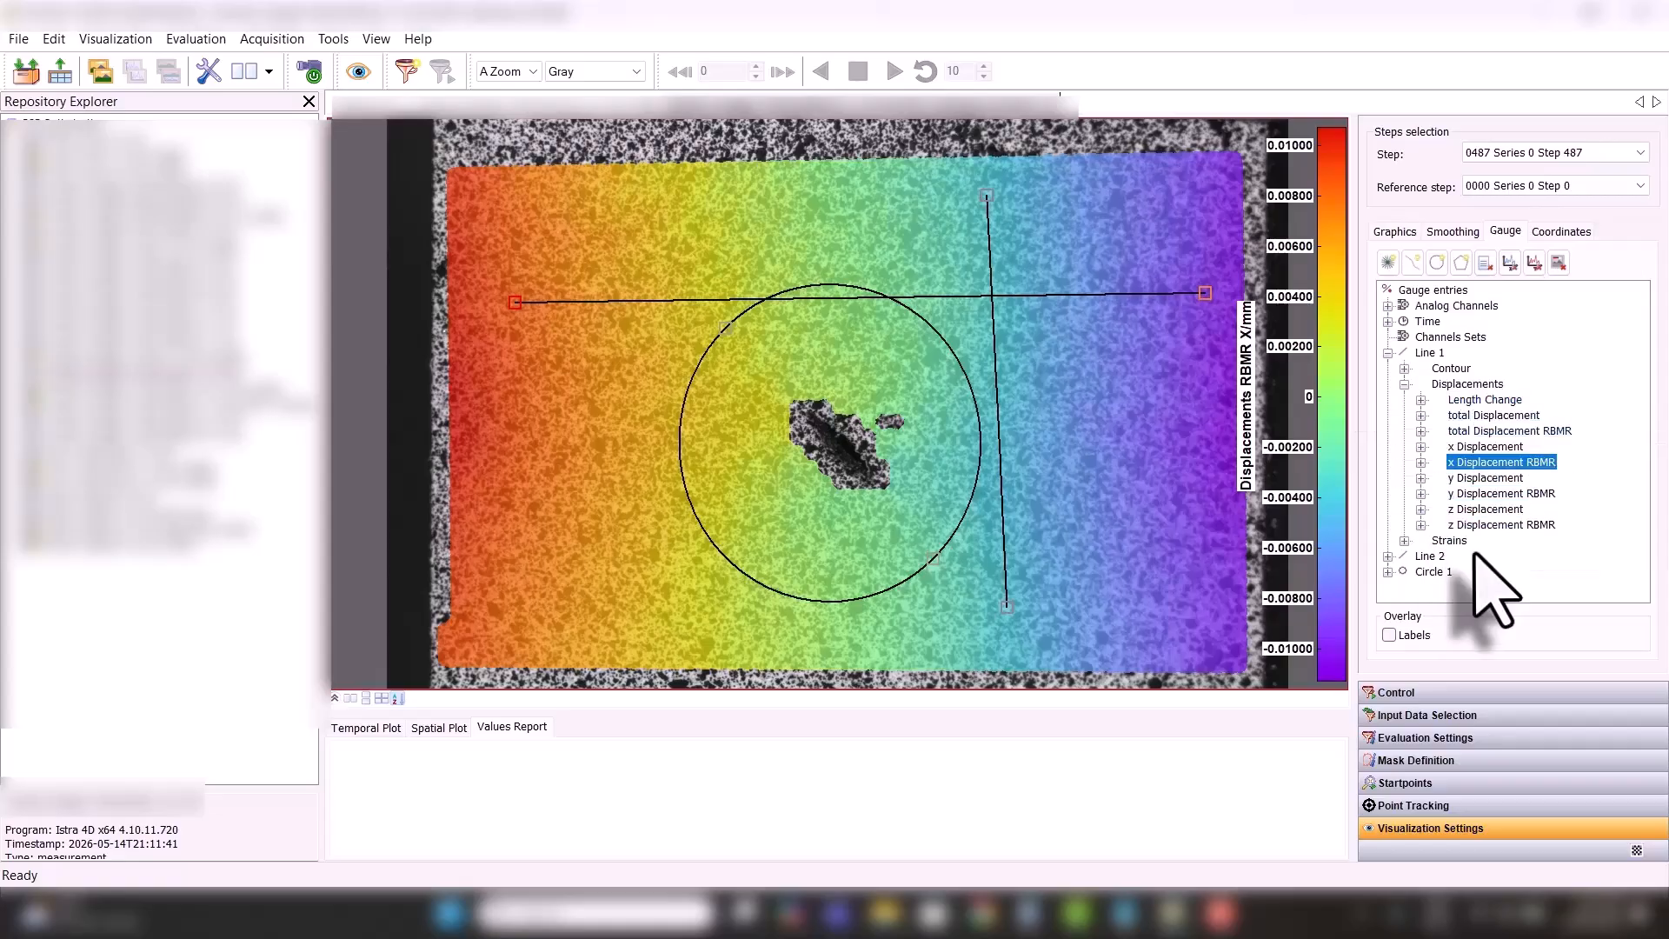
right_click(1477, 467)
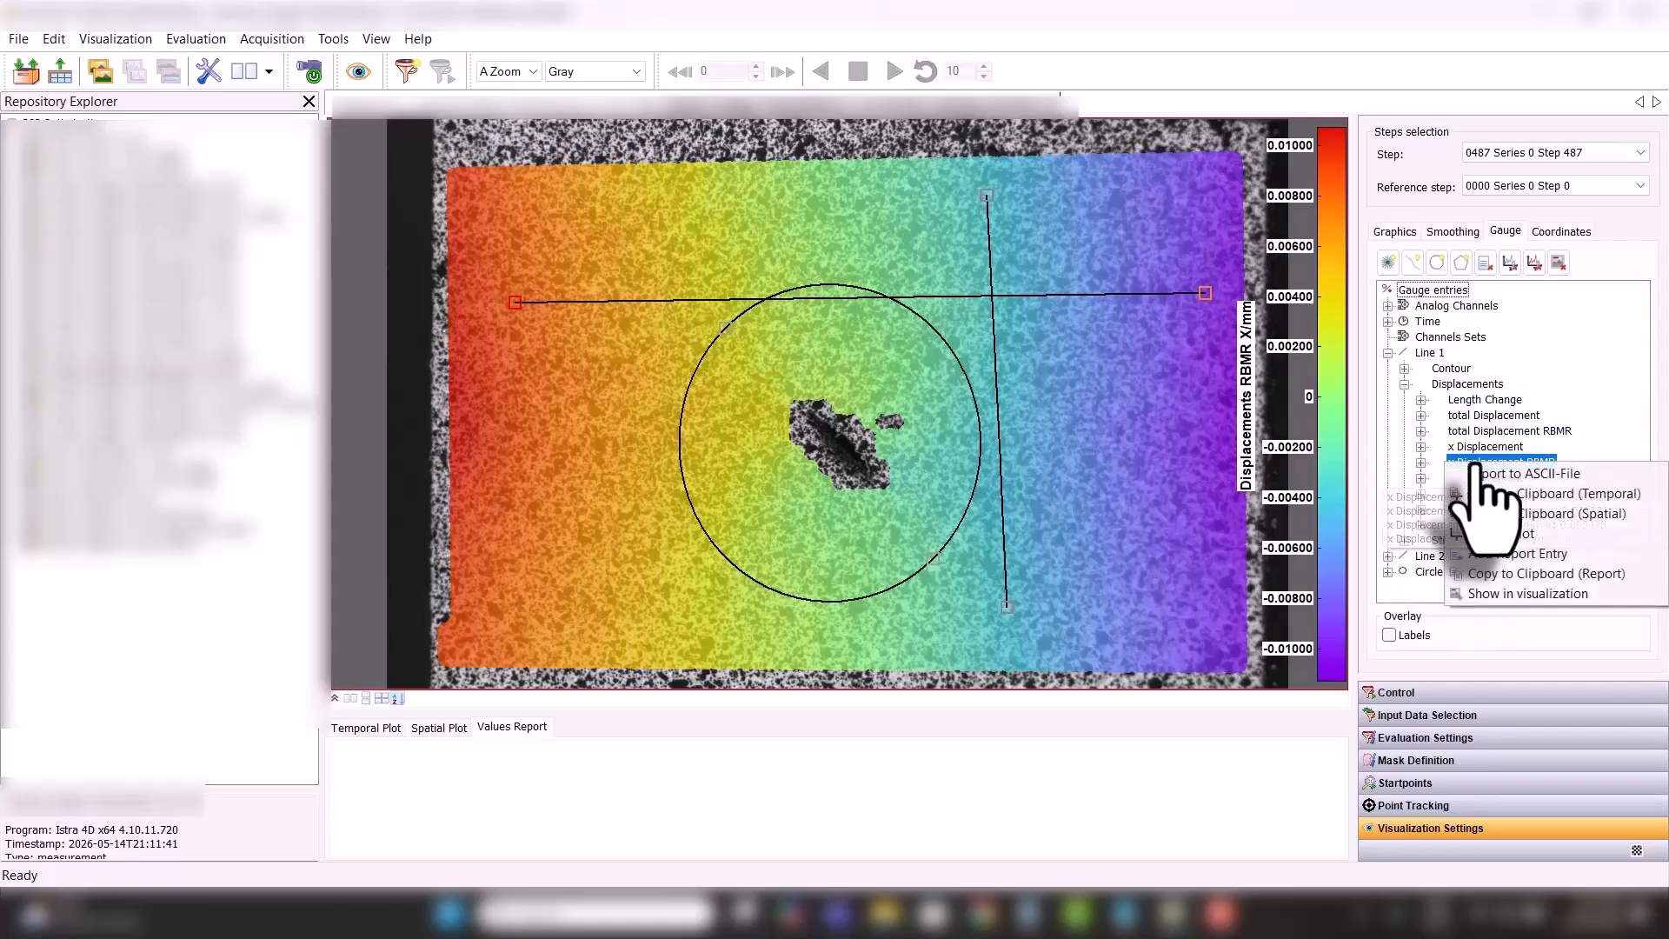
left_click(1485, 544)
left_click(439, 727)
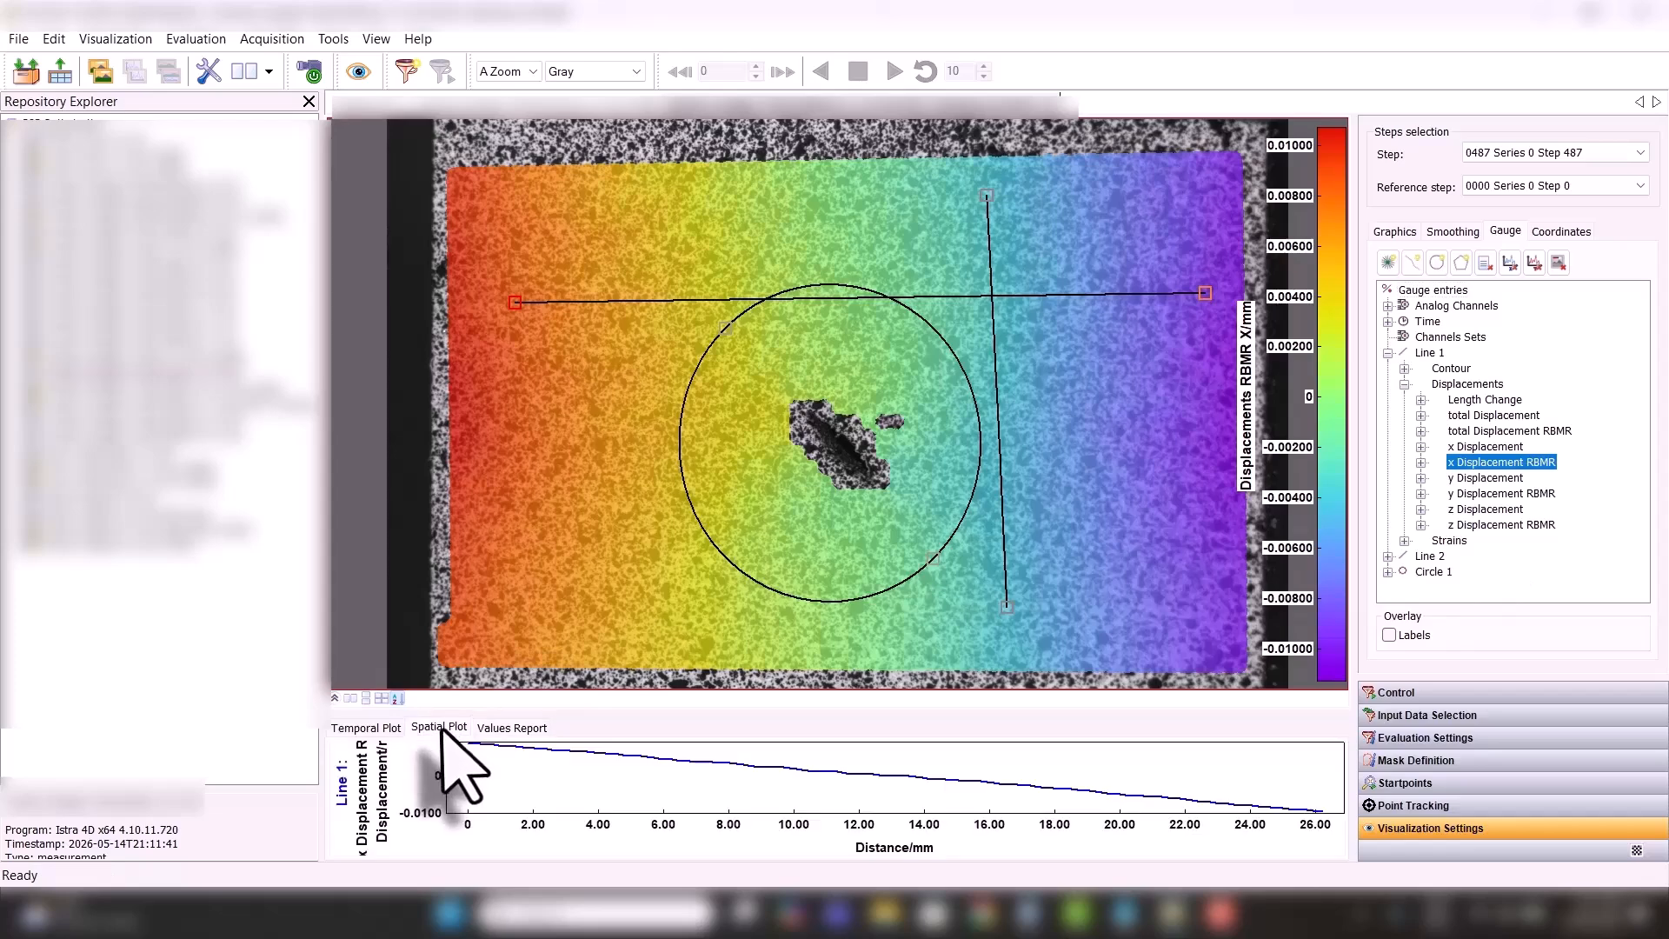
- Try Local regression displacement smoothing with different kernel sizes, including ACSP 05X05, on the Line 1 plot, and disable the smoothing
left_click(1453, 231)
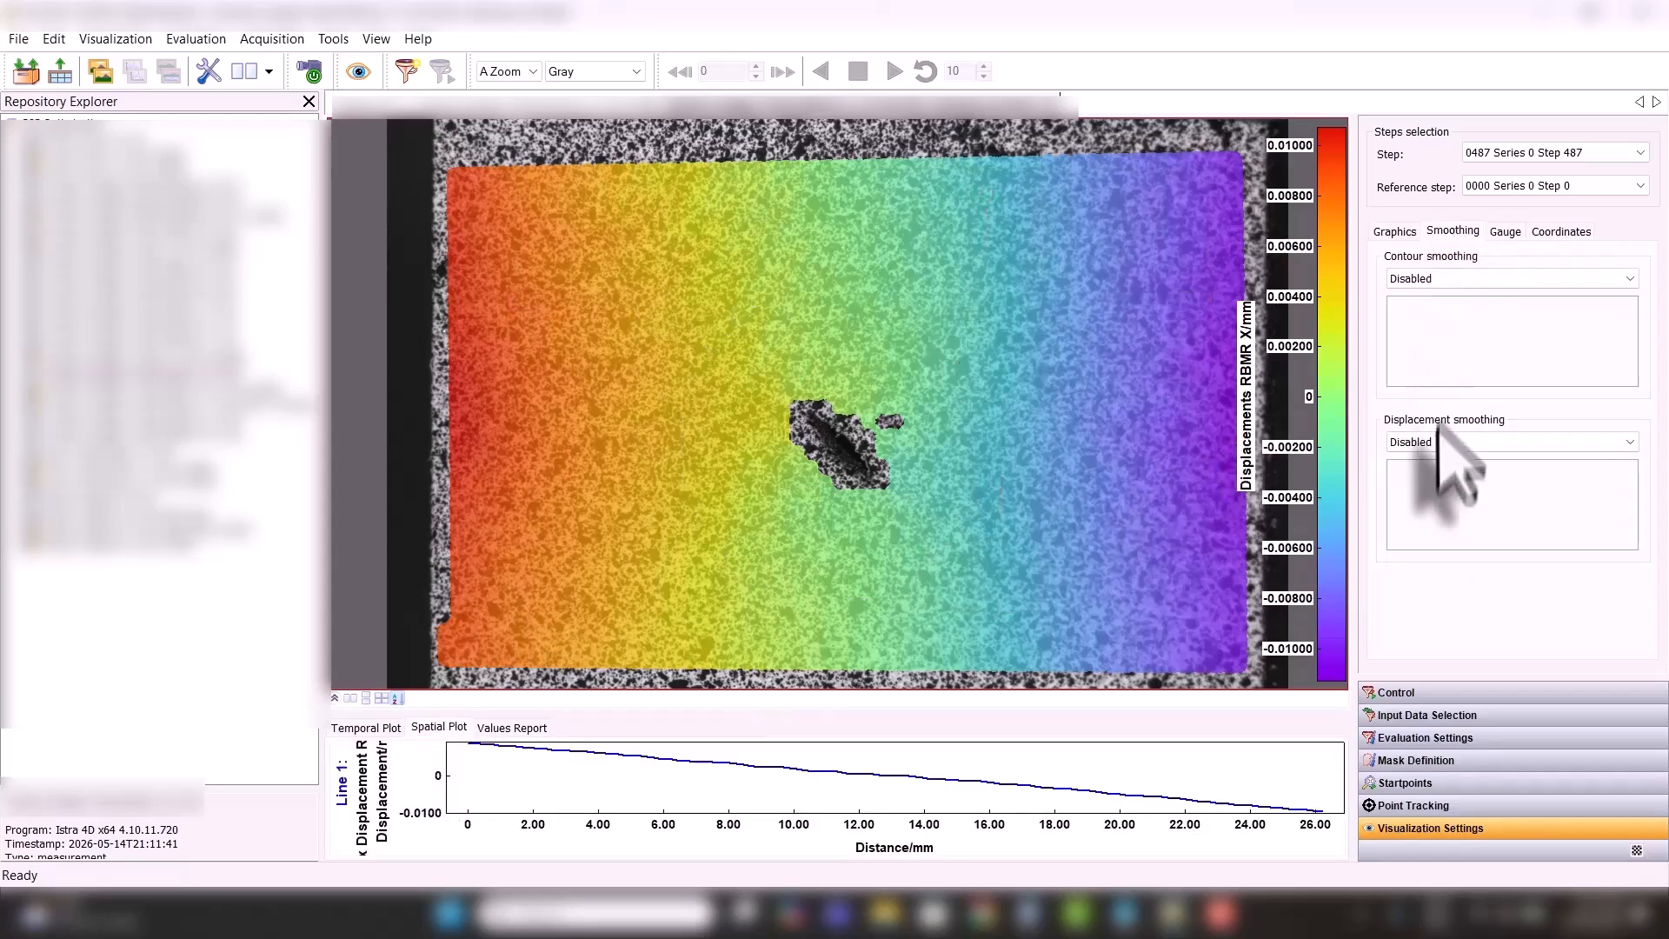
left_click(1435, 442)
left_click(1430, 474)
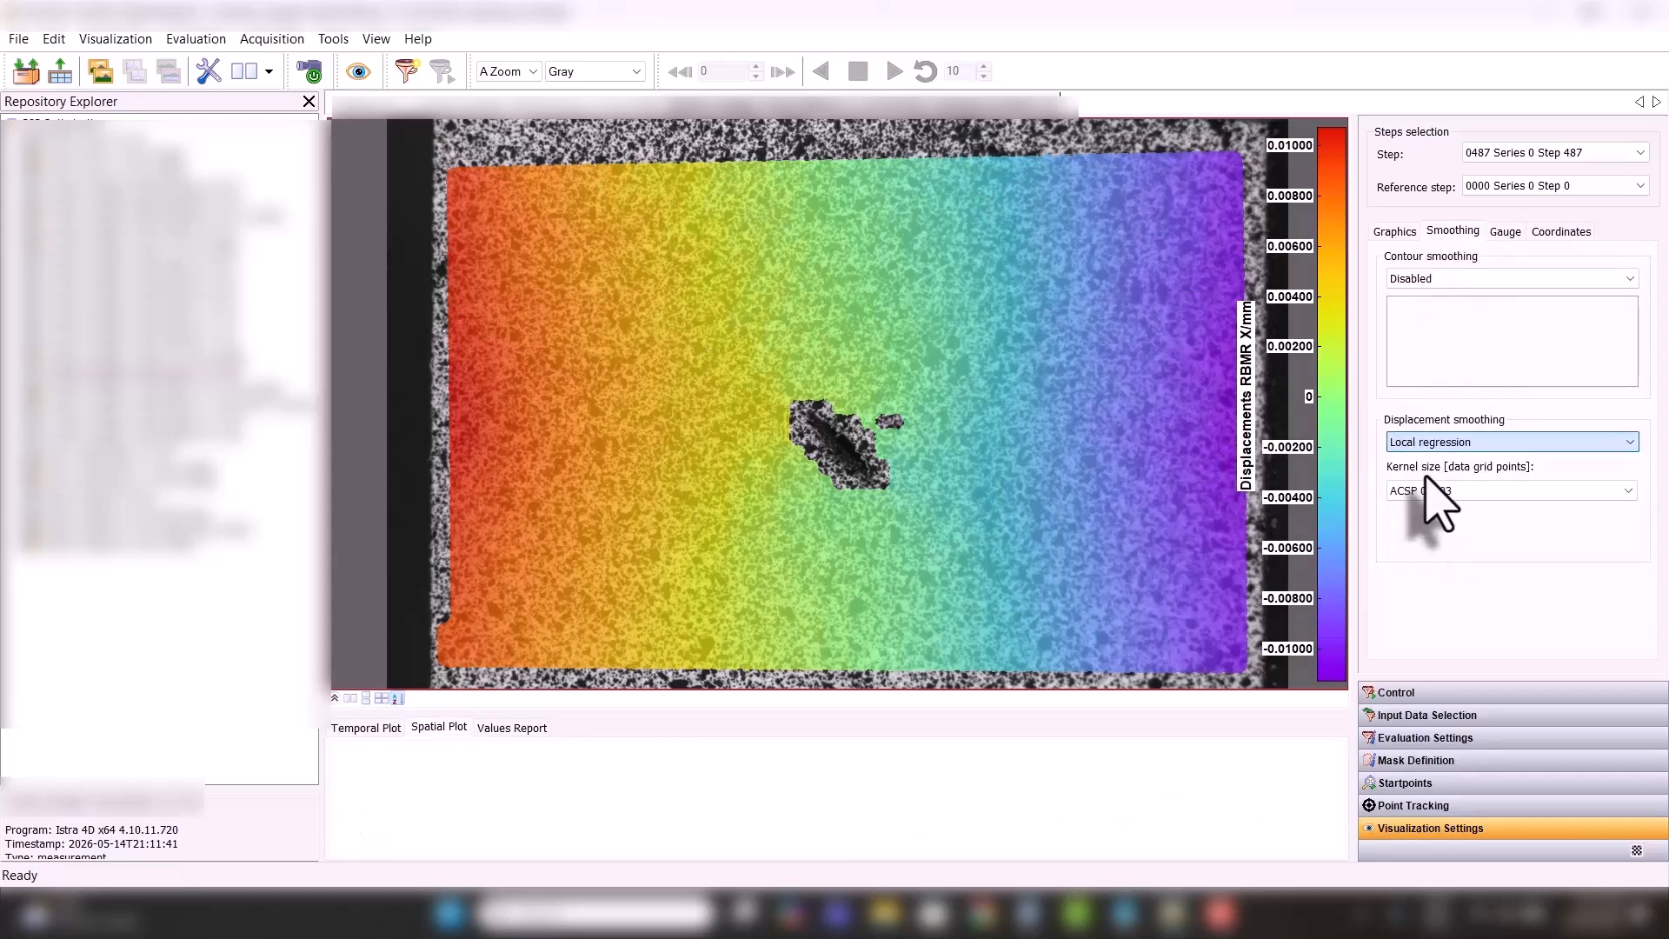
left_click(1421, 490)
left_click(1426, 522)
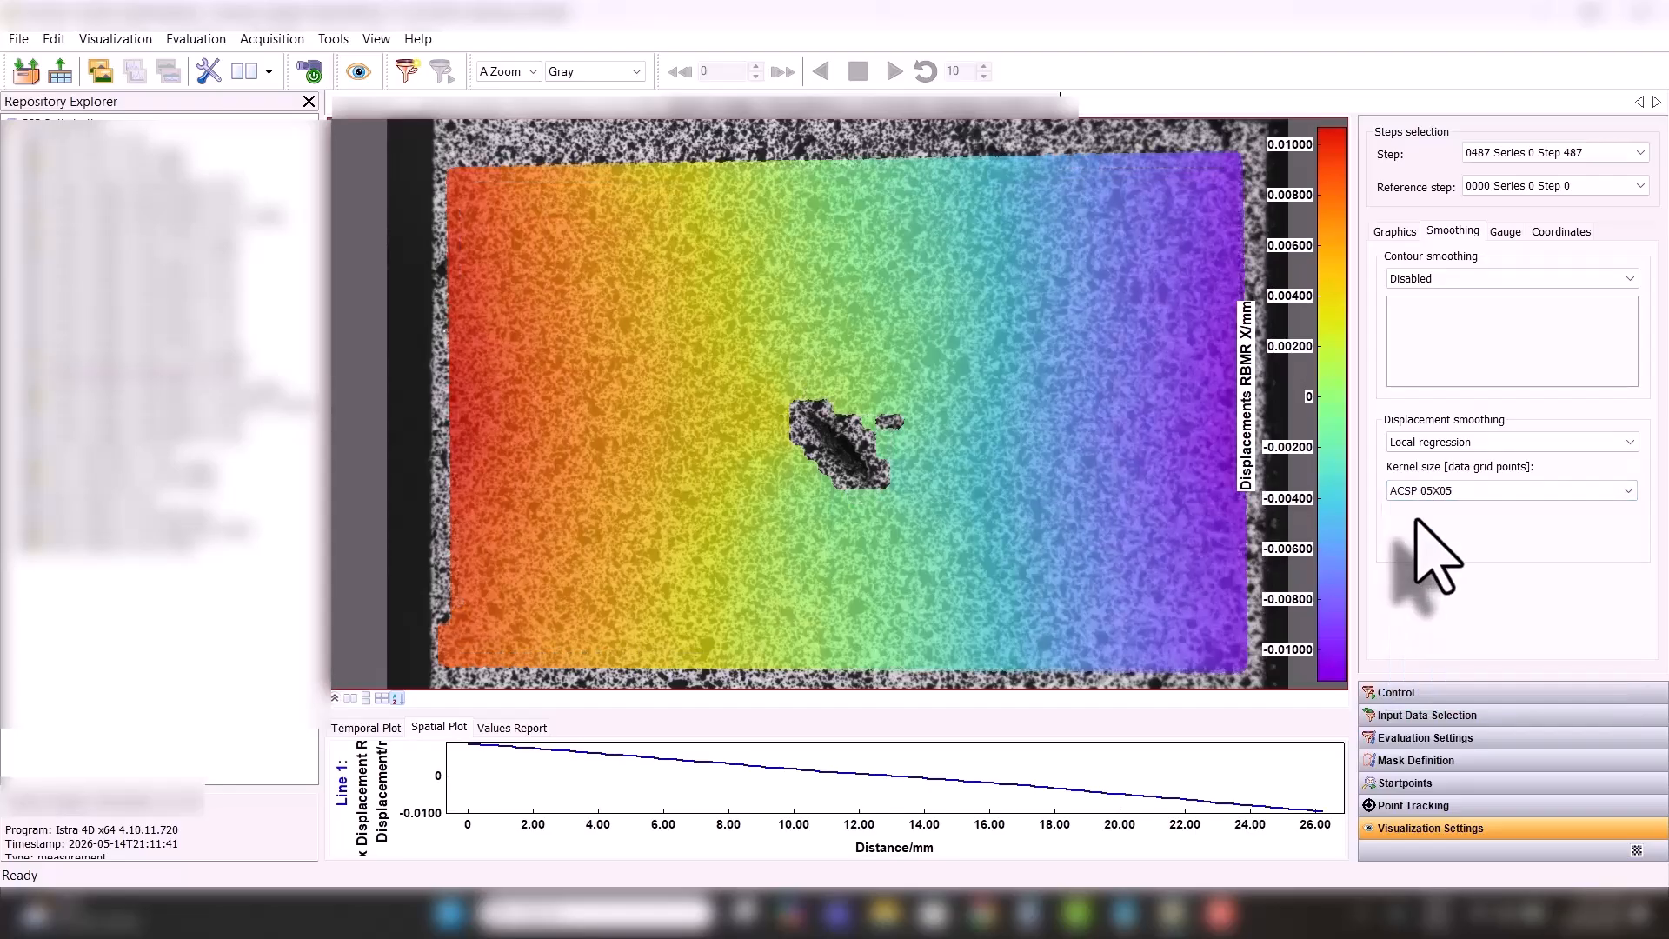
left_click(1417, 491)
left_click(1431, 535)
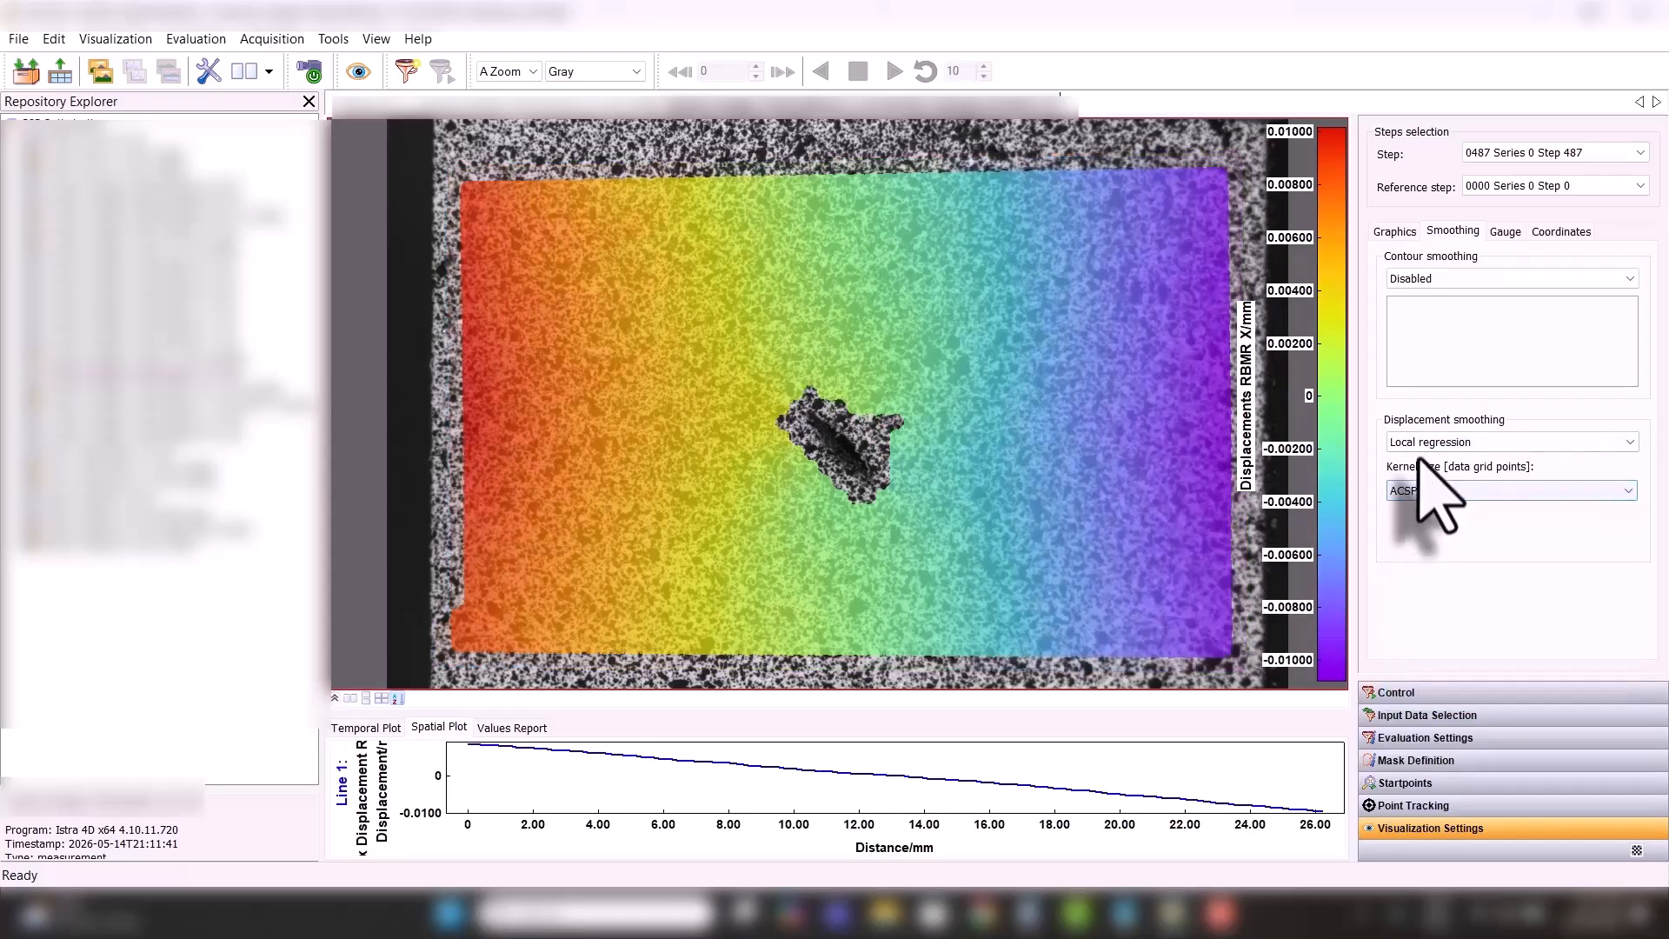
left_click(1425, 443)
left_click(1419, 459)
- Create a spatial plot of the Line 2 gauge's y Displacement RBMR
left_click(1396, 232)
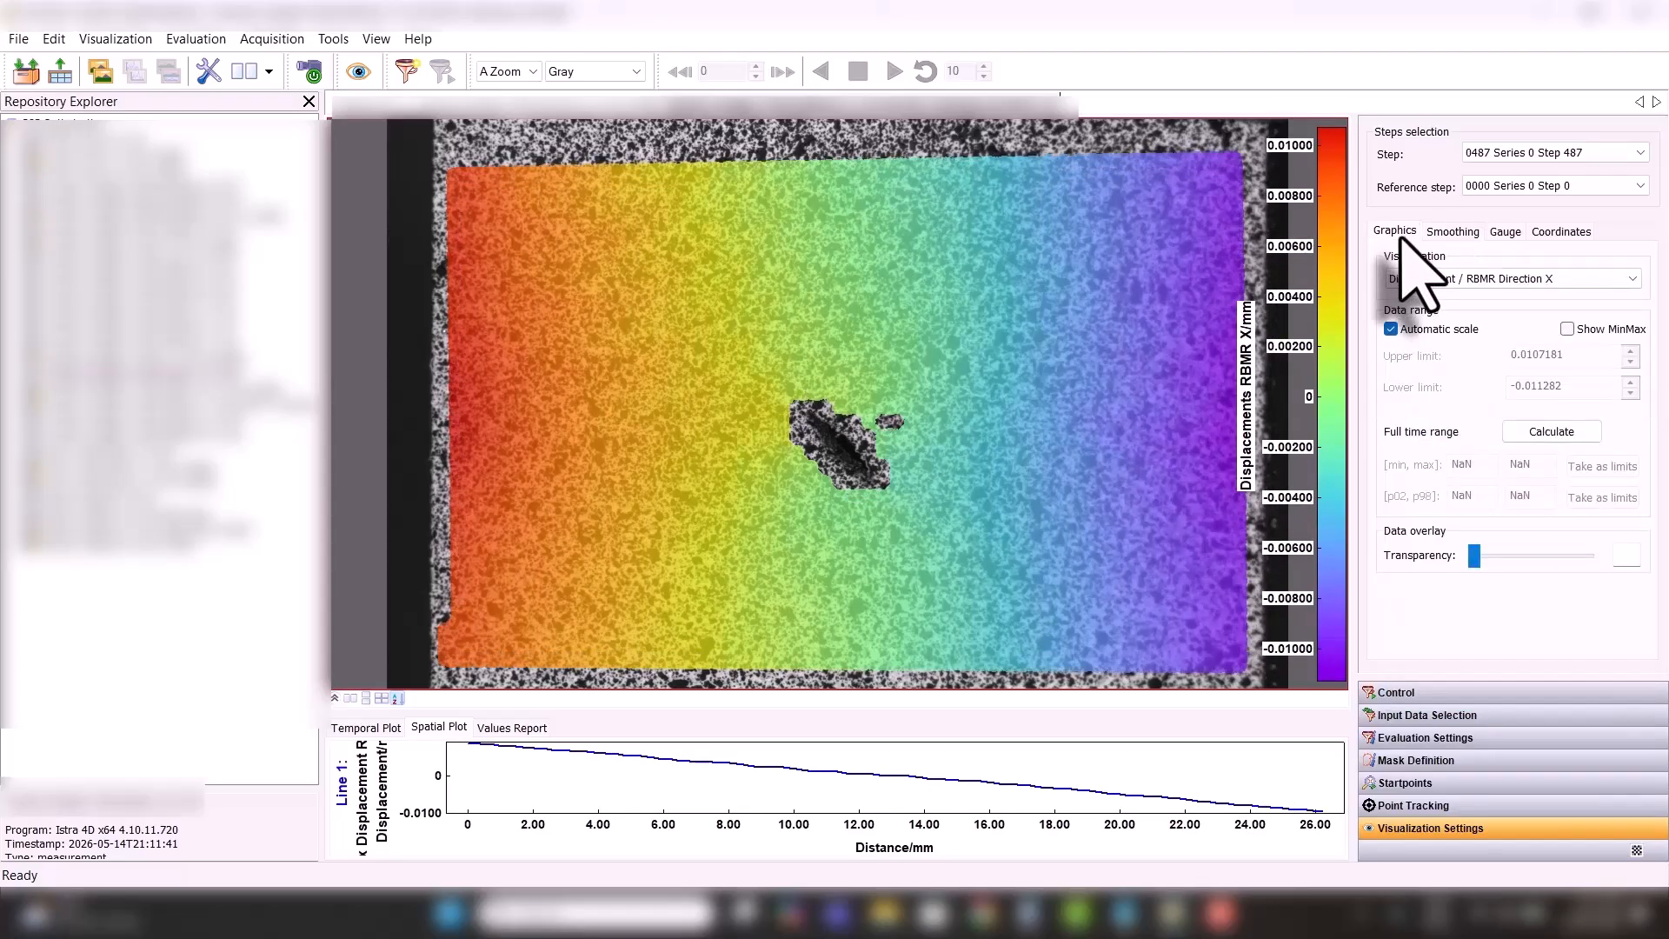
left_click(1506, 231)
left_click(1405, 385)
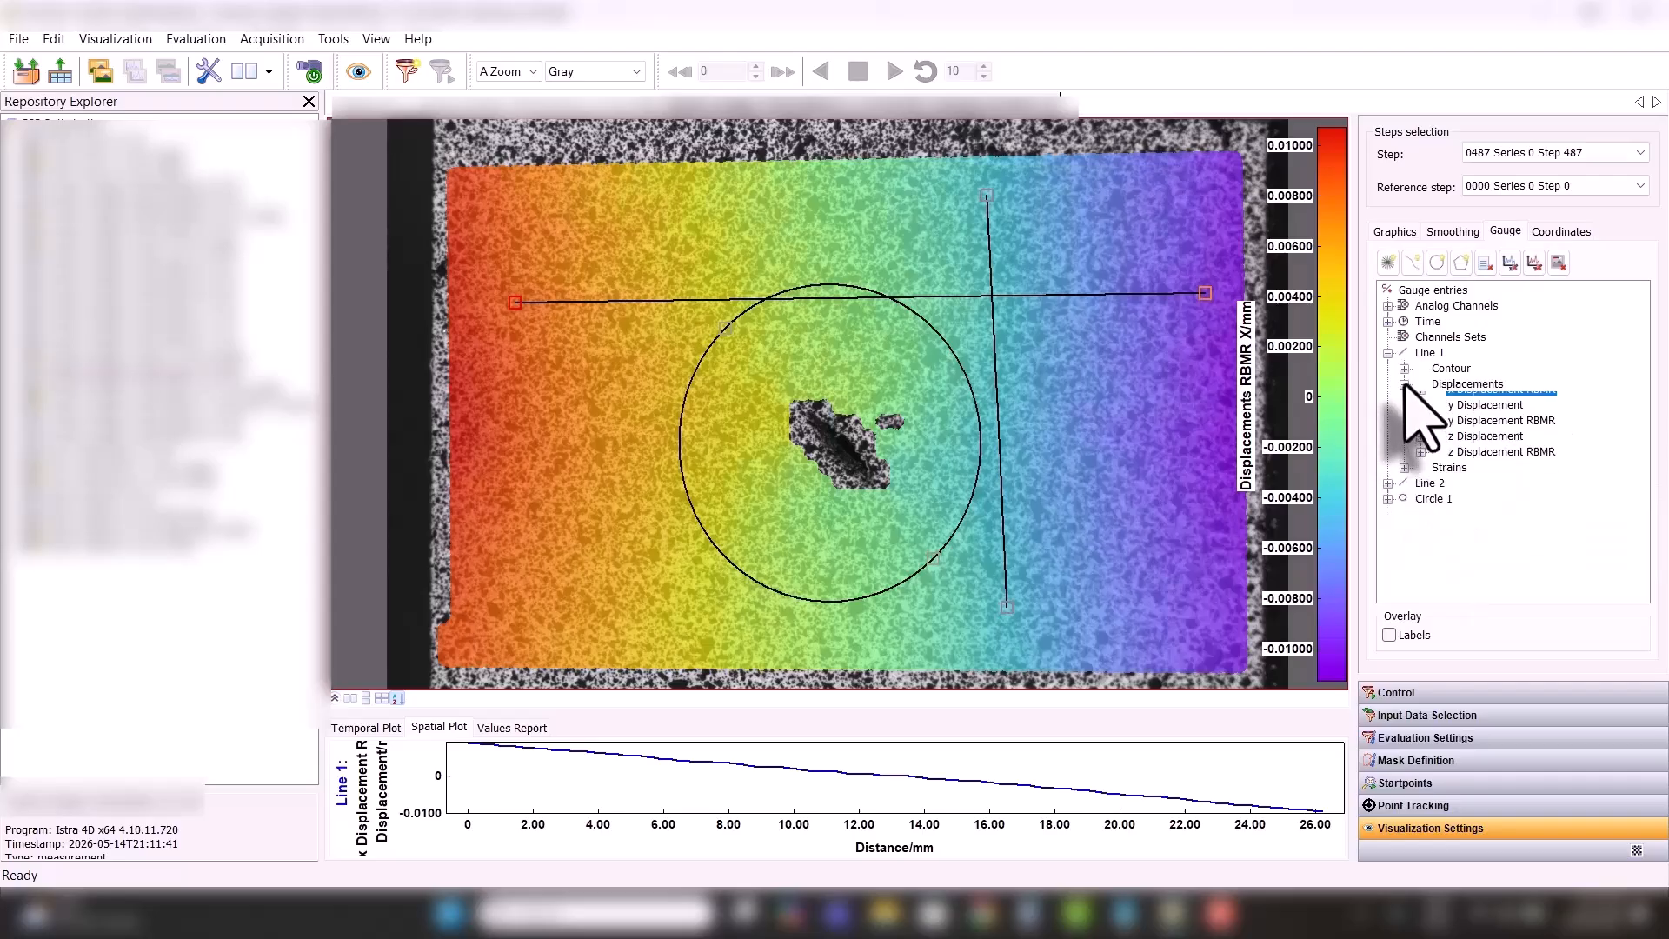
left_click(1389, 353)
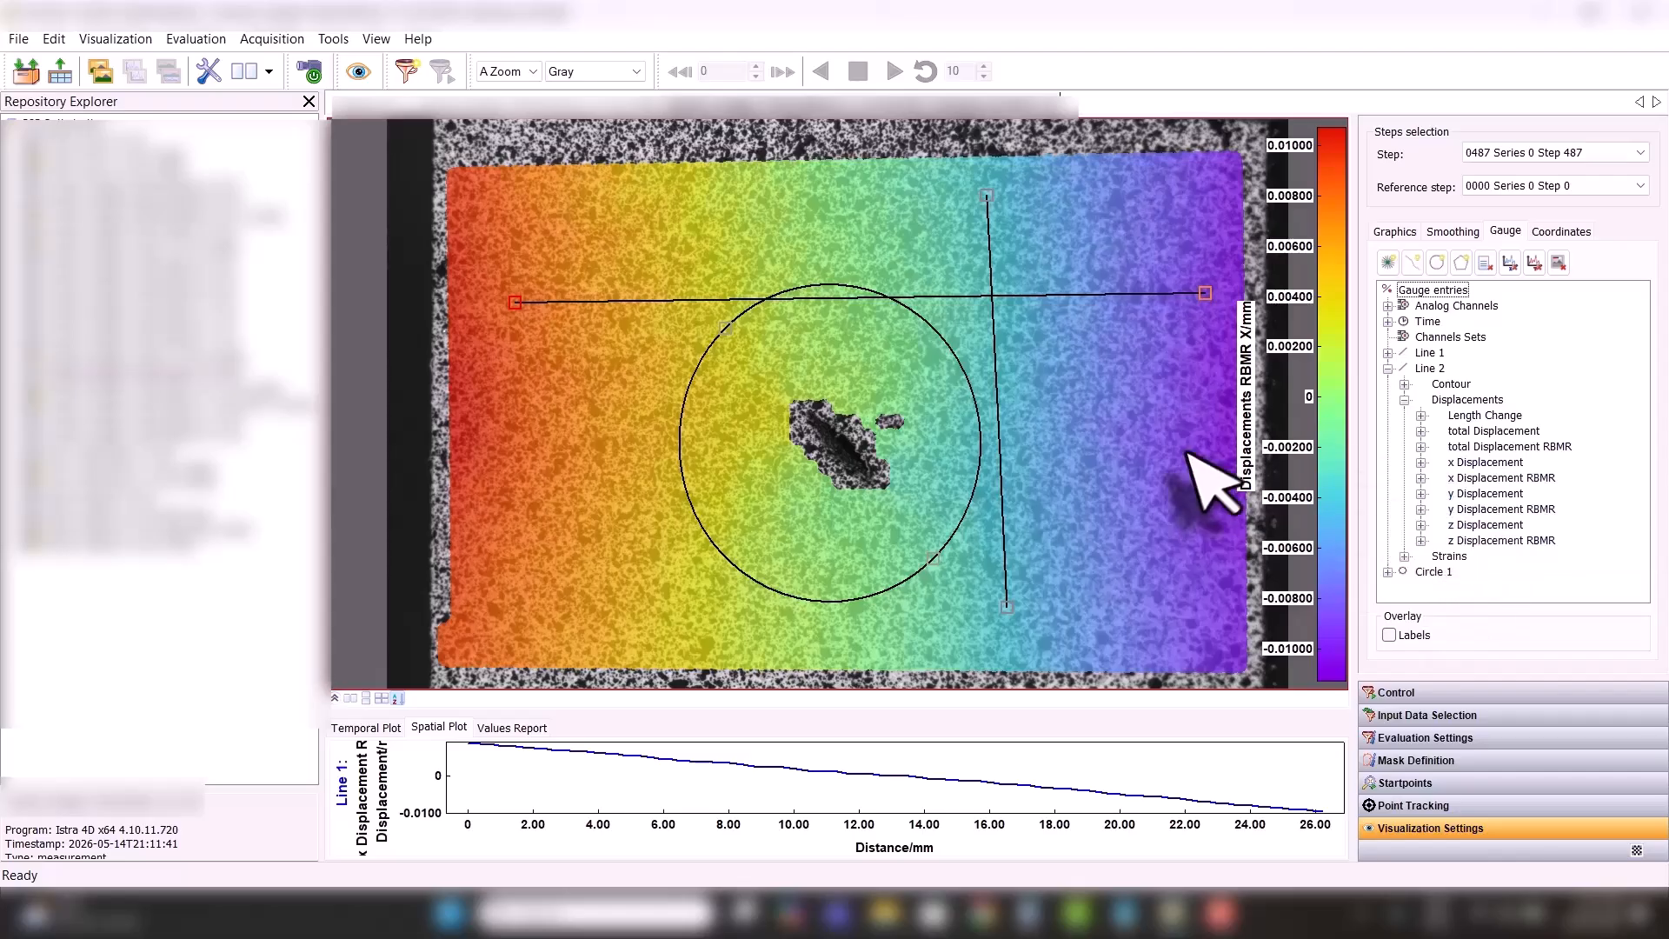
right_click(1475, 515)
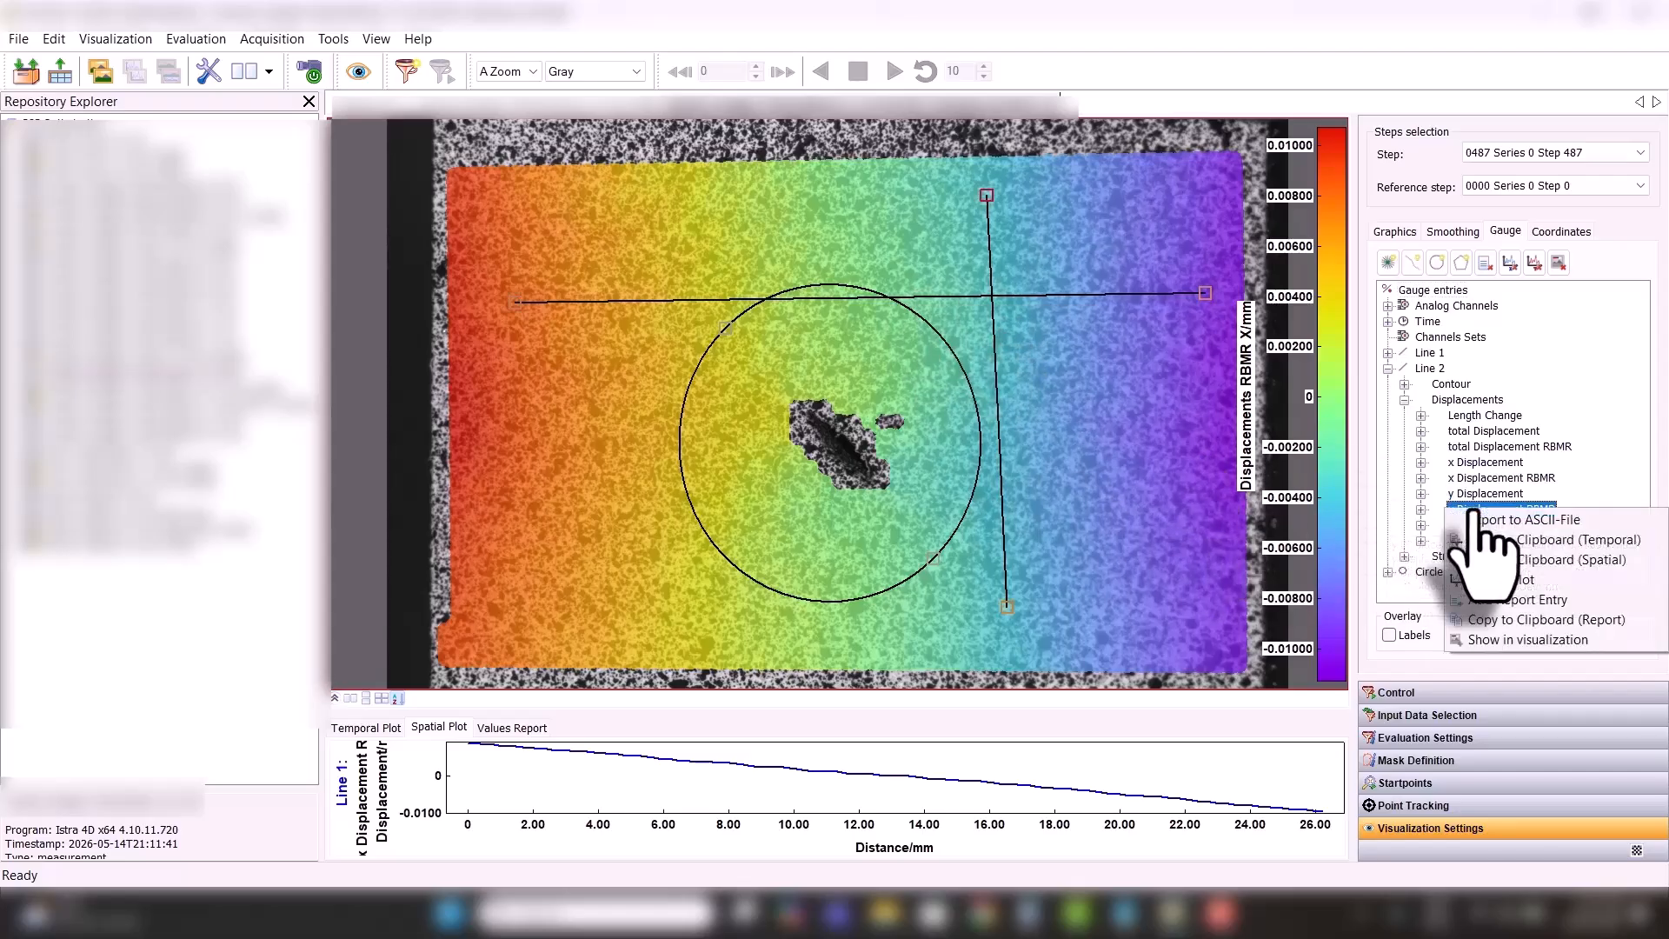
left_click(1487, 582)
- Compare the Line 2 plot under Local regression displacement smoothing with kernel sizes such as ACSP 05X05, and switch the smoothing off
left_click(1453, 231)
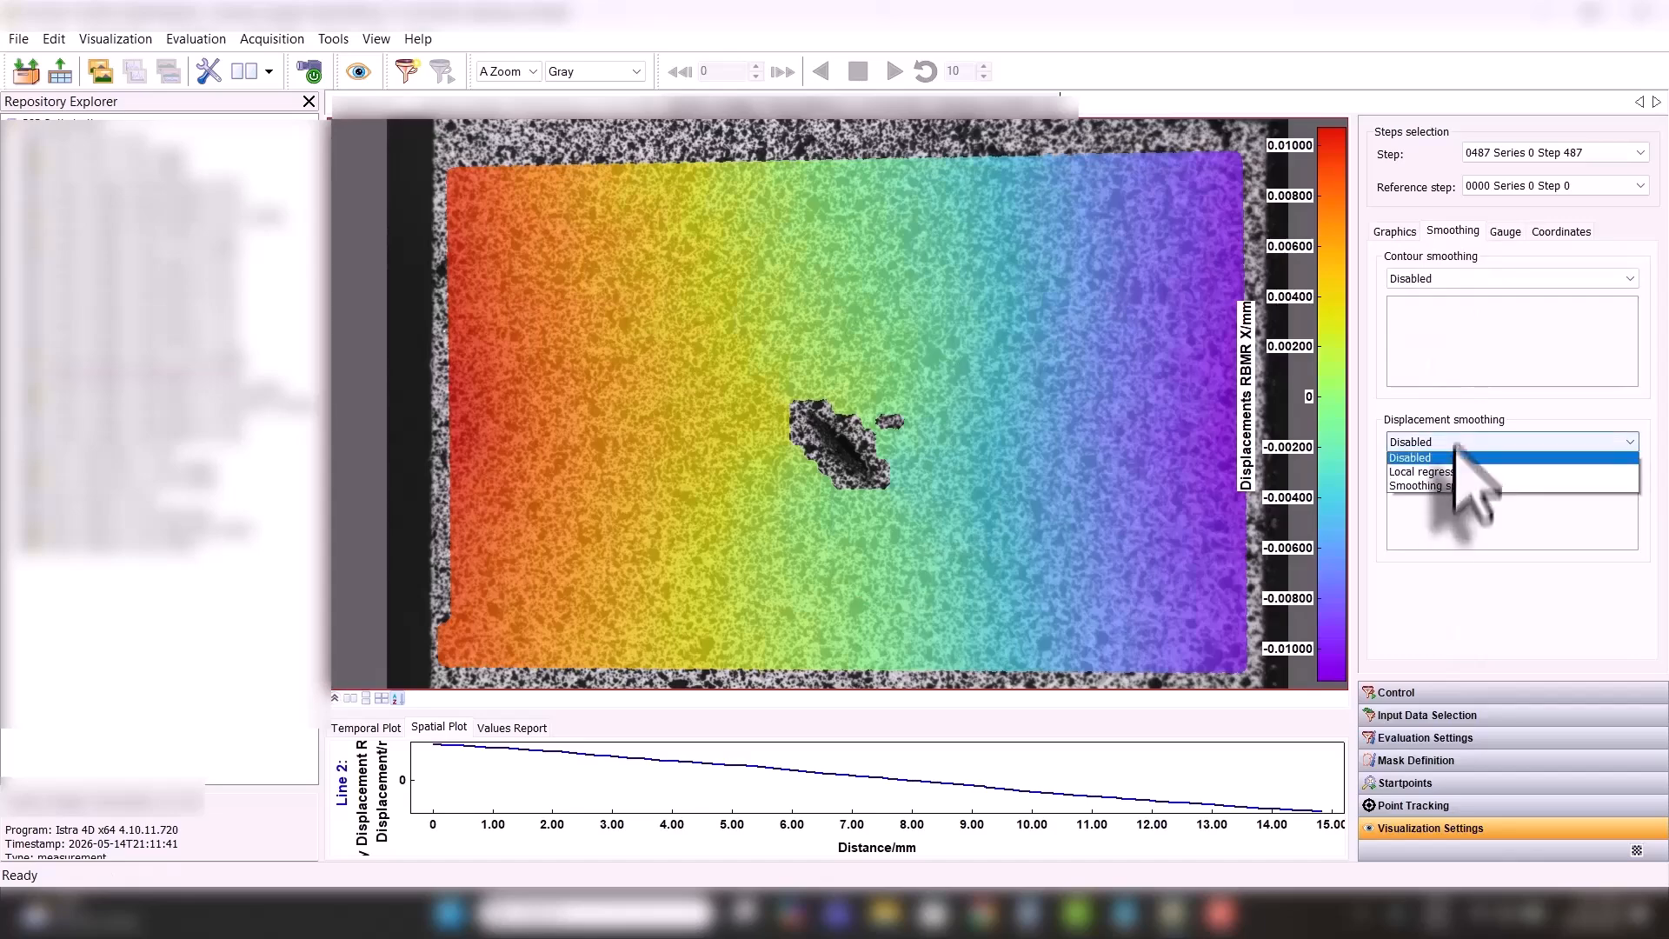
left_click(1450, 471)
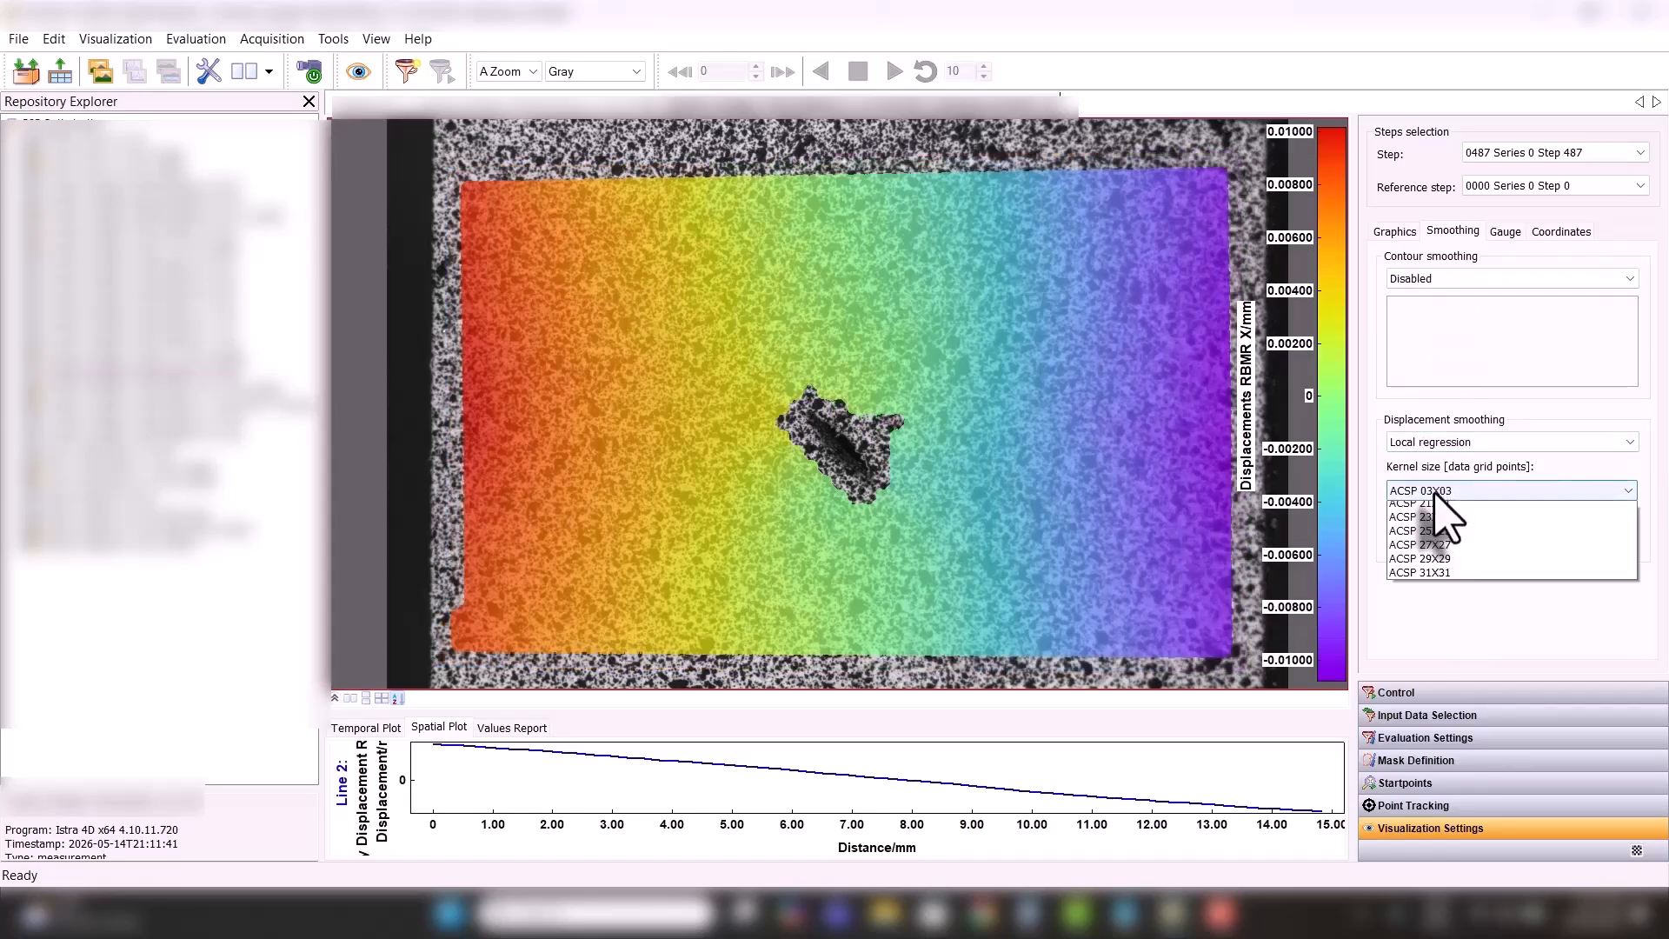
scroll(1435, 522, "up", 5)
left_click(1434, 548)
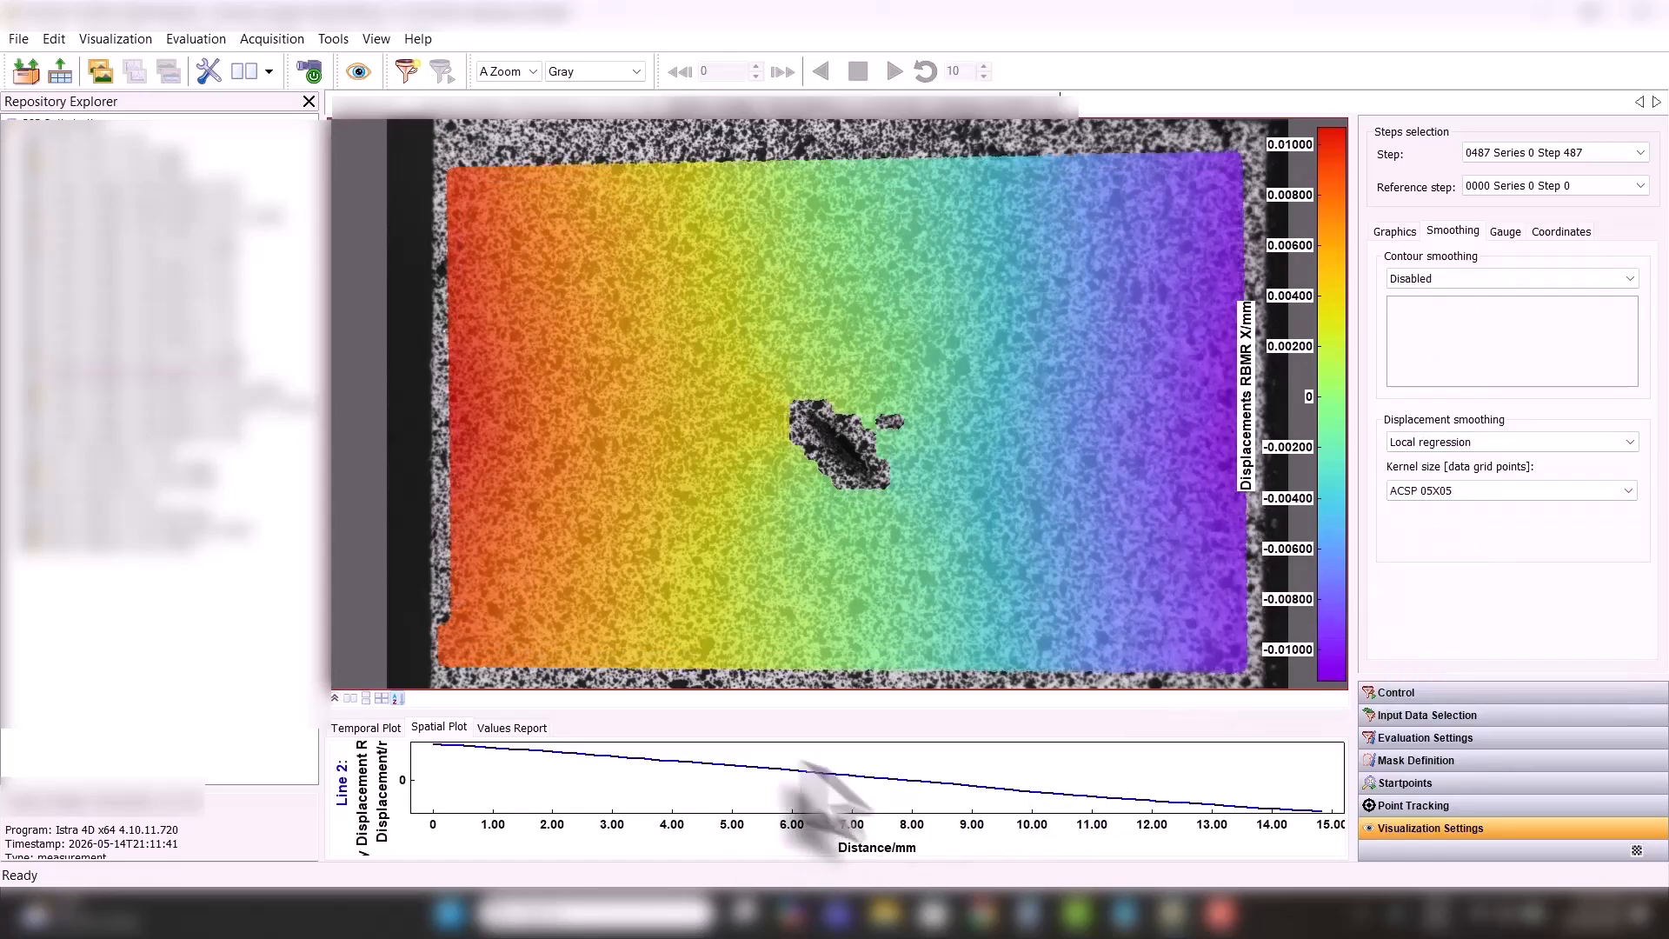
left_click(1436, 491)
scroll(1443, 526, "up", 1)
left_click(1430, 509)
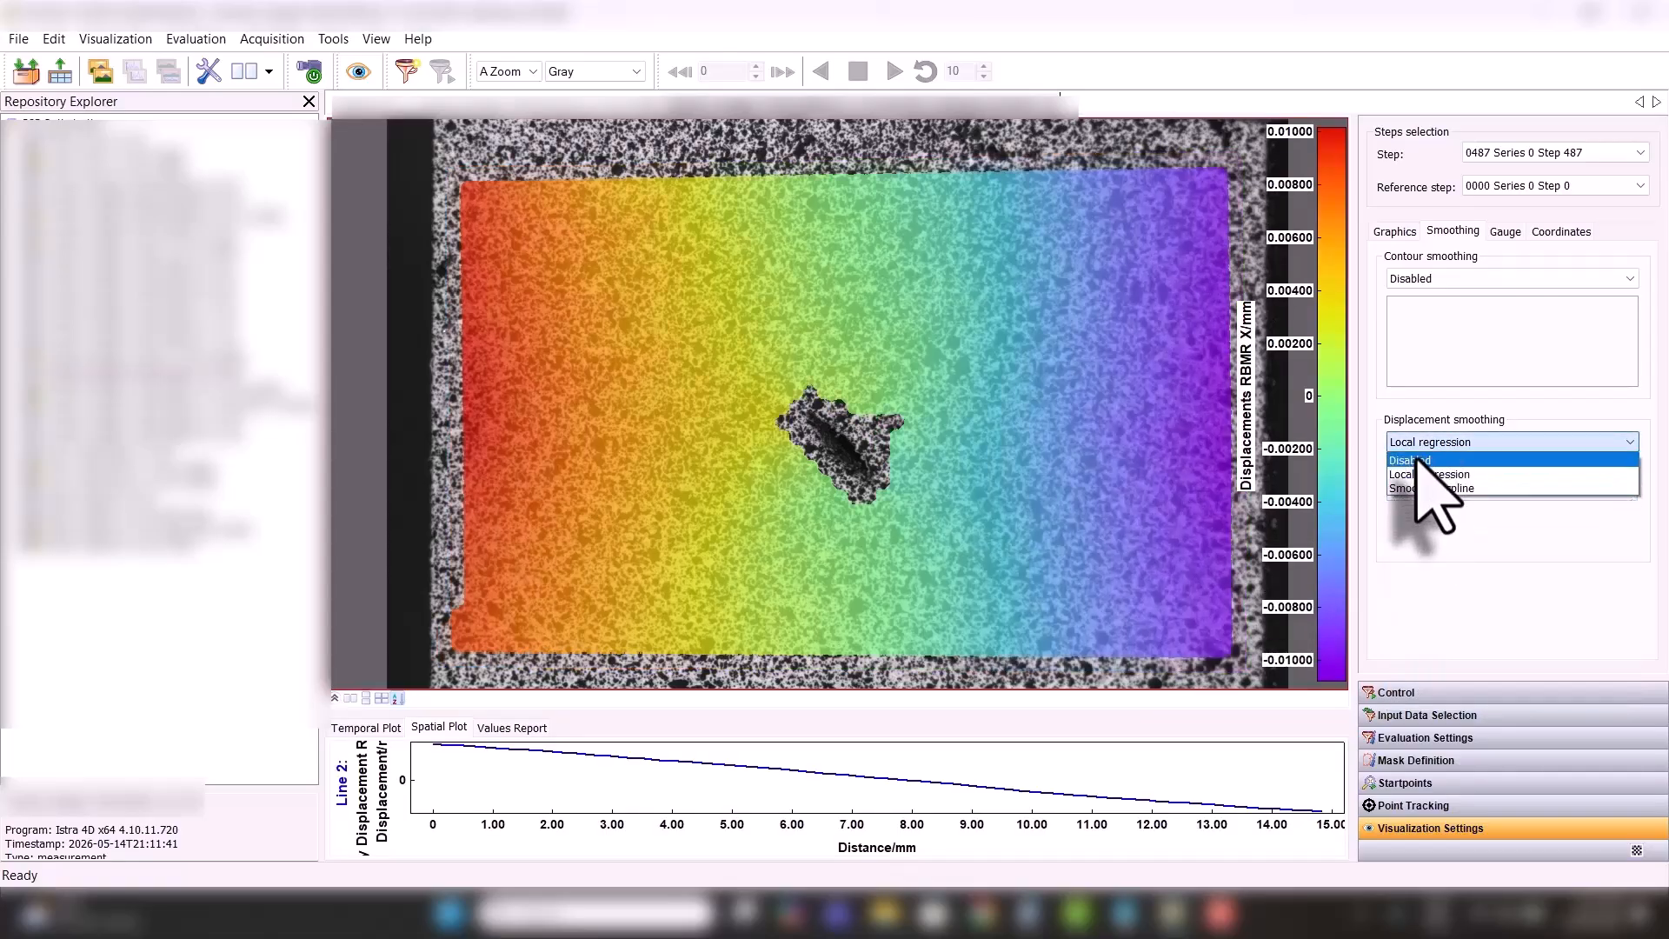
left_click(1418, 461)
- Create a spatial plot of the Circle 1 gauge's x Displacement RBMR
left_click(1505, 232)
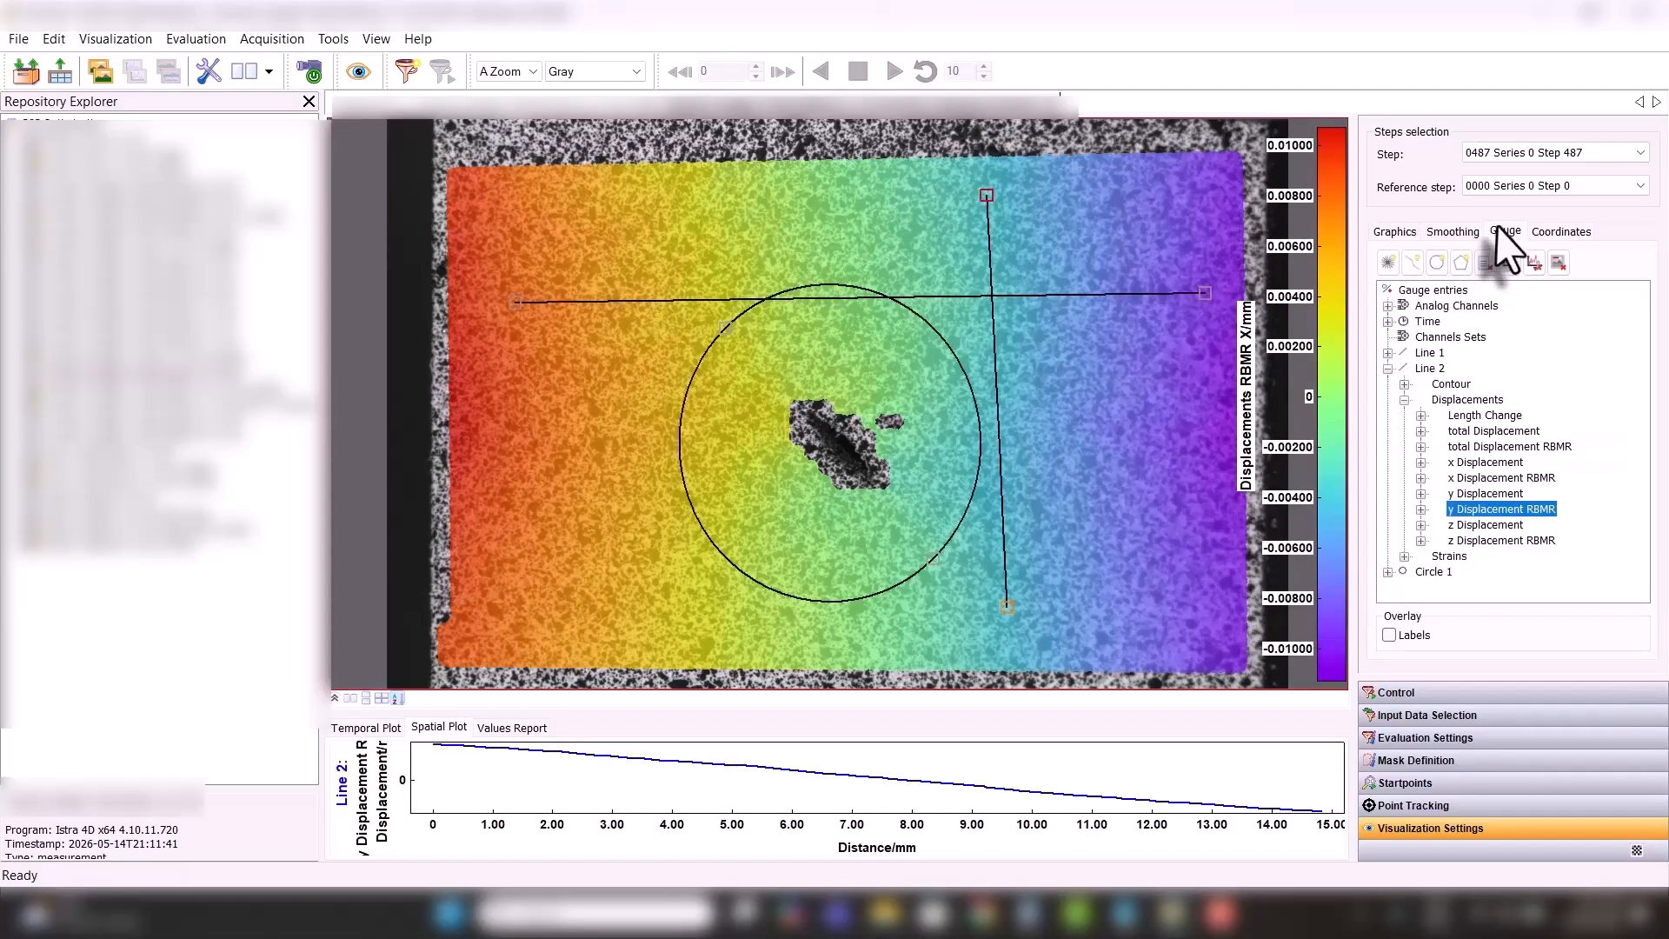
left_click(1404, 399)
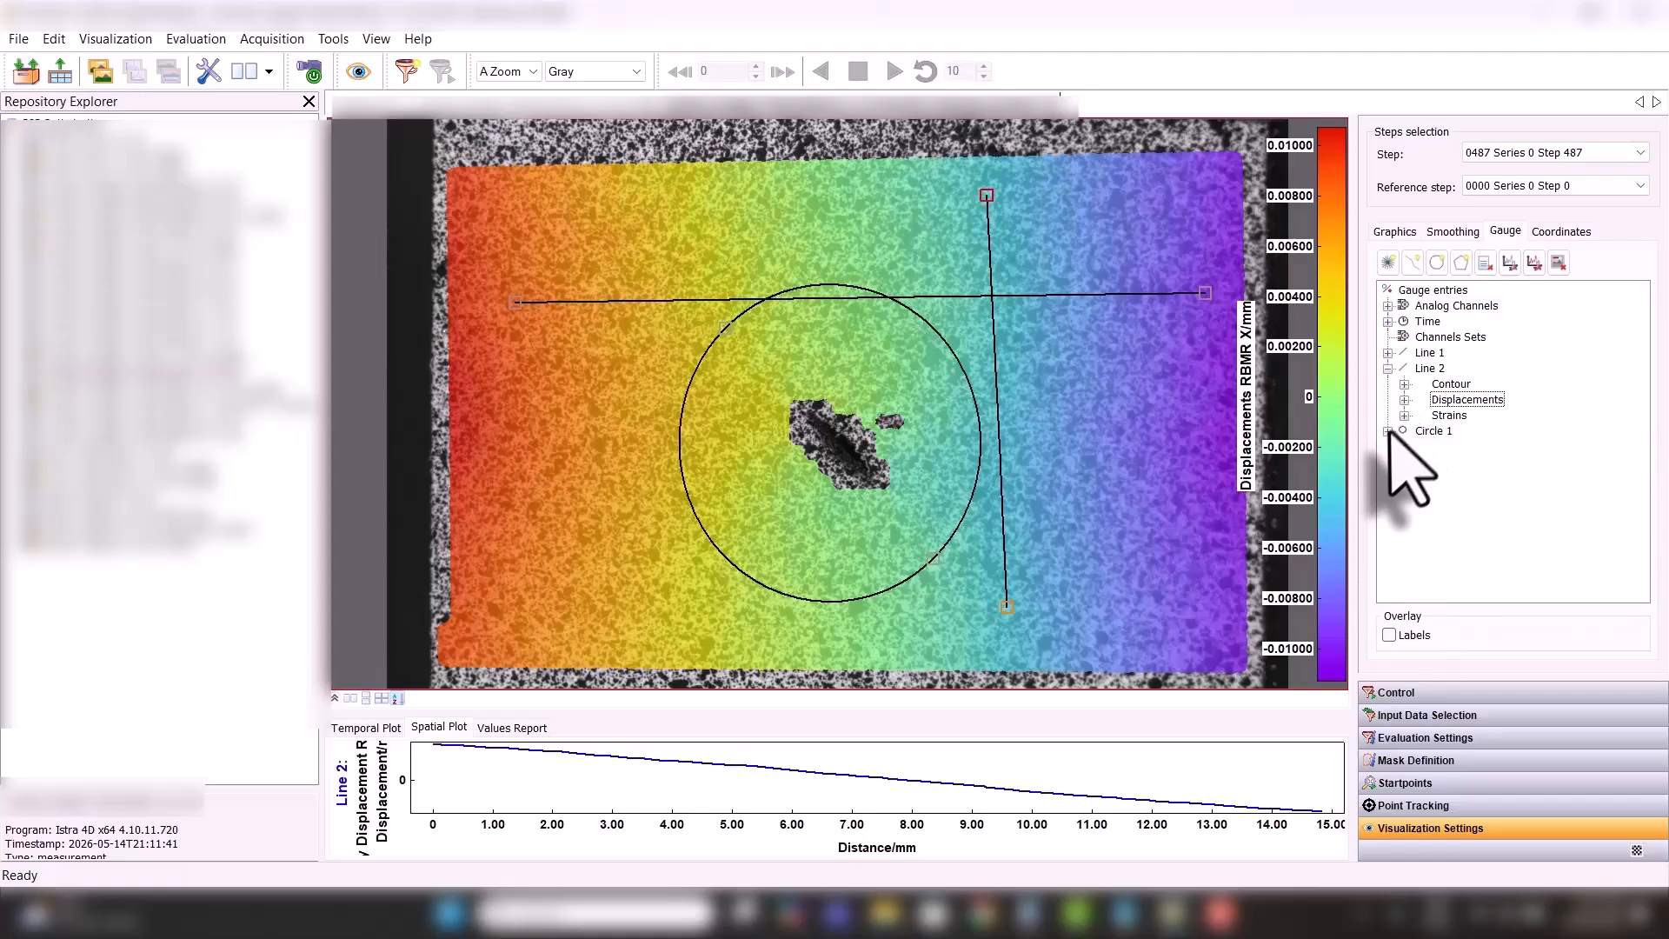
left_click(1405, 461)
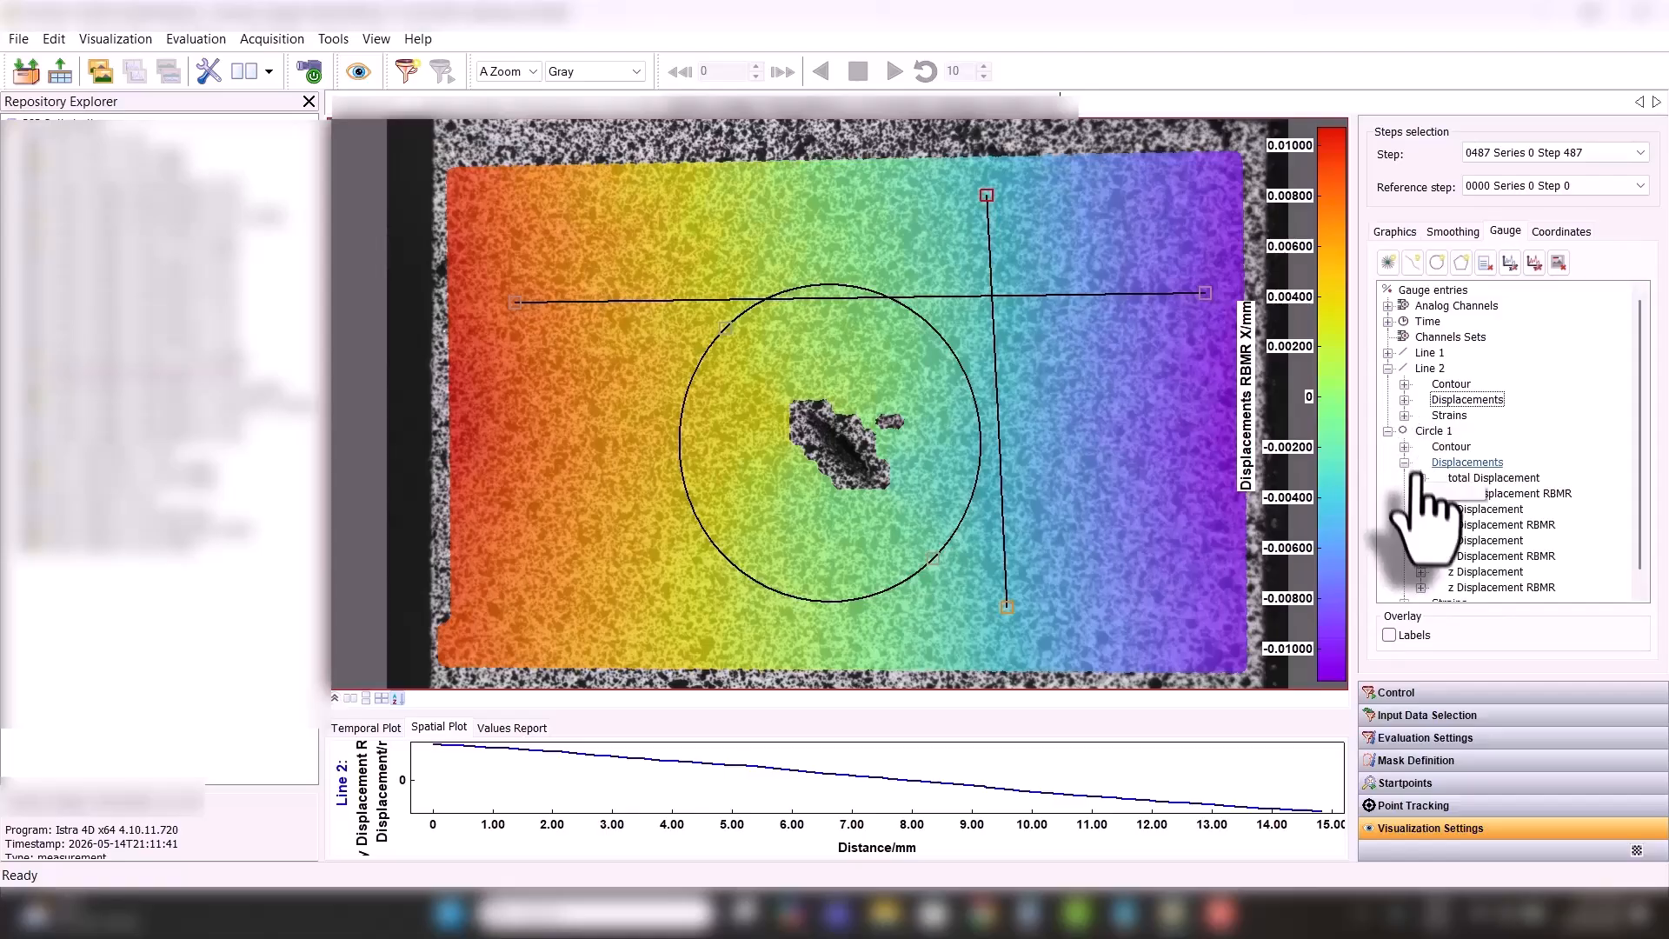
right_click(1465, 528)
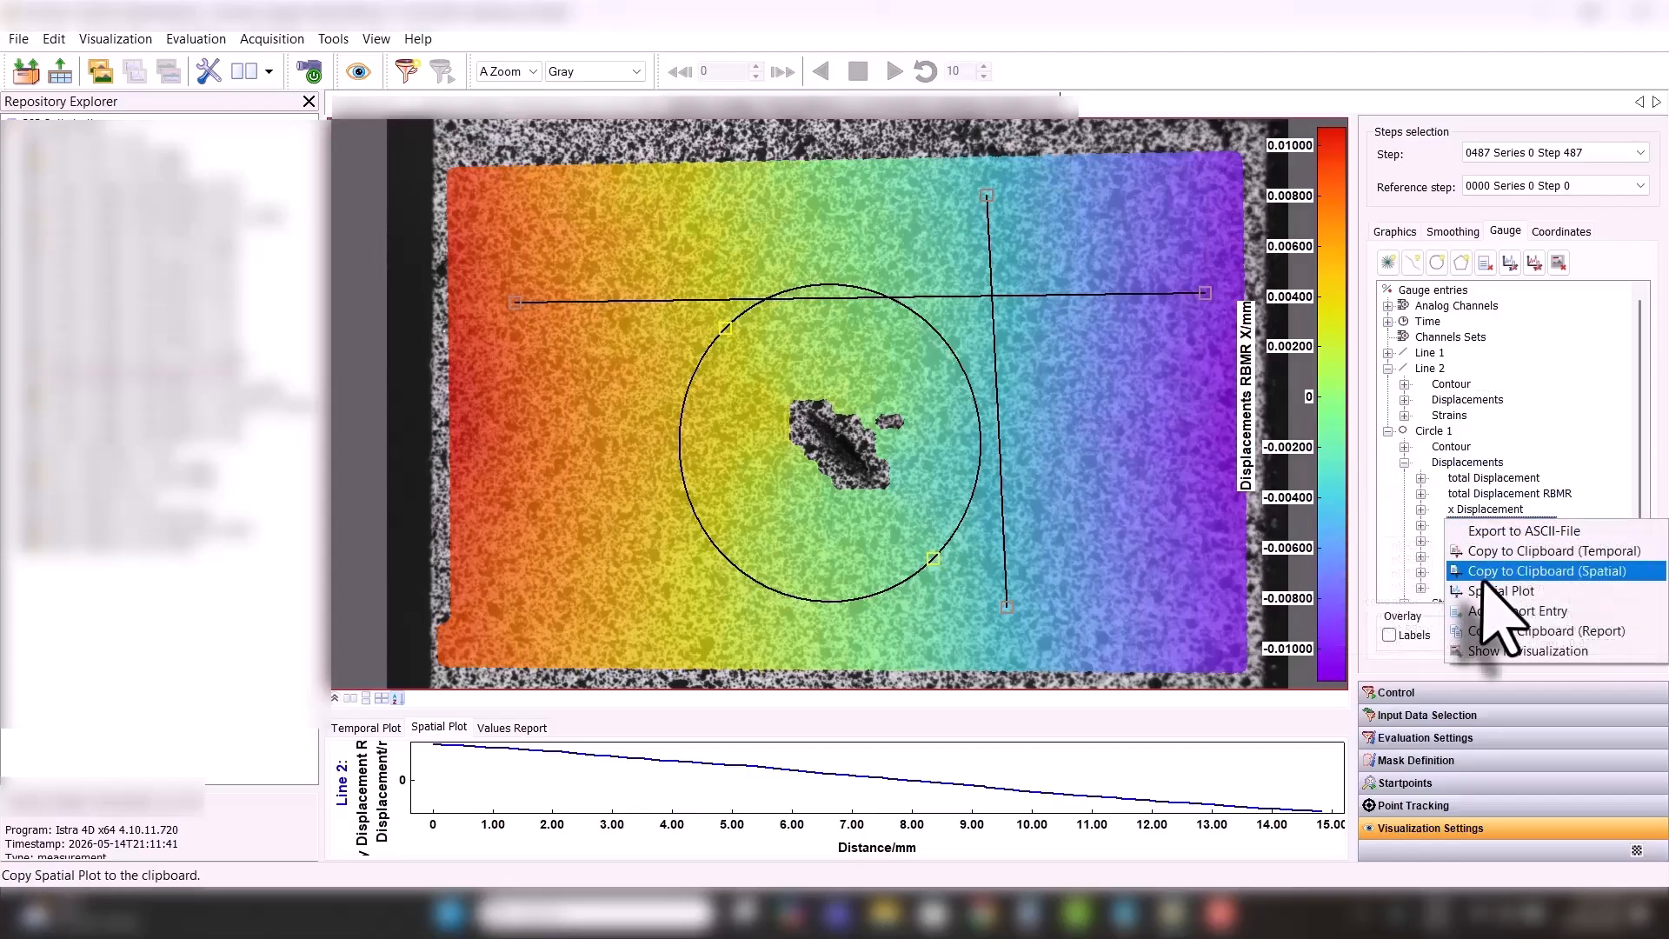
left_click(1487, 607)
- Apply Local regression displacement smoothing to the Circle 1 plot with kernel size ACSP 05X05
left_click(1451, 231)
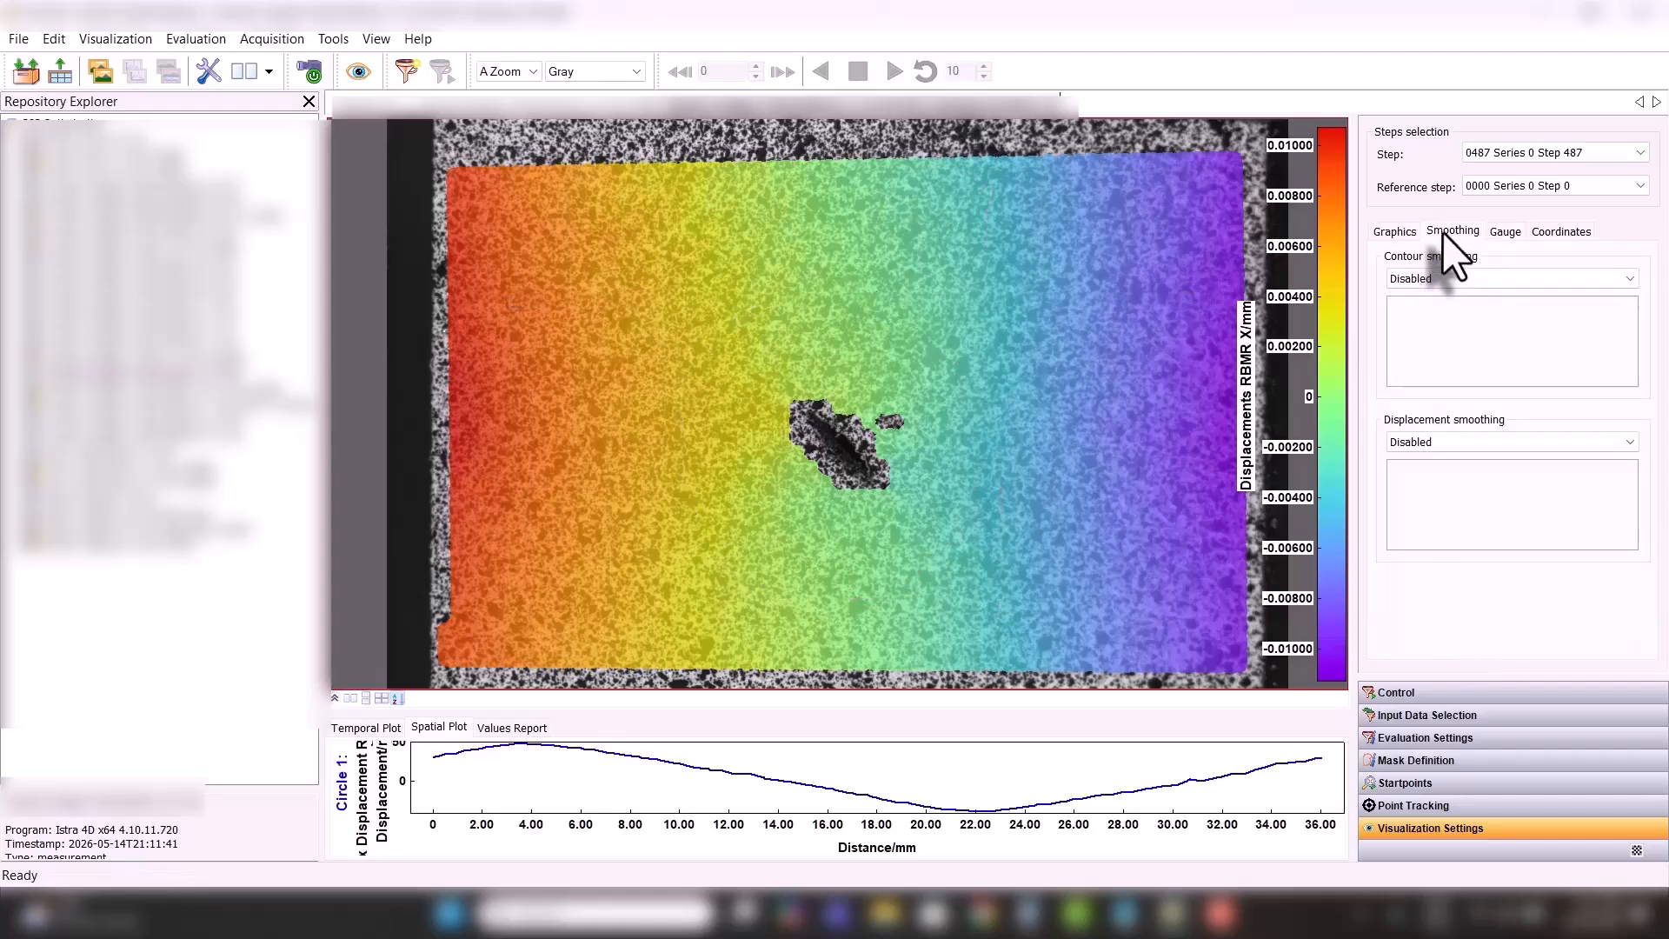
left_click(1478, 442)
left_click(1426, 472)
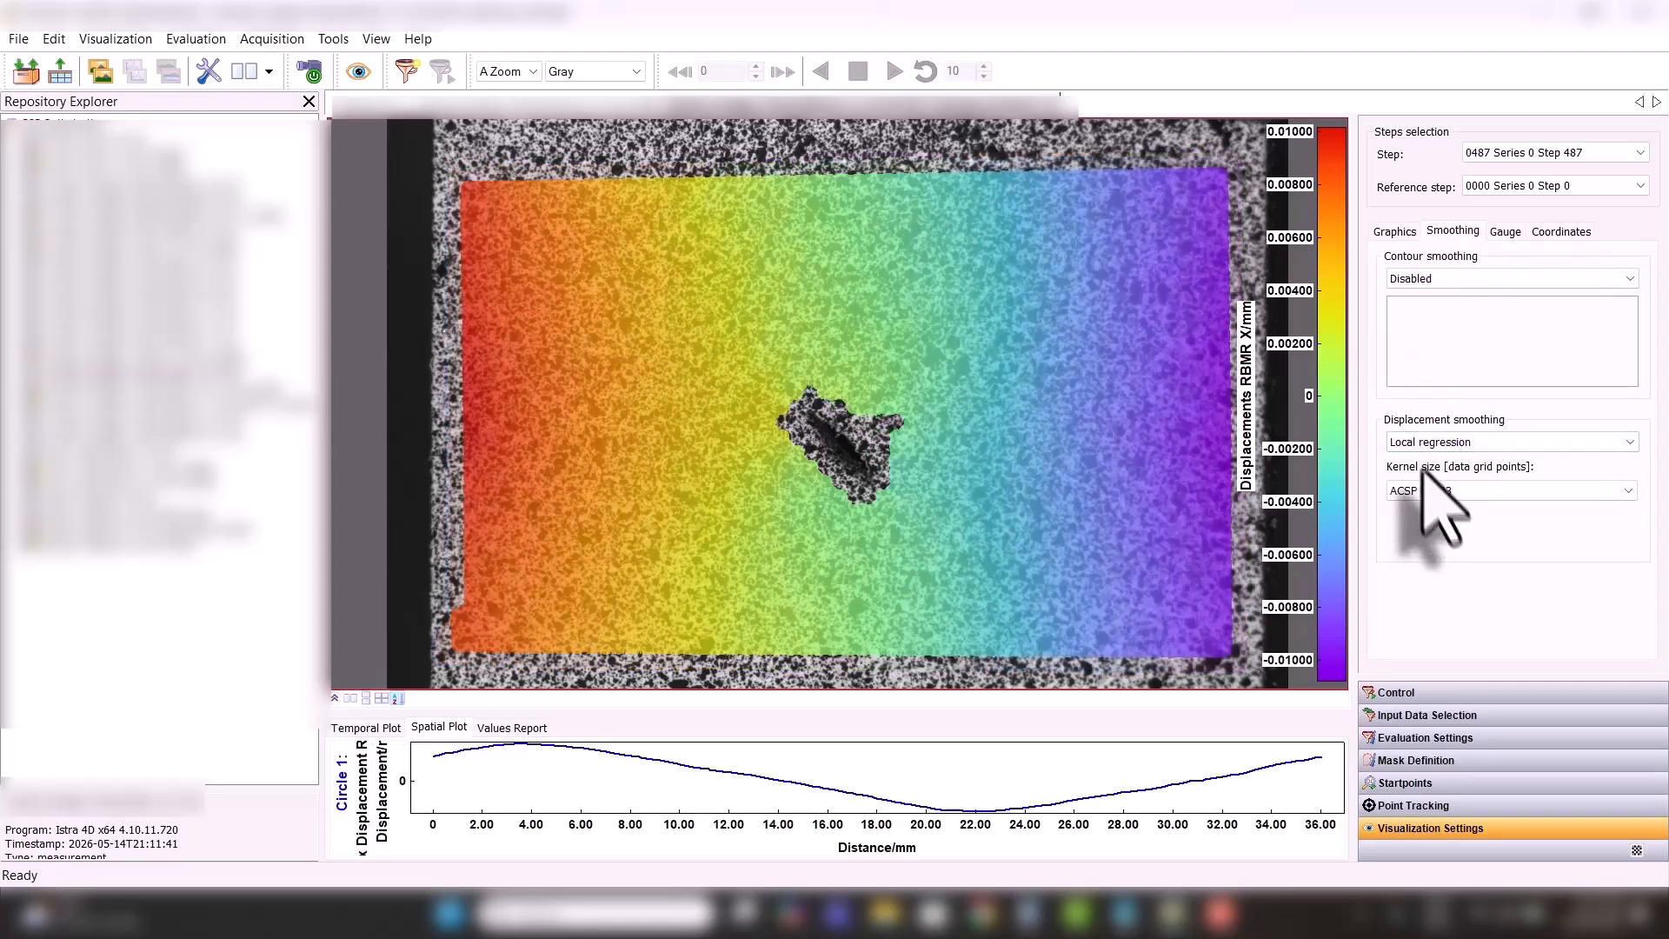
left_click(1426, 491)
left_click(1421, 524)
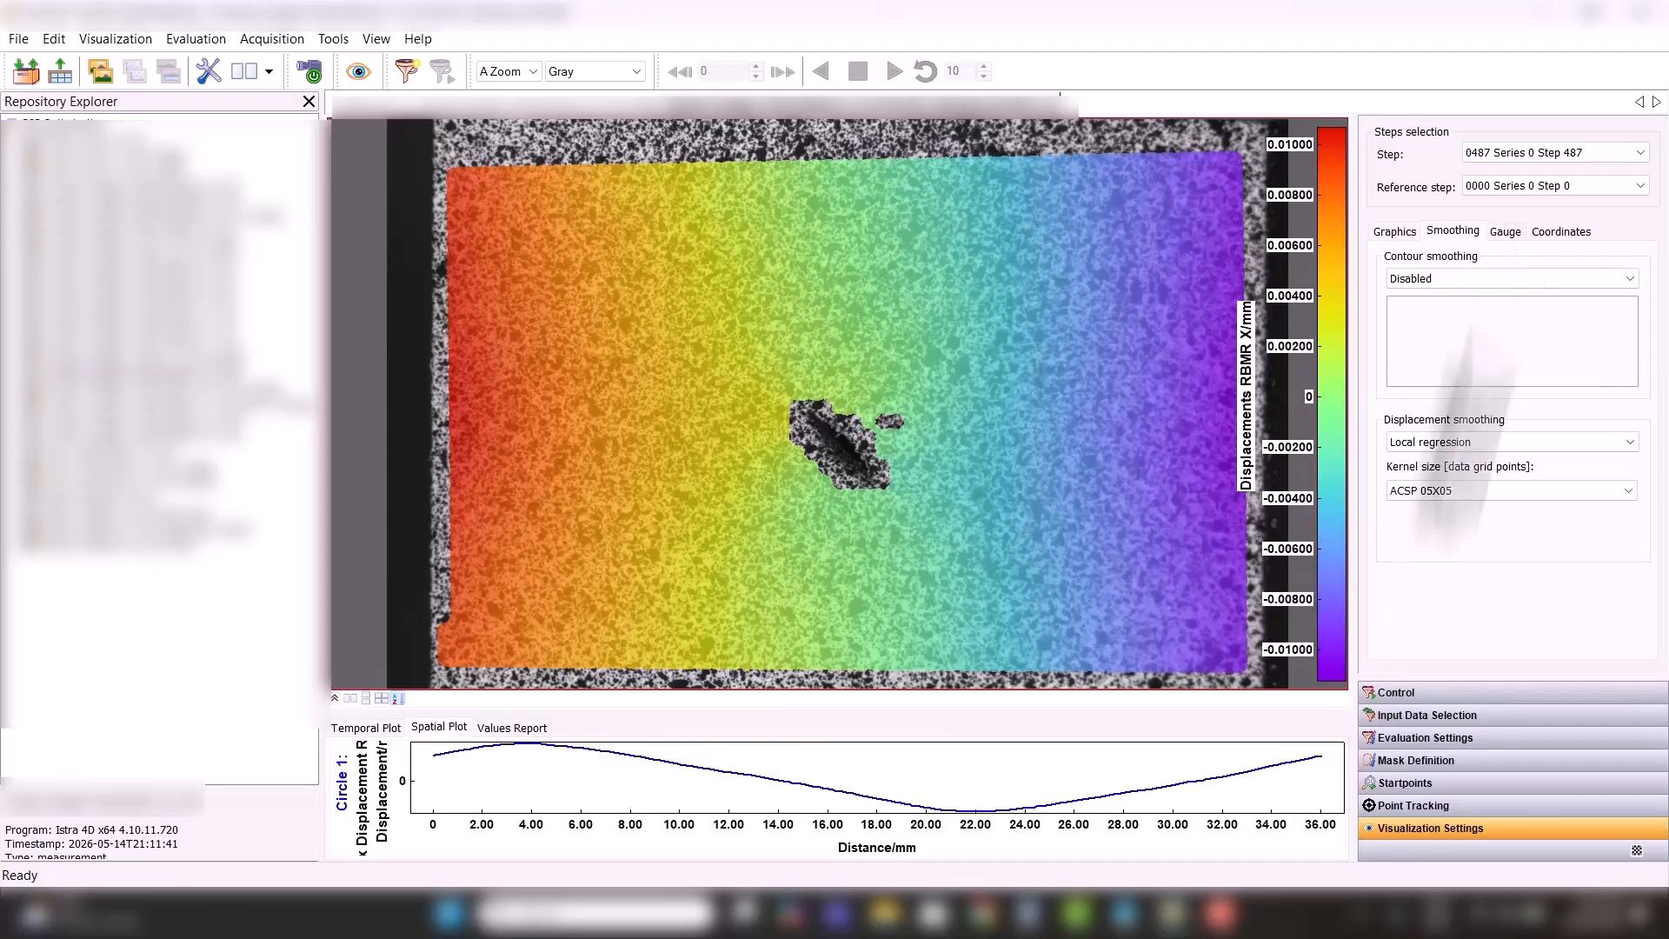
- Delete the Line 1, Line 2 and Circle 1 gauges
left_click(1506, 232)
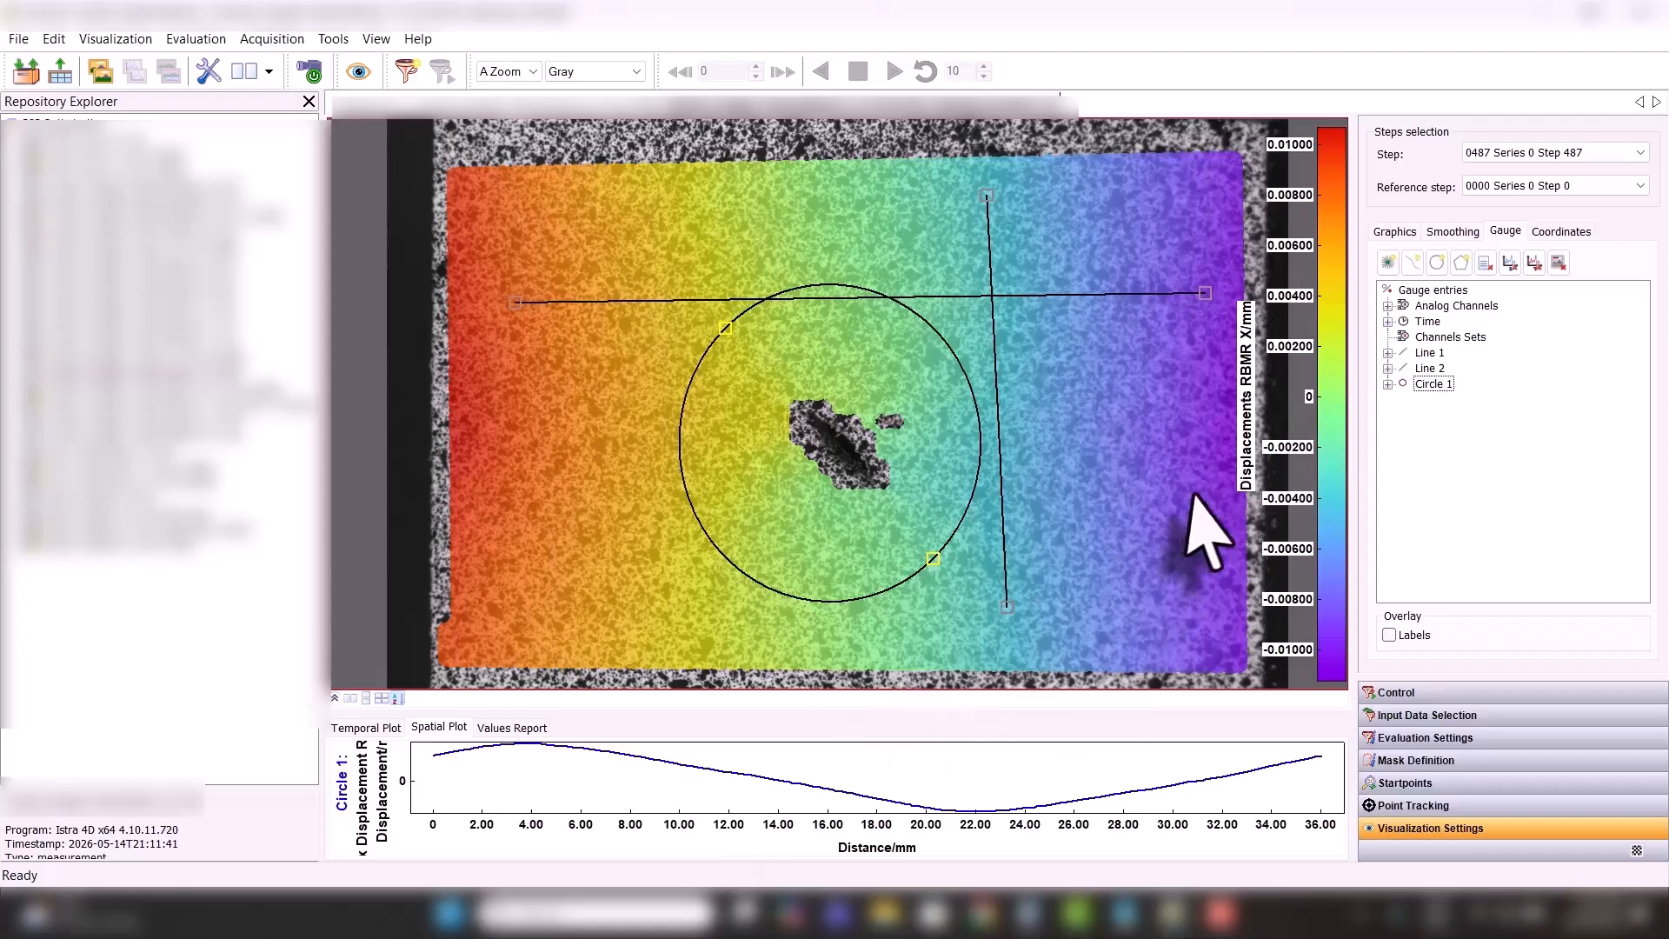
left_click(1429, 352)
key("Delete")
left_click(1428, 352)
key("Delete")
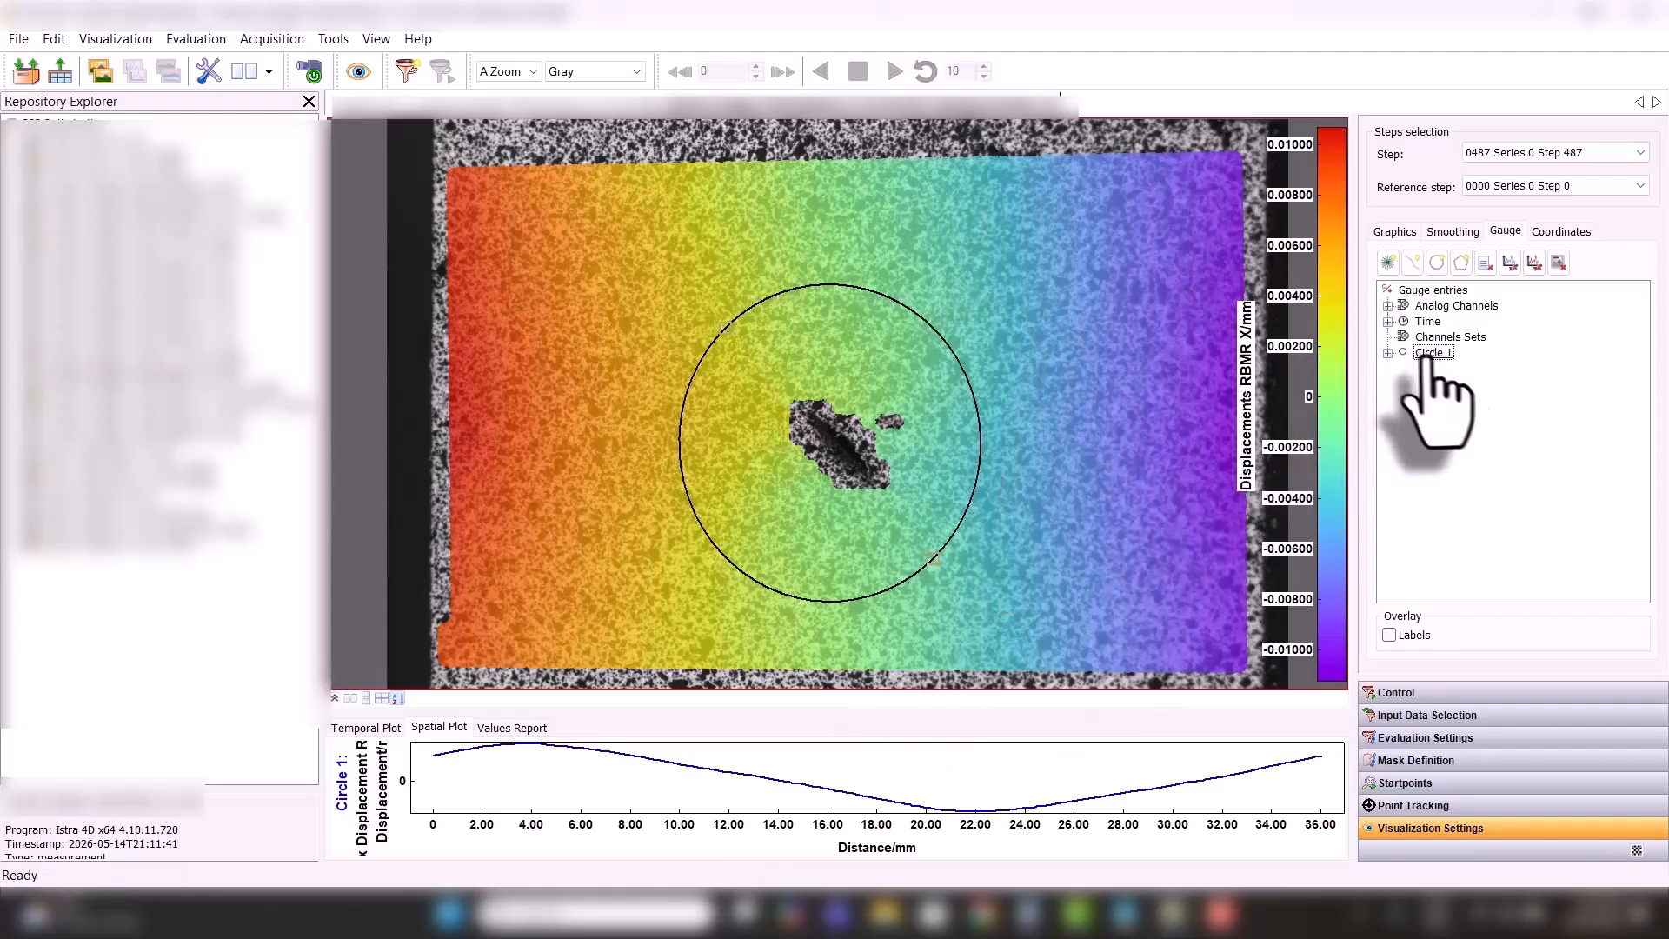
left_click(1431, 364)
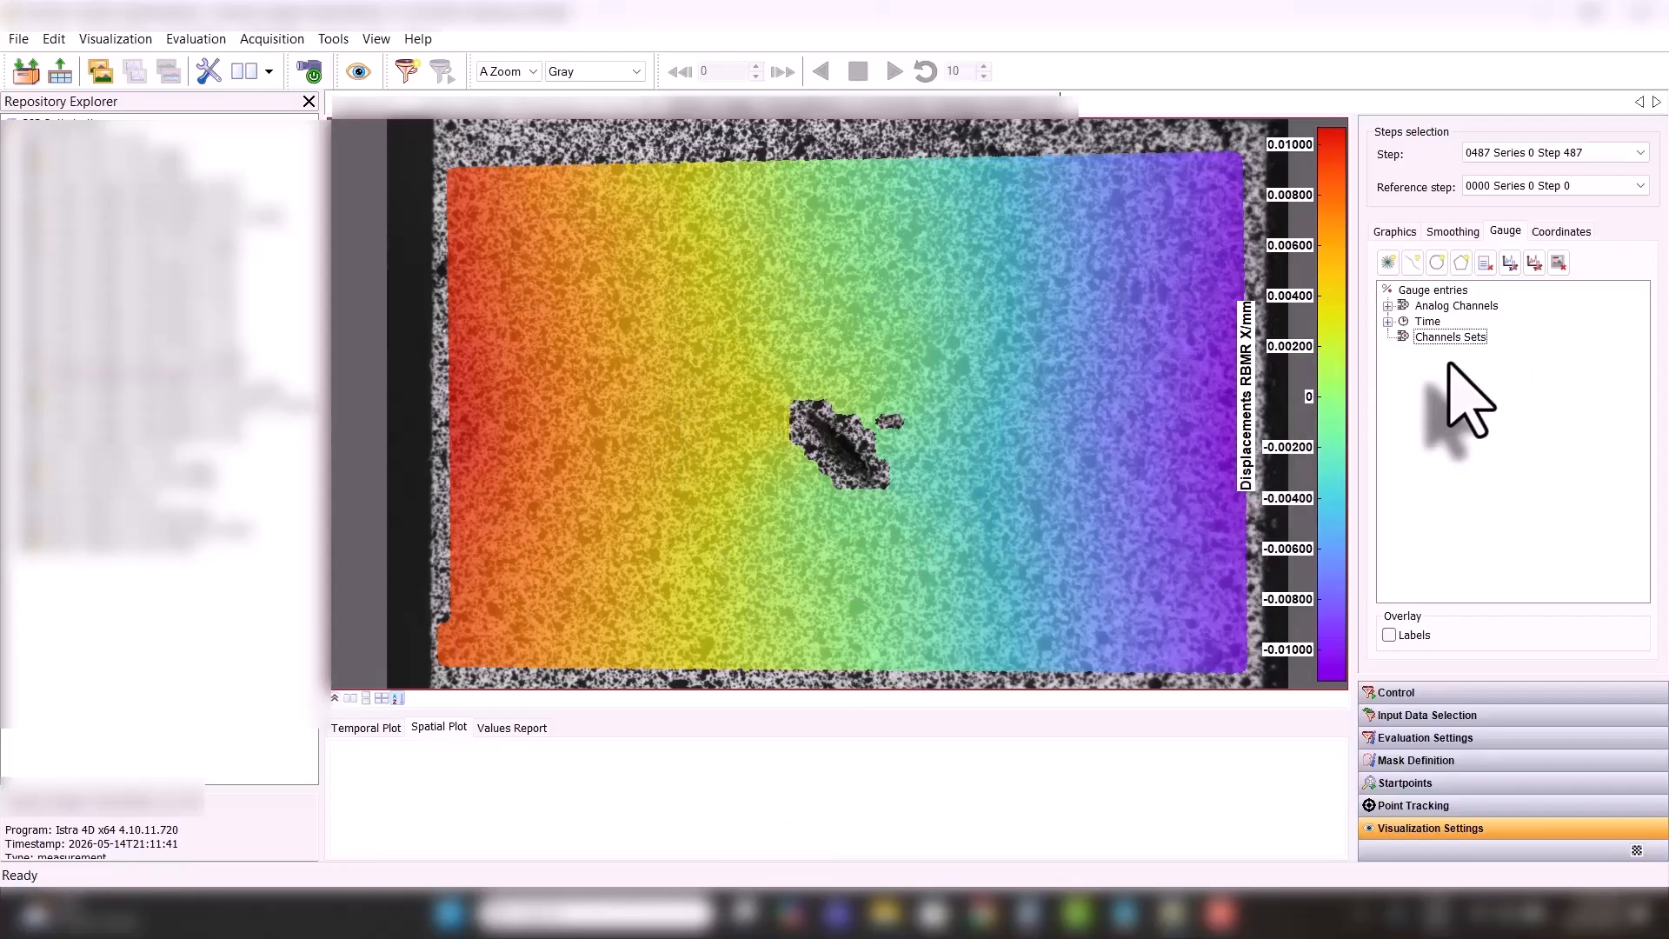
- Visualize the specimen's Strain / True Effective Strain (von Mises)
left_click(1409, 231)
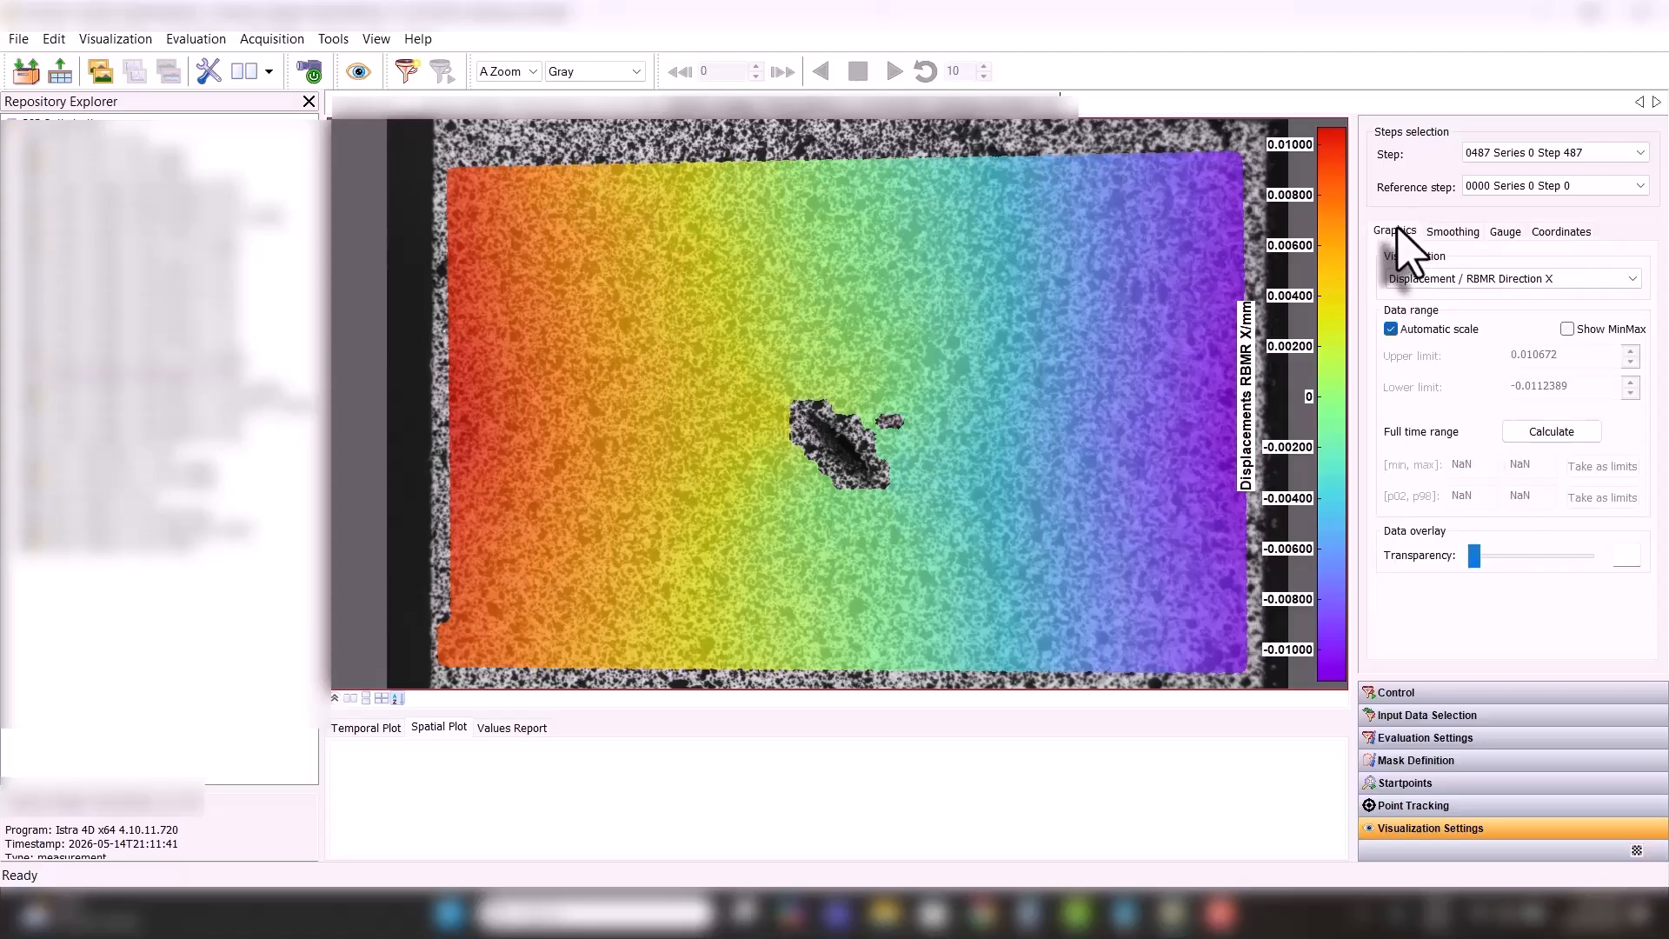
left_click(1436, 278)
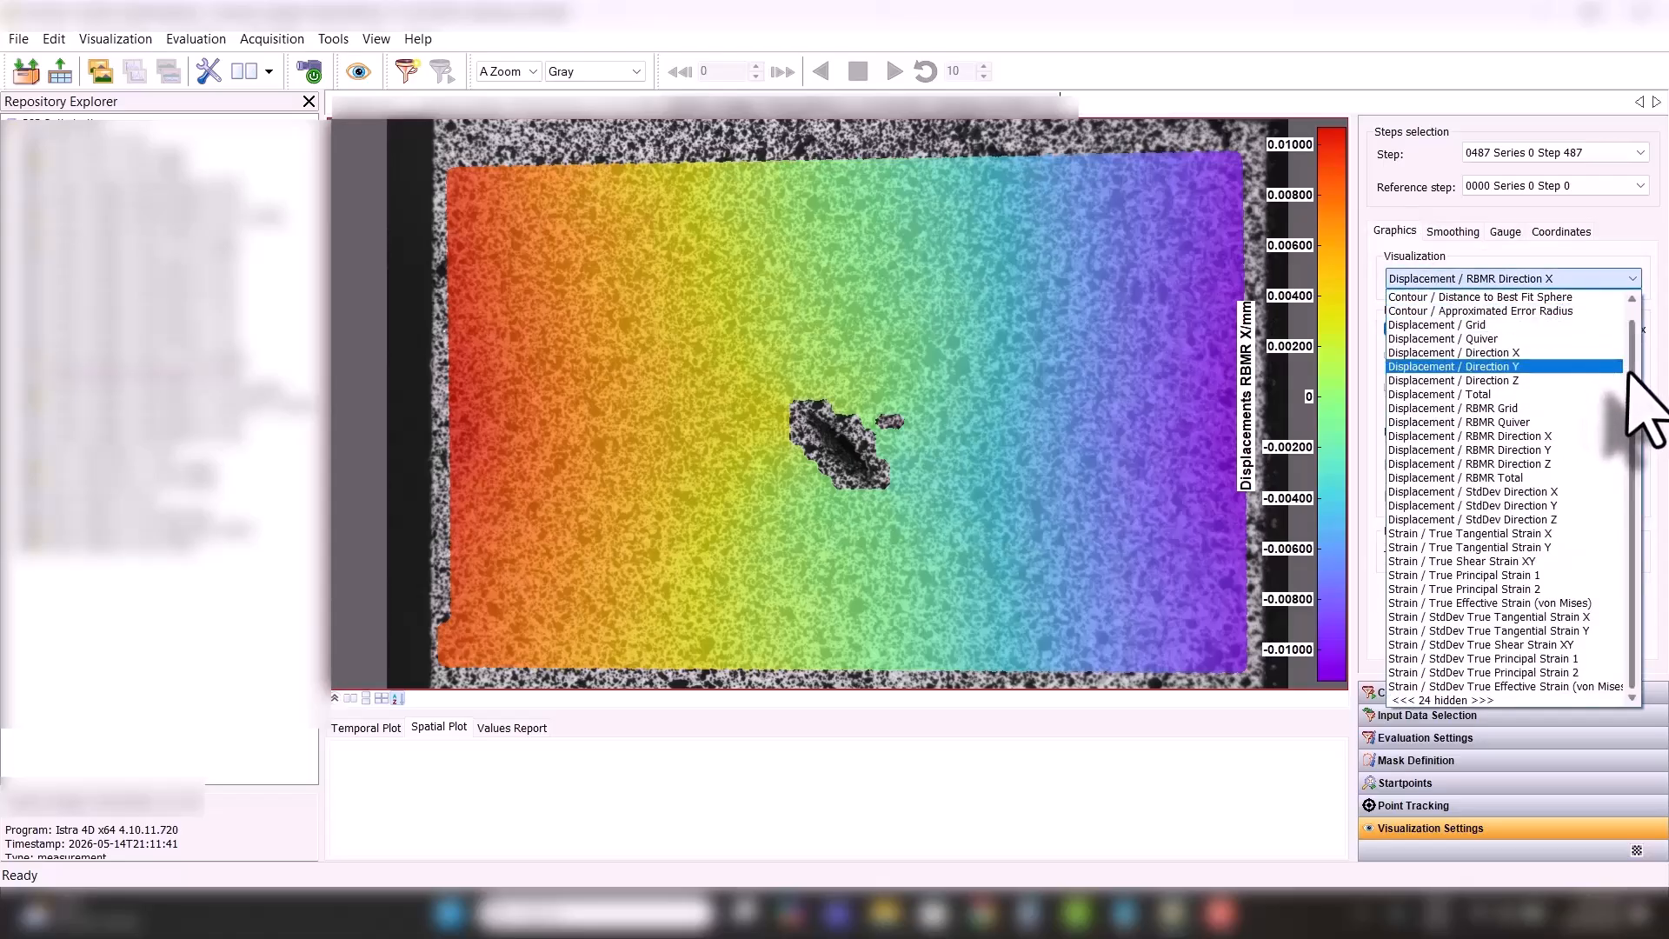
left_click(1484, 602)
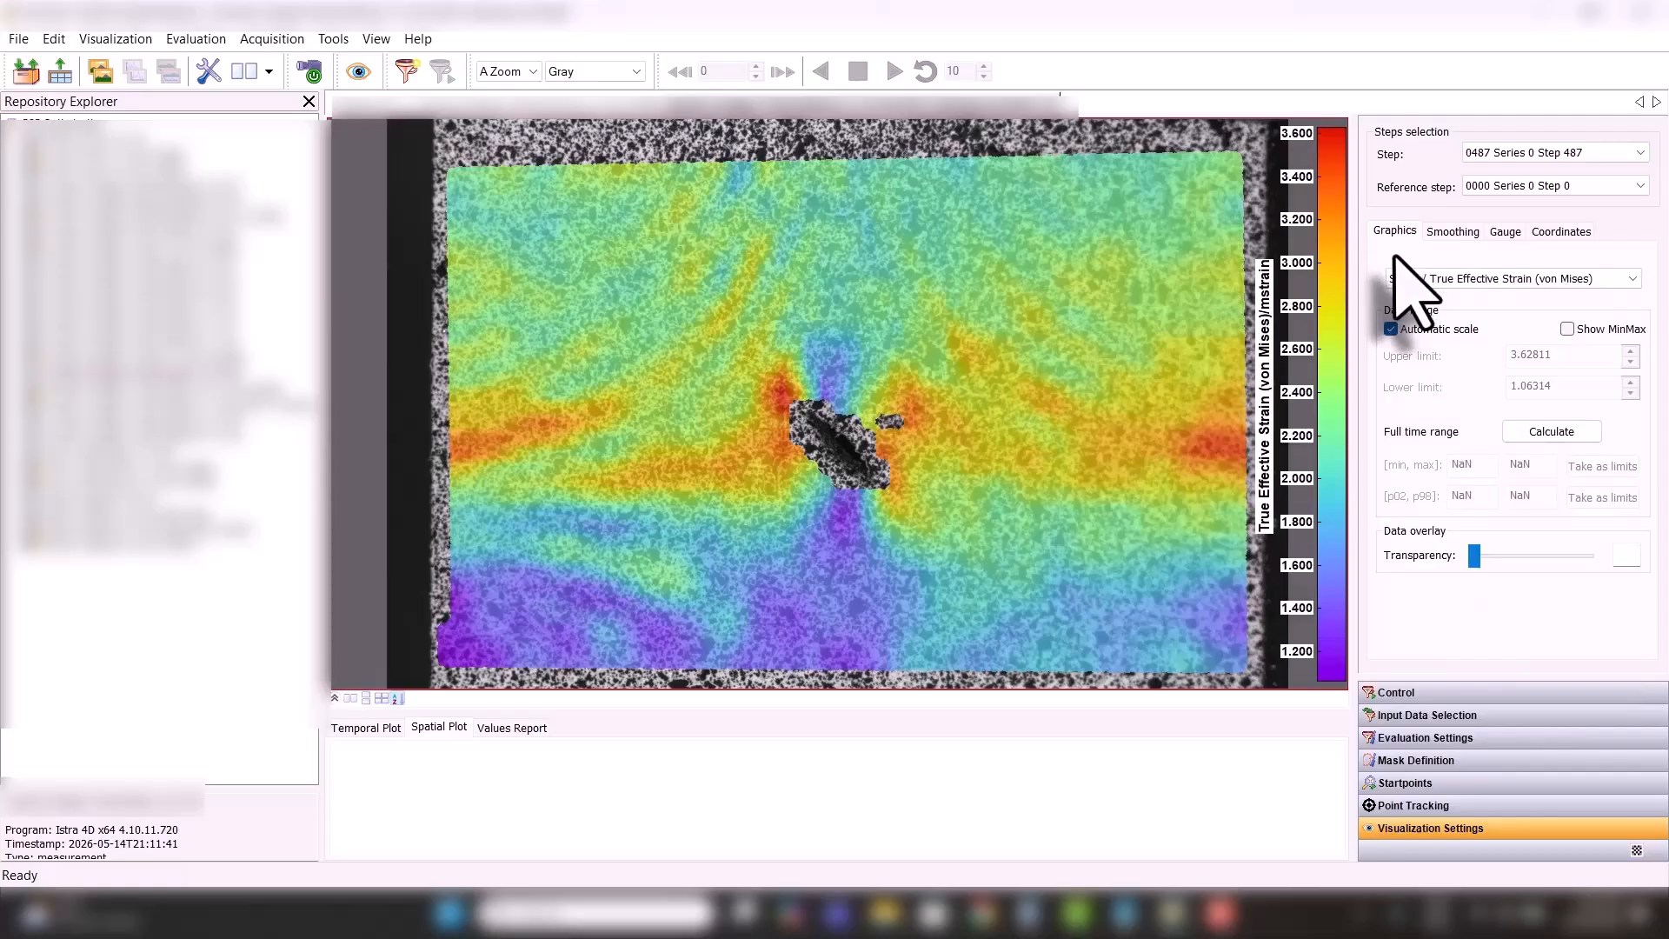
- View the von Mises strain map at earlier evaluation steps 0167, 0080 and 0003 of Series 0
left_click(1640, 153)
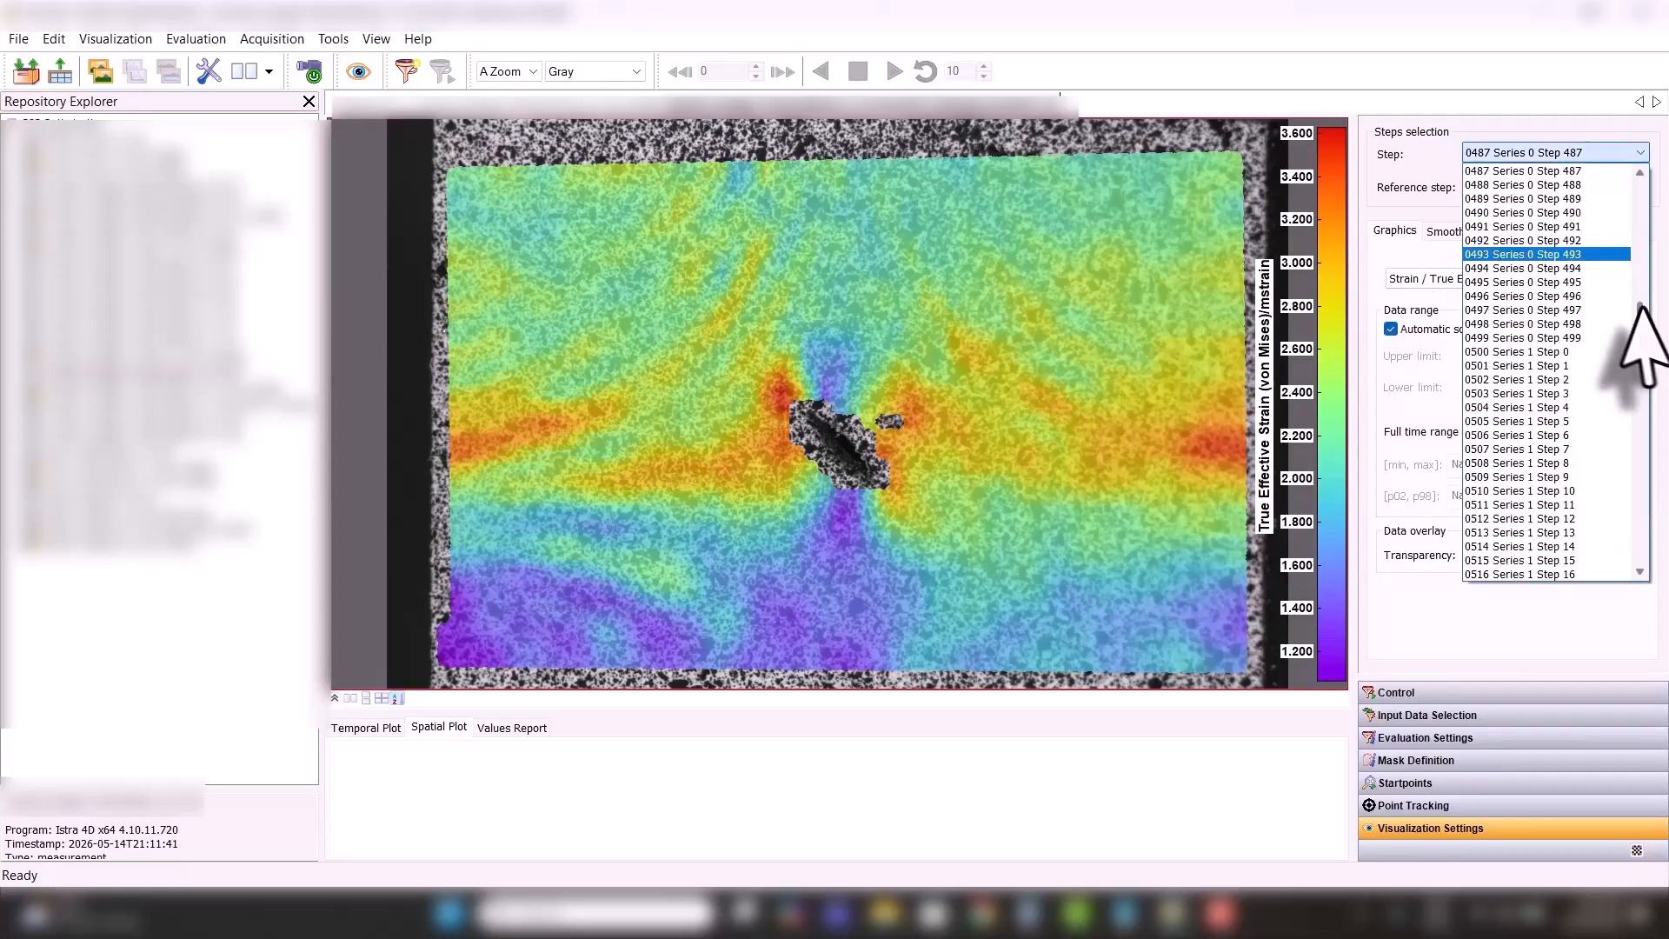
left_click_drag(1640, 336, 1565, 199)
left_click(1590, 241)
left_click(1539, 155)
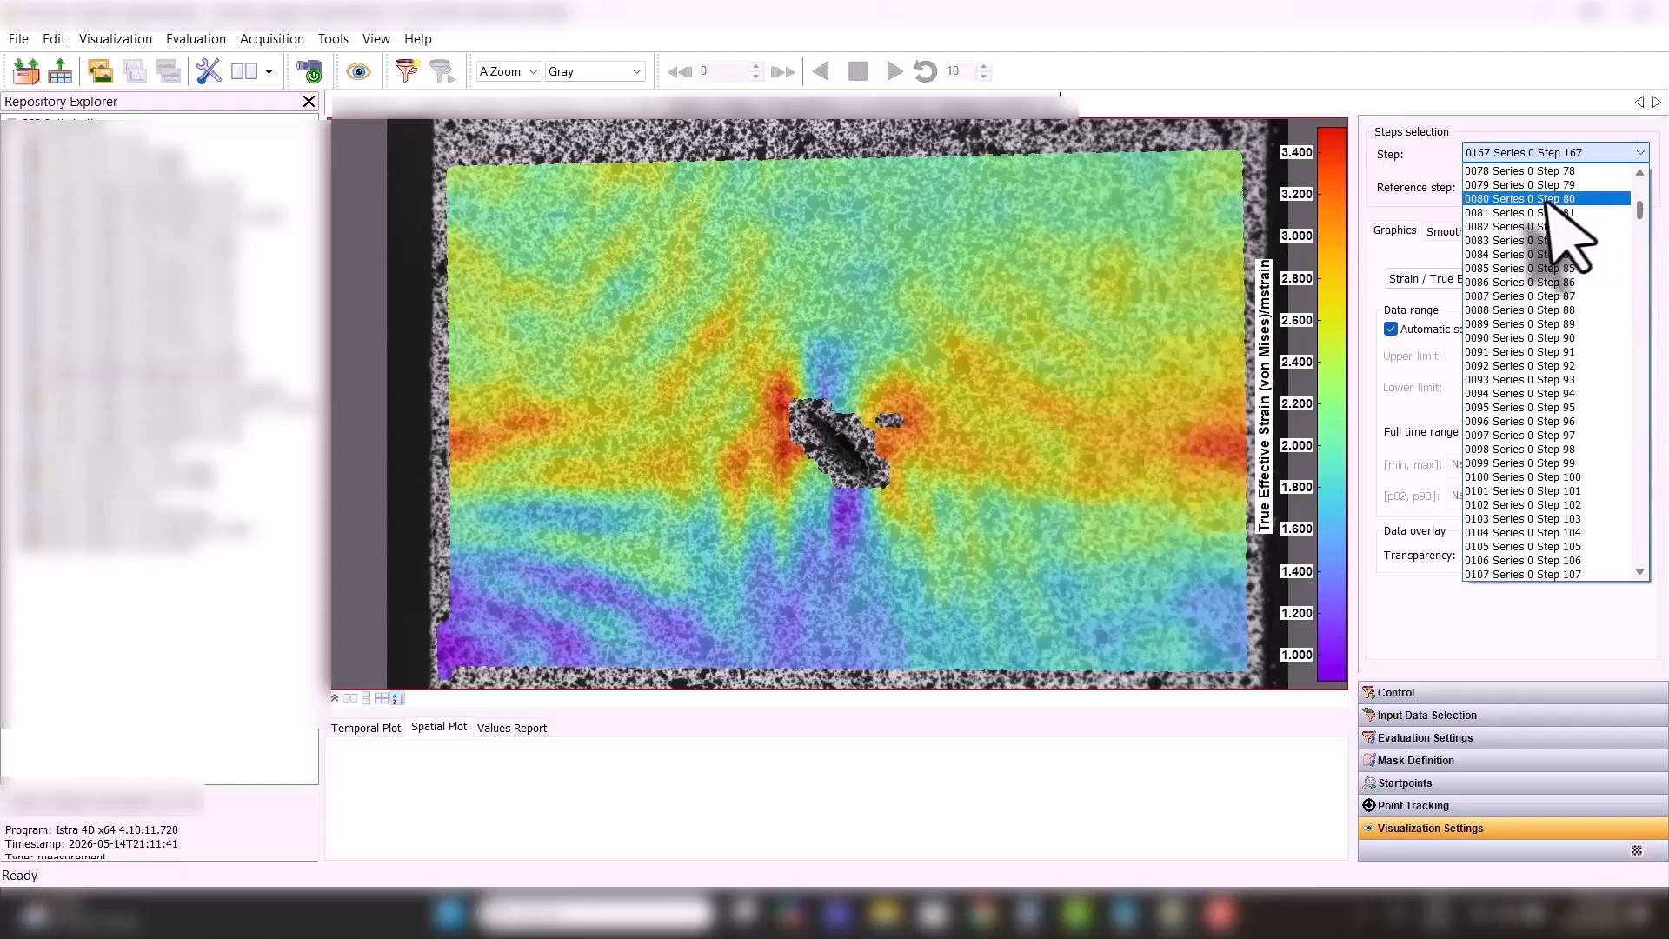
left_click(1548, 202)
left_click(1548, 155)
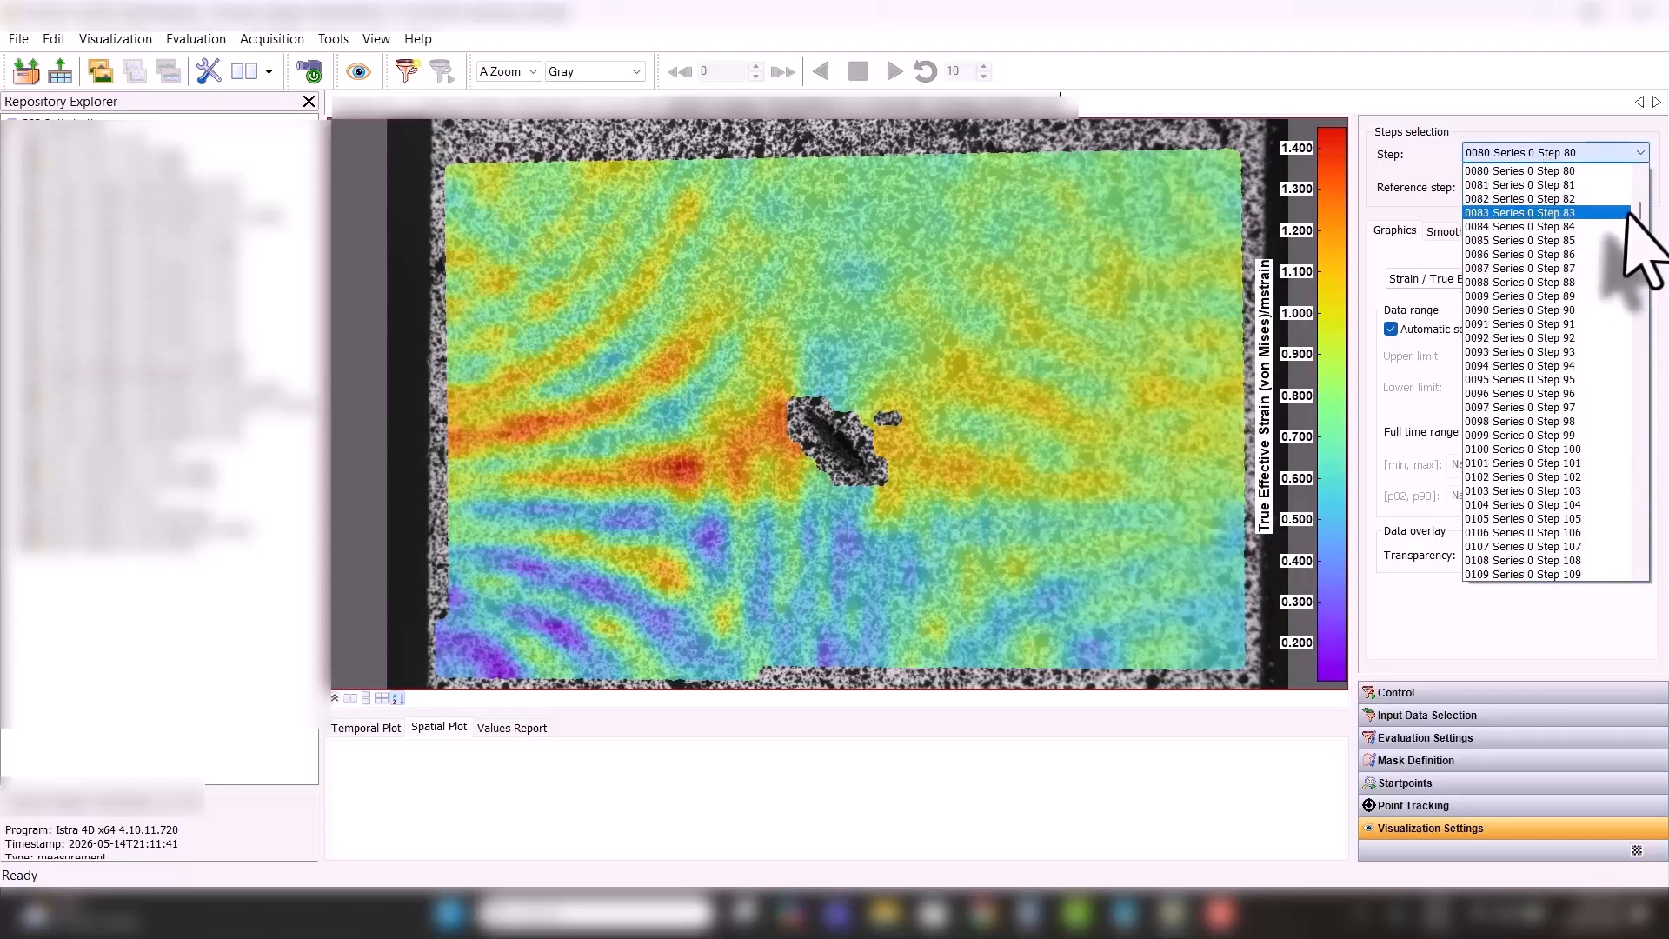
left_click_drag(1640, 213, 1644, 179)
left_click(1565, 212)
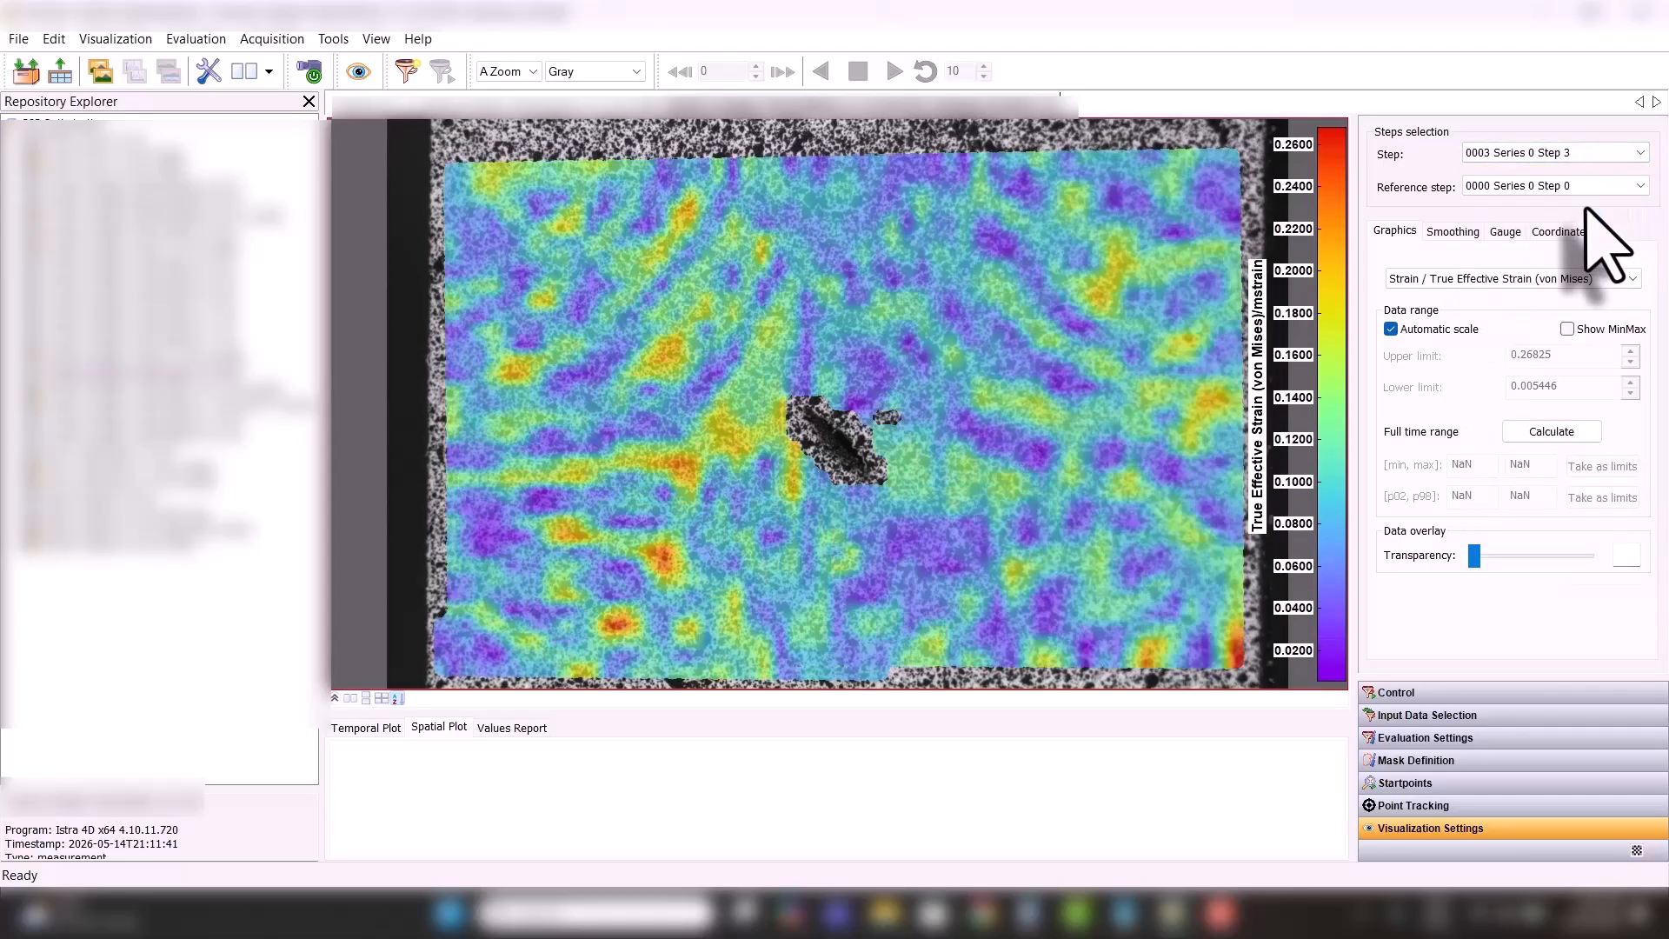
- View the von Mises strain map at 0739 Series 1 Step 239 and 1029 Series 2 Step 29
left_click(1578, 155)
left_click_drag(1643, 202, 1650, 466)
left_click(1530, 351)
left_click(1556, 153)
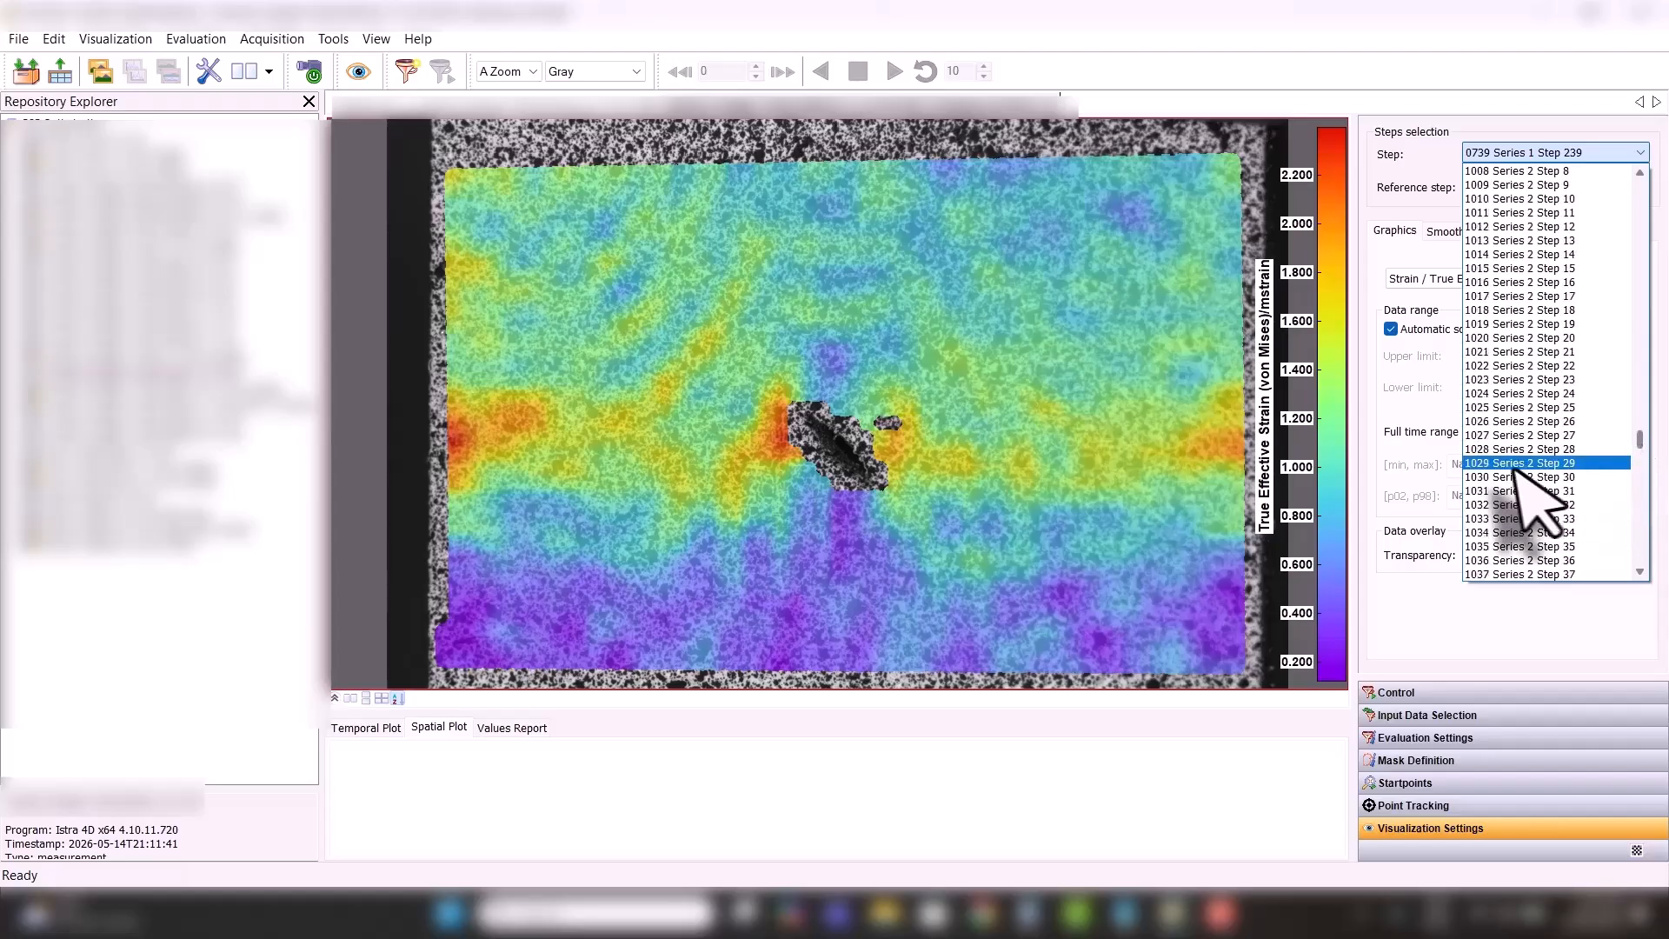
left_click(1522, 470)
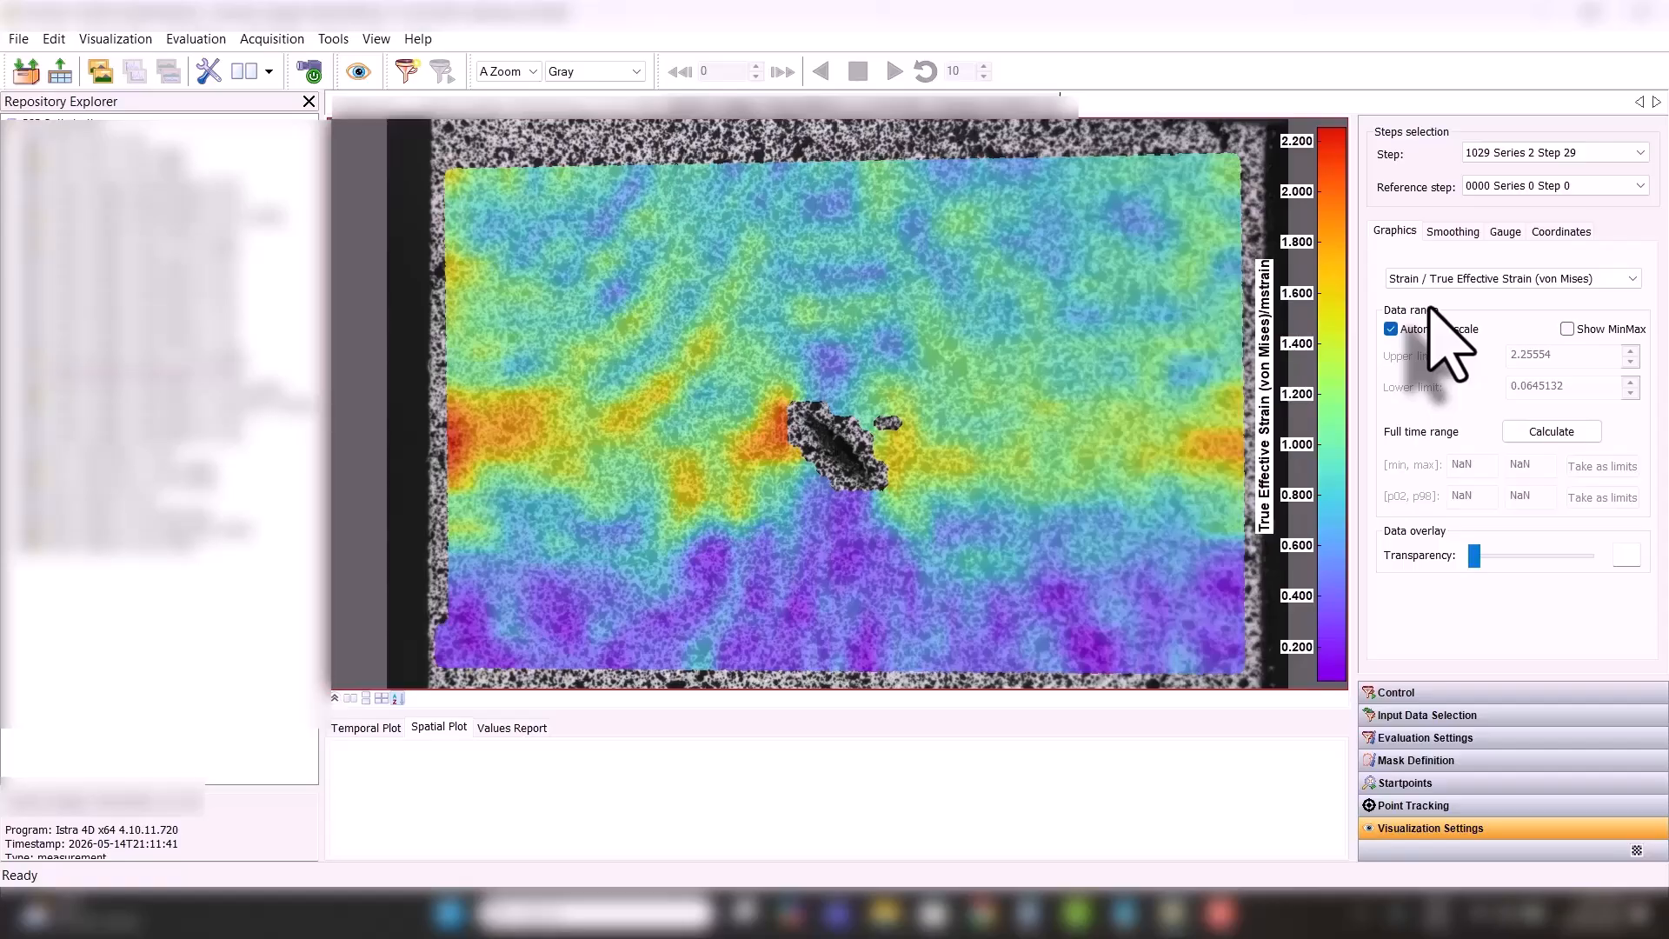
- Open the other evaluation from the repository for visualization, show only the second camera's view and collapse the image thumbnails
left_click(117, 167)
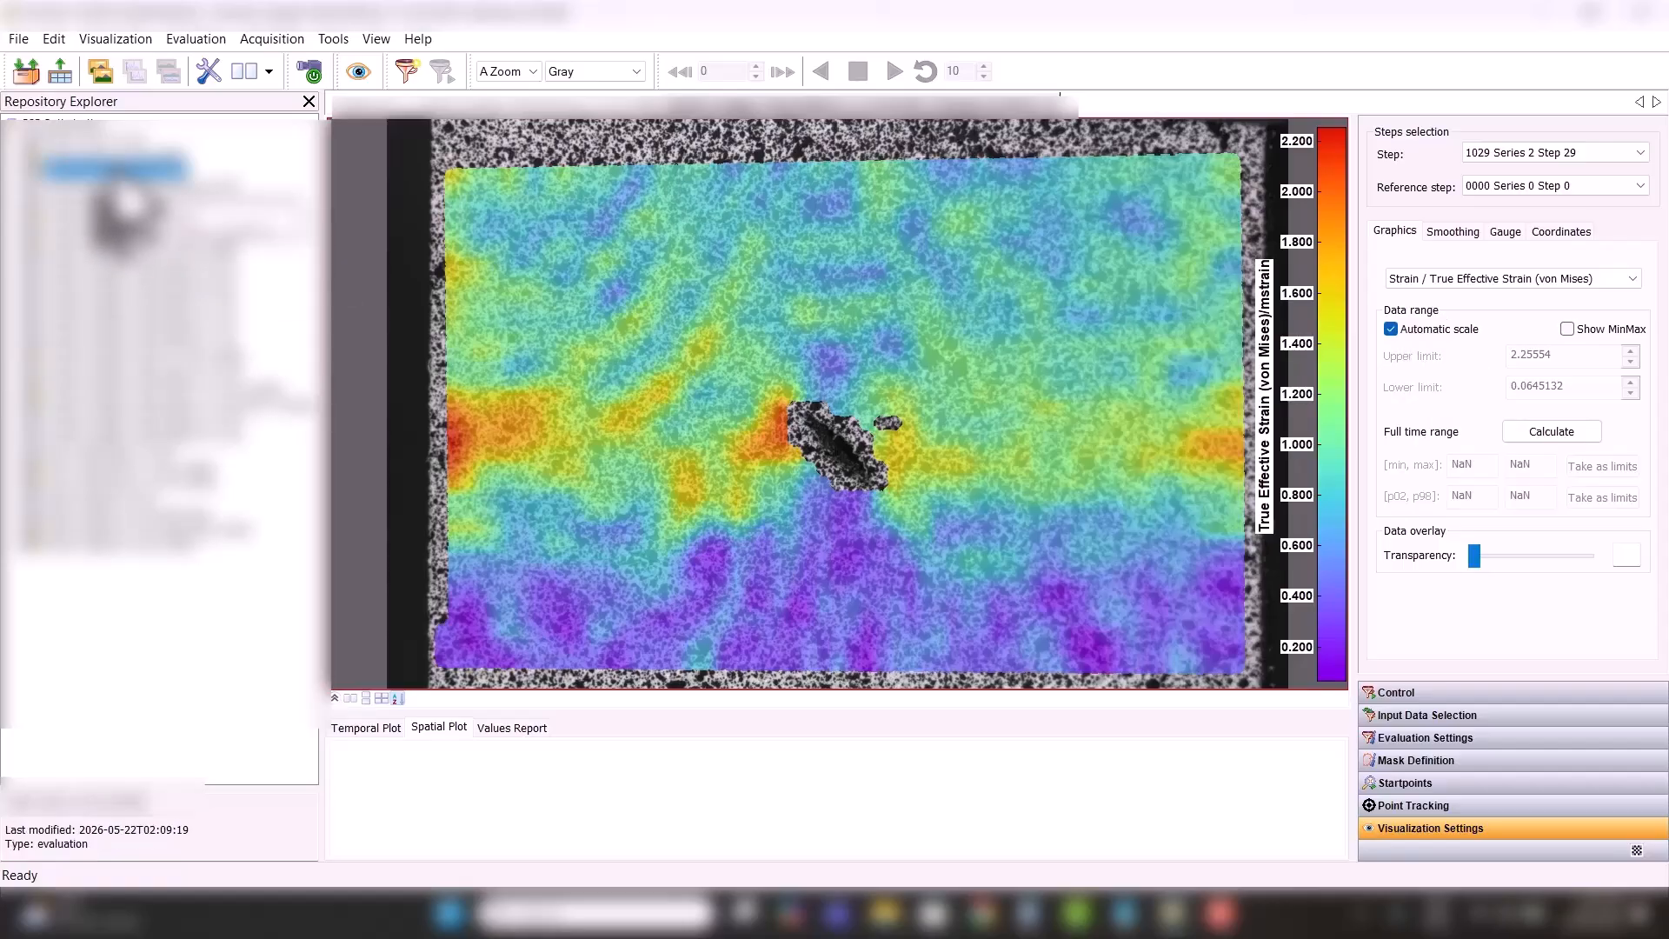
left_click(134, 154)
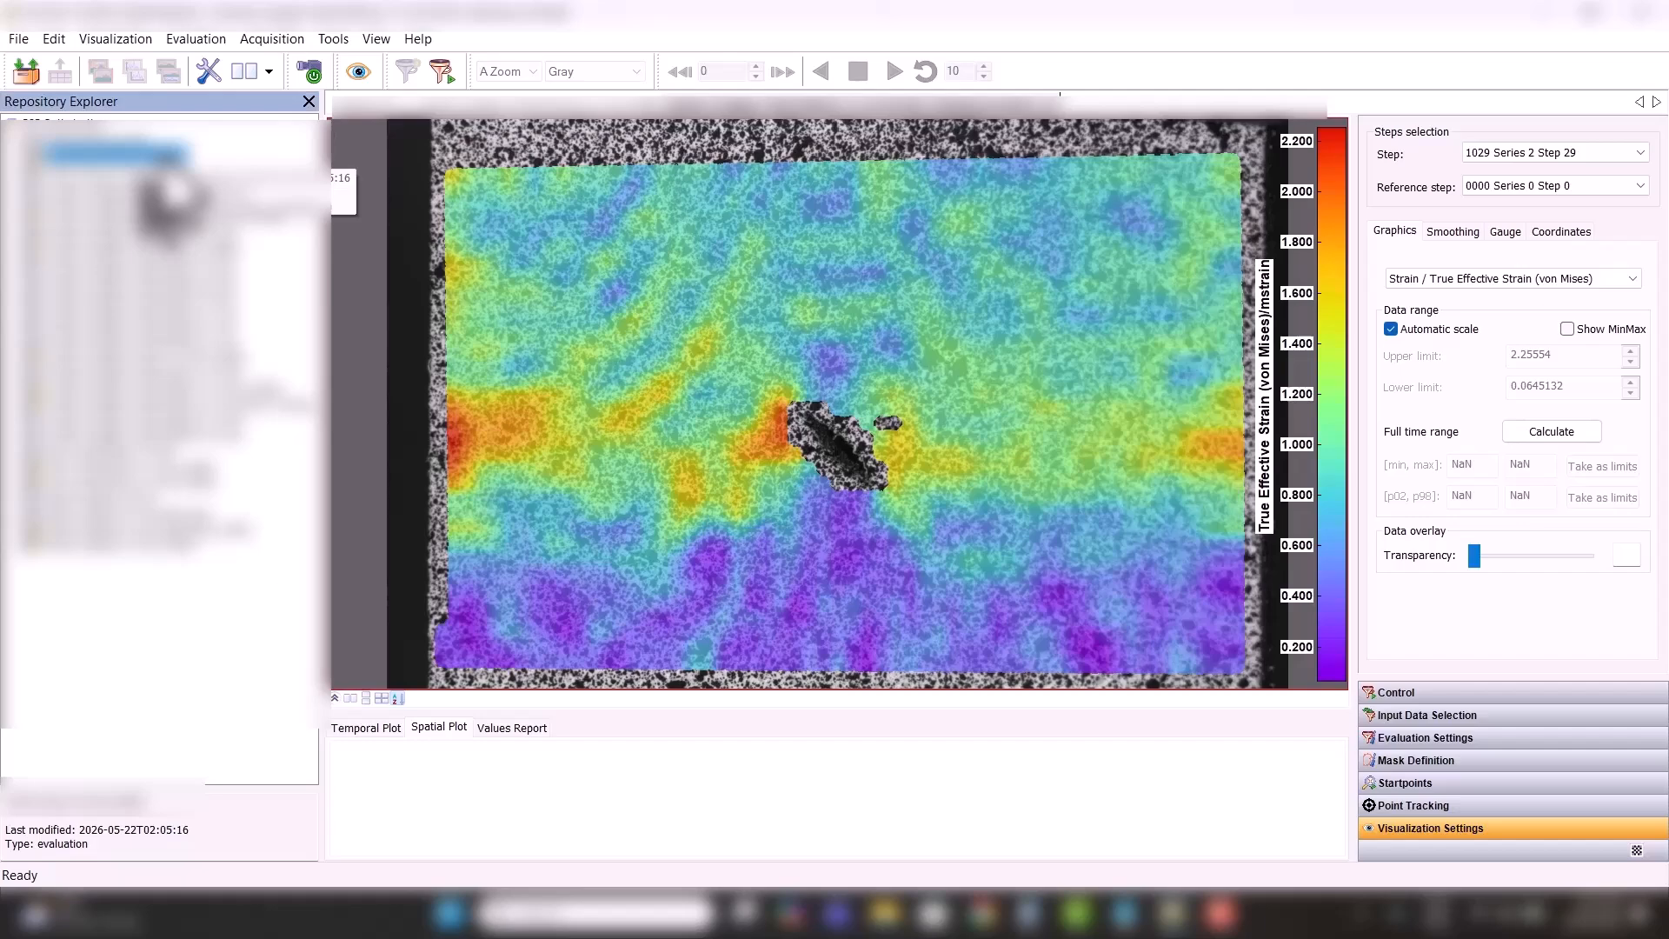
left_click(441, 73)
left_click(335, 669)
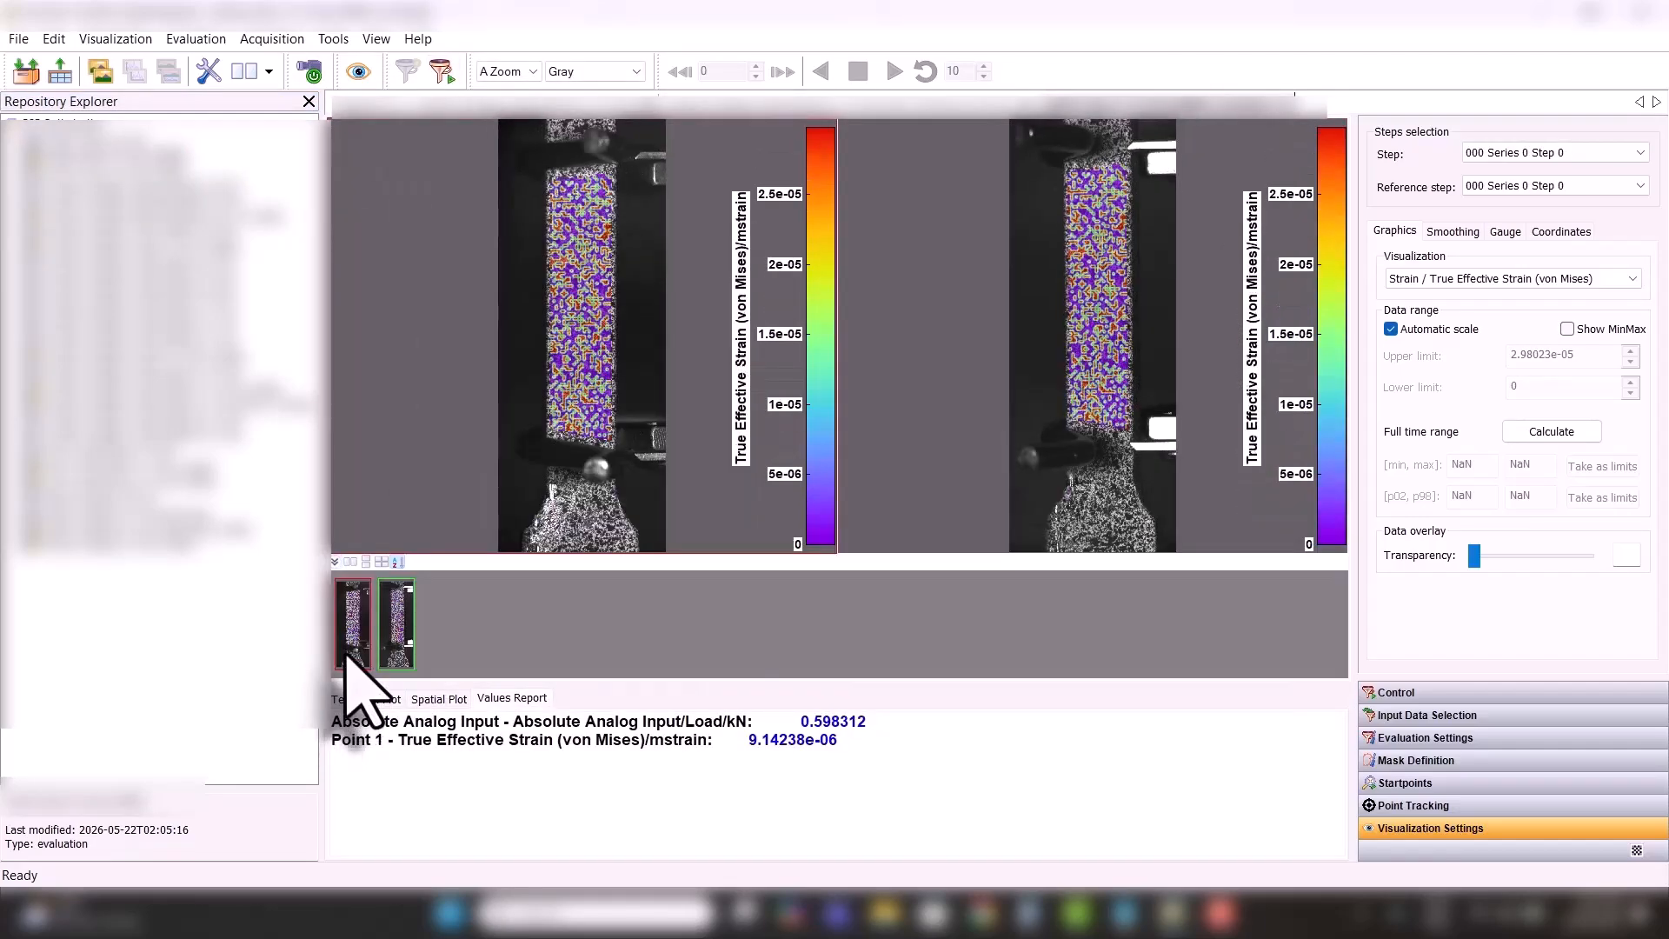
left_click(346, 653)
left_click(335, 561)
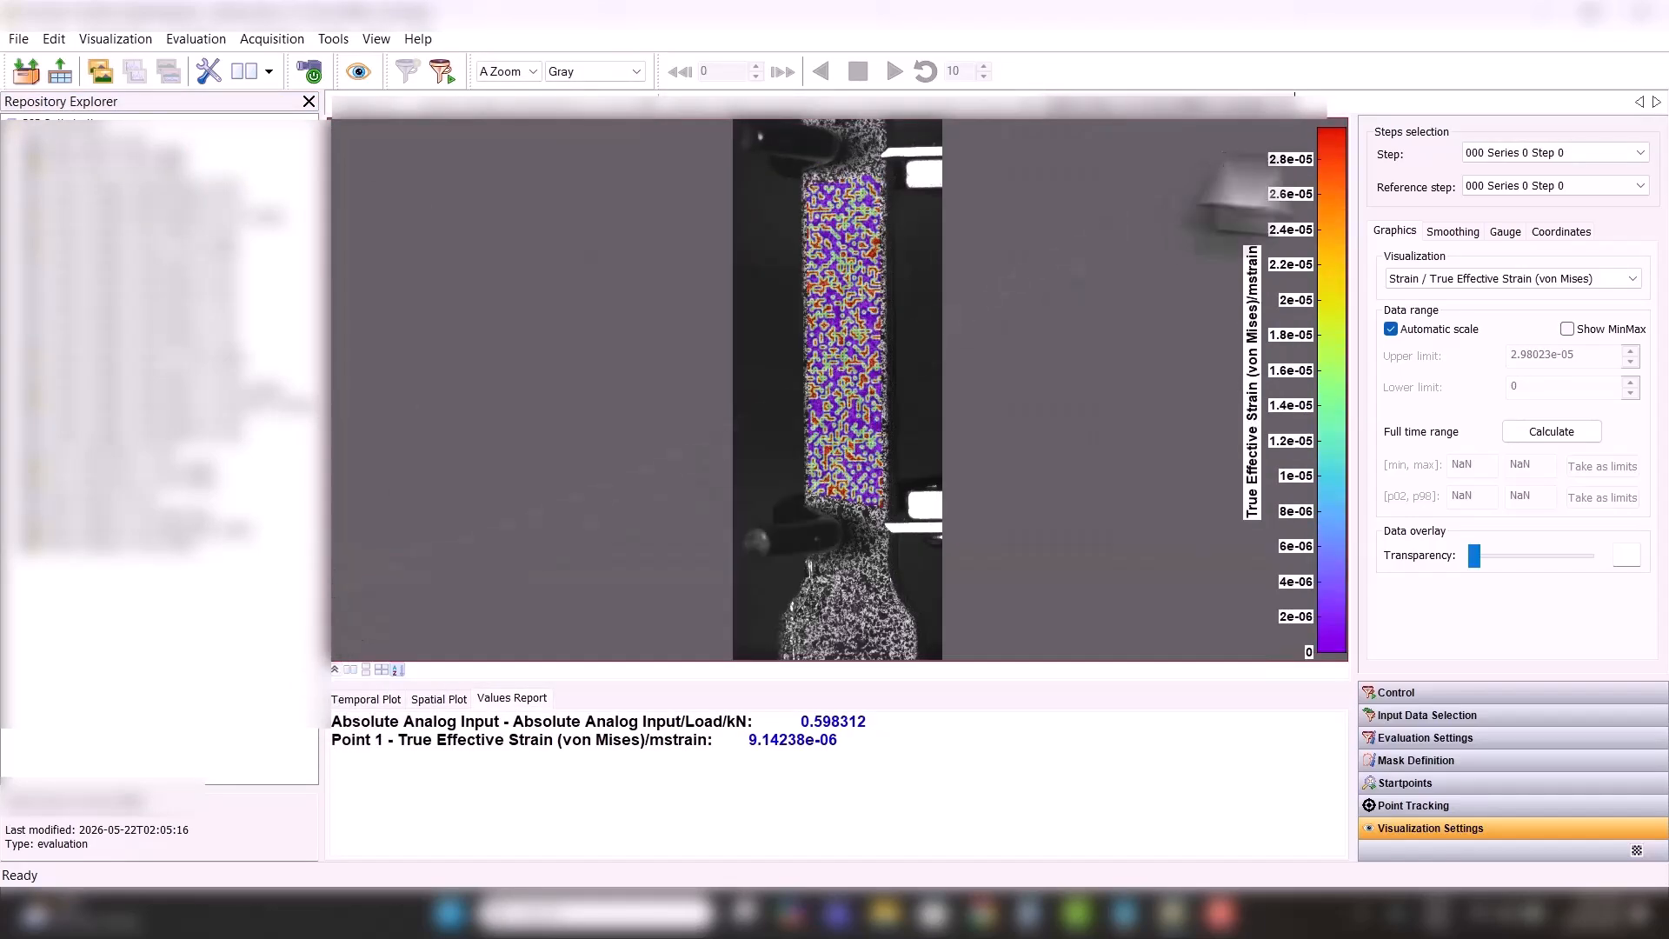
- Display 445 Series 0 Step 445 and enlarge the image area above the values report
left_click(1507, 154)
left_click_drag(1644, 193, 1630, 536)
left_click(1617, 504)
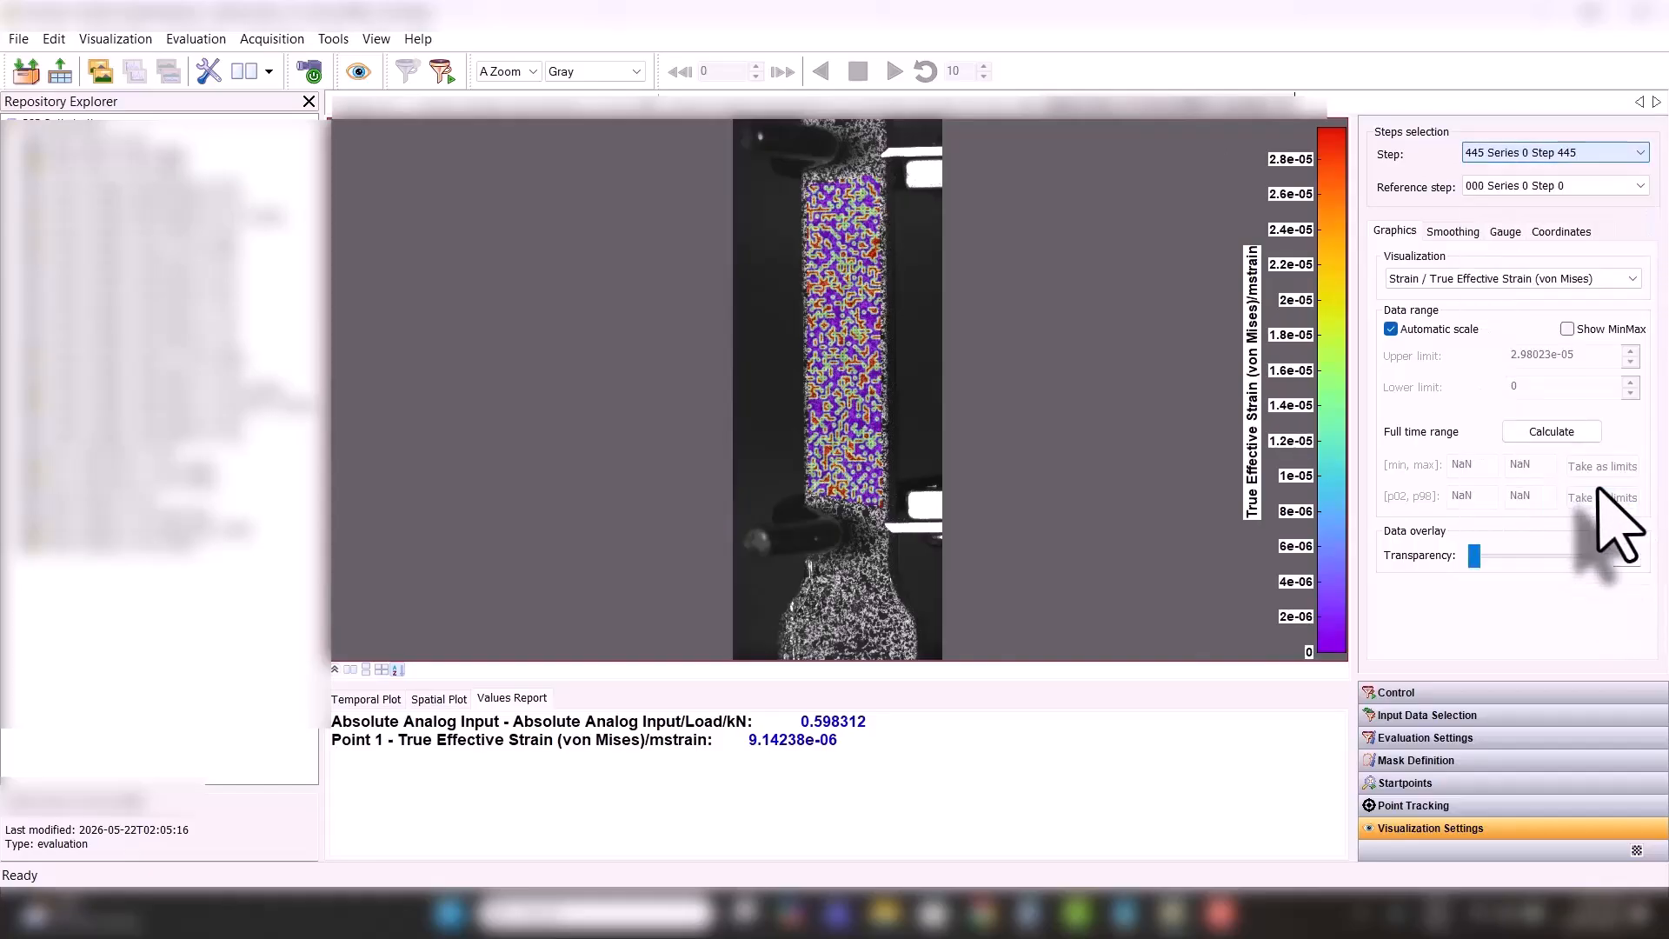
left_click_drag(1200, 664, 1092, 771)
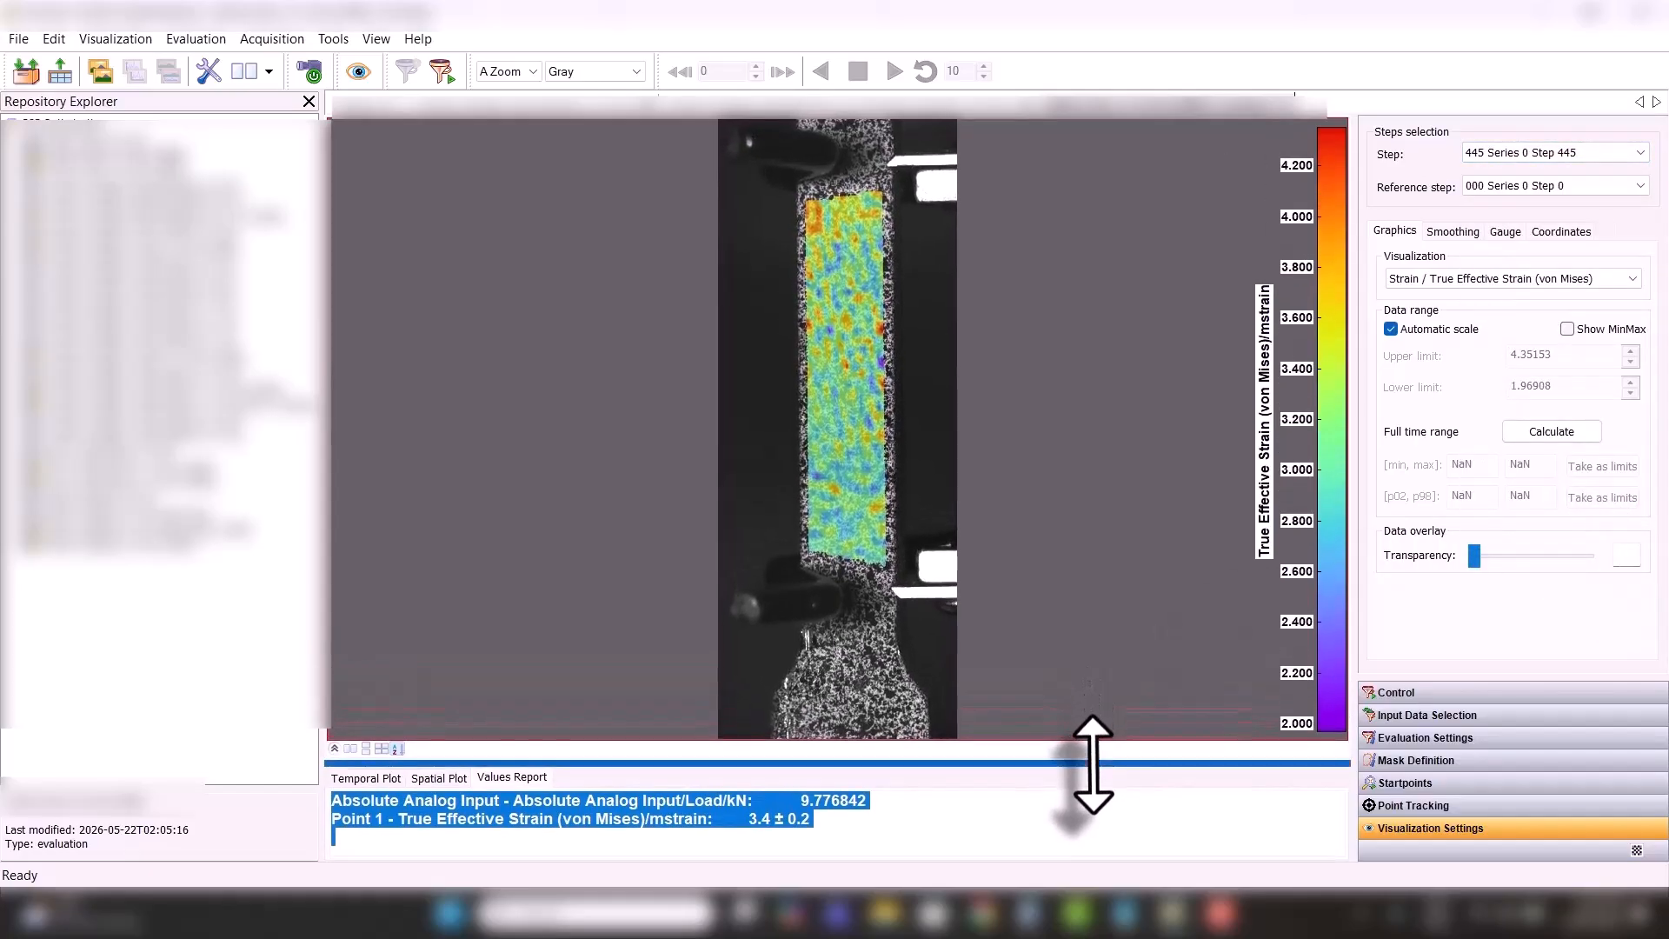
- Switch the displayed evaluation step to 495 Series 0 Step 495
left_click(1575, 152)
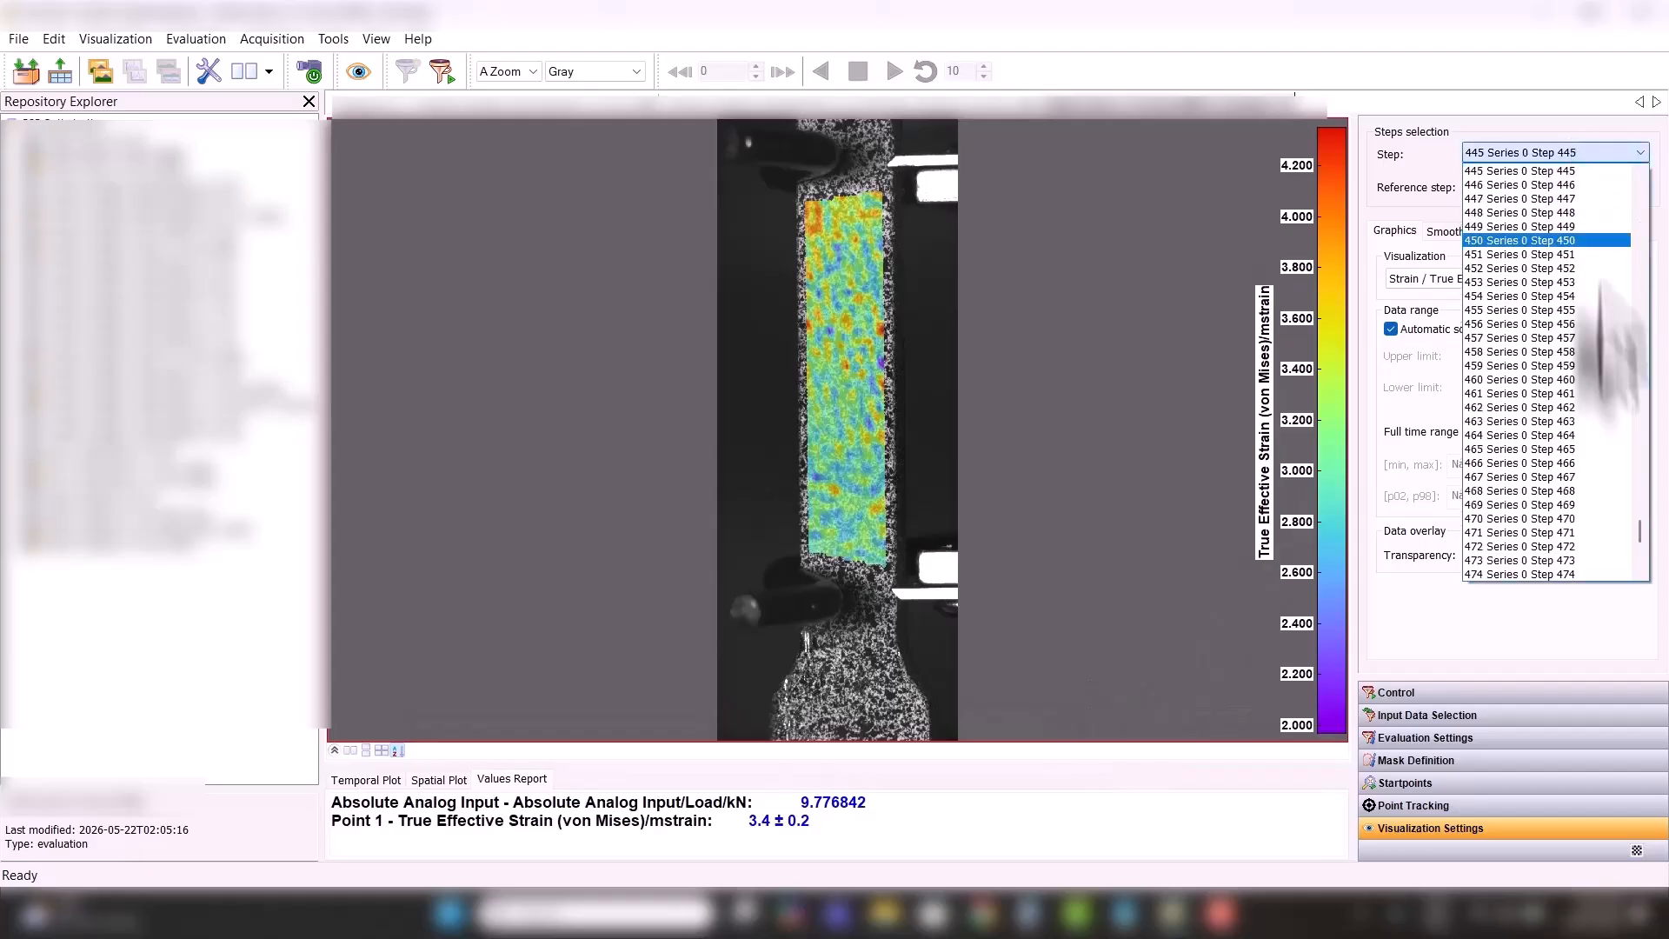
scroll(1646, 574, "down", 9)
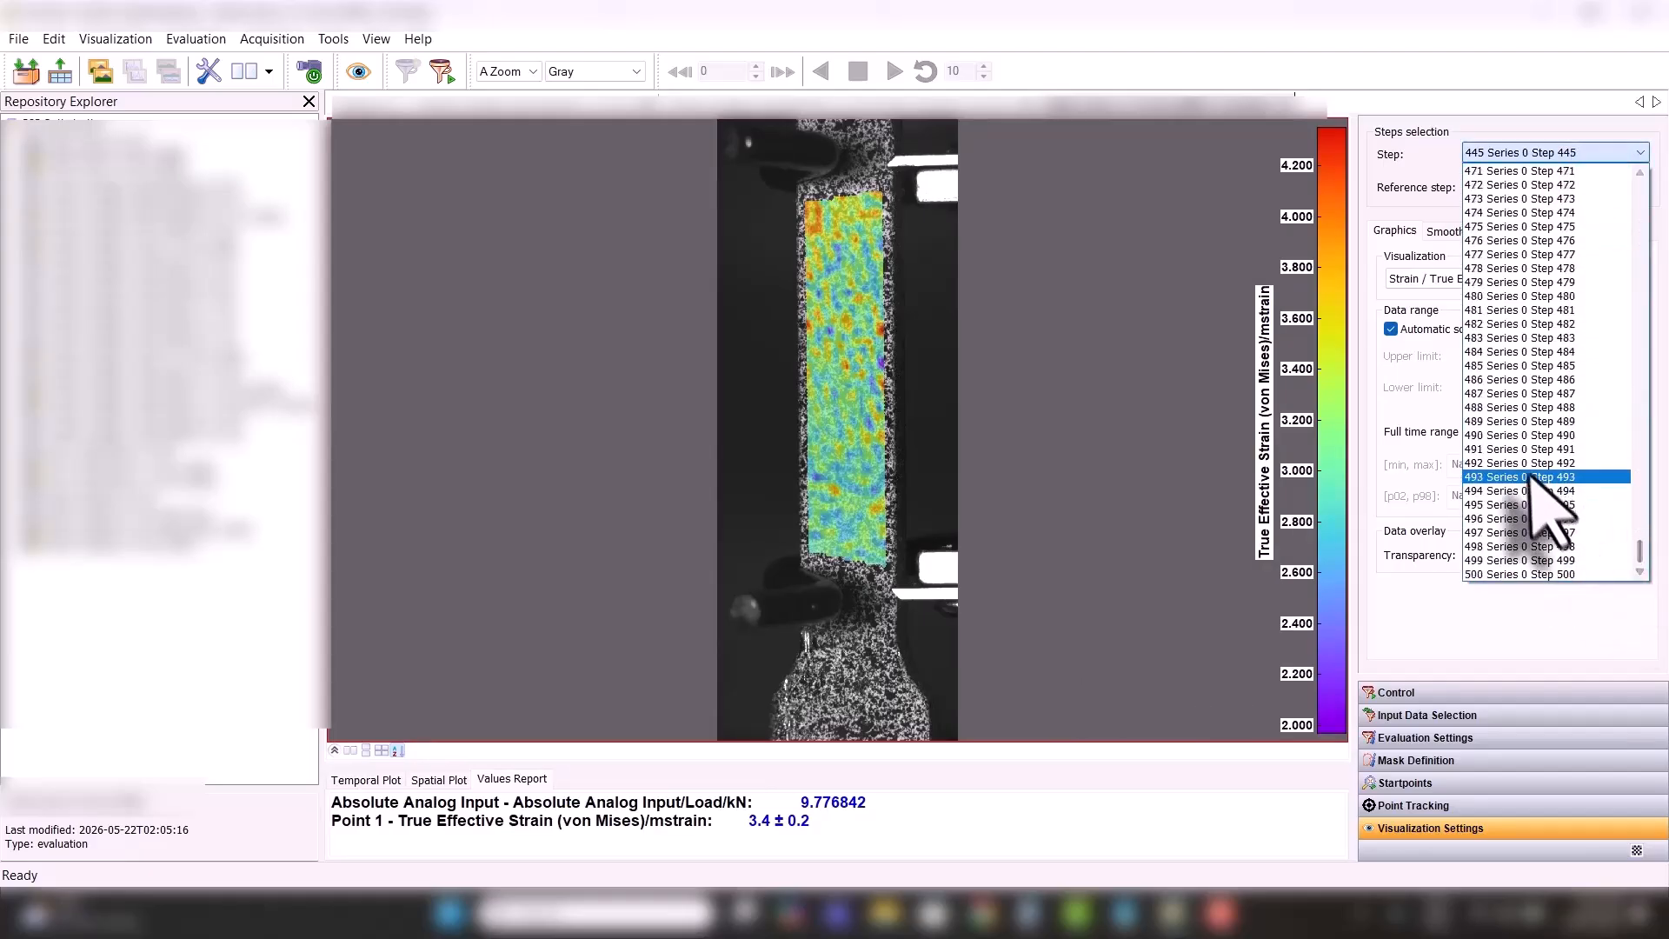
left_click(1530, 477)
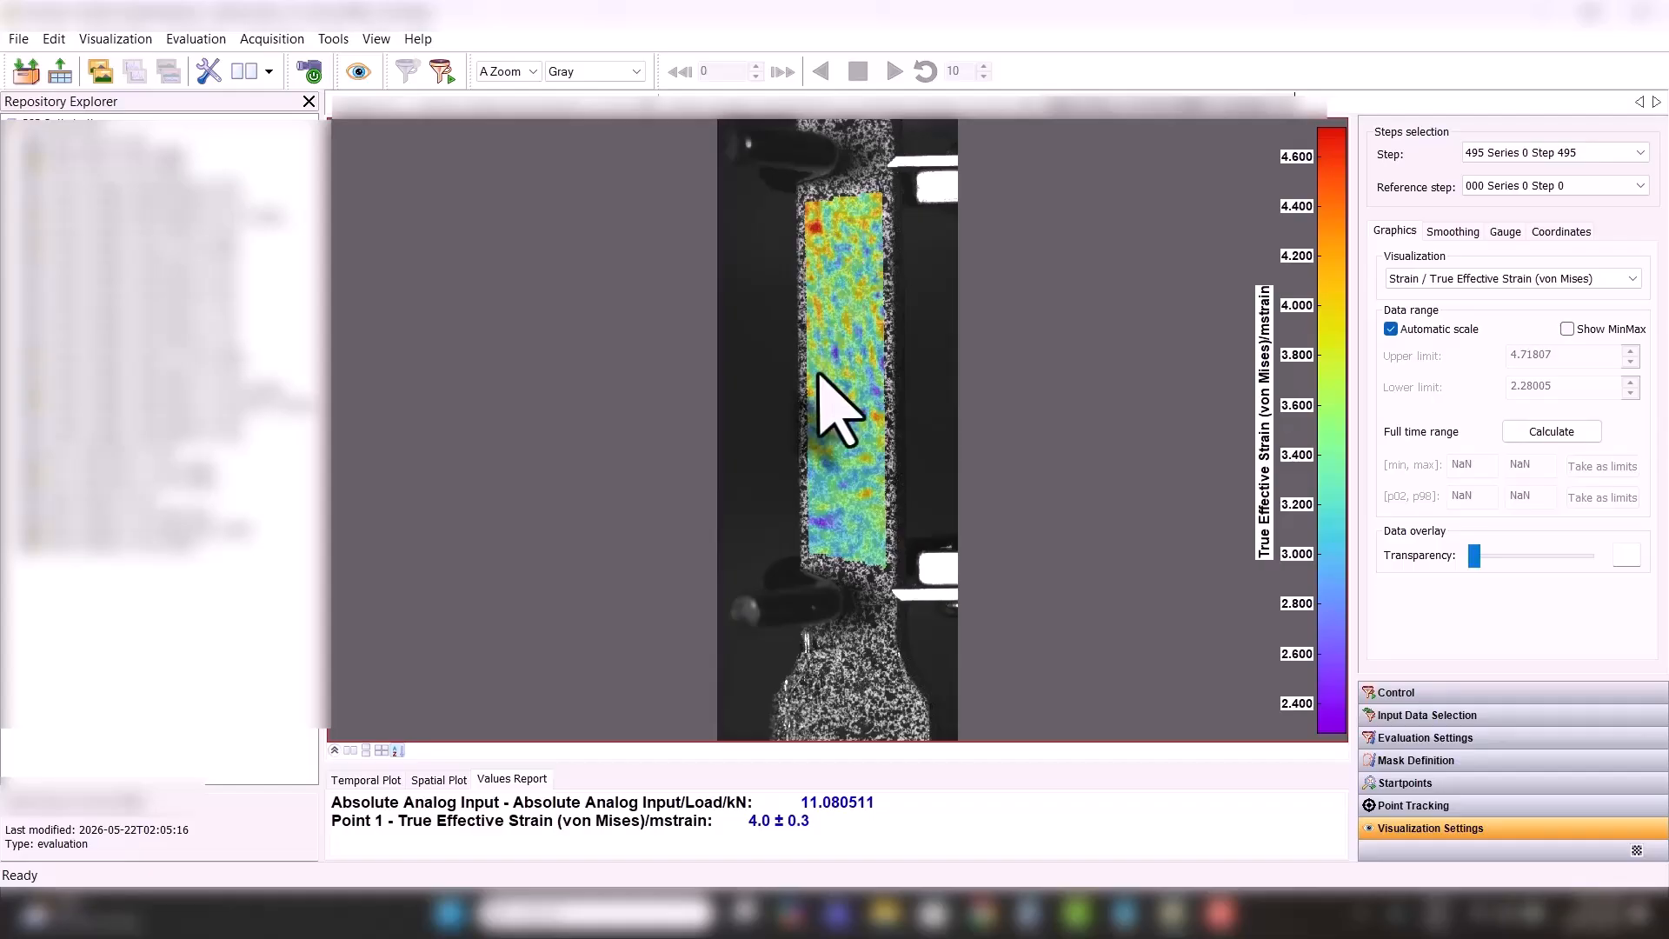
- View the Displacement / Total map of the specimen, and return to Strain / True Effective Strain (von Mises)
left_click(1442, 280)
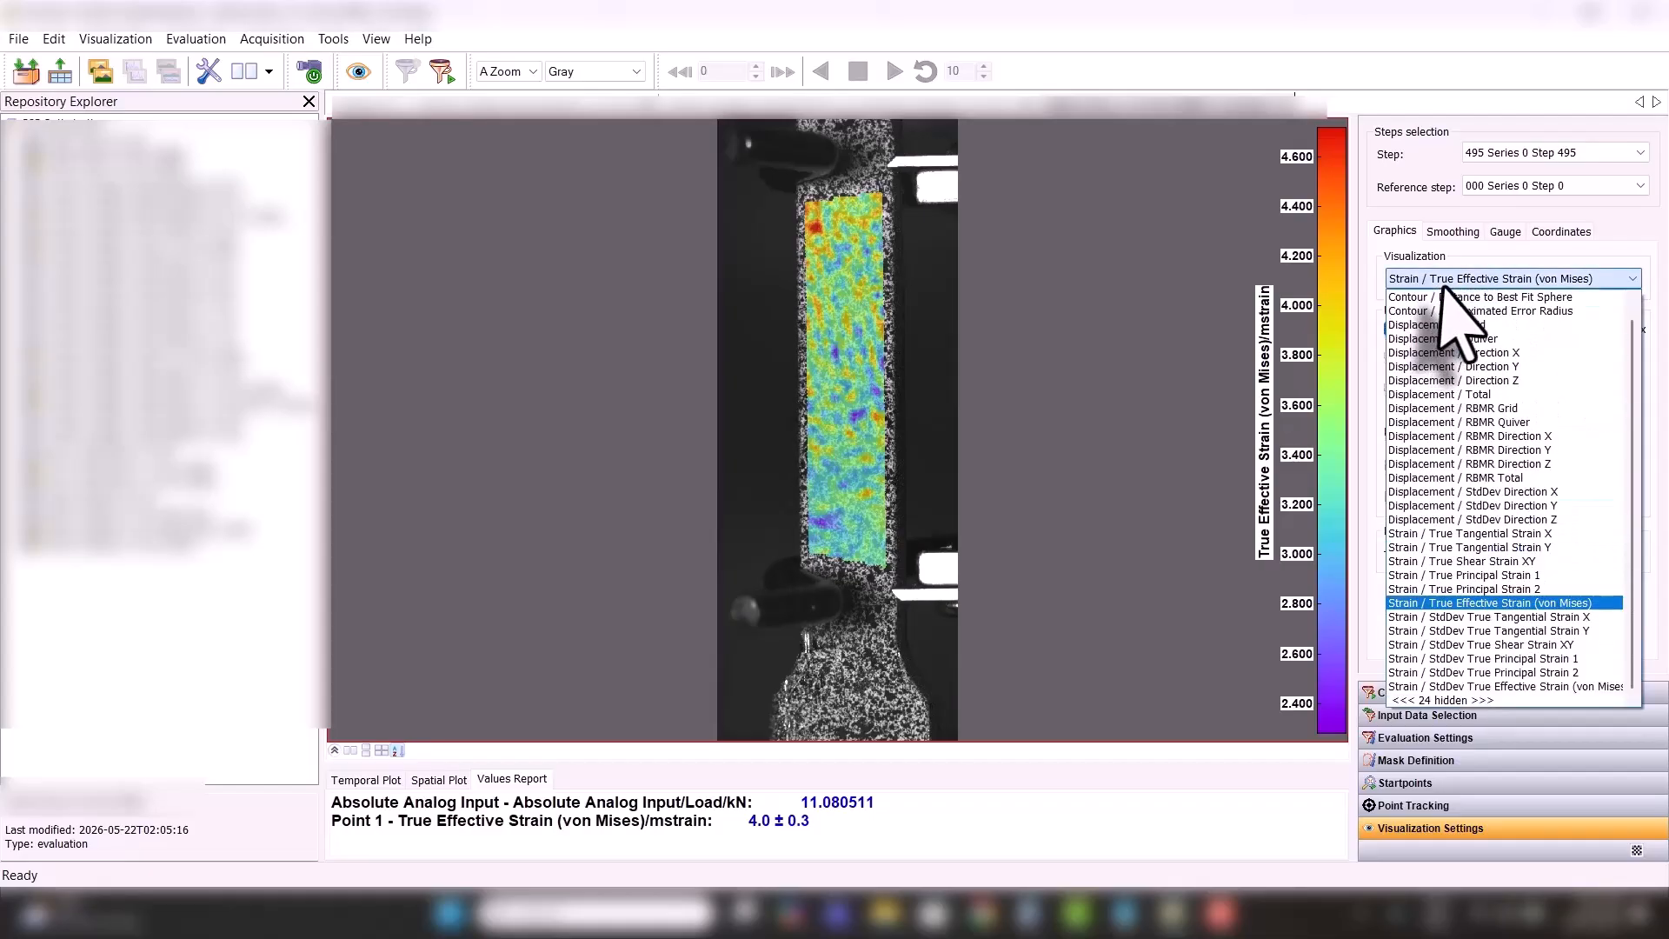
left_click(1539, 393)
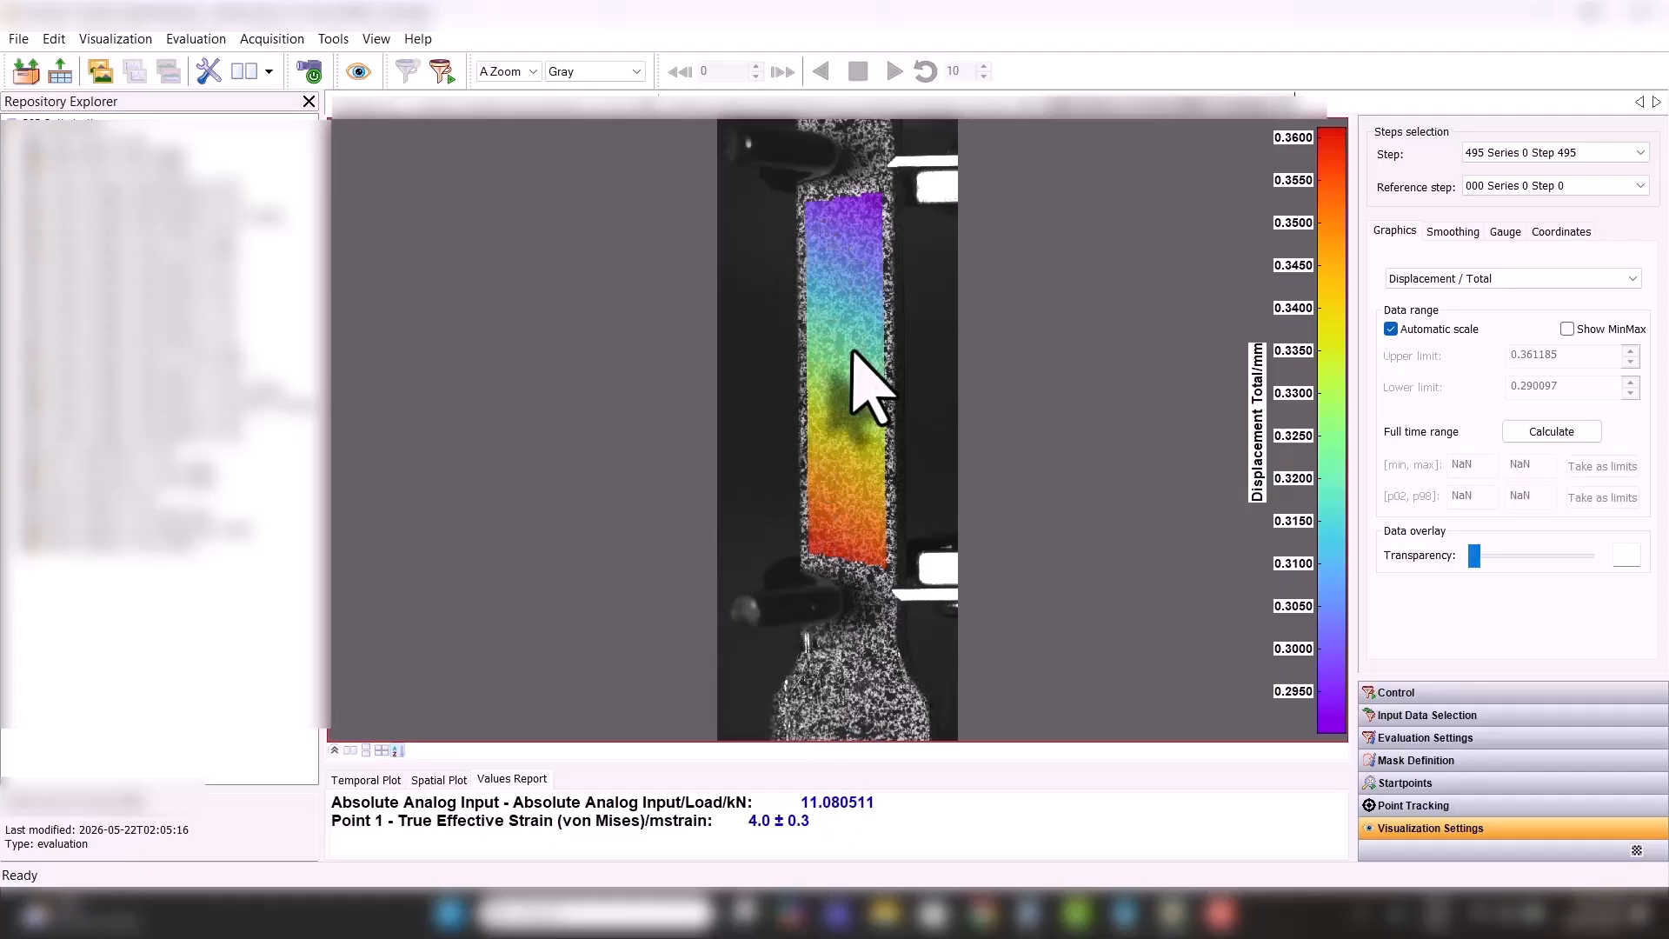
left_click(1460, 288)
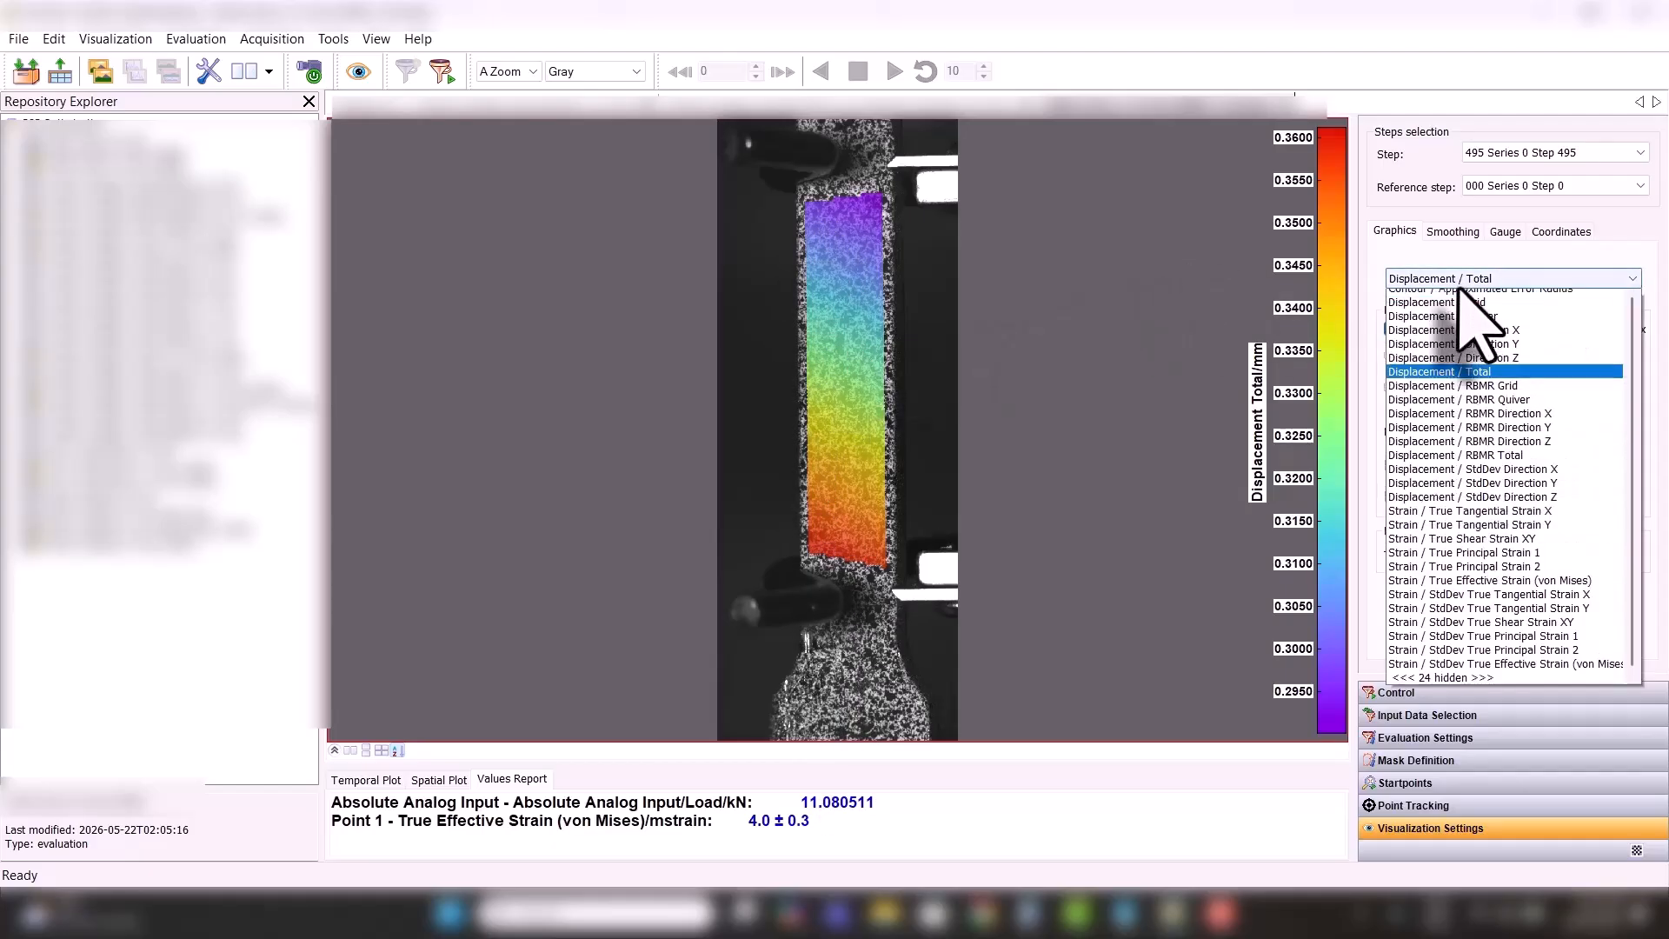
scroll(1557, 313, "up", 1)
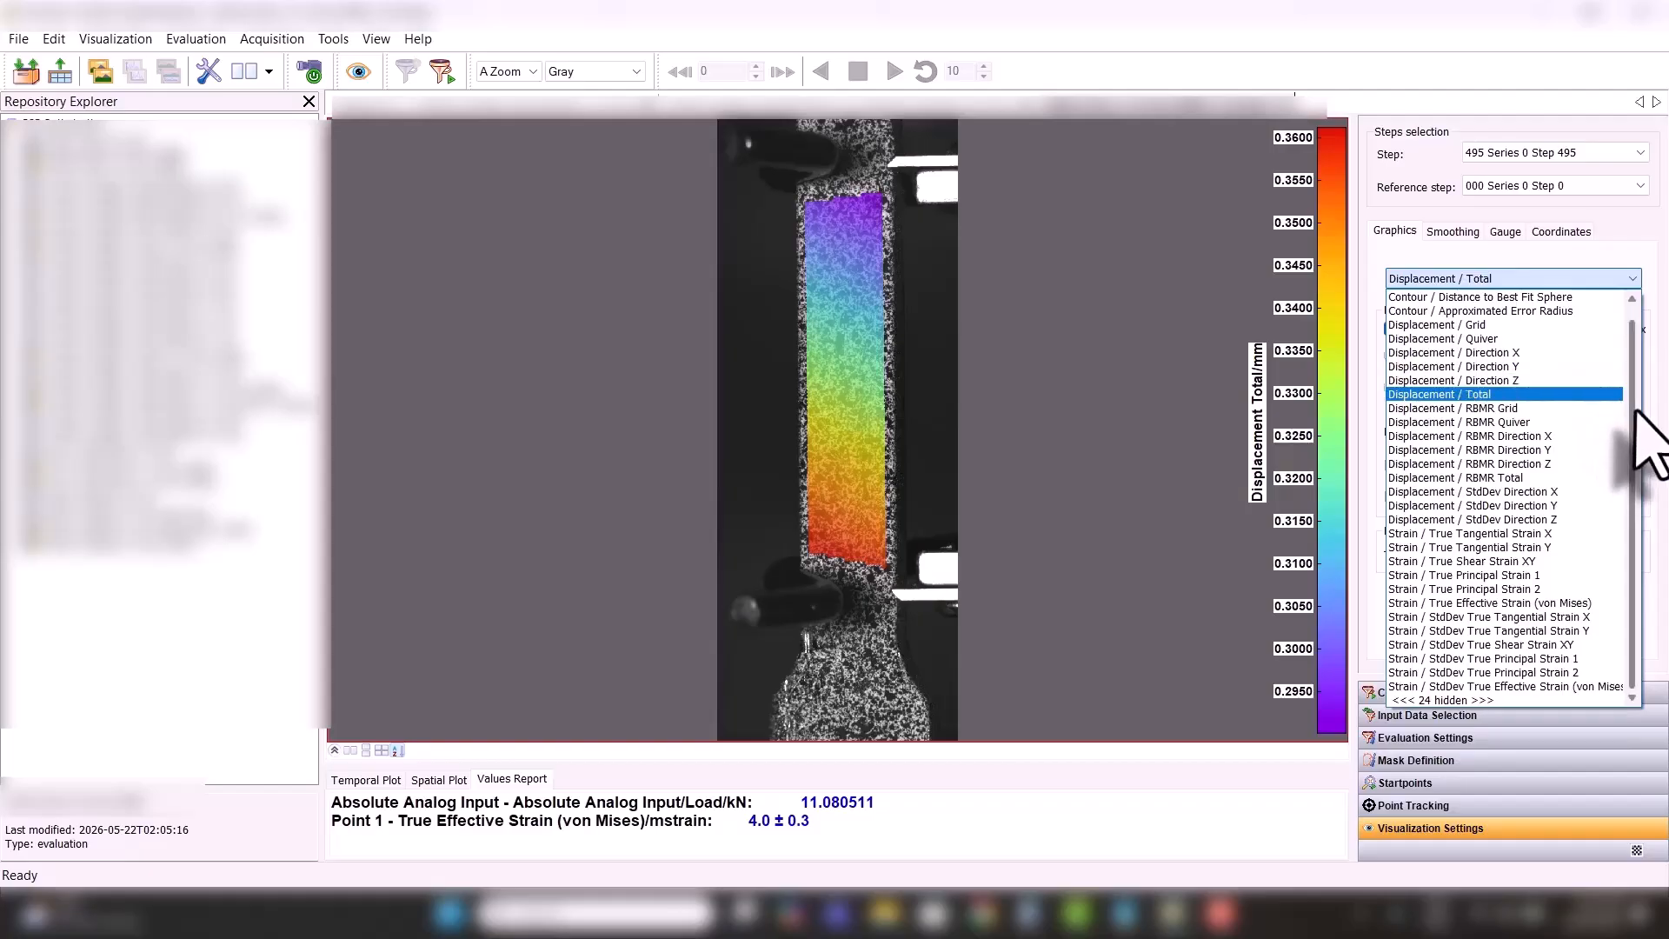
left_click(1539, 602)
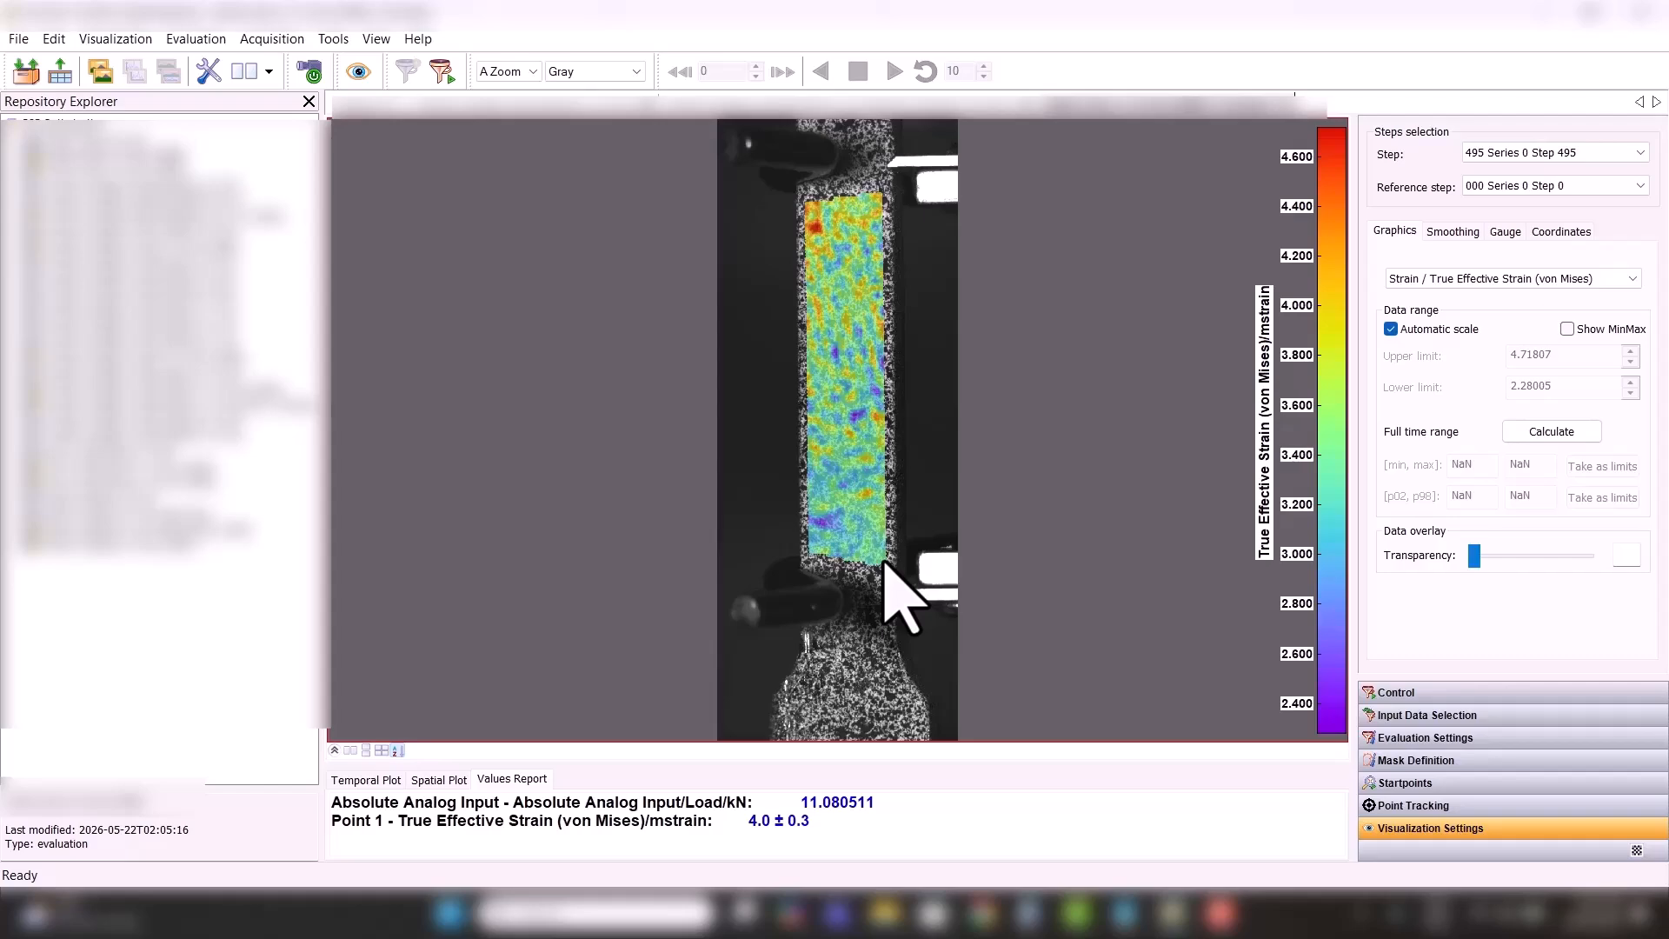
left_click_drag(884, 563, 871, 558)
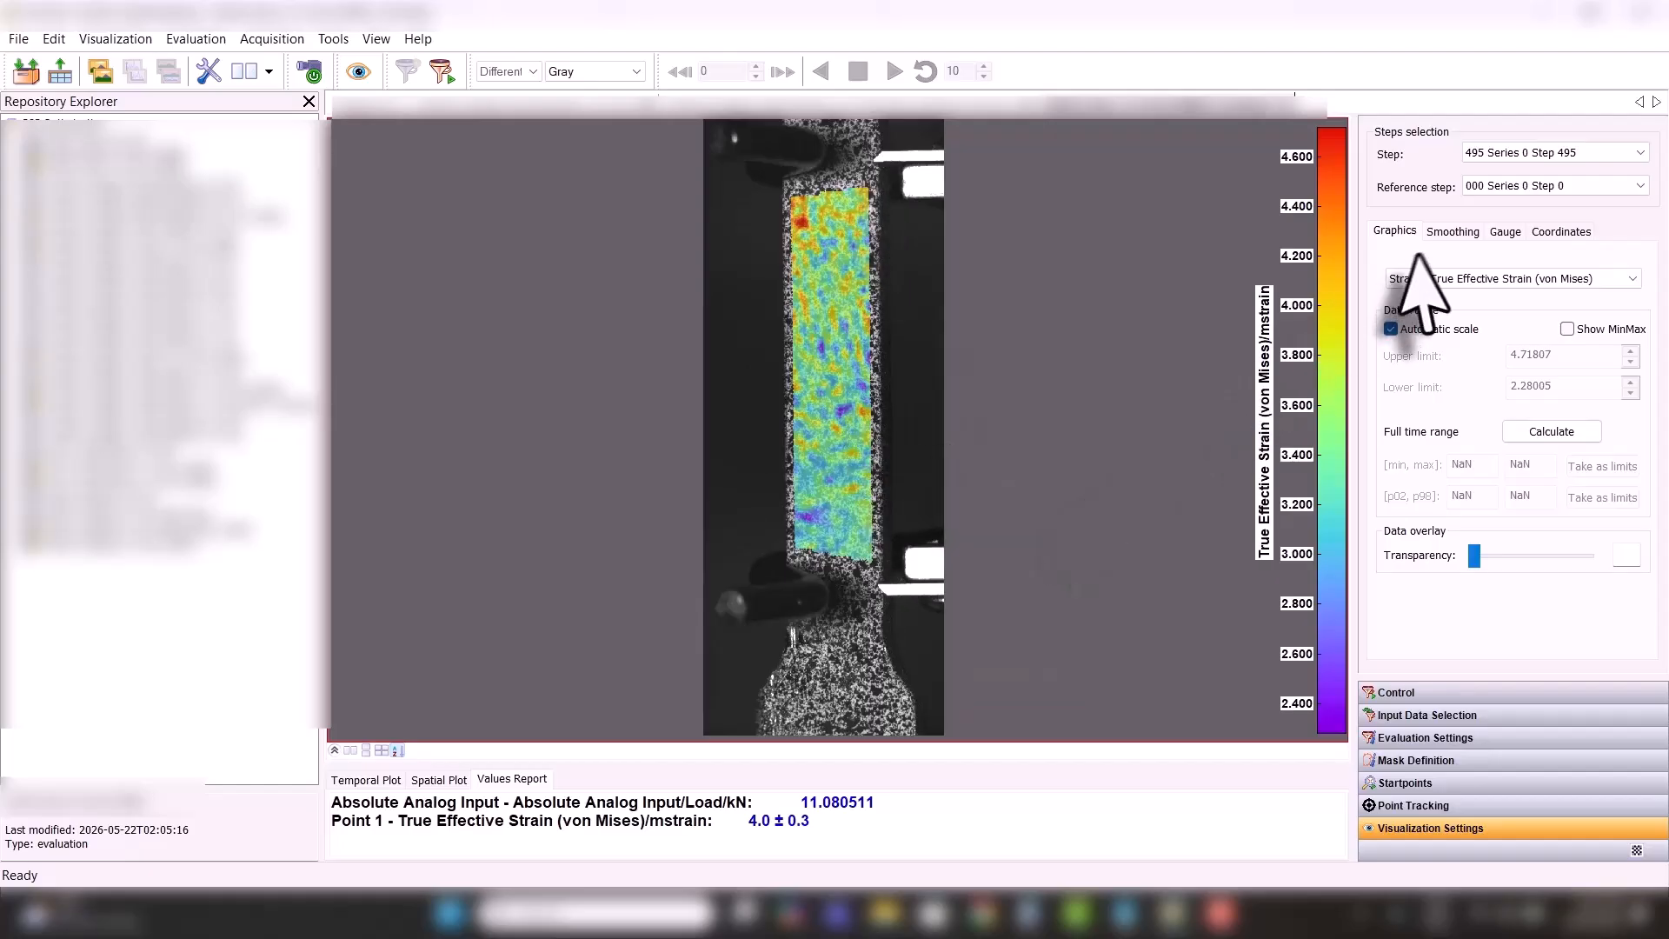
- Delete the Circle 1, Line 1, Line 2 and Point 1 gauges, and place a new point gauge near the specimen's centre
left_click(1506, 231)
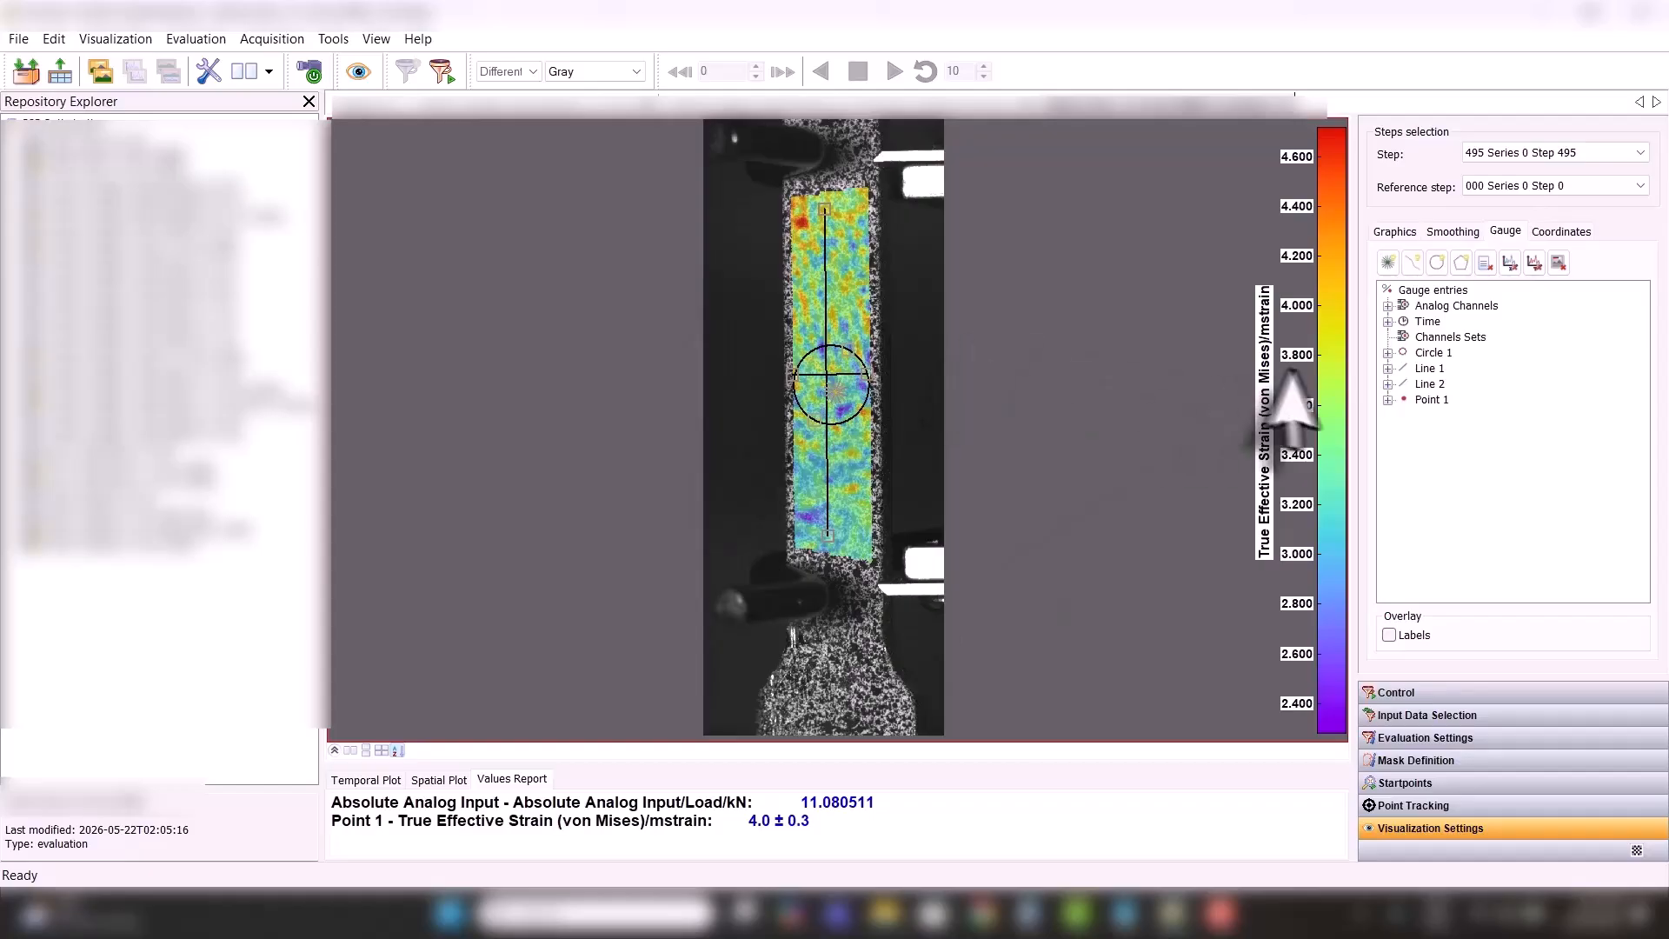
left_click(1436, 354)
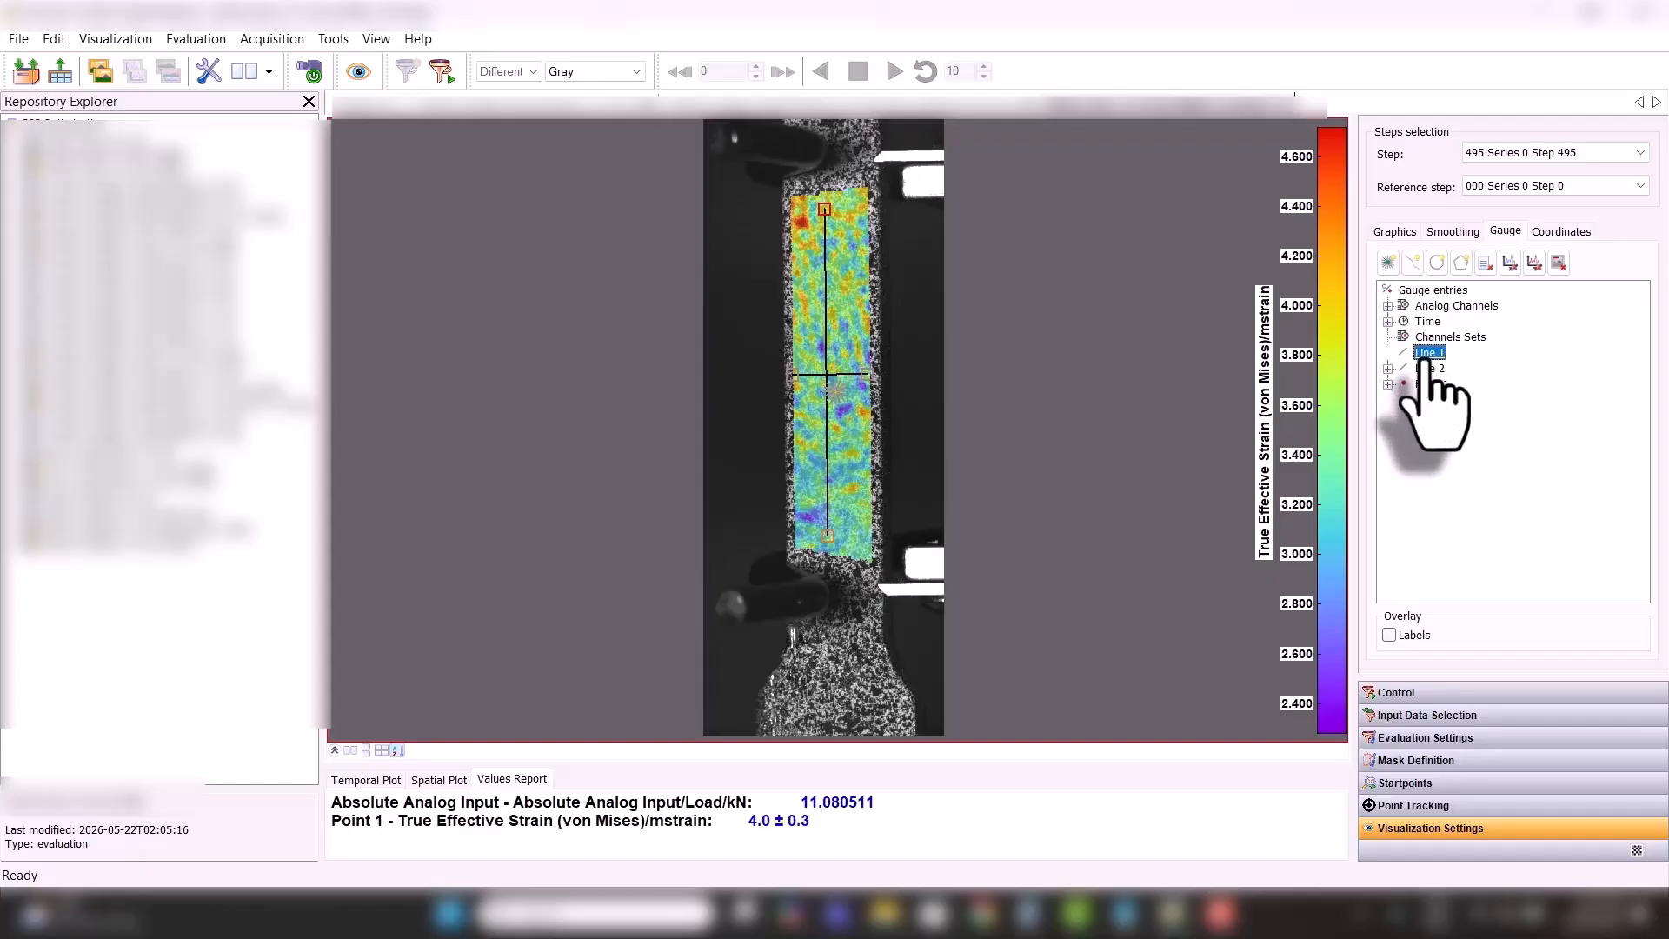
right_click(1426, 356)
left_click(1464, 387)
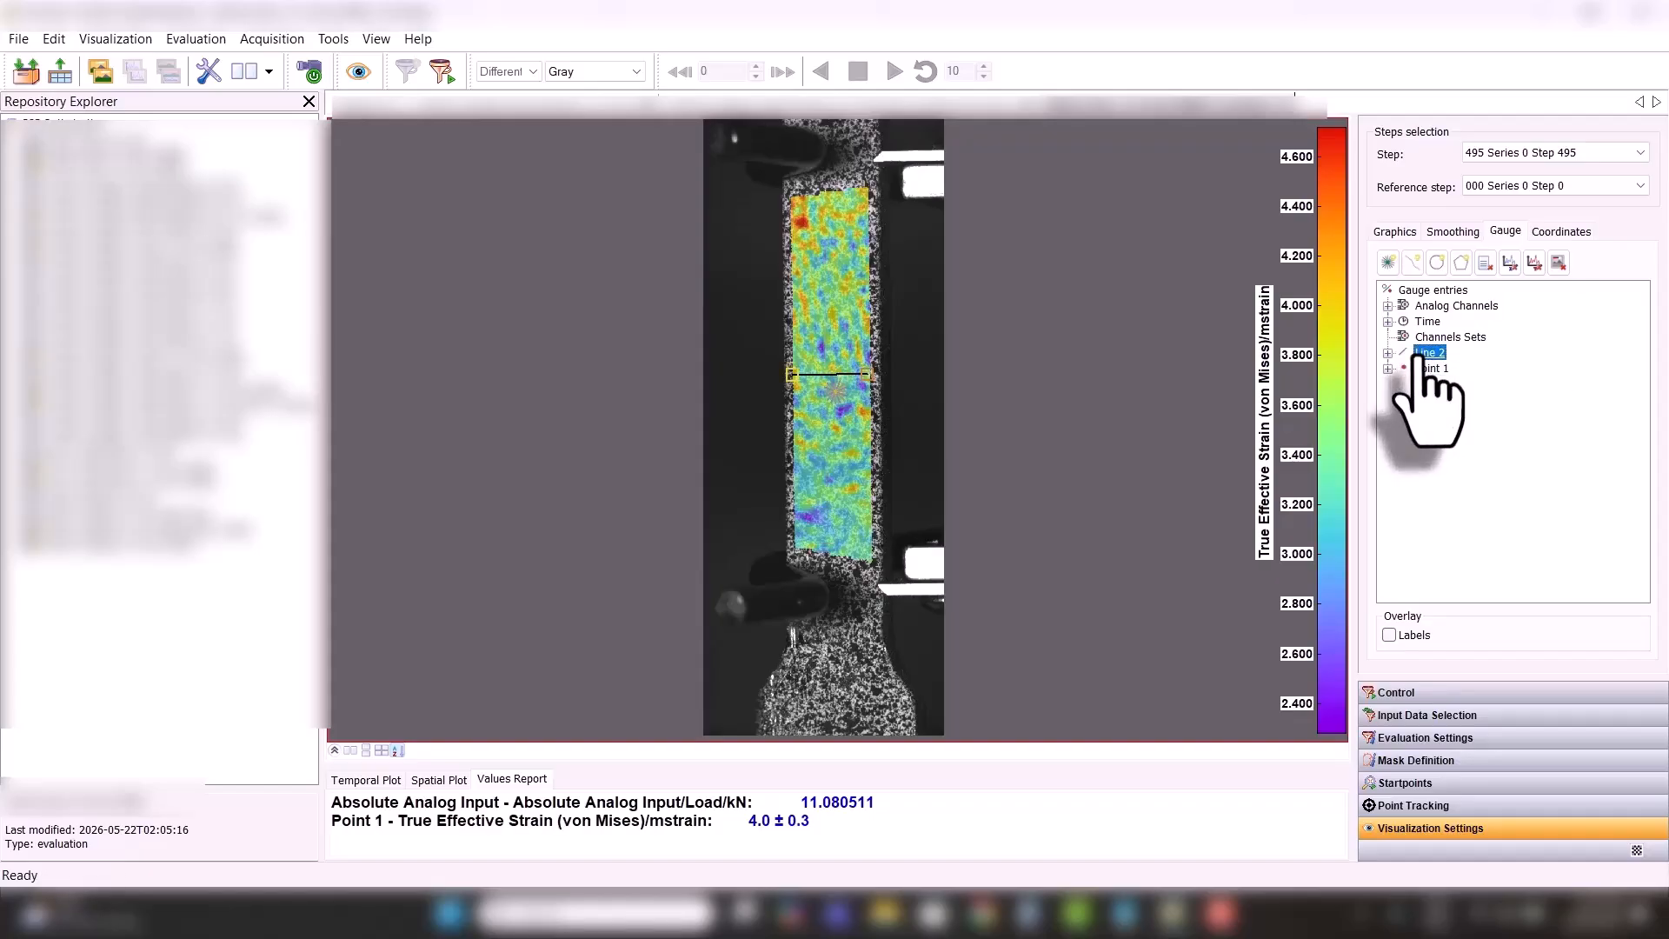
right_click(1426, 354)
left_click(1470, 403)
right_click(1430, 353)
left_click(1470, 403)
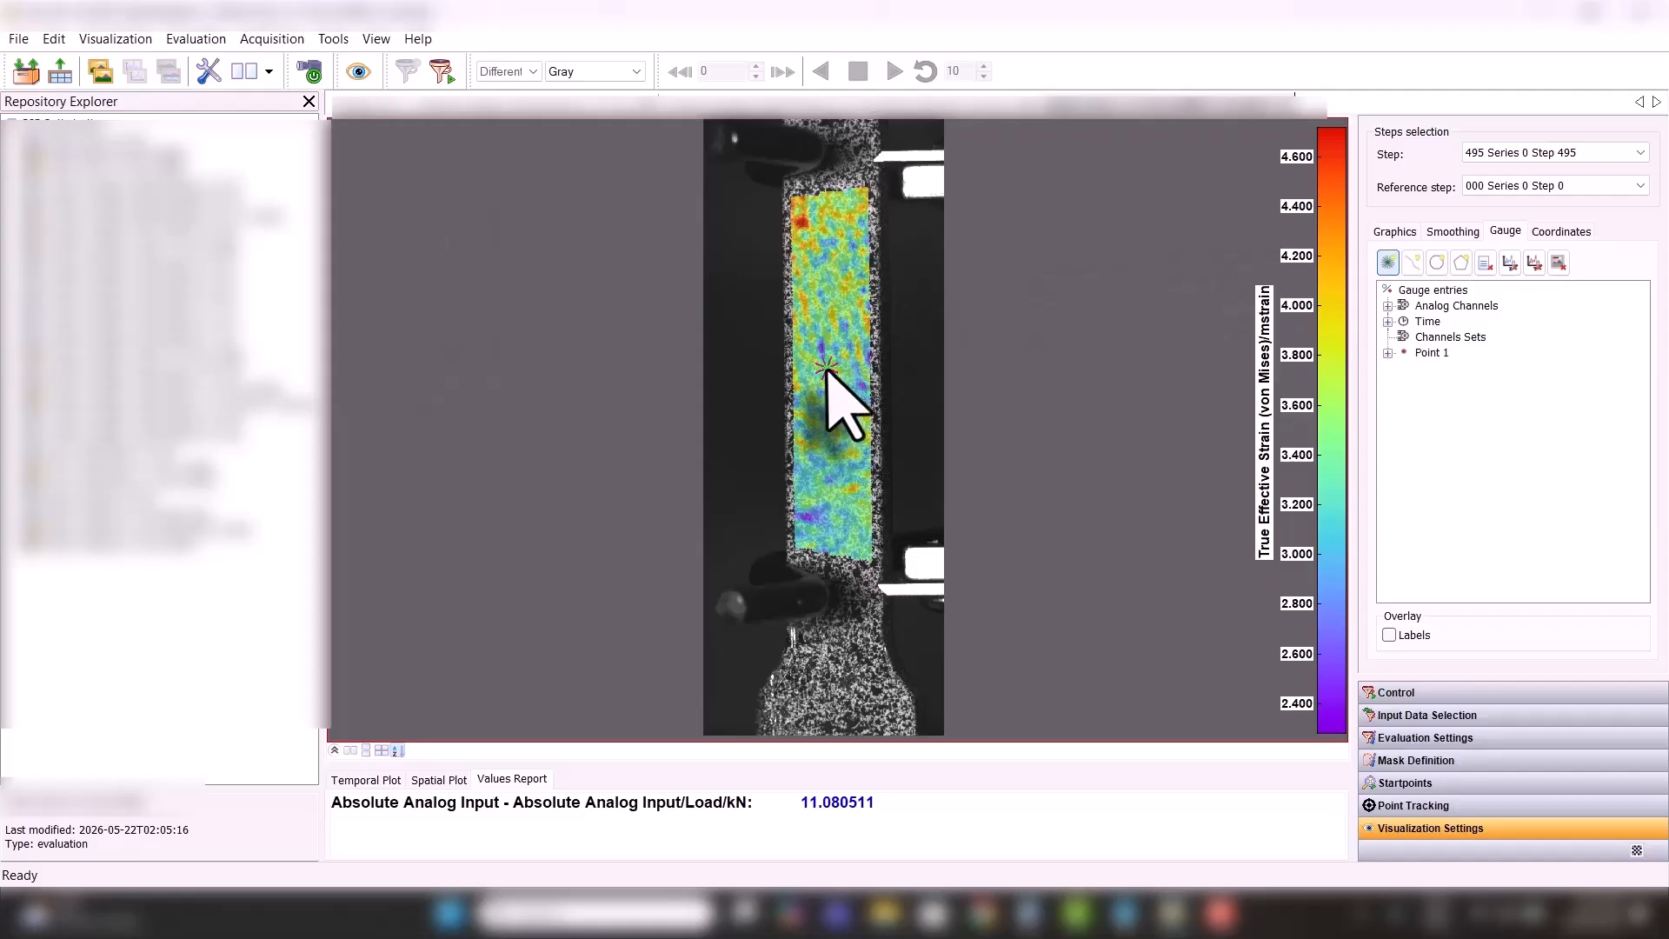
- Copy the report value of Point 1's True Effective Strain (von Mises) to the clipboard
left_click(1388, 354)
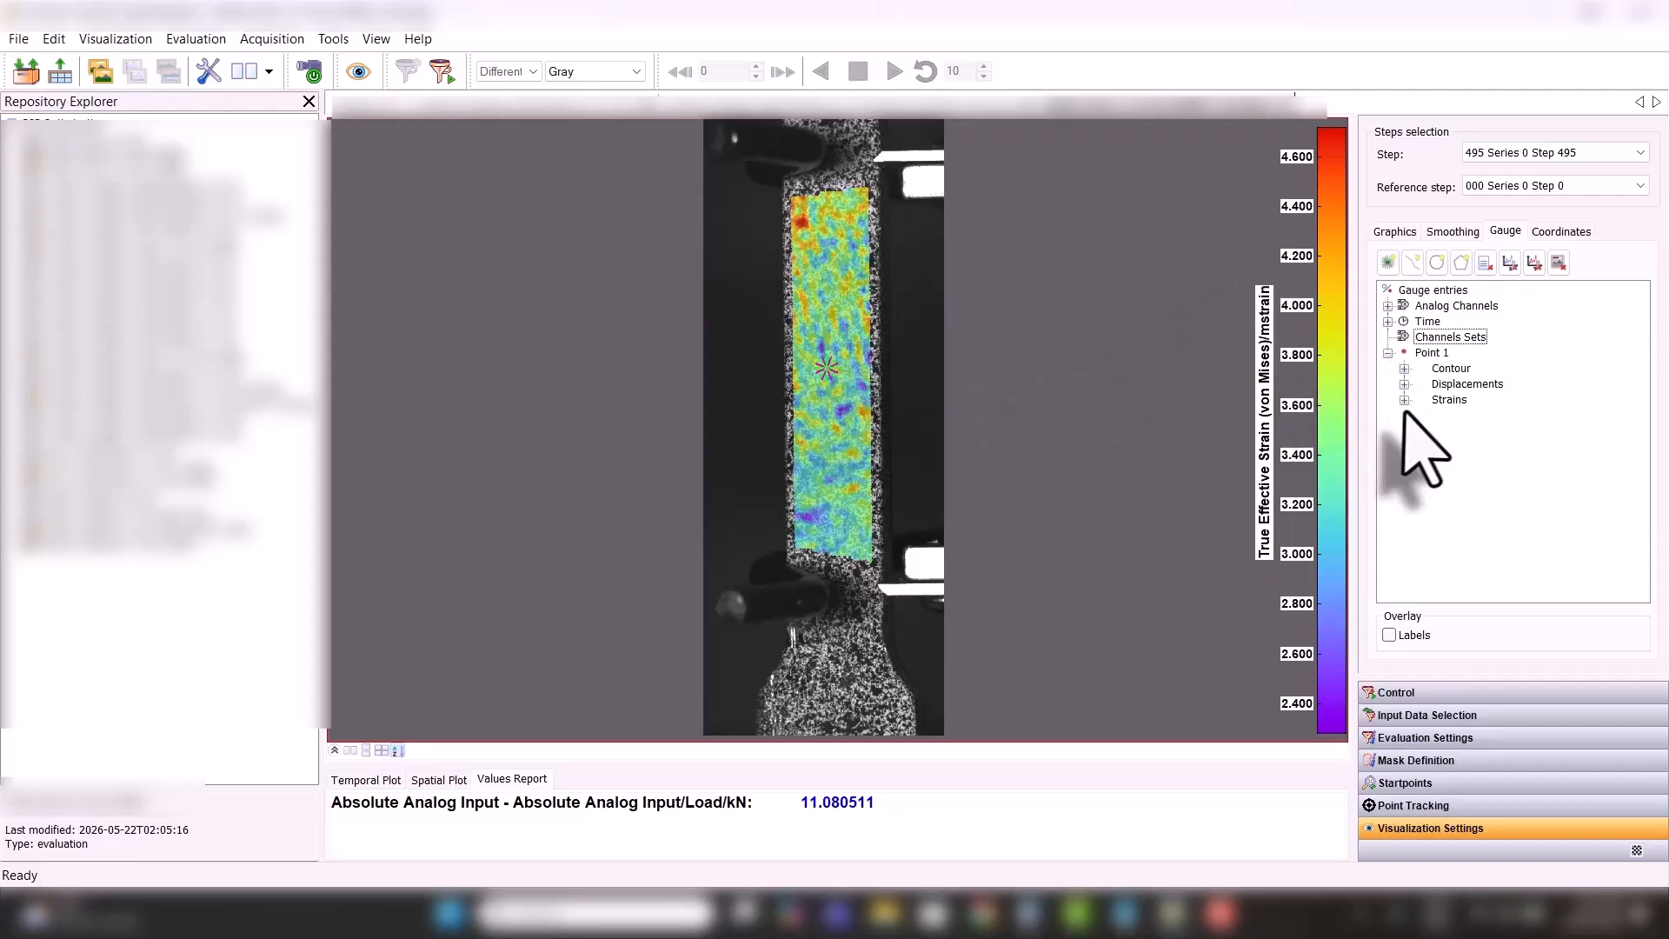
left_click(1404, 400)
left_click(1469, 494)
right_click(1469, 493)
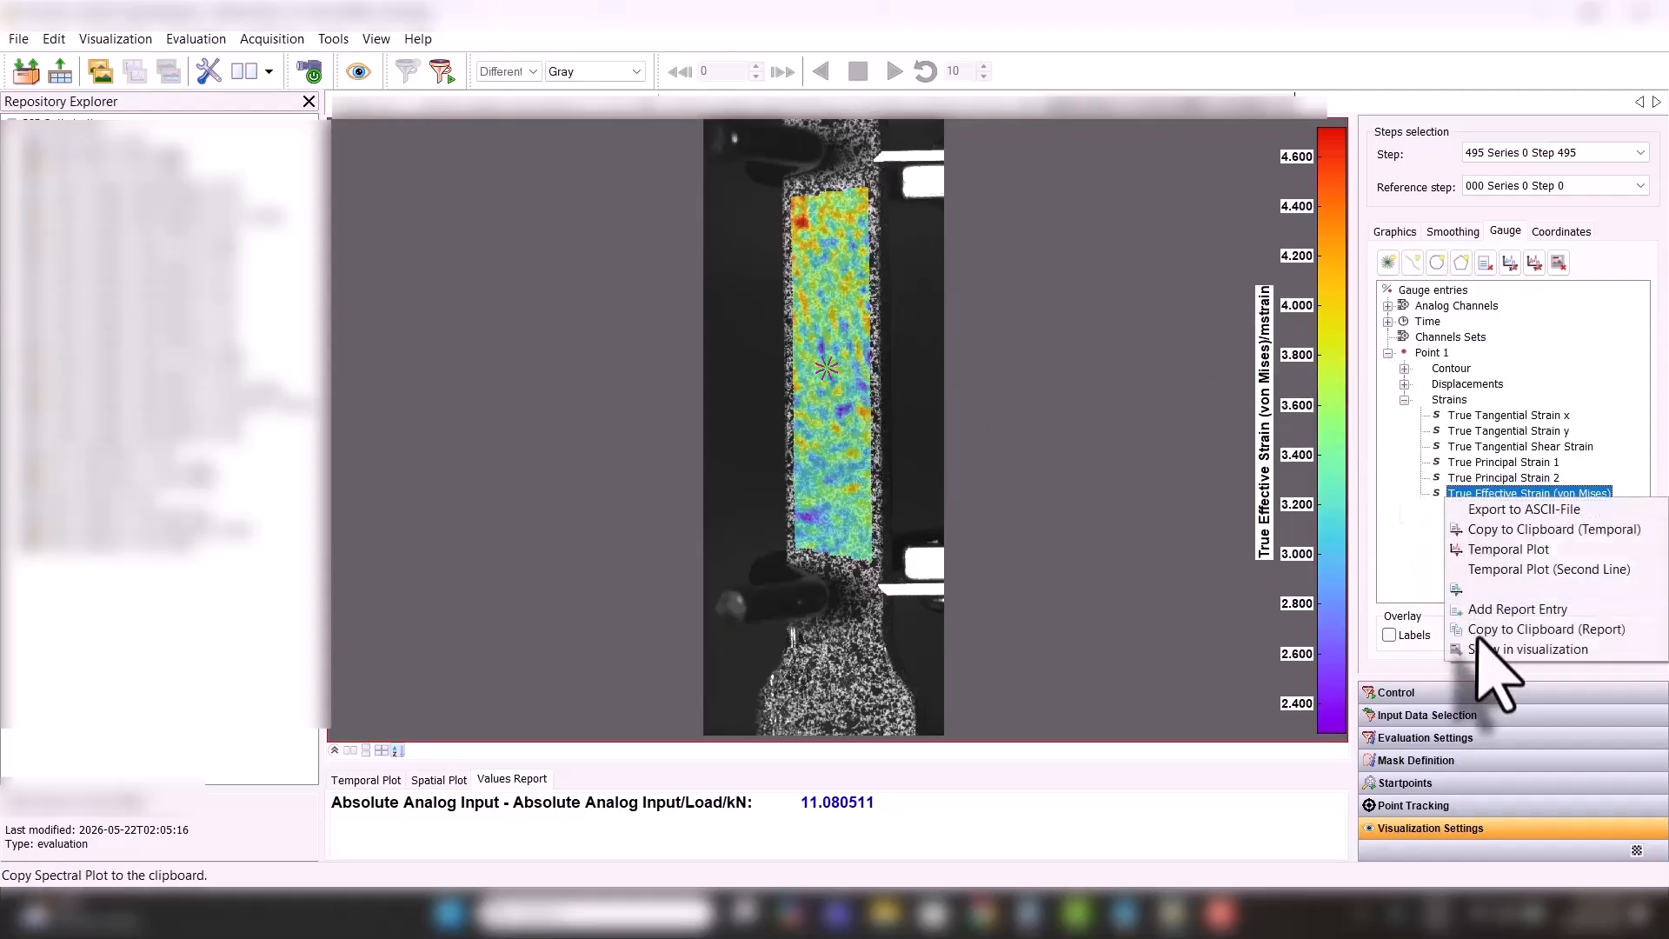
left_click(1482, 624)
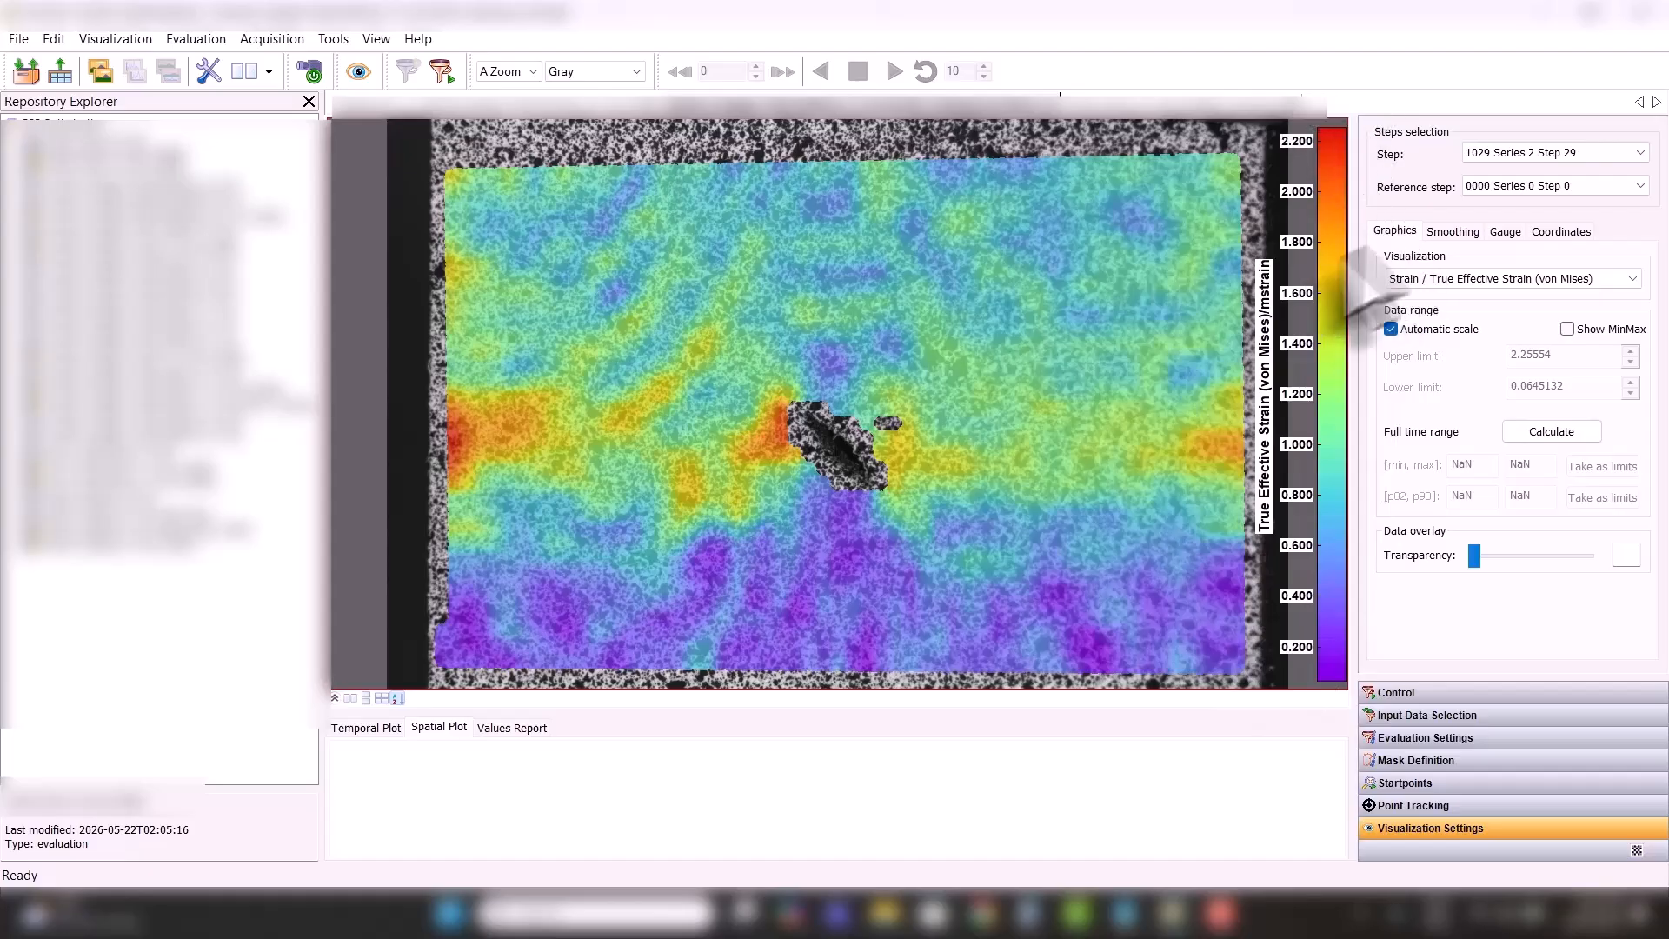
- Place three point gauges on the notched specimen: one upper left of the notch, one upper right, and one below it
left_click(1505, 232)
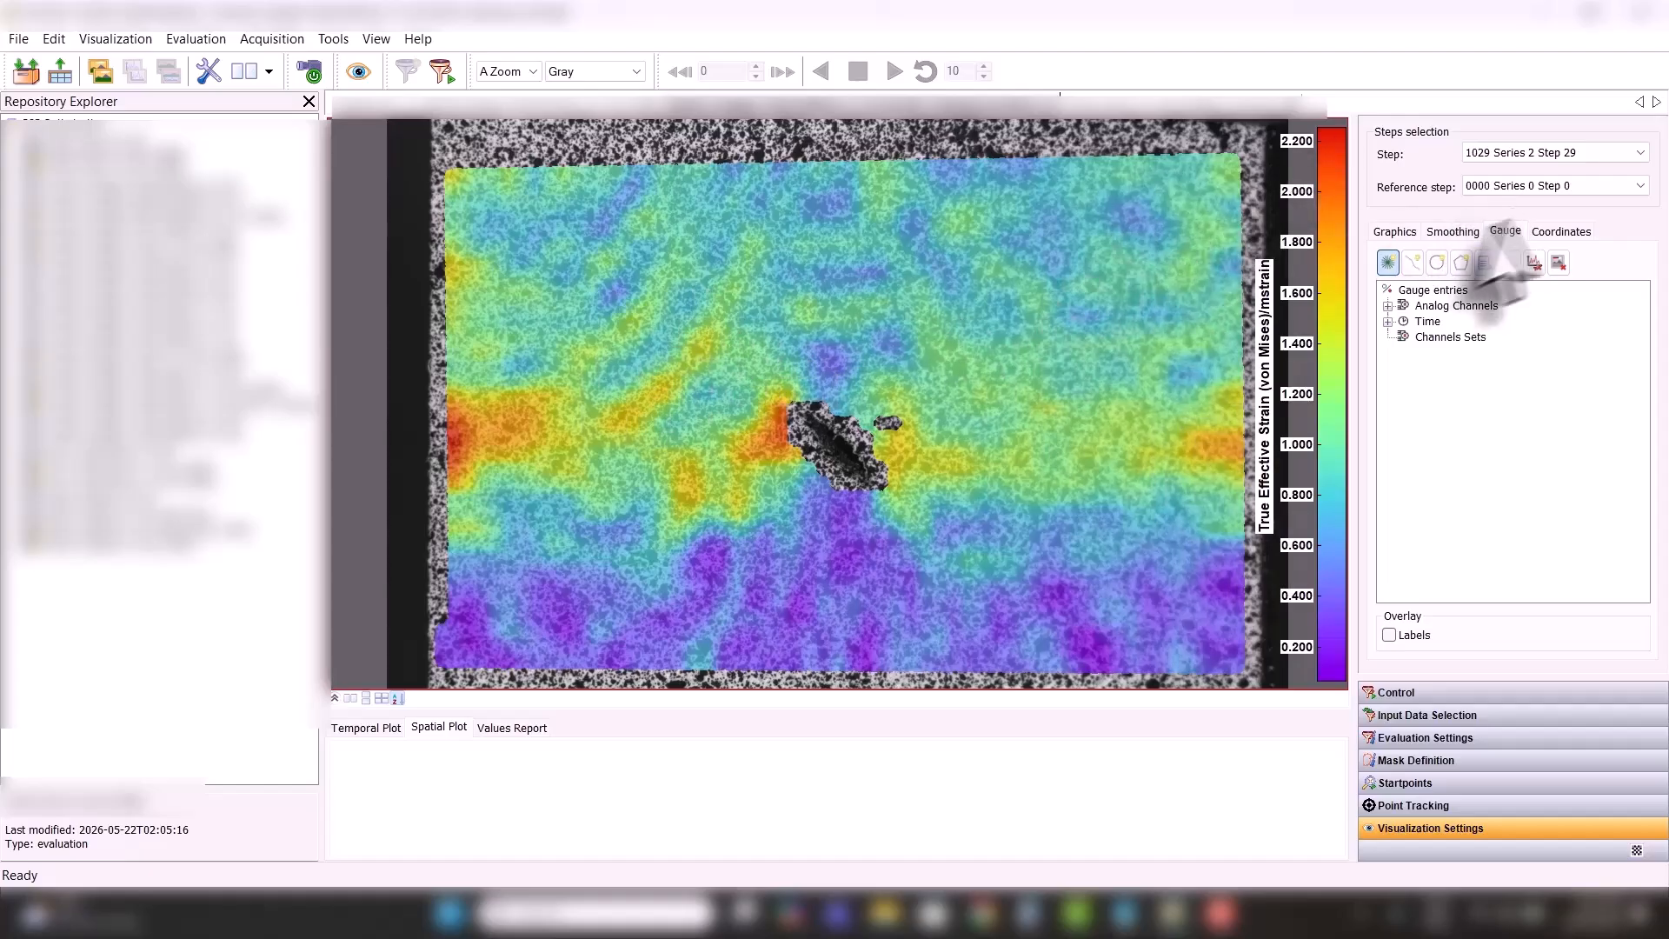
left_click(610, 350)
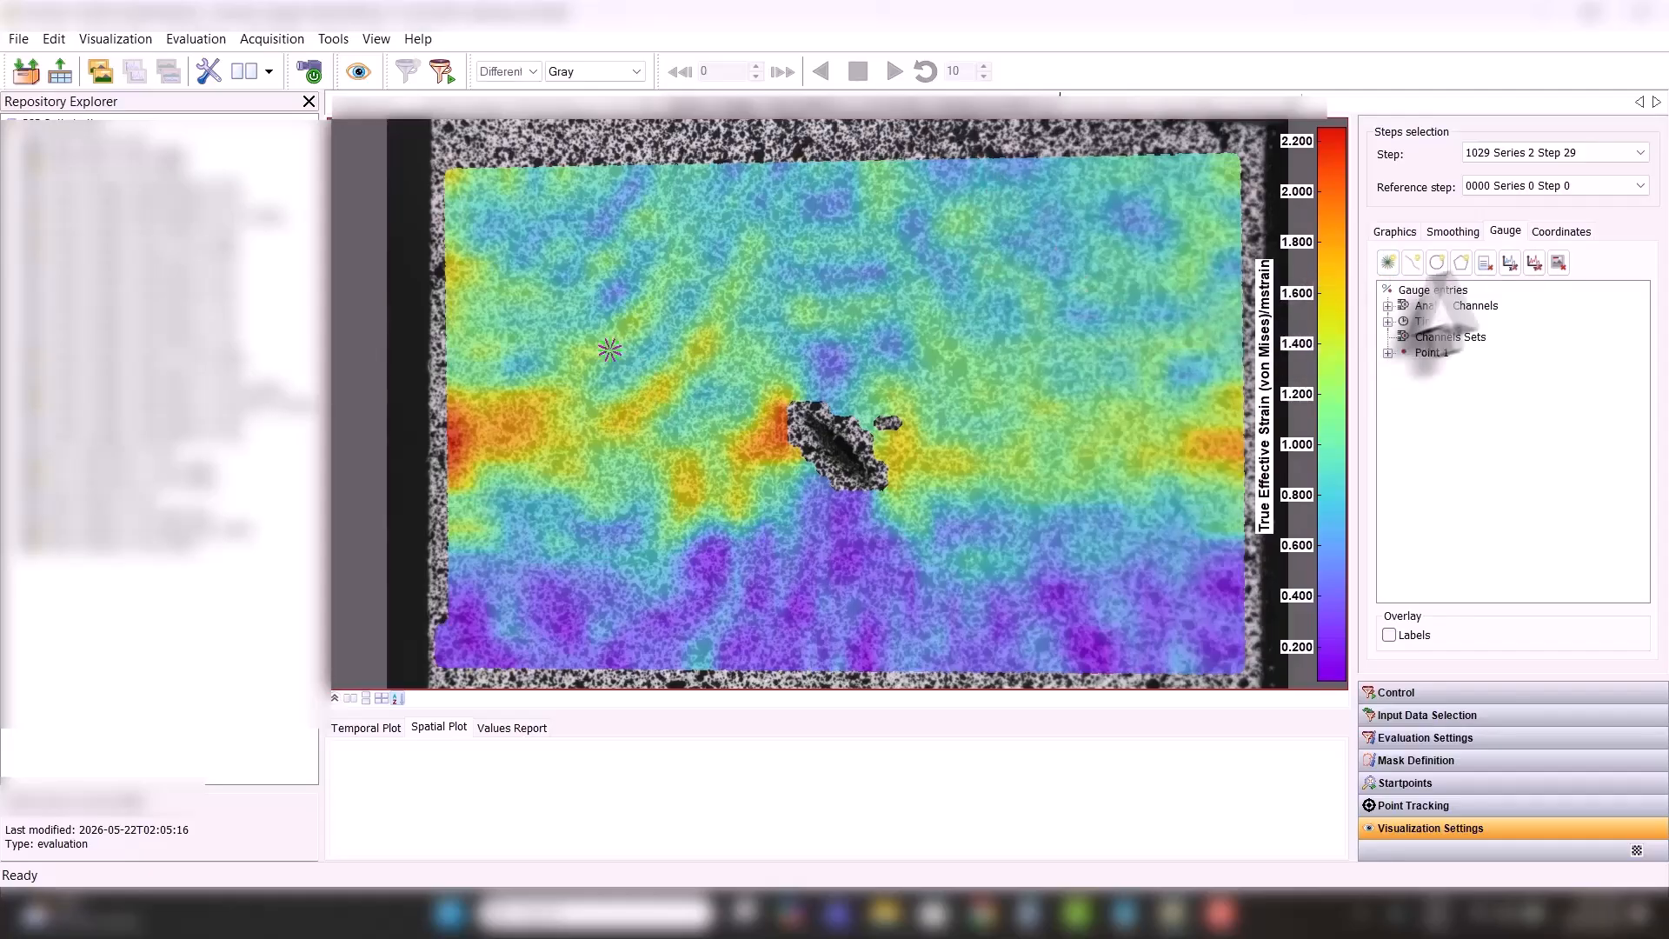
left_click(1009, 301)
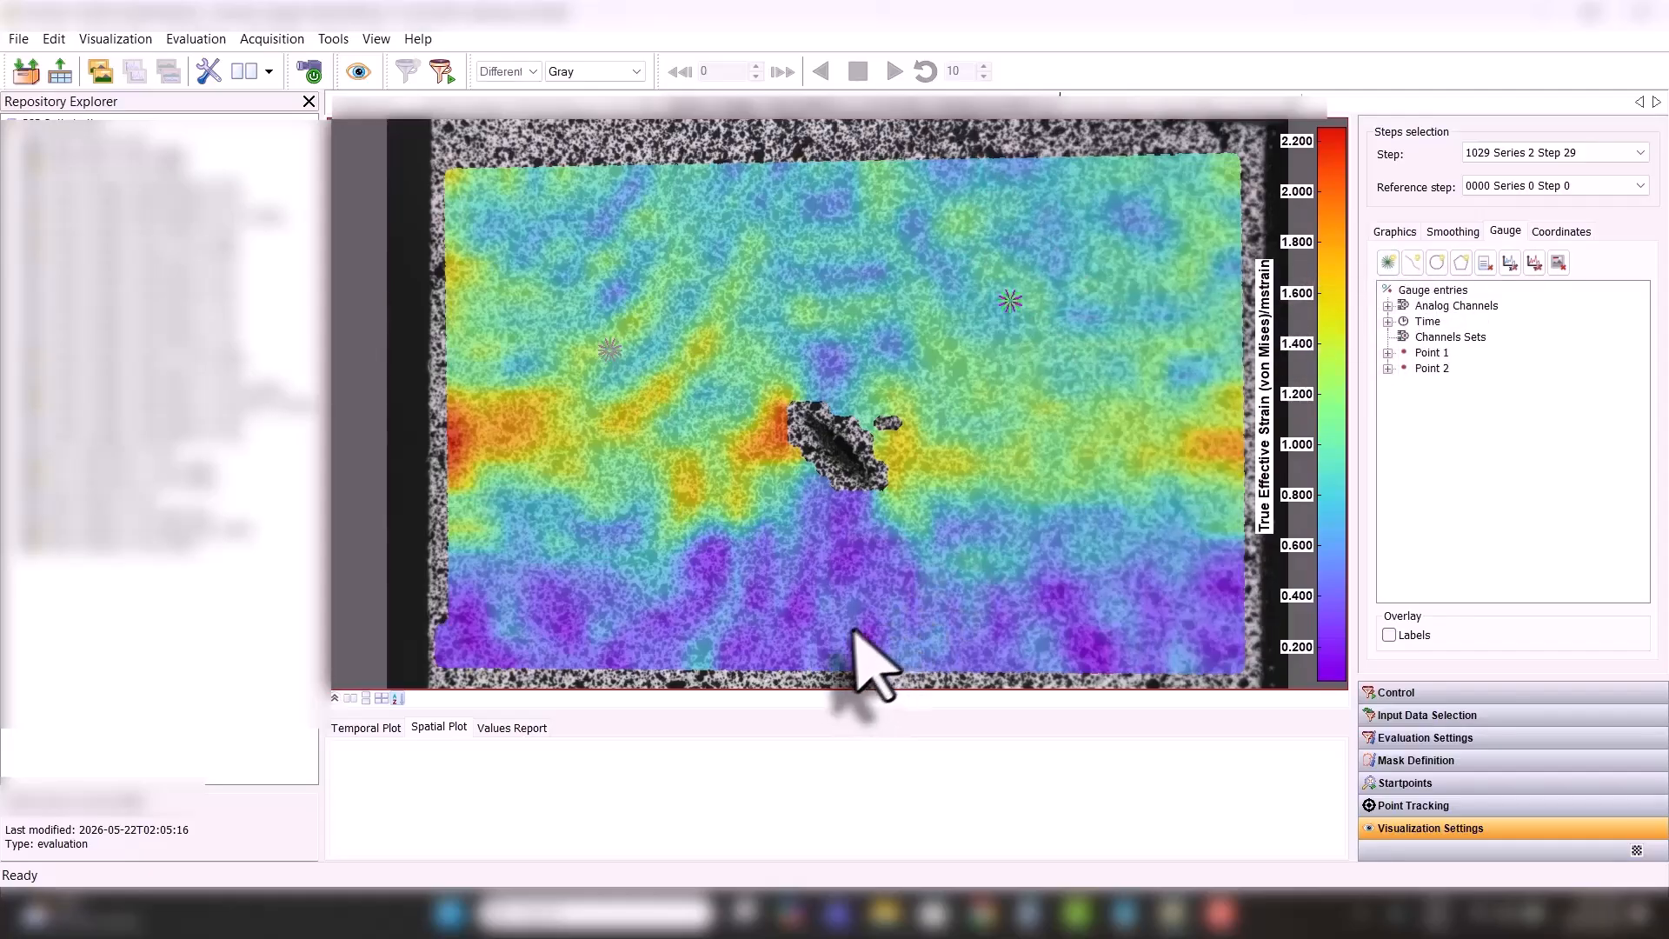
left_click(862, 589)
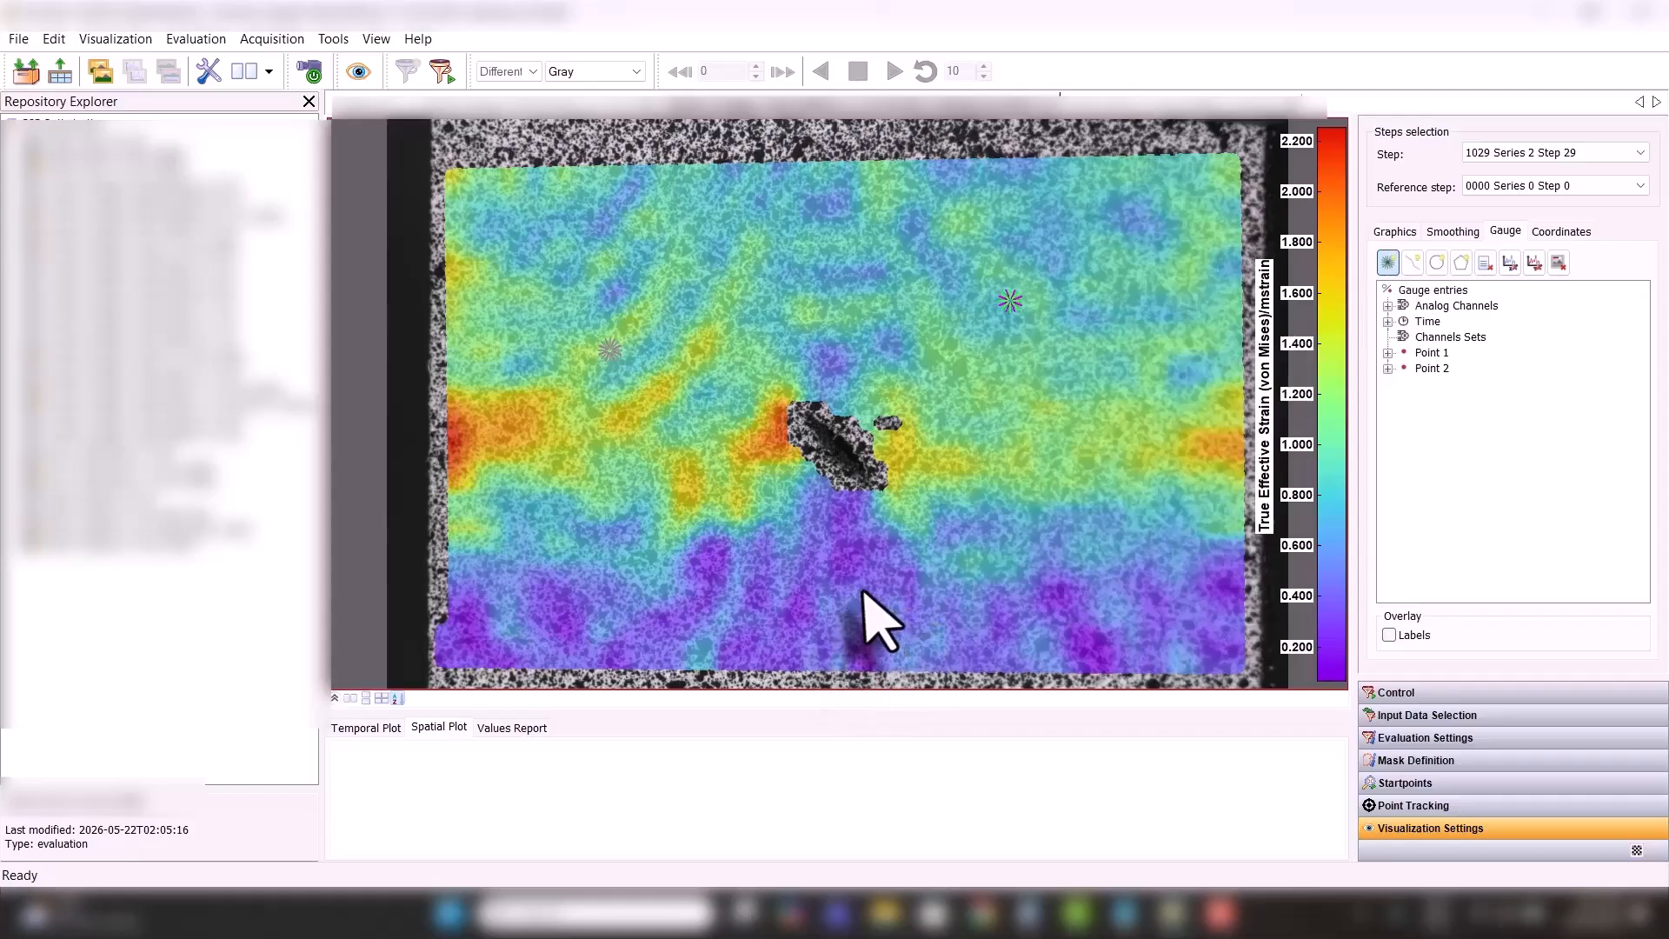
- Examine the strain and displacement entries of Point 1 and the strain entries of Point 2
left_click(1383, 354)
left_click(1388, 353)
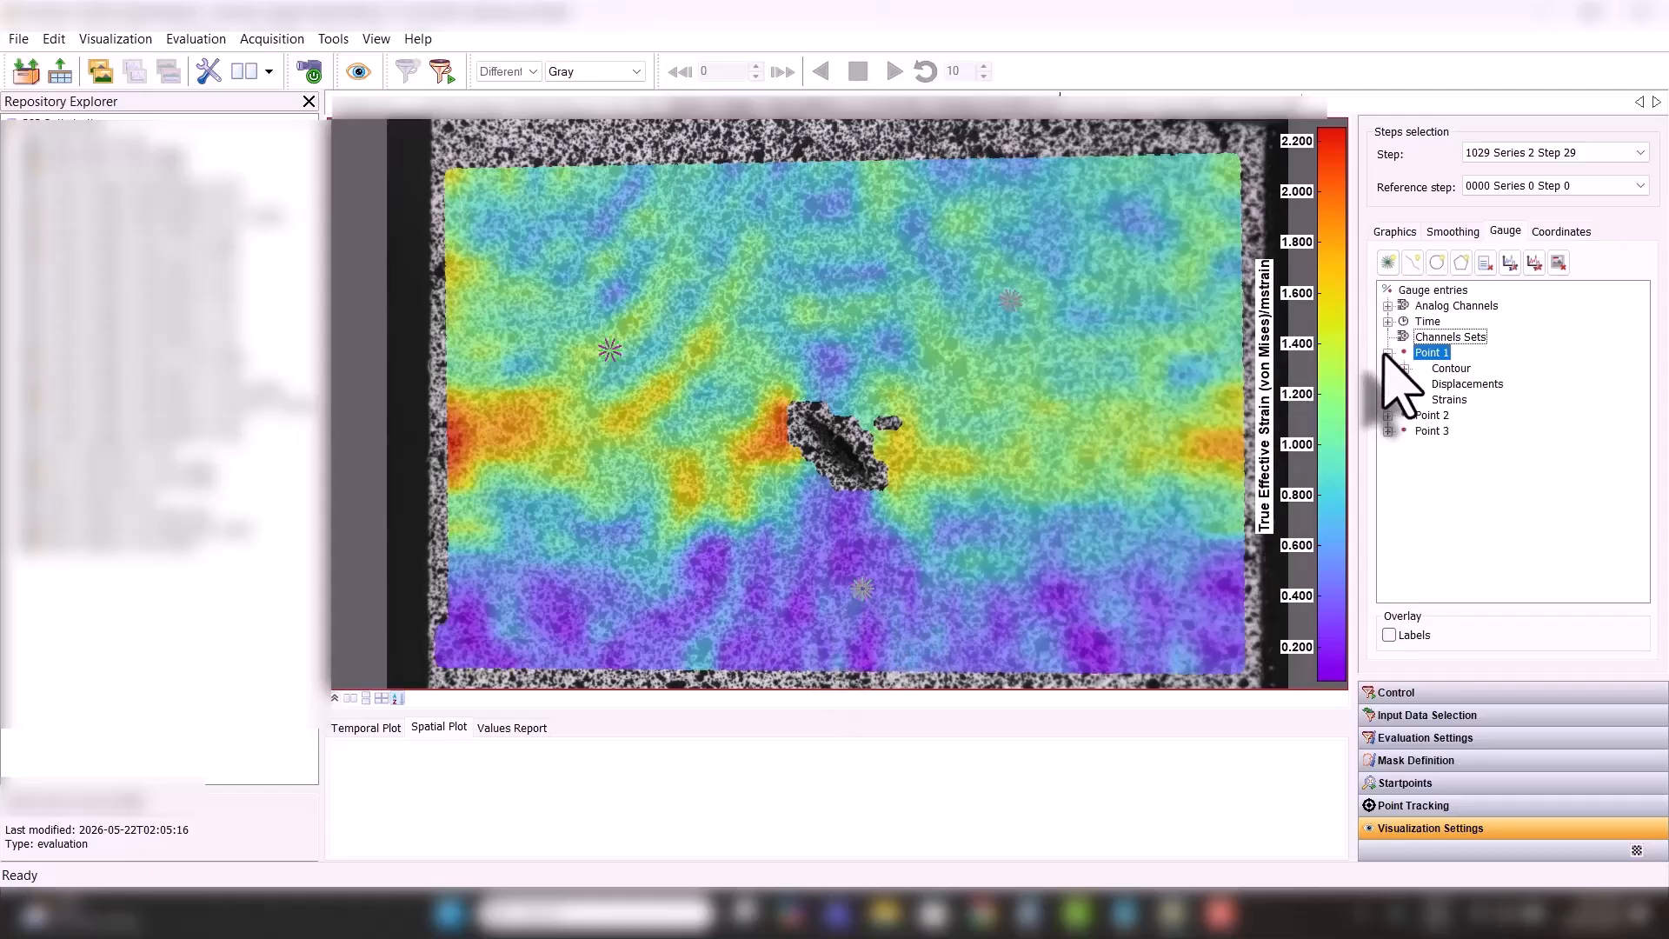
left_click(1404, 400)
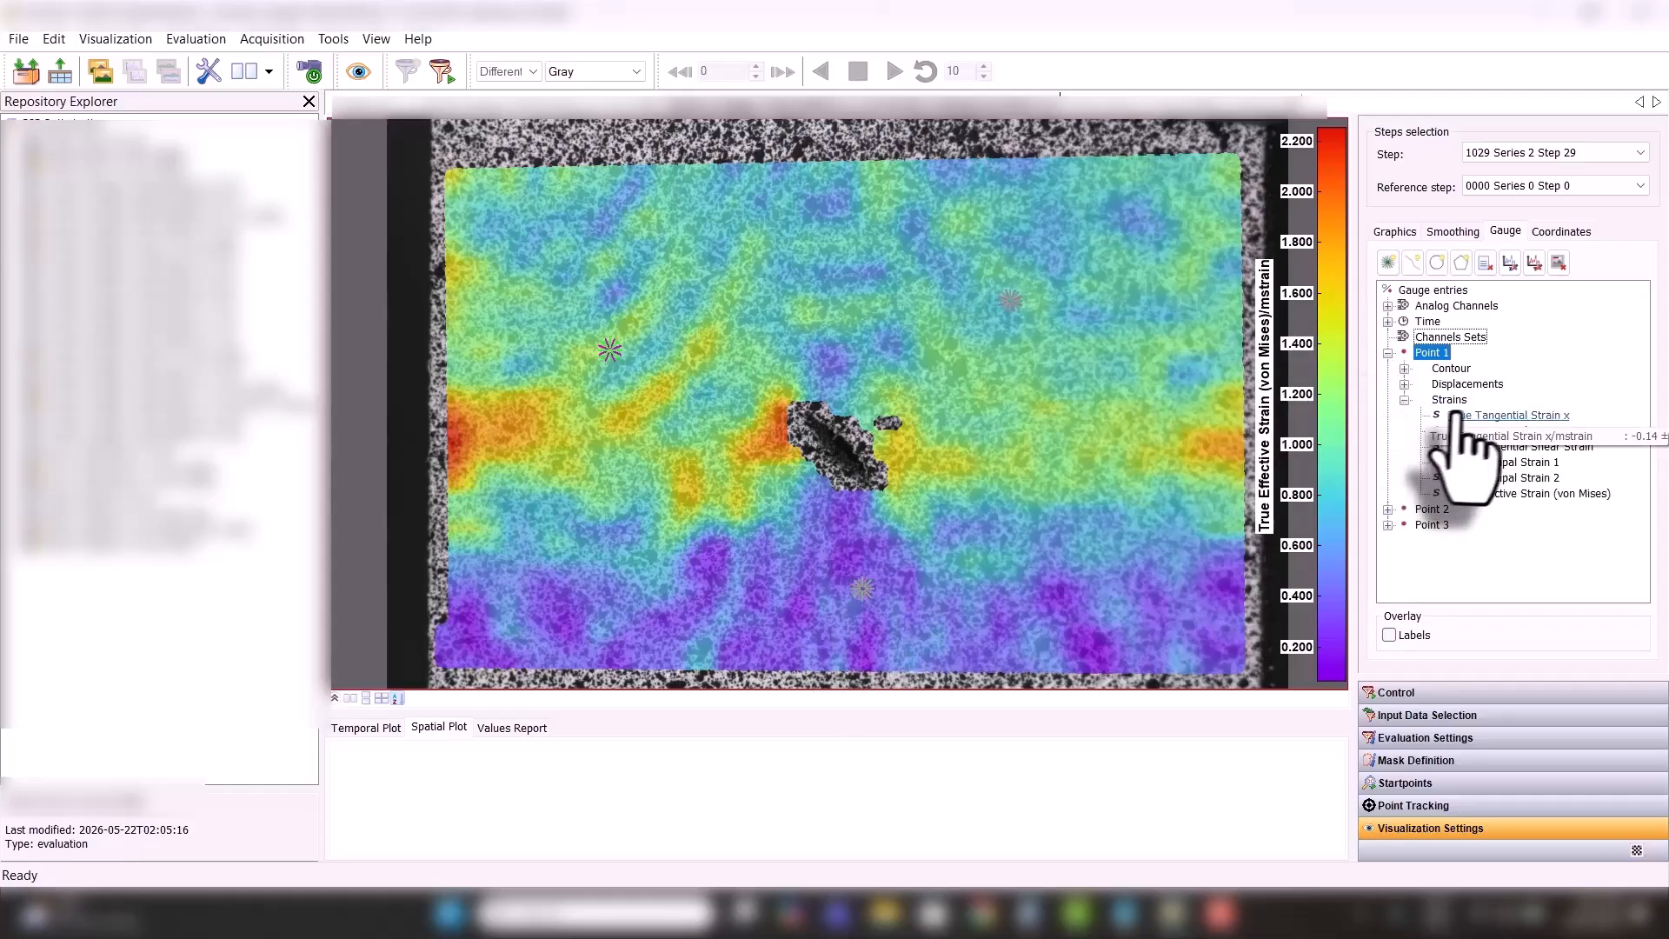
mouse_move(1459, 505)
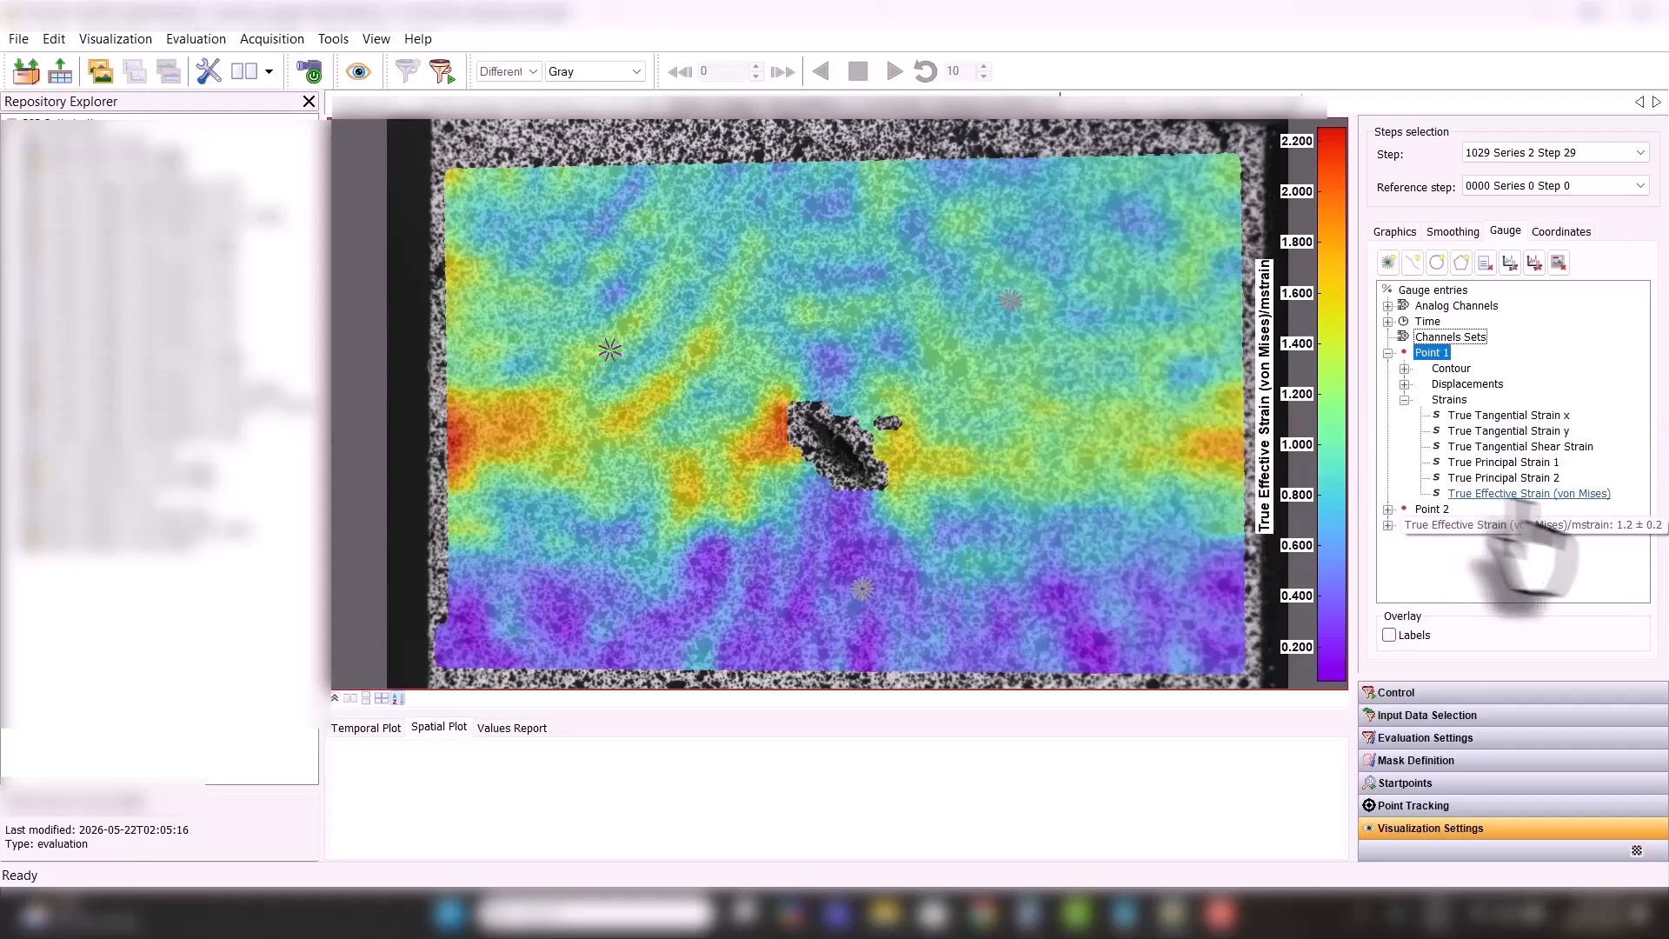
left_click(1405, 383)
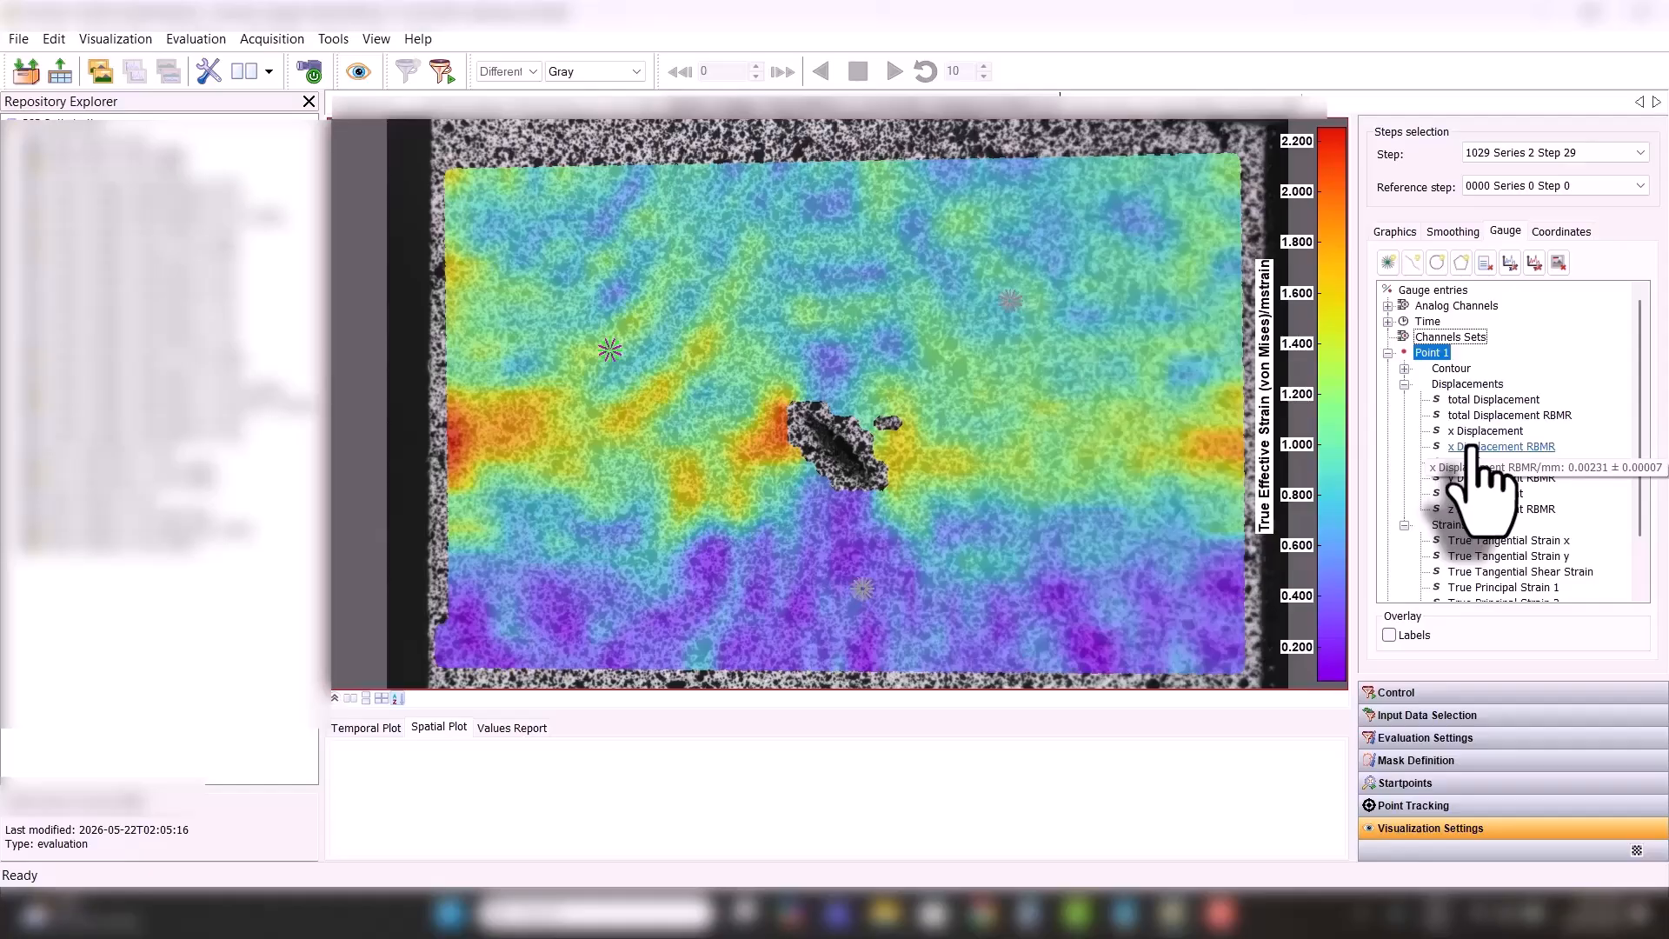
left_click(1406, 383)
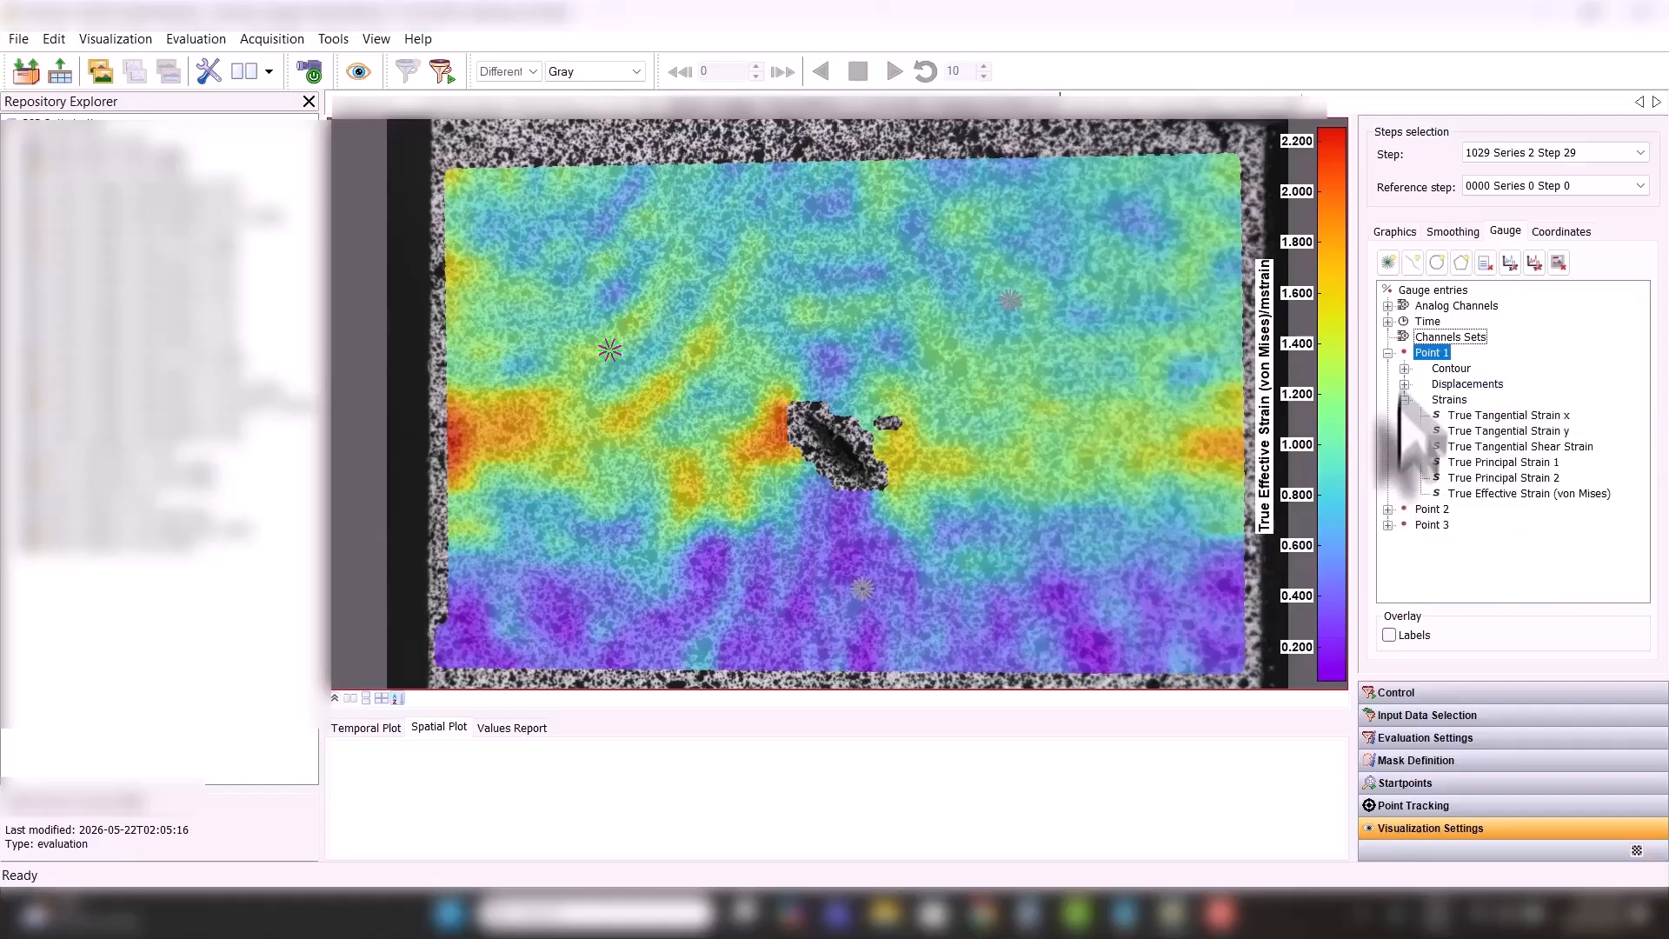
left_click(1388, 511)
left_click(1406, 557)
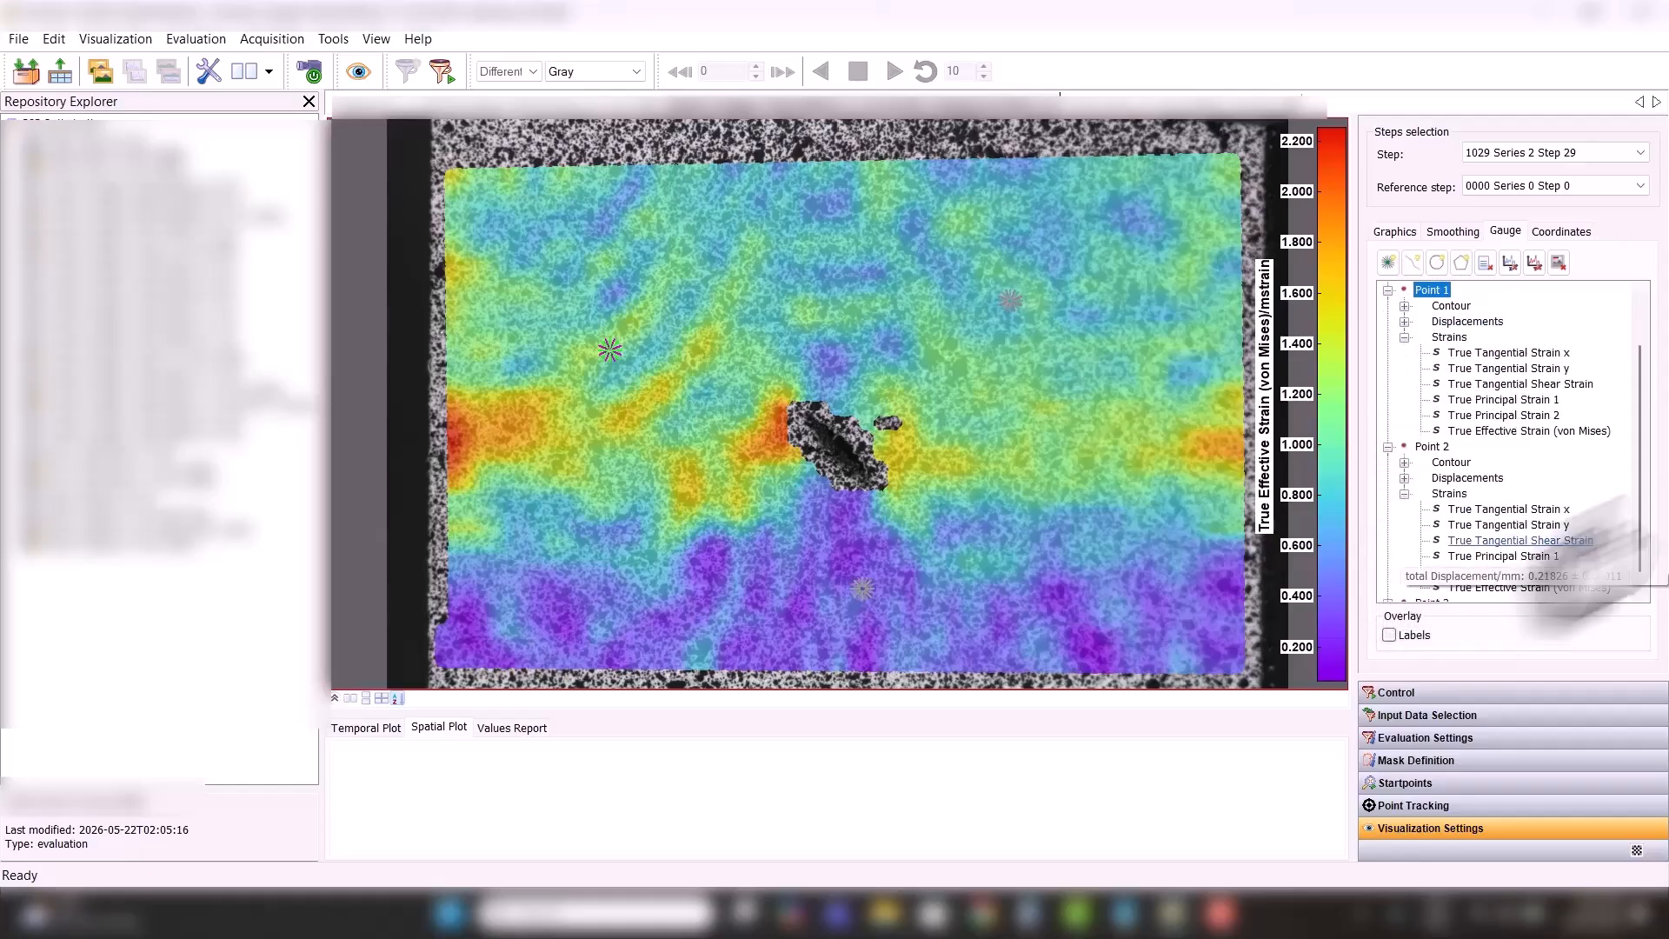
scroll(1626, 548, "down", 1)
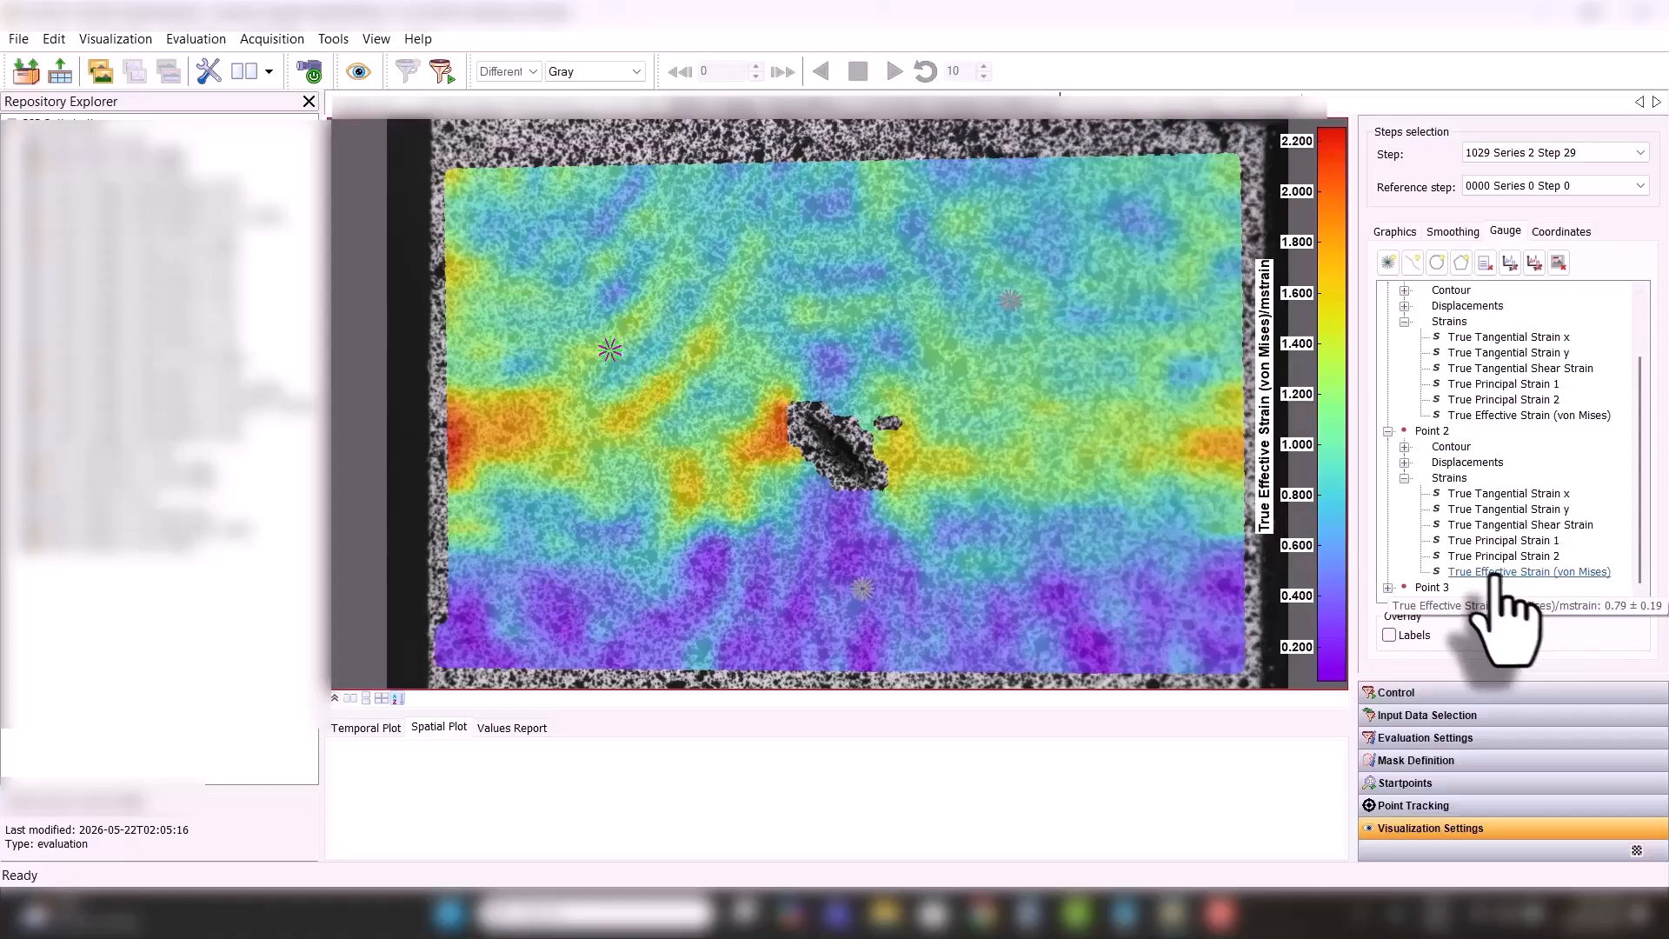
left_click(1010, 301)
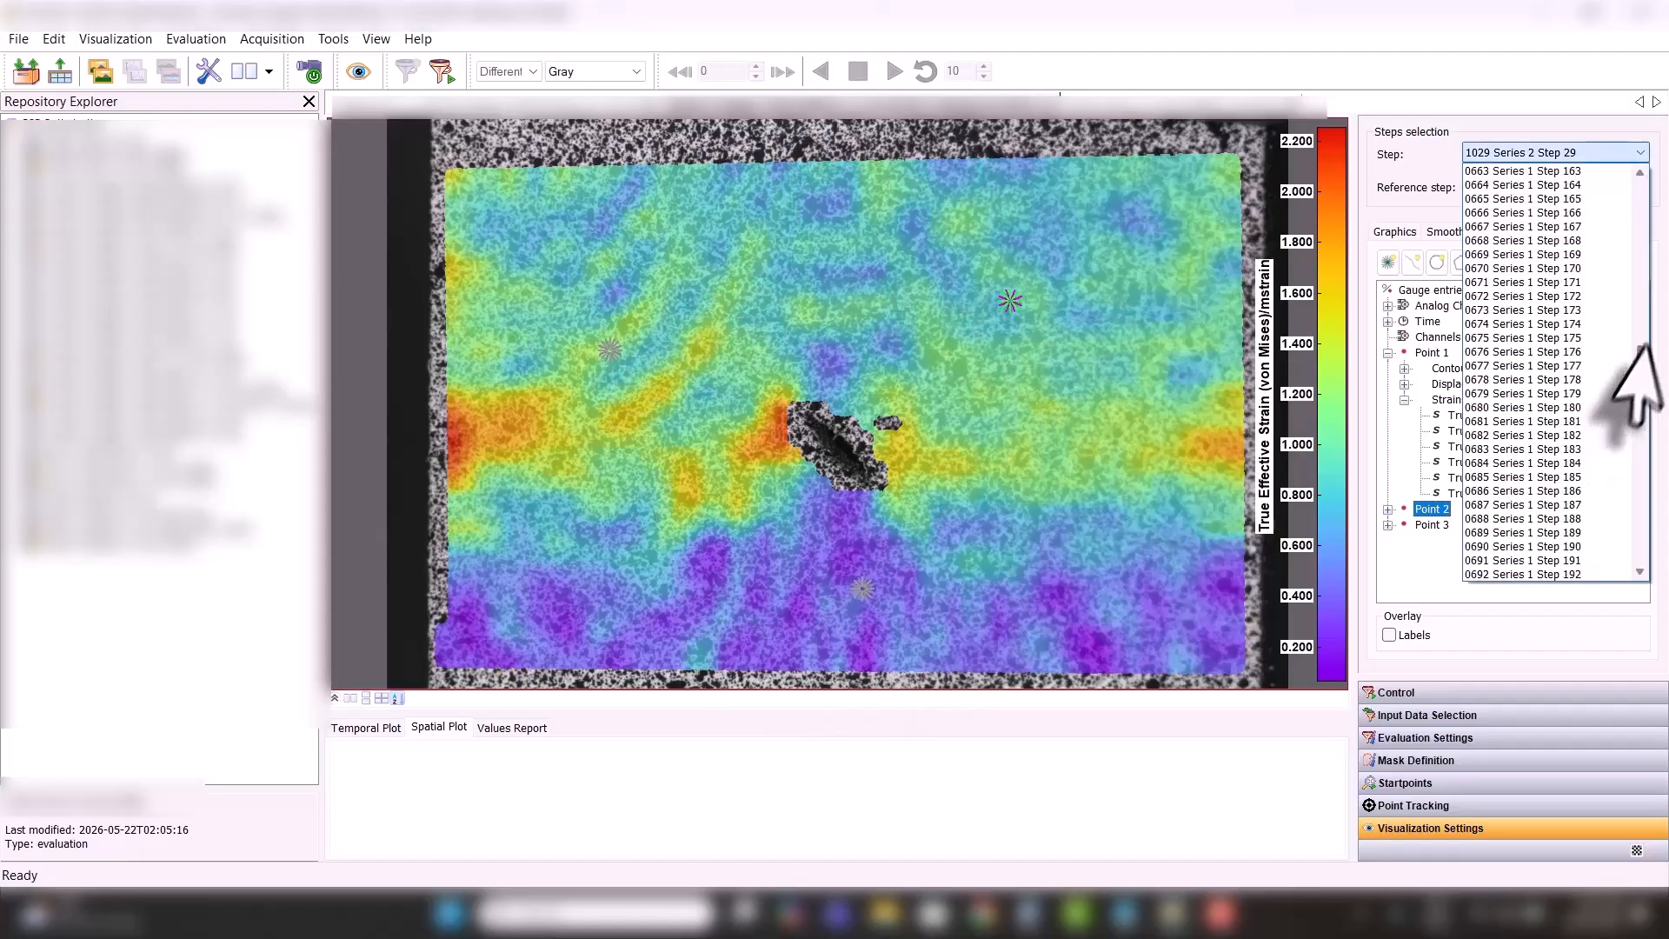
- Switch the displayed evaluation step to 1139 Series 2 Step 139
left_click_drag(1642, 343, 1650, 298)
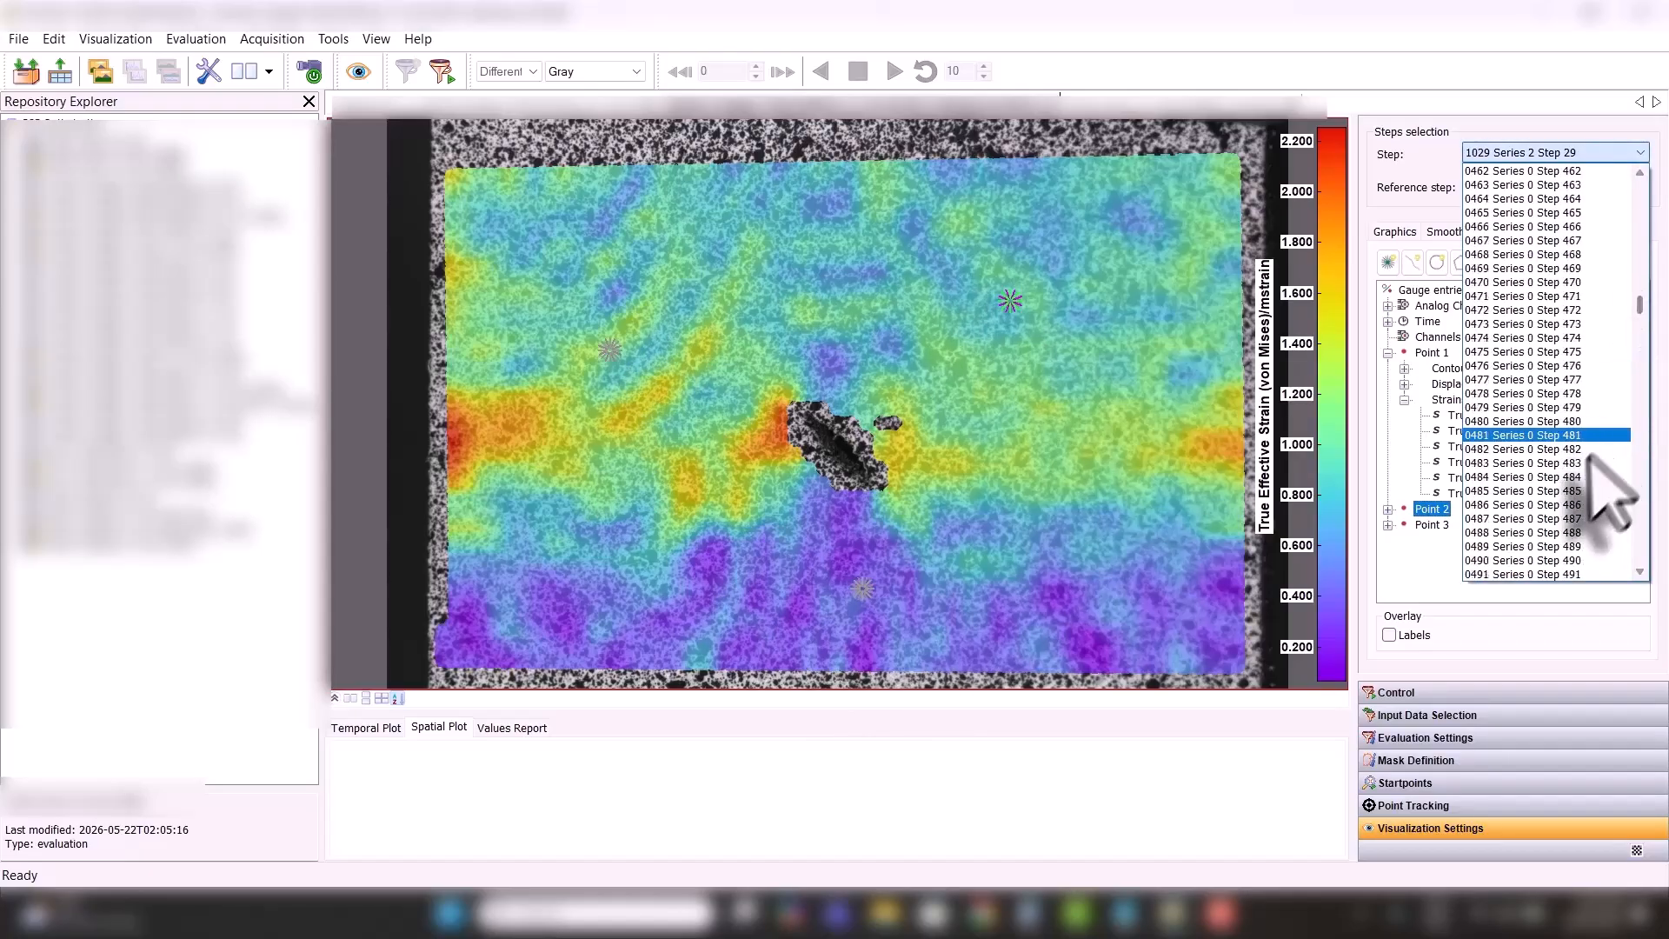
left_click(1604, 442)
left_click(1578, 152)
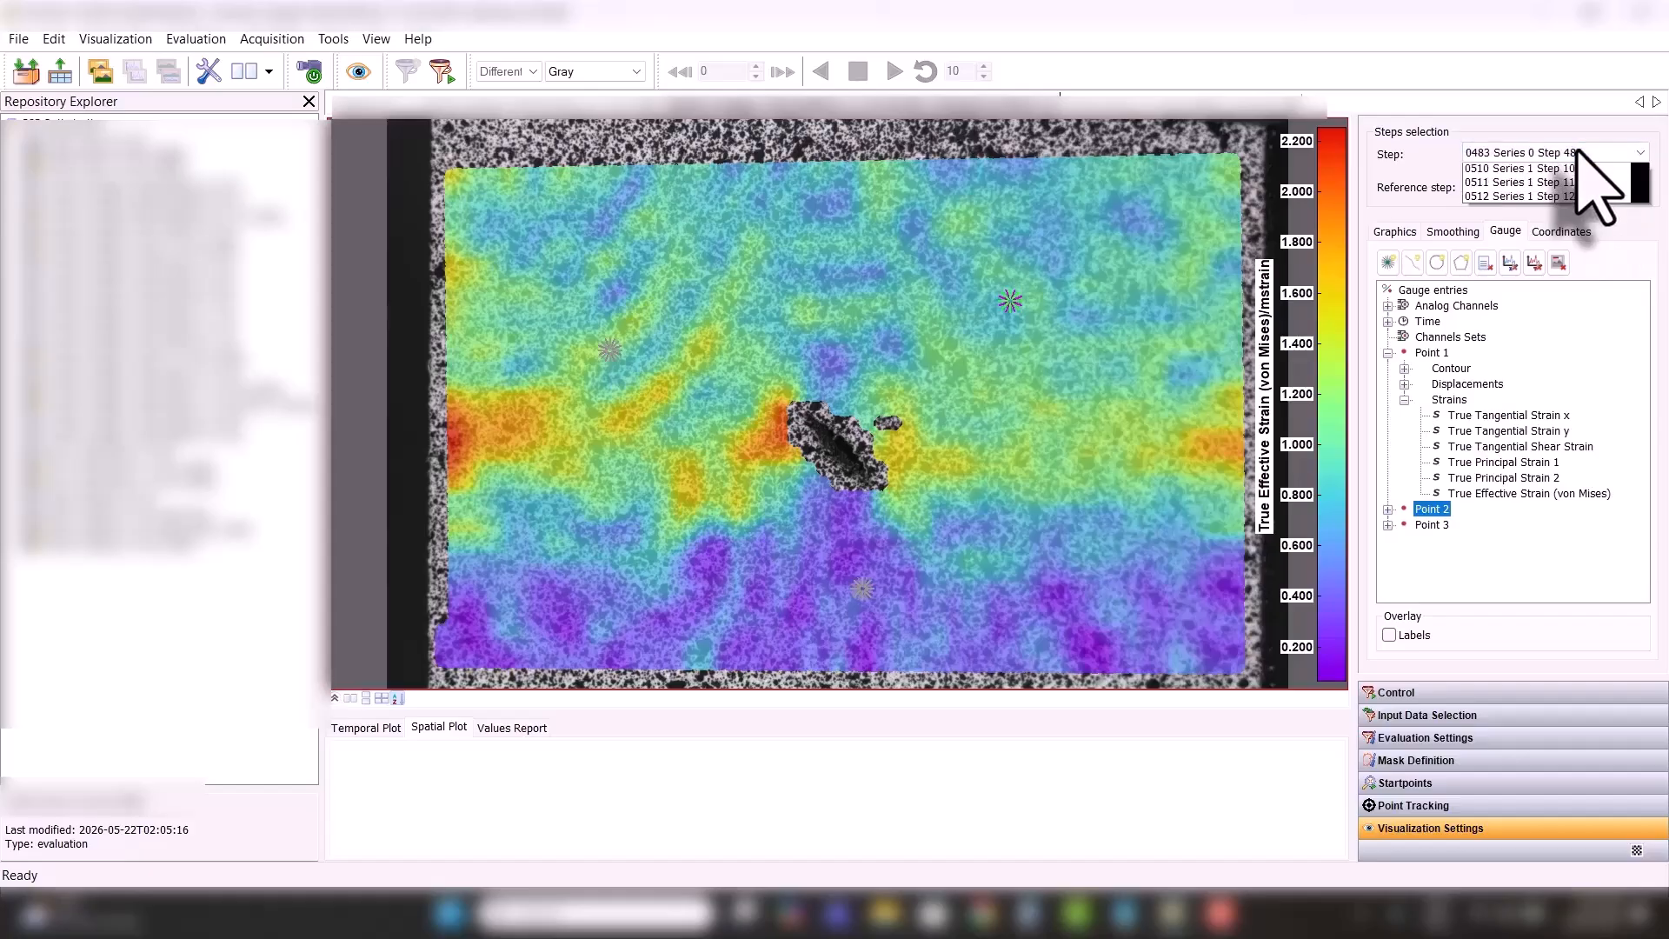
scroll(1646, 348, "down", 2)
left_click_drag(1641, 315, 1638, 474)
left_click(1600, 422)
left_click(1578, 155)
left_click(1596, 253)
left_click(1588, 154)
left_click(1534, 426)
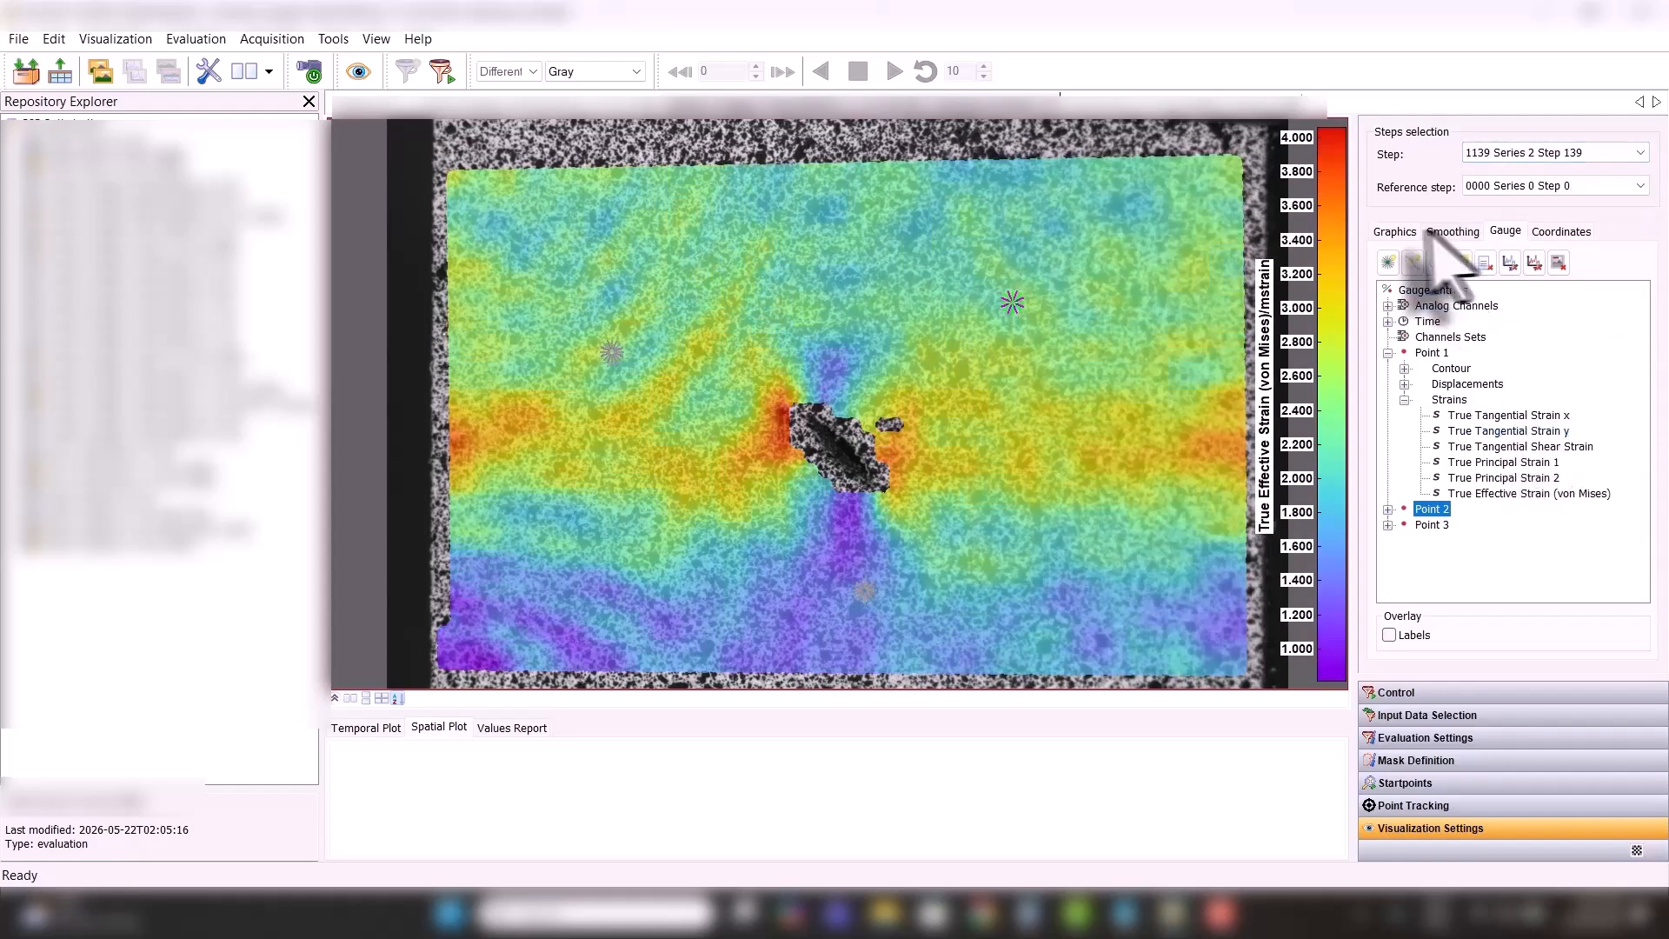
- Show the Displacement / Total map and switch the displayed step to 1279 Series 2 Step 279
left_click(1394, 231)
left_click(1435, 278)
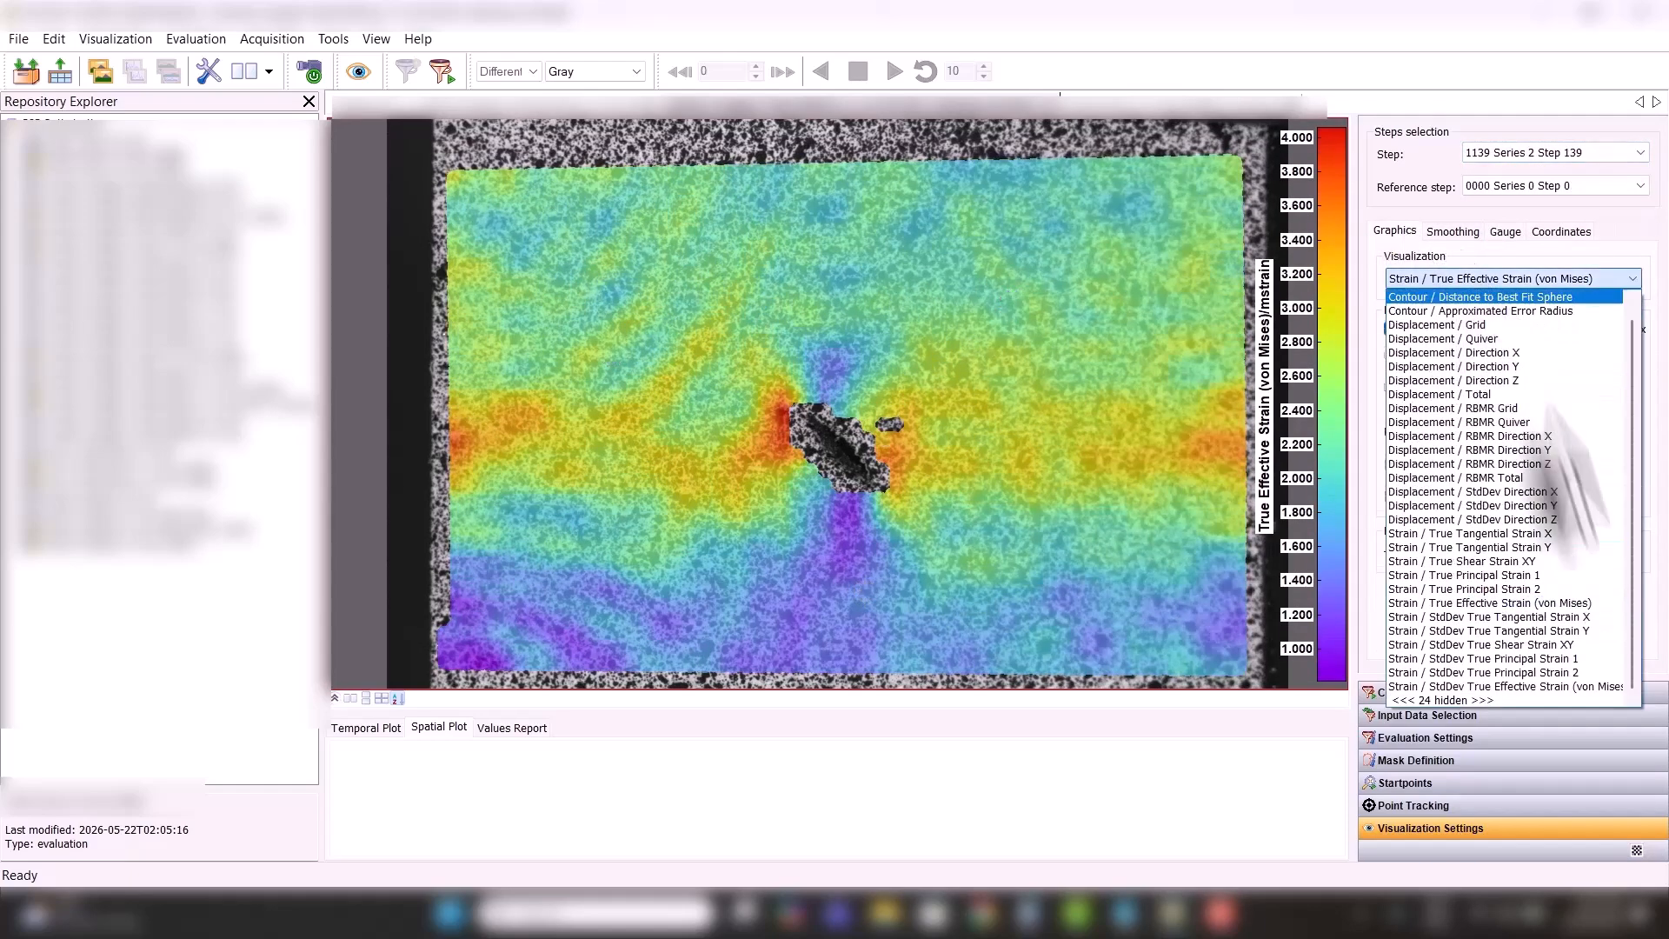
left_click(1515, 395)
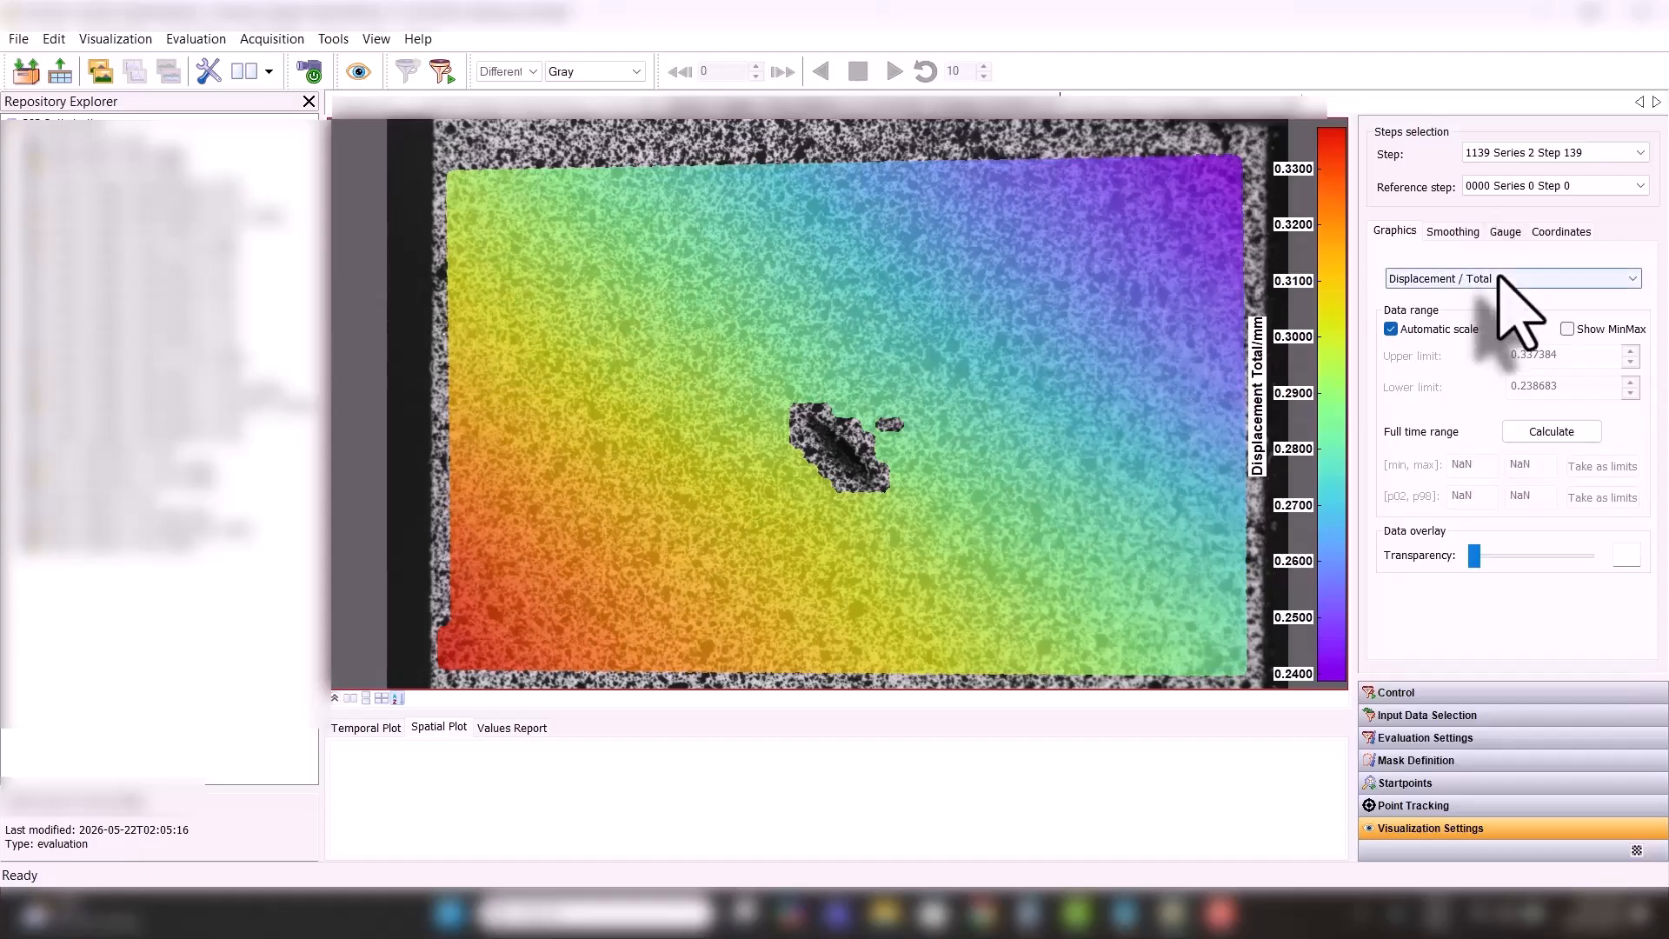
left_click(1557, 153)
left_click_drag(1640, 468, 1640, 500)
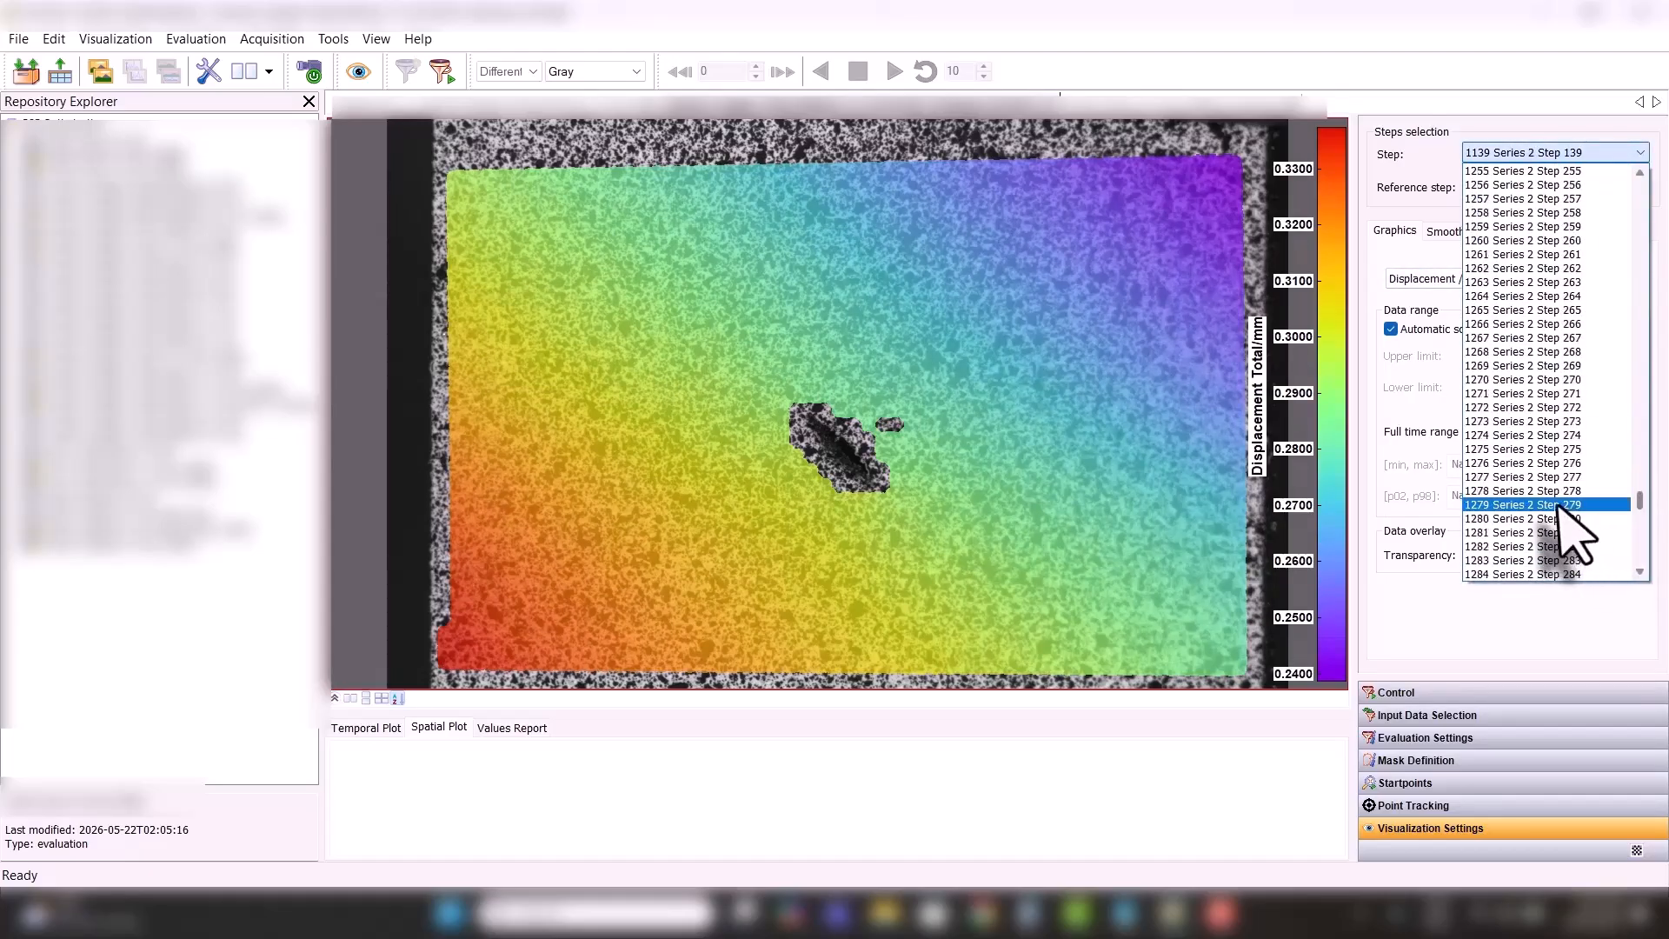
left_click(1559, 505)
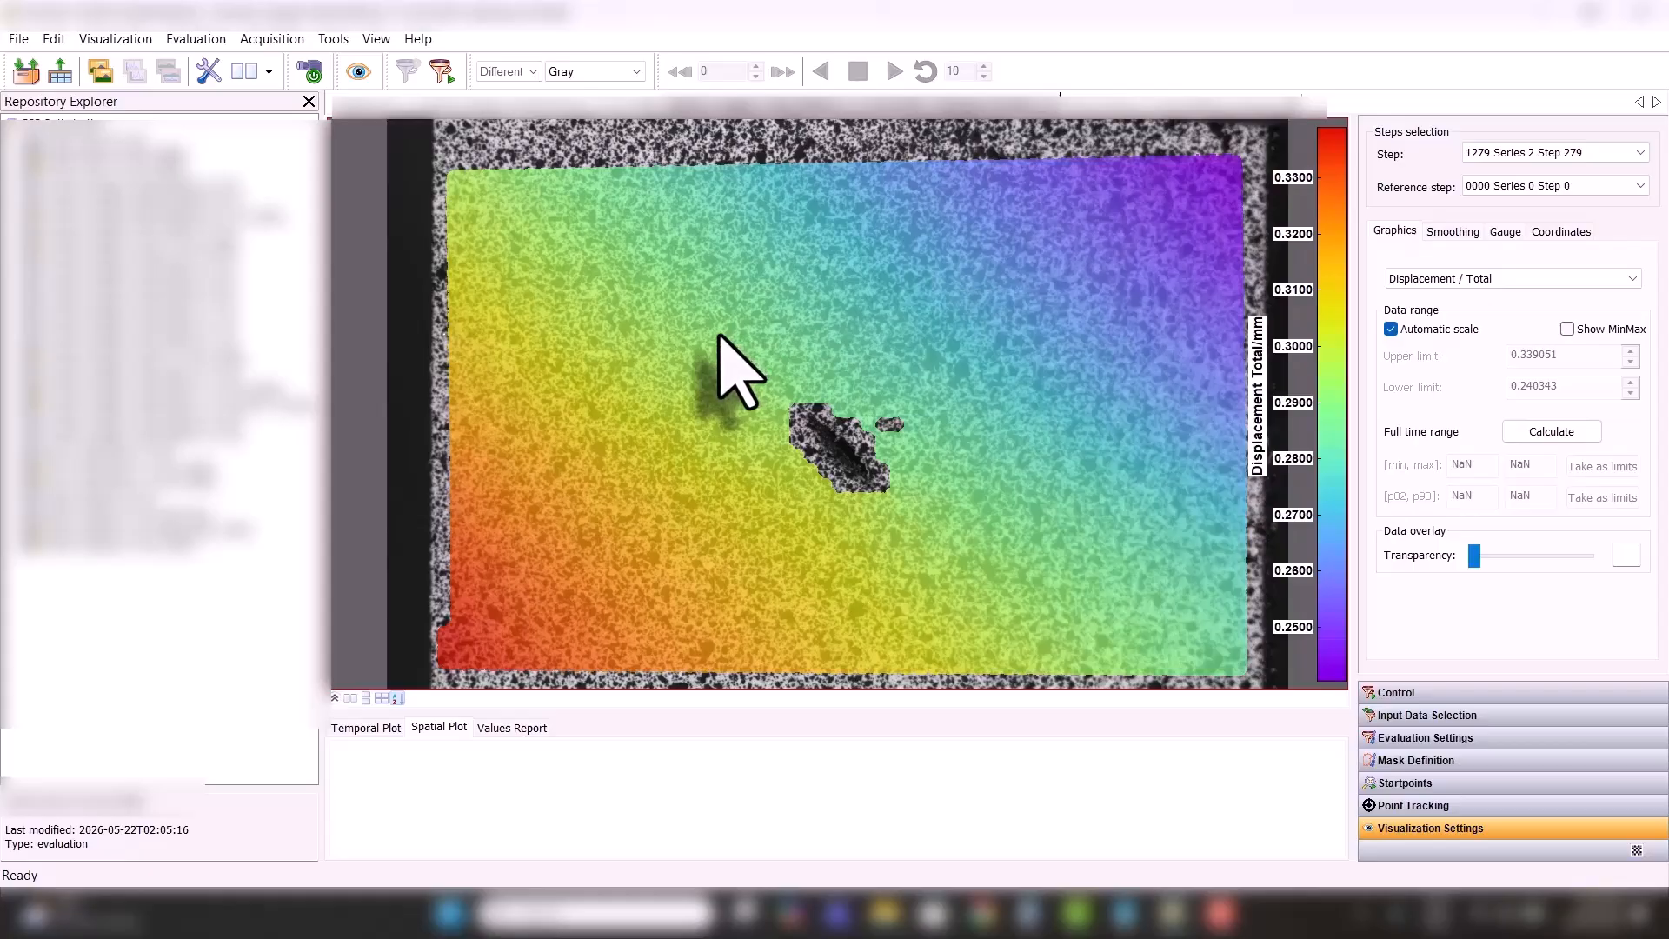
left_click(17, 38)
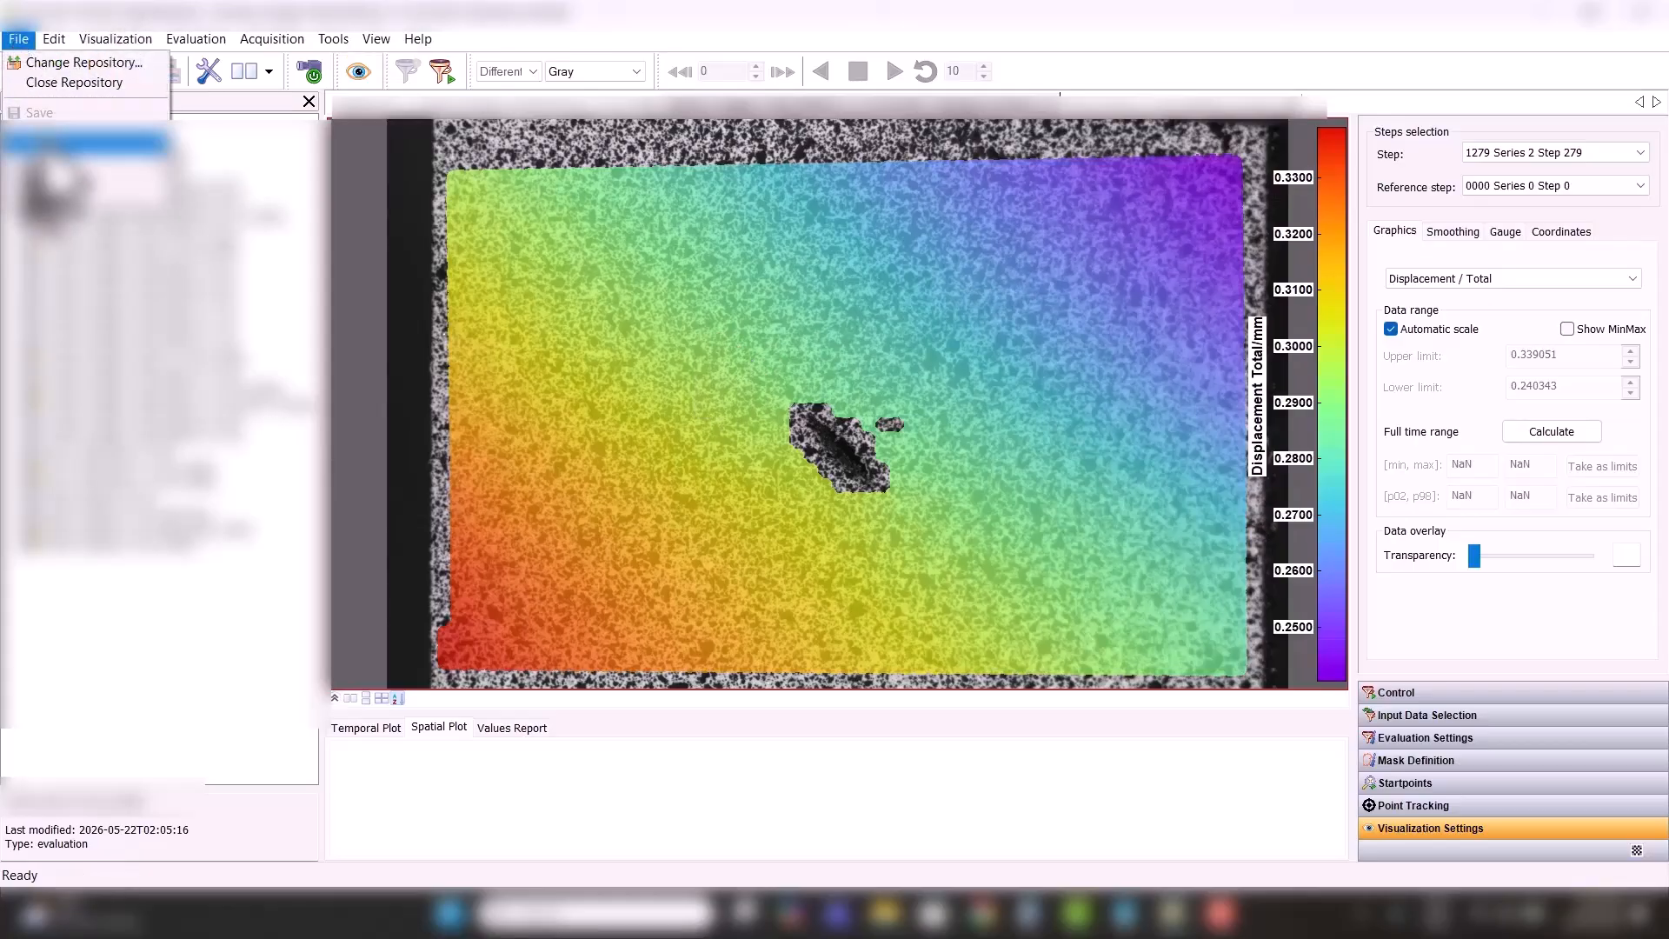
left_click(551, 218)
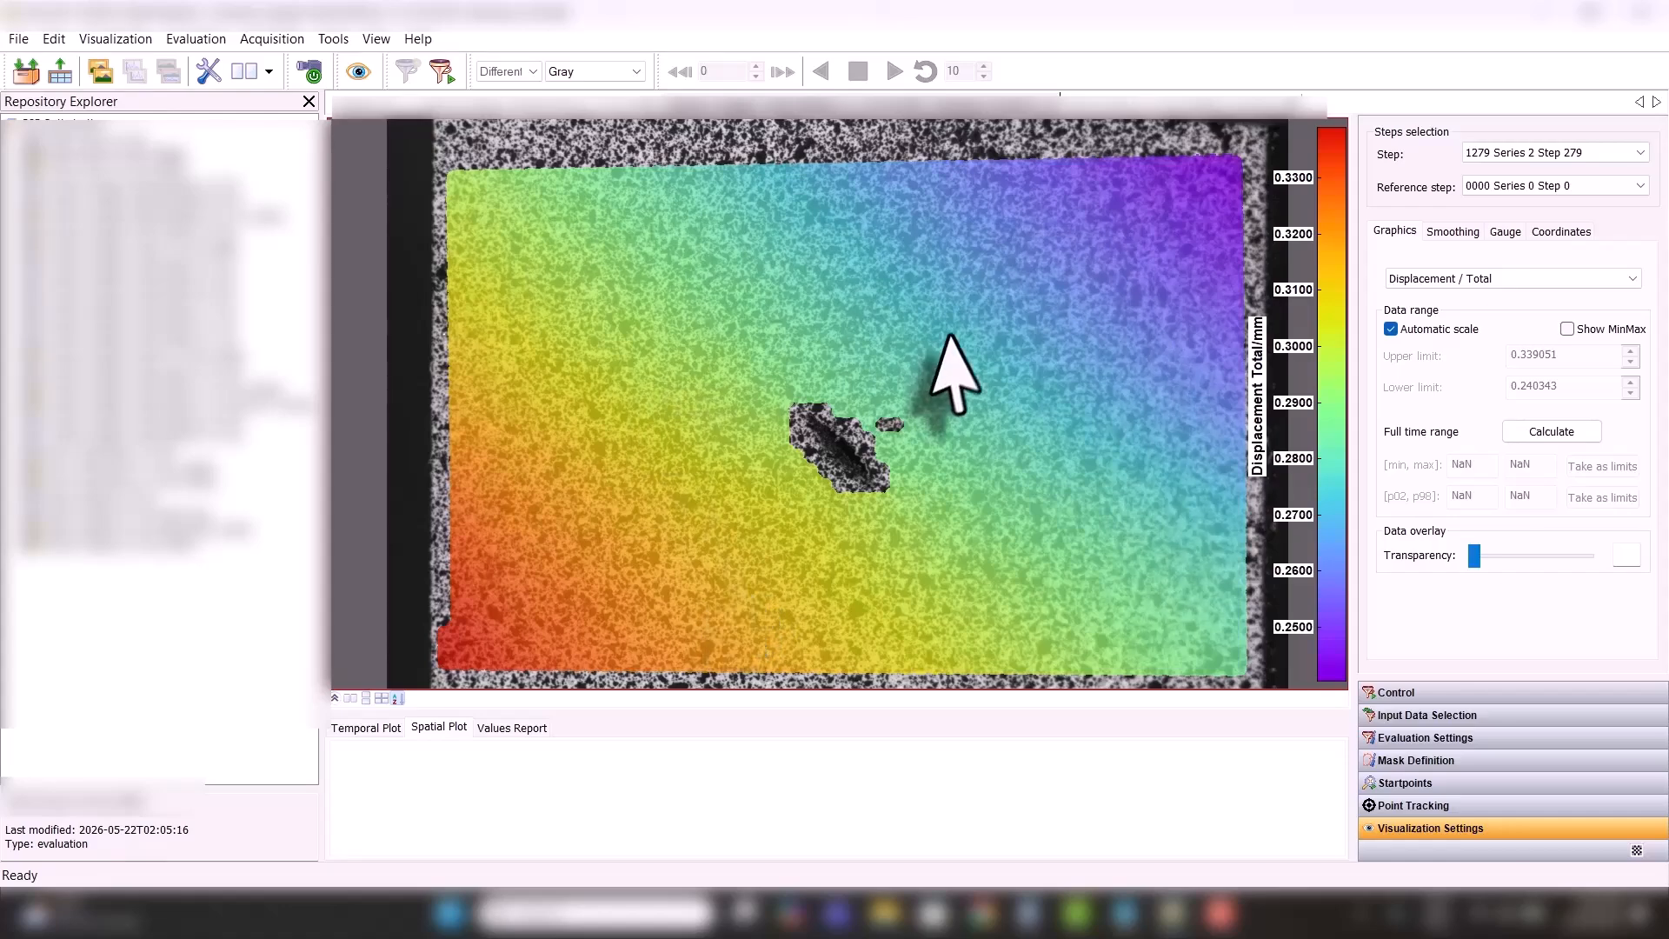
left_click(1530, 154)
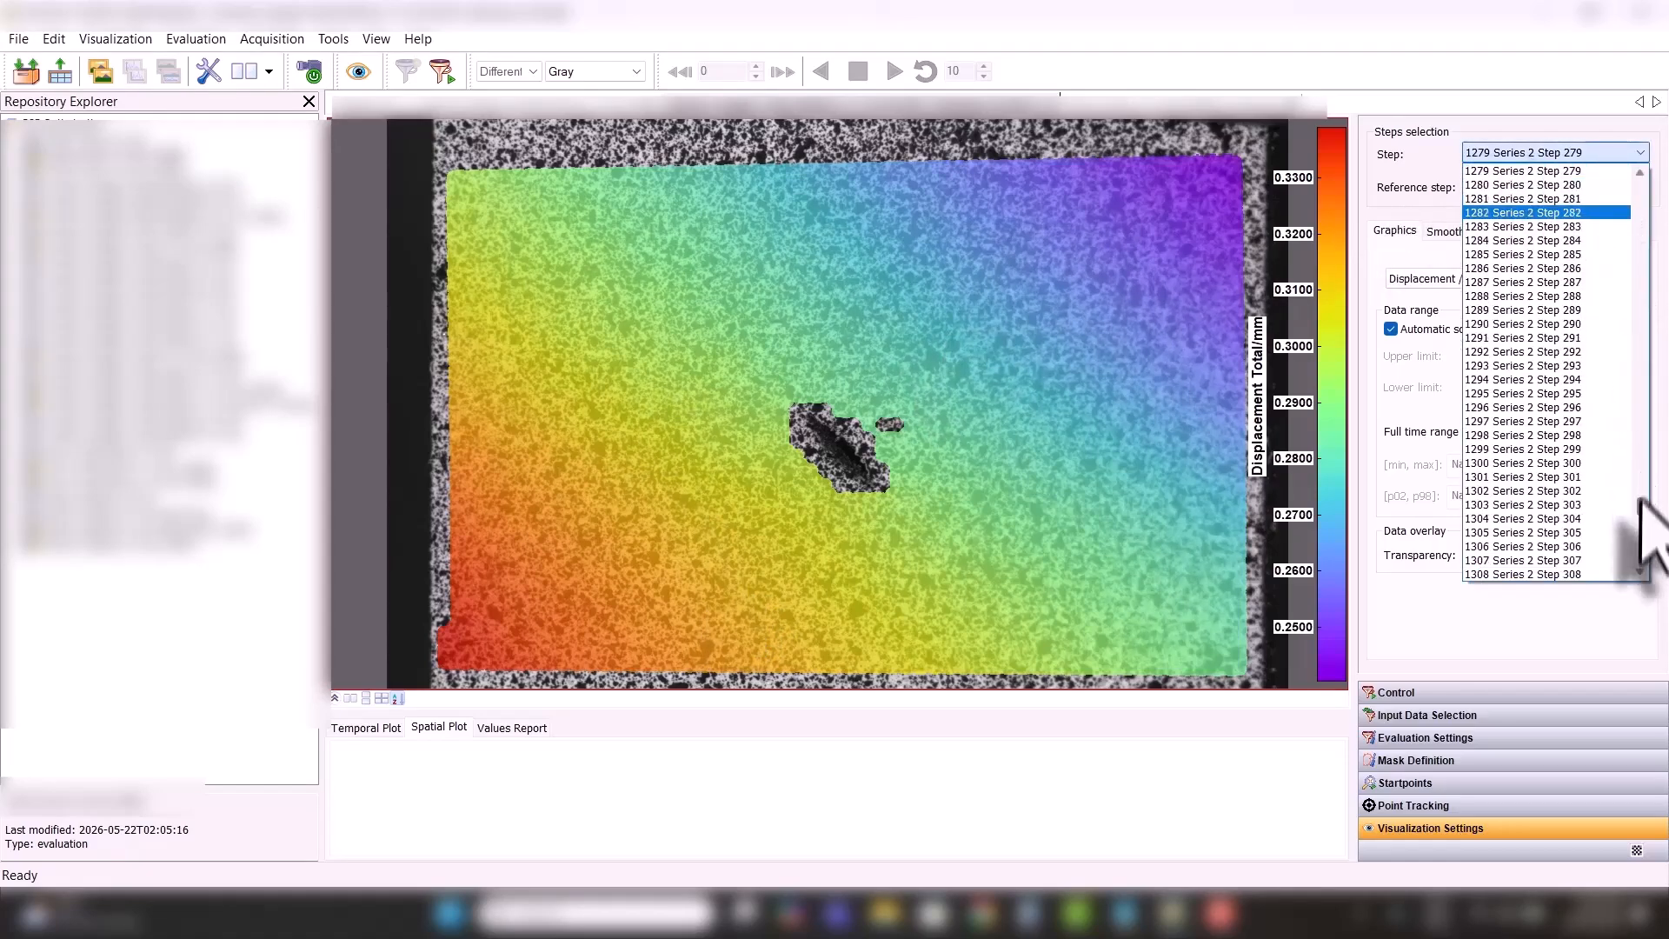
left_click_drag(1641, 504, 1639, 552)
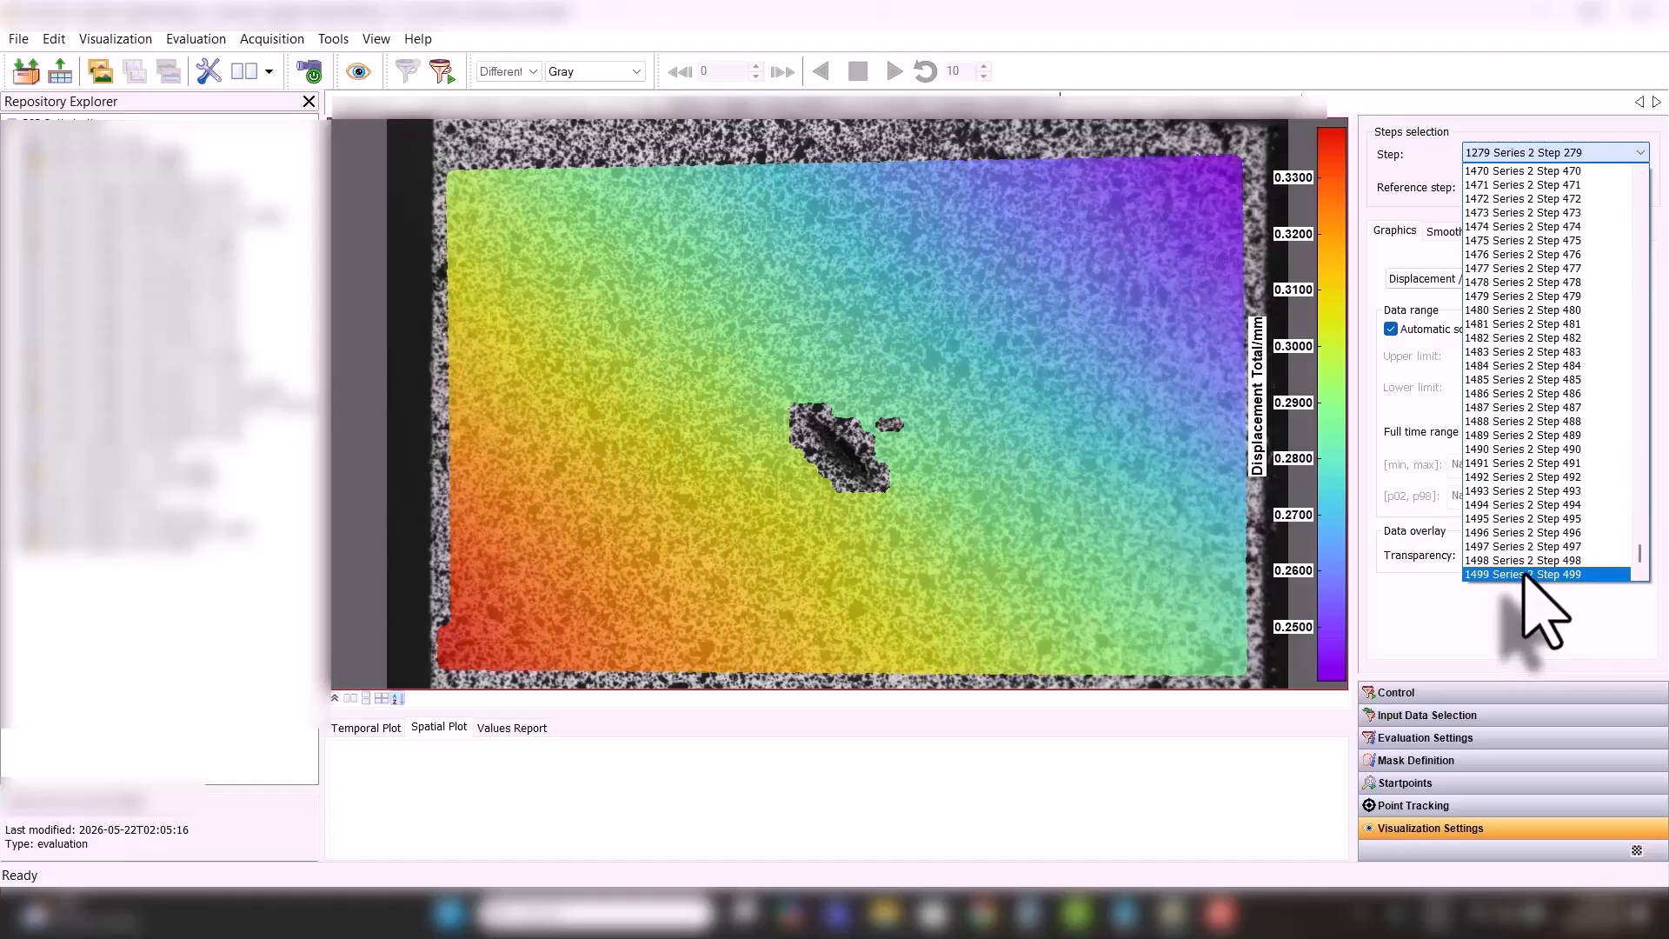
left_click(1012, 322)
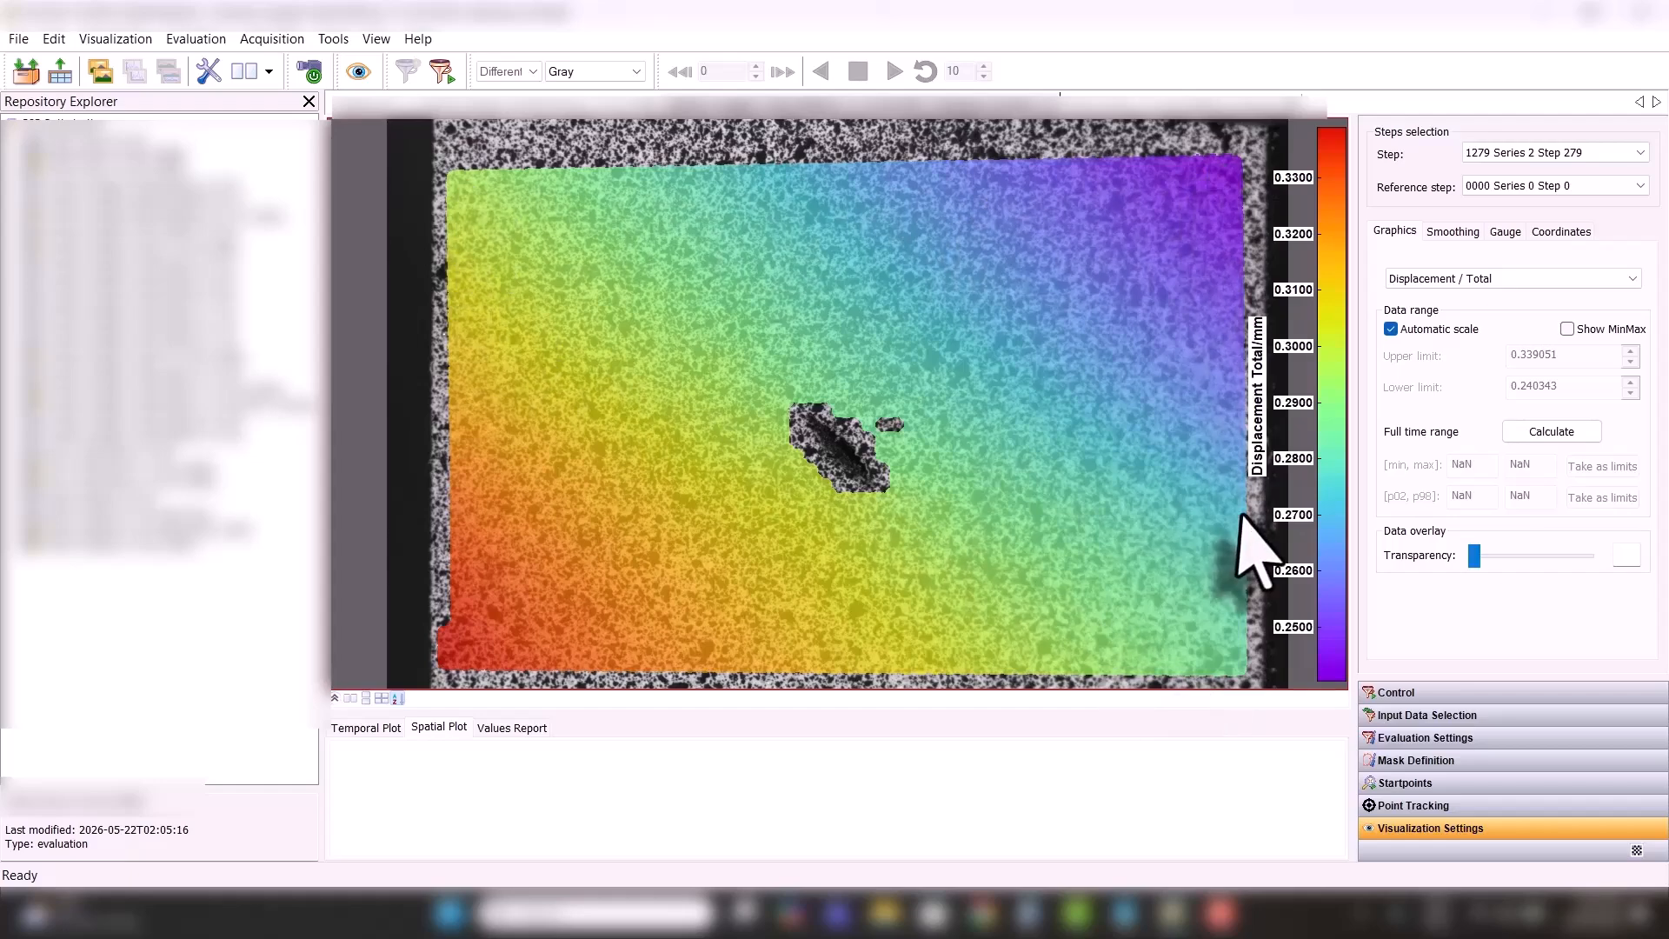
- Change the visualized quantity to Displacement / RBMR Direction X for the notched specimen
left_click(1507, 280)
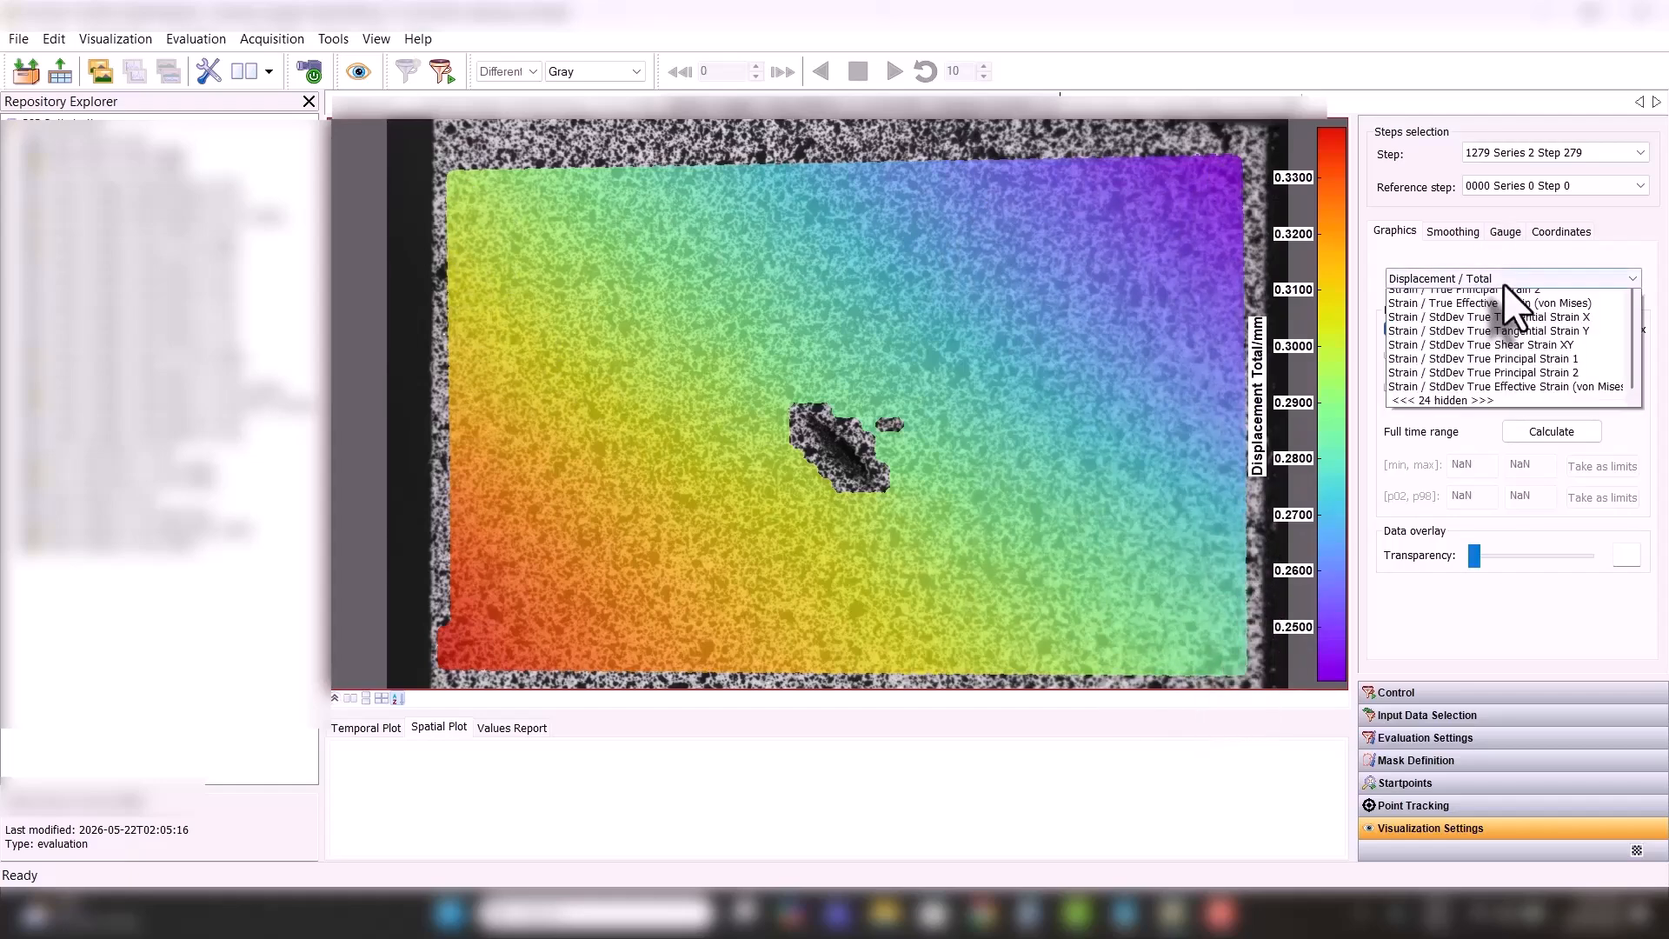
scroll(1548, 374, "up", 1)
scroll(1623, 485, "down", 1)
left_click(1556, 549)
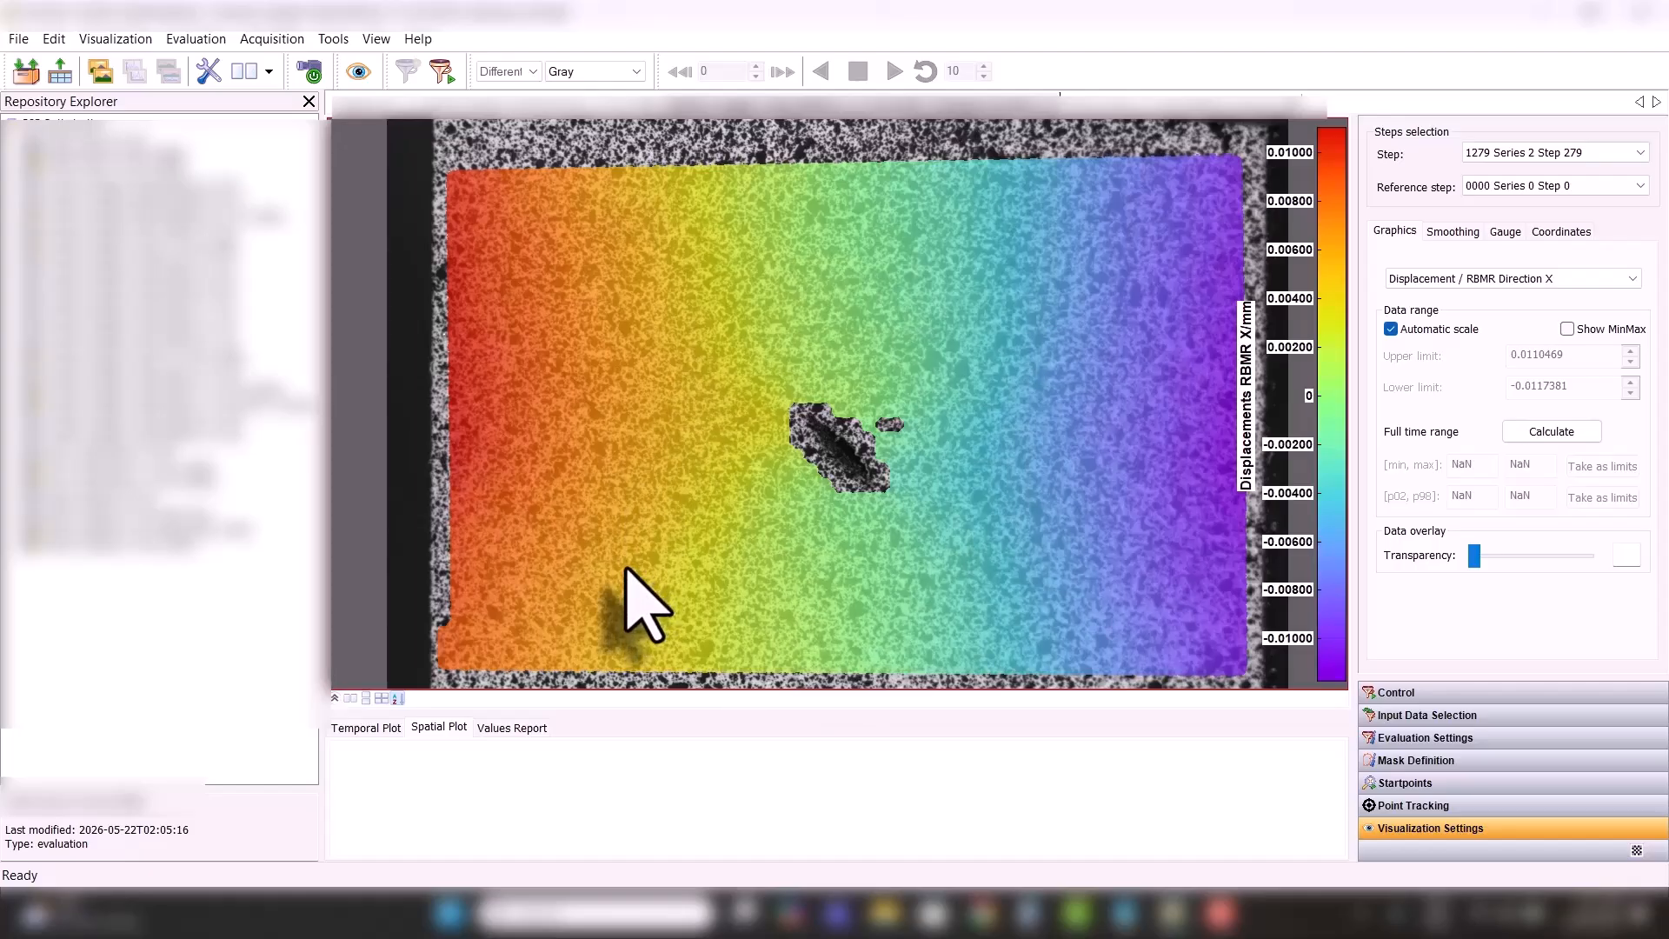
left_click(1548, 153)
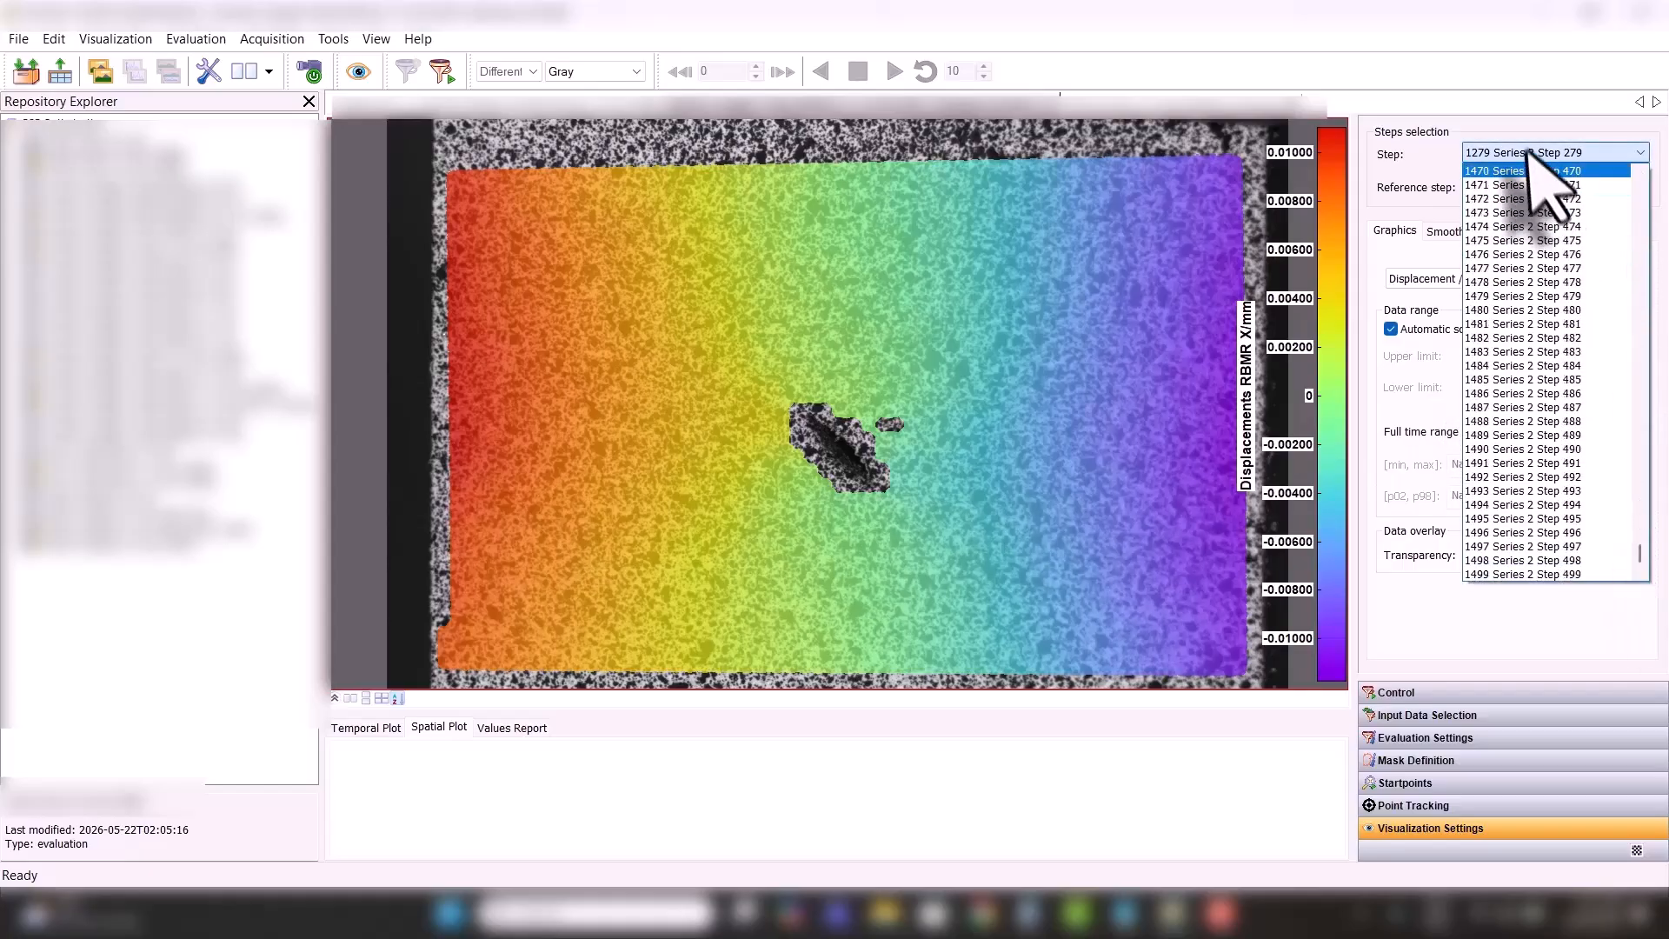
left_click(1539, 153)
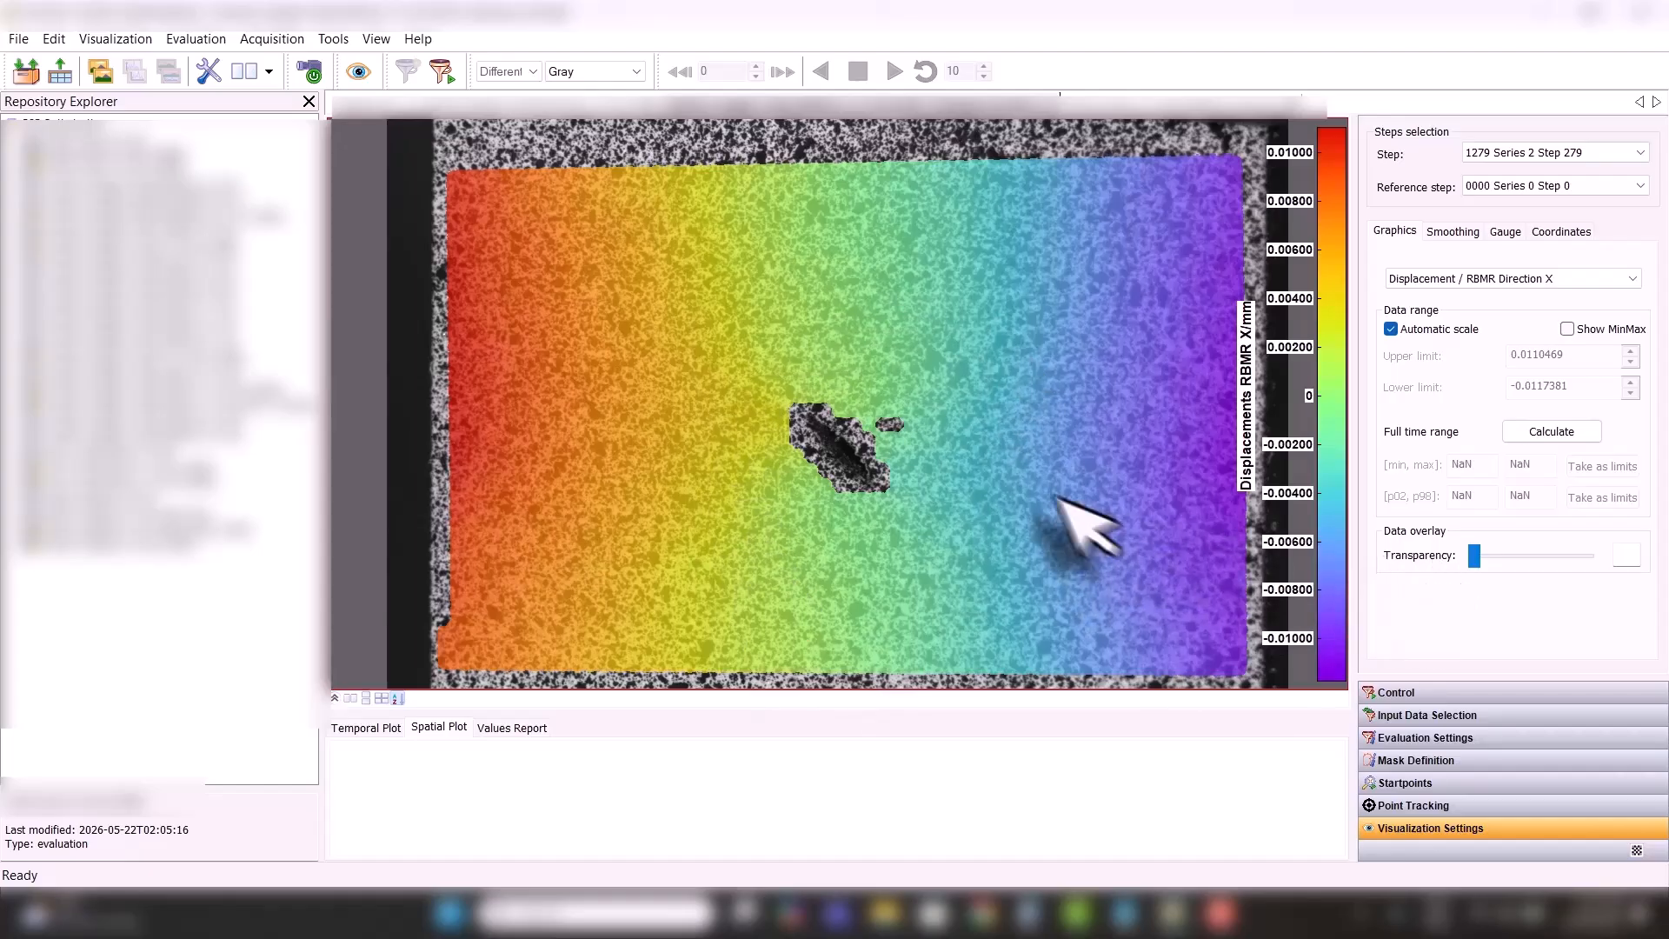
- Raise the data overlay transparency to 100 to view the bare speckle image, and reduce it to 20
left_click(1484, 558)
left_click_drag(1475, 559, 1588, 557)
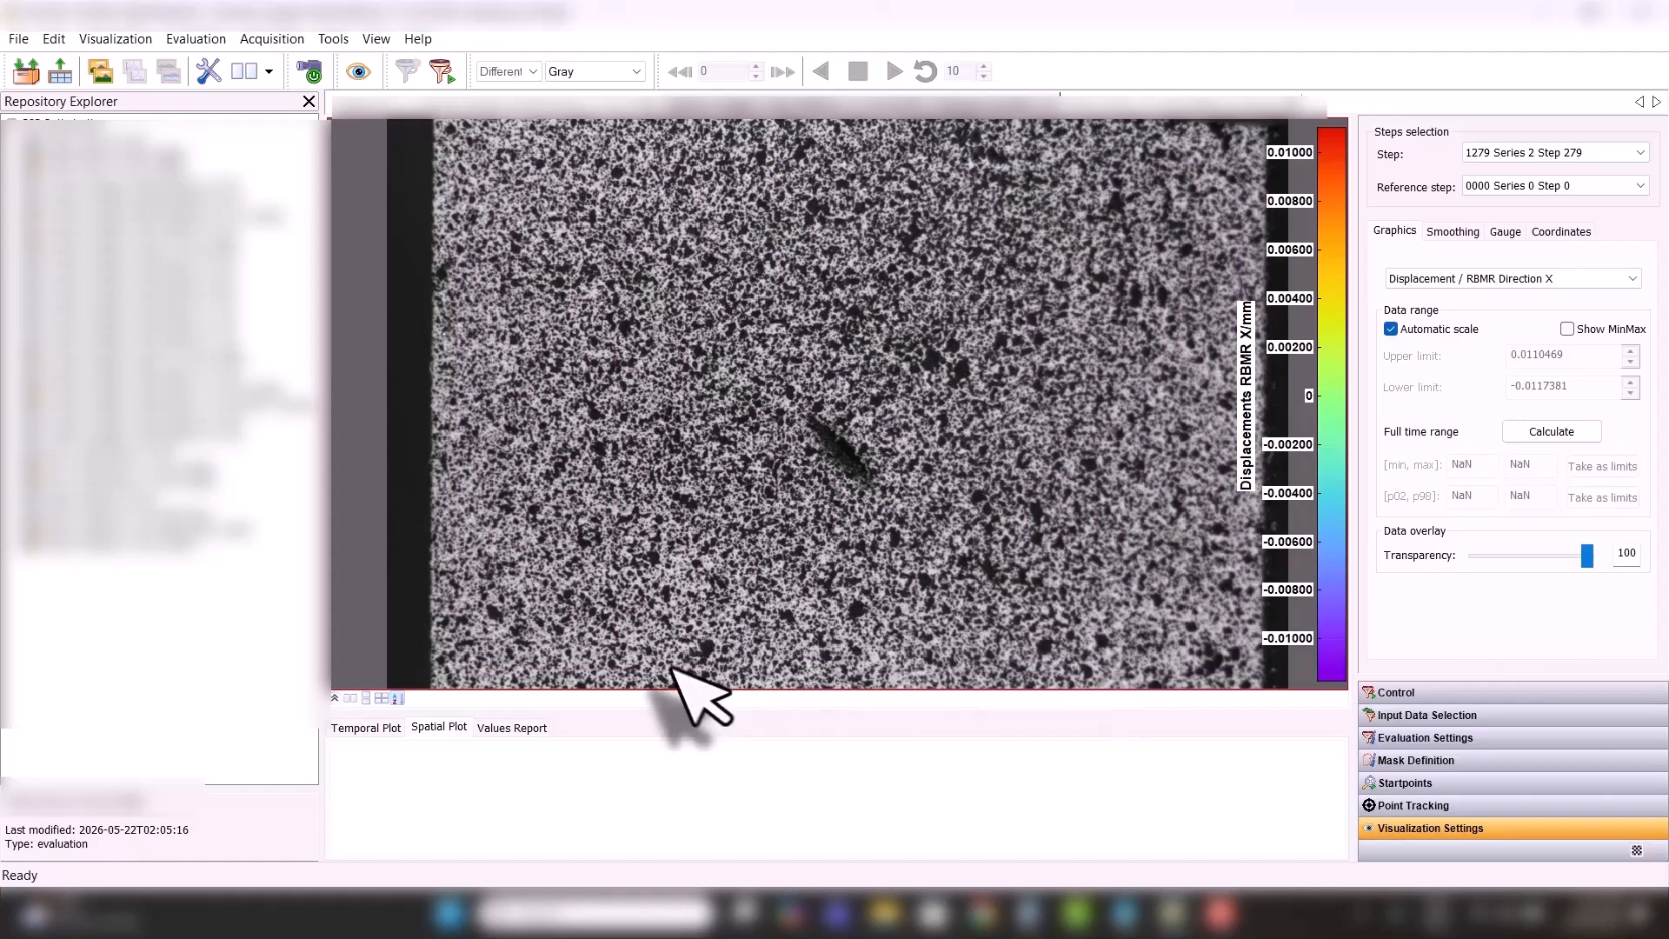
left_click_drag(1588, 556, 1494, 567)
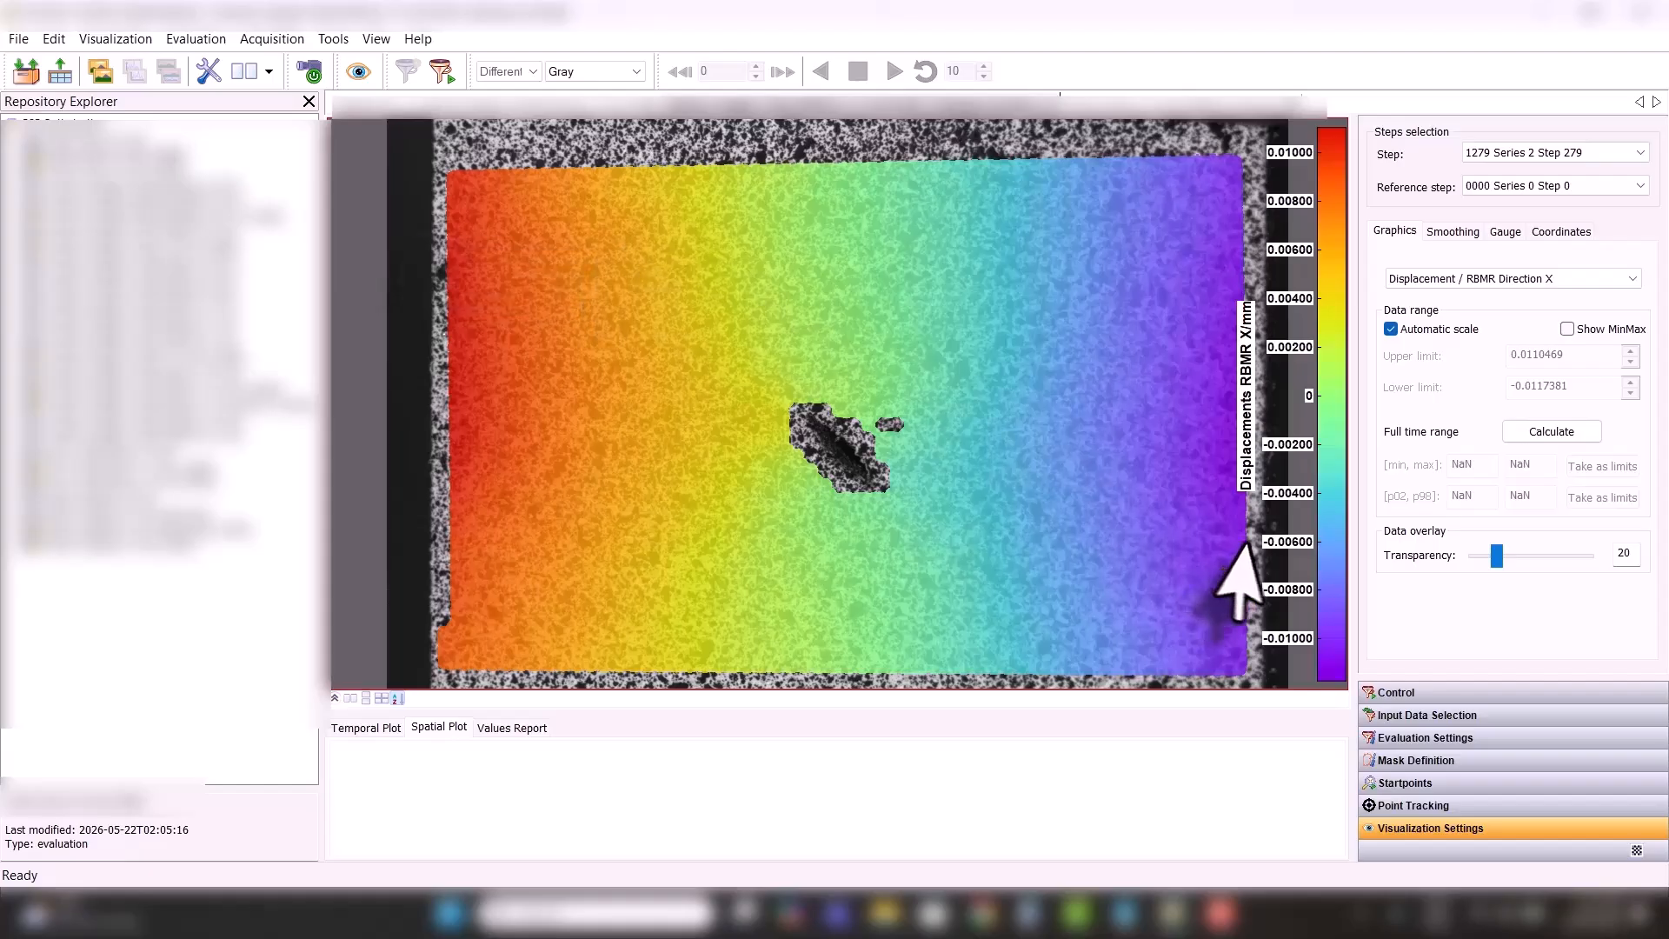
- Reset the finished evaluation of the notched specimen
left_click(1394, 696)
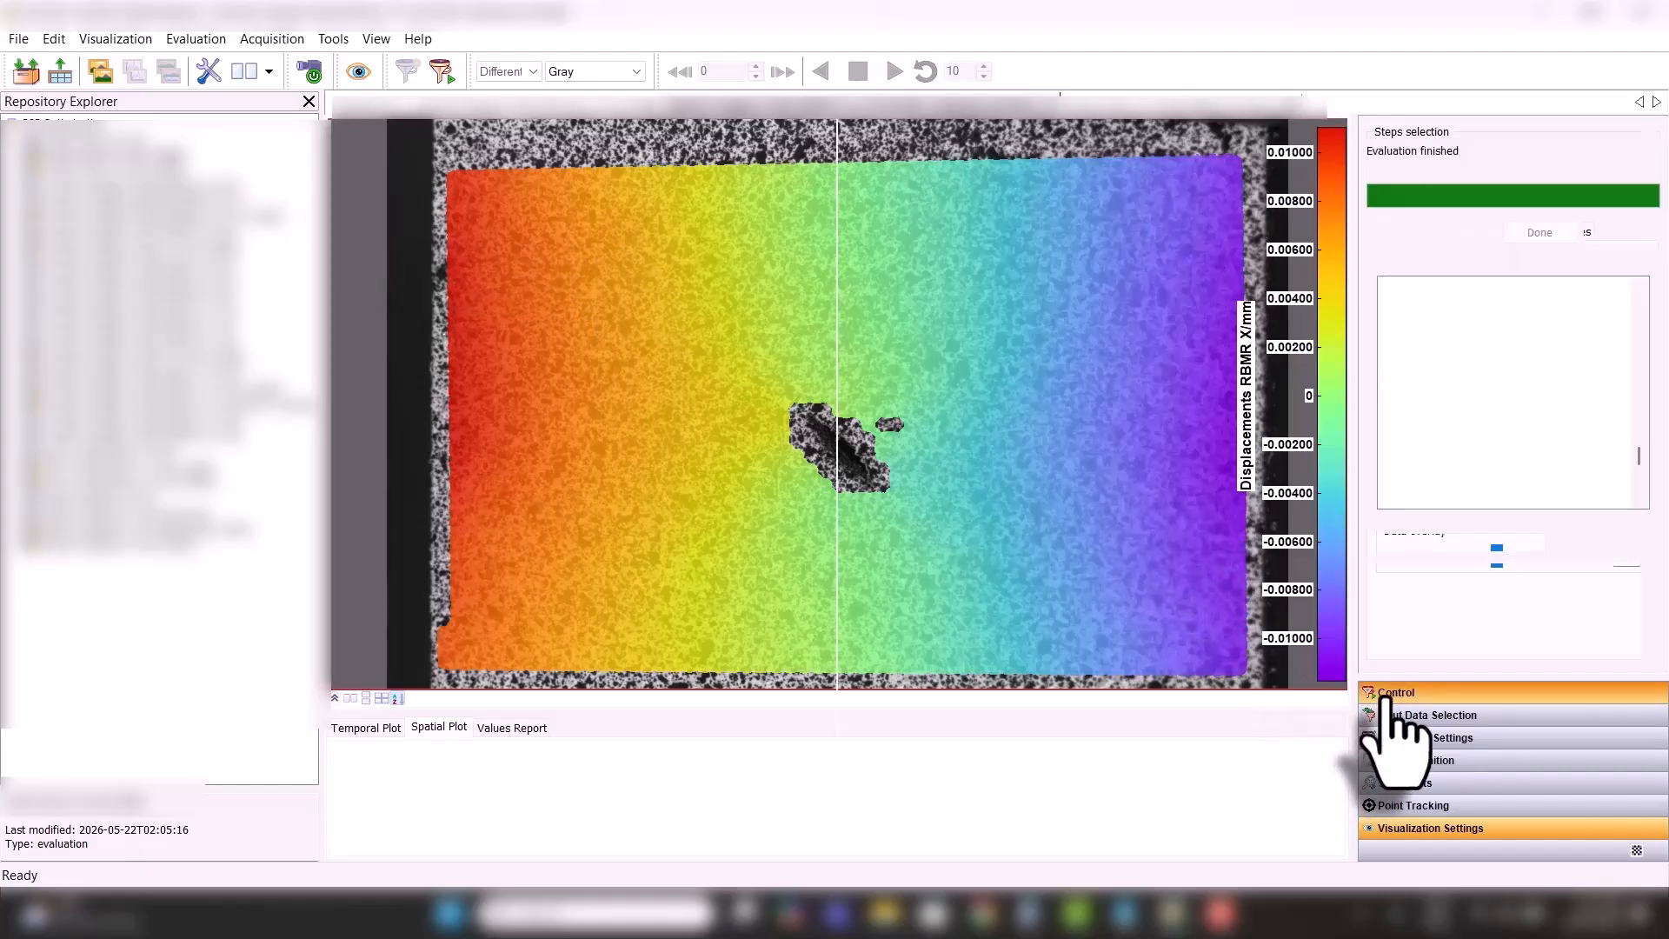
left_click(1611, 234)
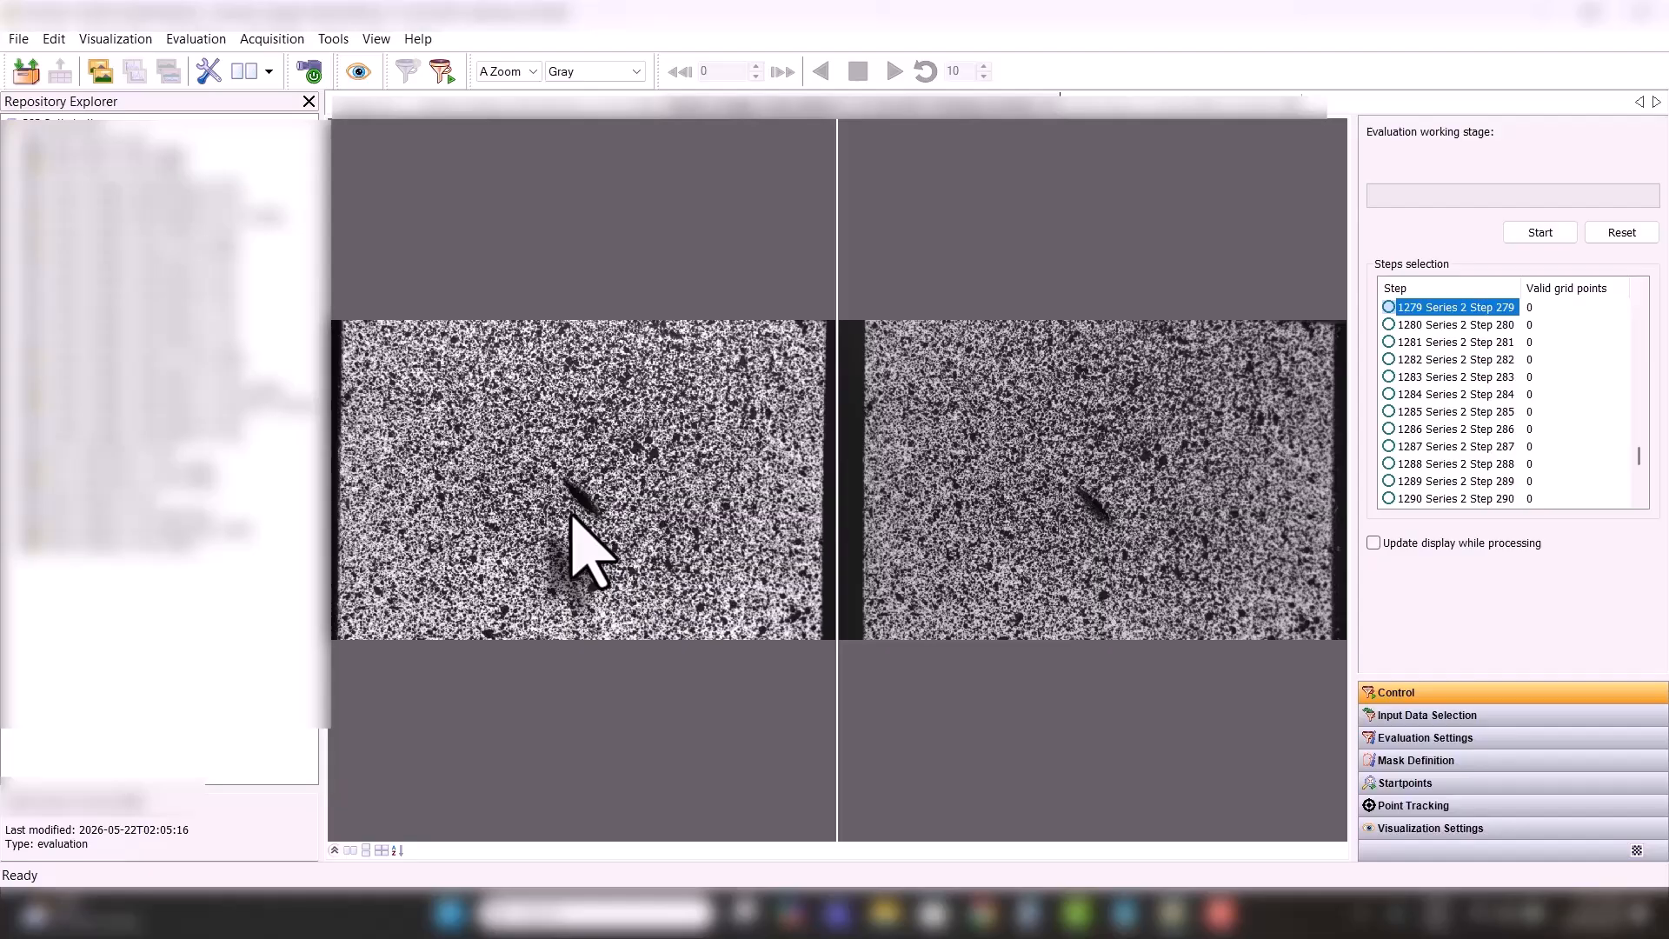
- Delete the large outer mask polygon and the existing start point from the notched specimen's mask definition, keeping the notch outline
scroll(571, 513, "up", 5)
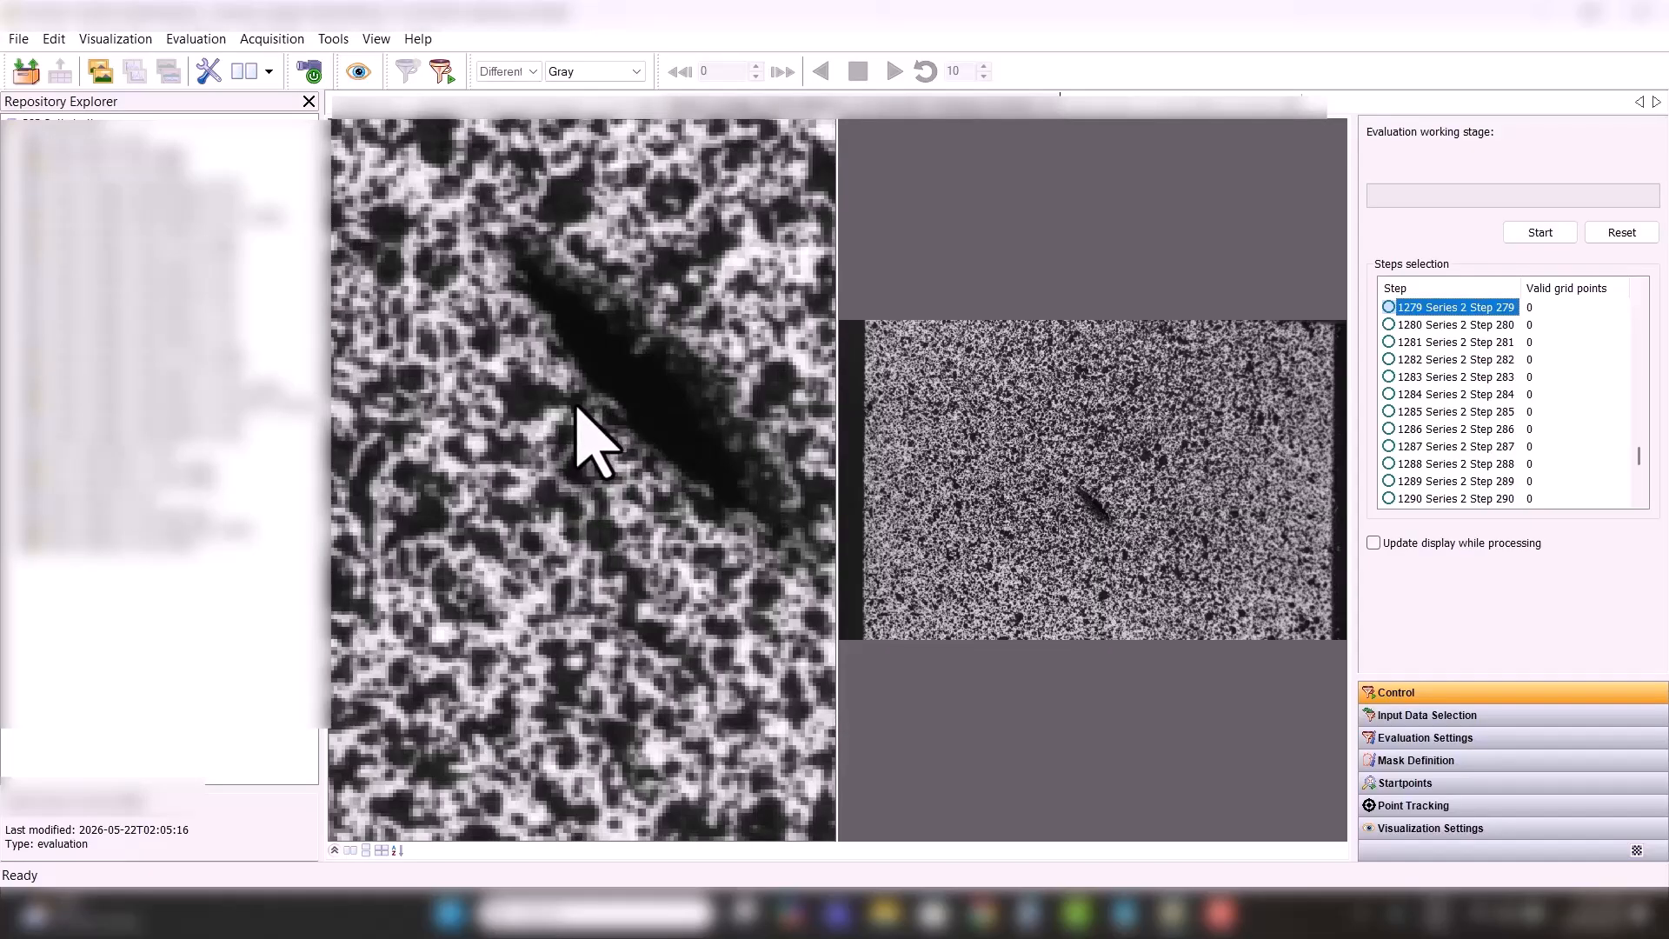
scroll(575, 406, "down", 2)
scroll(576, 426, "down", 3)
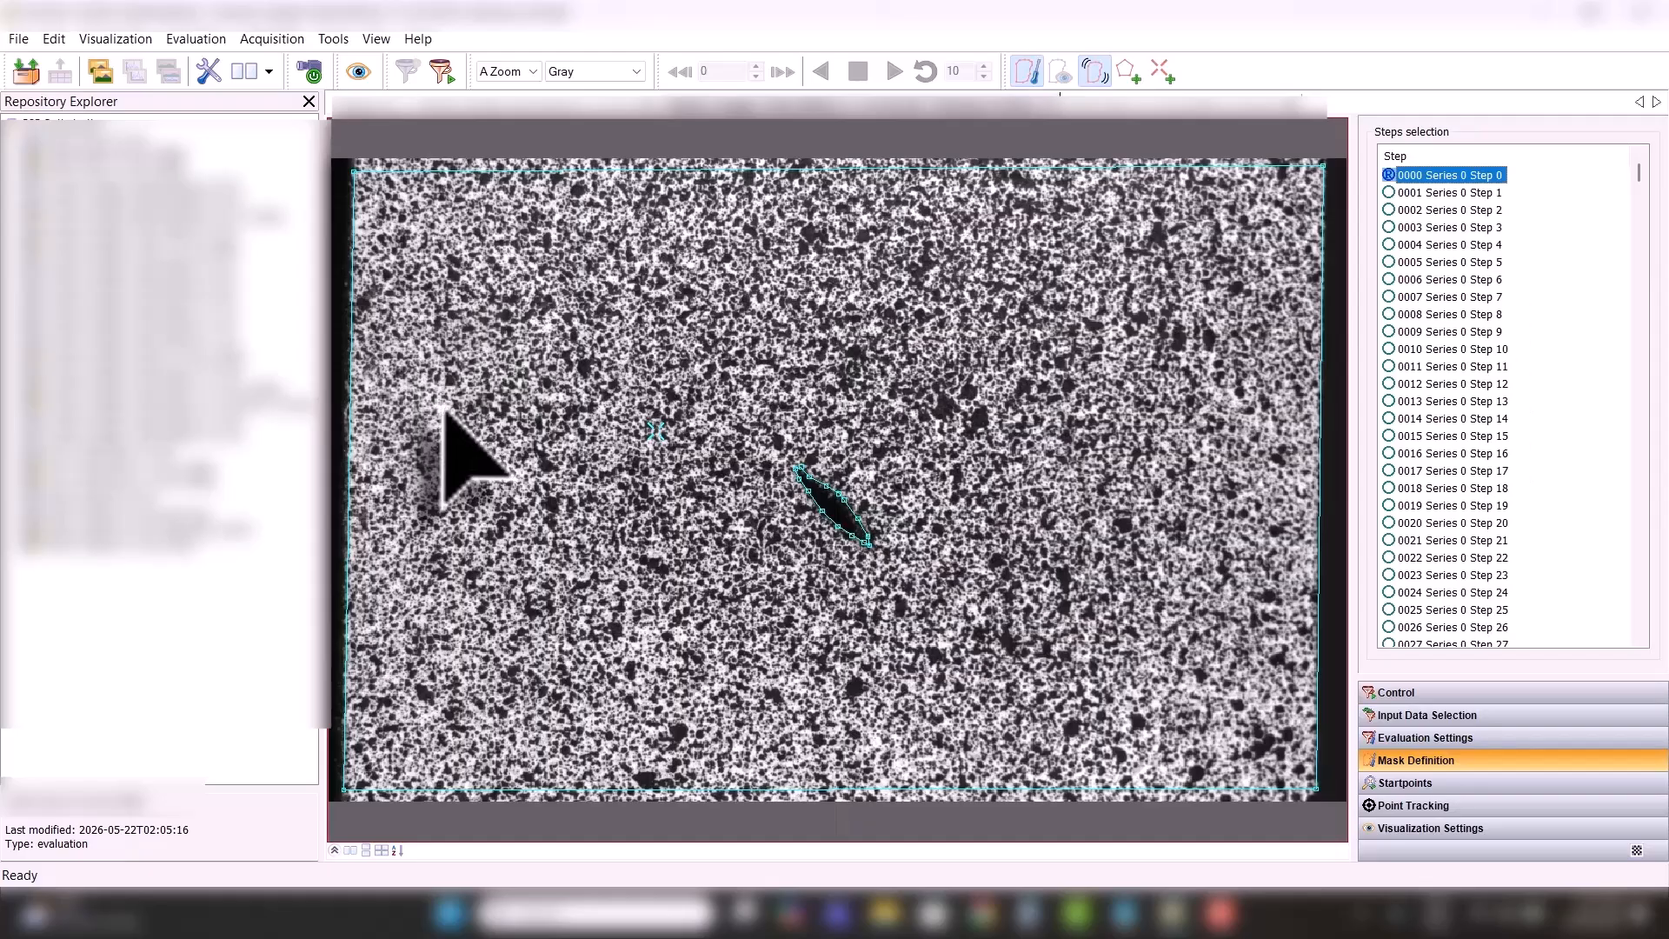
left_click(605, 332)
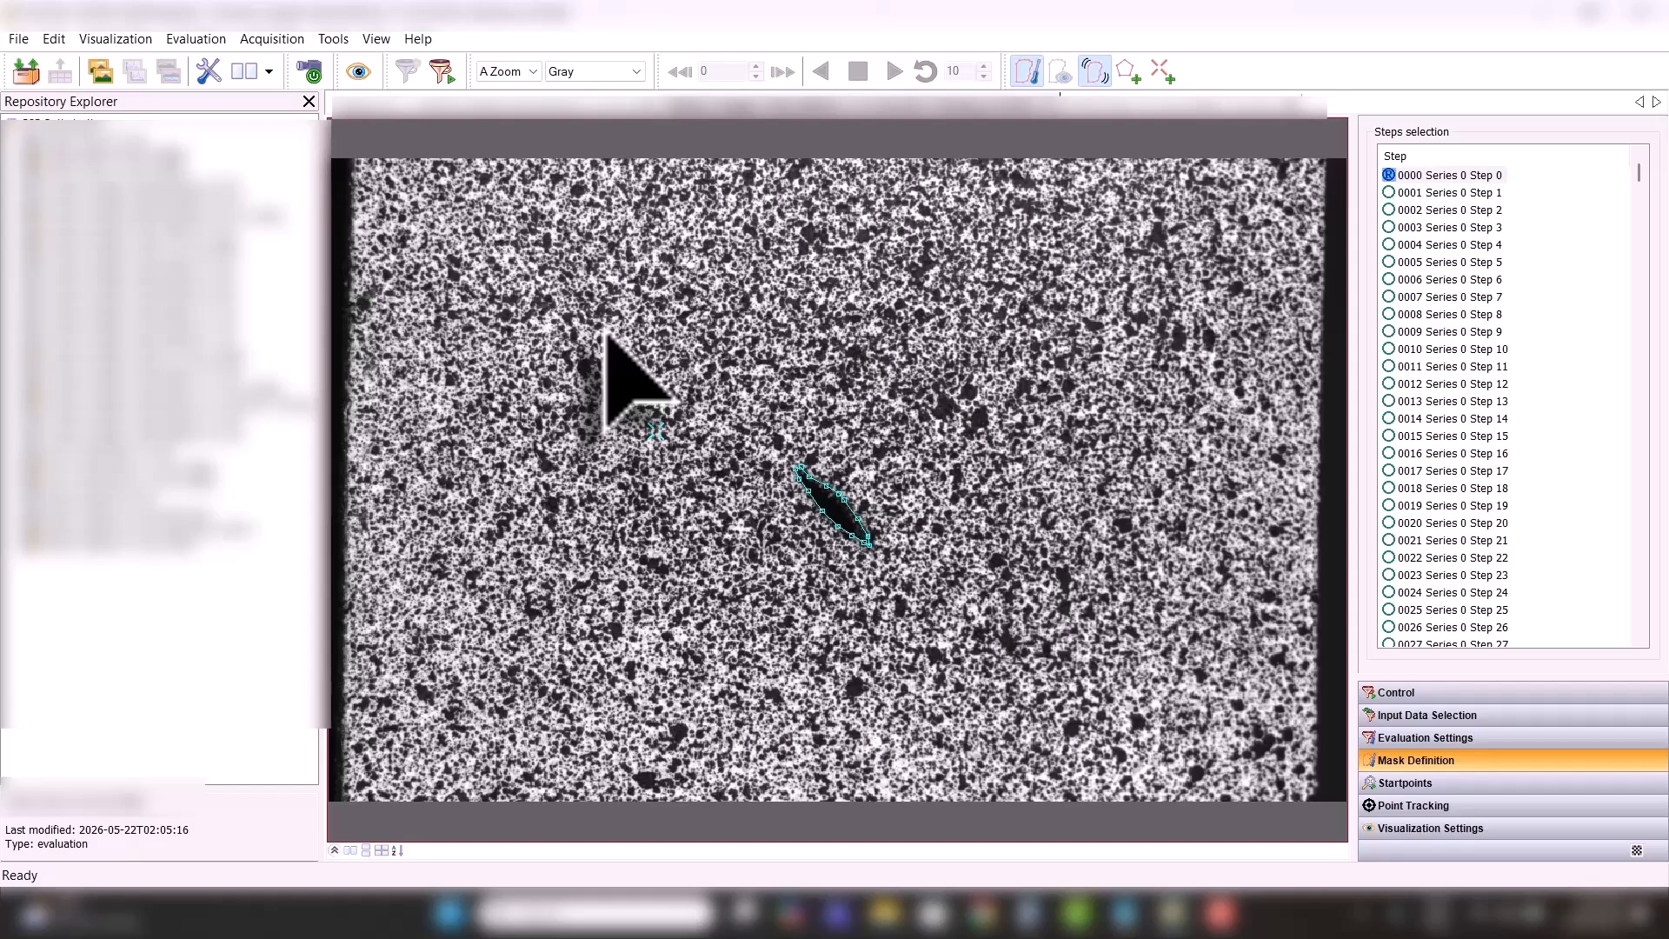
left_click(1128, 72)
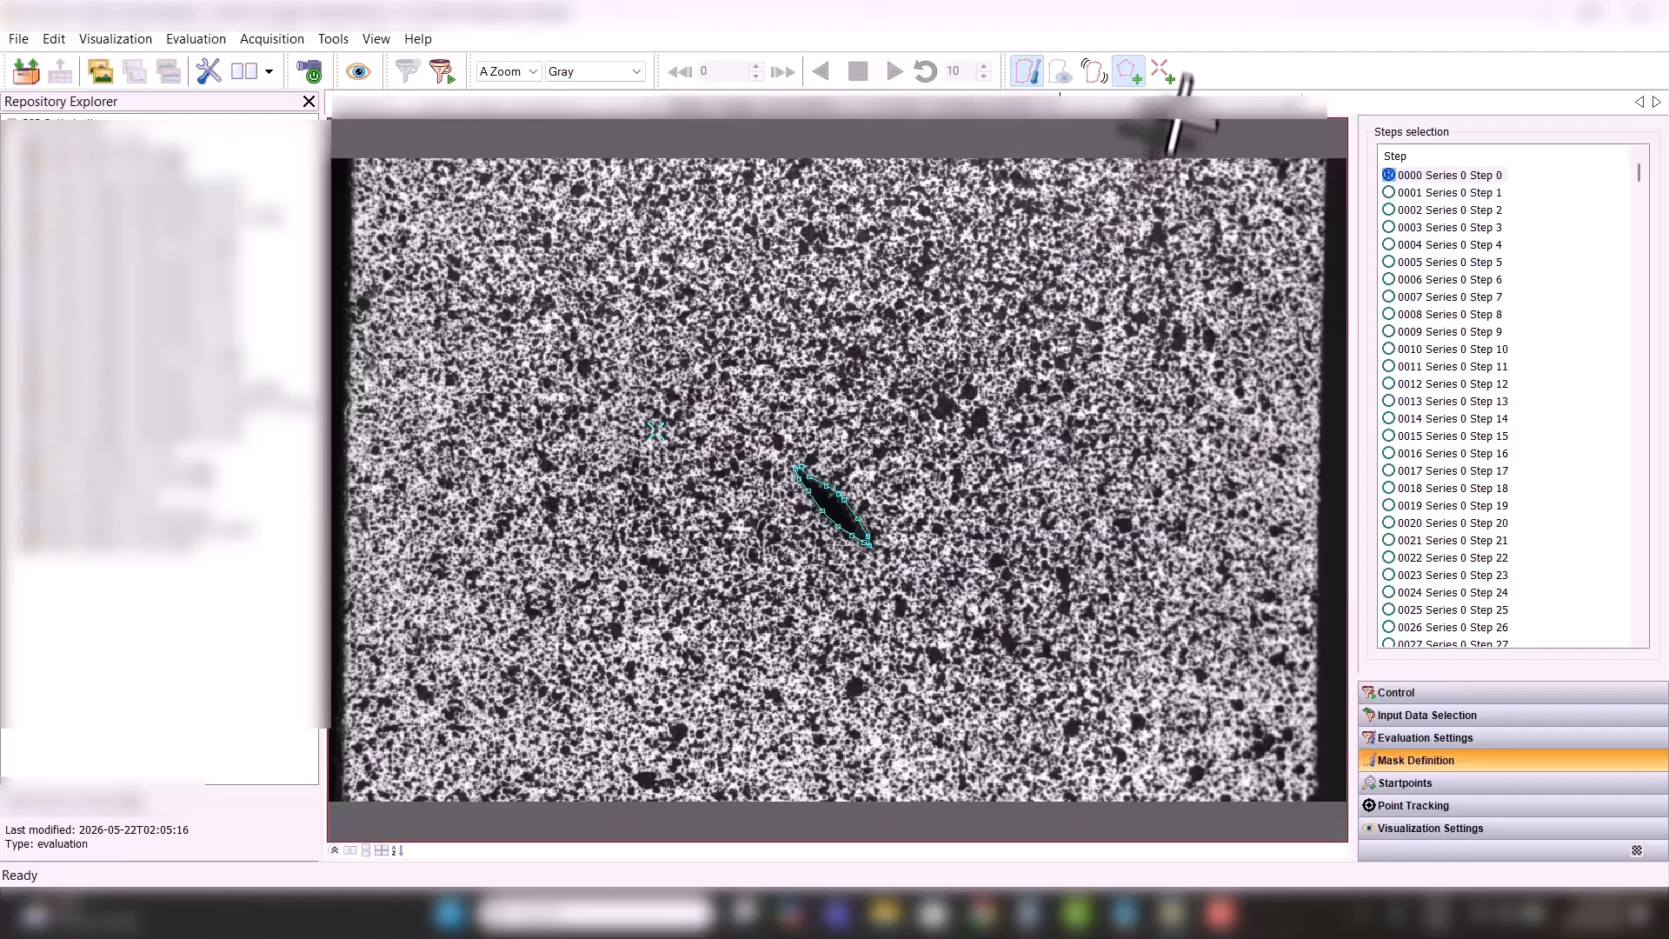
left_click(1163, 71)
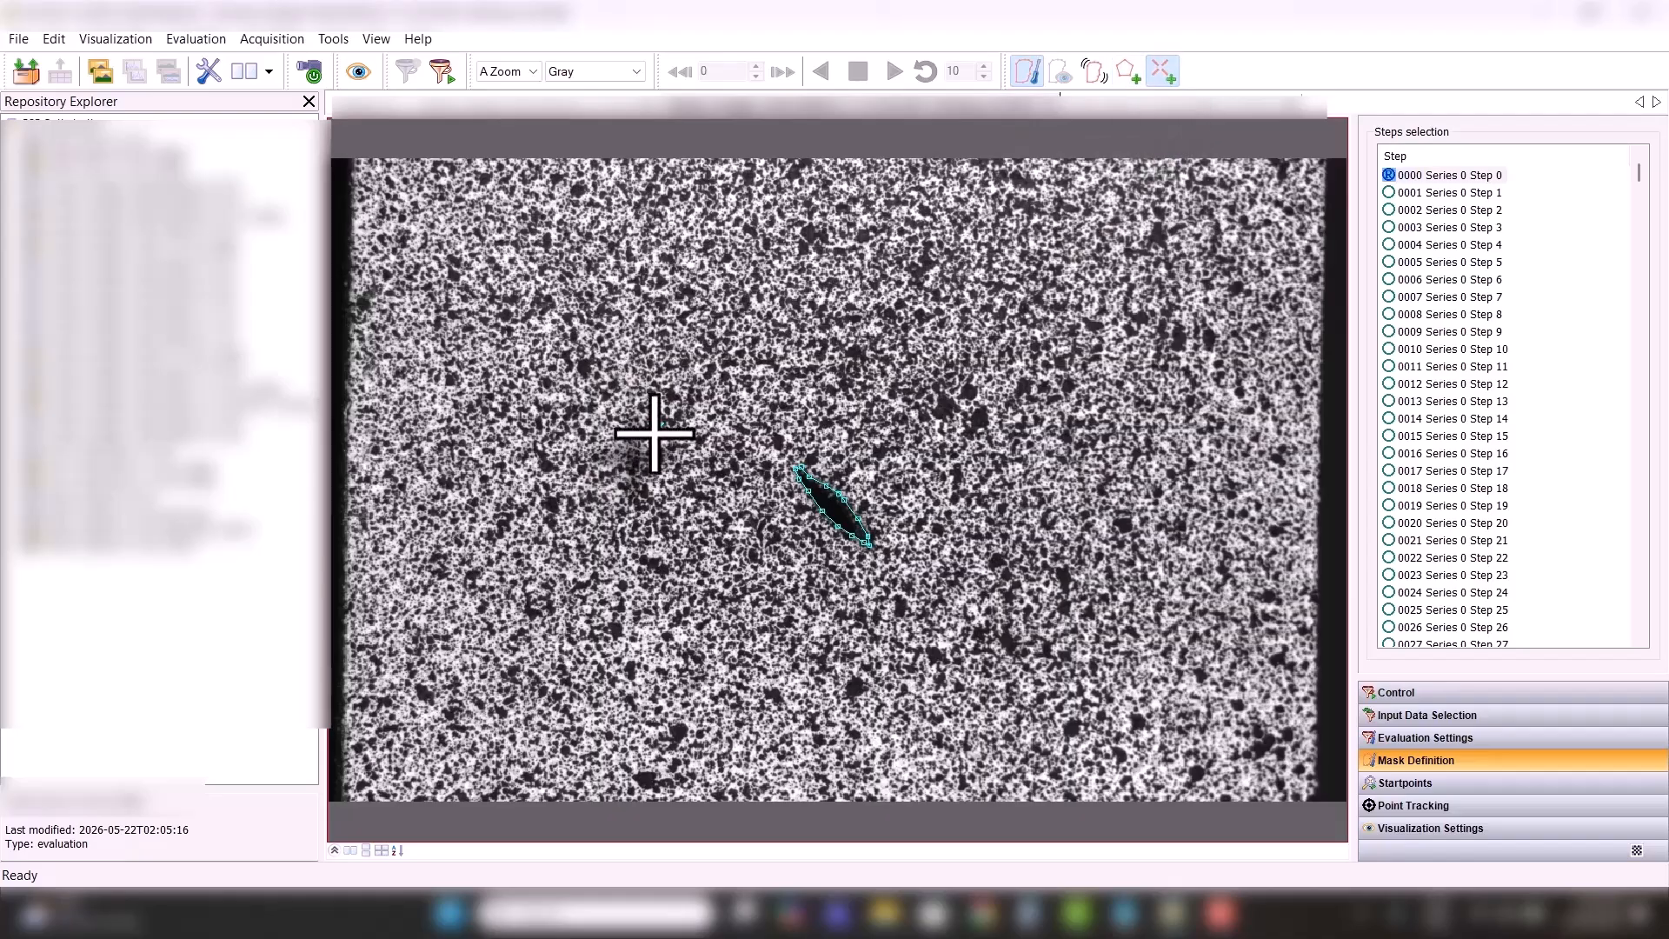
right_click(653, 433)
left_click(691, 480)
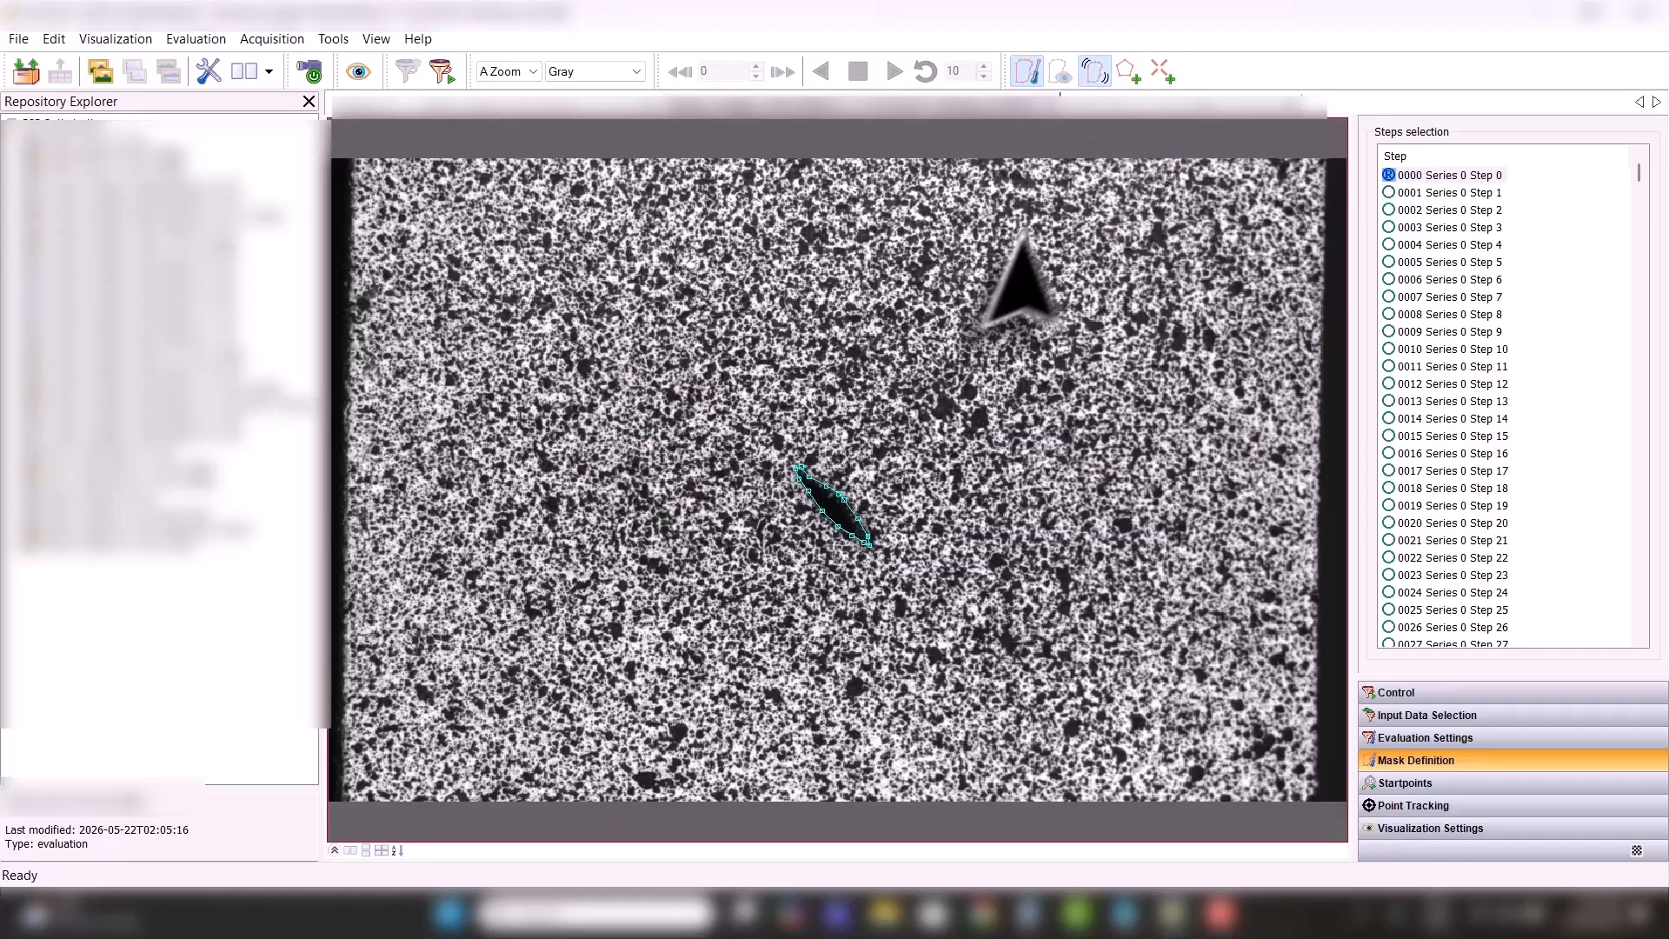
- Draw a smaller, roughly circular nine-point mask polygon on the speckle image around the notch
left_click(1128, 73)
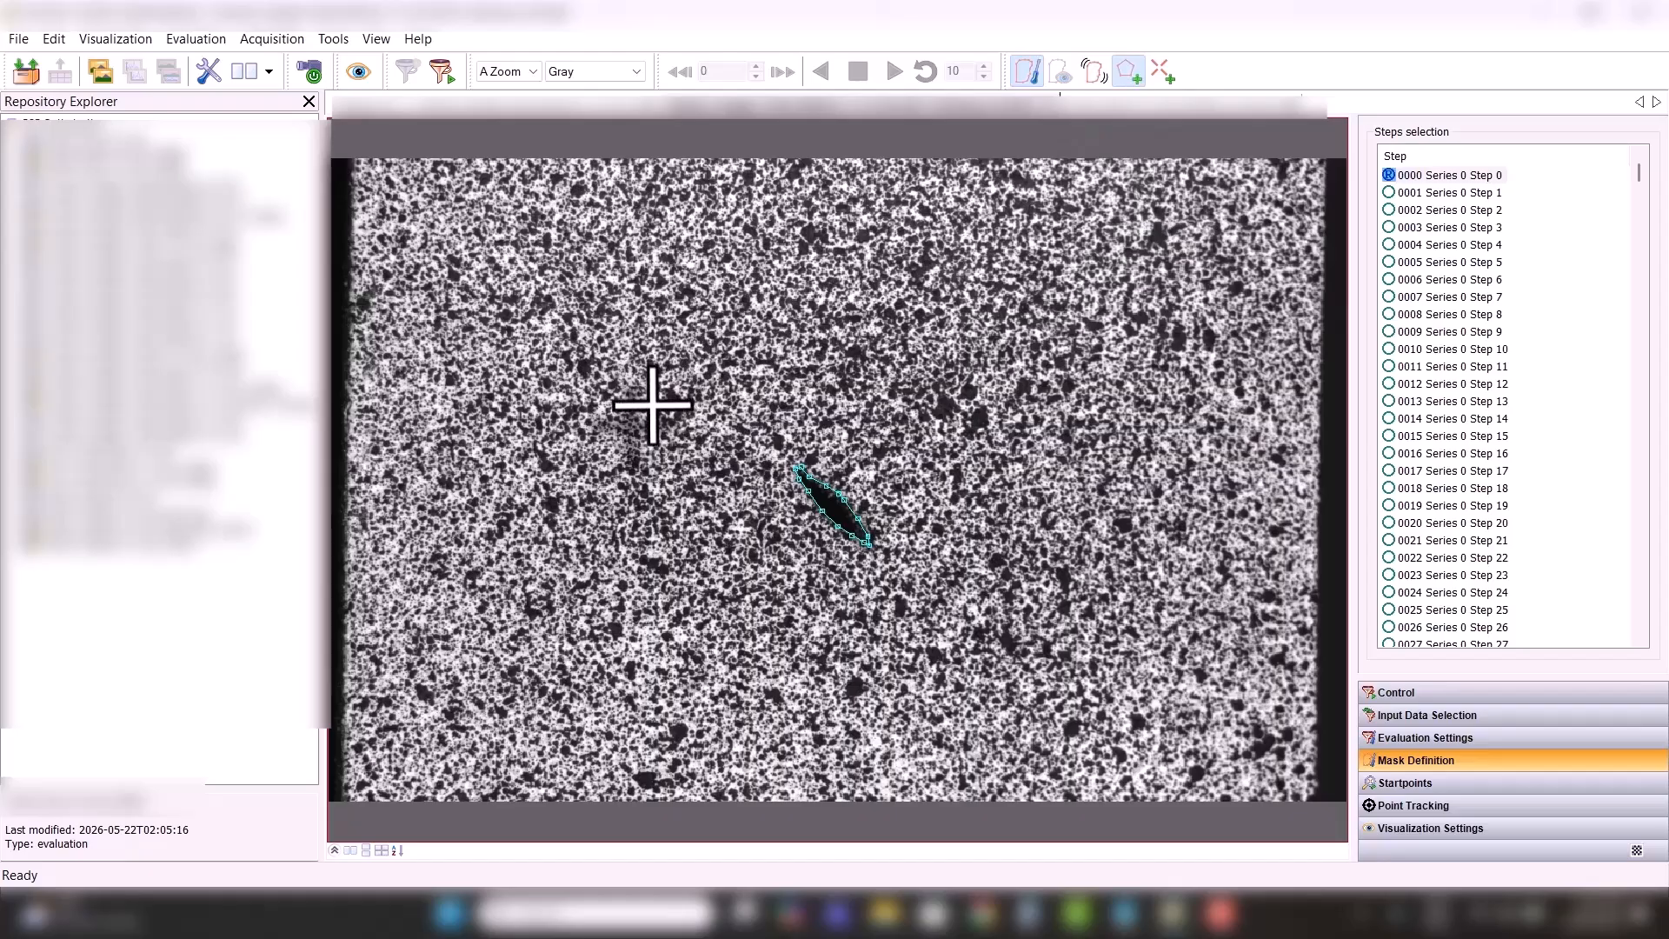
left_click(647, 430)
left_click(739, 353)
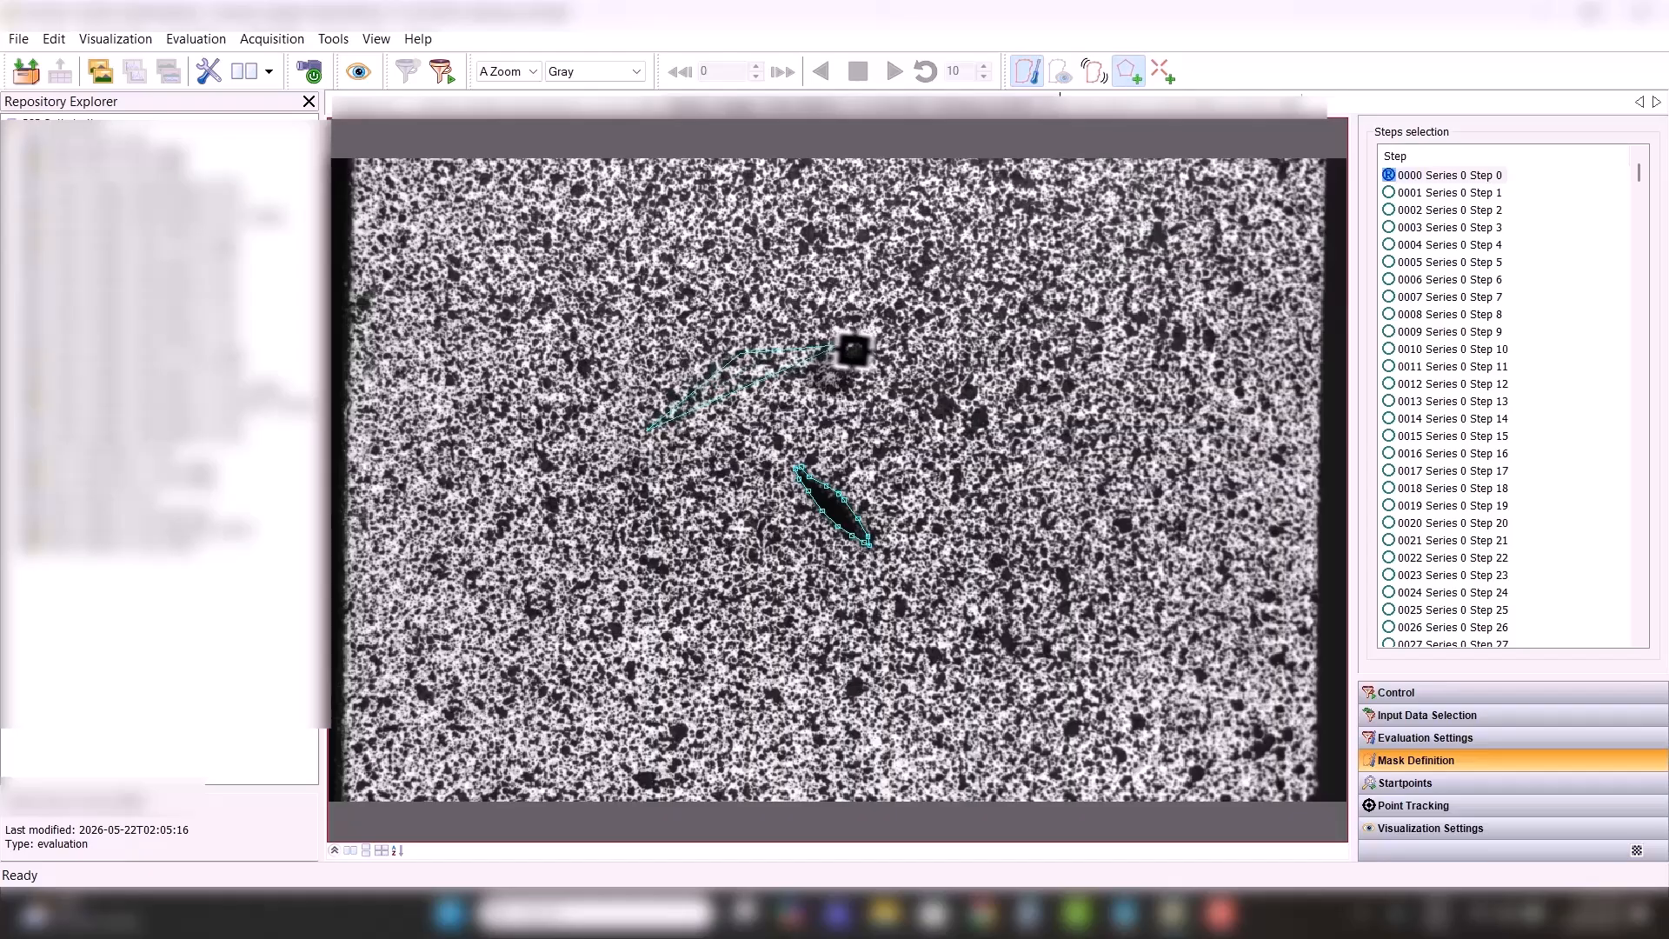
left_click(888, 353)
left_click(995, 439)
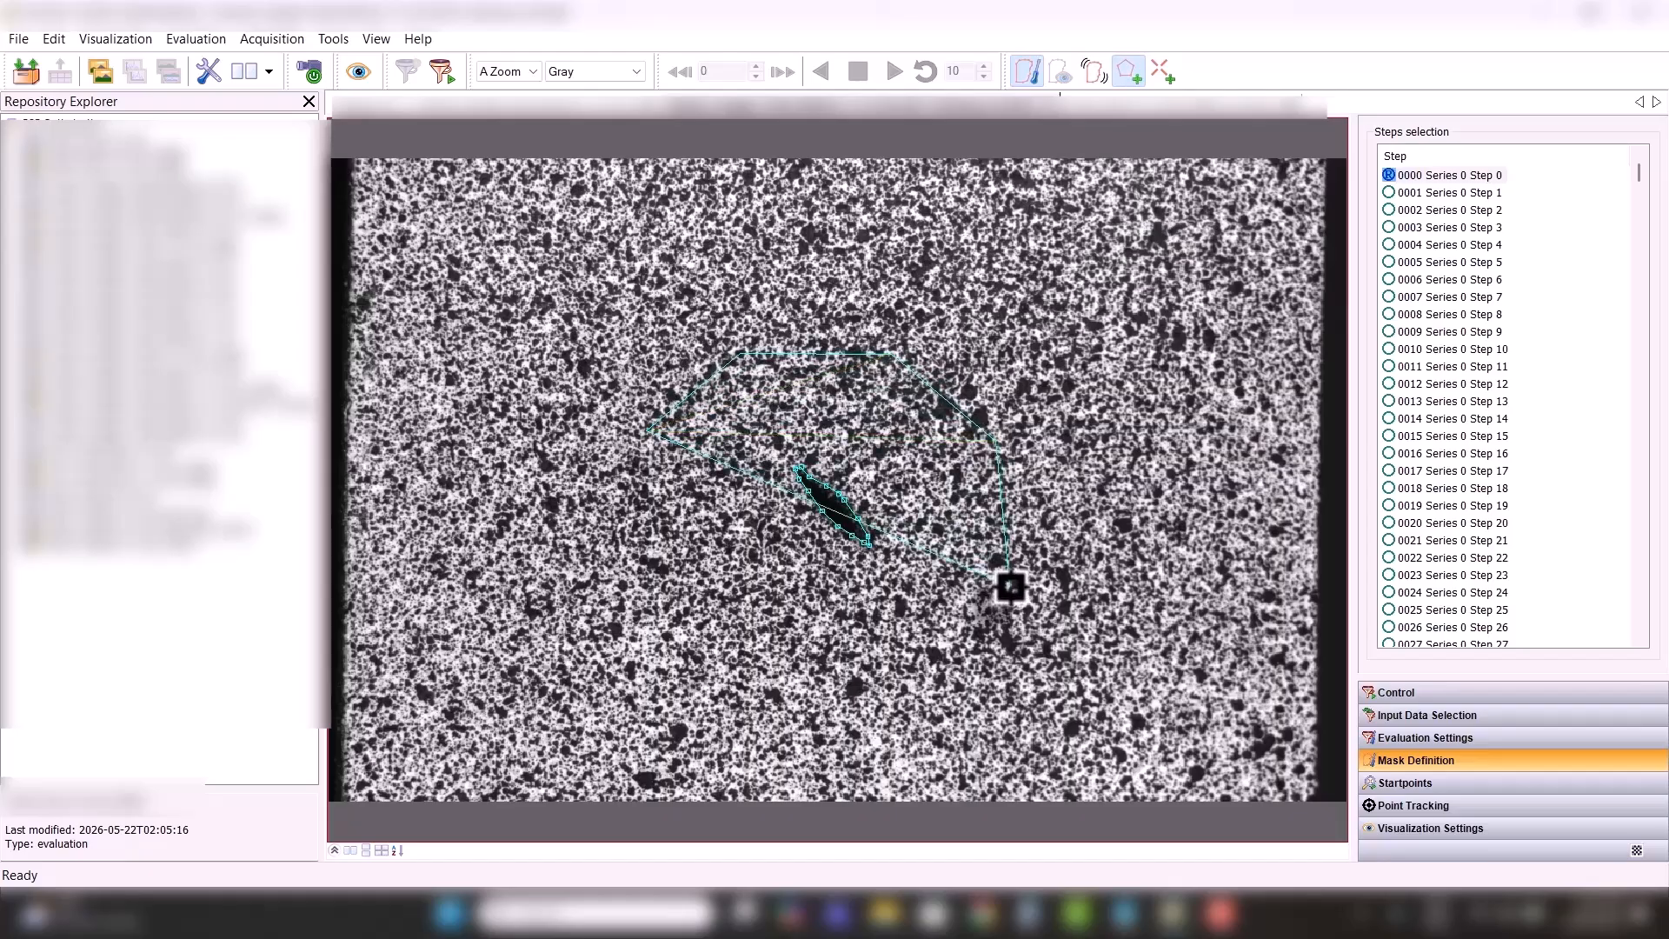
left_click(1010, 587)
left_click(980, 641)
left_click(828, 687)
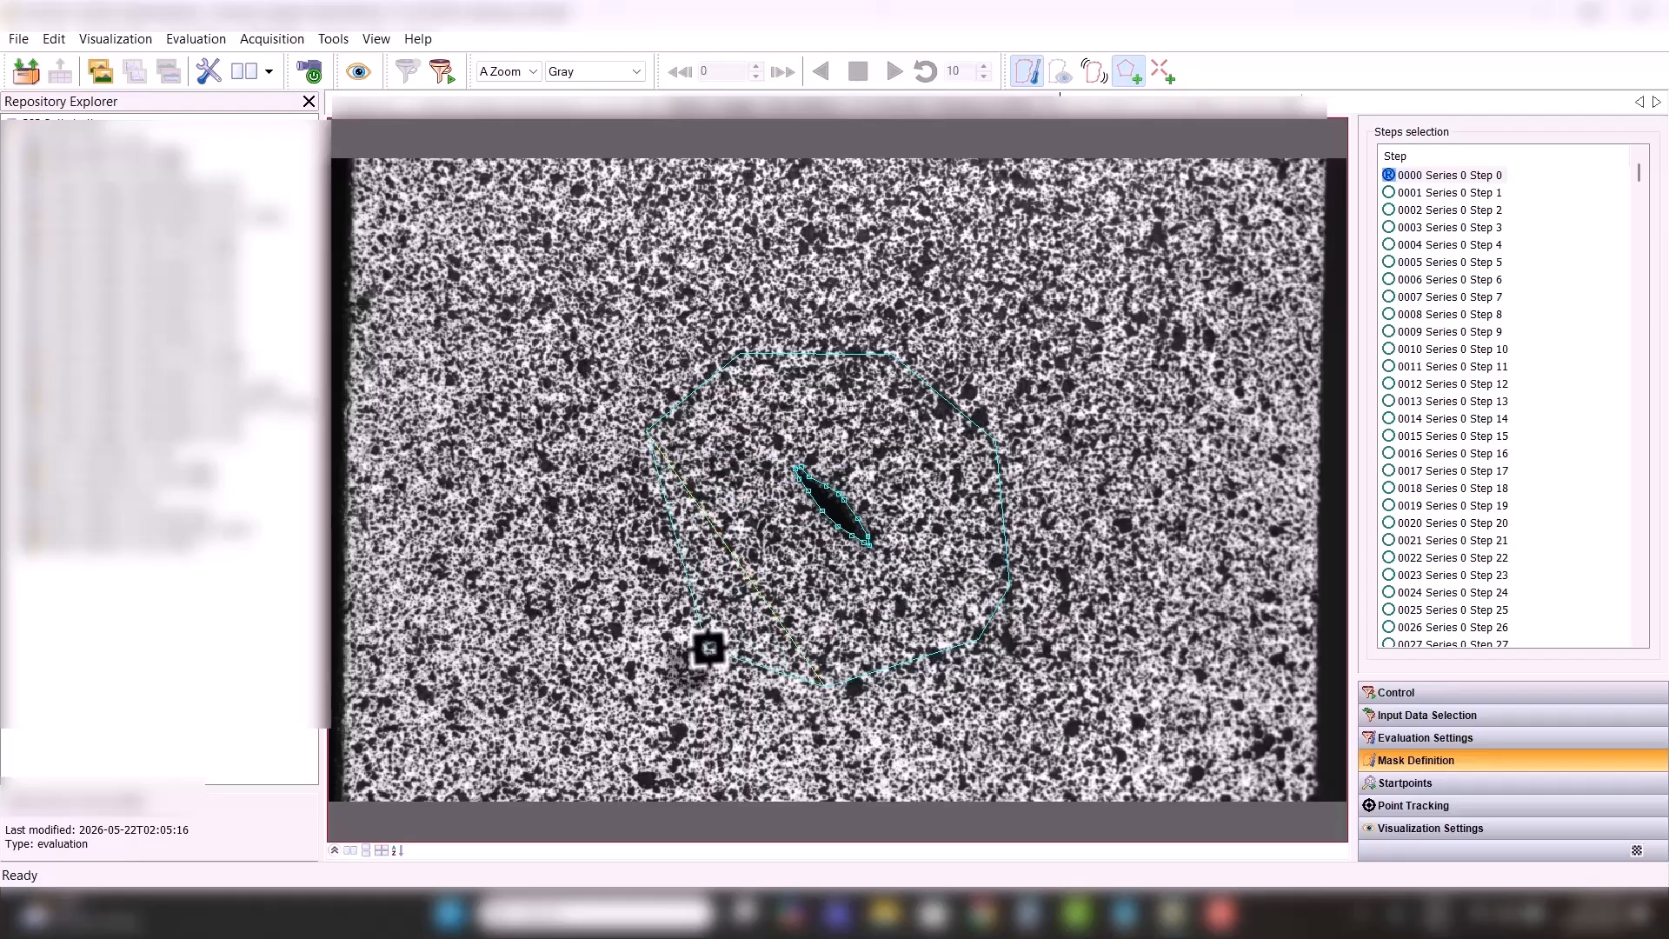
left_click(694, 630)
double_click(612, 529)
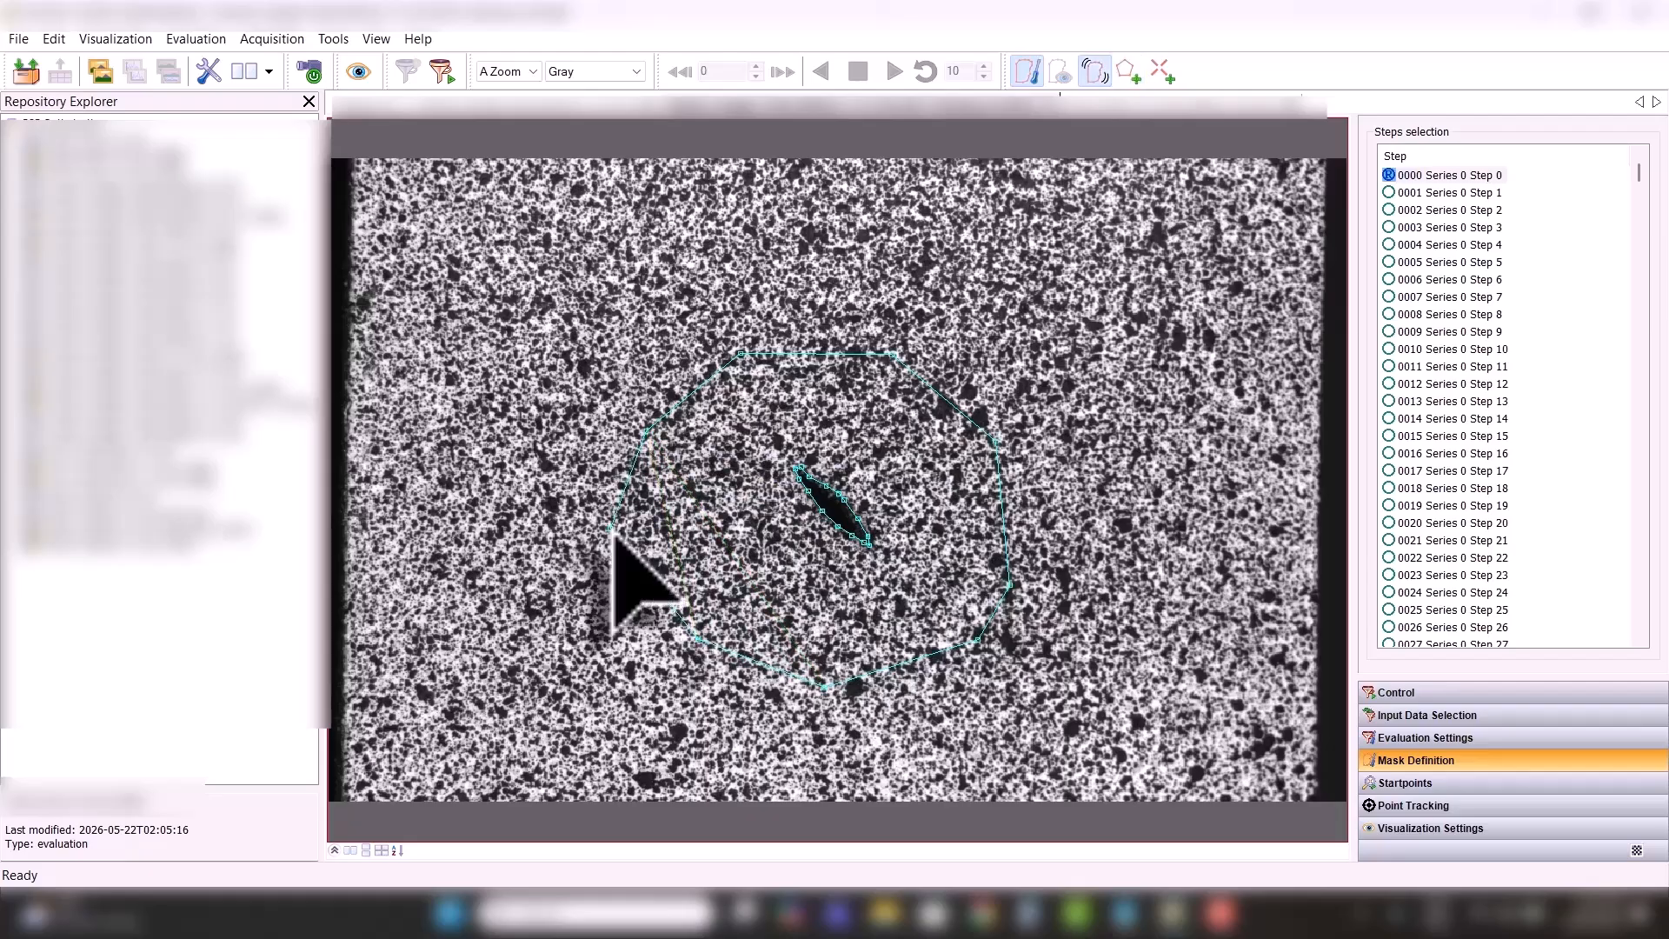
- Place a start point inside the new mask, beside the notch, and adjust the polygon's vertices to refine its outline
left_click(1160, 73)
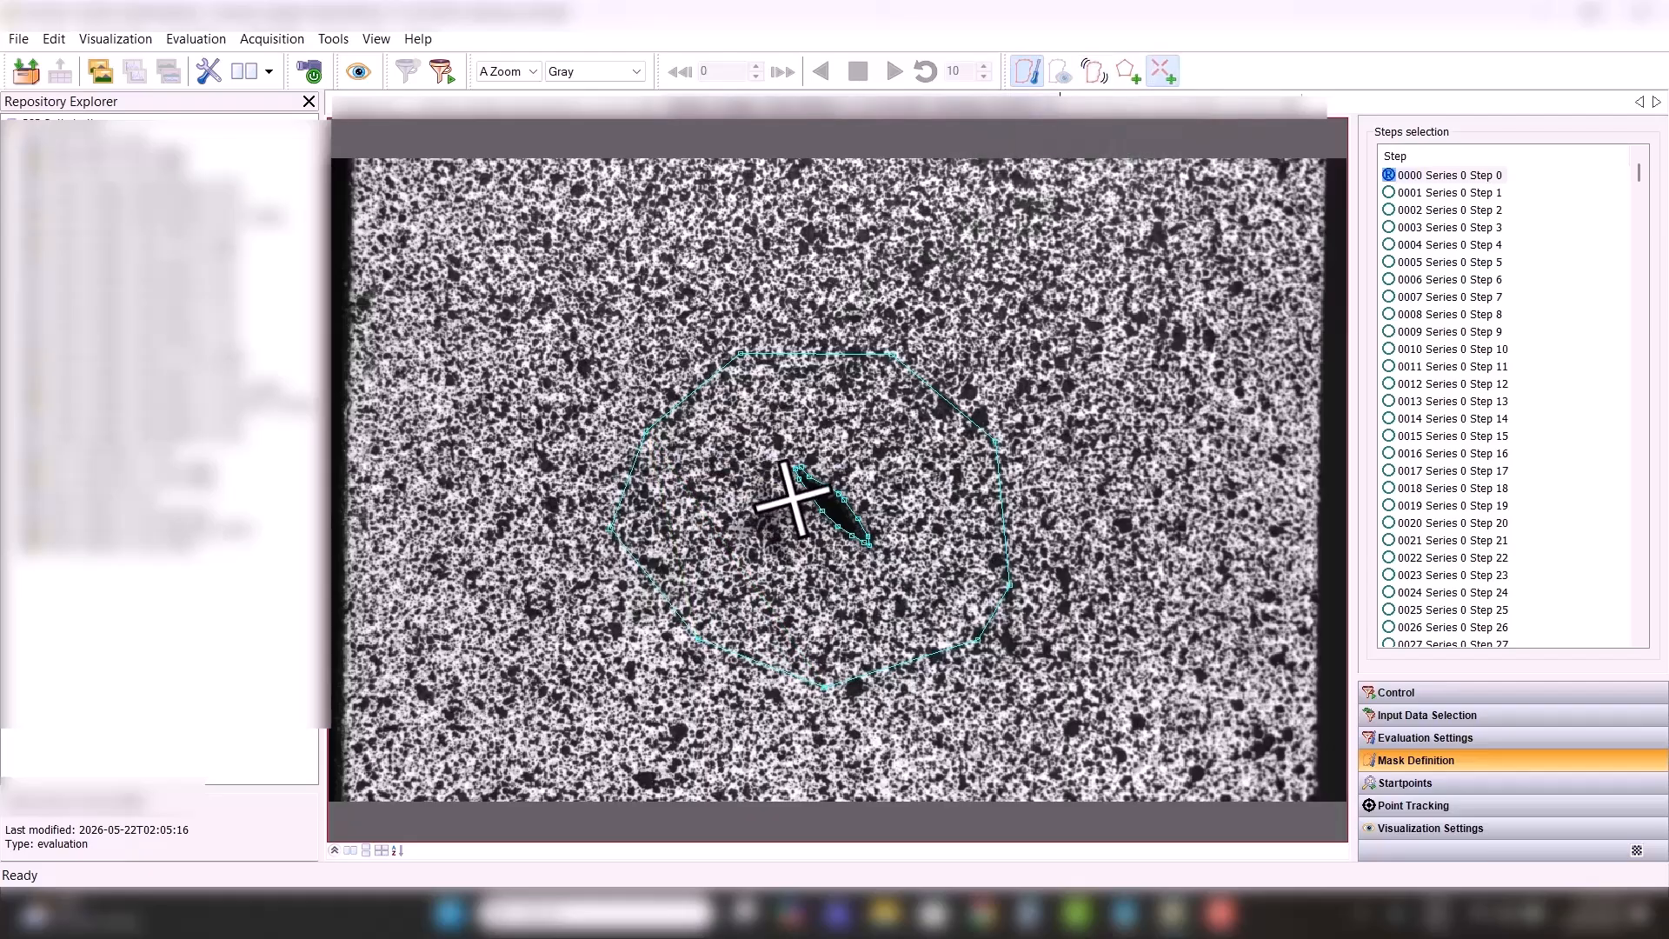
left_click(727, 550)
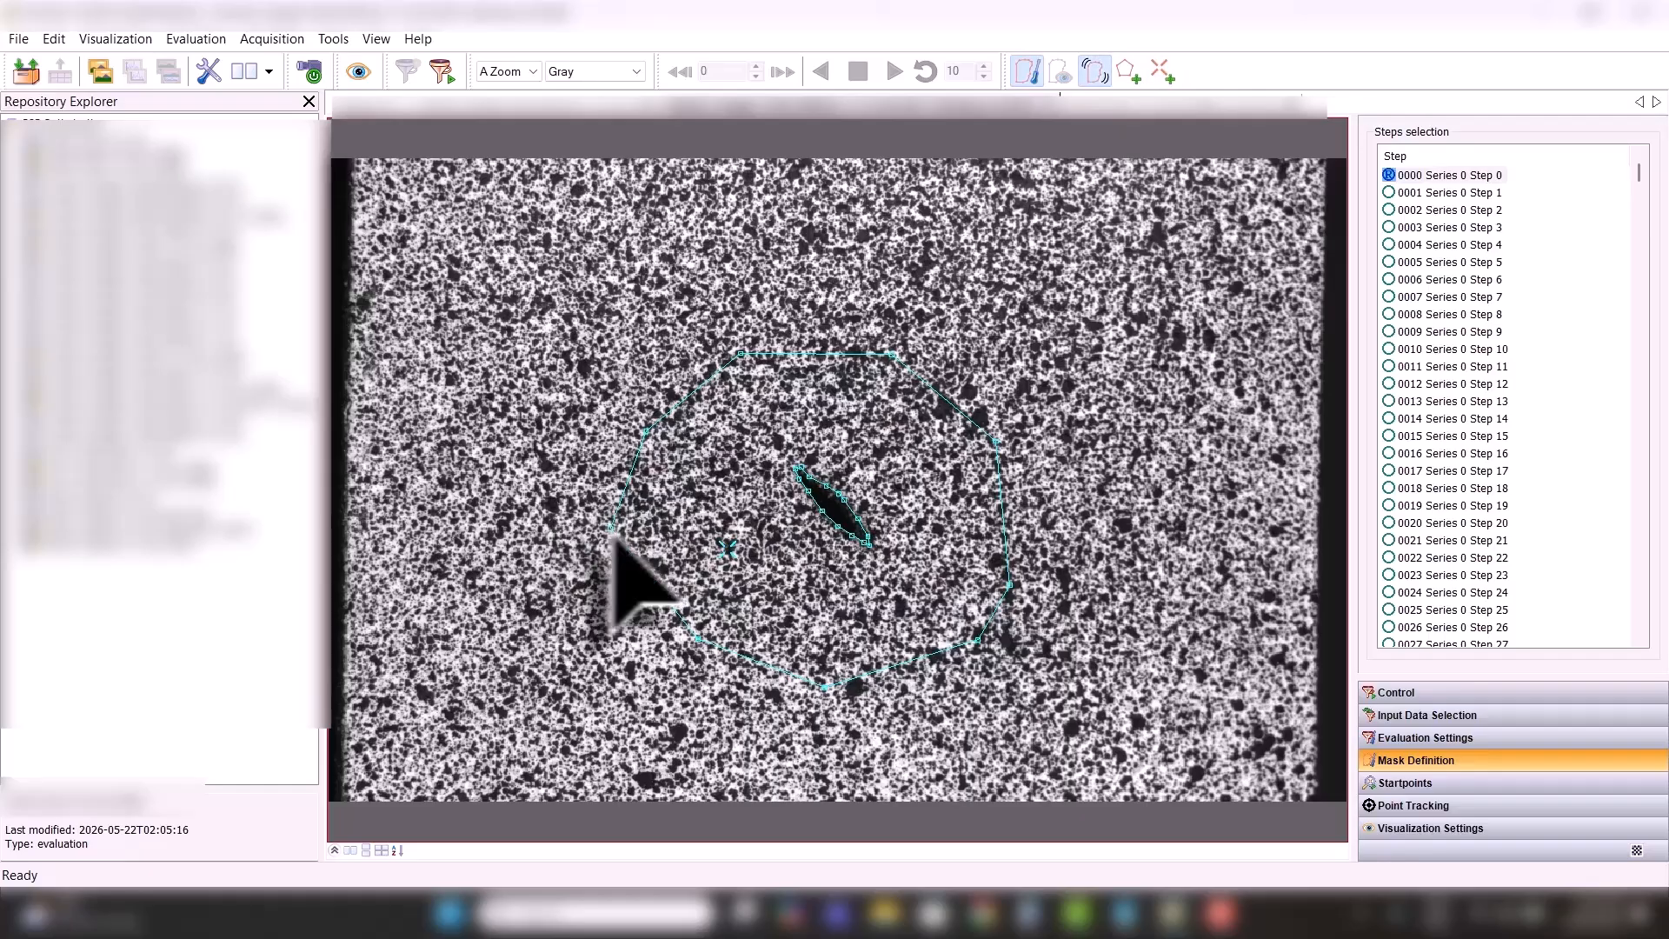
left_click_drag(611, 530, 632, 524)
left_click_drag(709, 643, 715, 637)
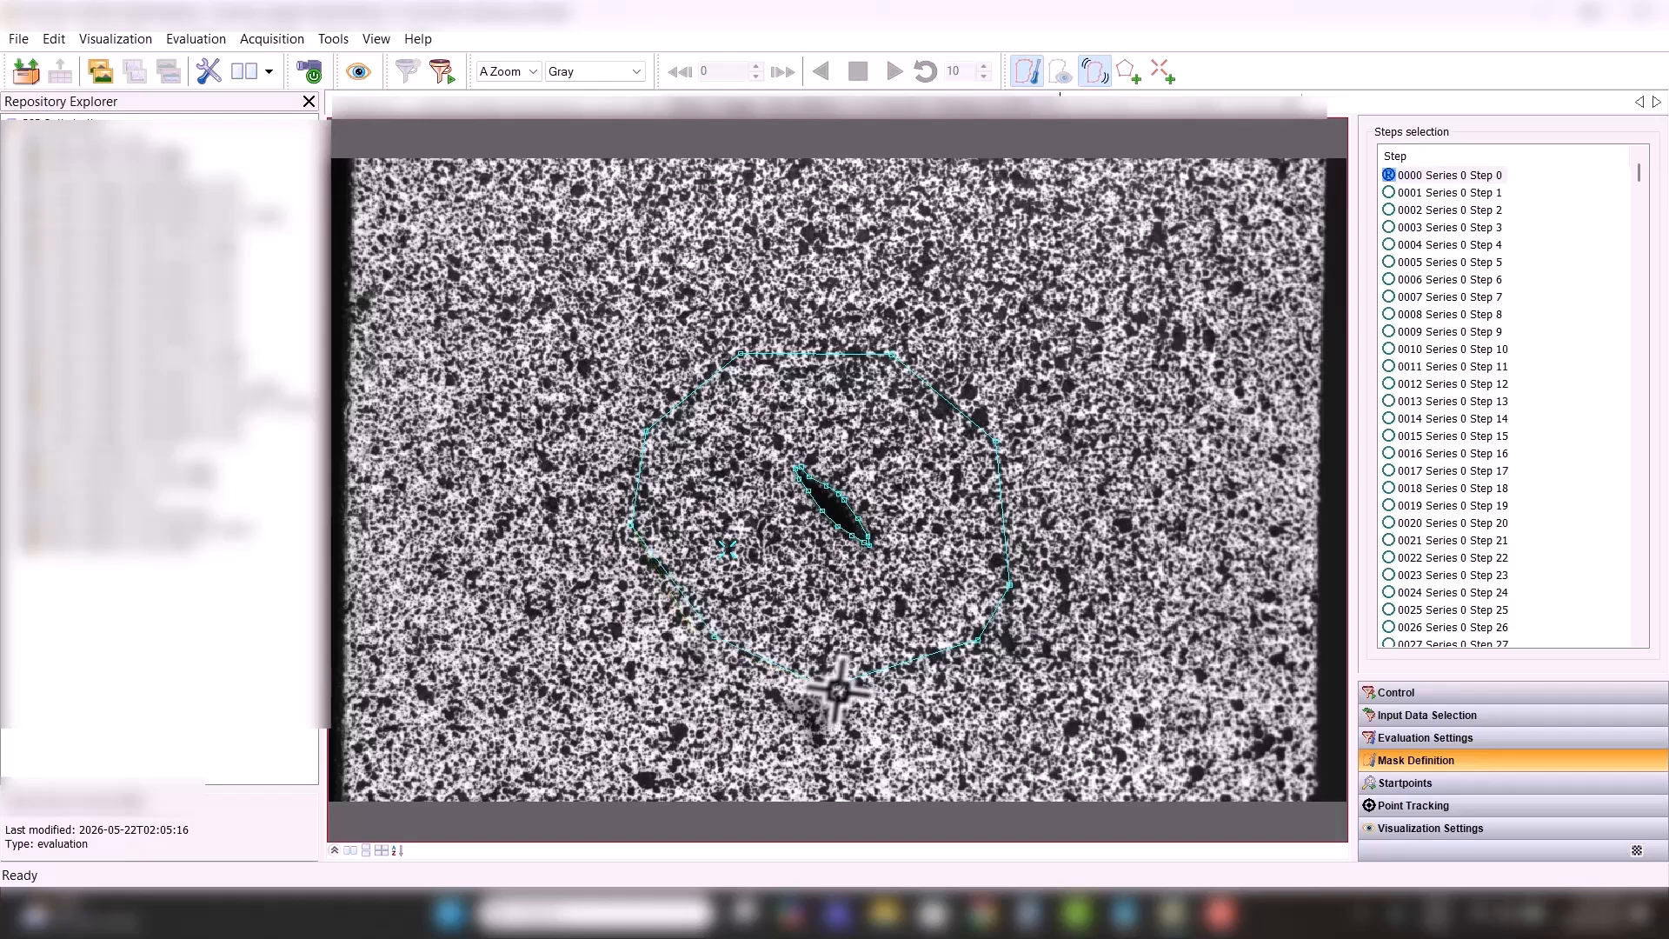
left_click_drag(826, 687, 844, 688)
left_click_drag(977, 640, 1002, 554)
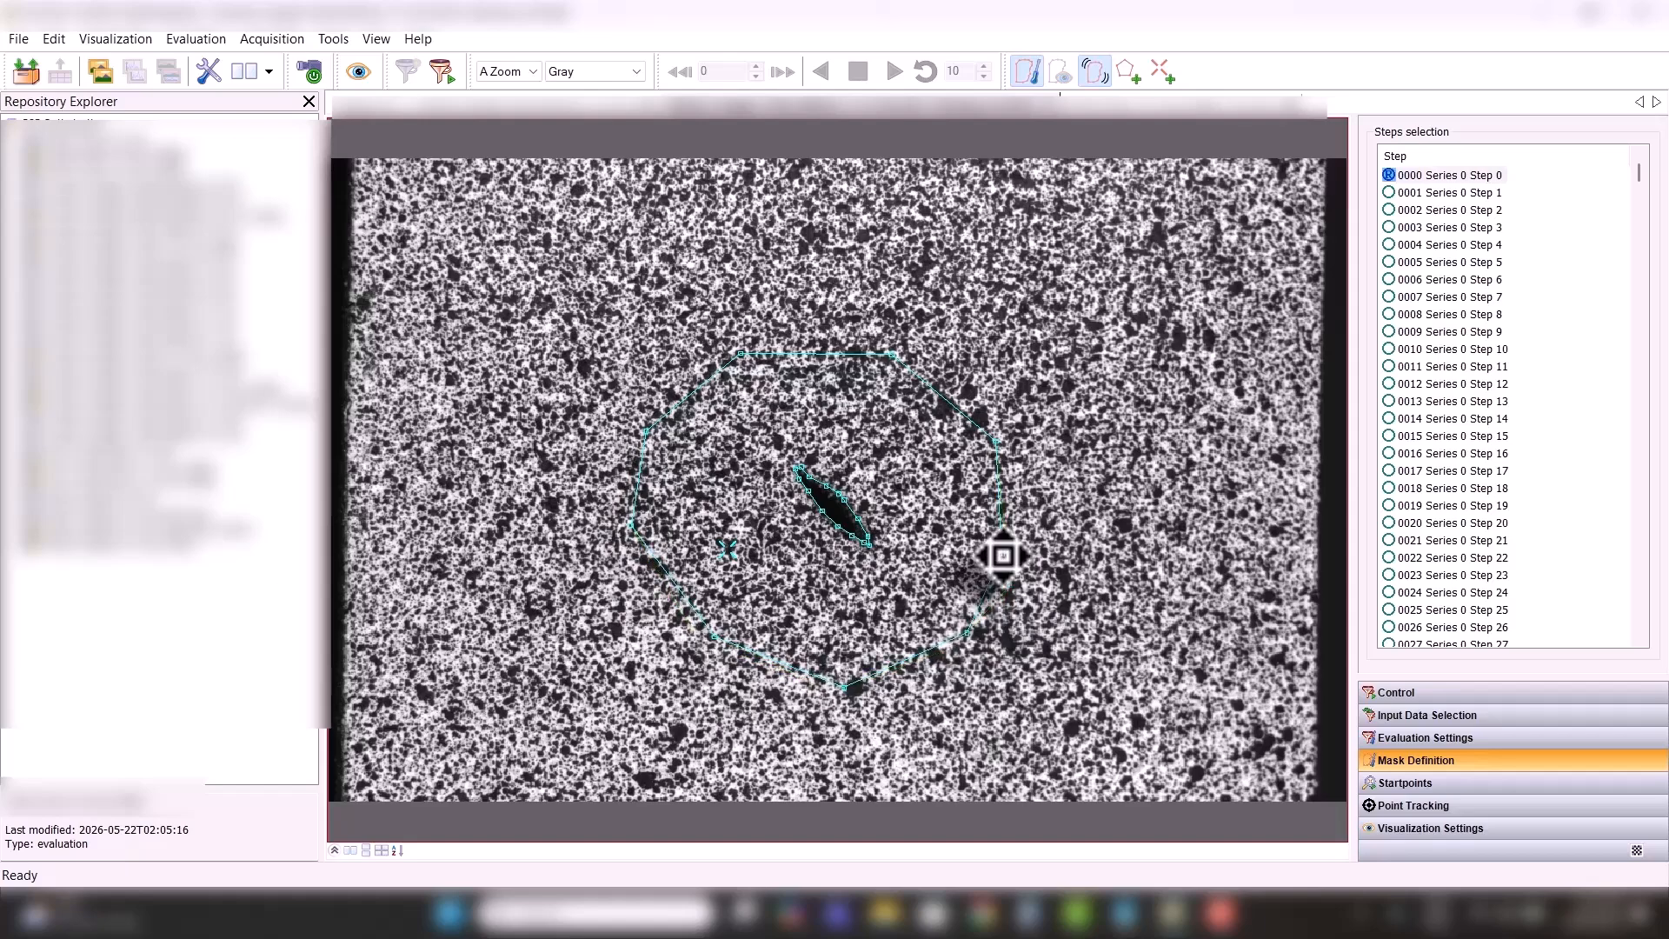
- Review the input data selection and set the correlation facet size to 23 pixels
left_click(1393, 714)
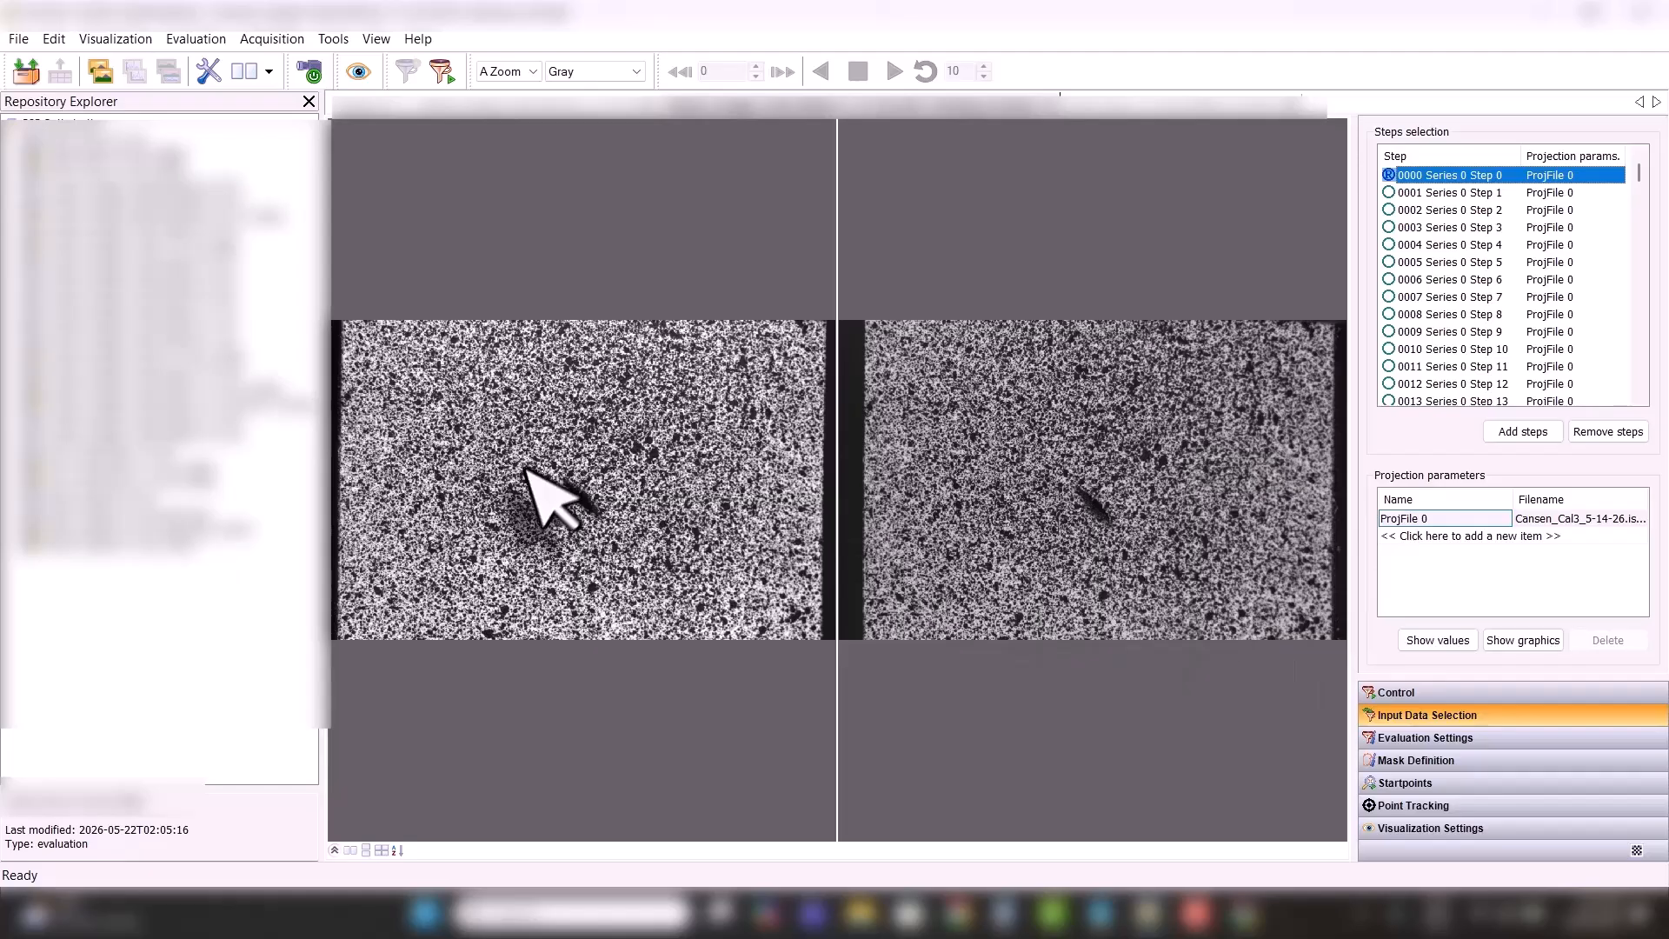
left_click(1400, 738)
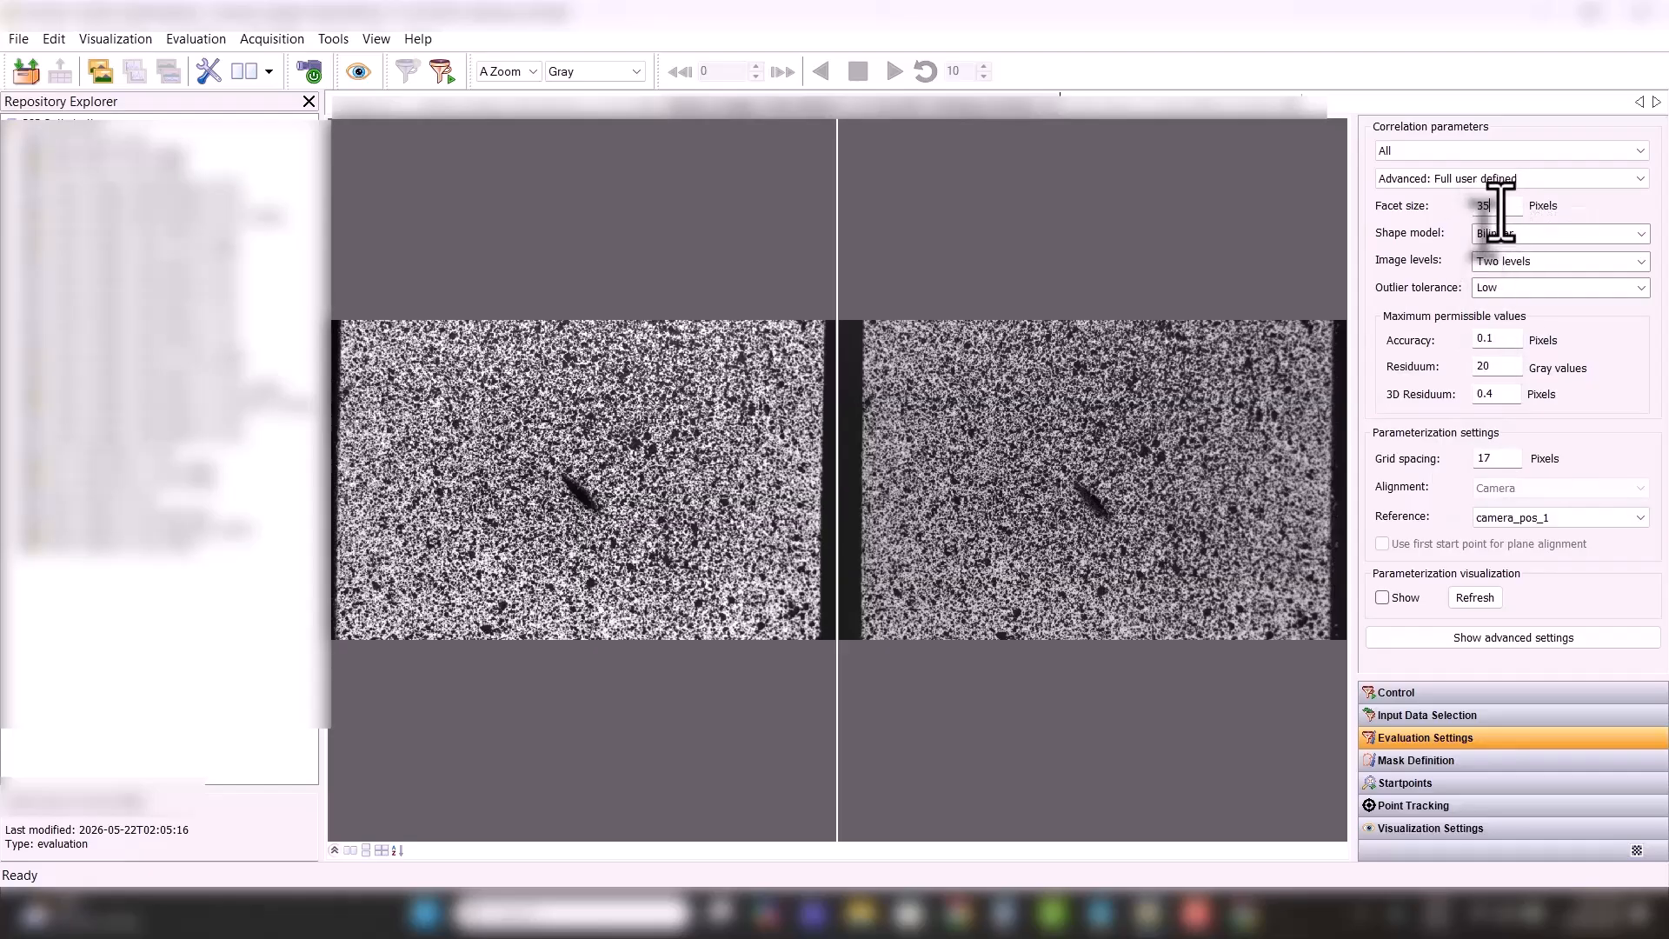
left_click_drag(1509, 205, 1376, 235)
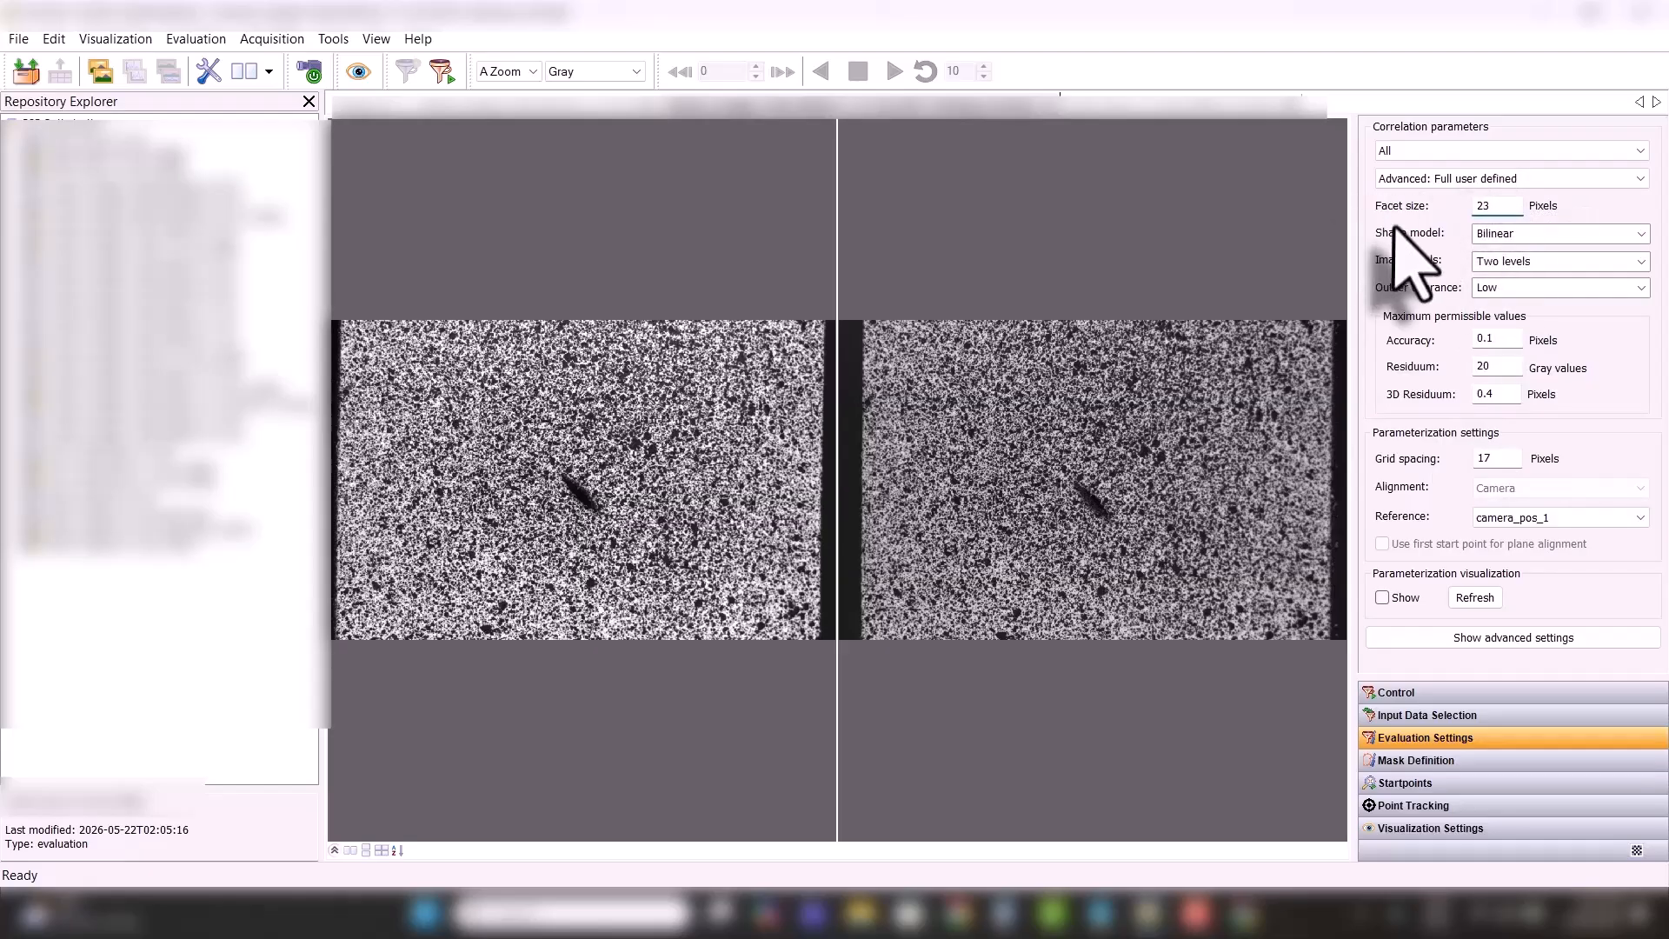
left_click(1505, 340)
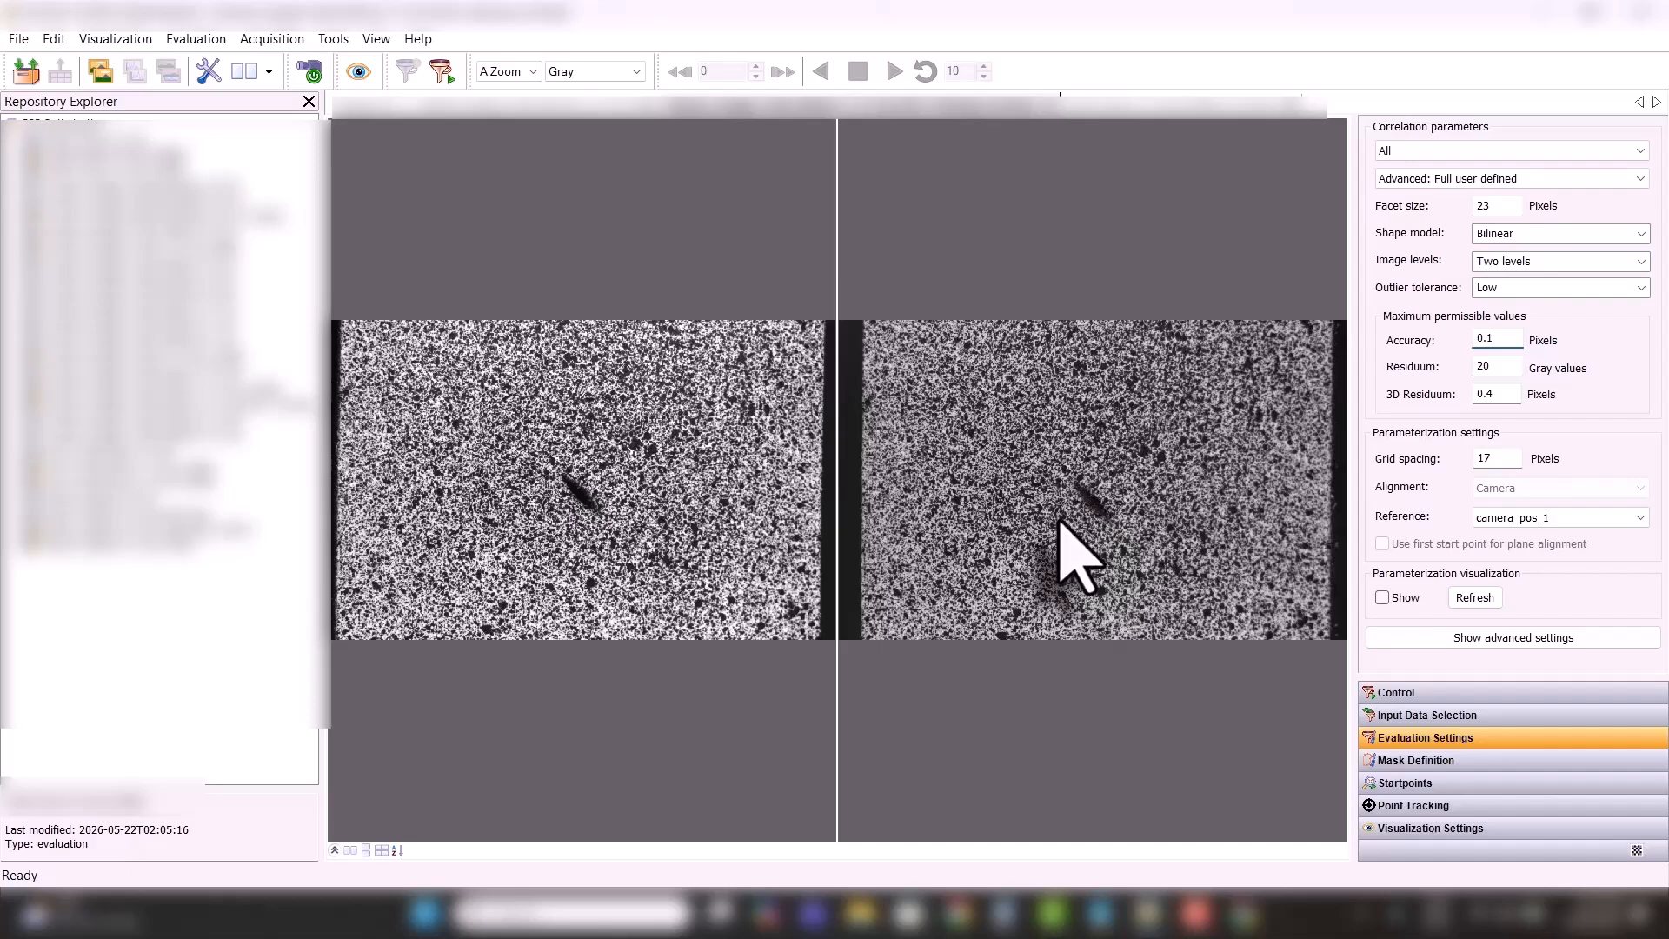
- Run the automatic startpoint search for all steps and start the evaluation of the notched specimen
left_click(1403, 782)
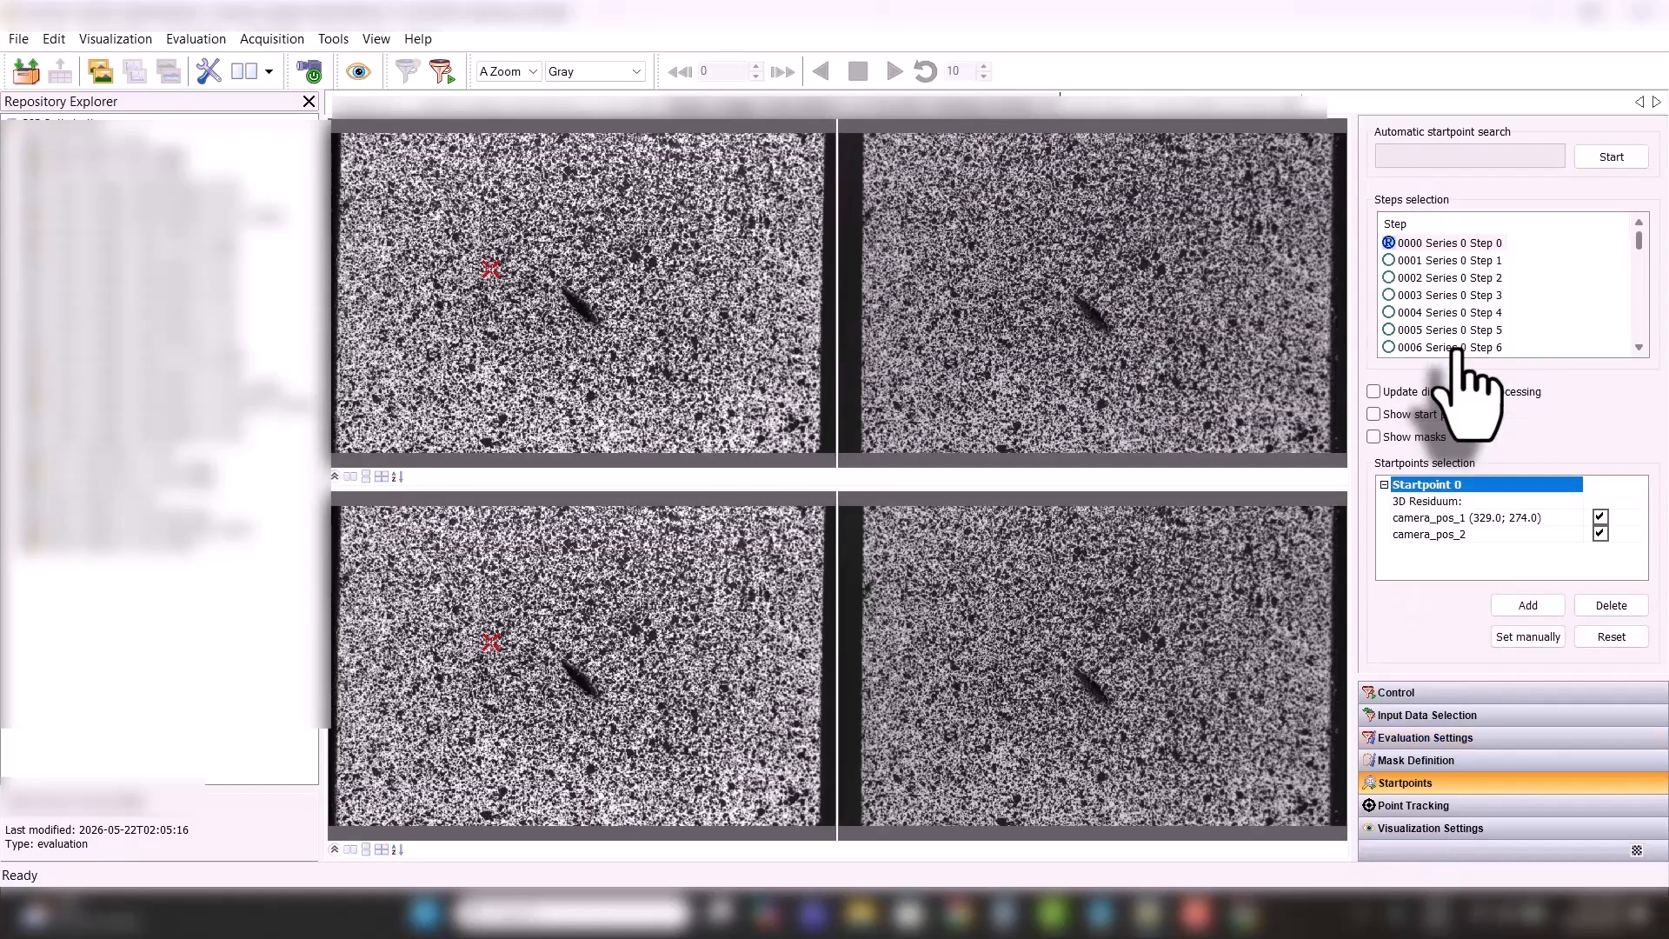
left_click(1588, 154)
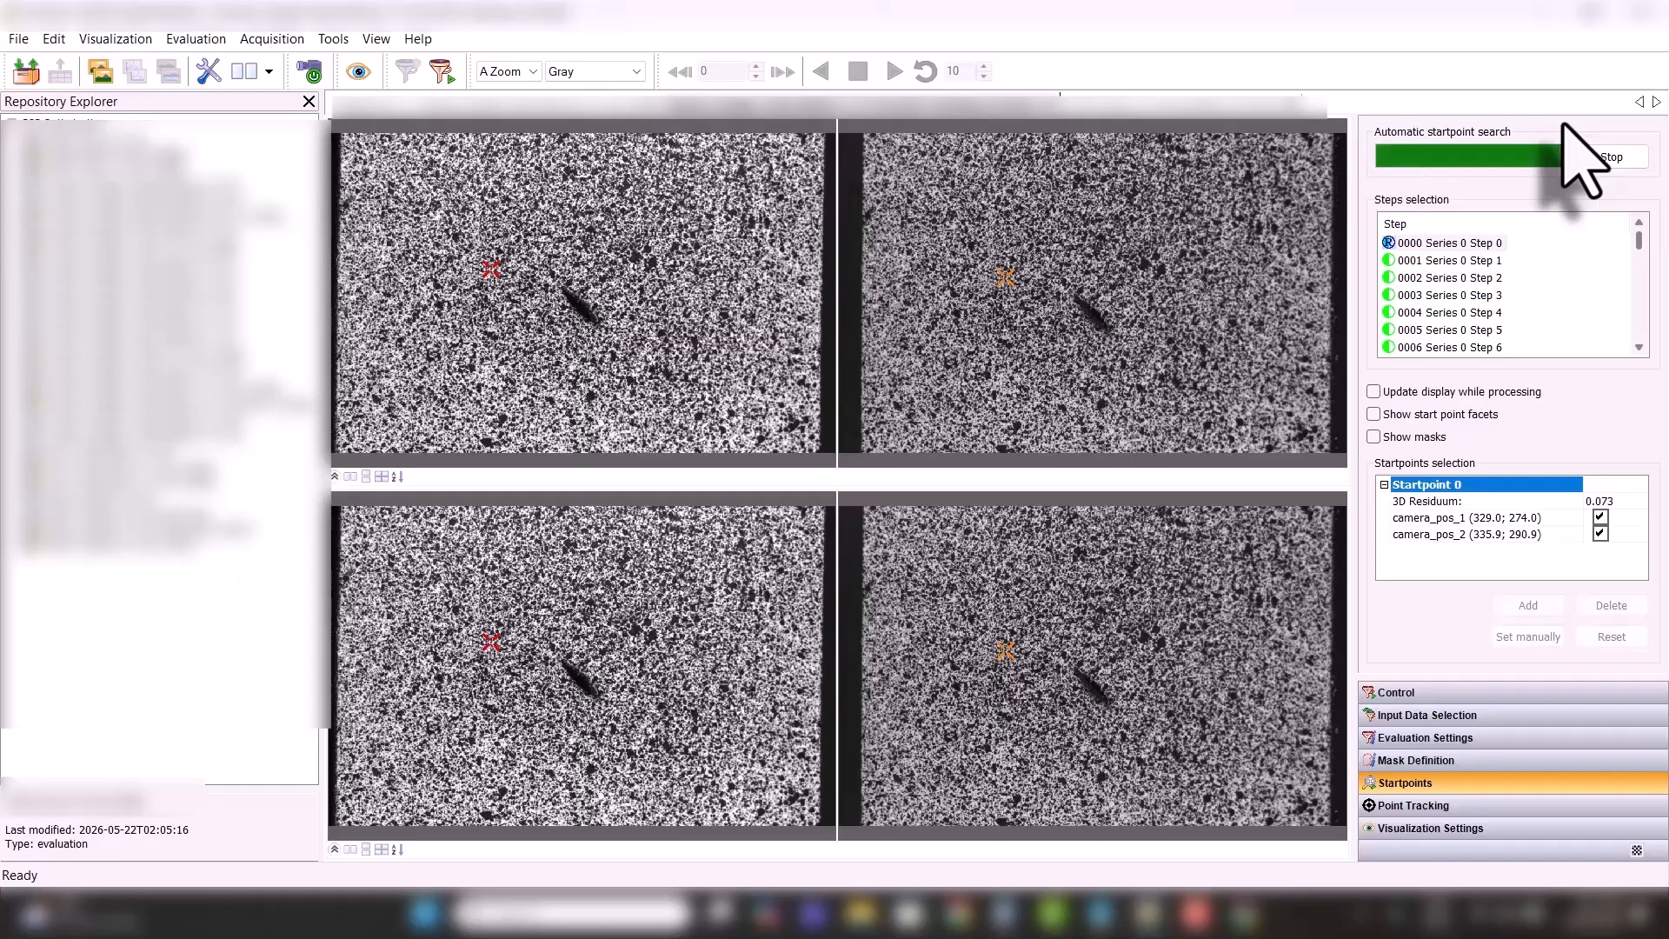
left_click(1478, 693)
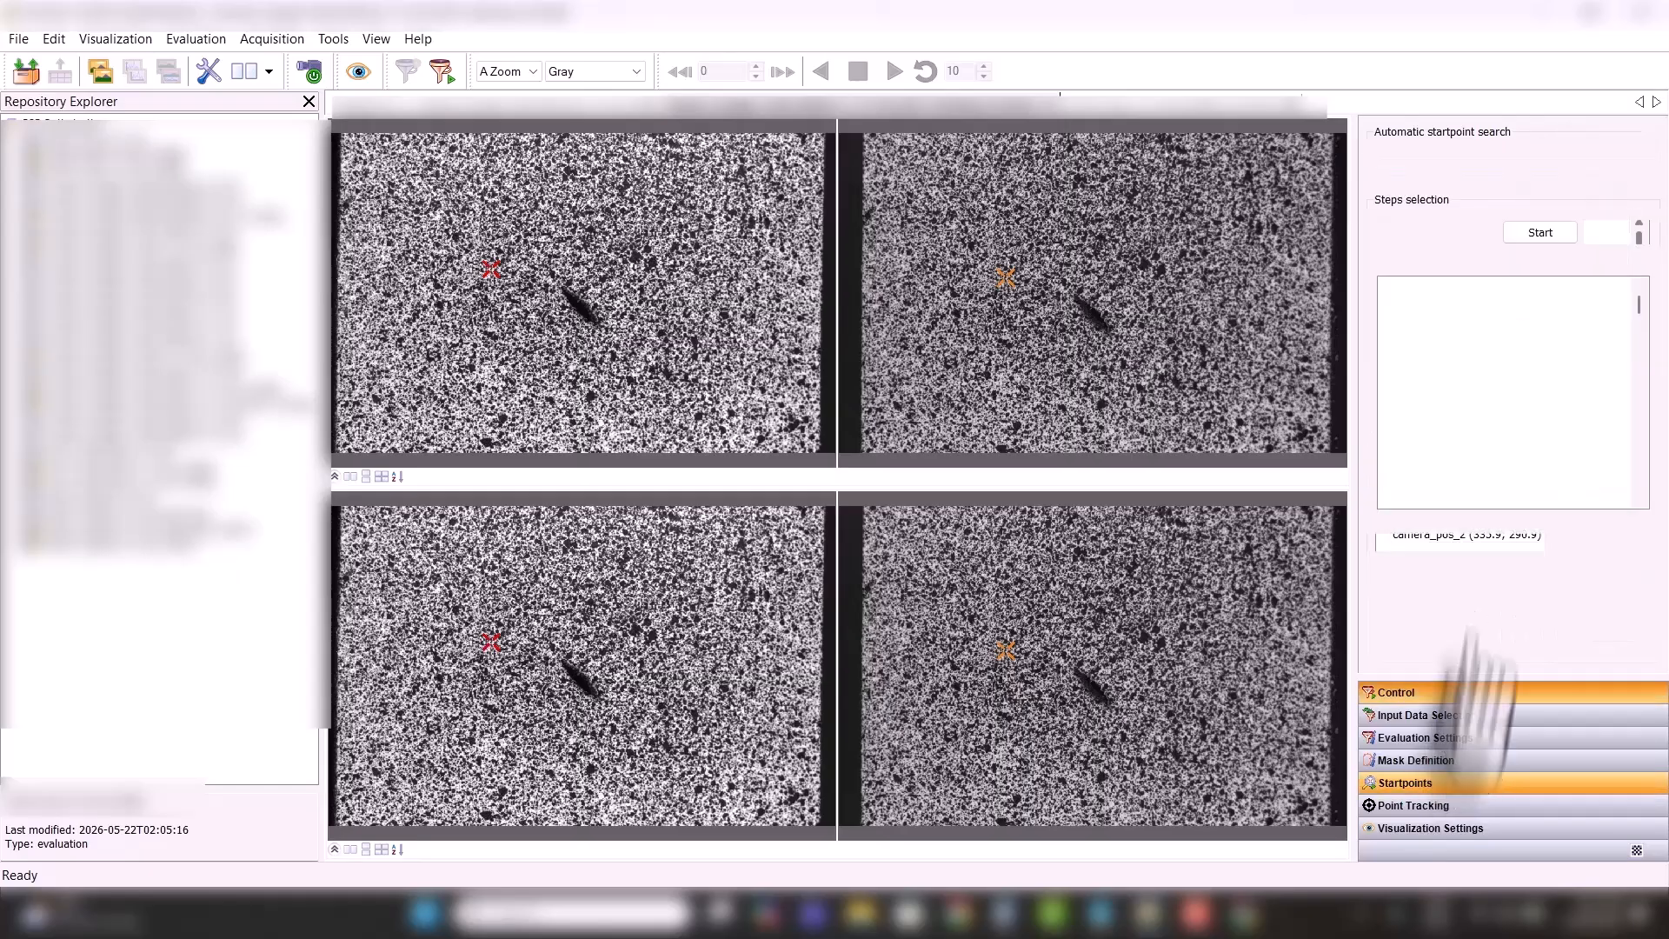
left_click(1531, 232)
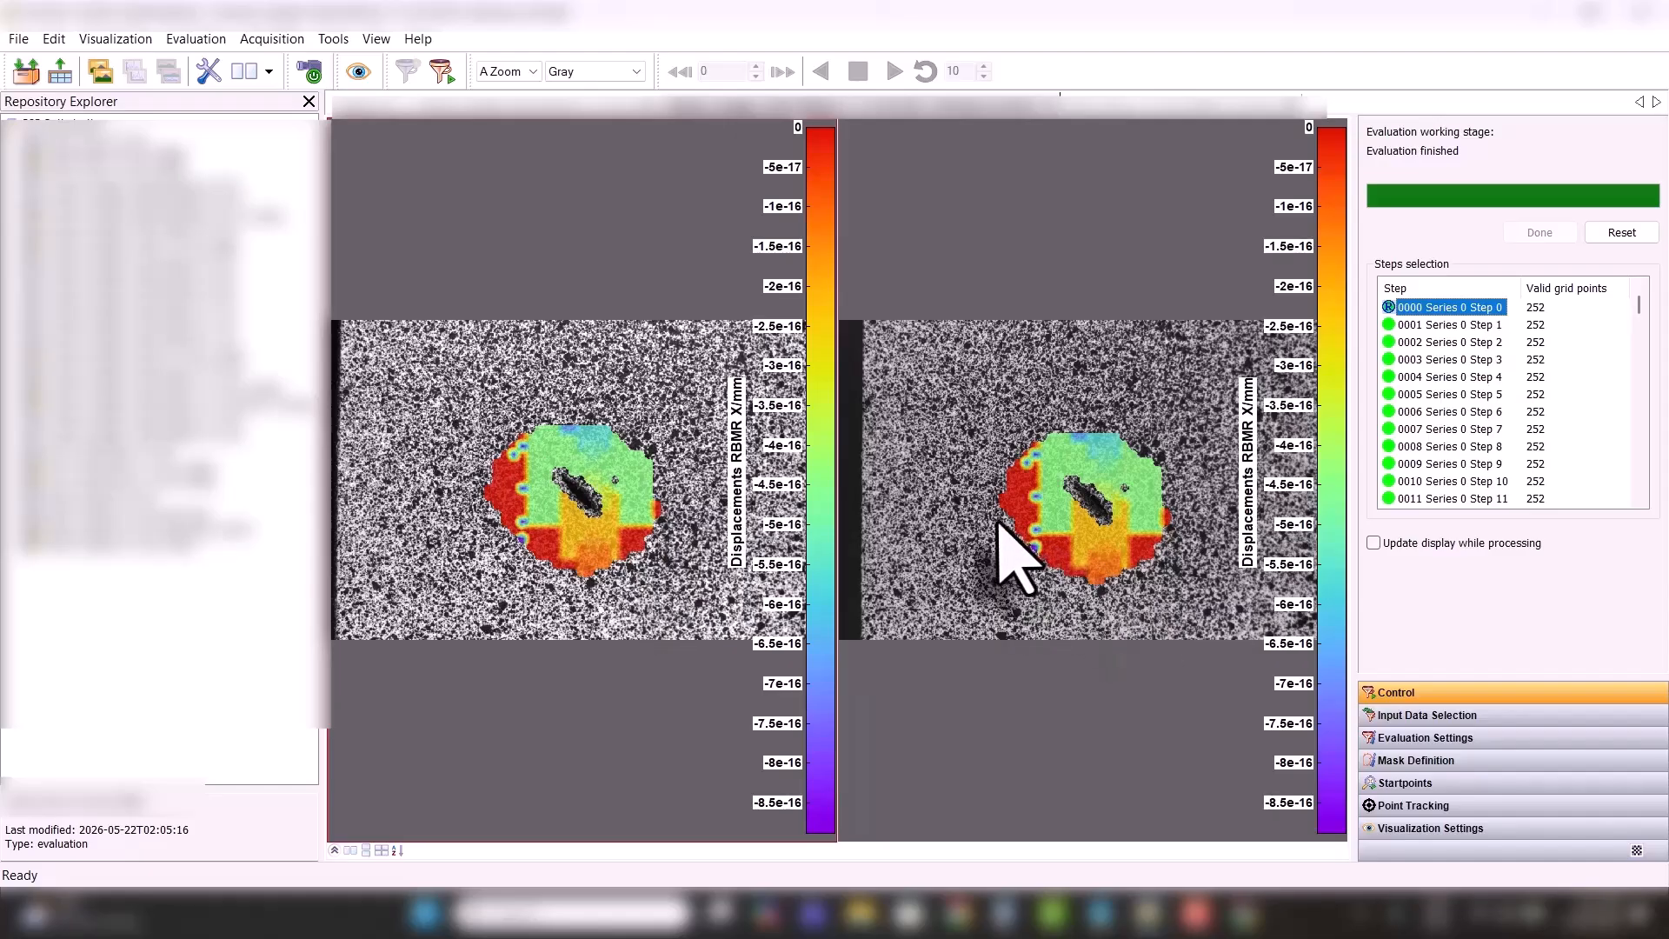
- Visualize Displacement / Total for the newly evaluated area and display 0301 Series 0 Step 301
left_click(1397, 828)
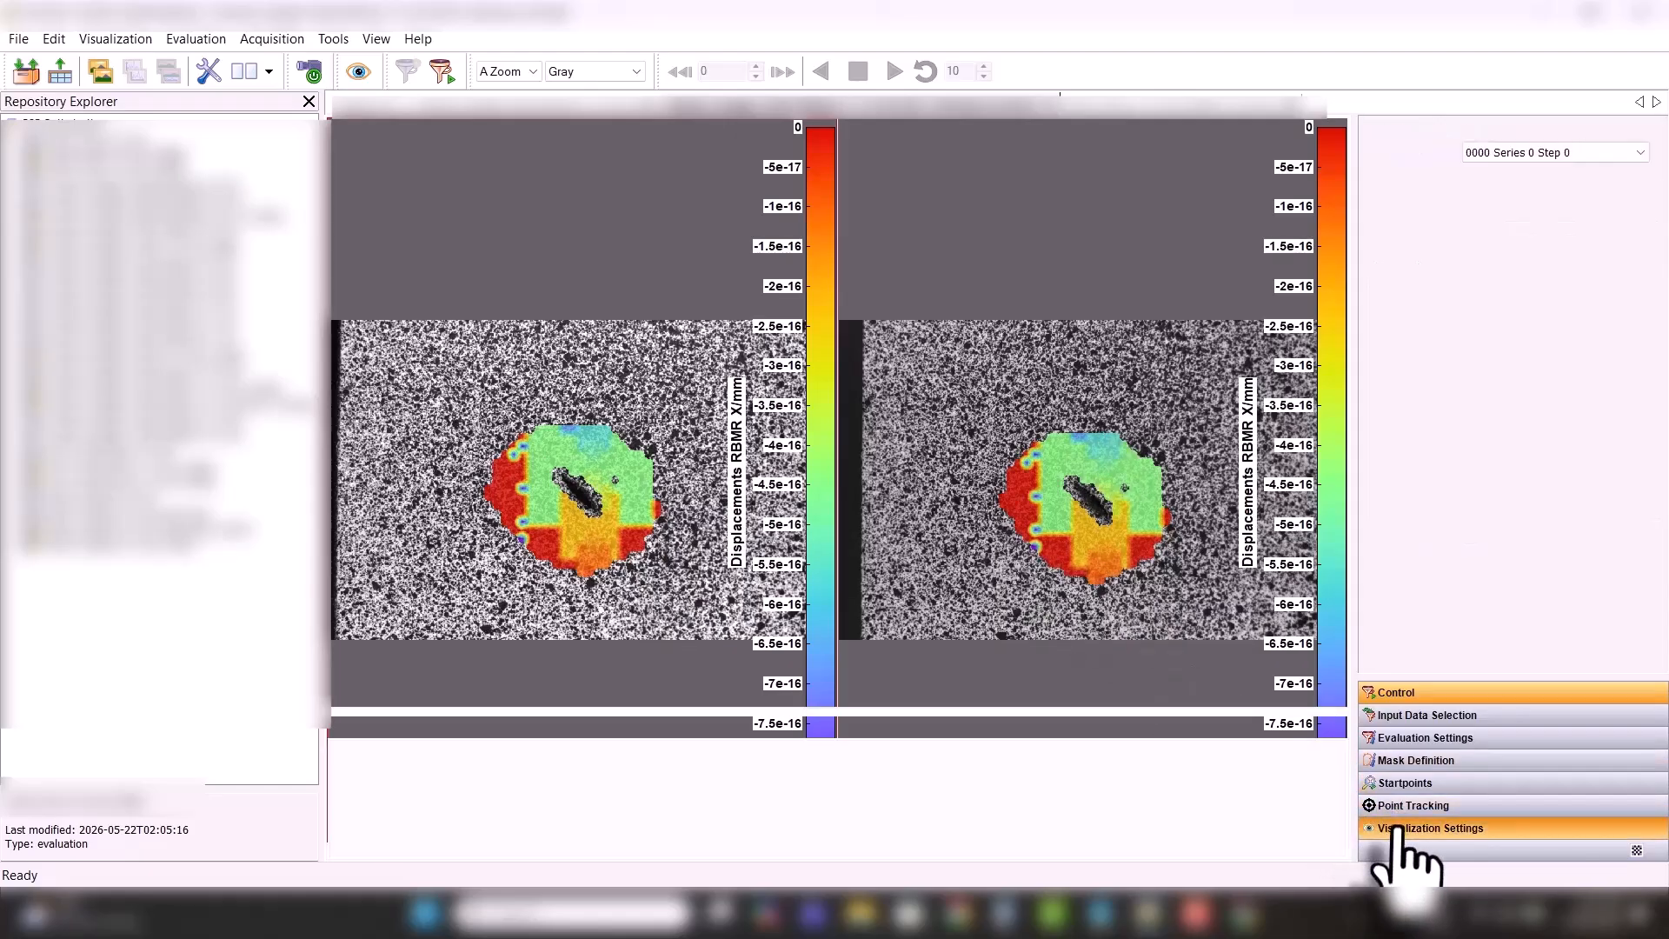
left_click(1451, 230)
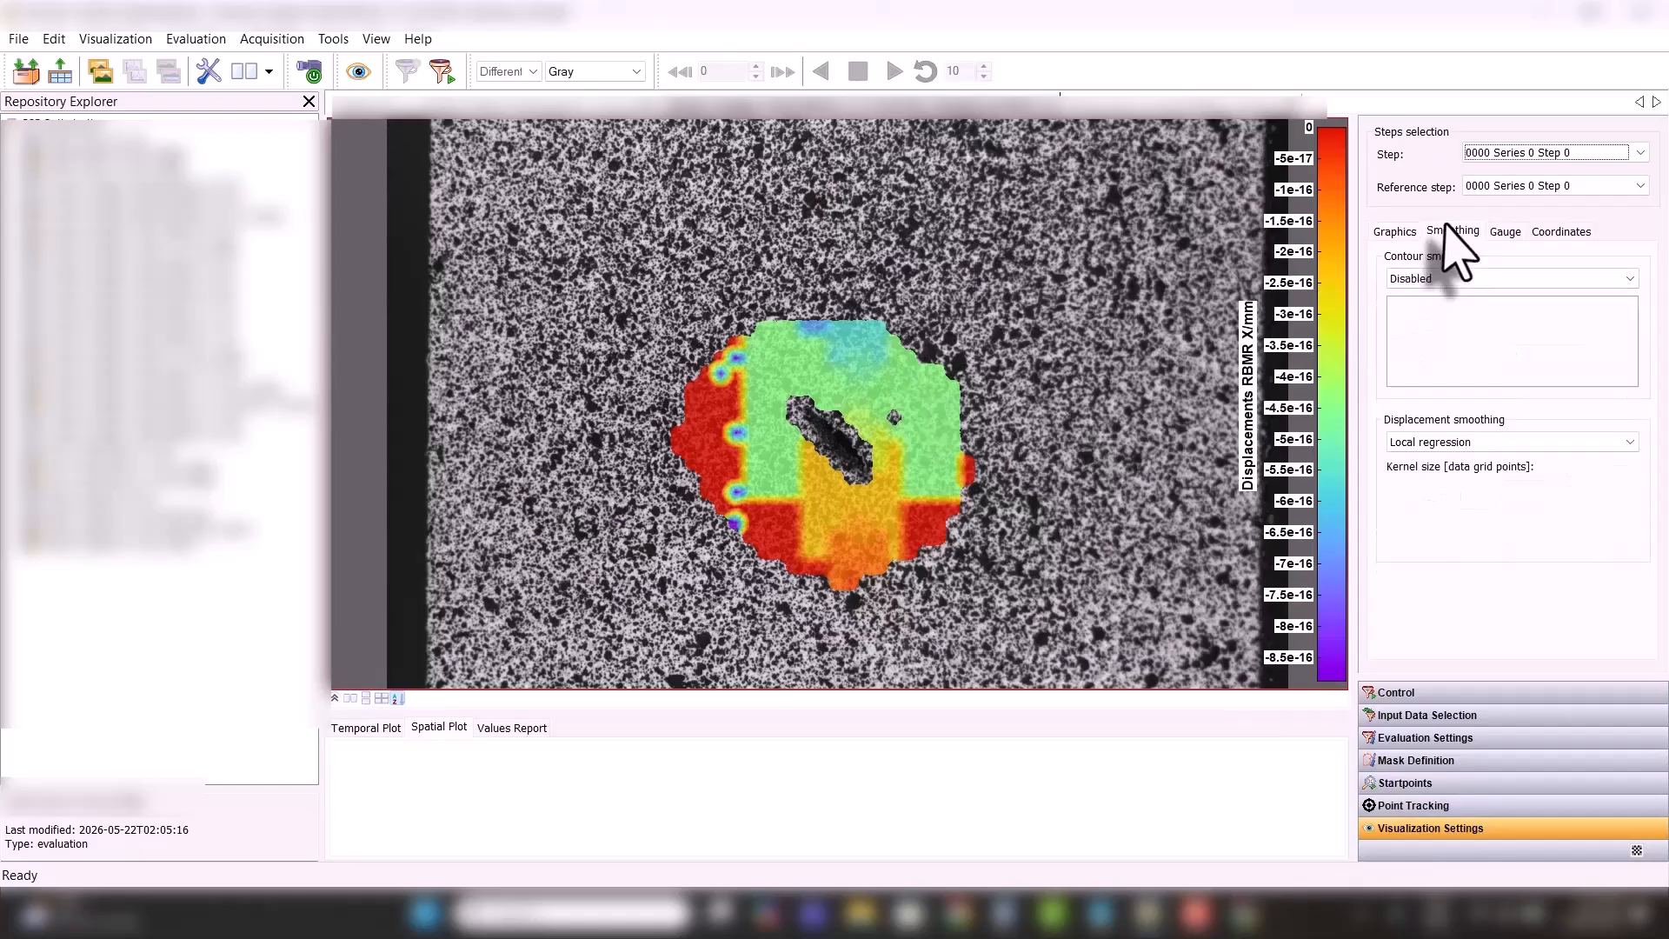
left_click(1395, 231)
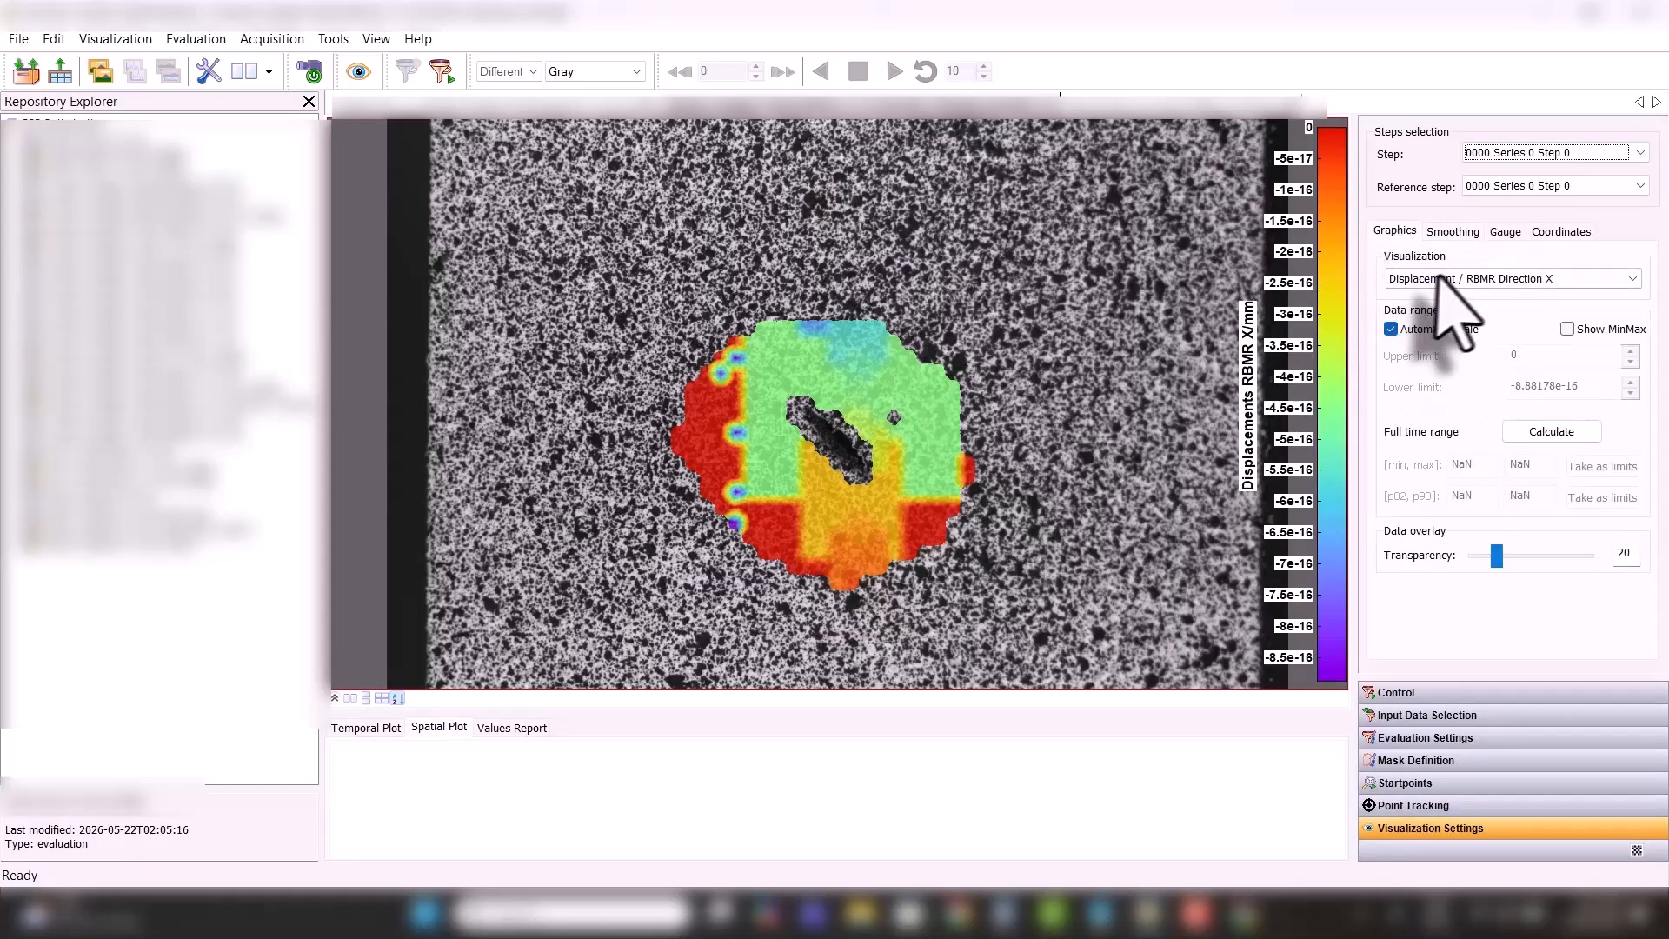
left_click(1439, 276)
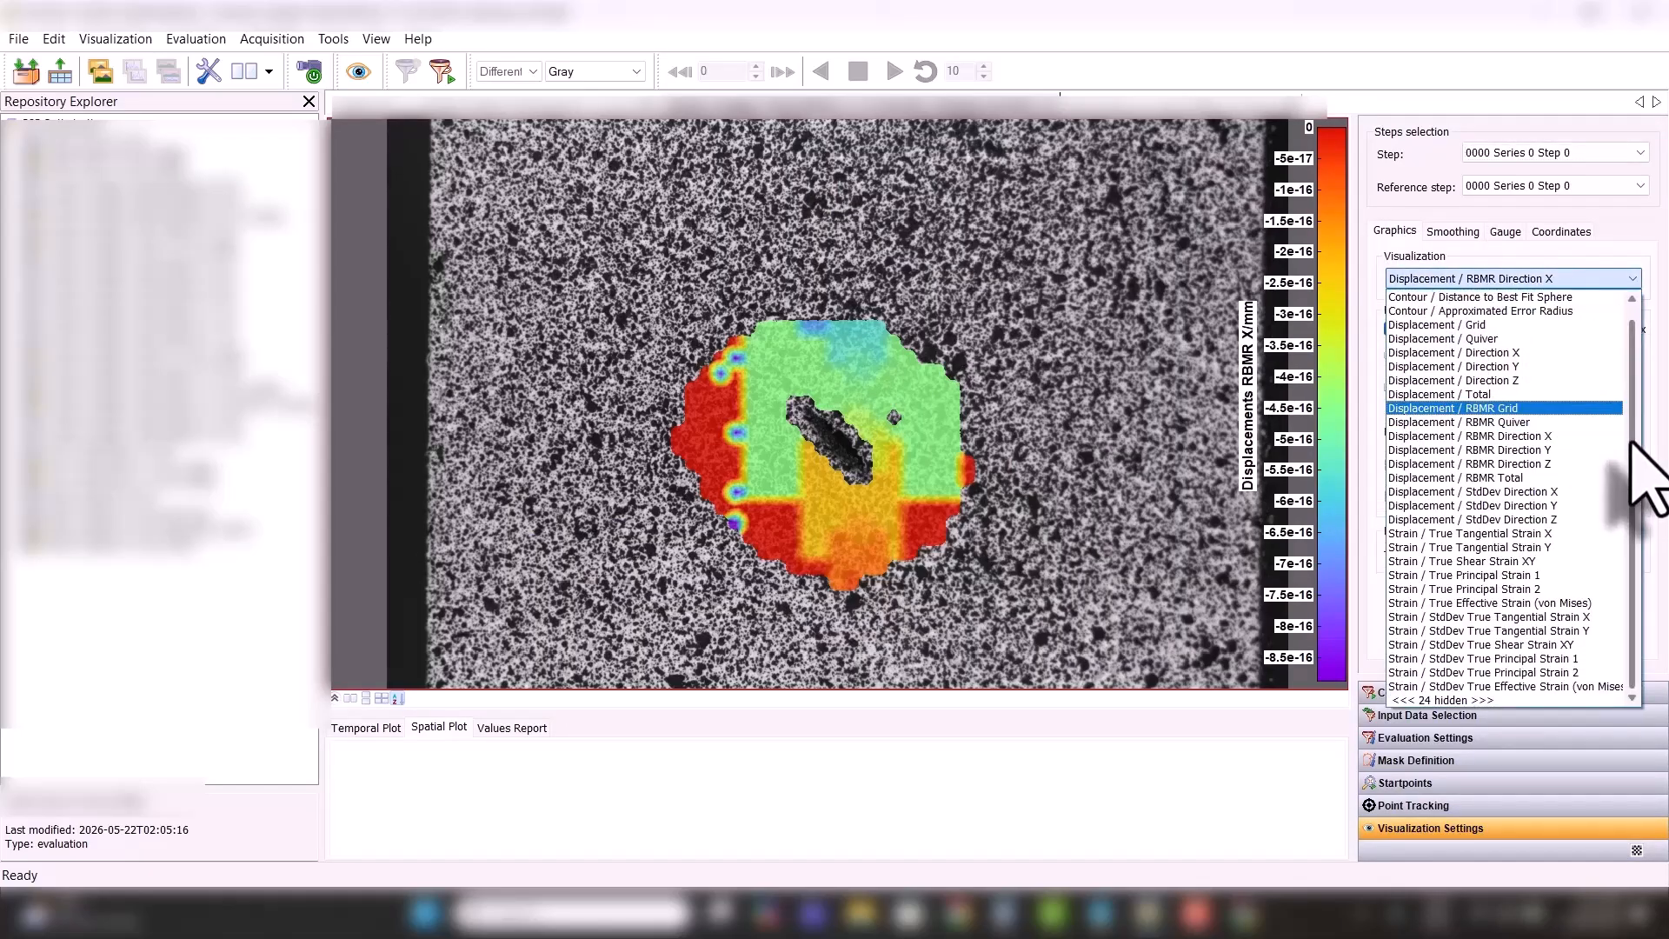
left_click(1490, 396)
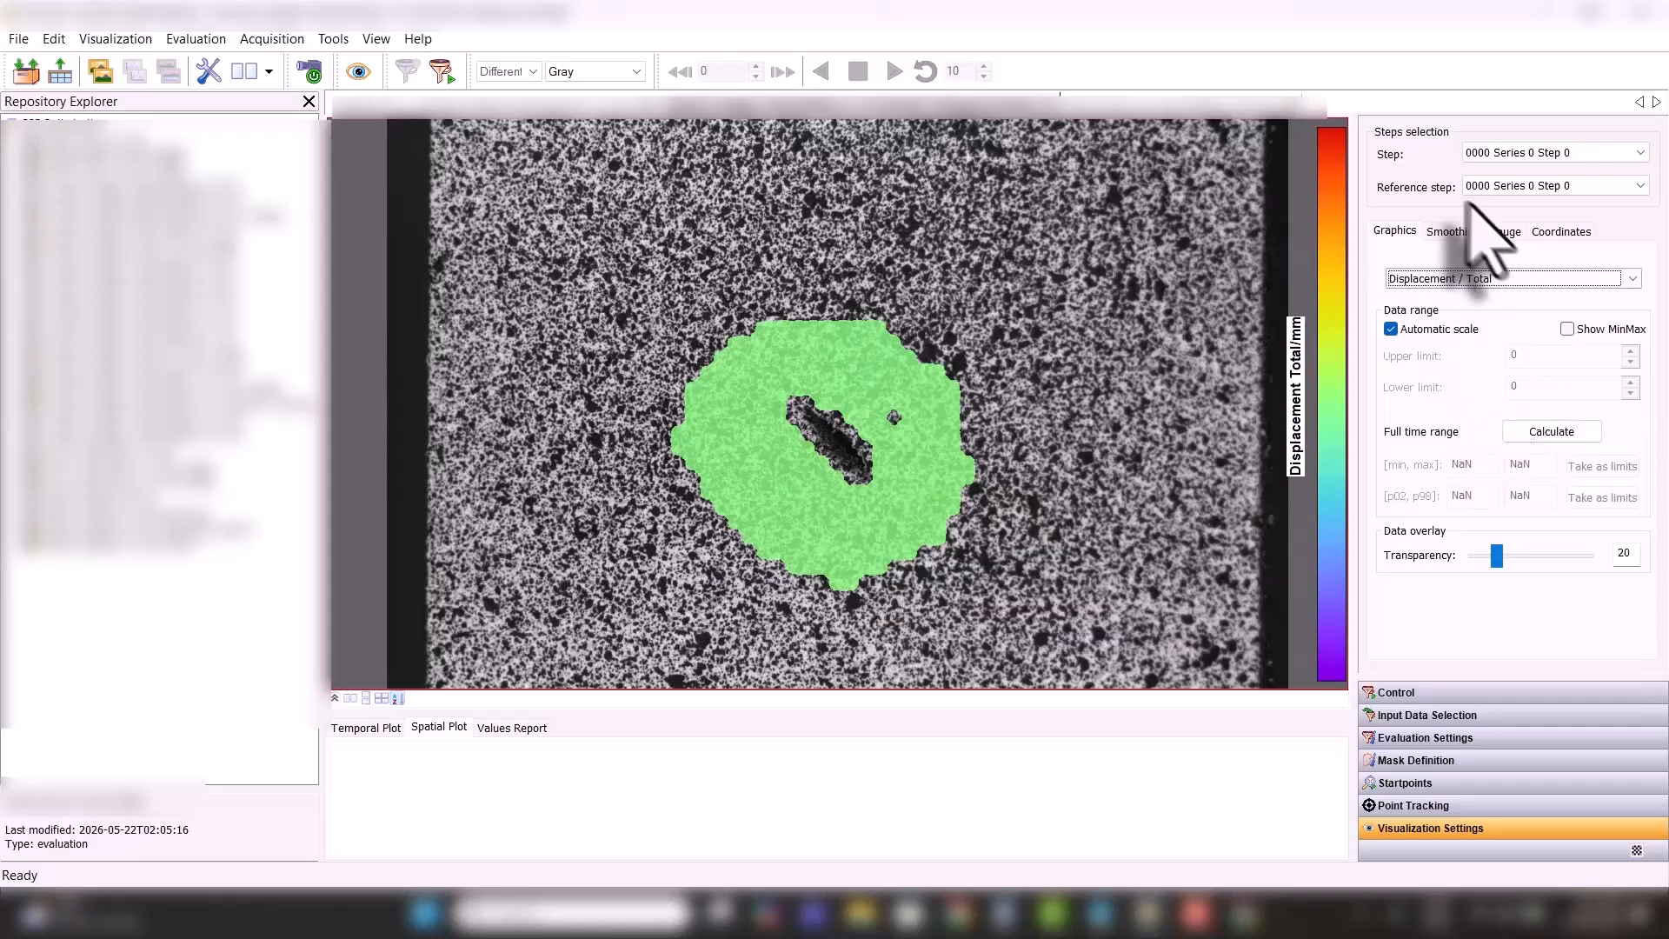
left_click(1504, 155)
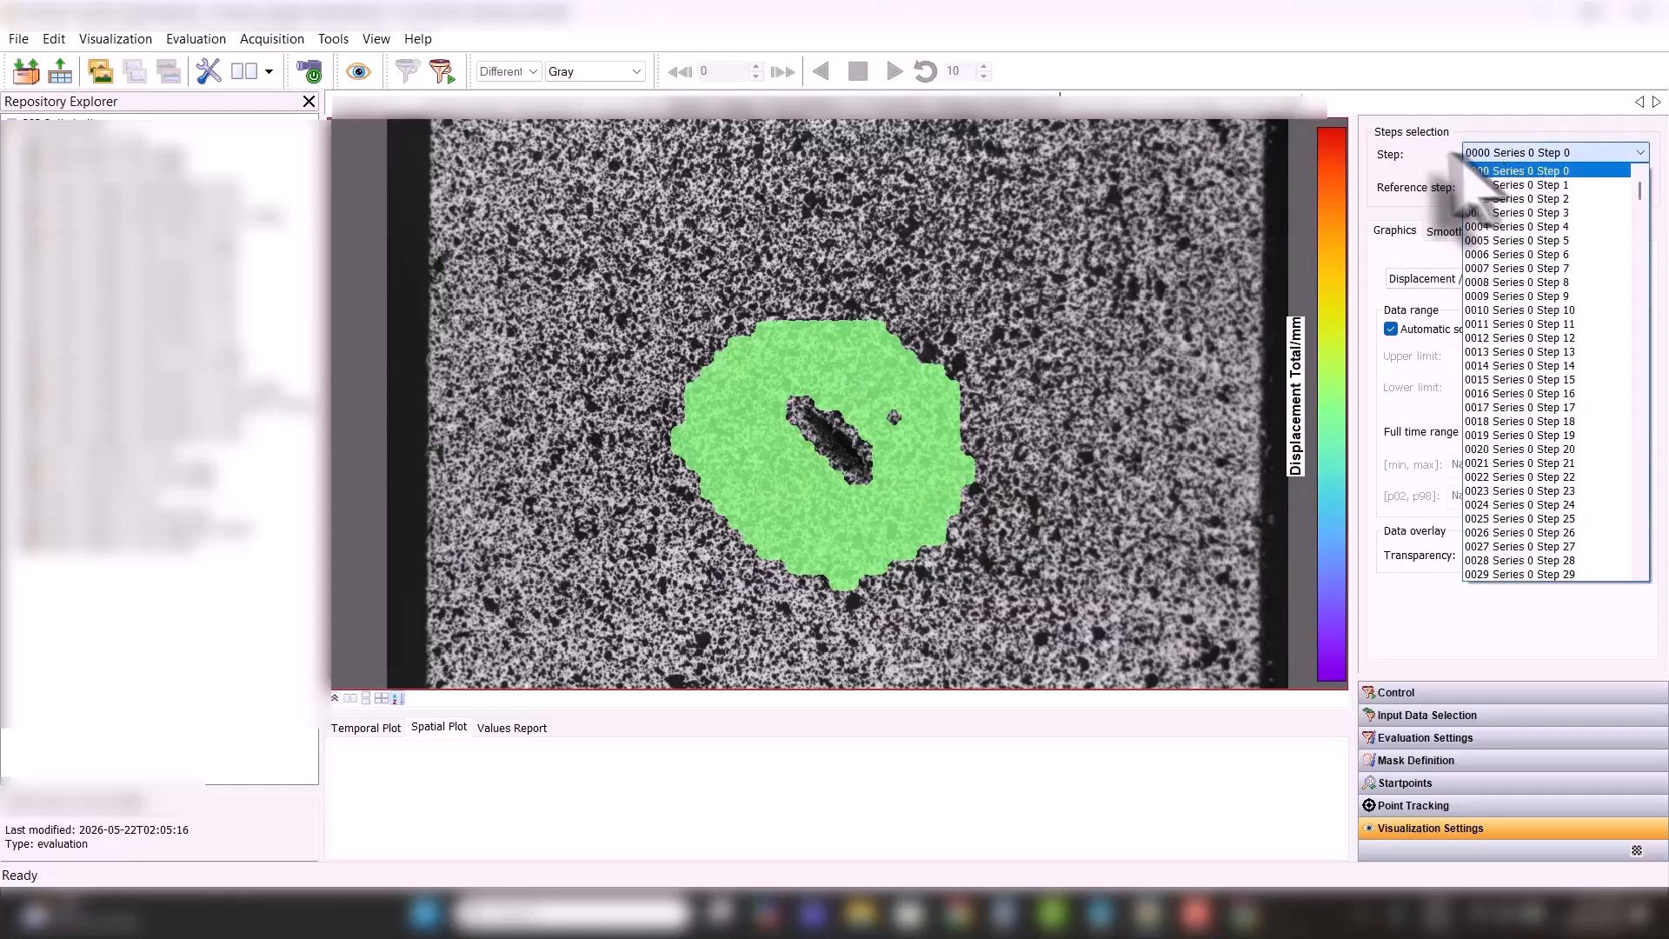
left_click_drag(1638, 212, 1642, 320)
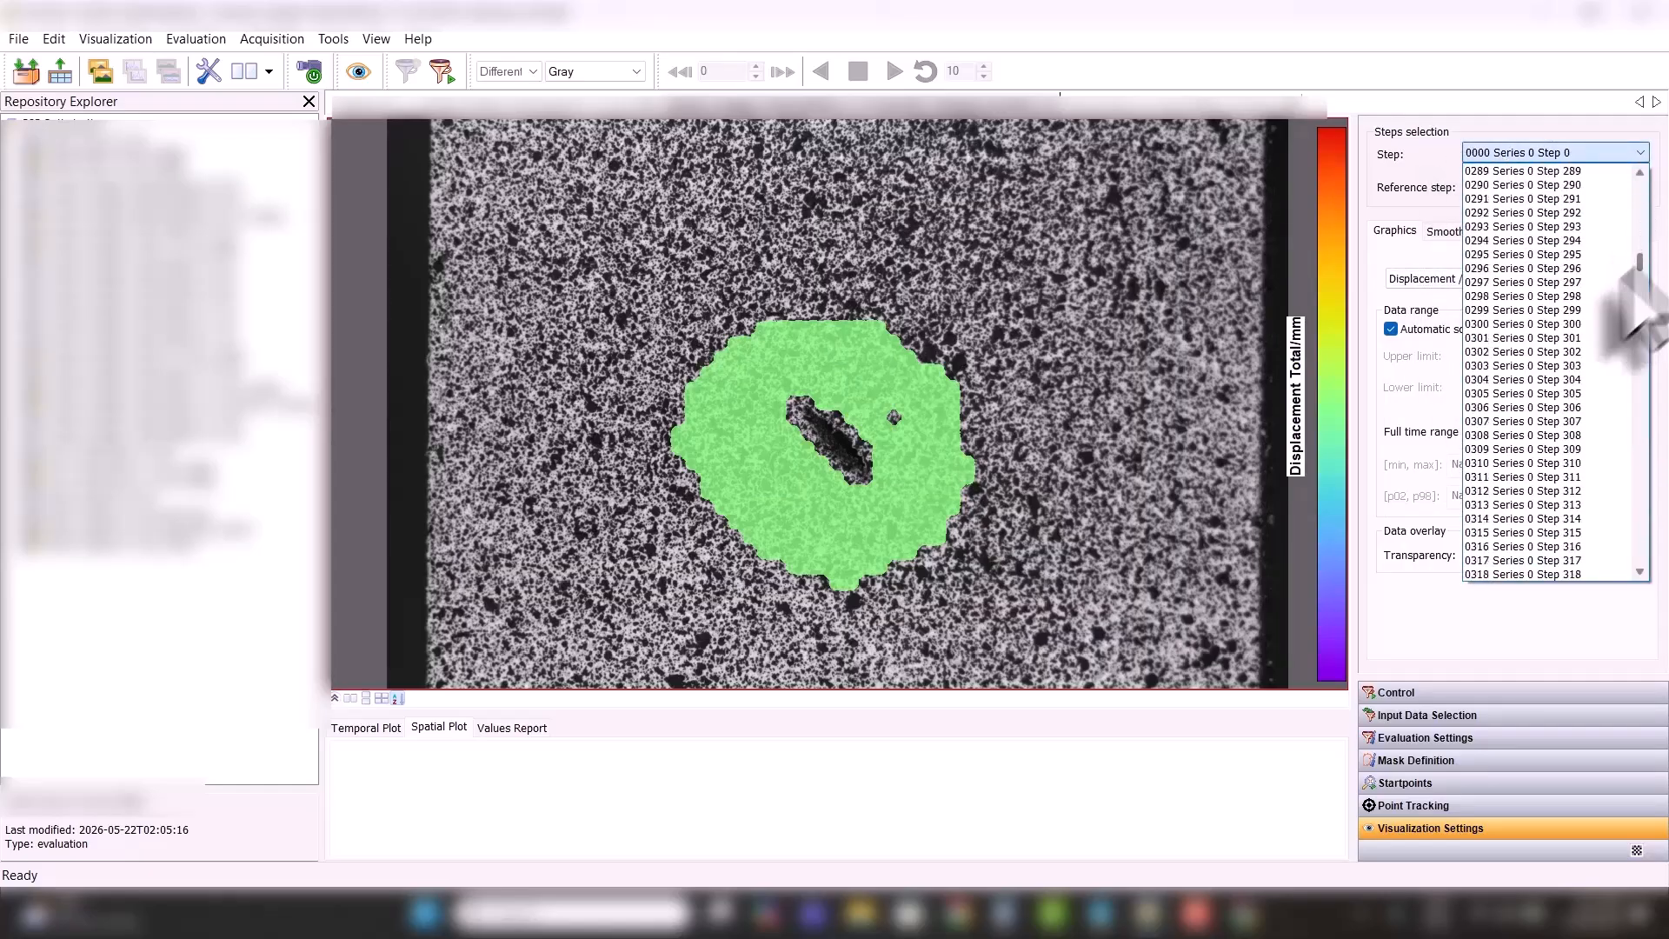
left_click(1626, 357)
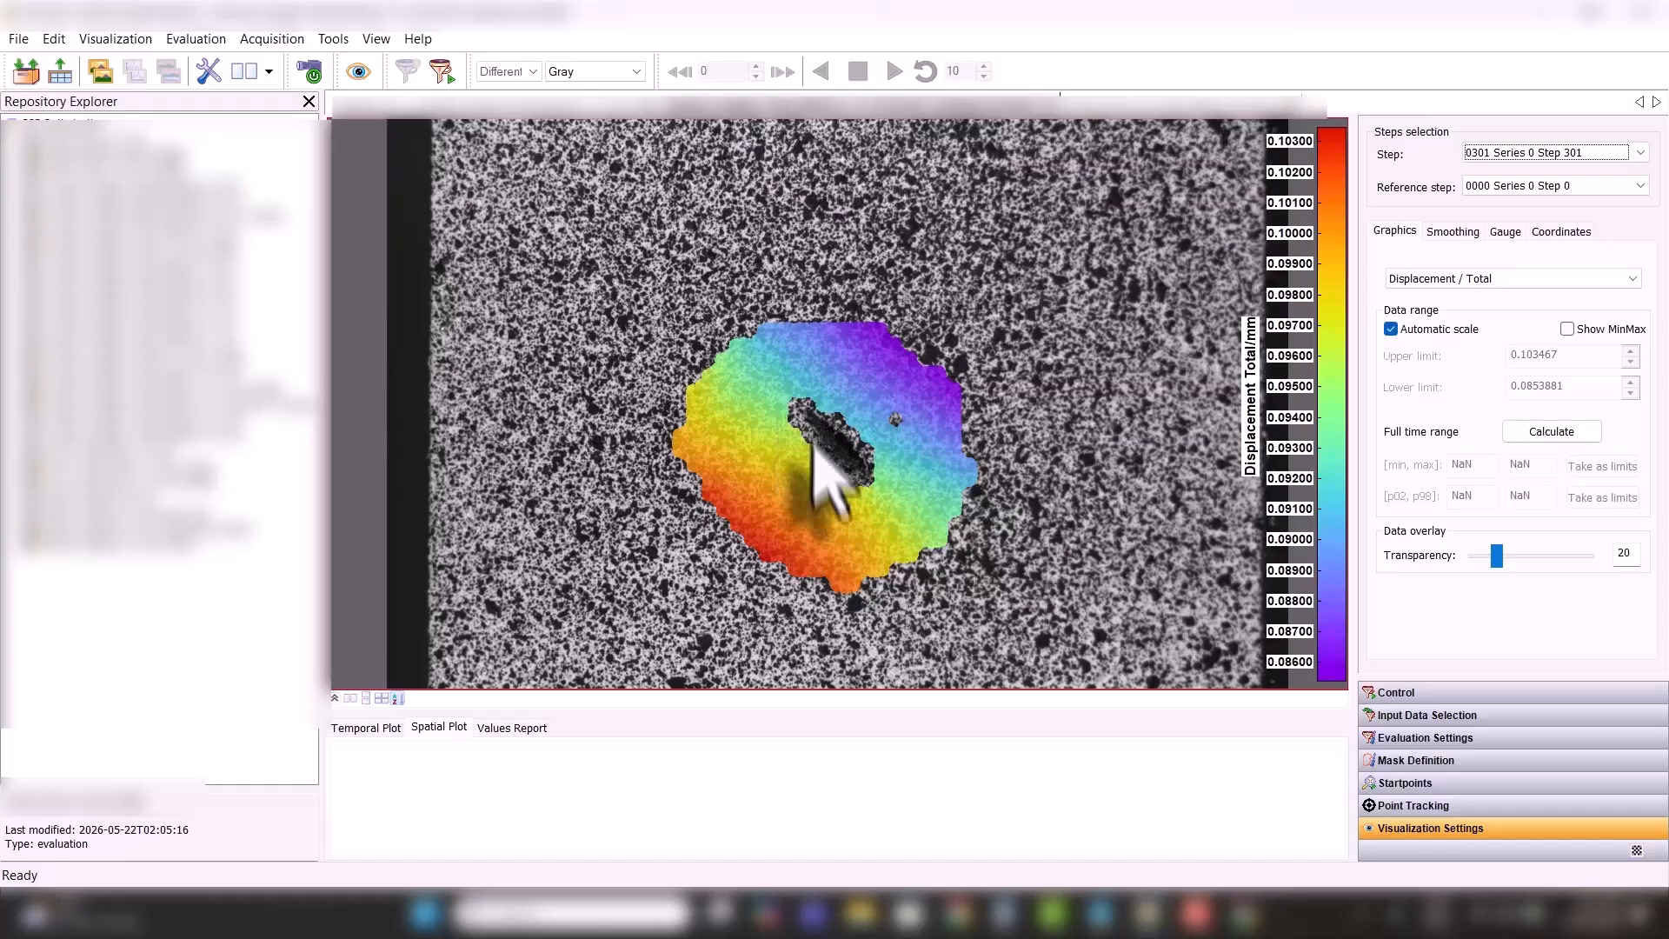
- Visualize Strain / True Effective Strain (von Mises) around the notch and display 0660 Series 1 Step 160
left_click(1478, 280)
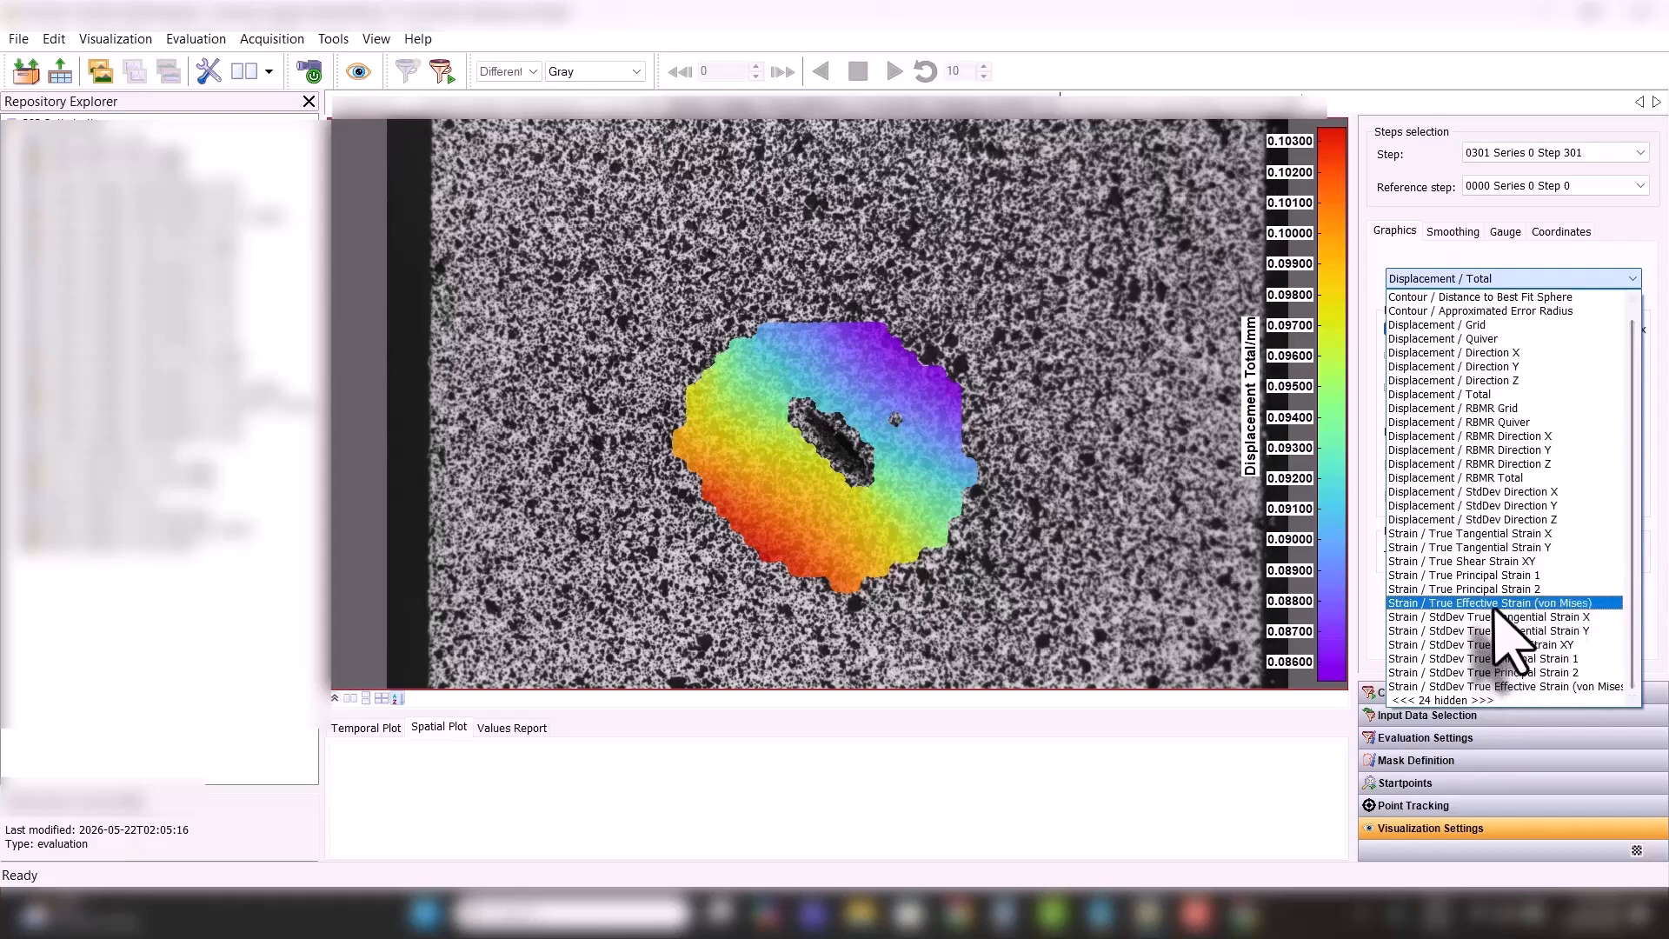
left_click(1417, 602)
left_click(1516, 150)
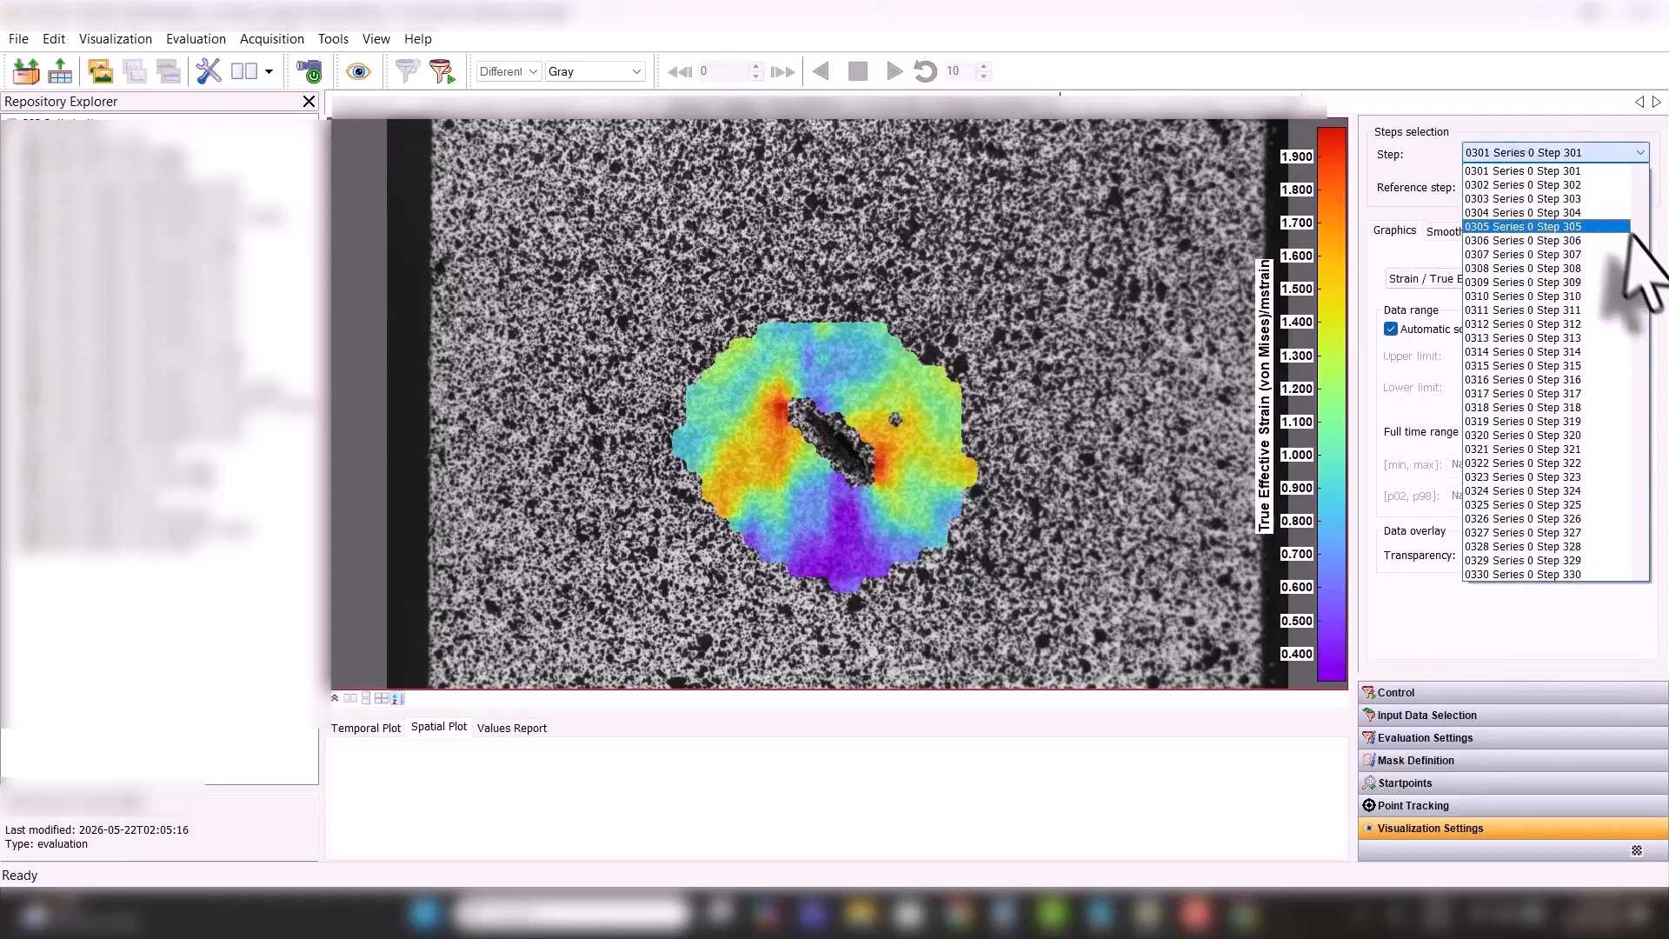
left_click_drag(1638, 259, 1625, 353)
left_click(1513, 382)
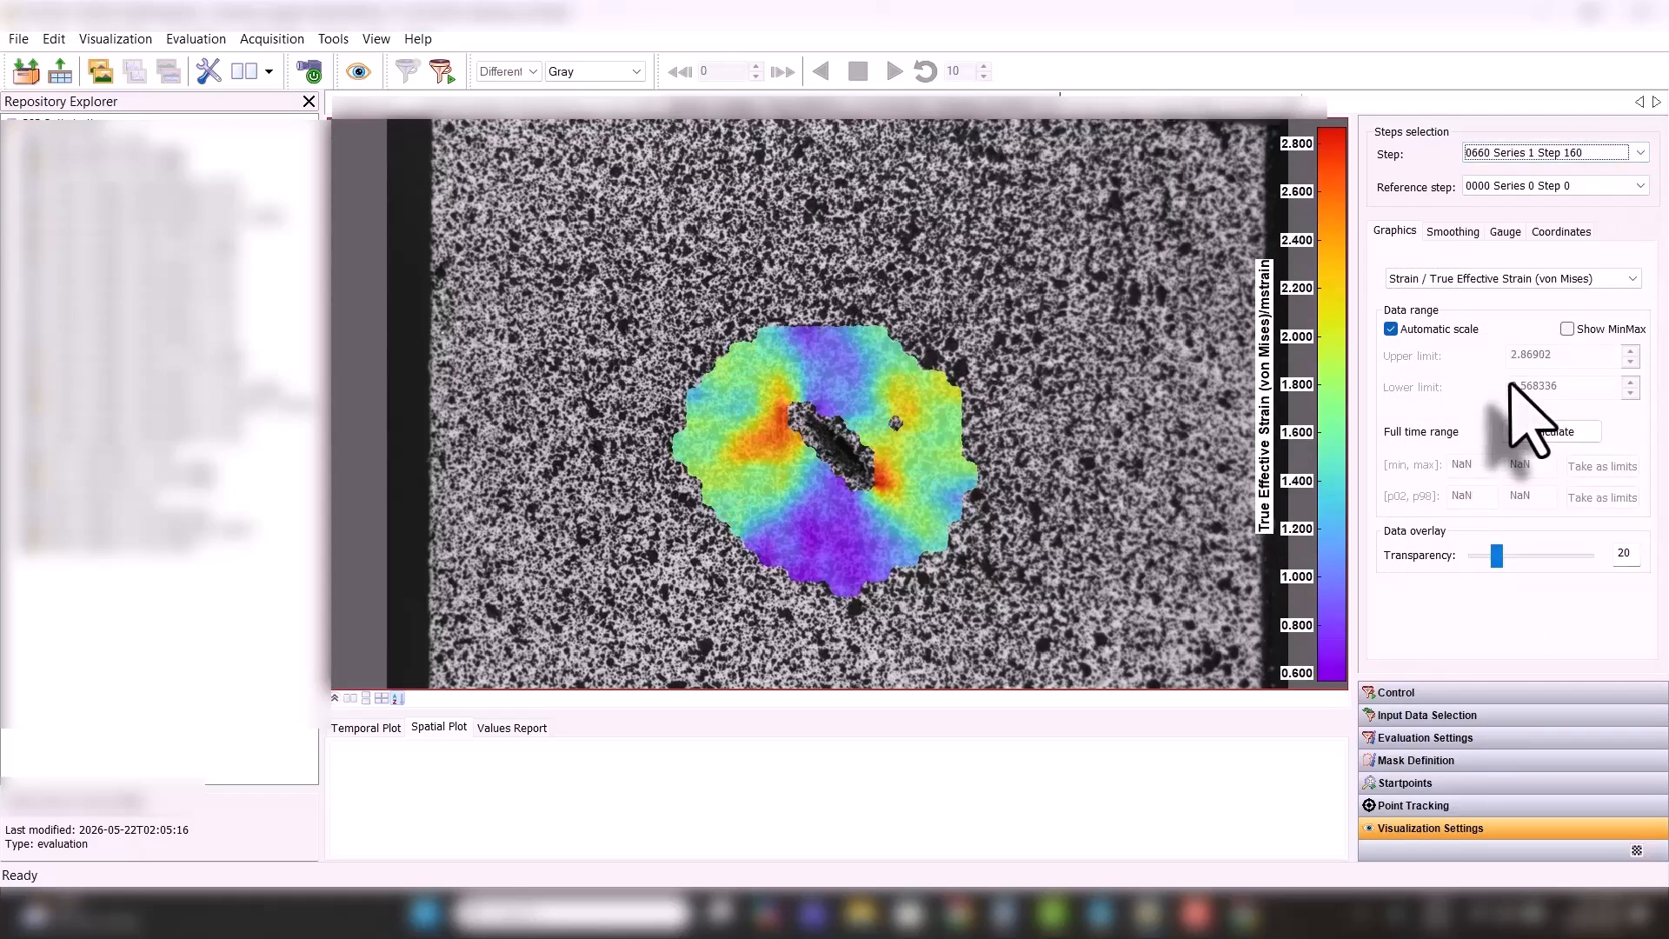
- Delete the existing gauge entries Point 1, Point 2 and Point 3
left_click(1496, 233)
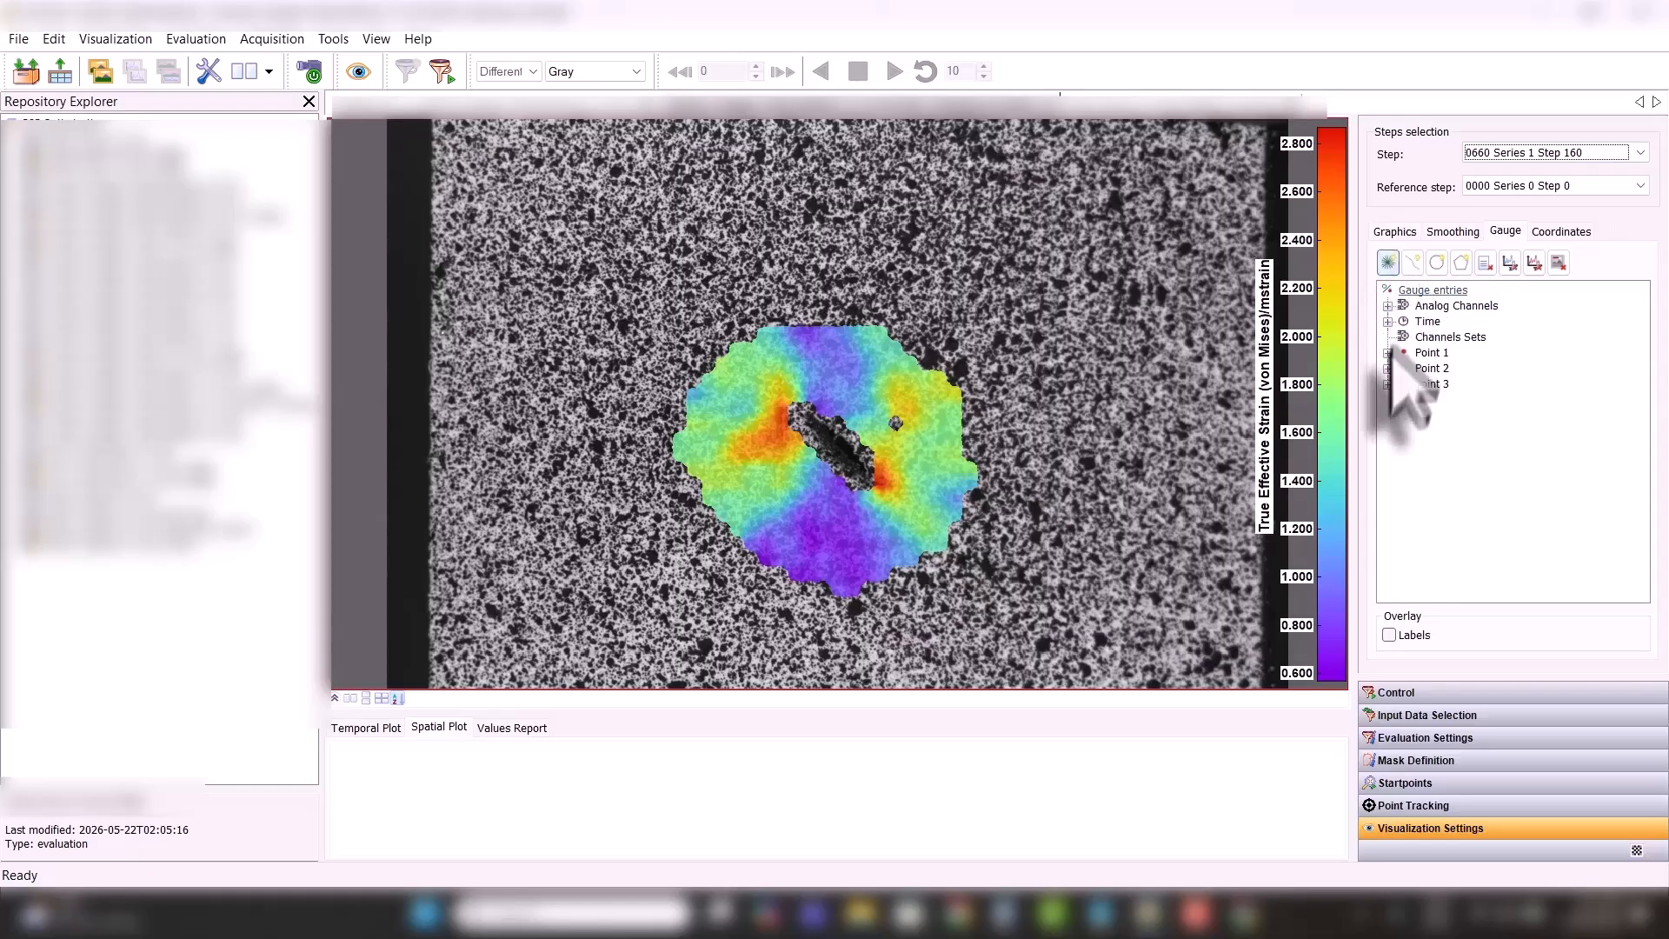
right_click(1426, 360)
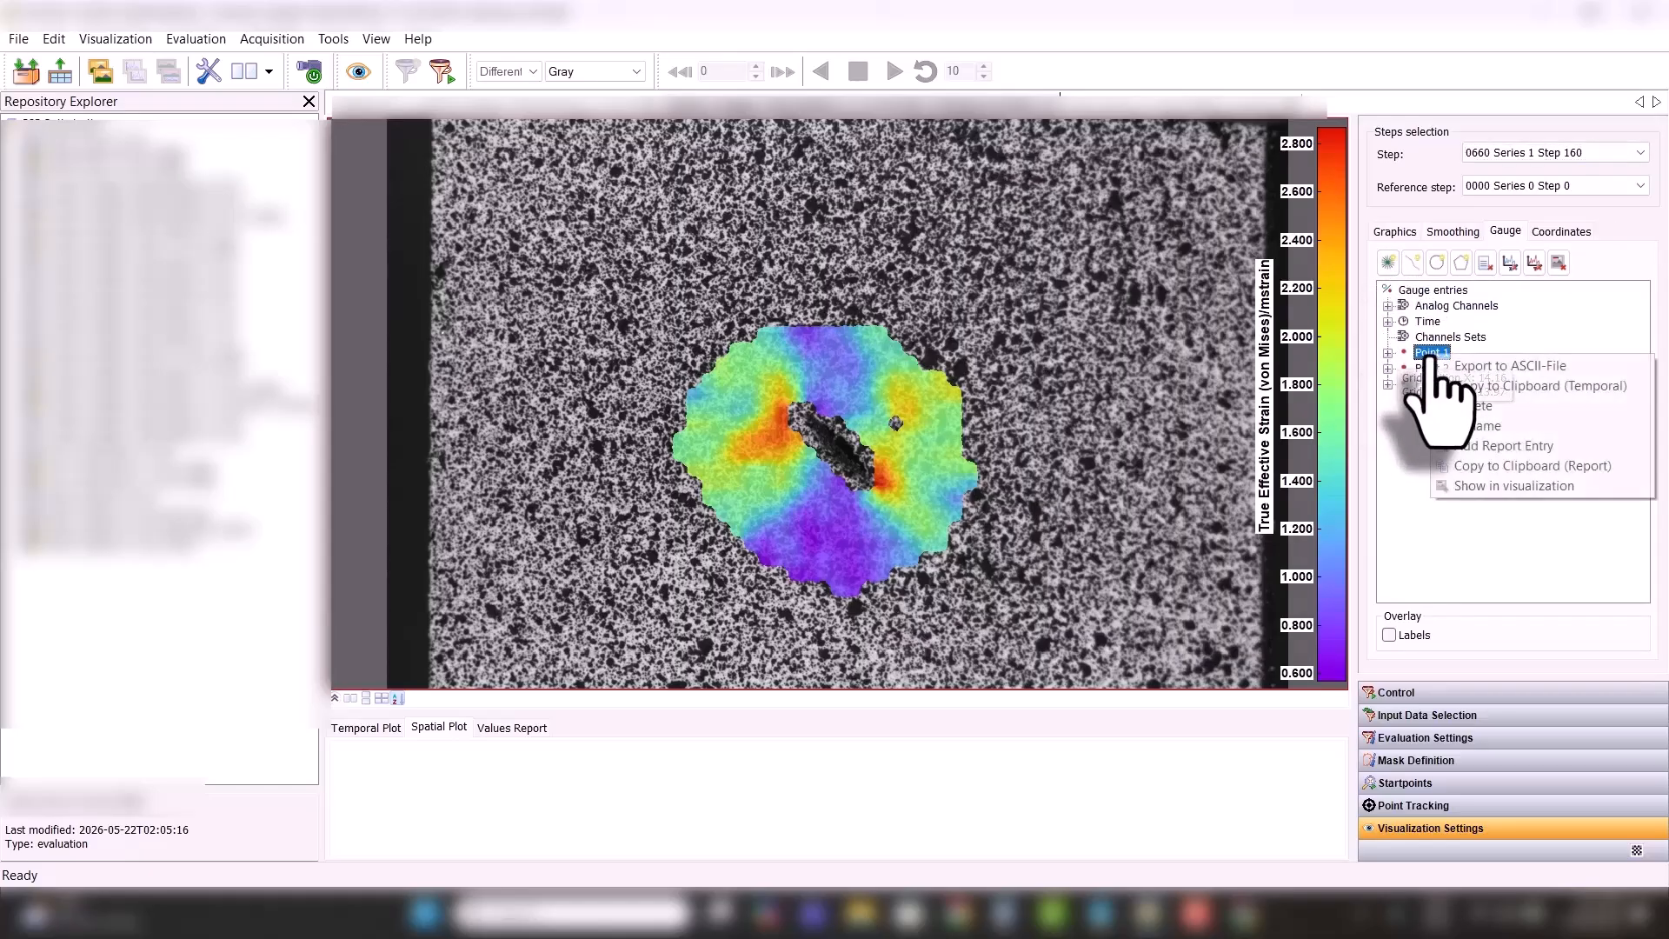
left_click(1461, 407)
right_click(1426, 355)
left_click(1466, 404)
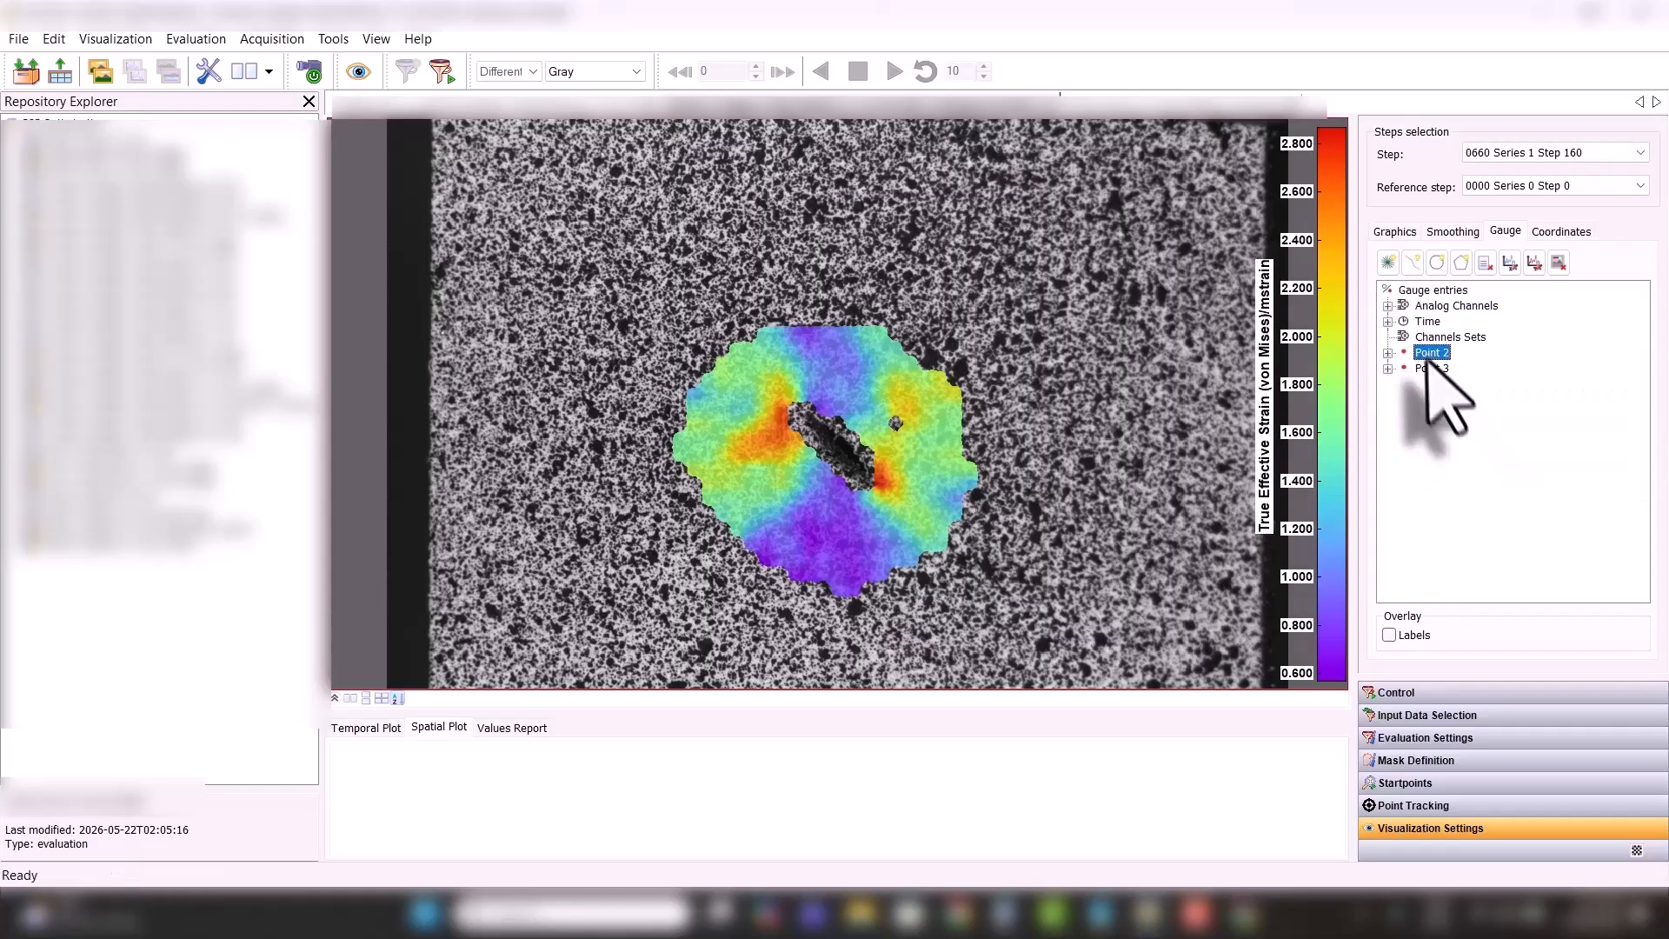
right_click(1426, 352)
- Add a point gauge in the low-strain area below the notch and expand its strain values
left_click(1388, 263)
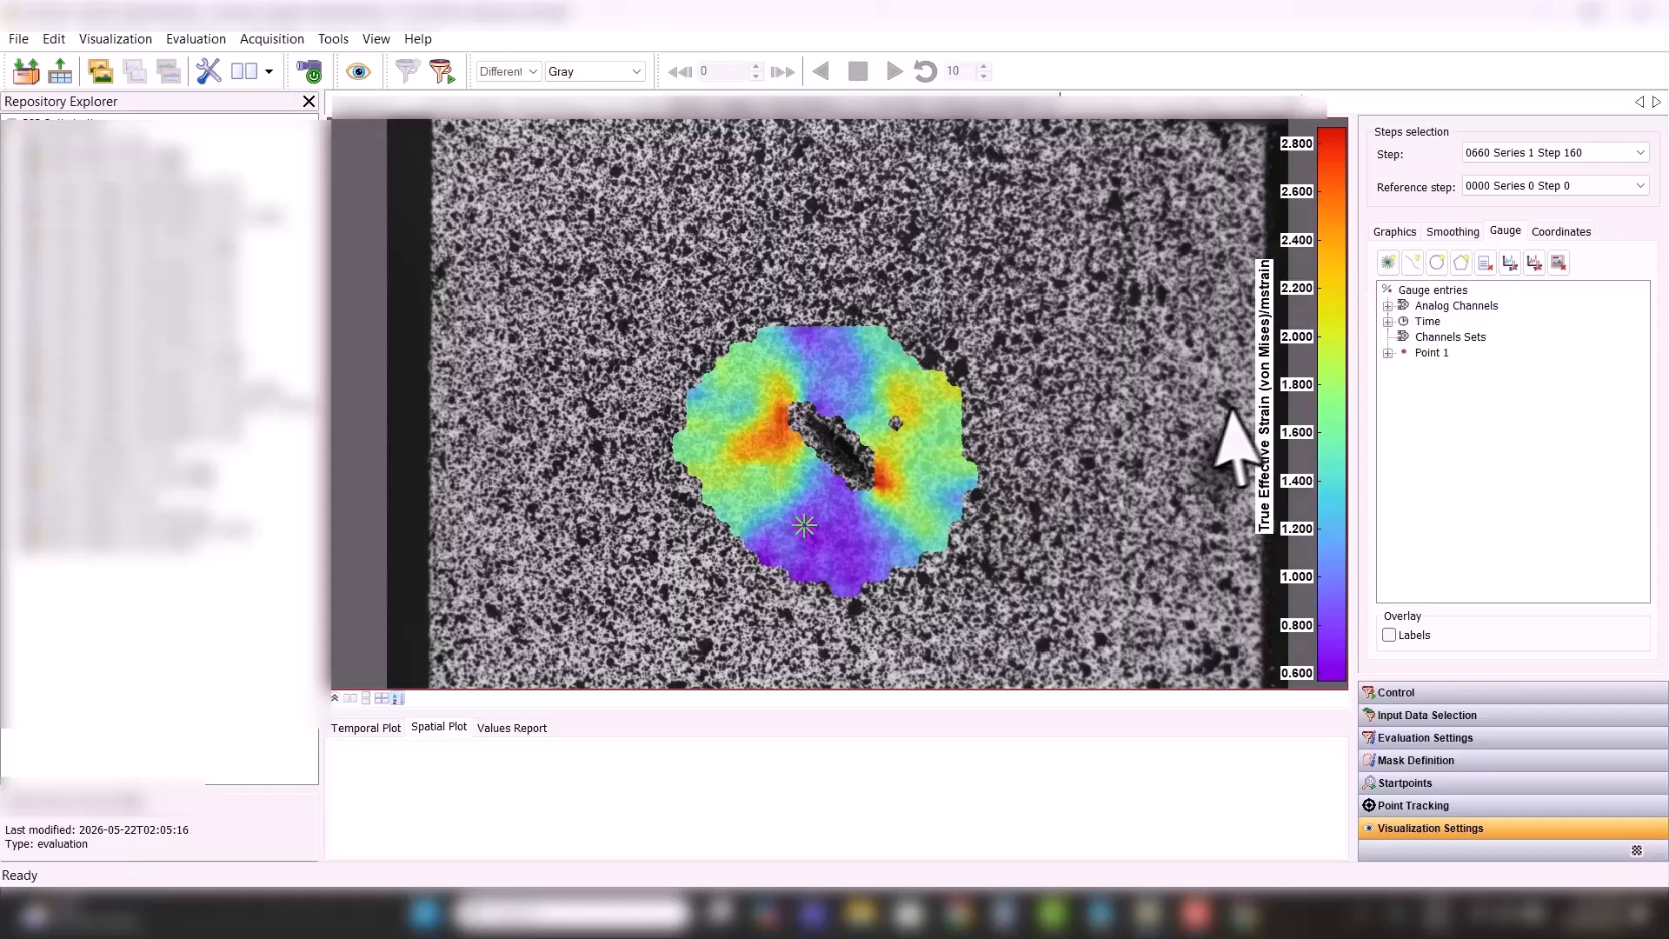
left_click(1388, 353)
left_click(1404, 400)
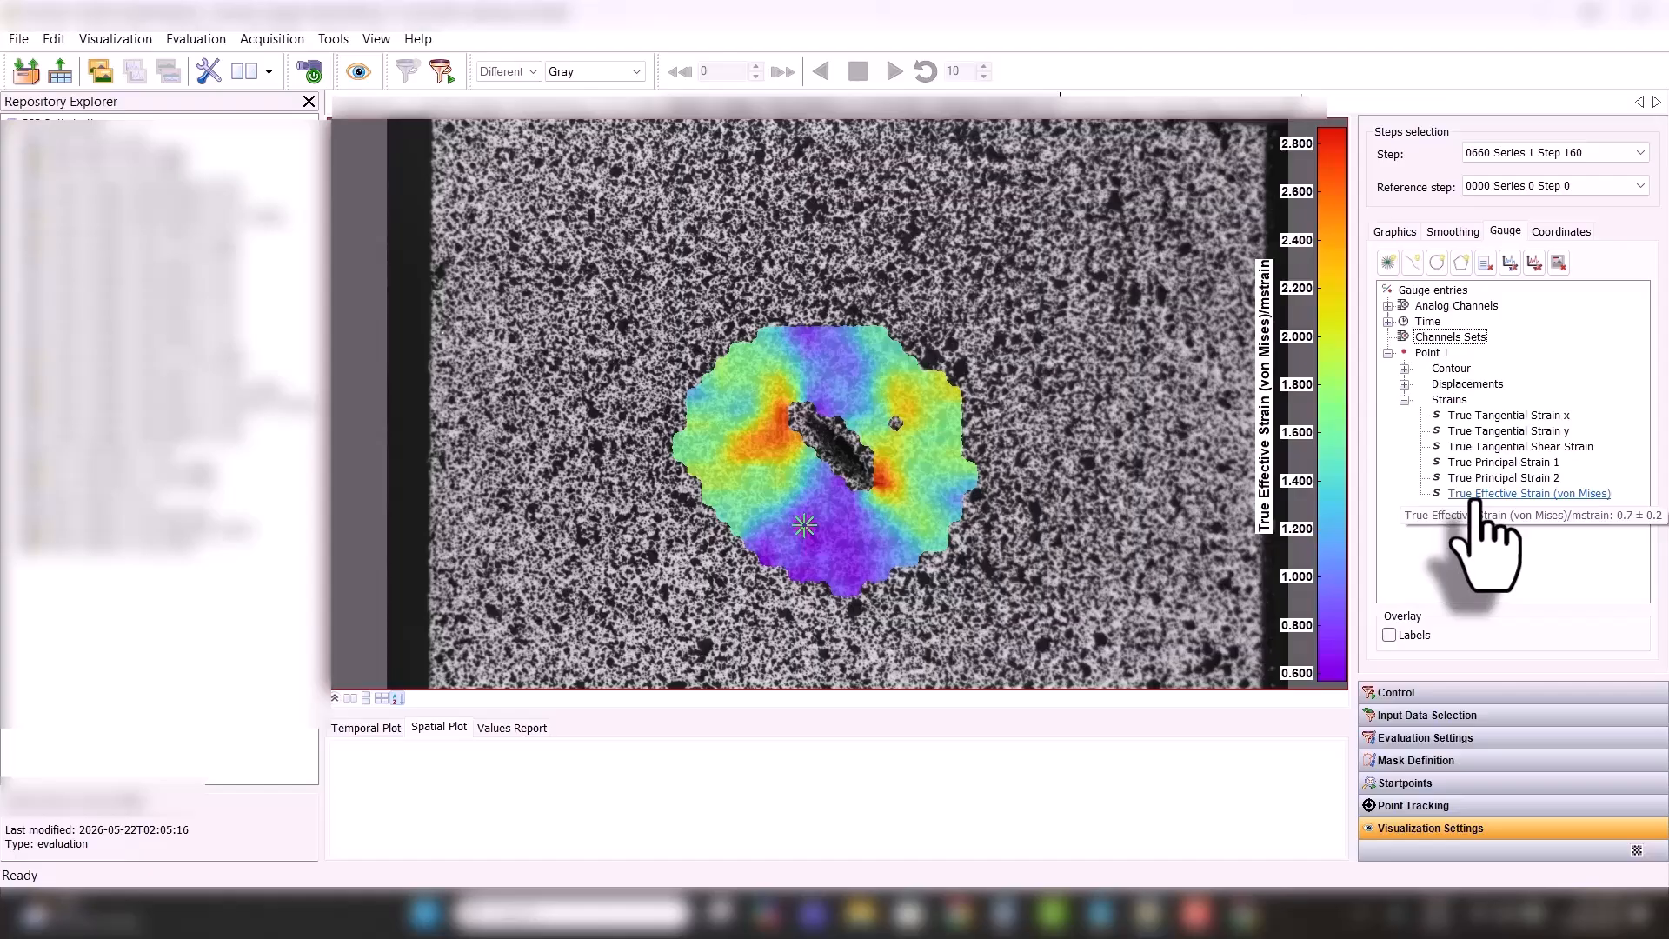
- Add a second point gauge just above the notch's upper-left end and check its True Effective Strain (von Mises)
left_click(1392, 264)
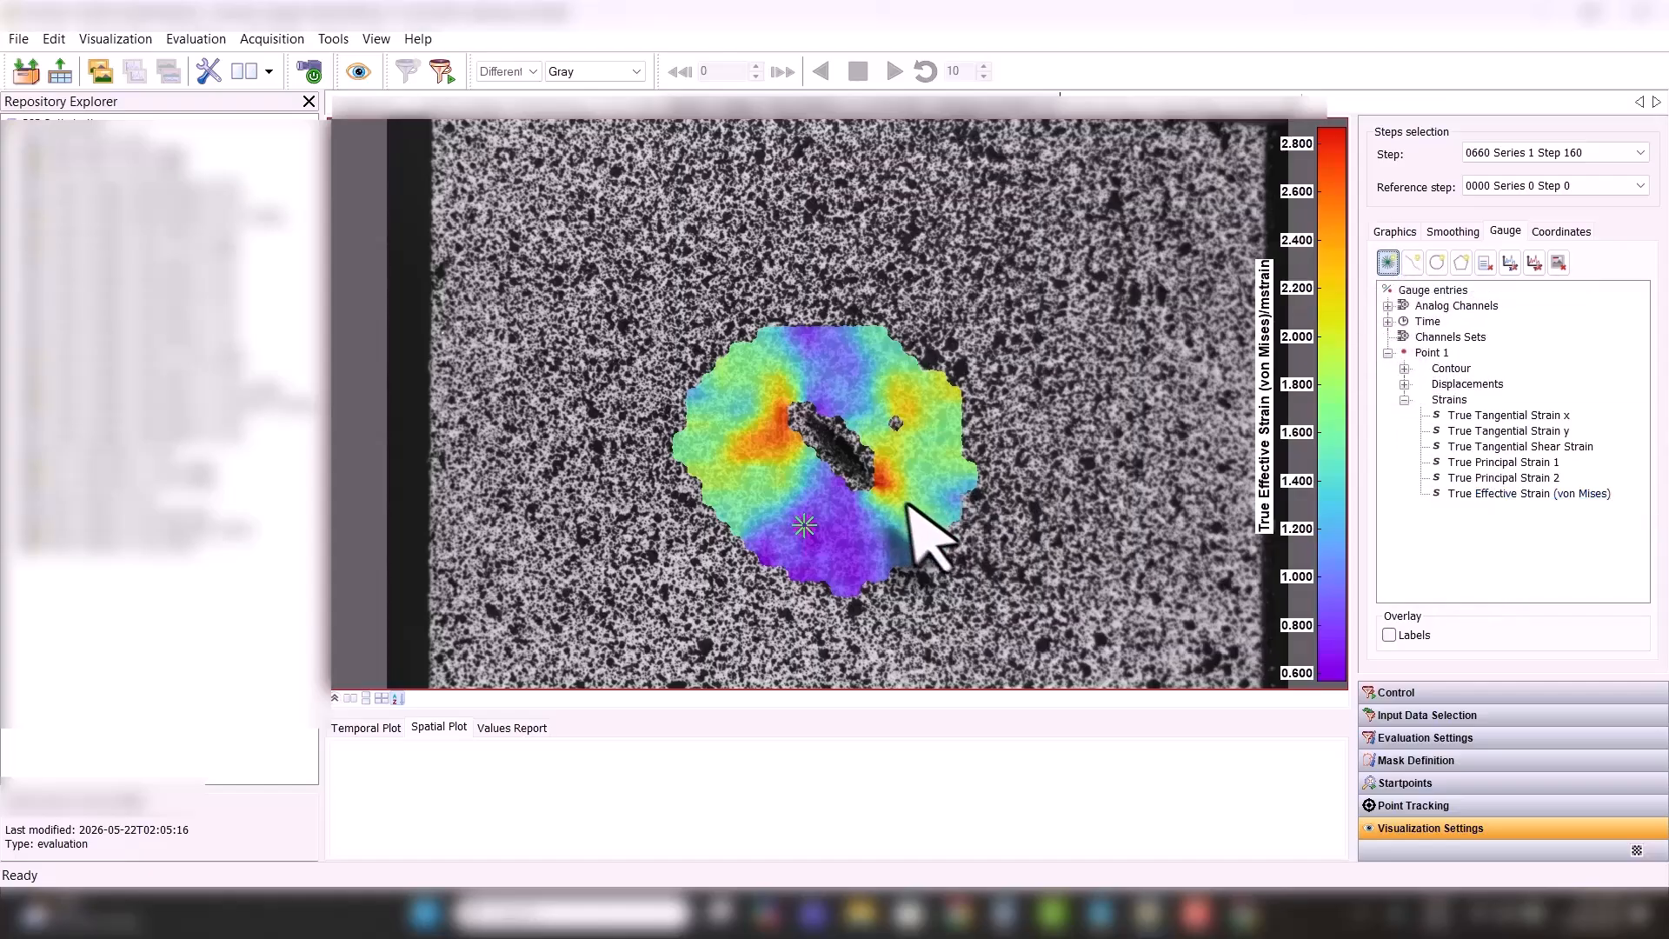
left_click(778, 393)
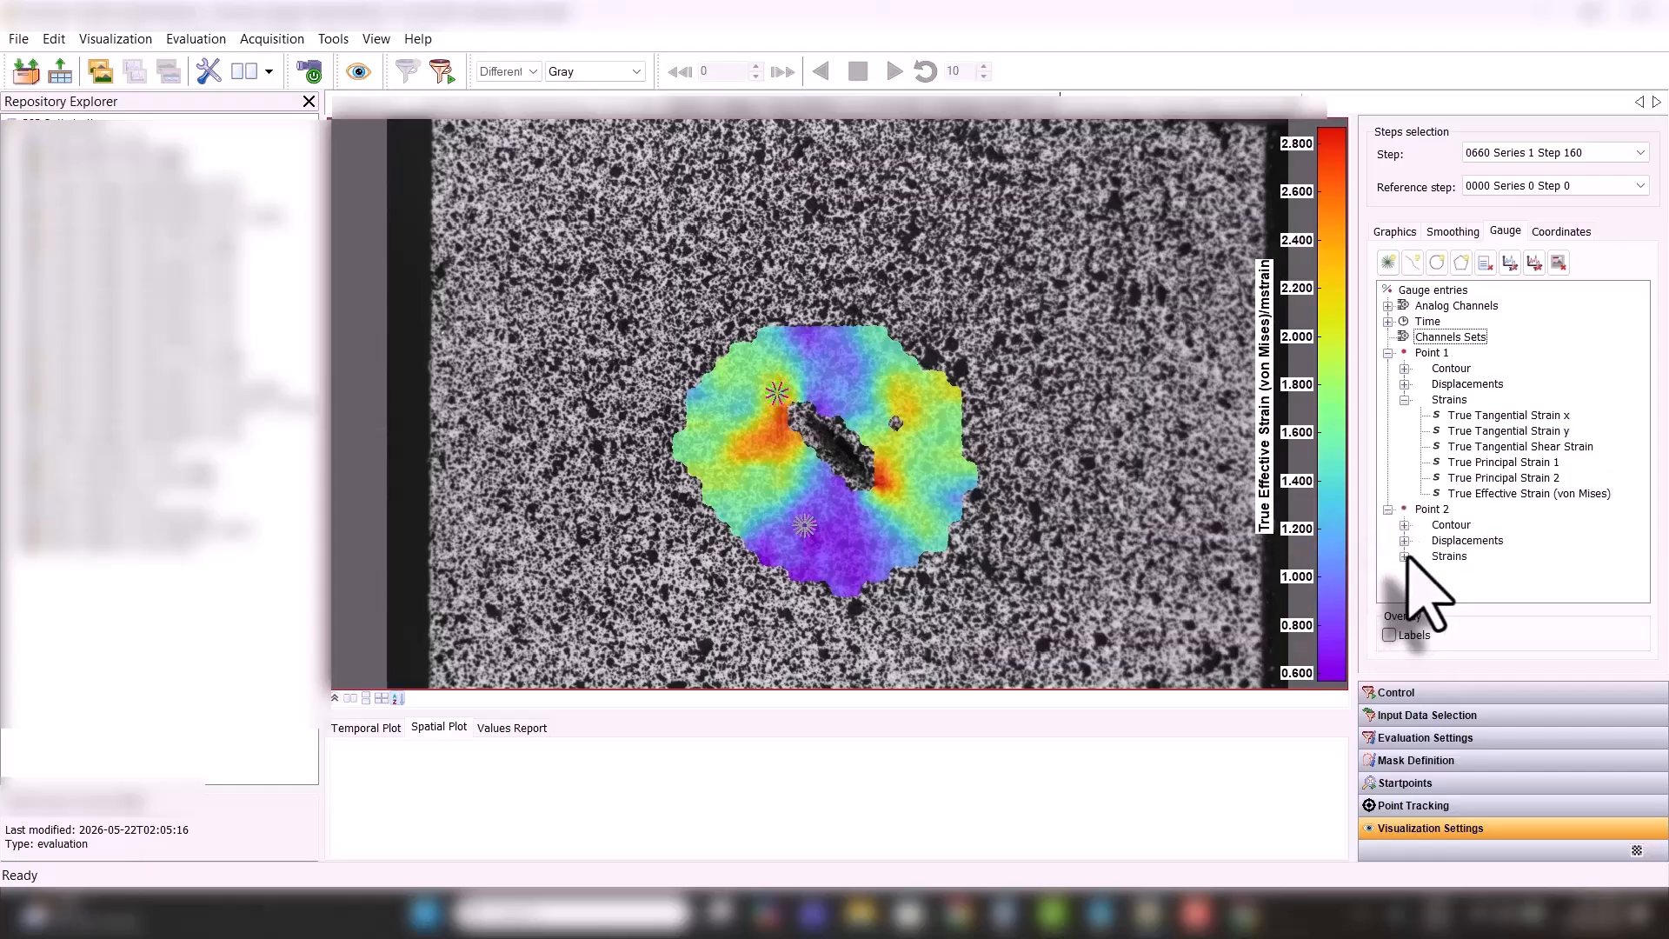
left_click(1404, 556)
mouse_move(1468, 589)
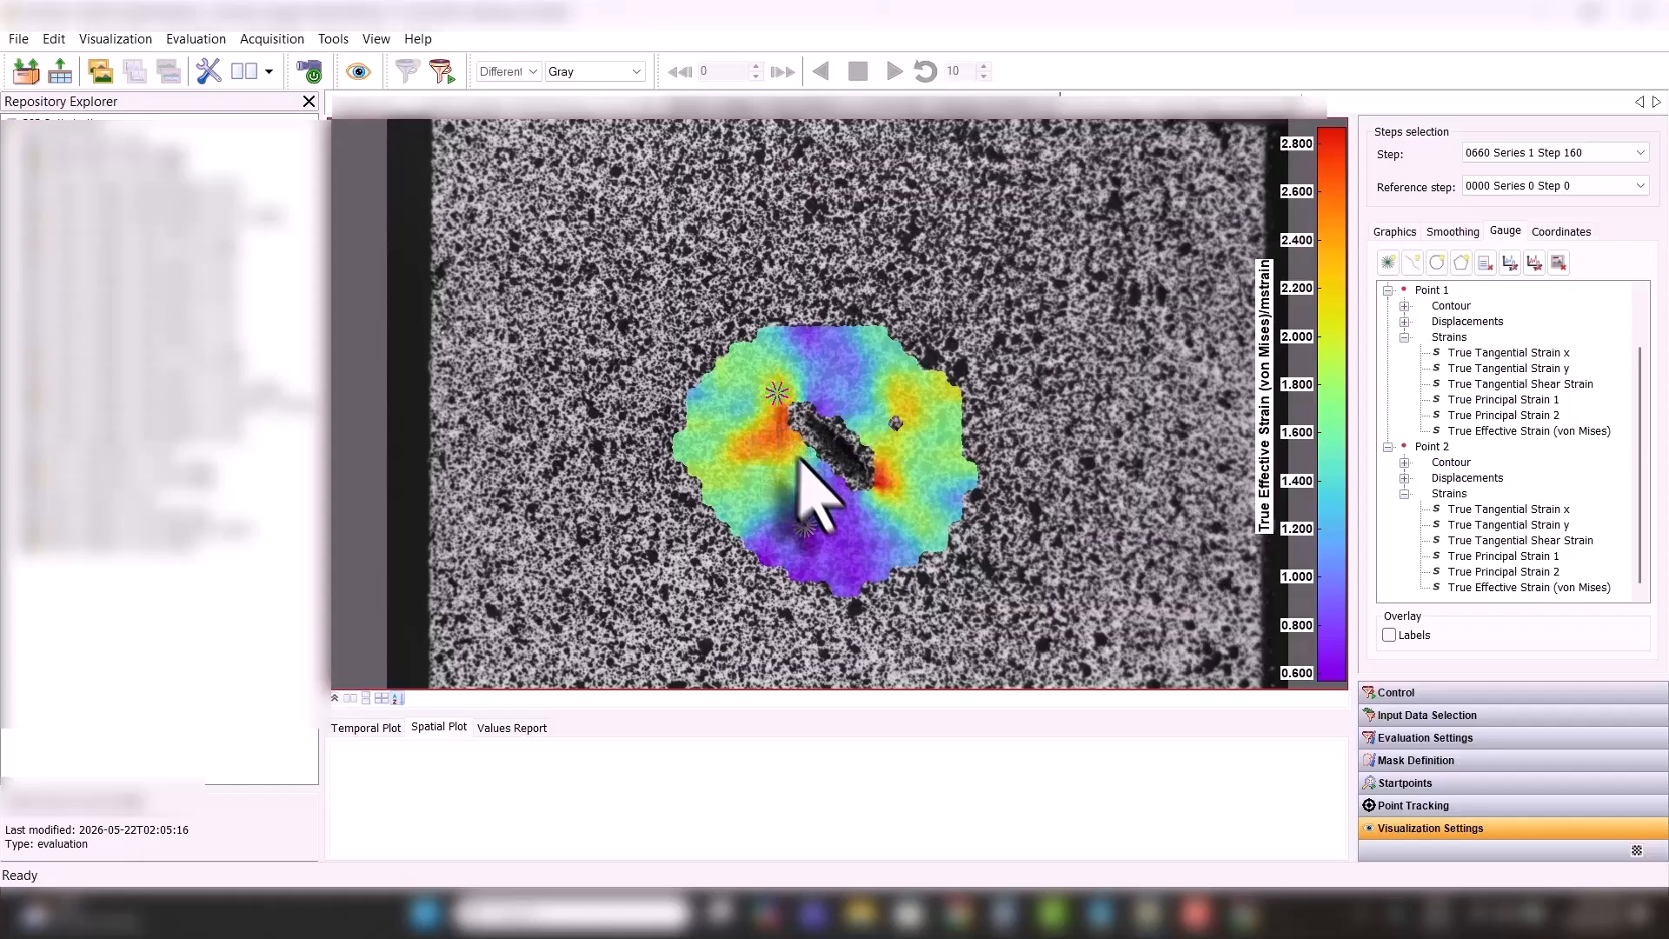
- Set the correlation facet size to 19 pixels and the grid spacing to 13 pixels
left_click(1399, 232)
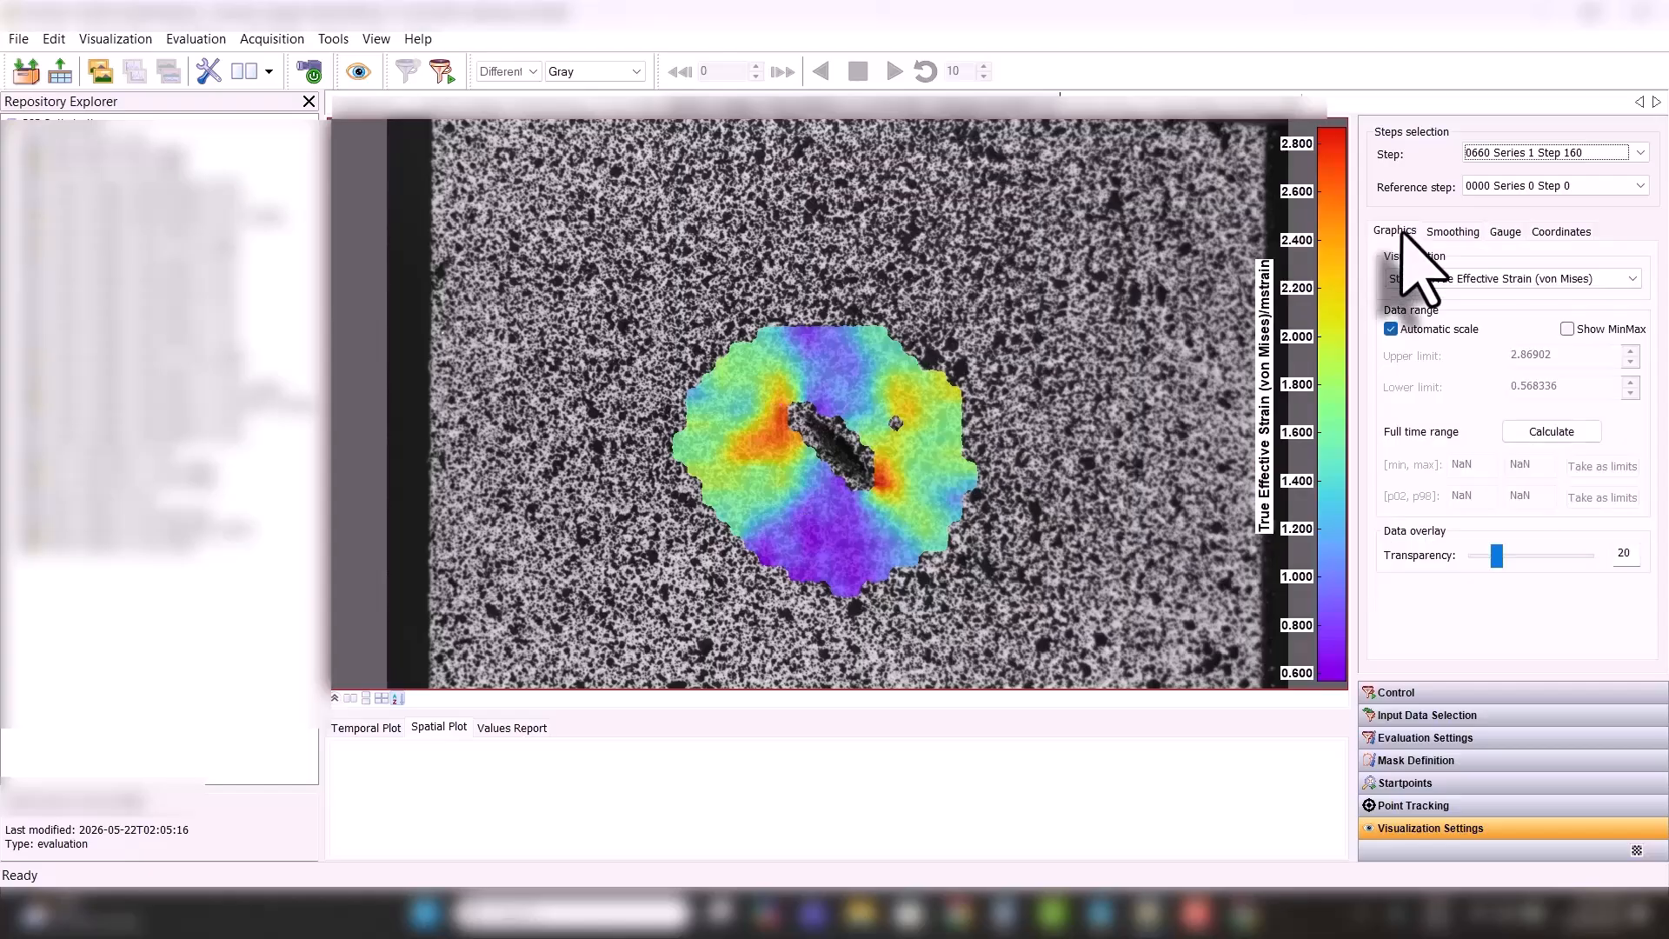
left_click(1426, 737)
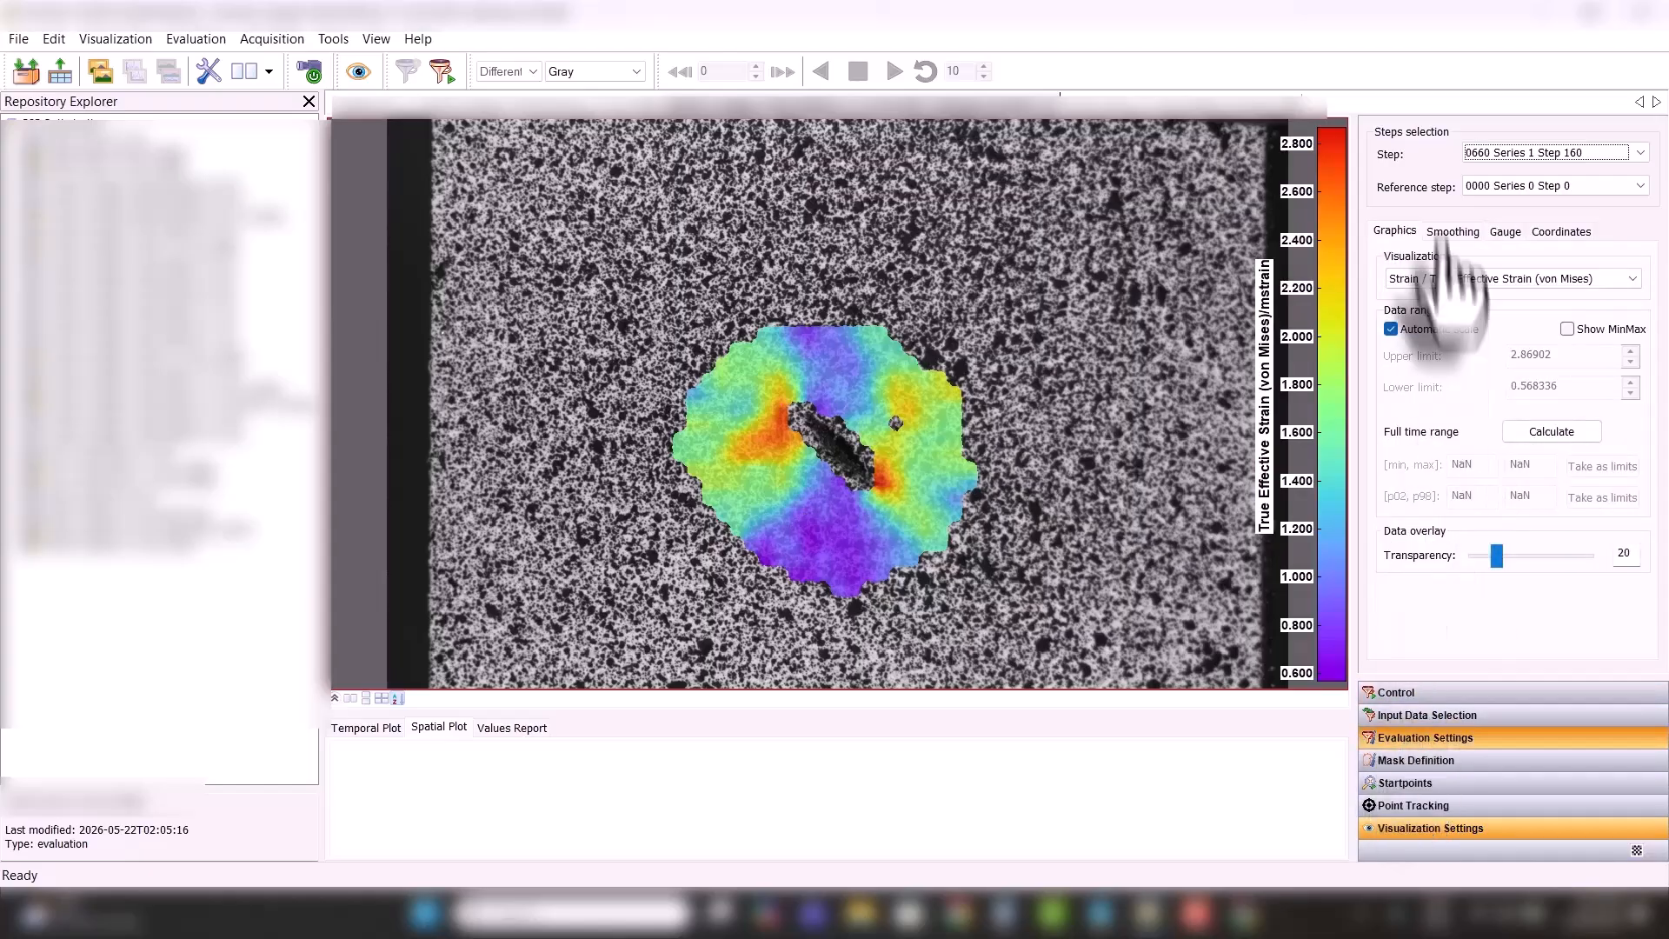
left_click_drag(1503, 208, 1415, 198)
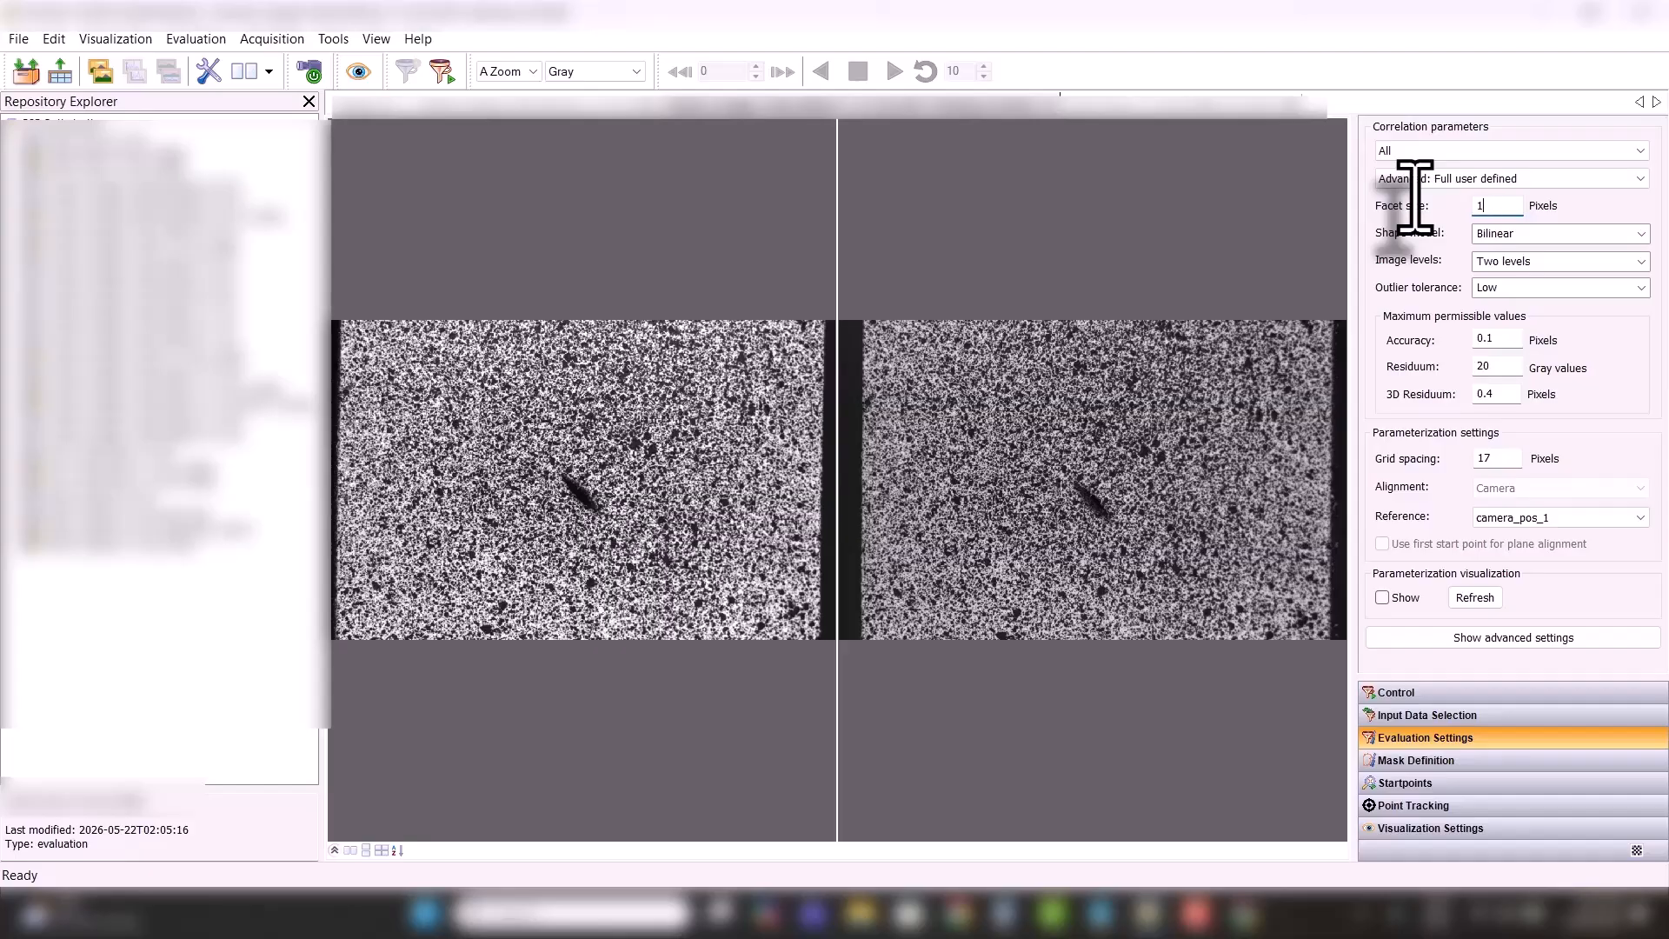
type("19")
left_click_drag(1490, 454, 1384, 452)
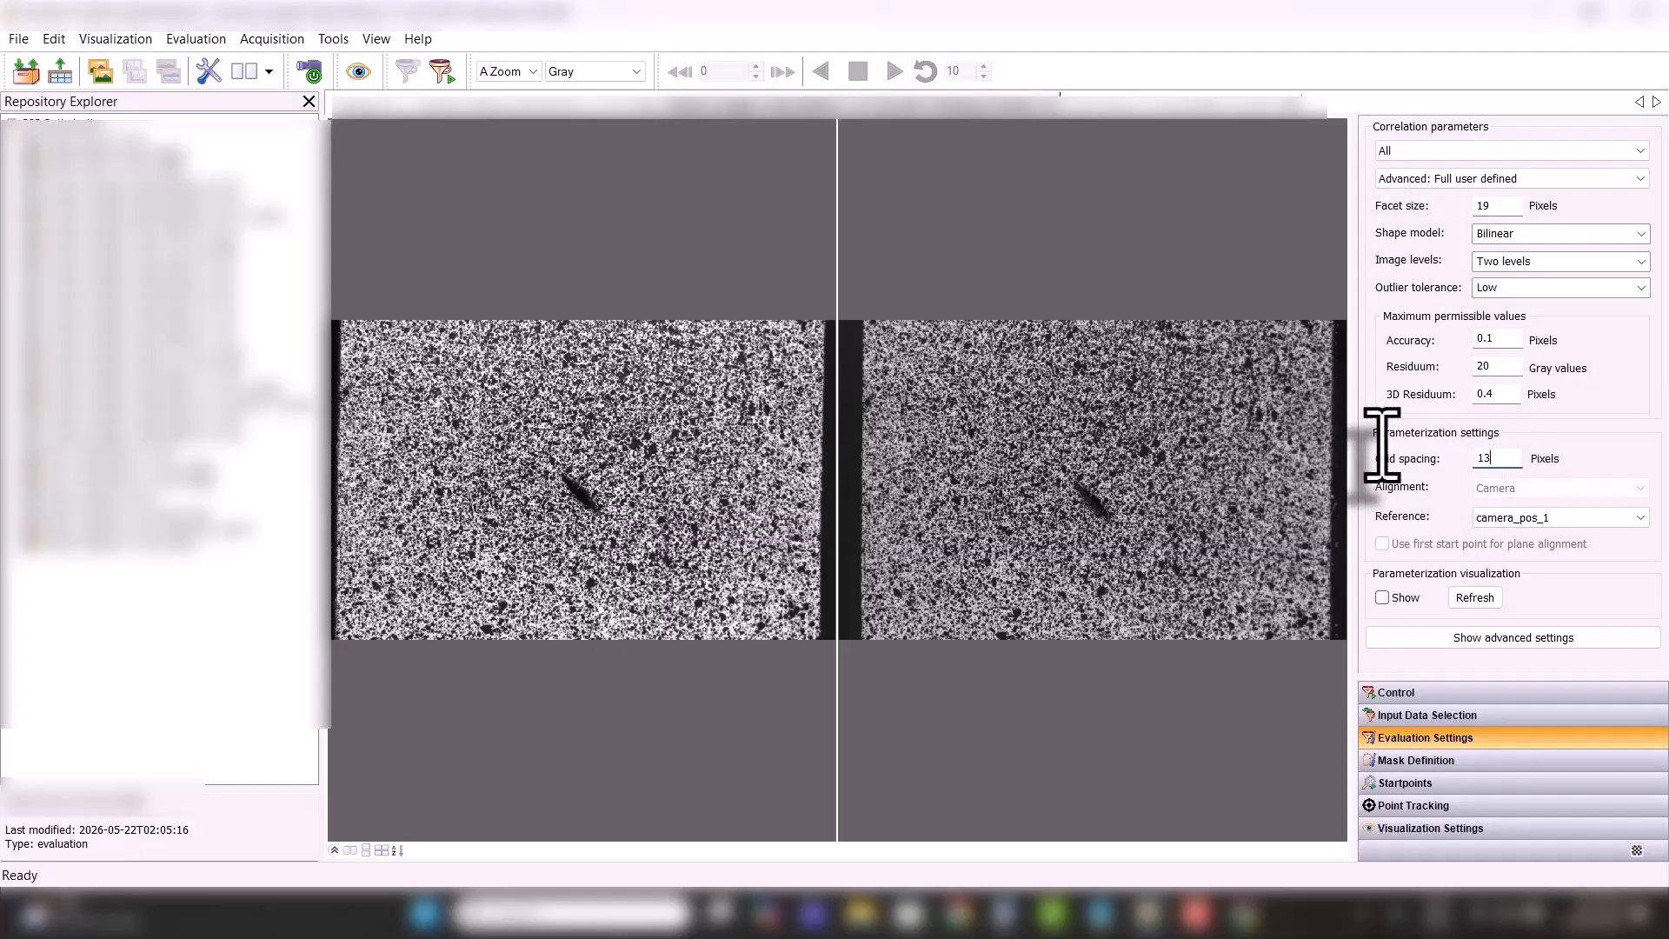
type("13")
left_click(1500, 208)
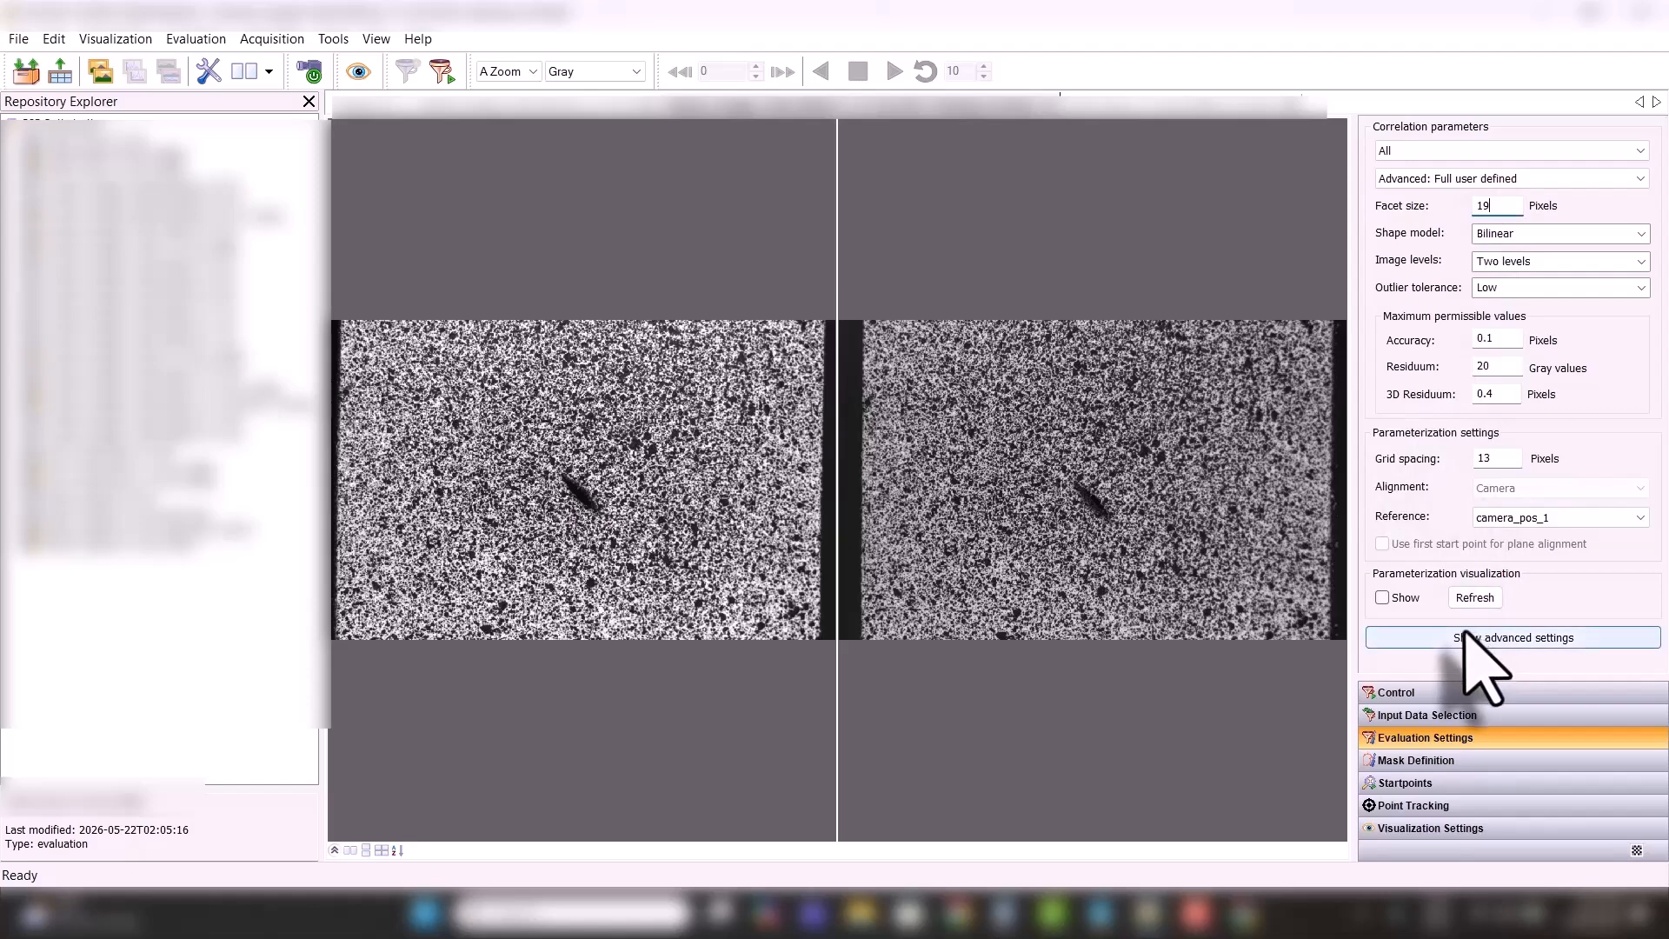
left_click_drag(1452, 677, 1451, 678)
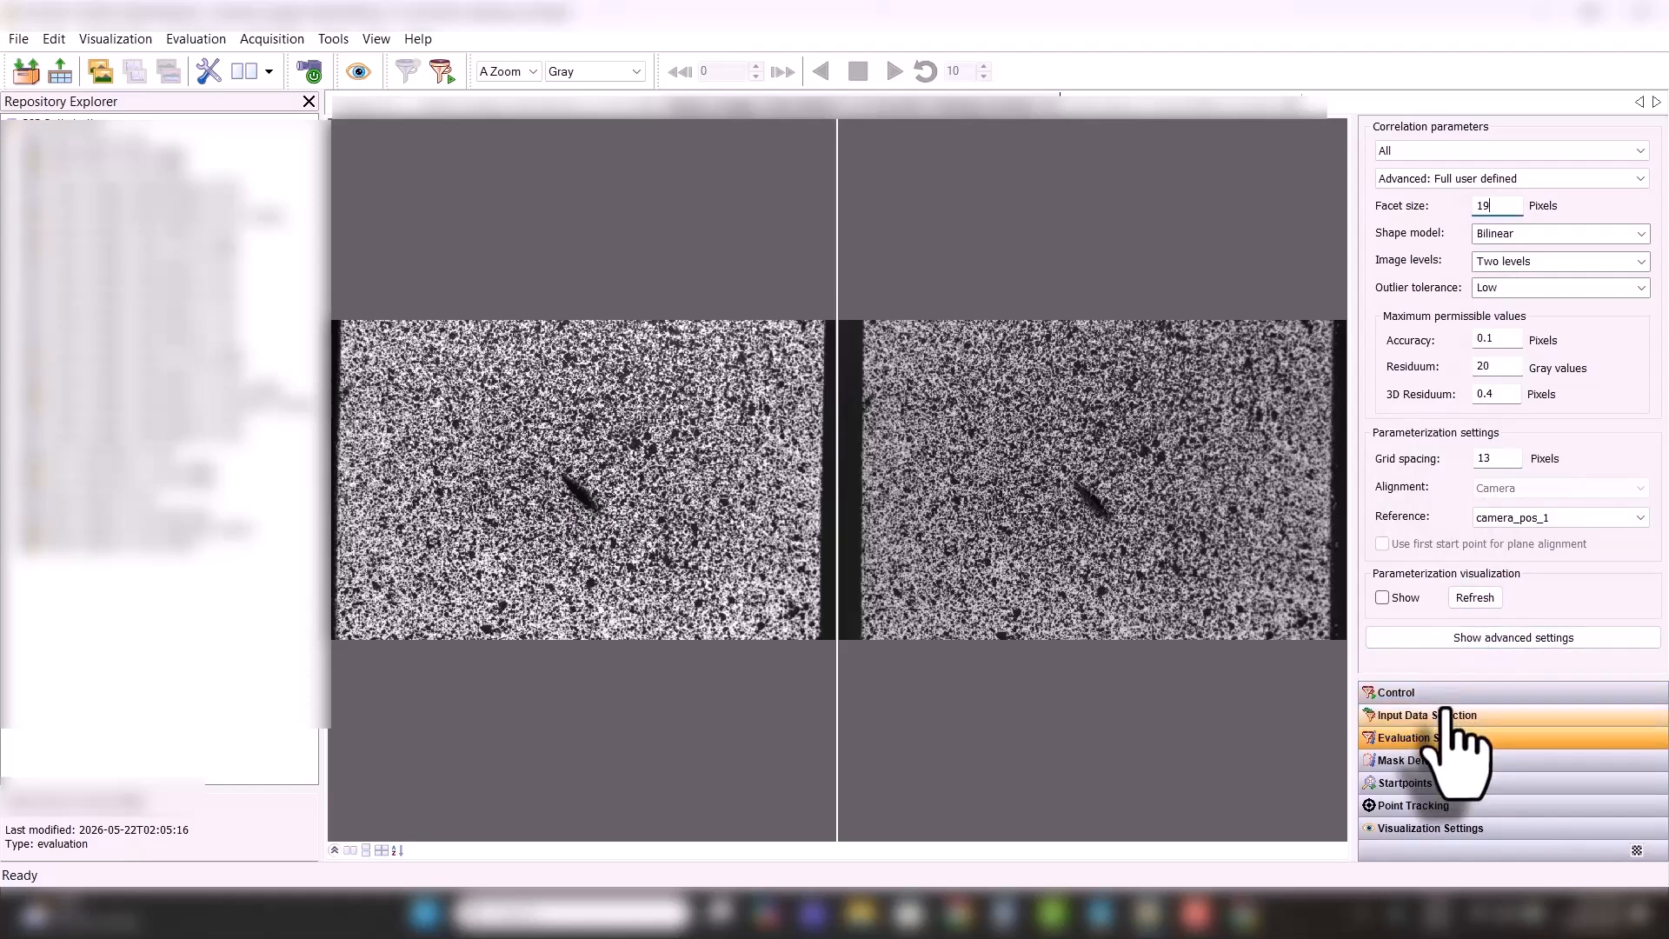
- Reset the previous evaluation, run the automatic startpoint search, and select 0003 Series 0 Step 3
left_click(1439, 782)
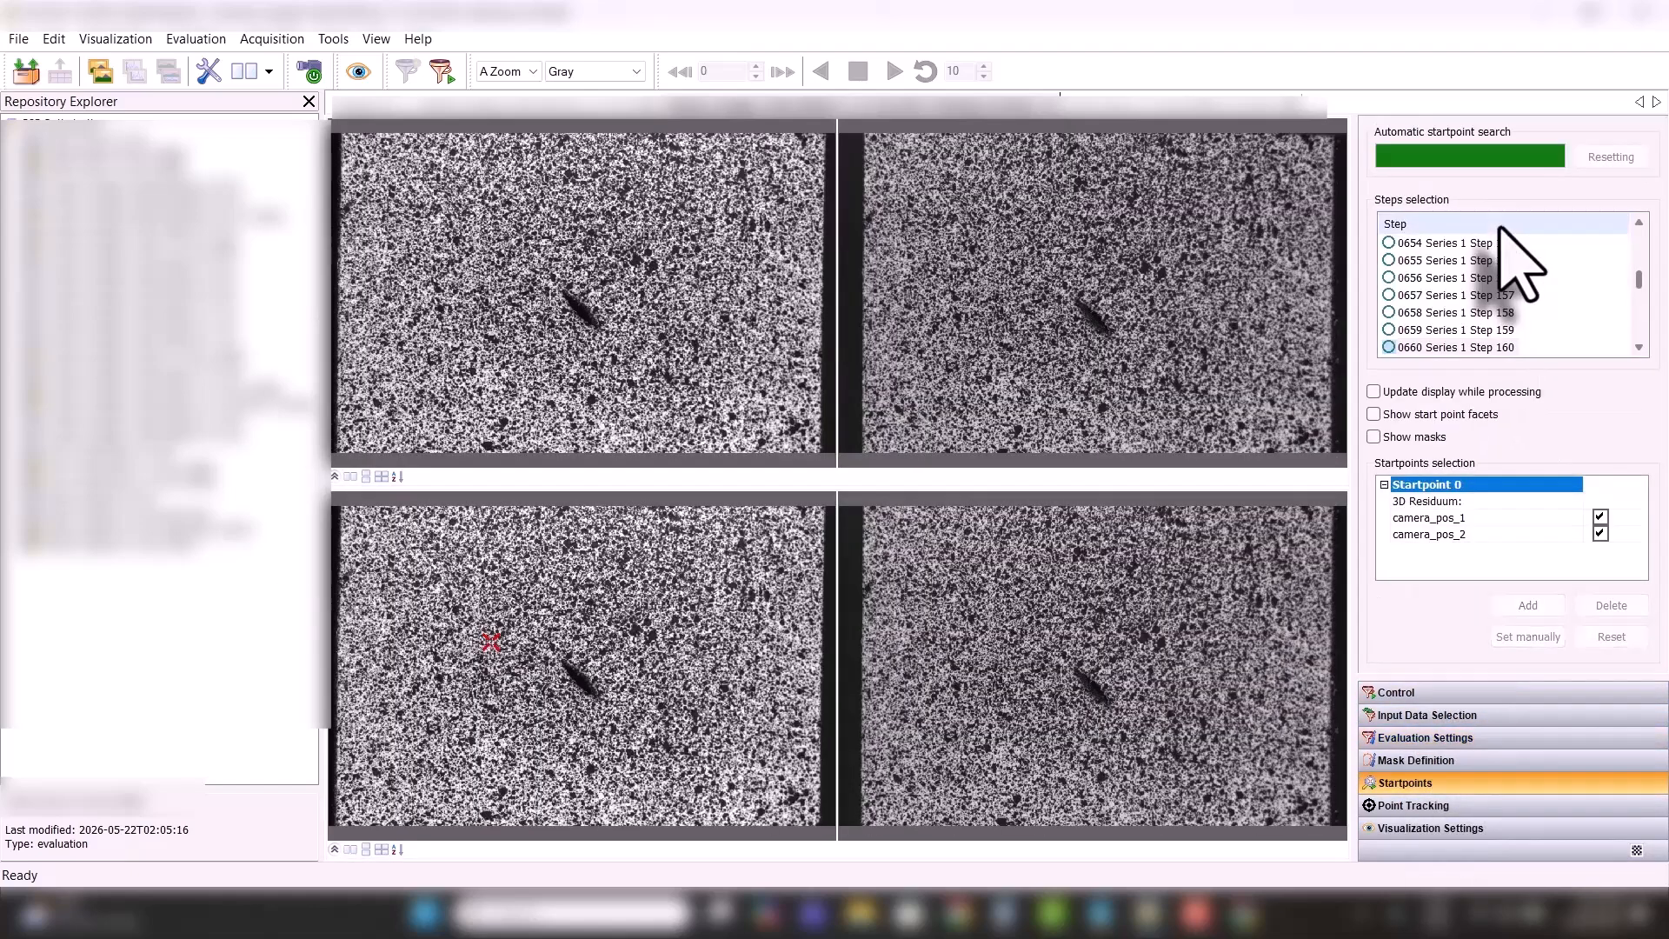
left_click(1434, 693)
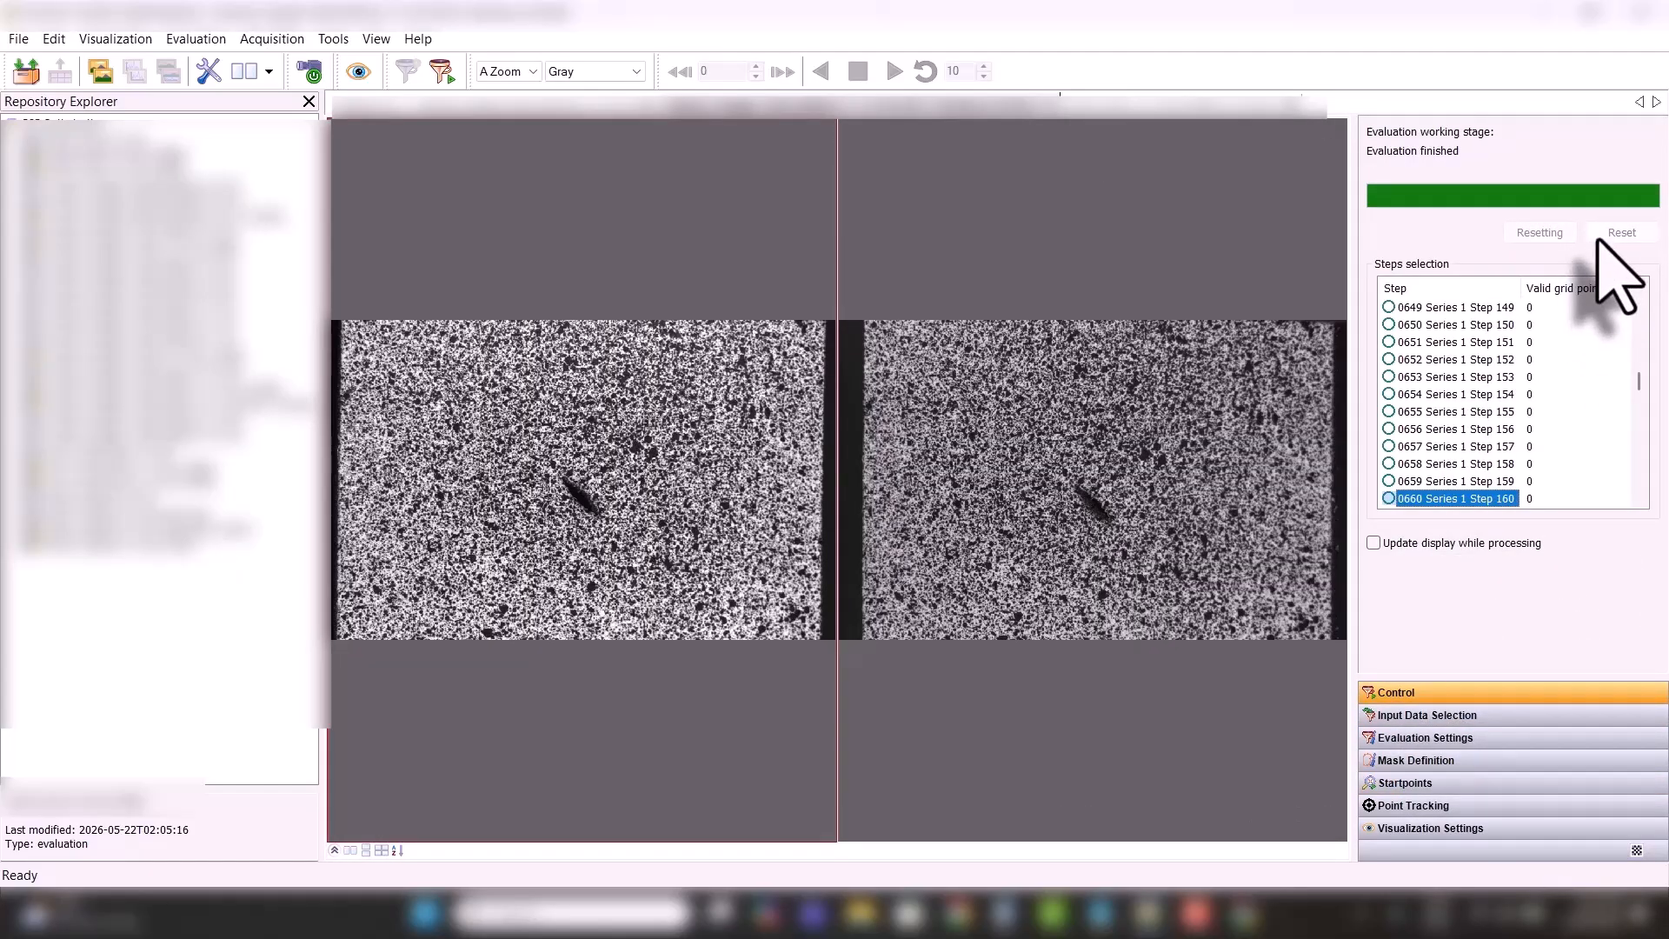
left_click(1406, 785)
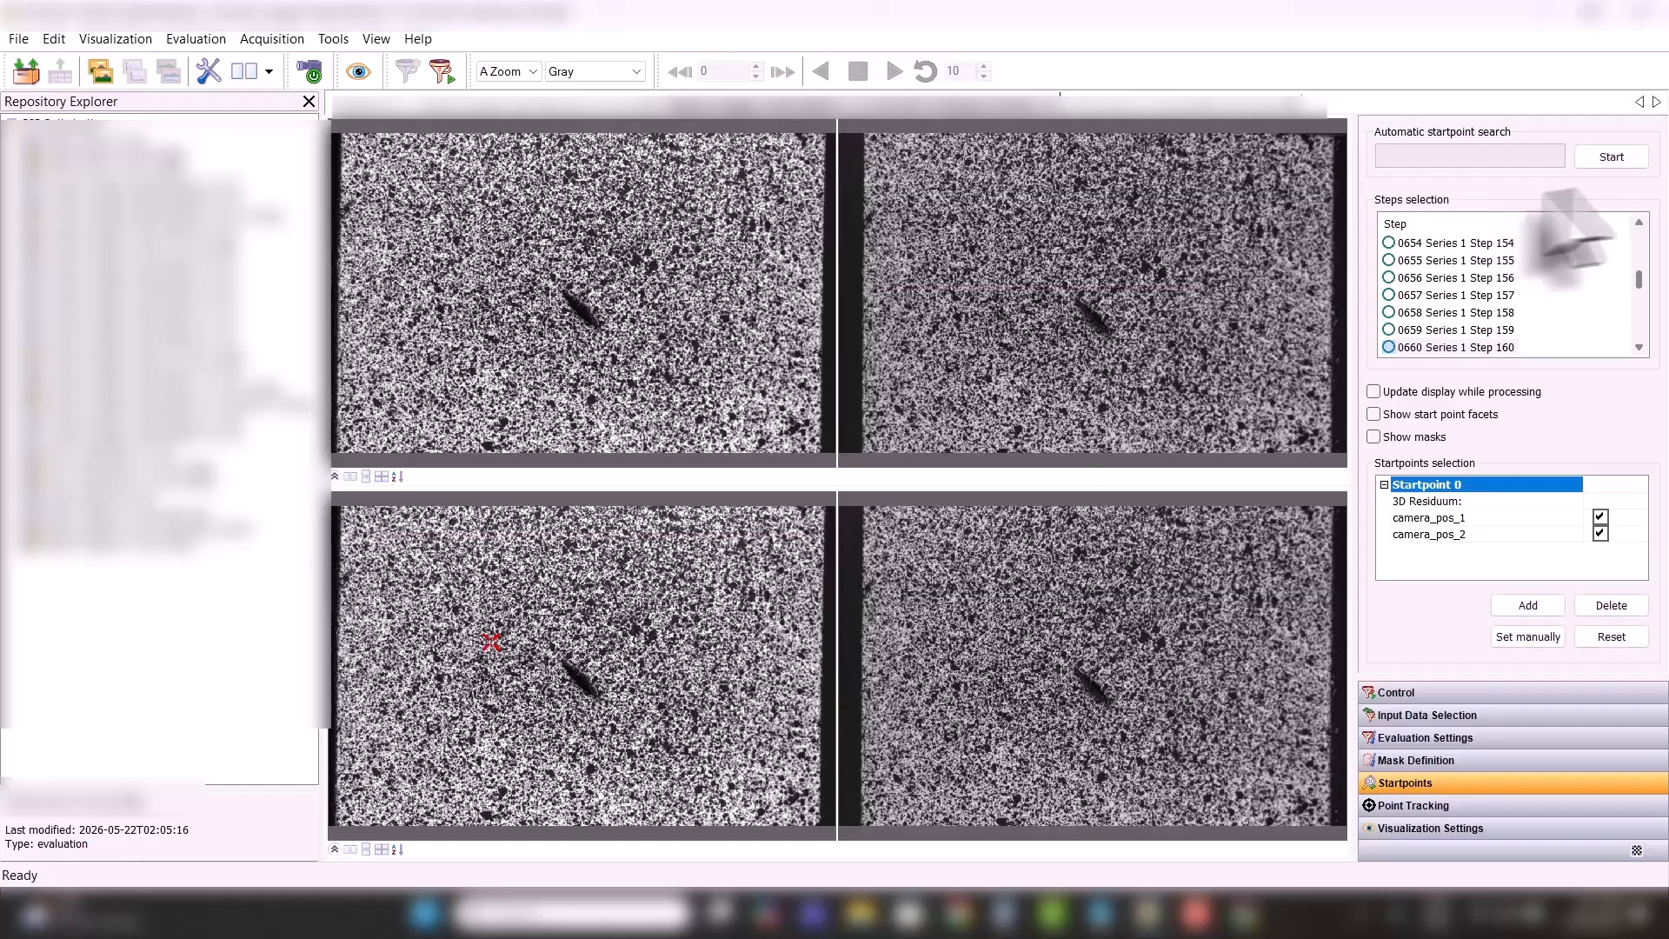
left_click(1609, 156)
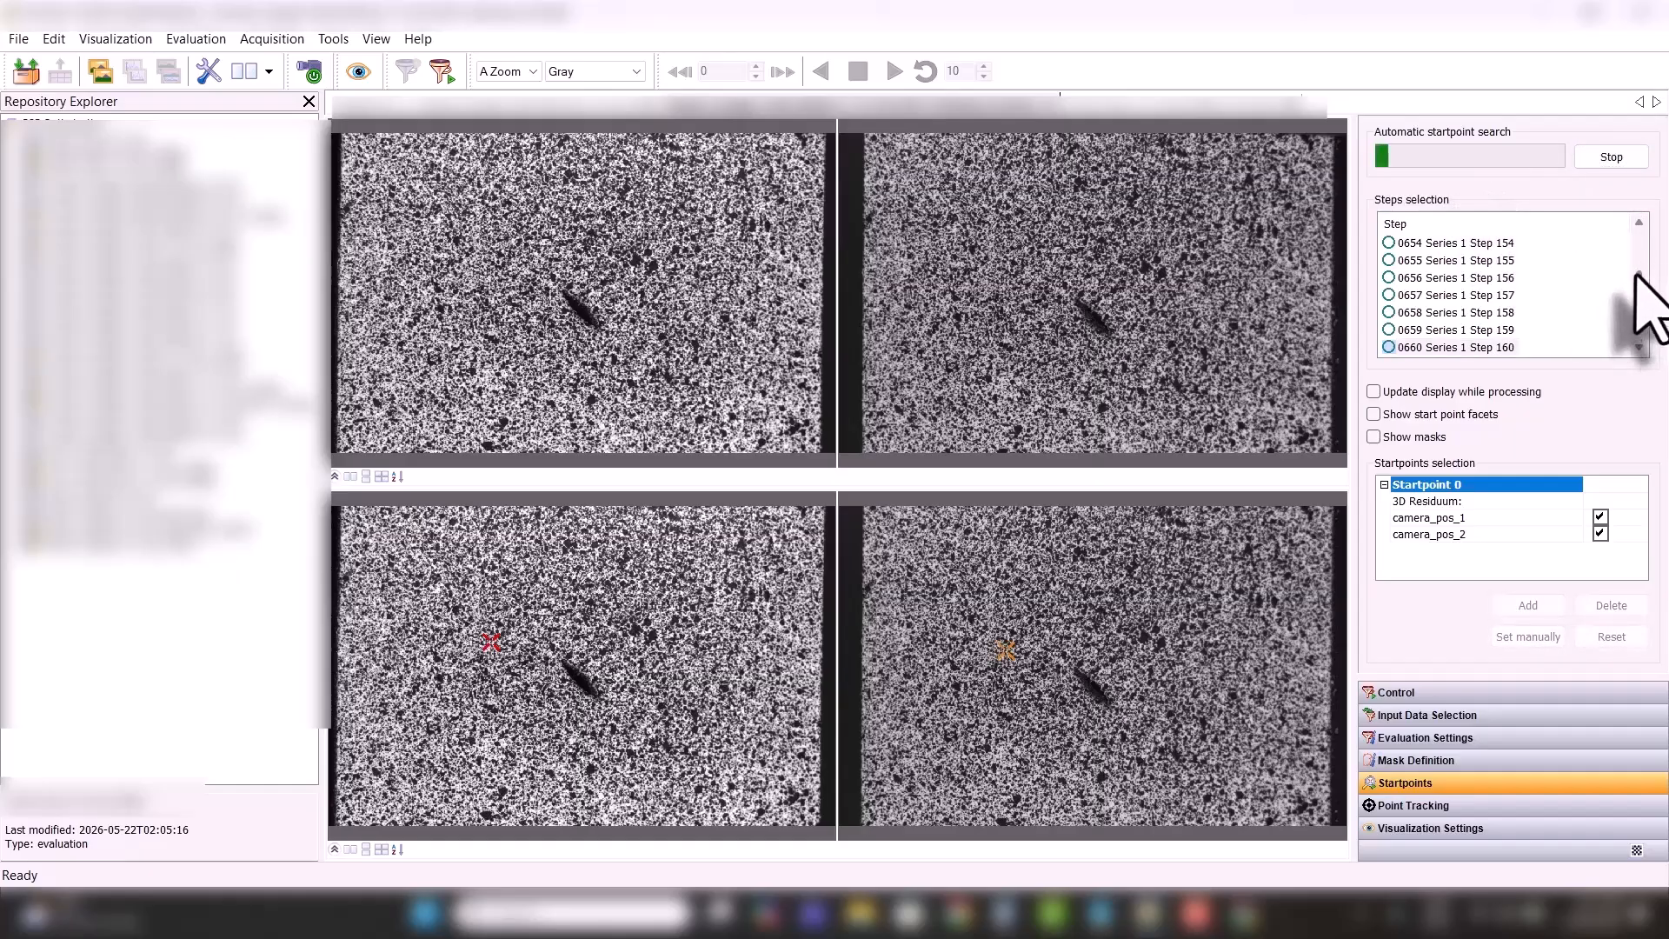
left_click_drag(1639, 276, 1639, 215)
left_click(1495, 295)
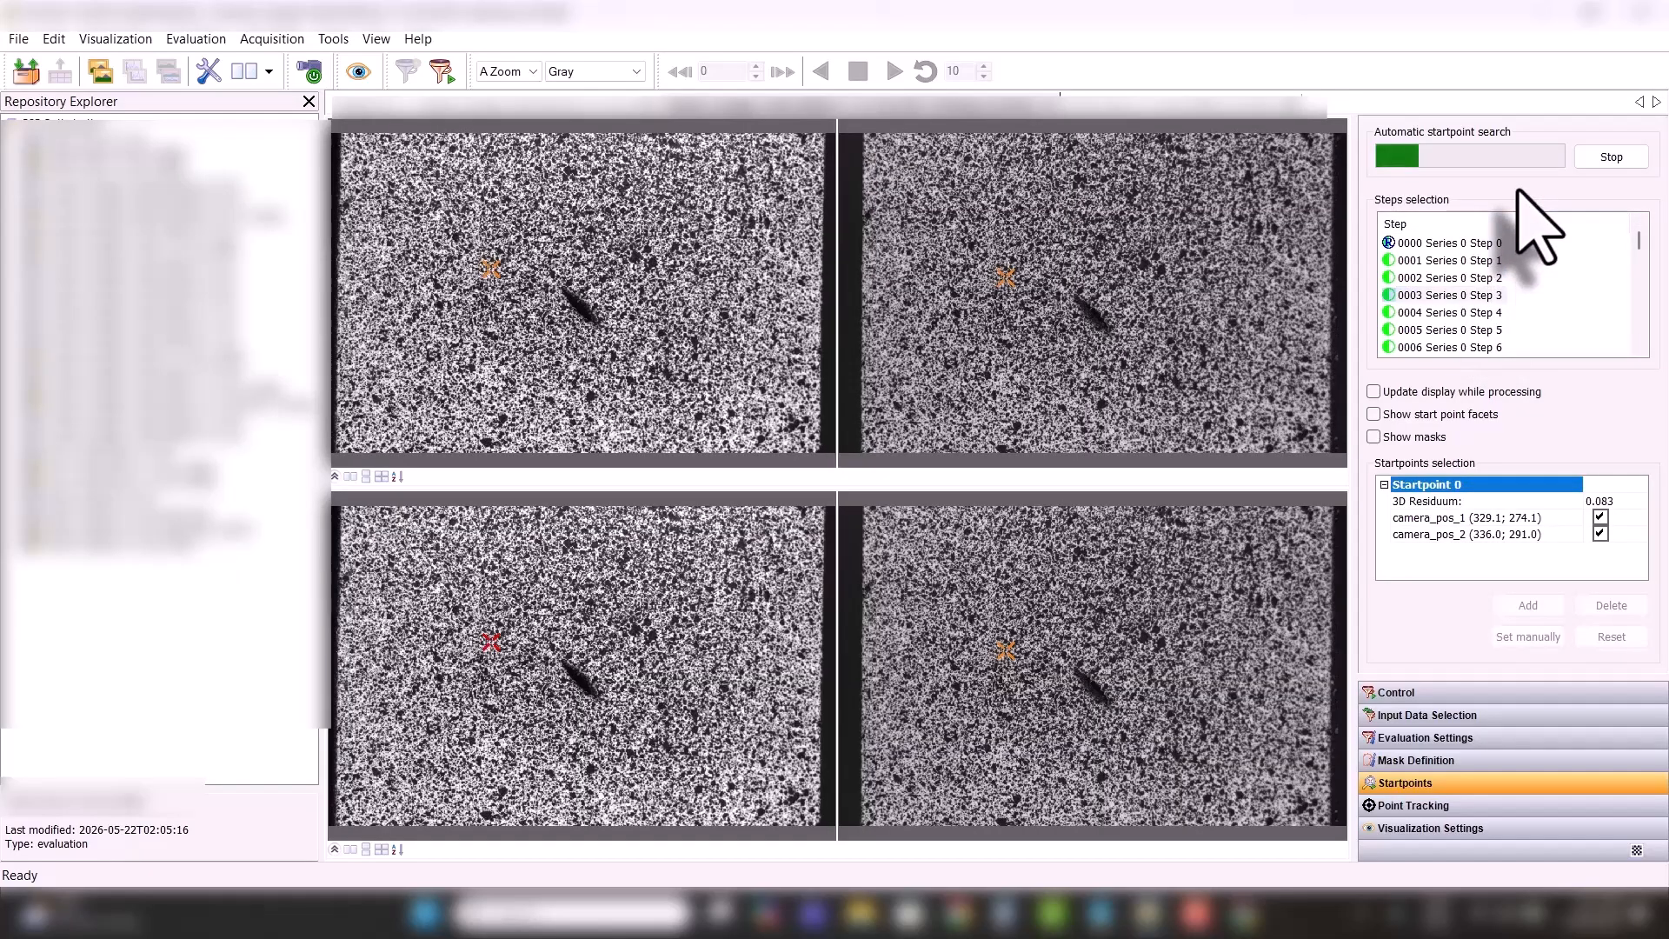
- Start the evaluation with the new settings, and stop it after inspecting the strain field around the notch
left_click(1415, 693)
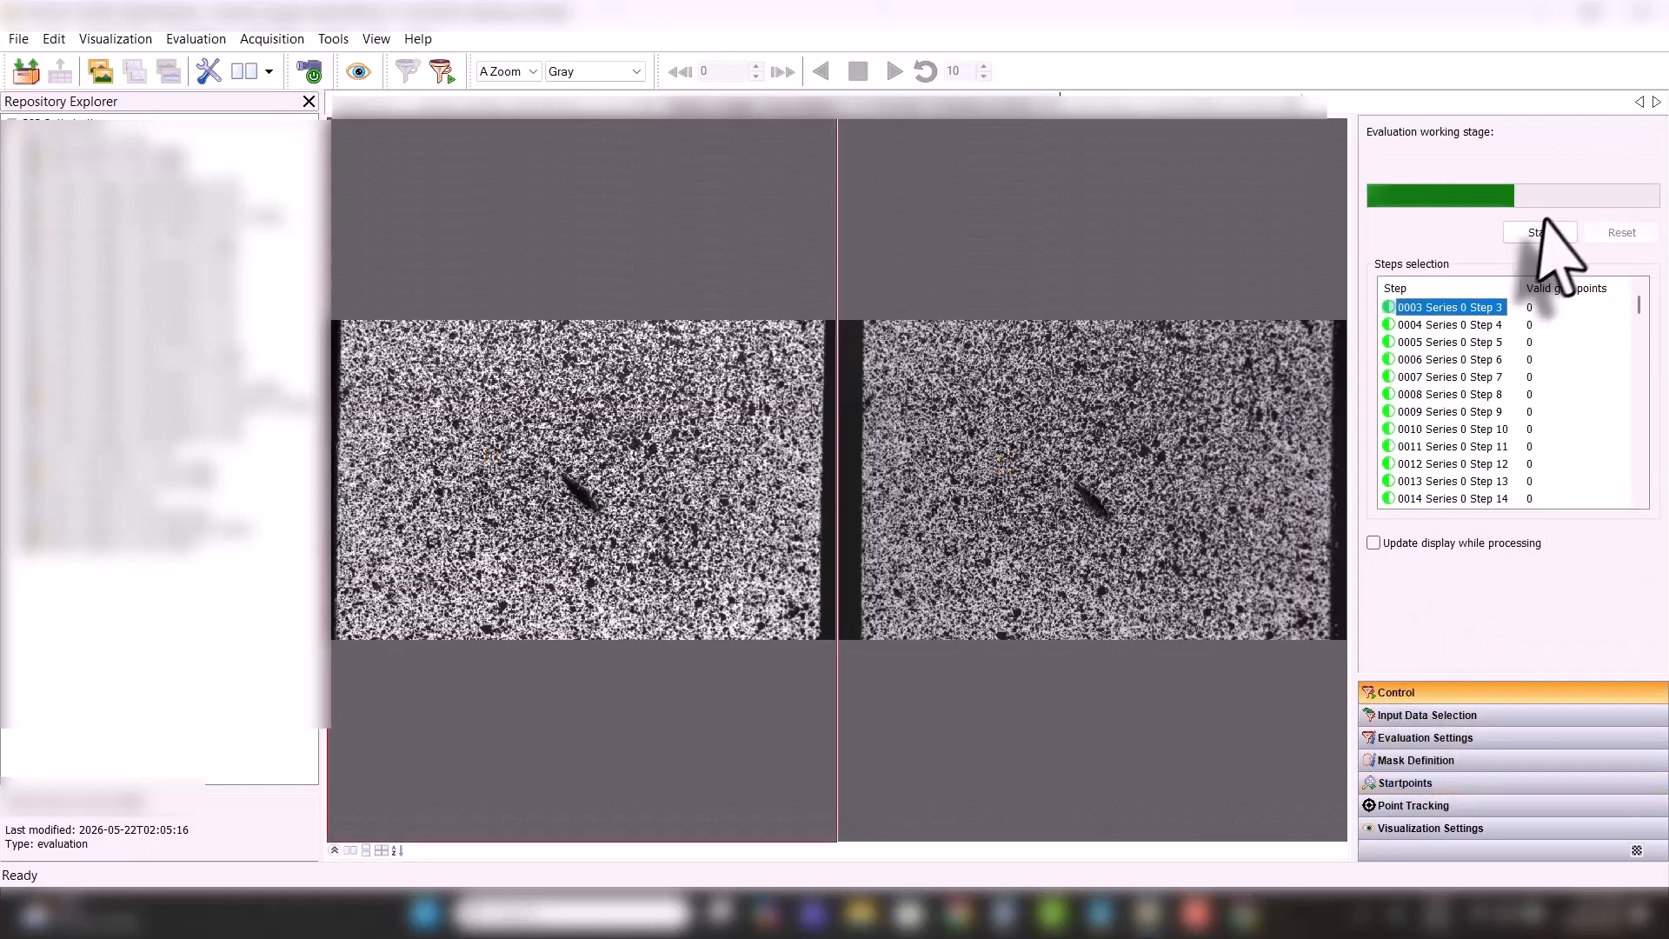
left_click(1545, 229)
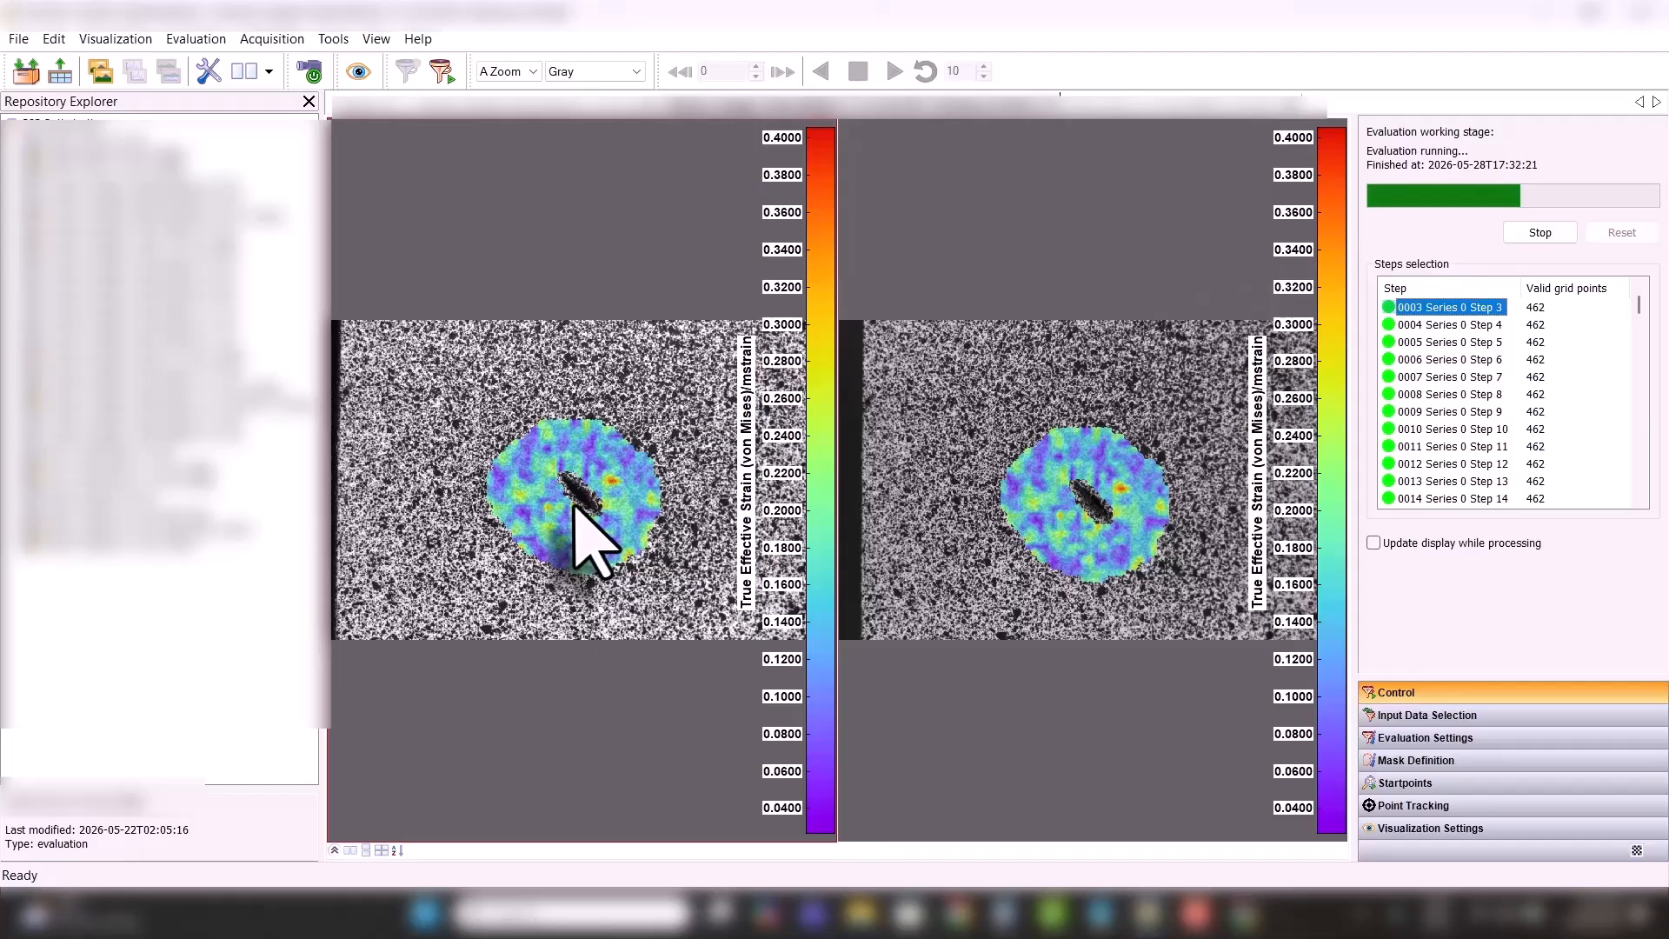
scroll(574, 507, "up", 3)
scroll(583, 512, "up", 3)
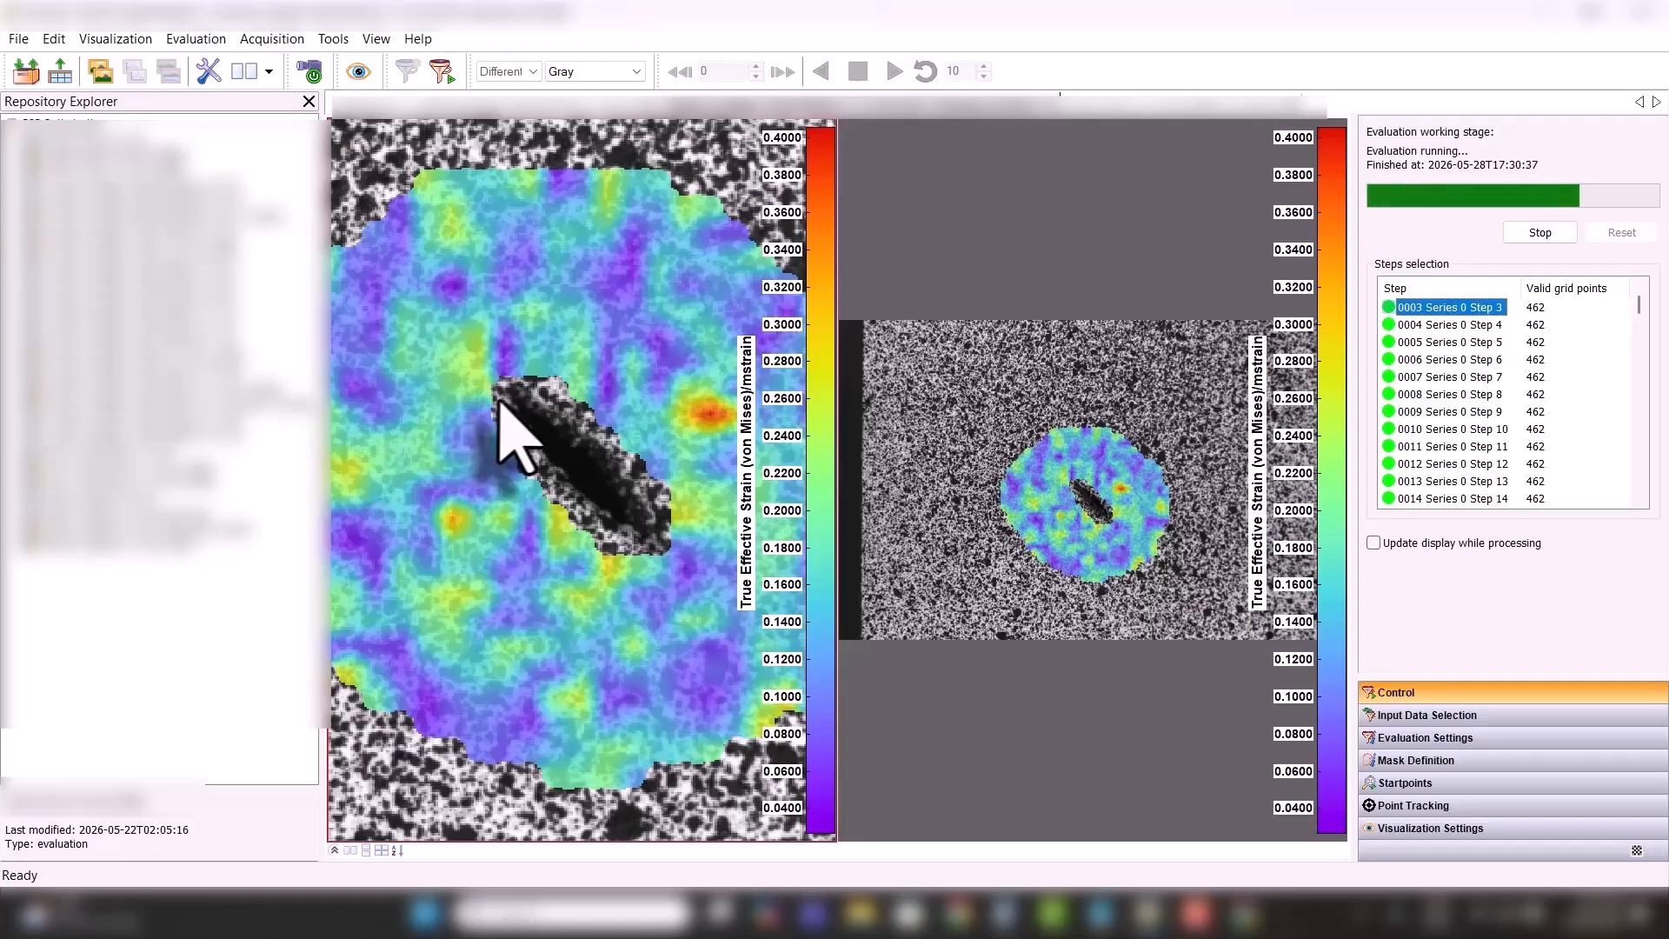
left_click(1540, 233)
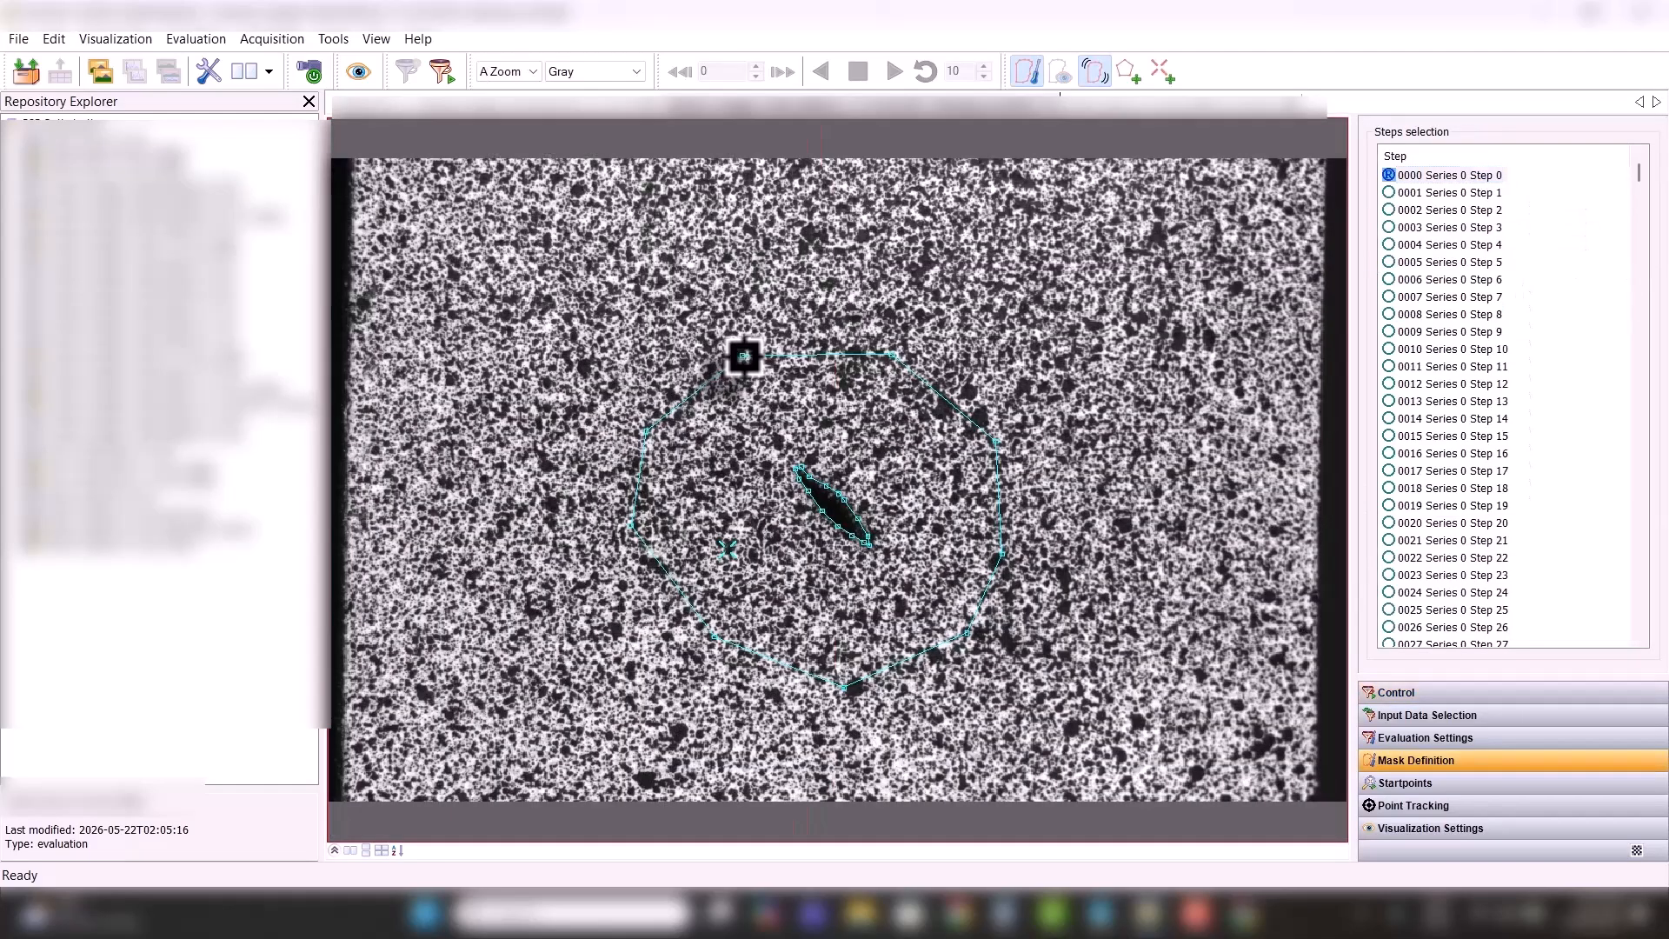
- Remove the outer mask polygon, the startpoint and the polygon around the notch from the reference step
right_click(770, 360)
left_click(787, 428)
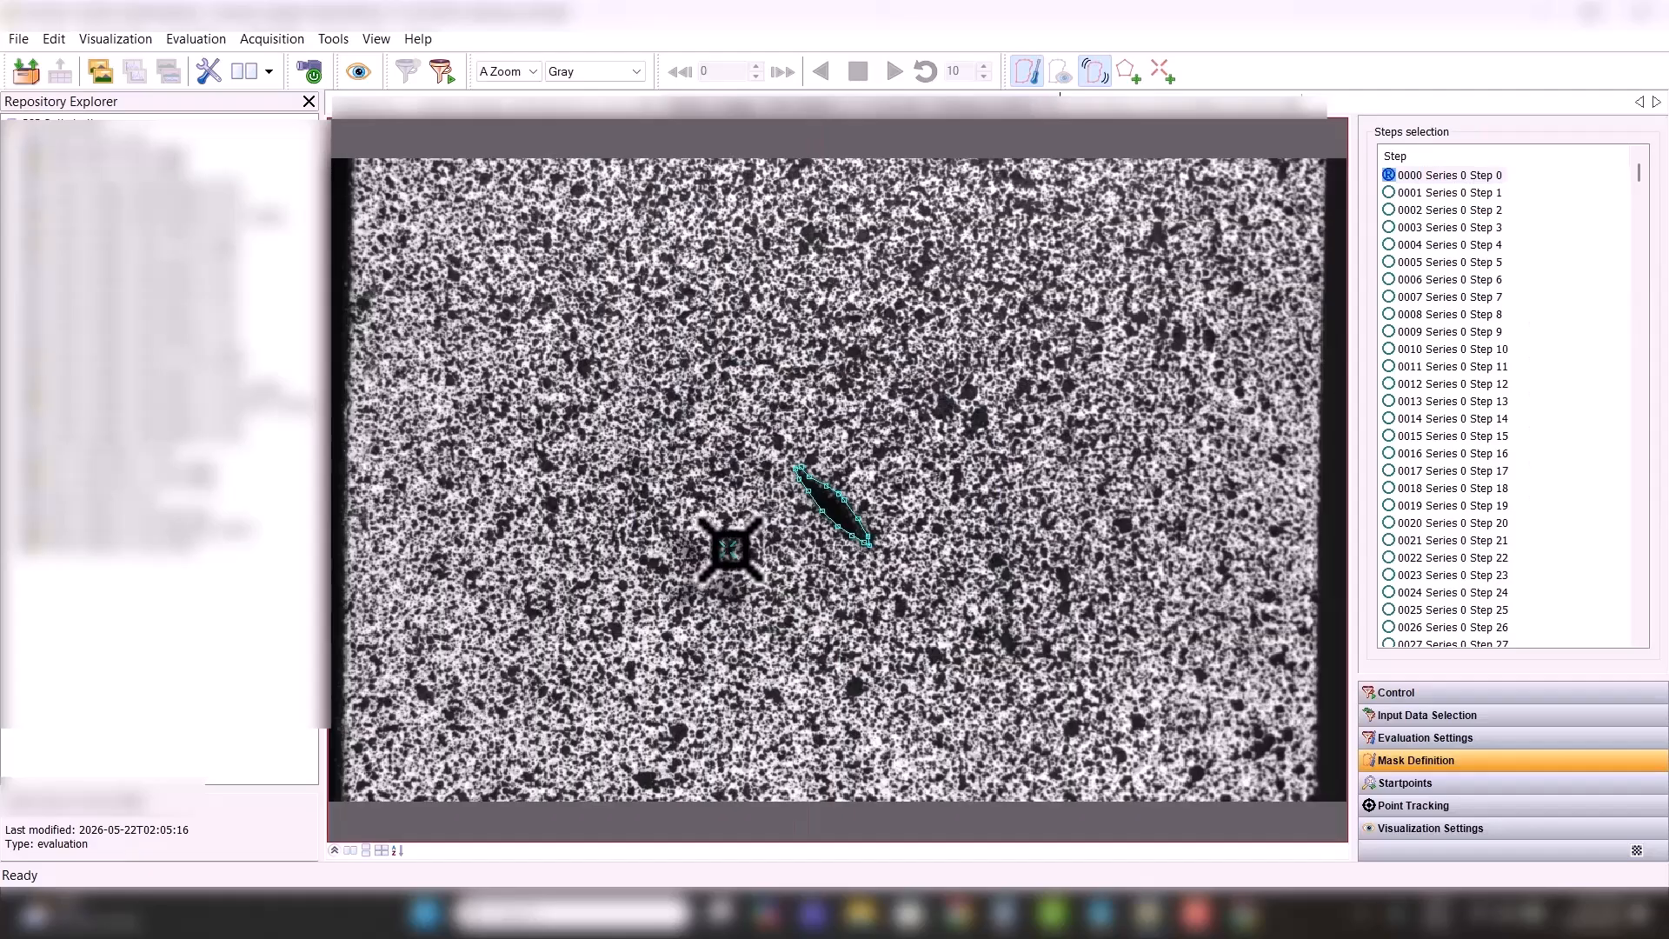
right_click(730, 515)
right_click(812, 504)
right_click(822, 513)
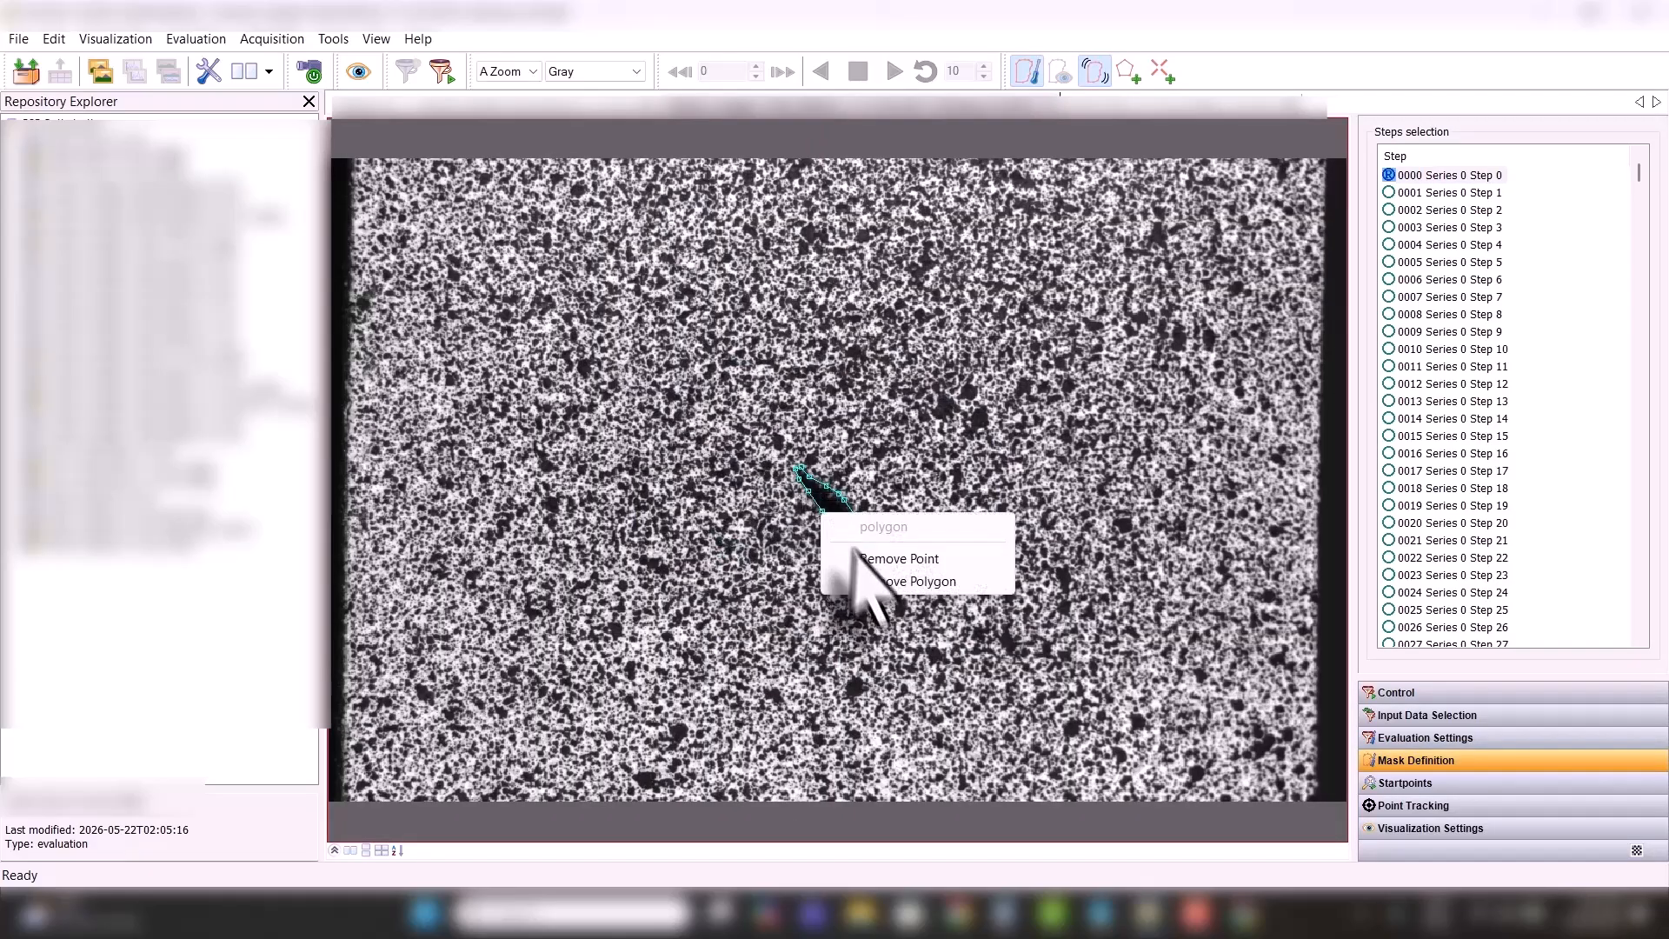
left_click(877, 583)
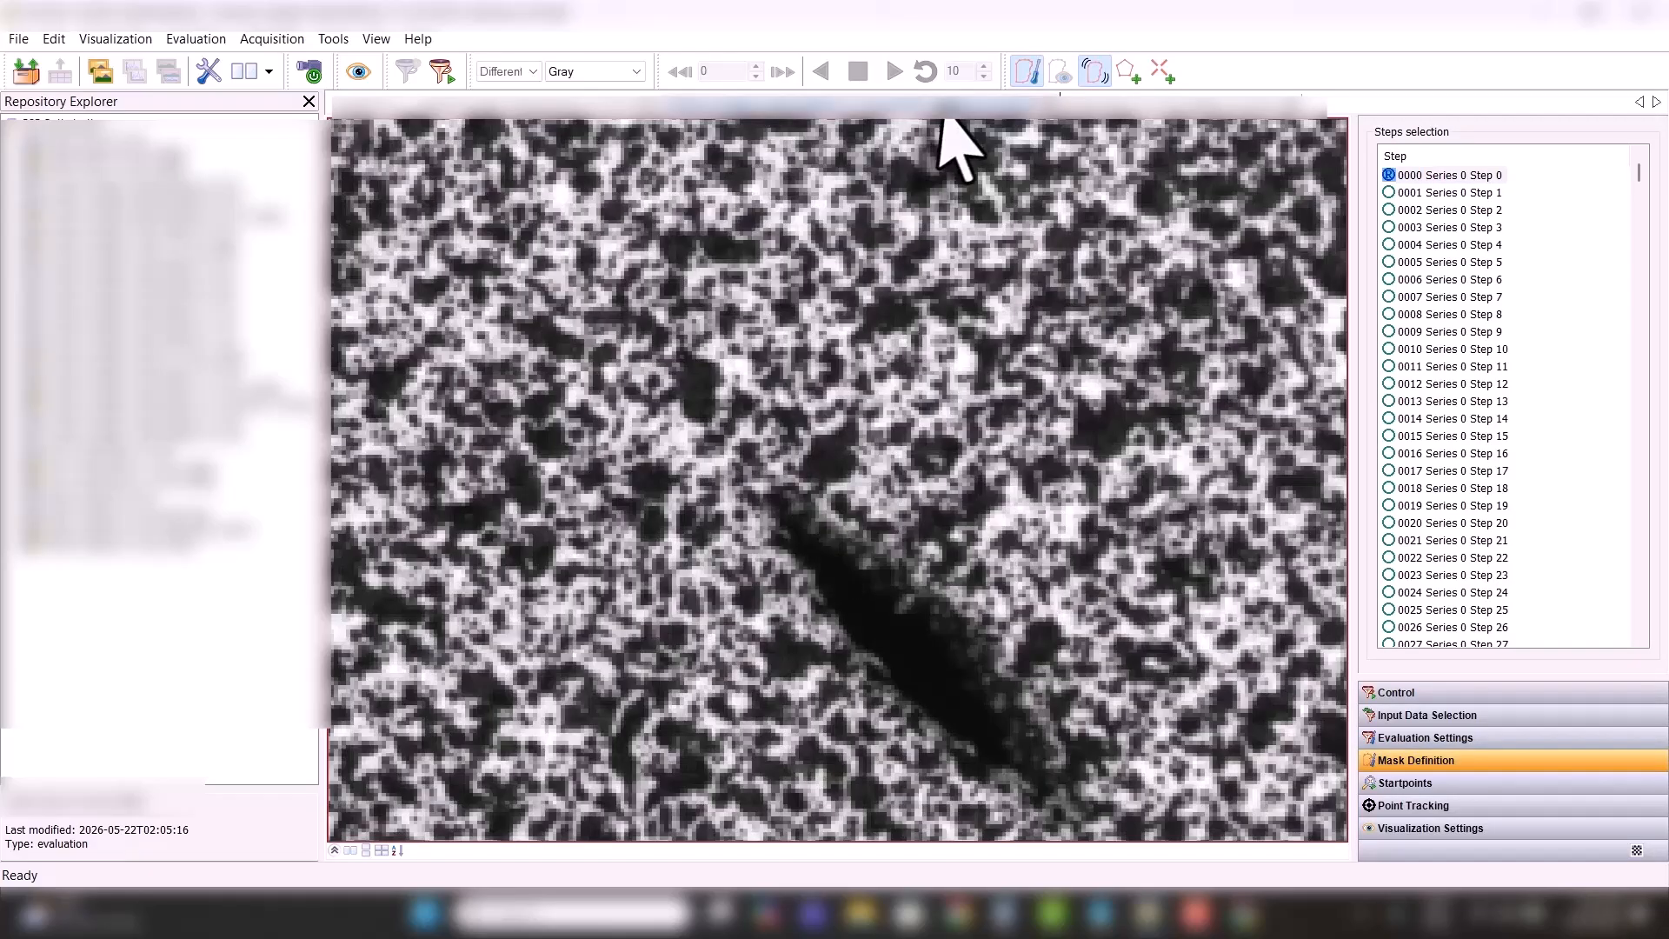
- Draw a closed mask polygon over the area above and left of the notch, following the contour of the notch's upper tip
left_click(1125, 78)
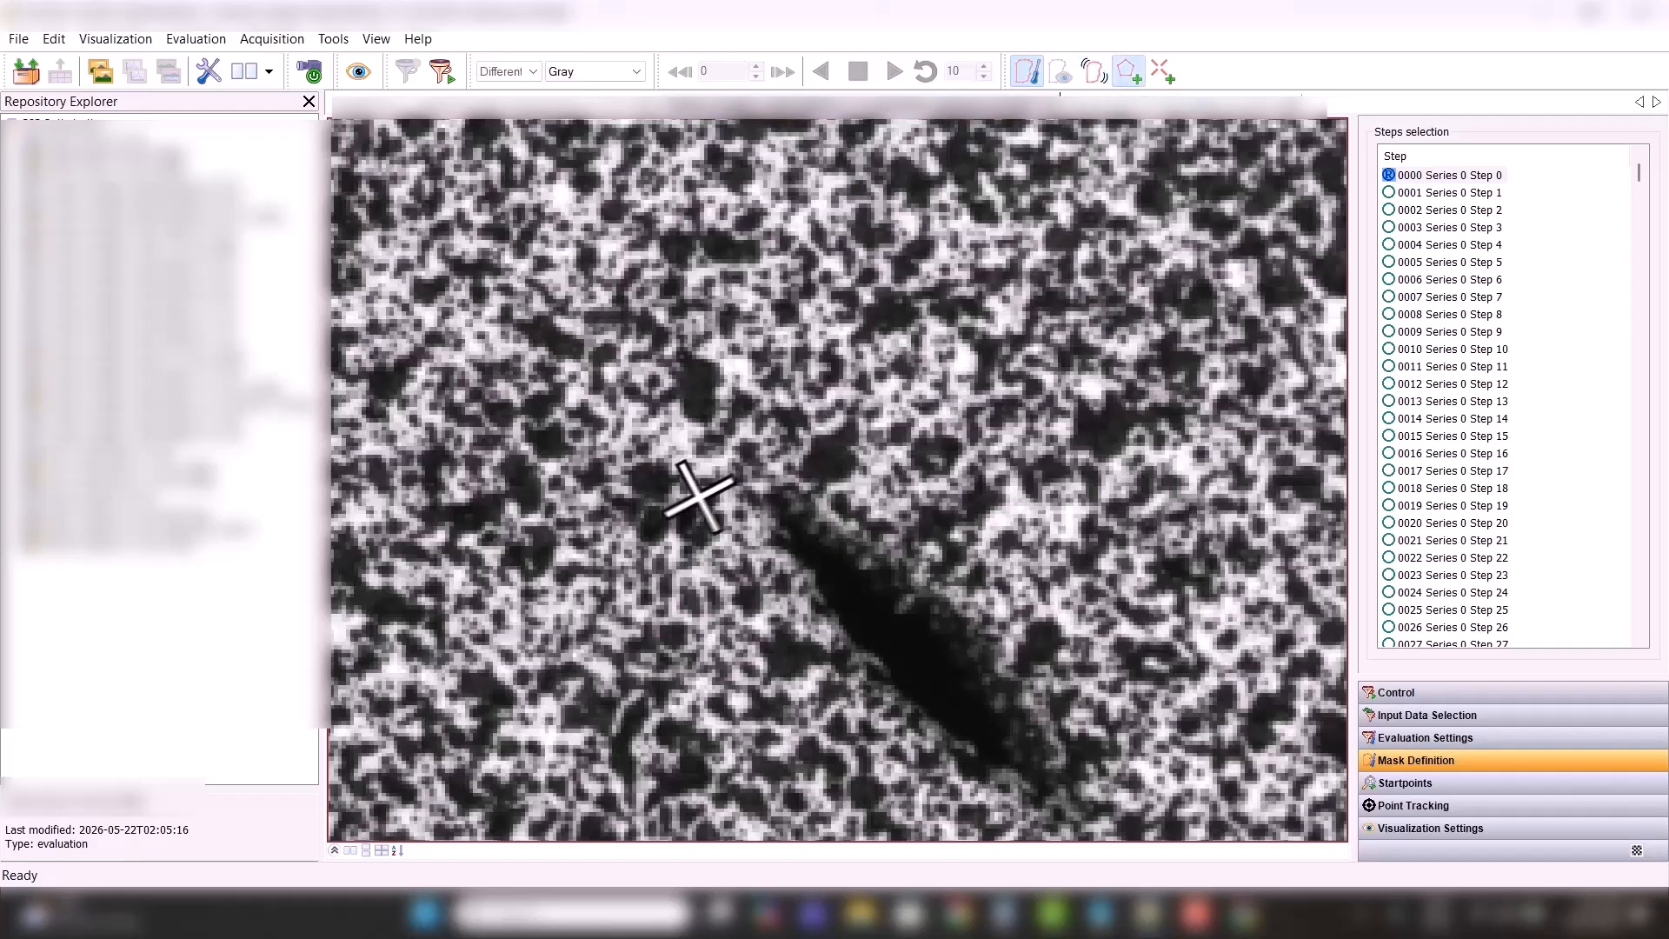
left_click(787, 561)
left_click(569, 611)
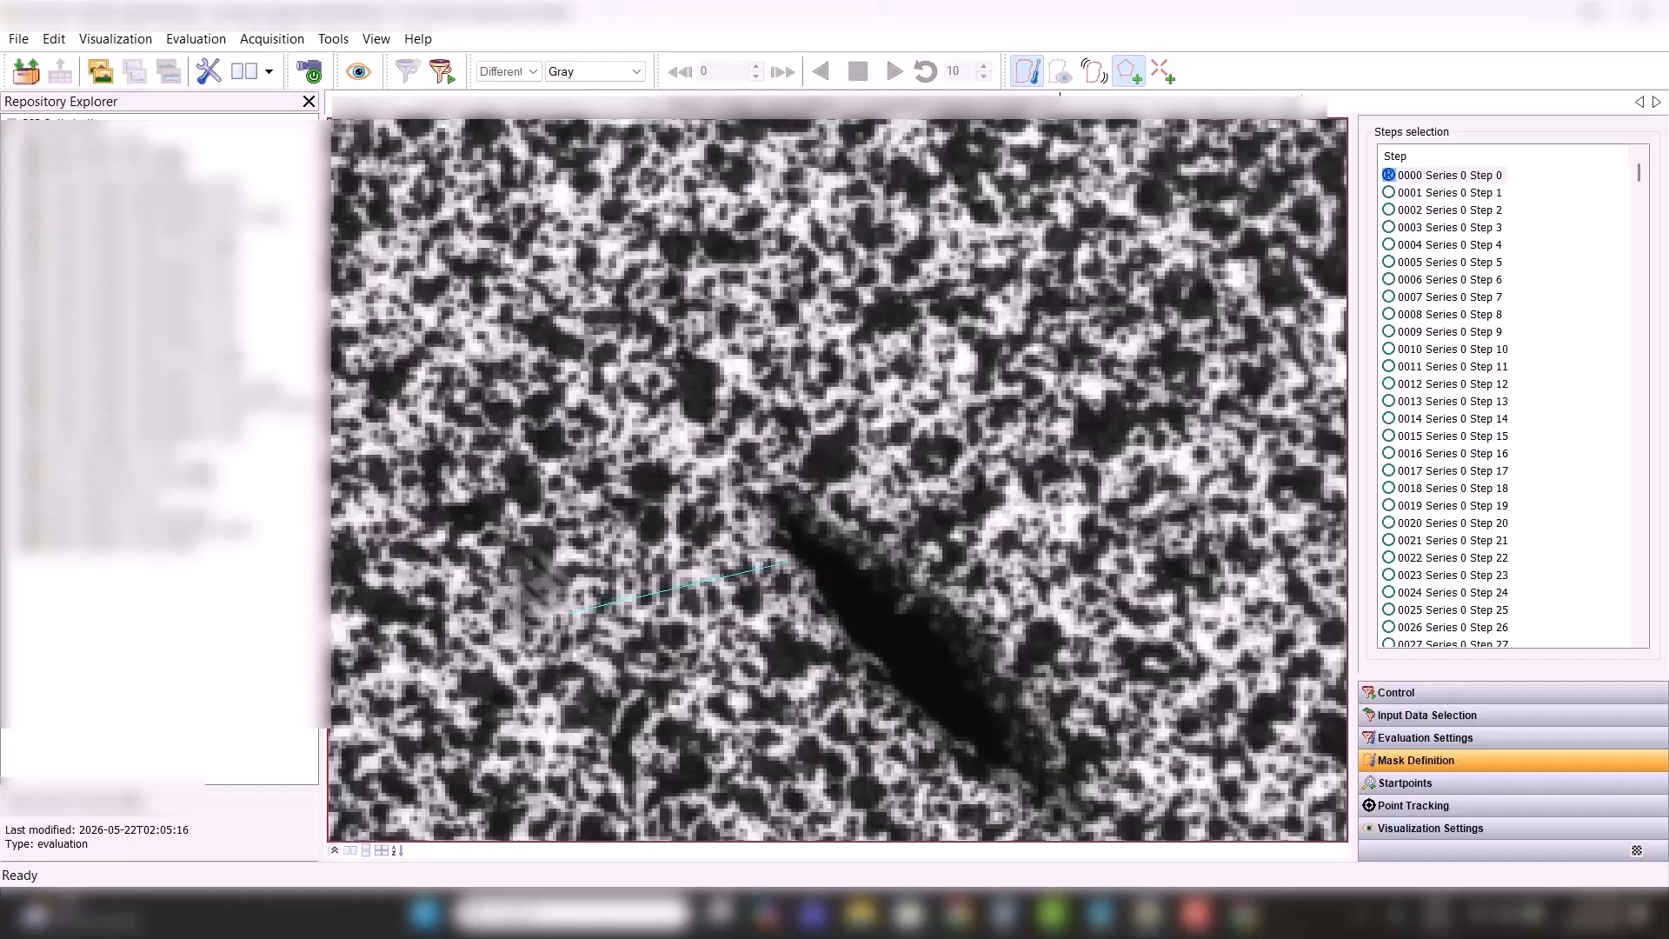
left_click(448, 490)
left_click(471, 324)
left_click(609, 209)
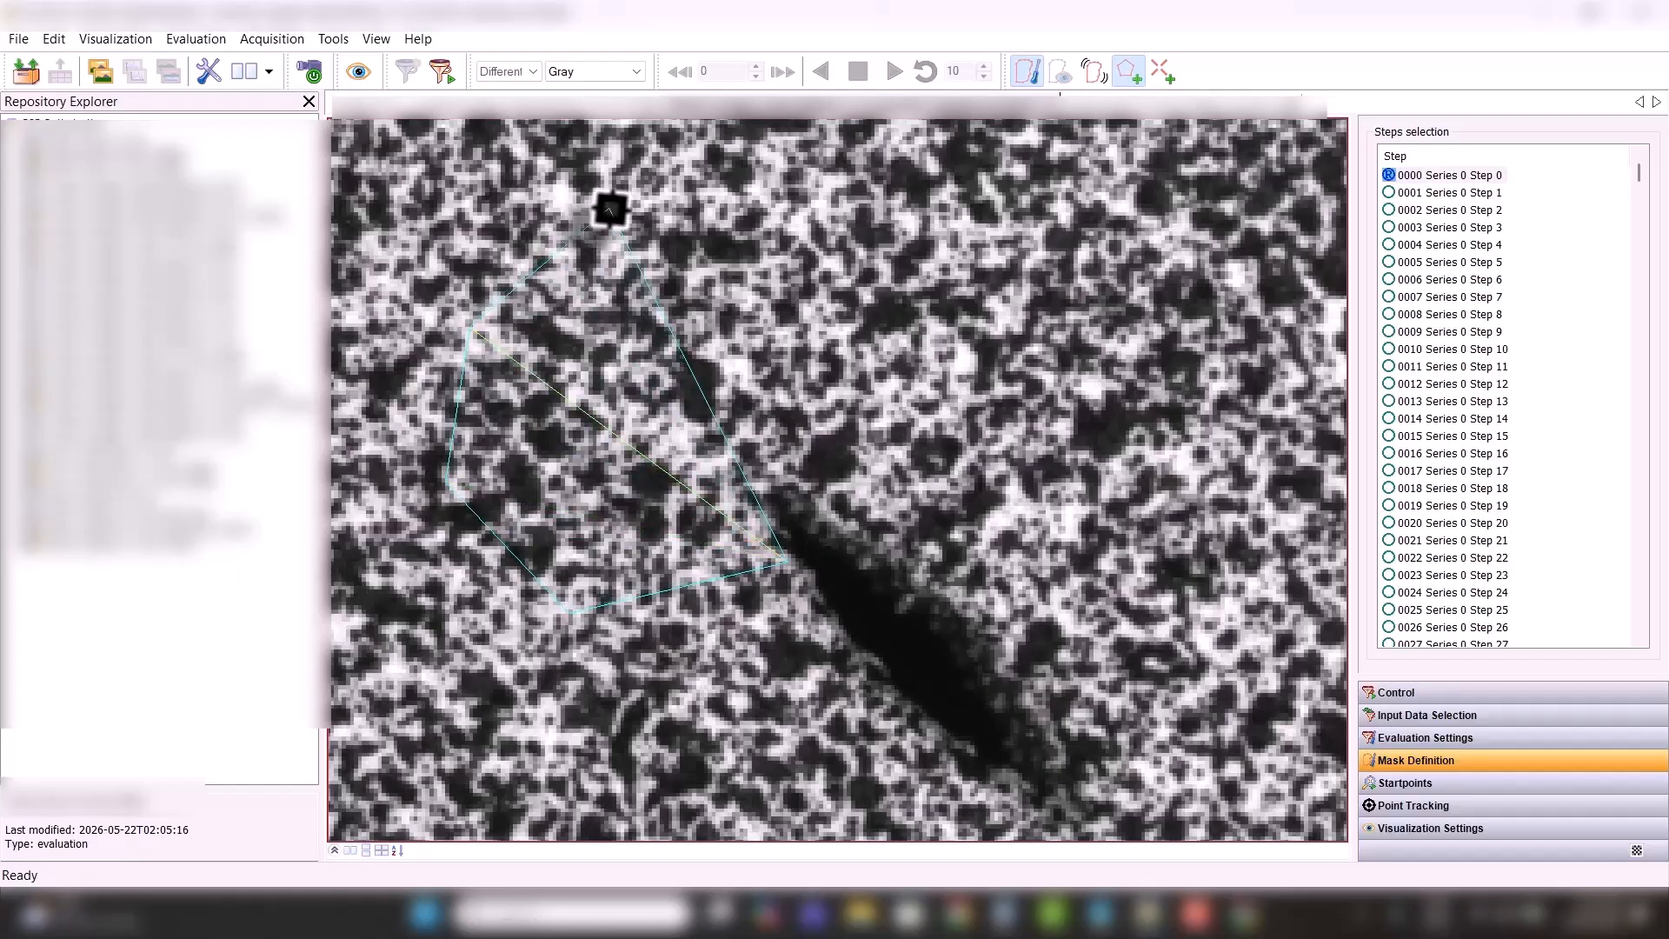
left_click(726, 162)
left_click(839, 150)
left_click(1043, 201)
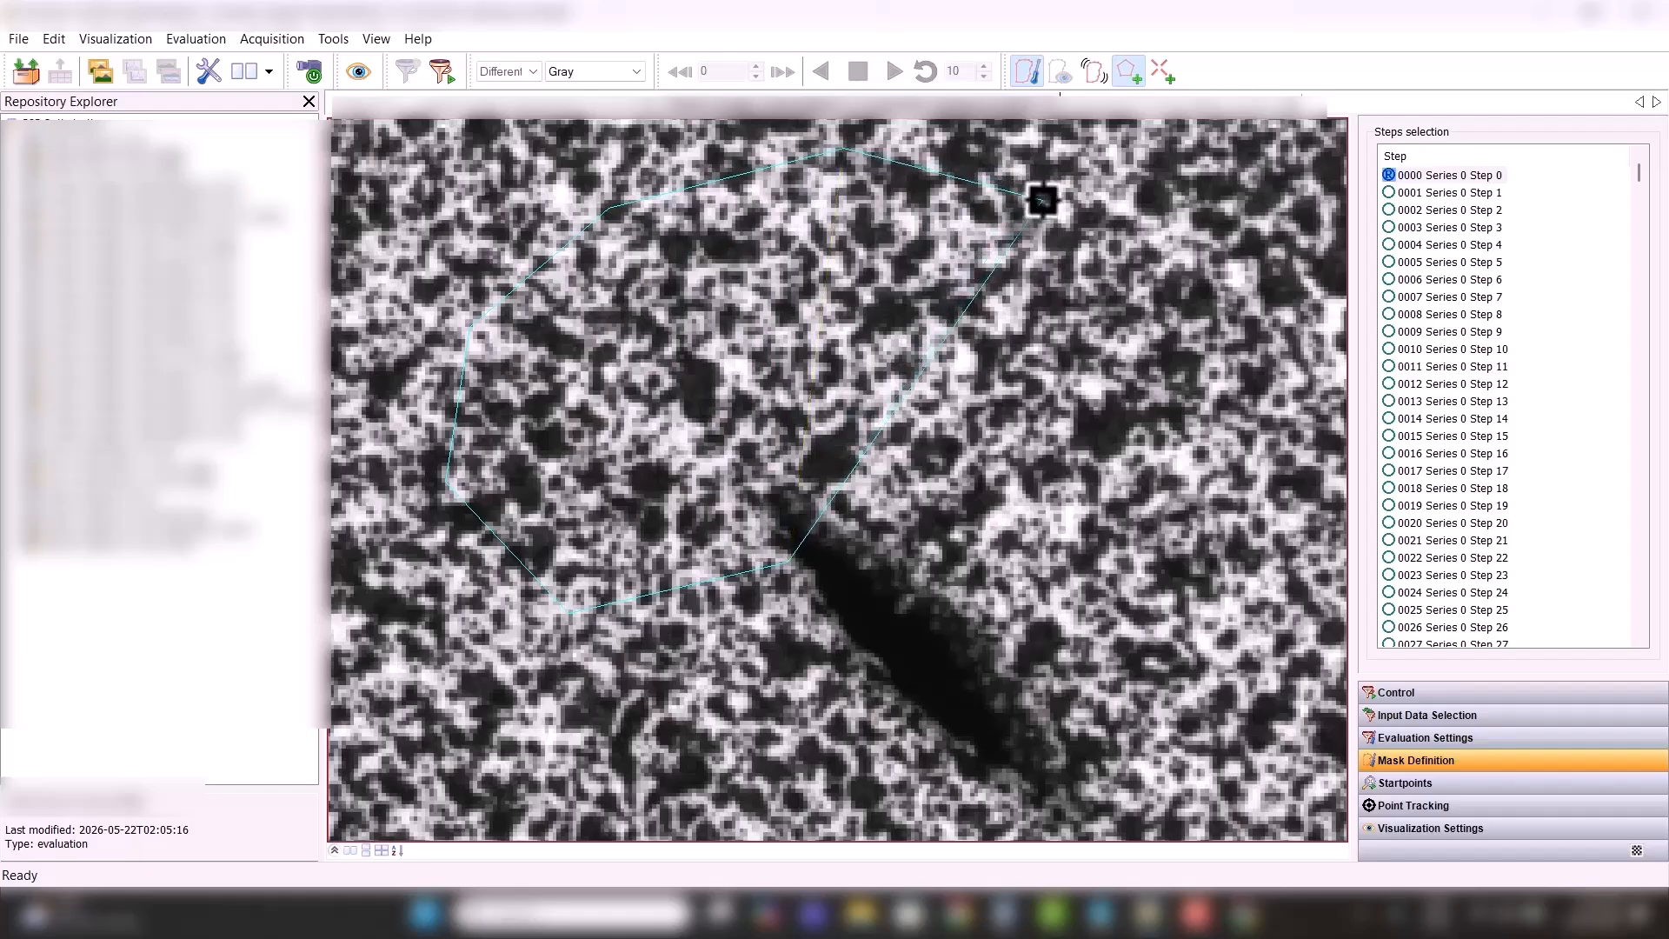
left_click(1121, 330)
left_click(1048, 443)
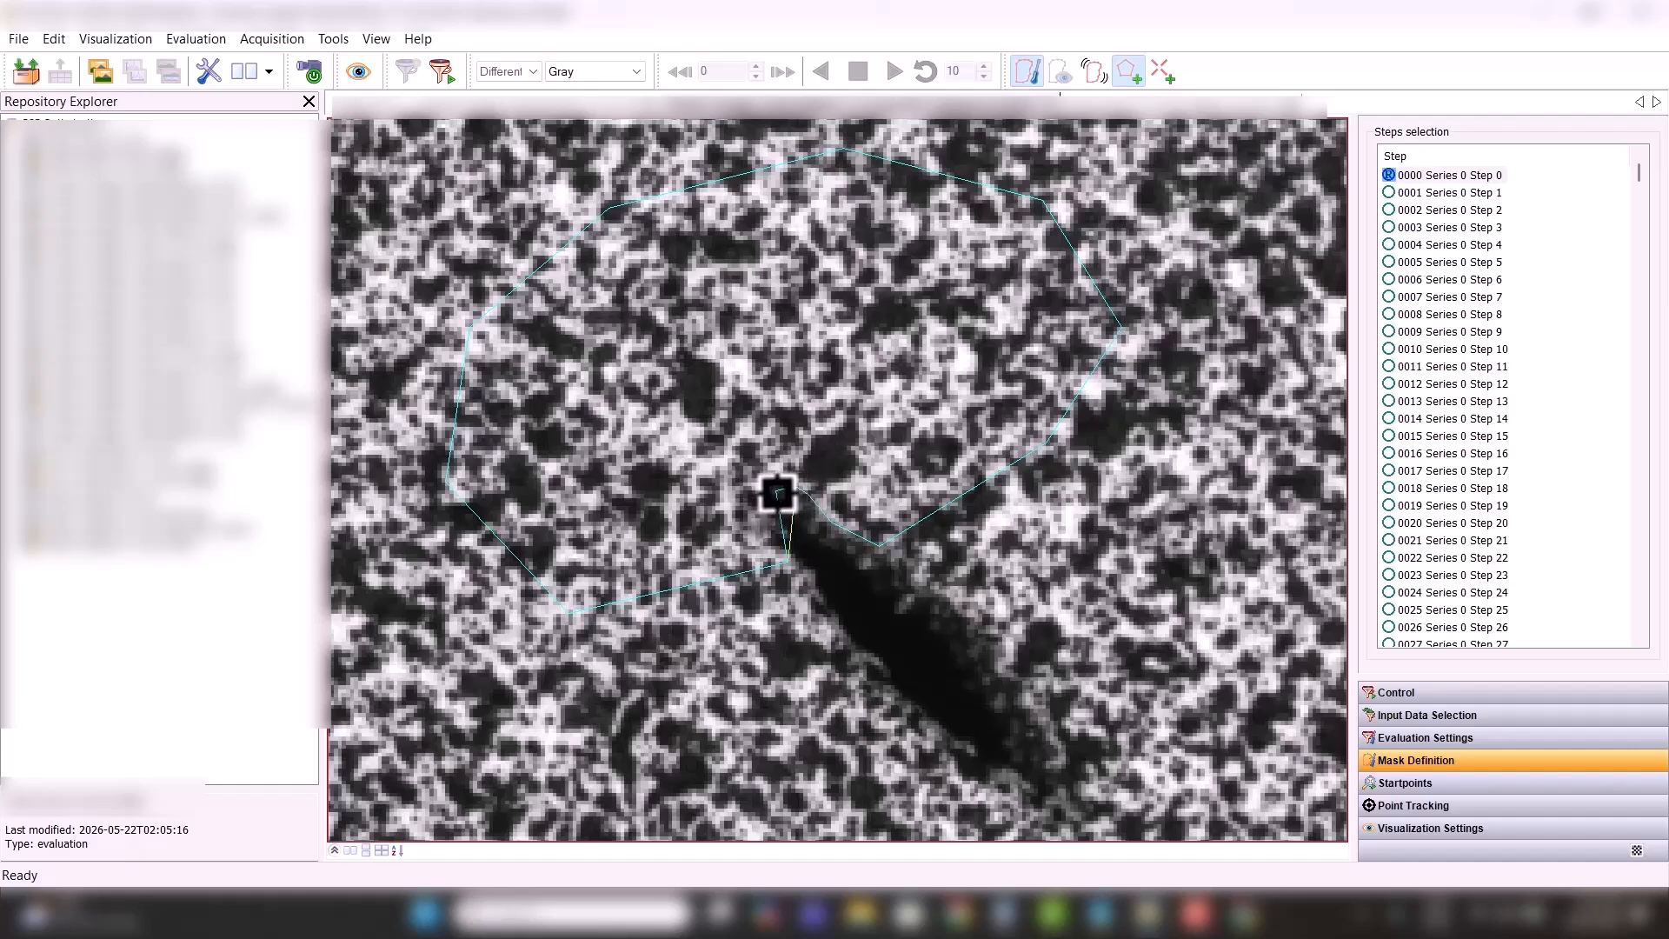
left_click(768, 500)
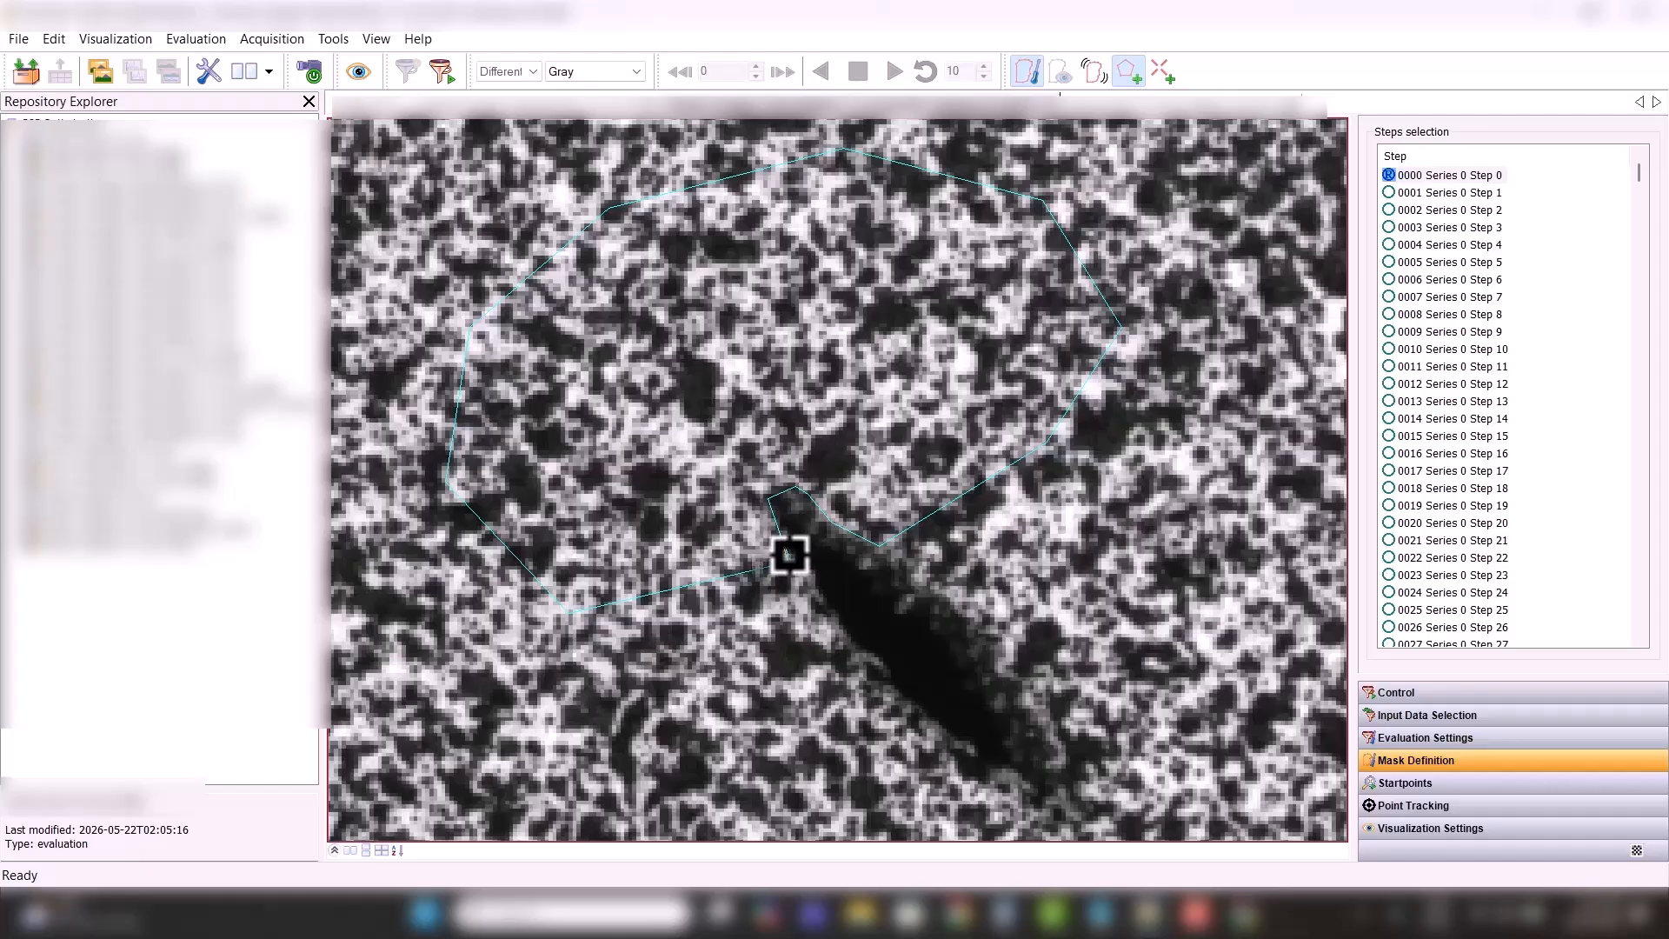
left_click(789, 552)
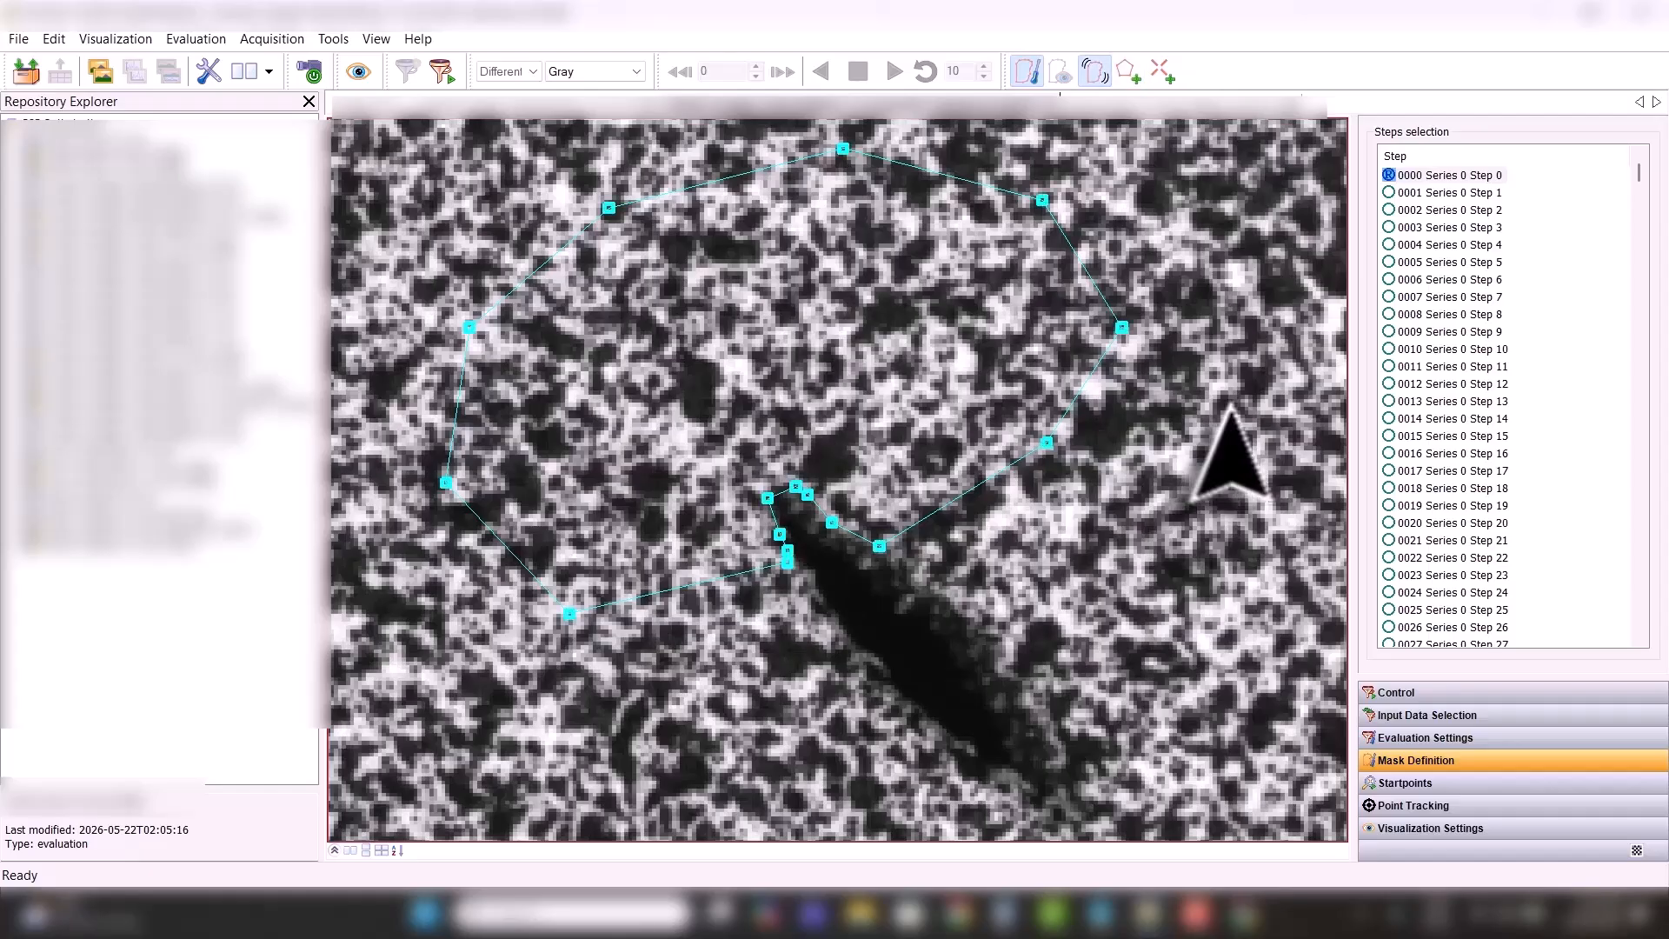
- Place a startpoint in the upper part of the new mask and move the mask's upper-right vertex slightly inward
left_click(1162, 73)
left_click(837, 270)
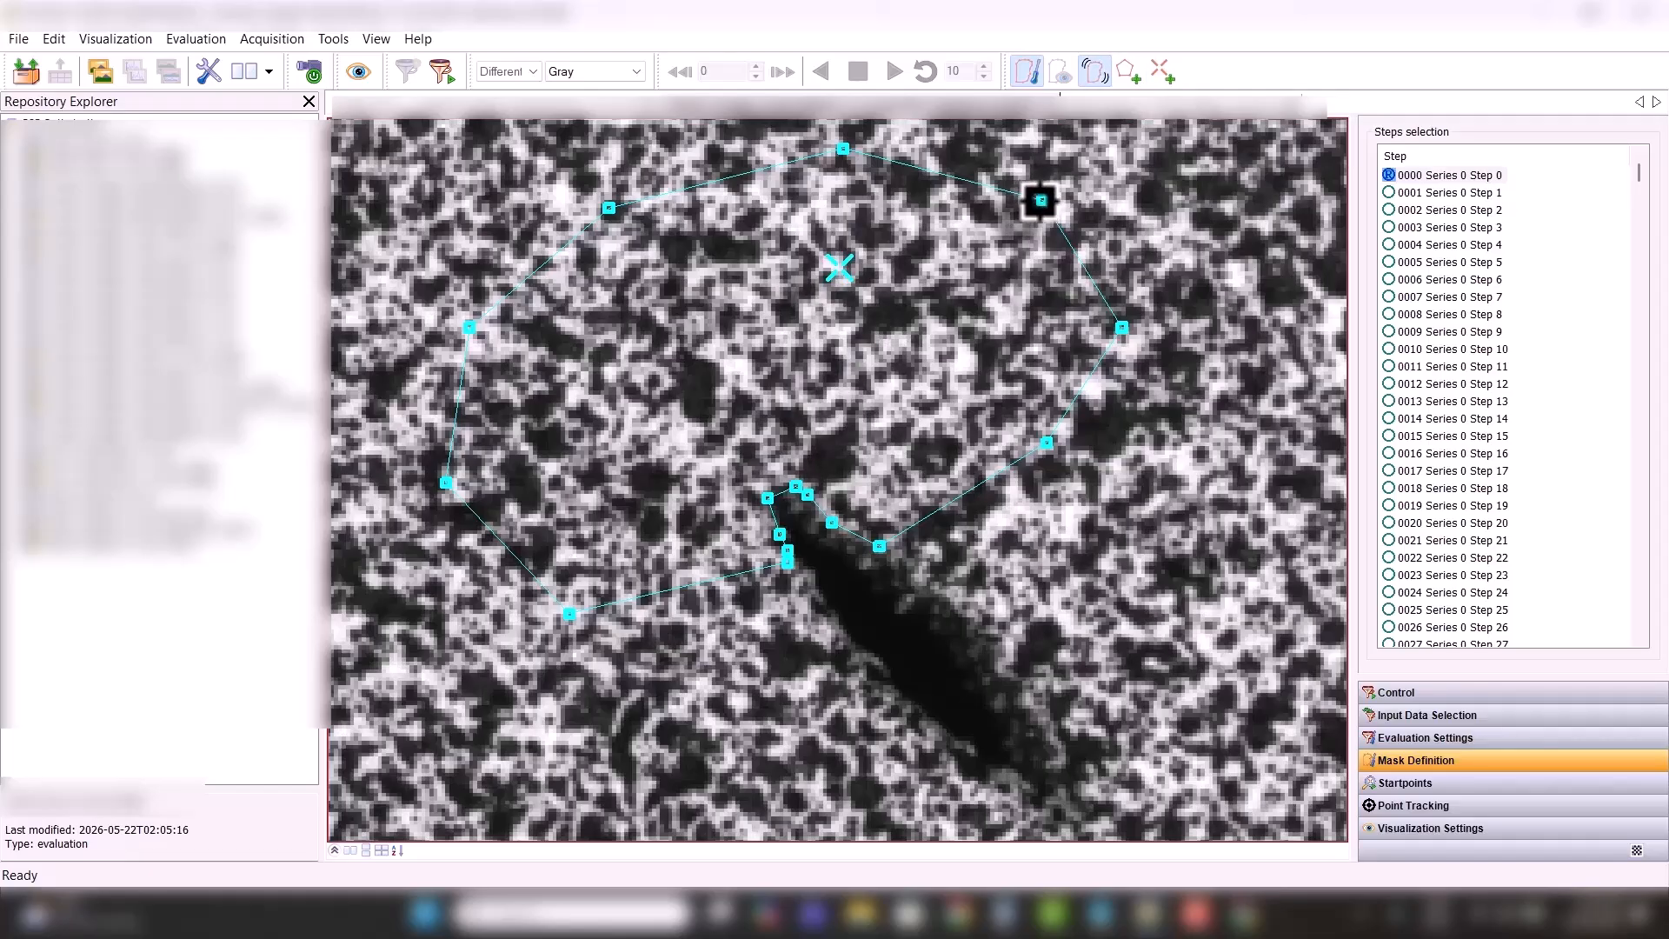
left_click_drag(1041, 200, 1015, 212)
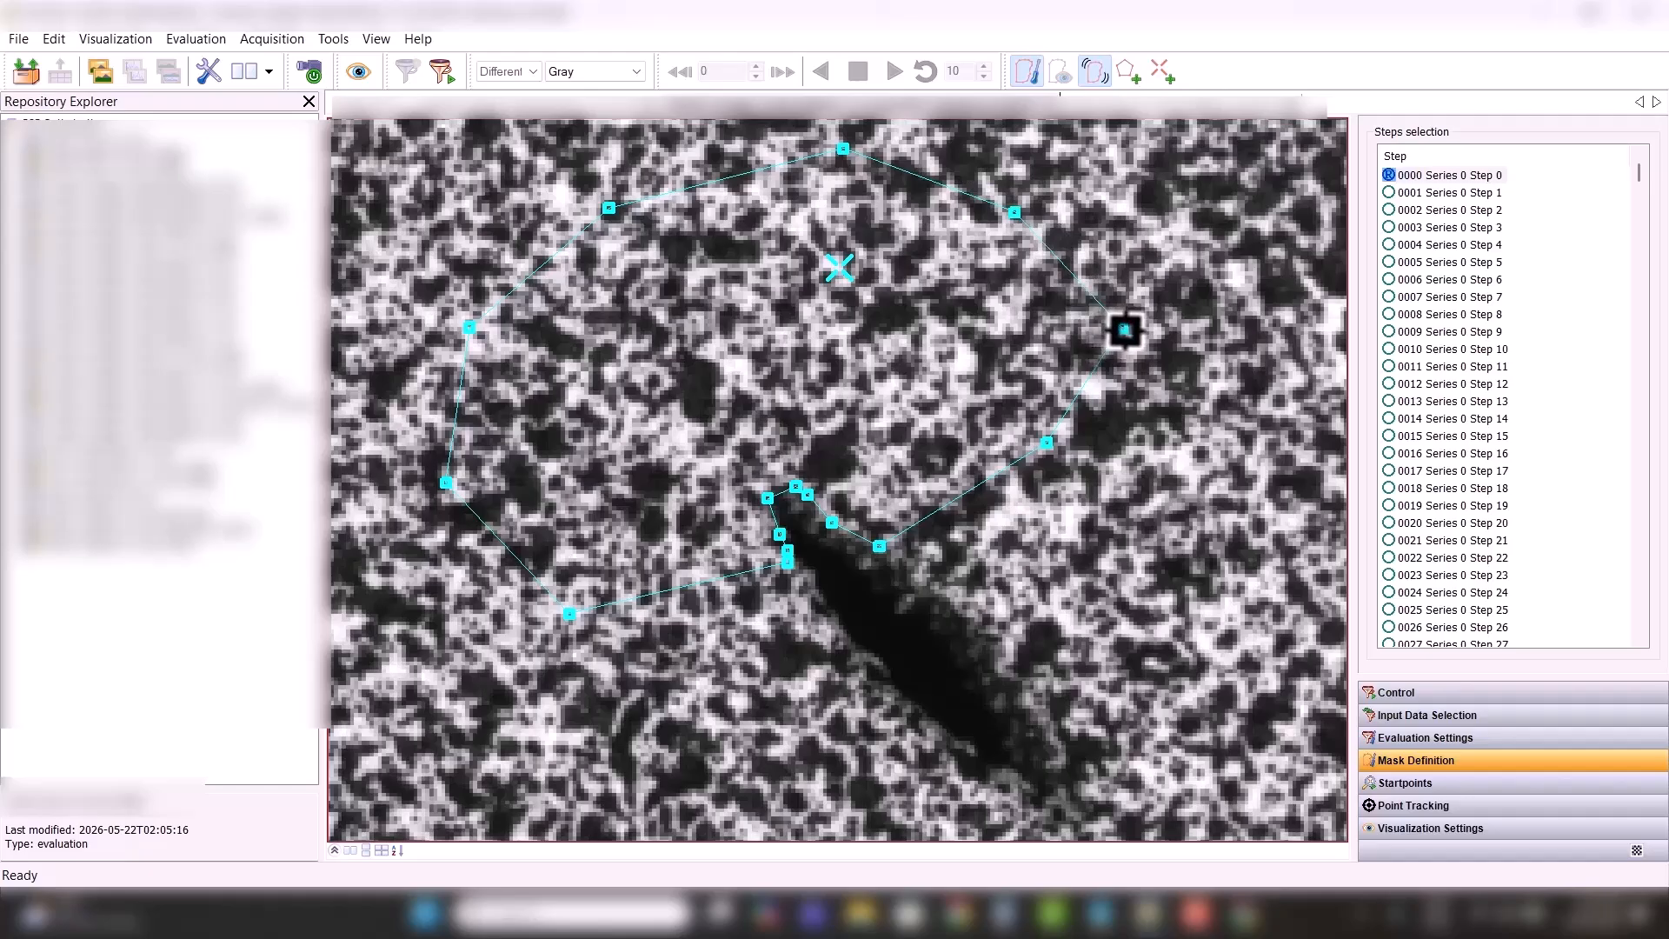
- Move the mask's rightmost vertex slightly inward and set the facet size to 21 and the grid spacing to 15 pixels
left_click_drag(1106, 339, 1086, 339)
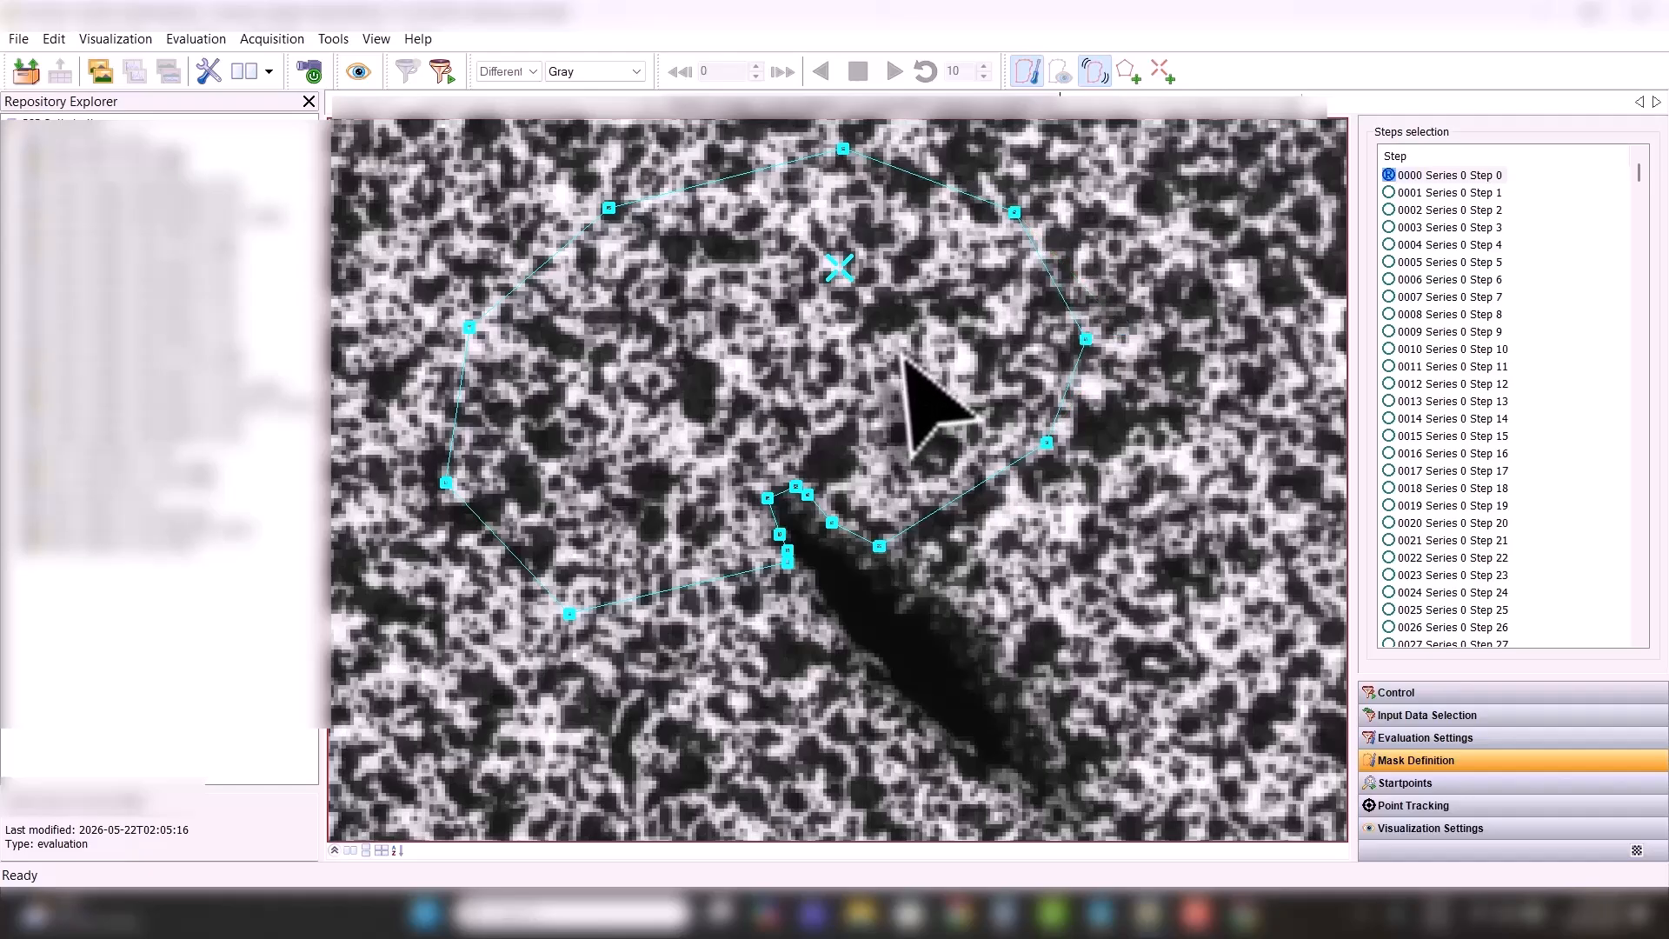
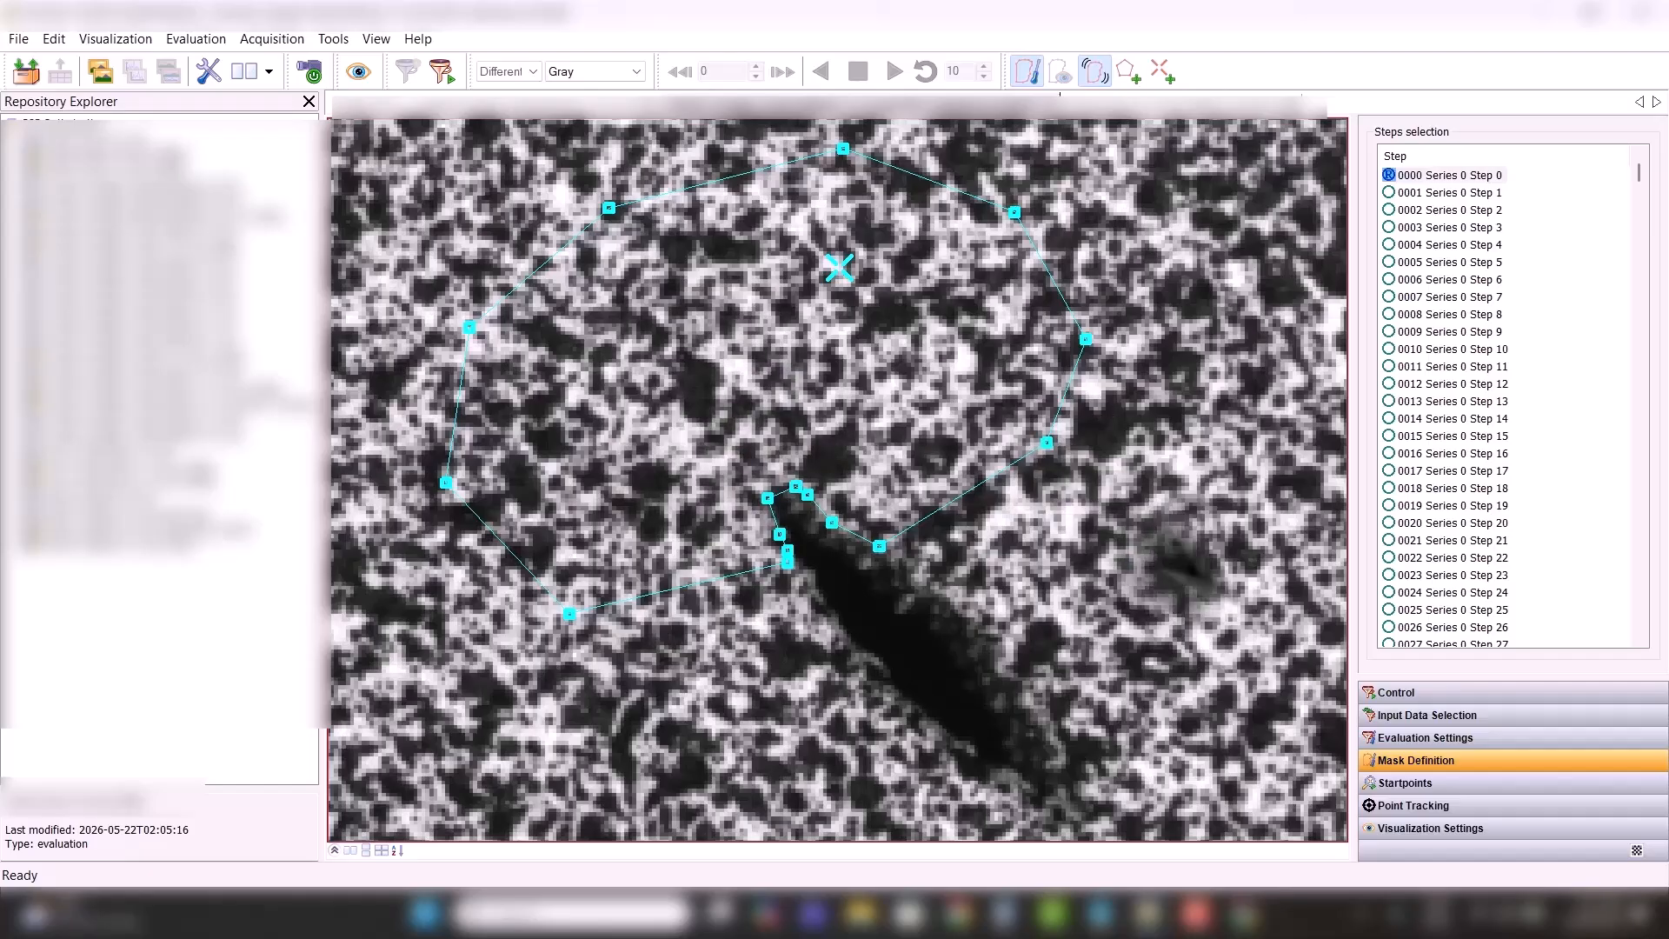
left_click(1409, 739)
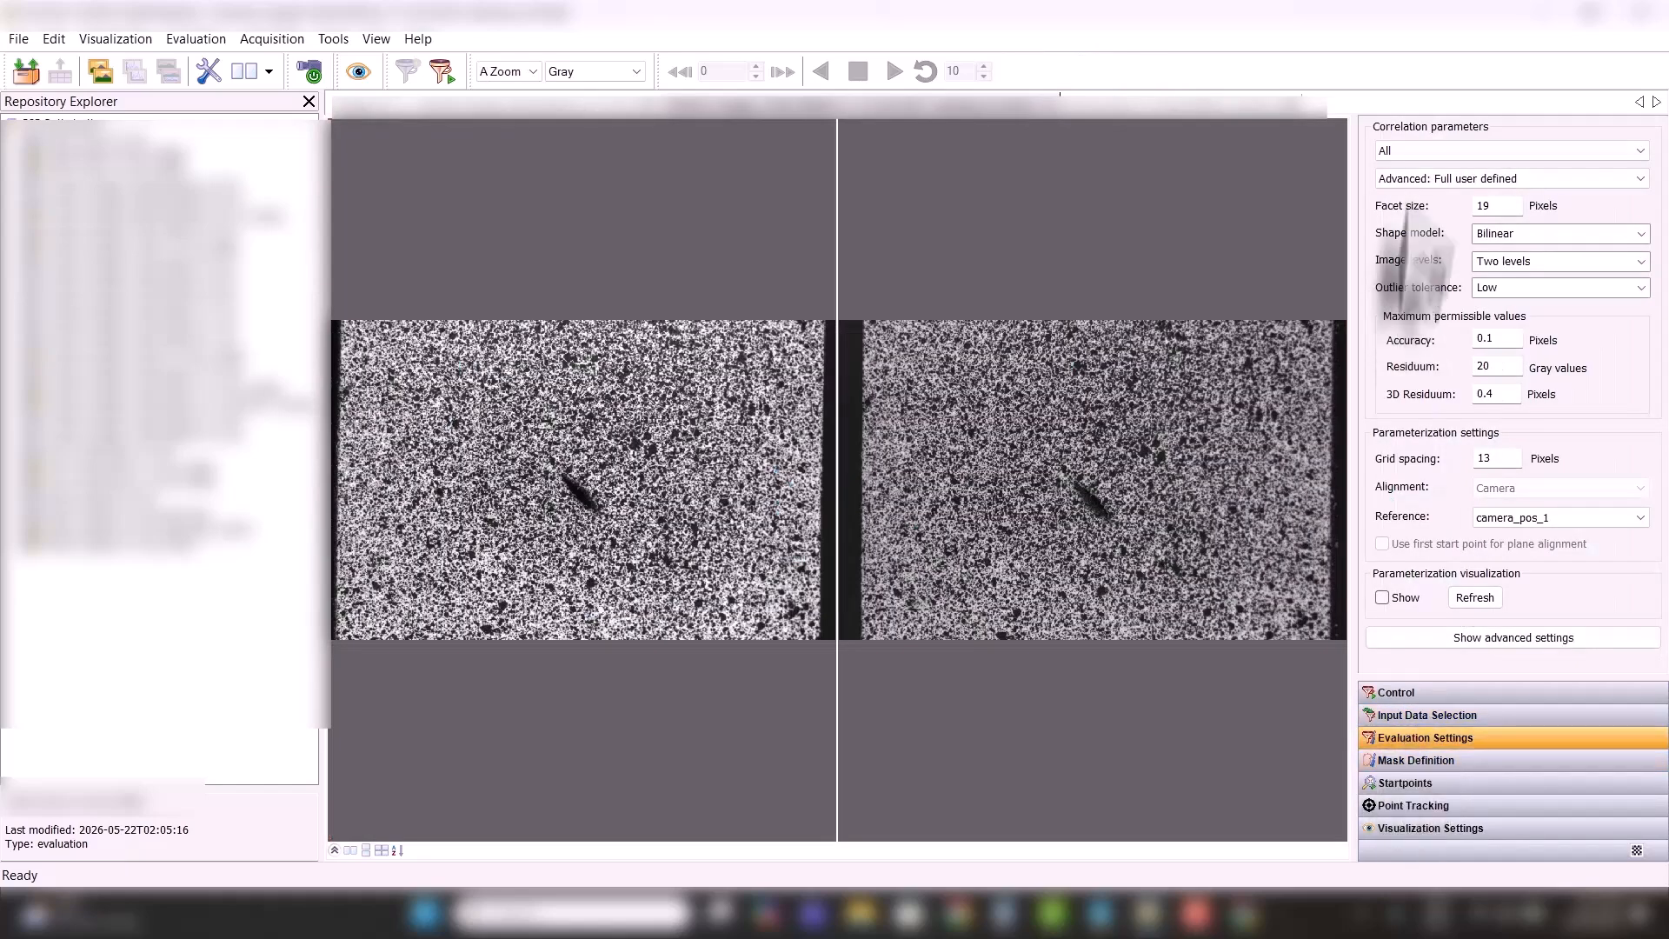
double_click(1478, 207)
type("21")
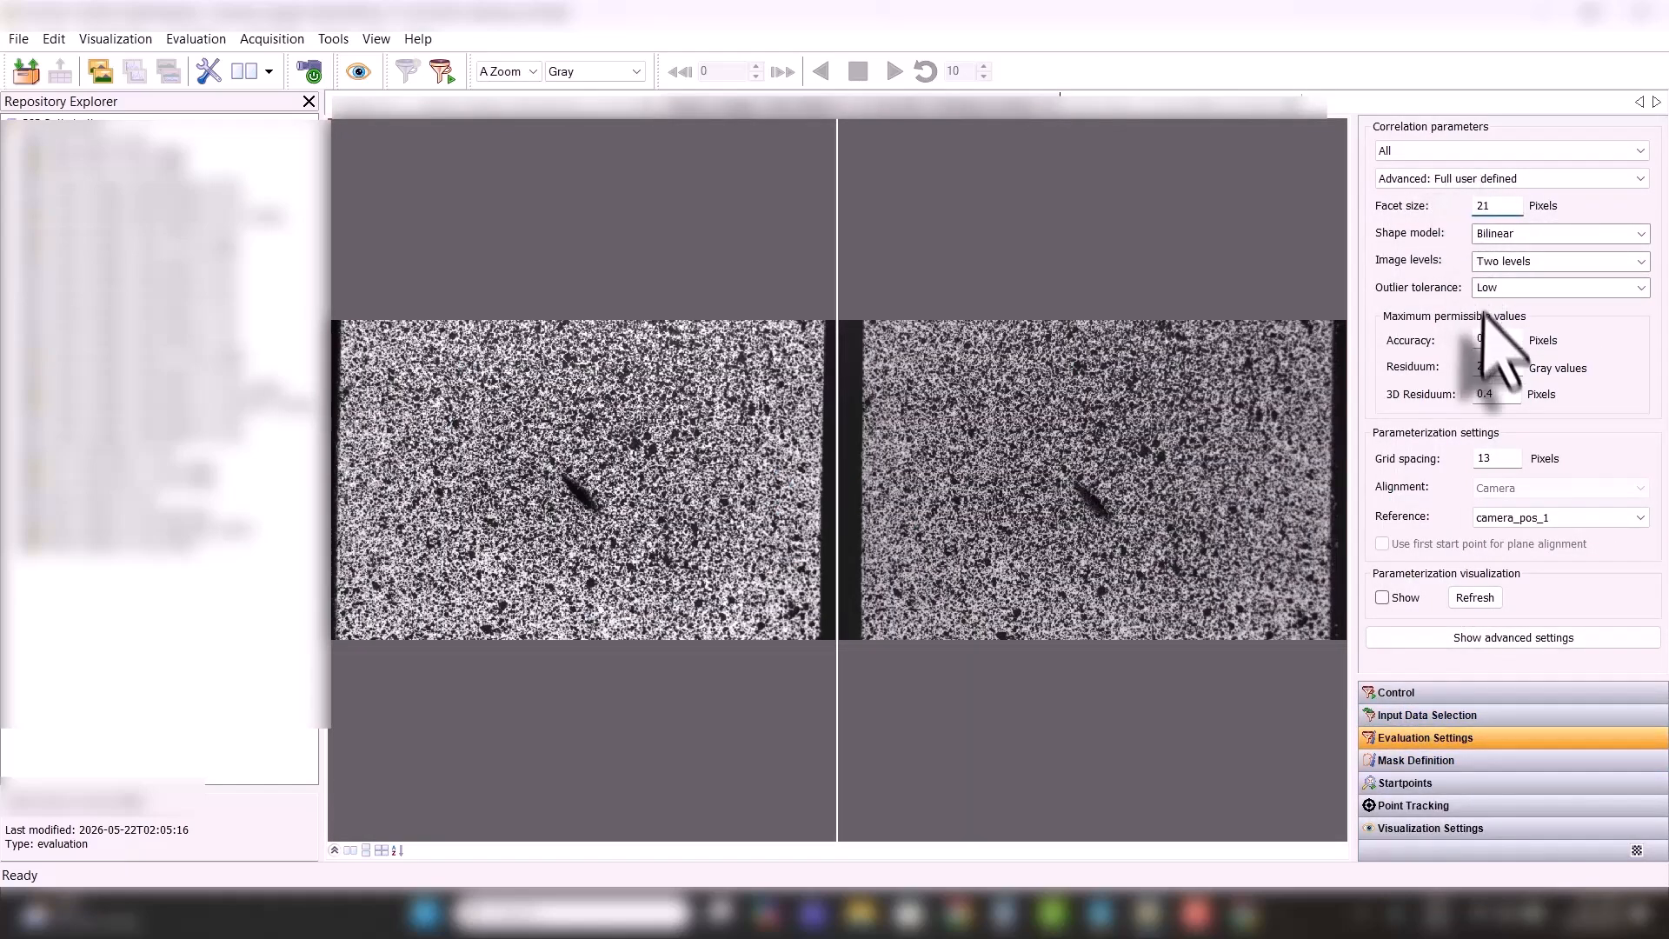
left_click(1492, 458)
left_click_drag(1499, 461, 1420, 447)
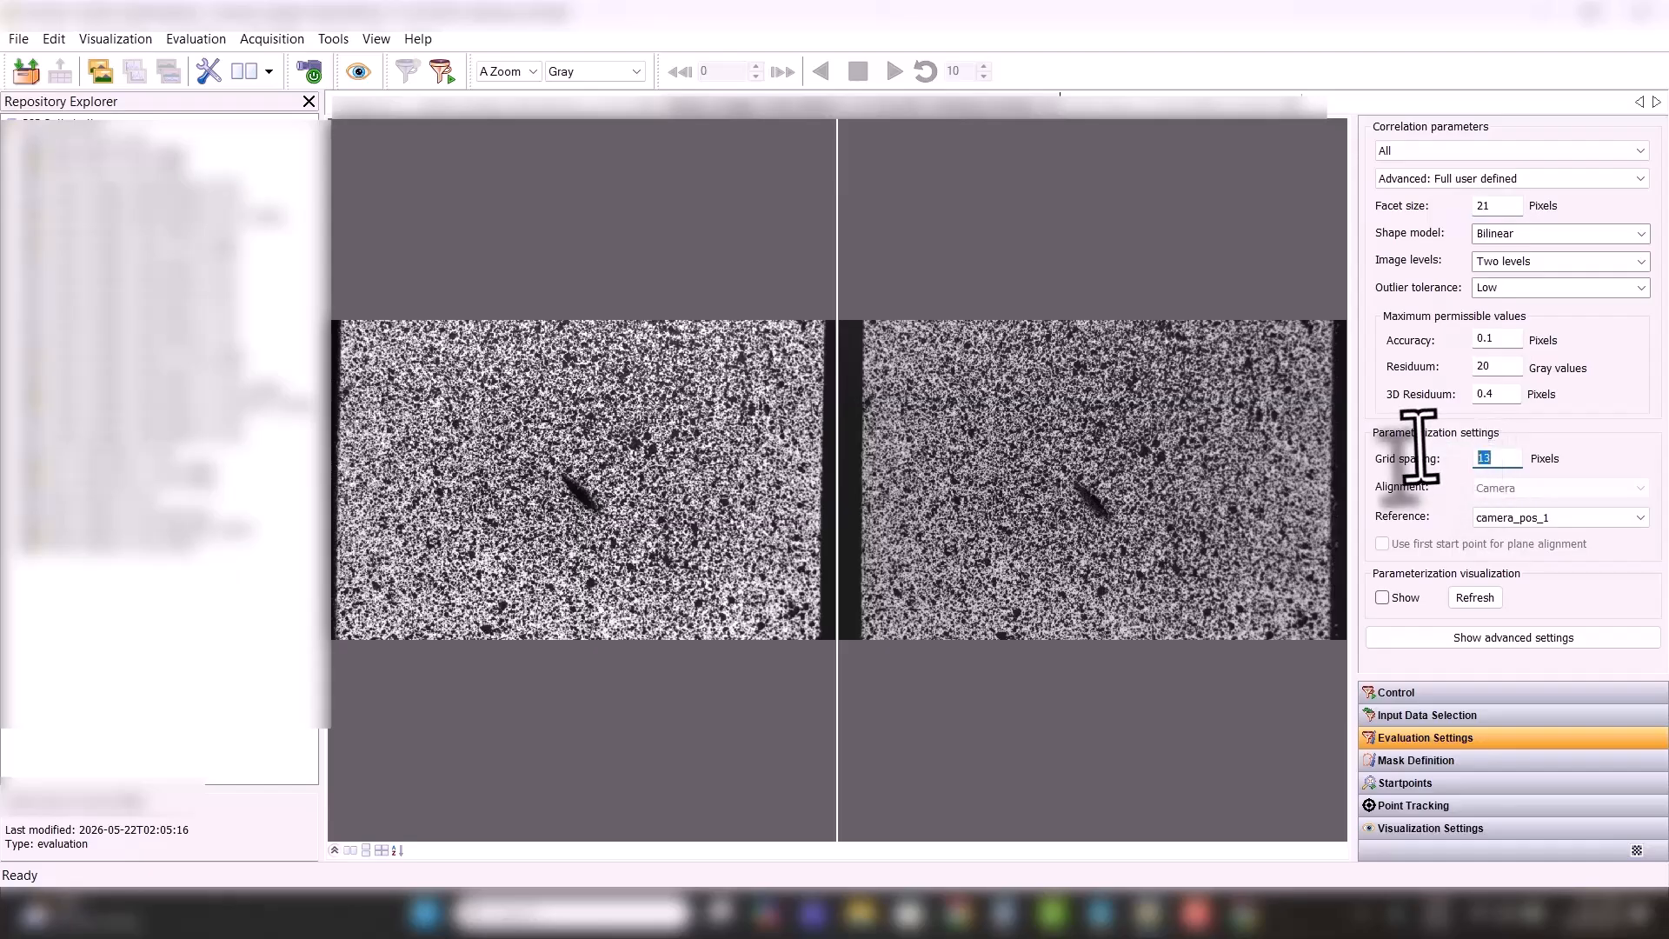
left_click(1487, 396)
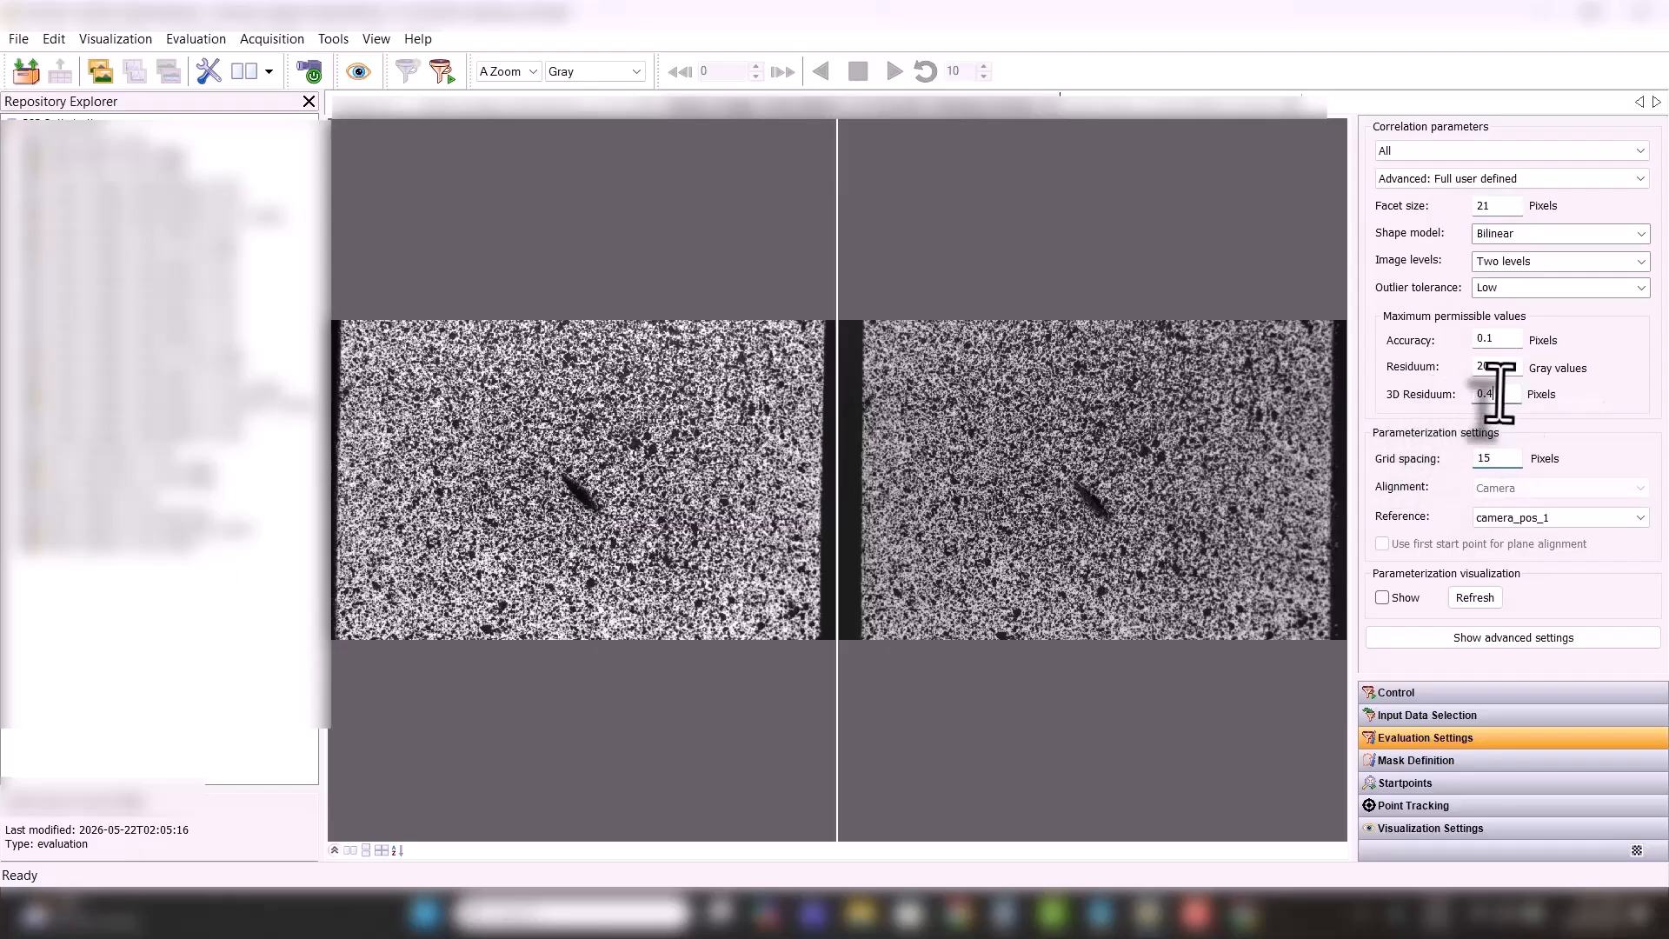
- Run the automatic startpoint search and select step 1086 Series 2 Step 86
left_click(1422, 785)
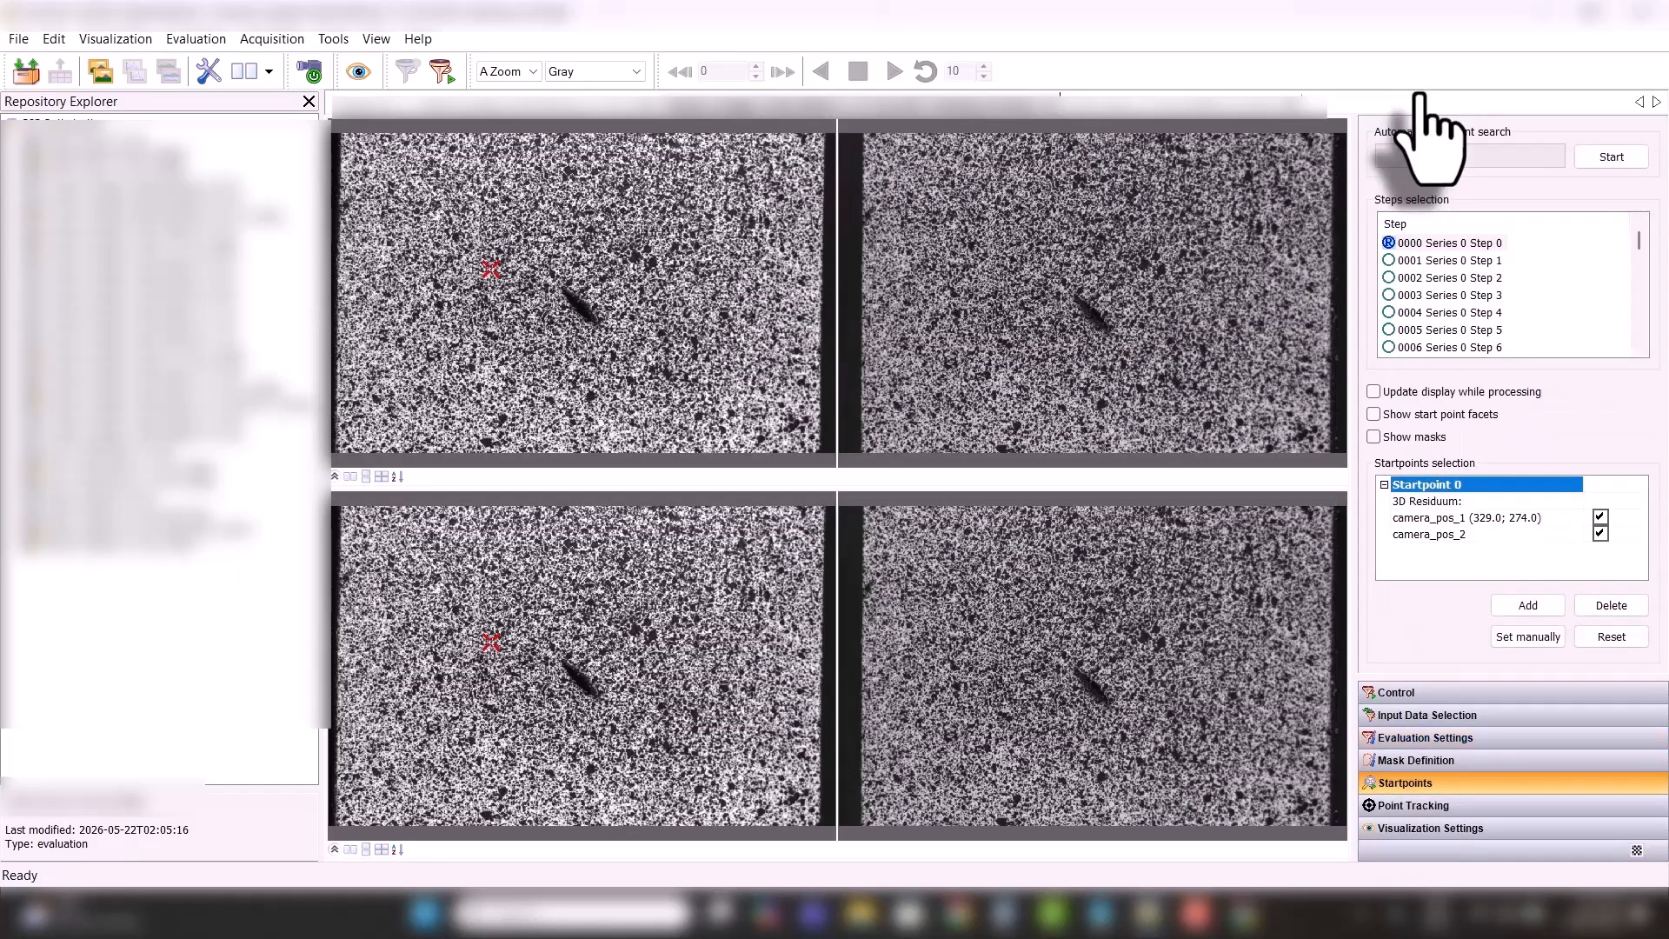
left_click(1615, 154)
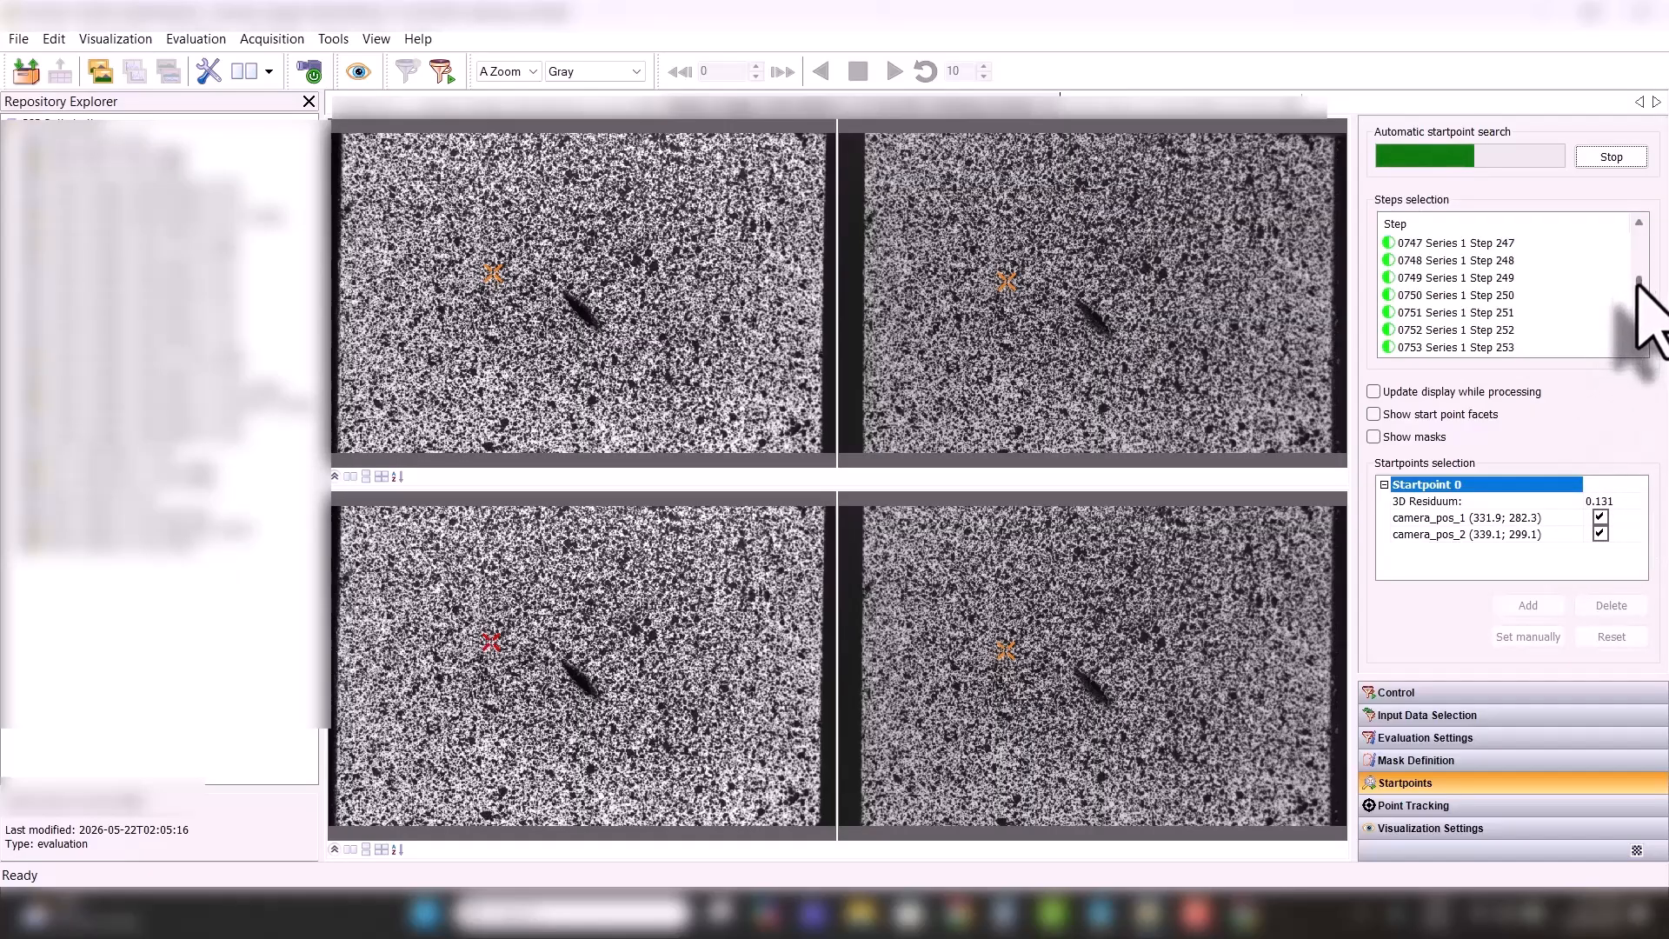
left_click(1458, 331)
left_click_drag(1639, 286, 1637, 296)
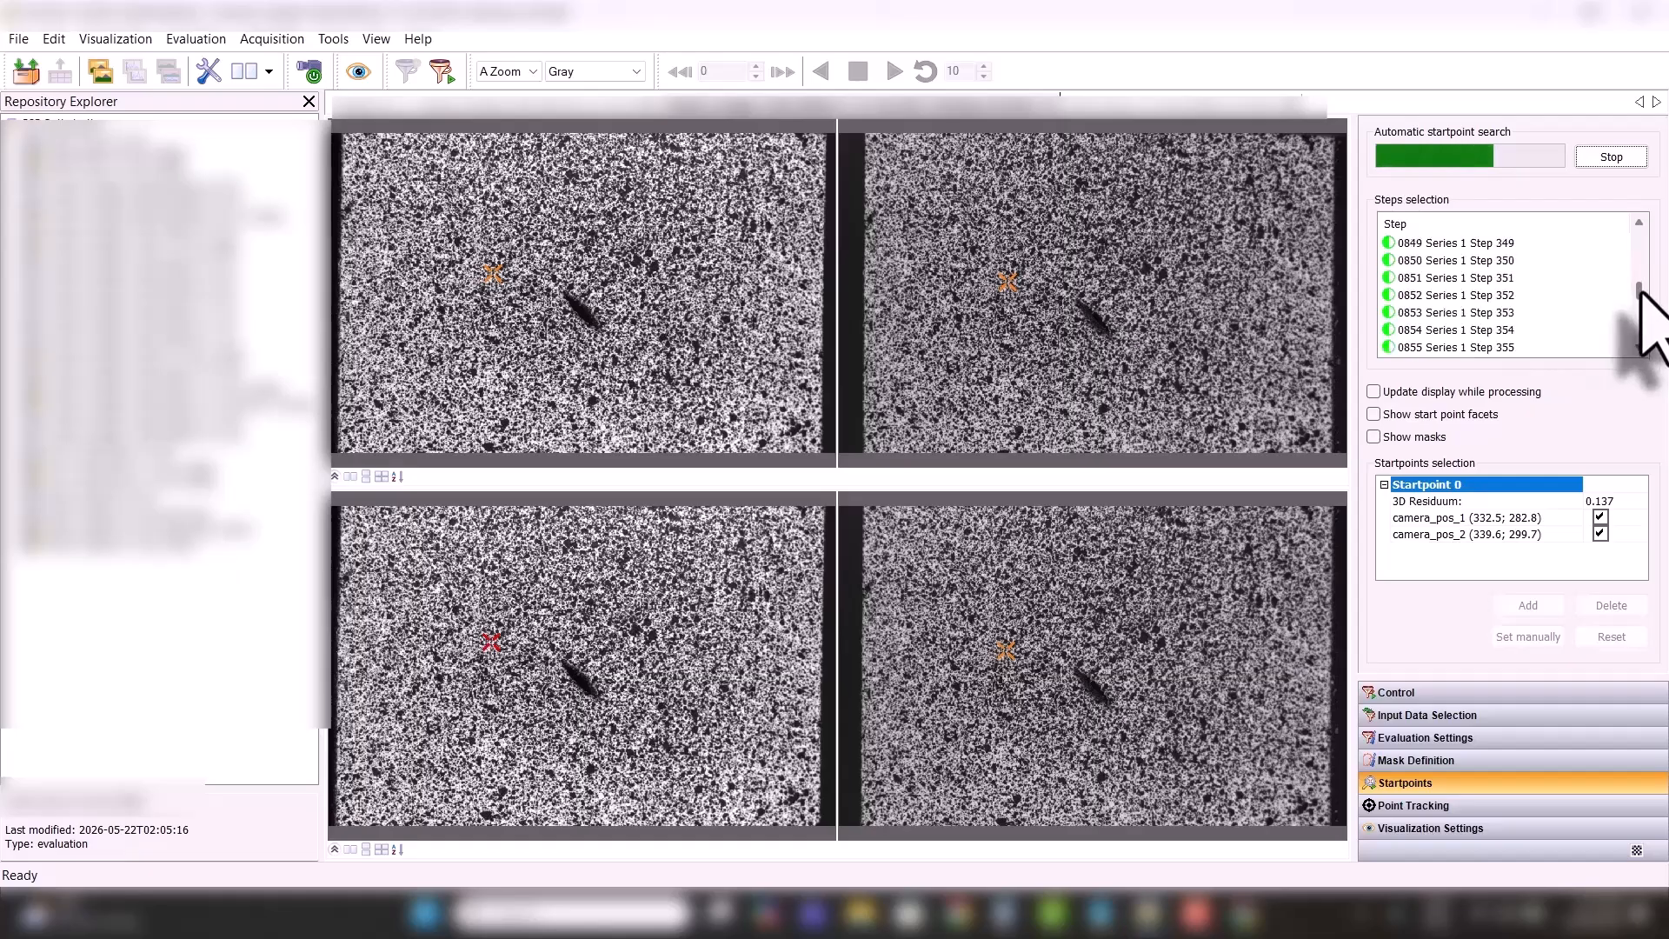
left_click(1450, 311)
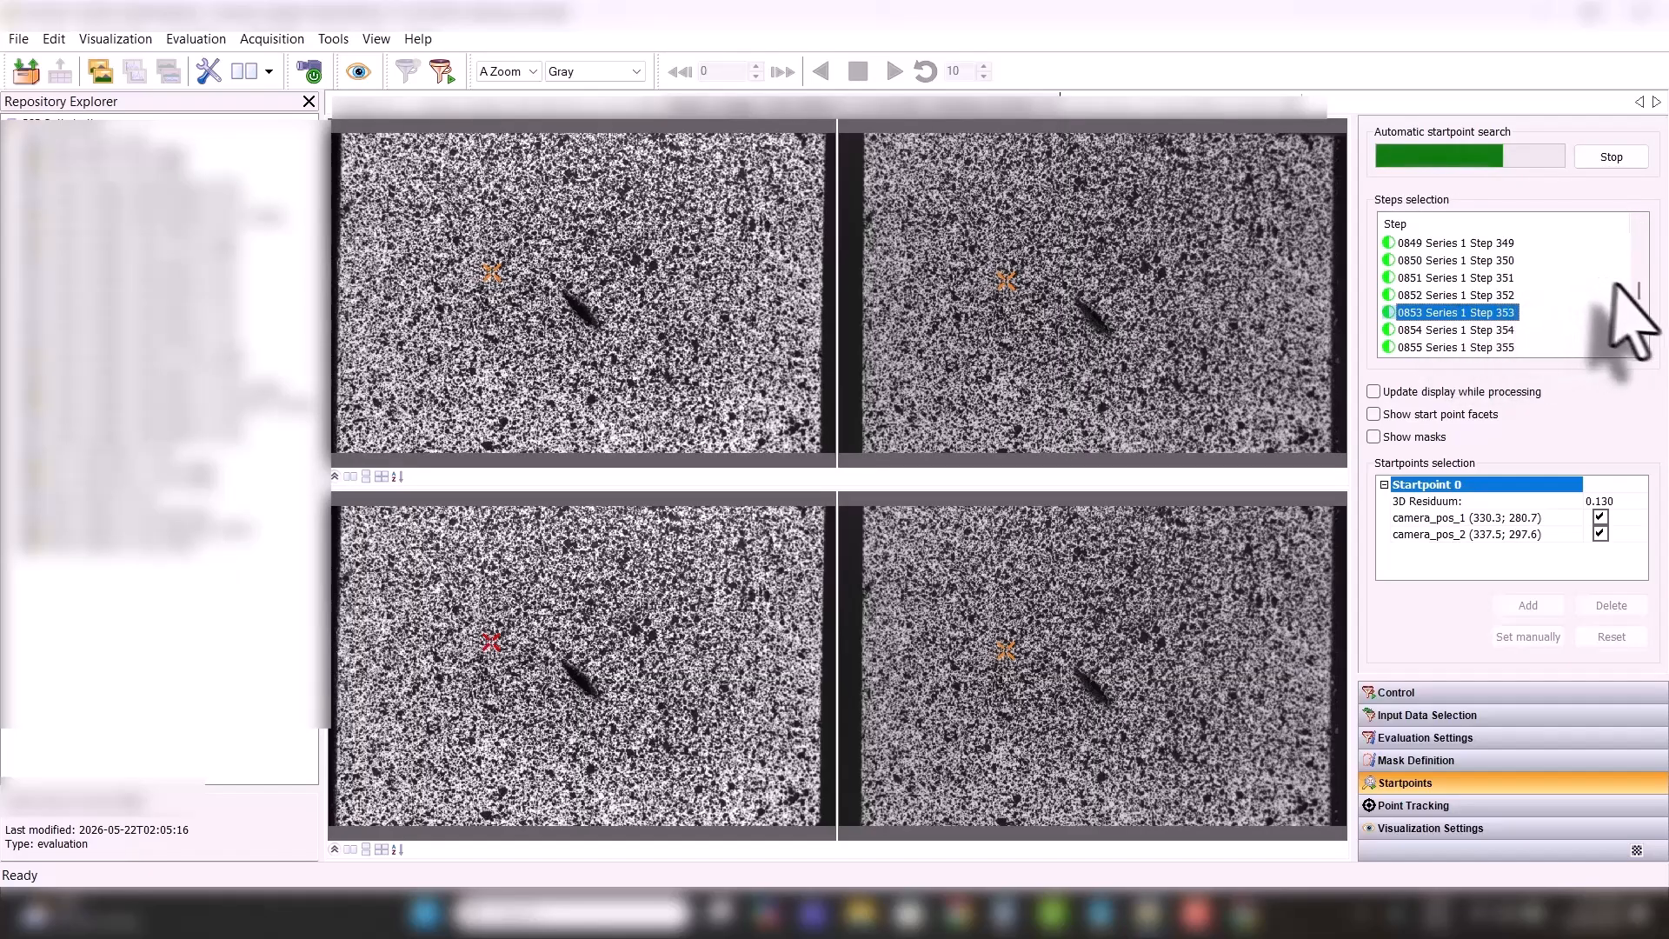
left_click_drag(1639, 291, 1640, 306)
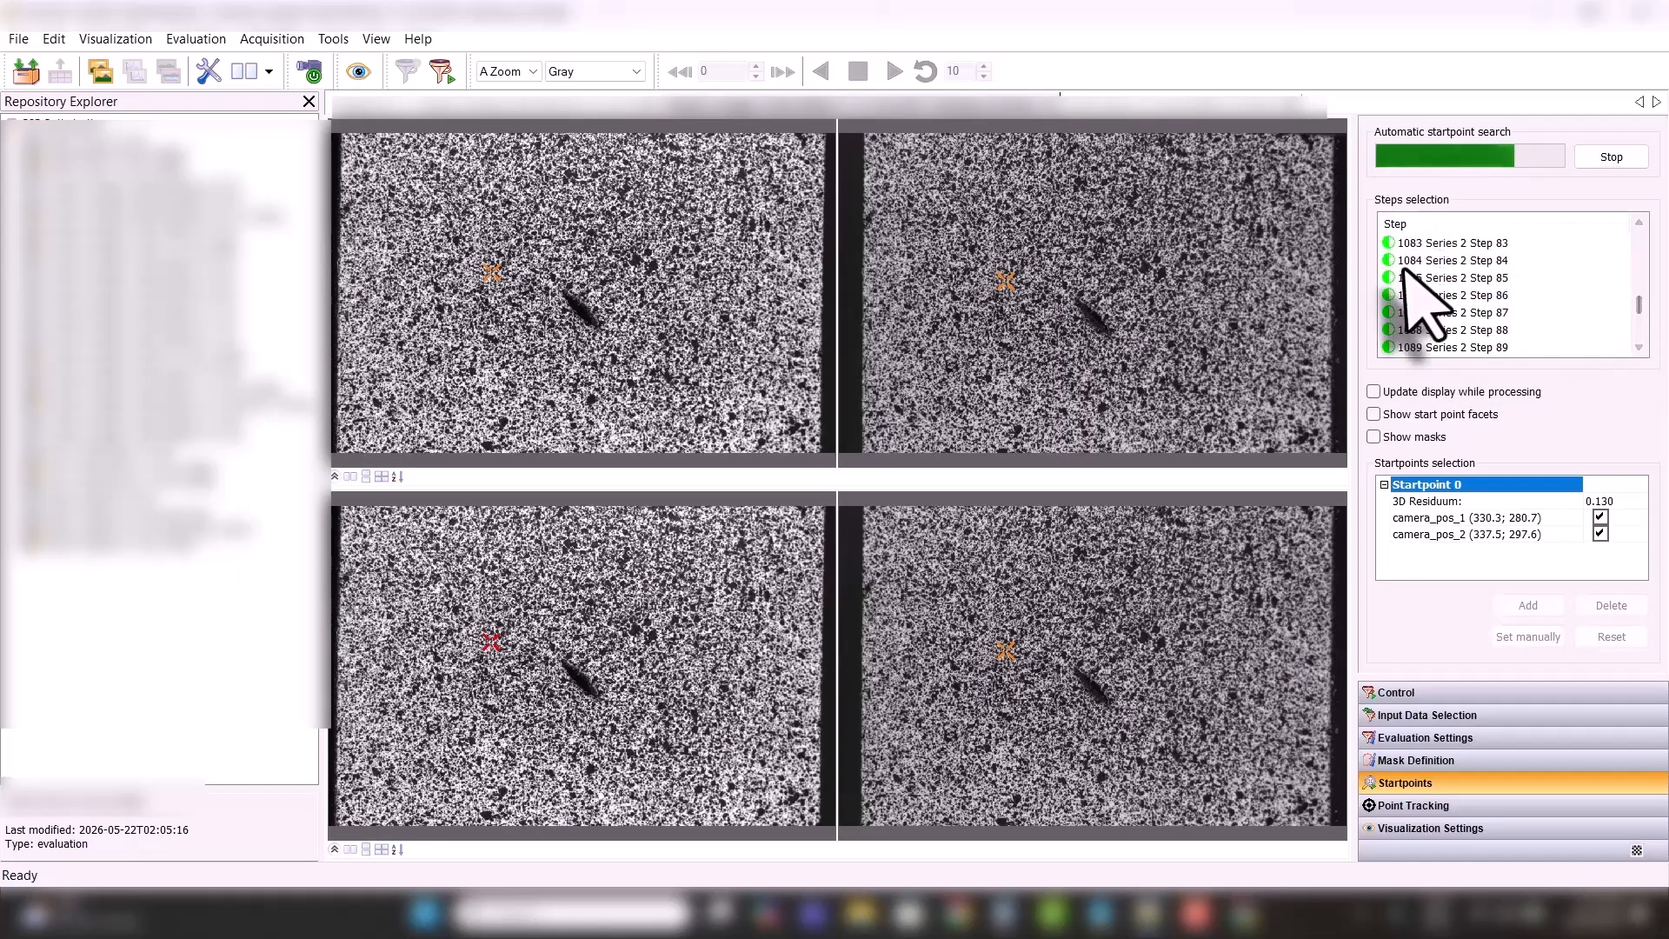
left_click(1443, 296)
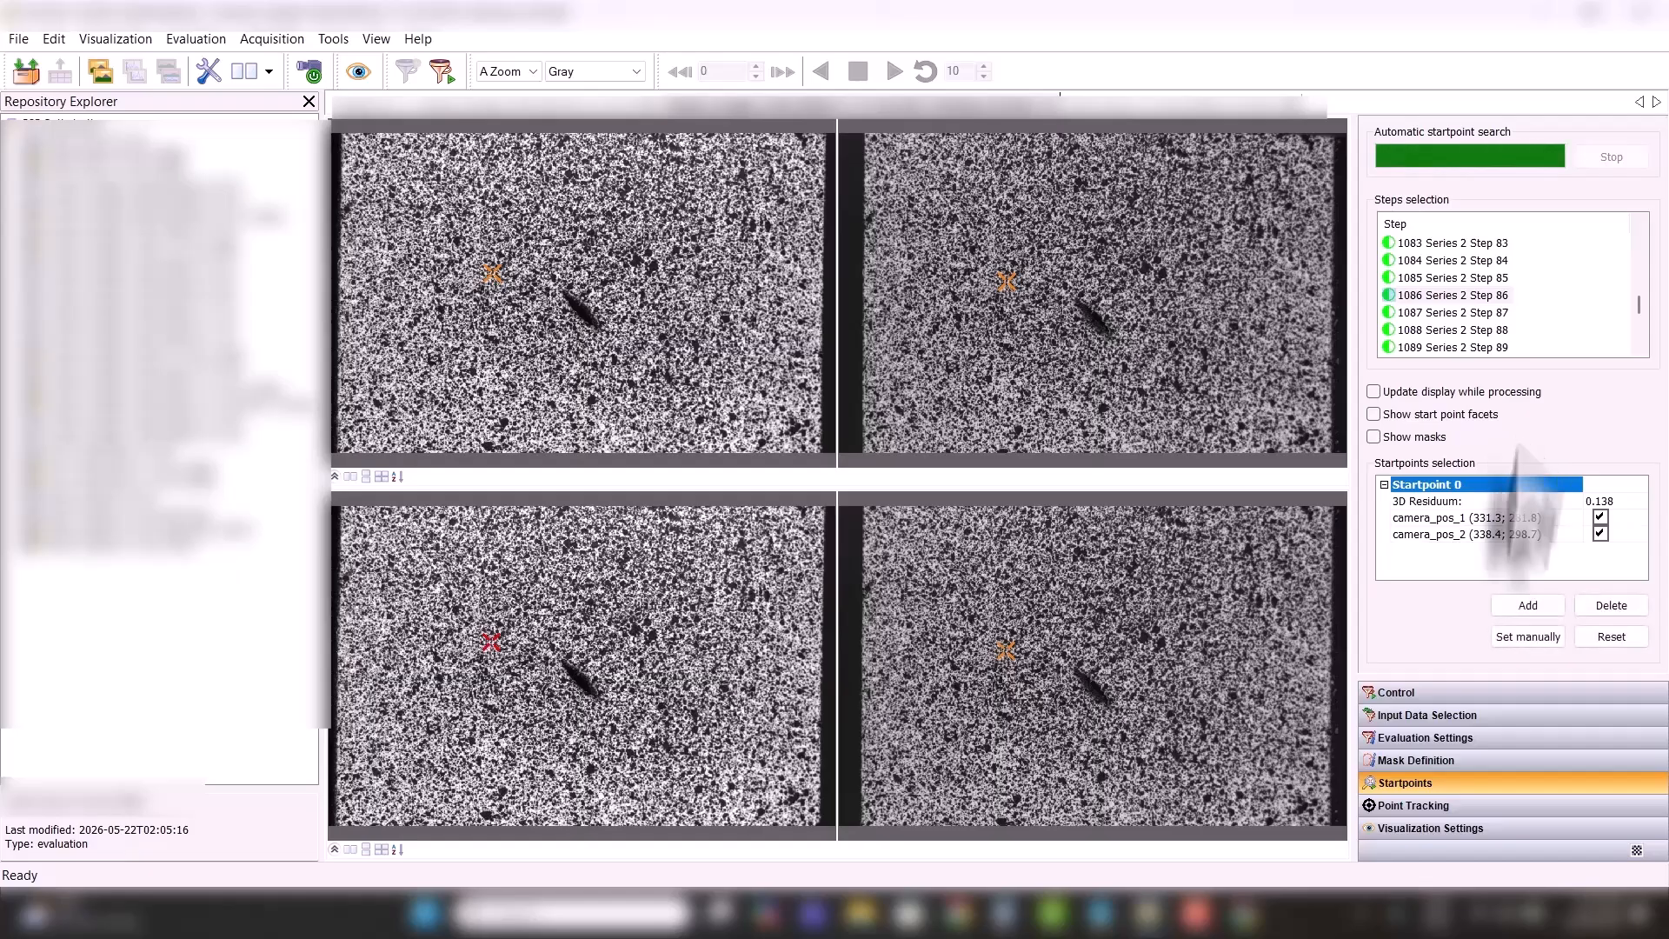
- Run the evaluation and show the von Mises strain field around the notch tip in the visualization settings
left_click(1479, 693)
left_click(1540, 233)
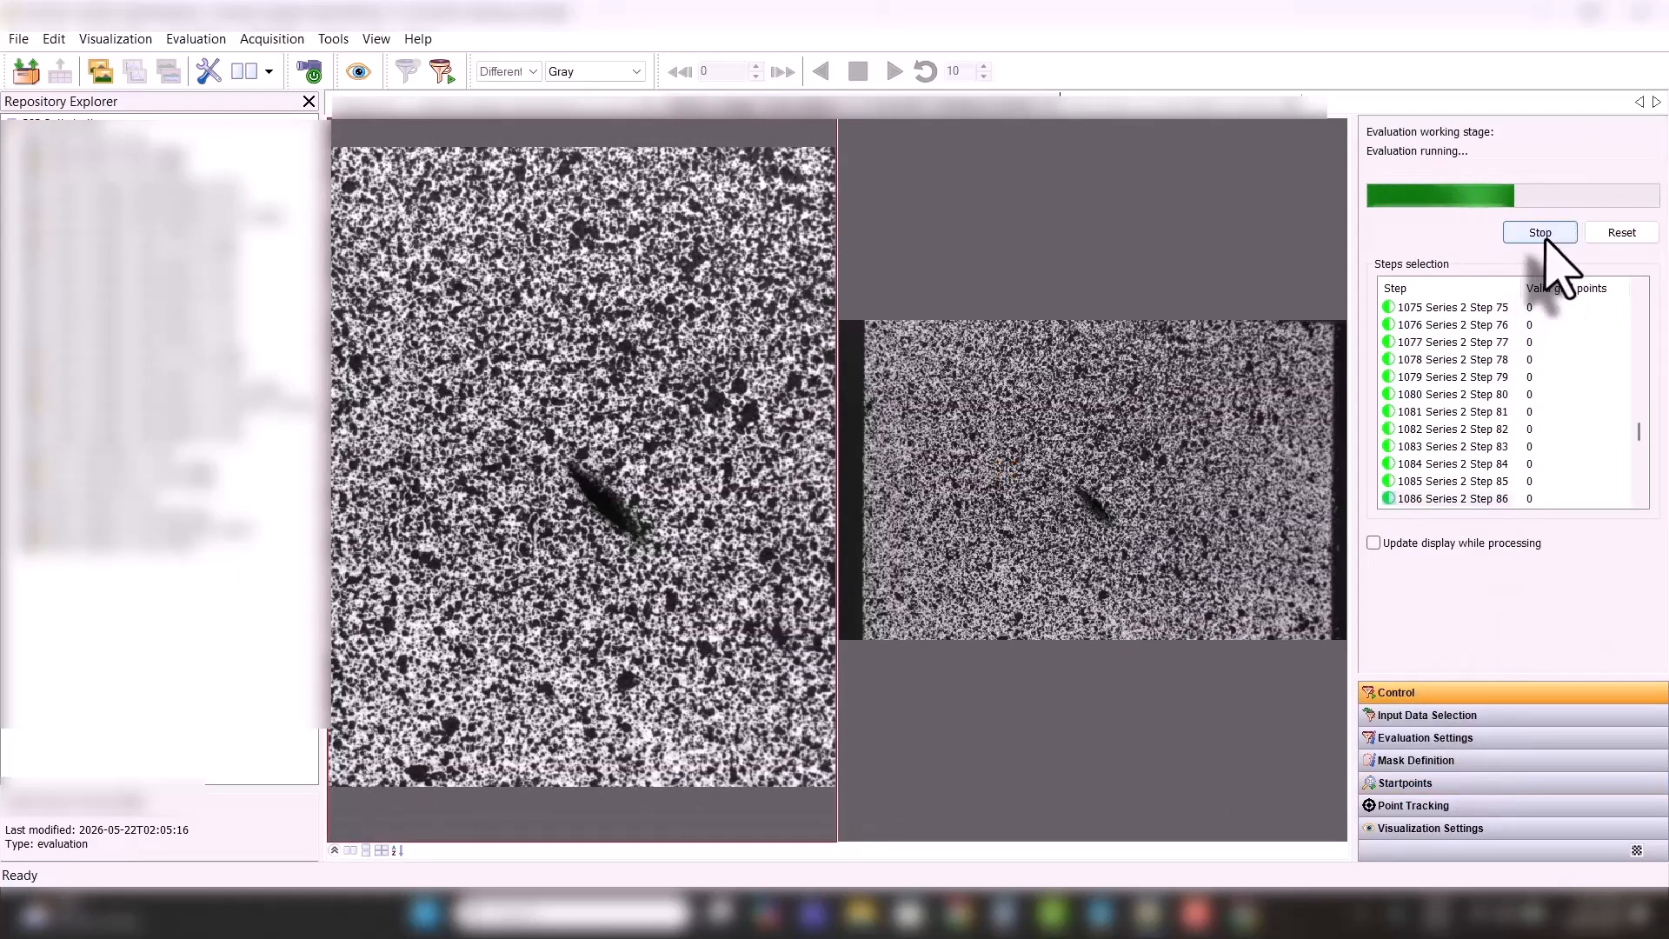
left_click(376, 39)
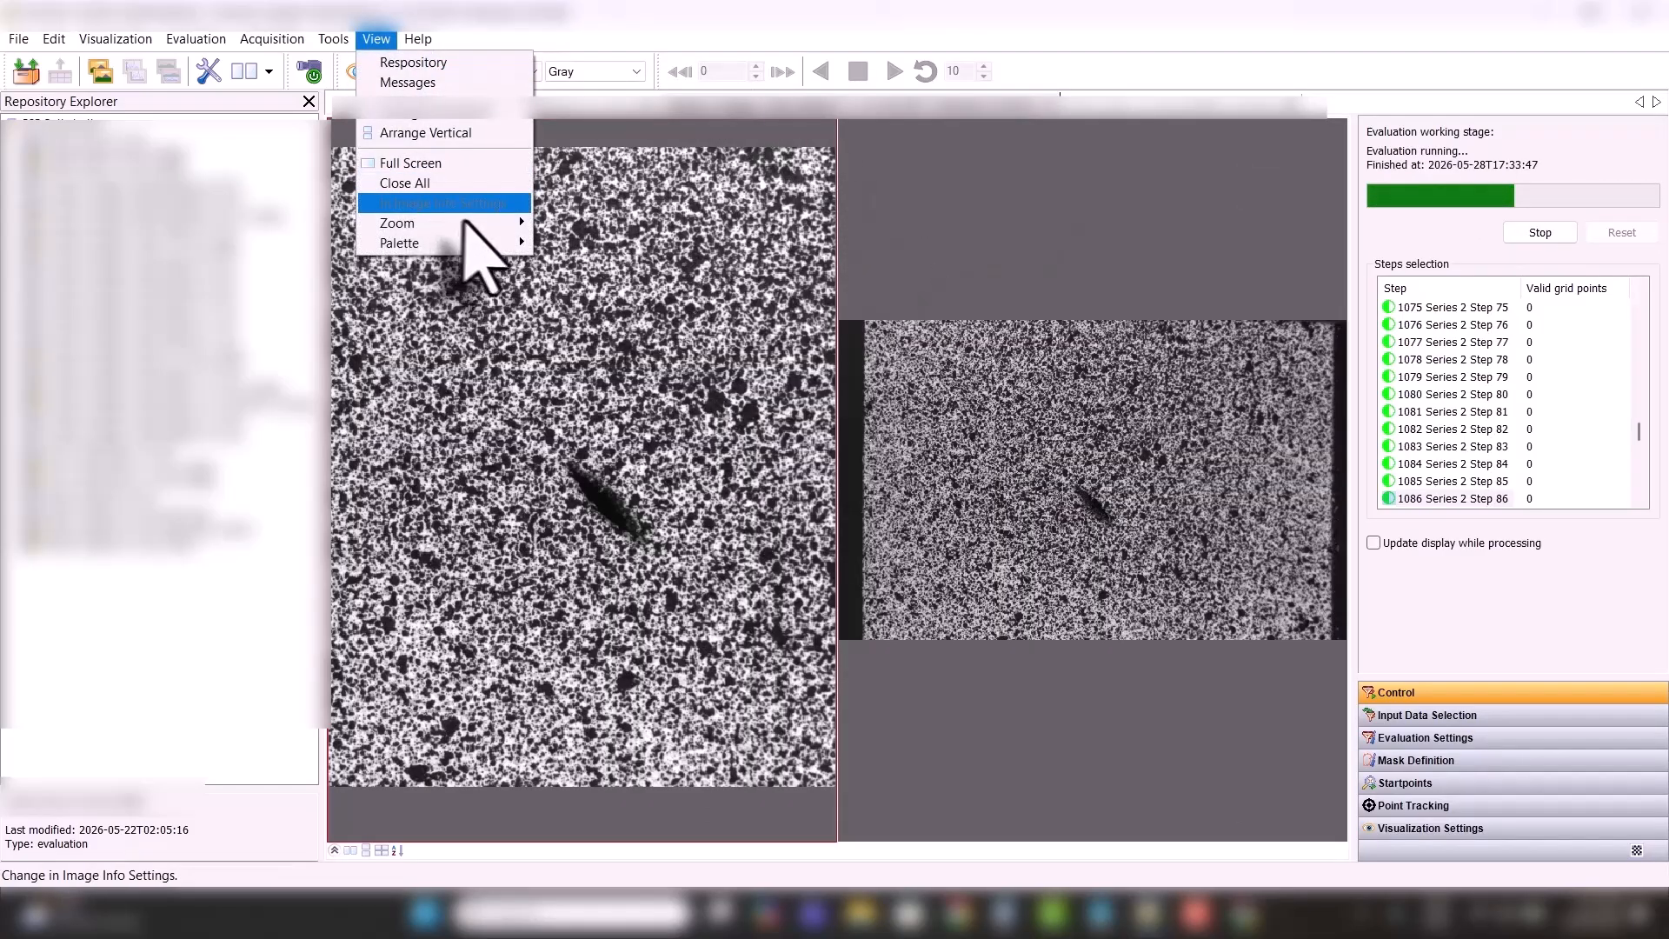
mouse_move(470, 224)
left_click(576, 348)
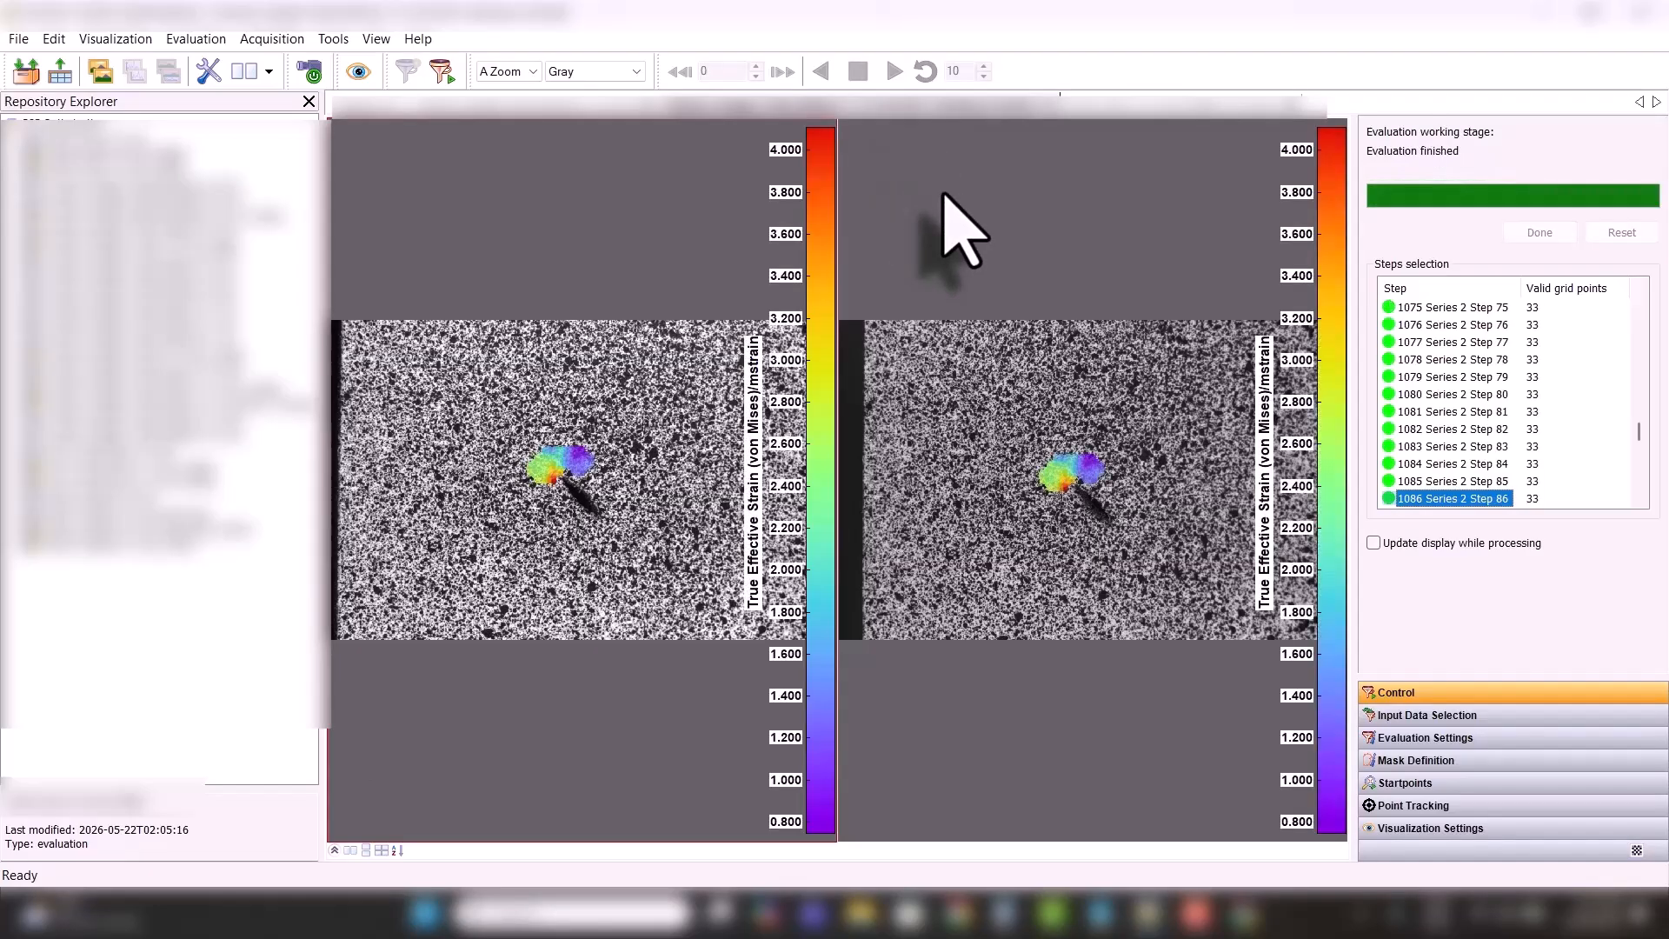
left_click(1390, 831)
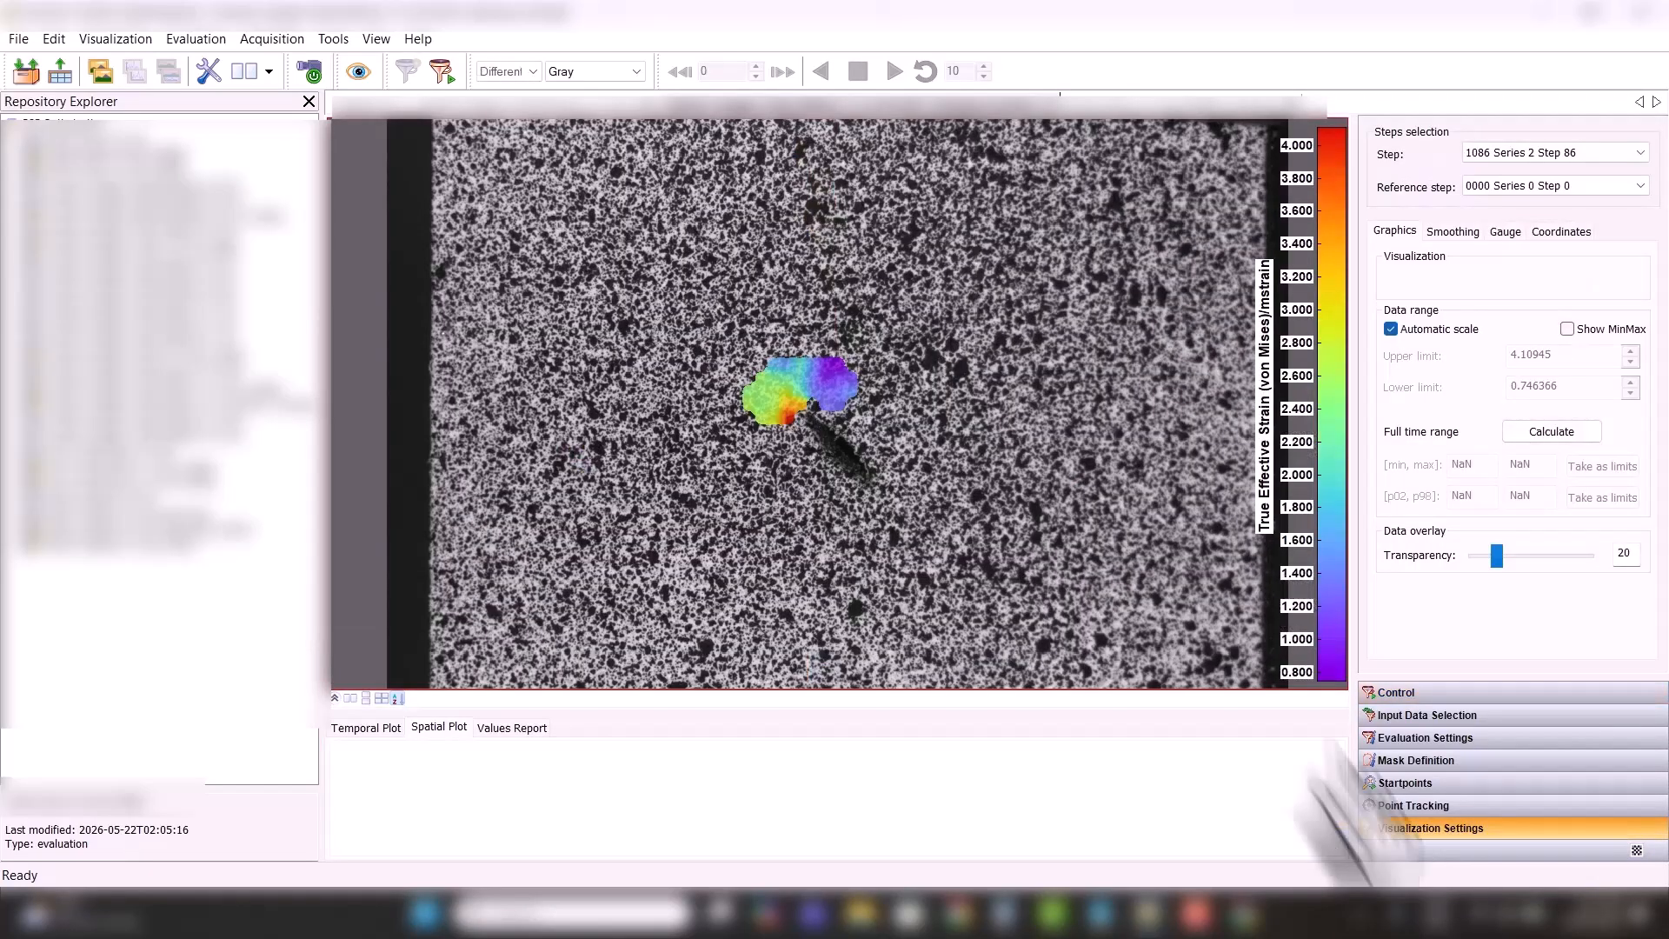
scroll(770, 447, "up", 2)
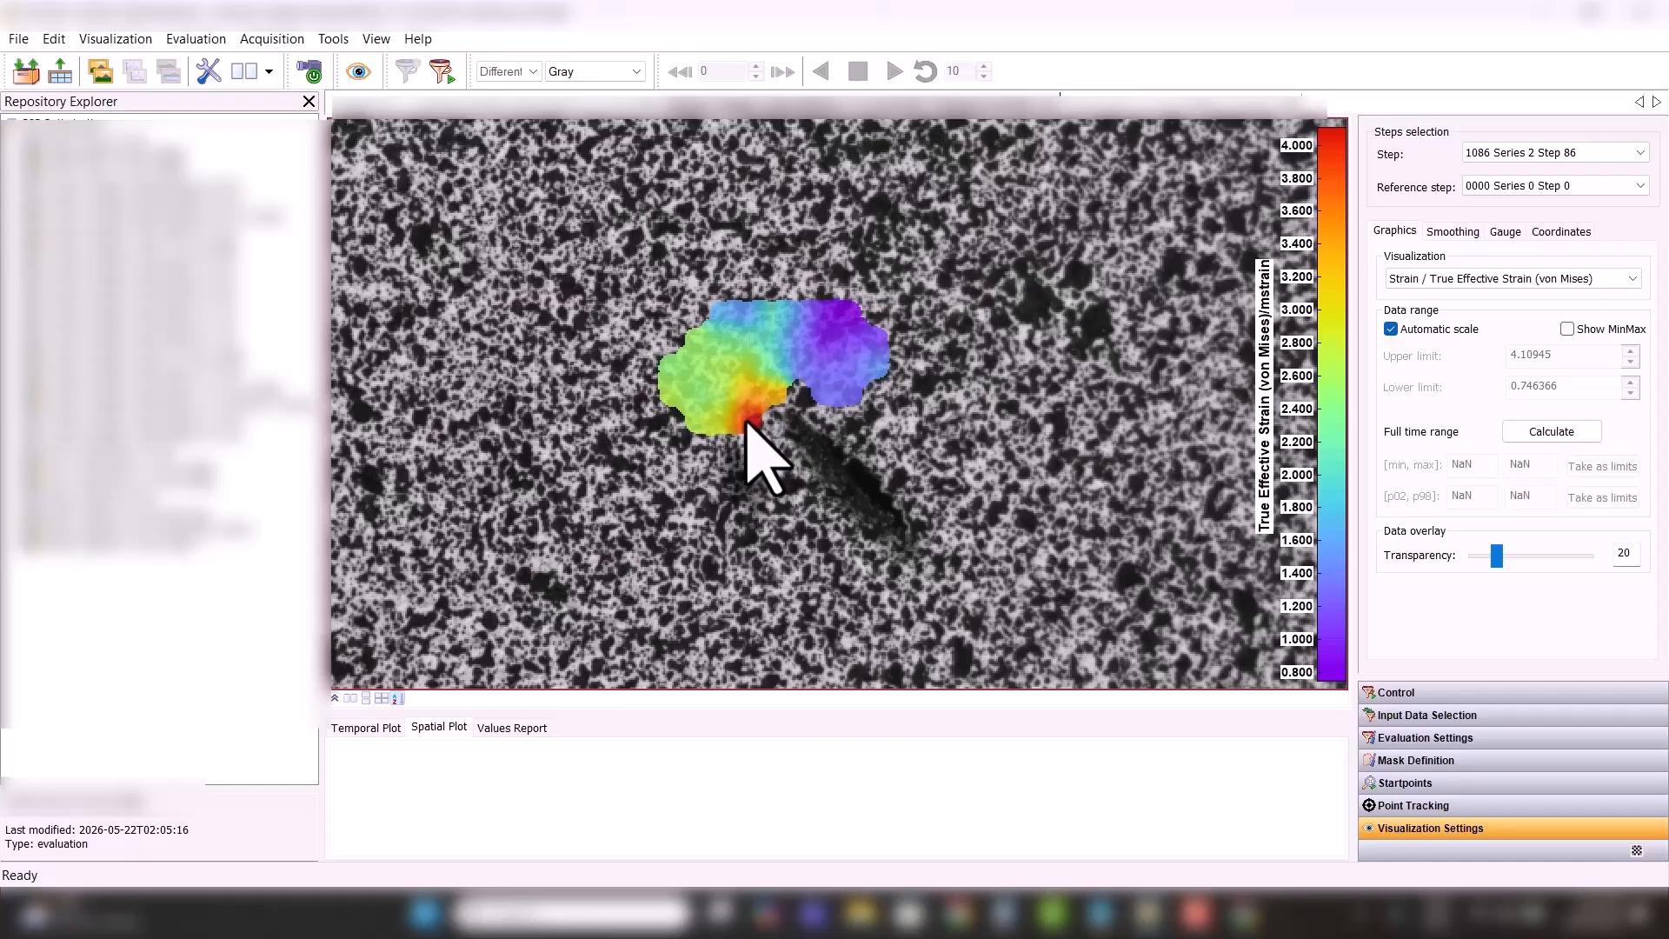
- Delete the existing gauge points Point 1 and Point 2
left_click(1502, 233)
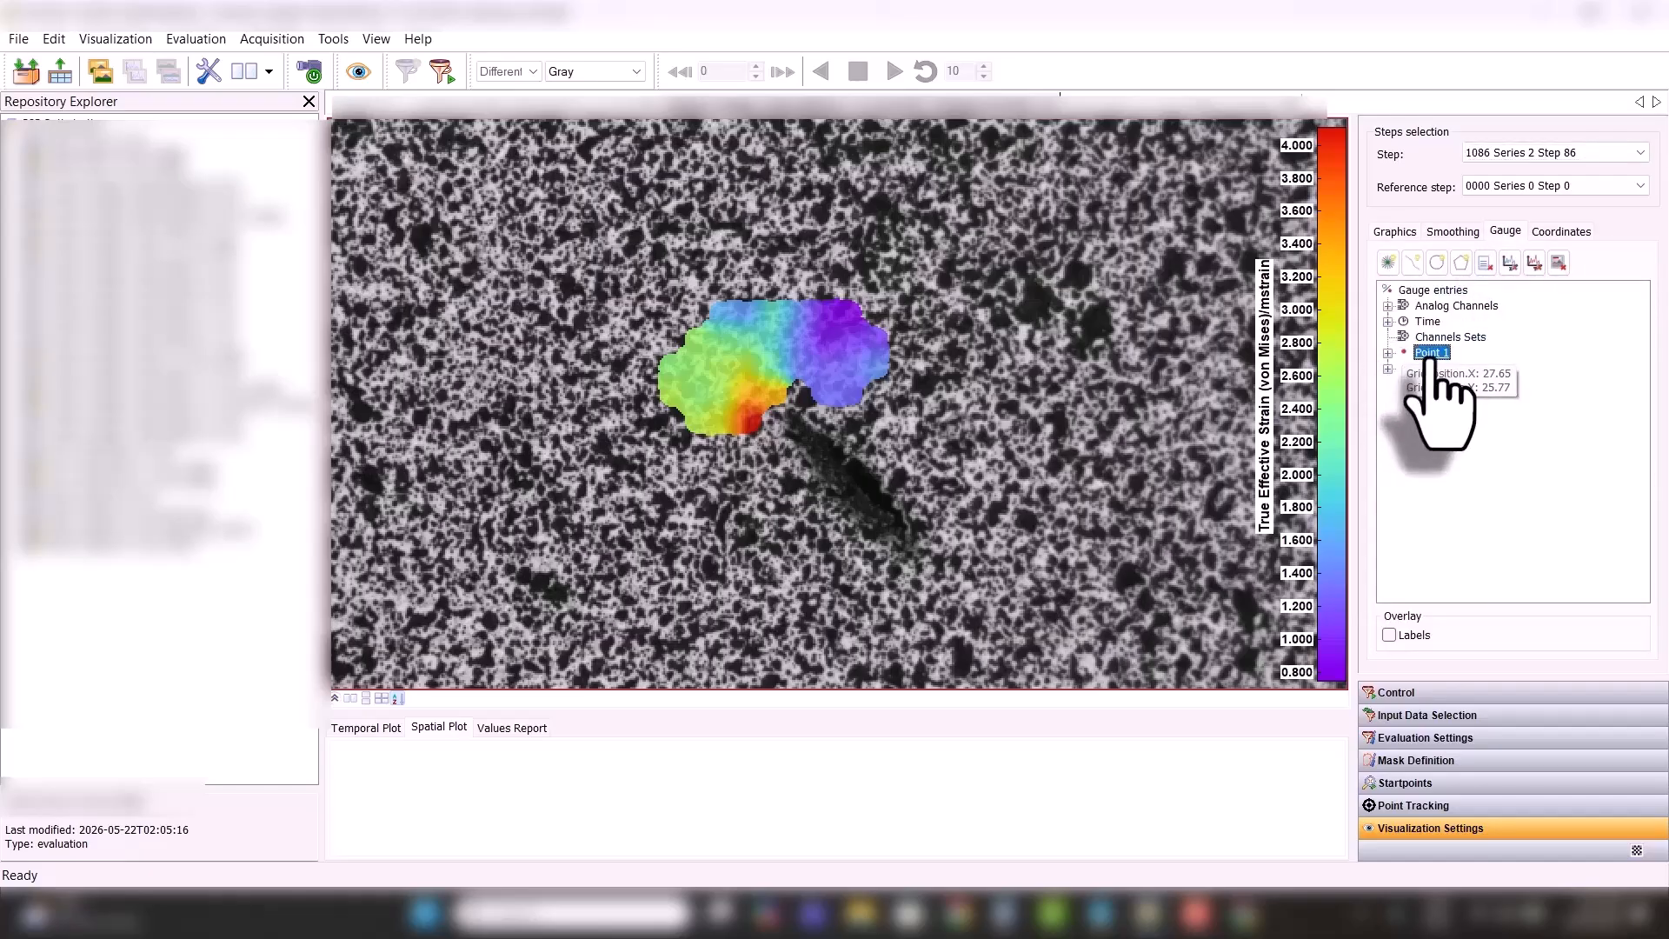
right_click(1430, 354)
left_click(1478, 407)
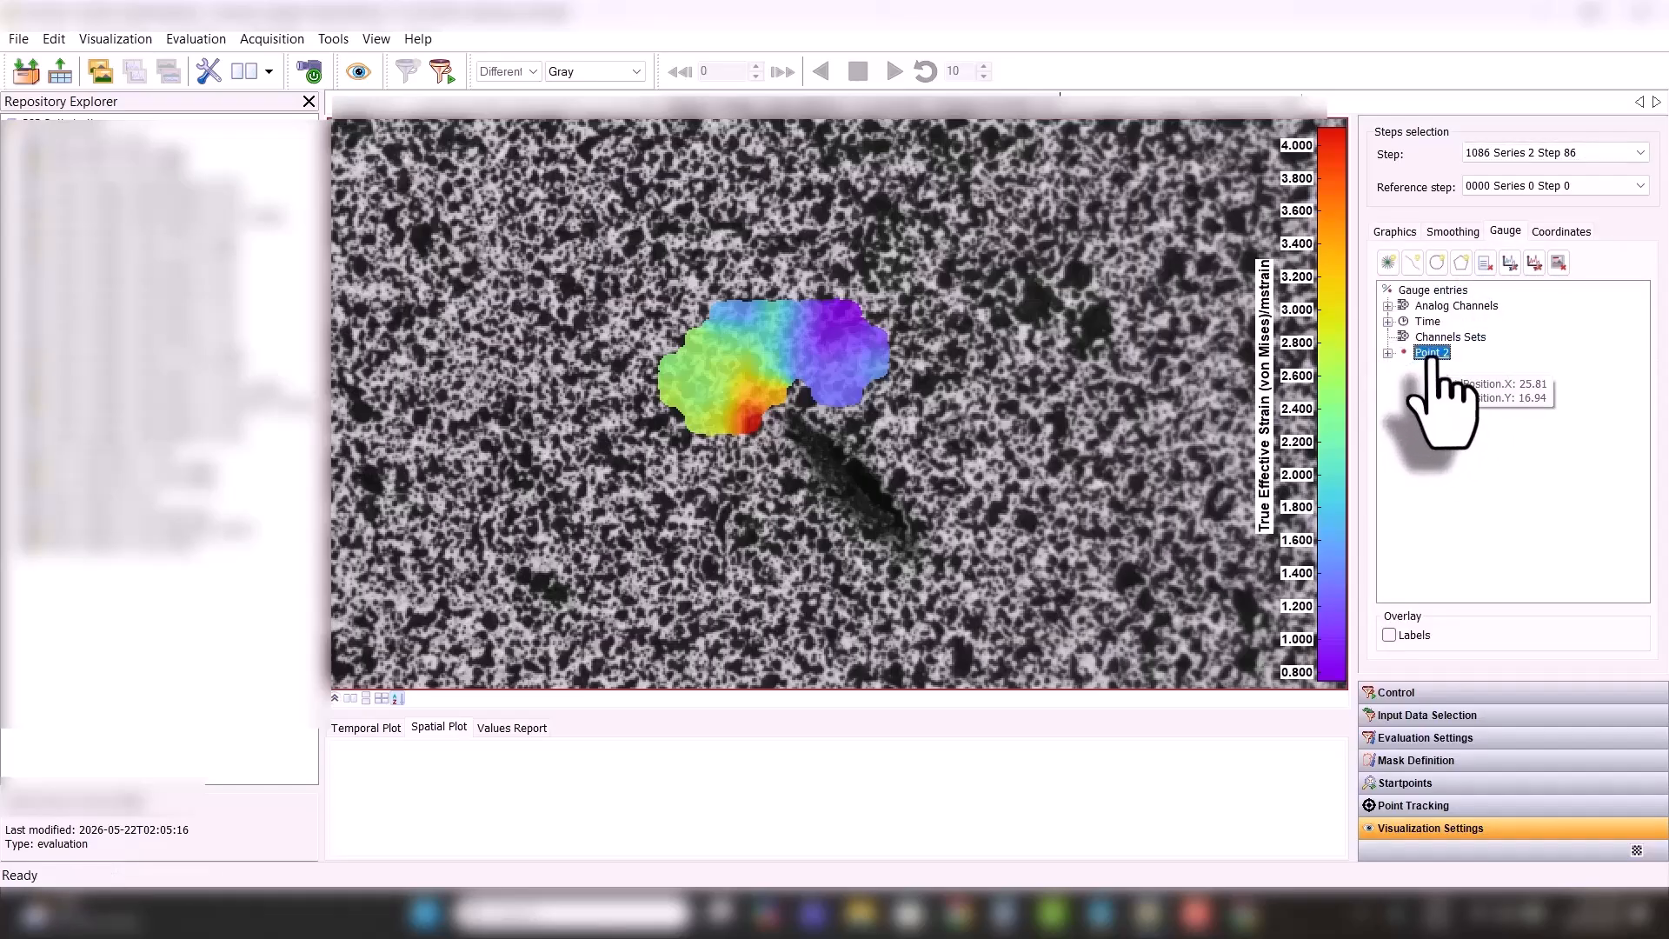
right_click(1431, 354)
left_click(1474, 407)
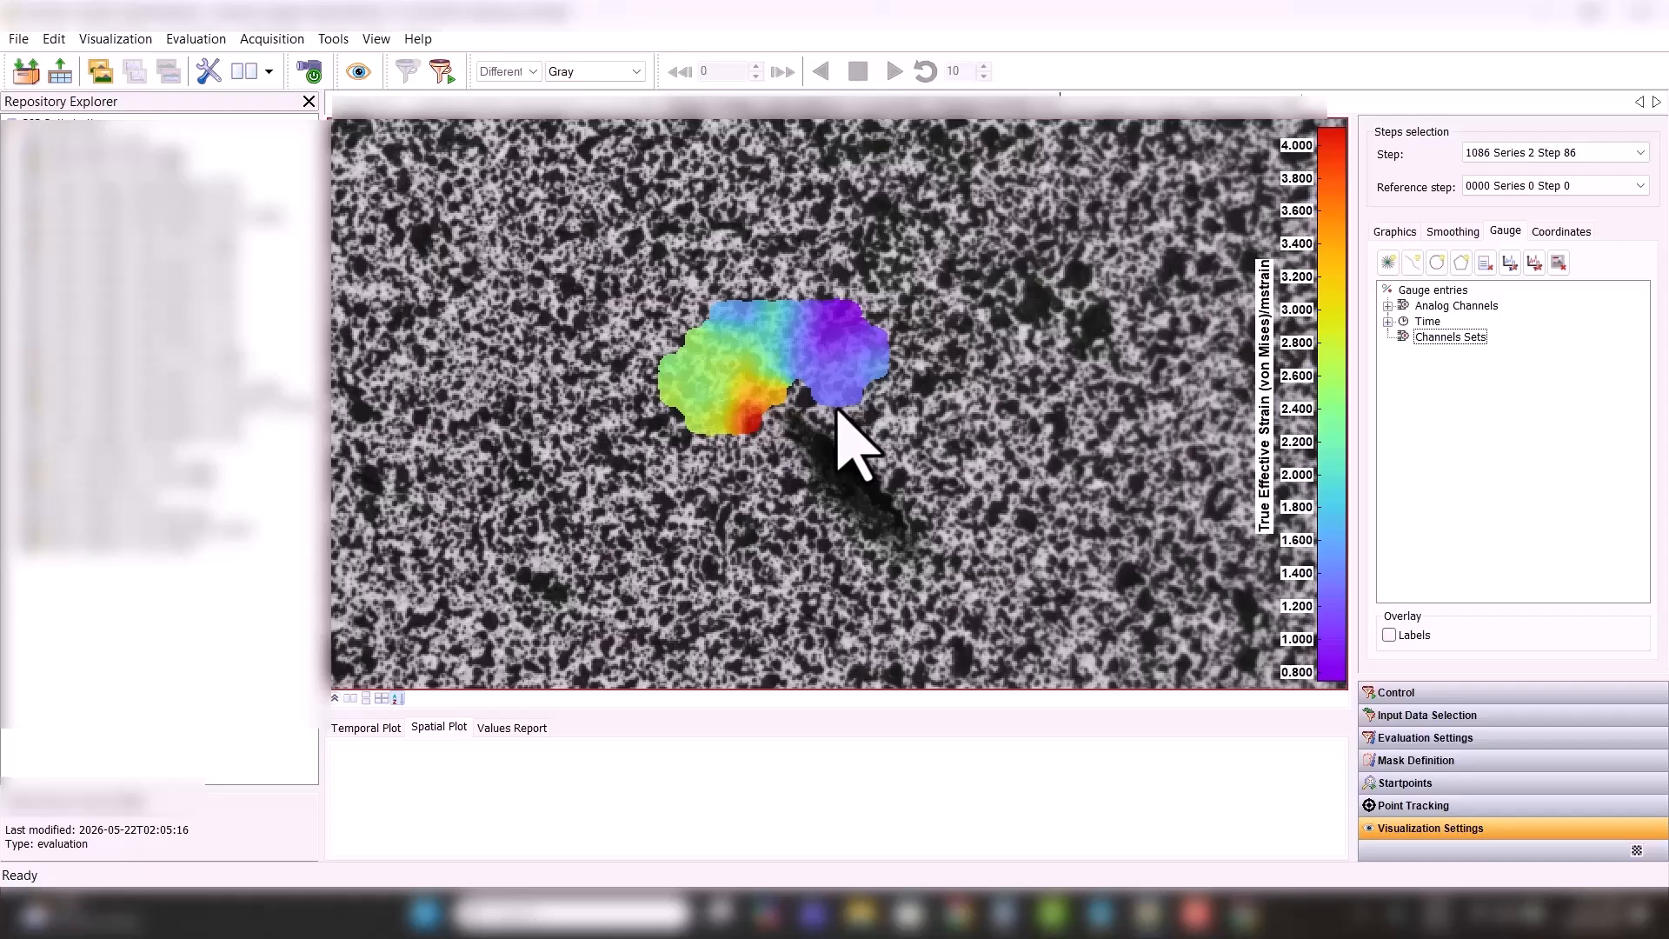
- Place two point gauges in the strain field, one on each side of the area above the notch tip
left_click(1387, 262)
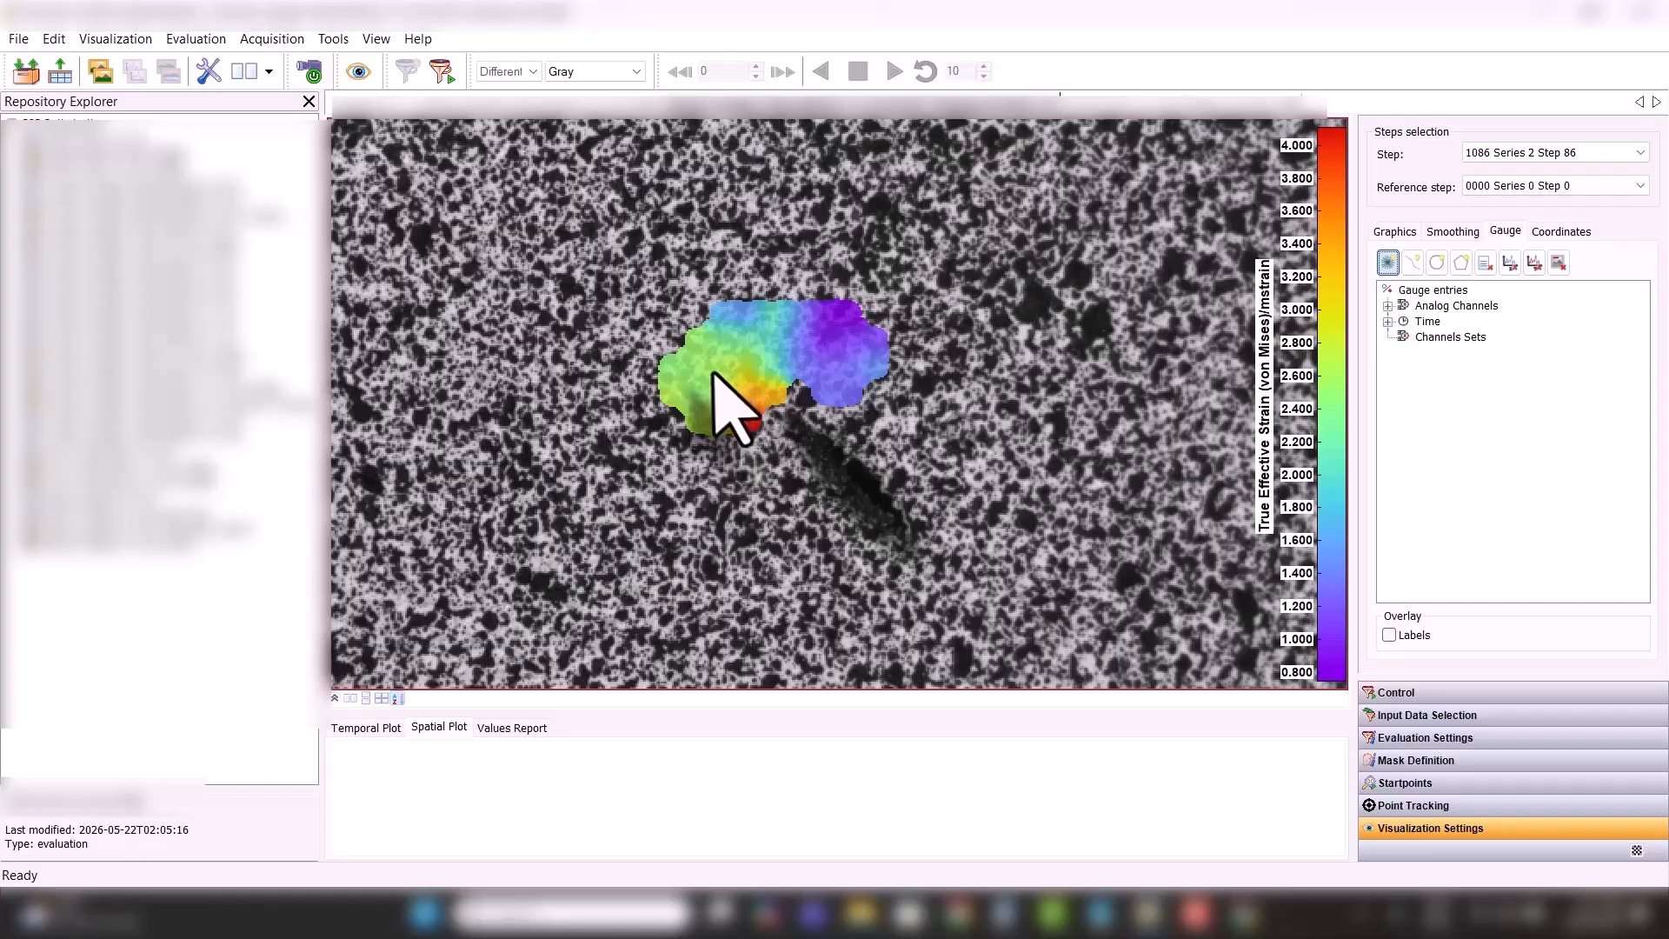
left_click(713, 372)
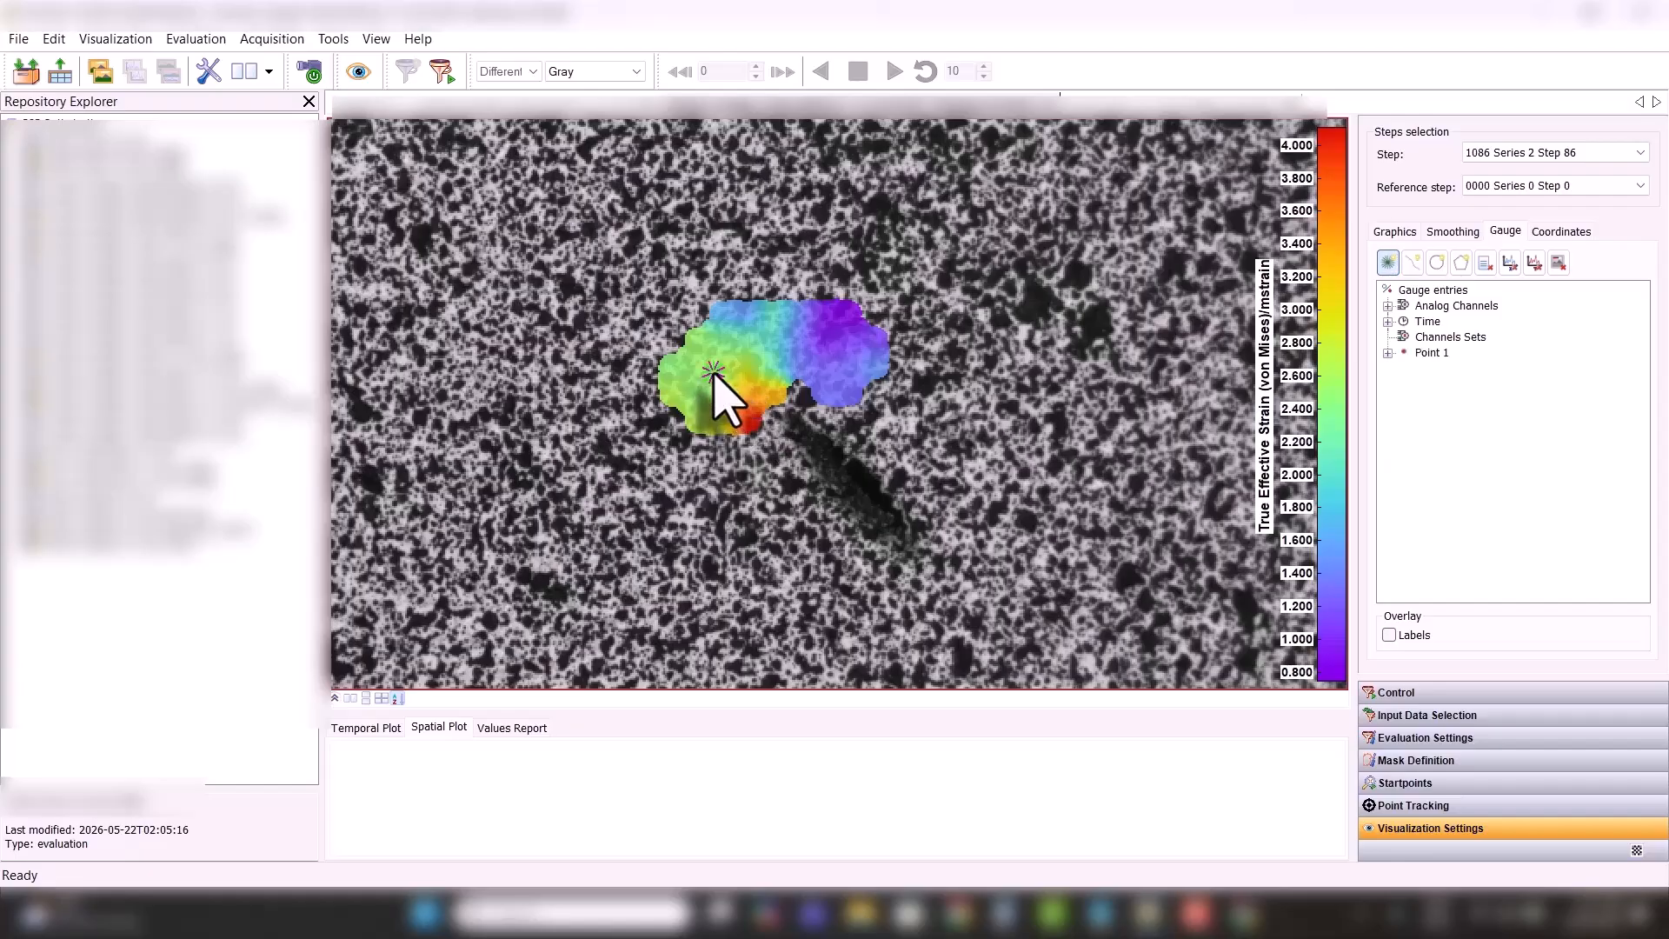
left_click(1389, 263)
left_click(818, 350)
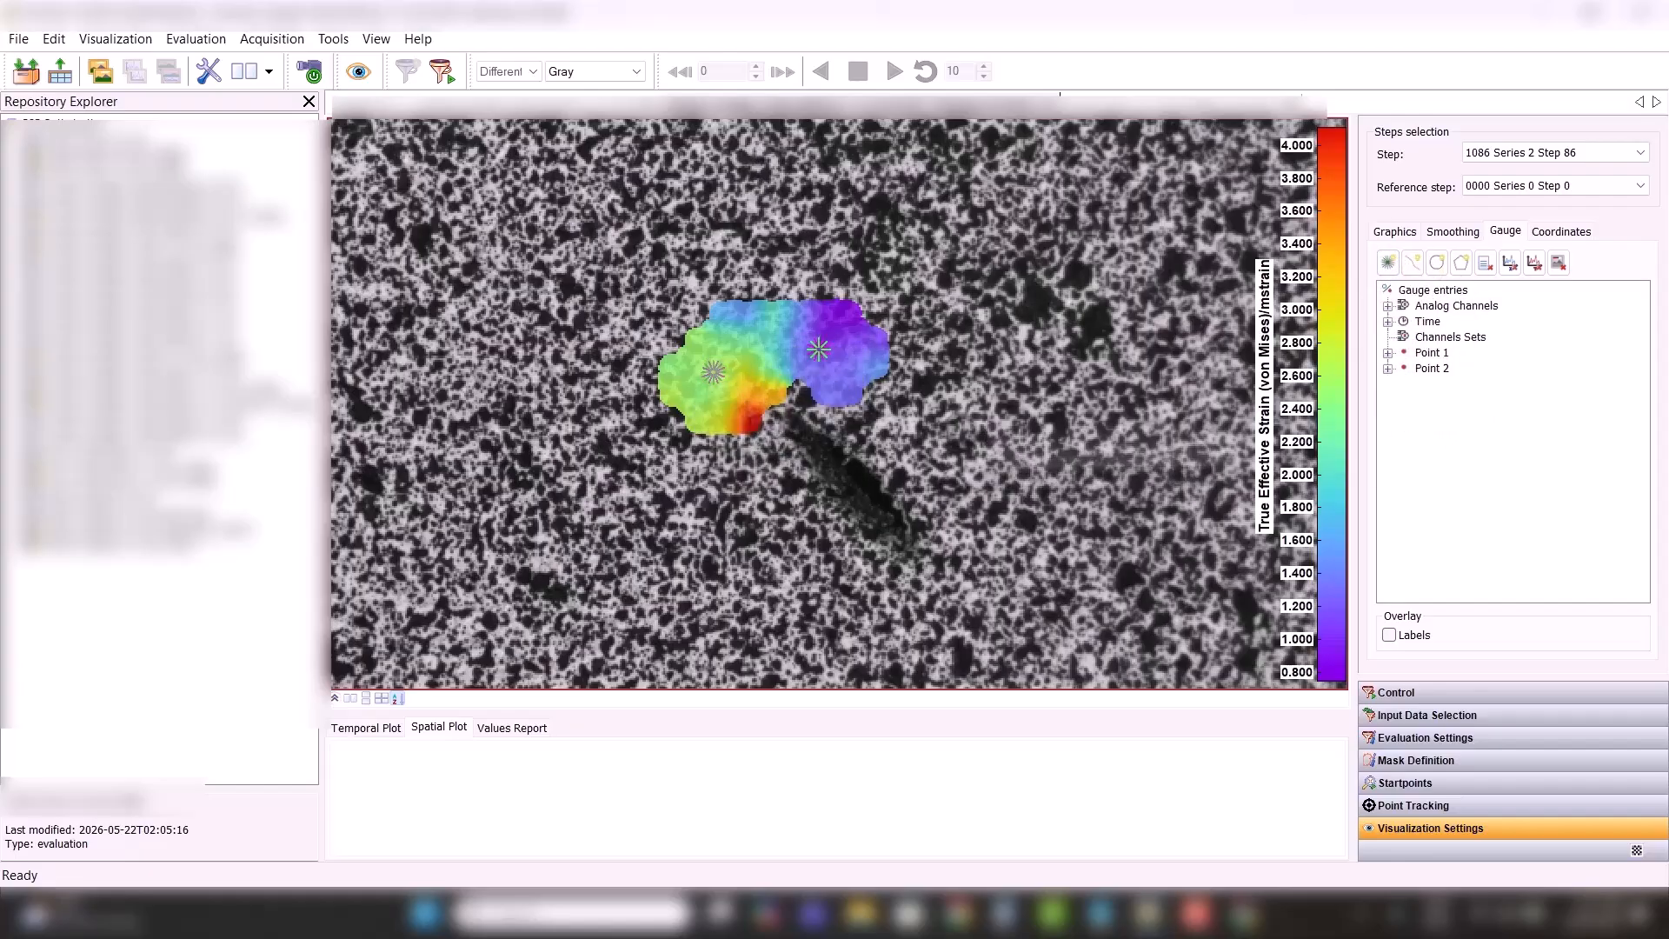
- Add the True Effective Strain (von Mises) of Point 1 to the values report and show the report
left_click(1388, 353)
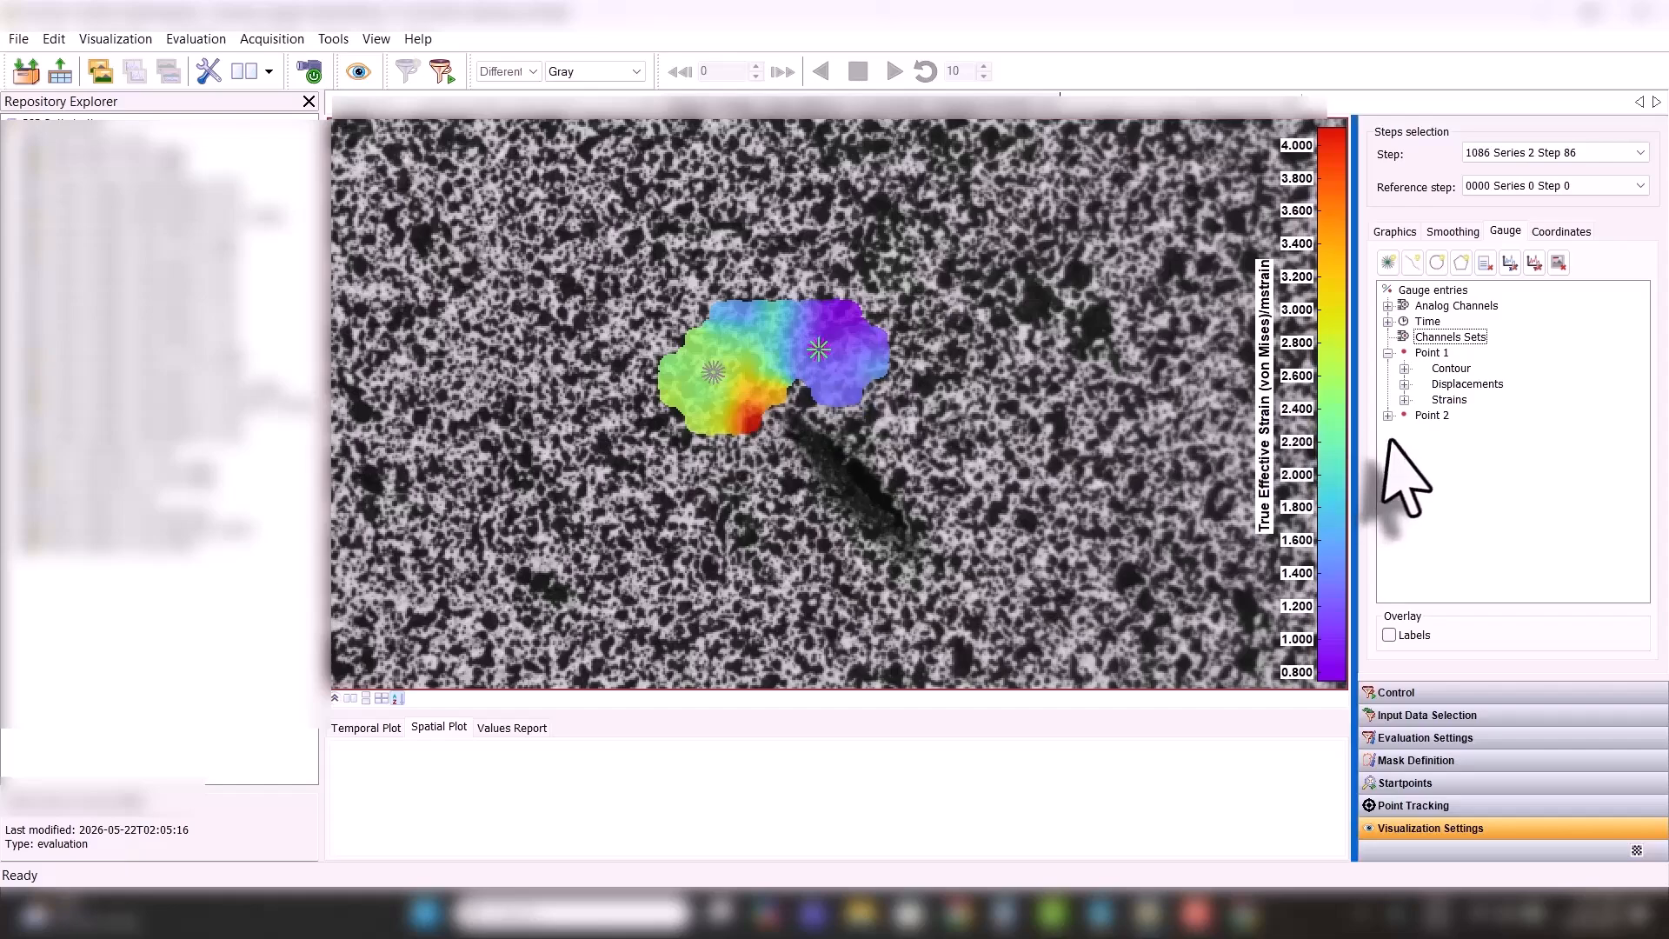
left_click(1425, 400)
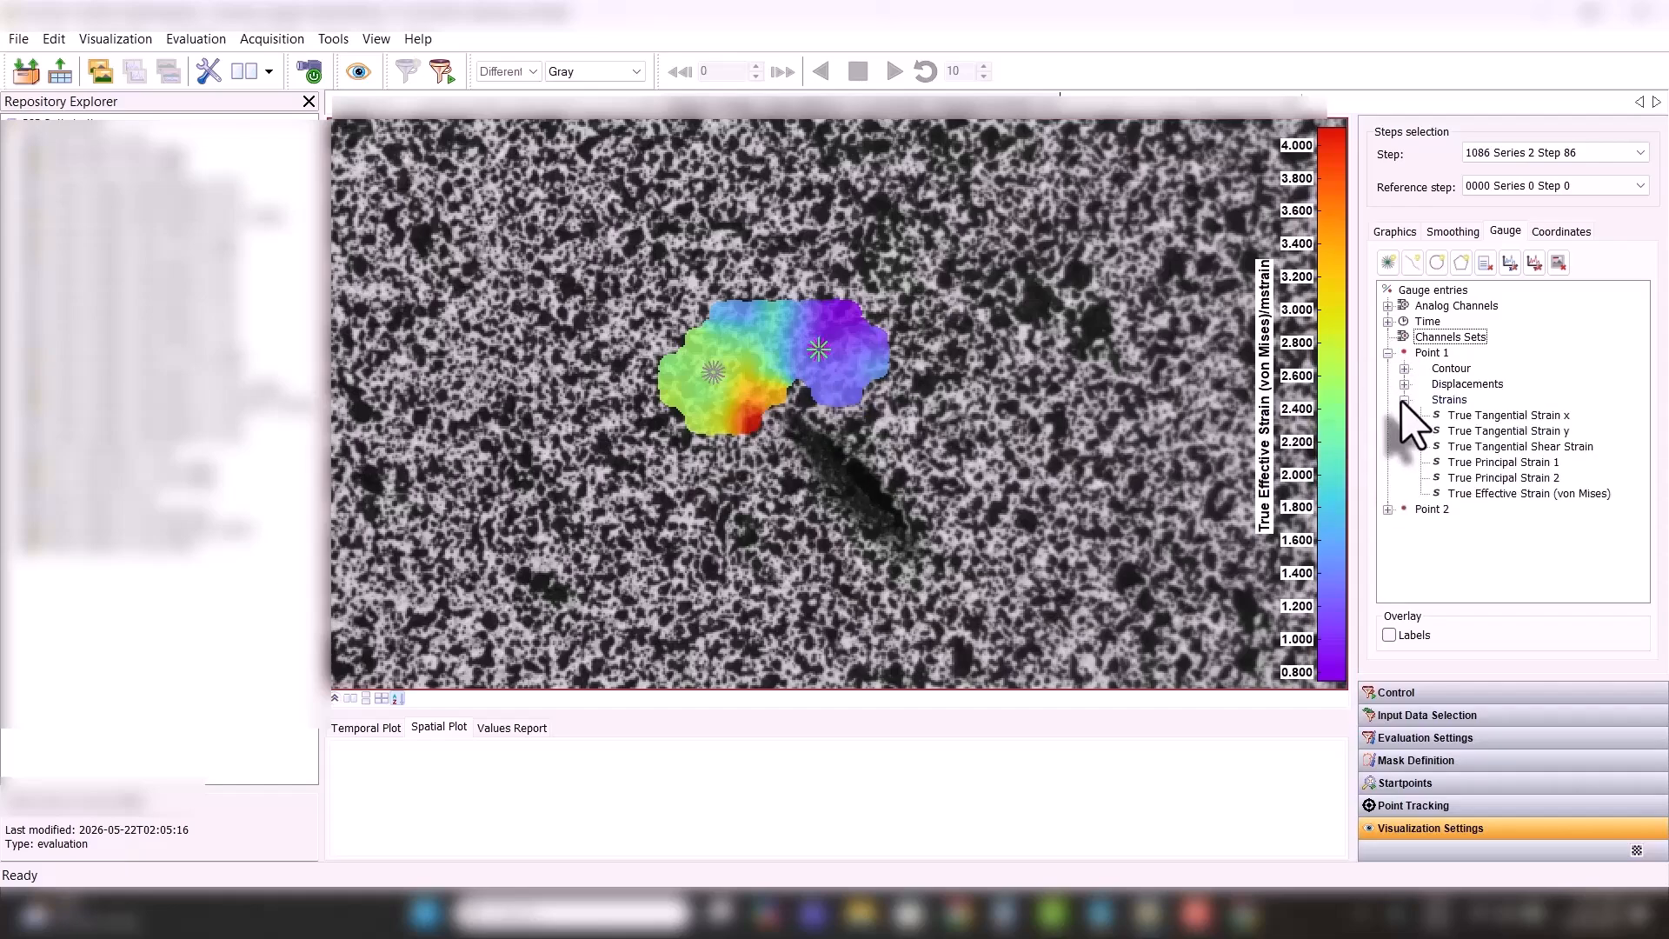
left_click(1494, 493)
right_click(1574, 494)
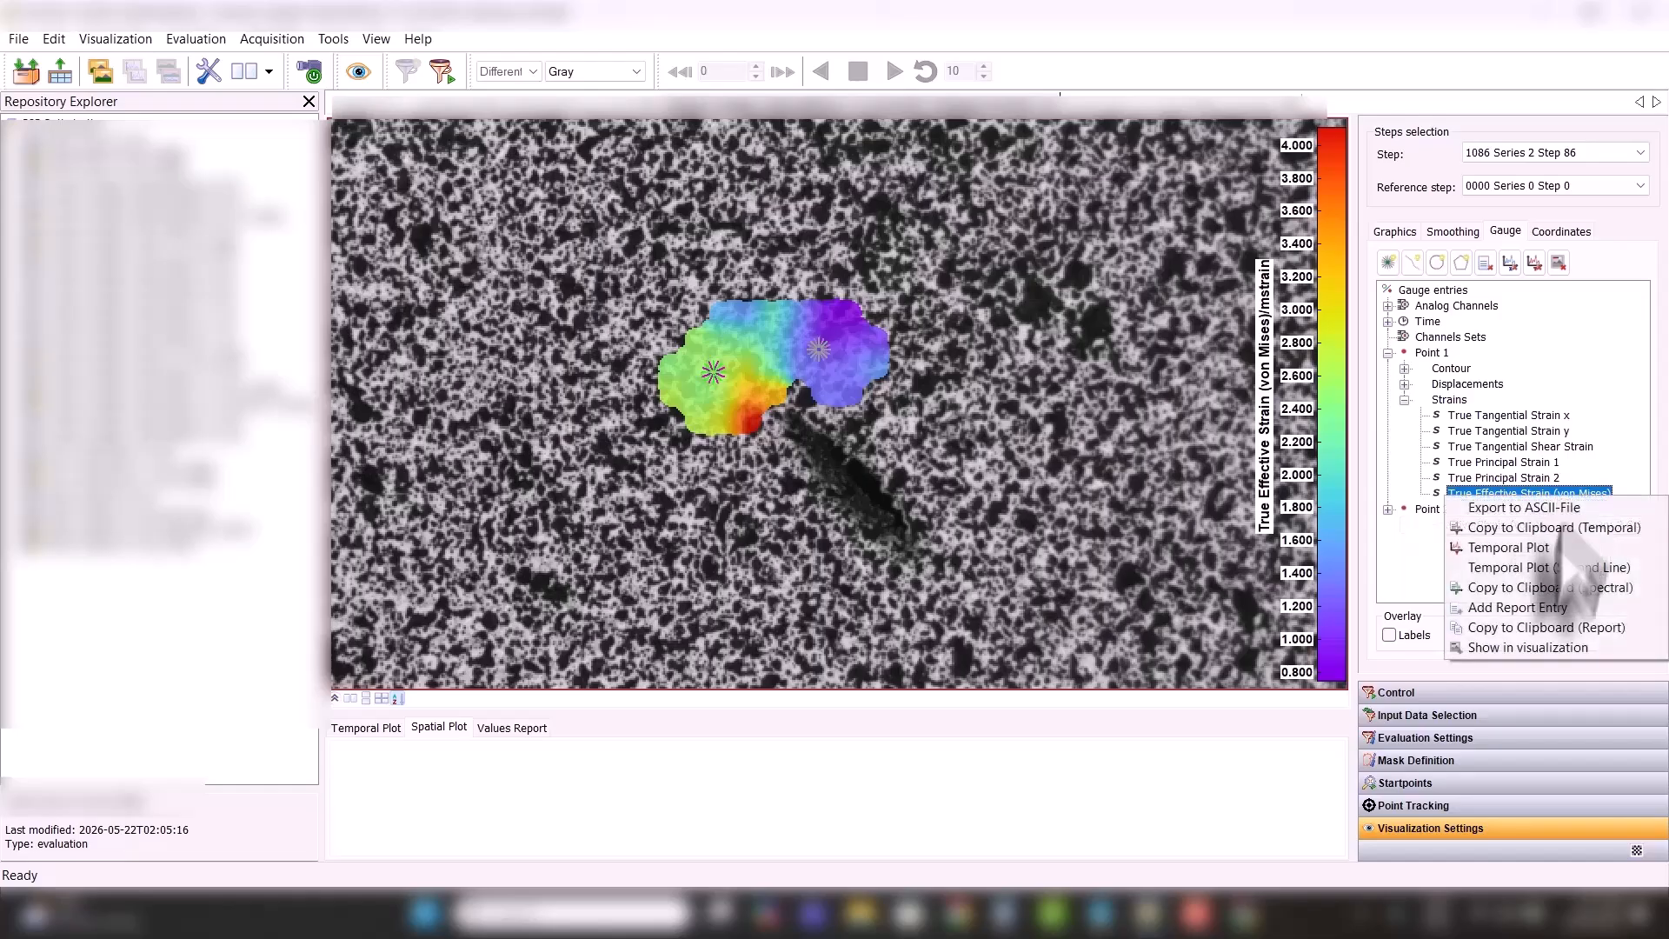
left_click(1532, 608)
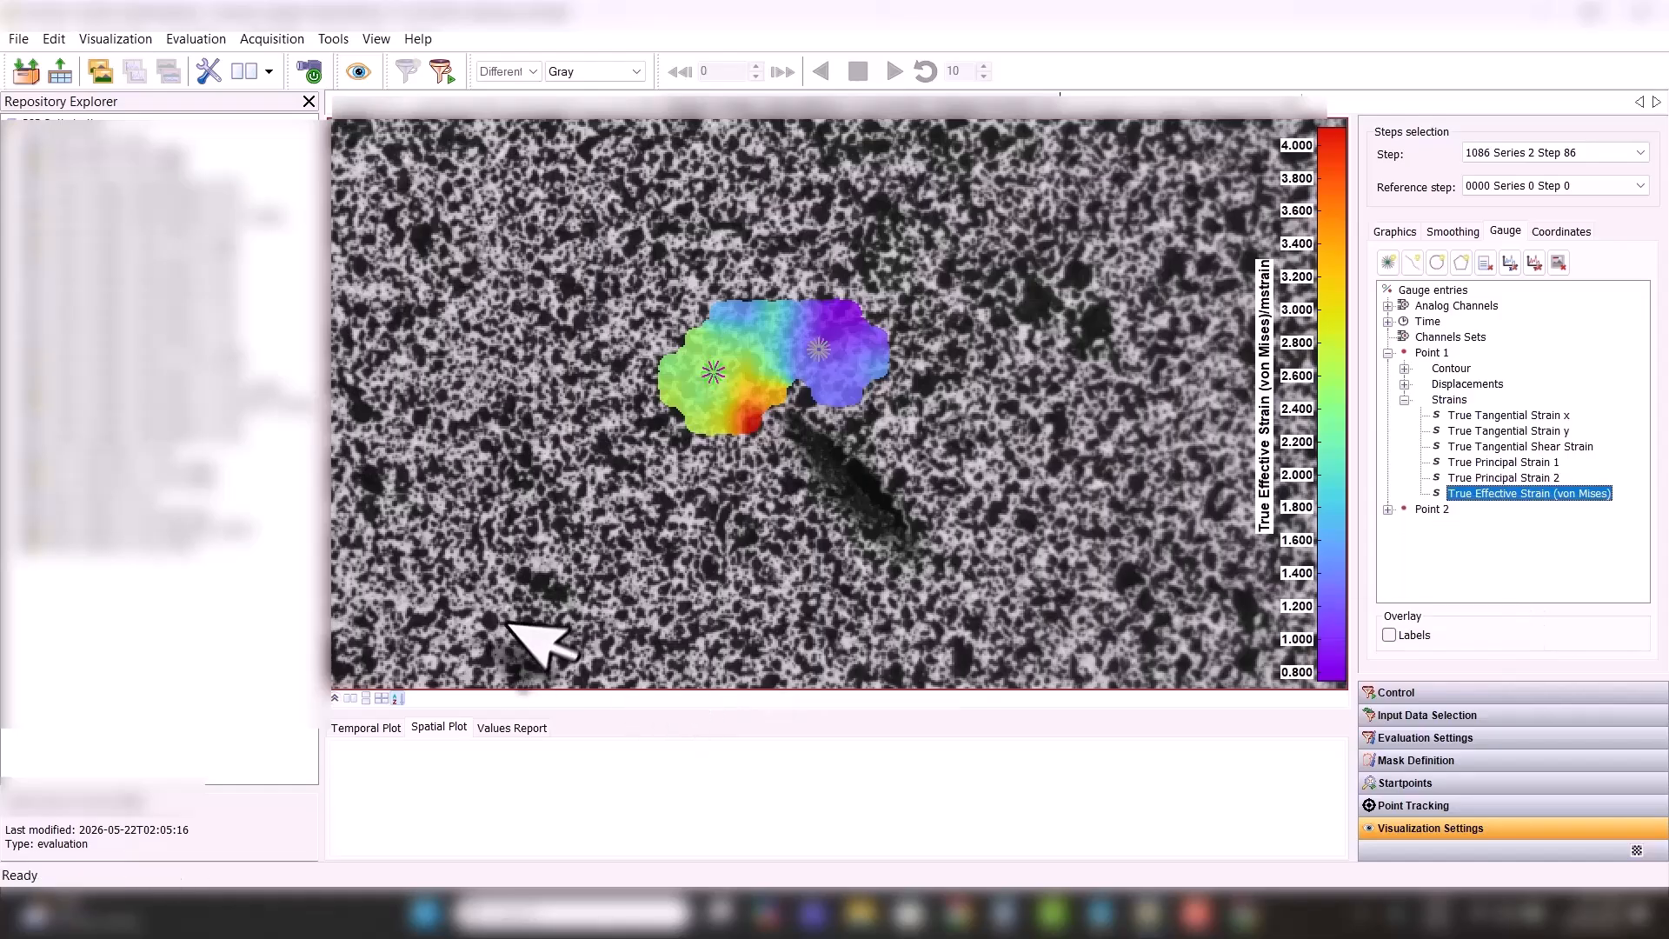
left_click(500, 728)
left_click(670, 764)
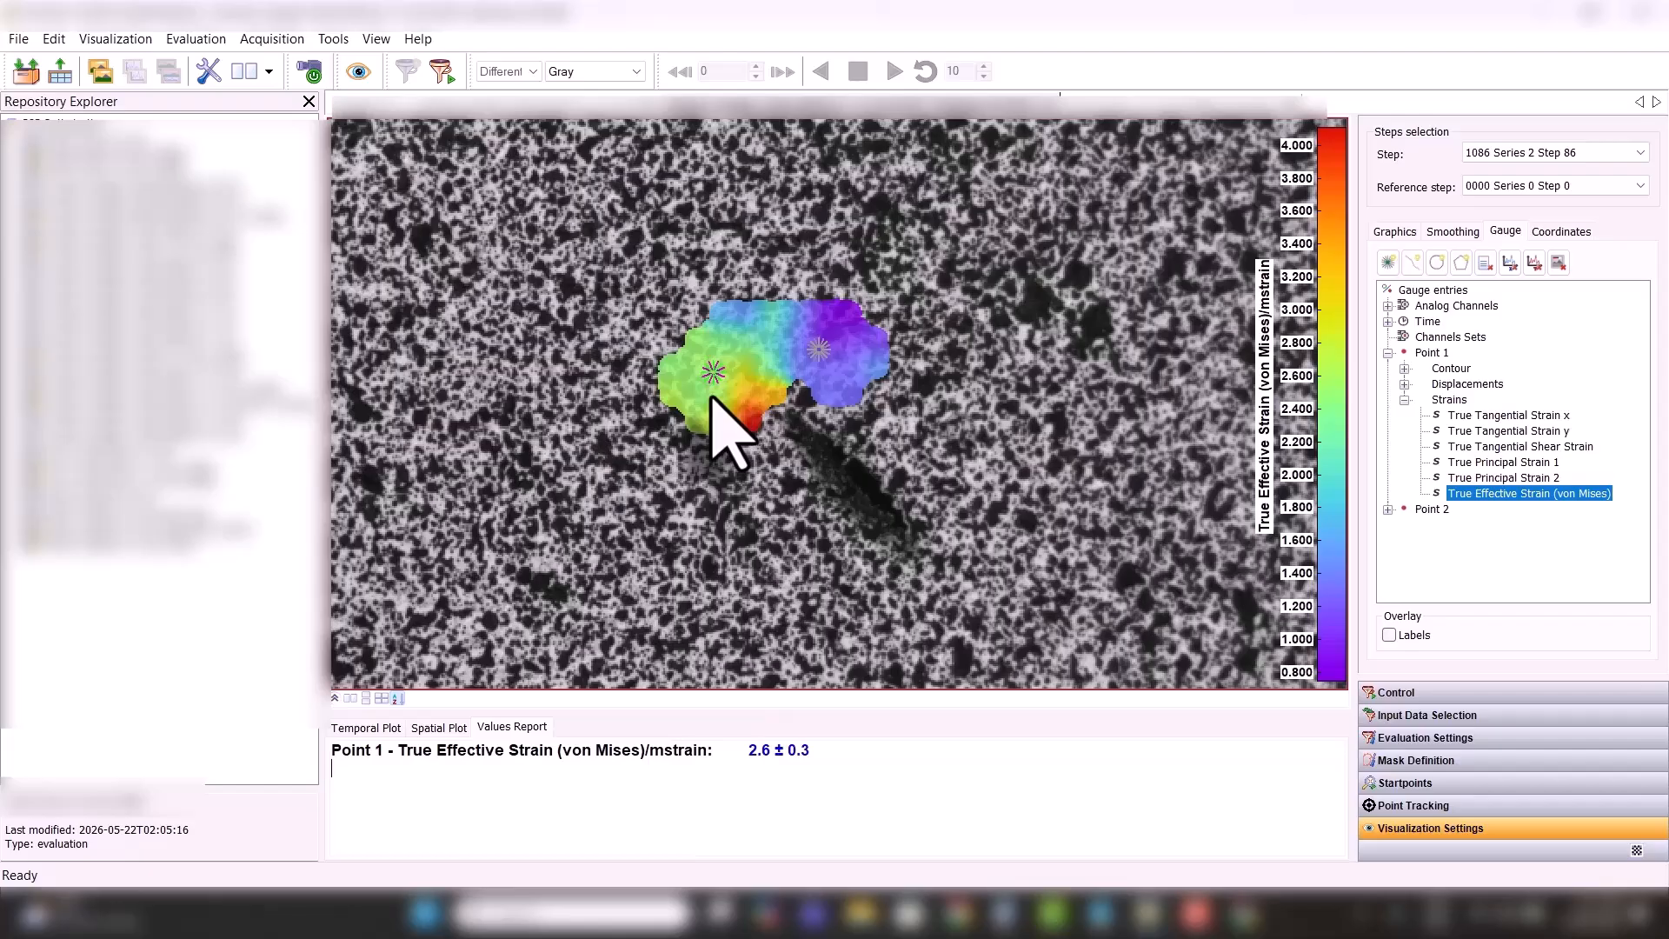
- Add the True Effective Strain (von Mises) of Point 2 to the values report
left_click(1389, 510)
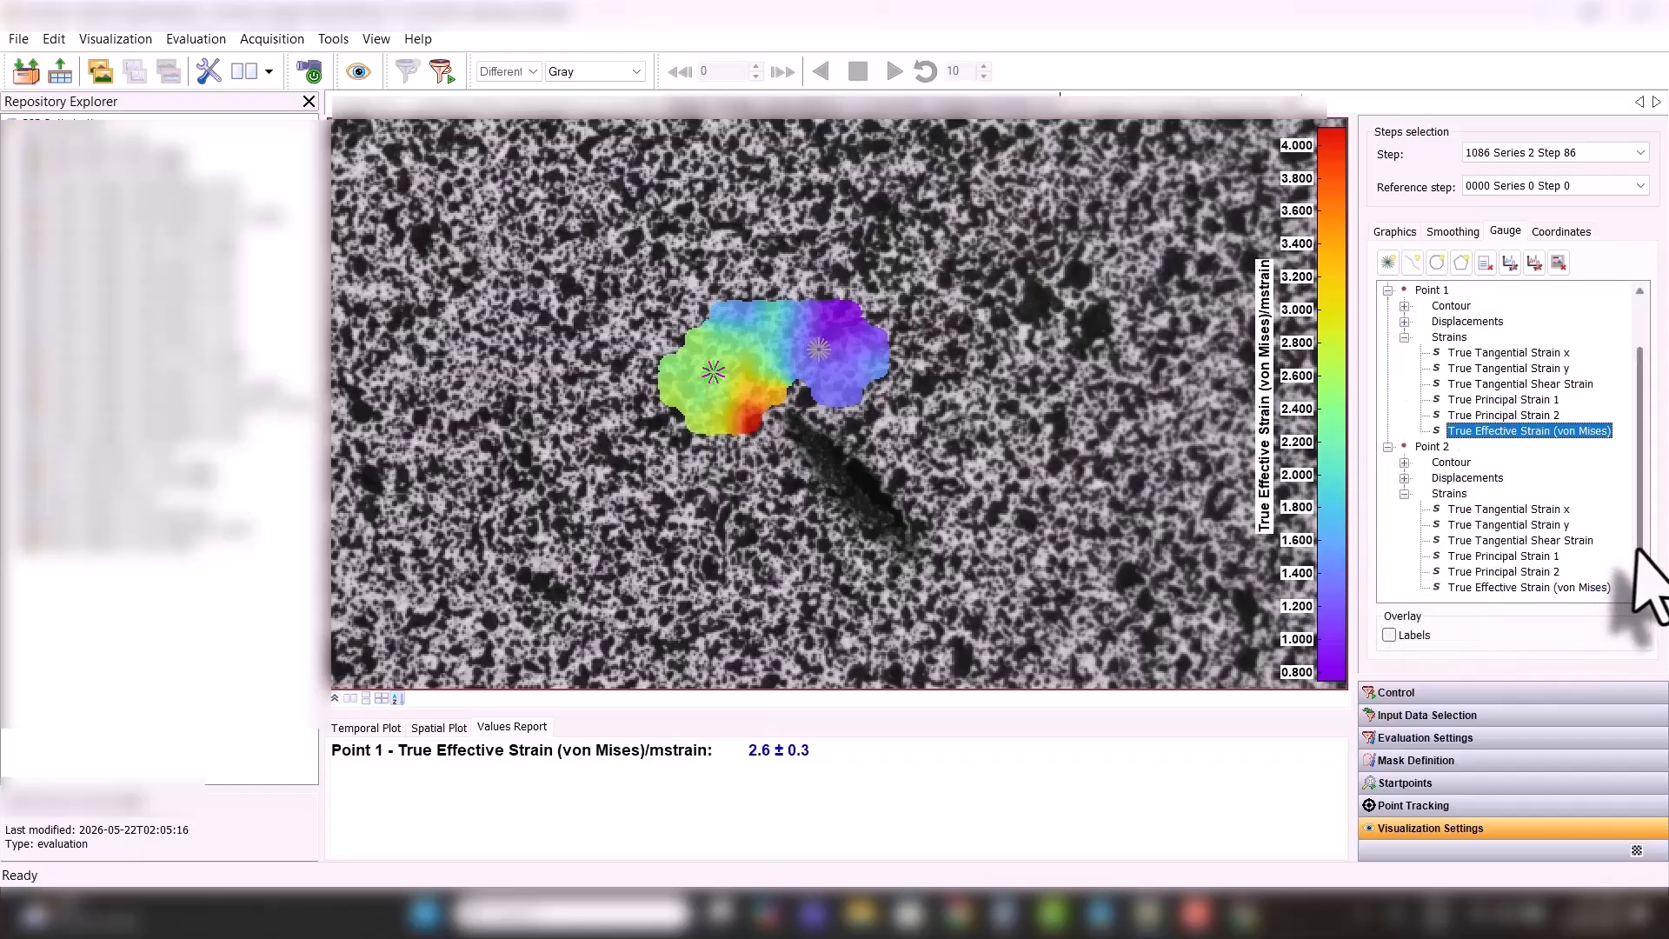
left_click(1492, 595)
right_click(1543, 661)
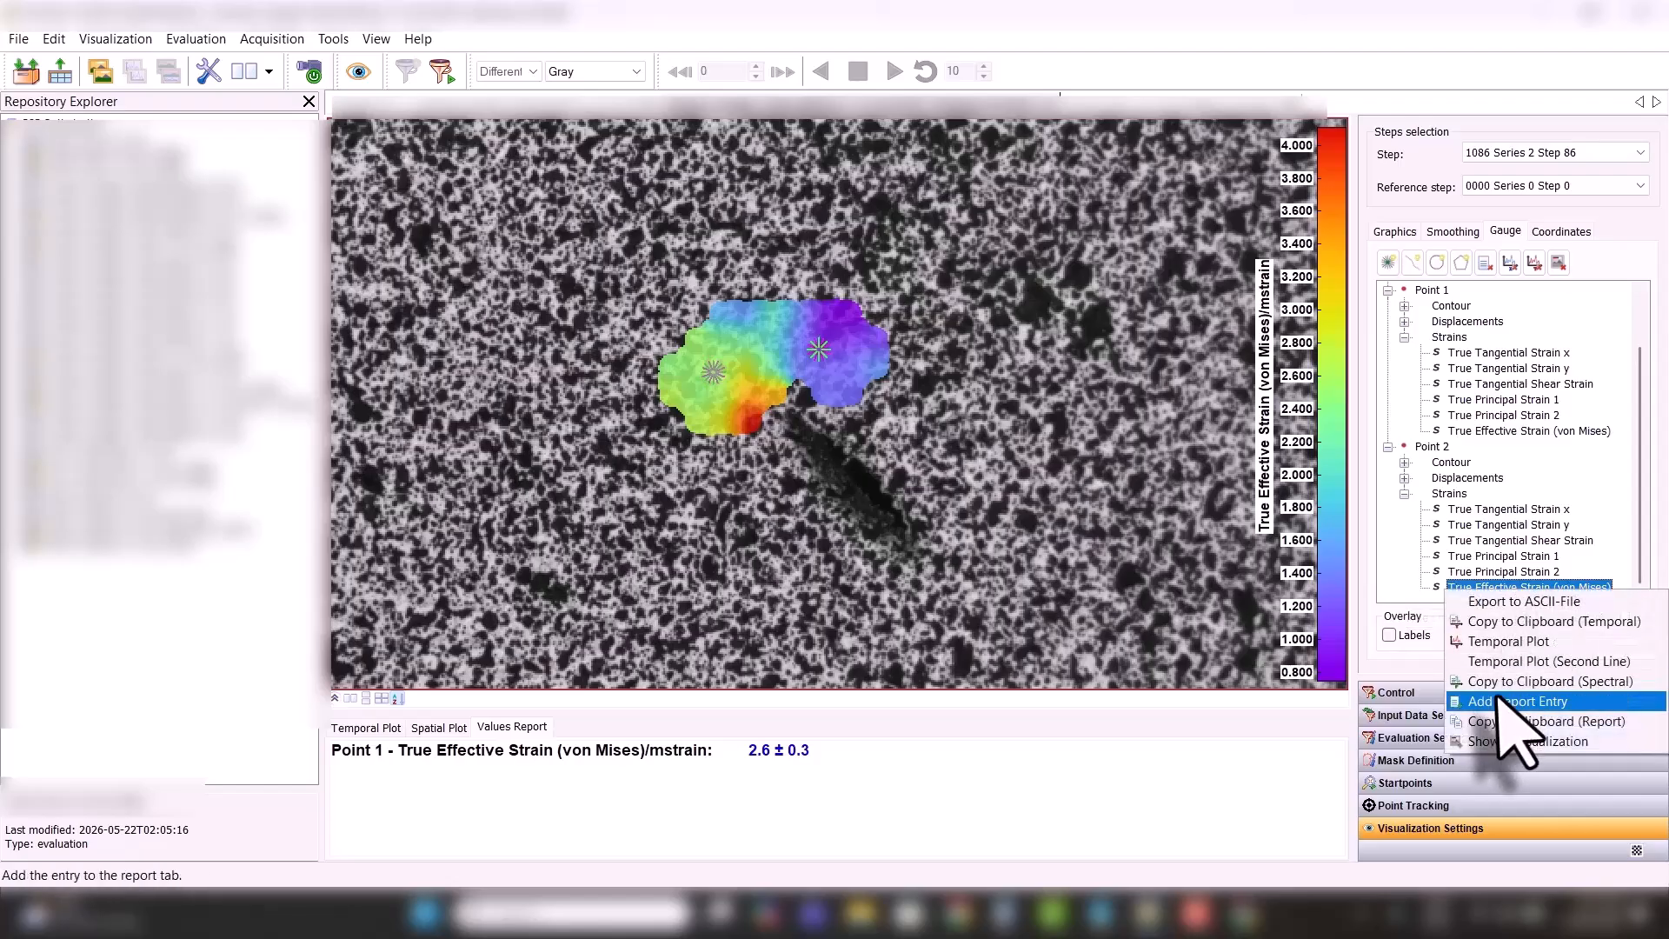
left_click(1510, 716)
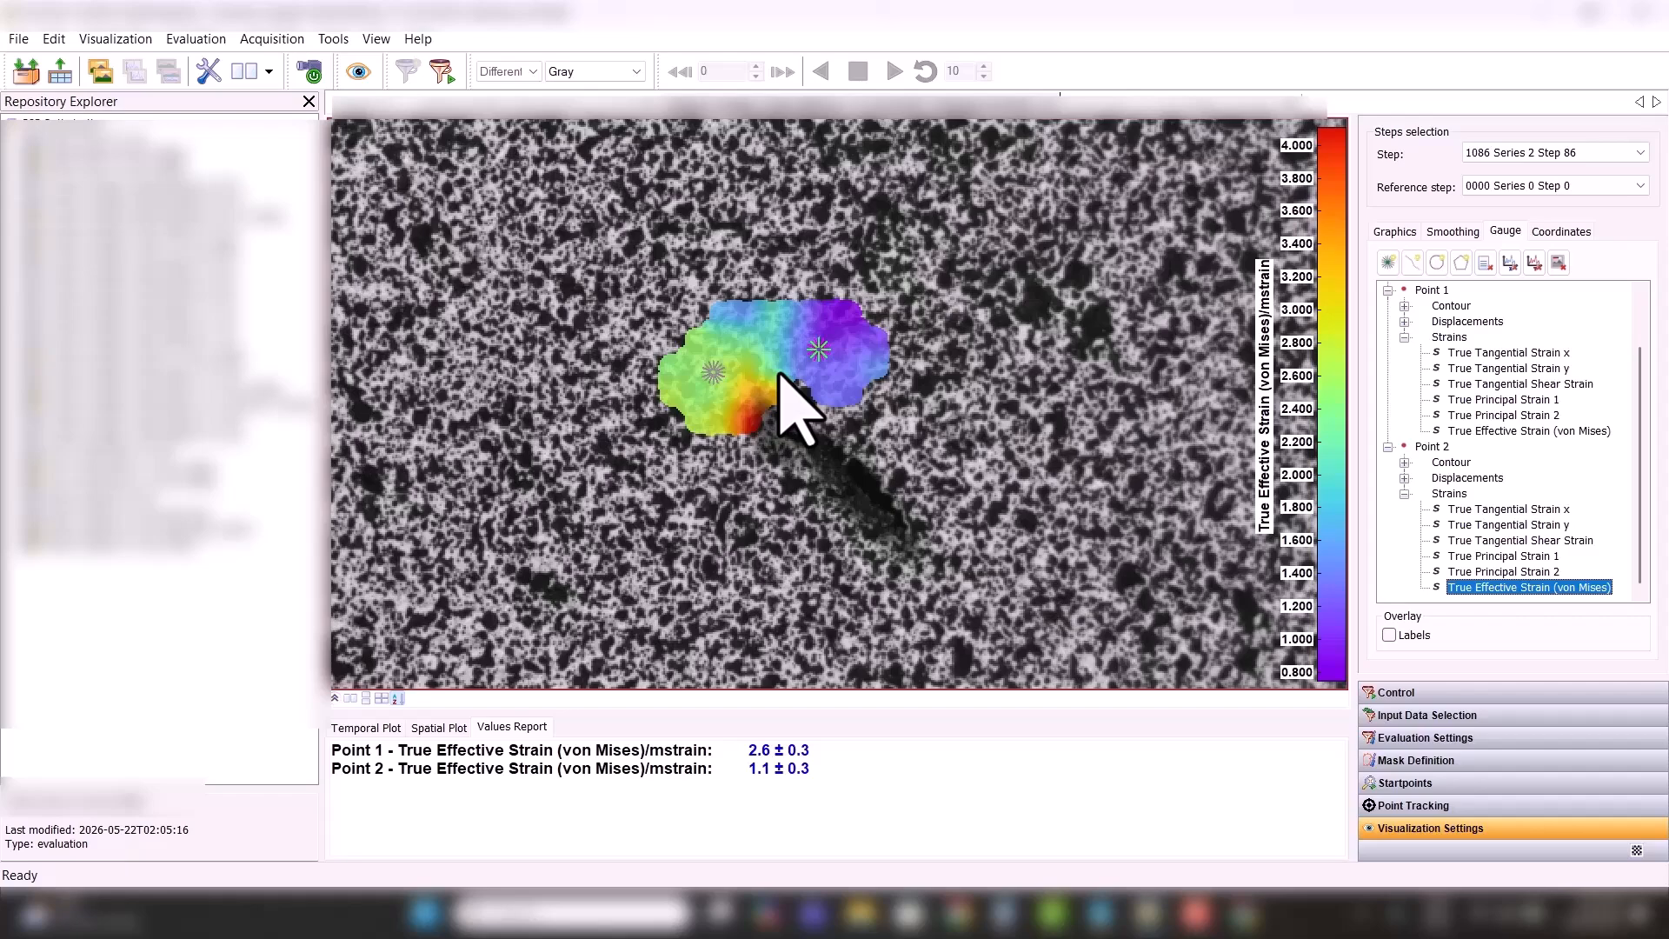
scroll(671, 317, "down", 5)
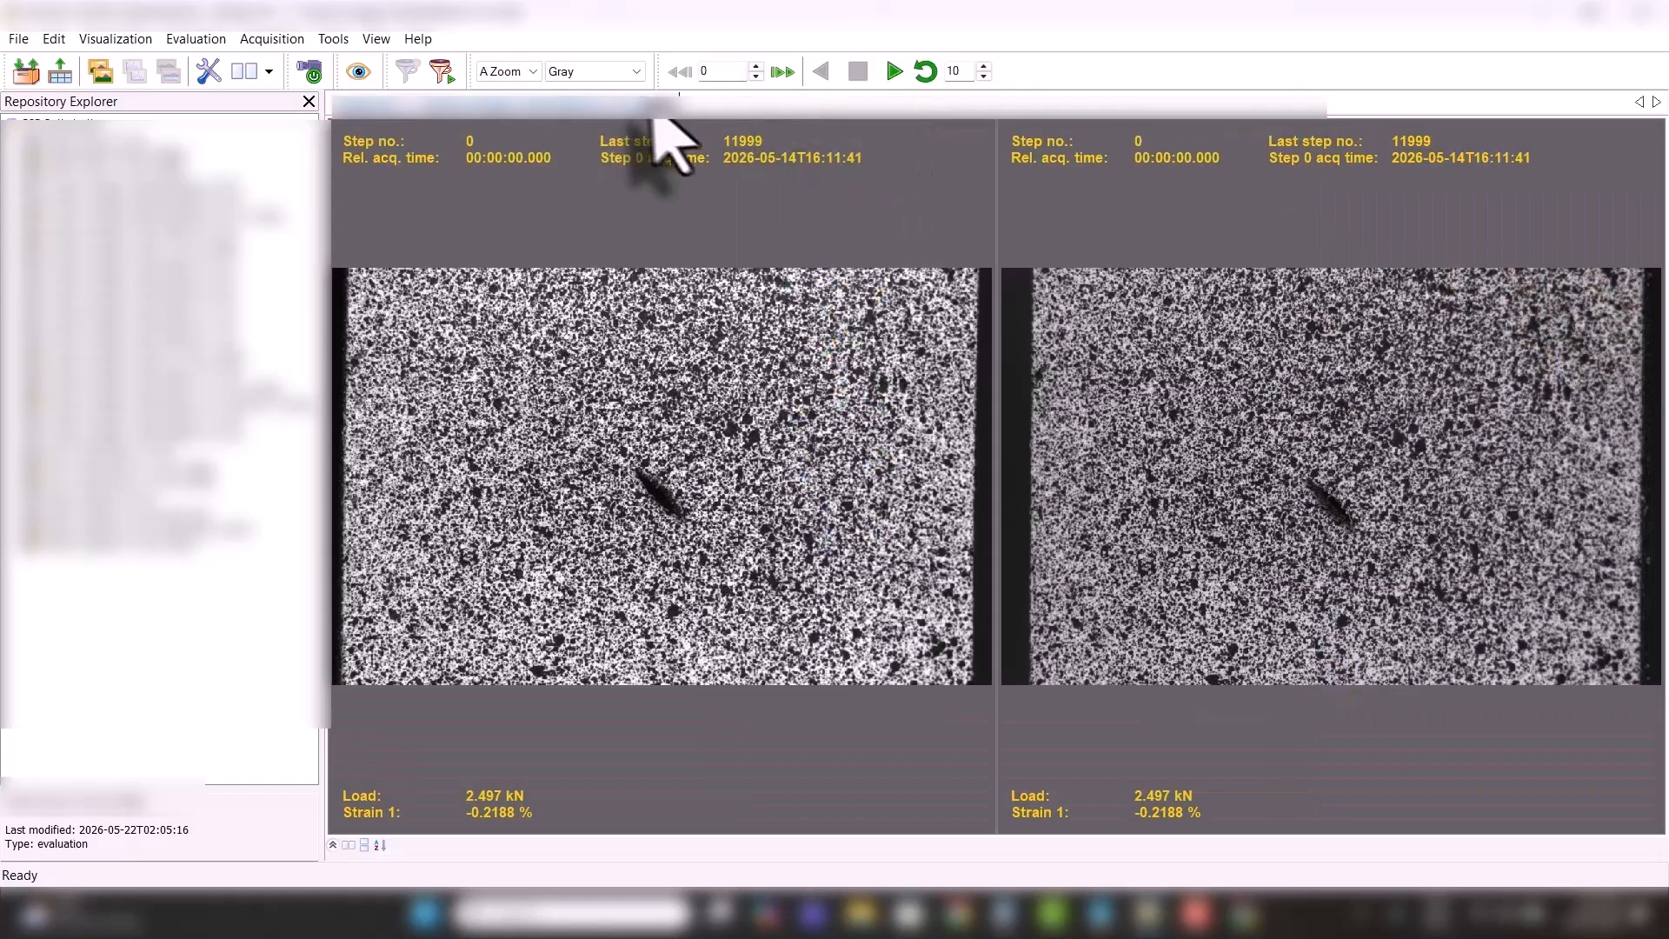
- Close the remaining document, switch to the DIC_Training_Video repository and open the center-hole CORN1 evaluation
left_click(666, 103)
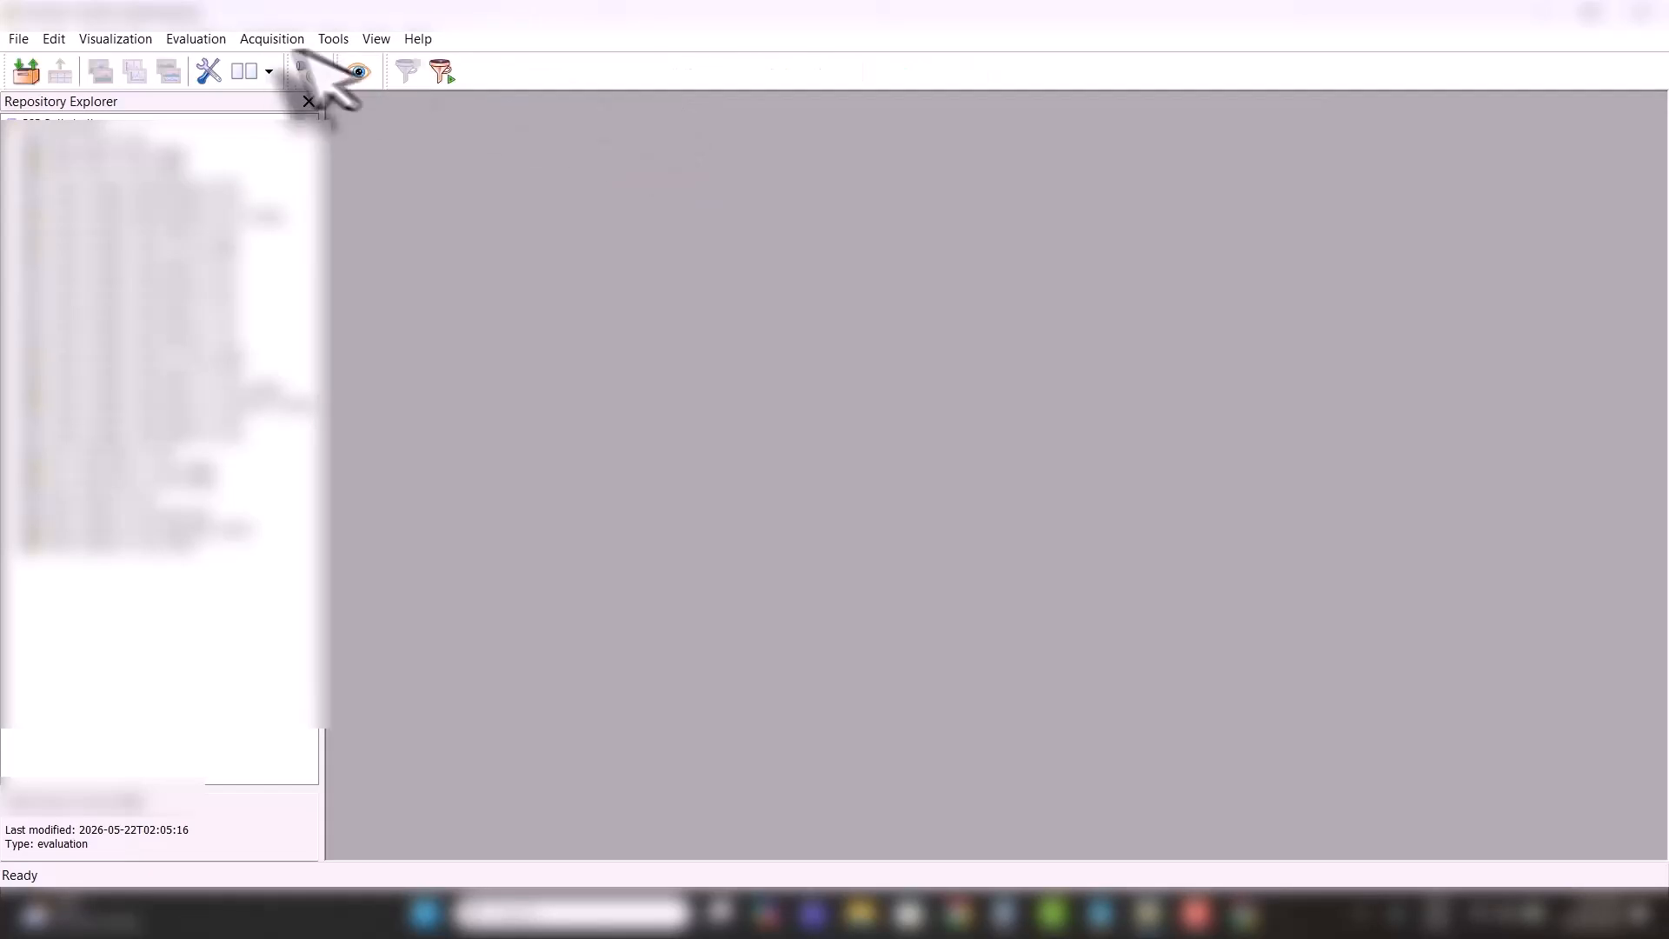
left_click(26, 70)
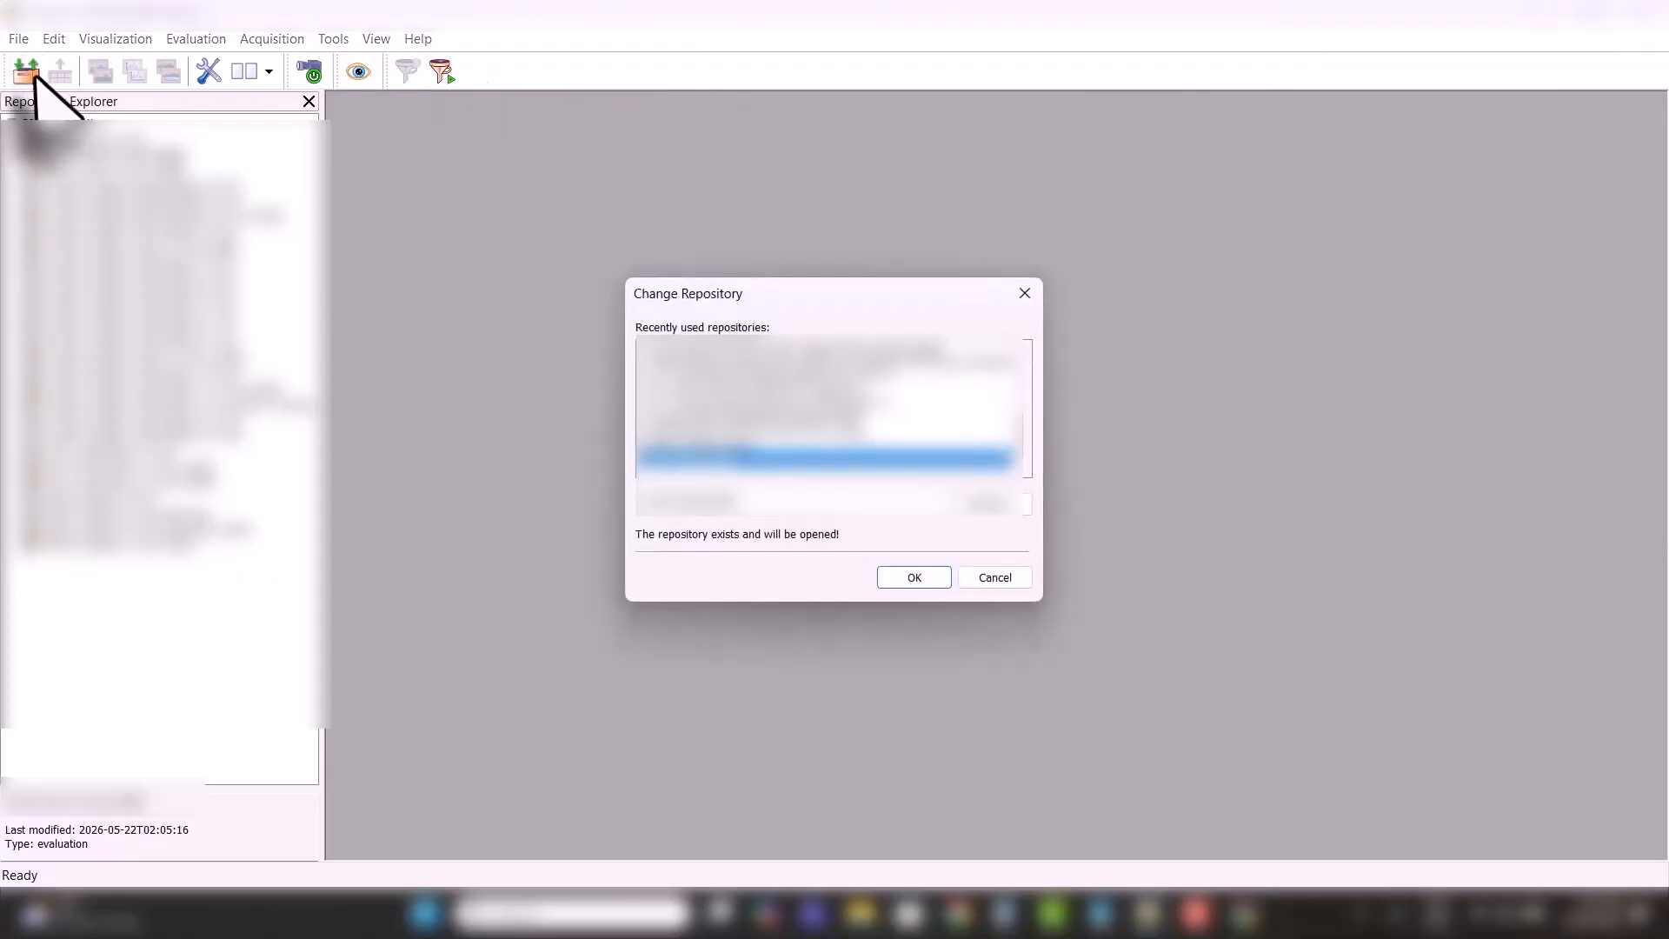
left_click(920, 576)
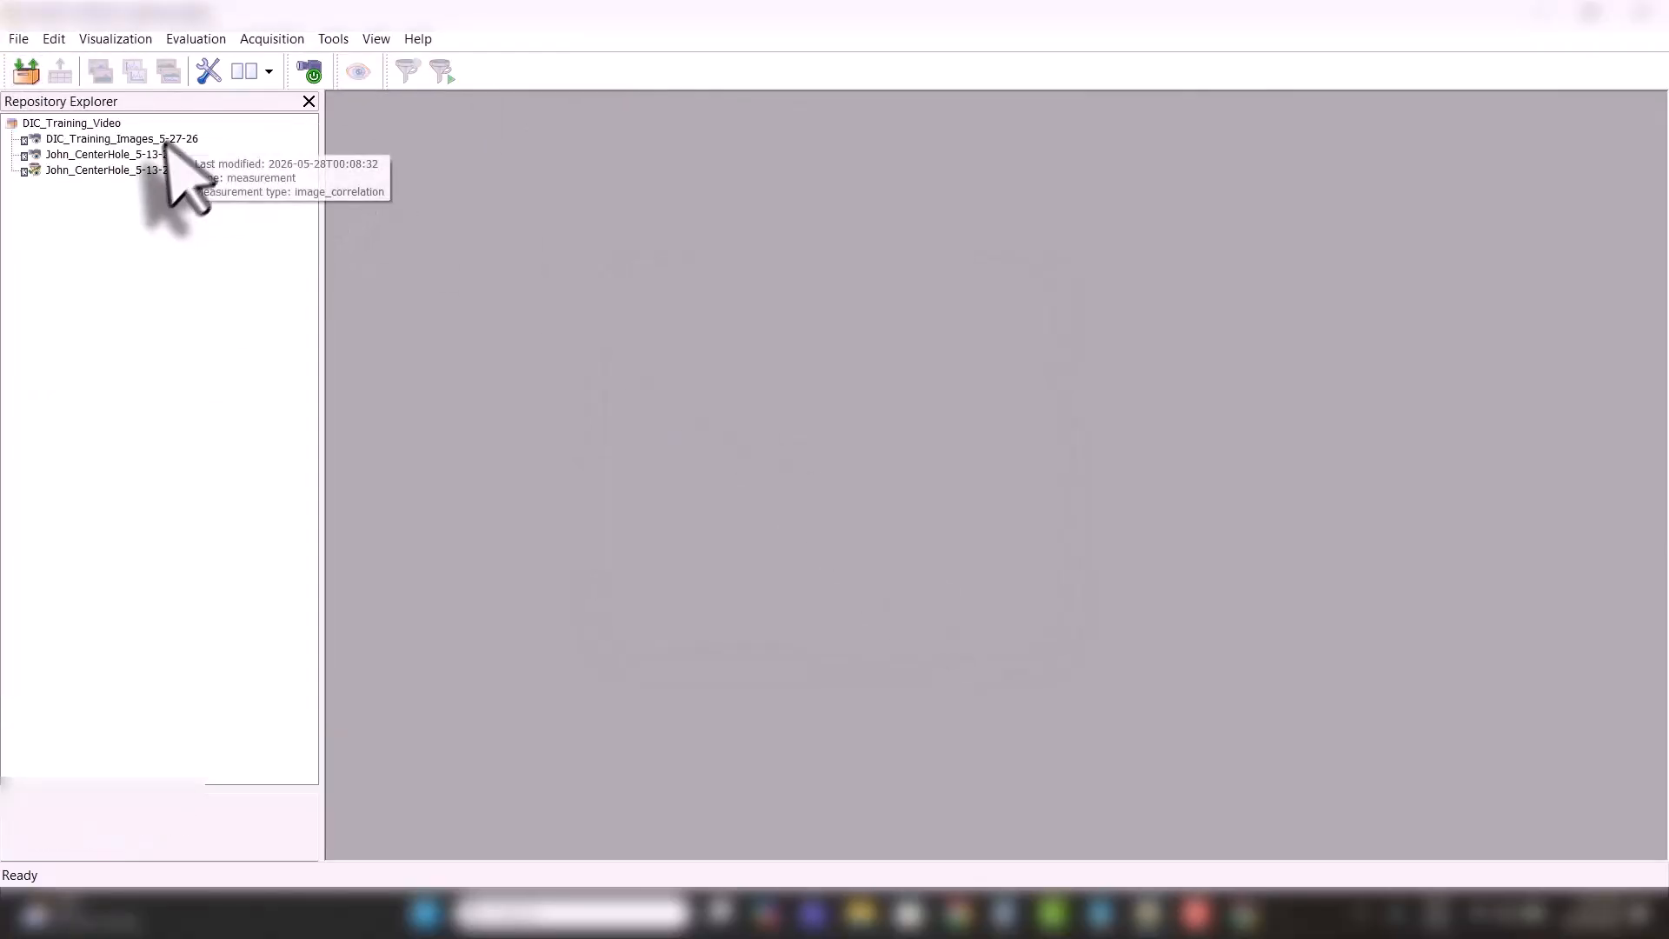
left_click(149, 170)
left_click(438, 77)
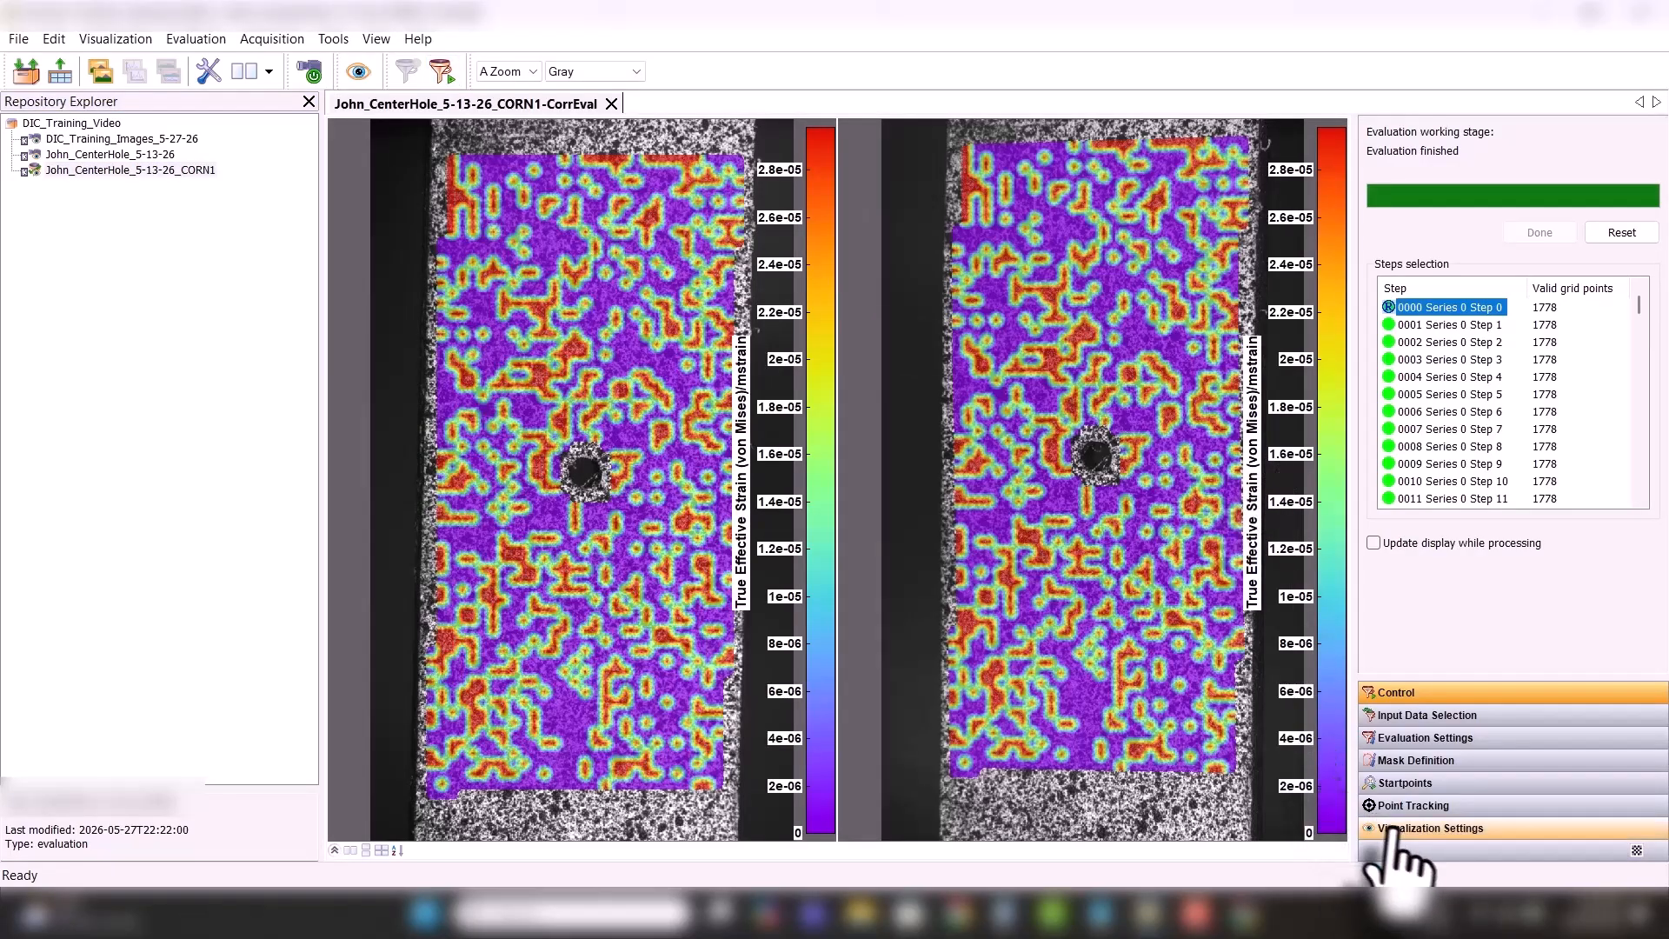
- Show the center-hole evaluation in the visualization settings as a single camera image and enlarge the image area over the report
left_click(1387, 828)
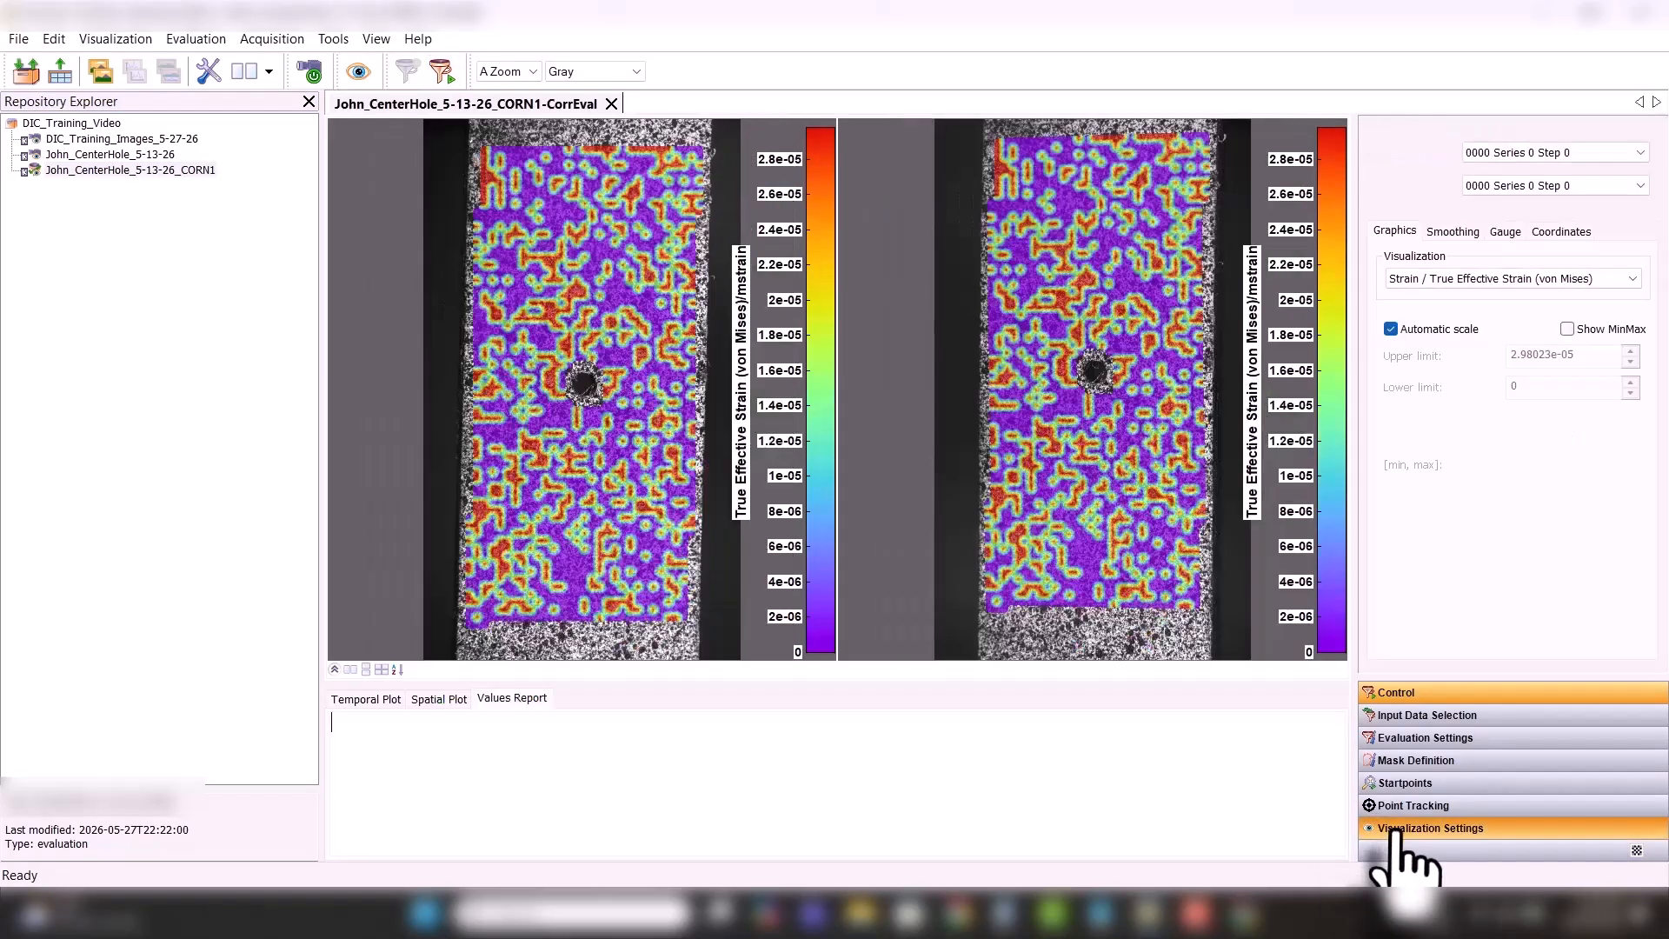
left_click(334, 670)
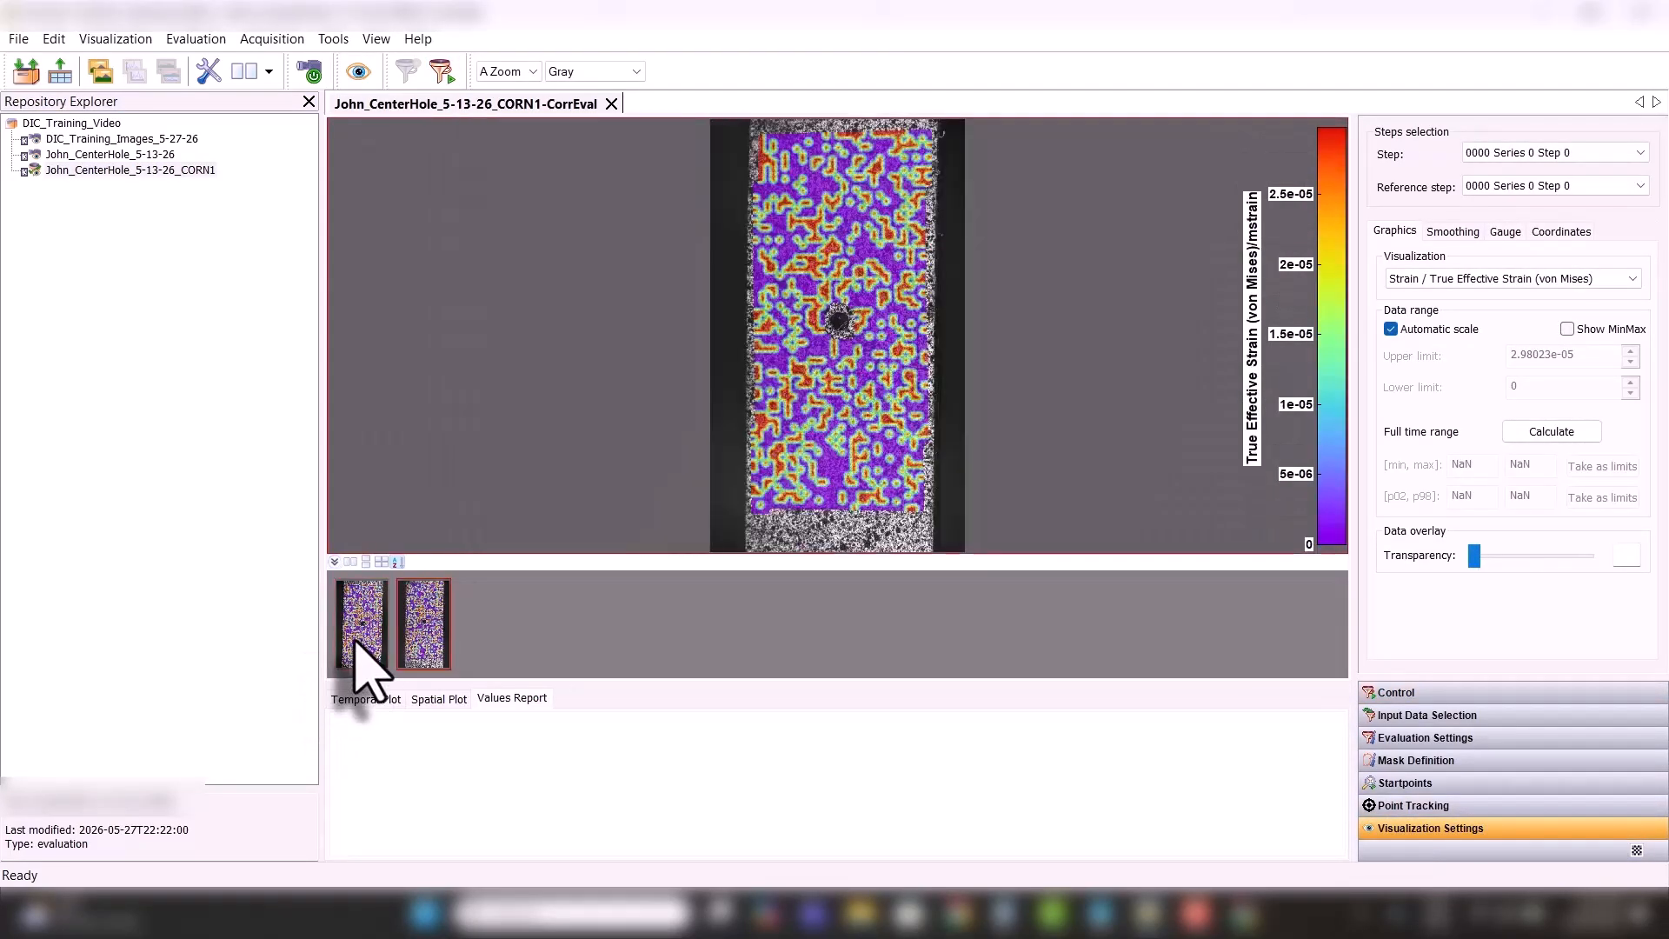
left_click(333, 562)
left_click_drag(569, 684, 574, 743)
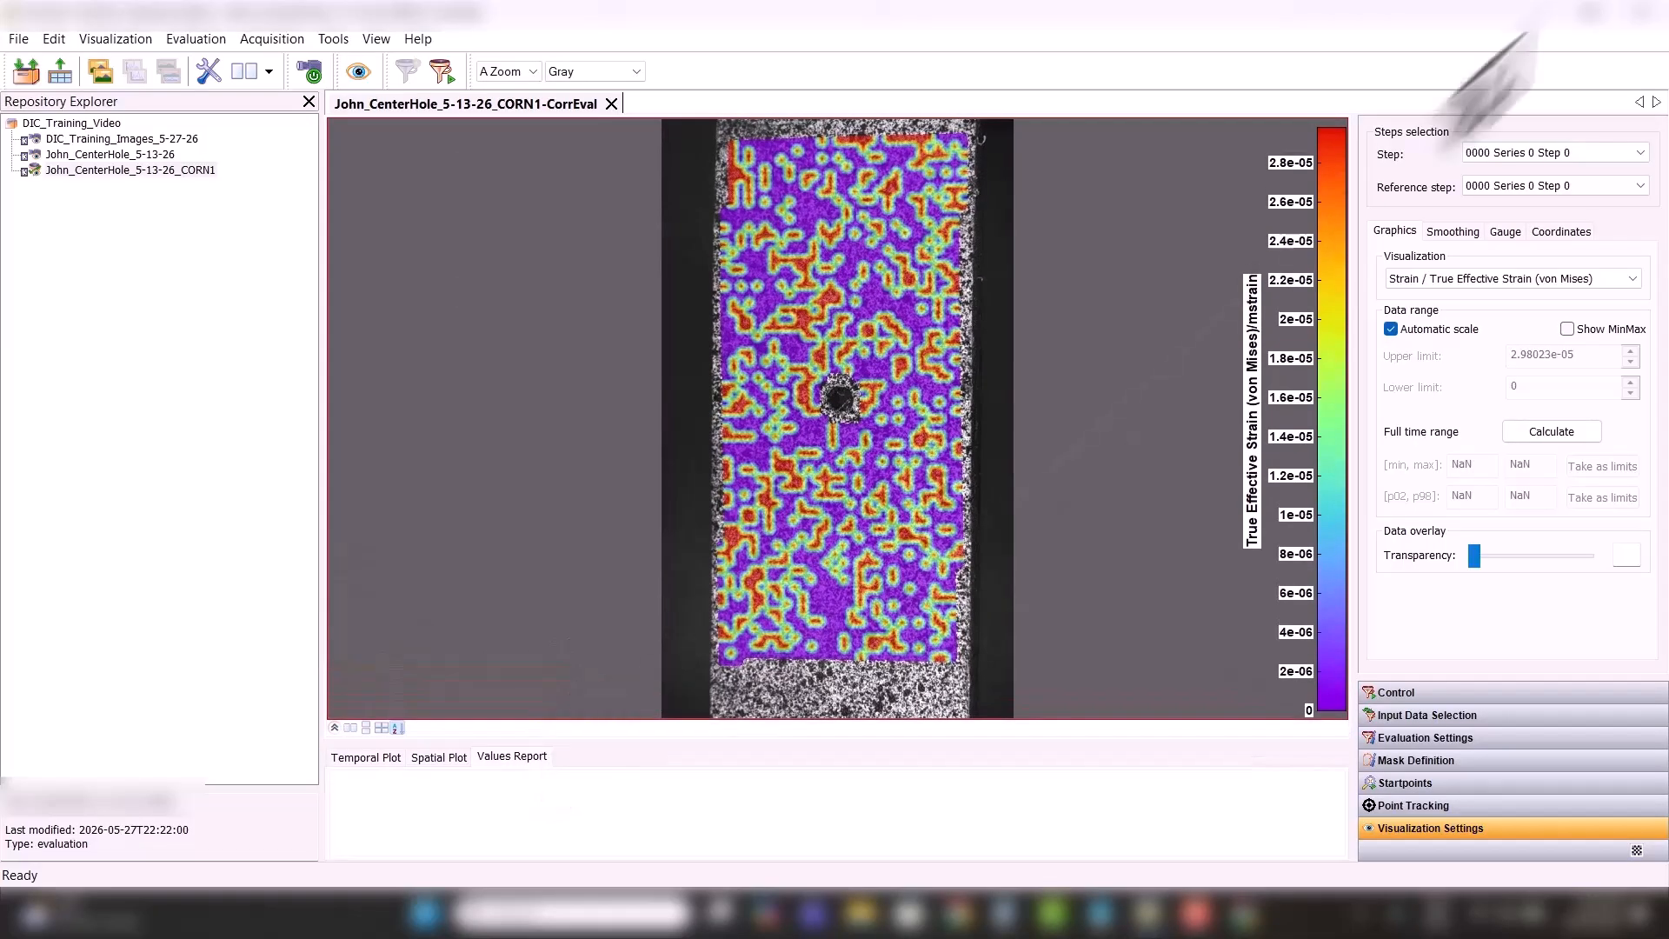
- Browse the loading steps and display step 0989 Series 0 Step 989 of the center-hole specimen
left_click(1590, 154)
left_click_drag(1641, 189, 1633, 558)
left_click_drag(1633, 435, 1639, 547)
left_click(1581, 464)
left_click(1572, 151)
left_click(1546, 466)
left_click(1535, 155)
left_click(1497, 549)
left_click(1554, 160)
left_click(1554, 523)
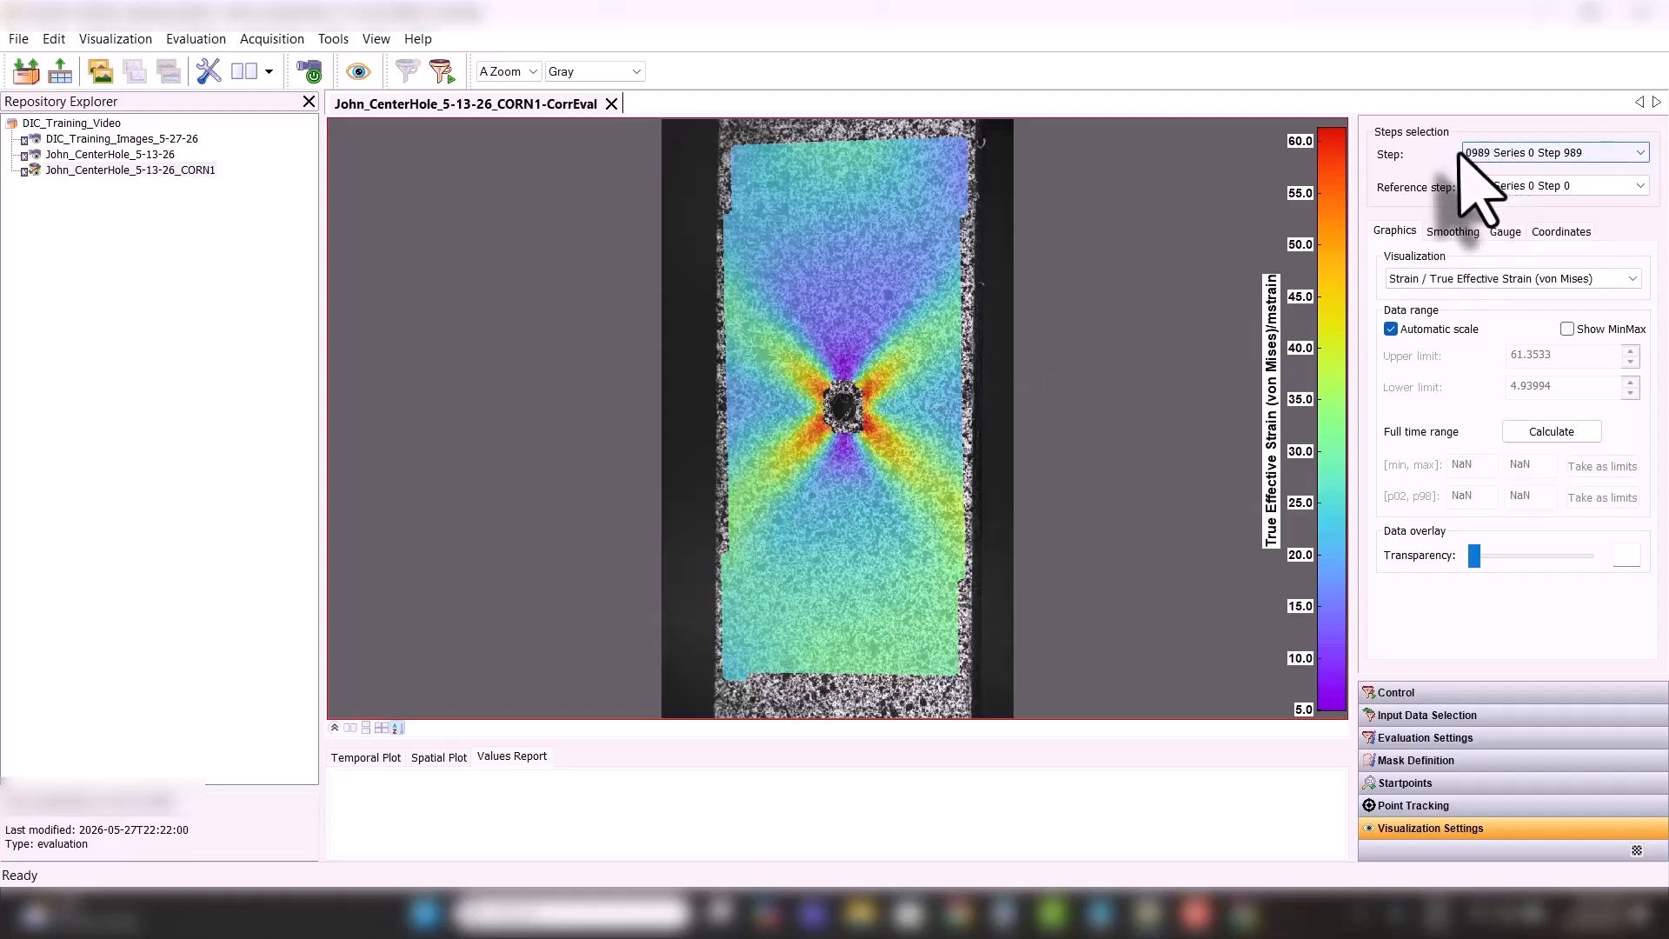
- Close the center-hole CORN1 evaluation and switch to the recently used ISTRA HW Training repository
left_click(1419, 692)
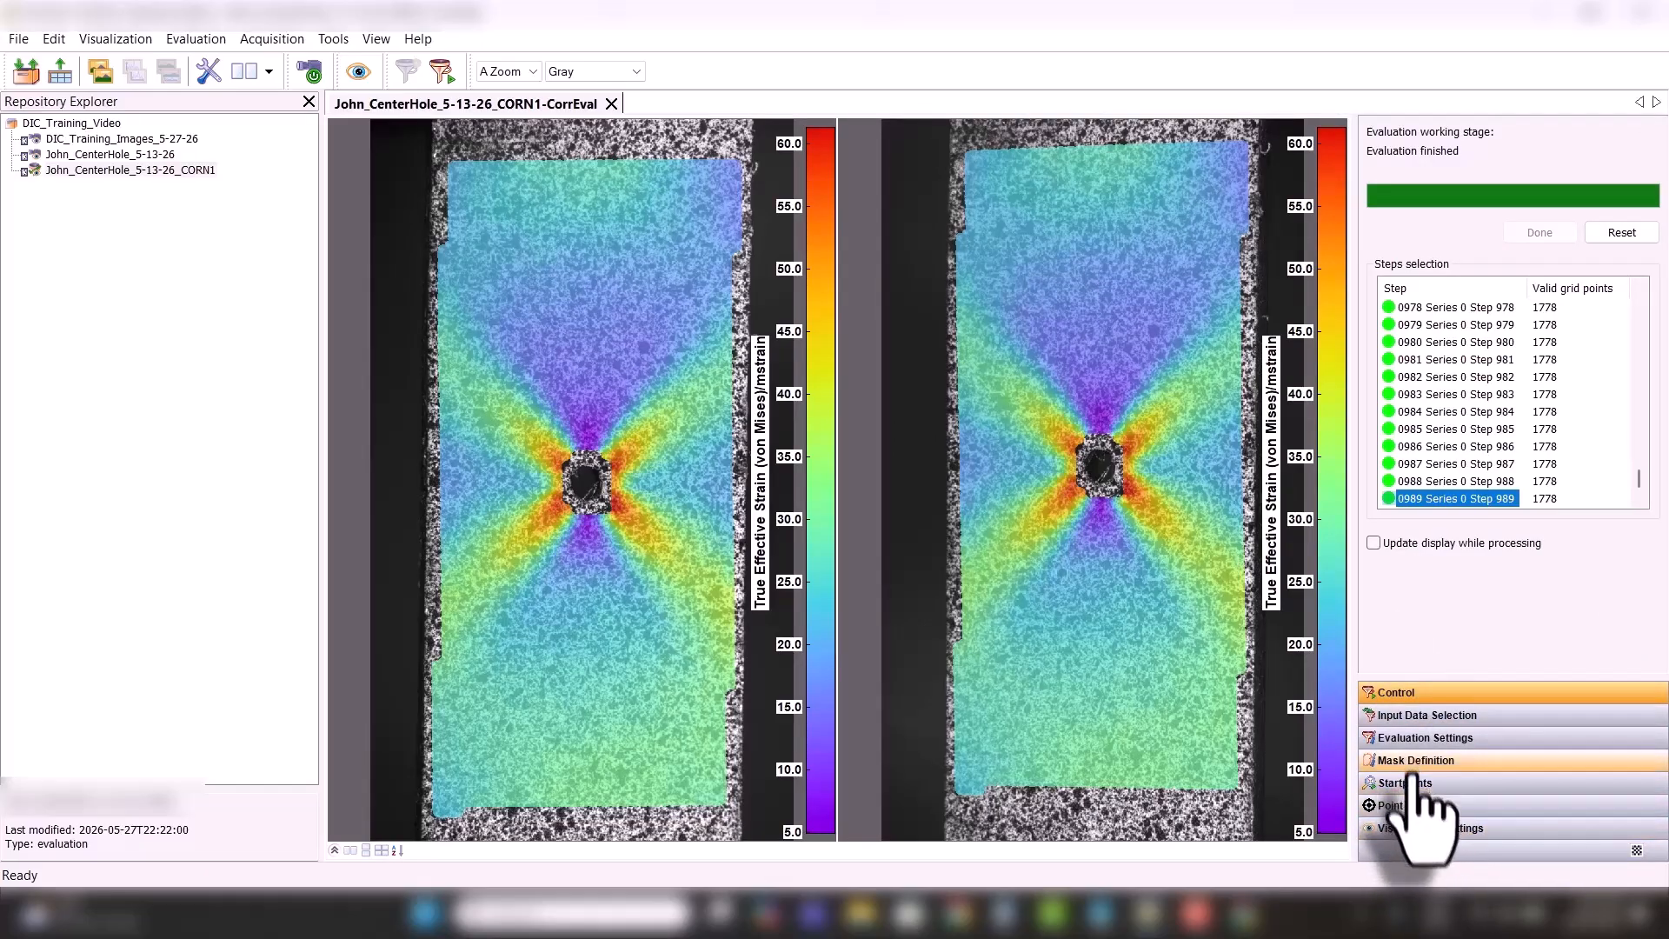
left_click(1417, 828)
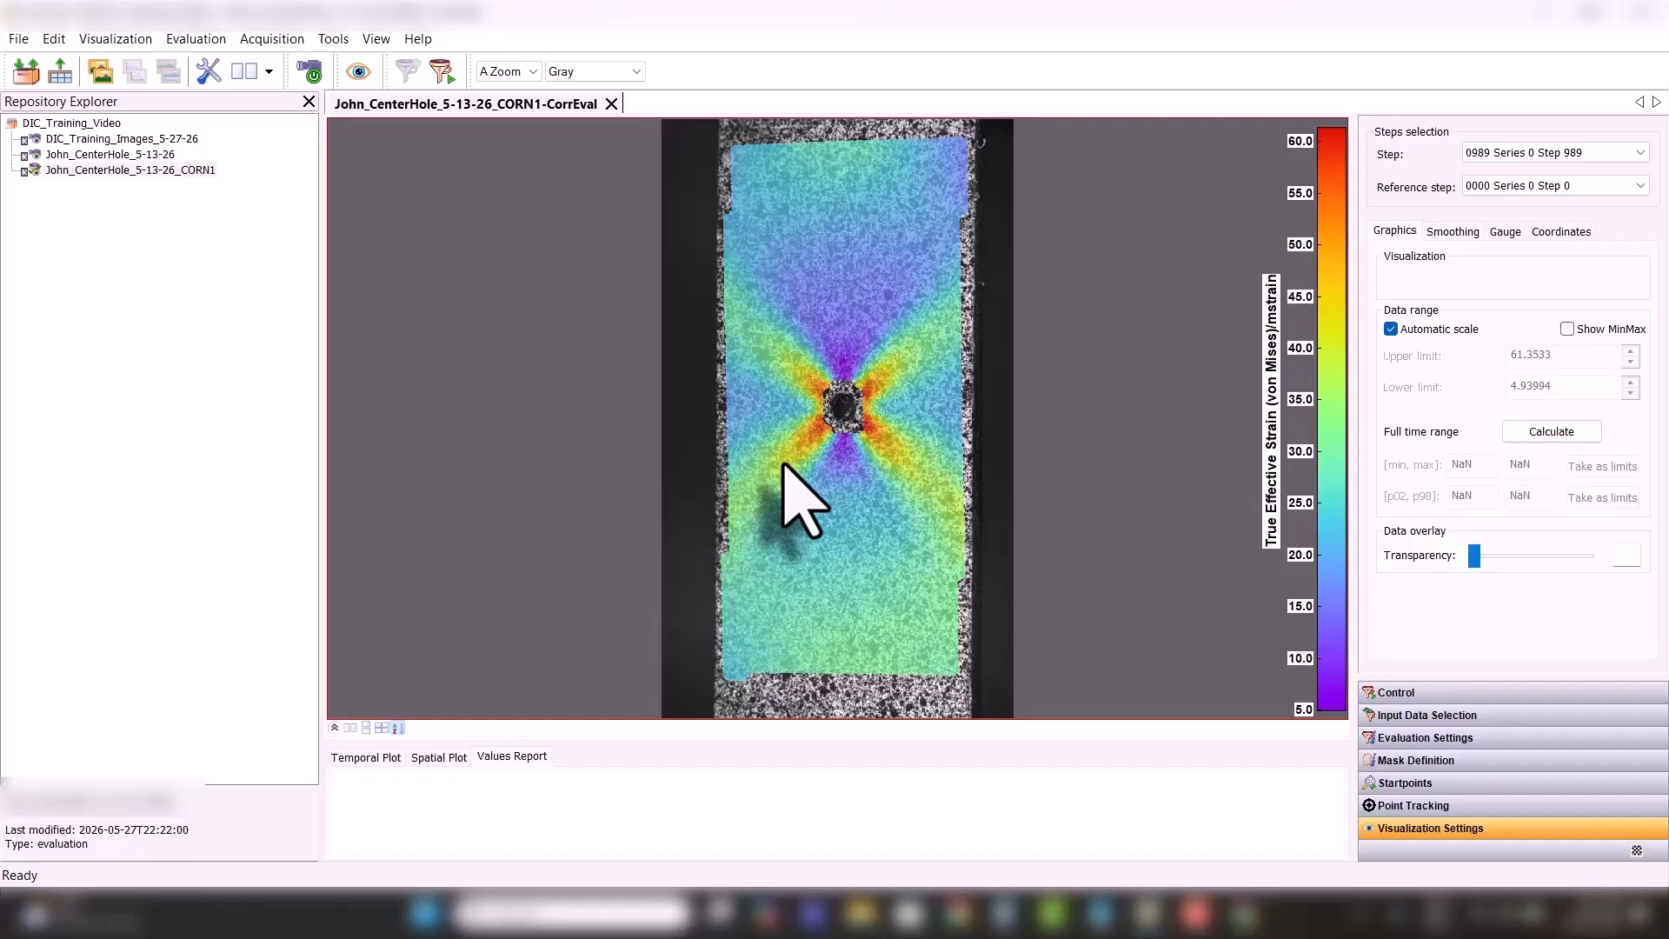
left_click(612, 103)
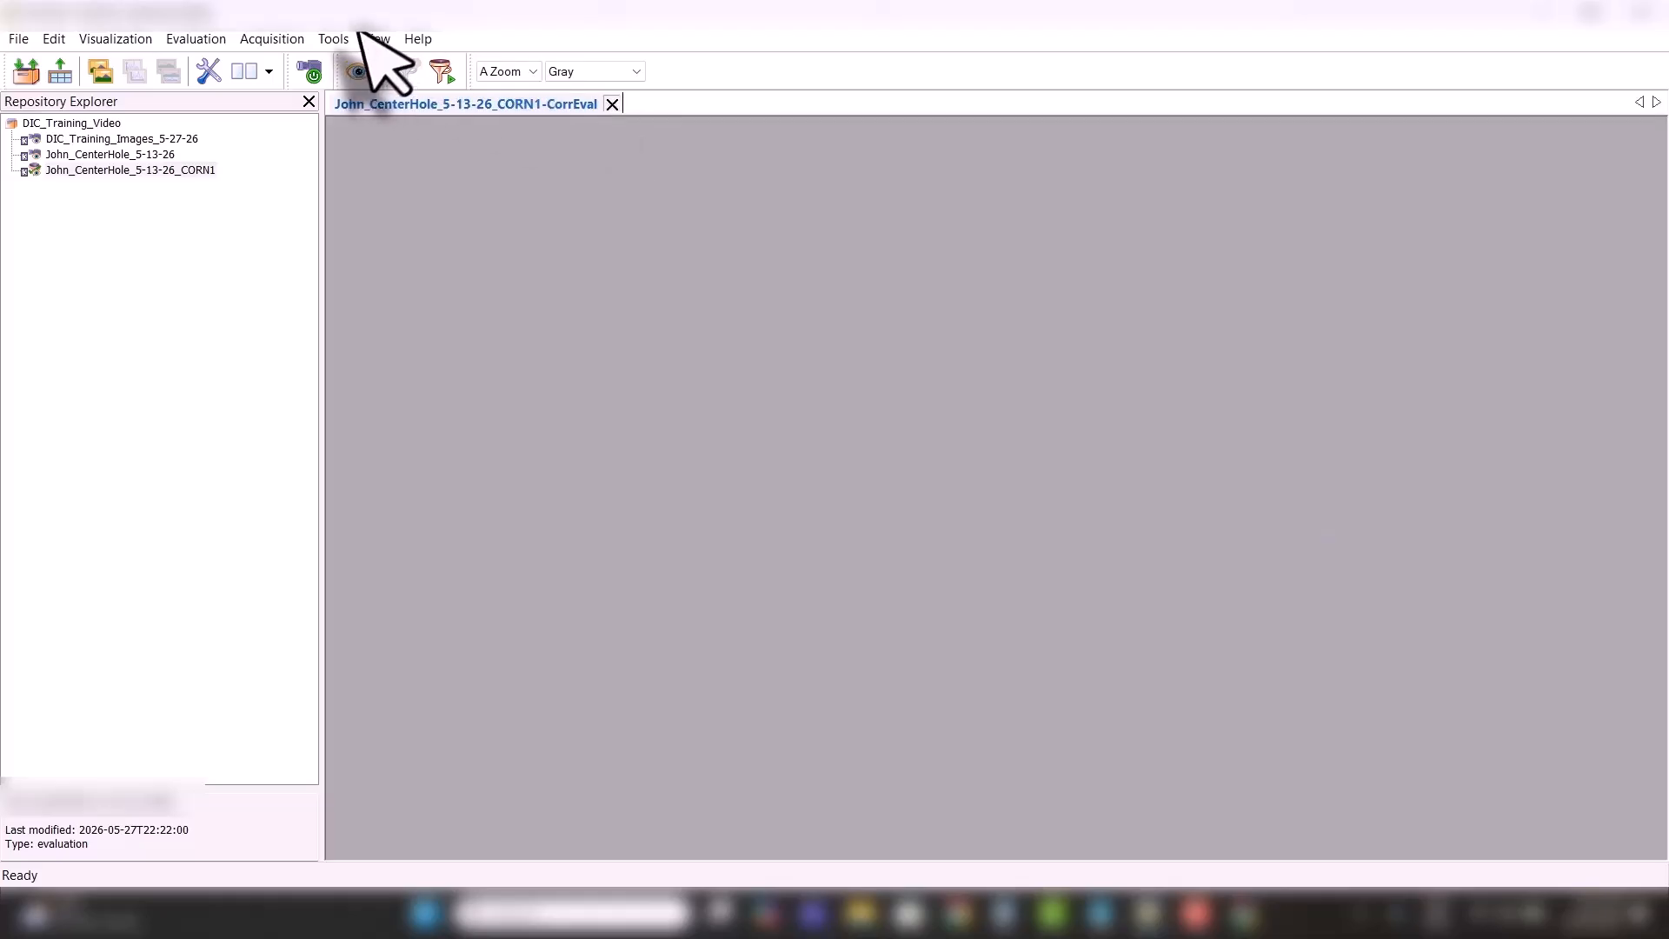
left_click(26, 71)
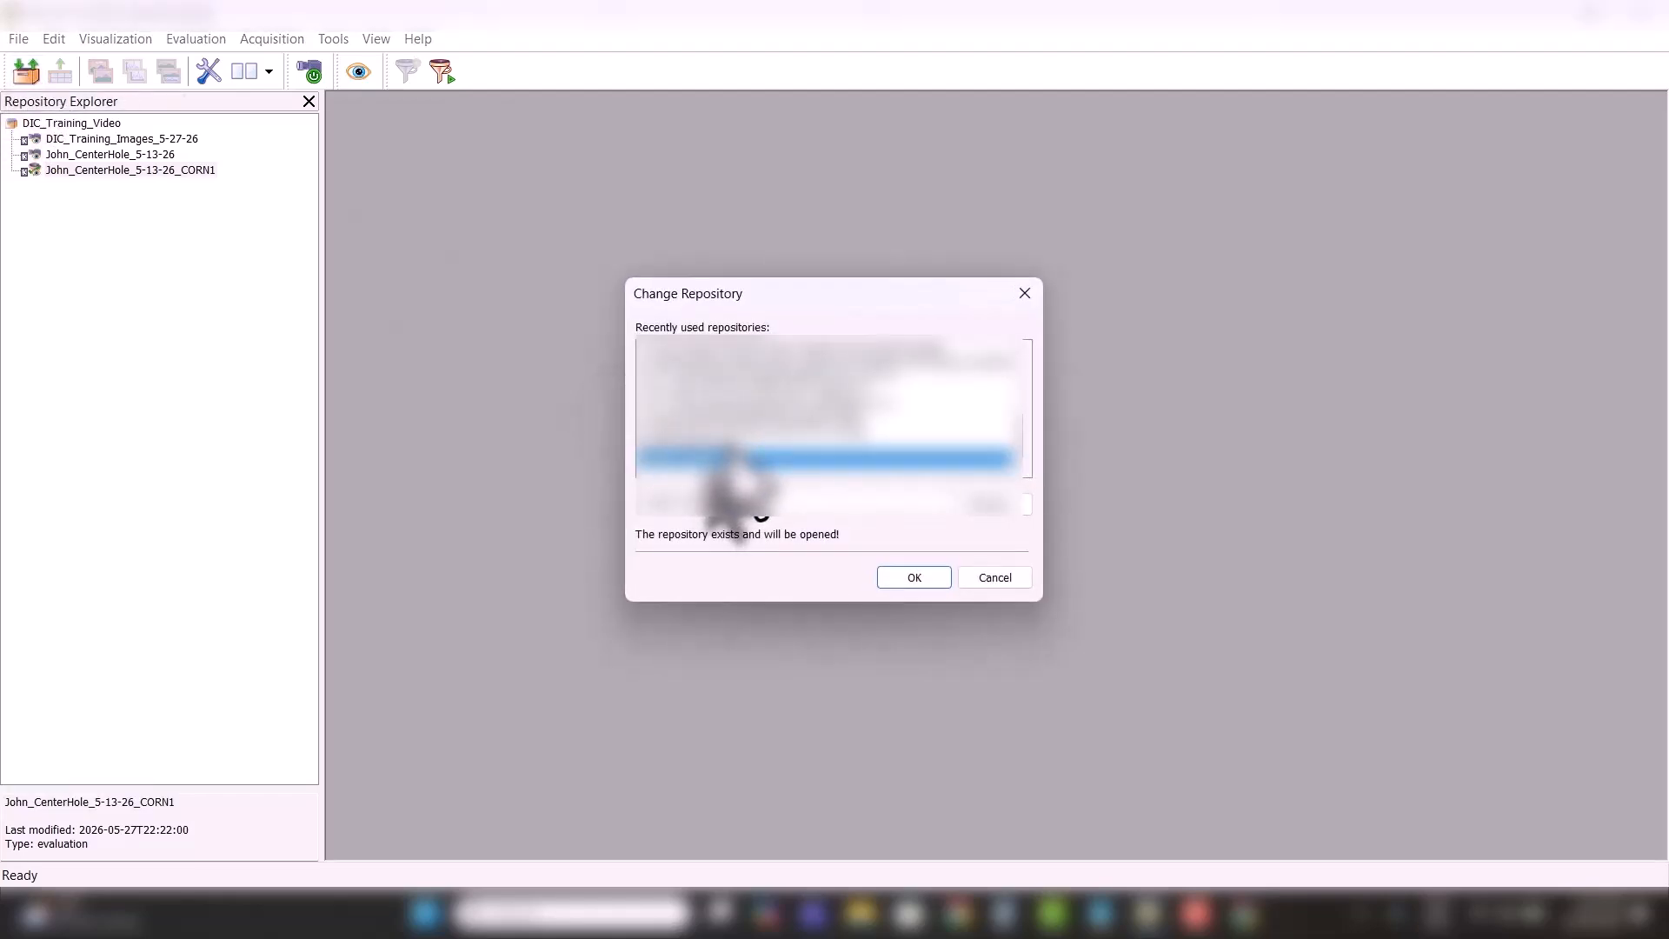
double_click(733, 432)
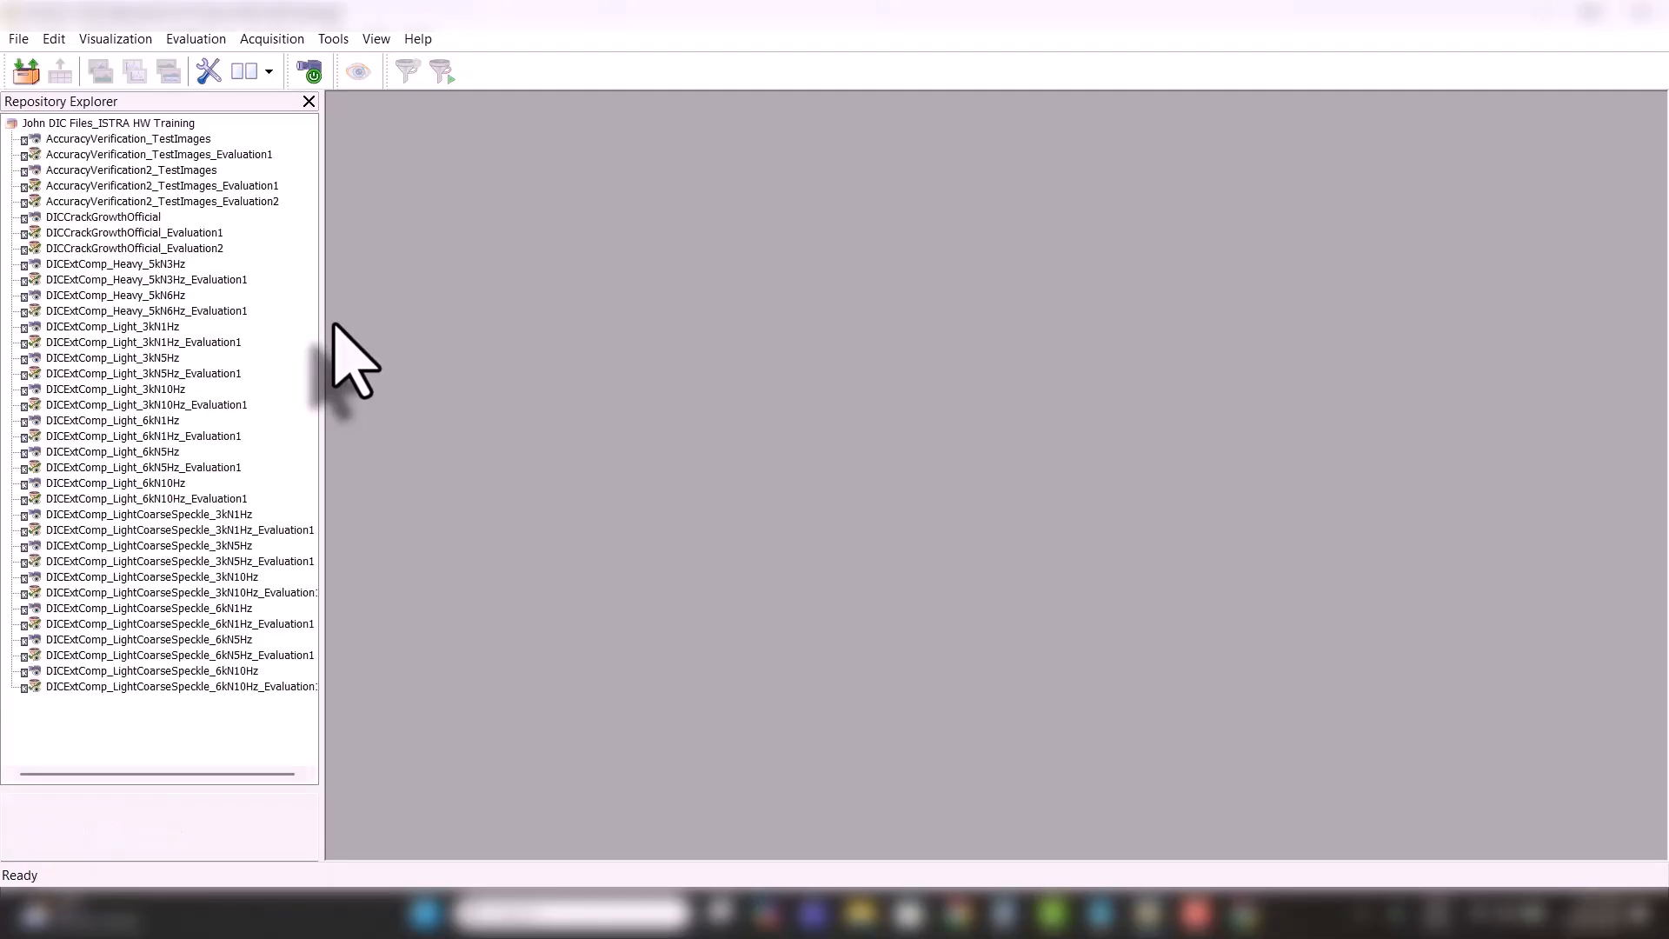
- Display the DICCrackGrowthOfficial image series and go to its final acquisition step, 2419
left_click(127, 218)
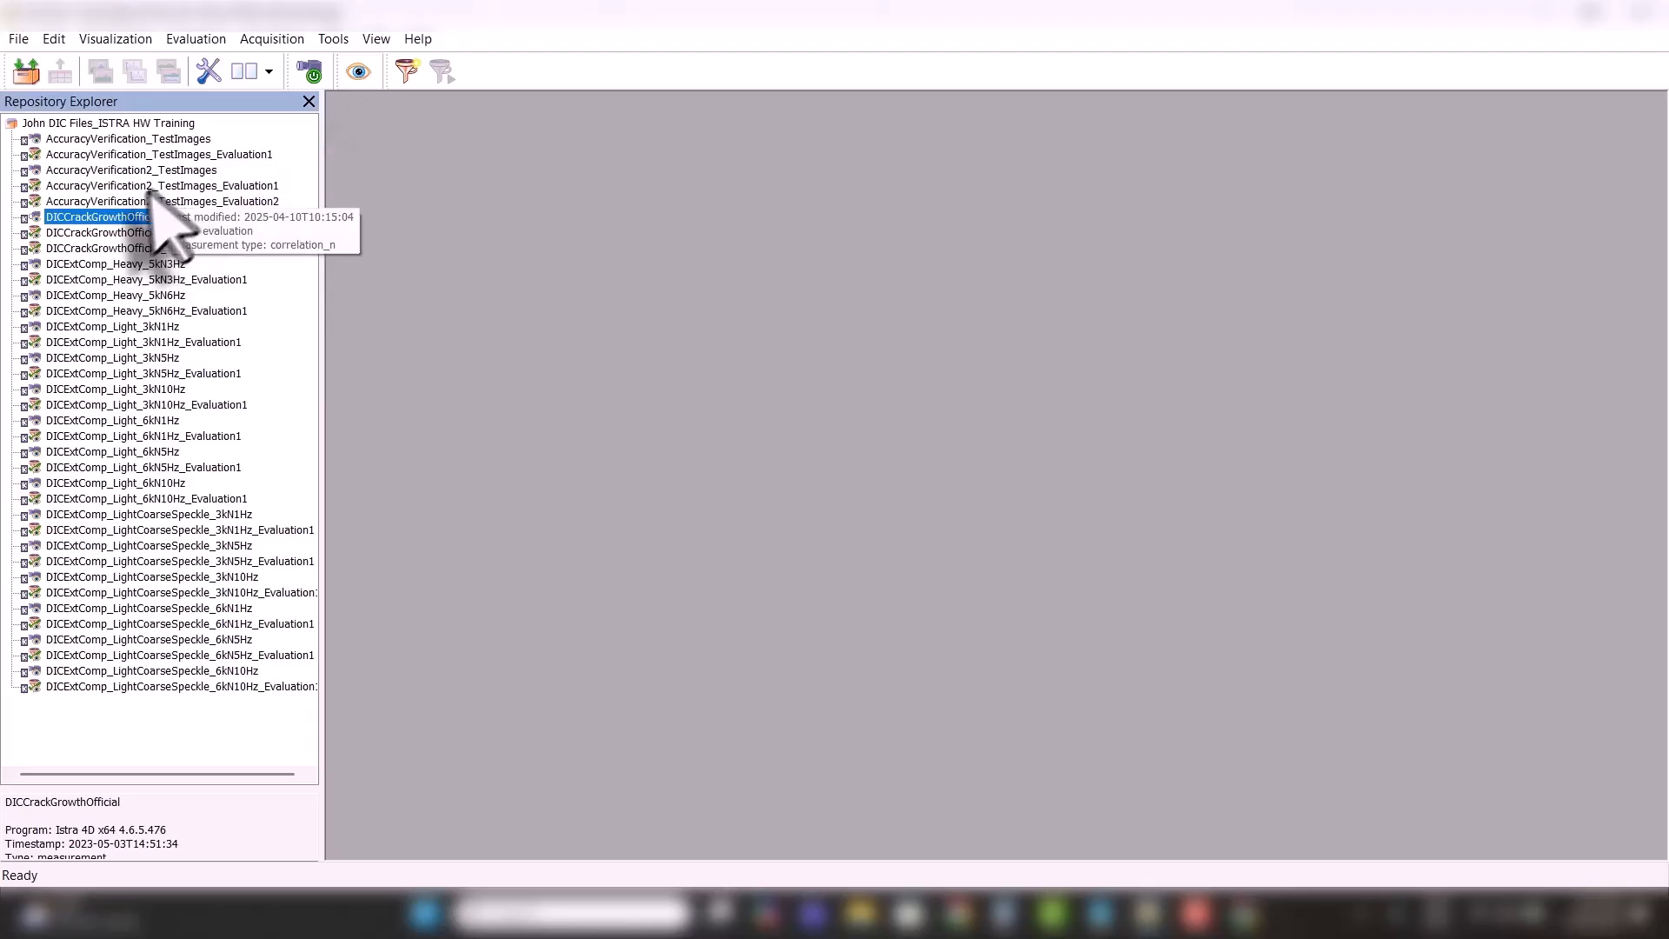
double_click(131, 218)
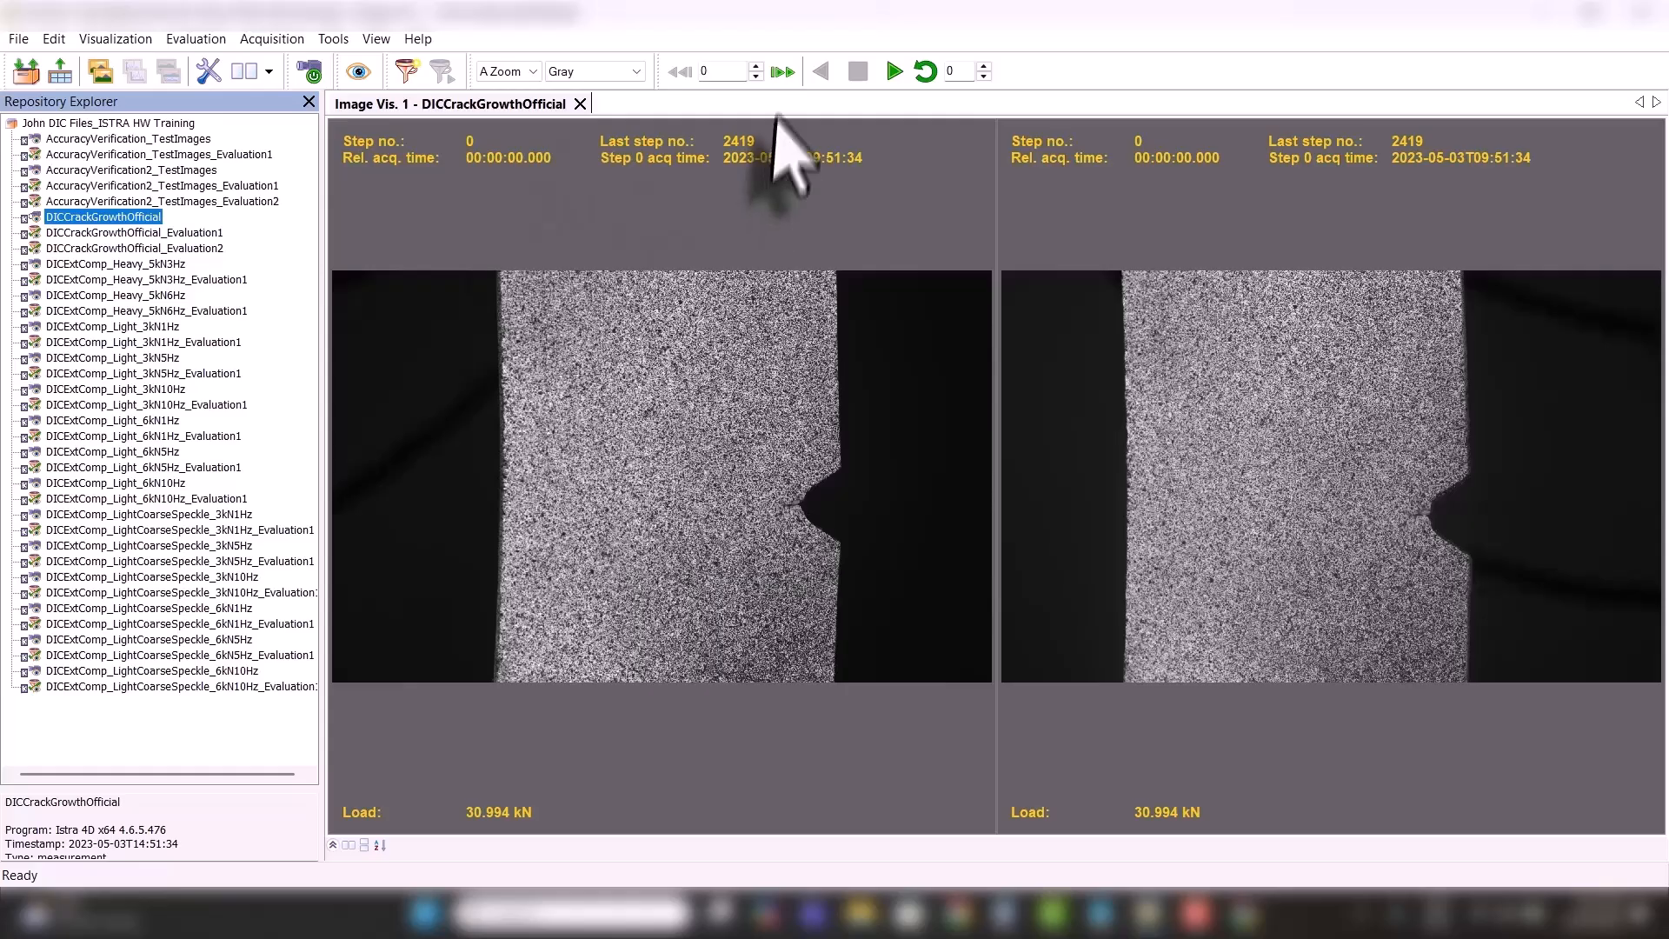
left_click(756, 67)
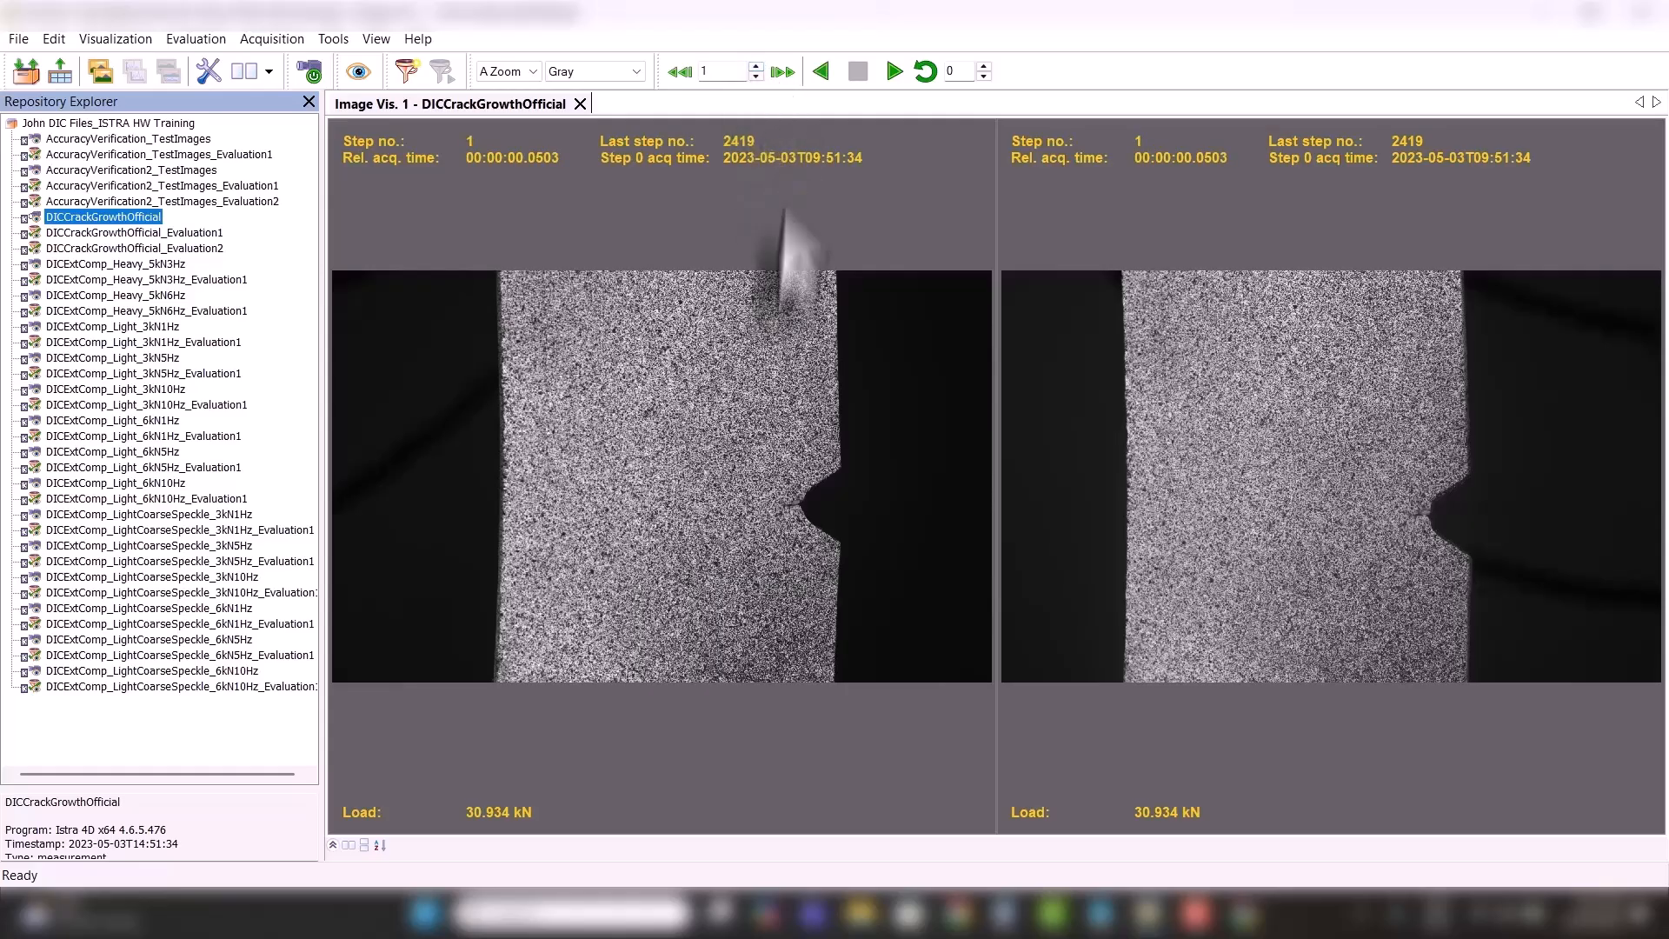
left_click(783, 71)
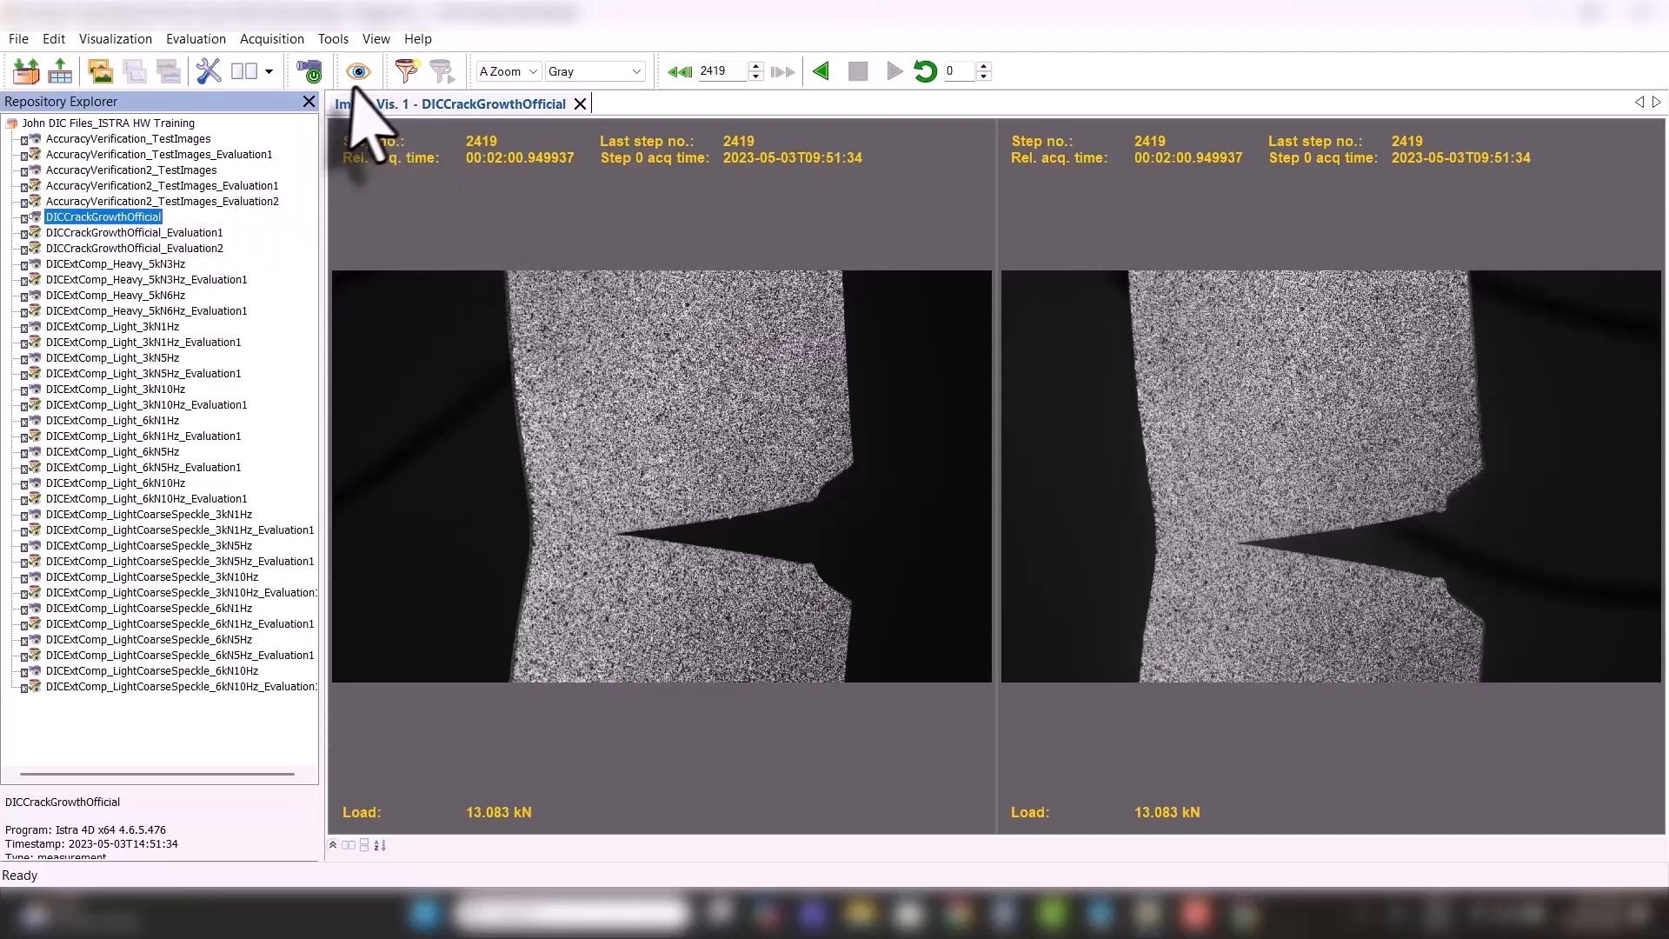
- Set up a new Universal Correlation evaluation named DICCrackGrowthOfficial_DIC_Training with the default calibration file and both camera positions
left_click(408, 71)
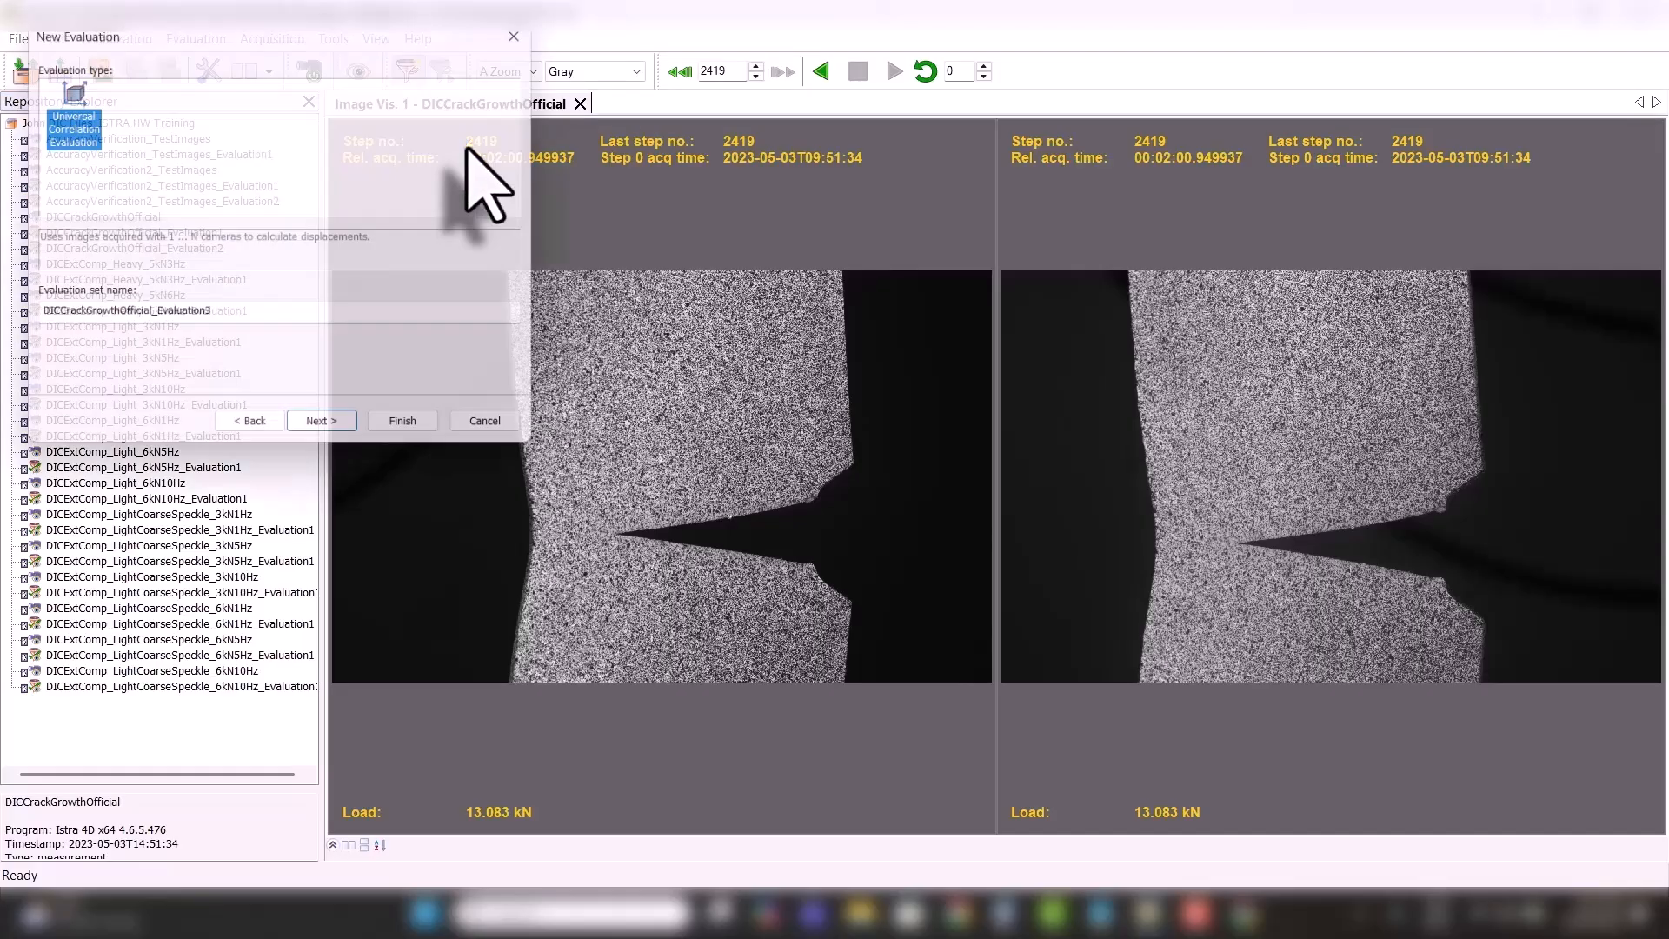
left_click_drag(367, 26, 952, 253)
left_click(817, 541)
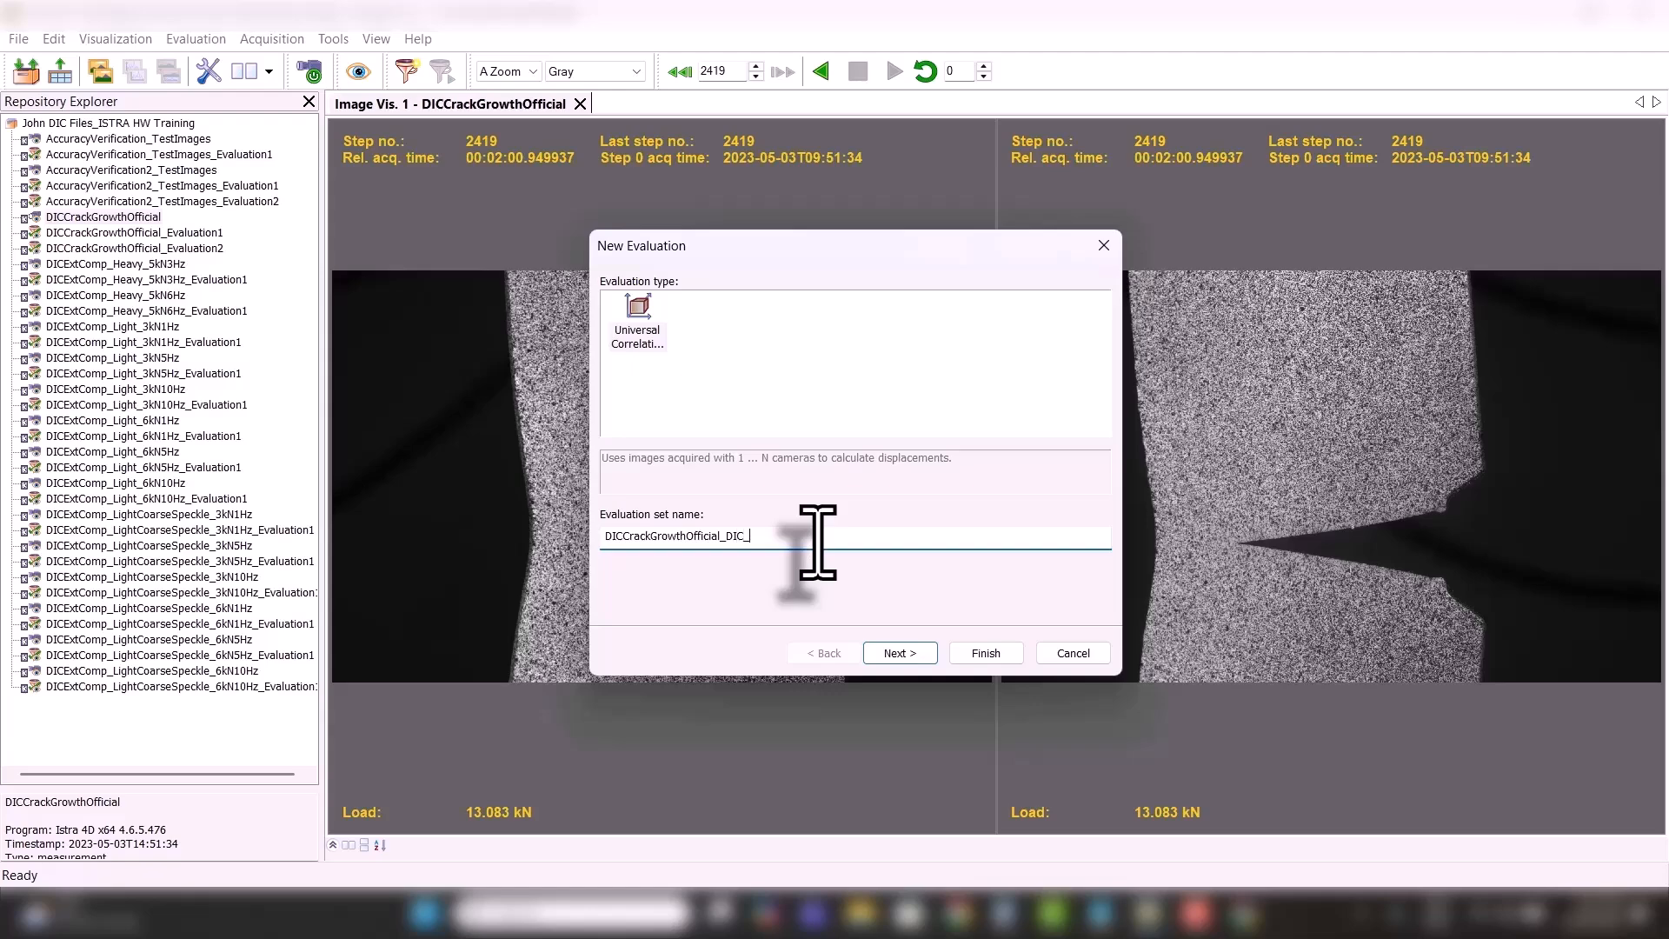
left_click(897, 654)
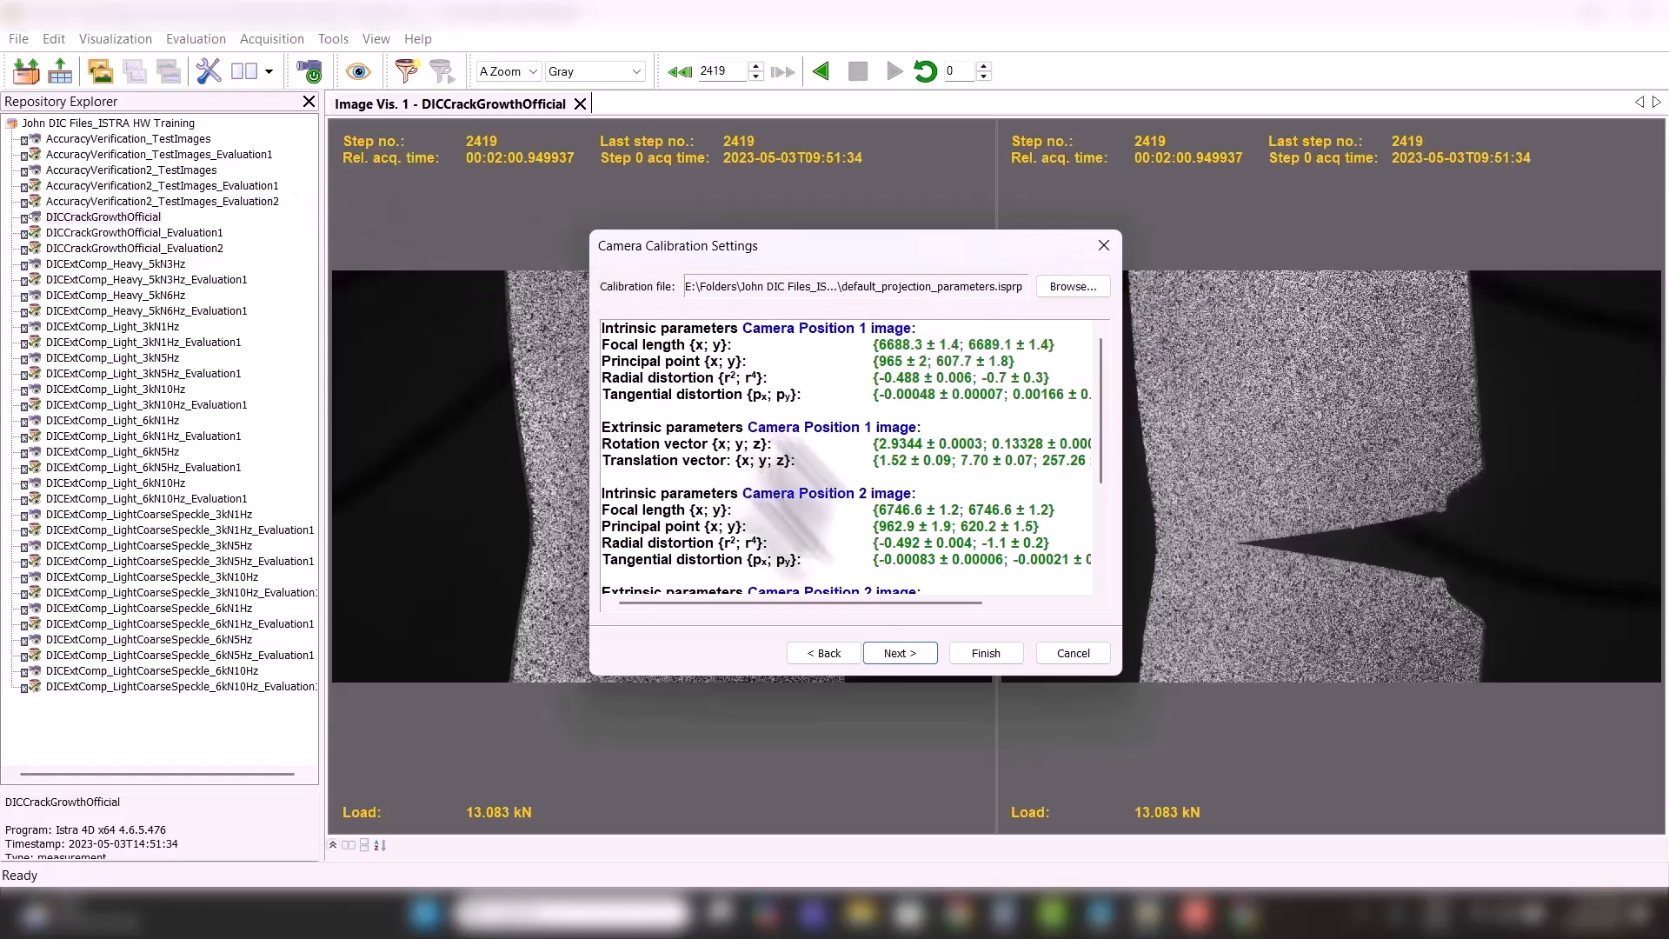
left_click(897, 655)
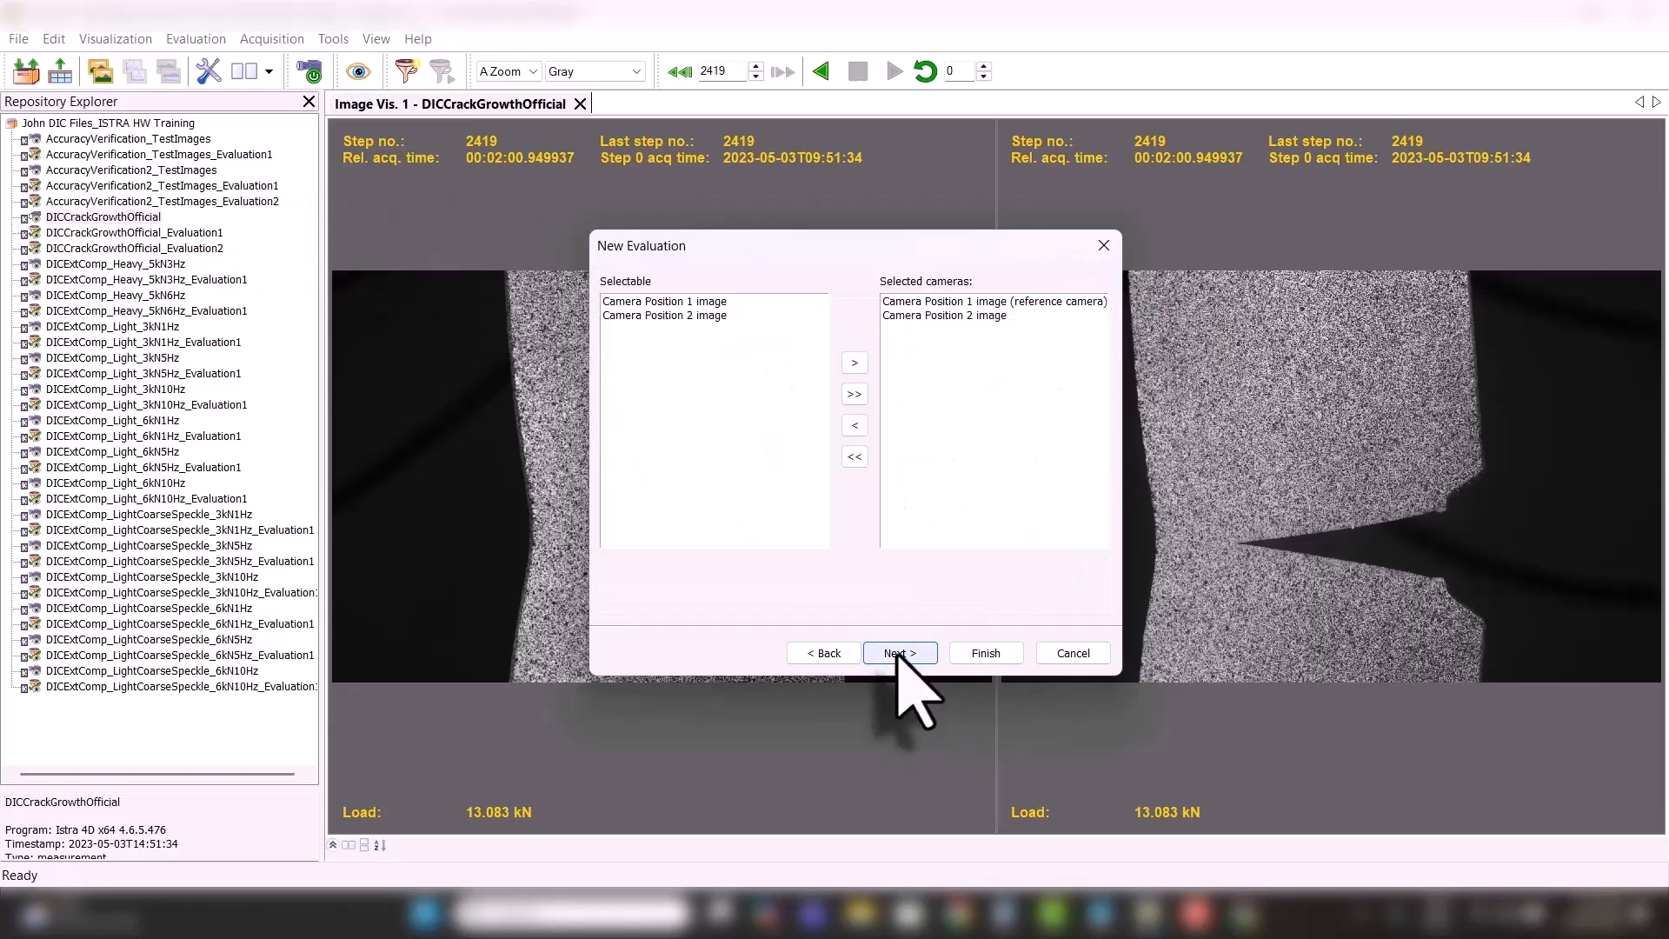
left_click(898, 655)
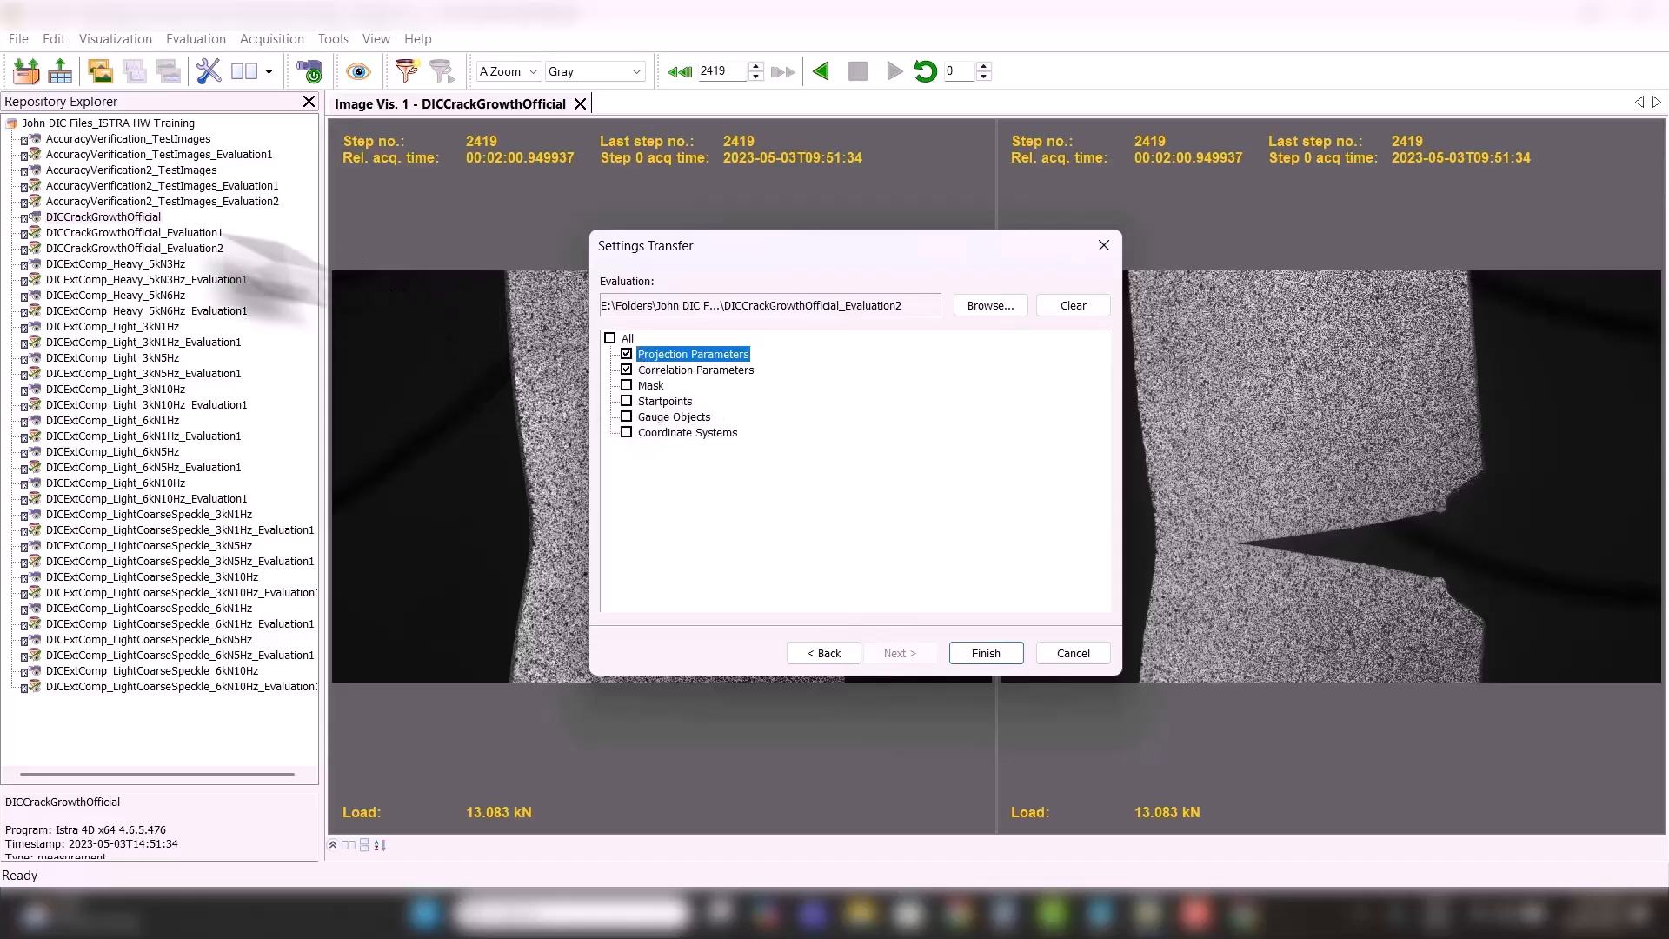
- Create the evaluation with only Projection Parameters and Coordinate Systems transferred from DICCrackGrowthOfficial_Evaluation1
left_click(989, 306)
left_click_drag(1211, 484, 1210, 670)
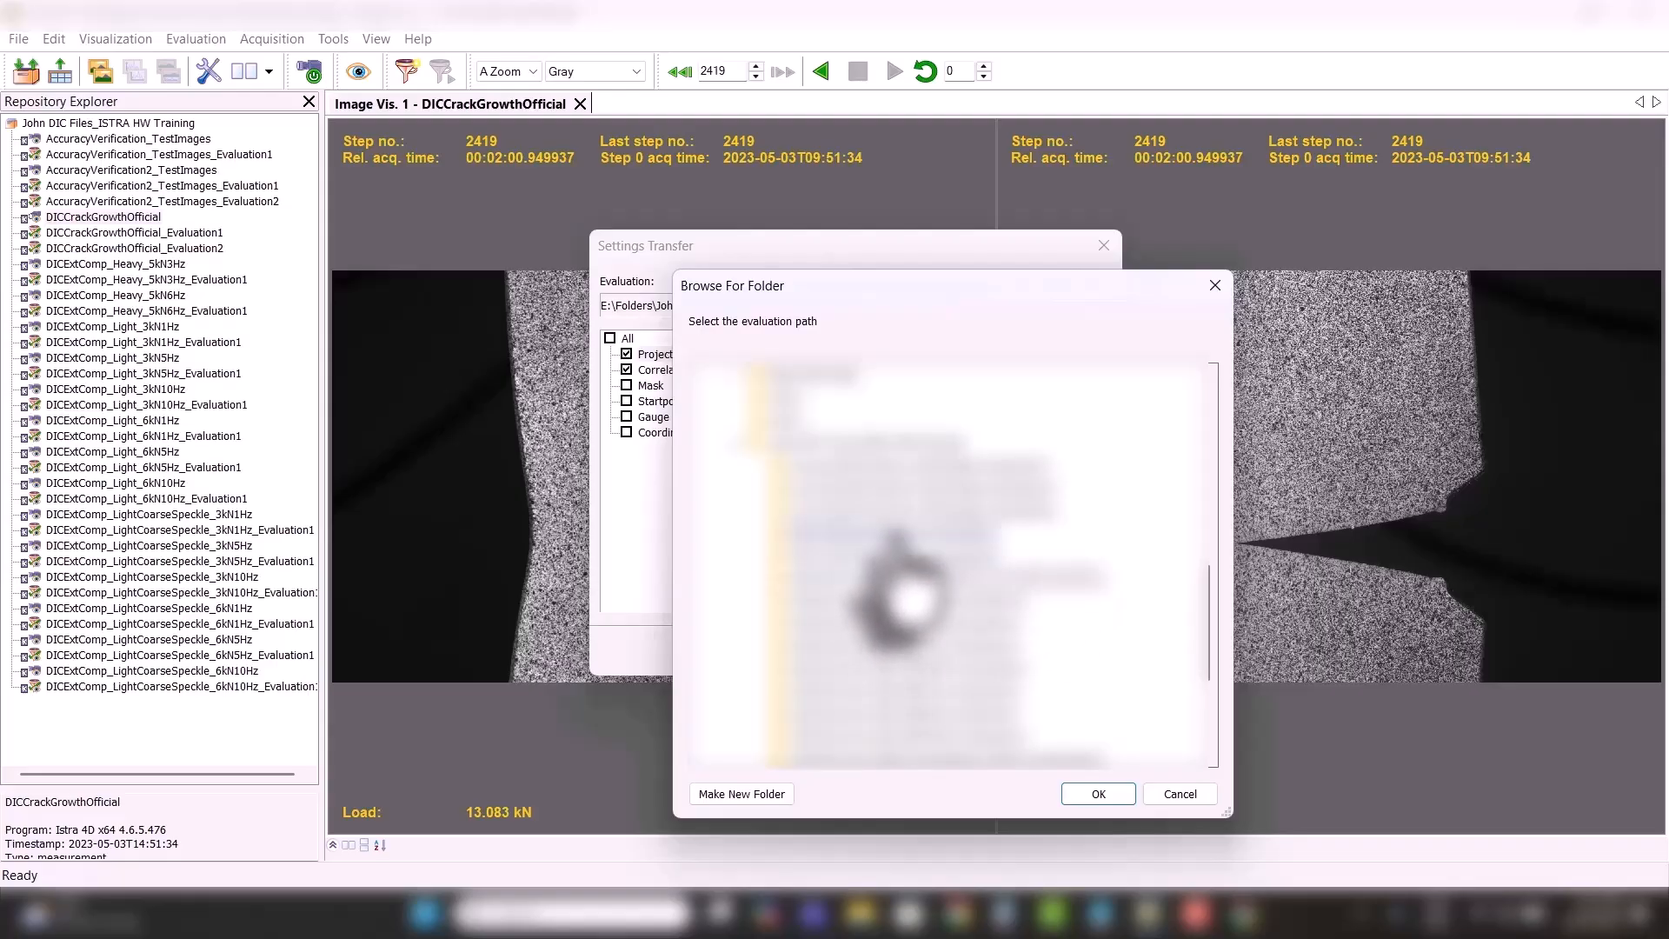
left_click(896, 532)
left_click(1097, 795)
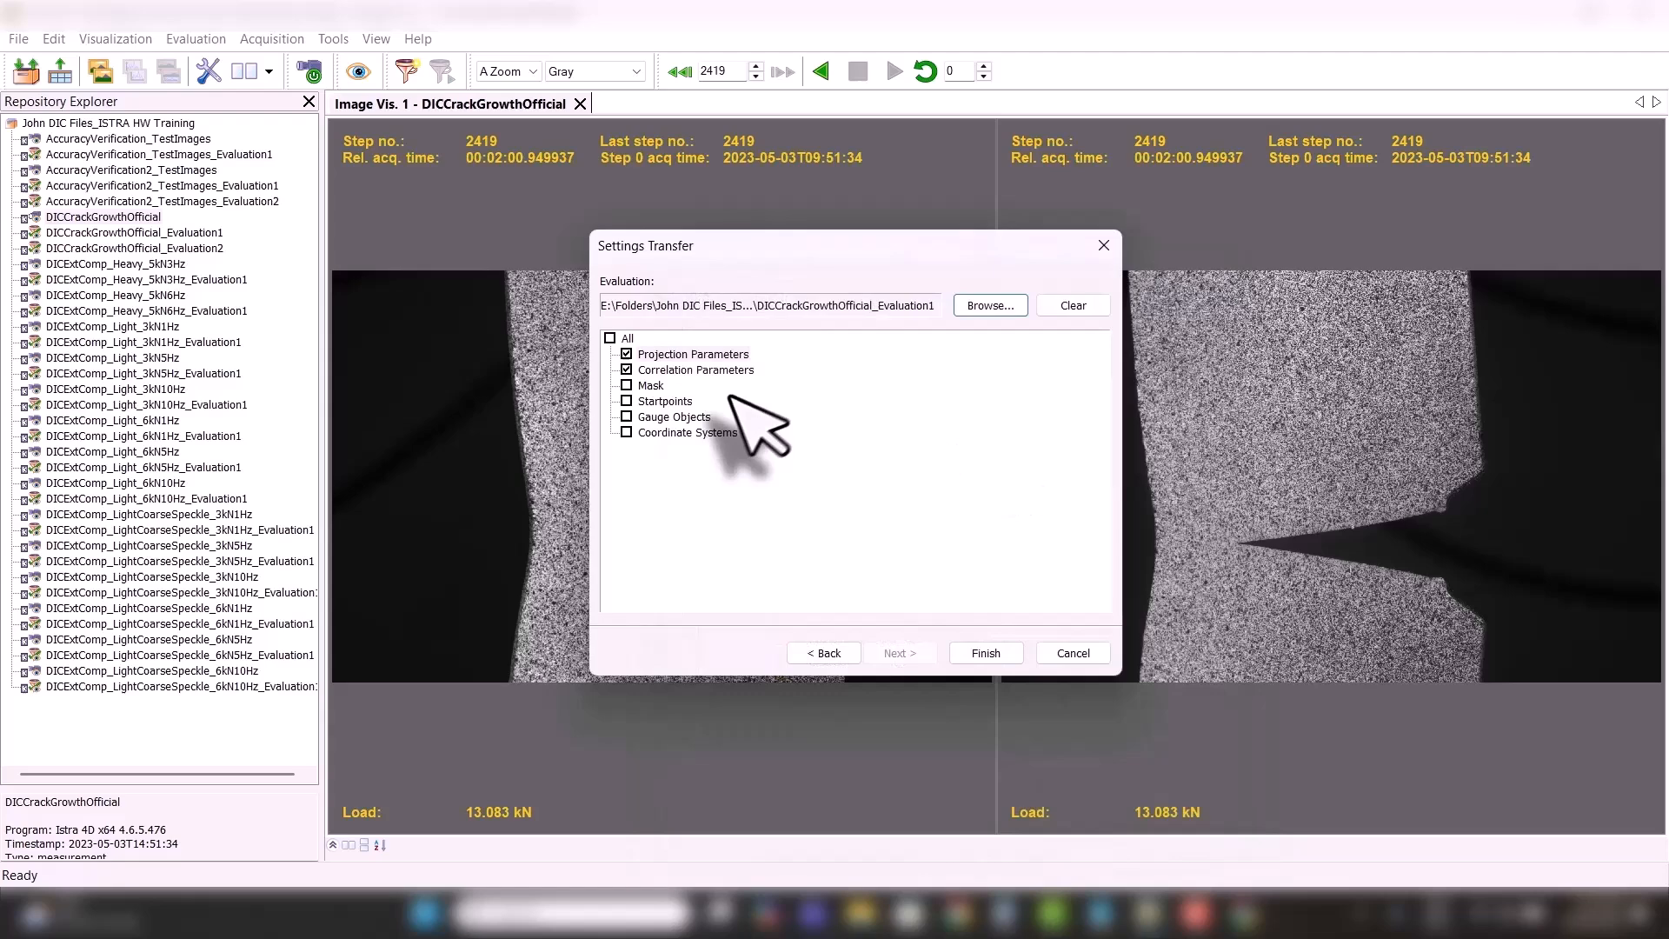
left_click(627, 370)
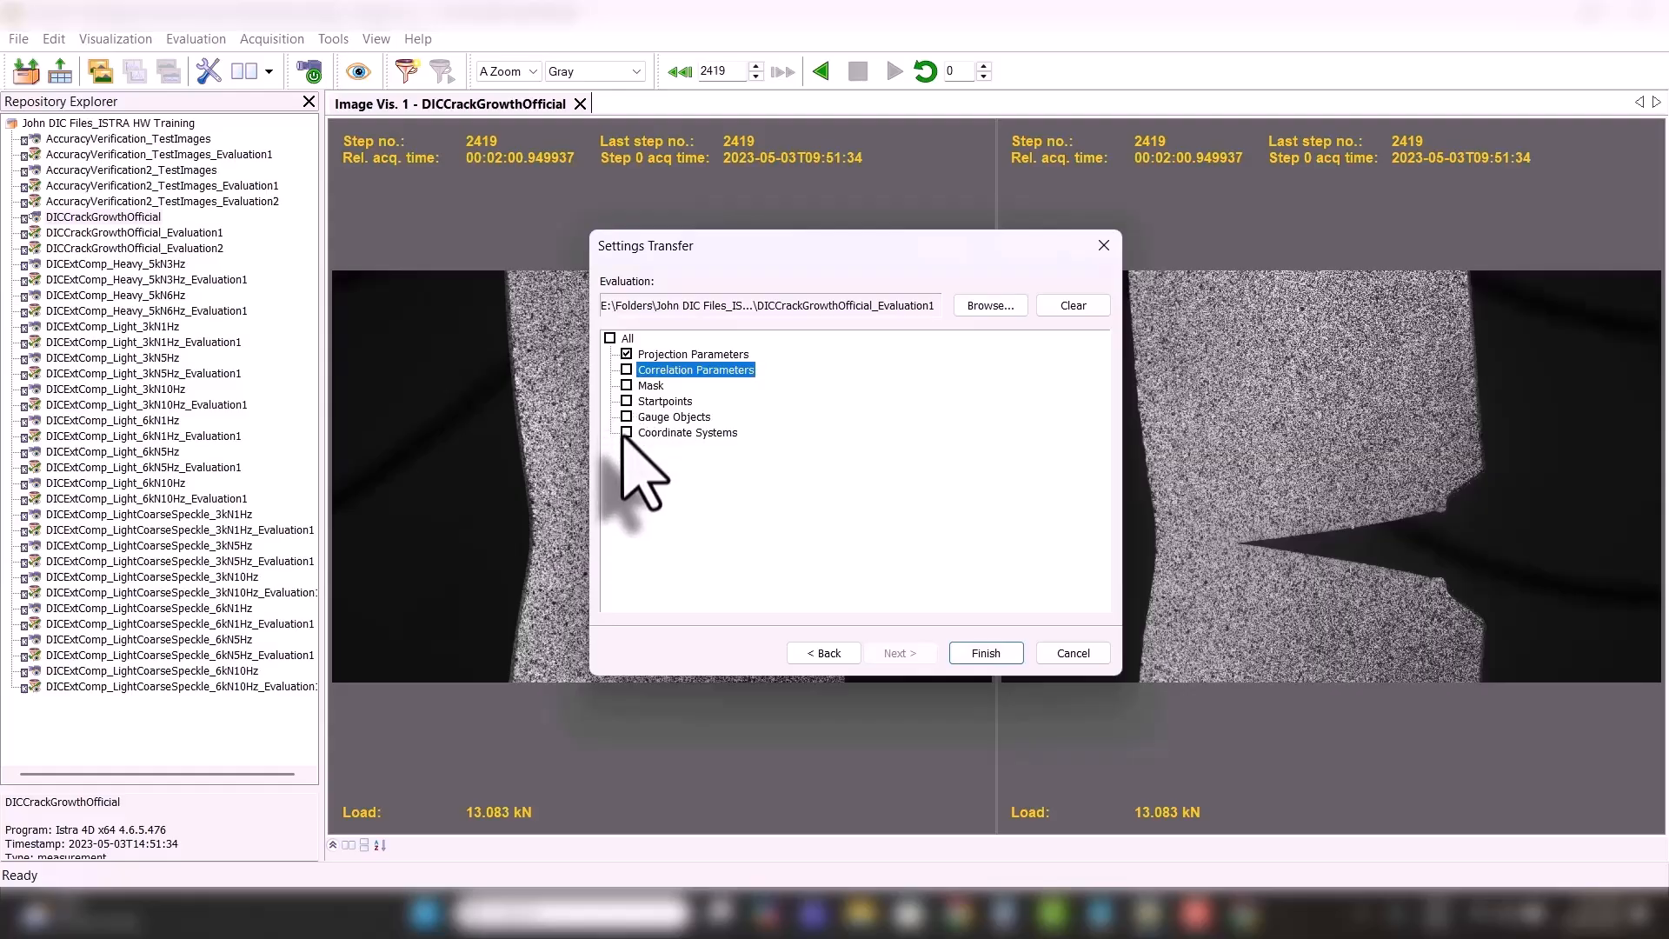
left_click(627, 432)
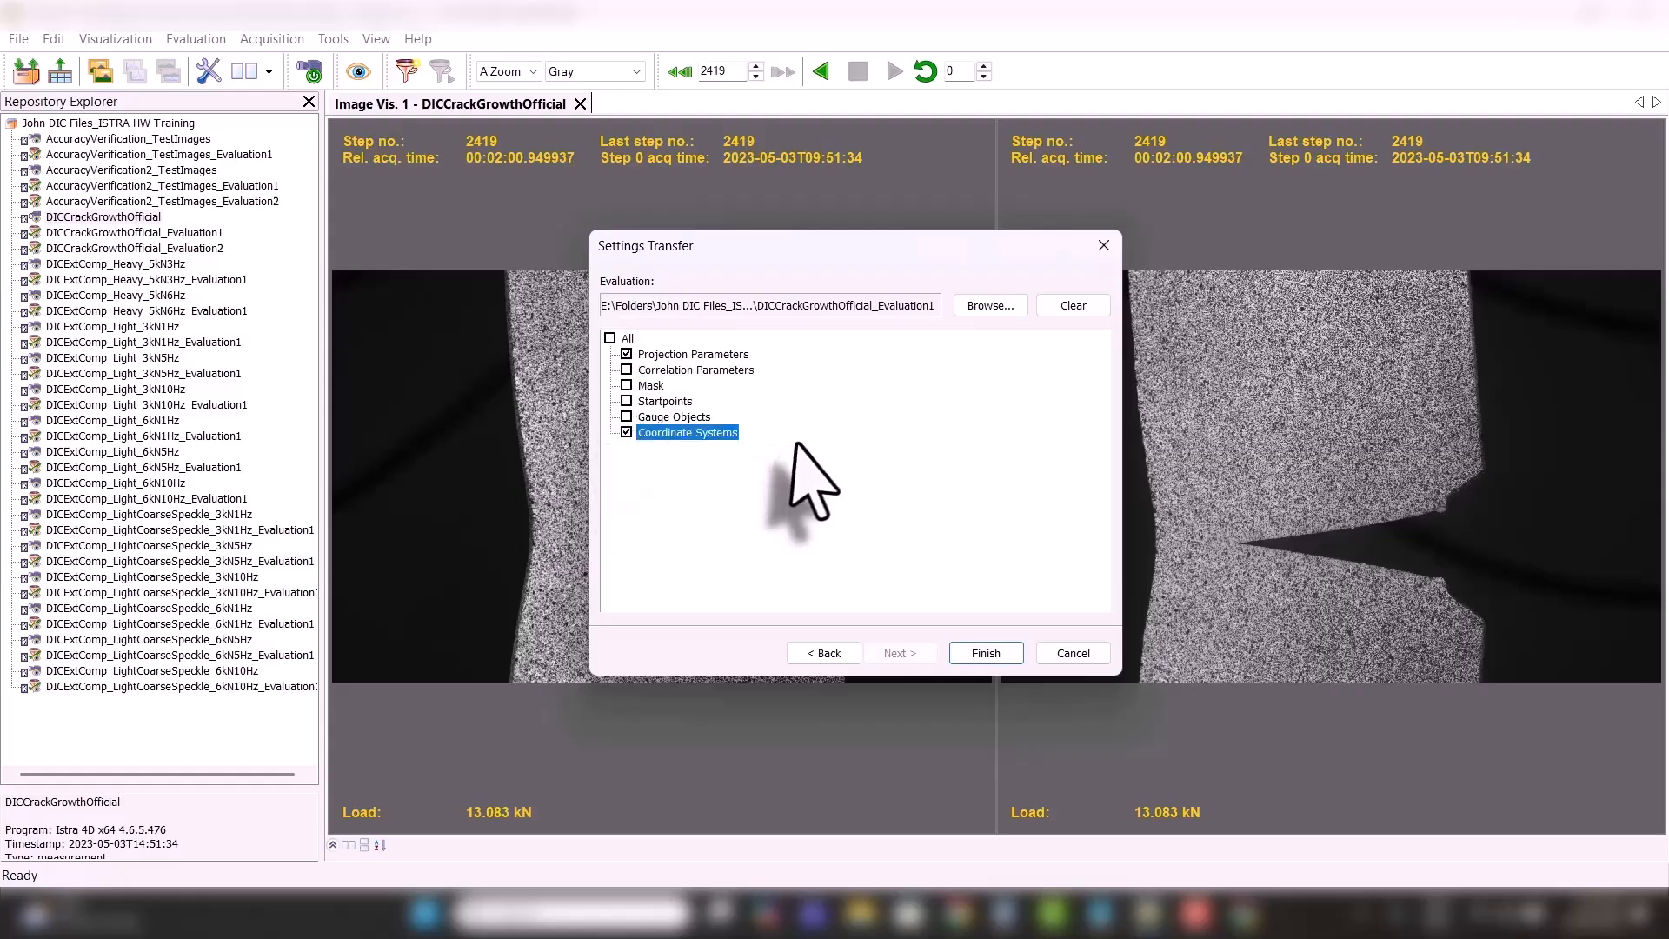
left_click(986, 654)
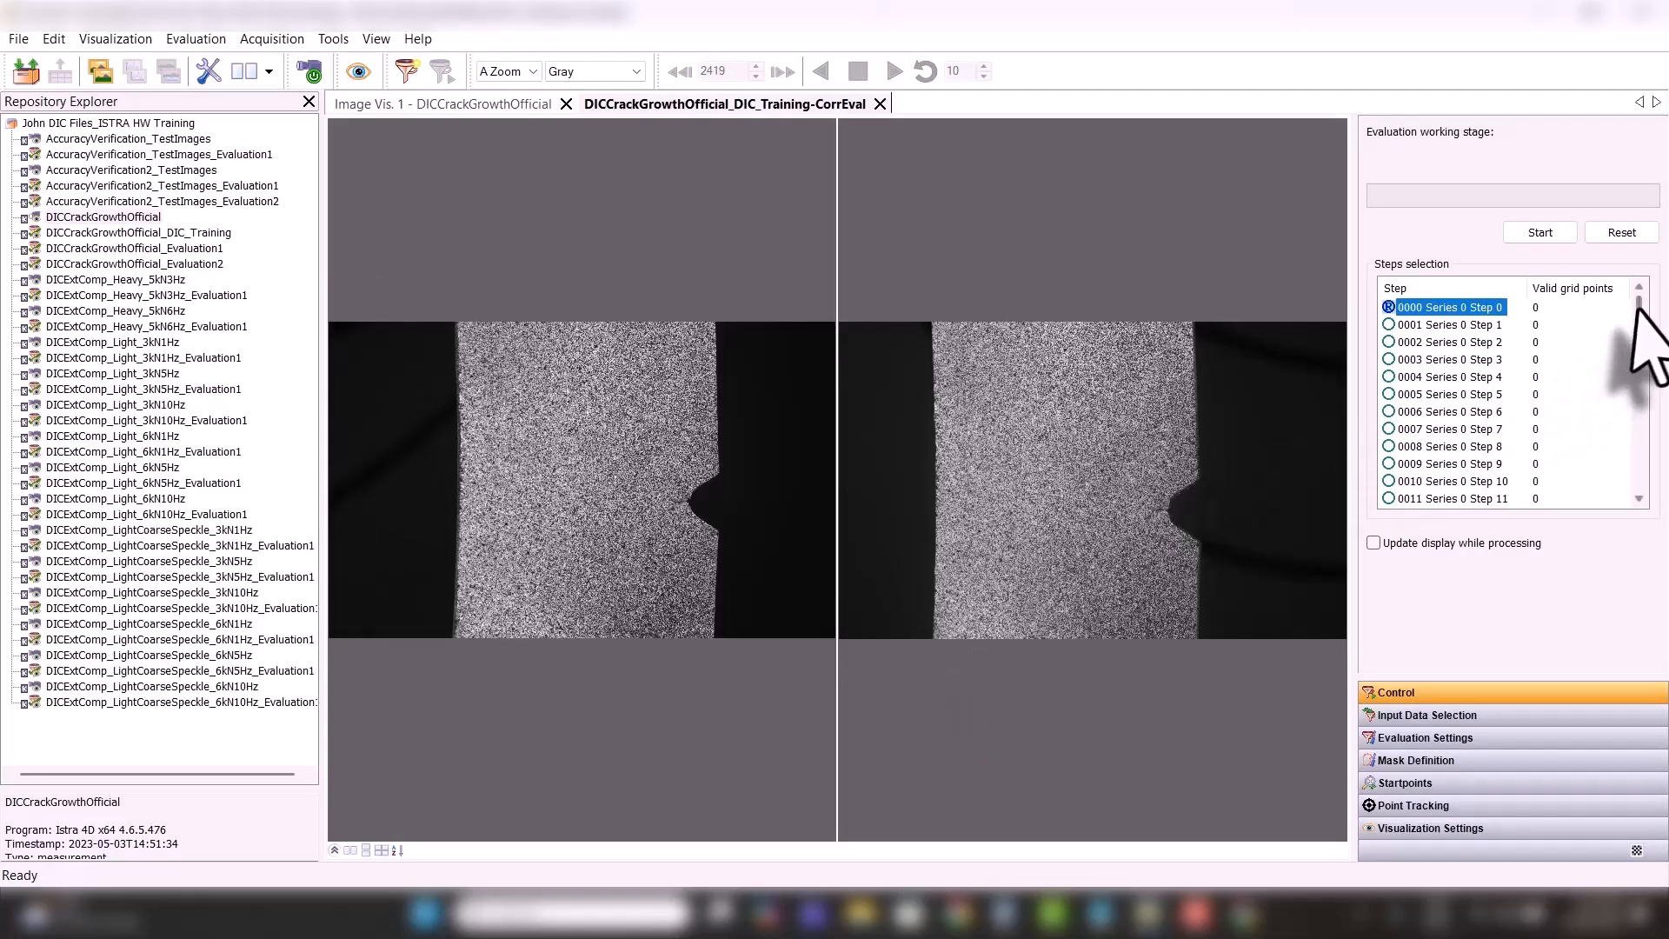
- Examine the crack images at the end of the evaluation's step list, including steps 2419 and 2415
left_click_drag(1638, 306, 1638, 483)
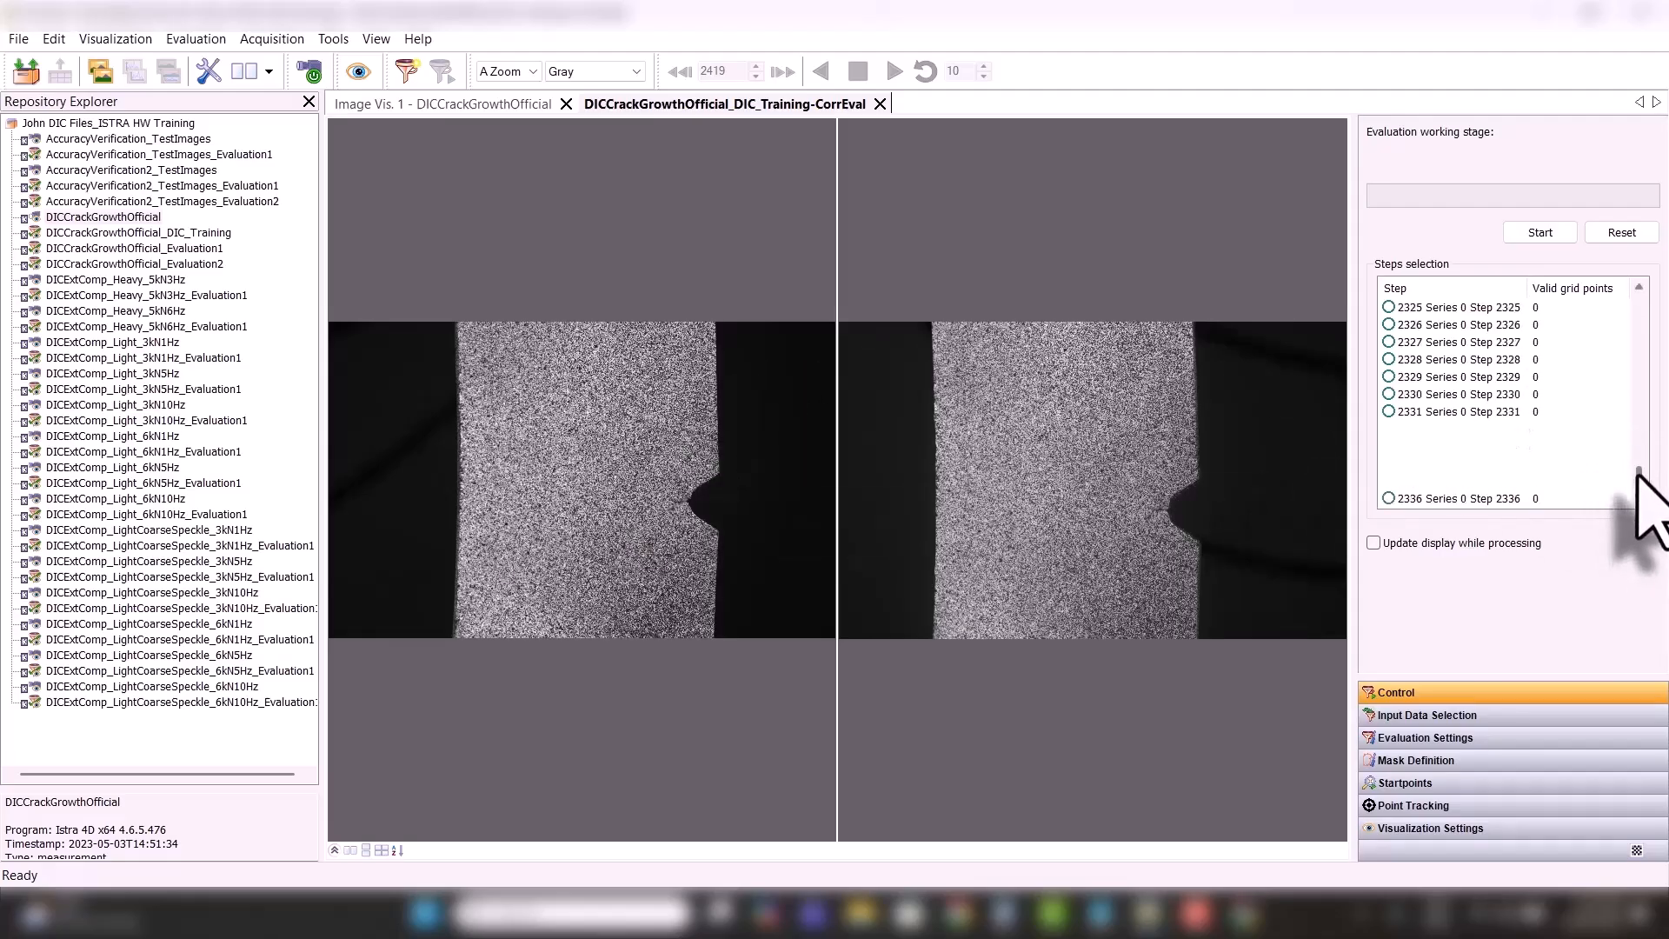
left_click_drag(1638, 476, 1640, 577)
left_click(1494, 409)
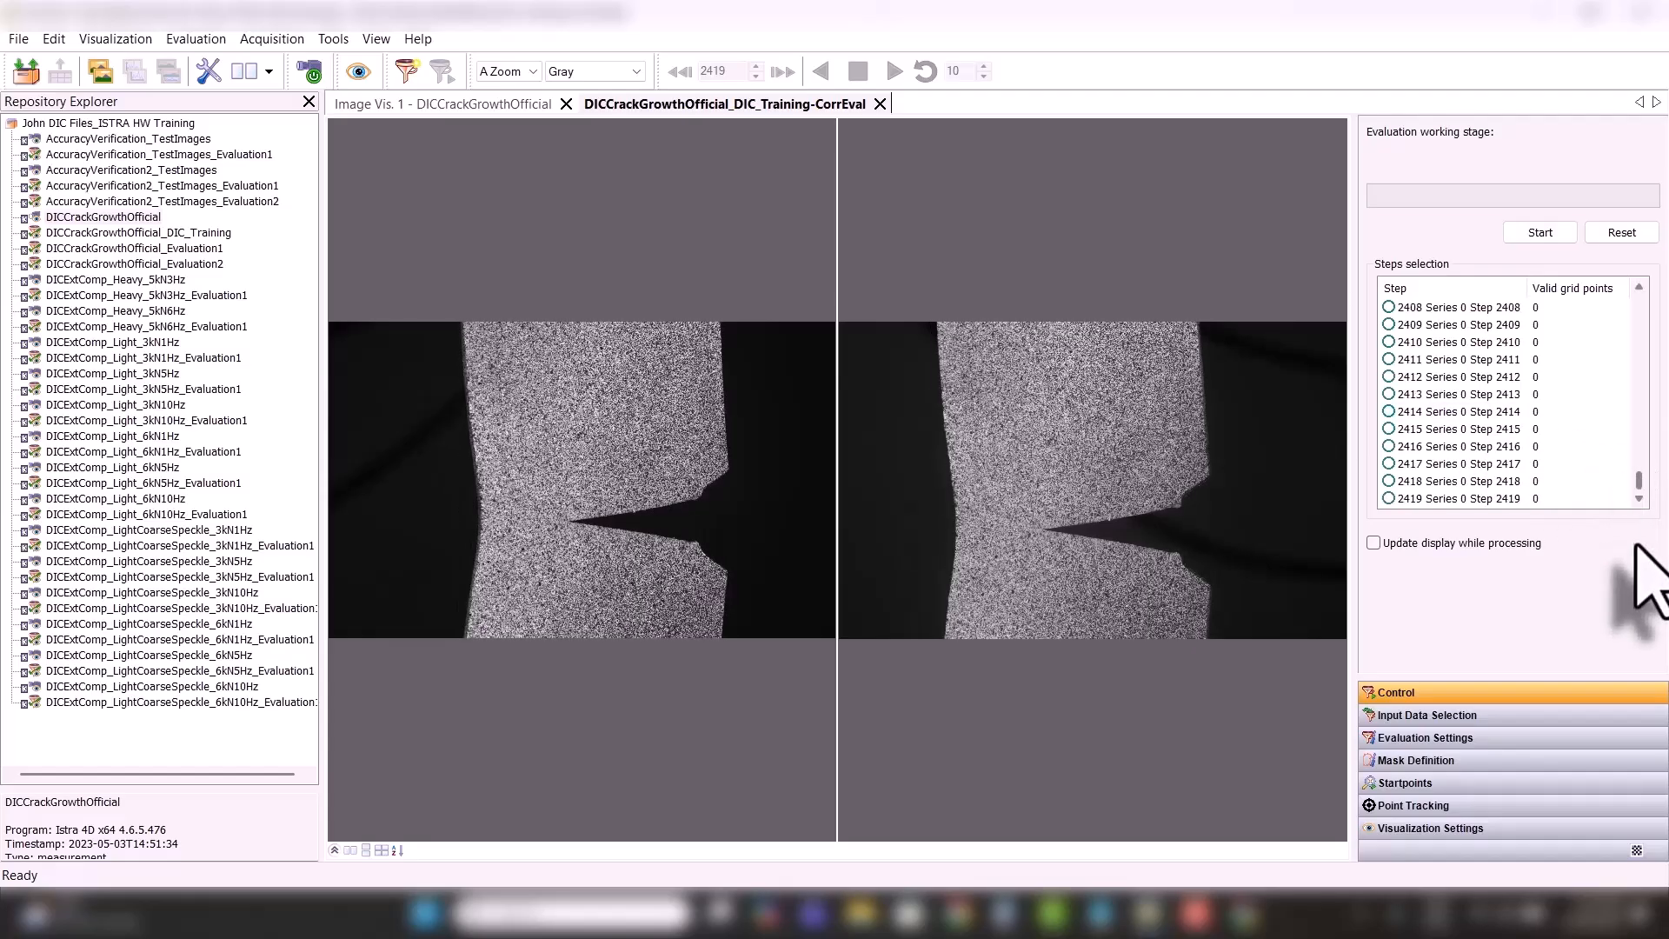
left_click(1489, 497)
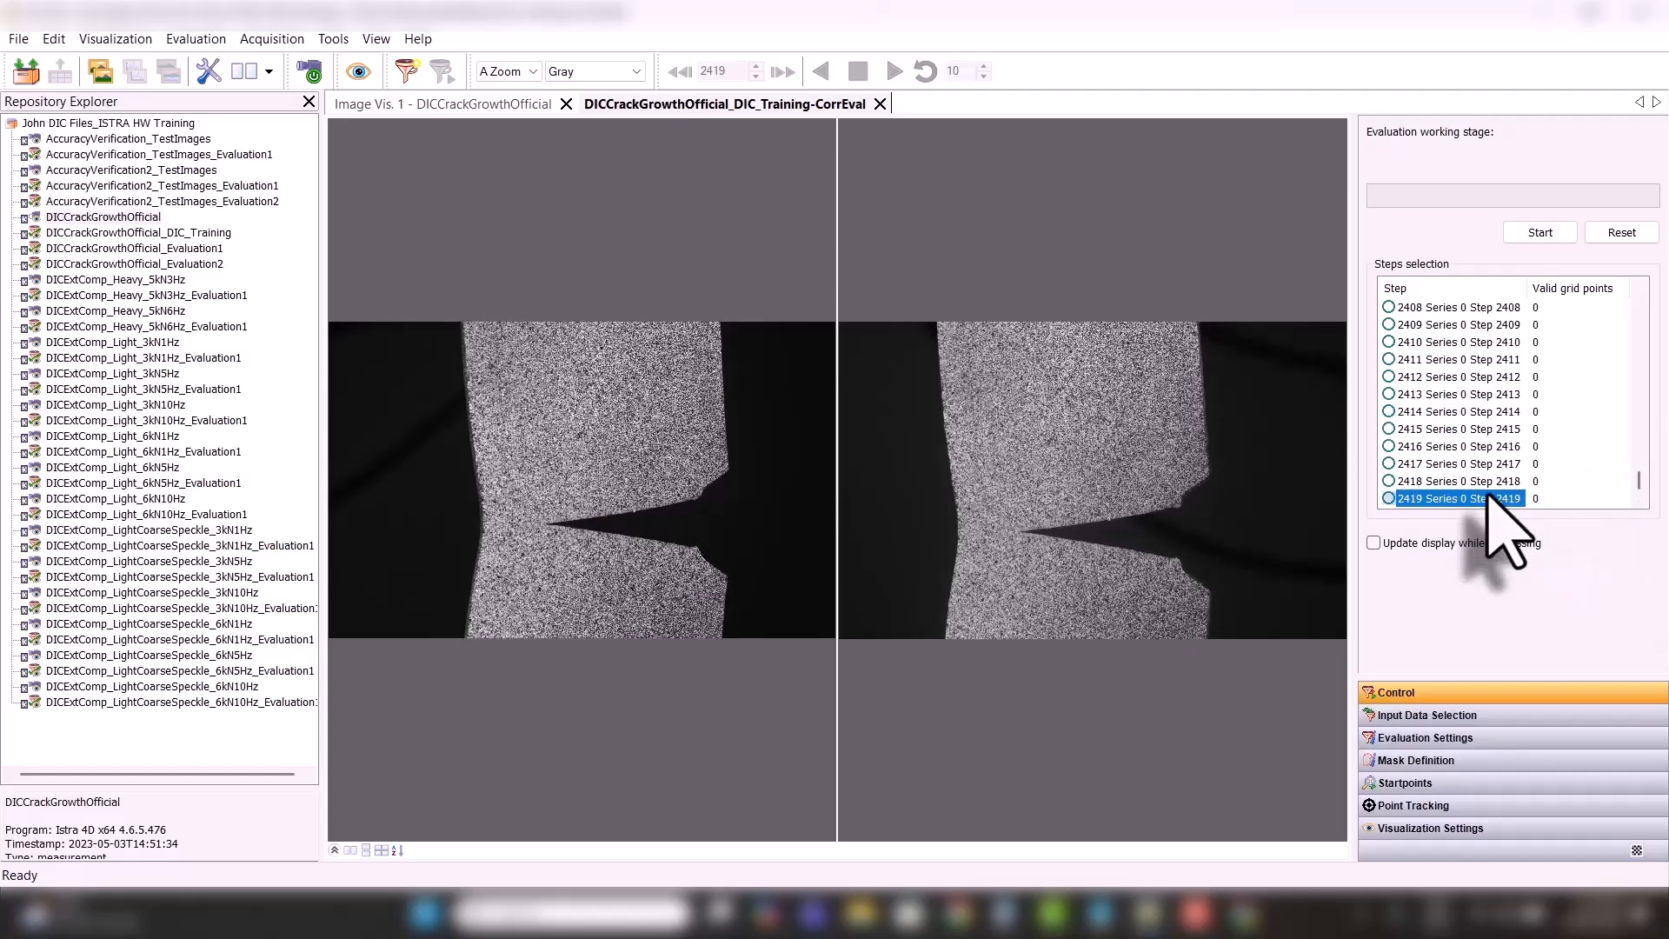
left_click(1391, 429)
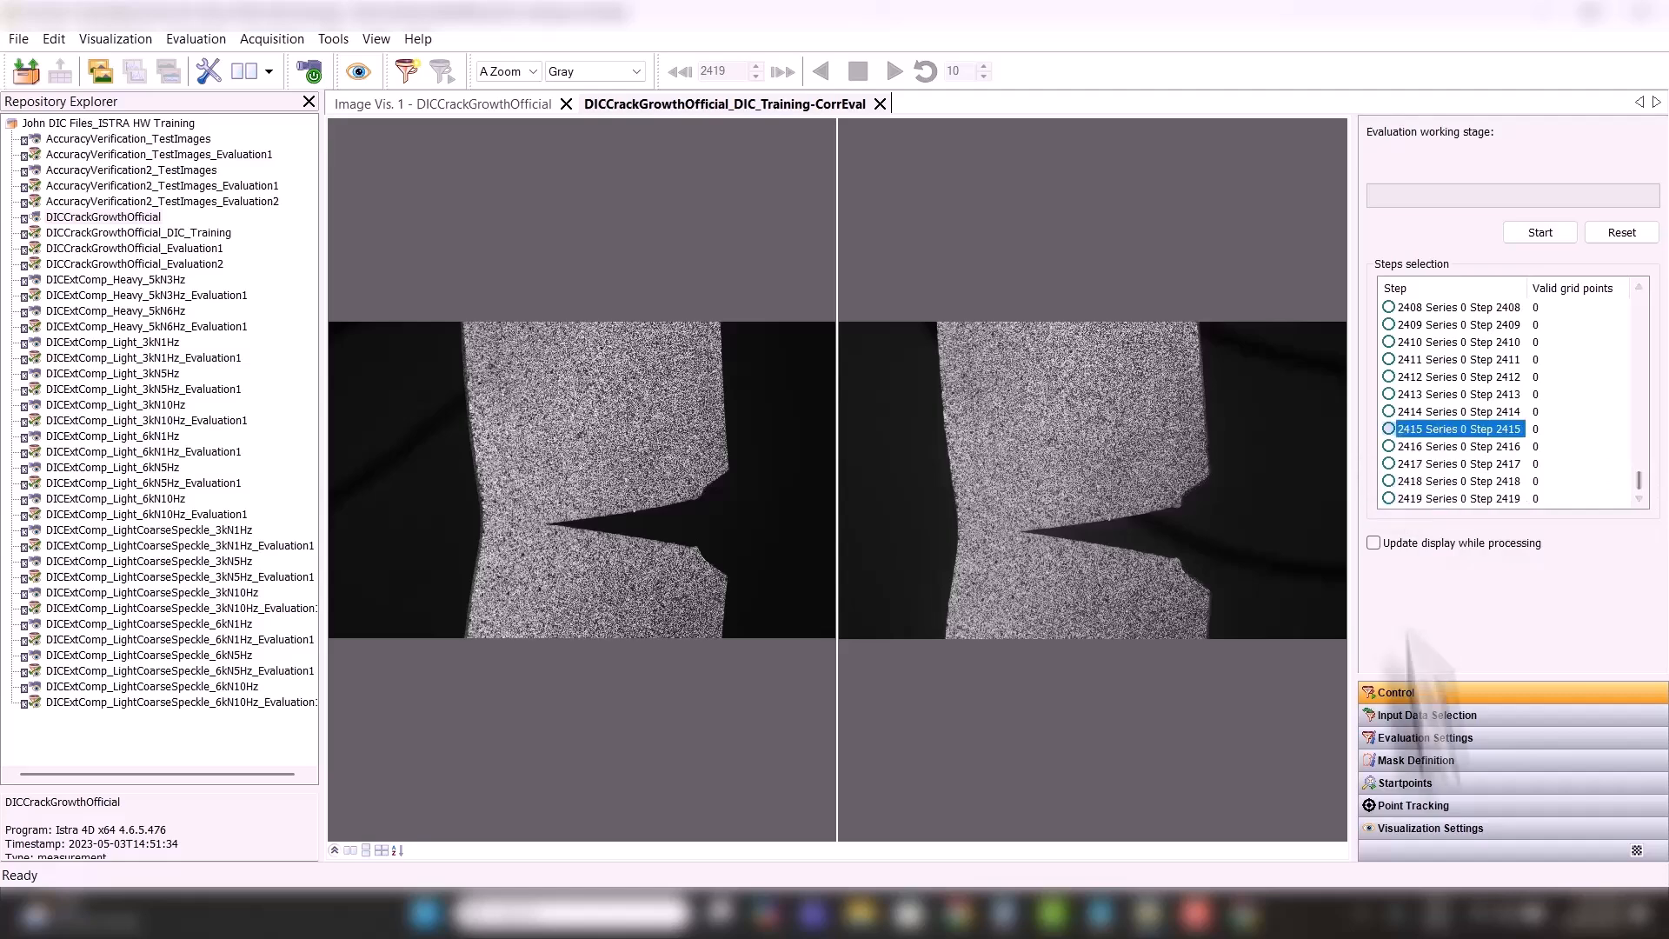
- Check the input data's projection parameters and view the uncracked specimen at step 0 in the evaluation control list
left_click(1426, 715)
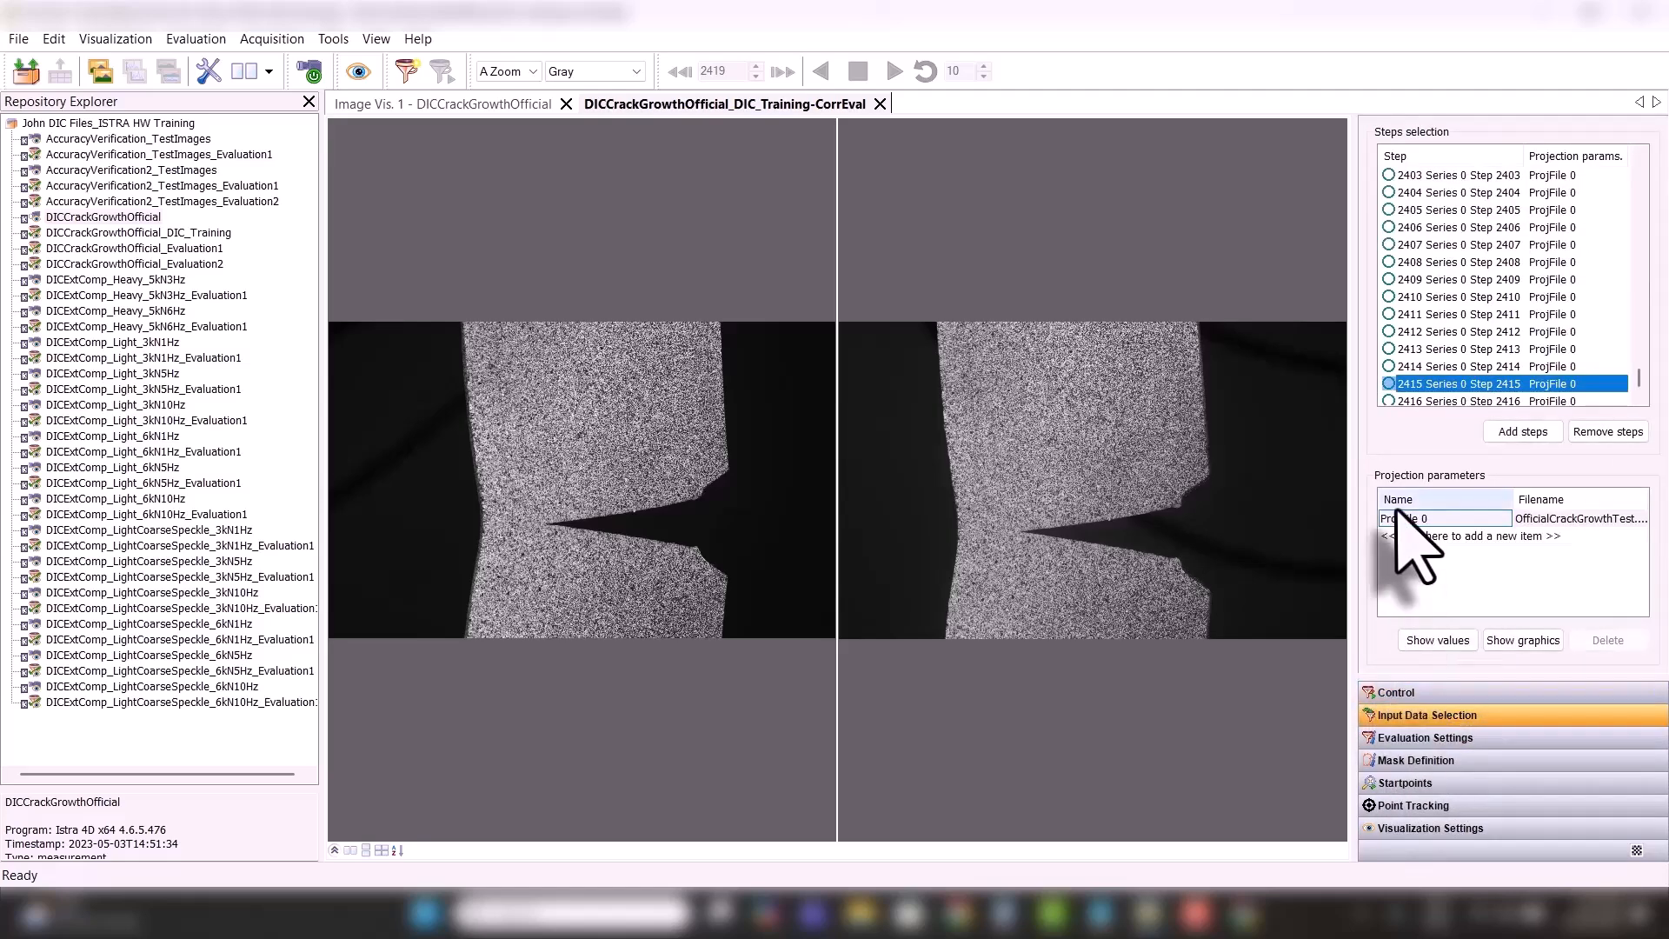
left_click(1392, 700)
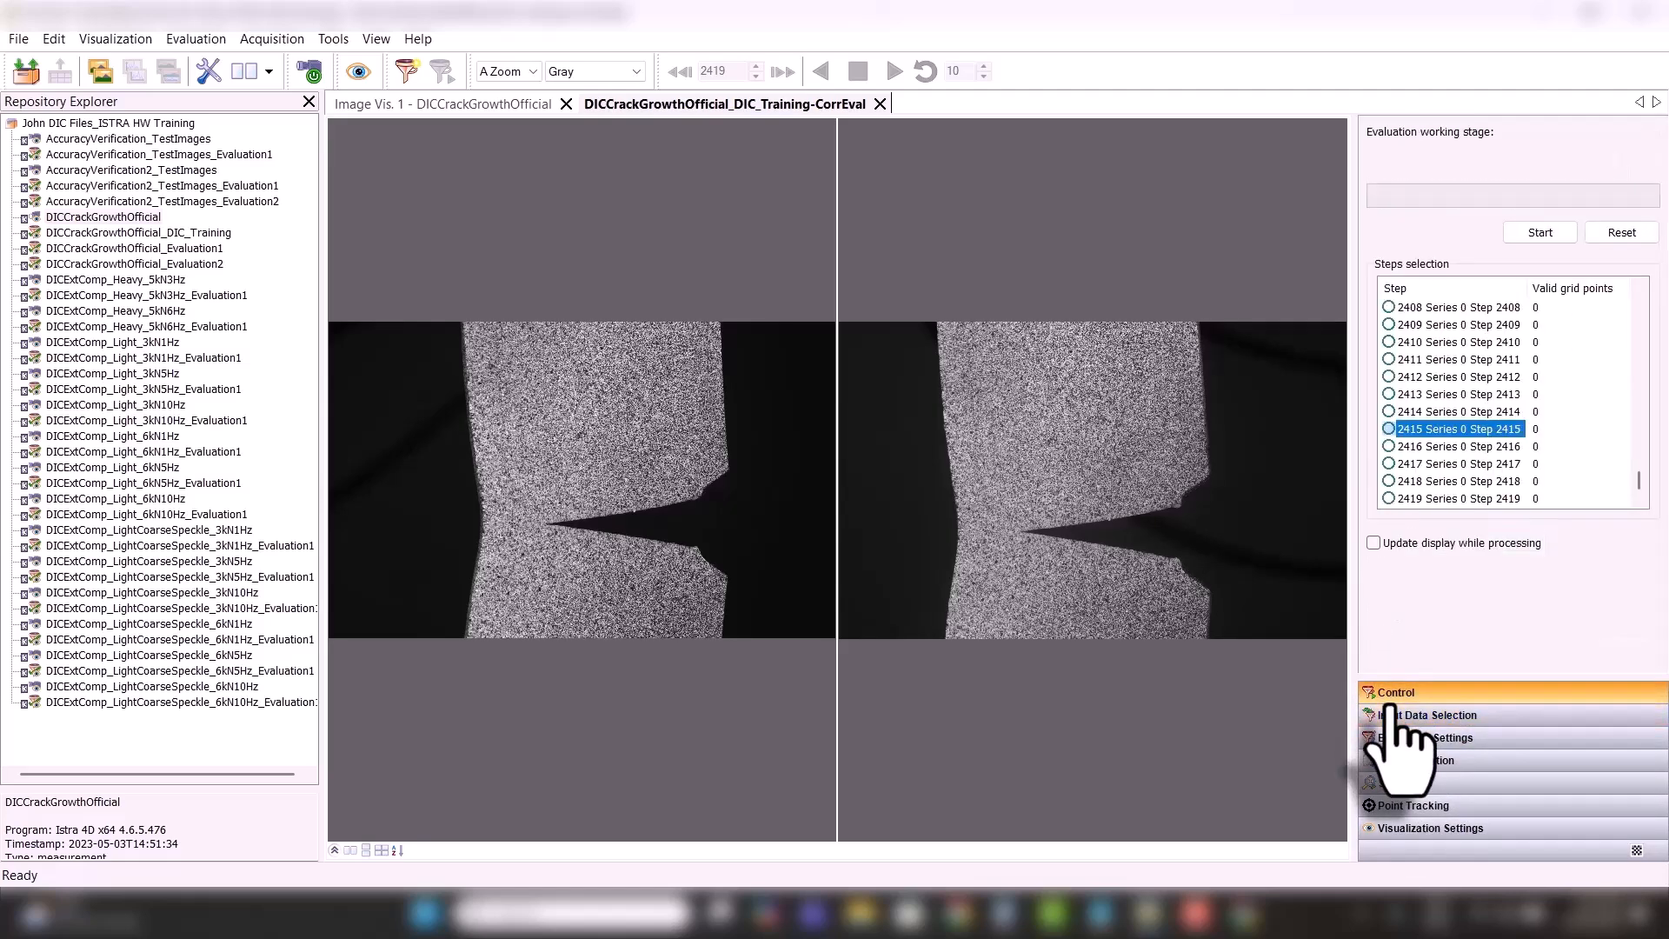
left_click_drag(1641, 507, 1654, 356)
left_click_drag(1654, 321, 1654, 299)
left_click(1443, 308)
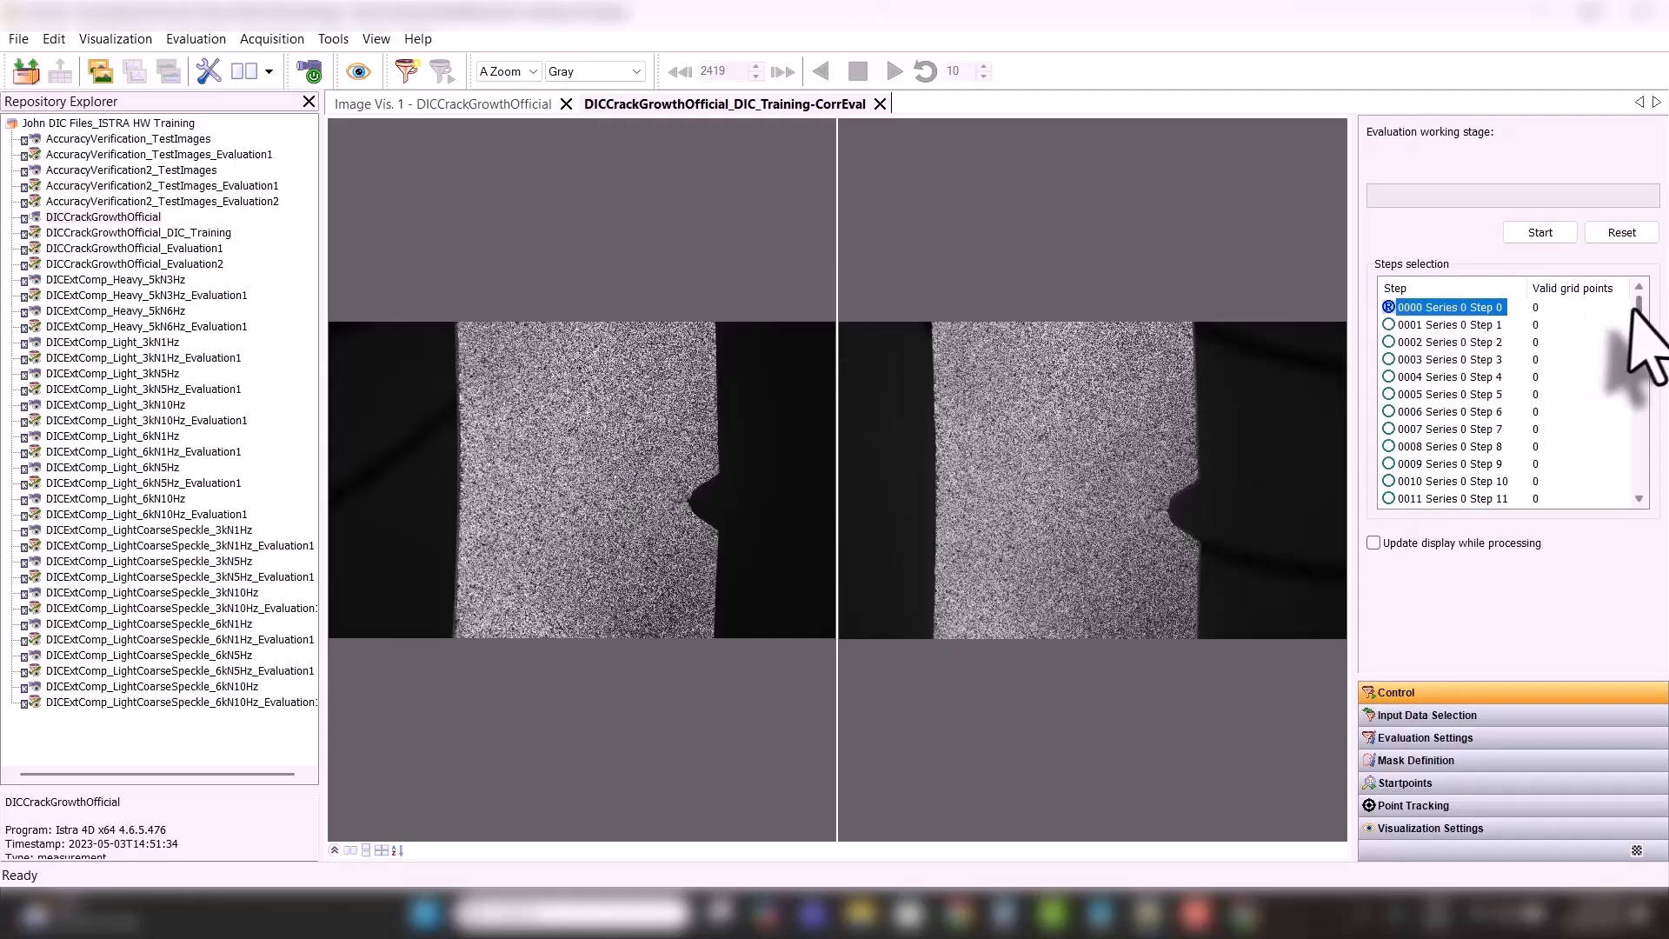
left_click_drag(1639, 306, 1632, 530)
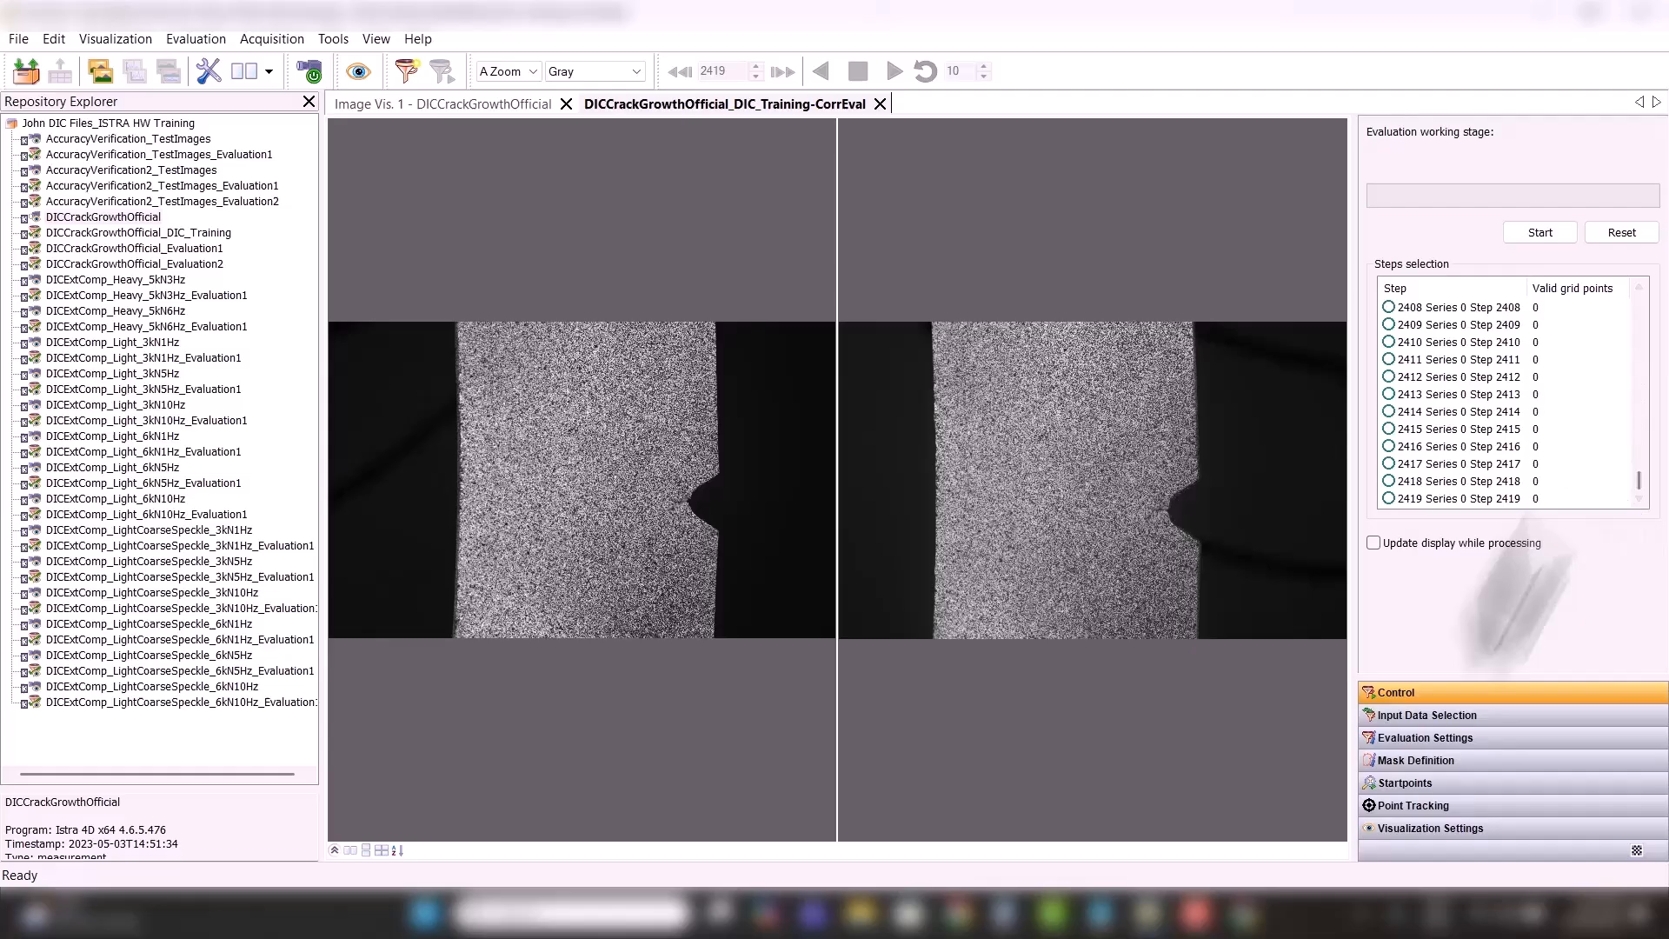
- Compare the crack images of the late steps in the input data selection, from around step 2182 through step 2419
left_click(1426, 715)
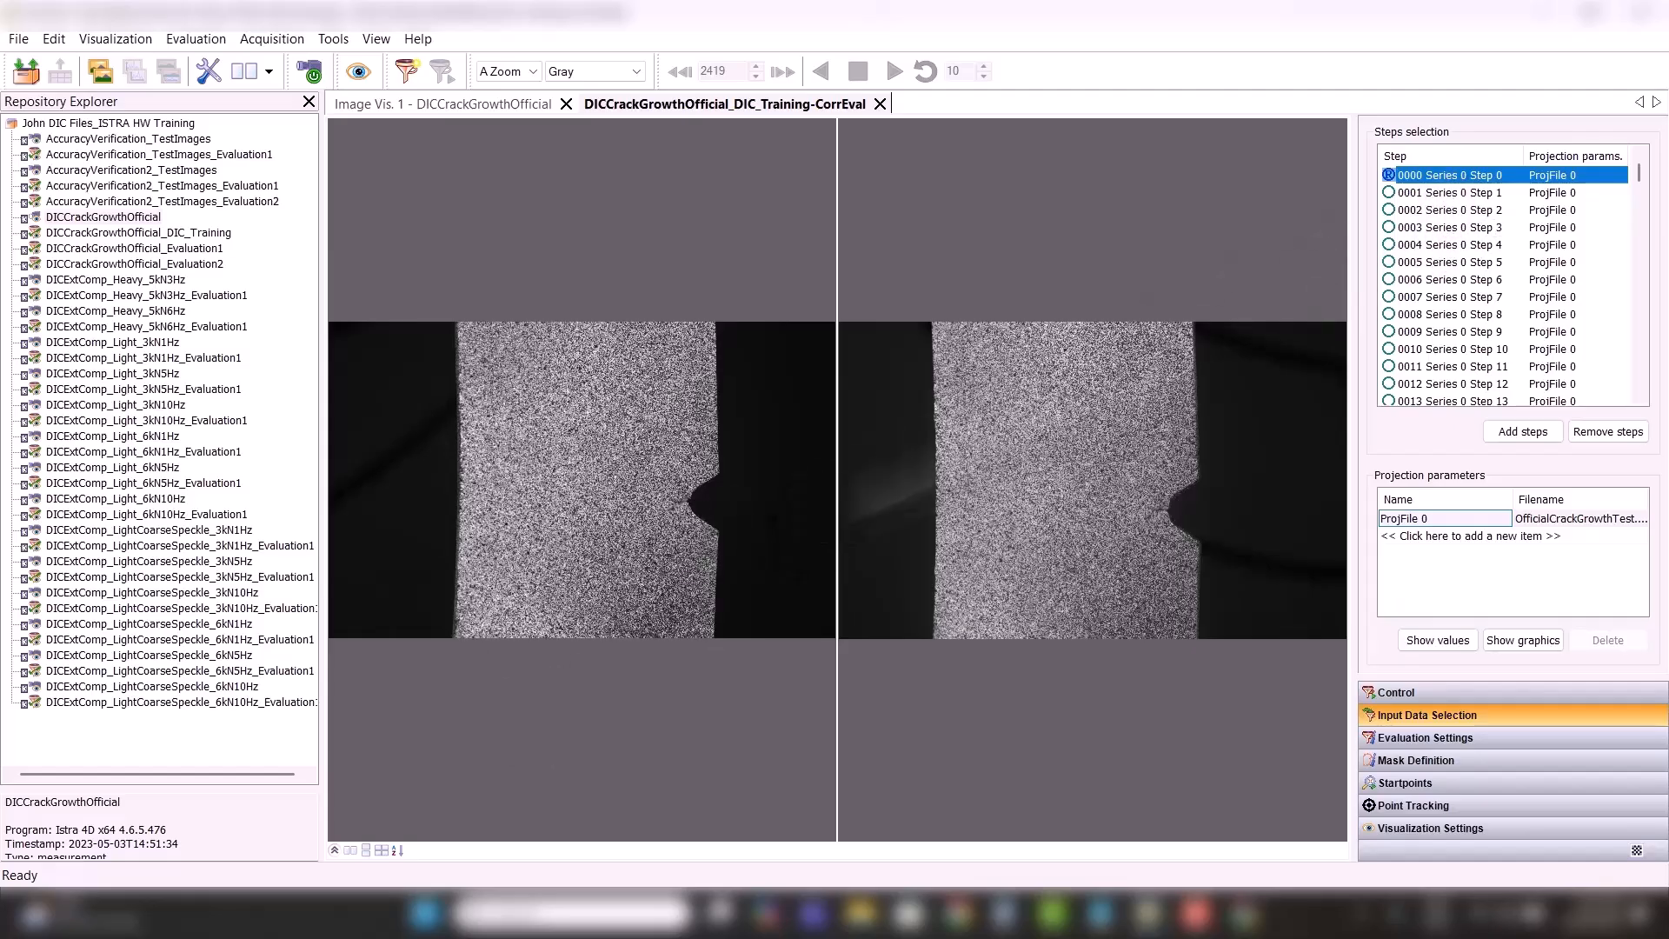
left_click_drag(1637, 174, 1606, 402)
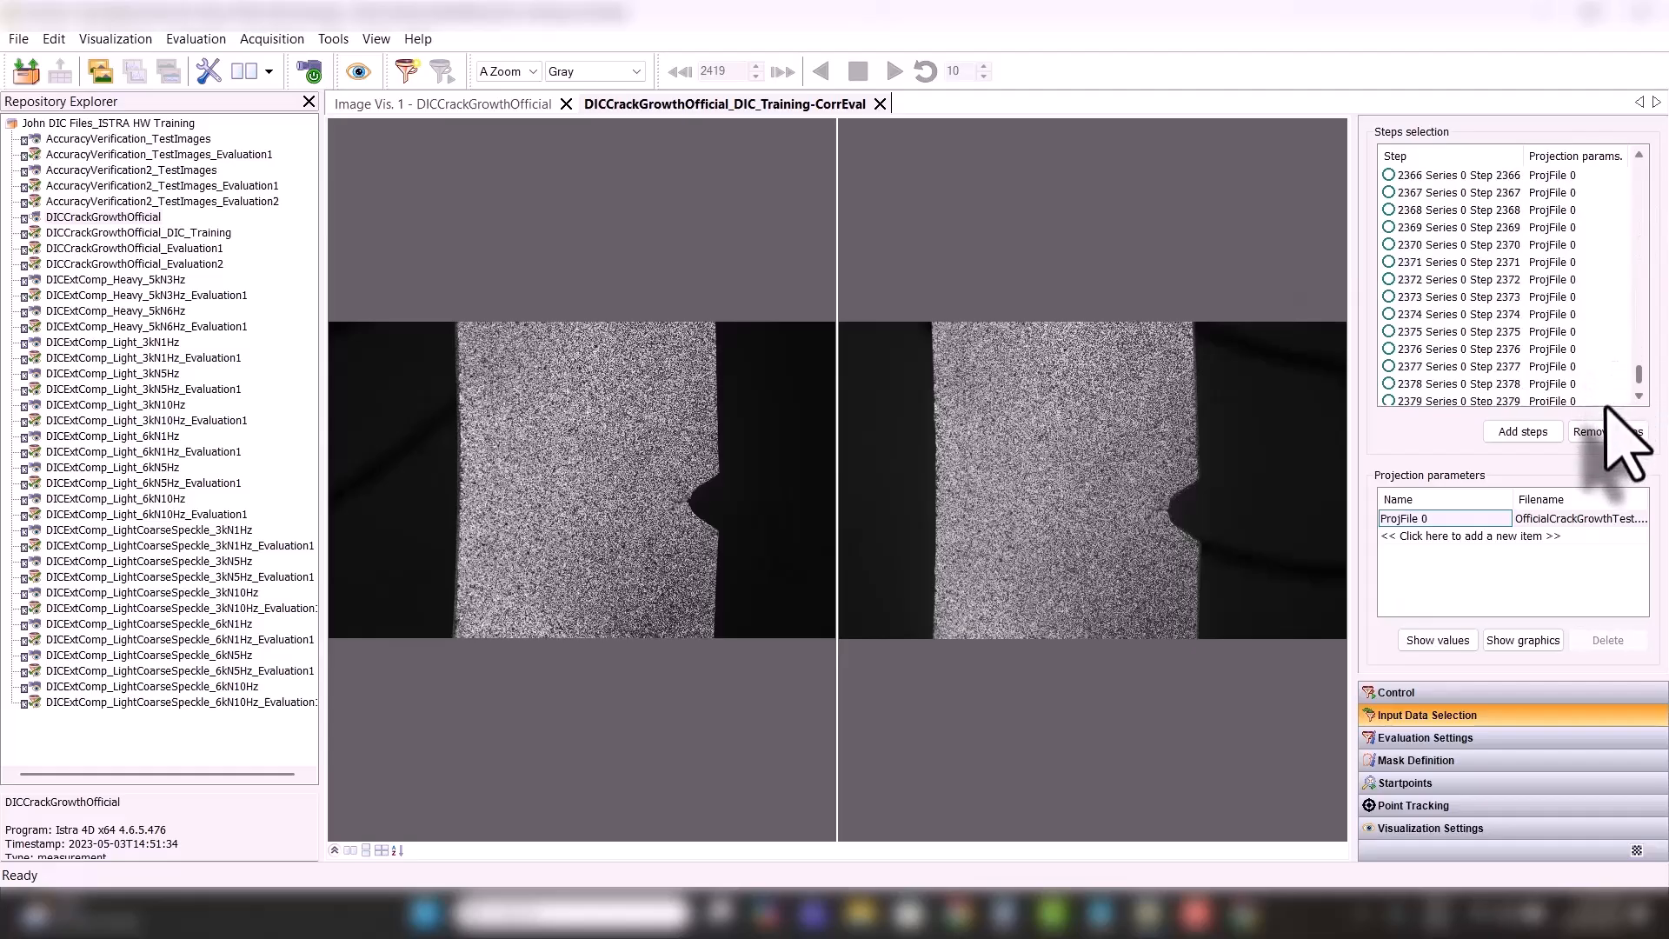
left_click(1443, 385)
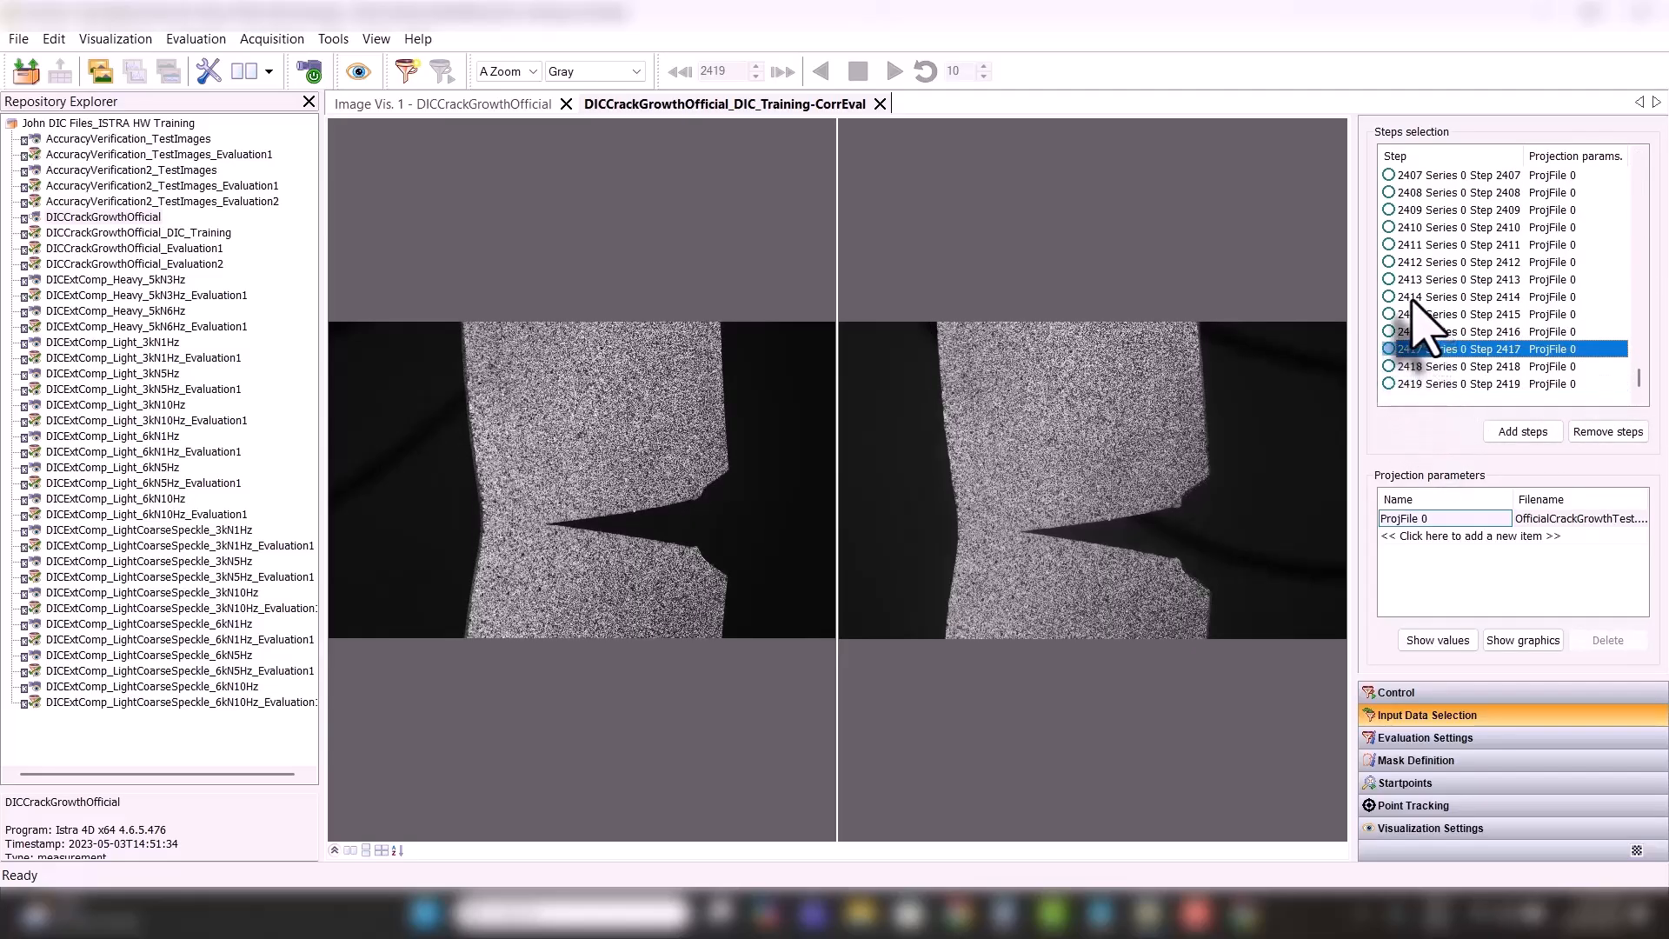
left_click(1435, 196)
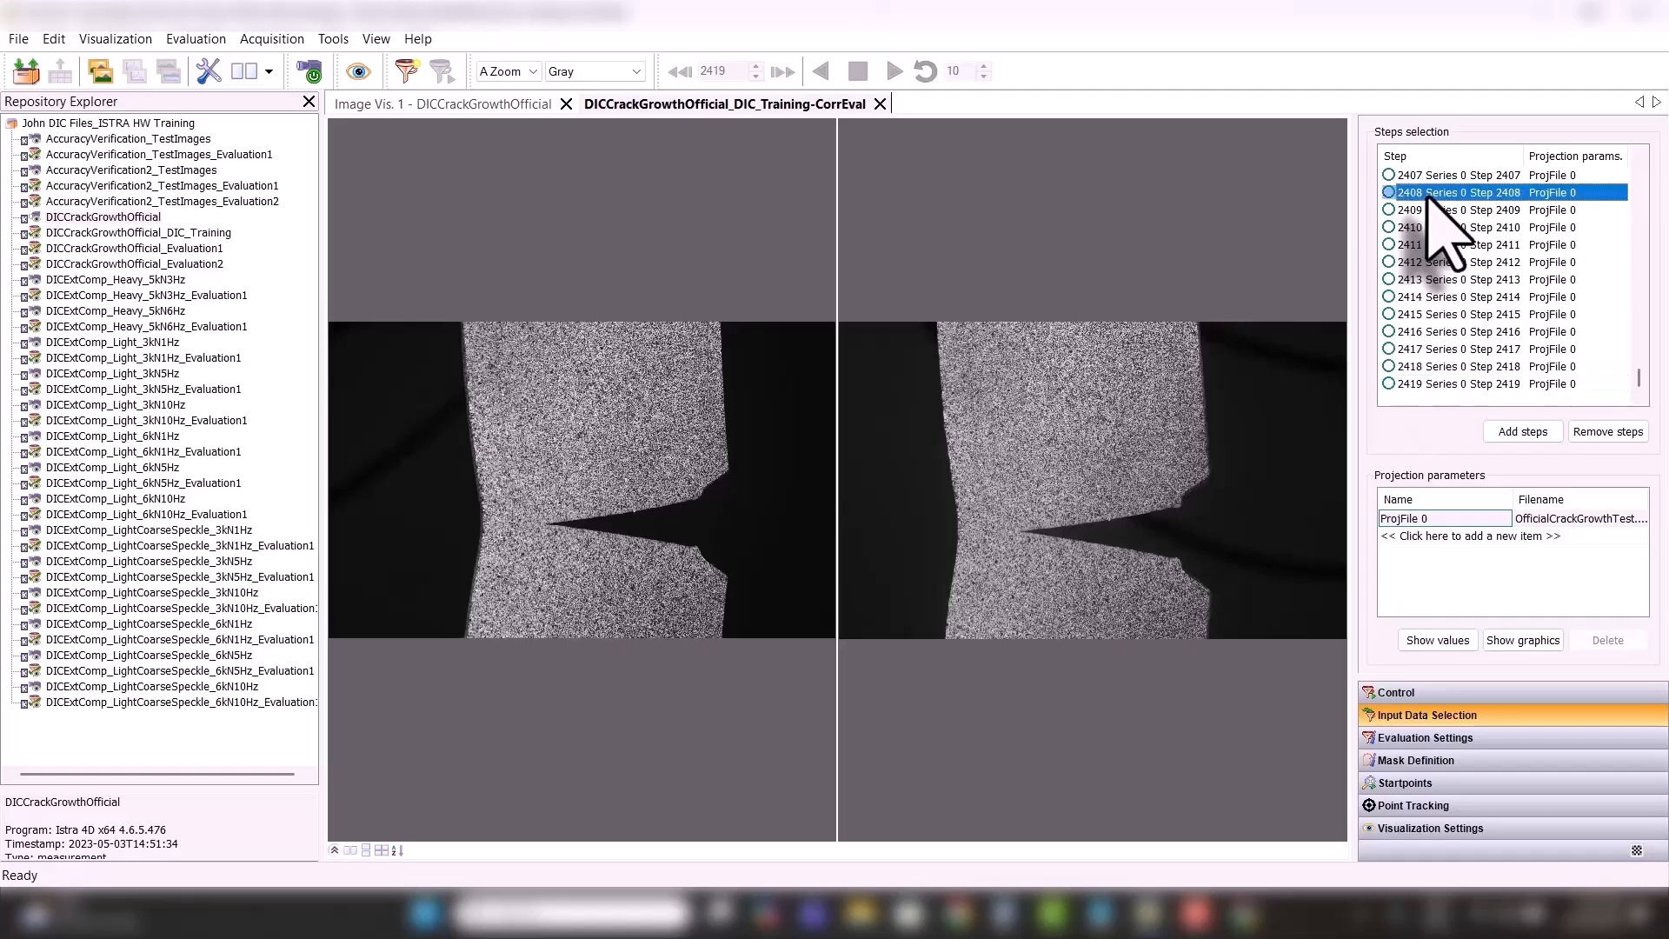
scroll(1455, 278, "up", 20)
key("Down")
key("Down")
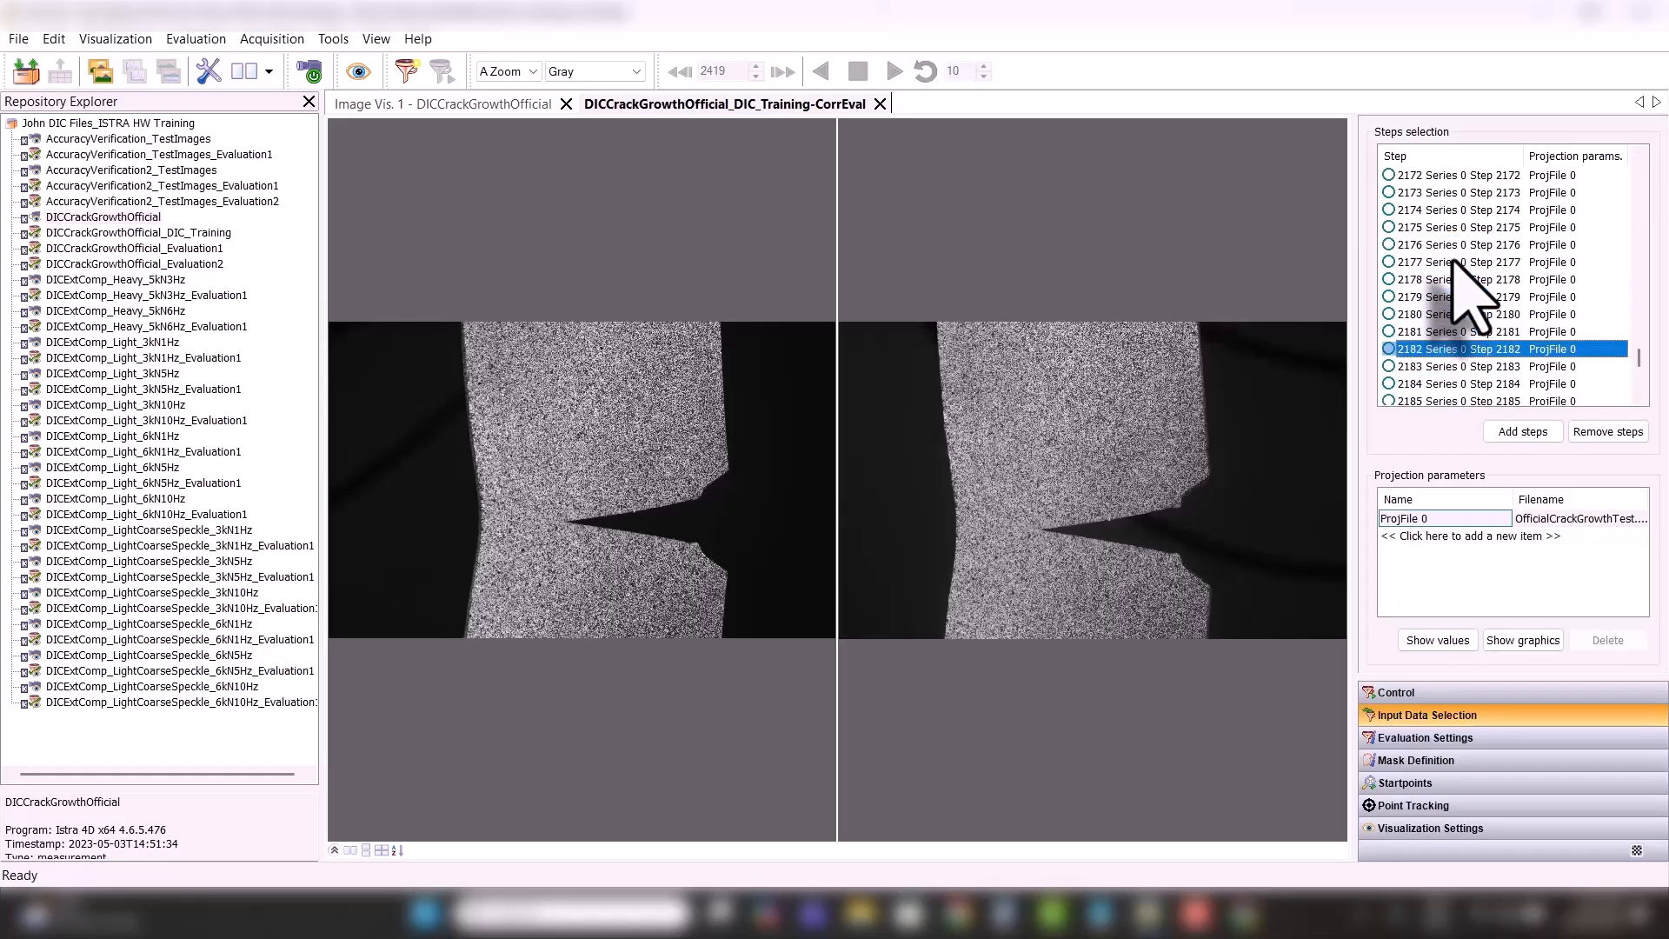
key("Down")
key("Down")
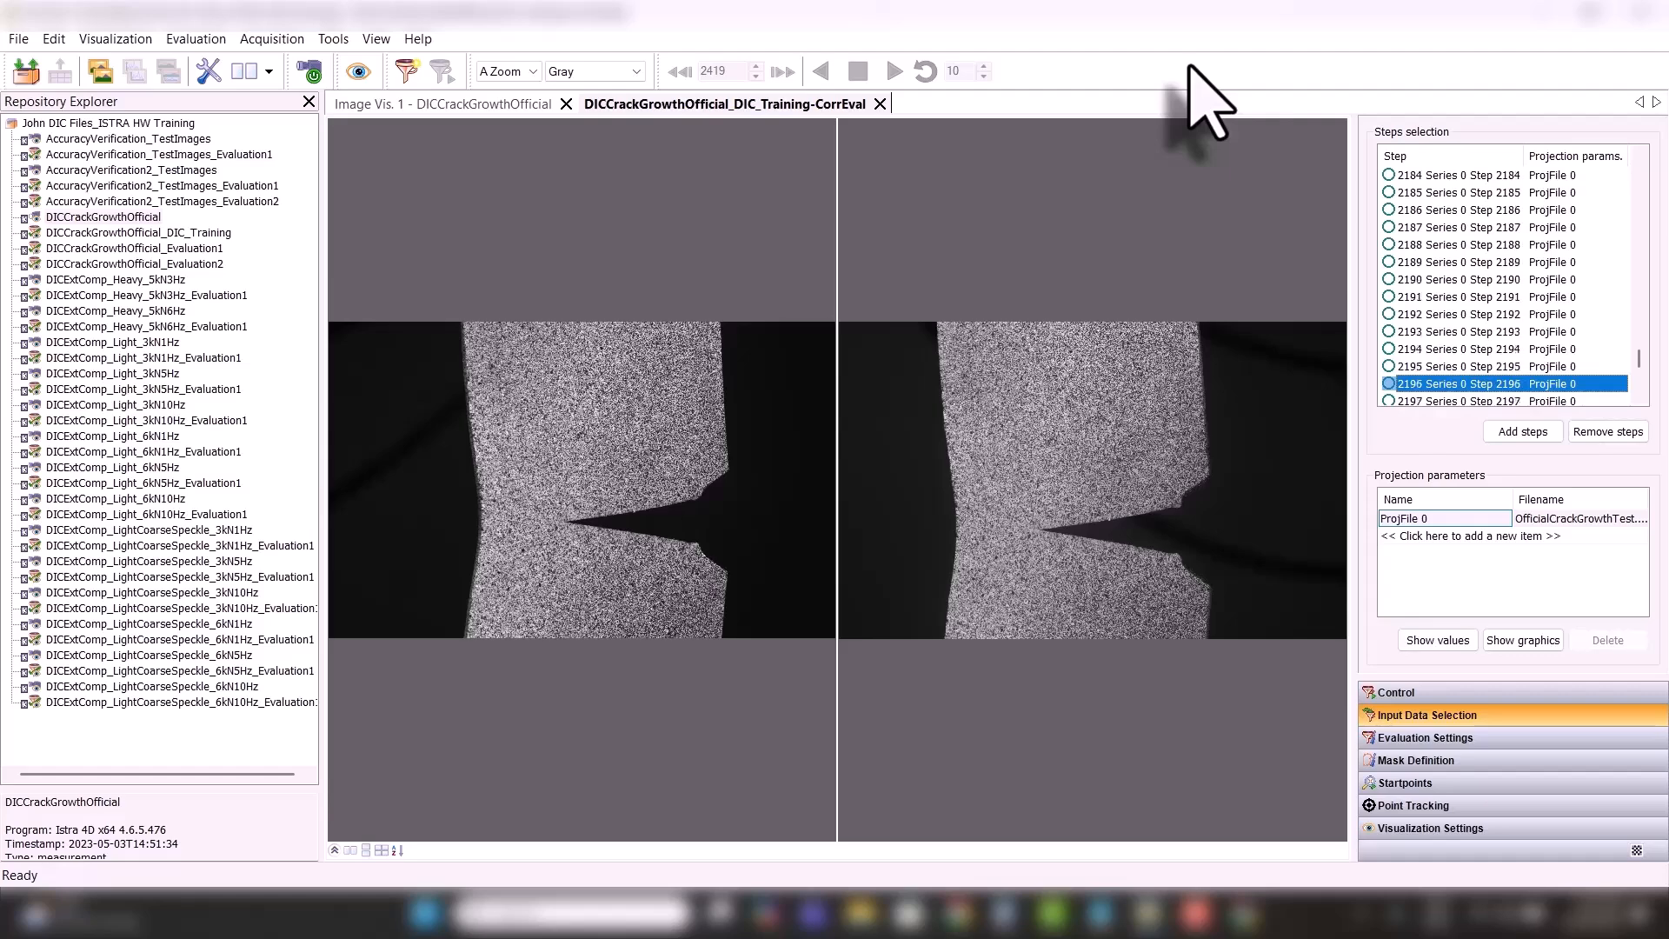
left_click_drag(1639, 358, 1629, 417)
left_click(1429, 365)
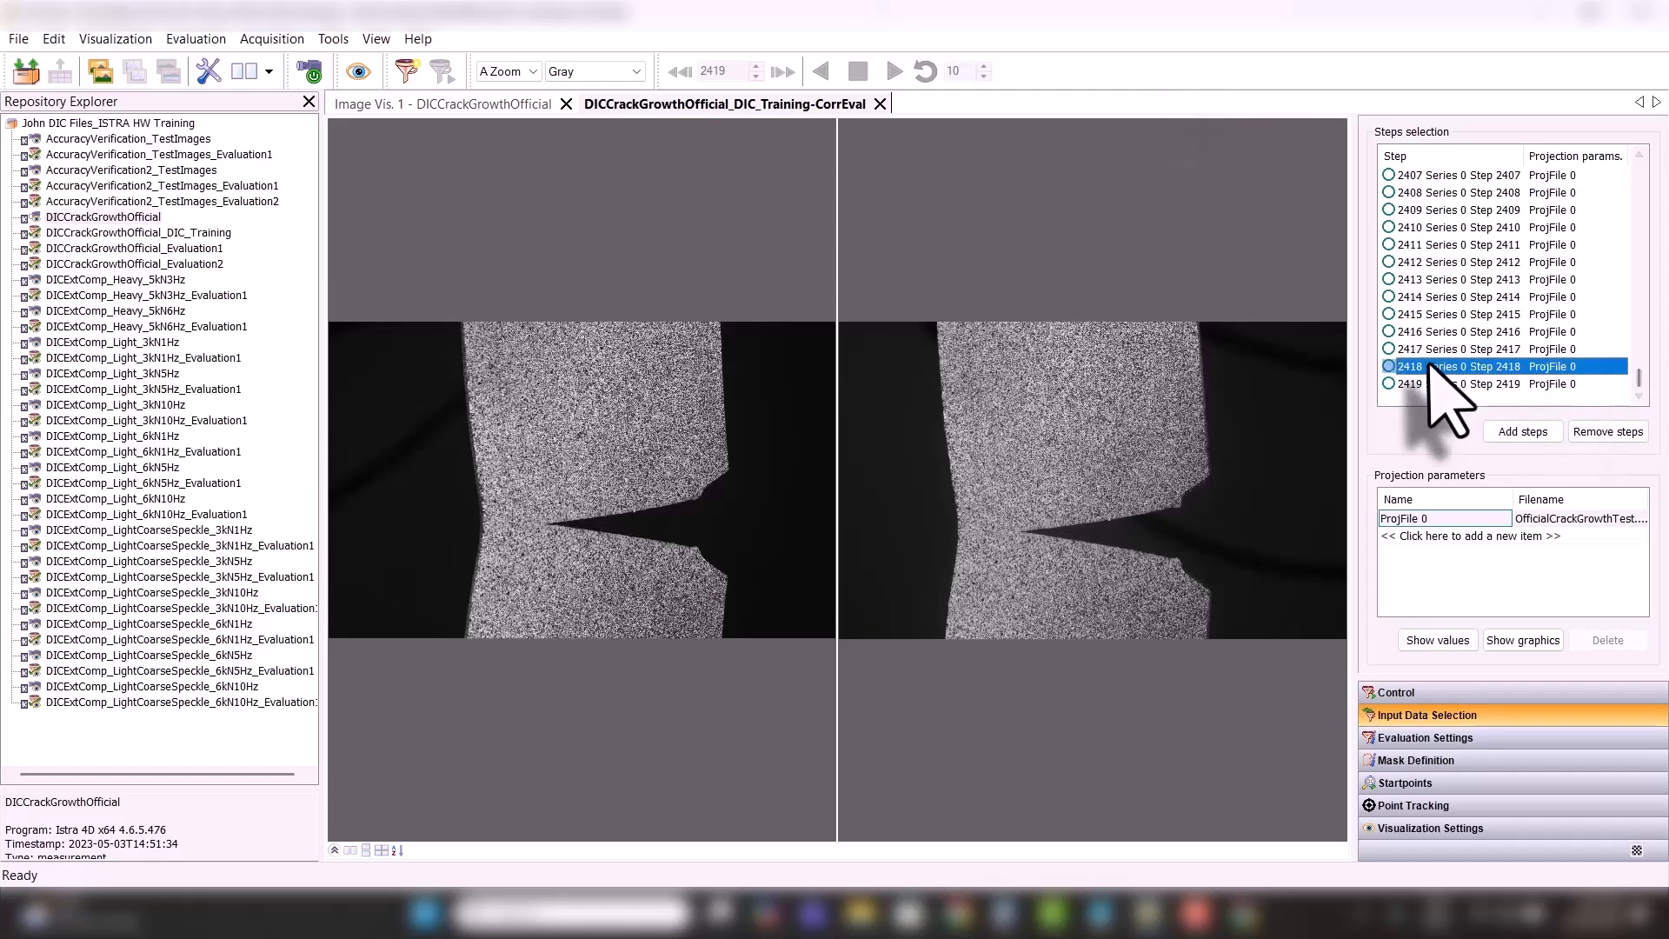
left_click(1428, 383)
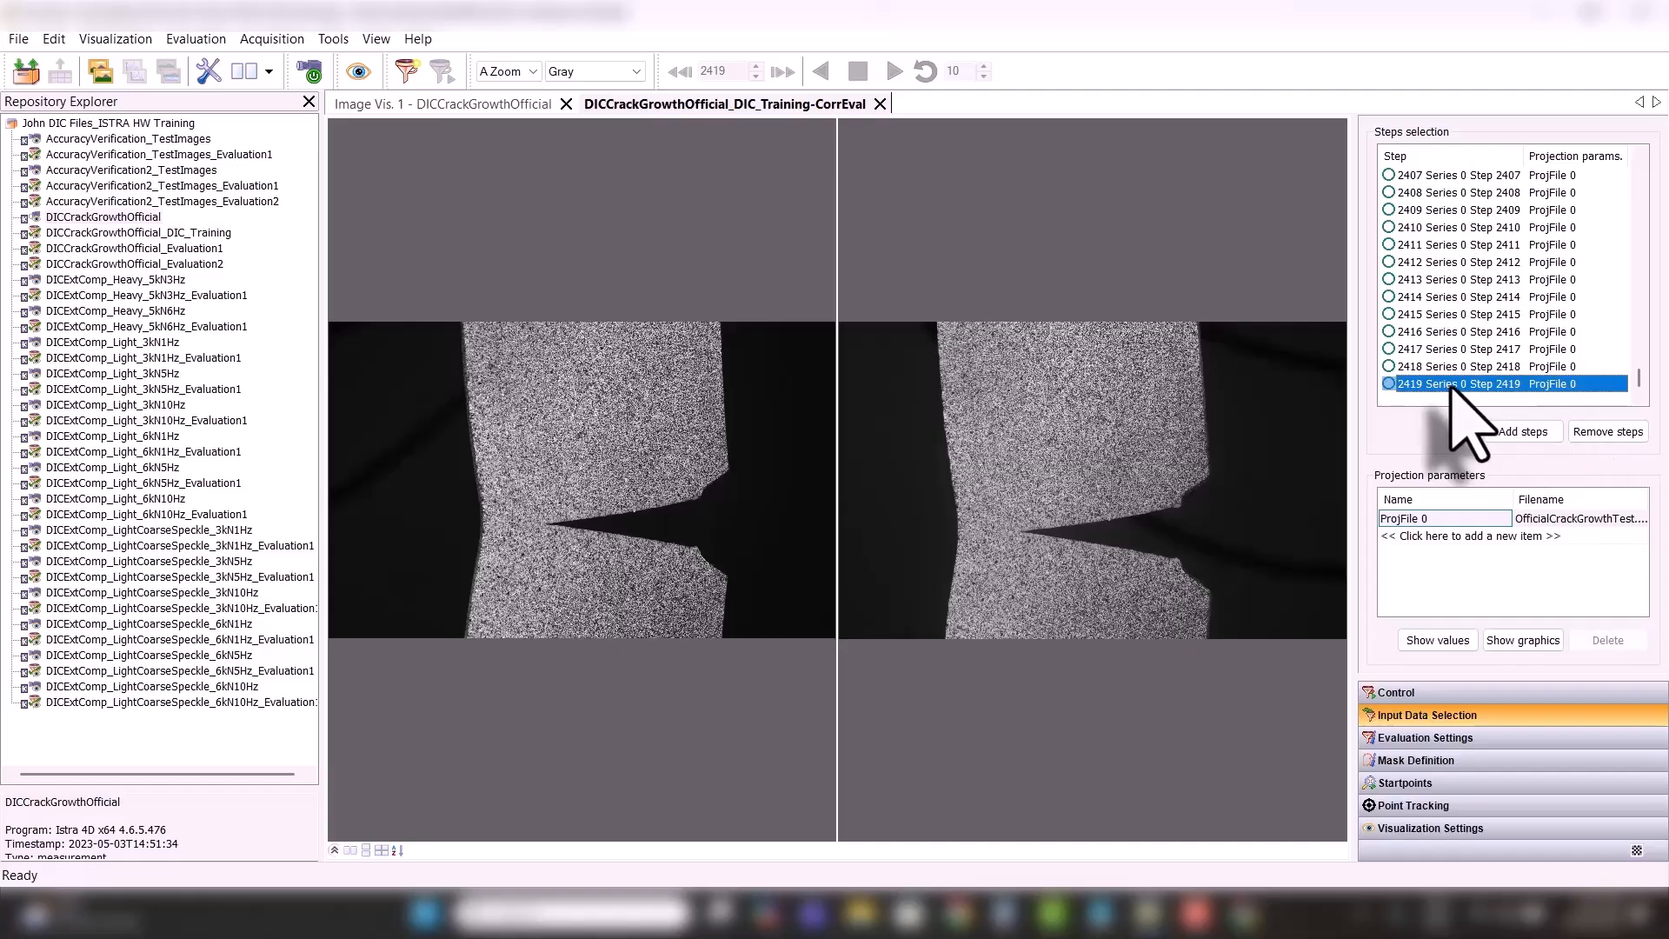
- Examine an early crack image at step 171 and compare the early and late ranges of the input data step list
left_click_drag(1642, 379, 1640, 206)
left_click(1519, 246)
left_click(1478, 296)
left_click(1451, 332)
left_click(1461, 314)
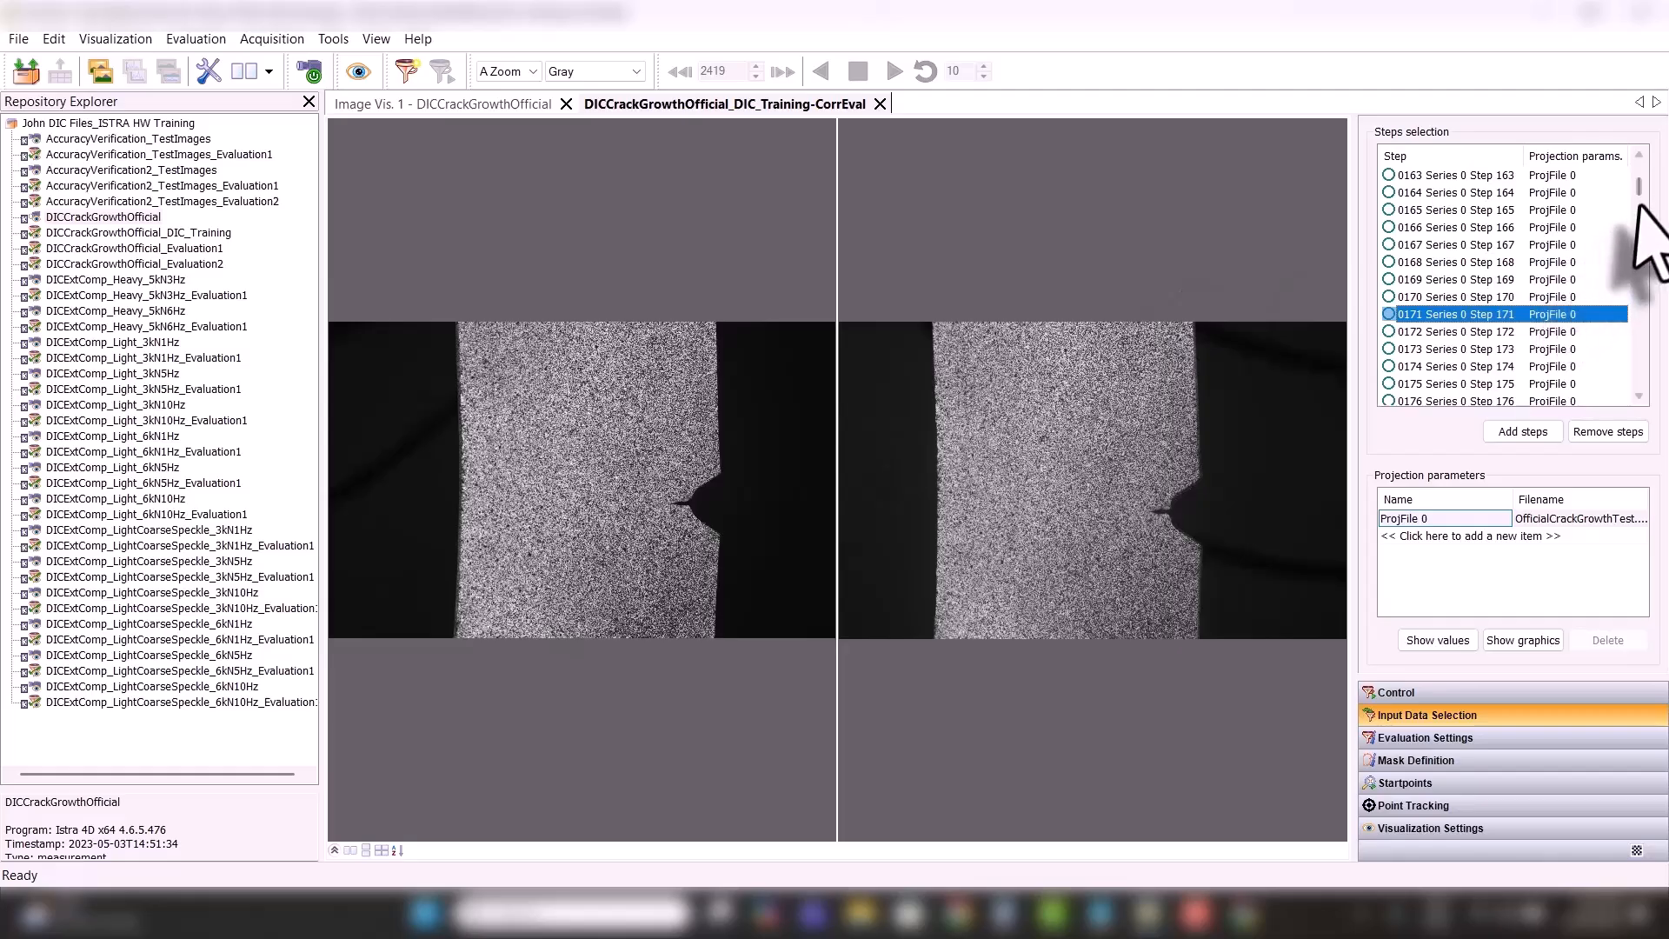
left_click_drag(1640, 186, 1615, 415)
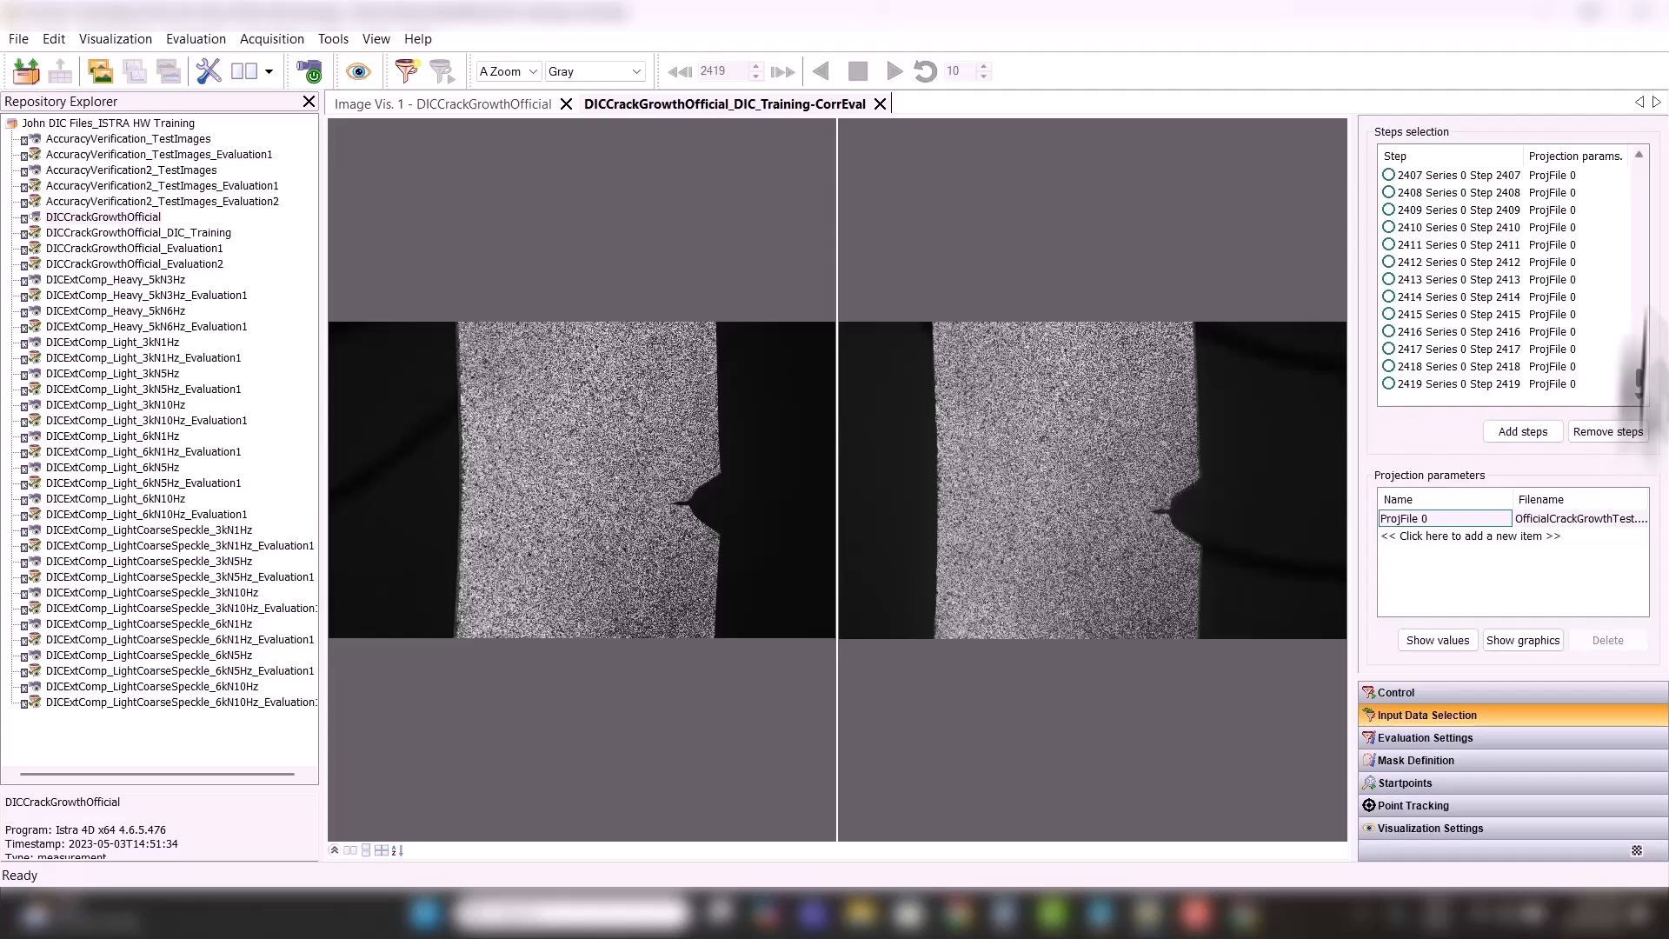
left_click_drag(1639, 383, 1644, 182)
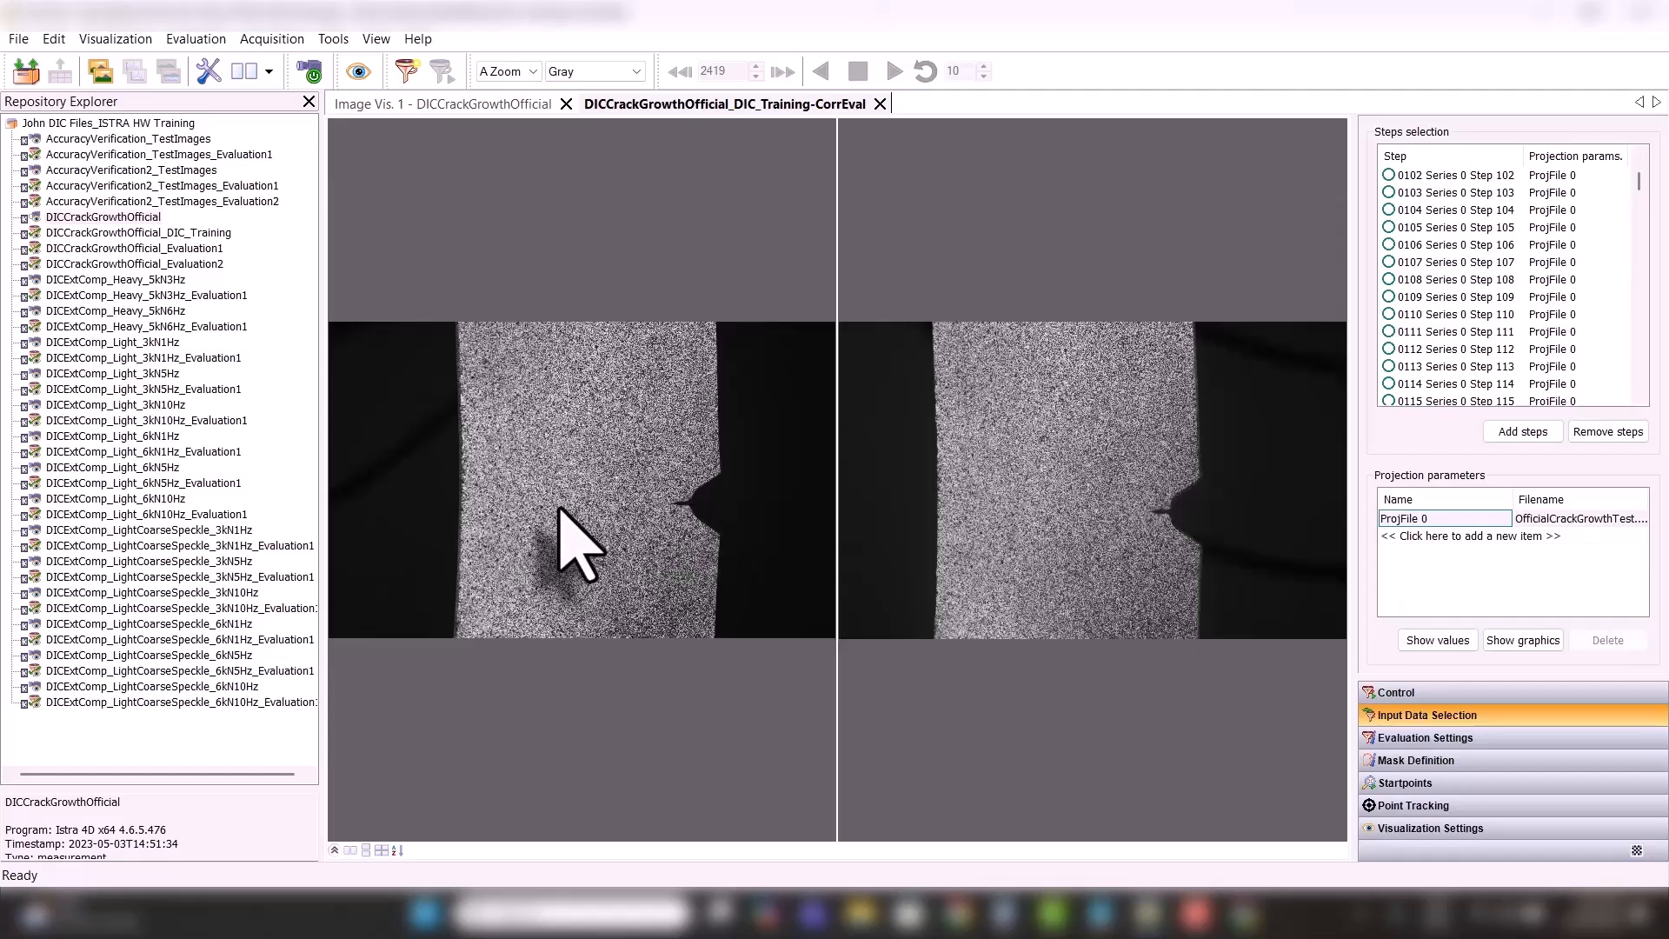
- Mark steps 403 and 811 as rung steps in the input data selection
left_click_drag(1638, 185, 1635, 221)
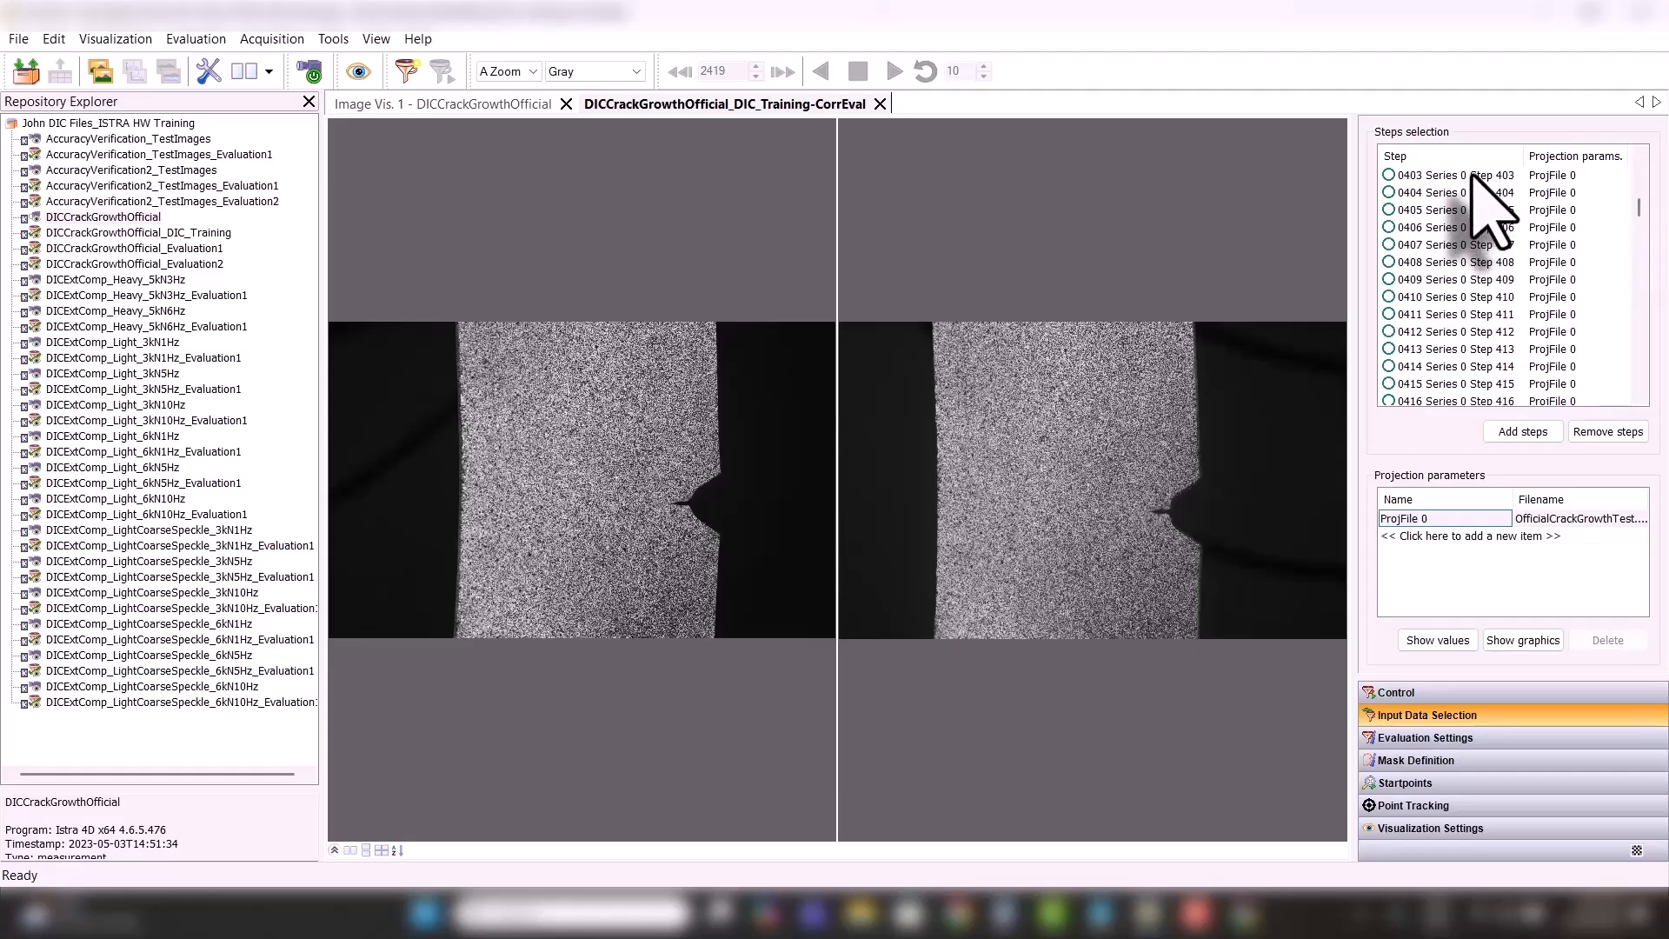
left_click(1472, 174)
right_click(1472, 177)
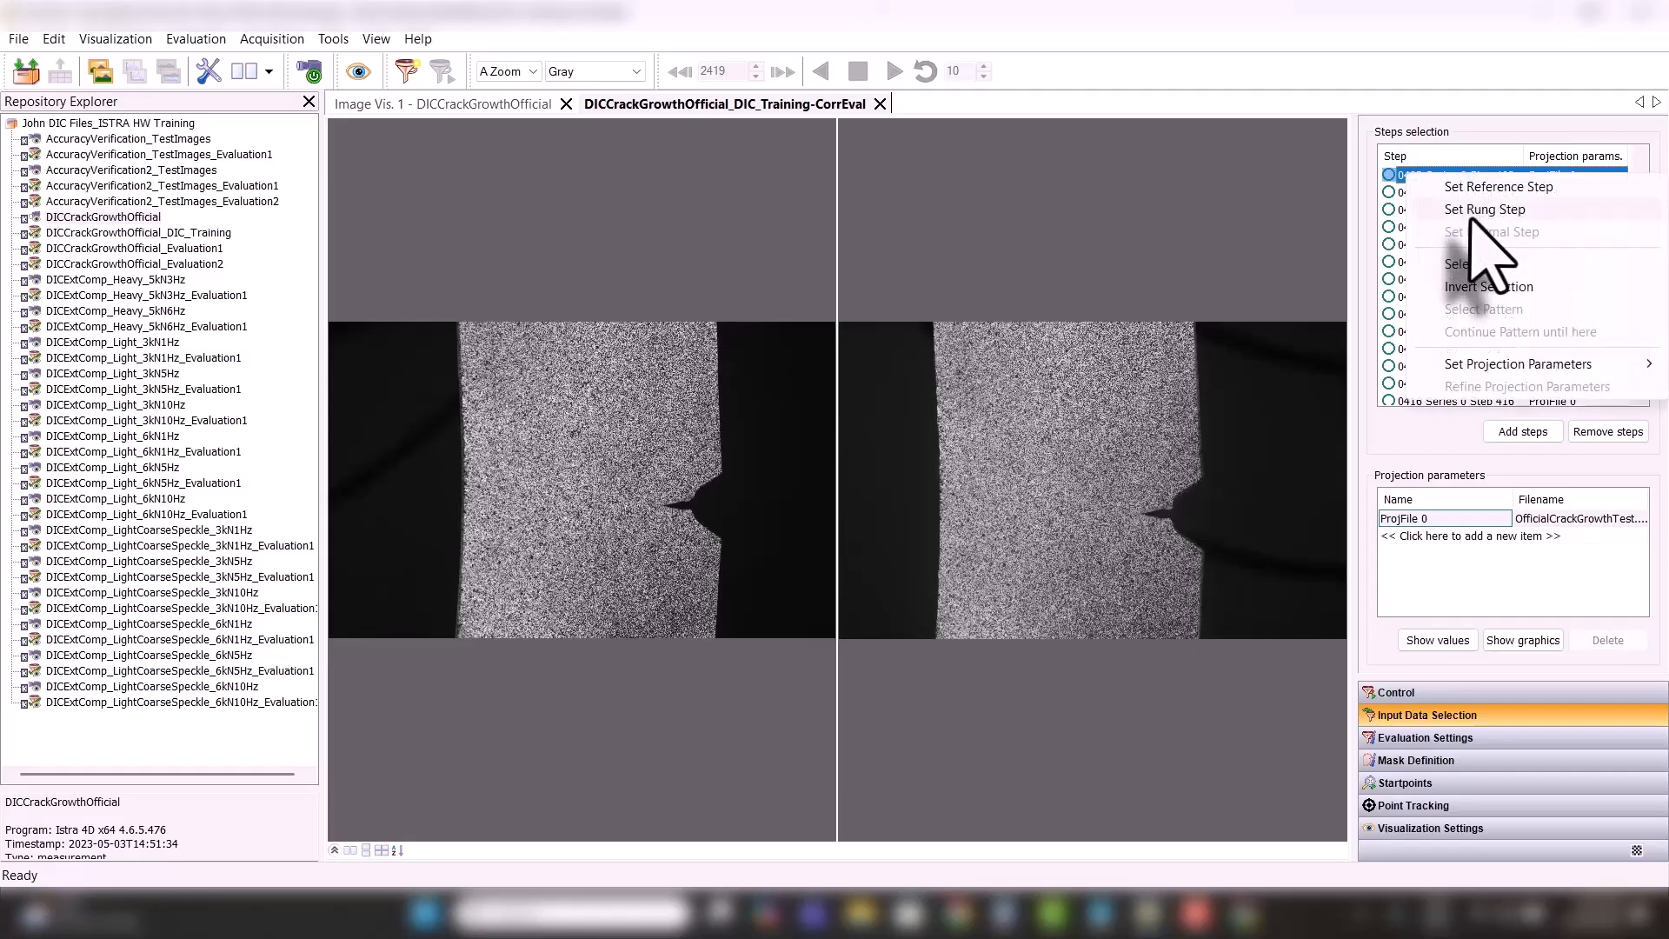
left_click(1473, 214)
left_click_drag(1637, 206, 1639, 269)
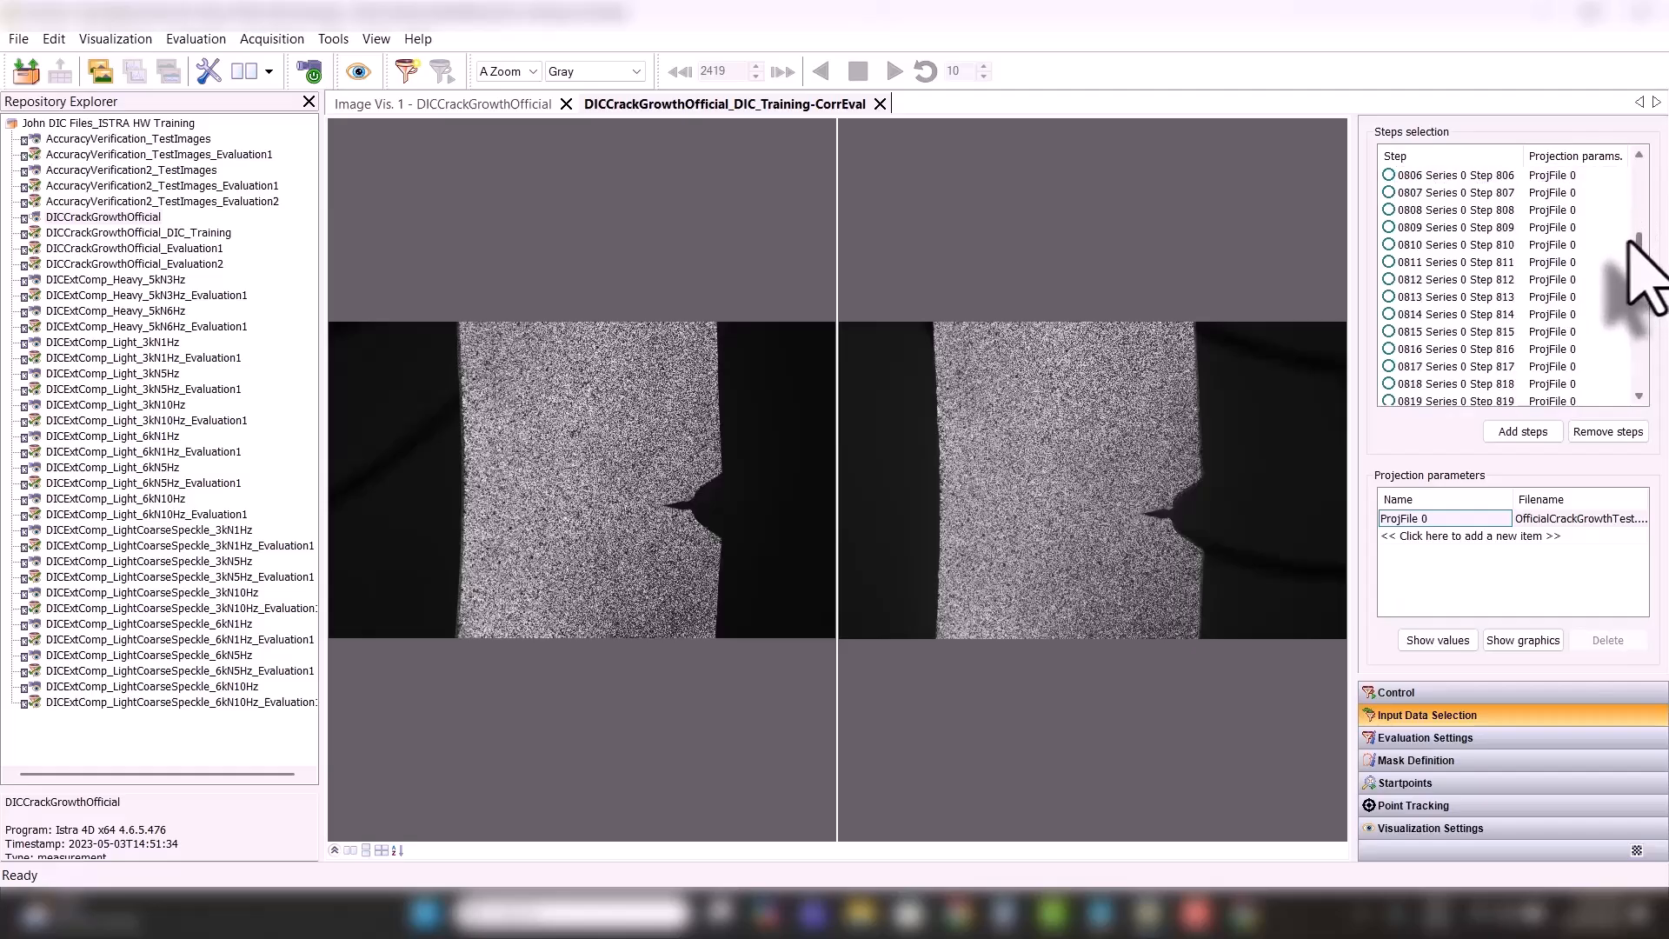
left_click(1417, 262)
right_click(1417, 262)
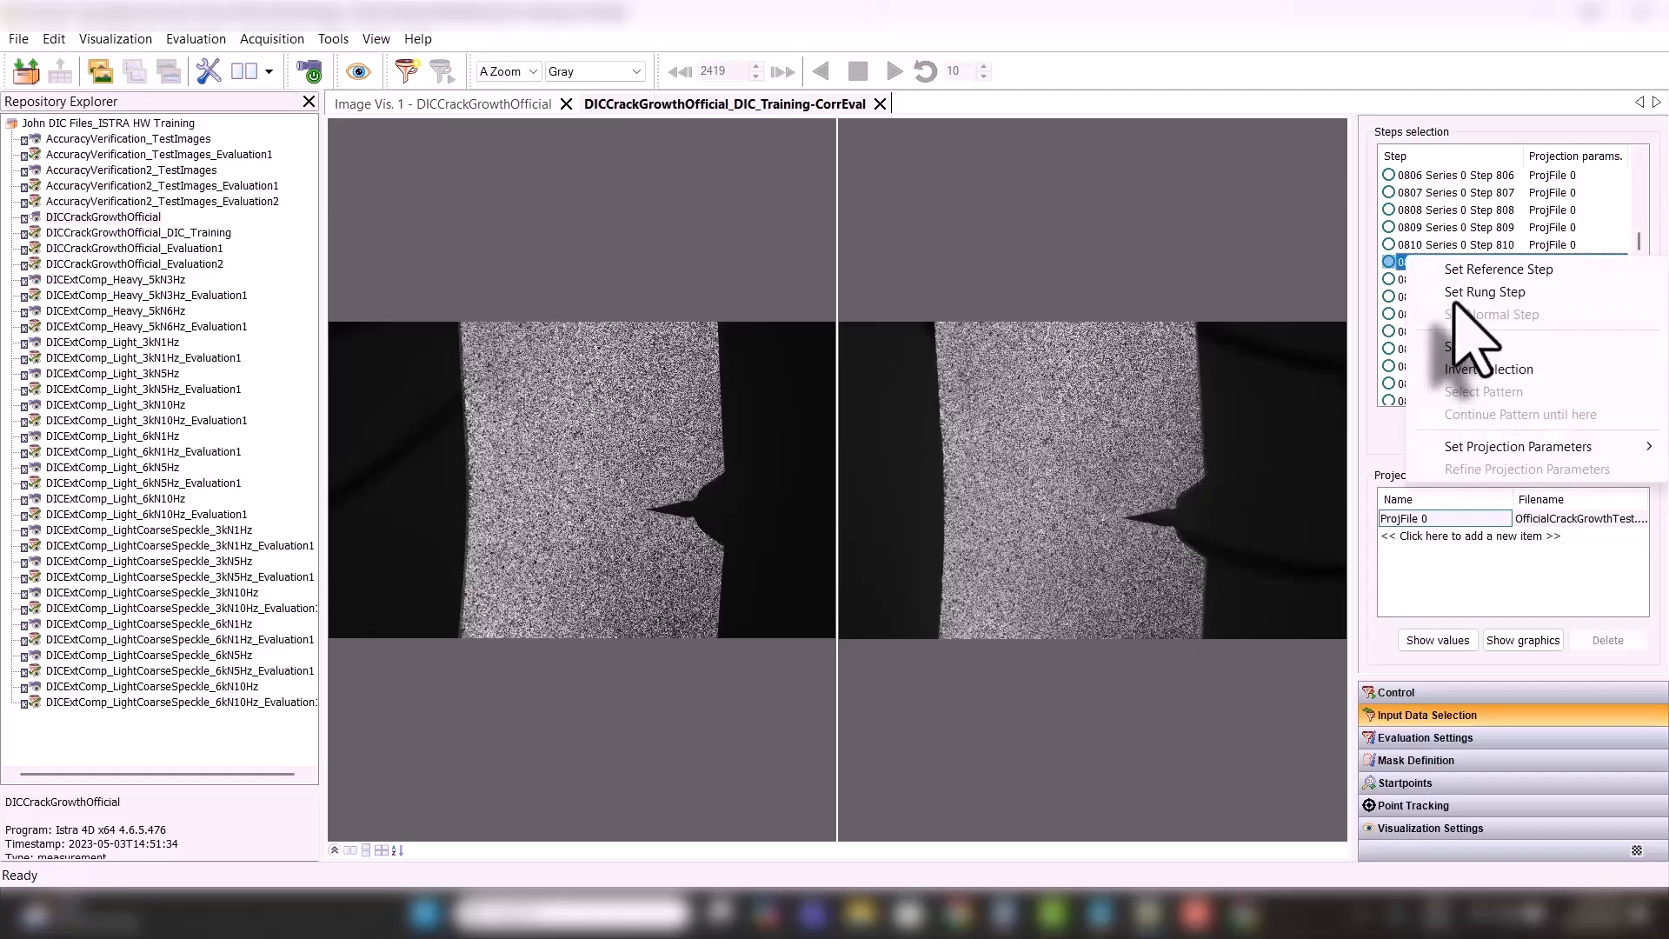
left_click(1457, 298)
- Mark steps 1208 and 1624 as rung steps
left_click_drag(1642, 244, 1644, 254)
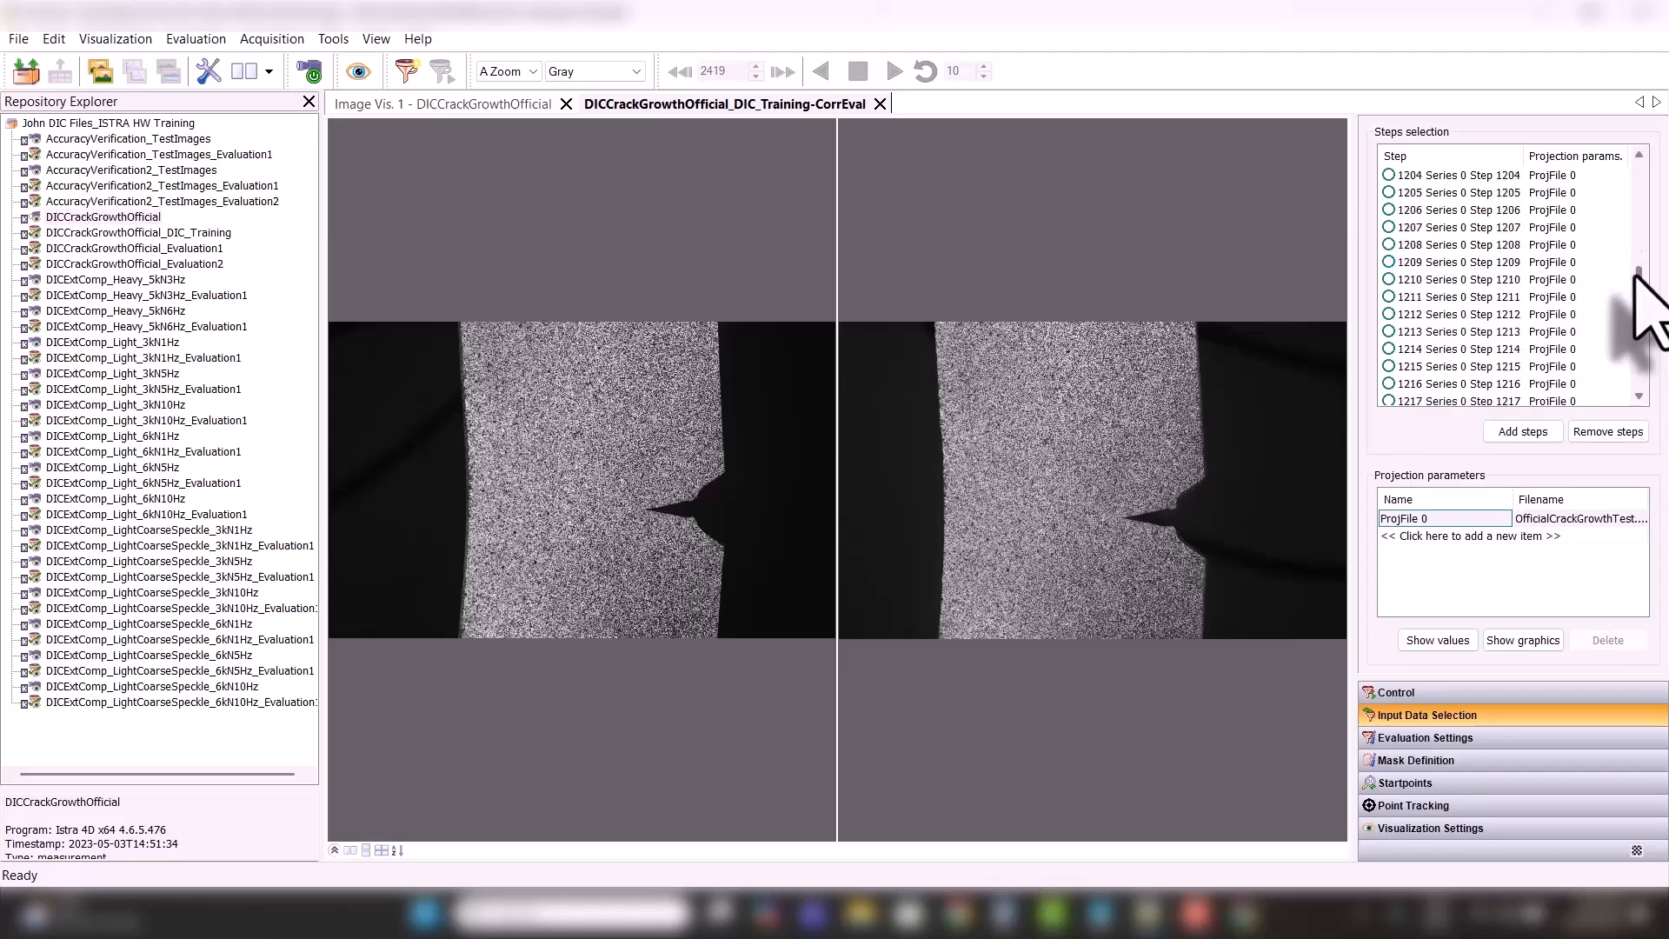
right_click(1413, 246)
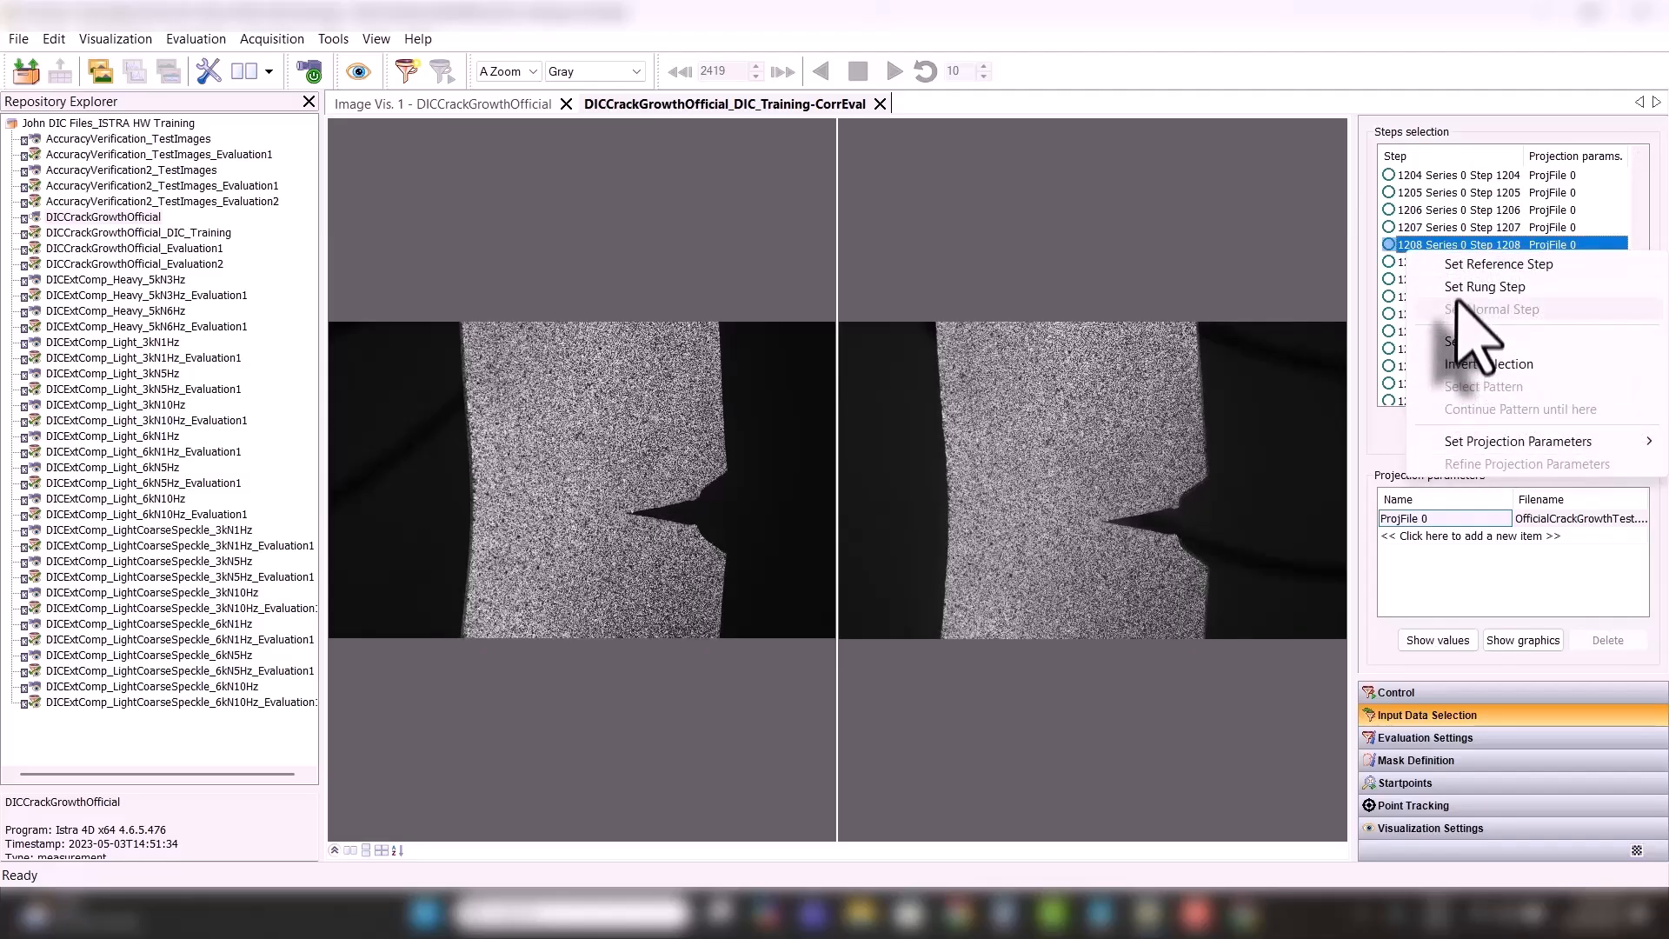
left_click(1459, 296)
left_click_drag(1638, 271, 1639, 303)
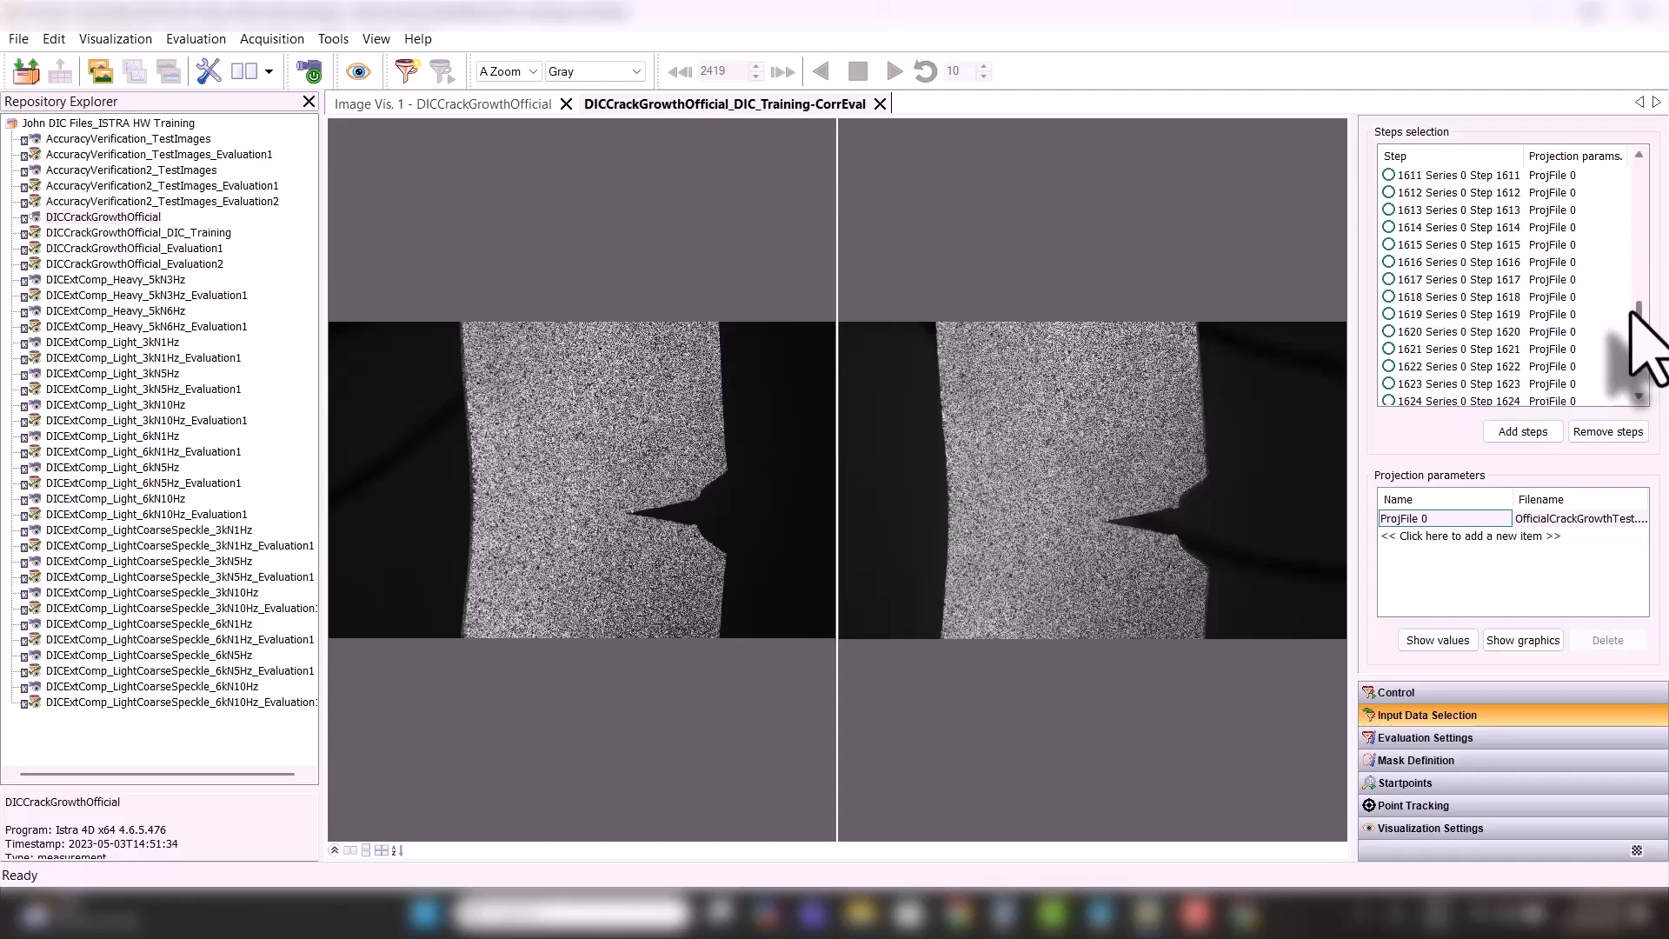
scroll(1478, 261, "down", 4)
right_click(1456, 211)
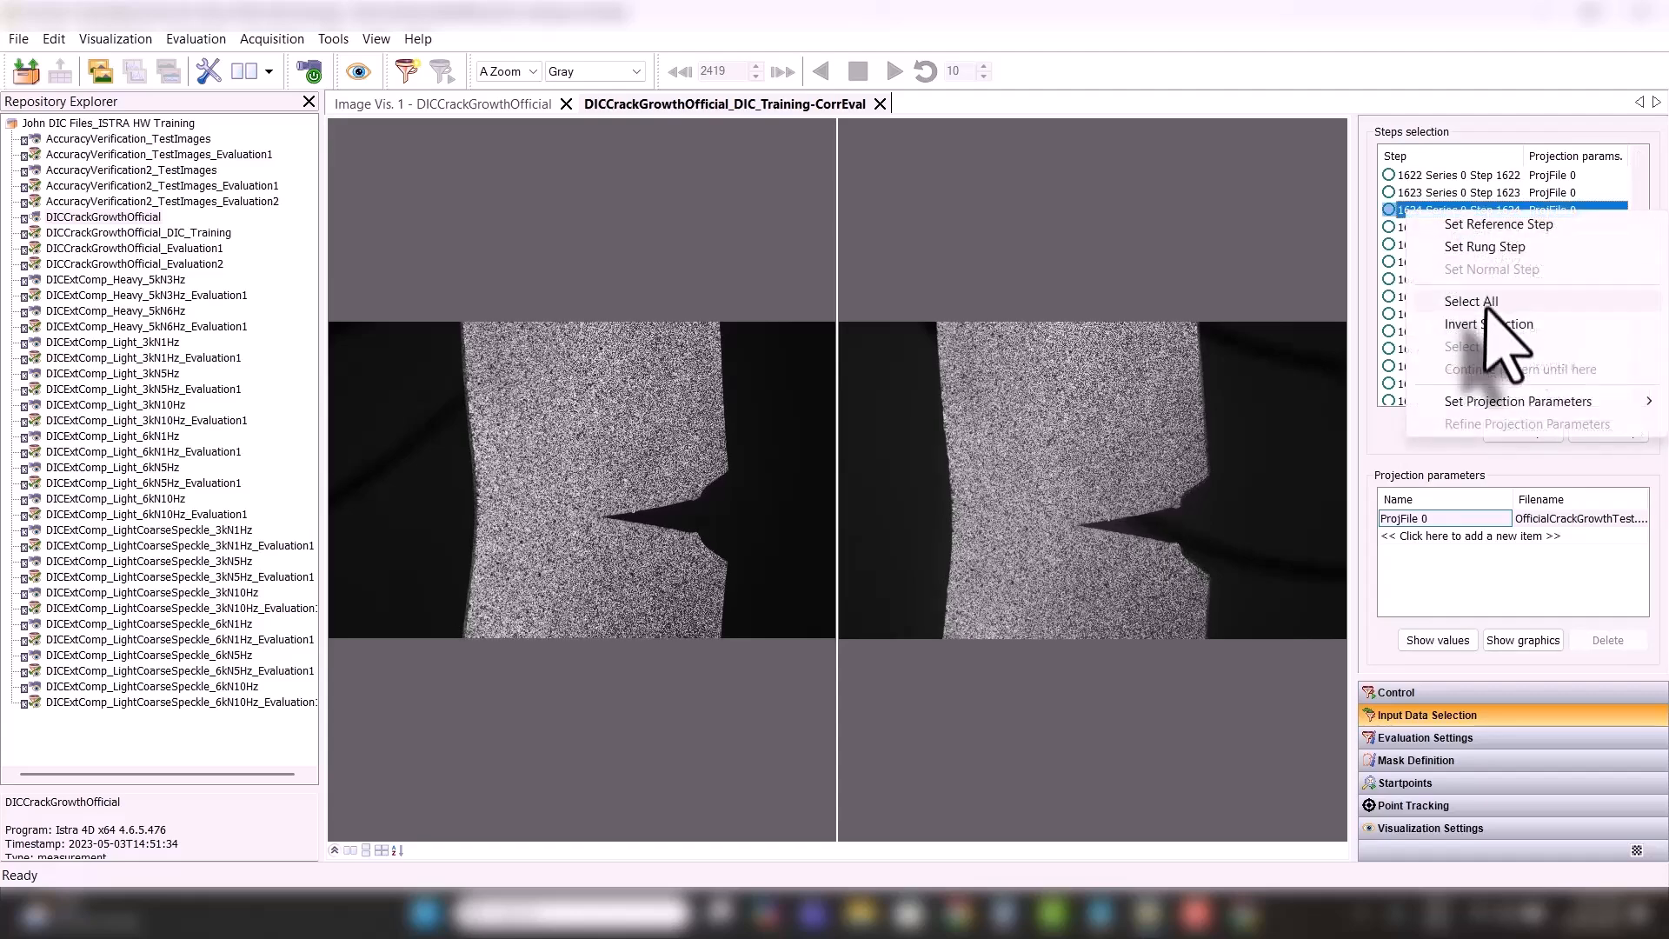
left_click(1475, 251)
- Mark step 2023 as a rung step and check the remaining steps through 2419
left_click_drag(1640, 311, 1635, 353)
right_click(1489, 246)
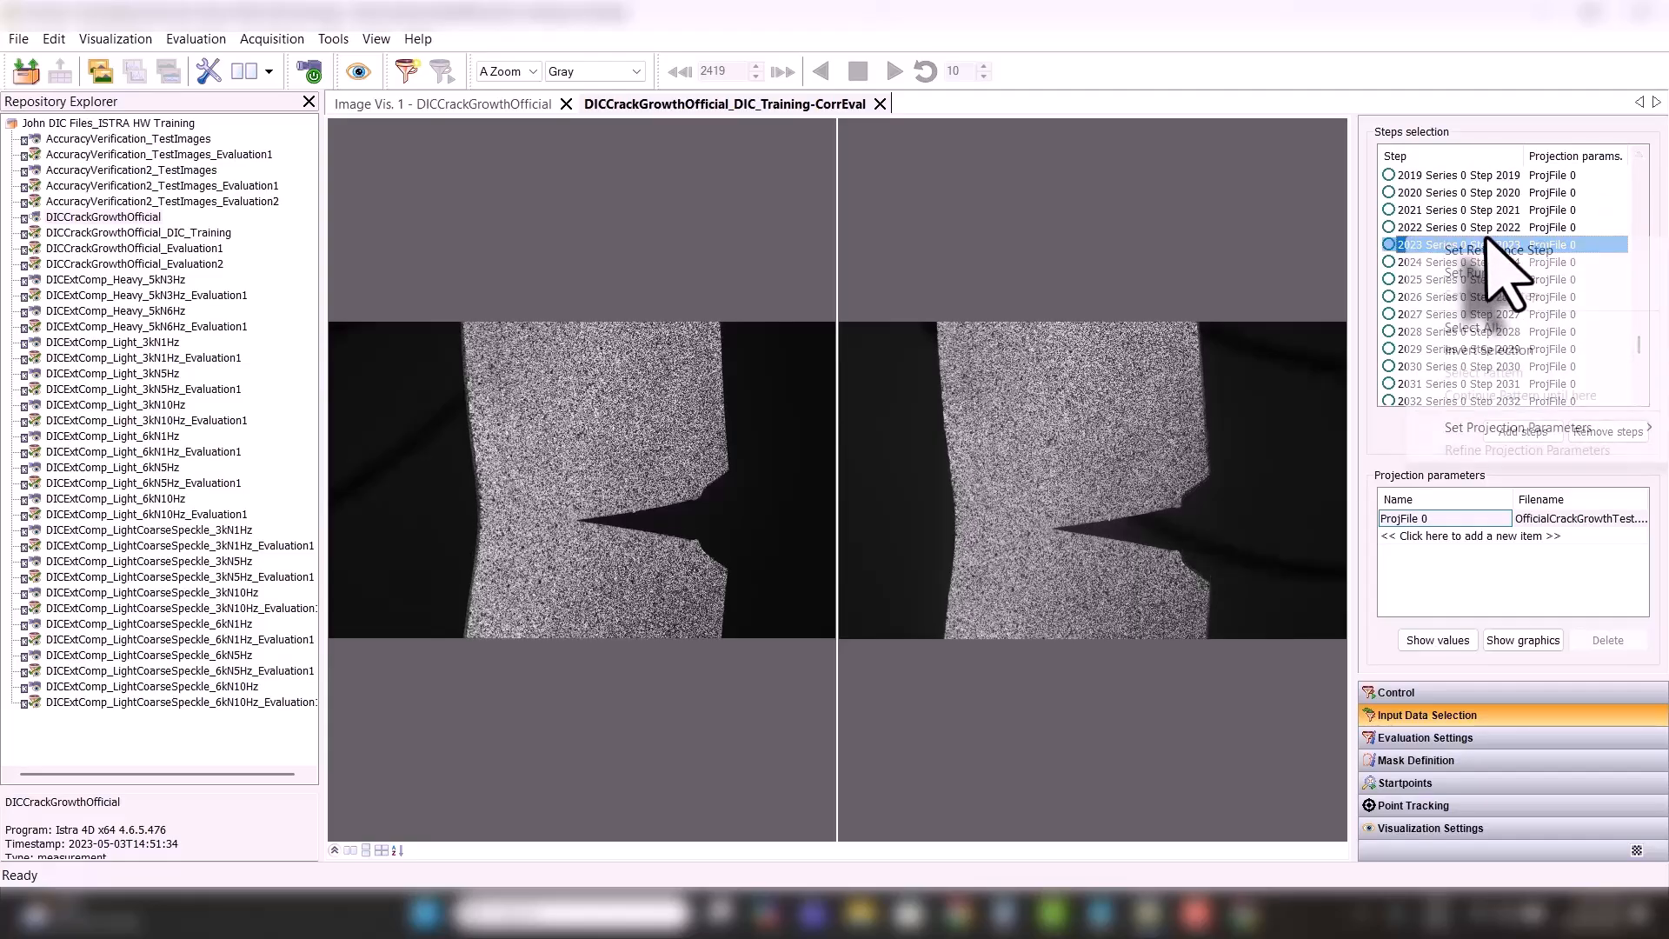
left_click(1478, 273)
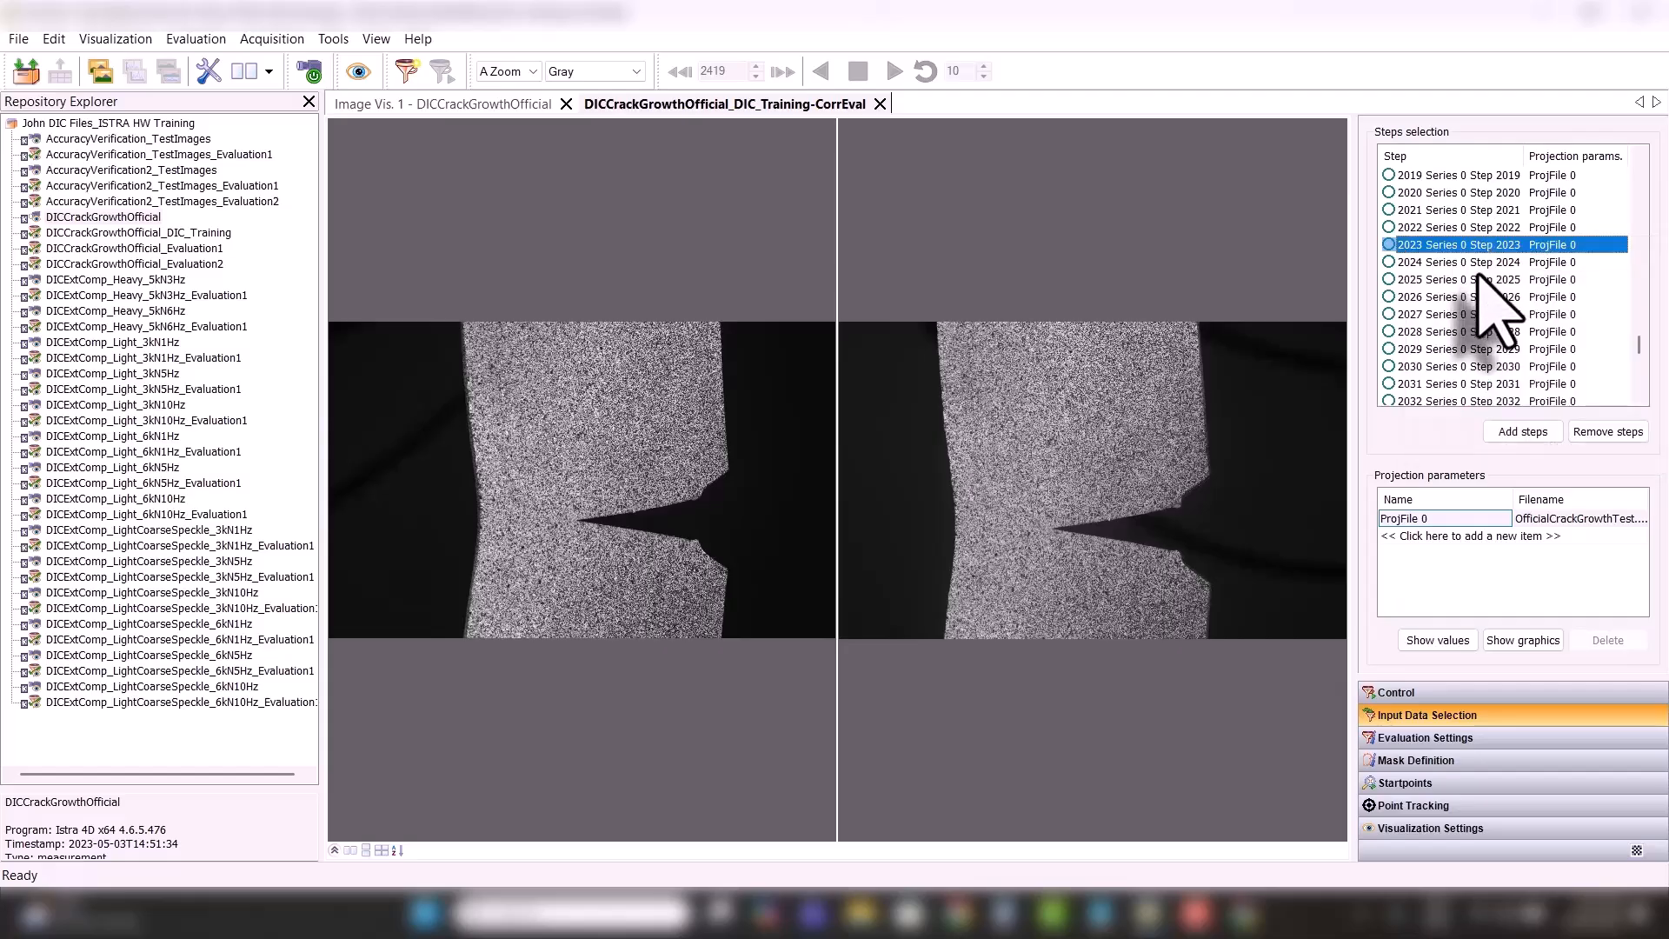
left_click_drag(1640, 372, 1640, 409)
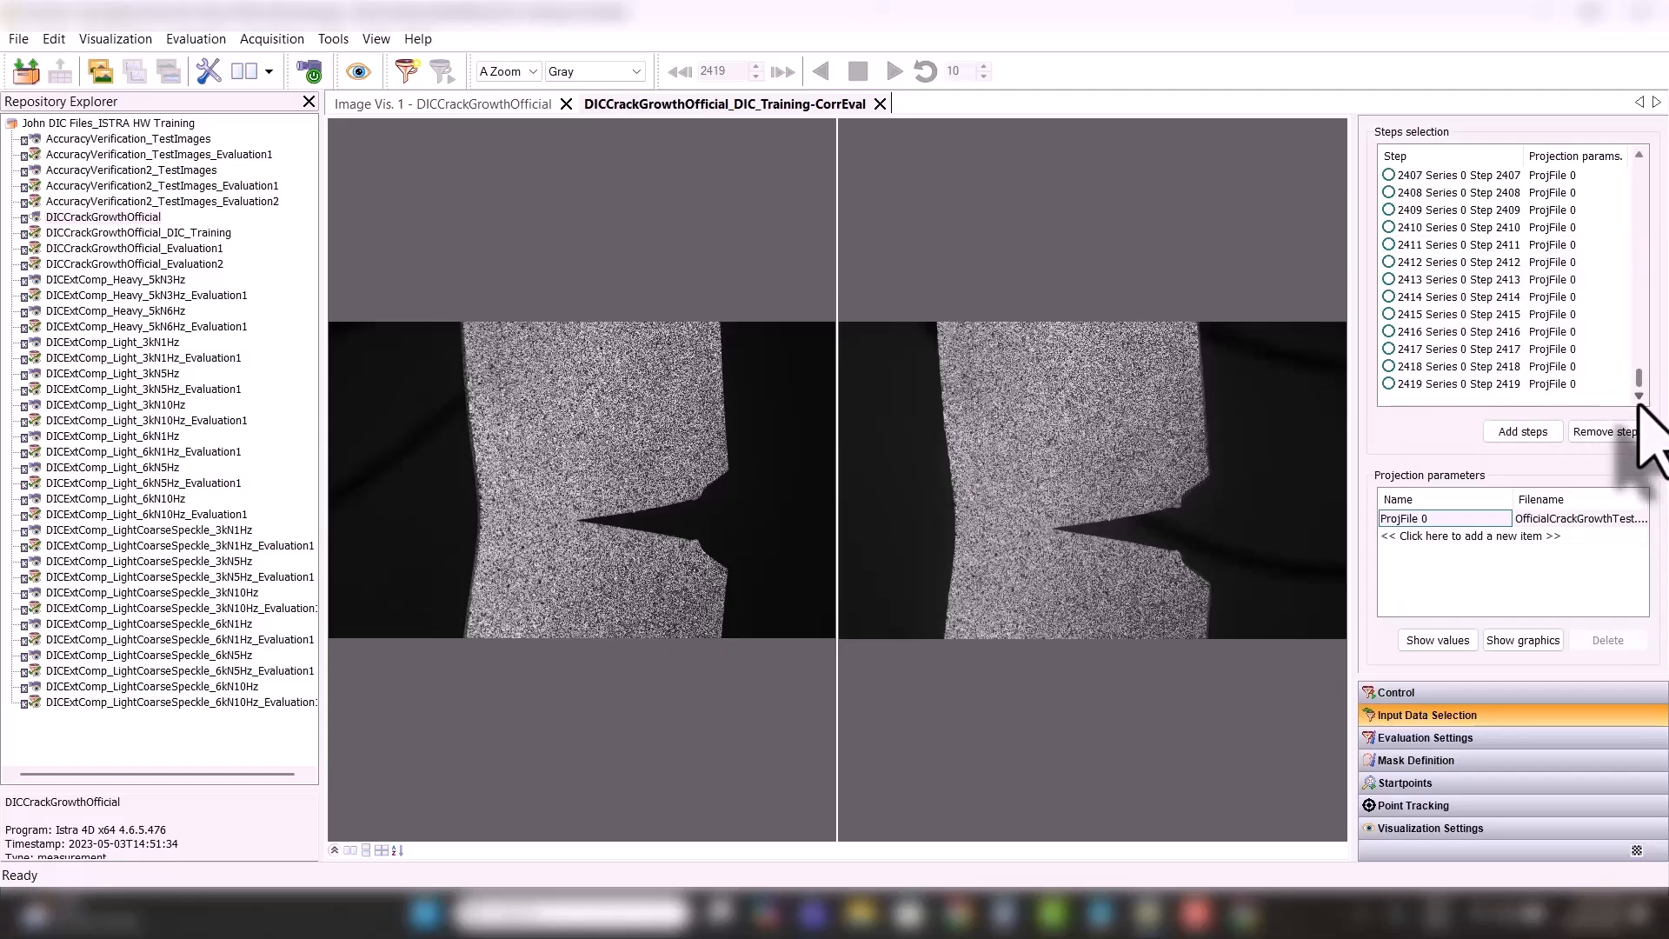
- Begin a polygon mask on the step 0 image, following the specimen's left edge and running across its lower part to the right edge
left_click(1370, 761)
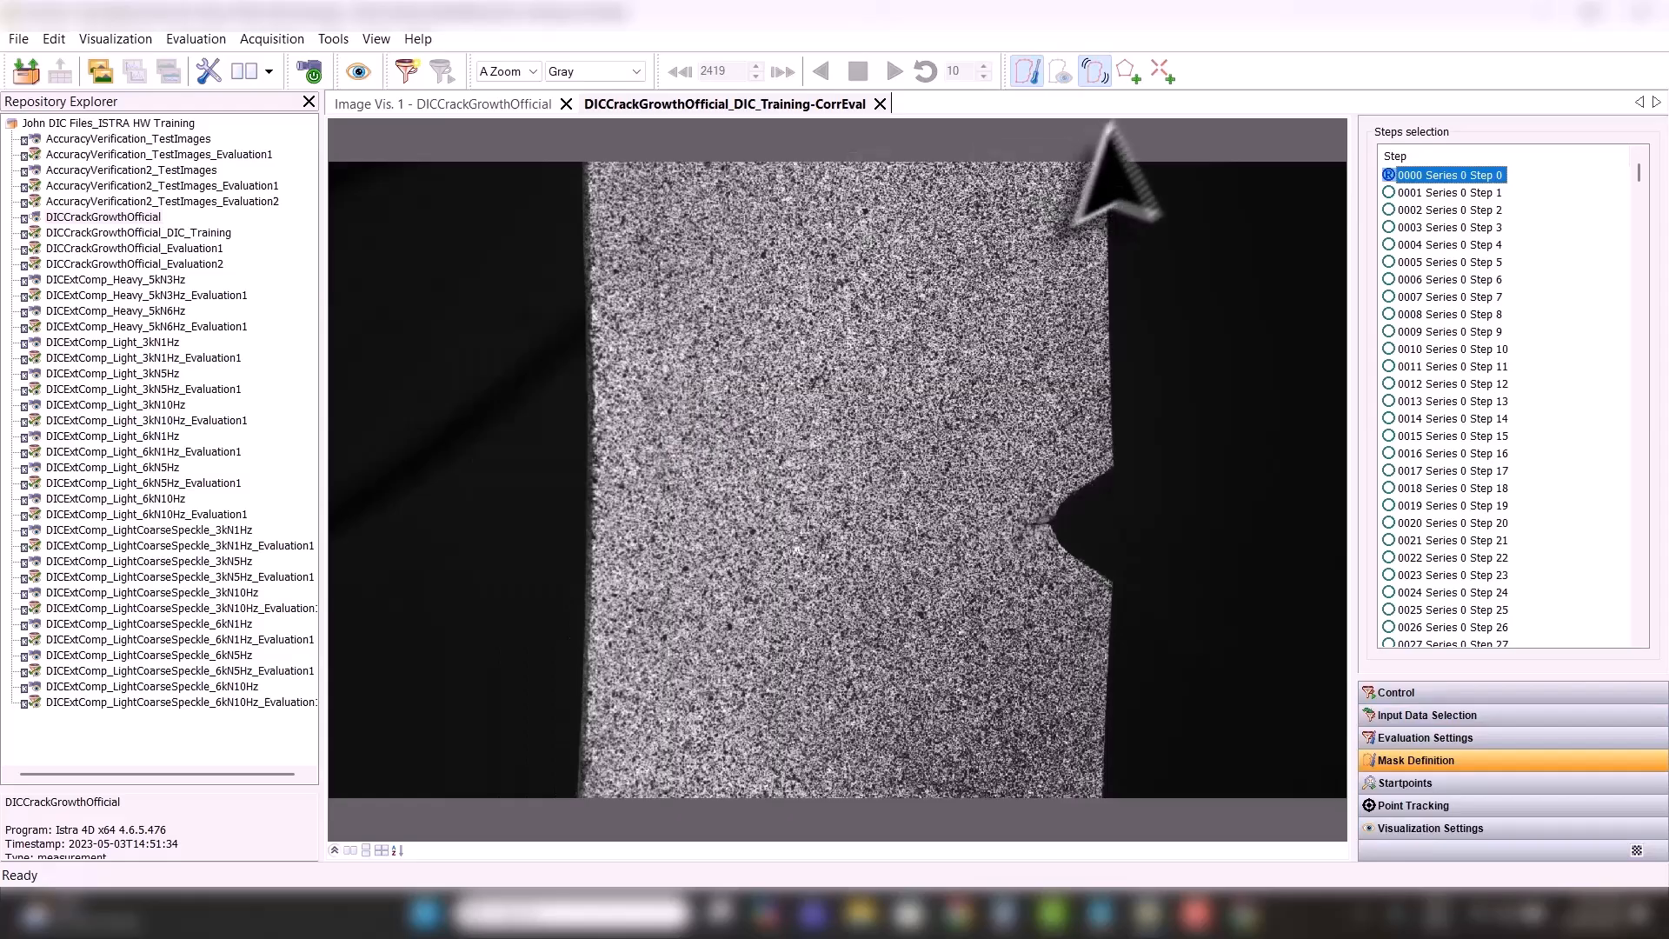
left_click(1127, 73)
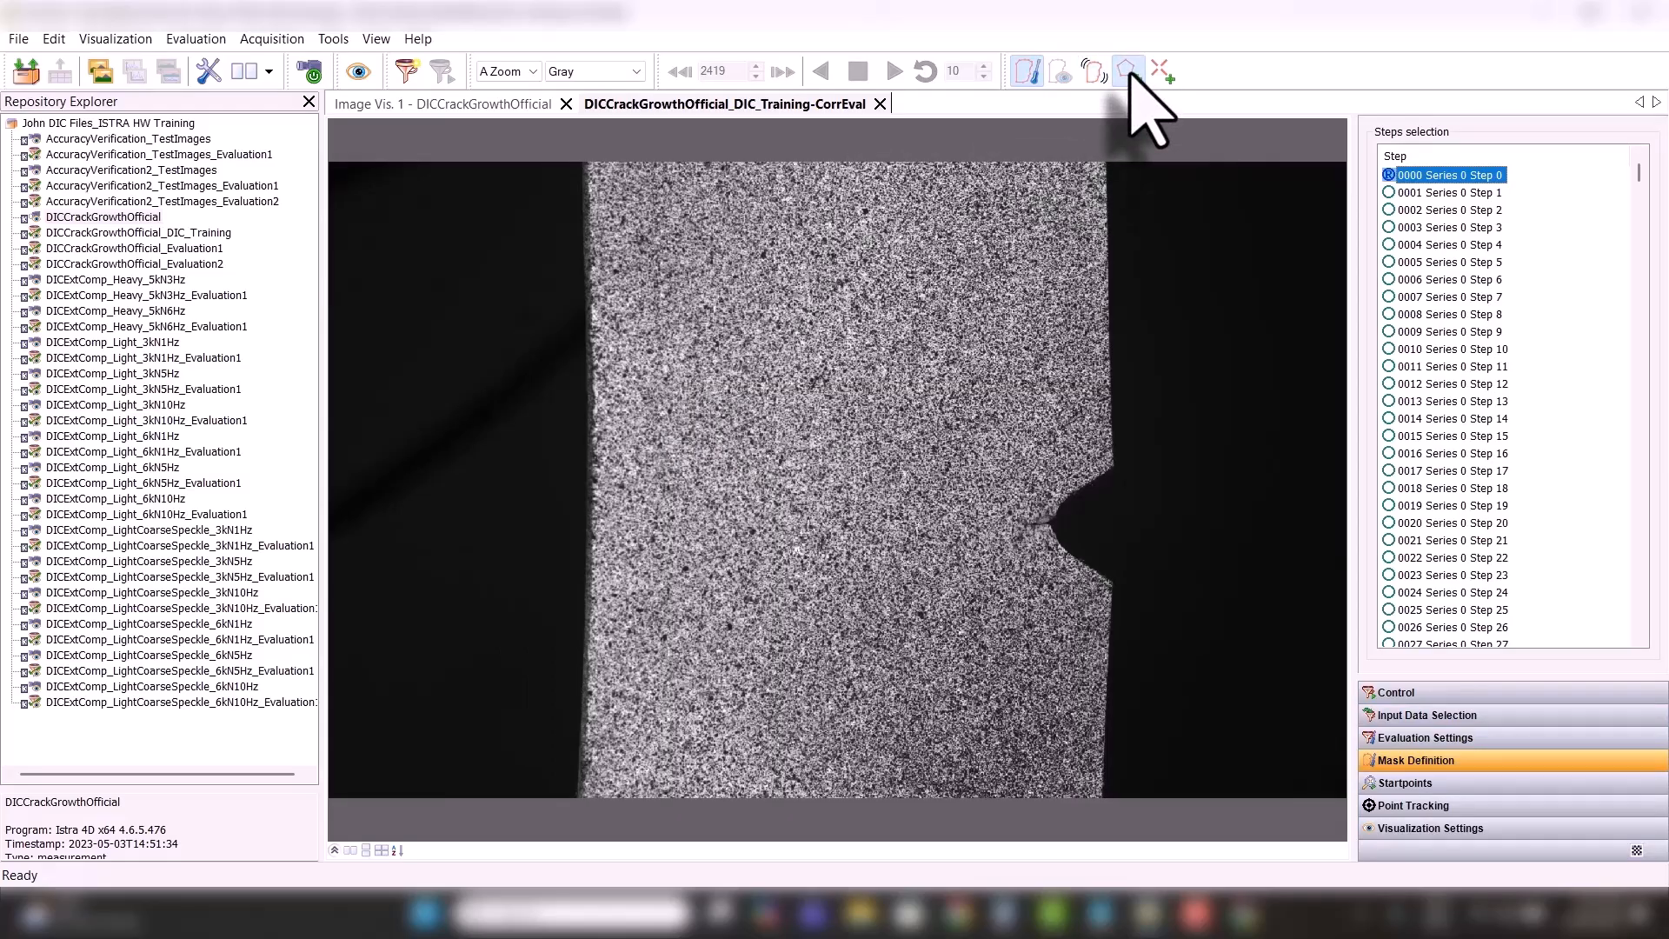
left_click(587, 217)
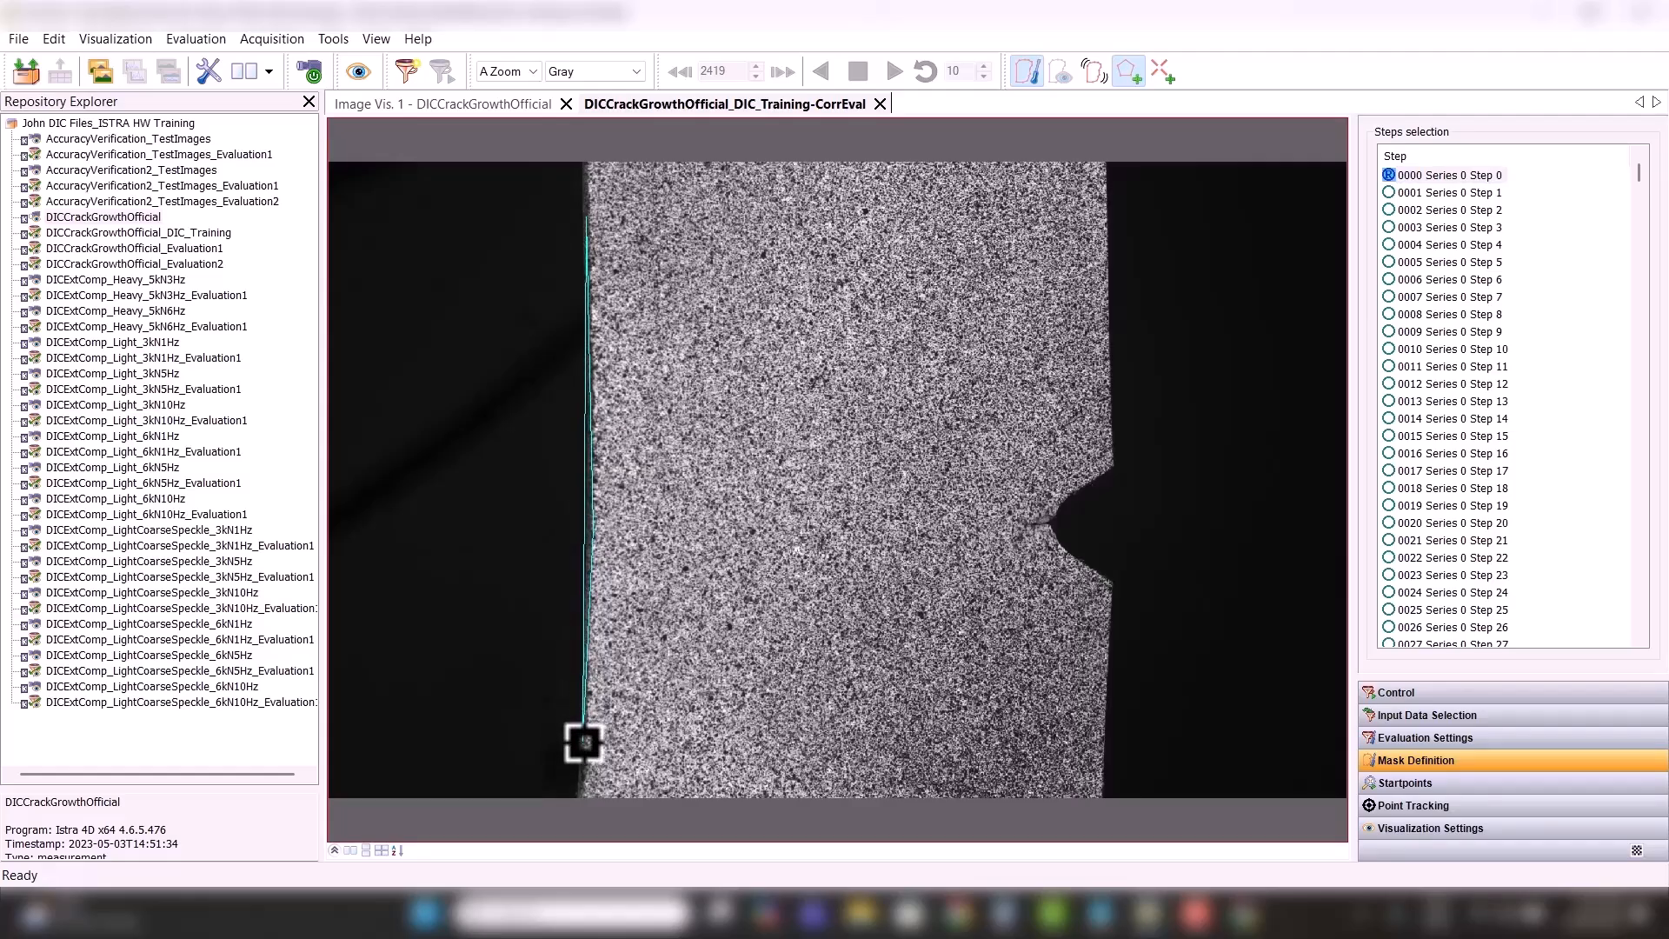
left_click(583, 742)
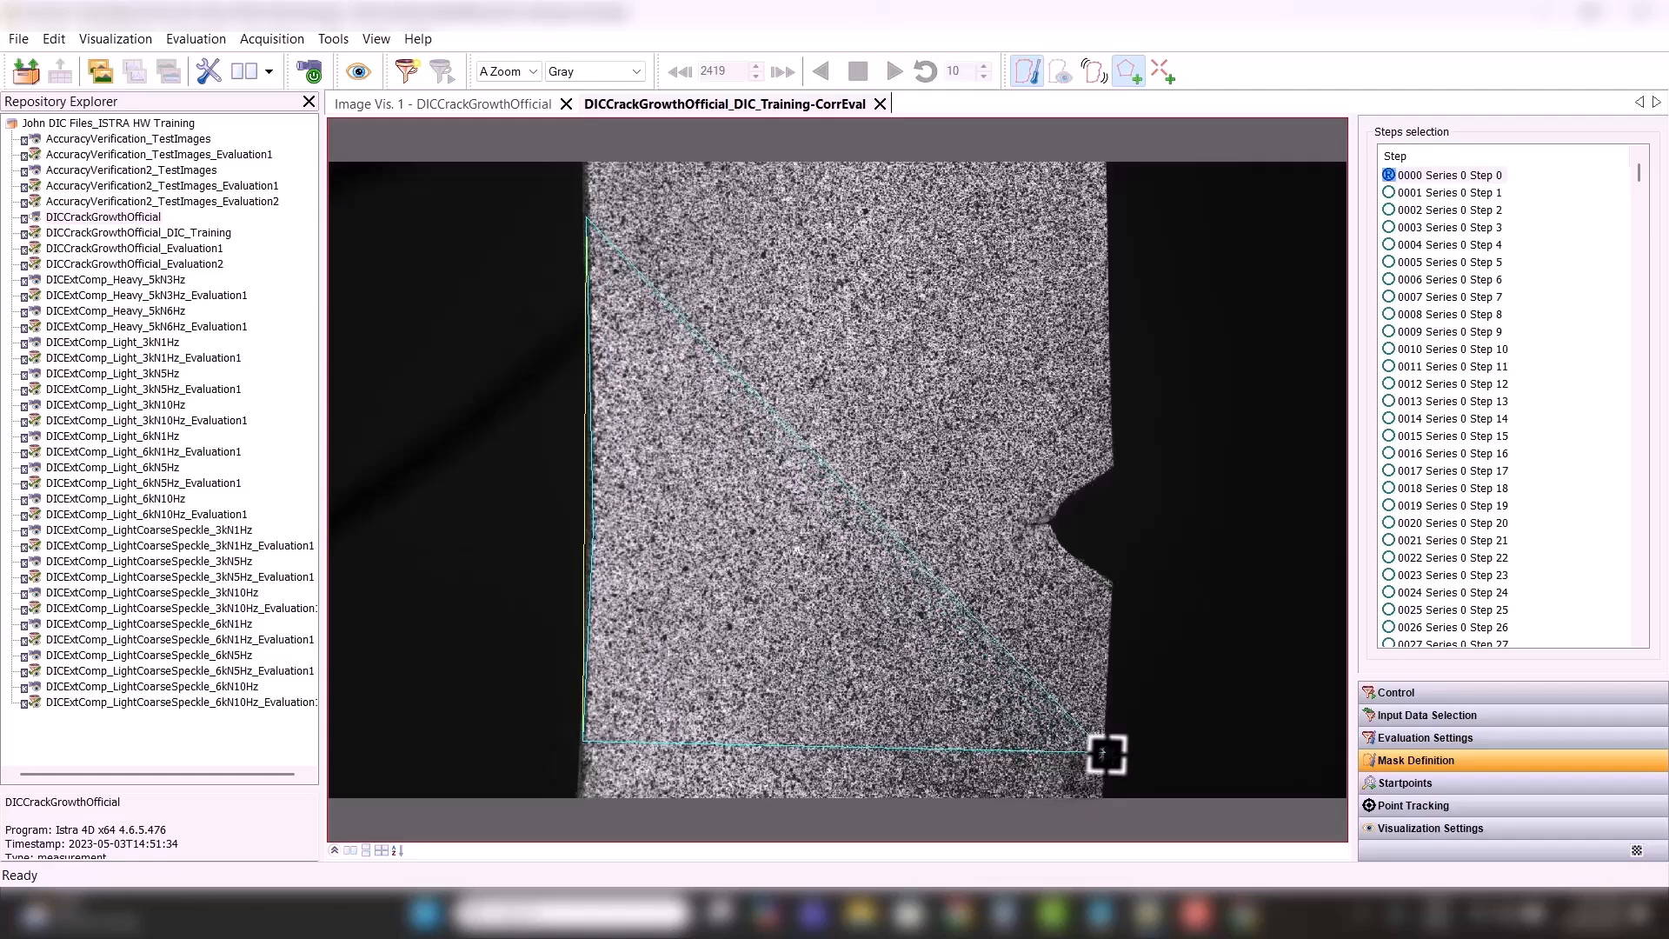
left_click(1105, 753)
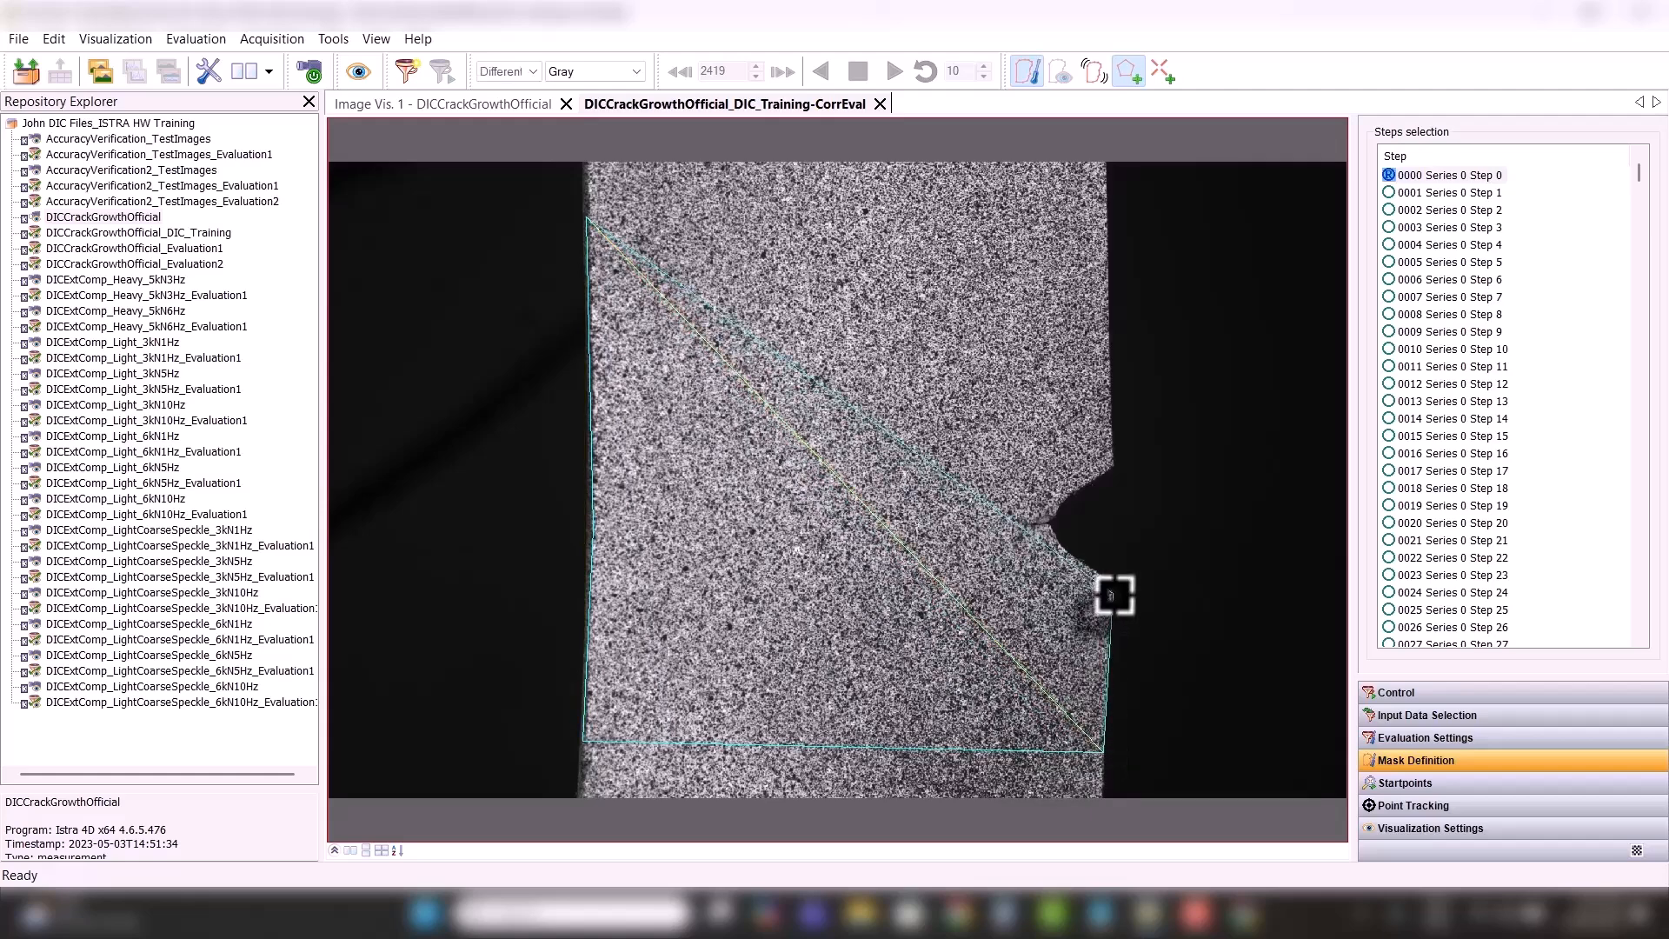
- Trace the mask polygon up the specimen's right edge to the notch's lower corner and along the notch's lower flank
scroll(1115, 594, "up", 5)
left_click(1113, 509)
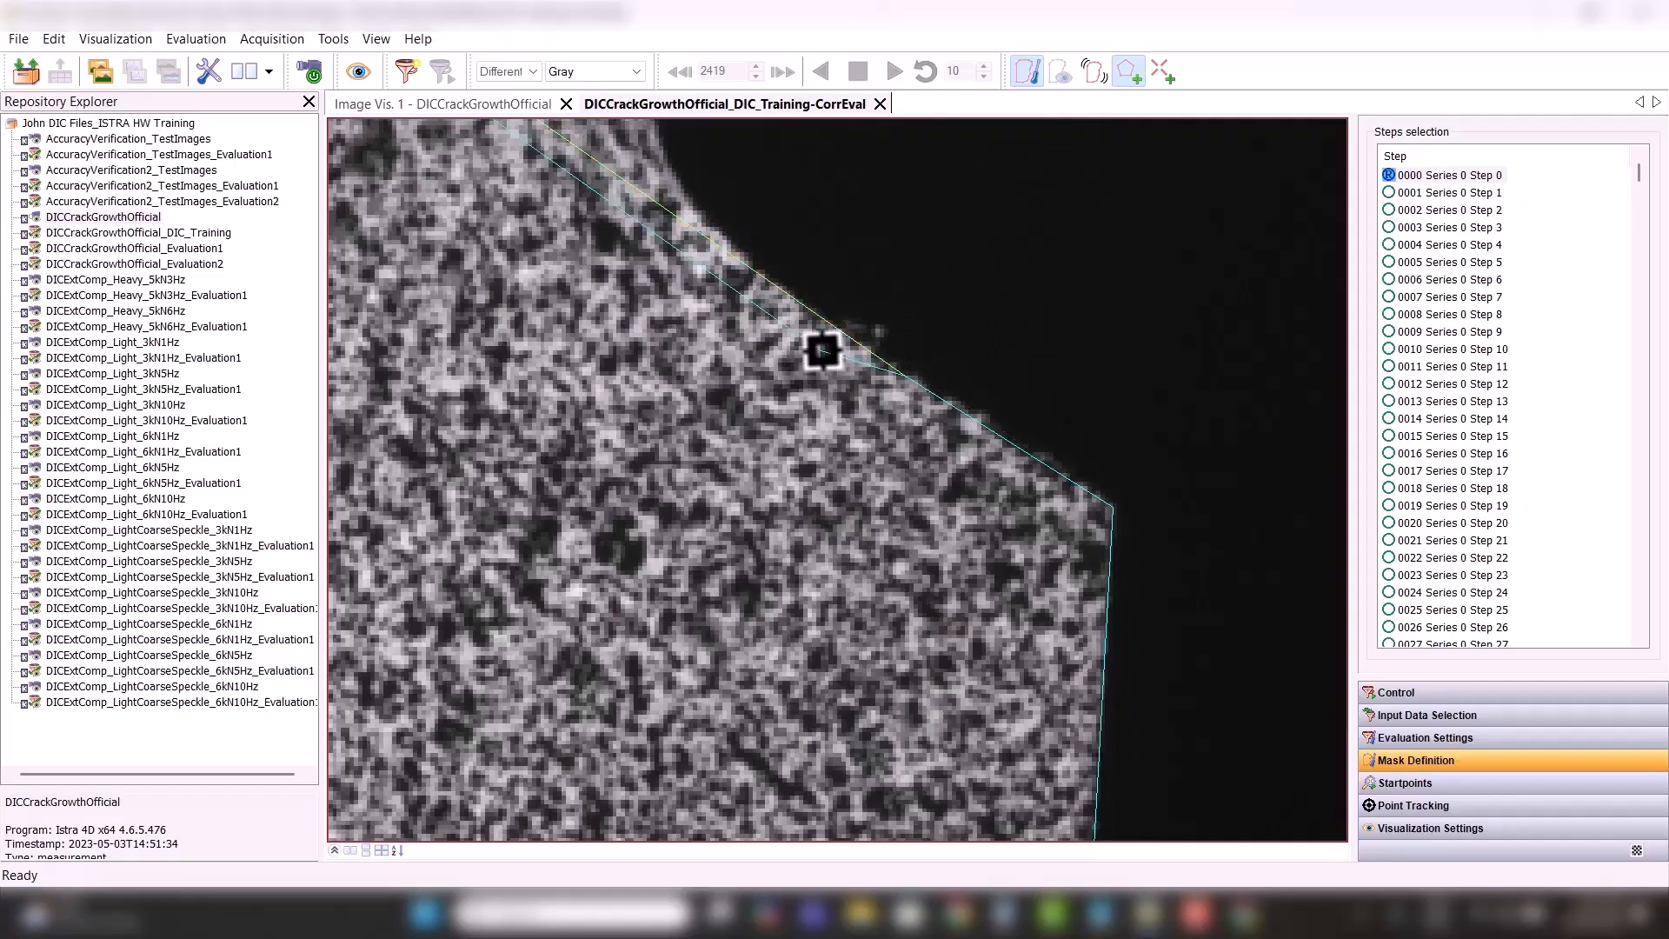
scroll(820, 351, "down", 2)
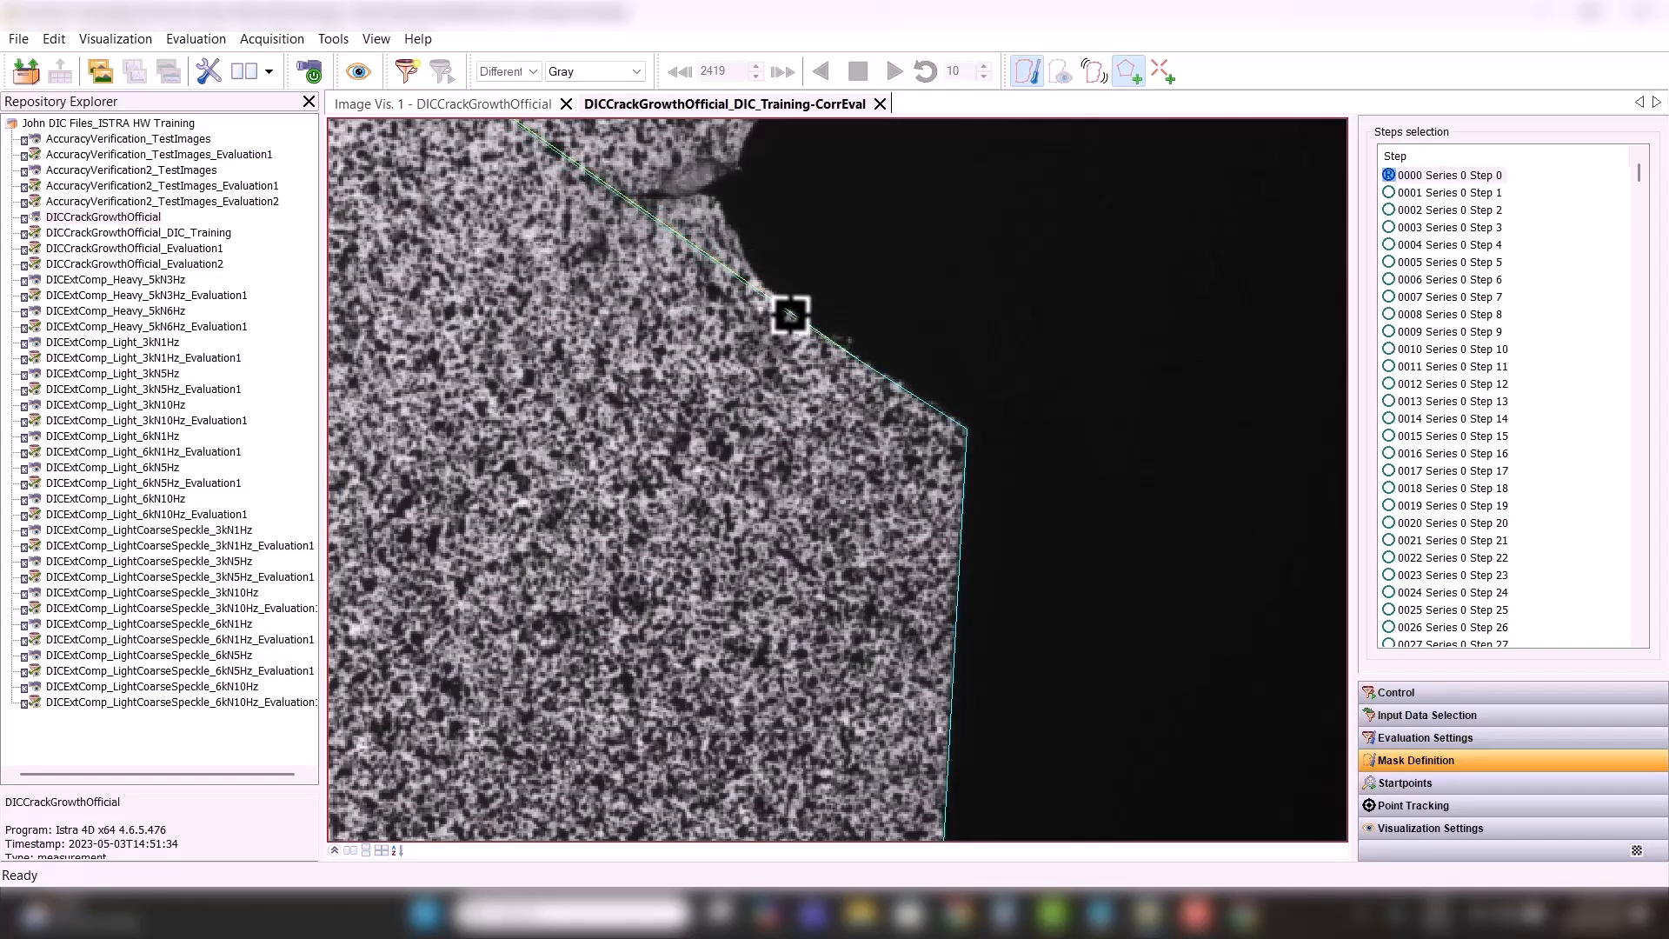
left_click(784, 306)
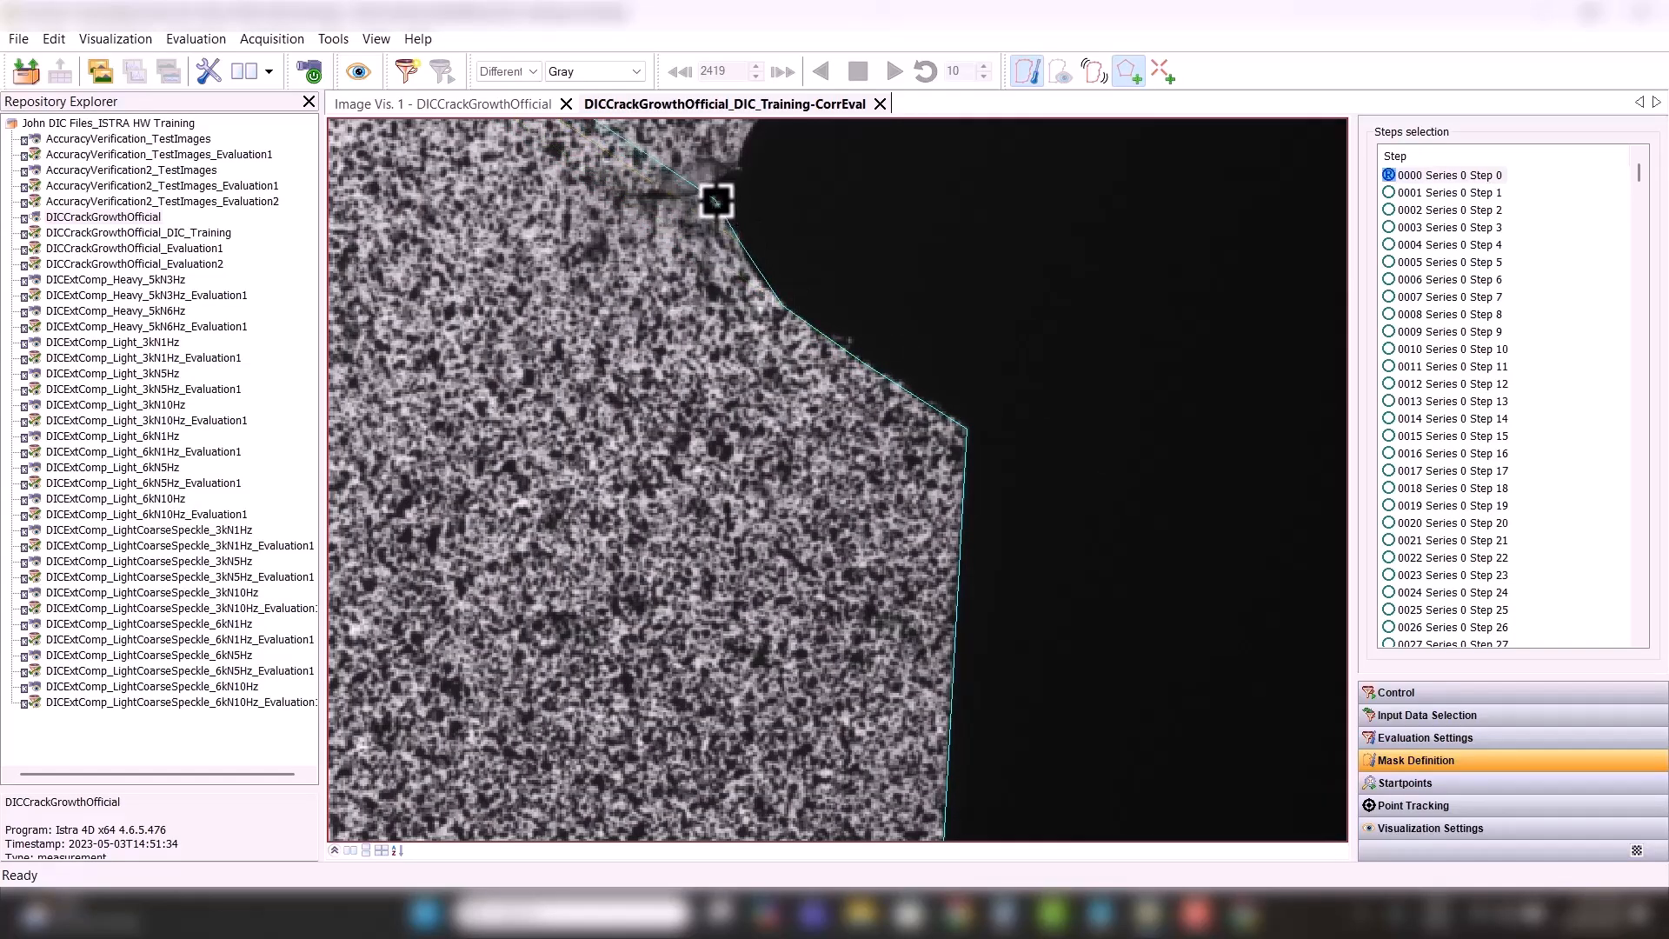
- Outline the small starter crack with mask points, following its lower side to the tip and returning along its upper side
scroll(716, 201, "up", 3)
left_click(805, 249)
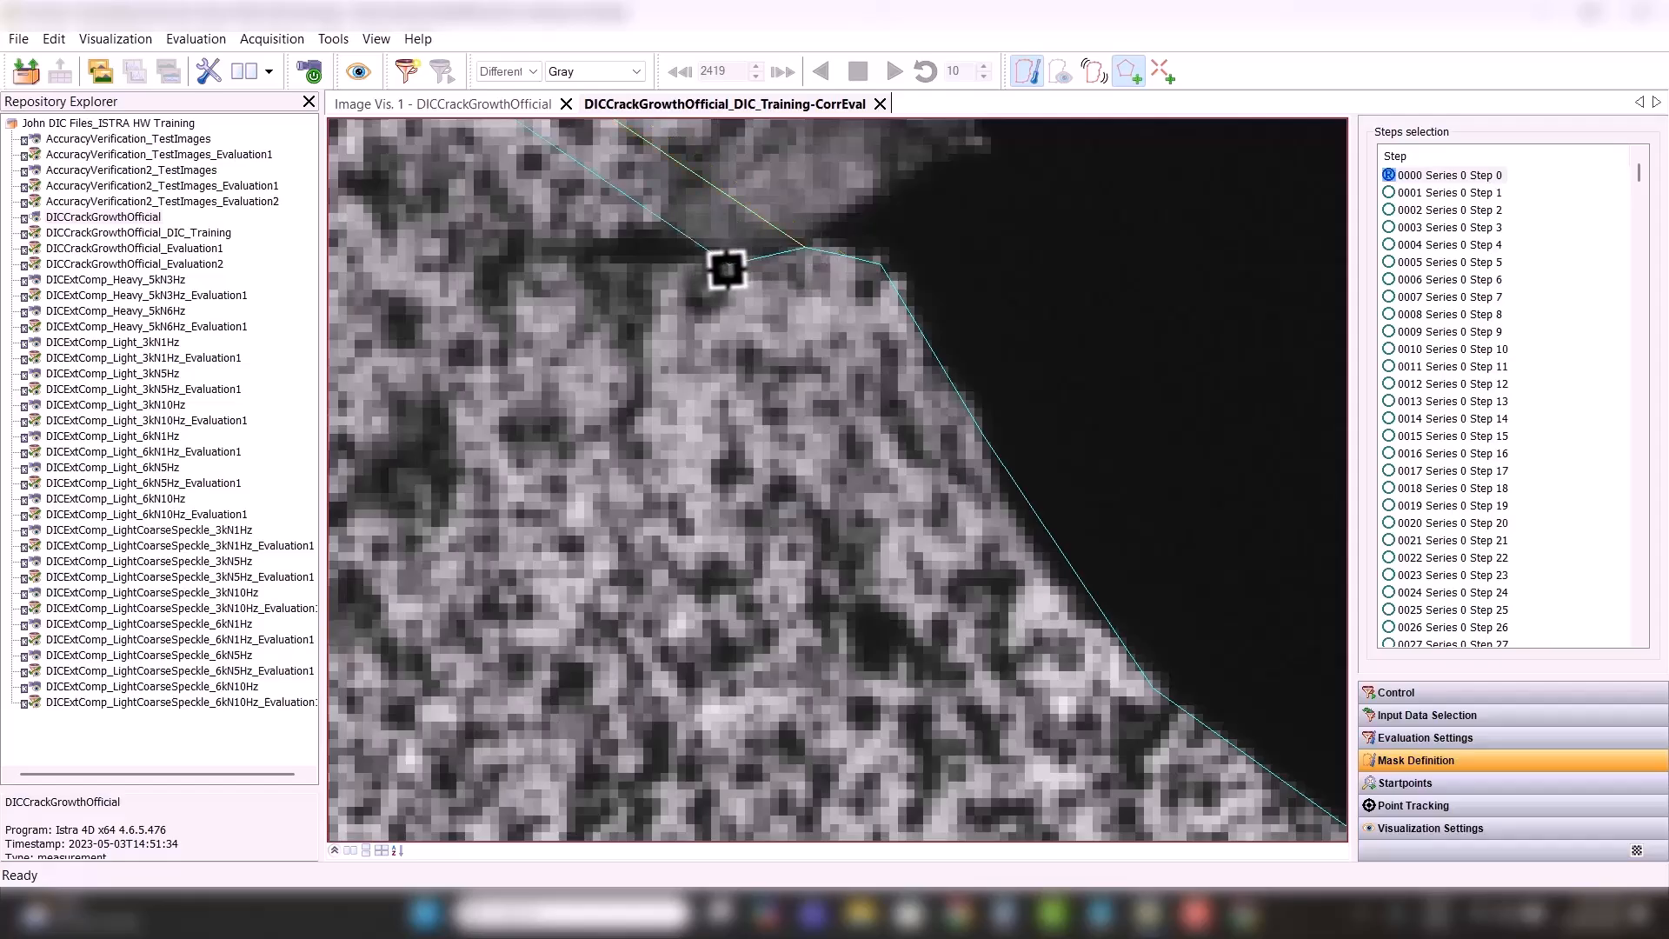
scroll(436, 253, "down", 2)
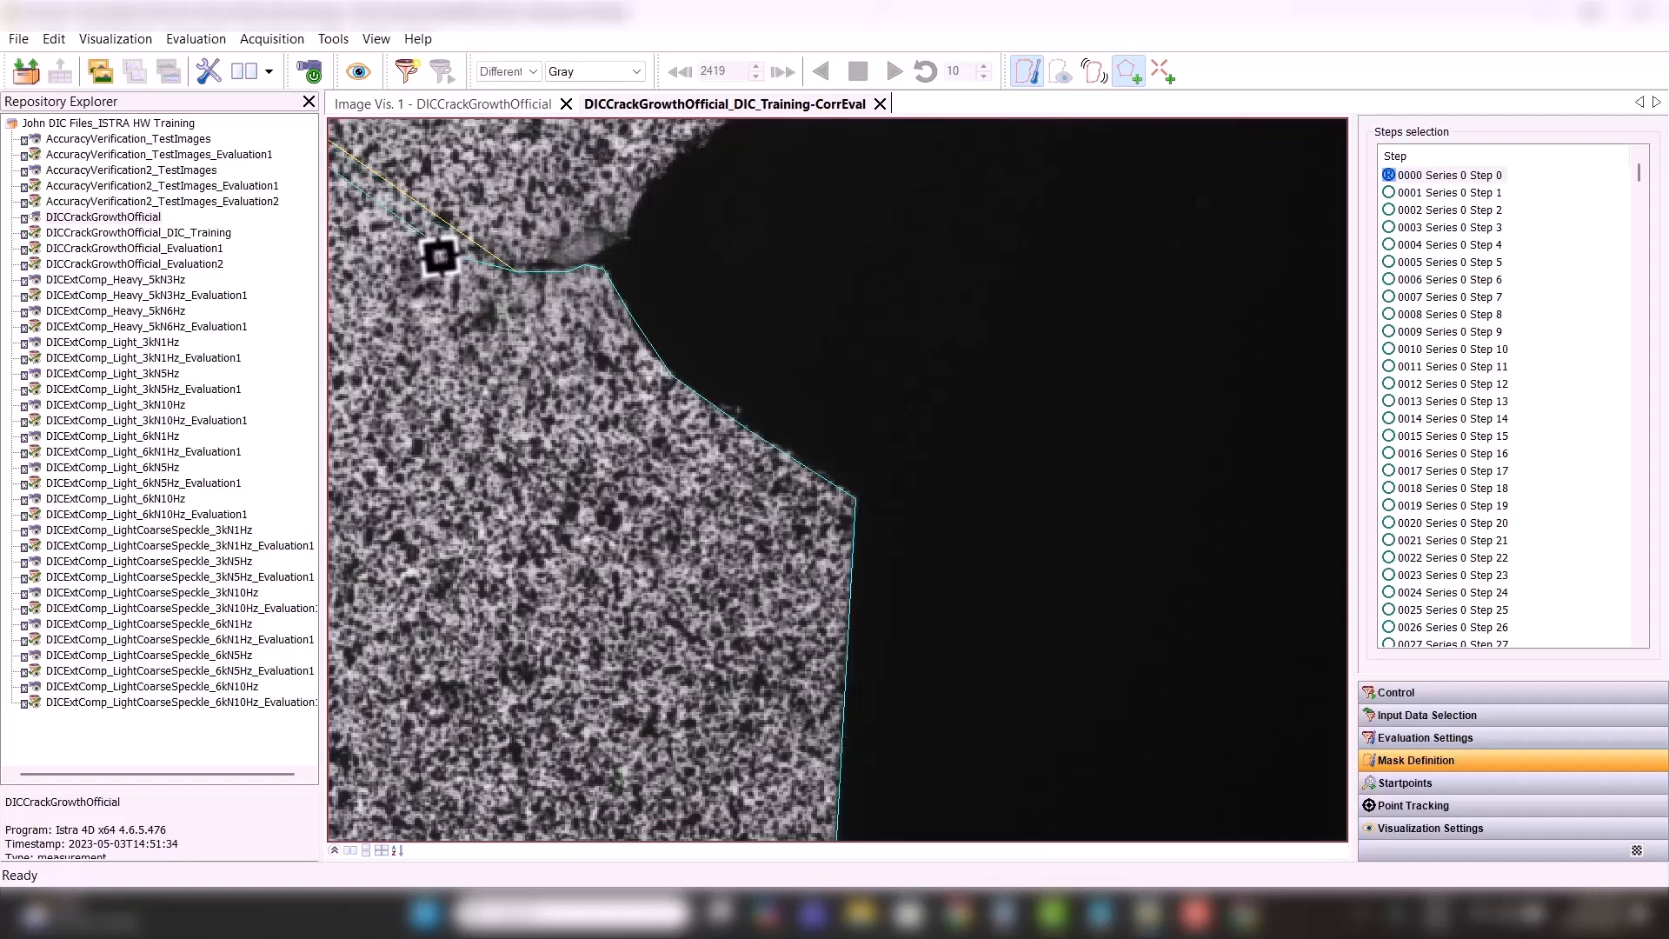
scroll(589, 261, "up", 4)
scroll(556, 259, "down", 2)
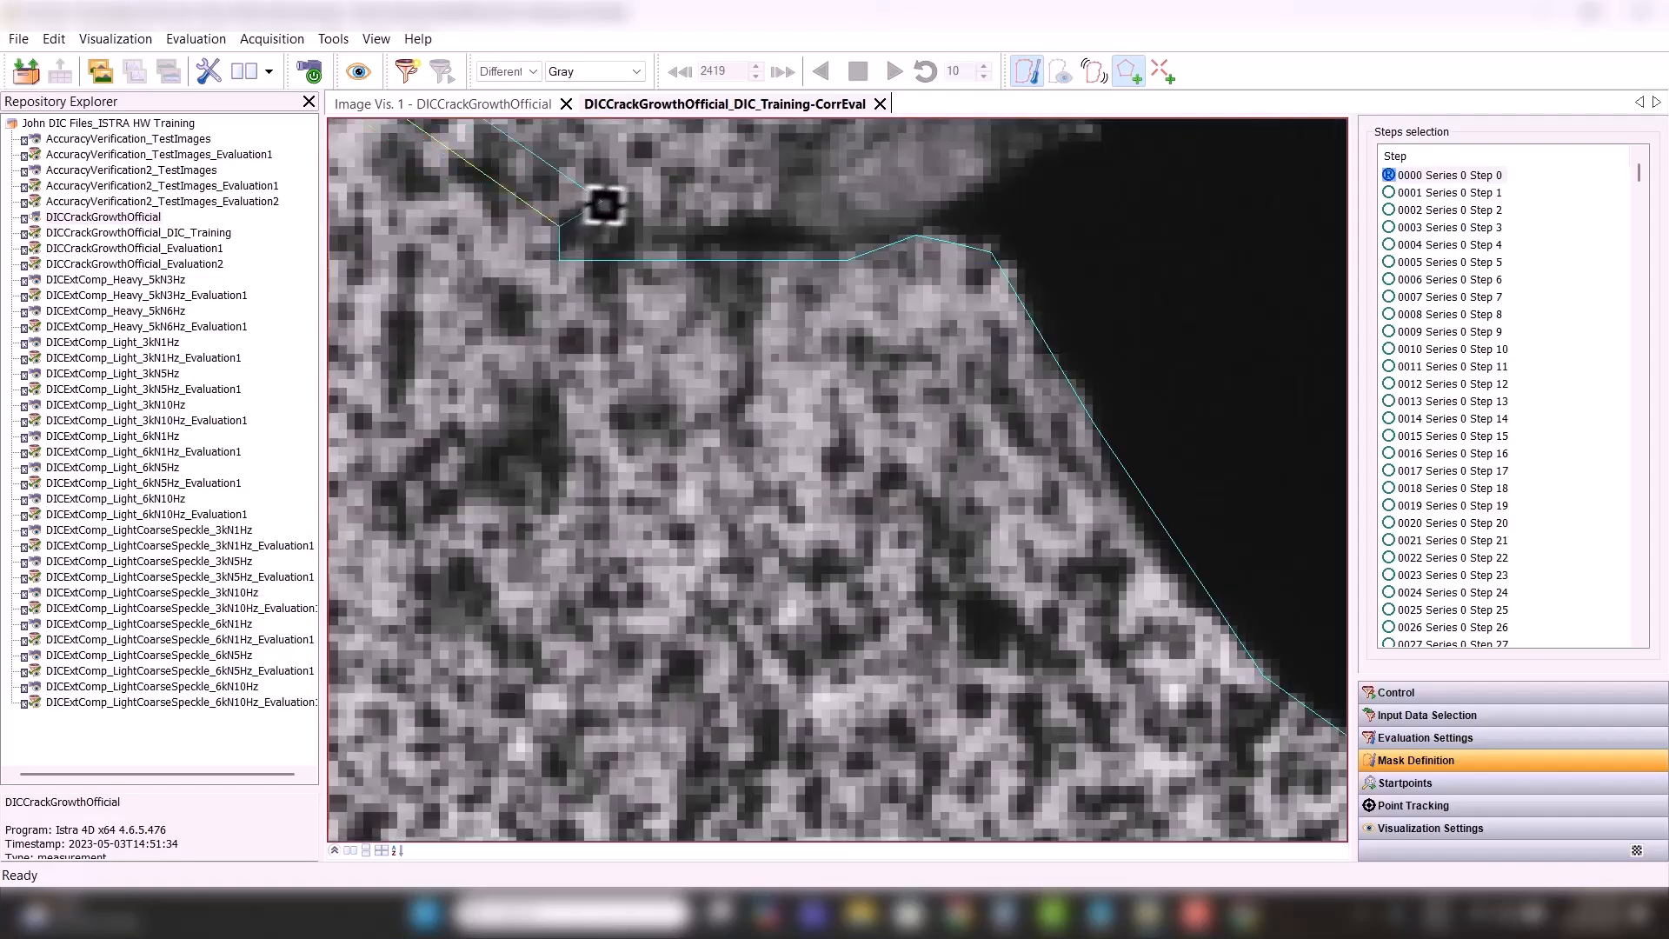
scroll(947, 174, "down", 3)
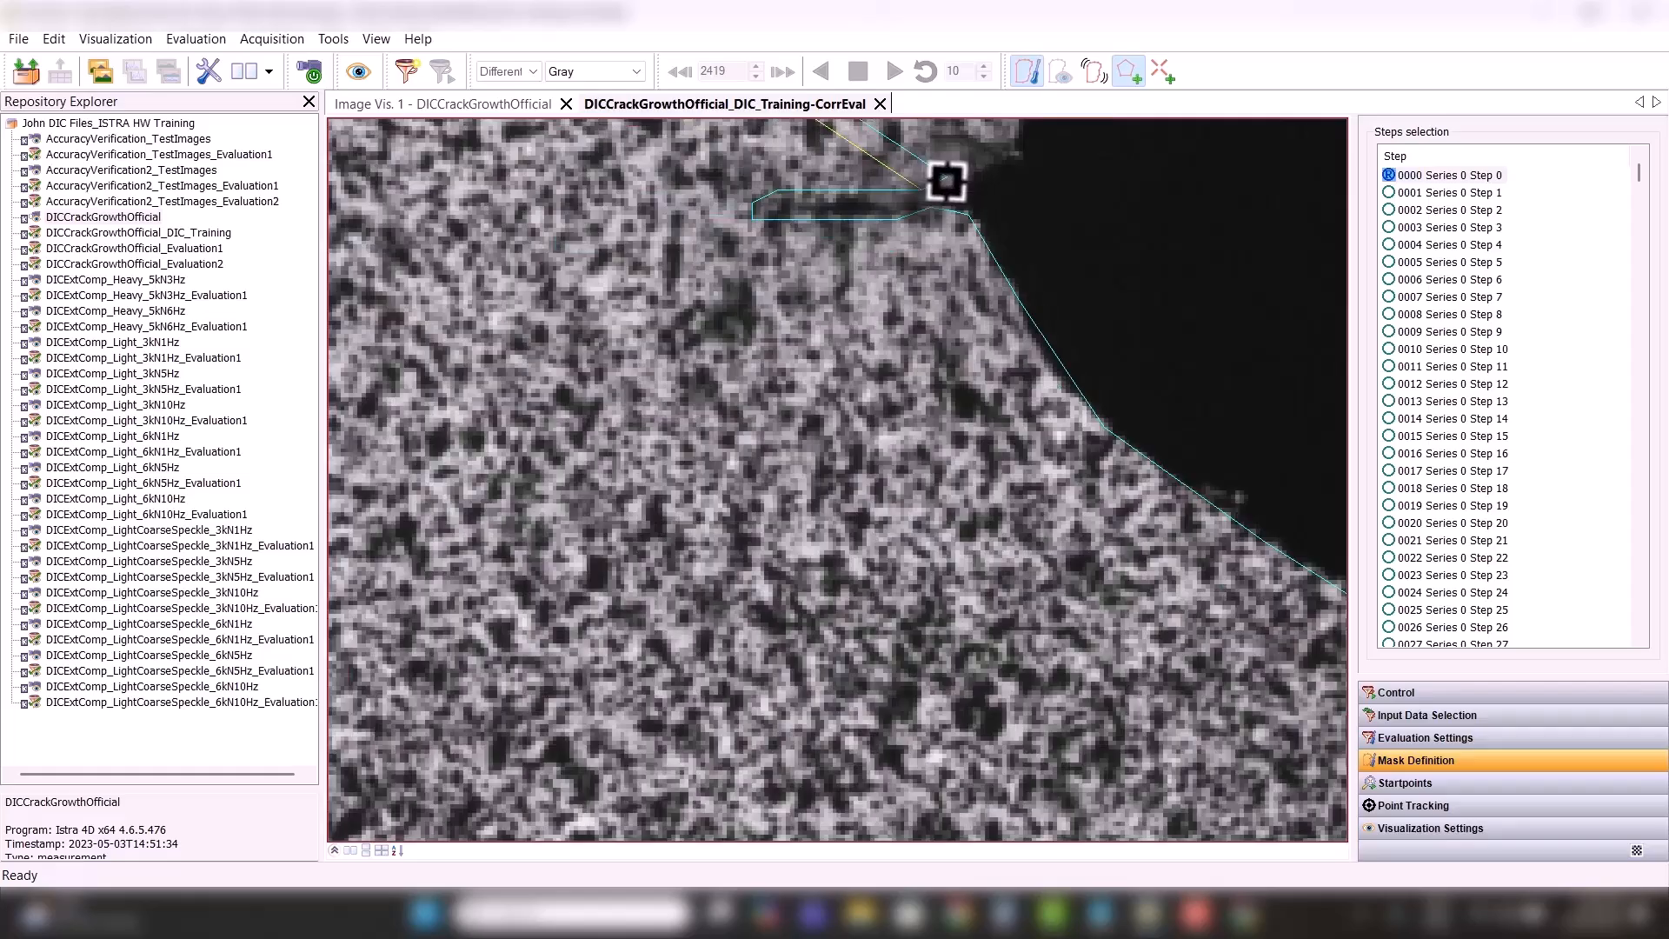
scroll(957, 169, "down", 2)
scroll(962, 179, "up", 6)
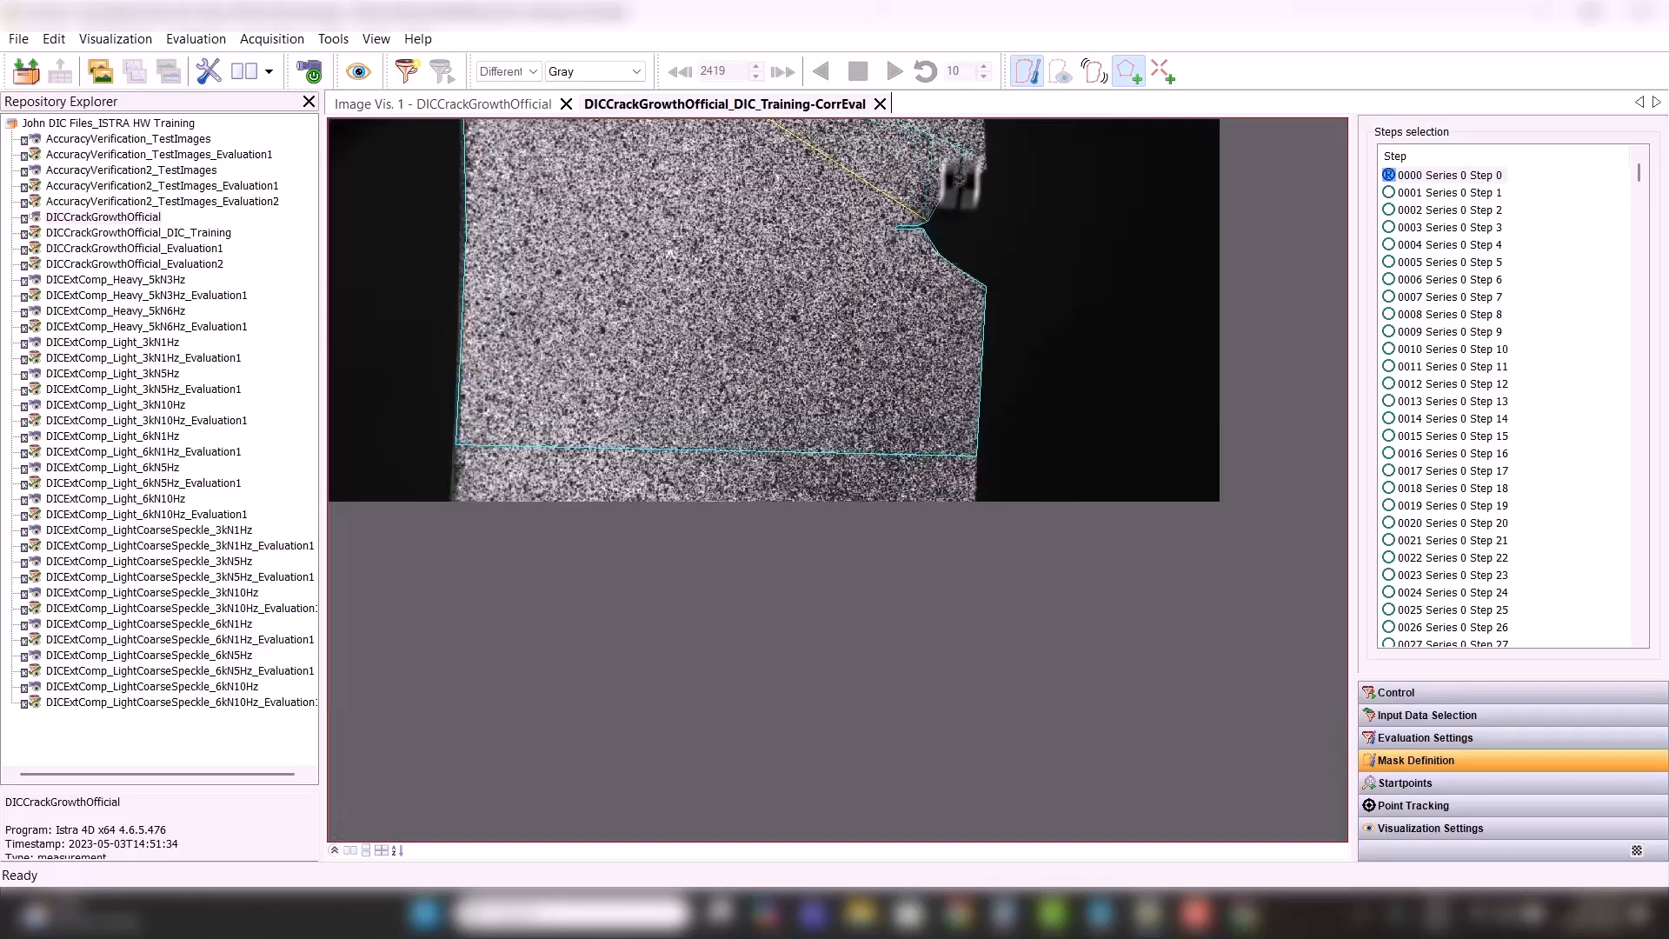
- Trace the notch's upper flank to its outer corner, then close the mask at the specimen's upper right edge
scroll(883, 341, "down", 4)
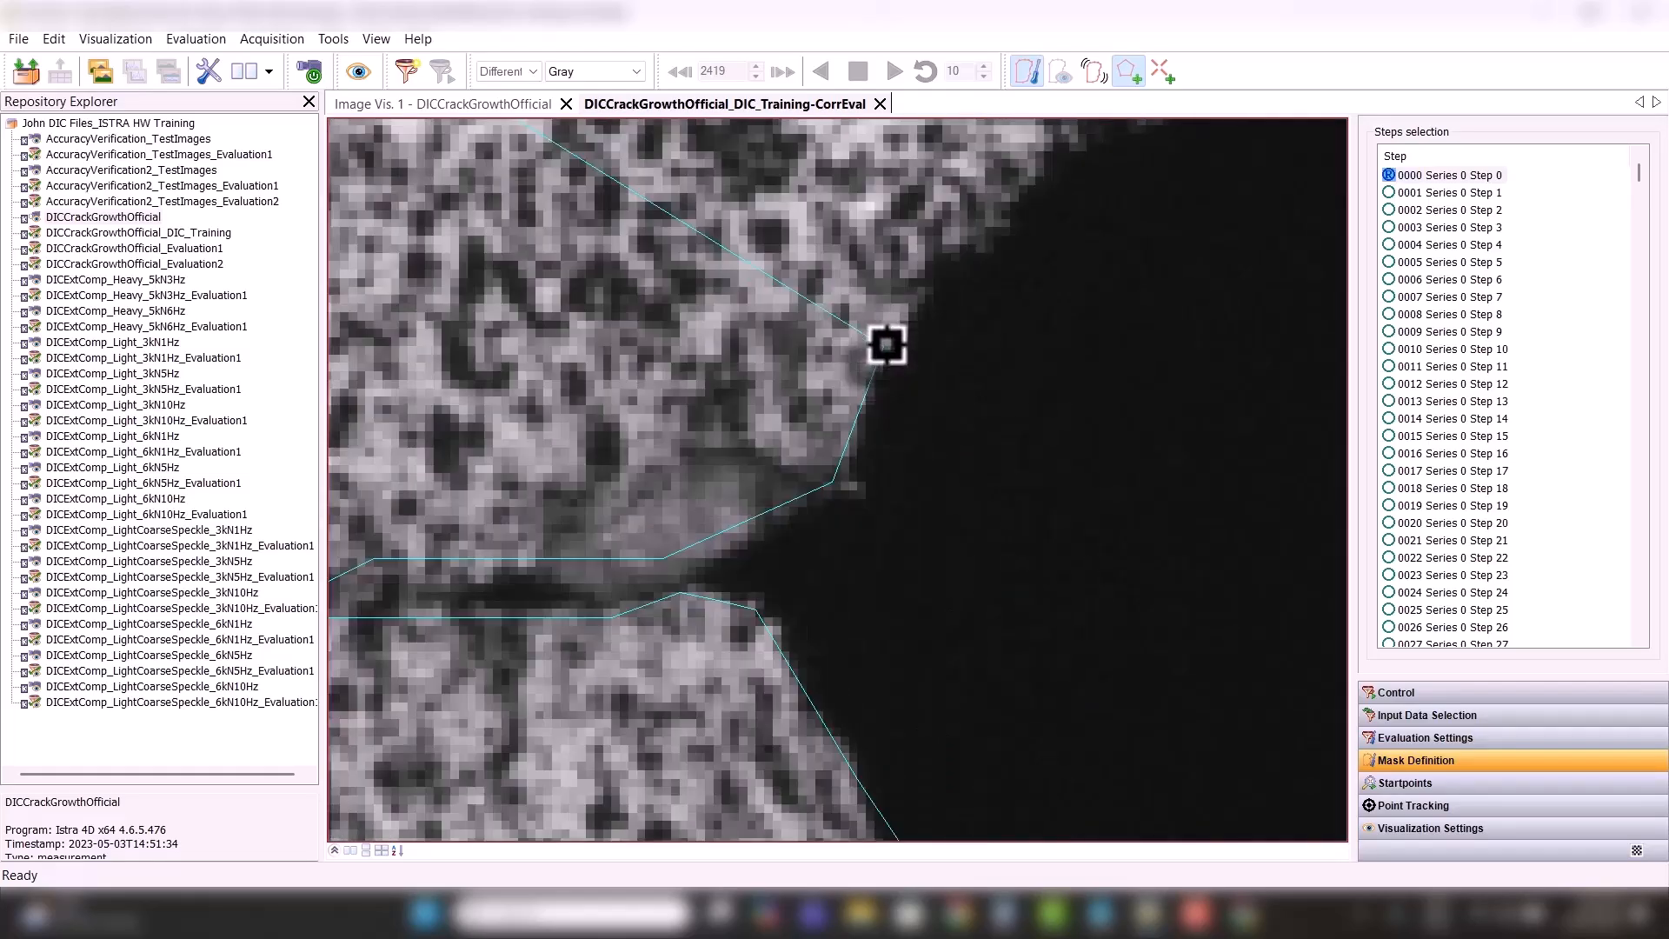
scroll(1144, 135, "down", 5)
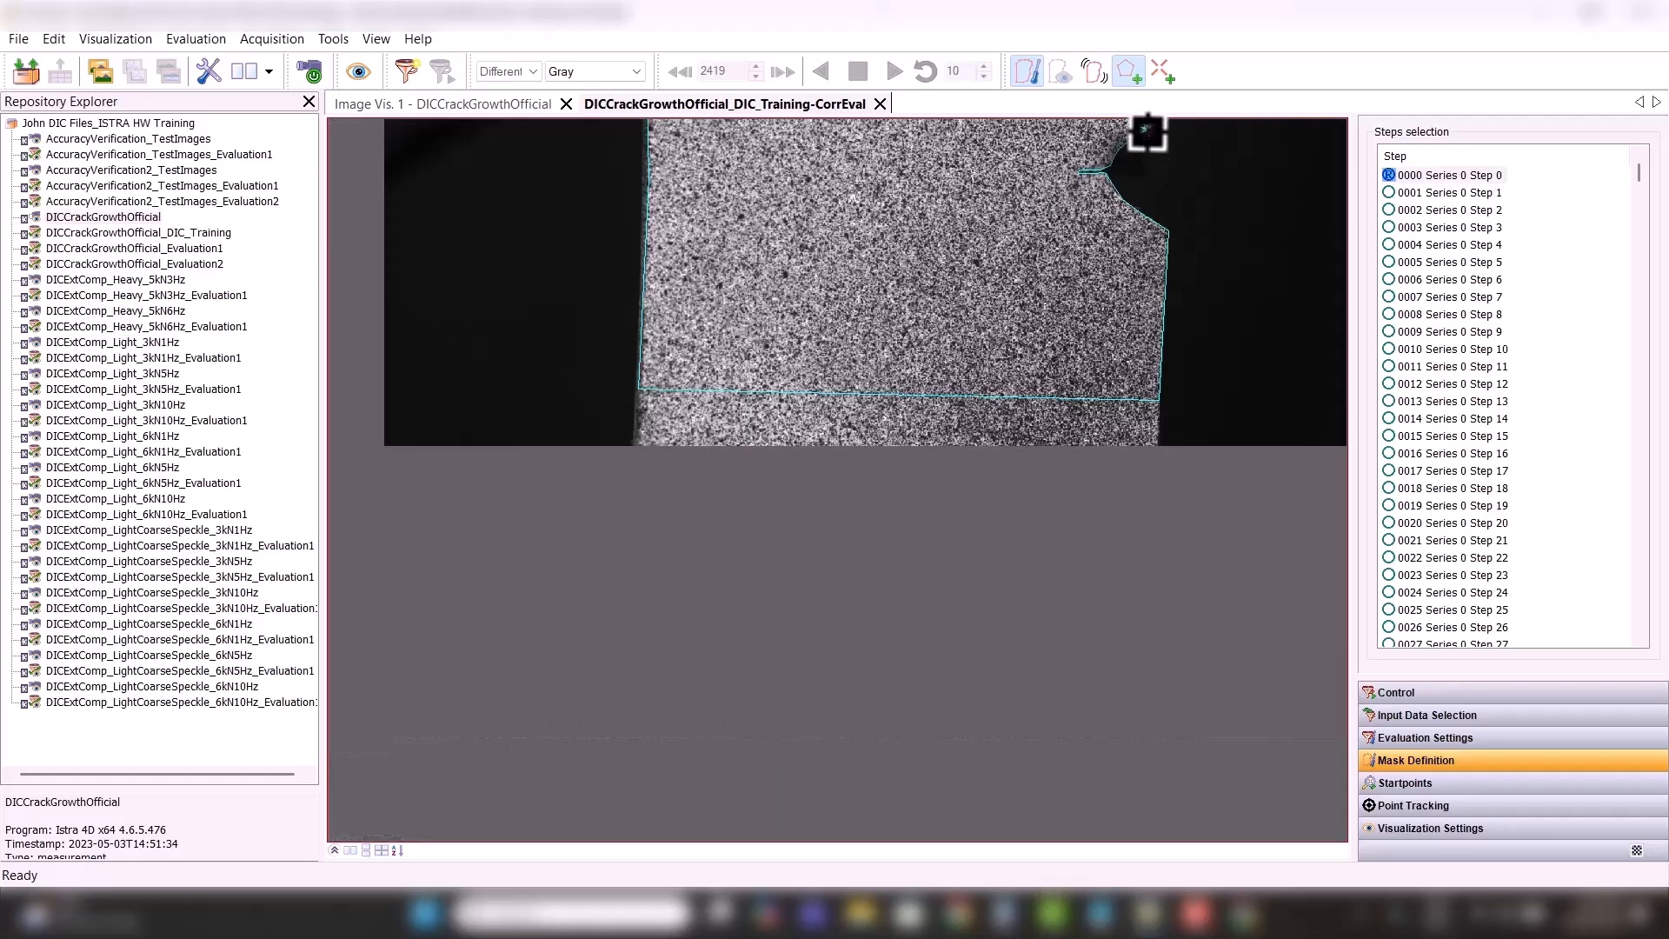
scroll(1065, 296, "up", 3)
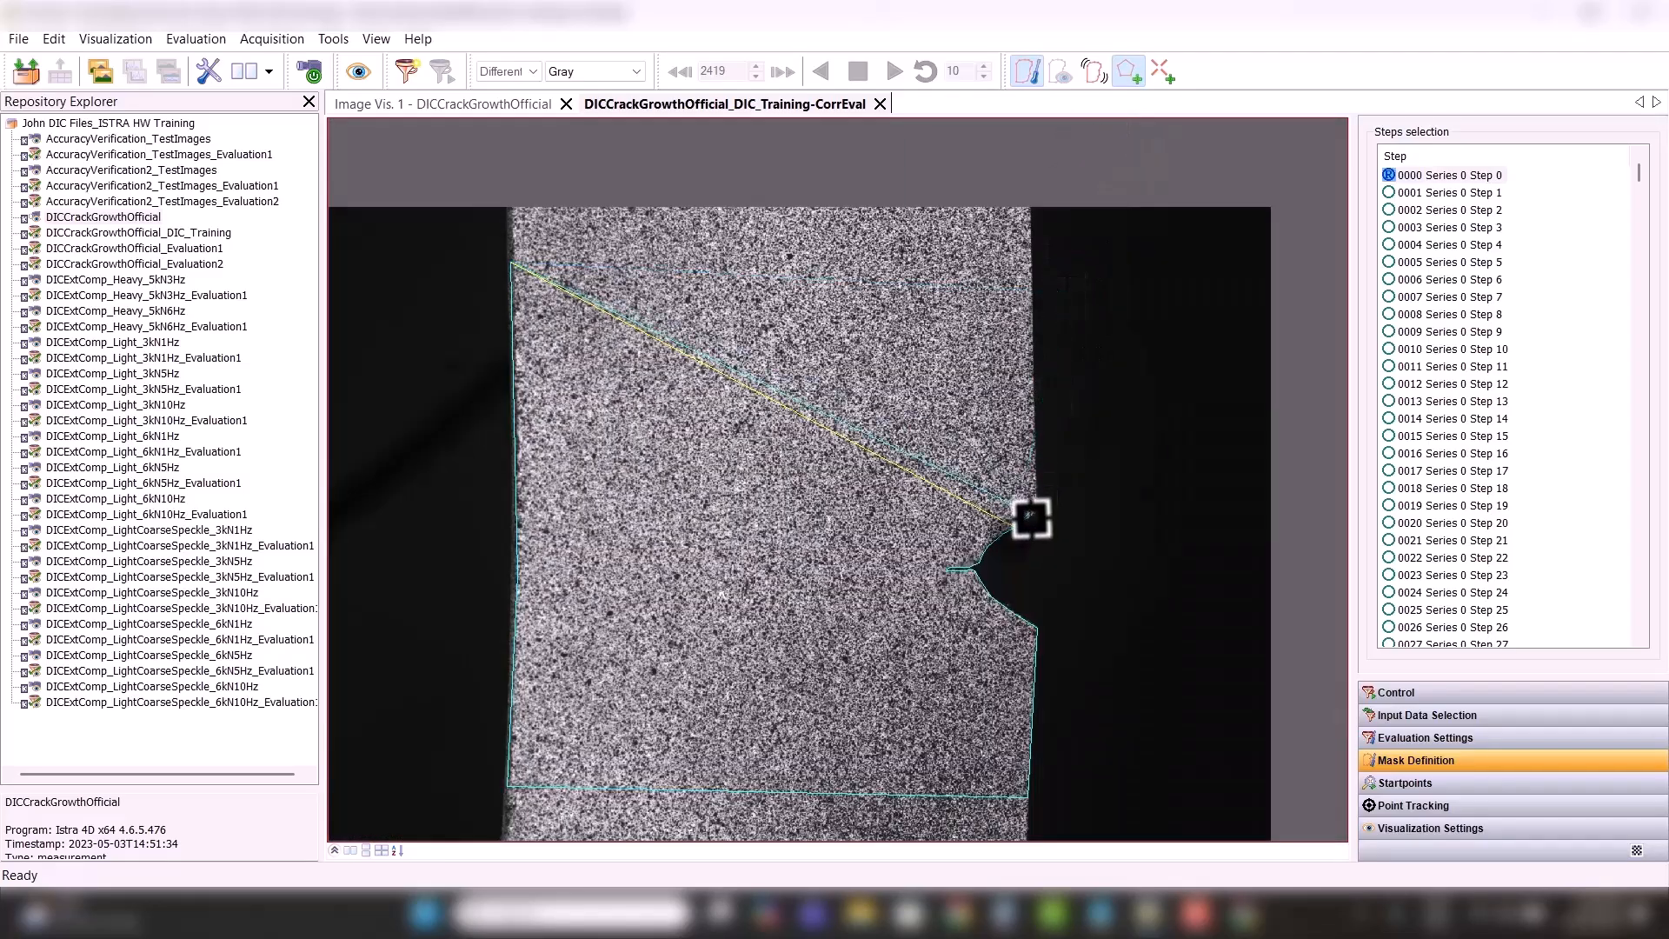
scroll(1024, 492, "up", 3)
scroll(965, 539, "down", 3)
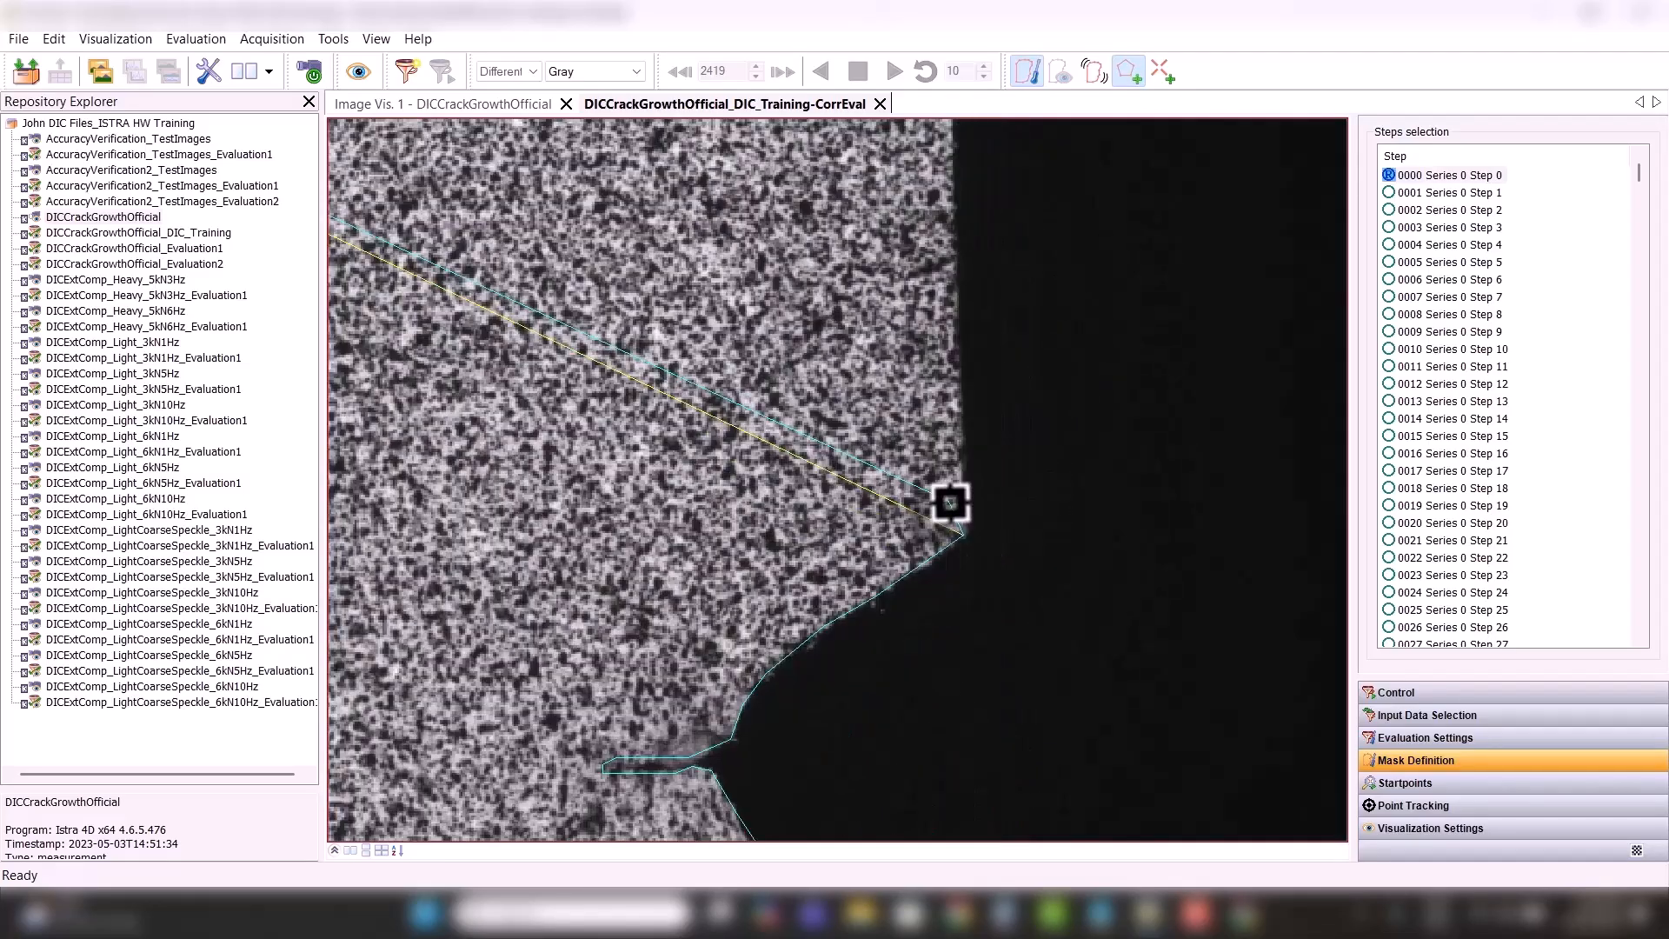
left_click_drag(928, 385, 932, 207)
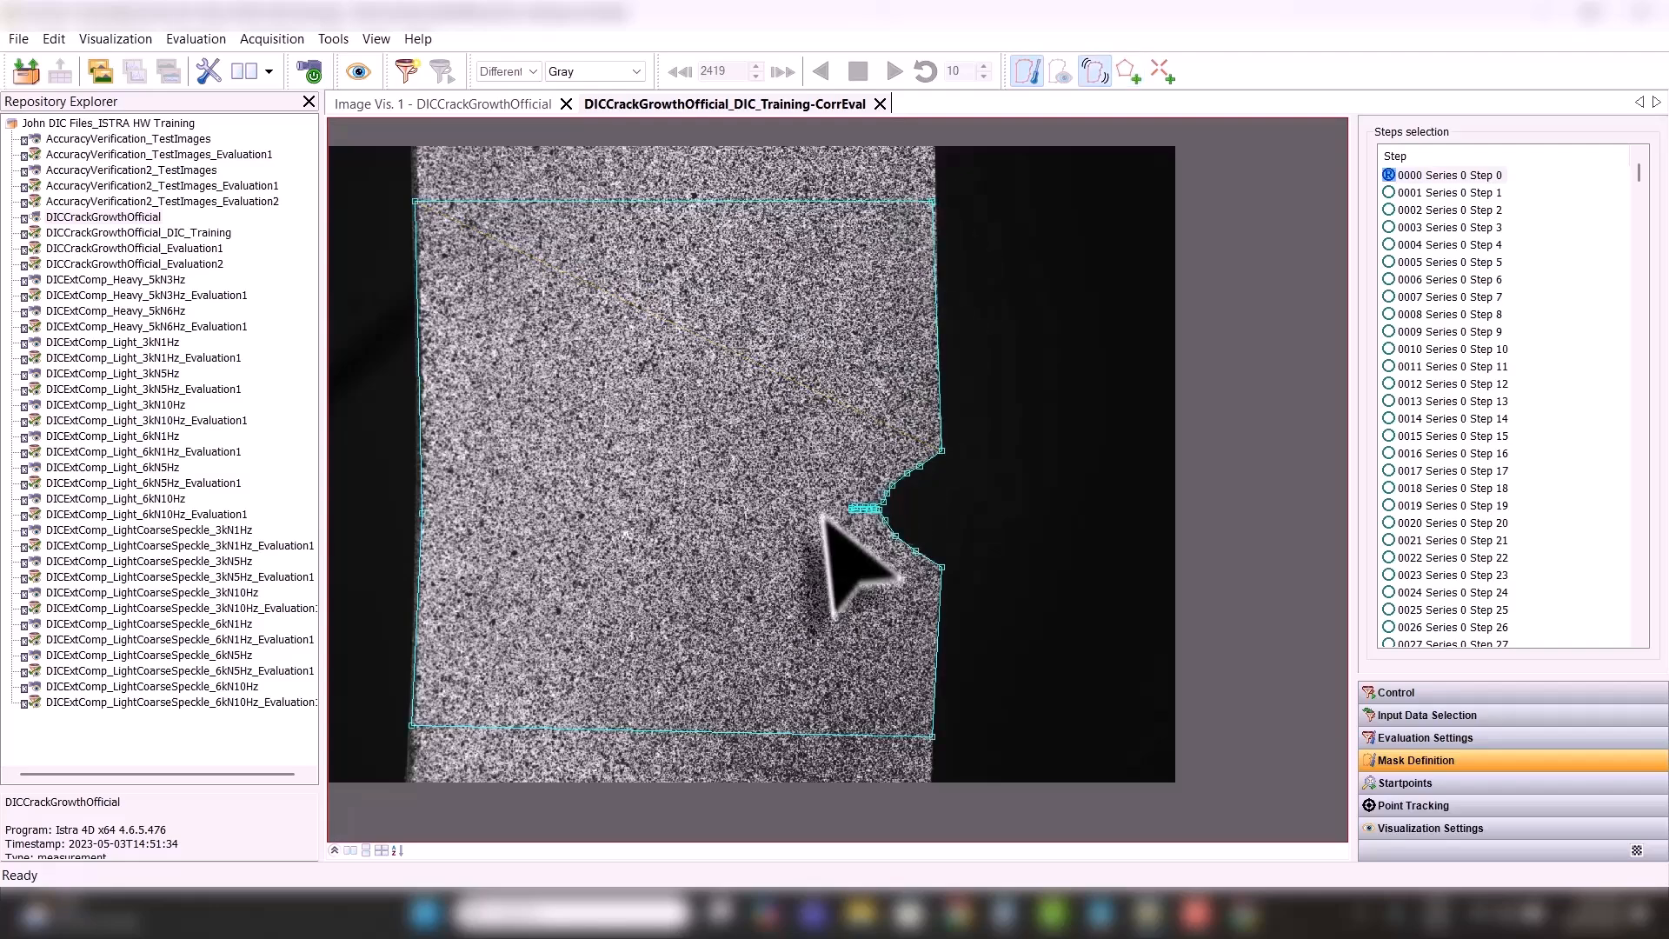
- Adjust the middle mask point on the crack's upper border and fit the whole masked specimen in view
scroll(925, 522, "up", 5)
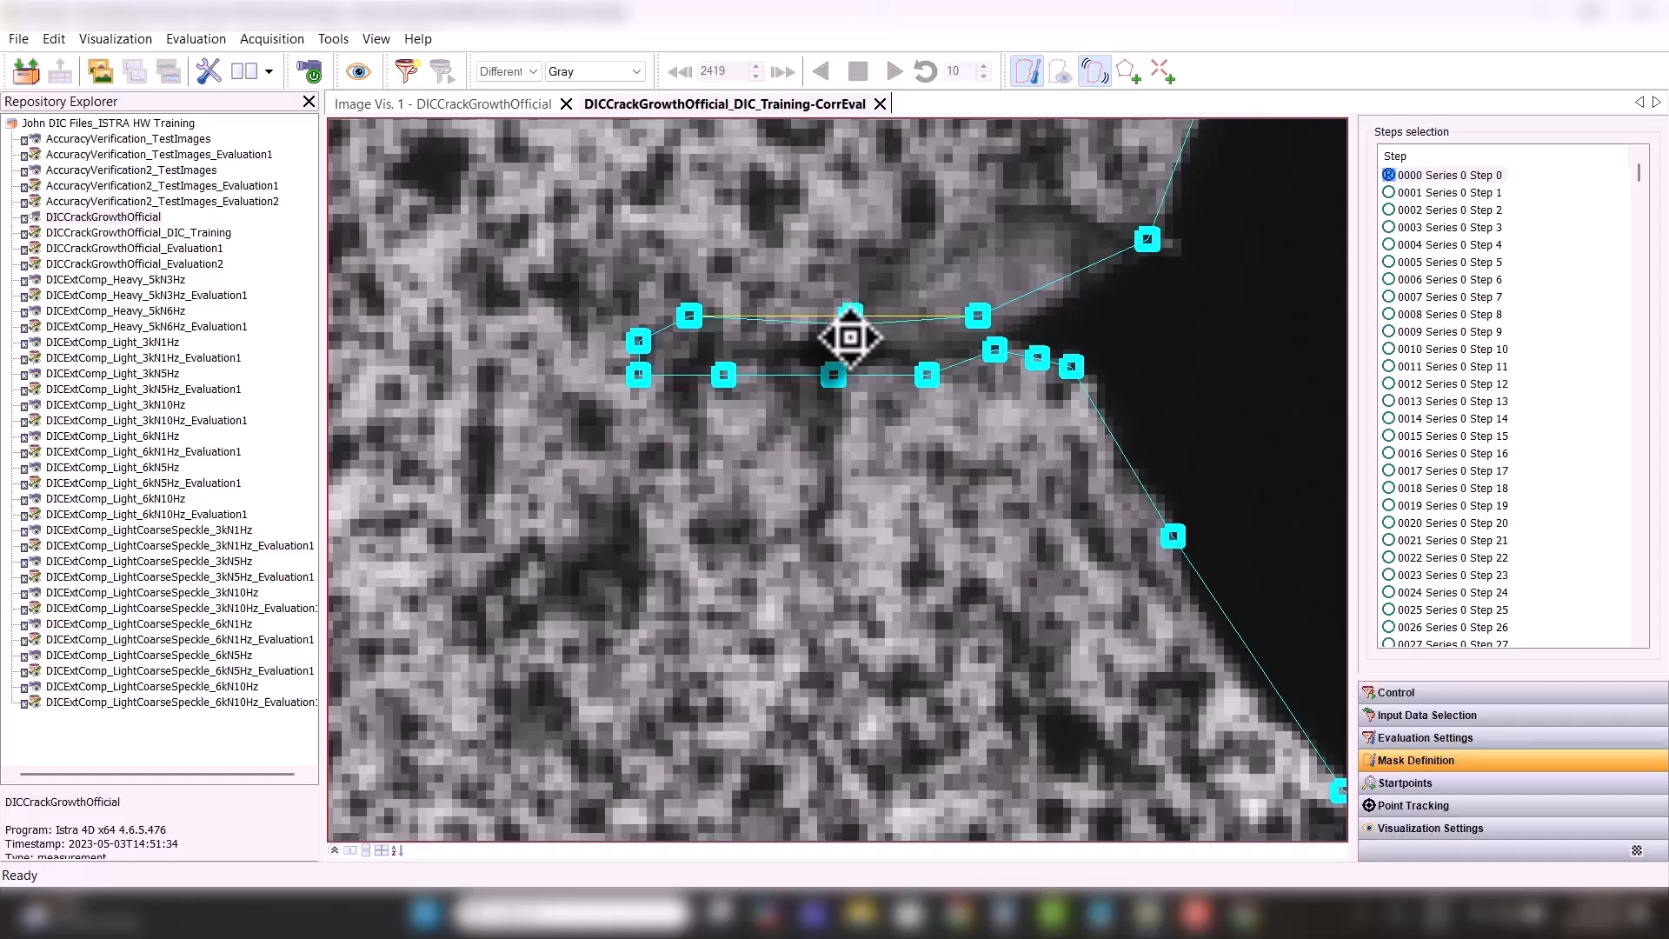
left_click_drag(851, 337, 851, 323)
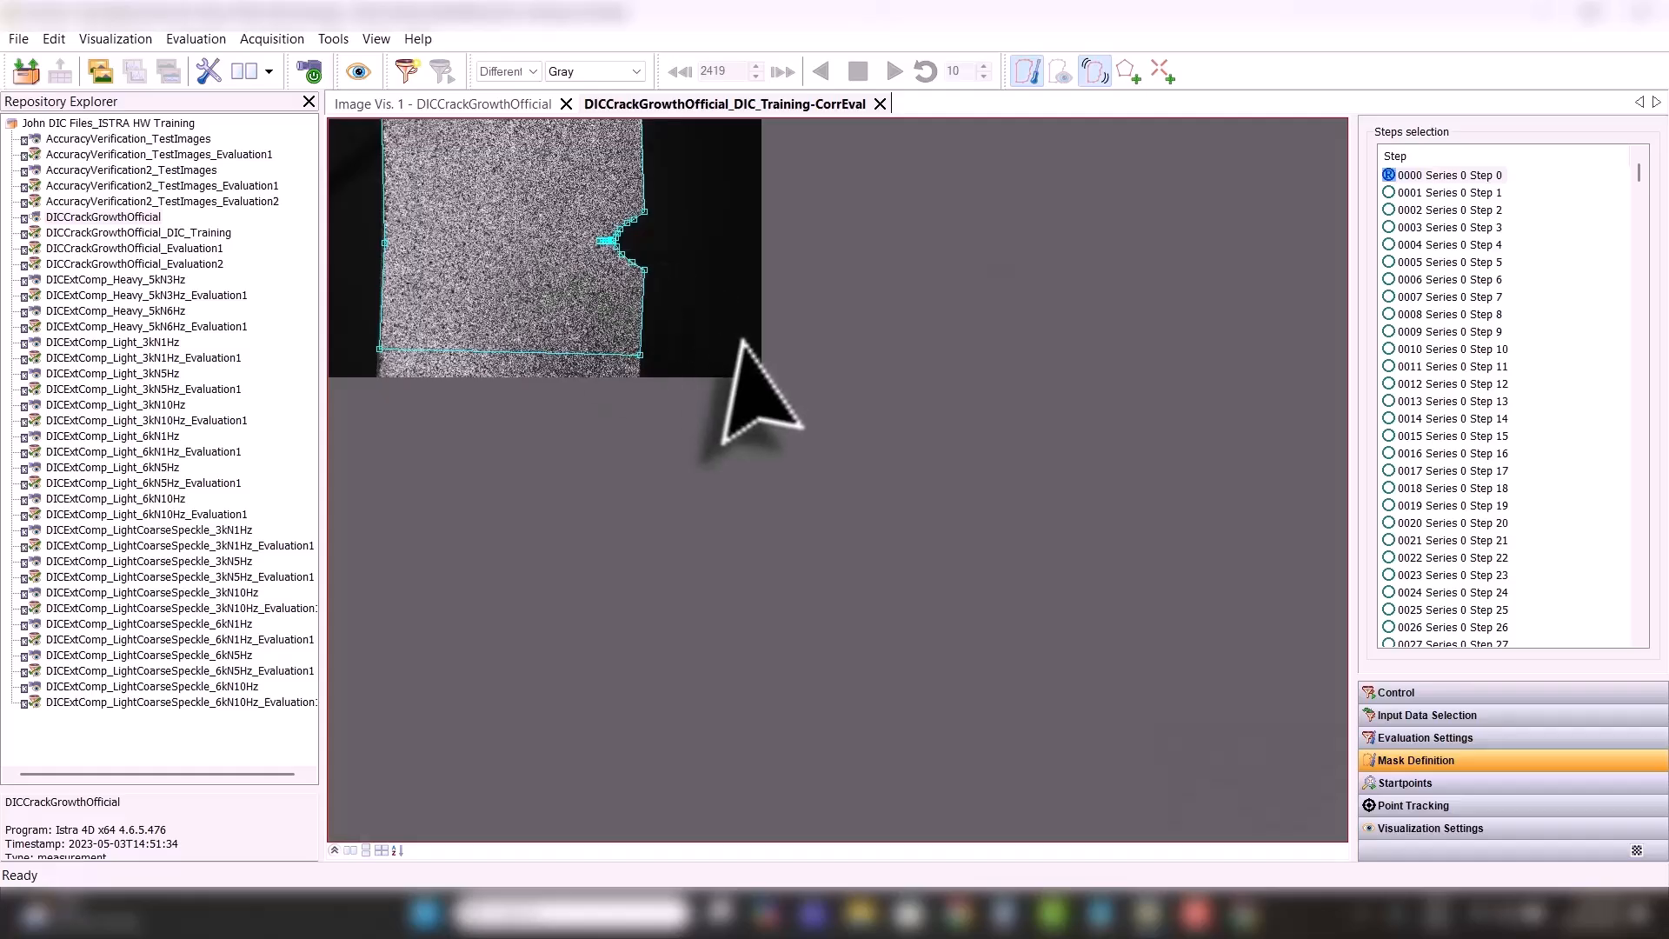
scroll(579, 272, "down", 3)
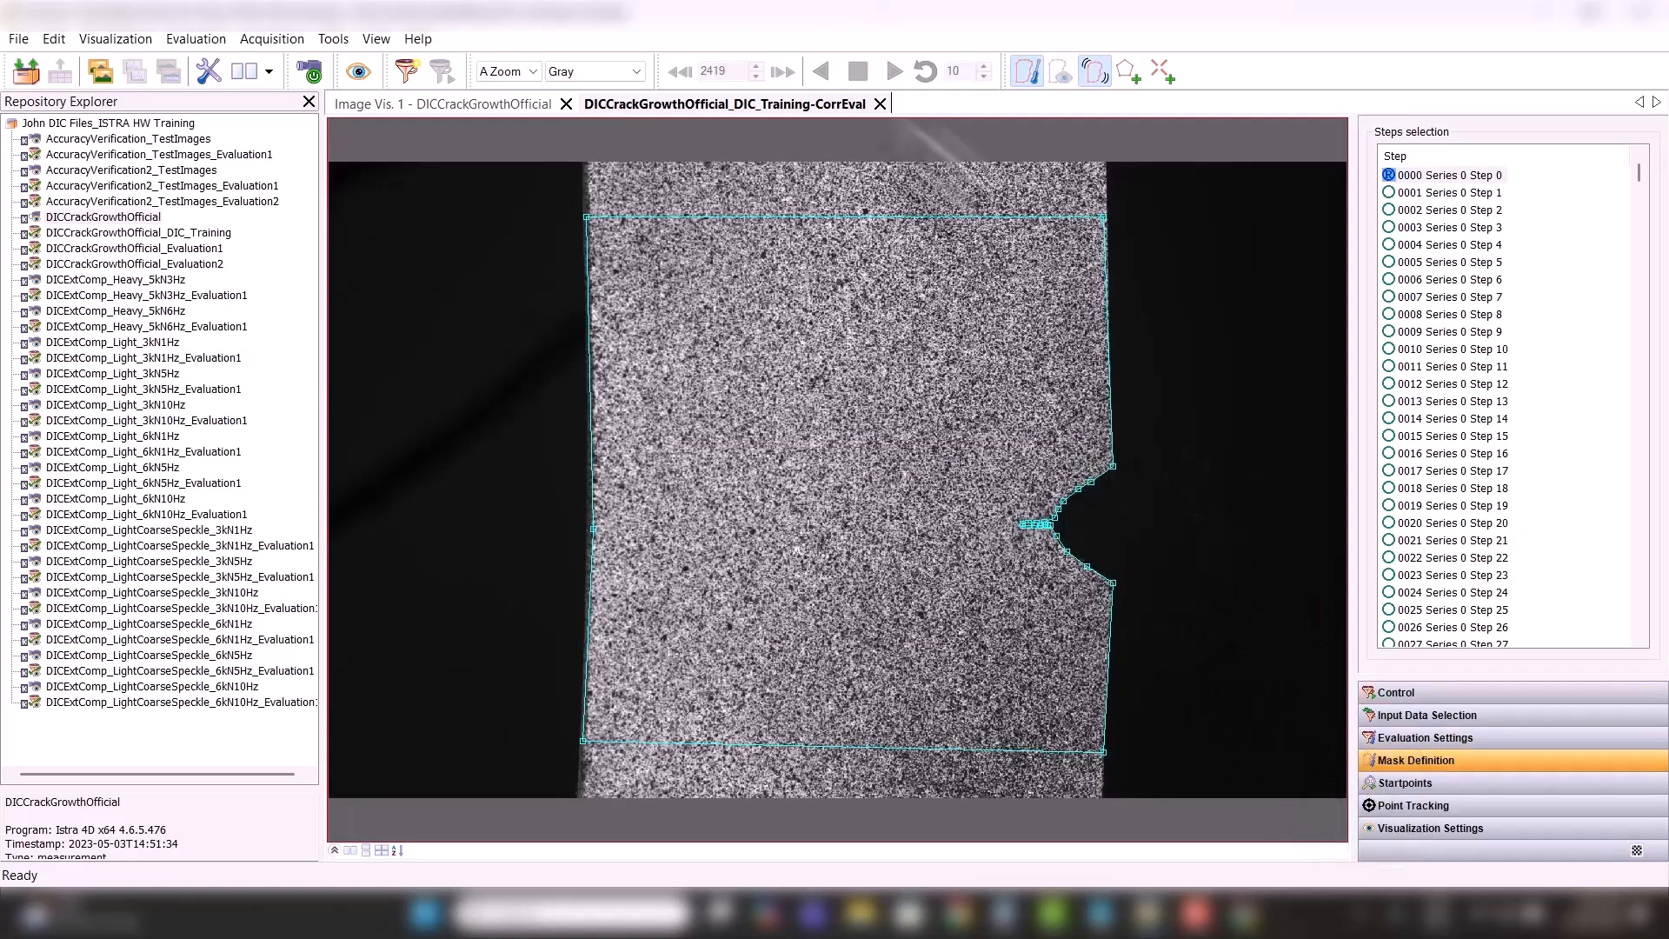
- Place two startpoints on the masked specimen, one above and one below the crack level
left_click(1162, 72)
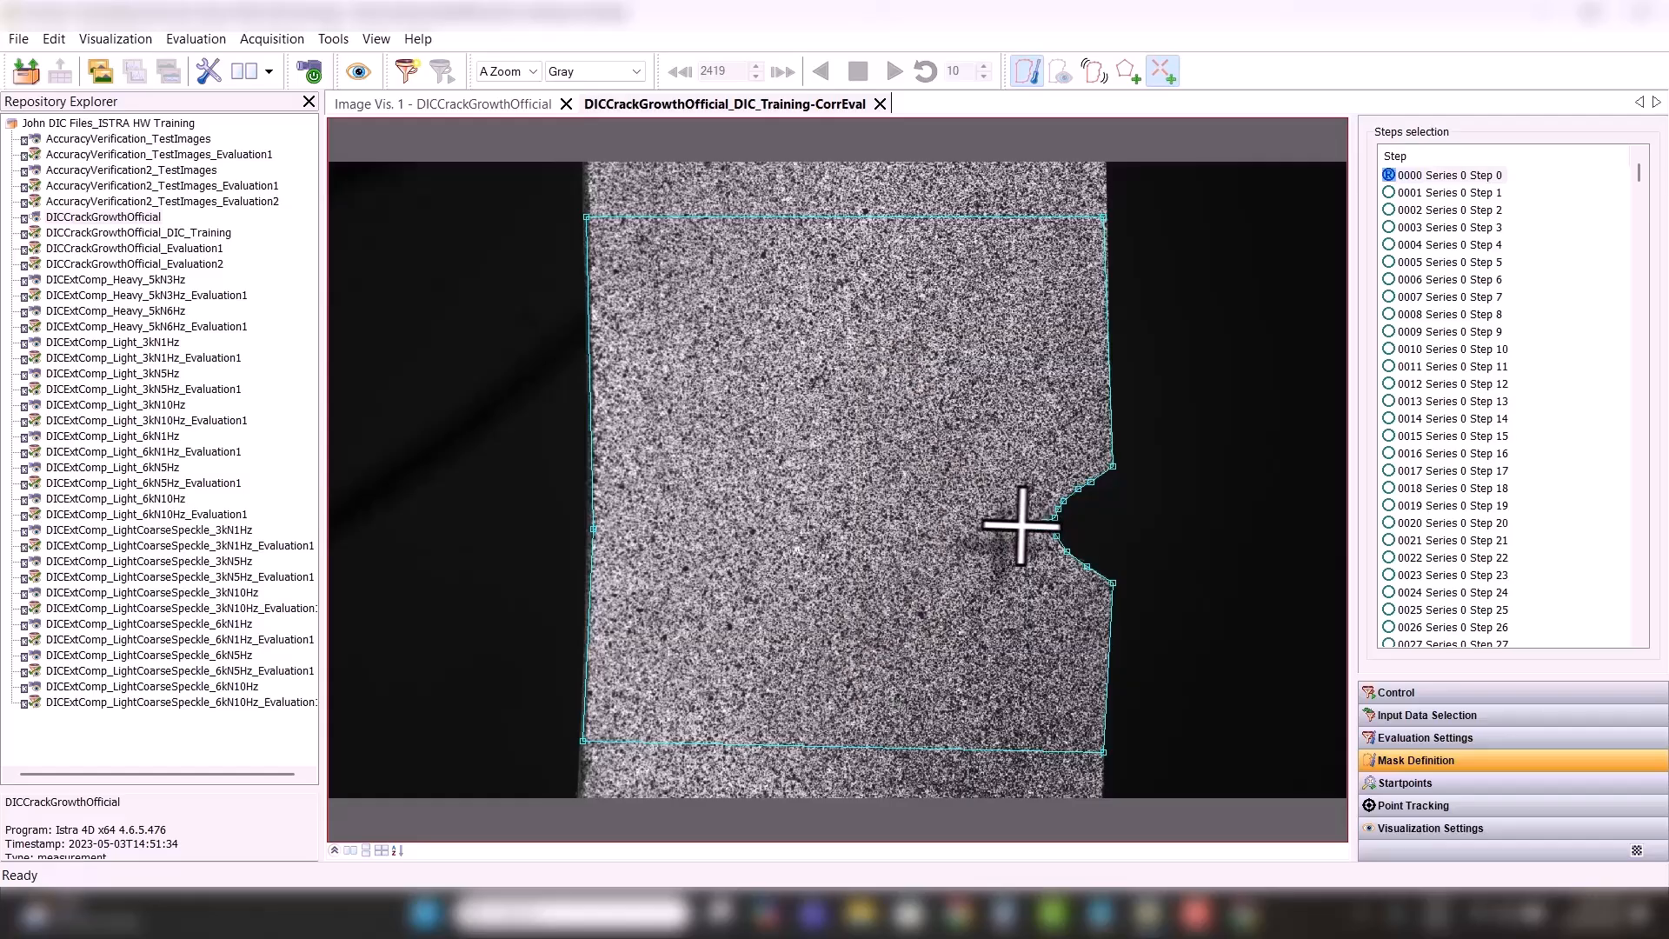
left_click(894, 359)
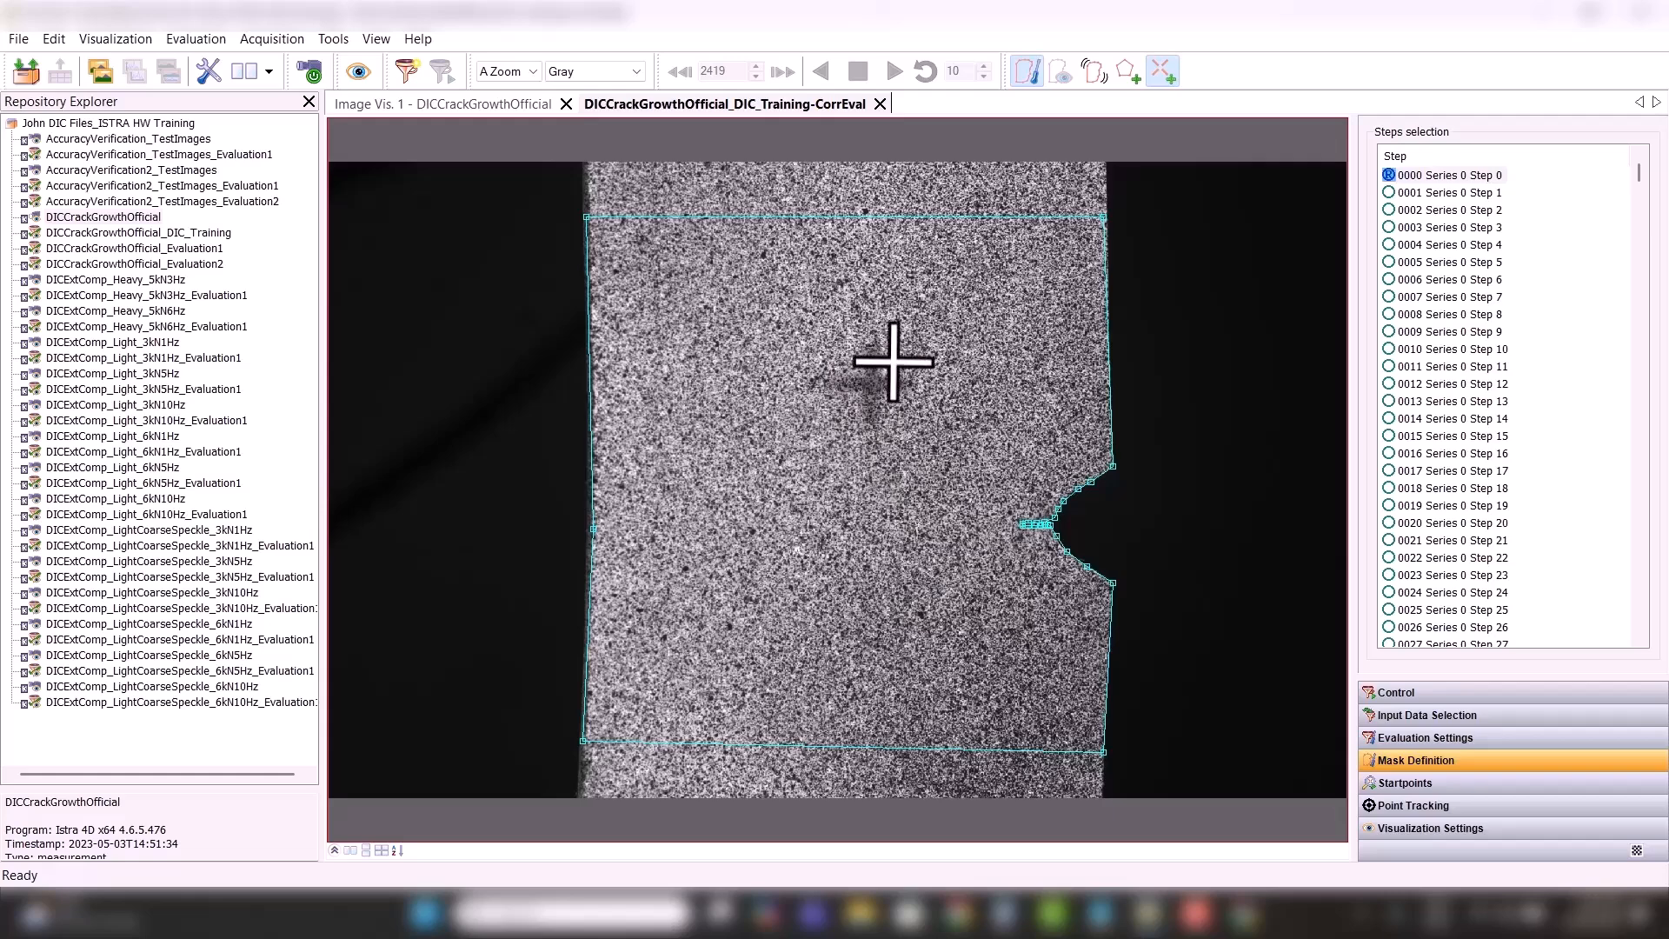
left_click(1161, 74)
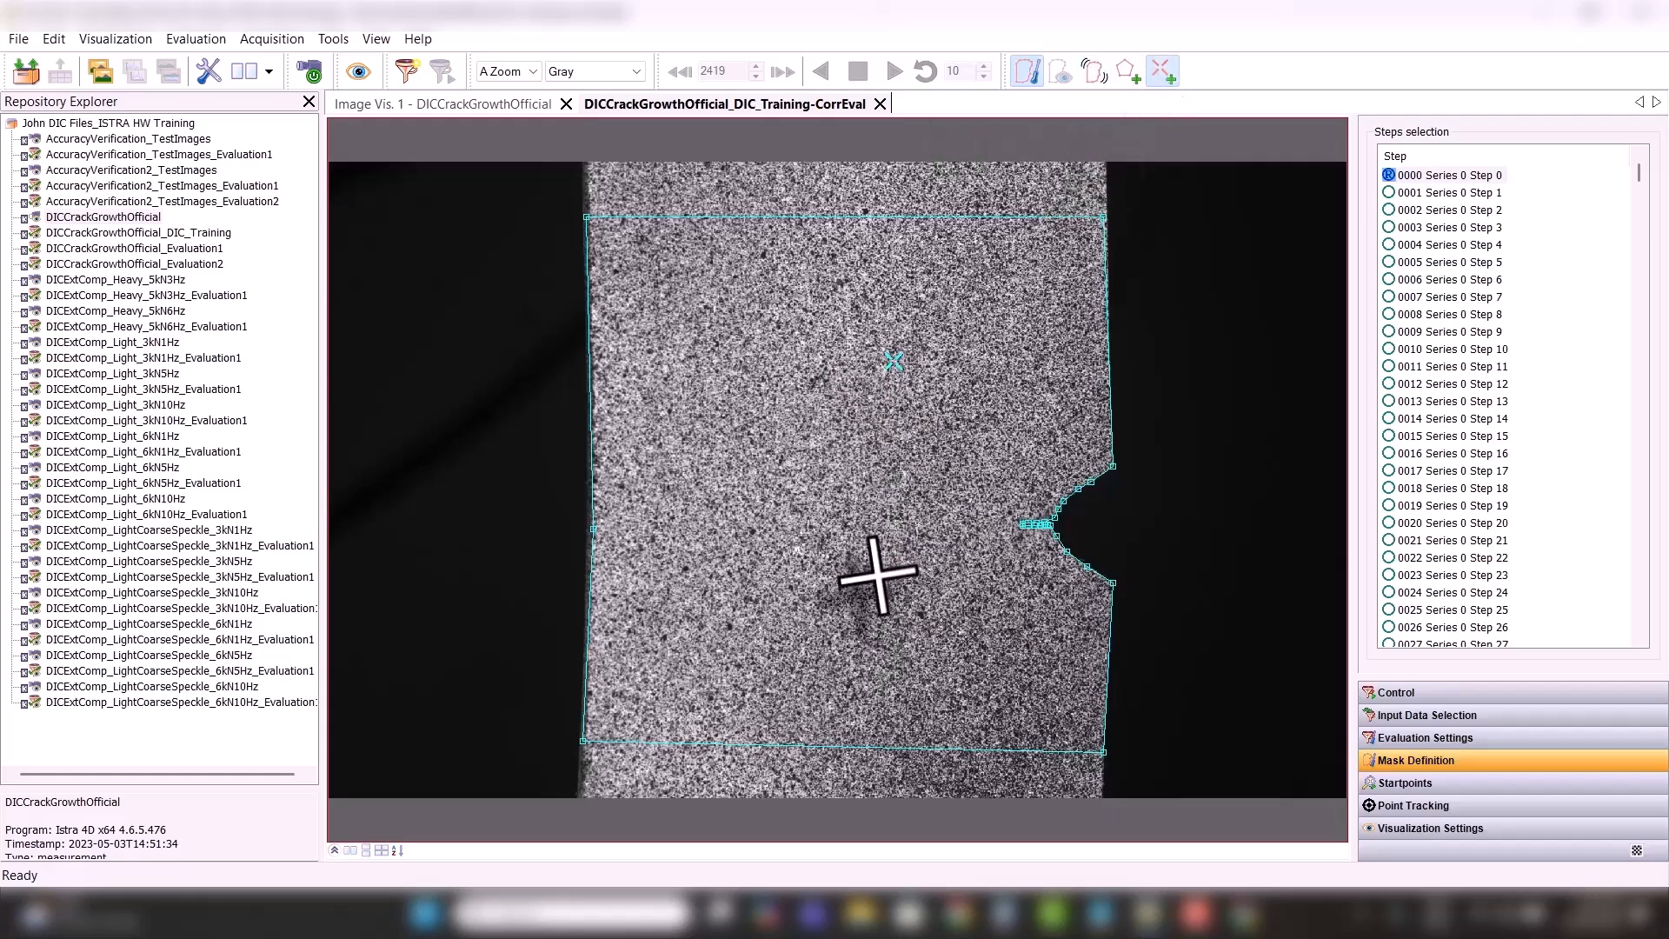
left_click(820, 654)
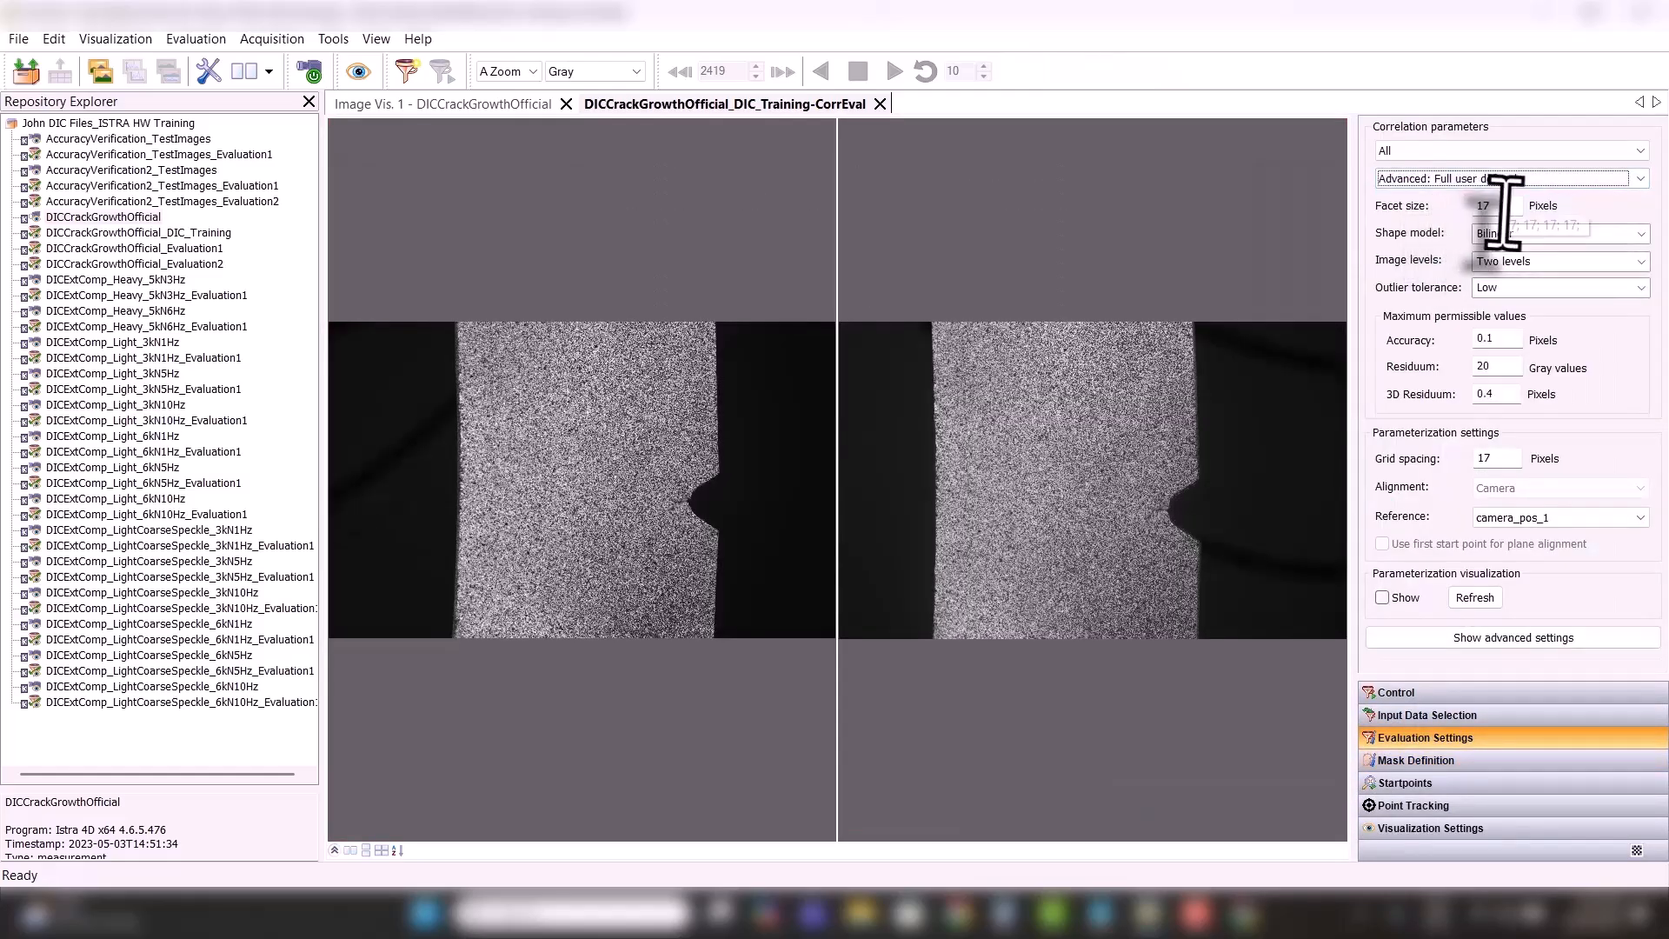
- Set the correlation facet size to 37 pixels and the grid spacing to 18 pixels
type("31")
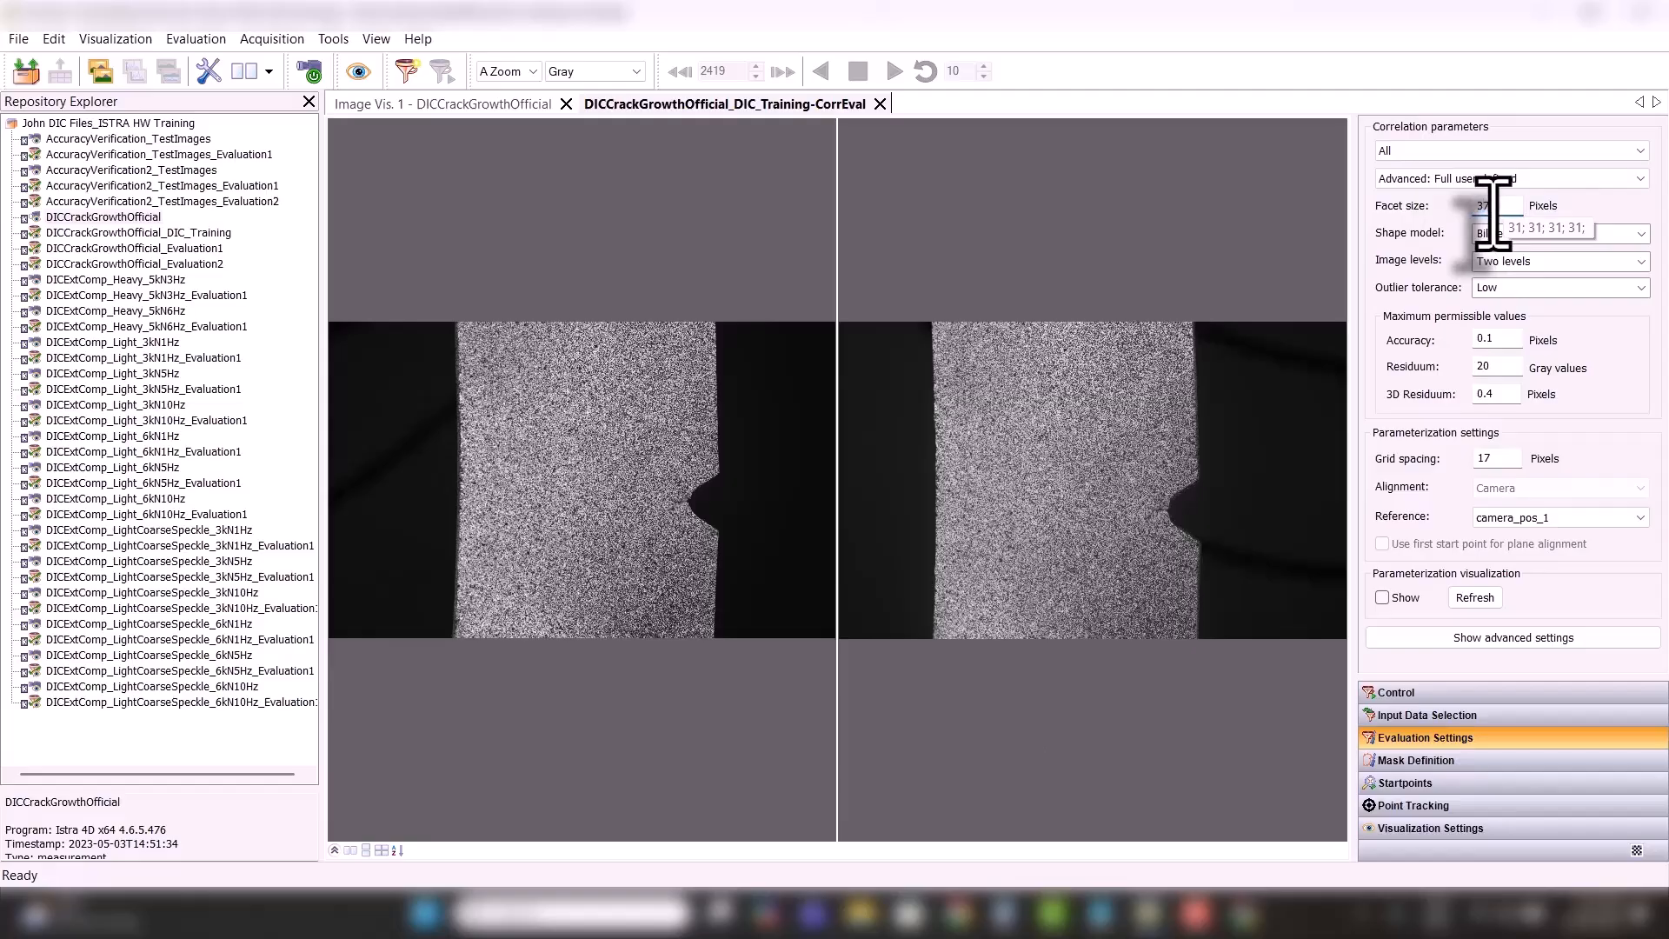
left_click(1504, 371)
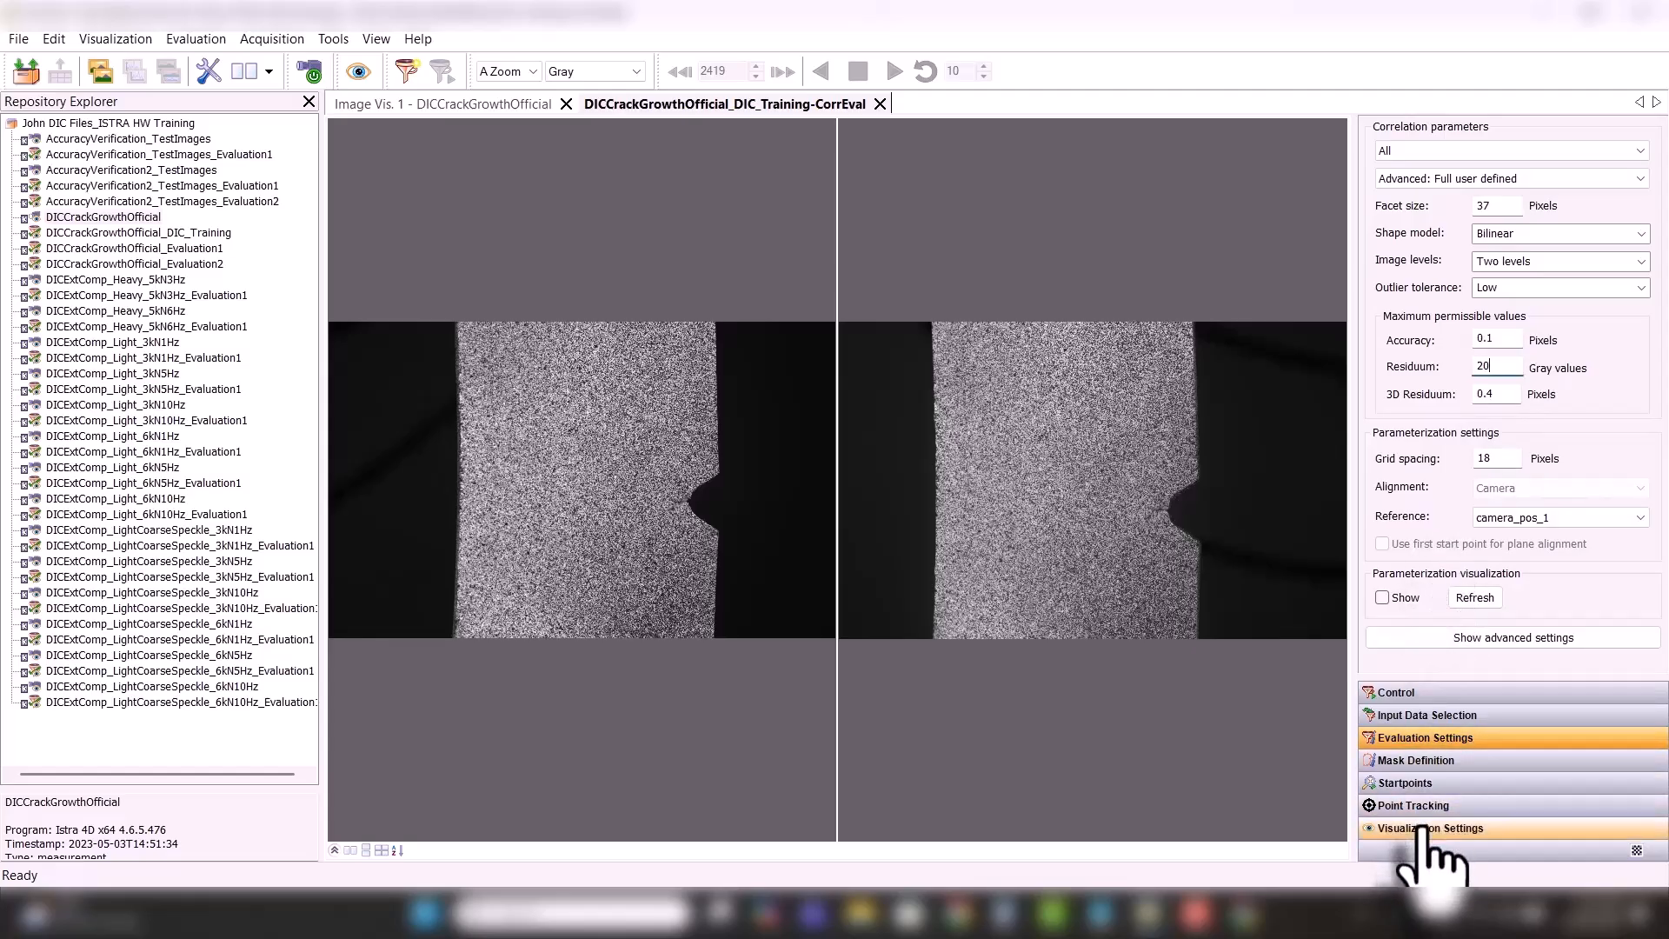
- Run the automatic startpoint search and check both startpoints' positions and 3D residuums at steps 1 and 100
left_click(1426, 782)
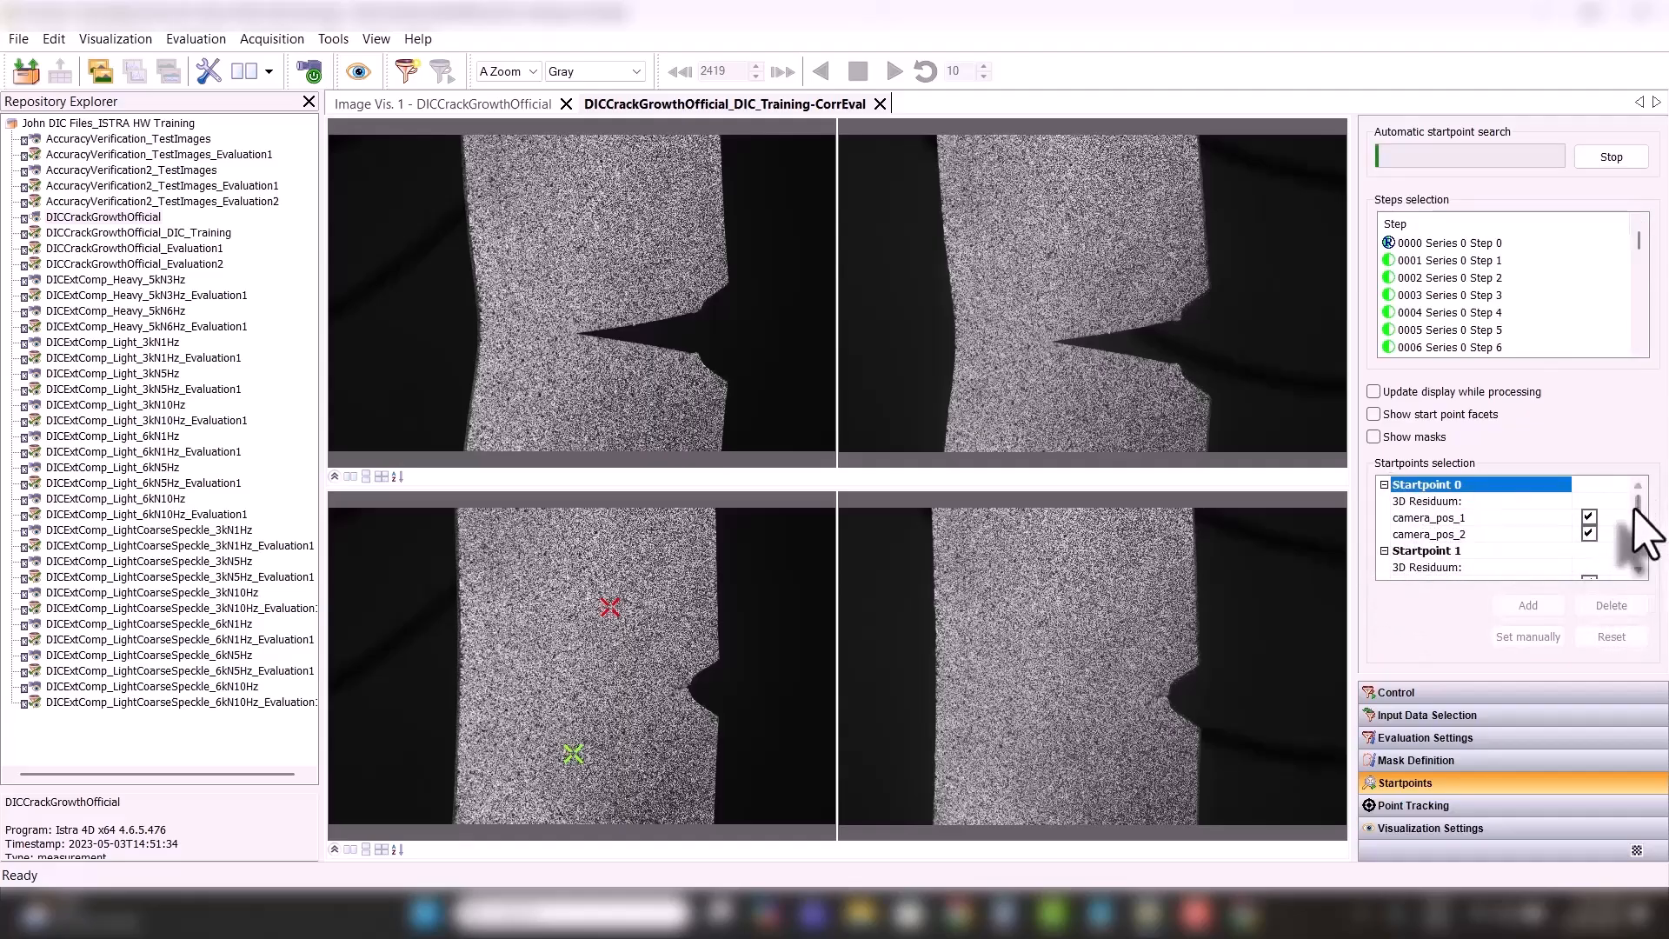
mouse_move(1636, 511)
left_mouse_down()
mouse_move(1632, 558)
mouse_move(1635, 513)
left_mouse_up()
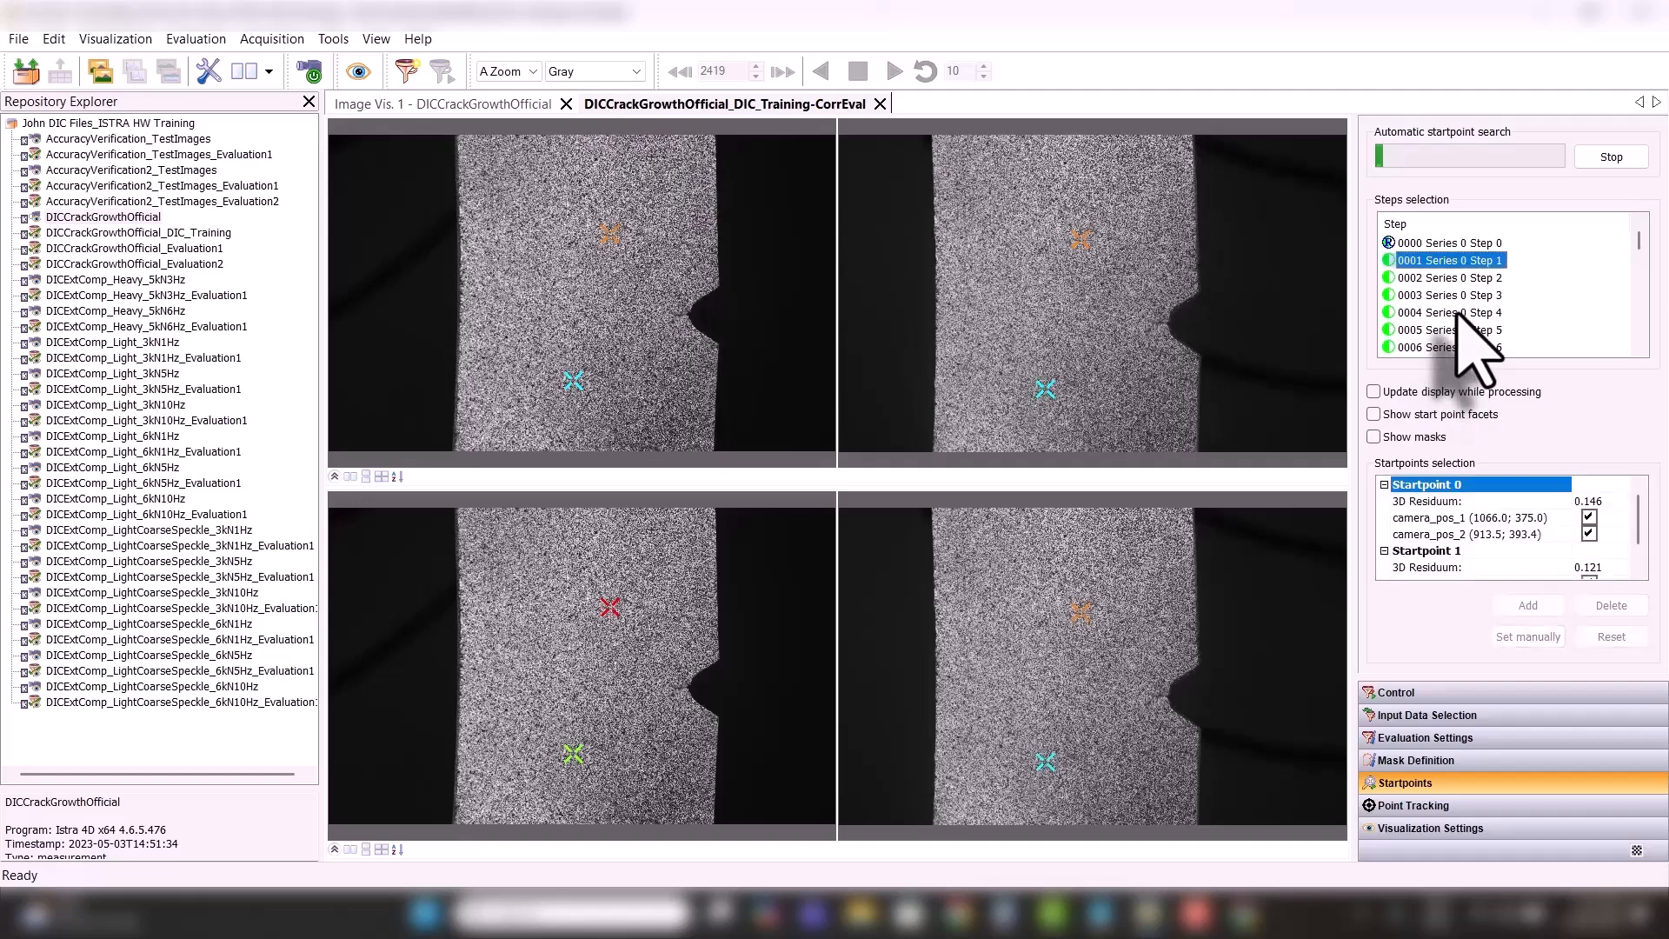
scroll(1638, 504, "down", 1)
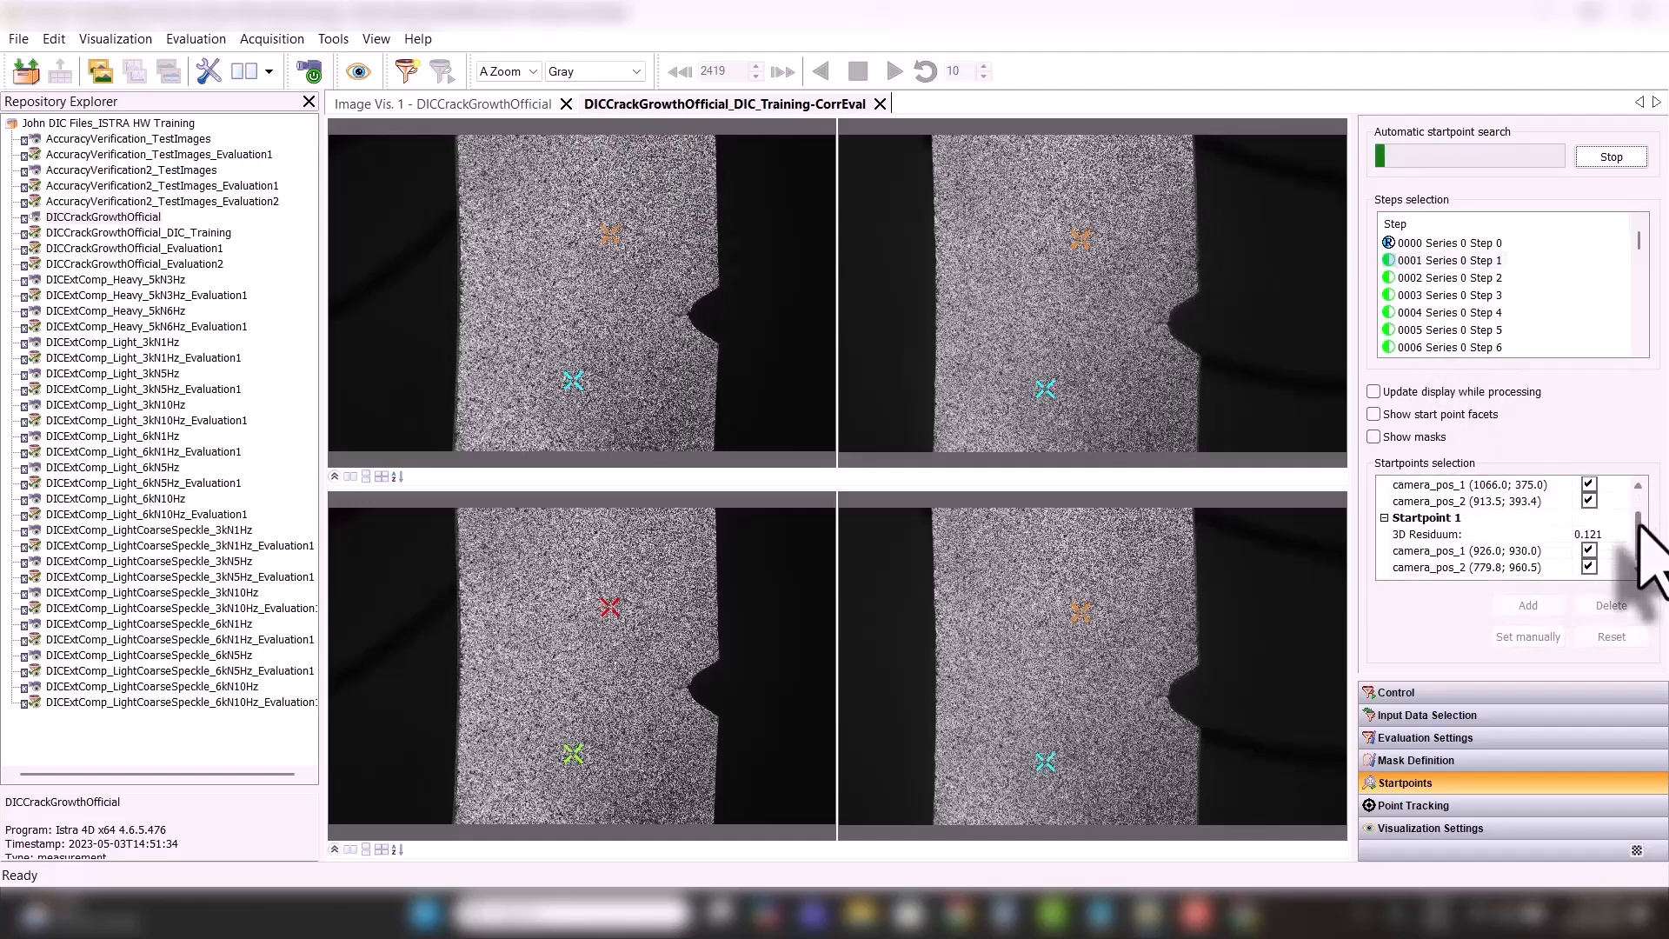
mouse_move(1638, 241)
left_mouse_down()
mouse_move(1637, 274)
mouse_move(1638, 233)
left_mouse_up()
left_click(1493, 325)
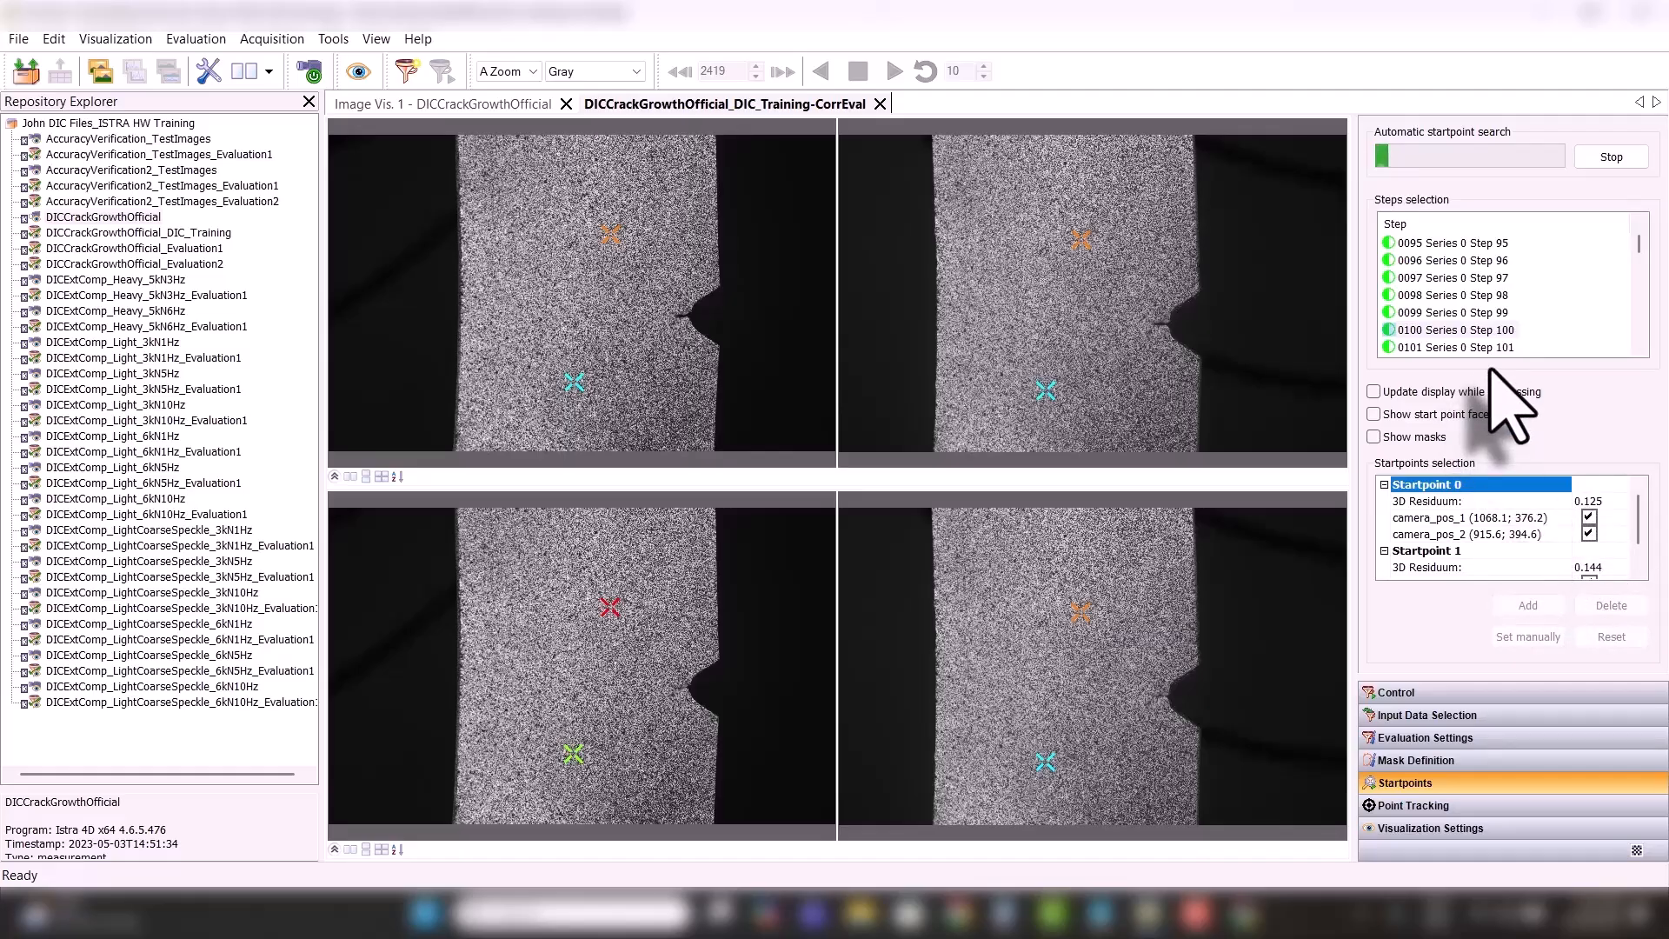
- Review the maximum permissible correlation values, then check both startpoints' 3D residuums in the later steps up to step 2418
left_click(1421, 740)
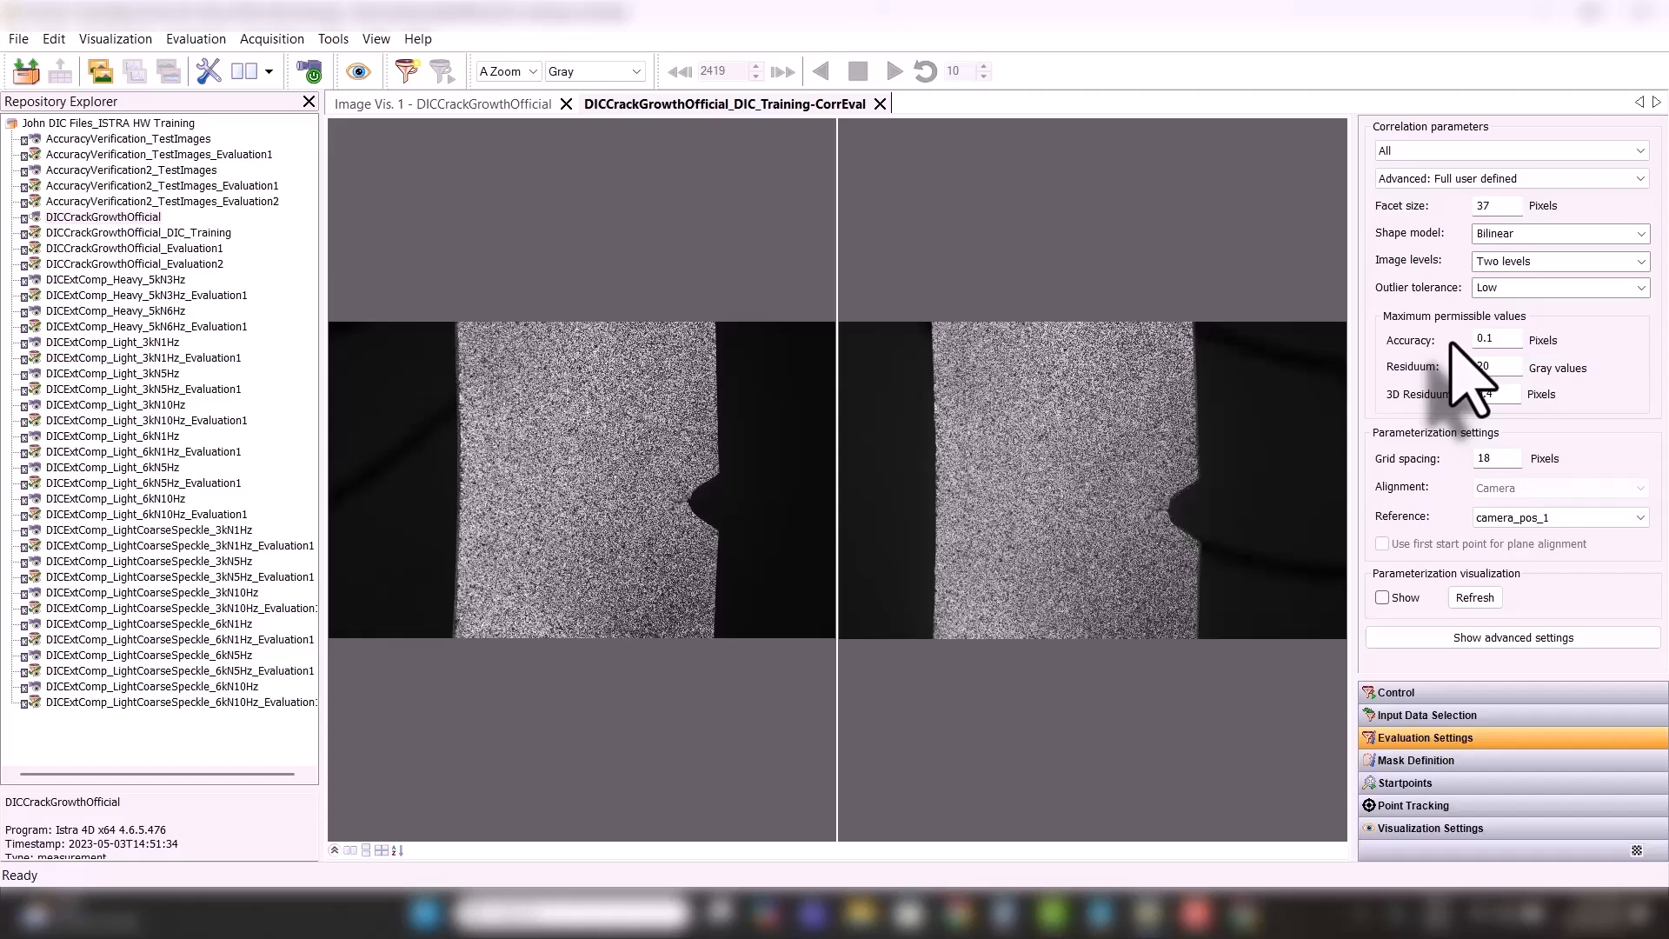
left_click(1402, 783)
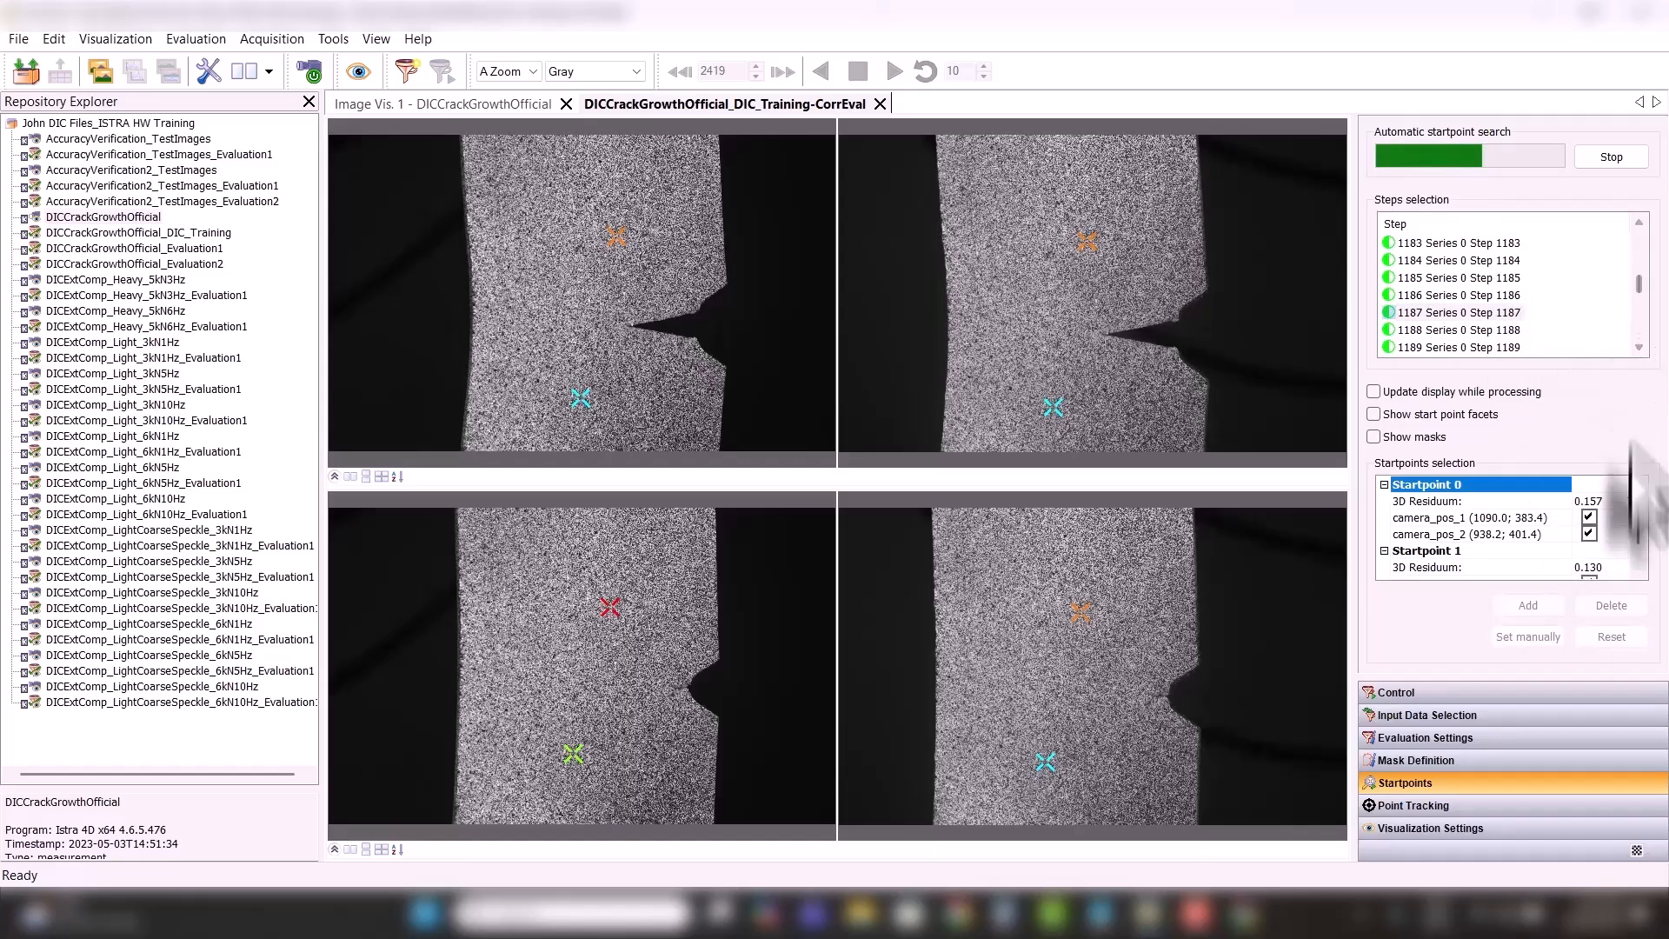
scroll(1635, 521, "down", 1)
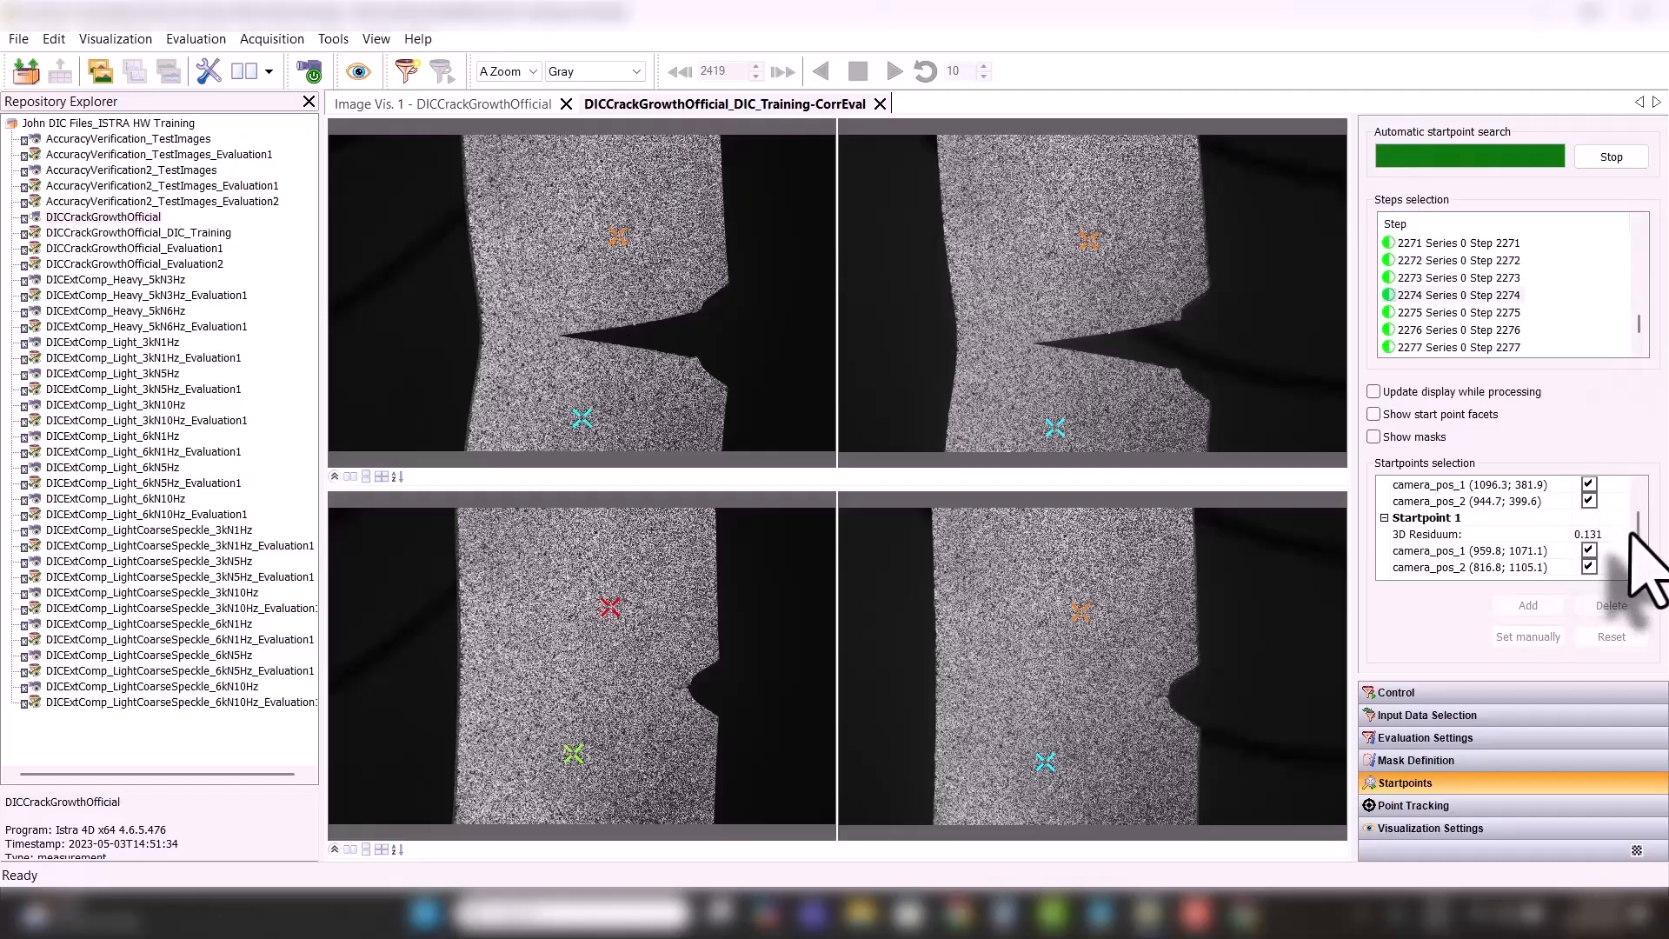
left_click_drag(1637, 531, 1636, 511)
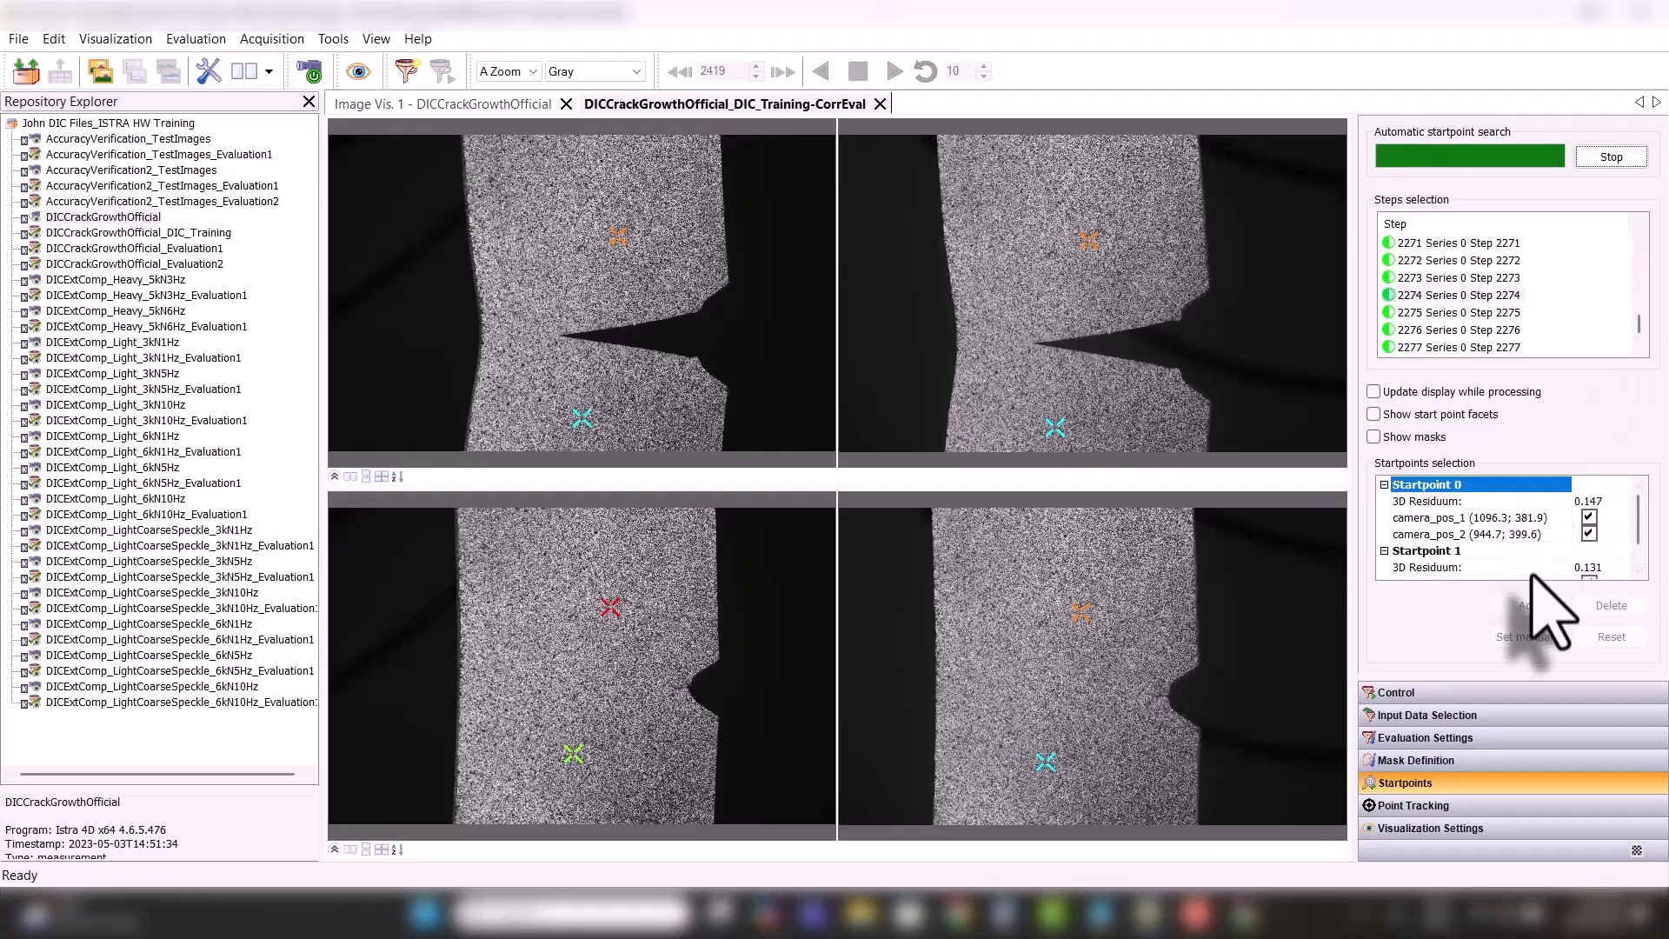
left_click(1483, 319)
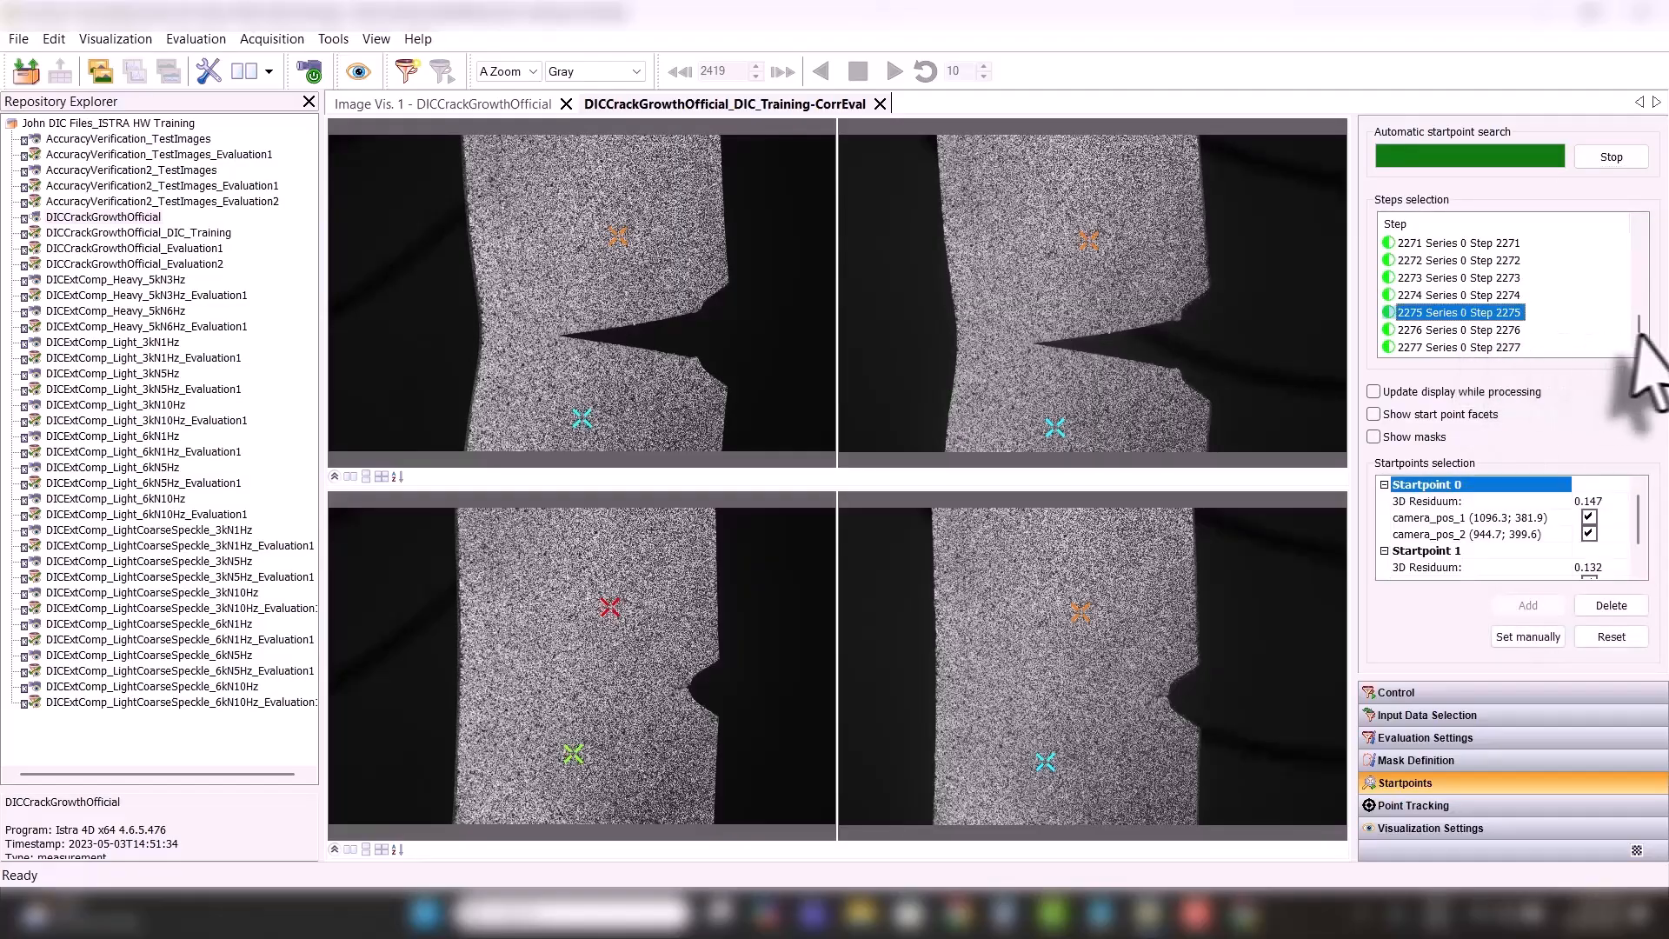
left_click(1466, 337)
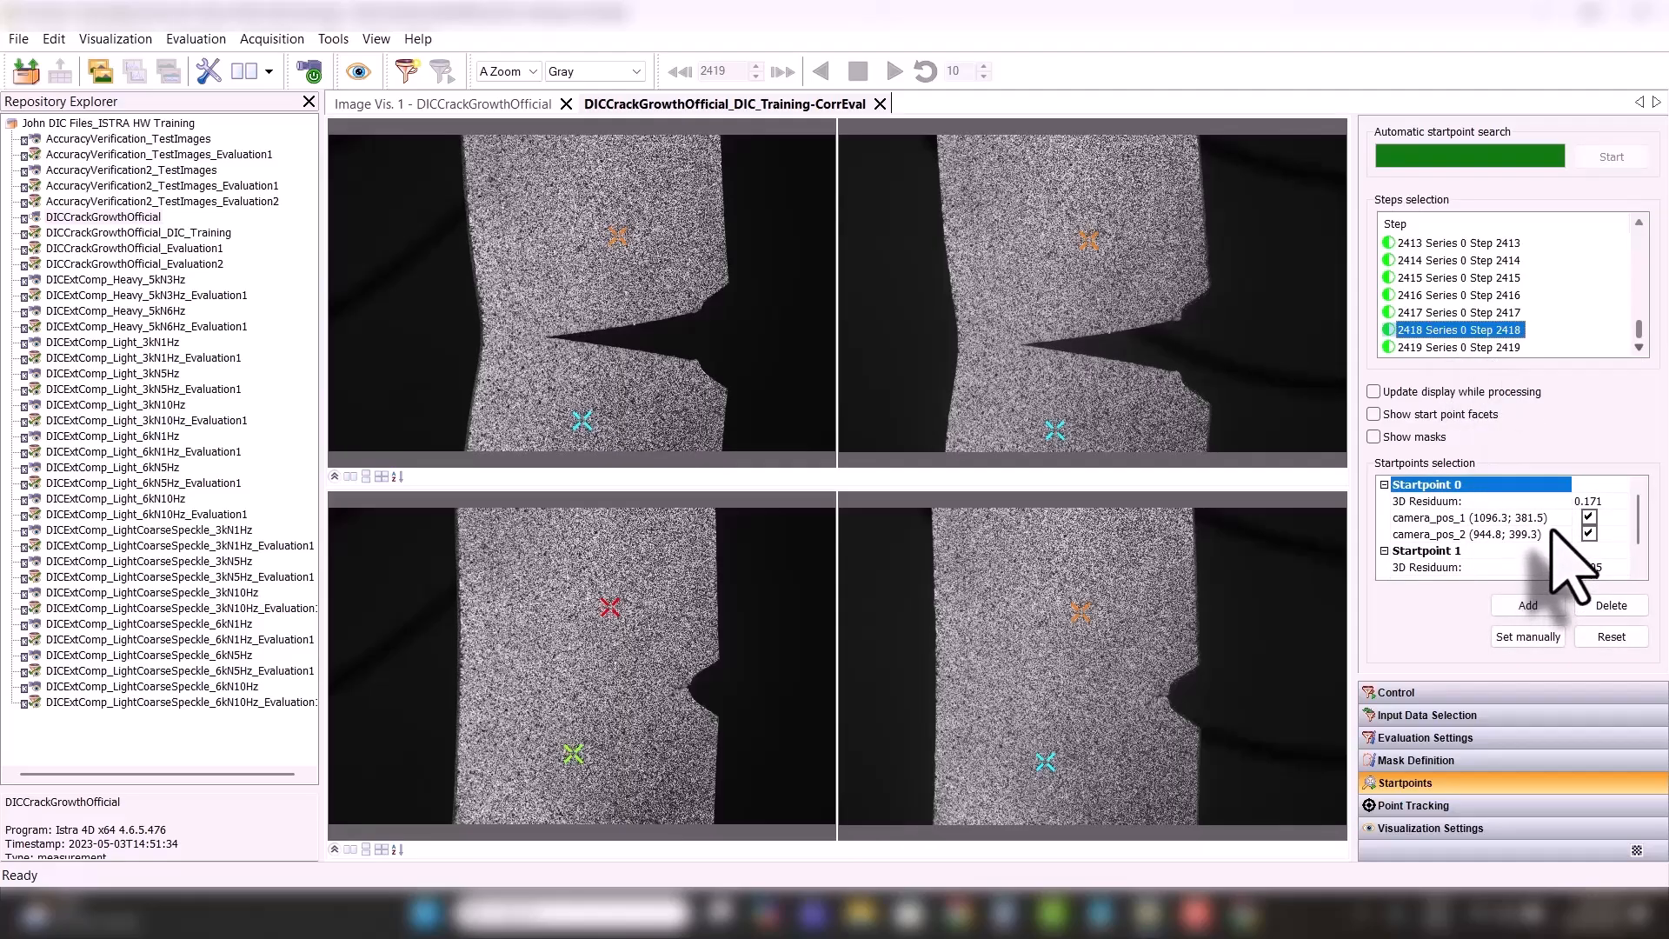
- Run the correlation evaluation over all steps and open the visualization settings
left_click(1417, 693)
left_click(1540, 233)
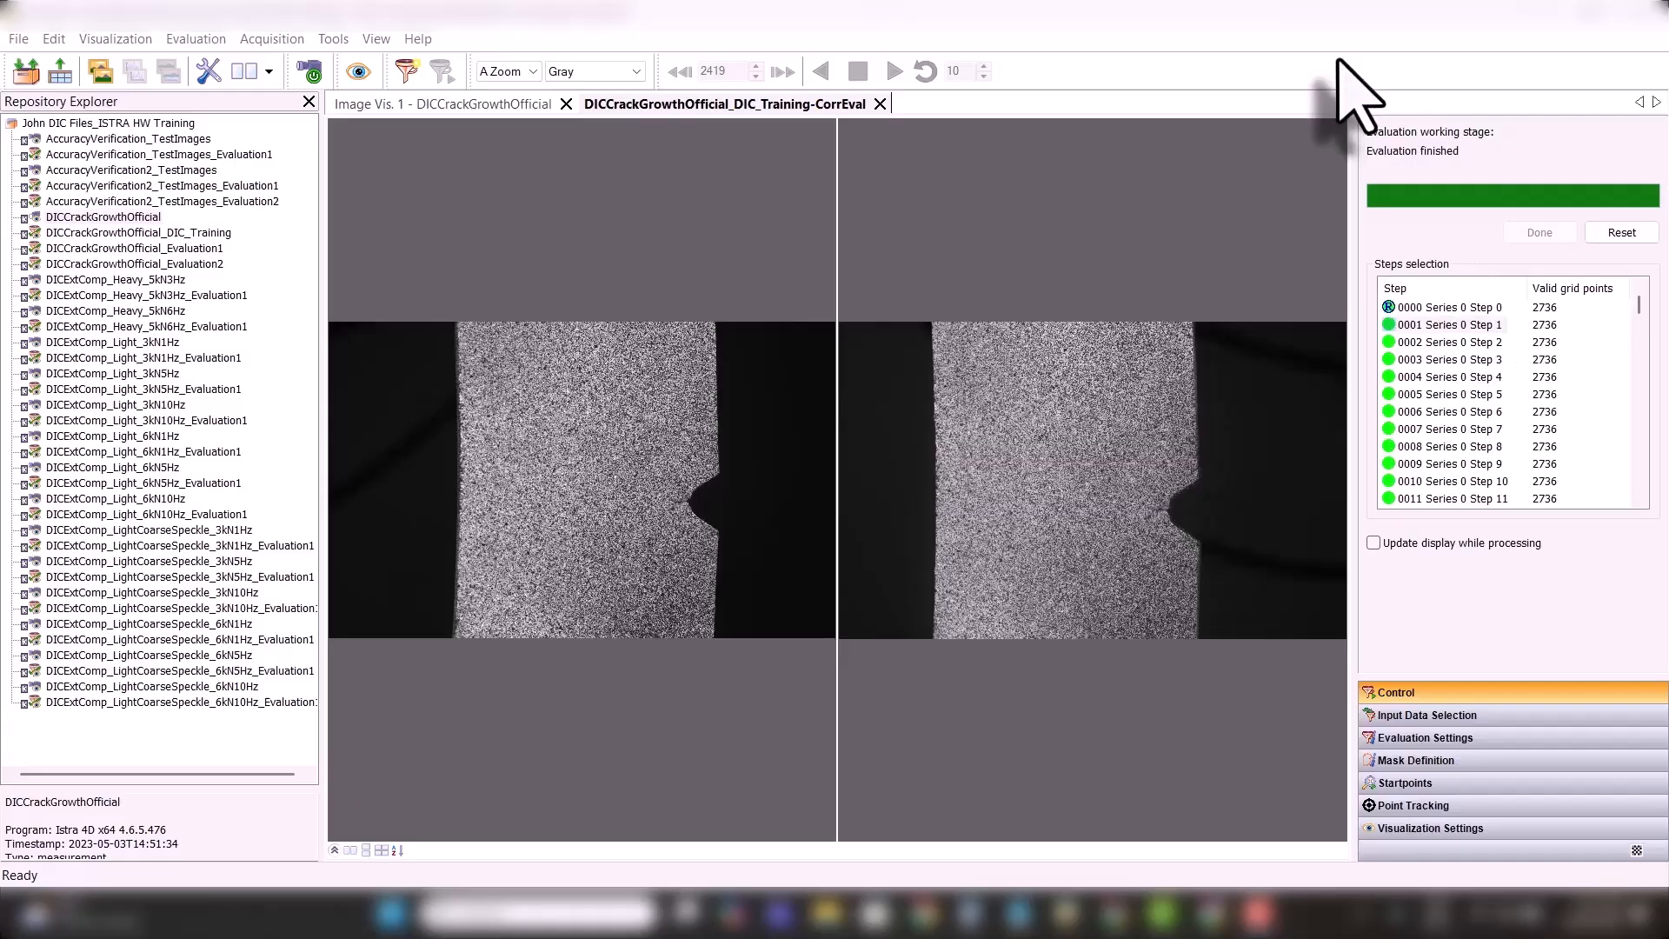
left_click(1414, 827)
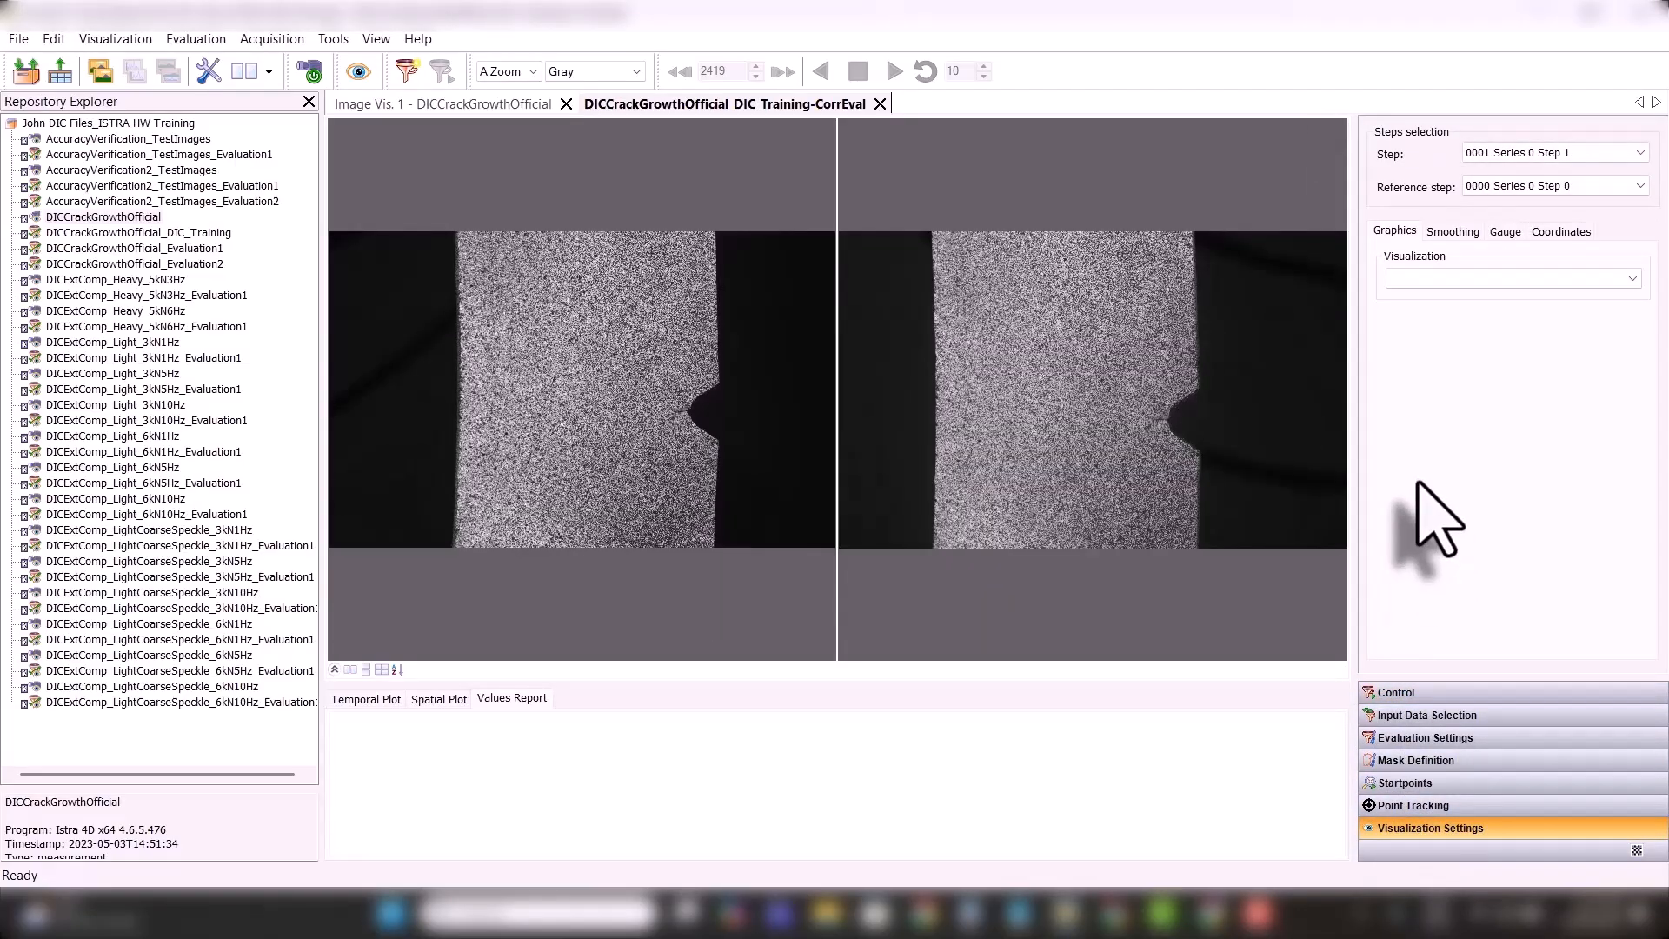
- Hide the first camera's image and enlarge the second camera's view by shrinking the plot area below it
left_click(334, 670)
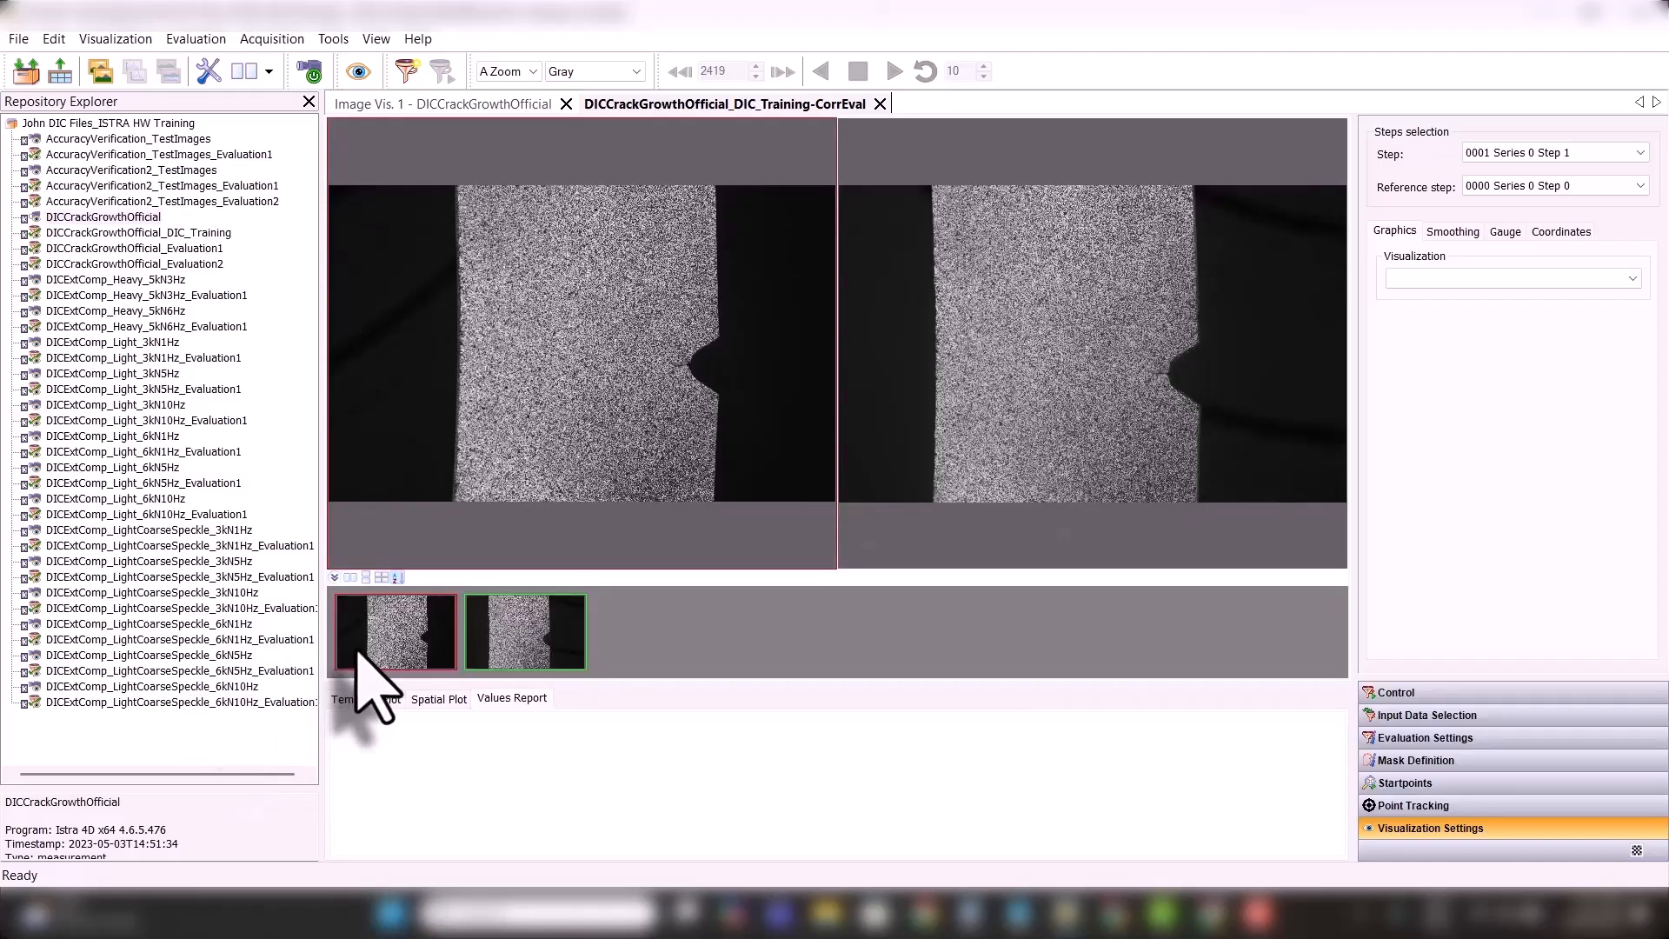
left_click(358, 654)
left_click(335, 578)
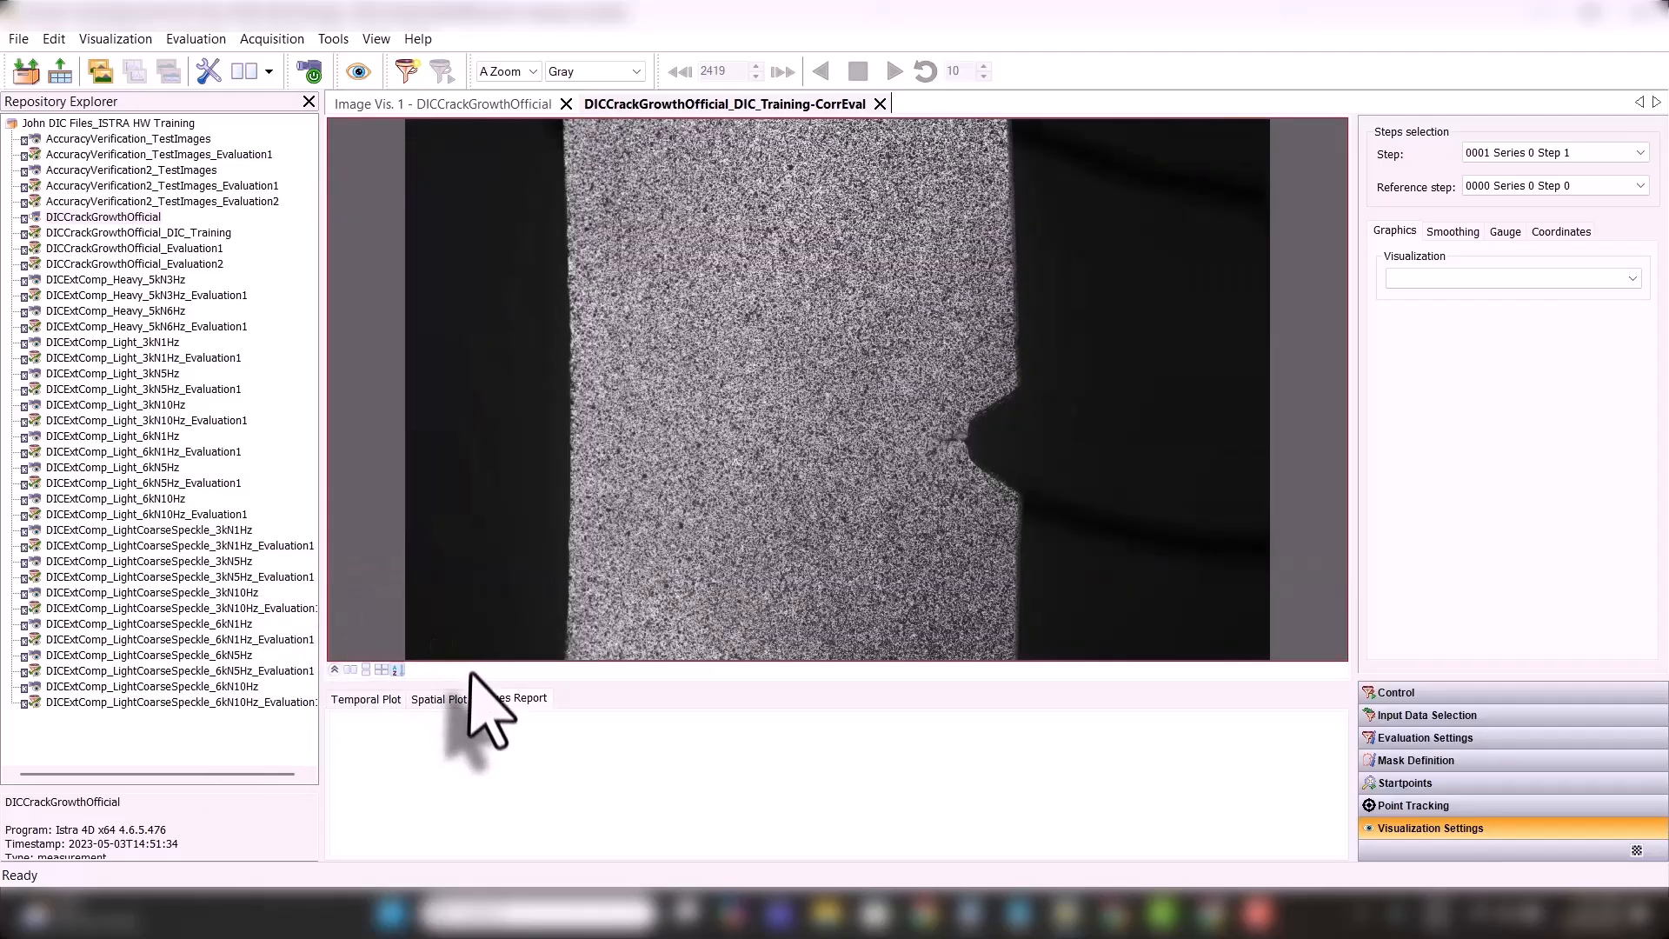
left_click_drag(467, 670, 466, 772)
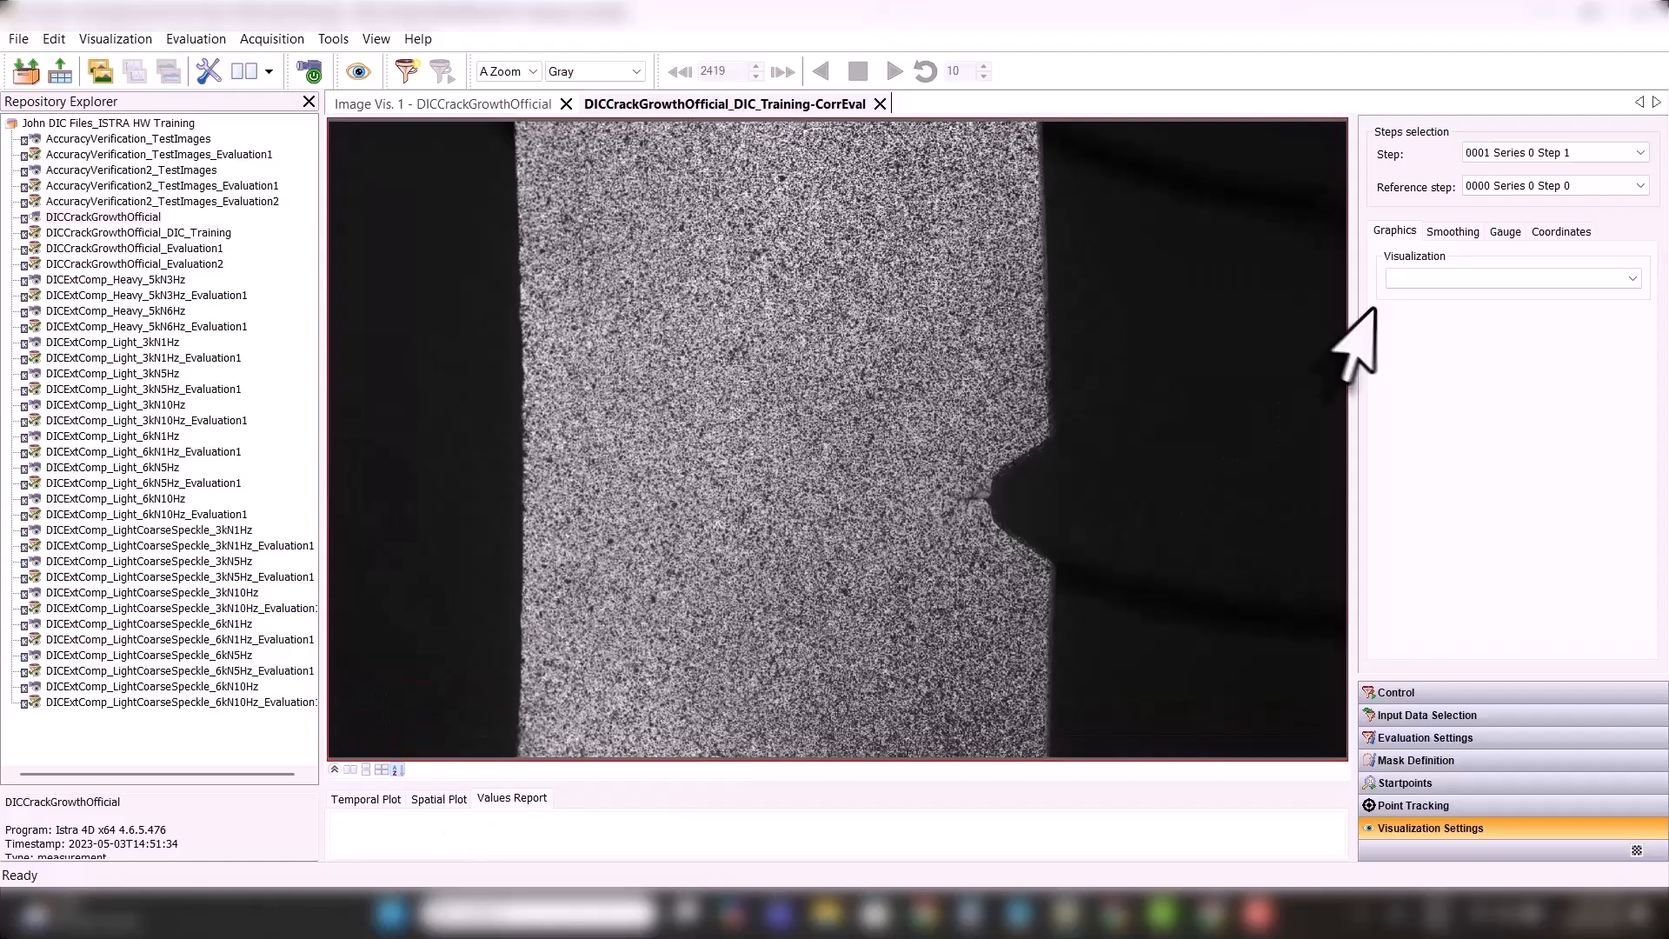
- Overlay the True Effective Strain (von Mises) map on the specimen and display it for step 0
left_click(1495, 278)
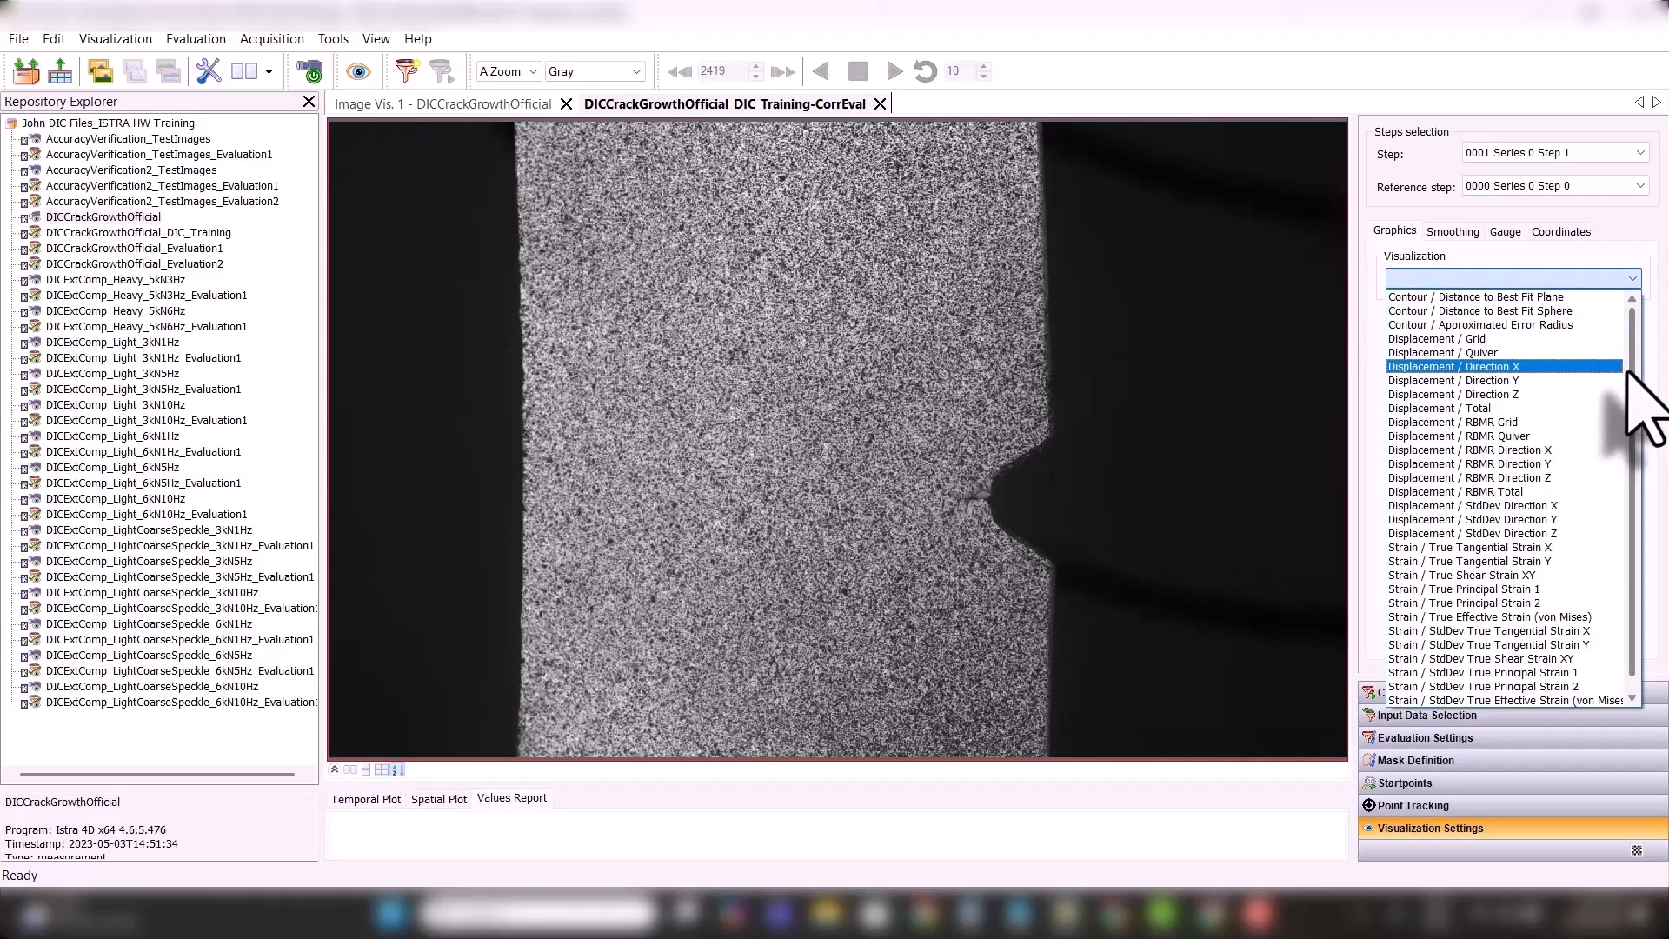
left_click(1556, 617)
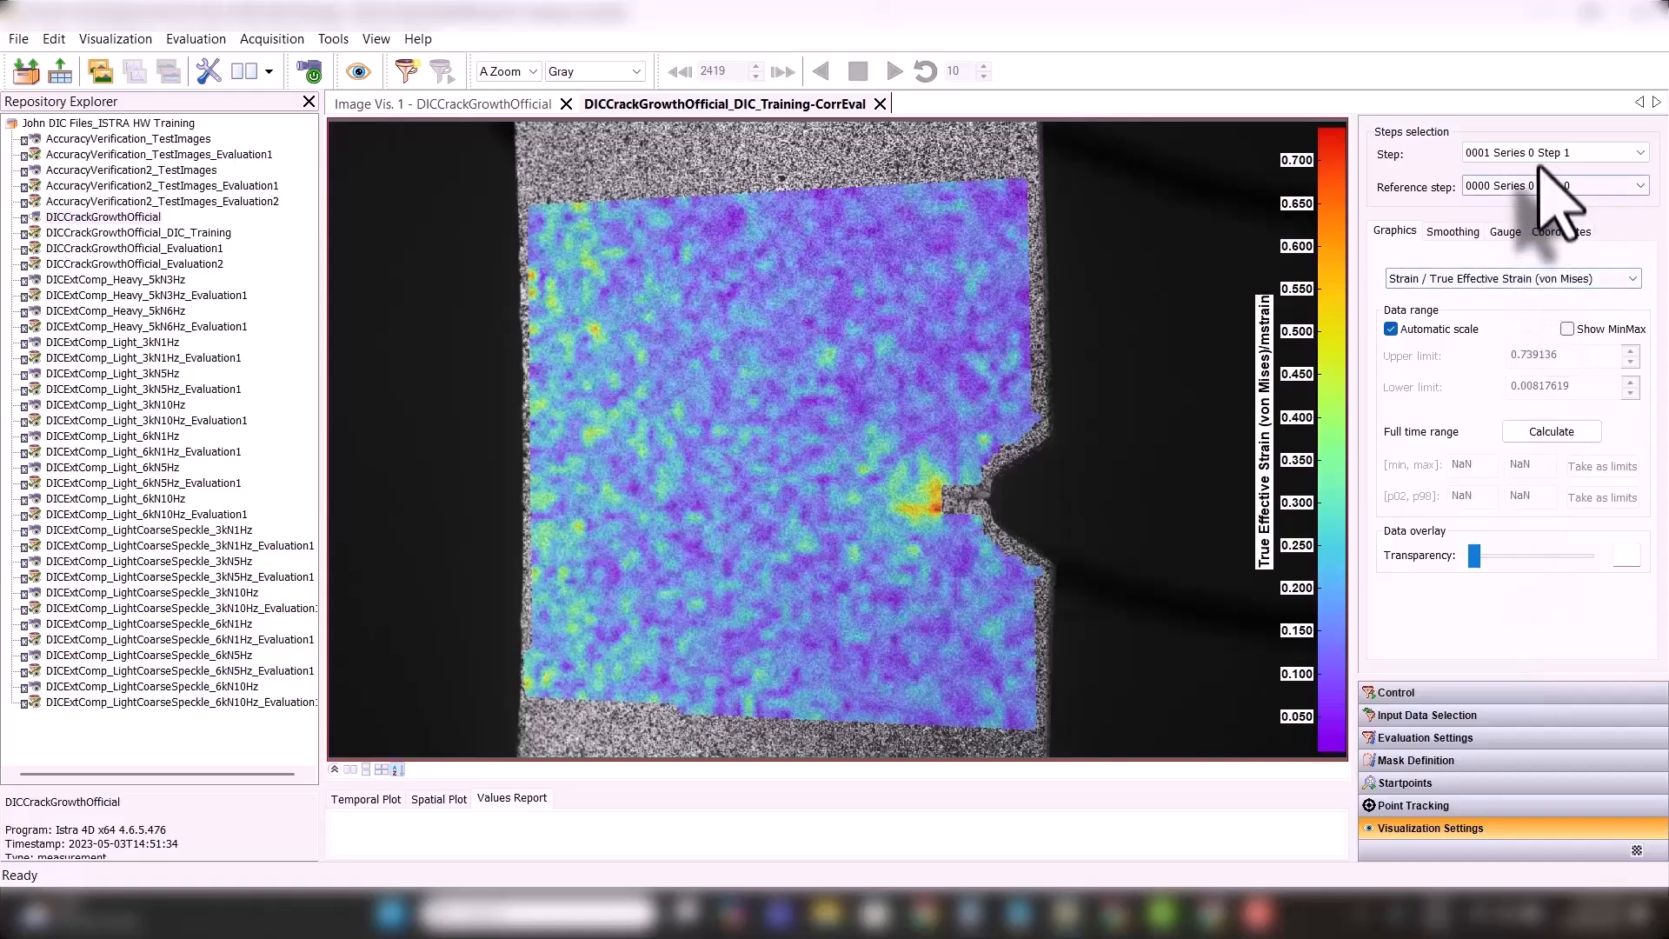
left_click(1539, 155)
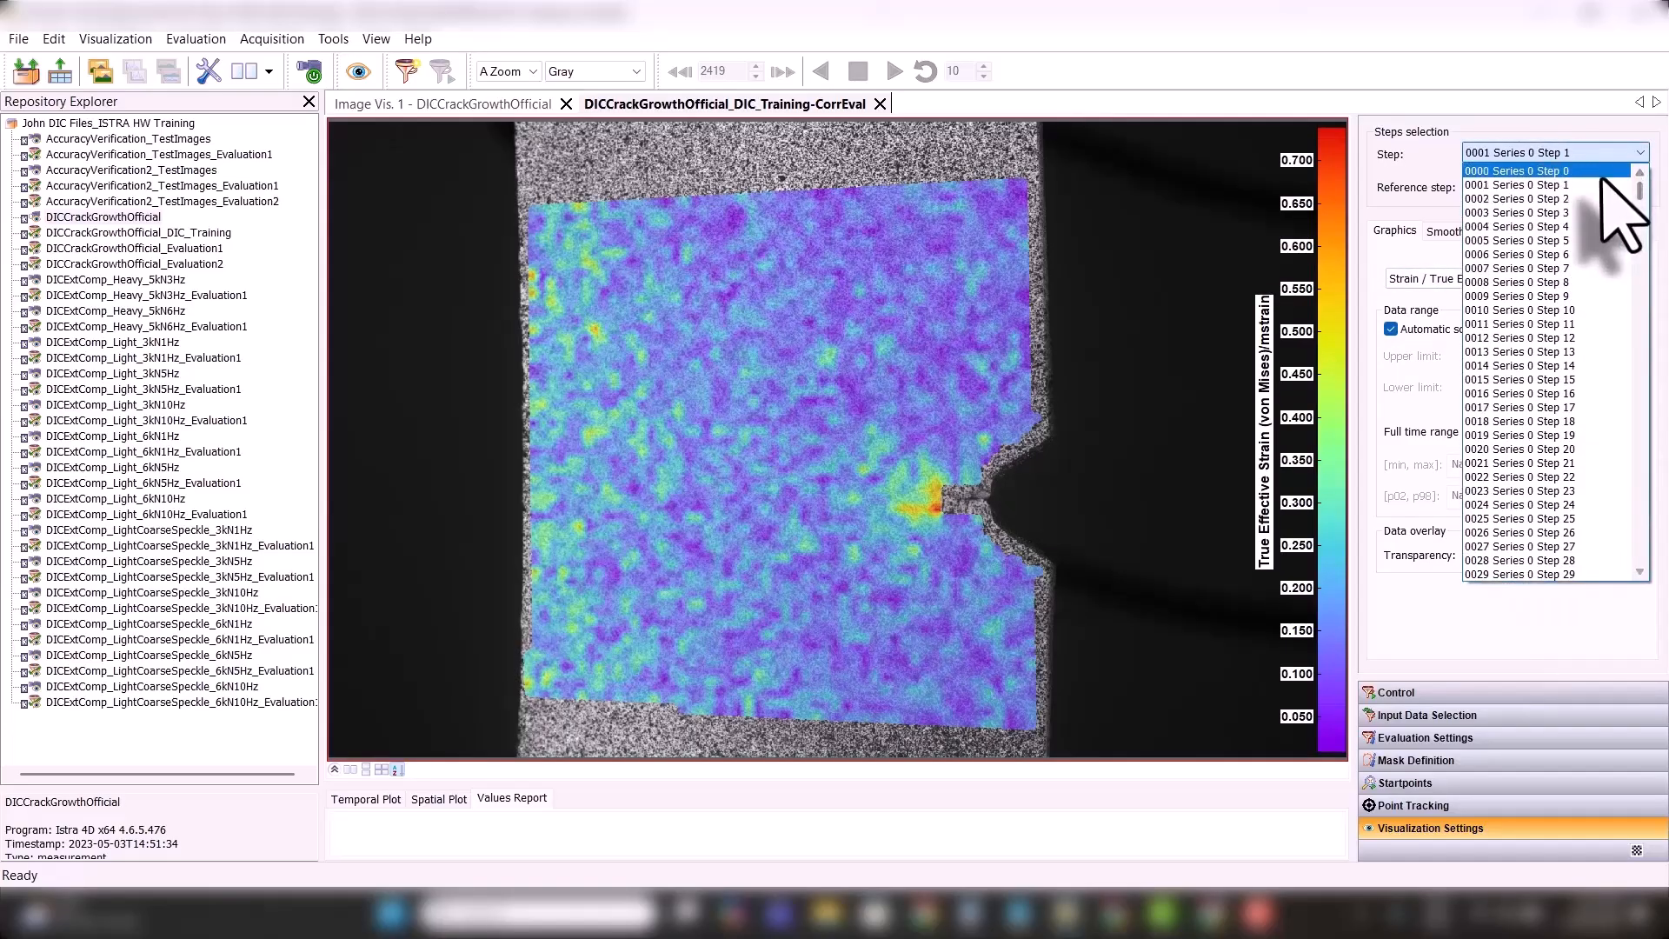
left_click(1602, 172)
- Examine the von Mises strain map around the crack tip at steps 148 and 237
left_click(1593, 160)
scroll(1635, 204, "down", 20)
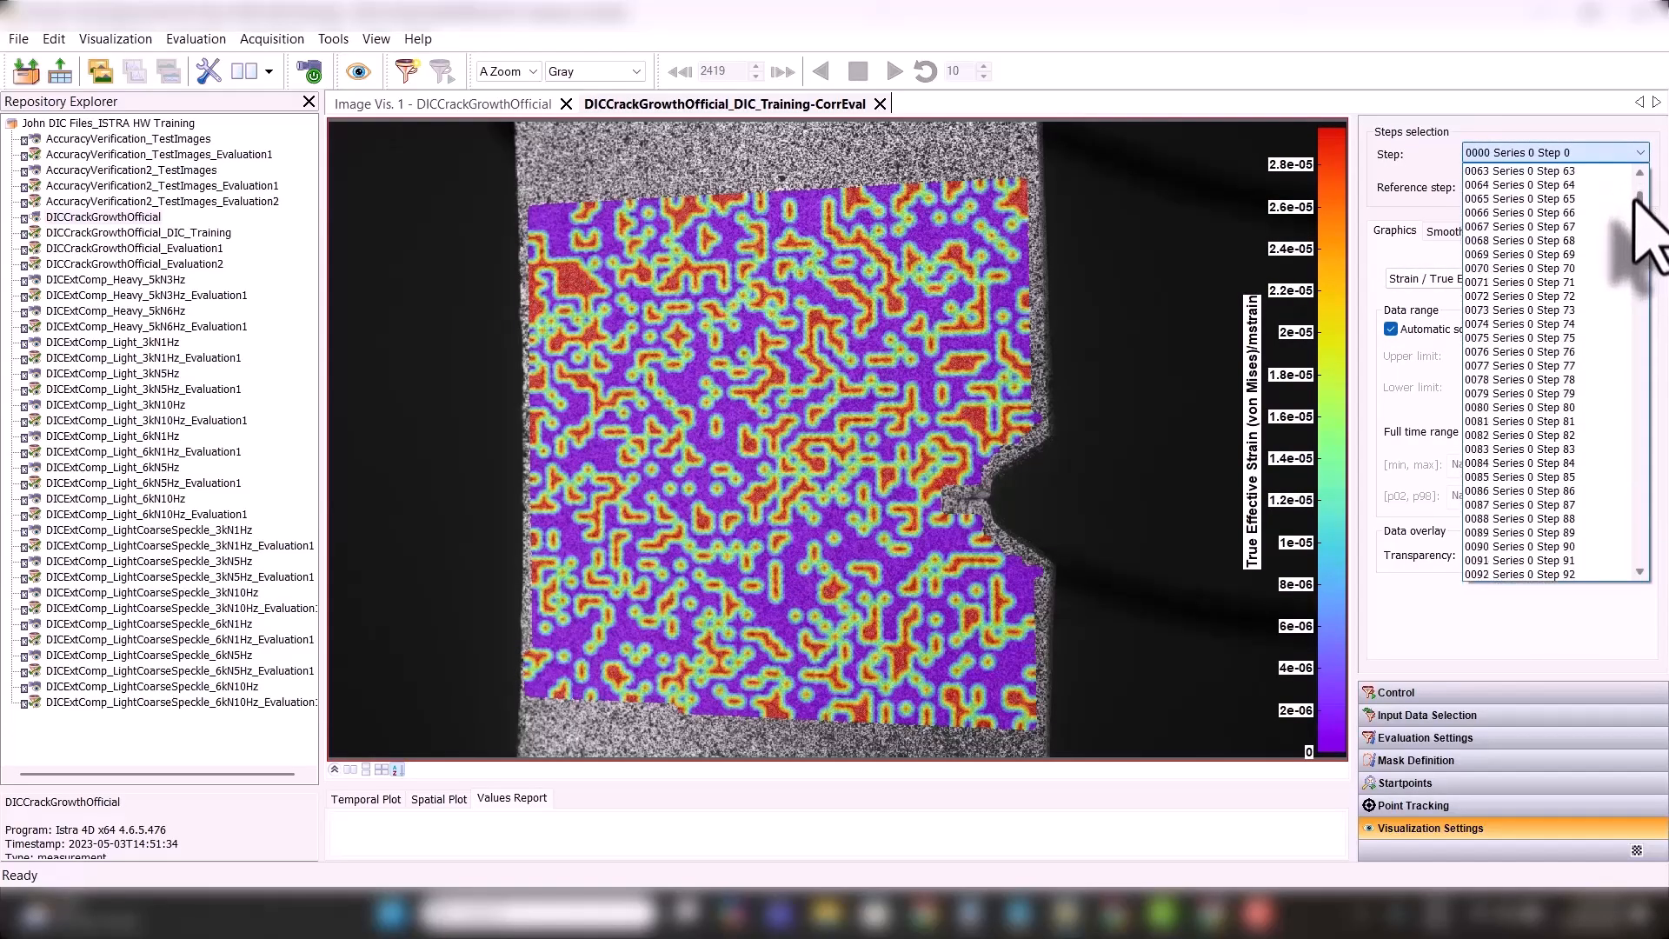
scroll(1634, 208, "down", 20)
left_click(1557, 248)
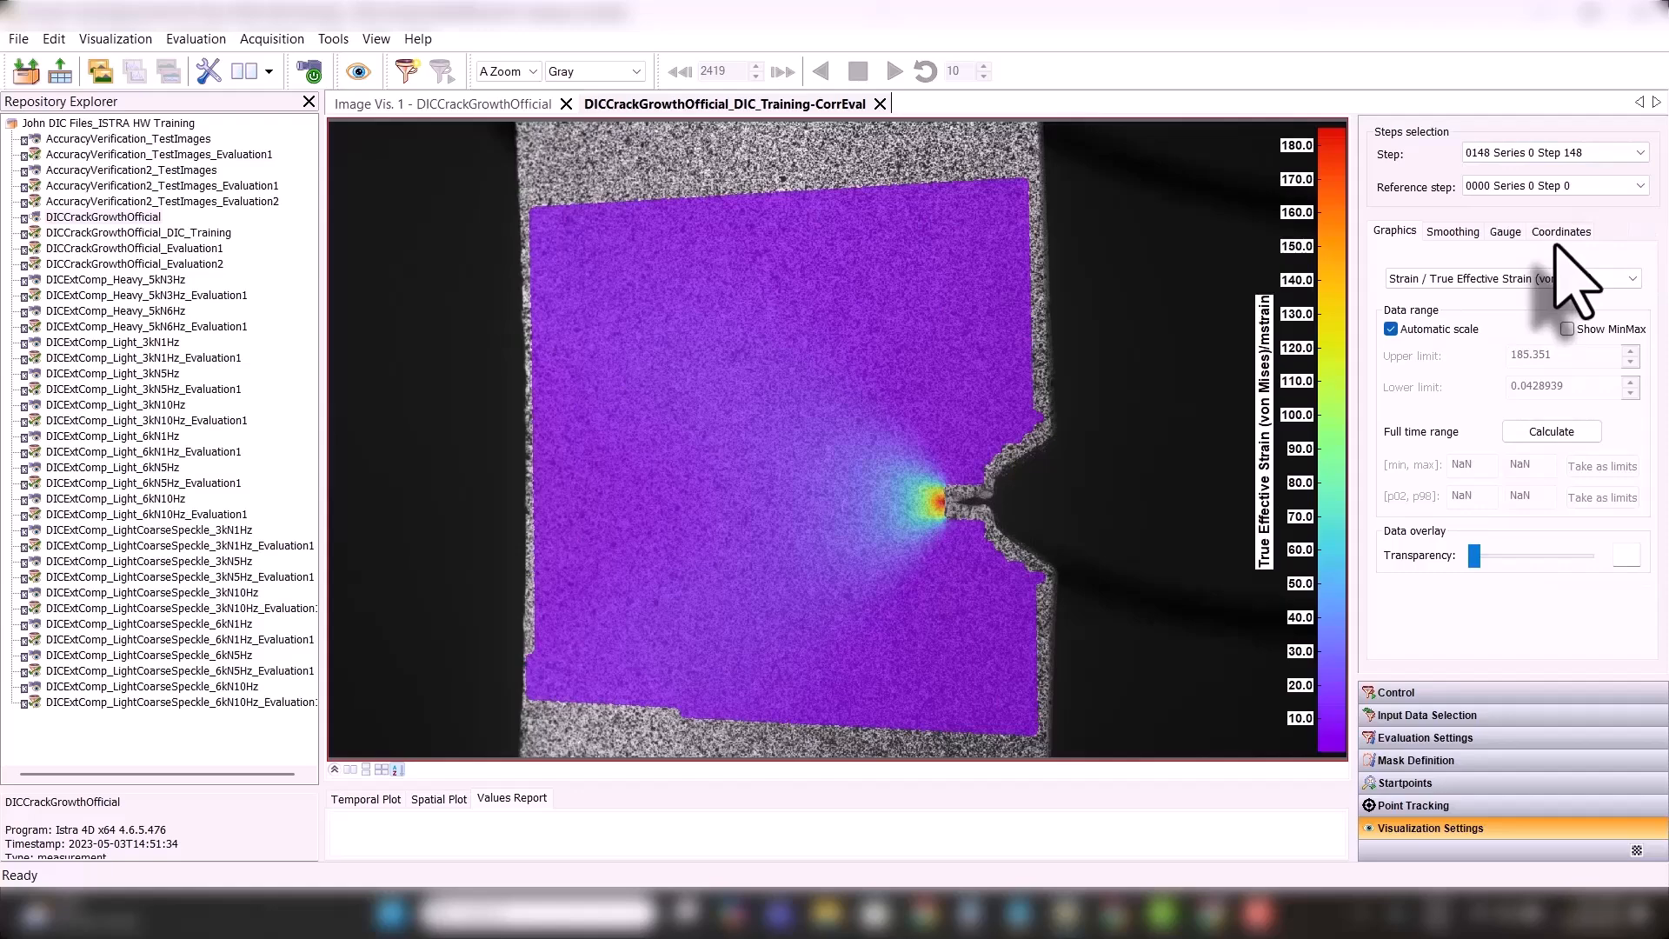
left_click(1539, 156)
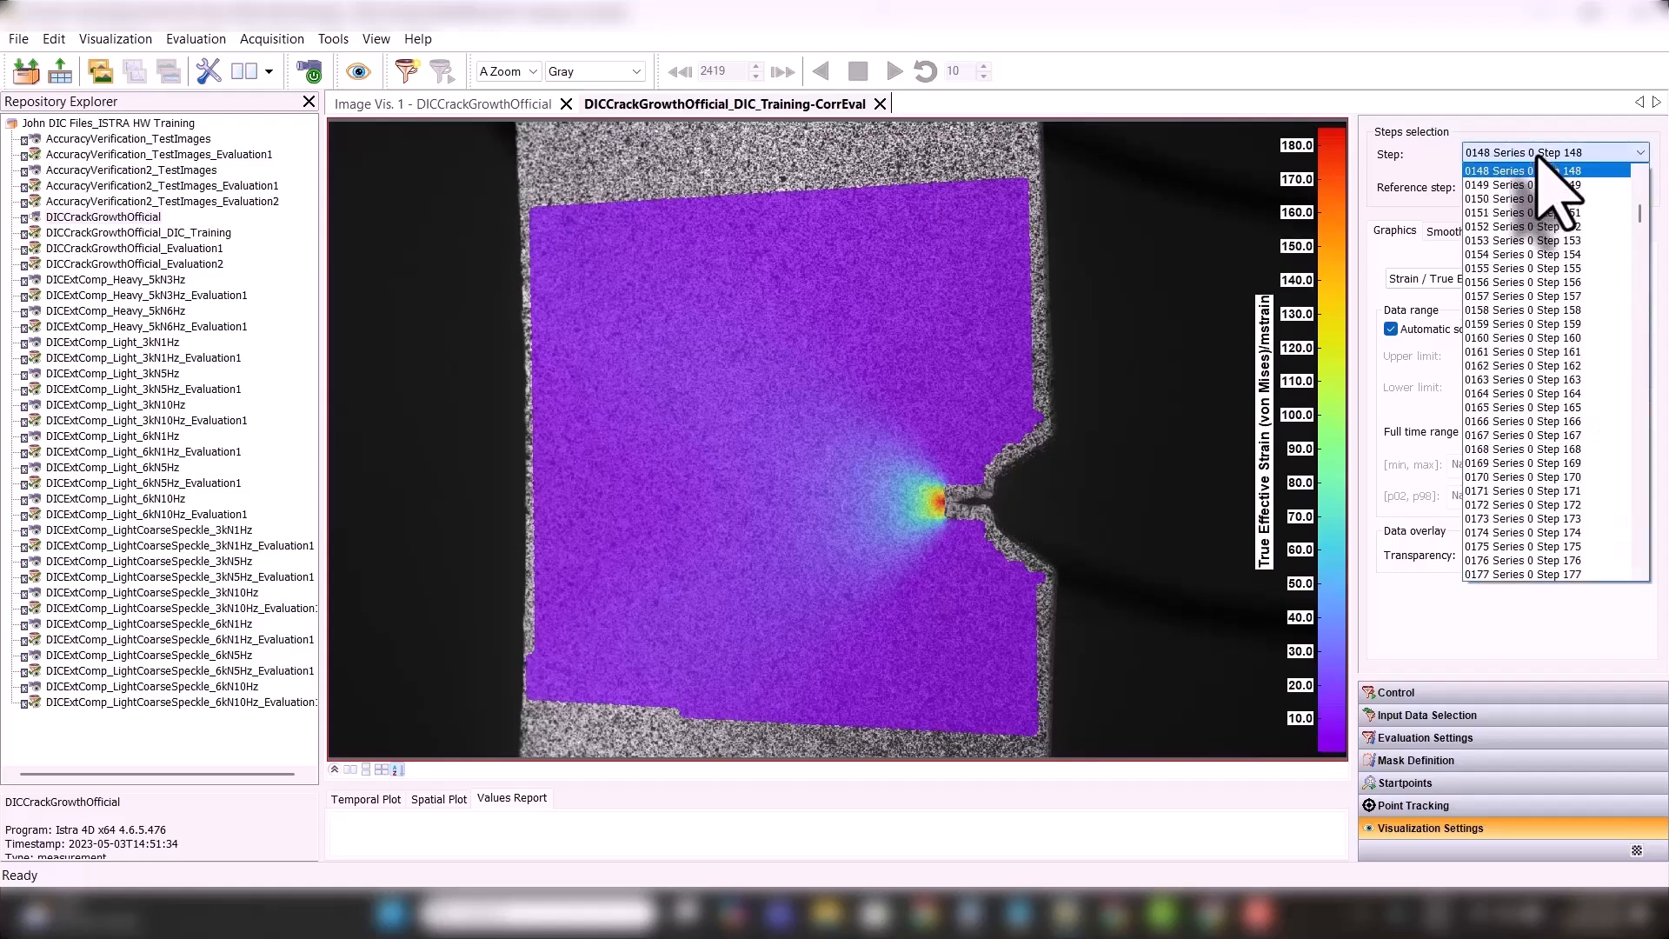
scroll(1617, 235, "down", 20)
left_click(1576, 282)
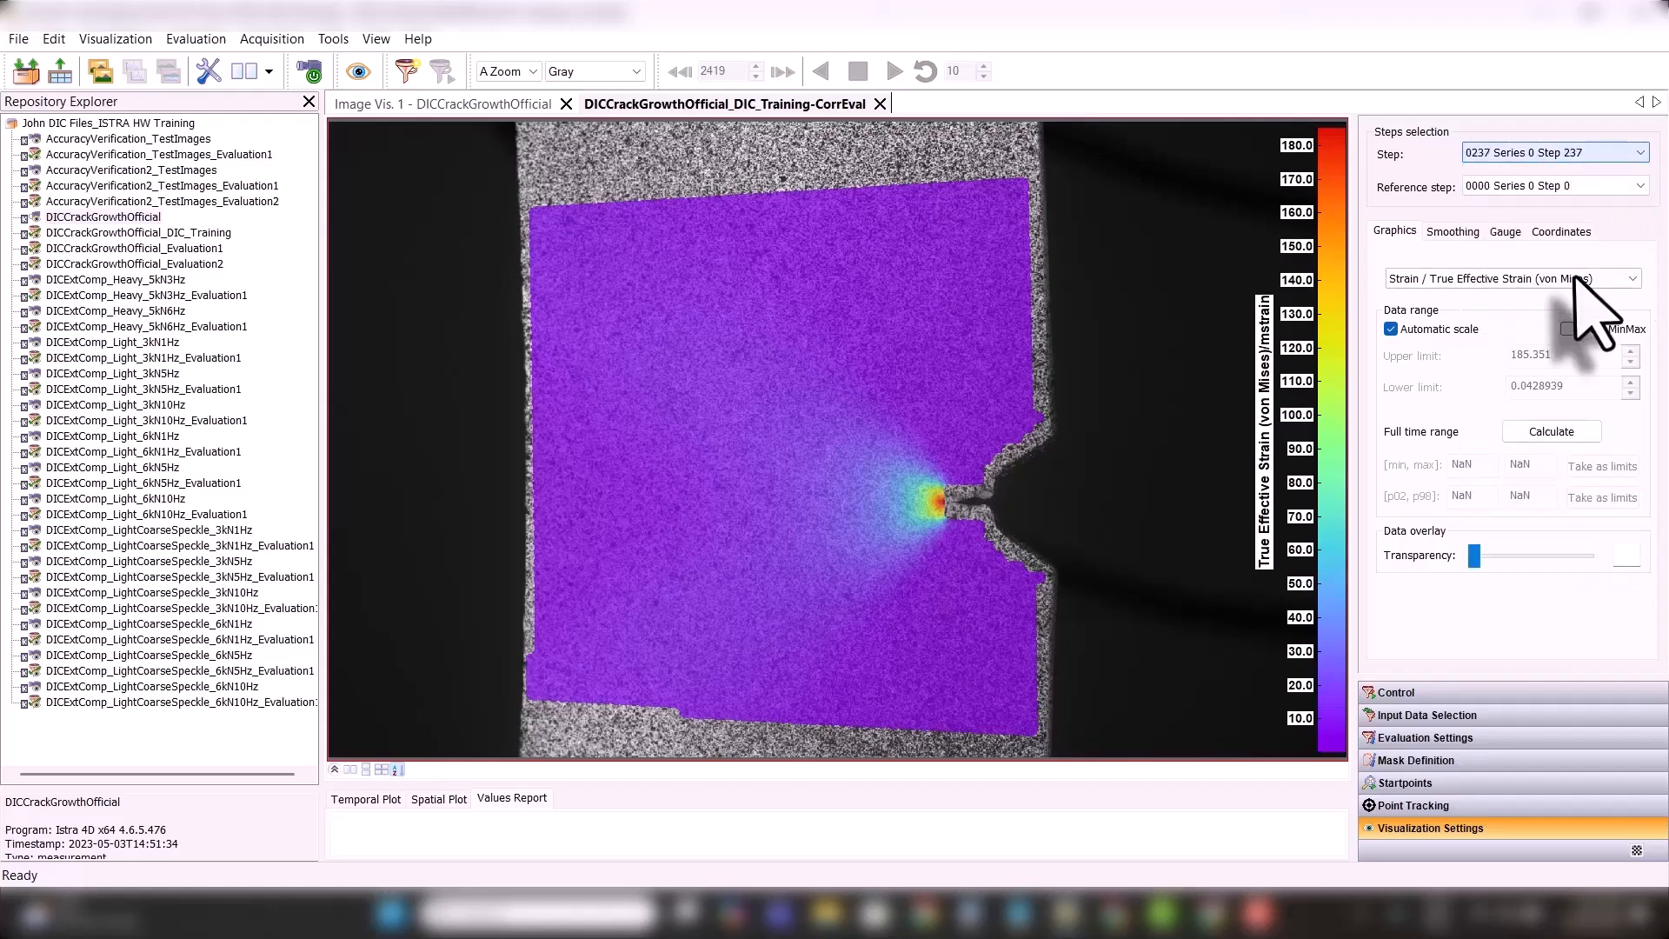
- Examine the strain field at the growing crack's tip at steps 406 and 641
left_click(1578, 153)
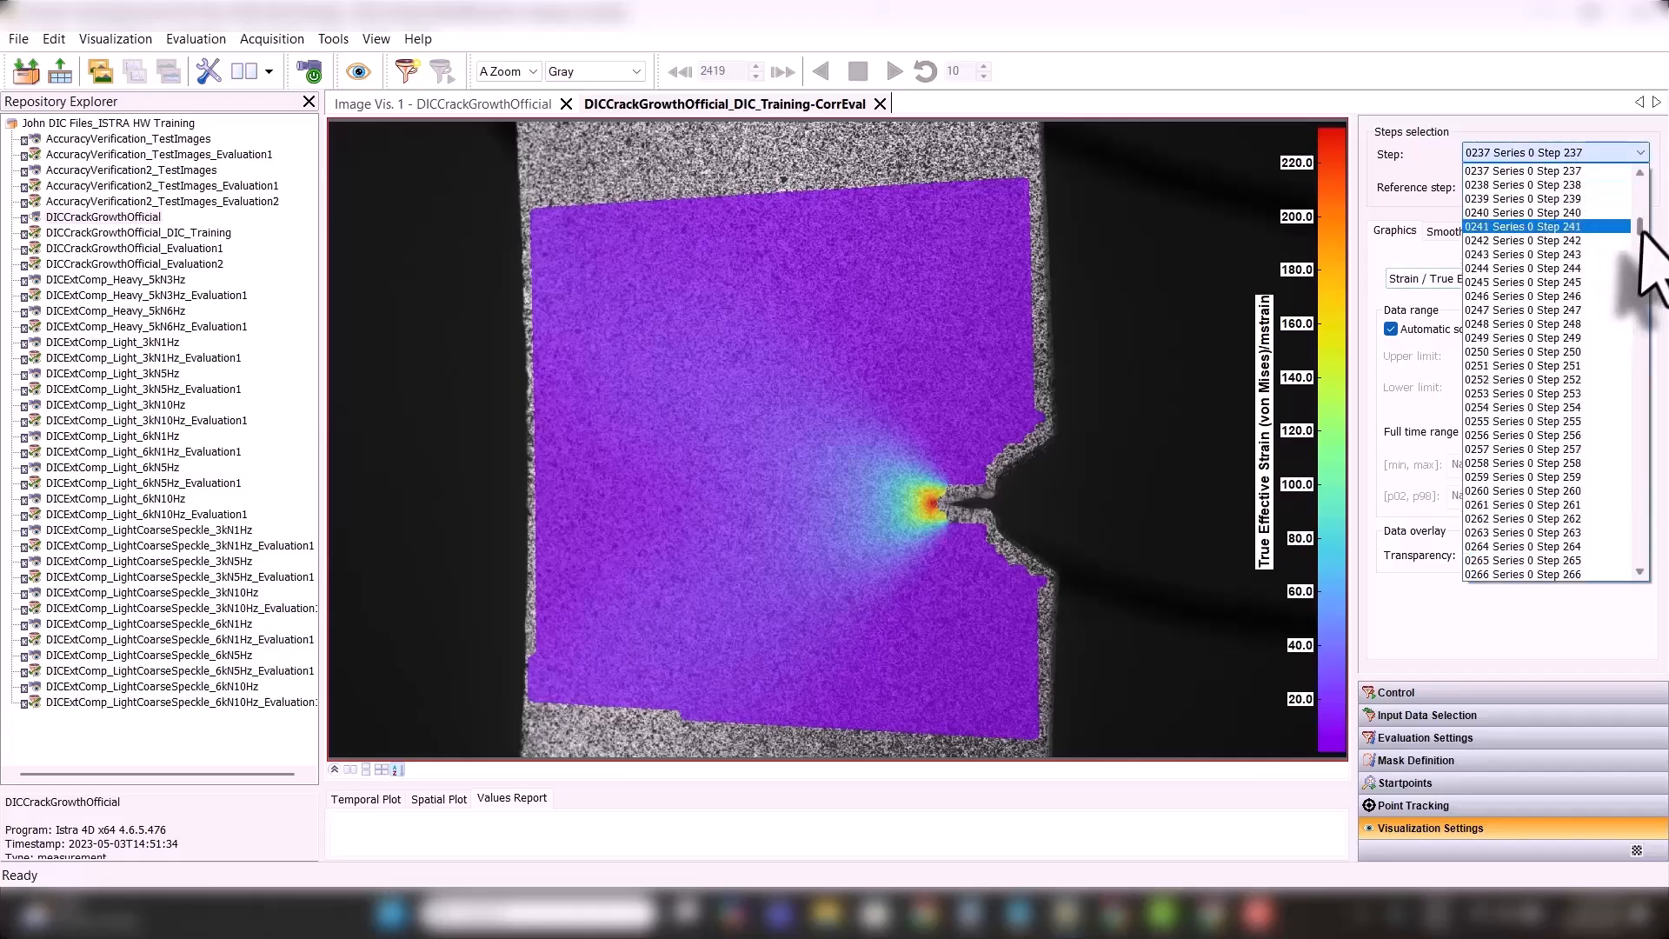
left_click_drag(1641, 228, 1640, 287)
left_click(1600, 278)
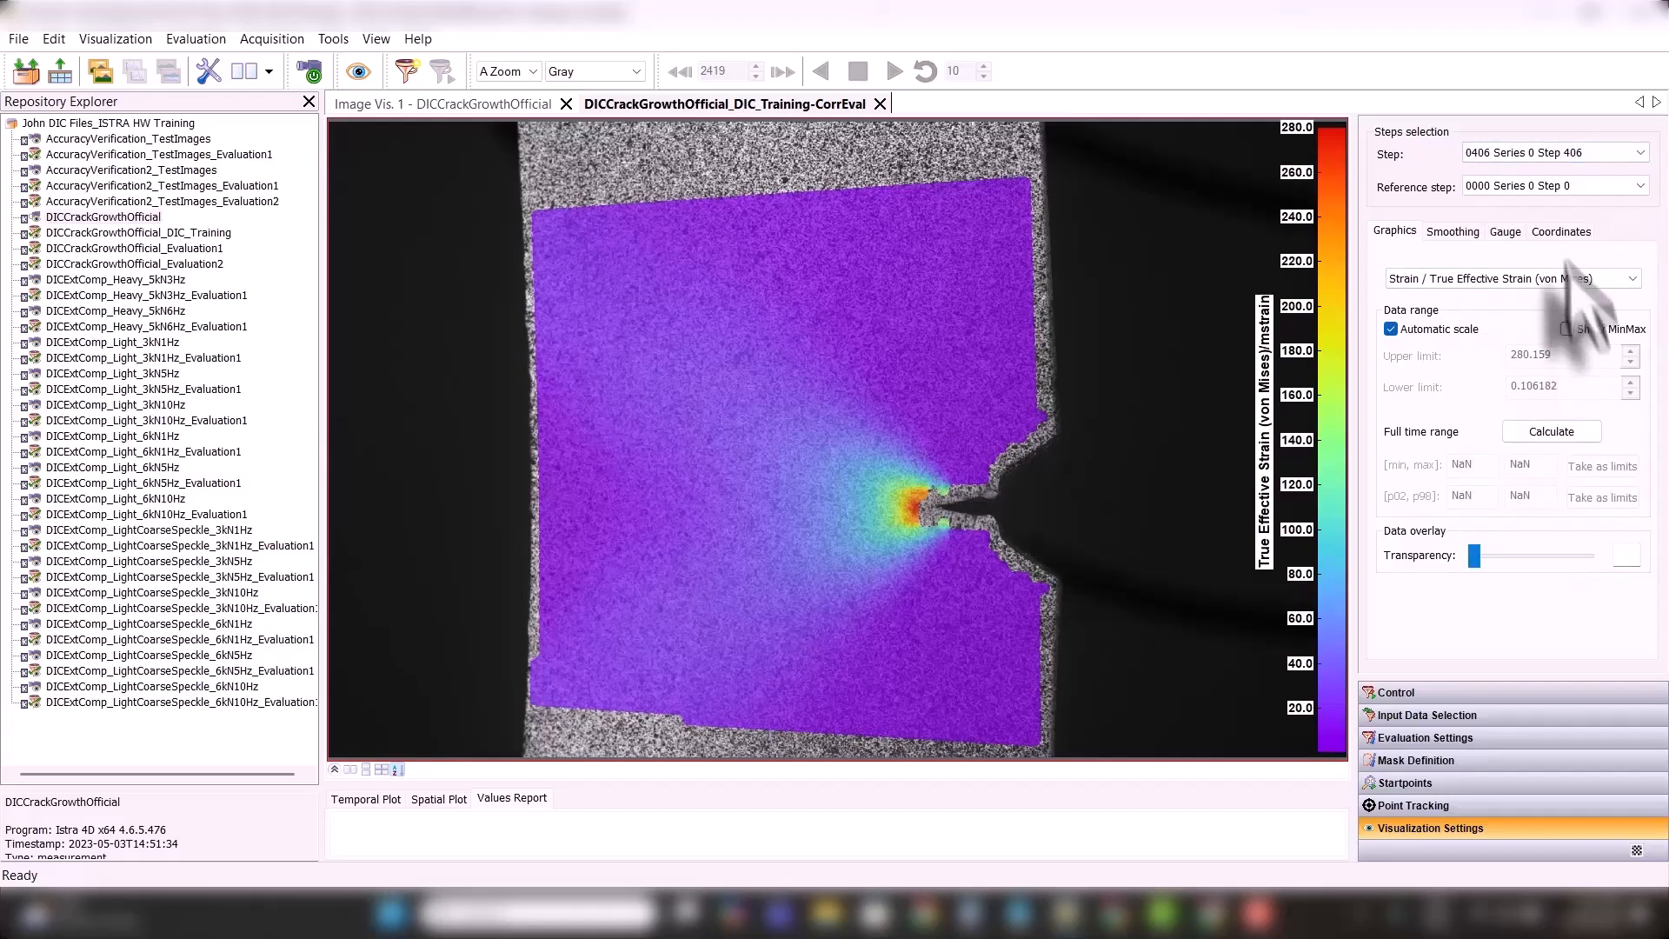
left_click(1578, 155)
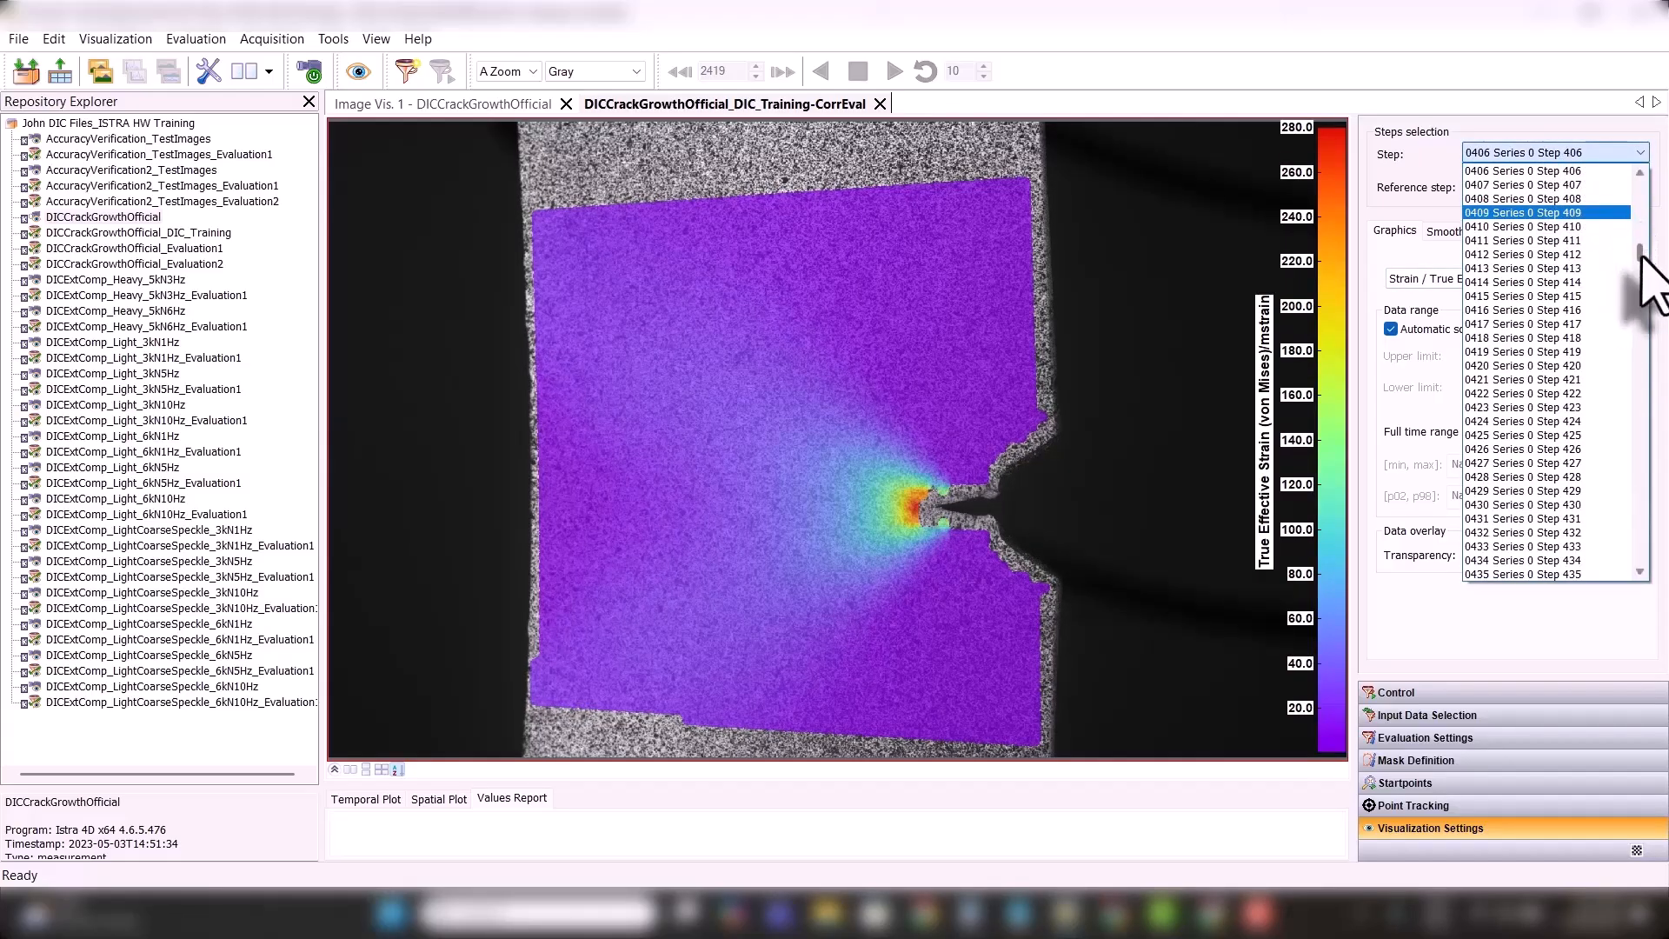
left_click_drag(1641, 255, 1641, 313)
left_click(1582, 328)
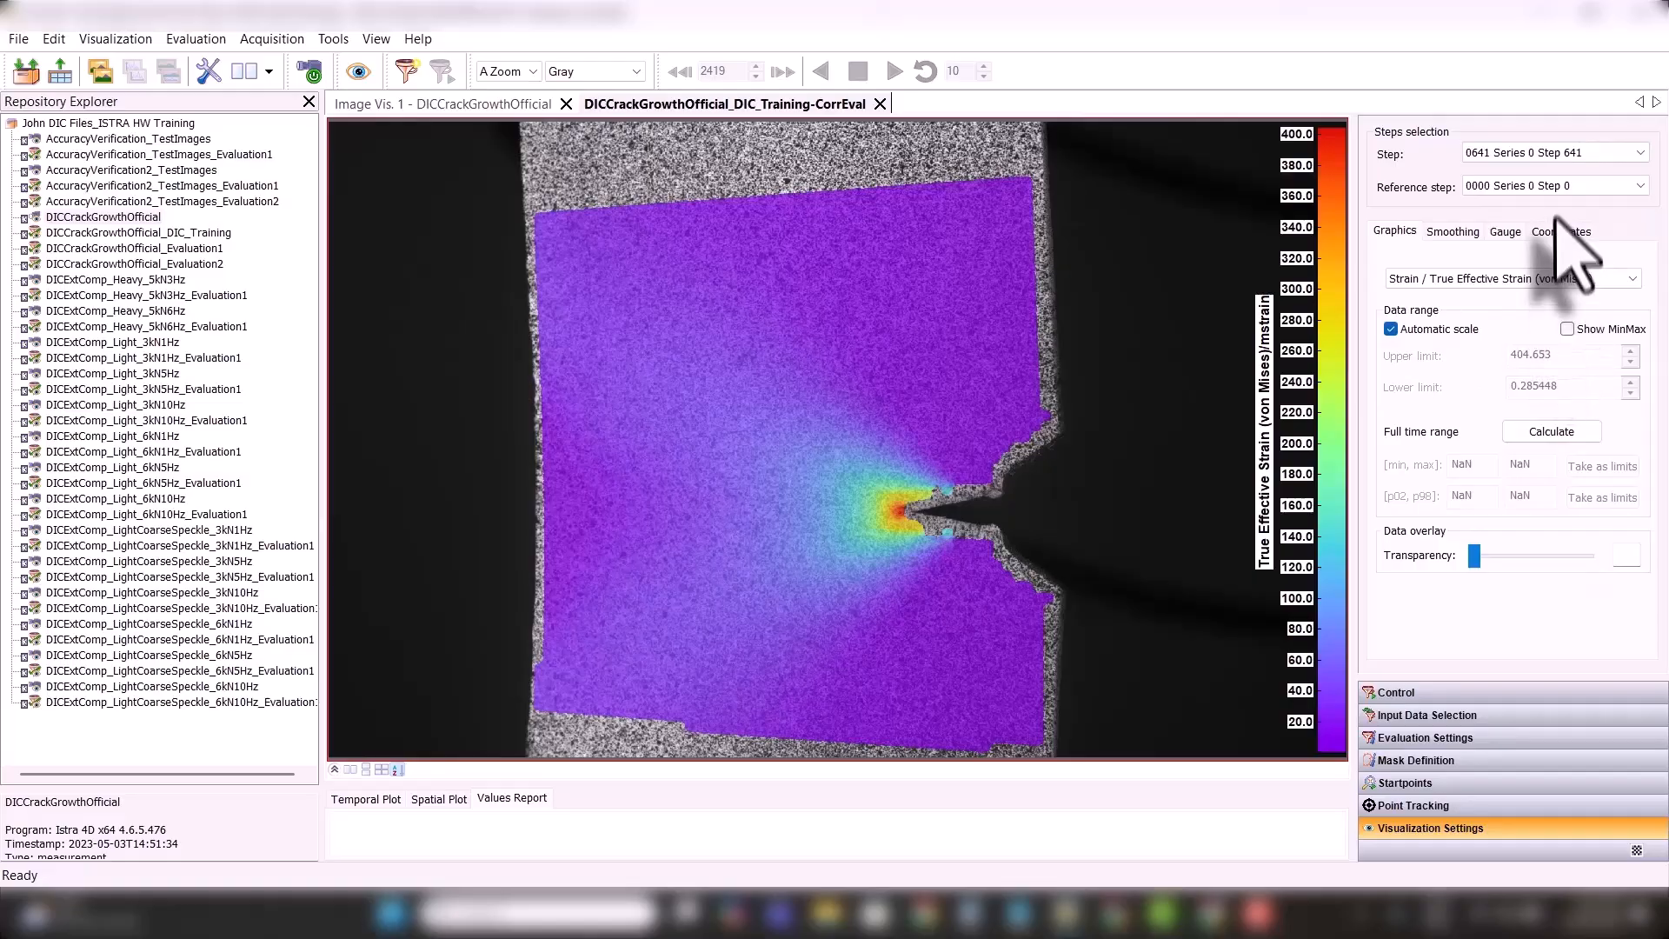
- Examine the von Mises strain map around the crack at steps 873 and 1246
left_click(1569, 155)
left_click_drag(1638, 287, 1640, 354)
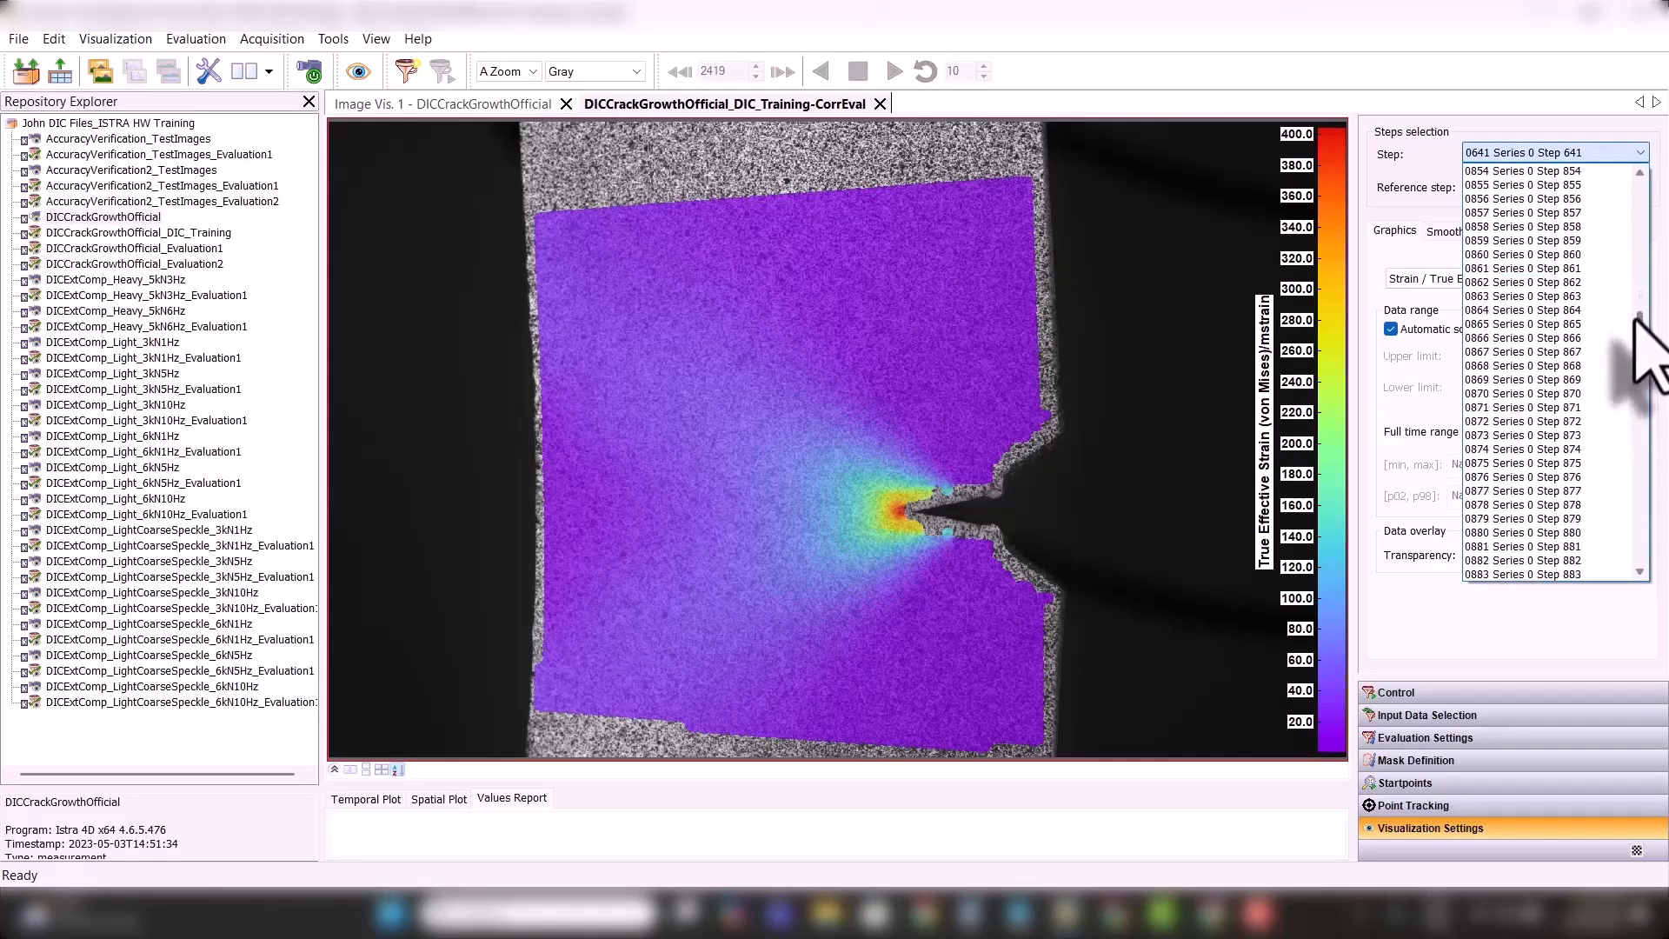
left_click(1552, 435)
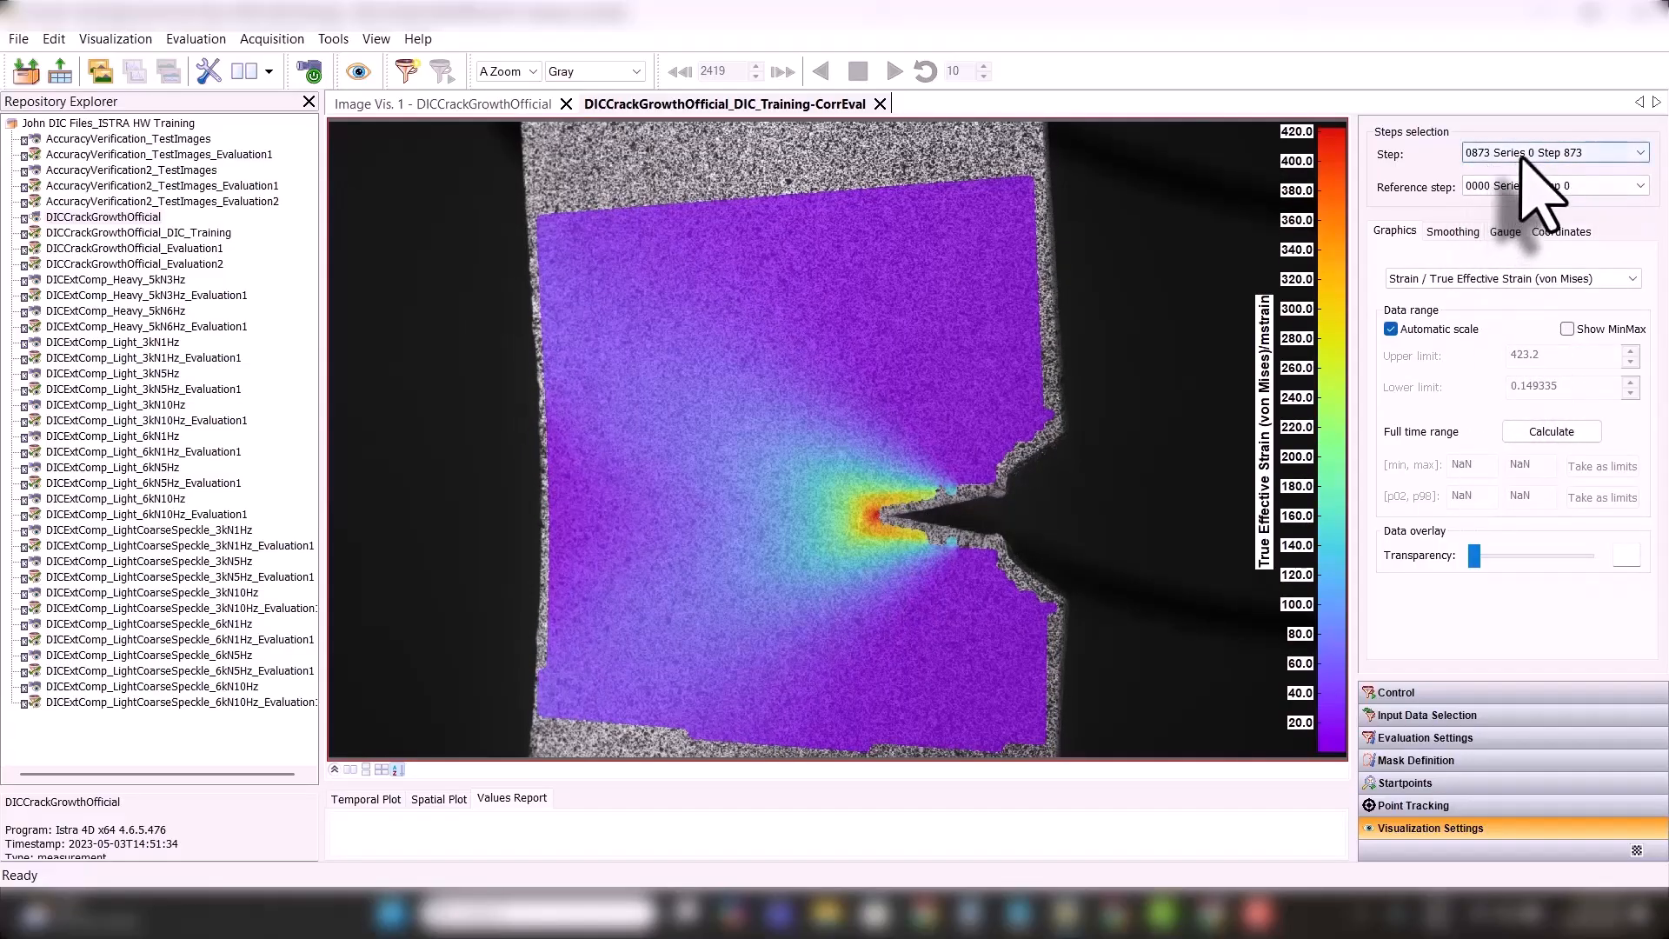
left_click(1557, 153)
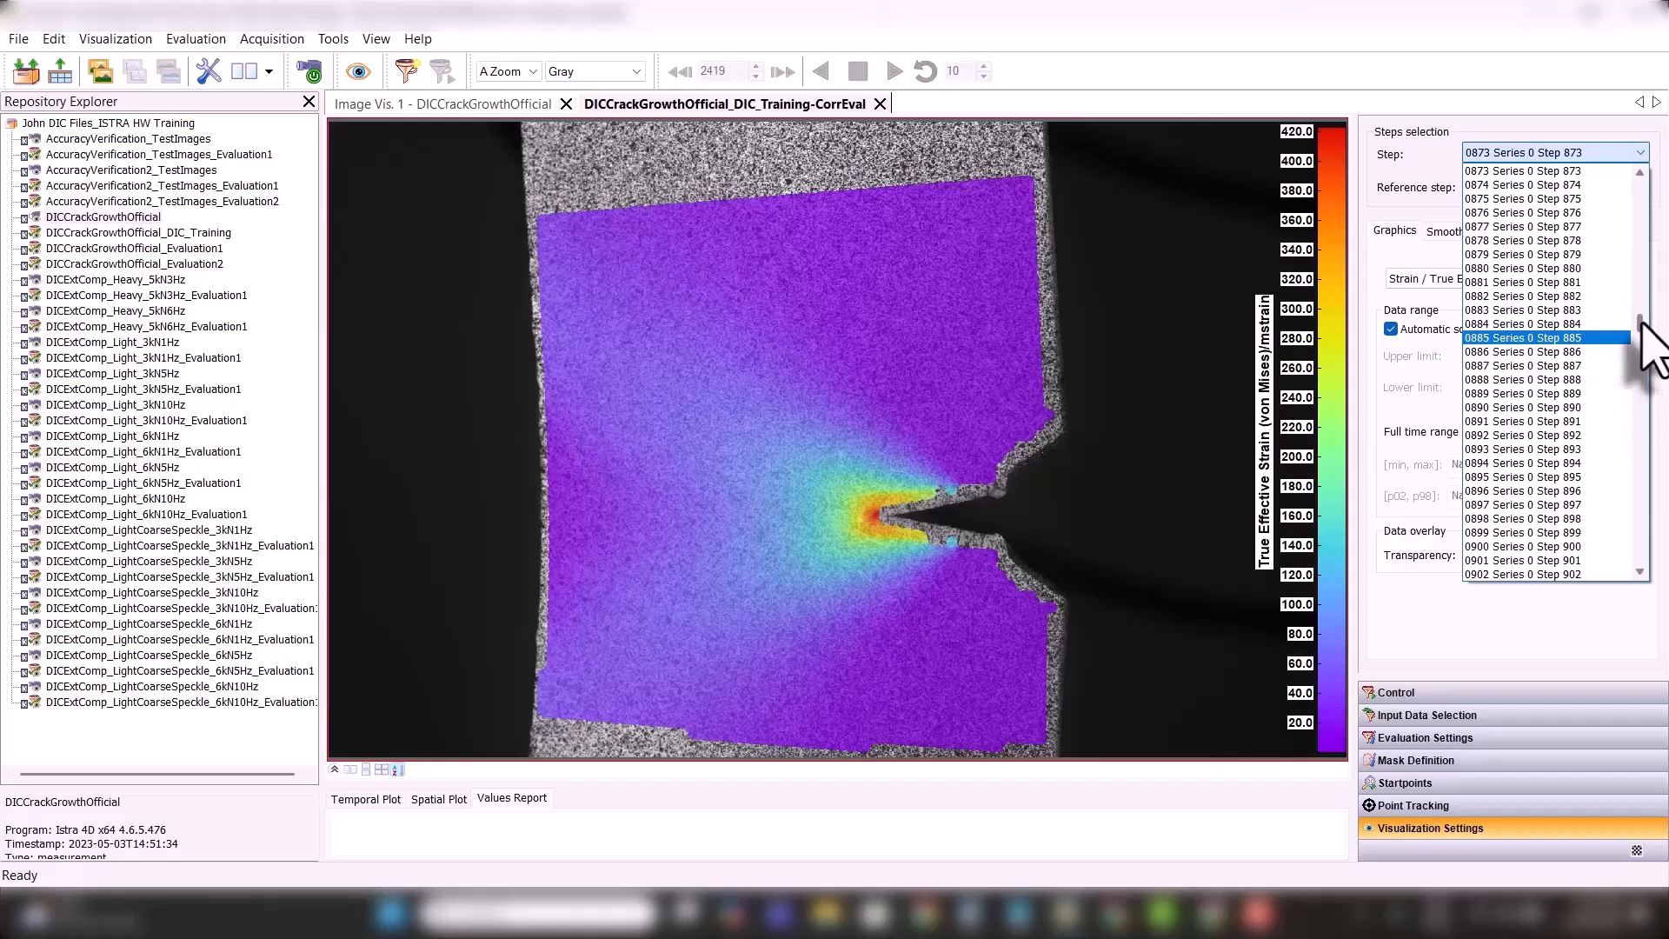
left_click_drag(1646, 343, 1639, 391)
left_click(1536, 435)
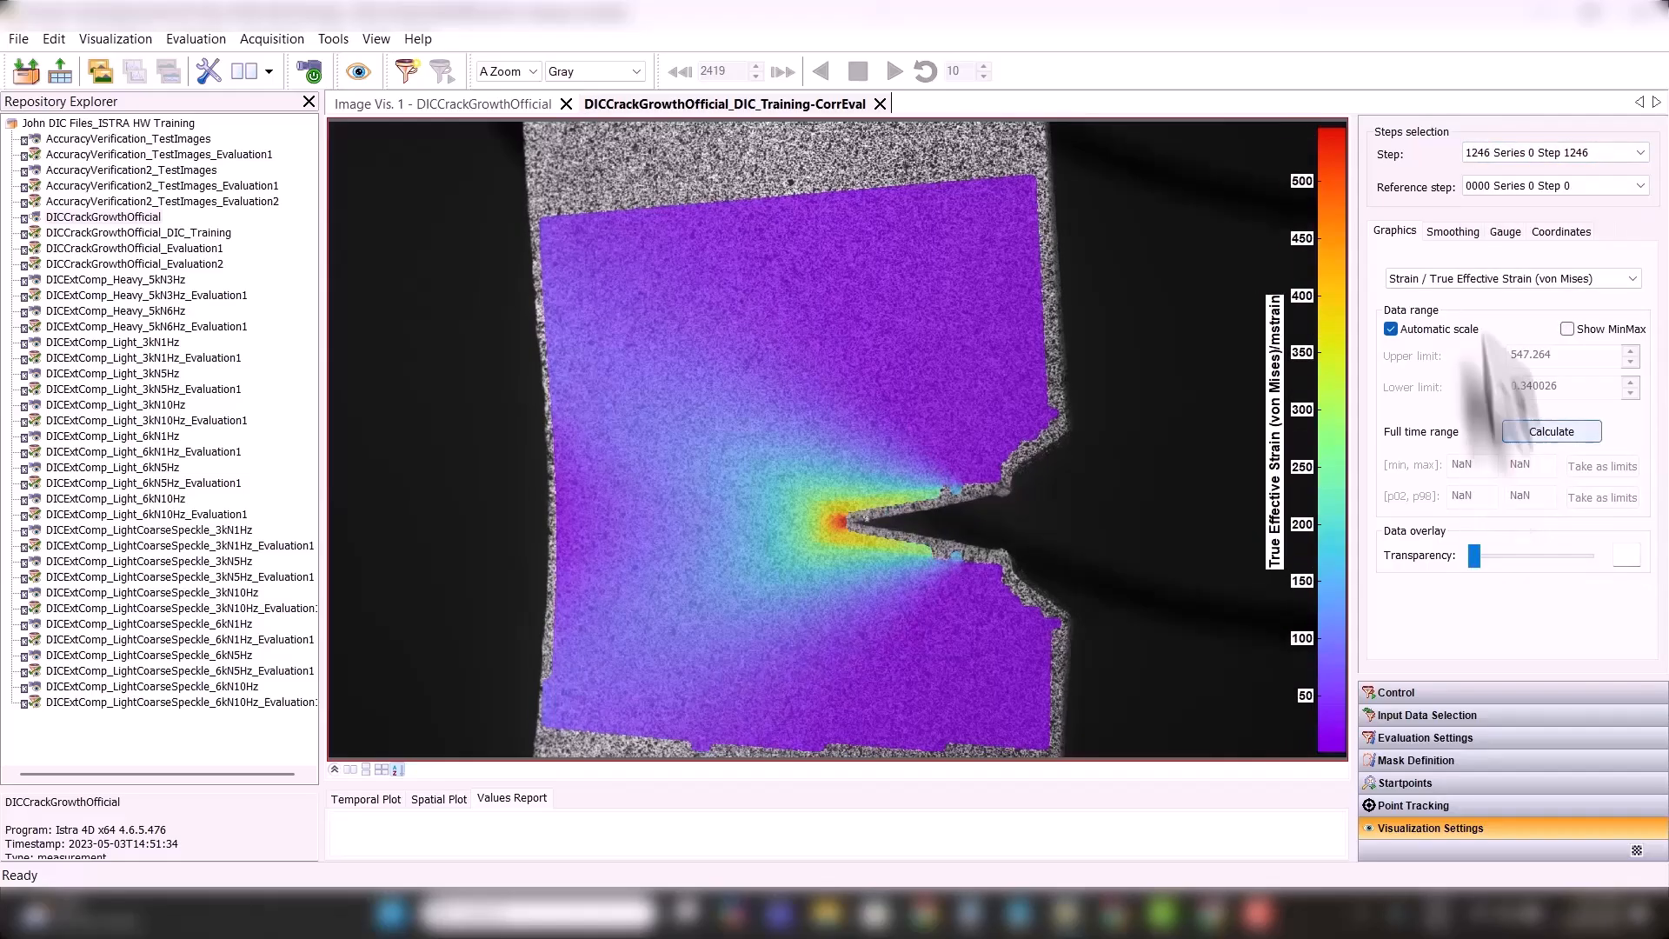
- Advance through further load steps to step 1932 and examine the strain field ahead of the crack tip
left_click(1561, 153)
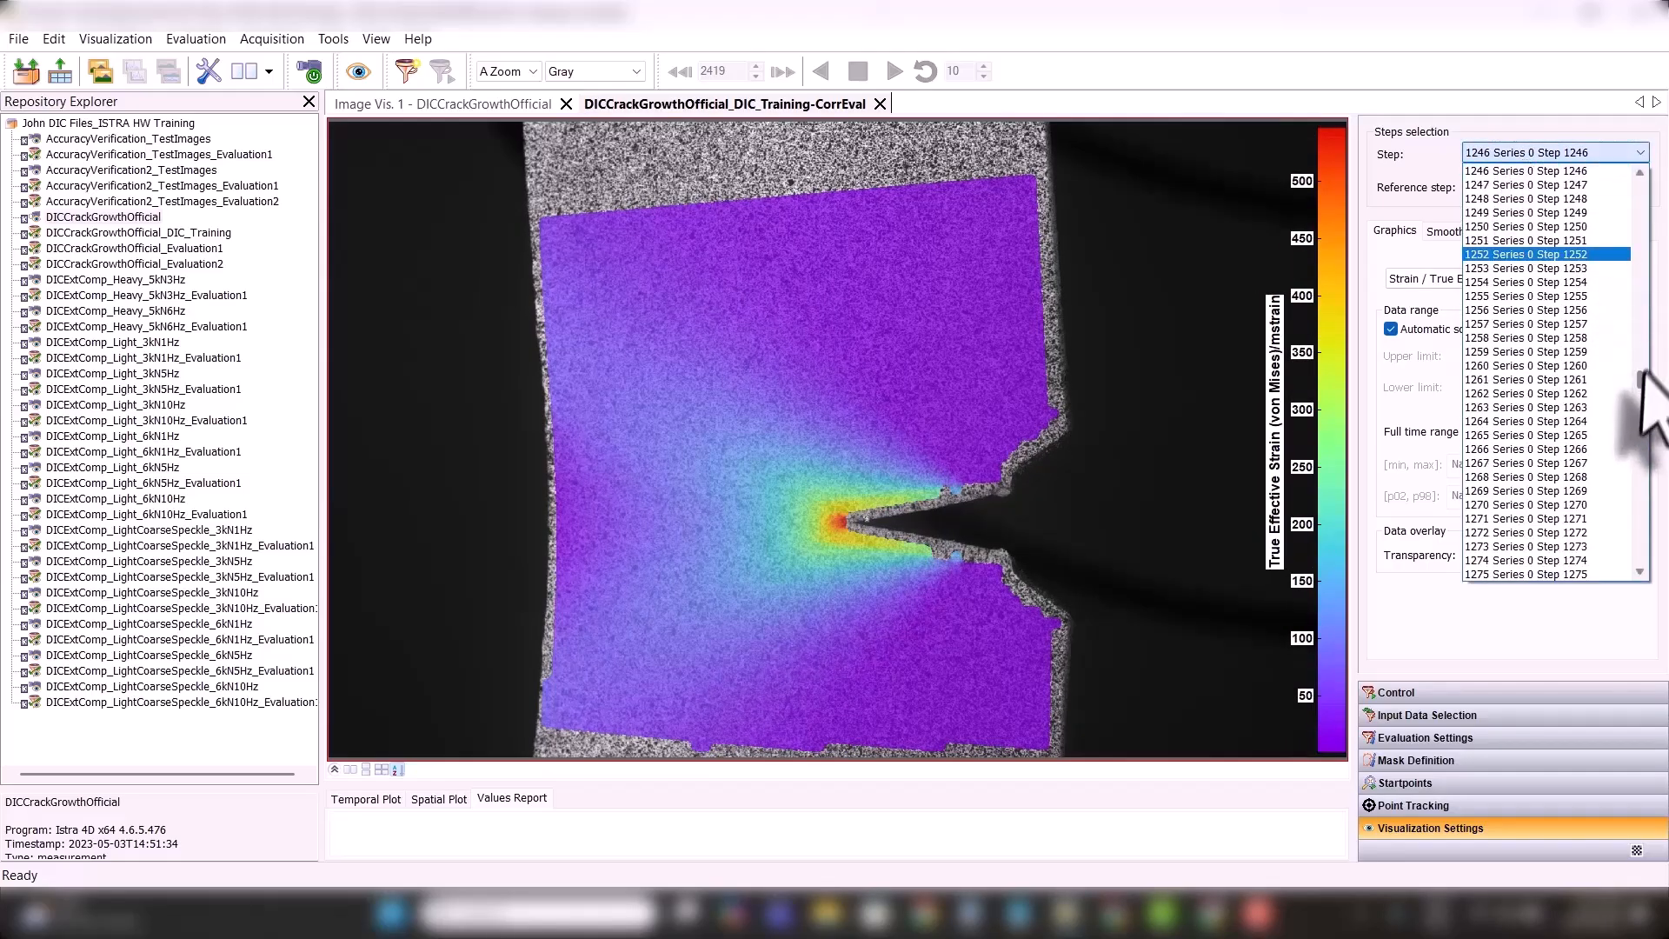
left_click(1547, 438)
left_click_drag(1640, 381, 1640, 561)
left_click(1562, 153)
left_click(1569, 520)
left_click(1578, 152)
left_click(1554, 491)
- Display the strain map for step 2414 and the final step 2419, and inspect the crack tip up close
left_click(1562, 153)
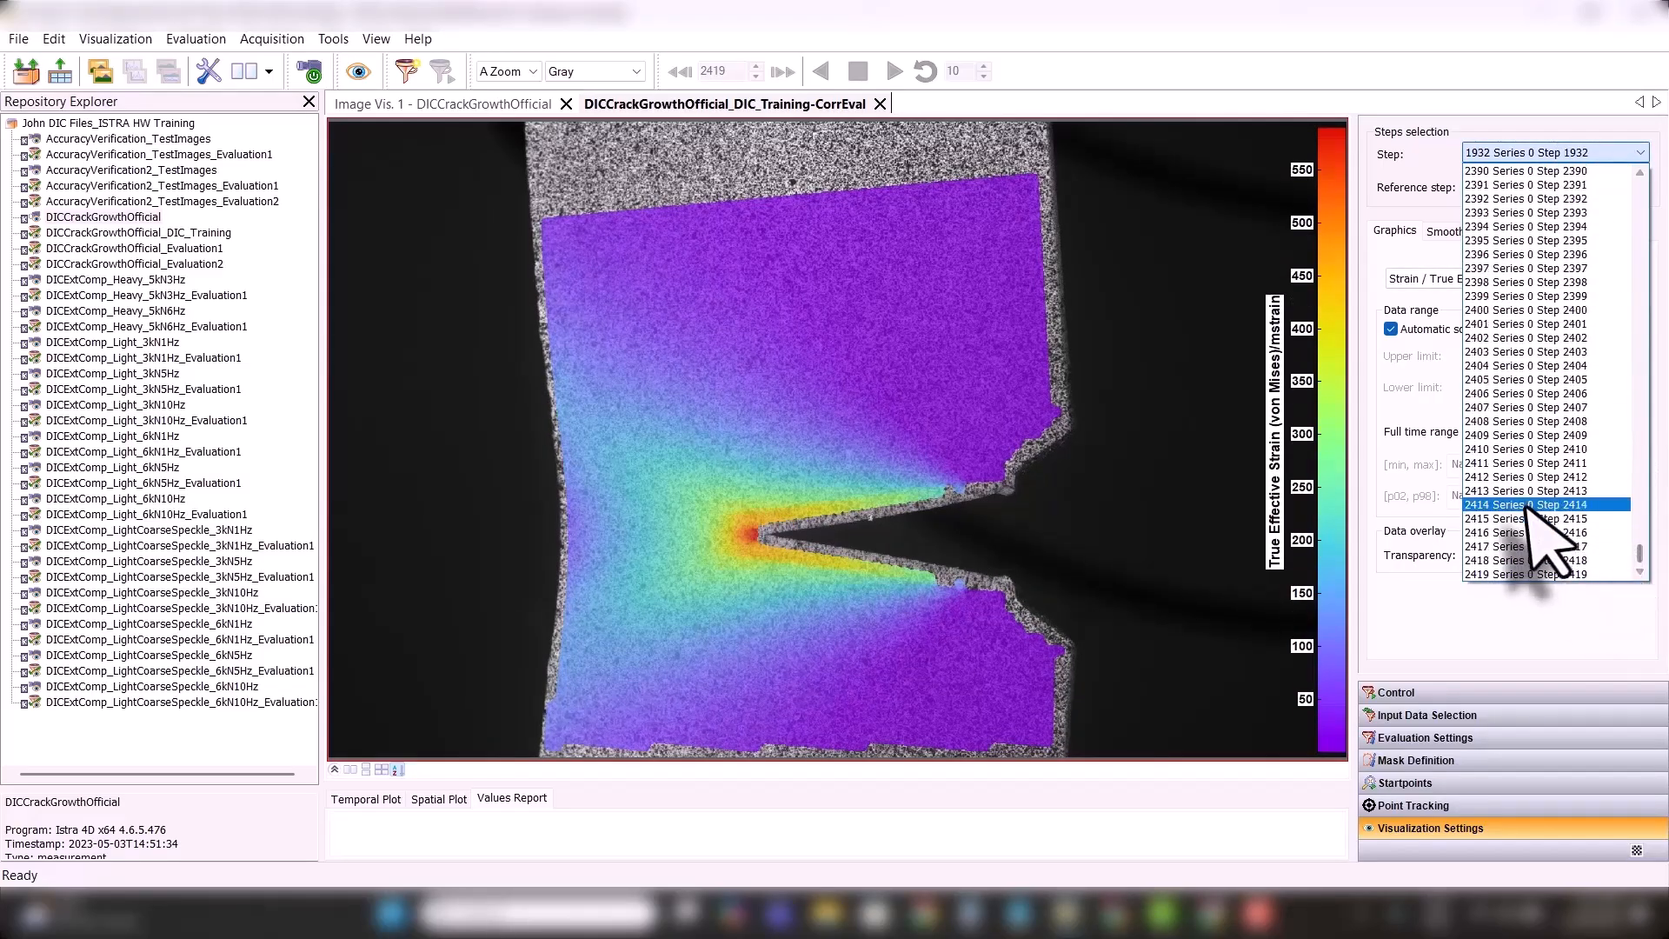
left_click(1527, 506)
left_click(1563, 153)
left_click(1570, 574)
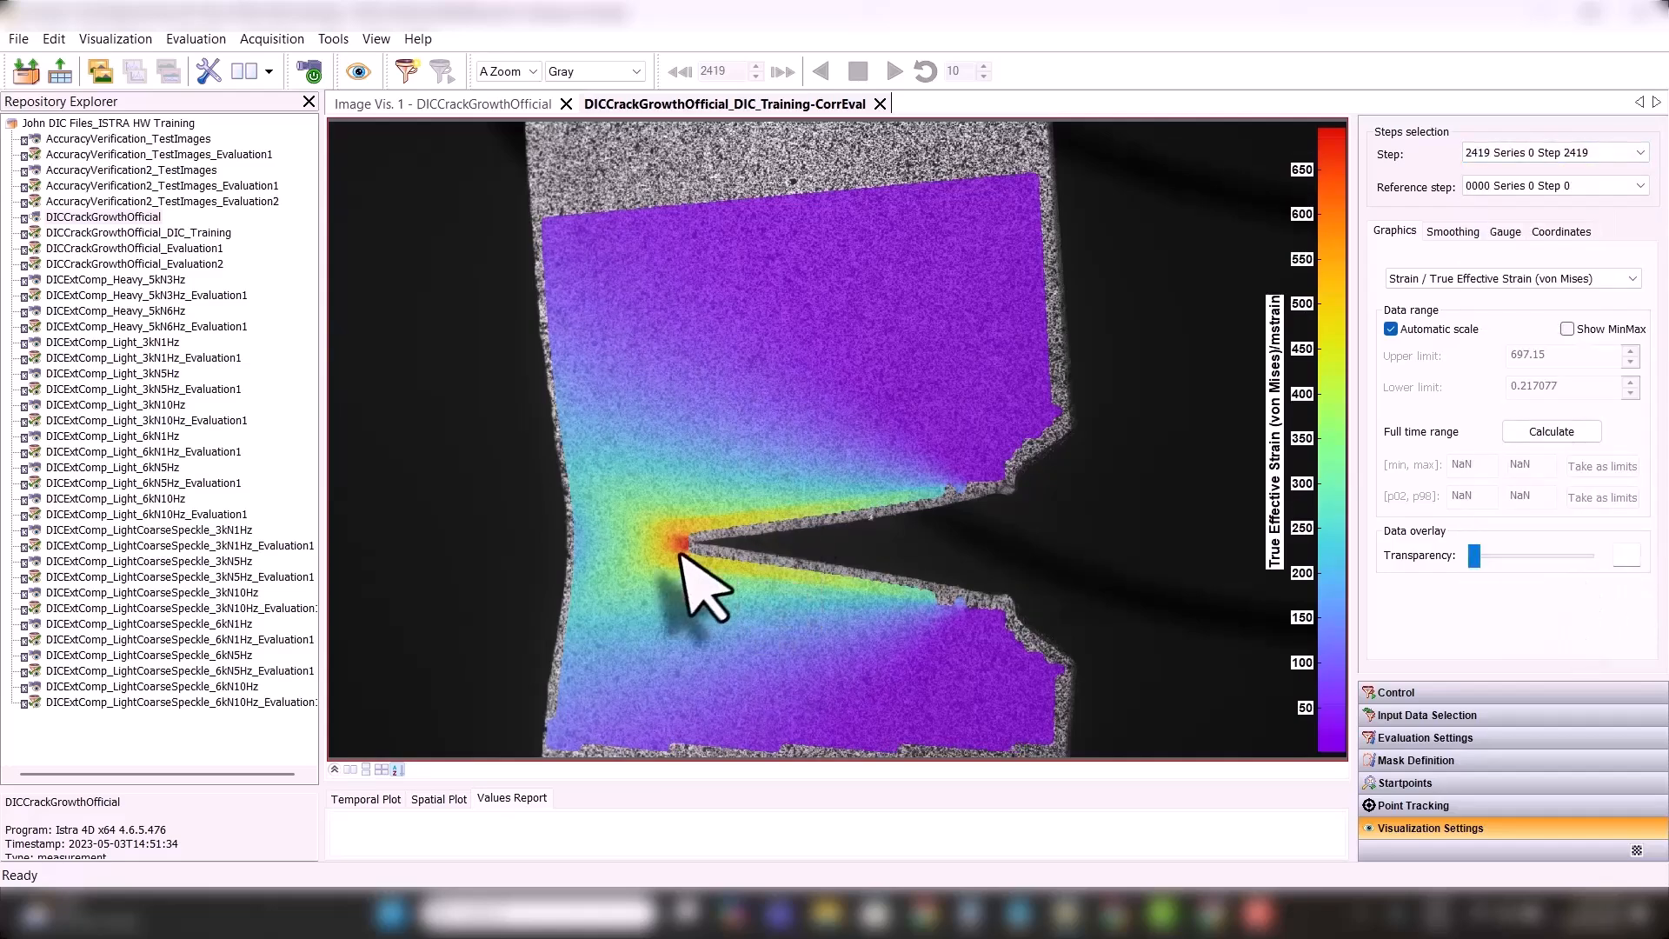
scroll(682, 553, "up", 2)
scroll(680, 555, "up", 1)
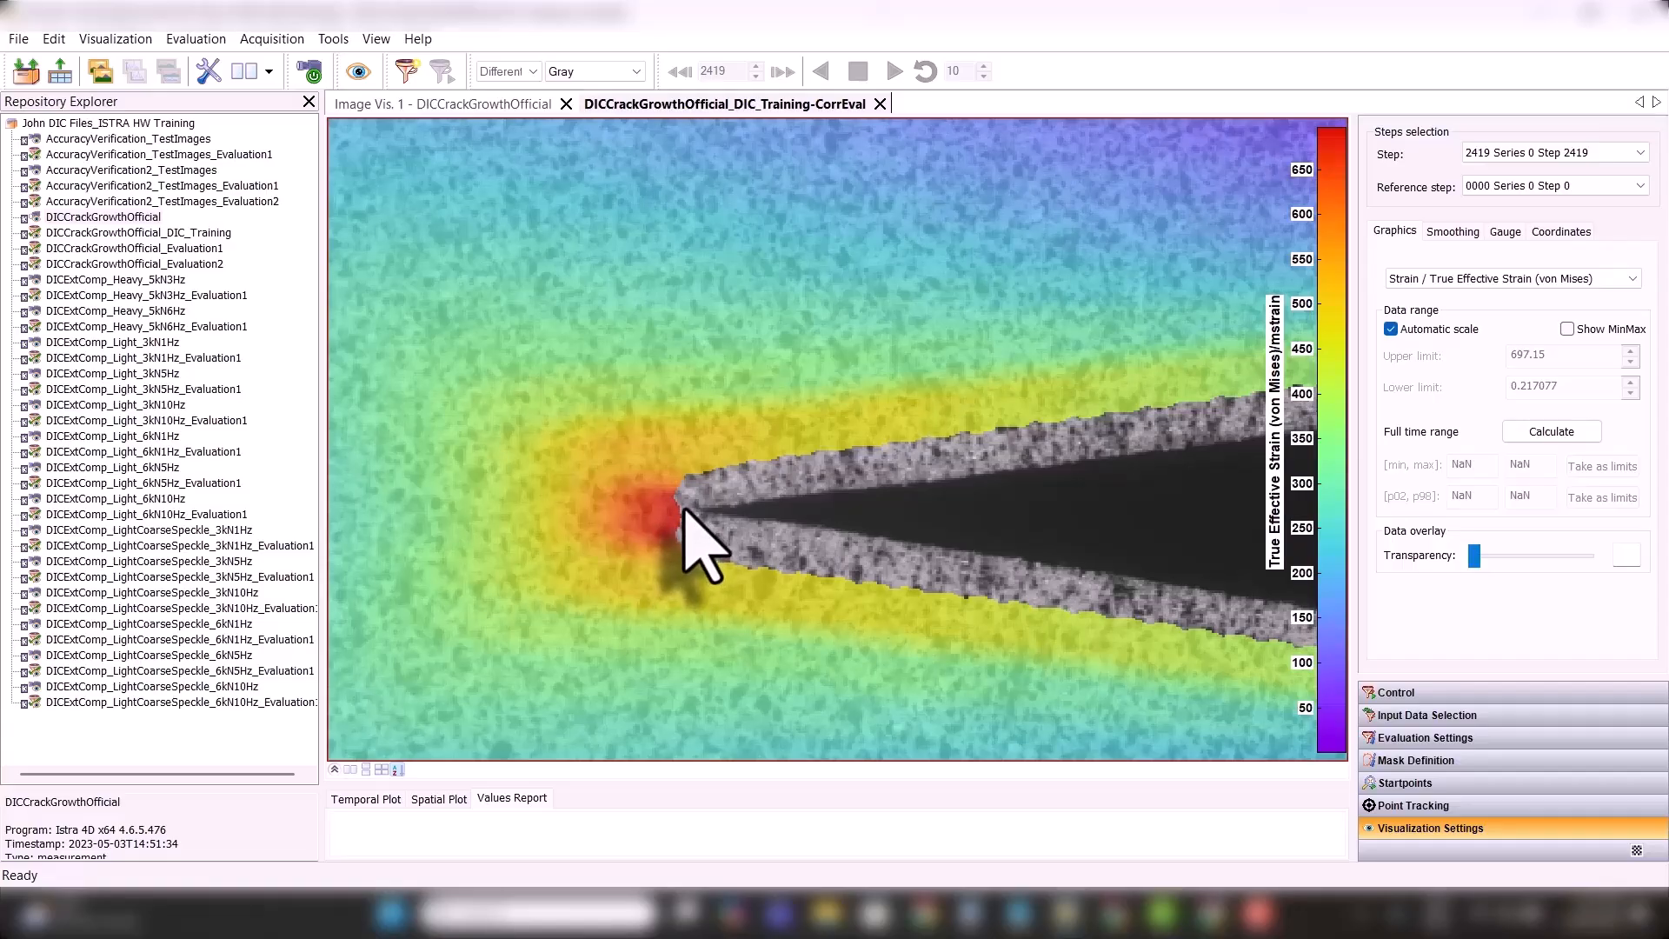
scroll(683, 511, "down", 5)
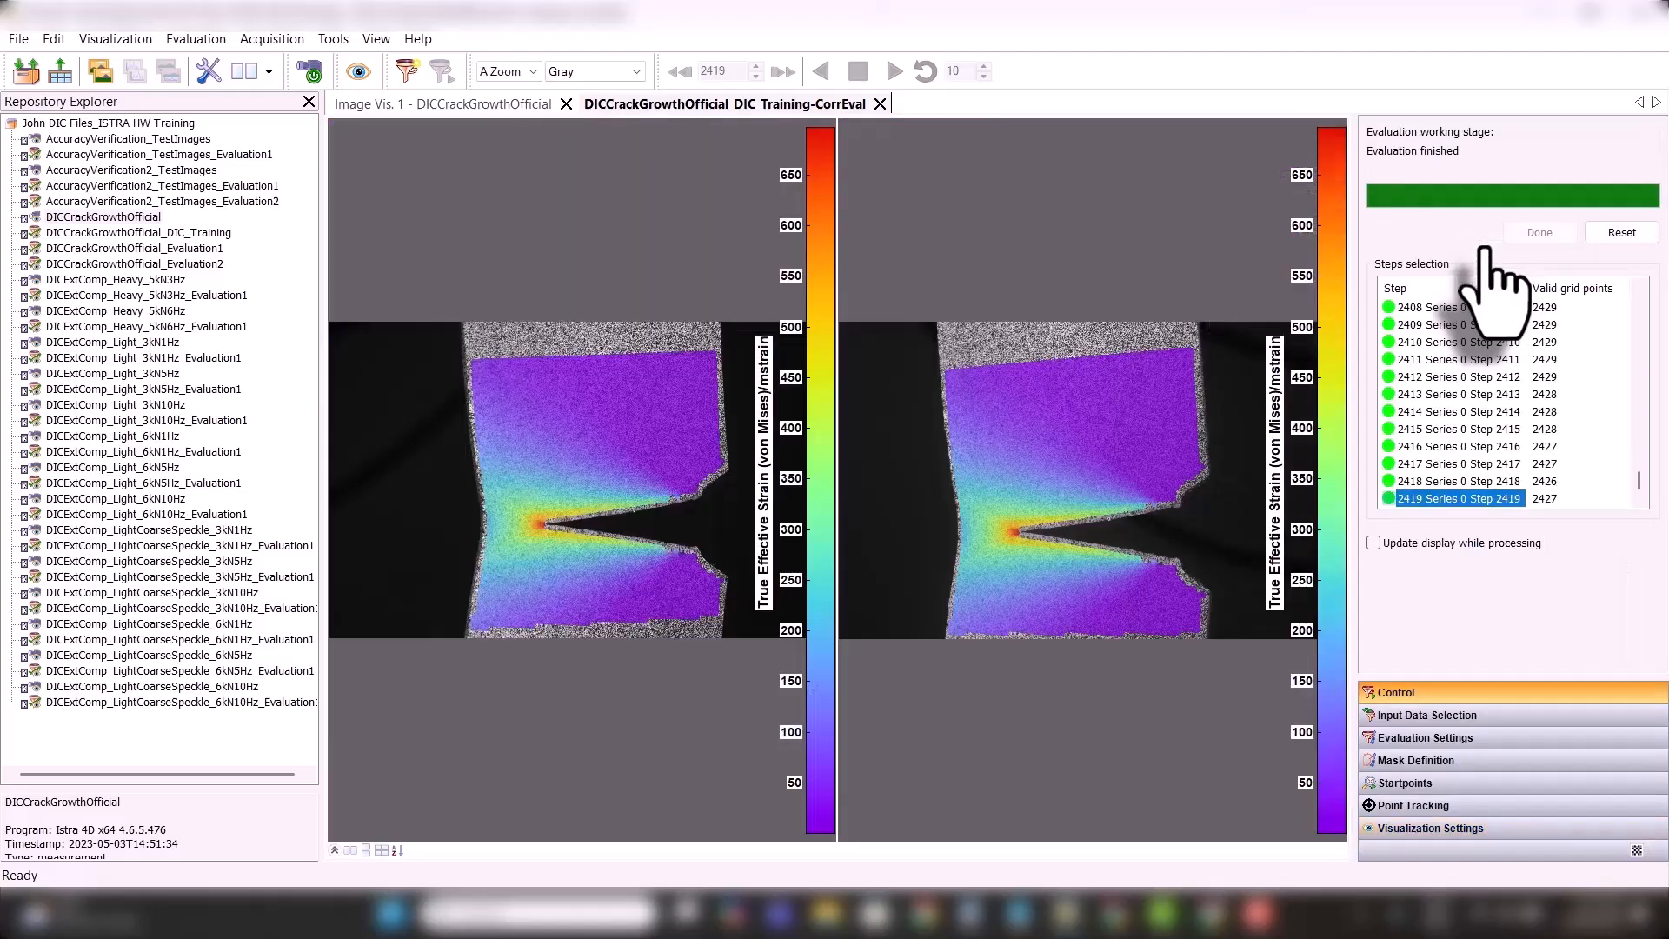
- Reset the finished evaluation and clear both startpoints and the mask polygon from the reference image
left_click(1613, 237)
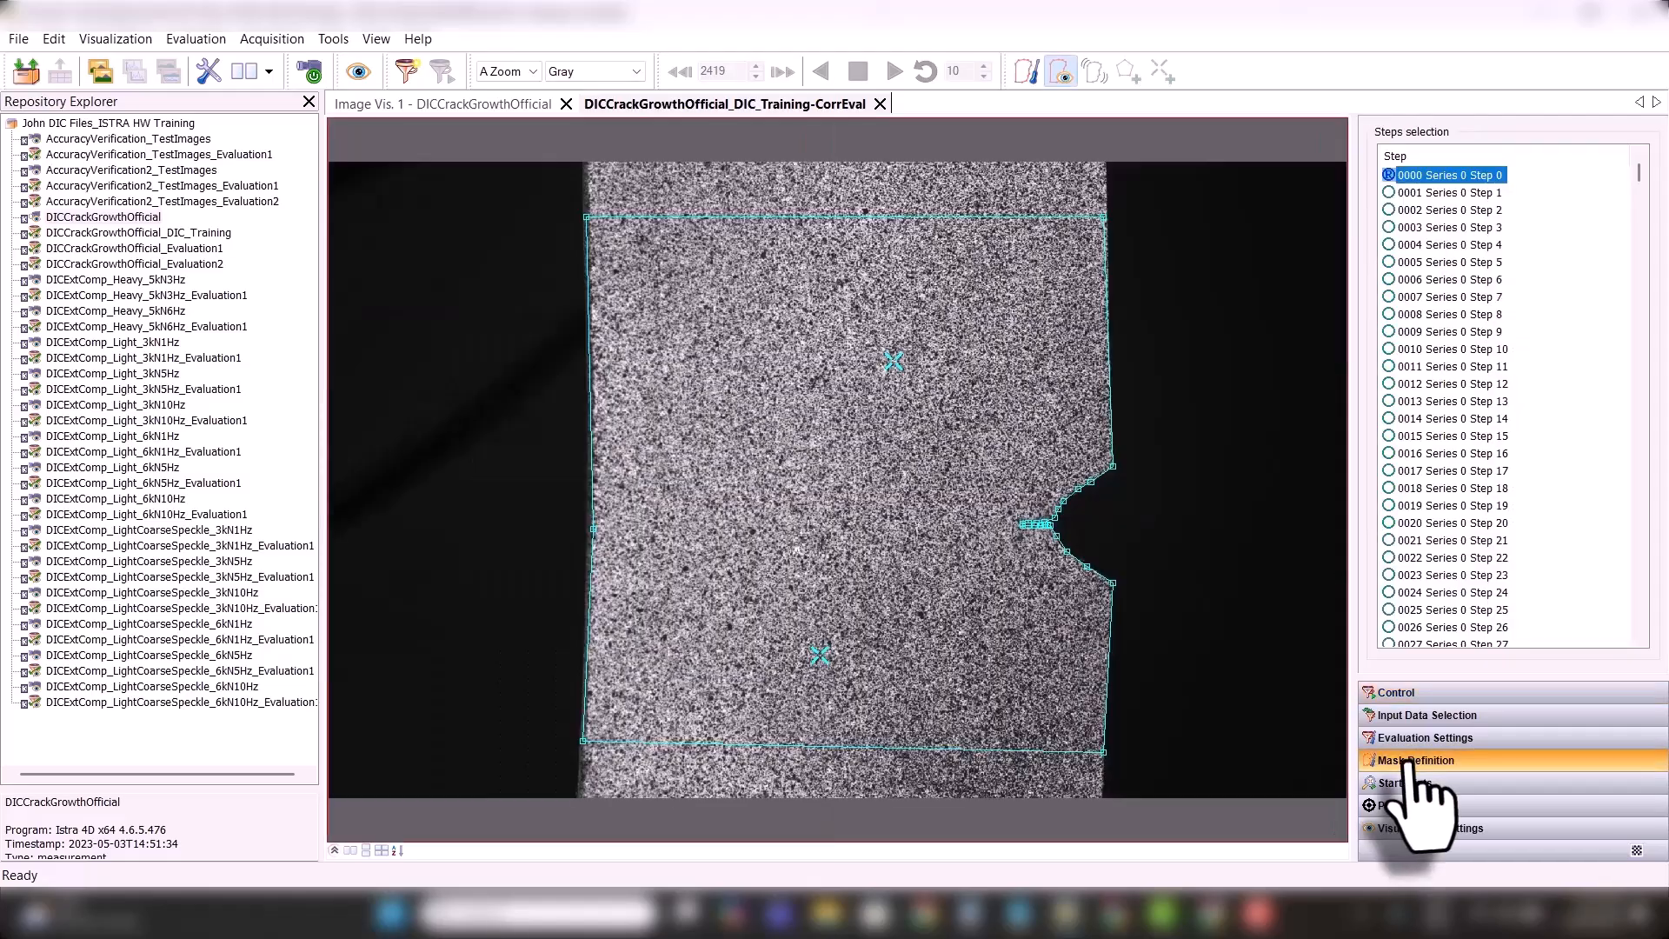
left_click(1416, 761)
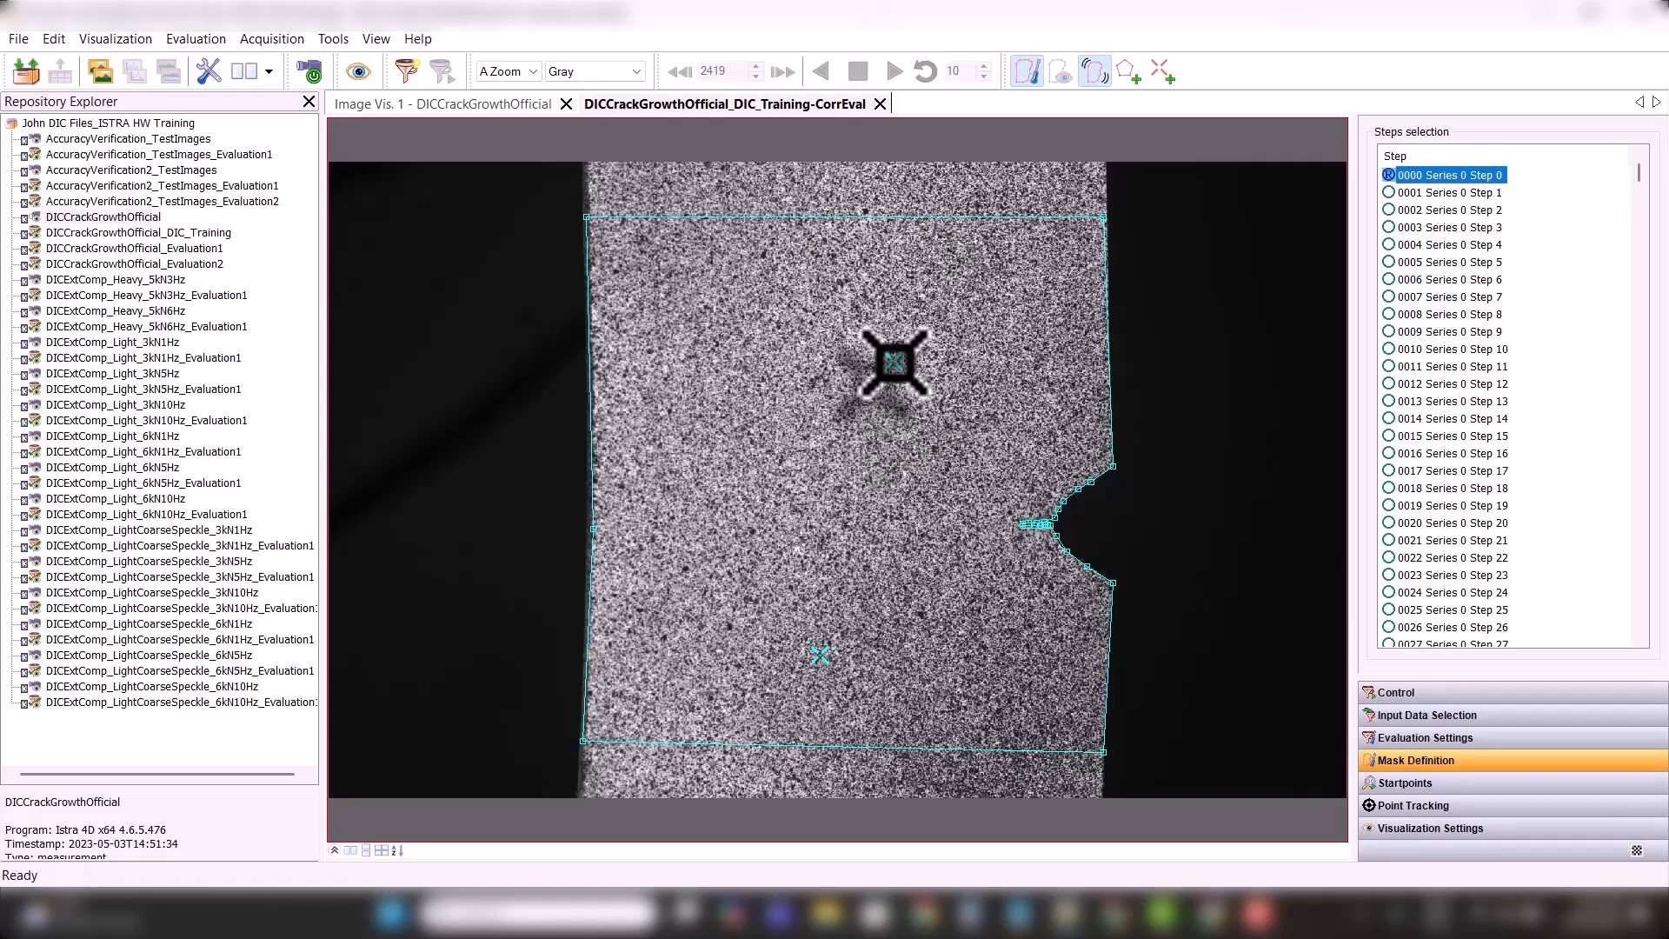
right_click(894, 362)
left_click(947, 406)
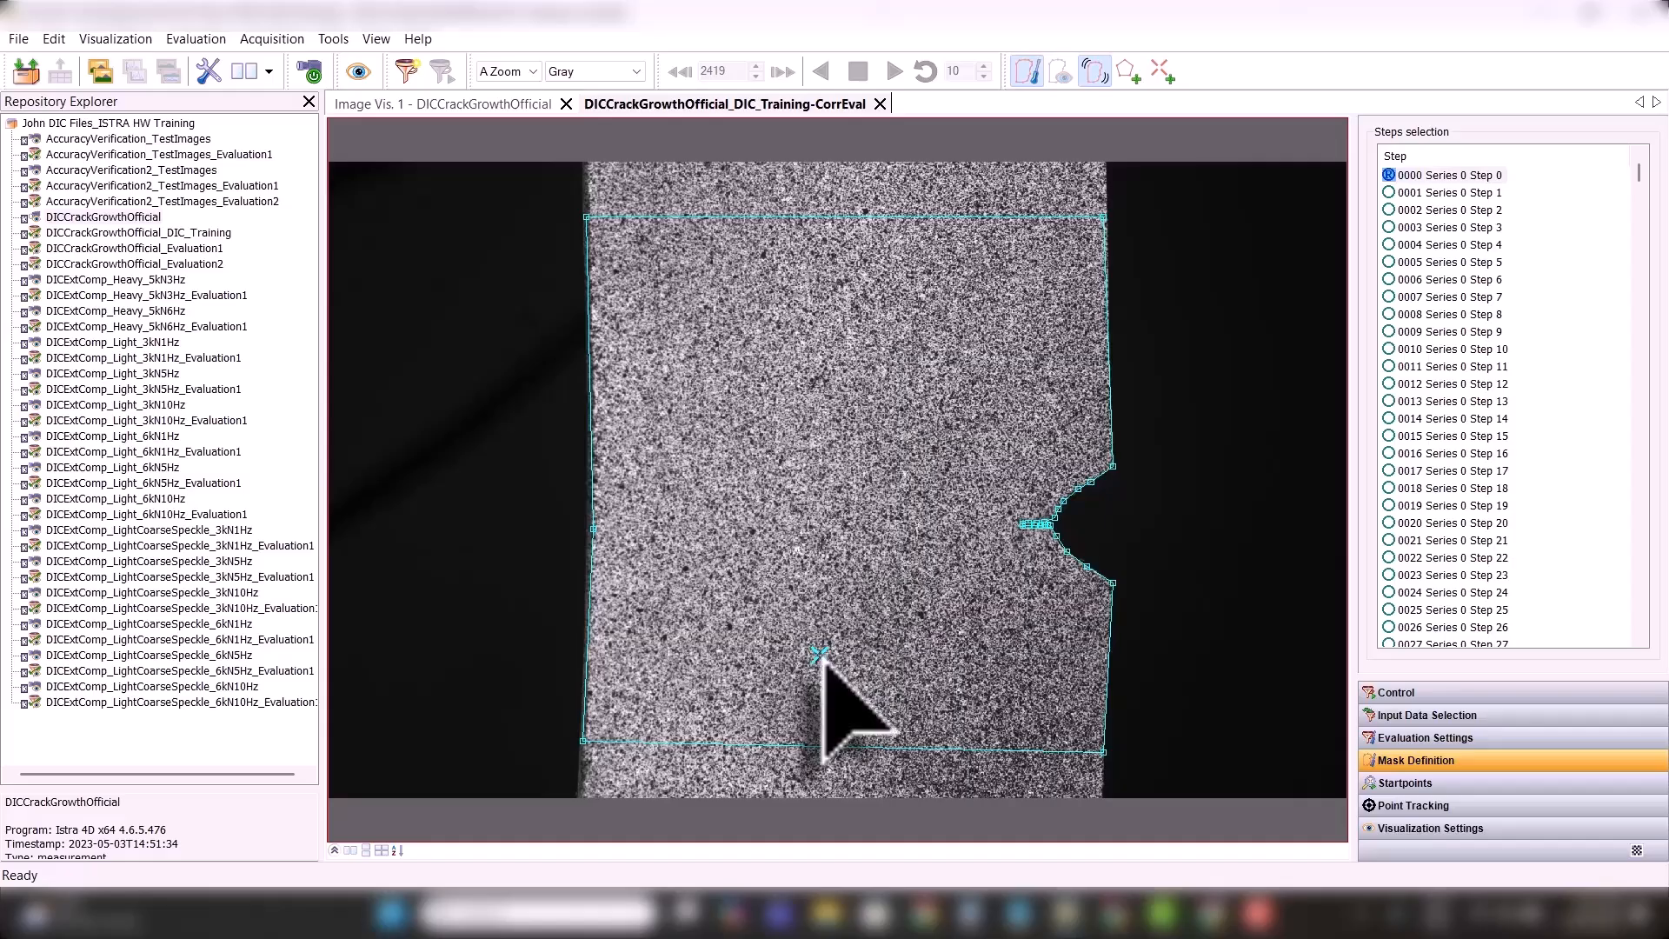
right_click(822, 655)
left_click(870, 698)
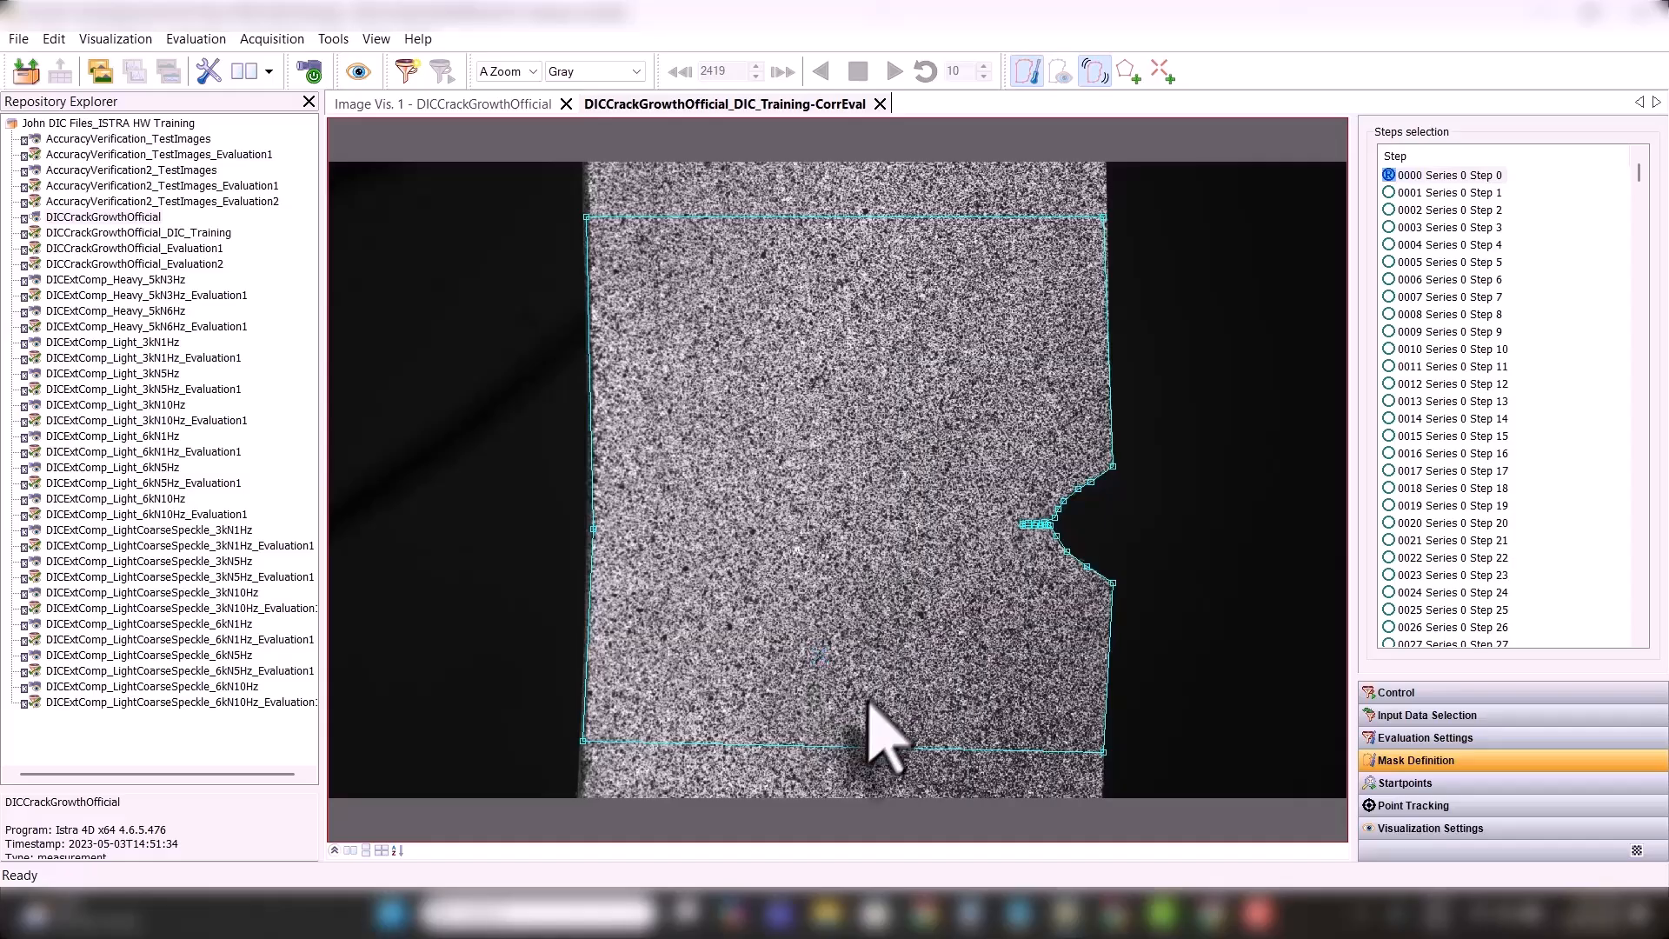
right_click(1102, 219)
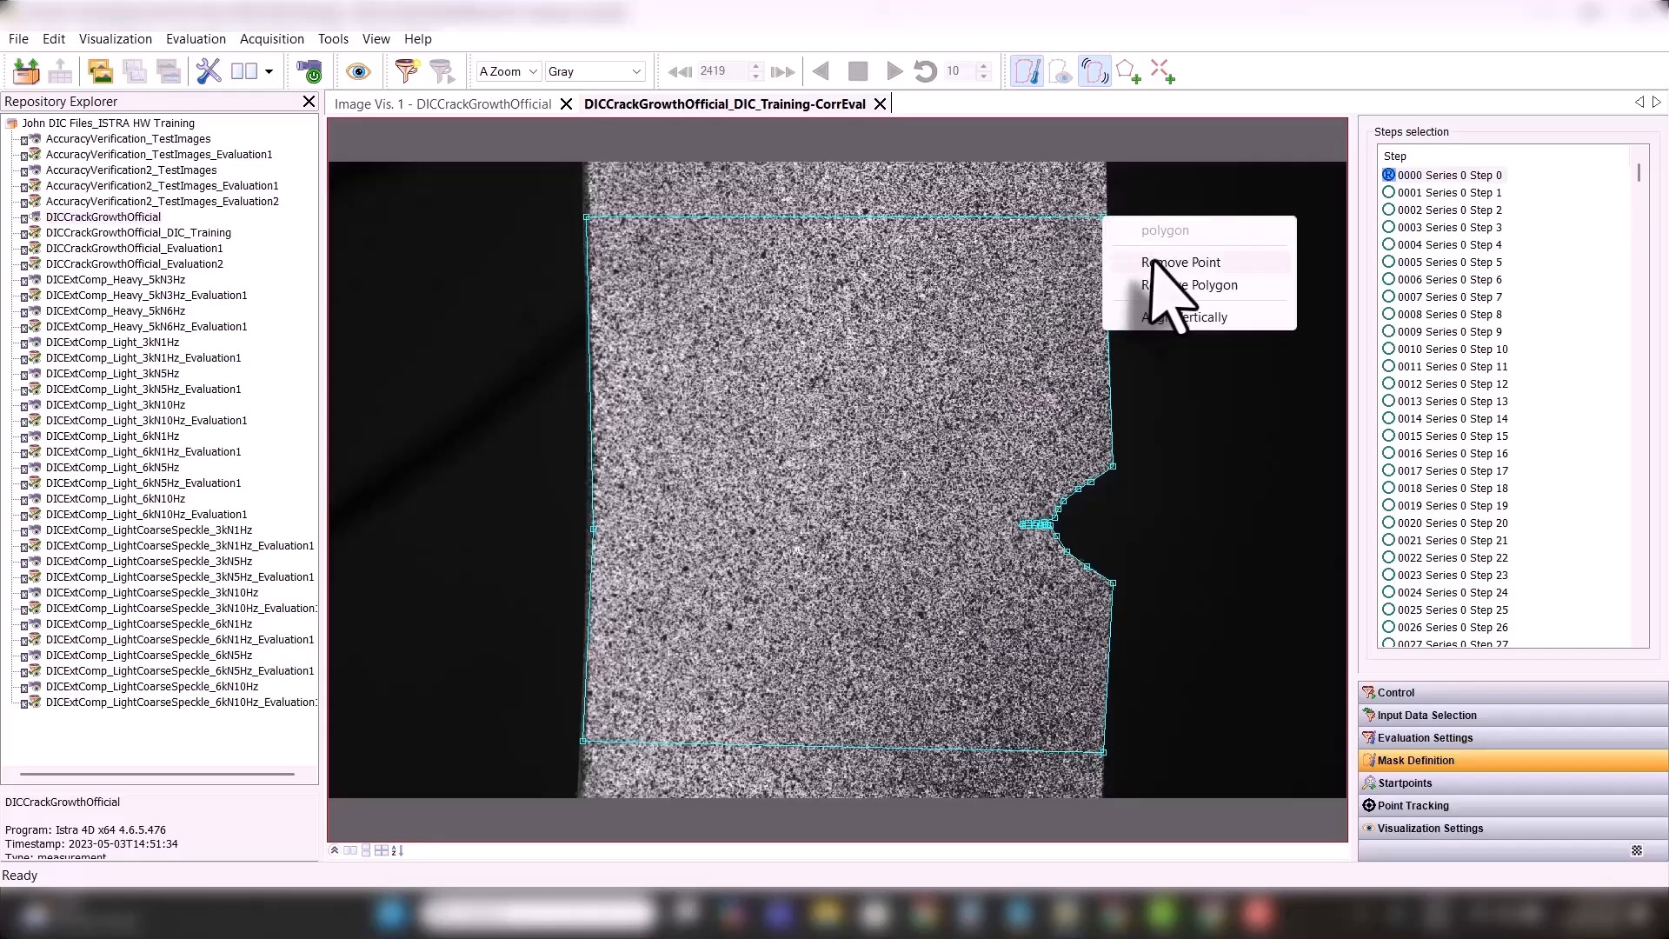
left_click(1186, 286)
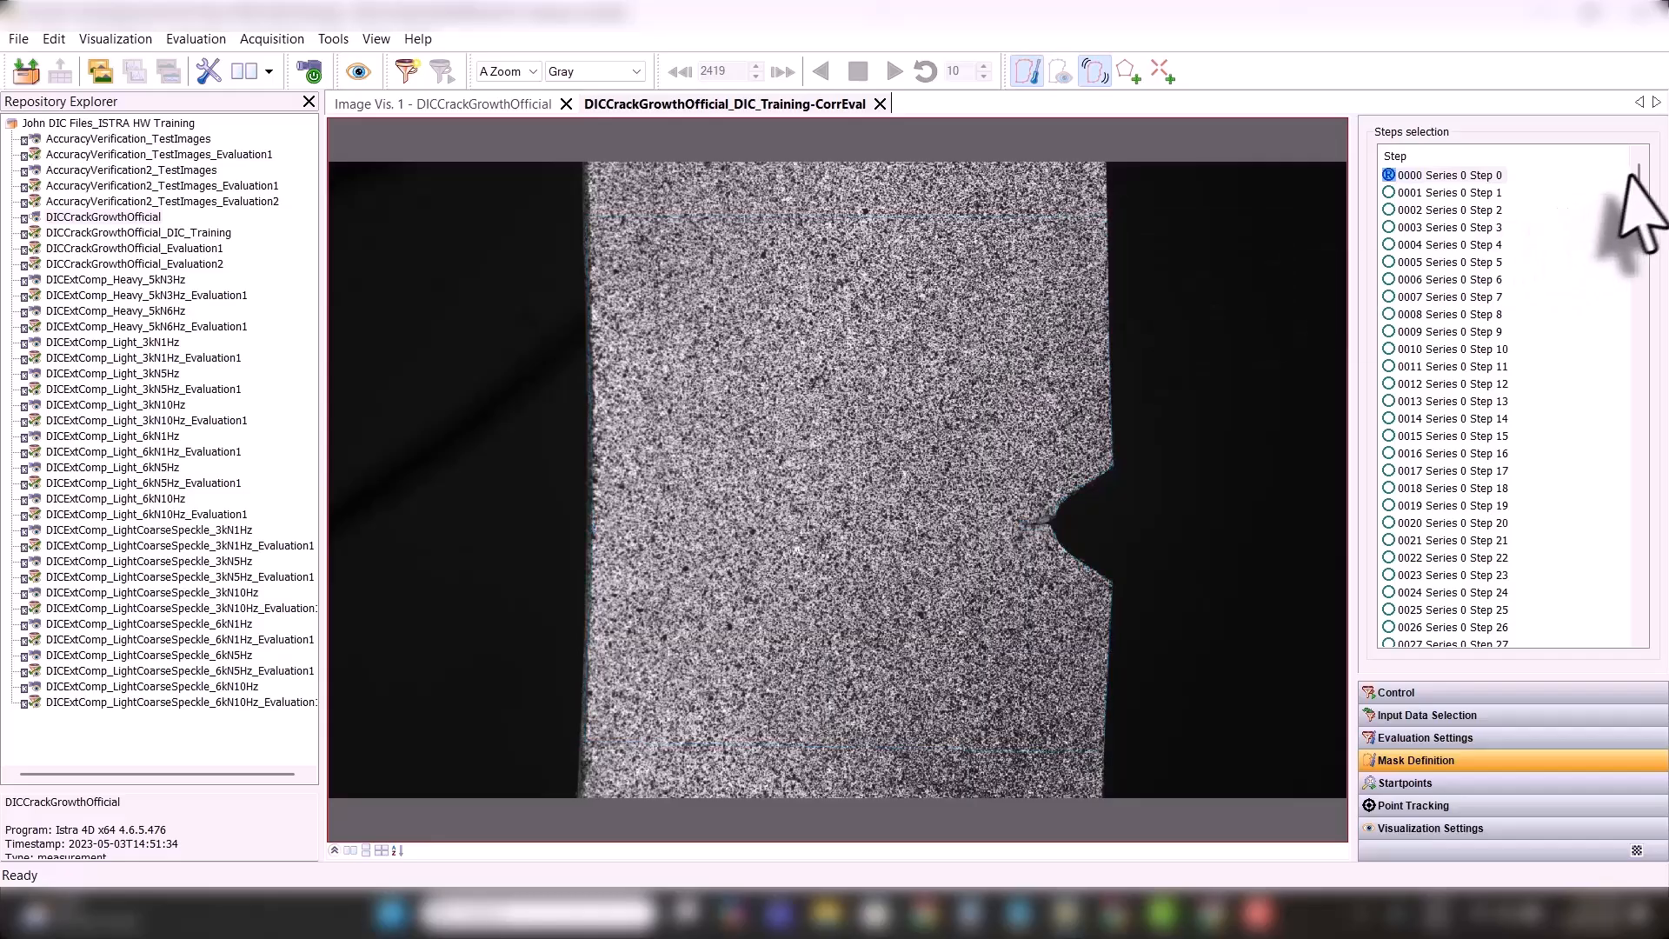
- Look through the series steps for mask definition and inspect the notch and initial crack tip up close
left_click_drag(1638, 173, 1621, 483)
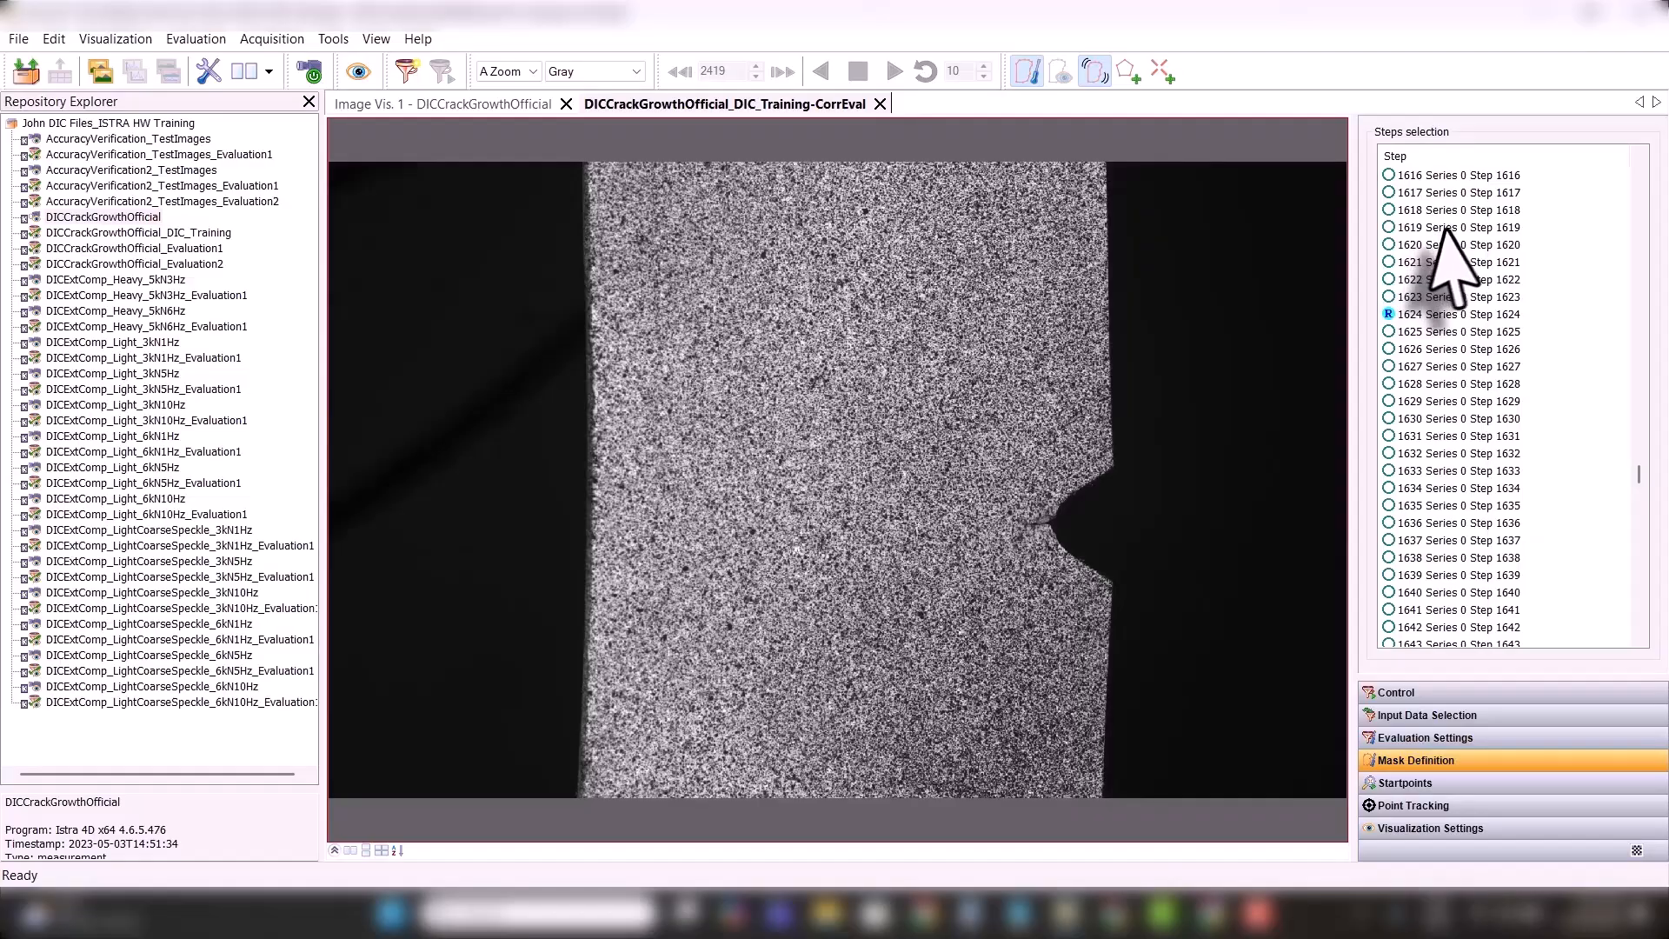
scroll(1066, 521, "up", 2)
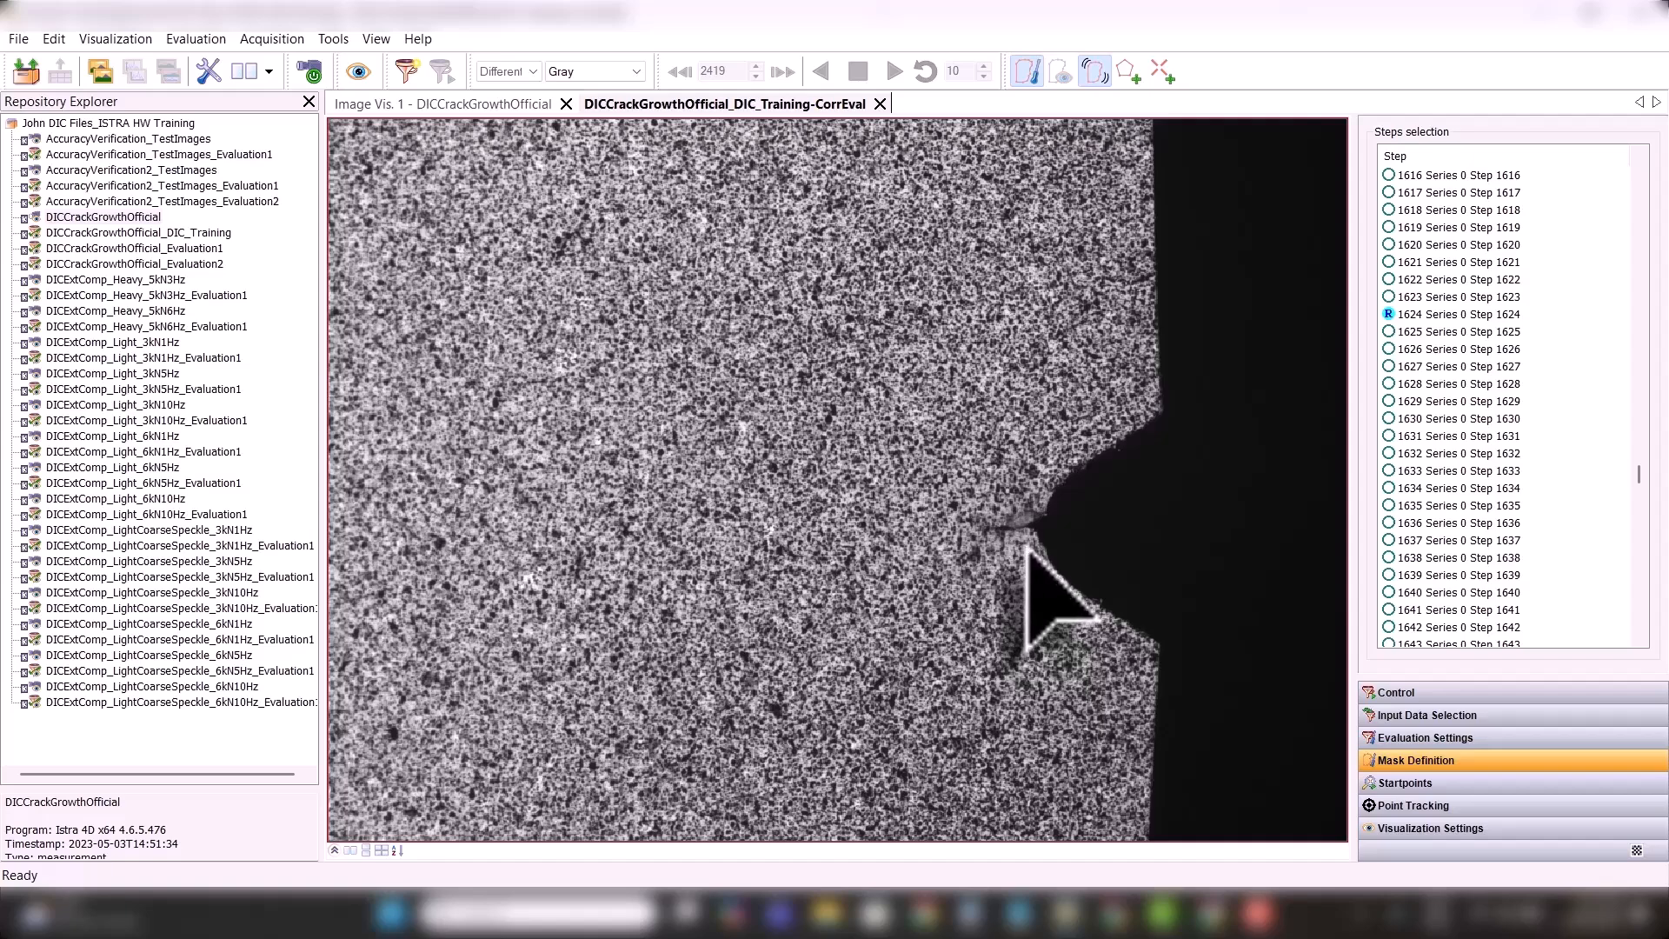
scroll(1030, 549, "up", 1)
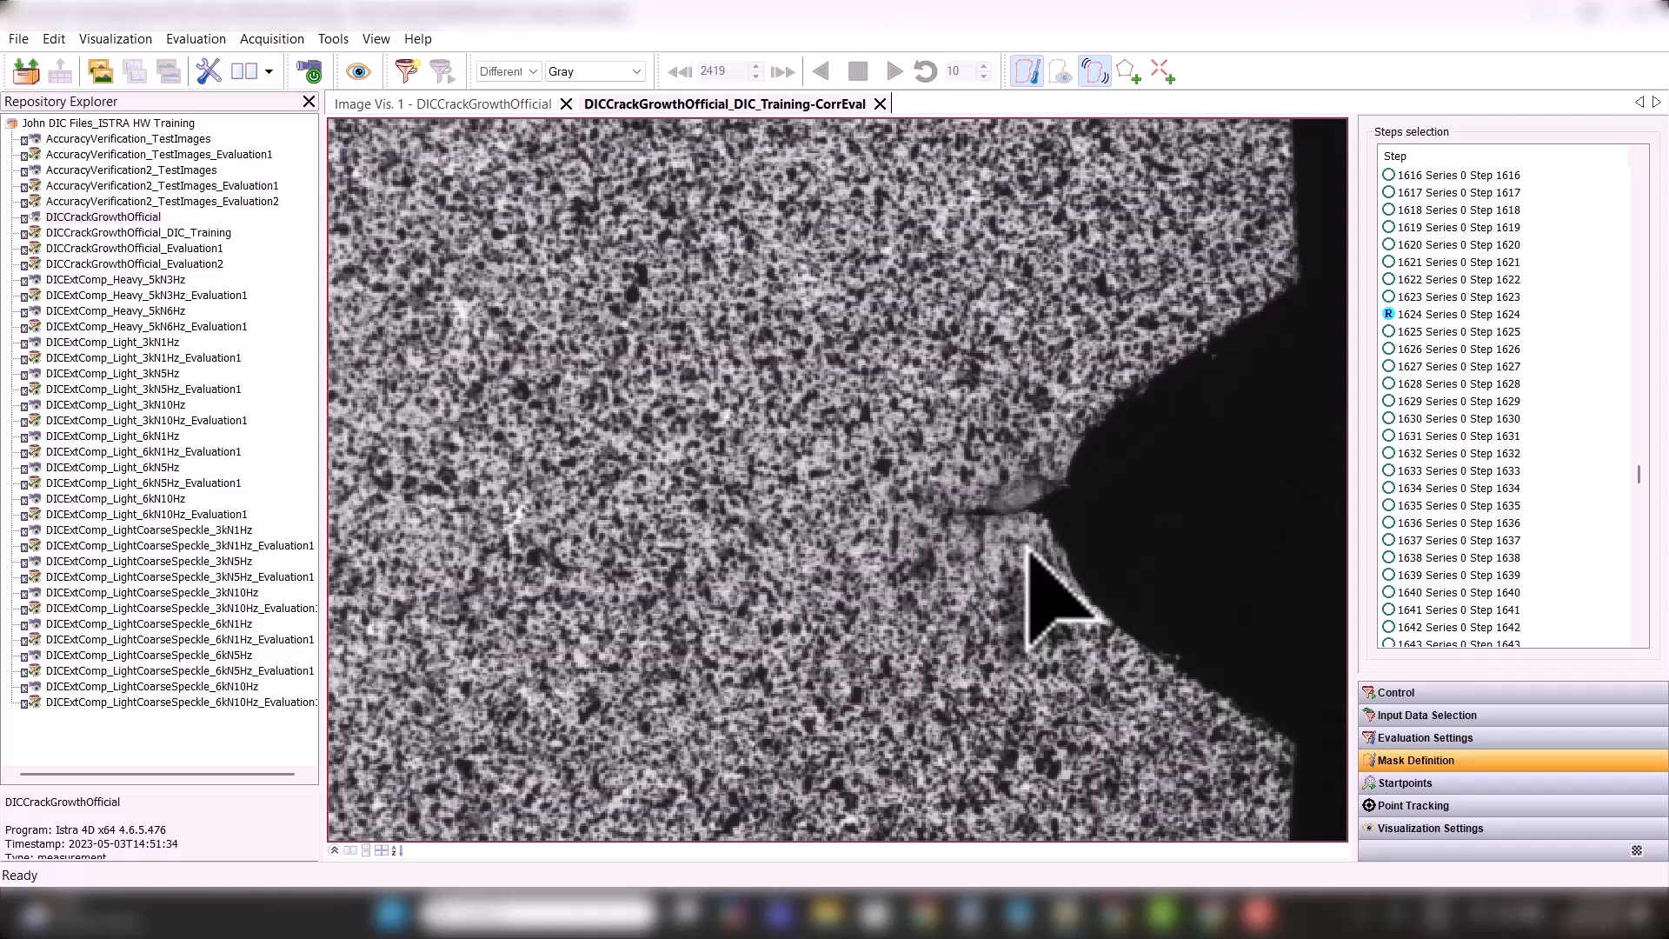
left_click_drag(1639, 470, 1638, 137)
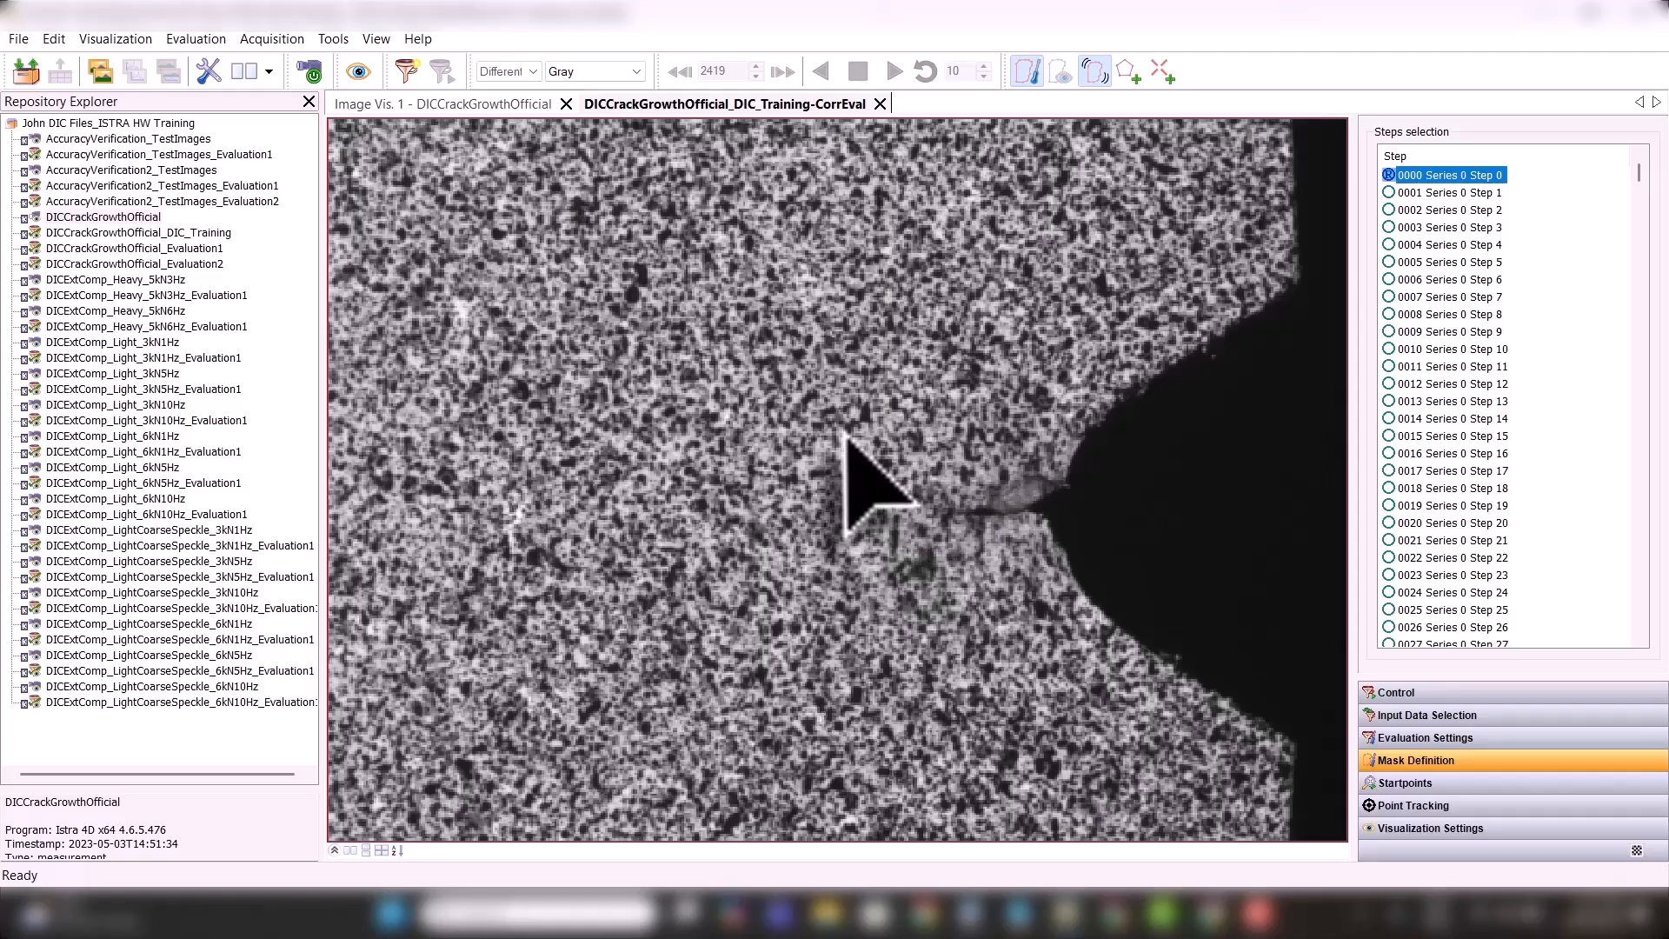
left_click_drag(1639, 172, 1640, 289)
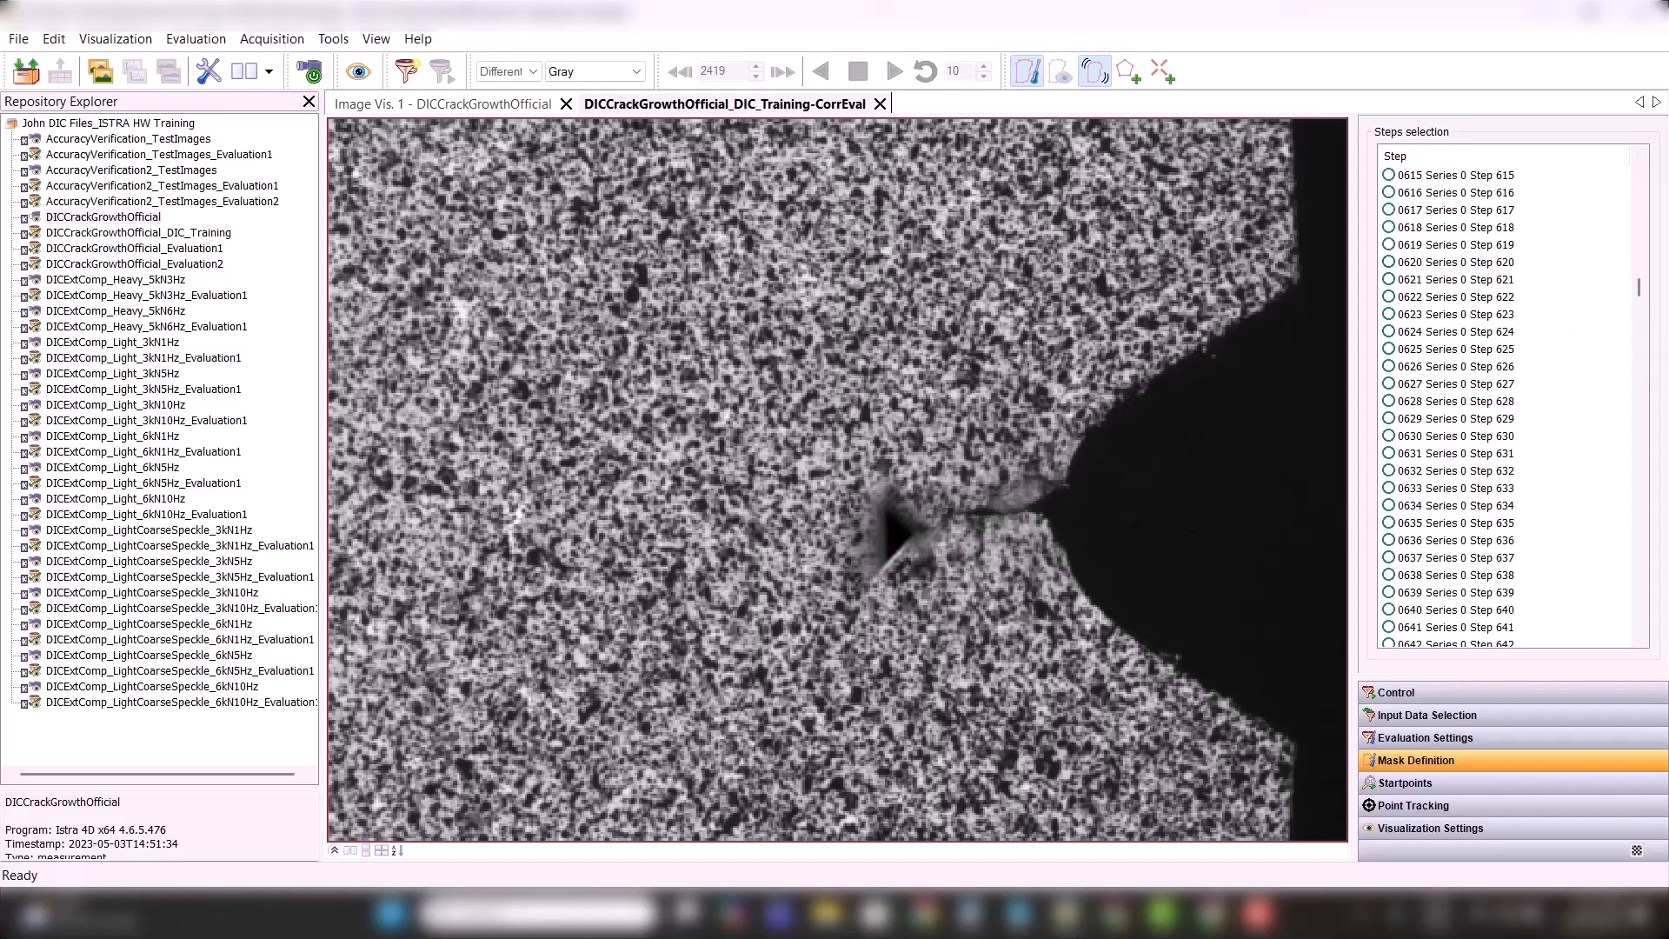
scroll(772, 367, "down", 10)
left_click_drag(663, 333, 682, 362)
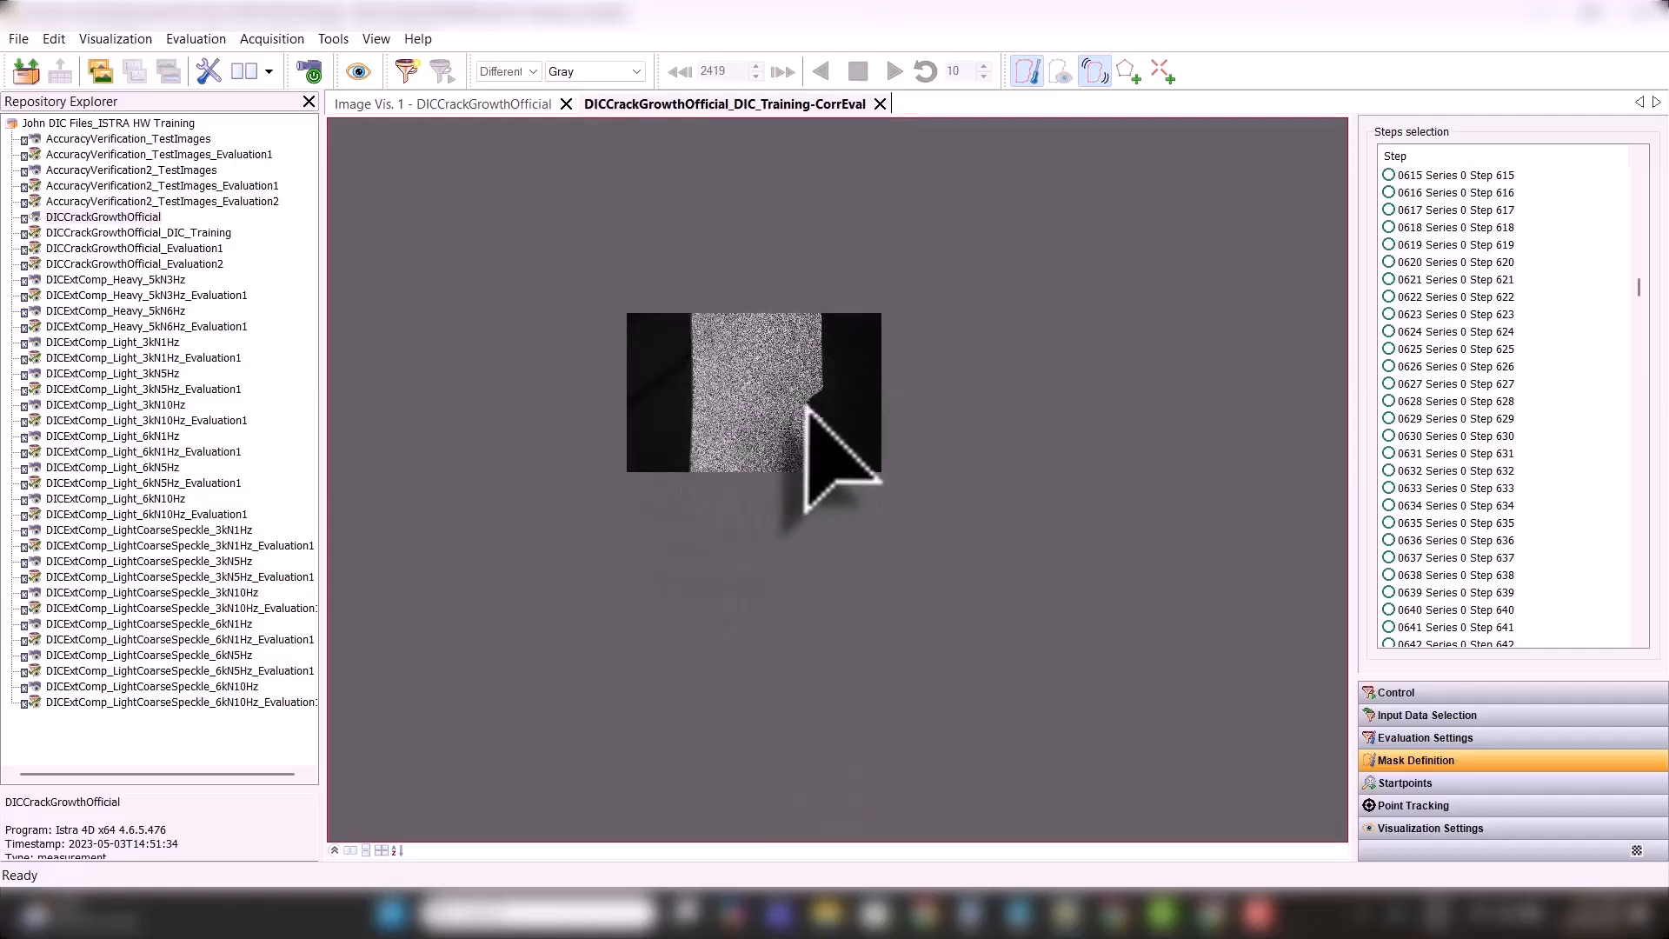
scroll(808, 416, "up", 5)
scroll(807, 405, "up", 2)
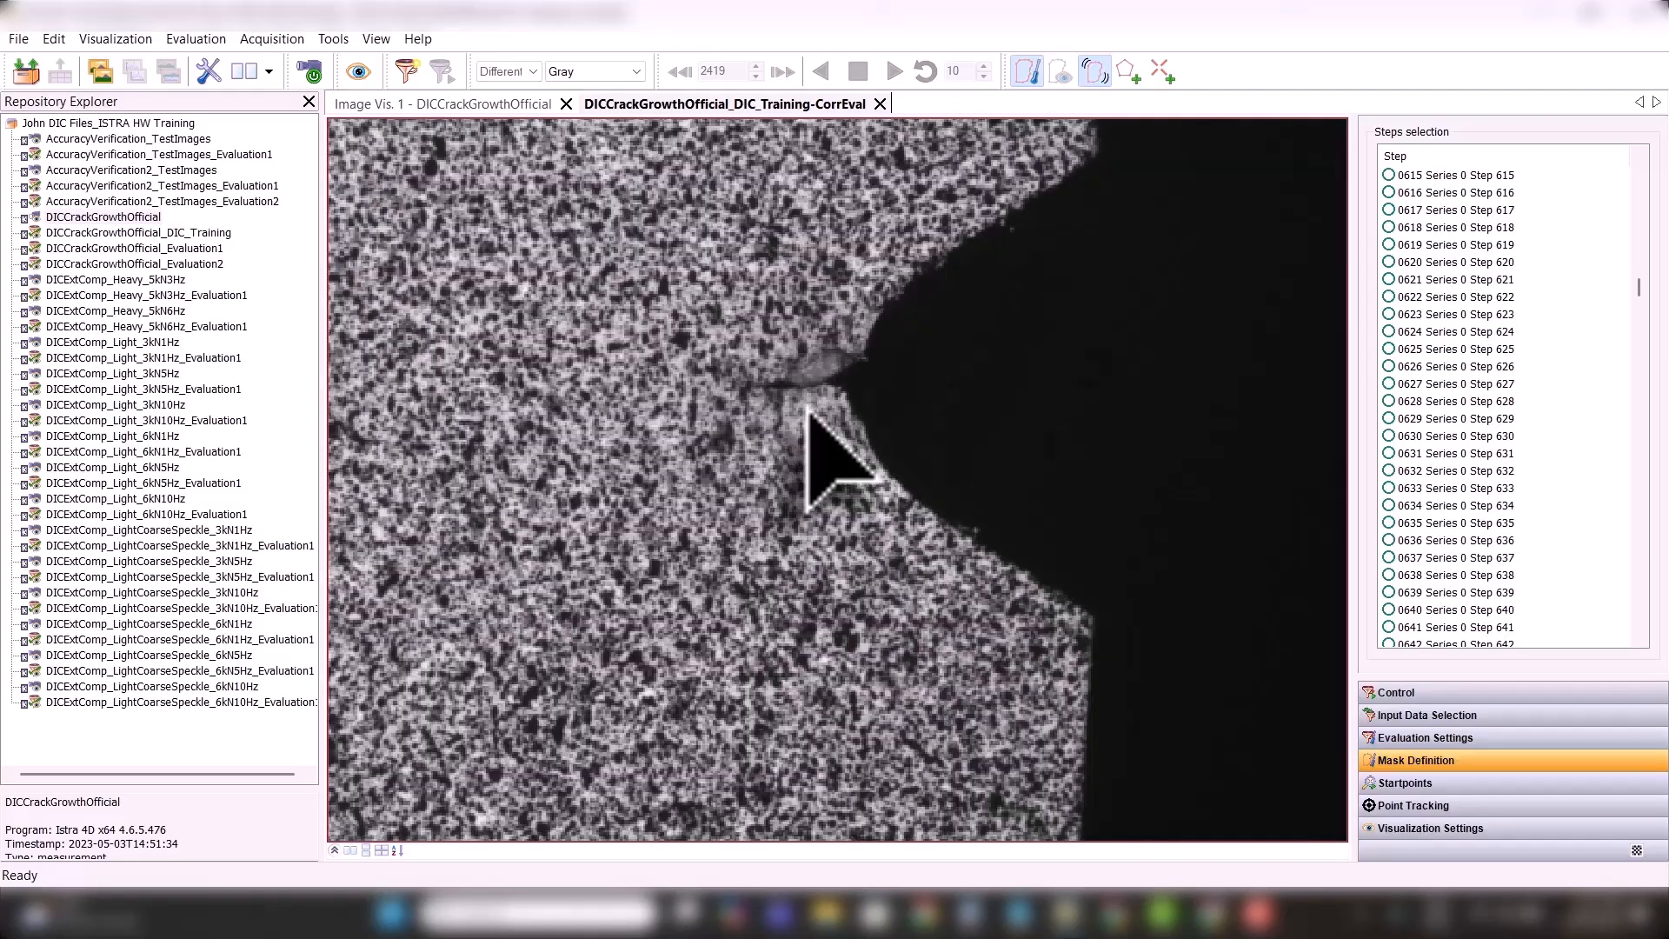
scroll(708, 391, "up", 2)
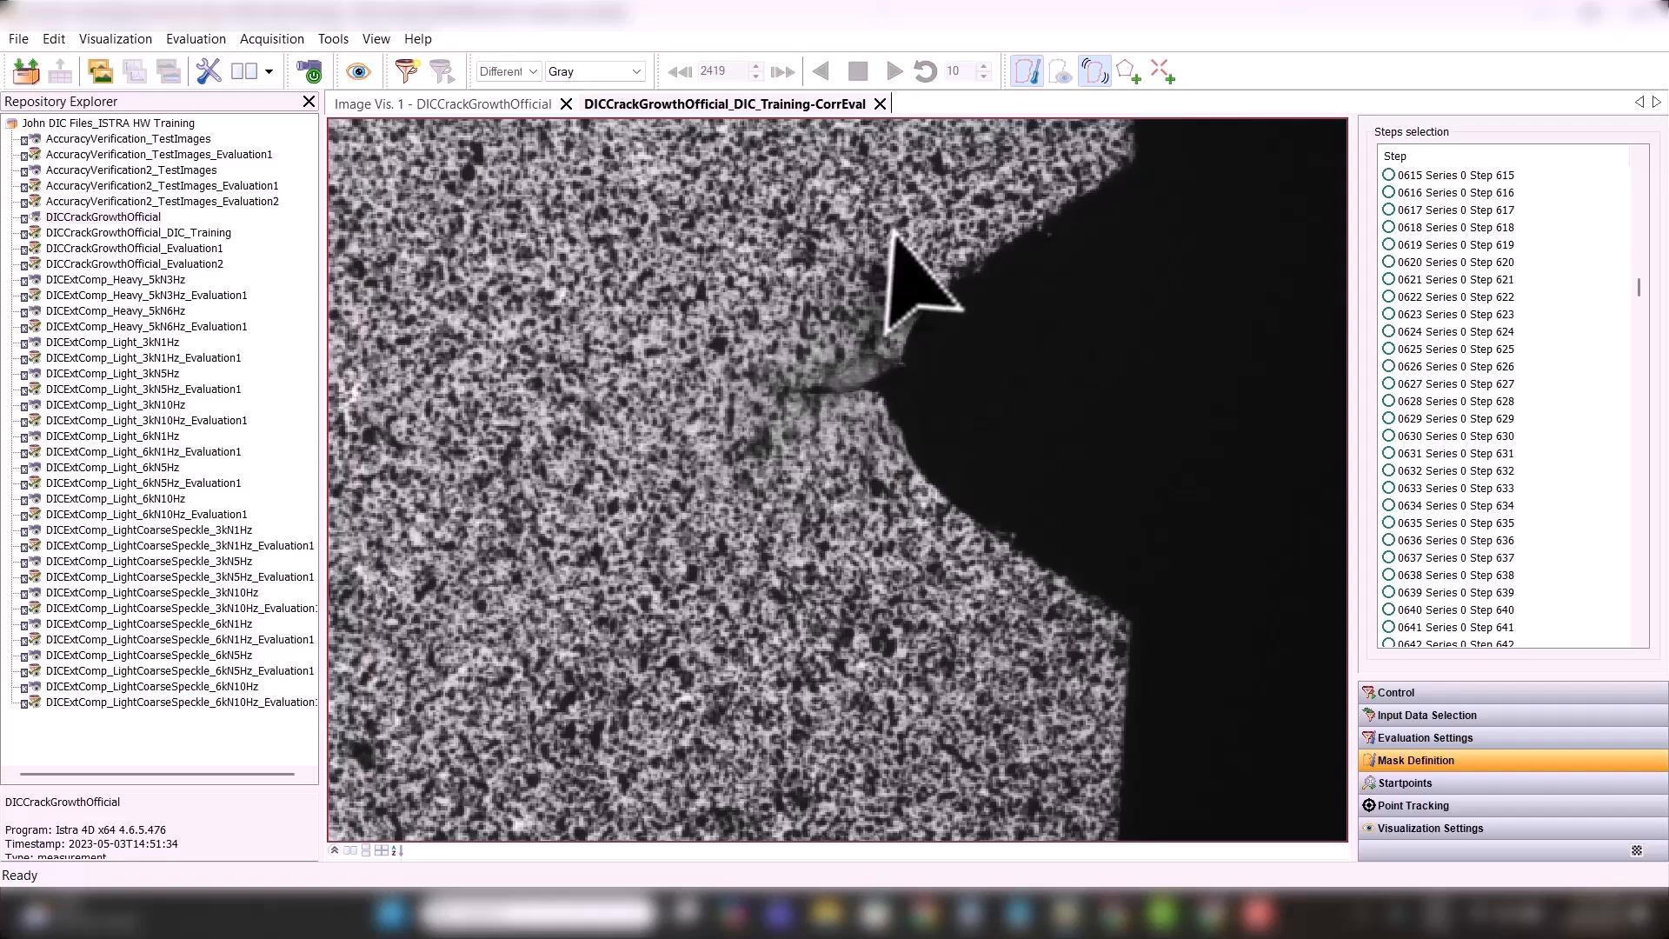
- Outline a small, roughly round mask polygon around the crack tip, starting just below the crack and ending above it
left_click(1128, 73)
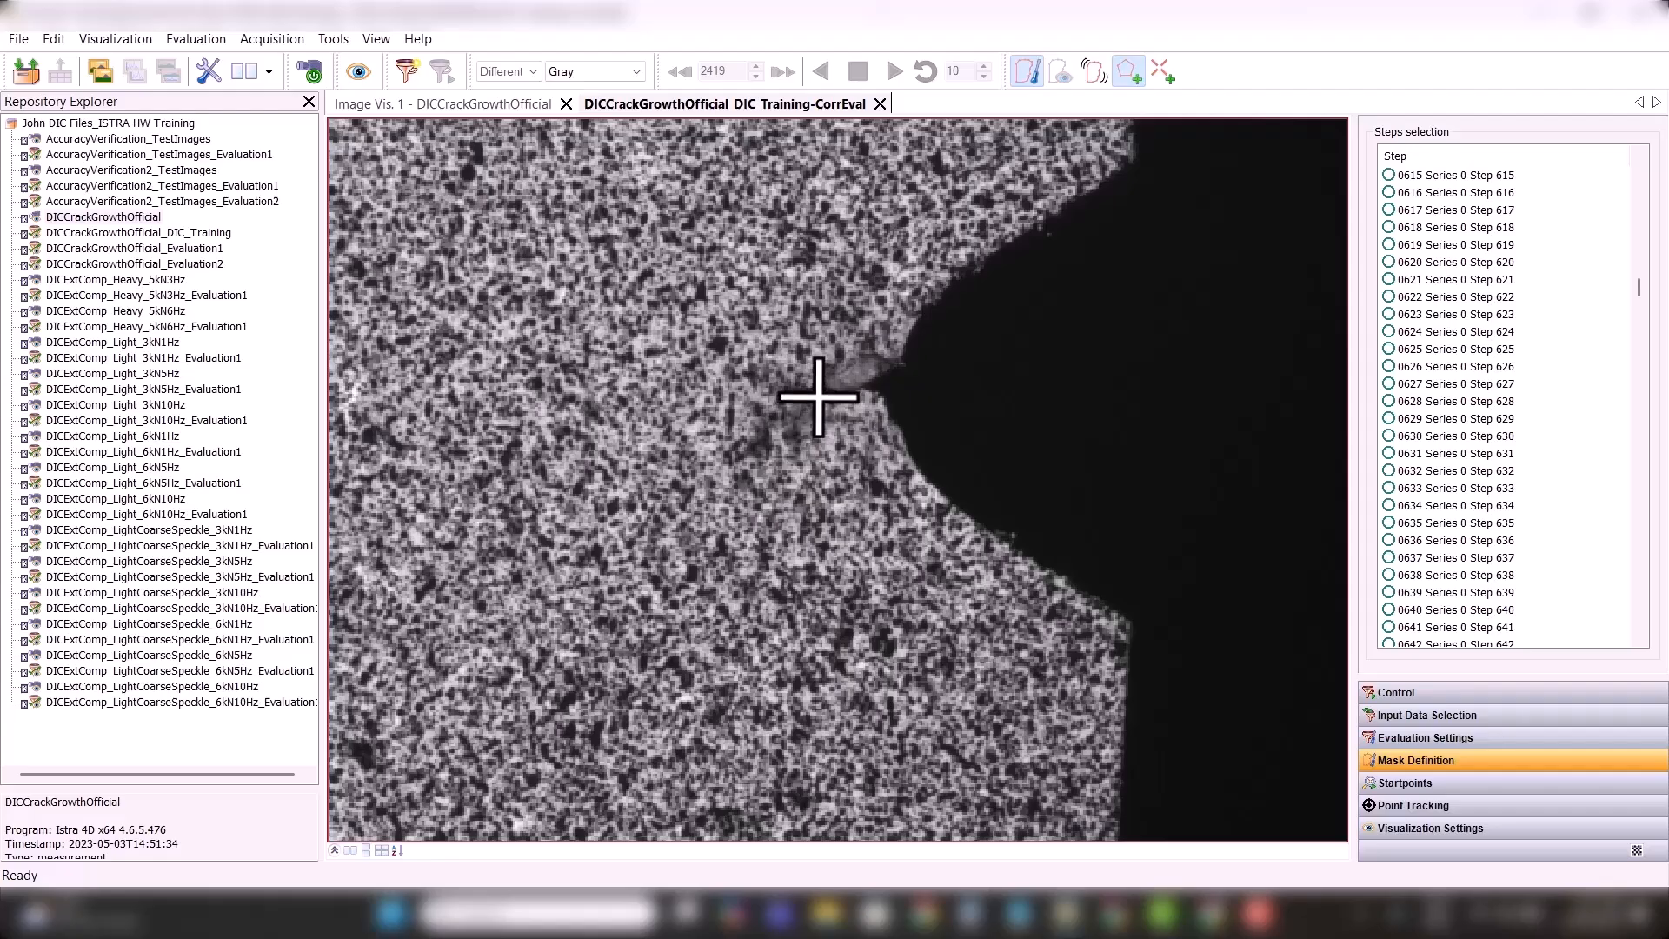
scroll(819, 396, "up", 2)
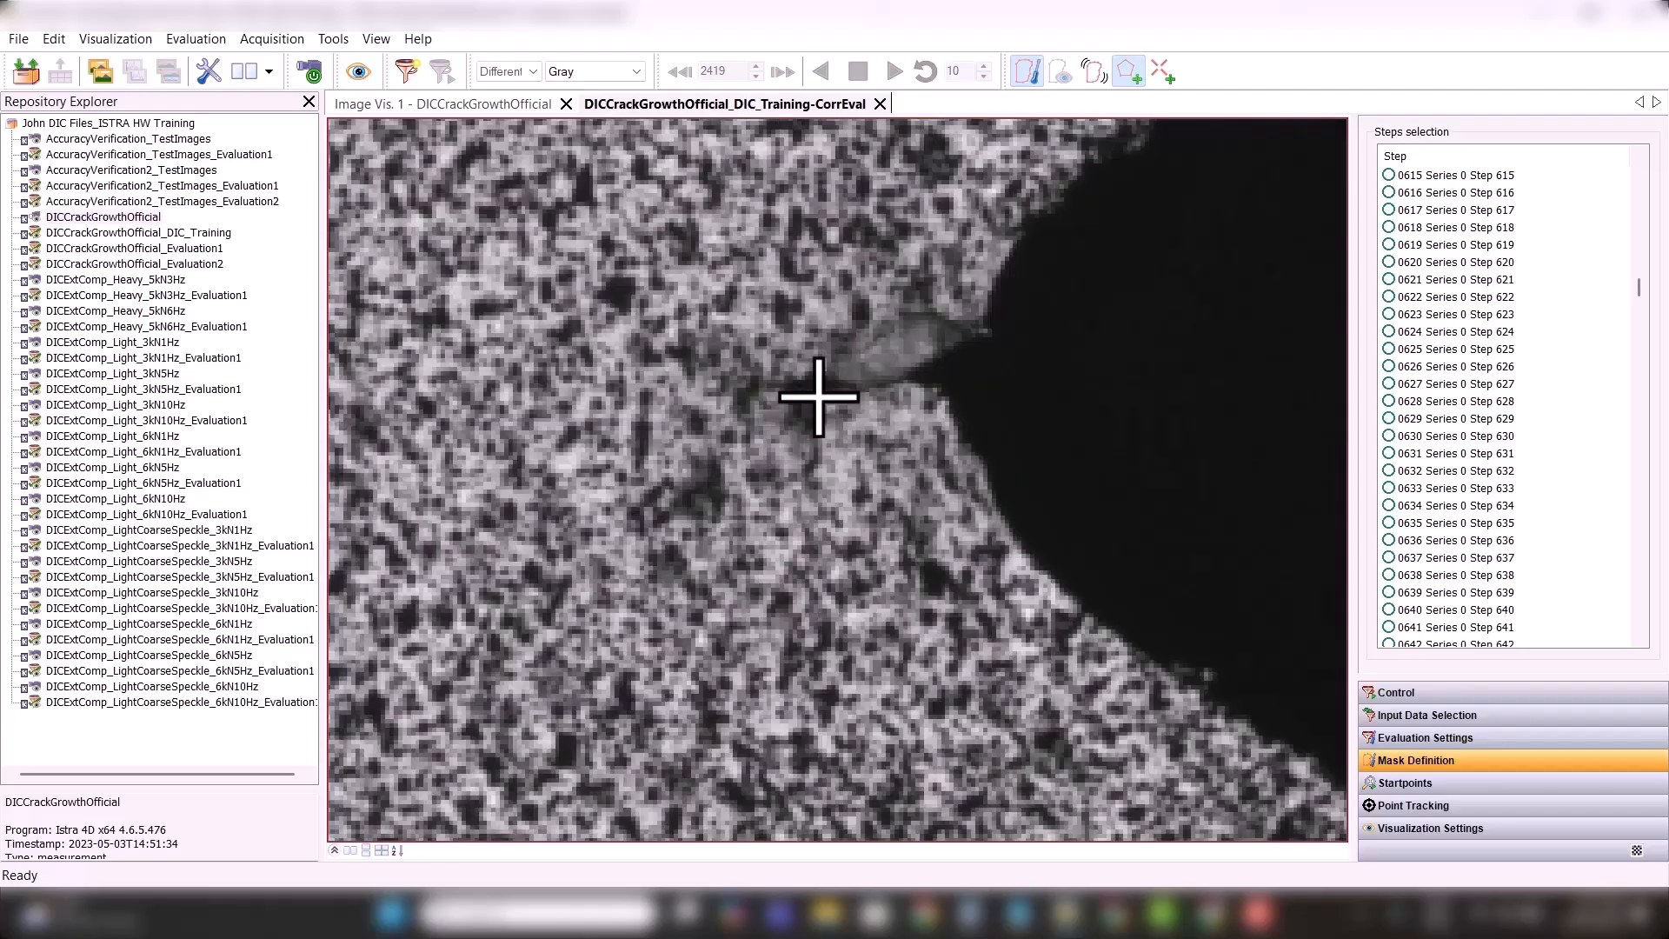
left_click(805, 393)
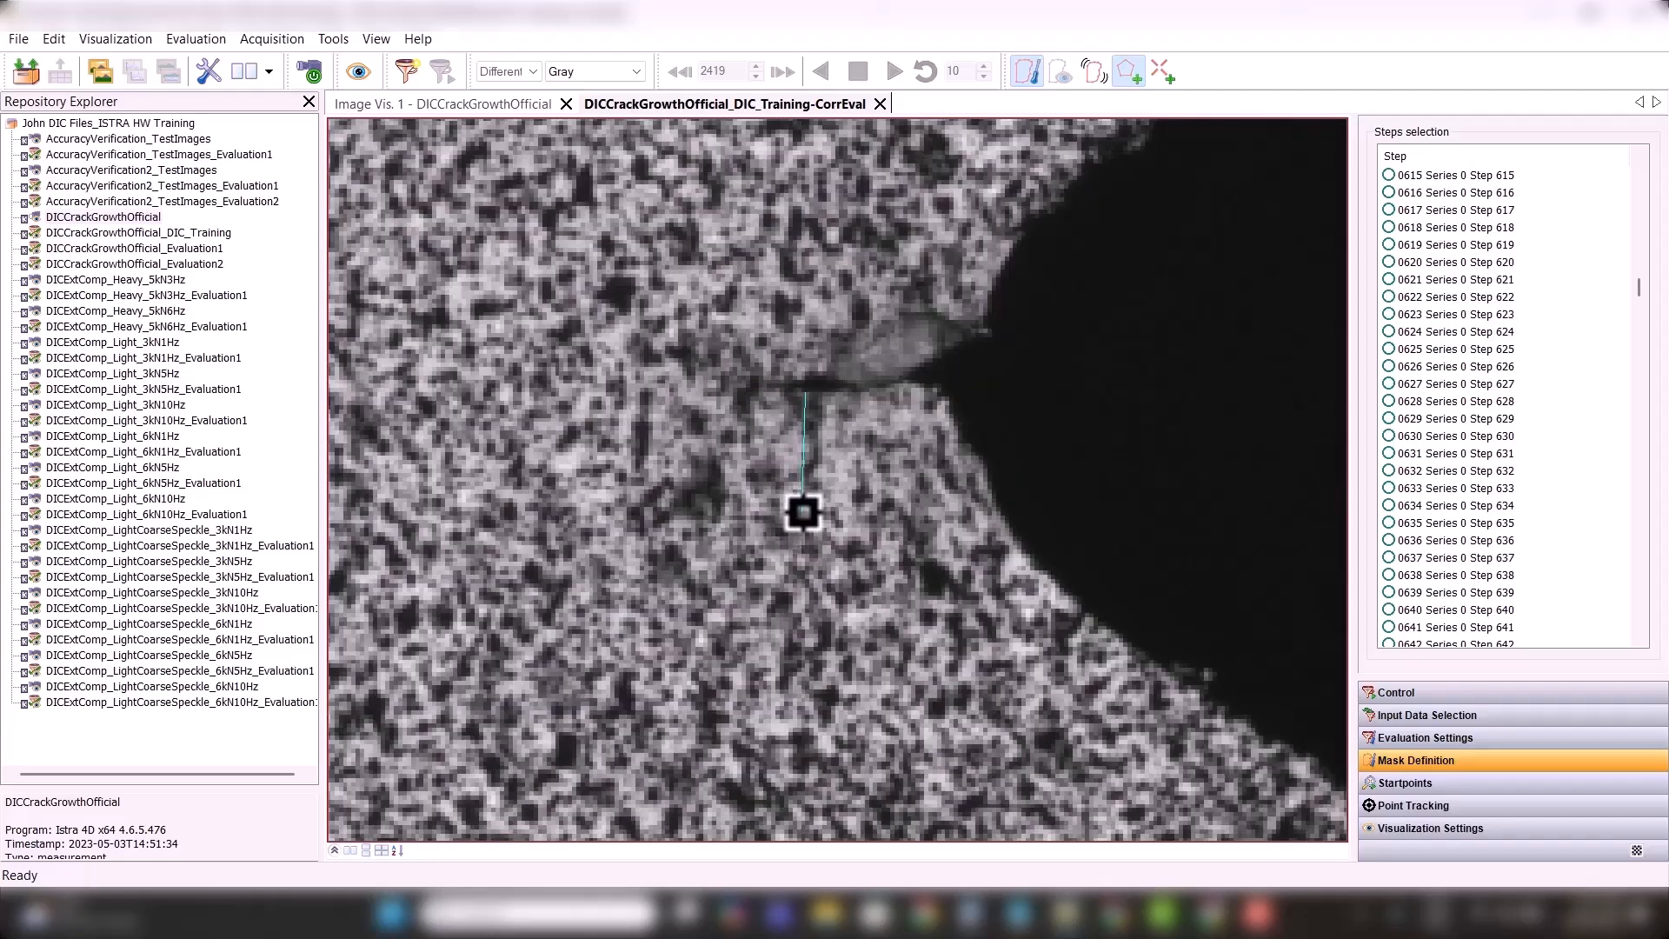
left_click(802, 512)
left_click(701, 581)
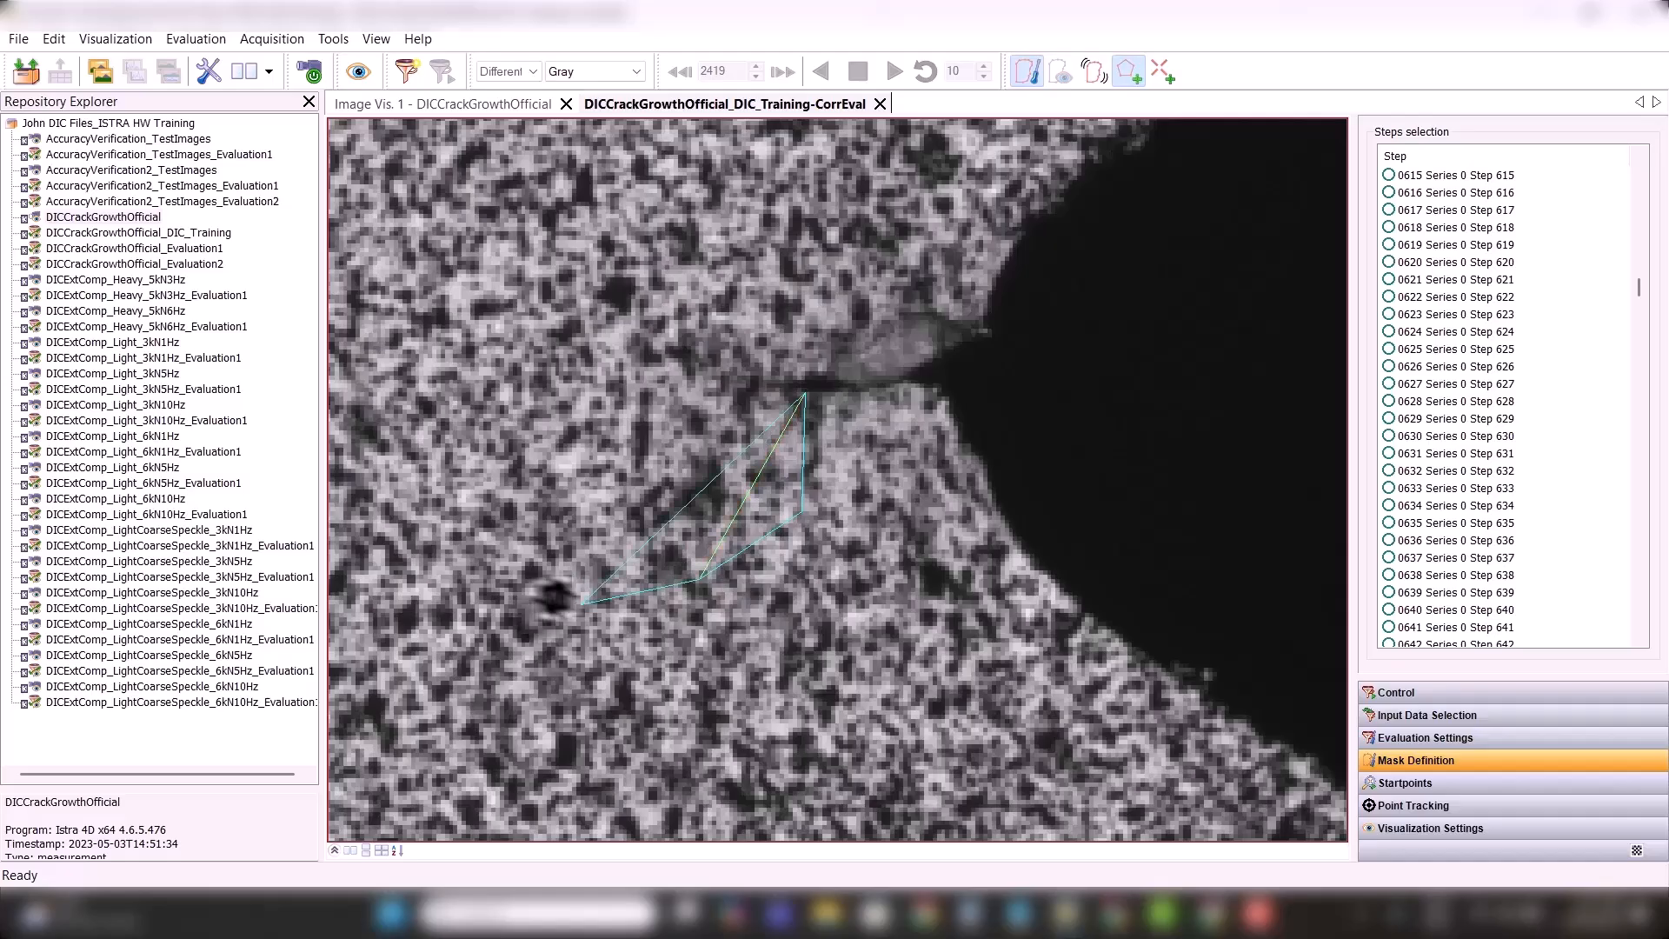
left_click(489, 583)
left_click(424, 449)
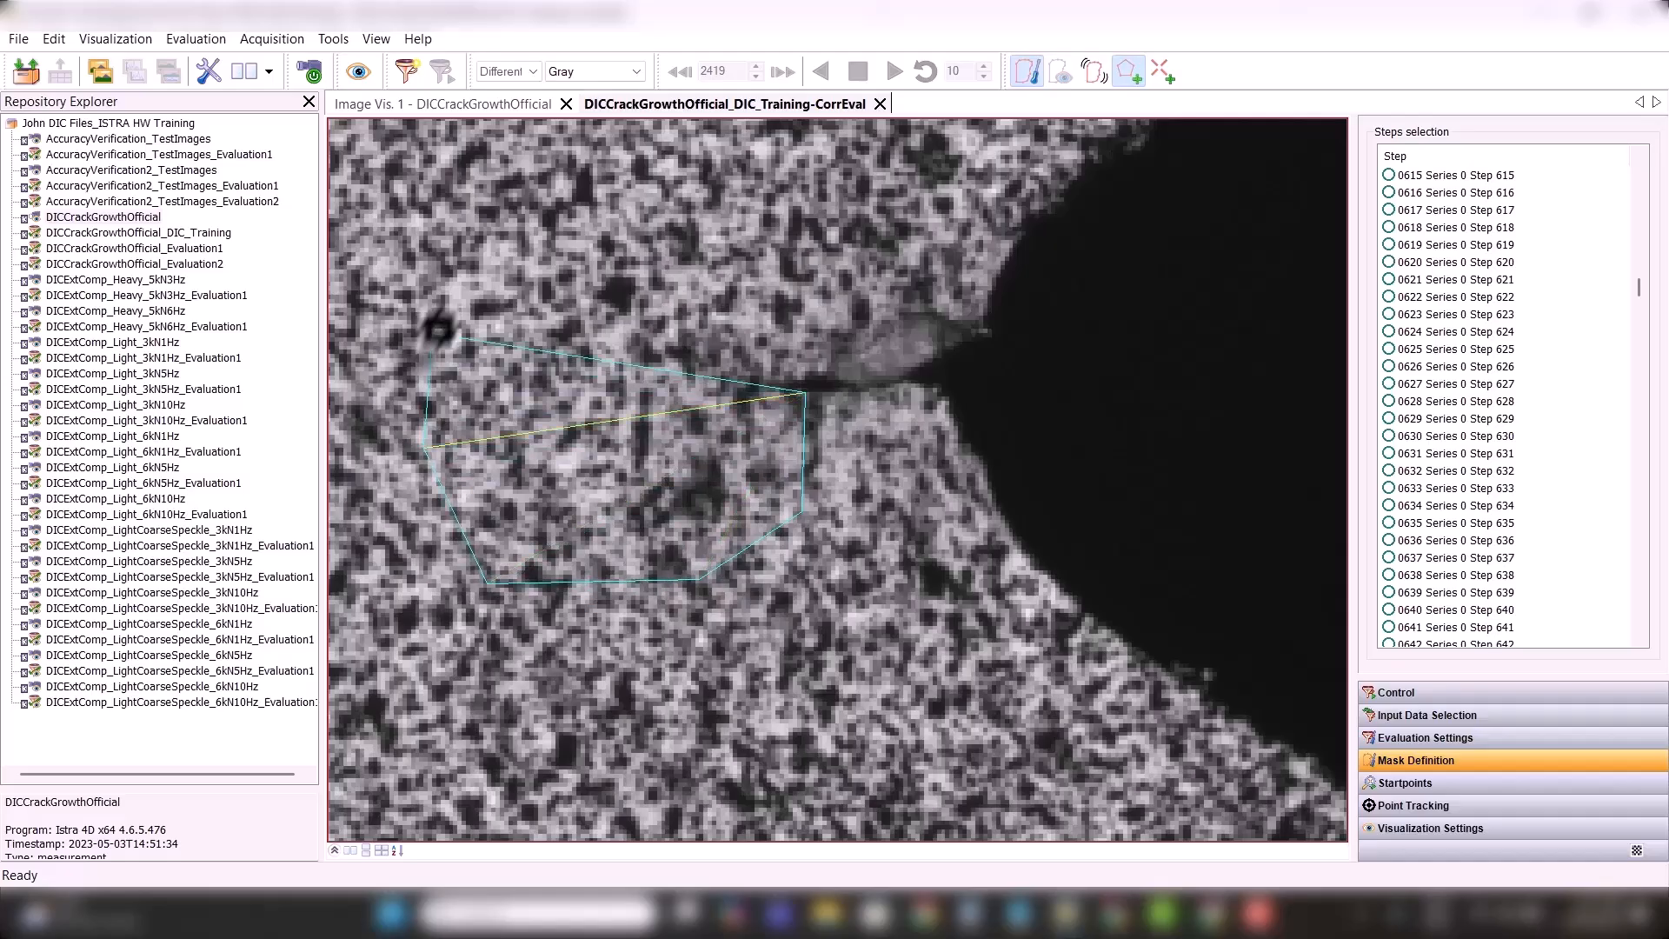
left_click(447, 309)
left_click(548, 208)
left_click(738, 218)
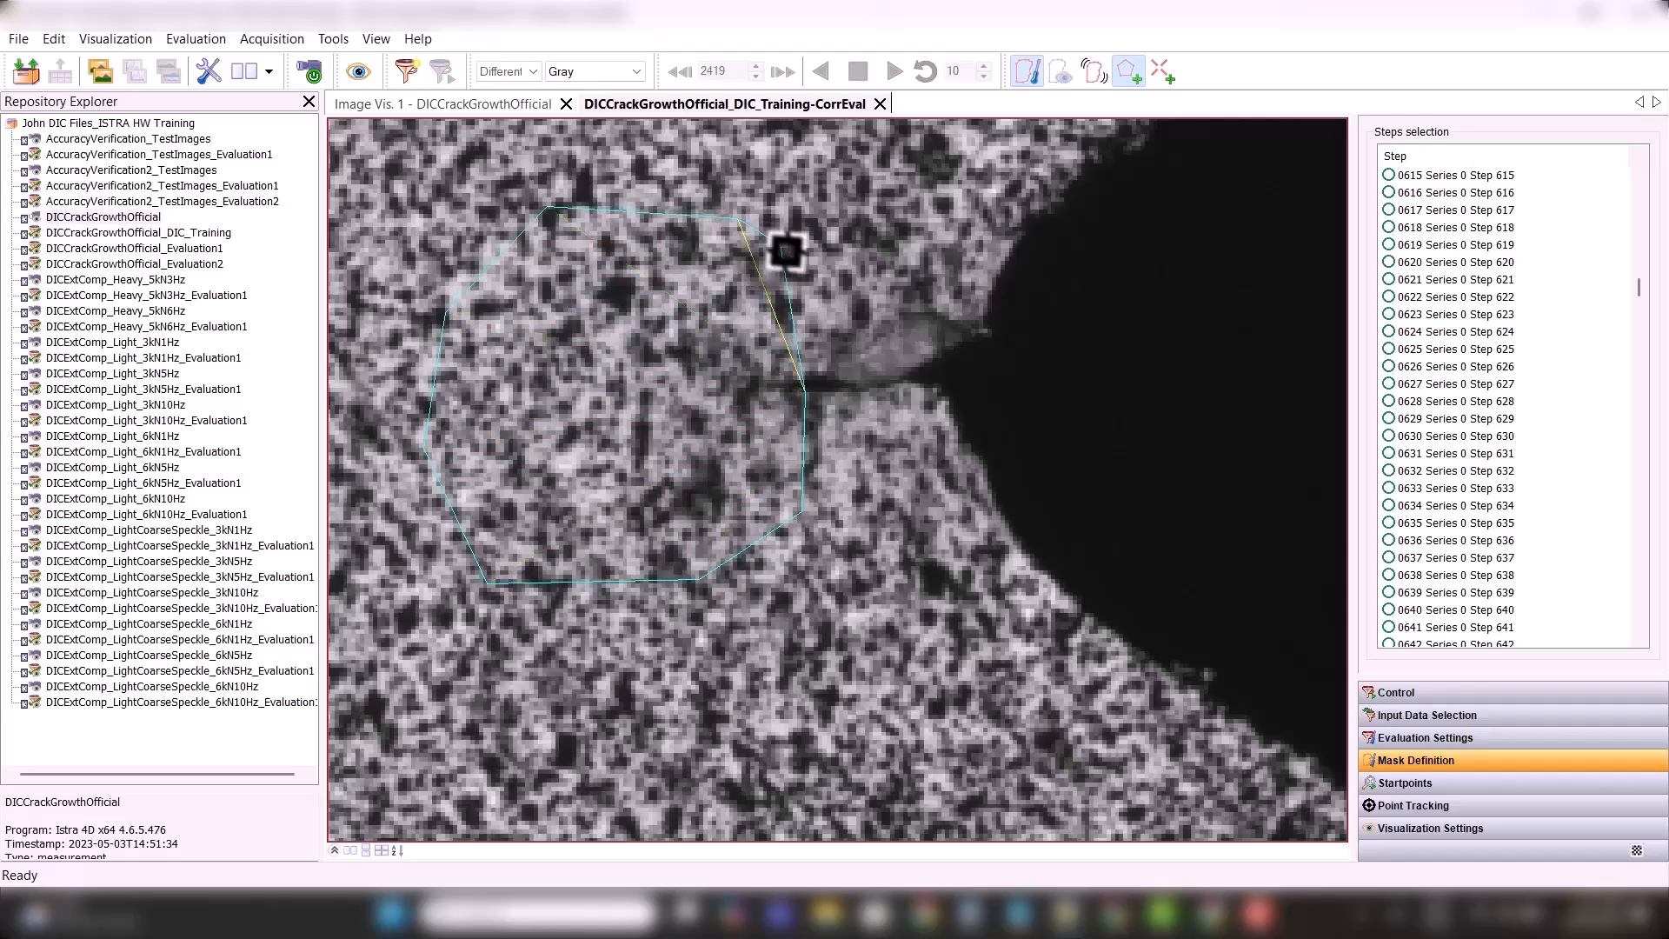
left_click(807, 293)
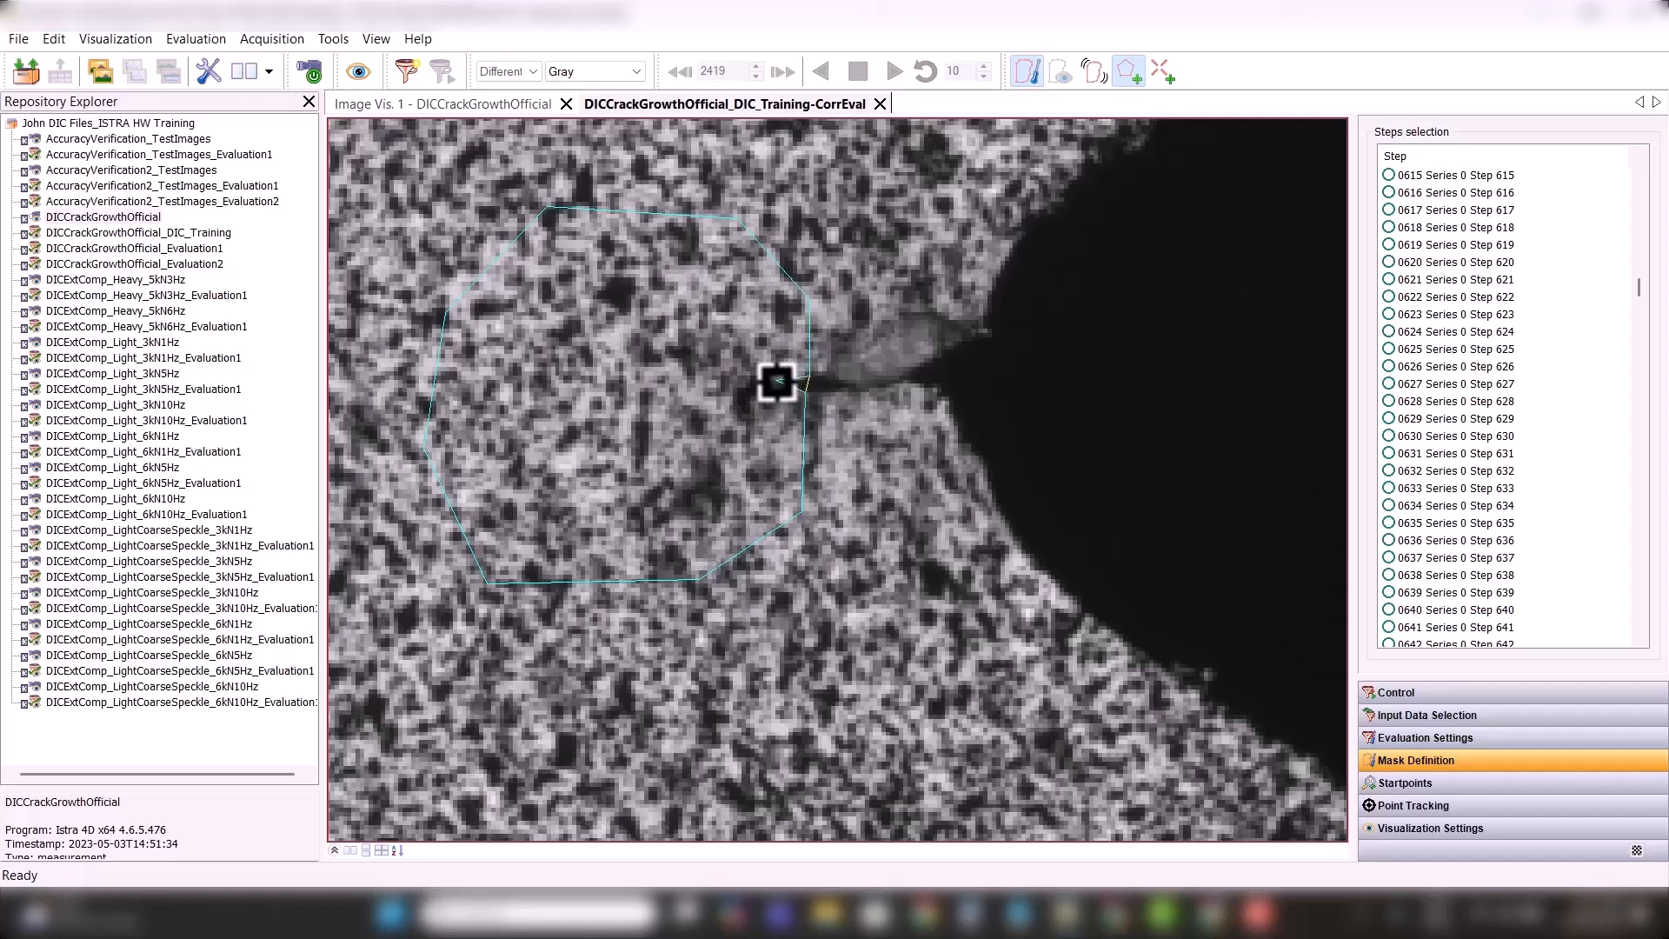
- Cut a narrow slot along the crack into the mask outline so the crack is excluded, and close the polygon
scroll(772, 381, "up", 2)
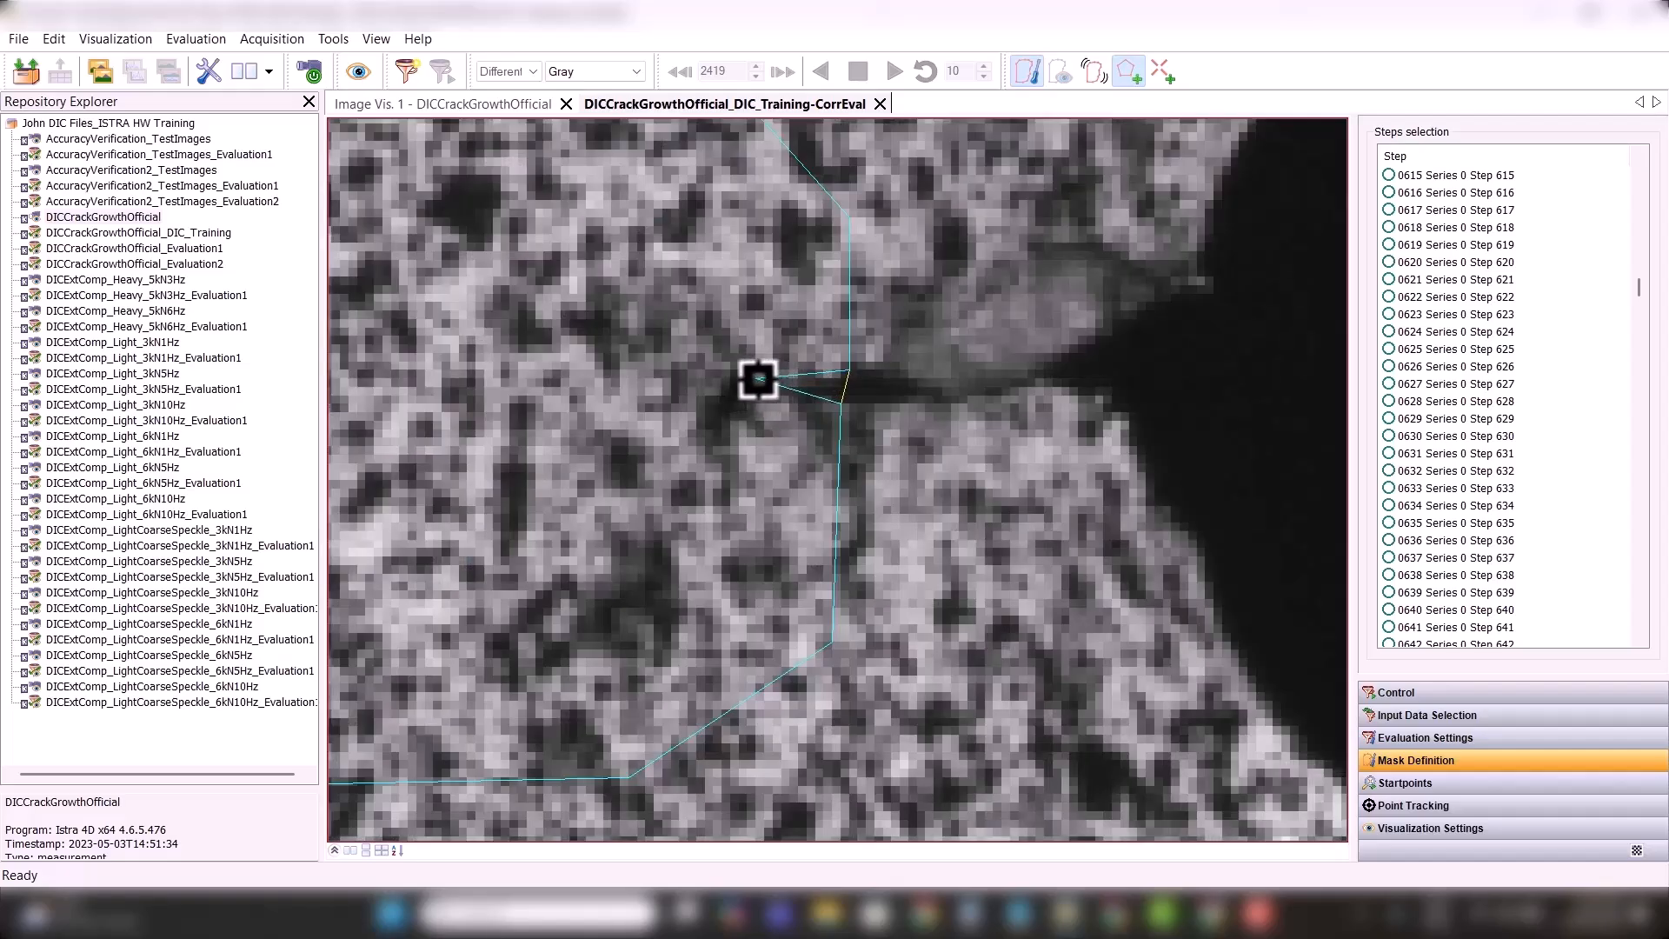
scroll(758, 379, "up", 2)
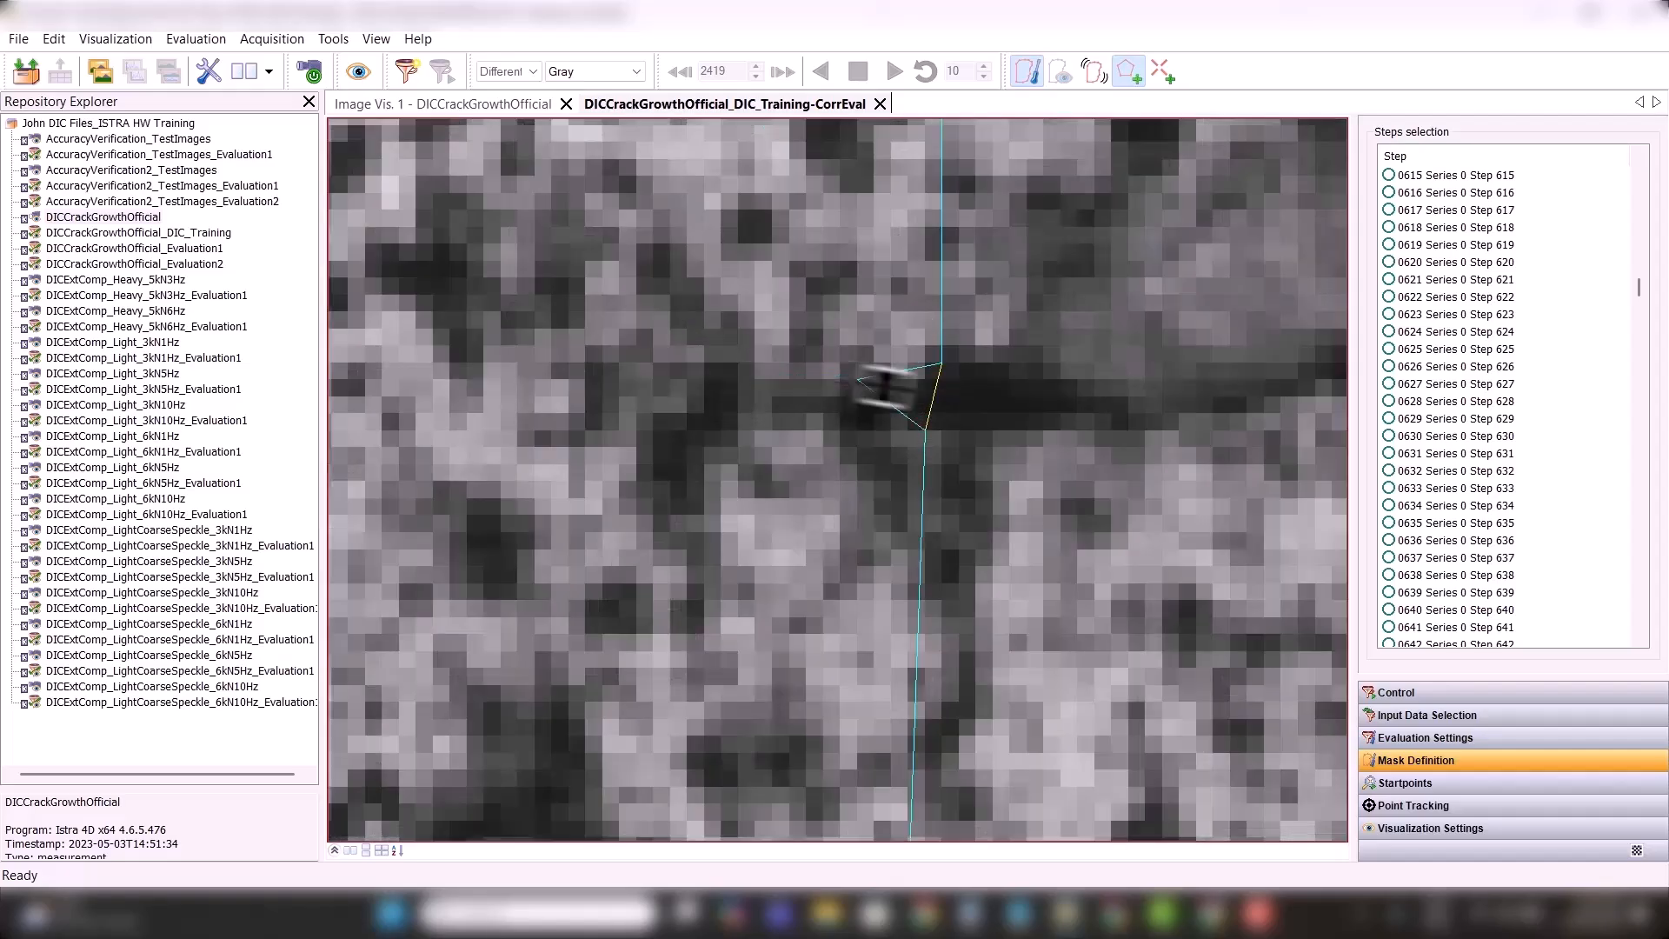
left_click(929, 377)
scroll(842, 362, "down", 2)
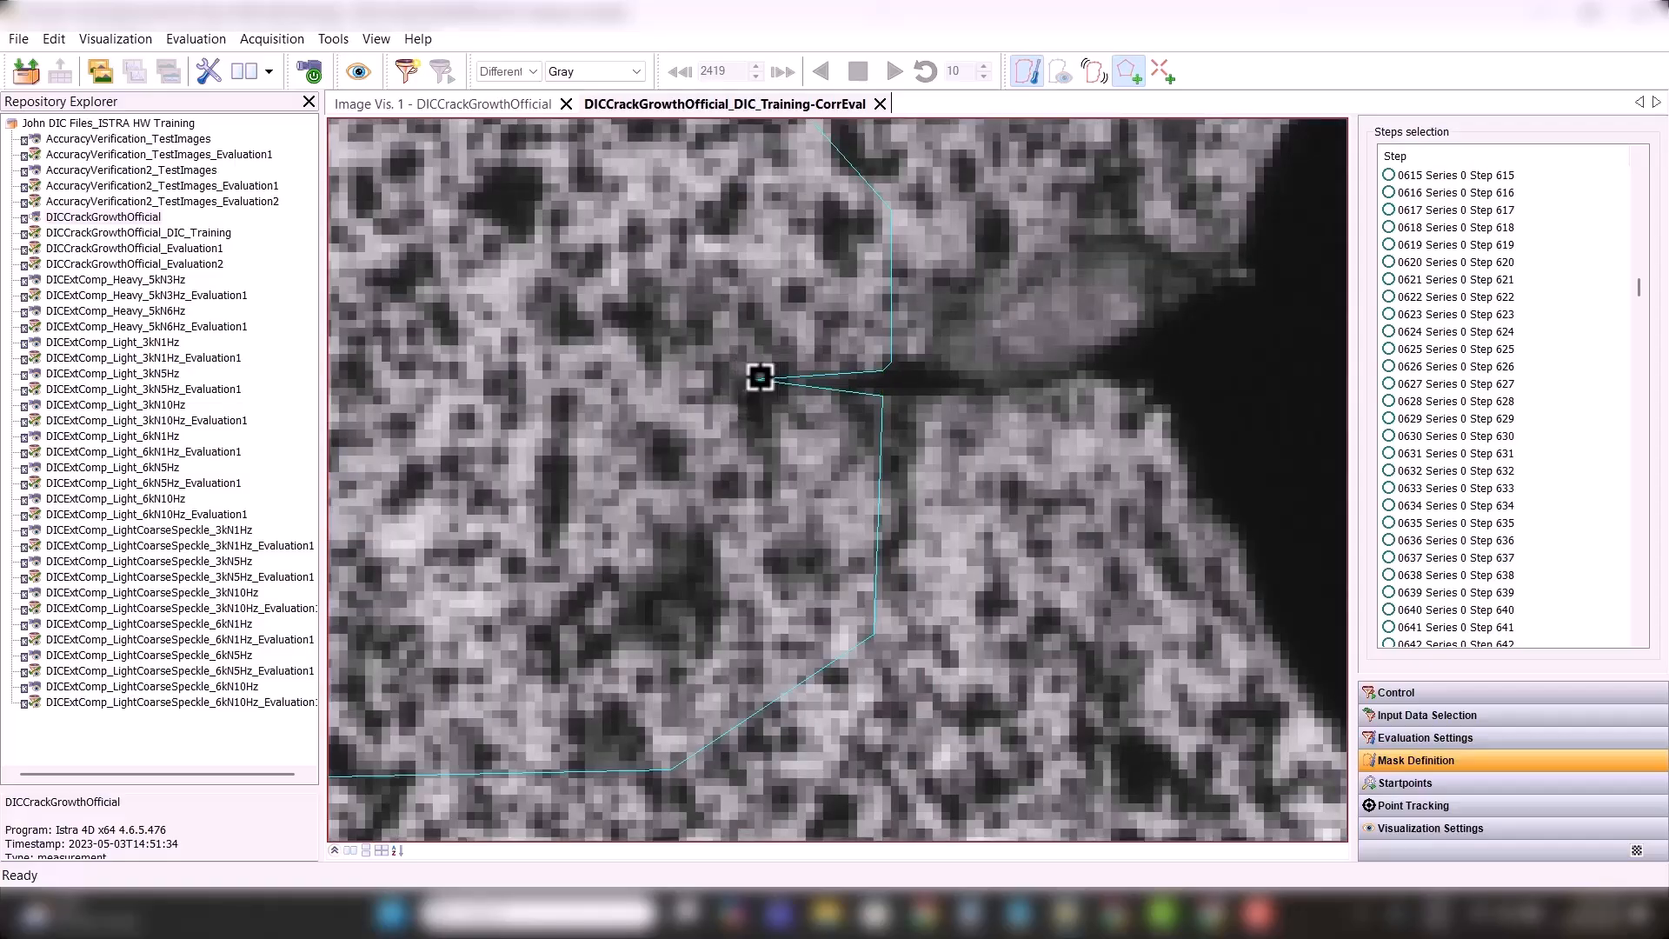
left_click(758, 396)
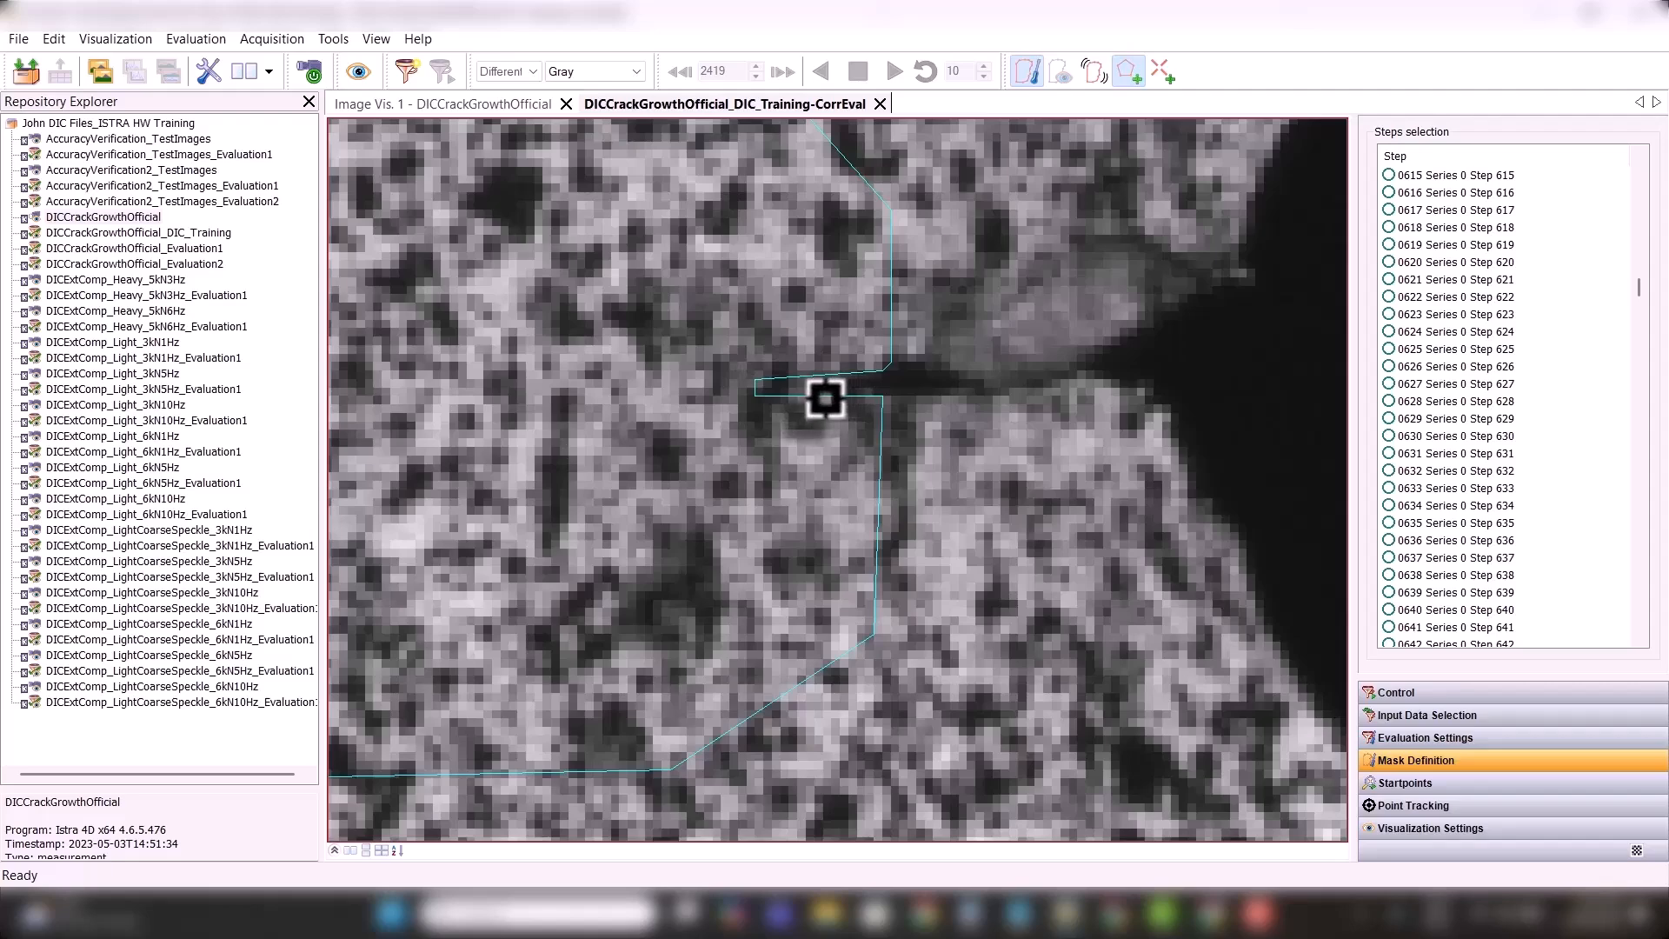
double_click(823, 395)
scroll(640, 348, "down", 2)
scroll(540, 391, "down", 3)
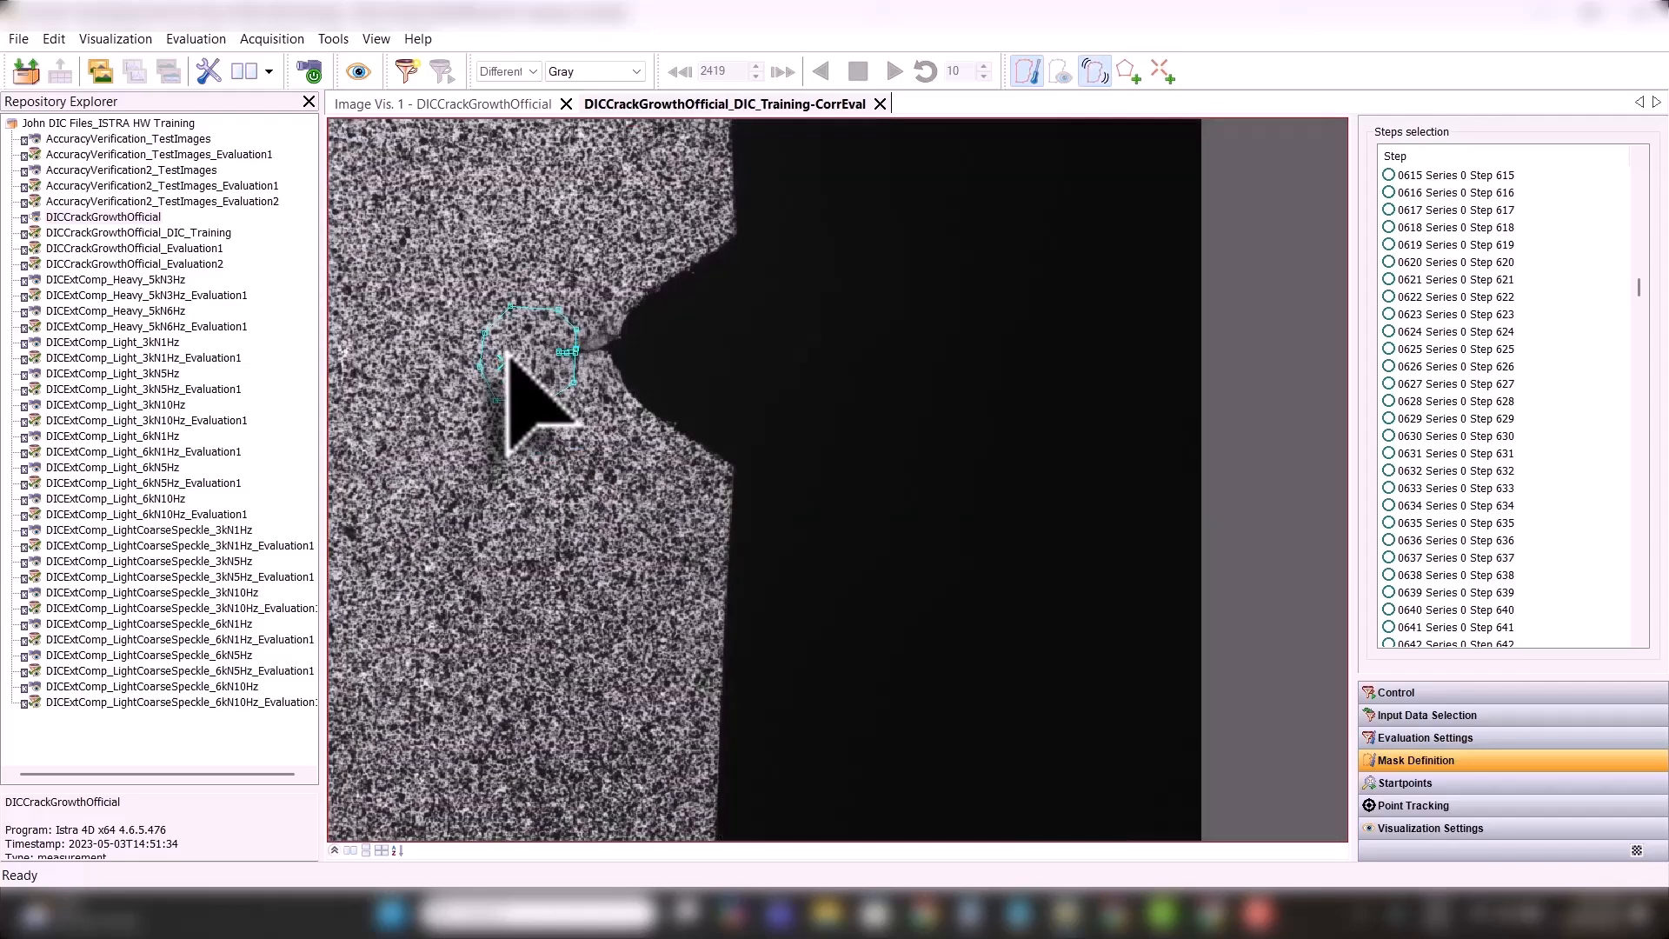
- Set the facet size to 23 pixels and the grid spacing to 8 pixels in the evaluation settings
left_click_drag(440, 336, 671, 335)
scroll(609, 343, "down", 2)
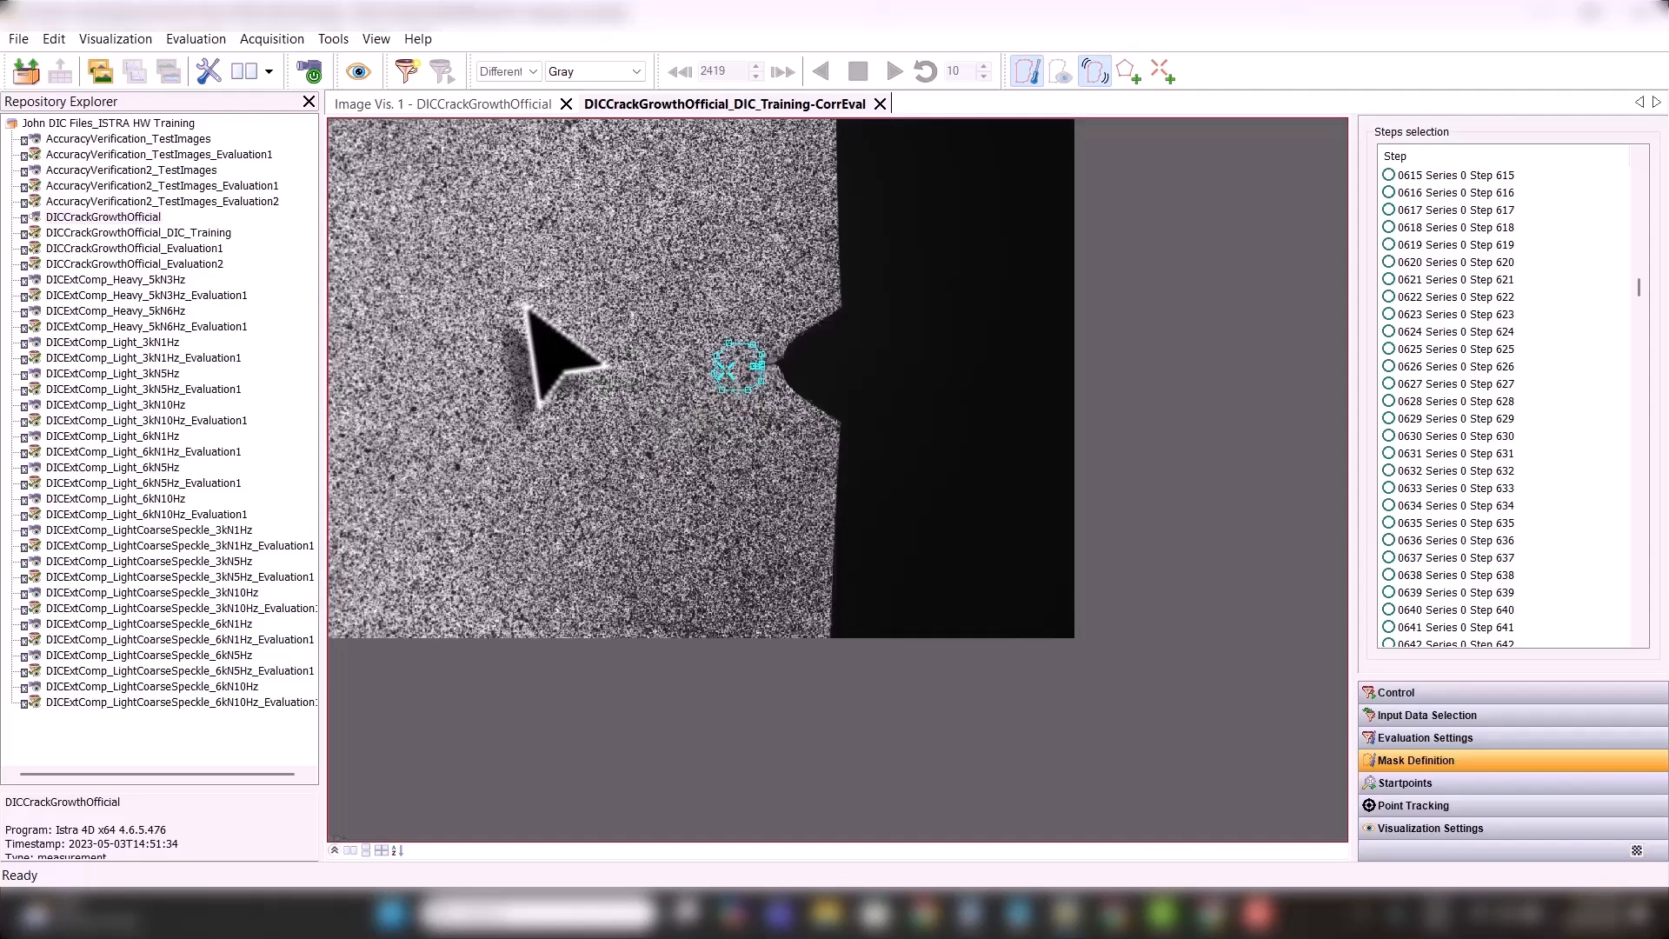
scroll(746, 466, "down", 2)
left_click_drag(720, 486, 741, 449)
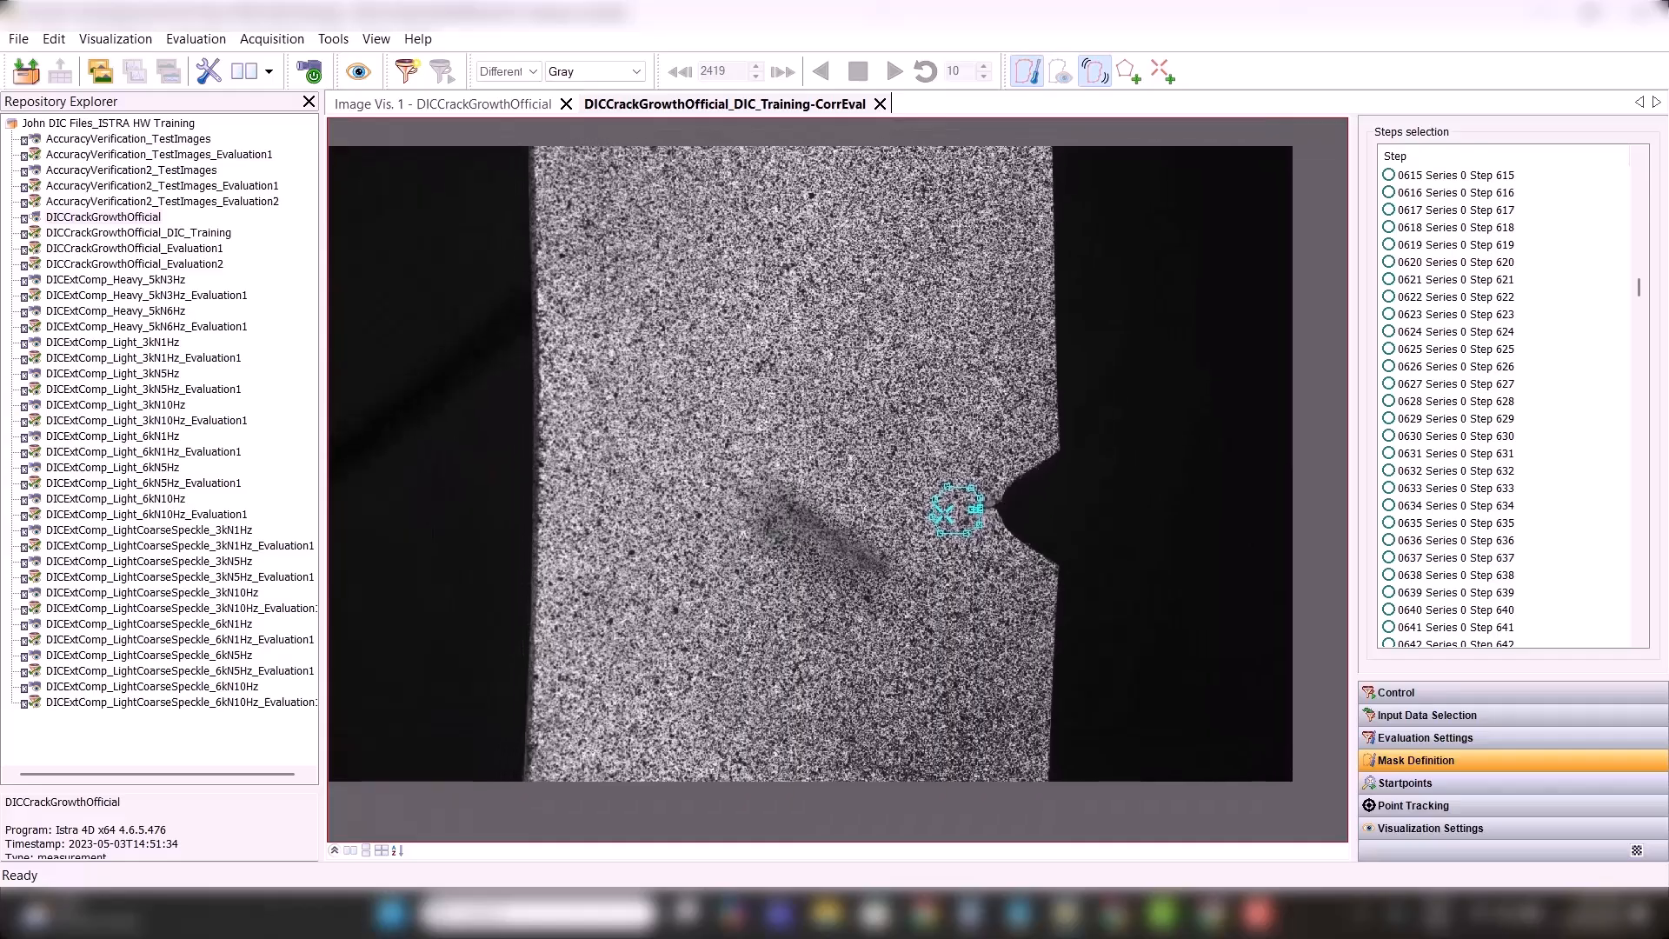
left_click(1418, 739)
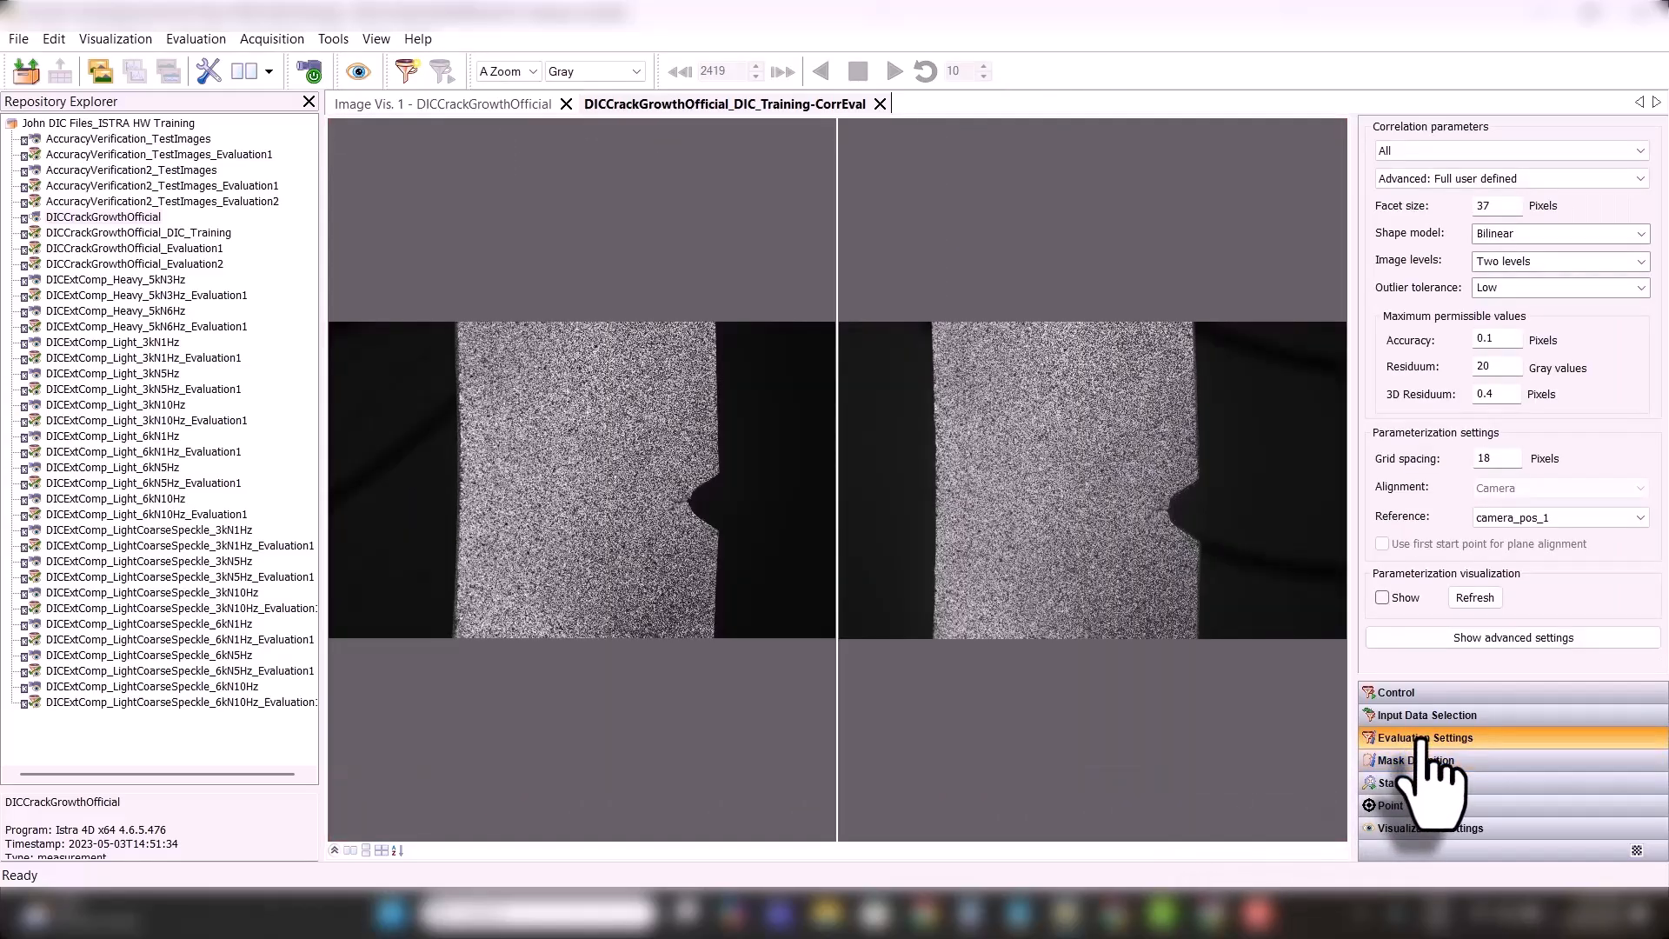
double_click(1490, 205)
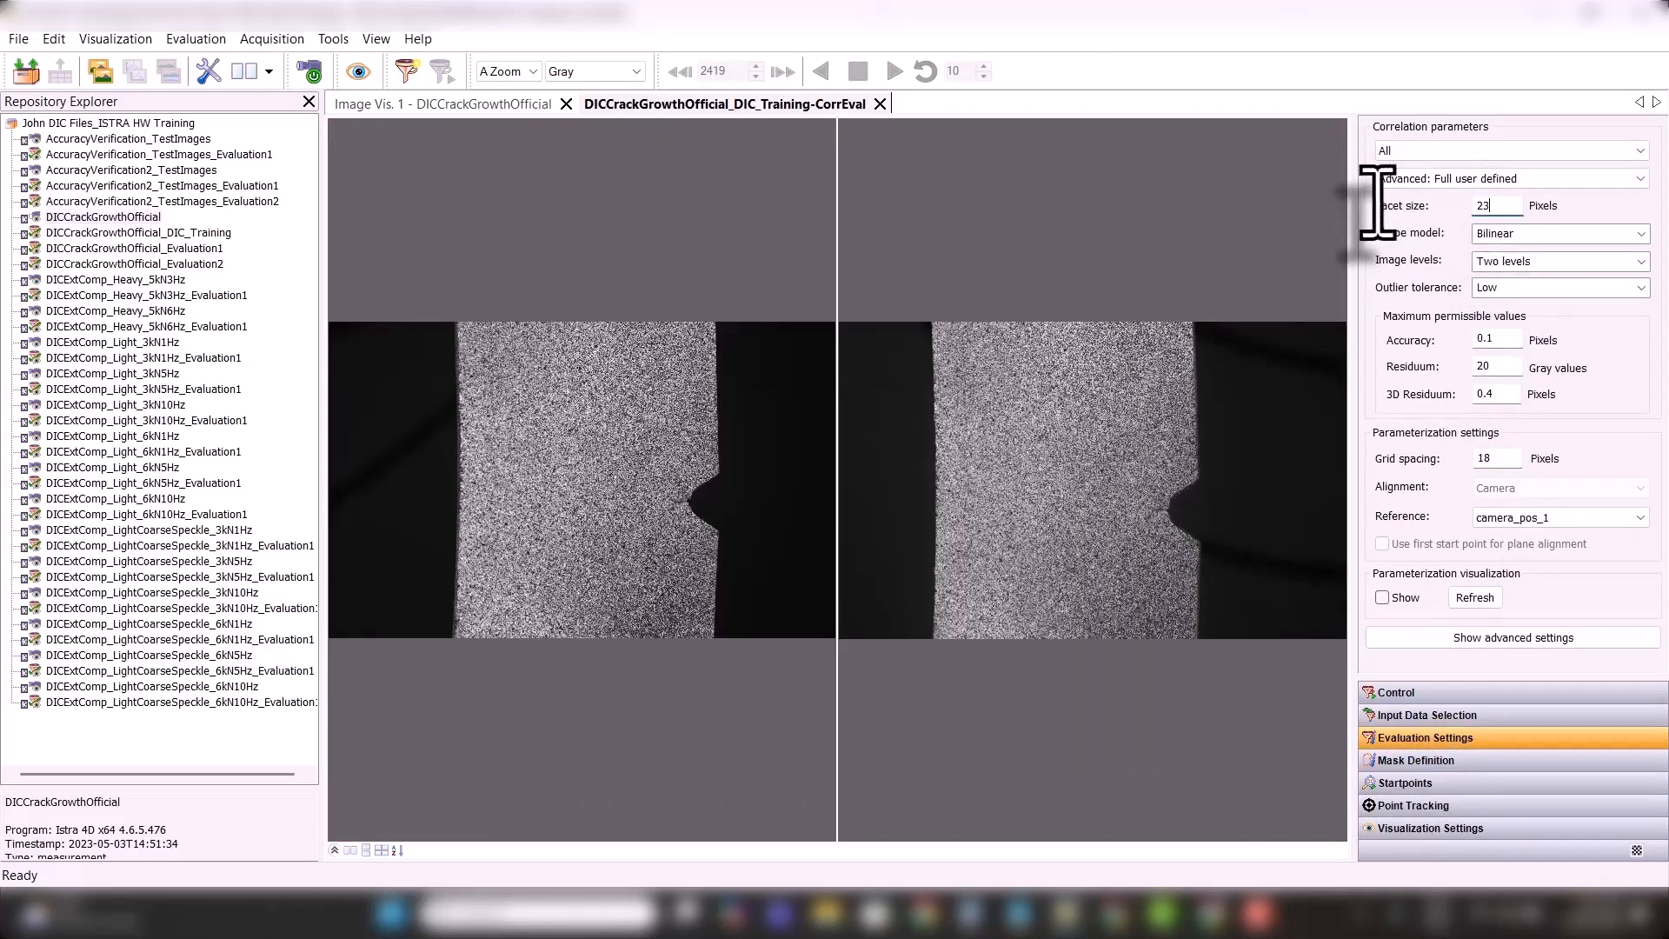
double_click(1487, 458)
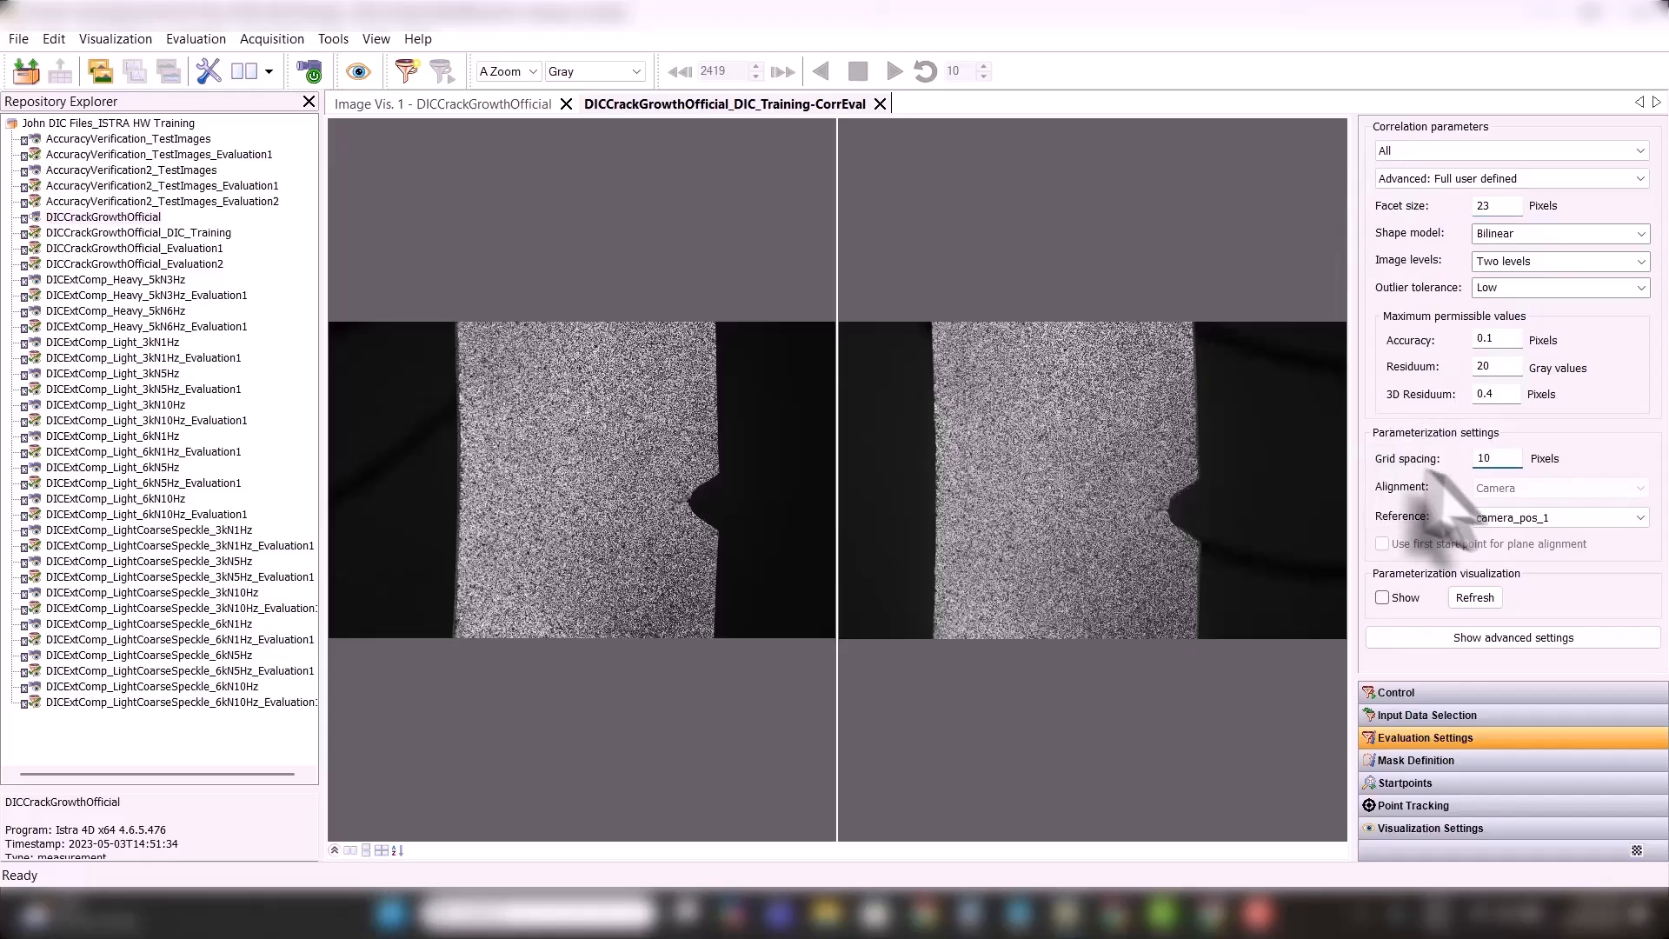
left_click_drag(1495, 461, 1430, 461)
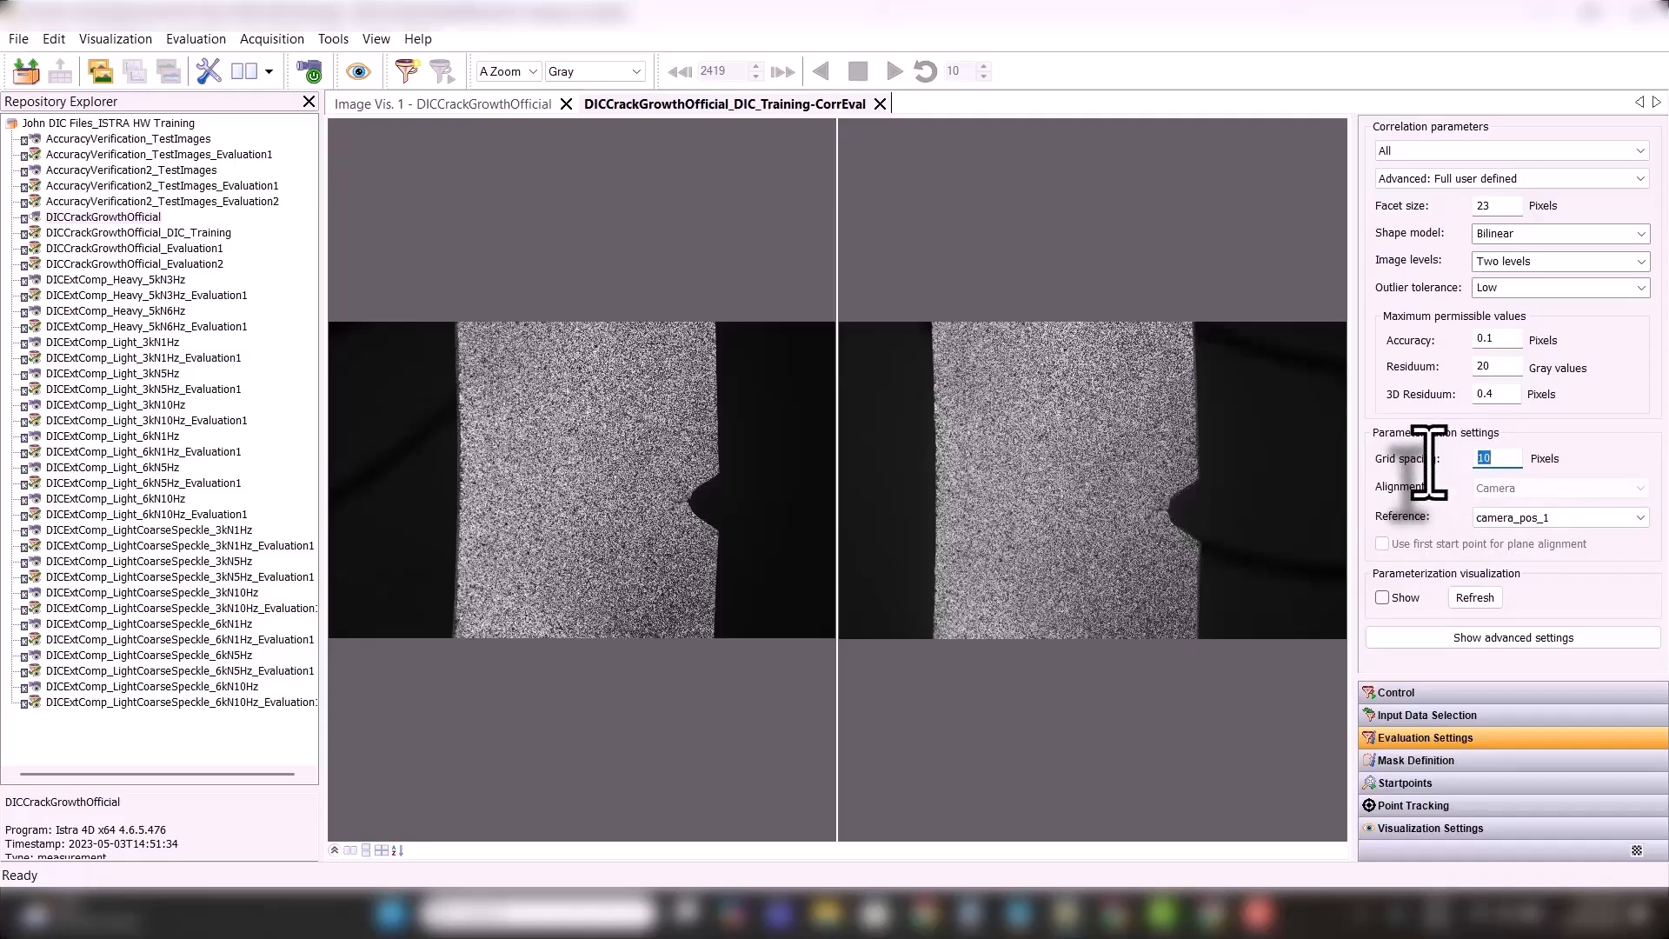
- Set the maximum permissible accuracy to 0.3 pixels and the residuum to 30 gray values
left_click(1497, 341)
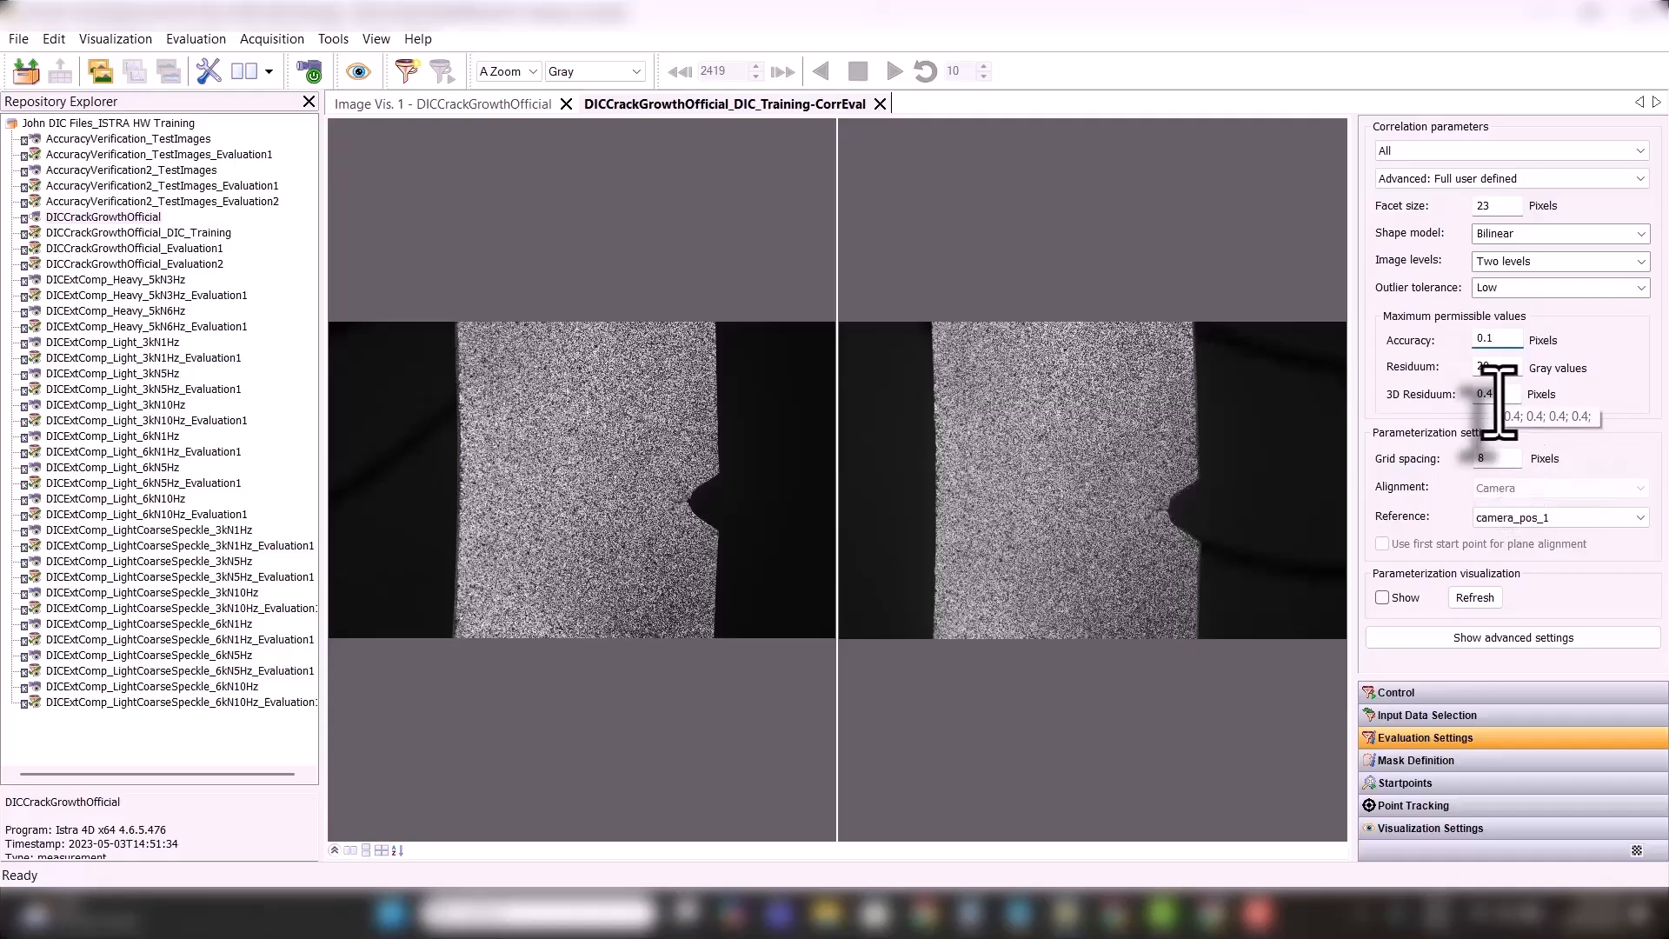
left_click_drag(1509, 339, 1413, 326)
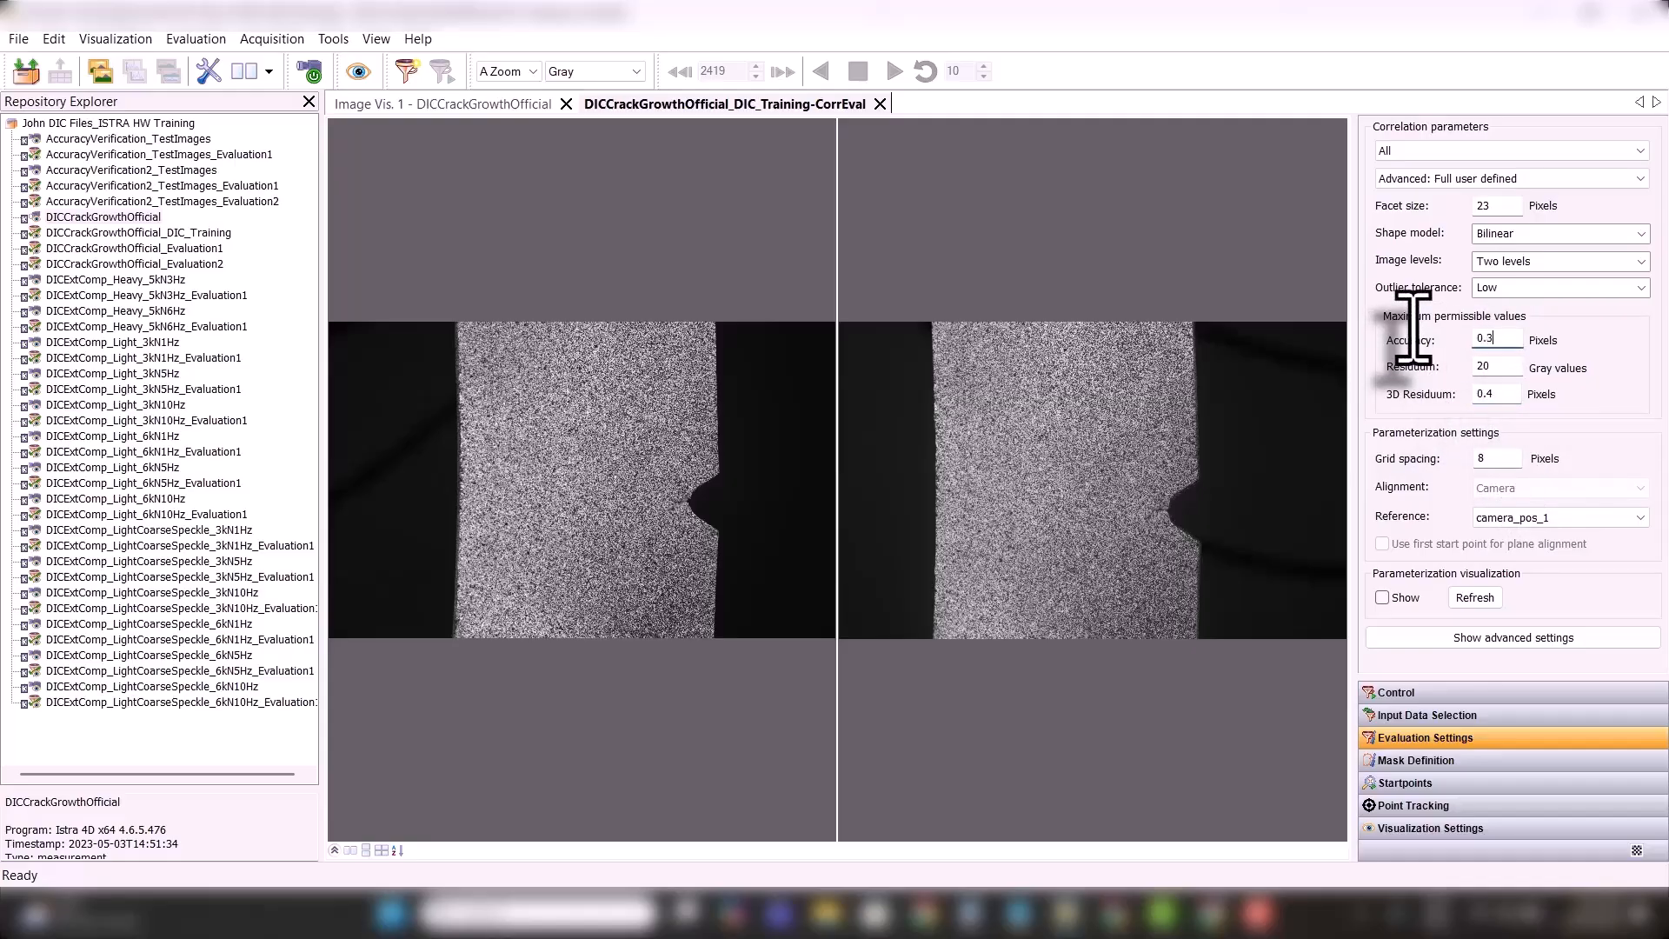
type("0.3")
left_click(1499, 366)
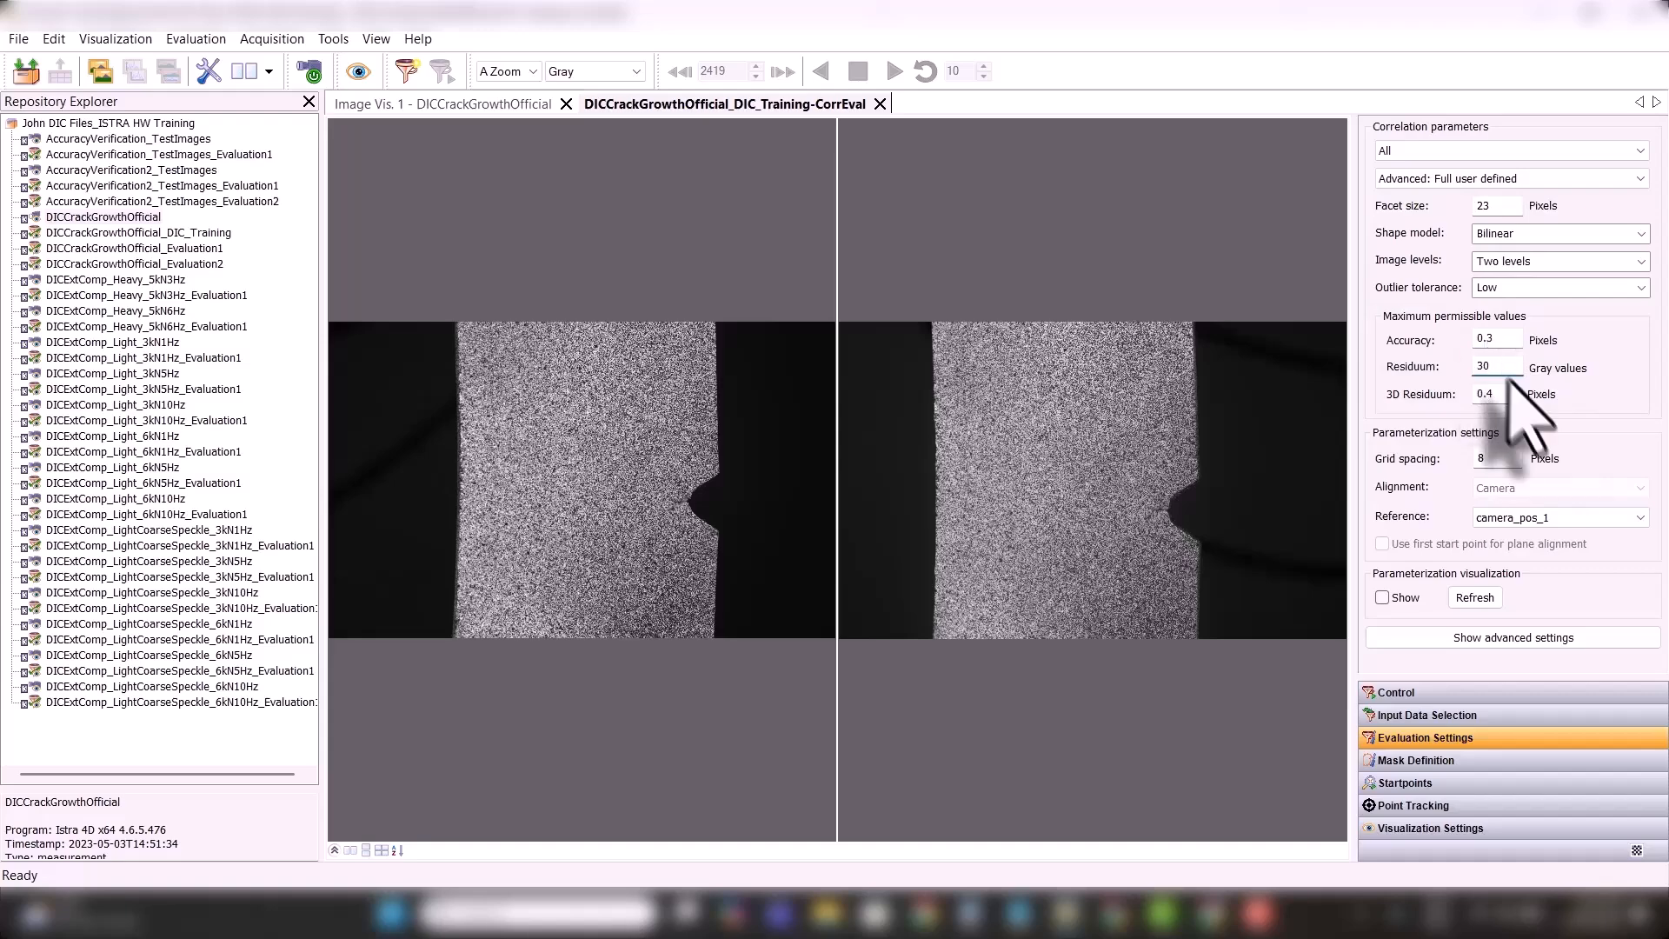
left_click(1497, 394)
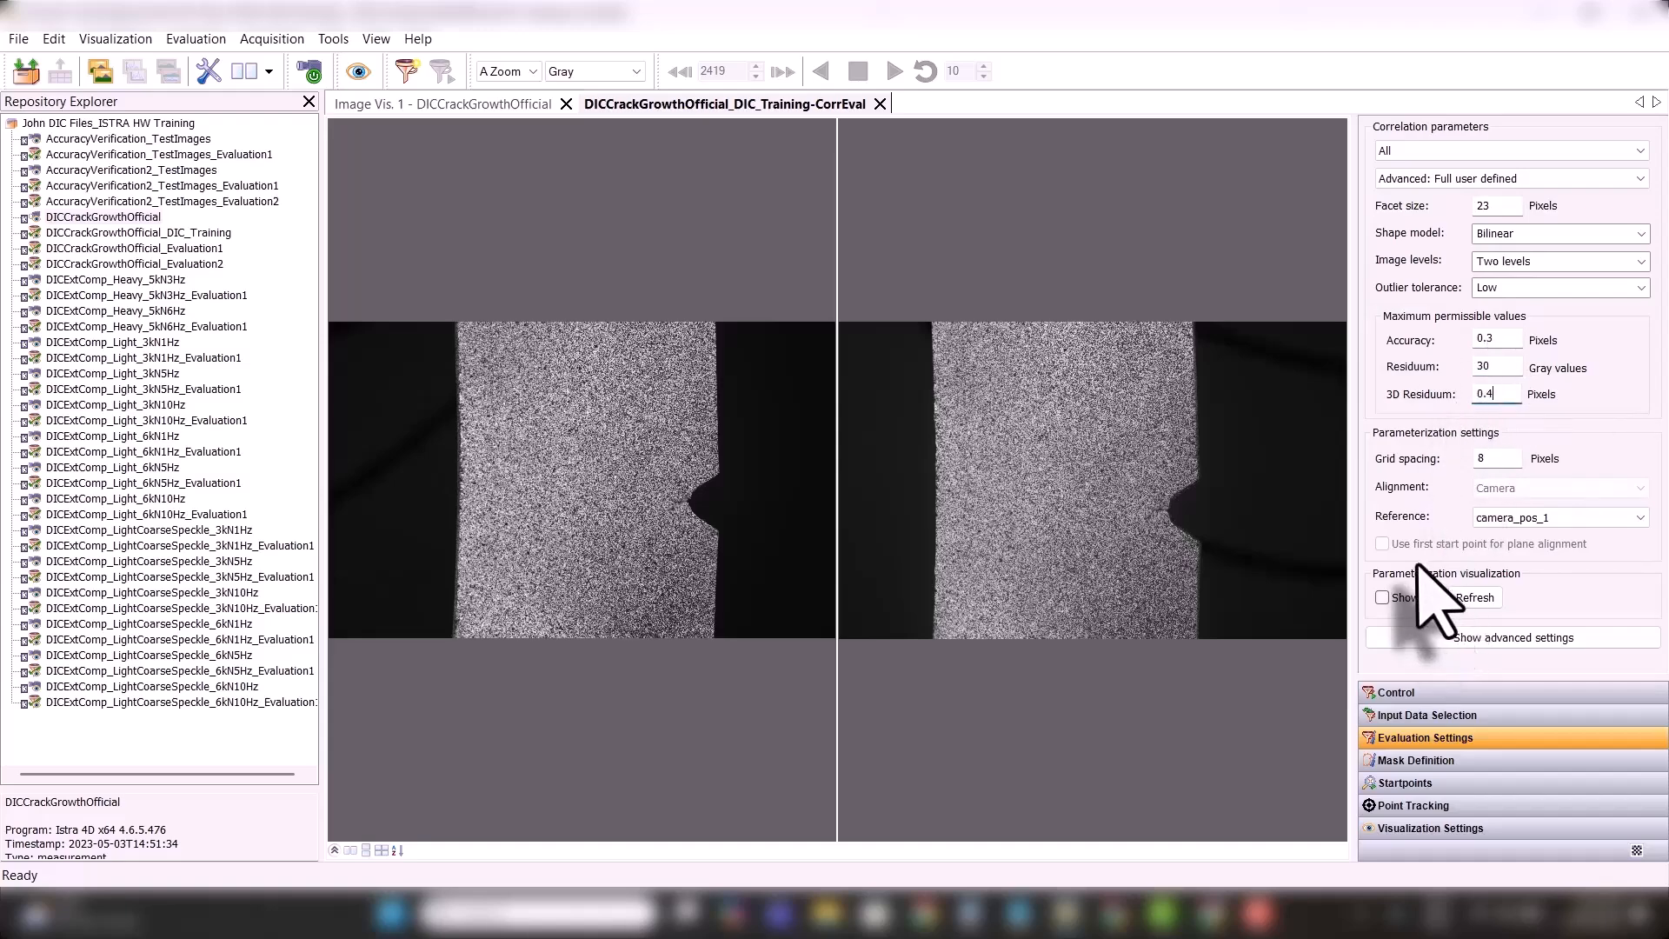
- Delete both existing startpoints, Startpoint 0 and Startpoint 1
left_click(1416, 783)
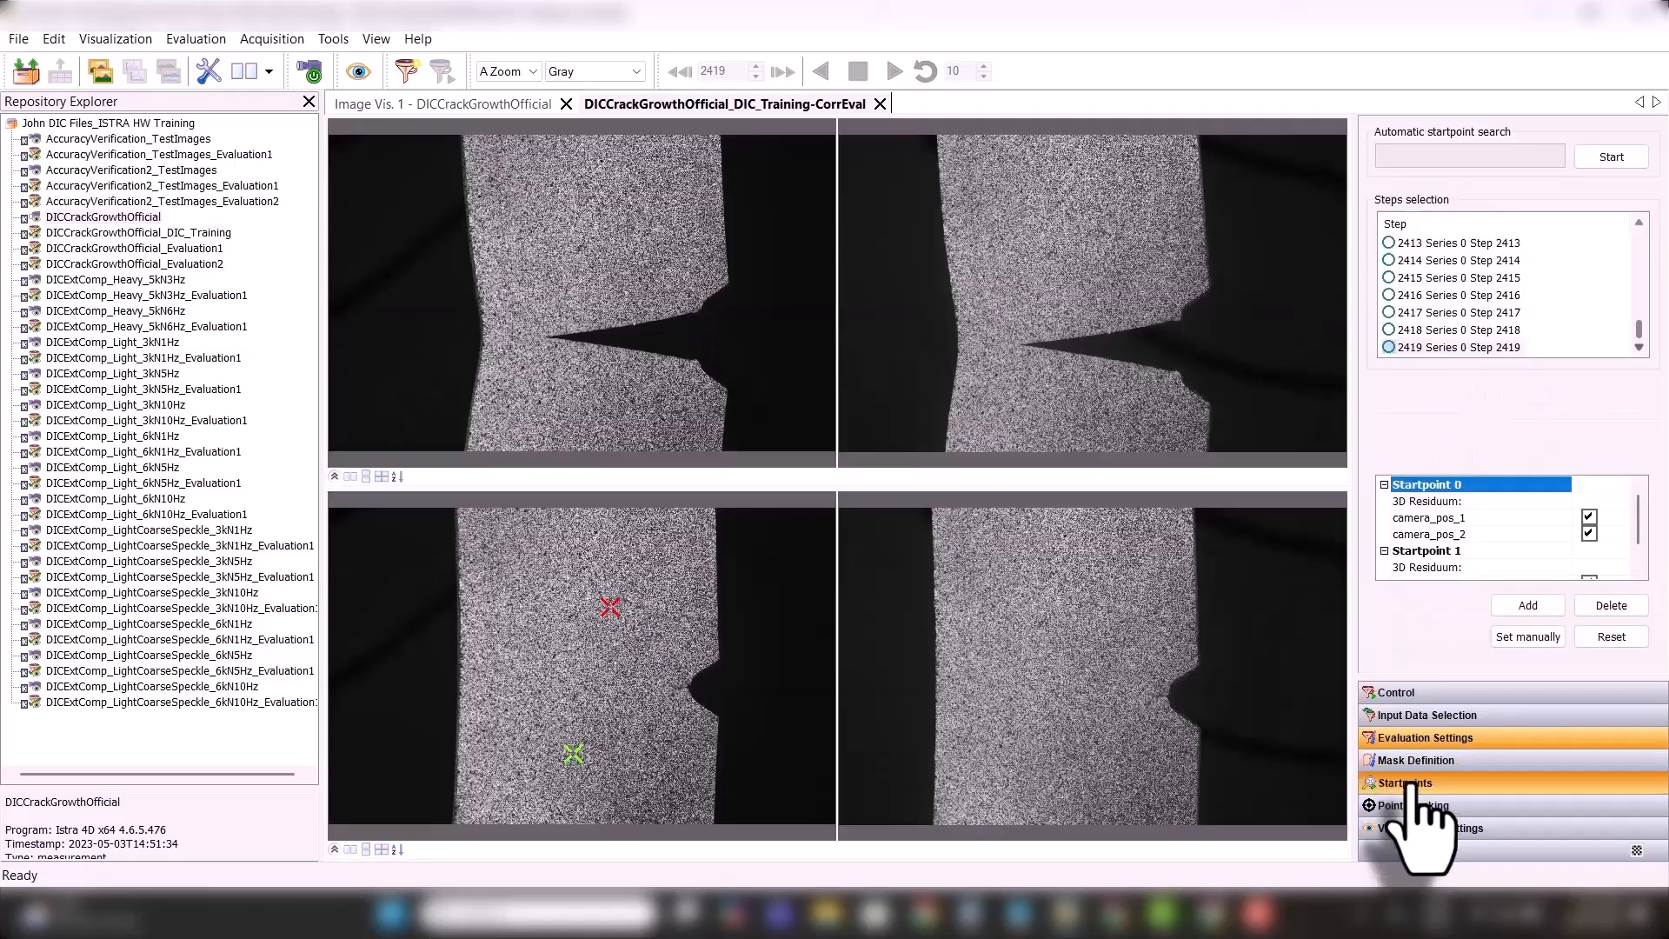
left_click(1429, 551)
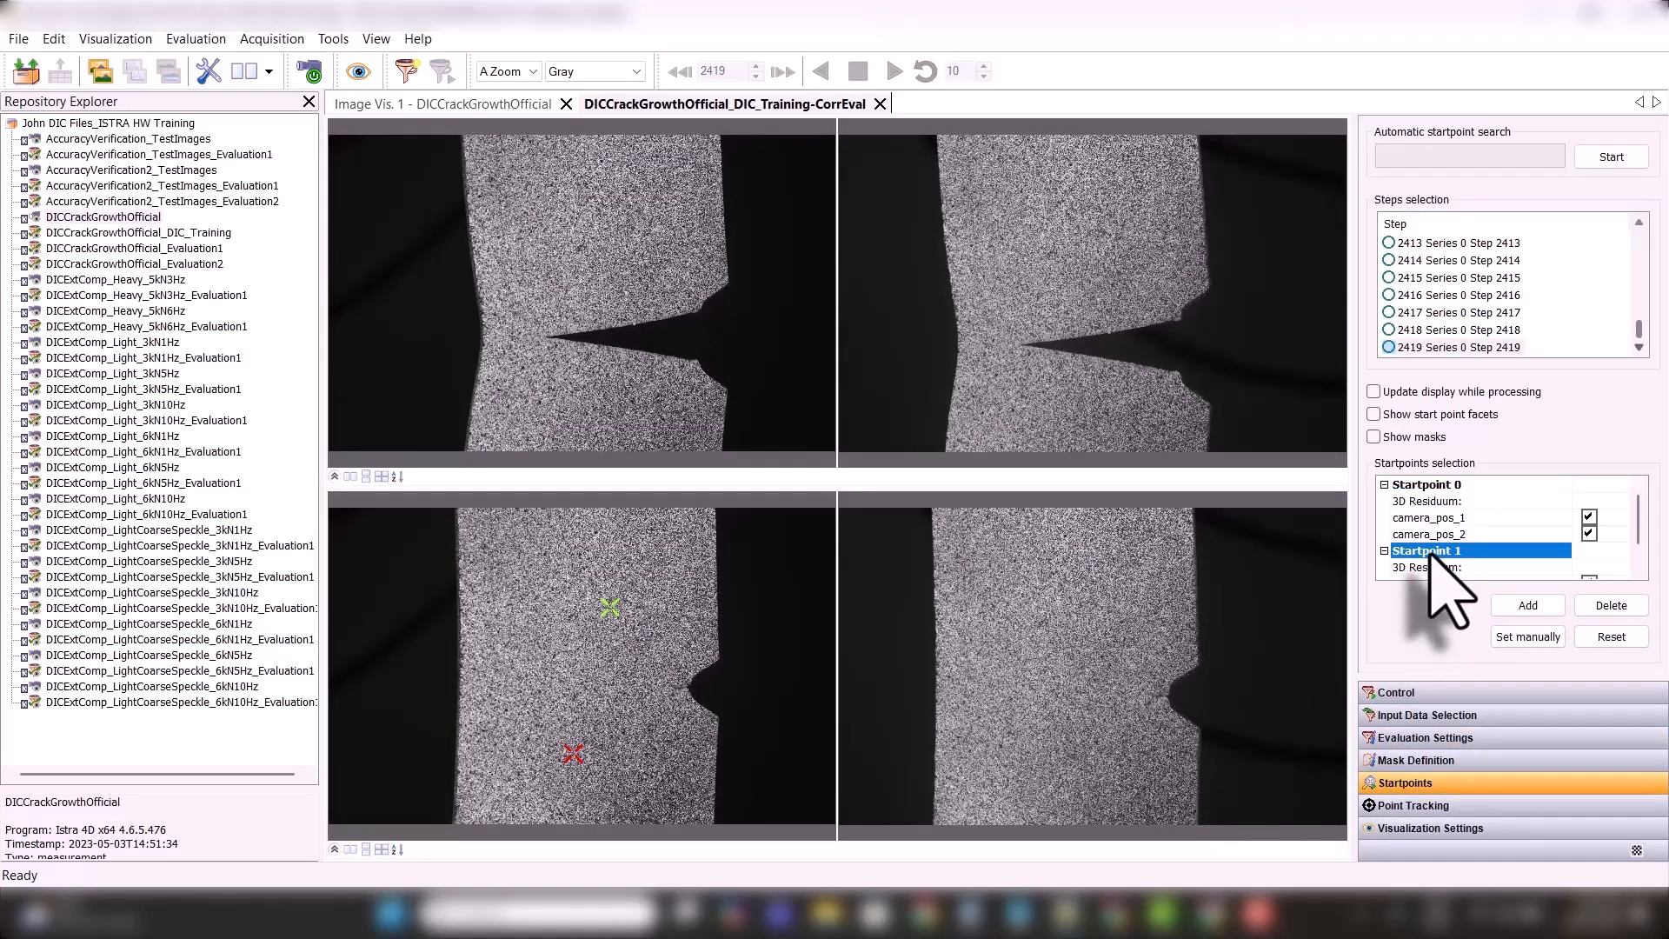
left_click(1402, 485)
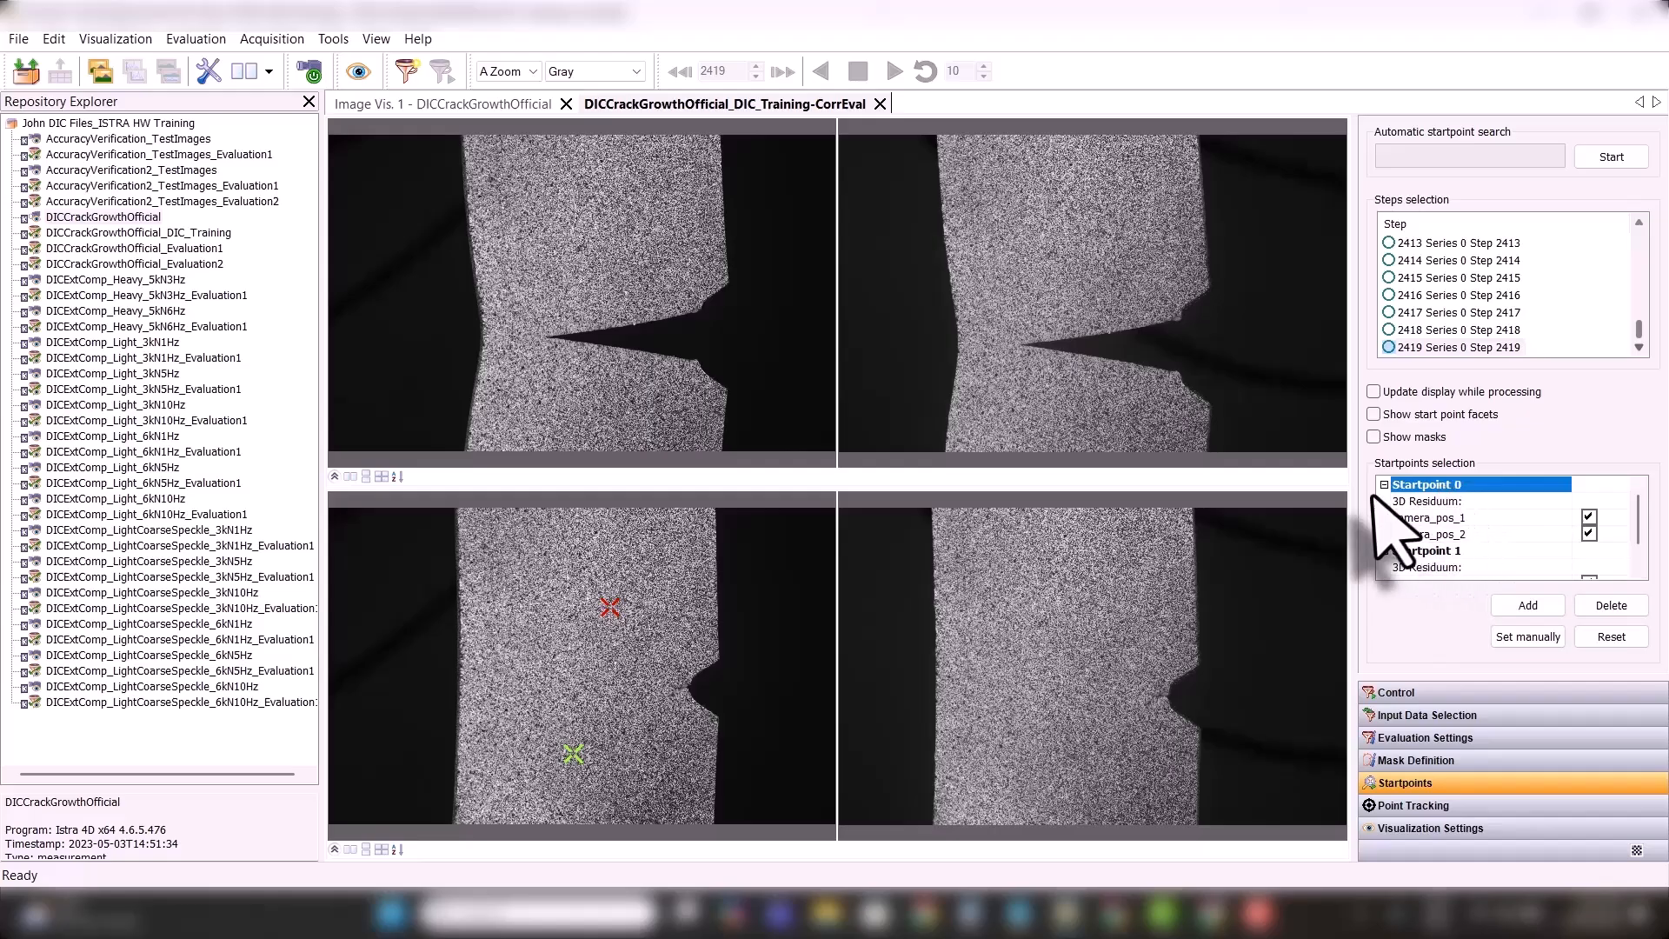
left_click(1607, 606)
left_click(1427, 486)
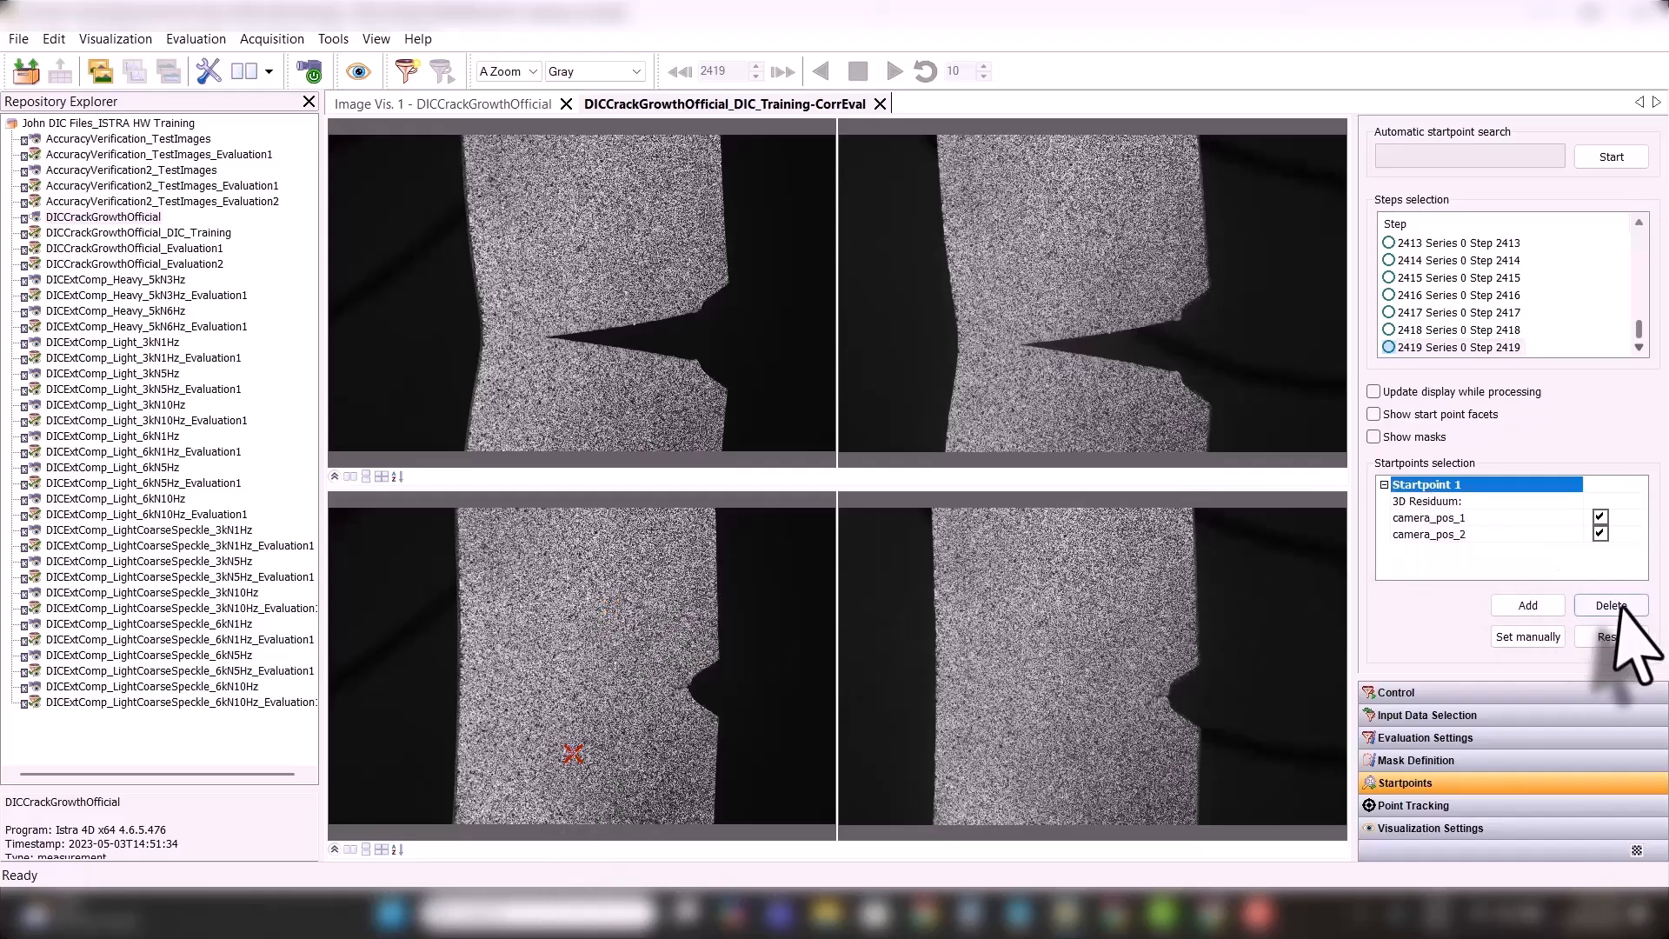
- Place a new startpoint inside the small crack-tip mask on the reference image and run the automatic startpoint search from step 0
left_click(1425, 762)
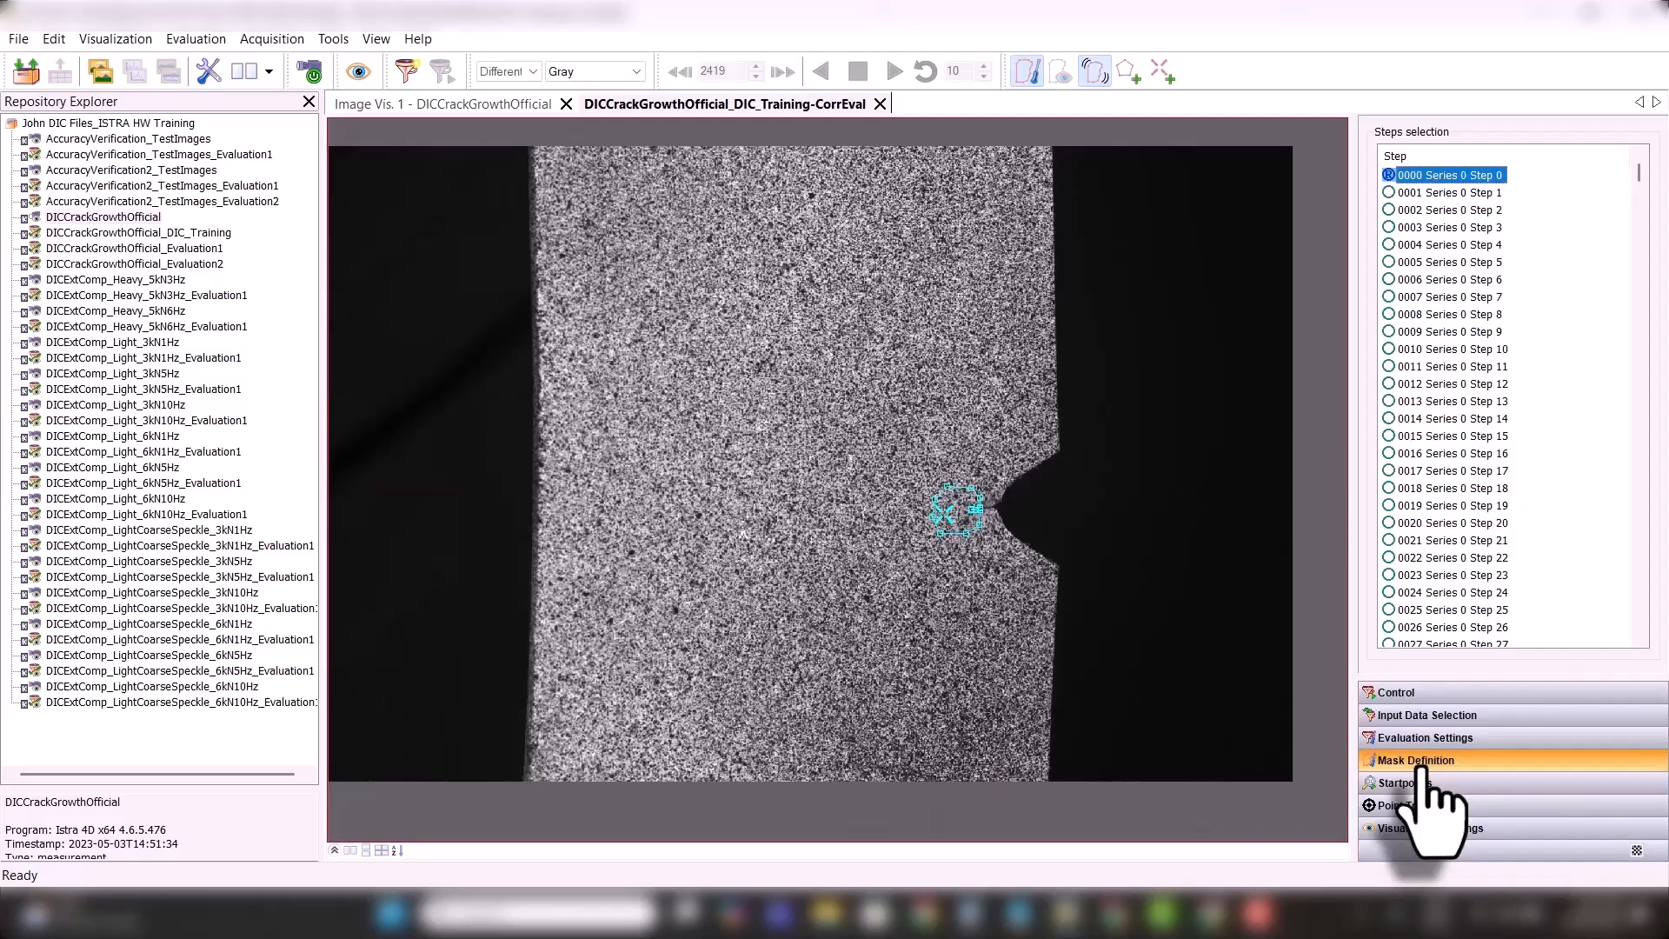
left_click(1402, 783)
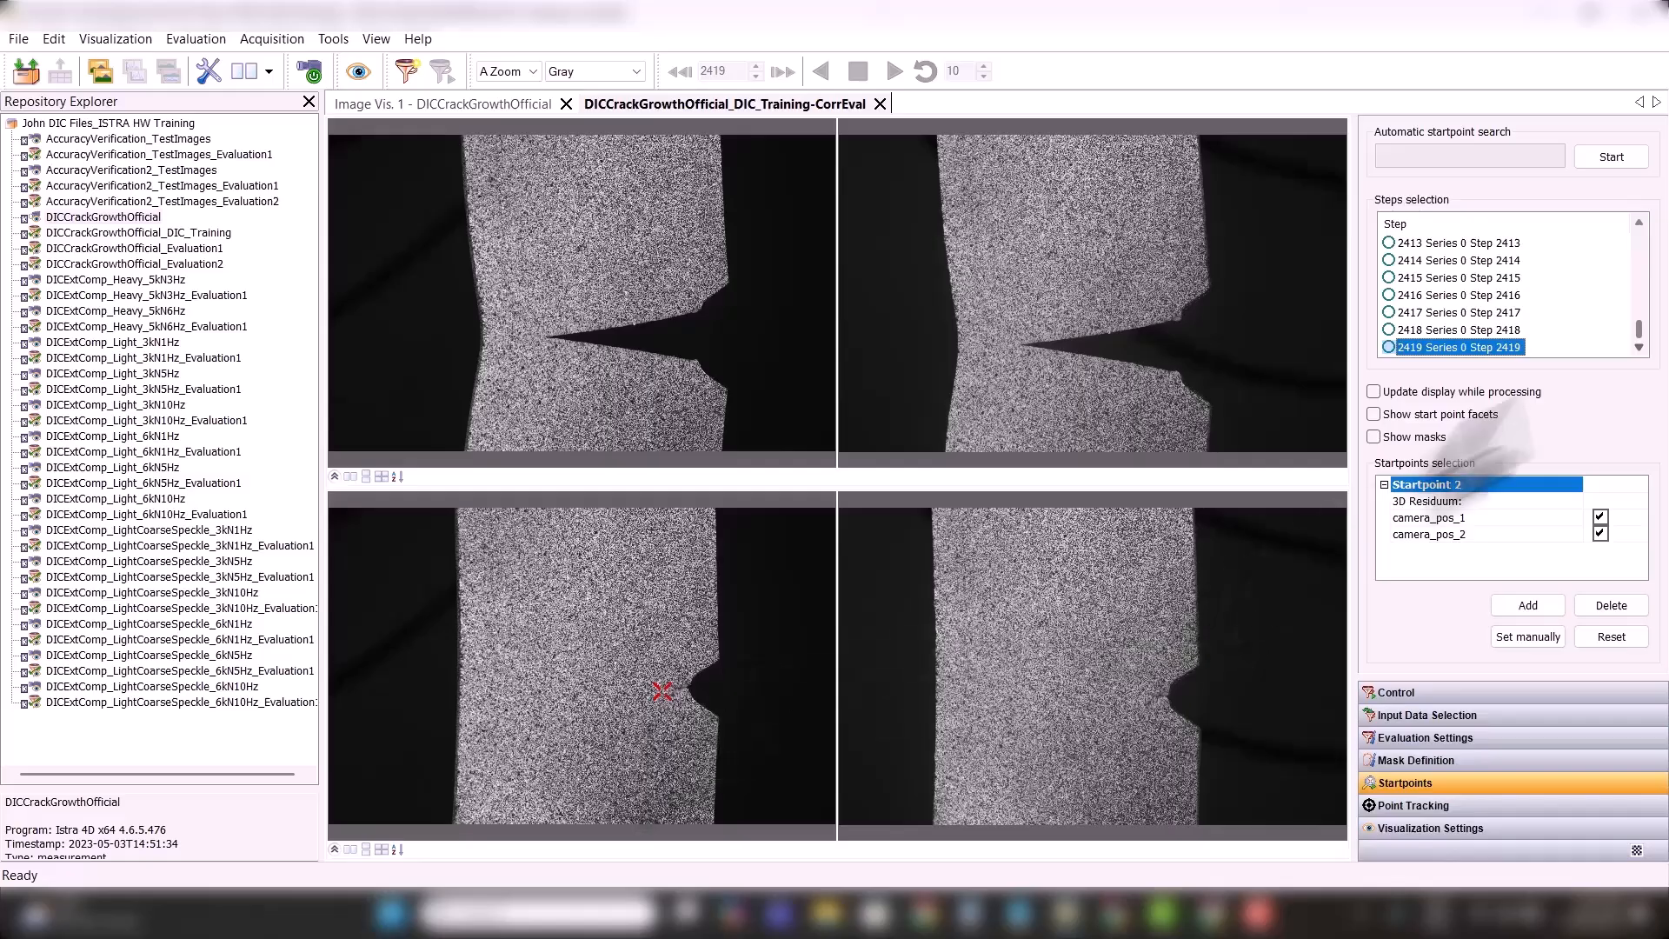
left_click(1641, 324)
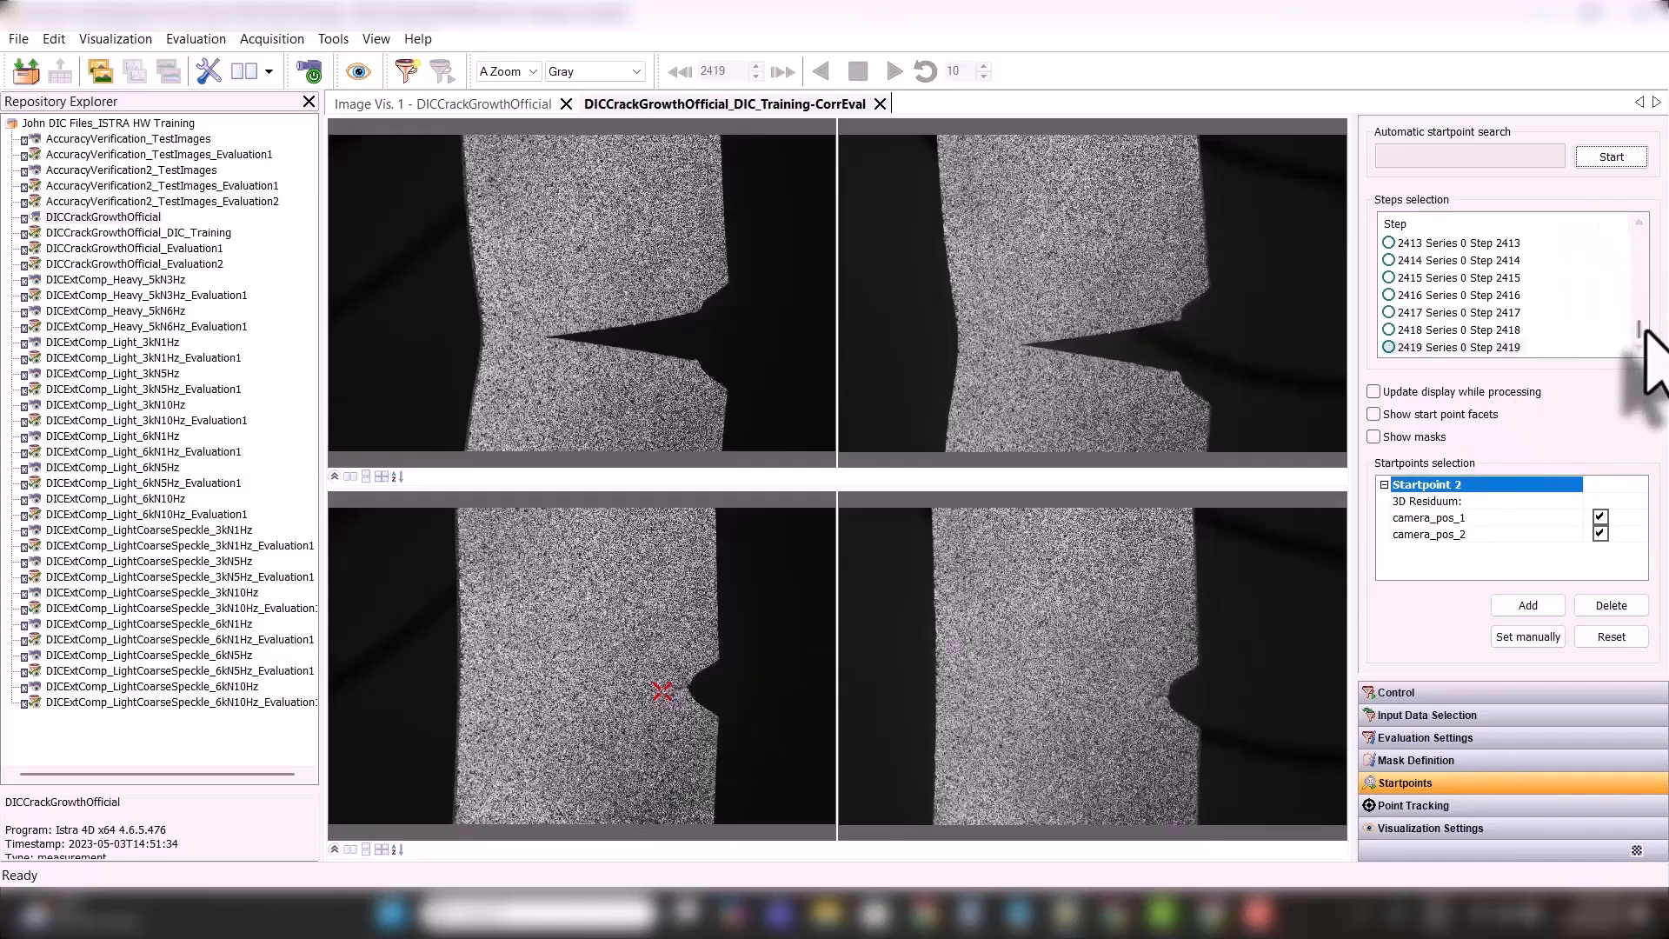
left_click_drag(1639, 328, 1640, 228)
left_click(1475, 243)
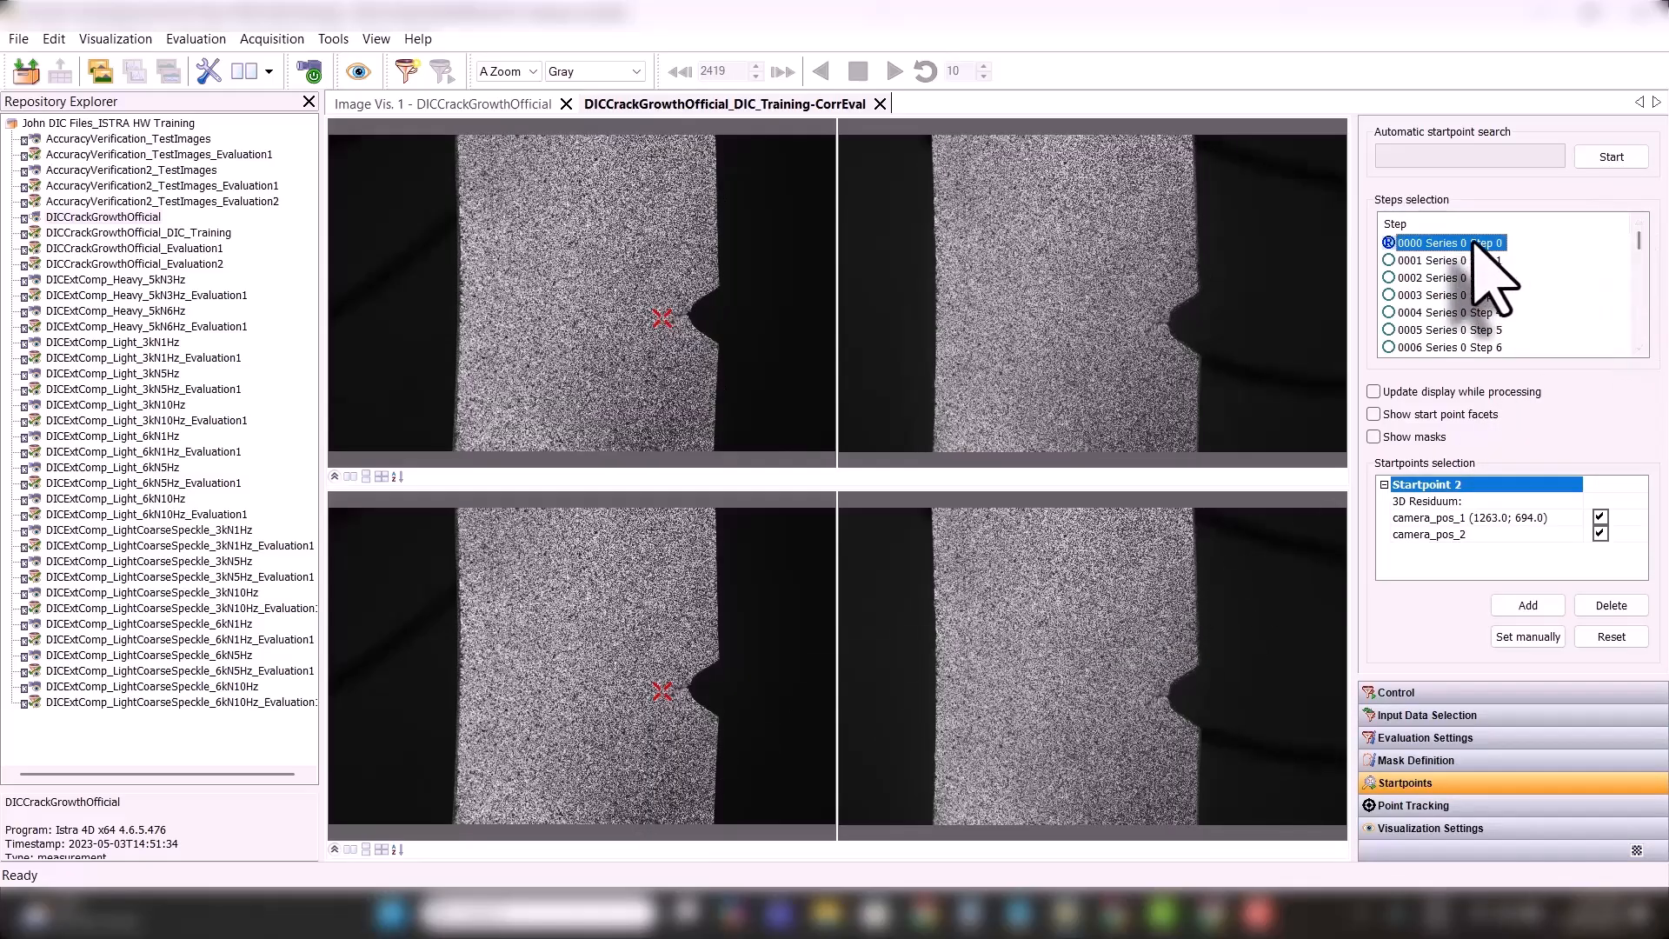
left_click(1610, 158)
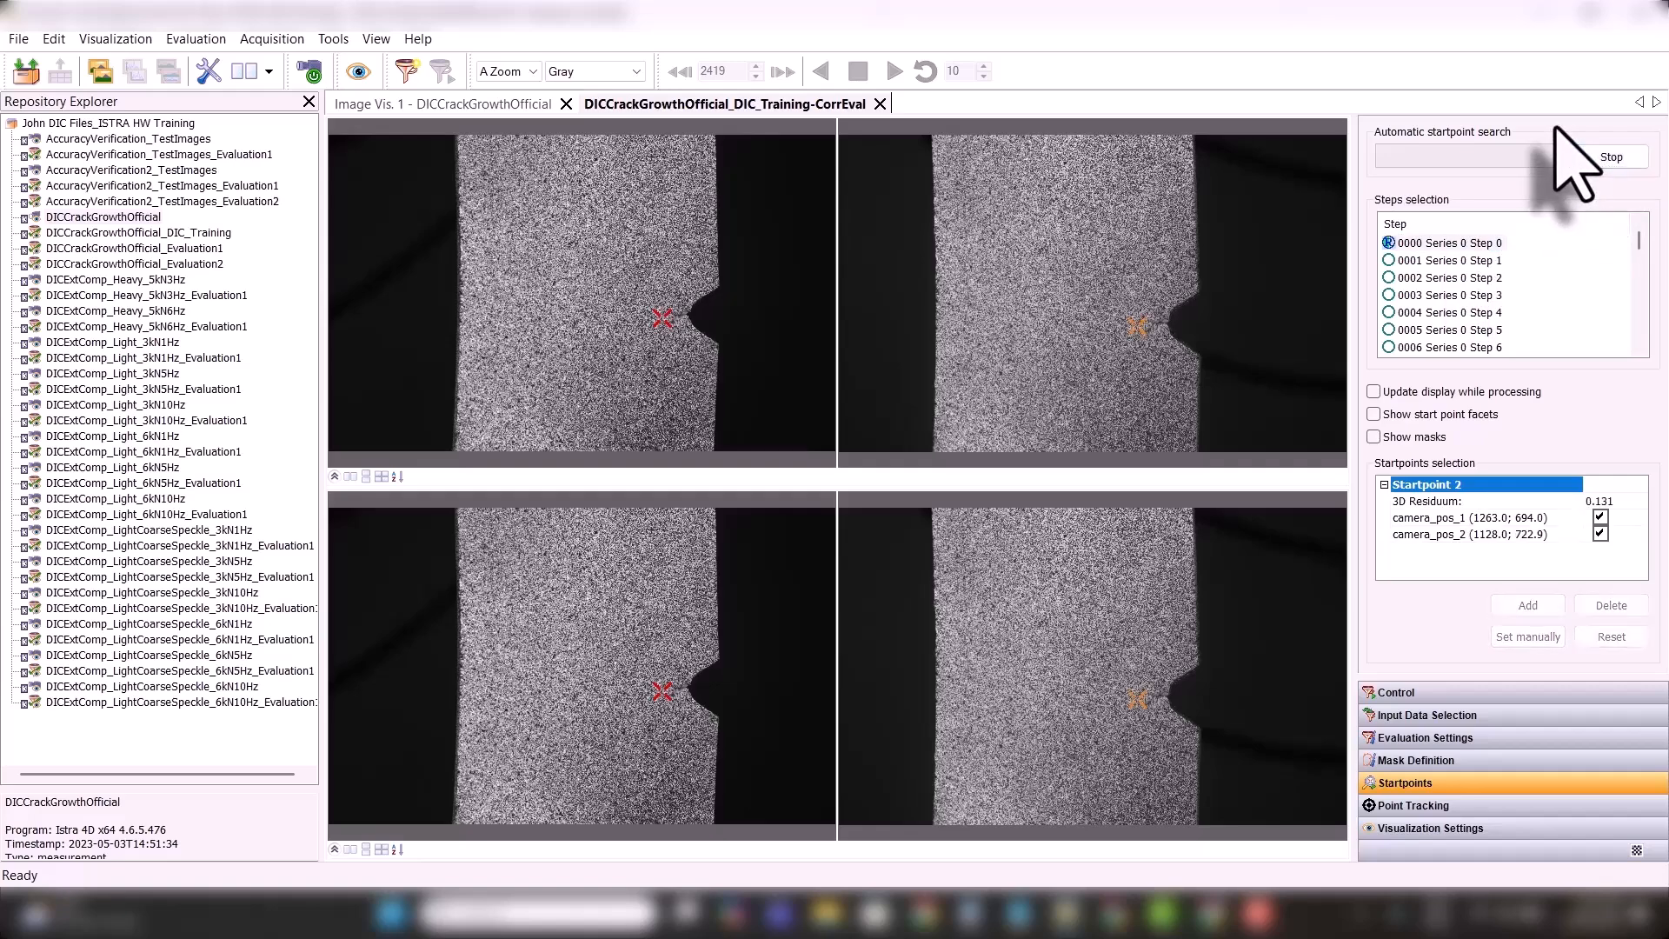
- Examine the tracked startpoint's position relative to the growing crack in steps 115, 476 and 667, with the notch enlarged
left_click_drag(1640, 235, 1638, 264)
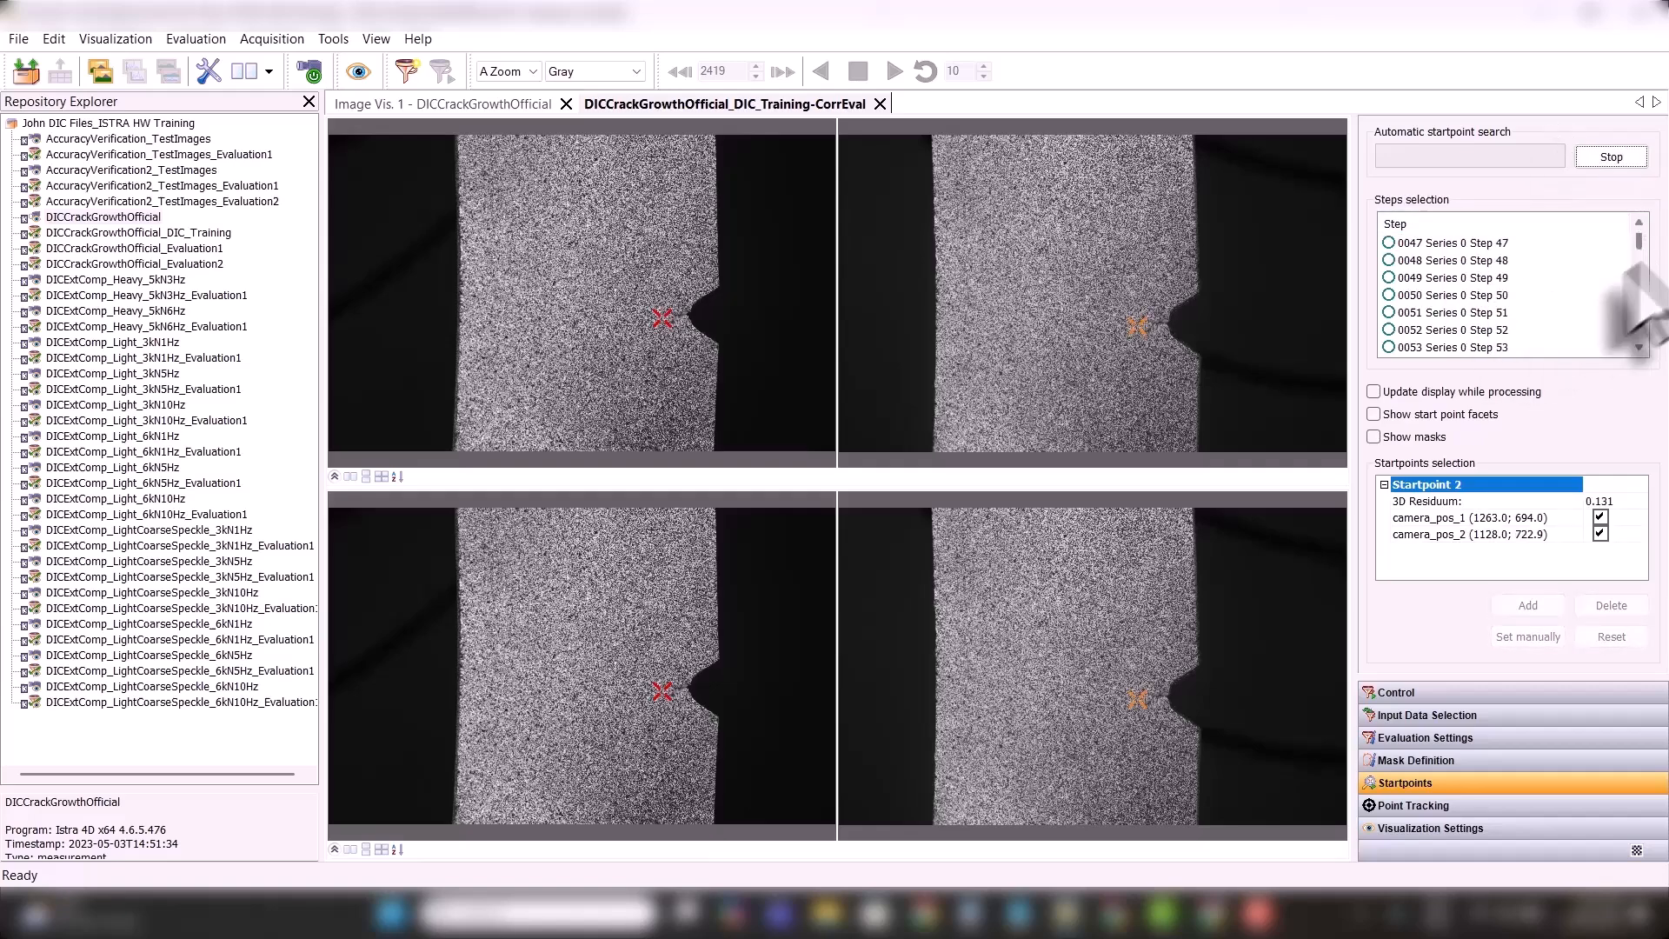
left_click(1481, 327)
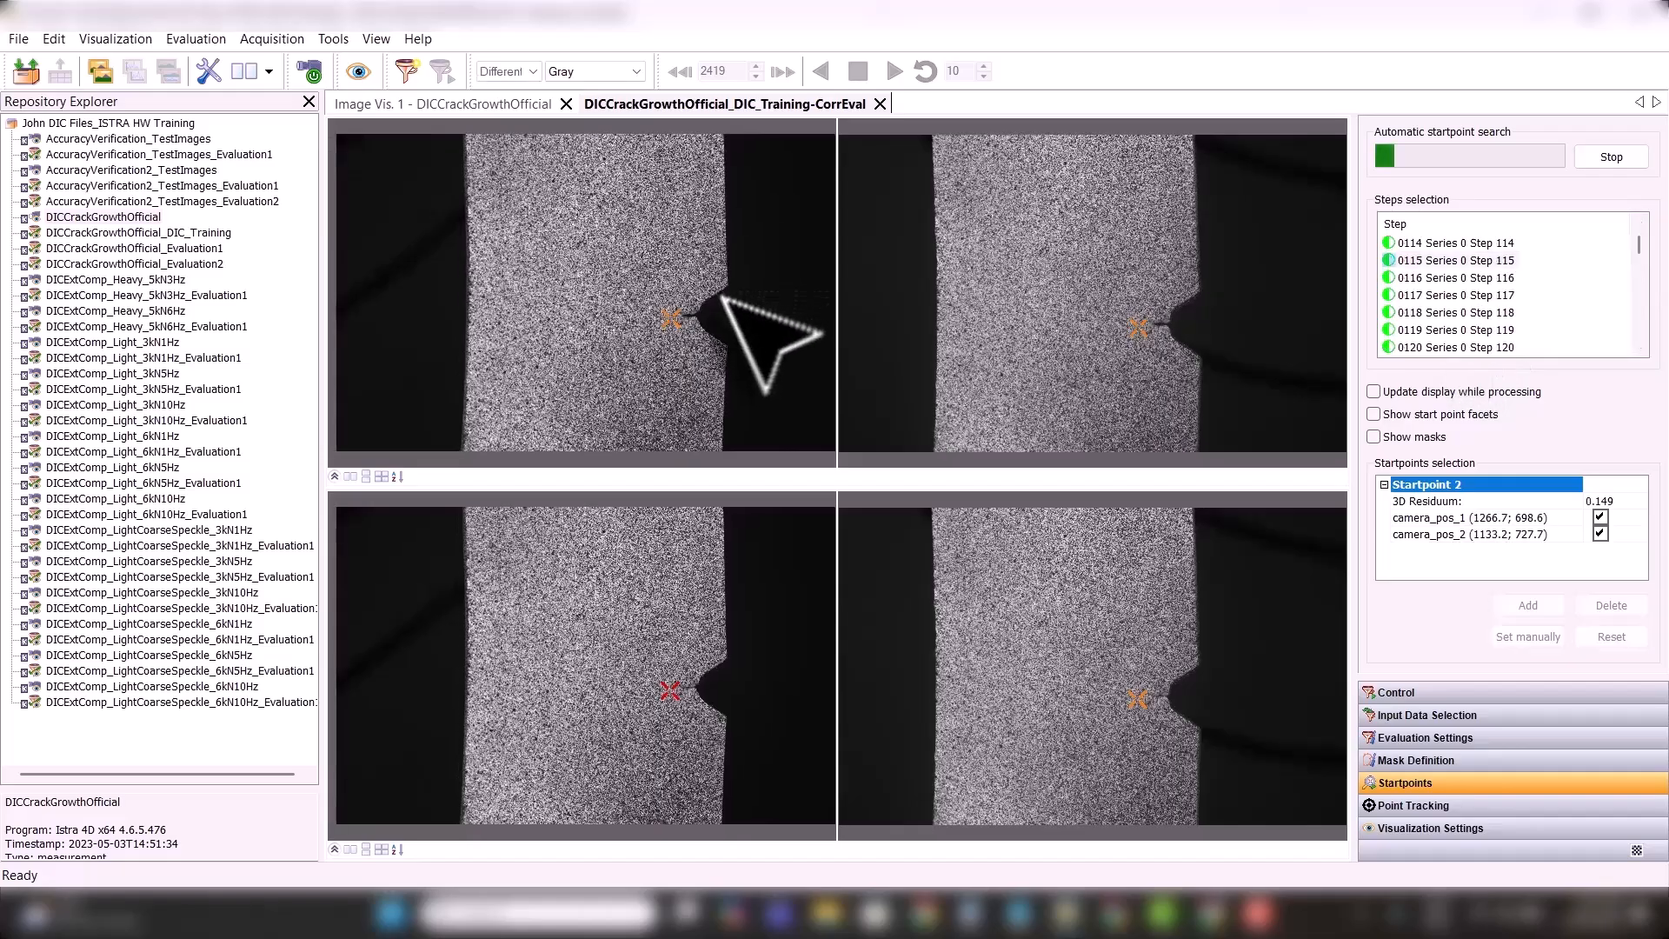
scroll(735, 358, "up", 2)
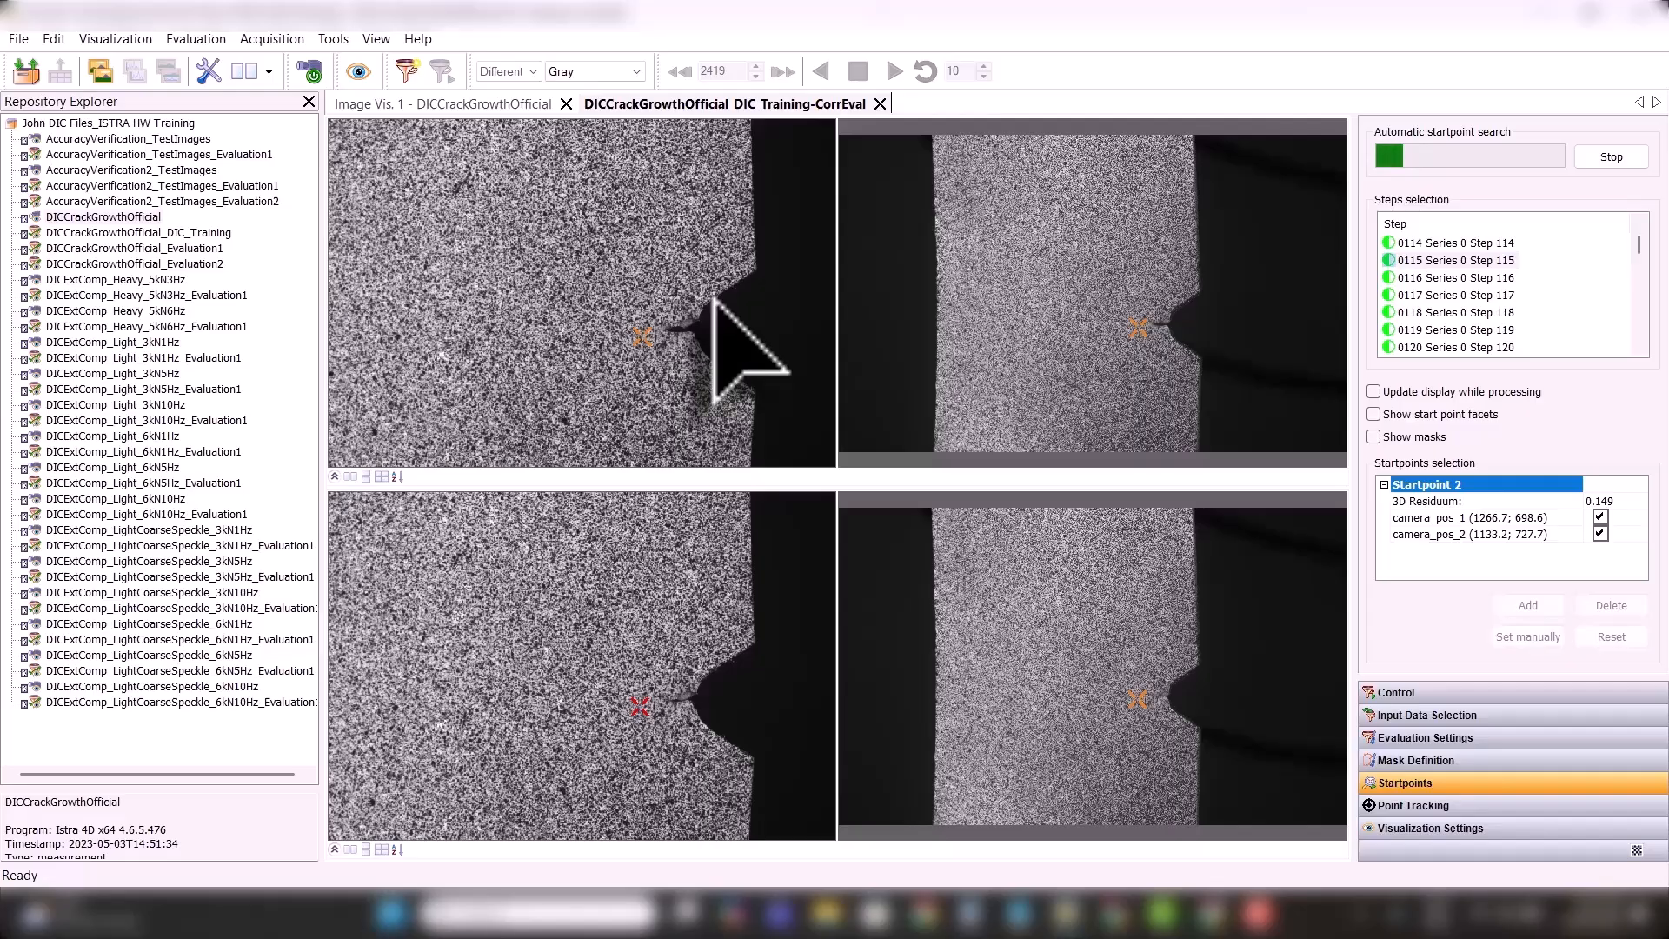
scroll(680, 342, "up", 2)
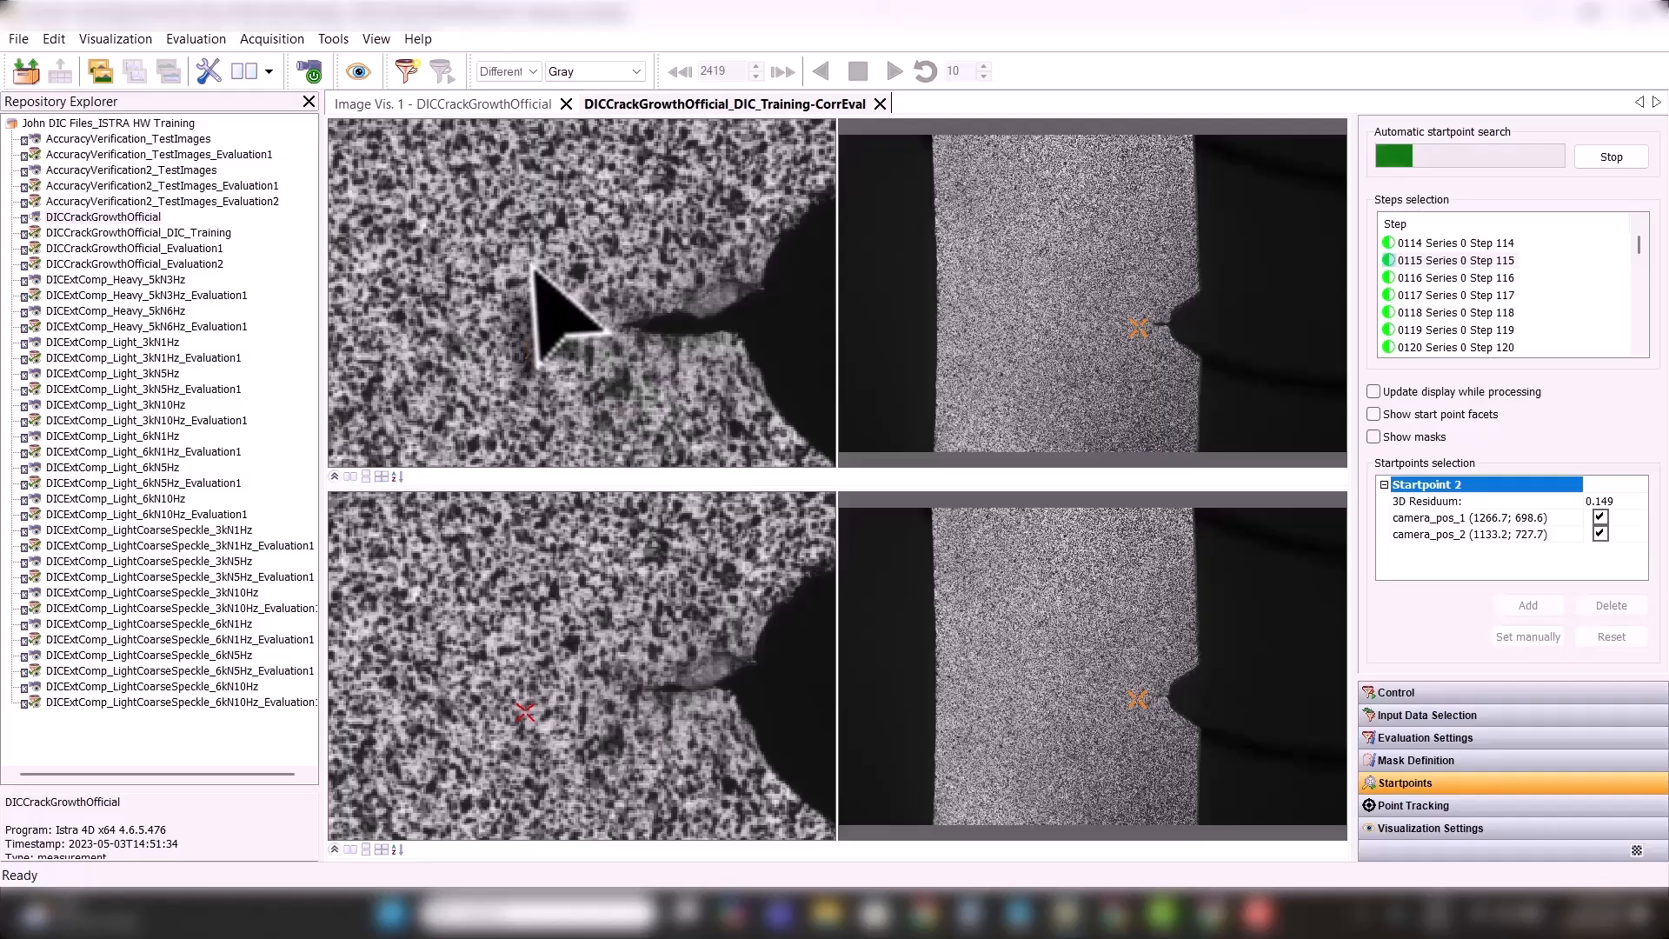
scroll(544, 291, "down", 2)
scroll(469, 274, "up", 3)
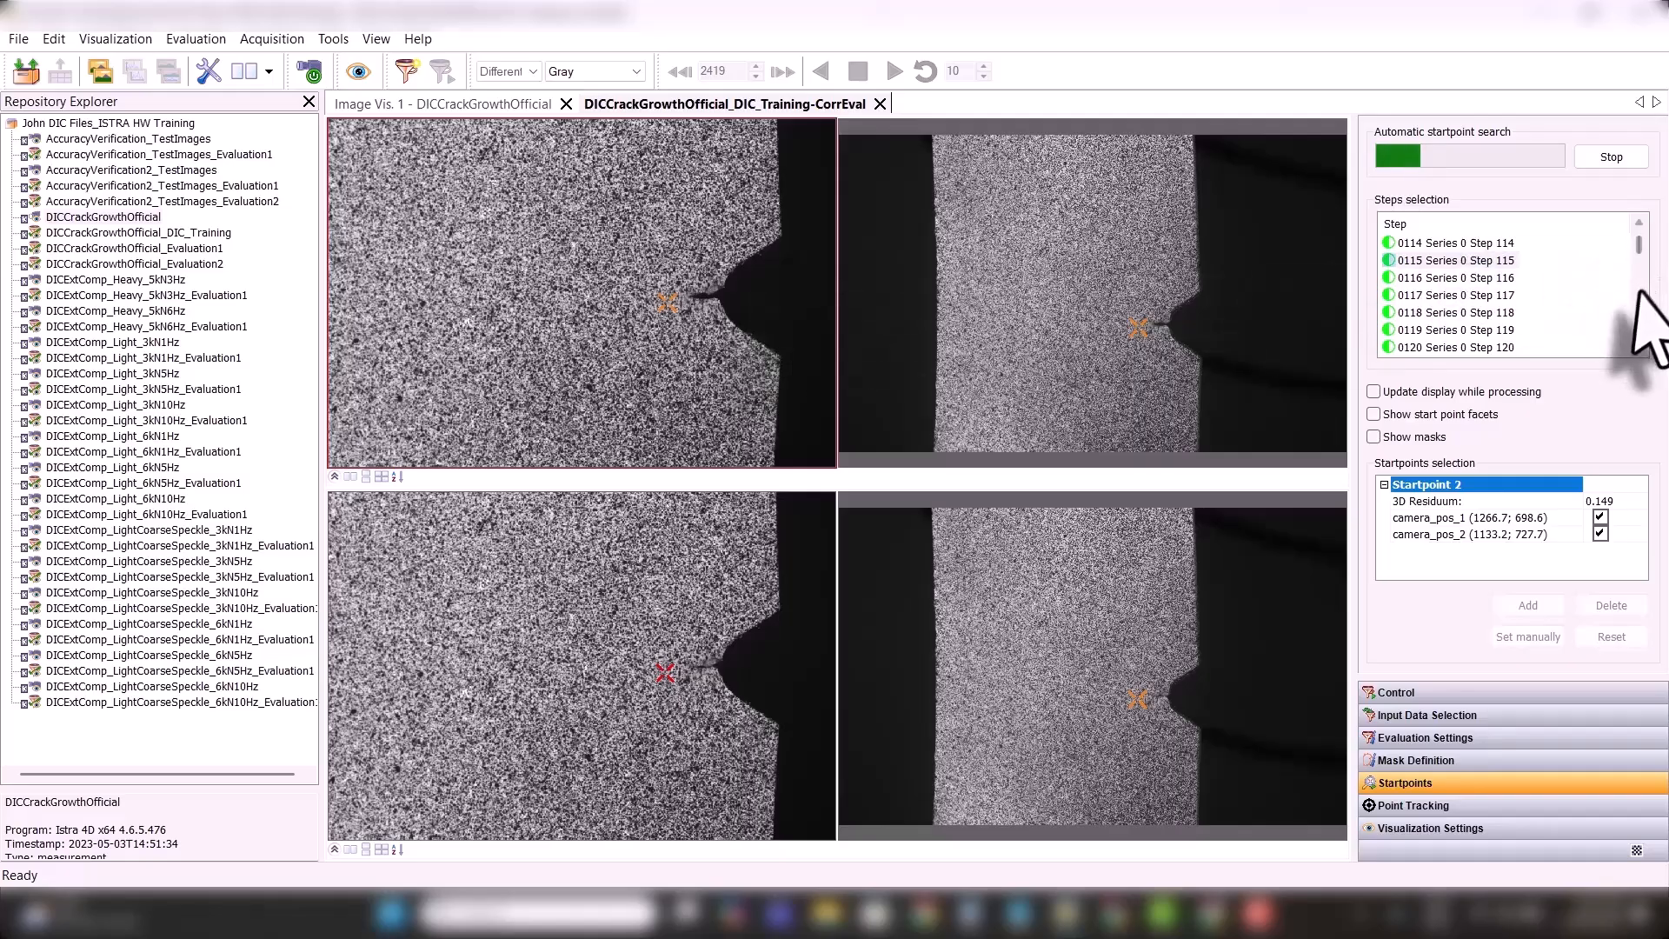
left_click_drag(1640, 246, 1638, 258)
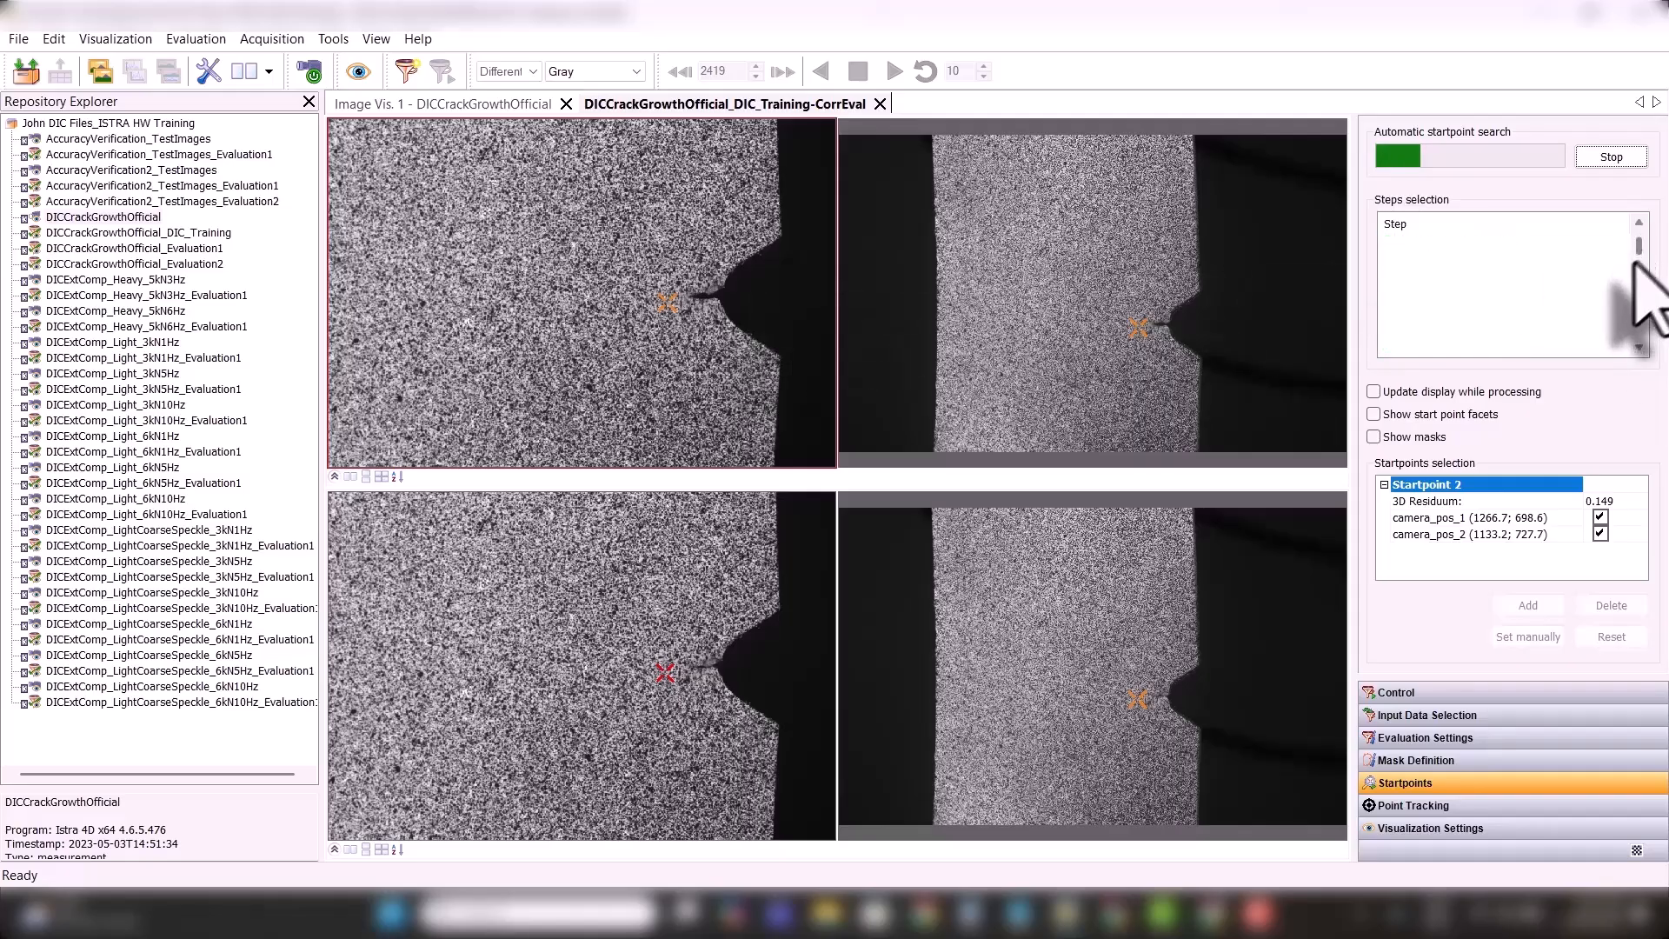
left_click(1471, 297)
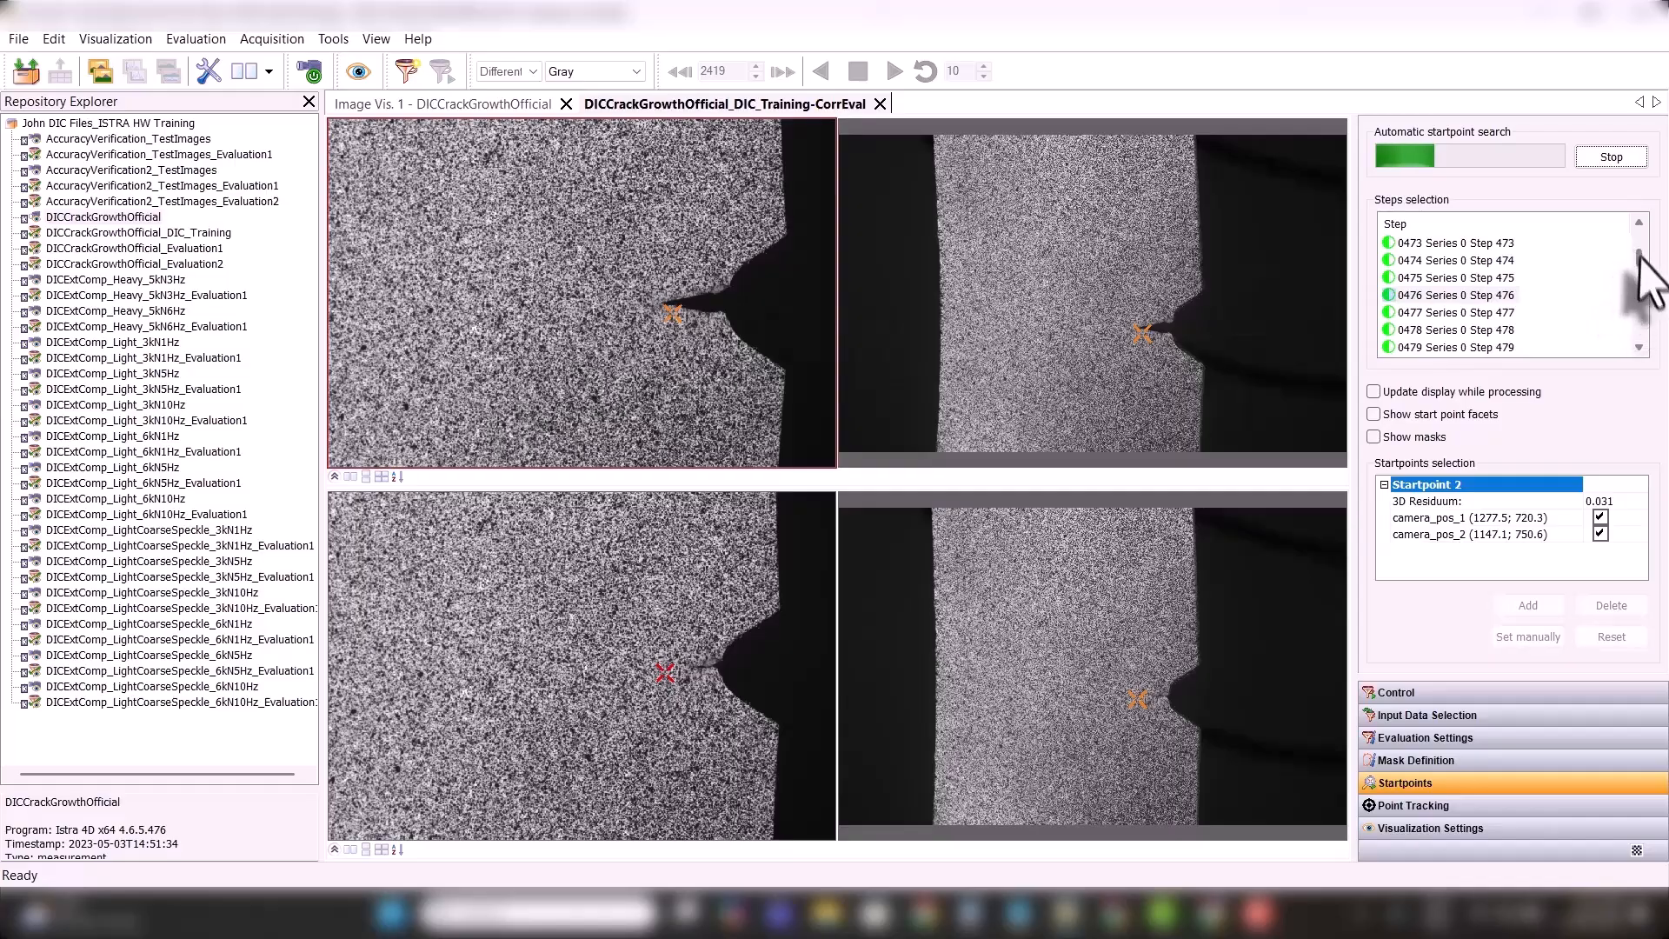
left_click_drag(1641, 252, 1640, 264)
left_click(1481, 291)
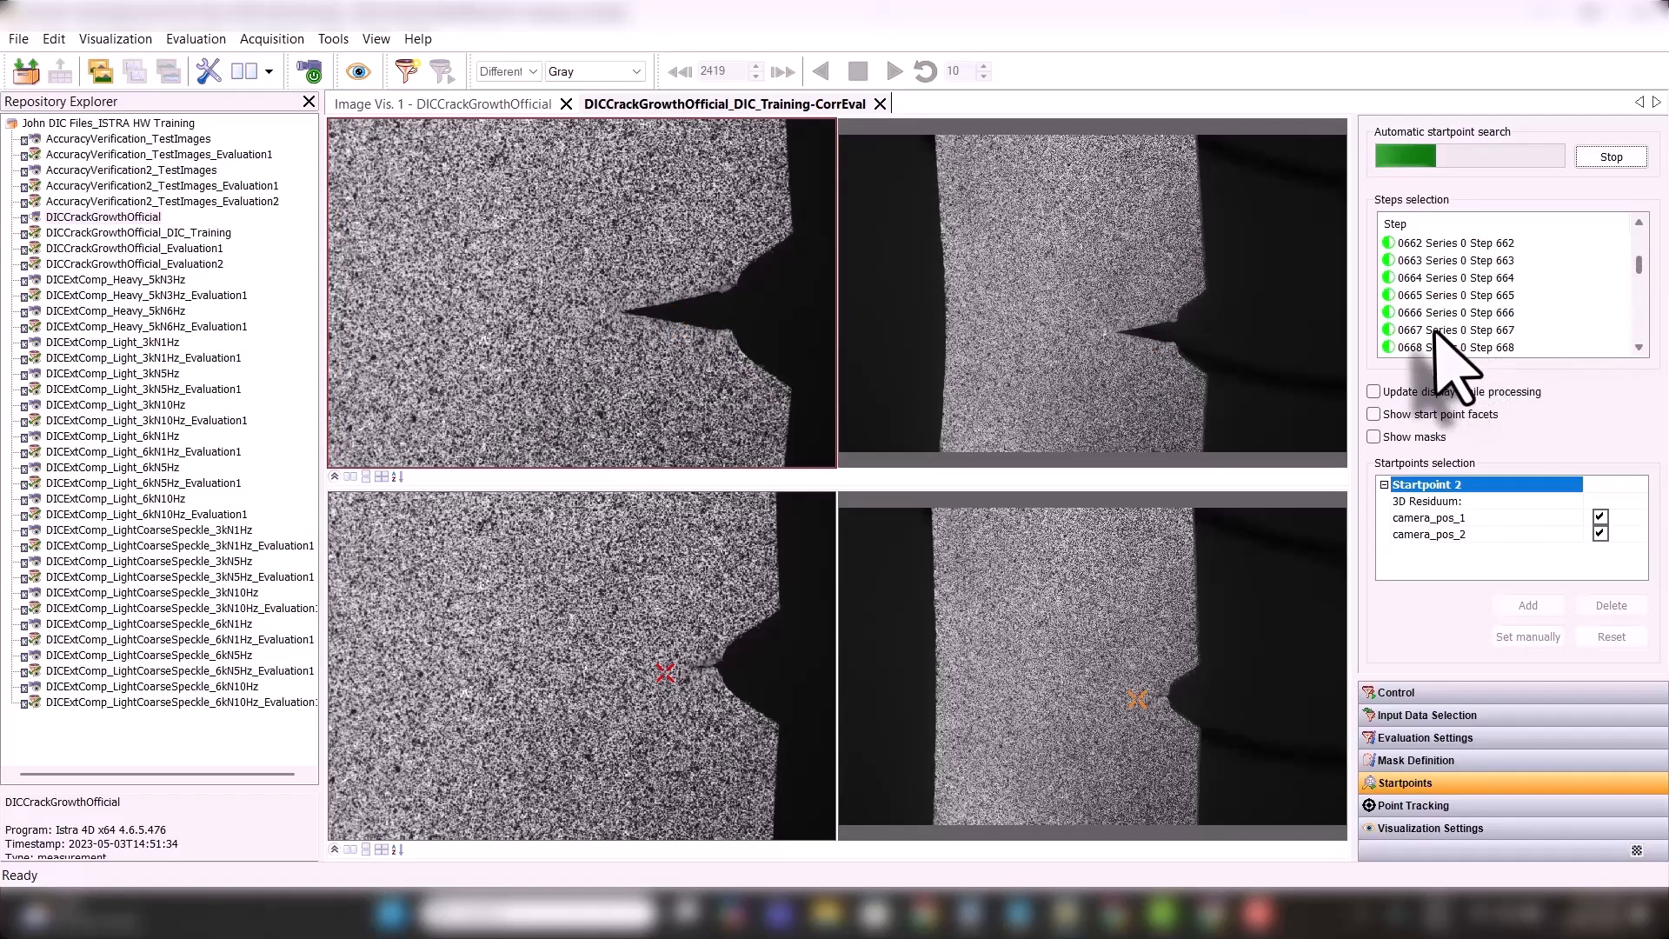
left_click(1457, 330)
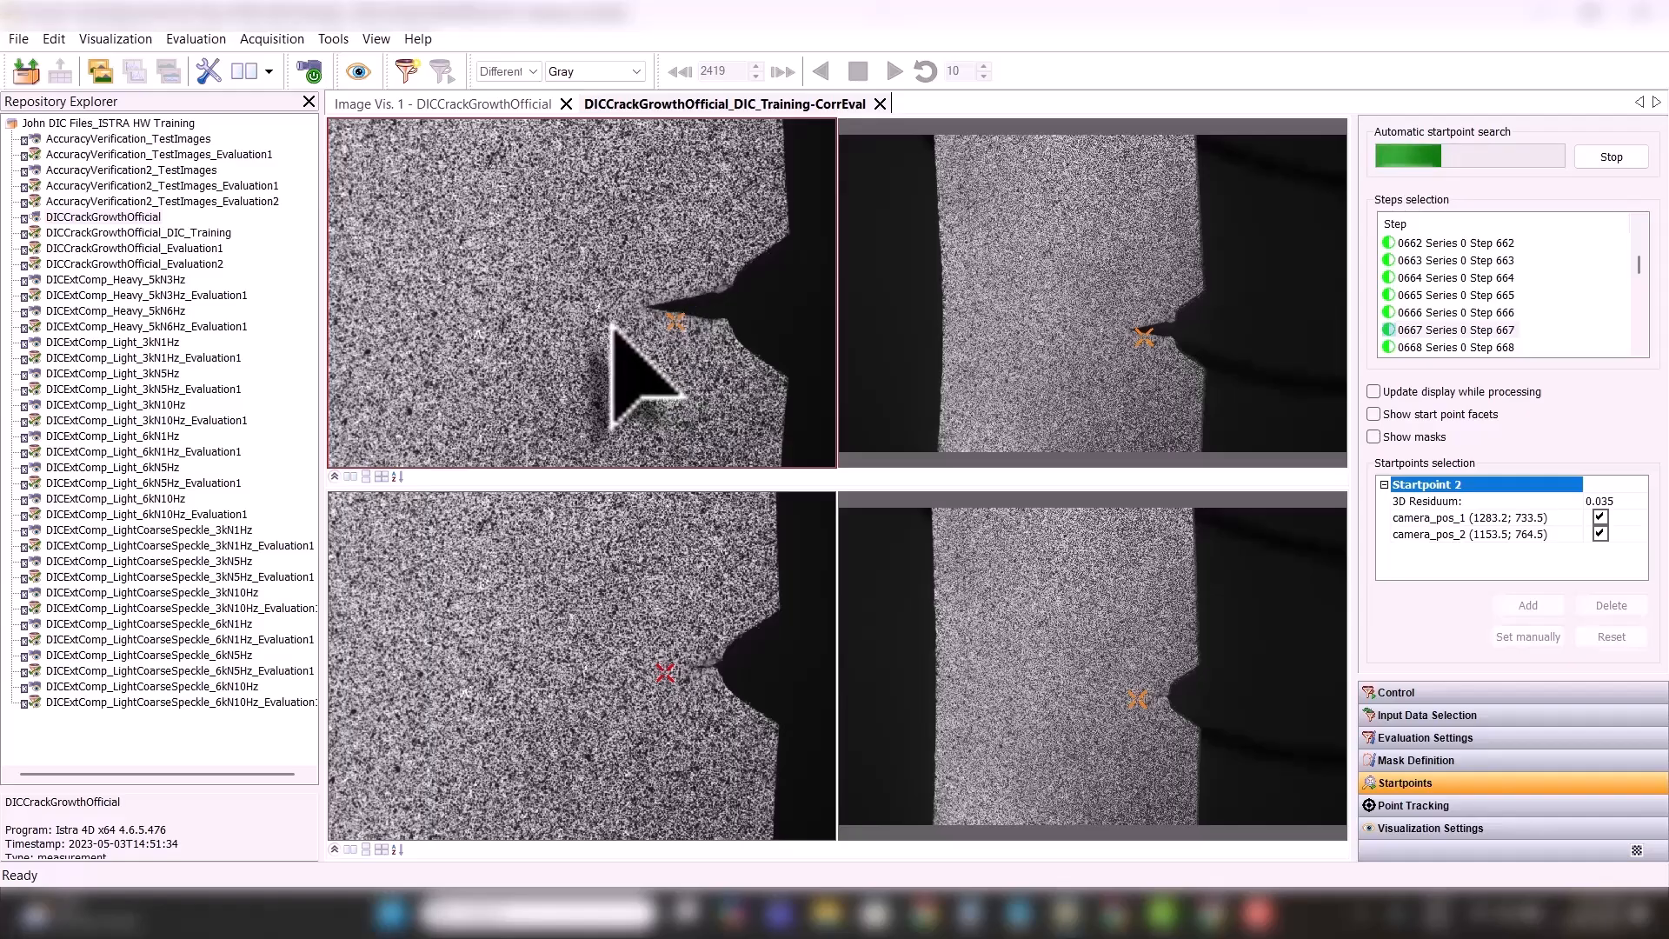
- Examine the tracked startpoint's position relative to the crack in step 852 and neighbouring steps while the startpoint search runs
left_click(1643, 301)
left_click(1642, 292)
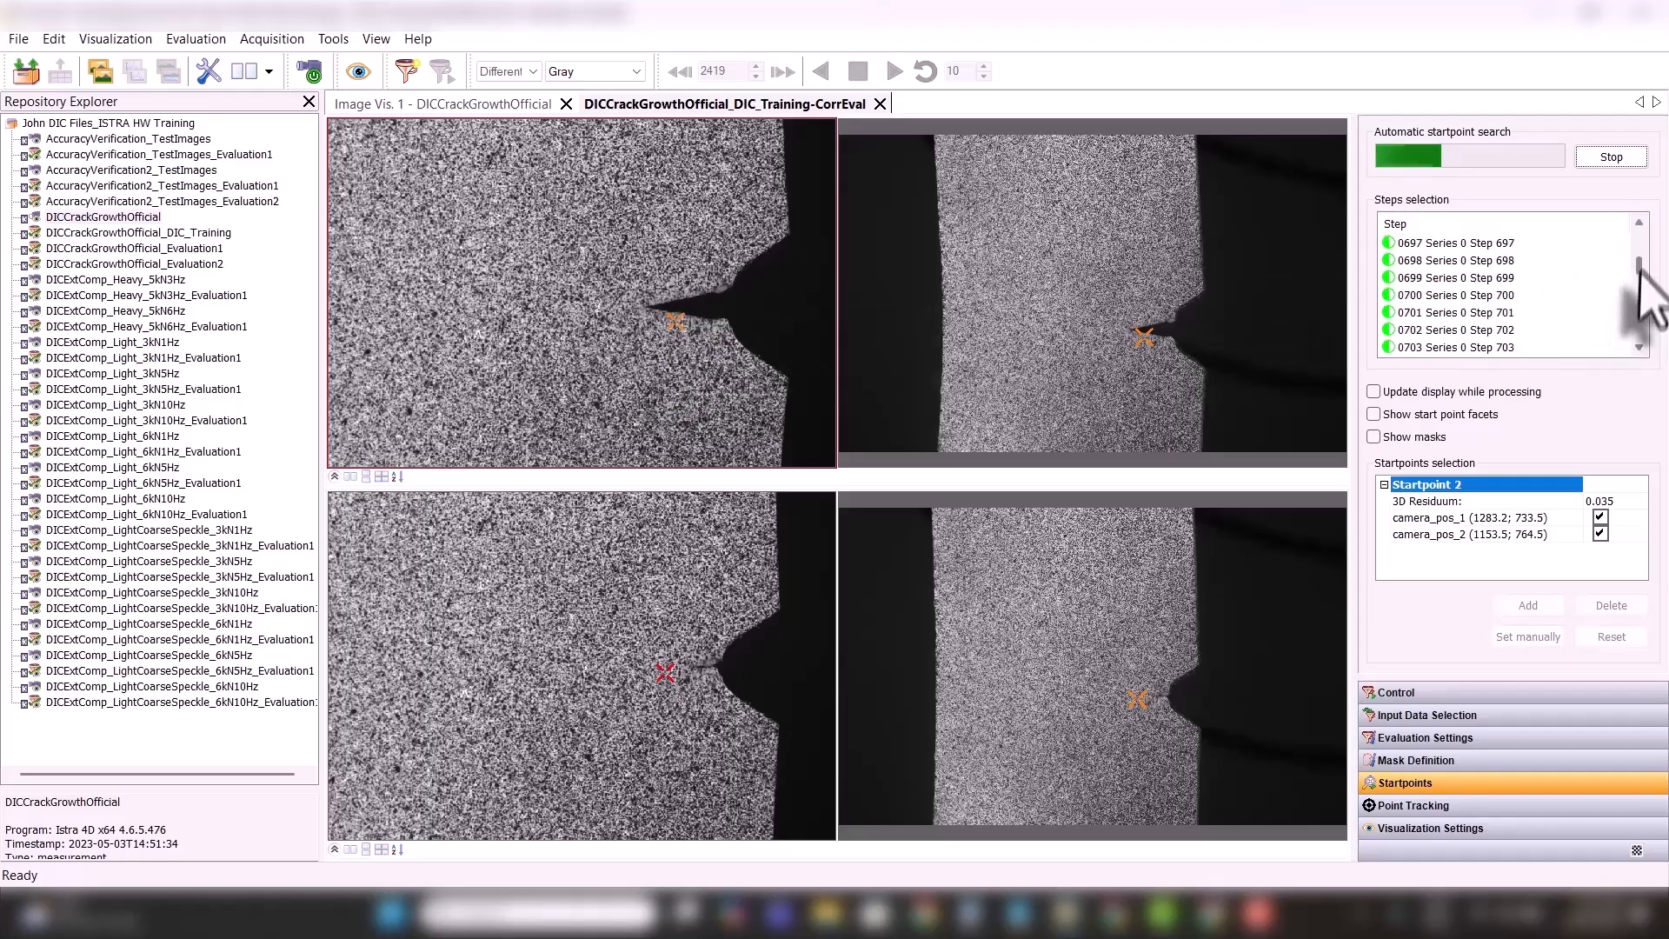
left_click_drag(1640, 267, 1640, 278)
left_click(1489, 310)
left_click(1640, 245)
left_click(1640, 247)
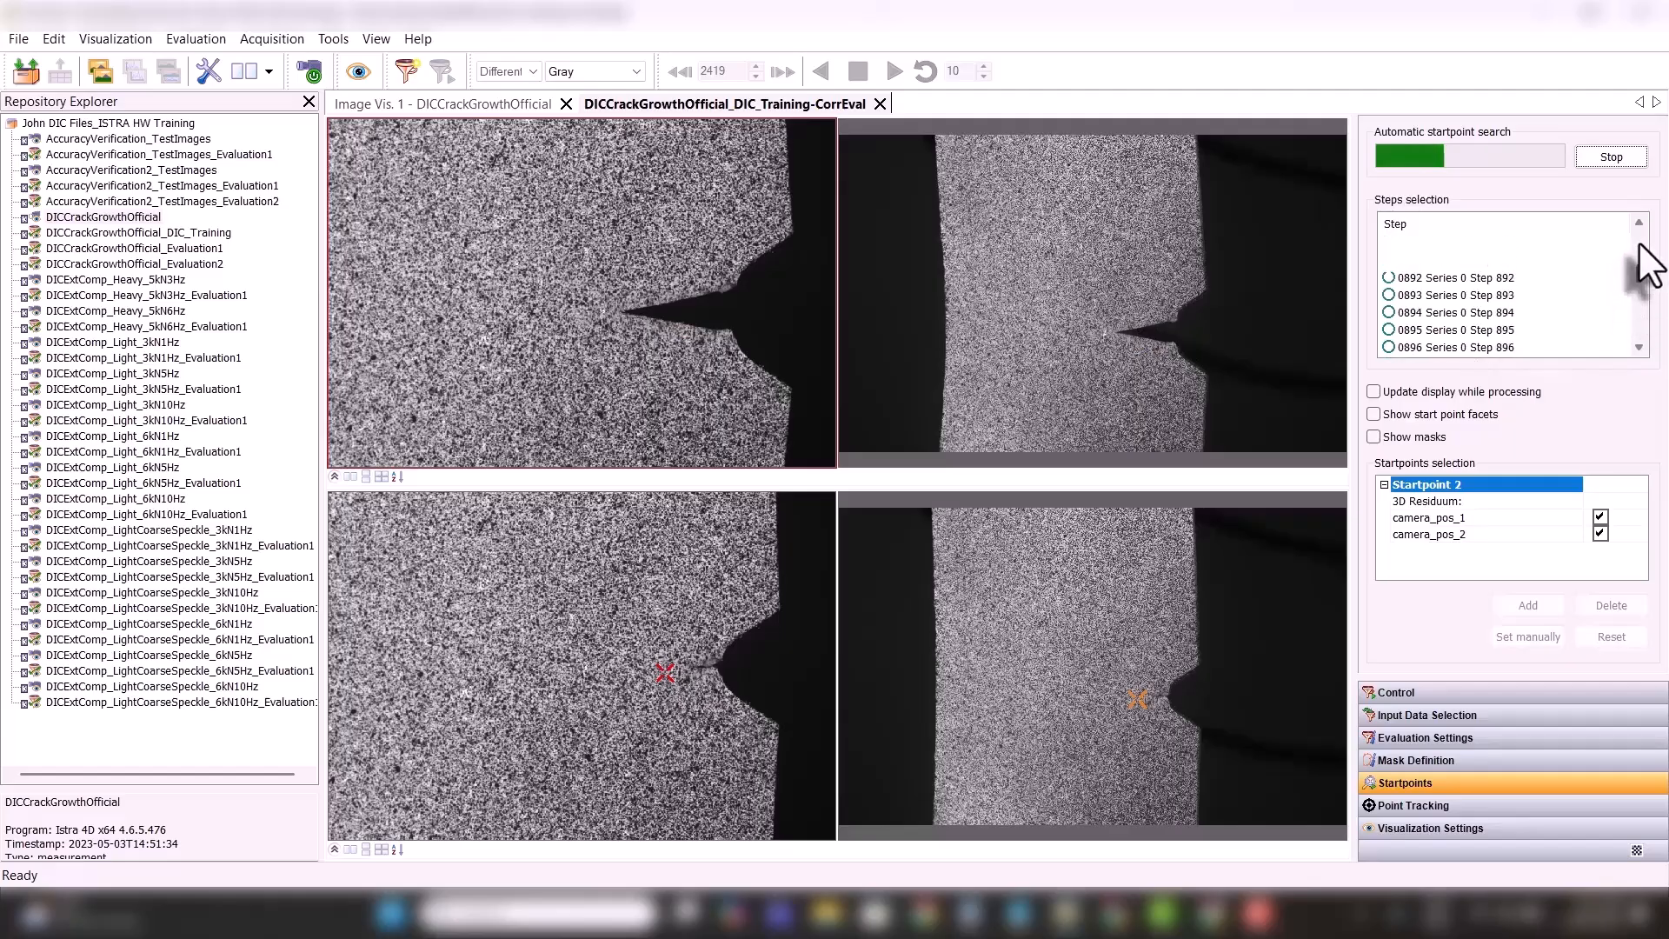
left_click(1484, 312)
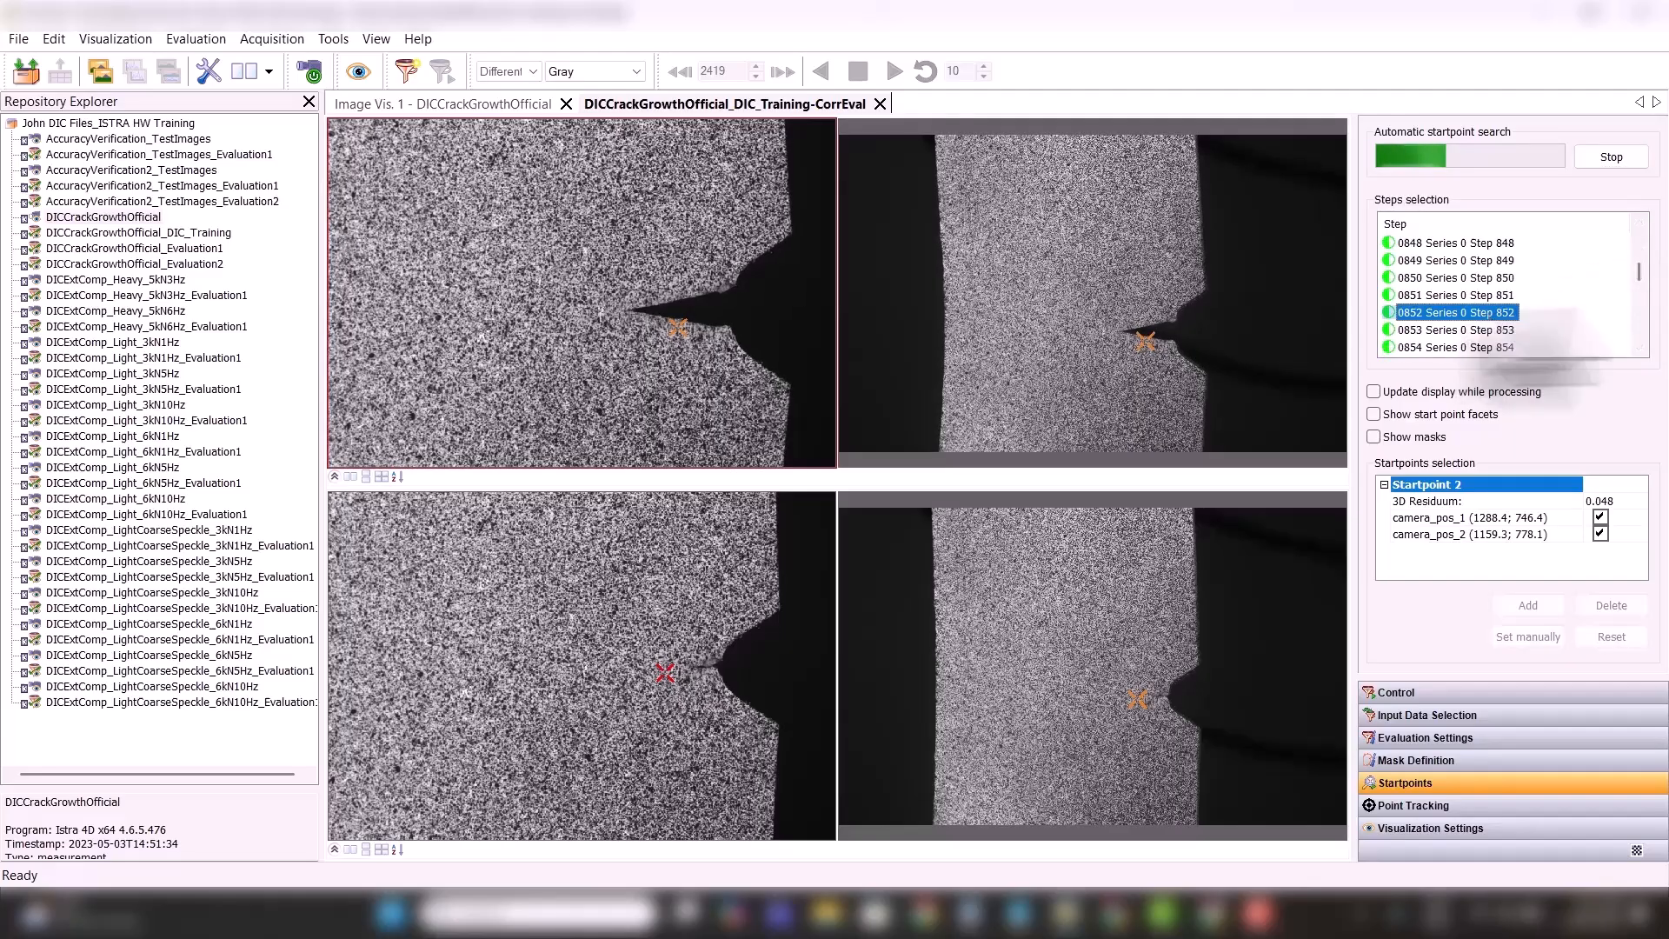
left_click(1639, 320)
left_click(1640, 320)
left_click(1640, 320)
left_click(1640, 320)
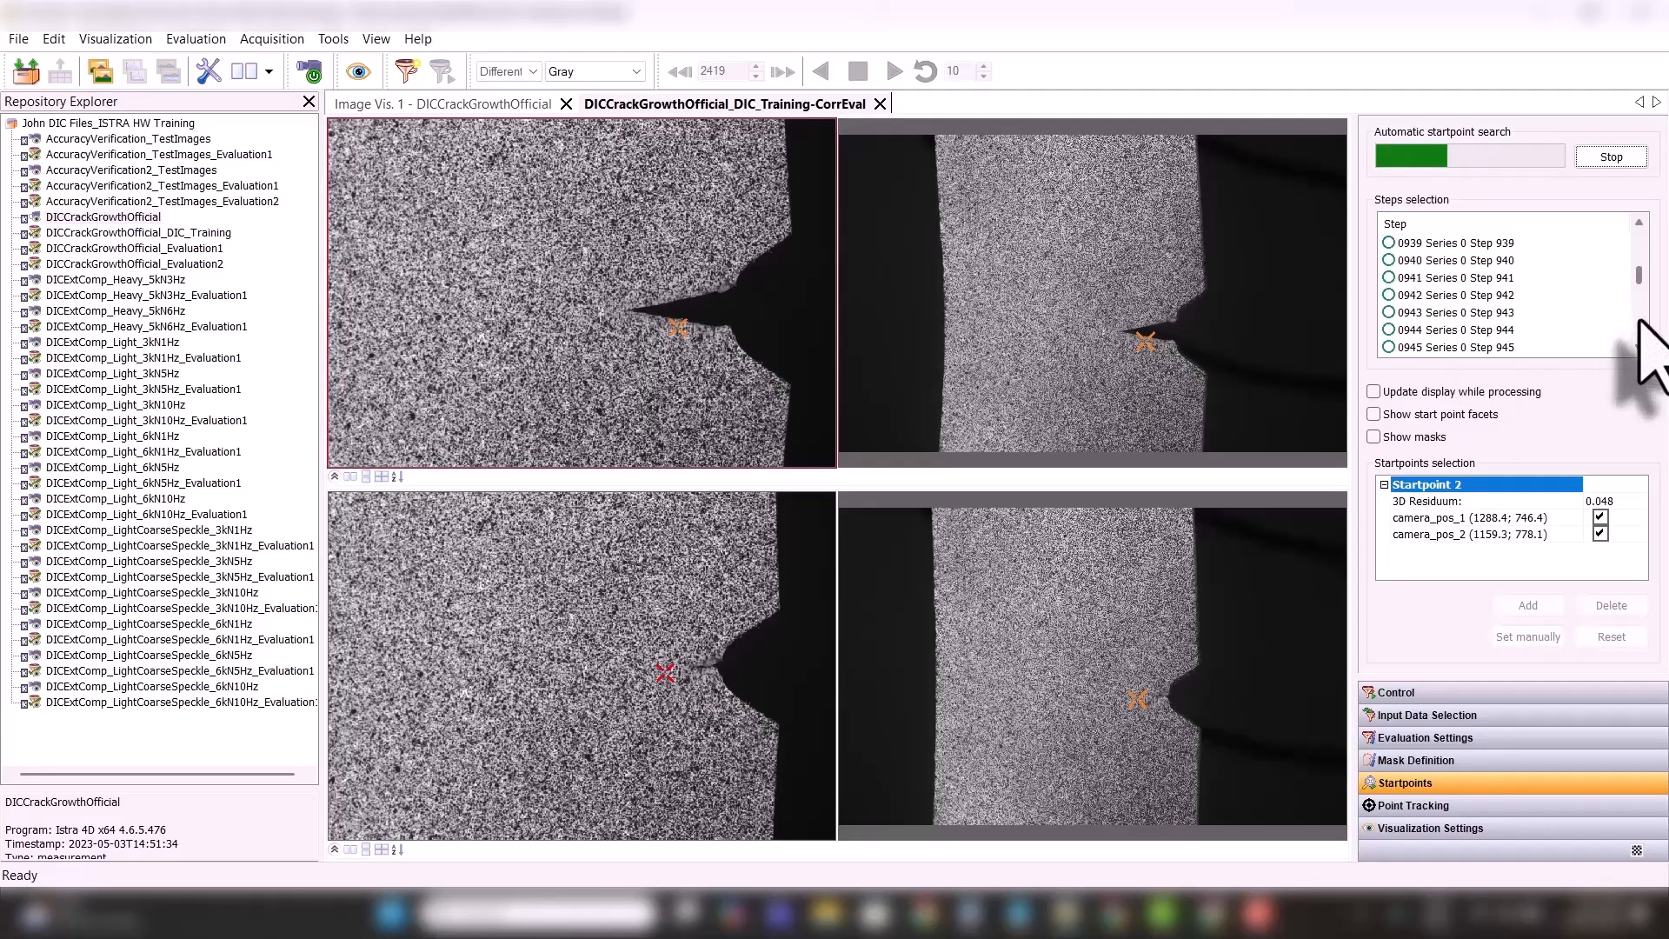
left_click(1519, 330)
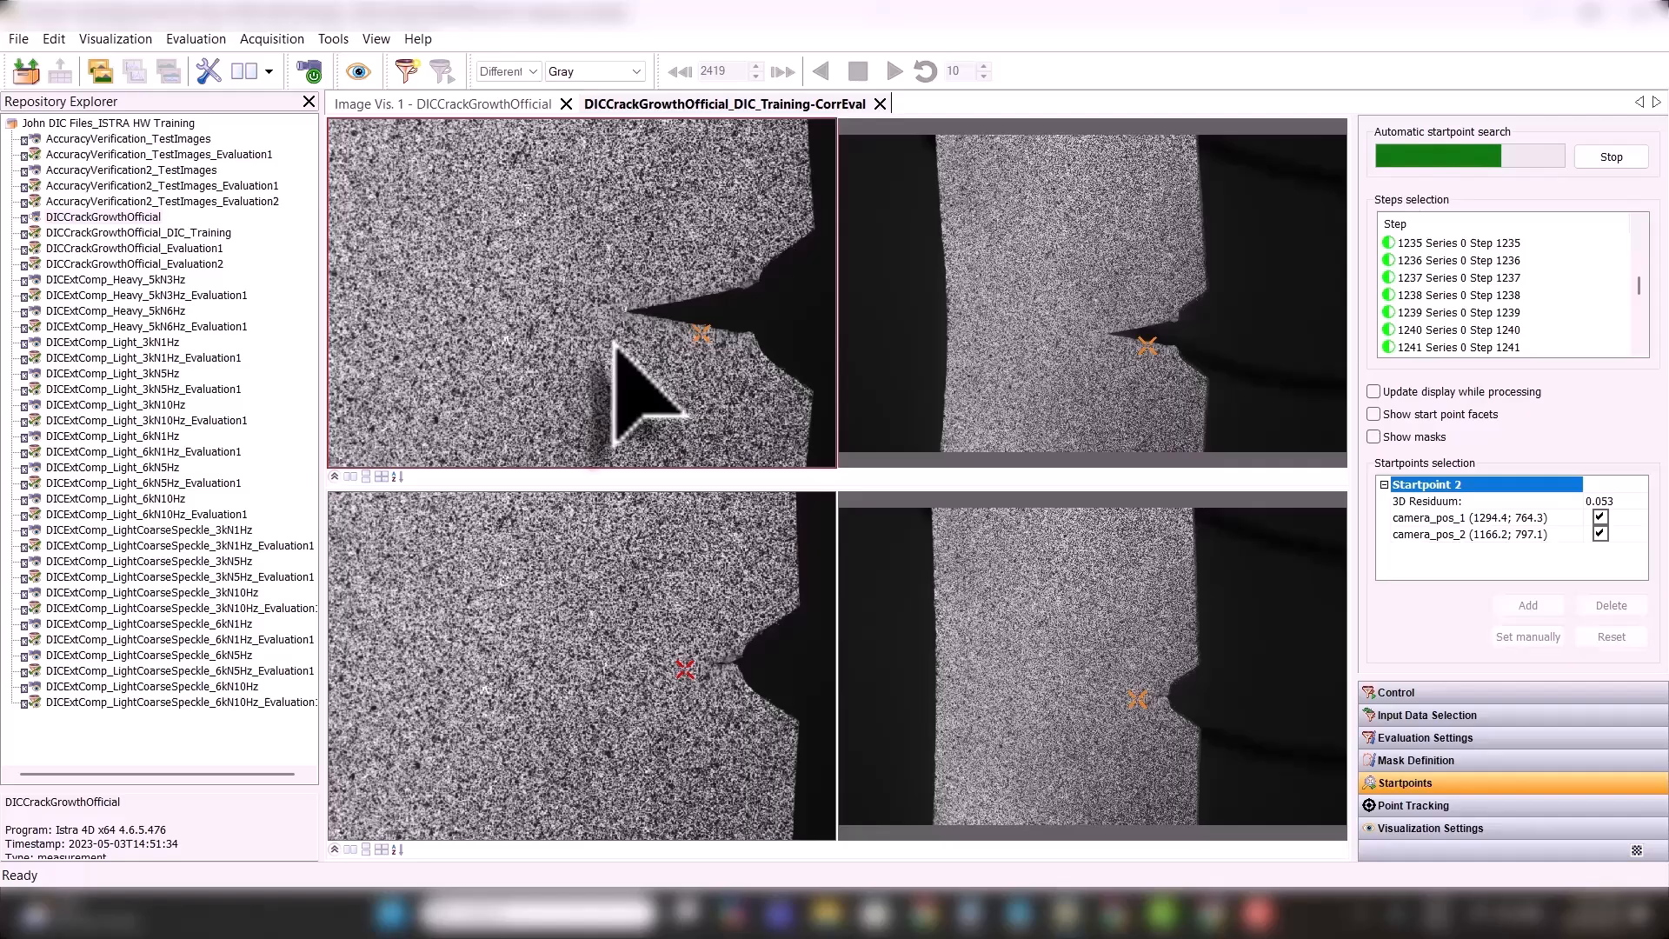
- Examine the tracked startpoint against the longer crack in steps 1618, 1667 and 1857, and continue towards the end of the series
scroll(1619, 330, "down", 20)
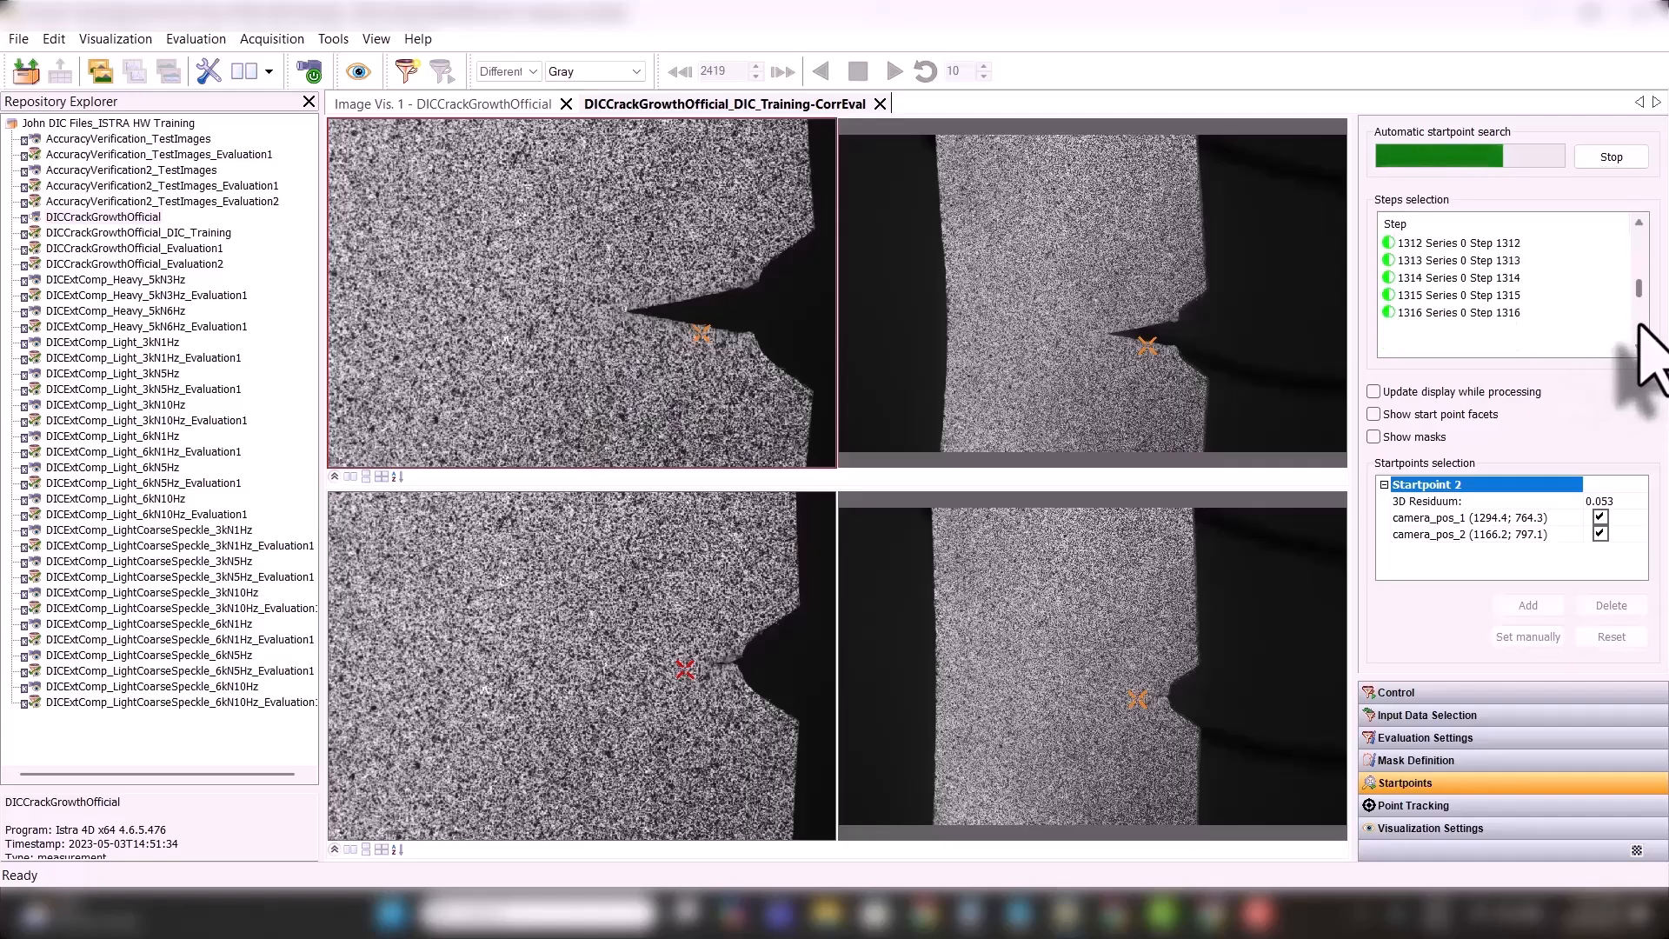
scroll(1640, 323, "down", 9)
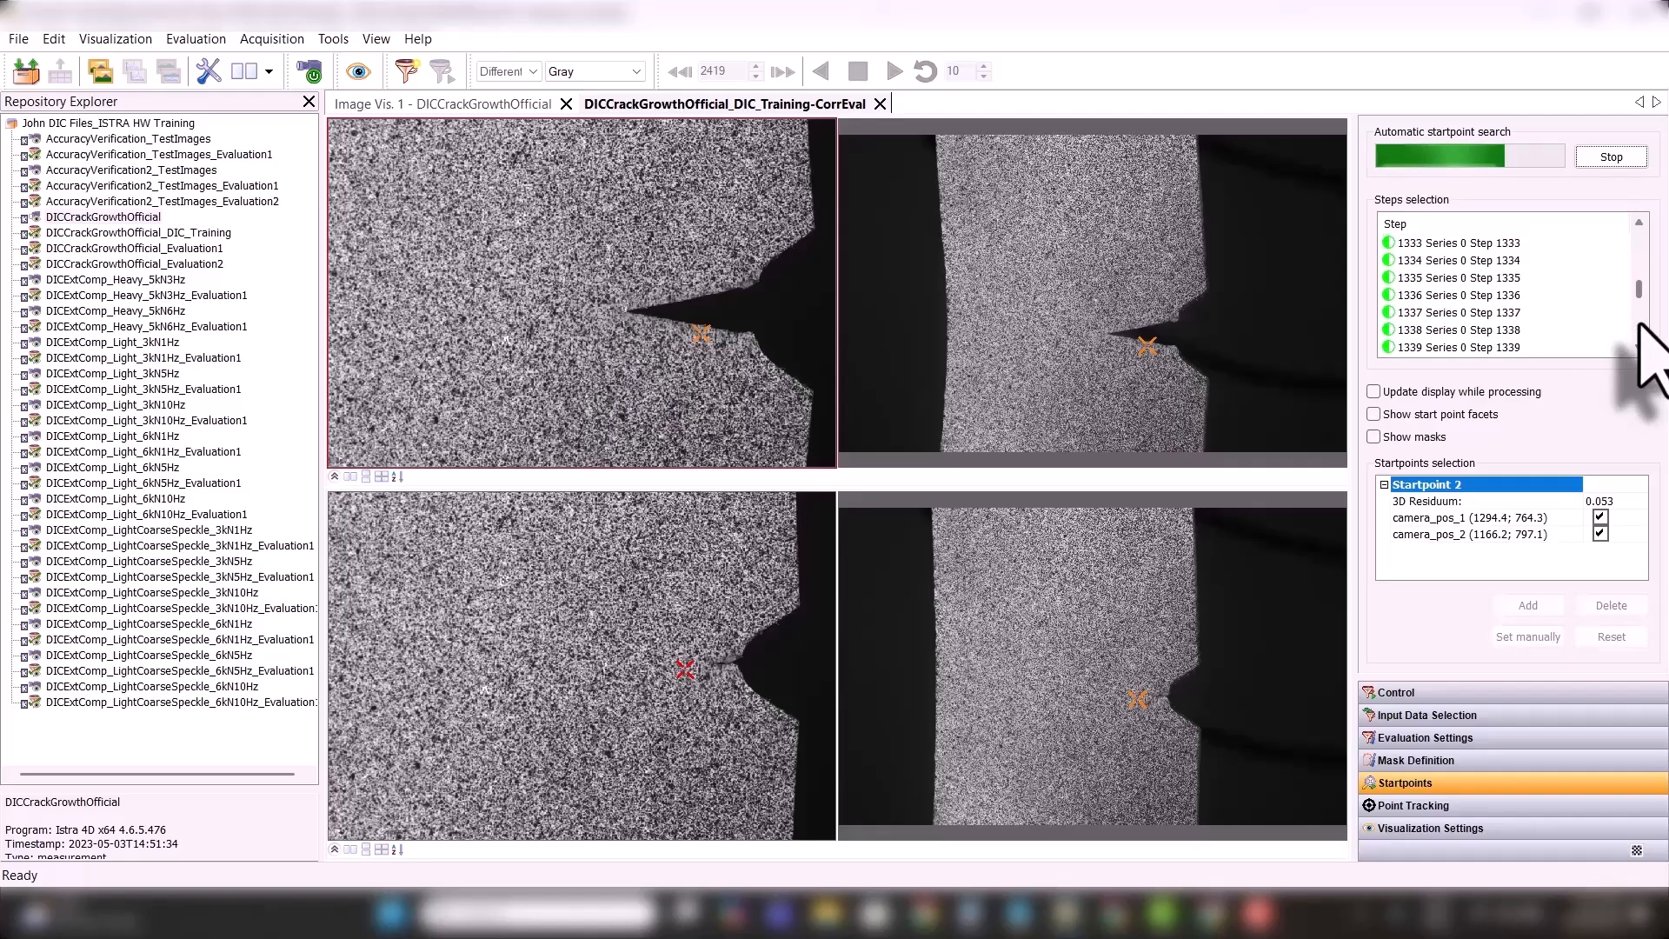
scroll(1639, 348, "down", 9)
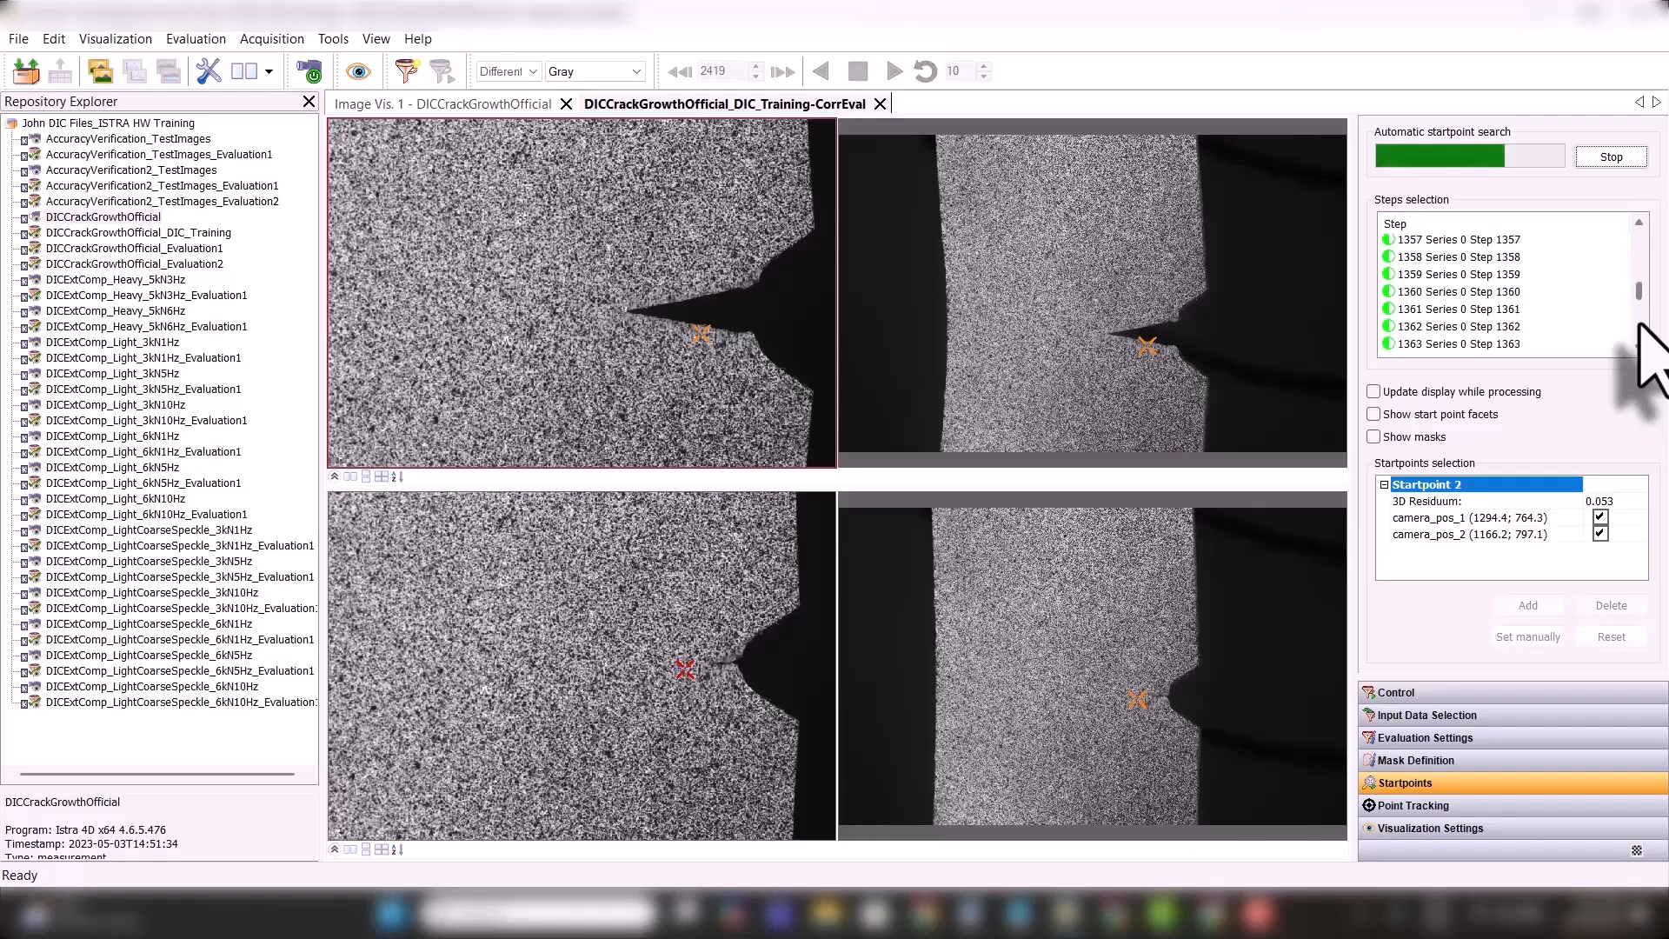
scroll(1643, 352, "down", 20)
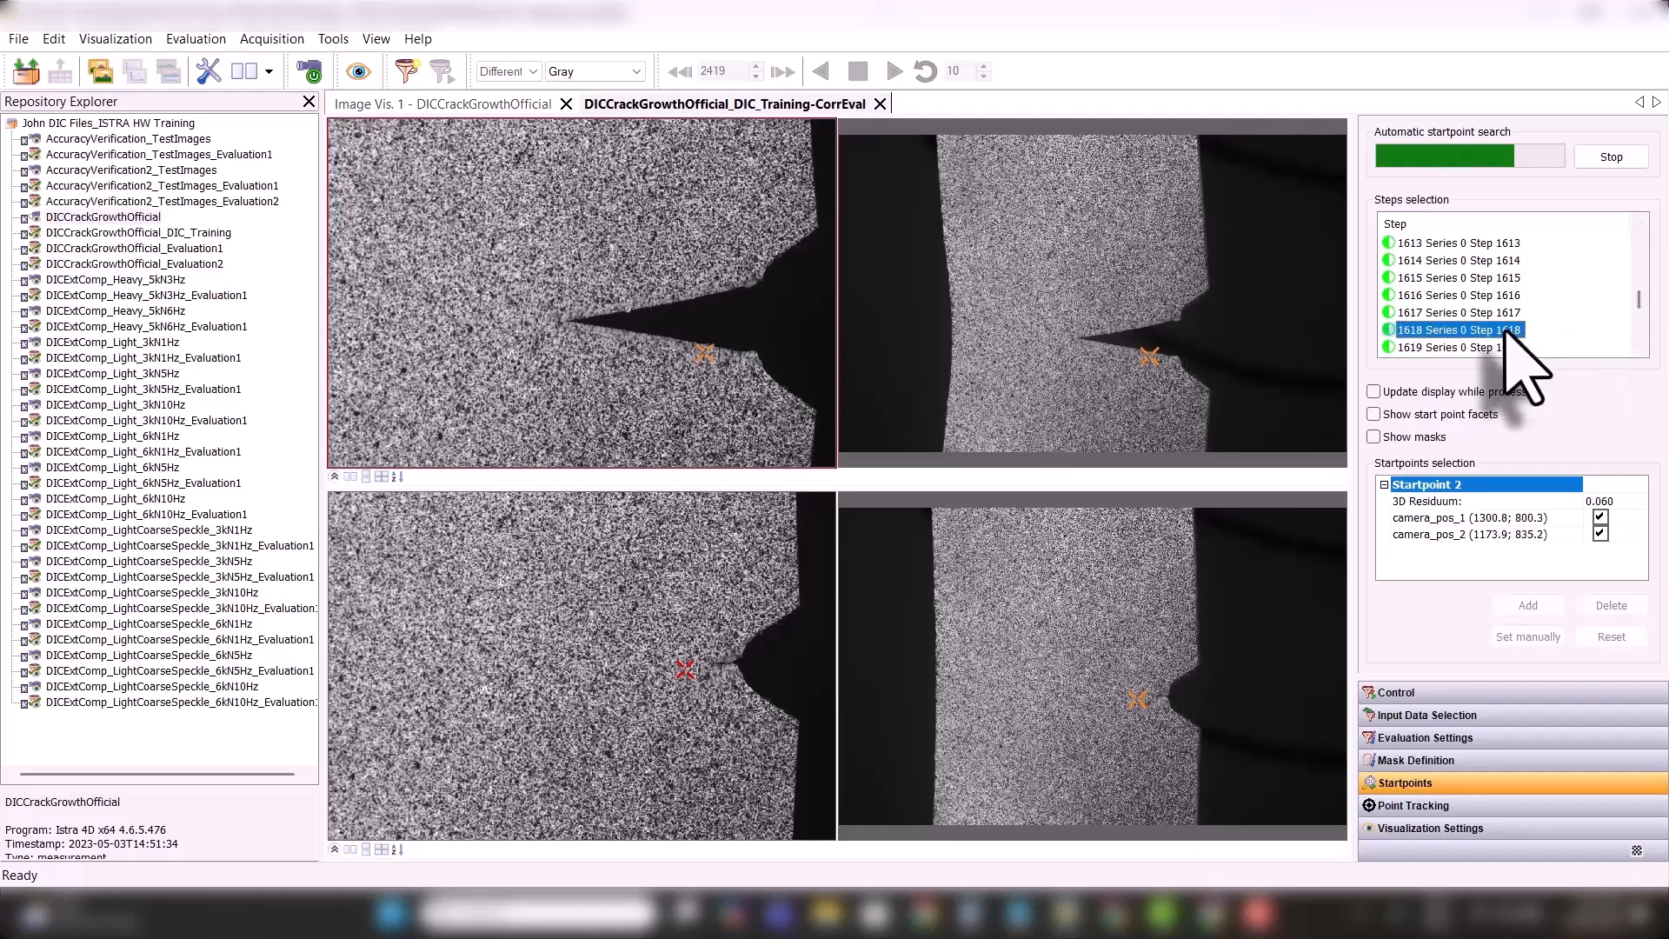
scroll(1638, 343, "down", 2)
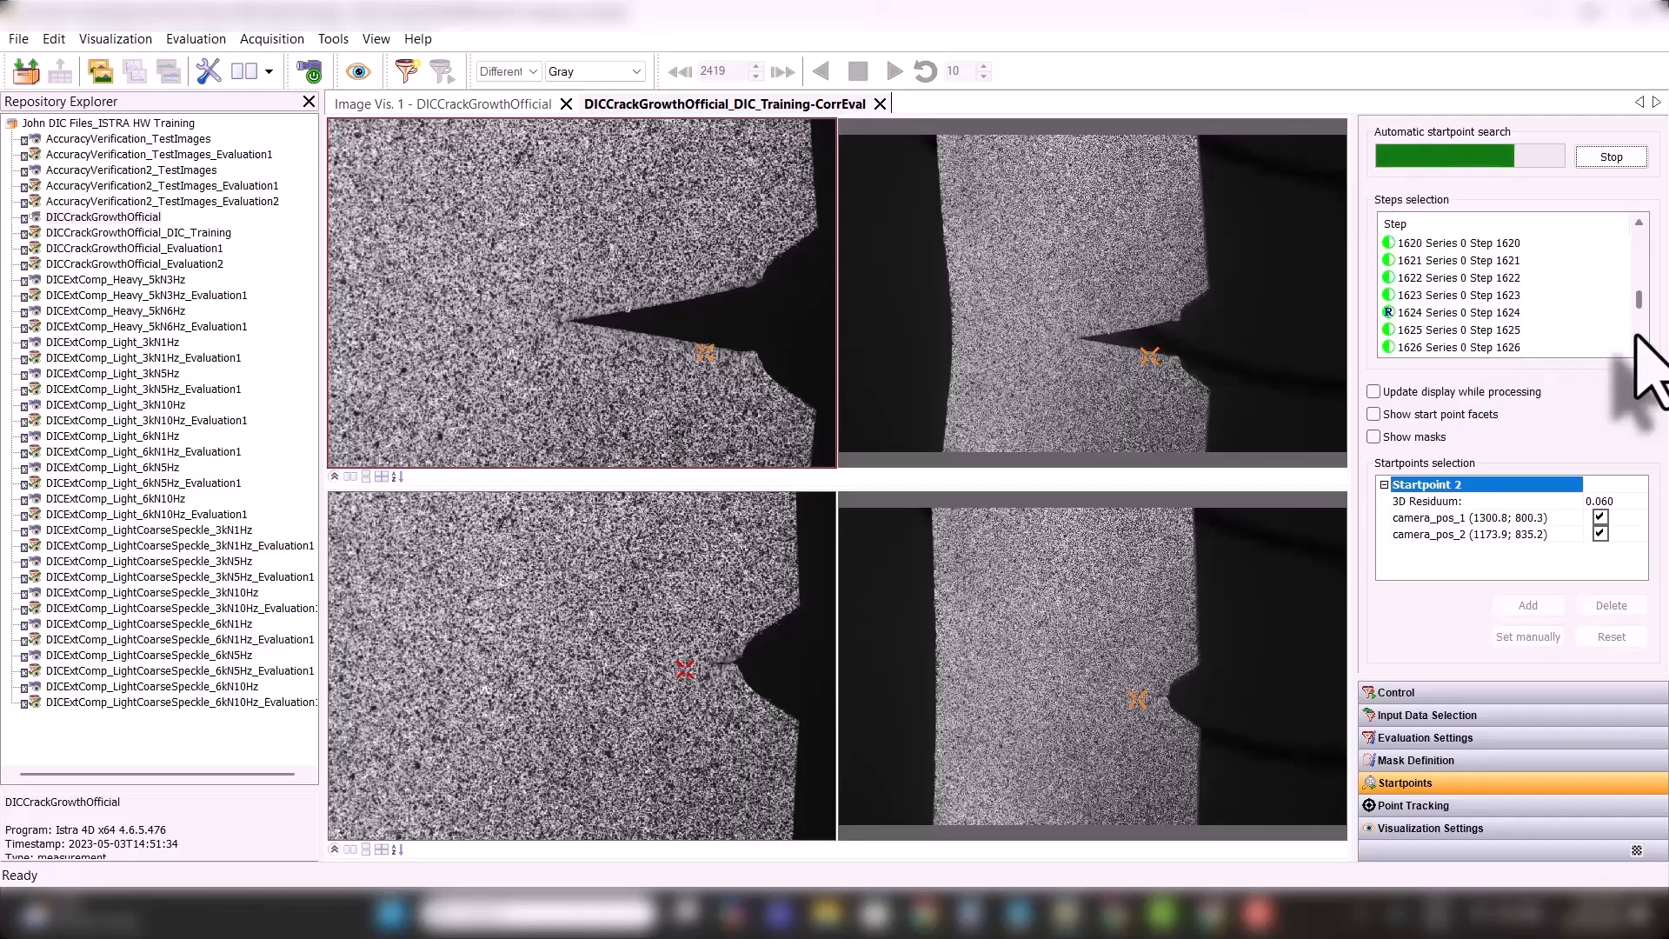
scroll(1637, 335, "down", 14)
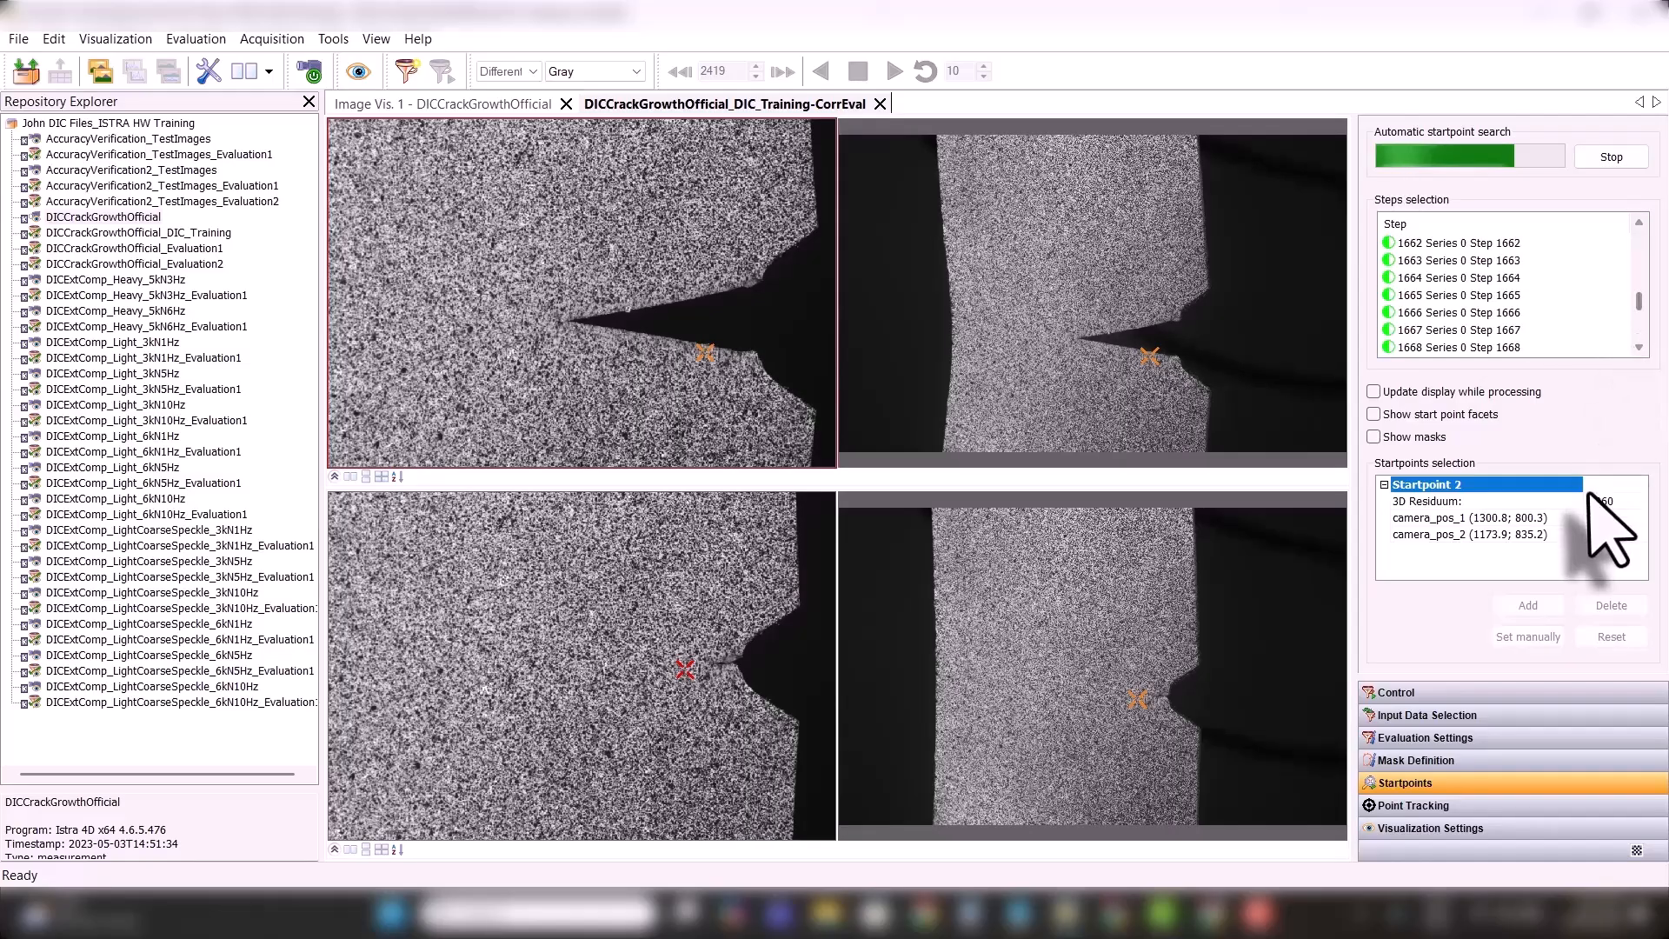
left_click(1476, 333)
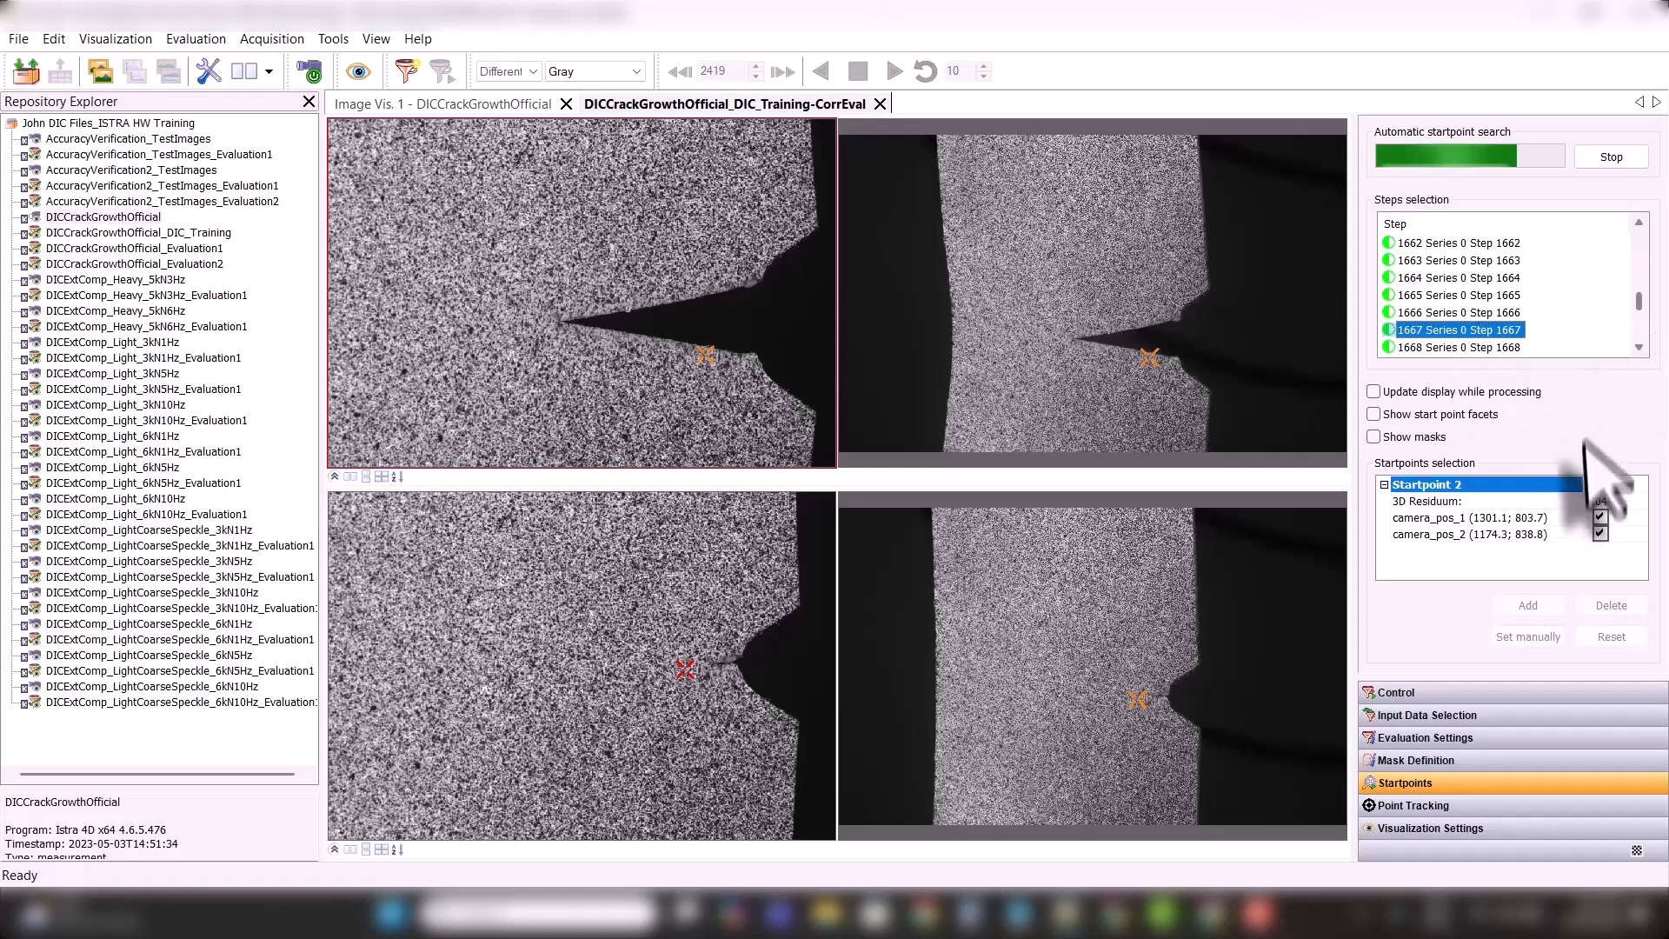
scroll(1641, 348, "down", 3)
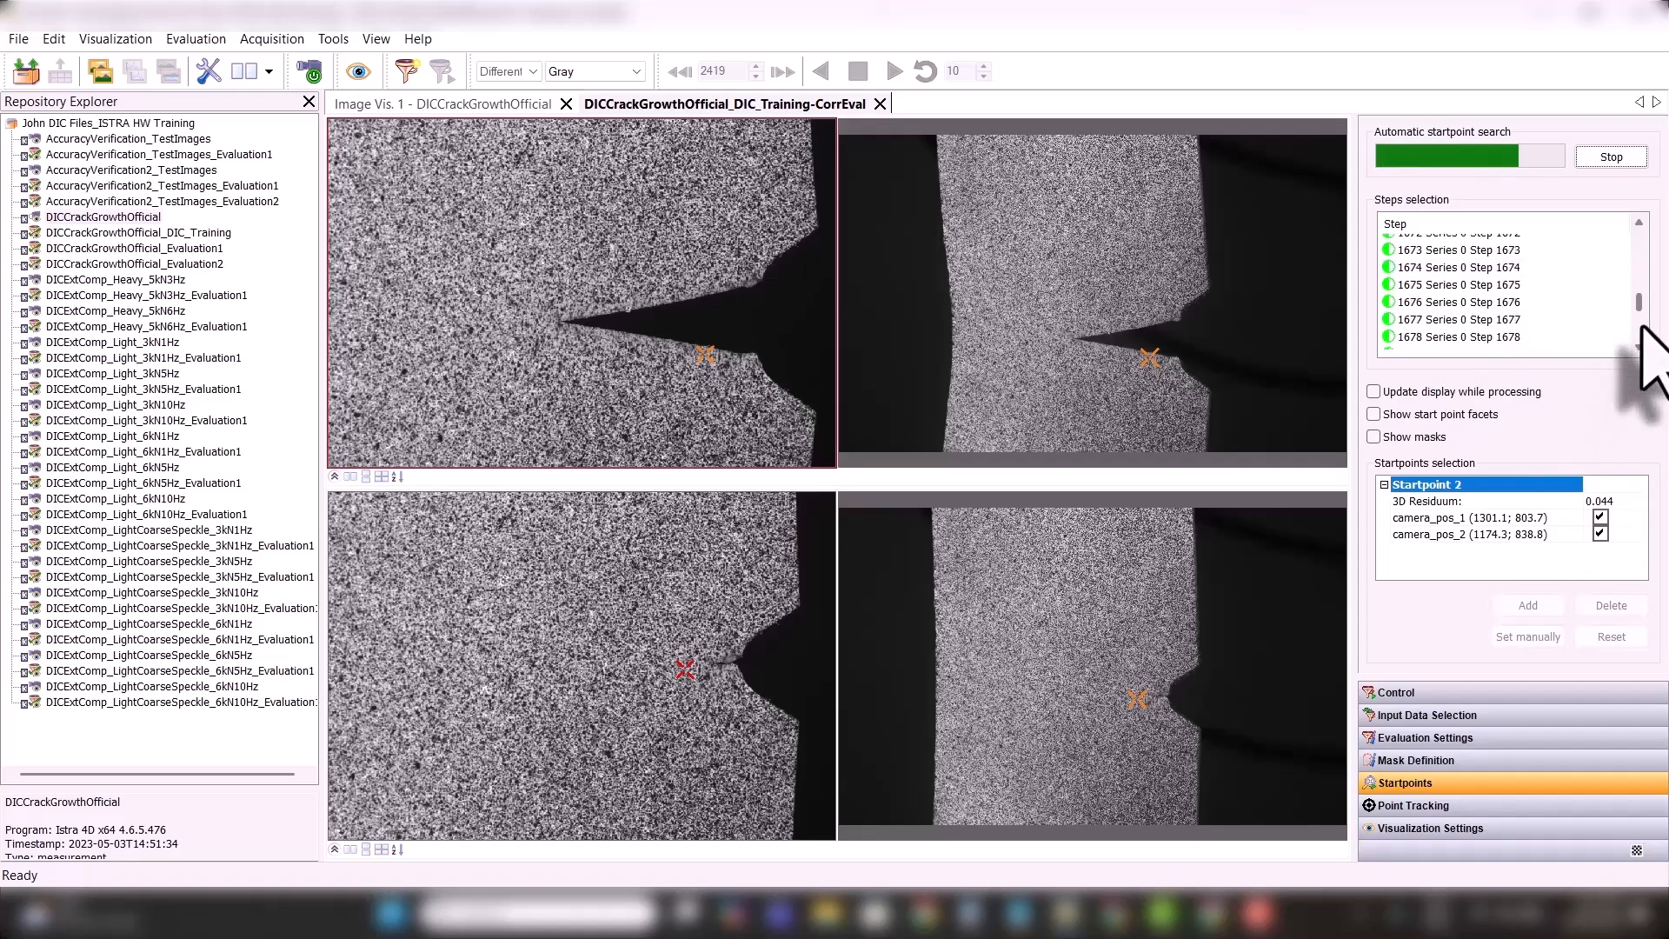
left_click_drag(1642, 326, 1640, 331)
left_click(1534, 344)
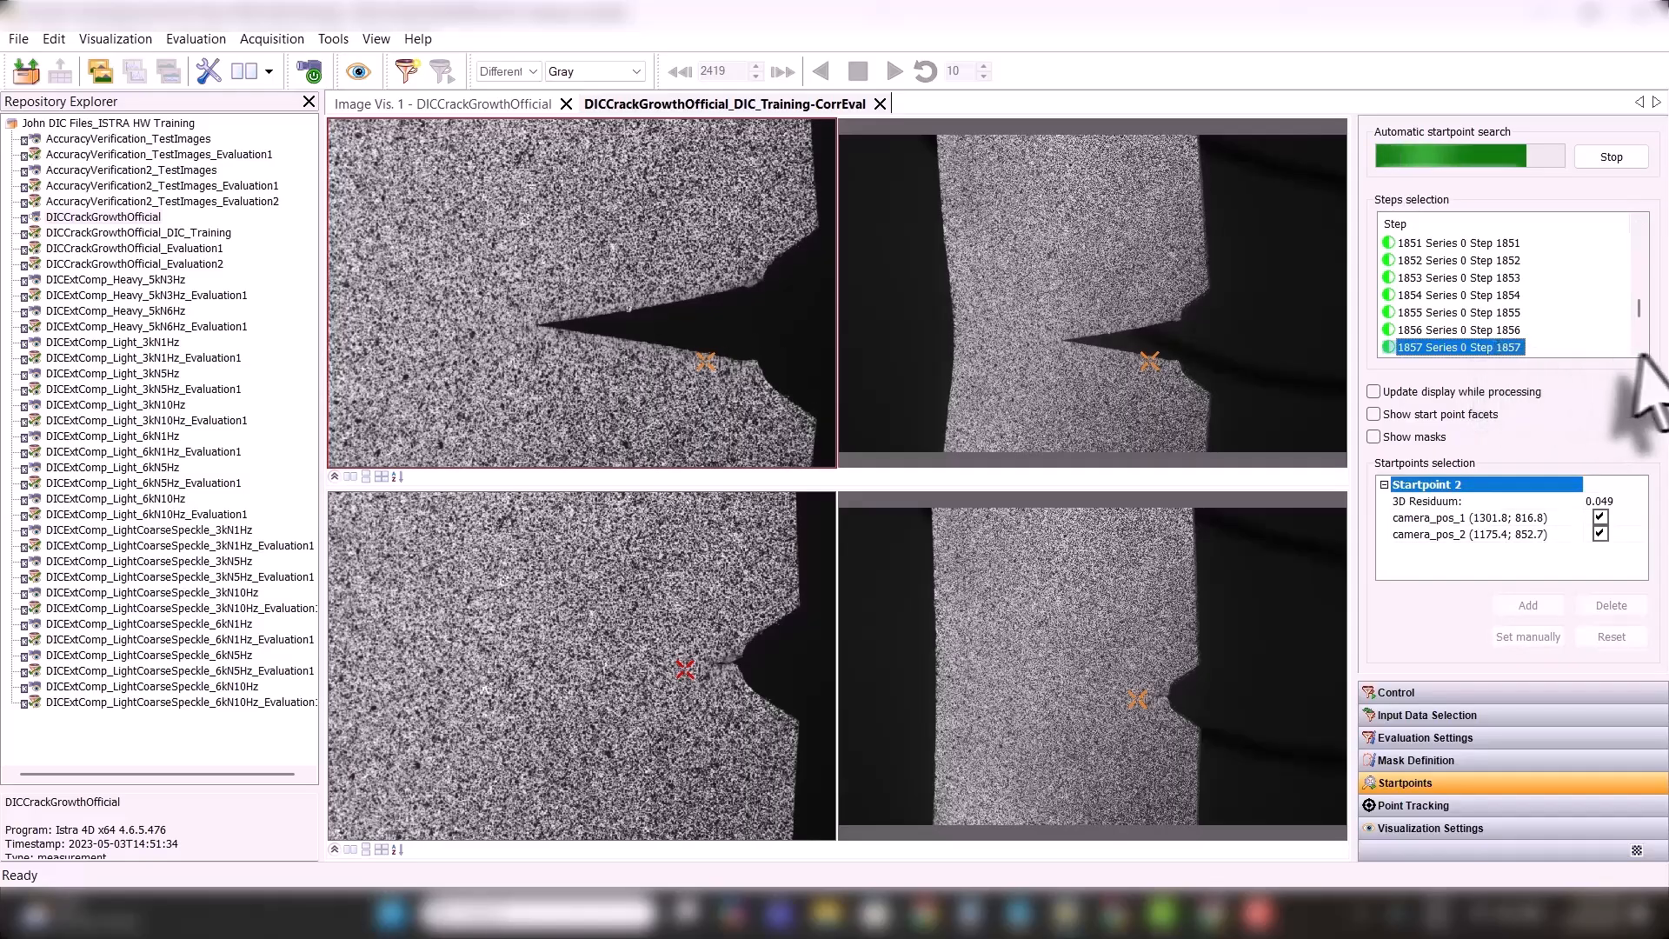
left_click(1639, 314)
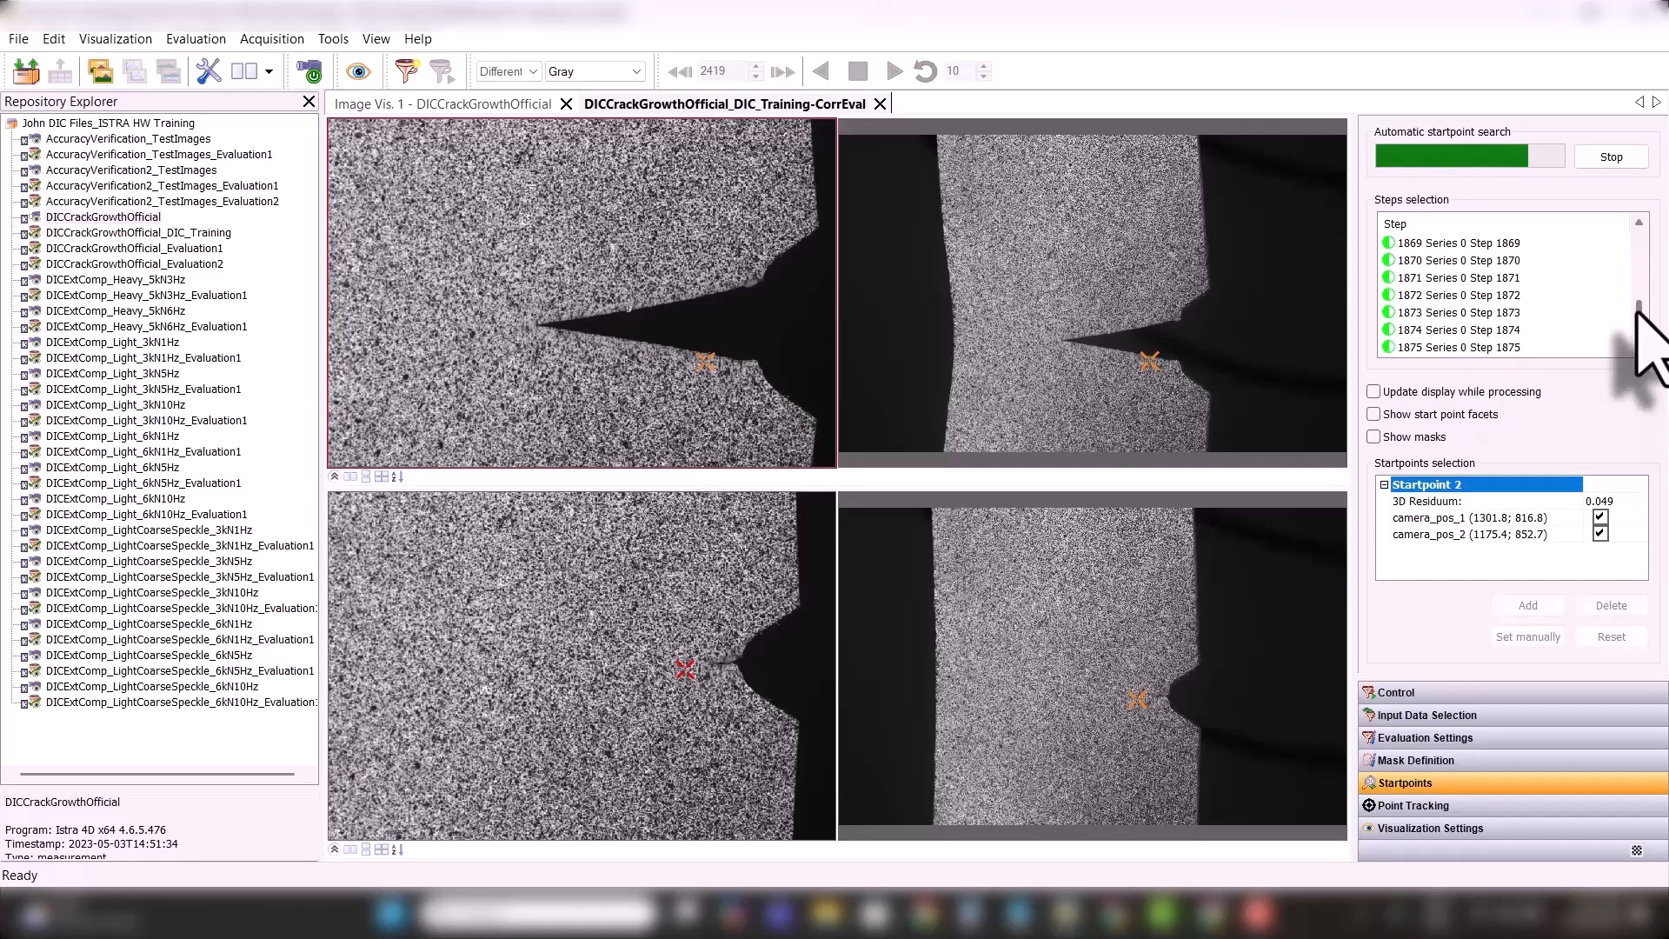
left_click_drag(1638, 313, 1635, 335)
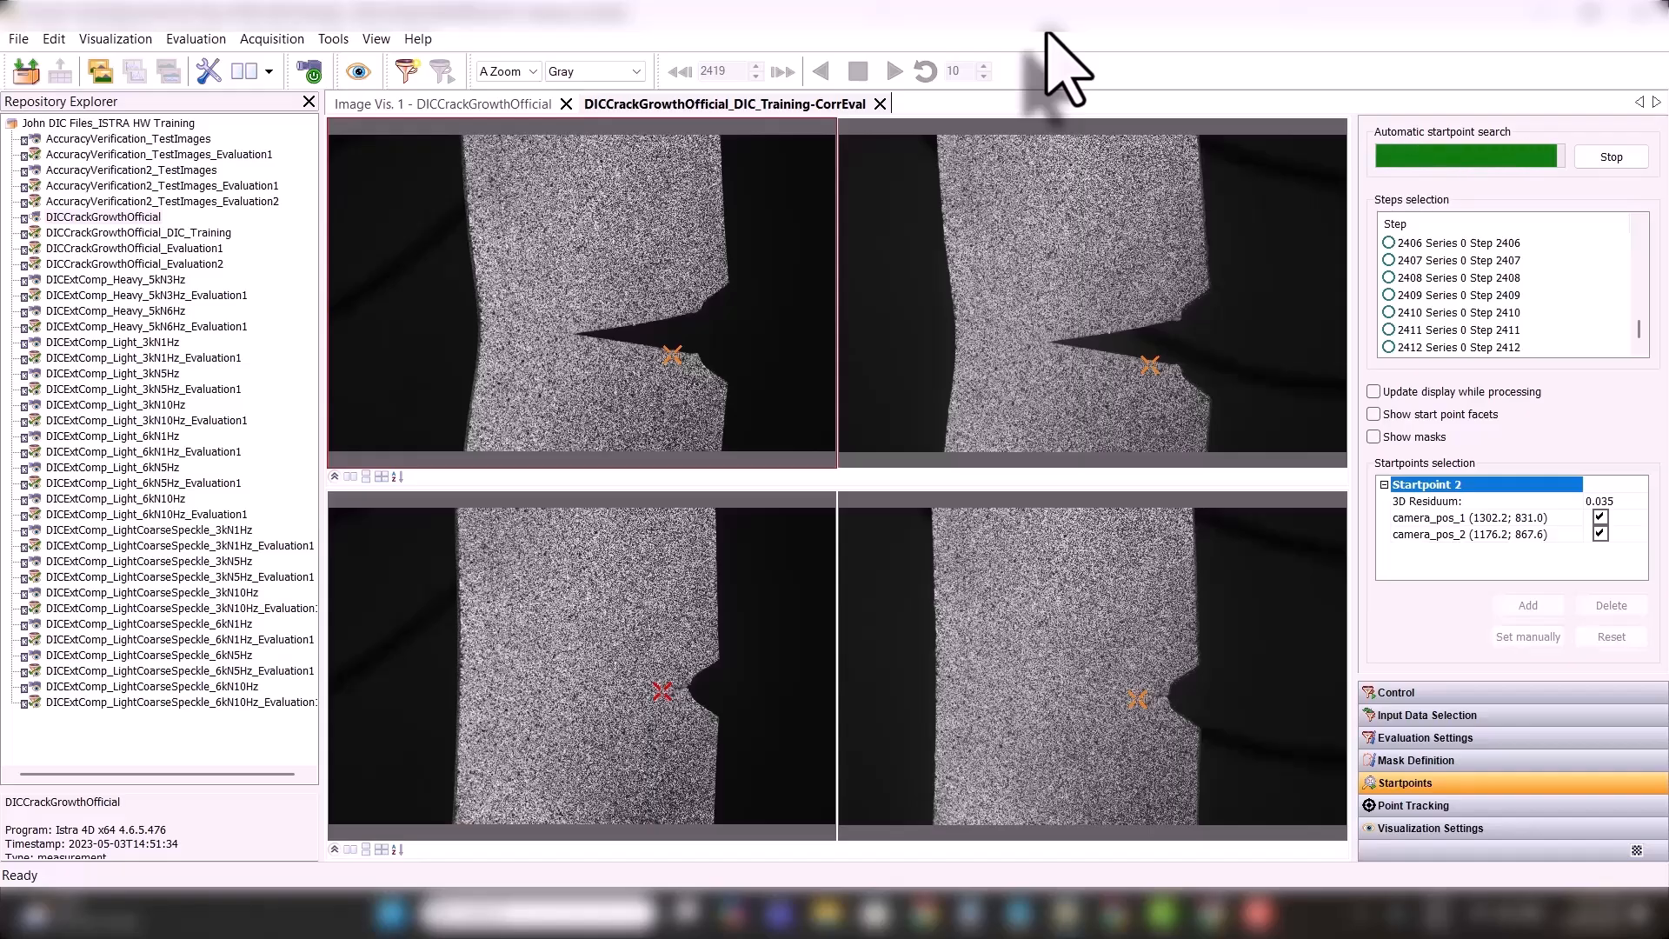
- Inspect the true effective strain (von Mises) map of the finished evaluation through several steps up to step 1100
left_click(1391, 693)
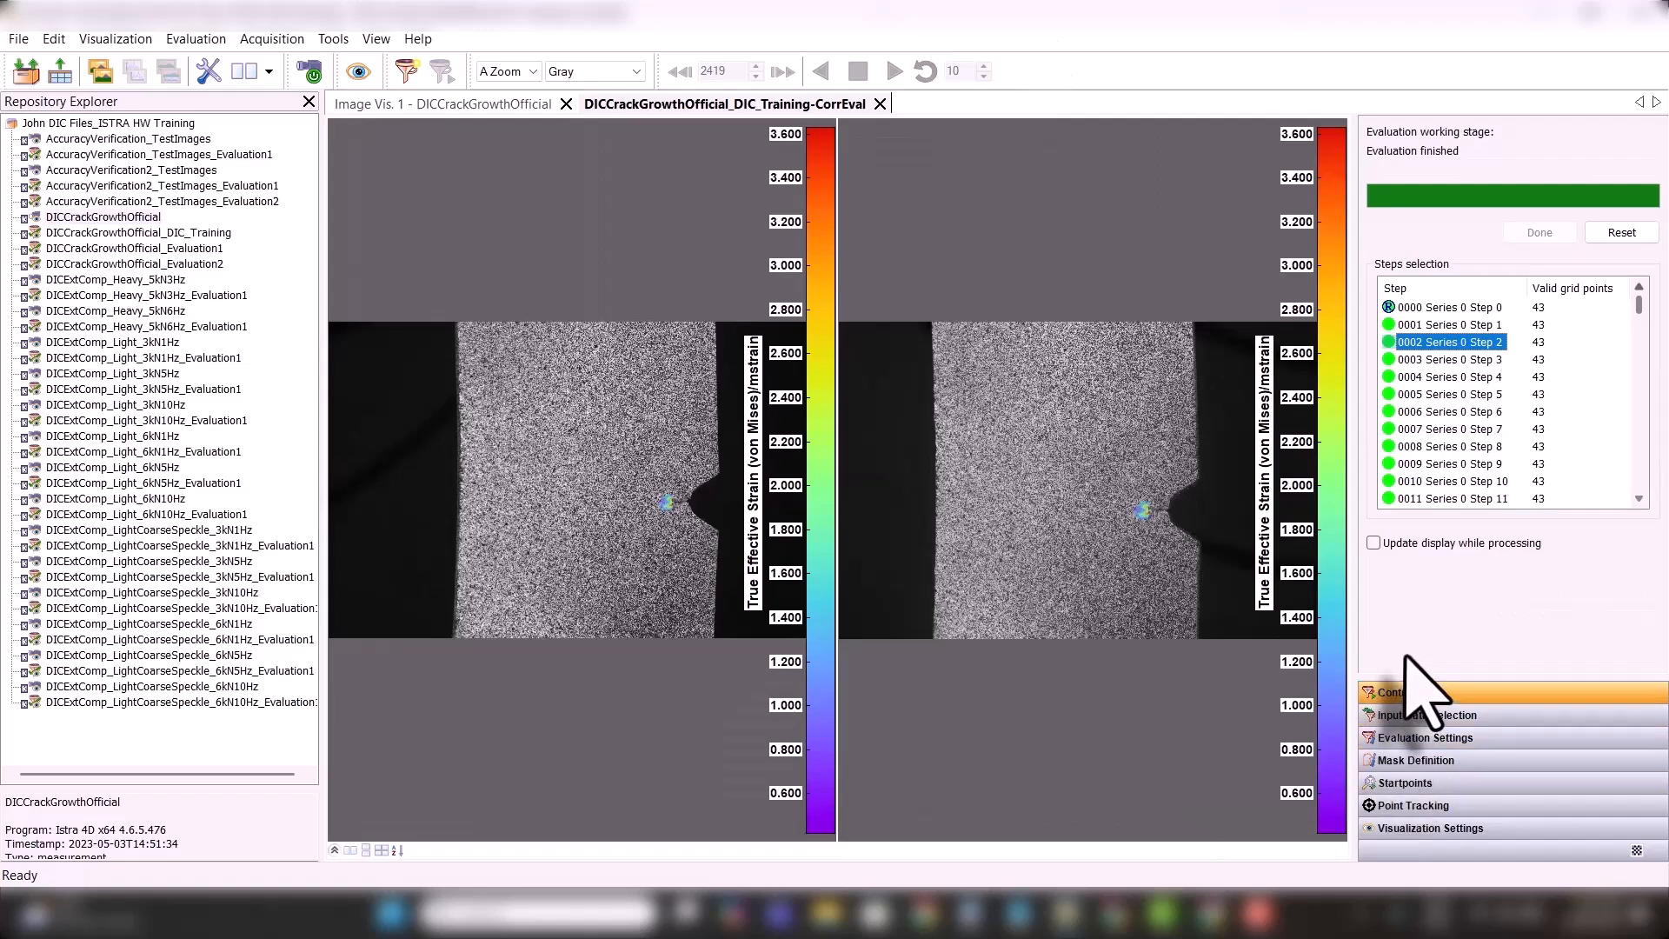
left_click(1430, 829)
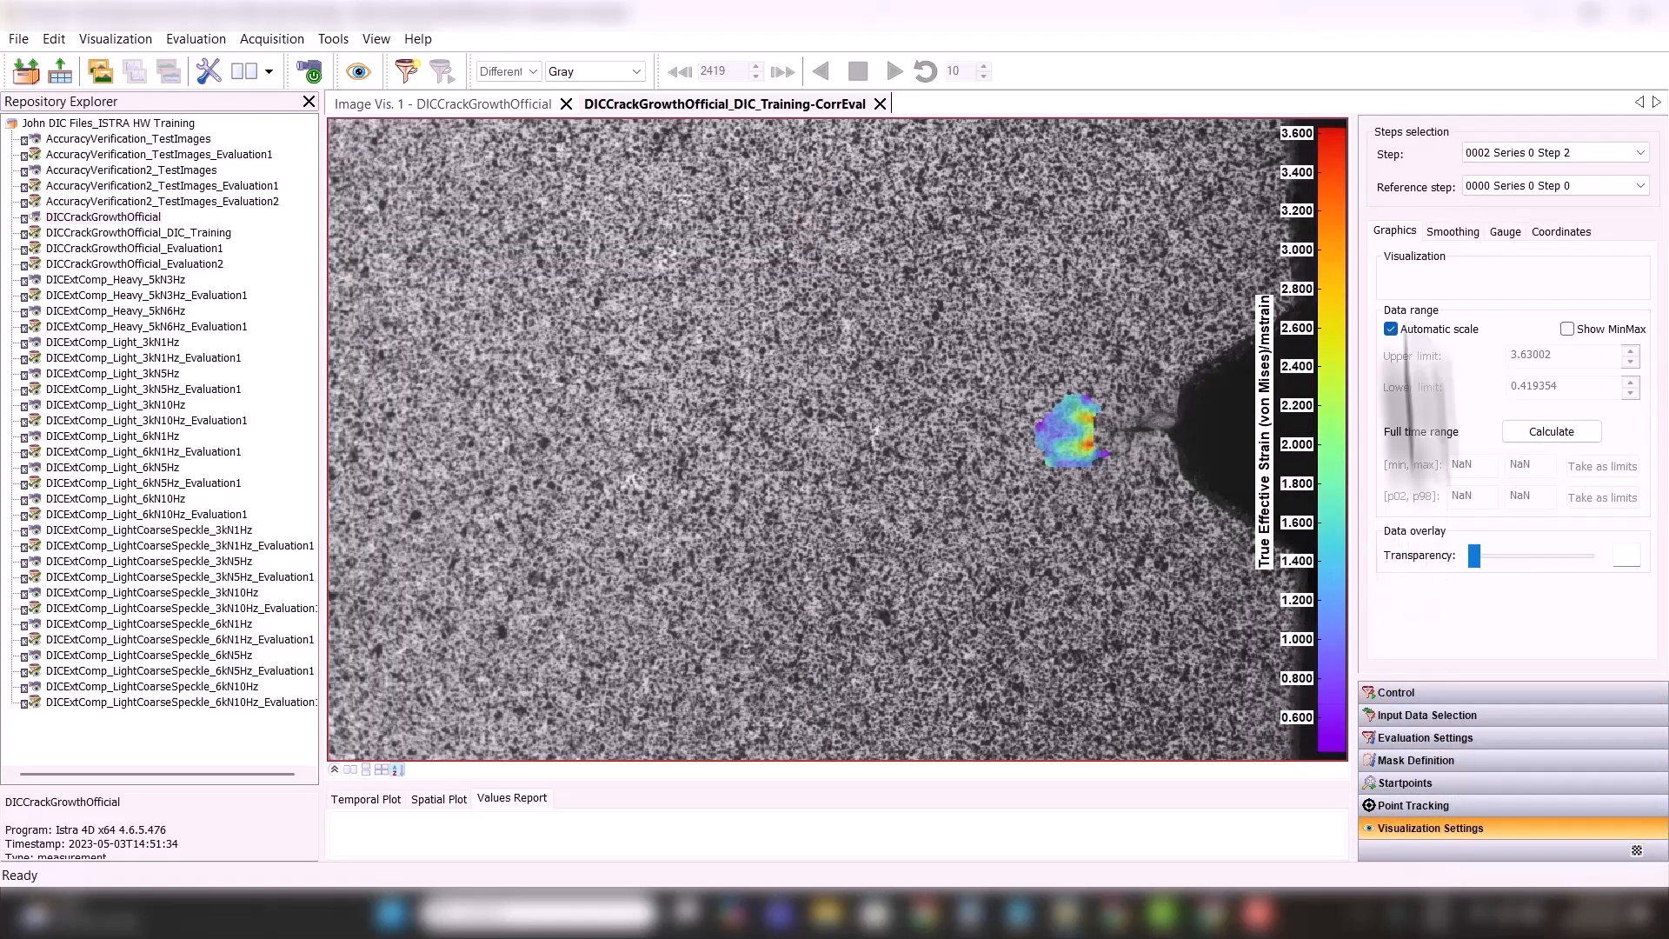
left_click(1494, 153)
left_click_drag(1638, 196, 1640, 372)
left_click(1547, 297)
left_click(1561, 154)
left_click(1583, 334)
left_click(1565, 154)
left_click(1570, 407)
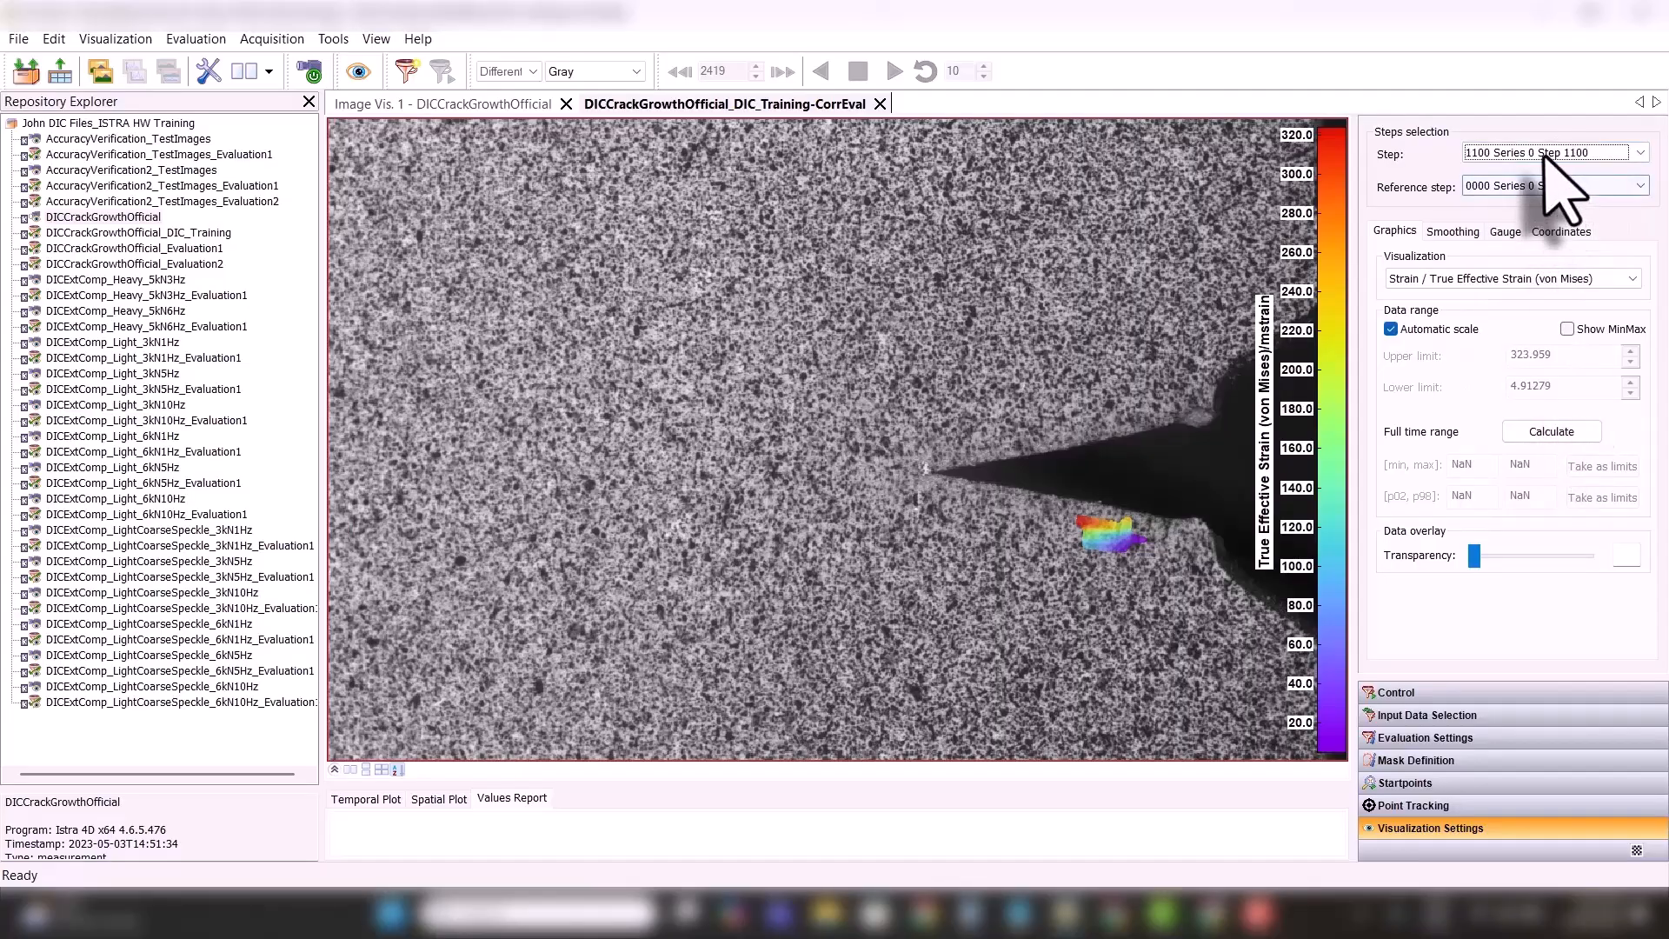
- Compare the strain patch with the crack opening in steps 1452, 1783 and 2058, and return to step 0
left_click(1565, 154)
scroll(1574, 452, "down", 1)
left_click(1573, 463)
left_click(1565, 154)
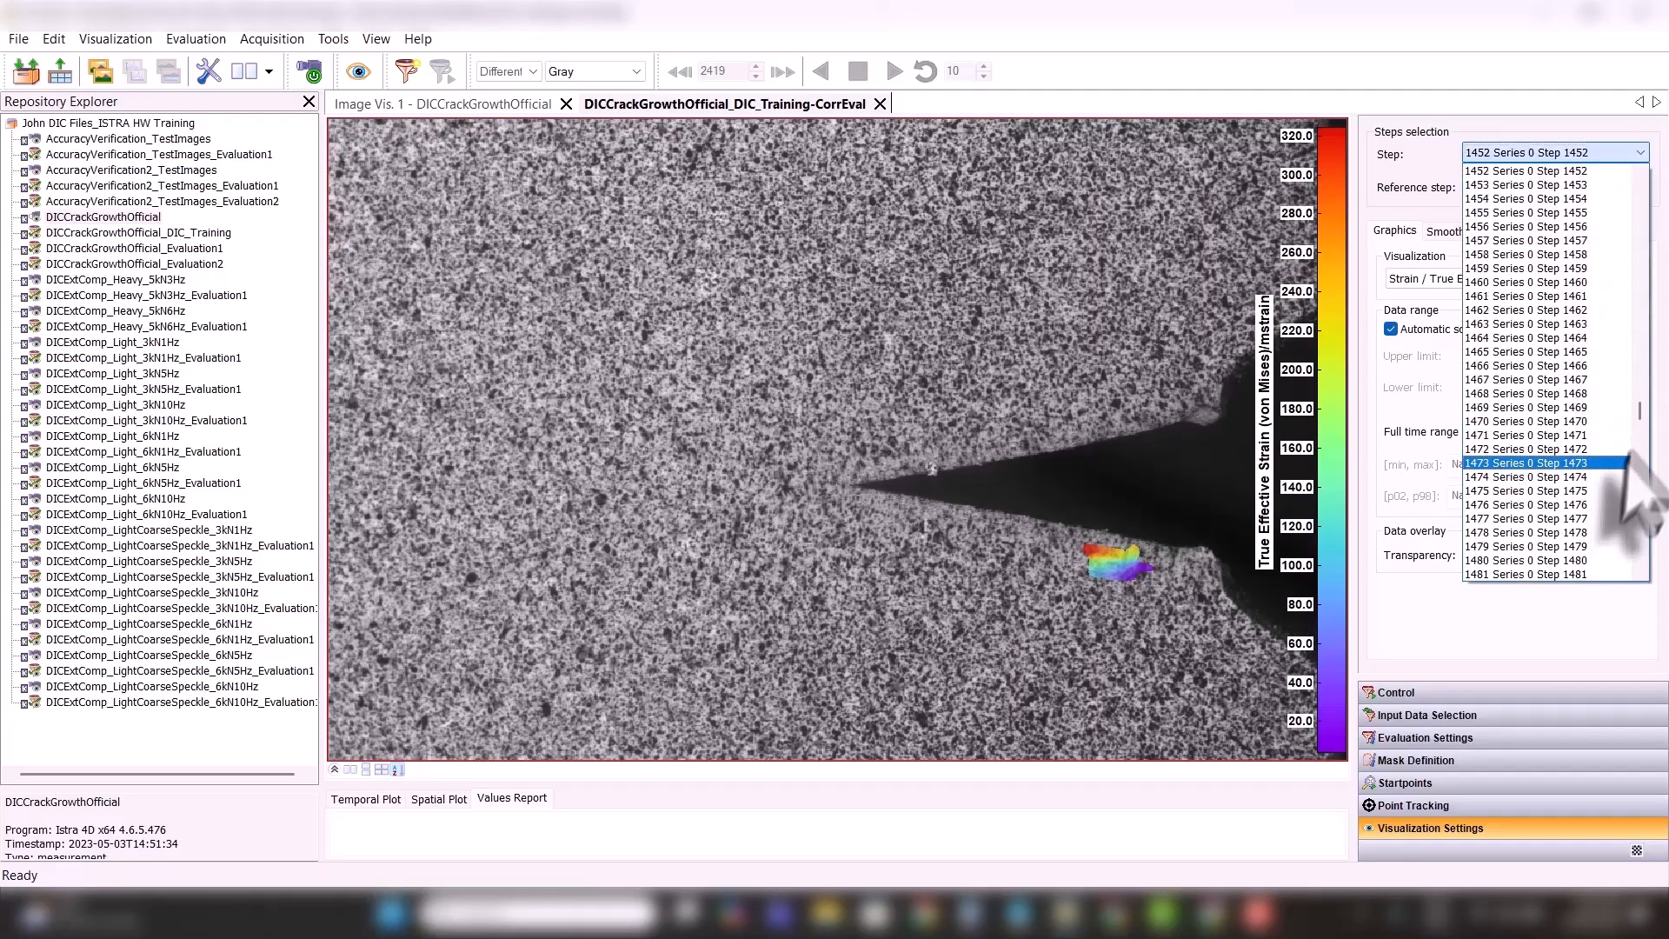
scroll(1634, 500, "down", 2)
left_click(1532, 499)
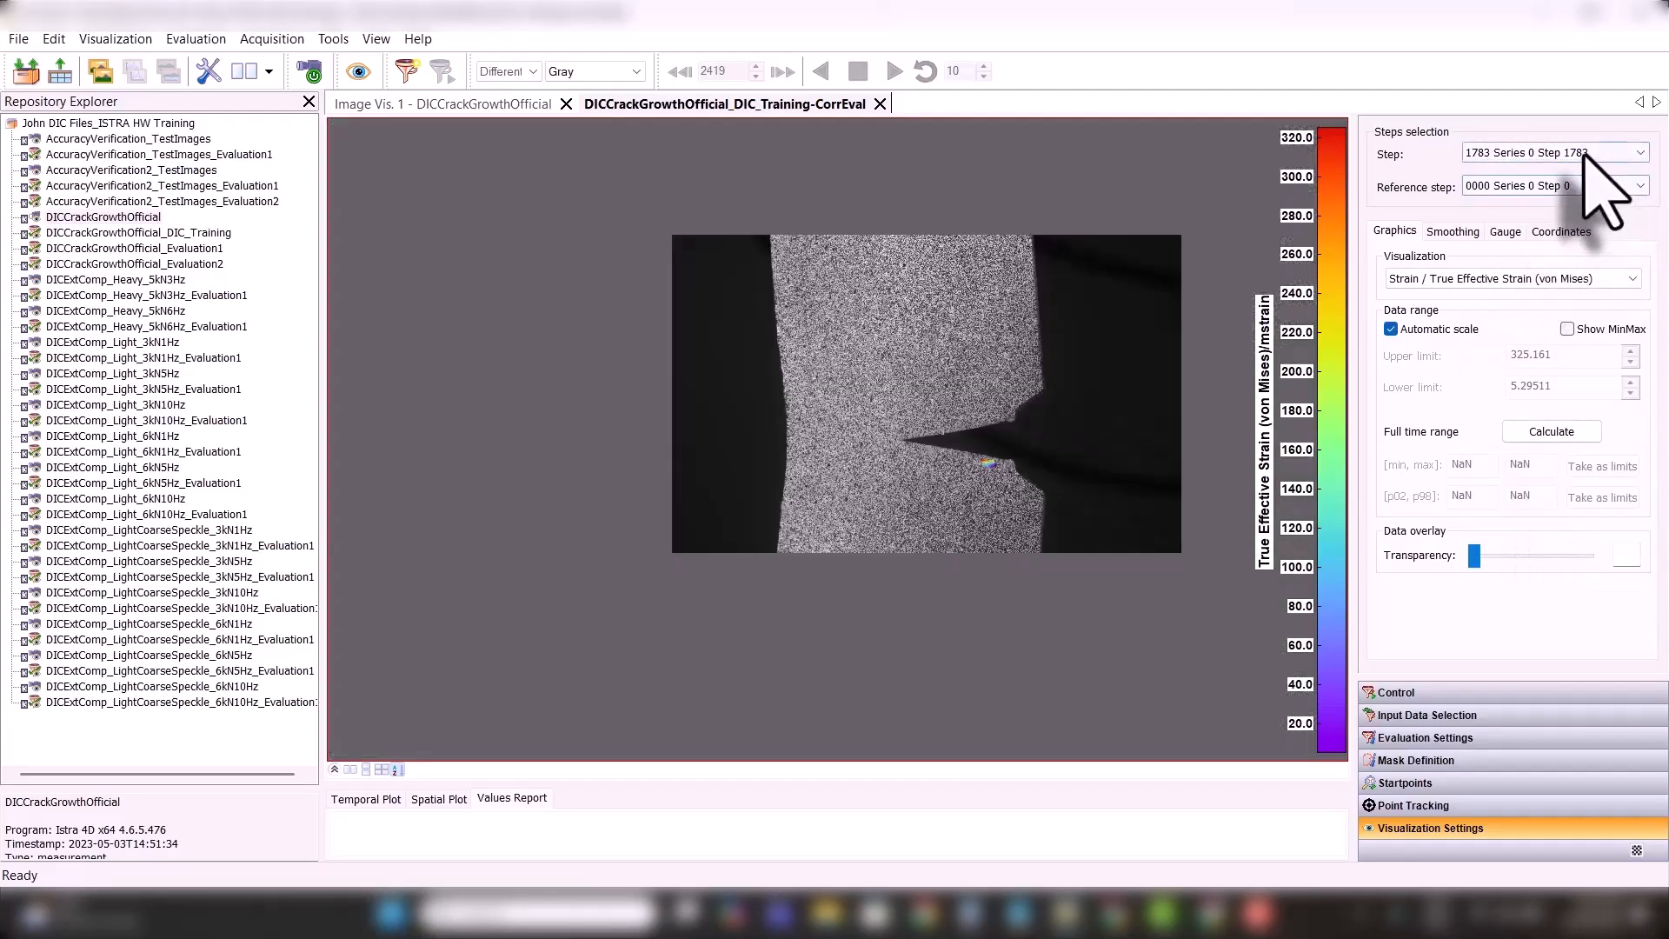
left_click(1594, 154)
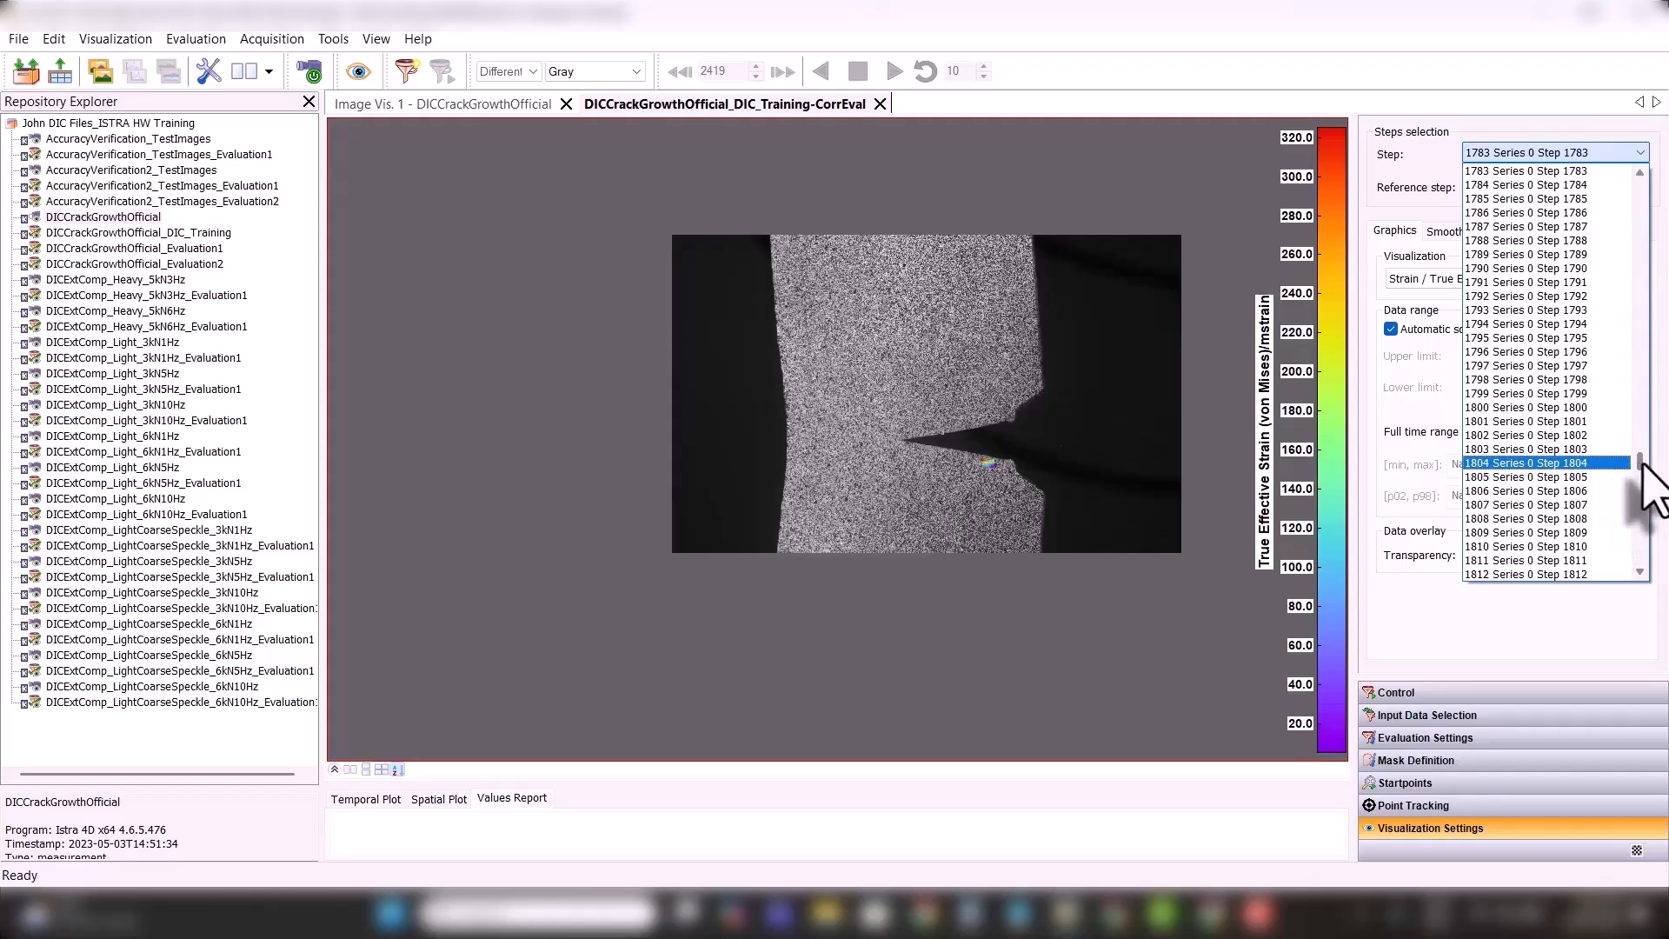
left_click_drag(1641, 465, 1641, 504)
left_click(1527, 489)
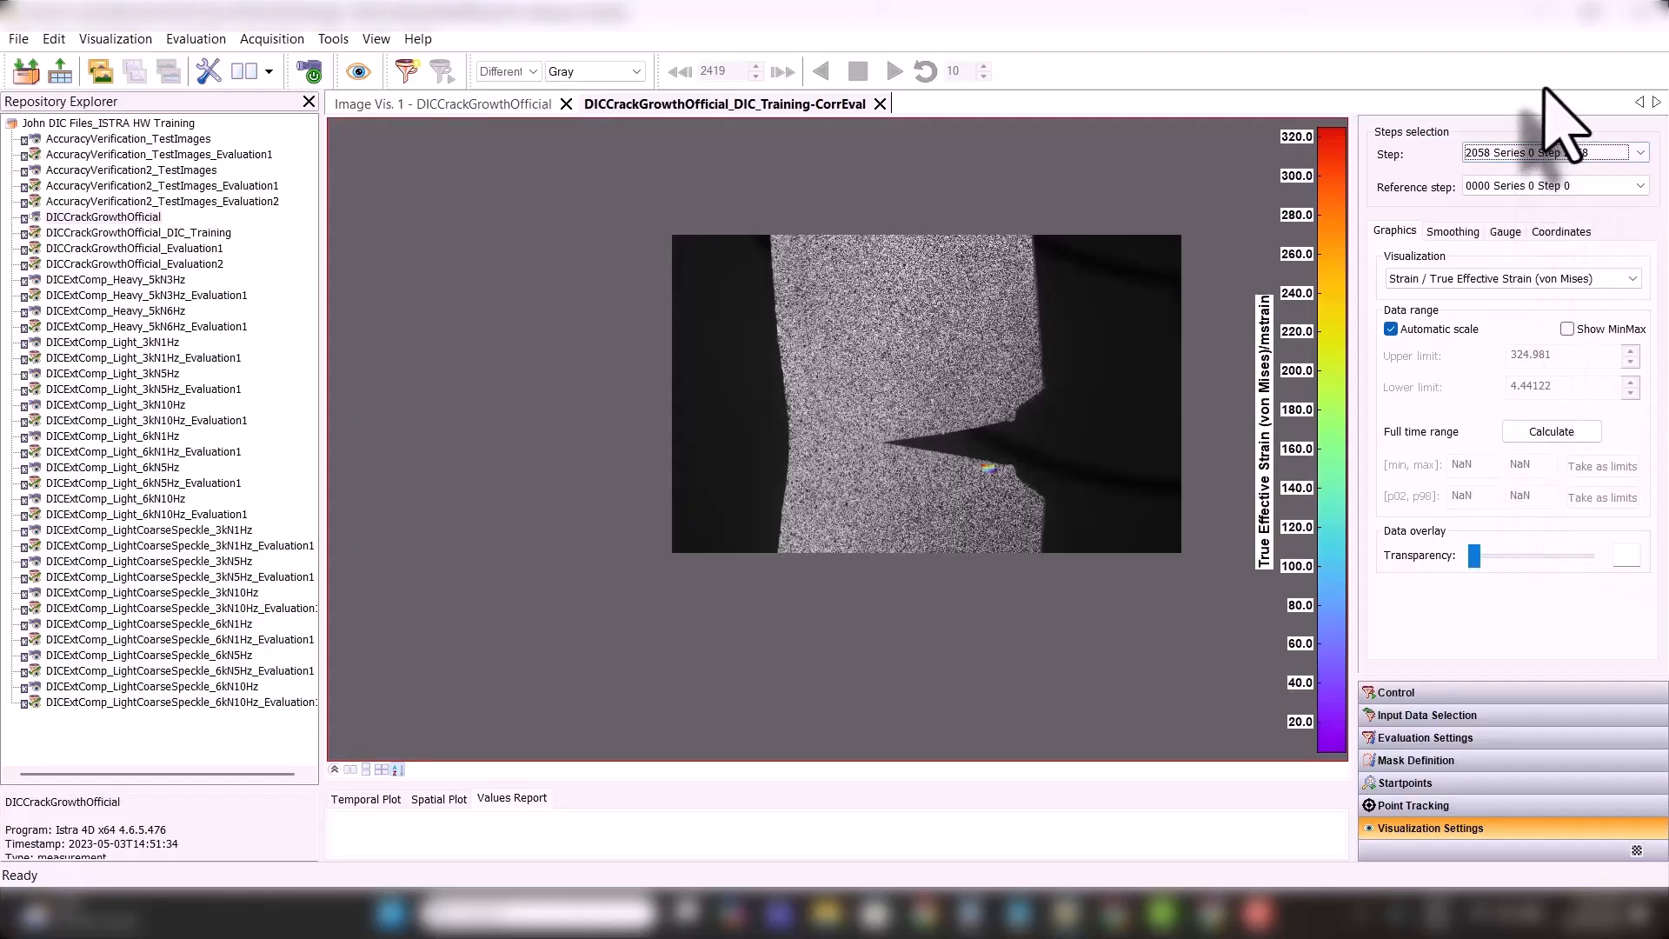
left_click(1548, 153)
left_click_drag(1642, 505, 1640, 108)
left_click(1556, 170)
- Review the crack-tip mask on the reference step and reset the finished evaluation
left_click(1417, 760)
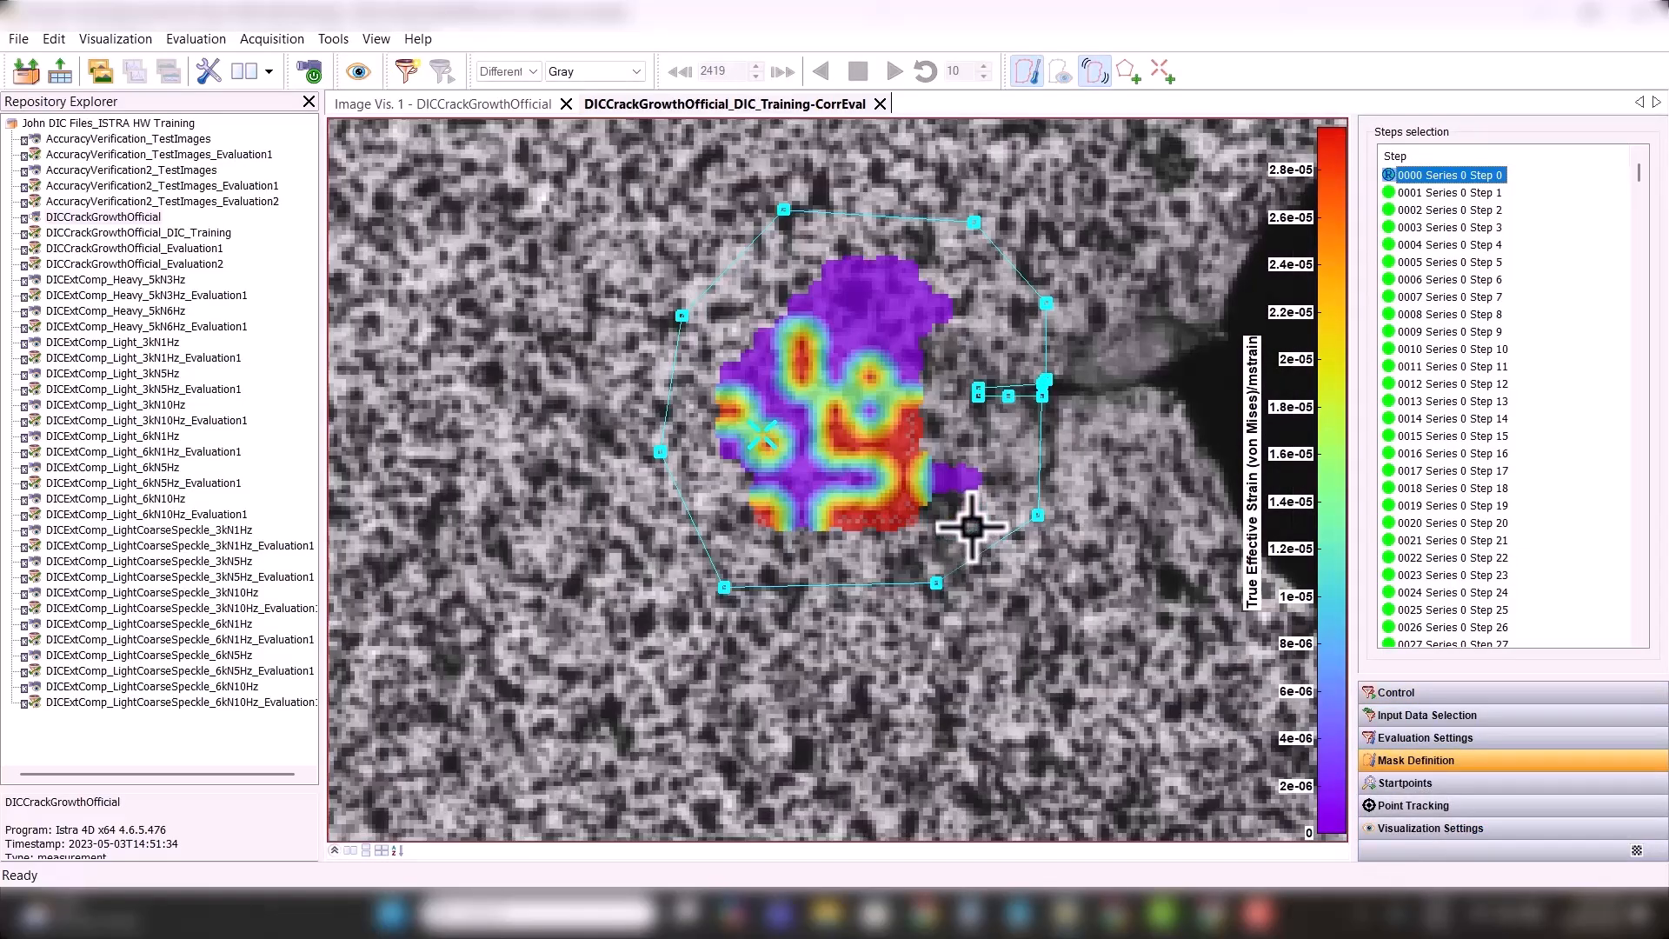
scroll(972, 526, "down", 3)
left_click(1404, 782)
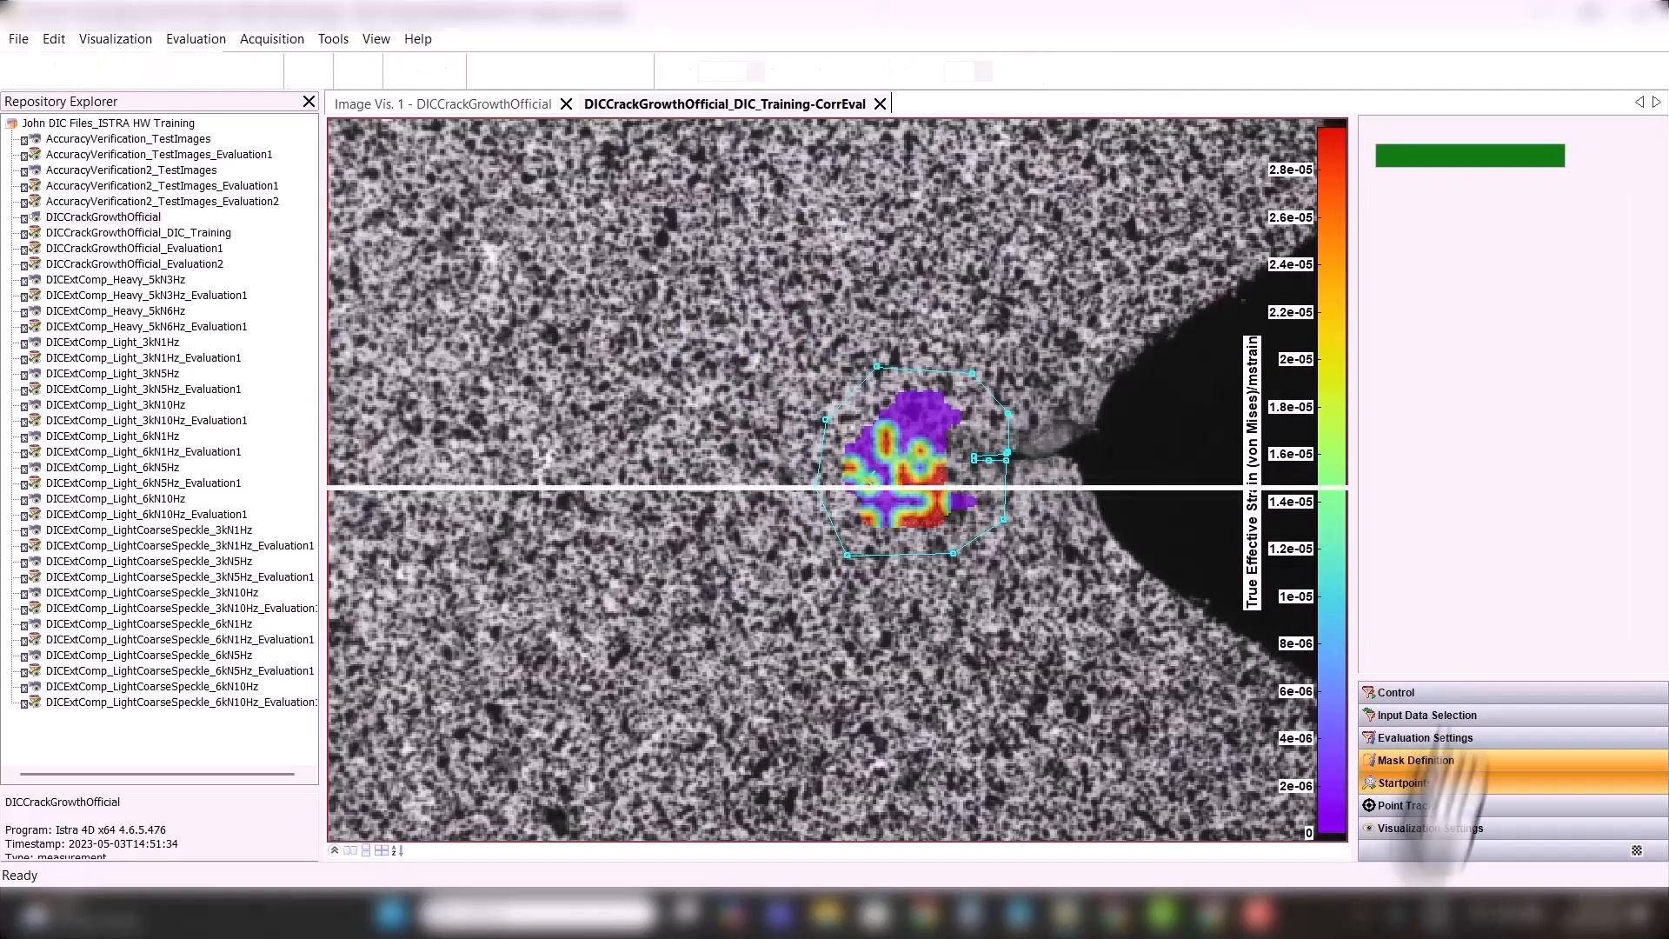
left_click(1418, 696)
left_click(1617, 235)
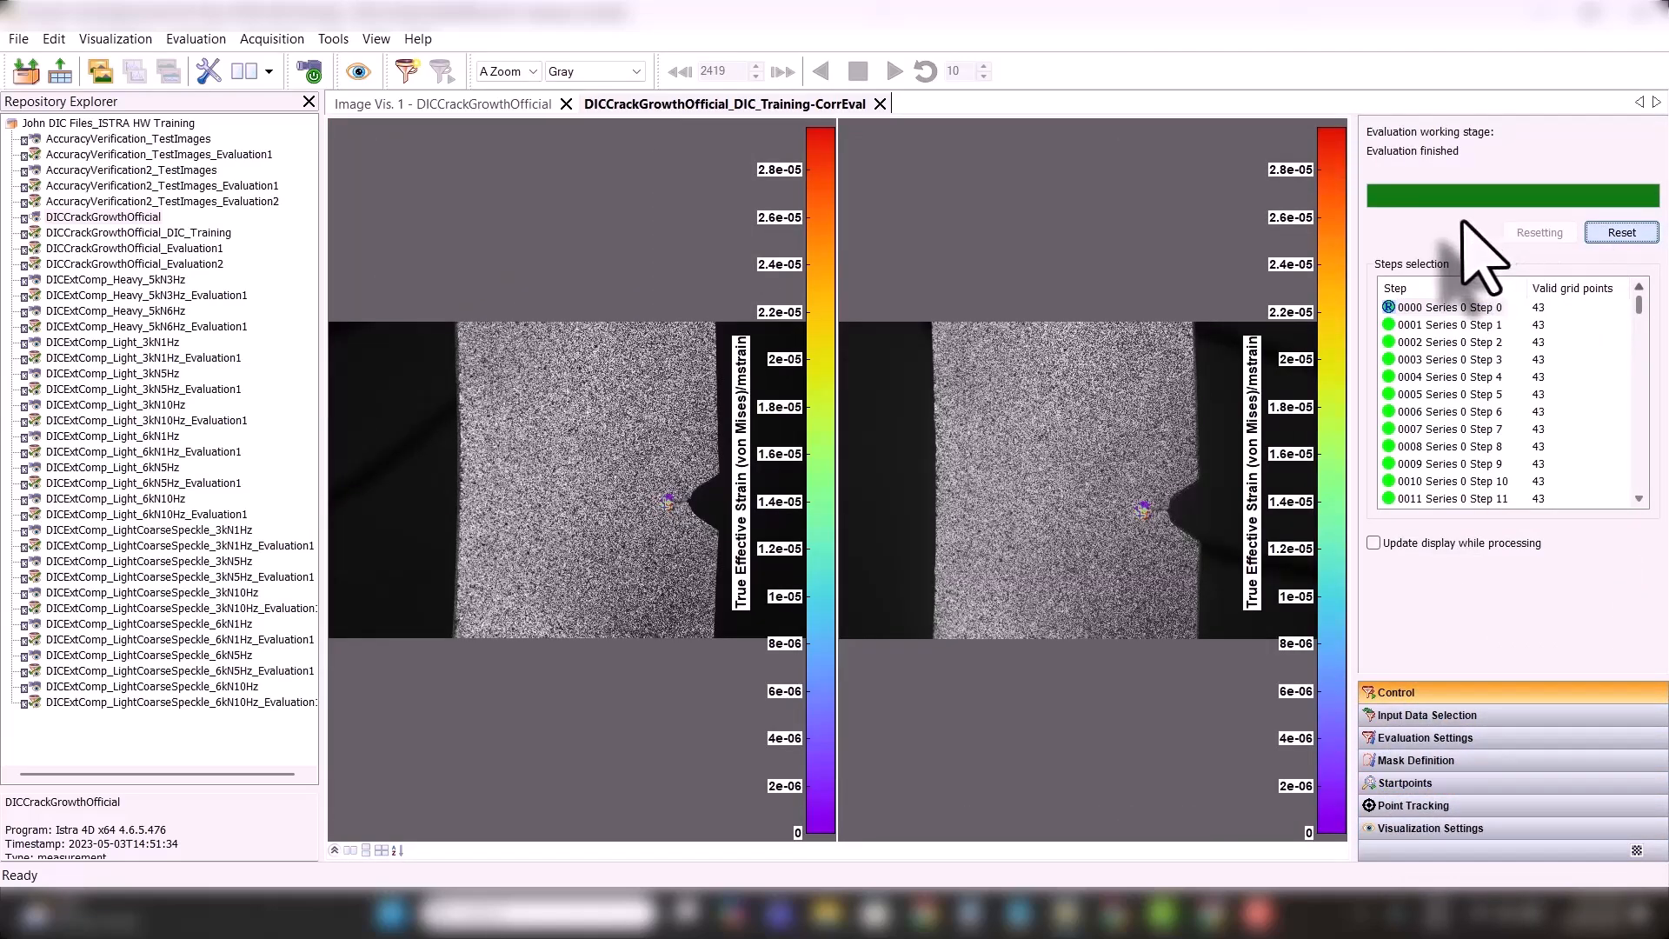
- Delete the small crack-tip mask polygon and the startpoint marker from the reference image of step 0
right_click(876, 368)
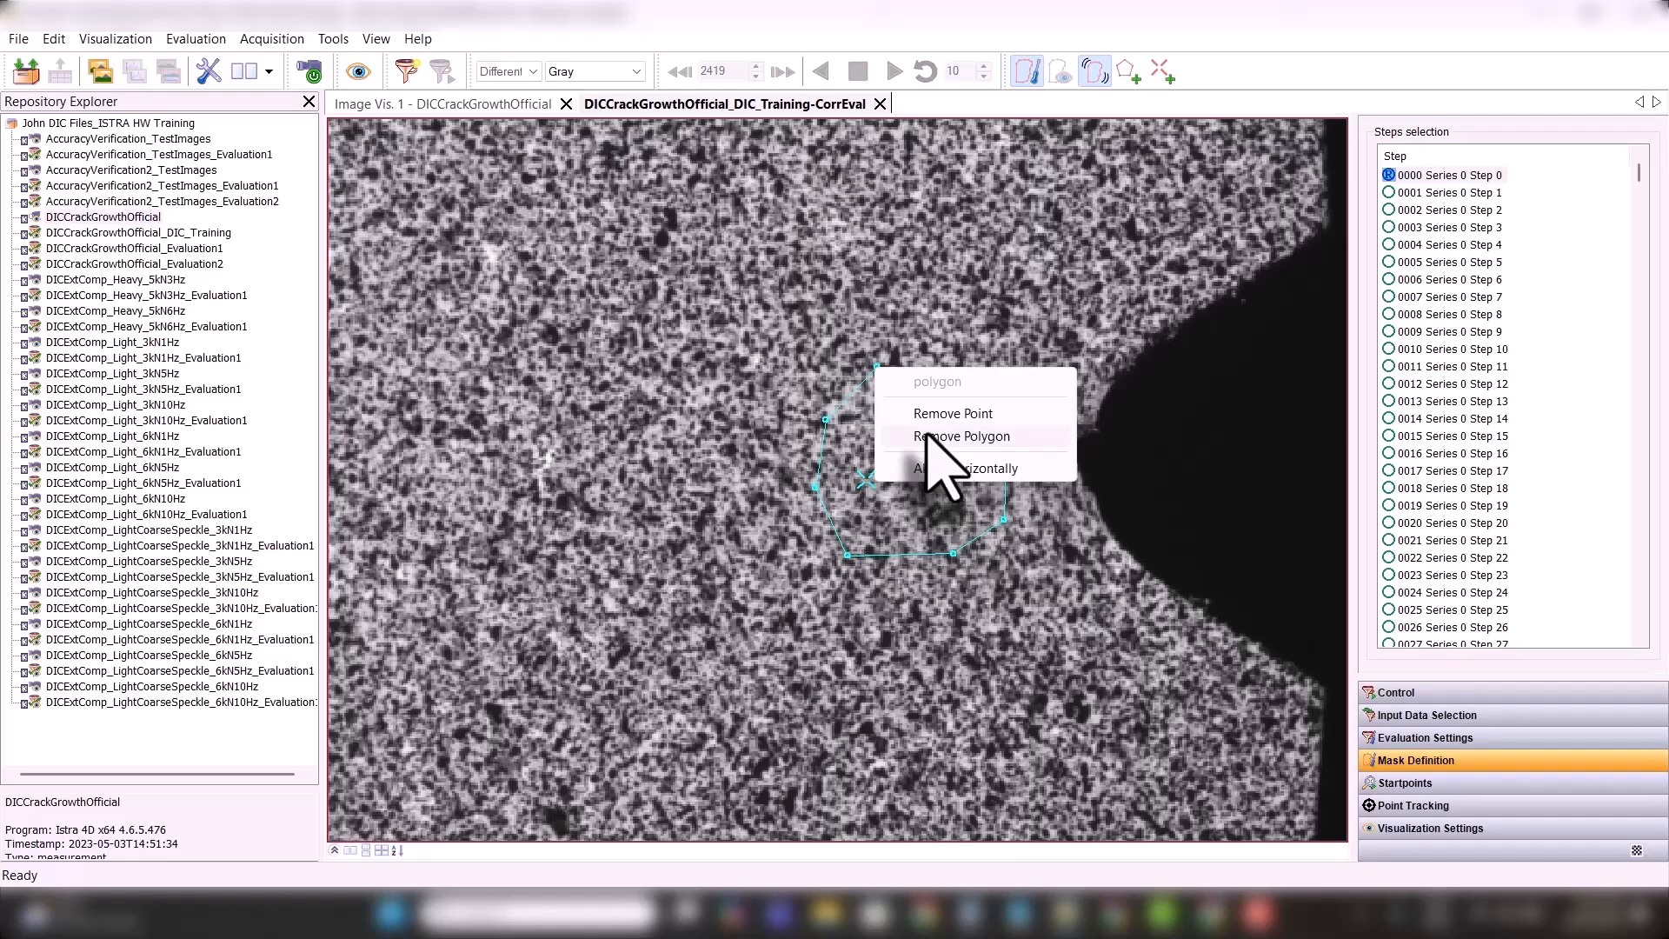
left_click(927, 435)
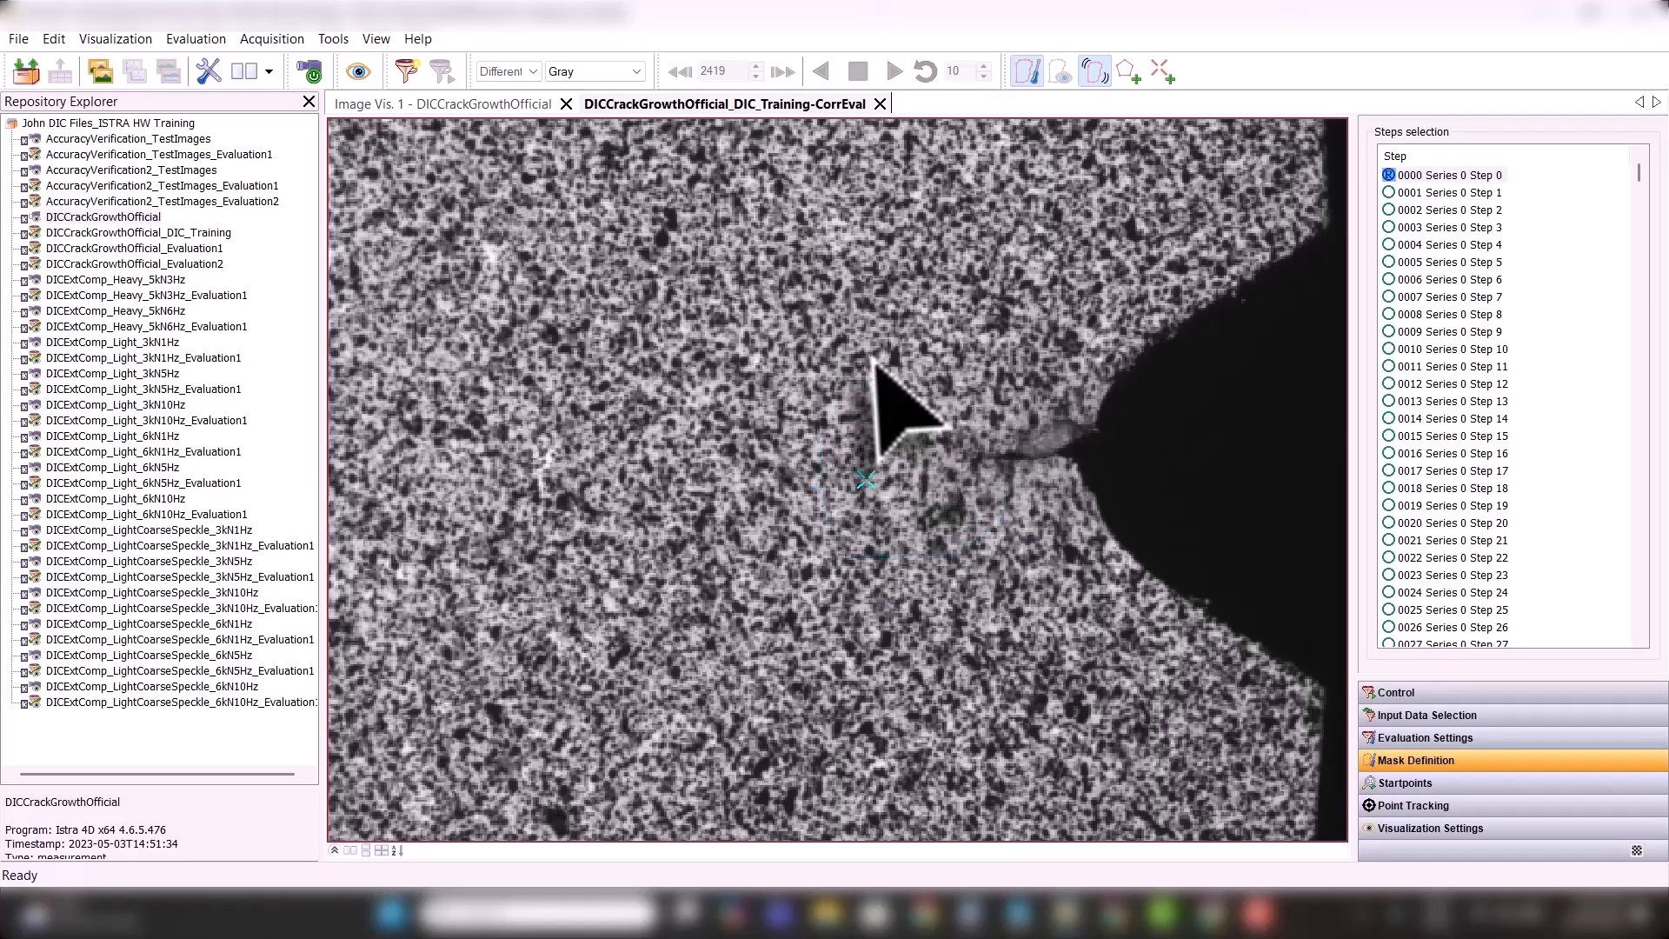
right_click(866, 481)
left_click(892, 522)
scroll(879, 363, "down", 3)
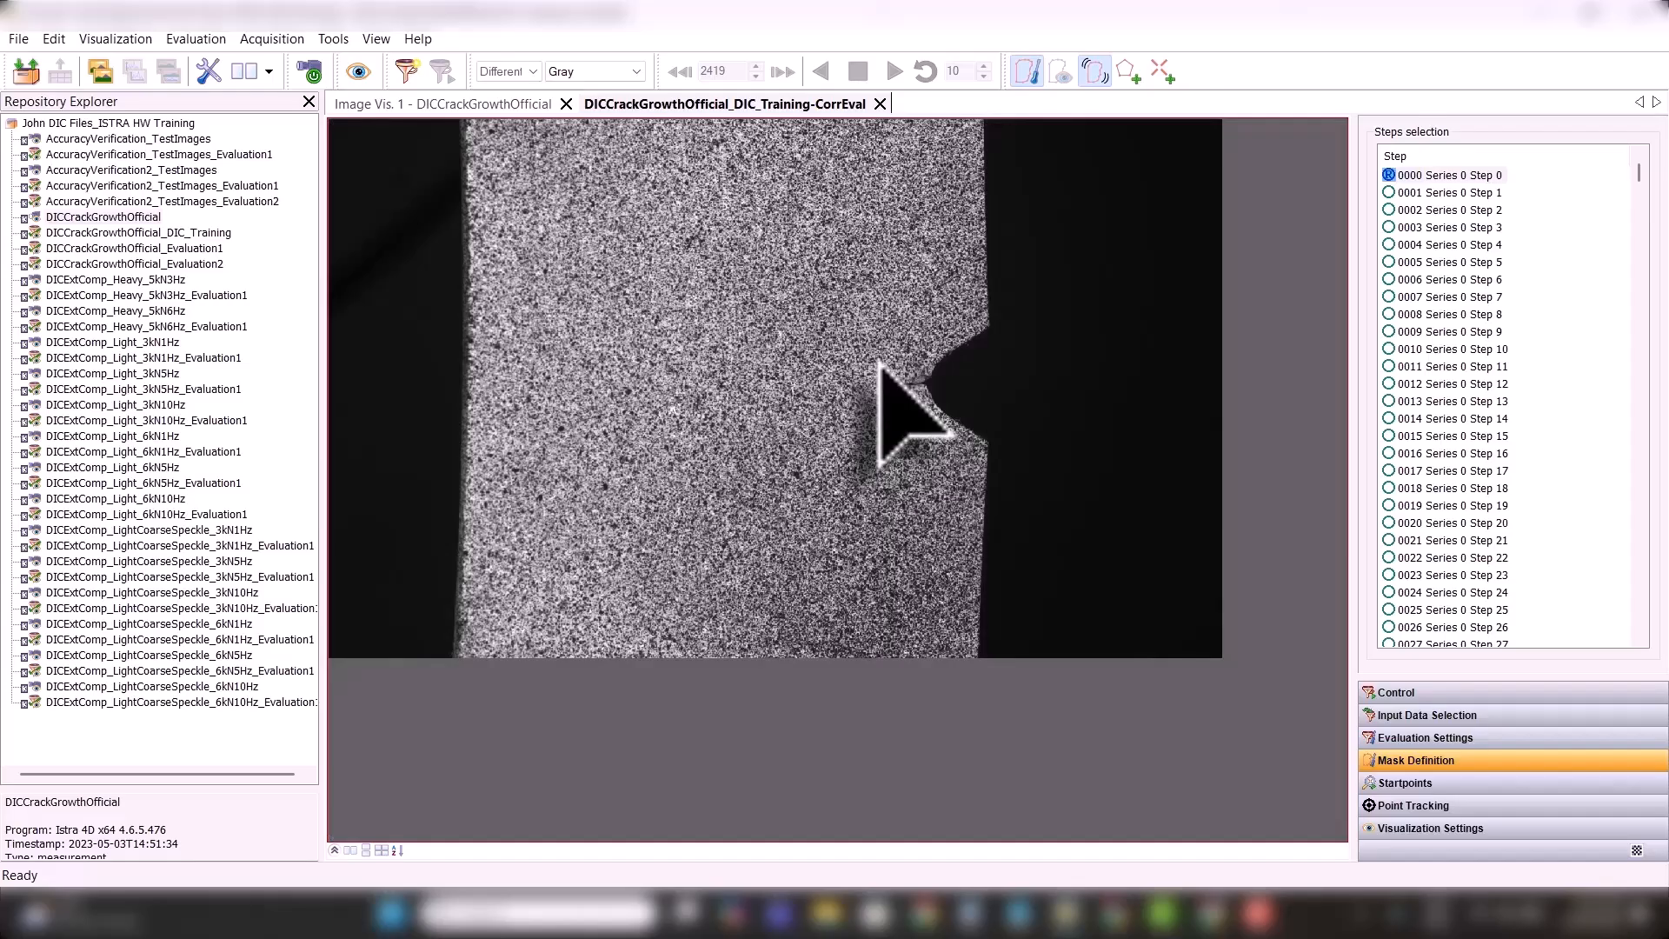
- Start a new mask polygon at the crack tip and trace the crack's upper edge up to the notch edge
left_click(1128, 71)
scroll(947, 372, "up", 5)
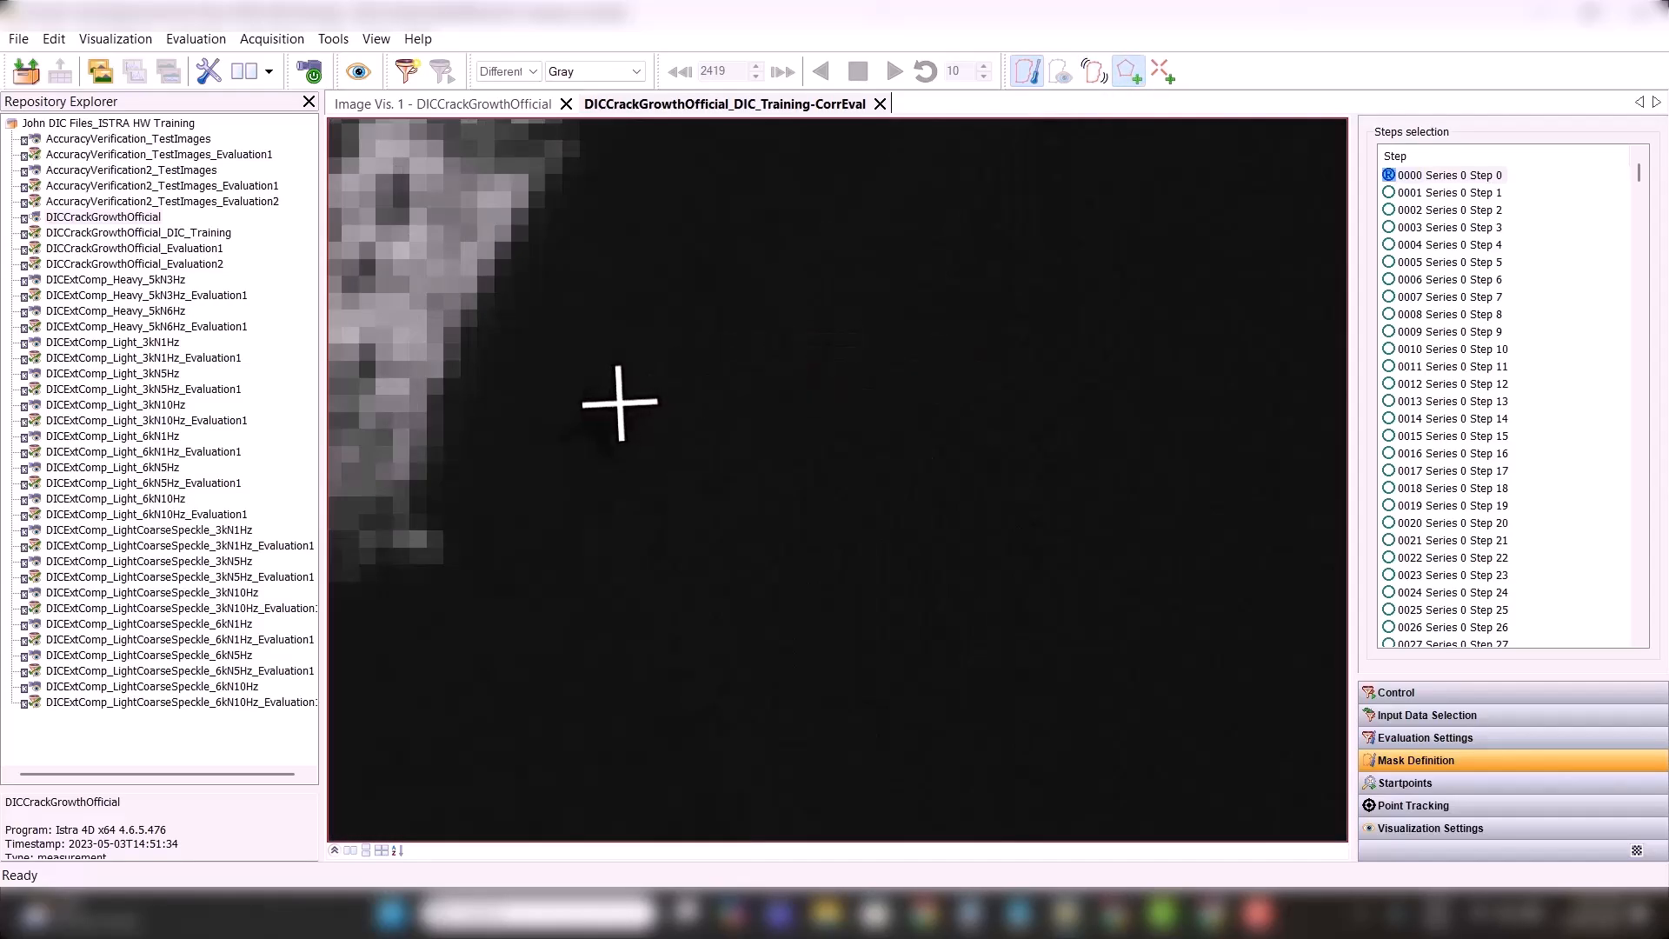
scroll(620, 403, "down", 3)
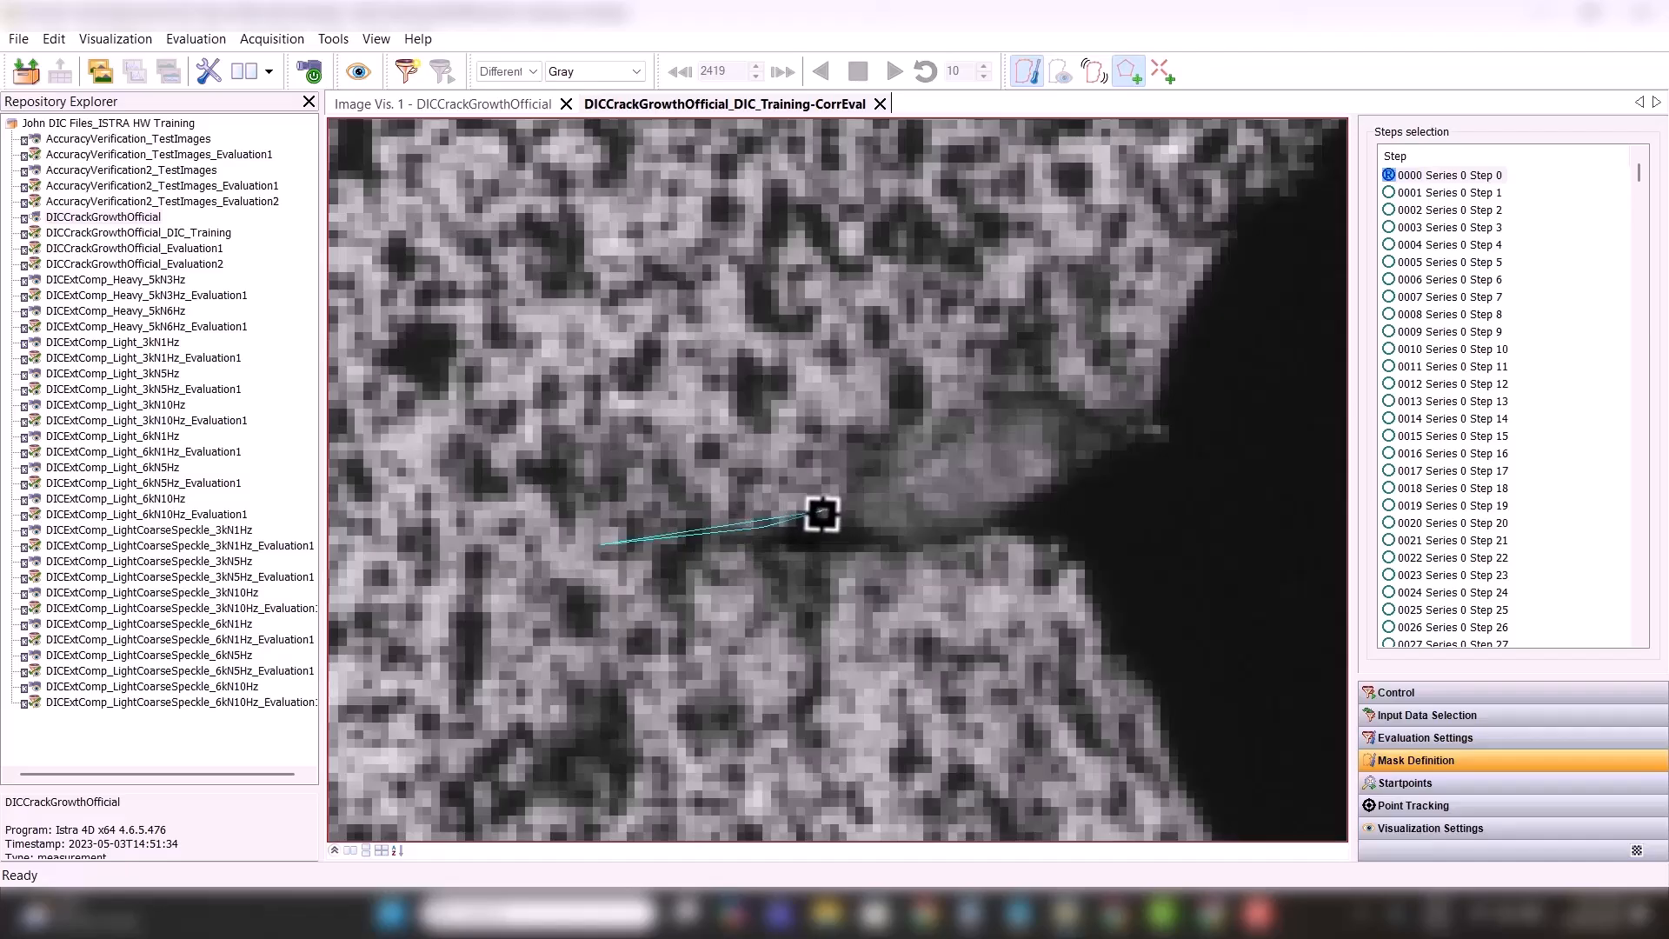
left_click(845, 512)
left_click(901, 535)
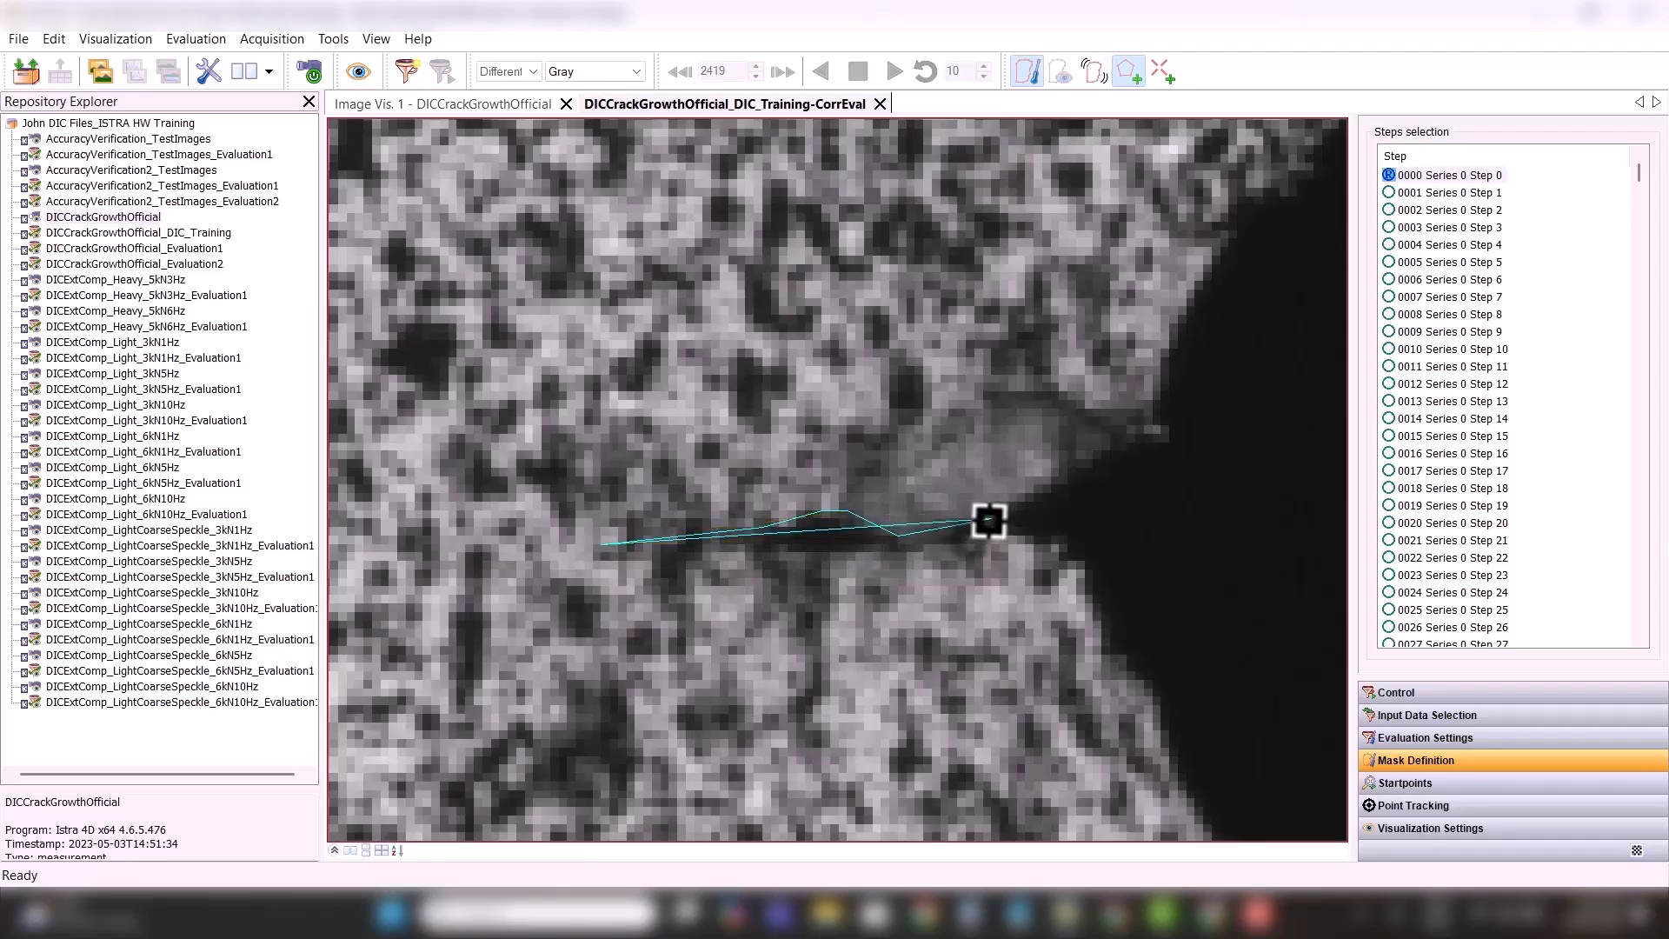
left_click(989, 519)
left_click(1135, 434)
left_click(1170, 342)
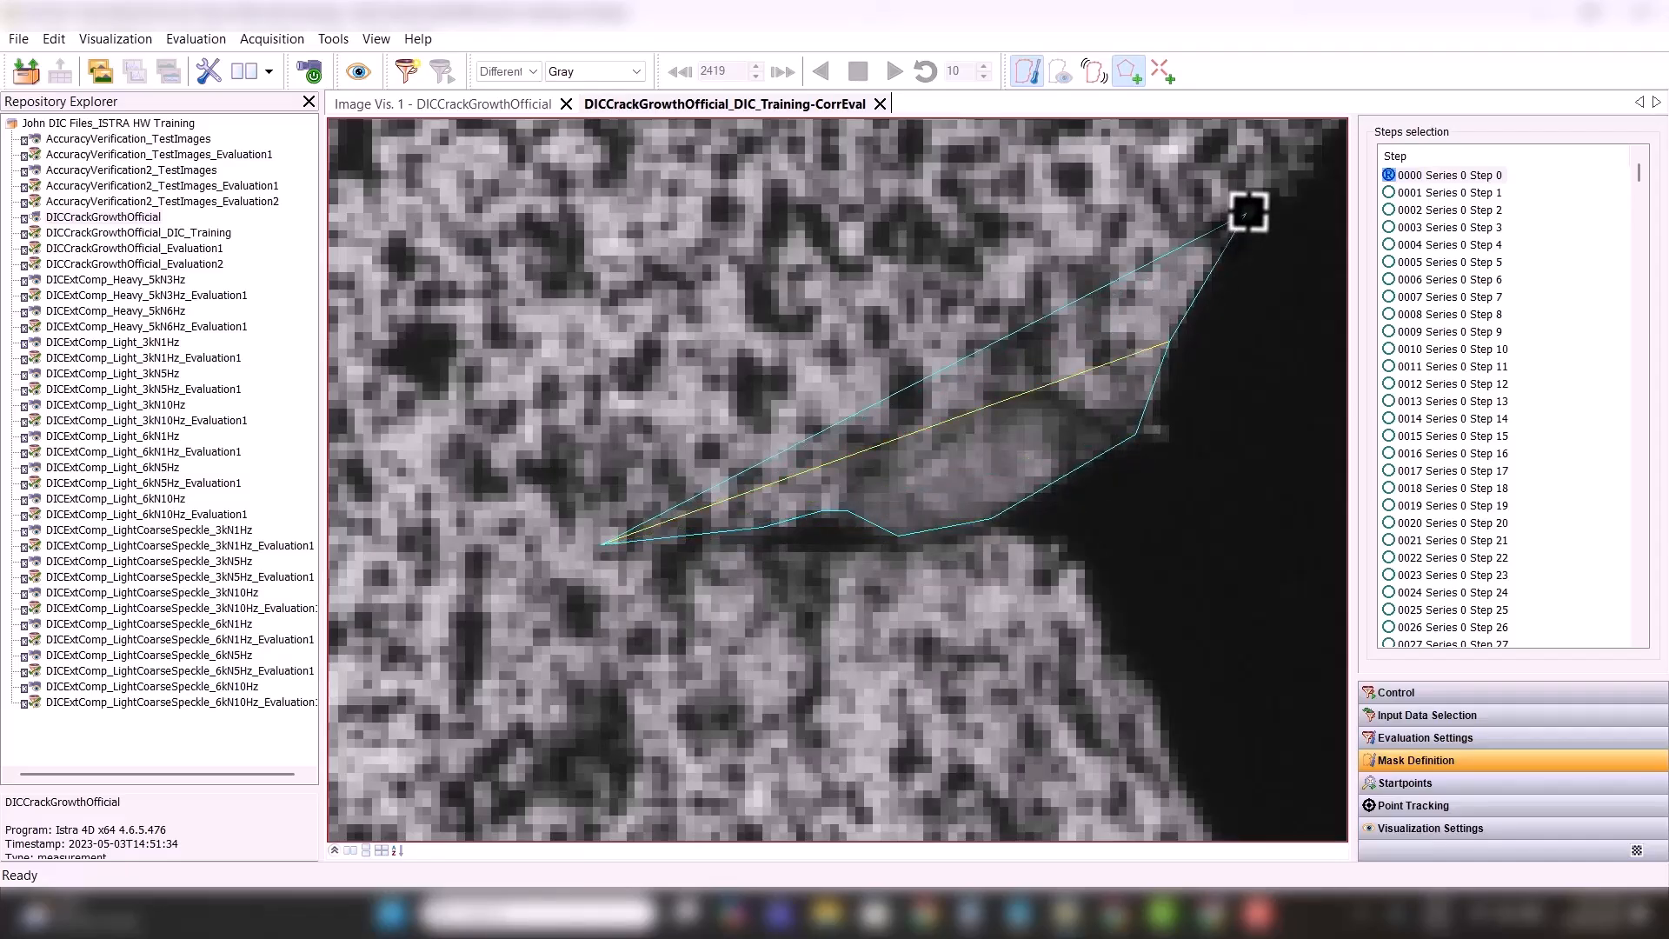
- Continue the mask outline in a wide arc through the speckle pattern, around the crack tip to the area below the crack
scroll(1077, 139, "down", 5)
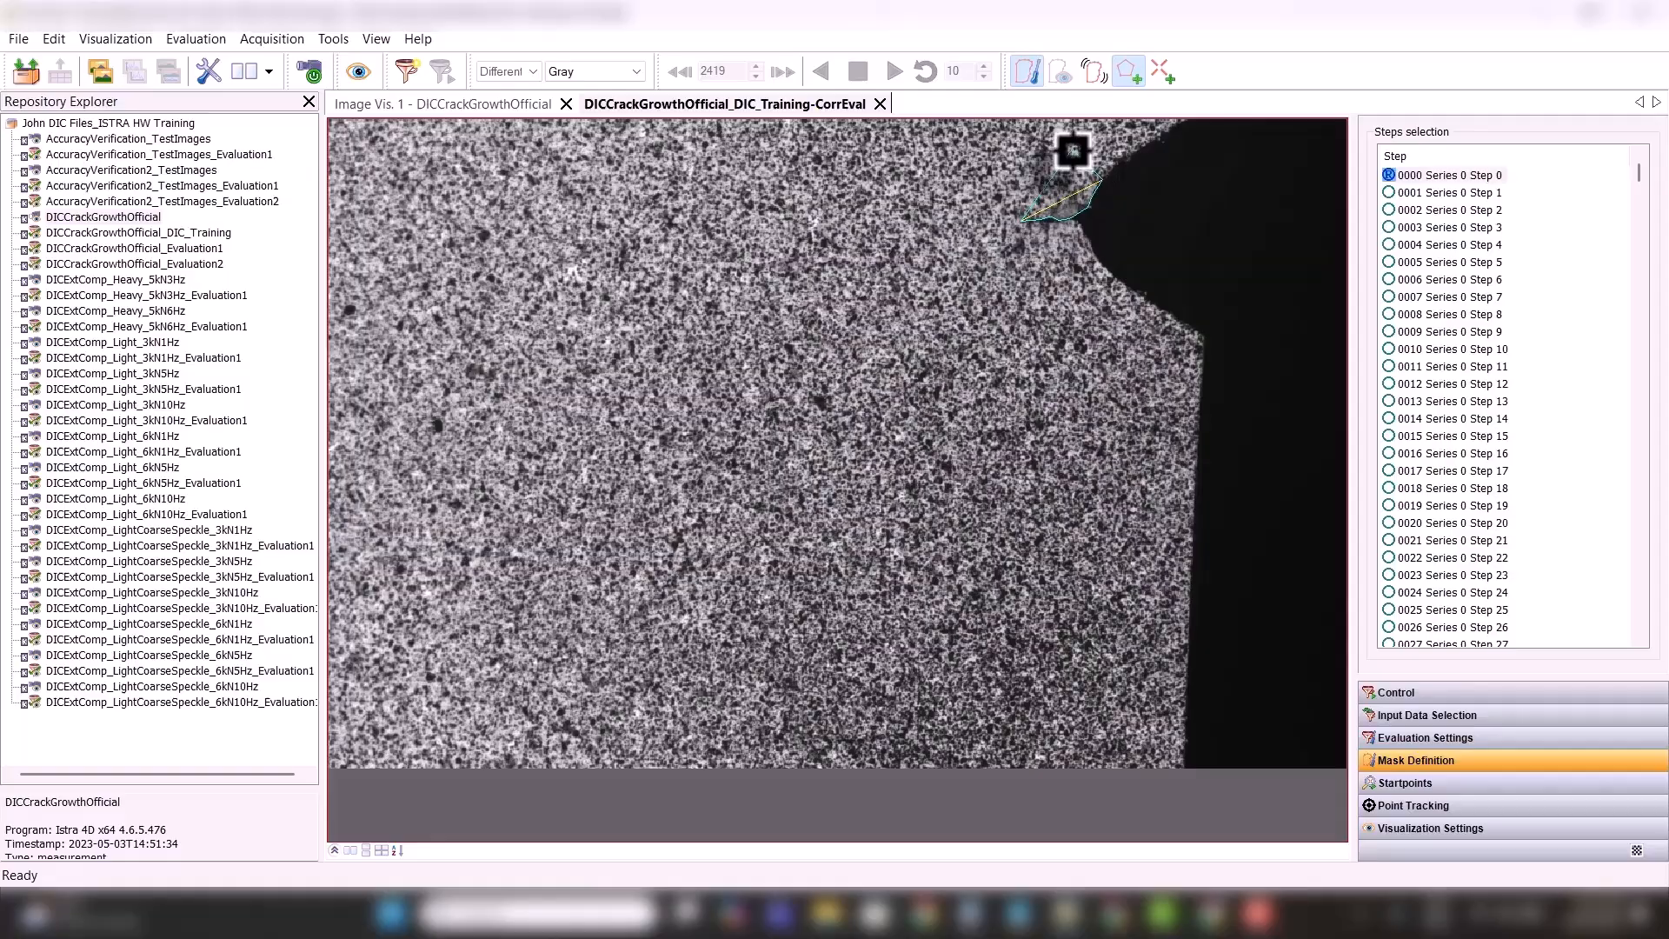
left_click(1074, 149)
left_click(987, 130)
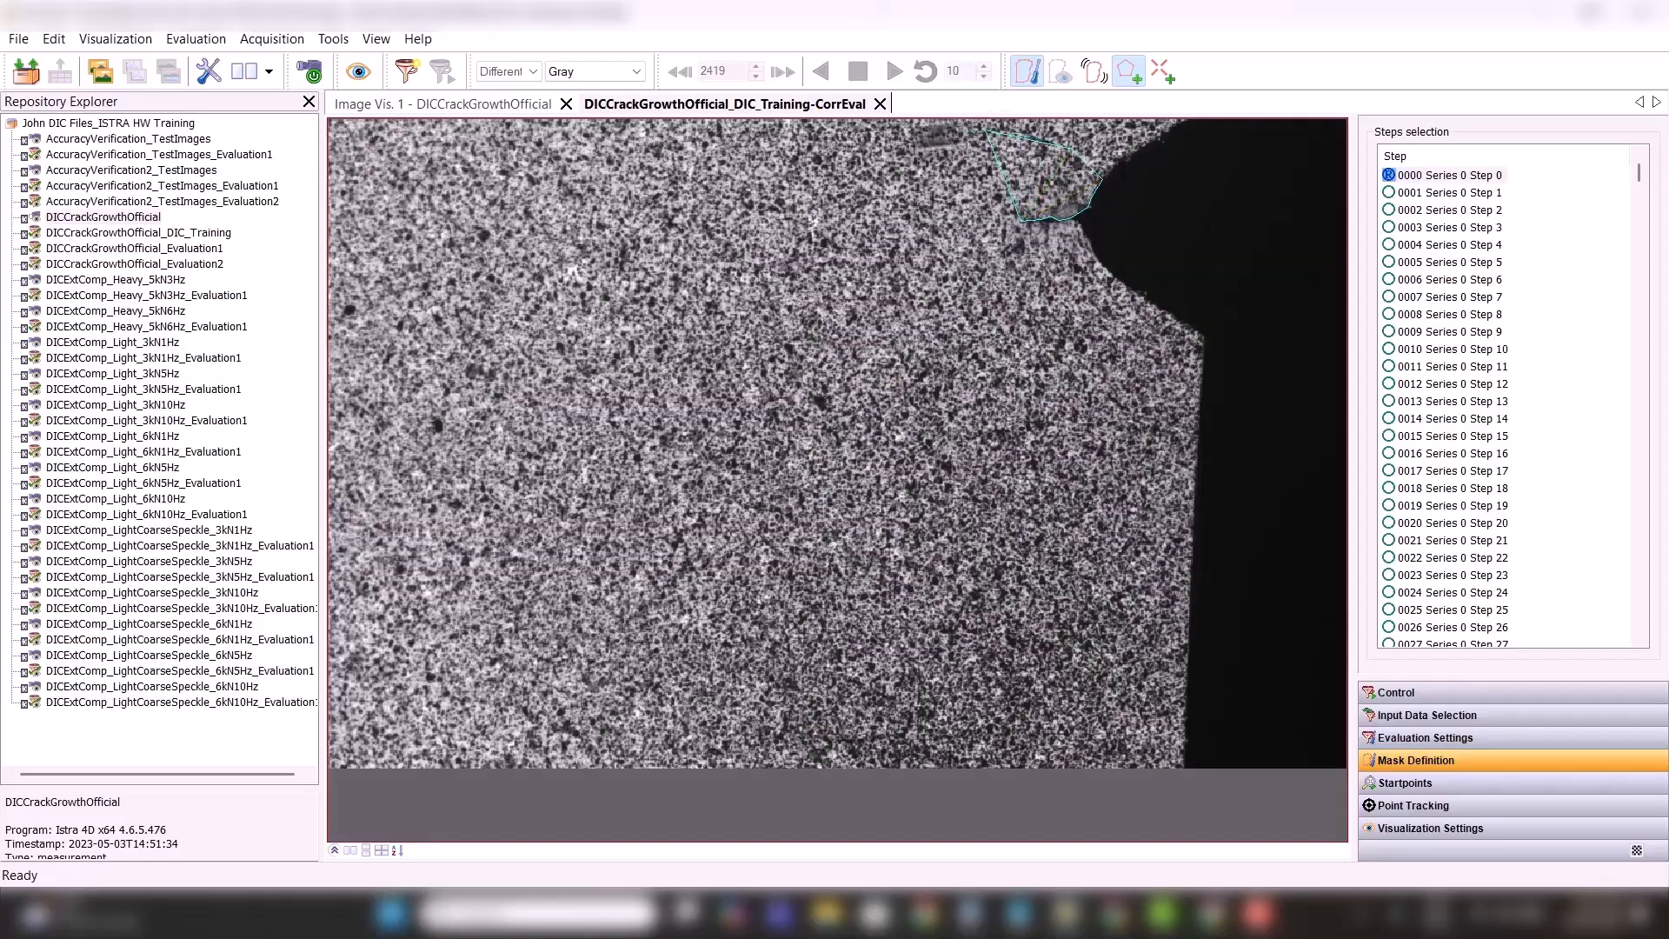
left_click(857, 128)
left_click(796, 235)
left_click(839, 343)
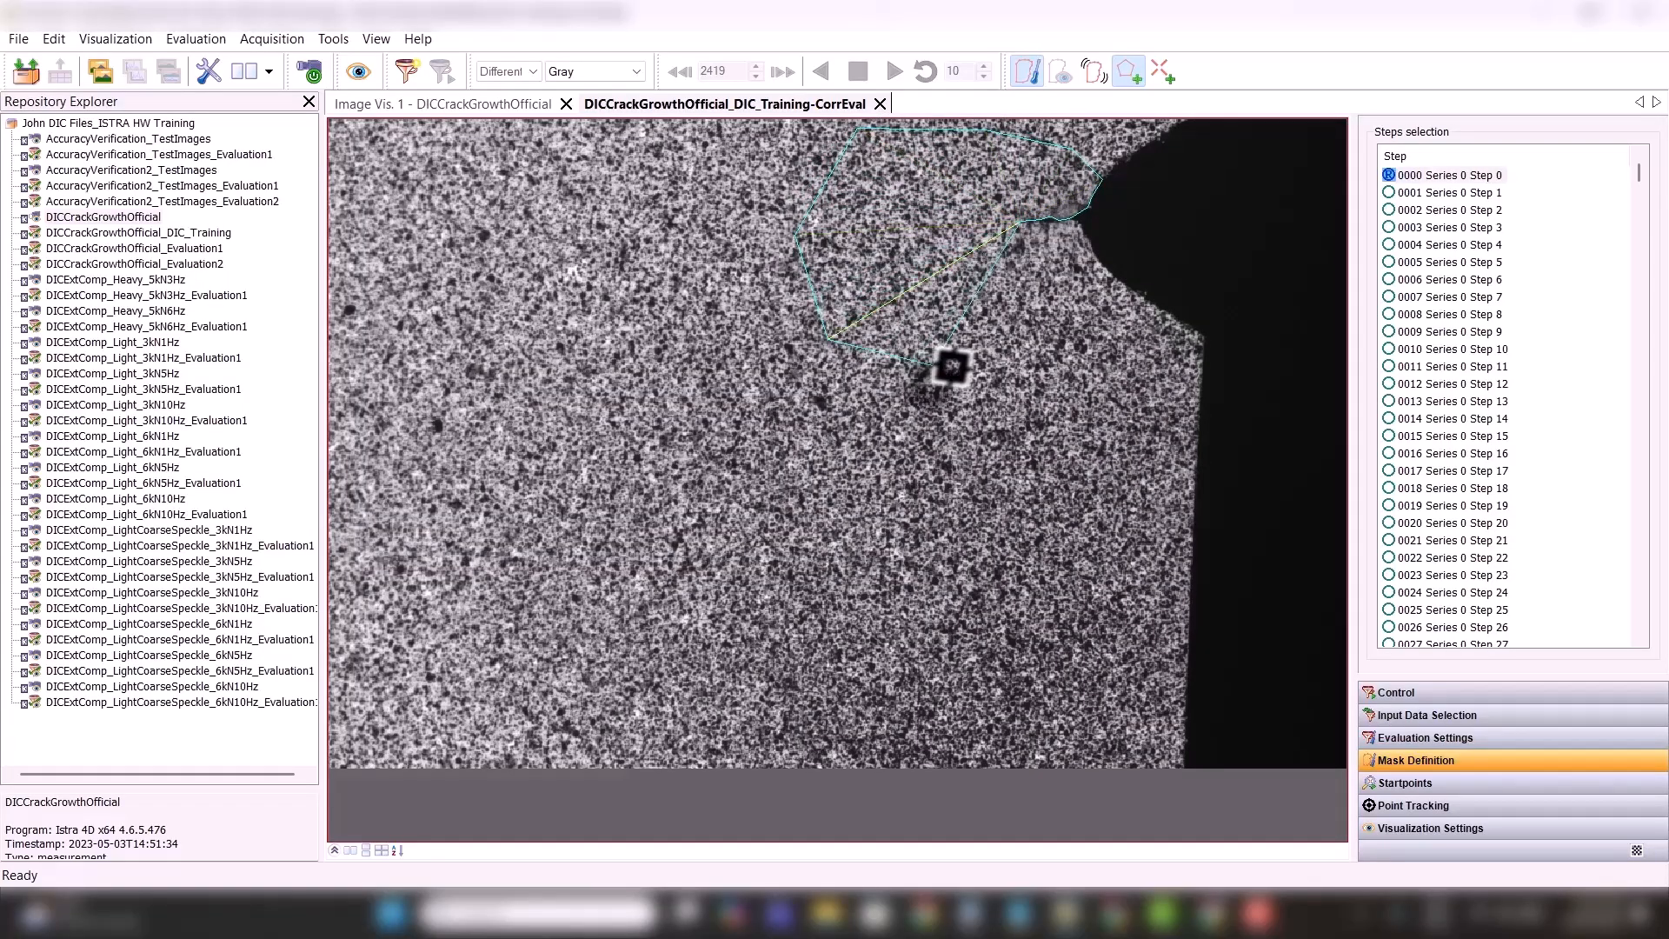
left_click(970, 351)
left_click(1062, 320)
- Trace the mask outline along the lower notch edge up to the crack mouth
scroll(1104, 284, "up", 3)
left_click(1135, 256)
scroll(1134, 255, "up", 2)
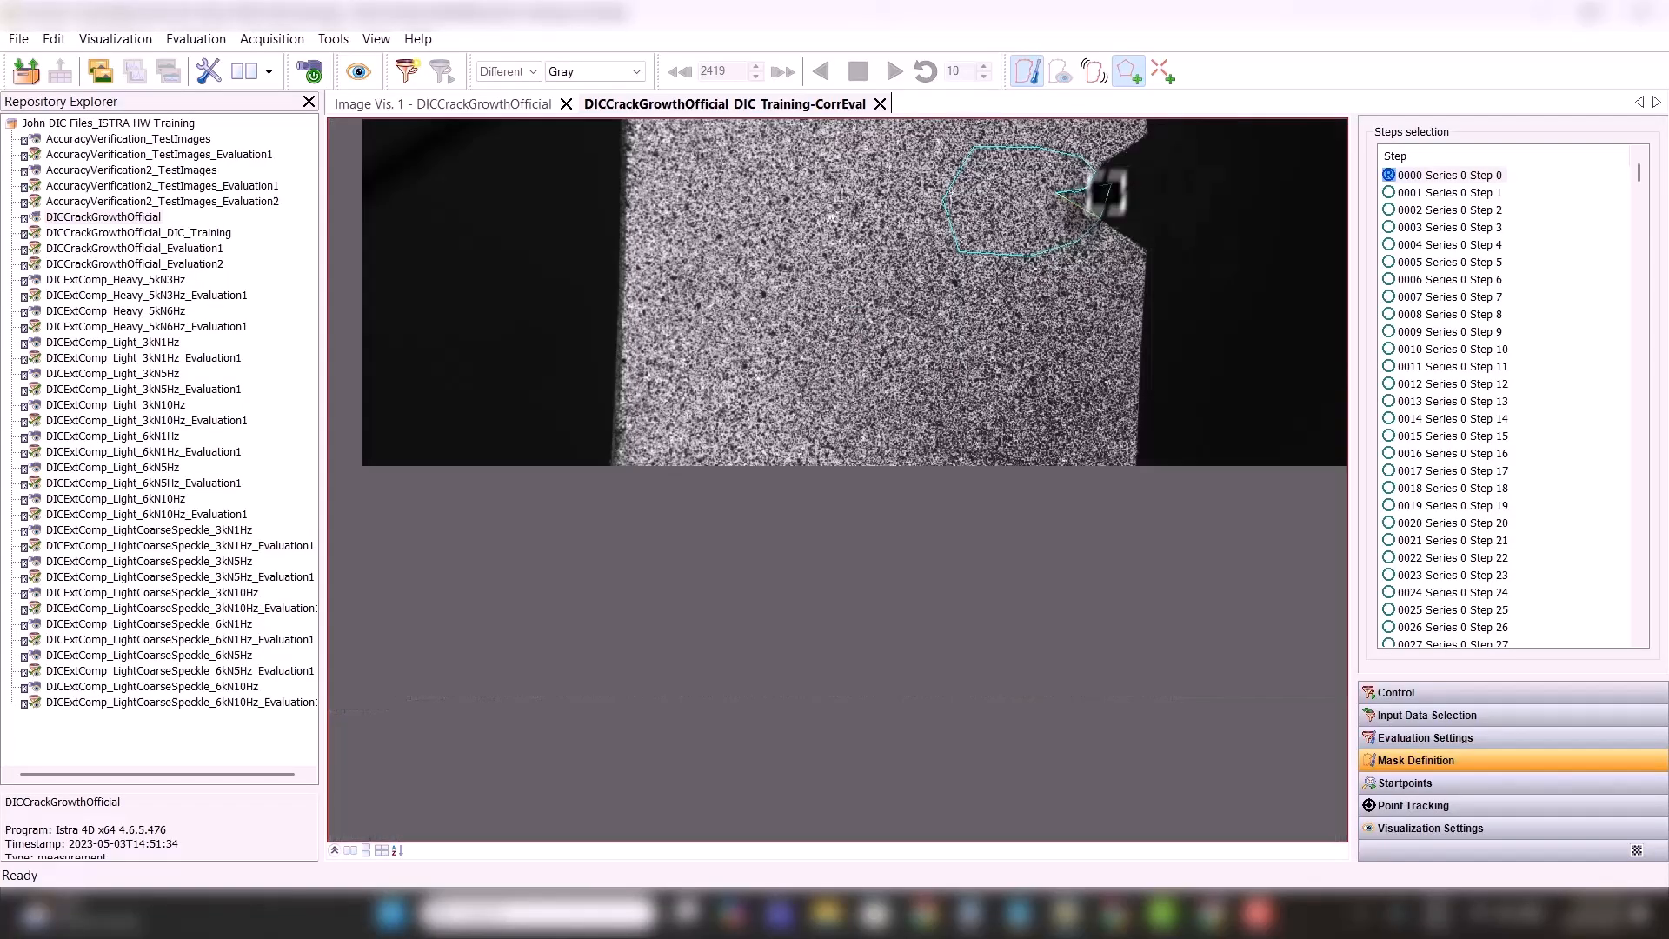
left_click(1025, 324)
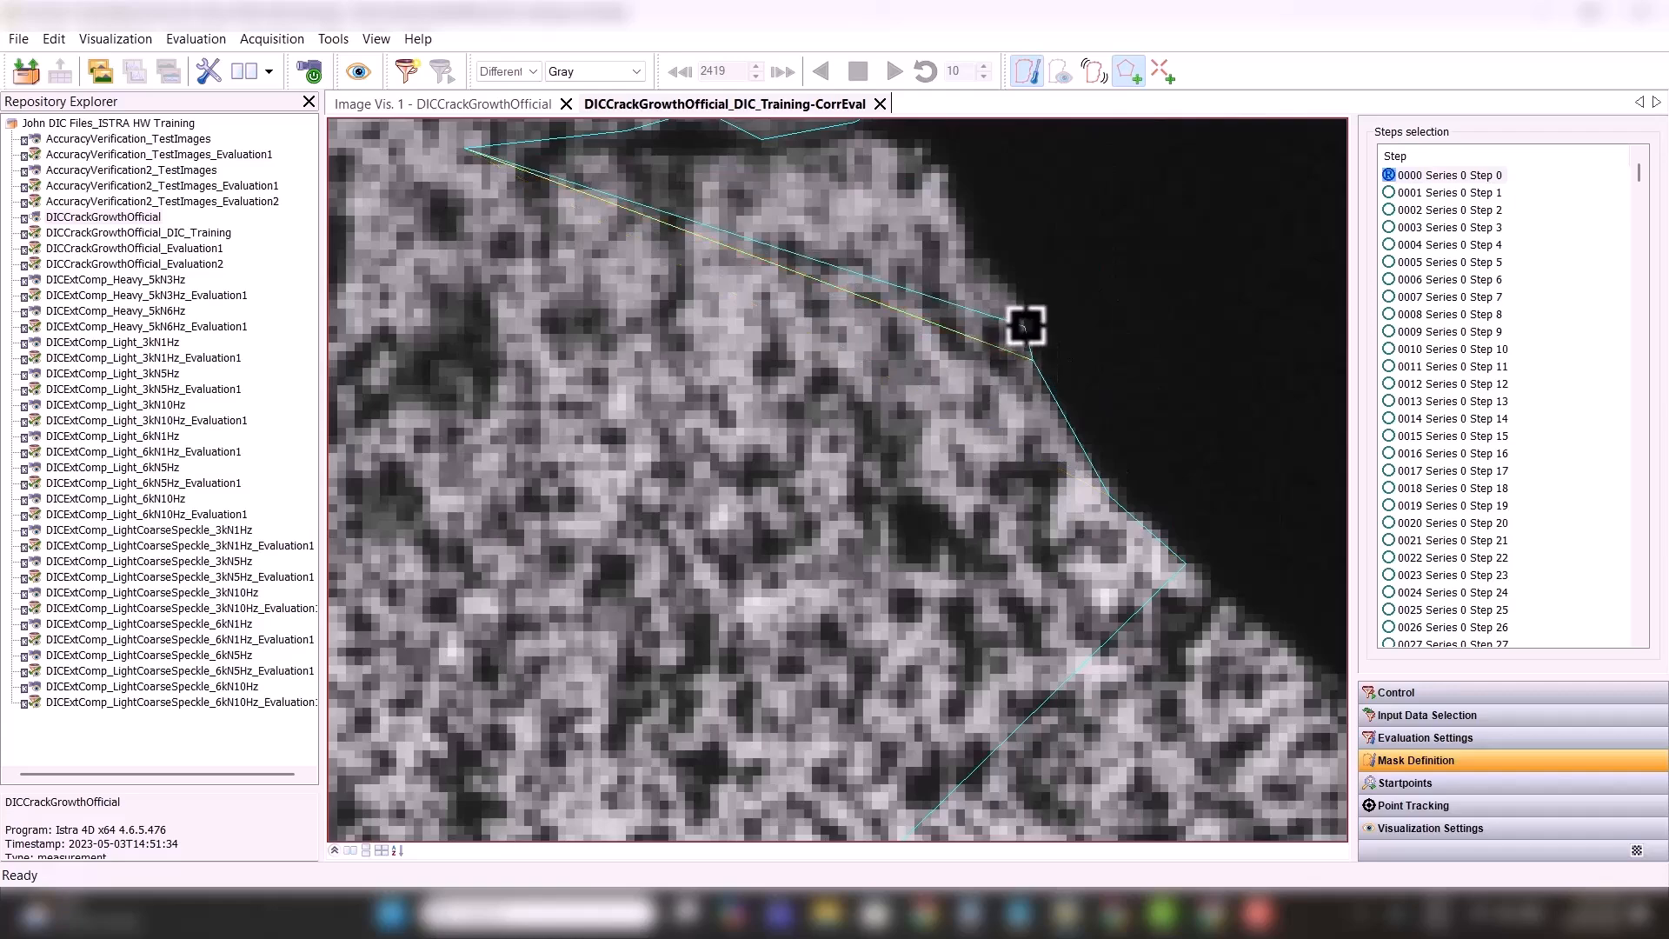
left_click(974, 260)
scroll(965, 224, "down", 2)
scroll(976, 253, "up", 2)
left_click(963, 220)
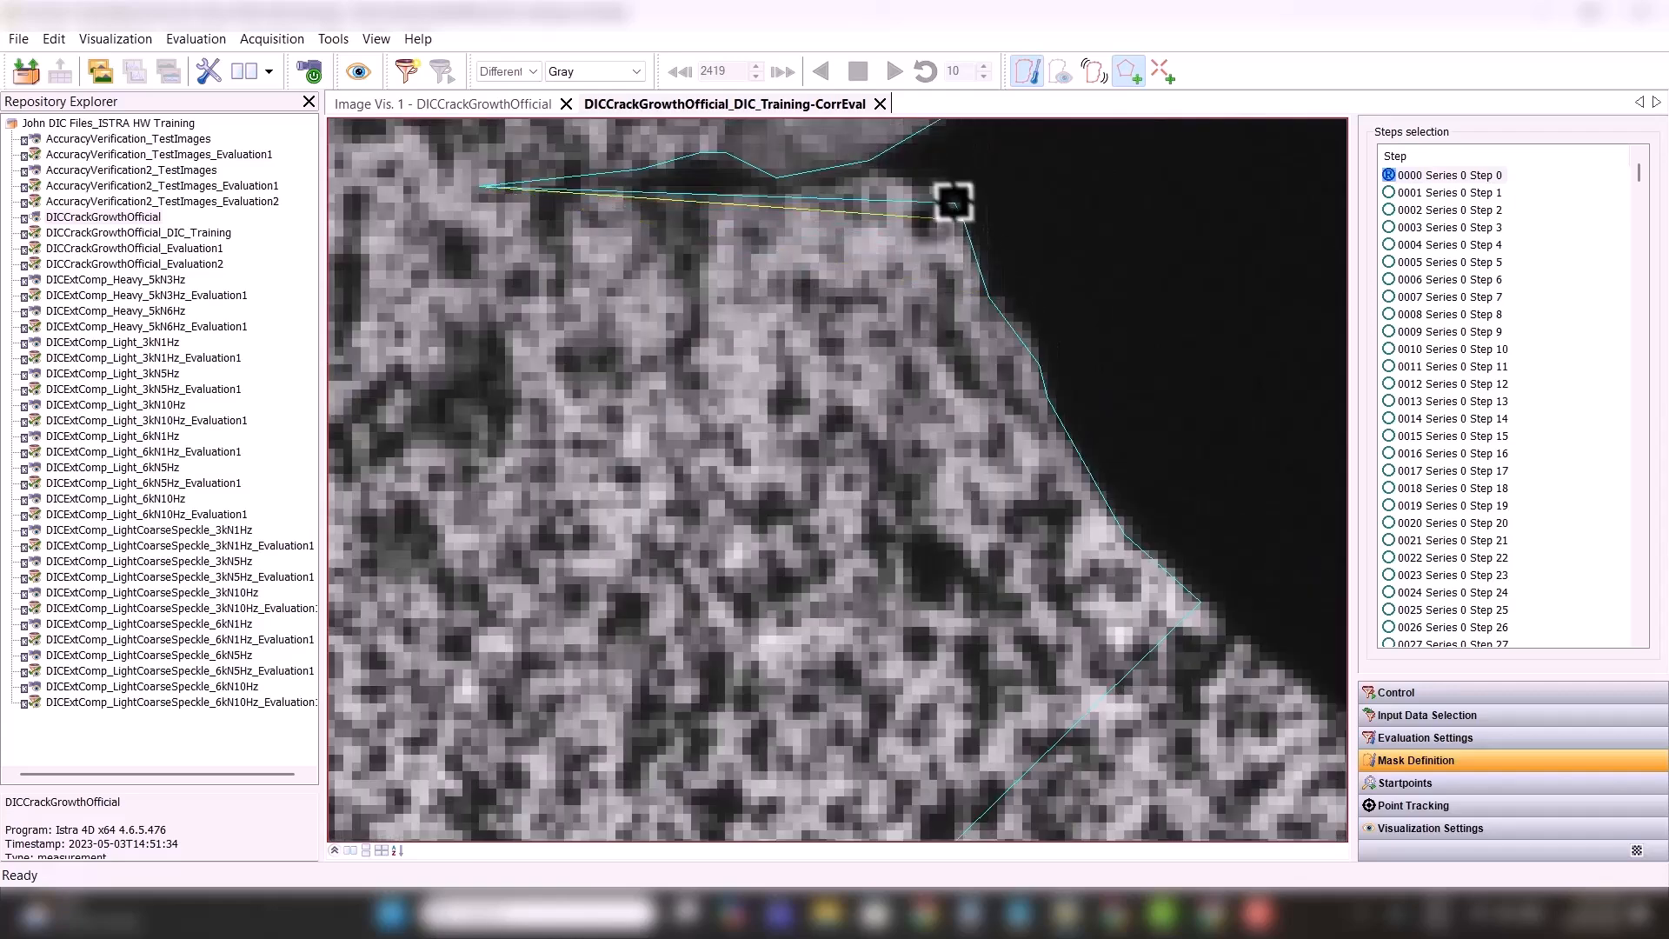
- Trace the crack's lower edge back to its tip and close the mask polygon
left_click(937, 193)
left_click(887, 177)
left_click(787, 186)
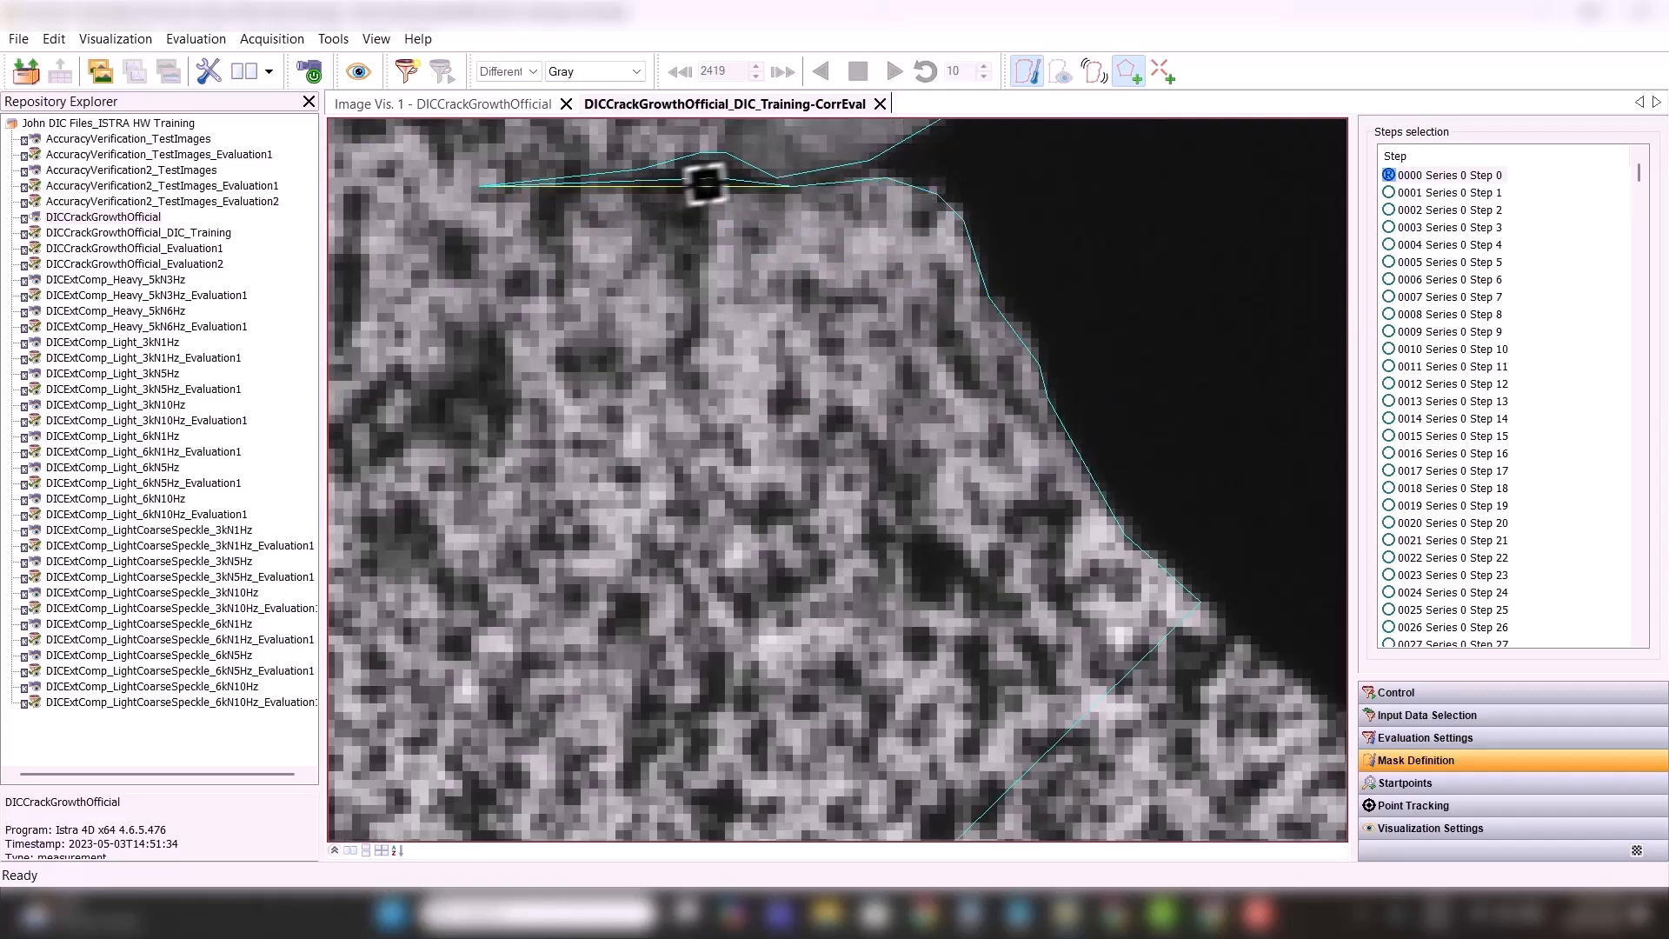
scroll(483, 186, "down", 2)
scroll(577, 164, "up", 3)
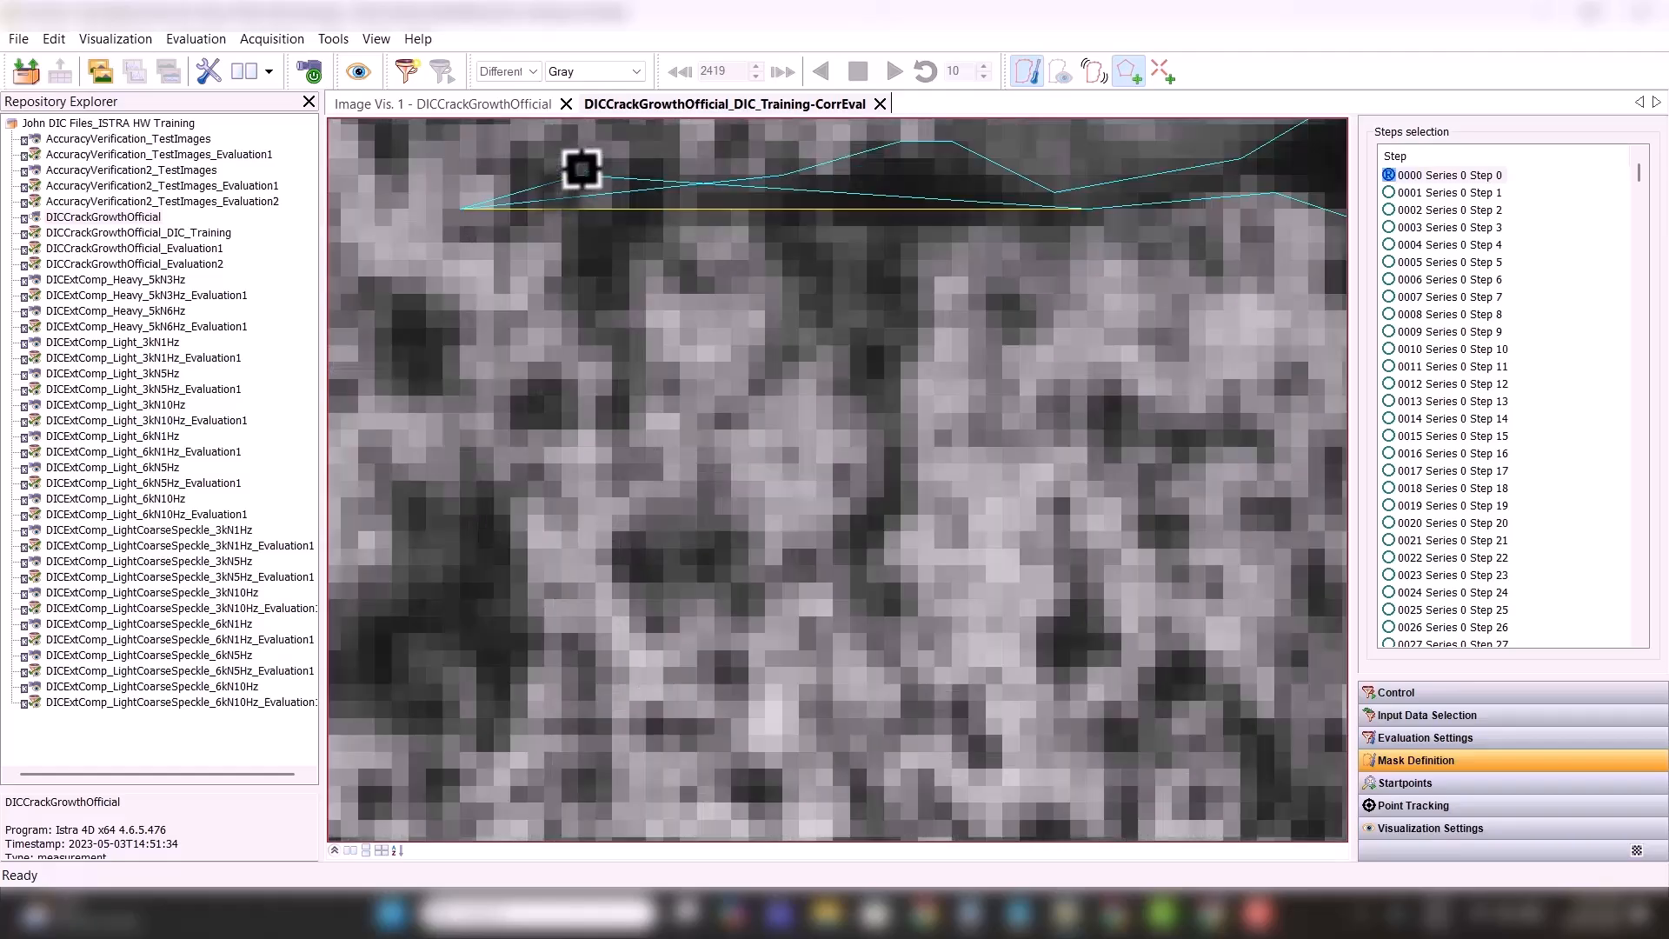
left_click(632, 226)
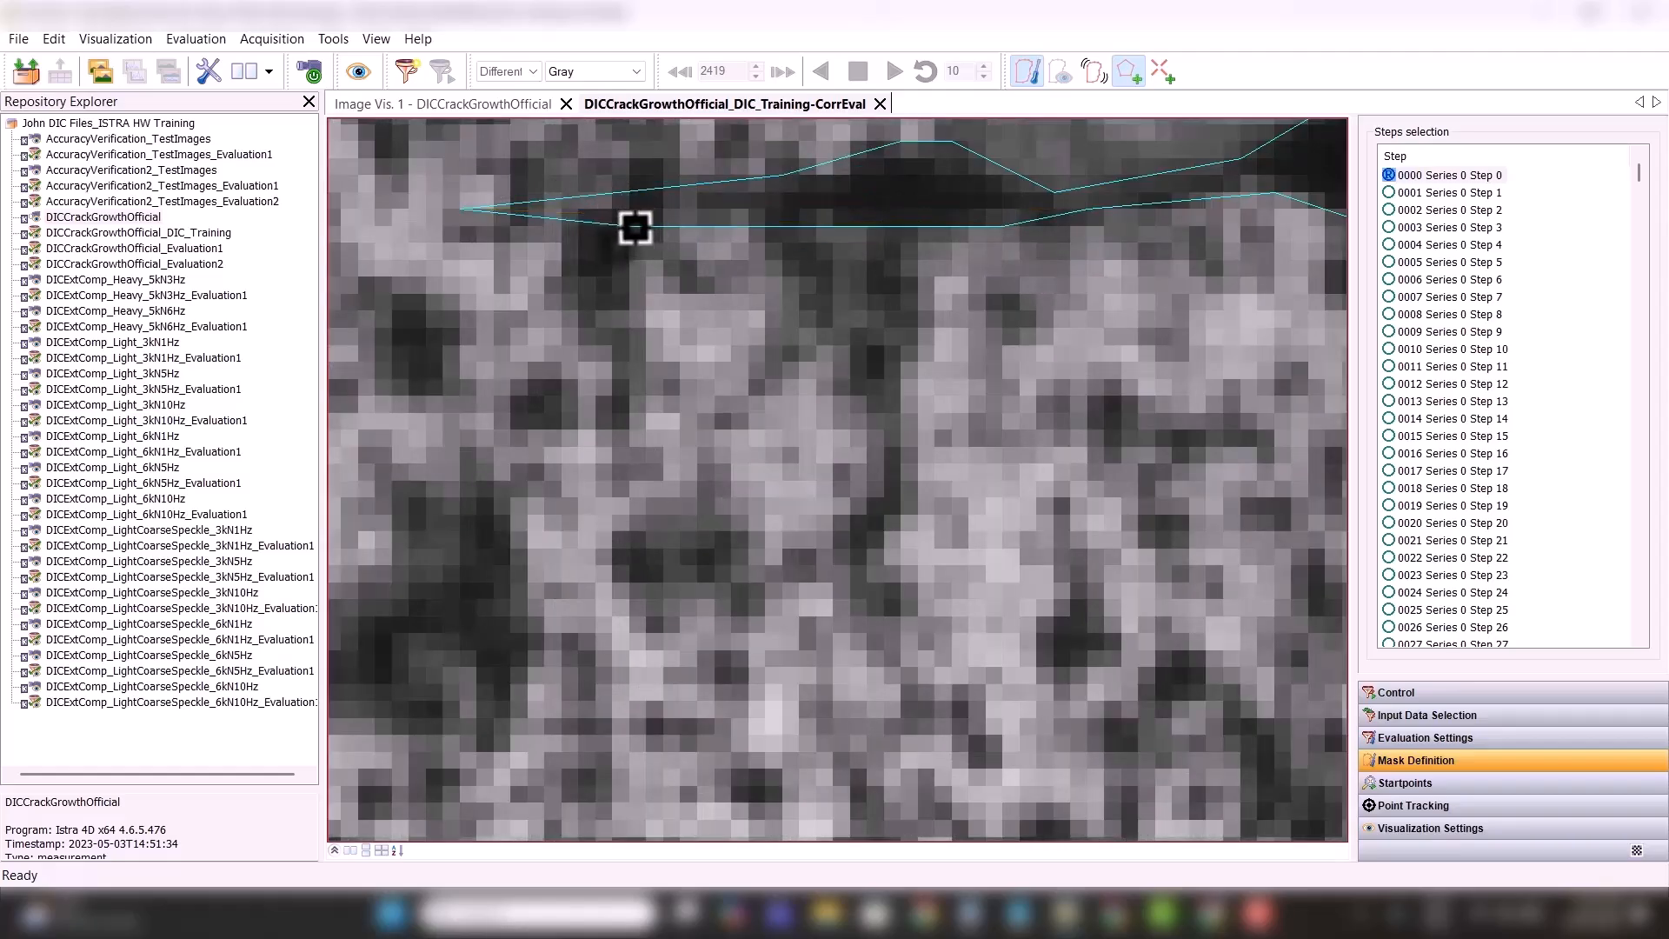
right_click(540, 229)
- Move the upper corner points of the mask polygon slightly outward to enlarge the area above the crack
scroll(478, 192, "down", 3)
scroll(418, 188, "down", 3)
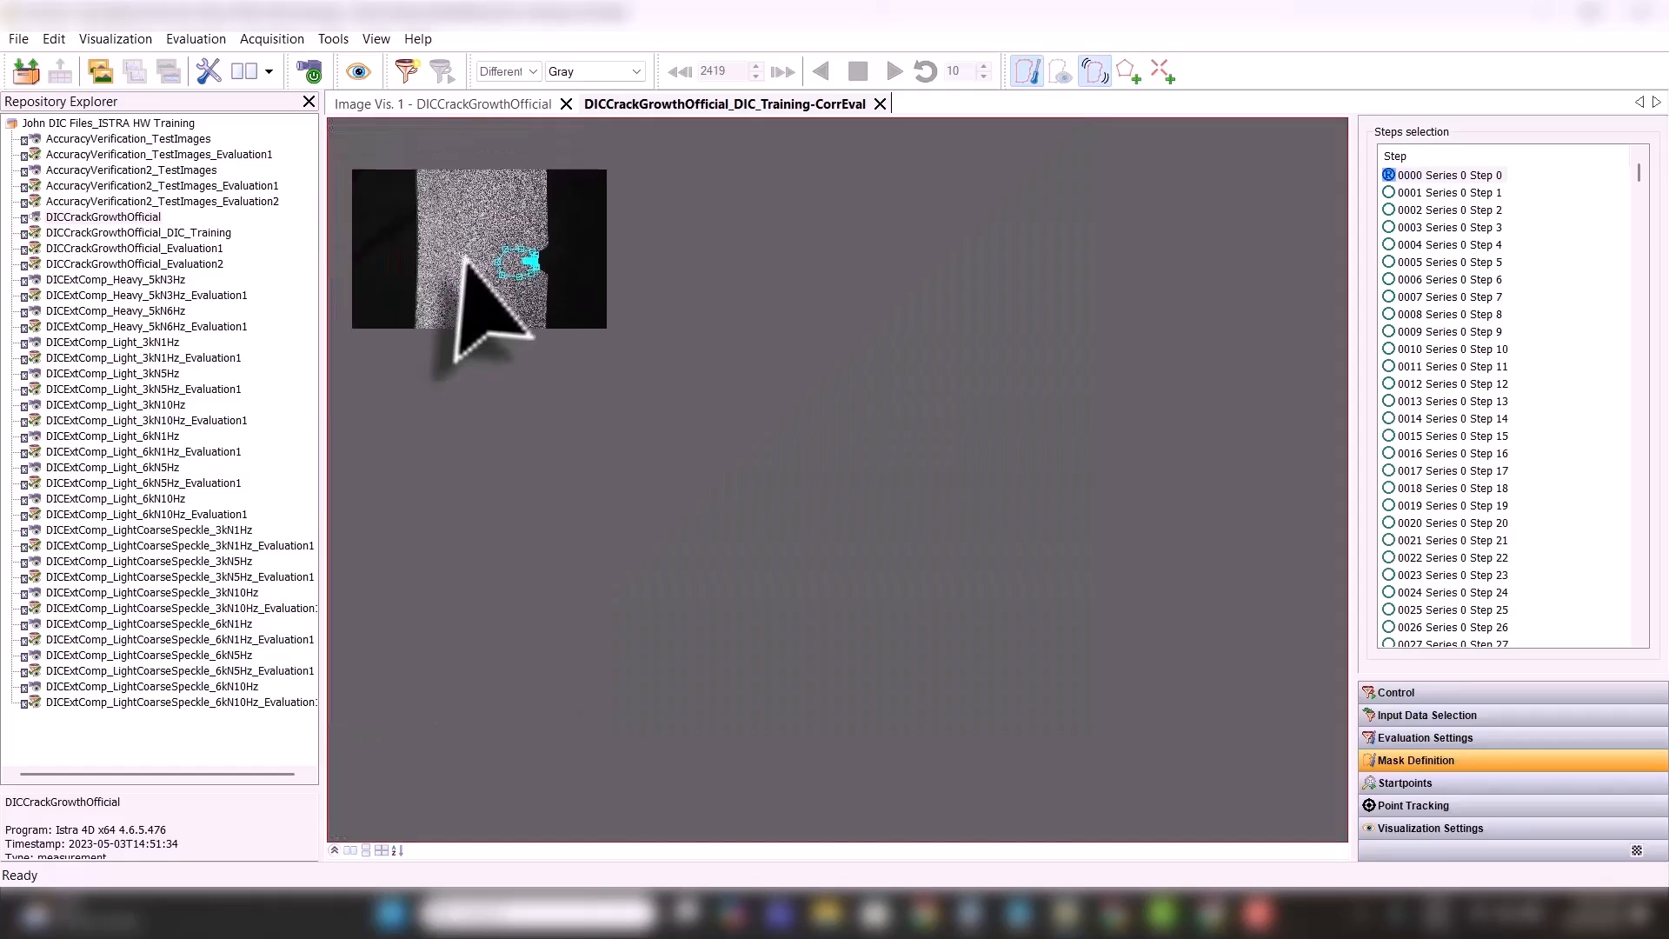
scroll(466, 280, "up", 4)
left_click_drag(513, 323, 499, 310)
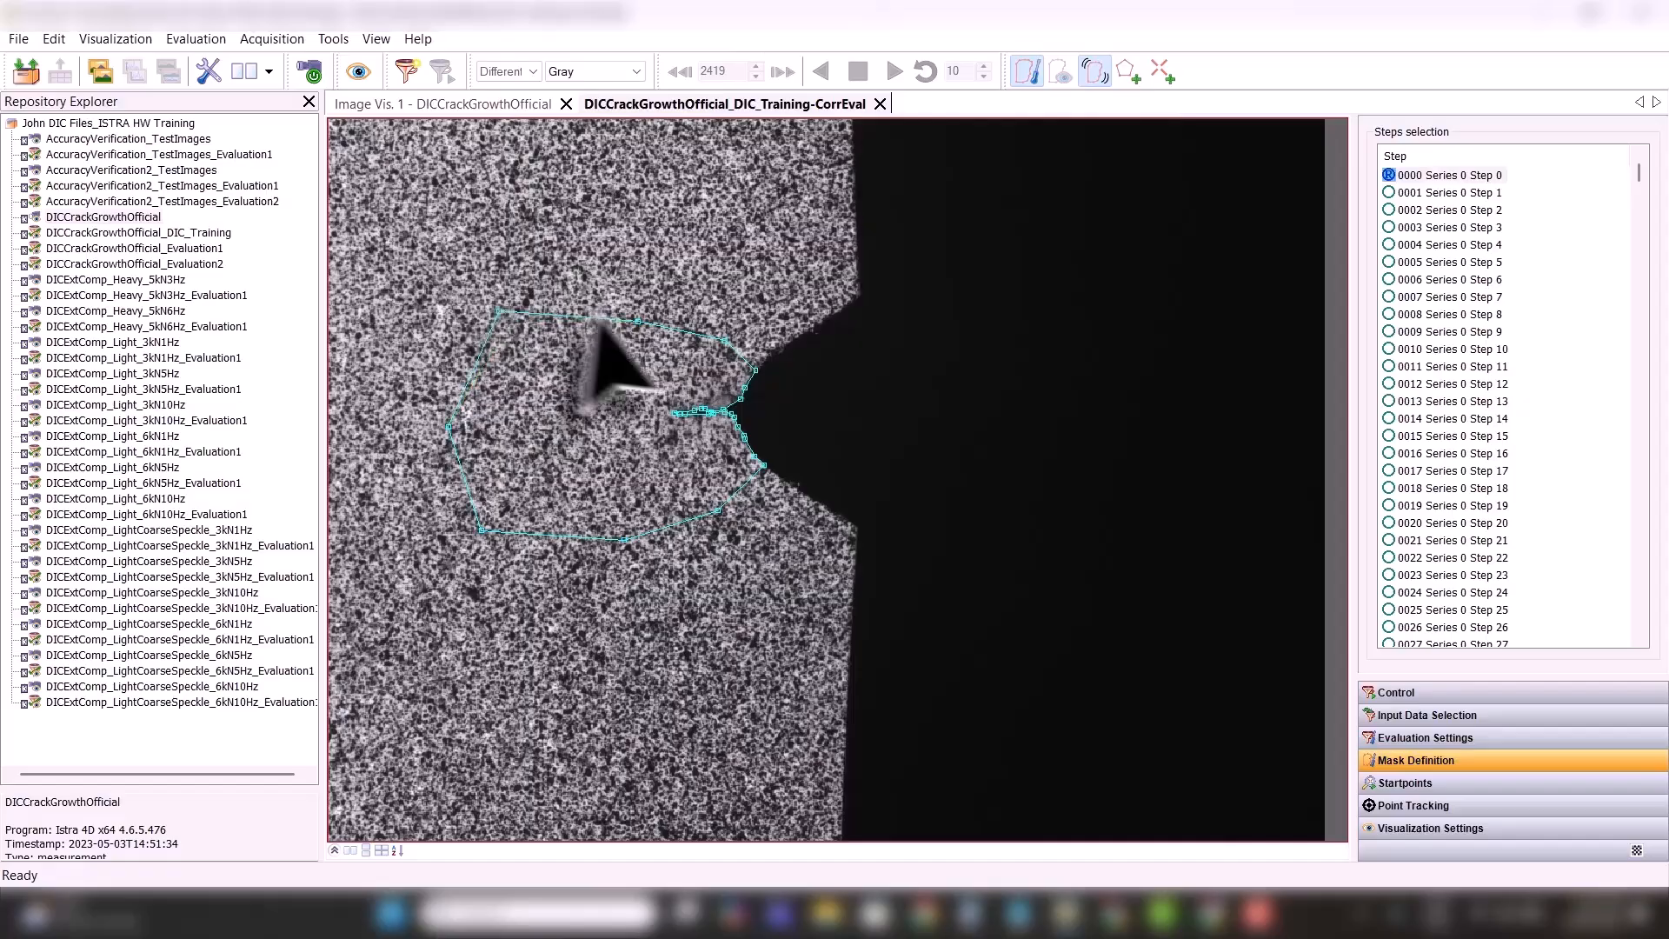
left_click_drag(641, 322, 658, 302)
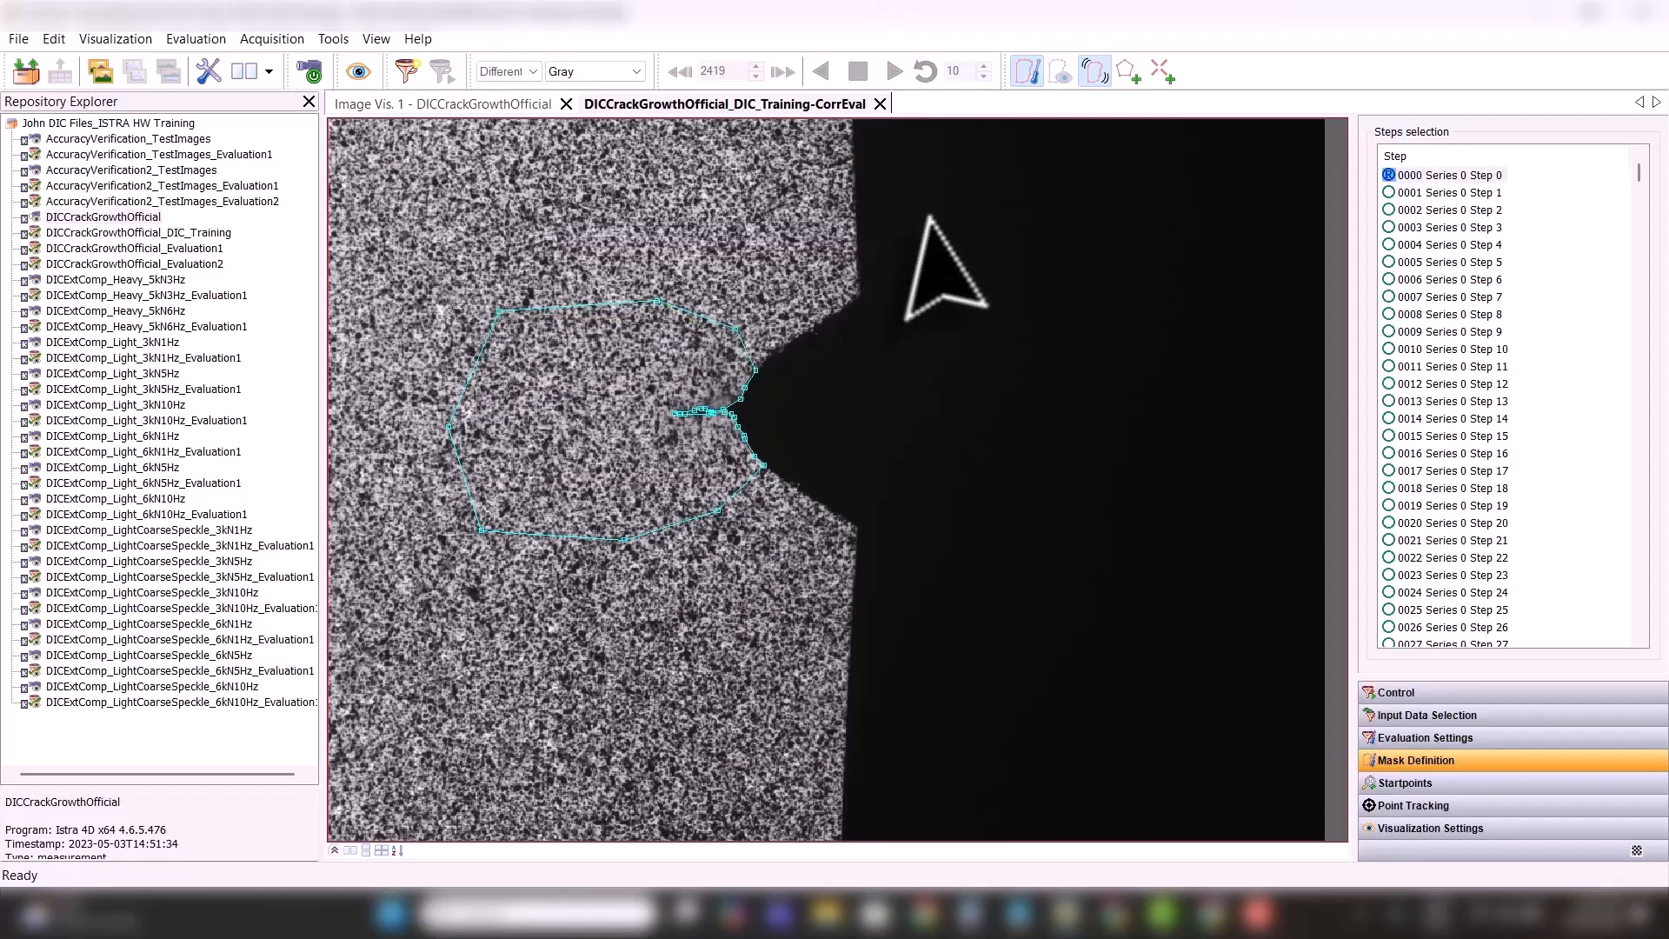
- Place two startpoints inside the mask, one above the crack and one below it
left_click(1163, 74)
left_click(575, 349)
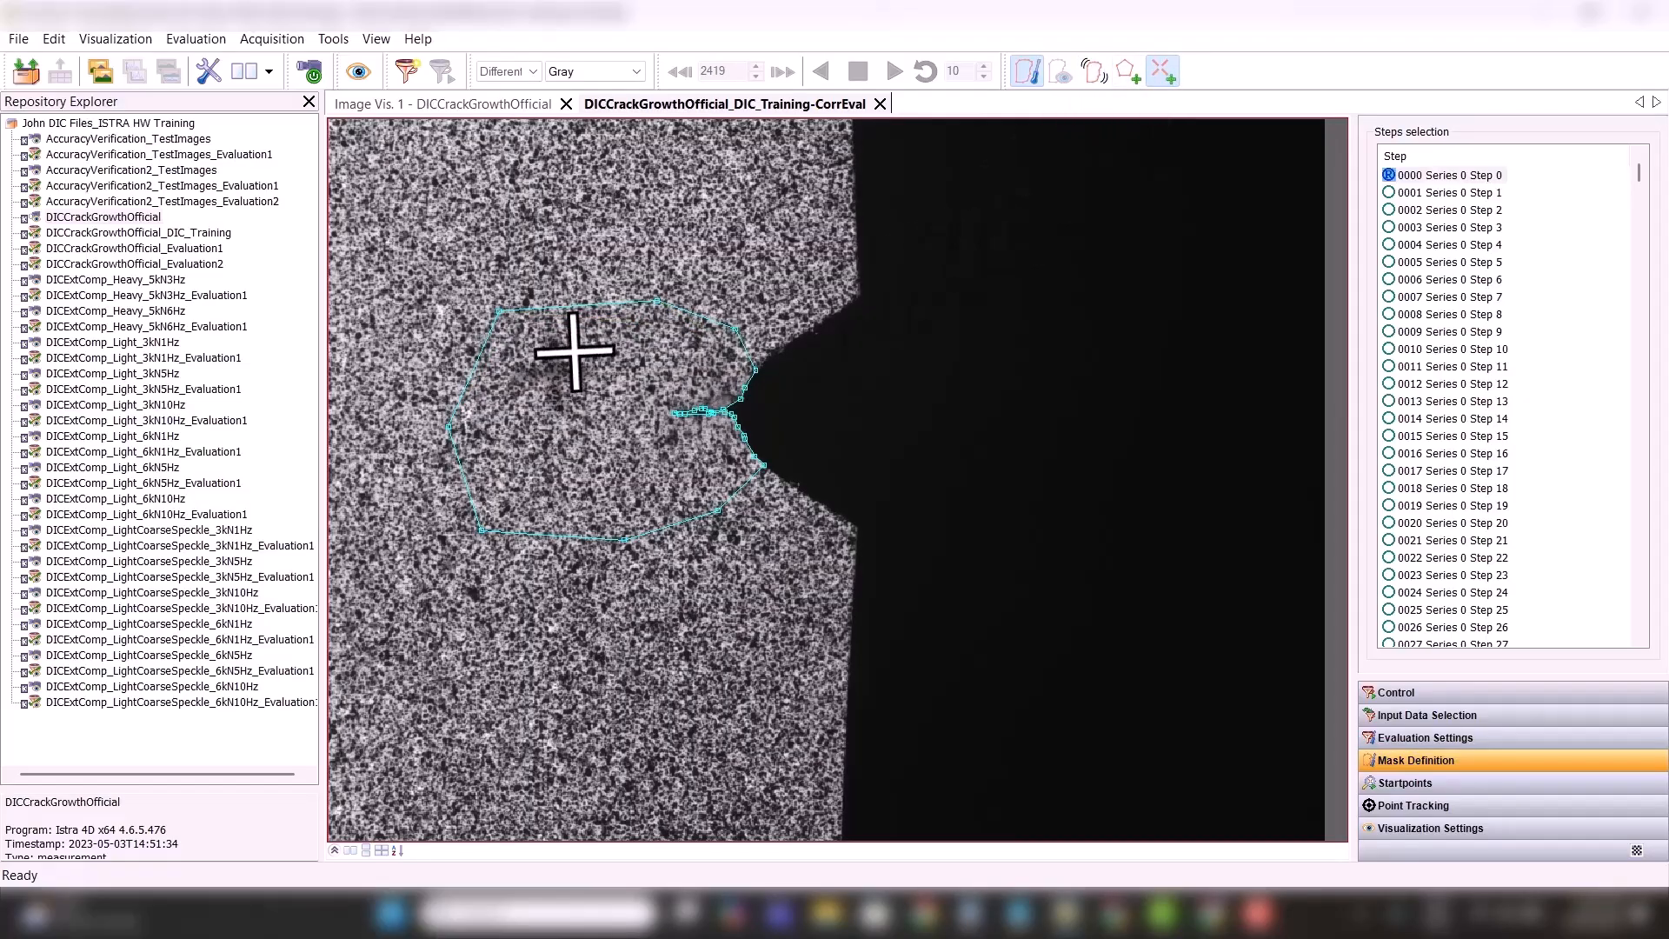
left_click(1162, 73)
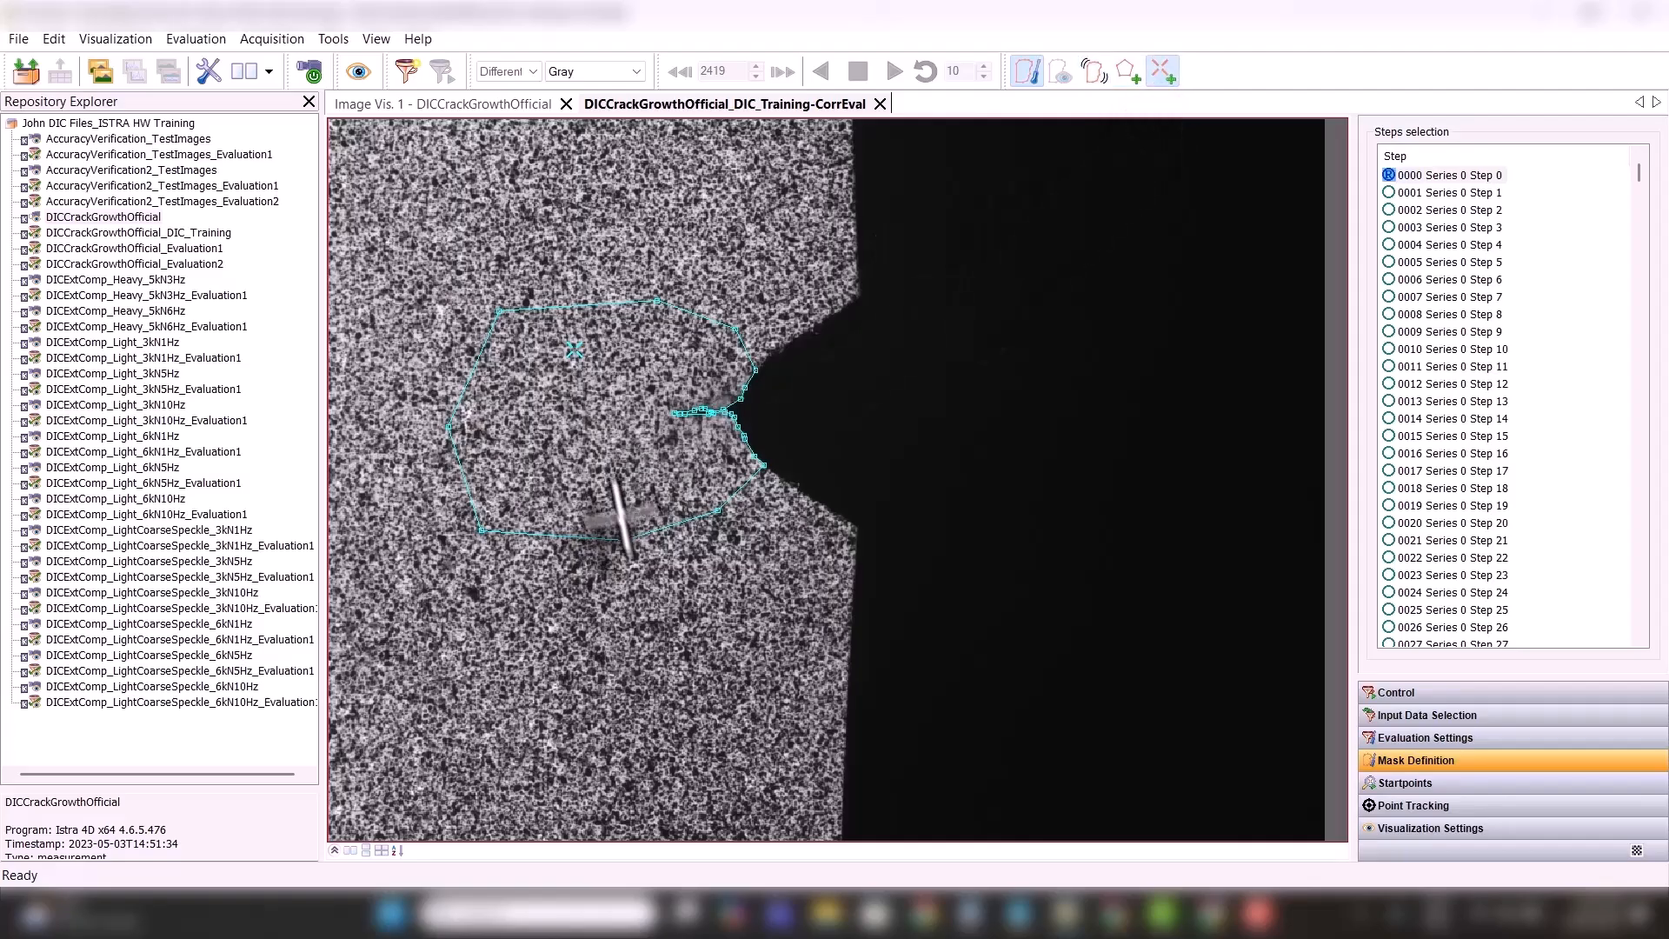
left_click(593, 499)
scroll(593, 499, "down", 2)
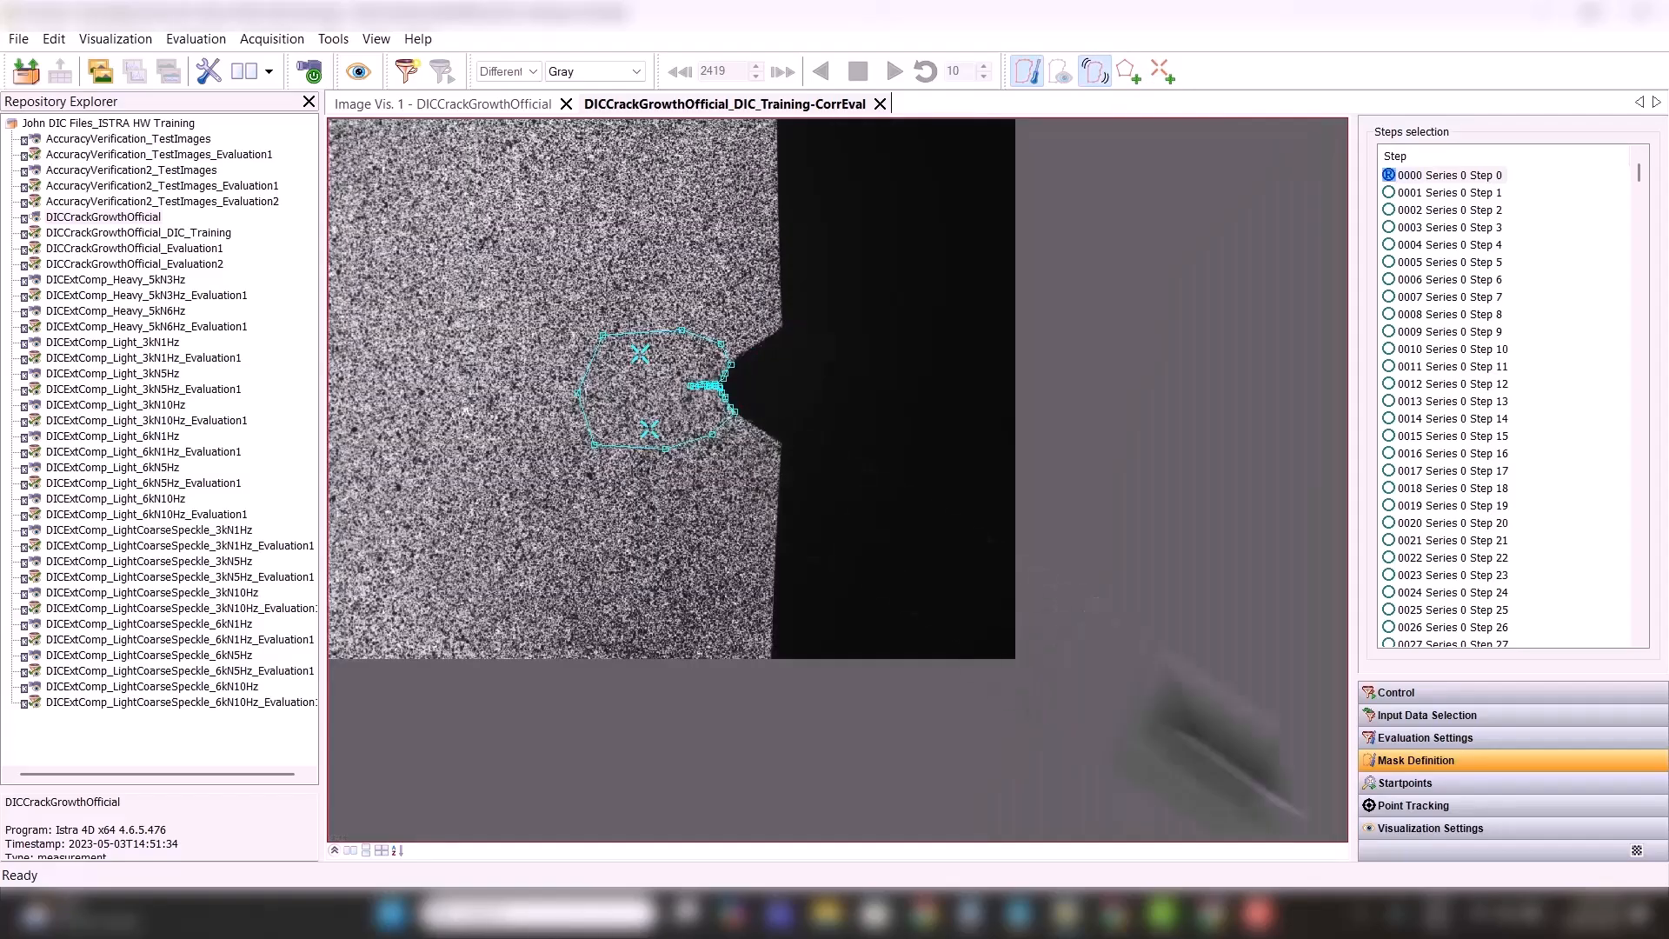
- Set the facet size of the correlation parameters to 27 pixels and select the grid spacing value
left_click(1395, 737)
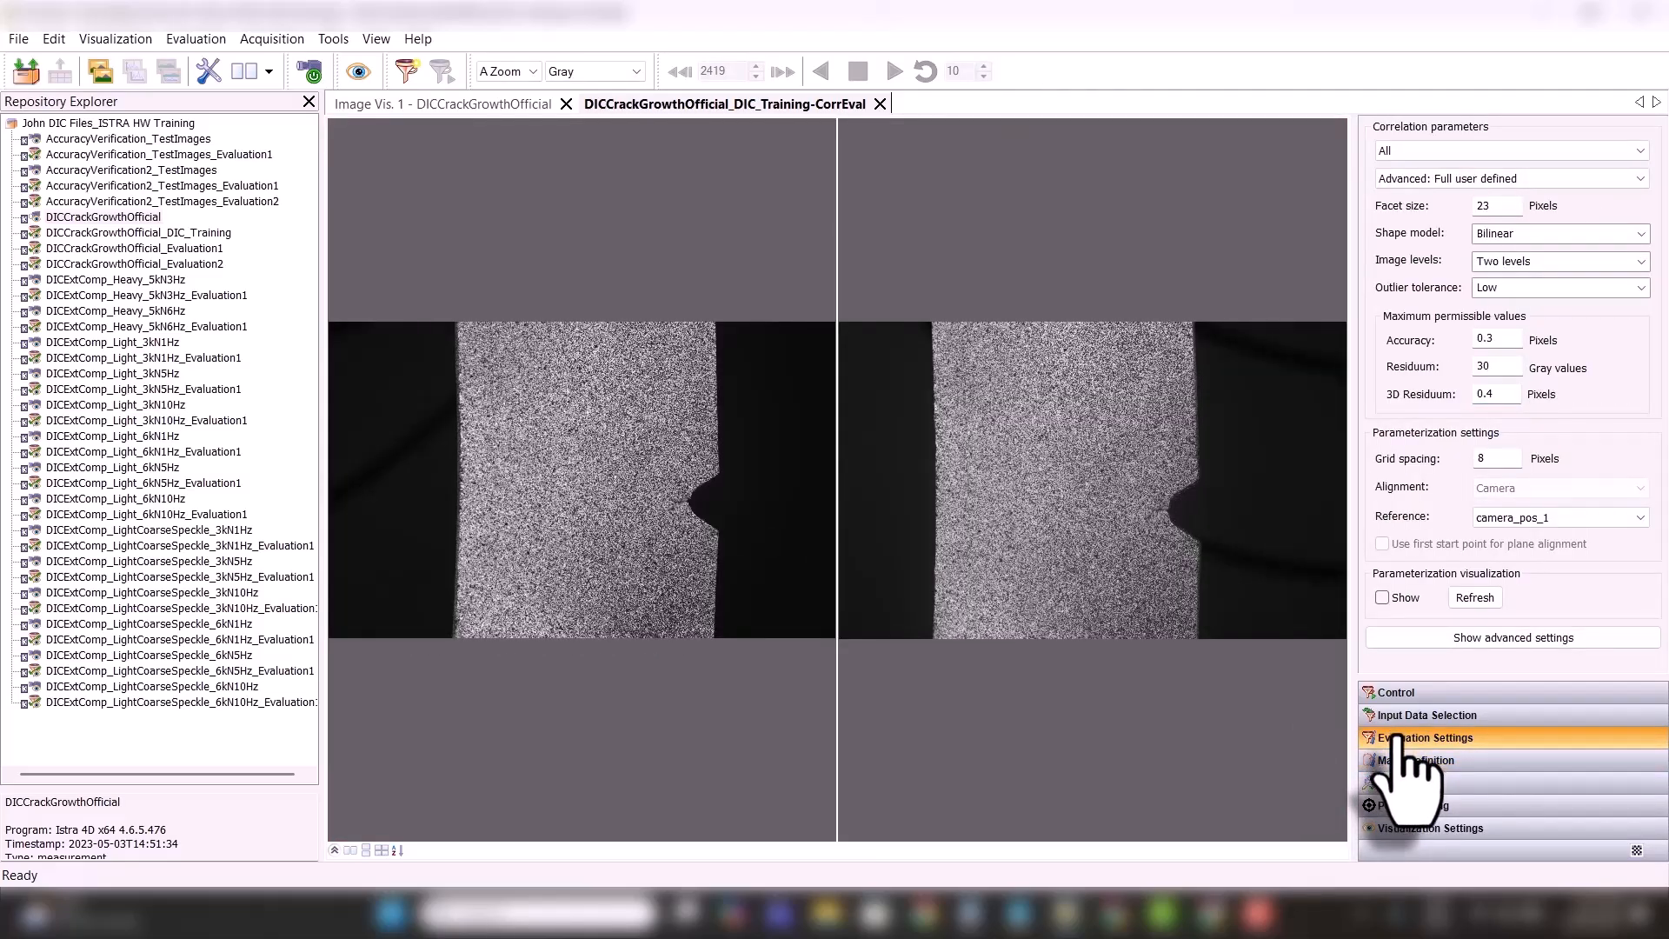
left_click_drag(1506, 207, 1379, 203)
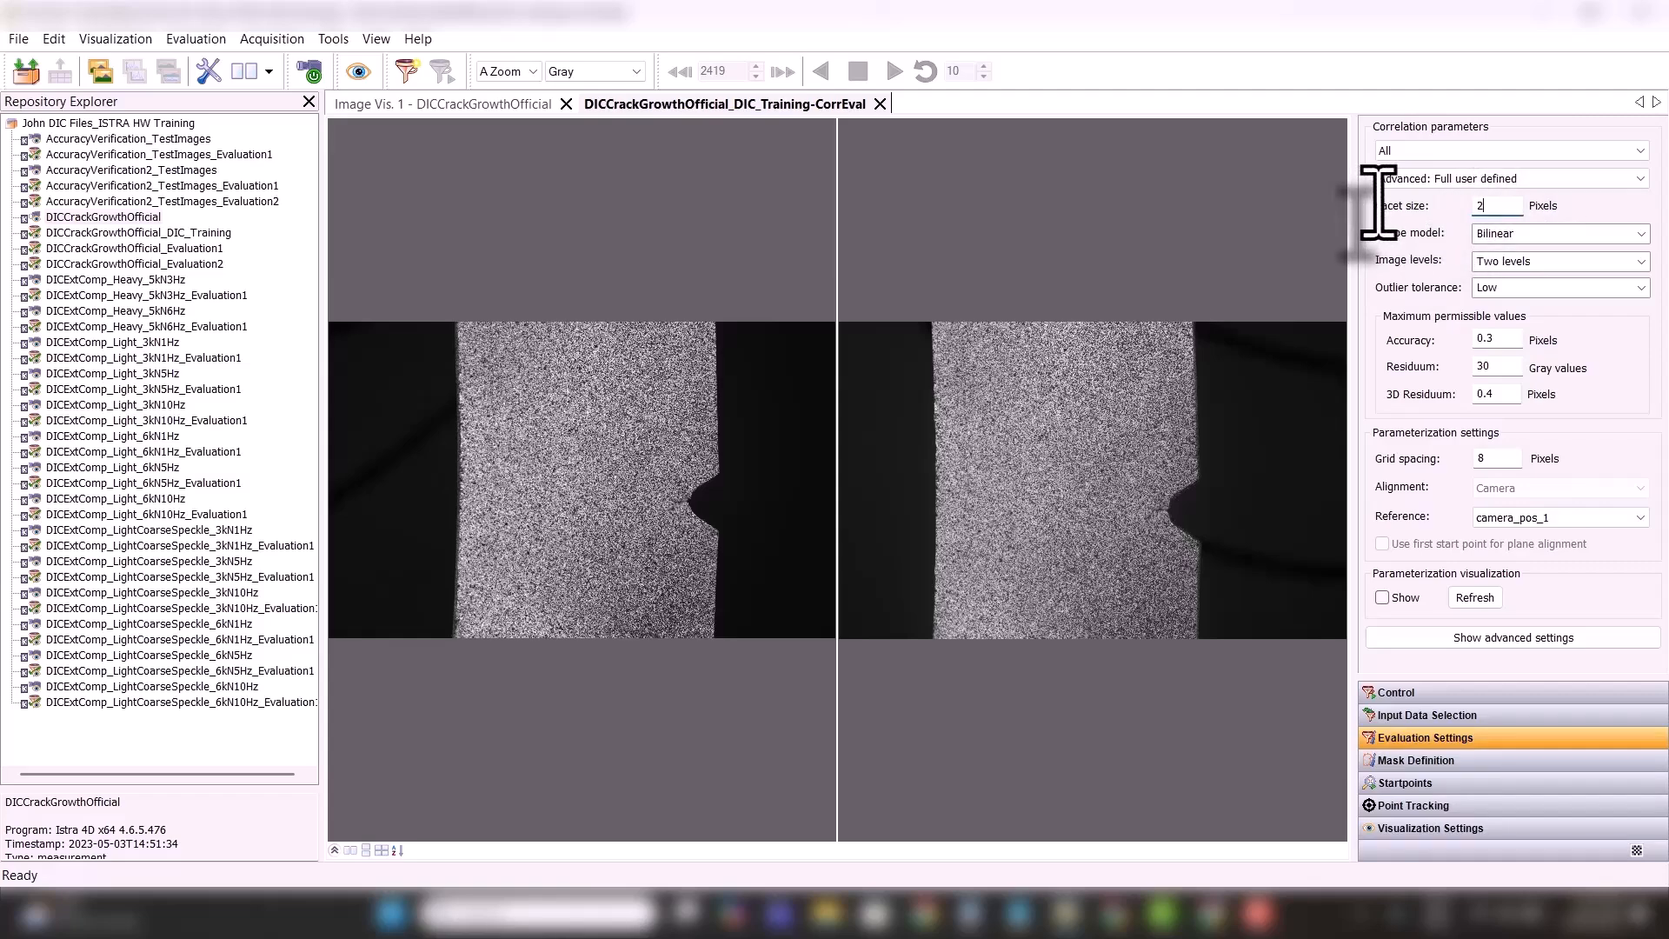
type("27")
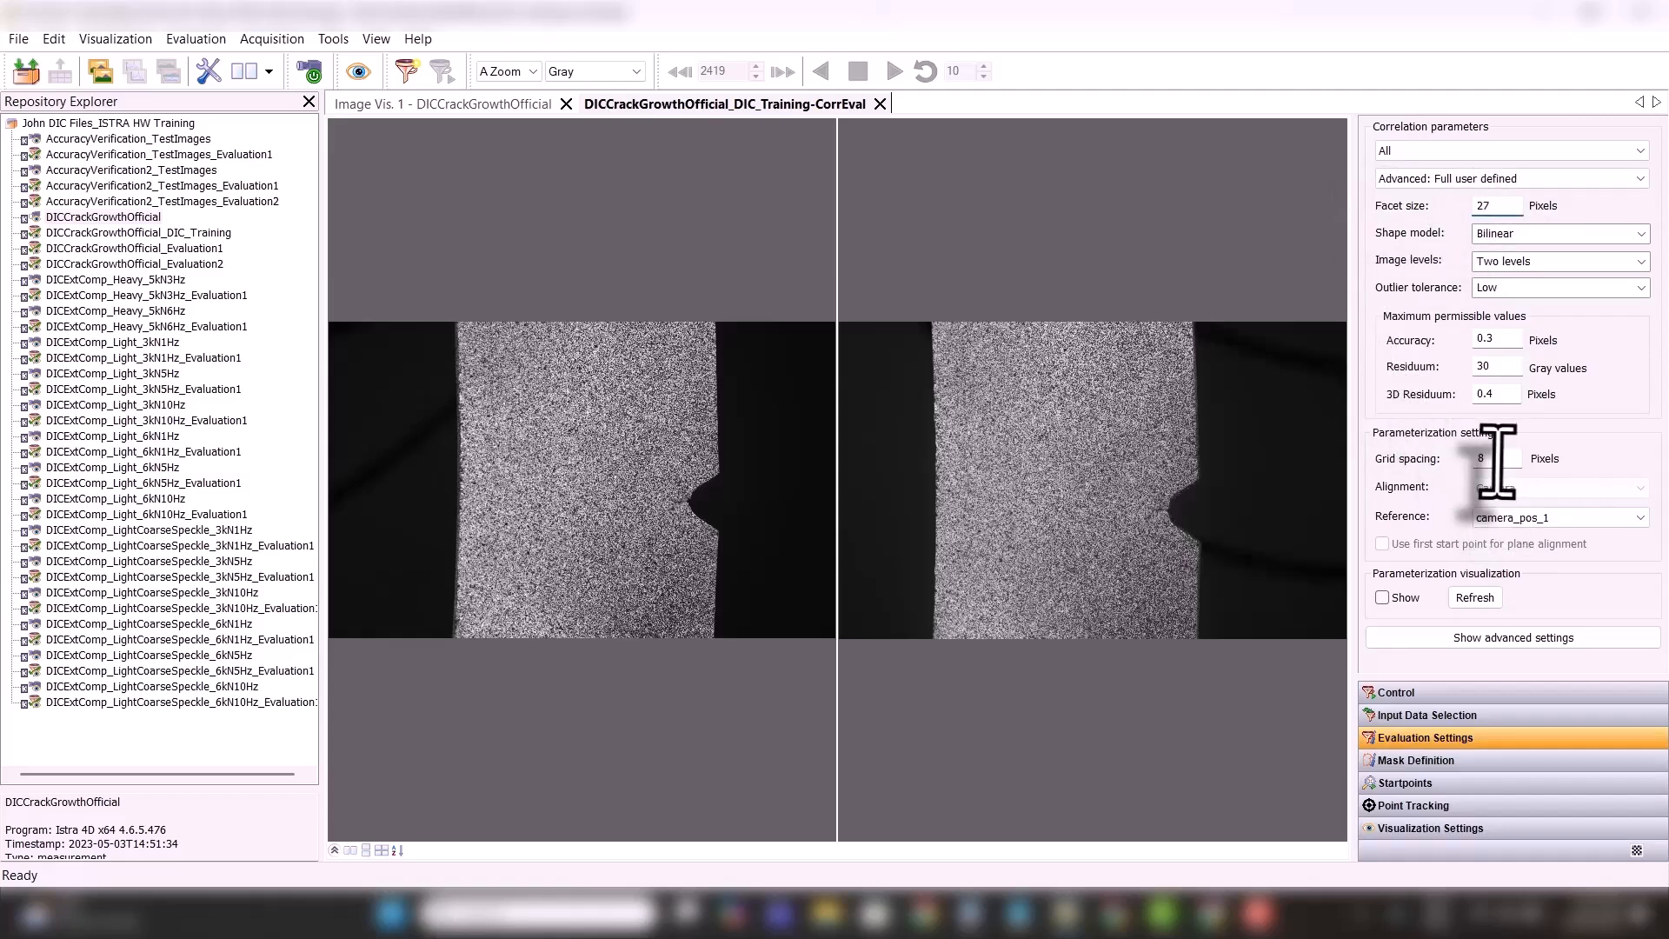
left_click_drag(1498, 458, 1413, 446)
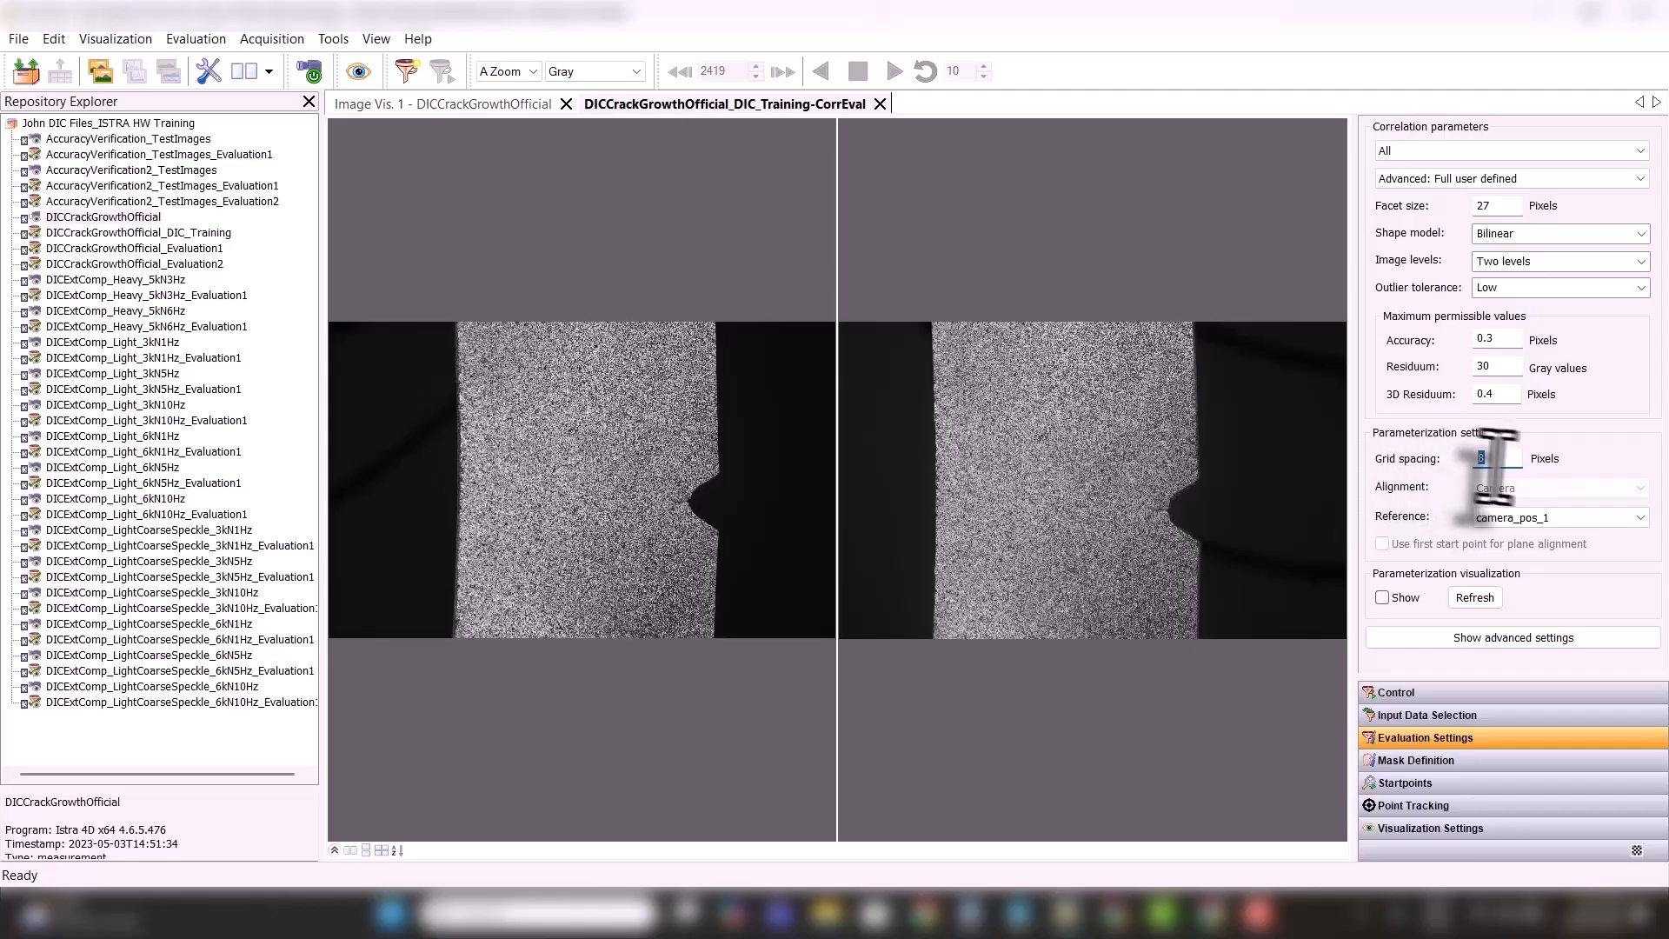
- Delete the outdated Startpoint 2 and reload the startpoint list from the mask definition
left_click(1402, 783)
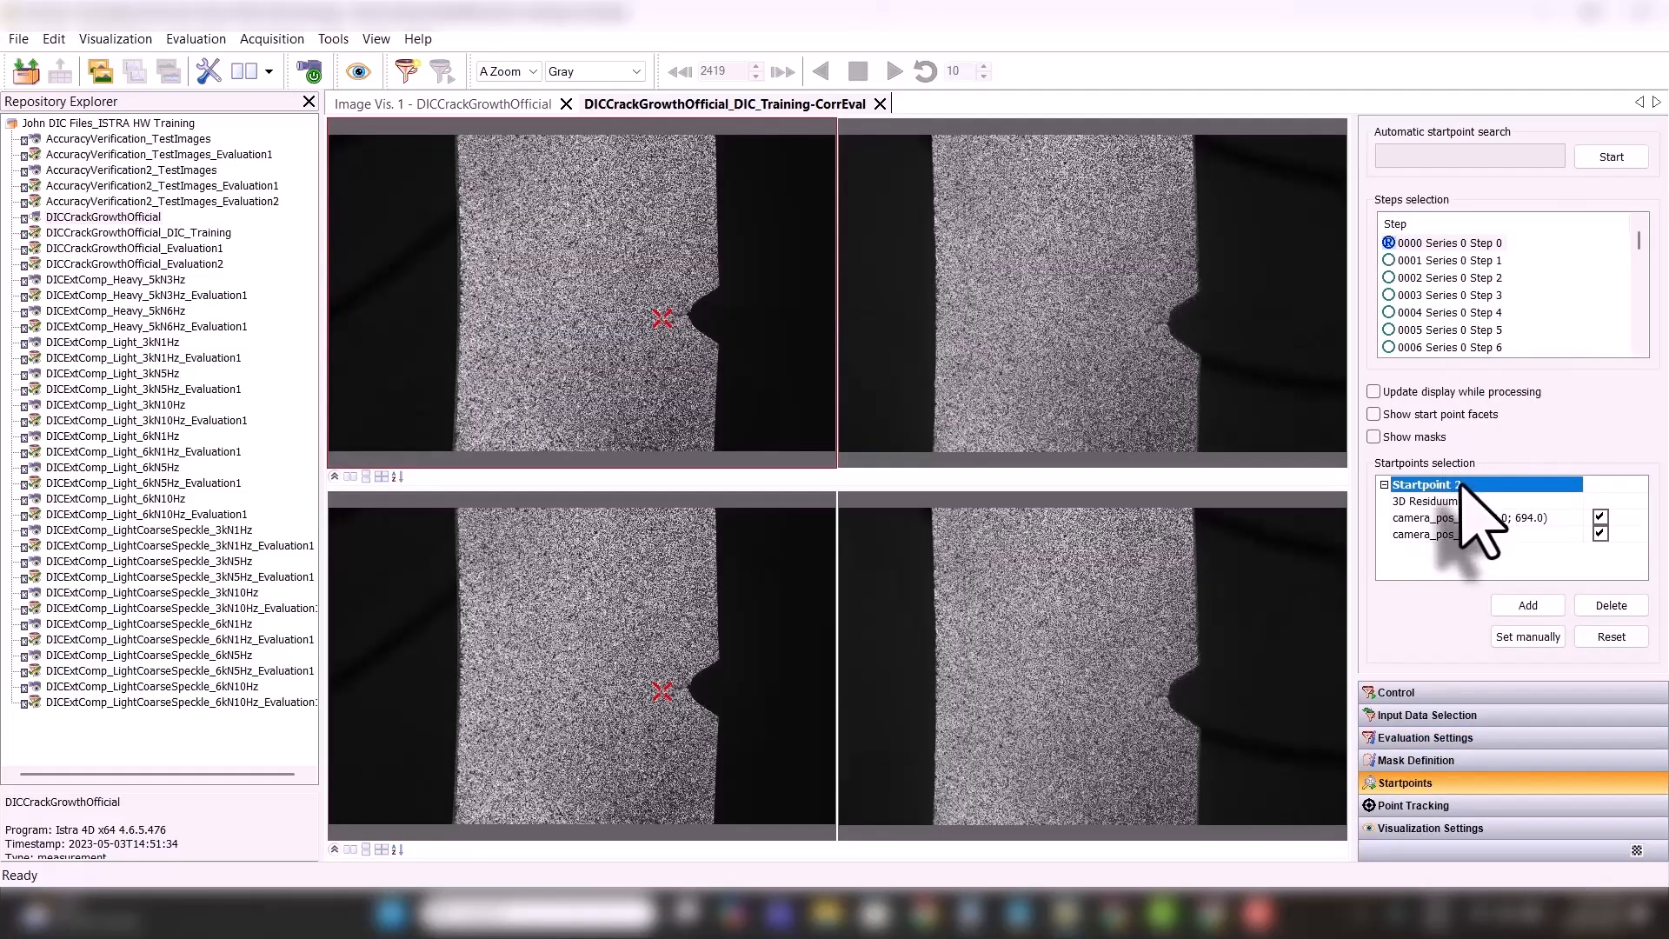
left_click(1610, 606)
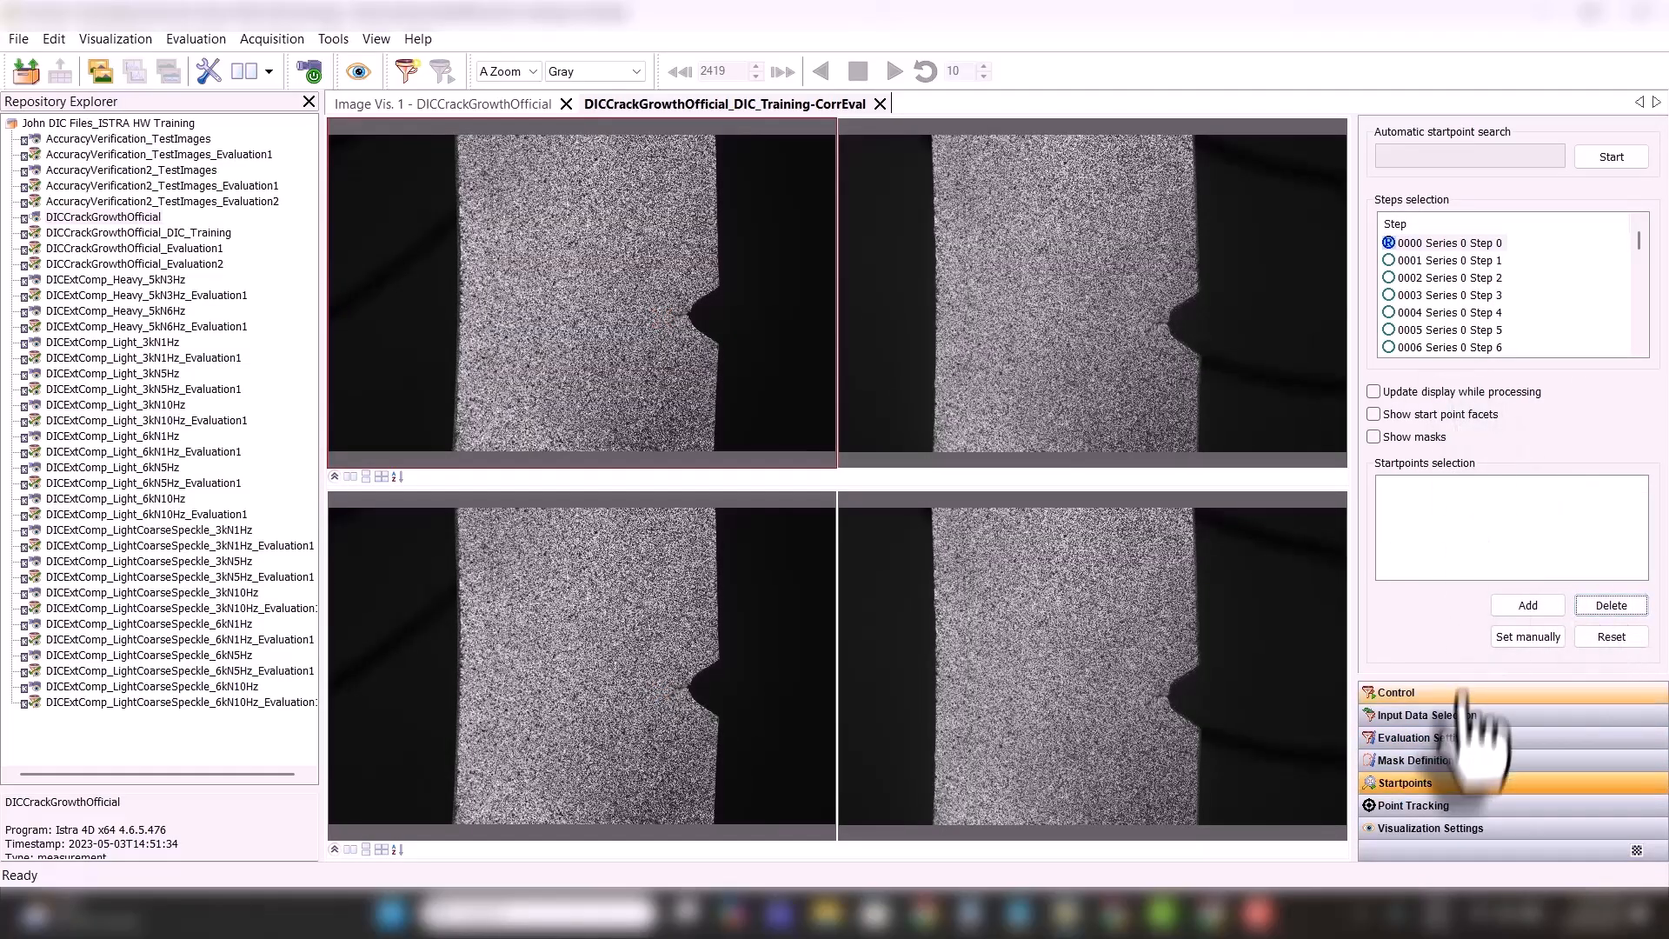
left_click(1436, 765)
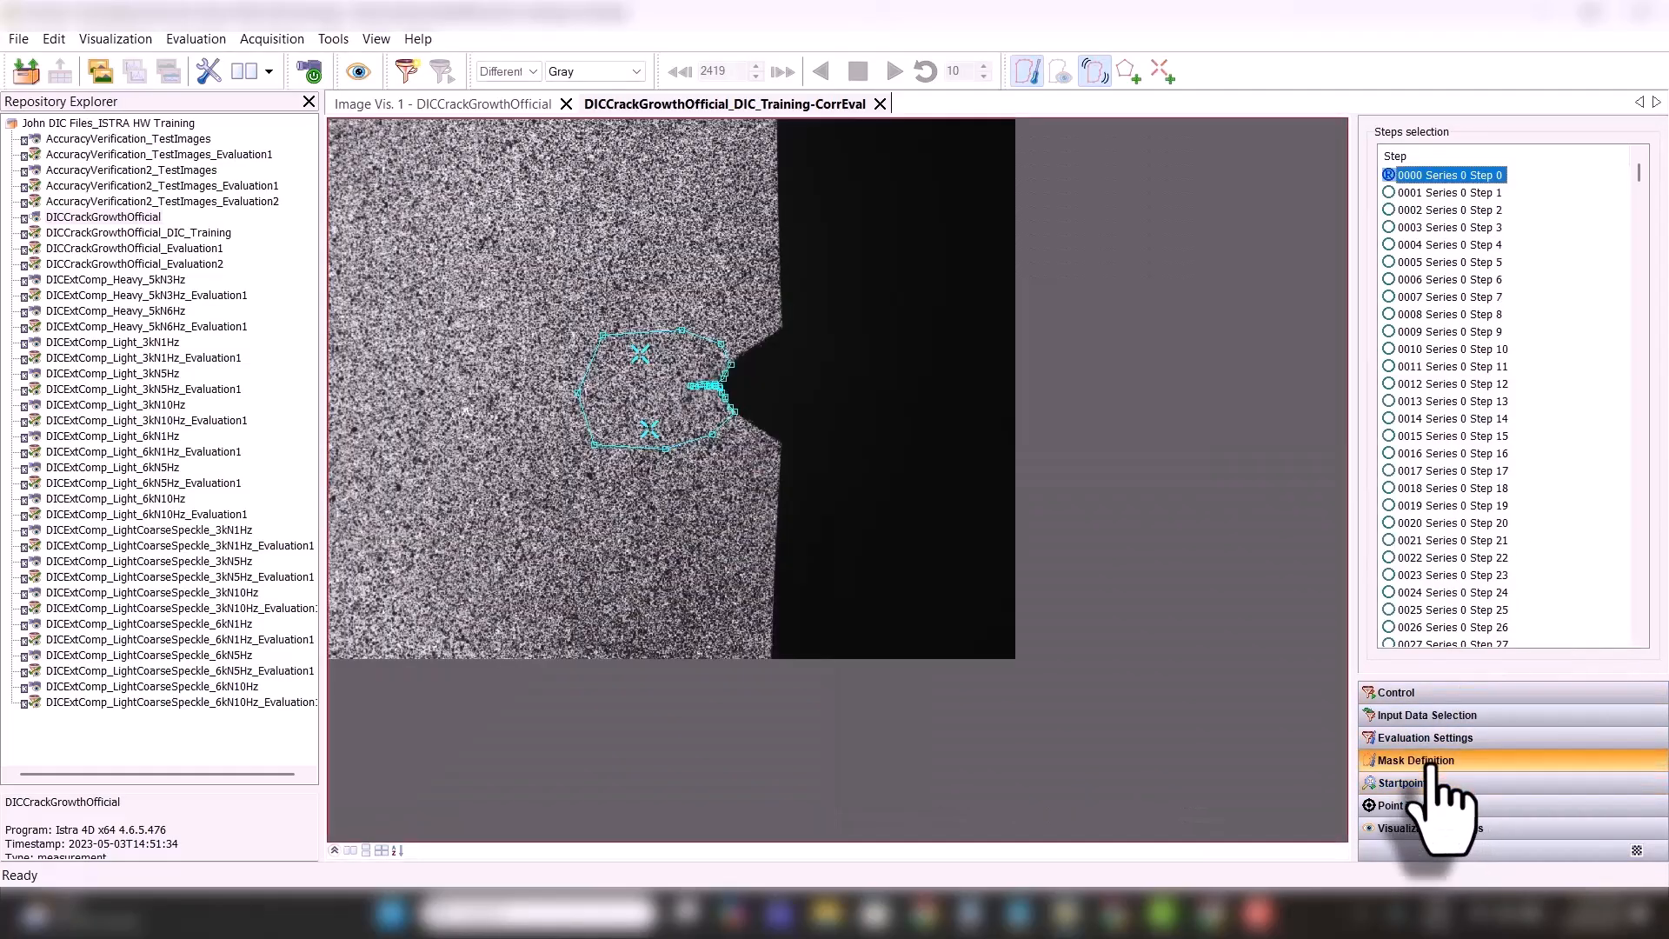
left_click(1394, 784)
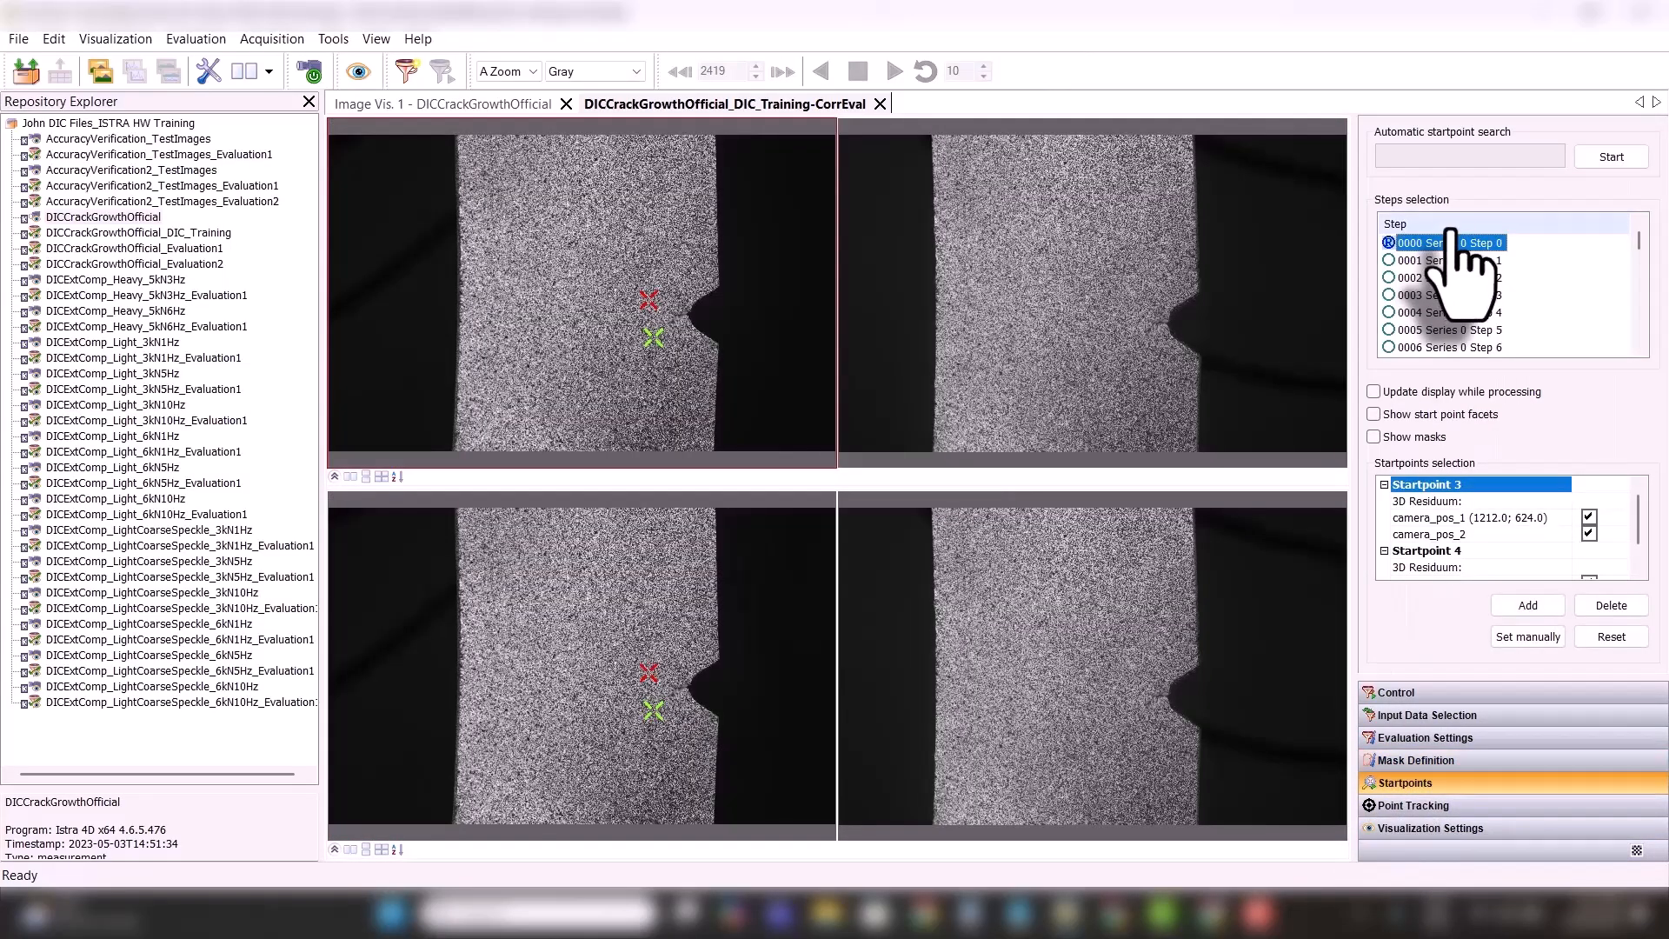
- Run the automatic startpoint search over the steps and start the evaluation
left_click(1604, 157)
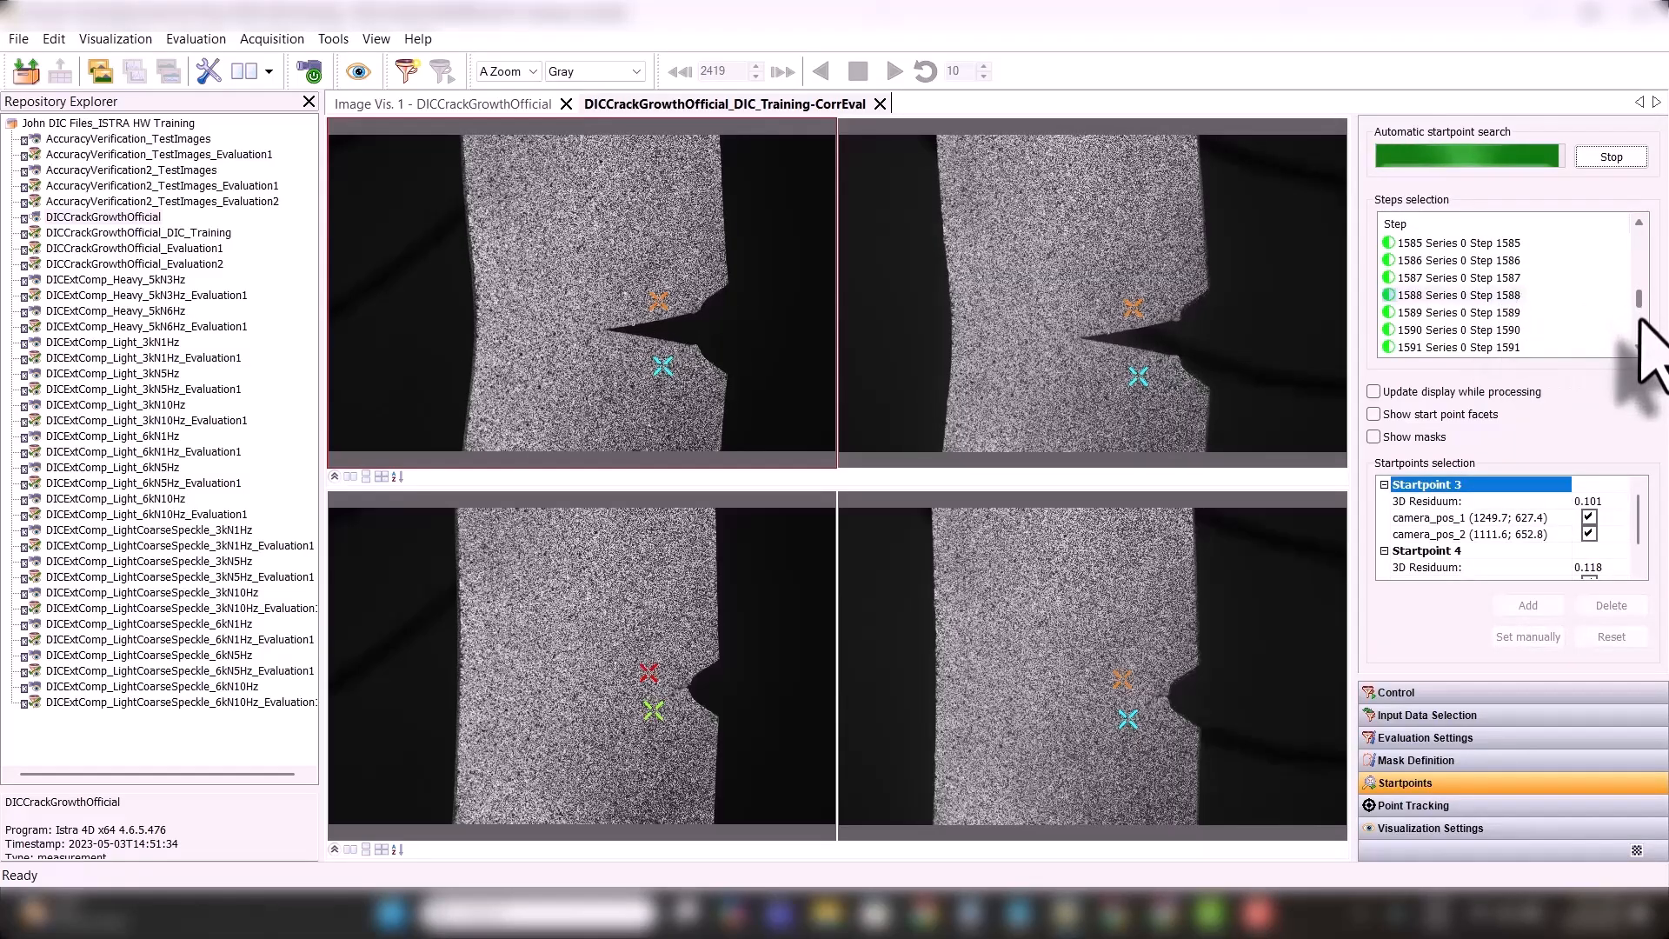
left_click(1463, 330)
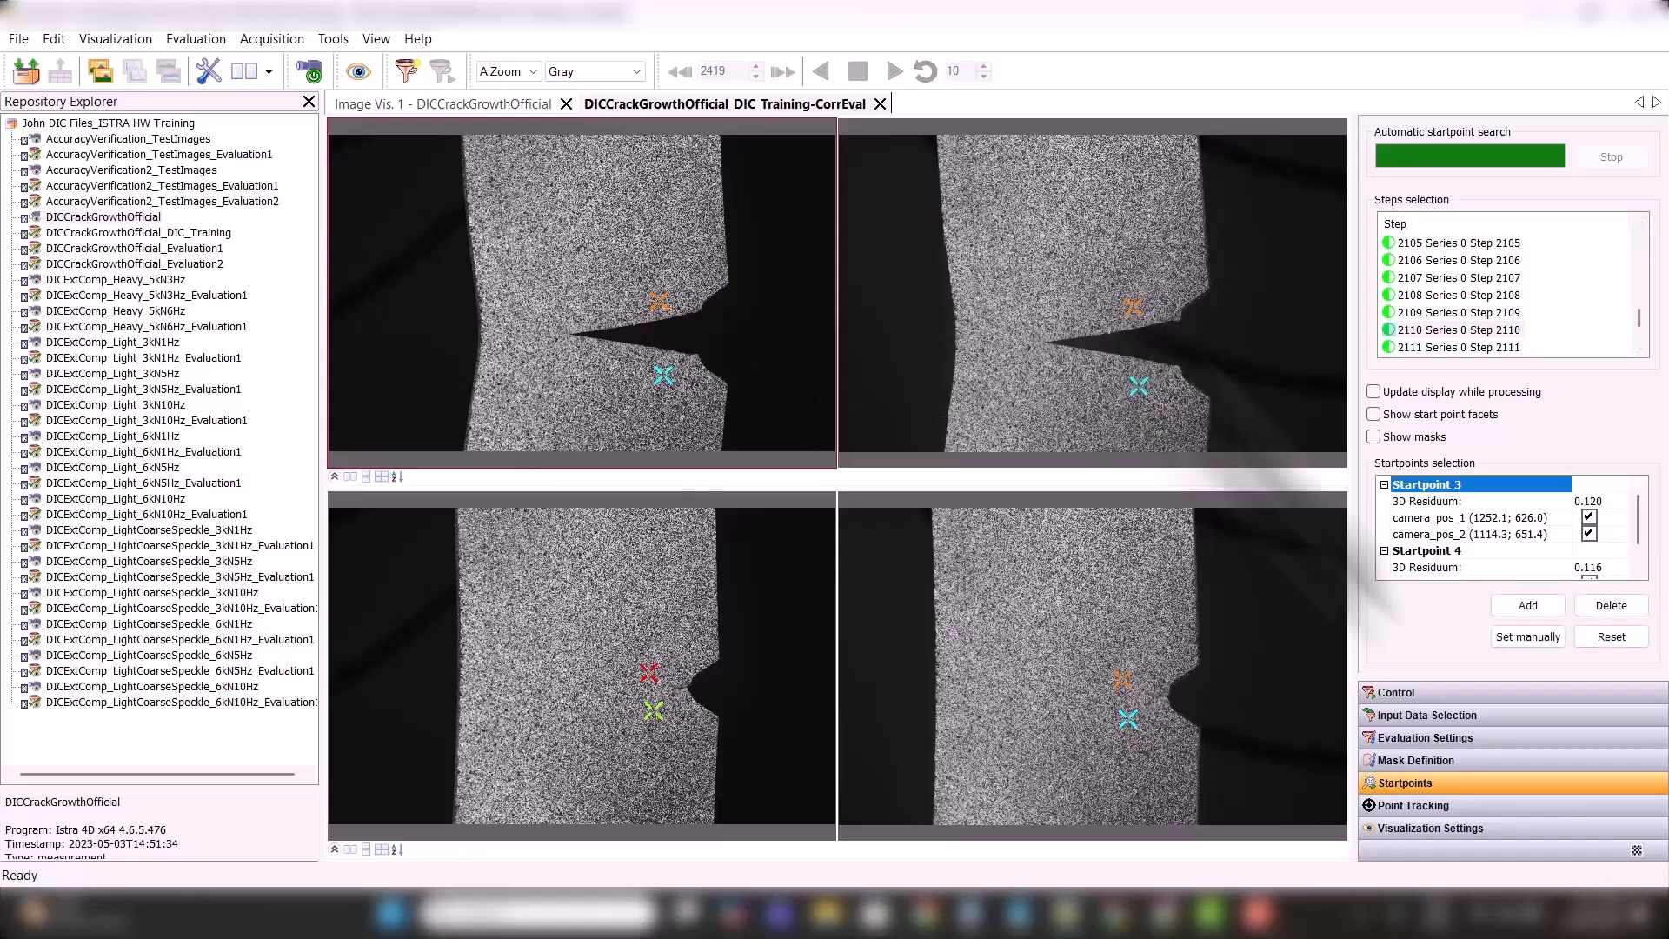
left_click(1430, 693)
left_click(1539, 233)
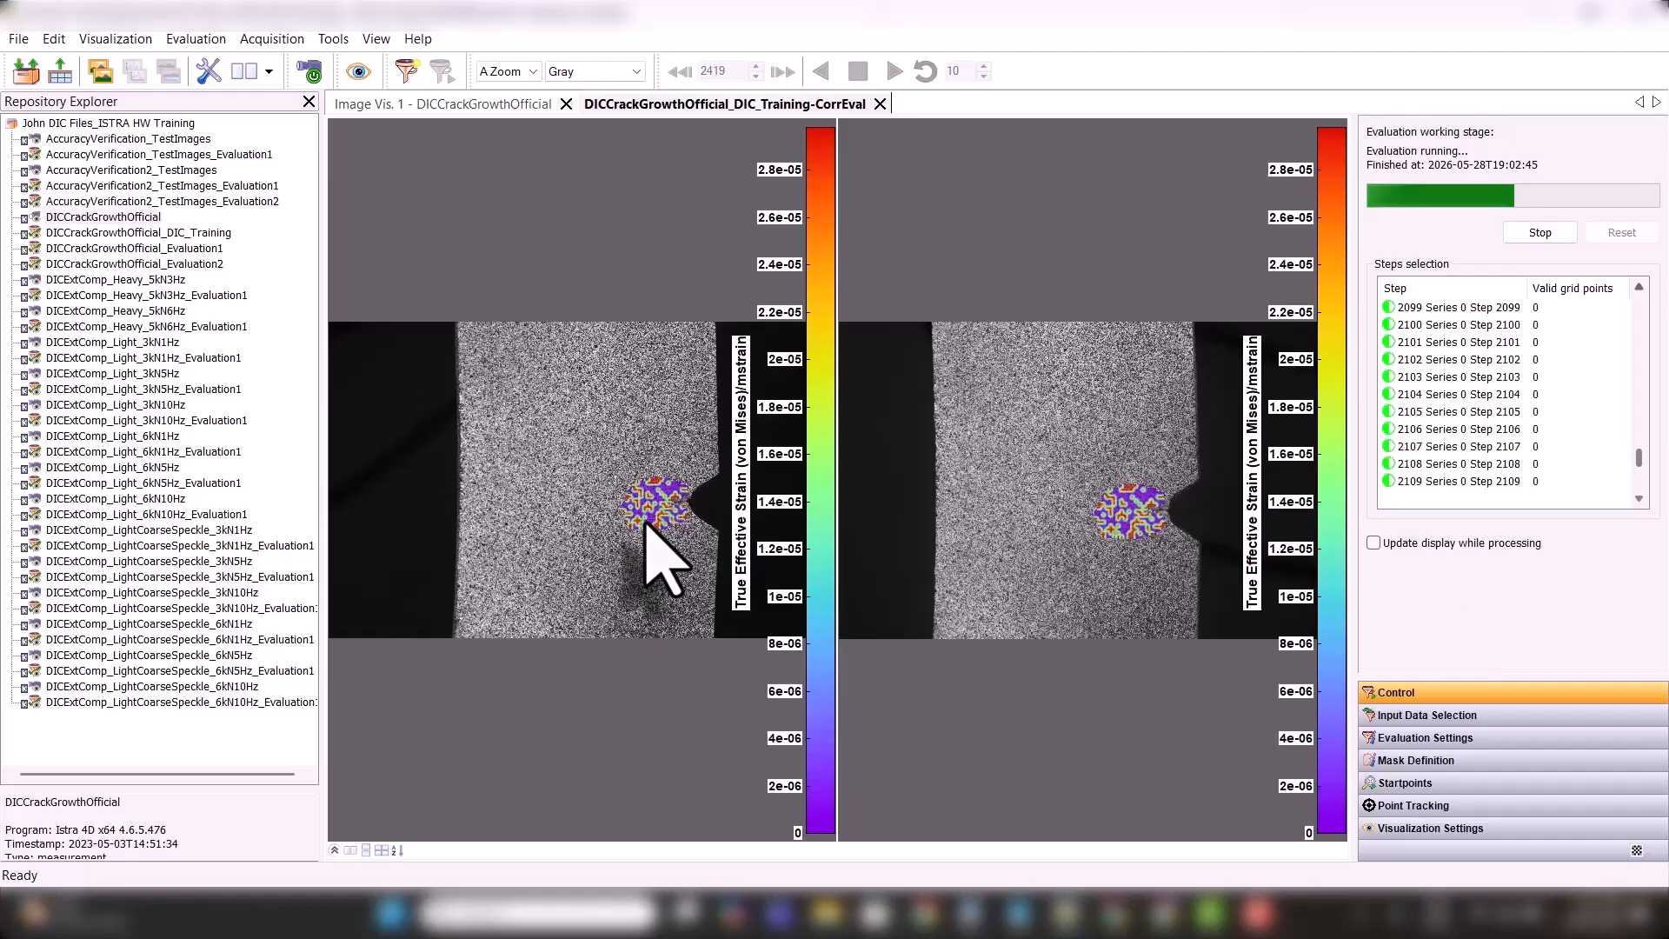
- Inspect the true effective strain (von Mises) map around the crack tip in steps 10 and 16 while the evaluation runs
left_click_drag(1640, 458, 1644, 298)
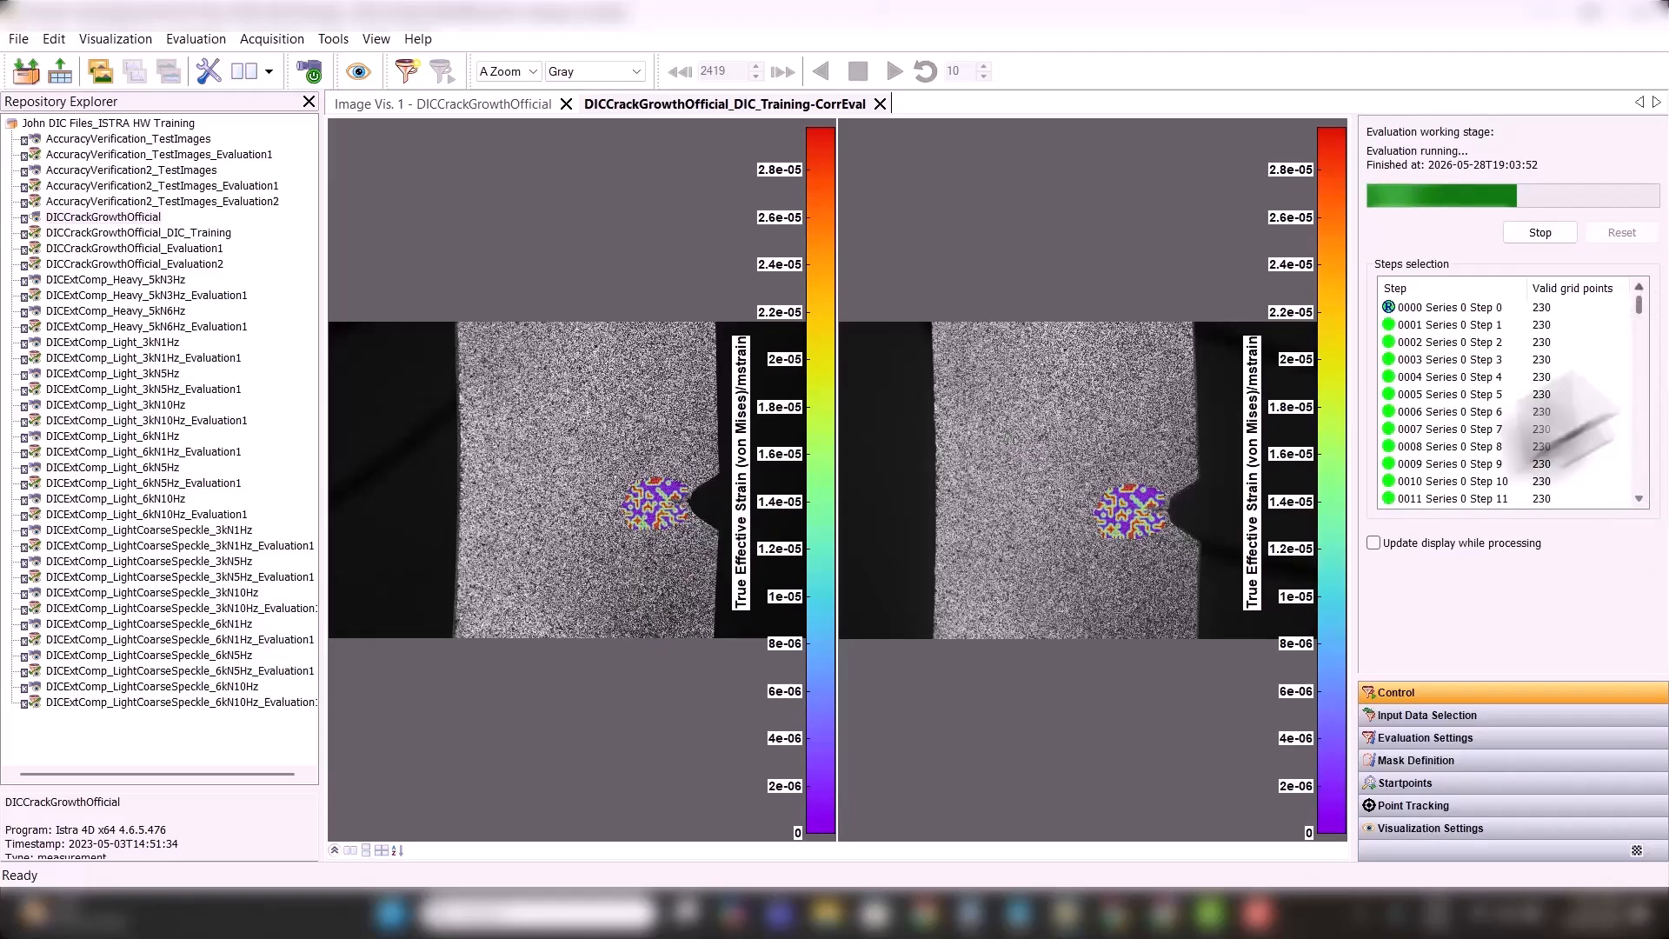
left_click(1403, 481)
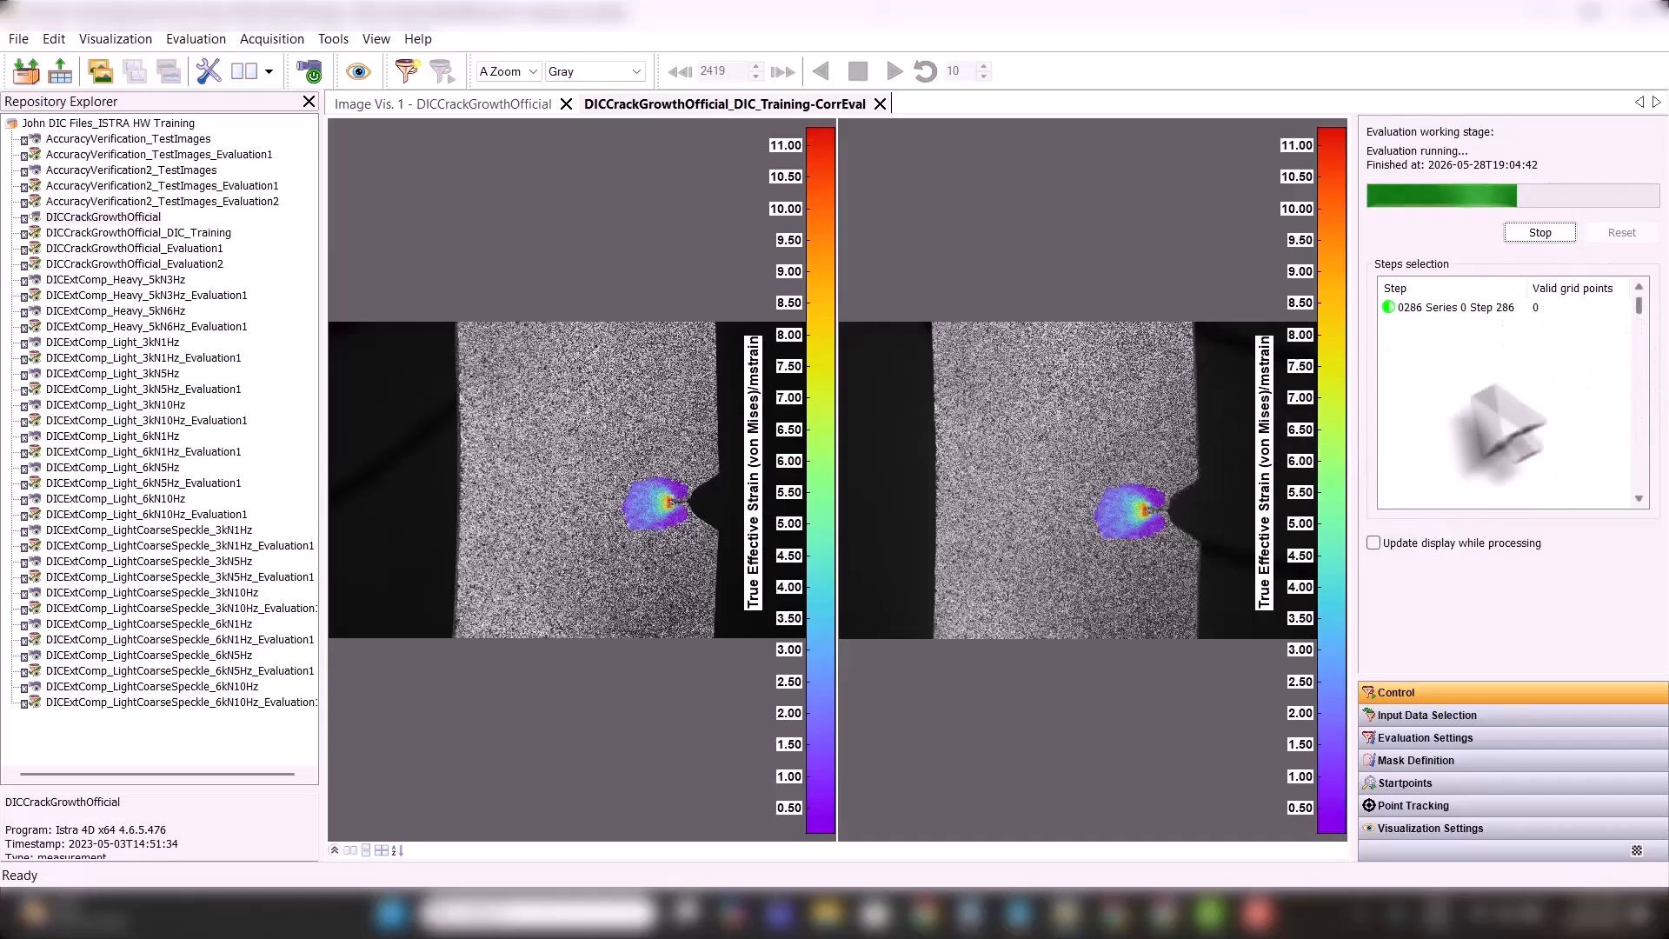
left_click(1469, 412)
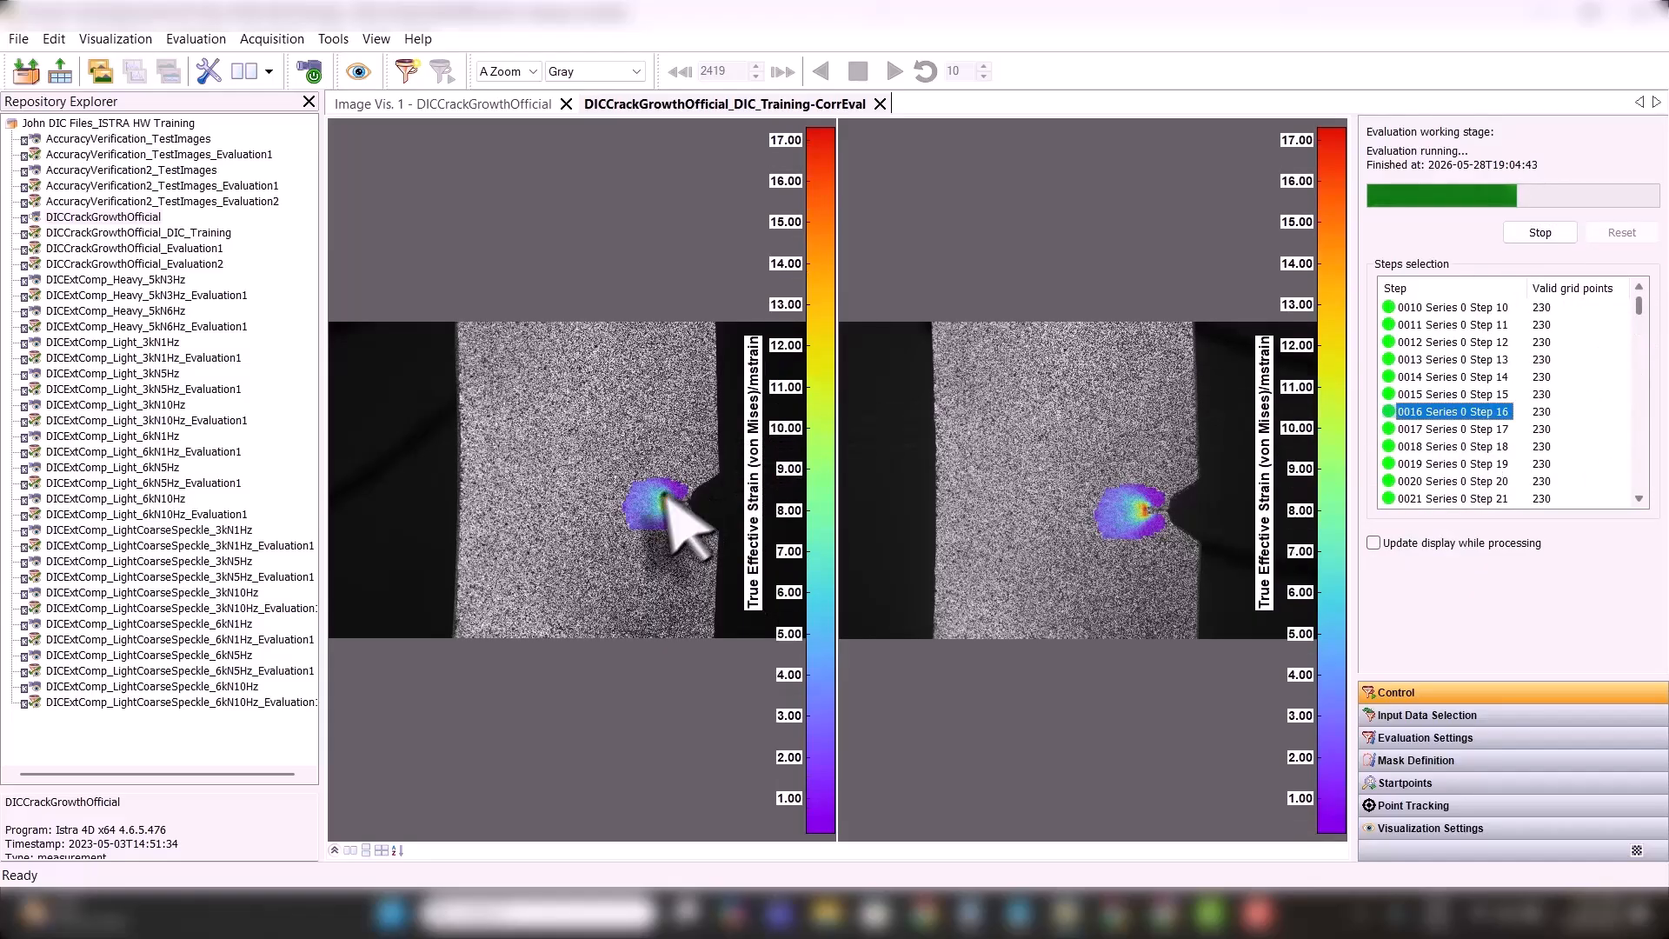
scroll(671, 515, "up", 3)
left_click_drag(669, 511, 484, 541)
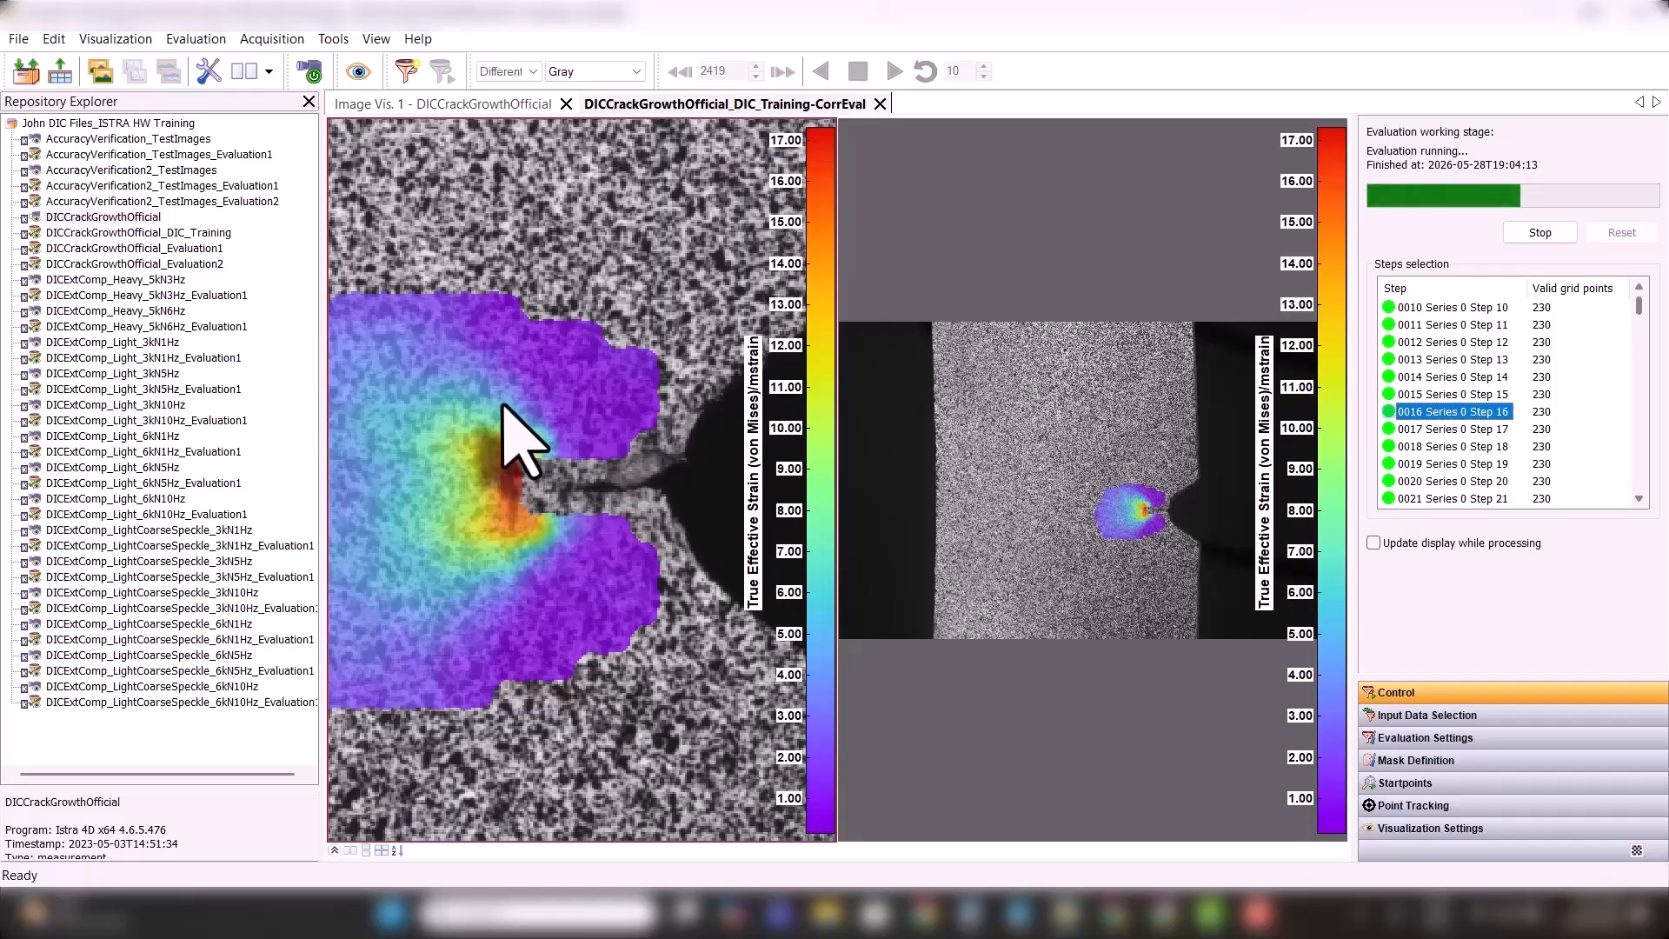
left_click_drag(502, 402, 556, 441)
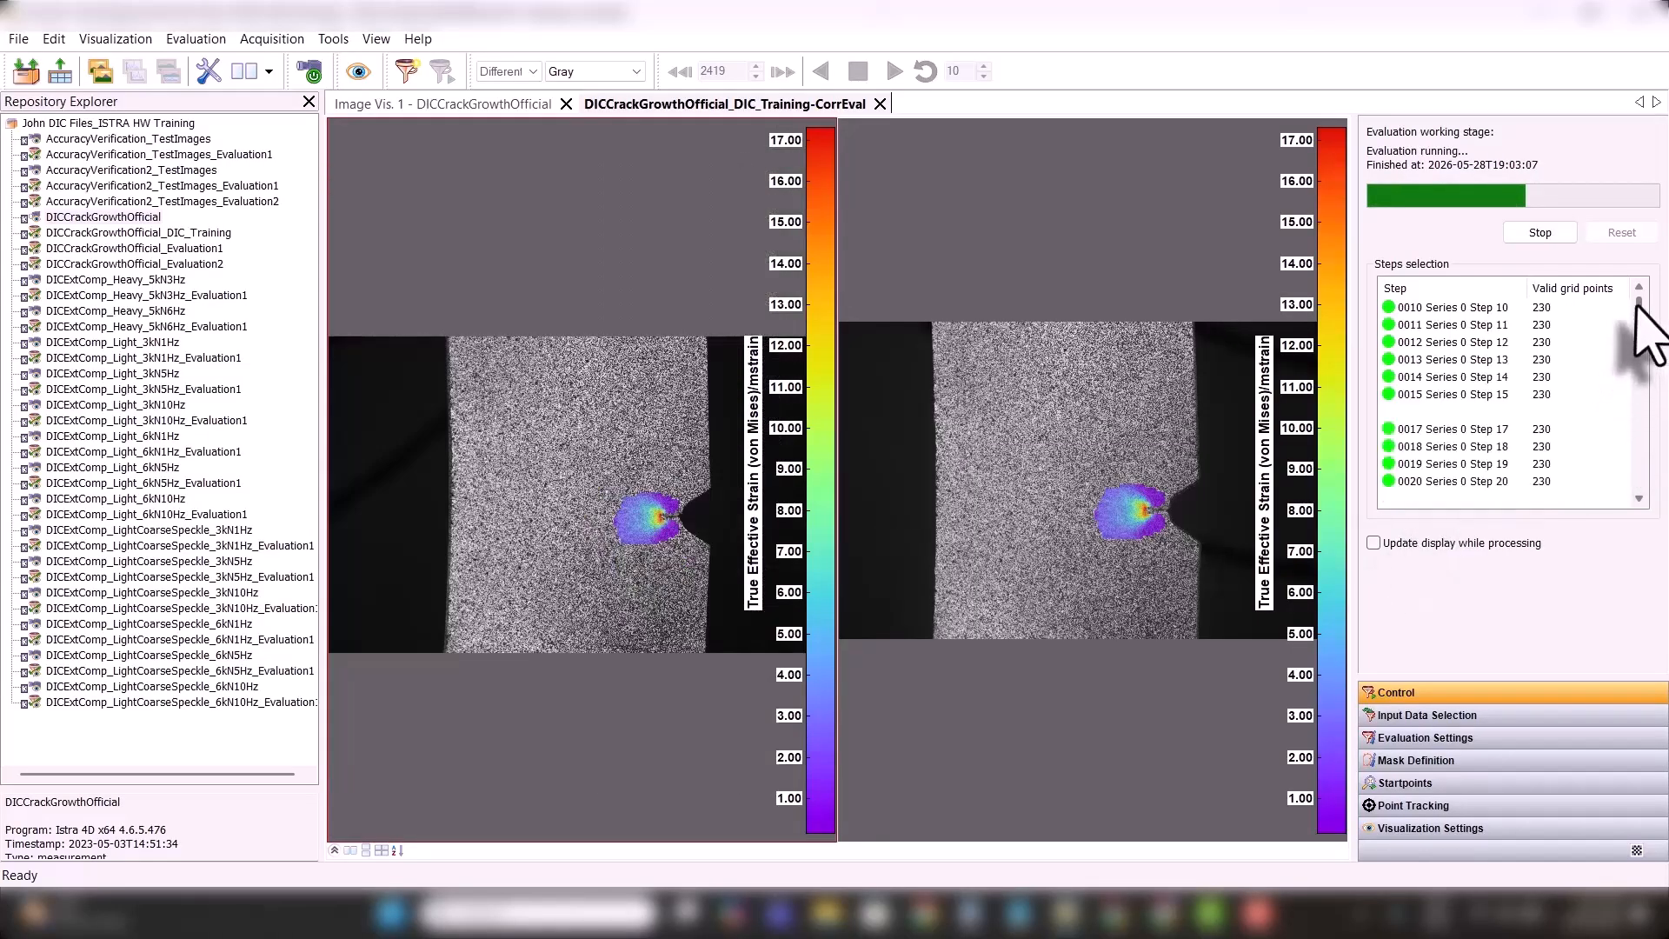
- Check steps 340 and 995 in the step list to see how far the running evaluation has progressed
left_click(1453, 413)
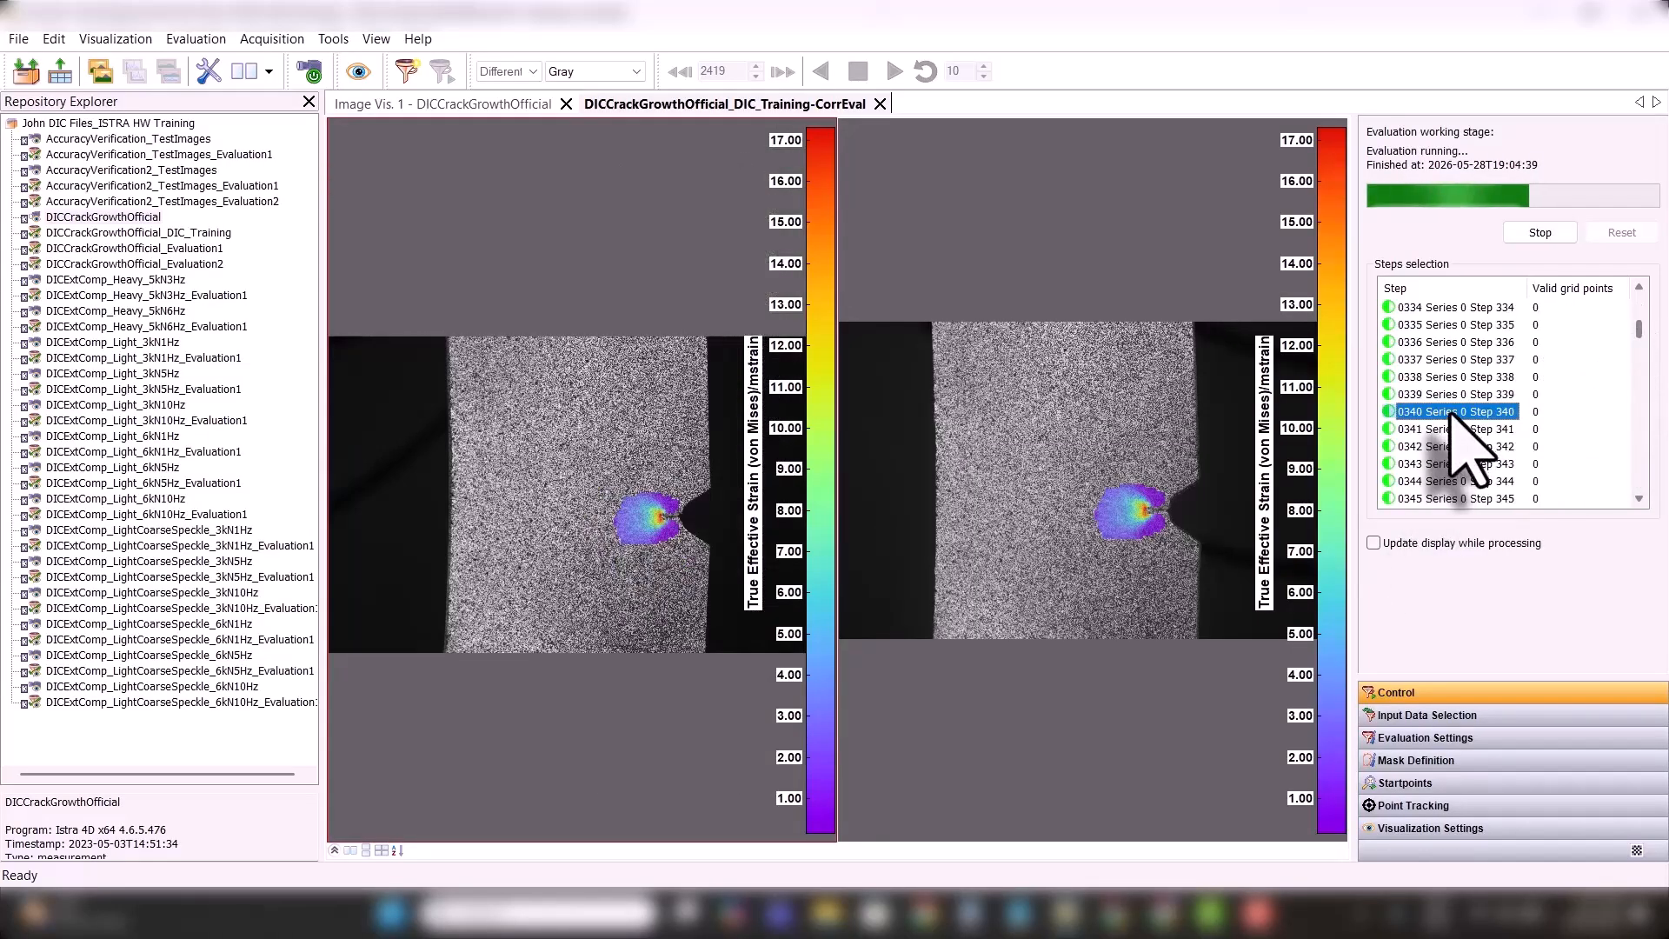
left_click_drag(1639, 329, 1639, 377)
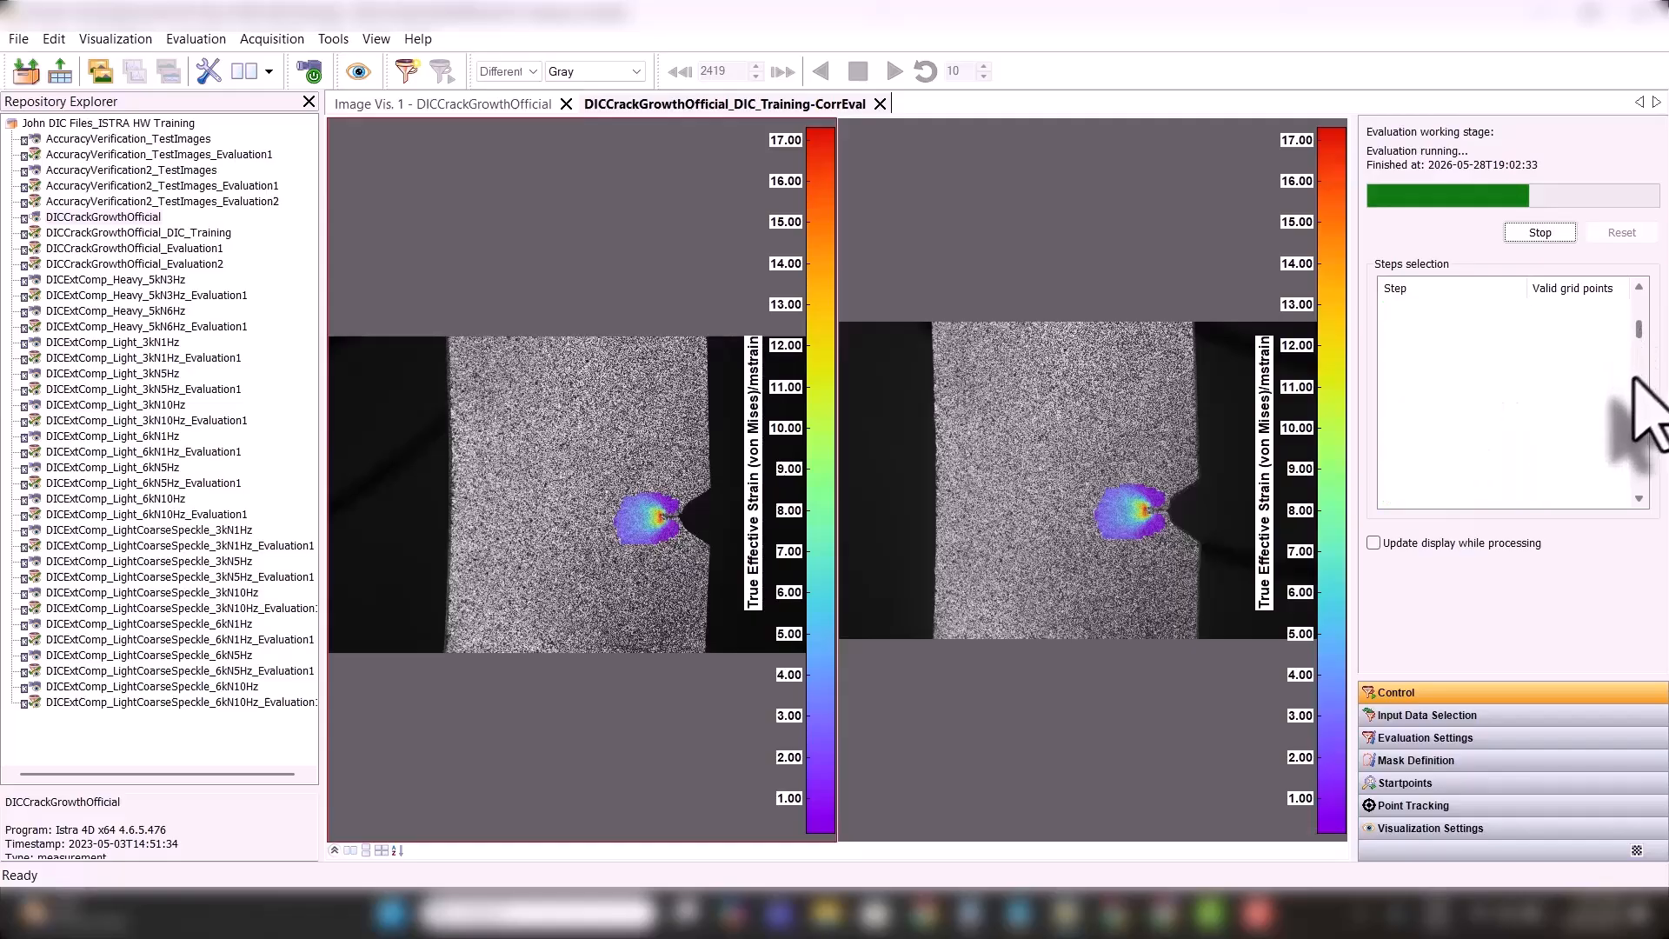
left_click(1462, 418)
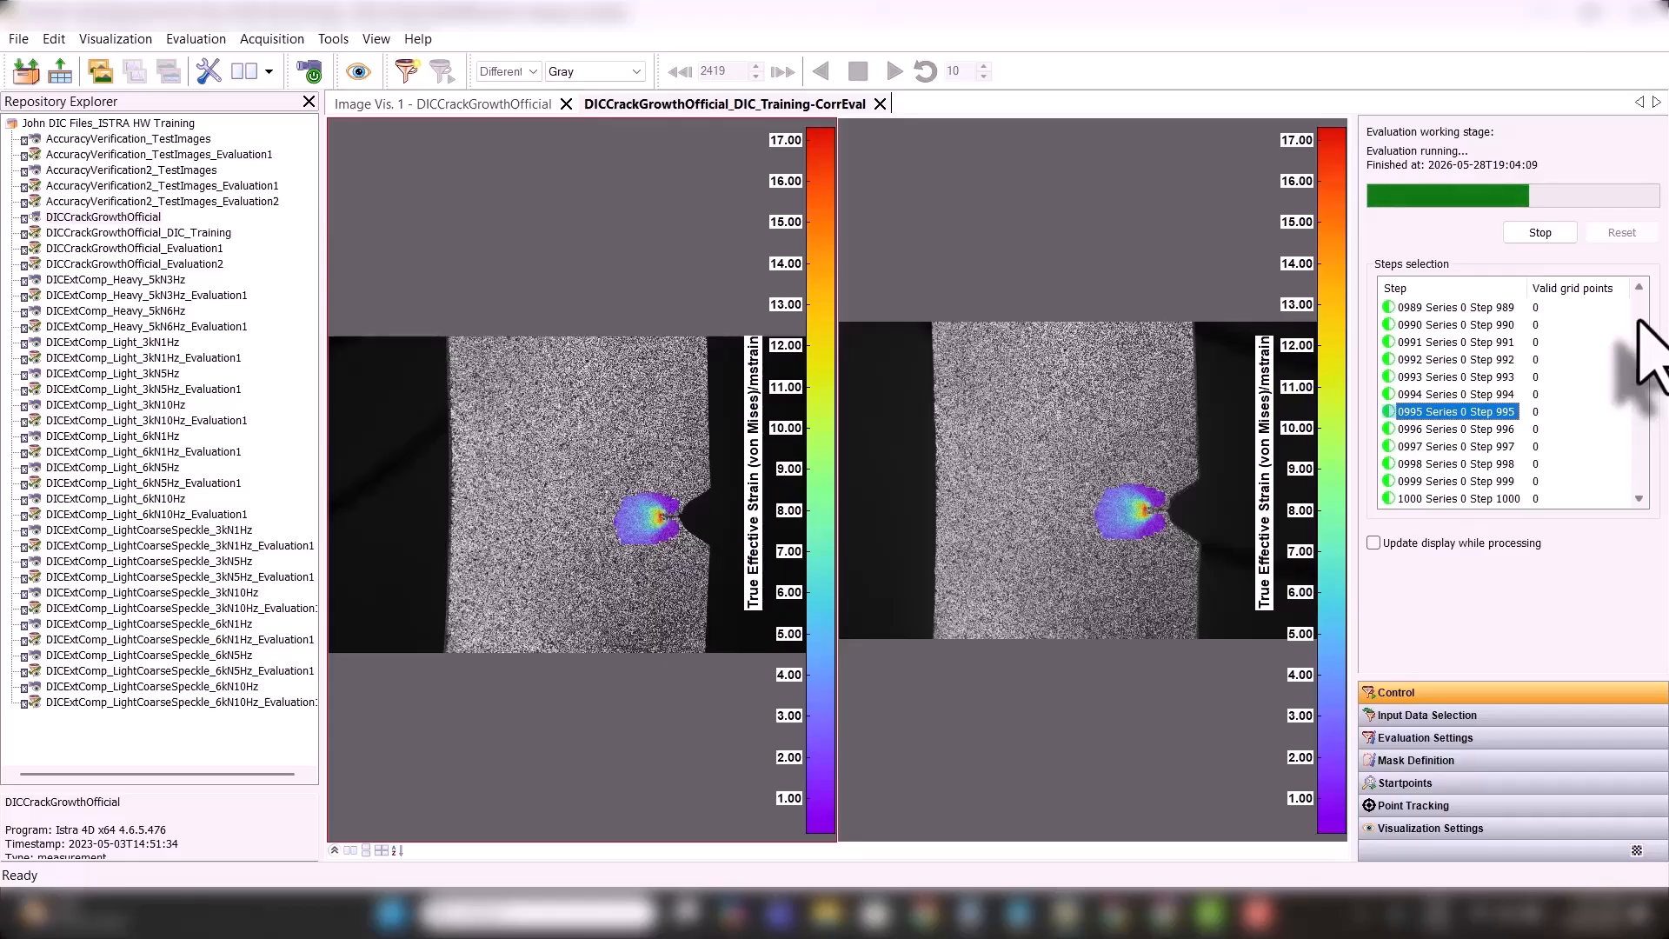
left_click_drag(1639, 321, 1639, 313)
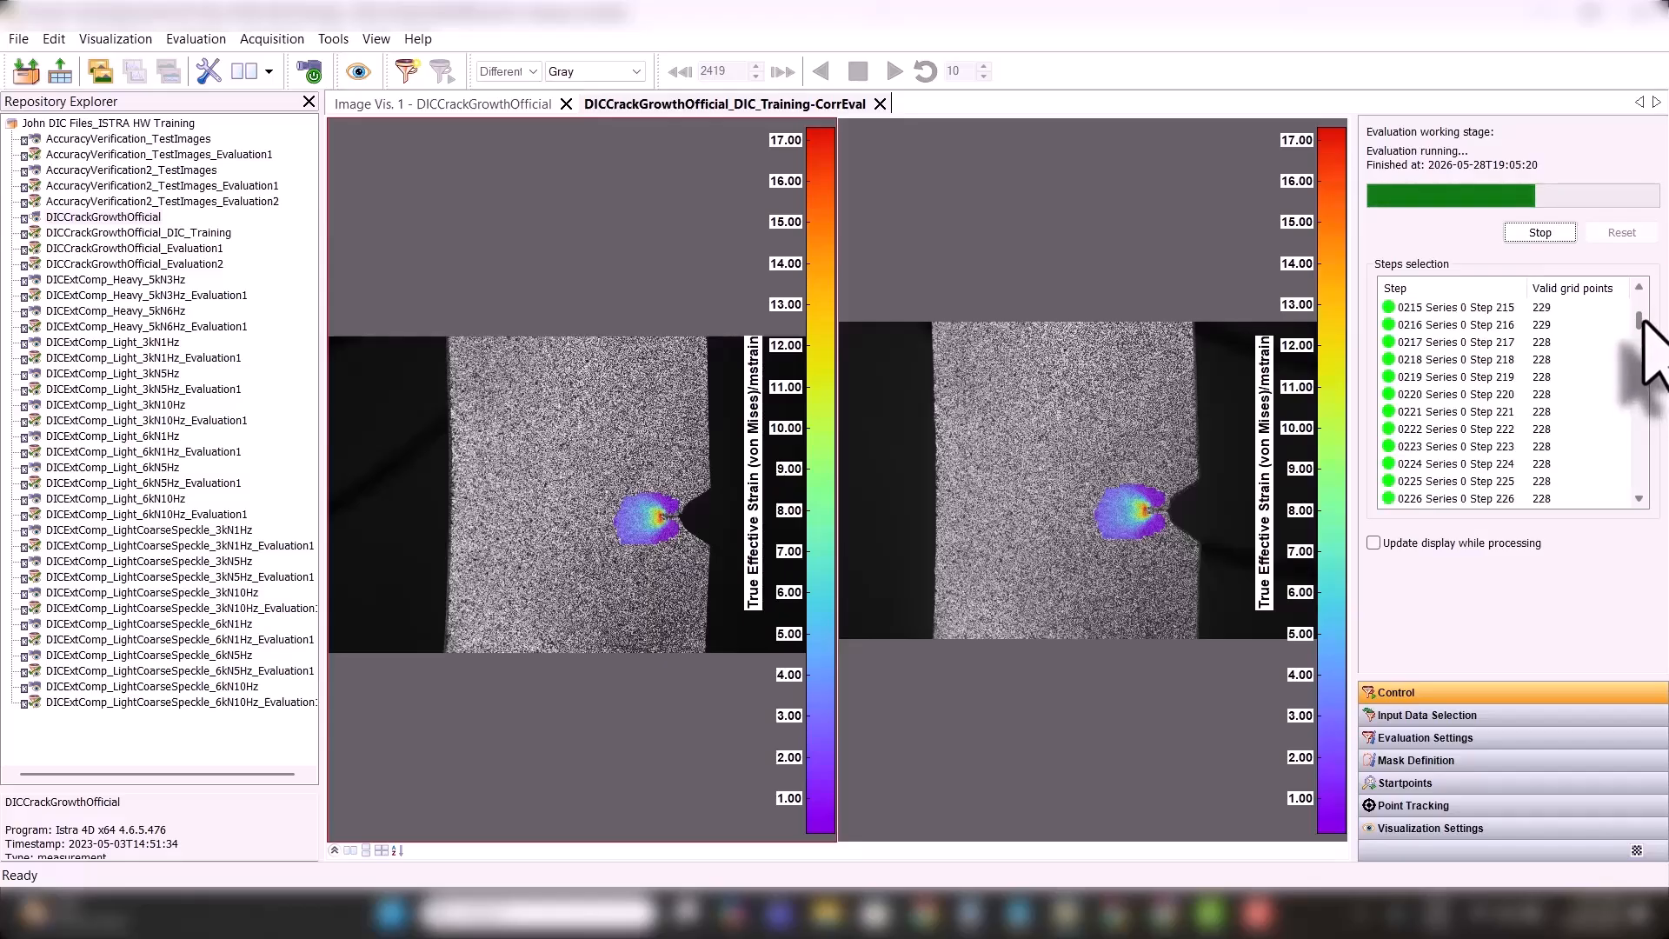
- Display step 589 and examine its true effective strain (von Mises) map closely around the crack tip
left_click(1426, 378)
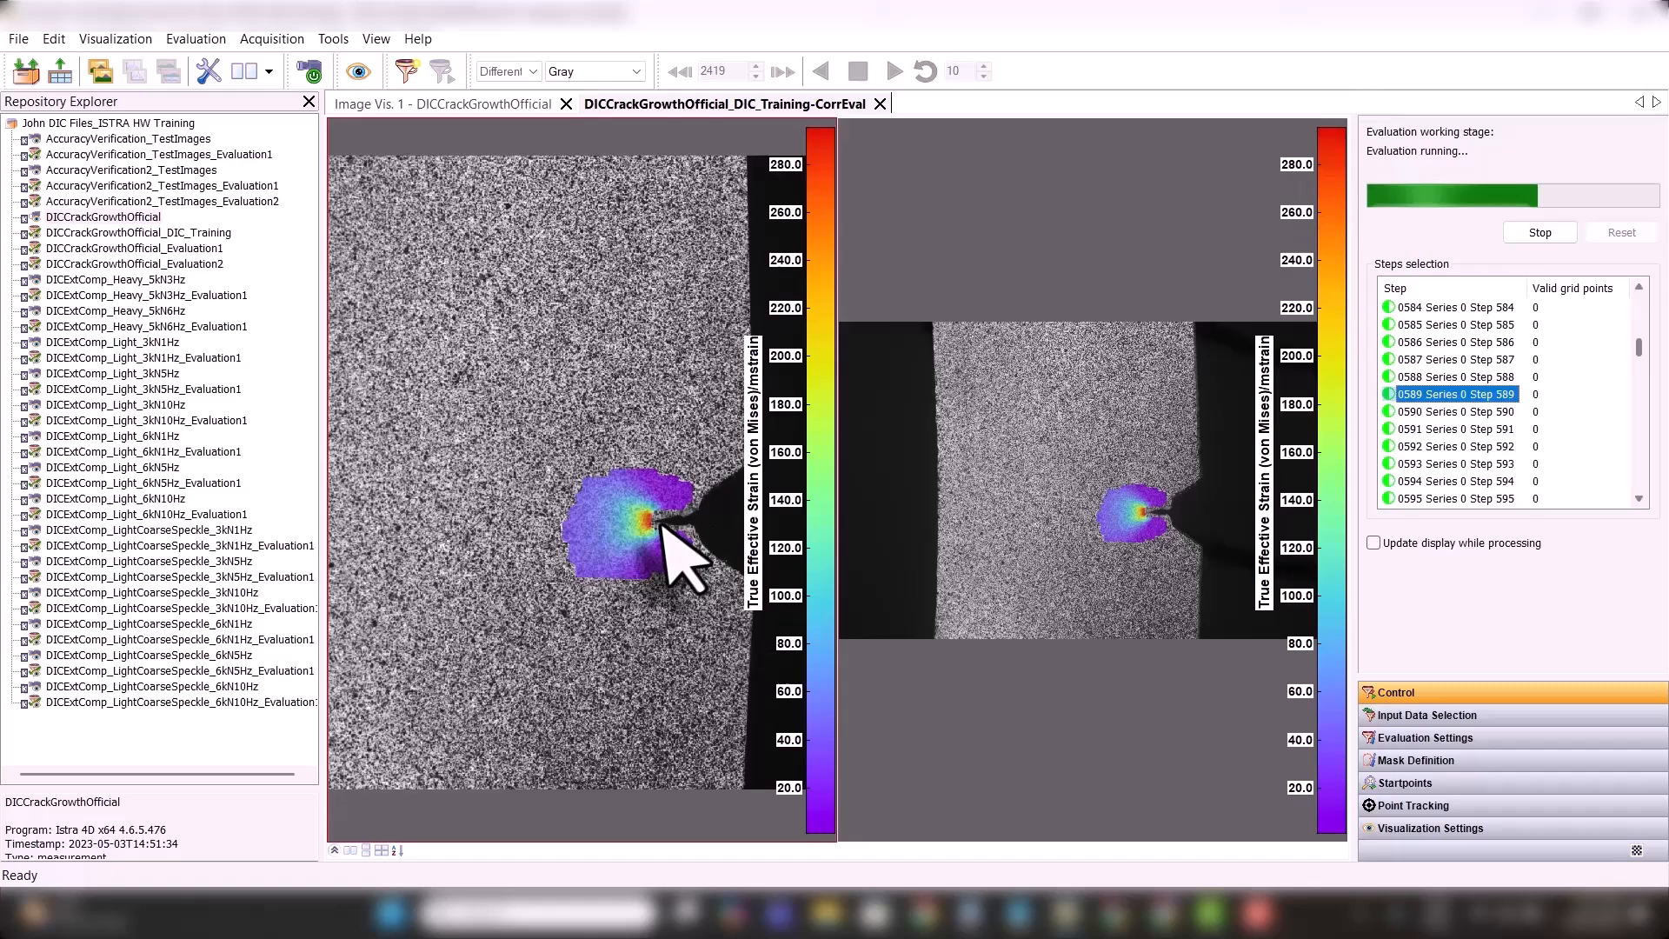
scroll(681, 556, "up", 3)
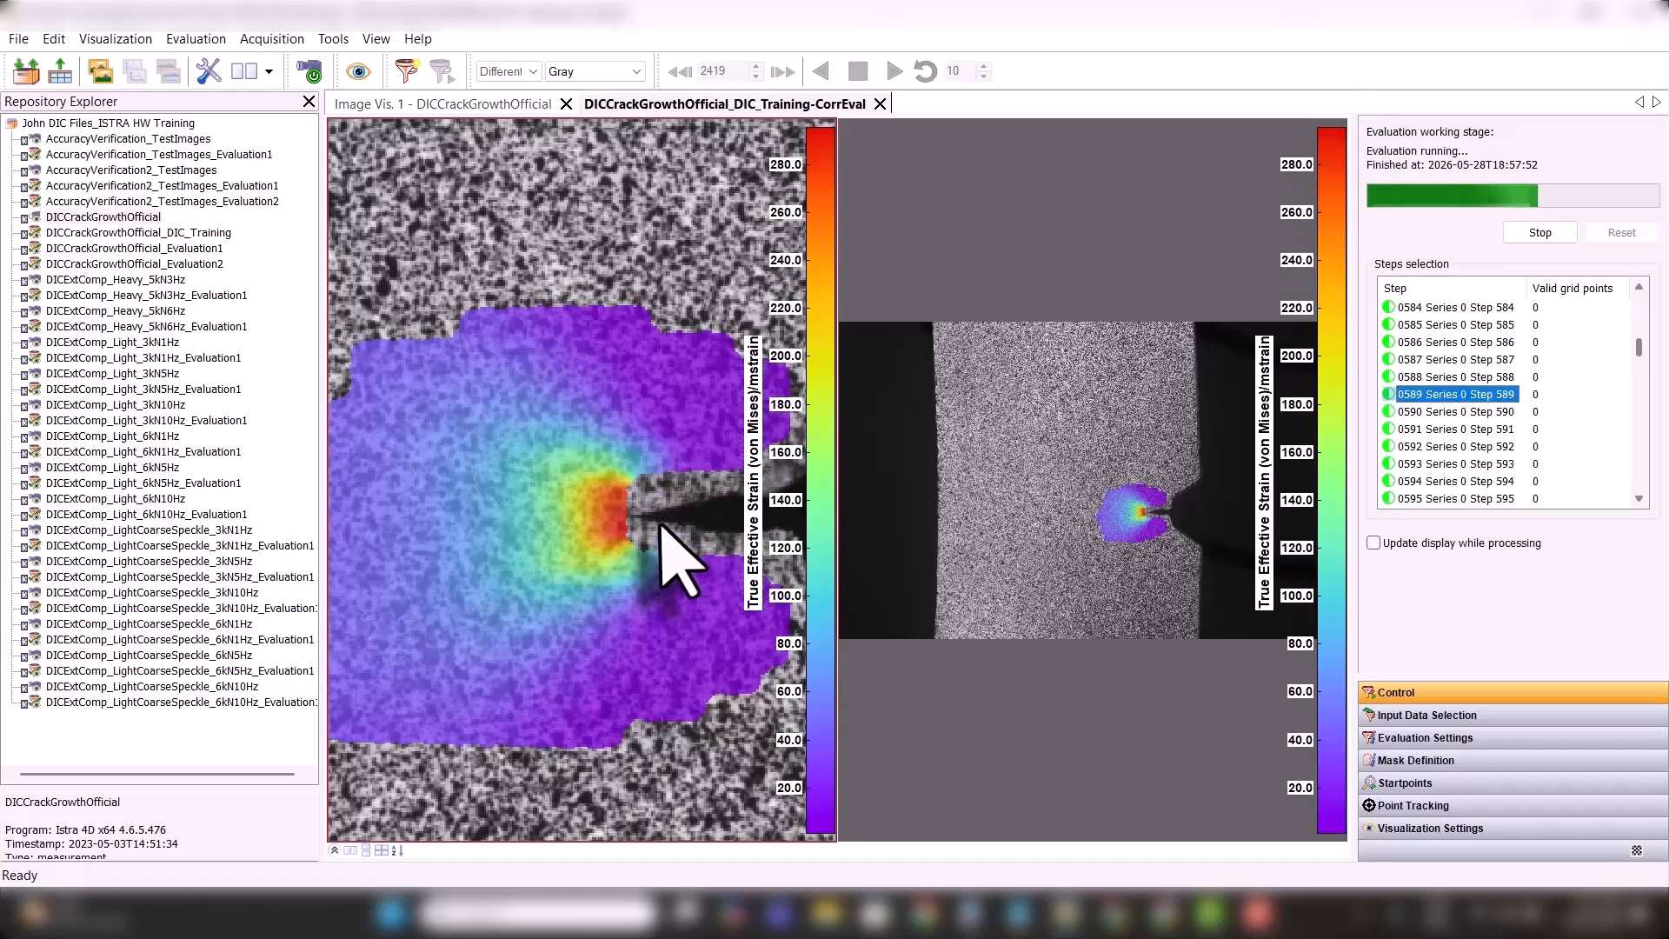
scroll(660, 526, "up", 2)
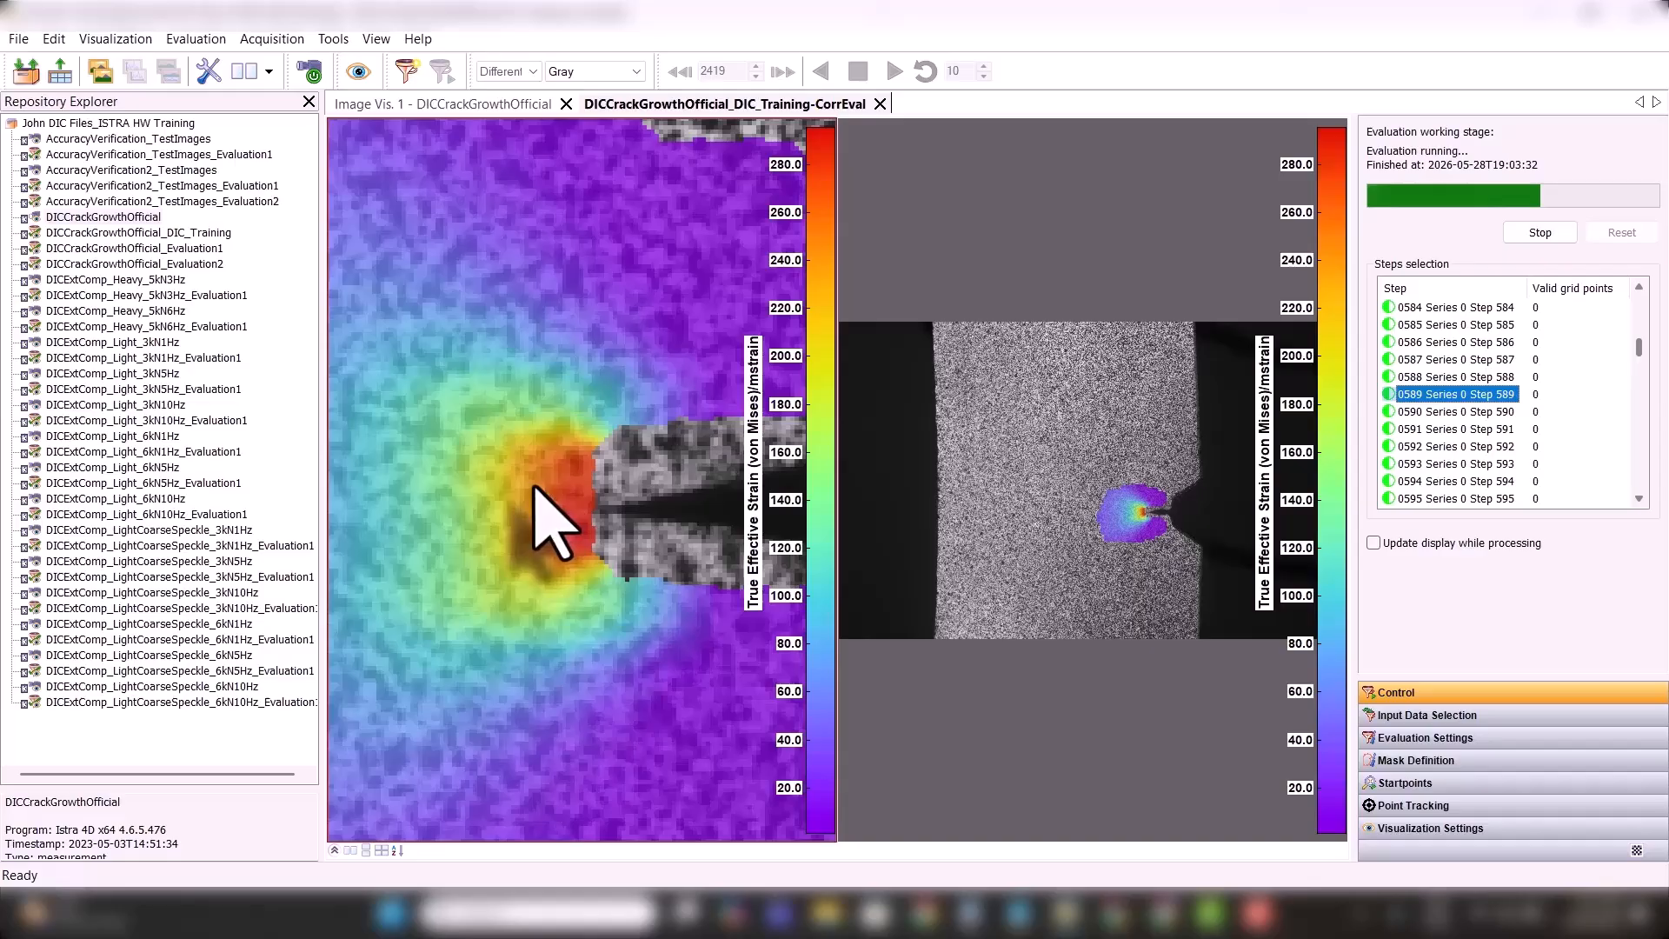
scroll(537, 487, "down", 4)
scroll(599, 508, "up", 1)
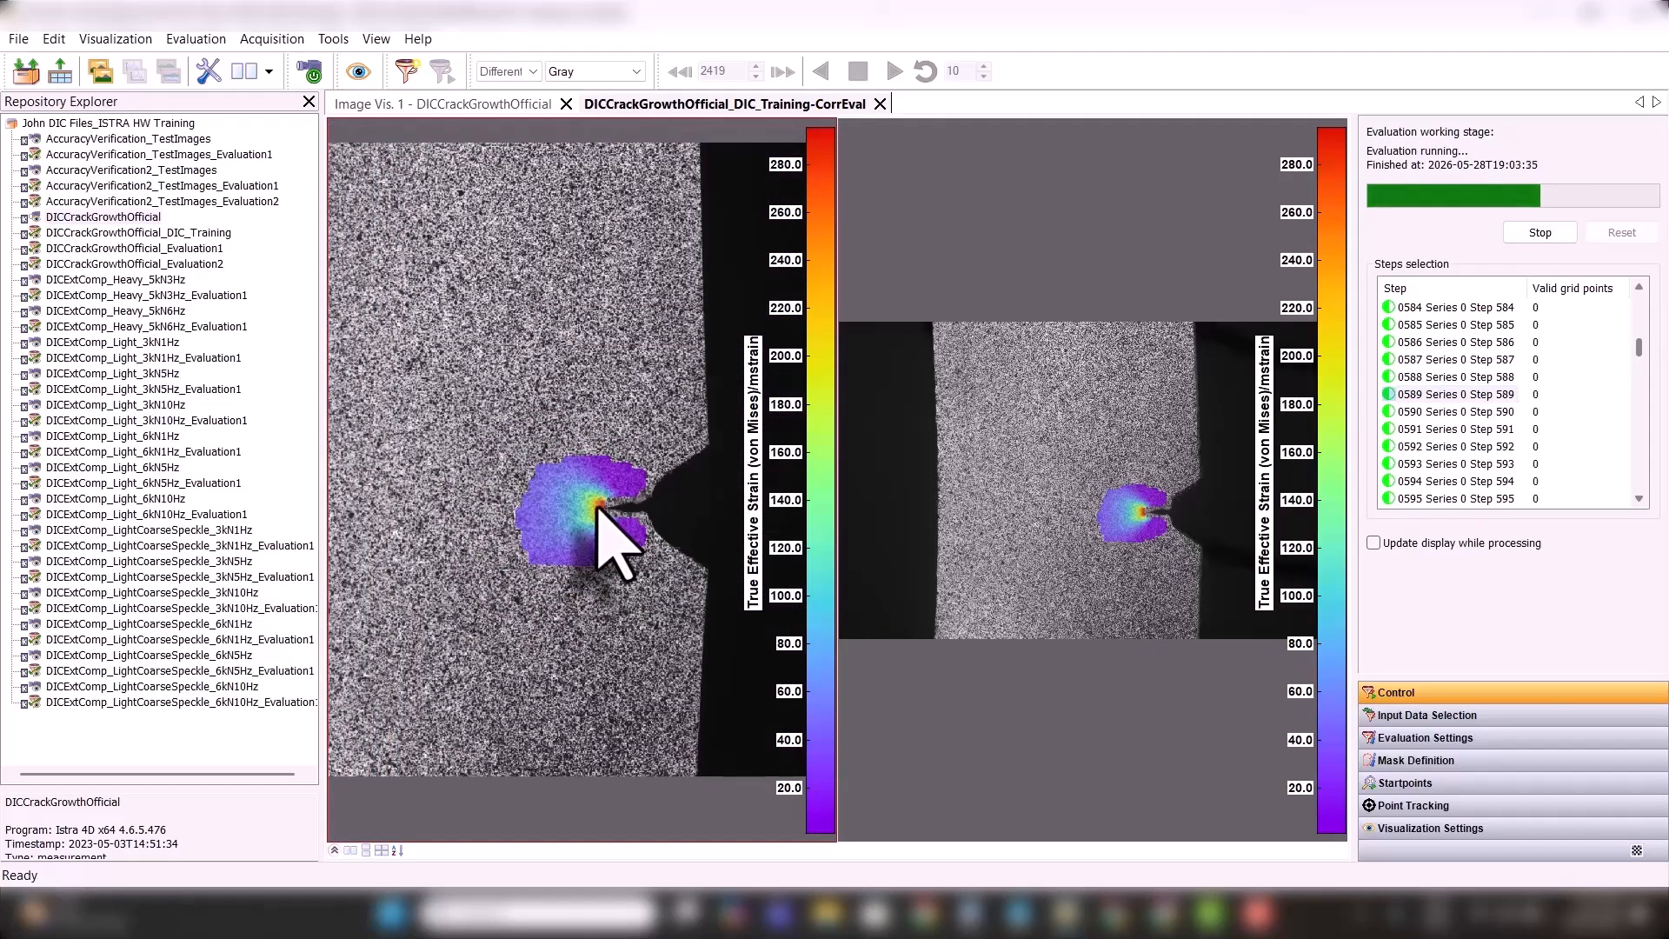
left_click_drag(495, 470, 558, 474)
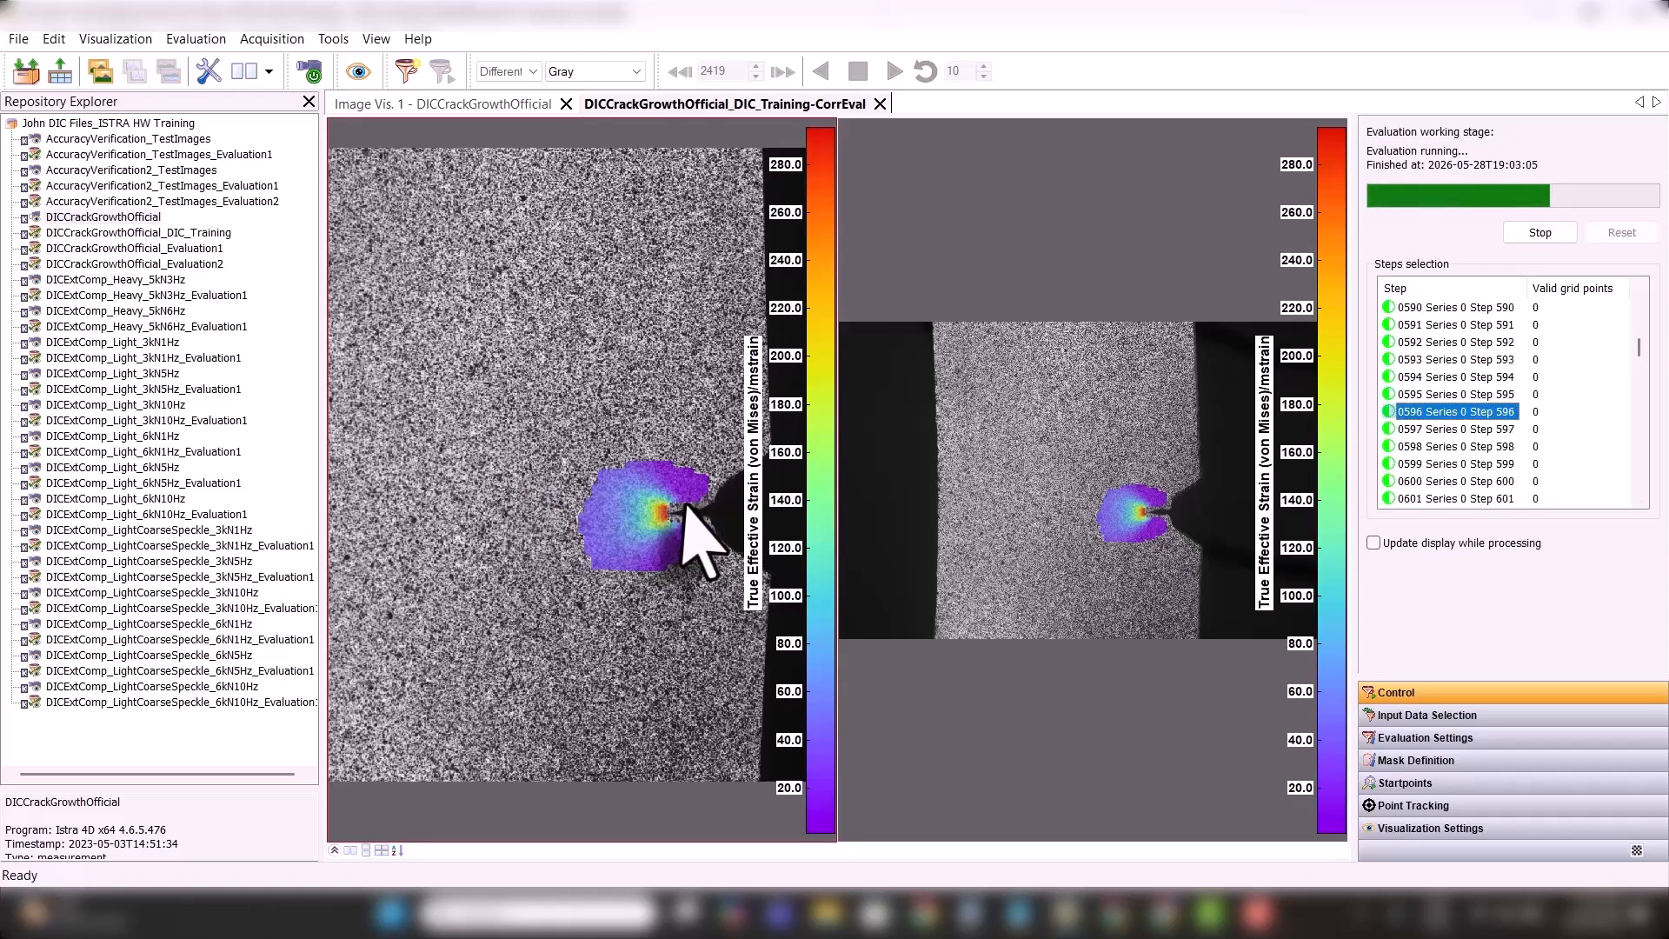
- Examine the strain distribution along the crack flanks and at the crack tip in step 596
scroll(697, 533, "up", 2)
scroll(687, 507, "up", 4)
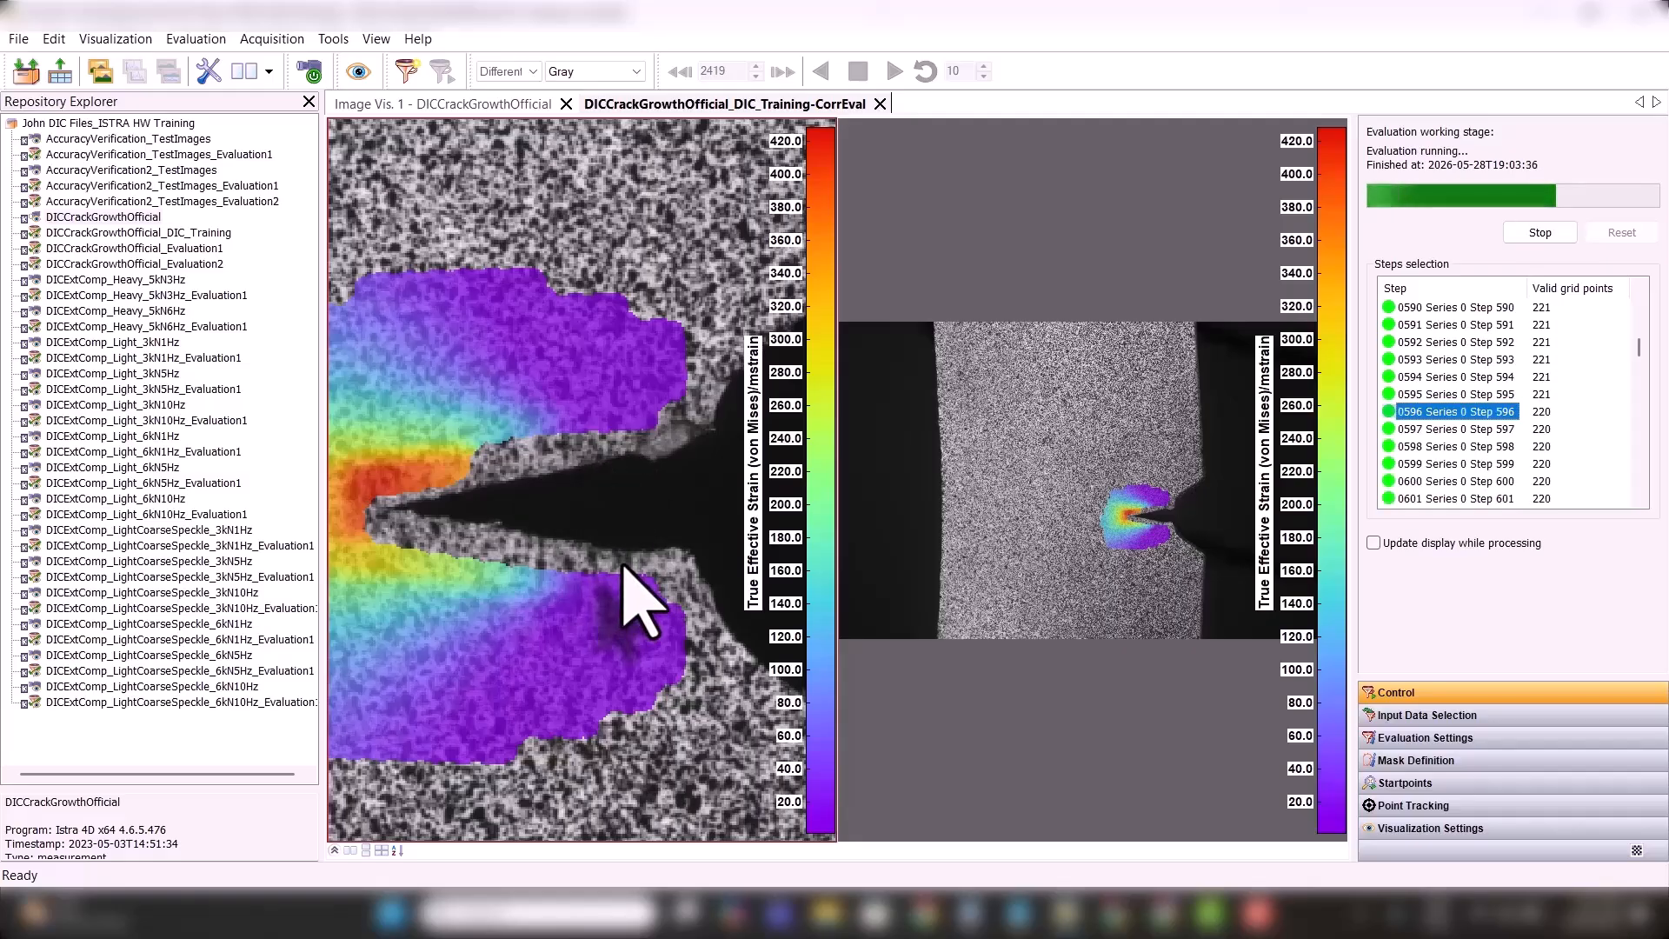
scroll(621, 539, "down", 3)
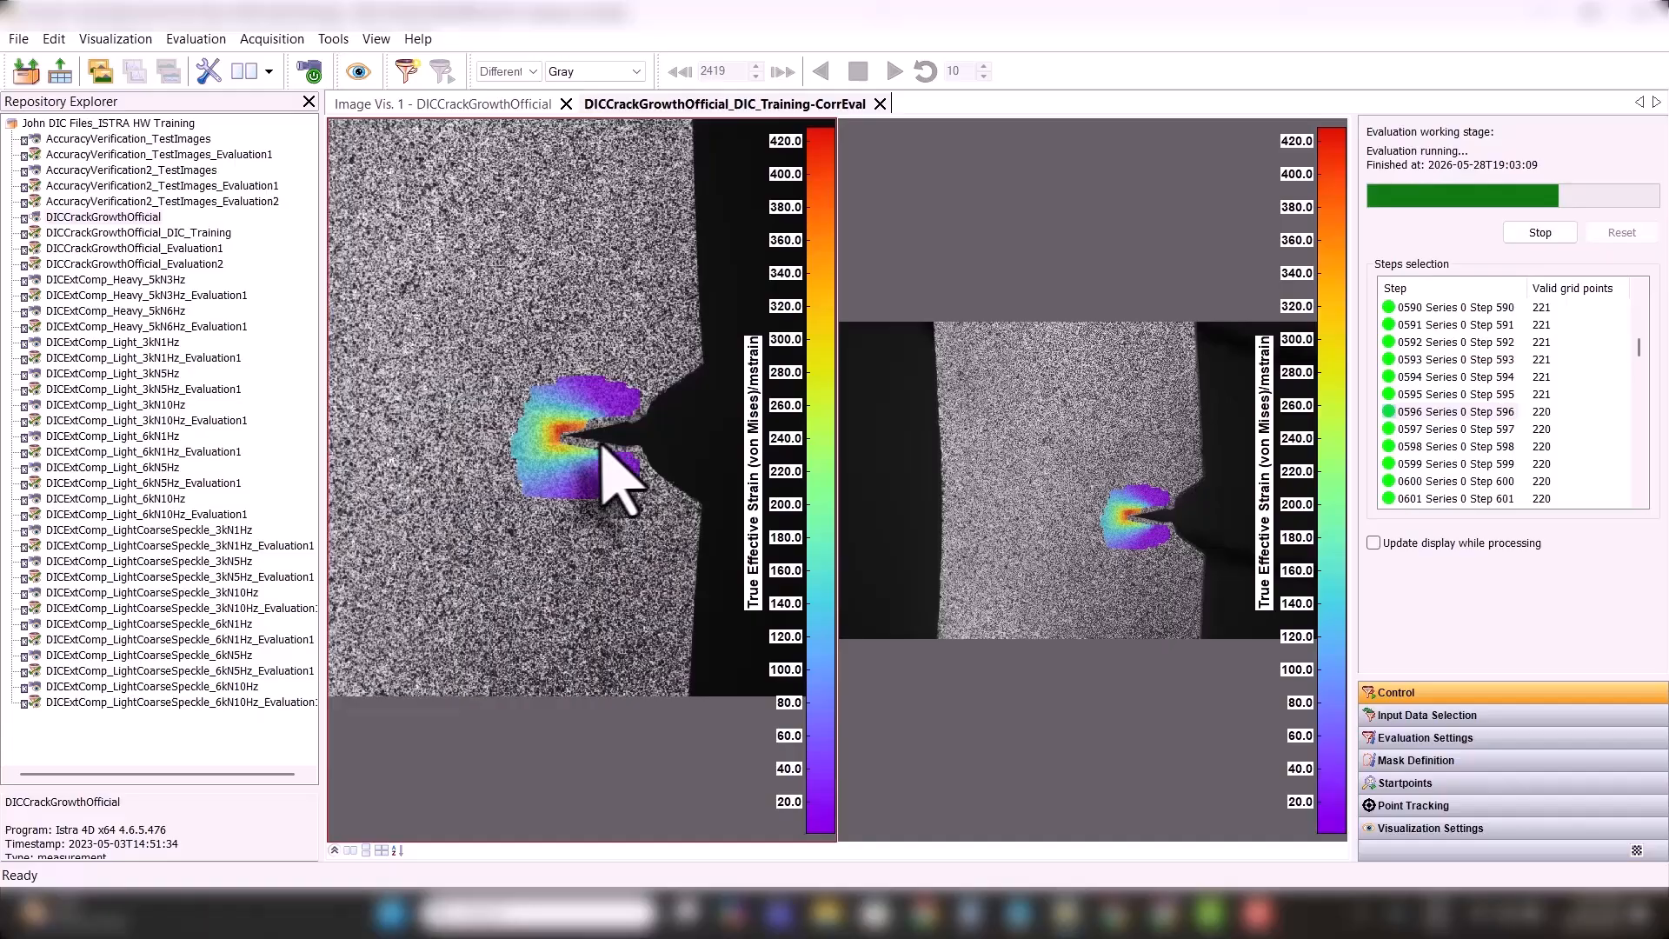
scroll(583, 417, "down", 2)
scroll(565, 439, "down", 2)
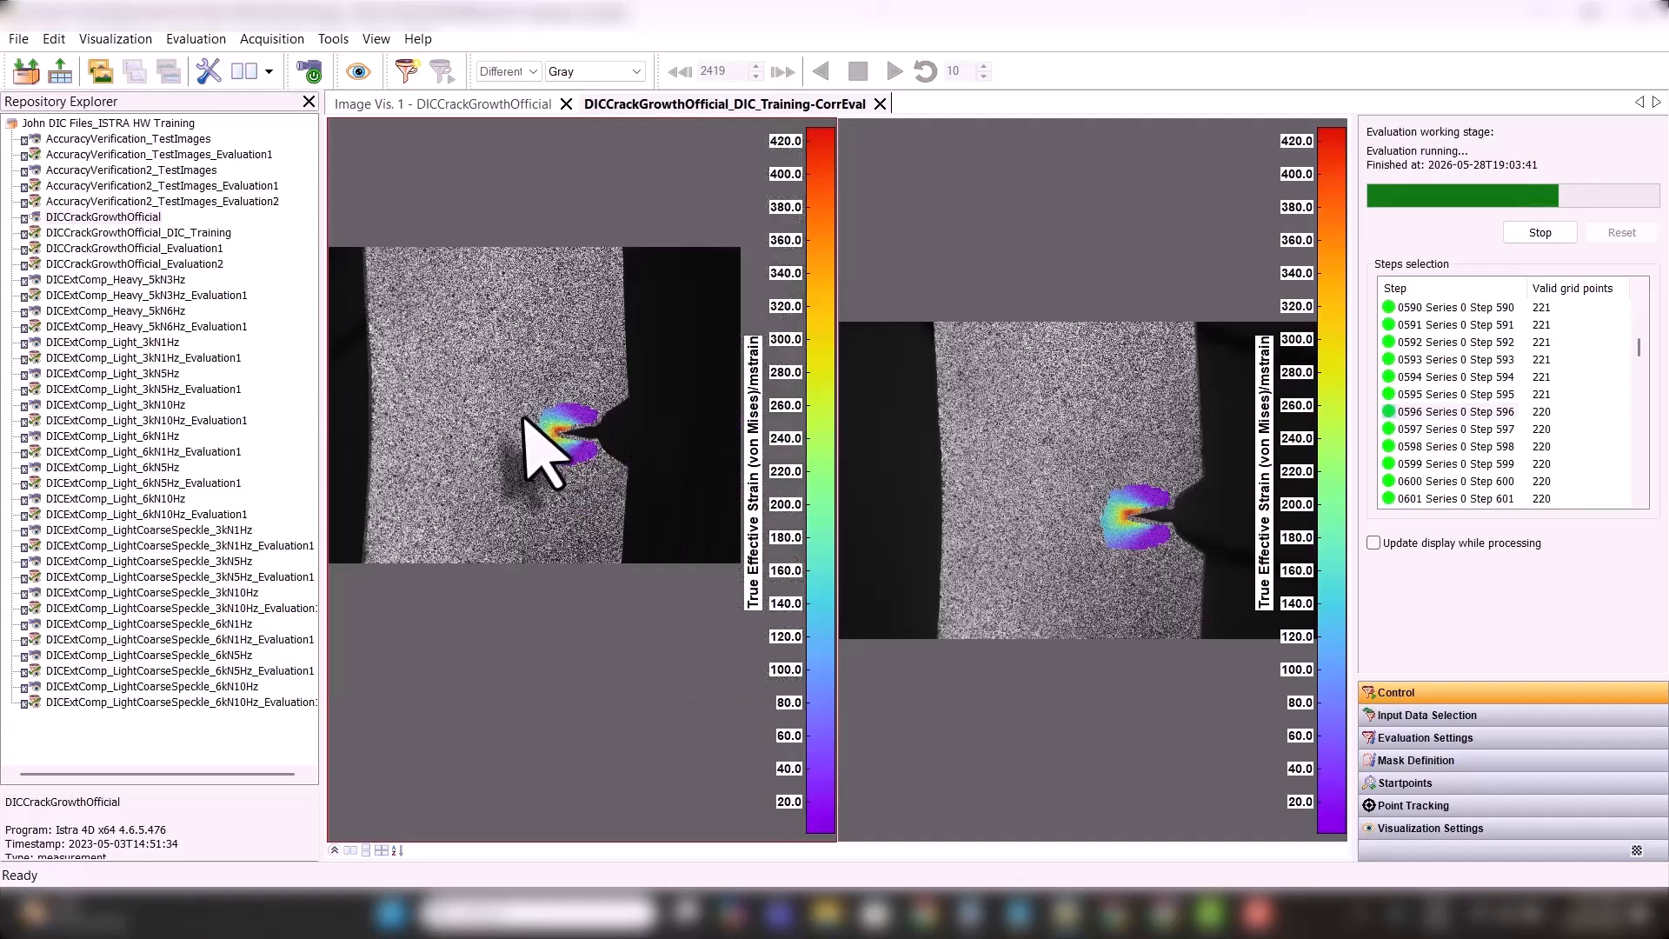
scroll(605, 465, "up", 3)
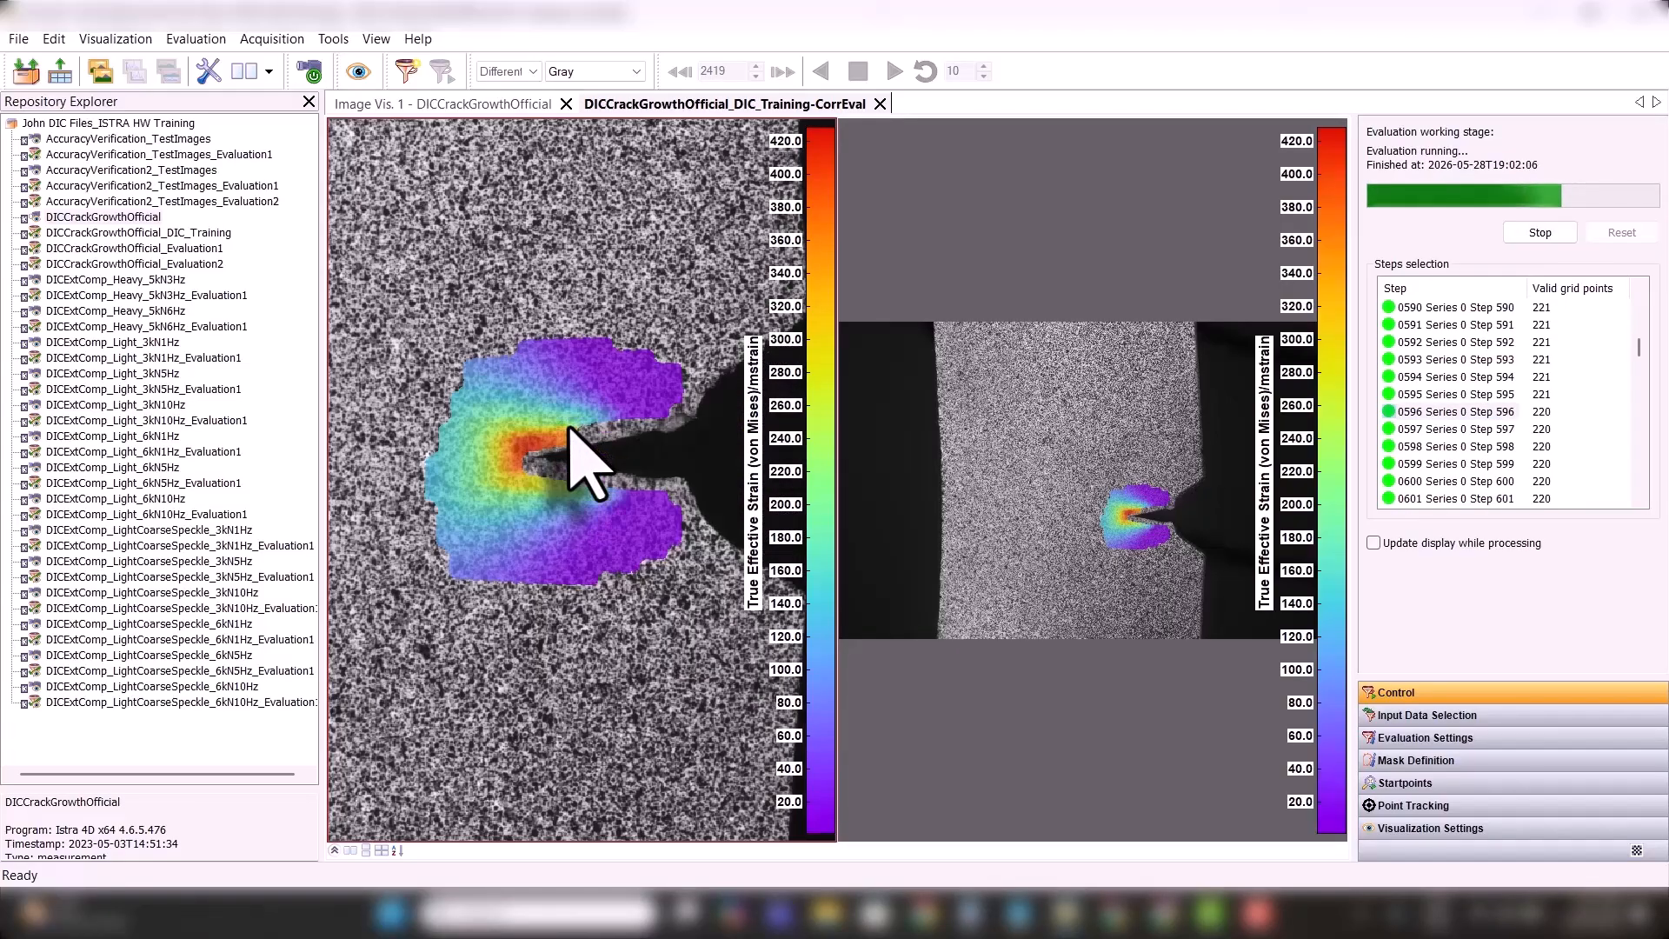
left_click_drag(504, 395, 574, 406)
left_click_drag(672, 461, 650, 465)
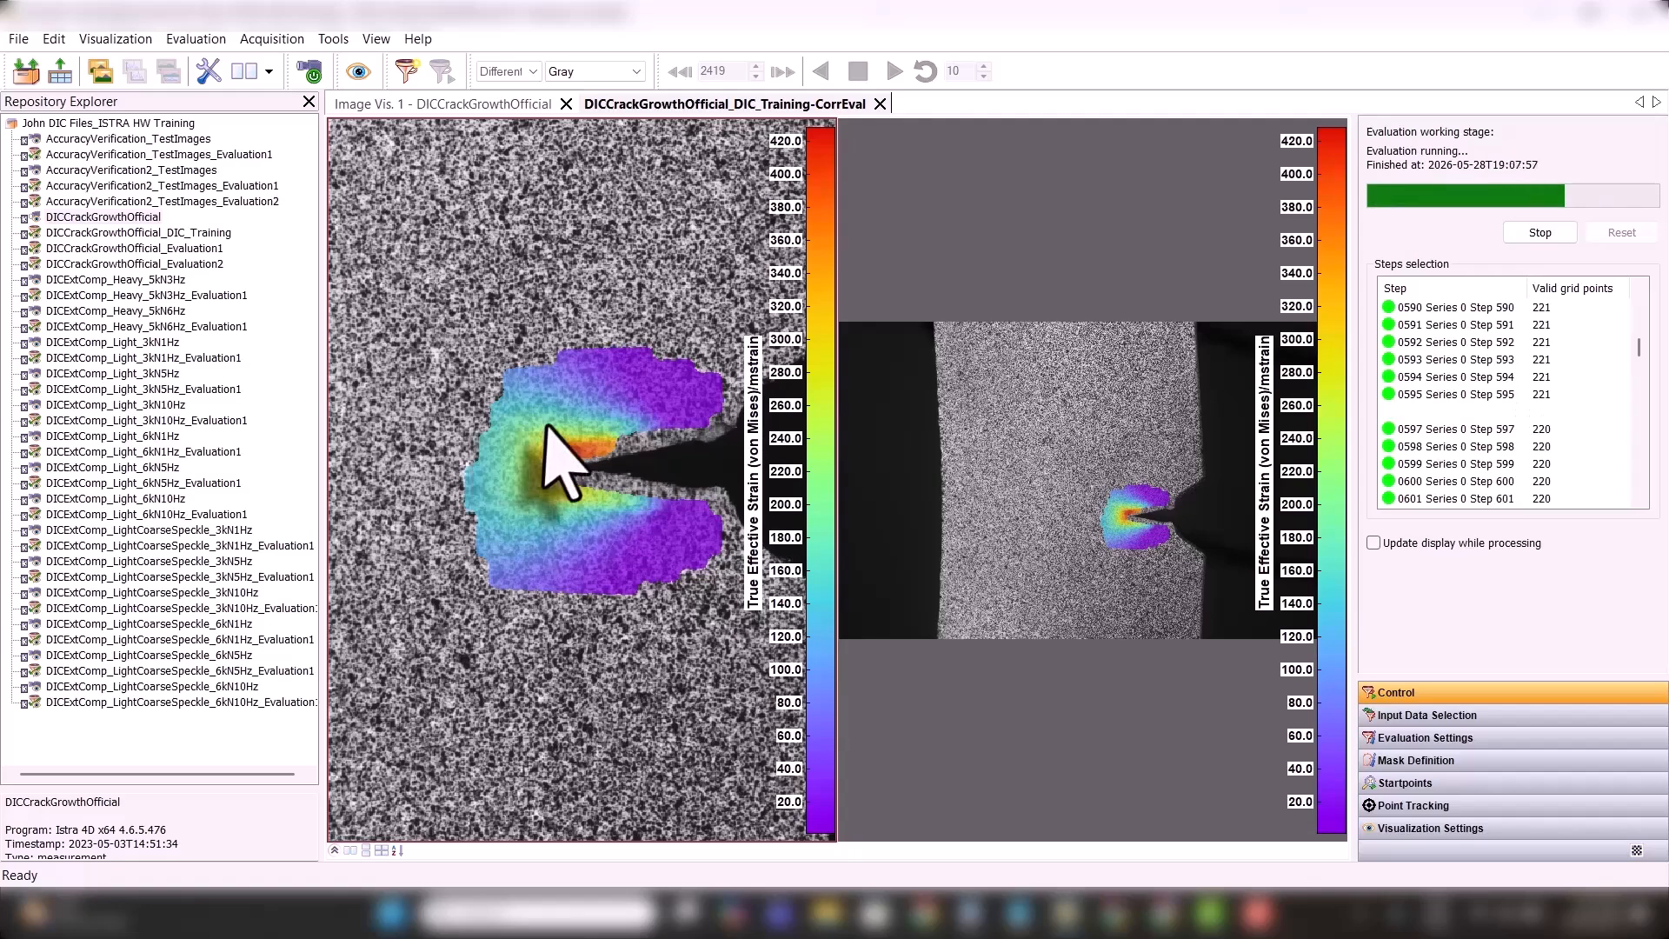
scroll(680, 278, "down", 1)
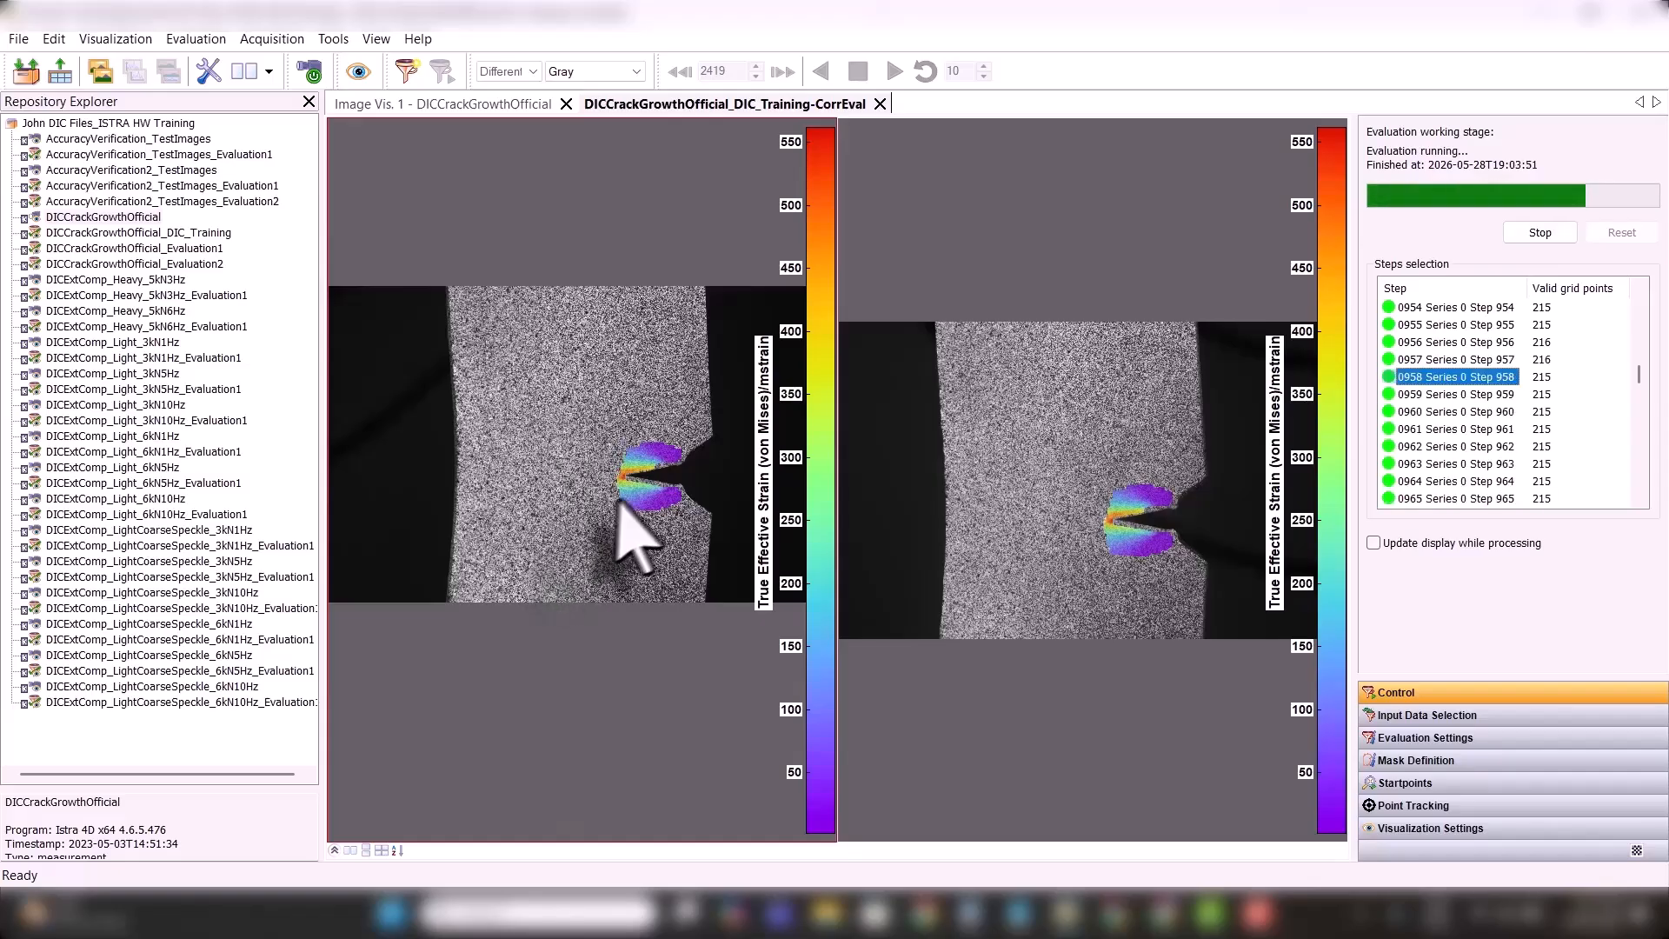
- Inspect the crack-tip strain map in steps 958 and 980 relative to the edge of the evaluated area
scroll(631, 486, "up", 5)
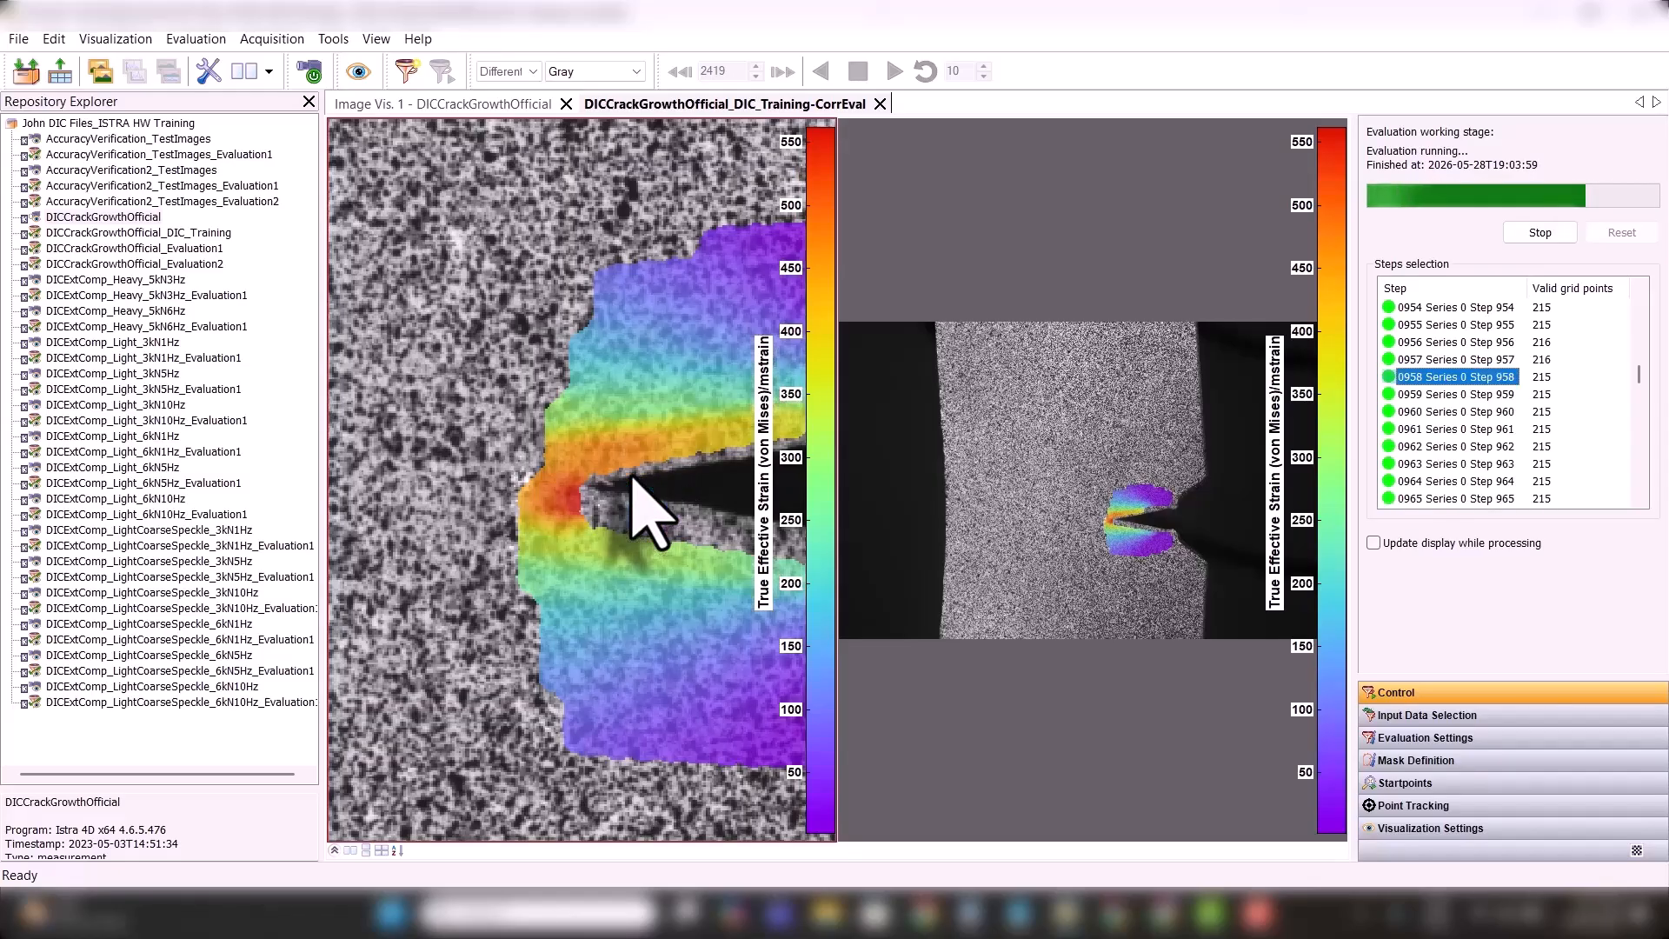
left_click_drag(608, 478, 552, 477)
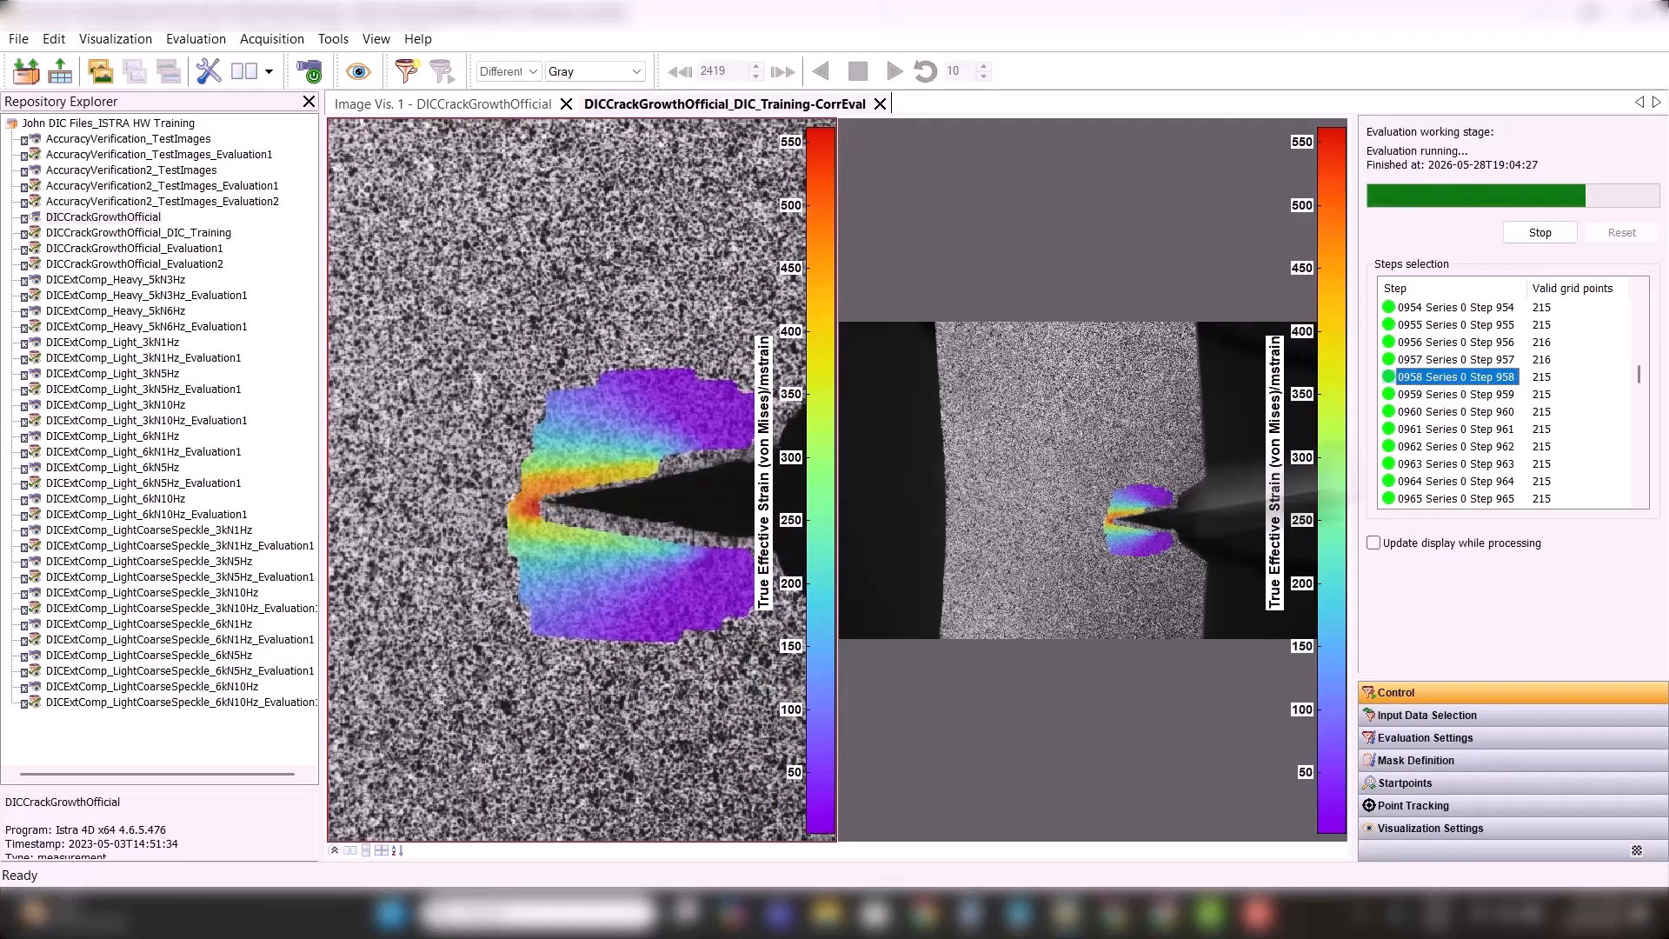
left_click_drag(1636, 380, 1644, 410)
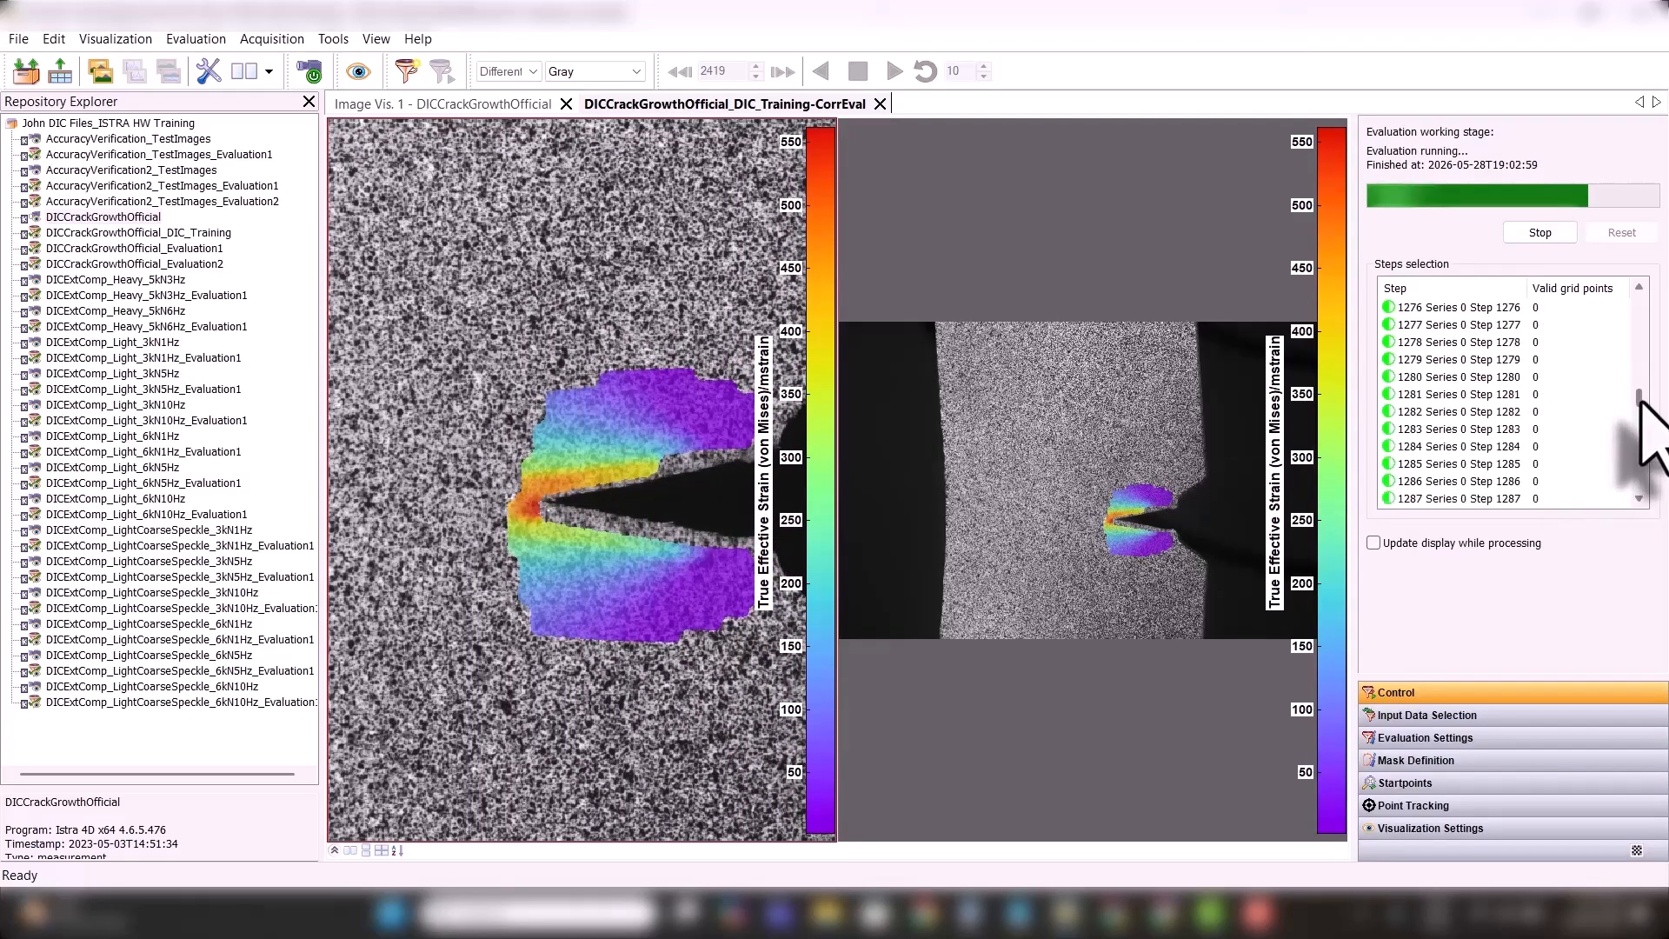
left_click(1633, 426)
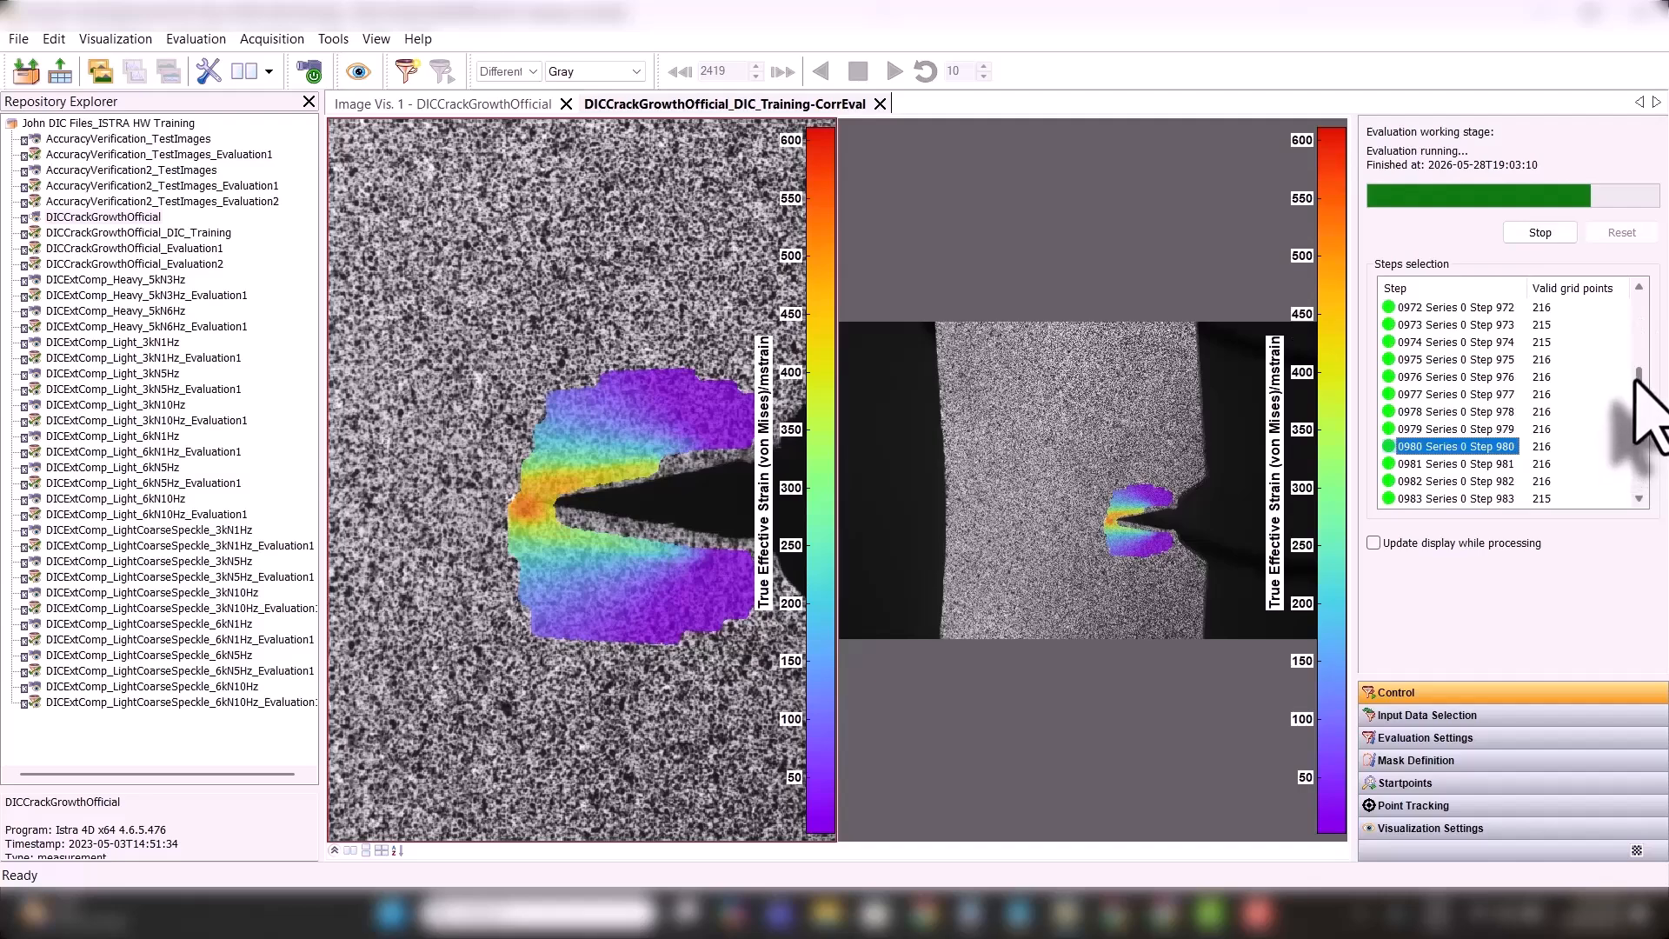
- Display step 1131 and examine the strain map above and below the opened crack
left_click_drag(1637, 384, 1639, 393)
left_click(1438, 481)
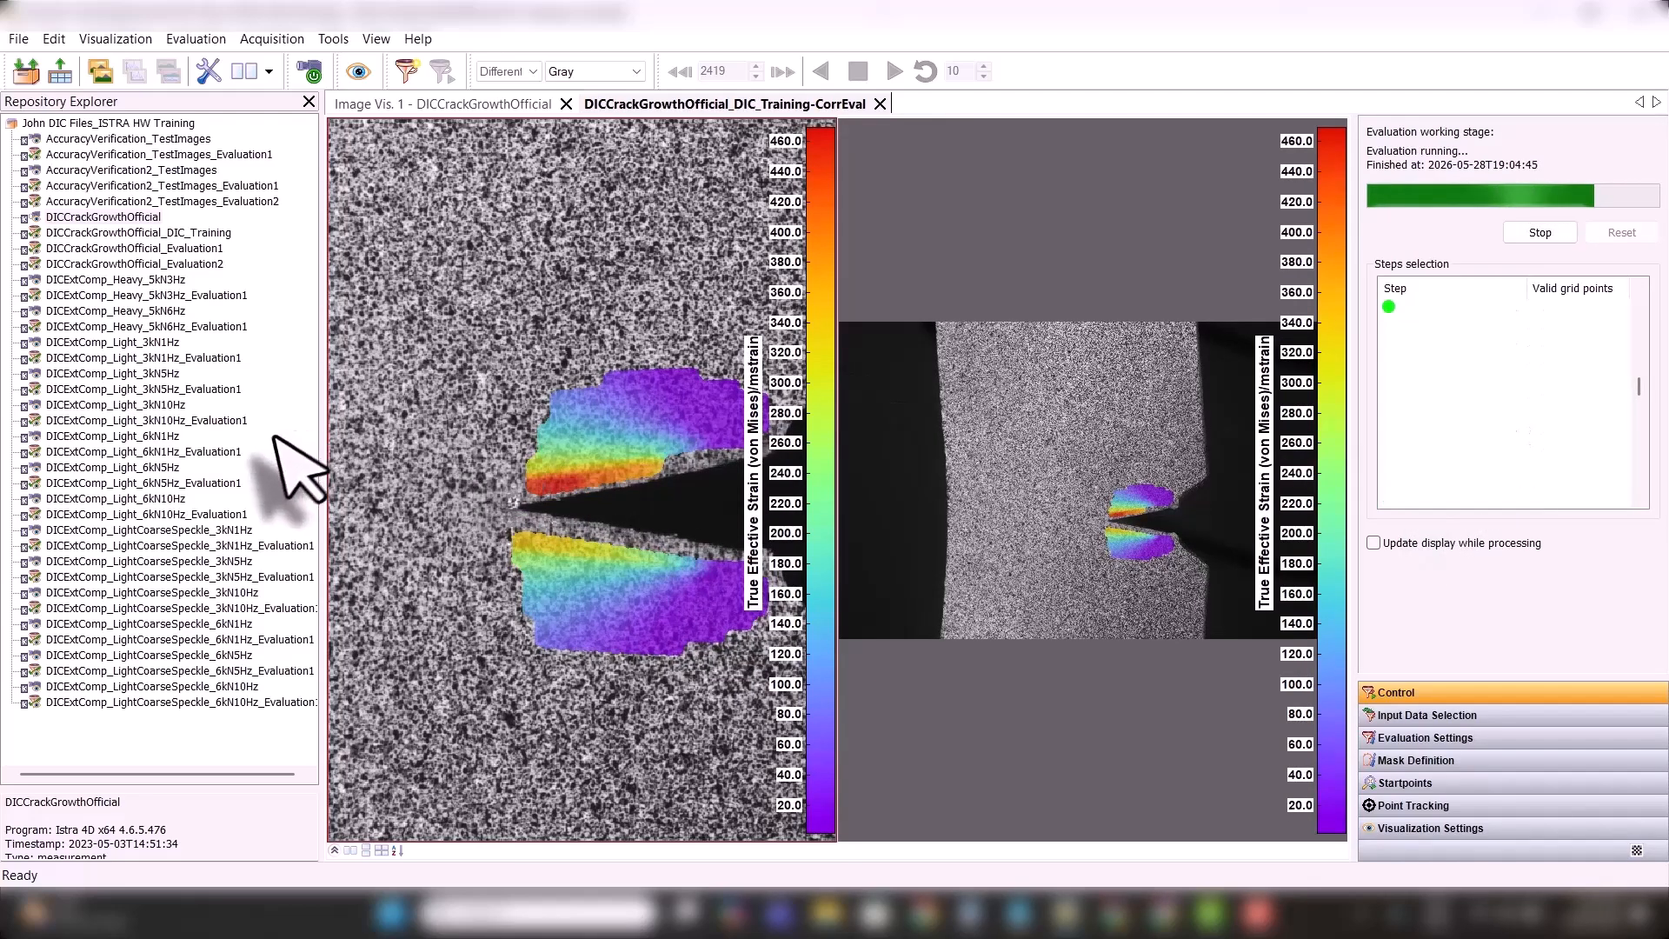
scroll(474, 509, "down", 1)
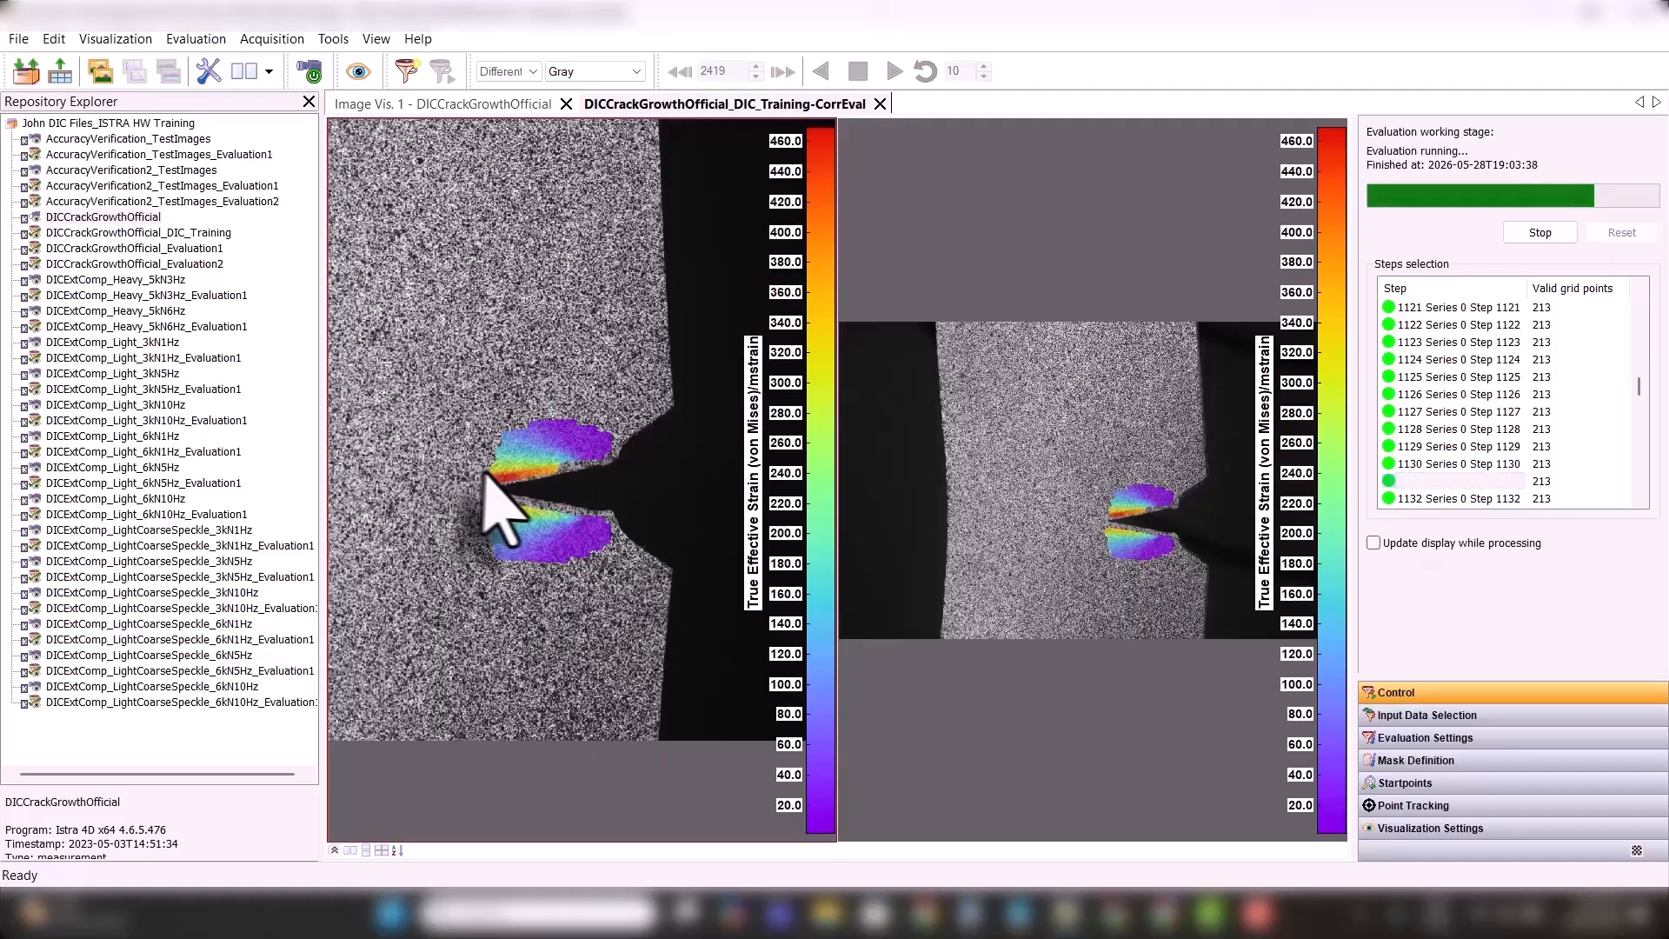
scroll(503, 505, "down", 1)
scroll(525, 483, "up", 3)
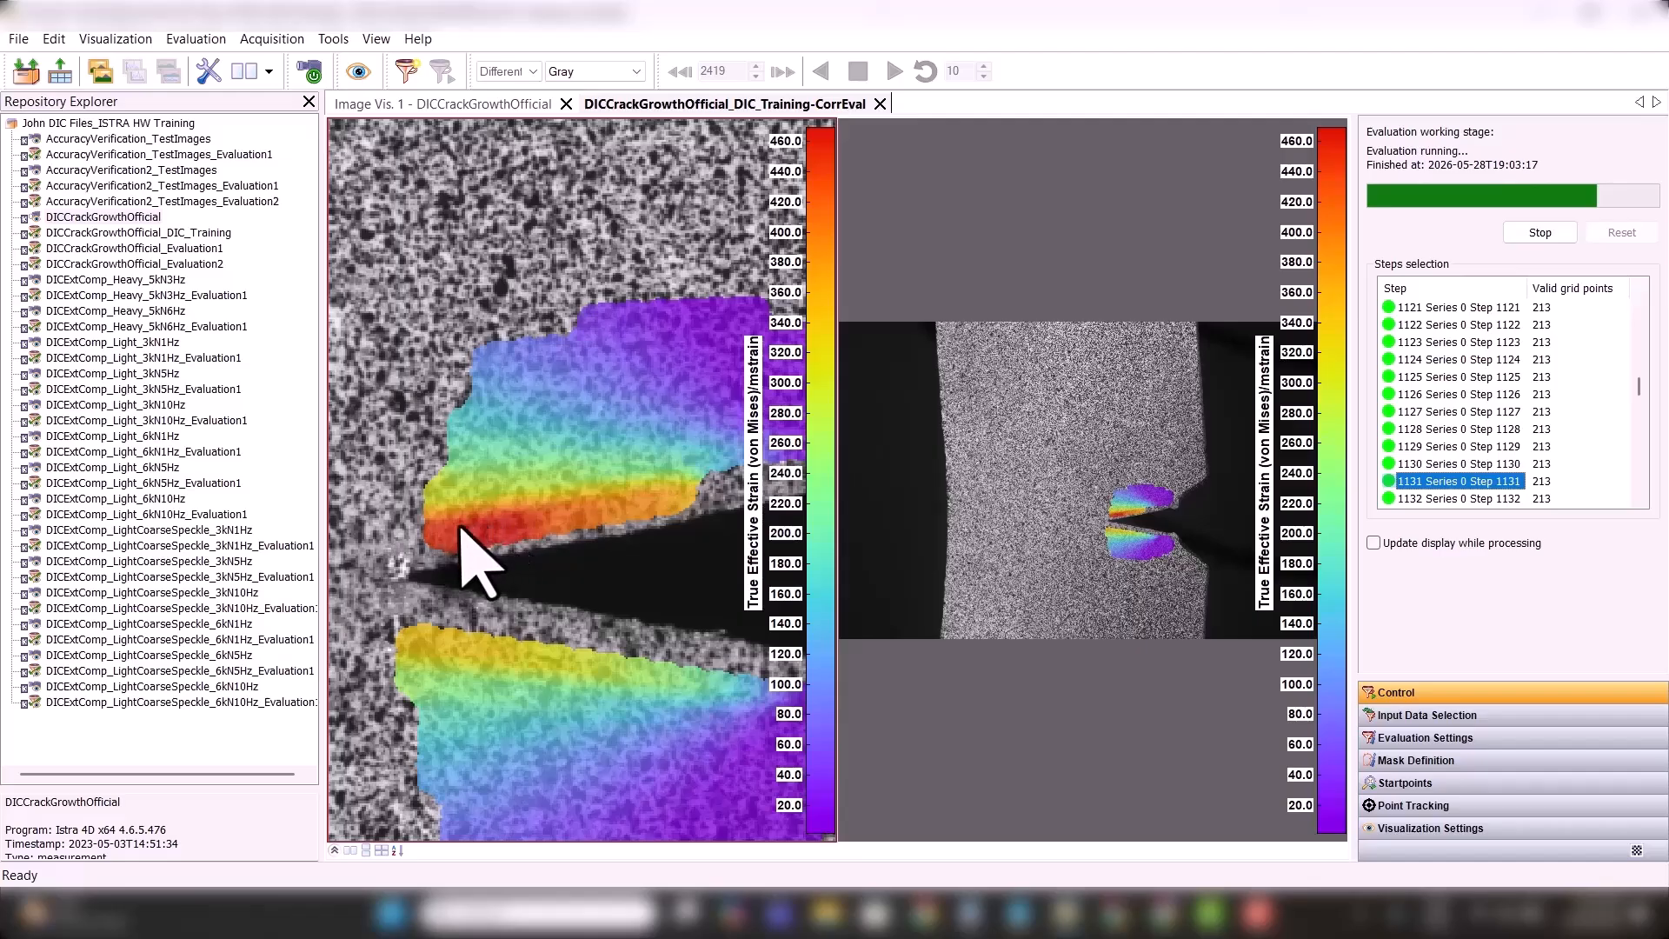
scroll(439, 509, "down", 2)
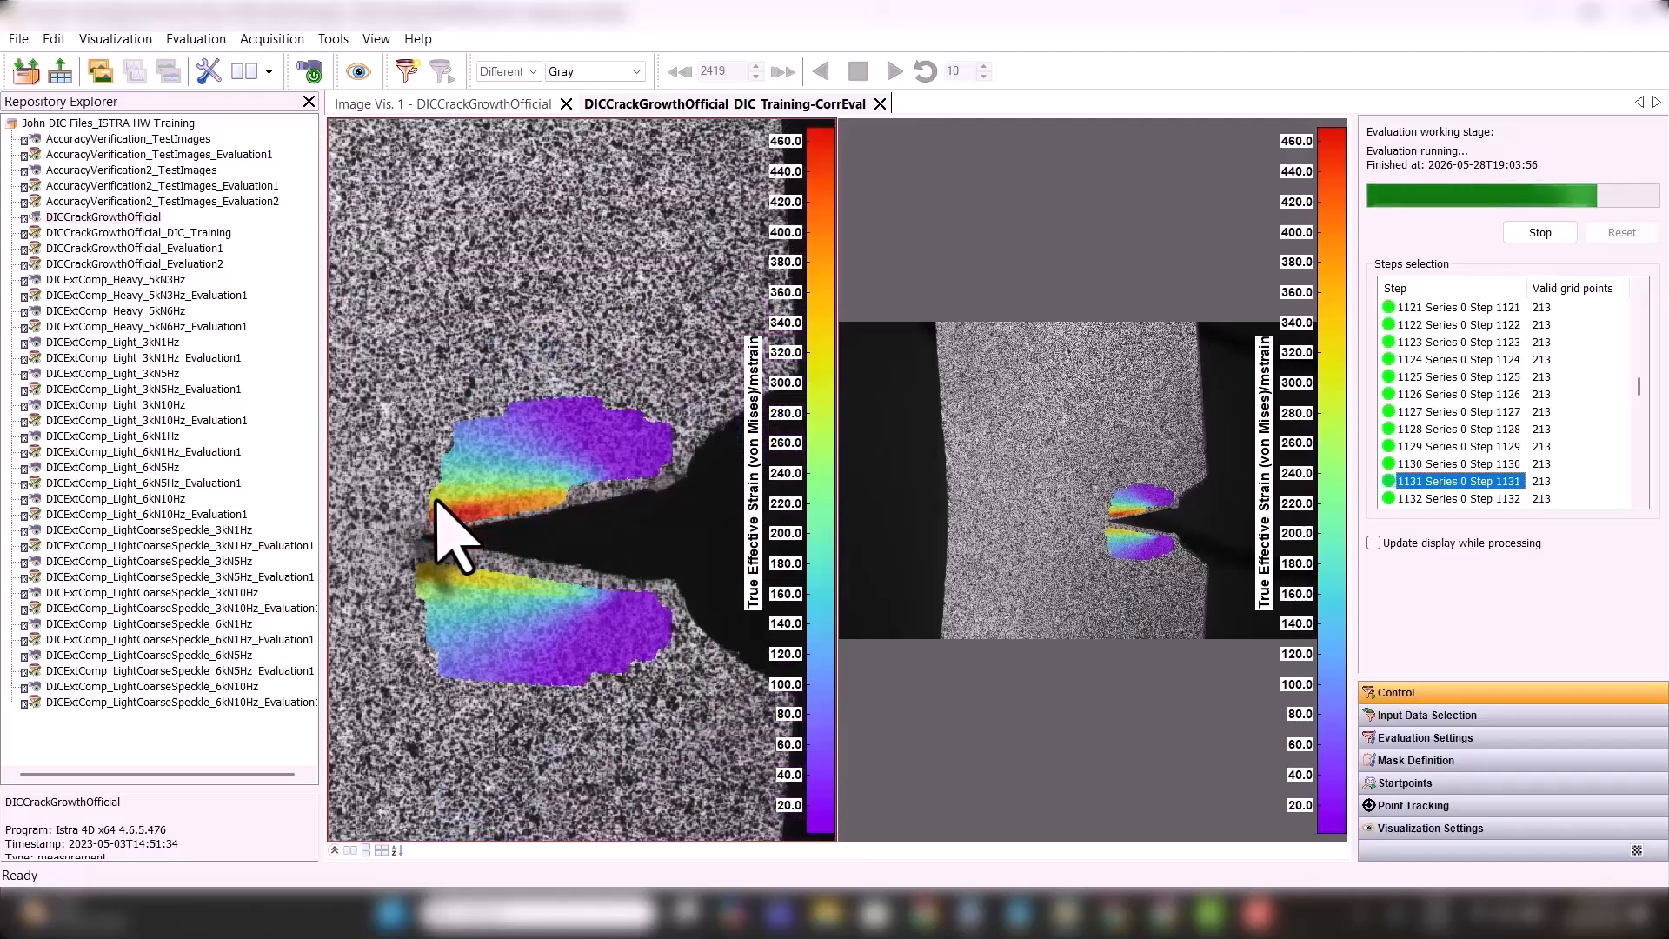
scroll(439, 513, "down", 3)
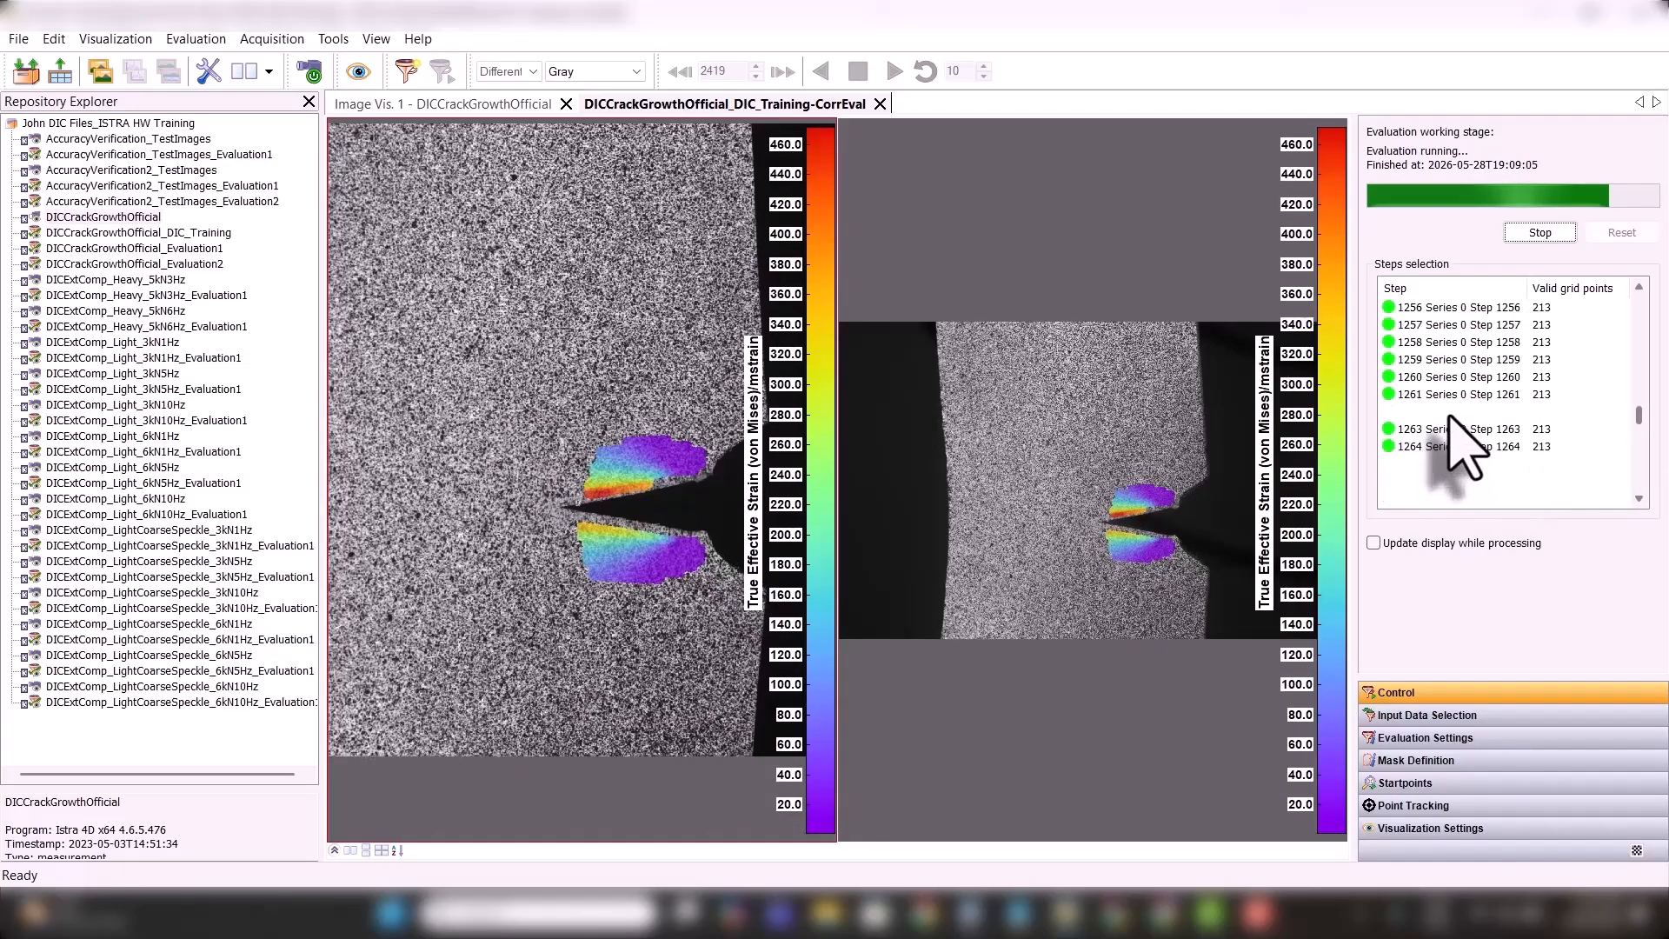
- Compare the strain maps of steps 1262 and 1737 around the opened crack
left_click(1448, 413)
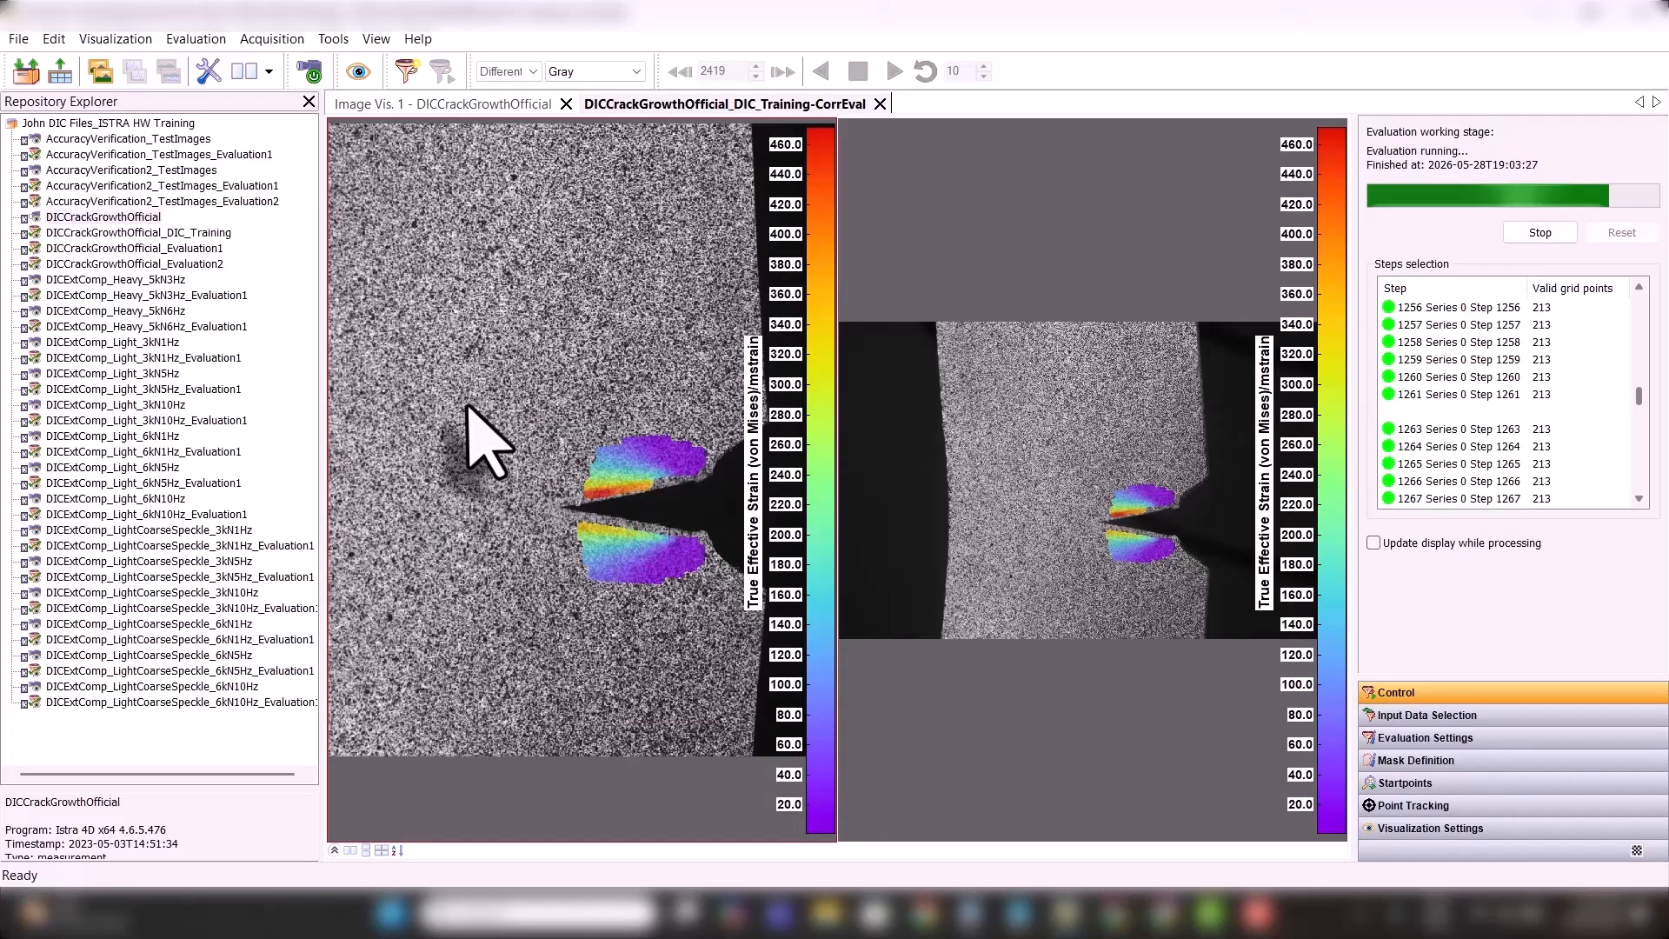
scroll(466, 408, "down", 2)
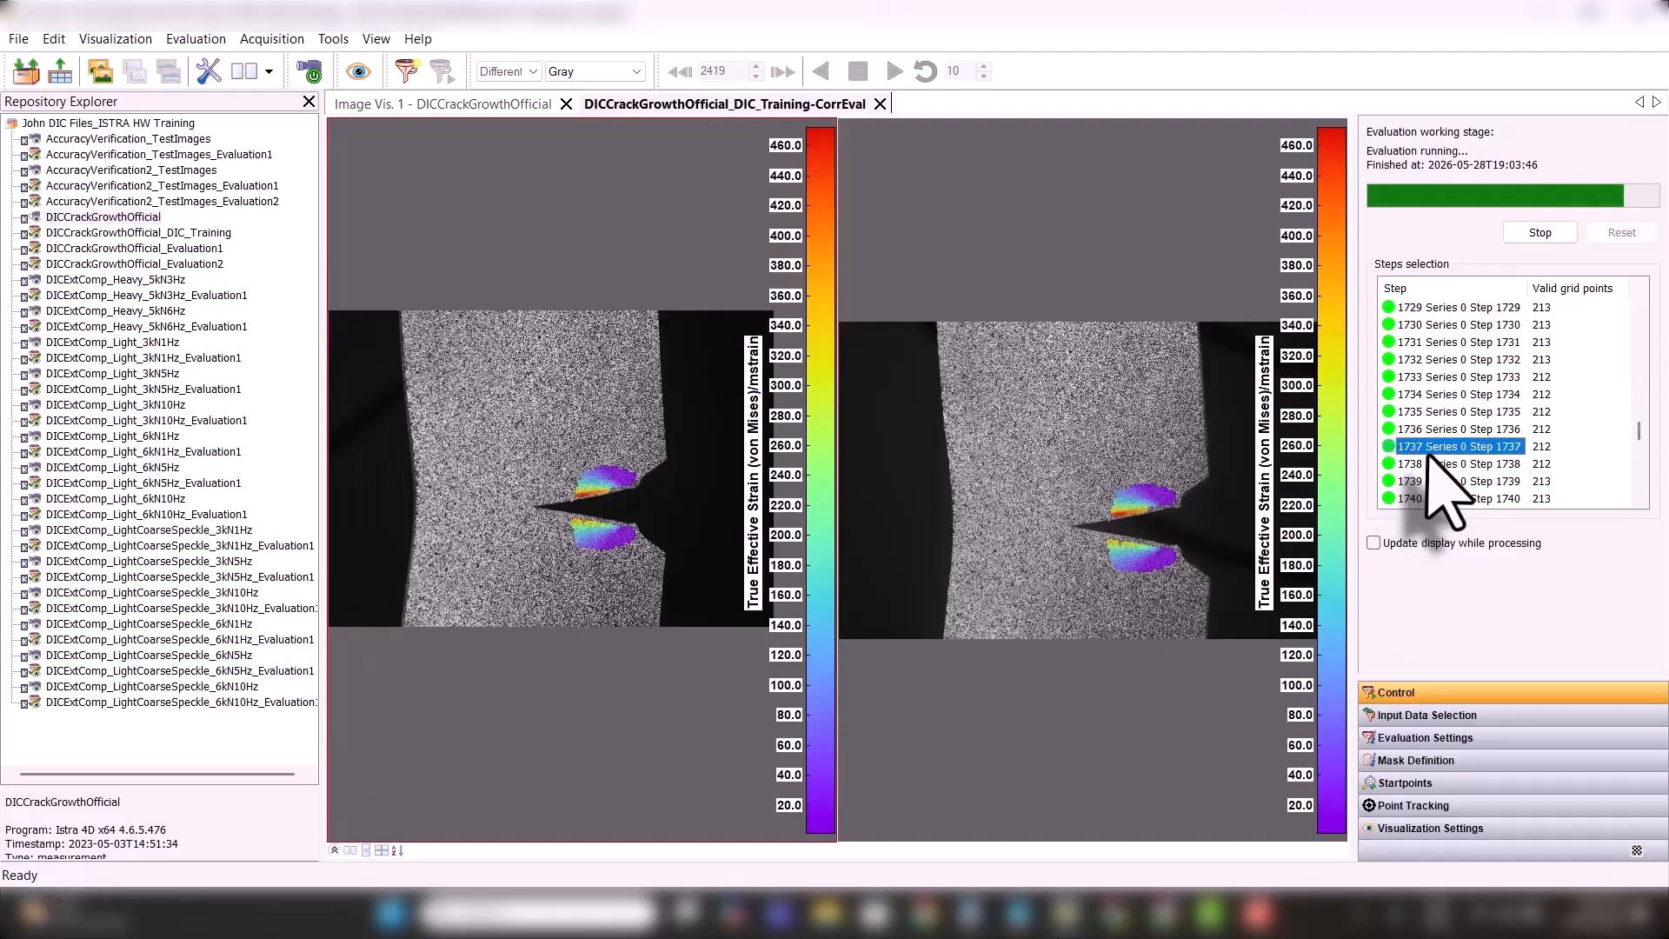
left_click(1431, 449)
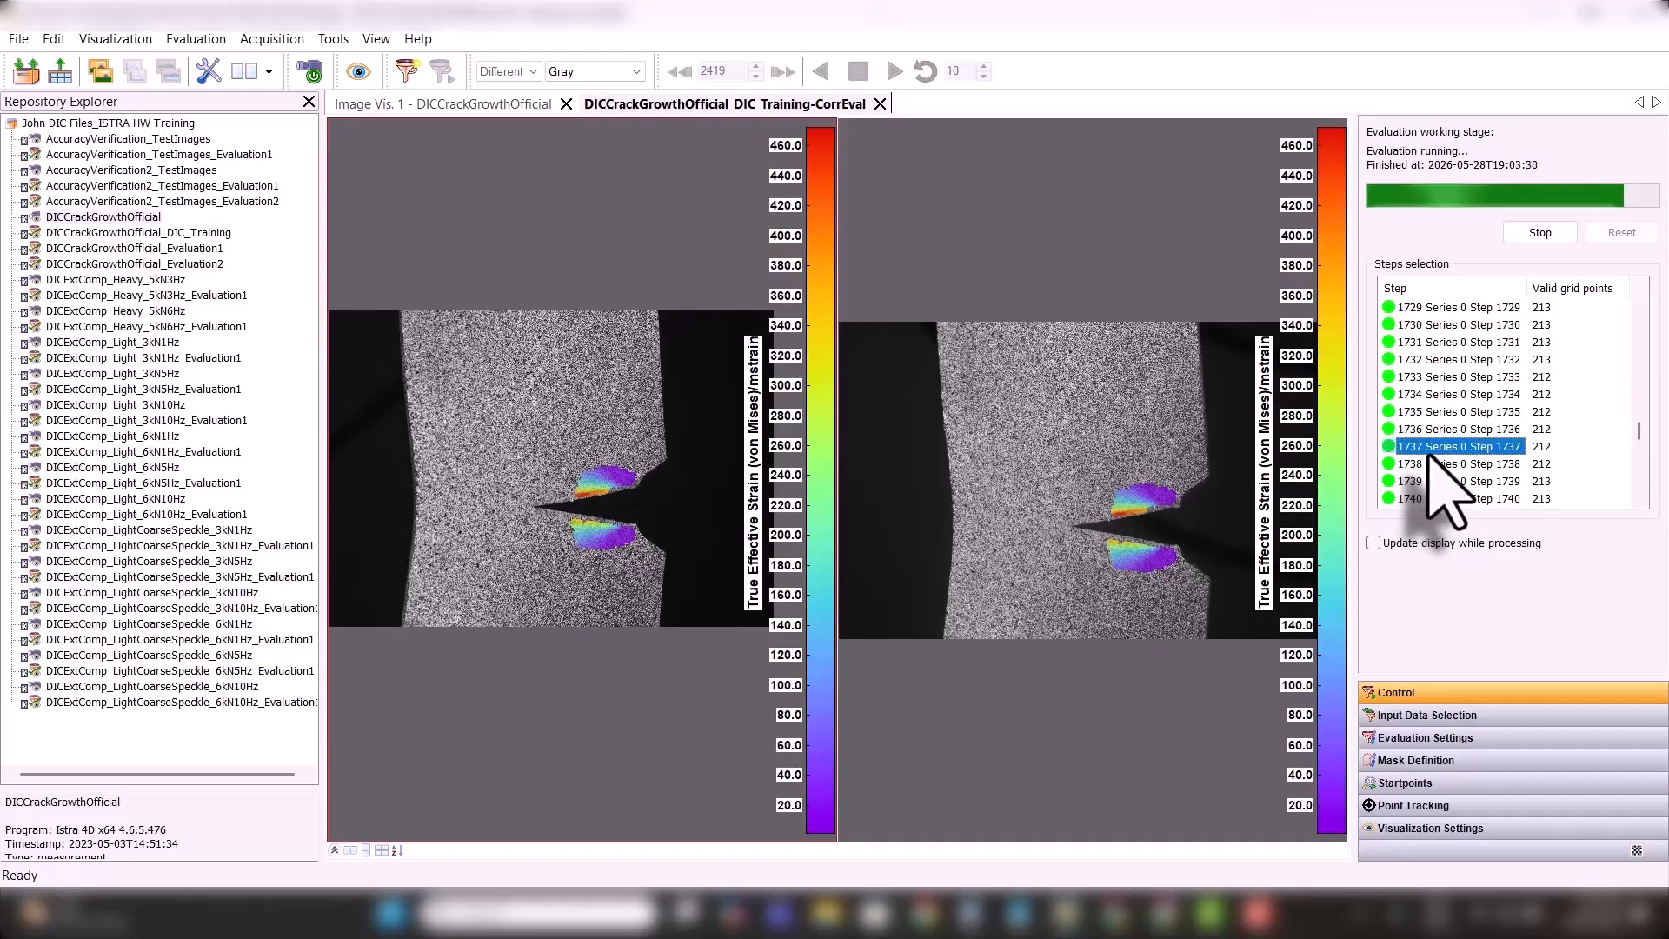
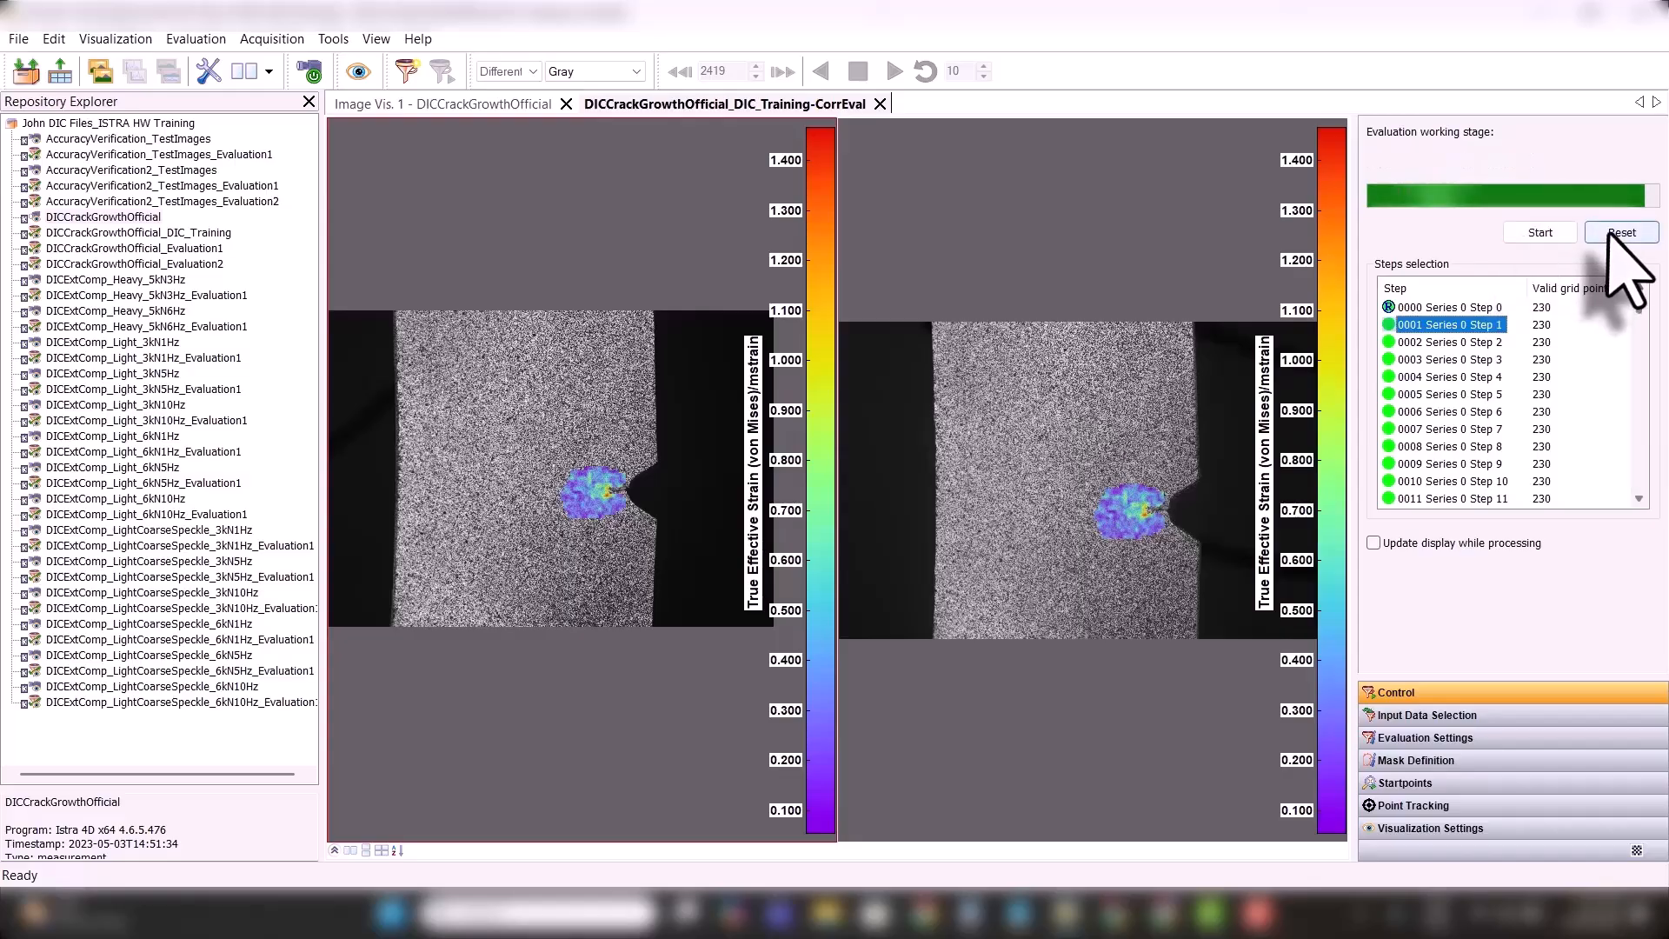
- Reset the evaluation and remove the mask polygon and both startpoints from the mask definition of step 0
left_click(1615, 233)
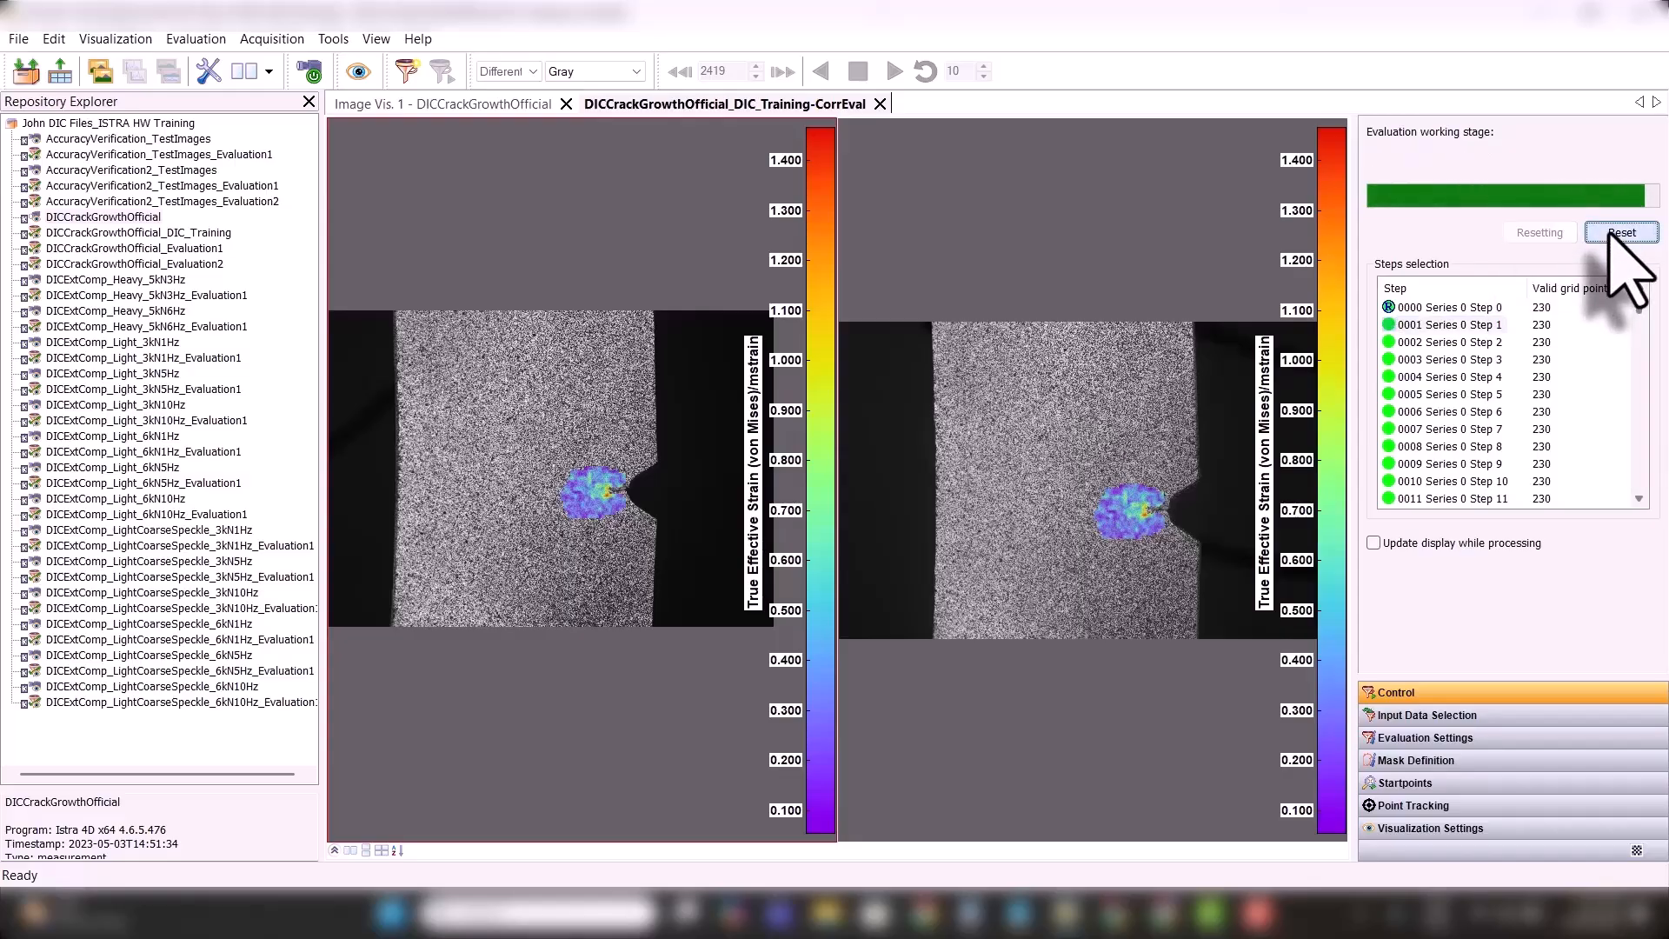
left_click(1391, 761)
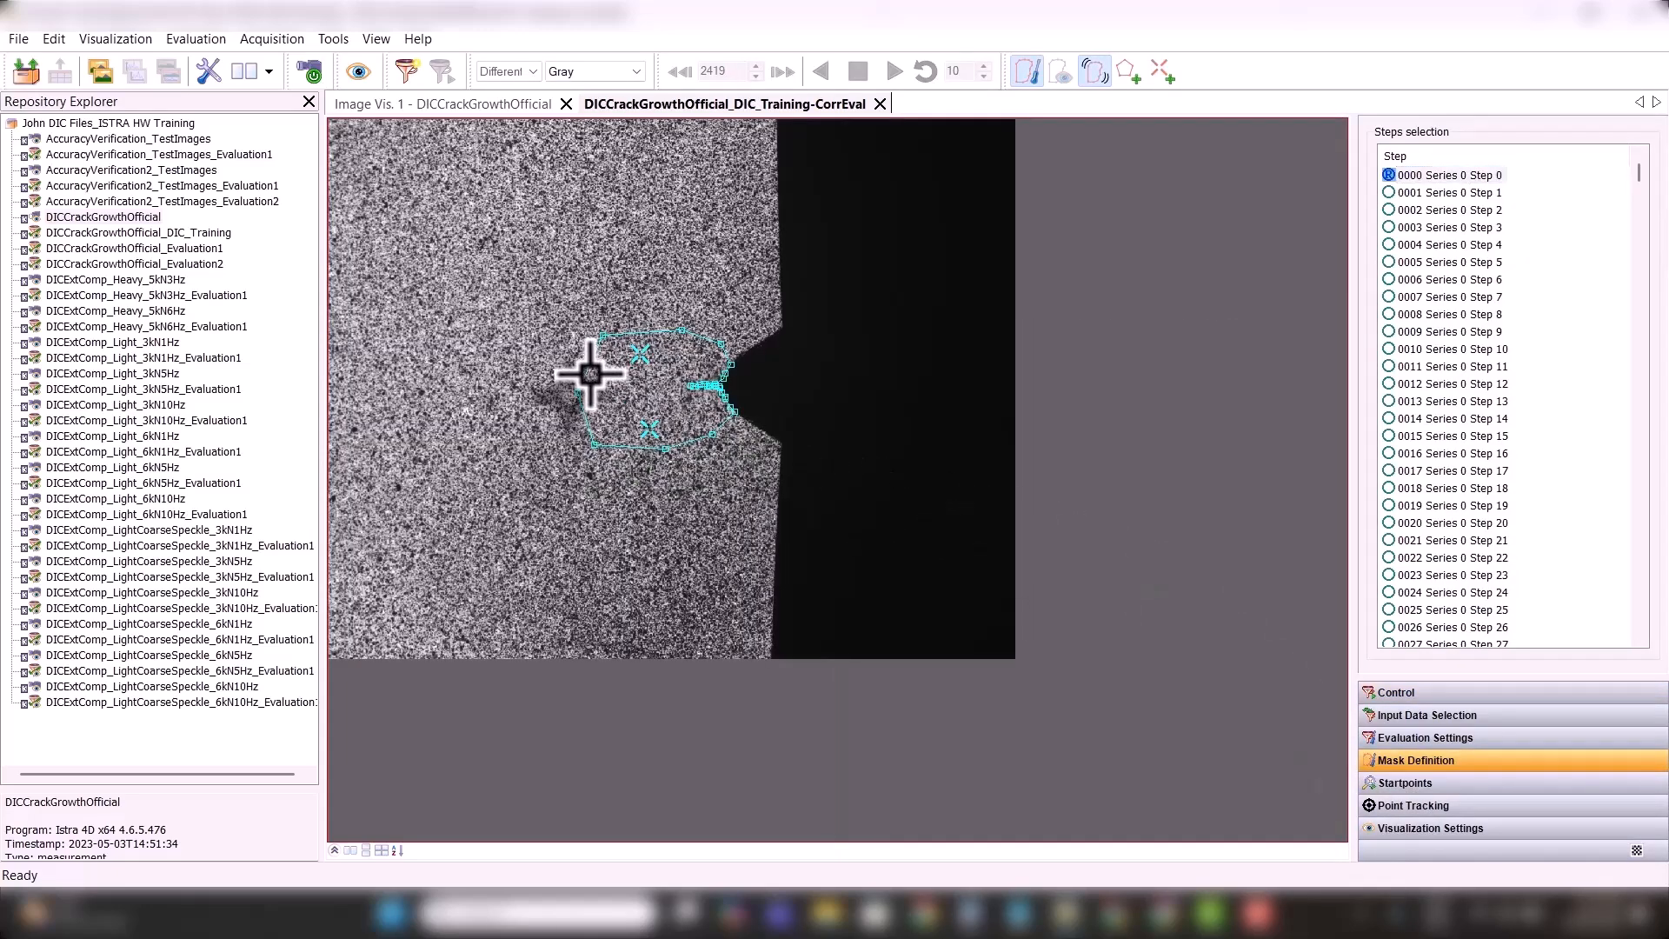
right_click(604, 336)
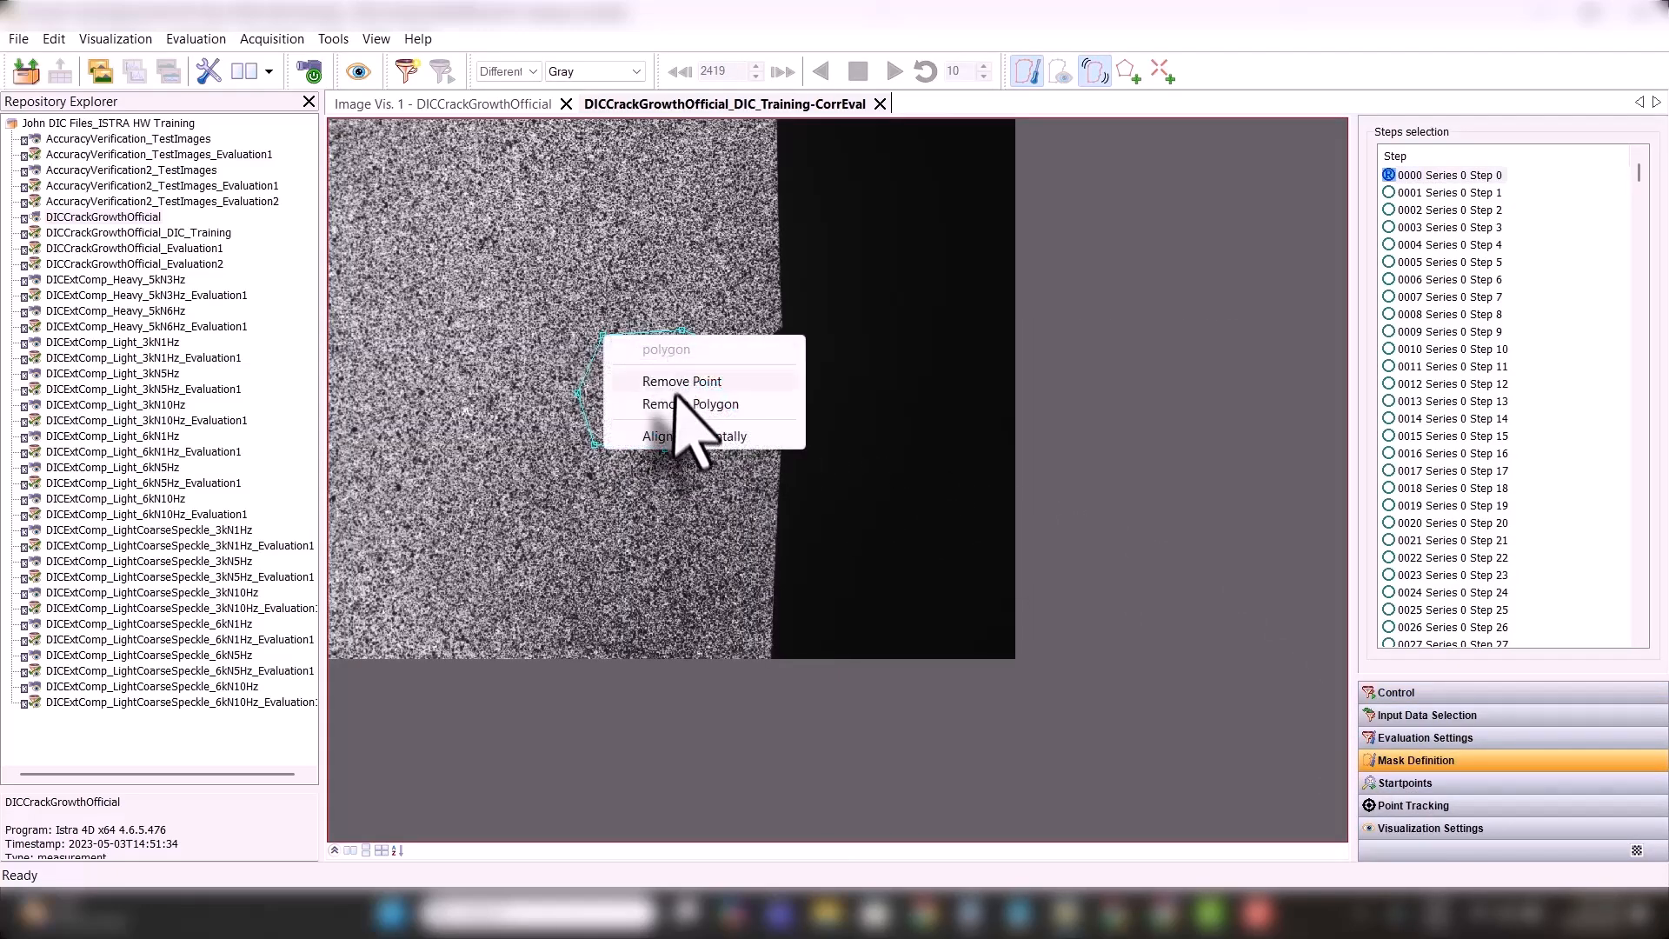
left_click(674, 404)
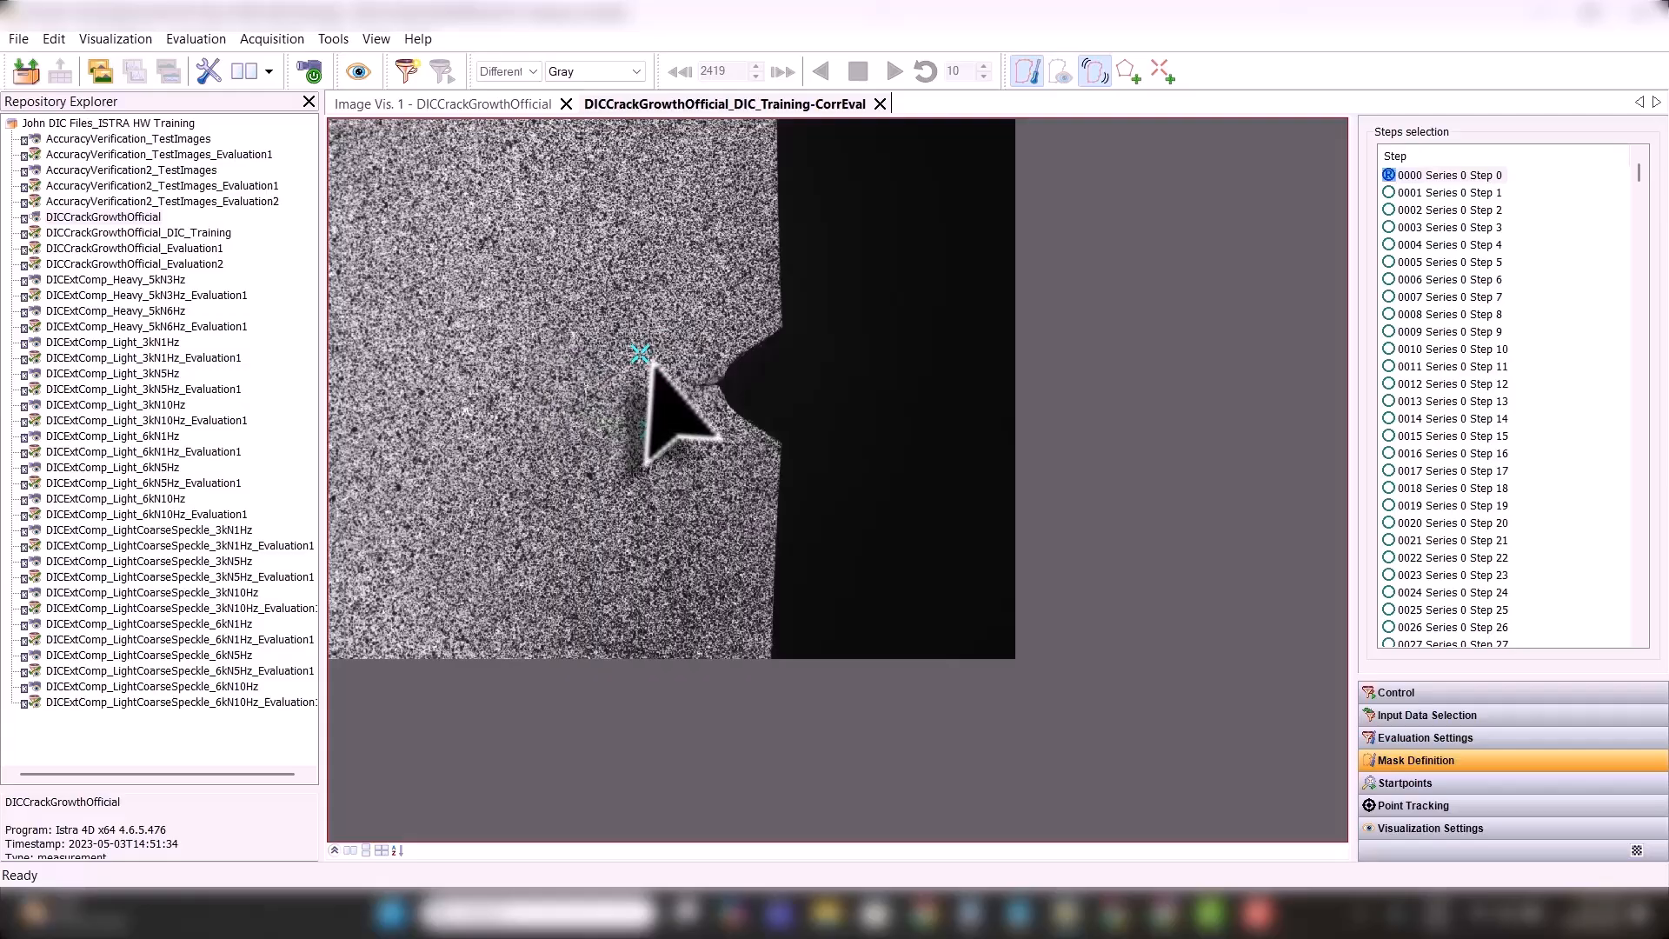
left_click(726, 399)
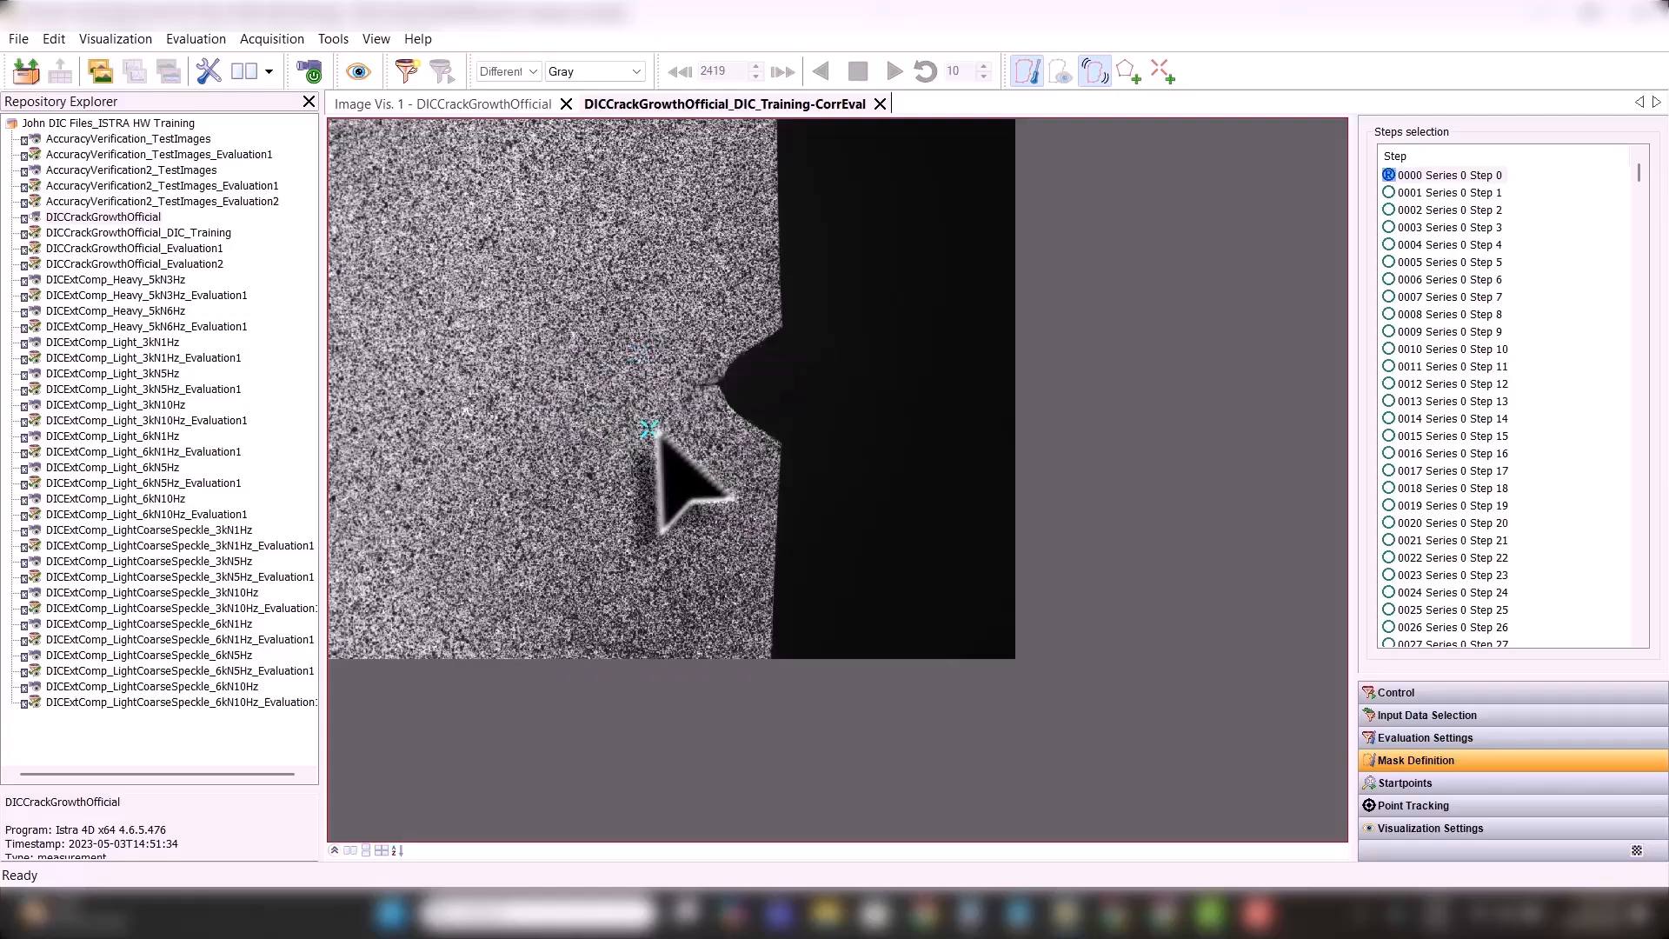
right_click(650, 429)
left_click(703, 476)
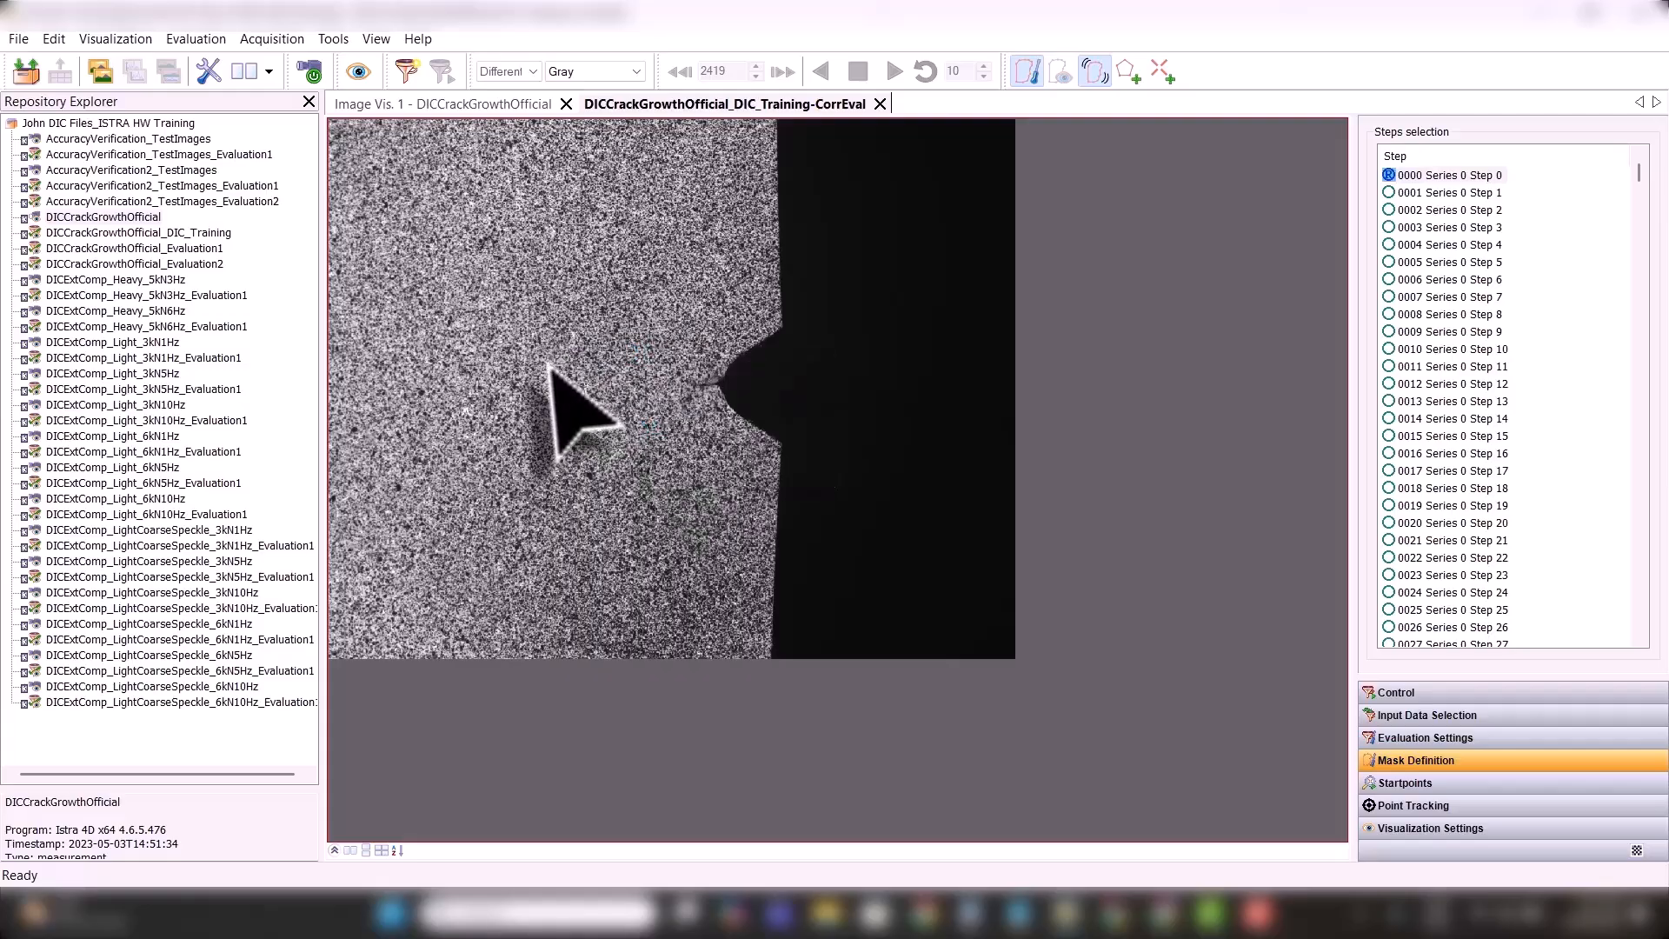
scroll(753, 387, "up", 3)
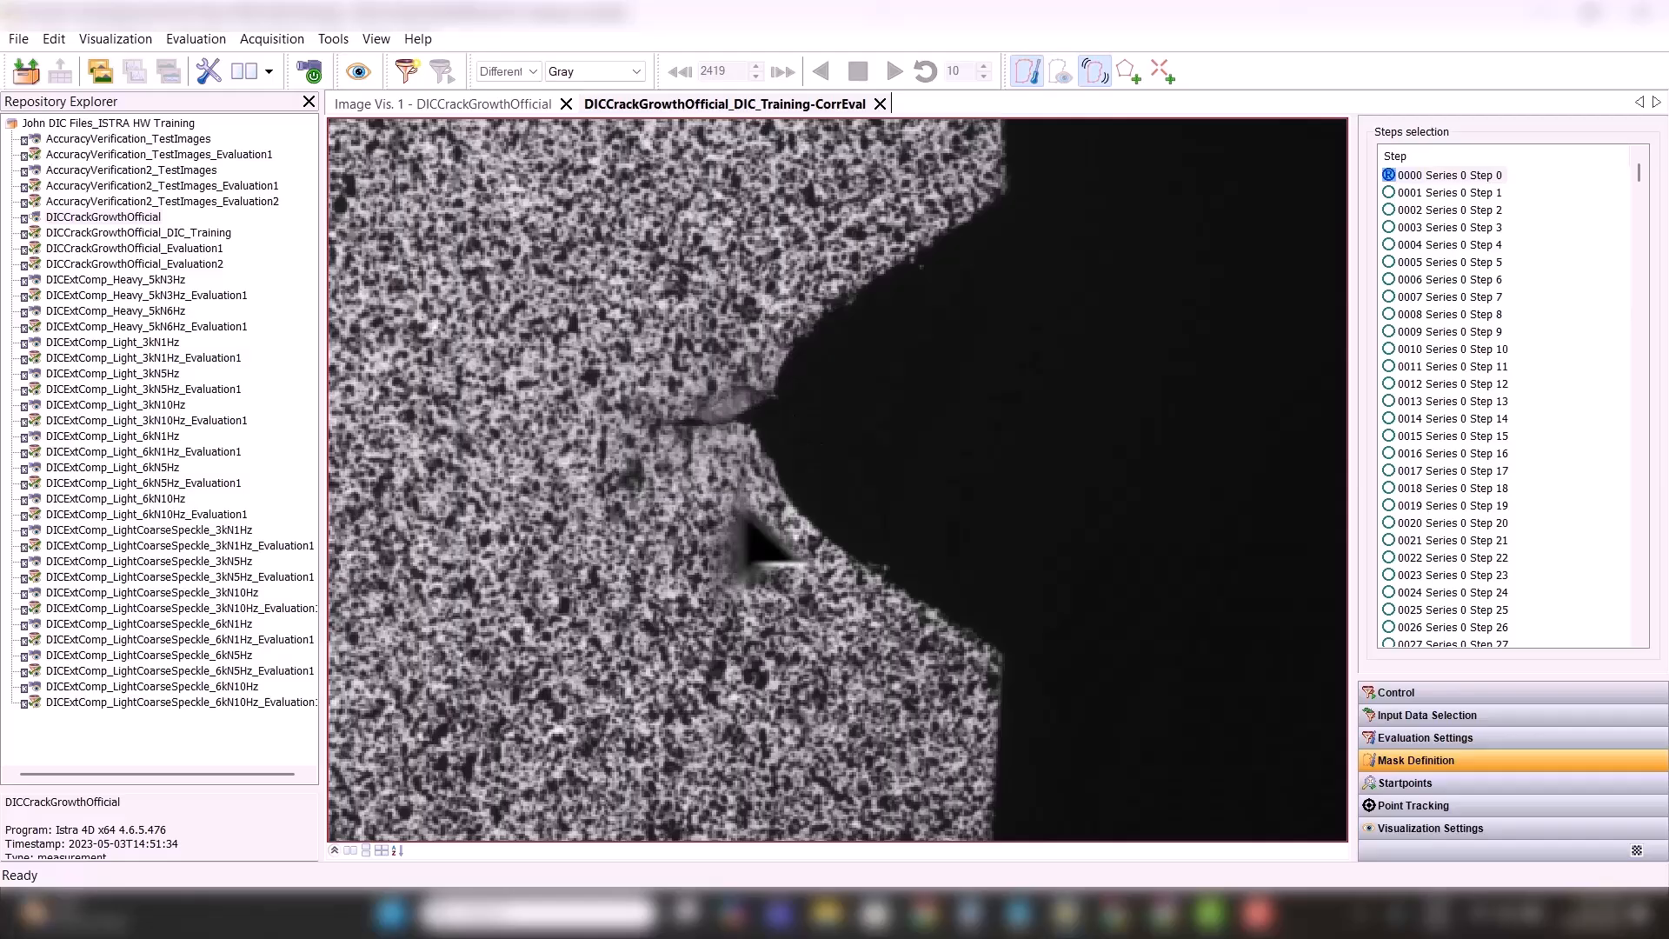
- Start a new mask polygon at the crack tip and trace it along the crack's upper face and the notch's upper edge
scroll(709, 492, "down", 3)
scroll(708, 491, "down", 2)
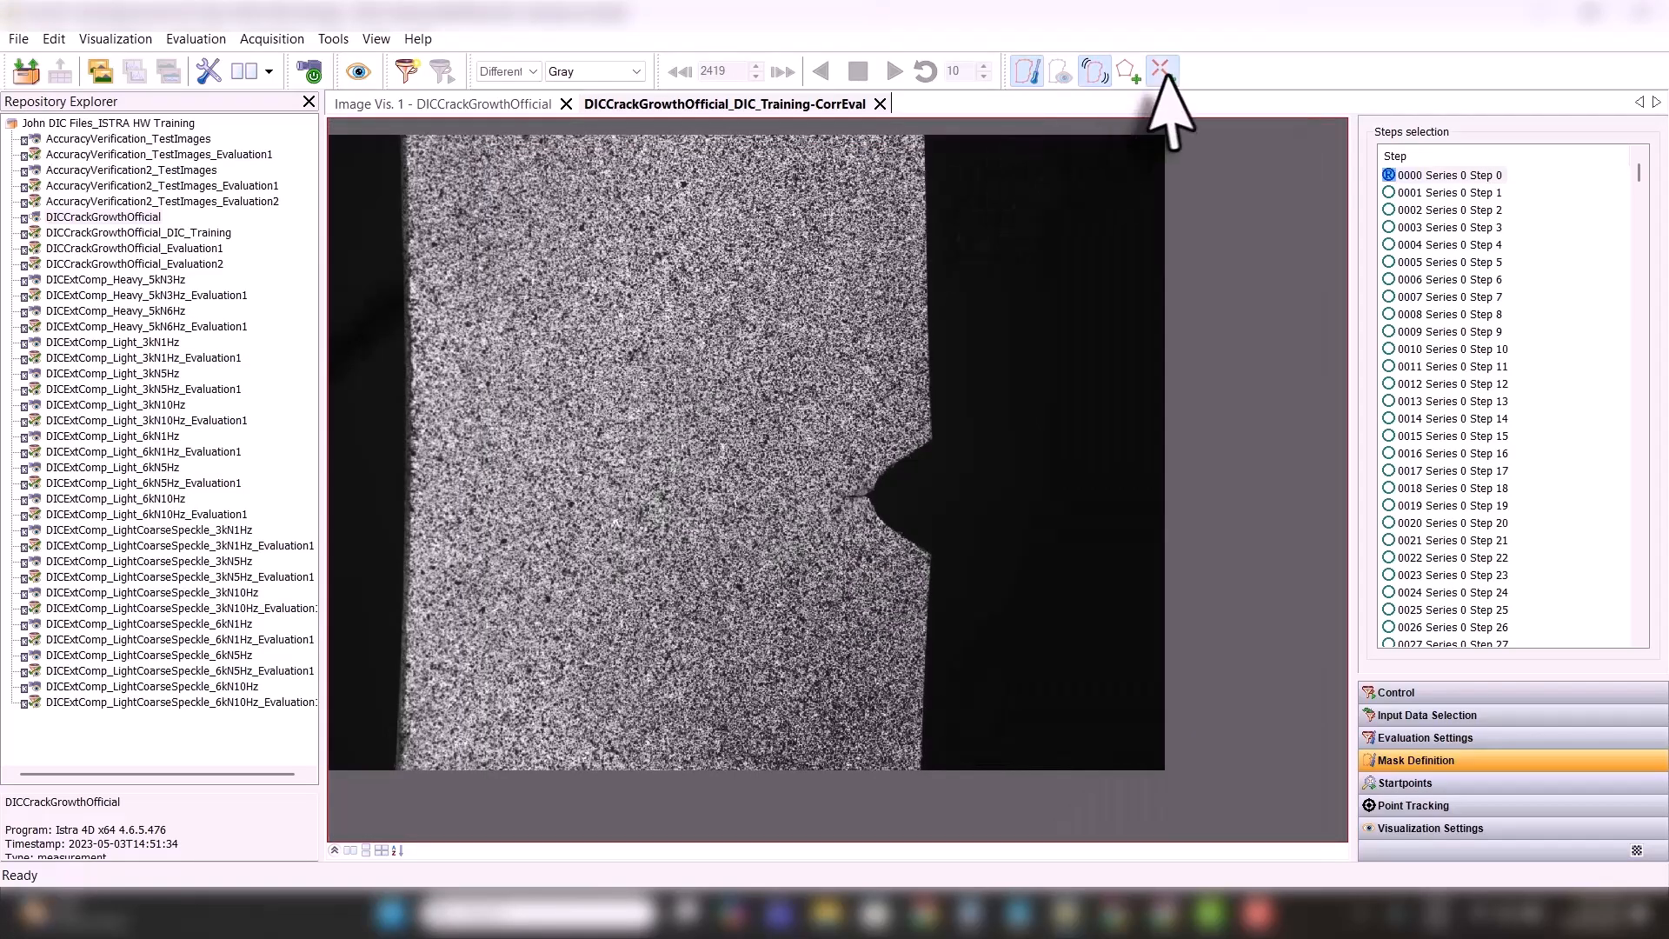
left_click(1129, 72)
scroll(880, 500, "up", 3)
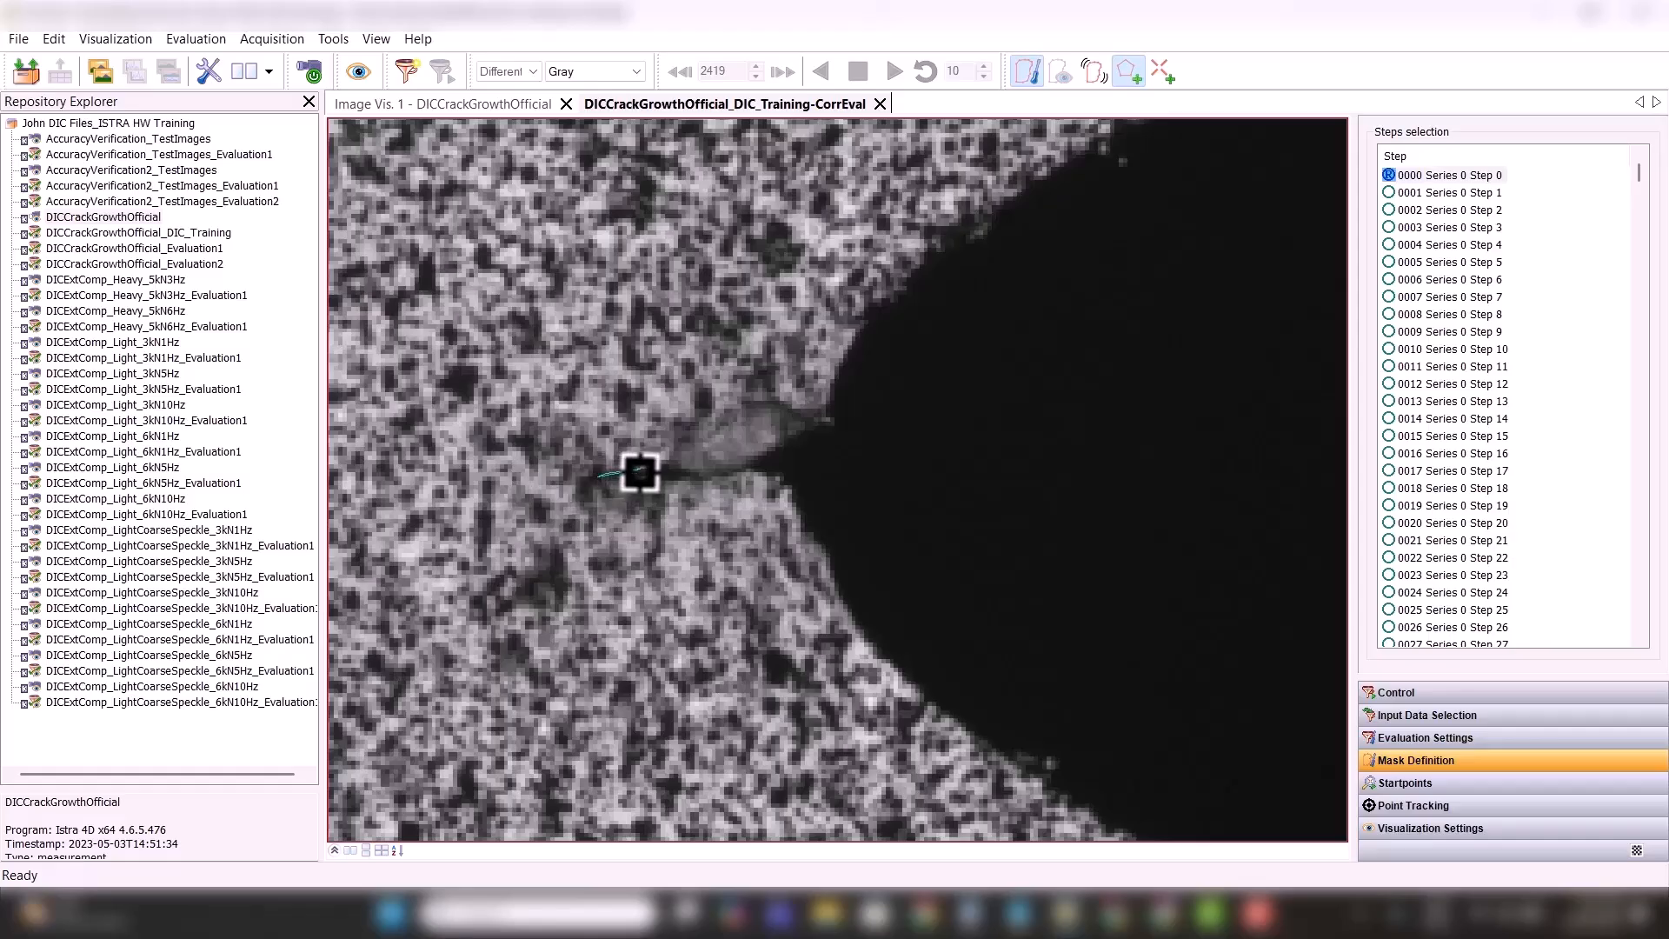
left_click(696, 471)
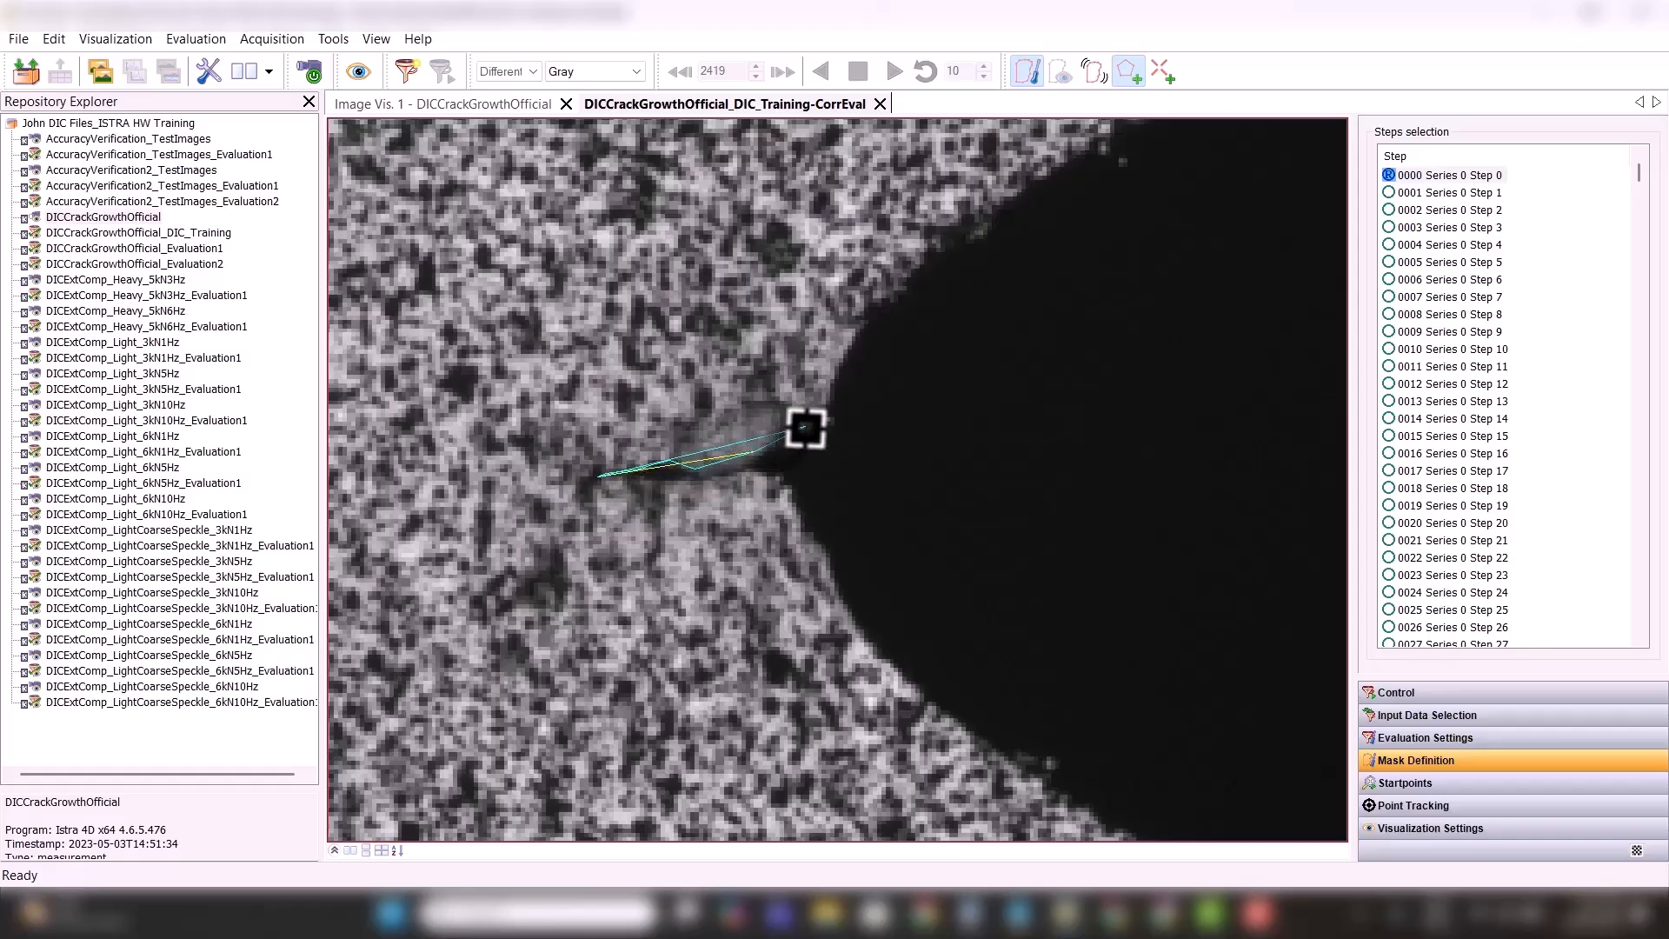
left_click(826, 422)
left_click(832, 383)
left_click(878, 311)
left_click(957, 238)
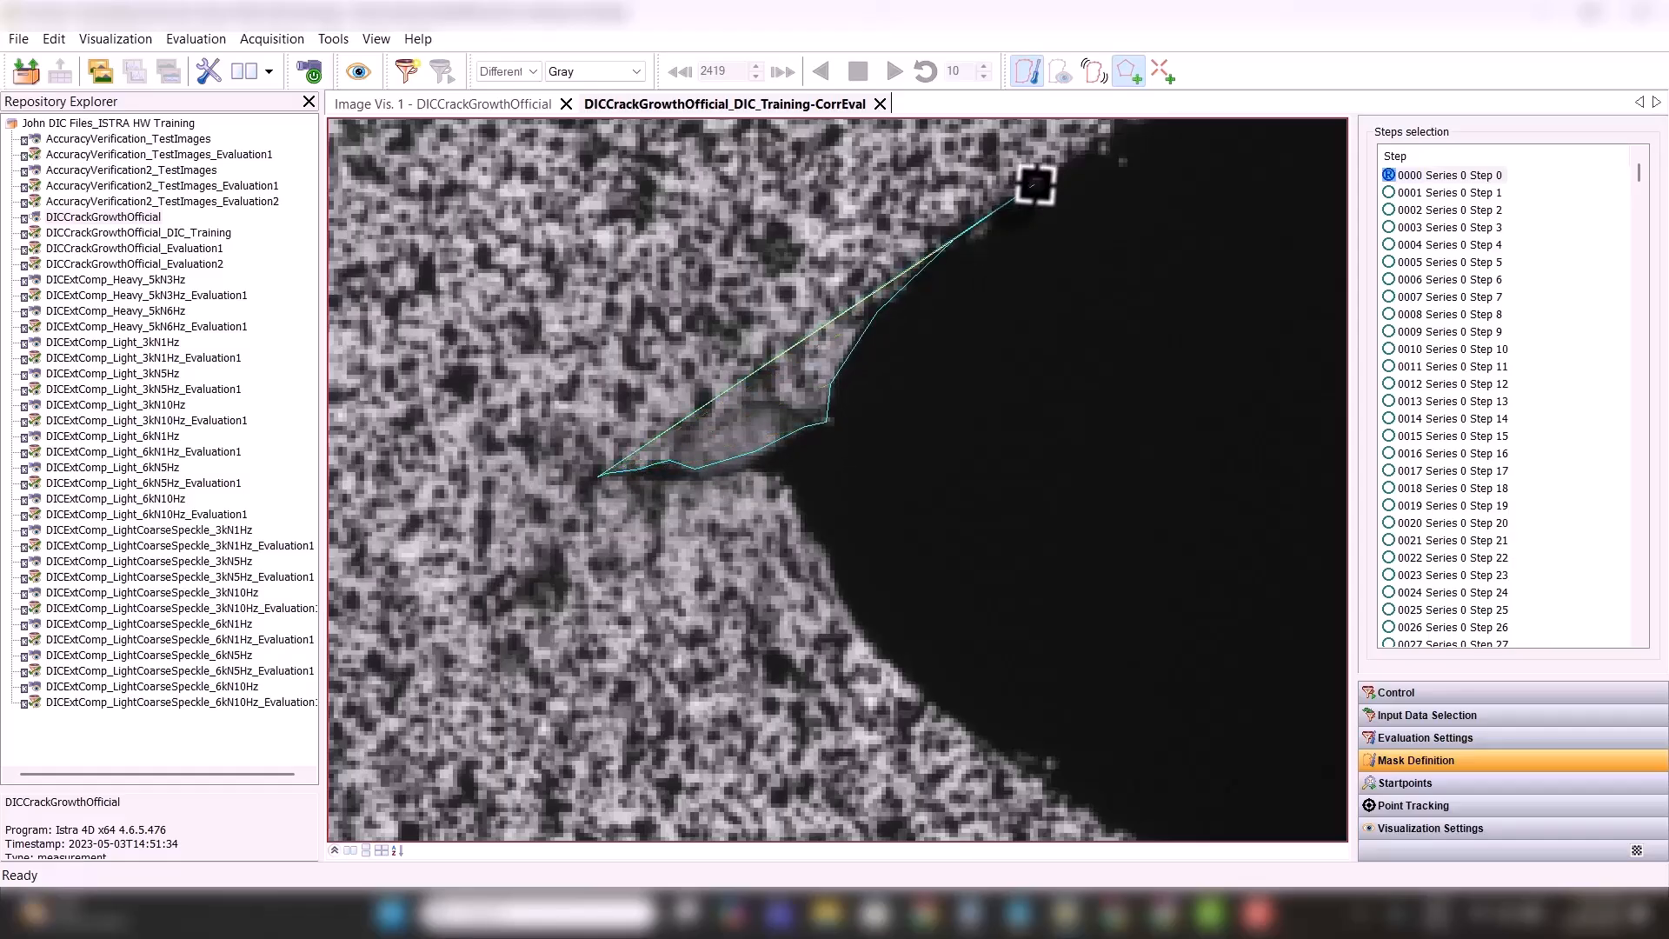
left_click(1035, 182)
left_click(1106, 139)
- Continue the mask polygon from the notch's upper edge in an arc across the upper part of the specimen
scroll(989, 180, "down", 3)
scroll(979, 170, "up", 4)
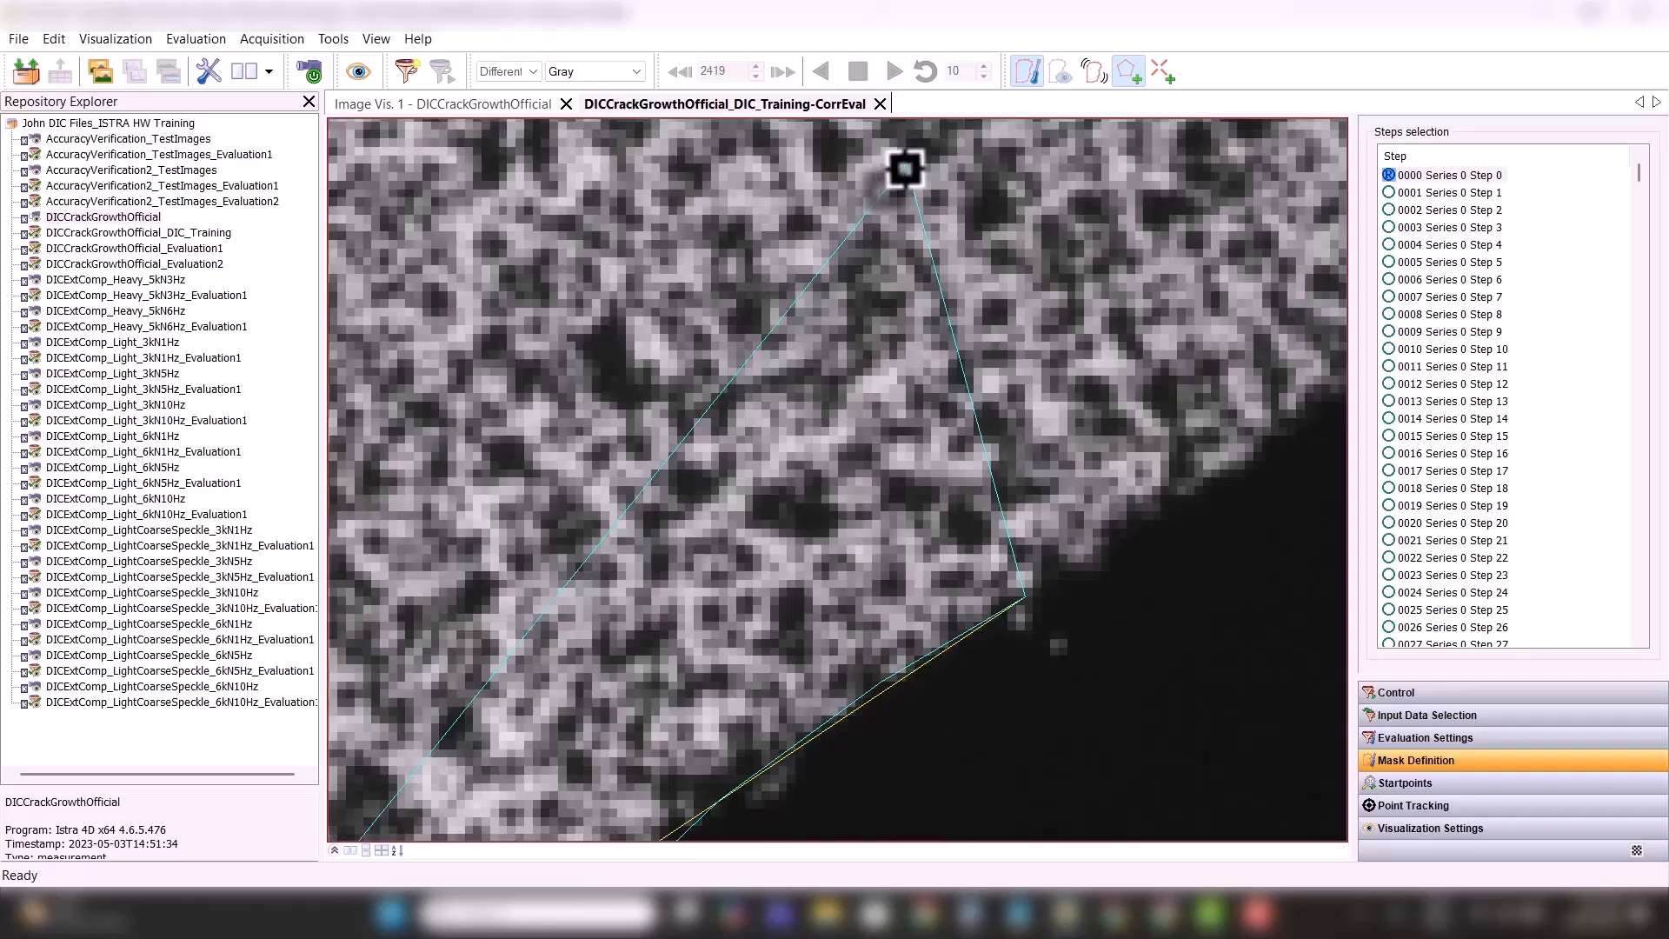
scroll(868, 222, "down", 3)
scroll(794, 206, "down", 2)
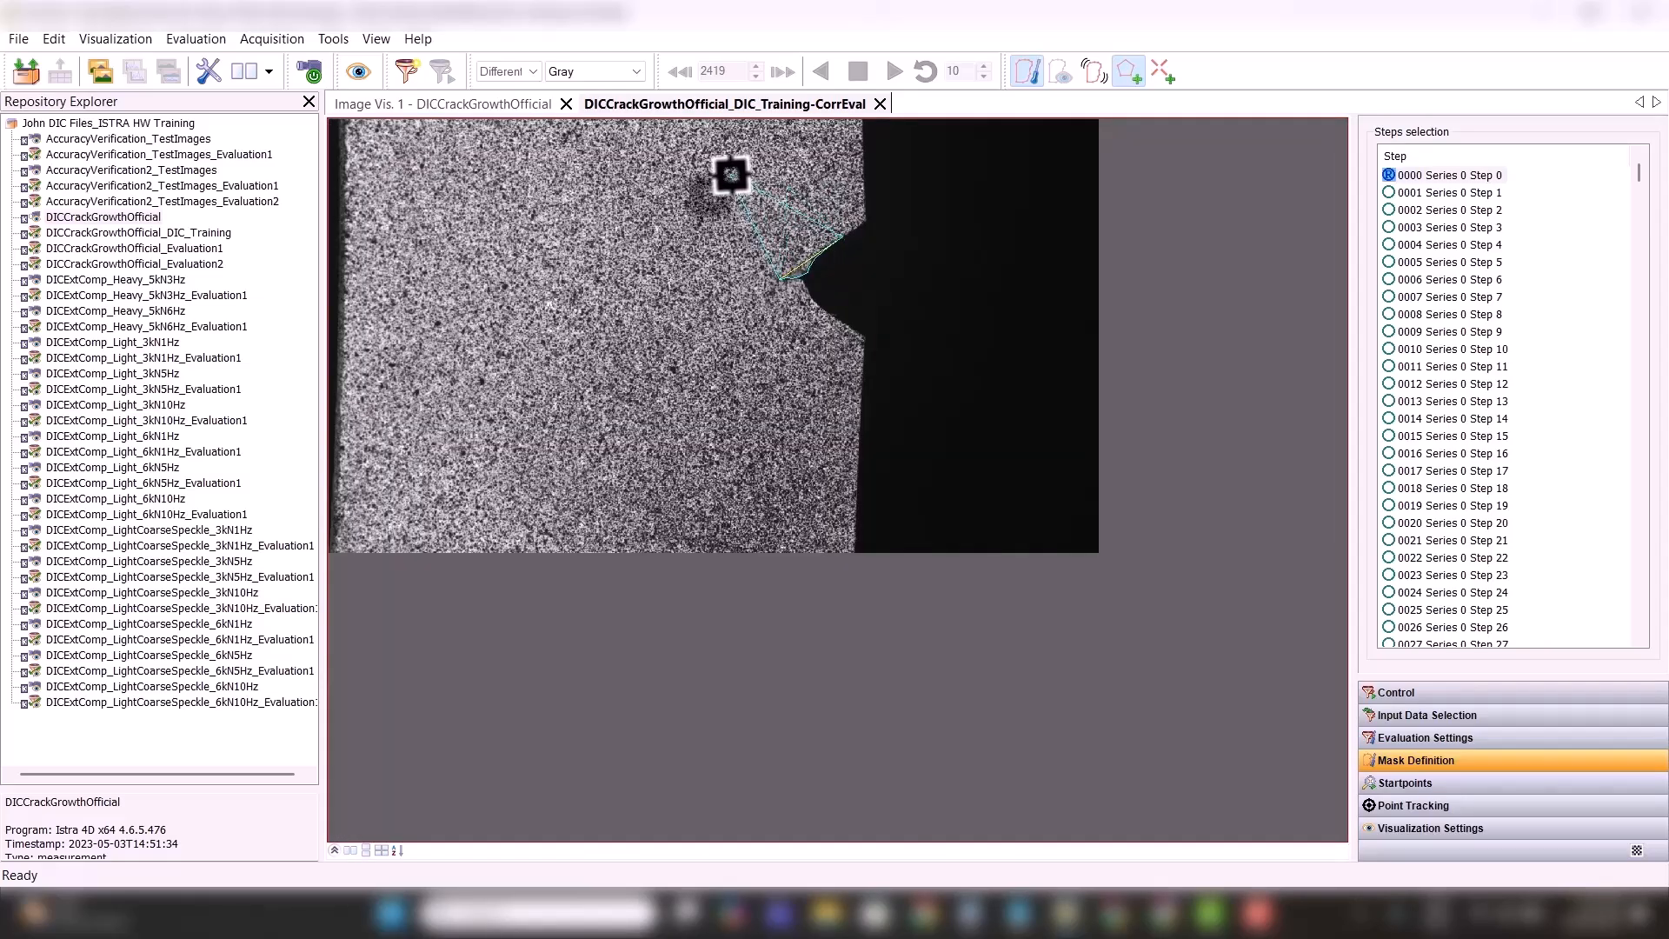
scroll(727, 171, "down", 2)
scroll(709, 142, "up", 3)
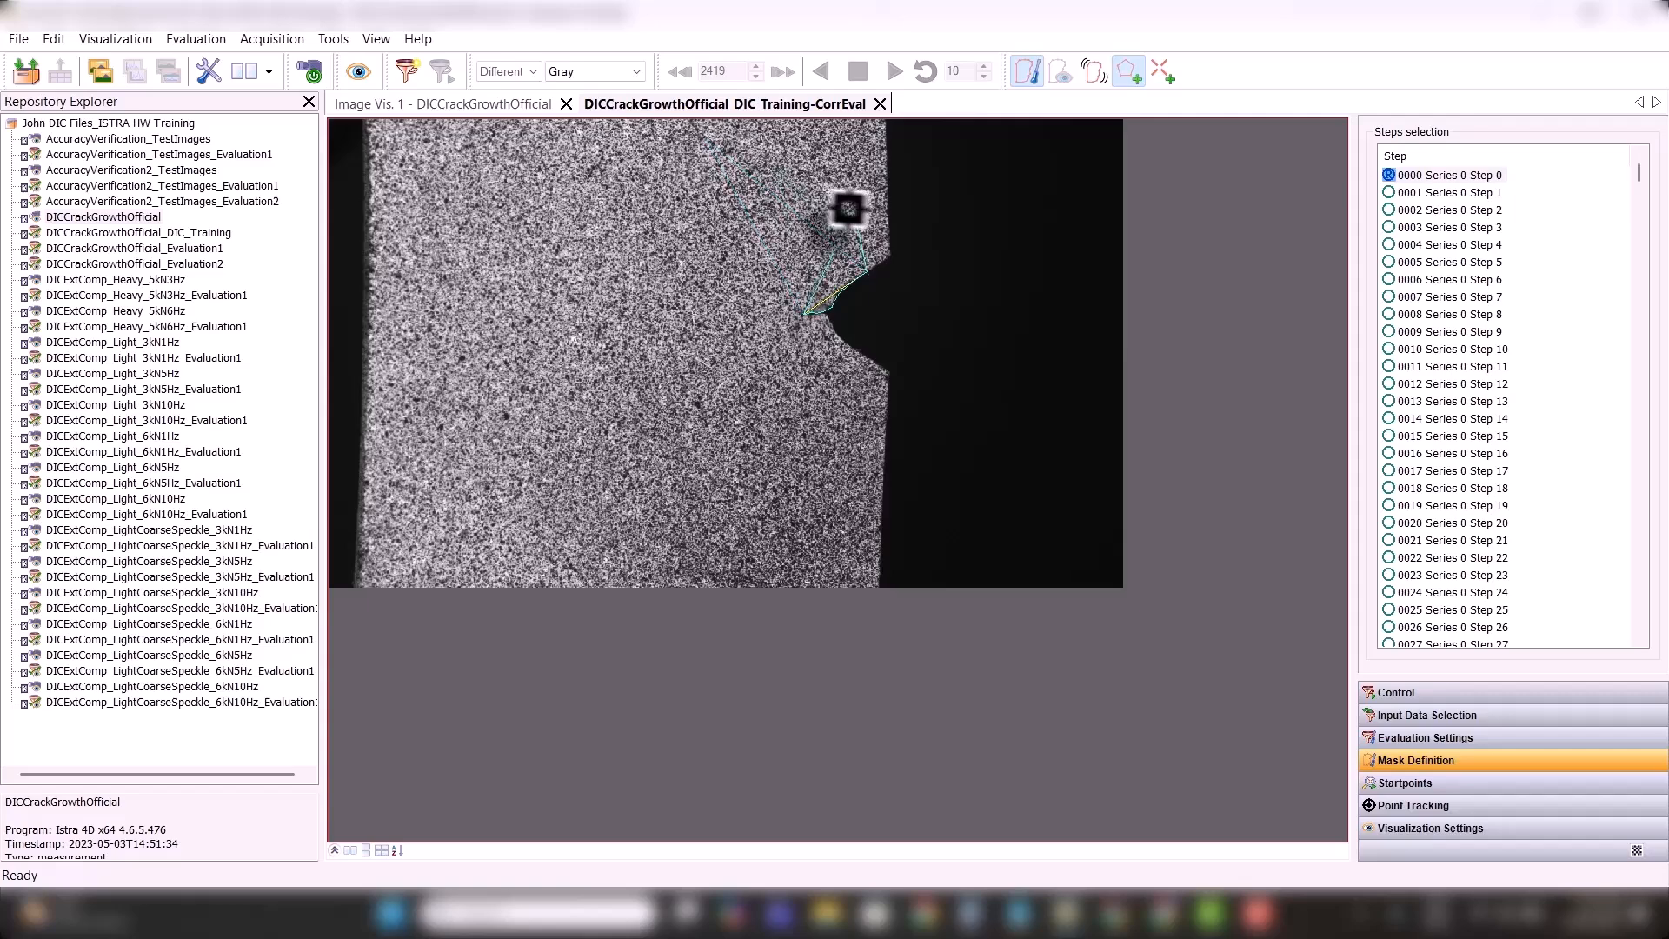
left_click(804, 196)
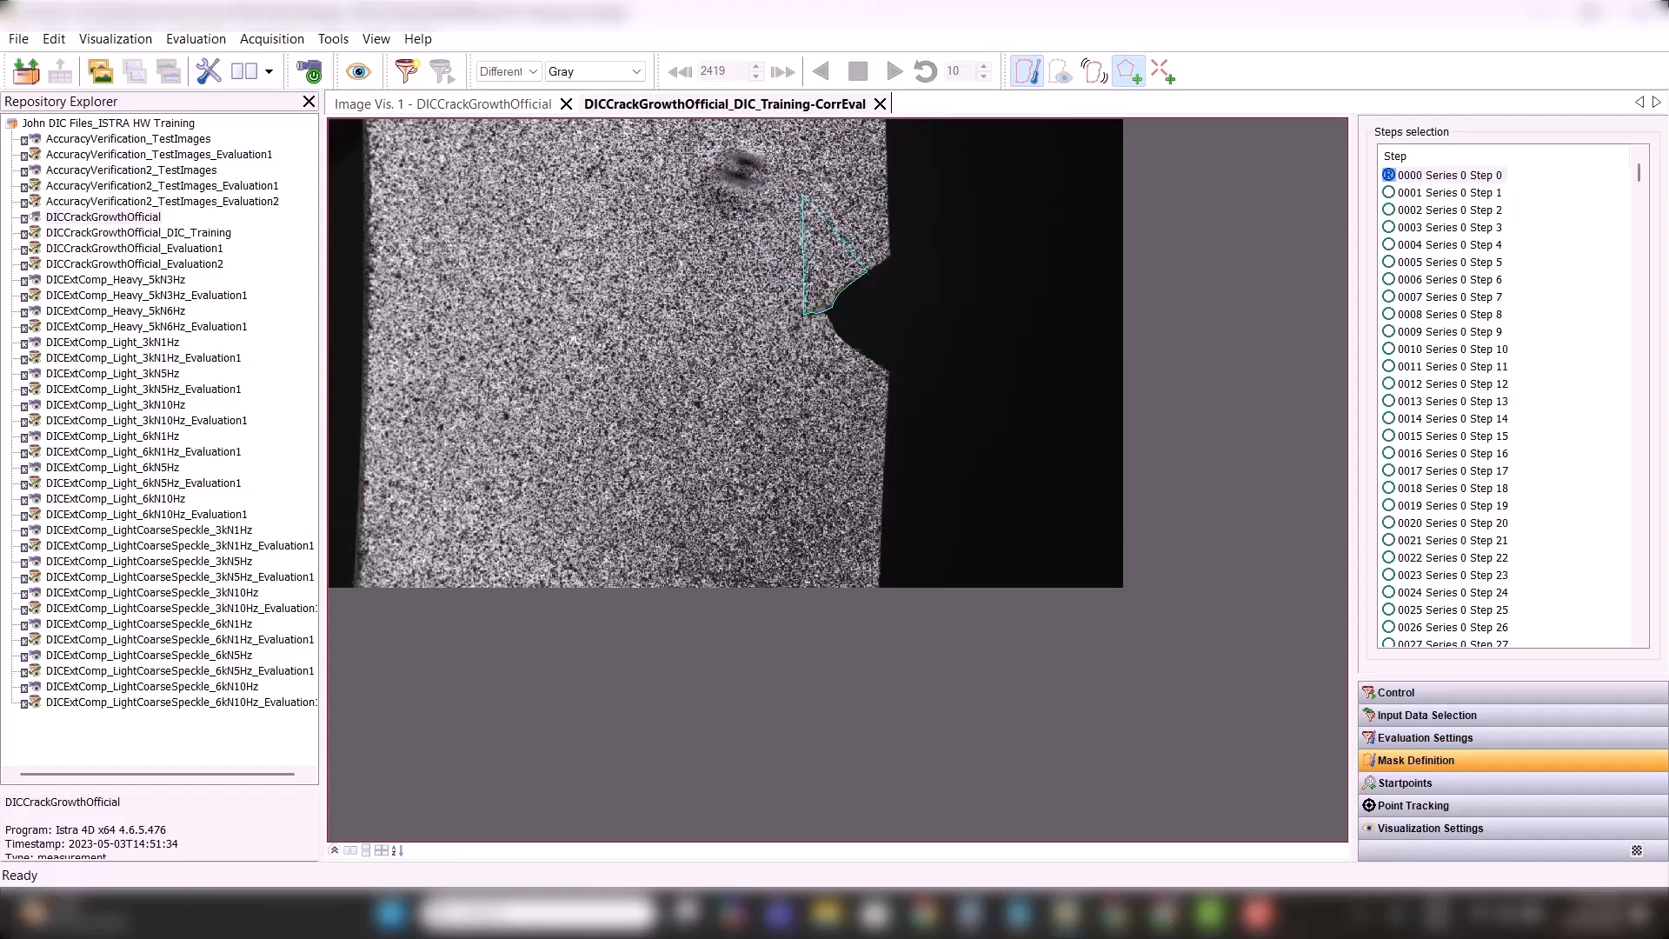
left_click(641, 157)
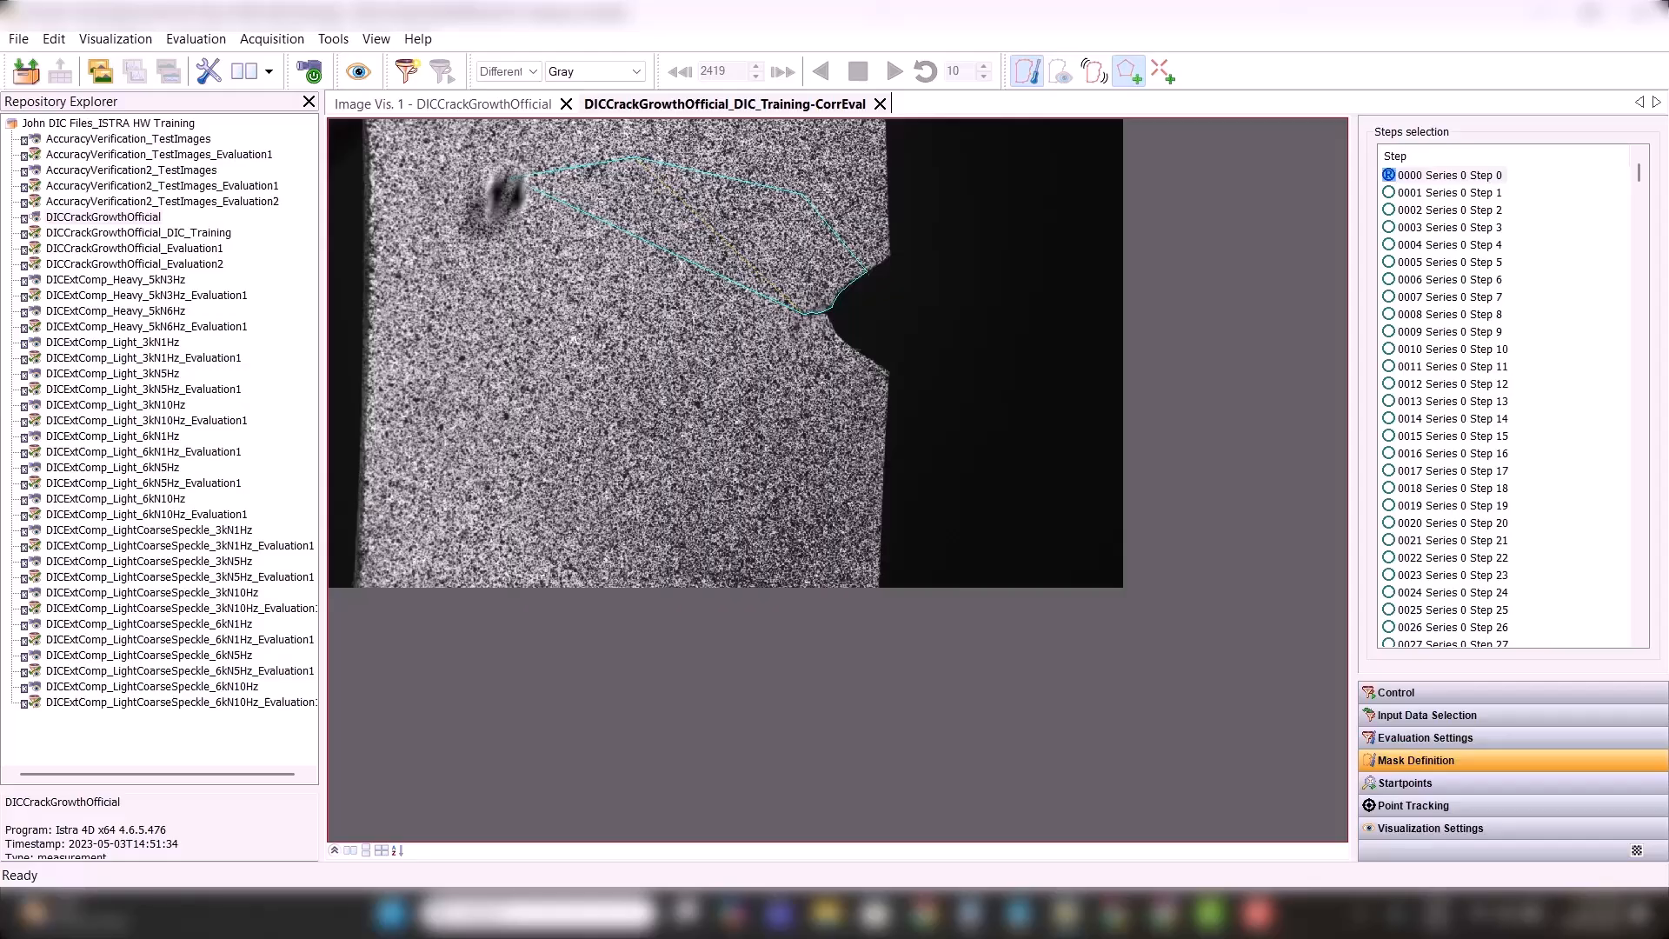
left_click(513, 178)
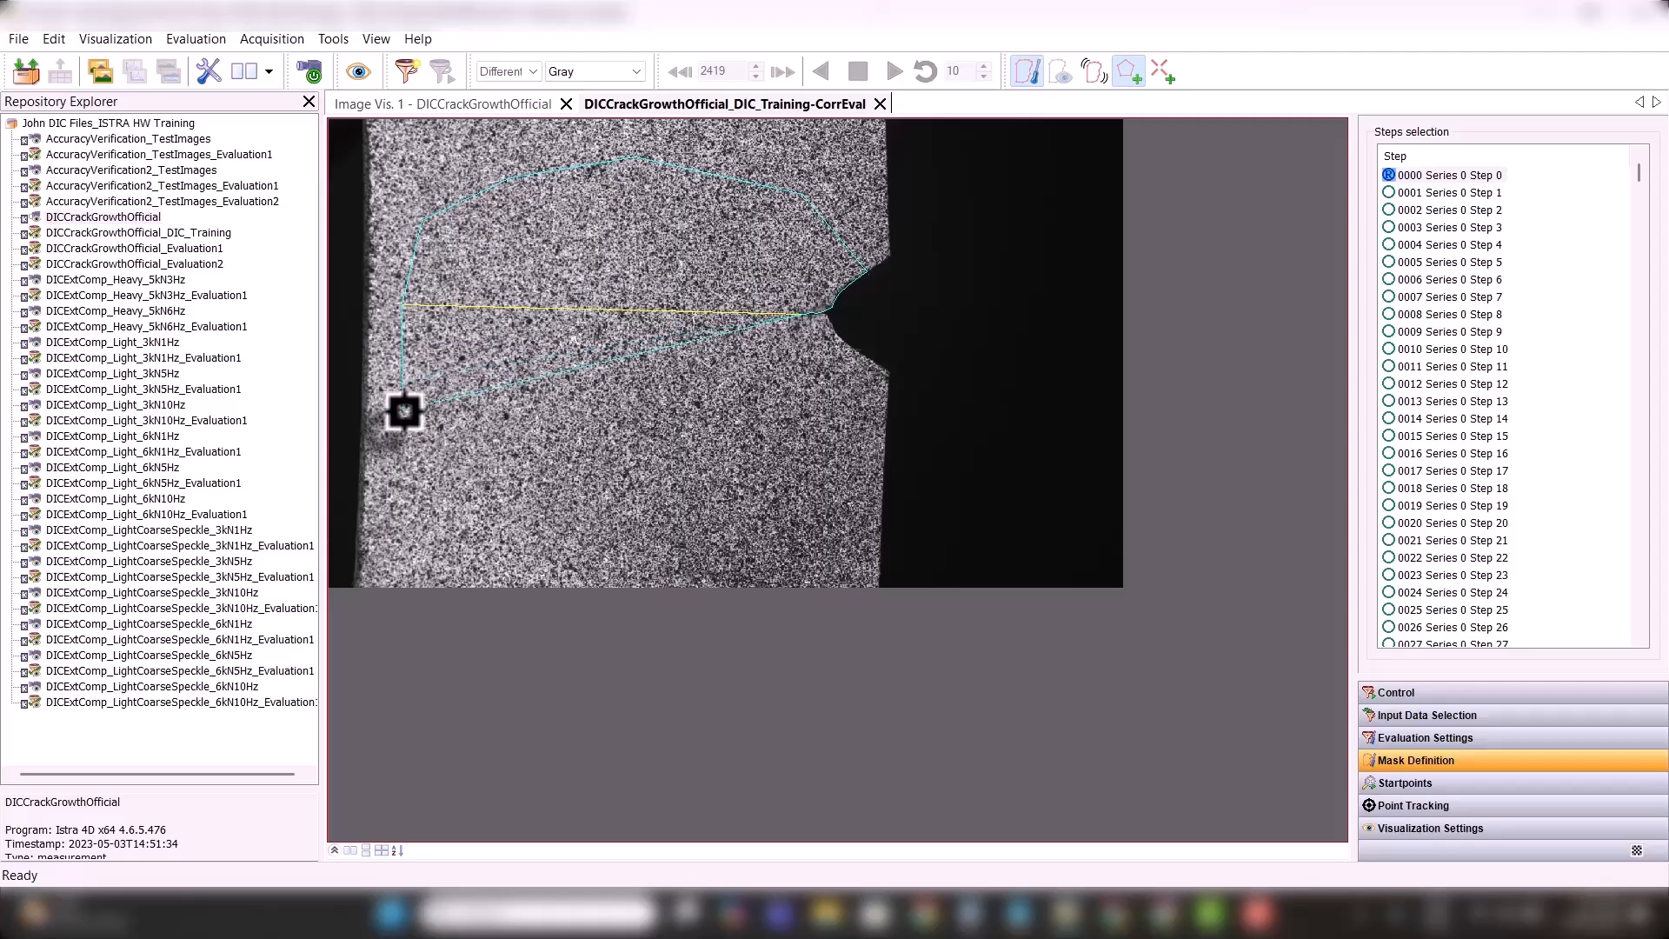
- Extend the mask polygon down inside the specimen's left edge and around the area below the crack
left_click(404, 411)
left_click(513, 484)
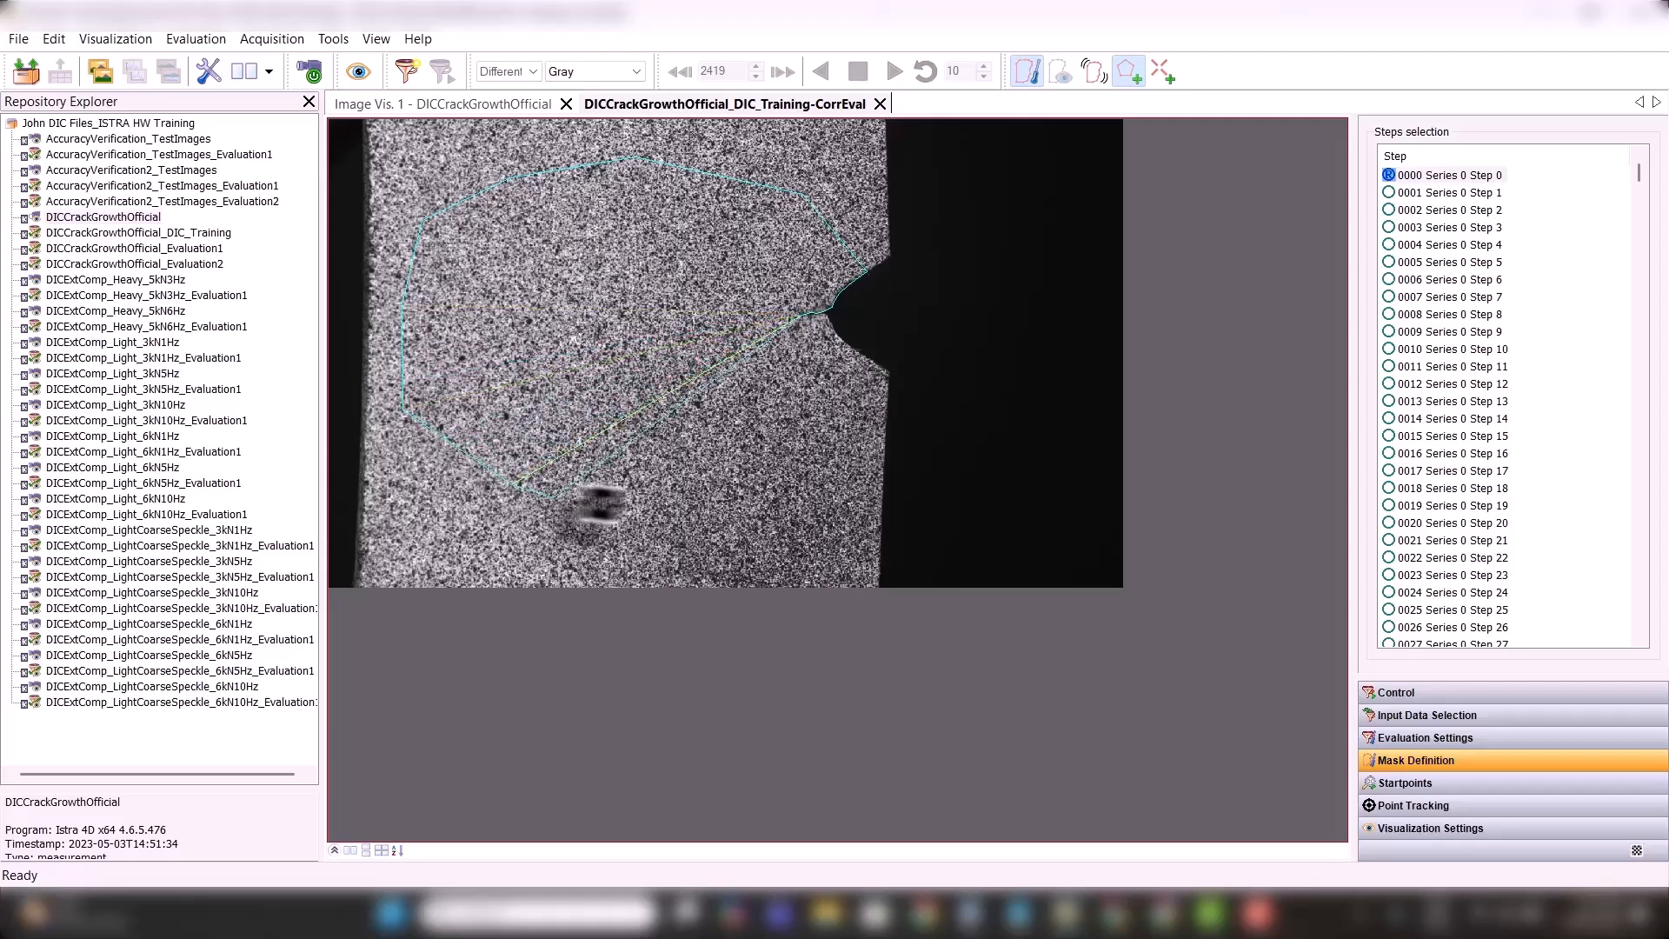
left_click(669, 500)
left_click(790, 460)
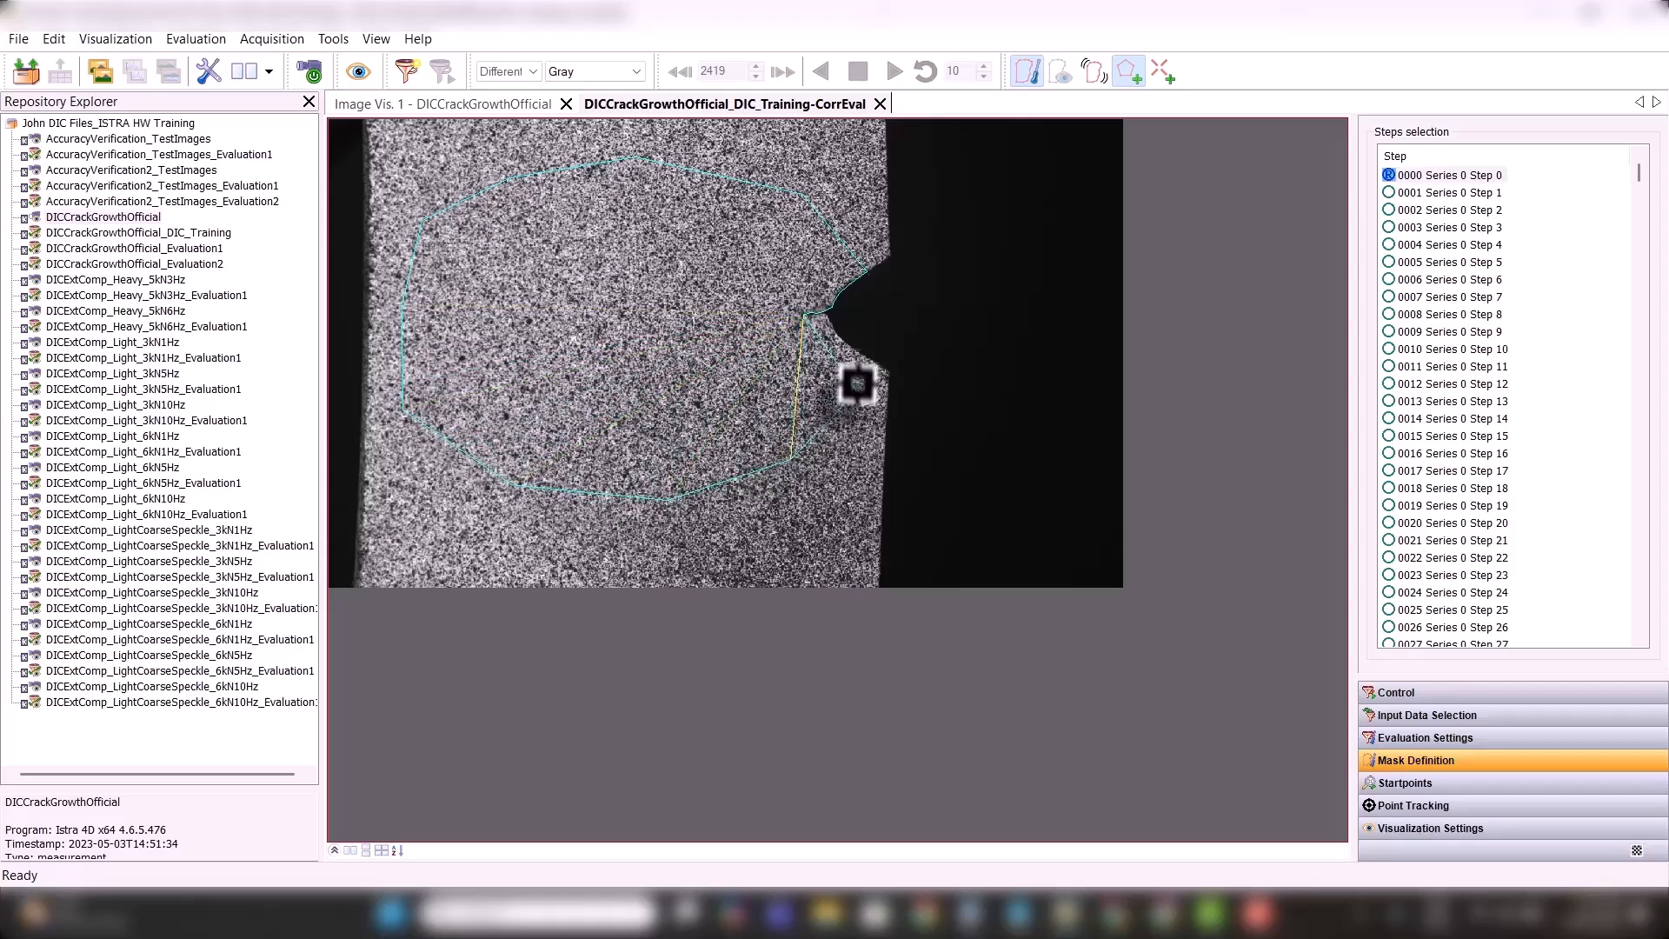
- Trace the mask polygon along the notch's lower edge up to the mouth of the crack
scroll(863, 365, "up", 3)
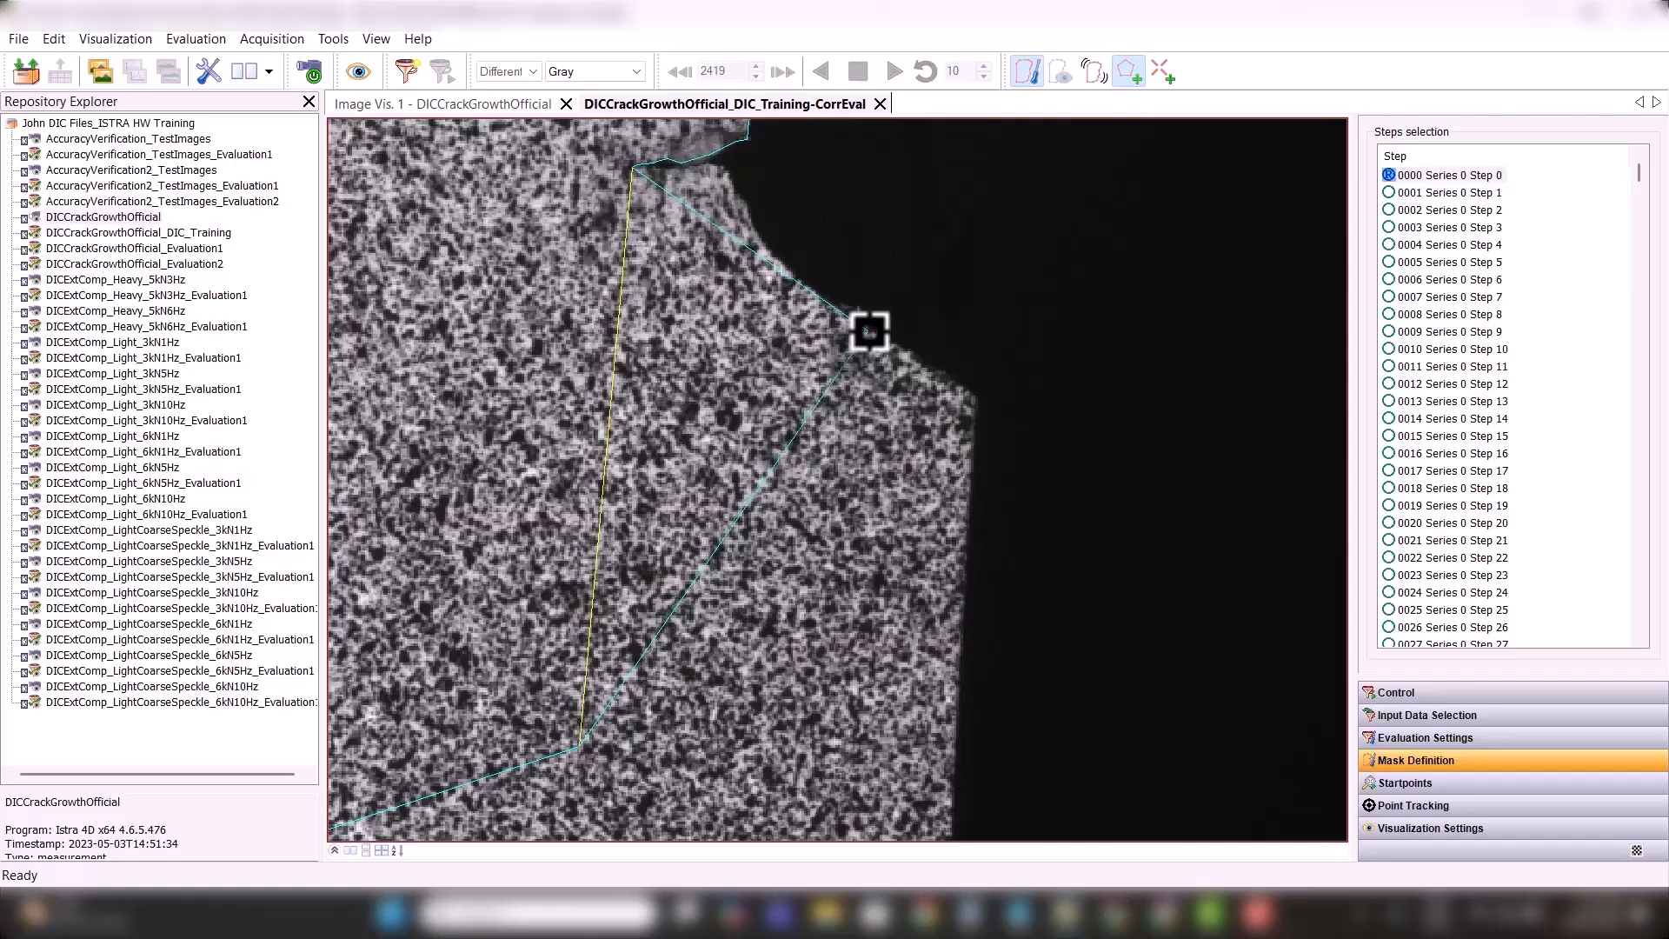
scroll(853, 302, "up", 2)
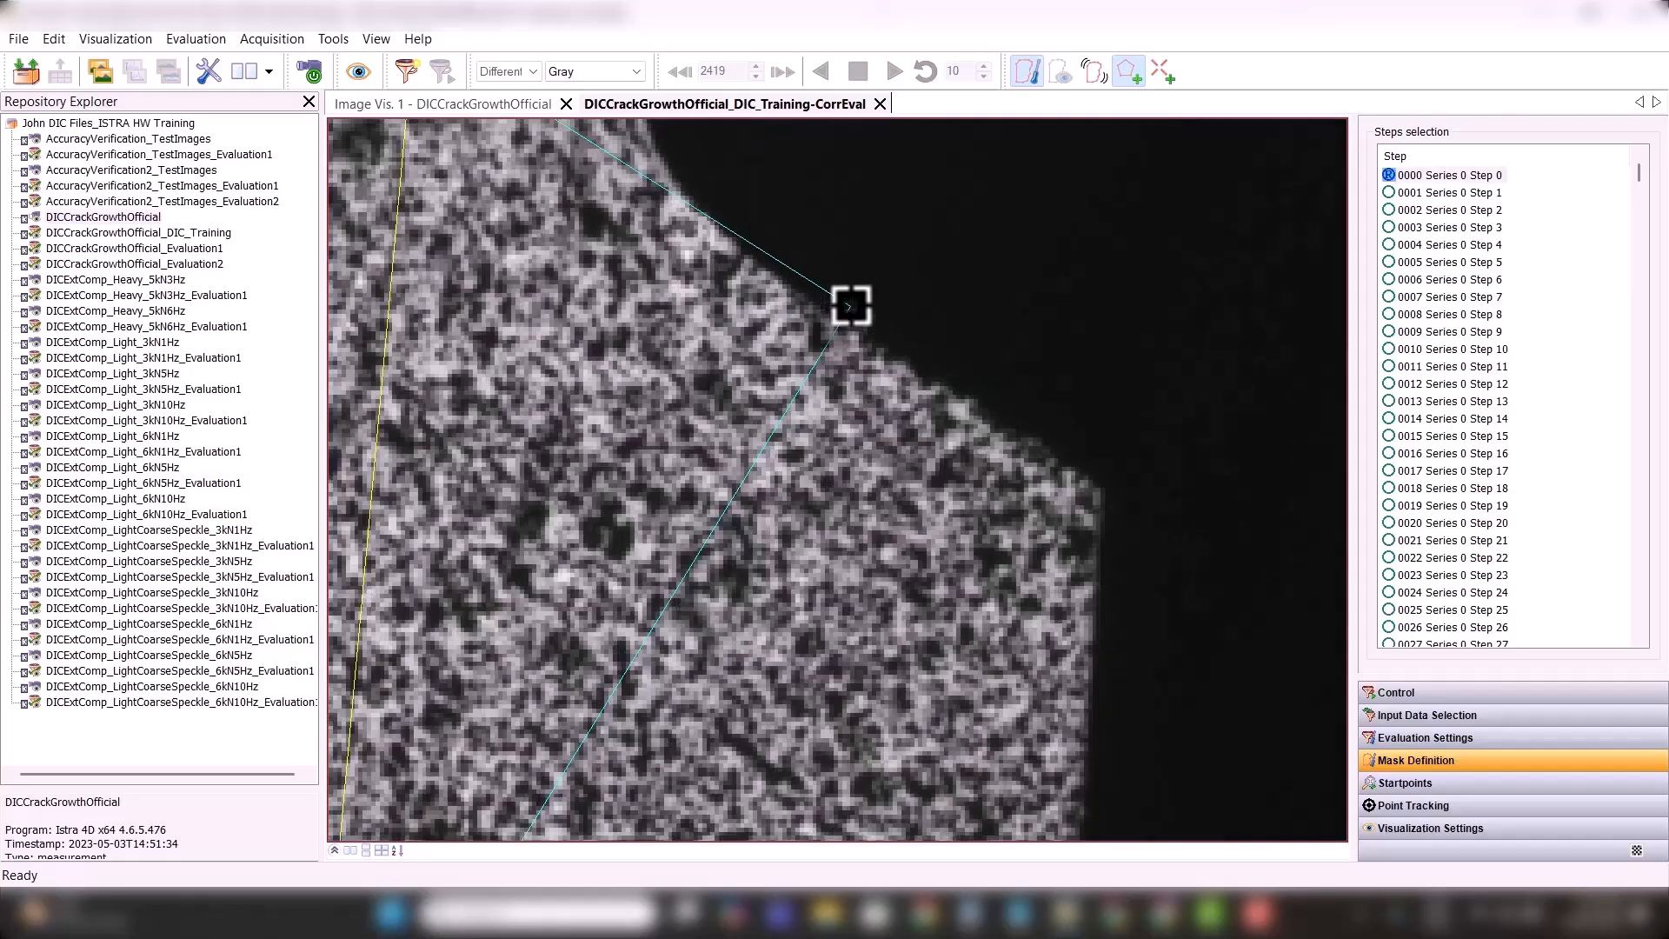
left_click(876, 347)
left_click(797, 296)
left_click(684, 198)
scroll(612, 191, "down", 2)
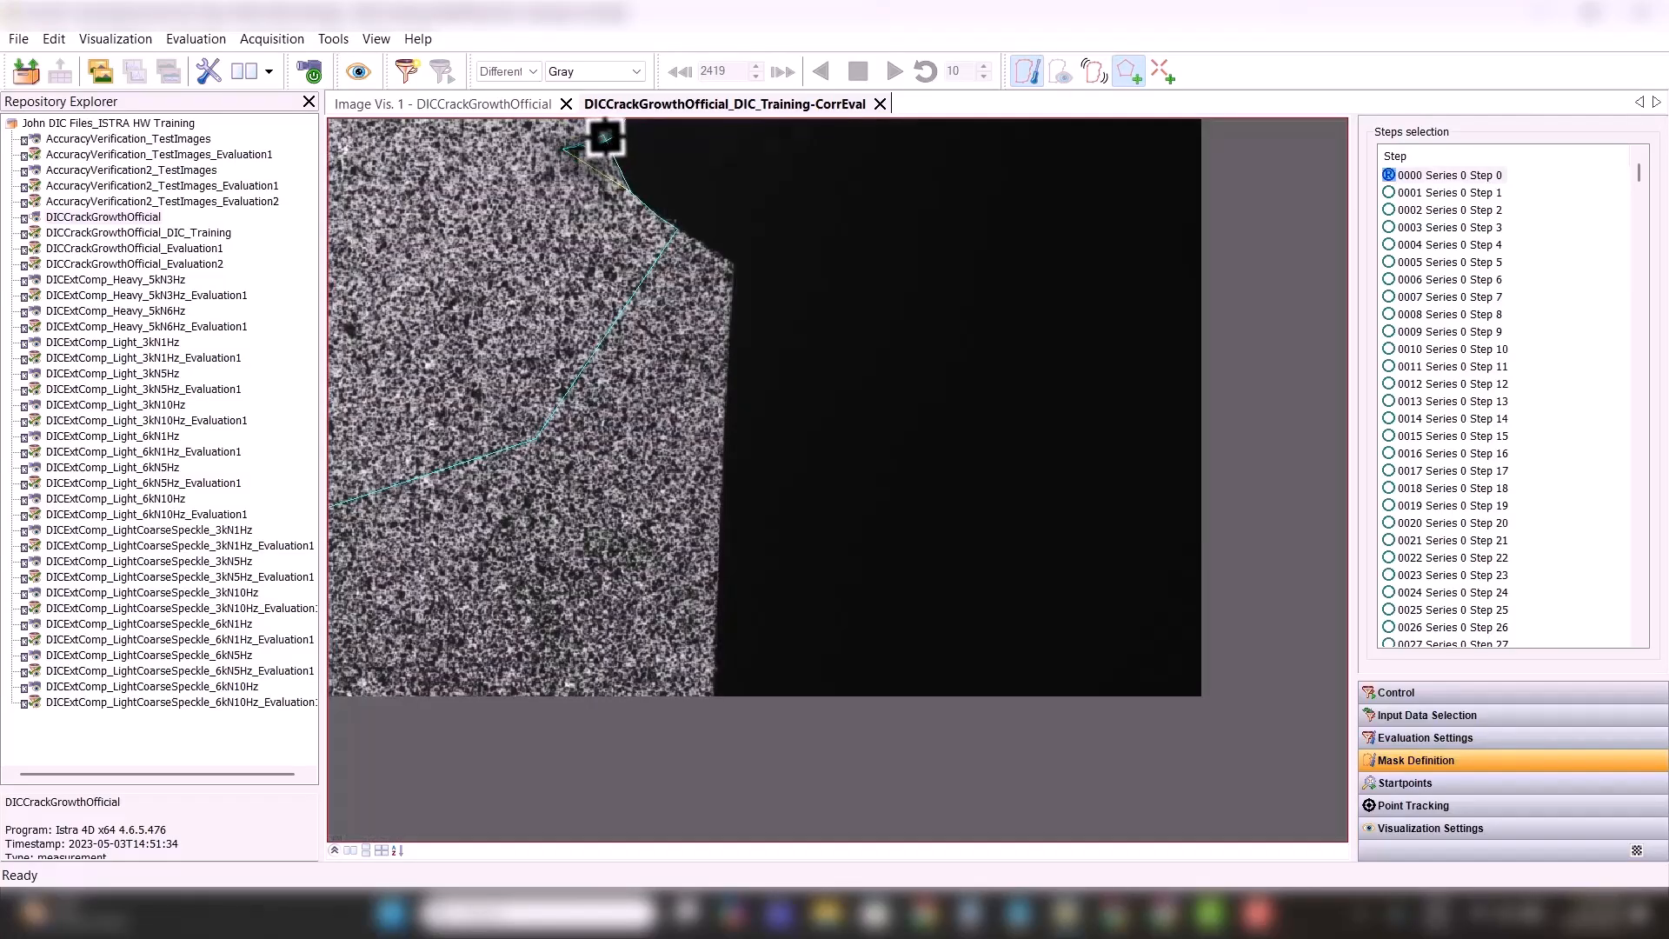
scroll(603, 137, "up", 2)
left_click(633, 211)
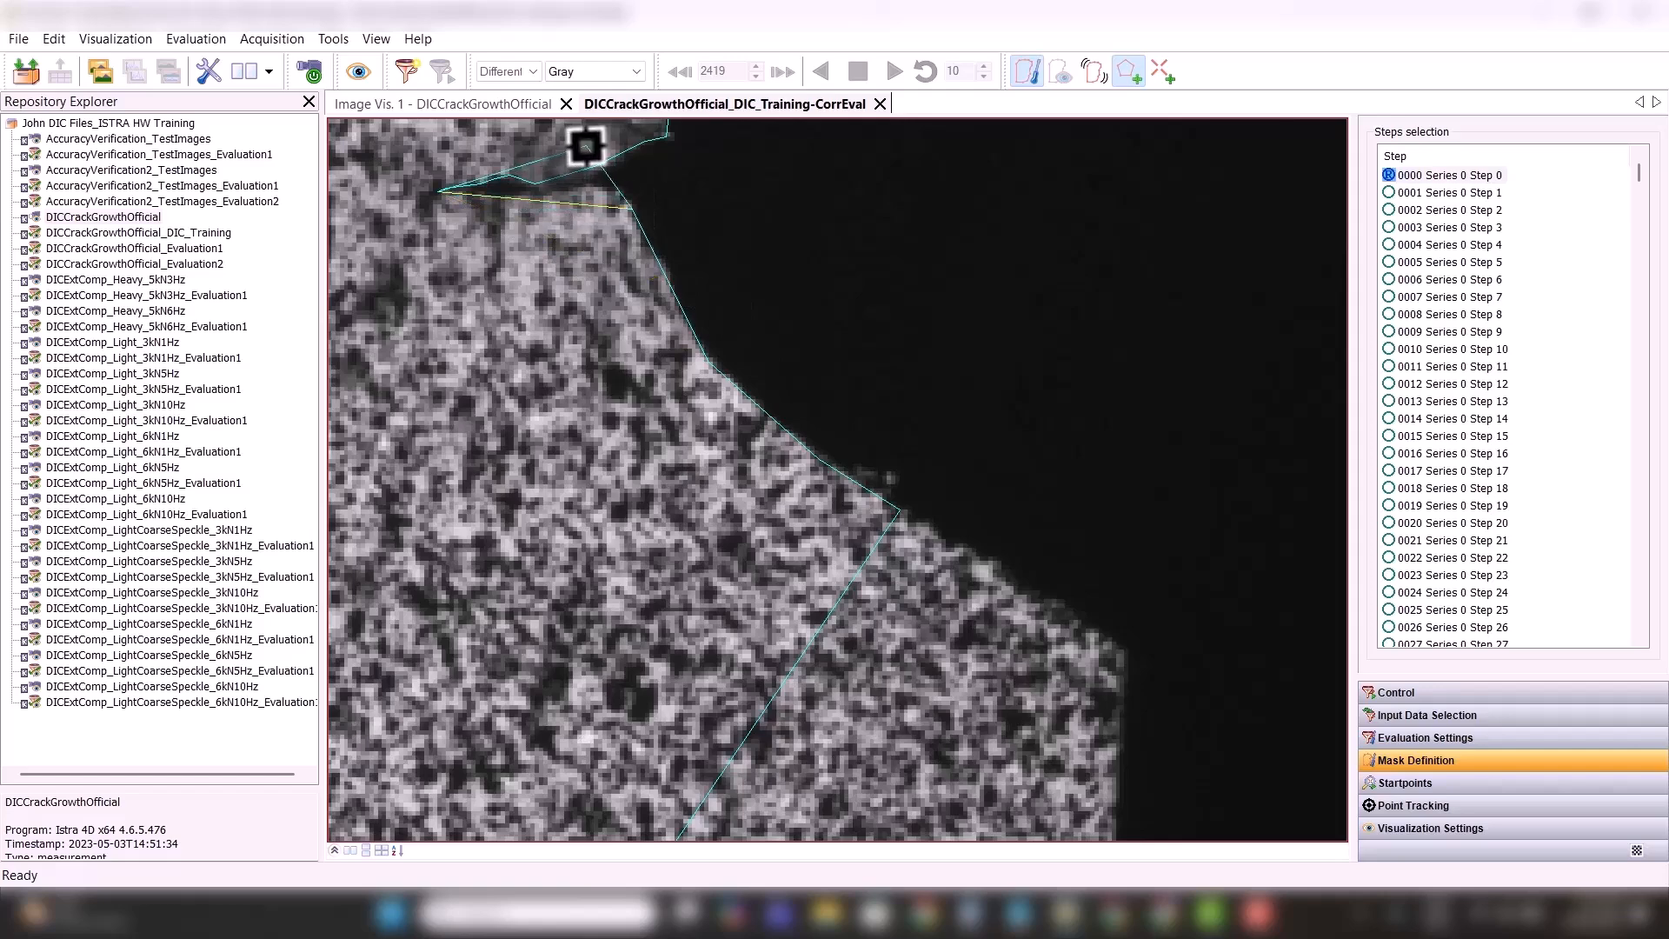
- Trace the mask polygon along the crack's lower face and close it at the crack tip
scroll(583, 148, "up", 2)
left_click(654, 247)
scroll(595, 228, "down", 2)
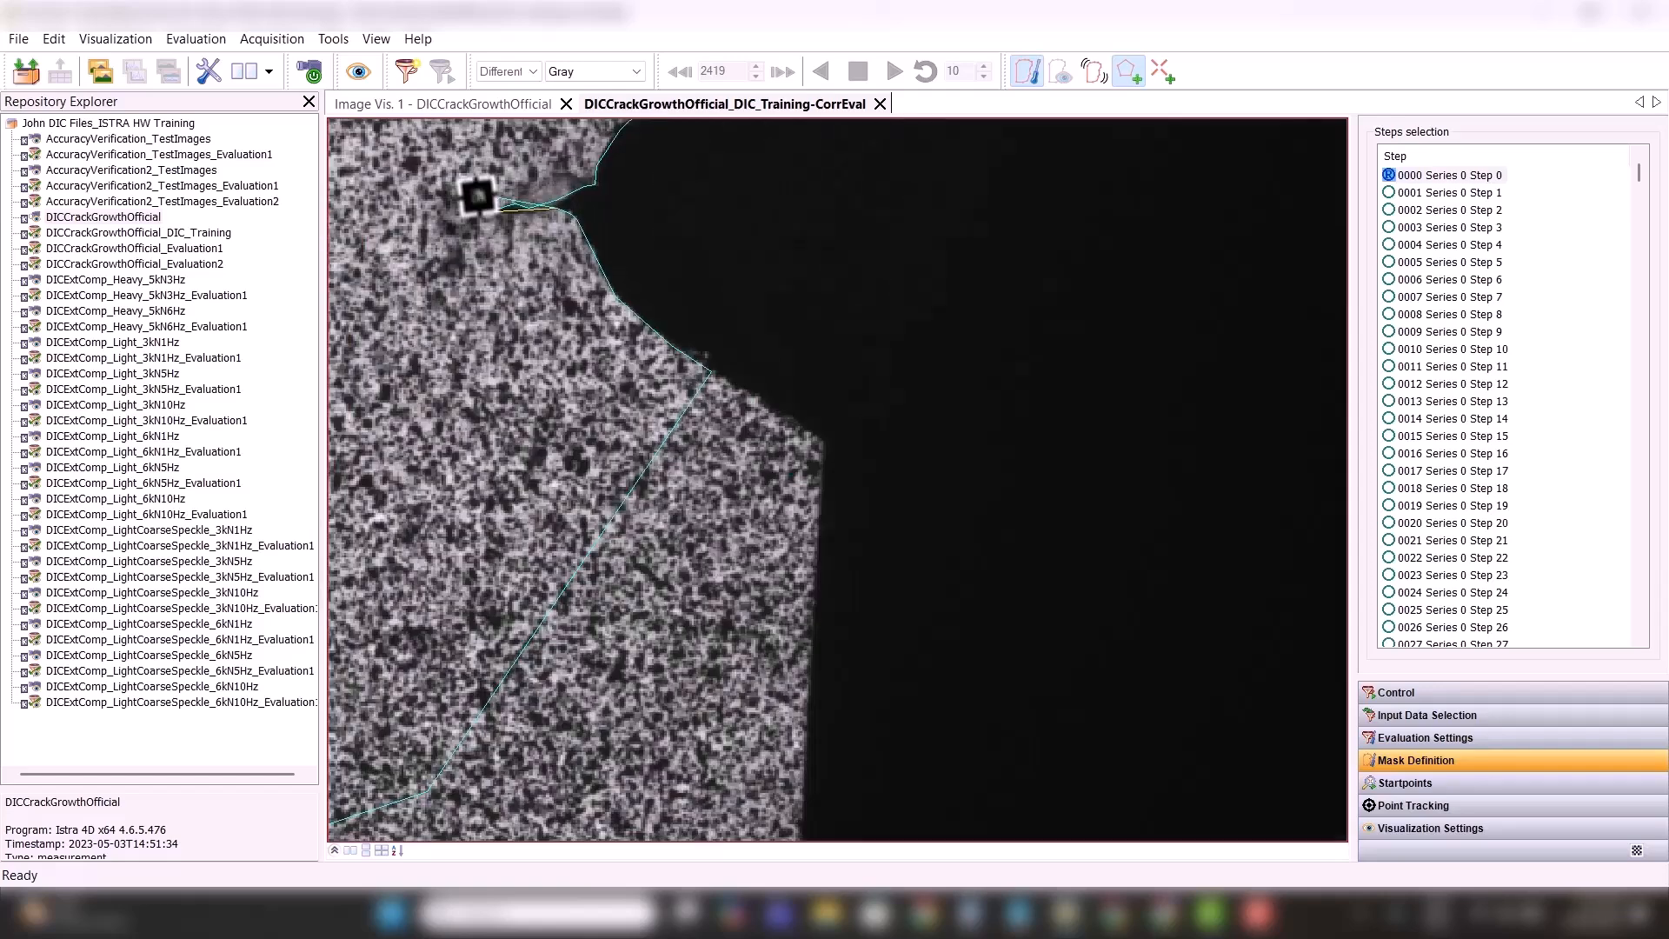
scroll(478, 194, "up", 2)
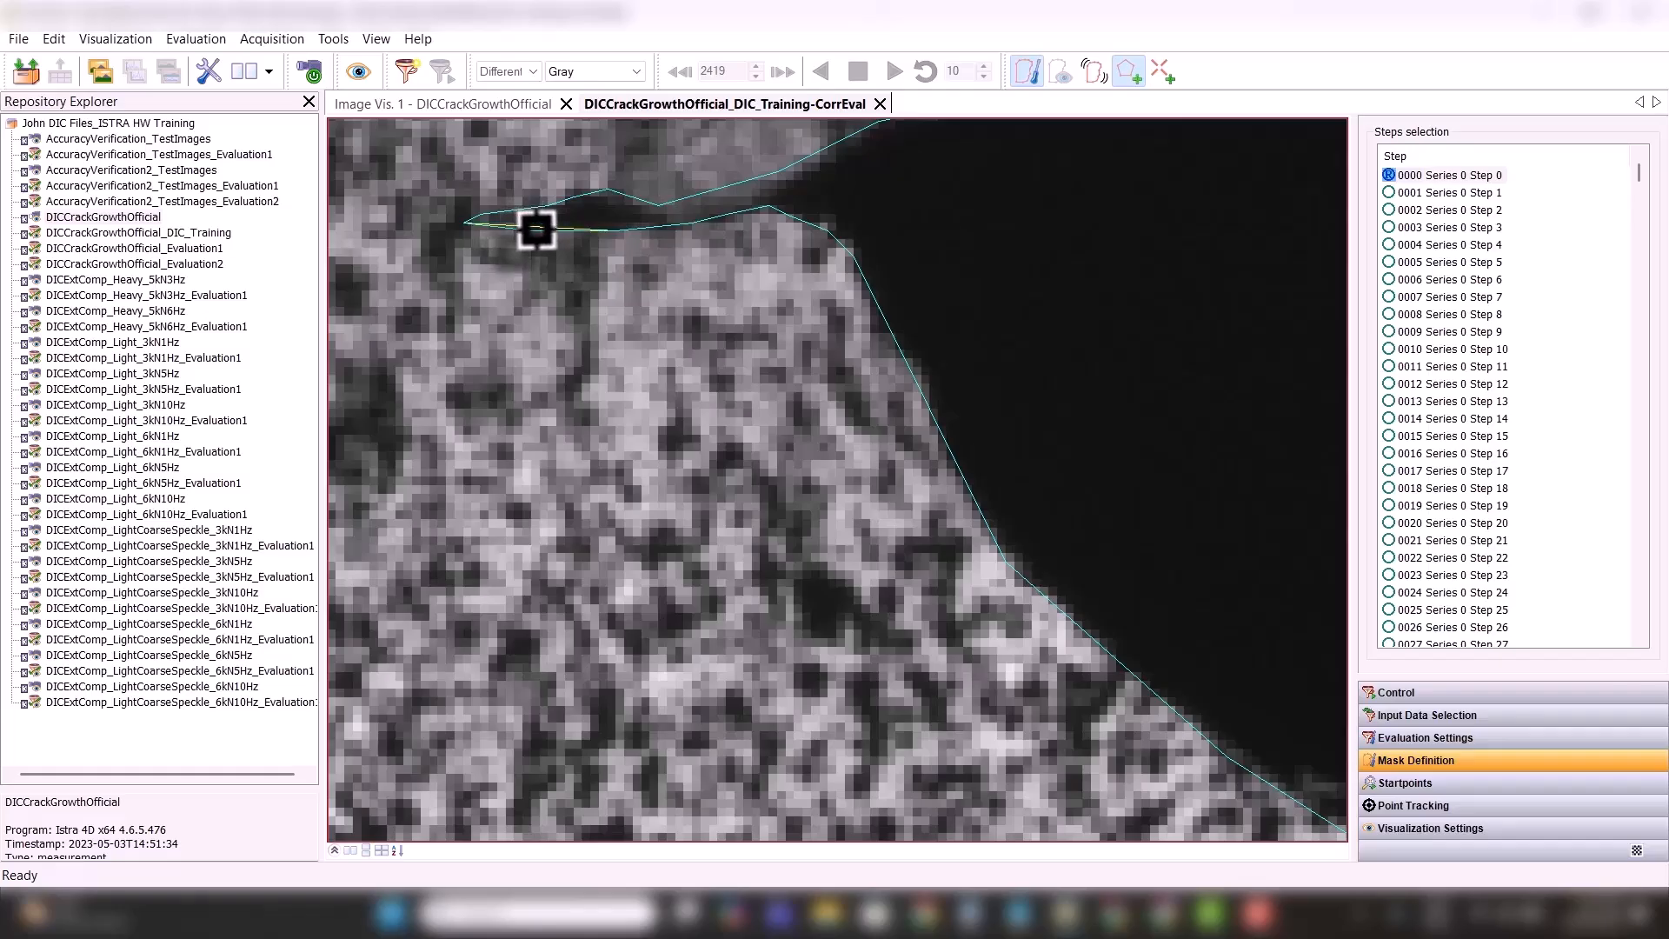
left_click(466, 224)
scroll(487, 252, "down", 3)
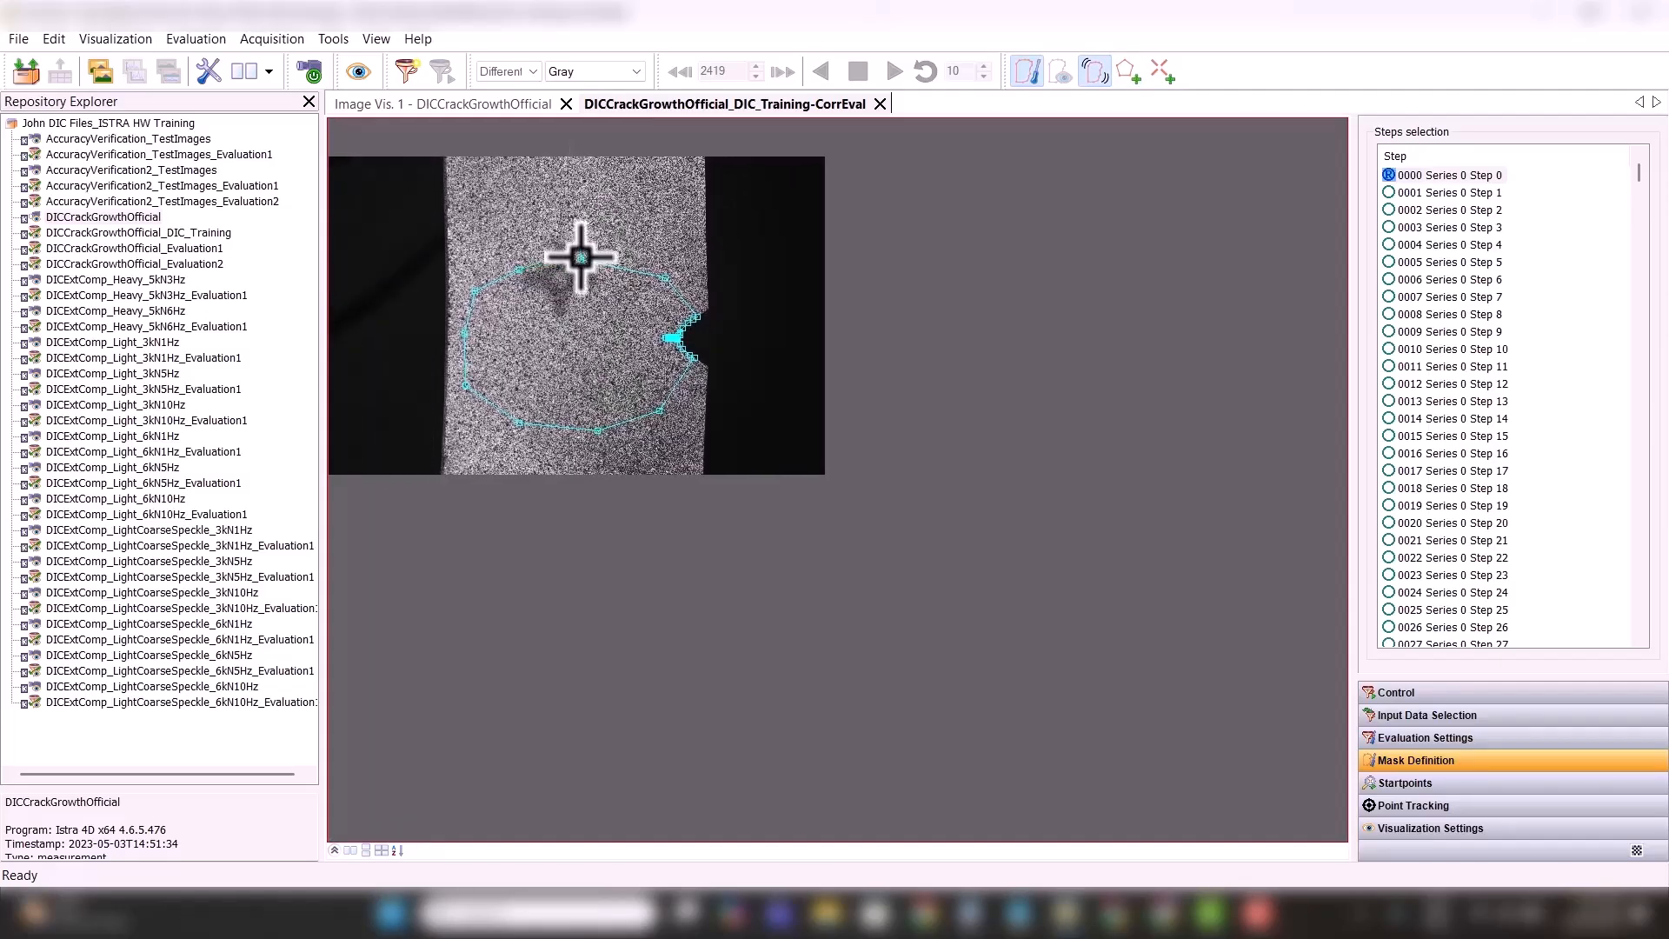
- Move the mask's upper vertices outward and add two startpoints, one above and one below the crack line
left_click_drag(597, 264, 625, 253)
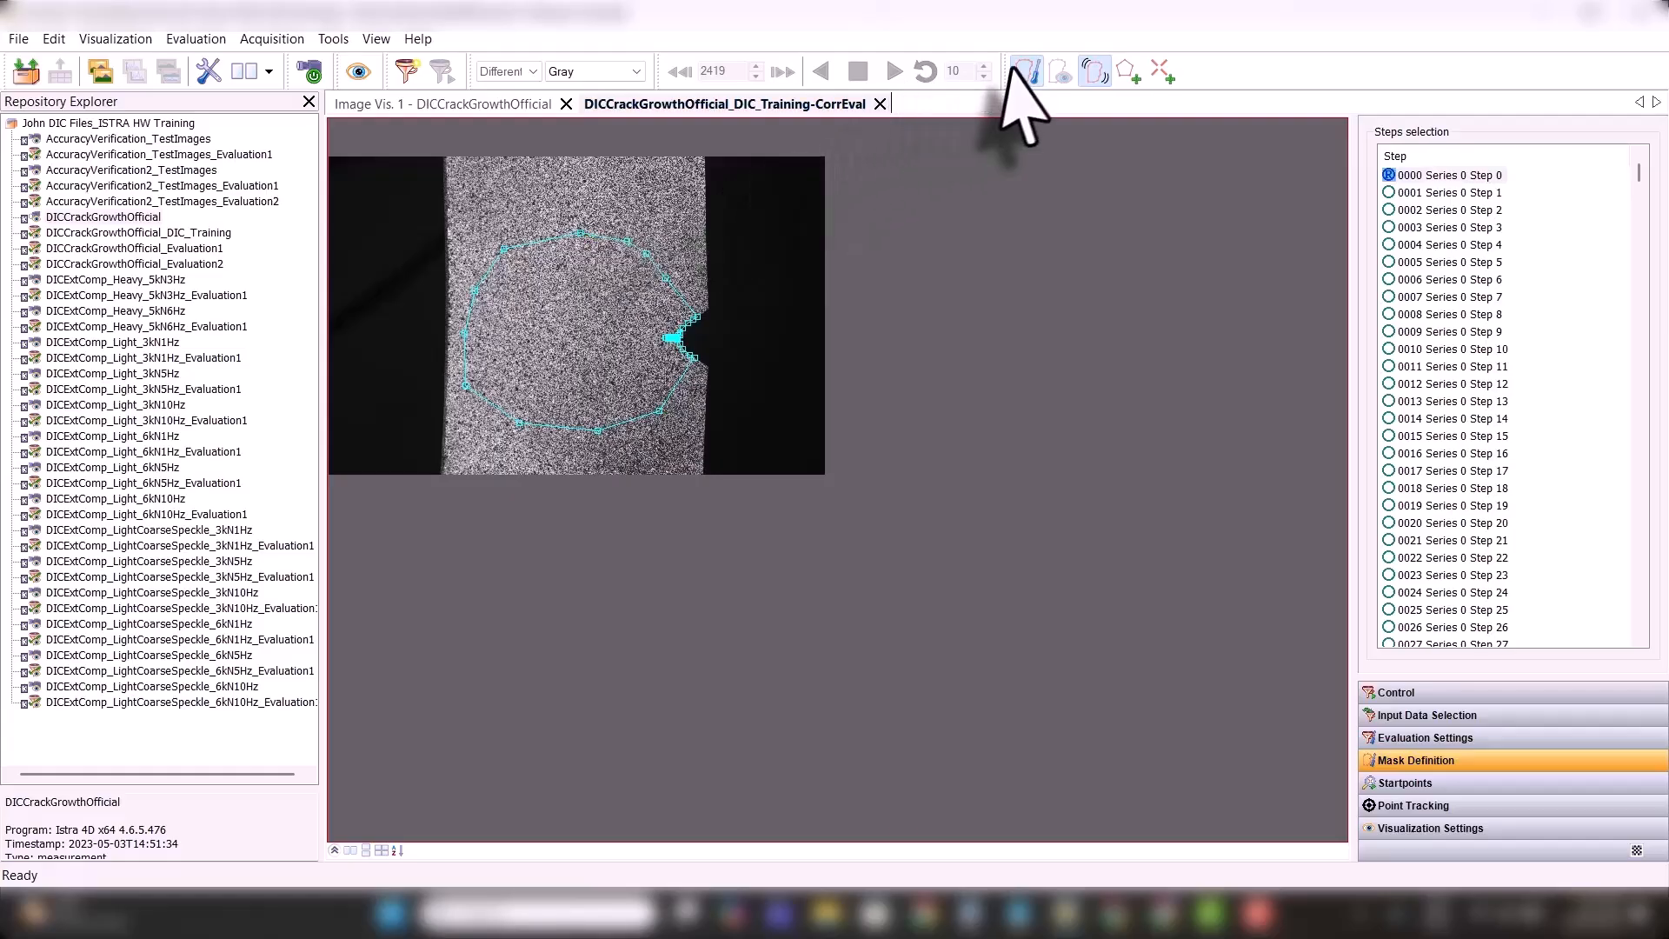
left_click(1162, 71)
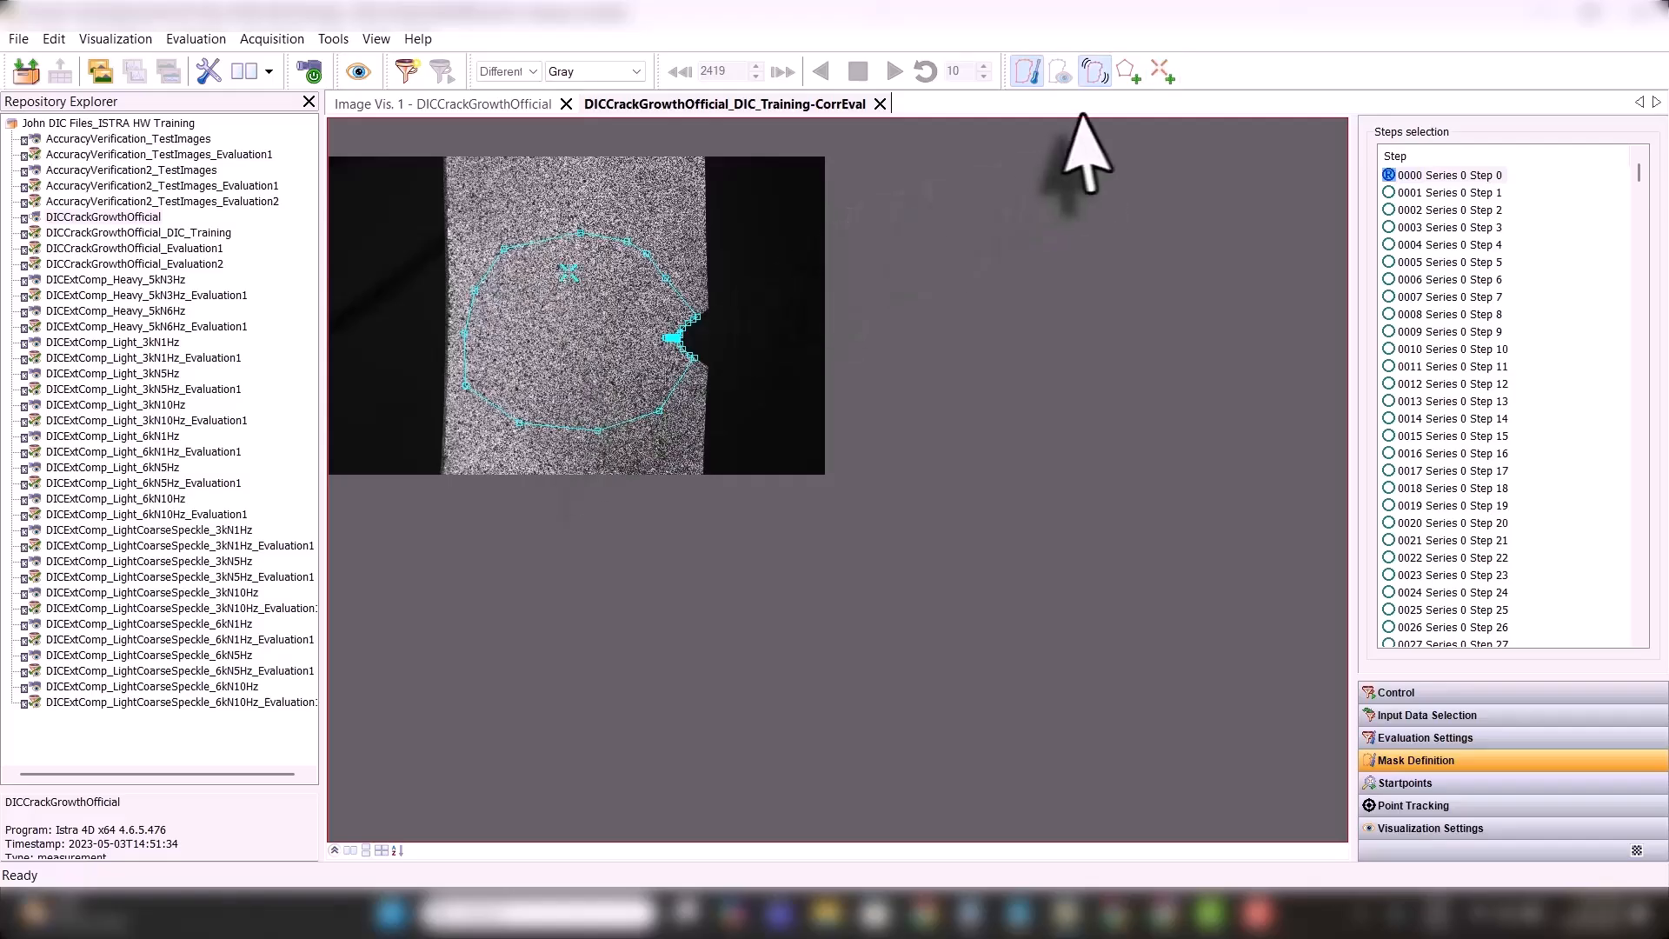
left_click(571, 397)
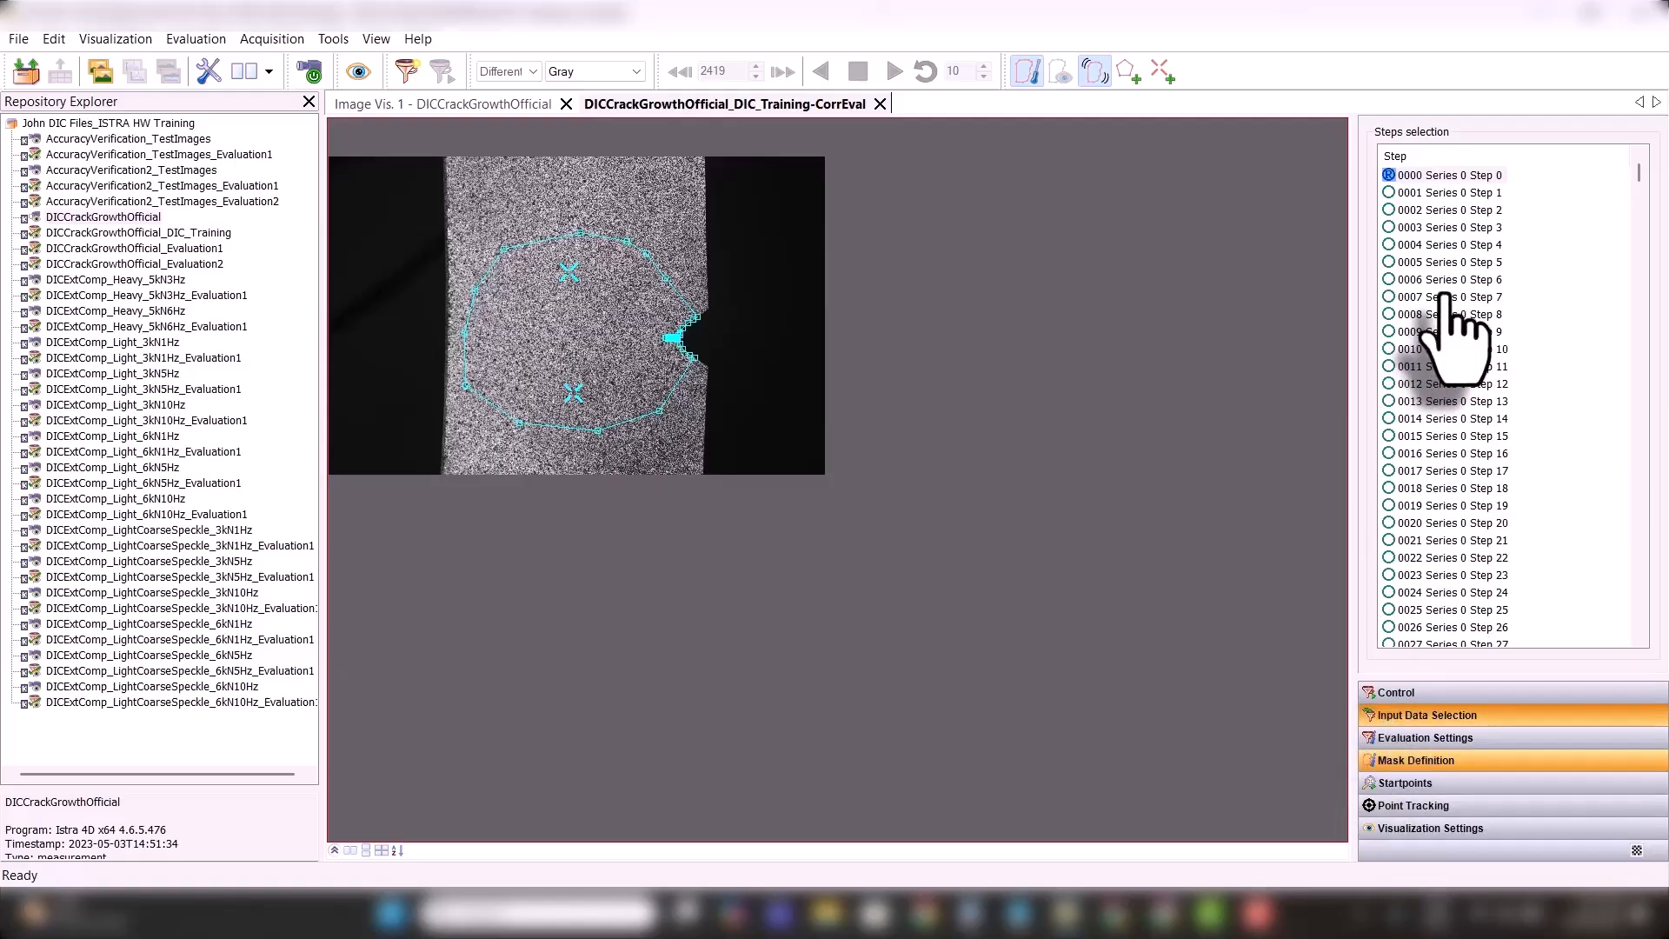
- Set the facet size to 23 pixels and change the grid spacing in the evaluation settings
left_click(1391, 743)
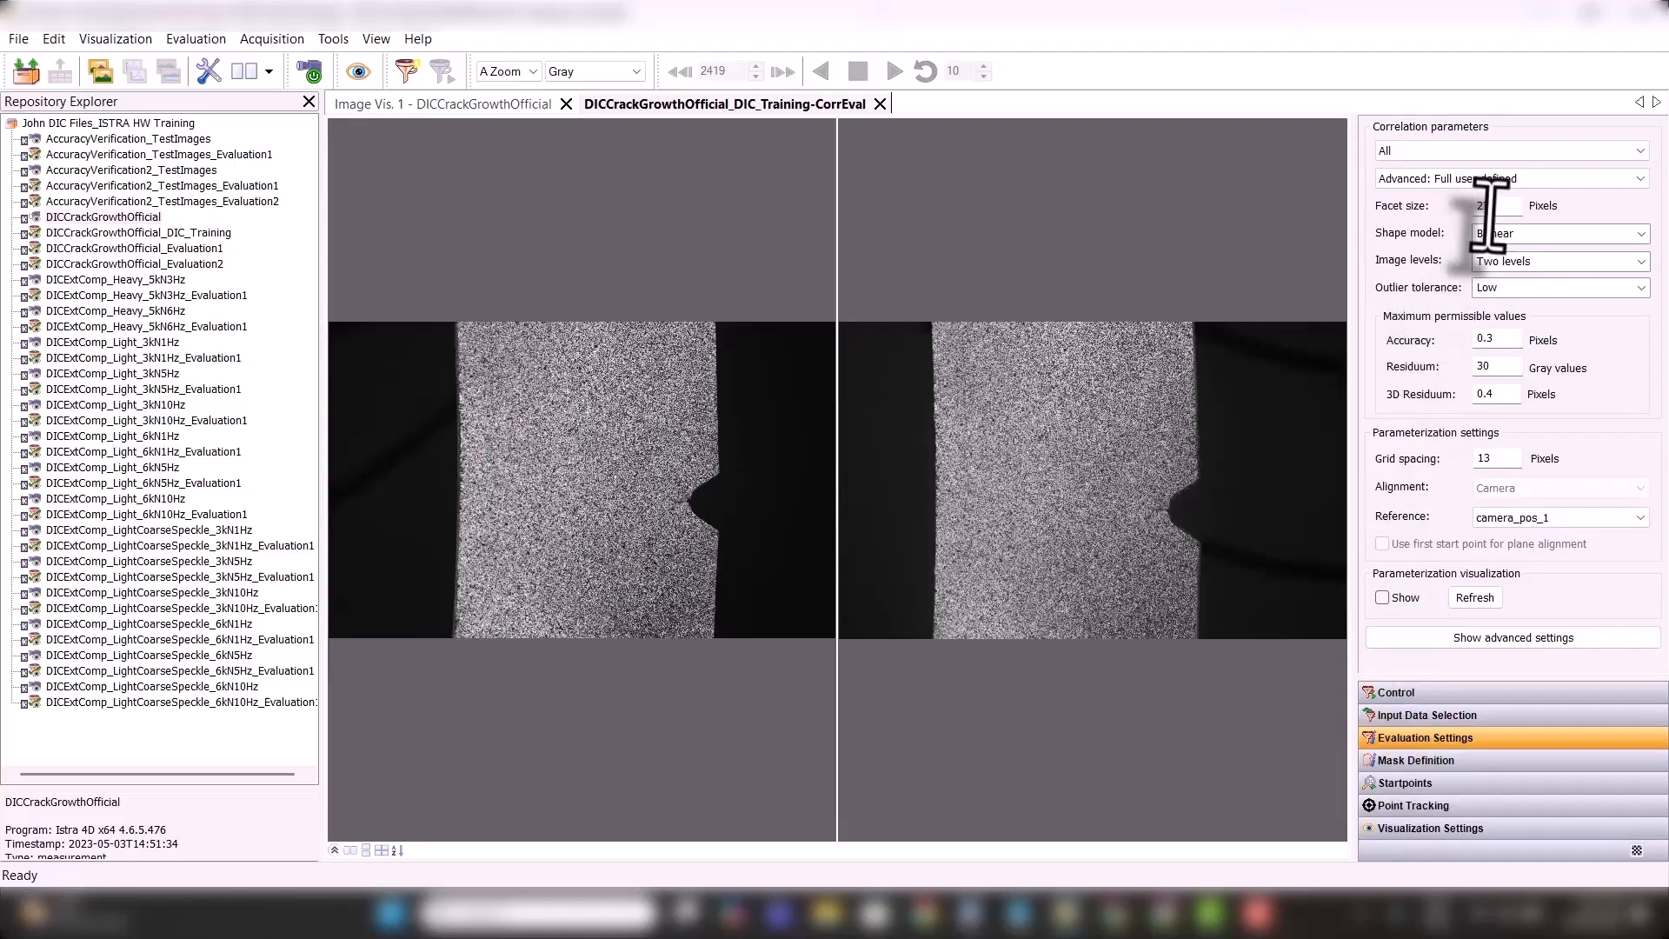
double_click(1489, 207)
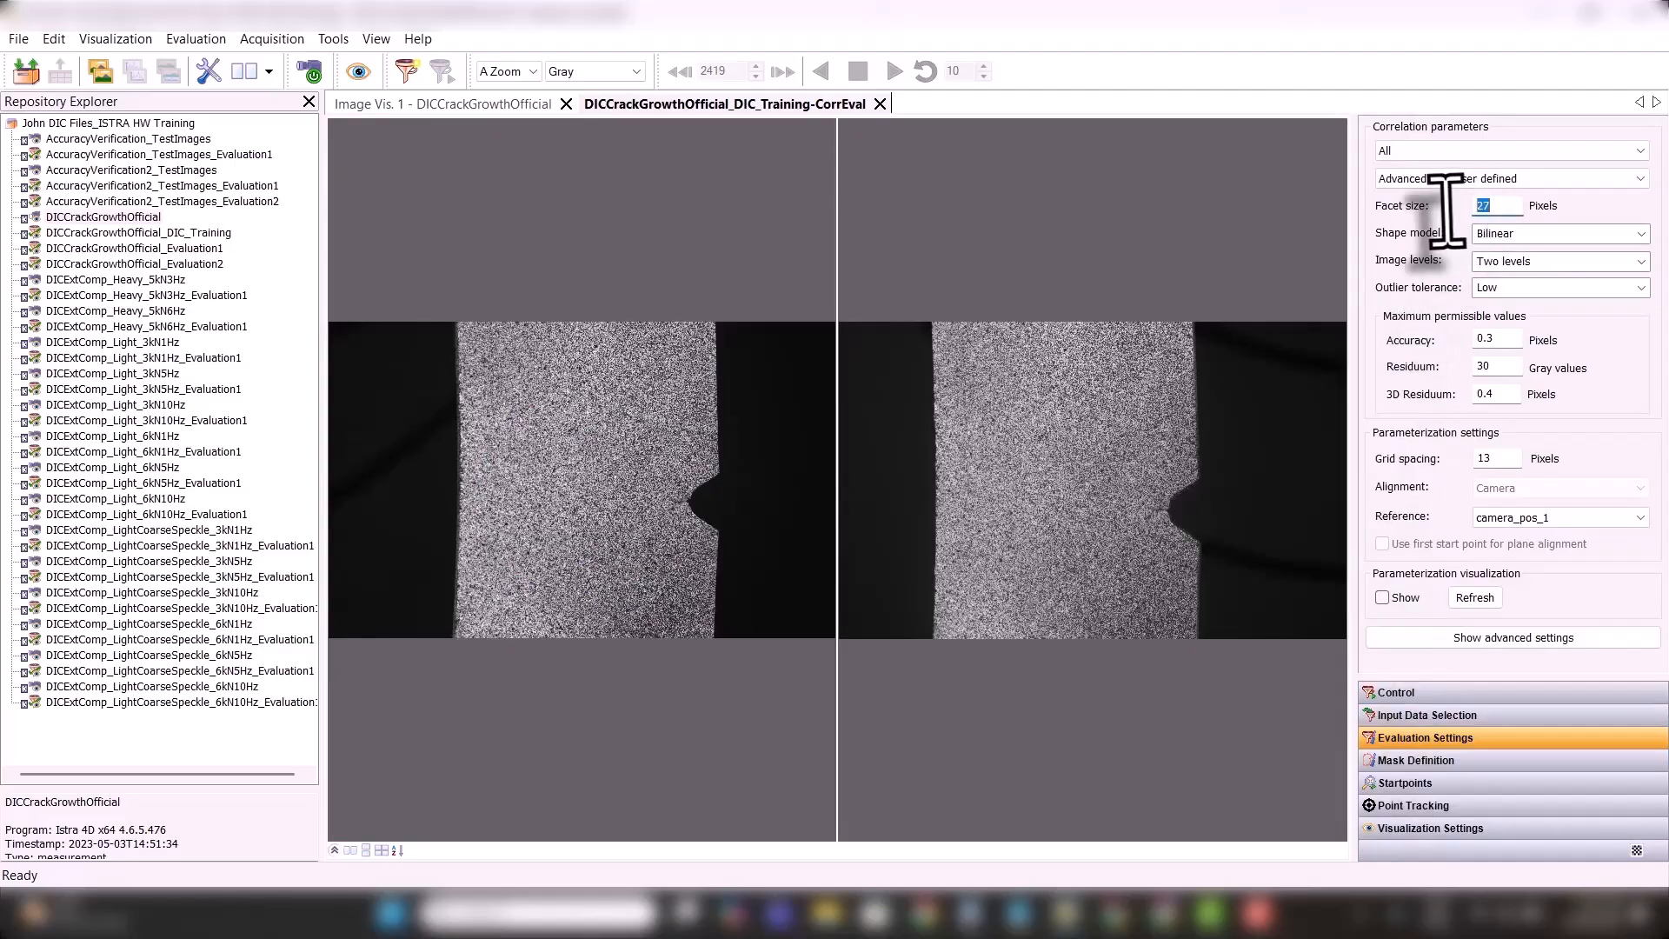
double_click(1494, 459)
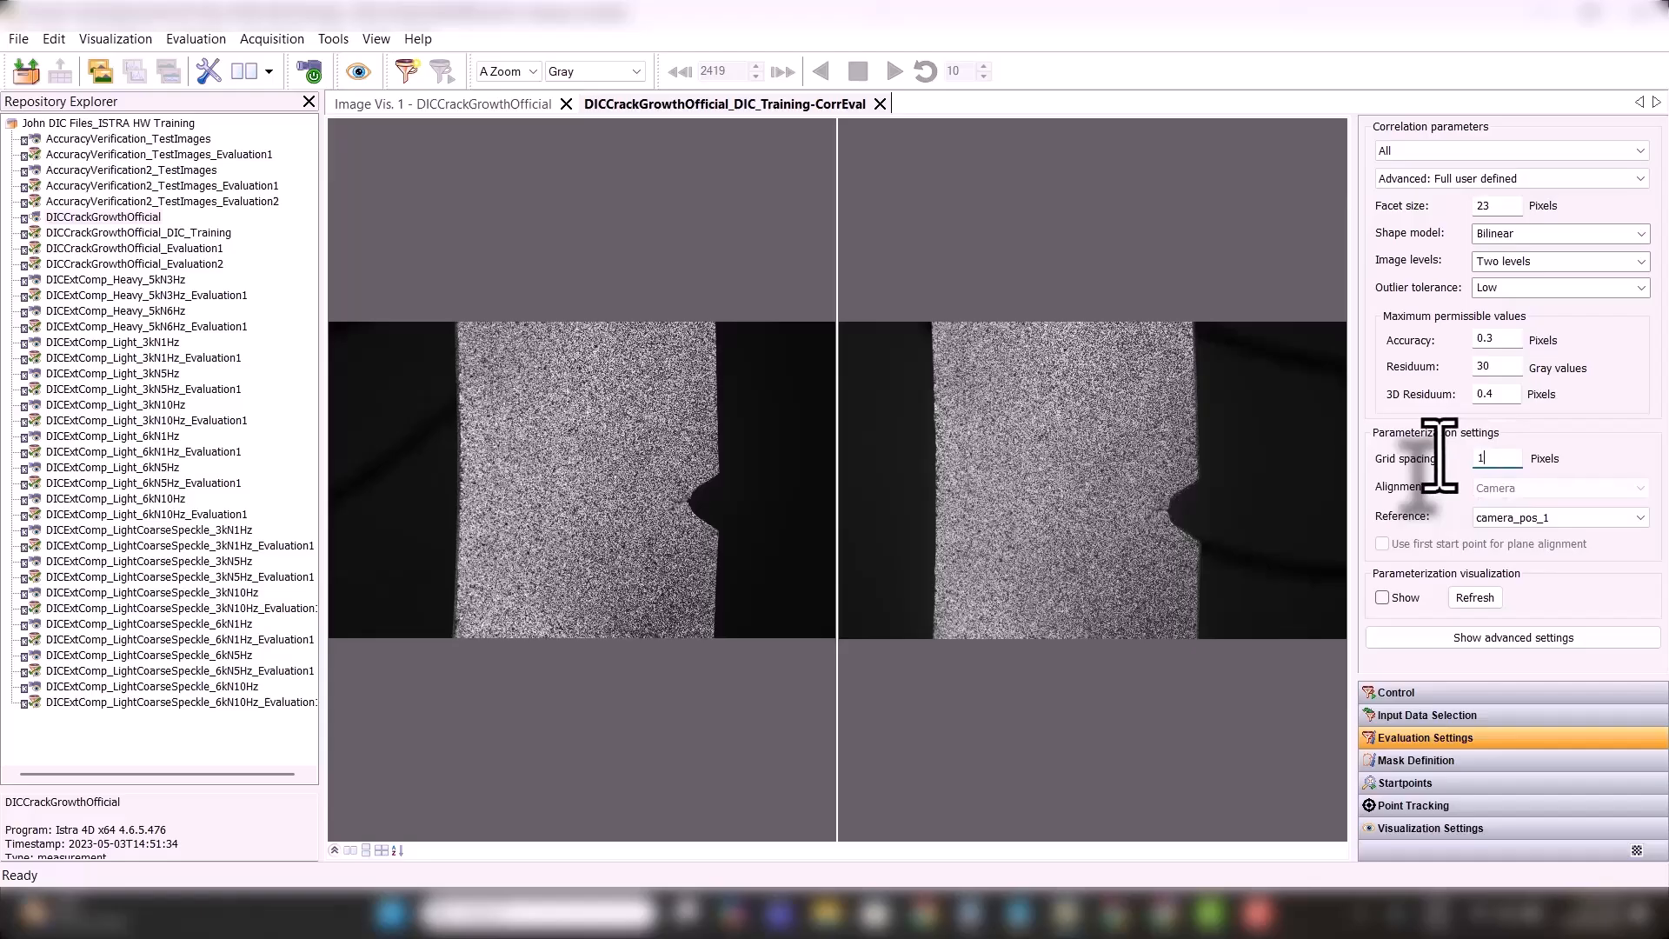
- Delete the two old startpoints near the notch, Startpoint 3 and Startpoint 4
left_click(1402, 785)
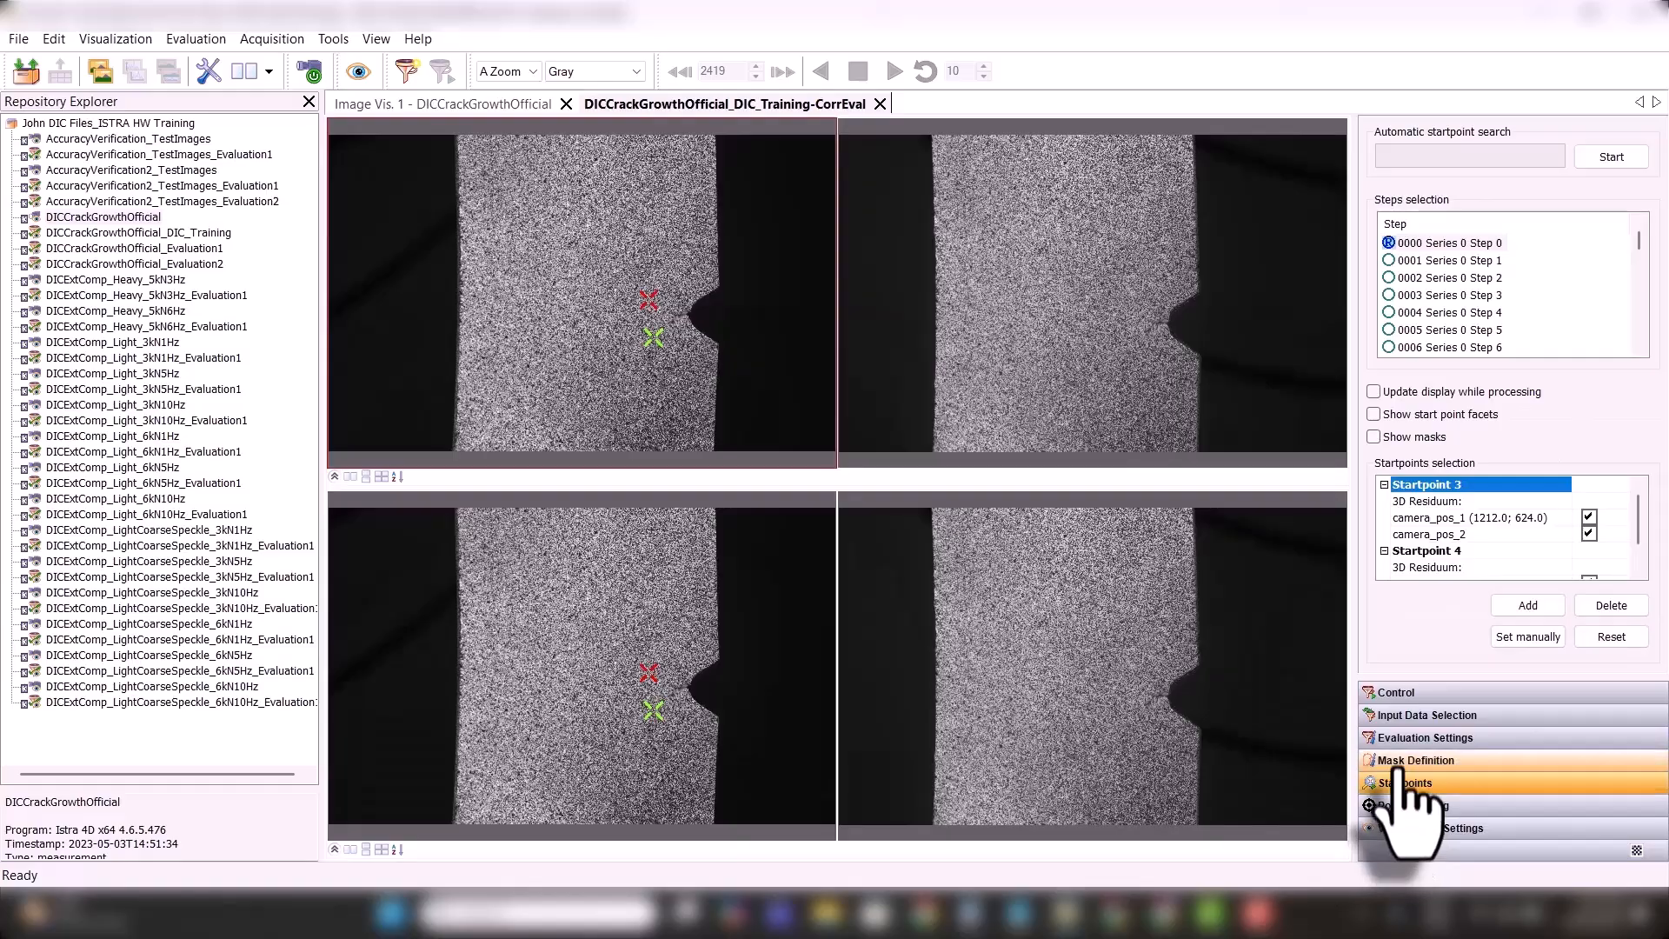
left_click(1603, 606)
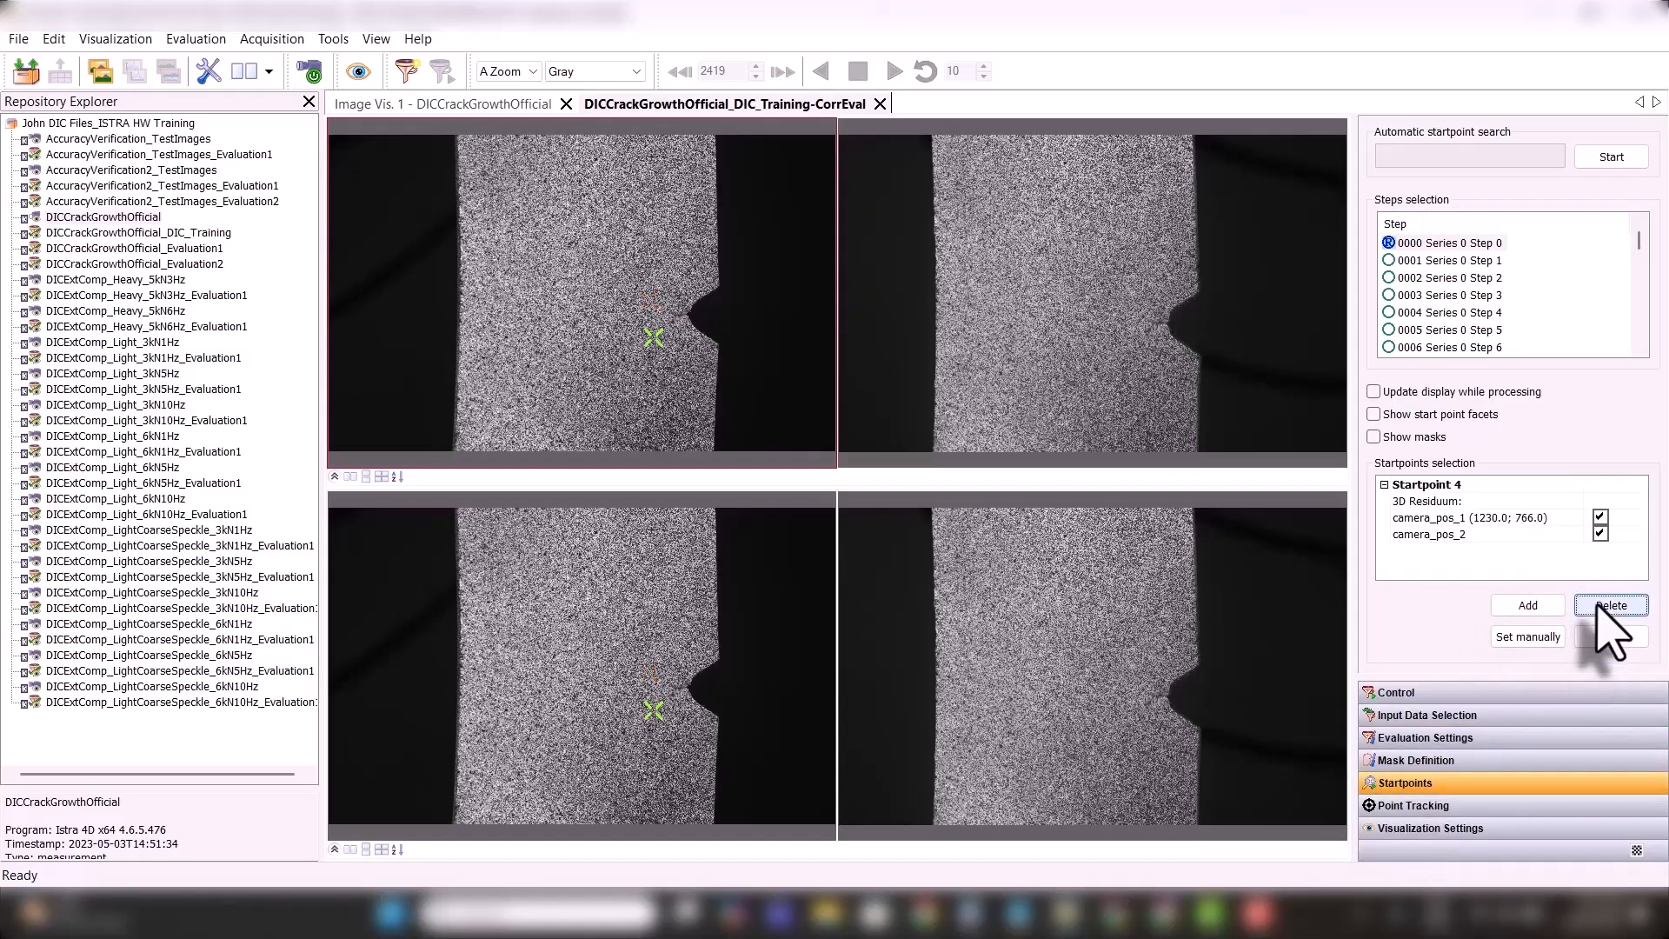
left_click(1426, 485)
- Load the two new startpoints from the mask definition and run the automatic startpoint search for them
left_click(1417, 760)
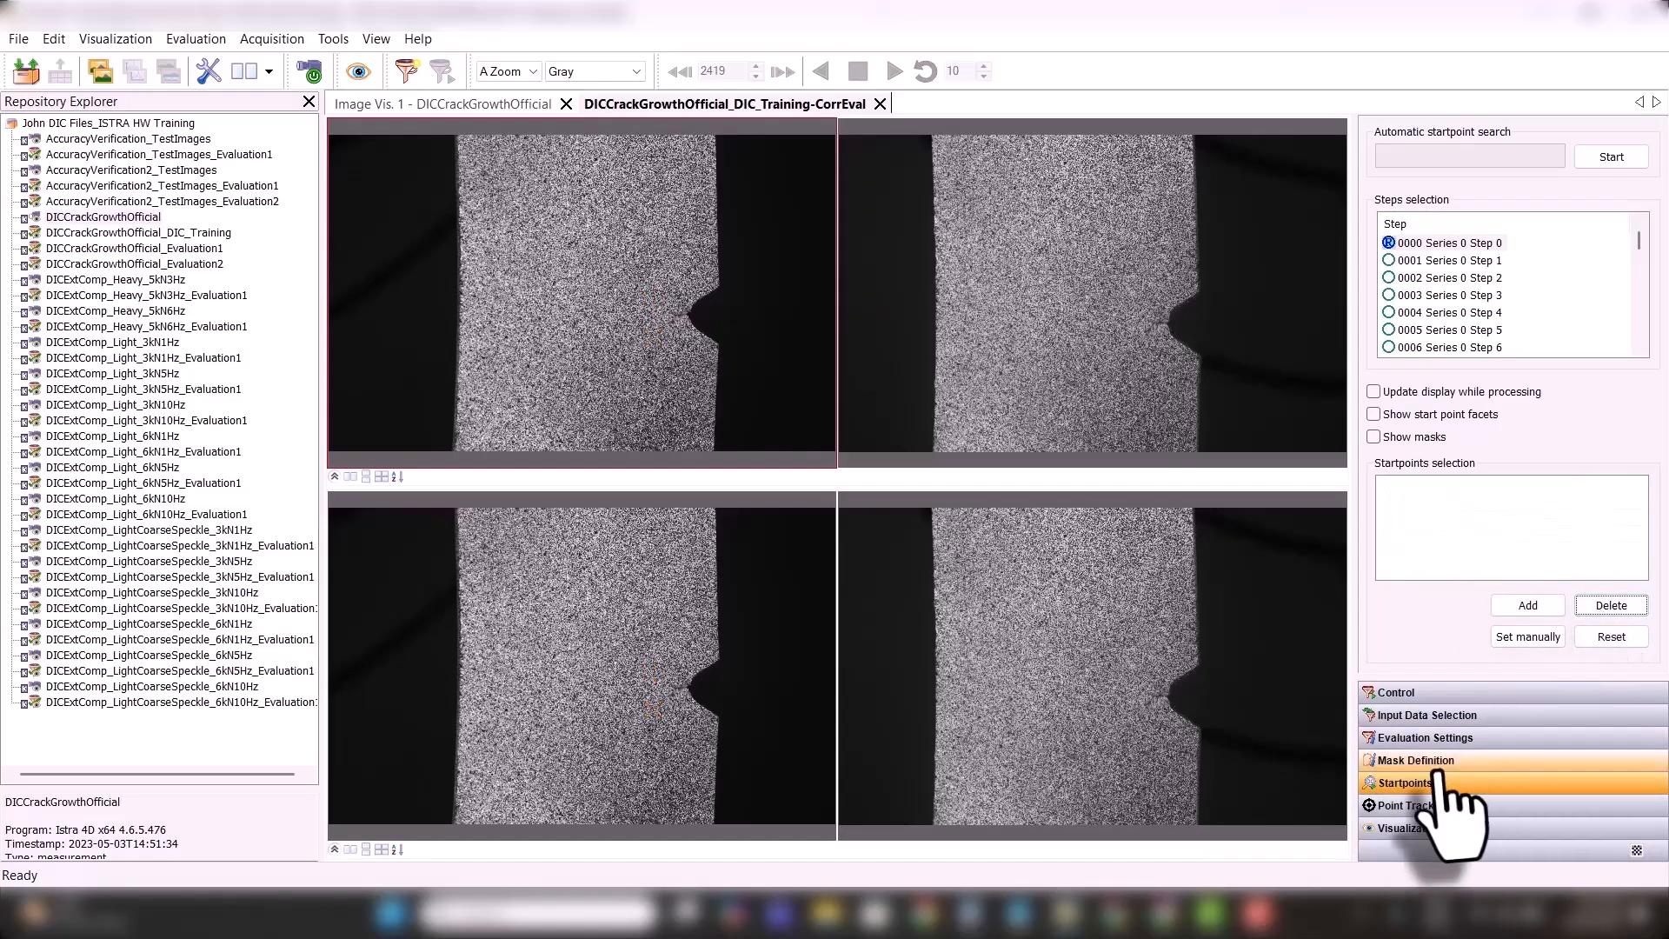
left_click(1424, 783)
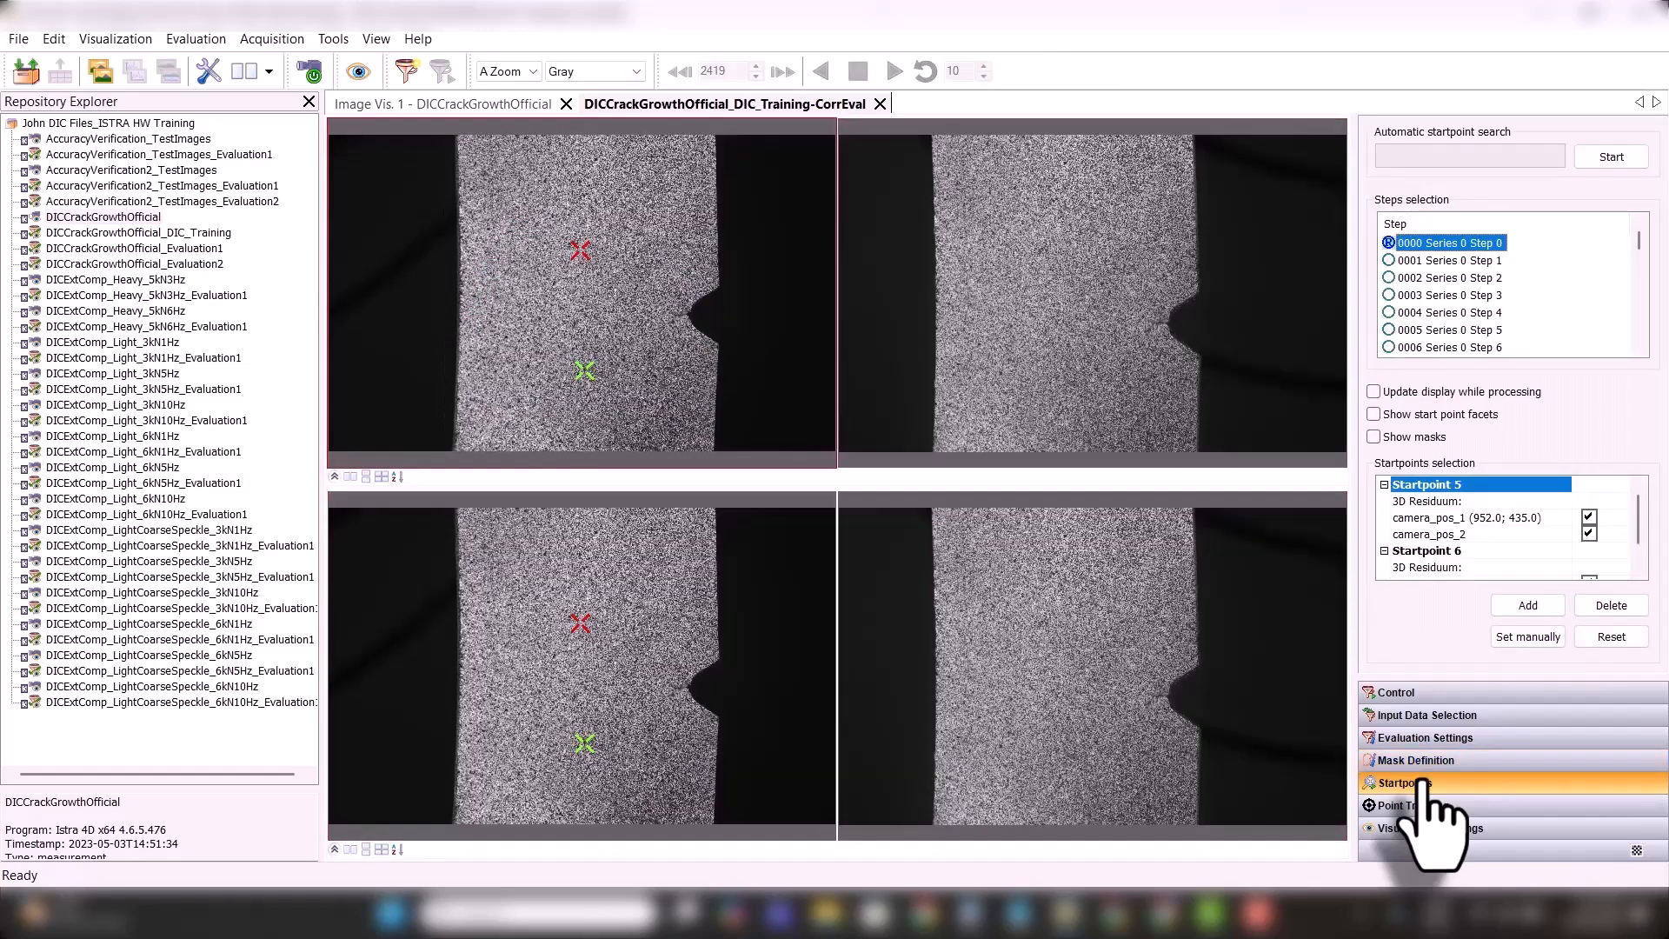
left_click(1610, 157)
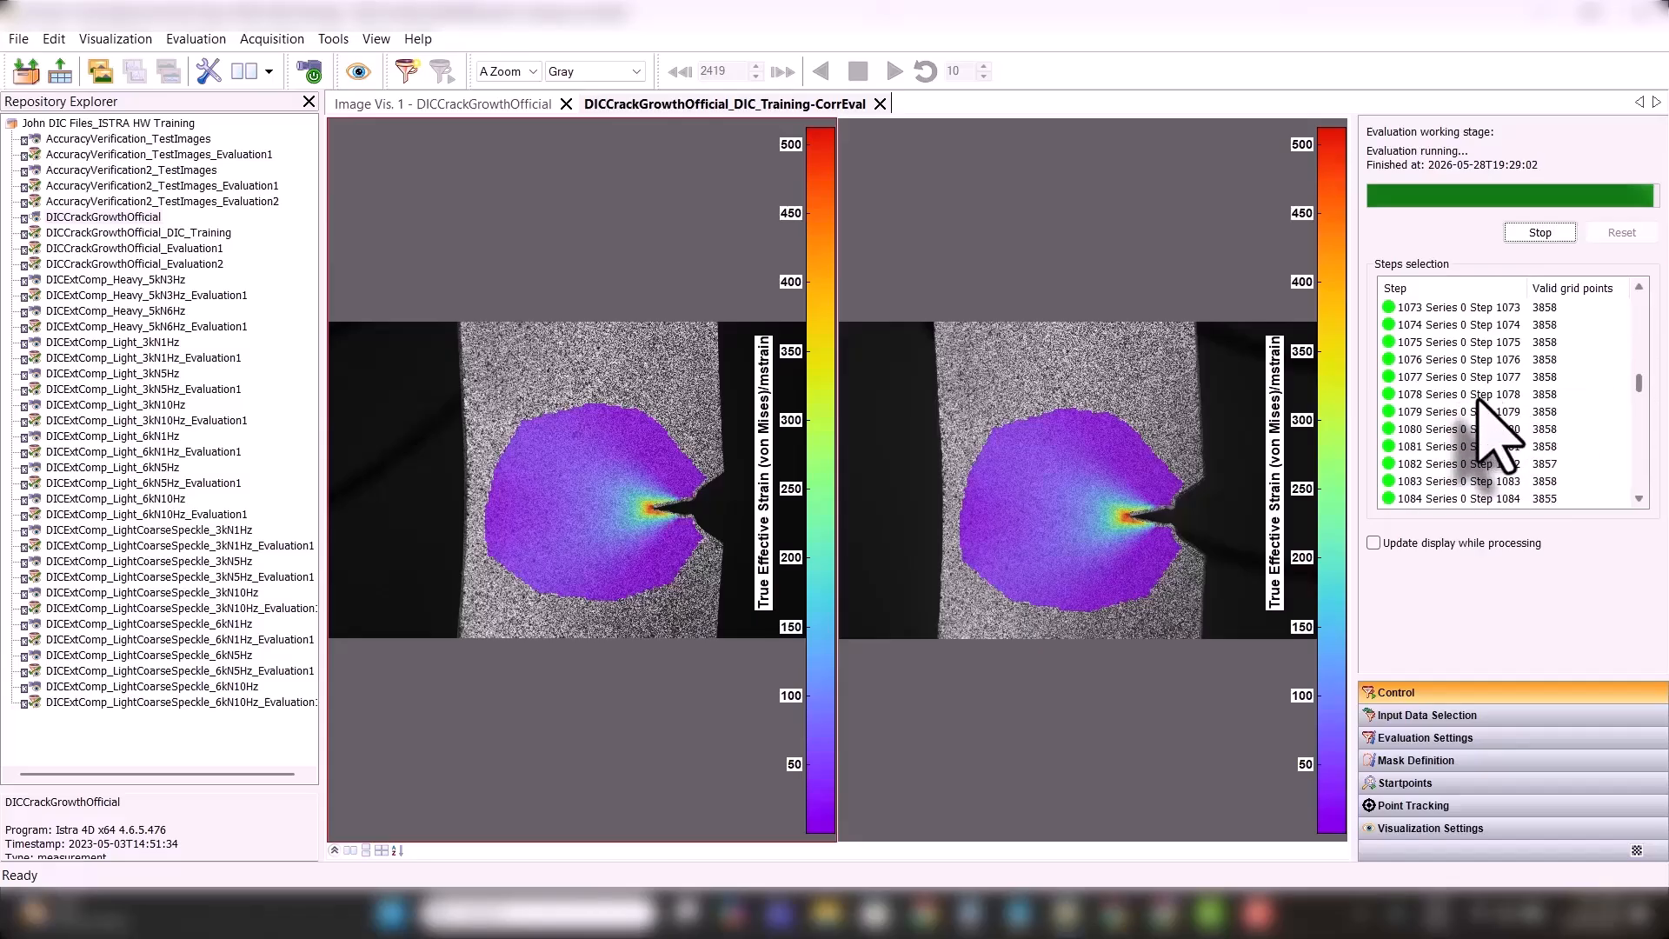
- Display the strain map of step 1078 in the visualization settings and set the view to A Zoom
left_click(1478, 395)
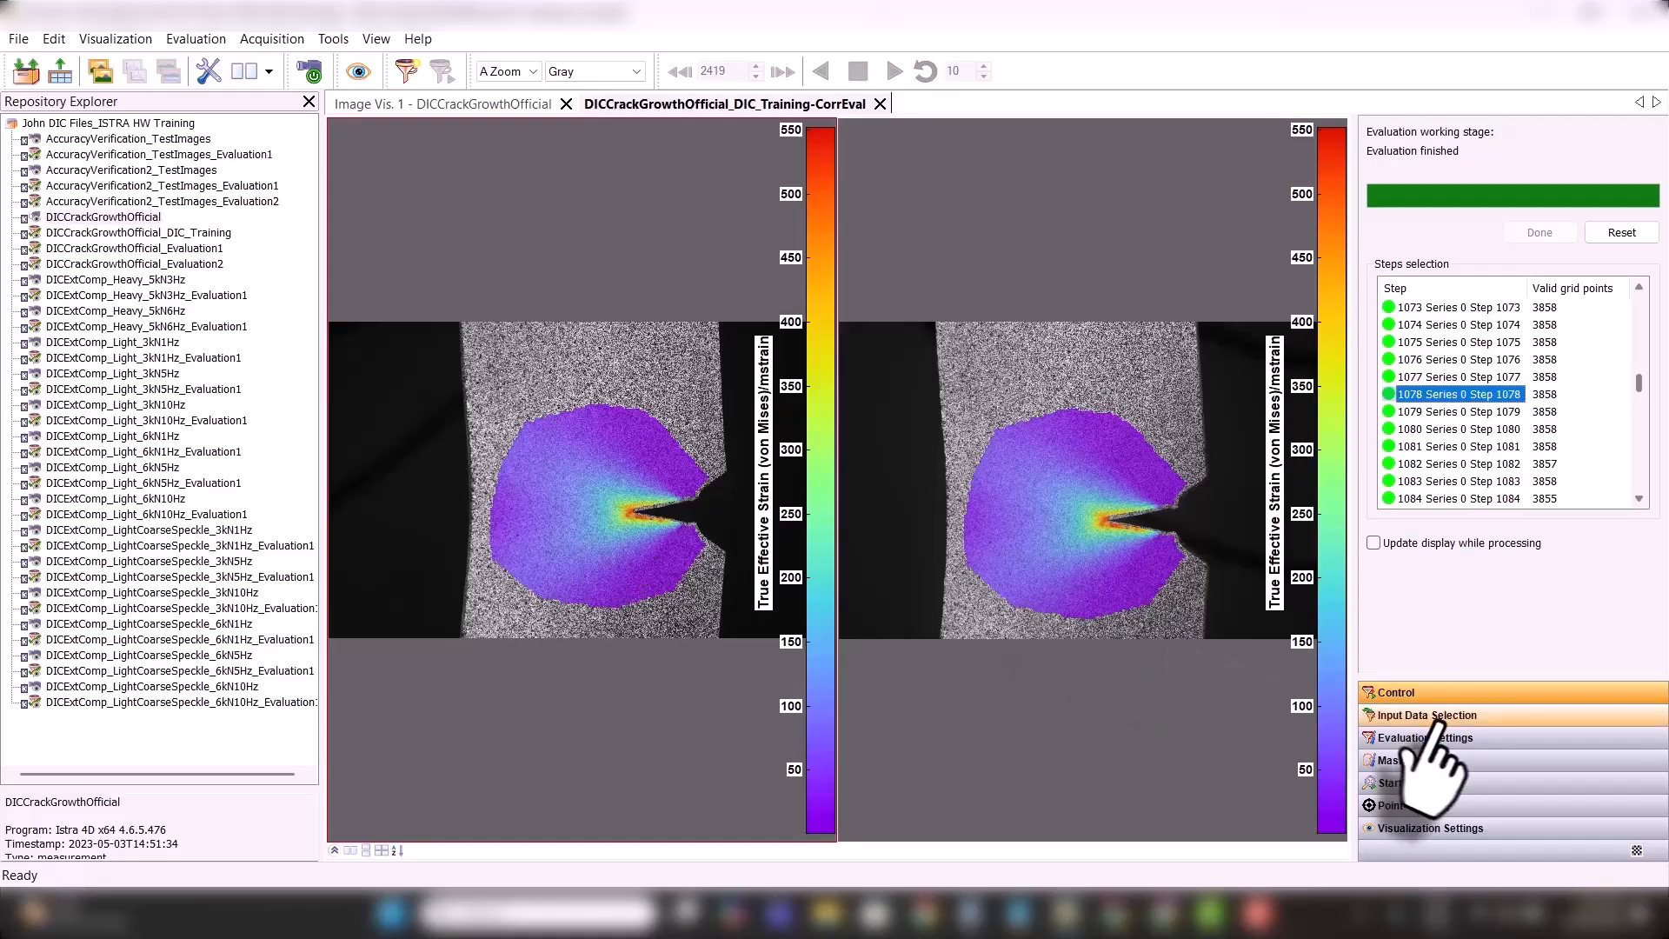
left_click(1430, 829)
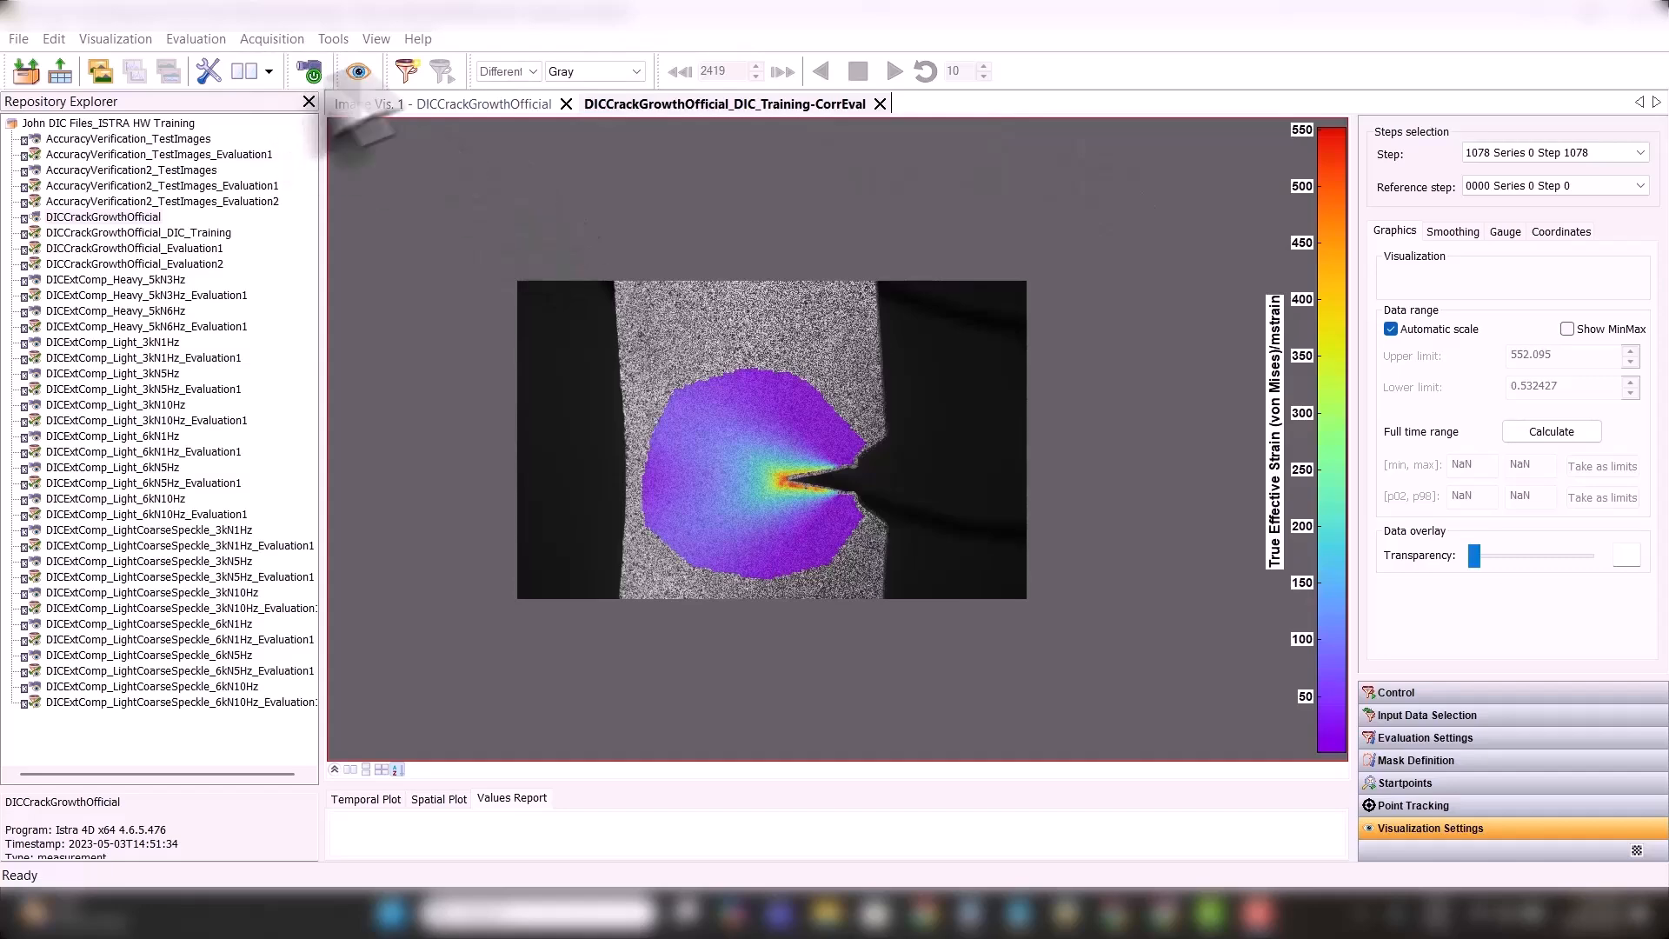
left_click(377, 39)
mouse_move(513, 226)
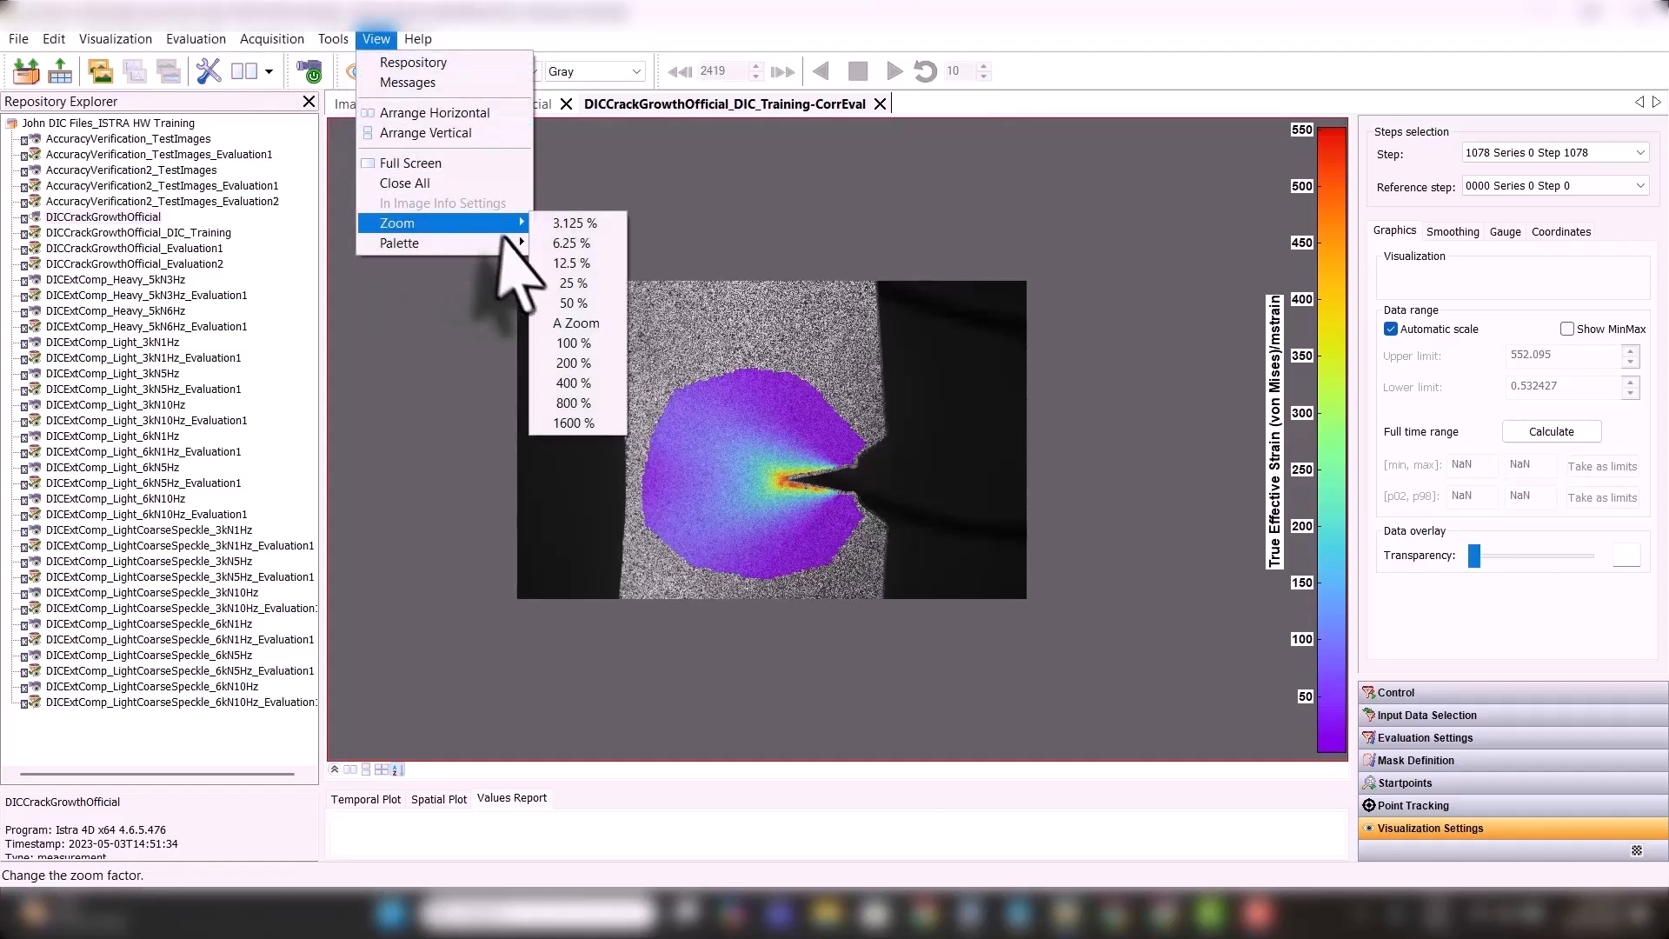
left_click(557, 324)
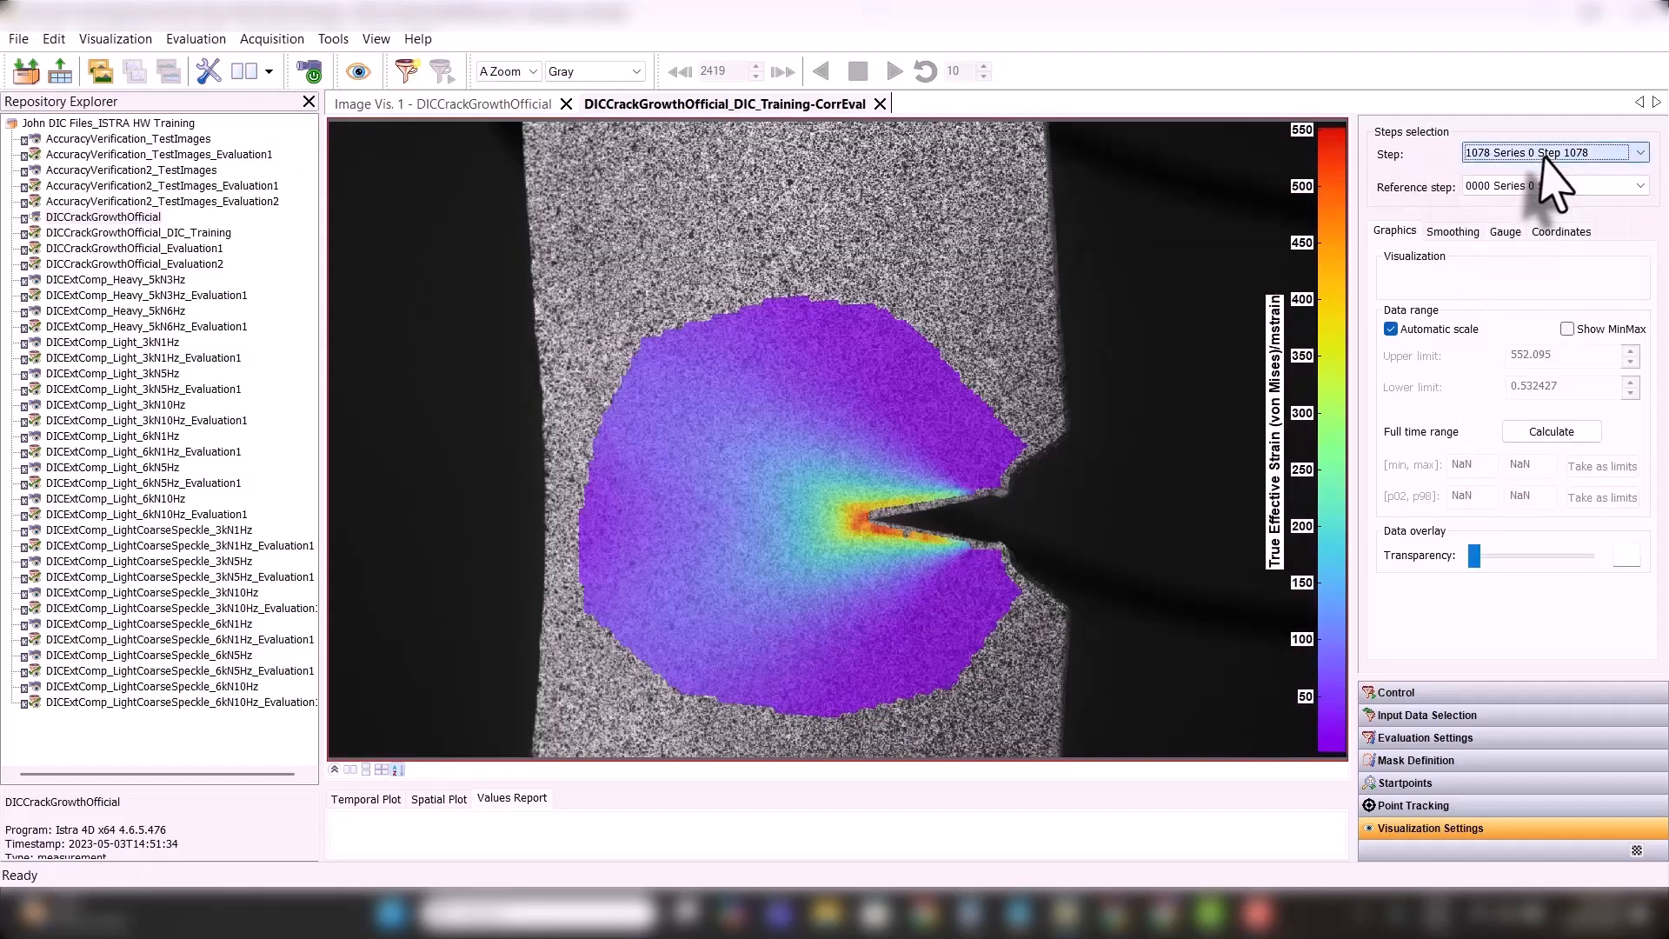
- Display the strain map of step 1324 with step 0 as the reference
left_click(1594, 154)
left_click_drag(1641, 347, 1640, 393)
left_click(1561, 406)
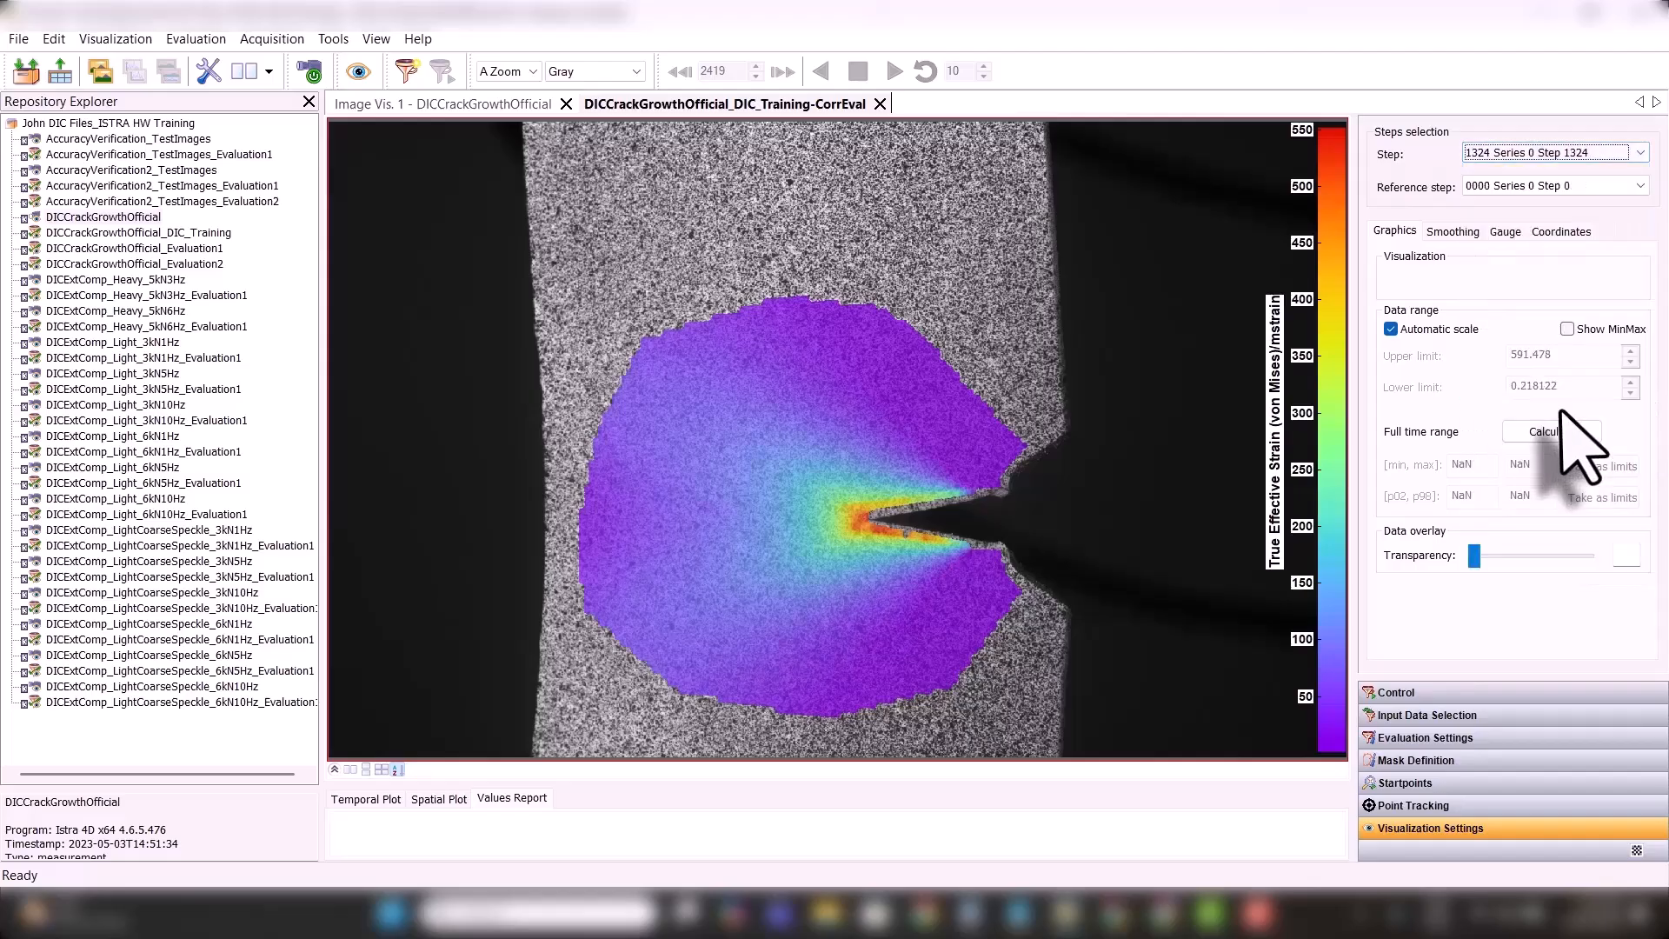
- Display the strain map of step 1612 and examine the crack tip up close
scroll(896, 513, "up", 3)
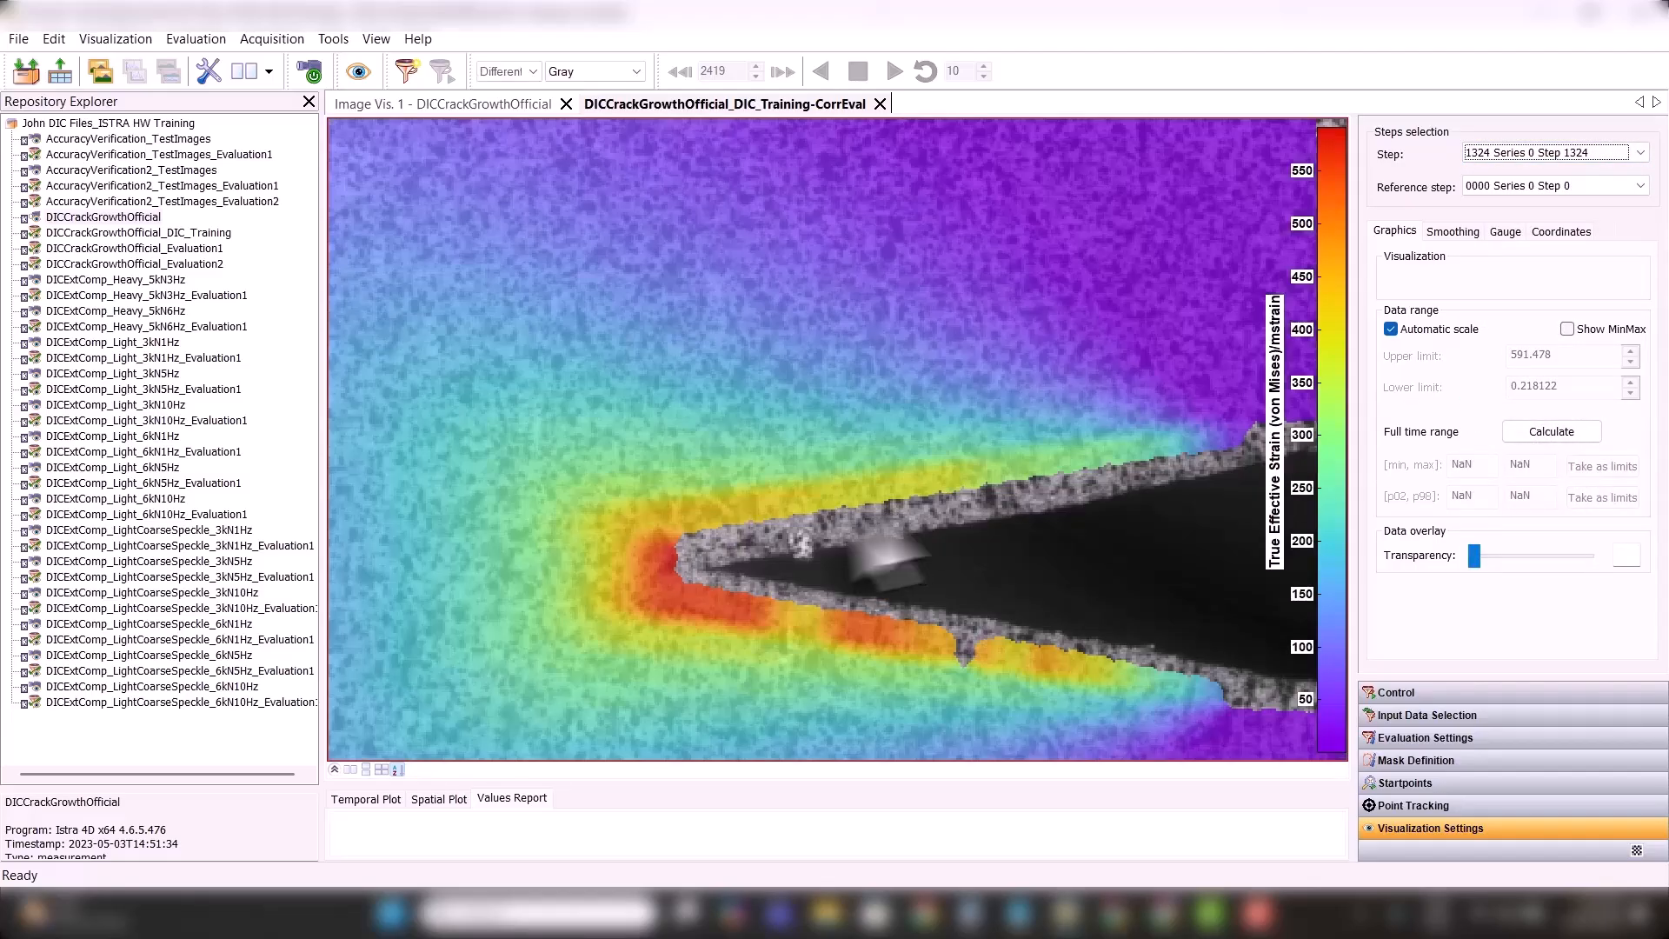
left_click(1533, 160)
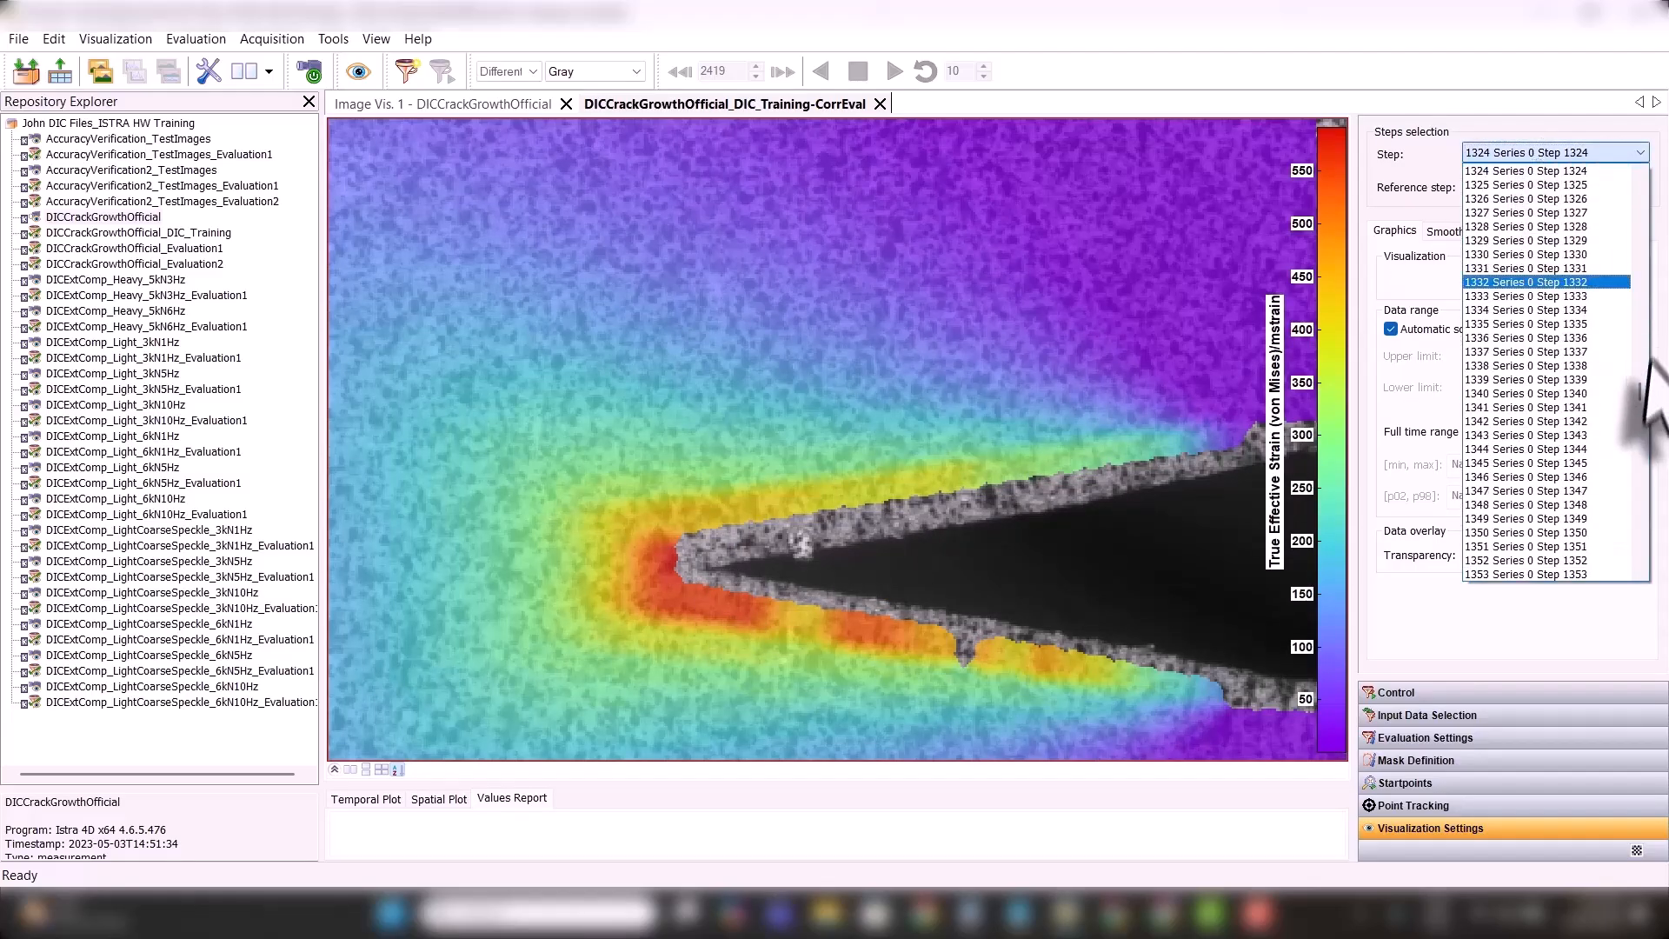
left_click_drag(1641, 372, 1641, 389)
left_click(1508, 435)
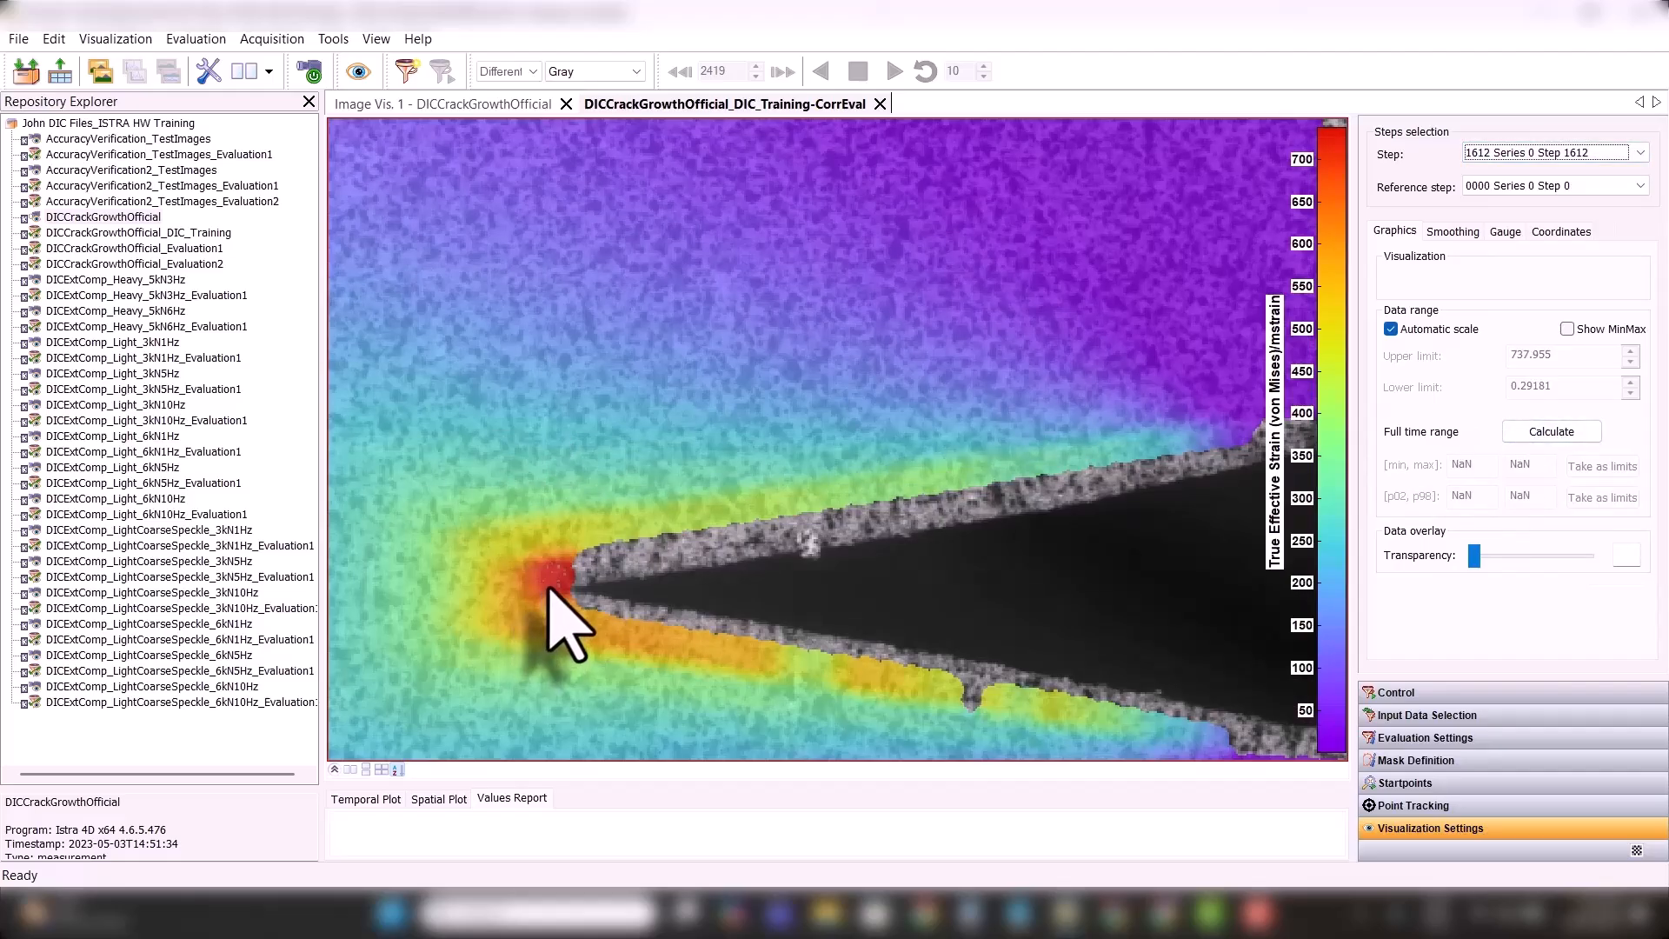
scroll(551, 588, "up", 2)
scroll(565, 579, "down", 2)
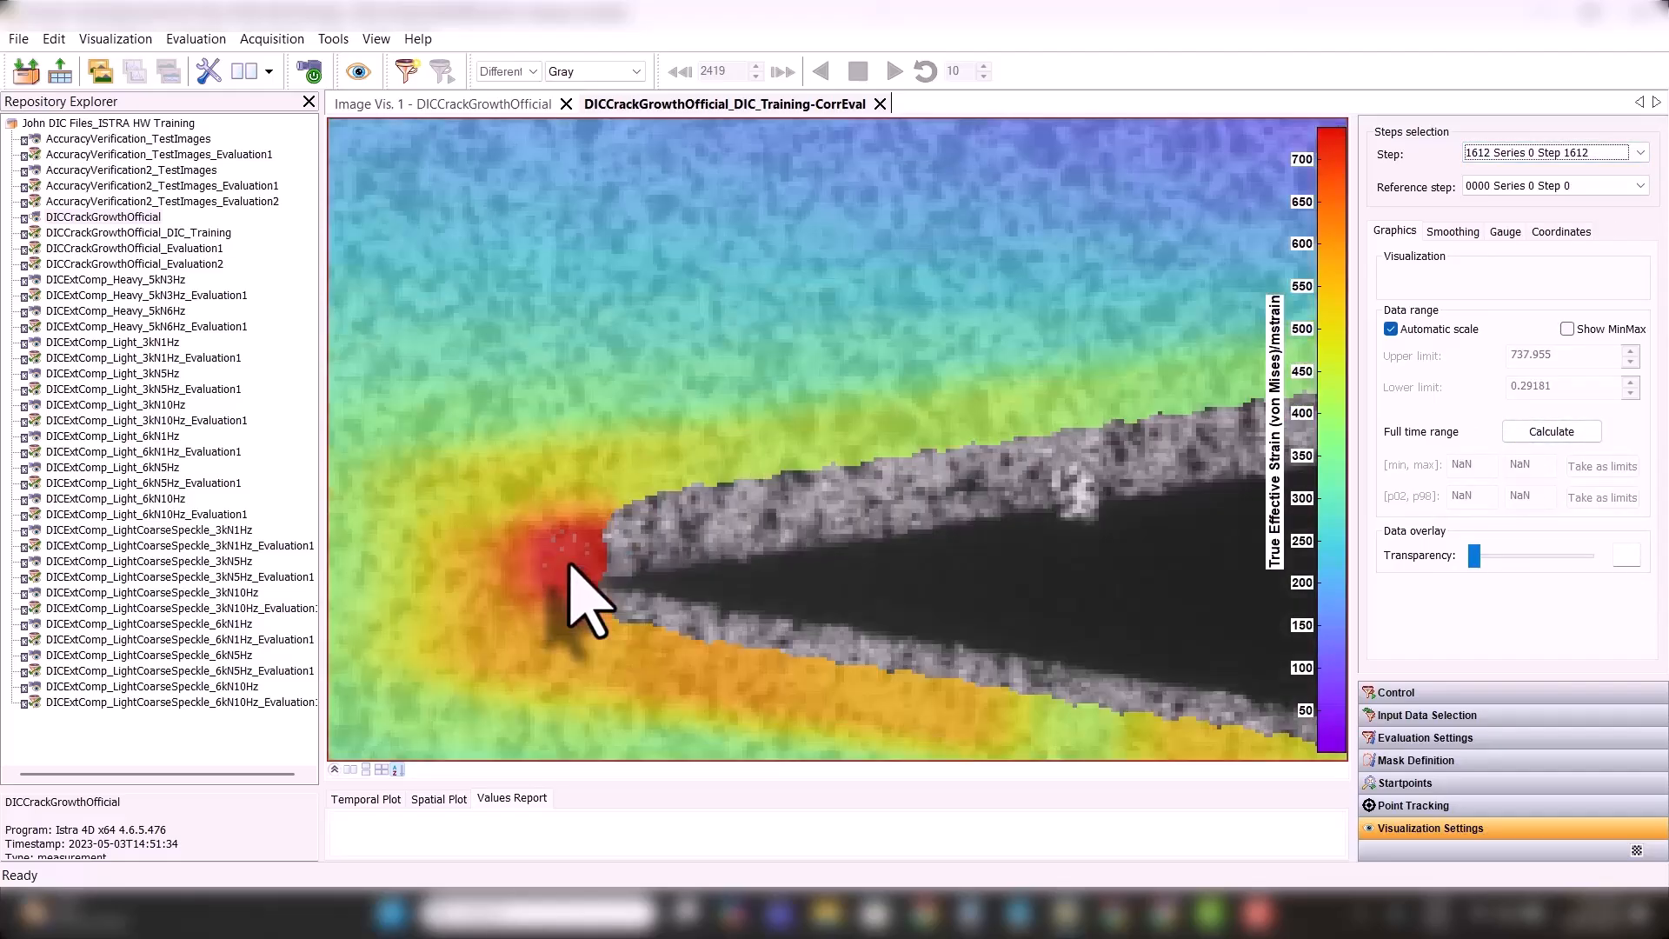
- Place a point gauge on the highest-strain spot at the crack tip
left_click(1505, 231)
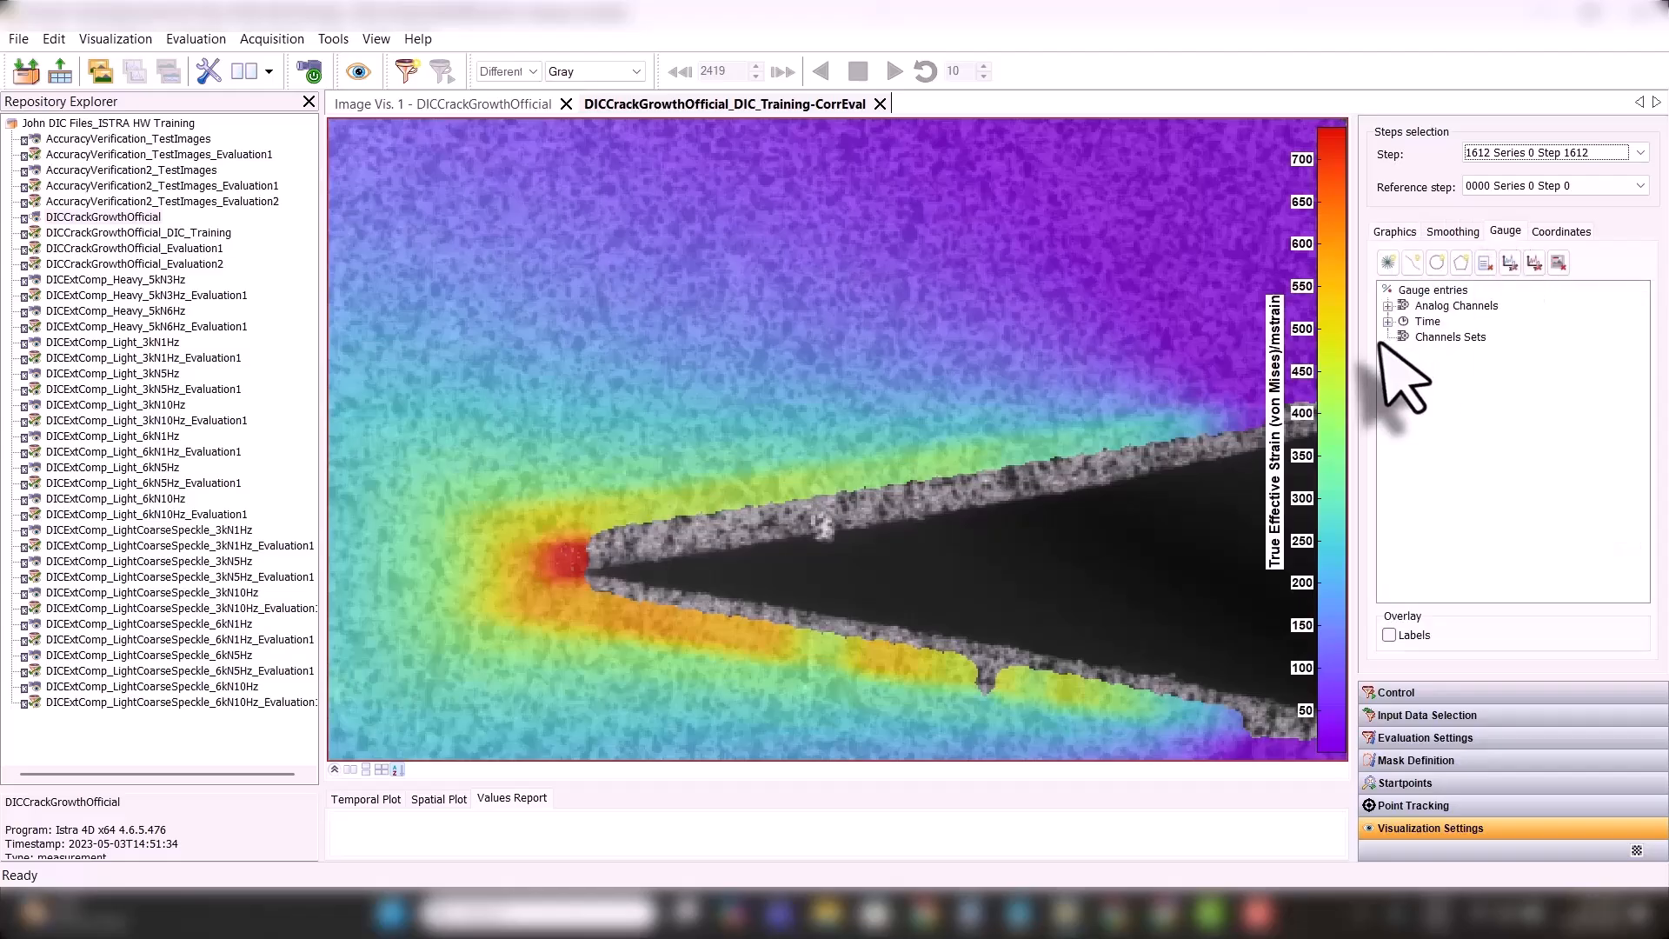
left_click(1389, 263)
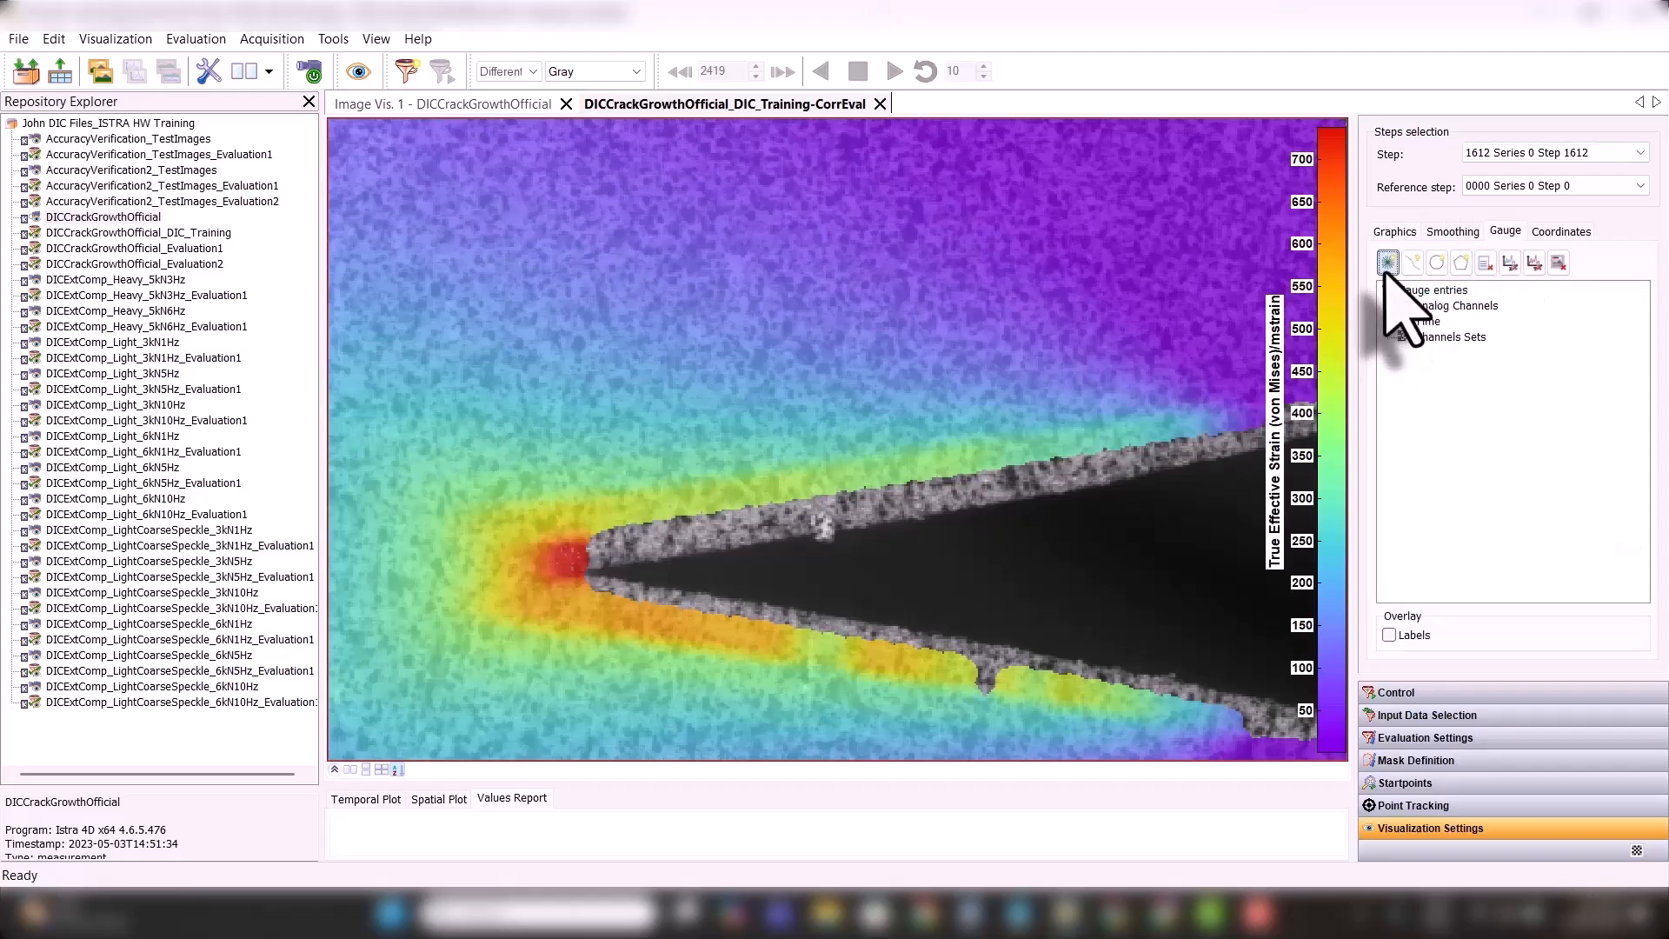
left_click(569, 569)
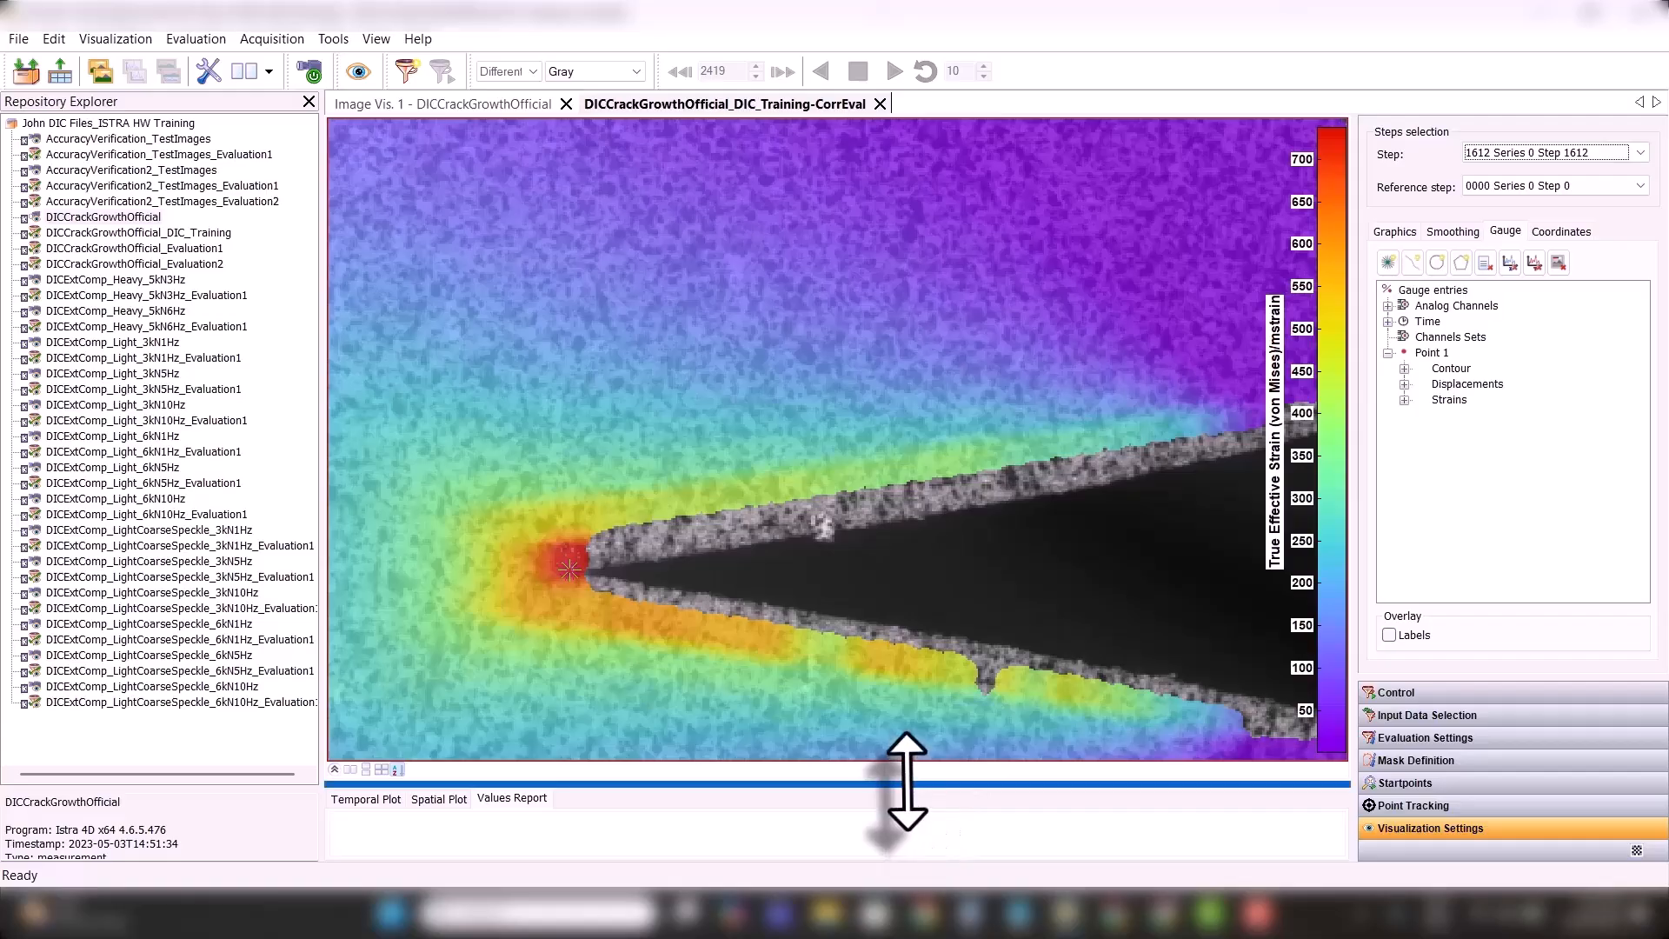
- Enlarge the report area below the image and add the gauge point's True Effective Strain (von Mises) to the values report
left_click_drag(898, 786, 910, 669)
left_click(1404, 400)
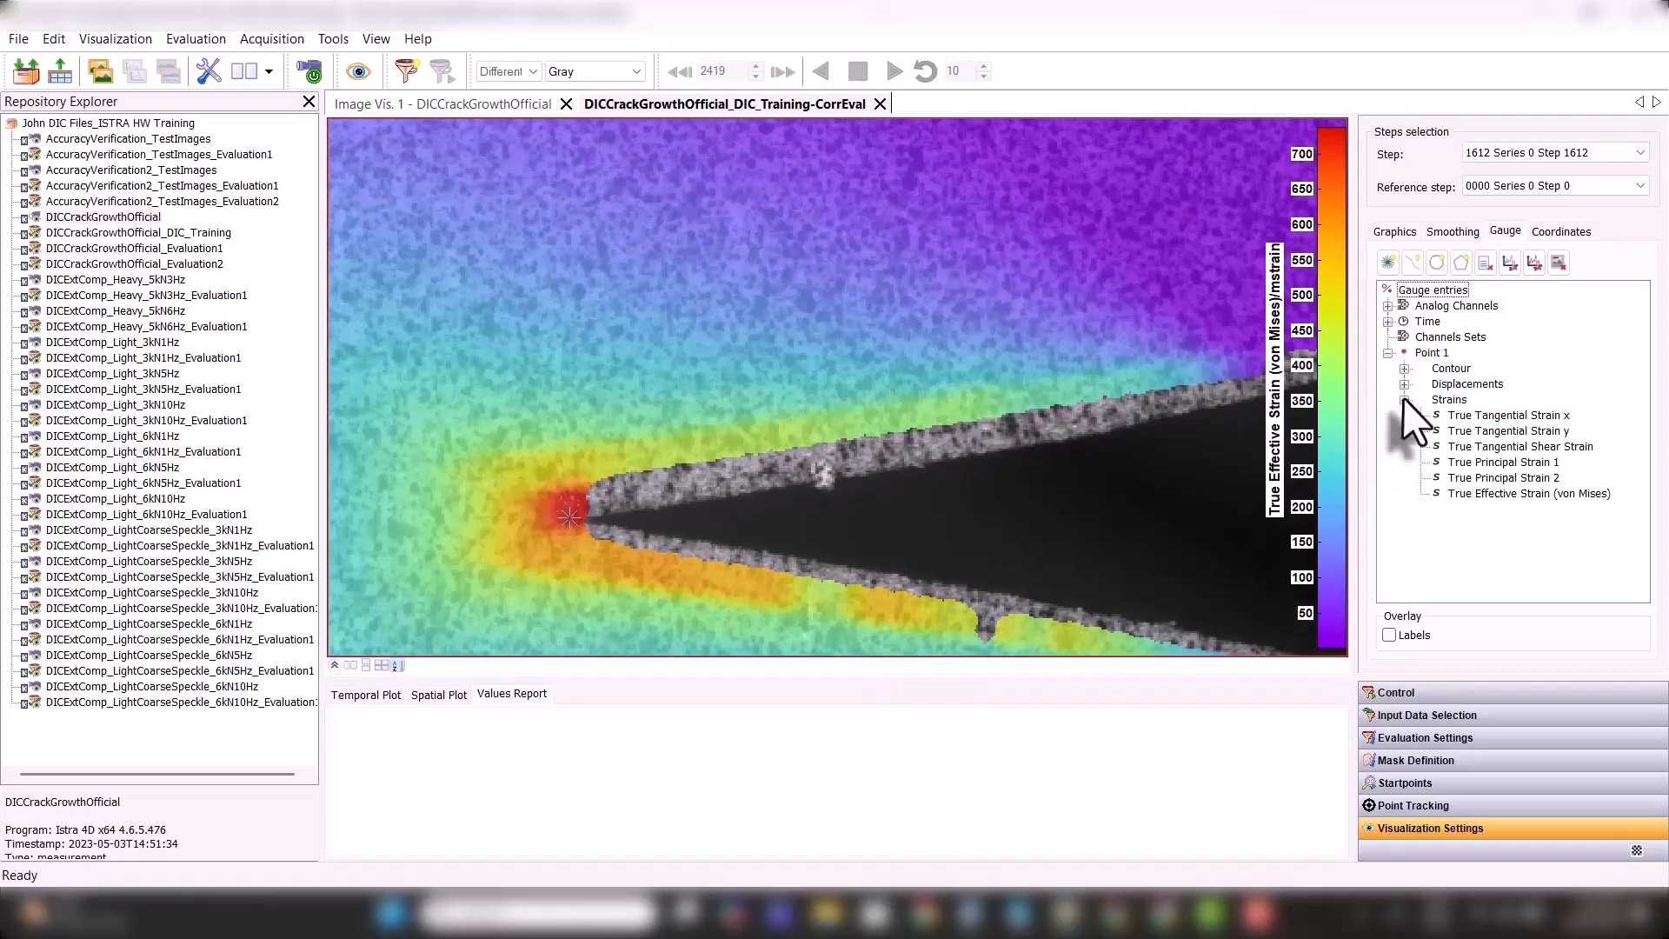
left_click(1480, 494)
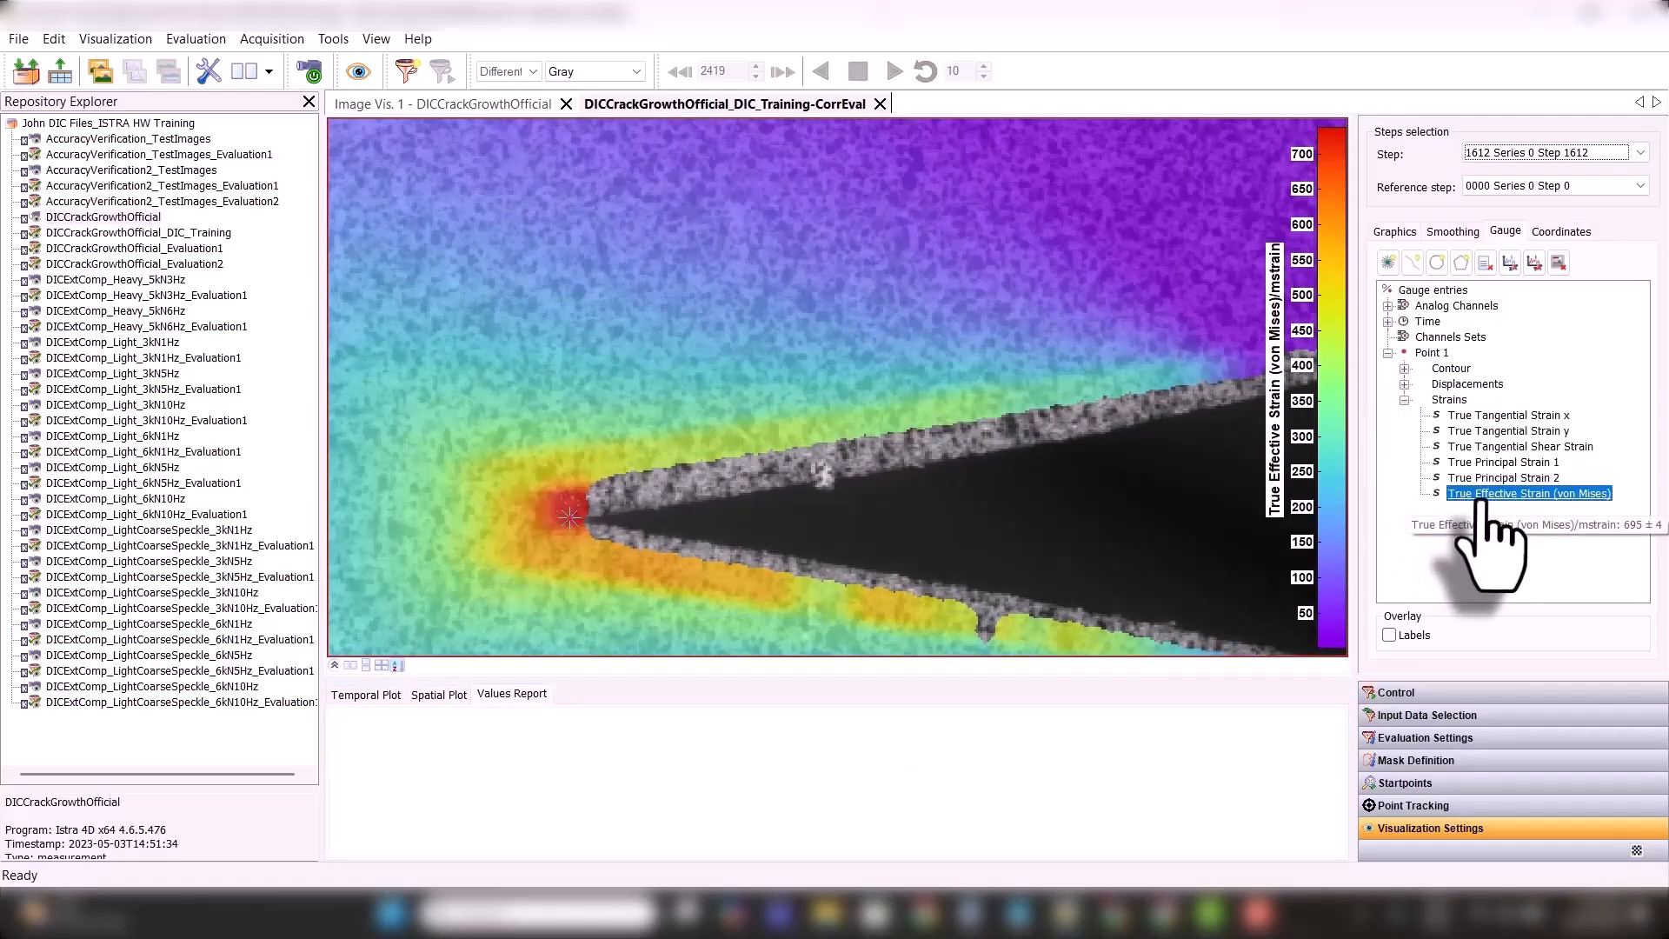
right_click(1482, 495)
left_click(1497, 608)
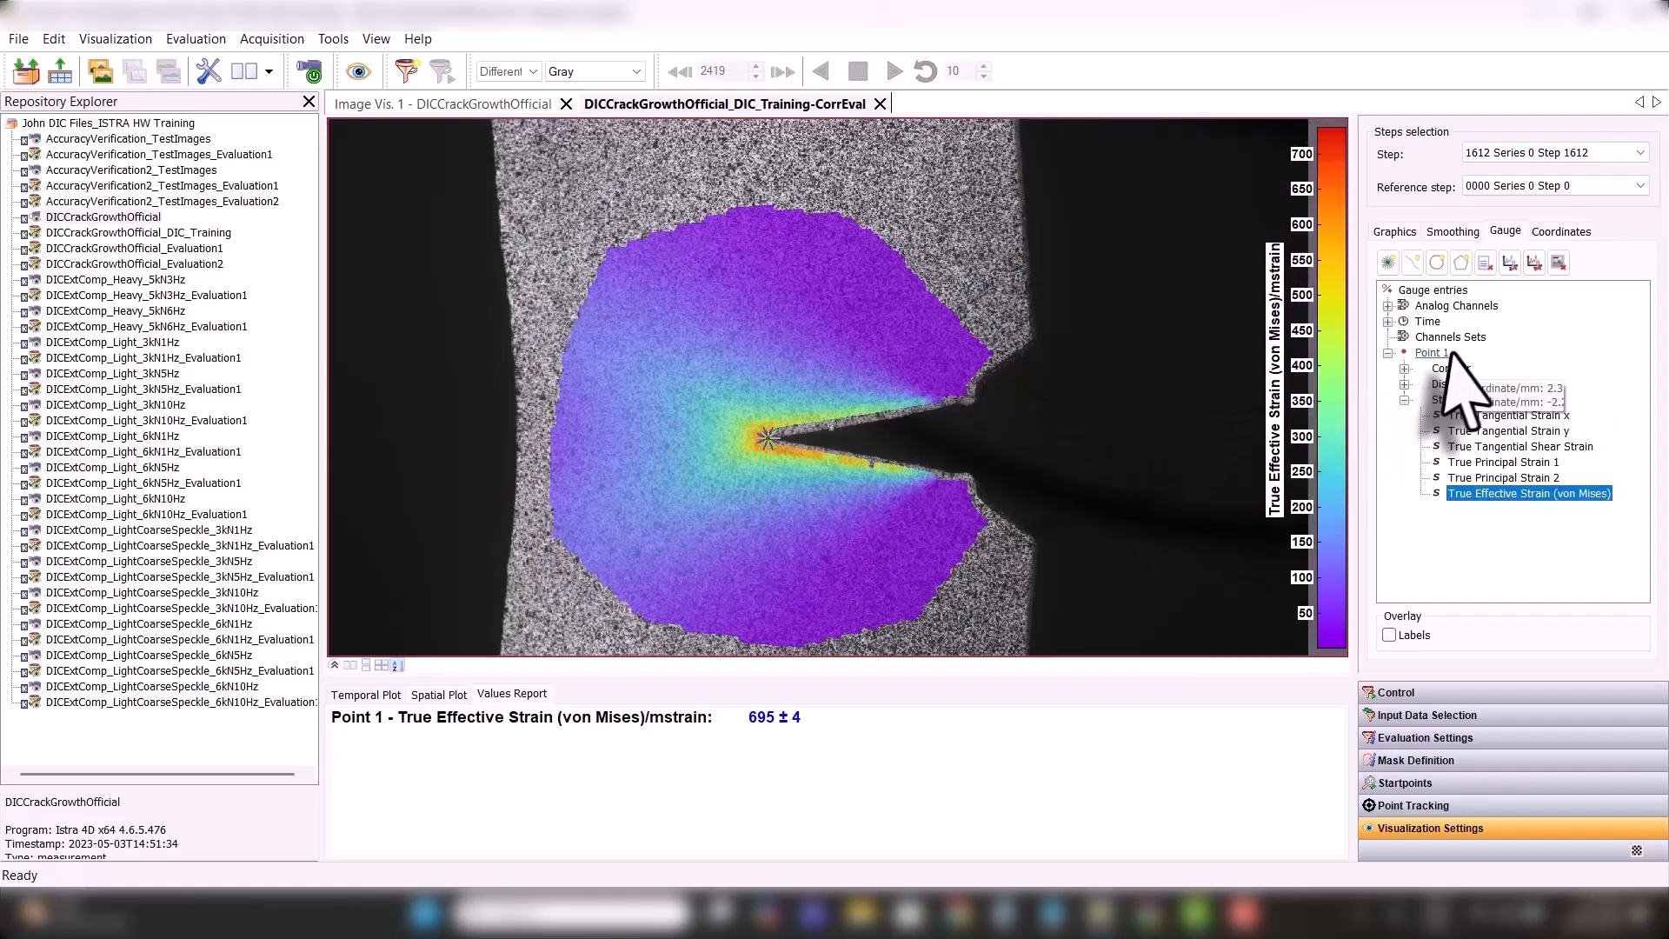
- Delete the gauge point Point 1 from the gauge entries
left_click(1441, 352)
right_click(1442, 352)
key("Escape")
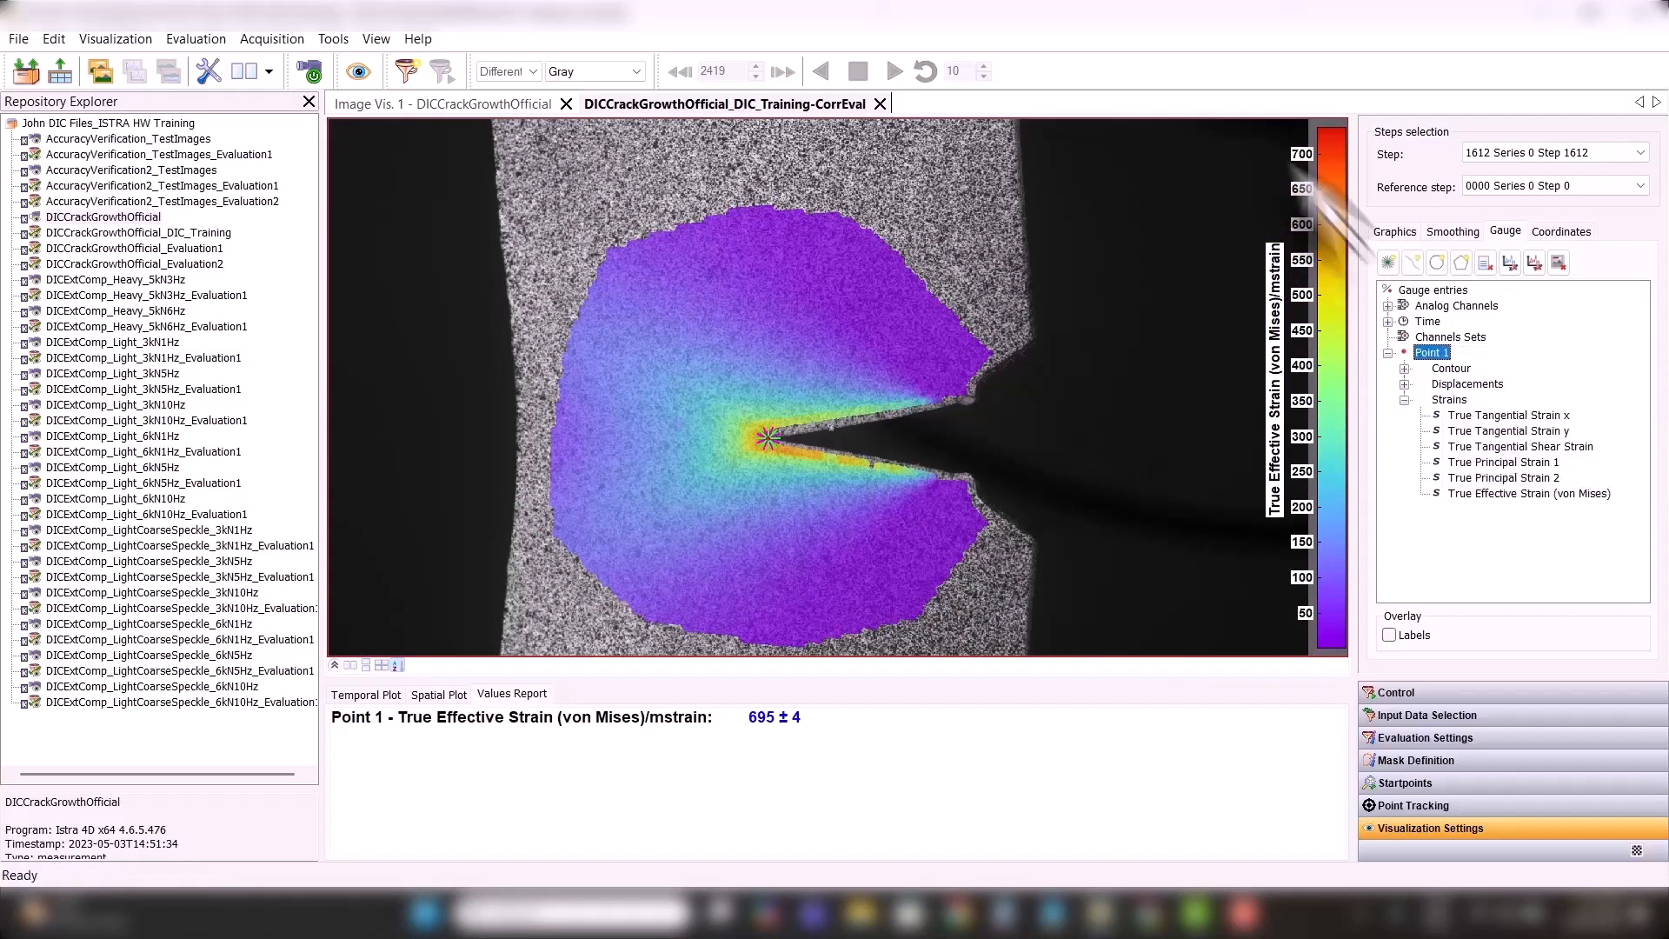
key("Delete")
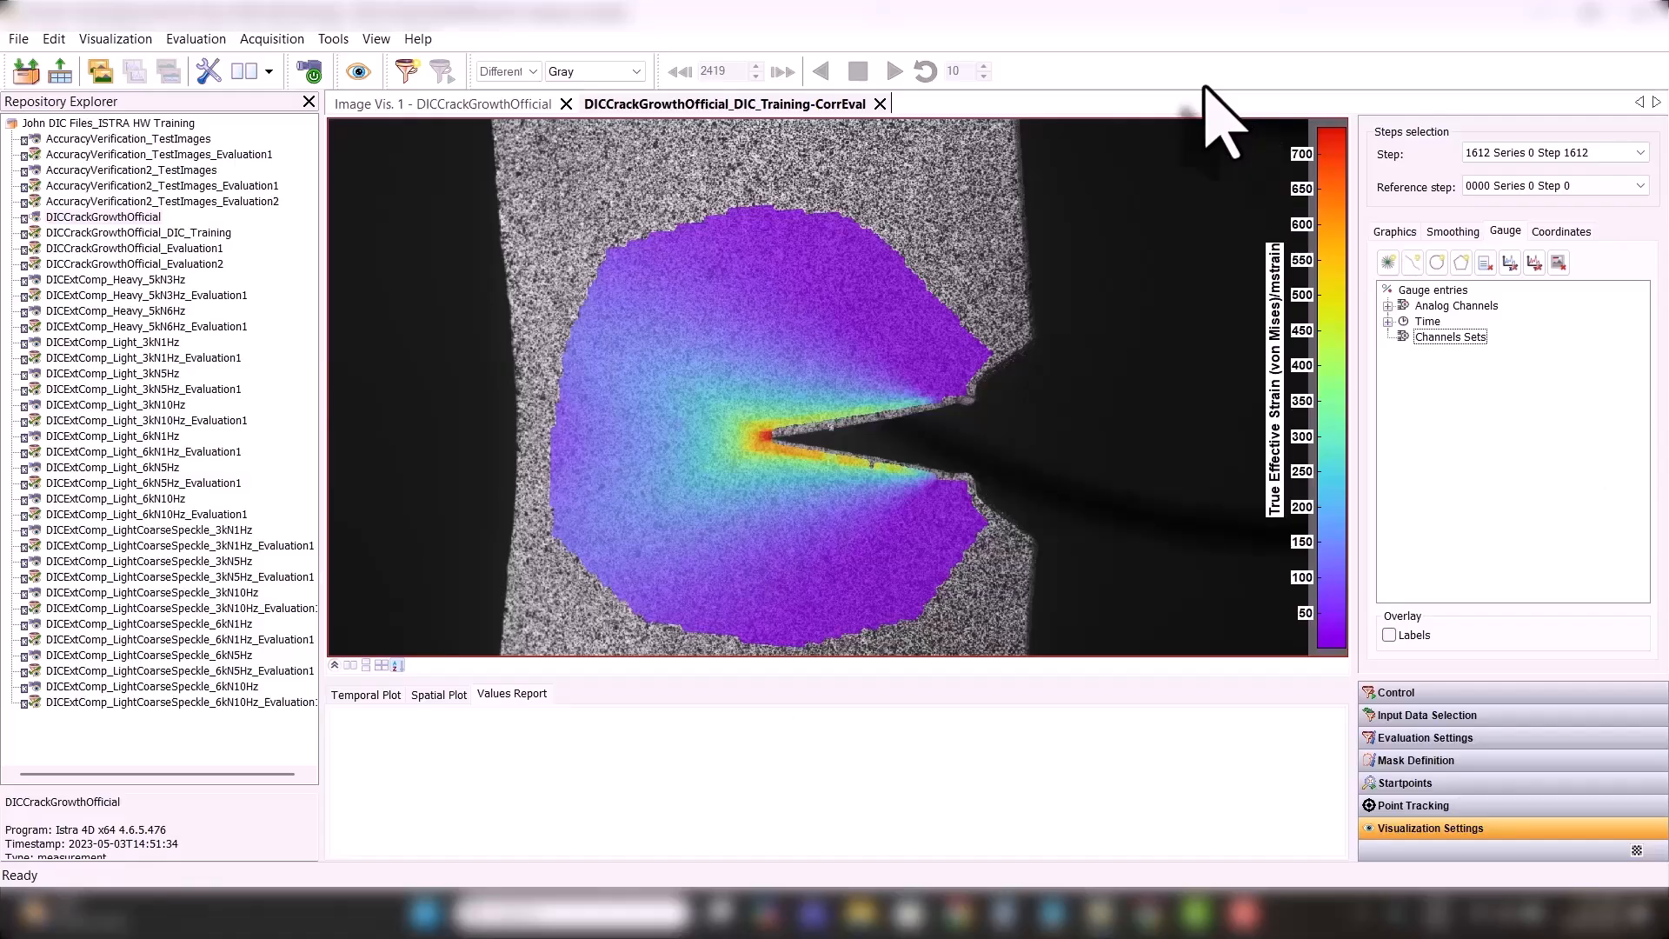